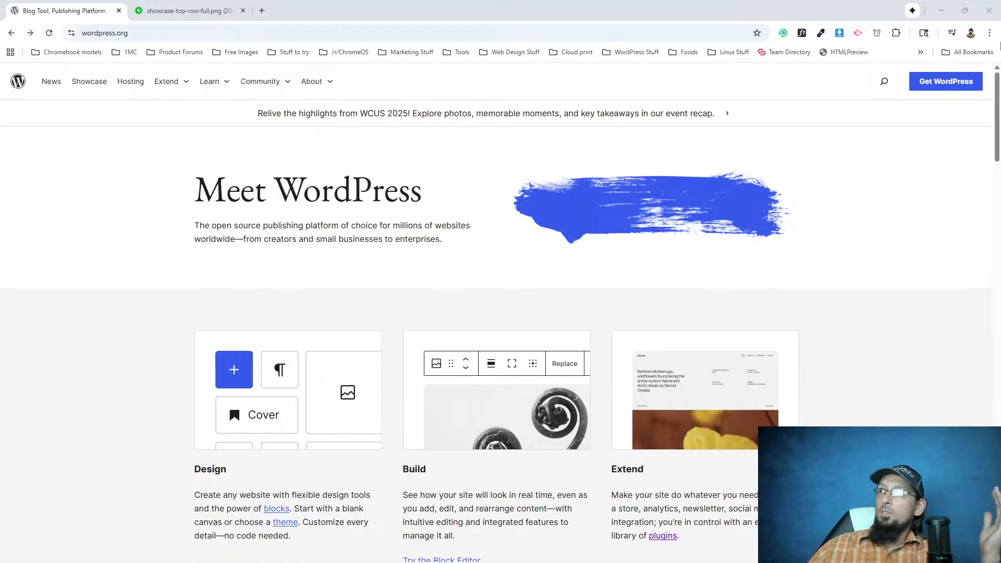
Look over the WordPress.org homepage from the hero banner to the latest news, noting its section layout.
{"action": "scroll", "coordinate": [577, 316], "scroll_direction": "down", "scroll_amount": 7}
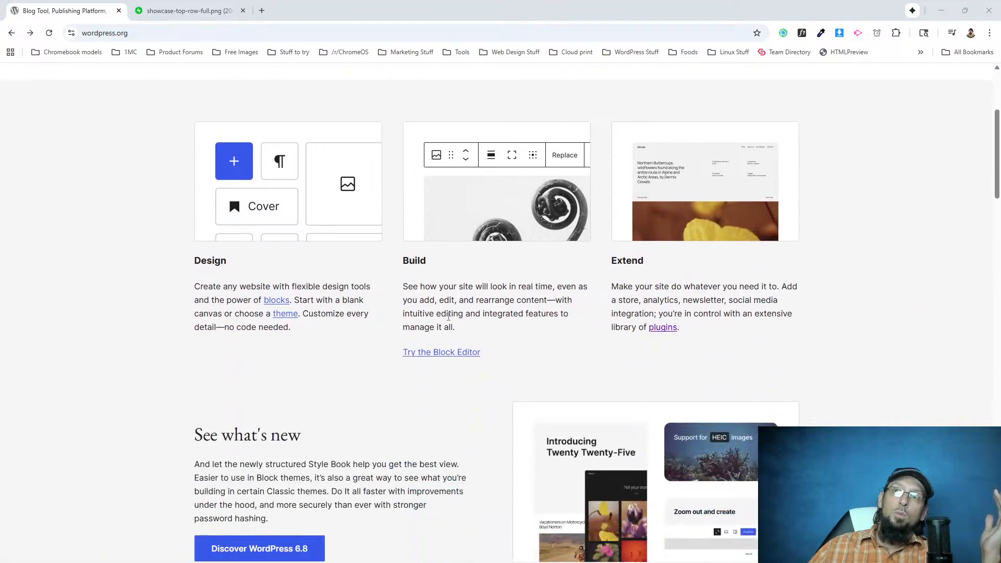
{"action": "scroll", "coordinate": [290, 381], "scroll_direction": "down", "scroll_amount": 9}
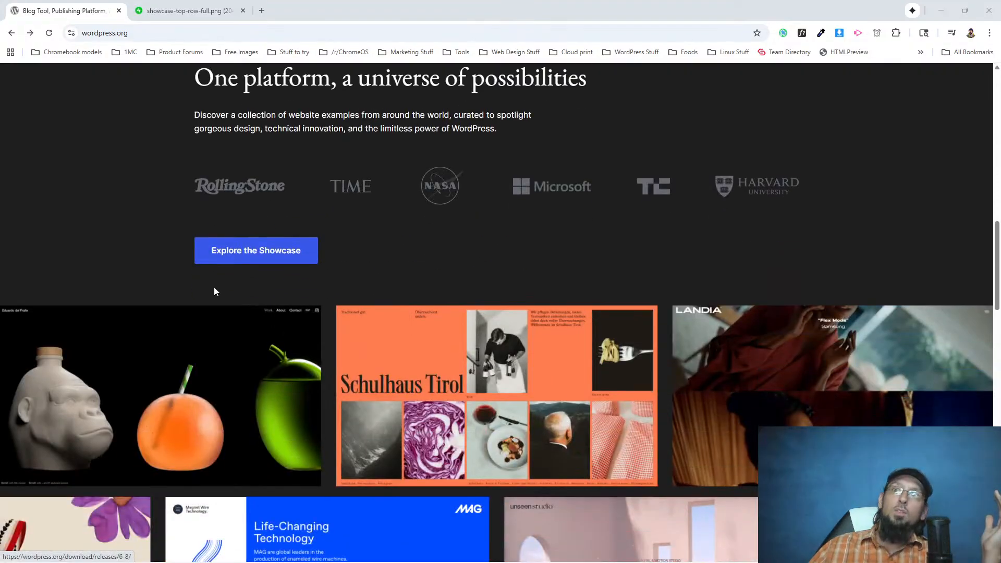
{"action": "scroll", "coordinate": [229, 255], "scroll_direction": "down", "scroll_amount": 15}
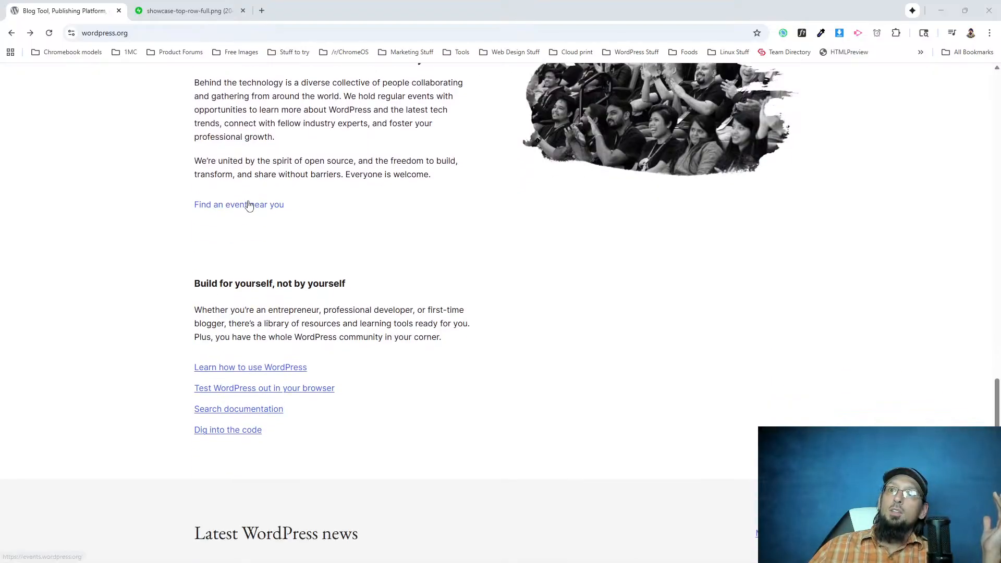
{"action": "scroll", "coordinate": [230, 208], "scroll_direction": "down", "scroll_amount": 5}
{"action": "scroll", "coordinate": [730, 306], "scroll_direction": "down", "scroll_amount": 4}
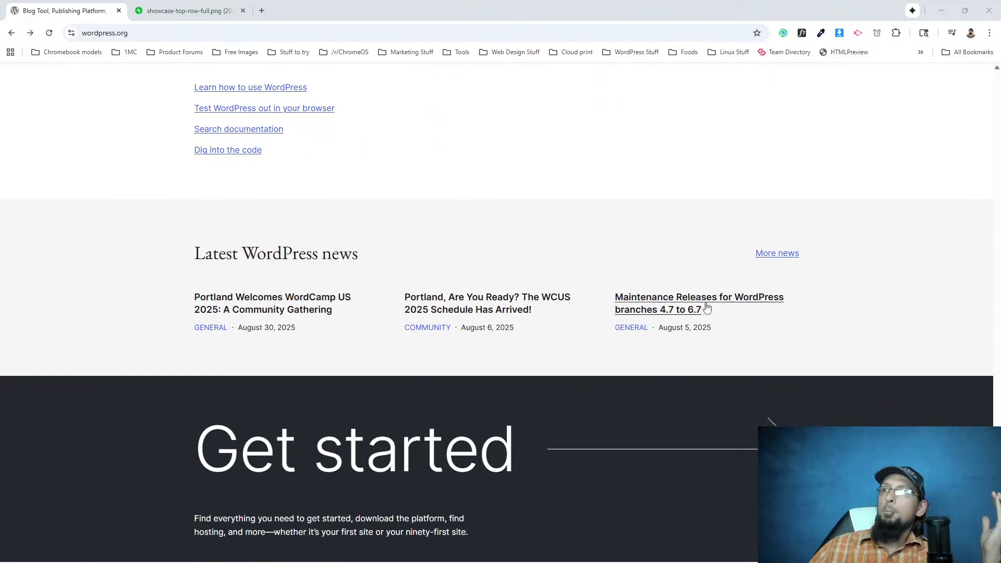
{"action": "scroll", "coordinate": [534, 348], "scroll_direction": "up", "scroll_amount": 1}
{"action": "scroll", "coordinate": [463, 298], "scroll_direction": "up", "scroll_amount": 20}
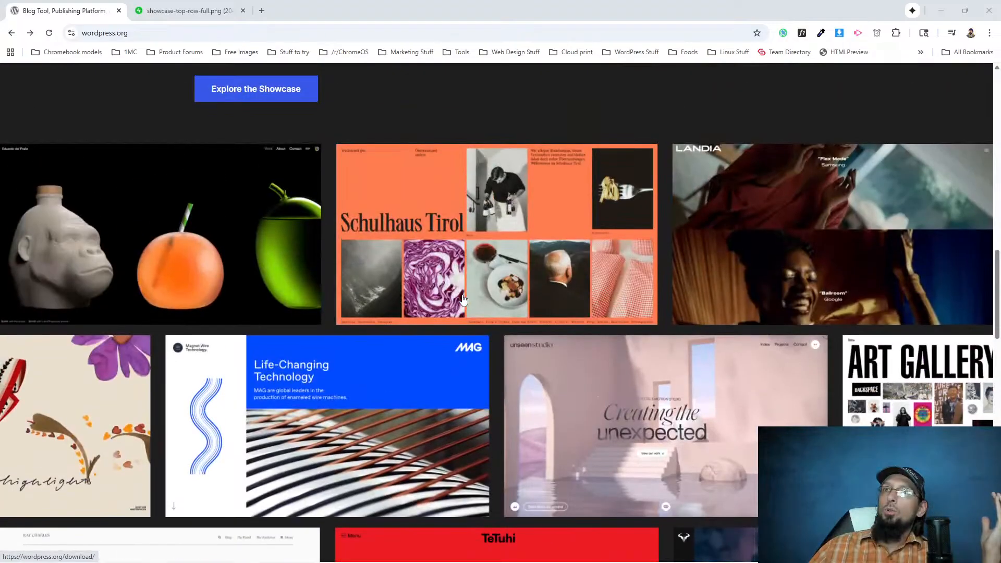
{"action": "scroll", "coordinate": [442, 328], "scroll_direction": "up", "scroll_amount": 15}
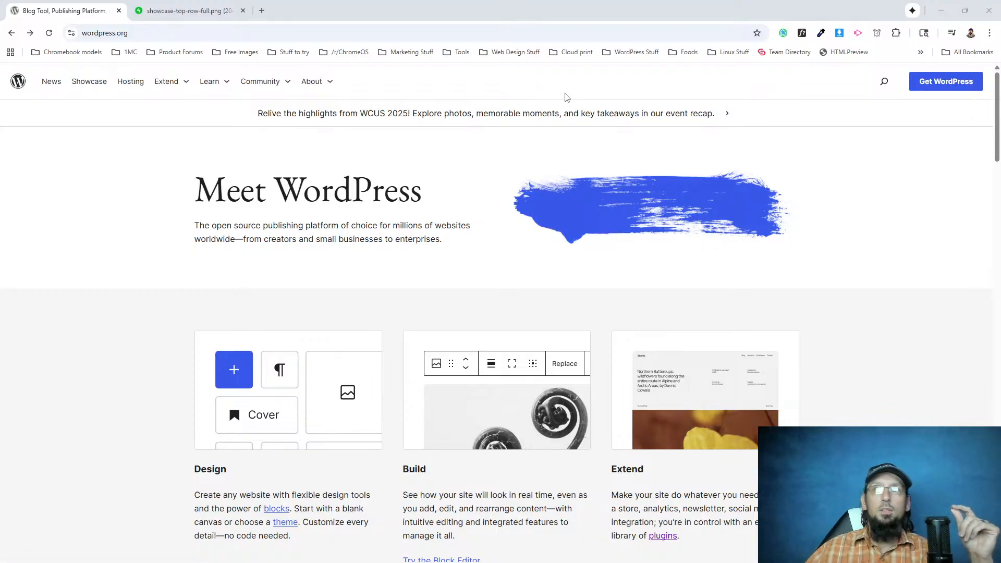
{"action": "scroll", "coordinate": [308, 297], "scroll_direction": "down", "scroll_amount": 15}
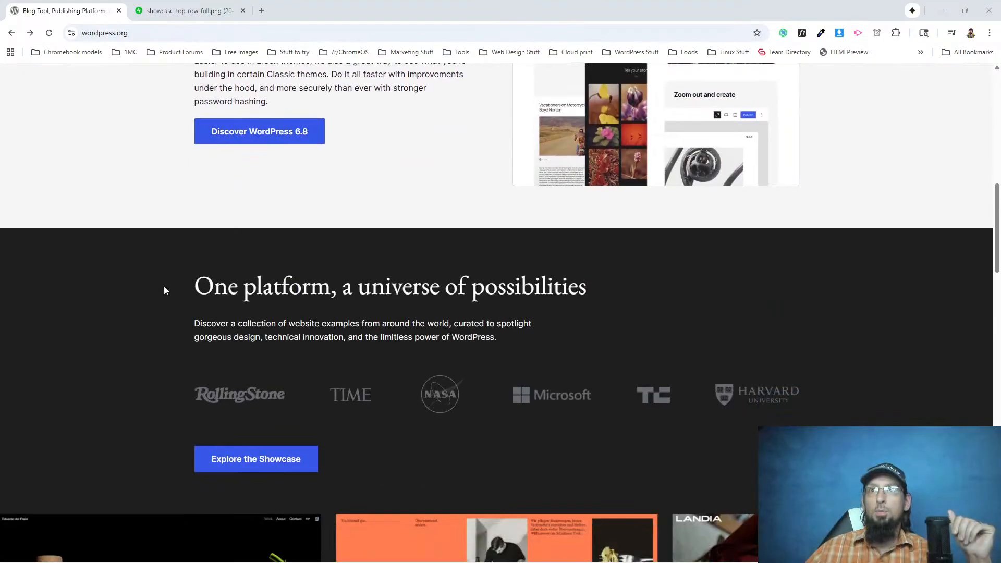
{"action": "scroll", "coordinate": [179, 232], "scroll_direction": "up", "scroll_amount": 15}
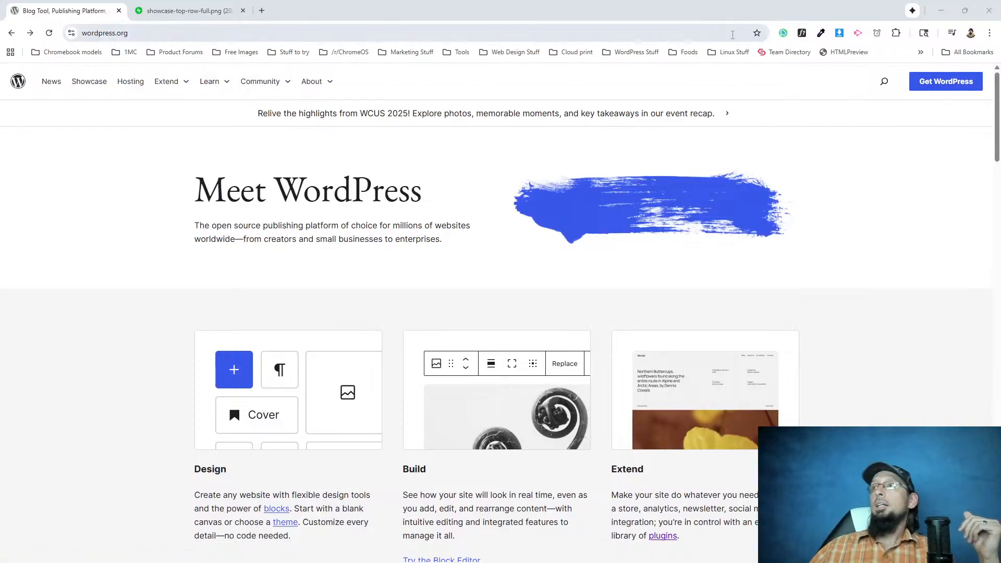
Activate WhatFont and inspect the font details of the "Explore the Showcase" button.
{"action": "left_click", "coordinate": [802, 33]}
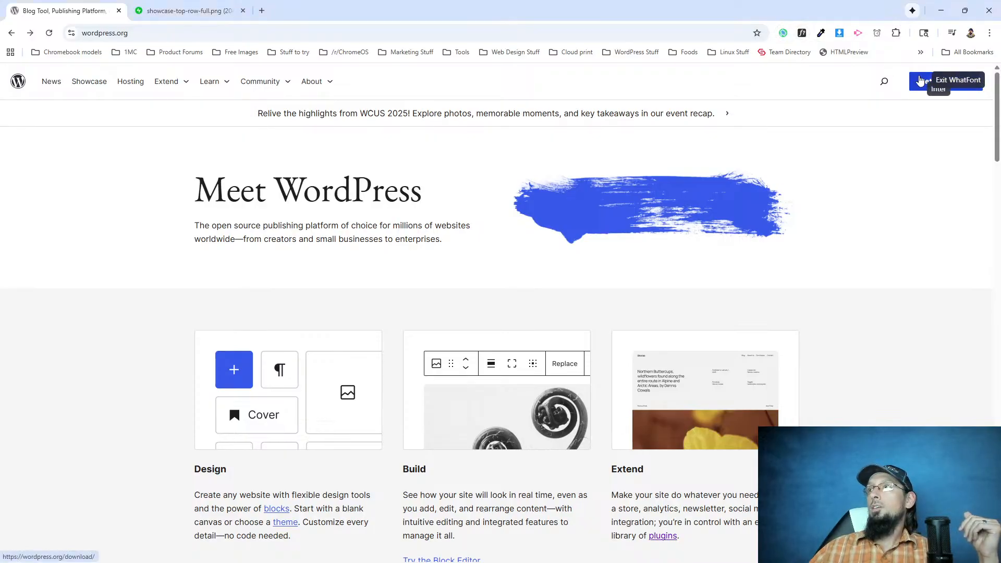
{"action": "scroll", "coordinate": [485, 308], "scroll_direction": "down", "scroll_amount": 9}
{"action": "scroll", "coordinate": [269, 284], "scroll_direction": "down", "scroll_amount": 5}
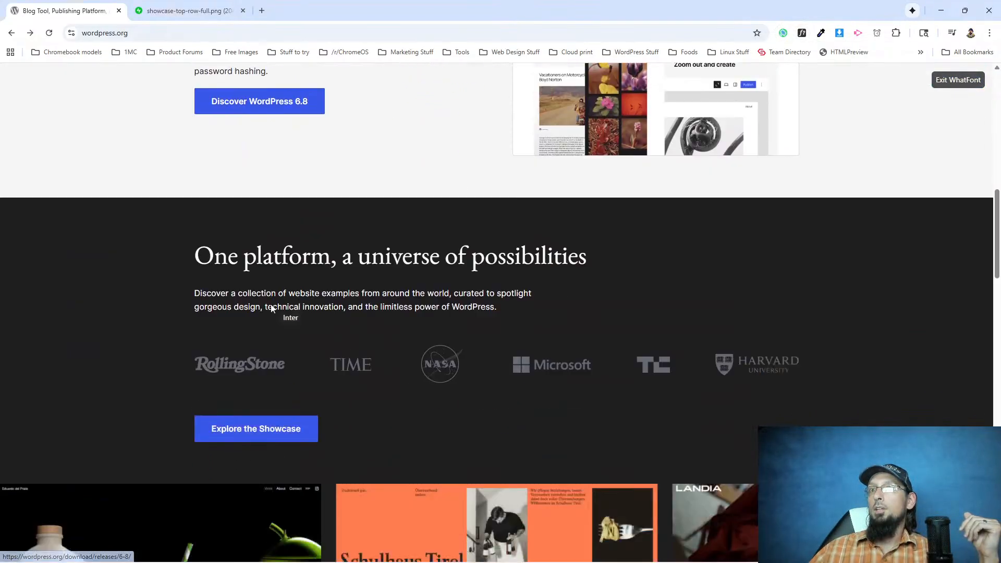
{"action": "left_click", "coordinate": [270, 359]}
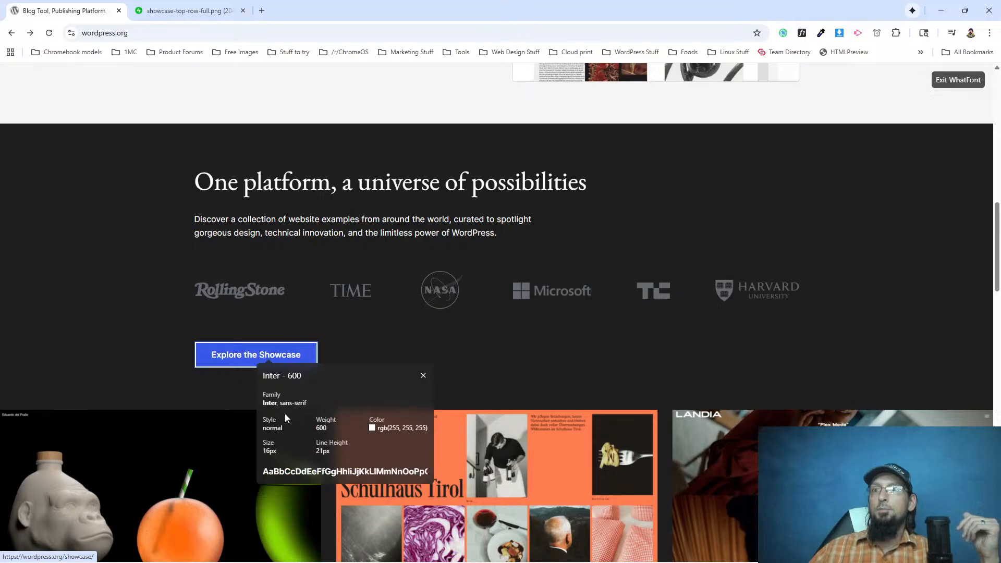
Inspect the font details of the "Get WordPress" button, and exit WhatFont.
{"action": "scroll", "coordinate": [640, 413], "scroll_direction": "up", "scroll_amount": 1}
{"action": "scroll", "coordinate": [639, 413], "scroll_direction": "up", "scroll_amount": 14}
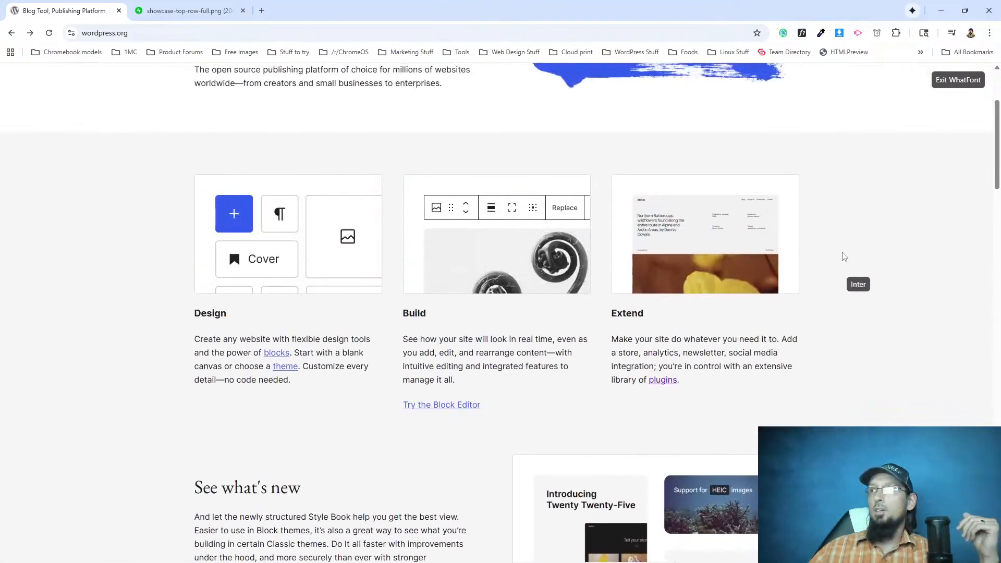
{"action": "left_click", "coordinate": [920, 89]}
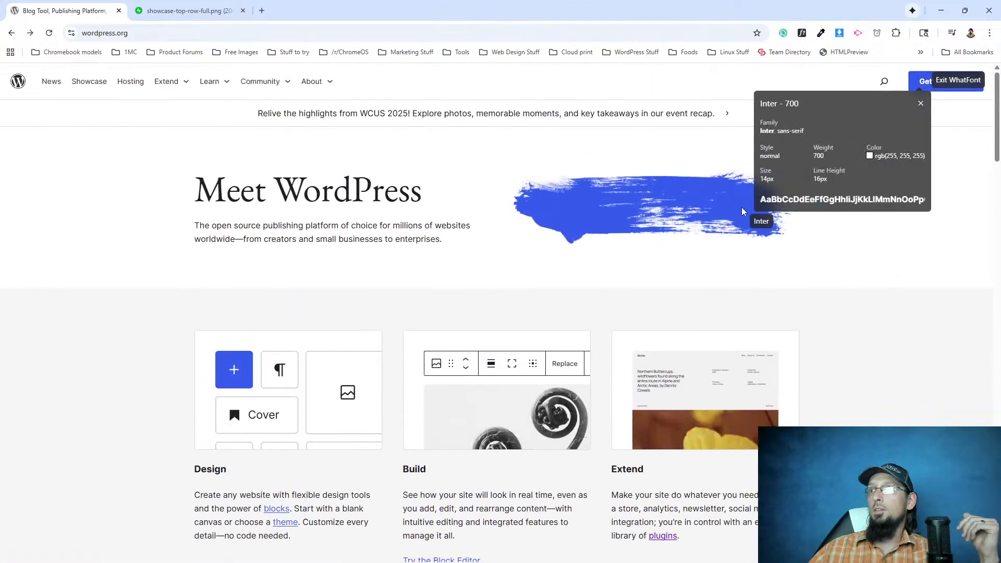
{"action": "left_click", "coordinate": [920, 104]}
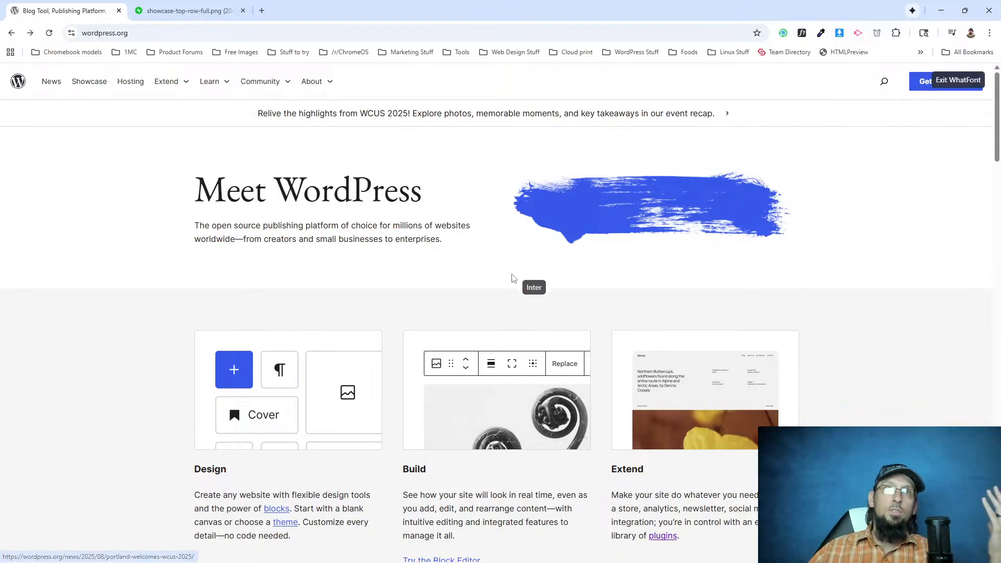
{"action": "left_click", "coordinate": [963, 81]}
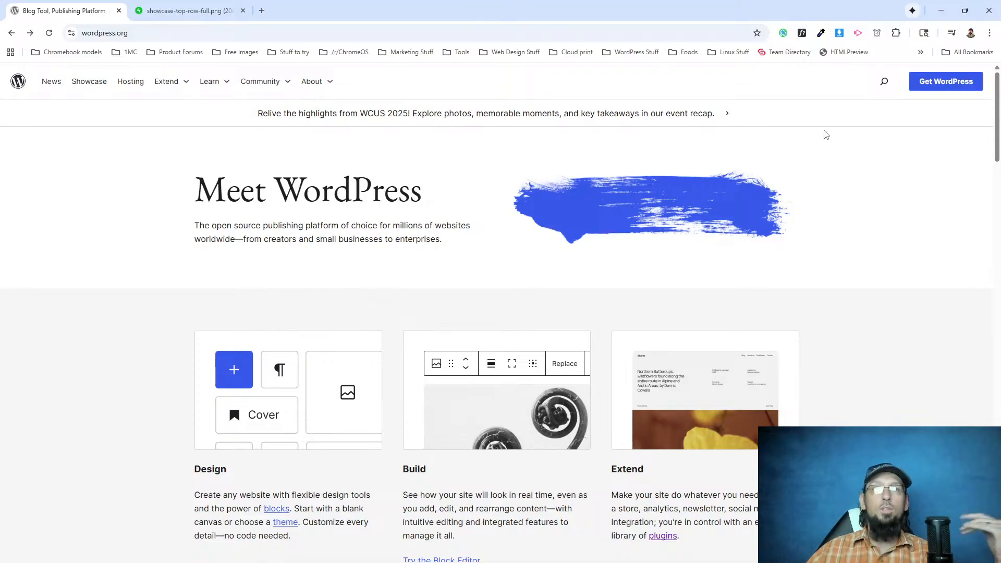
{"action": "scroll", "coordinate": [333, 457], "scroll_direction": "down", "scroll_amount": 5}
{"action": "scroll", "coordinate": [334, 457], "scroll_direction": "down", "scroll_amount": 3}
{"action": "scroll", "coordinate": [301, 495], "scroll_direction": "up", "scroll_amount": 9}
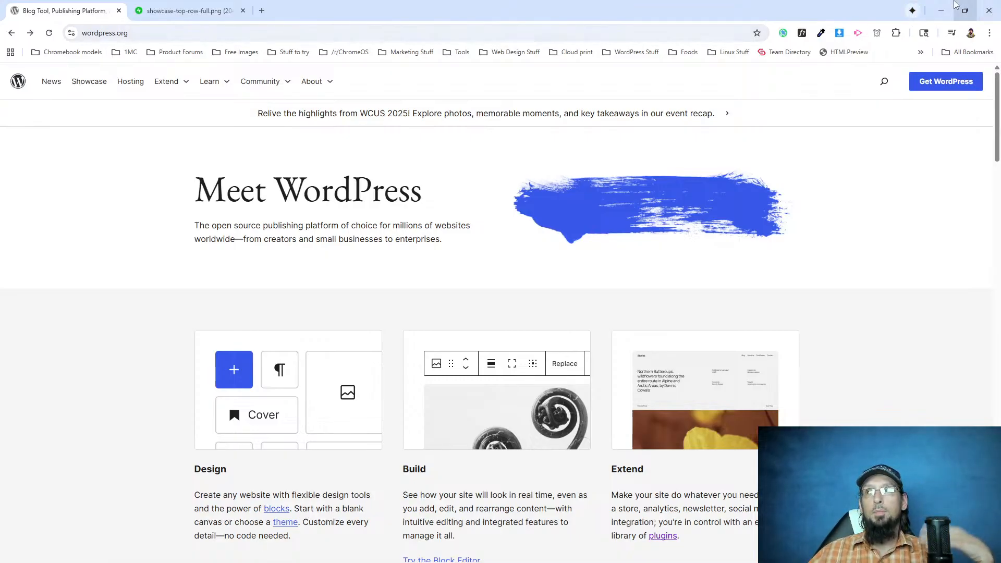
{"action": "mouse_move", "coordinate": [955, 4]}
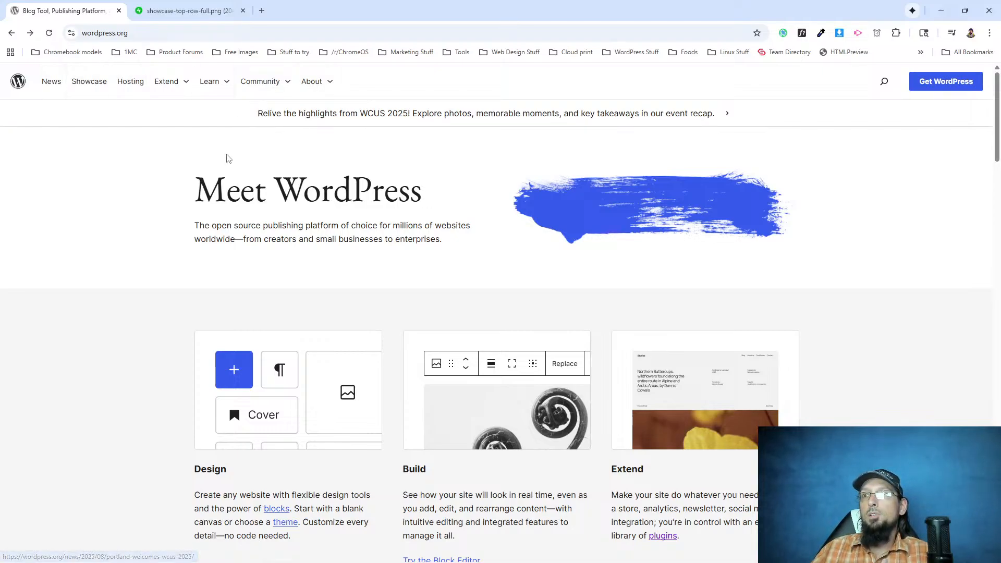
Examine the Design, Build and Extend feature columns, briefly highlighting their content.
{"action": "scroll", "coordinate": [313, 274], "scroll_direction": "down", "scroll_amount": 3}
{"action": "scroll", "coordinate": [313, 274], "scroll_direction": "down", "scroll_amount": 2}
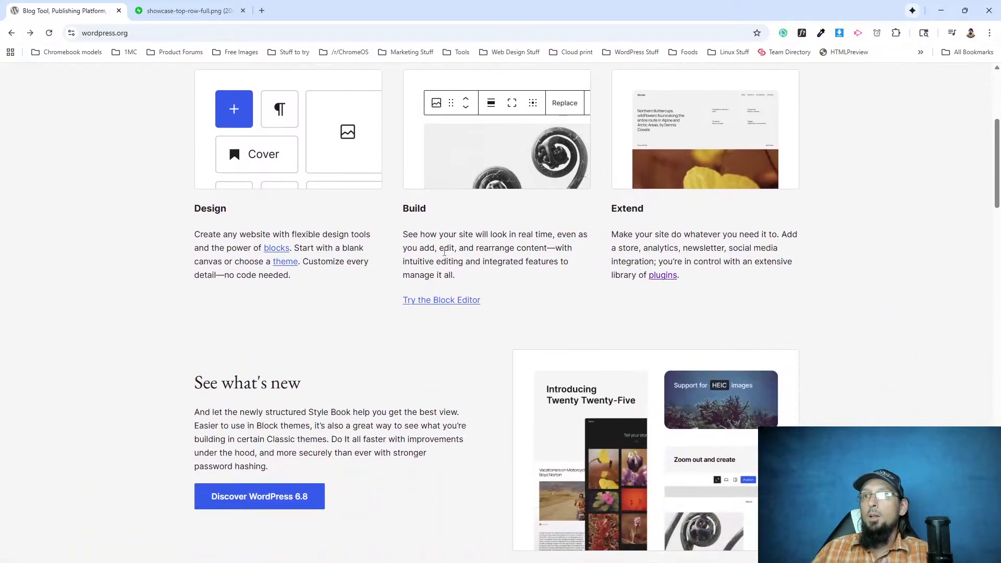
{"action": "scroll", "coordinate": [444, 252], "scroll_direction": "up", "scroll_amount": 2}
{"action": "left_click_drag", "start_coordinate": [181, 382], "coordinate": [684, 304]}
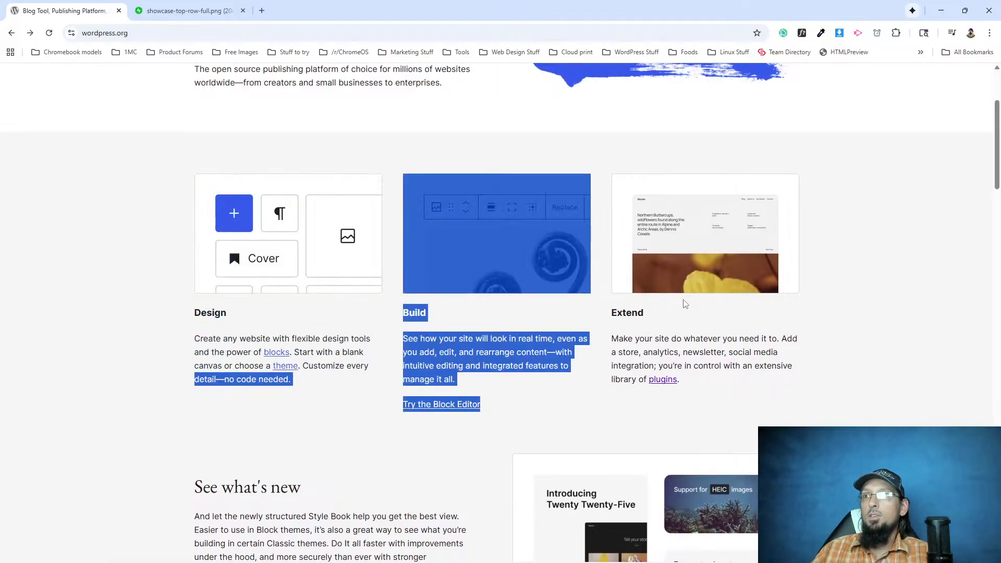
{"action": "left_click", "coordinate": [525, 239]}
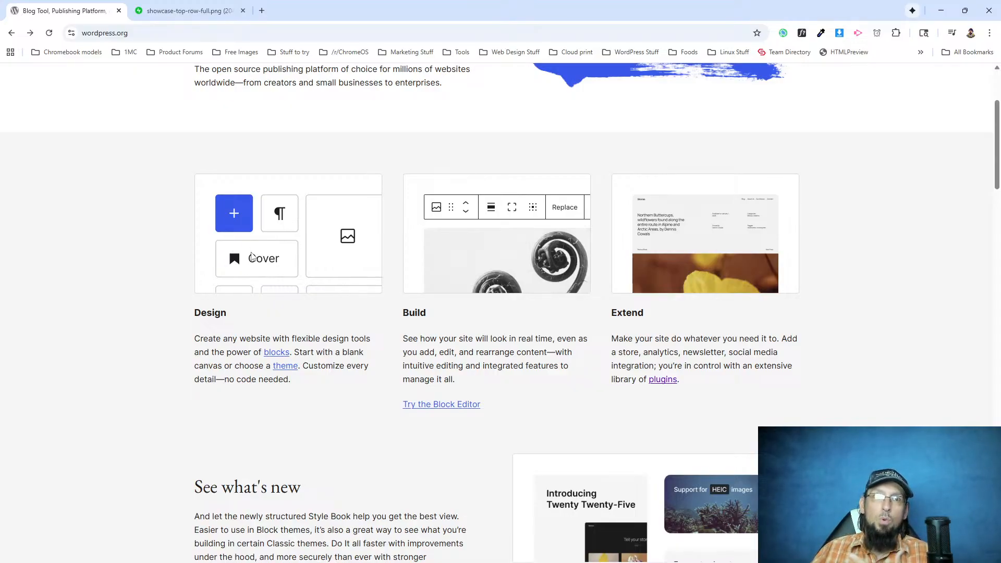
Examine the "See what's new" section, the "One platform, a universe of possibilities" section and the showcase image grid.
{"action": "scroll", "coordinate": [344, 249], "scroll_direction": "down", "scroll_amount": 6}
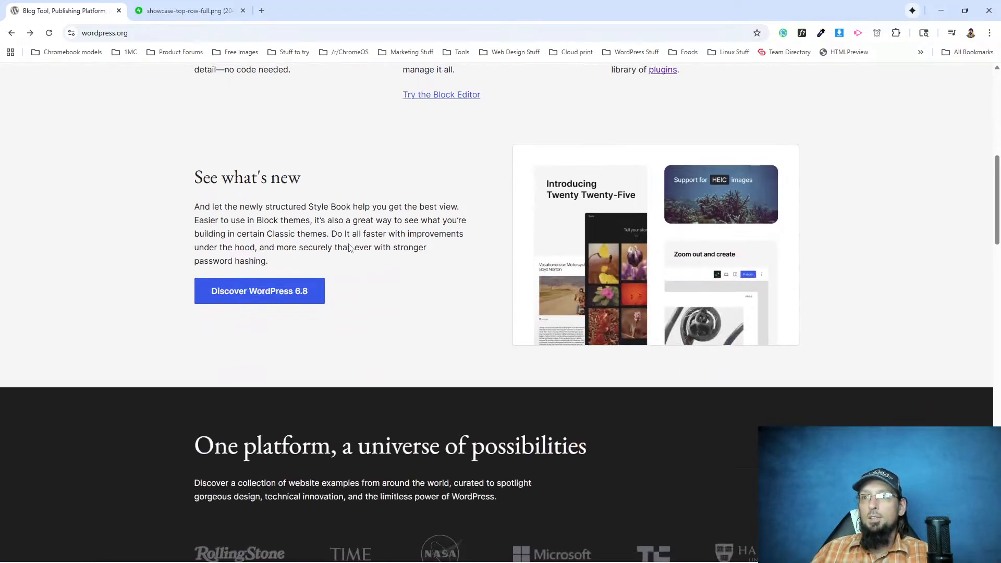
{"action": "scroll", "coordinate": [299, 230], "scroll_direction": "down", "scroll_amount": 3}
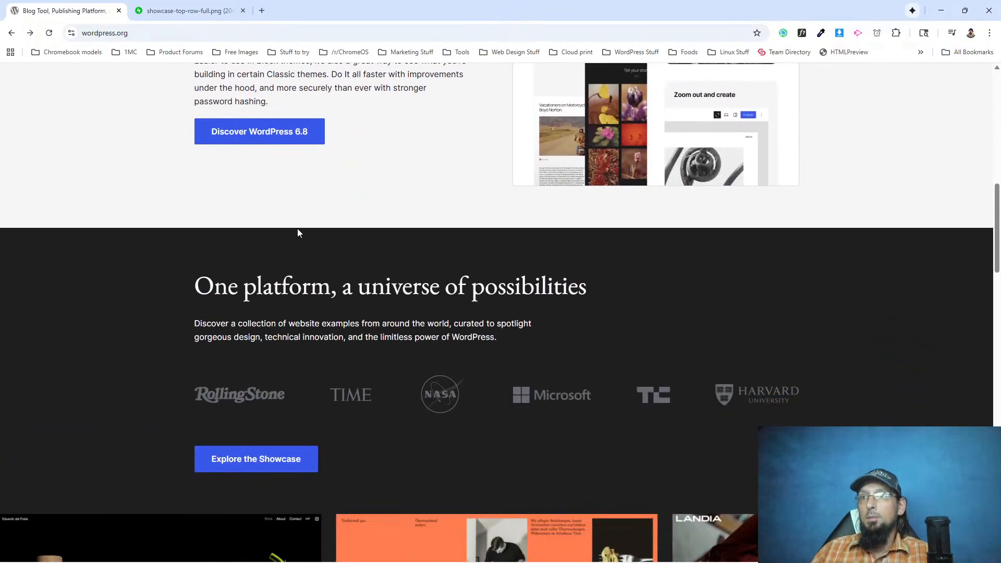
{"action": "scroll", "coordinate": [409, 335], "scroll_direction": "up", "scroll_amount": 2}
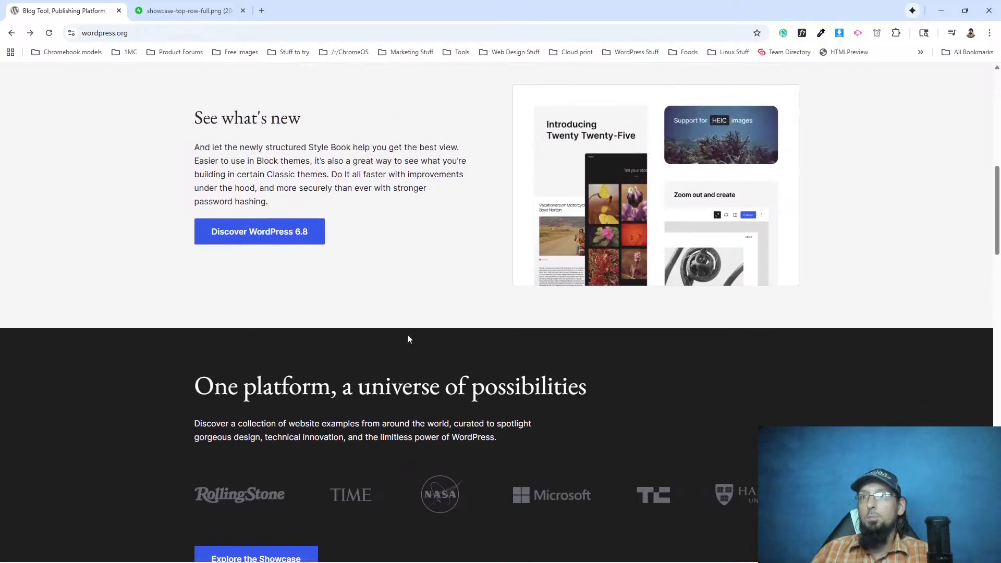
{"action": "scroll", "coordinate": [297, 239], "scroll_direction": "up", "scroll_amount": 3}
{"action": "scroll", "coordinate": [287, 229], "scroll_direction": "down", "scroll_amount": 6}
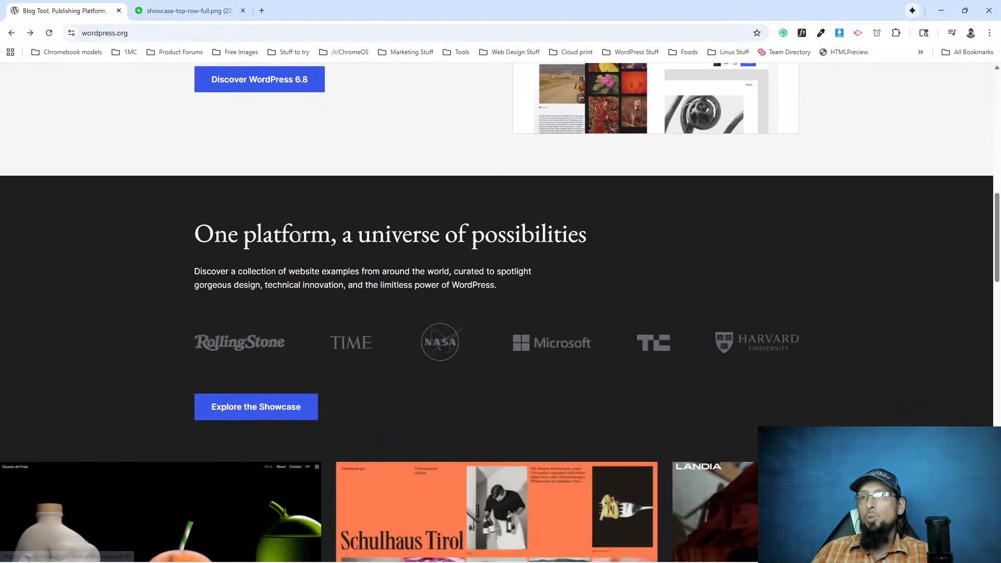
{"action": "scroll", "coordinate": [325, 181], "scroll_direction": "down", "scroll_amount": 5}
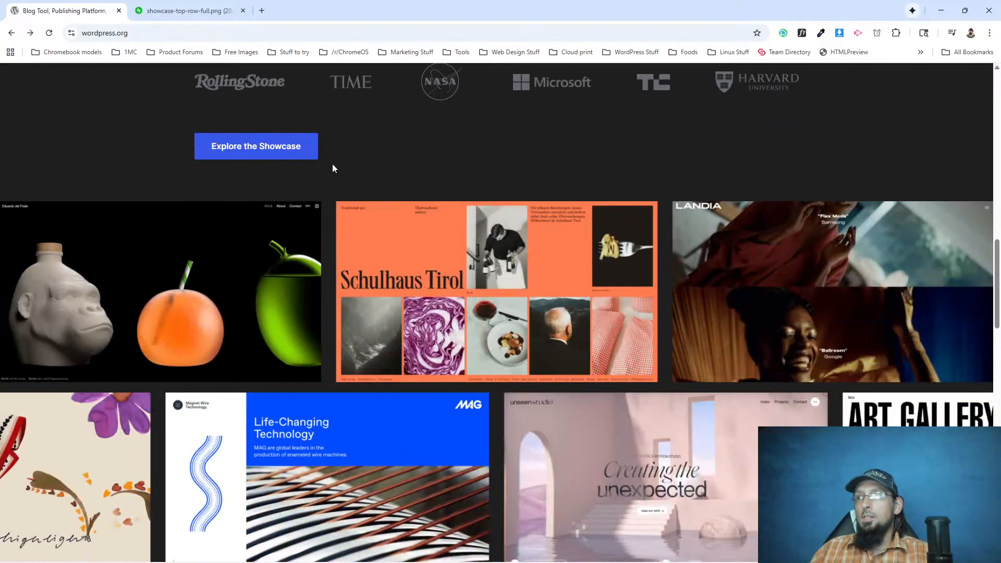
{"action": "scroll", "coordinate": [335, 203], "scroll_direction": "down", "scroll_amount": 4}
{"action": "scroll", "coordinate": [357, 295], "scroll_direction": "up", "scroll_amount": 4}
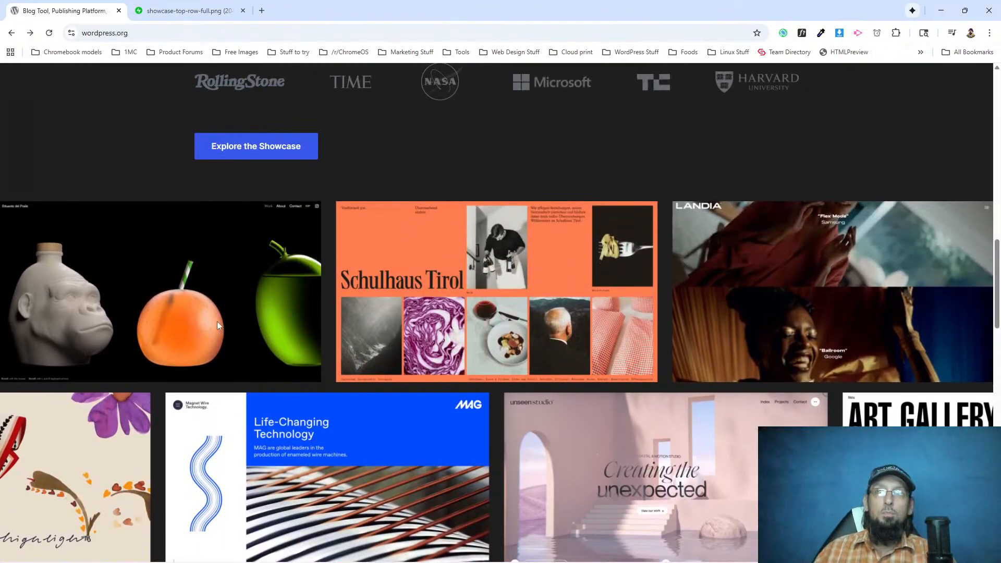
{"action": "scroll", "coordinate": [219, 284], "scroll_direction": "down", "scroll_amount": 7}
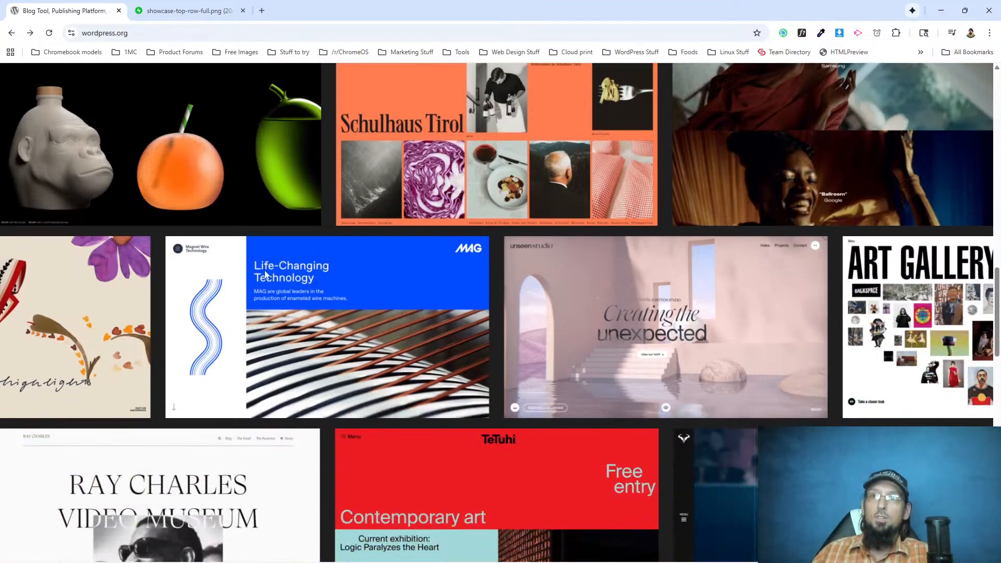
{"action": "scroll", "coordinate": [203, 278], "scroll_direction": "up", "scroll_amount": 7}
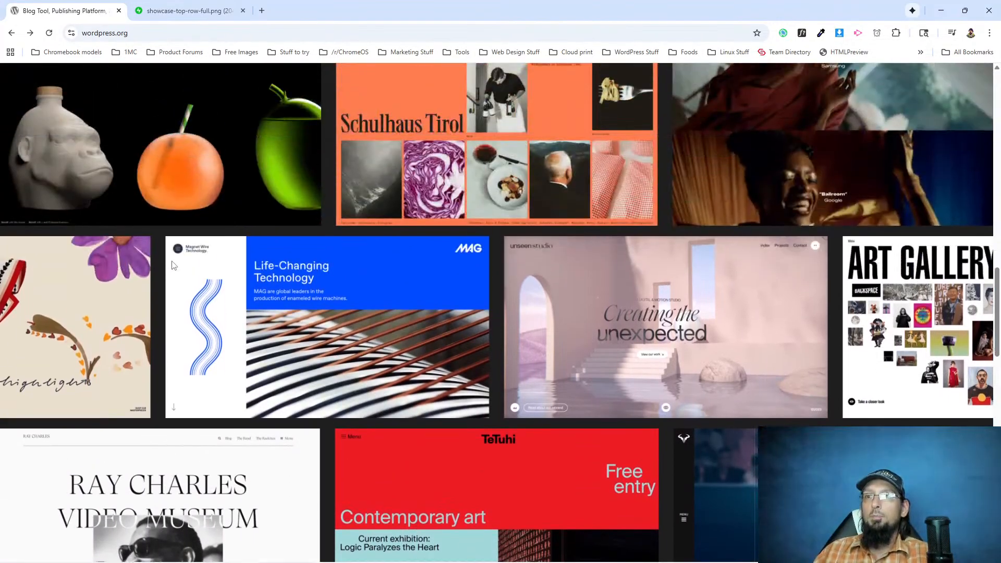
{"action": "scroll", "coordinate": [178, 218], "scroll_direction": "up", "scroll_amount": 3}
{"action": "scroll", "coordinate": [178, 218], "scroll_direction": "down", "scroll_amount": 5}
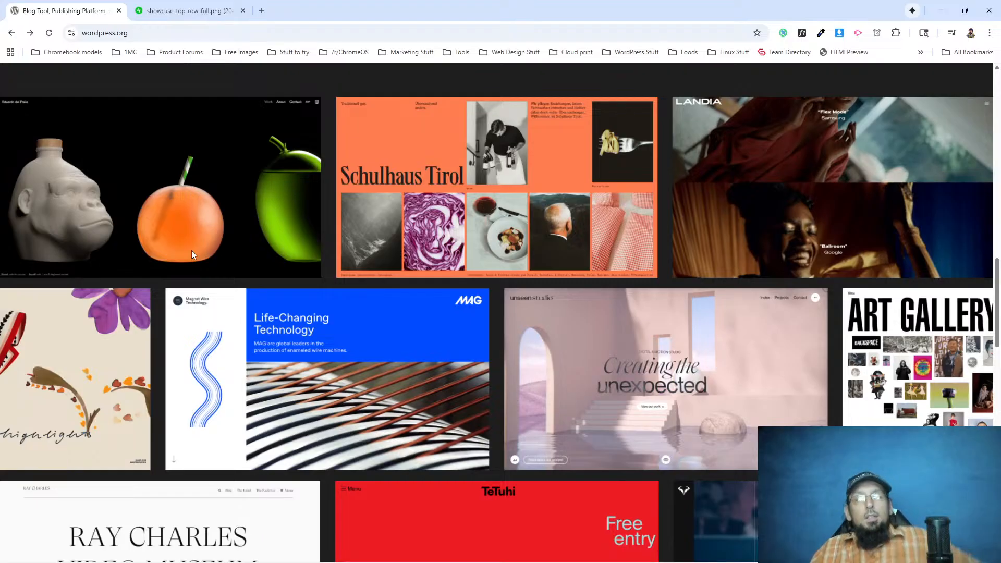
{"action": "scroll", "coordinate": [192, 250], "scroll_direction": "down", "scroll_amount": 3}
{"action": "scroll", "coordinate": [514, 267], "scroll_direction": "up", "scroll_amount": 1}
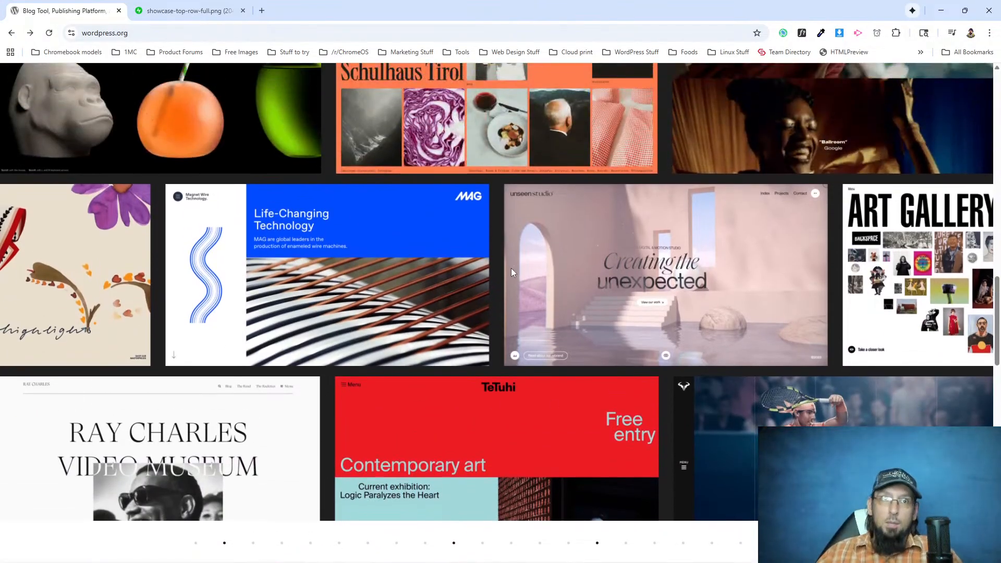
Inspect the dotted divider above "Meet the WordPress community" and open its background image dots-banner.svg in the developer tools.
{"action": "scroll", "coordinate": [514, 267], "scroll_direction": "down", "scroll_amount": 3}
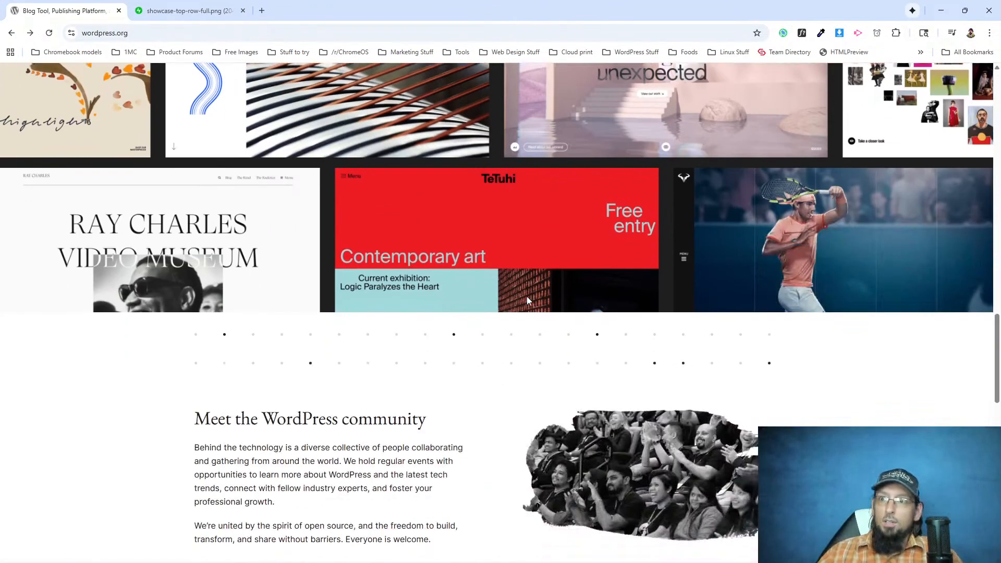
{"action": "right_click", "coordinate": [225, 337]}
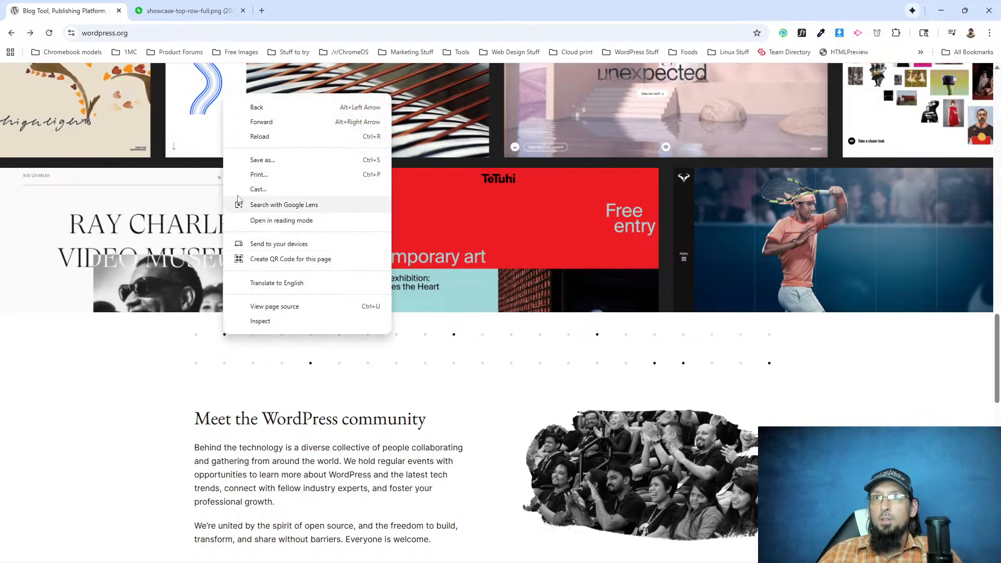
{"action": "left_click", "coordinate": [248, 325]}
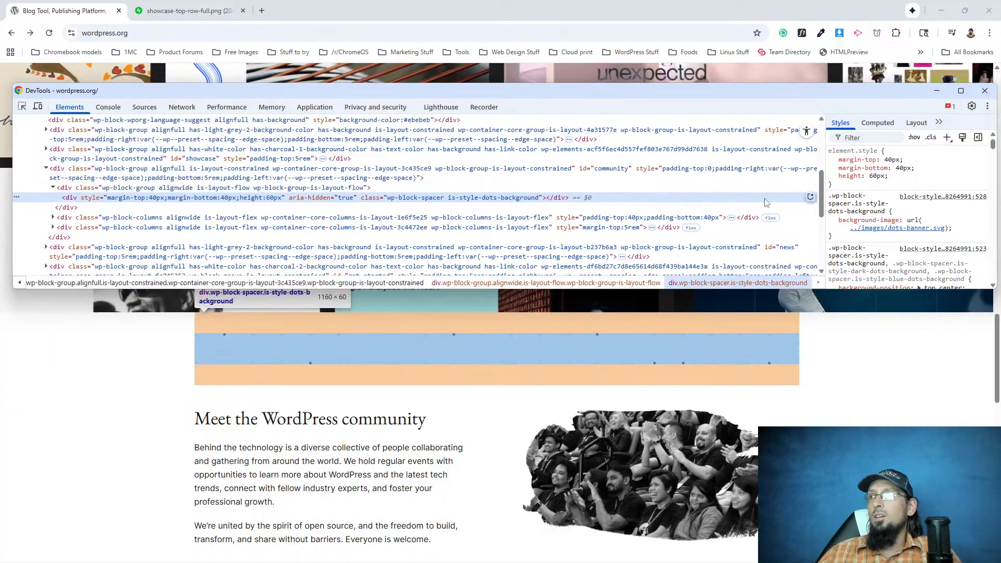
{"action": "mouse_move", "coordinate": [888, 235]}
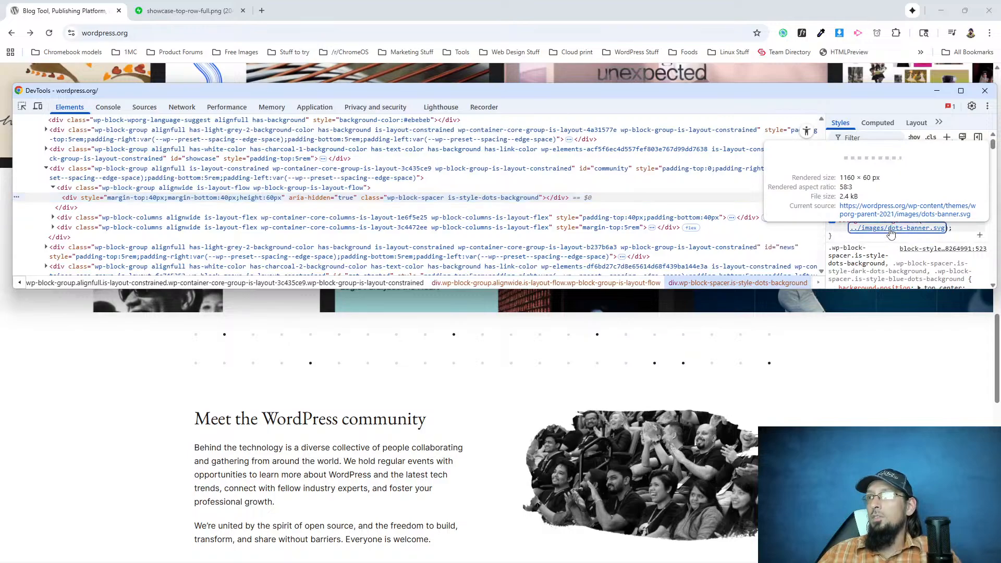
{"action": "left_click", "coordinate": [890, 231]}
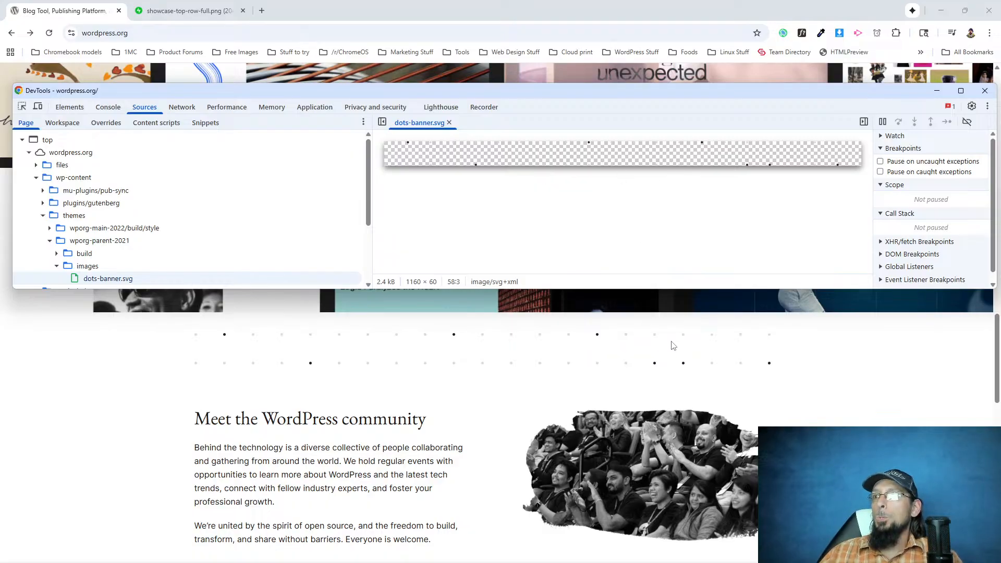
Close the developer tools and examine the "Meet the WordPress community" and "Build for yourself, not by yourself" sections.
{"action": "left_click", "coordinate": [984, 91]}
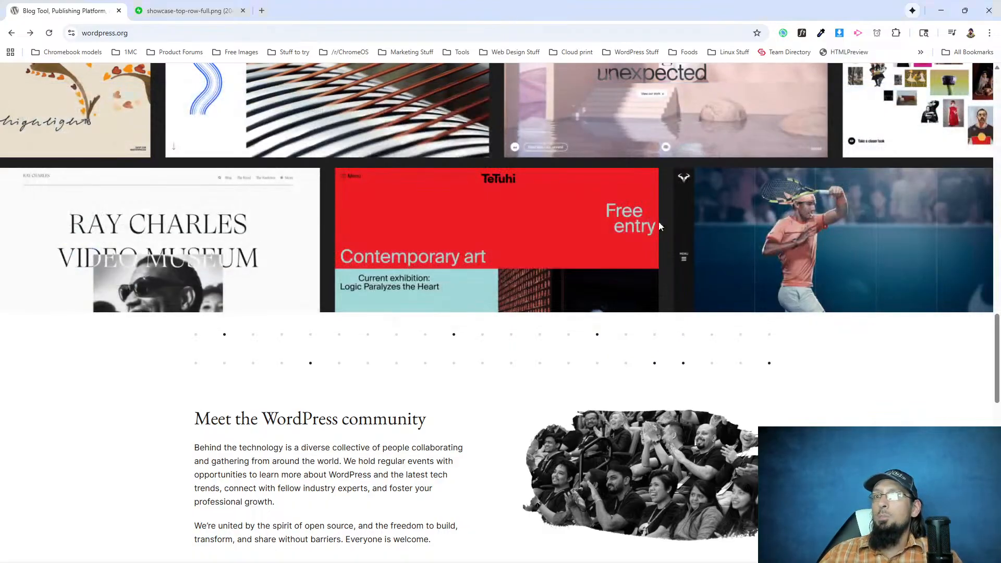
{"action": "scroll", "coordinate": [665, 219], "scroll_direction": "down", "scroll_amount": 4}
{"action": "left_click_drag", "start_coordinate": [234, 210], "coordinate": [695, 282]}
{"action": "scroll", "coordinate": [632, 346], "scroll_direction": "down", "scroll_amount": 5}
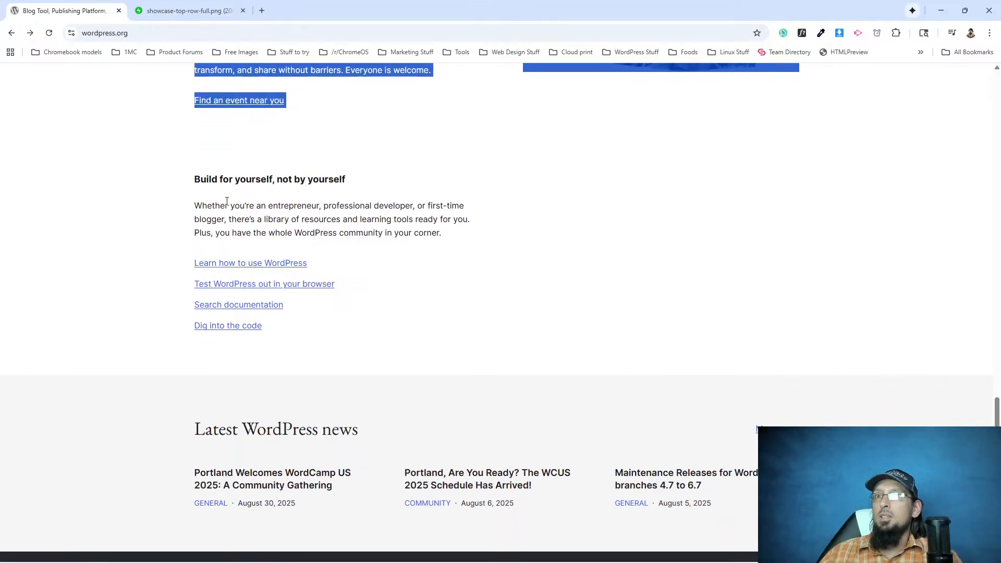
{"action": "left_click_drag", "start_coordinate": [211, 206], "coordinate": [628, 279]}
{"action": "scroll", "coordinate": [589, 311], "scroll_direction": "down", "scroll_amount": 5}
{"action": "scroll", "coordinate": [516, 280], "scroll_direction": "up", "scroll_amount": 4}
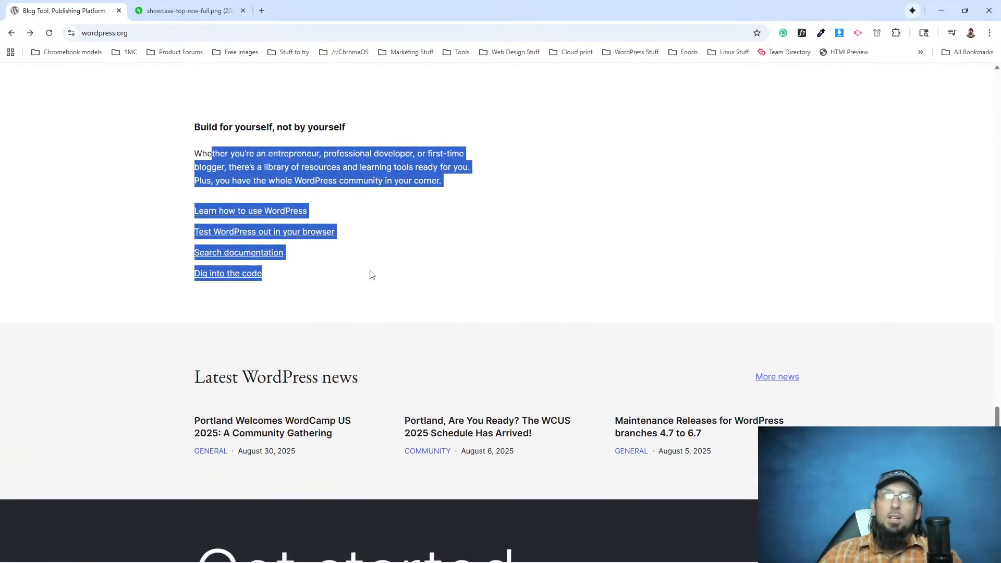
{"action": "left_click", "coordinate": [290, 248]}
{"action": "scroll", "coordinate": [293, 246], "scroll_direction": "up", "scroll_amount": 6}
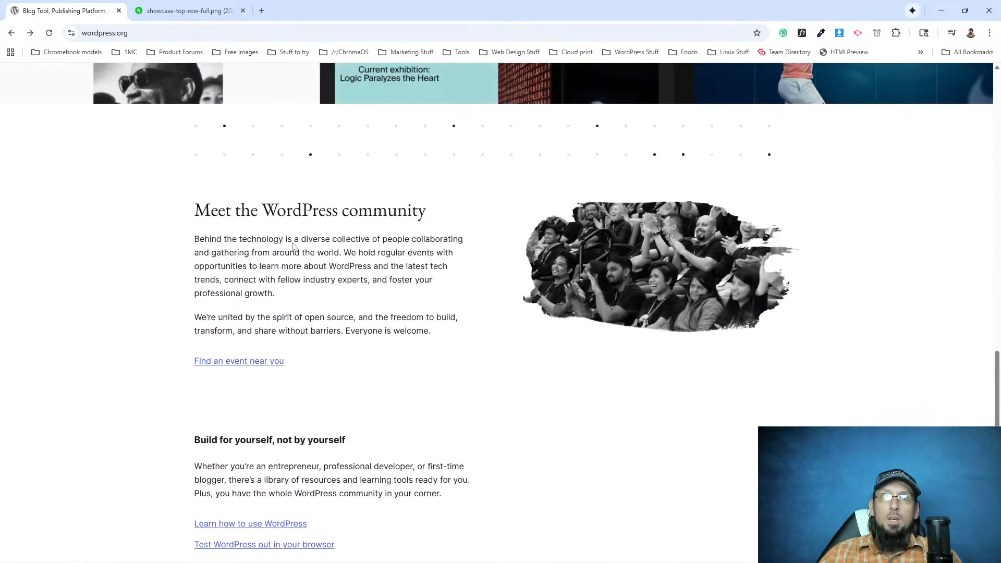
{"action": "scroll", "coordinate": [315, 228], "scroll_direction": "up", "scroll_amount": 20}
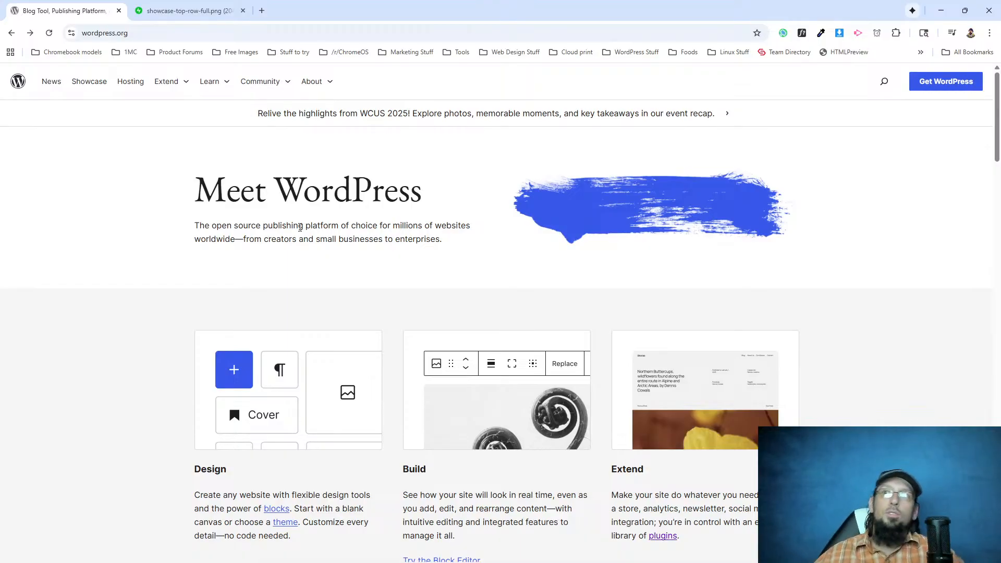
Highlight the "Meet WordPress" heading and the Design and Build column headings to compare their text levels.
{"action": "left_click_drag", "start_coordinate": [217, 201], "coordinate": [461, 207]}
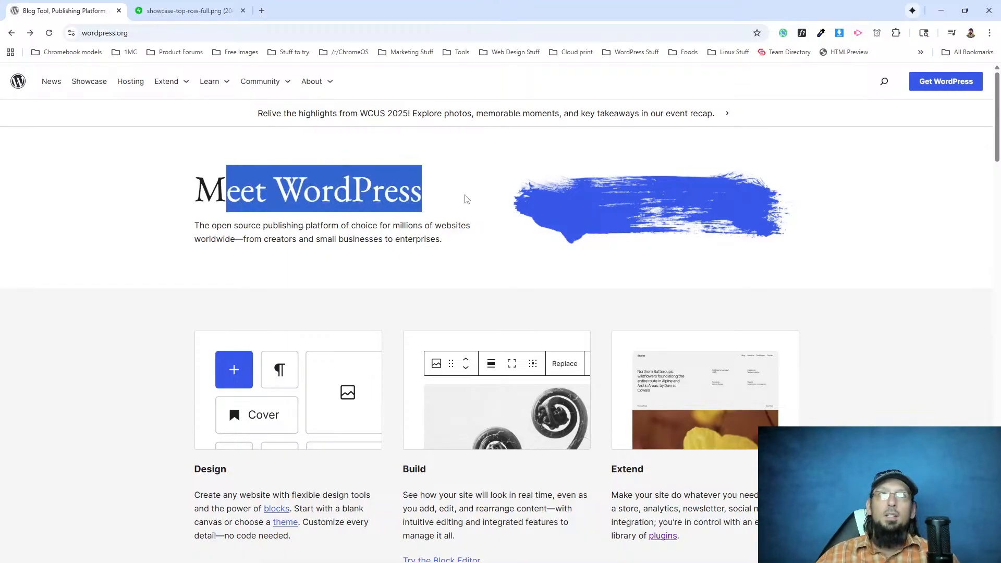
{"action": "scroll", "coordinate": [272, 218], "scroll_direction": "down", "scroll_amount": 3}
{"action": "left_click_drag", "start_coordinate": [204, 316], "coordinate": [577, 311]}
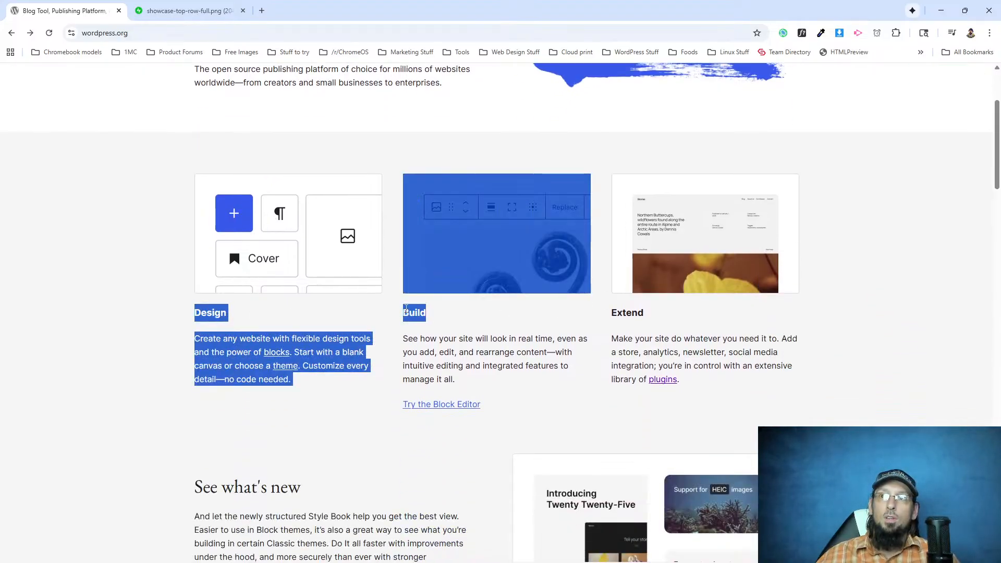
{"action": "left_click", "coordinate": [380, 344]}
{"action": "left_click_drag", "start_coordinate": [408, 314], "coordinate": [451, 315]}
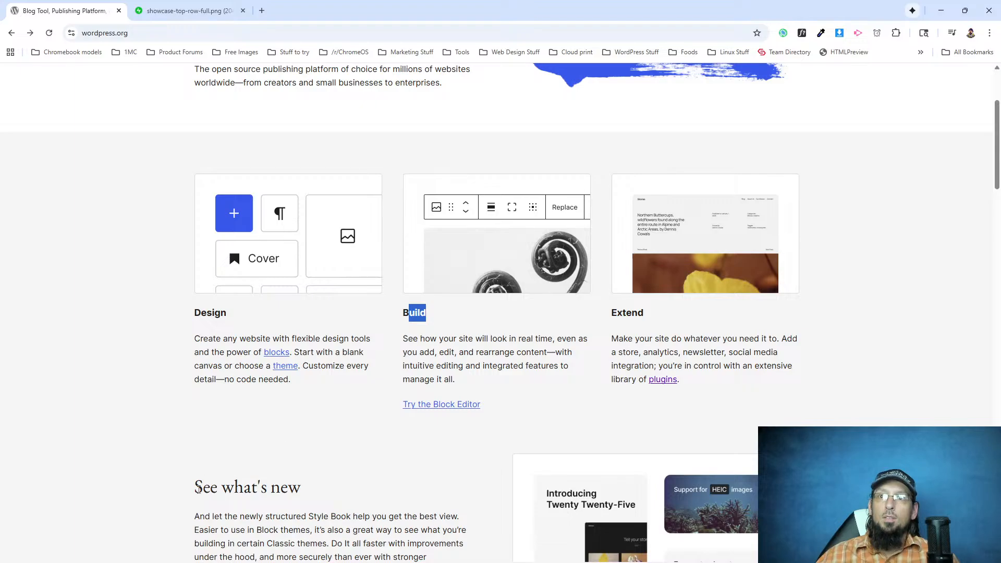
Review the section headings from "See what's new" down to "Latest WordPress news", briefly highlighting them.
{"action": "left_click_drag", "start_coordinate": [198, 488], "coordinate": [301, 488]}
{"action": "scroll", "coordinate": [290, 469], "scroll_direction": "down", "scroll_amount": 10}
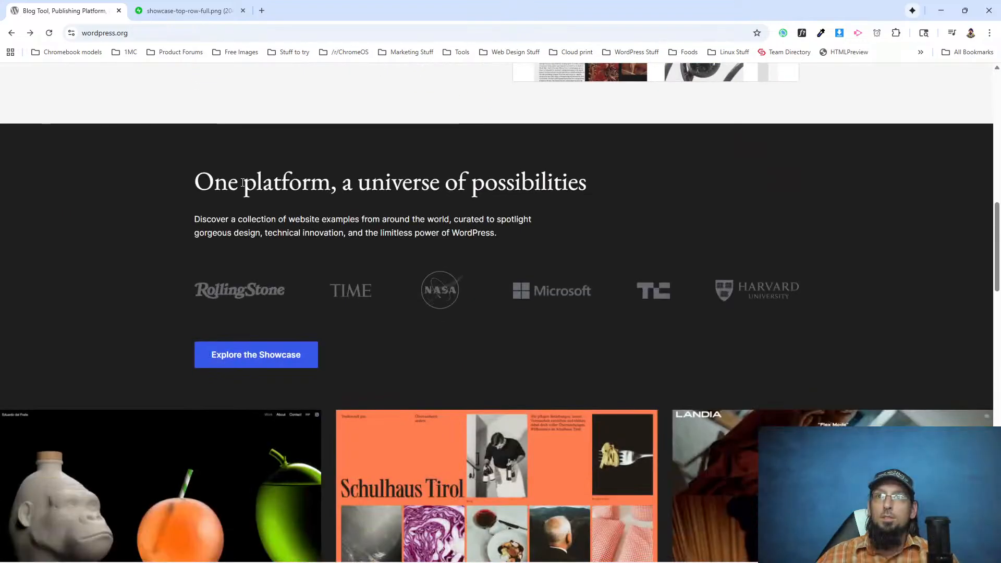
{"action": "left_click_drag", "start_coordinate": [214, 182], "coordinate": [351, 258]}
{"action": "scroll", "coordinate": [352, 258], "scroll_direction": "down", "scroll_amount": 13}
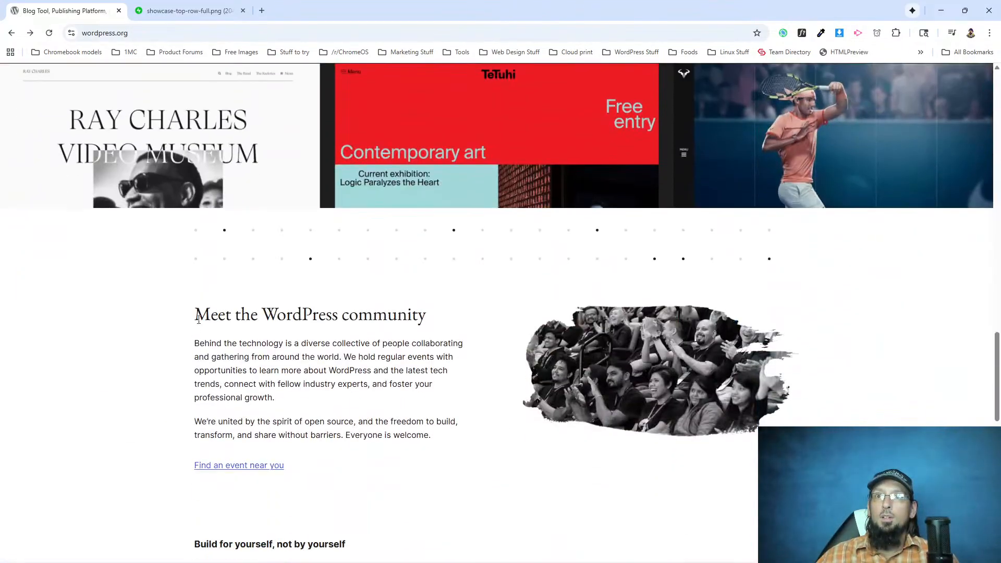
{"action": "left_click_drag", "start_coordinate": [198, 320], "coordinate": [357, 315]}
{"action": "scroll", "coordinate": [358, 315], "scroll_direction": "down", "scroll_amount": 6}
{"action": "left_click_drag", "start_coordinate": [195, 230], "coordinate": [370, 234]}
{"action": "scroll", "coordinate": [340, 311], "scroll_direction": "down", "scroll_amount": 1}
{"action": "scroll", "coordinate": [339, 312], "scroll_direction": "down", "scroll_amount": 4}
{"action": "left_click_drag", "start_coordinate": [205, 221], "coordinate": [449, 225]}
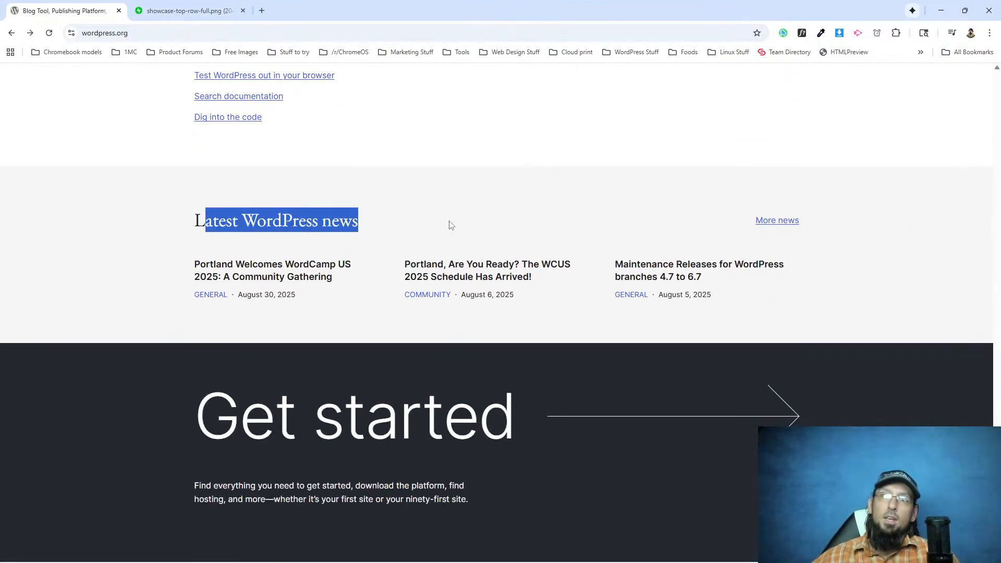
Inspect the "One platform, a universe of possibilities" heading in the developer tools, and close them.
{"action": "scroll", "coordinate": [409, 263], "scroll_direction": "up", "scroll_amount": 20}
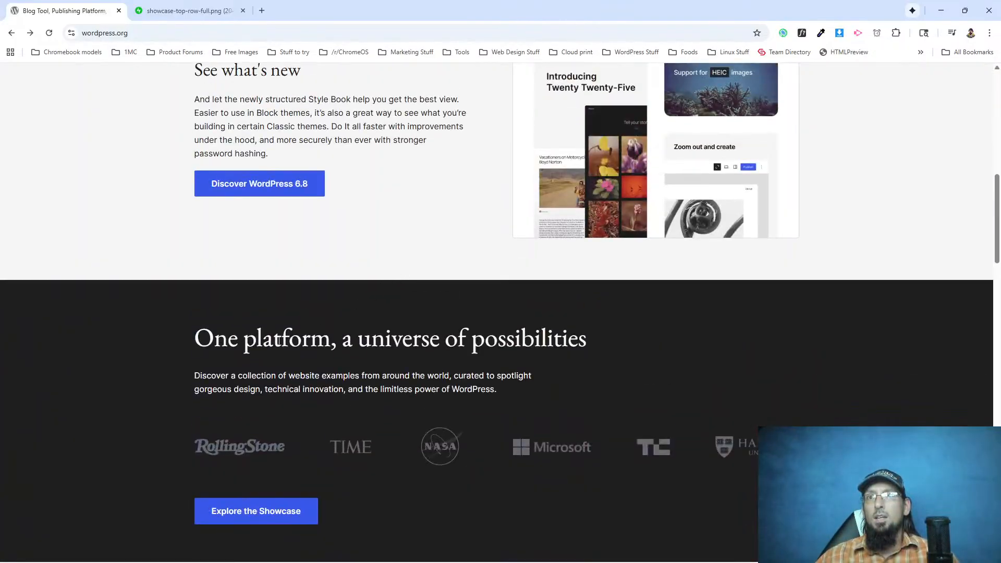
{"action": "right_click", "coordinate": [279, 340]}
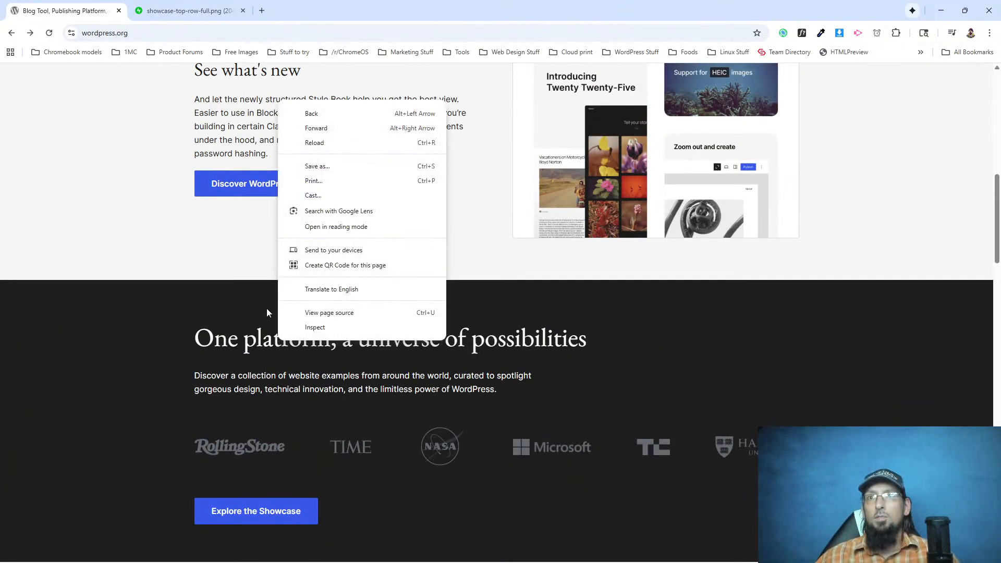
{"action": "left_click", "coordinate": [315, 331]}
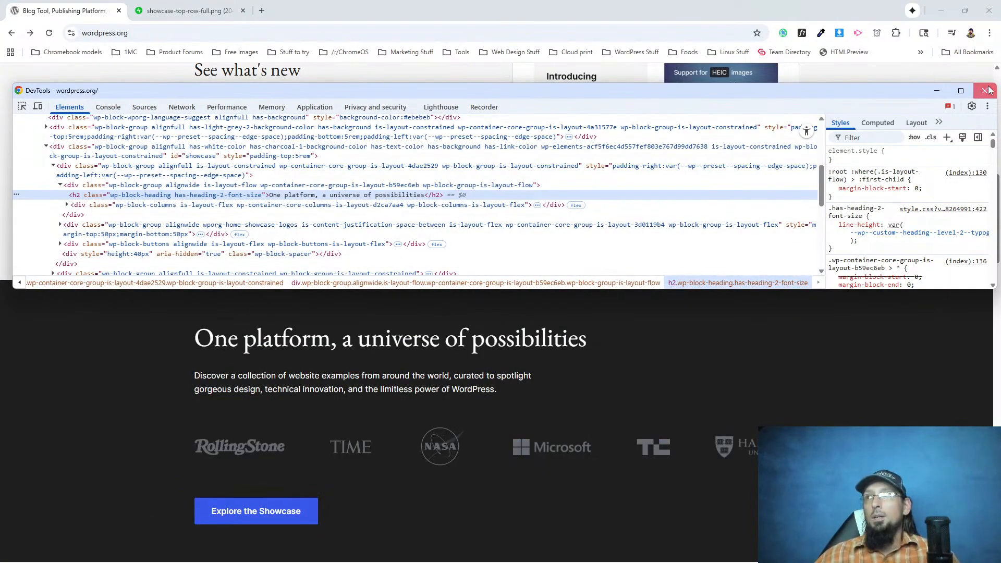
{"action": "left_click", "coordinate": [985, 90]}
Examine the "Meet WordPress" hero heading and the feature and "See what's new" sections below it.
{"action": "scroll", "coordinate": [300, 304], "scroll_direction": "up", "scroll_amount": 10}
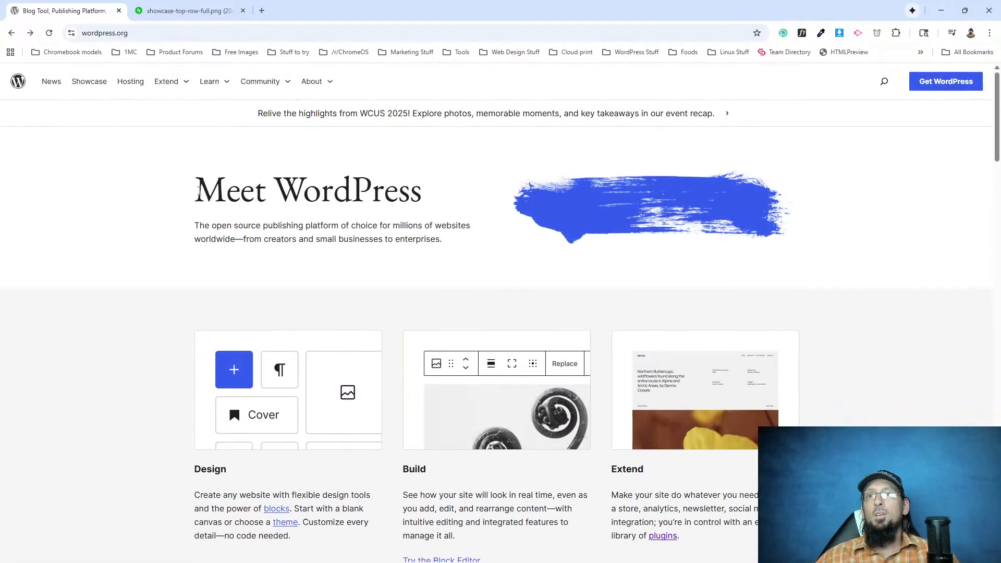
{"action": "left_click_drag", "start_coordinate": [199, 191], "coordinate": [403, 181]}
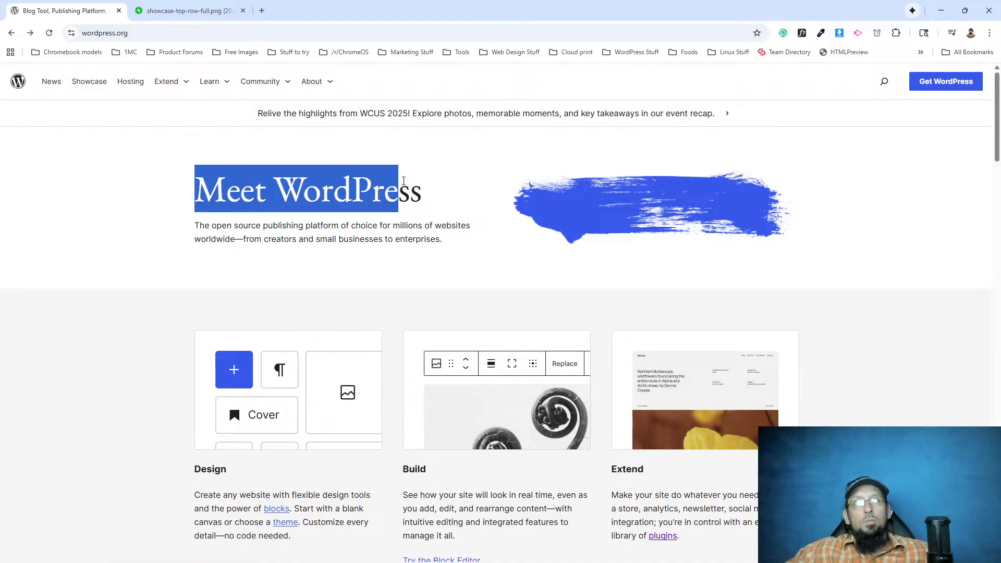
{"action": "left_click", "coordinate": [363, 178]}
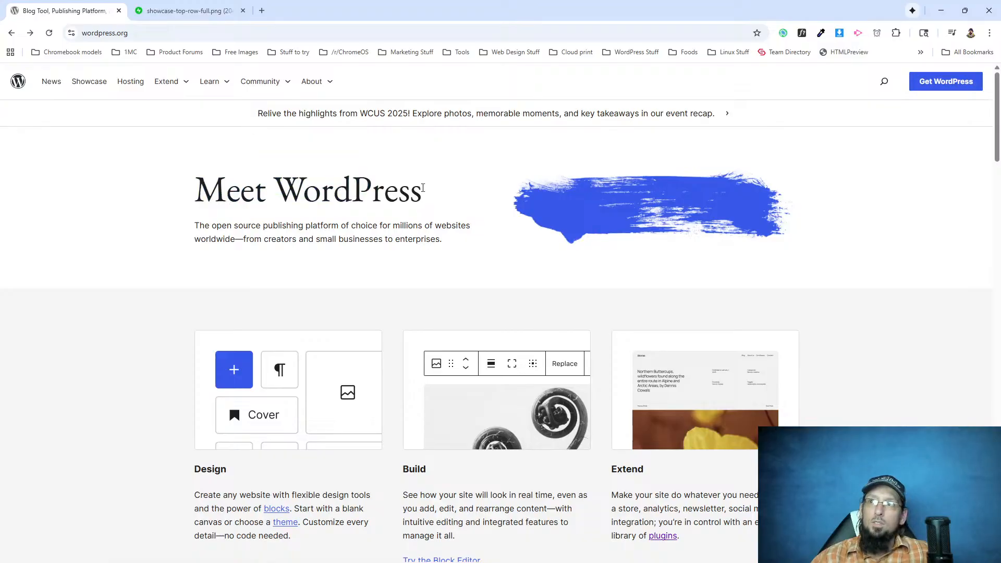
{"action": "scroll", "coordinate": [363, 313], "scroll_direction": "down", "scroll_amount": 1}
{"action": "scroll", "coordinate": [362, 312], "scroll_direction": "up", "scroll_amount": 1}
{"action": "scroll", "coordinate": [280, 316], "scroll_direction": "down", "scroll_amount": 8}
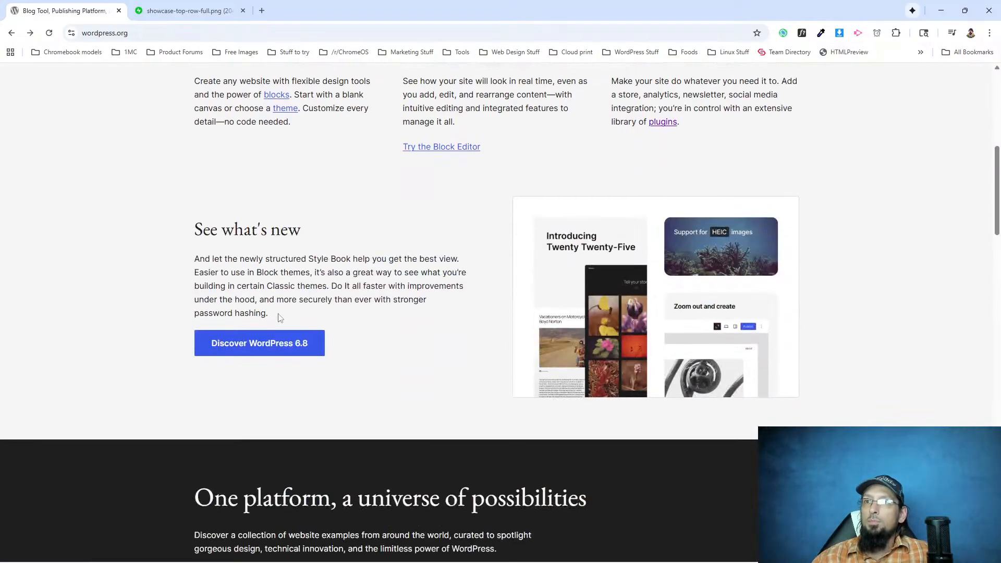
{"action": "scroll", "coordinate": [278, 315], "scroll_direction": "up", "scroll_amount": 8}
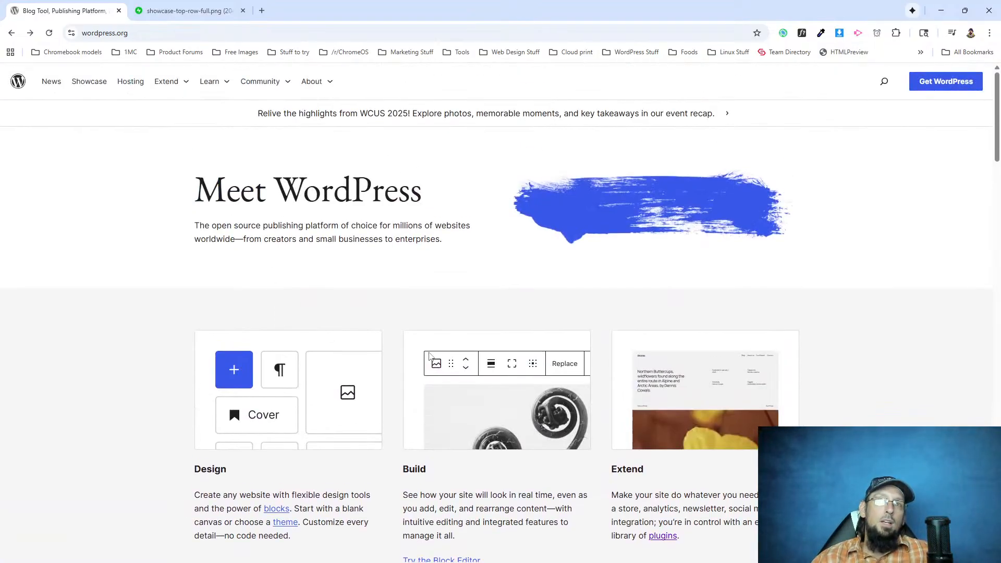
{"action": "left_click_drag", "start_coordinate": [219, 198], "coordinate": [456, 228]}
{"action": "left_click", "coordinate": [439, 216]}
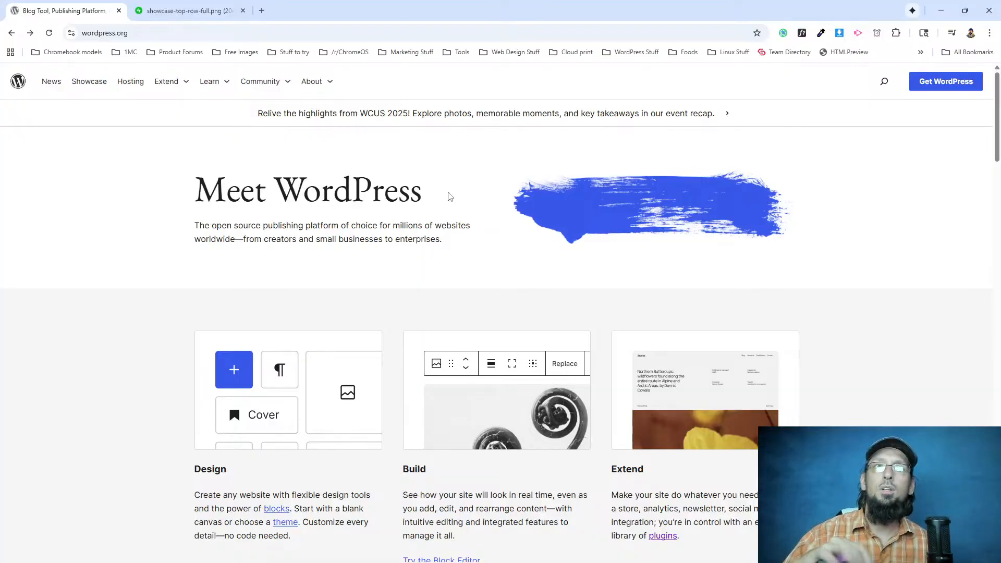
Inspect the "See what's new" section image and its enclosing figure element's styles in the developer tools.
{"action": "scroll", "coordinate": [554, 249], "scroll_direction": "down", "scroll_amount": 5}
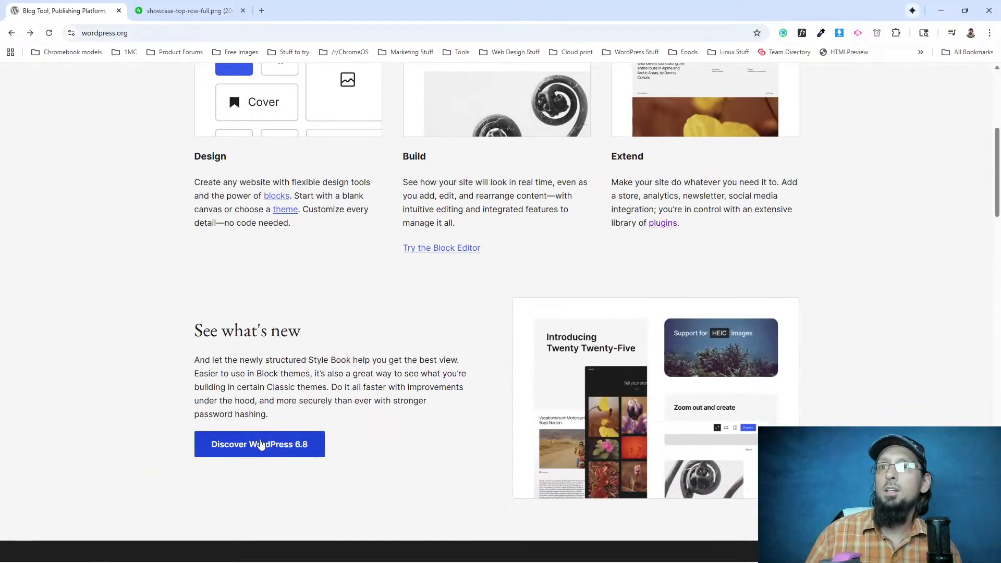
{"action": "scroll", "coordinate": [302, 392], "scroll_direction": "down", "scroll_amount": 4}
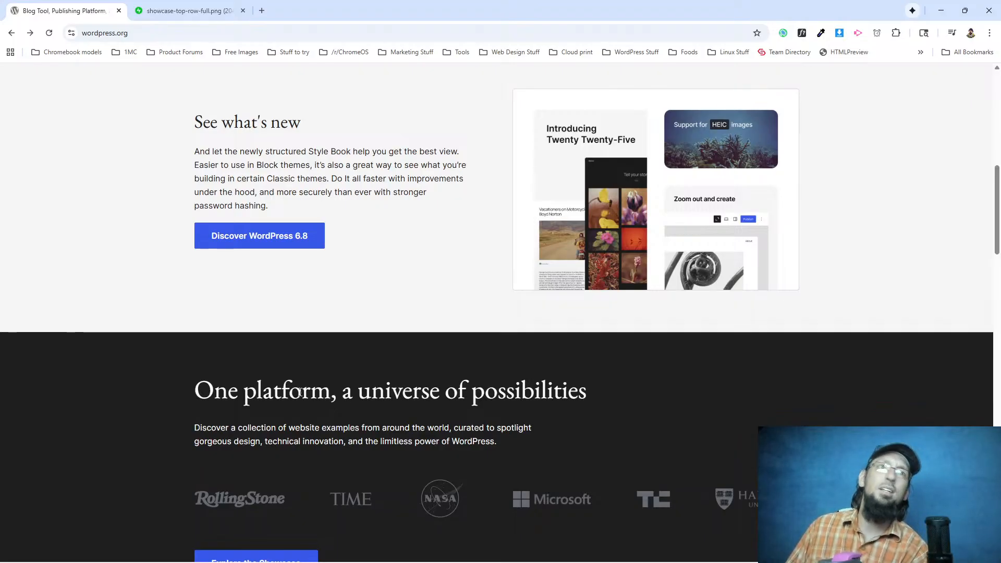
{"action": "scroll", "coordinate": [467, 346], "scroll_direction": "up", "scroll_amount": 5}
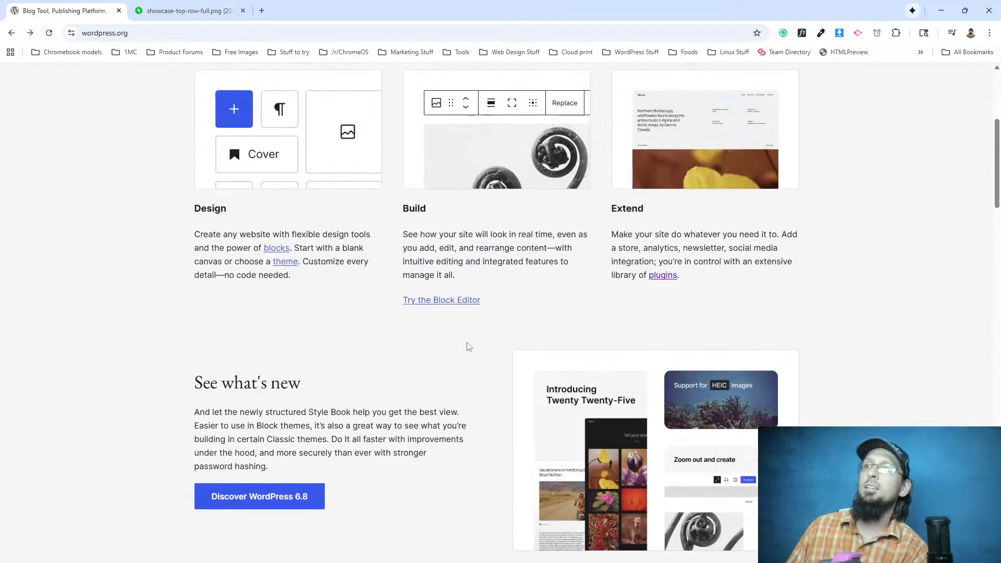
{"action": "right_click", "coordinate": [565, 382]}
{"action": "left_click", "coordinate": [571, 479]}
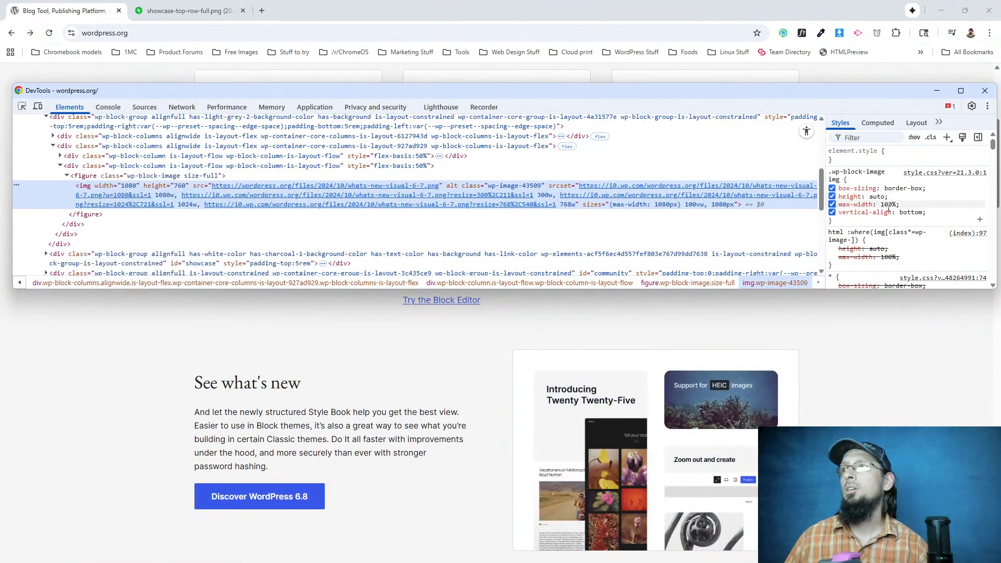
{"action": "scroll", "coordinate": [889, 206], "scroll_direction": "down", "scroll_amount": 5}
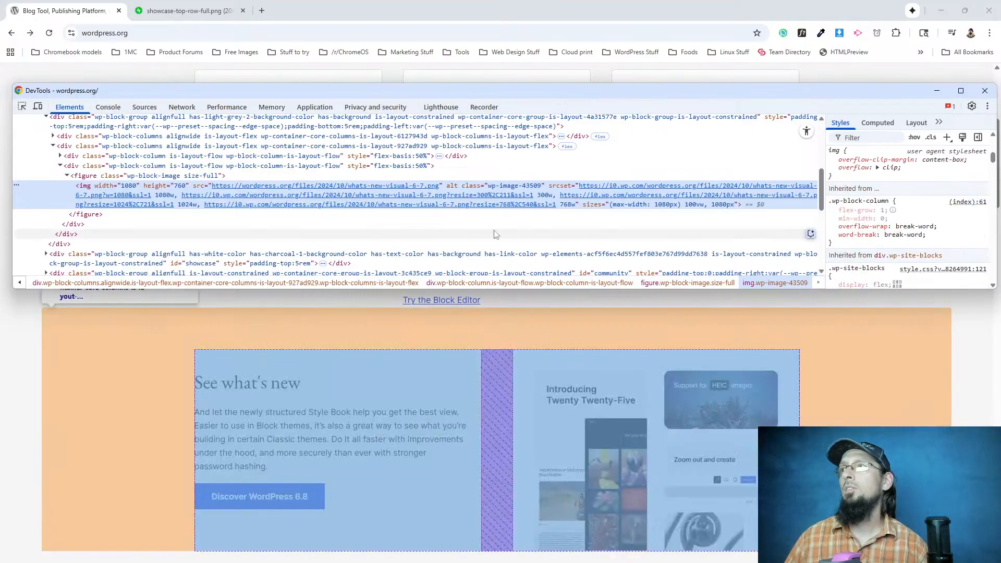
{"action": "left_click", "coordinate": [151, 175]}
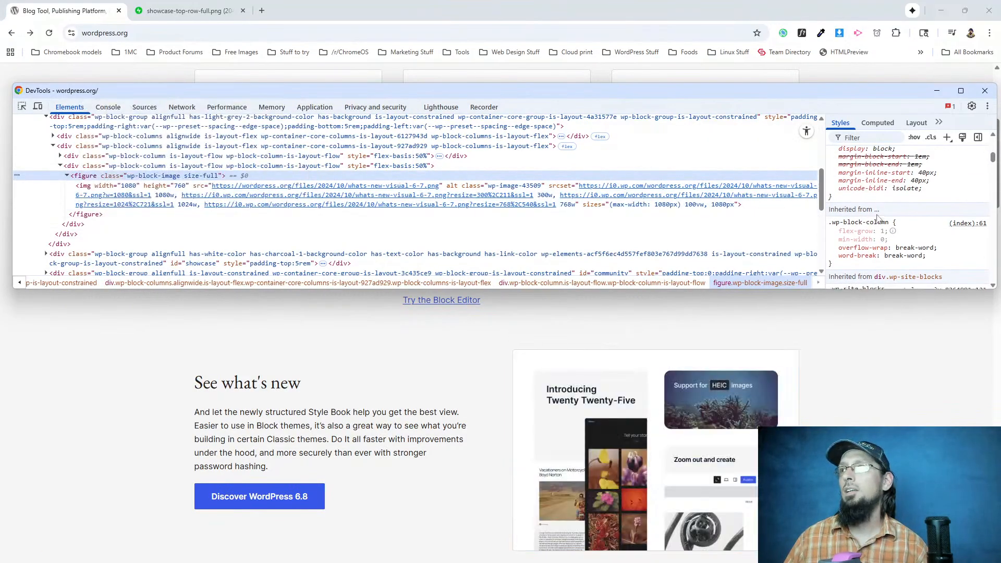
{"action": "scroll", "coordinate": [878, 218], "scroll_direction": "up", "scroll_amount": 1}
{"action": "scroll", "coordinate": [884, 214], "scroll_direction": "up", "scroll_amount": 2}
{"action": "scroll", "coordinate": [888, 211], "scroll_direction": "up", "scroll_amount": 1}
Open the "See what's new" image in its own tab to view it, and close both image tabs.
{"action": "right_click", "coordinate": [619, 388]}
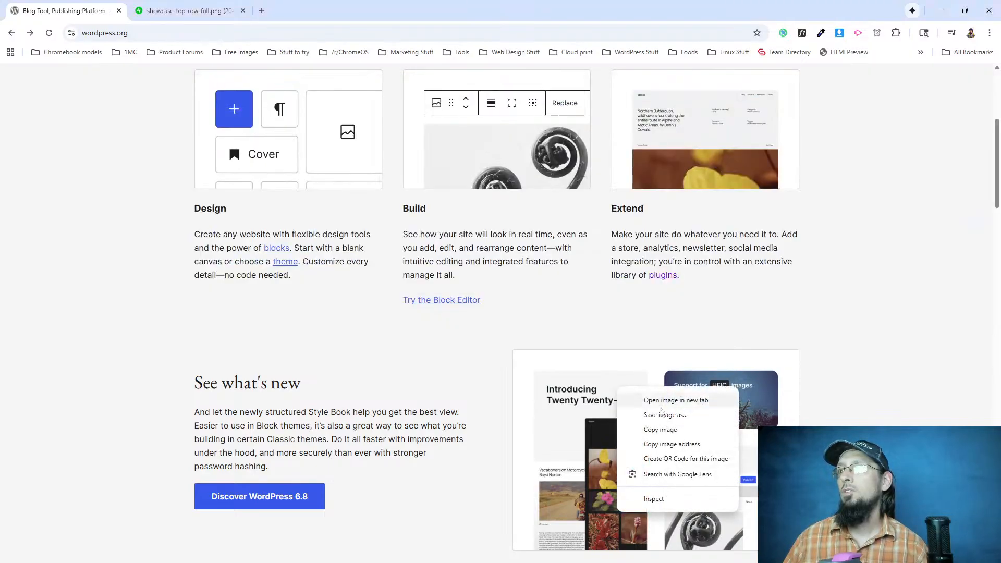
{"action": "left_click", "coordinate": [658, 400]}
{"action": "left_click", "coordinate": [308, 18]}
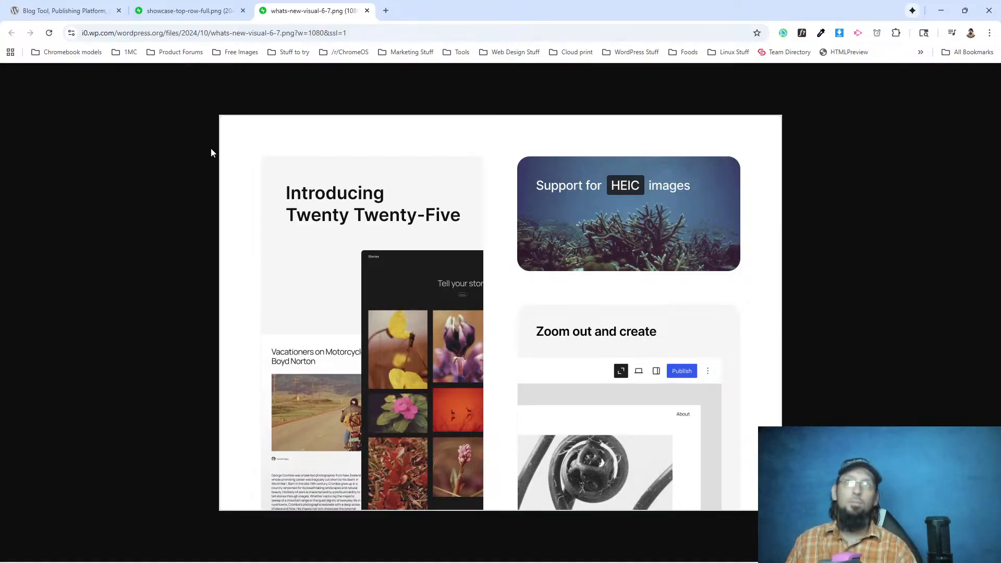
{"action": "left_click", "coordinate": [367, 10]}
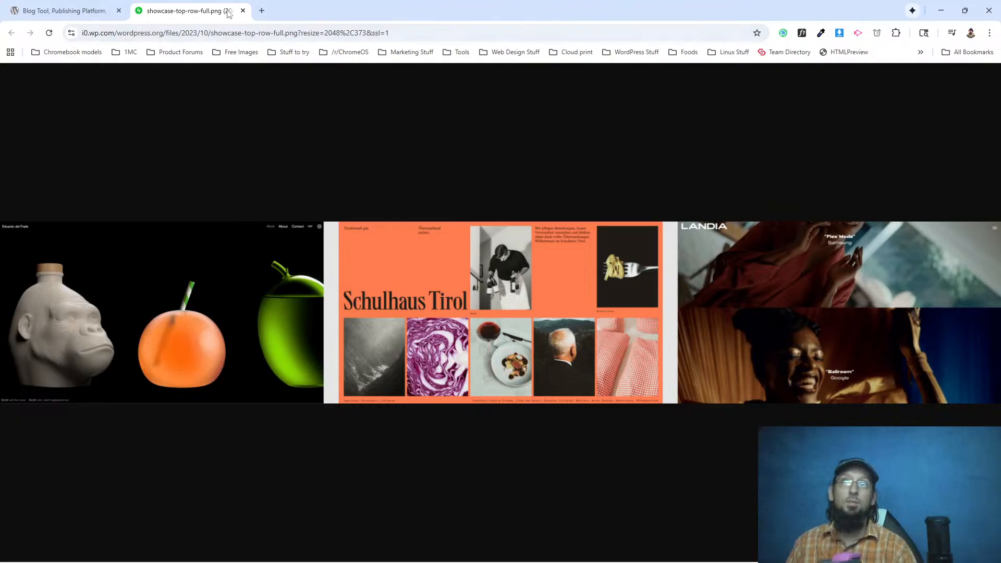
{"action": "left_click", "coordinate": [242, 11]}
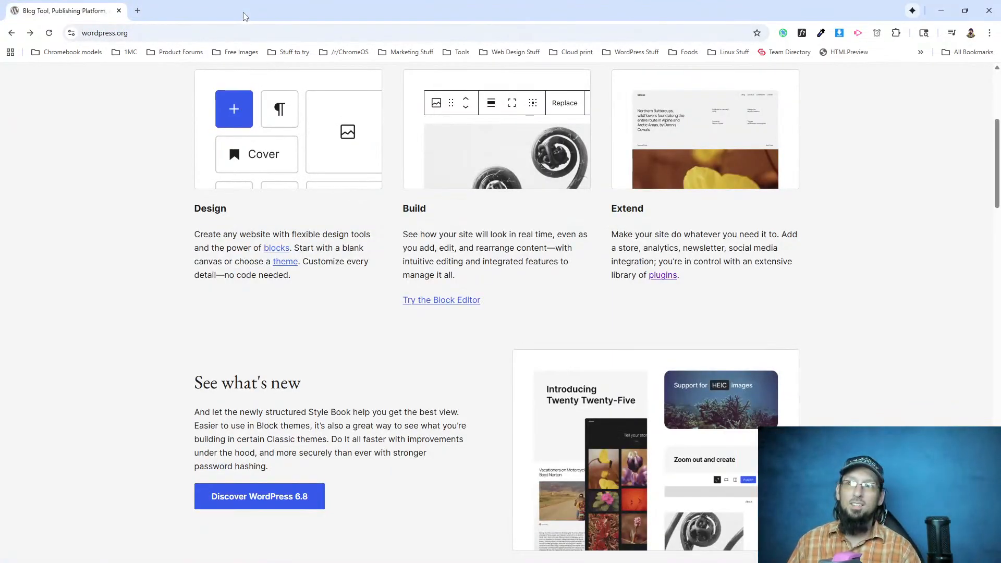
Open the image downloader extension on the homepage and check its thumbnails for the blue brush-stroke image.
{"action": "scroll", "coordinate": [379, 205], "scroll_direction": "up", "scroll_amount": 5}
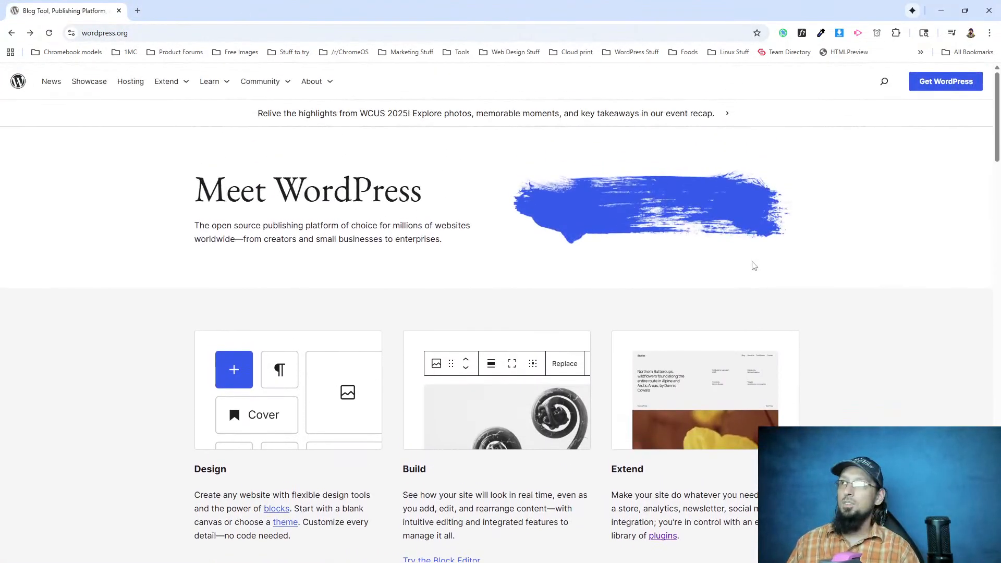
{"action": "left_click", "coordinate": [840, 33]}
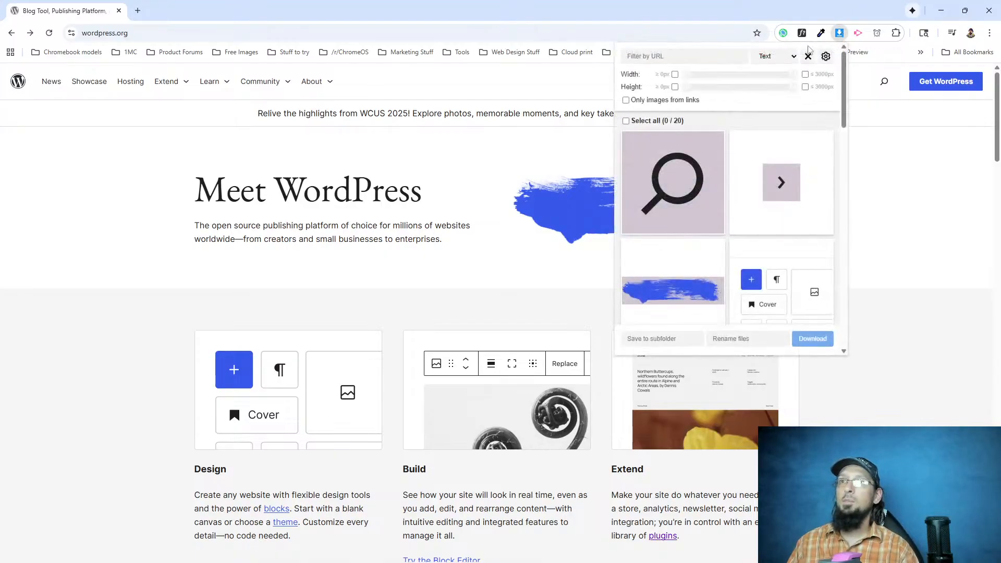
{"action": "mouse_move", "coordinate": [674, 148]}
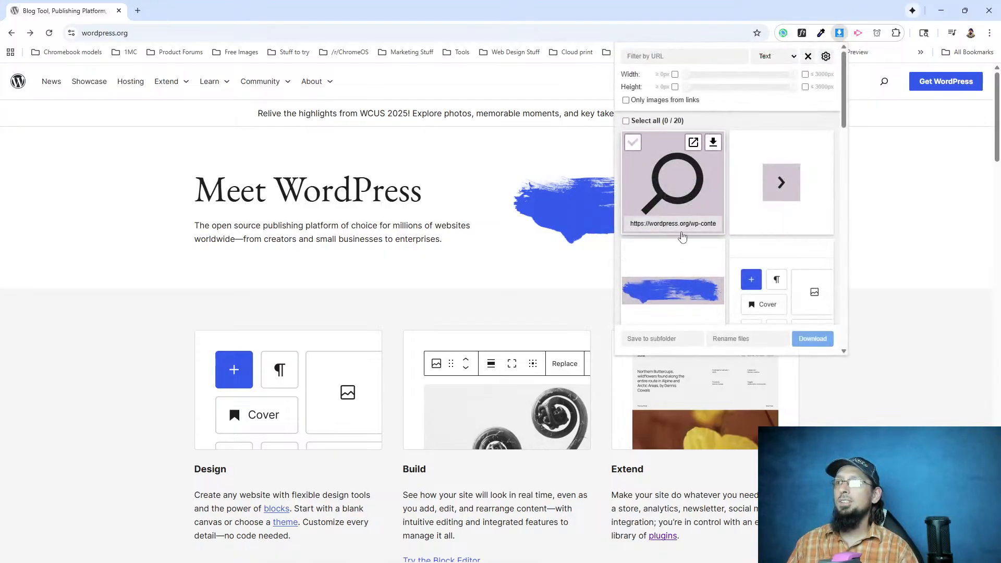
{"action": "mouse_move", "coordinate": [699, 256]}
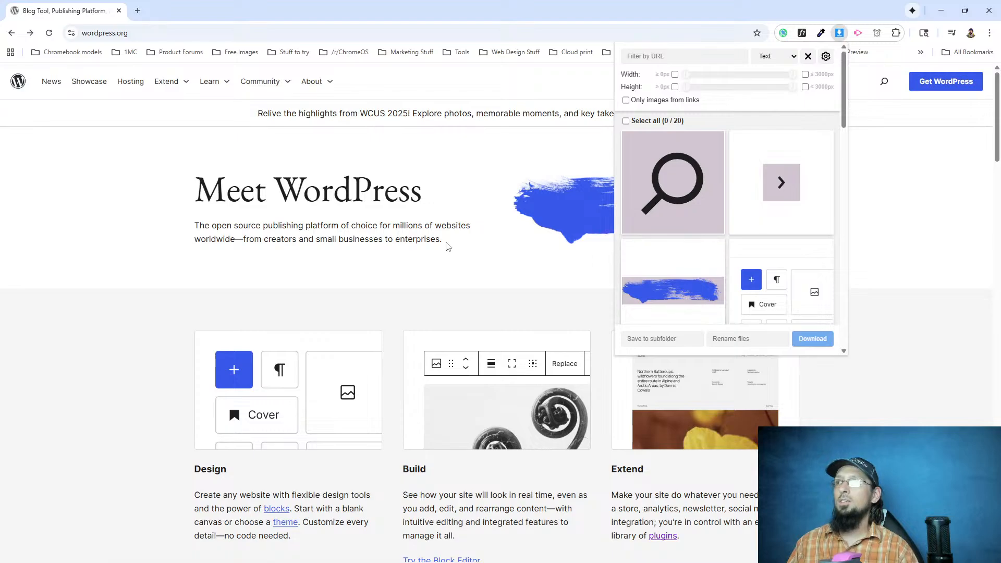
{"action": "mouse_move", "coordinate": [633, 300]}
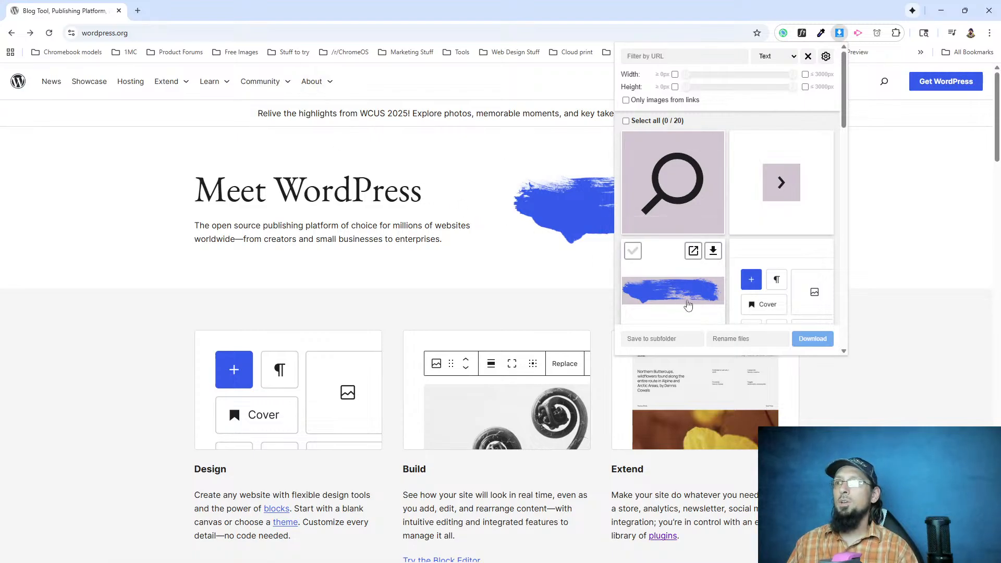
Select the blue brush-stroke, Design, Build, Extend and "See what's new" images in the image downloader.
{"action": "left_click", "coordinate": [640, 256]}
{"action": "scroll", "coordinate": [768, 244], "scroll_direction": "down", "scroll_amount": 2}
{"action": "left_click", "coordinate": [741, 146]}
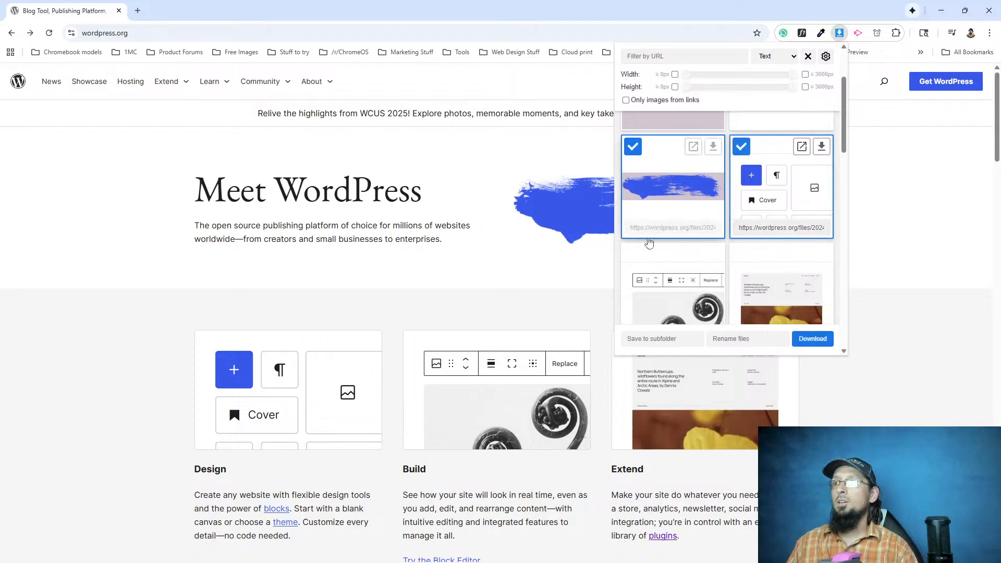
{"action": "left_click", "coordinate": [639, 259]}
{"action": "left_click", "coordinate": [741, 255]}
{"action": "scroll", "coordinate": [442, 387], "scroll_direction": "down", "scroll_amount": 7}
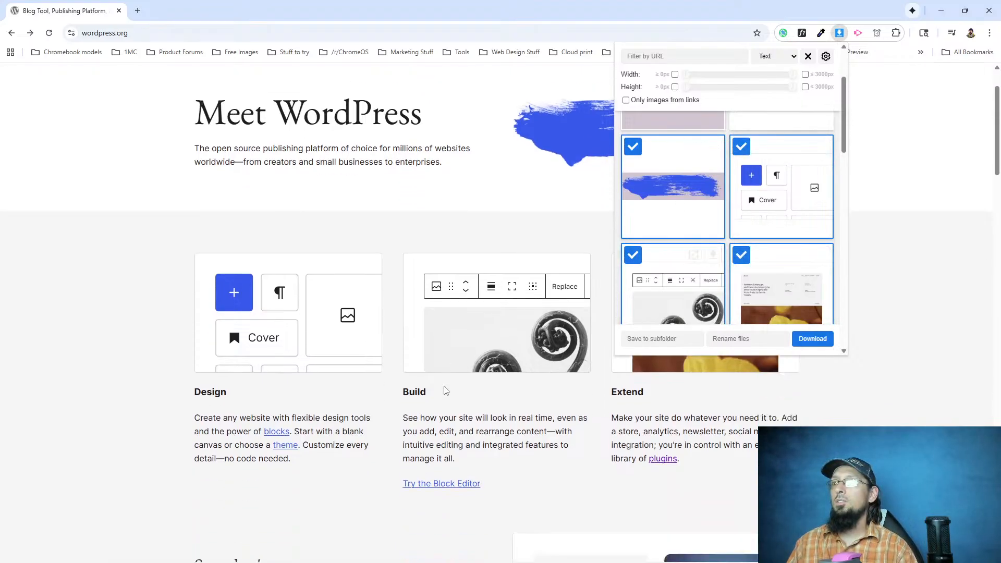
{"action": "scroll", "coordinate": [693, 250], "scroll_direction": "down", "scroll_amount": 4}
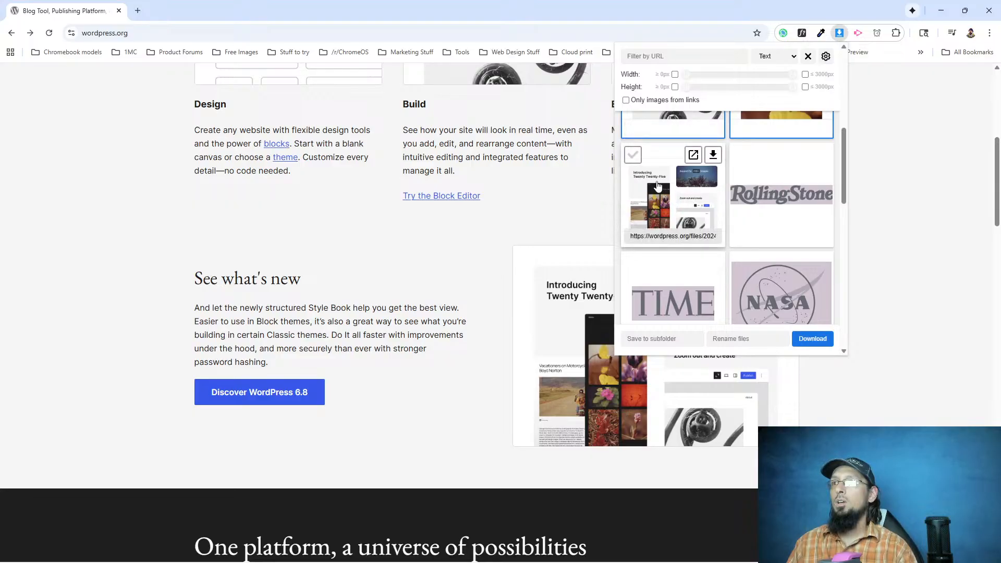
{"action": "left_click", "coordinate": [631, 155]}
Add the Rolling Stone, TIME, NASA, Microsoft, TC and Harvard University logos to the image selection.
{"action": "scroll", "coordinate": [404, 368], "scroll_direction": "down", "scroll_amount": 6}
{"action": "scroll", "coordinate": [746, 241], "scroll_direction": "down", "scroll_amount": 1}
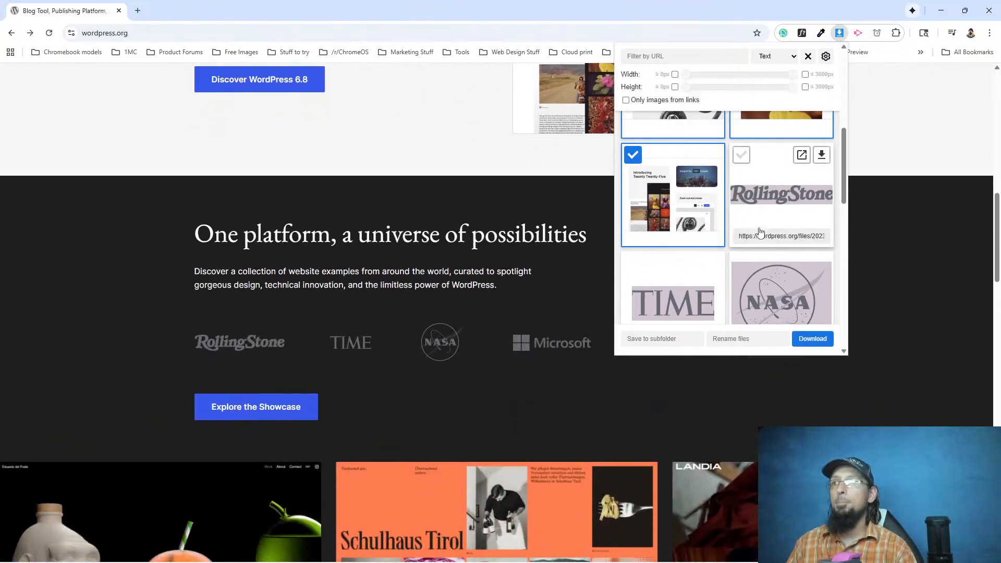
{"action": "scroll", "coordinate": [746, 241], "scroll_direction": "up", "scroll_amount": 1}
{"action": "left_click", "coordinate": [740, 155]}
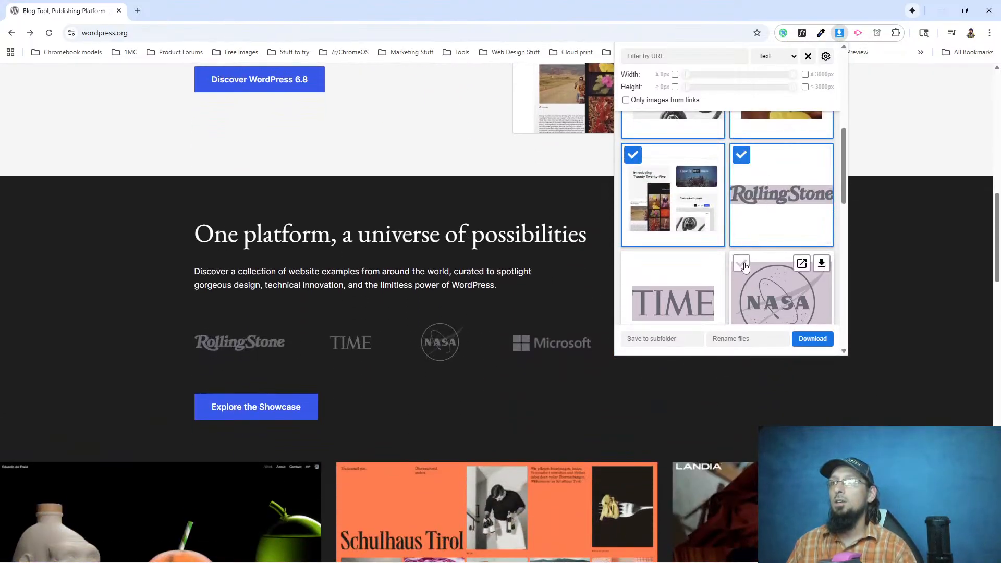
{"action": "left_click", "coordinate": [741, 263]}
{"action": "left_click", "coordinate": [633, 266]}
{"action": "scroll", "coordinate": [633, 269], "scroll_direction": "down", "scroll_amount": 1}
{"action": "left_click", "coordinate": [632, 215]}
{"action": "left_click", "coordinate": [741, 215]}
{"action": "scroll", "coordinate": [740, 214], "scroll_direction": "down", "scroll_amount": 1}
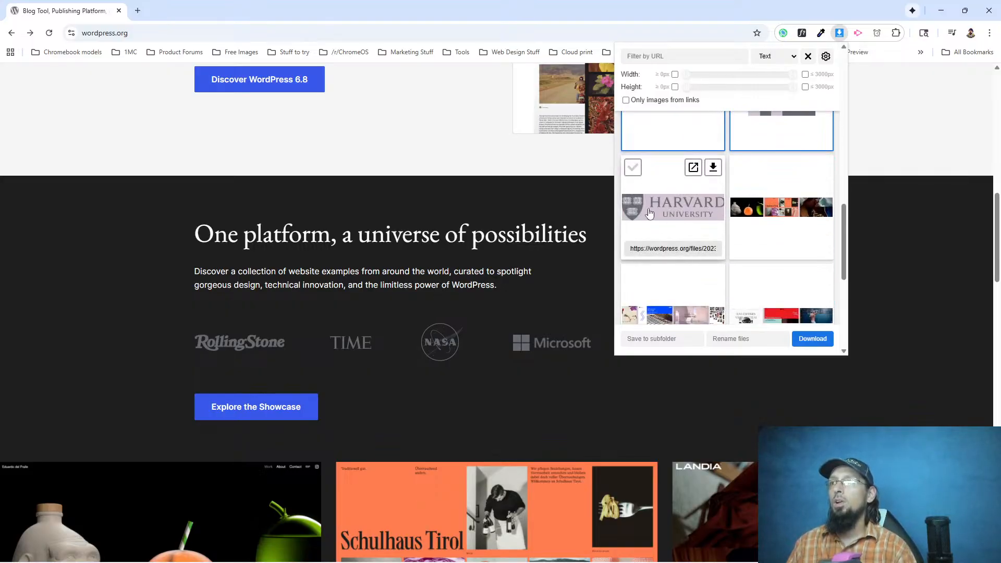
{"action": "left_click", "coordinate": [633, 168]}
Add the three showcase collage strips of website examples to the image selection.
{"action": "left_click", "coordinate": [741, 166]}
{"action": "scroll", "coordinate": [677, 177], "scroll_direction": "down", "scroll_amount": 2}
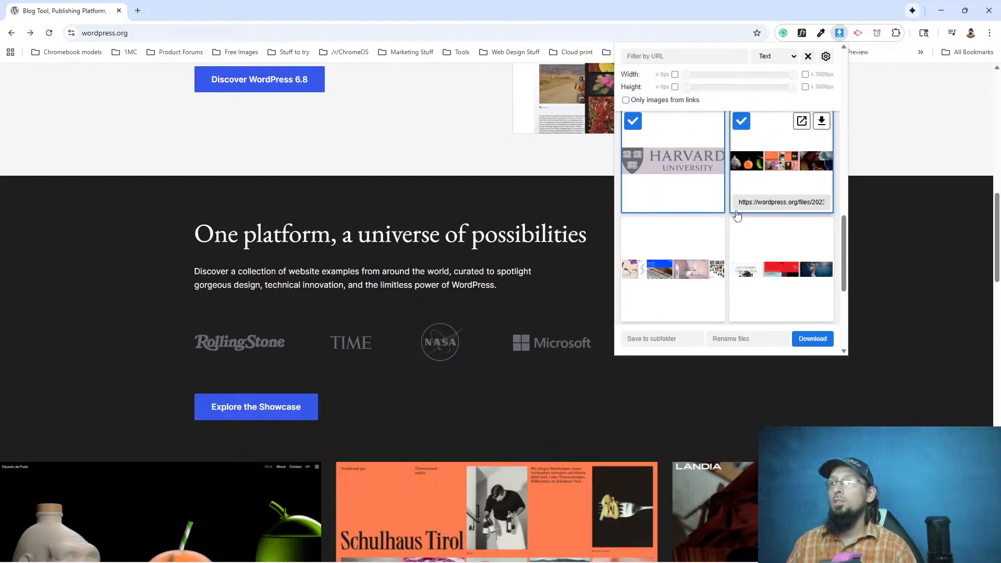
{"action": "left_click", "coordinate": [633, 172]}
{"action": "left_click", "coordinate": [741, 172]}
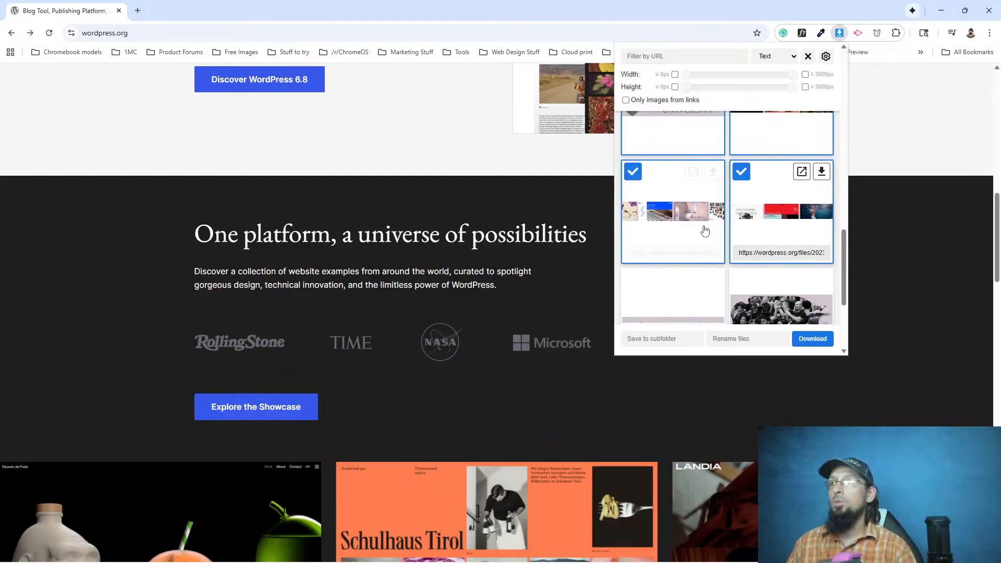
Add the dotted divider, the community crowd photo and the footer's "Code is Poetry" image to the selection.
{"action": "scroll", "coordinate": [698, 218], "scroll_direction": "down", "scroll_amount": 2}
{"action": "scroll", "coordinate": [387, 327], "scroll_direction": "down", "scroll_amount": 6}
{"action": "left_click", "coordinate": [634, 177]}
{"action": "left_click", "coordinate": [741, 176]}
{"action": "scroll", "coordinate": [298, 376], "scroll_direction": "down", "scroll_amount": 15}
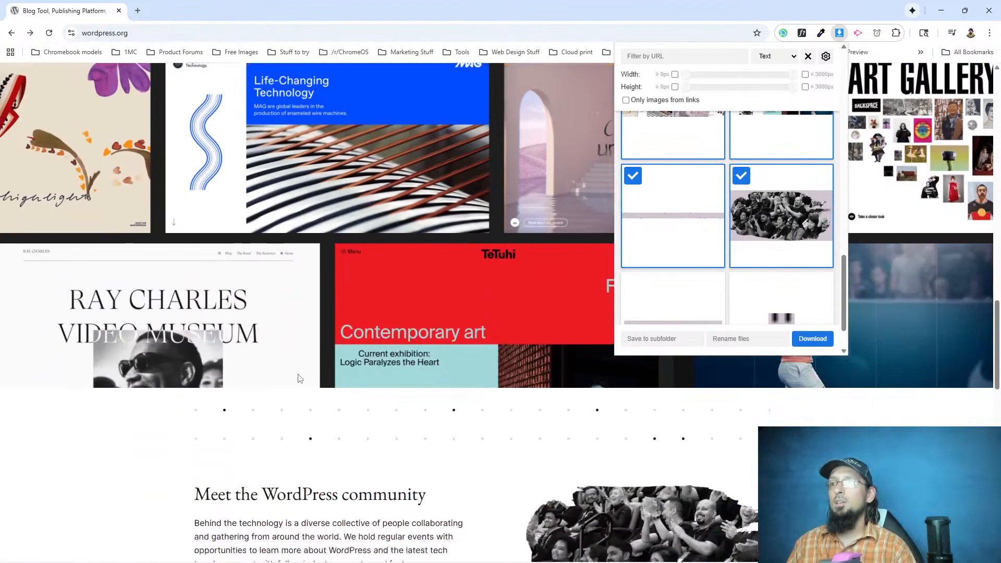
{"action": "scroll", "coordinate": [300, 377], "scroll_direction": "down", "scroll_amount": 4}
{"action": "scroll", "coordinate": [675, 276], "scroll_direction": "down", "scroll_amount": 1}
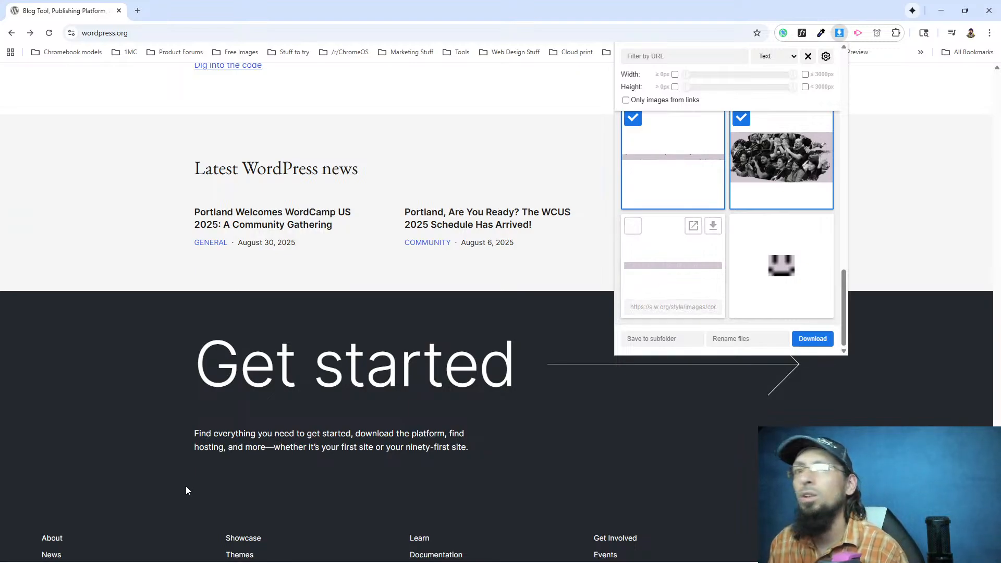
{"action": "scroll", "coordinate": [186, 486], "scroll_direction": "down", "scroll_amount": 2}
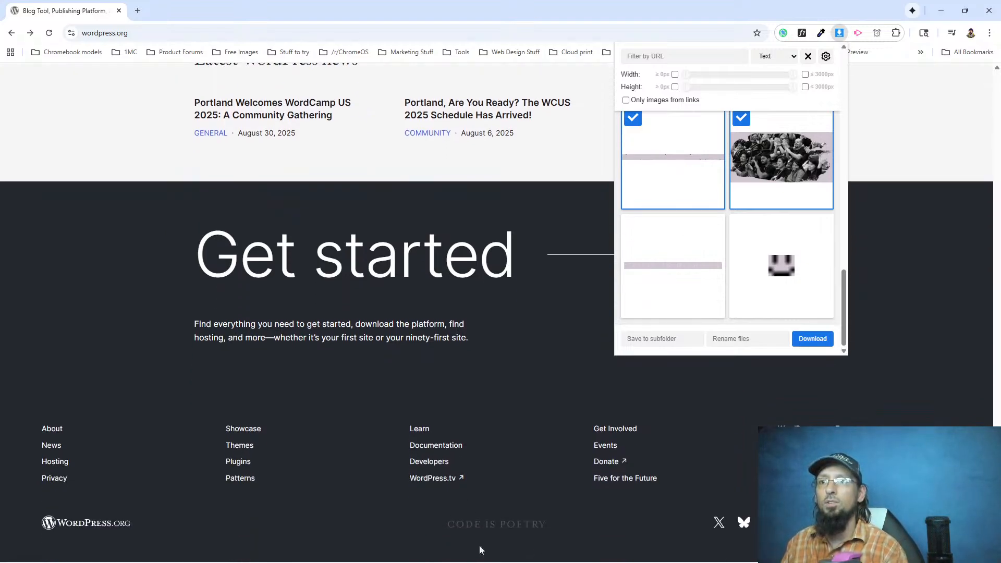
{"action": "left_click", "coordinate": [633, 227]}
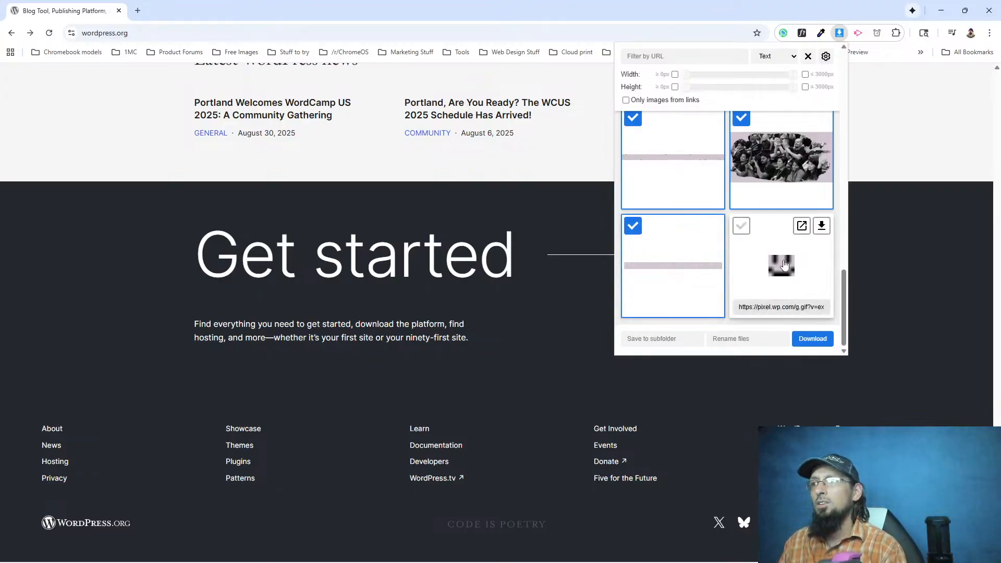
Review the homepage sections from the footer up to "See what's new" against the images selected for download.
{"action": "scroll", "coordinate": [492, 461], "scroll_direction": "up", "scroll_amount": 3}
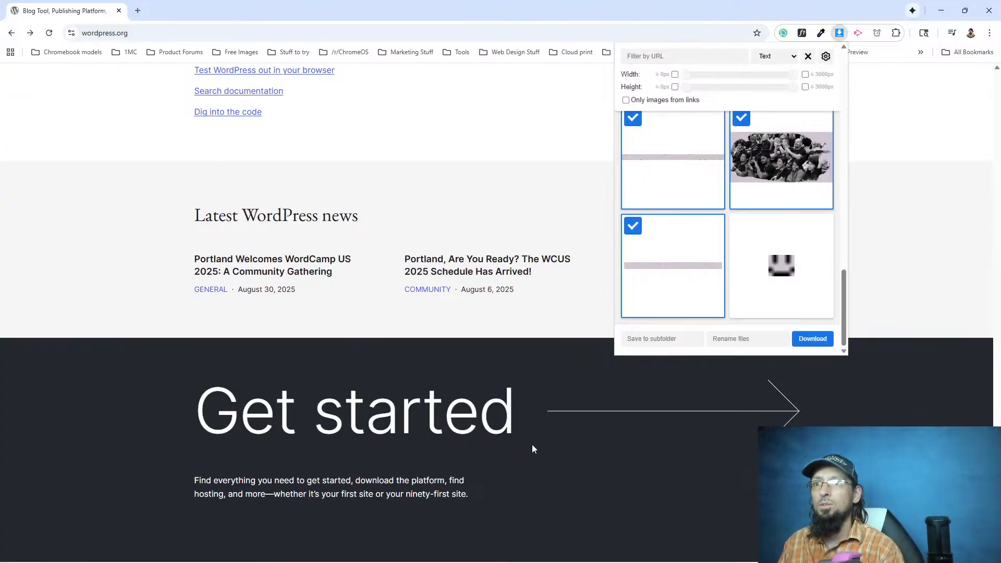
{"action": "scroll", "coordinate": [531, 446], "scroll_direction": "down", "scroll_amount": 3}
{"action": "scroll", "coordinate": [351, 448], "scroll_direction": "up", "scroll_amount": 5}
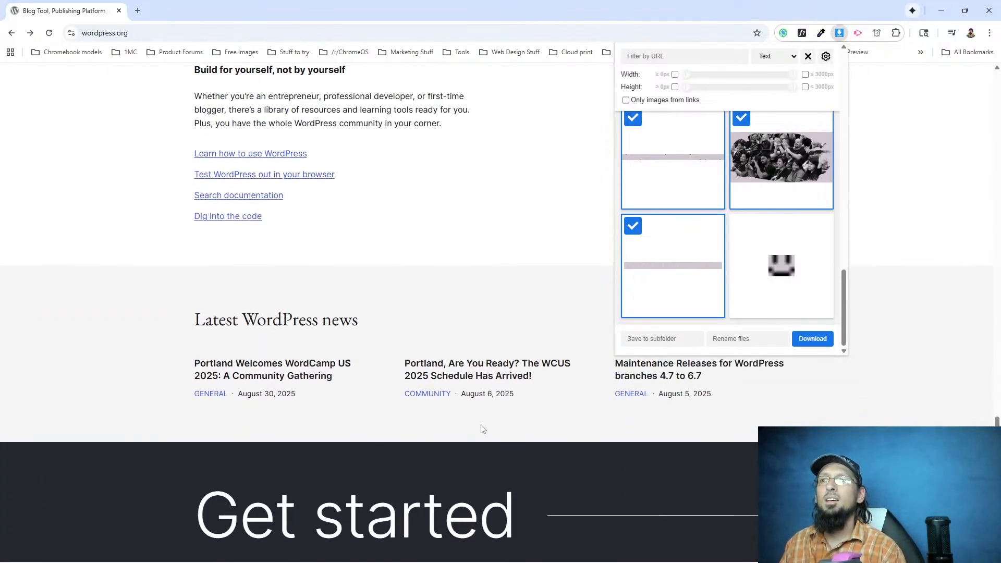
{"action": "scroll", "coordinate": [482, 429], "scroll_direction": "up", "scroll_amount": 6}
{"action": "scroll", "coordinate": [483, 429], "scroll_direction": "up", "scroll_amount": 5}
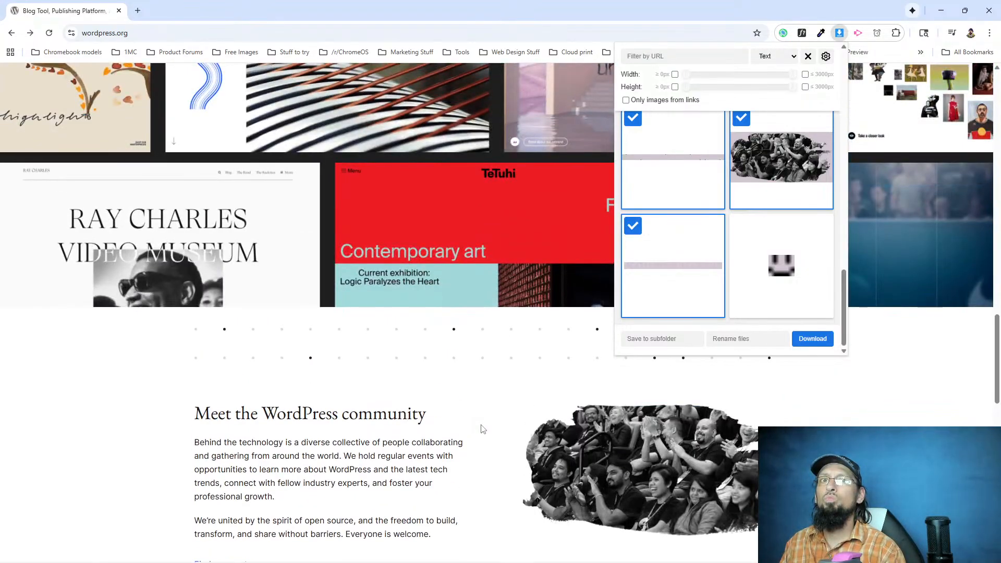
{"action": "scroll", "coordinate": [481, 424], "scroll_direction": "up", "scroll_amount": 5}
{"action": "scroll", "coordinate": [480, 424], "scroll_direction": "up", "scroll_amount": 4}
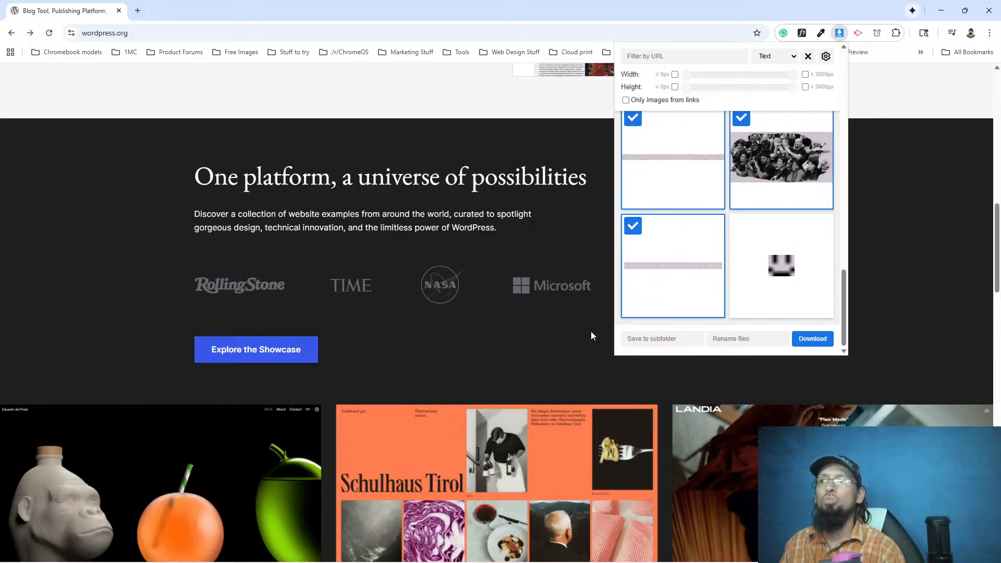
{"action": "scroll", "coordinate": [591, 331], "scroll_direction": "up", "scroll_amount": 7}
{"action": "scroll", "coordinate": [744, 374], "scroll_direction": "down", "scroll_amount": 2}
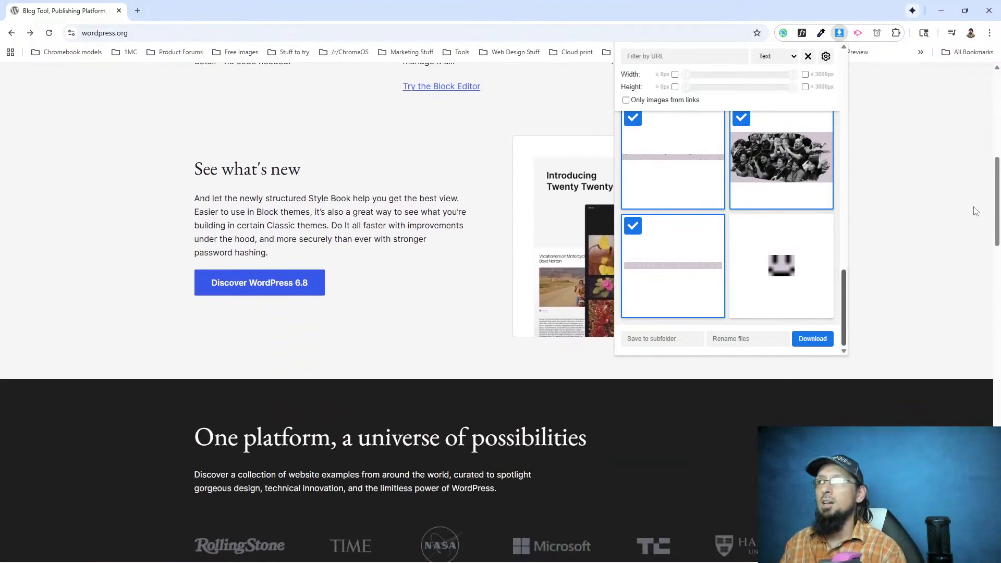
Inspect the footer's X social icon in the developer tools to check its SVG markup, and close the tools.
{"action": "left_click", "coordinate": [996, 201]}
{"action": "mouse_move", "coordinate": [996, 200]}
{"action": "left_mouse_down"}
{"action": "mouse_move", "coordinate": [999, 89]}
{"action": "mouse_move", "coordinate": [996, 271]}
{"action": "mouse_move", "coordinate": [995, 201]}
{"action": "left_mouse_up"}
{"action": "scroll", "coordinate": [443, 550], "scroll_direction": "down", "scroll_amount": 20}
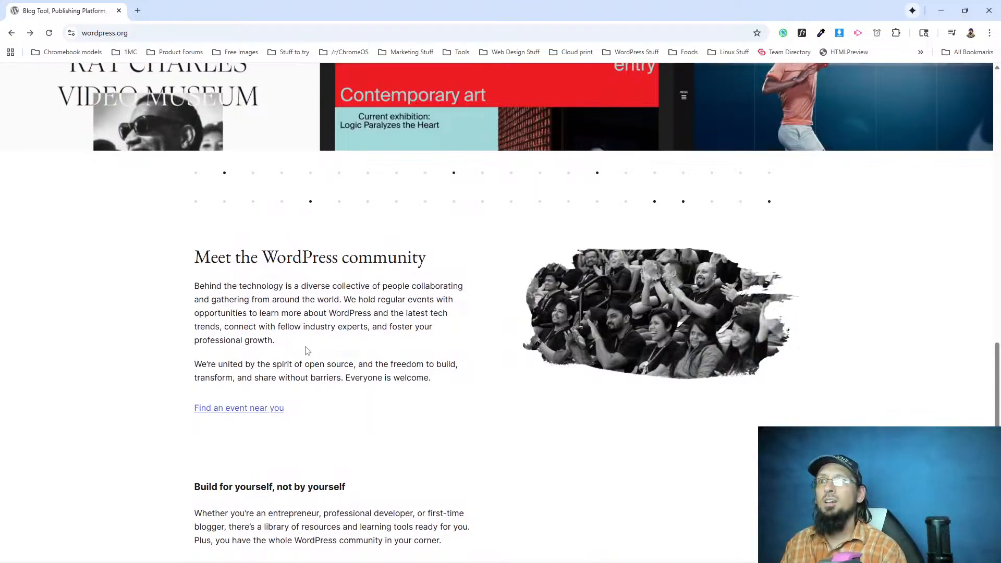
{"action": "scroll", "coordinate": [312, 287], "scroll_direction": "down", "scroll_amount": 5}
{"action": "scroll", "coordinate": [320, 295], "scroll_direction": "down", "scroll_amount": 4}
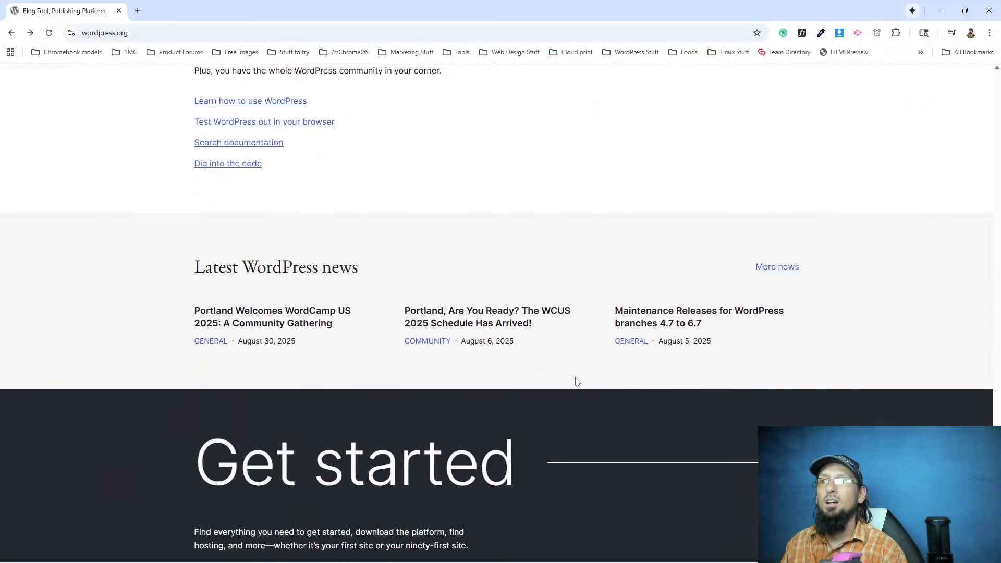
{"action": "scroll", "coordinate": [586, 376], "scroll_direction": "down", "scroll_amount": 4}
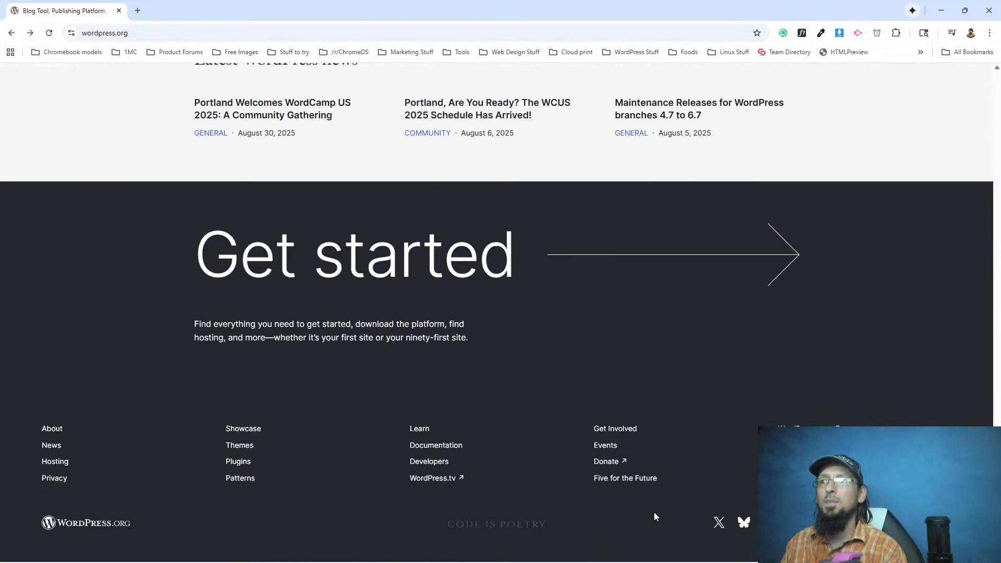
{"action": "right_click", "coordinate": [719, 523]}
{"action": "left_click", "coordinate": [745, 516]}
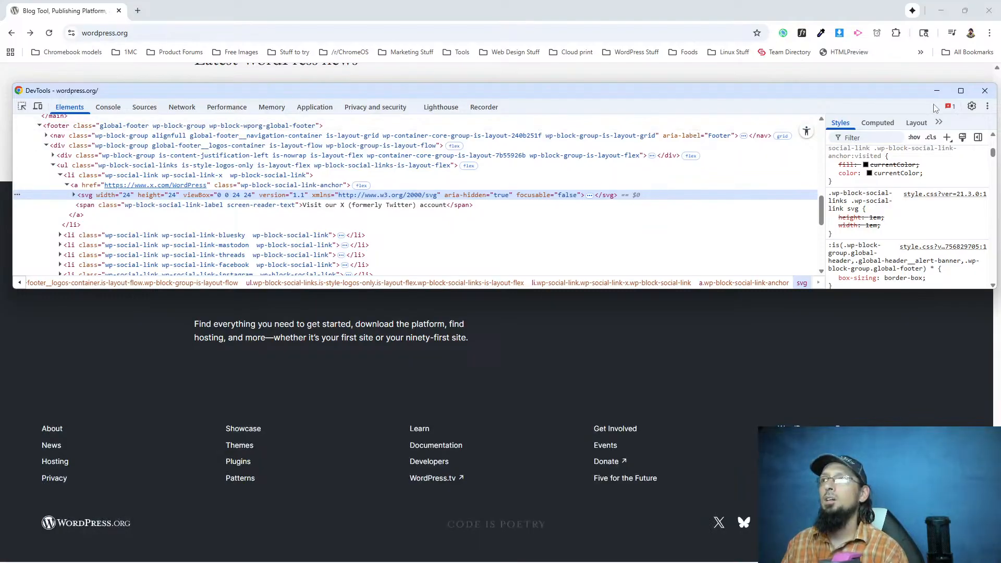
{"action": "left_click", "coordinate": [984, 91]}
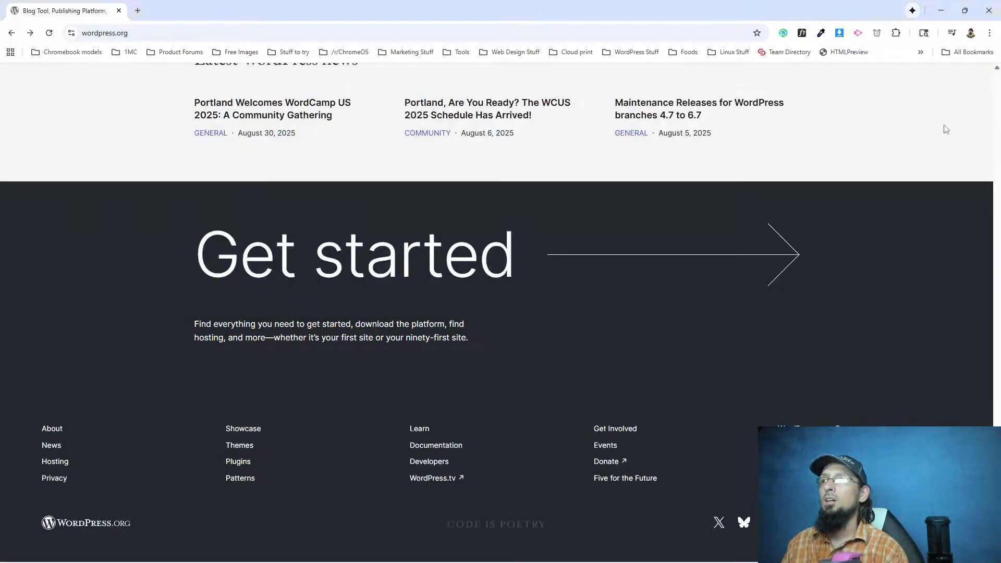
Select all the homepage images in the image downloader, return to the page's hero section and close the extension.
{"action": "left_click", "coordinate": [840, 32]}
{"action": "scroll", "coordinate": [706, 216], "scroll_direction": "down", "scroll_amount": 5}
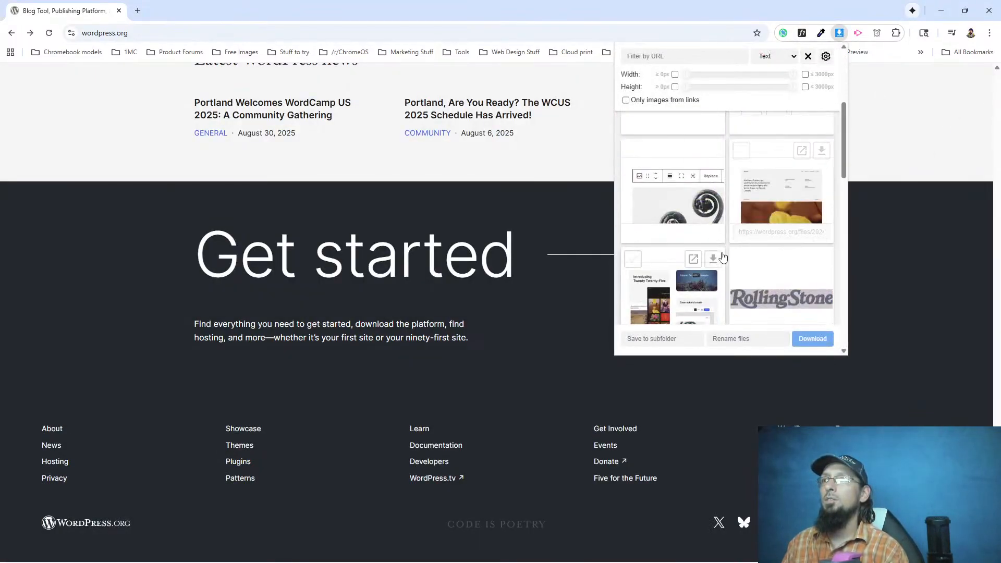
{"action": "scroll", "coordinate": [690, 219], "scroll_direction": "up", "scroll_amount": 5}
{"action": "left_click", "coordinate": [625, 120]}
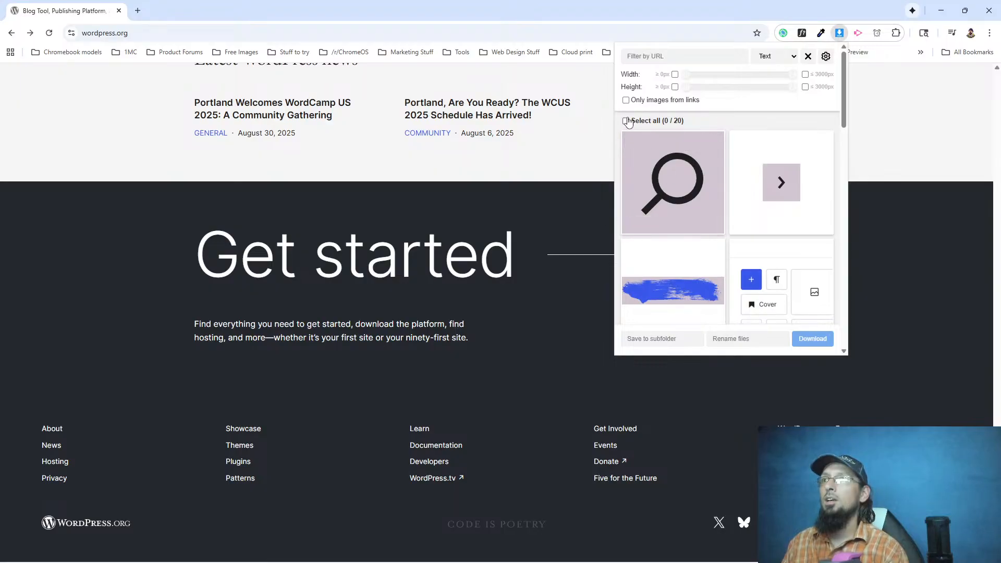
{"action": "scroll", "coordinate": [527, 282], "scroll_direction": "up", "scroll_amount": 5}
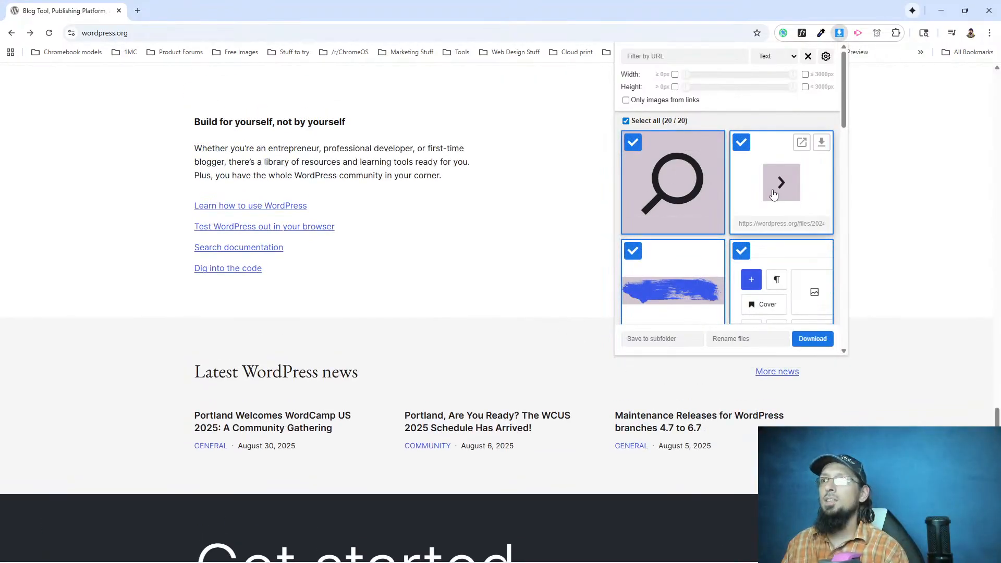
{"action": "scroll", "coordinate": [510, 365], "scroll_direction": "up", "scroll_amount": 15}
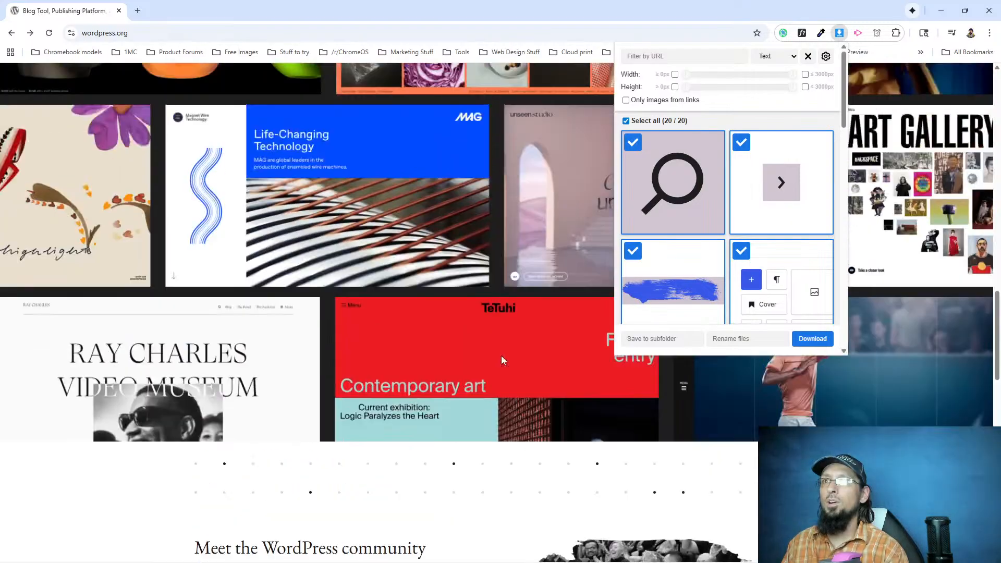
{"action": "scroll", "coordinate": [487, 365], "scroll_direction": "up", "scroll_amount": 15}
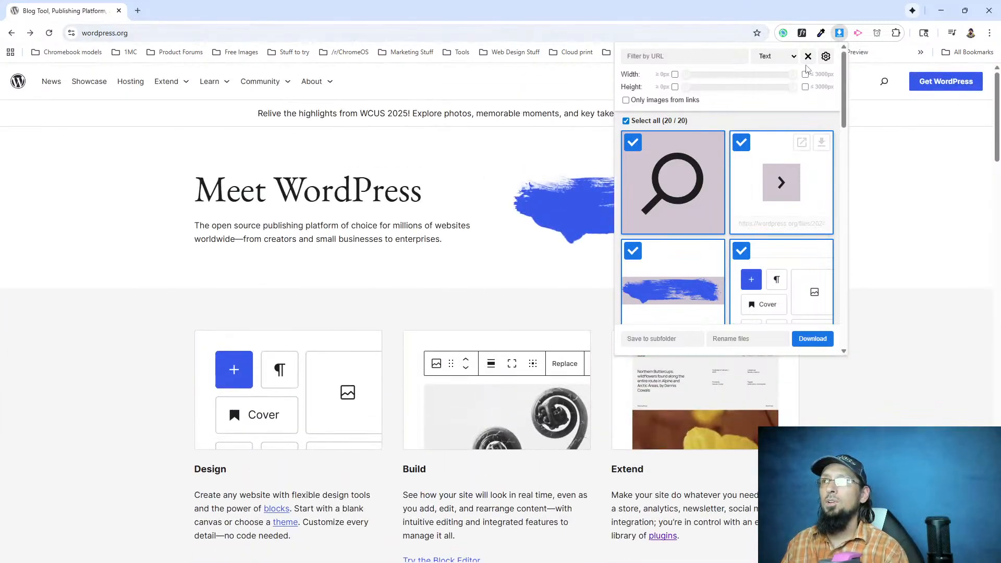
{"action": "left_click", "coordinate": [840, 34]}
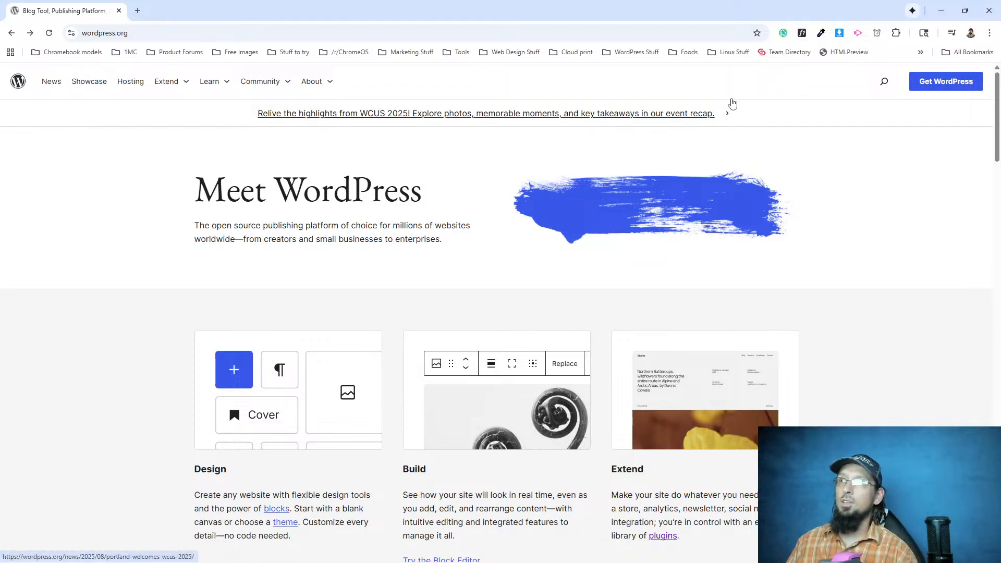
Reopen the image downloader and select all images except the arrow and magnifying-glass icons.
{"action": "left_click", "coordinate": [839, 33]}
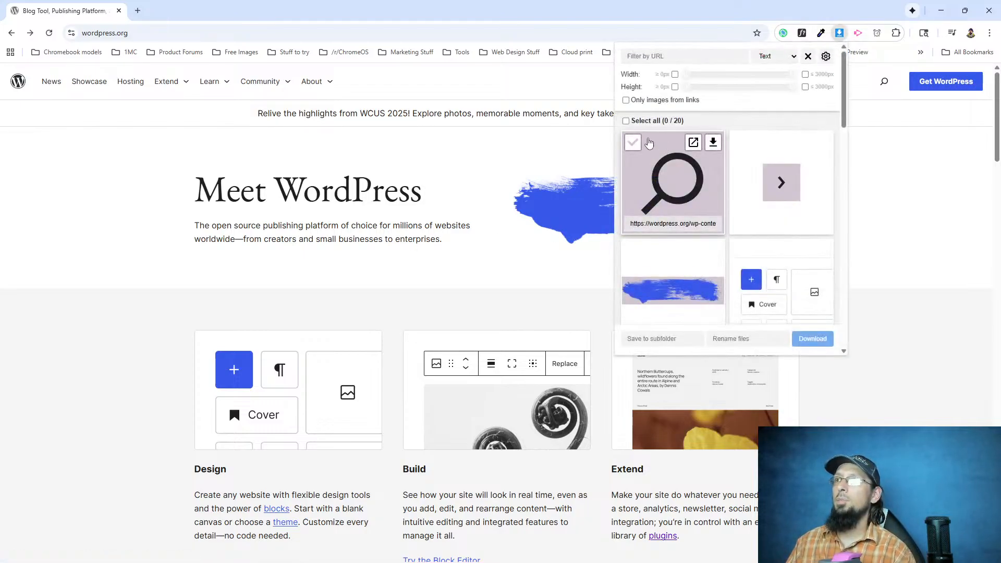
{"action": "left_click", "coordinate": [739, 143]}
{"action": "scroll", "coordinate": [697, 269], "scroll_direction": "down", "scroll_amount": 2}
{"action": "scroll", "coordinate": [692, 266], "scroll_direction": "up", "scroll_amount": 2}
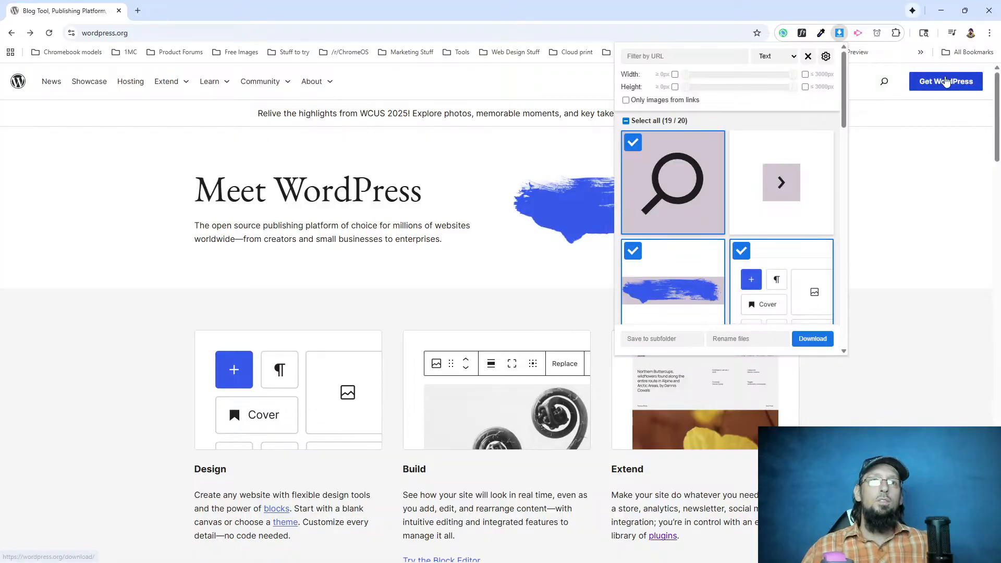
{"action": "mouse_move", "coordinate": [650, 154]}
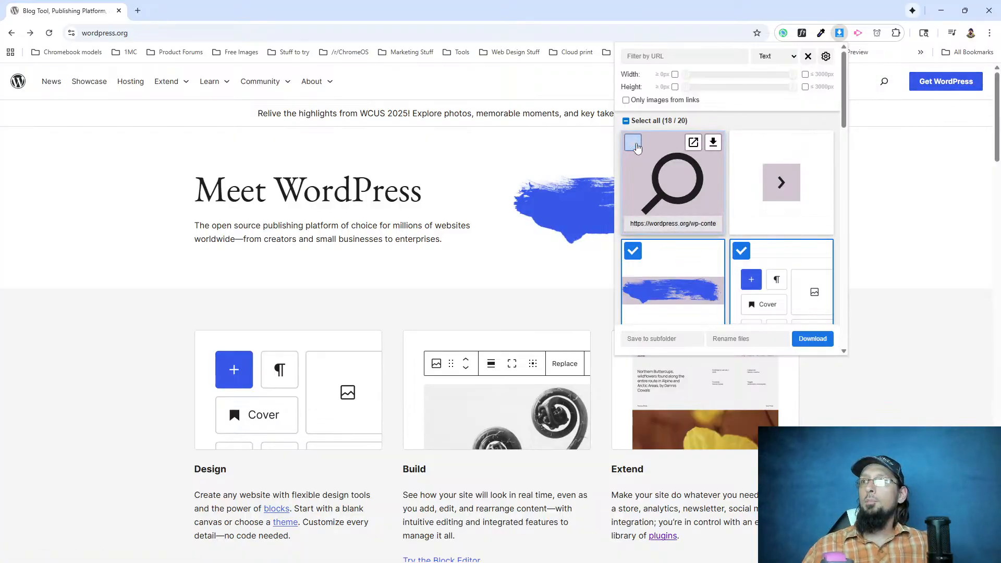
Leave the smiley pixel image out of the selection and download the selected images, accepting the browser settings warning.
{"action": "scroll", "coordinate": [651, 156], "scroll_direction": "down", "scroll_amount": 8}
{"action": "scroll", "coordinate": [651, 225], "scroll_direction": "down", "scroll_amount": 5}
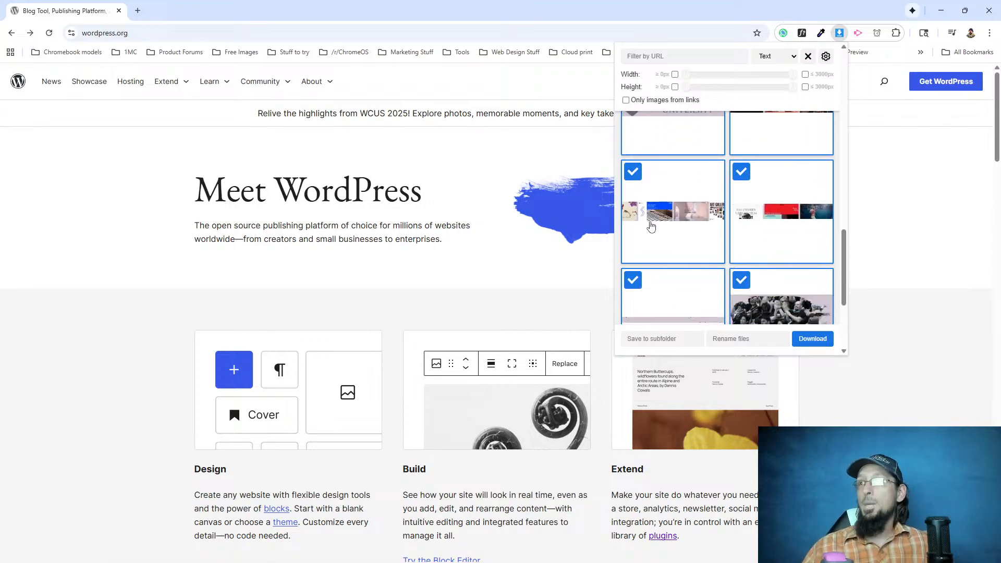
{"action": "left_click", "coordinate": [741, 227]}
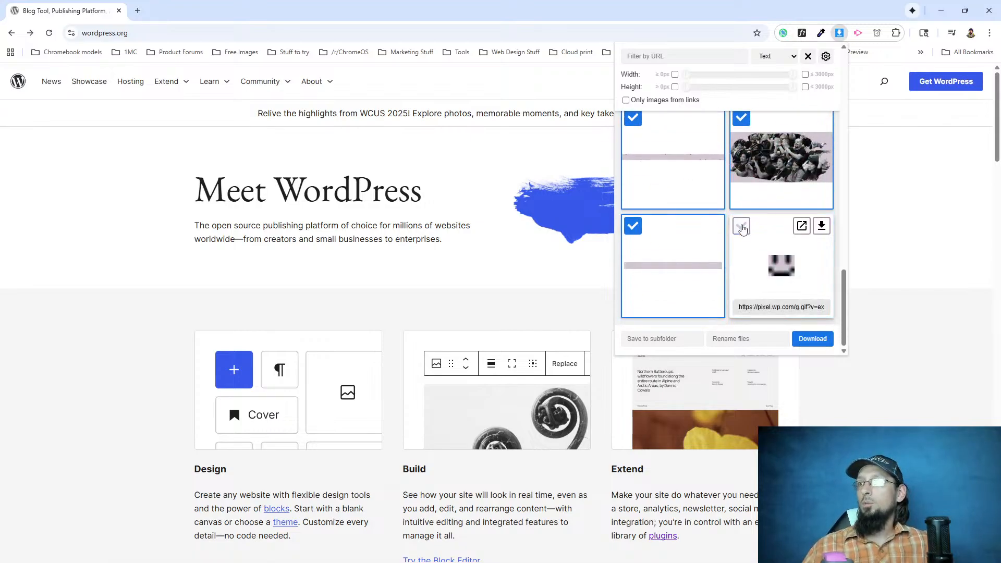
{"action": "left_click", "coordinate": [811, 338]}
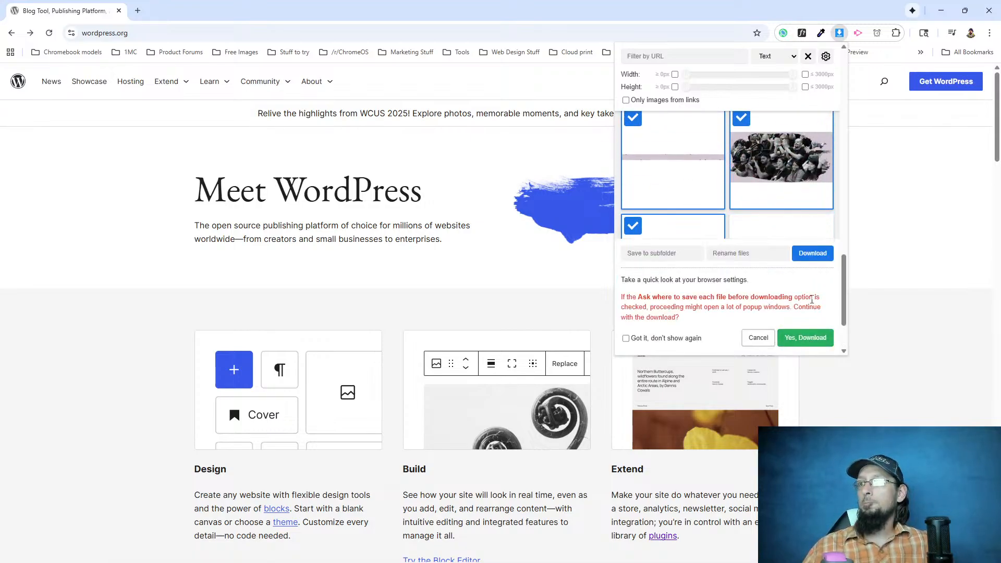
{"action": "left_click", "coordinate": [805, 339]}
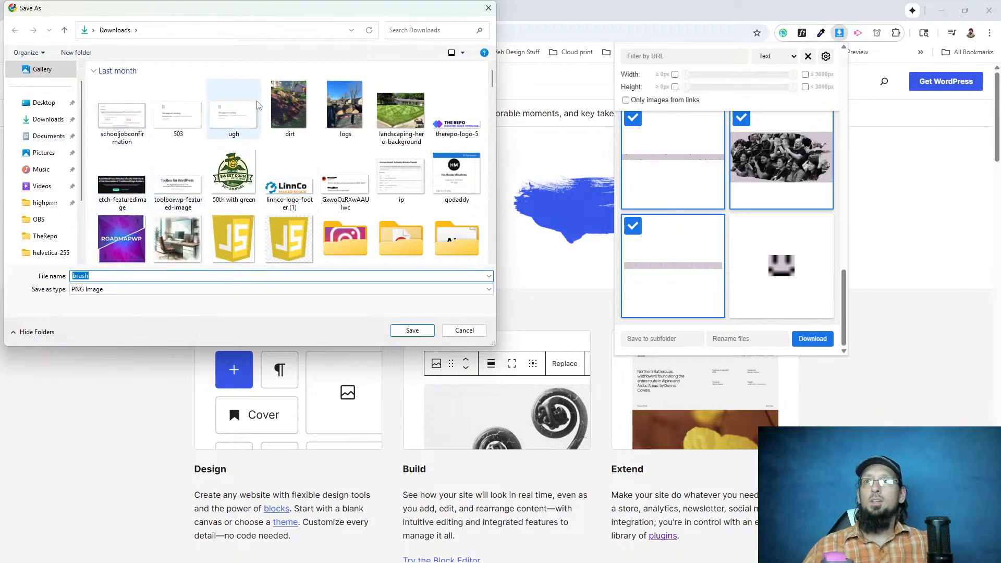
Create a folder named dotorg inside Downloads, open it and cancel saving the brush image.
{"action": "right_click", "coordinate": [209, 77]}
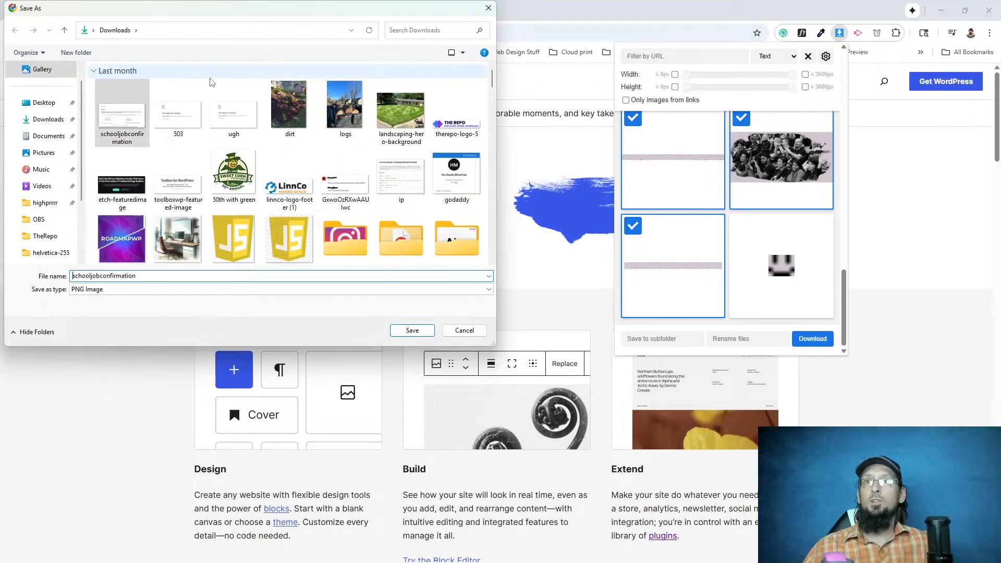
{"action": "right_click", "coordinate": [194, 156]}
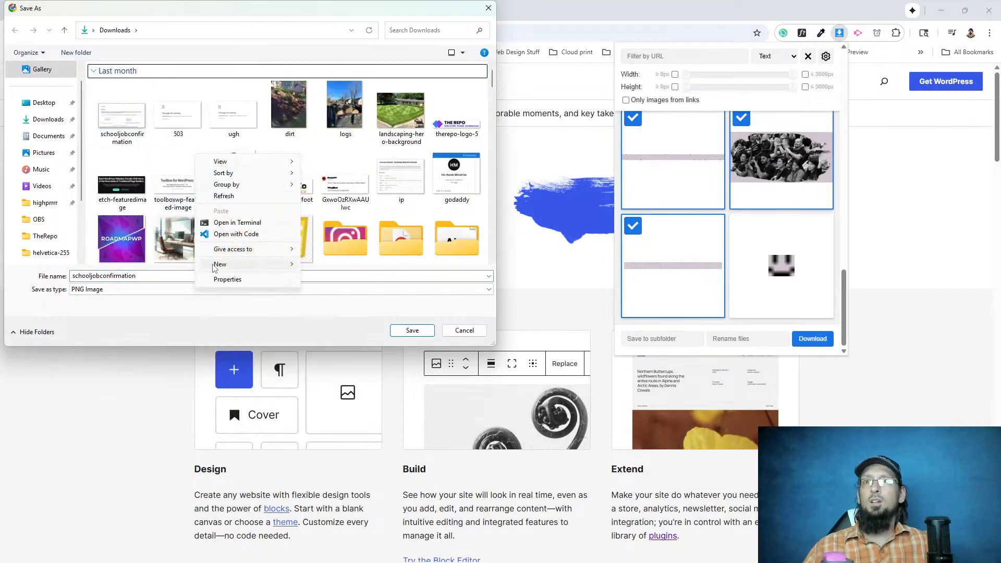
{"action": "mouse_move", "coordinate": [255, 272]}
{"action": "left_click", "coordinate": [318, 265]}
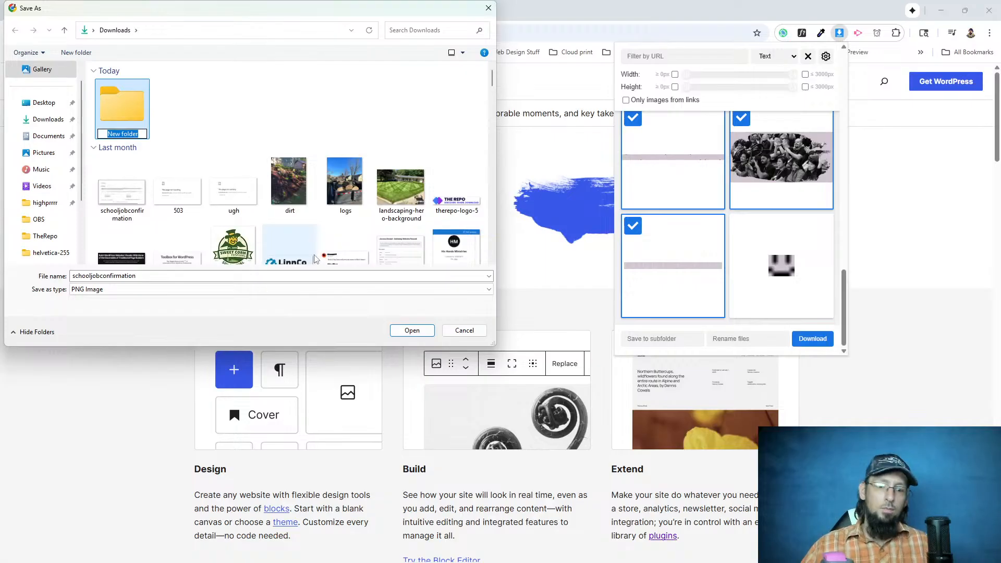
{"action": "type", "text": "dotorg"}
{"action": "key", "text": "Return"}
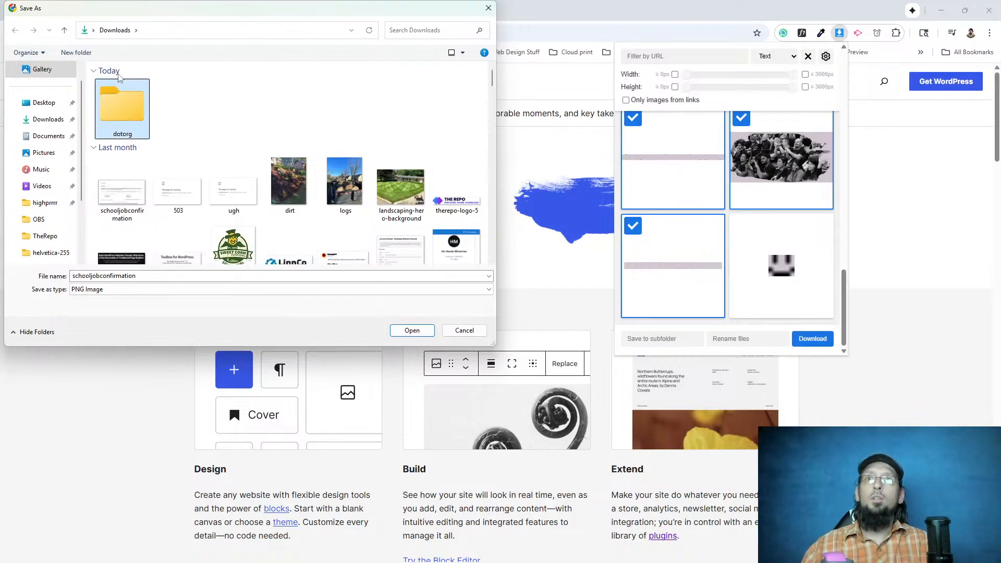
{"action": "double_click", "coordinate": [118, 115]}
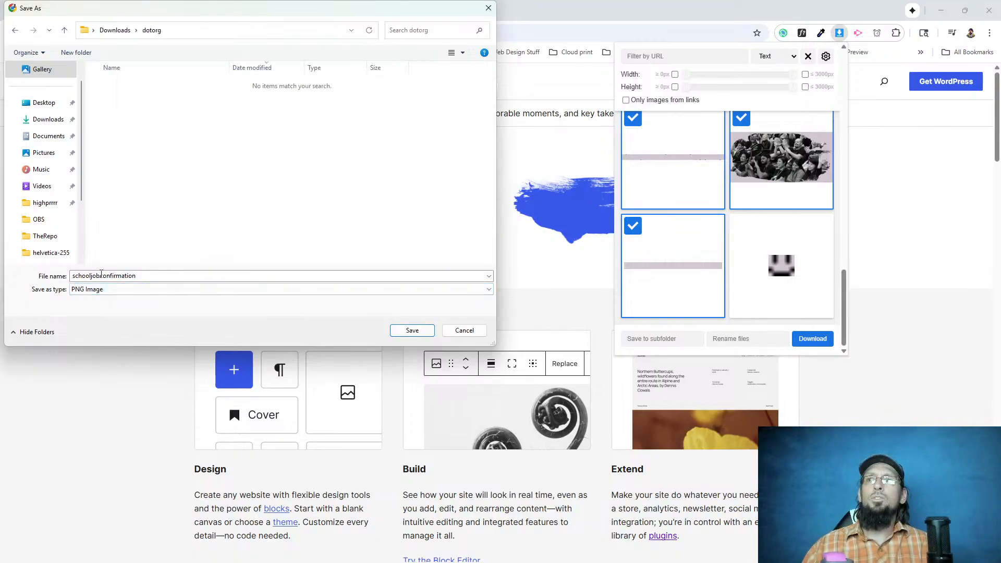
{"action": "left_click", "coordinate": [464, 330]}
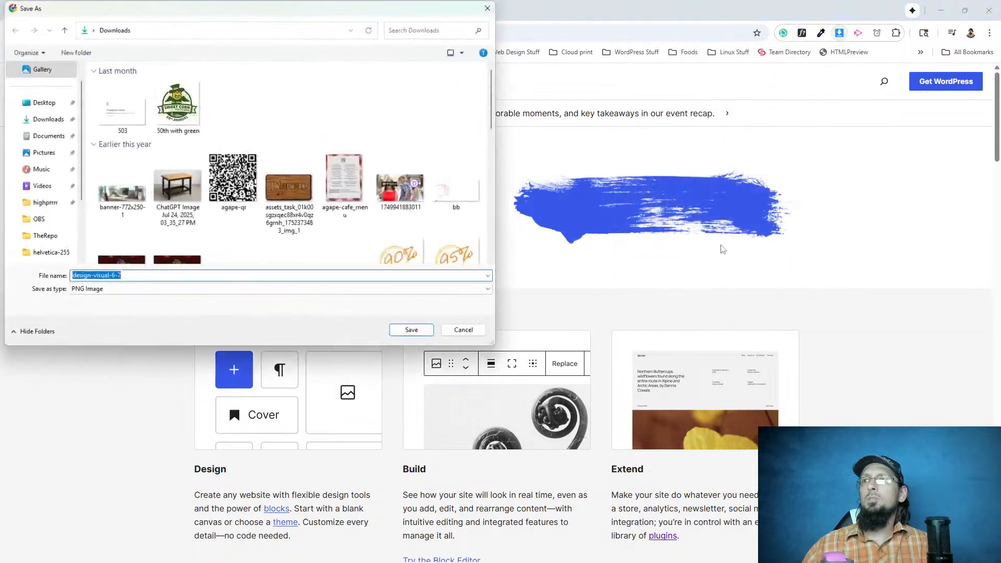
Save the remaining queued homepage images to Downloads under their suggested names, including design-visual-6-7, whats-new-visual-6-7, showcase-middle-row, dots-banner and code-is-poetry-for-dark-bg.
{"action": "left_click", "coordinate": [412, 330]}
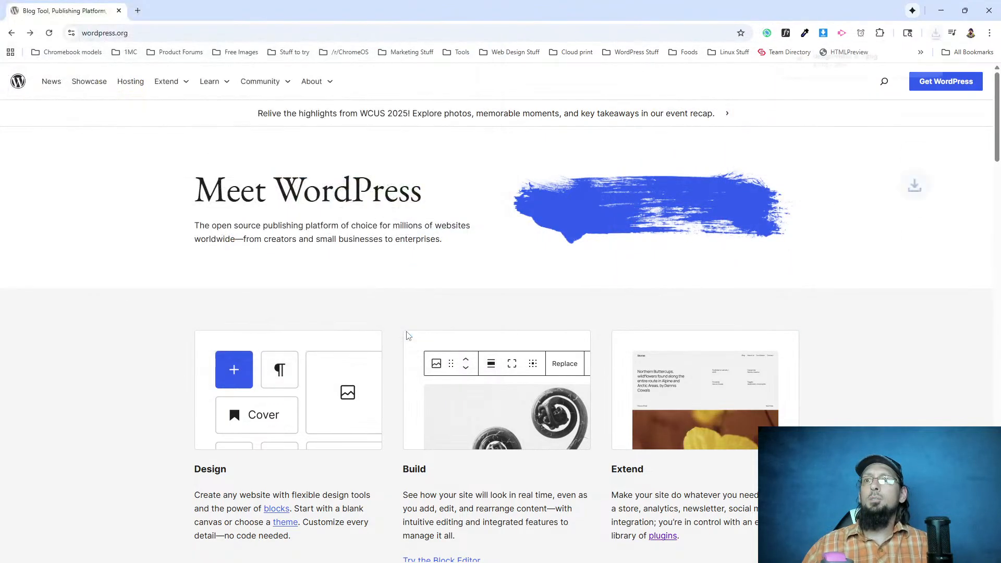
{"action": "double_click", "coordinate": [172, 101]}
{"action": "left_click", "coordinate": [410, 330]}
{"action": "left_click", "coordinate": [412, 330]}
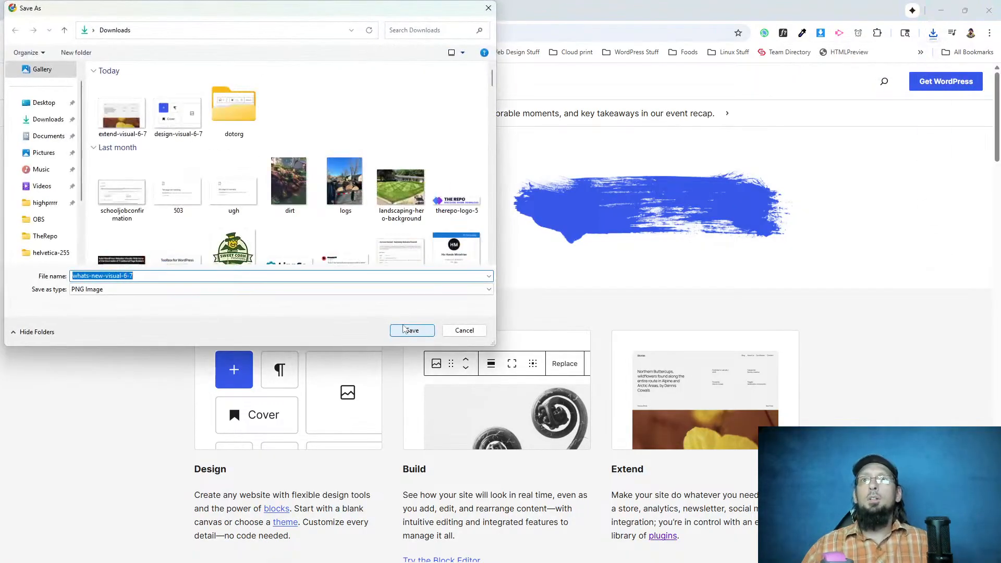
{"action": "left_click", "coordinate": [409, 330]}
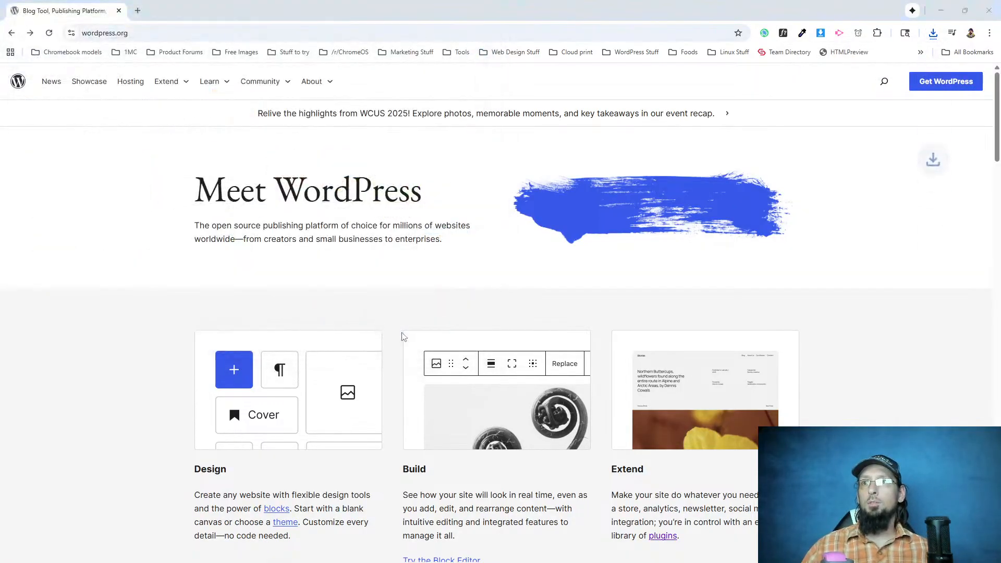
{"action": "left_click", "coordinate": [403, 334]}
{"action": "left_click", "coordinate": [403, 333]}
{"action": "left_click", "coordinate": [402, 334]}
{"action": "left_click", "coordinate": [403, 334]}
{"action": "left_click", "coordinate": [403, 334]}
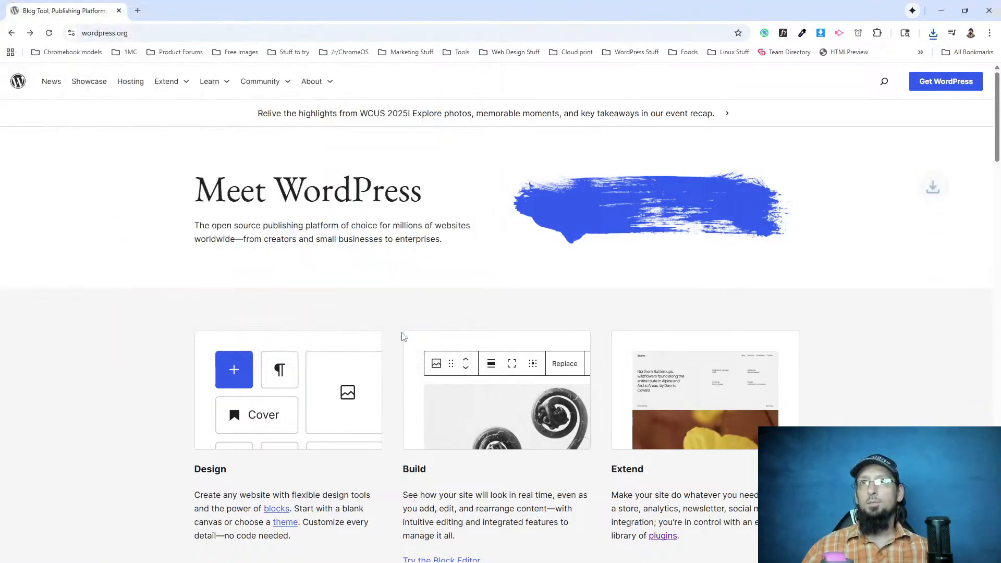
{"action": "left_click", "coordinate": [402, 334]}
{"action": "left_click", "coordinate": [402, 334]}
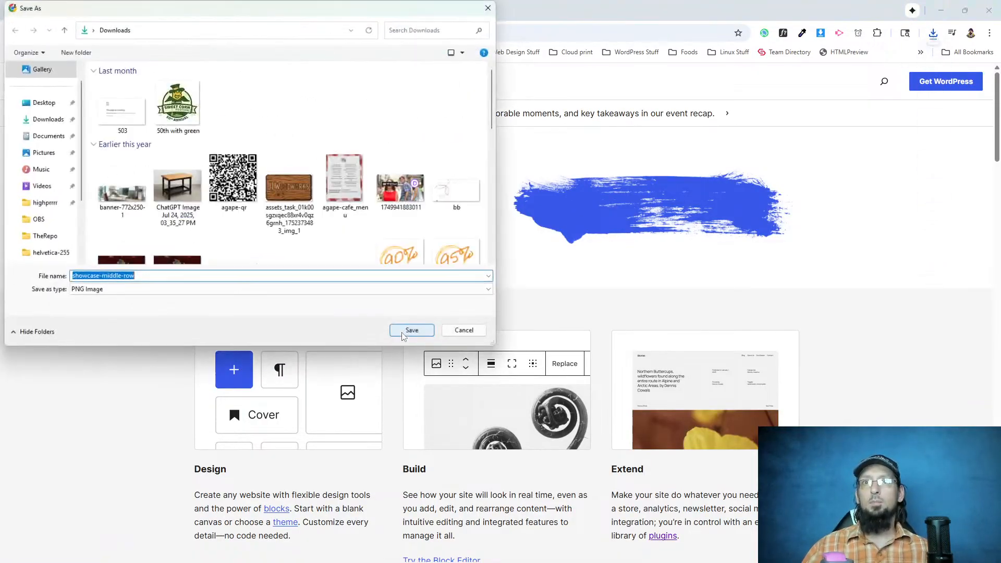
{"action": "left_click", "coordinate": [403, 334]}
{"action": "left_click", "coordinate": [403, 334]}
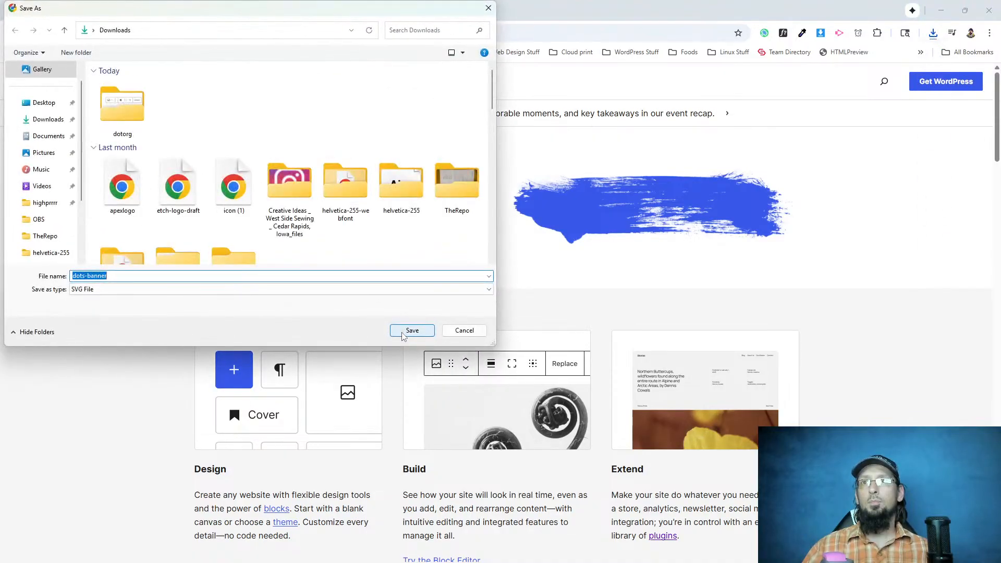
{"action": "left_click", "coordinate": [402, 334]}
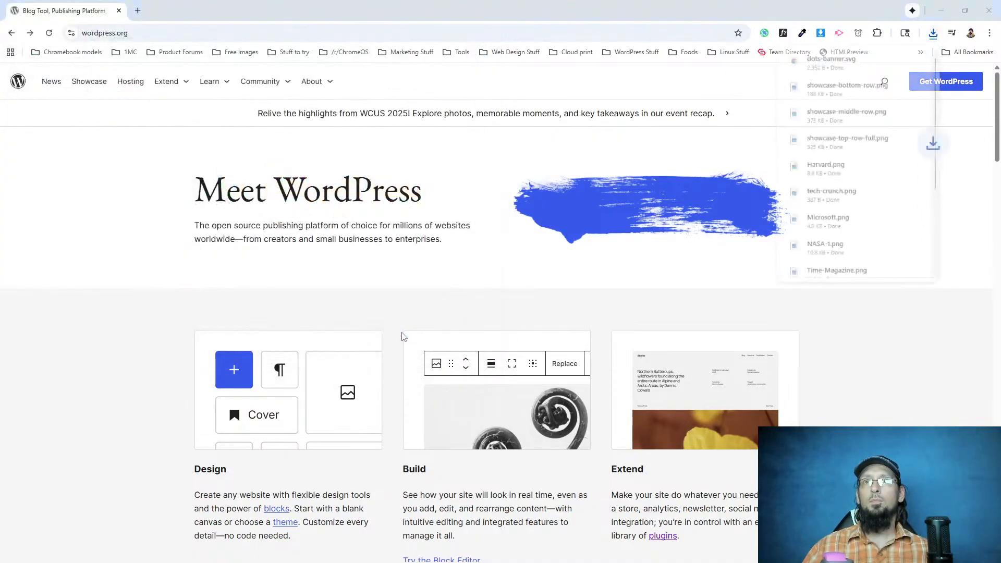
{"action": "left_click", "coordinate": [412, 330]}
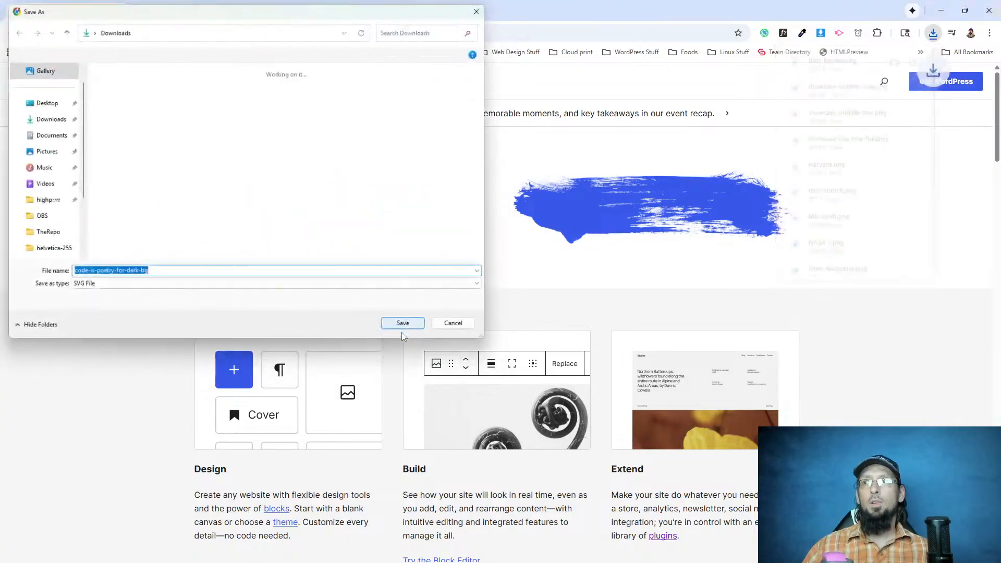
{"action": "left_click", "coordinate": [412, 331]}
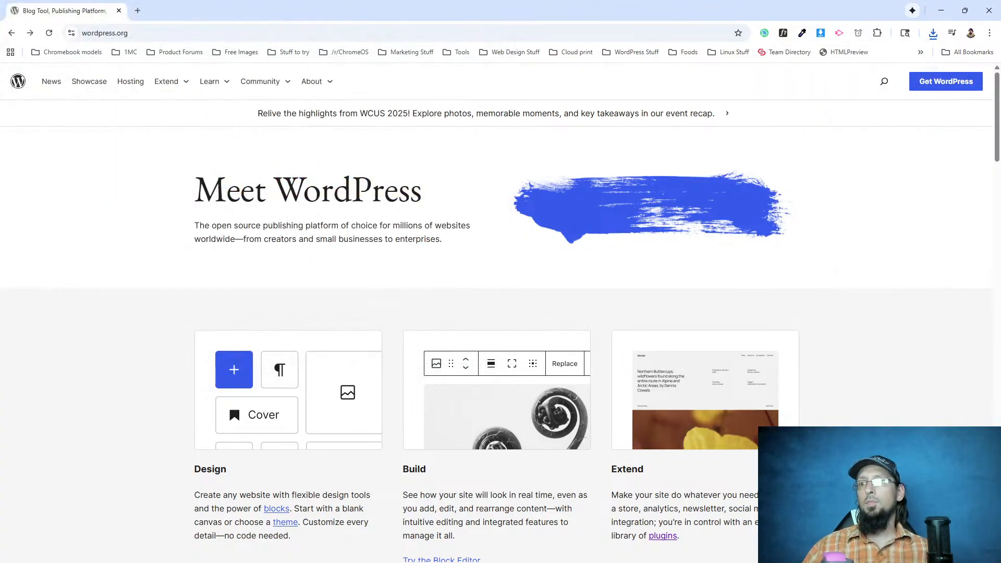
Save the blue brush image from the homepage hero as the WEBP file brush in the dotorg folder.
{"action": "left_click", "coordinate": [577, 553]}
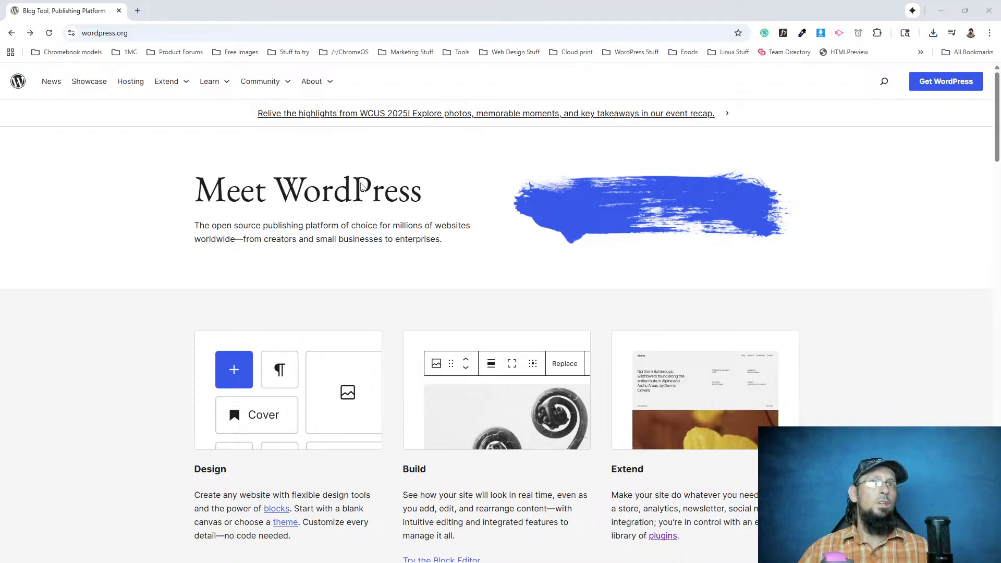
{"action": "right_click", "coordinate": [593, 214]}
{"action": "left_click", "coordinate": [654, 244]}
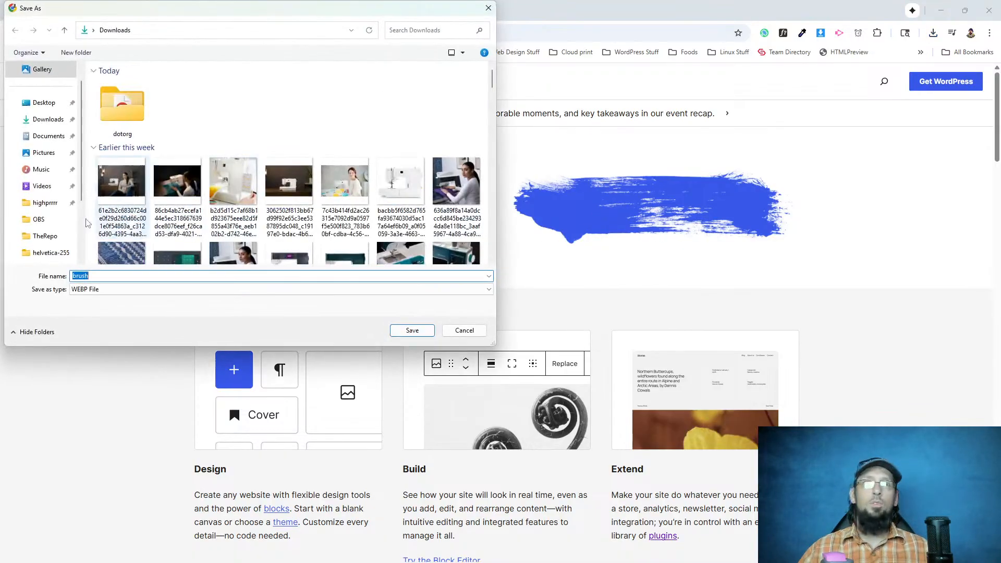
{"action": "double_click", "coordinate": [114, 116]}
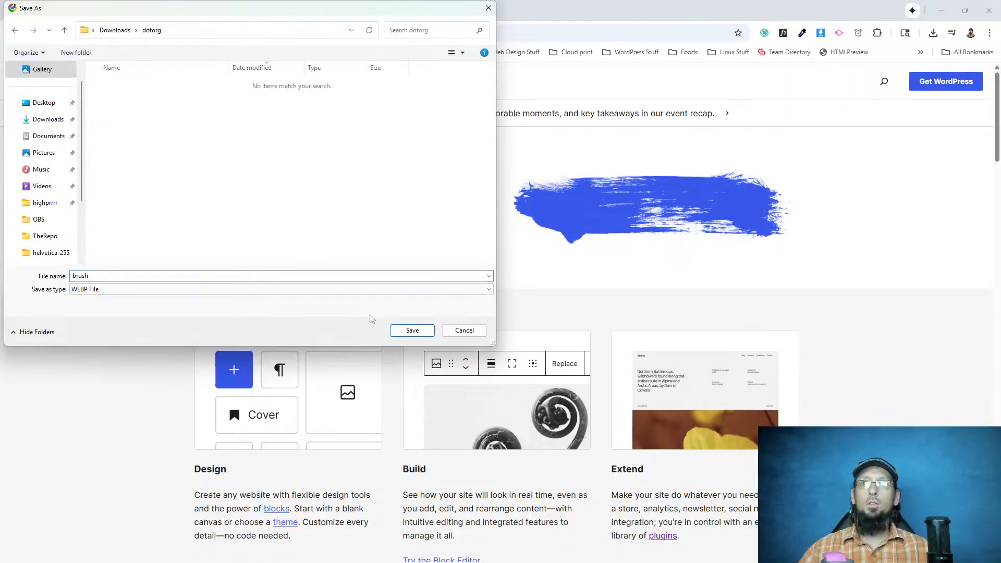
{"action": "left_click", "coordinate": [425, 333]}
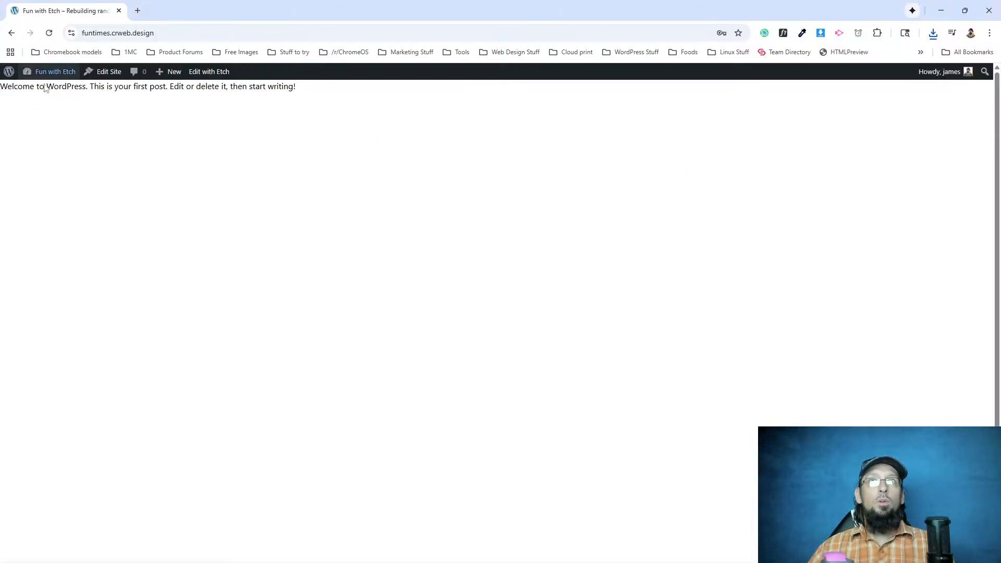
Switch to the Fun with Etch site, open its WordPress dashboard and launch the Etch builder.
{"action": "mouse_move", "coordinate": [60, 75]}
{"action": "left_click", "coordinate": [40, 90]}
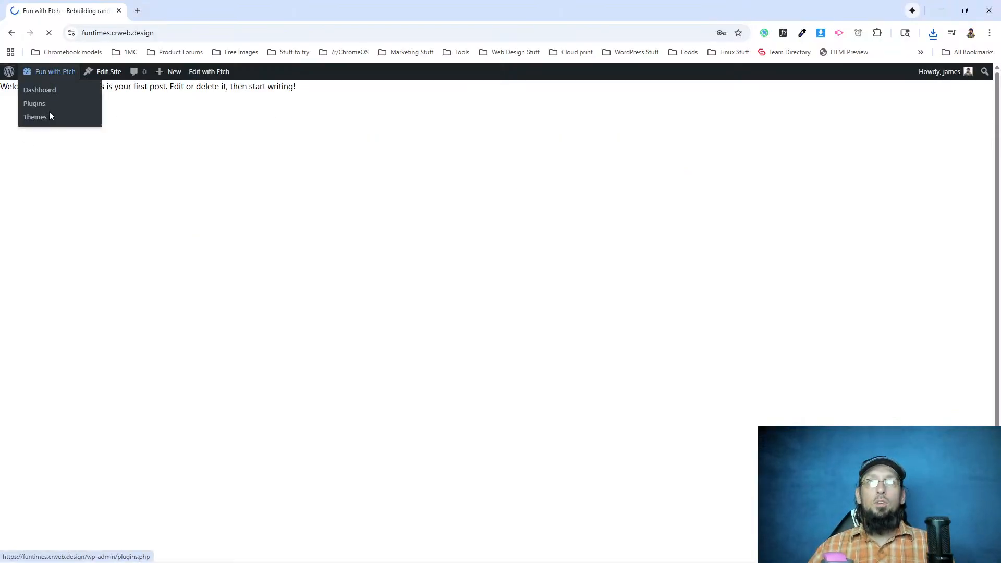
{"action": "mouse_move", "coordinate": [29, 172]}
{"action": "left_click", "coordinate": [97, 167]}
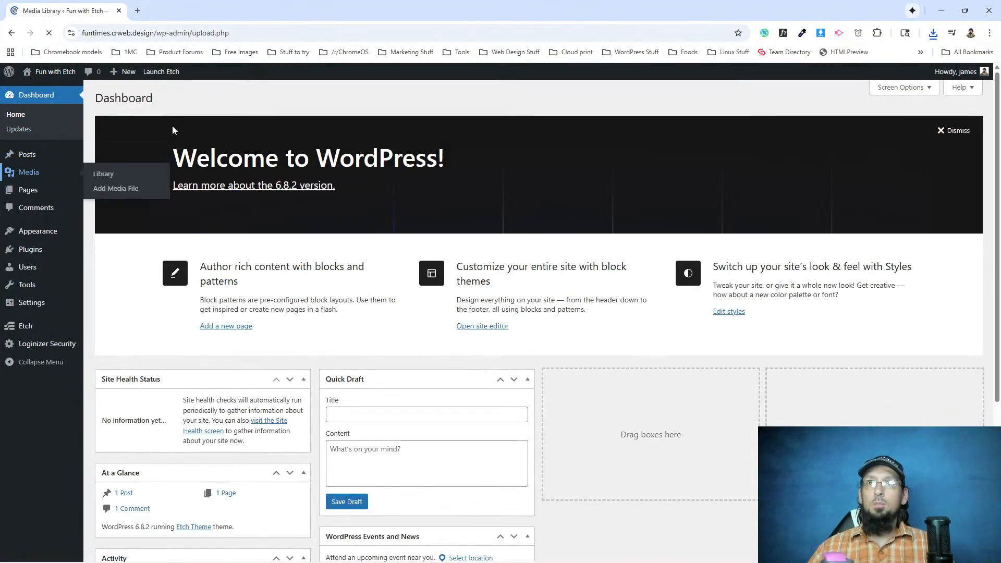
{"action": "left_click", "coordinate": [165, 73]}
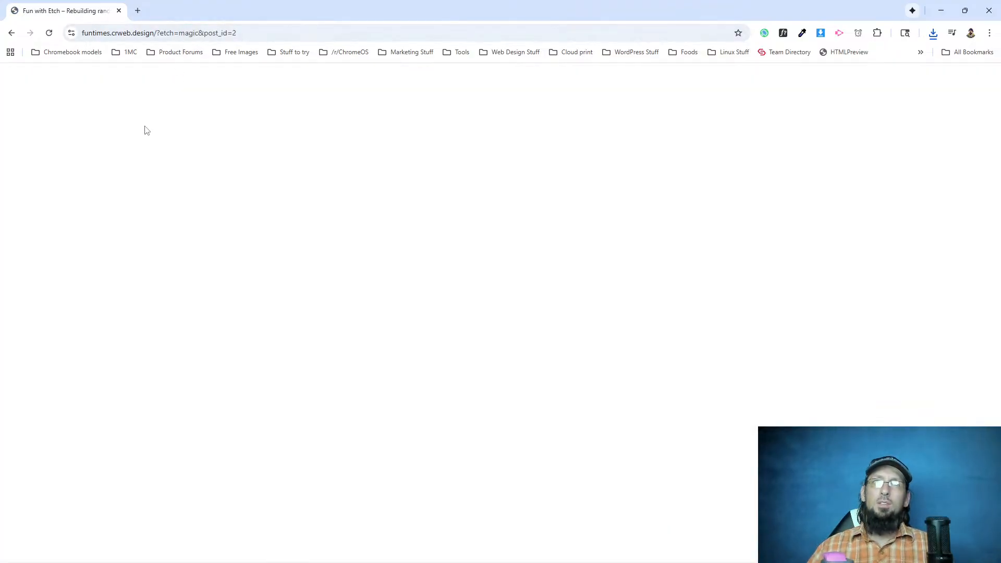
Upload all the images in the dotorg folder to the site's media library from Etch and close the media window.
{"action": "left_click", "coordinate": [11, 114]}
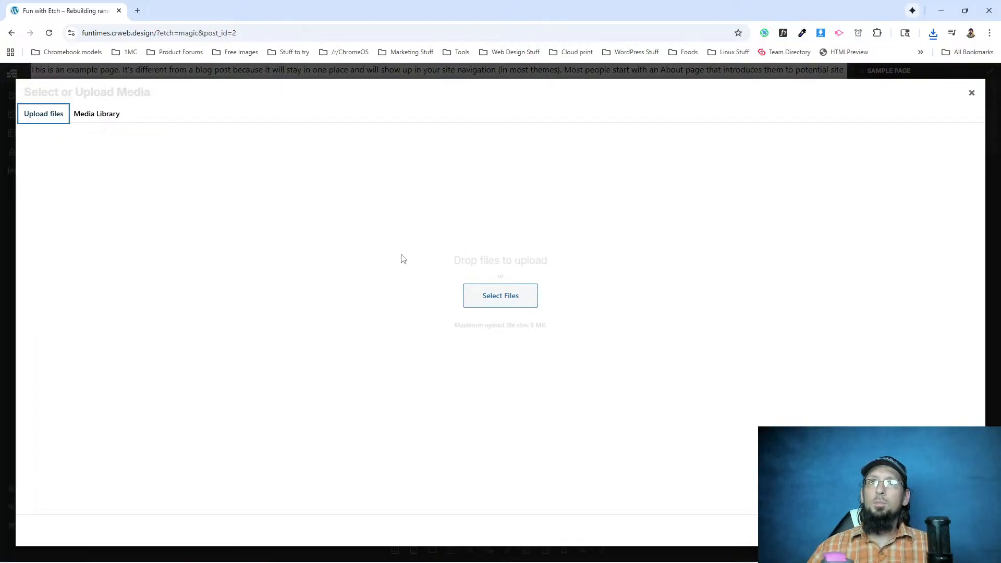
{"action": "left_click", "coordinate": [480, 293]}
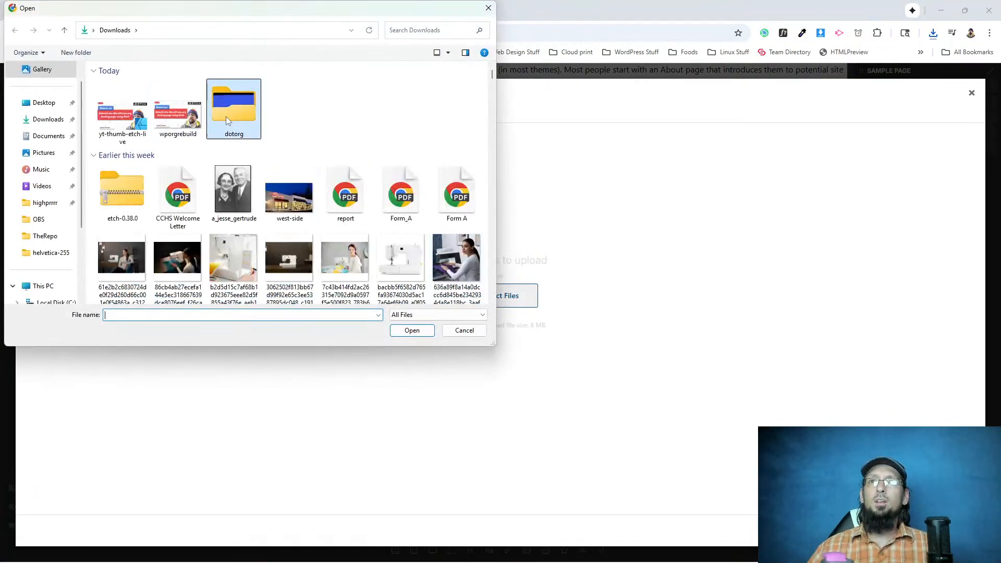
{"action": "double_click", "coordinate": [226, 116]}
{"action": "left_click", "coordinate": [130, 99]}
{"action": "scroll", "coordinate": [163, 195], "scroll_direction": "down", "scroll_amount": 1}
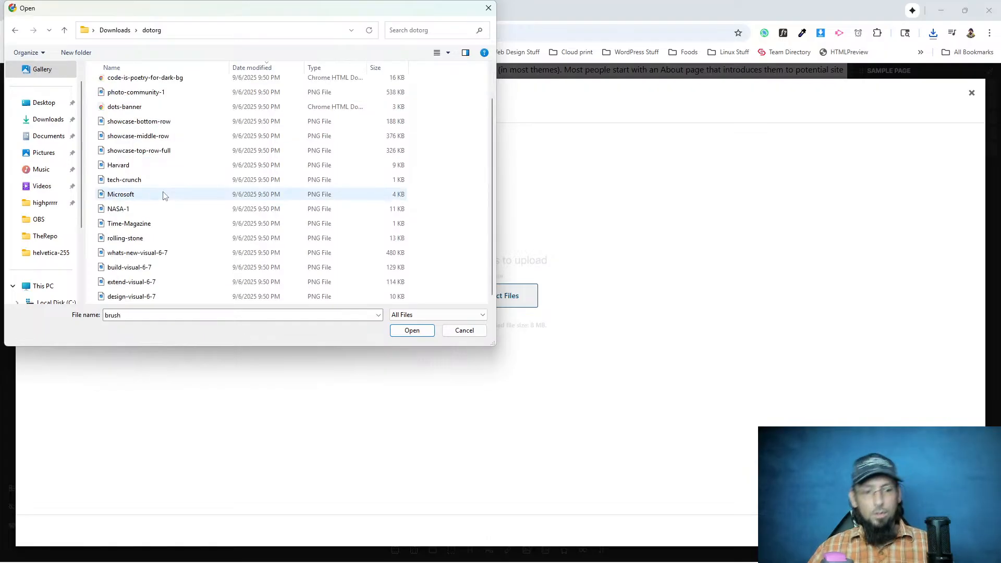
{"action": "left_click", "coordinate": [167, 298], "text": "shift"}
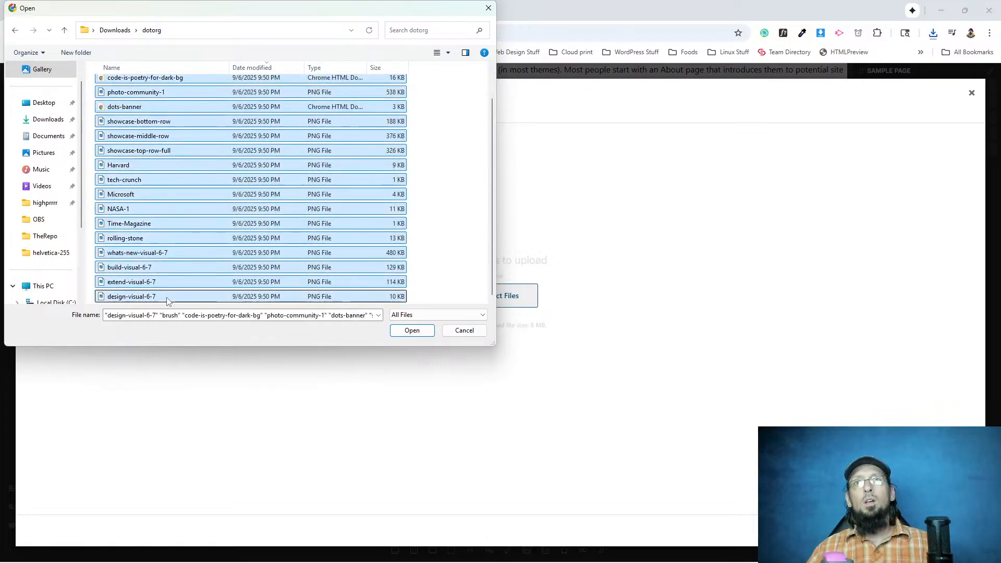
{"action": "left_click", "coordinate": [412, 331]}
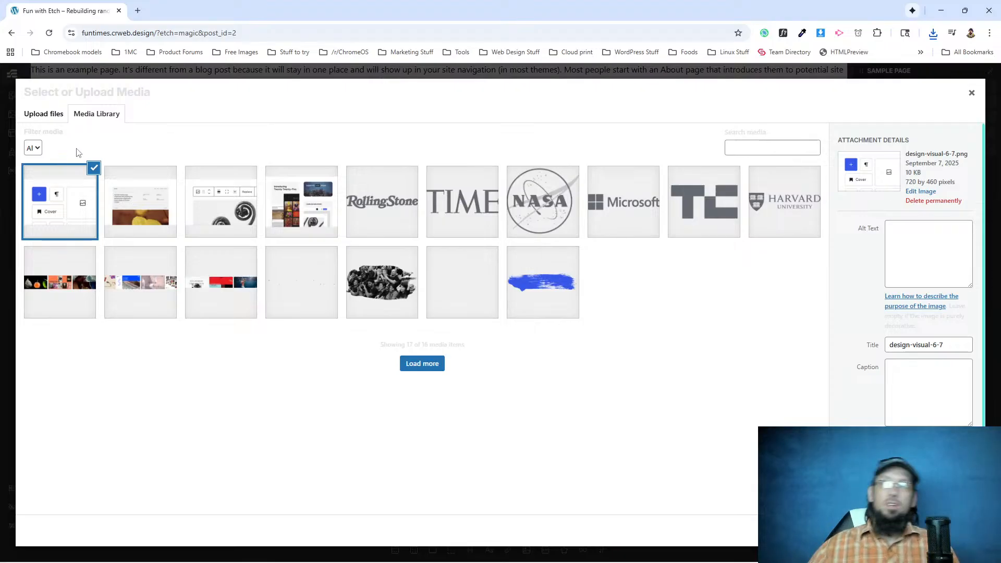
{"action": "left_click", "coordinate": [971, 97]}
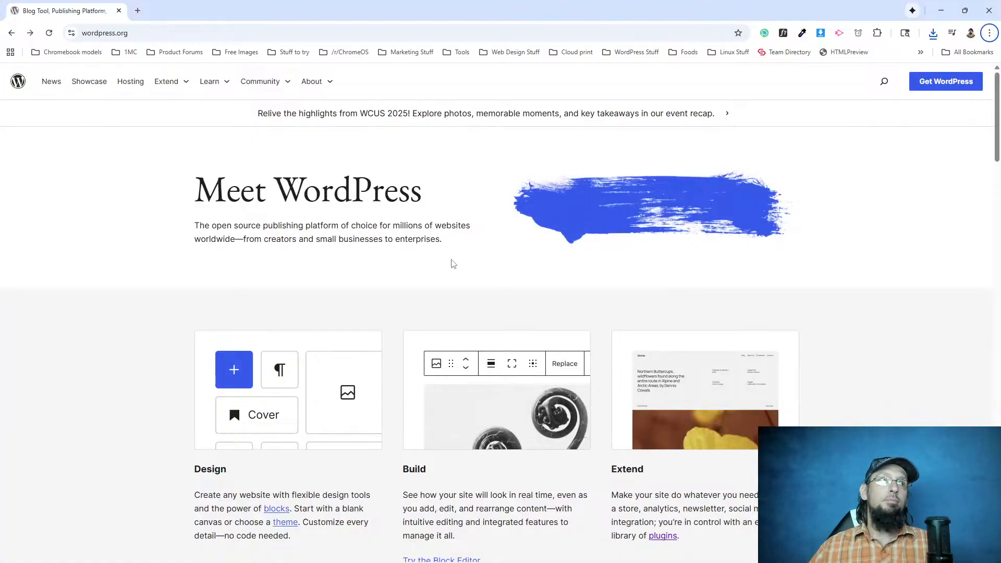
Return to the WordPress.org homepage, check its fonts with WhatFont and exit the tool.
{"action": "scroll", "coordinate": [396, 276], "scroll_direction": "down", "scroll_amount": 12}
{"action": "scroll", "coordinate": [397, 275], "scroll_direction": "up", "scroll_amount": 12}
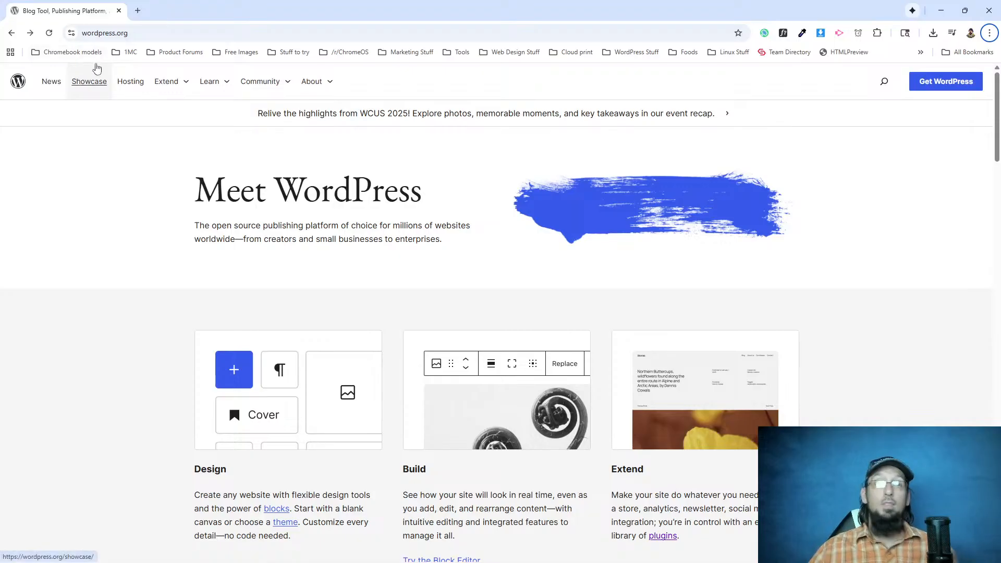
{"action": "left_click", "coordinate": [783, 33]}
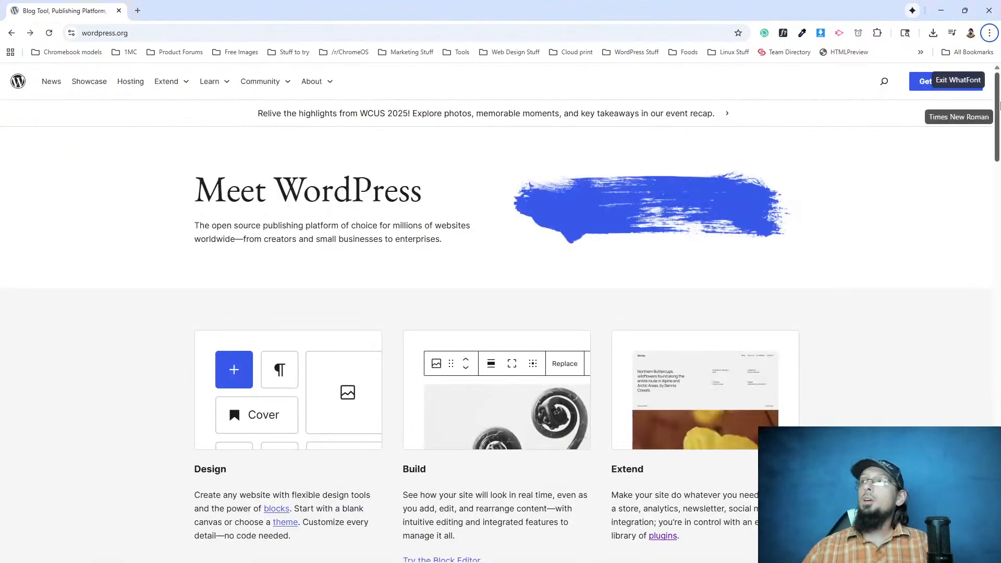
{"action": "left_click", "coordinate": [972, 83]}
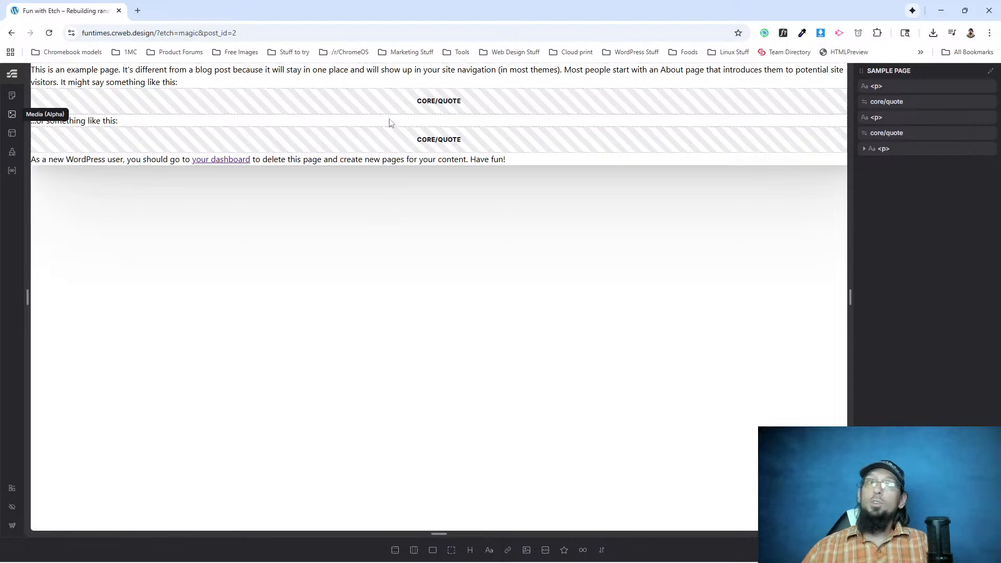
Leave Etch for the Fun with Etch site's WordPress admin and open the site editor.
{"action": "left_click", "coordinate": [12, 525]}
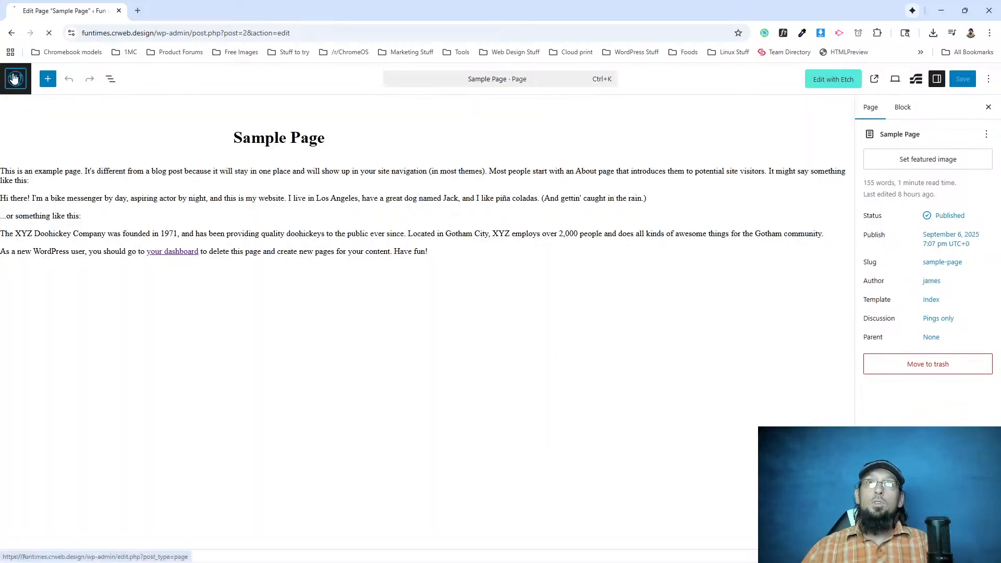
{"action": "left_click", "coordinate": [14, 78]}
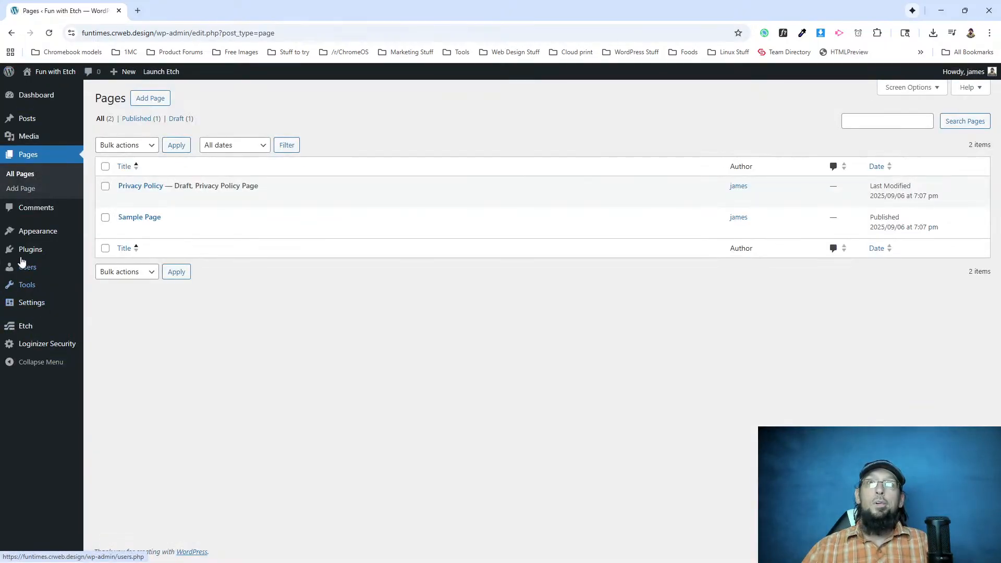
{"action": "mouse_move", "coordinate": [39, 236]}
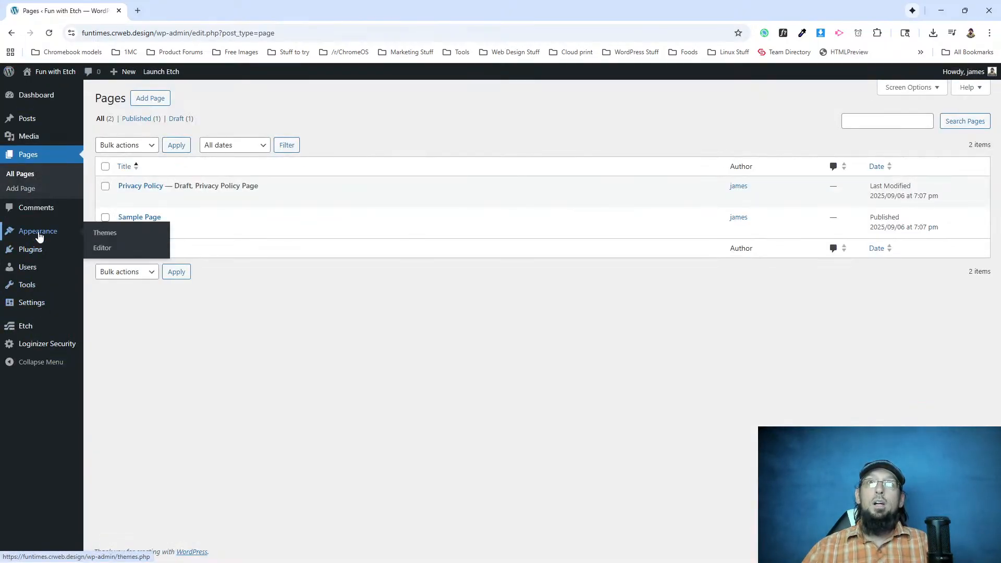
{"action": "left_click", "coordinate": [102, 248]}
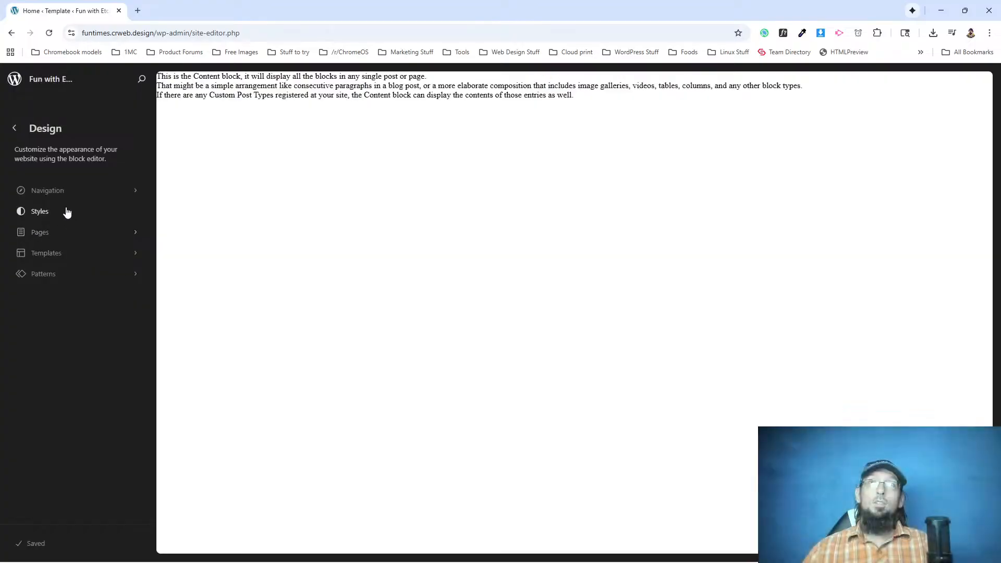
Open the font manager in the site's typography styles and enable installing from Google Fonts.
{"action": "left_click", "coordinate": [50, 219]}
{"action": "left_click", "coordinate": [226, 251]}
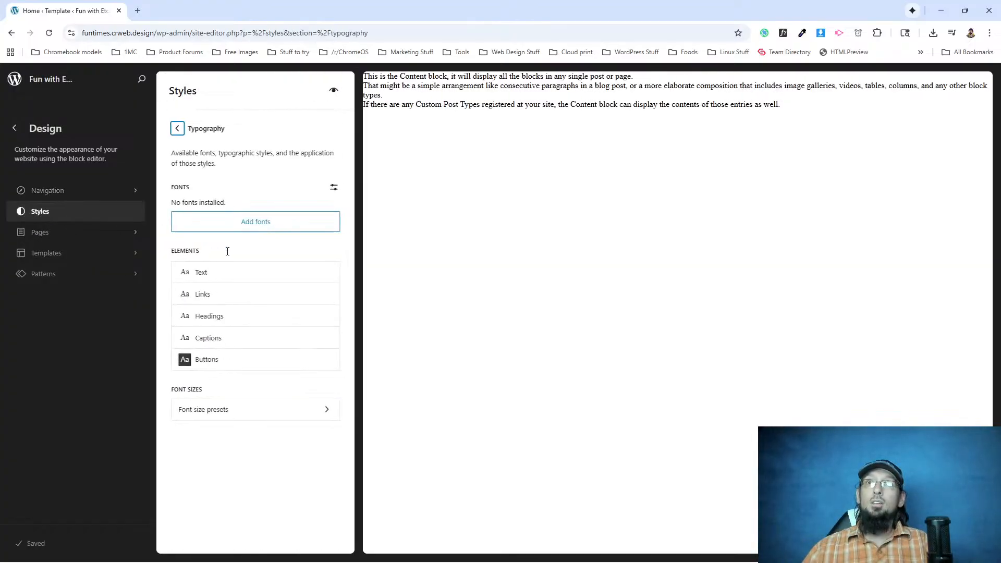
{"action": "left_click", "coordinate": [235, 227]}
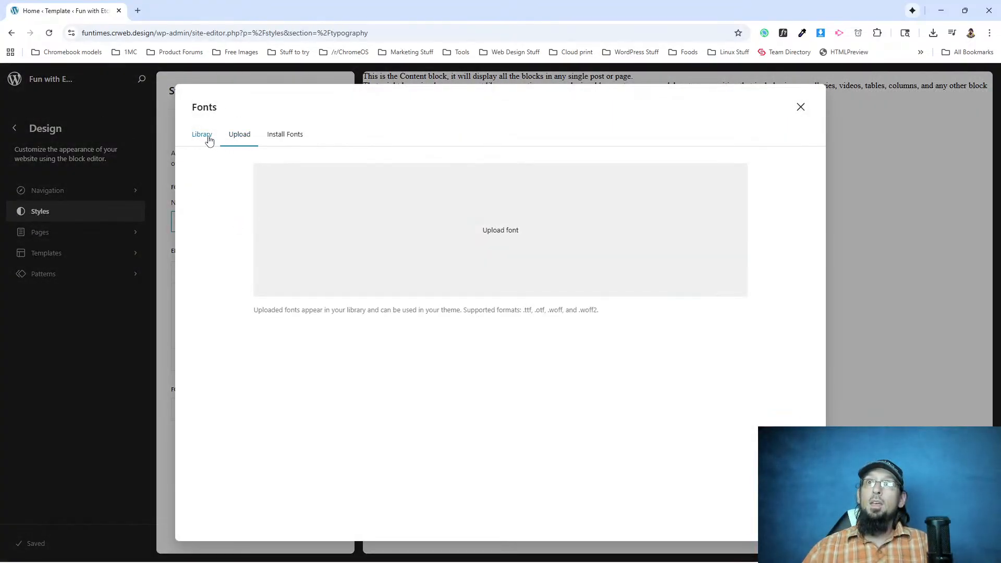
{"action": "left_click", "coordinate": [211, 139]}
{"action": "left_click", "coordinate": [236, 140]}
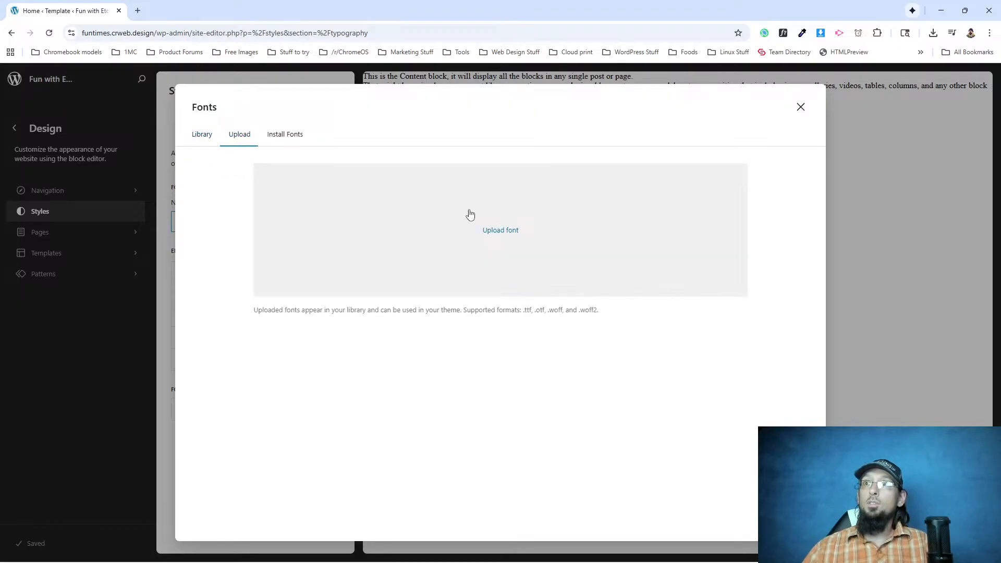
{"action": "left_click", "coordinate": [509, 235]}
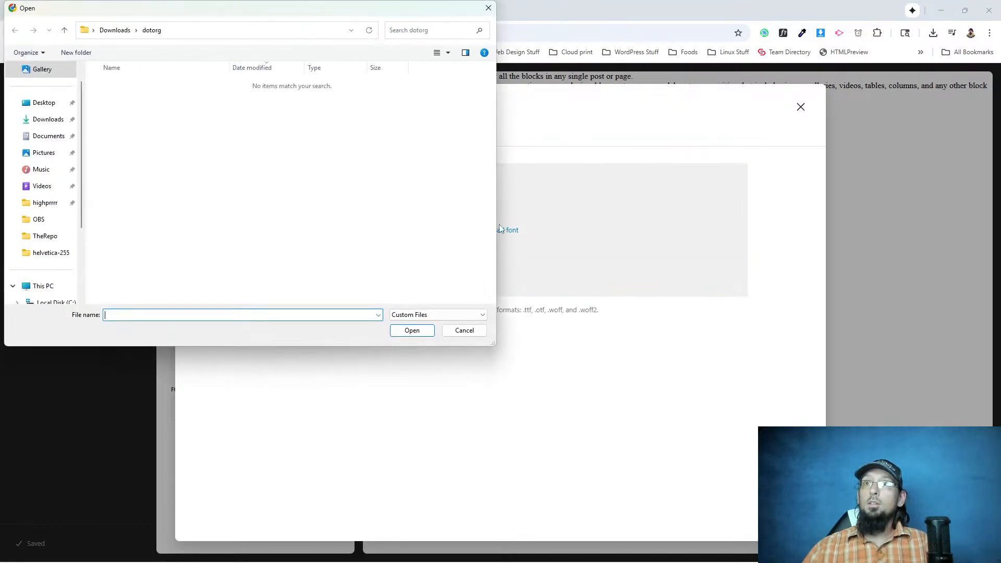
{"action": "left_click", "coordinate": [464, 330]}
{"action": "left_click", "coordinate": [276, 136]}
{"action": "left_click", "coordinate": [491, 322]}
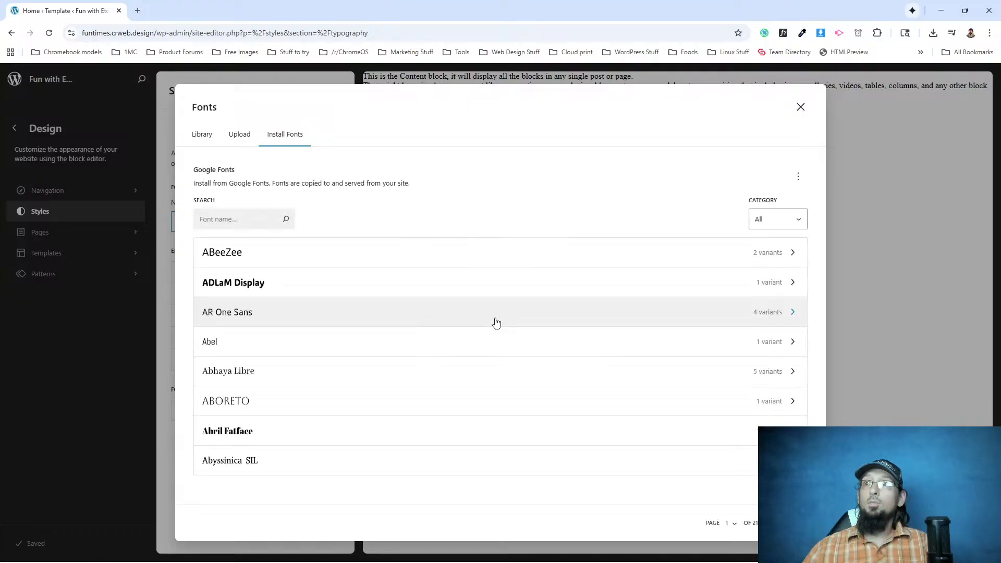
Search Google Fonts for "inter" and install all normal and italic variants of the Inter font.
{"action": "left_click", "coordinate": [246, 214]}
{"action": "type", "text": "inter"}
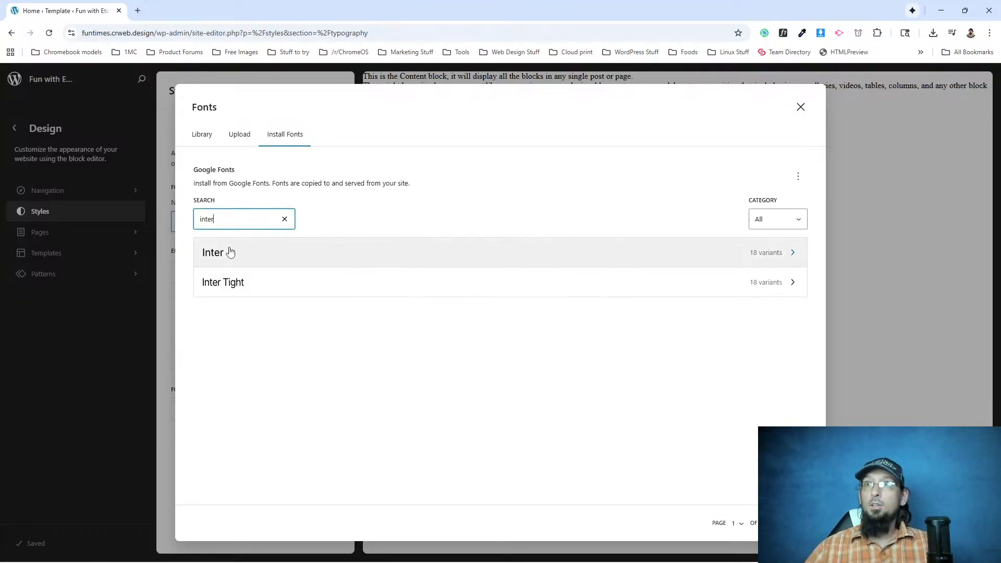
{"action": "left_click", "coordinate": [230, 252]}
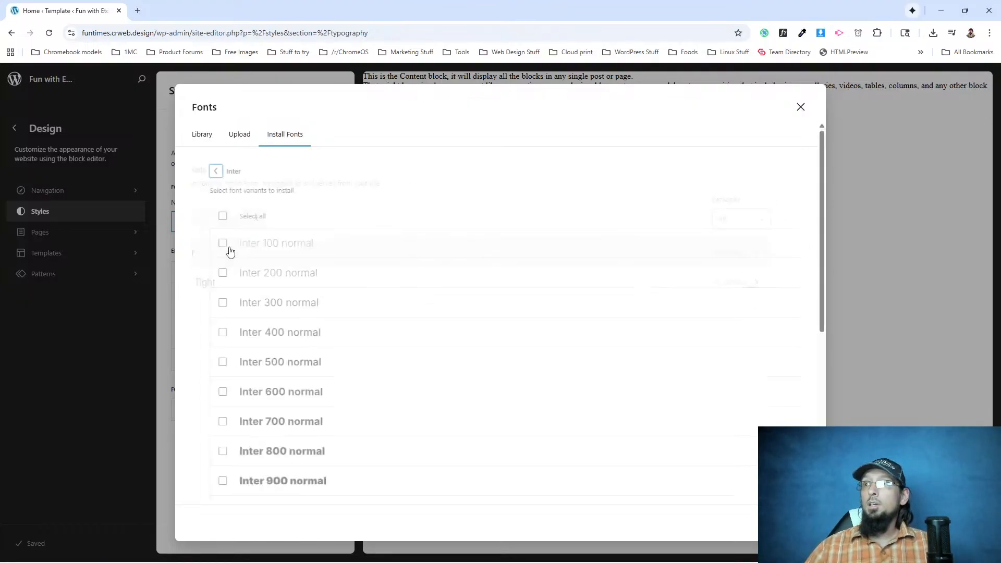
{"action": "left_click", "coordinate": [206, 215]}
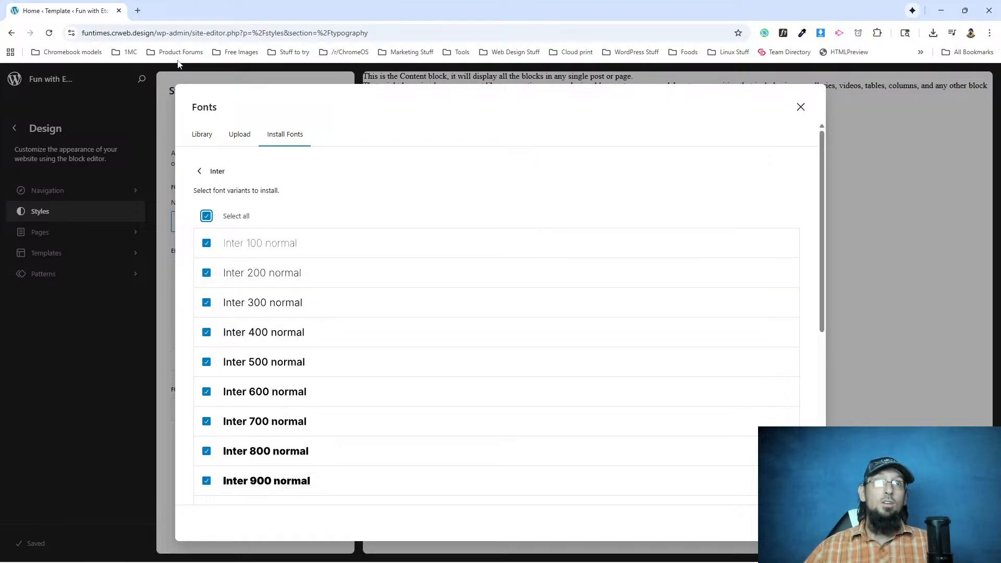
{"action": "scroll", "coordinate": [662, 420], "scroll_direction": "down", "scroll_amount": 6}
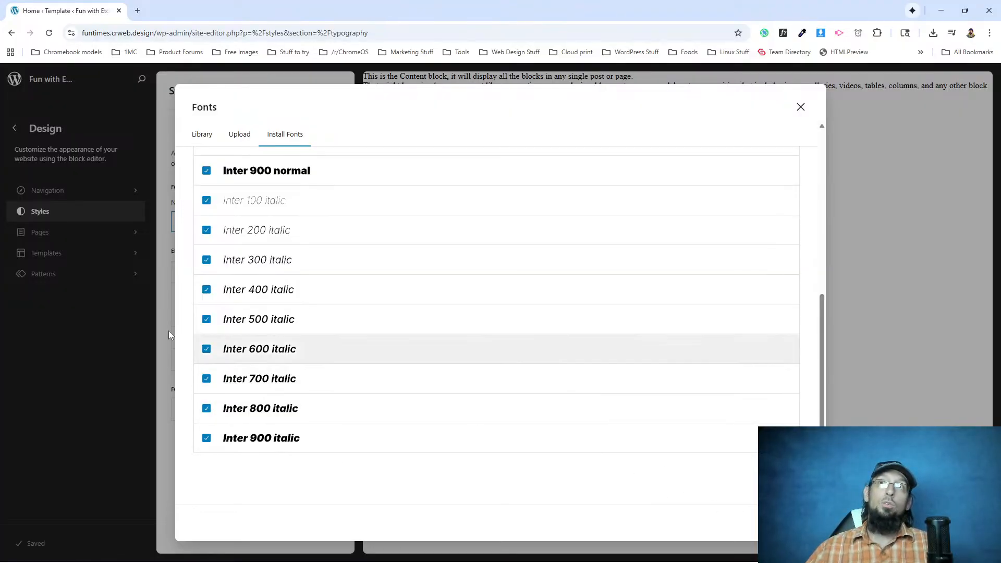
{"action": "scroll", "coordinate": [369, 323], "scroll_direction": "up", "scroll_amount": 6}
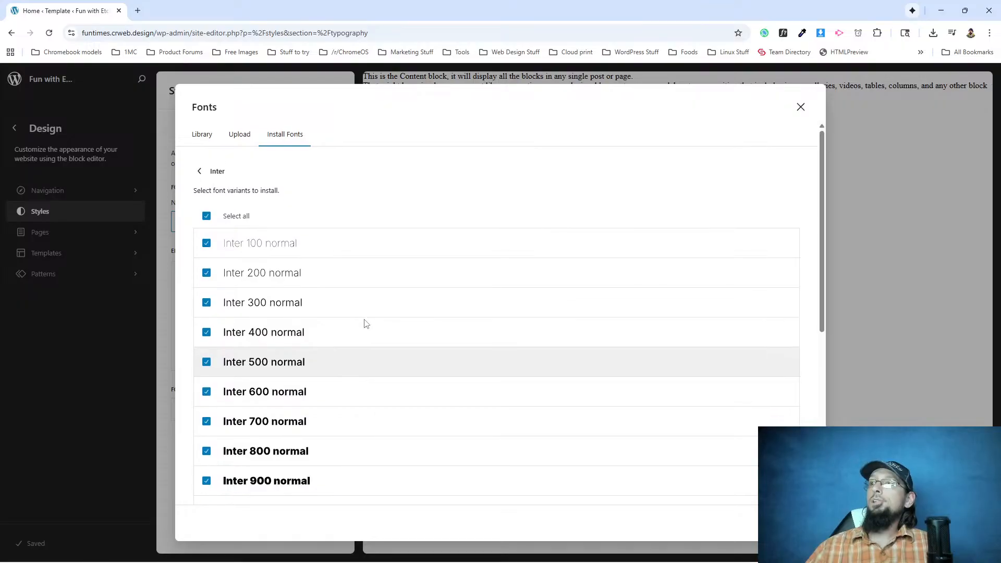
{"action": "scroll", "coordinate": [364, 323], "scroll_direction": "down", "scroll_amount": 3}
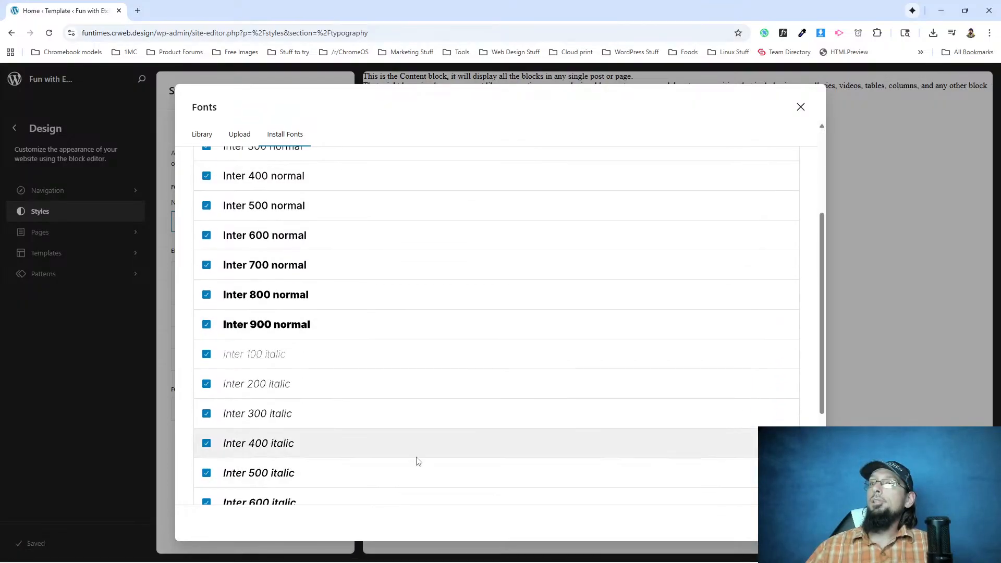
{"action": "scroll", "coordinate": [417, 433], "scroll_direction": "down", "scroll_amount": 3}
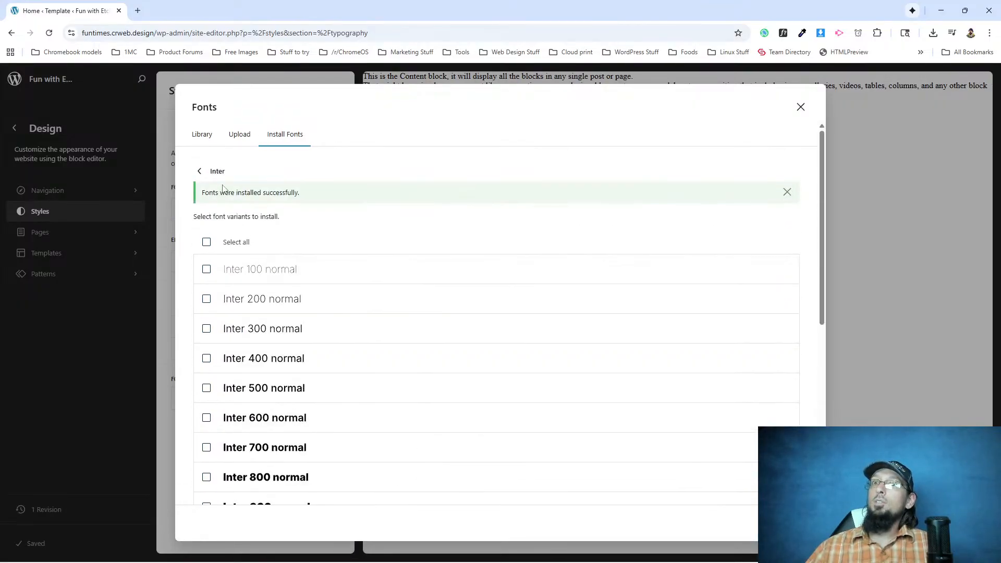
Return to the Google Fonts list, search for "eb" and install all variants of EB Garamond.
{"action": "left_click", "coordinate": [201, 173]}
{"action": "left_click", "coordinate": [236, 218]}
{"action": "type", "text": "eb"}
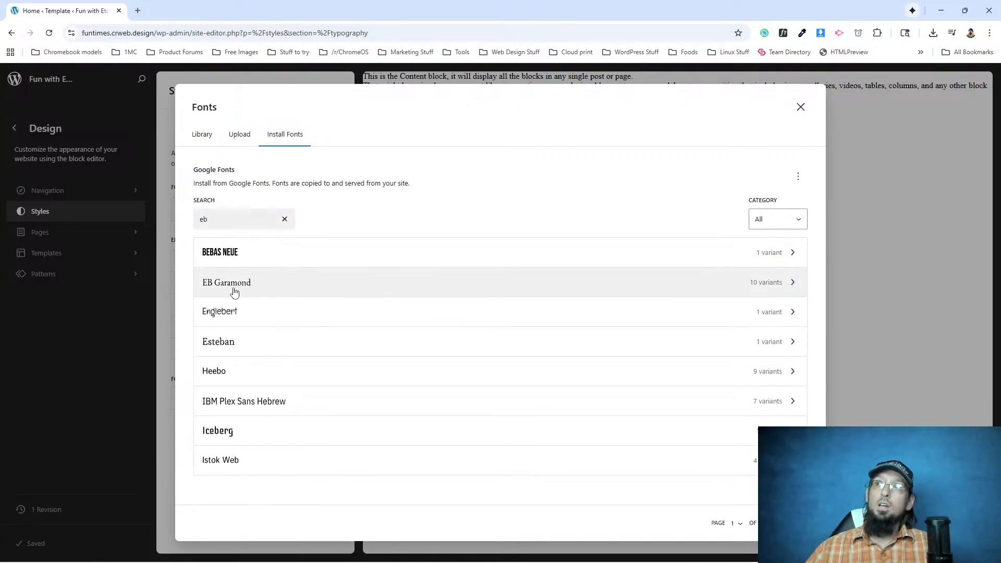
{"action": "left_click", "coordinate": [233, 283]}
{"action": "left_click", "coordinate": [206, 216]}
{"action": "scroll", "coordinate": [402, 317], "scroll_direction": "down", "scroll_amount": 2}
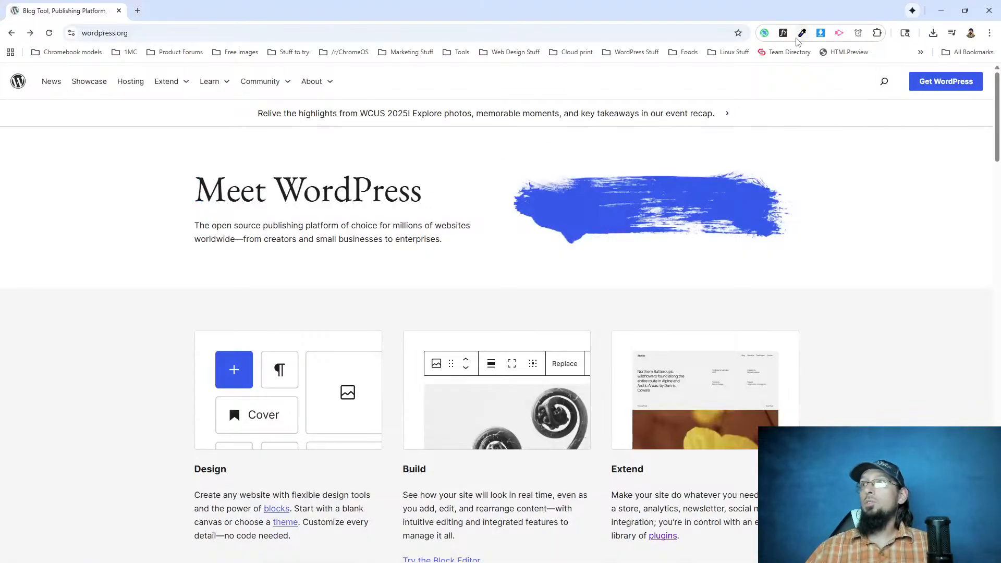
Check the fonts of the WordPress.org homepage's headings and text with WhatFont down to the footer, and exit the tool.
{"action": "left_click", "coordinate": [784, 36]}
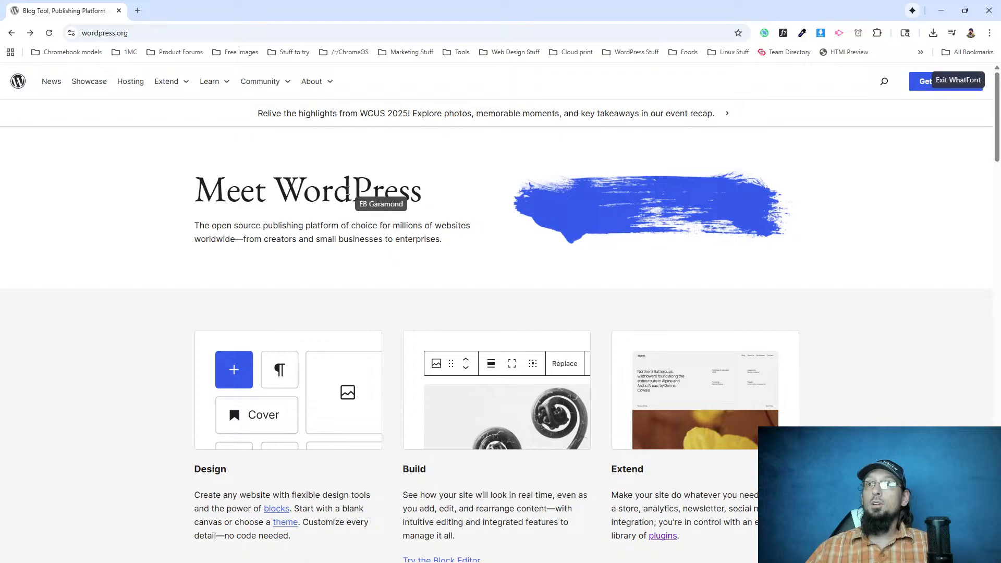
{"action": "scroll", "coordinate": [307, 503], "scroll_direction": "down", "scroll_amount": 5}
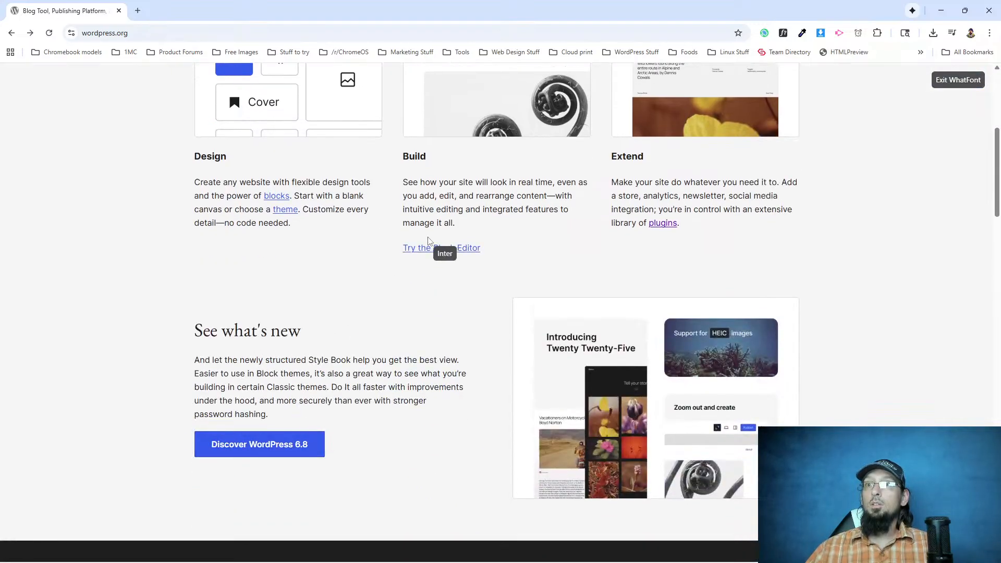
{"action": "scroll", "coordinate": [599, 319], "scroll_direction": "down", "scroll_amount": 5}
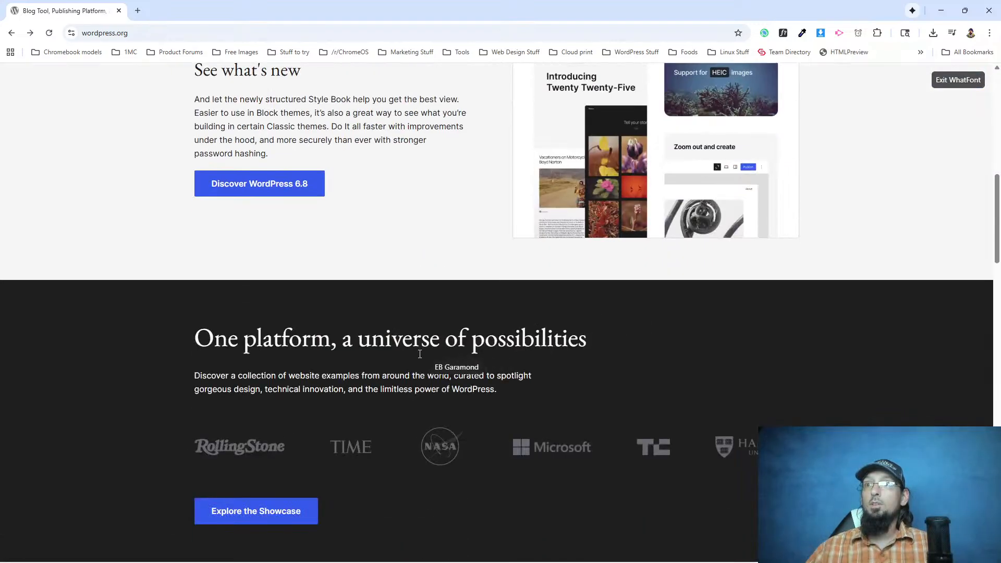
{"action": "scroll", "coordinate": [335, 389], "scroll_direction": "down", "scroll_amount": 20}
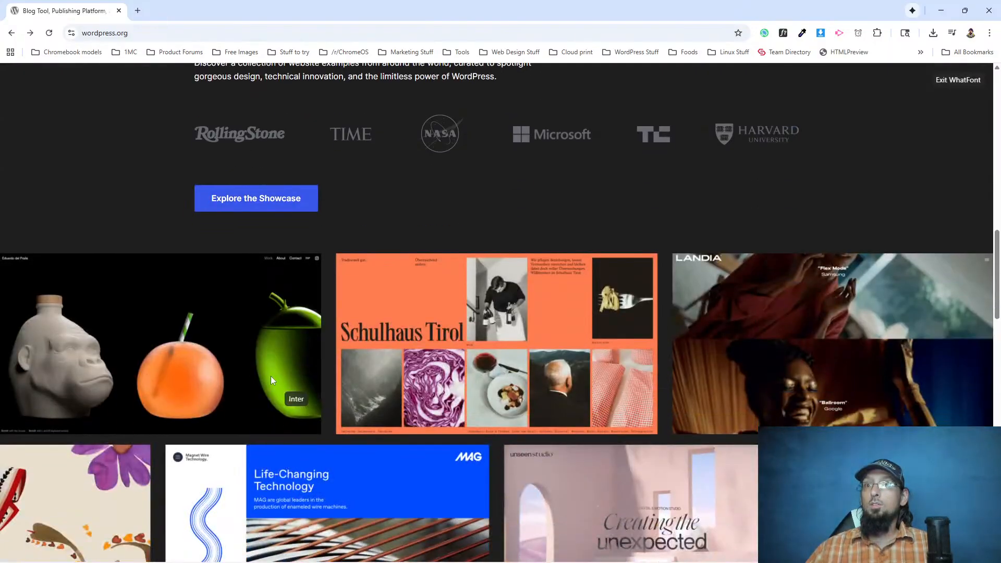
{"action": "scroll", "coordinate": [258, 220], "scroll_direction": "up", "scroll_amount": 3}
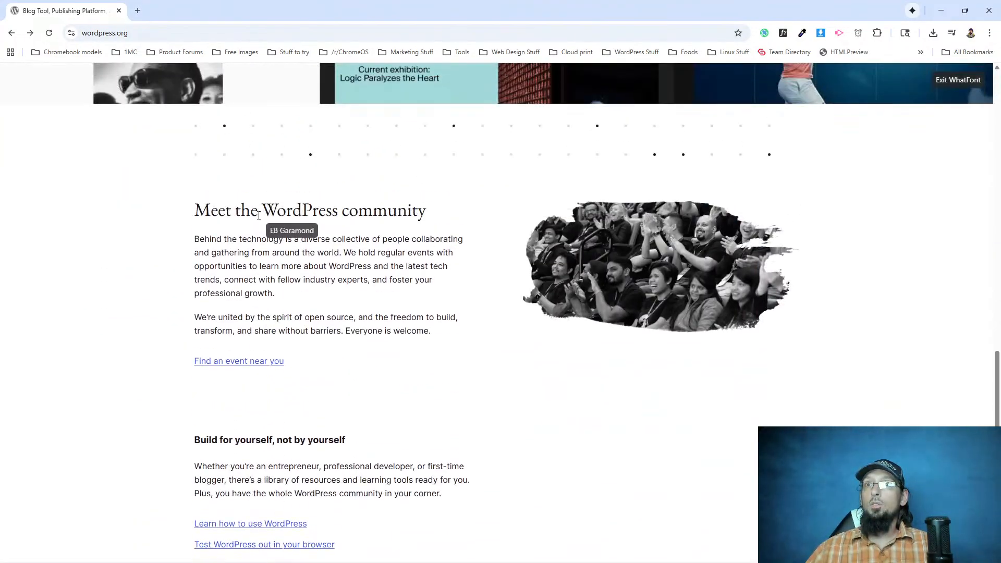
{"action": "scroll", "coordinate": [263, 208], "scroll_direction": "down", "scroll_amount": 4}
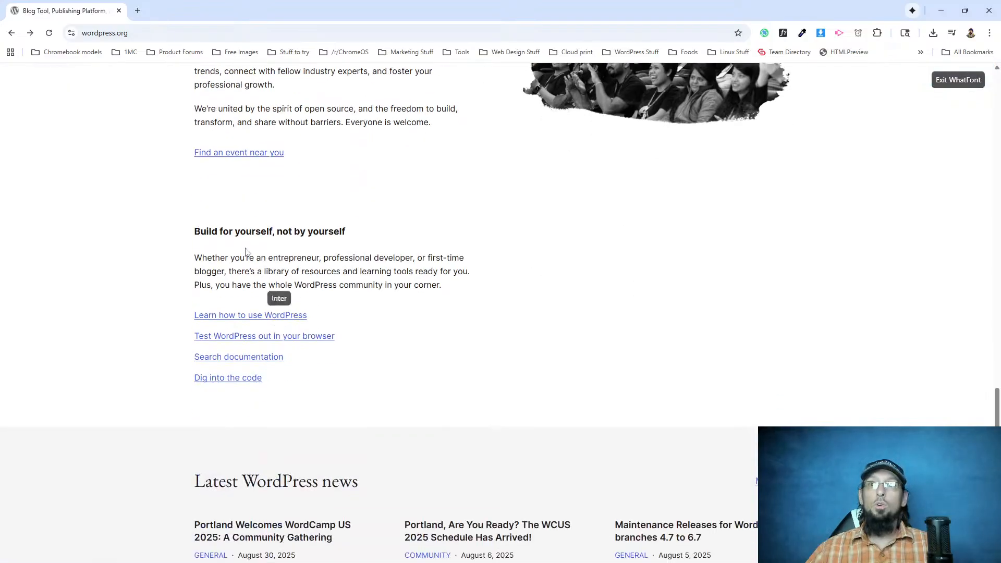
{"action": "scroll", "coordinate": [294, 396], "scroll_direction": "down", "scroll_amount": 3}
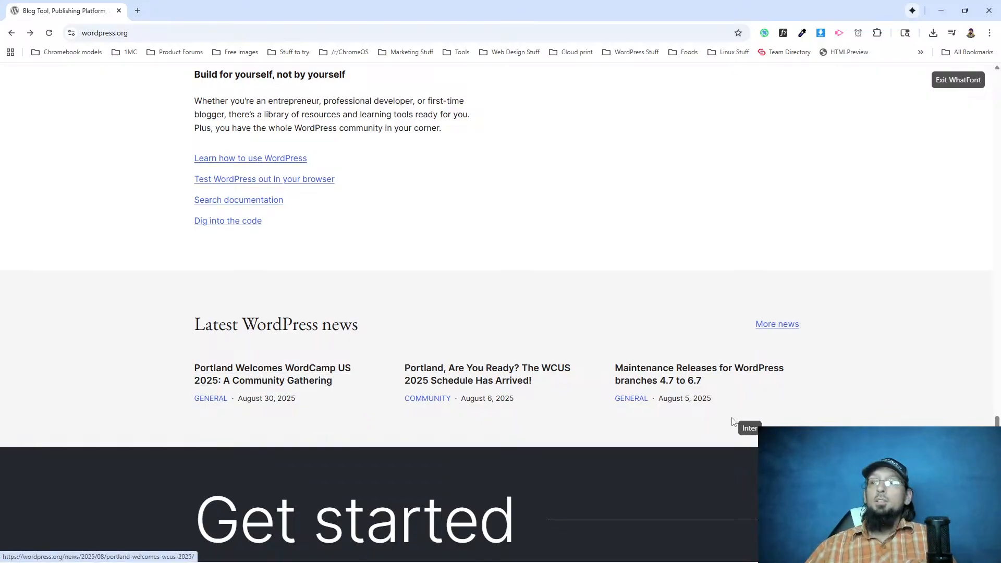
{"action": "scroll", "coordinate": [749, 425], "scroll_direction": "down", "scroll_amount": 5}
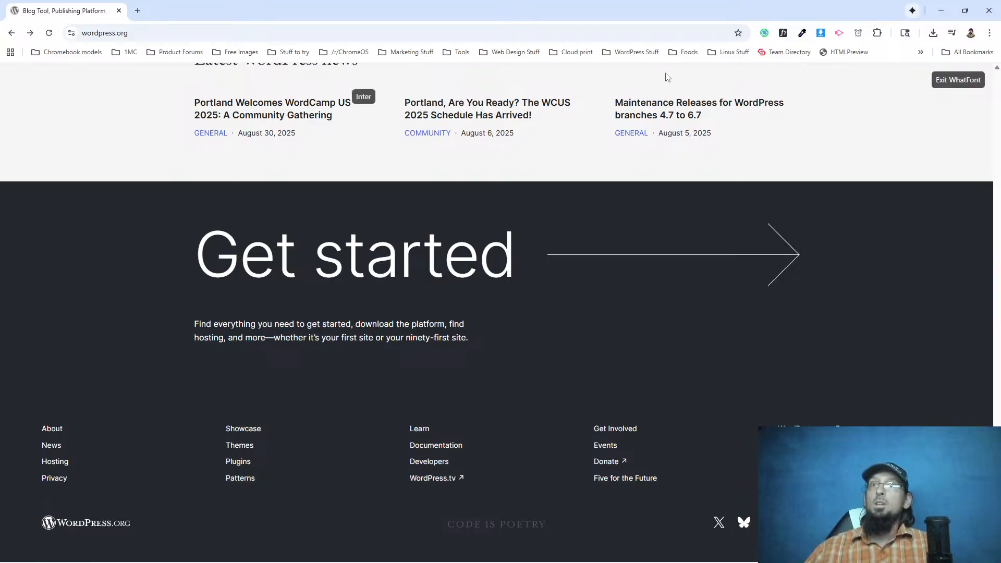
{"action": "left_click", "coordinate": [946, 83]}
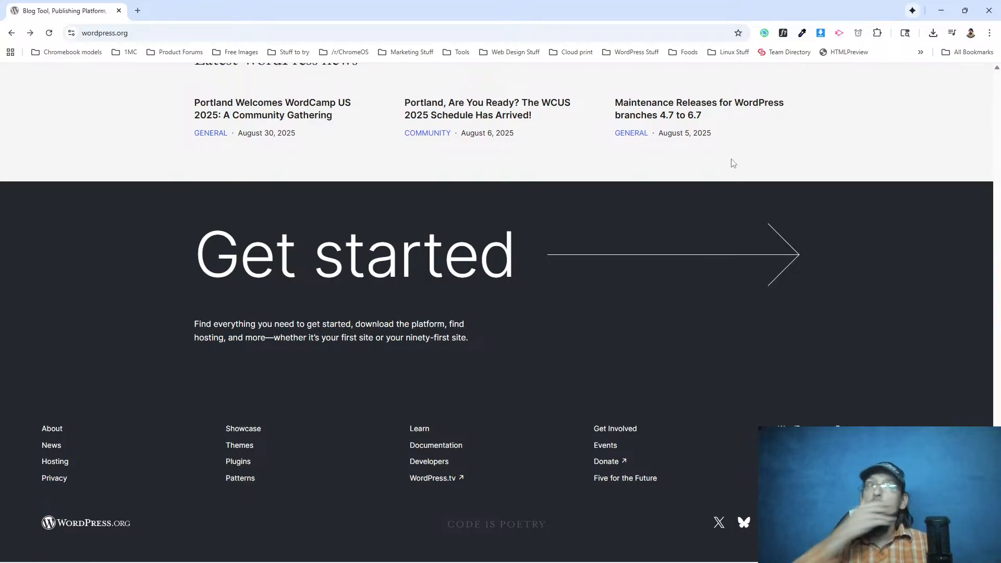
Open the Etch documentation at docs.etchwp.com in a new browser tab.
{"action": "scroll", "coordinate": [428, 193], "scroll_direction": "up", "scroll_amount": 2}
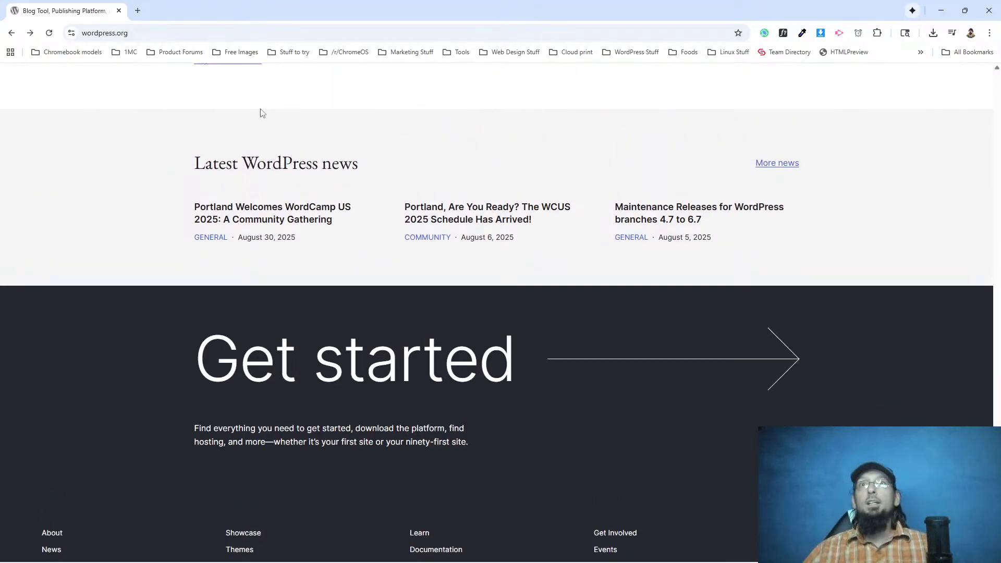
{"action": "scroll", "coordinate": [221, 222], "scroll_direction": "up", "scroll_amount": 5}
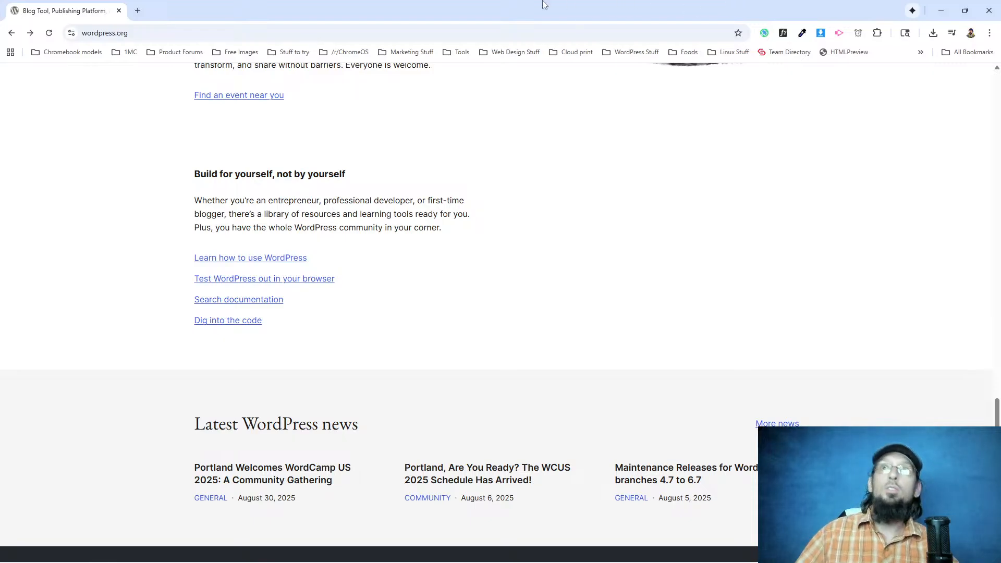
{"action": "left_click", "coordinate": [138, 11]}
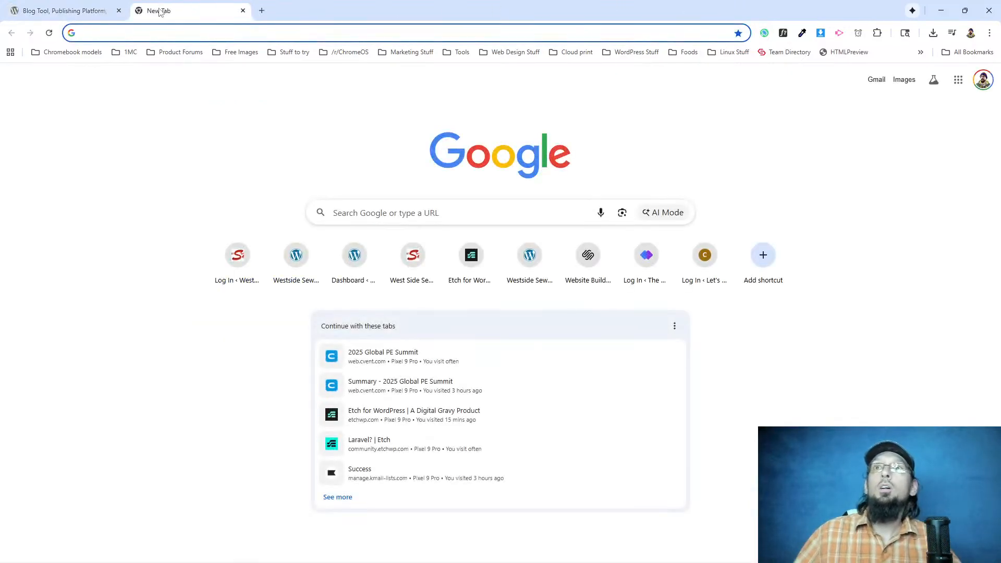
{"action": "type", "text": "etc"}
{"action": "key", "text": "BackSpace"}
{"action": "key", "text": "BackSpace"}
{"action": "key", "text": "BackSpace"}
{"action": "key", "text": "BackSpace"}
{"action": "type", "text": "docs"}
{"action": "key", "text": "Return"}
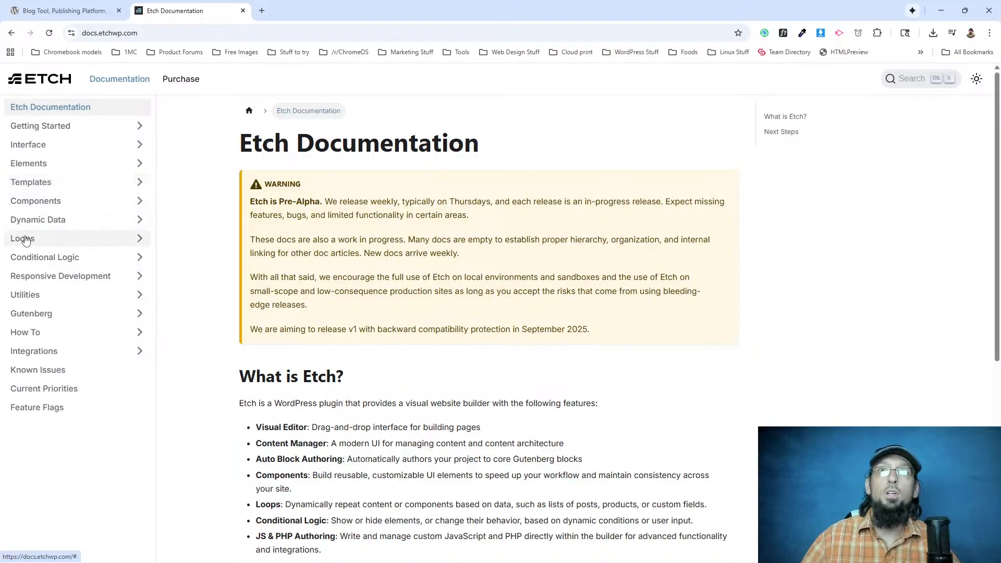
{"action": "left_click", "coordinate": [44, 203]}
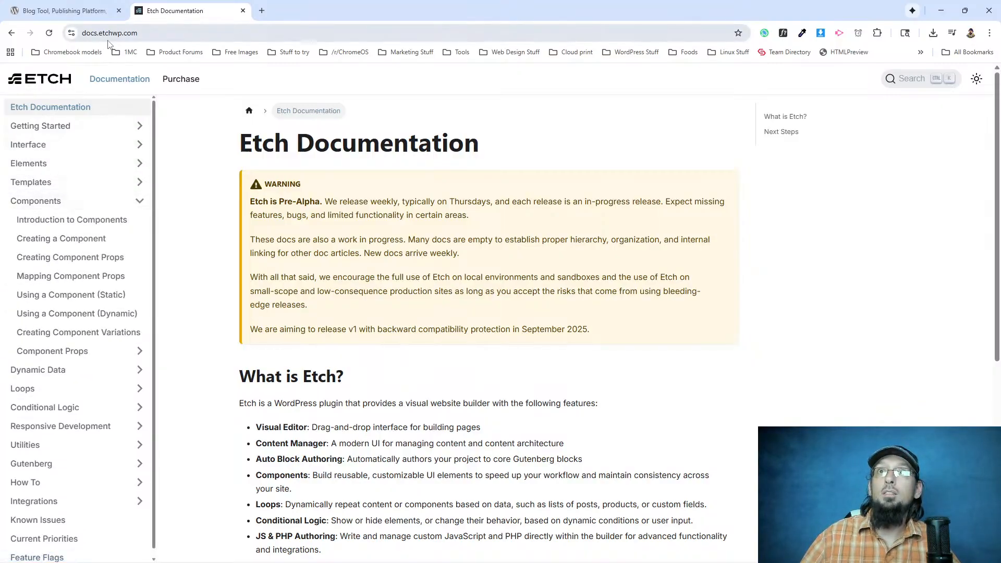
{"action": "left_click", "coordinate": [32, 206]}
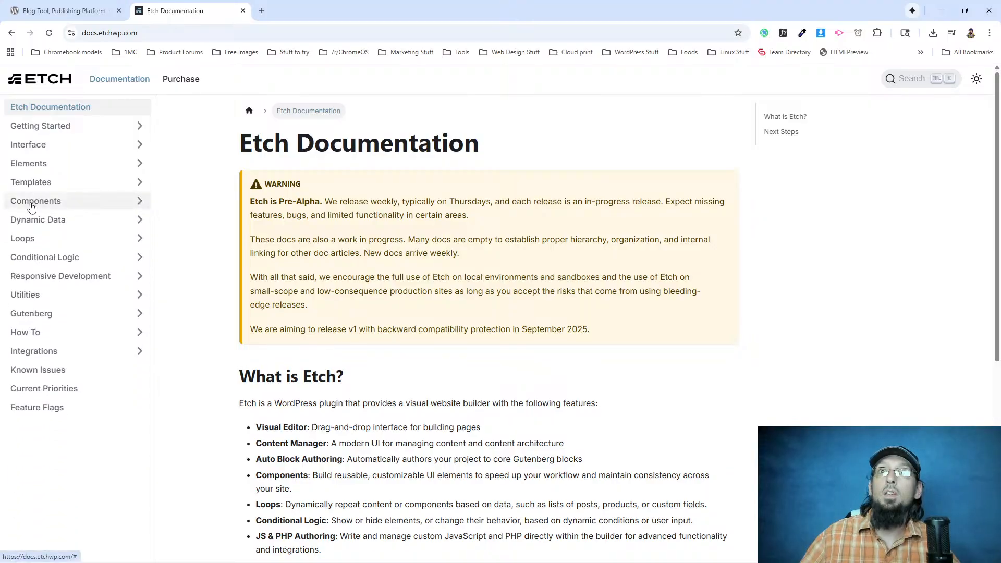
{"action": "left_click", "coordinate": [32, 206]}
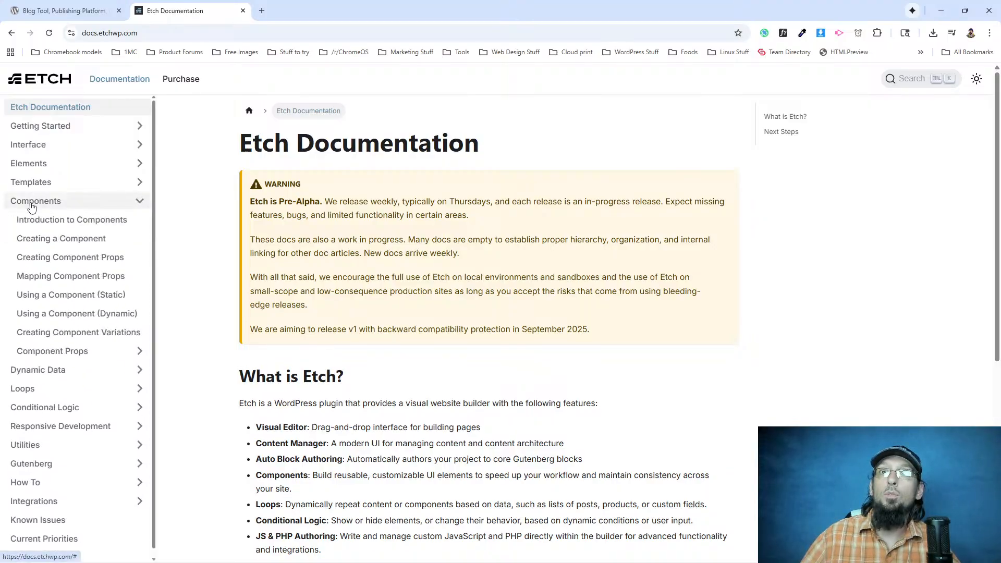
{"action": "left_click", "coordinate": [32, 202]}
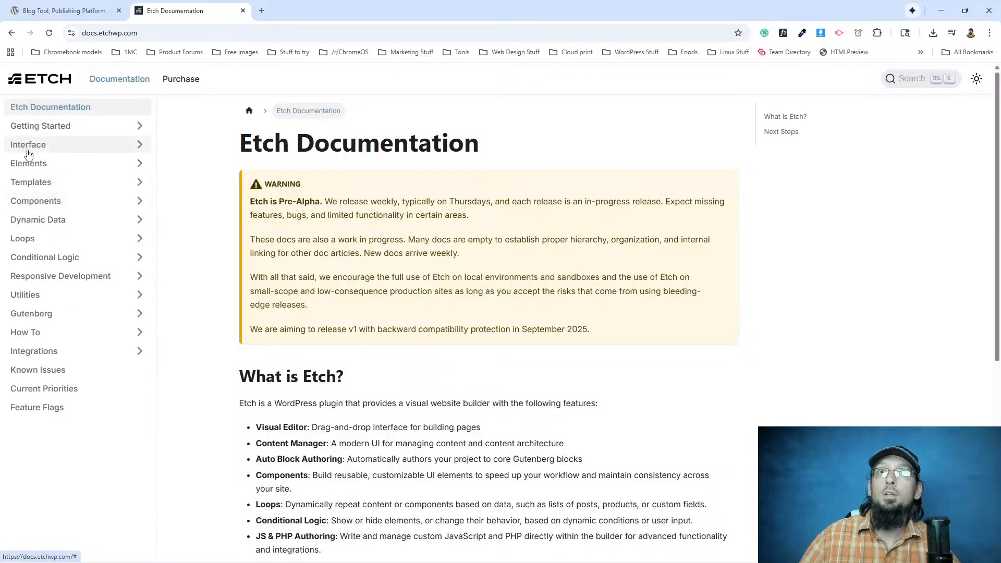
Open the Basic Nav article among the dynamic elements in the Etch documentation.
{"action": "left_click", "coordinate": [36, 168]}
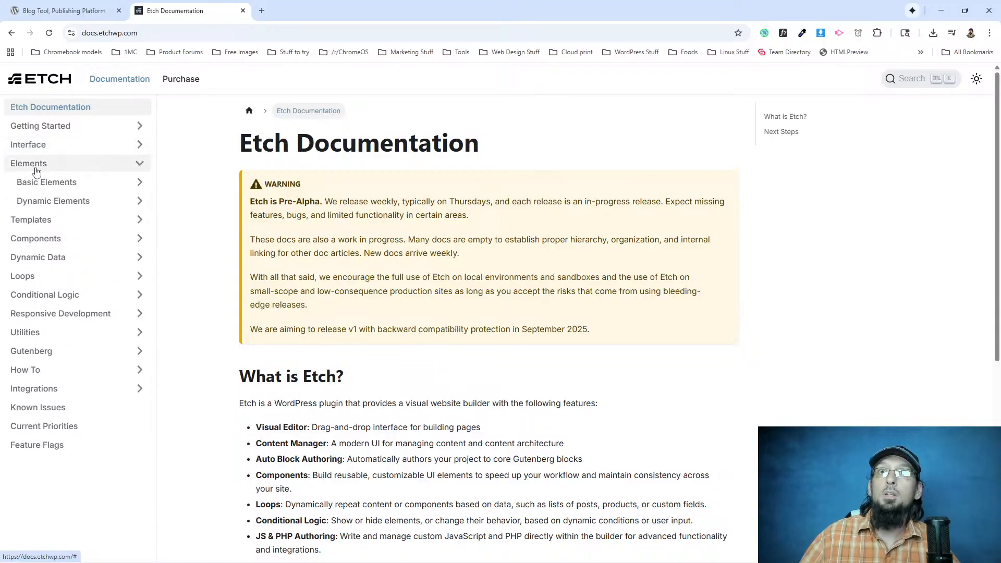
{"action": "left_click", "coordinate": [49, 206]}
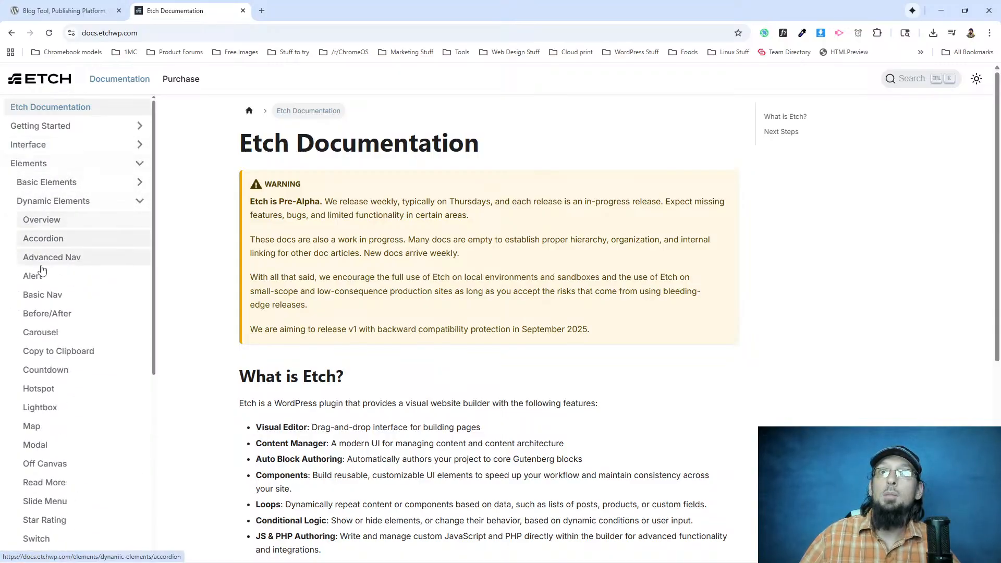
{"action": "left_click", "coordinate": [33, 297]}
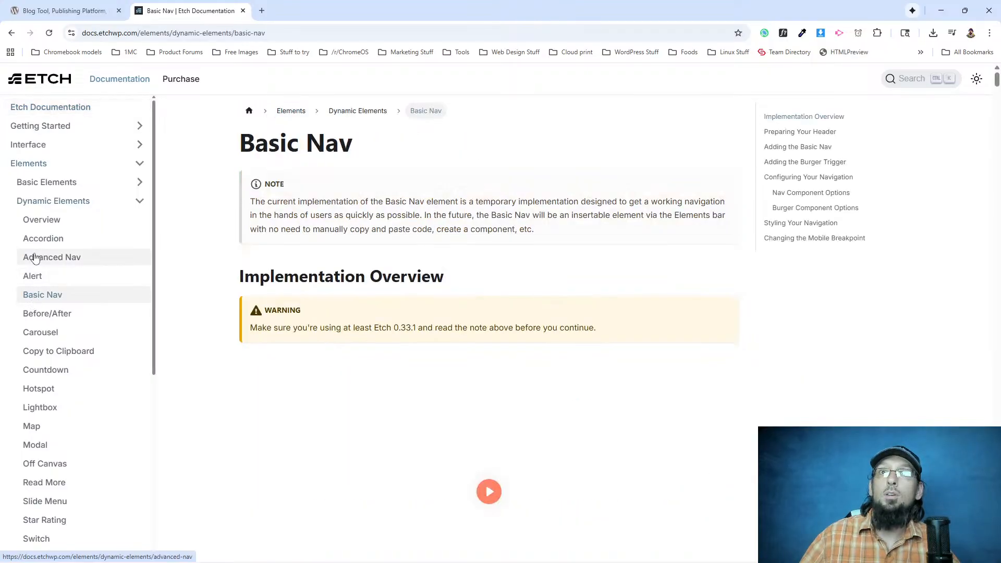
{"action": "left_click", "coordinate": [32, 258]}
{"action": "left_click", "coordinate": [41, 295]}
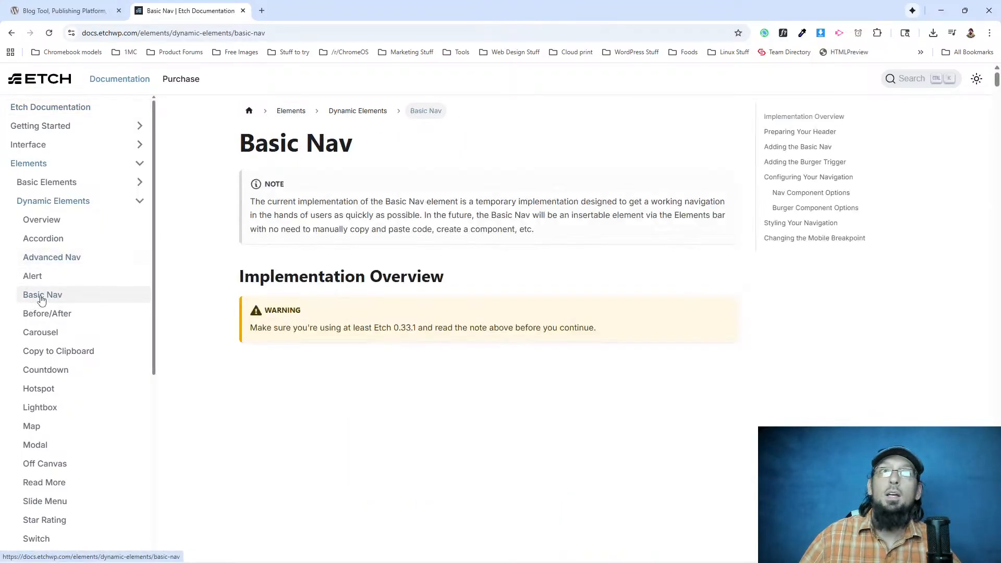
Review the header preparation steps in the Basic Nav article and copy the Nav HTML from "Adding the Basic Nav".
{"action": "scroll", "coordinate": [234, 295], "scroll_direction": "down", "scroll_amount": 20}
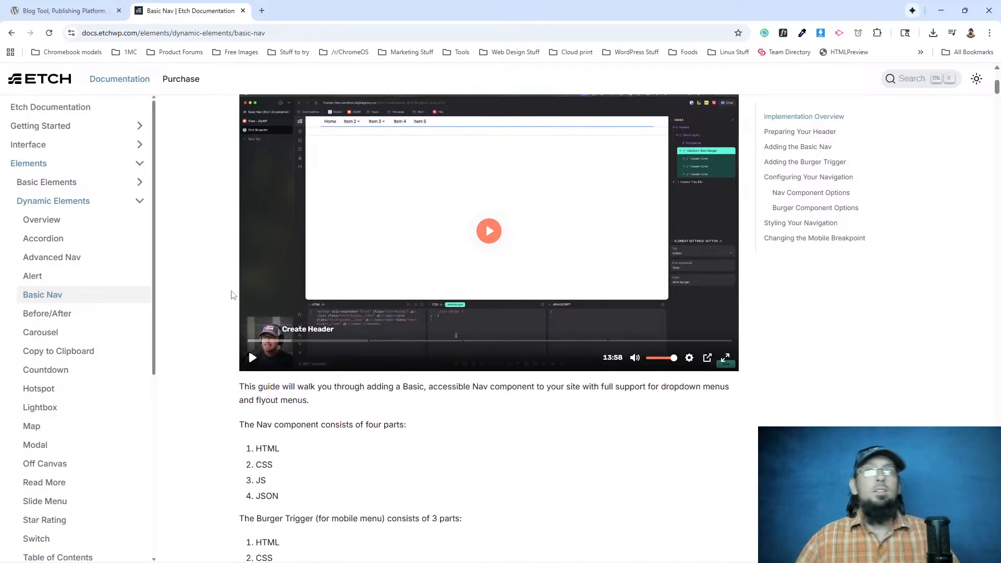
{"action": "scroll", "coordinate": [242, 318], "scroll_direction": "up", "scroll_amount": 5}
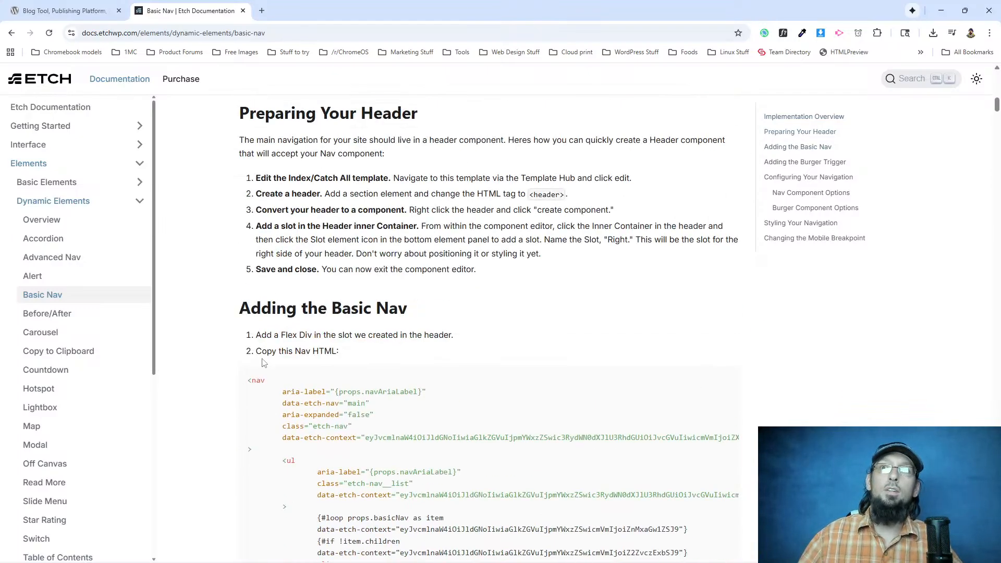
{"action": "left_click_drag", "start_coordinate": [249, 382], "coordinate": [328, 402]}
{"action": "scroll", "coordinate": [326, 401], "scroll_direction": "down", "scroll_amount": 4}
{"action": "left_click", "coordinate": [556, 218]}
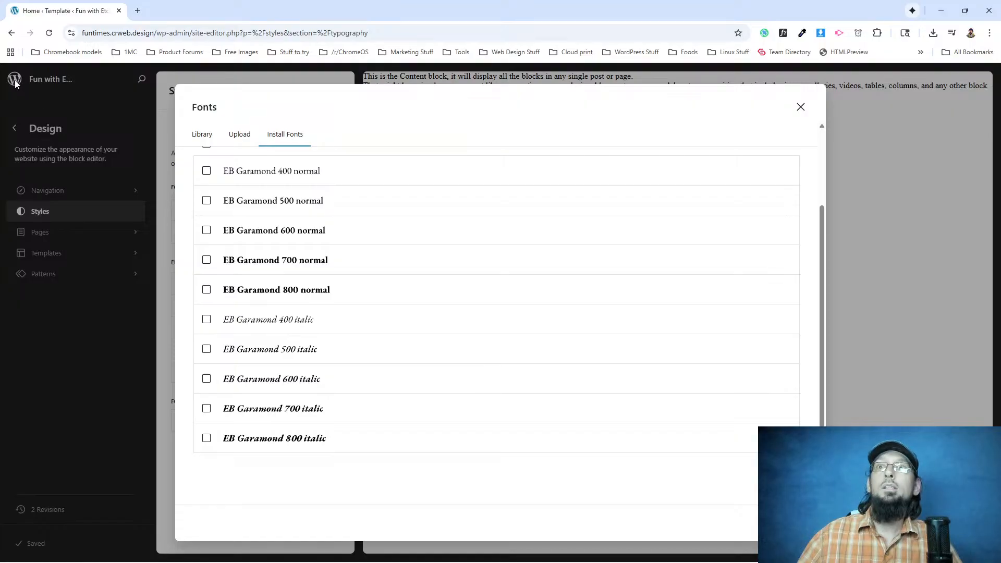
Switch to the WordPress site editor, close the Fonts dialog and go to the admin's Pages list.
{"action": "left_click", "coordinate": [64, 502]}
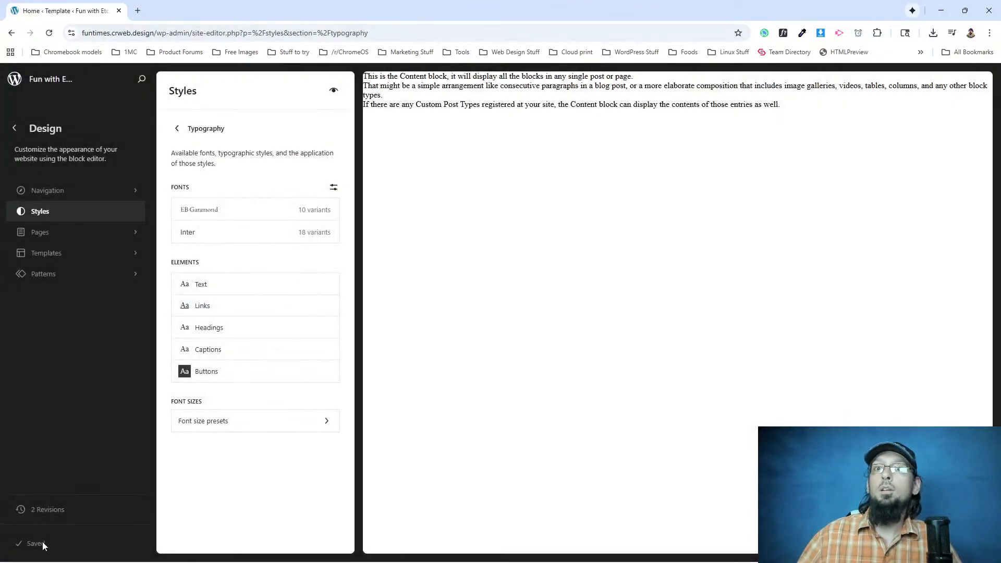
{"action": "left_click", "coordinate": [18, 82]}
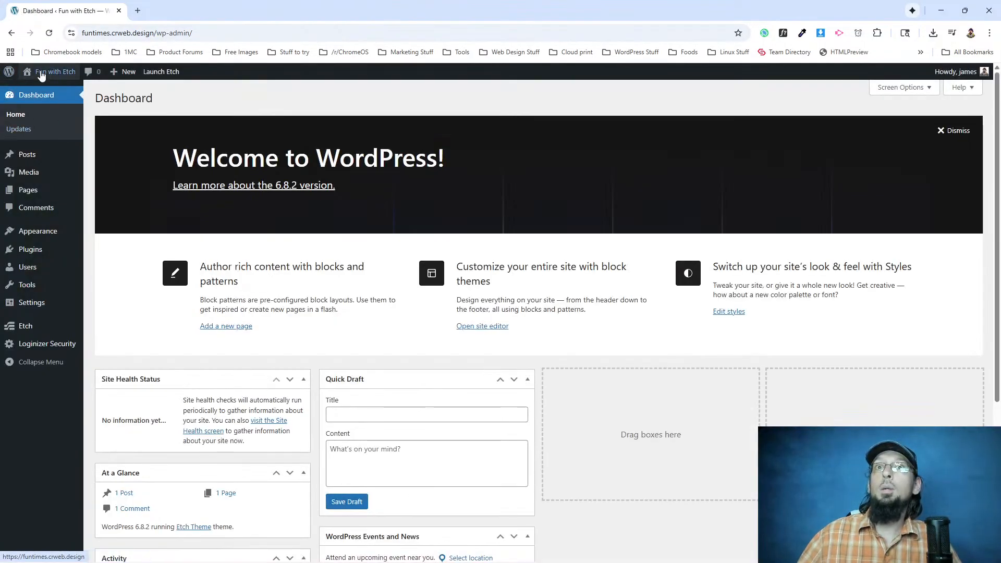
{"action": "mouse_move", "coordinate": [33, 197]}
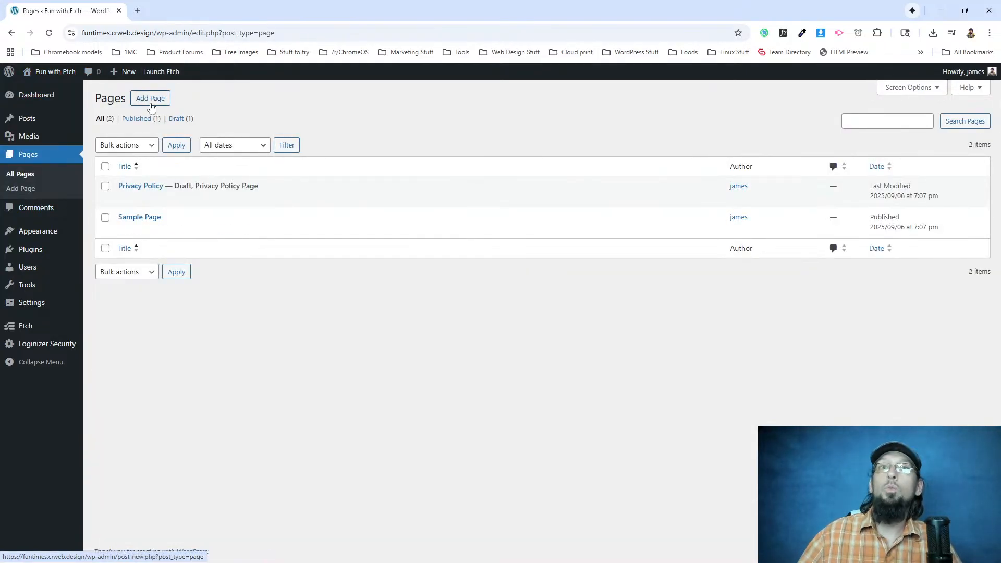
Create a new page titled Home, publish it and return to the Pages list.
{"action": "left_click", "coordinate": [151, 107]}
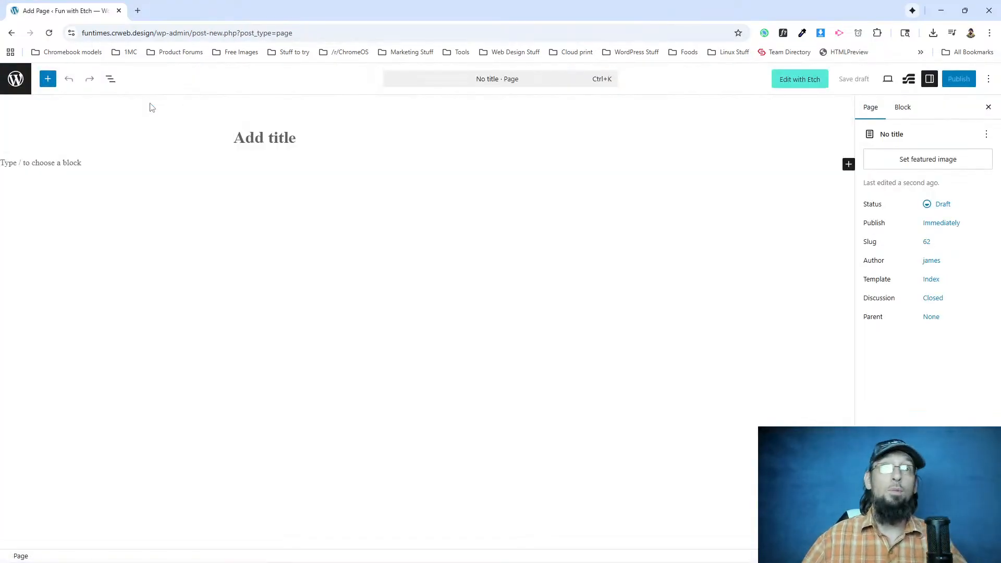
{"action": "type", "text": "Home"}
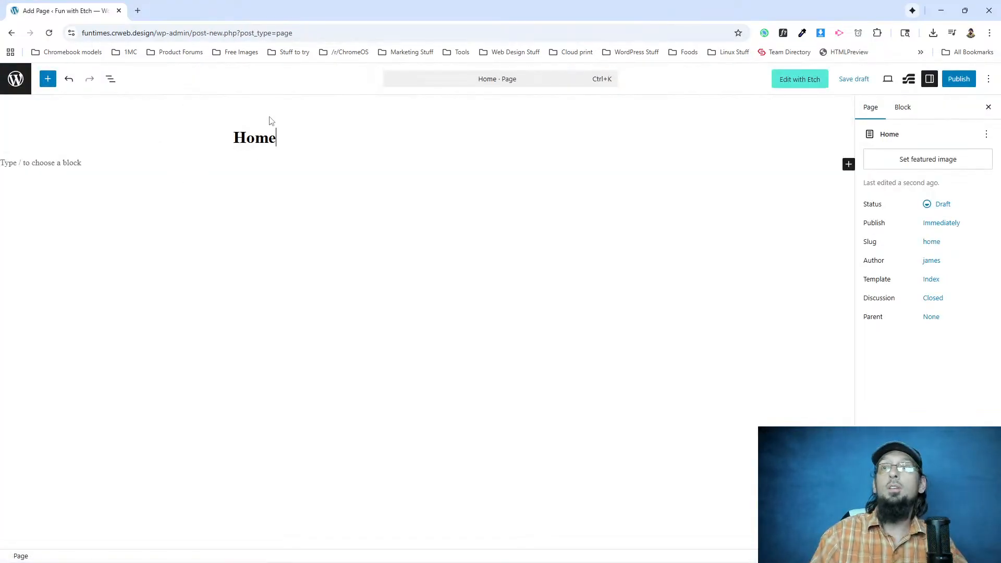
{"action": "left_click", "coordinate": [958, 79]}
{"action": "left_click", "coordinate": [962, 79]}
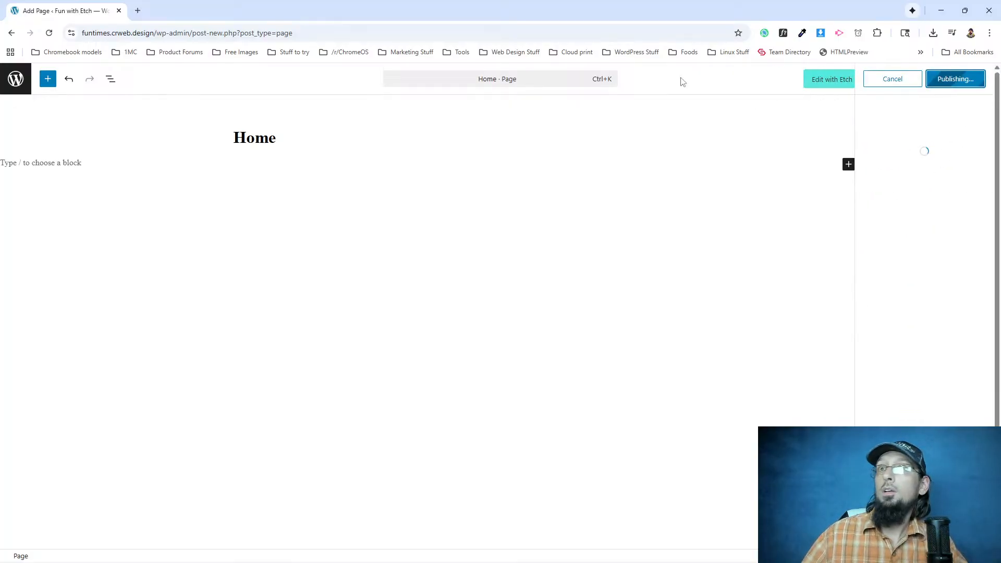
{"action": "left_click", "coordinate": [16, 79]}
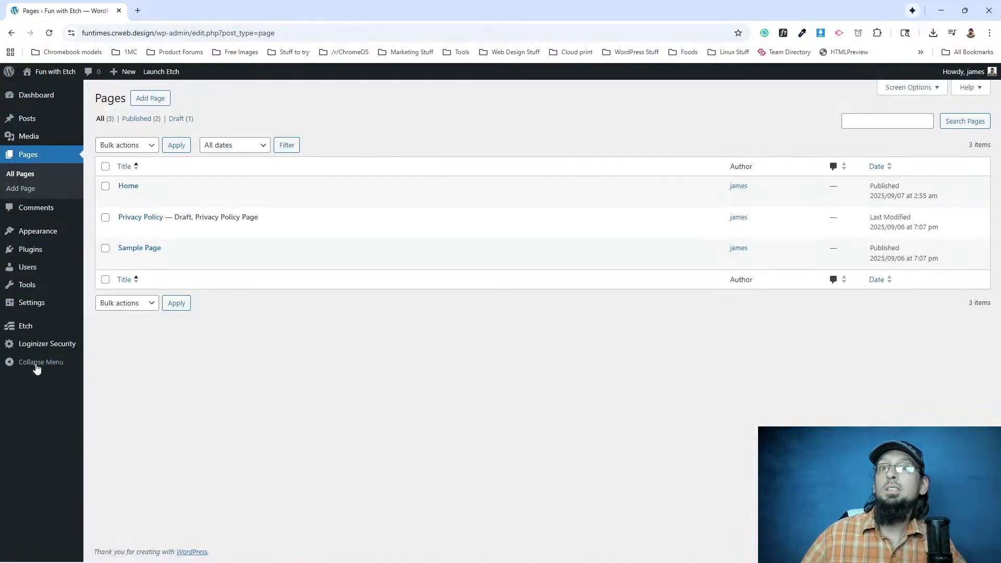
In the Reading settings, set the homepage to a static page, select Home and save the changes.
{"action": "left_click", "coordinate": [27, 311]}
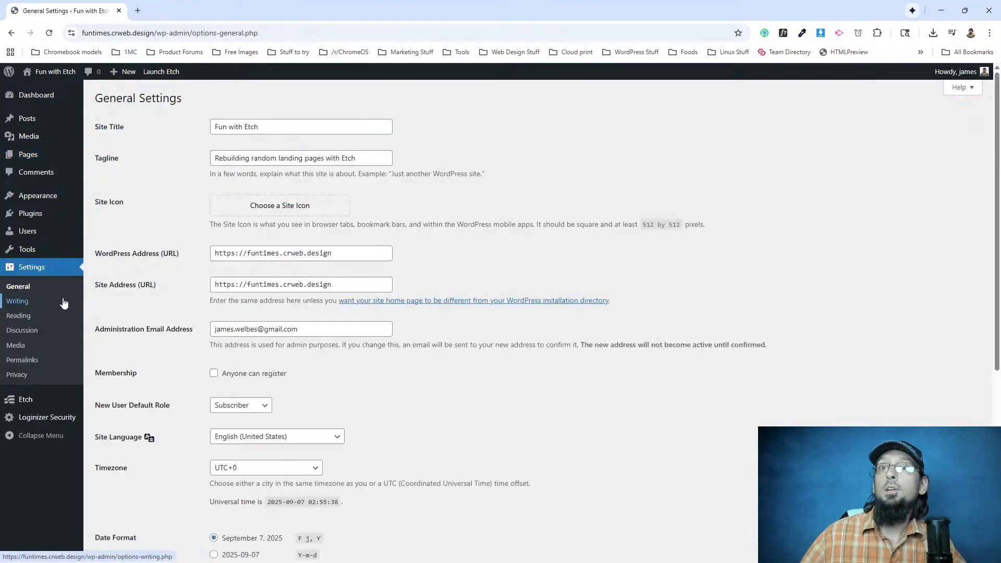
{"action": "left_click", "coordinate": [20, 315]}
{"action": "left_click", "coordinate": [214, 142]}
{"action": "left_click", "coordinate": [288, 168]}
{"action": "left_click", "coordinate": [274, 196]}
{"action": "left_click", "coordinate": [128, 413]}
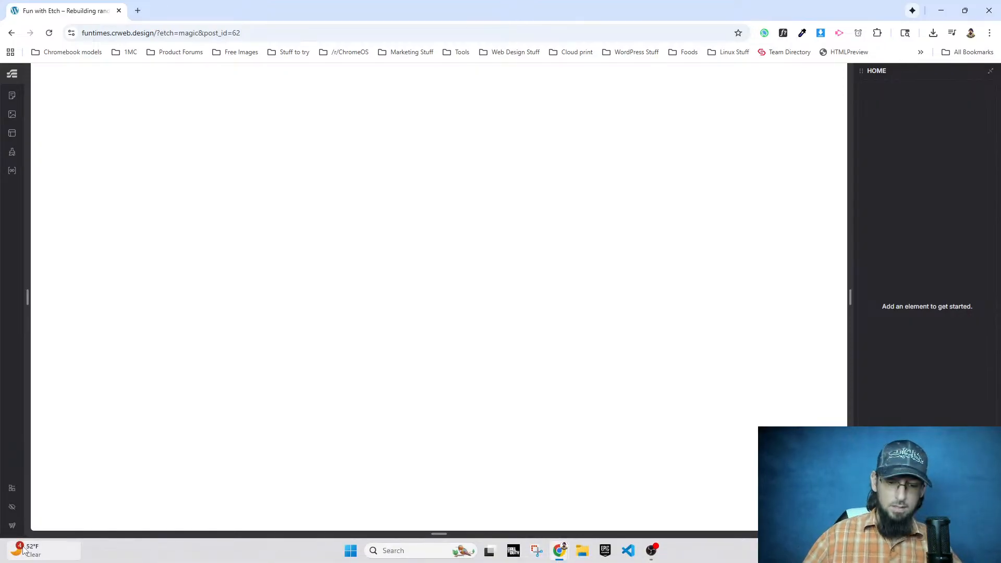
Open the Index template for editing in Etch and add a Section element with its container.
{"action": "mouse_move", "coordinate": [23, 550]}
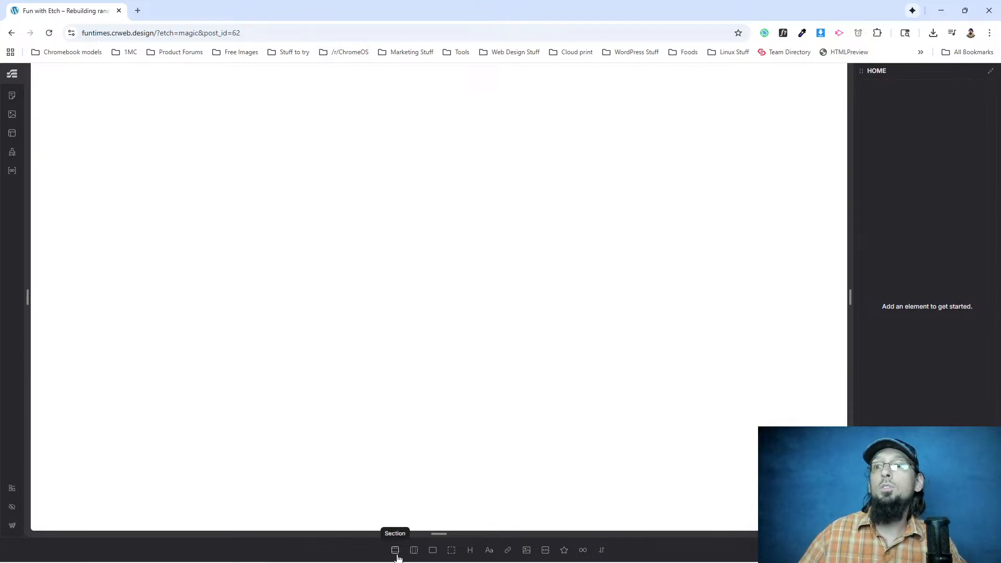
{"action": "left_click", "coordinate": [12, 131]}
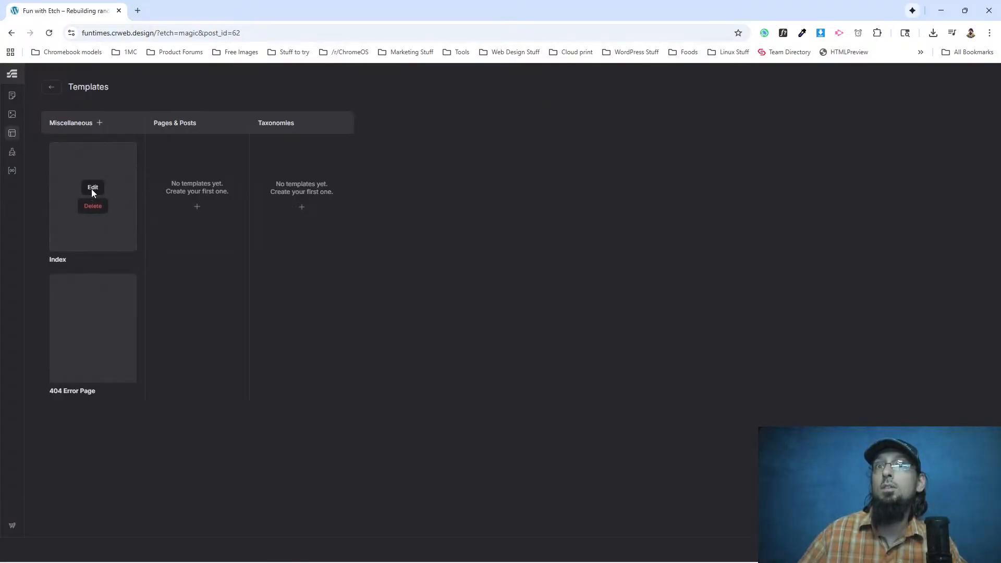
{"action": "left_click", "coordinate": [93, 189]}
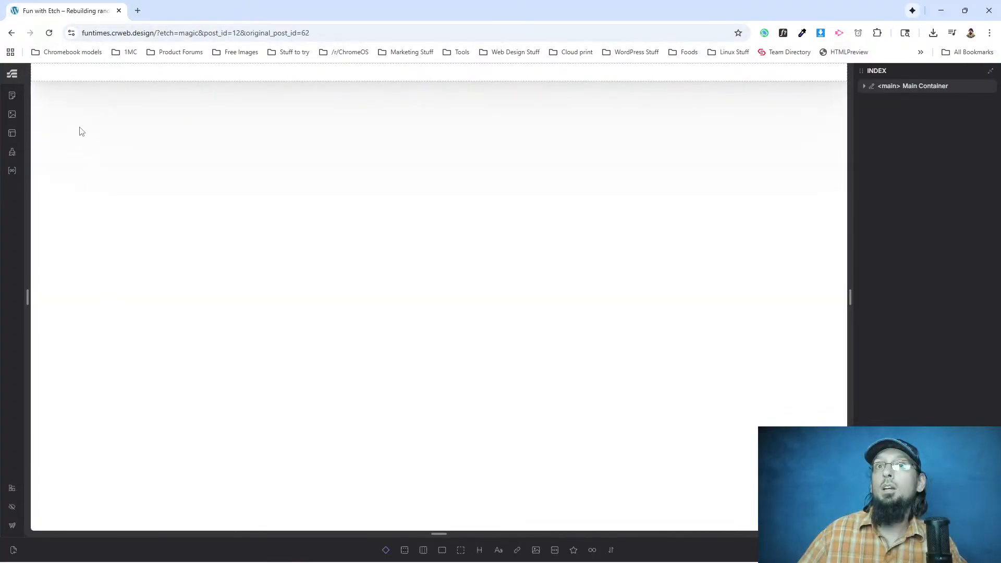
{"action": "left_click", "coordinate": [405, 551]}
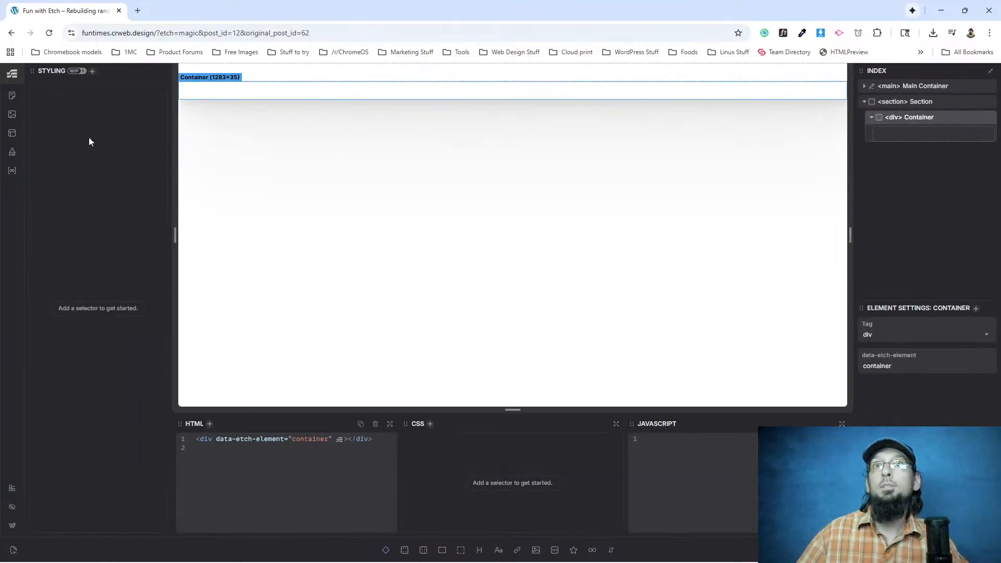
Swap the Index structure panel with the Styling panel between the side columns, expand Main Container and select the section's Container.
{"action": "left_click_drag", "start_coordinate": [859, 71], "coordinate": [38, 93]}
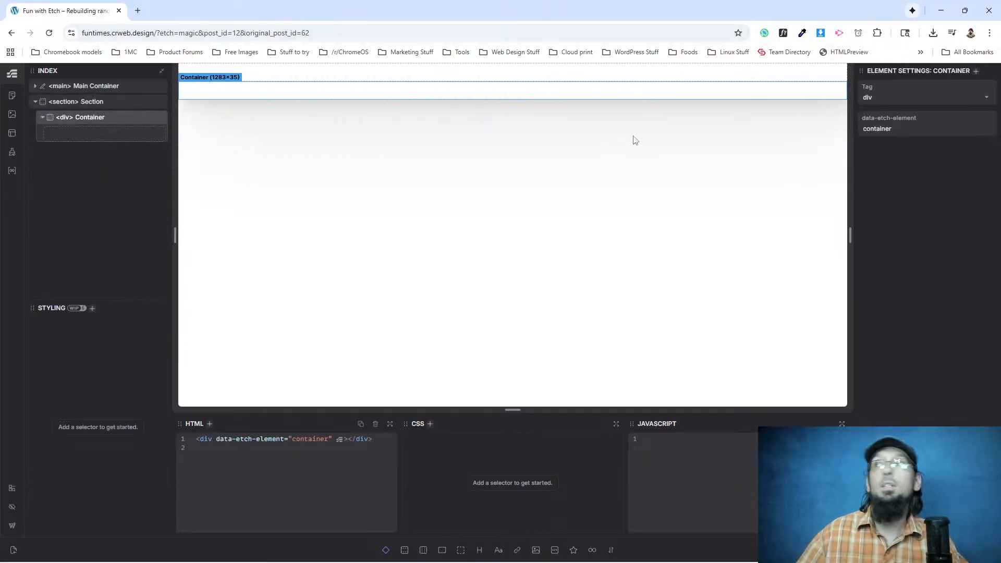
{"action": "left_click_drag", "start_coordinate": [33, 308], "coordinate": [864, 73]}
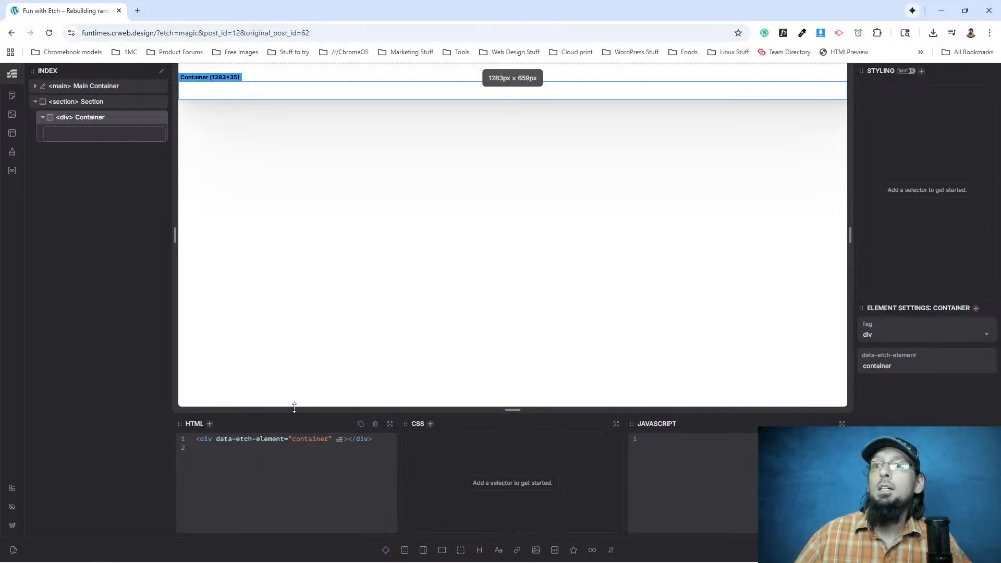
{"action": "left_click", "coordinate": [62, 87]}
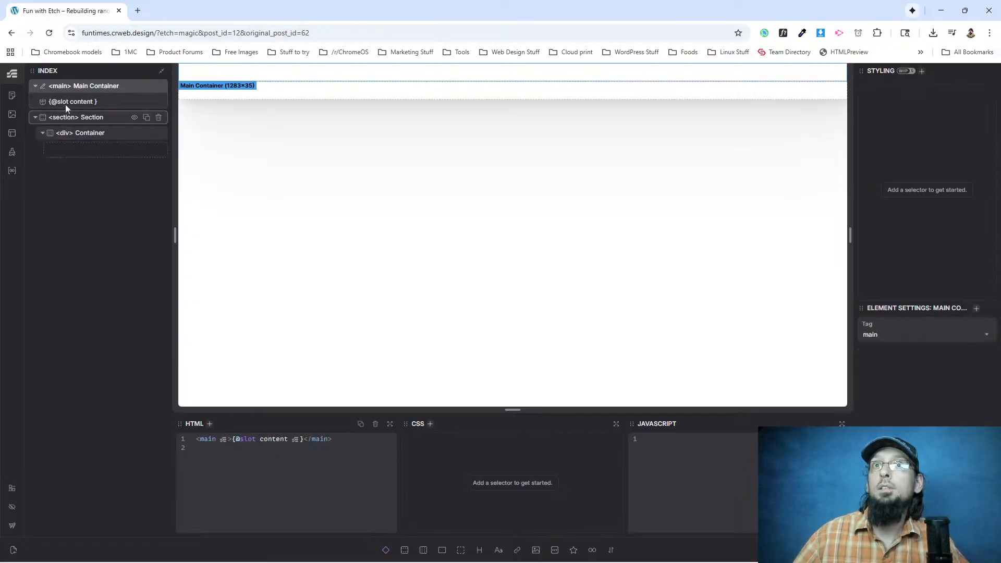
{"action": "left_click", "coordinate": [78, 132]}
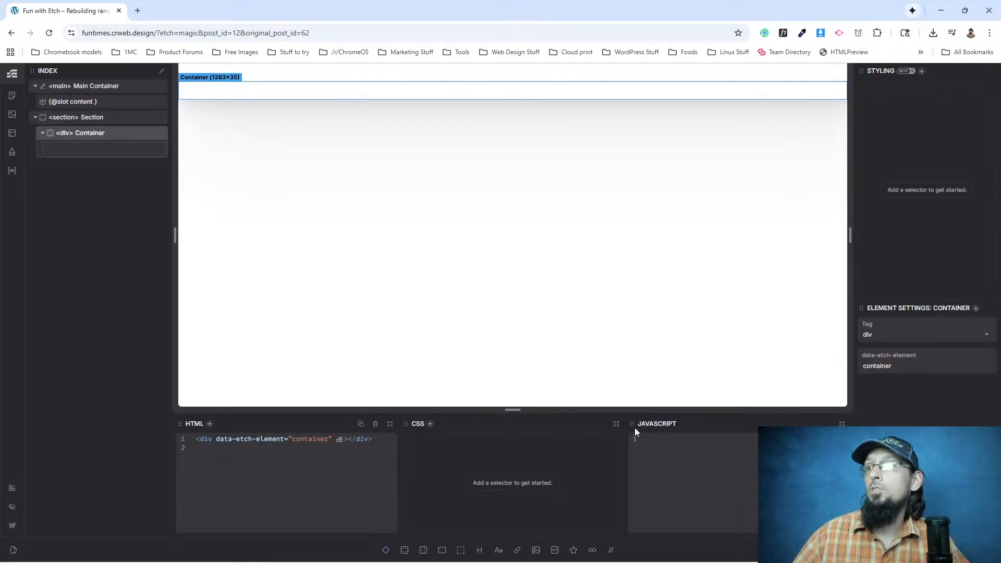
Move the JavaScript editor into the side column between Styling and Element Settings, and turn off Style Inputs.
{"action": "left_click_drag", "start_coordinate": [632, 425], "coordinate": [862, 255]}
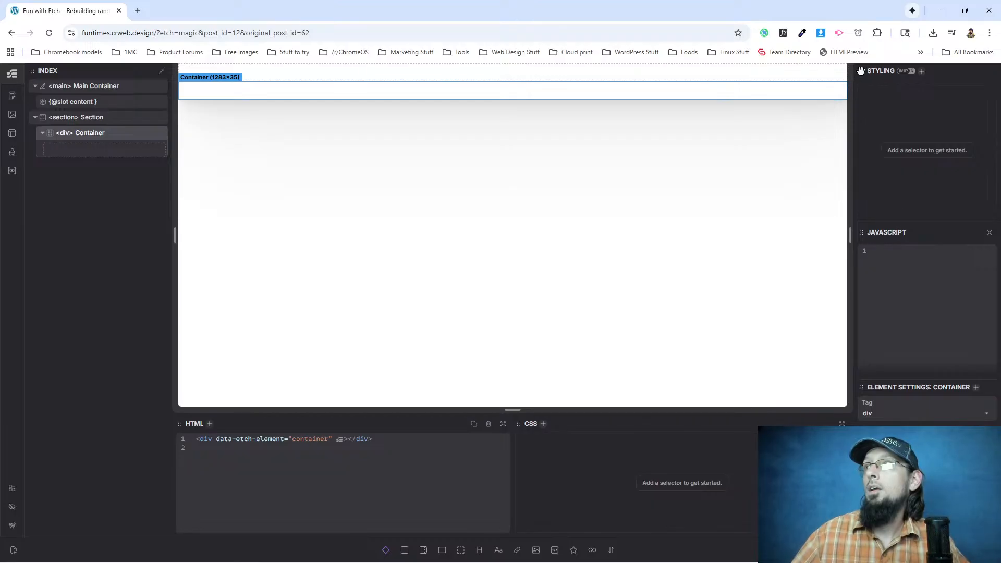
{"action": "left_click", "coordinate": [12, 488]}
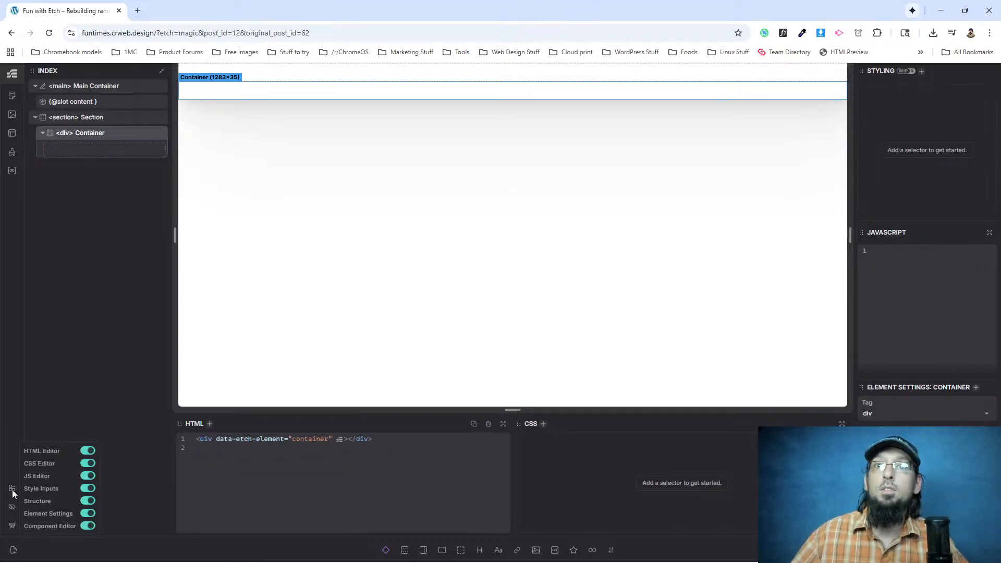
{"action": "left_click", "coordinate": [87, 488]}
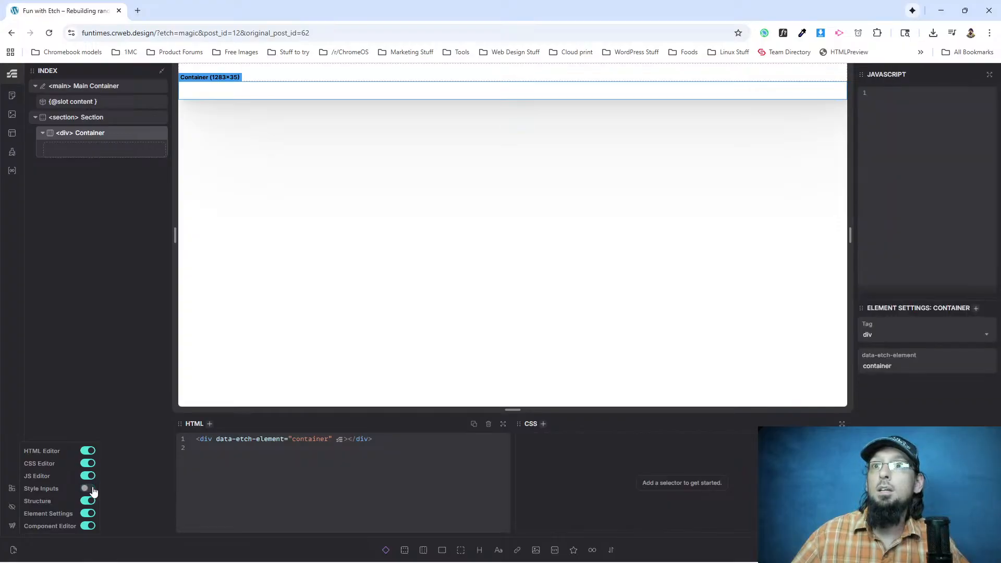
Dock the CSS editor above the JavaScript editor and move Element Settings below the Index structure panel.
{"action": "left_click", "coordinate": [519, 425]}
{"action": "left_click_drag", "start_coordinate": [517, 424], "coordinate": [863, 73]}
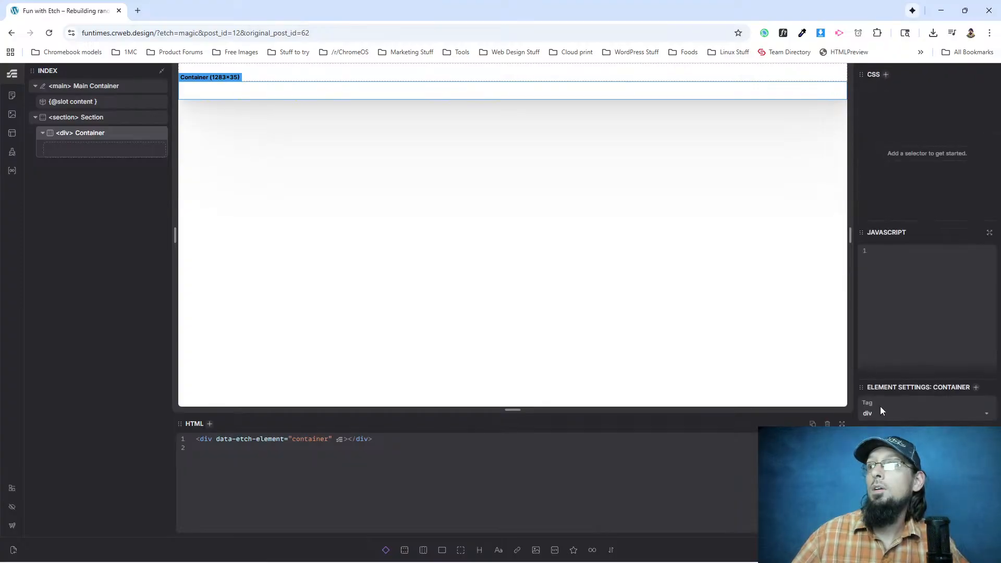
{"action": "left_click_drag", "start_coordinate": [858, 386], "coordinate": [645, 415]}
{"action": "mouse_move", "coordinate": [513, 457]}
{"action": "left_mouse_down"}
{"action": "mouse_move", "coordinate": [473, 458]}
{"action": "mouse_move", "coordinate": [510, 458]}
{"action": "left_mouse_up"}
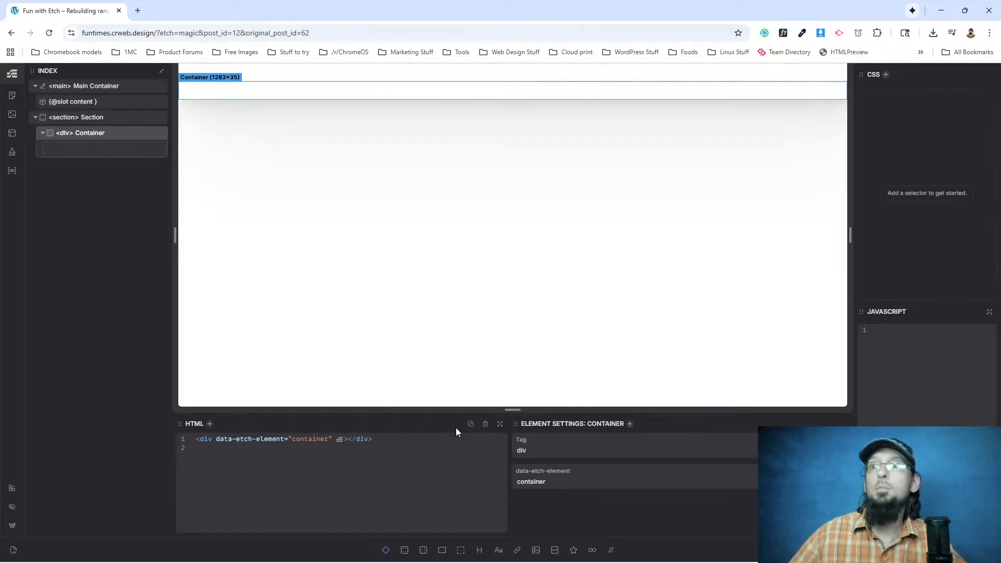
{"action": "left_click_drag", "start_coordinate": [515, 423], "coordinate": [77, 458]}
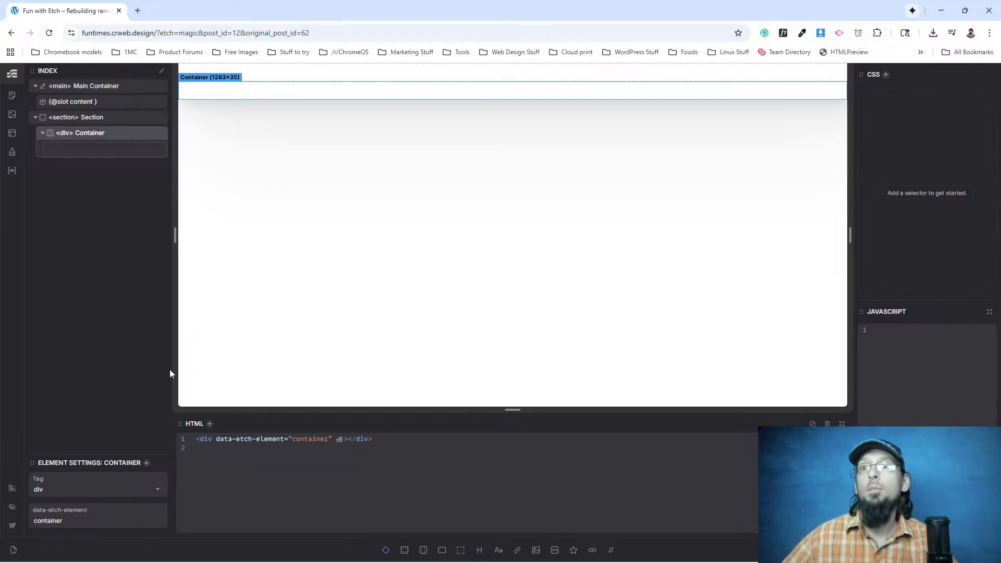
Add a Flex Div inside the section's Container and replace its HTML with the copied Nav HTML.
{"action": "left_click", "coordinate": [442, 550]}
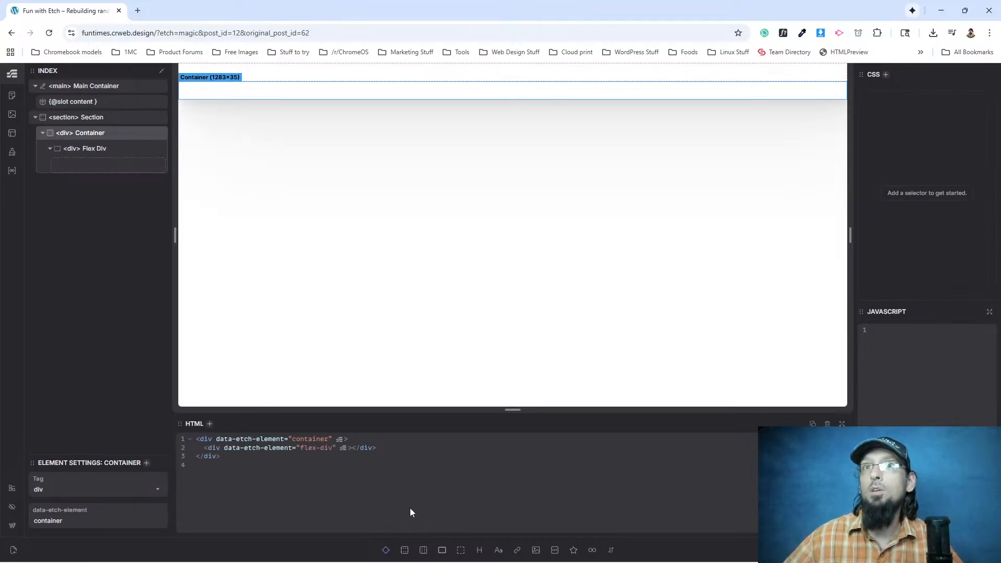
{"action": "left_click", "coordinate": [81, 150]}
{"action": "left_click", "coordinate": [274, 441]}
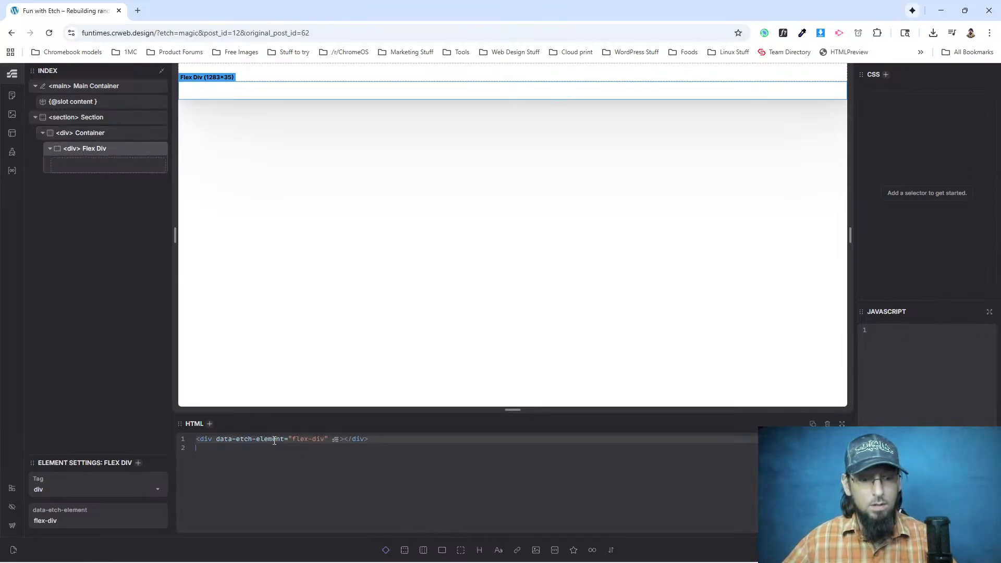
{"action": "key", "text": "ctrl+a"}
{"action": "key", "text": "BackSpace"}
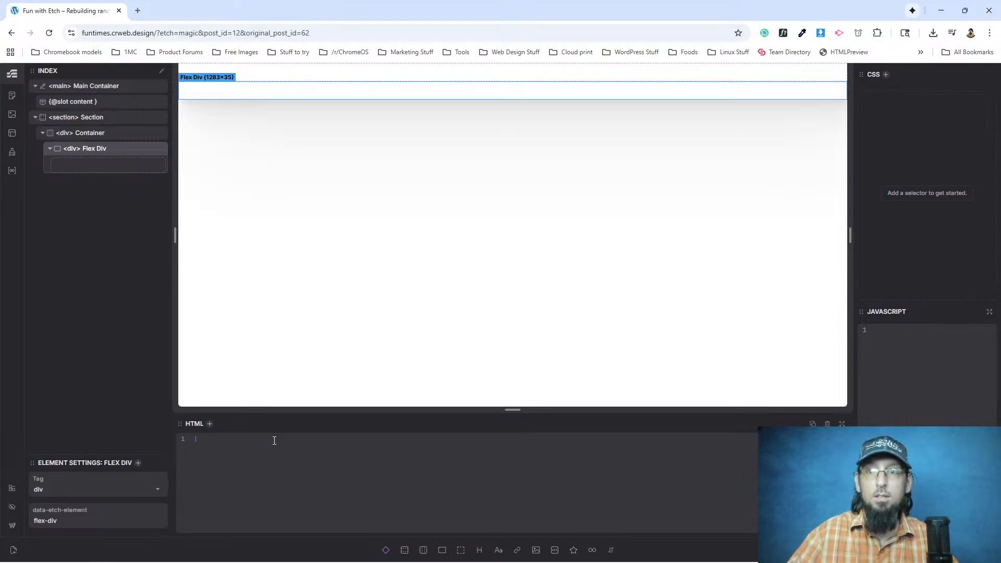
{"action": "key", "text": "ctrl+v"}
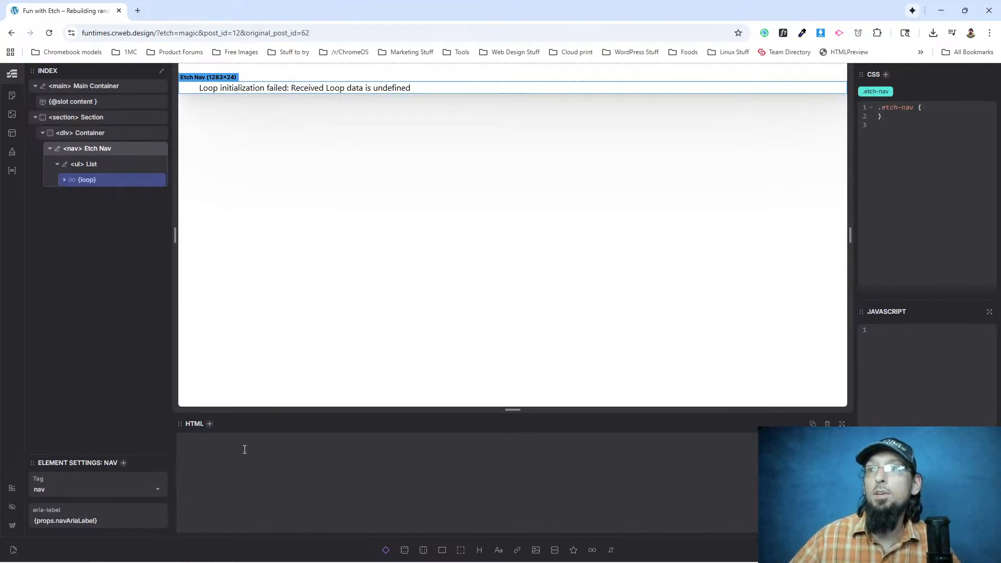
{"action": "scroll", "coordinate": [334, 438], "scroll_direction": "up", "scroll_amount": 6}
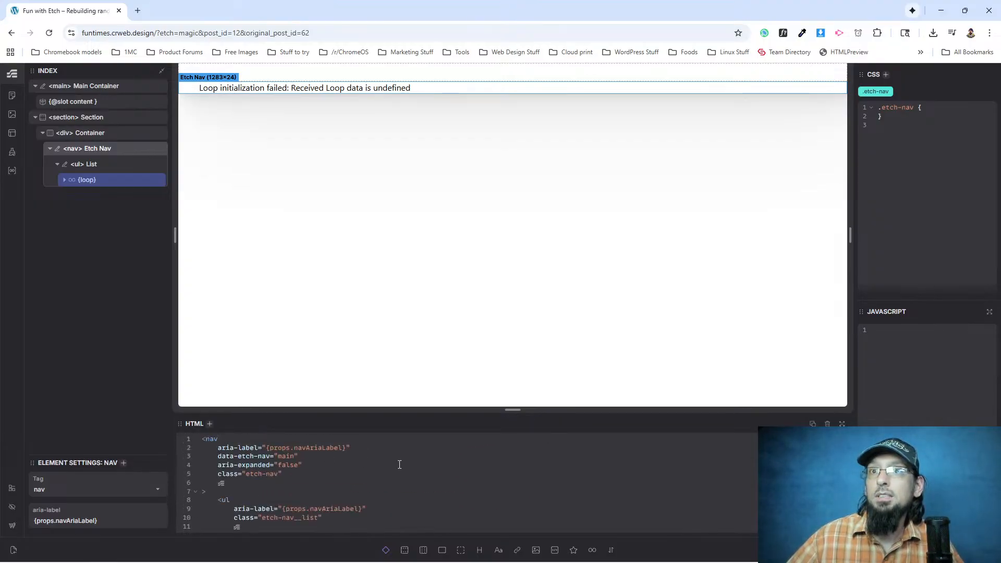
Switch to the Etch documentation and read the Basic Nav instructions for styling the Nav element, including the .etch-nav CSS block.
{"action": "key", "text": "alt+Tab"}
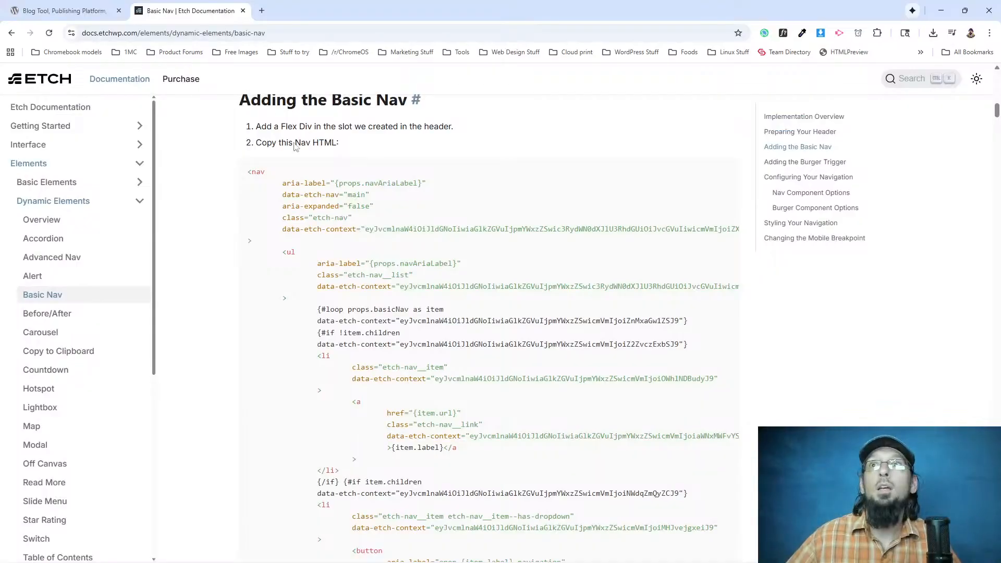
{"action": "scroll", "coordinate": [338, 311], "scroll_direction": "down", "scroll_amount": 10}
{"action": "scroll", "coordinate": [338, 311], "scroll_direction": "down", "scroll_amount": 8}
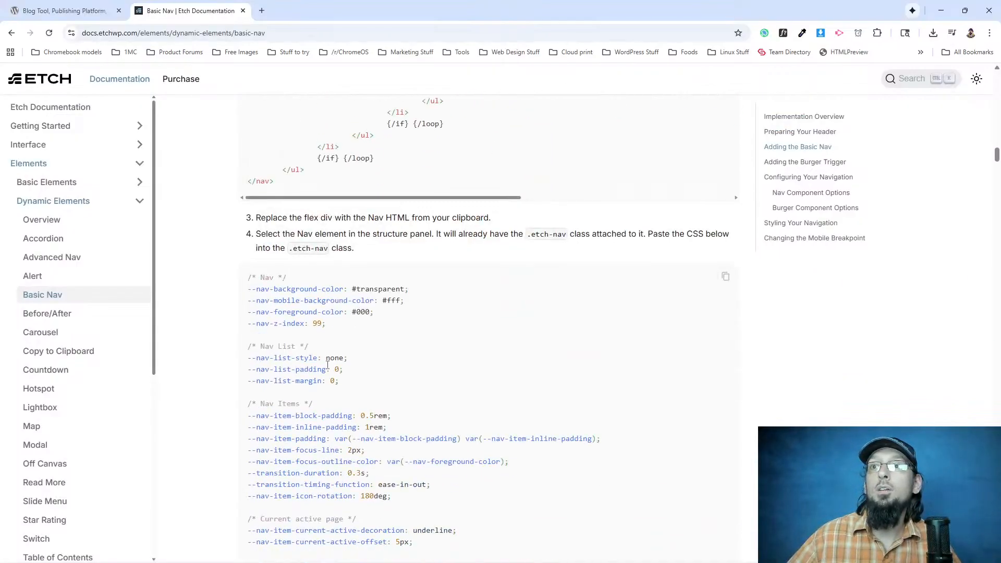
{"action": "scroll", "coordinate": [271, 309], "scroll_direction": "down", "scroll_amount": 2}
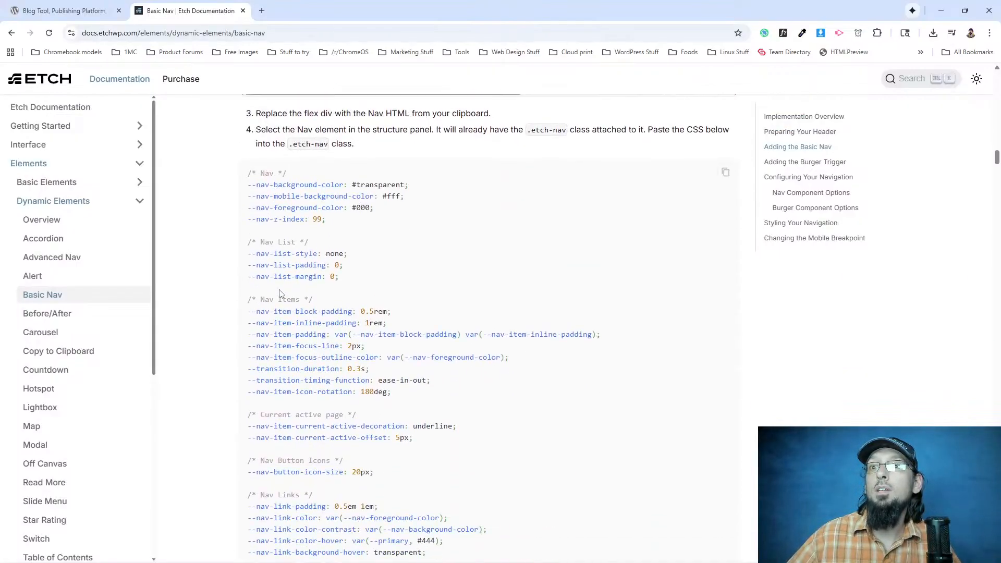
{"action": "scroll", "coordinate": [282, 294], "scroll_direction": "down", "scroll_amount": 6}
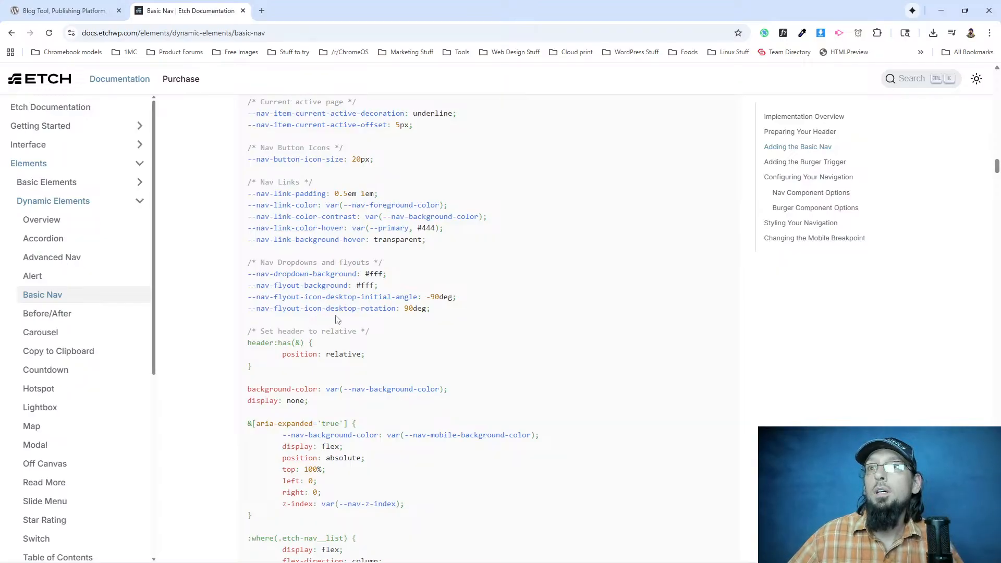
{"action": "scroll", "coordinate": [284, 352], "scroll_direction": "down", "scroll_amount": 5}
{"action": "scroll", "coordinate": [270, 368], "scroll_direction": "up", "scroll_amount": 7}
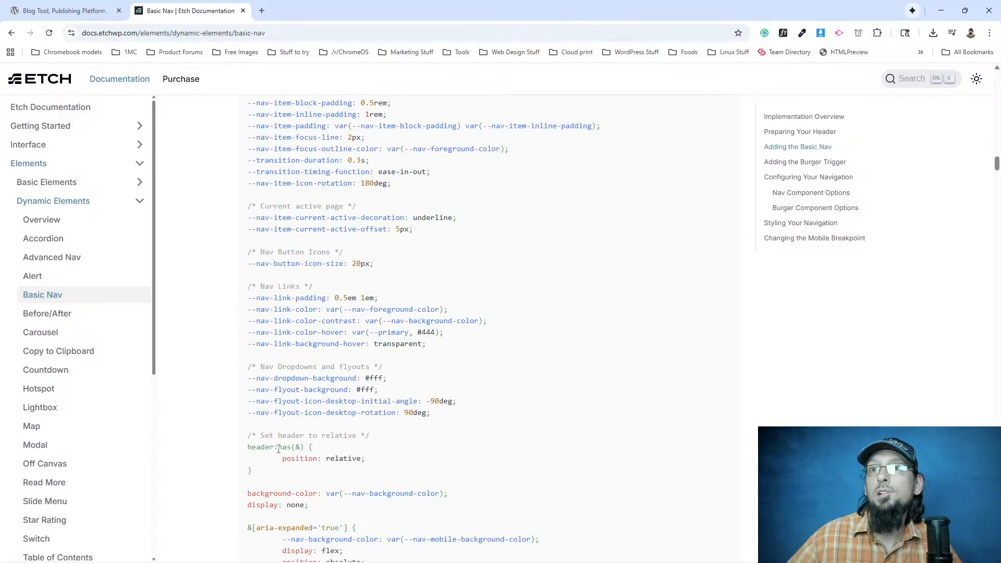
{"action": "scroll", "coordinate": [295, 456], "scroll_direction": "down", "scroll_amount": 3}
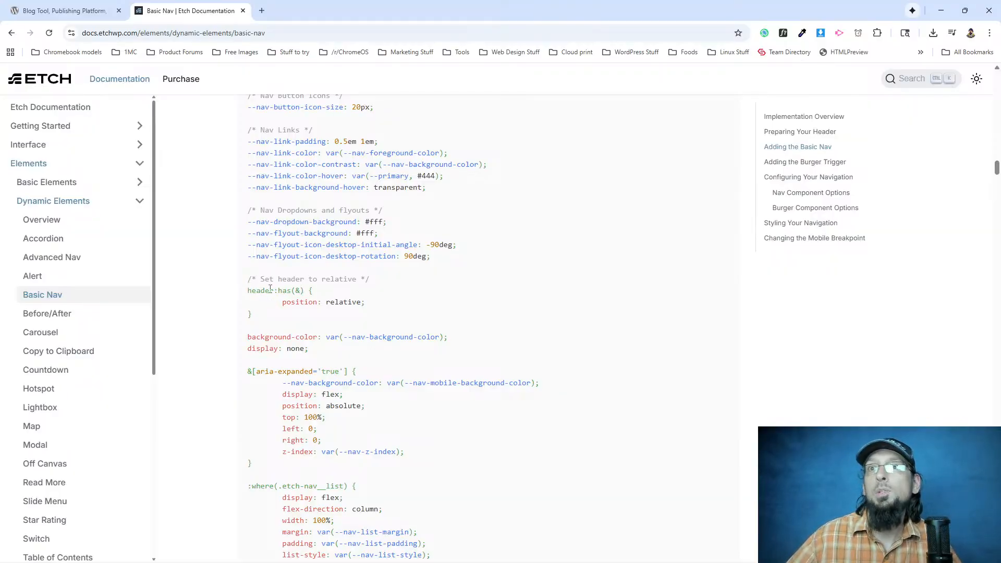
{"action": "scroll", "coordinate": [290, 327], "scroll_direction": "up", "scroll_amount": 15}
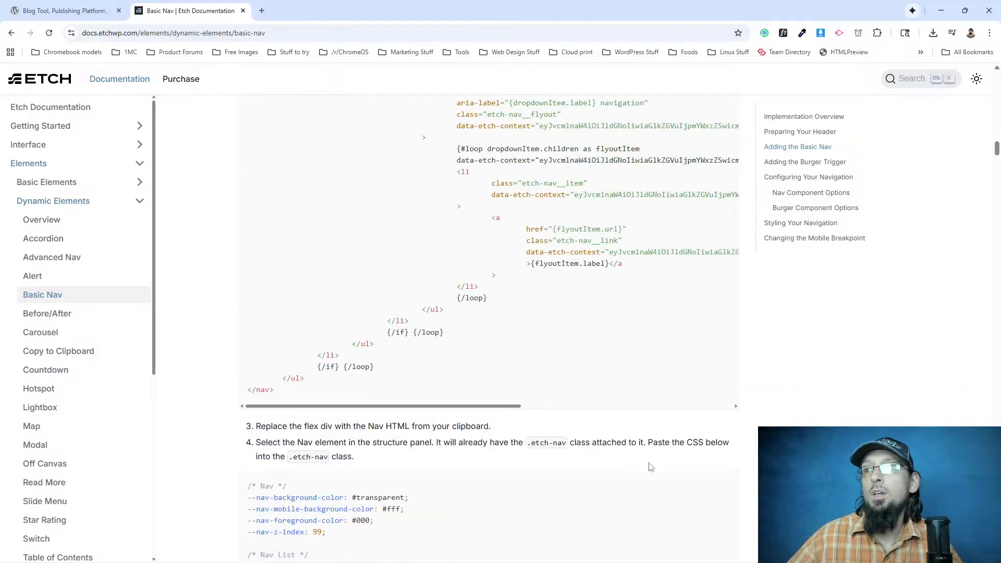
{"action": "scroll", "coordinate": [282, 417], "scroll_direction": "down", "scroll_amount": 4}
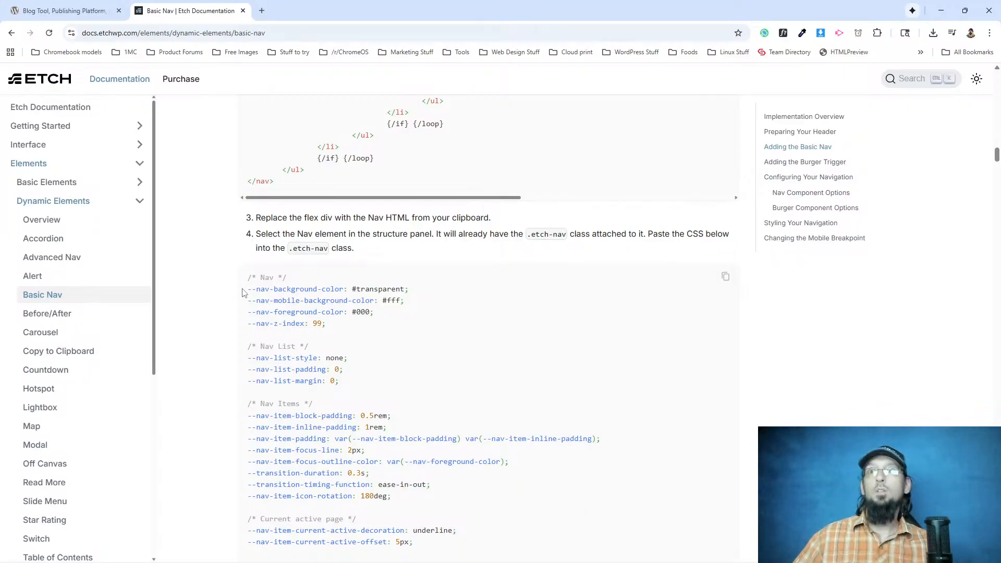
Copy the full nav CSS from the documentation and paste it into the Etch Nav element's .etch-nav class.
{"action": "left_click_drag", "start_coordinate": [248, 276], "coordinate": [256, 401]}
{"action": "scroll", "coordinate": [300, 372], "scroll_direction": "down", "scroll_amount": 15}
{"action": "scroll", "coordinate": [300, 367], "scroll_direction": "down", "scroll_amount": 20}
{"action": "scroll", "coordinate": [281, 320], "scroll_direction": "up", "scroll_amount": 4}
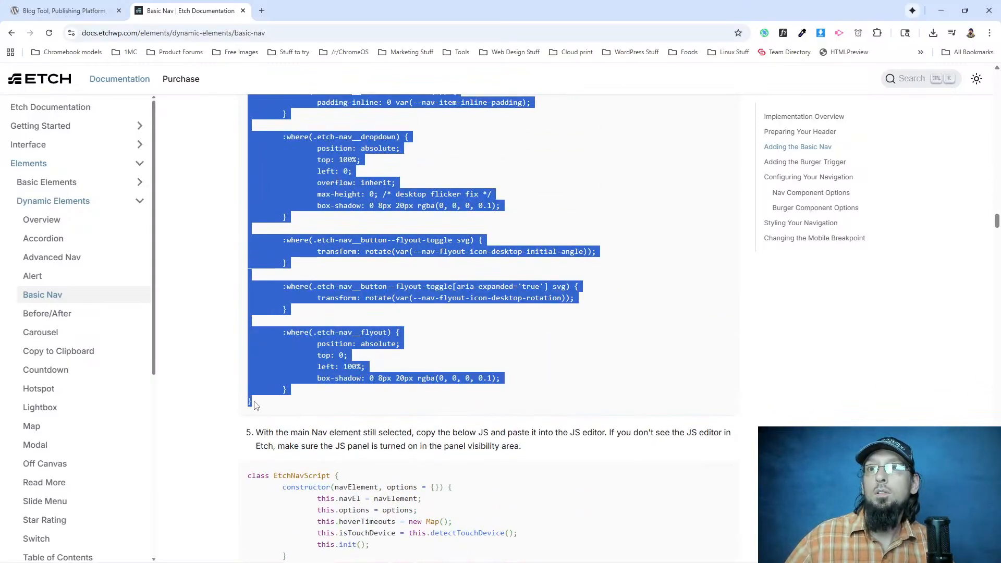
{"action": "key", "text": "alt+Tab"}
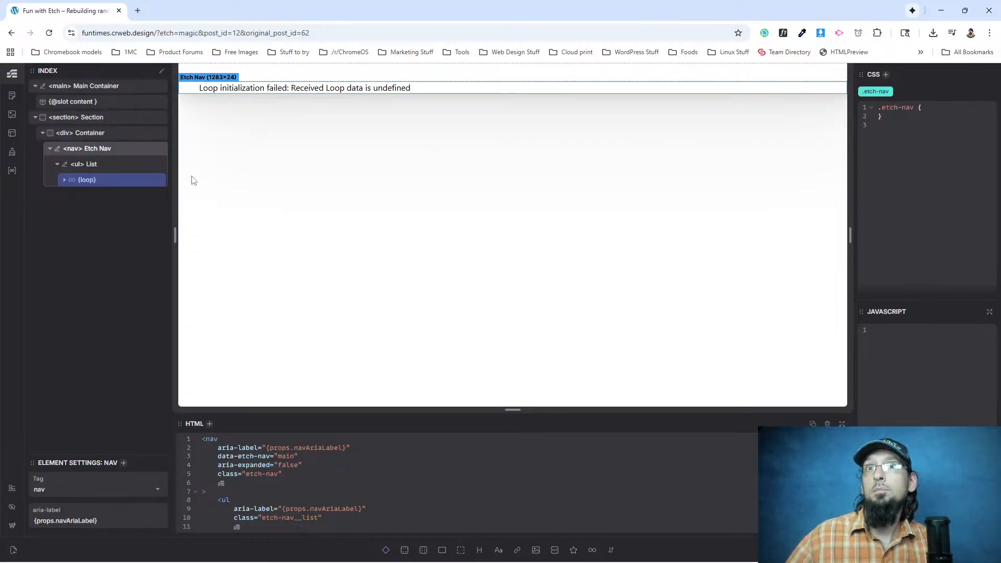
{"action": "left_click", "coordinate": [85, 133]}
{"action": "left_click", "coordinate": [87, 151]}
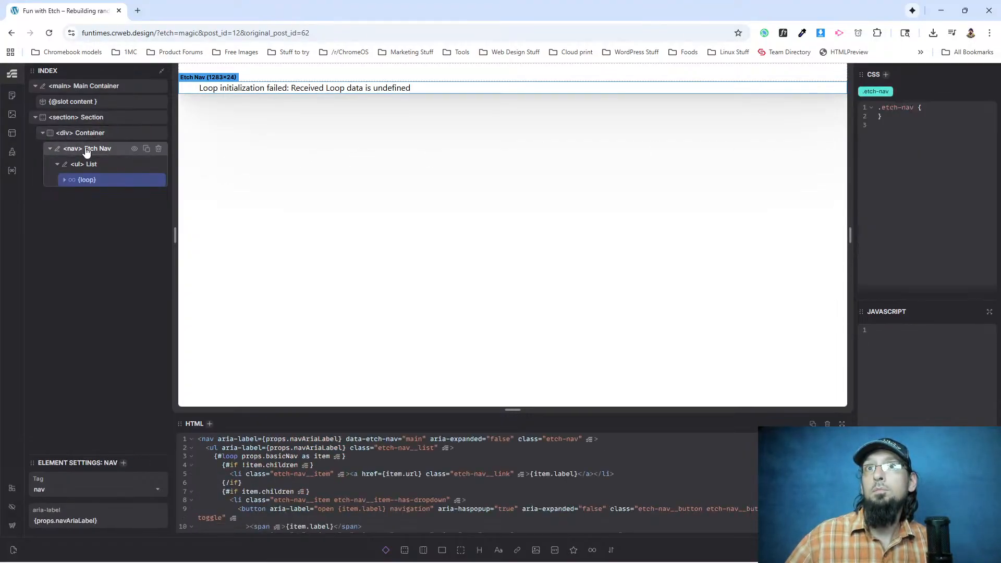
{"action": "left_click", "coordinate": [930, 107]}
{"action": "key", "text": "Return"}
{"action": "key", "text": "ctrl+v"}
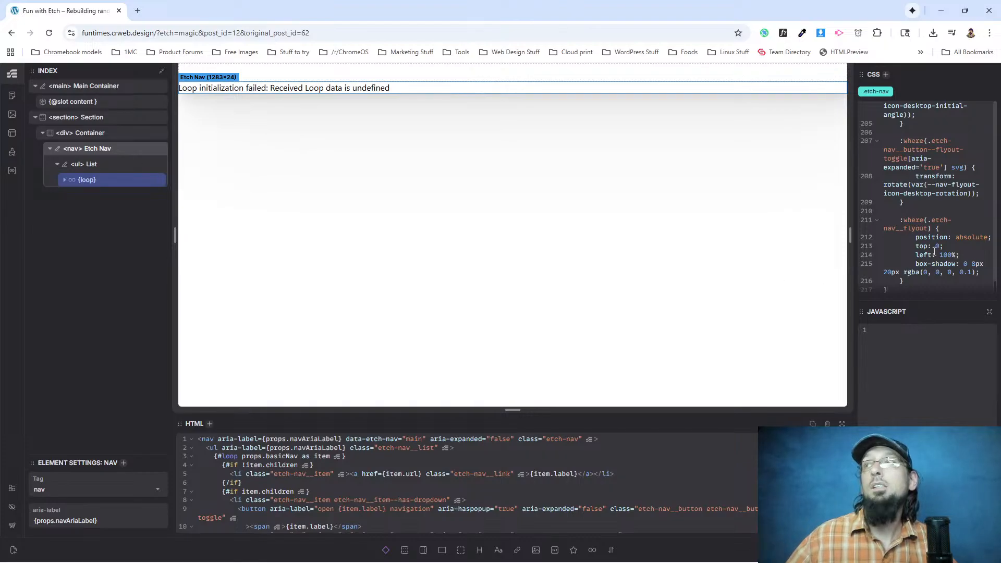
Copy the EtchNavScript code from step 5 of the documentation into the Etch Nav's JavaScript editor and make the CSS editor taller.
{"action": "key", "text": "alt+Tab"}
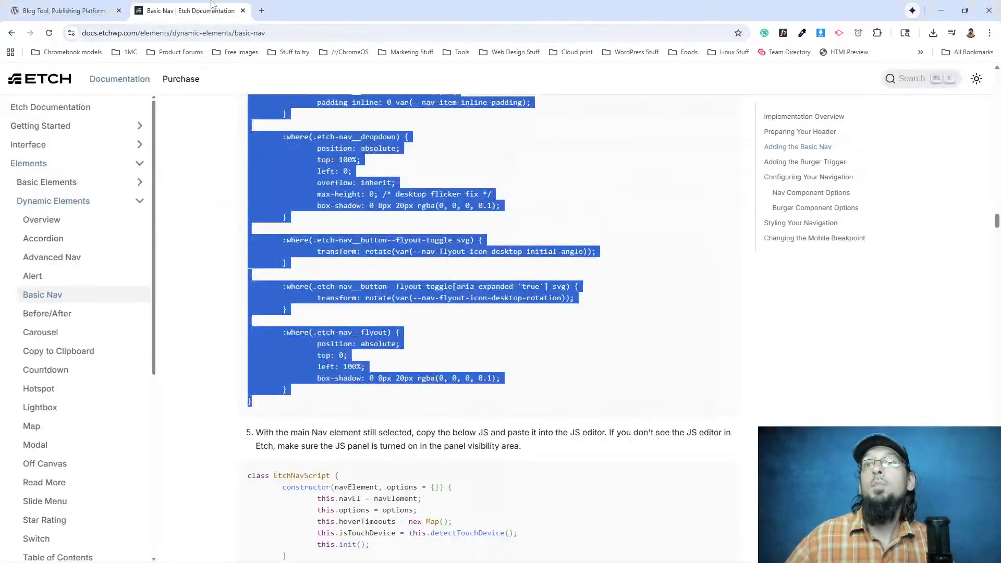
{"action": "scroll", "coordinate": [257, 182], "scroll_direction": "down", "scroll_amount": 8}
{"action": "scroll", "coordinate": [257, 183], "scroll_direction": "up", "scroll_amount": 2}
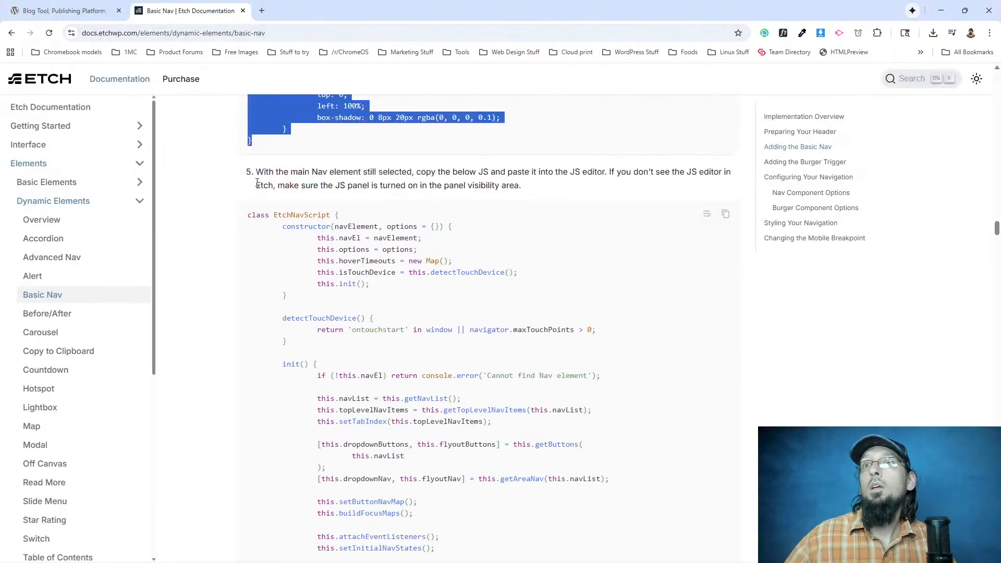
{"action": "left_click", "coordinate": [389, 238]}
{"action": "left_click", "coordinate": [726, 214]}
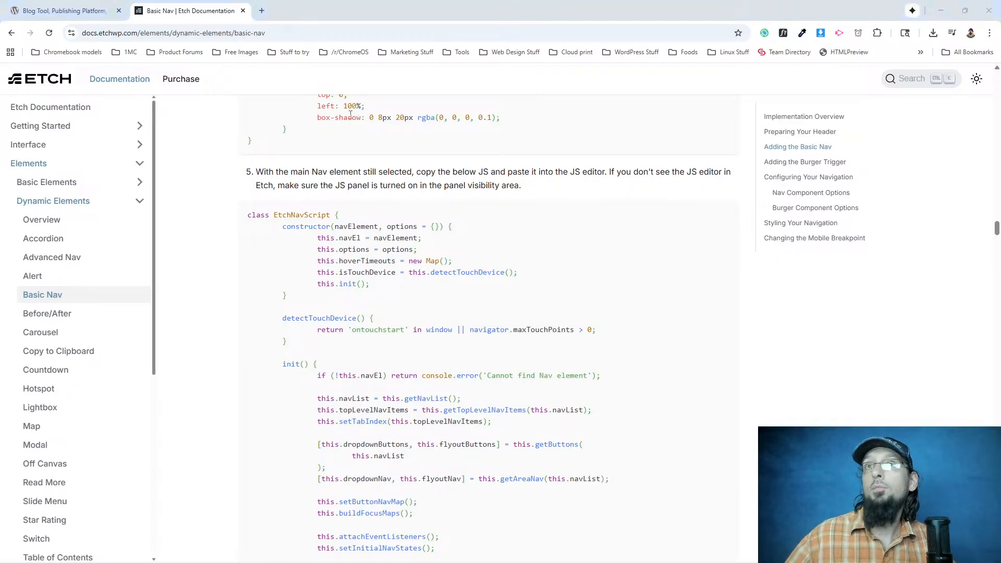
{"action": "key", "text": "alt+Tab"}
{"action": "left_click", "coordinate": [936, 355]}
{"action": "key", "text": "ctrl+v"}
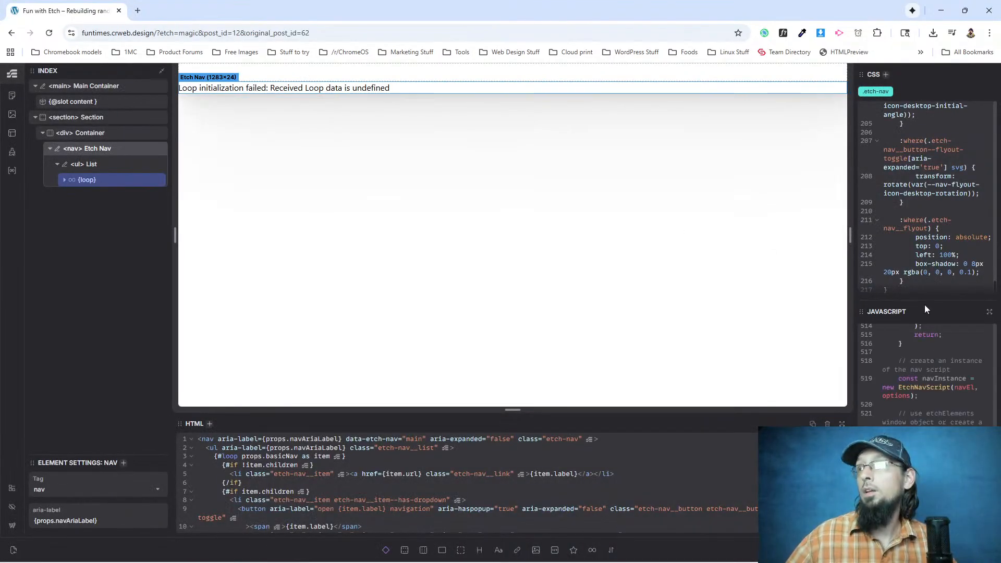
{"action": "left_click_drag", "start_coordinate": [925, 301], "coordinate": [926, 432]}
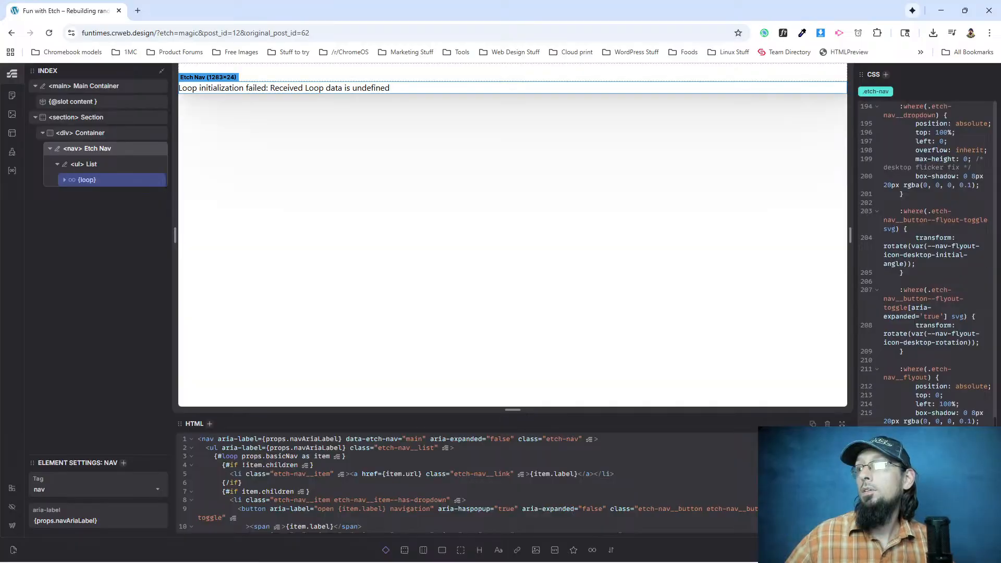
Read the documentation's remaining Basic Nav steps on component creation and the burger trigger, and glance at the WordPress.org page.
{"action": "key", "text": "alt+Tab"}
{"action": "scroll", "coordinate": [447, 372], "scroll_direction": "down", "scroll_amount": 10}
{"action": "scroll", "coordinate": [448, 372], "scroll_direction": "down", "scroll_amount": 15}
{"action": "scroll", "coordinate": [441, 380], "scroll_direction": "down", "scroll_amount": 15}
{"action": "scroll", "coordinate": [396, 428], "scroll_direction": "down", "scroll_amount": 15}
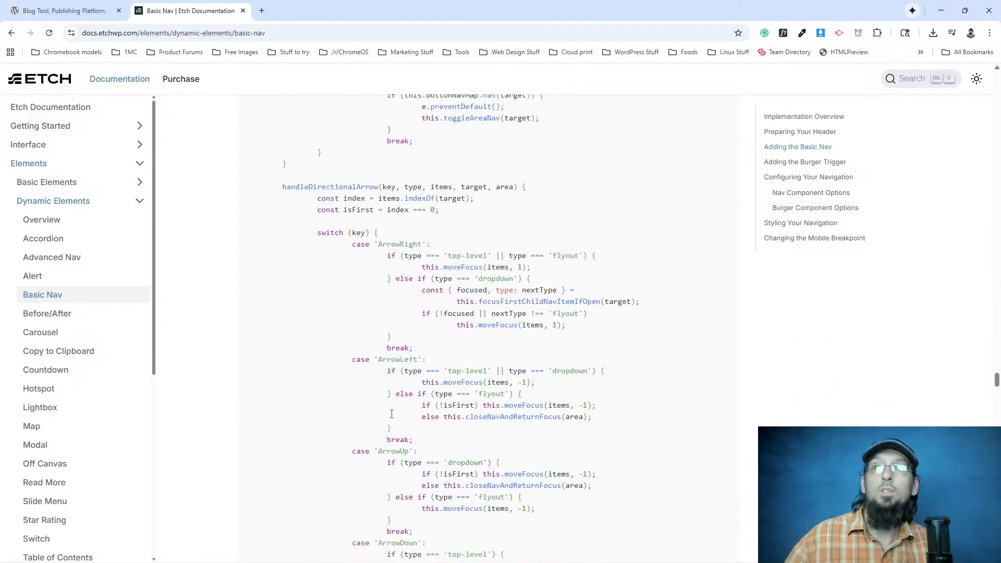
{"action": "scroll", "coordinate": [392, 417], "scroll_direction": "down", "scroll_amount": 10}
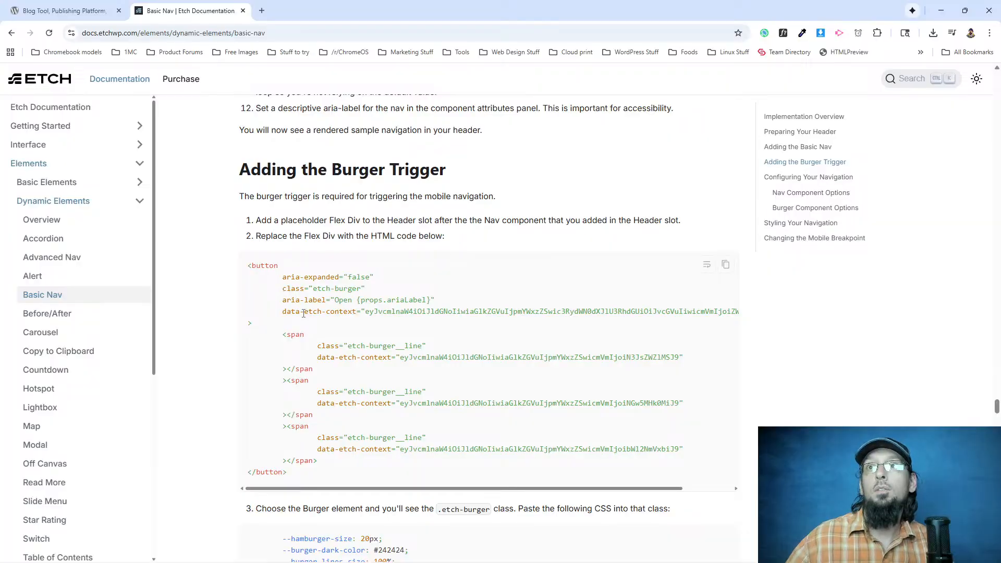
{"action": "scroll", "coordinate": [330, 316], "scroll_direction": "up", "scroll_amount": 3}
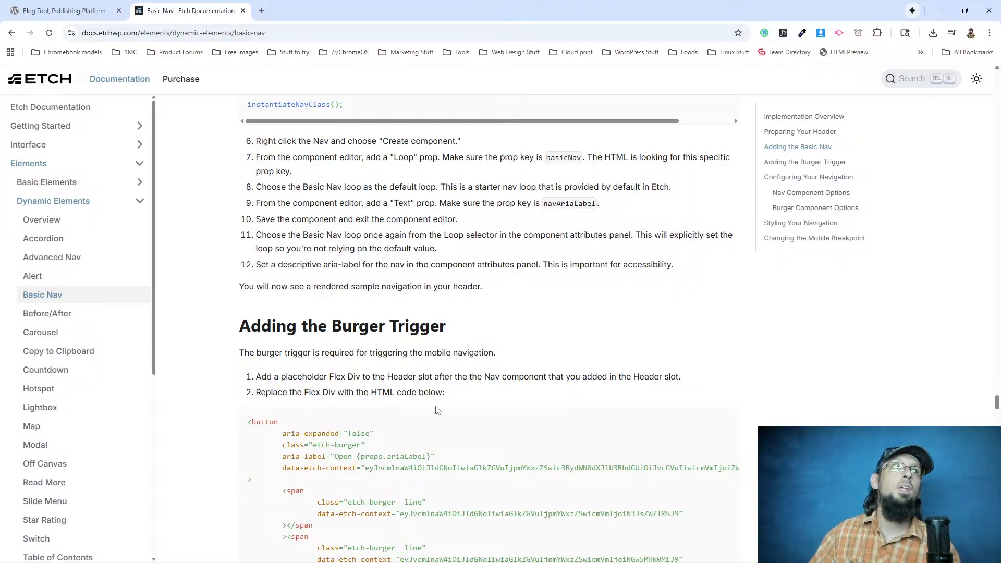
{"action": "scroll", "coordinate": [422, 431], "scroll_direction": "up", "scroll_amount": 10}
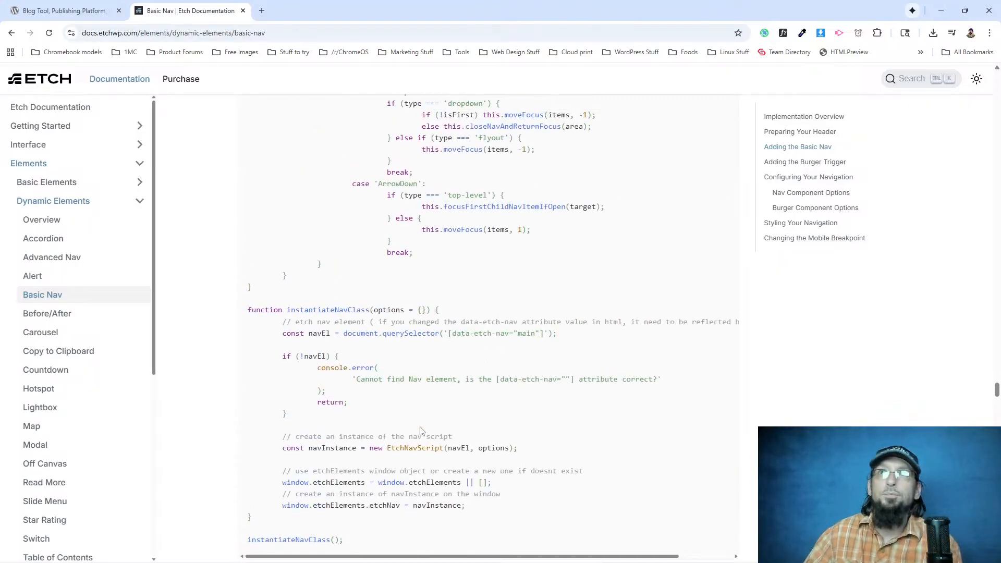
{"action": "left_click", "coordinate": [73, 6]}
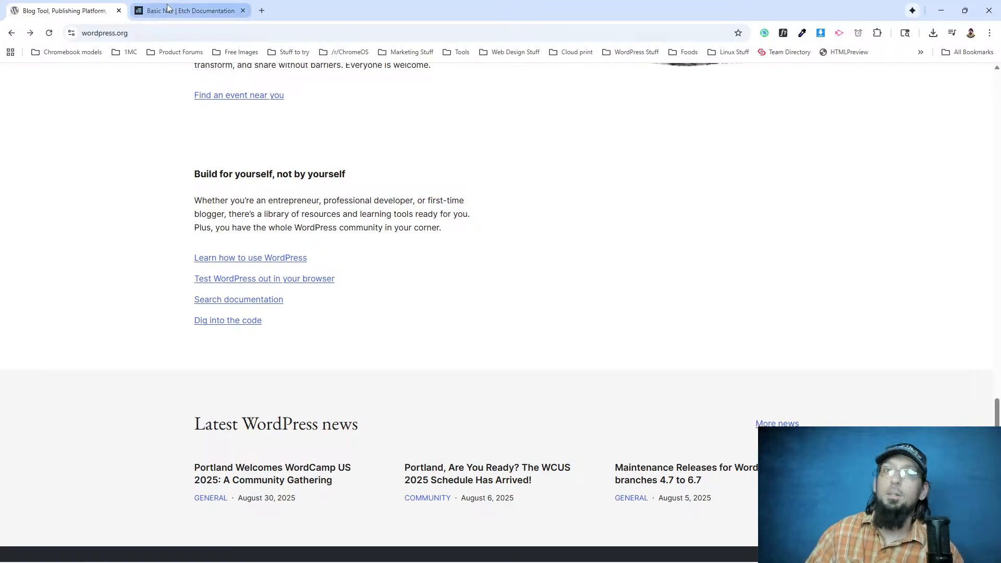
{"action": "left_click", "coordinate": [168, 8]}
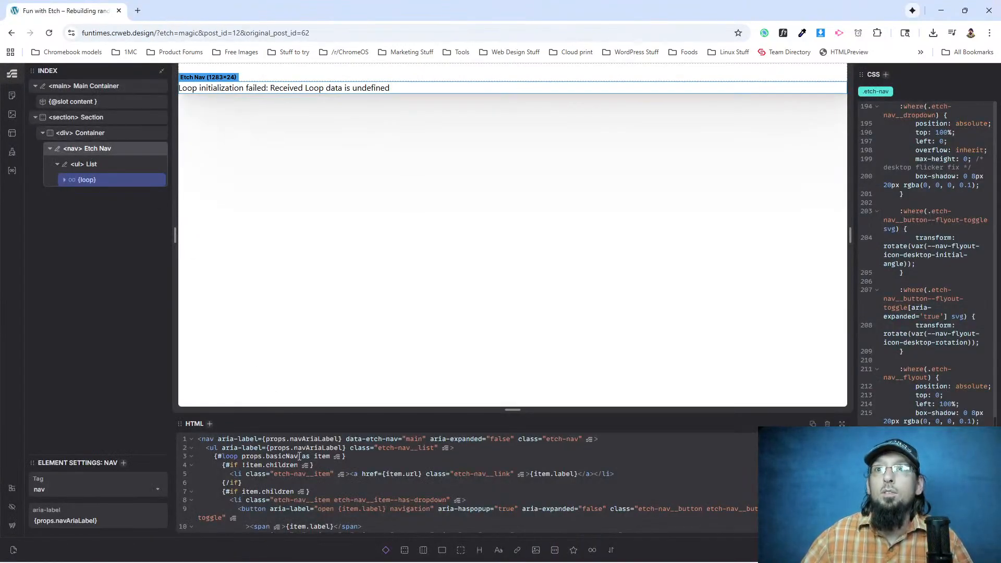
Delete the Etch Nav element and its contents from the section's Container.
{"action": "key", "text": "ctrl+a"}
{"action": "key", "text": "BackSpace"}
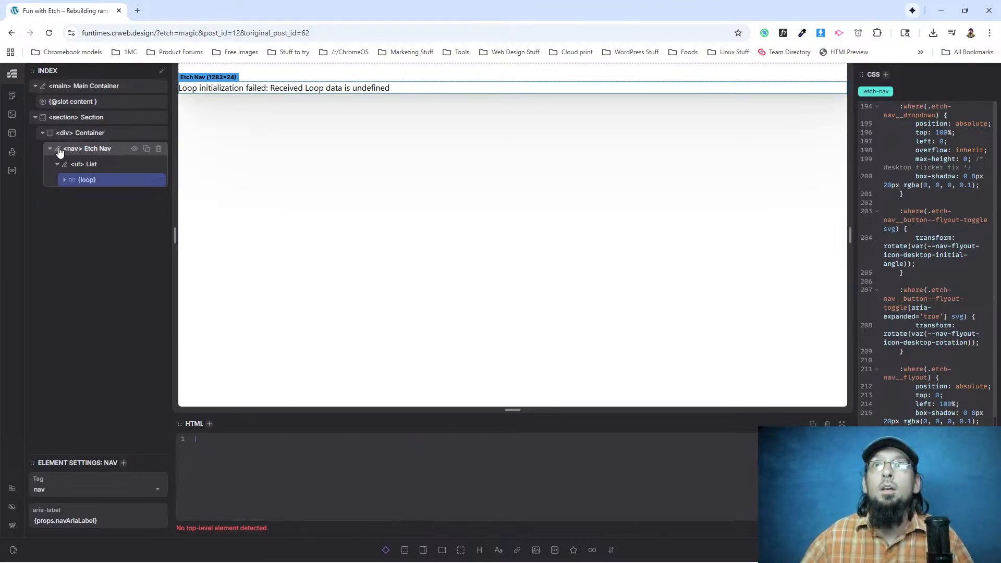
{"action": "left_click", "coordinate": [159, 150]}
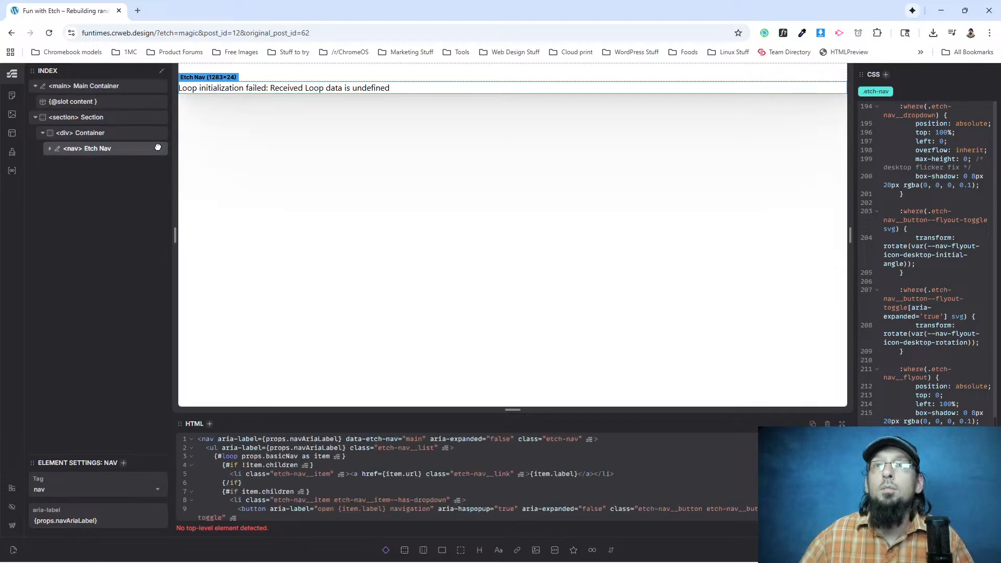
{"action": "left_click", "coordinate": [158, 151]}
Change the Section element's tag to header and delete the Container inside it.
{"action": "left_click", "coordinate": [85, 117]}
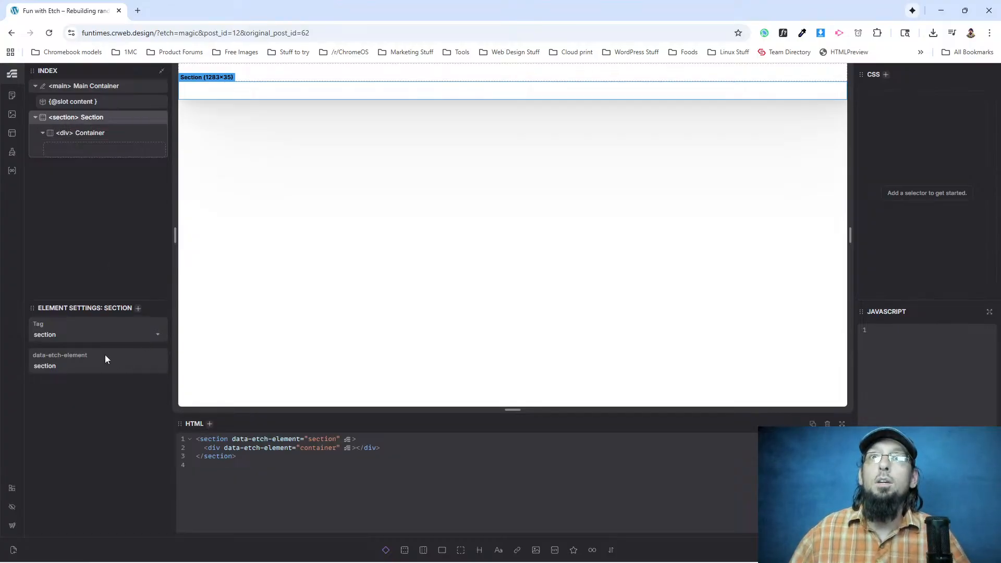
{"action": "left_click", "coordinate": [51, 334]}
{"action": "type", "text": "header"}
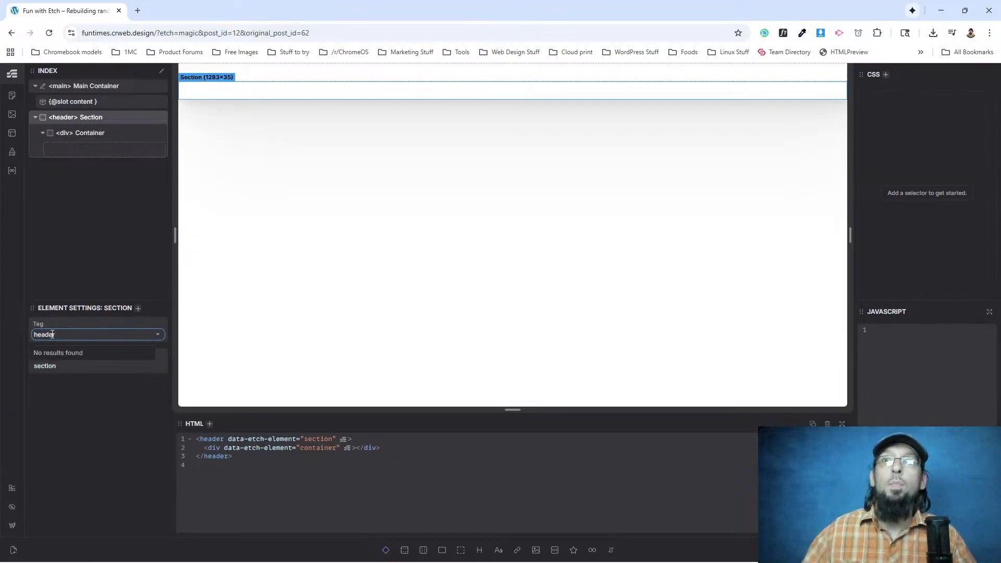
{"action": "left_click", "coordinate": [99, 132]}
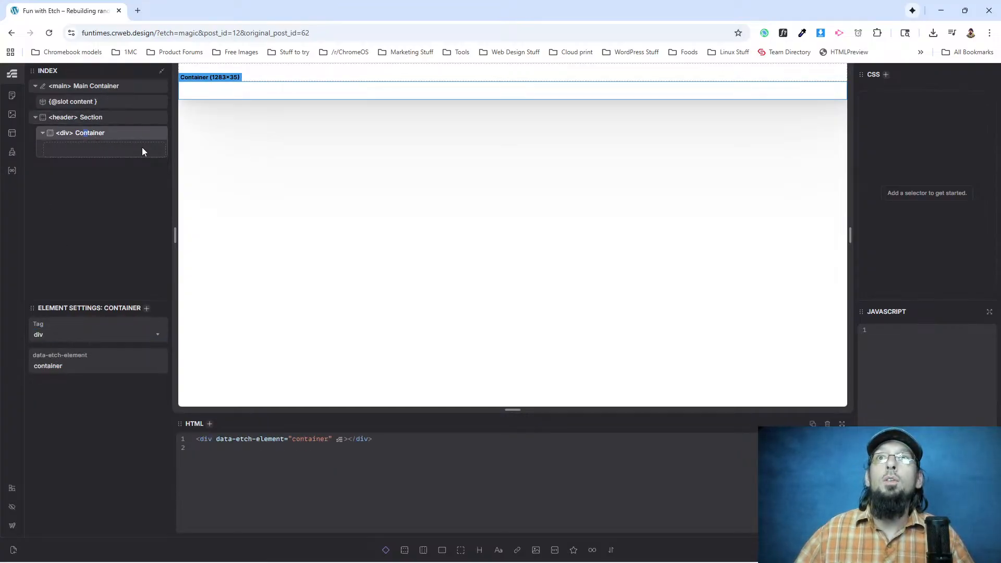
{"action": "left_click", "coordinate": [158, 133]}
{"action": "left_click", "coordinate": [83, 122]}
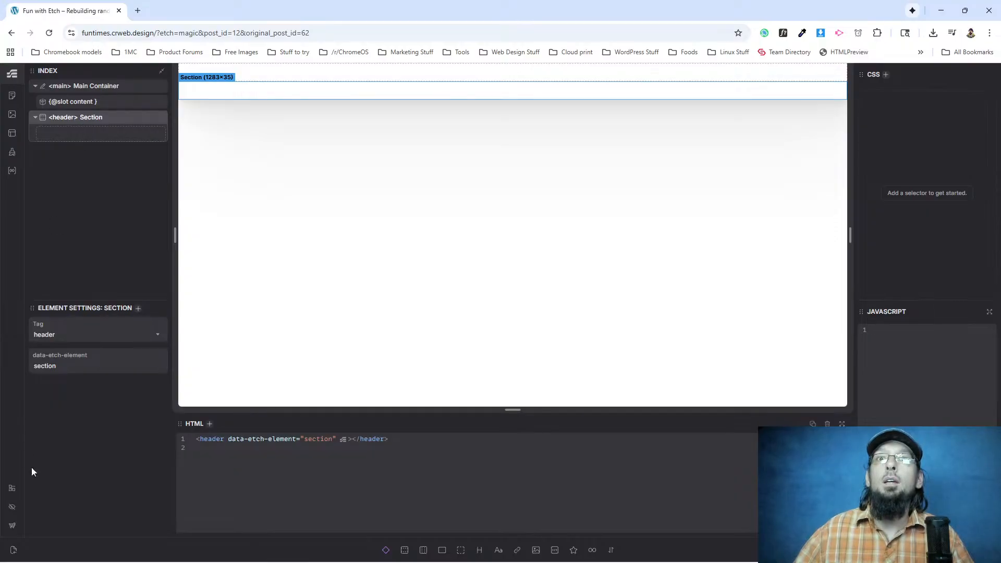
Allow the site clipboard access and create a component from the header Section element.
{"action": "right_click", "coordinate": [78, 123]}
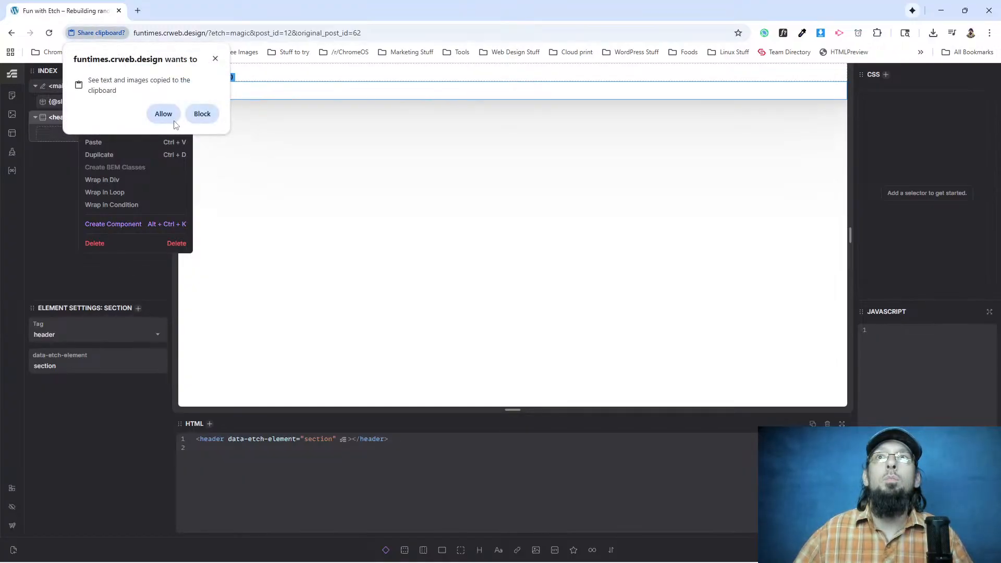
{"action": "left_click", "coordinate": [158, 112]}
{"action": "left_click", "coordinate": [117, 225]}
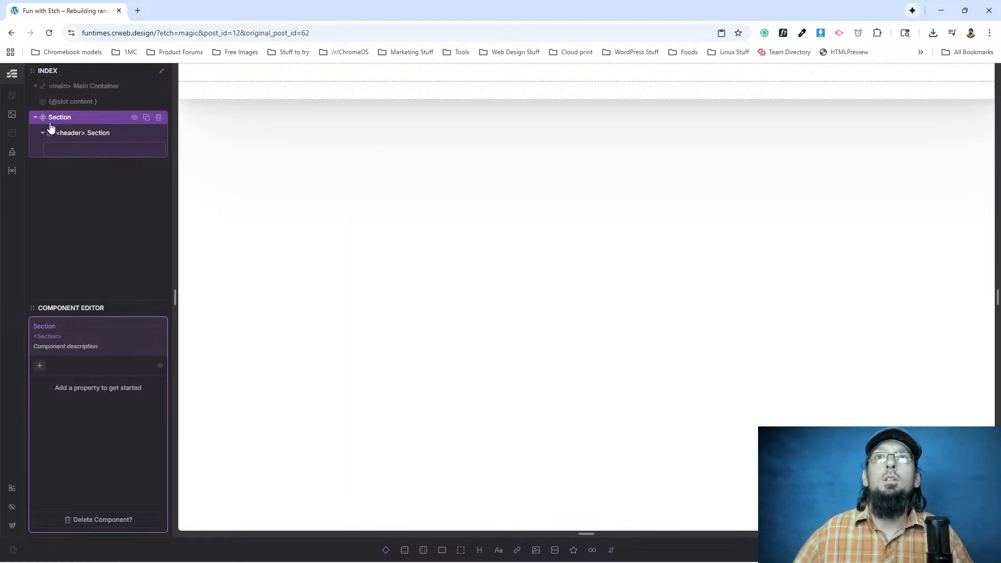
Name the new component Header and rename the header element inside it Header as well.
{"action": "double_click", "coordinate": [56, 118]}
{"action": "key", "text": "Escape"}
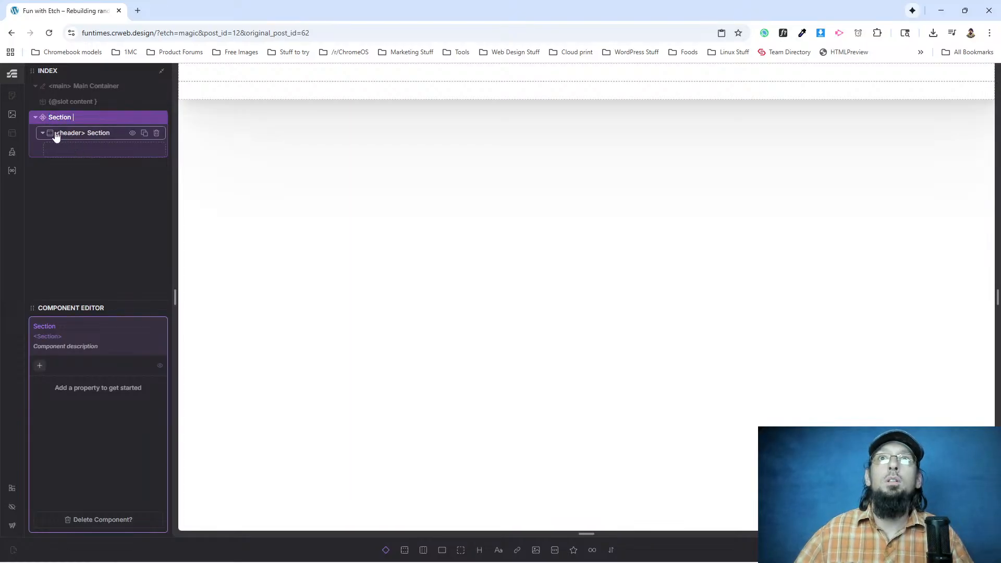
{"action": "double_click", "coordinate": [44, 326]}
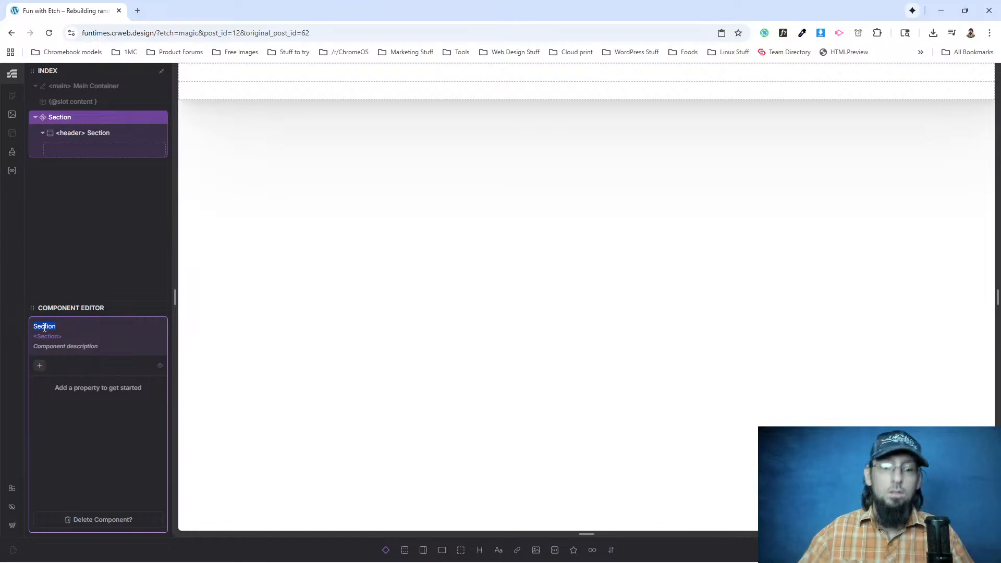
{"action": "type", "text": "Header"}
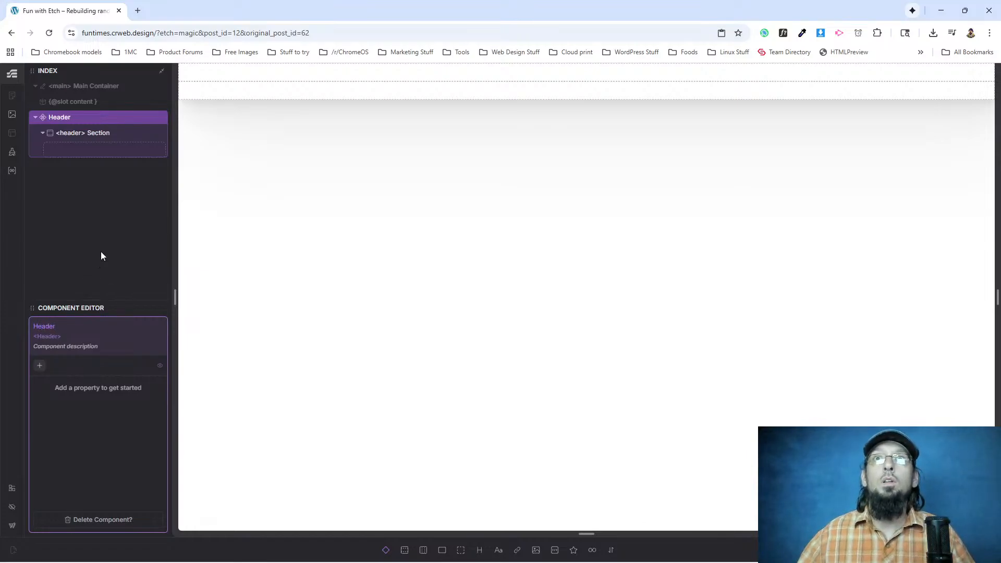
{"action": "double_click", "coordinate": [100, 133]}
{"action": "type", "text": "Header"}
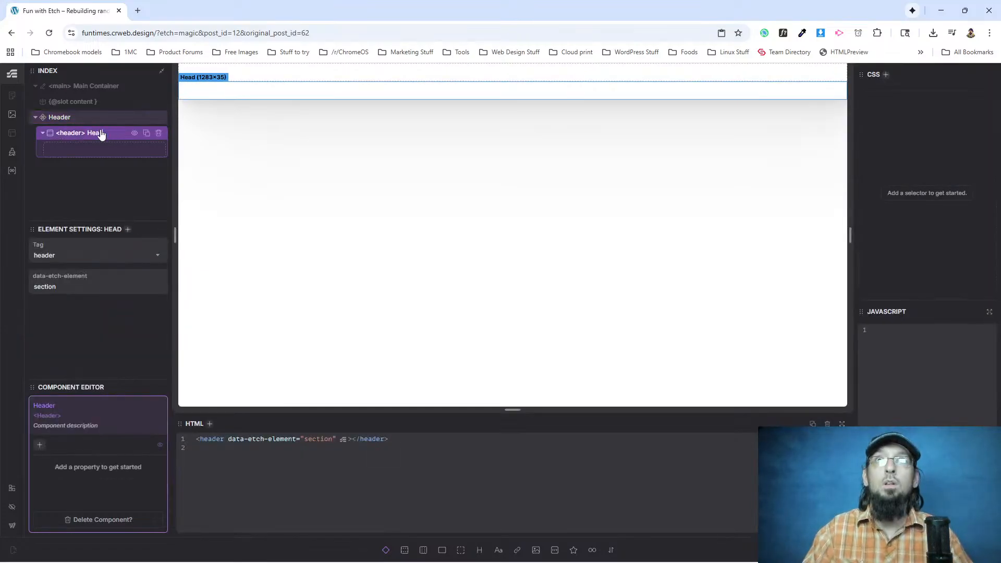
Add a content slot inside the header element of the Header component and name the slot Nav.
{"action": "left_click", "coordinate": [91, 118]}
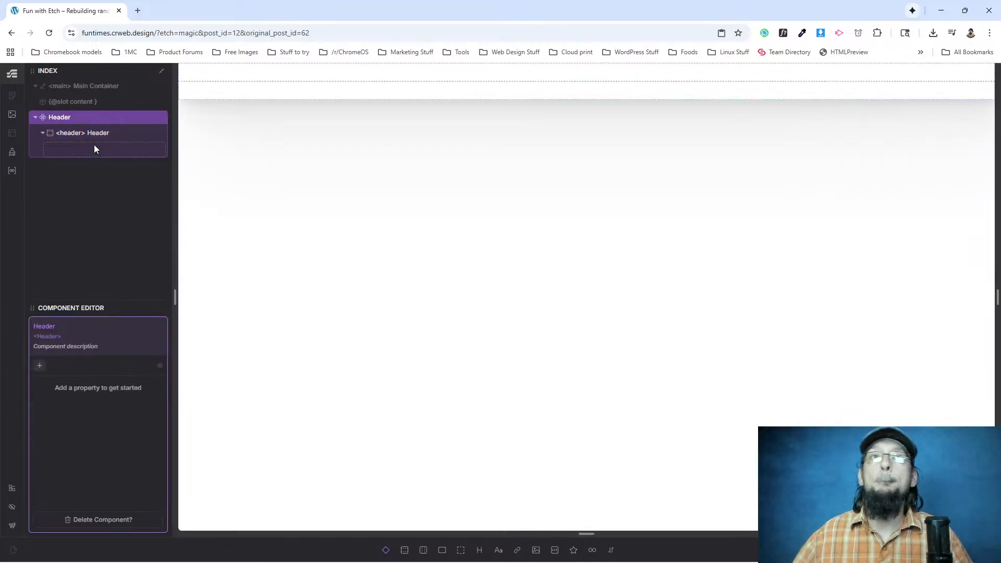
{"action": "left_click", "coordinate": [385, 550]}
{"action": "left_click_drag", "start_coordinate": [81, 167], "coordinate": [88, 151]}
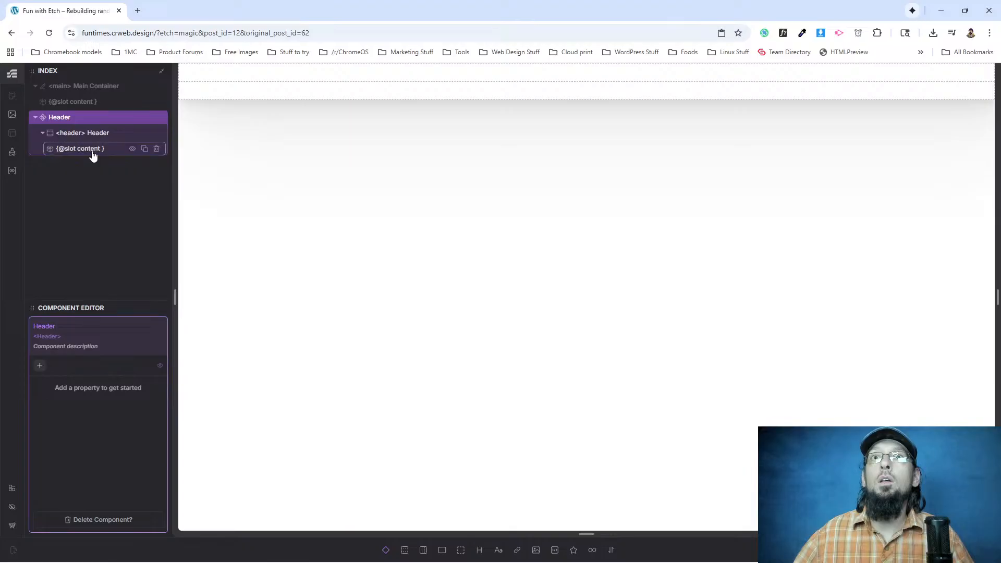
{"action": "double_click", "coordinate": [86, 151]}
{"action": "left_click", "coordinate": [46, 256]}
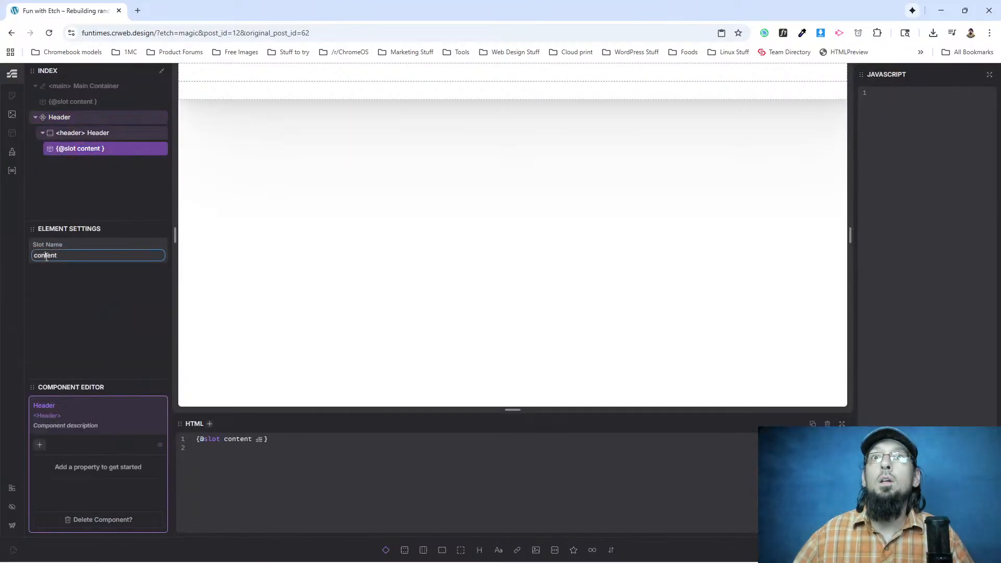
{"action": "type", "text": "Nav"}
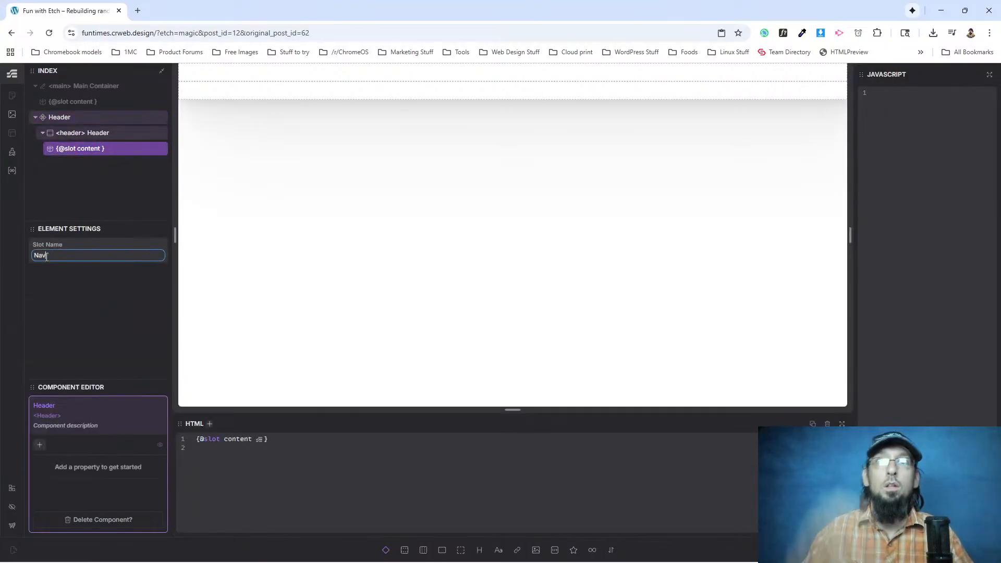
{"action": "key", "text": "Return"}
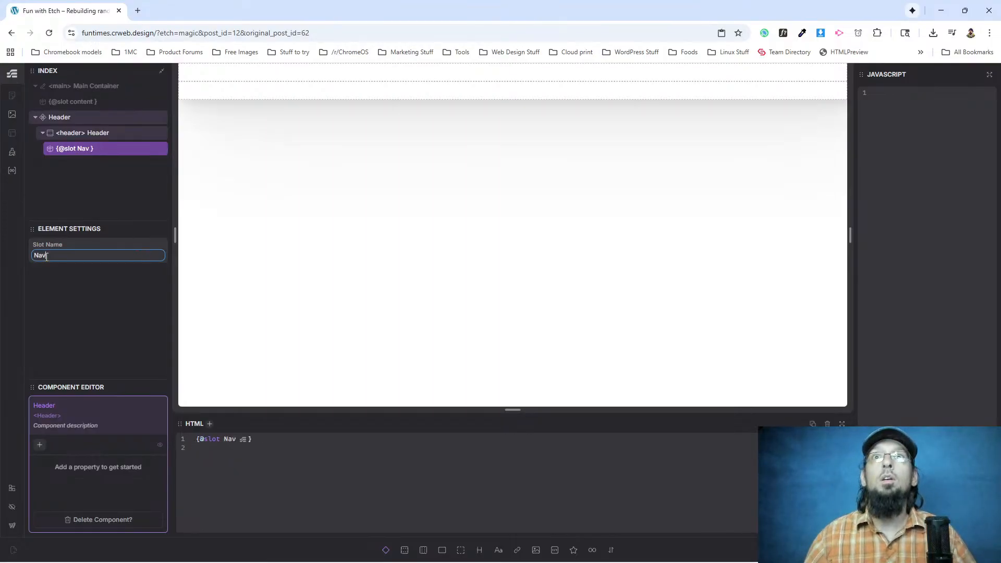
Save the Header component and exit the component editor.
{"action": "left_click", "coordinate": [111, 135]}
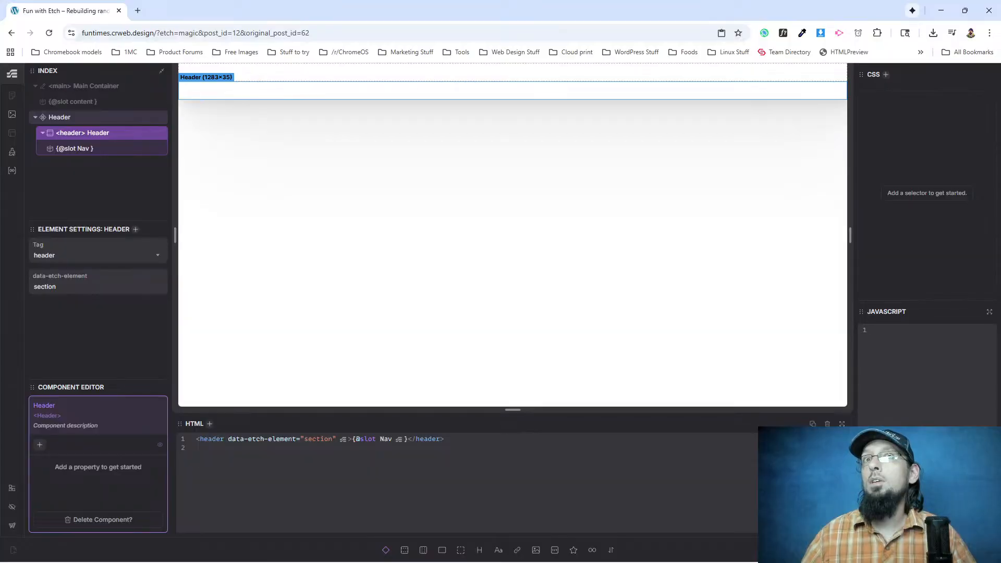
{"action": "key", "text": "ctrl+s"}
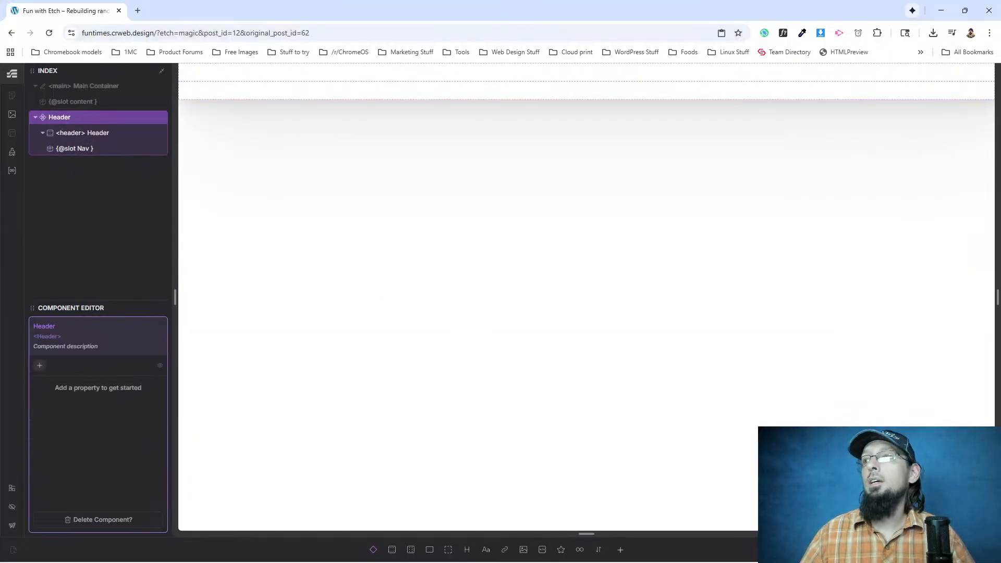
{"action": "key", "text": "Escape"}
Add a Flex Div to the Header's Nav slot and replace its HTML with the copied Etch Nav code.
{"action": "left_click", "coordinate": [71, 132]}
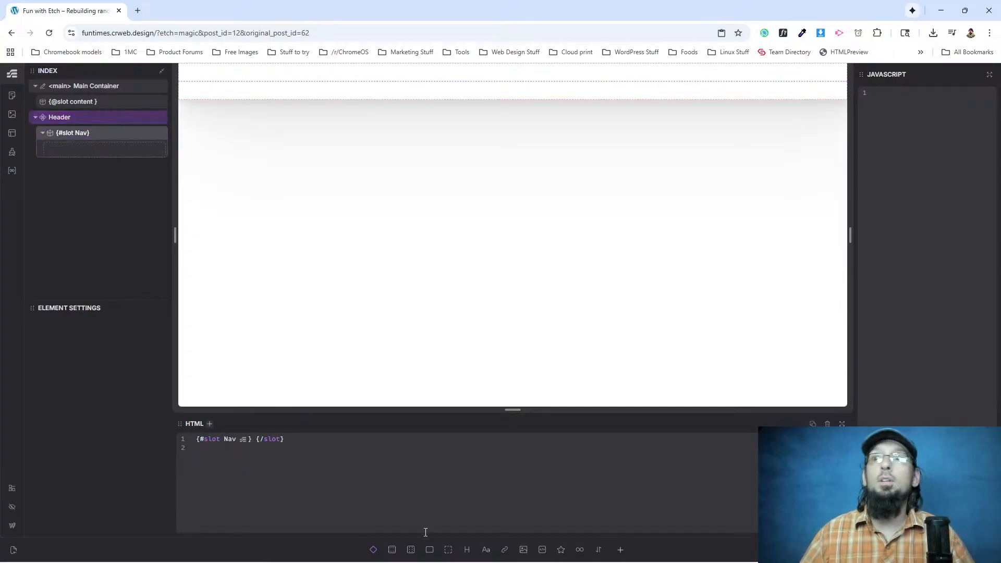
{"action": "left_click", "coordinate": [429, 549]}
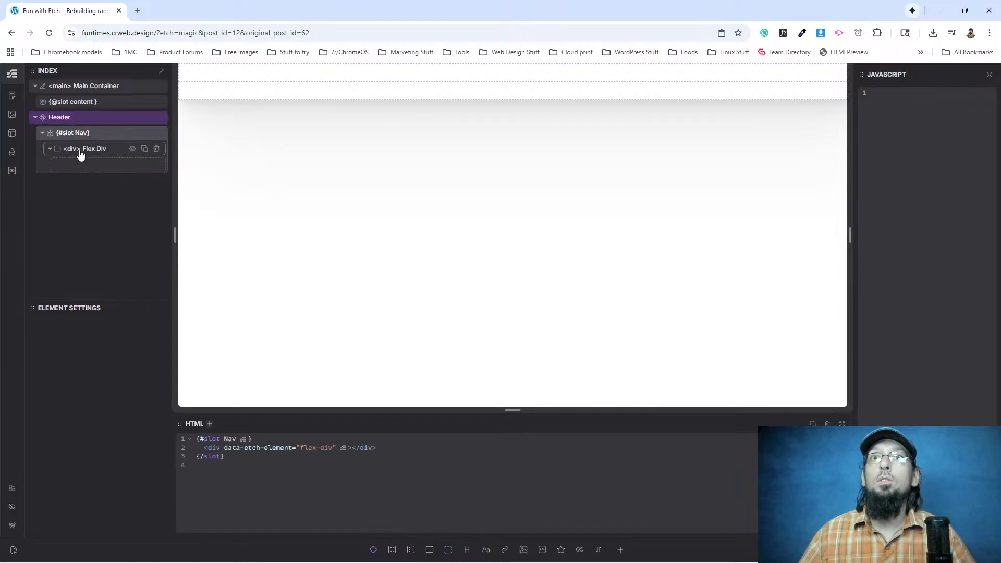
{"action": "left_click", "coordinate": [78, 149]}
{"action": "left_click", "coordinate": [227, 447]}
{"action": "key", "text": "ctrl+a"}
{"action": "key", "text": "ctrl+v"}
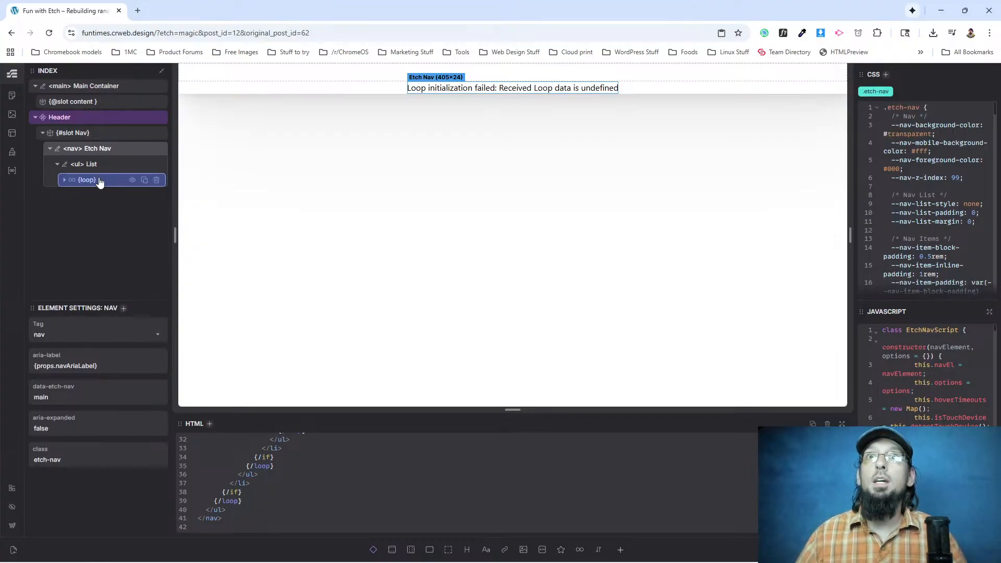
{"action": "left_click", "coordinate": [50, 149]}
Add a Flex Div after Etch Nav in the Nav slot and copy the burger button HTML from the Etch Basic Nav docs.
{"action": "left_click", "coordinate": [99, 134]}
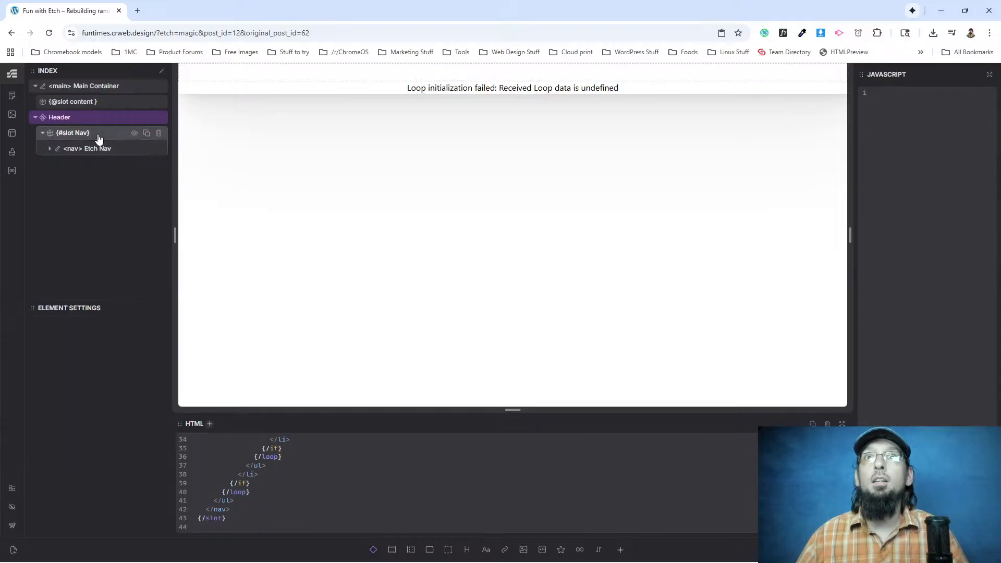
{"action": "left_click", "coordinate": [430, 549]}
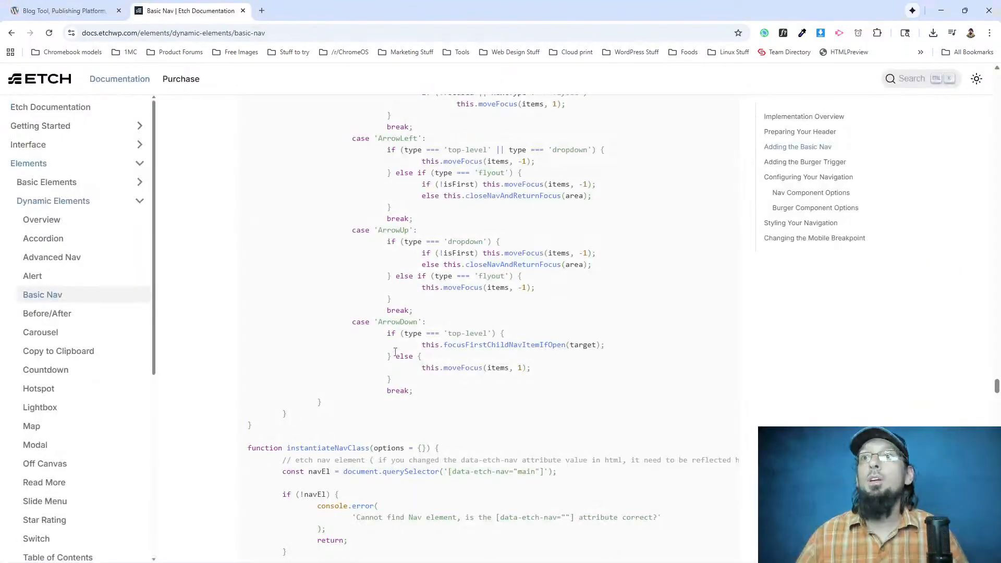
{"action": "scroll", "coordinate": [392, 391], "scroll_direction": "down", "scroll_amount": 13}
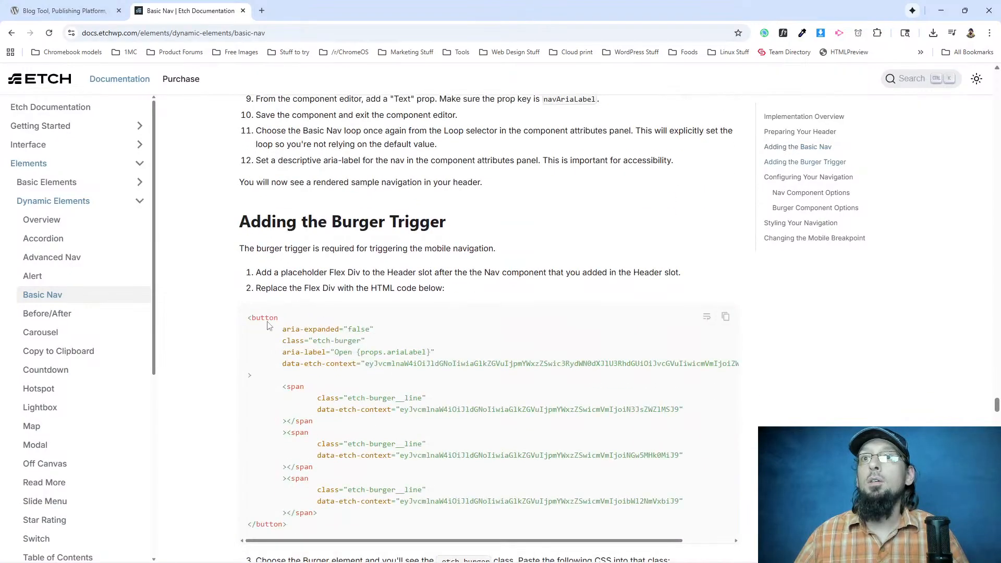
{"action": "left_click", "coordinate": [725, 316]}
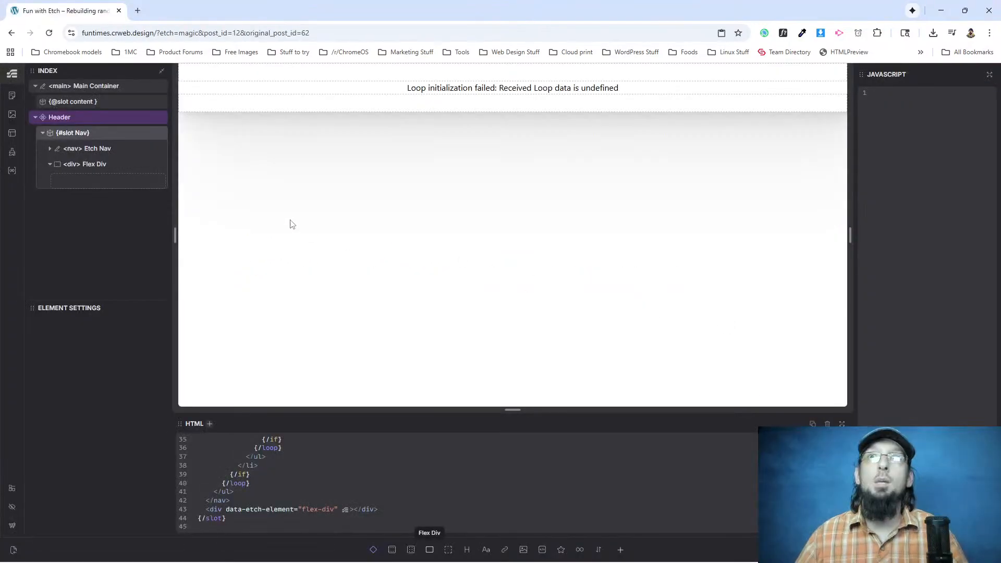
Replace the new Flex Div's HTML with the copied burger button code and collapse the resulting element.
{"action": "left_click", "coordinate": [92, 164]}
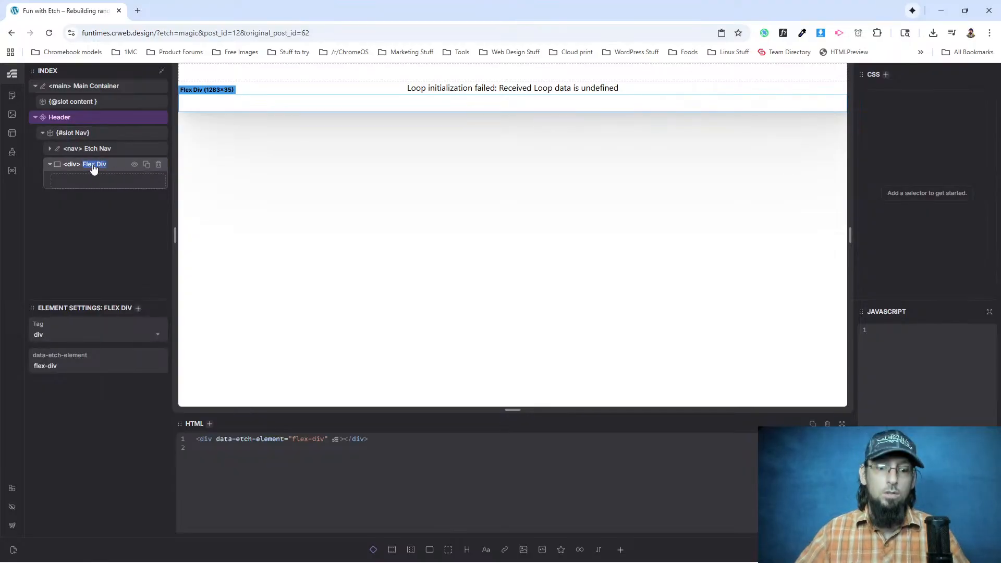
{"action": "type", "text": "Hamburger"}
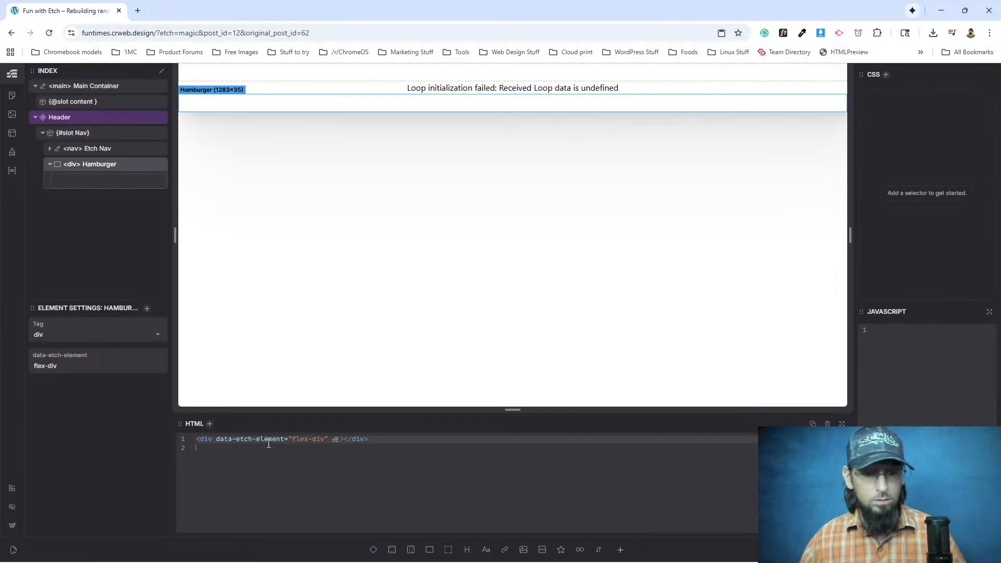
{"action": "key", "text": "ctrl+a"}
{"action": "key", "text": "ctrl+v"}
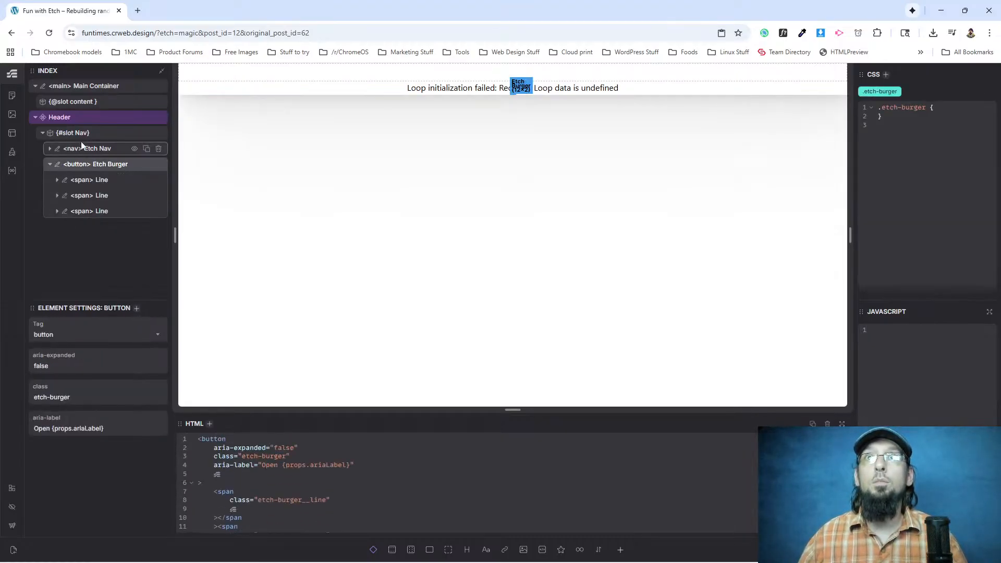
{"action": "left_click", "coordinate": [50, 165]}
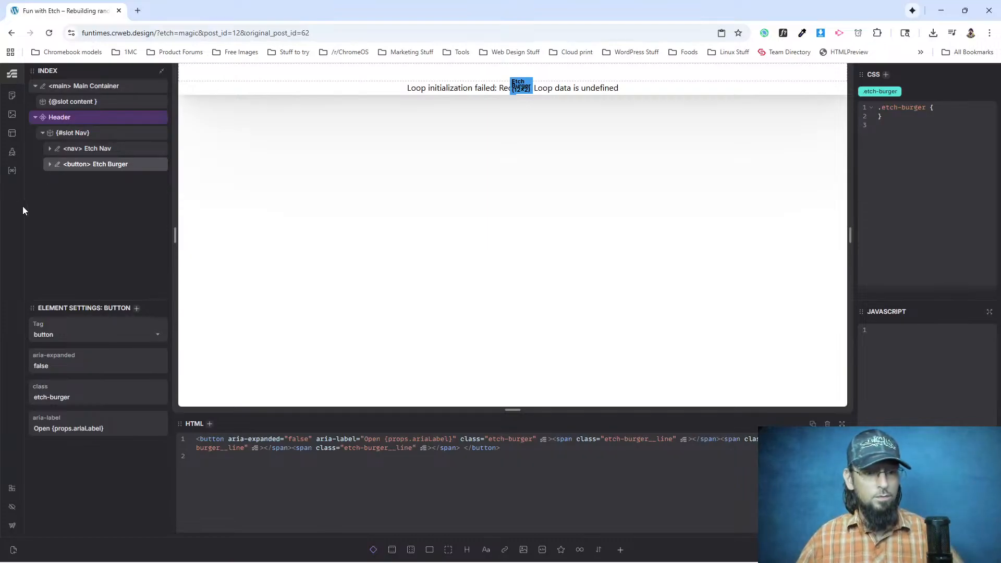
Copy the burger CSS from the Etch docs and paste it into the Etch Burger element's .etch-burger class.
{"action": "left_click", "coordinate": [84, 149]}
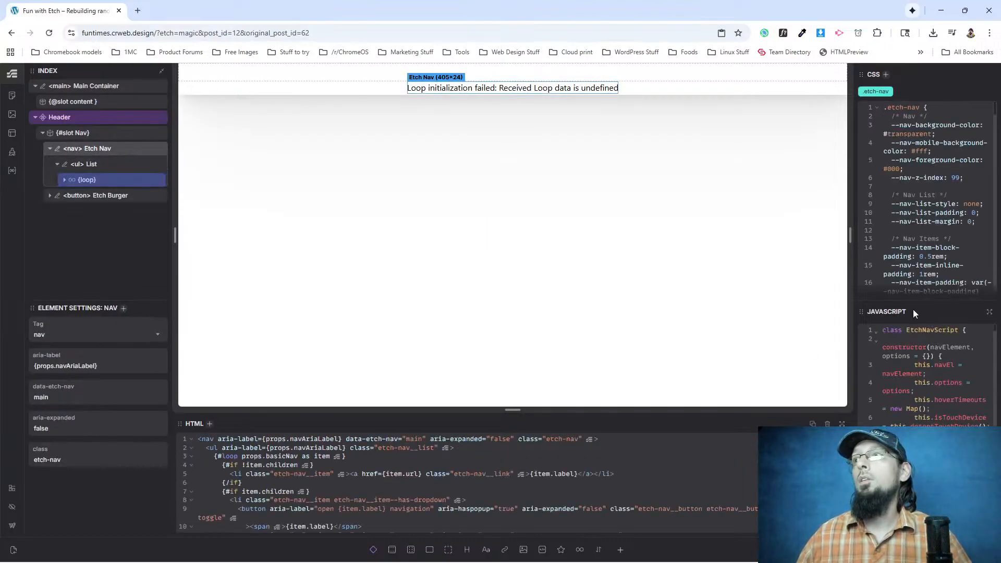
{"action": "left_click_drag", "start_coordinate": [918, 298], "coordinate": [917, 406]}
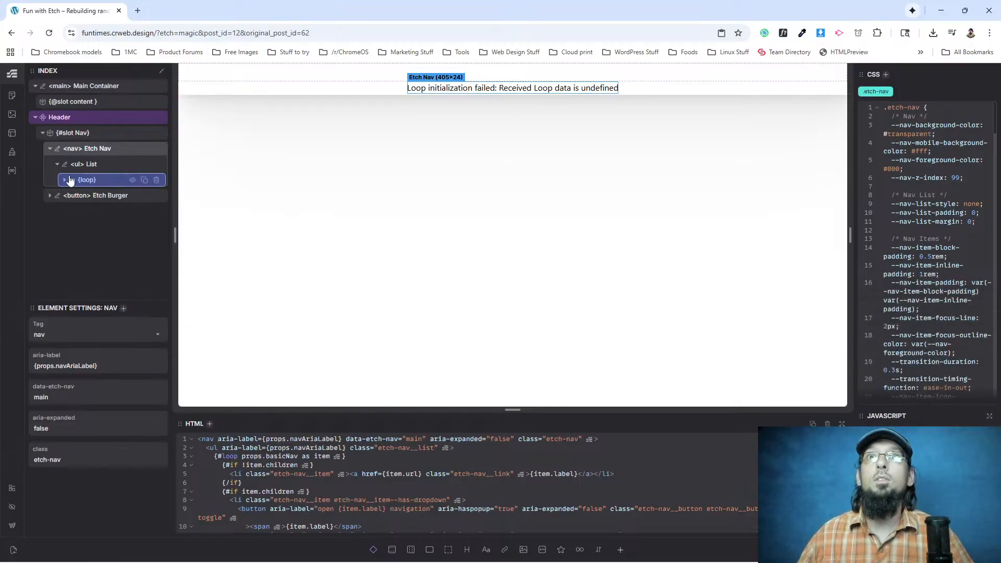
{"action": "key", "text": "alt+Tab"}
{"action": "scroll", "coordinate": [322, 316], "scroll_direction": "down", "scroll_amount": 7}
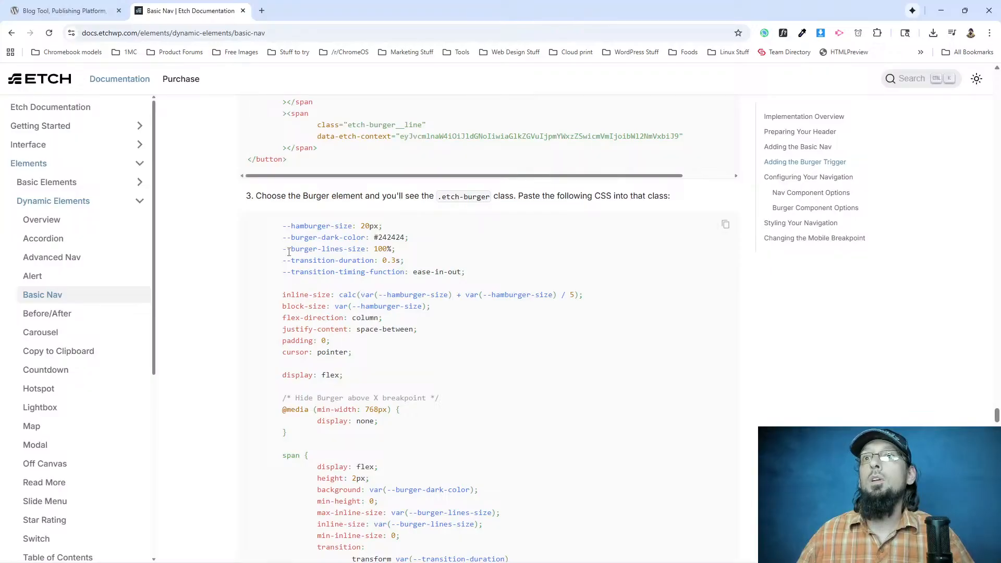
{"action": "left_click", "coordinate": [725, 224]}
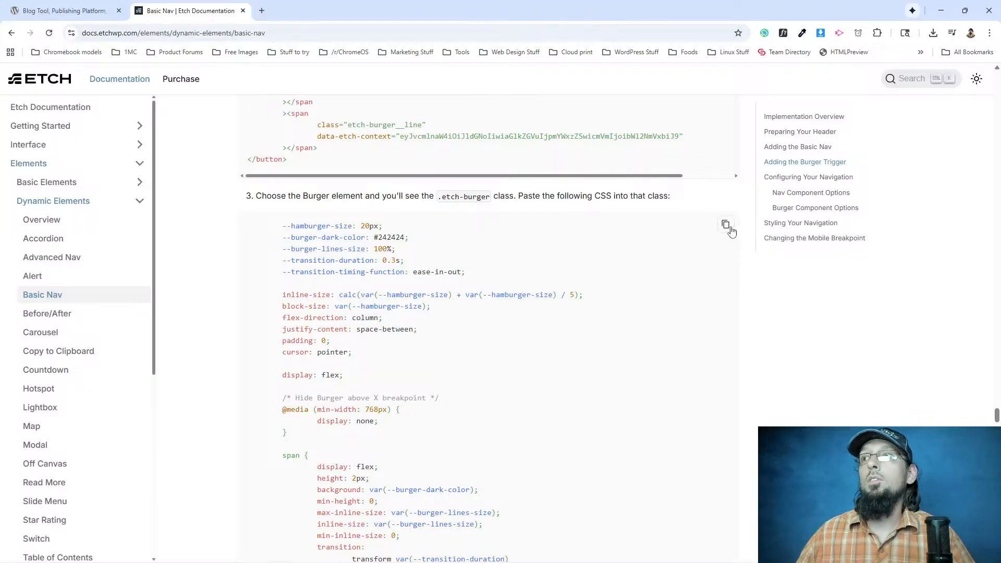
{"action": "key", "text": "alt+Tab"}
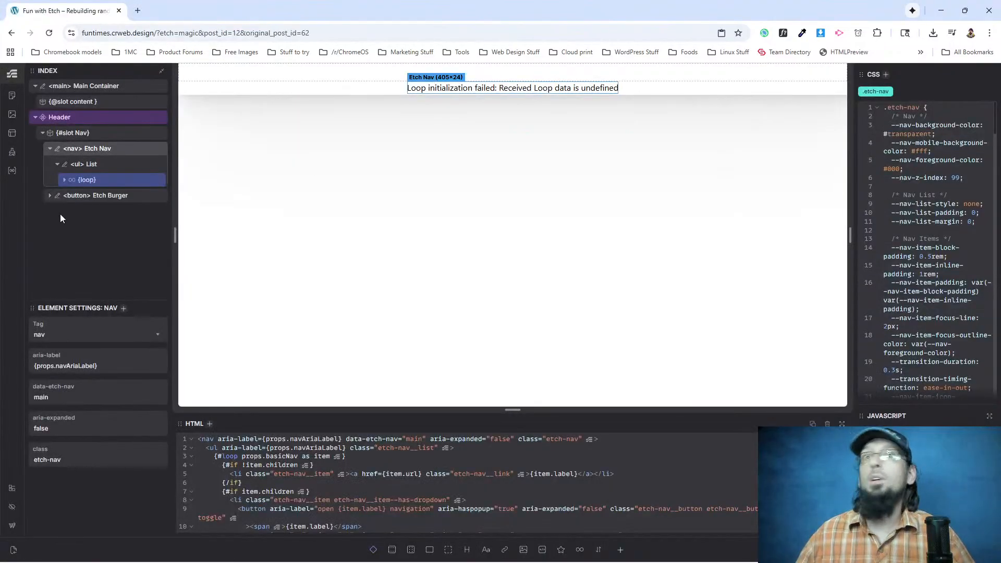
{"action": "left_click", "coordinate": [98, 195]}
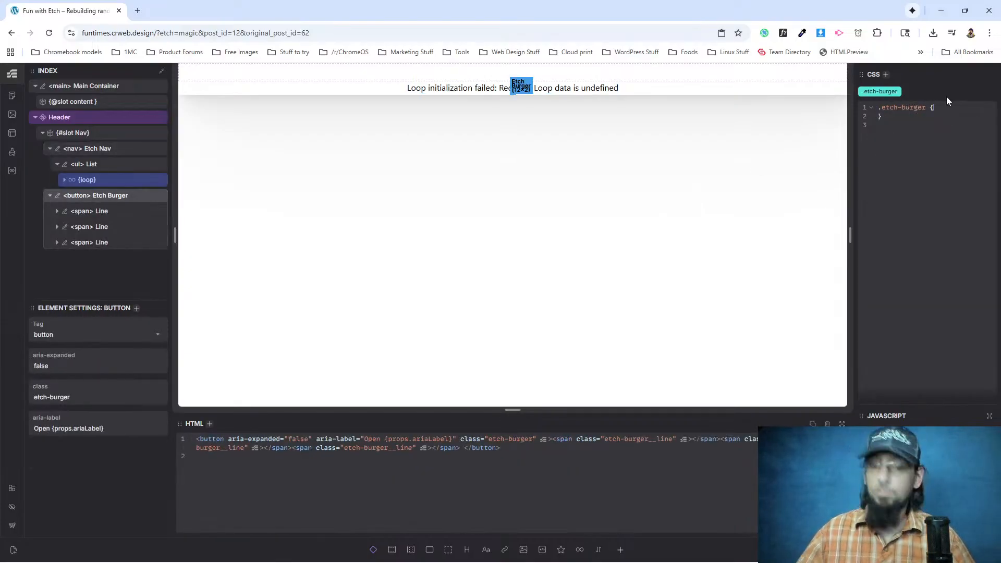
{"action": "key", "text": "ctrl+v"}
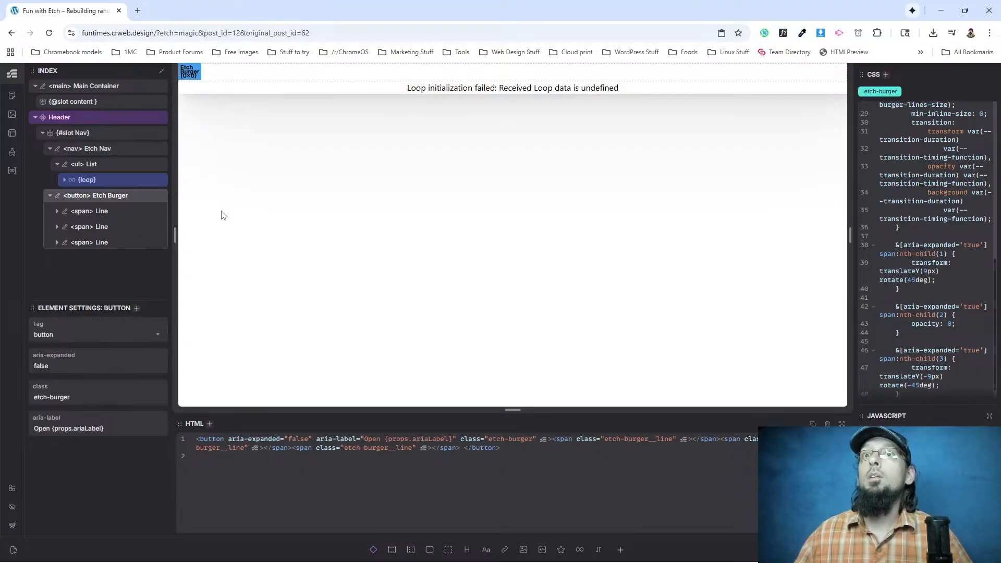
Copy the EtchBurgerScript JavaScript from the docs and return to the Etch Burger element in the Etch builder.
{"action": "key", "text": "alt+Tab"}
{"action": "scroll", "coordinate": [412, 325], "scroll_direction": "down", "scroll_amount": 6}
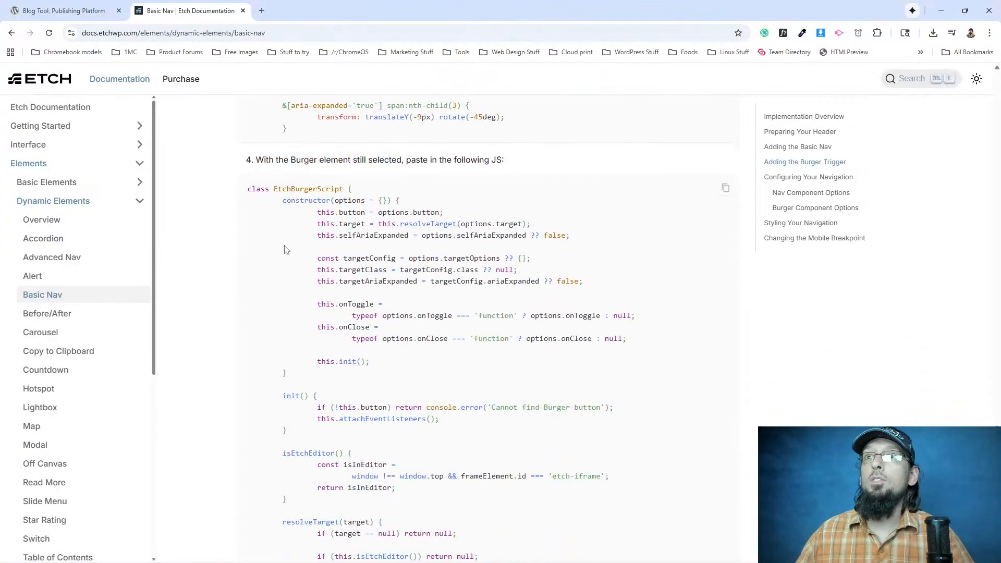
{"action": "left_click", "coordinate": [724, 189]}
{"action": "key", "text": "alt+Tab"}
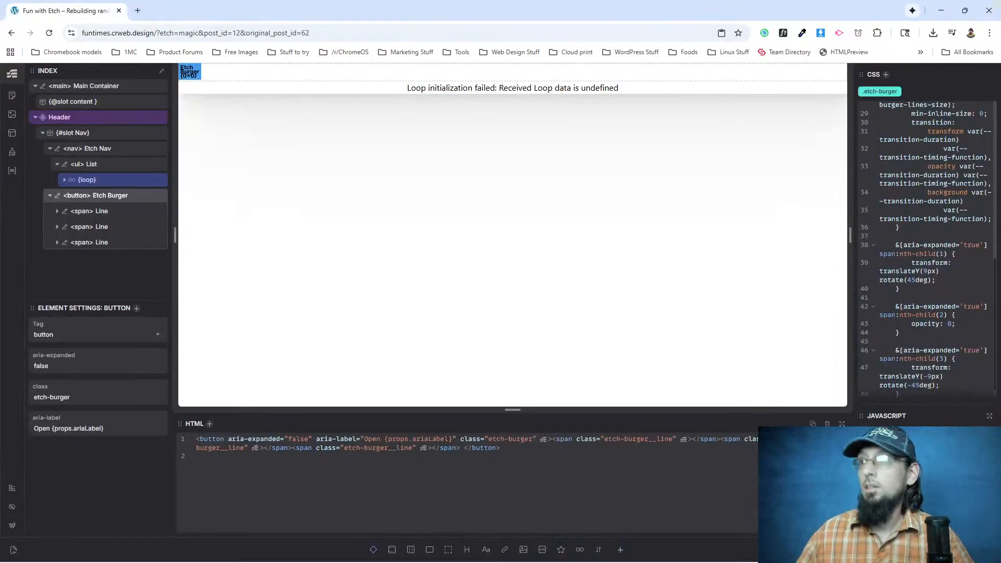
Review the Etch docs' remaining burger trigger steps and the Configuring Your Navigation section with its sample JSON.
{"action": "key", "text": "alt+Tab"}
{"action": "scroll", "coordinate": [305, 348], "scroll_direction": "down", "scroll_amount": 20}
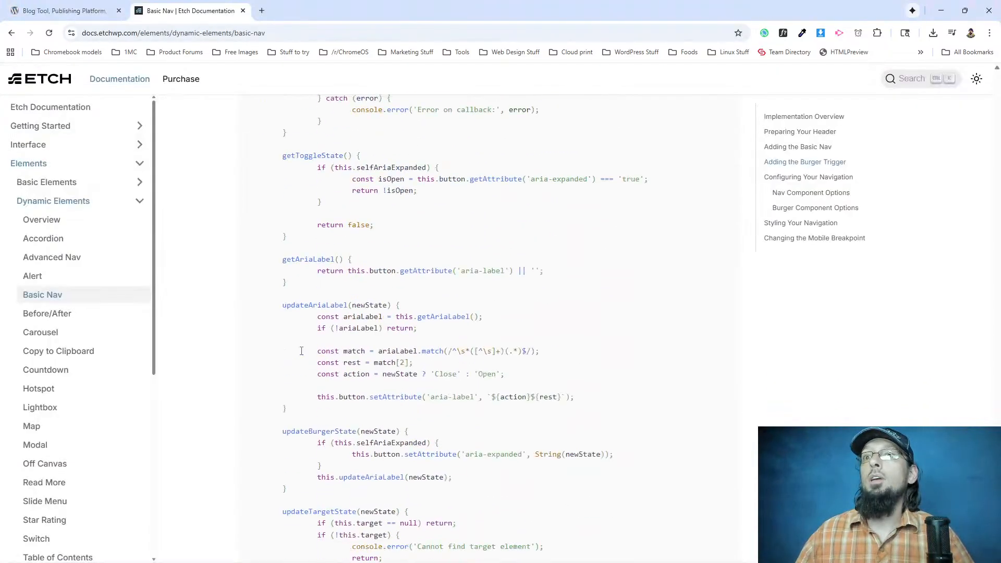
{"action": "scroll", "coordinate": [303, 357], "scroll_direction": "up", "scroll_amount": 7}
{"action": "scroll", "coordinate": [302, 358], "scroll_direction": "up", "scroll_amount": 20}
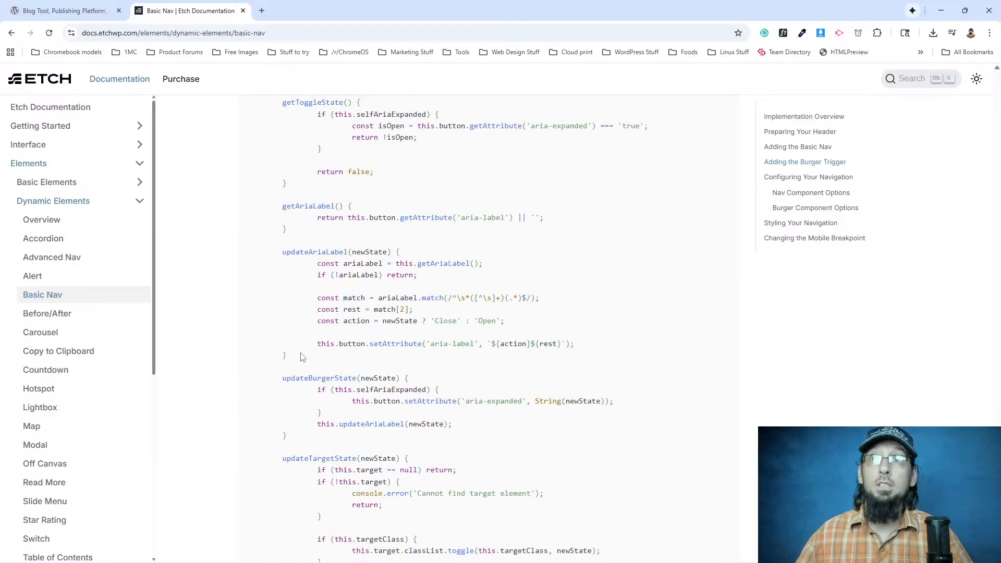
{"action": "scroll", "coordinate": [302, 357], "scroll_direction": "up", "scroll_amount": 1}
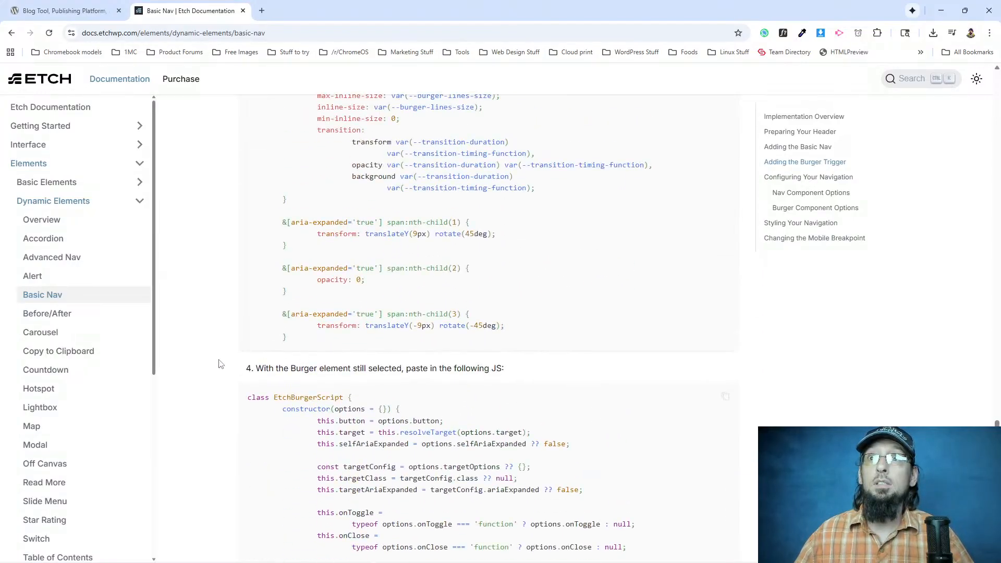
{"action": "scroll", "coordinate": [245, 363], "scroll_direction": "up", "scroll_amount": 8}
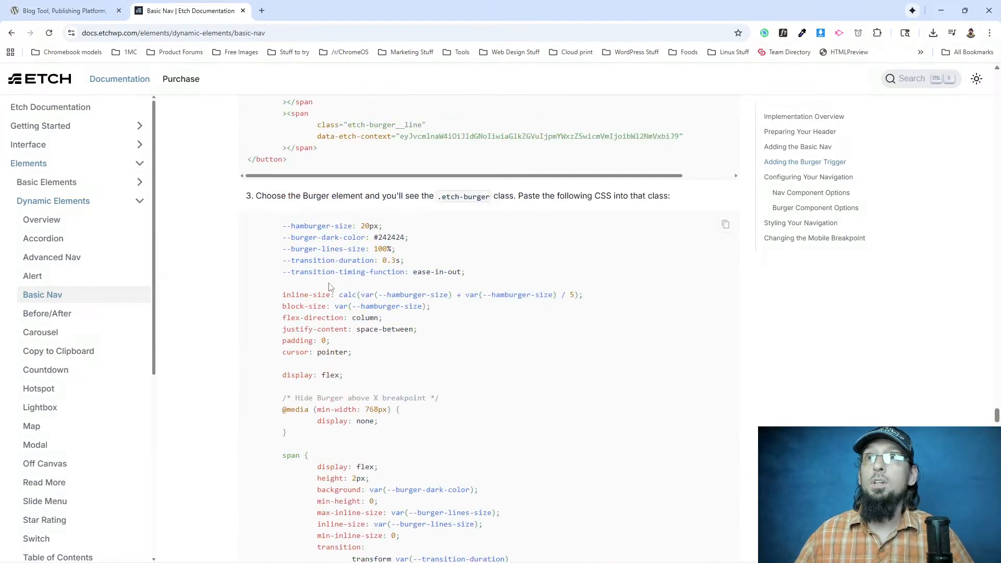
{"action": "scroll", "coordinate": [322, 283], "scroll_direction": "down", "scroll_amount": 20}
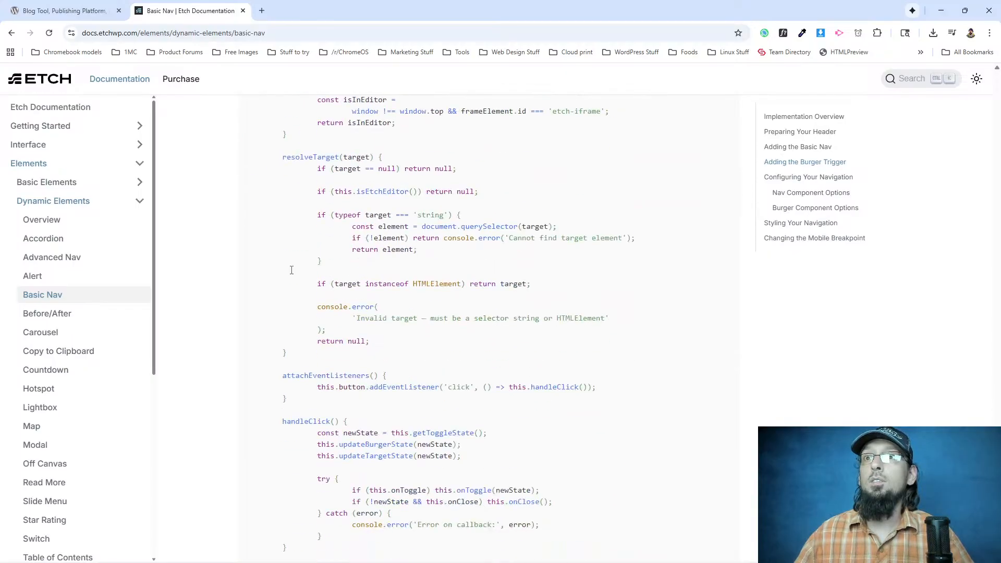
{"action": "scroll", "coordinate": [292, 270], "scroll_direction": "down", "scroll_amount": 11}
{"action": "scroll", "coordinate": [289, 271], "scroll_direction": "down", "scroll_amount": 5}
{"action": "scroll", "coordinate": [290, 271], "scroll_direction": "down", "scroll_amount": 3}
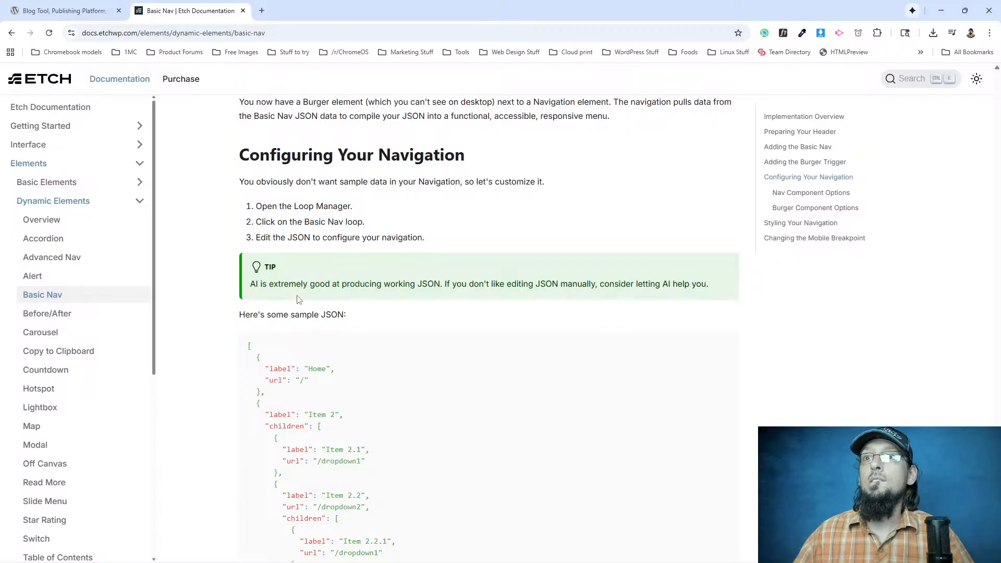
{"action": "scroll", "coordinate": [292, 289], "scroll_direction": "down", "scroll_amount": 9}
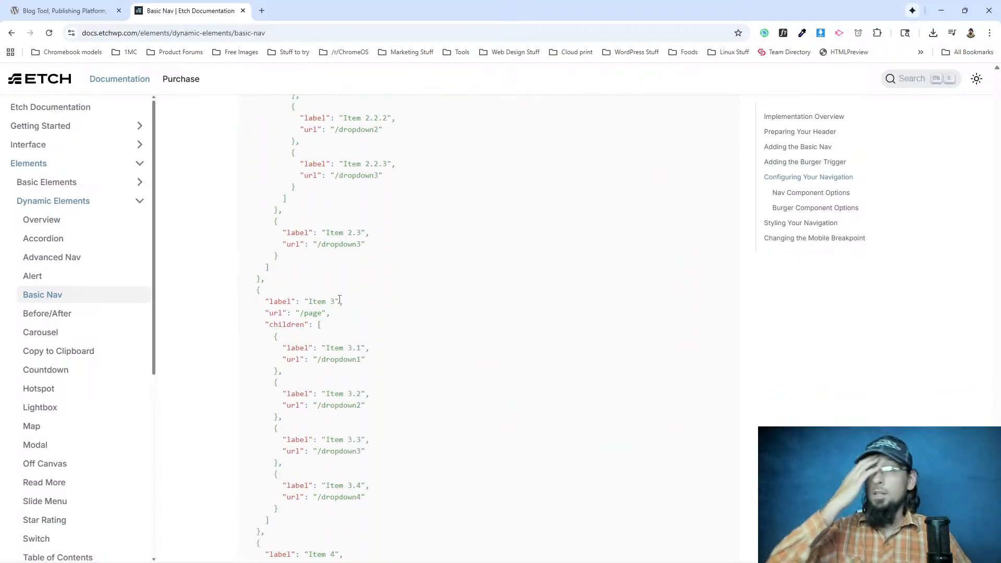
{"action": "scroll", "coordinate": [338, 299], "scroll_direction": "up", "scroll_amount": 9}
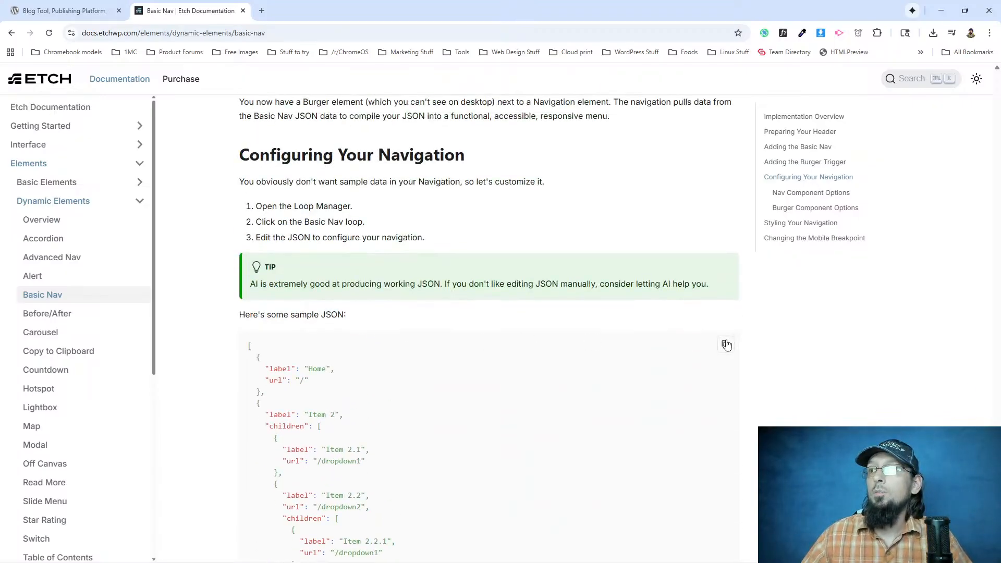
Return to the Etch builder and open the source choices of the loop inside Etch Nav's list.
{"action": "key", "text": "alt+Tab"}
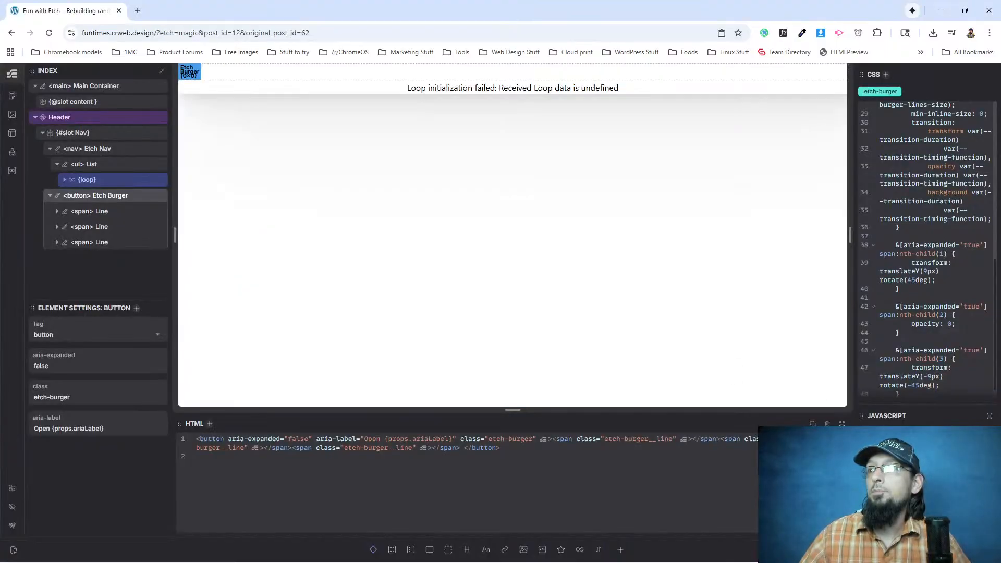
{"action": "left_click", "coordinate": [88, 179]}
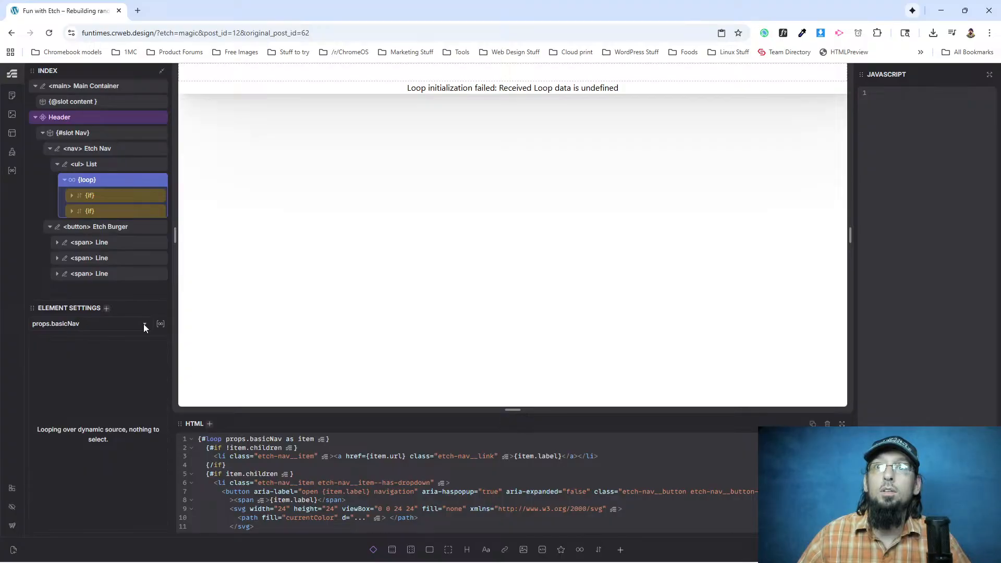
{"action": "left_click", "coordinate": [57, 323]}
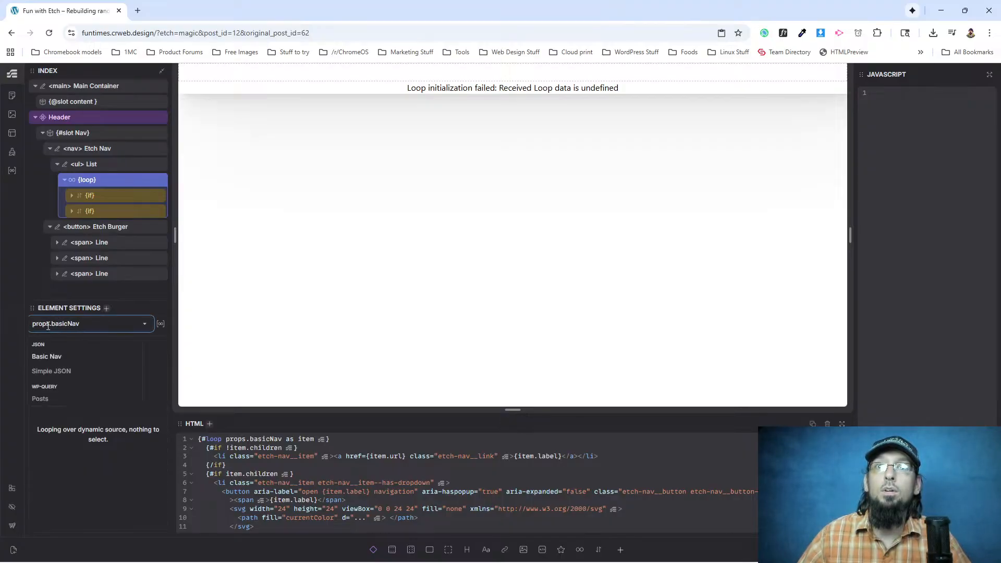
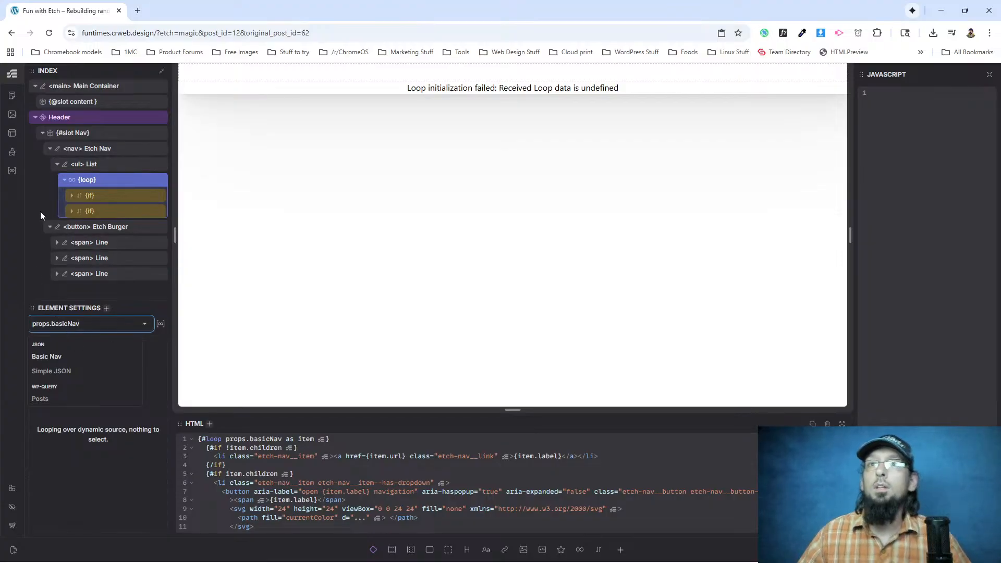
Select the Etch Nav element in the Header's Nav slot and collapse its contents.
{"action": "left_click", "coordinate": [46, 149]}
{"action": "left_click", "coordinate": [45, 149]}
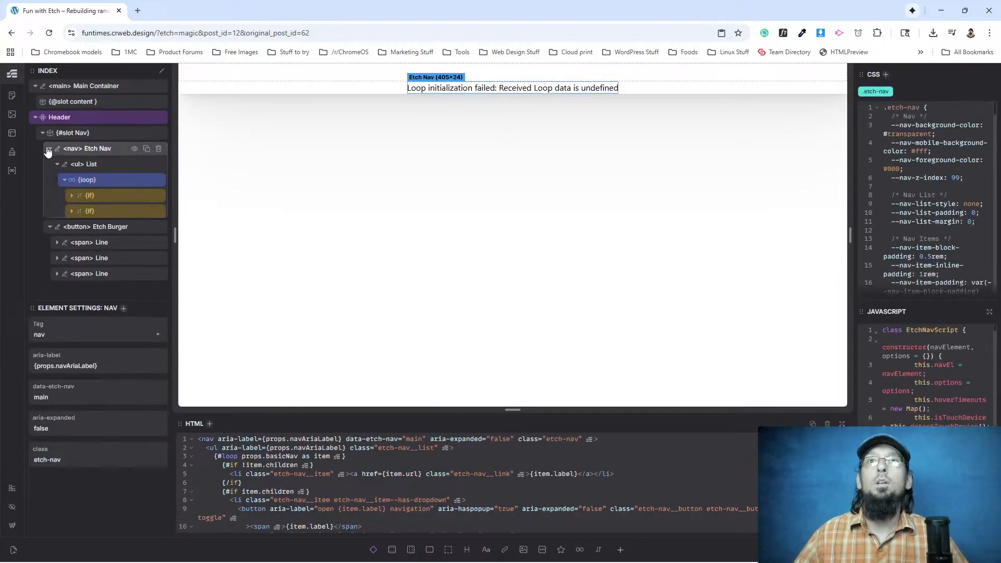
{"action": "left_click", "coordinate": [47, 149]}
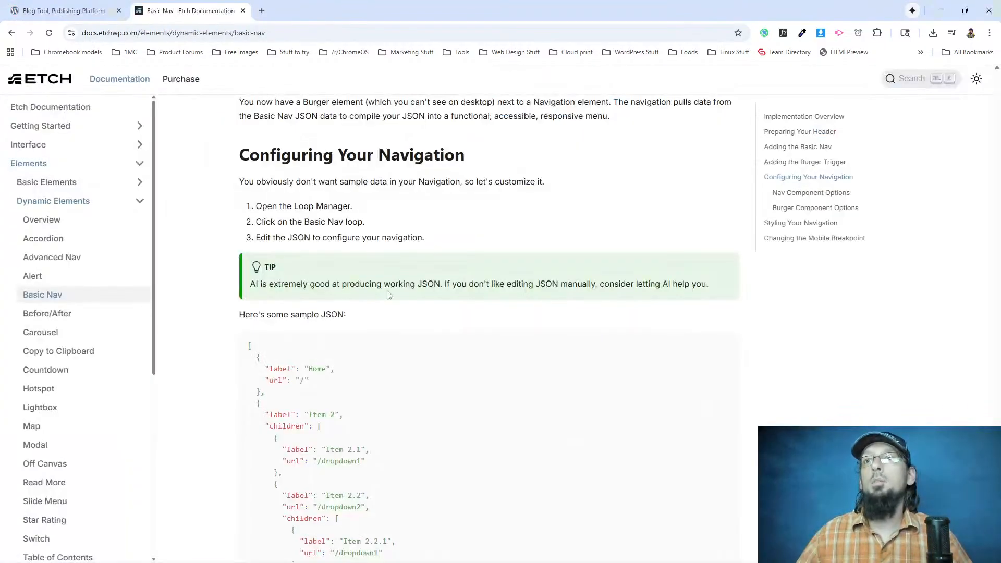
Switch to the Etch docs' Basic Nav page and search it for "component".
{"action": "scroll", "coordinate": [389, 295], "scroll_direction": "up", "scroll_amount": 15}
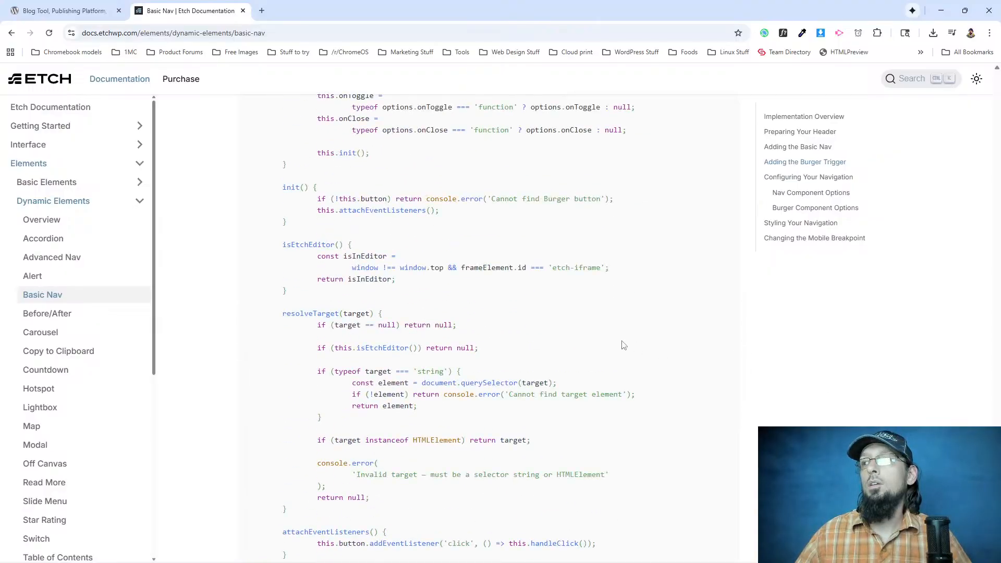
{"action": "key", "text": "ctrl+d"}
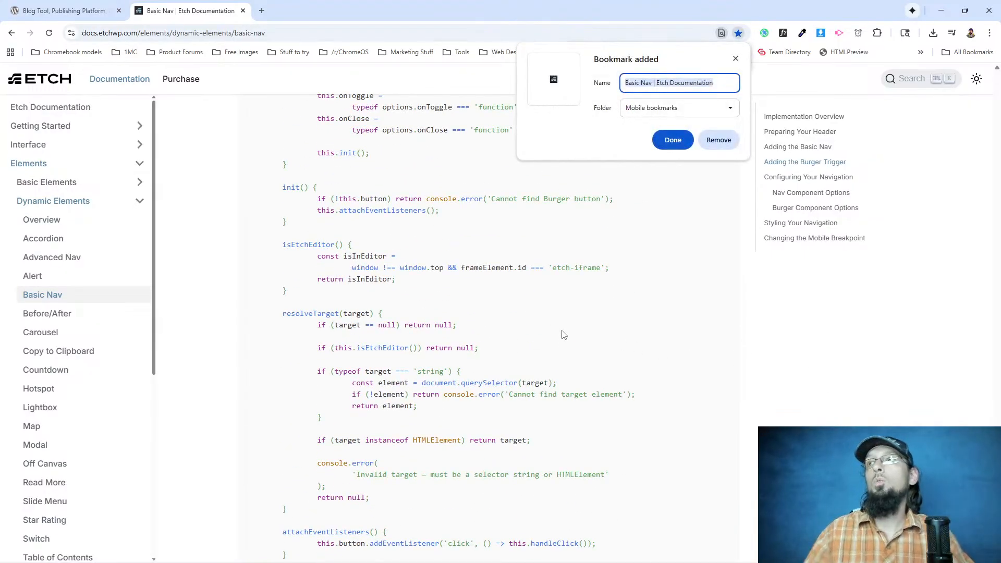
{"action": "left_click", "coordinate": [728, 141]}
{"action": "key", "text": "ctrl+f"}
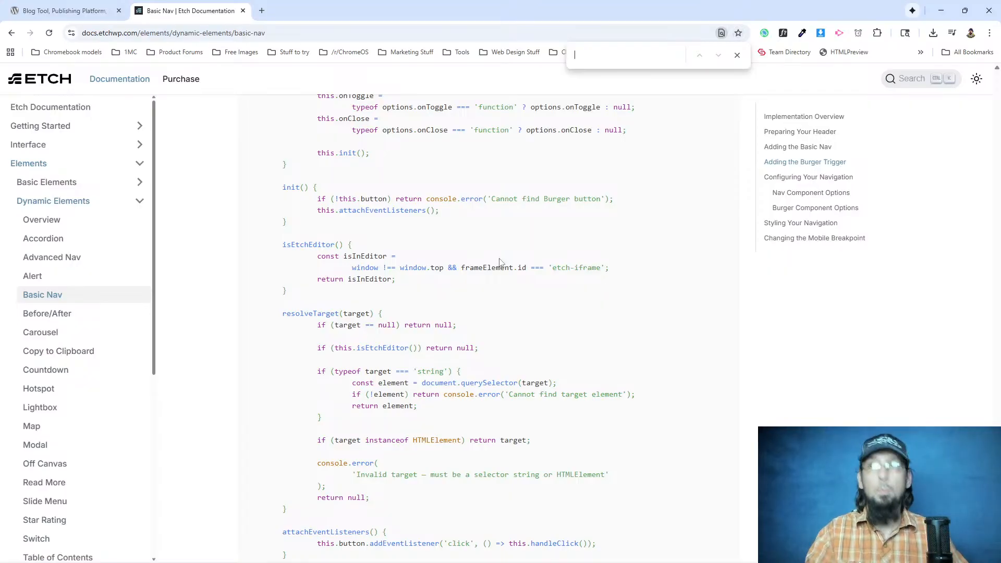
{"action": "type", "text": "component"}
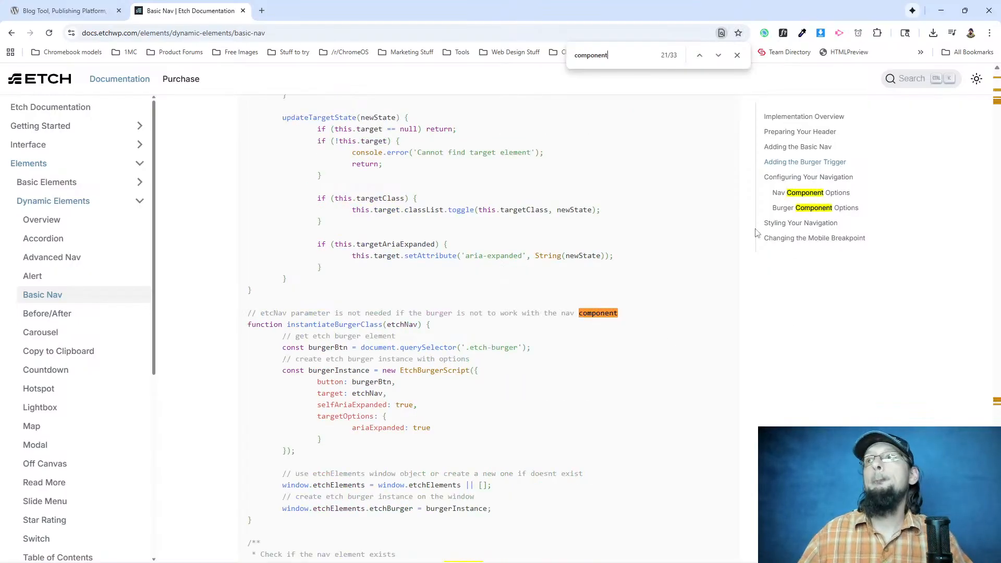
{"action": "left_click", "coordinate": [699, 55]}
{"action": "left_click", "coordinate": [699, 55]}
{"action": "left_click", "coordinate": [698, 55]}
{"action": "left_click", "coordinate": [699, 55]}
{"action": "left_click", "coordinate": [699, 55]}
{"action": "left_click", "coordinate": [699, 55]}
{"action": "left_click", "coordinate": [699, 55]}
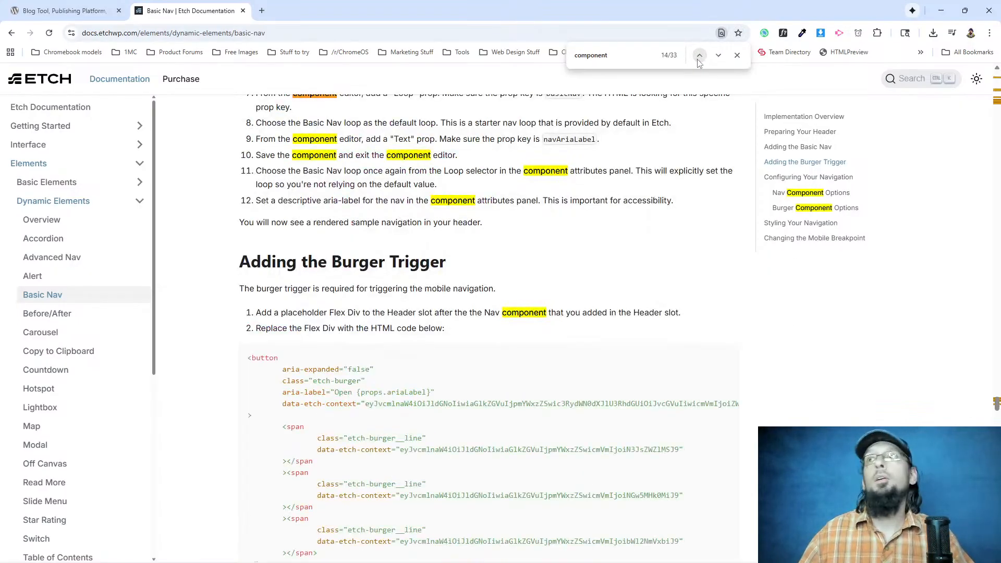
{"action": "left_click", "coordinate": [699, 56]}
{"action": "left_click", "coordinate": [699, 55]}
{"action": "left_click", "coordinate": [699, 55]}
{"action": "left_click", "coordinate": [699, 55]}
{"action": "left_click", "coordinate": [699, 56]}
{"action": "left_click", "coordinate": [698, 56]}
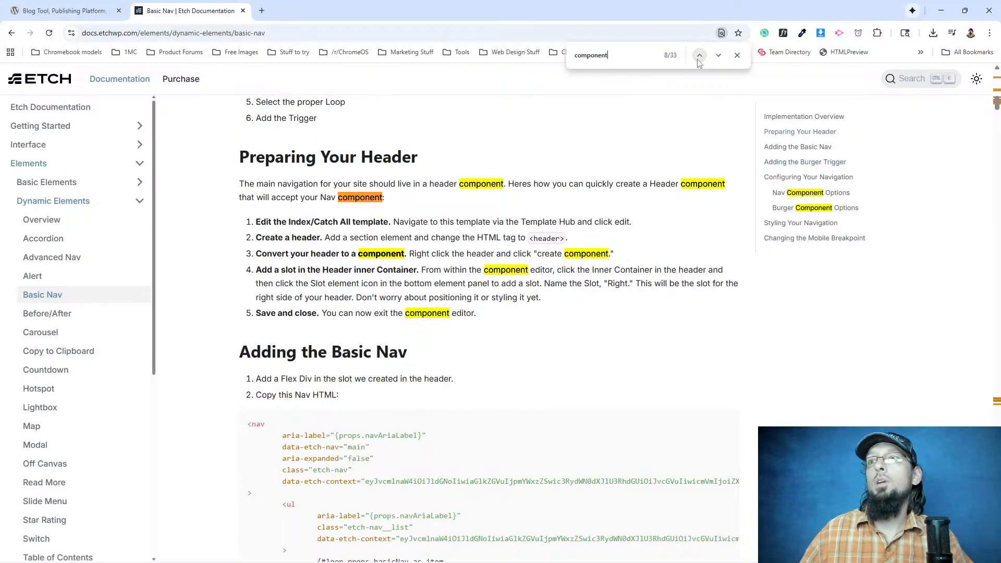
Read through the docs' Adding the Basic Nav section down to the steps on creating the Nav component and its props.
{"action": "scroll", "coordinate": [286, 399], "scroll_direction": "down", "scroll_amount": 4}
{"action": "scroll", "coordinate": [285, 399], "scroll_direction": "down", "scroll_amount": 10}
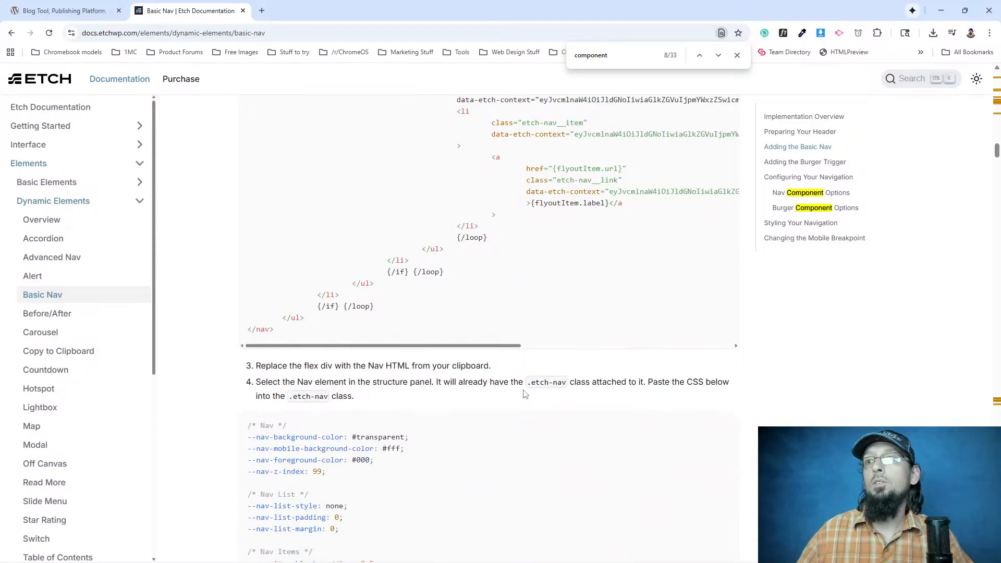
{"action": "scroll", "coordinate": [402, 420], "scroll_direction": "down", "scroll_amount": 15}
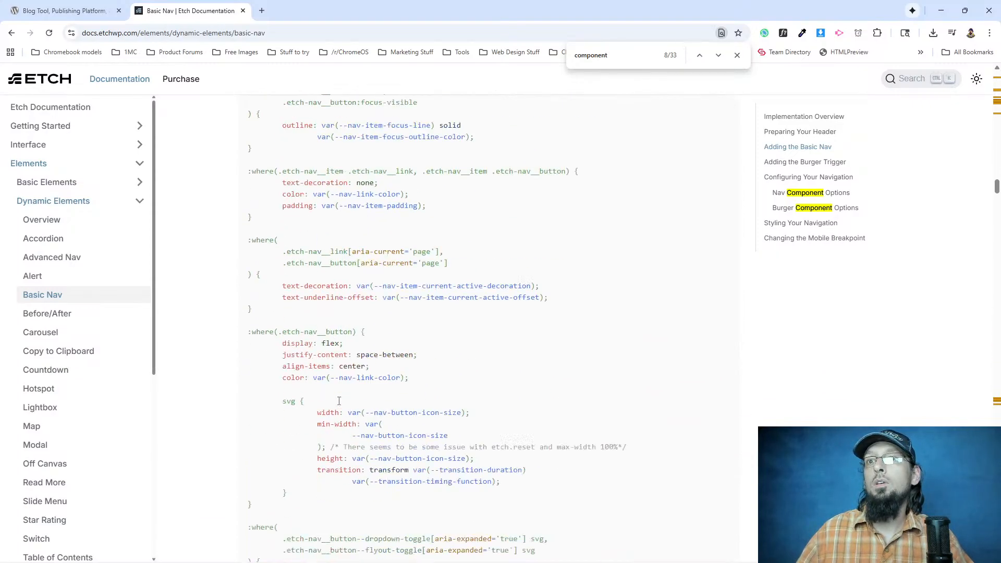
{"action": "scroll", "coordinate": [328, 402], "scroll_direction": "down", "scroll_amount": 10}
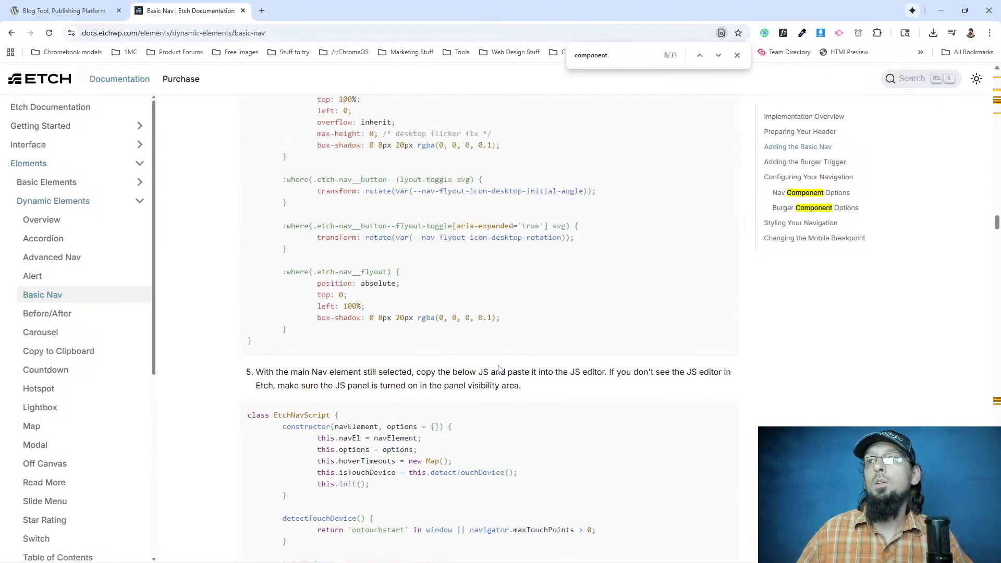
{"action": "scroll", "coordinate": [614, 371], "scroll_direction": "down", "scroll_amount": 20}
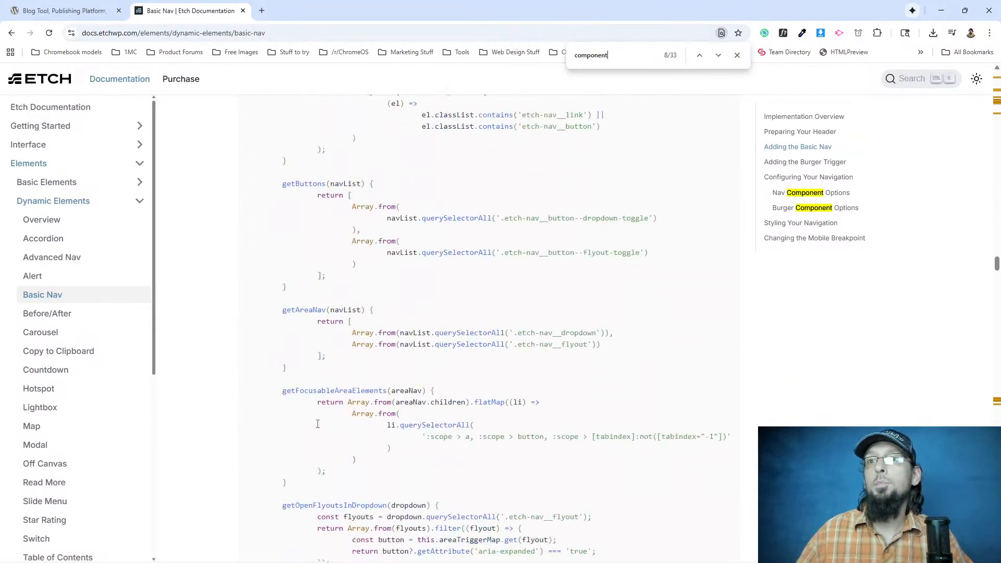
{"action": "scroll", "coordinate": [304, 427], "scroll_direction": "down", "scroll_amount": 20}
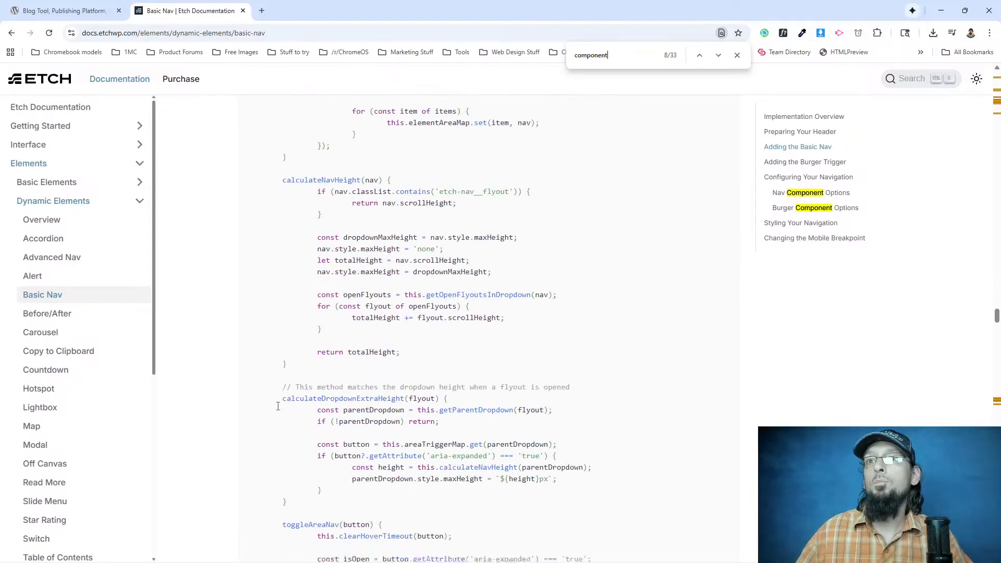
{"action": "scroll", "coordinate": [279, 411], "scroll_direction": "down", "scroll_amount": 20}
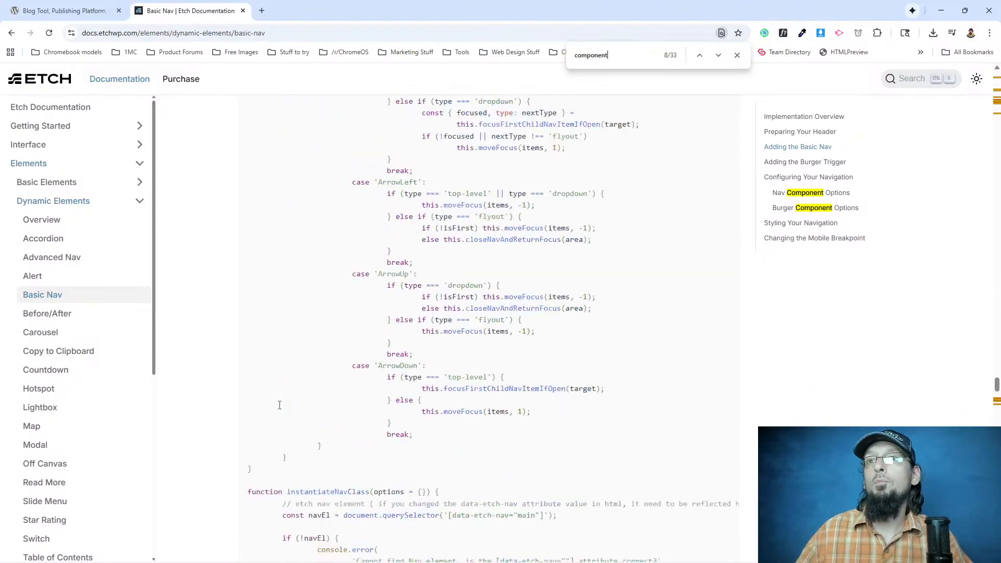
{"action": "scroll", "coordinate": [400, 408], "scroll_direction": "down", "scroll_amount": 2}
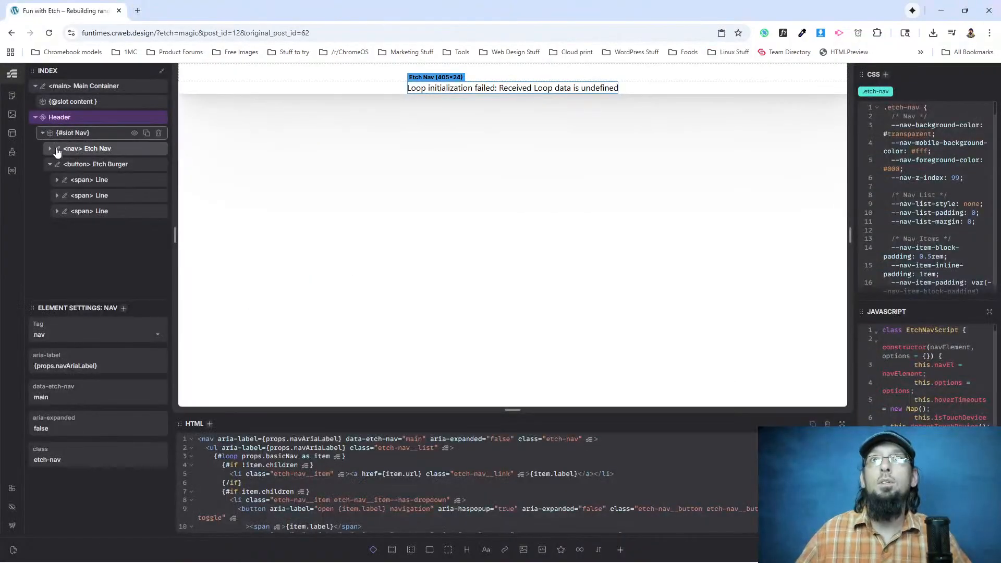
In the Etch builder, create a component from the Etch Nav element and name it Nav.
{"action": "left_click", "coordinate": [72, 150]}
{"action": "right_click", "coordinate": [73, 151]}
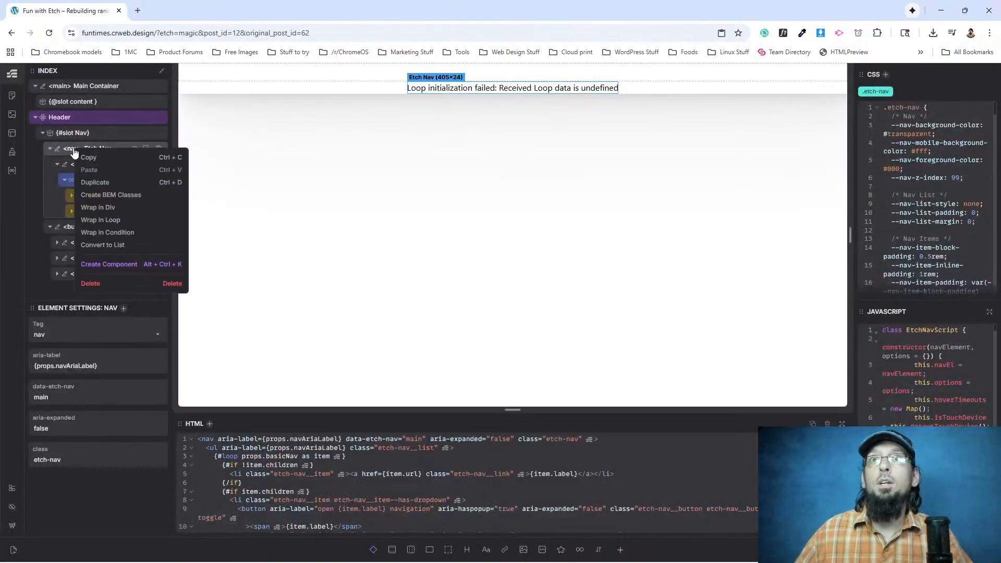
{"action": "left_click", "coordinate": [108, 264]}
{"action": "triple_click", "coordinate": [52, 325]}
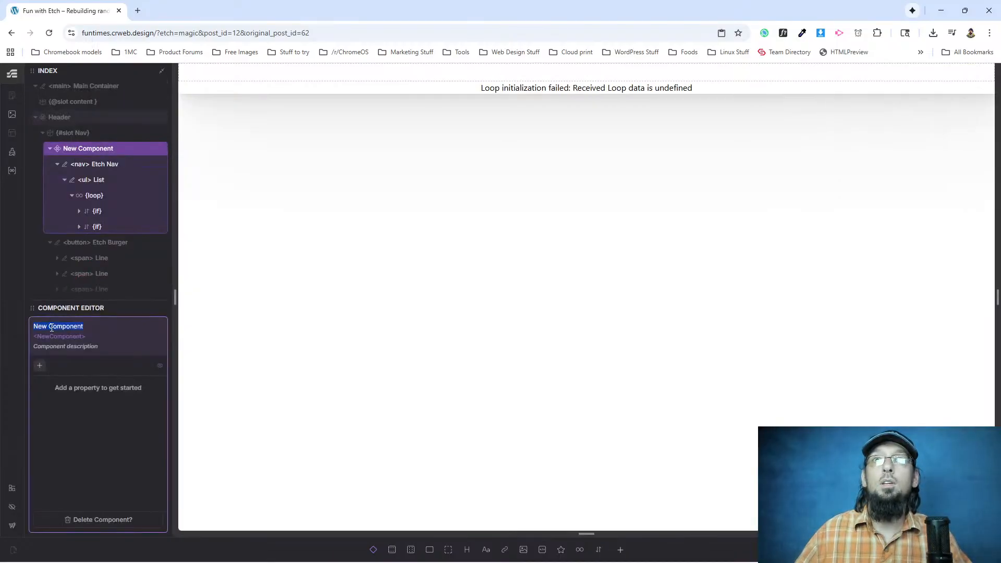
{"action": "type", "text": "Nav"}
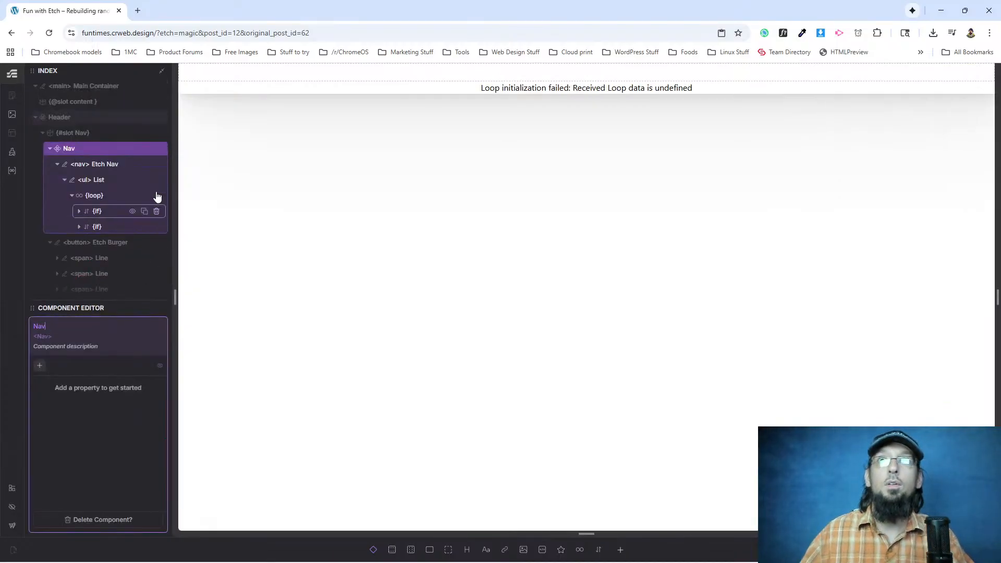
Add a Loop property named basicNav to the Nav component, set its default to the Basic Nav loop and exit the component editor.
{"action": "left_click", "coordinate": [39, 367]}
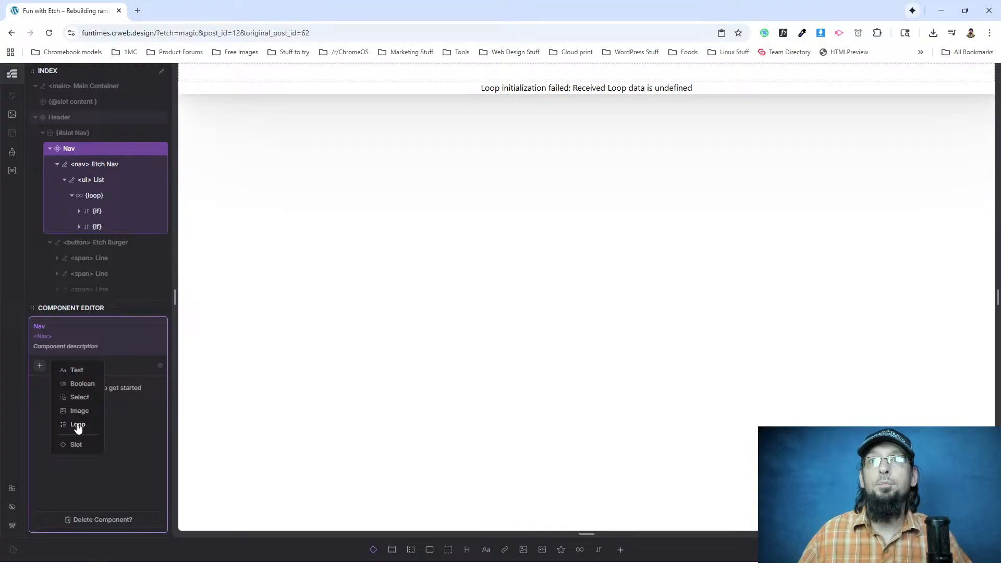
{"action": "left_click", "coordinate": [47, 388]}
{"action": "type", "text": "basicNav"}
{"action": "left_click", "coordinate": [98, 408]}
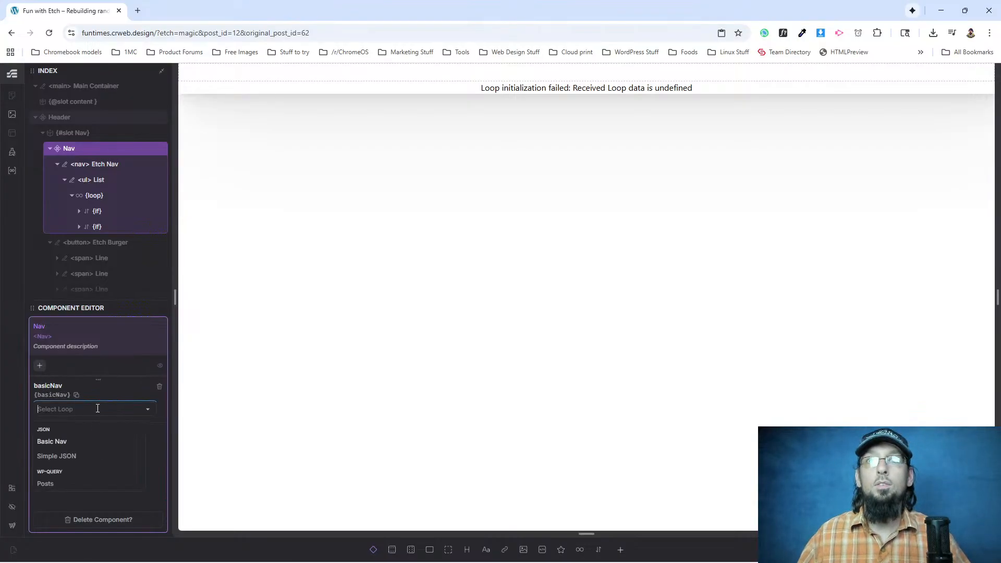
{"action": "left_click", "coordinate": [47, 441]}
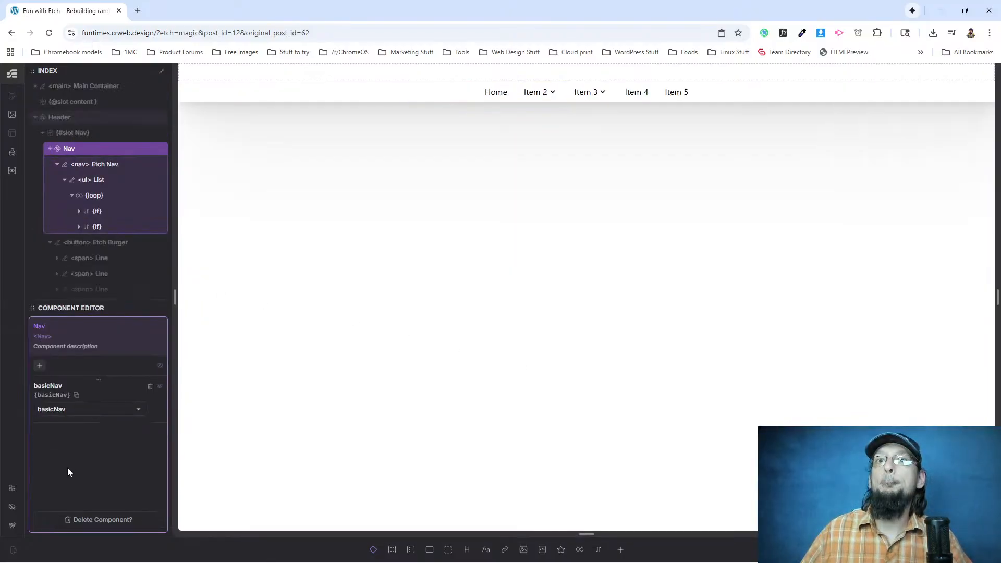
{"action": "left_click", "coordinate": [535, 92]}
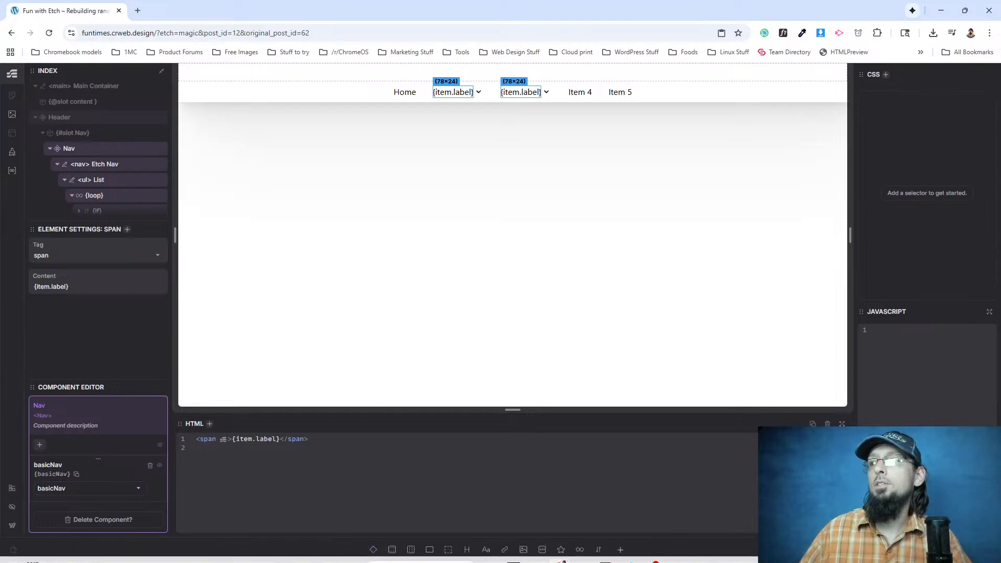
{"action": "key", "text": "Escape"}
Test the Item 2 and Item 3 dropdowns of the navigation on the builder canvas.
{"action": "left_click", "coordinate": [508, 95]}
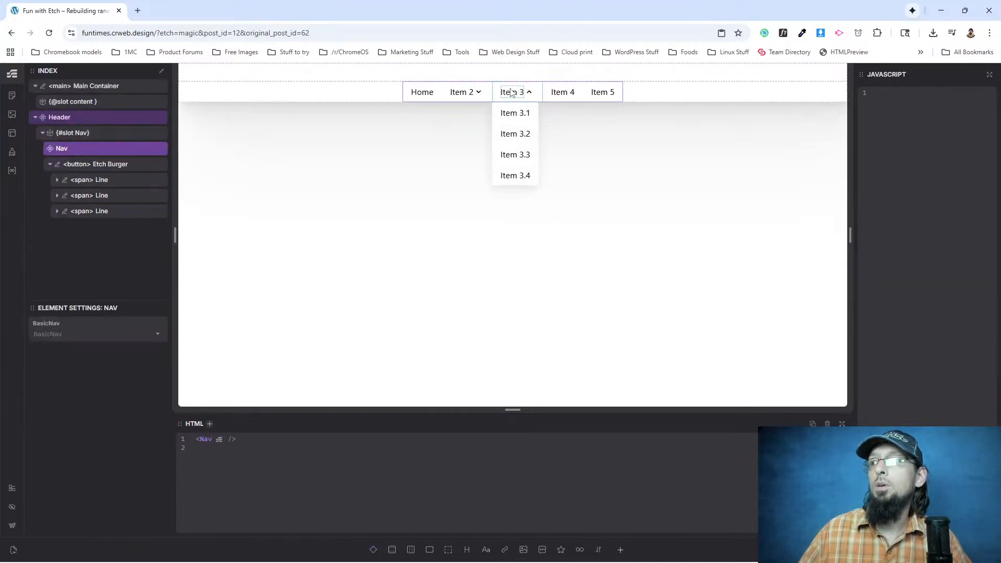
{"action": "left_click", "coordinate": [511, 92]}
{"action": "left_click", "coordinate": [461, 95]}
{"action": "left_click", "coordinate": [482, 90]}
{"action": "left_click", "coordinate": [476, 93]}
{"action": "left_click", "coordinate": [468, 95]}
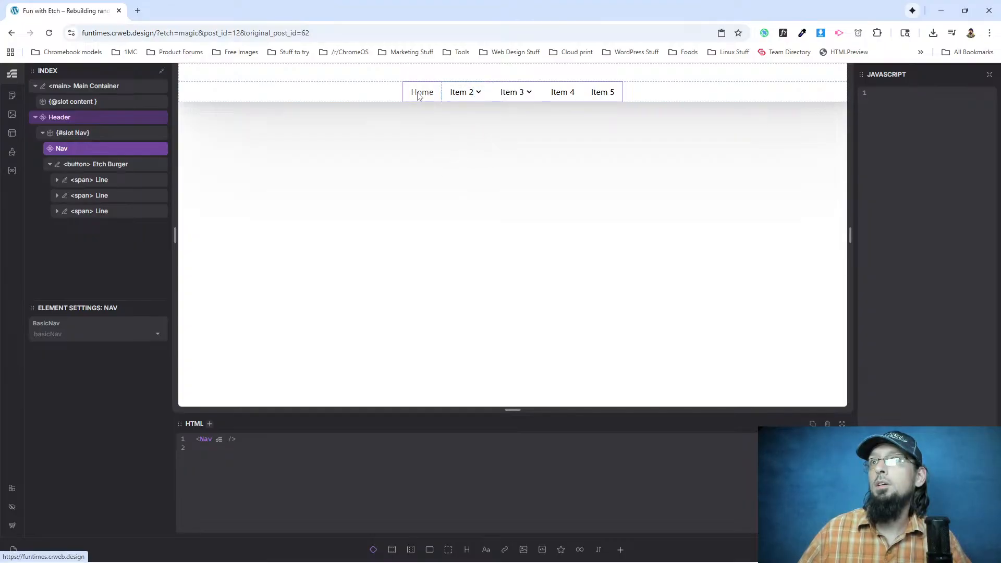
Collapse the Etch Burger and Header in the structure and move the Main Container below the Header.
{"action": "left_click", "coordinate": [50, 164]}
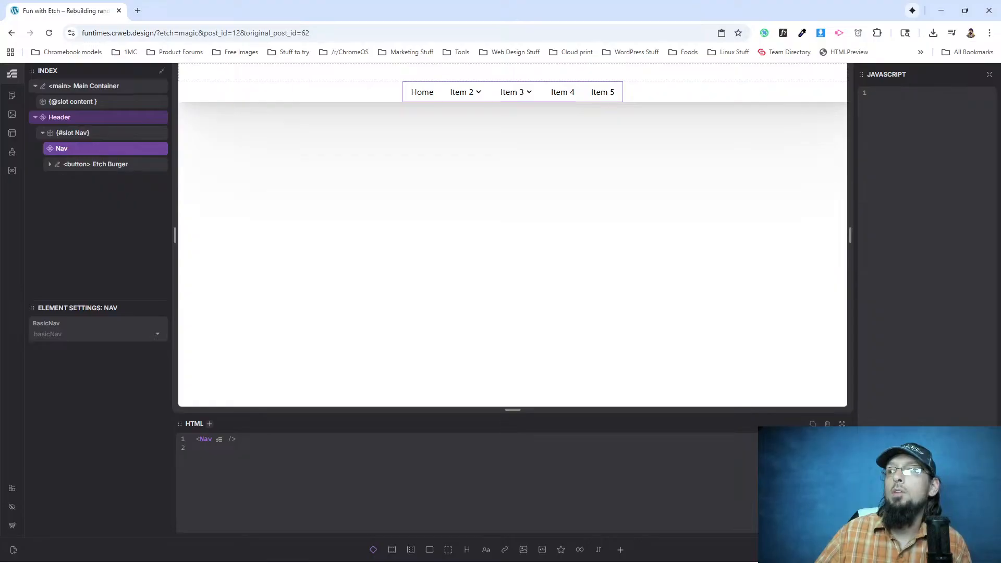
{"action": "left_click", "coordinate": [35, 117]}
{"action": "left_click_drag", "start_coordinate": [73, 90], "coordinate": [68, 108]}
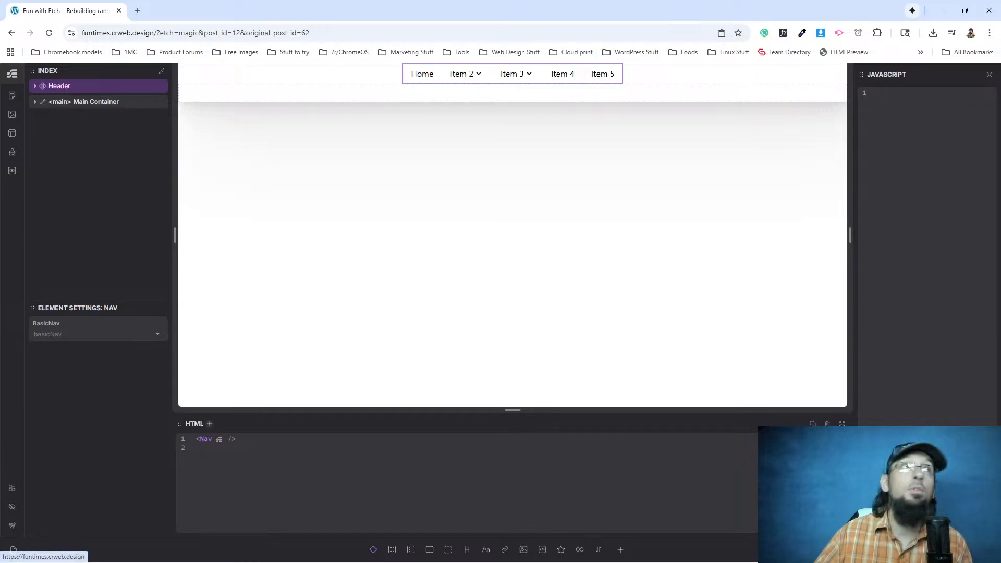
Open the site's front end, test the Item 2 and Item 3 dropdowns, and return to the Etch builder.
{"action": "left_click", "coordinate": [13, 550]}
{"action": "mouse_move", "coordinate": [456, 99]}
{"action": "mouse_move", "coordinate": [489, 96]}
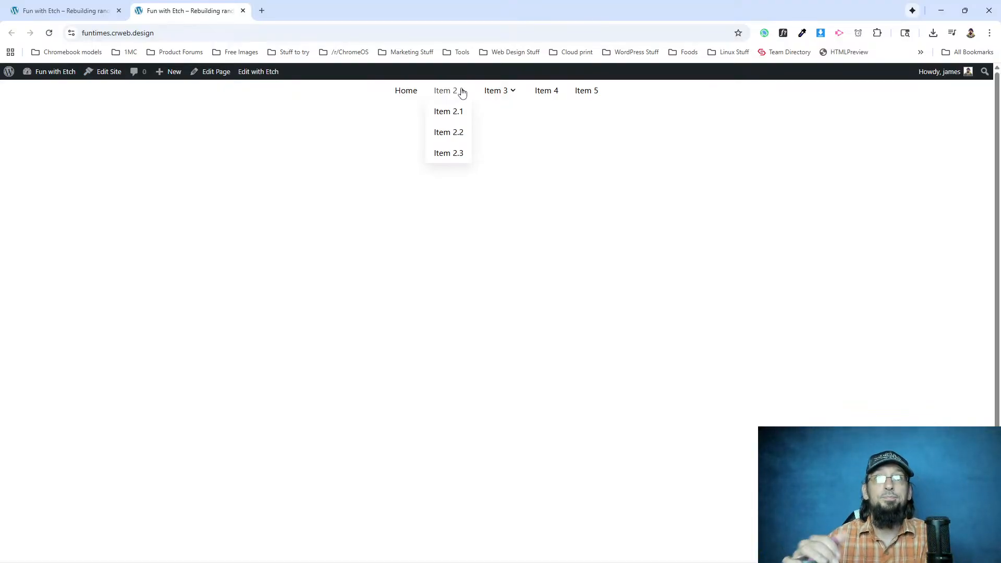
{"action": "left_click", "coordinate": [499, 97]}
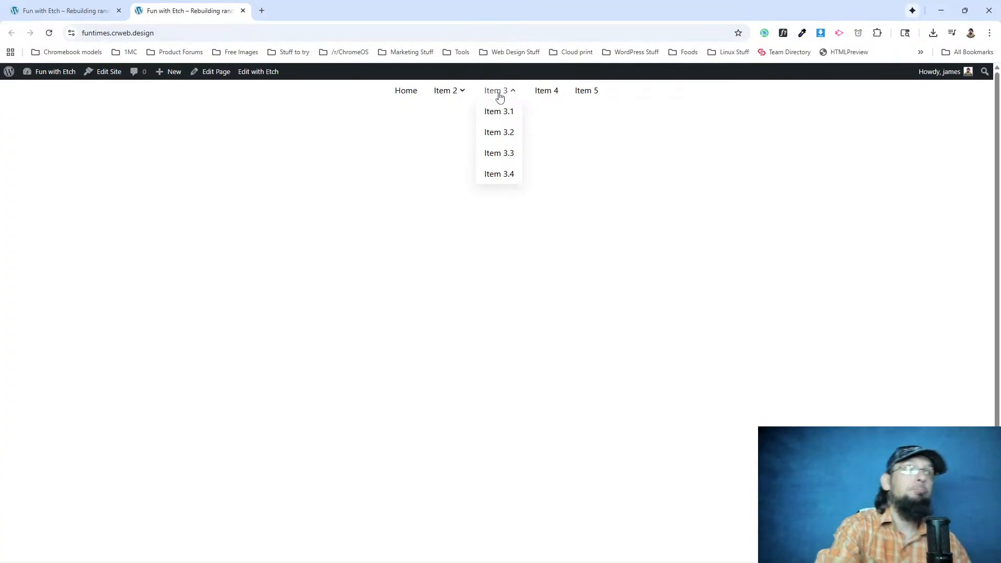
{"action": "left_click", "coordinate": [498, 96]}
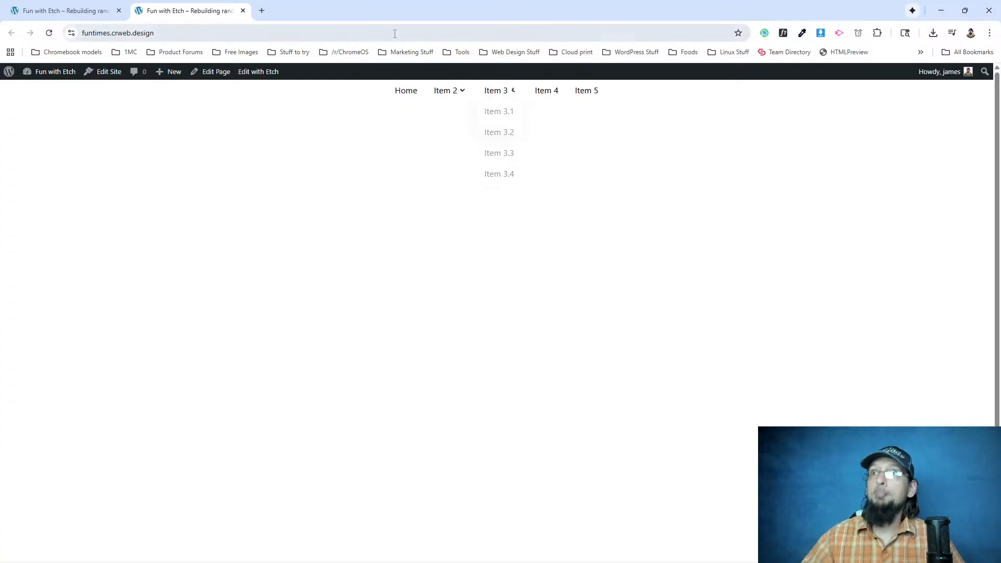
{"action": "key", "text": "ctrl+Page_Up"}
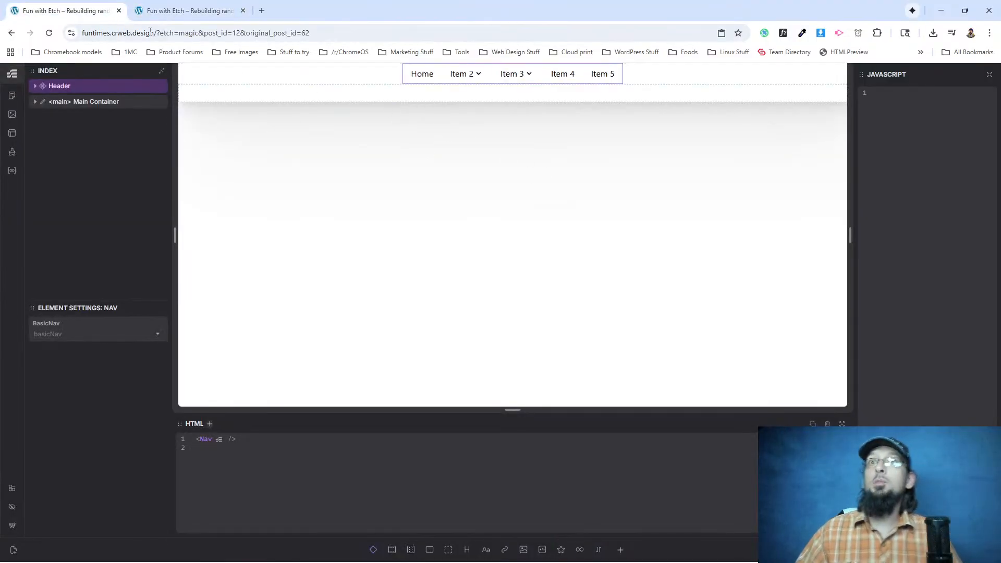
Examine the WordPress.org homepage's header menu, and switch back to the rebuilt site's front-end page.
{"action": "left_click", "coordinate": [148, 10]}
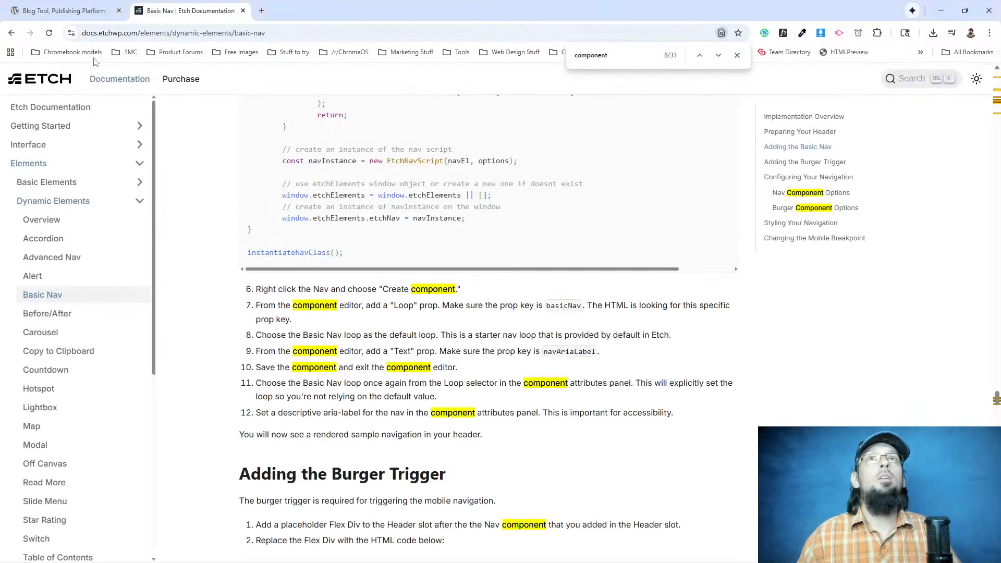
{"action": "left_click", "coordinate": [73, 13]}
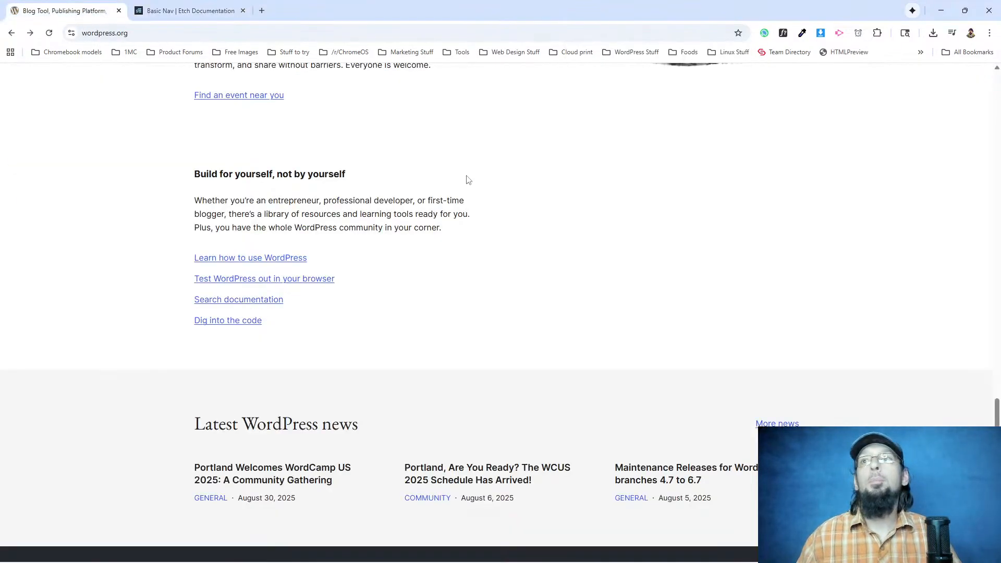
{"action": "scroll", "coordinate": [468, 180], "scroll_direction": "up", "scroll_amount": 10}
{"action": "scroll", "coordinate": [394, 234], "scroll_direction": "up", "scroll_amount": 10}
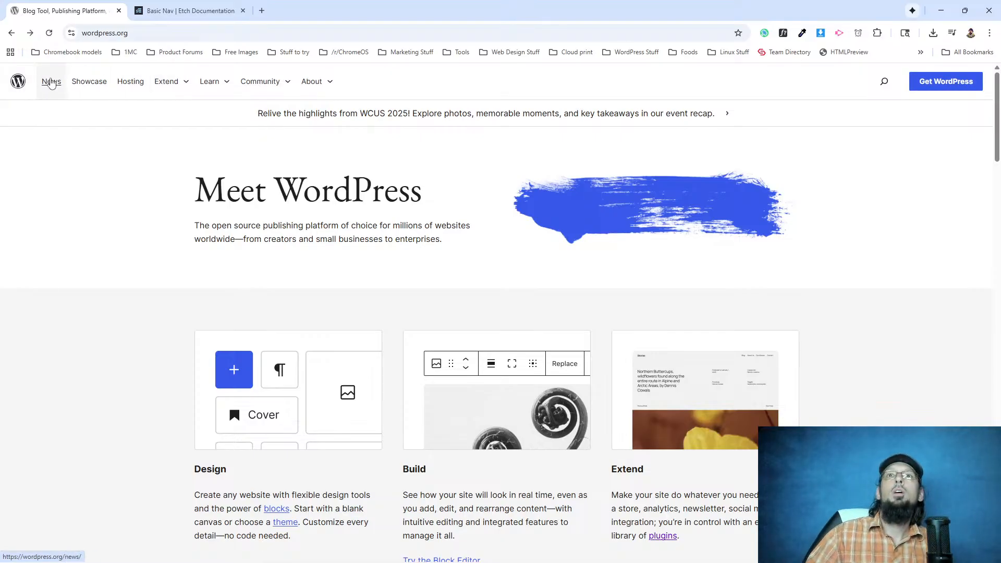
{"action": "key", "text": "alt+Tab"}
{"action": "key", "text": "alt+Tab"}
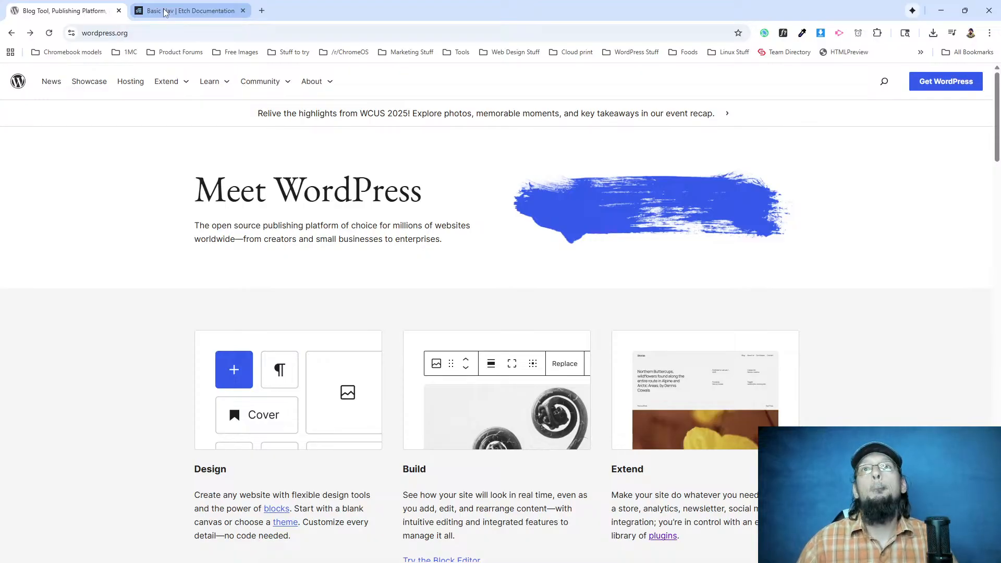
{"action": "key", "text": "alt+Tab"}
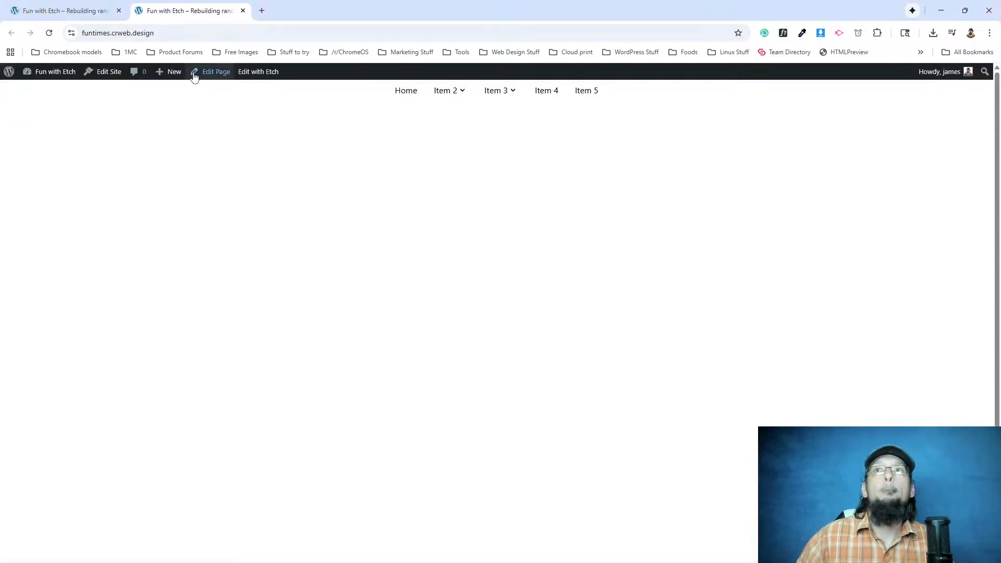
Return to the Etch builder, select the Nav component in the Header, and open the Basic Nav loop's data.
{"action": "left_click", "coordinate": [86, 14]}
{"action": "left_click", "coordinate": [83, 87]}
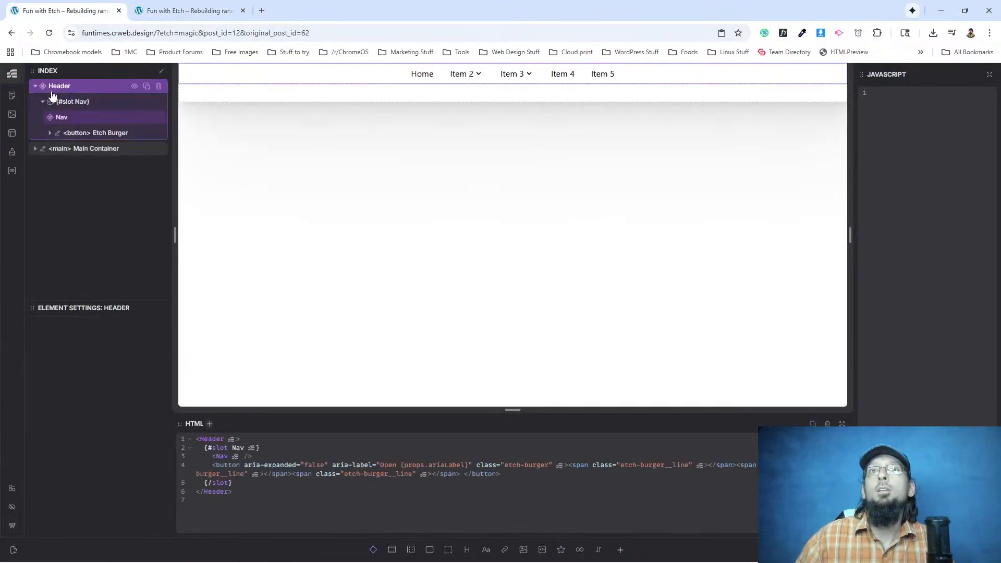
{"action": "left_click", "coordinate": [63, 119]}
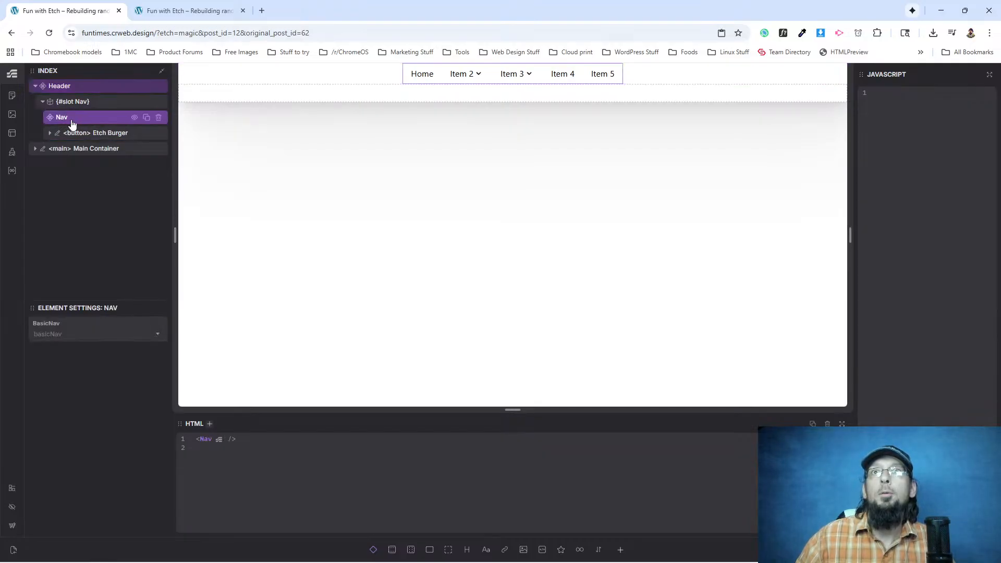
{"action": "left_click", "coordinate": [12, 171]}
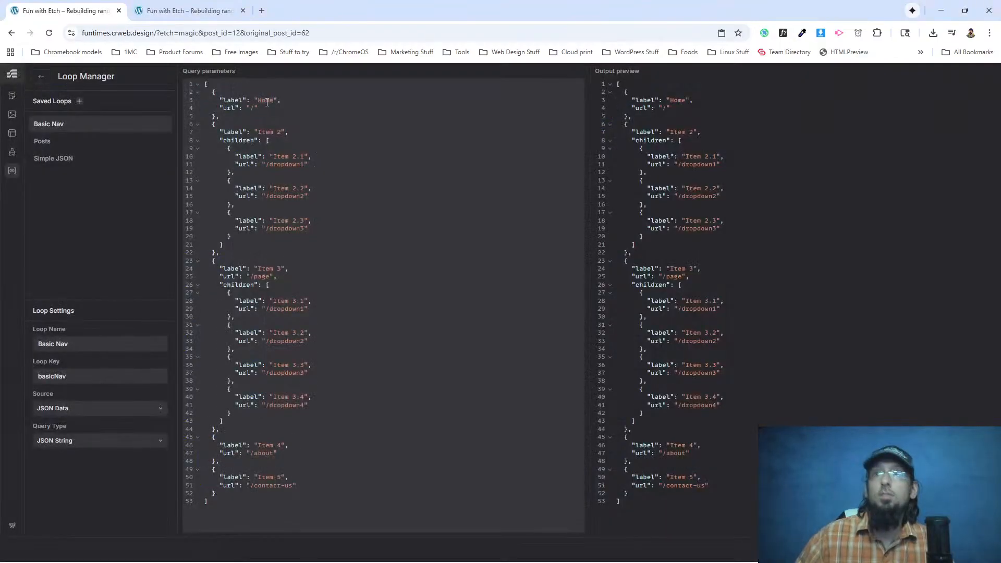
Relabel the first three top-level entries of the Basic Nav loop as News, Showcase and Hosting.
{"action": "double_click", "coordinate": [267, 102]}
{"action": "type", "text": "News"}
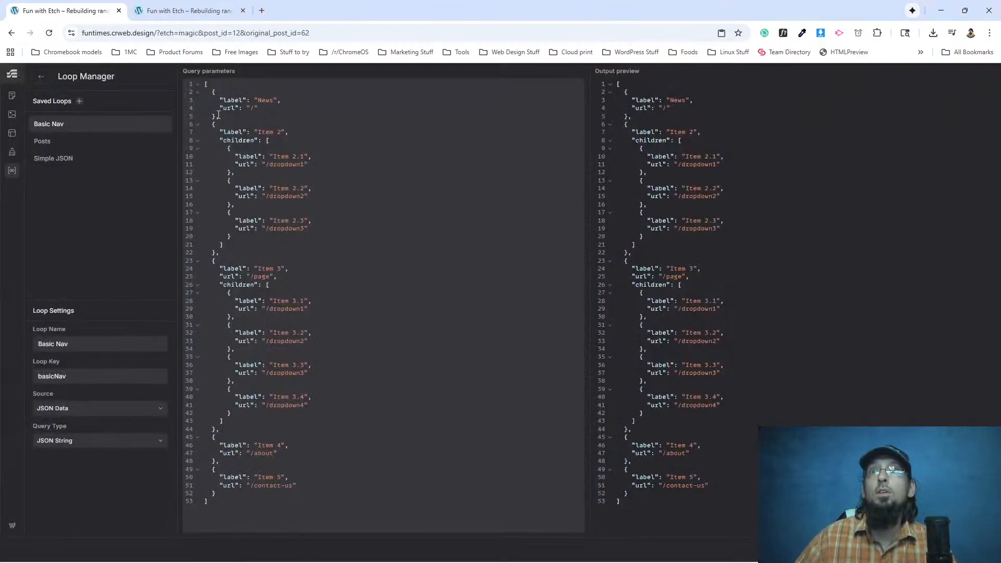
{"action": "type", "text": "Showcase"}
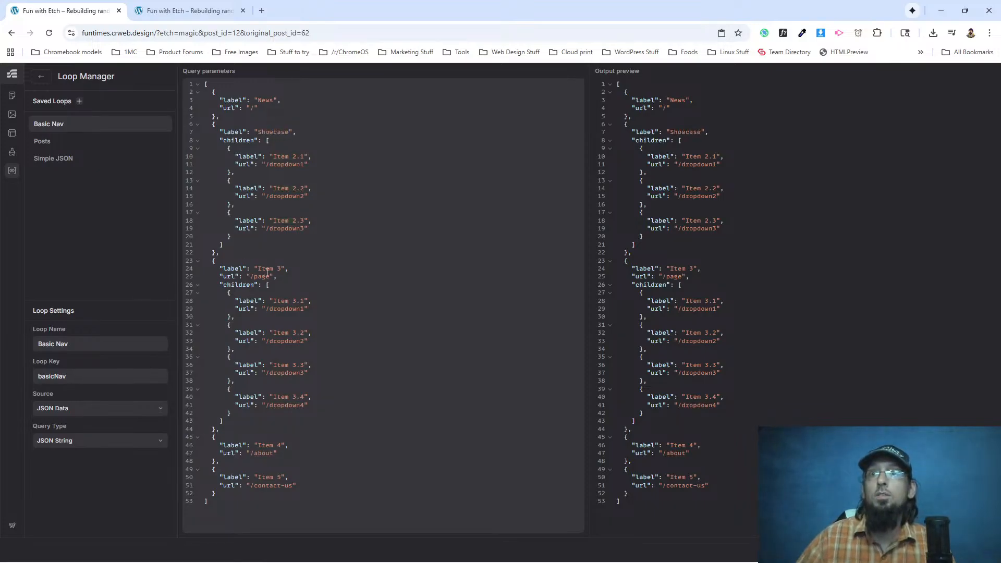
{"action": "left_click_drag", "start_coordinate": [258, 268], "coordinate": [283, 268]}
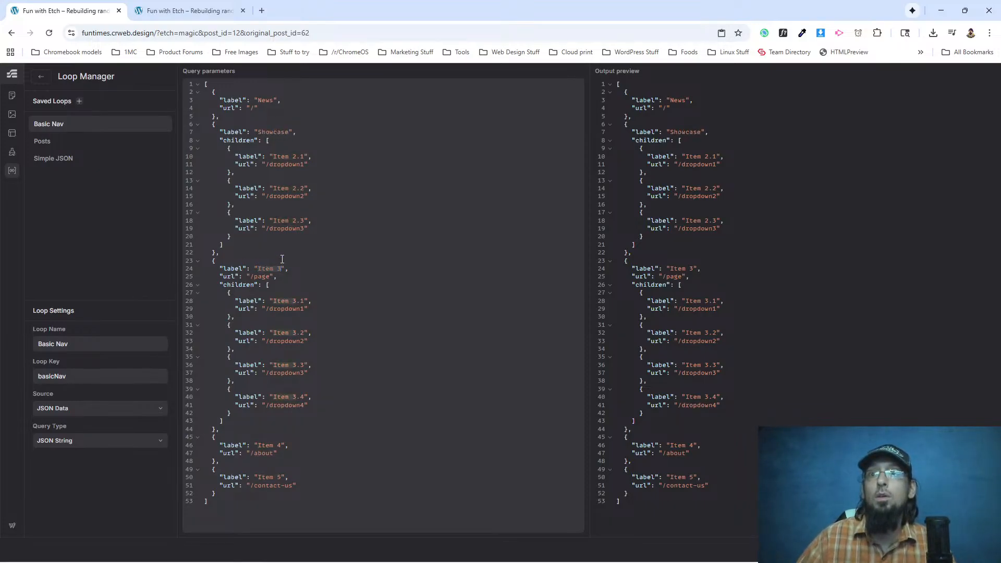
{"action": "type", "text": "Hosting"}
Check the remaining menu names on the WordPress.org homepage and relabel Item 4 as Extend and Item 5 as Learn.
{"action": "key", "text": "alt+Tab"}
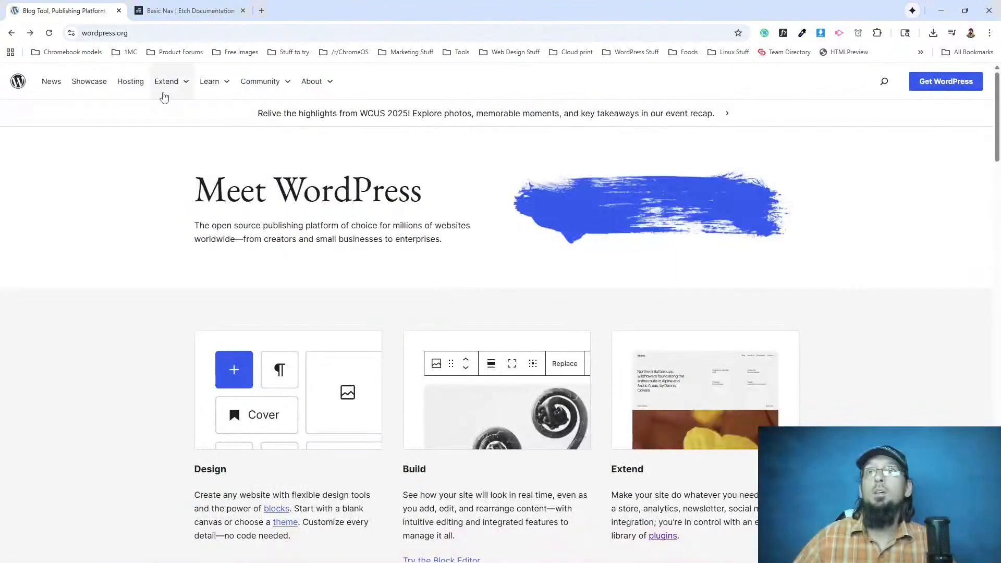
{"action": "key", "text": "alt+Tab"}
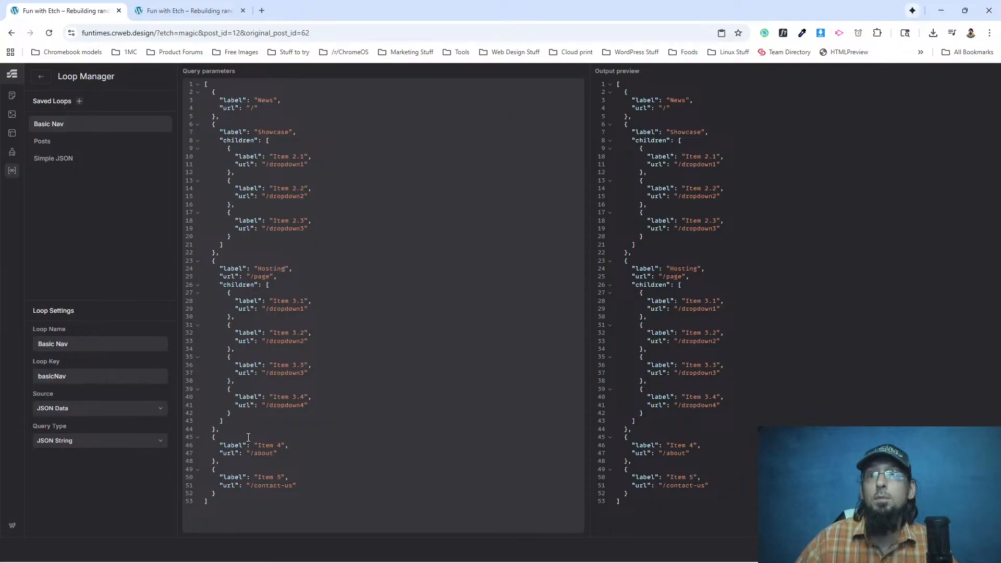
{"action": "left_click_drag", "start_coordinate": [259, 444], "coordinate": [283, 445]}
{"action": "type", "text": "Ezxten"}
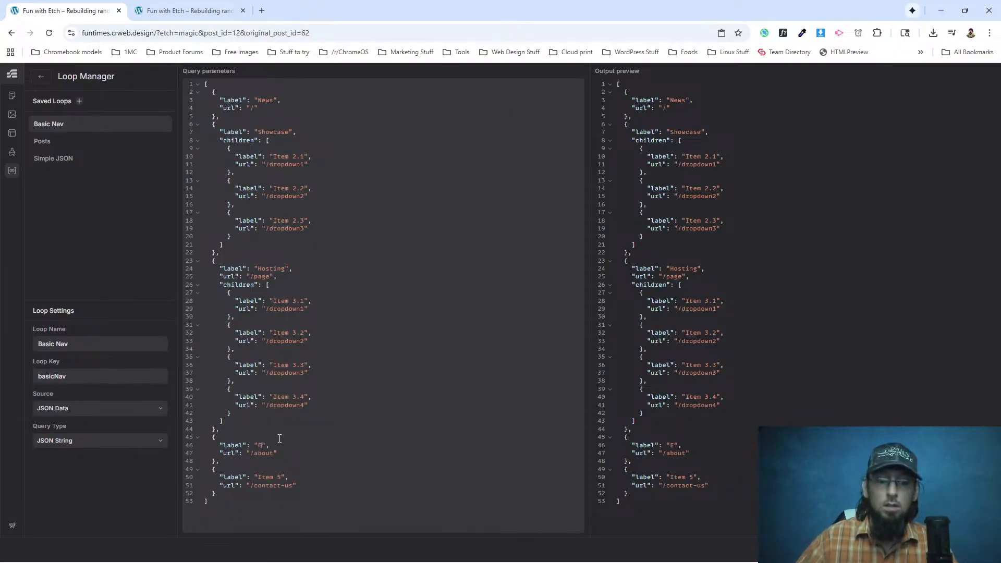
{"action": "key", "text": "BackSpace"}
{"action": "key", "text": "BackSpace"}
{"action": "type", "text": "xtend"}
{"action": "left_click_drag", "start_coordinate": [258, 476], "coordinate": [282, 477]}
{"action": "type", "text": "Learn"}
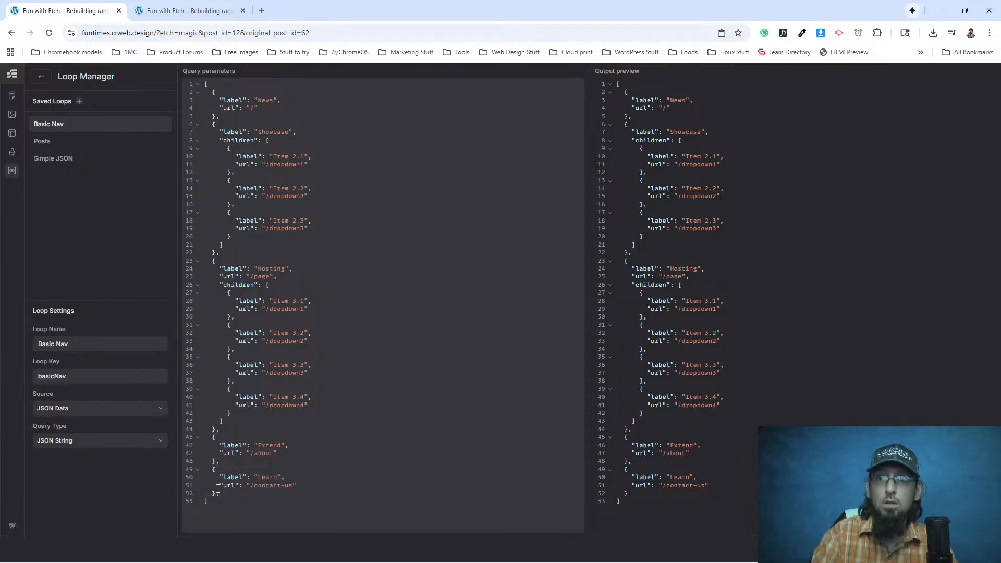
Add two copies of the Learn entry to the end of the loop and label them Community and About.
{"action": "type", "text": ", {   \"label\": \"Learn\",   \"url\": \"/contact-us\" }"}
{"action": "type", "text": ", {   \"label\": \"Learn\",   \"url\": \"/contact-us\" }"}
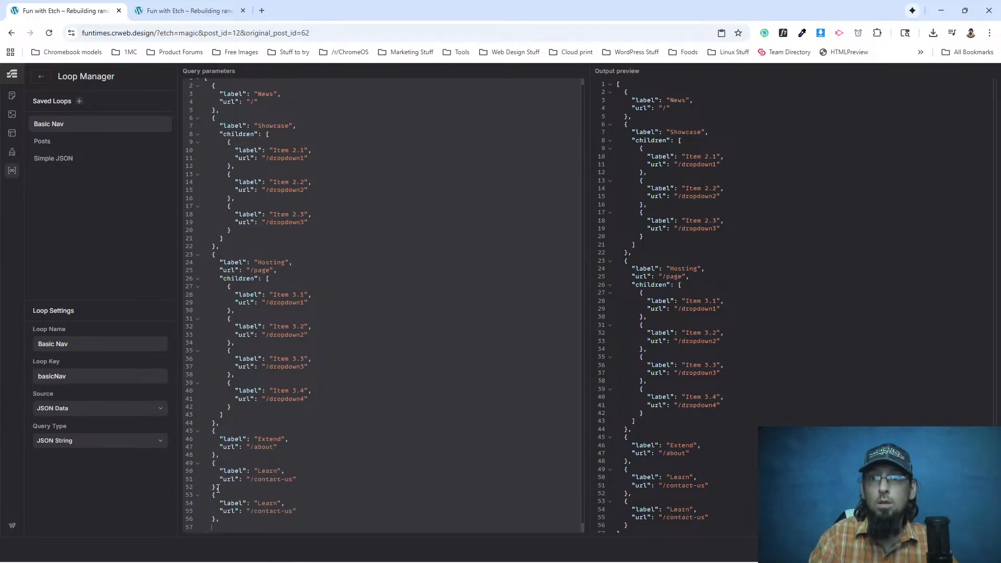
{"action": "double_click", "coordinate": [262, 479]}
{"action": "type", "text": "Community"}
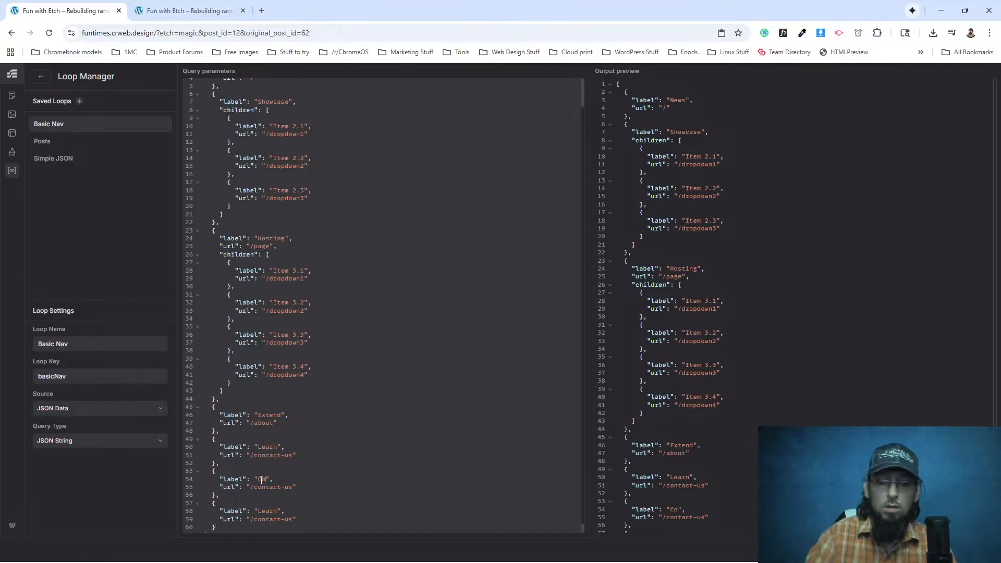
{"action": "double_click", "coordinate": [263, 511]}
{"action": "type", "text": "About"}
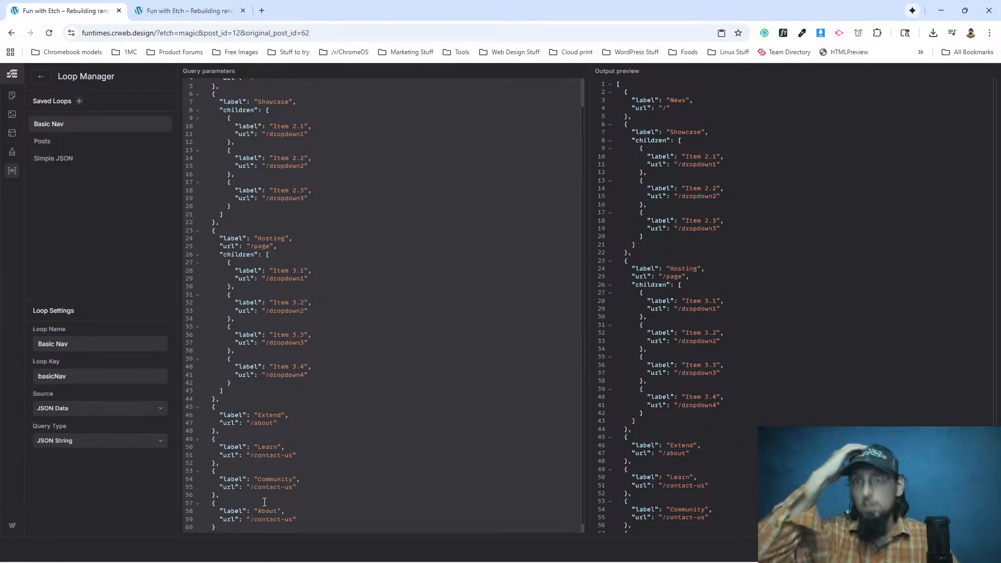
Reload the site's front end to check the relabelled navigation, and return to the Loop Manager.
{"action": "left_click", "coordinate": [187, 10]}
{"action": "left_click", "coordinate": [49, 33]}
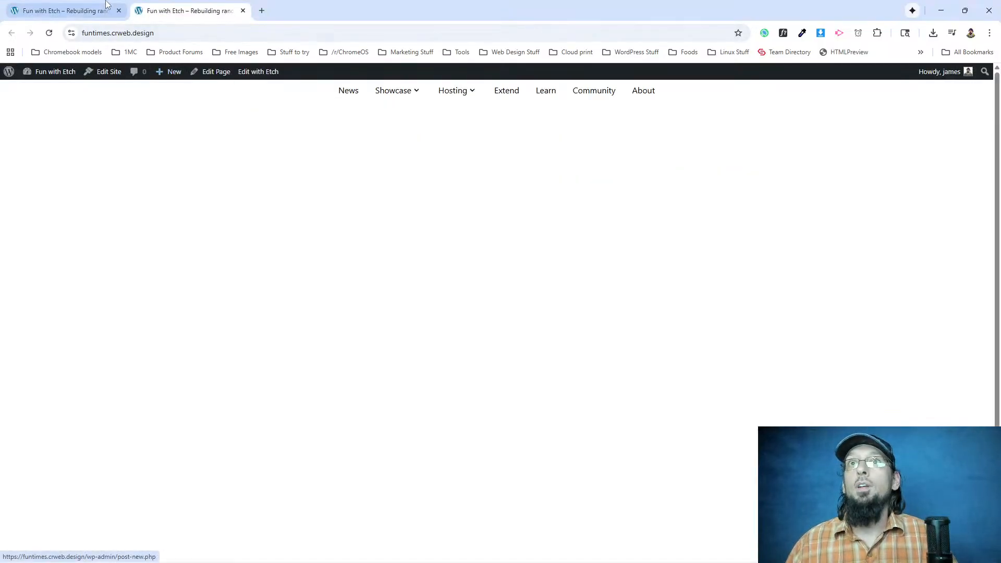
{"action": "left_click", "coordinate": [80, 15]}
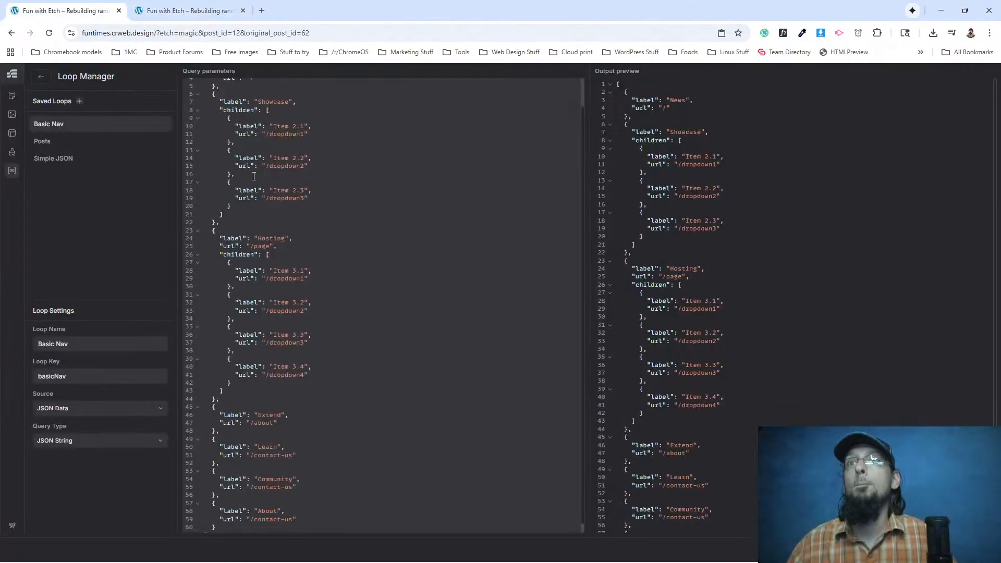
Replace the Showcase entry's children block with the url "/showcase".
{"action": "scroll", "coordinate": [296, 178], "scroll_direction": "up", "scroll_amount": 1}
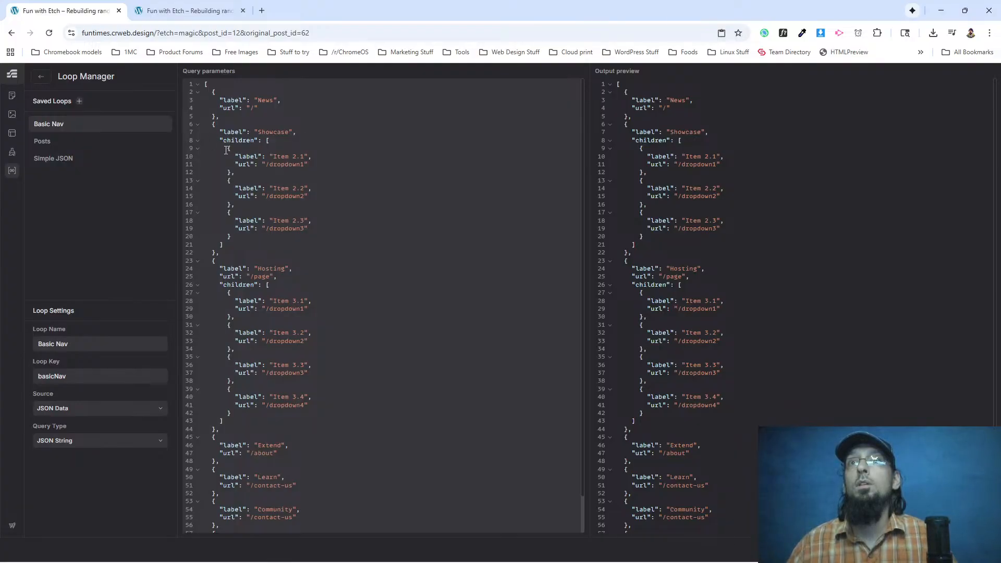
{"action": "left_click_drag", "start_coordinate": [218, 140], "coordinate": [233, 247]}
{"action": "key", "text": "ctrl+c"}
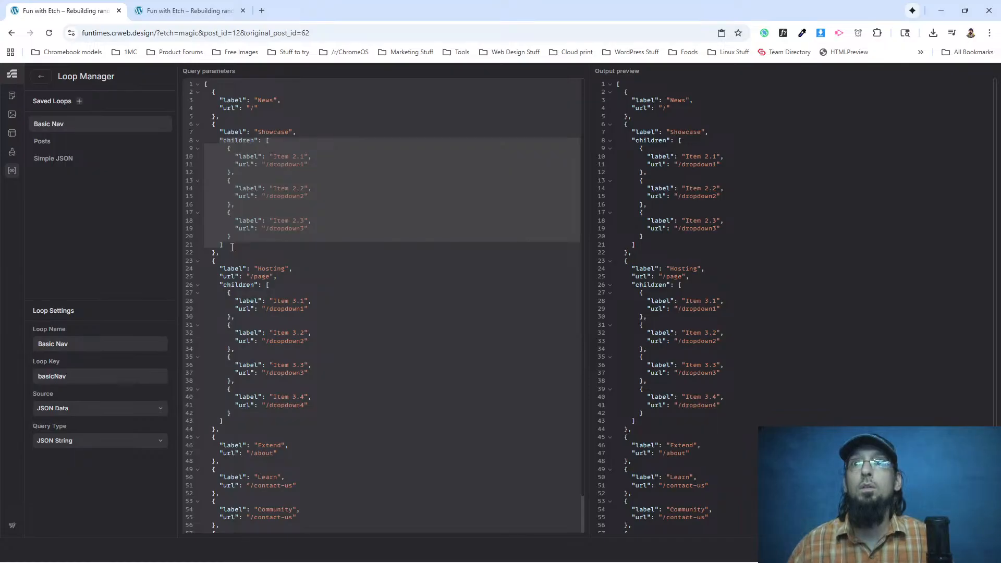
{"action": "key", "text": "BackSpace"}
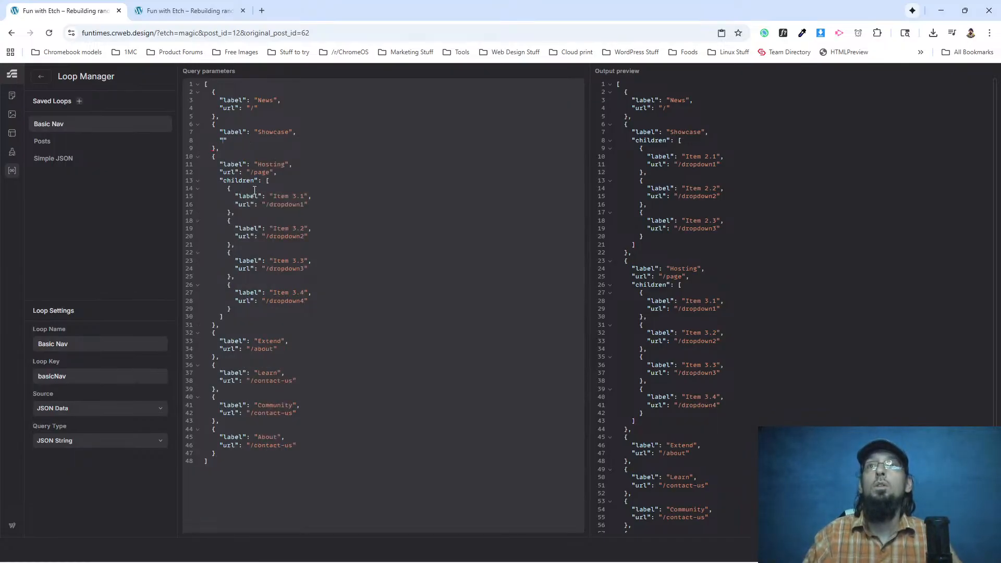
{"action": "type", "text": "\"url\": \""}
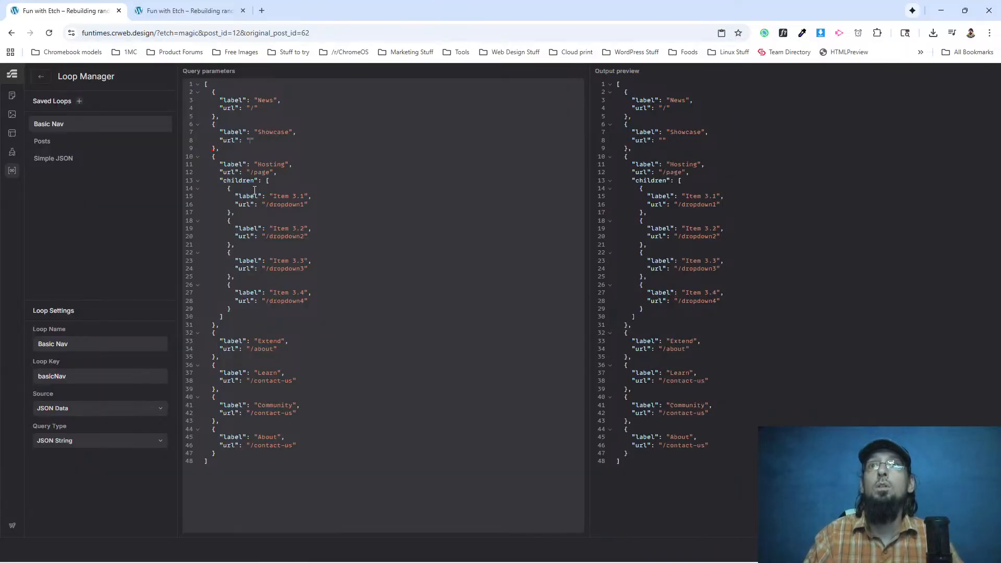
{"action": "type", "text": "/showcase"}
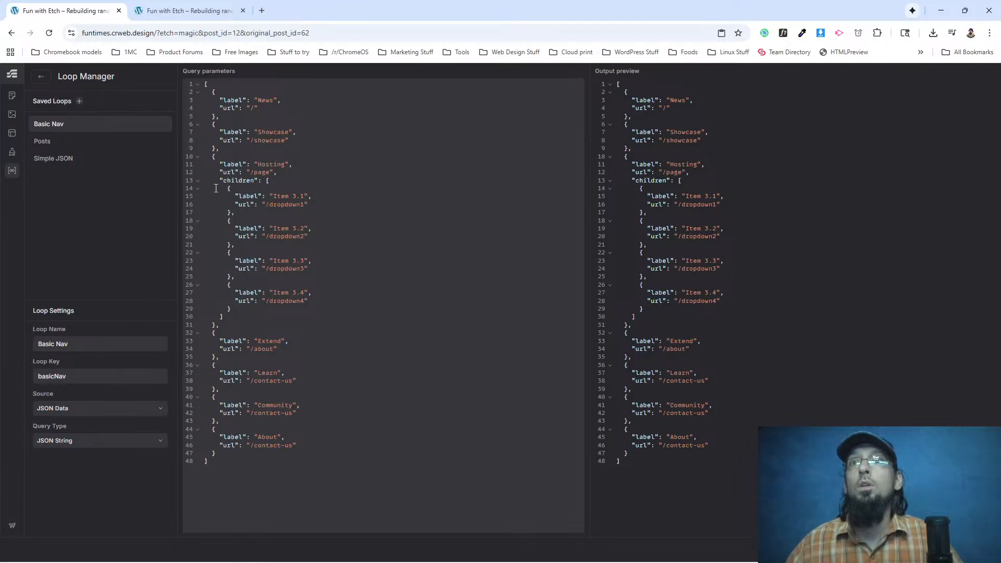
Remove the Hosting entry's children block together with the leftover blank line and the comma after its url.
{"action": "left_click_drag", "start_coordinate": [220, 180], "coordinate": [241, 313]}
{"action": "key", "text": "BackSpace"}
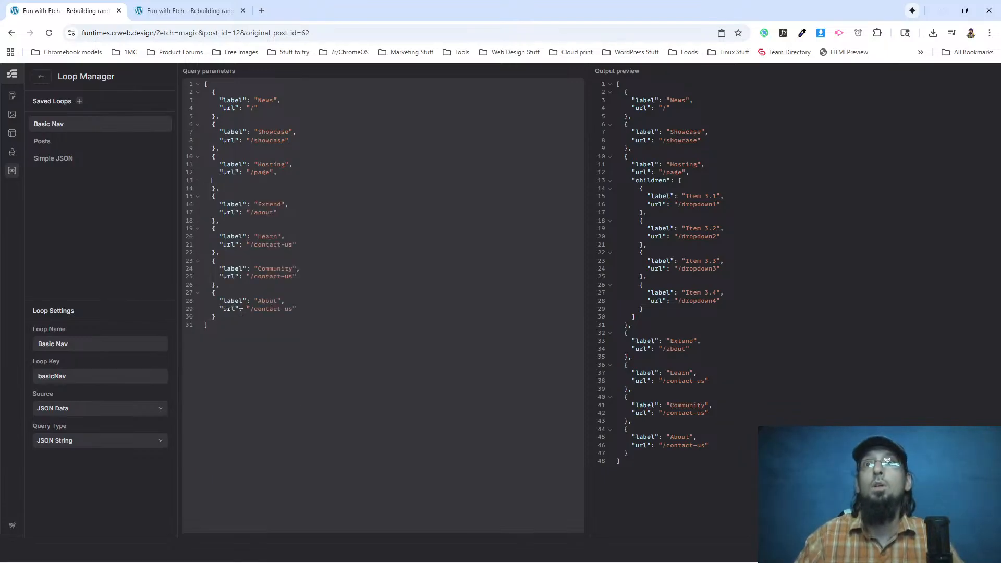
{"action": "key", "text": "BackSpace"}
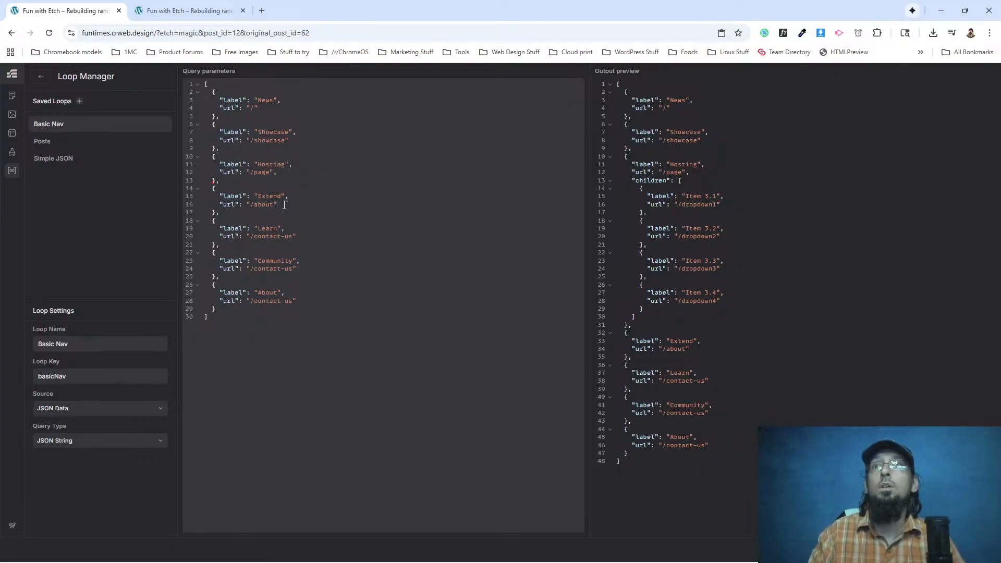
{"action": "key", "text": "BackSpace"}
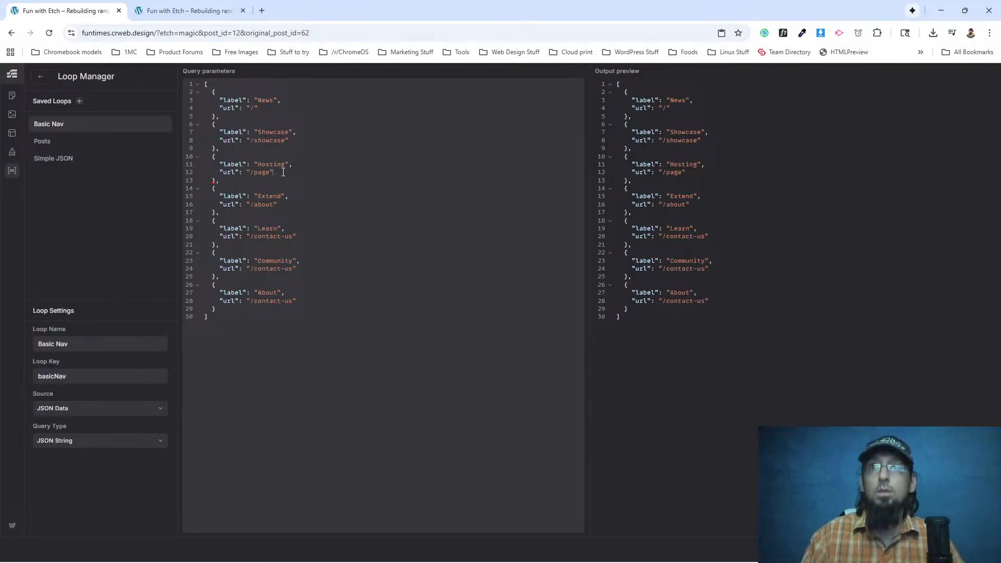
Add the children block with Item 2.1, Item 2.2 and Item 2.3 to the Extend, Learn and Community entries.
{"action": "left_click", "coordinate": [282, 205]}
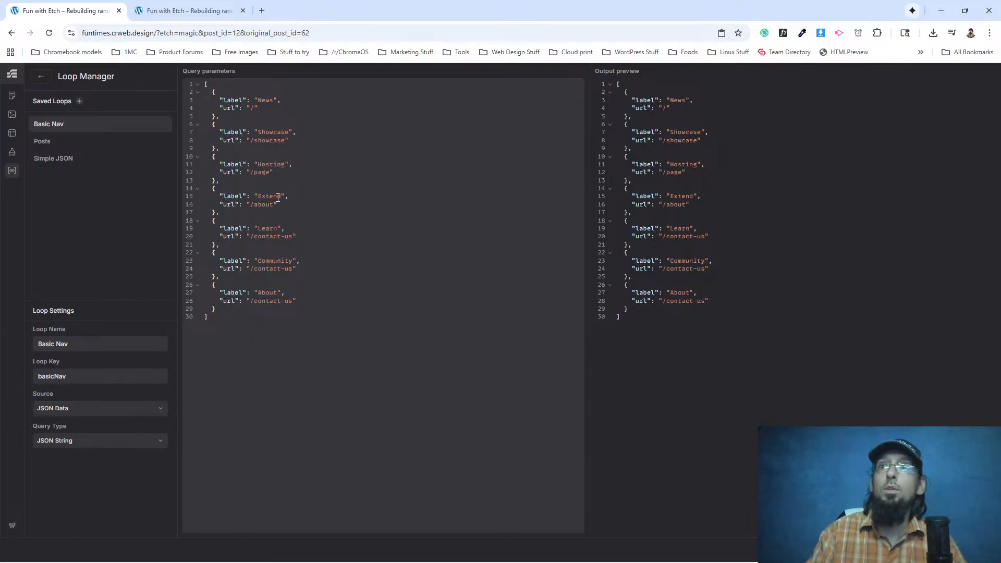
{"action": "key", "text": "ctrl+v"}
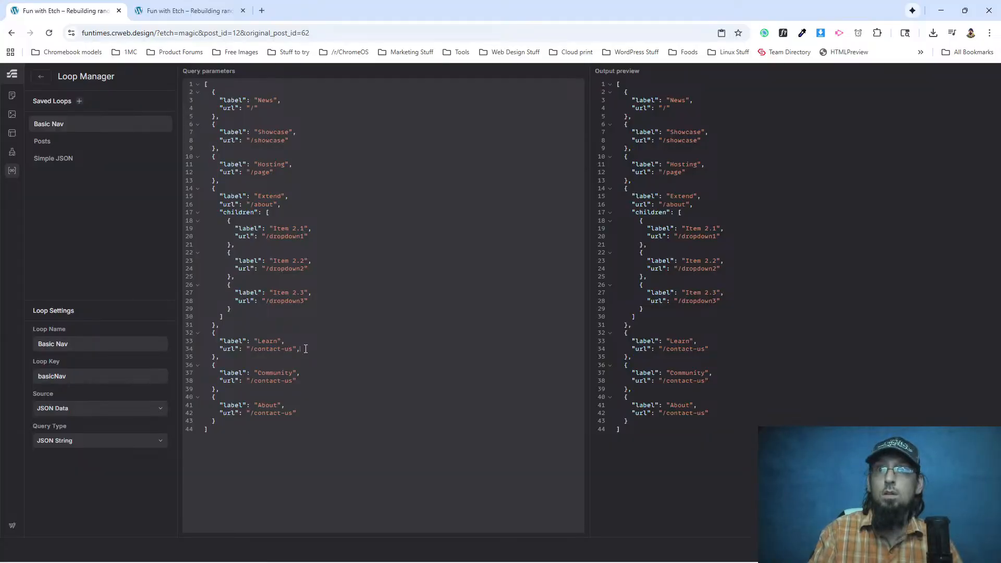
{"action": "key", "text": "ctrl+v"}
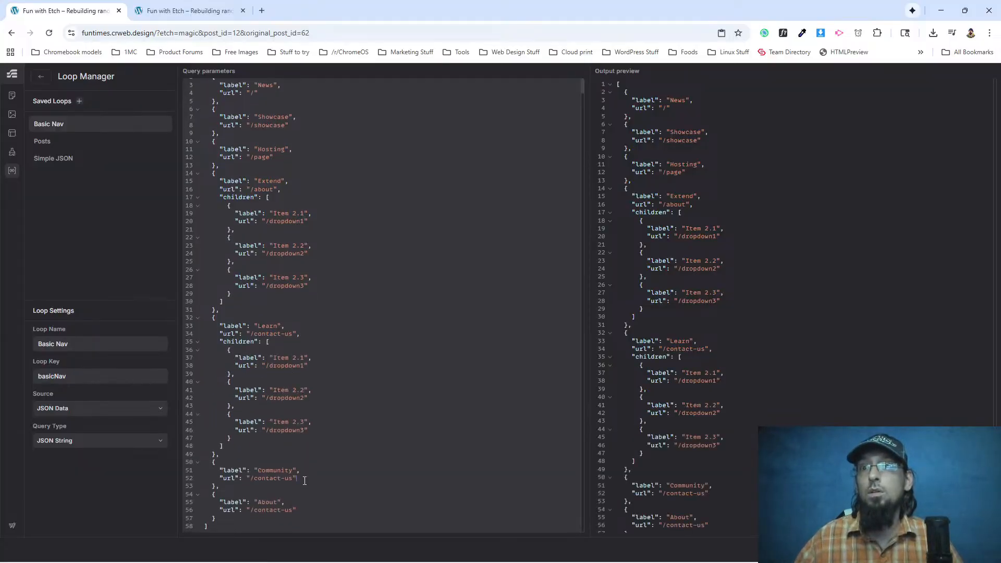
{"action": "key", "text": "ctrl+v"}
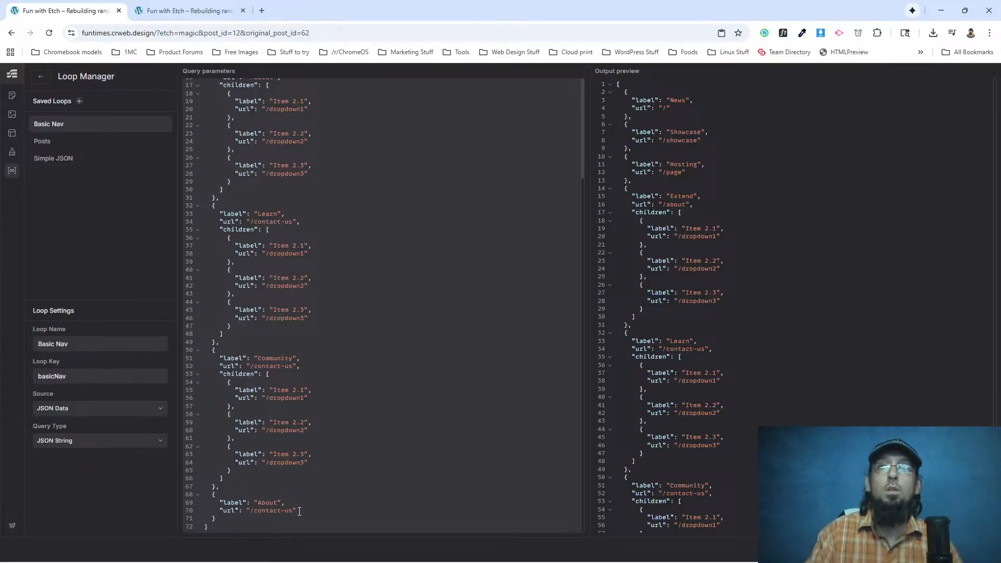
Add the same Item 2.1 to 2.3 children block to the About entry, after its url.
{"action": "key", "text": "ctrl+Return"}
{"action": "key", "text": "ctrl+v"}
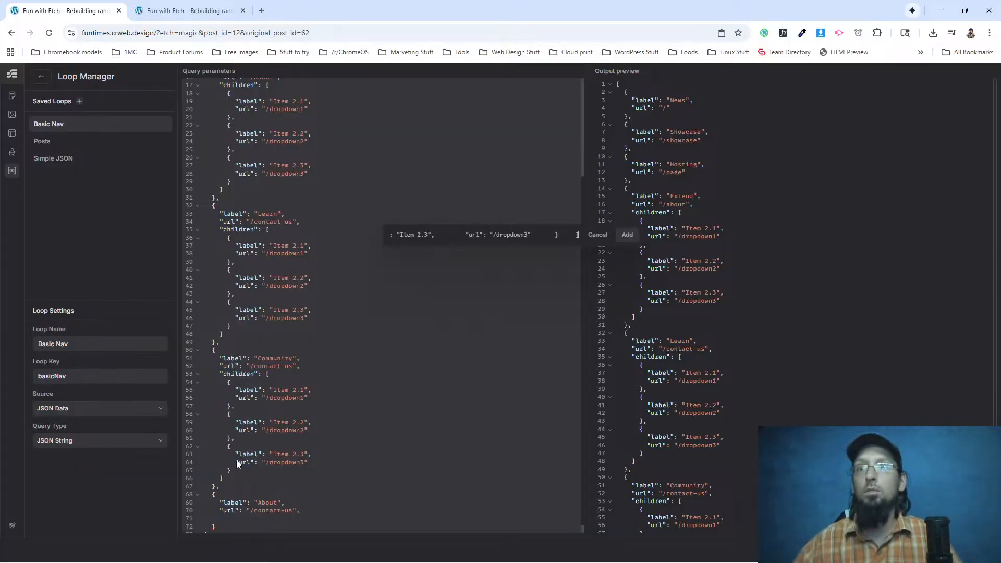
{"action": "left_click", "coordinate": [598, 235]}
{"action": "scroll", "coordinate": [283, 508], "scroll_direction": "down", "scroll_amount": 1}
{"action": "key", "text": "ctrl+v"}
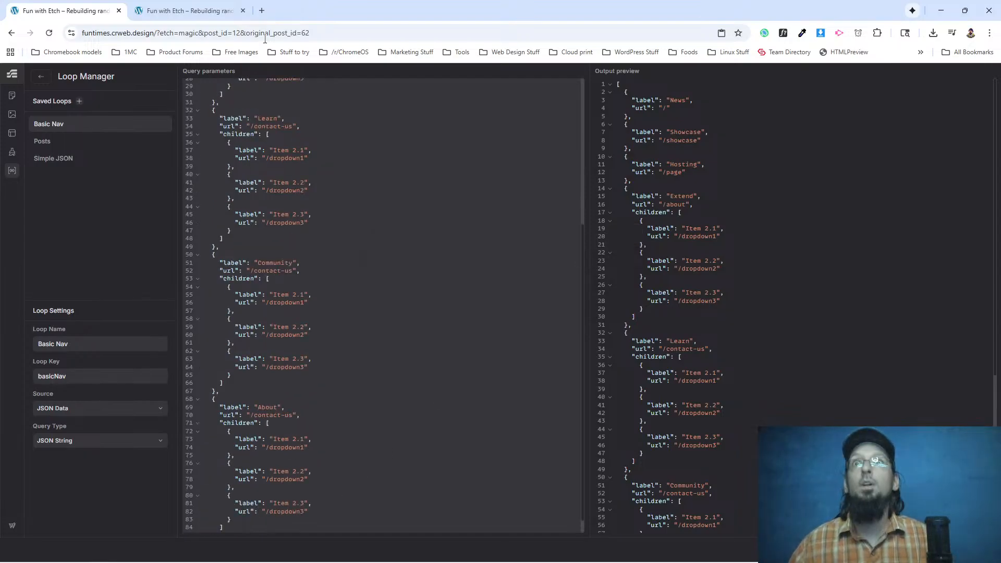
Reload the site's front end, compare its menu with the WordPress.org Extend, Learn and About dropdowns, and return to the Loop Manager.
{"action": "left_click", "coordinate": [193, 16]}
{"action": "left_click", "coordinate": [49, 32]}
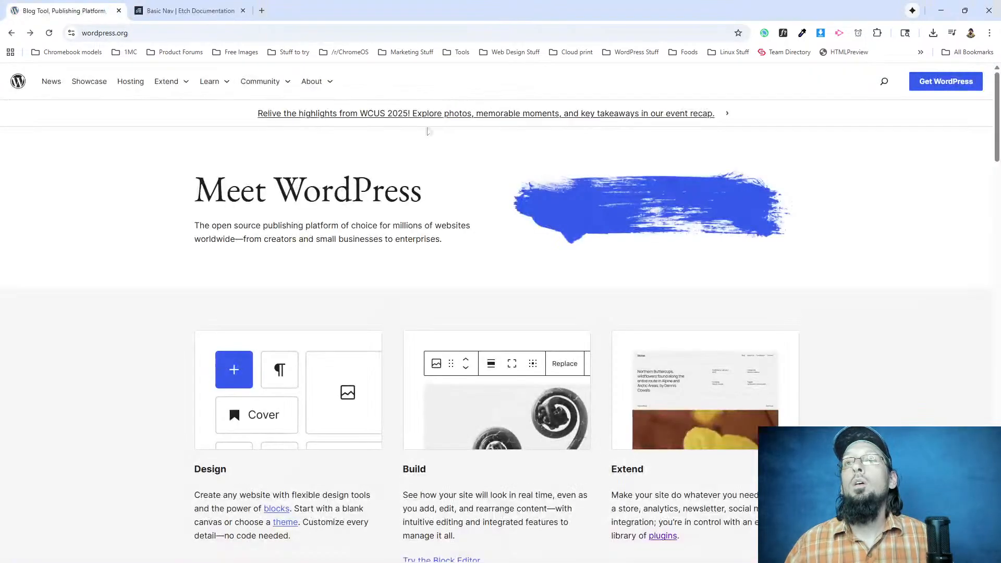
{"action": "mouse_move", "coordinate": [185, 86]}
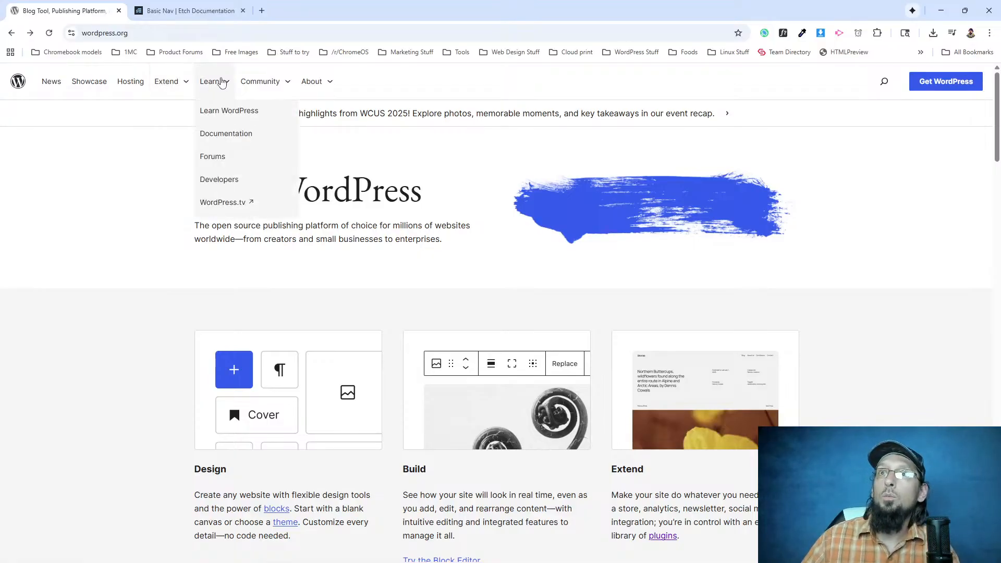
{"action": "mouse_move", "coordinate": [330, 89]}
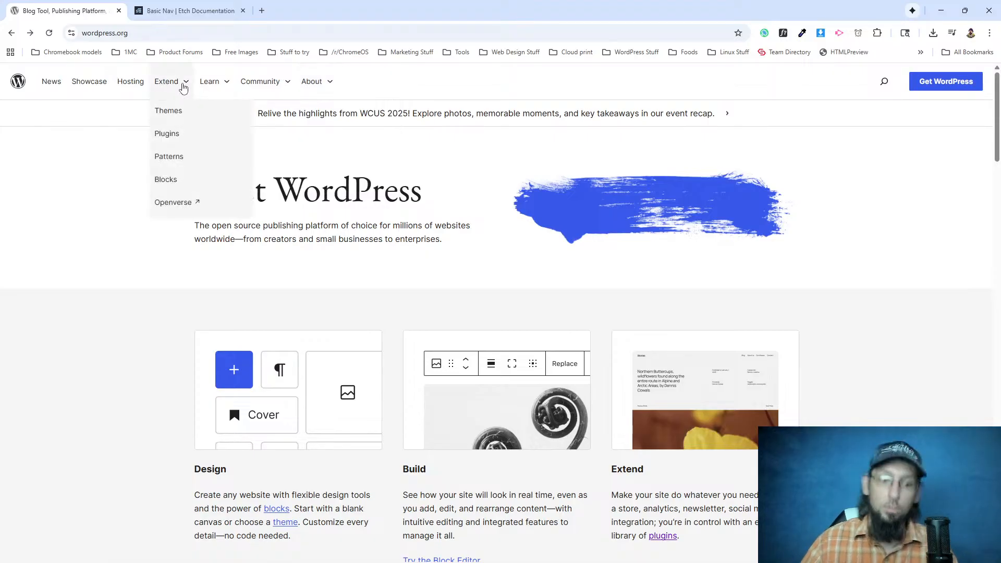
{"action": "left_click", "coordinate": [189, 11]}
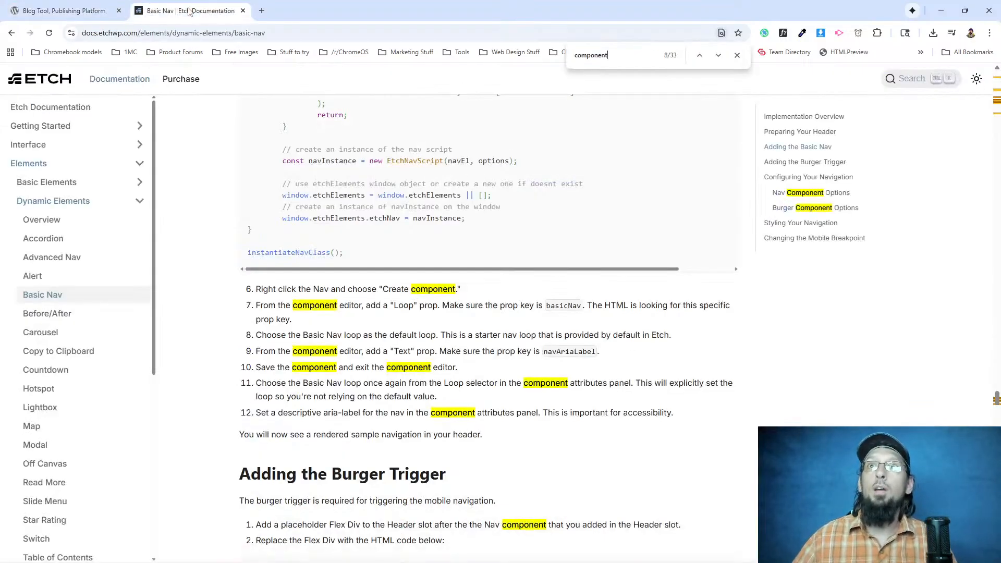
{"action": "left_click", "coordinate": [60, 11]}
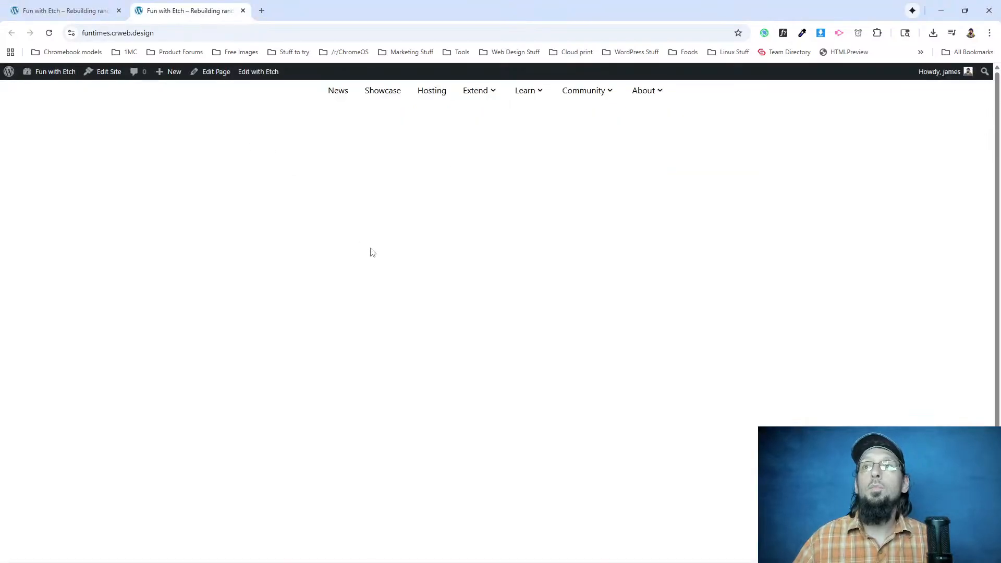
{"action": "left_click", "coordinate": [70, 11]}
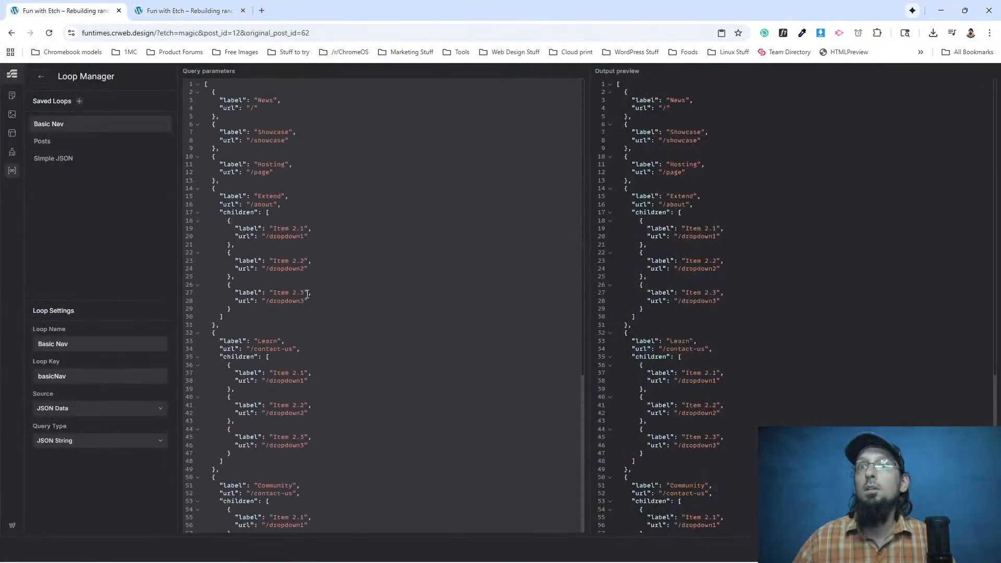
Rename the Extend entry's three child labels to Themes, Plugins and Patterns in the Basic Nav loop.
{"action": "left_click_drag", "start_coordinate": [273, 228], "coordinate": [306, 228]}
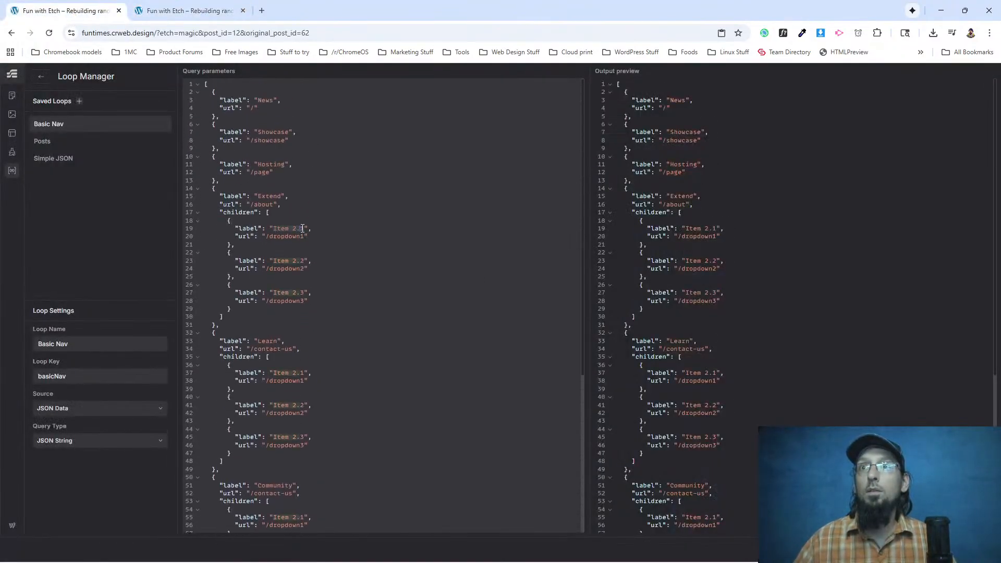
{"action": "type", "text": "Themes"}
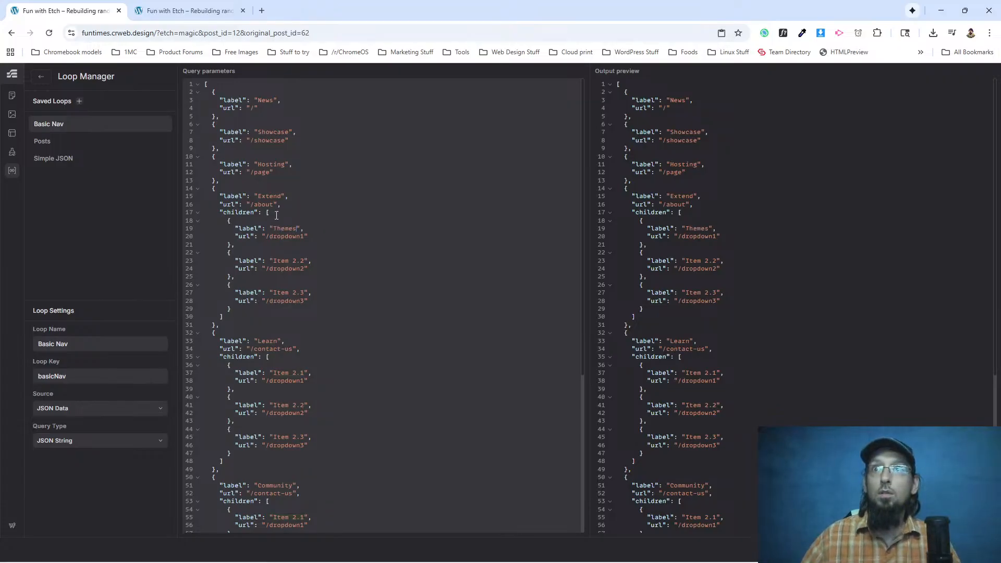
{"action": "left_click_drag", "start_coordinate": [276, 259], "coordinate": [305, 260]}
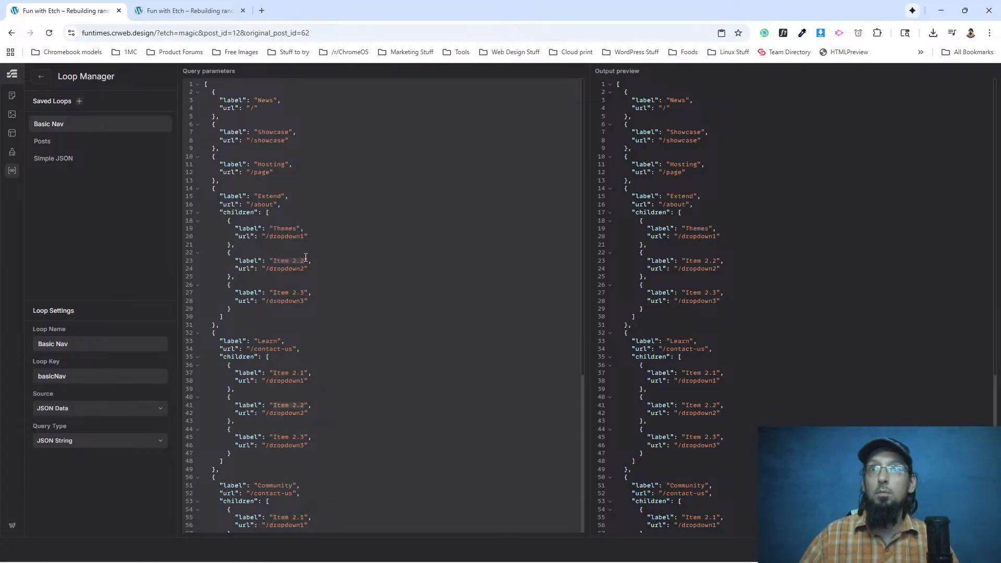
{"action": "type", "text": "PJlugins"}
{"action": "key", "text": "BackSpace"}
{"action": "key", "text": "BackSpace"}
{"action": "key", "text": "BackSpace"}
{"action": "key", "text": "BackSpace"}
{"action": "key", "text": "BackSpace"}
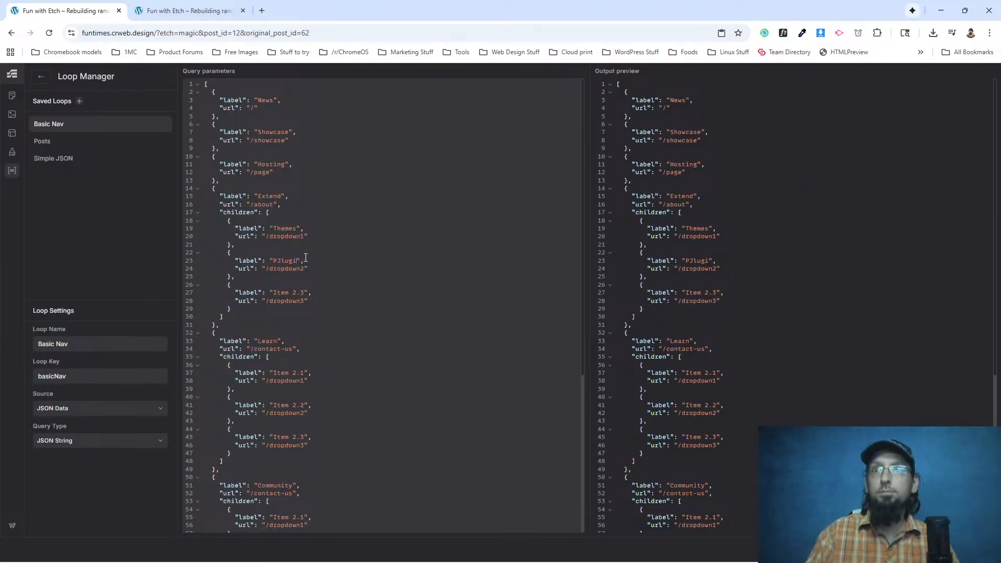
{"action": "key", "text": "BackSpace"}
{"action": "key", "text": "BackSpace"}
{"action": "type", "text": "lugins"}
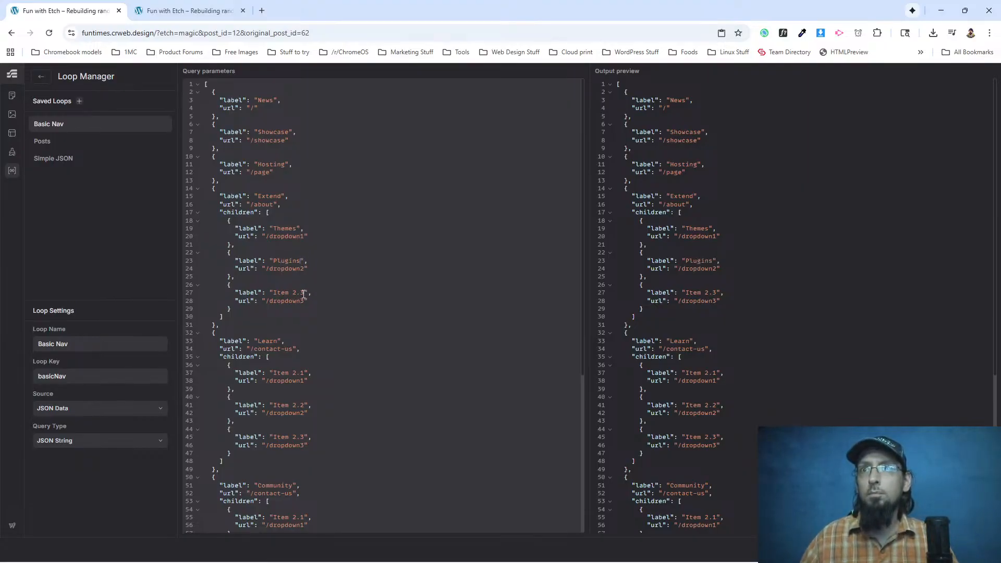
{"action": "left_click_drag", "start_coordinate": [303, 293], "coordinate": [274, 292]}
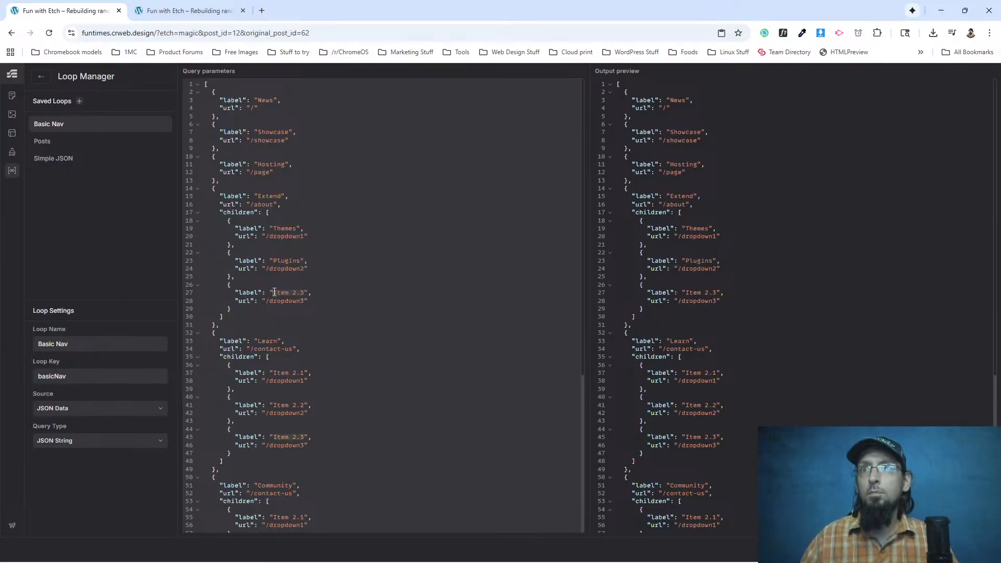
{"action": "type", "text": "Patte"}
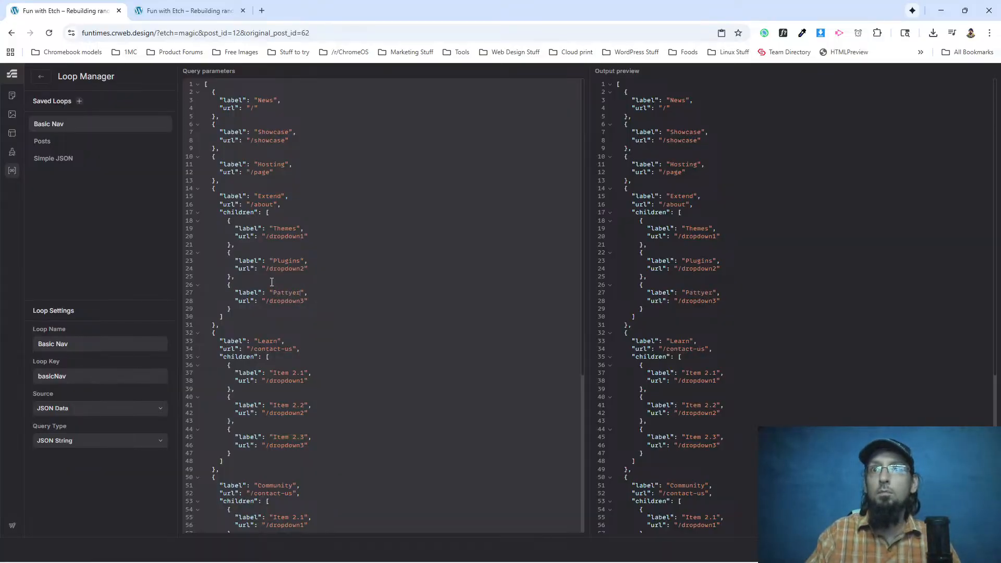
{"action": "type", "text": "rns"}
Remove the url lines of the parent Extend and Learn entries, leaving no blank lines.
{"action": "left_click_drag", "start_coordinate": [220, 205], "coordinate": [281, 205]}
{"action": "key", "text": "BackSpace"}
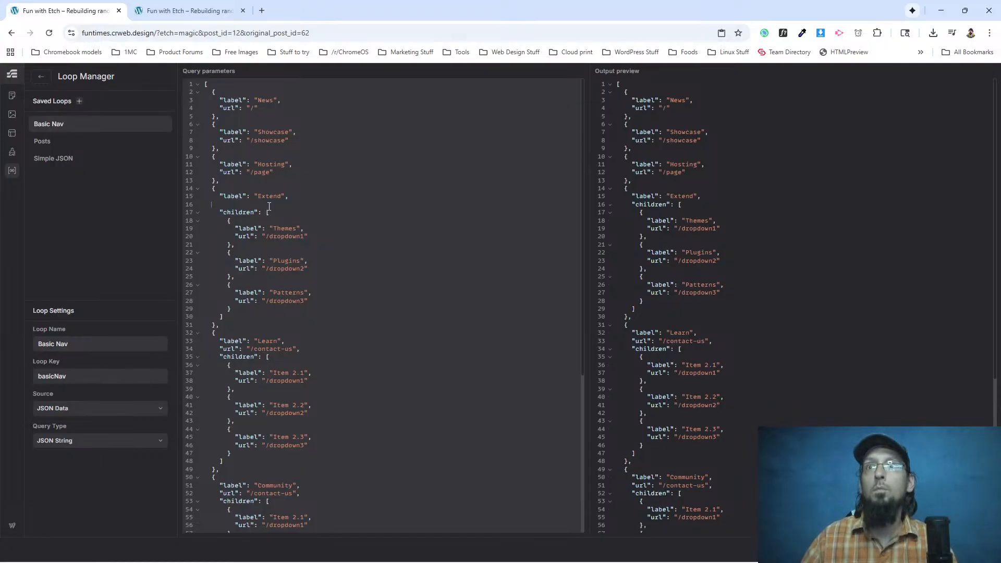
{"action": "key", "text": "BackSpace"}
{"action": "left_click_drag", "start_coordinate": [219, 342], "coordinate": [300, 341]}
{"action": "key", "text": "BackSpace"}
Remove the url lines of the parent Community and About entries, leaving no blank lines.
{"action": "key", "text": "BackSpace"}
{"action": "scroll", "coordinate": [301, 339], "scroll_direction": "down", "scroll_amount": 3}
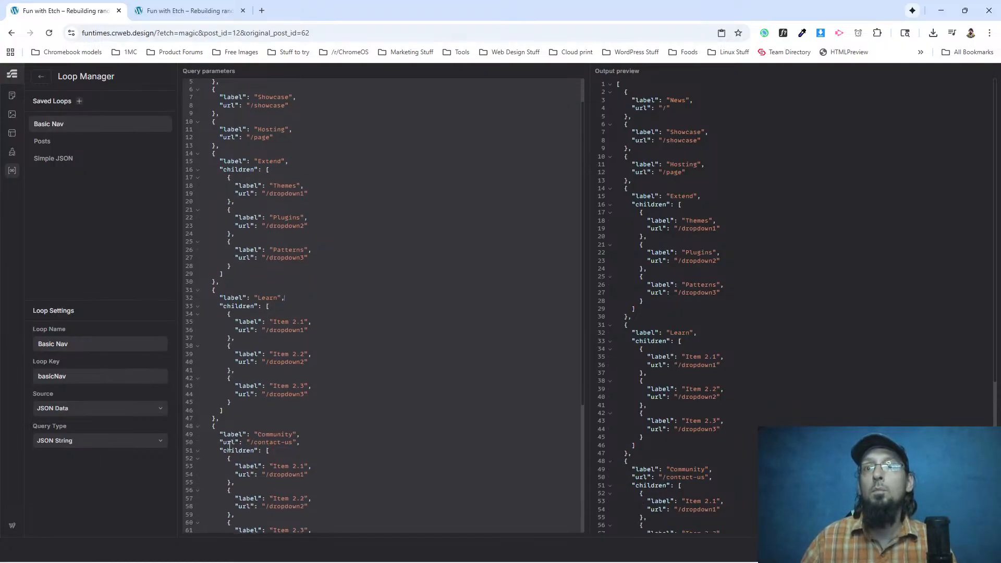
{"action": "left_click_drag", "start_coordinate": [216, 320], "coordinate": [301, 320]}
{"action": "key", "text": "BackSpace"}
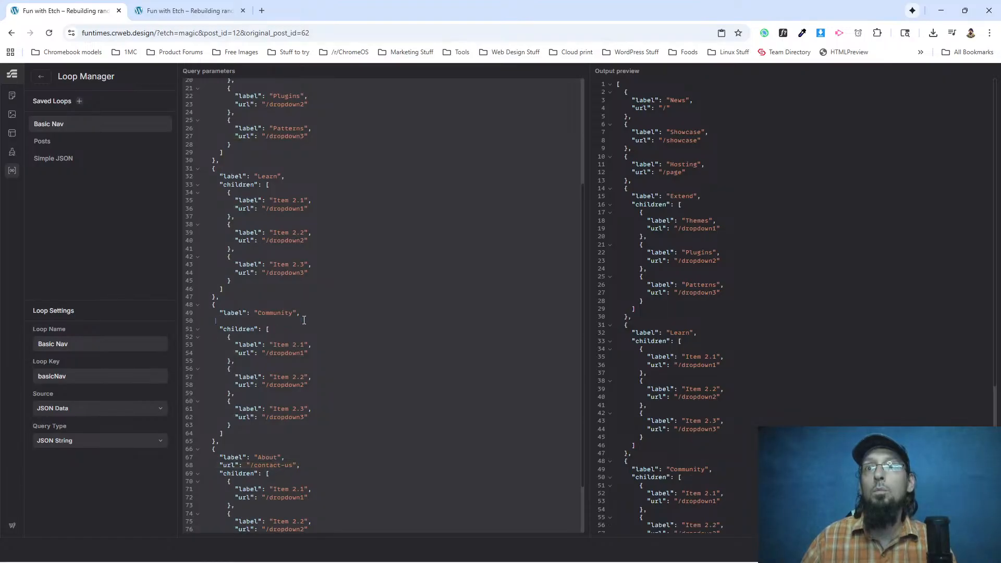
{"action": "key", "text": "BackSpace"}
{"action": "scroll", "coordinate": [277, 362], "scroll_direction": "down", "scroll_amount": 2}
{"action": "left_click_drag", "start_coordinate": [219, 398], "coordinate": [302, 398]}
{"action": "key", "text": "BackSpace"}
{"action": "key", "text": "BackSpace"}
Set the url of the Themes child to /themes and that of the Plugins child to /plugins.
{"action": "scroll", "coordinate": [297, 398], "scroll_direction": "up", "scroll_amount": 4}
{"action": "left_click_drag", "start_coordinate": [305, 229], "coordinate": [275, 230]}
{"action": "type", "text": "themes"}
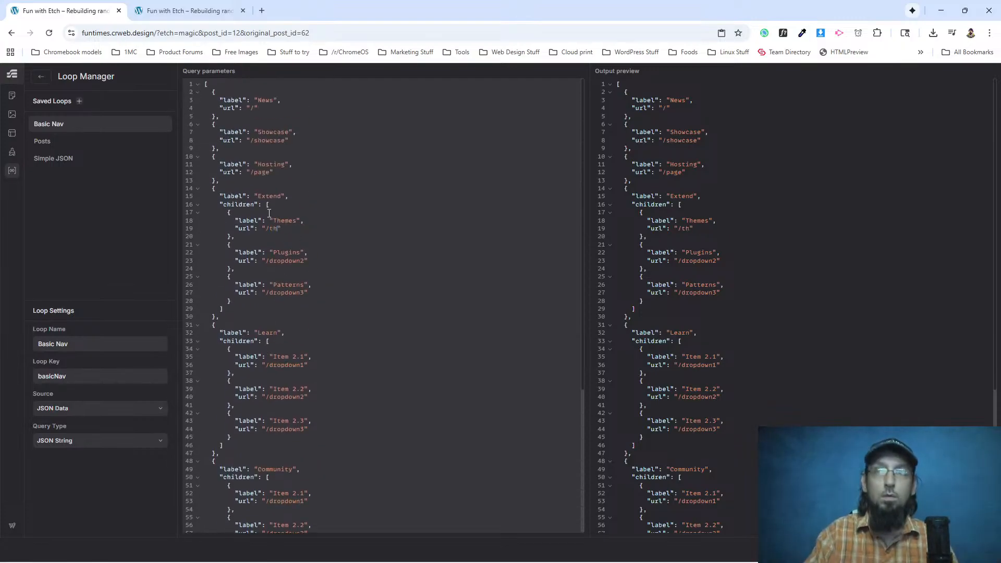
{"action": "left_click_drag", "start_coordinate": [270, 263], "coordinate": [304, 261]}
{"action": "type", "text": "jplugins"}
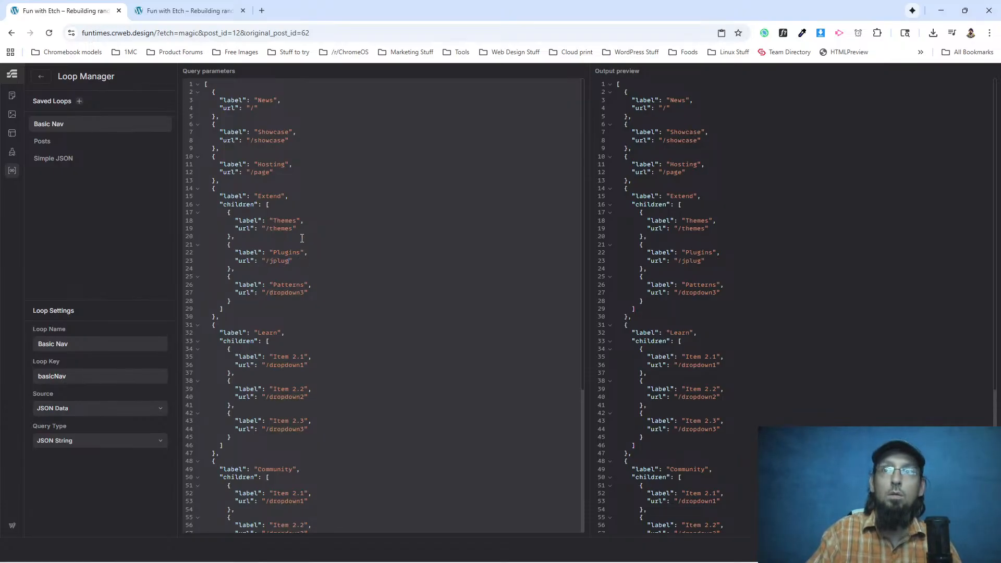
{"action": "key", "text": "BackSpace"}
{"action": "key", "text": "BackSpace"}
{"action": "key", "text": "BackSpace"}
{"action": "key", "text": "BackSpace"}
{"action": "key", "text": "BackSpace"}
{"action": "key", "text": "BackSpace"}
{"action": "key", "text": "BackSpace"}
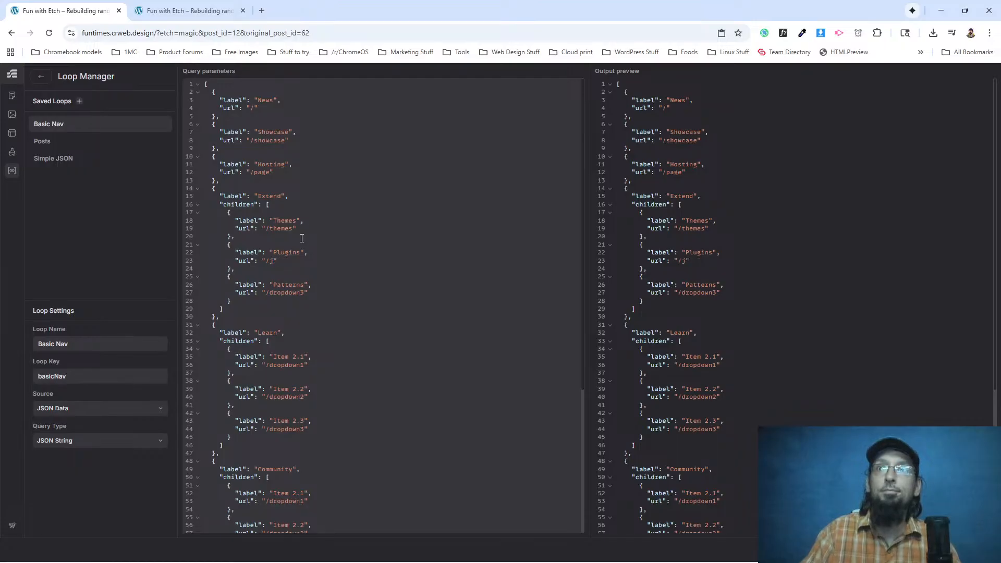
{"action": "type", "text": "plugins"}
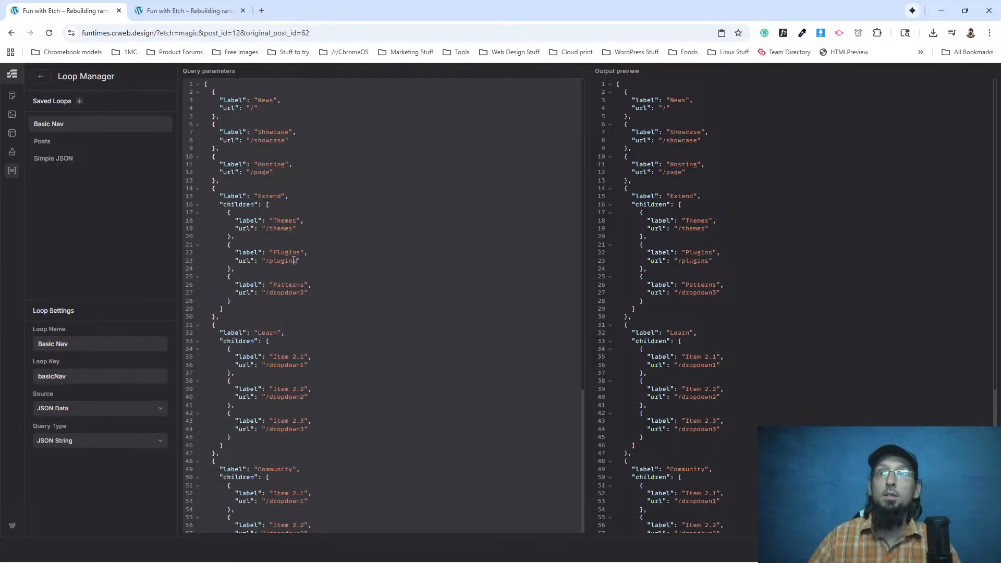
Set the url of the Patterns child under Extend to /patterns.
{"action": "key", "text": "BackSpace"}
{"action": "key", "text": "BackSpace"}
{"action": "key", "text": "BackSpace"}
{"action": "key", "text": "BackSpace"}
{"action": "key", "text": "BackSpace"}
{"action": "key", "text": "BackSpace"}
{"action": "key", "text": "BackSpace"}
{"action": "key", "text": "BackSpace"}
{"action": "key", "text": "BackSpace"}
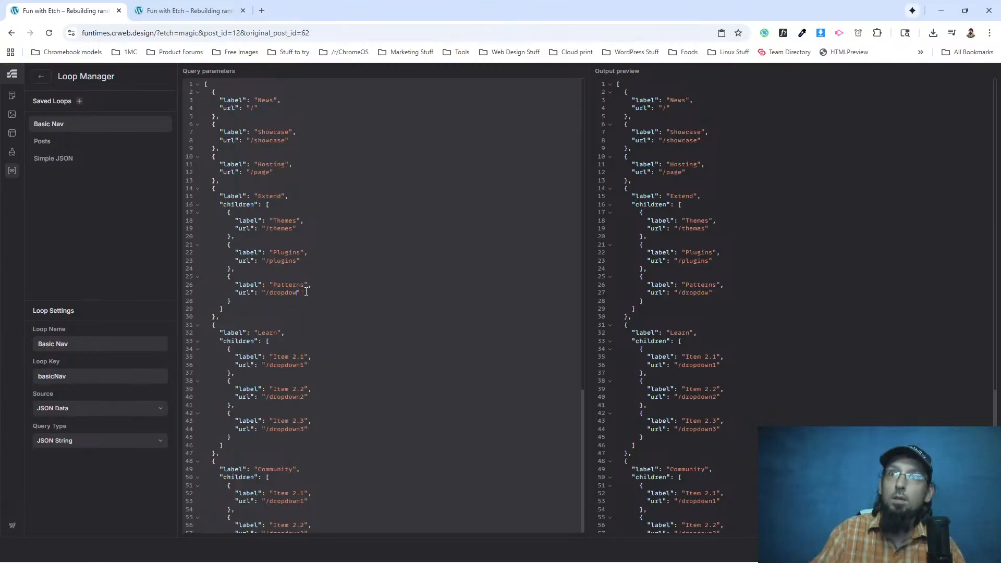
{"action": "type", "text": "patterns"}
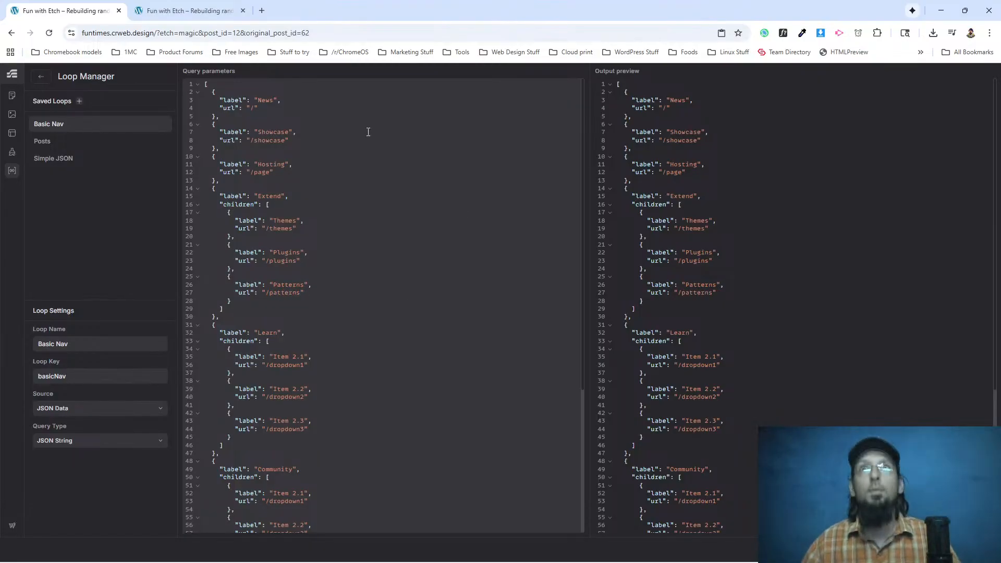
Test the Themes link in the front end's Extend dropdown, go back to the homepage, and return to the Loop Manager.
{"action": "left_click", "coordinate": [189, 11]}
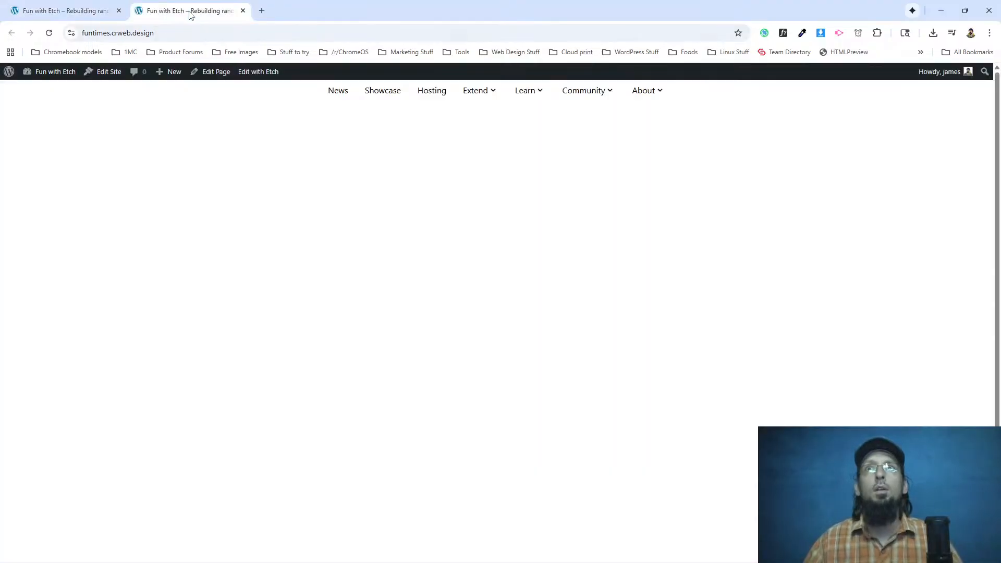
{"action": "mouse_move", "coordinate": [488, 105]}
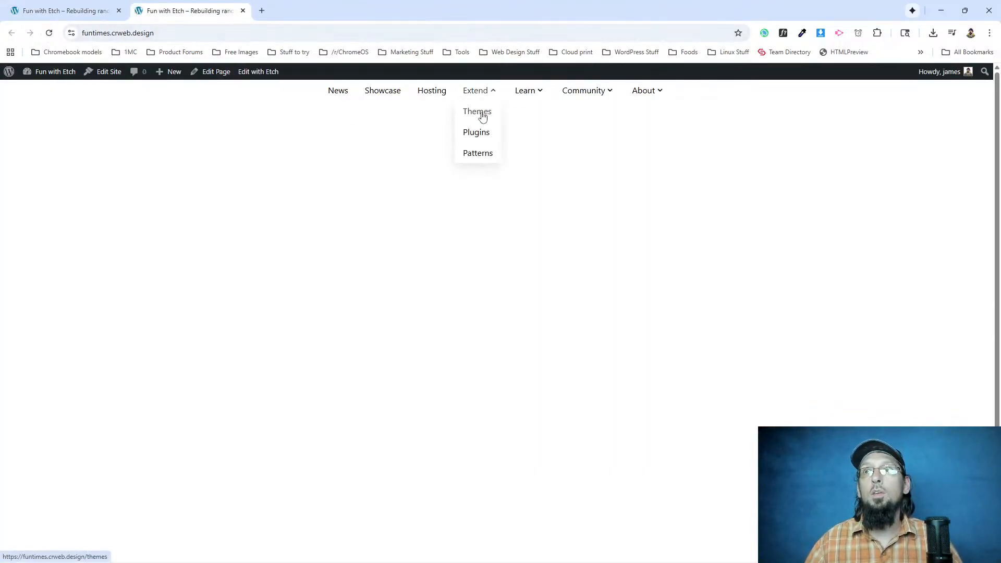
{"action": "left_click_drag", "start_coordinate": [157, 32], "coordinate": [211, 35]}
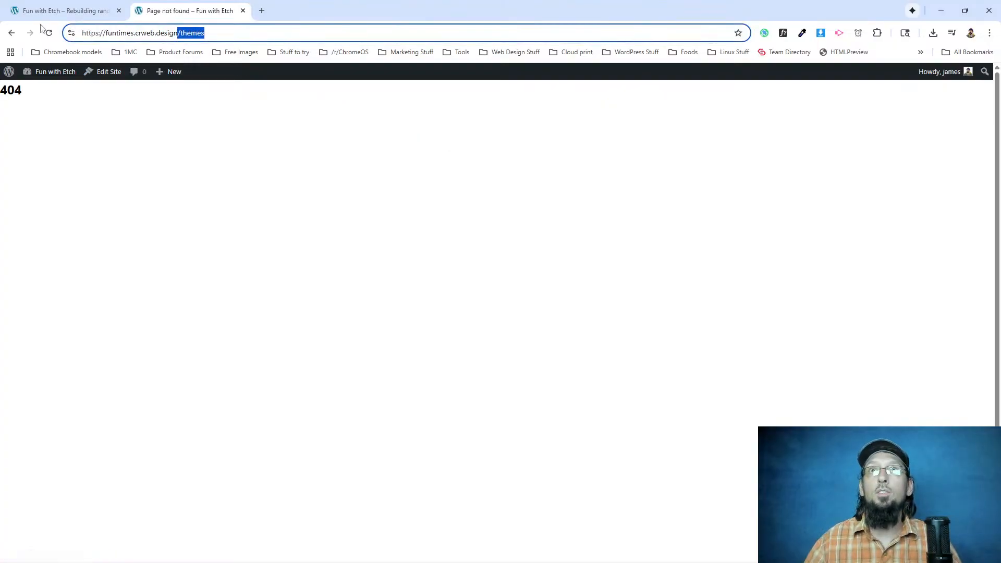
{"action": "left_click", "coordinate": [11, 34]}
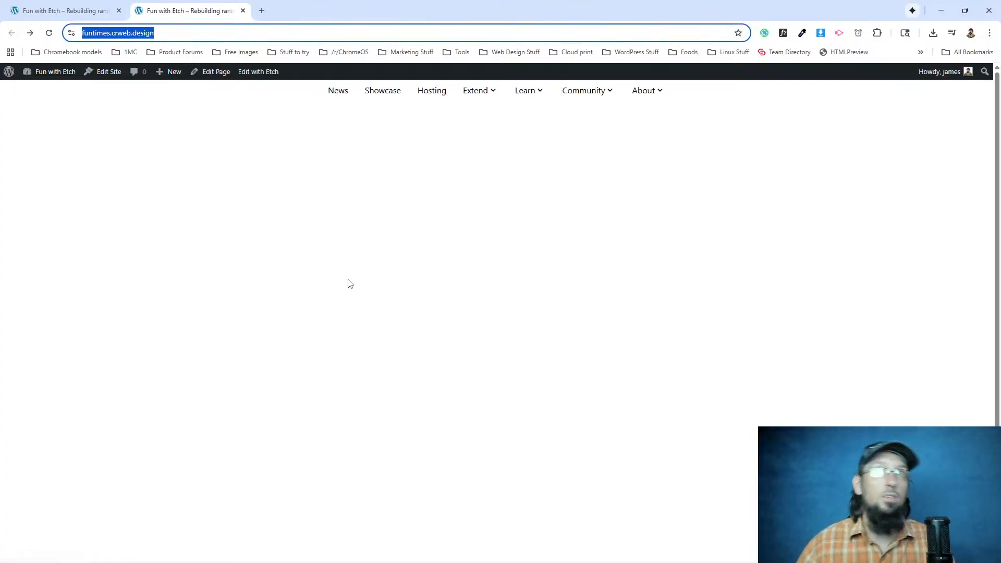
{"action": "left_click", "coordinate": [398, 132]}
{"action": "mouse_move", "coordinate": [536, 91]}
{"action": "mouse_move", "coordinate": [469, 93]}
{"action": "left_click", "coordinate": [65, 10]}
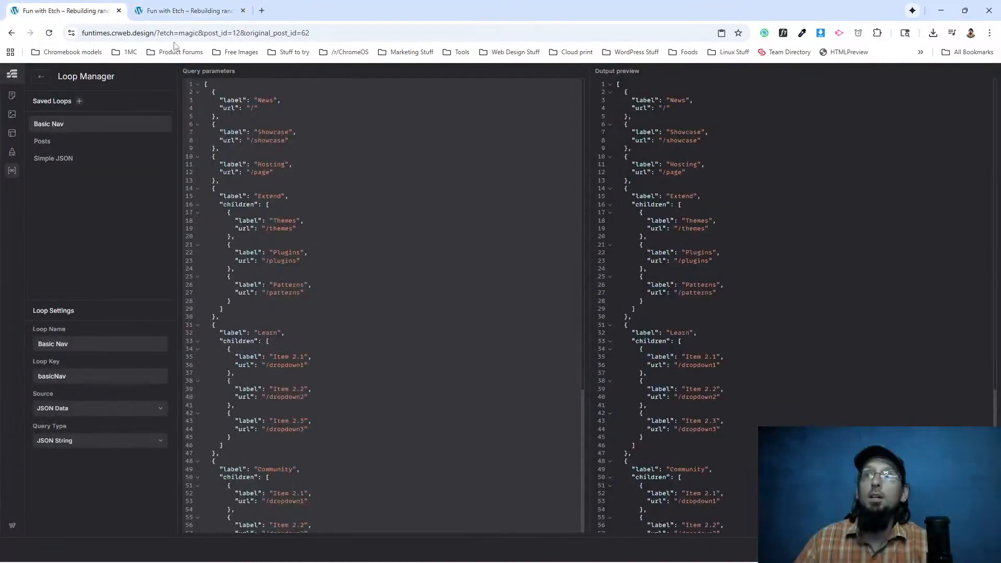
Switch to the WordPress.org homepage and examine its Learn, Community, About and Extend dropdowns.
{"action": "left_click", "coordinate": [193, 12]}
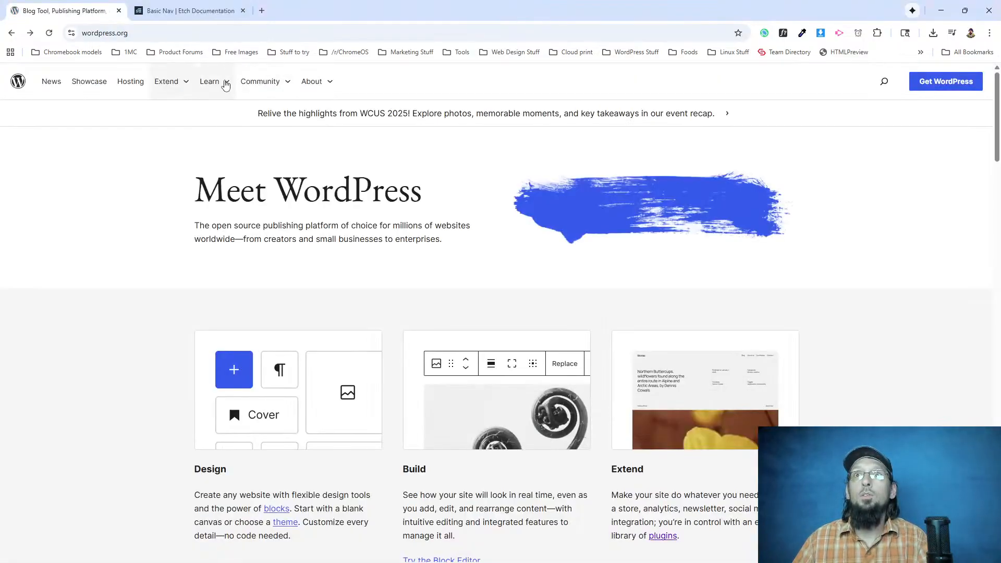
{"action": "mouse_move", "coordinate": [225, 85]}
{"action": "mouse_move", "coordinate": [283, 89]}
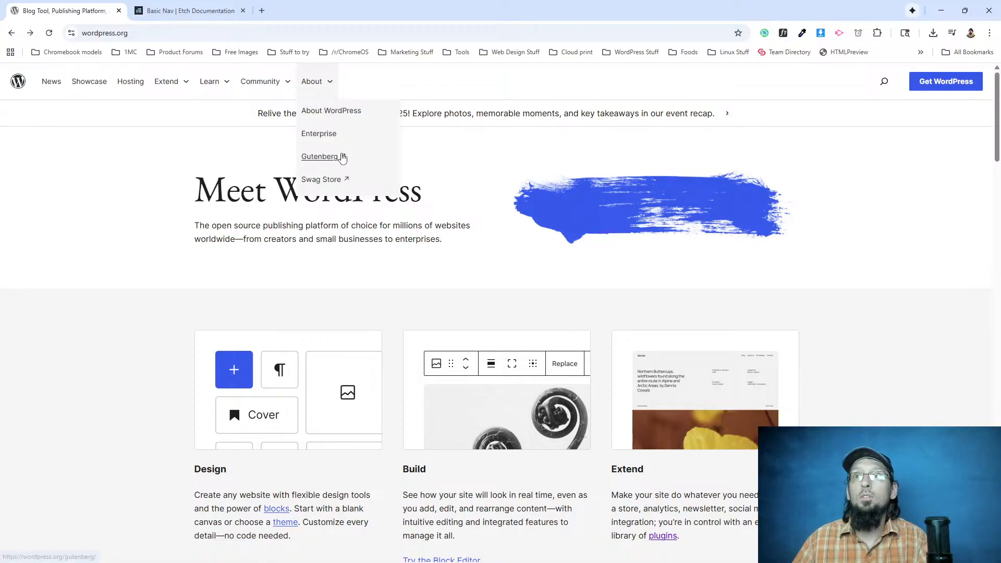
{"action": "mouse_move", "coordinate": [190, 83]}
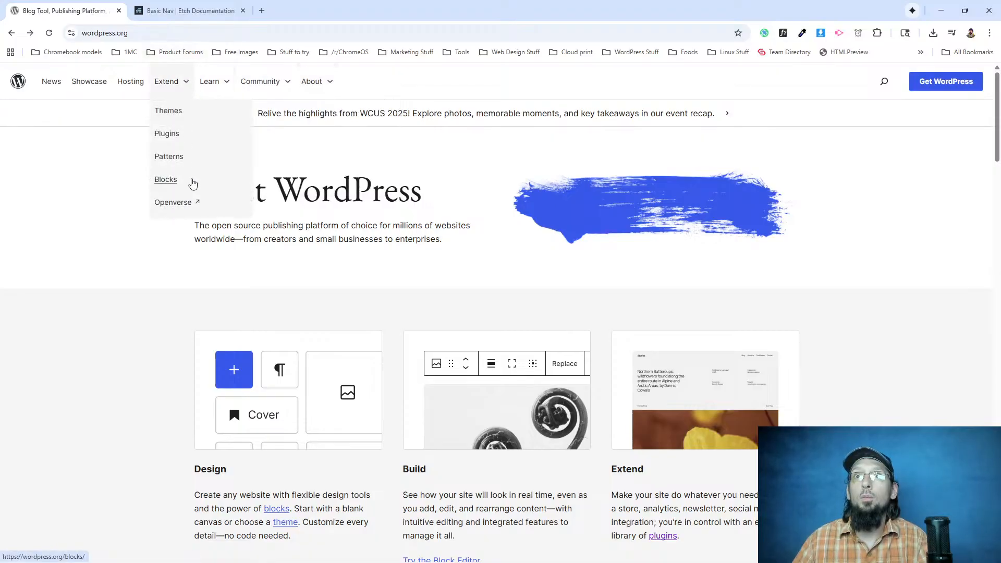
{"action": "left_click", "coordinate": [186, 86]}
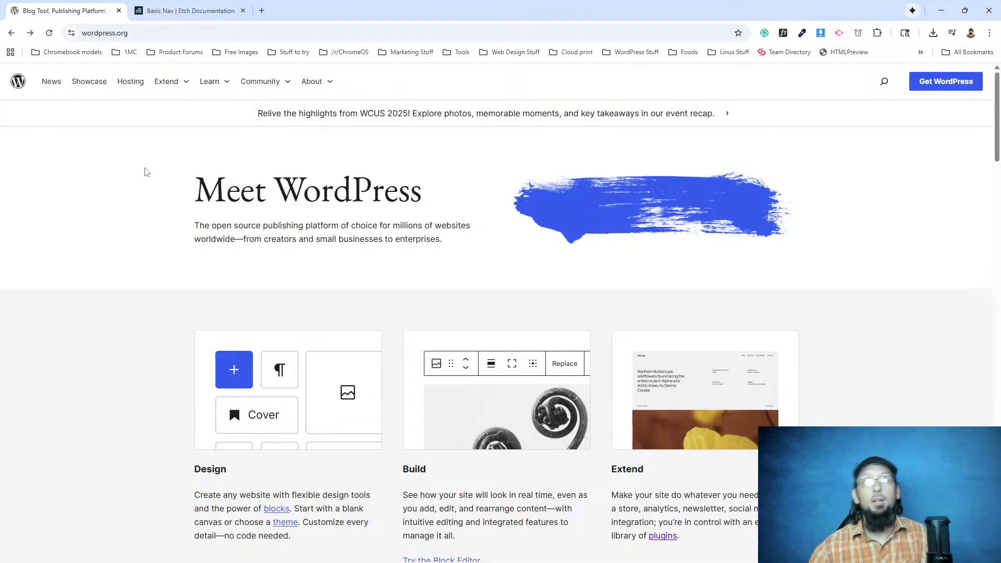
Examine the WordPress.org homepage sections and their backgrounds down to the Meet the WordPress community area.
{"action": "scroll", "coordinate": [139, 282], "scroll_direction": "down", "scroll_amount": 3}
{"action": "scroll", "coordinate": [141, 282], "scroll_direction": "up", "scroll_amount": 3}
{"action": "scroll", "coordinate": [169, 202], "scroll_direction": "down", "scroll_amount": 15}
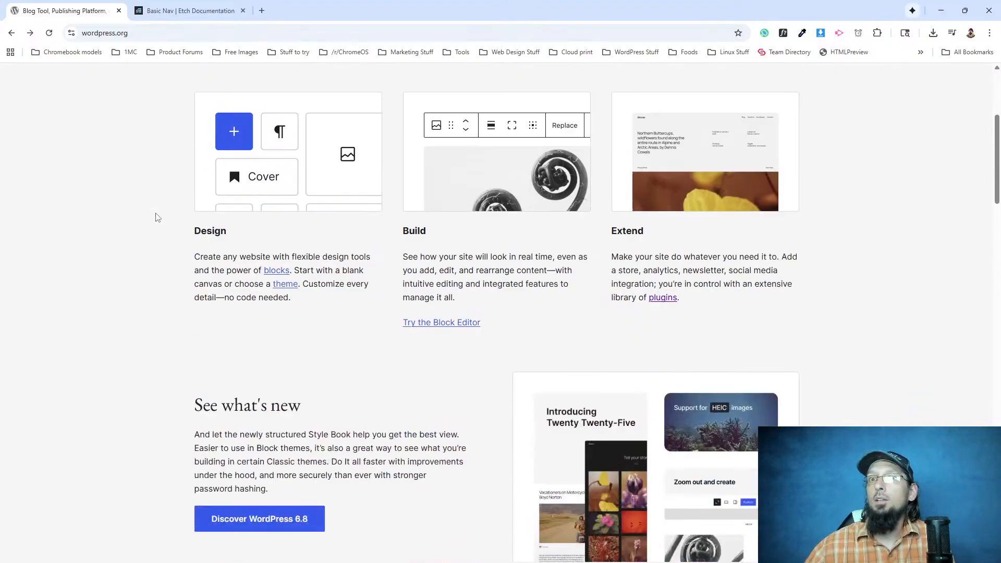
{"action": "scroll", "coordinate": [129, 175], "scroll_direction": "down", "scroll_amount": 10}
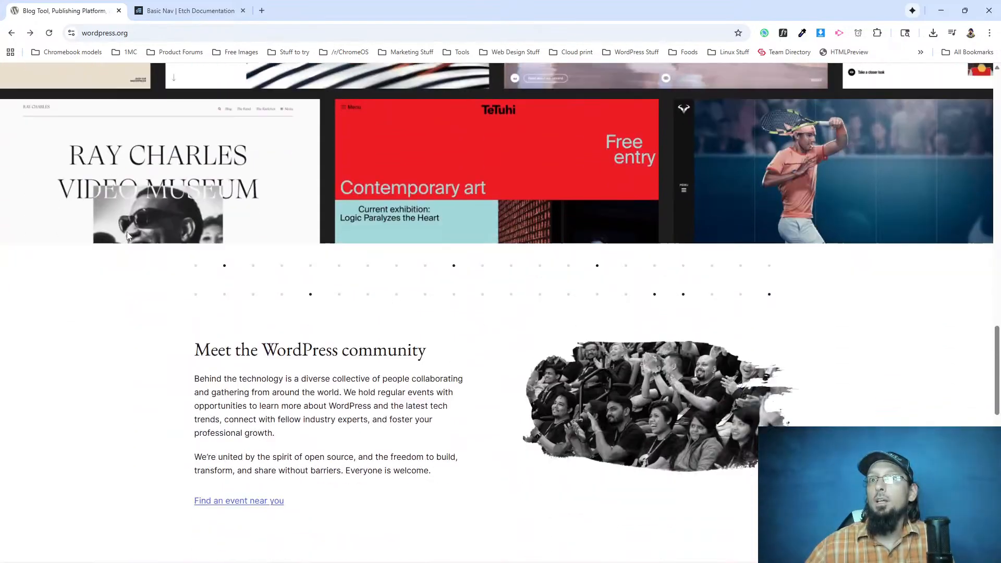
{"action": "scroll", "coordinate": [128, 235], "scroll_direction": "down", "scroll_amount": 1}
{"action": "scroll", "coordinate": [127, 235], "scroll_direction": "up", "scroll_amount": 4}
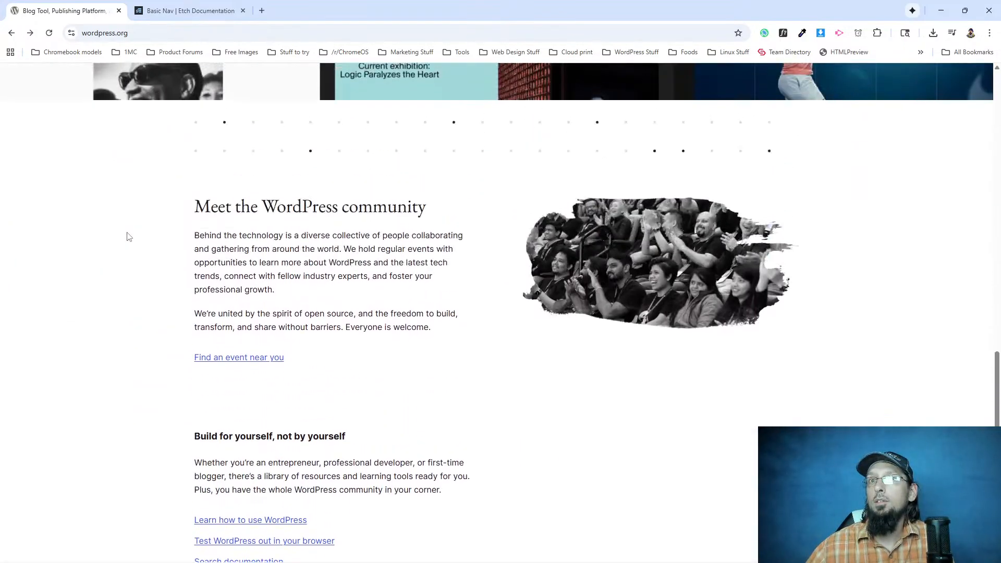
{"action": "scroll", "coordinate": [140, 208], "scroll_direction": "down", "scroll_amount": 5}
{"action": "scroll", "coordinate": [159, 180], "scroll_direction": "up", "scroll_amount": 5}
Sample the page background beside the Meet the WordPress community section with the page color picker.
{"action": "right_click", "coordinate": [88, 241]}
{"action": "left_click", "coordinate": [284, 236]}
{"action": "left_click", "coordinate": [802, 33]}
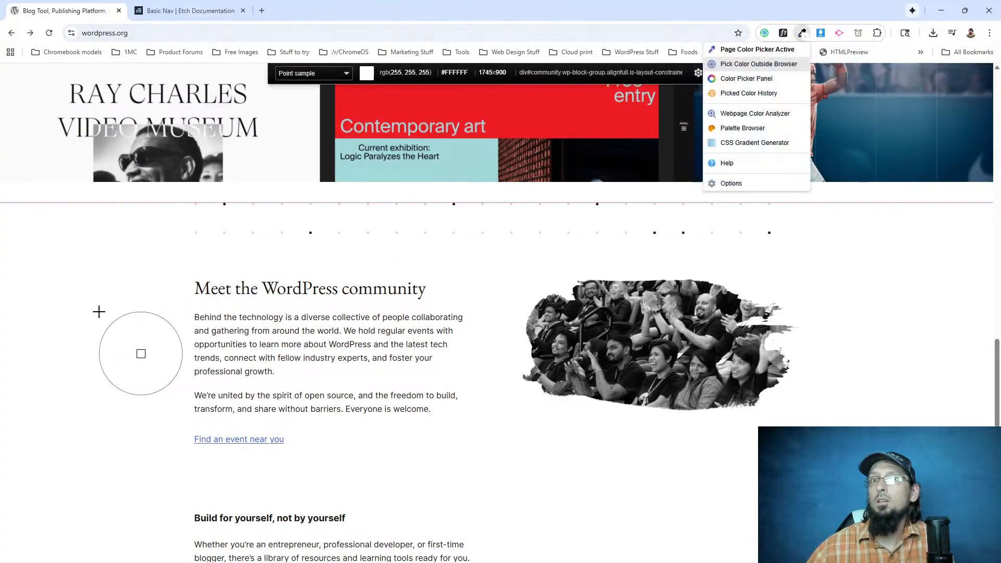
{"action": "left_click", "coordinate": [98, 314]}
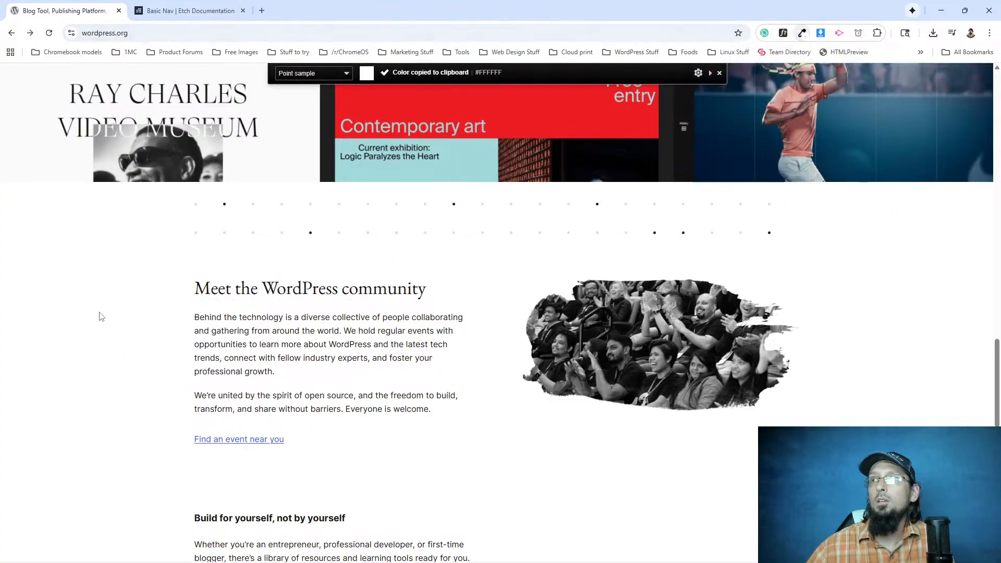
Try to paste the sampled background color into the browser's address bar to check the copied value.
{"action": "left_click", "coordinate": [801, 33]}
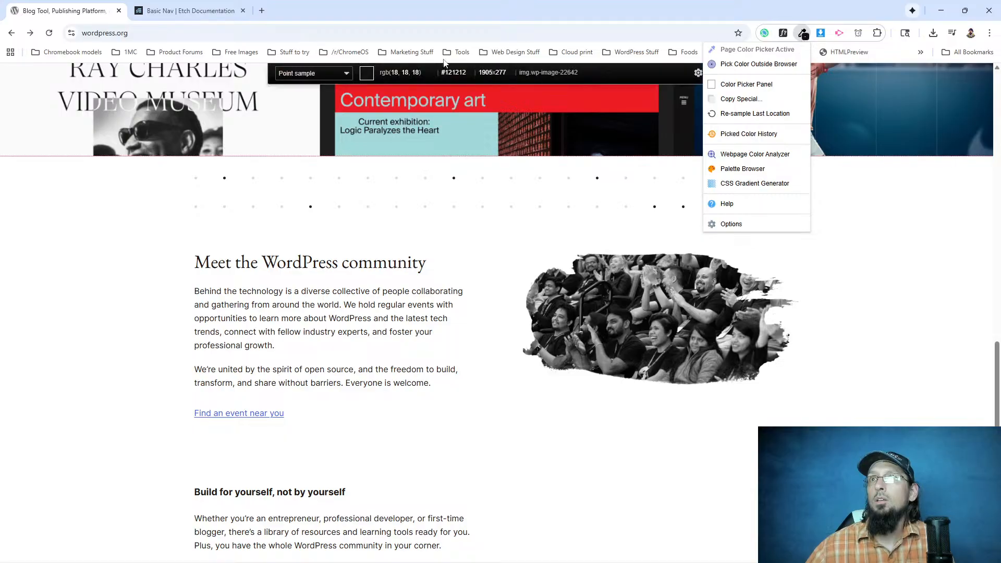
{"action": "left_click", "coordinate": [446, 39]}
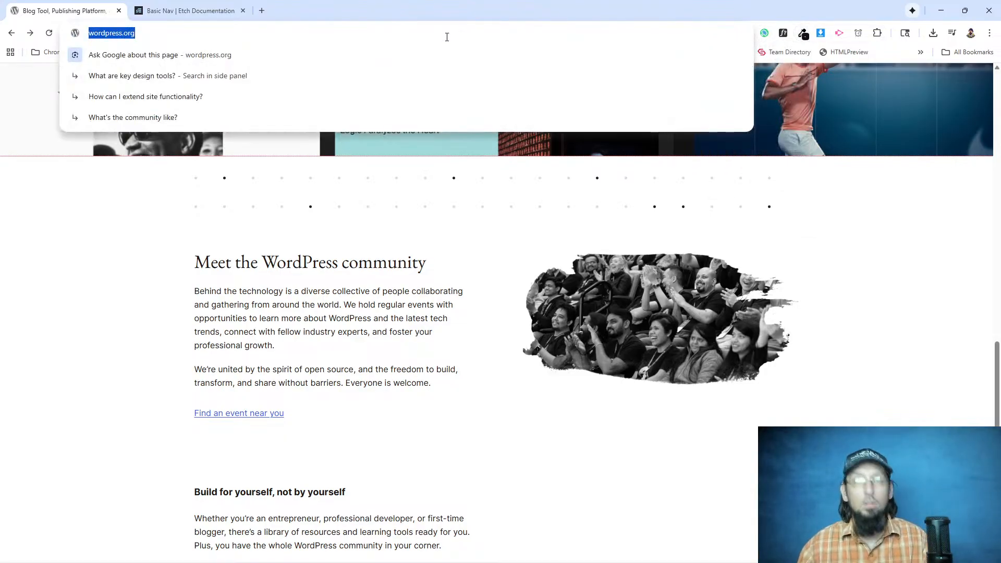
{"action": "left_click", "coordinate": [446, 38]}
{"action": "key", "text": "ctrl+v"}
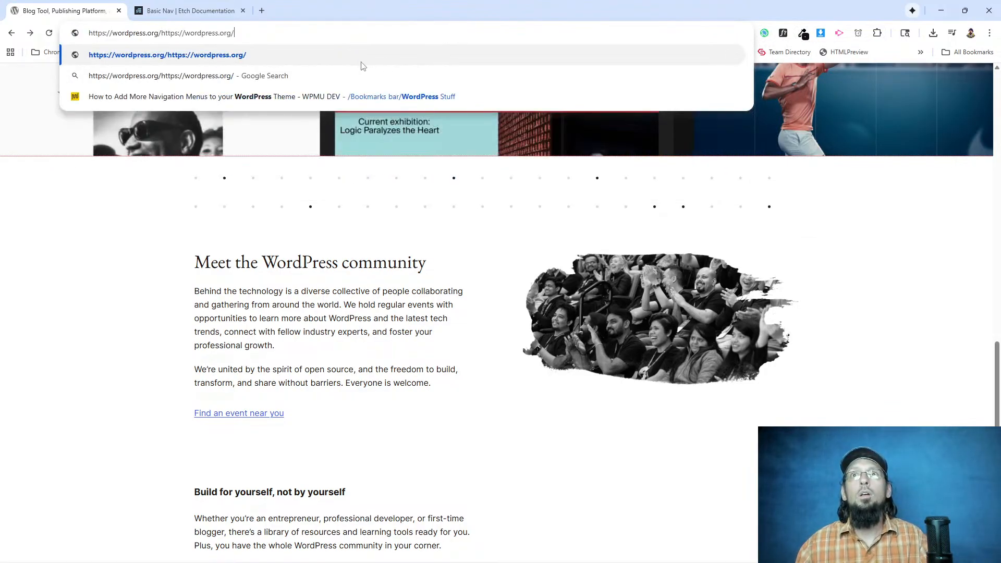
{"action": "left_click", "coordinate": [928, 263]}
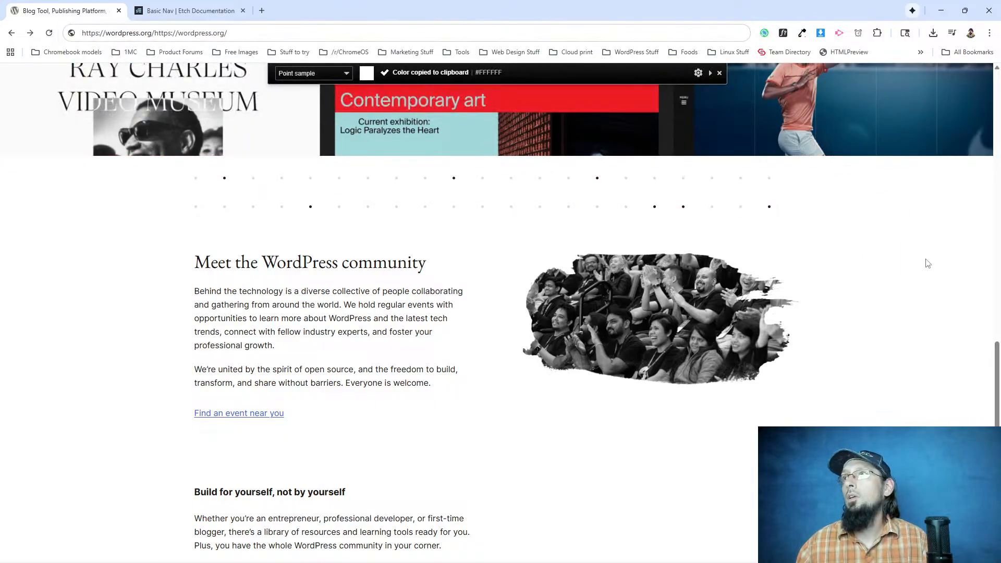
{"action": "left_click", "coordinate": [802, 32]}
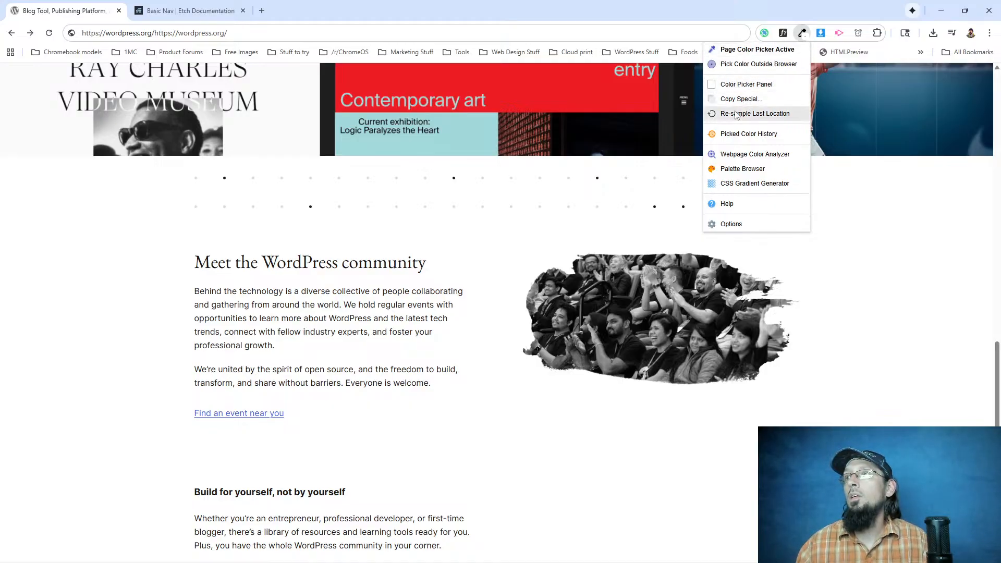
{"action": "left_click", "coordinate": [377, 34]}
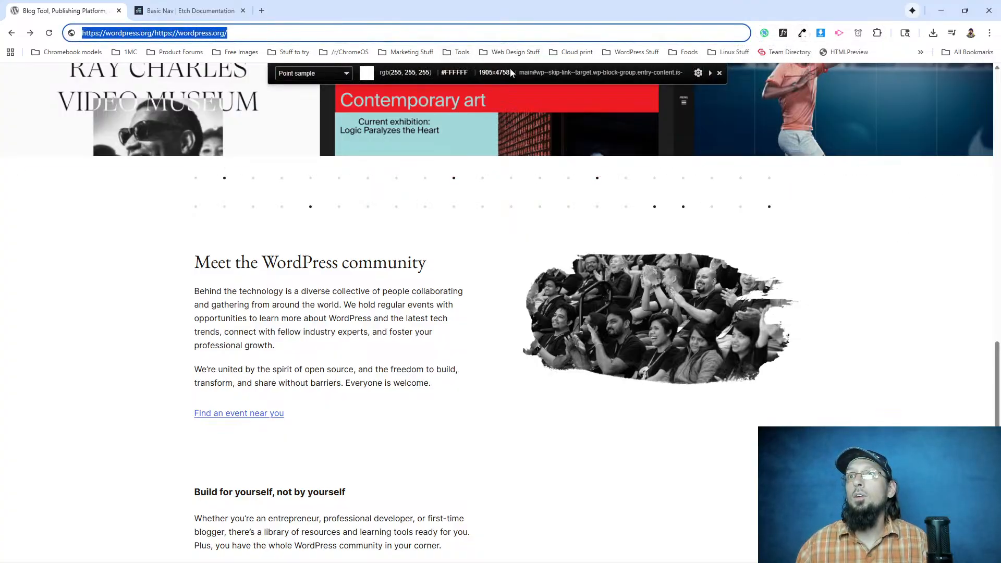
{"action": "left_click", "coordinate": [721, 72]}
Examine the homepage's section background colors with the page color picker, from the hero area down to the footer.
{"action": "scroll", "coordinate": [232, 316], "scroll_direction": "up", "scroll_amount": 15}
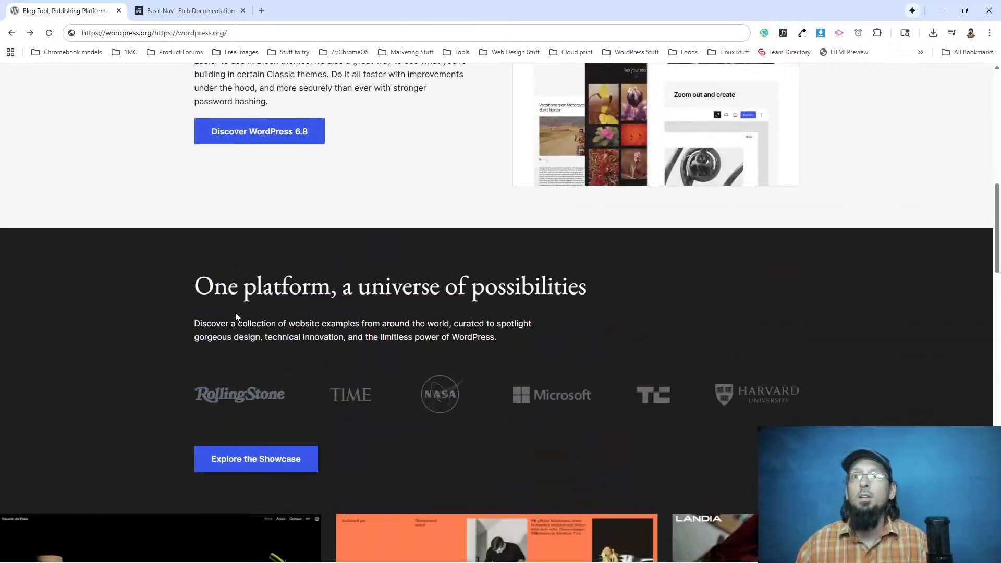
{"action": "scroll", "coordinate": [230, 315], "scroll_direction": "up", "scroll_amount": 3}
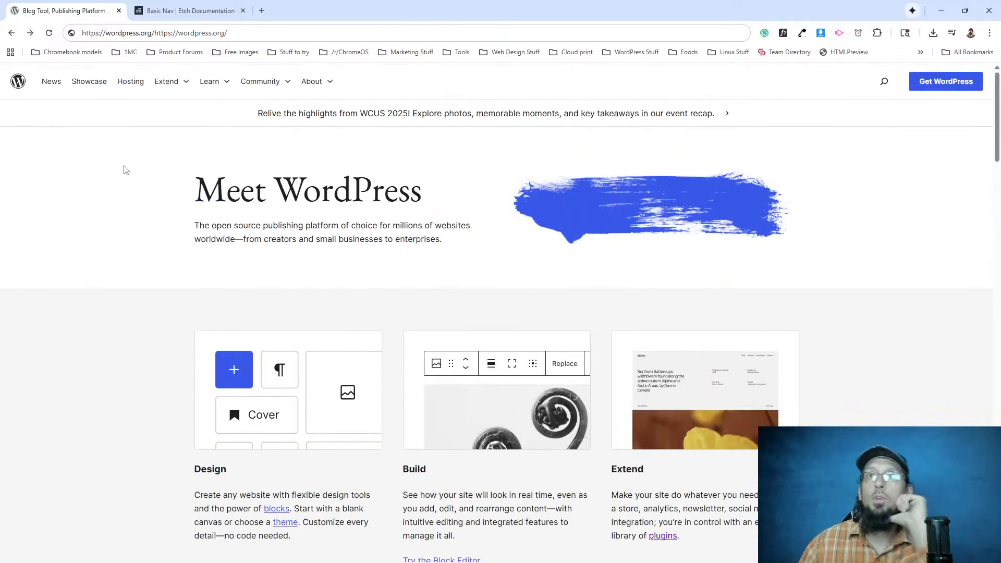
{"action": "left_click", "coordinate": [802, 33]}
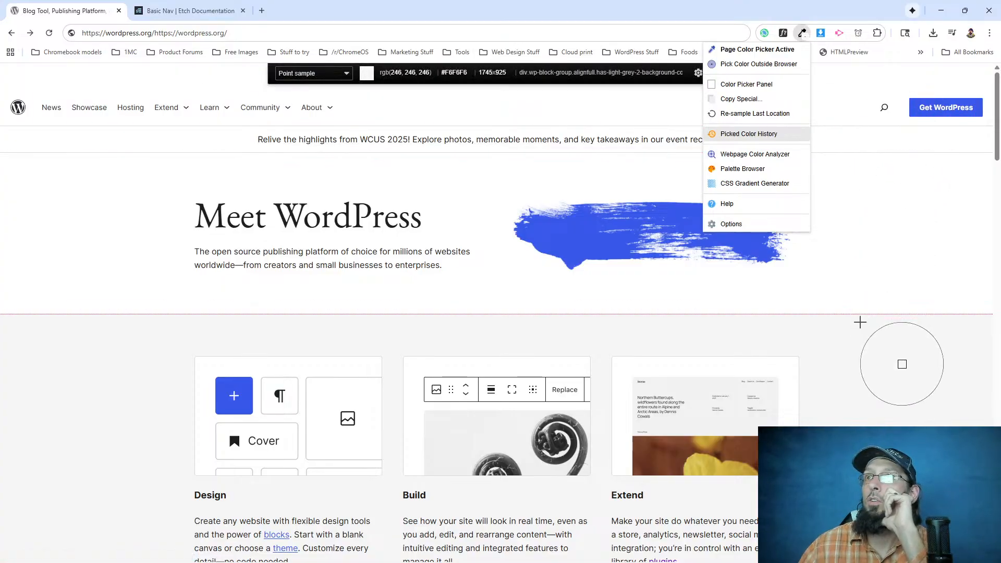
{"action": "scroll", "coordinate": [857, 356], "scroll_direction": "down", "scroll_amount": 3}
{"action": "scroll", "coordinate": [852, 355], "scroll_direction": "down", "scroll_amount": 7}
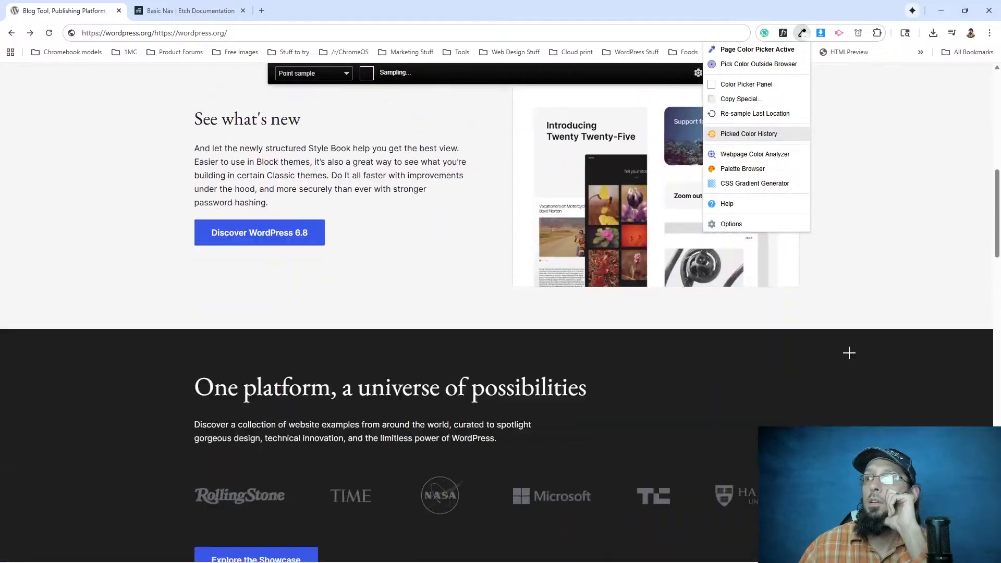
{"action": "scroll", "coordinate": [854, 263], "scroll_direction": "down", "scroll_amount": 5}
{"action": "scroll", "coordinate": [855, 264], "scroll_direction": "down", "scroll_amount": 15}
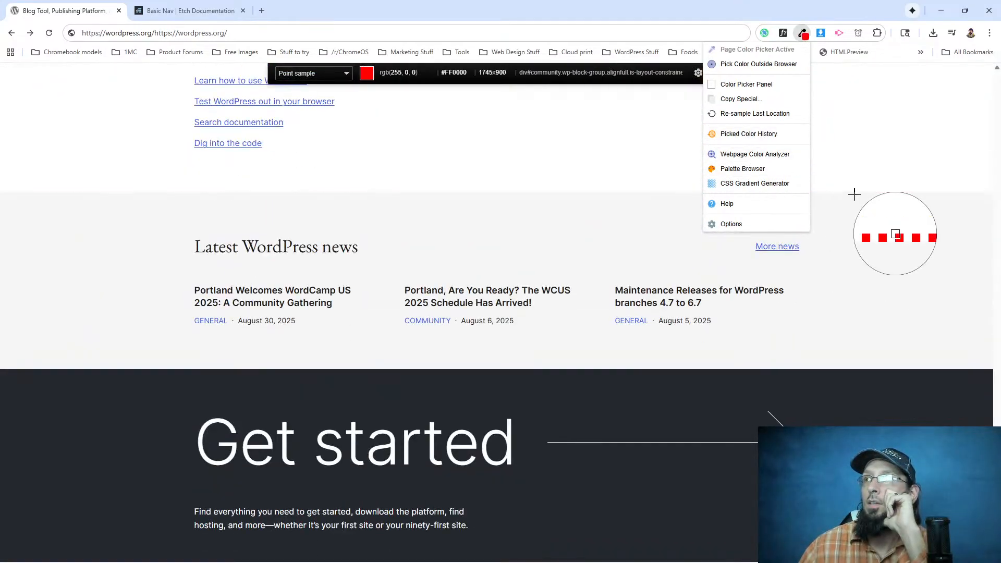
{"action": "left_click", "coordinate": [874, 214]}
{"action": "scroll", "coordinate": [857, 245], "scroll_direction": "up", "scroll_amount": 15}
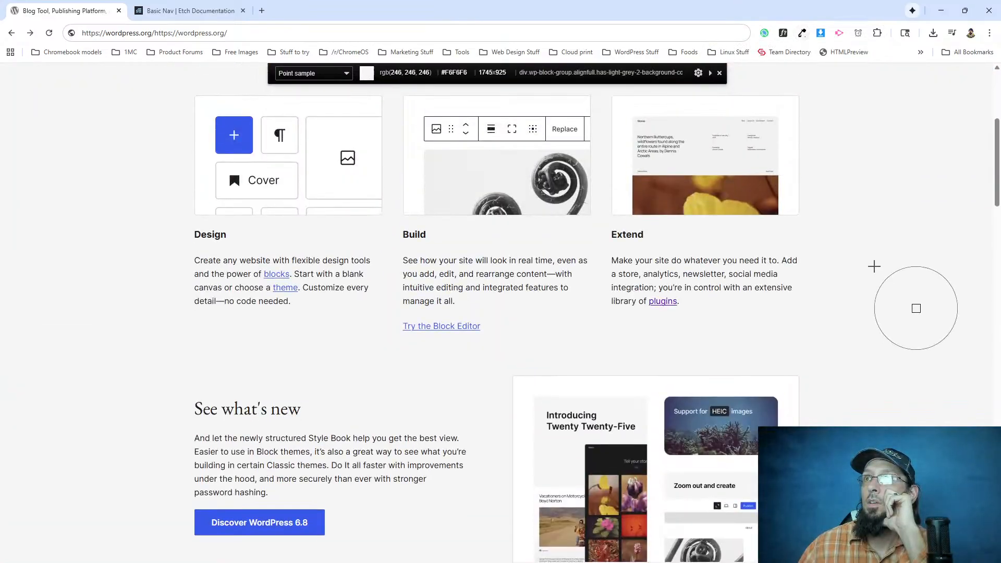
{"action": "scroll", "coordinate": [873, 277], "scroll_direction": "down", "scroll_amount": 11}
{"action": "scroll", "coordinate": [874, 307], "scroll_direction": "up", "scroll_amount": 4}
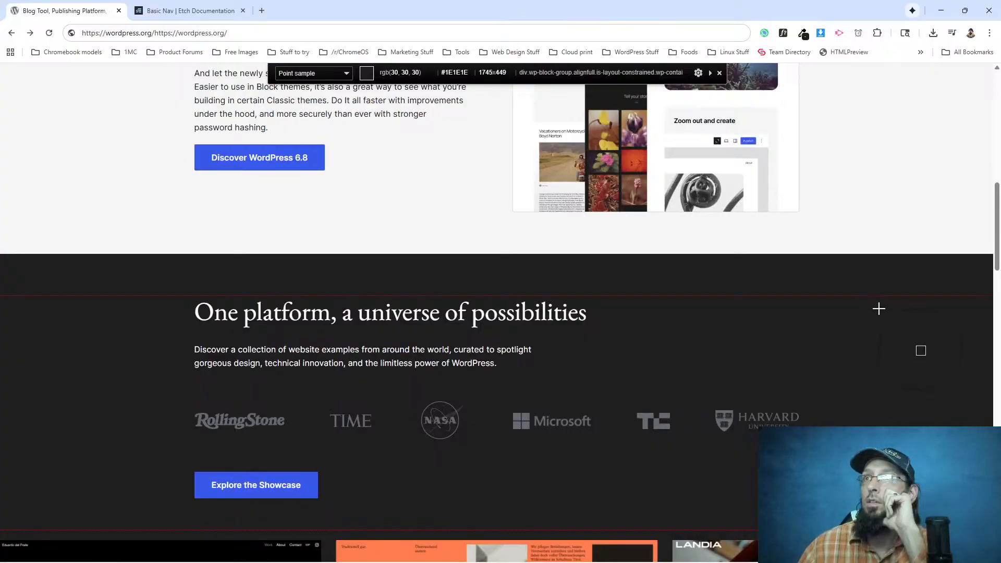
{"action": "scroll", "coordinate": [877, 321], "scroll_direction": "down", "scroll_amount": 15}
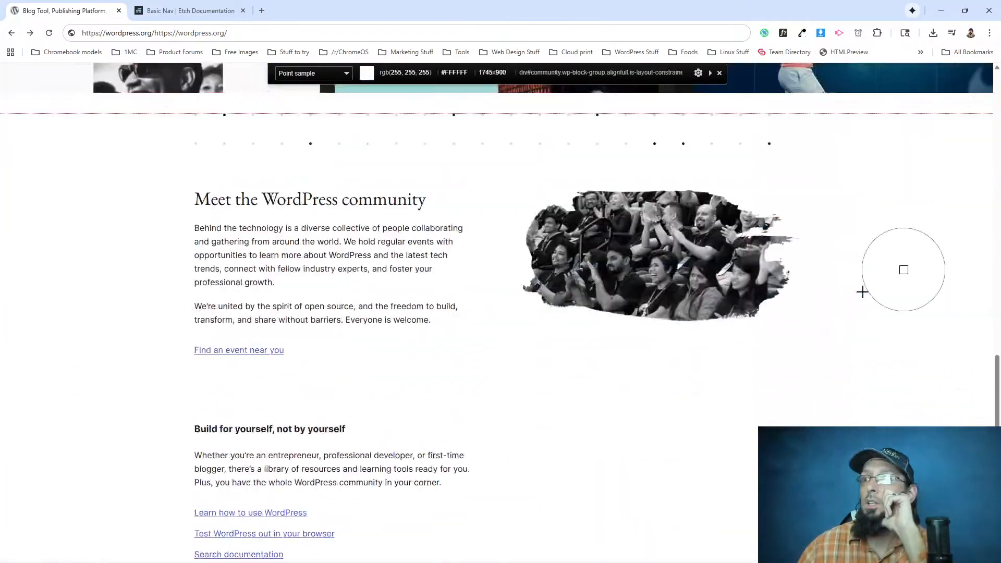
{"action": "scroll", "coordinate": [864, 310], "scroll_direction": "down", "scroll_amount": 1}
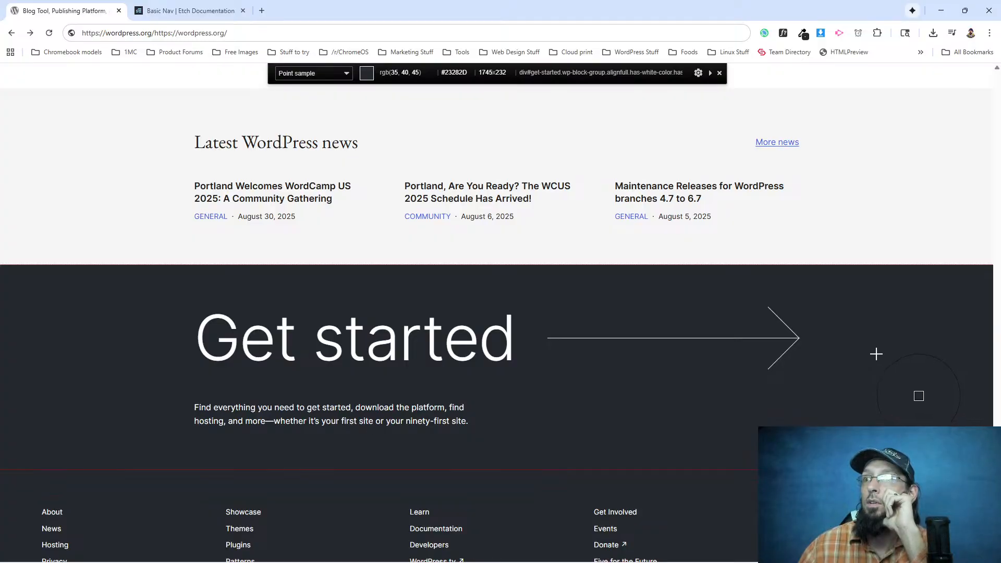
{"action": "scroll", "coordinate": [876, 354], "scroll_direction": "down", "scroll_amount": 2}
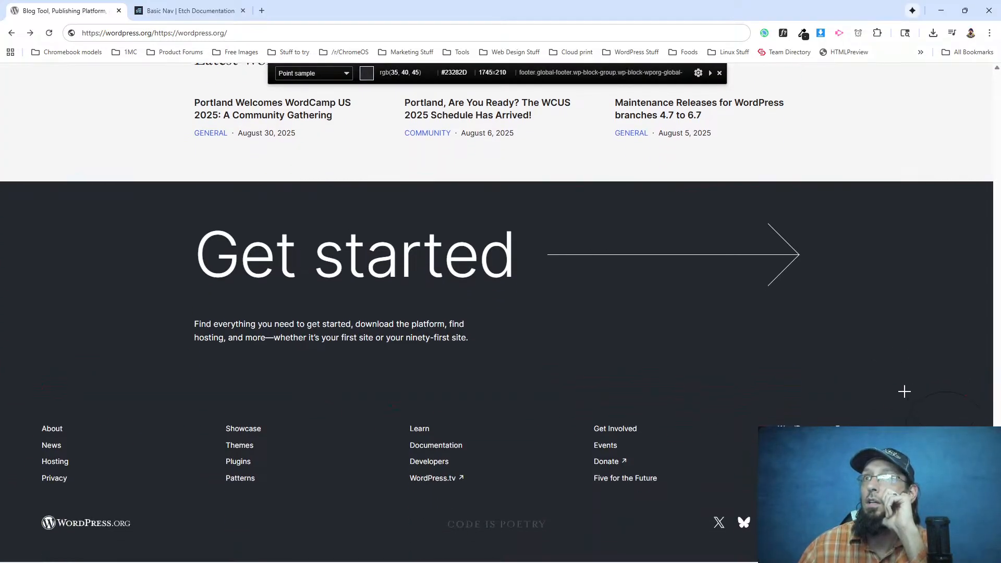
Compare the dark One platform section's background with the light grey Design, Build and Extend section, and close the color picker.
{"action": "scroll", "coordinate": [897, 380], "scroll_direction": "up", "scroll_amount": 20}
{"action": "scroll", "coordinate": [887, 380], "scroll_direction": "up", "scroll_amount": 5}
{"action": "scroll", "coordinate": [898, 335], "scroll_direction": "down", "scroll_amount": 2}
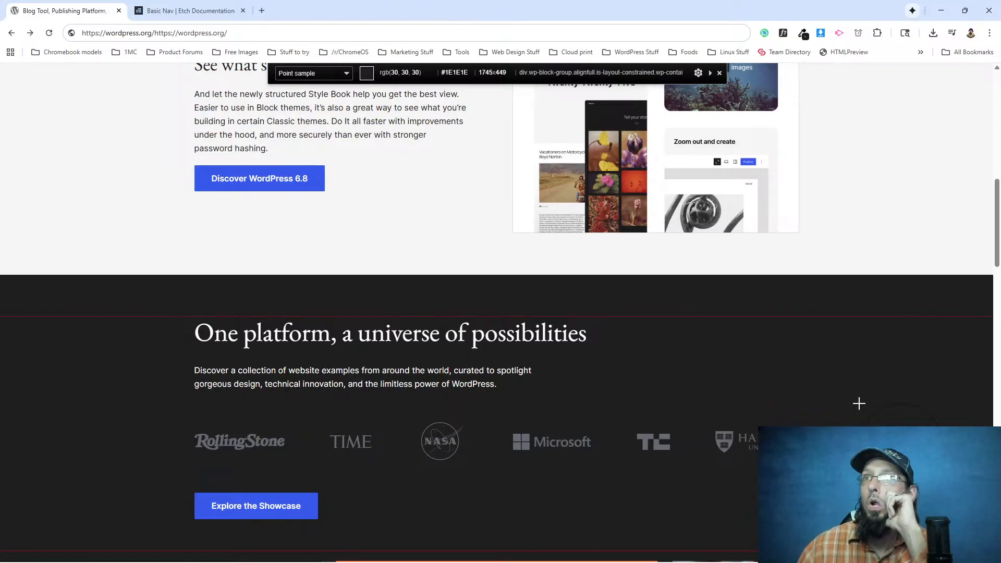
{"action": "scroll", "coordinate": [858, 404], "scroll_direction": "down", "scroll_amount": 10}
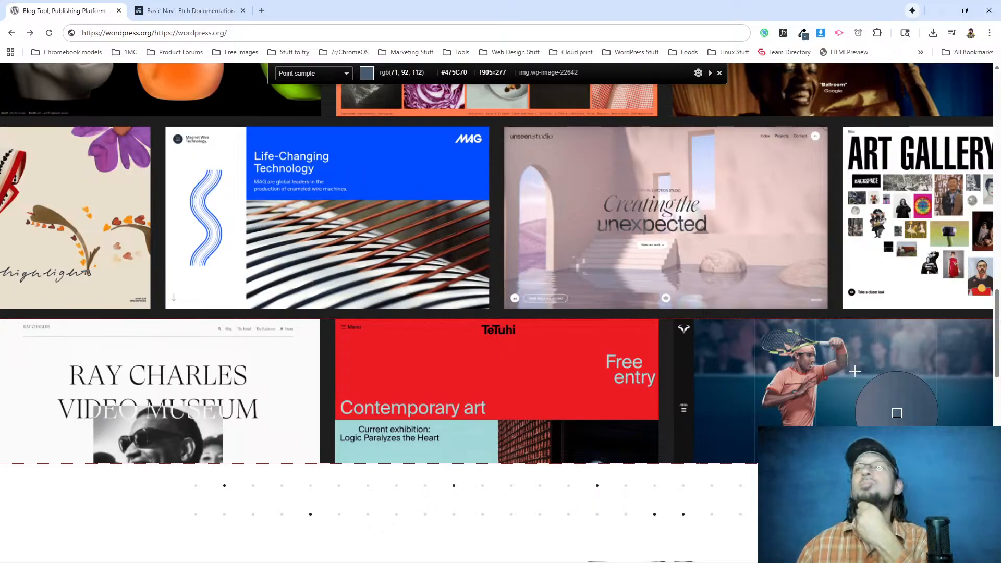
{"action": "scroll", "coordinate": [843, 387], "scroll_direction": "up", "scroll_amount": 10}
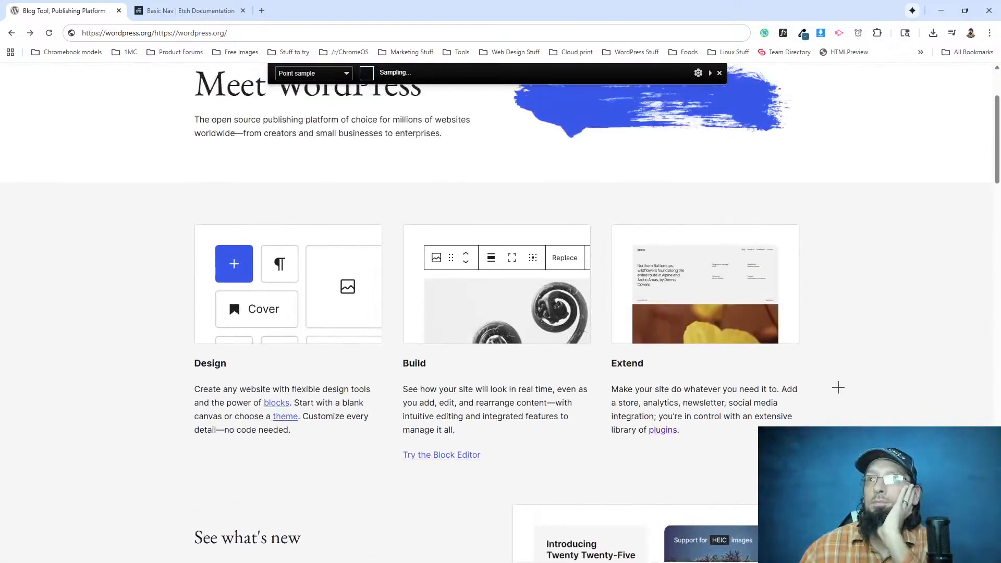
{"action": "scroll", "coordinate": [208, 335], "scroll_direction": "down", "scroll_amount": 4}
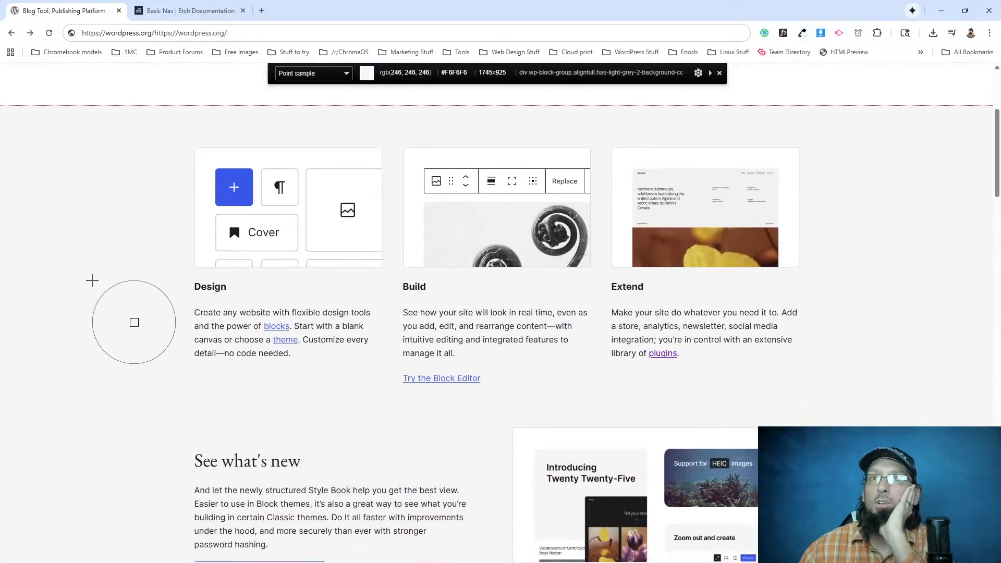
{"action": "scroll", "coordinate": [77, 218], "scroll_direction": "down", "scroll_amount": 5}
{"action": "scroll", "coordinate": [74, 222], "scroll_direction": "up", "scroll_amount": 9}
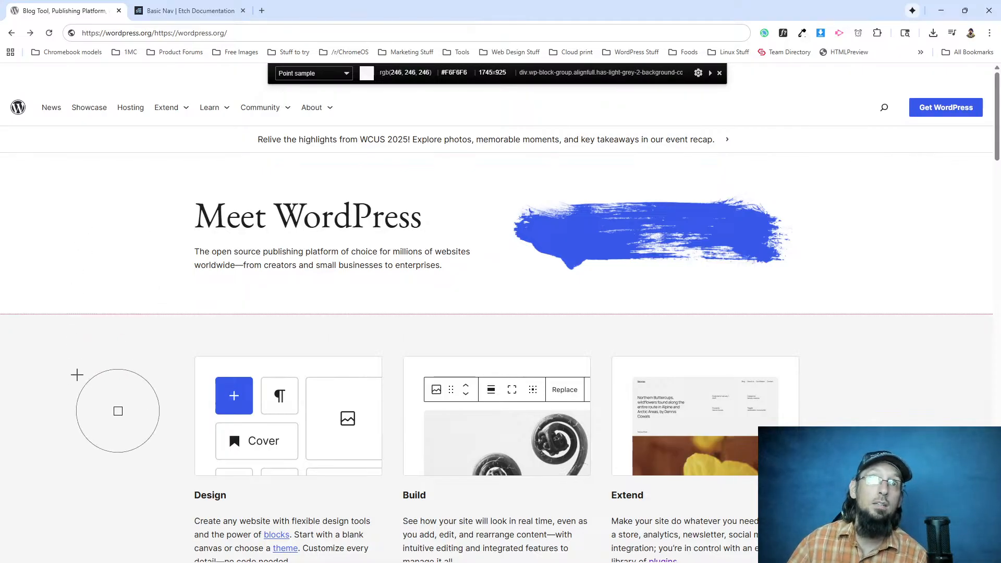
{"action": "scroll", "coordinate": [76, 383], "scroll_direction": "down", "scroll_amount": 5}
{"action": "scroll", "coordinate": [76, 383], "scroll_direction": "down", "scroll_amount": 5}
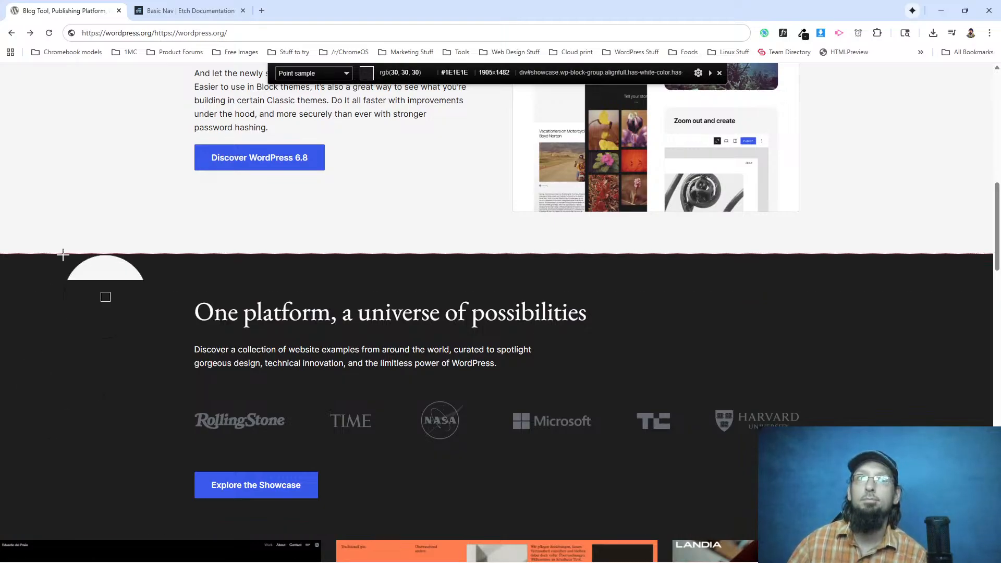
{"action": "scroll", "coordinate": [65, 264], "scroll_direction": "up", "scroll_amount": 10}
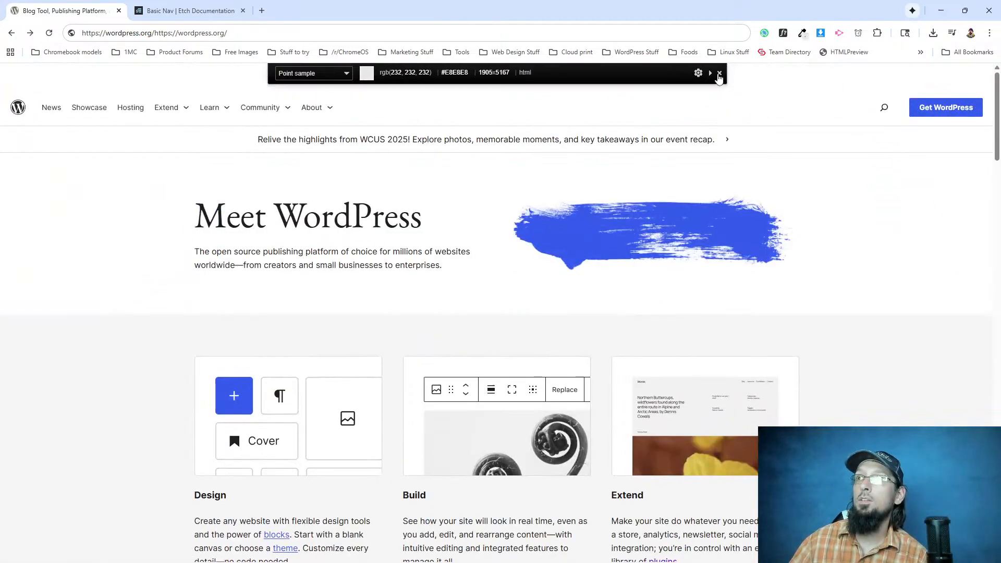
{"action": "left_click", "coordinate": [719, 74]}
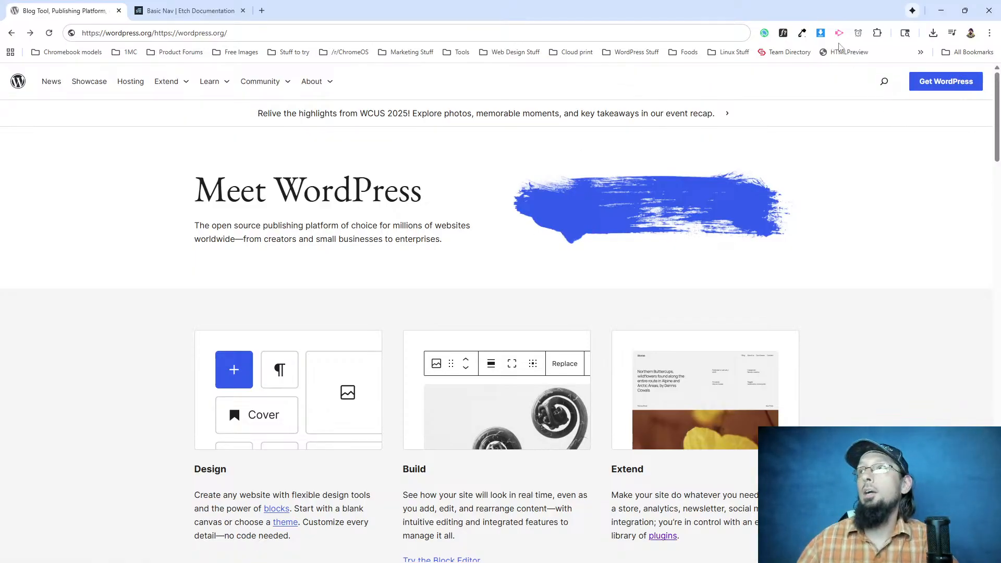
Sample the light grey background beside the Extend column with the page color picker.
{"action": "left_click", "coordinate": [801, 32]}
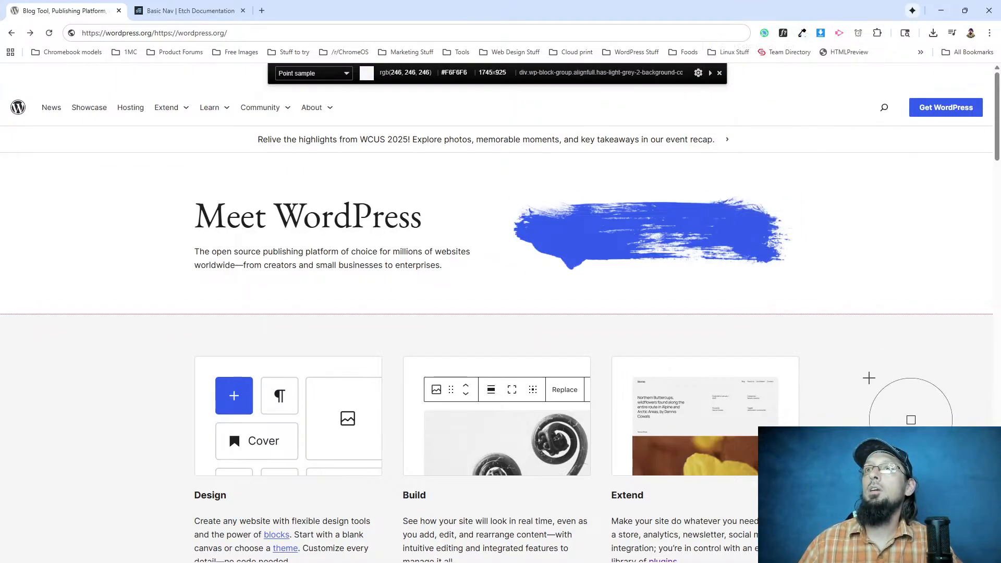
{"action": "left_click", "coordinate": [870, 366]}
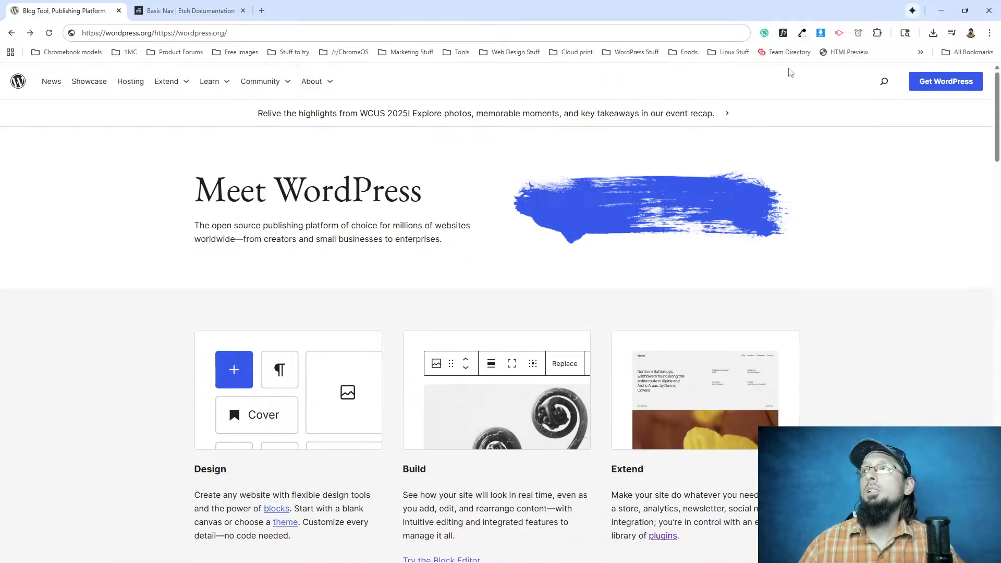
{"action": "left_click", "coordinate": [802, 33]}
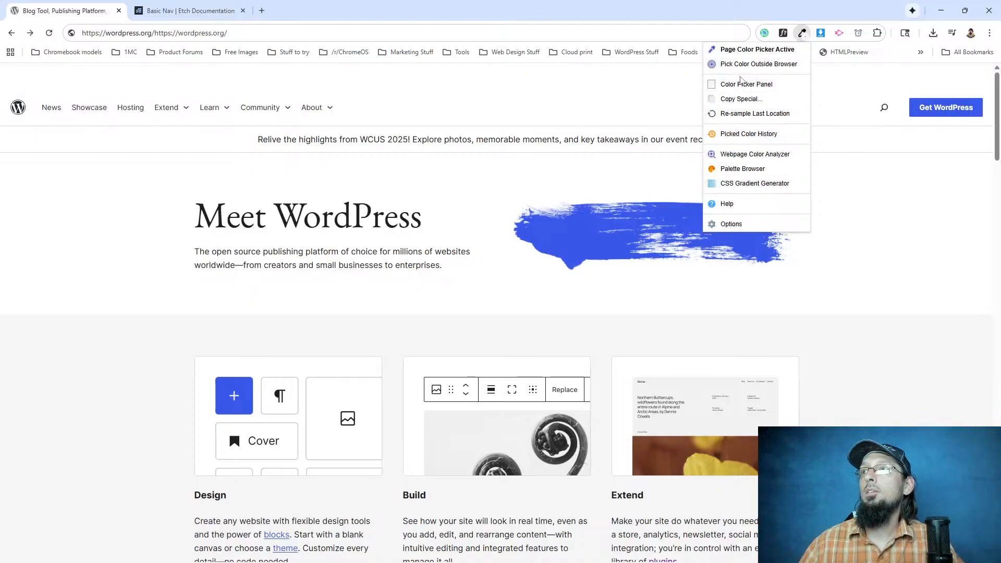
{"action": "left_click", "coordinate": [871, 260]}
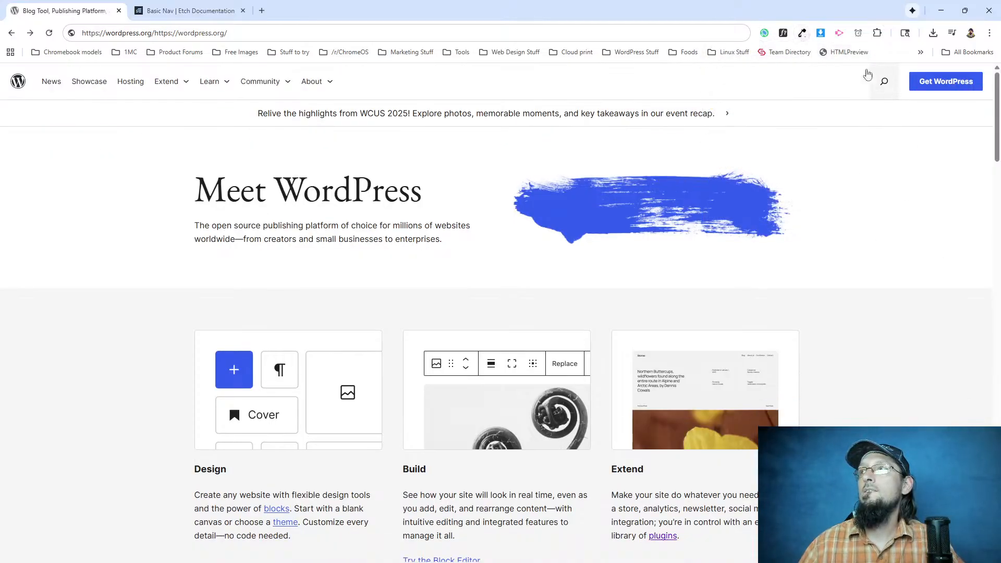
Inspect the light grey section in the browser's developer tools and locate its has-light-grey-2-background-color style rule.
{"action": "right_click", "coordinate": [917, 406]}
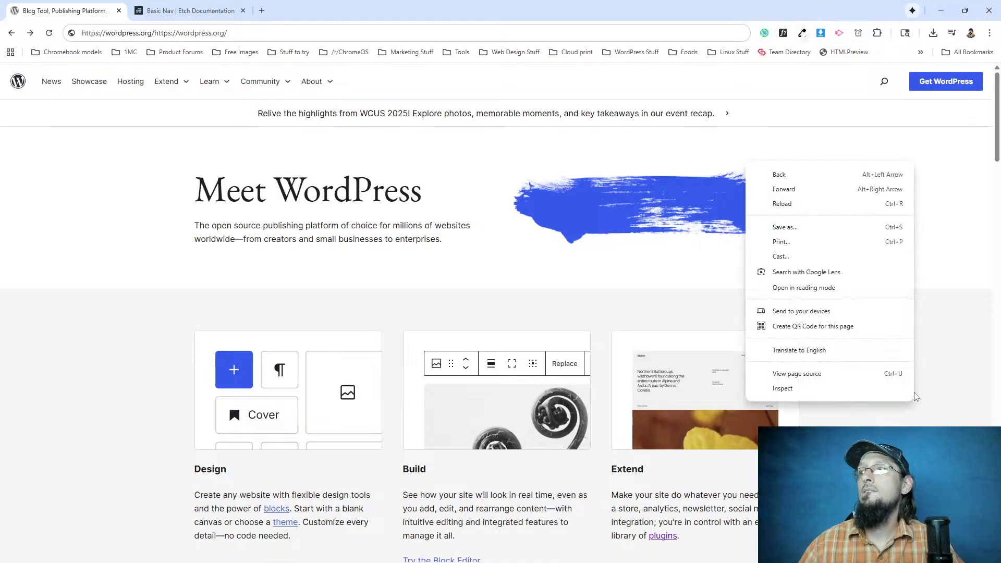
{"action": "left_click", "coordinate": [840, 392]}
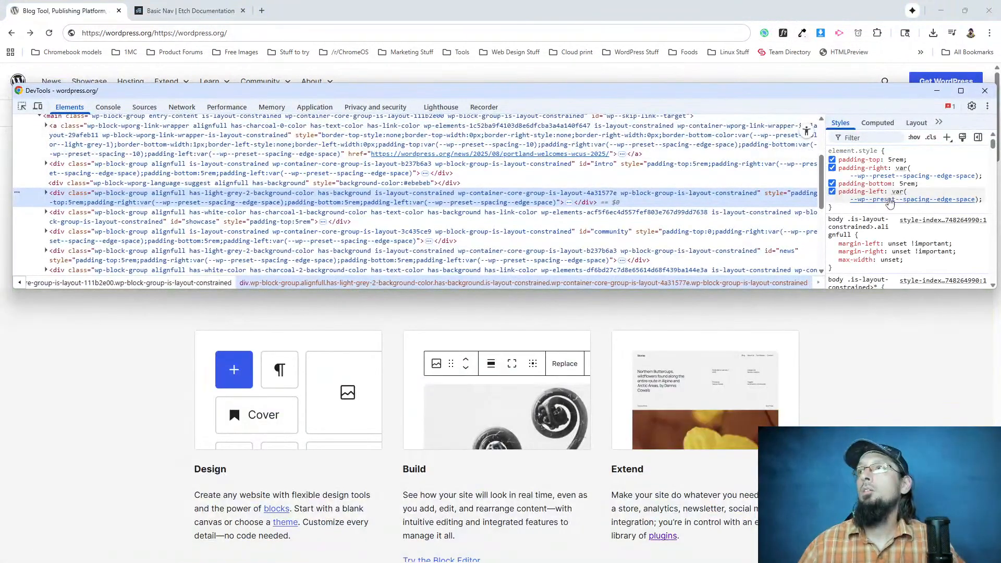
{"action": "scroll", "coordinate": [882, 234], "scroll_direction": "down", "scroll_amount": 4}
{"action": "scroll", "coordinate": [882, 234], "scroll_direction": "down", "scroll_amount": 4}
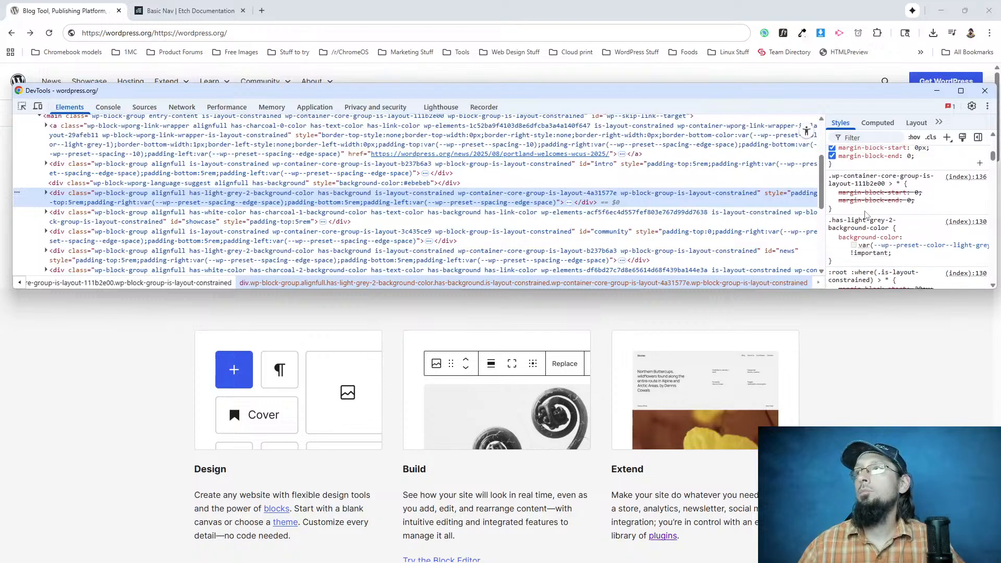
{"action": "mouse_move", "coordinate": [899, 251]}
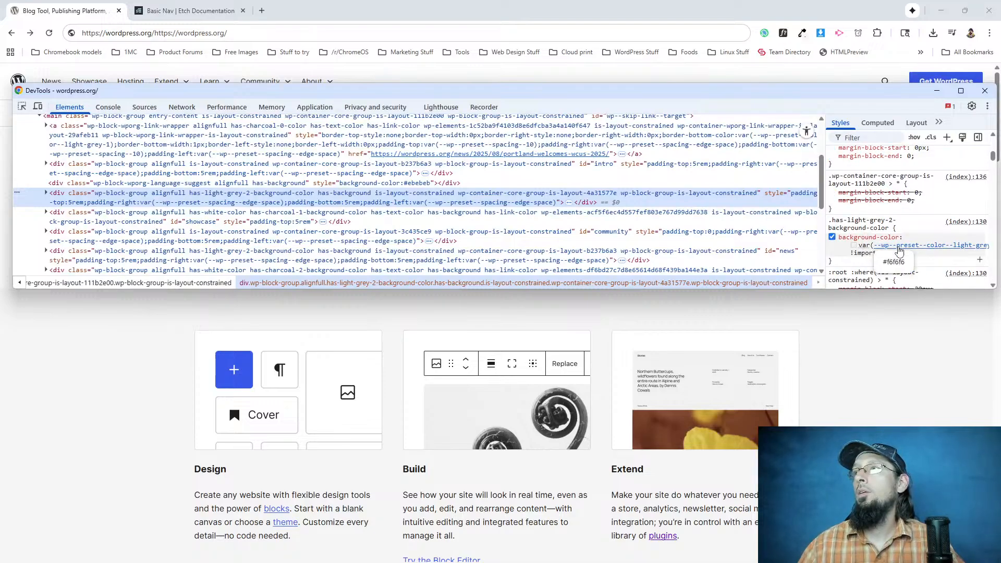
{"action": "left_click", "coordinate": [852, 248]}
{"action": "left_click", "coordinate": [863, 237]}
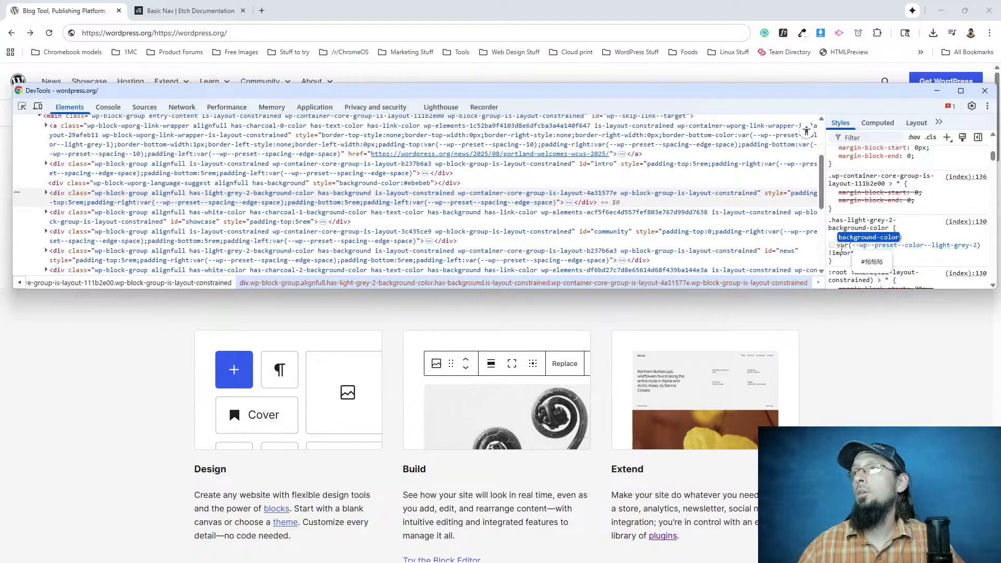
Replace the rule's background-color variable with the hex color #f6f6f6.
{"action": "left_click", "coordinate": [833, 247]}
{"action": "left_click", "coordinate": [853, 245]}
{"action": "left_click", "coordinate": [909, 146]}
{"action": "left_click_drag", "start_coordinate": [934, 214], "coordinate": [910, 218]}
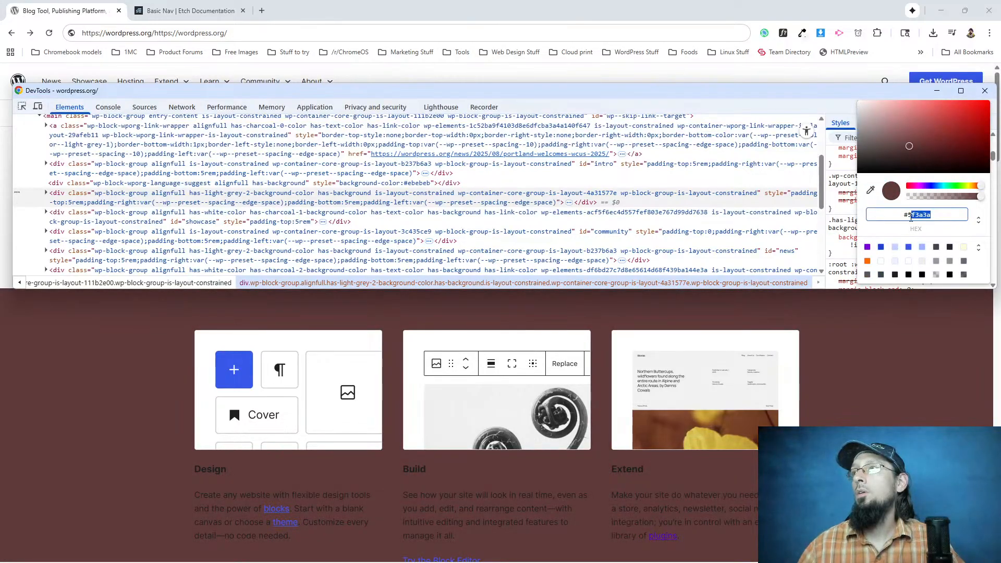
{"action": "type", "text": "f6f6f6"}
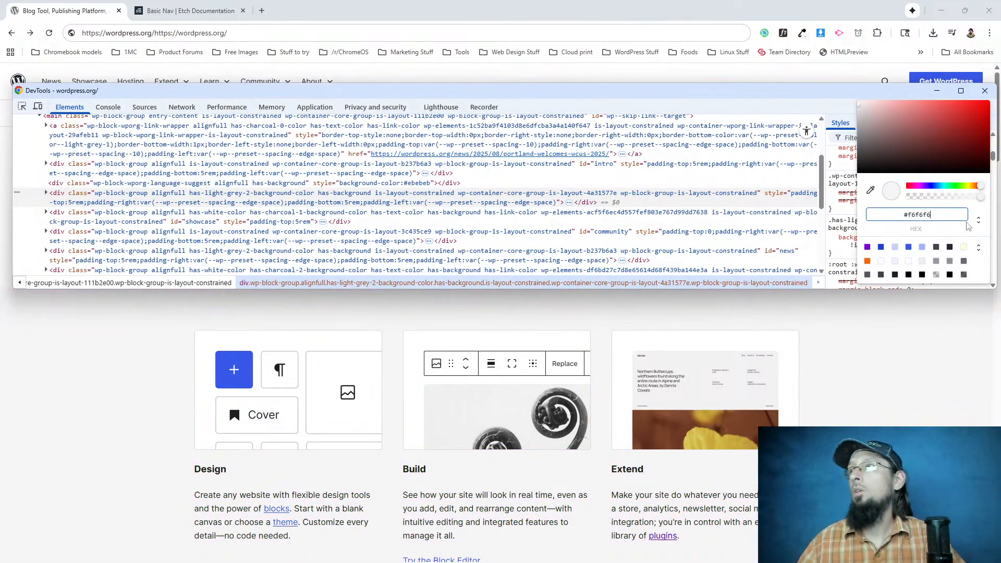
Convert the rule's background color to HSL format and select the value hsl(0deg 0% 96.47%).
{"action": "left_click", "coordinate": [977, 219]}
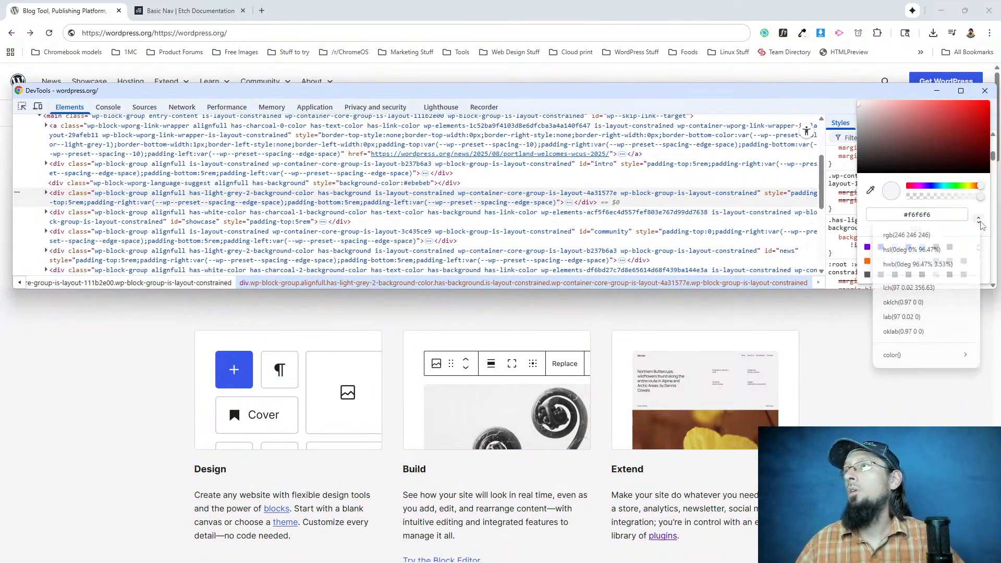
{"action": "left_click", "coordinate": [915, 251]}
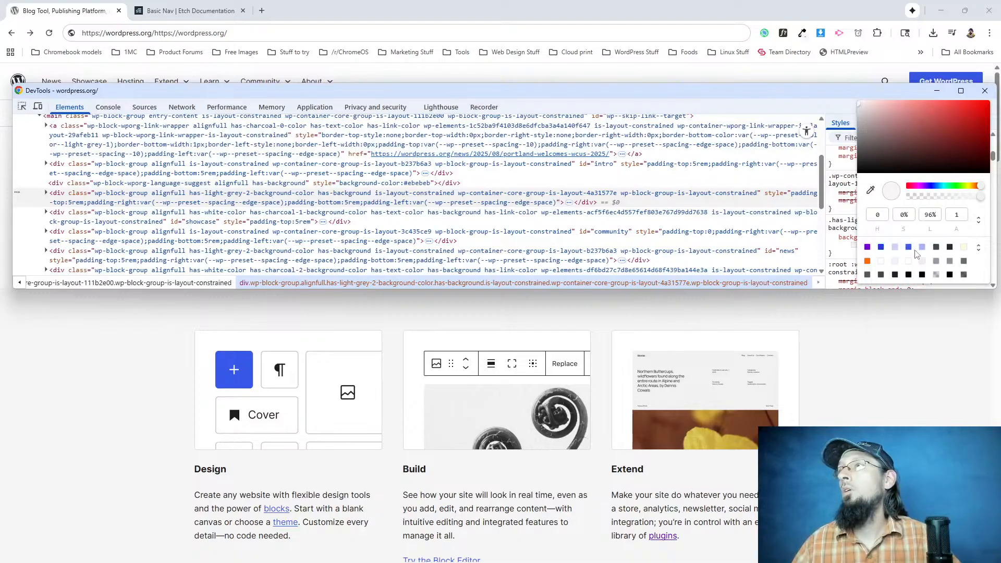
{"action": "left_click", "coordinate": [849, 249]}
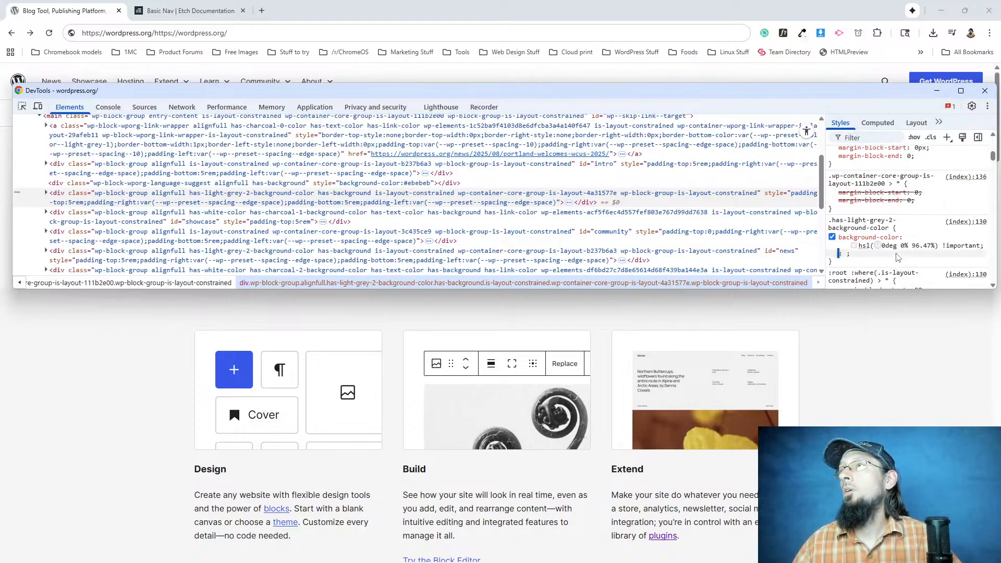
{"action": "mouse_move", "coordinate": [862, 243]}
{"action": "left_click_drag", "start_coordinate": [863, 244], "coordinate": [908, 243]}
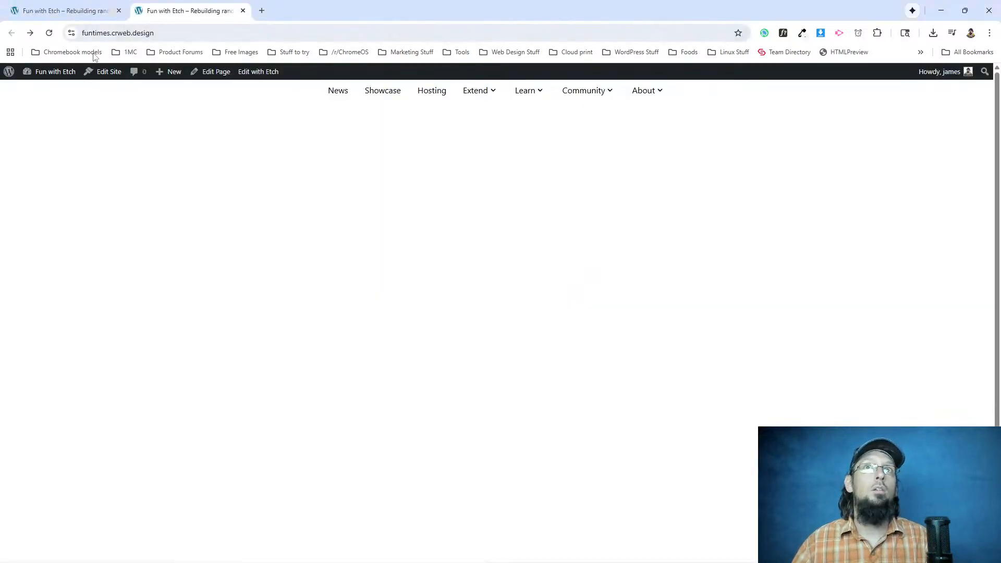
Switch to Etch, define the root variable --bg-light as hsl(0deg 0% 96.47%) in the Style Manager, and add an empty --bg-dark variable.
{"action": "left_click", "coordinate": [63, 11]}
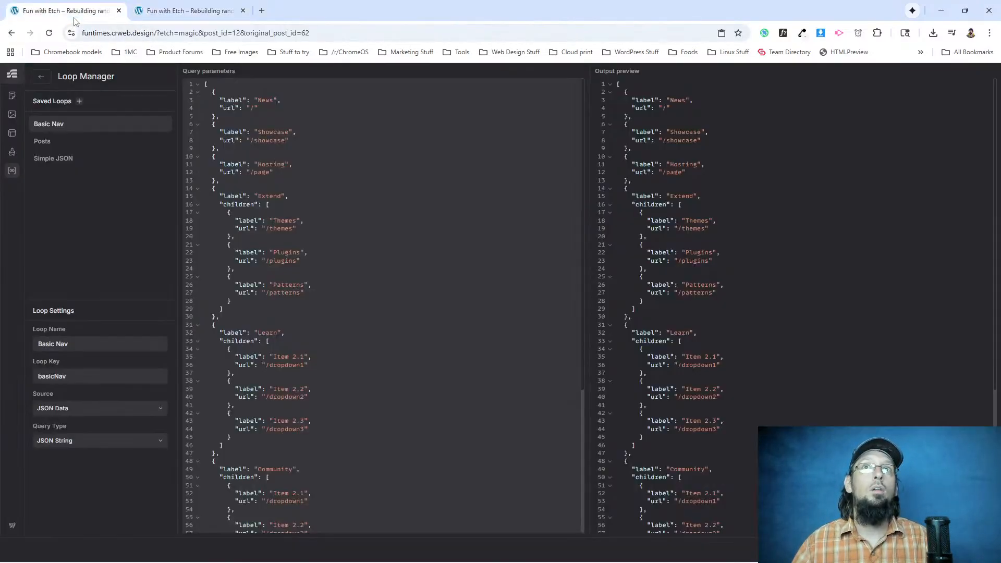
{"action": "left_click", "coordinate": [13, 150]}
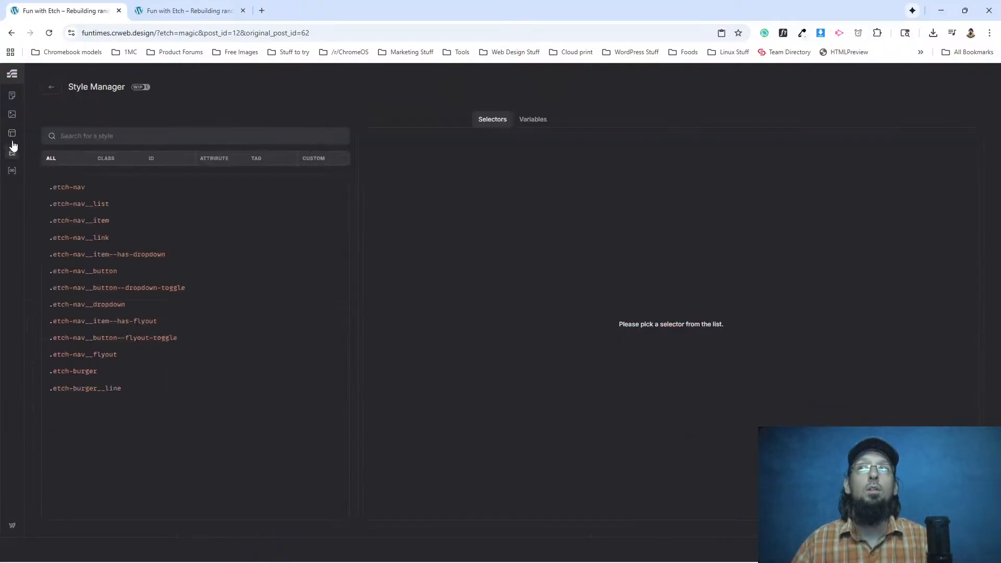
{"action": "left_click", "coordinate": [528, 124]}
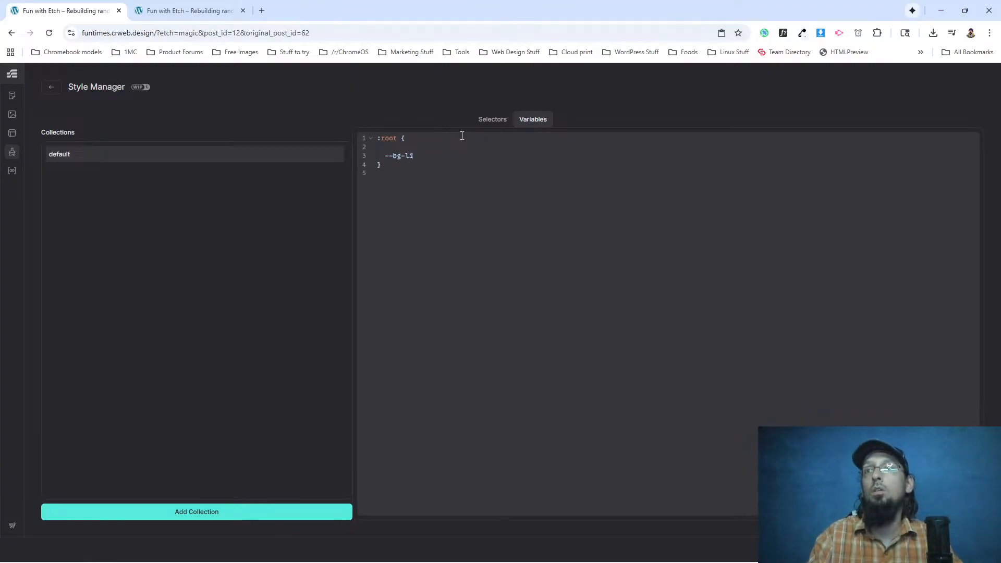
{"action": "key", "text": "ctrl+v"}
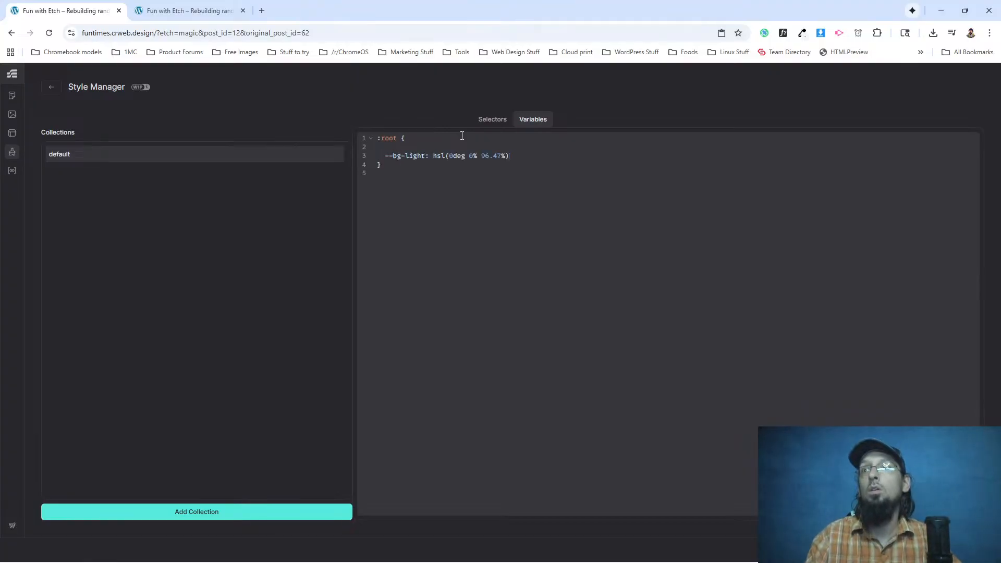
{"action": "type", "text": "-bg-dark:"}
Inspect the dark "One platform, a universe of possibilities" section on the WordPress.org page and locate its has-charcoal-1-background-color style rule.
{"action": "key", "text": "alt+Tab"}
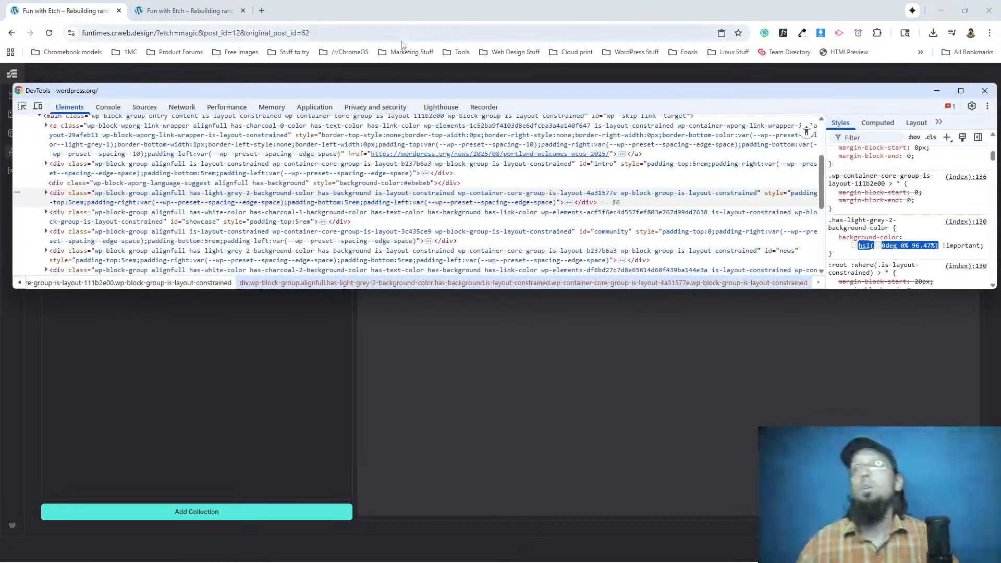
{"action": "key", "text": "alt+Tab"}
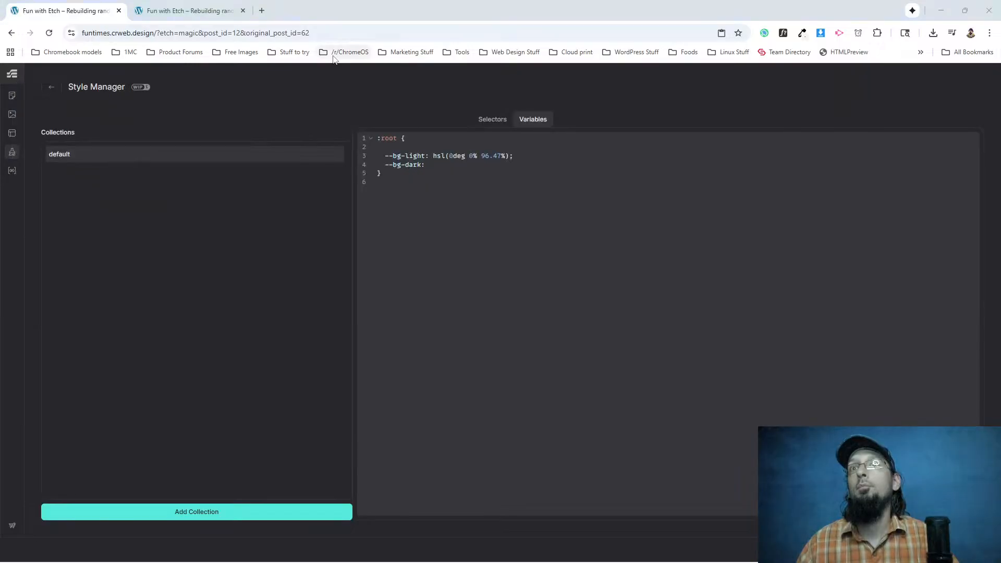
{"action": "key", "text": "alt+Tab"}
{"action": "scroll", "coordinate": [522, 307], "scroll_direction": "down", "scroll_amount": 3}
{"action": "scroll", "coordinate": [521, 307], "scroll_direction": "down", "scroll_amount": 10}
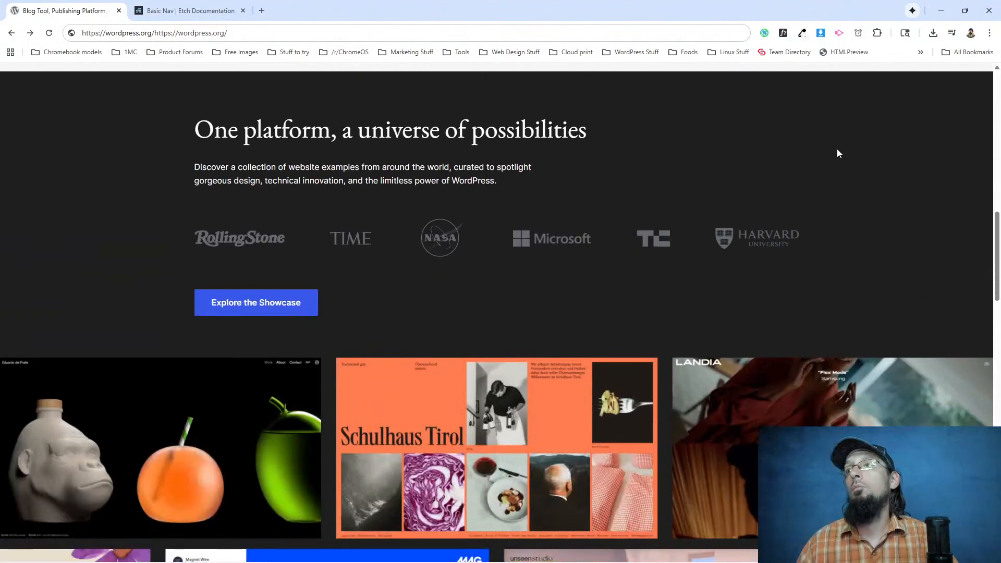
{"action": "right_click", "coordinate": [837, 148]}
{"action": "left_click", "coordinate": [752, 374]}
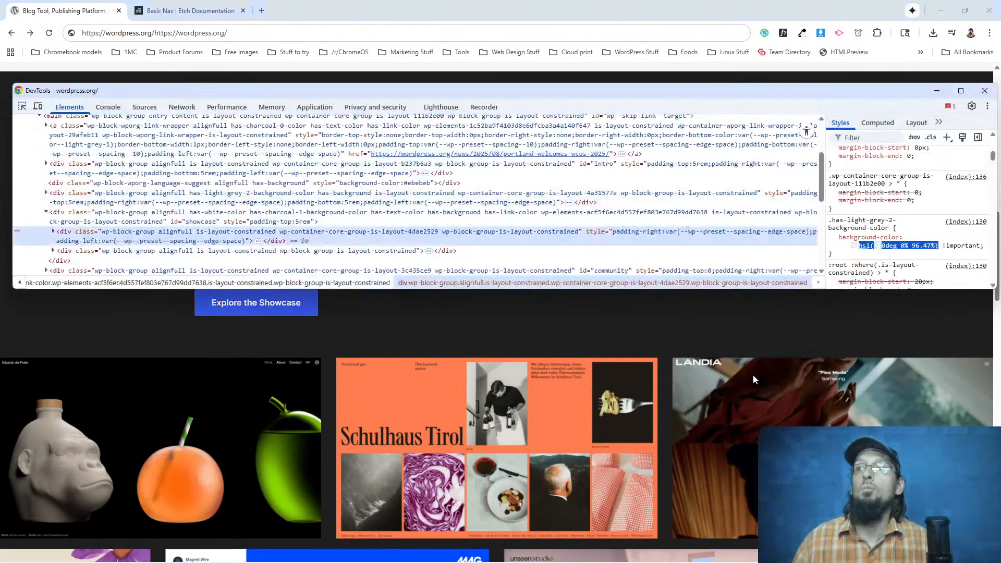
{"action": "scroll", "coordinate": [866, 190], "scroll_direction": "down", "scroll_amount": 5}
{"action": "scroll", "coordinate": [848, 186], "scroll_direction": "down", "scroll_amount": 3}
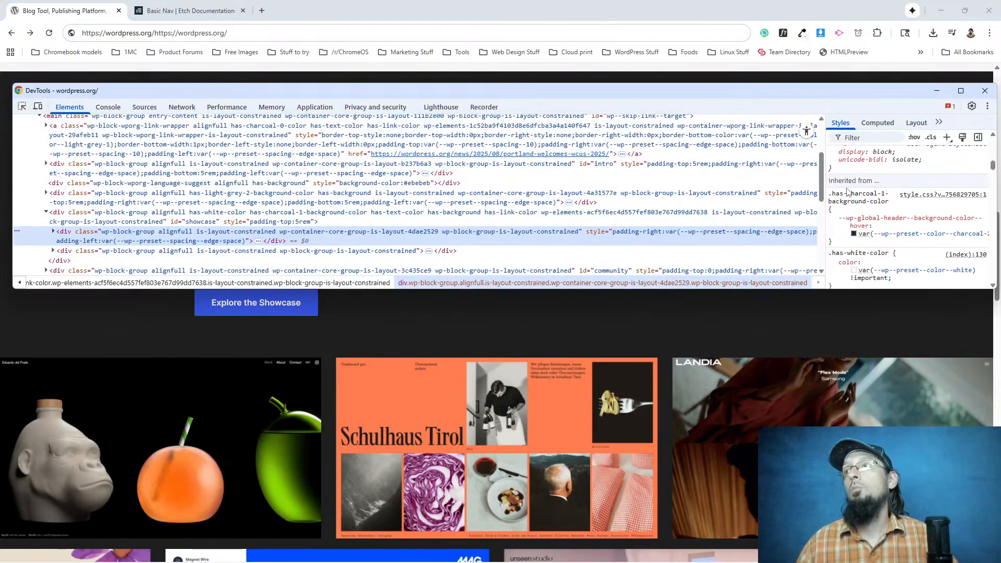
Replace the variable in the charcoal rule's --wp-global-header--background-color--hover property with the hex color #23282d.
{"action": "left_click", "coordinate": [853, 189]}
{"action": "left_click", "coordinate": [917, 218]}
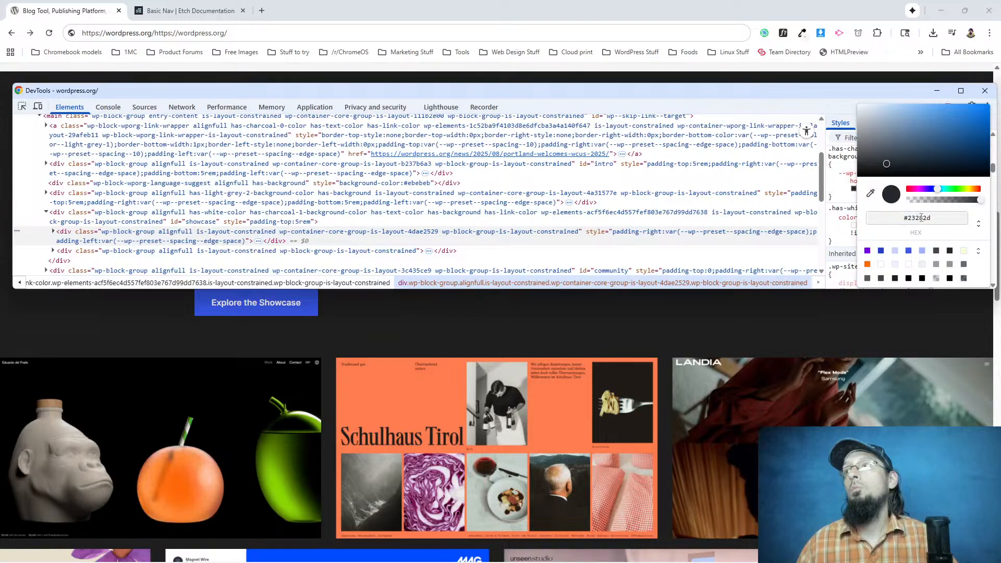
{"action": "triple_click", "coordinate": [921, 219]}
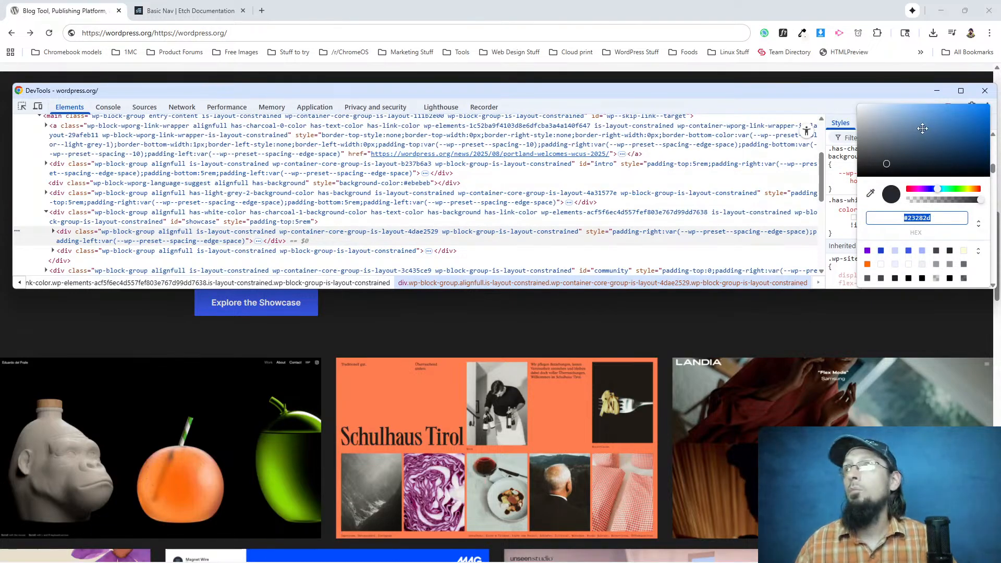
{"action": "type", "text": "#5680a9"}
{"action": "triple_click", "coordinate": [924, 219]}
{"action": "key", "text": "ctrl+z"}
{"action": "left_click", "coordinate": [979, 224]}
{"action": "left_click", "coordinate": [905, 251]}
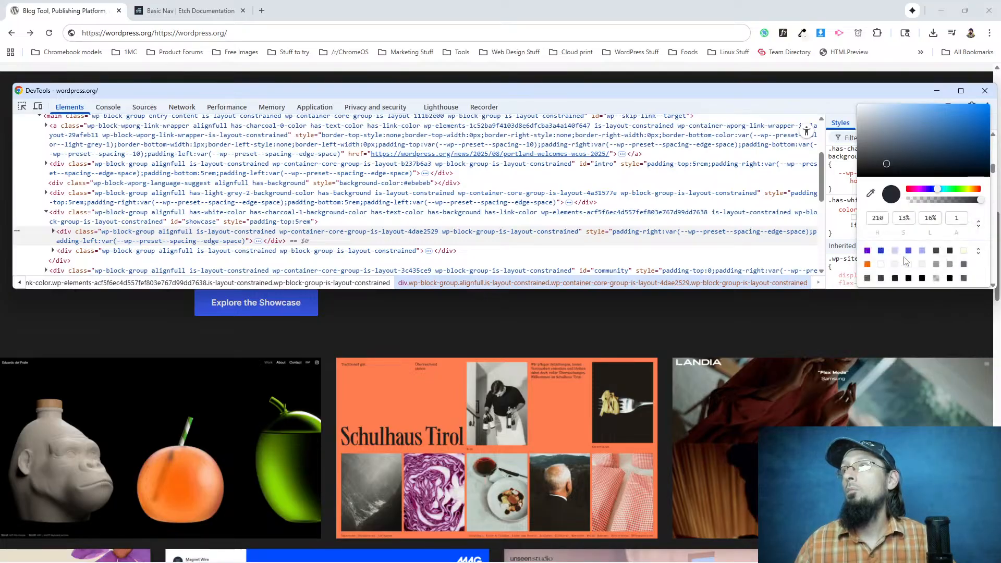
{"action": "left_click", "coordinate": [838, 230]}
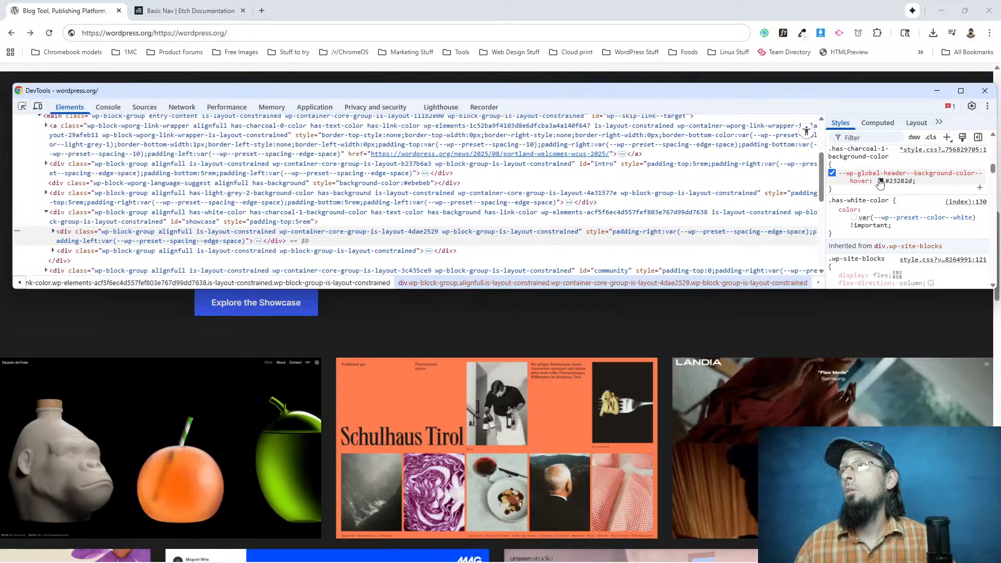
Try to convert the charcoal rule's hover background color to HSL by switching the color picker's display format.
{"action": "scroll", "coordinate": [866, 183], "scroll_direction": "up", "scroll_amount": 2}
{"action": "scroll", "coordinate": [866, 186], "scroll_direction": "down", "scroll_amount": 2}
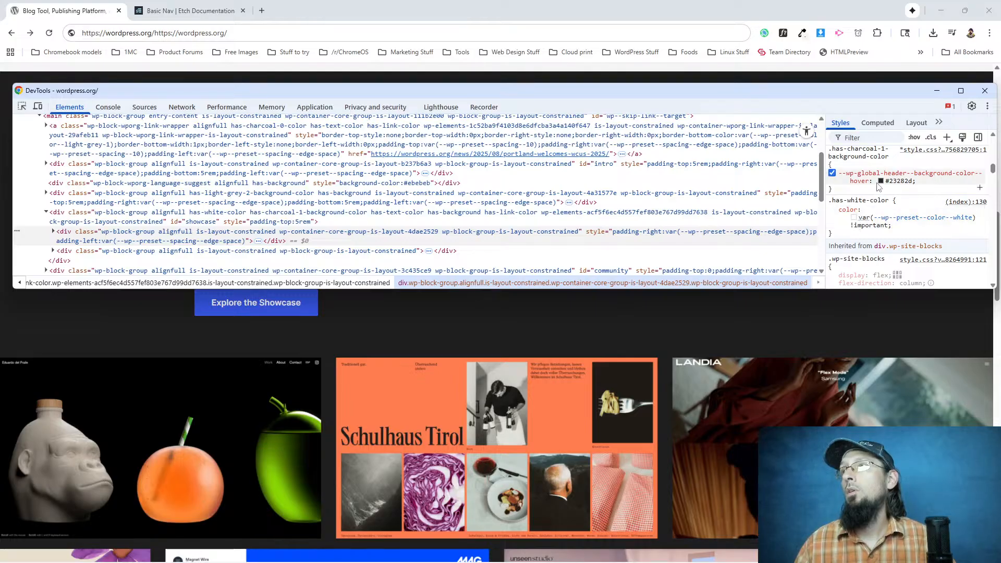
{"action": "left_click", "coordinate": [881, 181]}
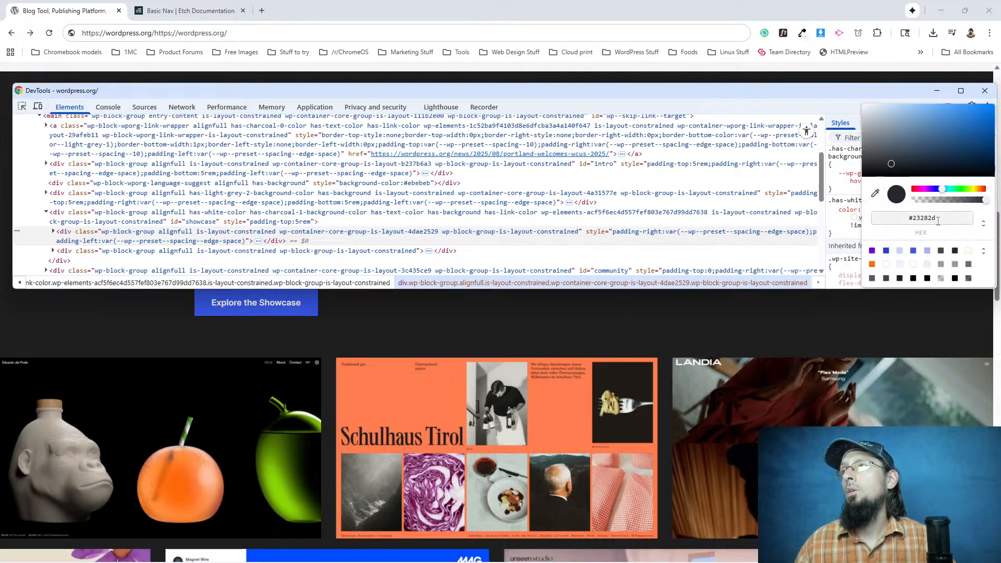
{"action": "left_click_drag", "start_coordinate": [909, 218], "coordinate": [937, 220]}
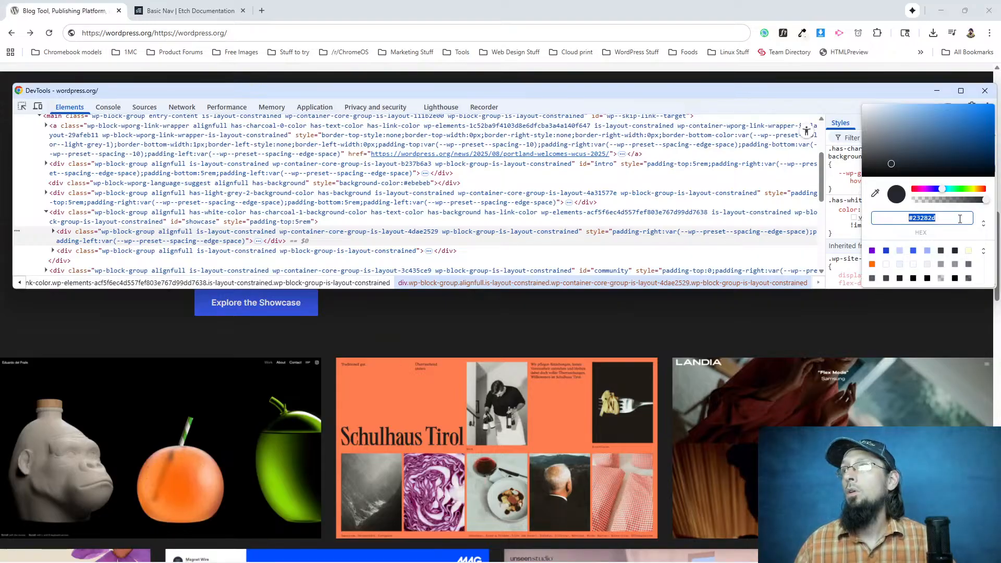
{"action": "left_click", "coordinate": [983, 223]}
{"action": "left_click", "coordinate": [912, 262]}
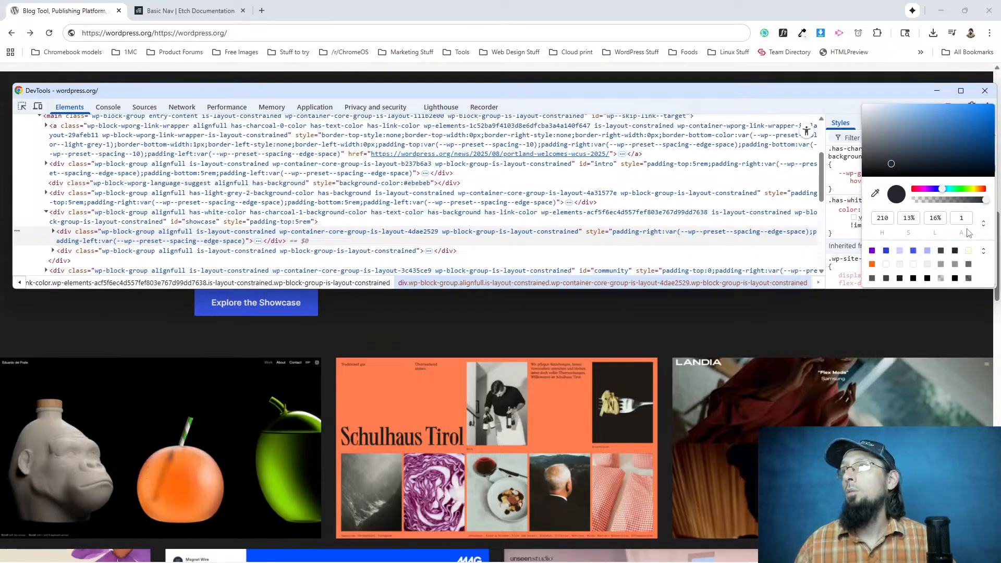
{"action": "left_click", "coordinate": [853, 191]}
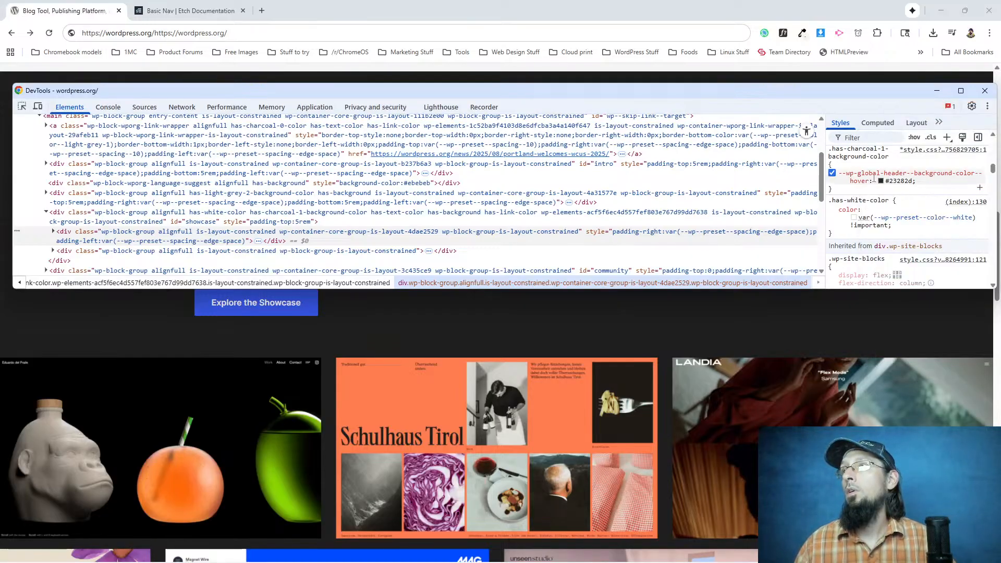
Convert the charcoal rule's hover background color to HSL format and select the value hsl(210deg 12.5% 15.69%).
{"action": "left_click", "coordinate": [881, 181]}
{"action": "left_click", "coordinate": [983, 223]}
{"action": "left_click", "coordinate": [912, 254]}
{"action": "key", "text": "Escape"}
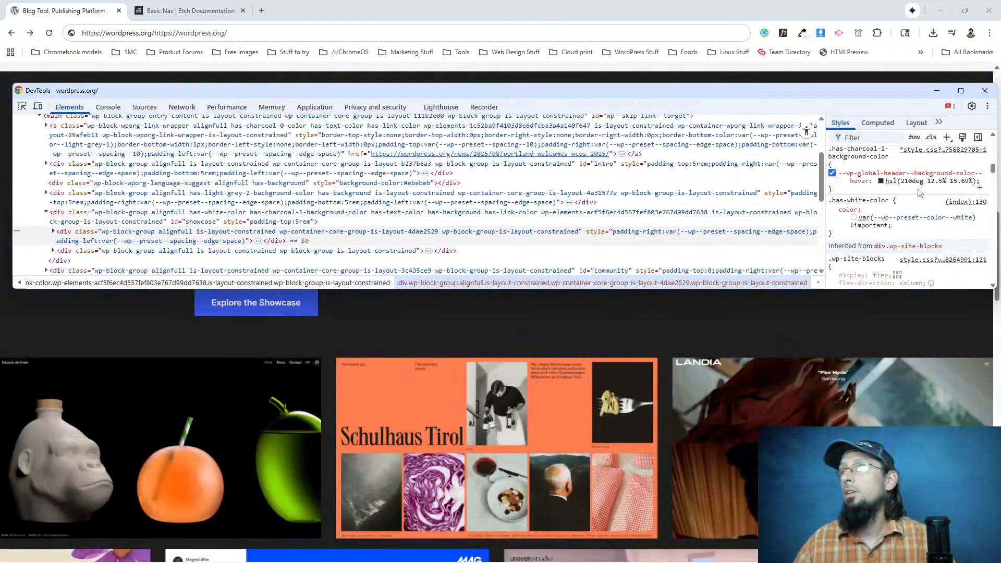
{"action": "left_click", "coordinate": [886, 181]}
{"action": "left_click_drag", "start_coordinate": [884, 181], "coordinate": [976, 184]}
{"action": "key", "text": "ctrl+c"}
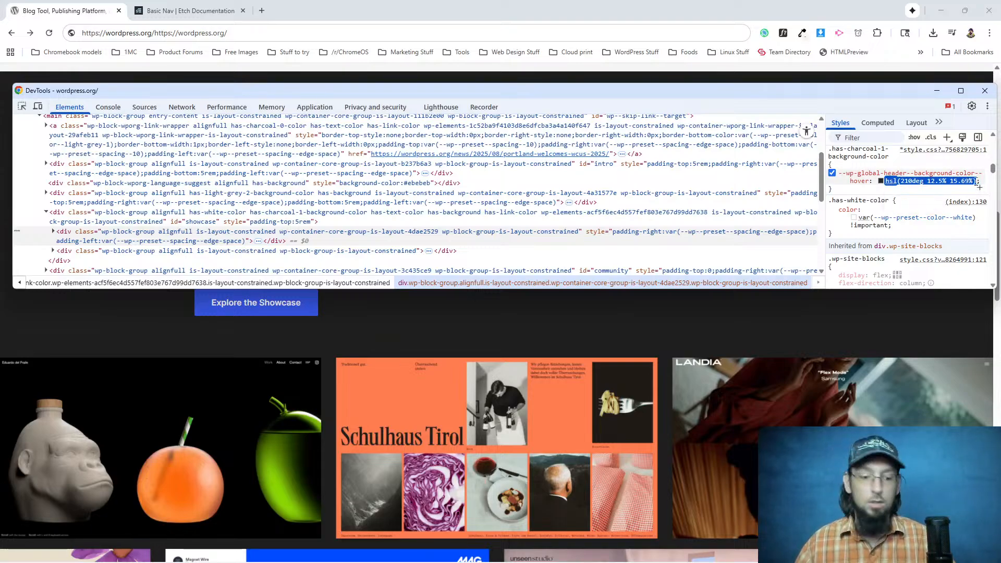
Back in Etch's root variables, set --bg-dark to hsl(210deg 12.5% 15.69%) and add an empty --primary variable.
{"action": "left_click", "coordinate": [149, 11]}
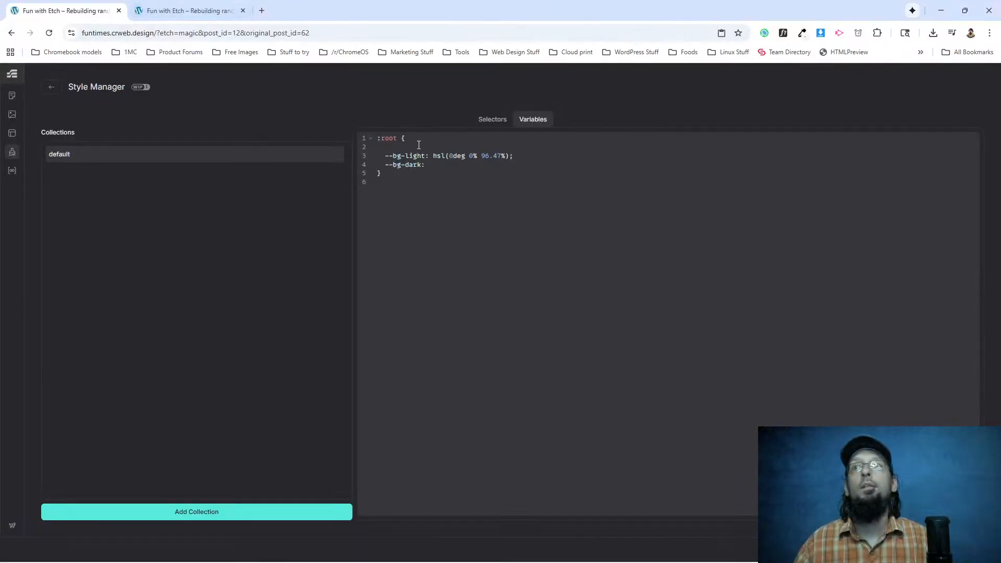
{"action": "key", "text": "ctrl+v"}
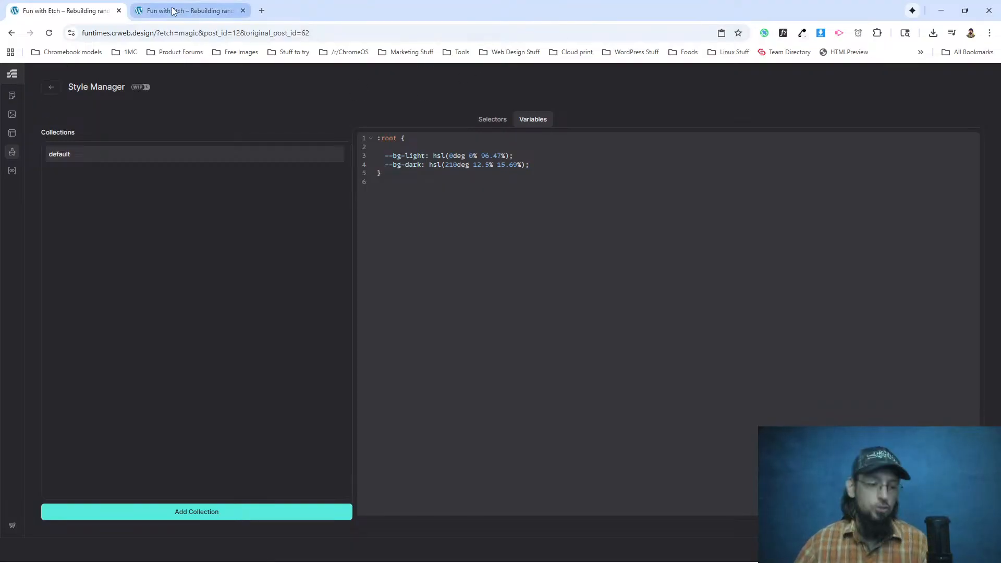
{"action": "key", "text": "alt+Tab"}
{"action": "left_click", "coordinate": [975, 94]}
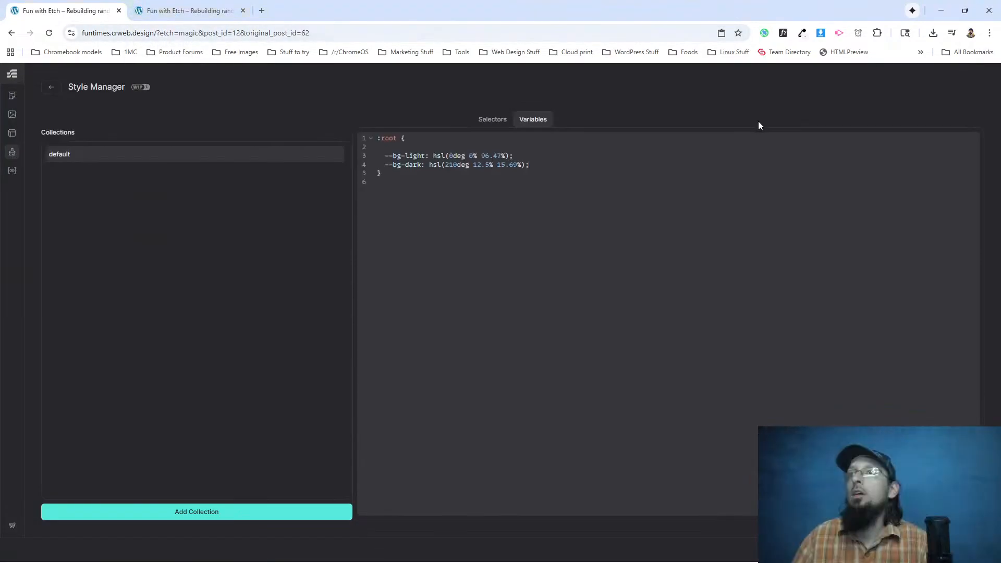
{"action": "key", "text": "Return"}
{"action": "type", "text": "--primary:"}
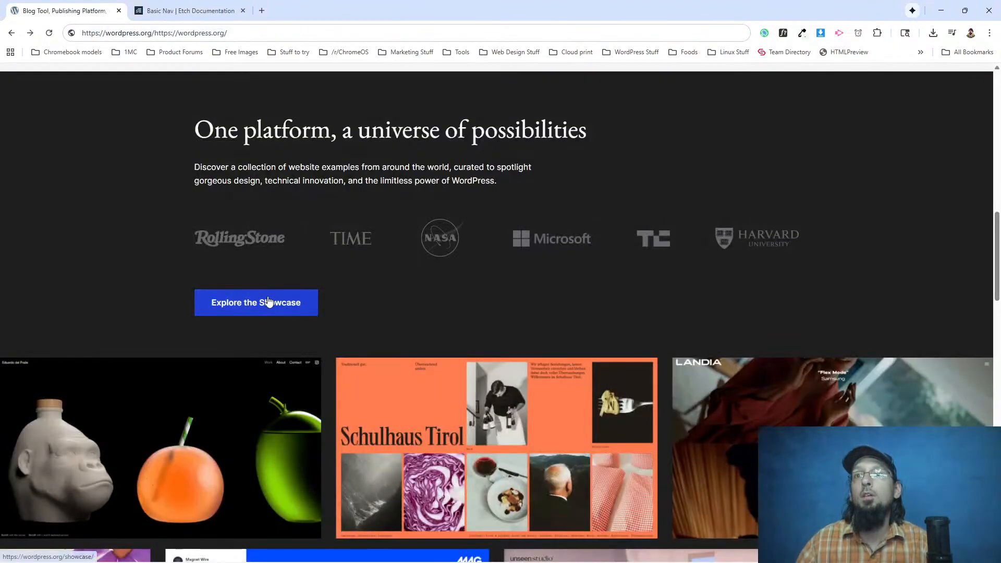
Inspect the Explore the Showcase button on the WordPress.org page and test which wp-block-button__link rule controls its background color.
{"action": "right_click", "coordinate": [269, 303]}
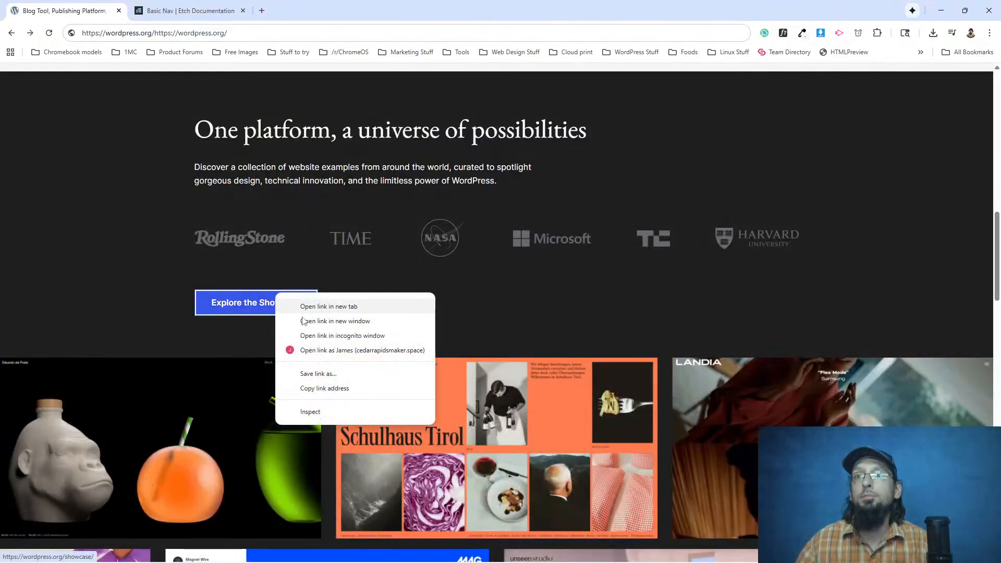
{"action": "left_click", "coordinate": [333, 413]}
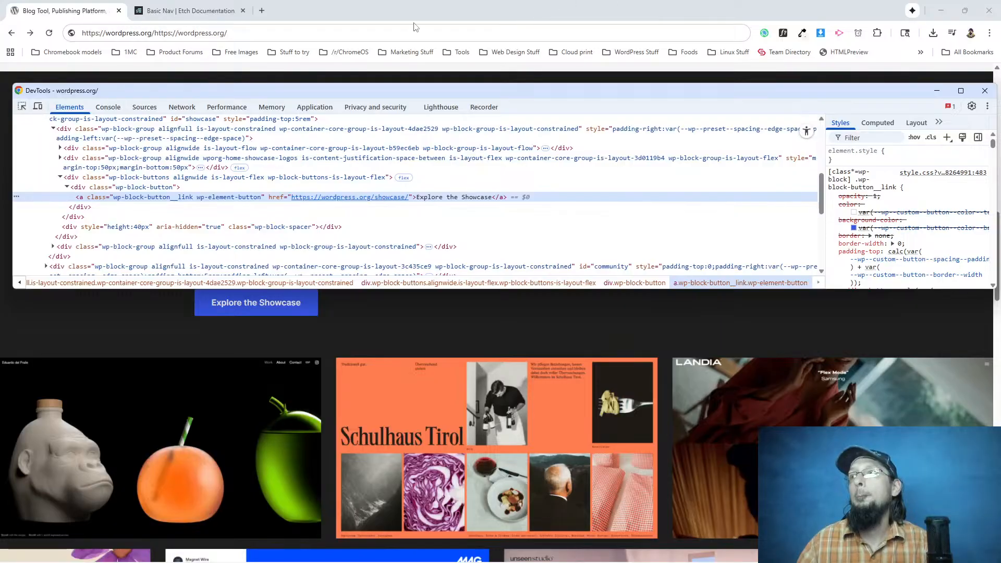
{"action": "left_click", "coordinate": [831, 220]}
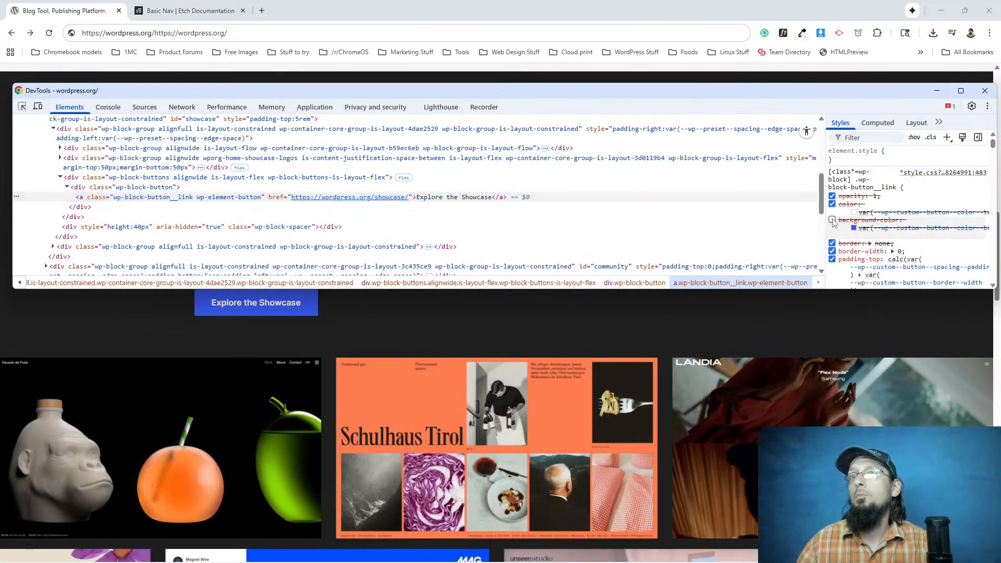
{"action": "scroll", "coordinate": [859, 218], "scroll_direction": "down", "scroll_amount": 5}
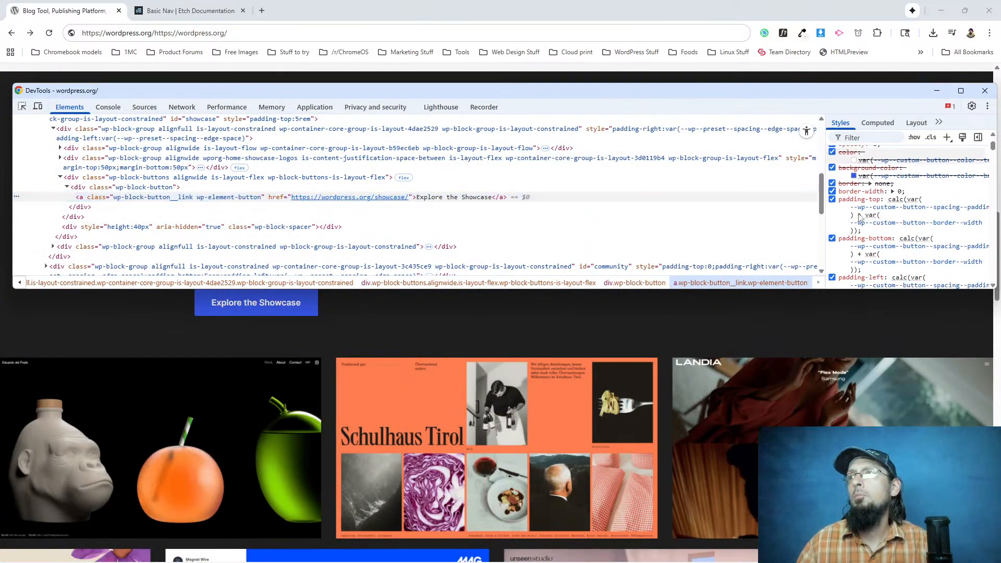
{"action": "scroll", "coordinate": [859, 218], "scroll_direction": "up", "scroll_amount": 5}
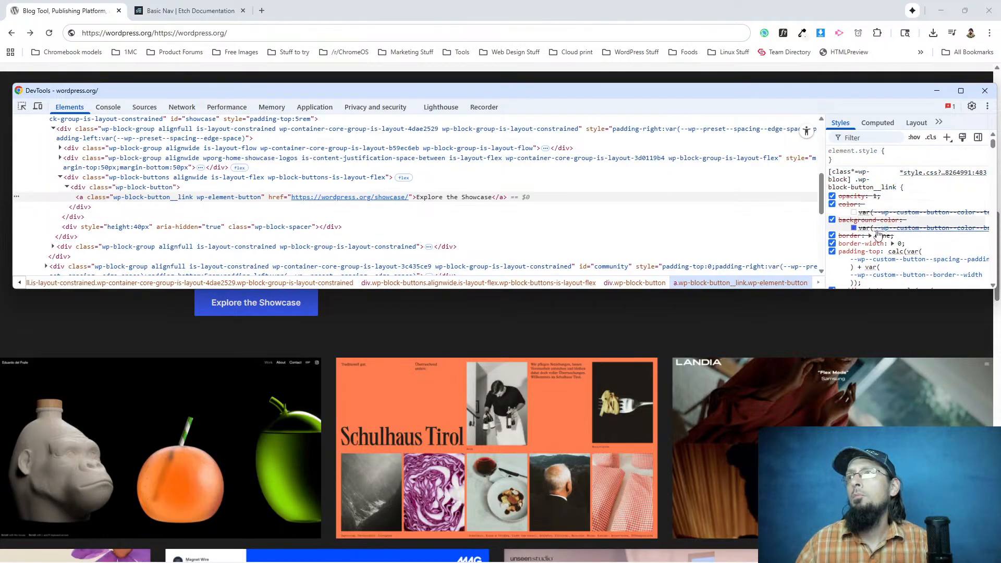
{"action": "scroll", "coordinate": [875, 231], "scroll_direction": "down", "scroll_amount": 4}
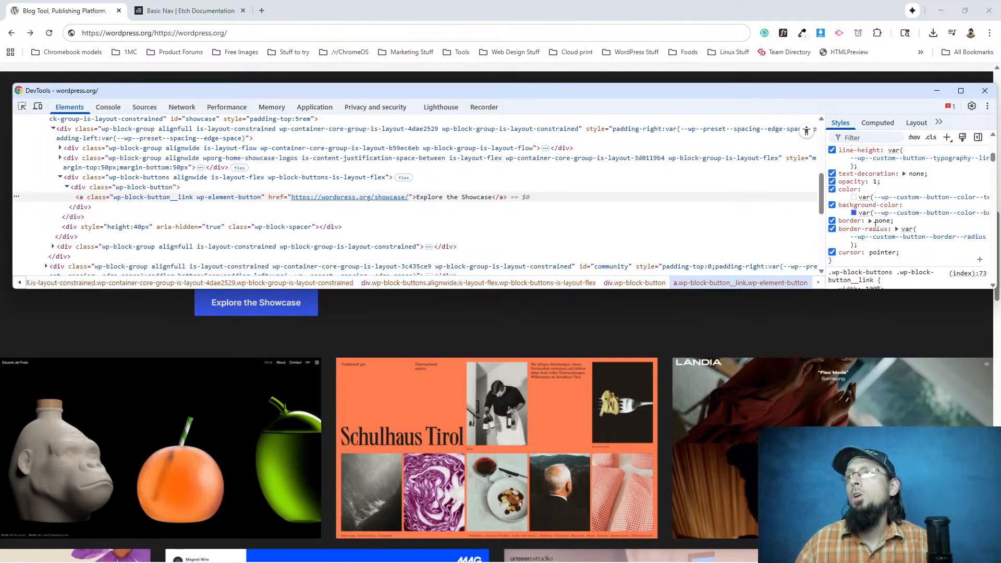
{"action": "scroll", "coordinate": [862, 216], "scroll_direction": "up", "scroll_amount": 3}
Disable the color and background-color declarations in the button's first wp-block-button__link rule.
{"action": "left_click", "coordinate": [832, 205]}
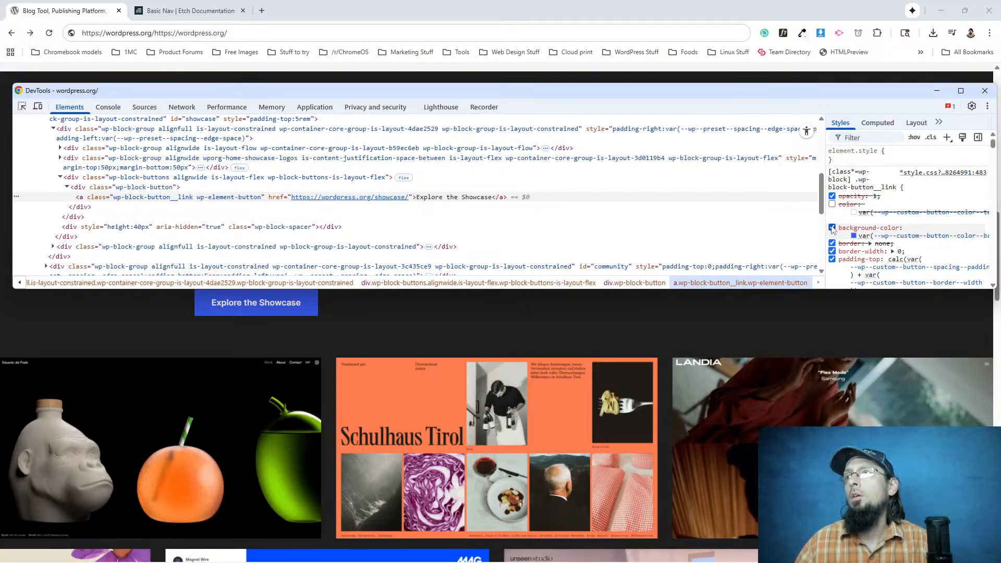
{"action": "scroll", "coordinate": [849, 224], "scroll_direction": "down", "scroll_amount": 5}
{"action": "scroll", "coordinate": [851, 223], "scroll_direction": "up", "scroll_amount": 5}
{"action": "left_click", "coordinate": [833, 169]}
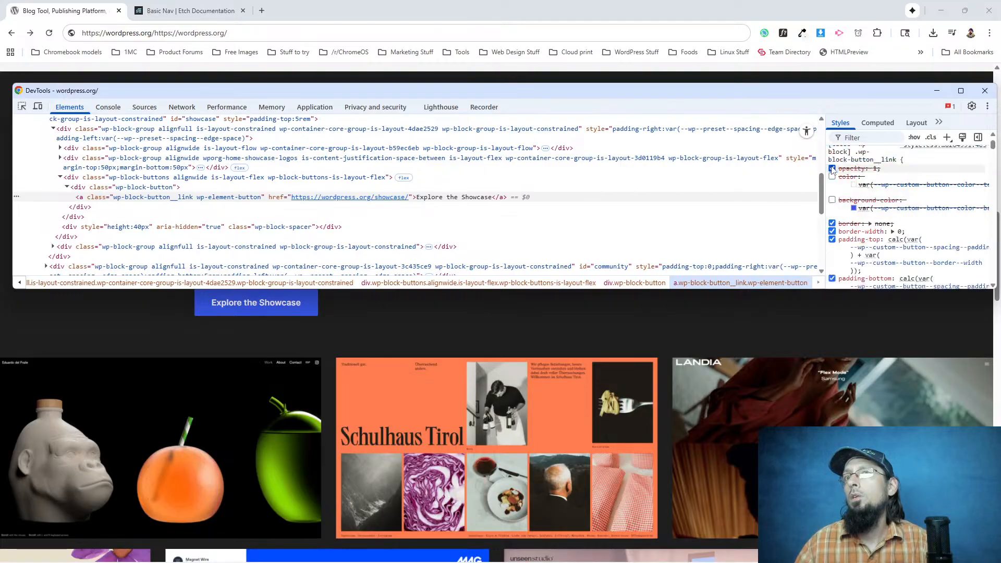
Find the button's :root :where(.wp-block-button .wp-block-button__link) rule and disable its background-color declaration.
{"action": "scroll", "coordinate": [836, 213], "scroll_direction": "down", "scroll_amount": 3}
{"action": "scroll", "coordinate": [837, 213], "scroll_direction": "down", "scroll_amount": 3}
{"action": "scroll", "coordinate": [853, 242], "scroll_direction": "up", "scroll_amount": 5}
{"action": "scroll", "coordinate": [853, 238], "scroll_direction": "down", "scroll_amount": 5}
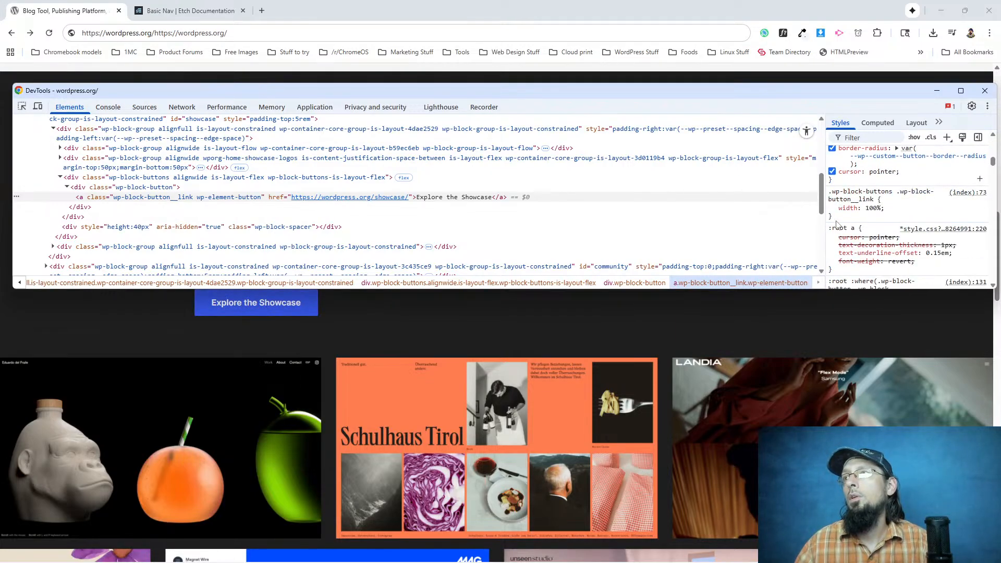
{"action": "scroll", "coordinate": [836, 224], "scroll_direction": "down", "scroll_amount": 2}
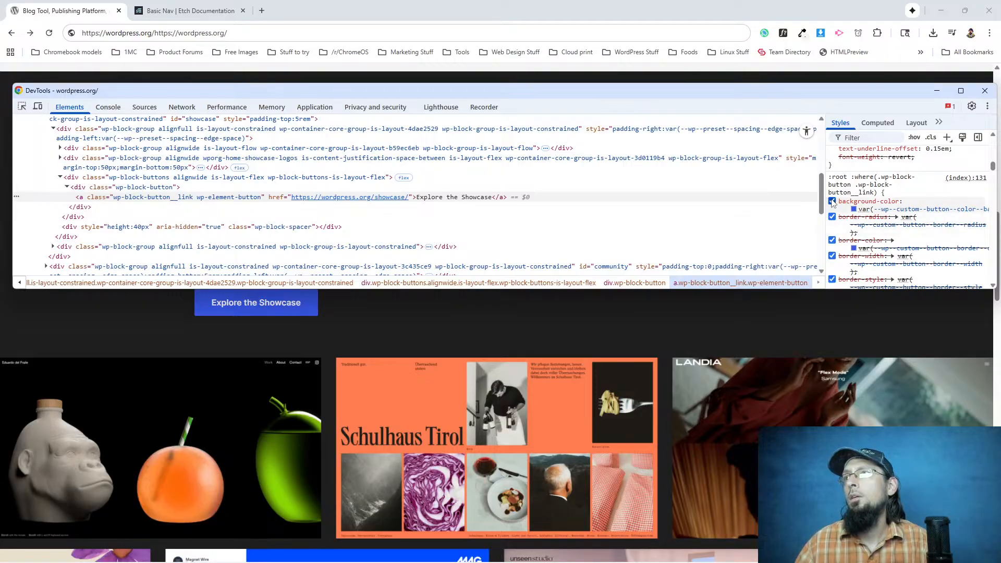
{"action": "left_click", "coordinate": [832, 202]}
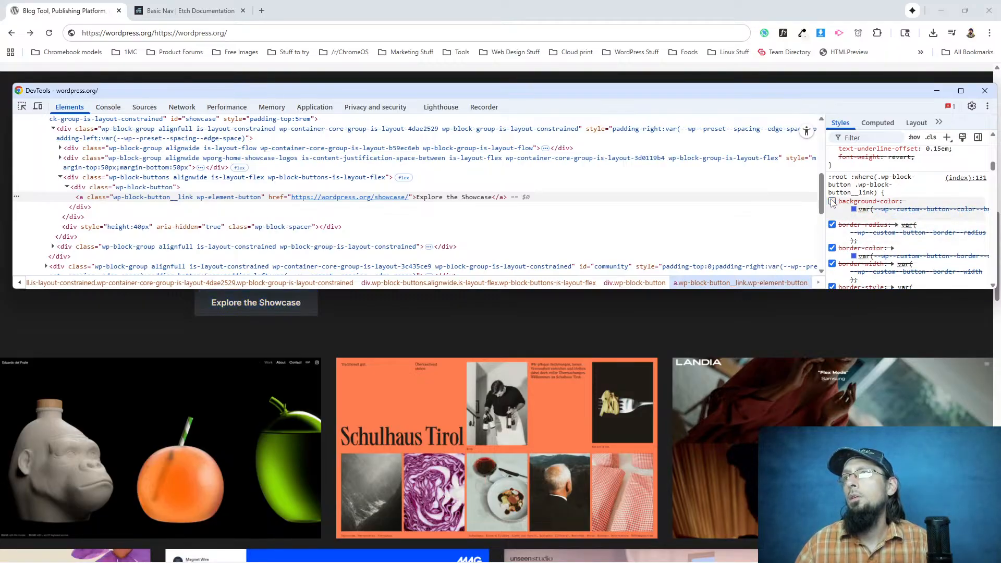
Re-enable the background-color in the button's :root :where(.wp-block-button .wp-block-button__link) rule and convert its value to HSL.
{"action": "left_click", "coordinate": [832, 202]}
{"action": "left_click", "coordinate": [853, 209]}
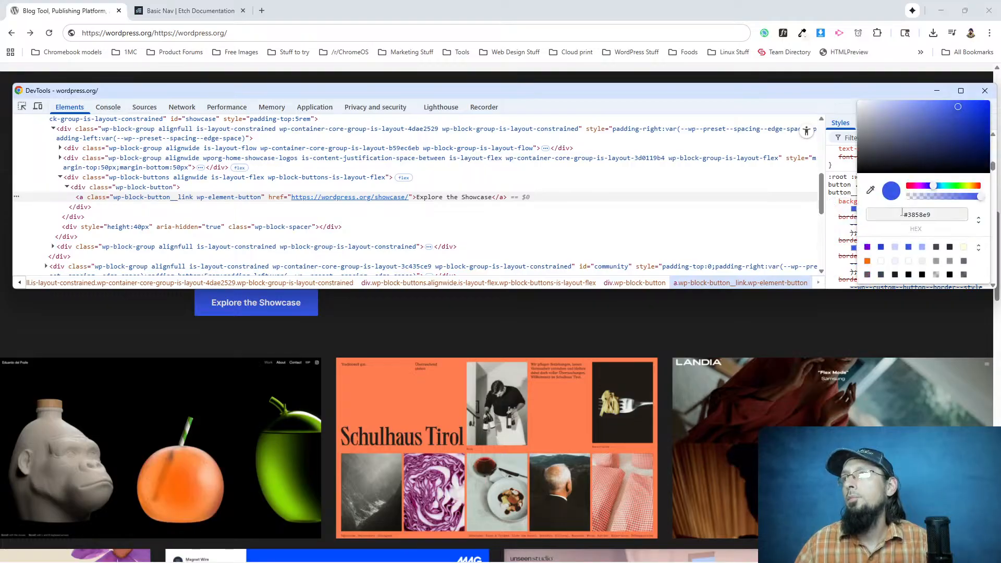
{"action": "left_click", "coordinate": [978, 219]}
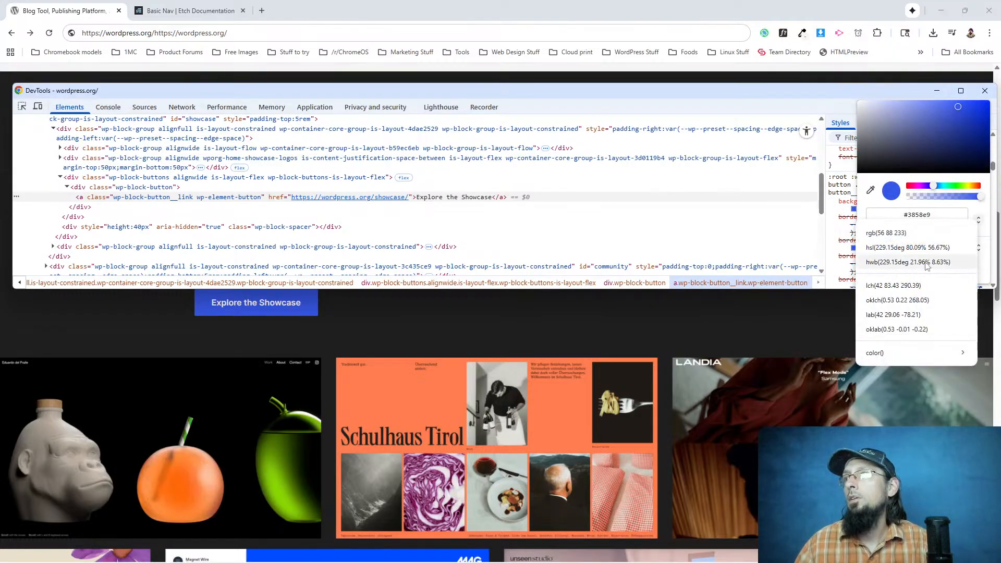
{"action": "left_click", "coordinate": [907, 254]}
{"action": "key", "text": "Return"}
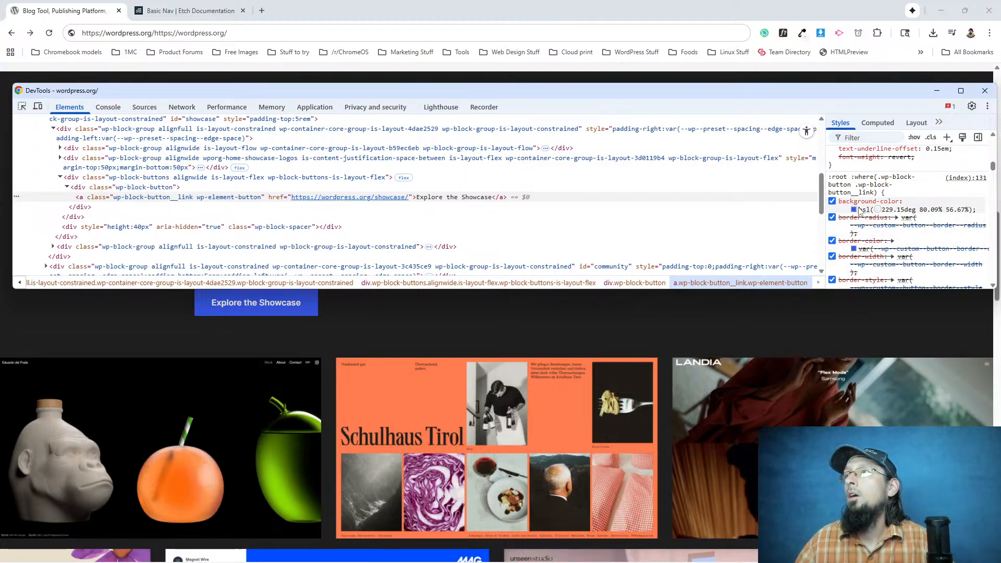
Copy the button's HSL background color and set Etch's --primary root variable to hsl(229.15deg 80.09% 56.67%).
{"action": "left_click_drag", "start_coordinate": [859, 209], "coordinate": [974, 205]}
{"action": "key", "text": "ctrl+c"}
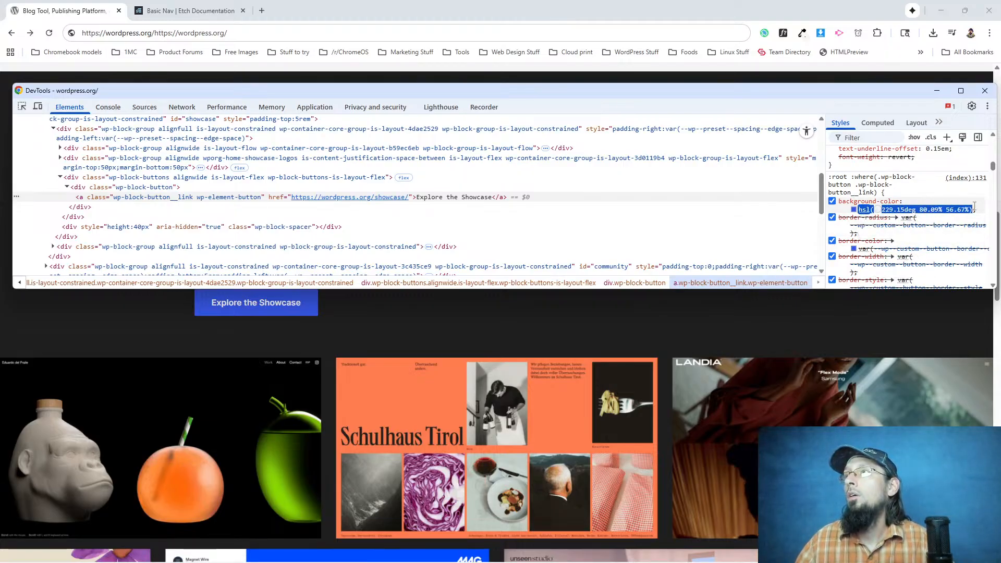
{"action": "key", "text": "F12"}
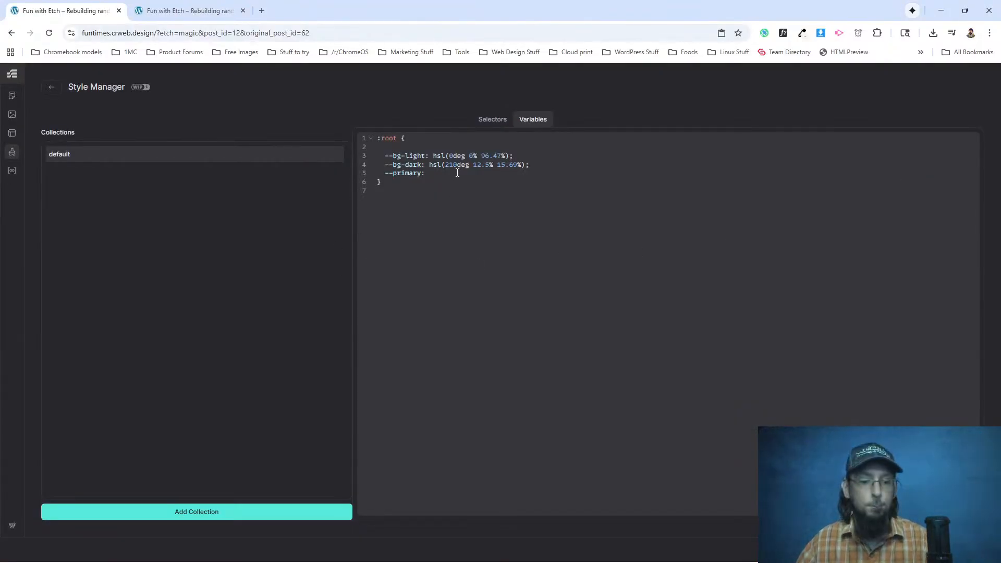
{"action": "key", "text": "ctrl+v"}
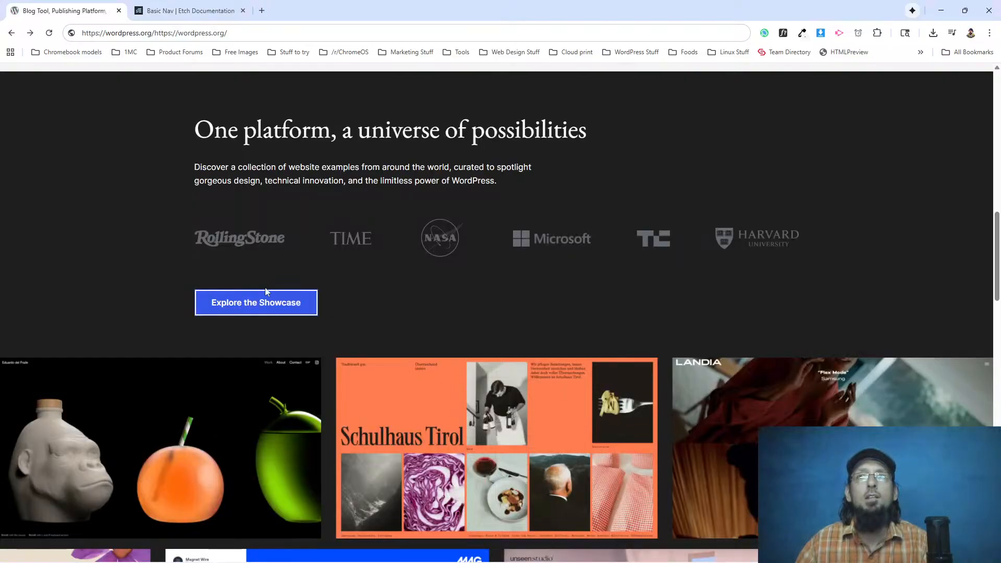
{"action": "left_click", "coordinate": [263, 297]}
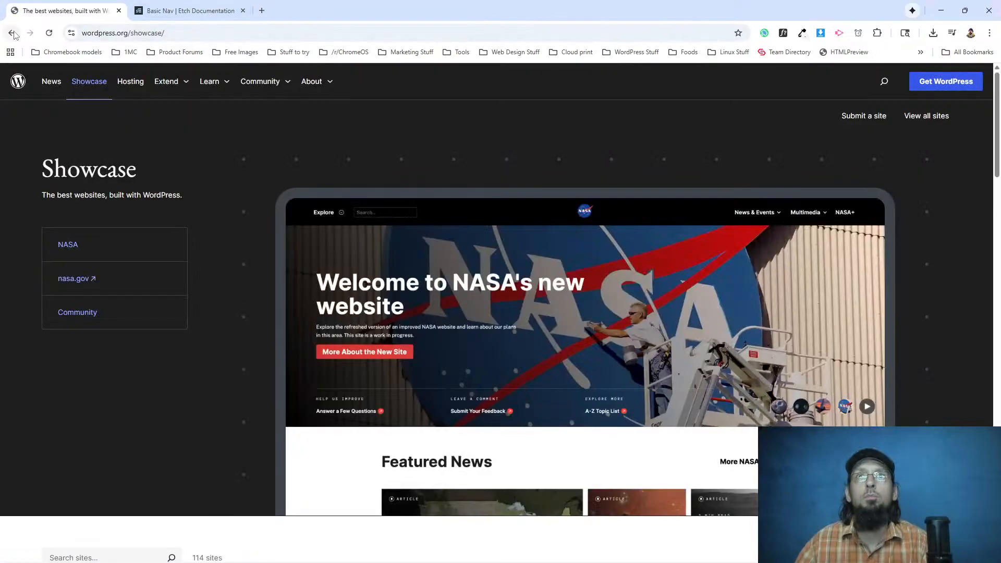
{"action": "left_click", "coordinate": [13, 33]}
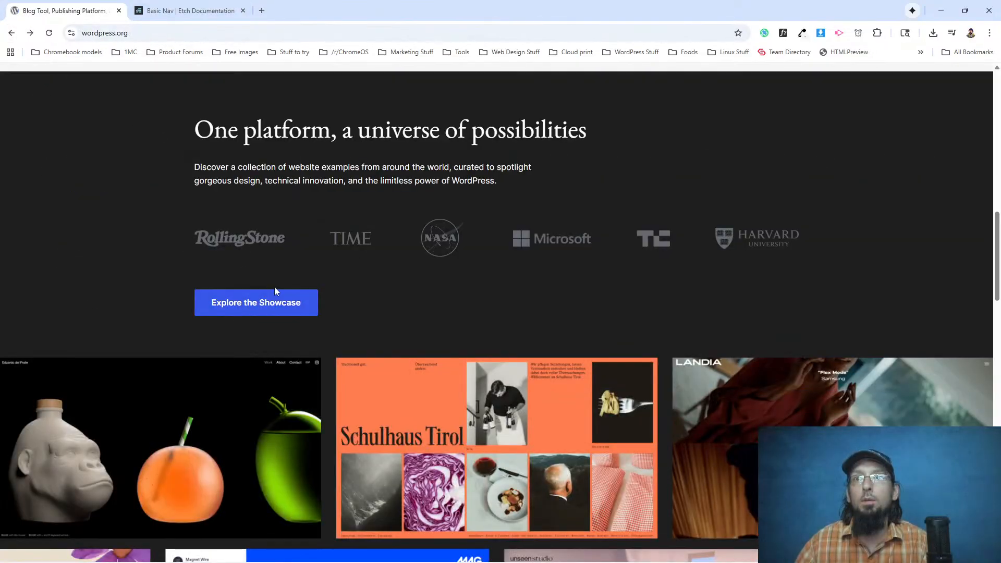
{"action": "right_click", "coordinate": [274, 287]}
{"action": "left_click", "coordinate": [281, 297]}
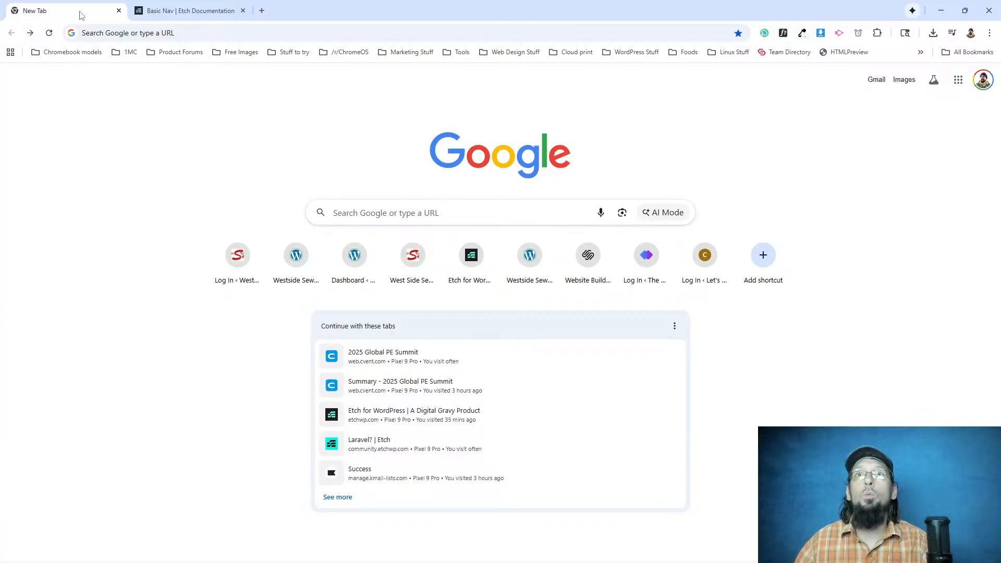
{"action": "left_click", "coordinate": [30, 33]}
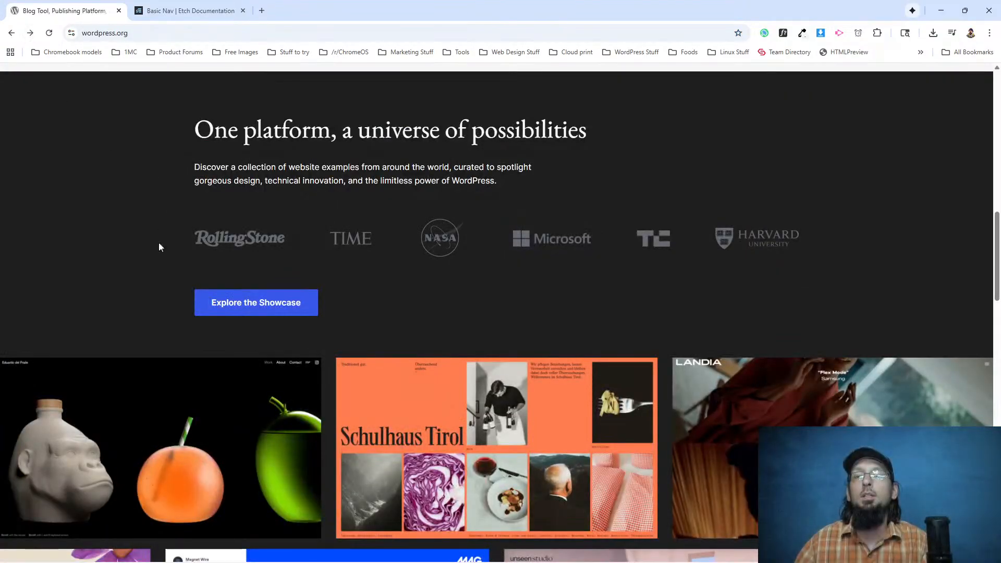
Inspect the Explore the Showcase button on the WordPress.org page and force its :hover state.
{"action": "right_click", "coordinate": [220, 294]}
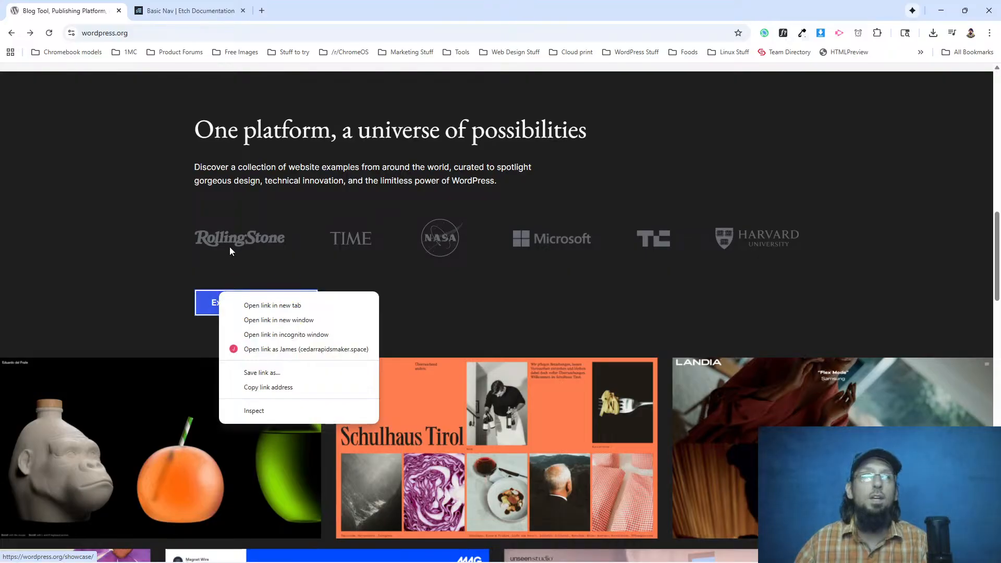
{"action": "left_click", "coordinate": [301, 411]}
{"action": "scroll", "coordinate": [903, 185], "scroll_direction": "up", "scroll_amount": 2}
{"action": "scroll", "coordinate": [903, 183], "scroll_direction": "up", "scroll_amount": 2}
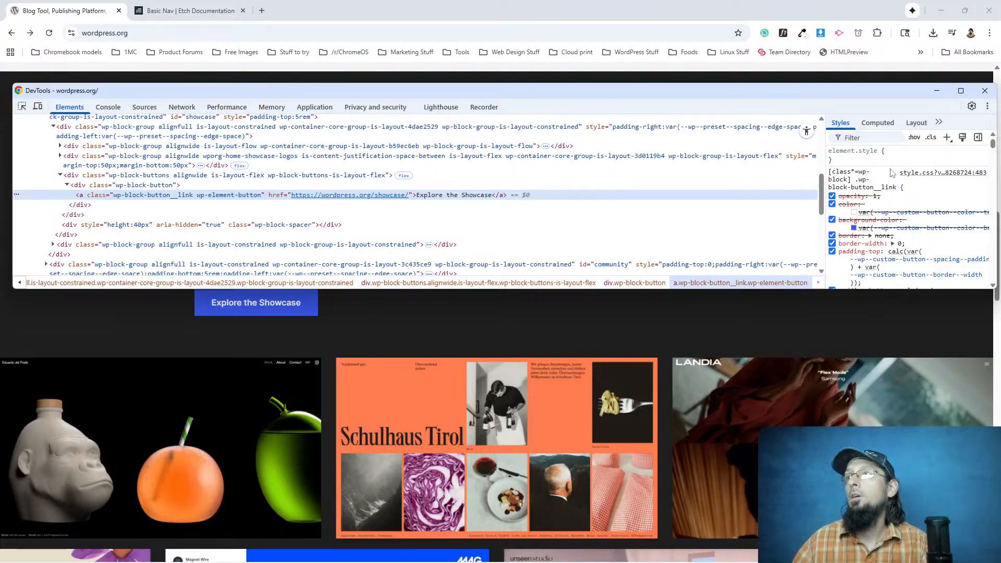
{"action": "left_click", "coordinate": [914, 137]}
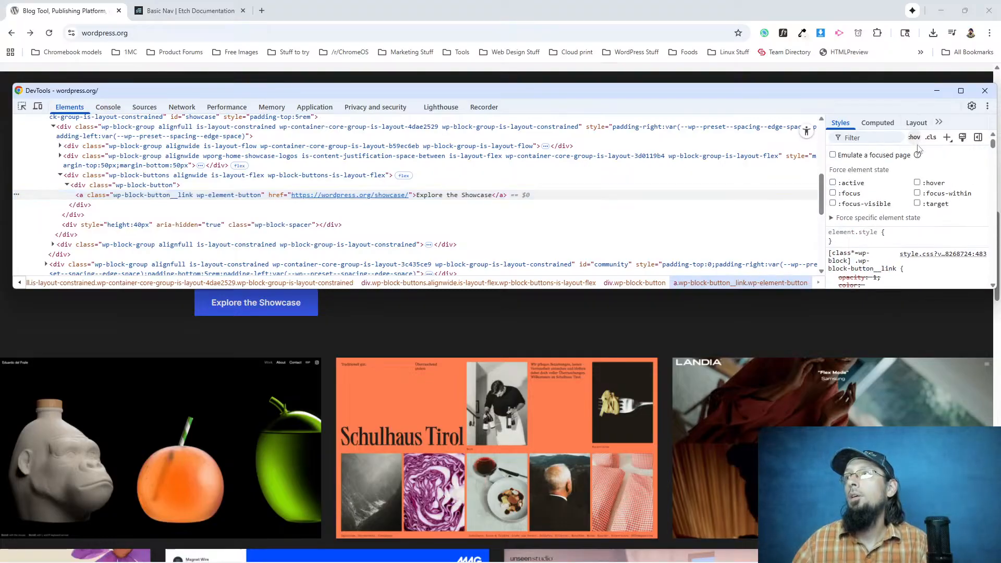
{"action": "left_click", "coordinate": [917, 183]}
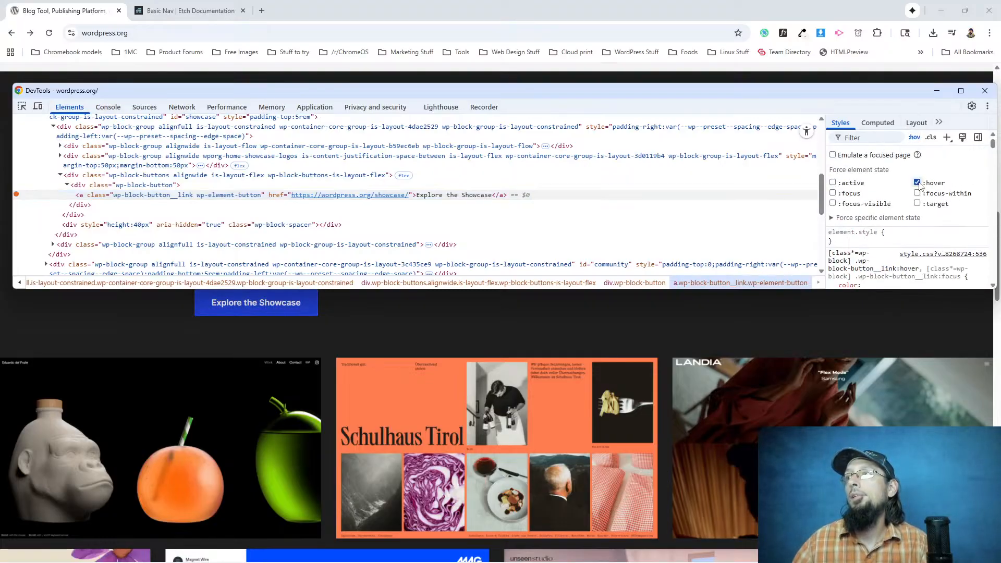
{"action": "left_click", "coordinate": [914, 137]}
Convert the background-color in the button's wp-block-button__link:hover rule to HSL.
{"action": "left_click", "coordinate": [853, 227]}
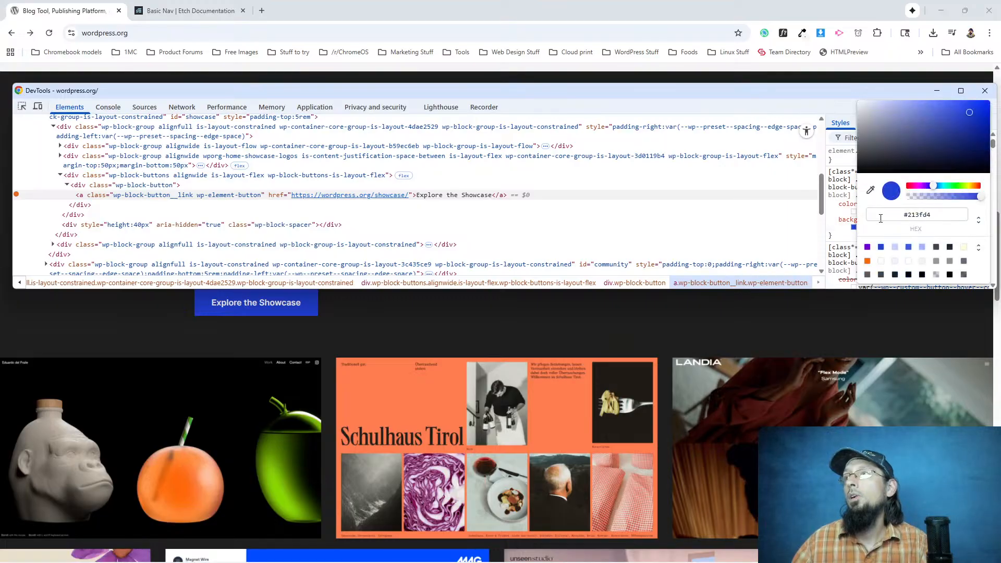
{"action": "left_click", "coordinate": [978, 219]}
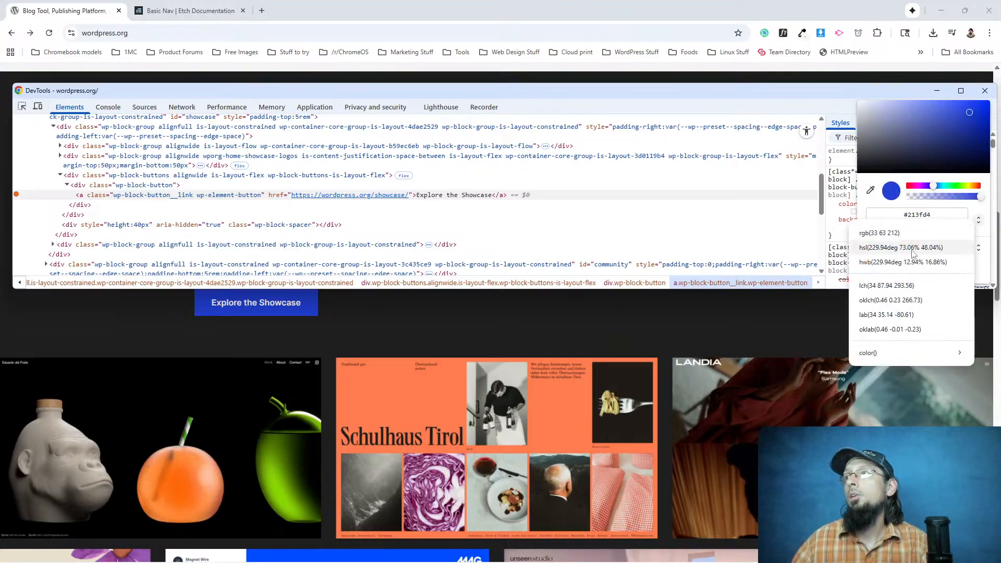
{"action": "left_click", "coordinate": [880, 248]}
{"action": "key", "text": "Return"}
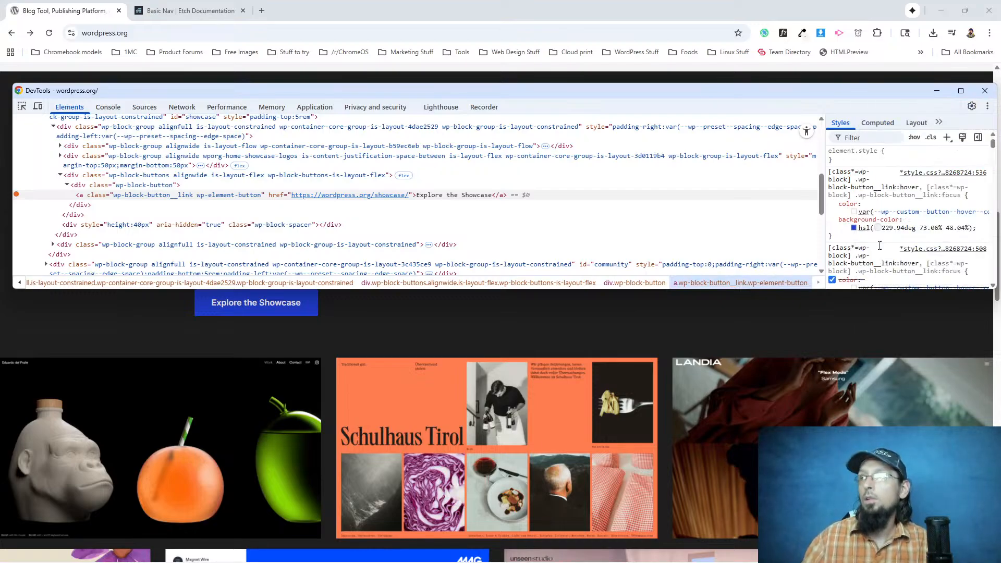
Copy the hover color and add --primary-dark: hsl(229.94deg 73.06% 48.04%) to Etch's root variables.
{"action": "left_click_drag", "start_coordinate": [858, 229], "coordinate": [995, 223]}
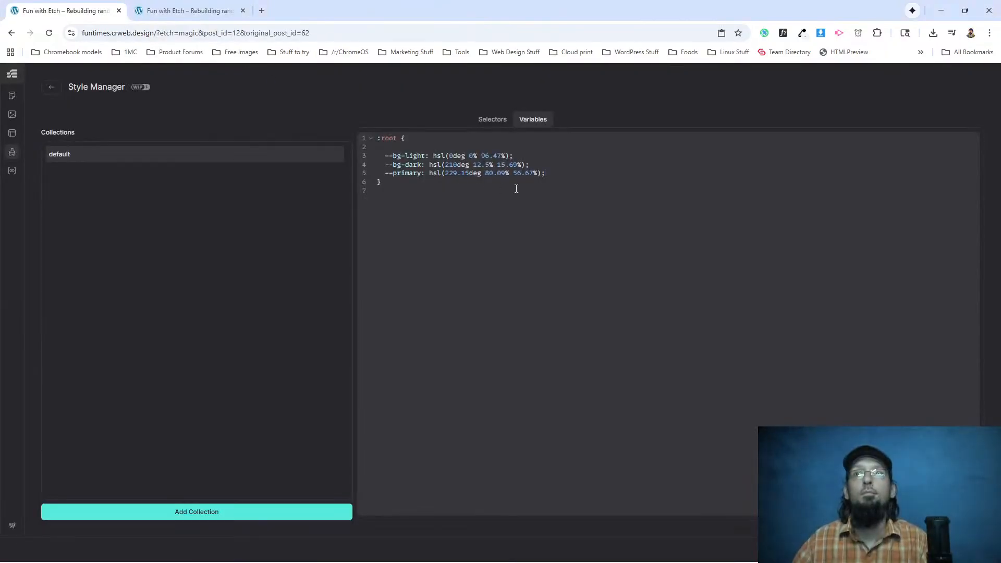
{"action": "key", "text": "Return"}
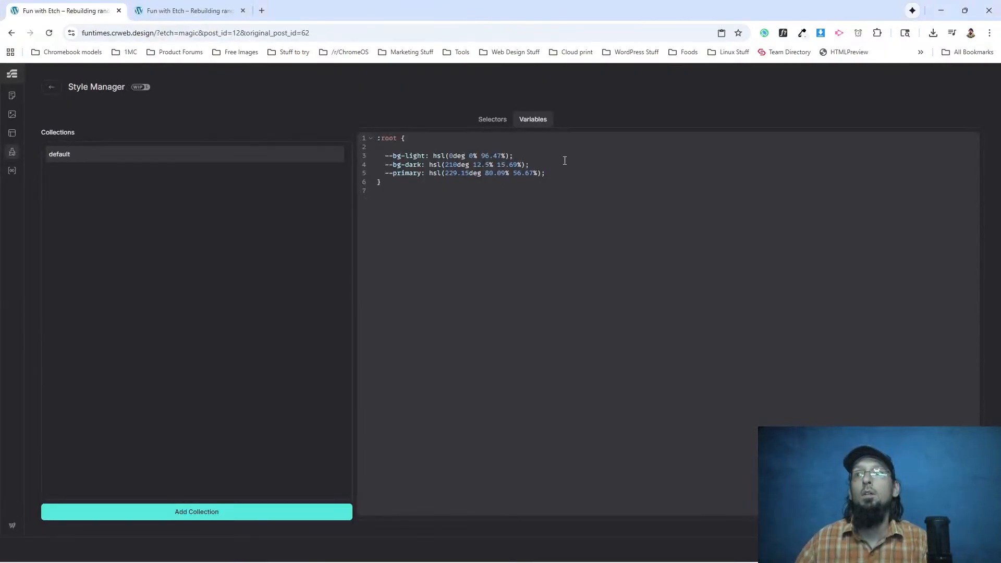
{"action": "type", "text": "--primary-dark:"}
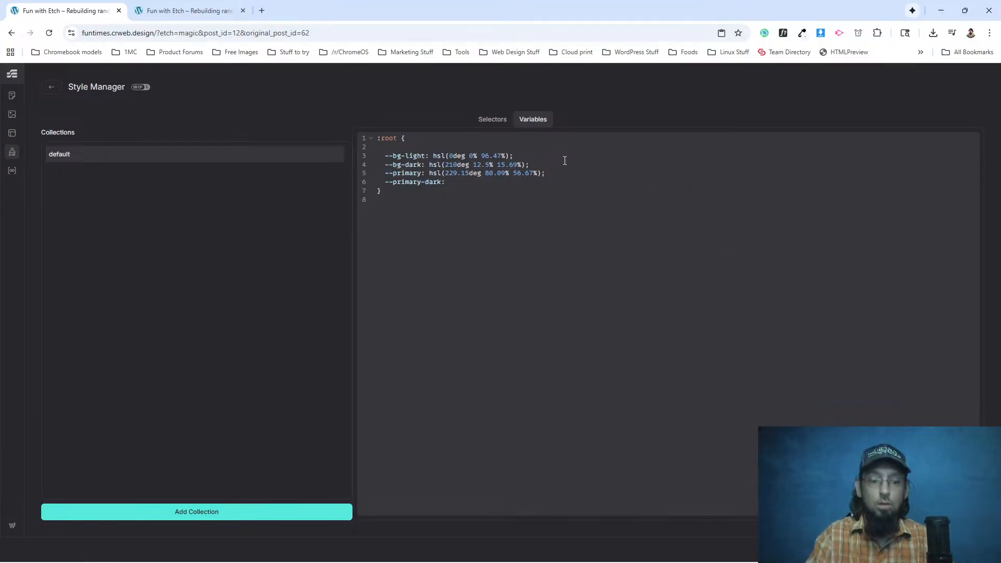
{"action": "type", "text": "hsl(229.94deg 73.06% 48.04%);"}
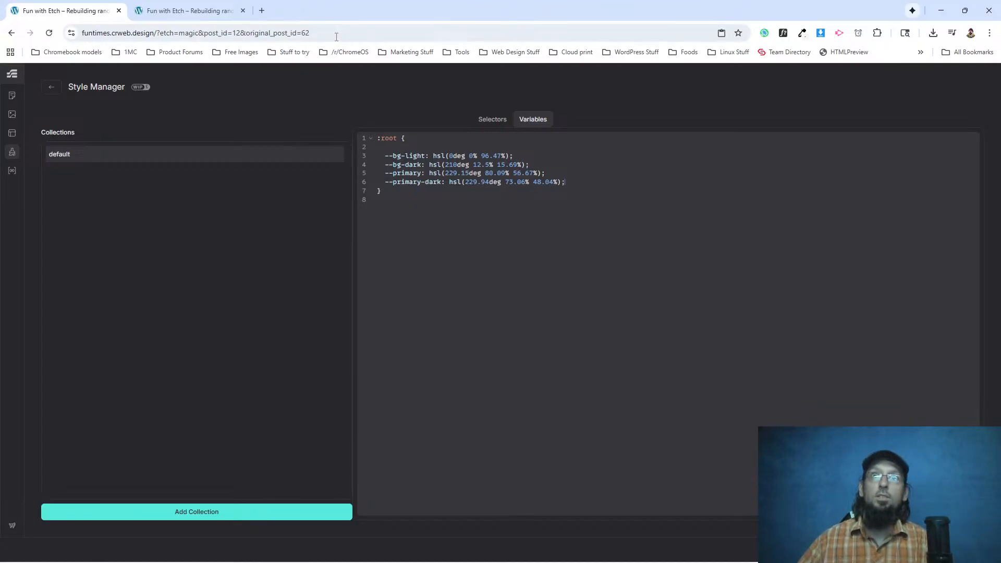
Look over the header navigation in the Etch builder and return to the Style Manager's root variables.
{"action": "left_click", "coordinate": [51, 88]}
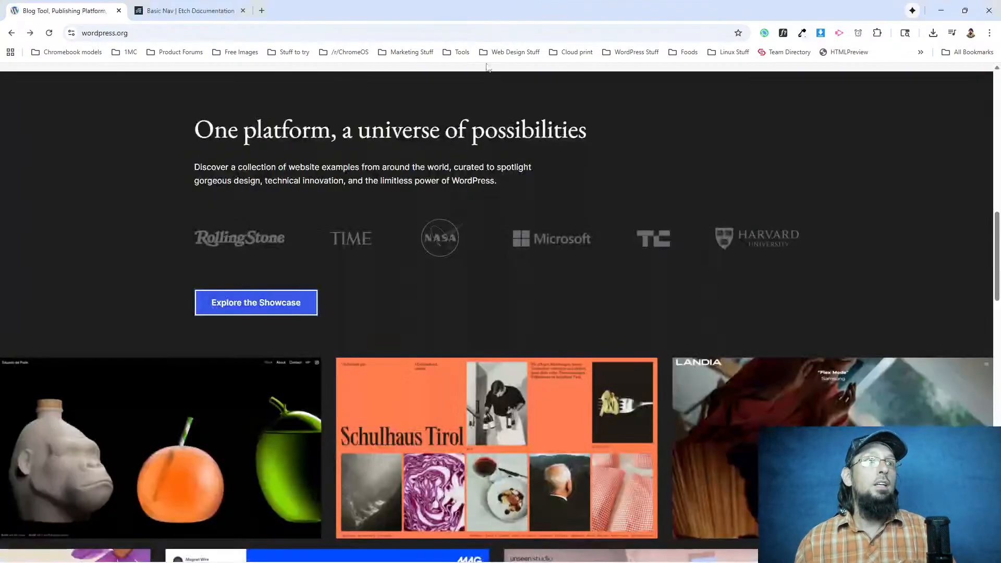
{"action": "scroll", "coordinate": [487, 232], "scroll_direction": "up", "scroll_amount": 15}
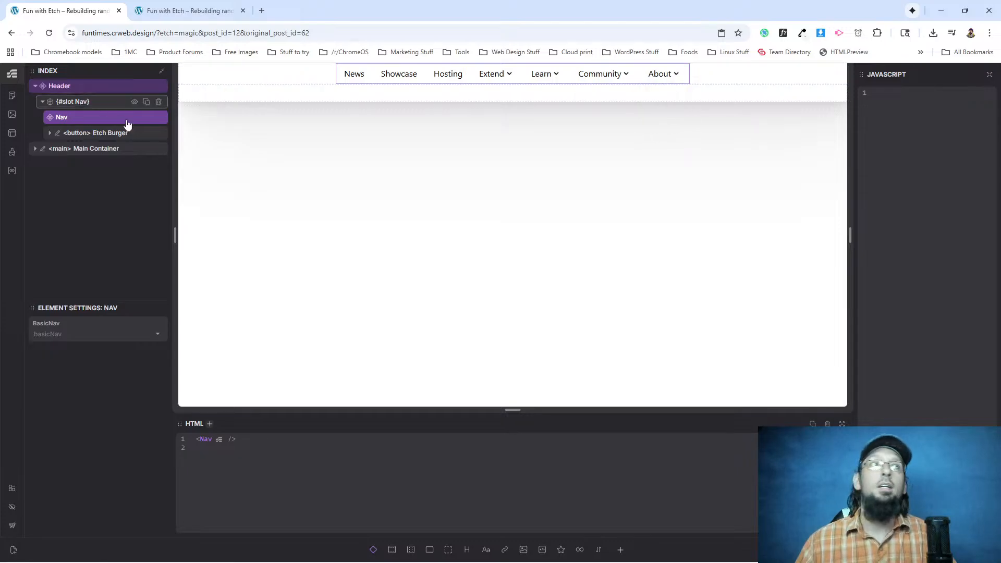
{"action": "left_click", "coordinate": [12, 151]}
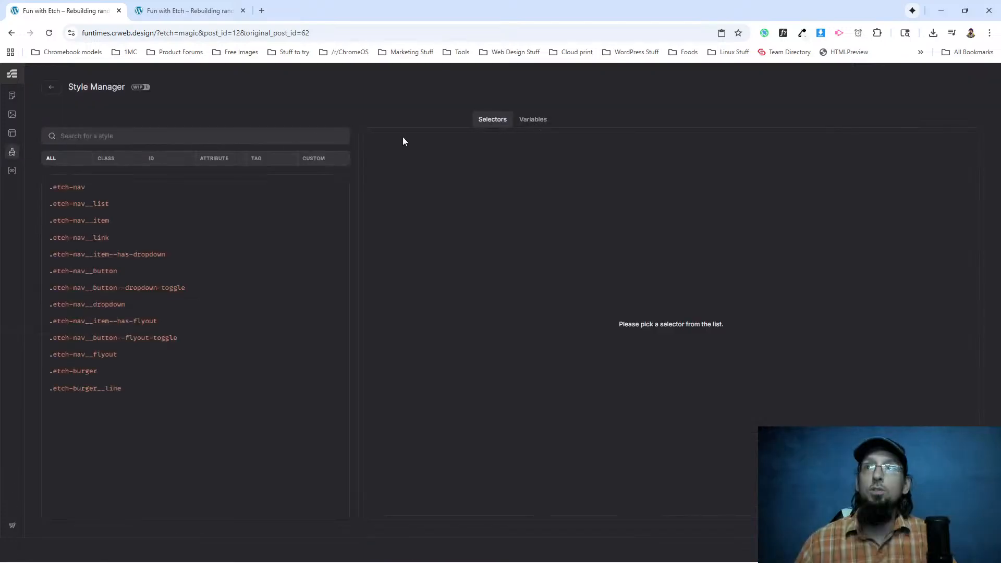
{"action": "left_click", "coordinate": [533, 121]}
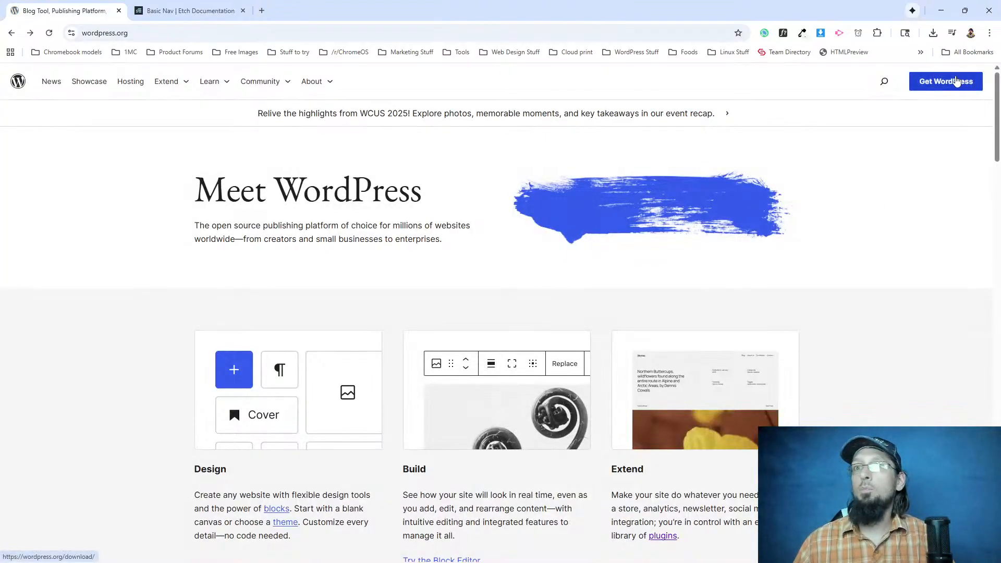
Examine the section backgrounds and button colors on the WordPress.org homepage, from the header down to the footer.
{"action": "scroll", "coordinate": [574, 279], "scroll_direction": "down", "scroll_amount": 6}
{"action": "scroll", "coordinate": [882, 339], "scroll_direction": "up", "scroll_amount": 6}
{"action": "scroll", "coordinate": [852, 363], "scroll_direction": "down", "scroll_amount": 5}
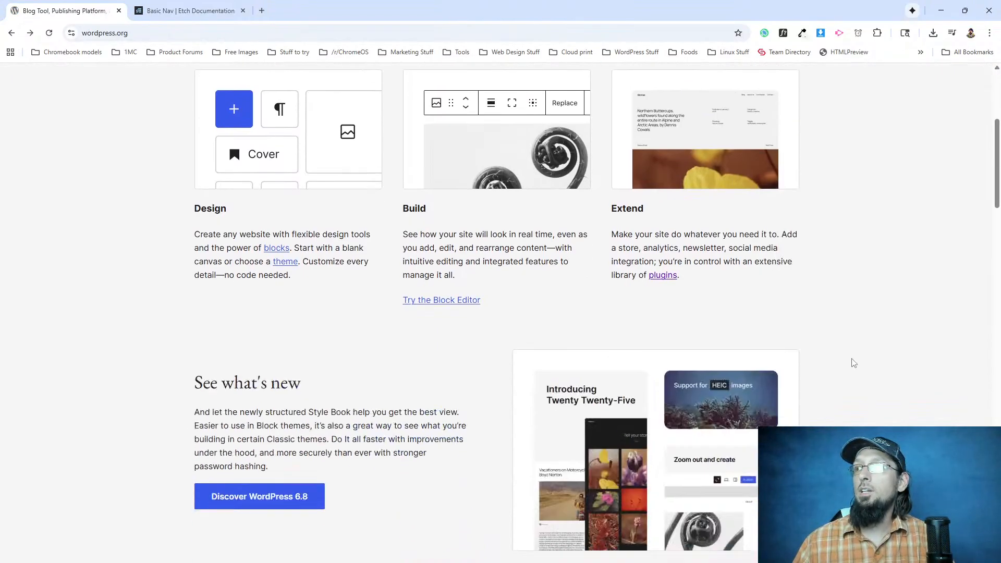
{"action": "scroll", "coordinate": [853, 363], "scroll_direction": "down", "scroll_amount": 7}
{"action": "scroll", "coordinate": [755, 344], "scroll_direction": "down", "scroll_amount": 20}
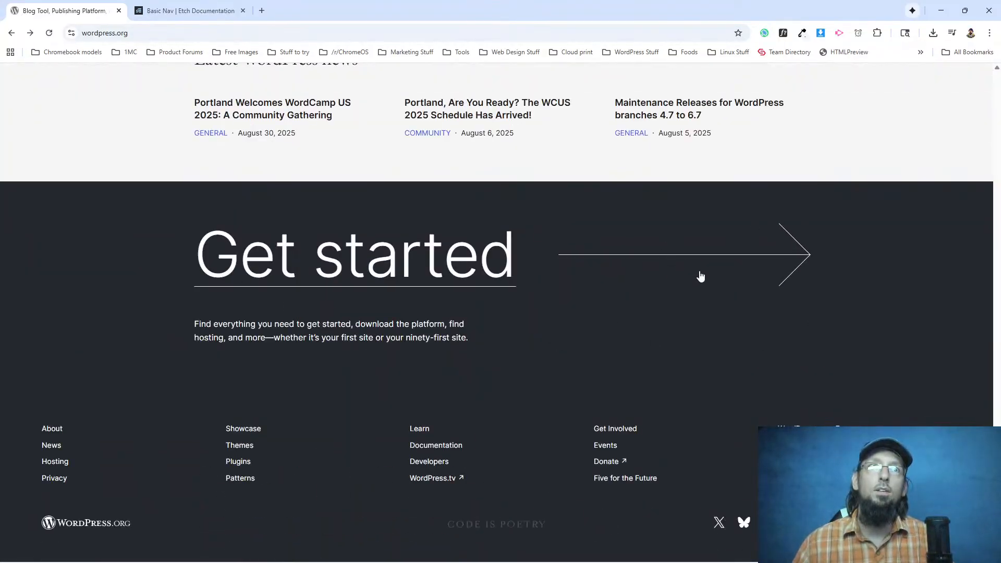
{"action": "scroll", "coordinate": [645, 329], "scroll_direction": "up", "scroll_amount": 1}
{"action": "scroll", "coordinate": [641, 316], "scroll_direction": "up", "scroll_amount": 15}
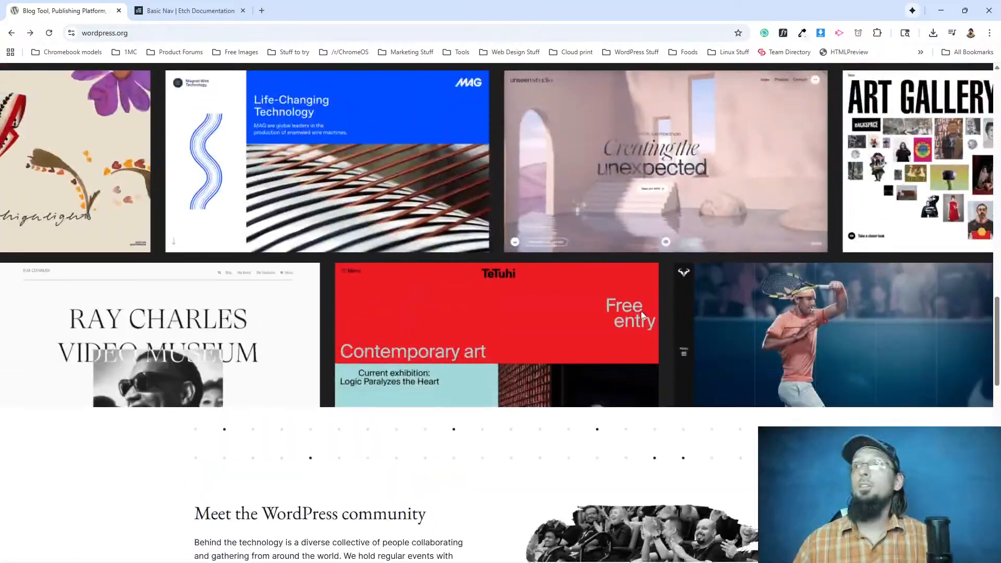
{"action": "scroll", "coordinate": [778, 352], "scroll_direction": "down", "scroll_amount": 3}
{"action": "scroll", "coordinate": [780, 353], "scroll_direction": "down", "scroll_amount": 12}
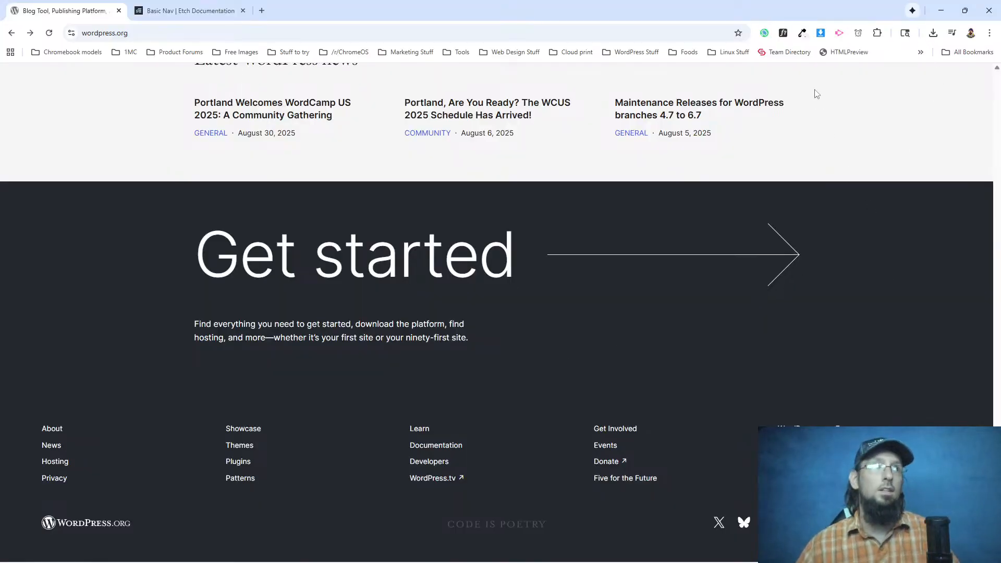
Inspect the Get started section and find its .has-charcoal-2-background-color rule.
{"action": "right_click", "coordinate": [889, 251]}
{"action": "left_click", "coordinate": [740, 478]}
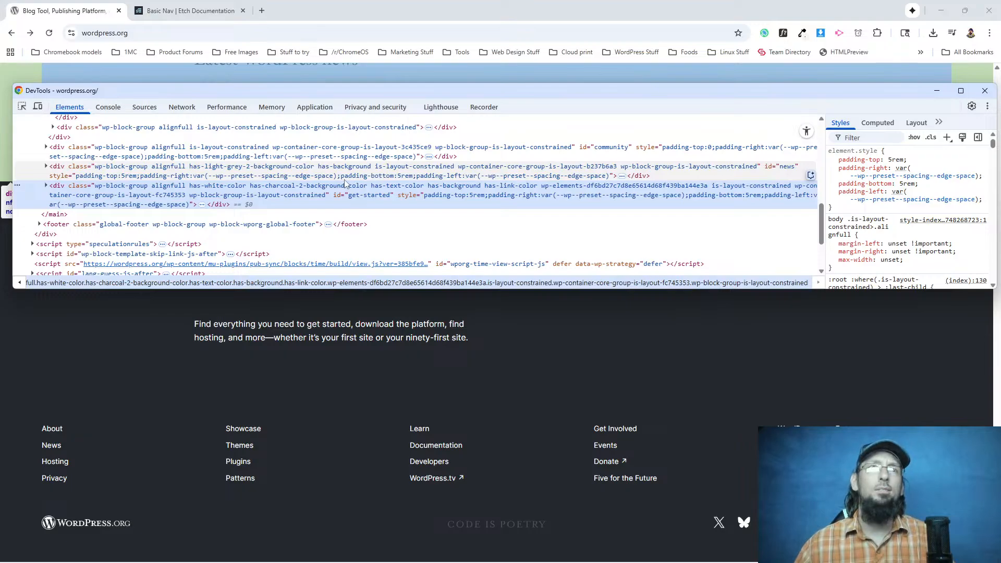
{"action": "scroll", "coordinate": [519, 375], "scroll_direction": "up", "scroll_amount": 4}
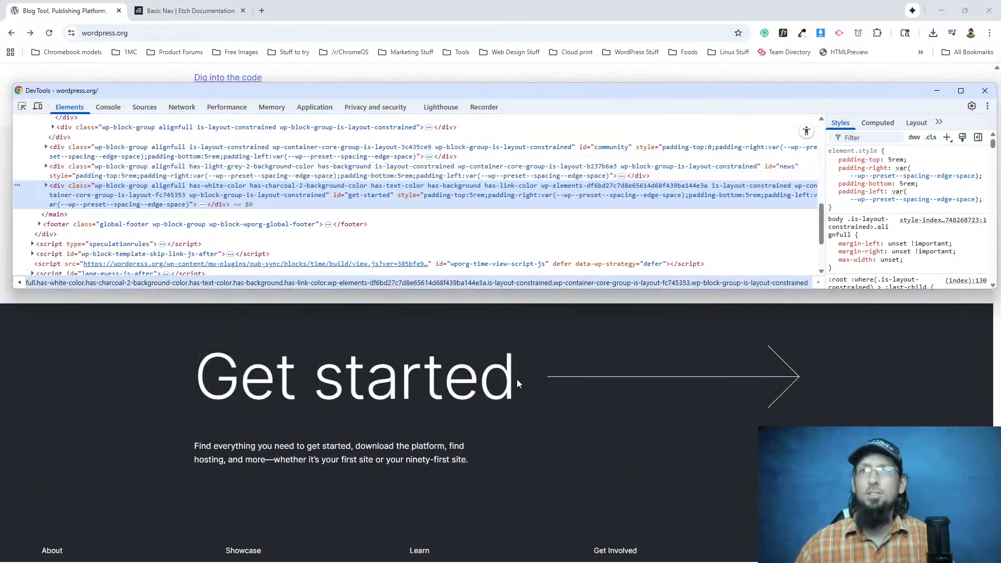
{"action": "scroll", "coordinate": [512, 389], "scroll_direction": "down", "scroll_amount": 4}
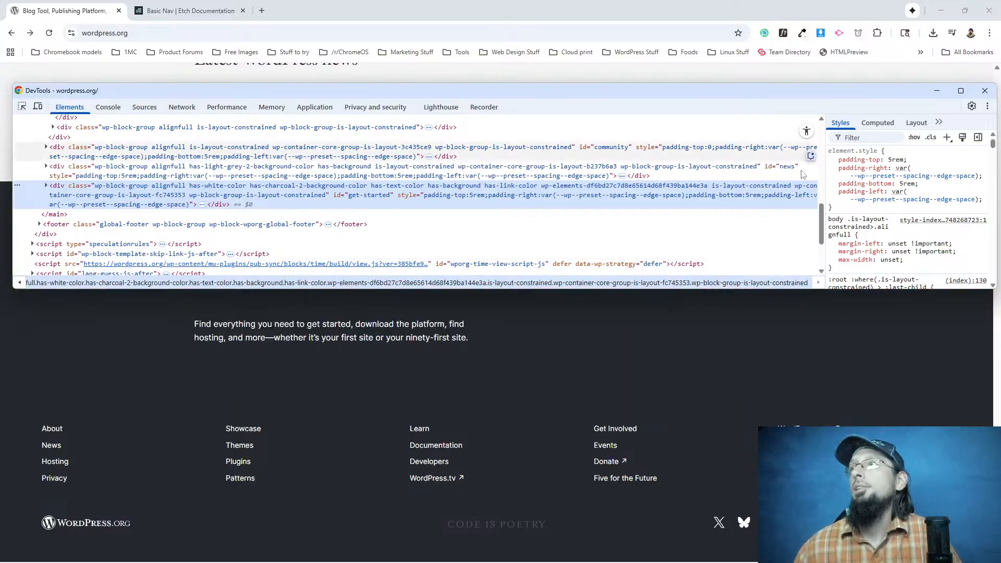
{"action": "scroll", "coordinate": [730, 219], "scroll_direction": "up", "scroll_amount": 10}
{"action": "scroll", "coordinate": [933, 180], "scroll_direction": "down", "scroll_amount": 8}
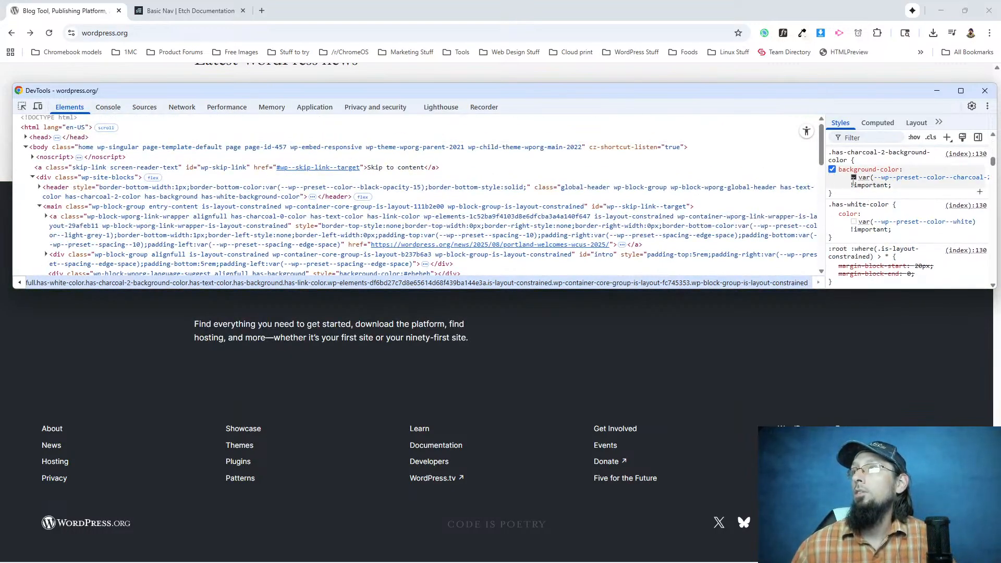
Open the color picker for the .has-charcoal-2-background-color background and switch its format to HSL.
{"action": "left_click", "coordinate": [853, 177]}
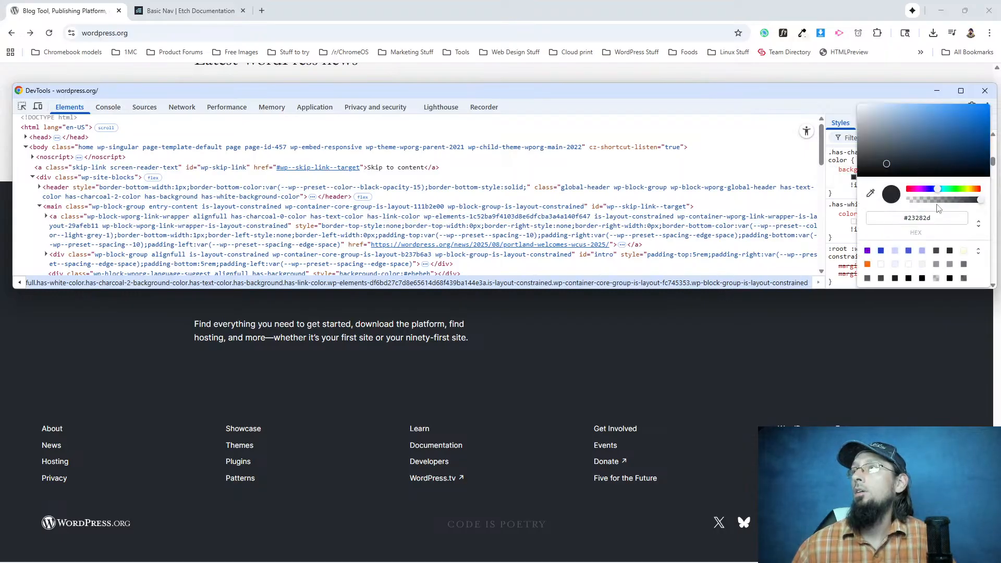
{"action": "left_click", "coordinate": [978, 223]}
{"action": "left_click", "coordinate": [897, 247]}
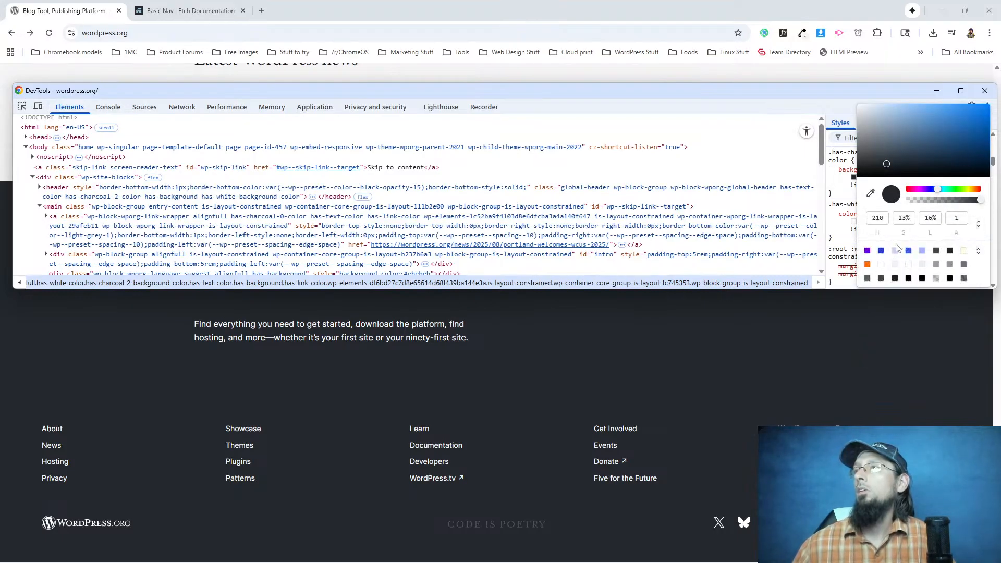
Copy the Get started background's HSL value and add it to Etch's root variables as --bg-alternate: hsl(210deg 12.5% 15.69%), below --bg-dark.
{"action": "key", "text": "Return"}
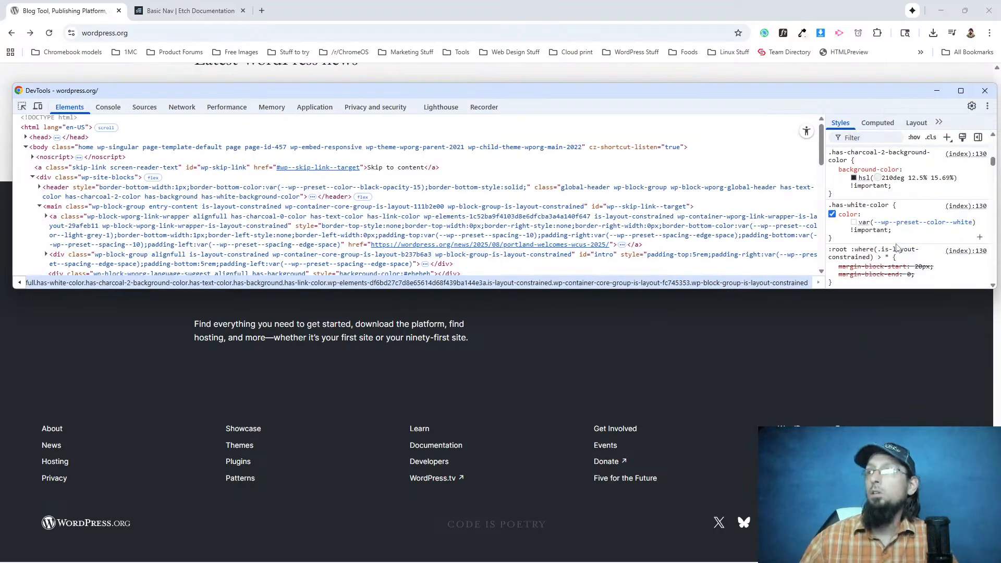
{"action": "left_click", "coordinate": [860, 180]}
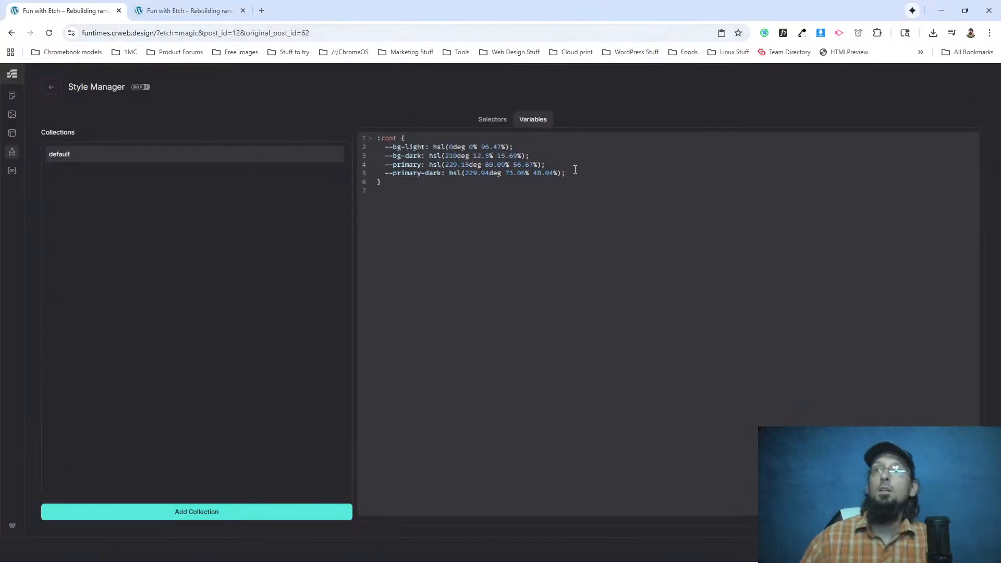
{"action": "left_click", "coordinate": [530, 152]}
{"action": "key", "text": "Return"}
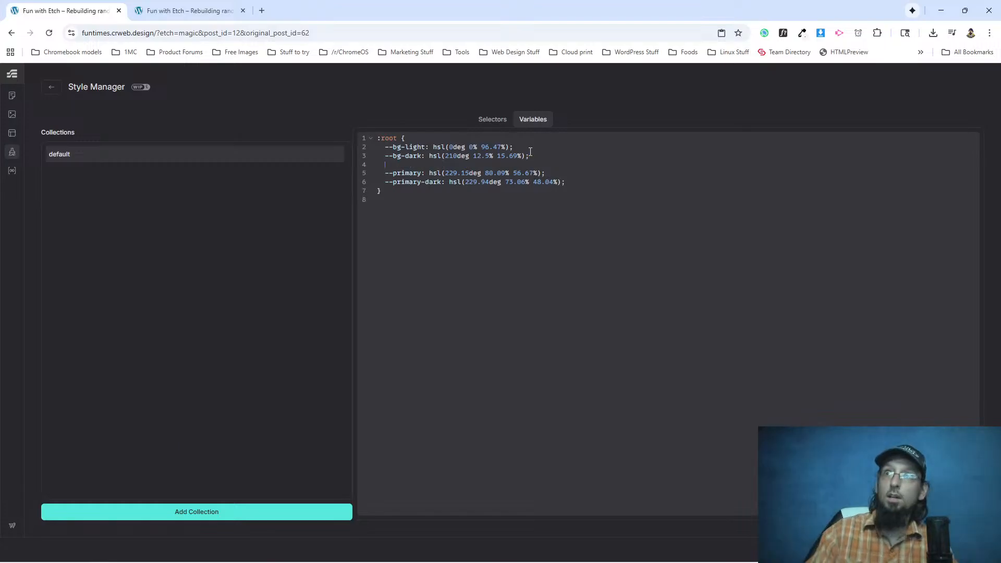
{"action": "type", "text": "--bg-pai"}
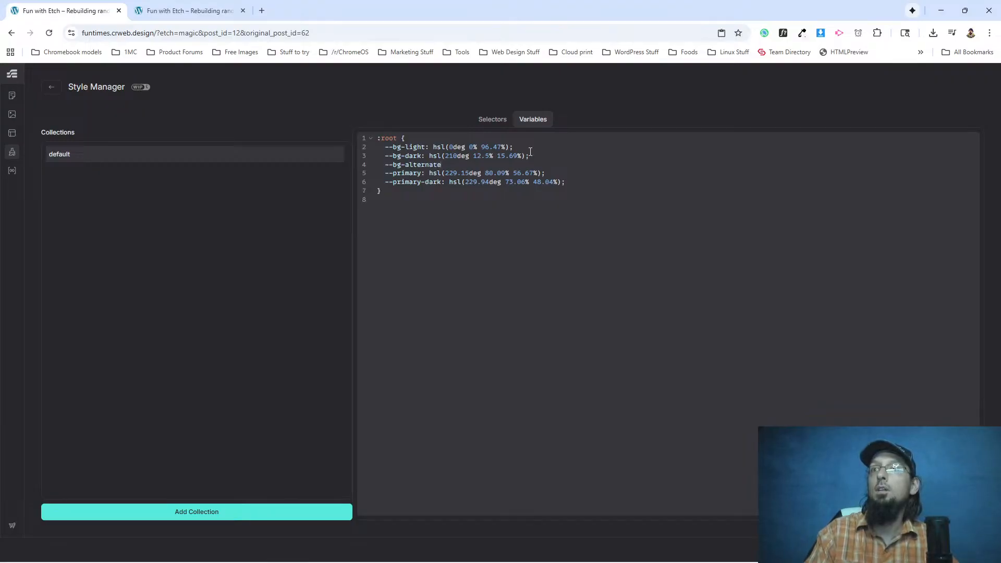
{"action": "type", "text": "hsl(210deg 12.5% 15.69%);"}
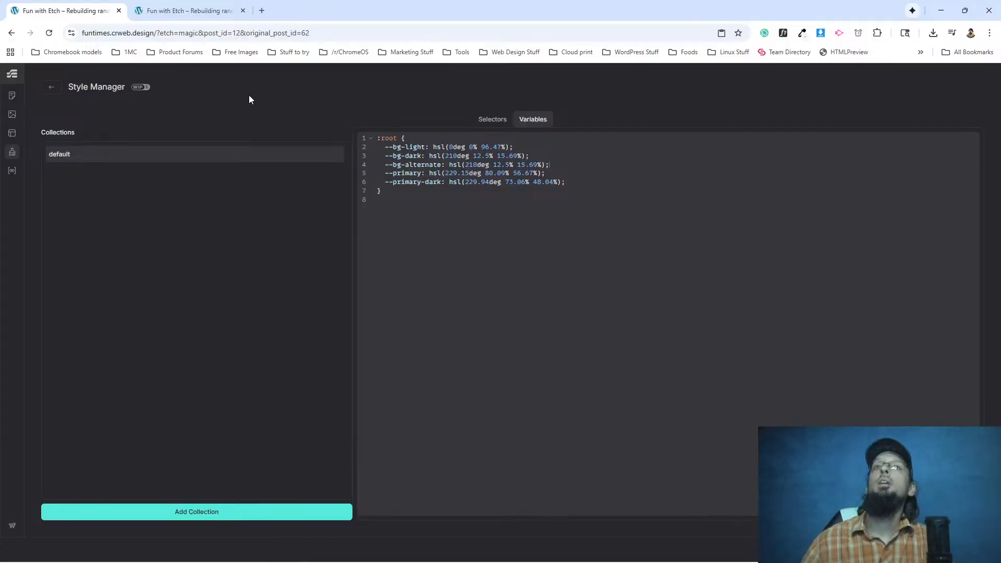
{"action": "left_click", "coordinate": [51, 87]}
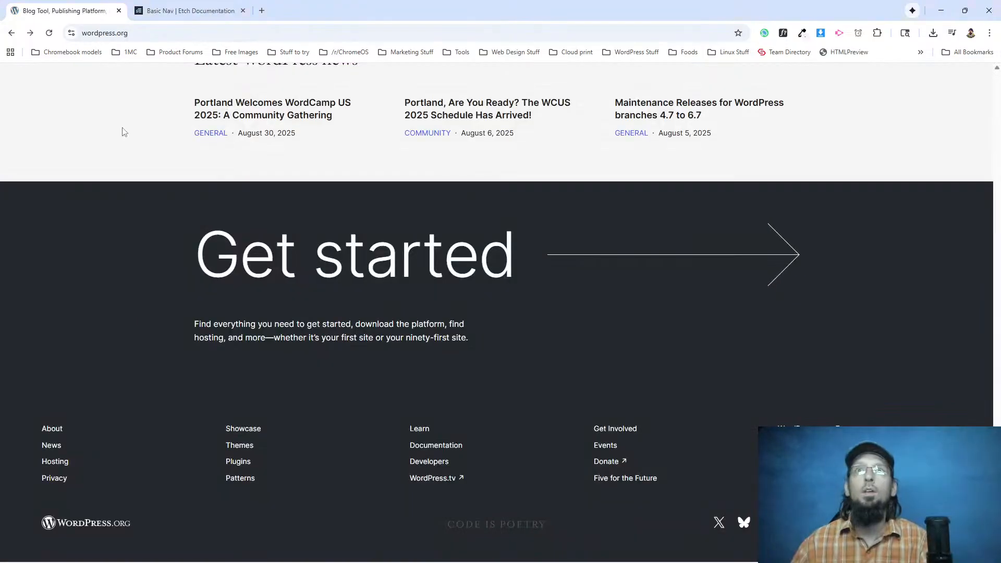
Inspect the WordPress logo in the header of the WordPress.org homepage and copy its svg element.
{"action": "scroll", "coordinate": [117, 151], "scroll_direction": "up", "scroll_amount": 10}
{"action": "scroll", "coordinate": [116, 153], "scroll_direction": "up", "scroll_amount": 15}
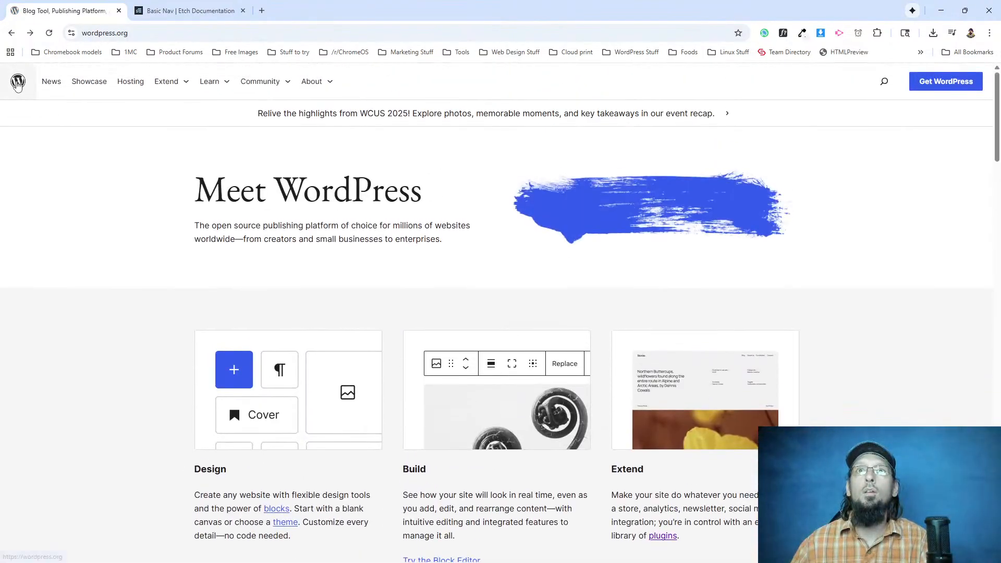
{"action": "right_click", "coordinate": [18, 83]}
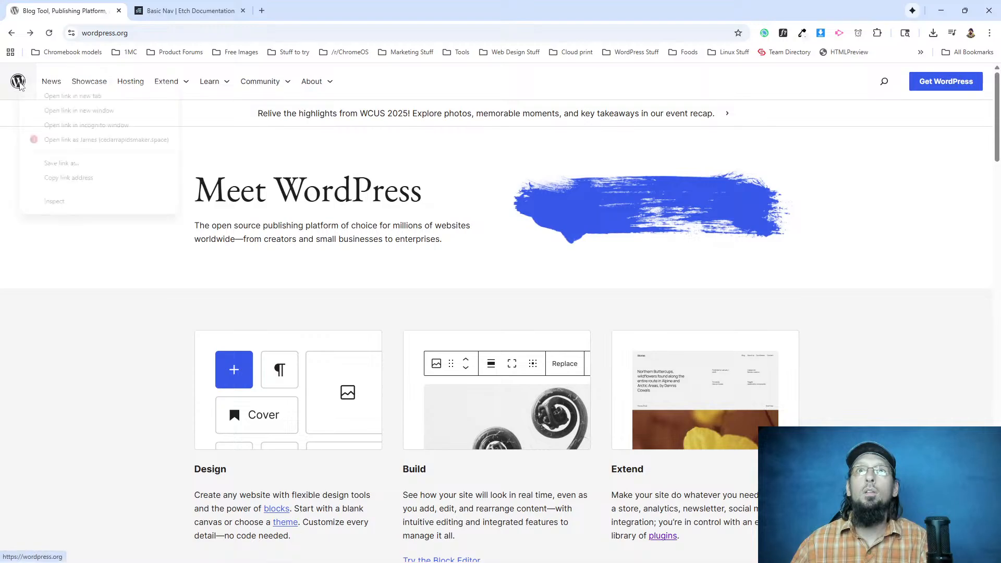
{"action": "left_click", "coordinate": [65, 203]}
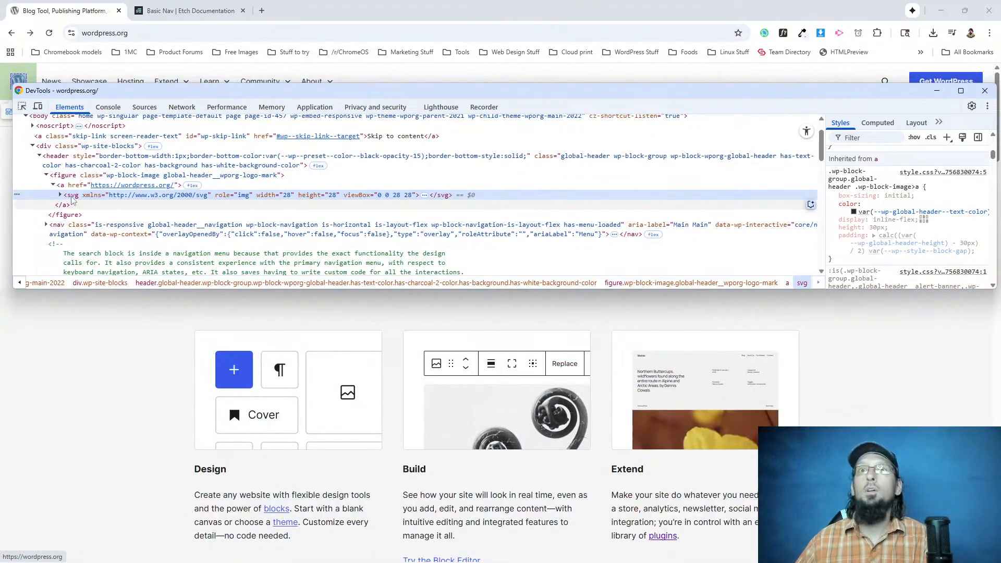
{"action": "right_click", "coordinate": [76, 201]}
{"action": "mouse_move", "coordinate": [133, 289]}
{"action": "left_click", "coordinate": [217, 290]}
{"action": "left_click", "coordinate": [175, 16]}
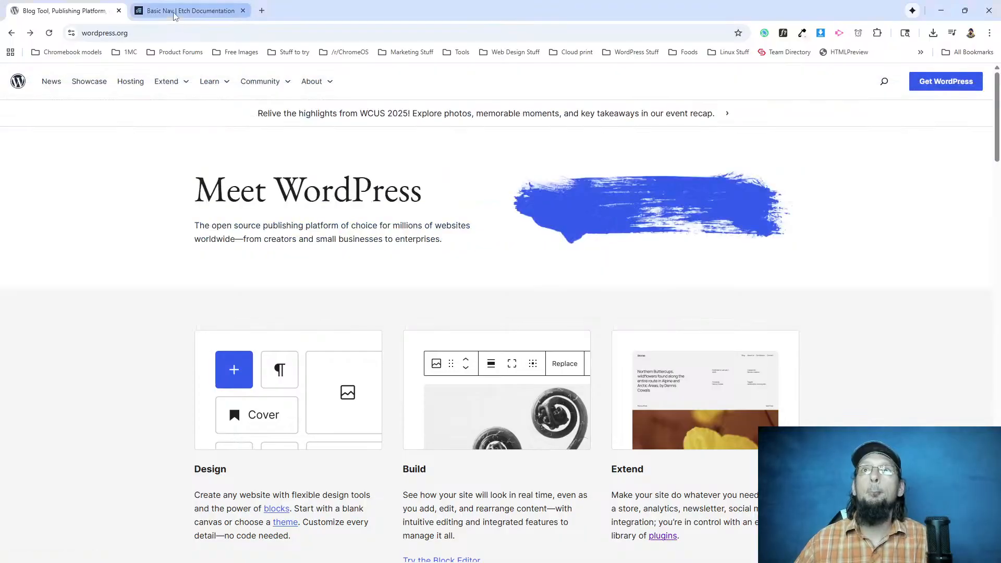
Back in Etch, insert an SVG above Nav in the header's Nav slot and replace its code with the copied WordPress logo.
{"action": "key", "text": "alt+Tab"}
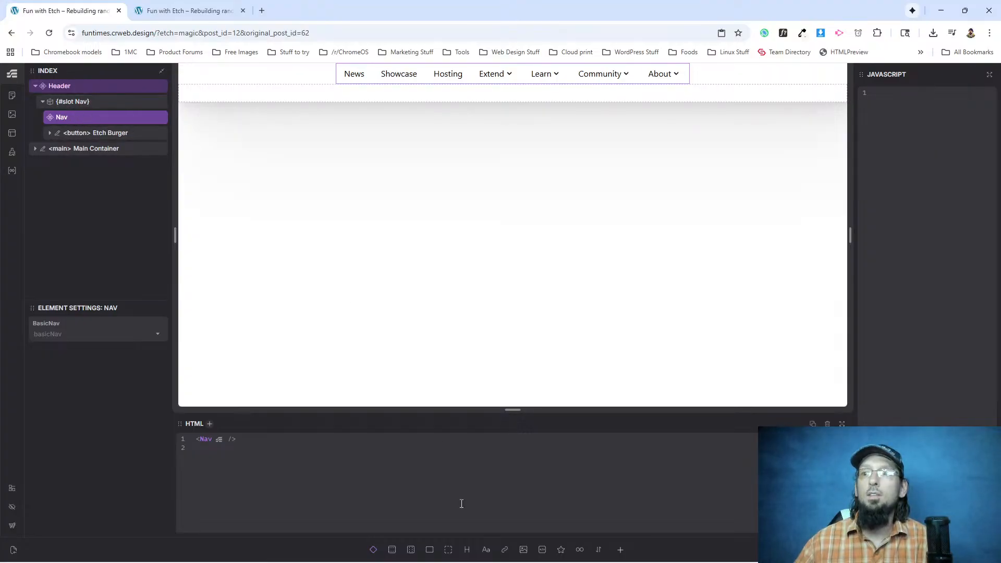
{"action": "left_click", "coordinate": [76, 102]}
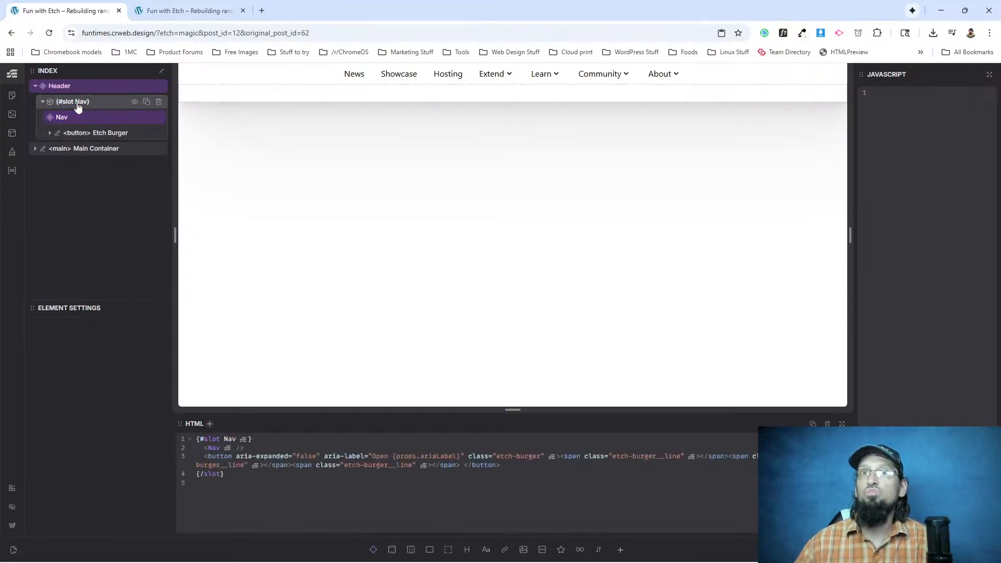
{"action": "left_click", "coordinate": [561, 550]}
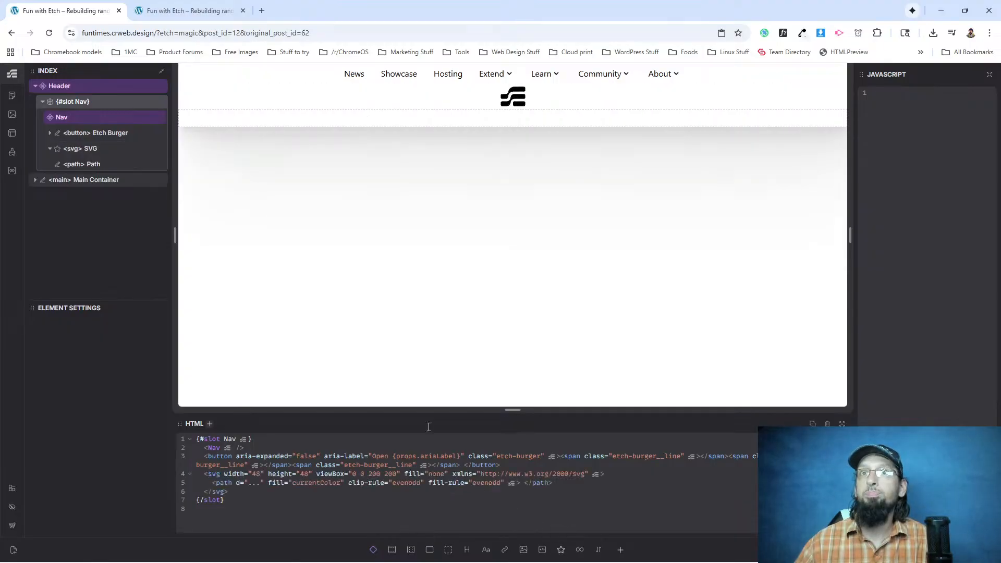
{"action": "left_click_drag", "start_coordinate": [68, 149], "coordinate": [70, 119]}
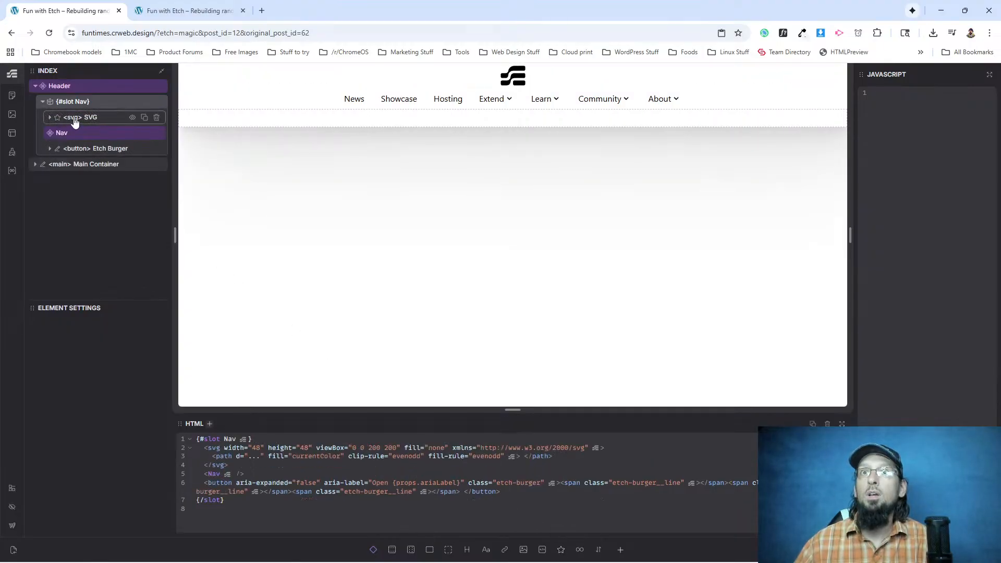
{"action": "left_click_drag", "start_coordinate": [205, 450], "coordinate": [260, 468]}
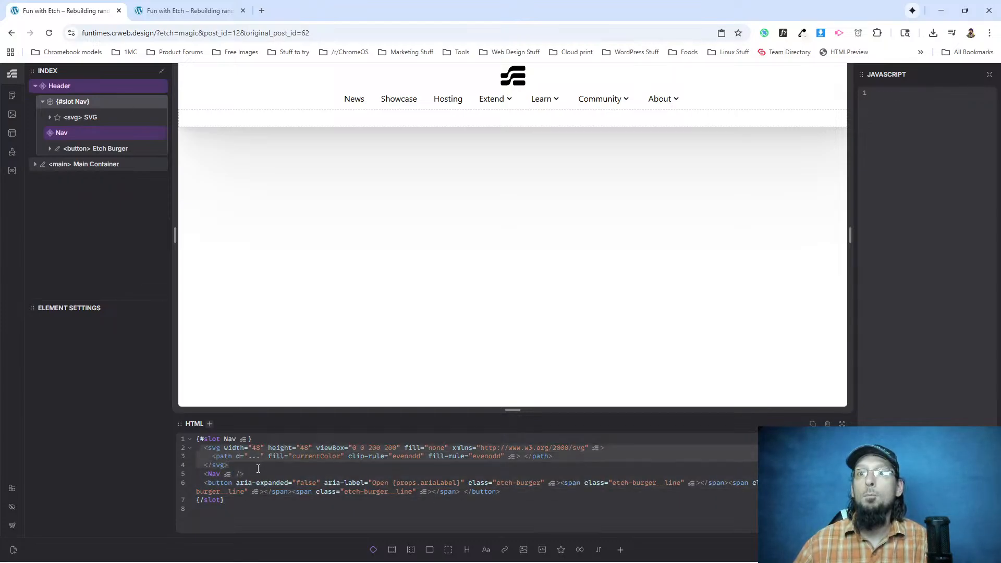
{"action": "key", "text": "ctrl+v"}
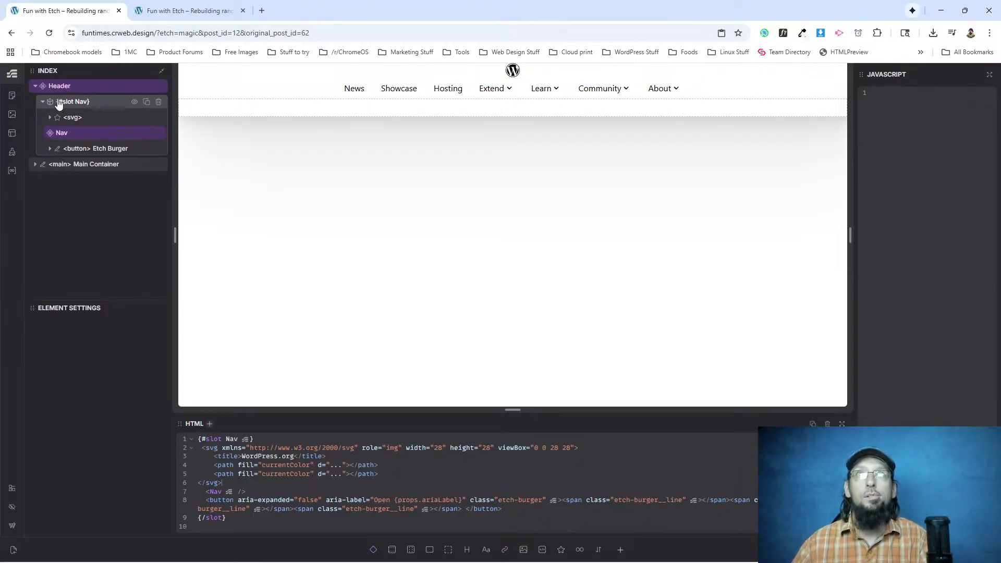
{"action": "left_click", "coordinate": [43, 102]}
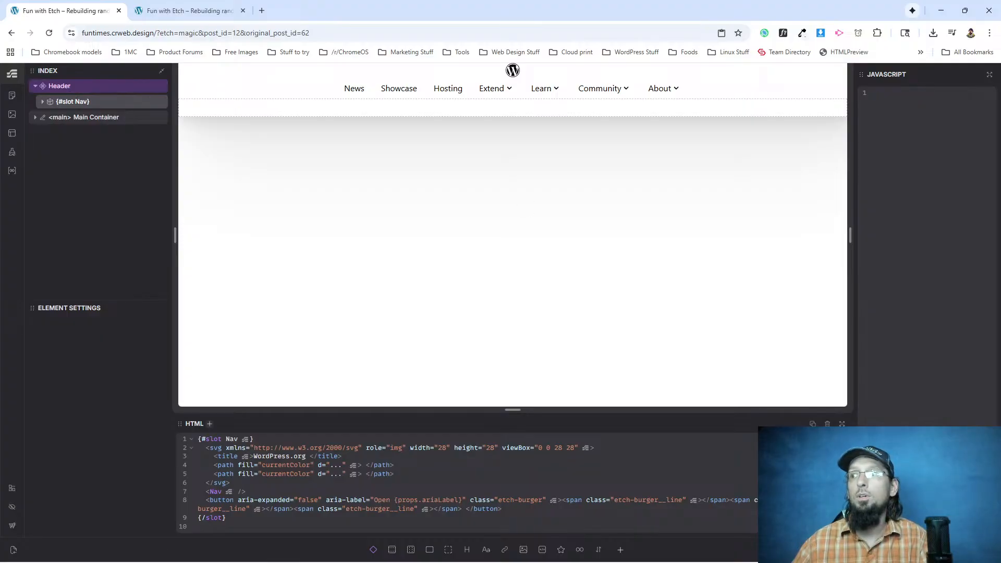
Try to add a header class to the header element inside the Header component with the quick attribute prompt.
{"action": "right_click", "coordinate": [80, 88]}
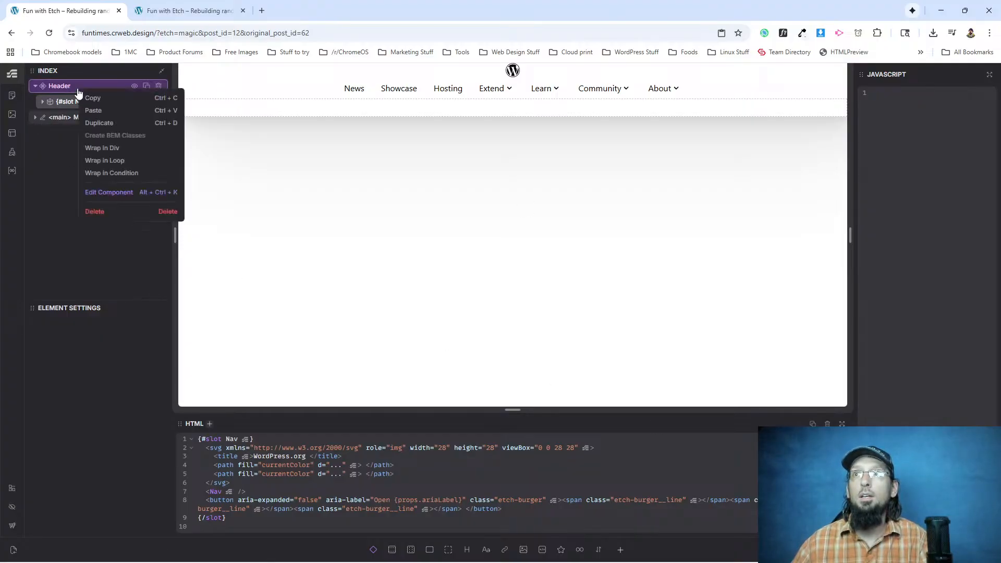
{"action": "left_click", "coordinate": [123, 195]}
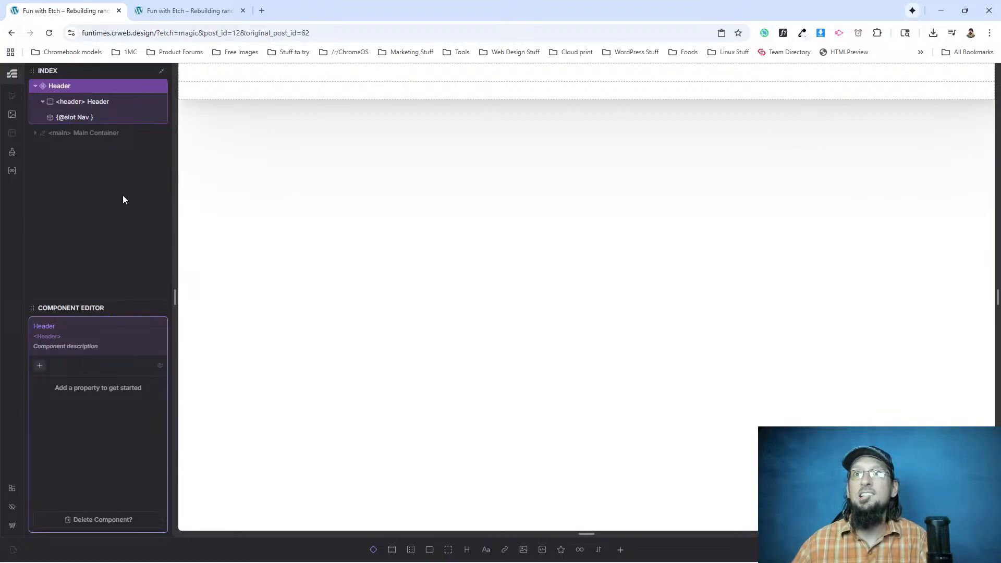
{"action": "left_click", "coordinate": [68, 102]}
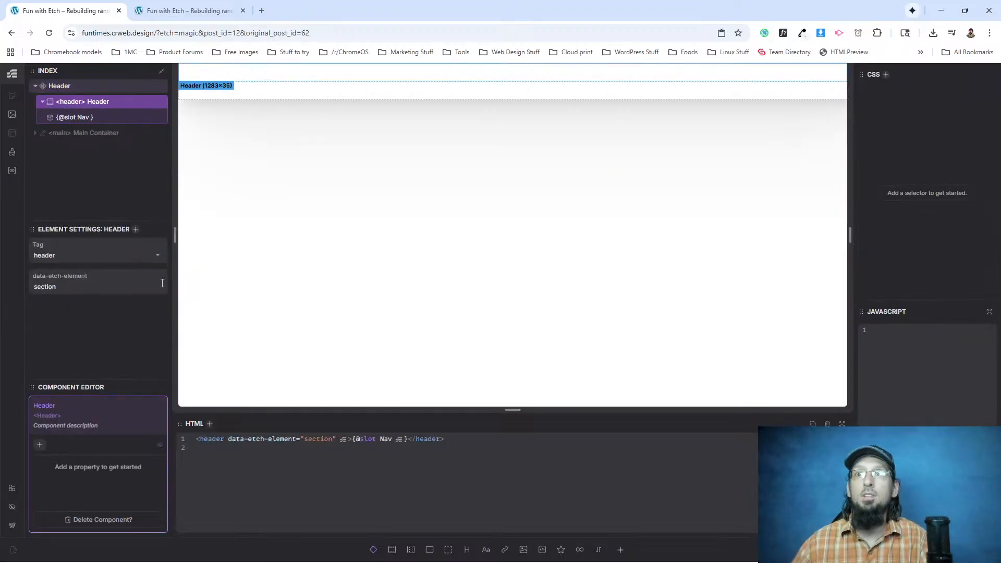
{"action": "type", "text": "a"}
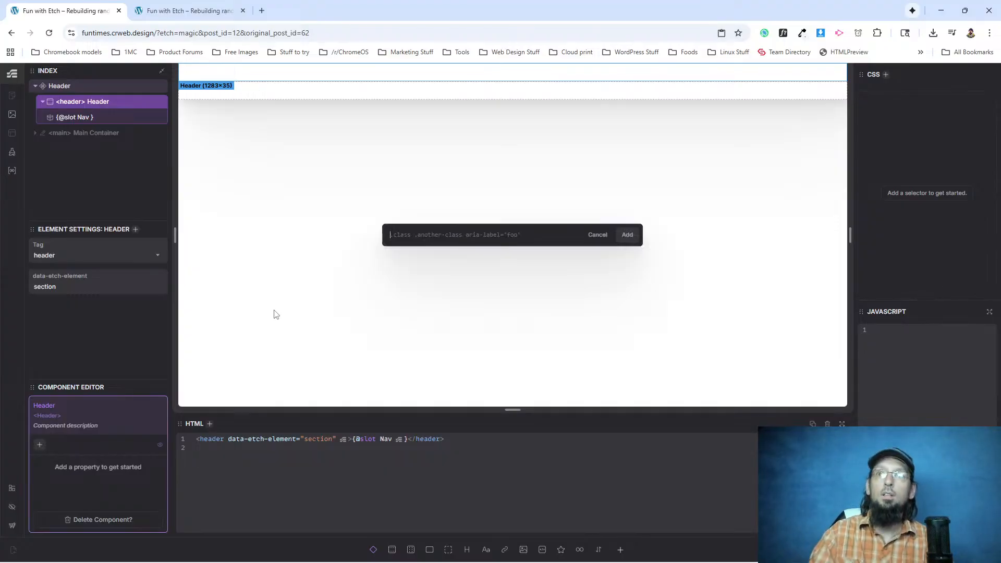
{"action": "type", "text": ".header"}
{"action": "key", "text": "Return"}
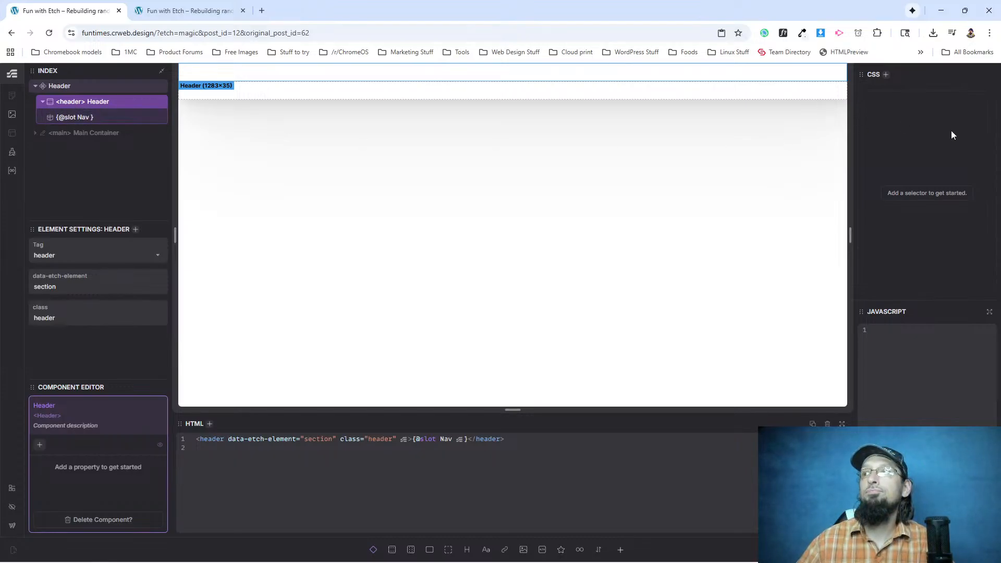
{"action": "left_click", "coordinate": [81, 116]}
{"action": "left_click", "coordinate": [81, 103]}
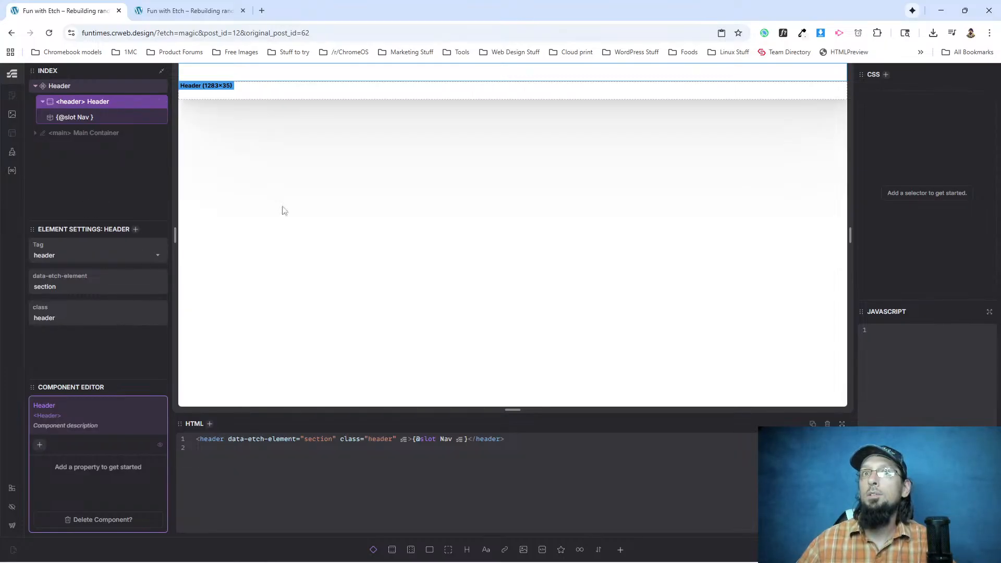
Undo the header class addition and leave the Header component editor.
{"action": "key", "text": "ctrl+z"}
{"action": "key", "text": "ctrl+z"}
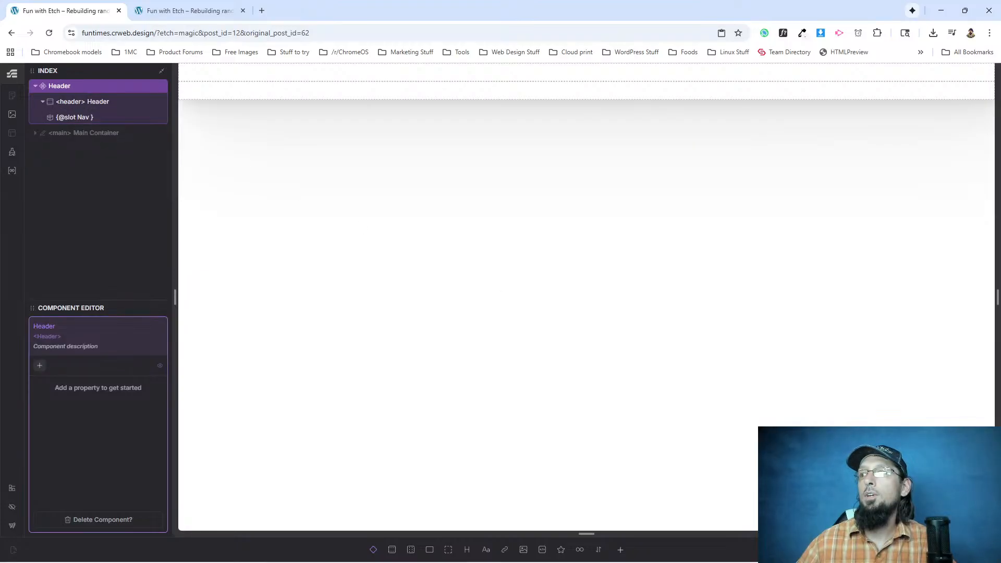
{"action": "left_click", "coordinate": [97, 103]}
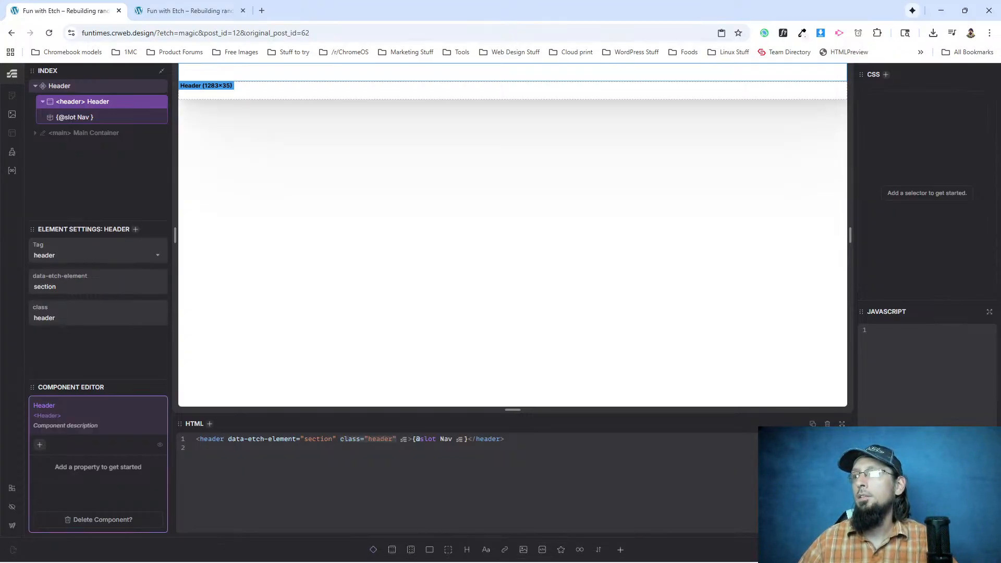
{"action": "key", "text": "Escape"}
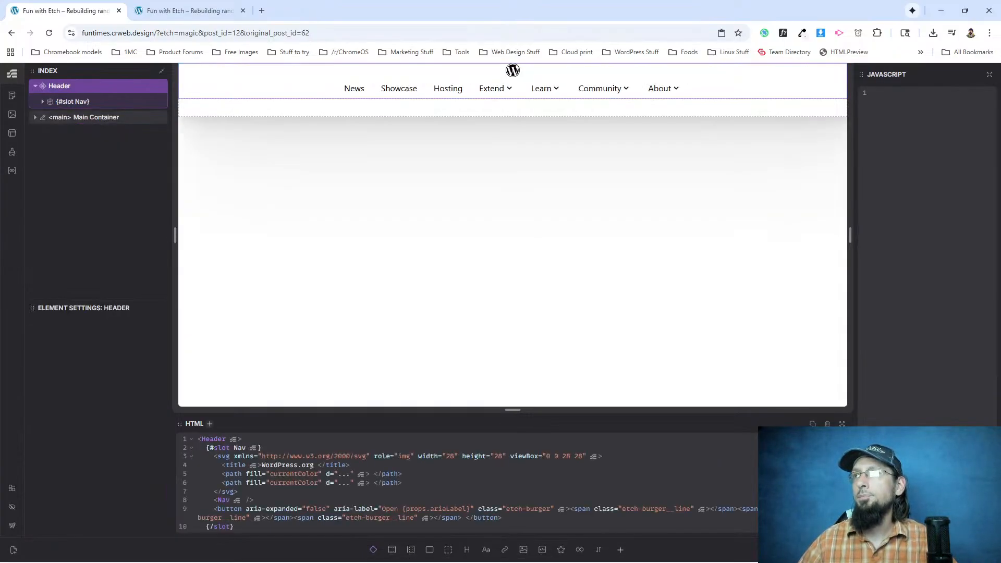
Edit the Header component and add class="header" to its header element in the HTML code.
{"action": "right_click", "coordinate": [68, 86]}
{"action": "left_click", "coordinate": [96, 183]}
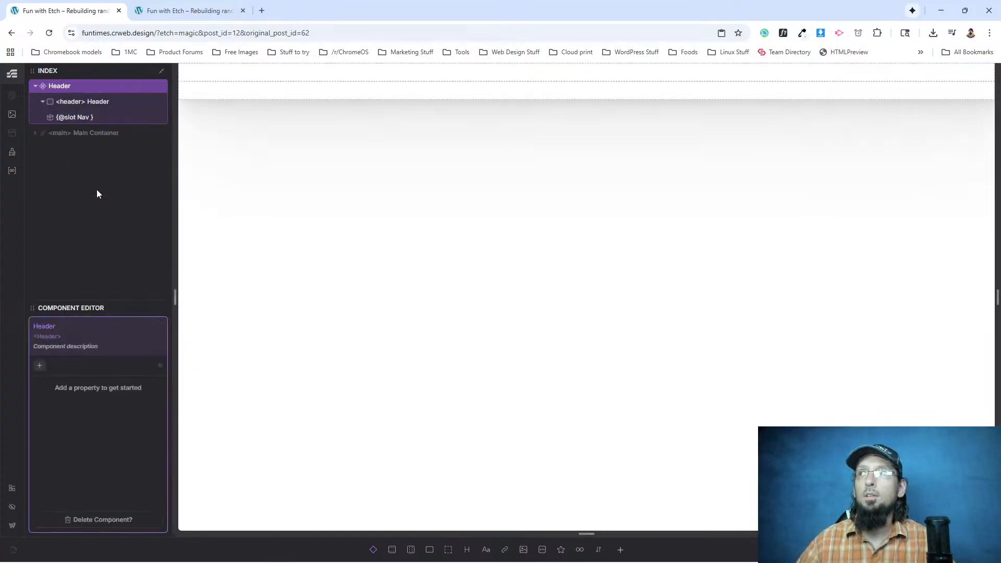
{"action": "left_click", "coordinate": [85, 105]}
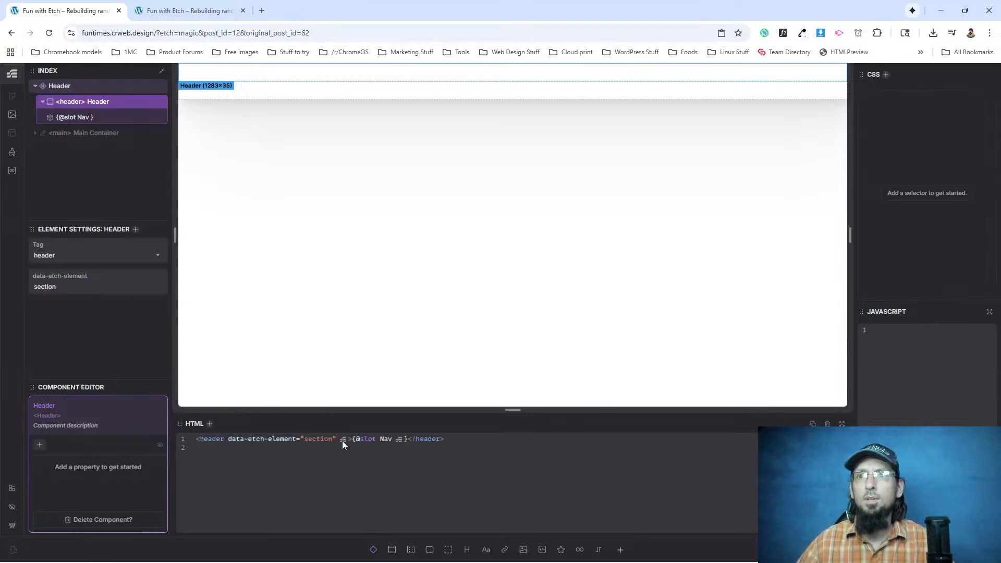
{"action": "type", "text": "class=\"head"}
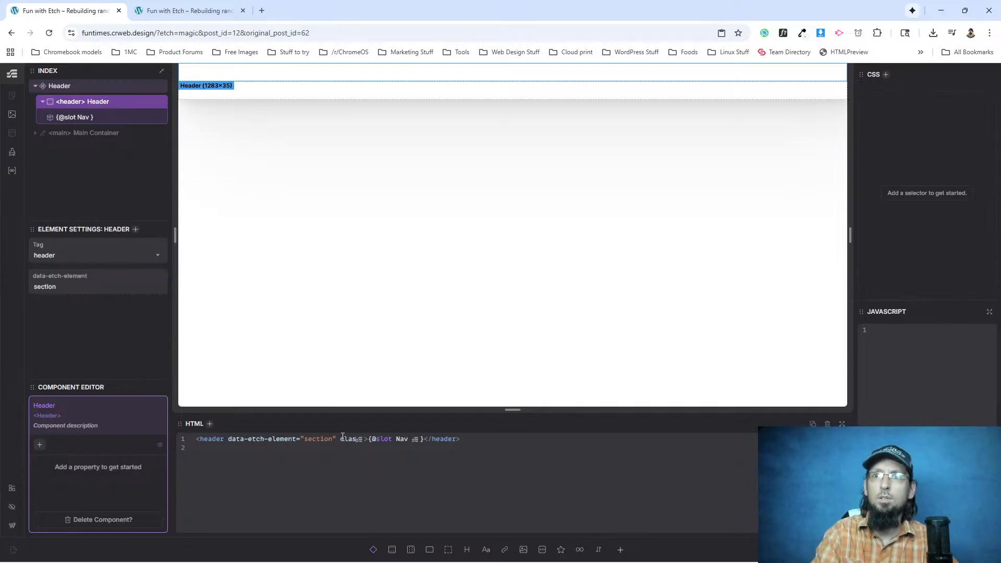
{"action": "type", "text": "er\""}
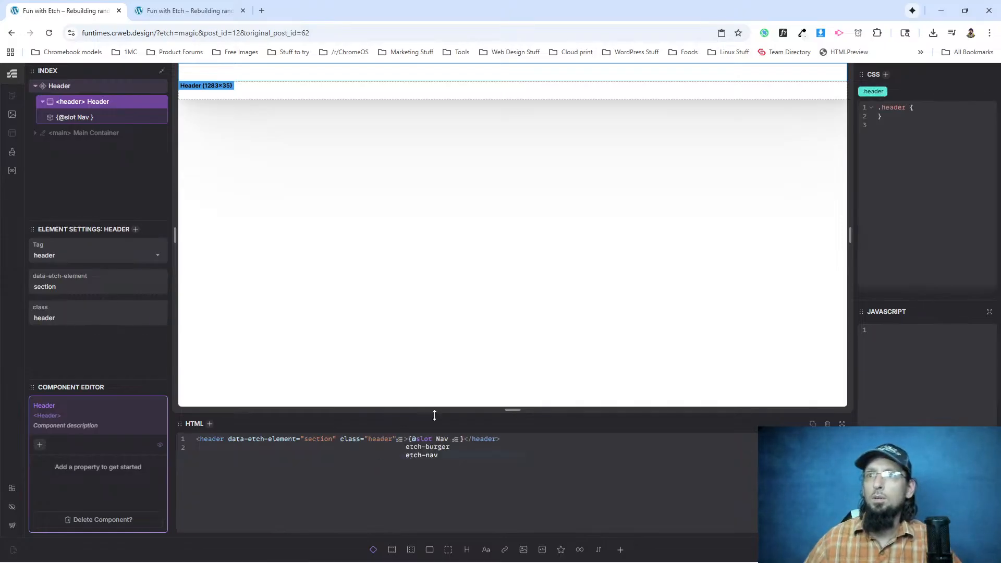
{"action": "left_click", "coordinate": [921, 116]}
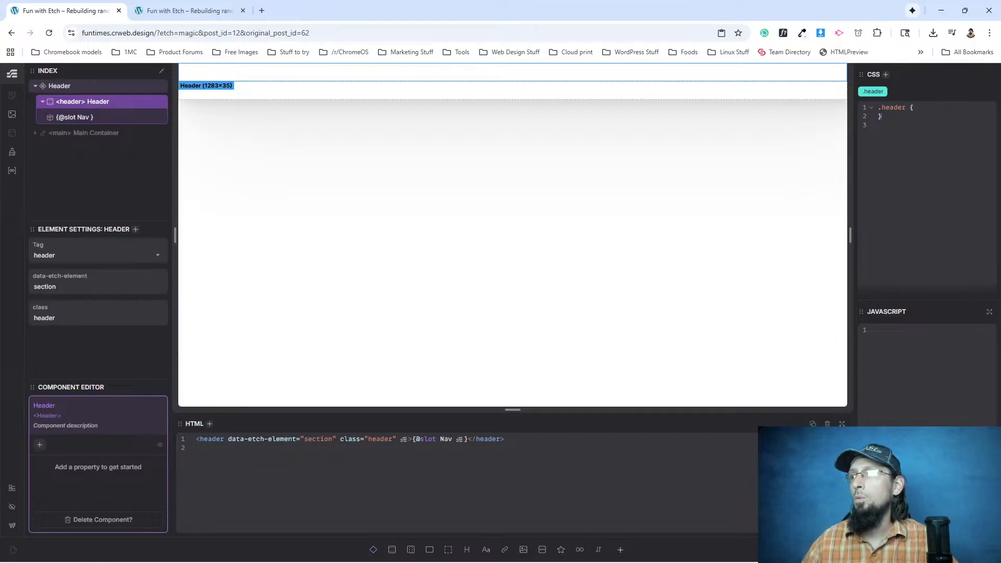
Reopen the Header component and check the .header rule on its header element.
{"action": "double_click", "coordinate": [704, 110]}
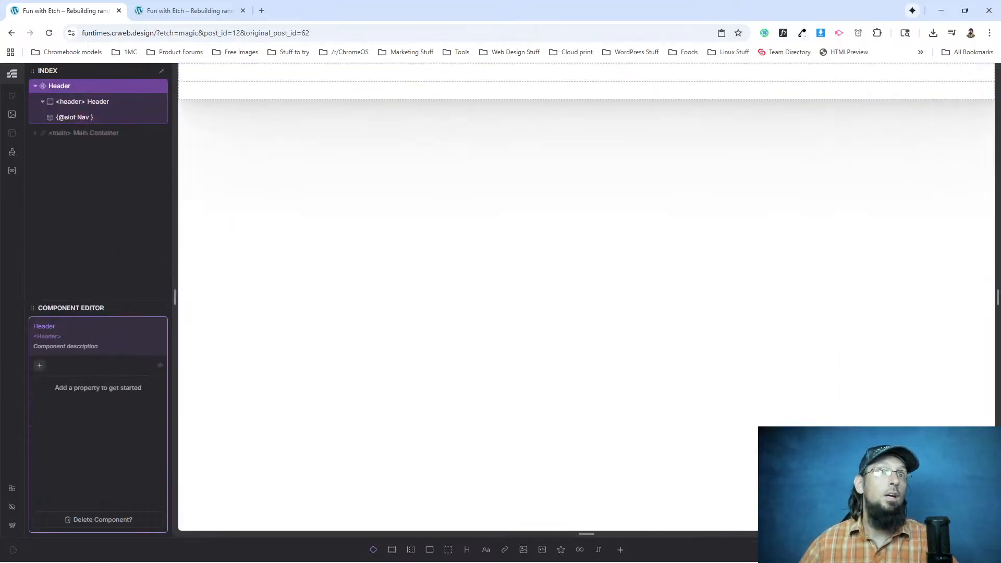
{"action": "left_click", "coordinate": [73, 105]}
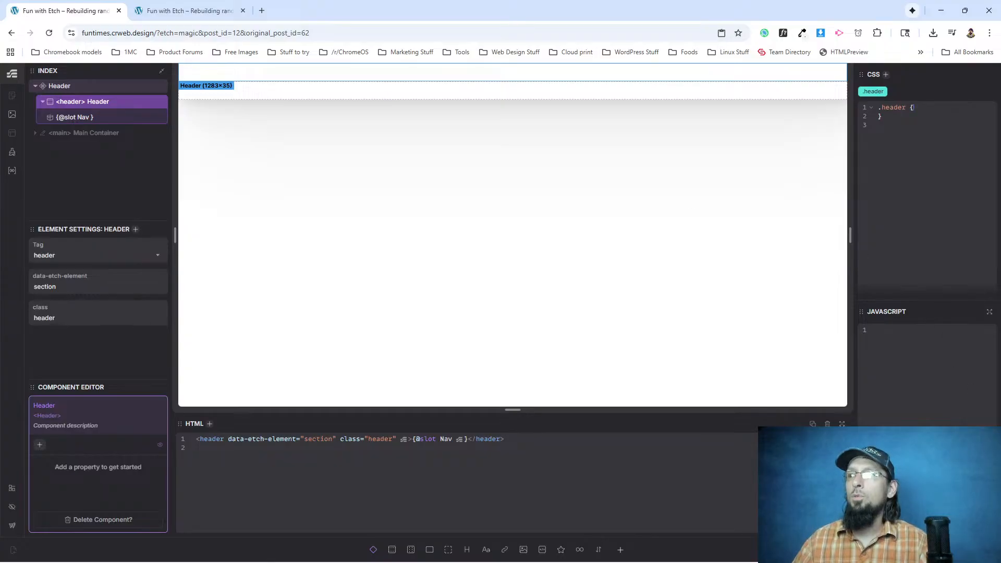
{"action": "double_click", "coordinate": [512, 74]}
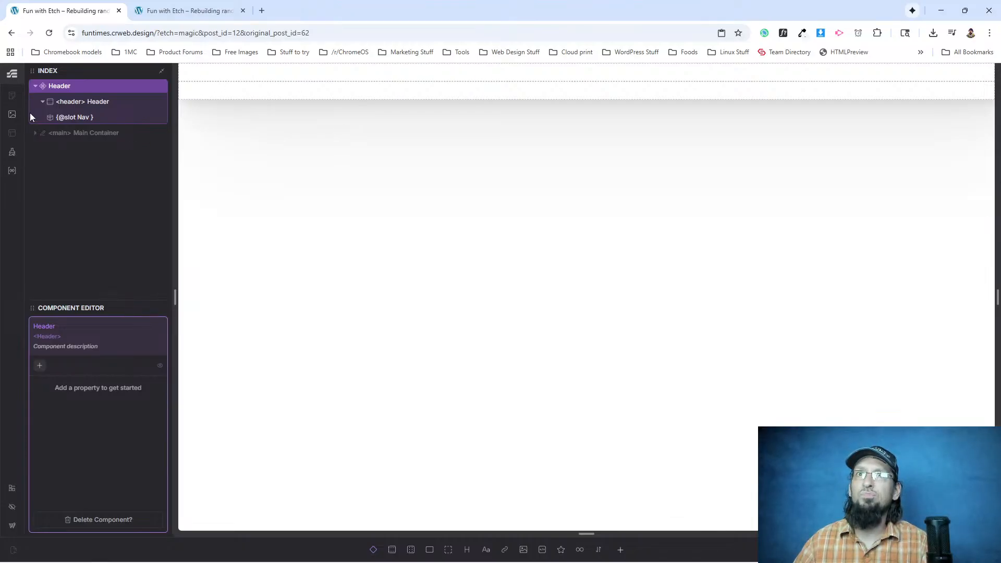
{"action": "left_click", "coordinate": [63, 117]}
{"action": "left_click", "coordinate": [78, 106]}
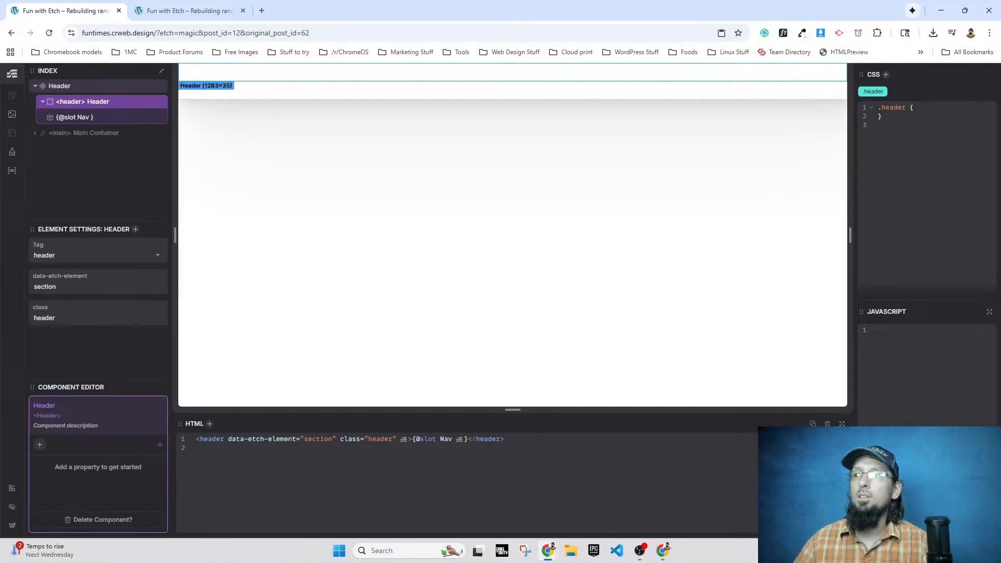
Reopen the Header component, add justify-content: flex-start to its header element's .header rule, and leave the component editor.
{"action": "key", "text": "Escape"}
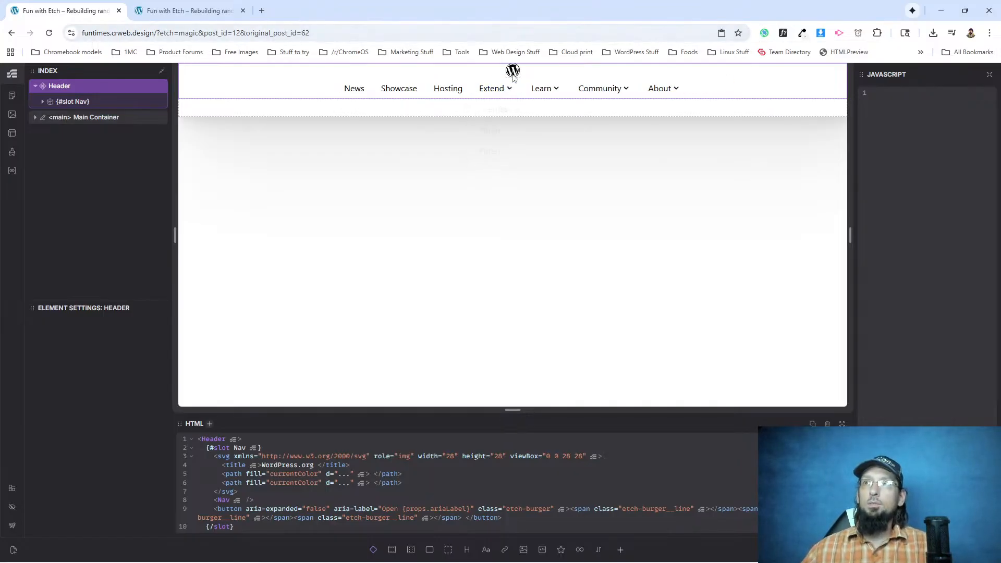
{"action": "right_click", "coordinate": [79, 88]}
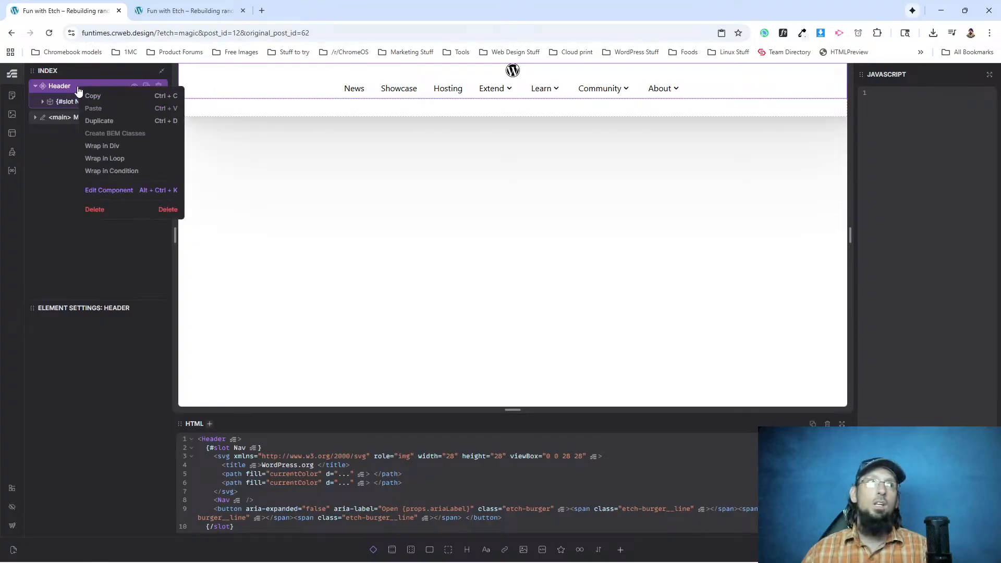
{"action": "left_click", "coordinate": [107, 190]}
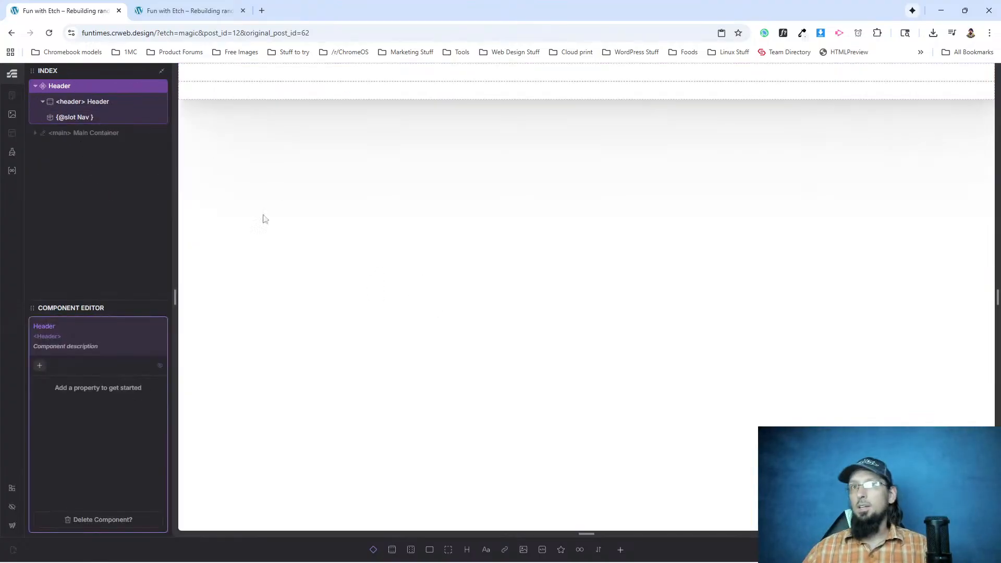
{"action": "left_click", "coordinate": [99, 101]}
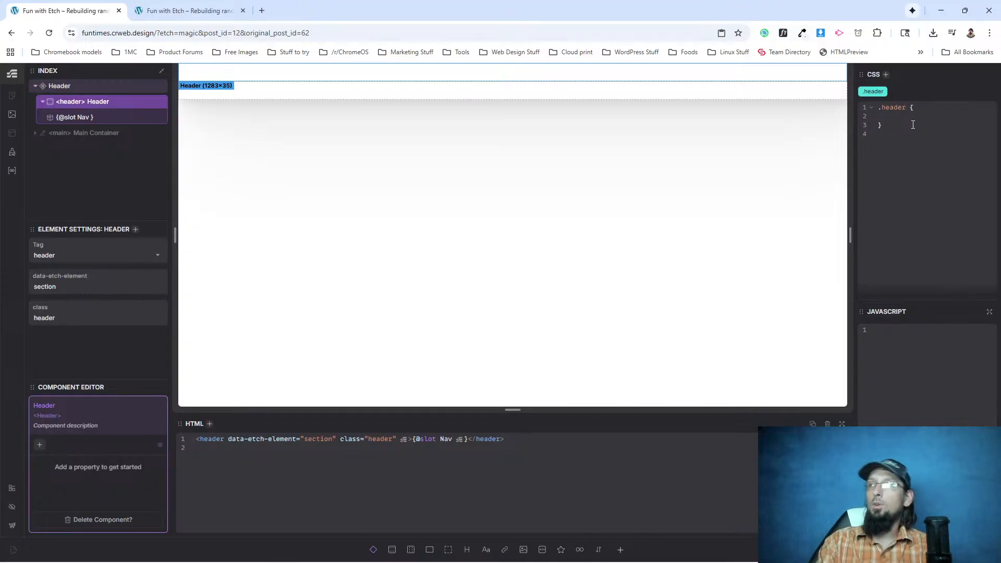
{"action": "key", "text": "BackSpace"}
{"action": "key", "text": "BackSpace"}
{"action": "key", "text": "BackSpace"}
{"action": "type", "text": "justify-c"}
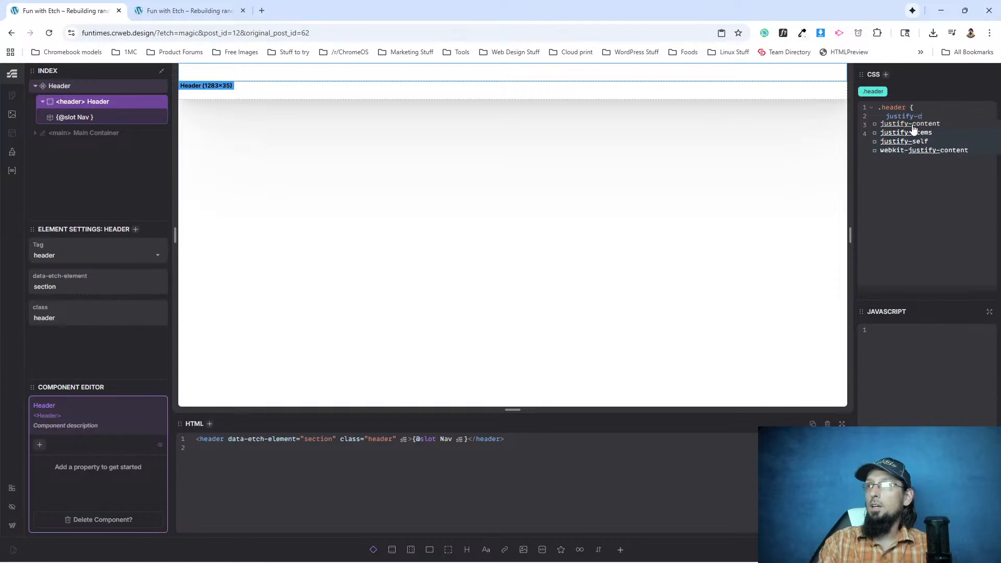
{"action": "type", "text": "ontent: flex-e"}
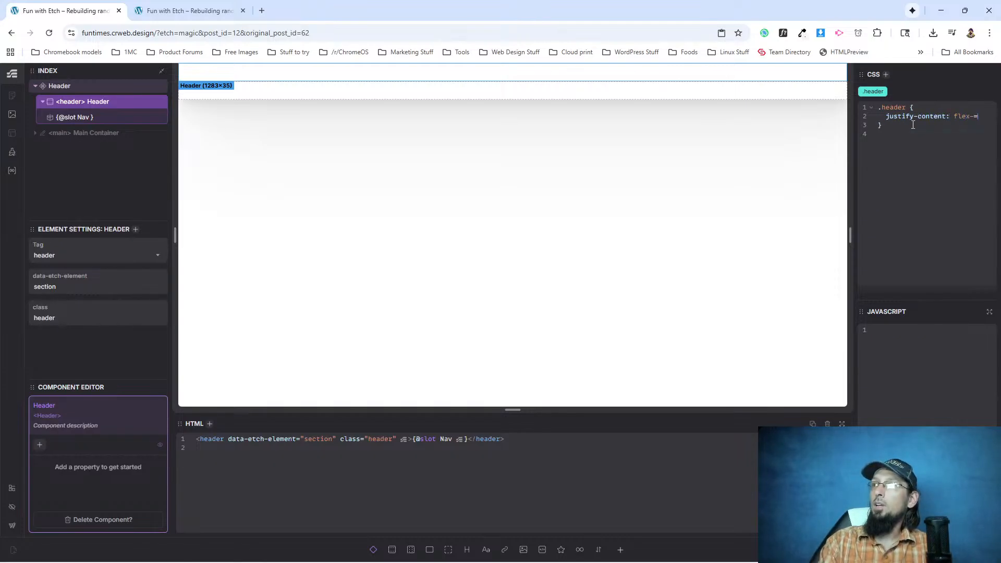
{"action": "key", "text": "BackSpace"}
{"action": "type", "text": "start;"}
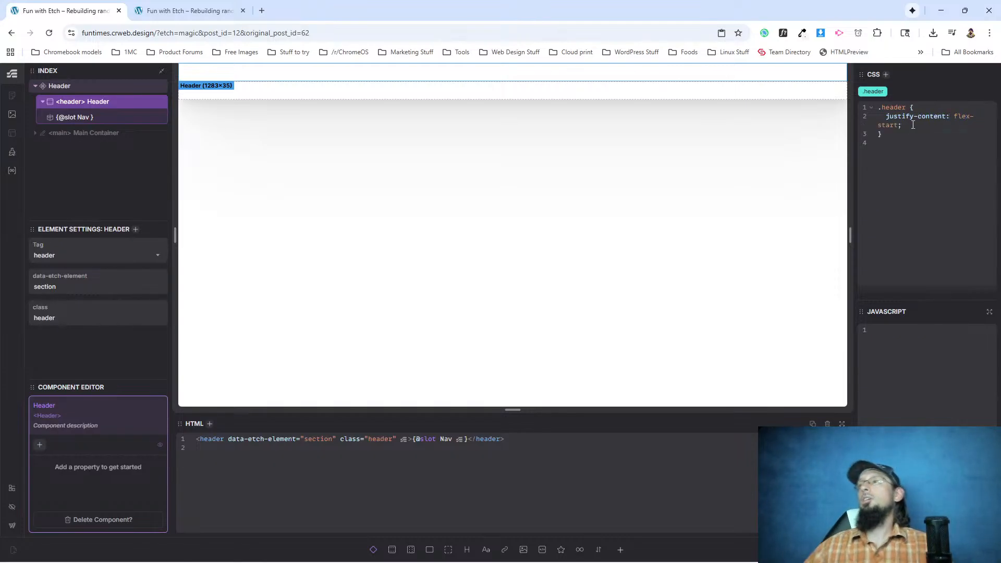
{"action": "double_click", "coordinate": [59, 86]}
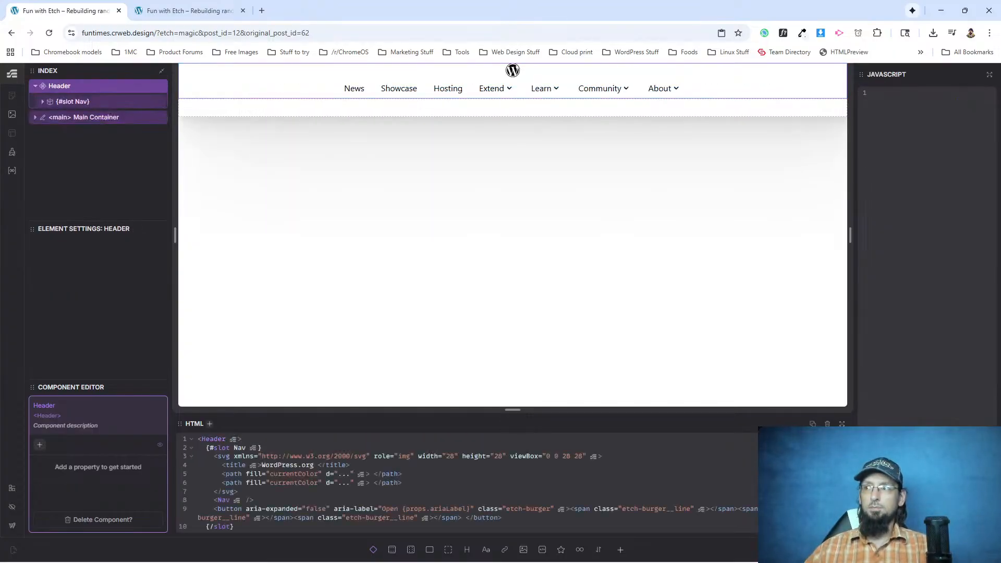
{"action": "key", "text": "Escape"}
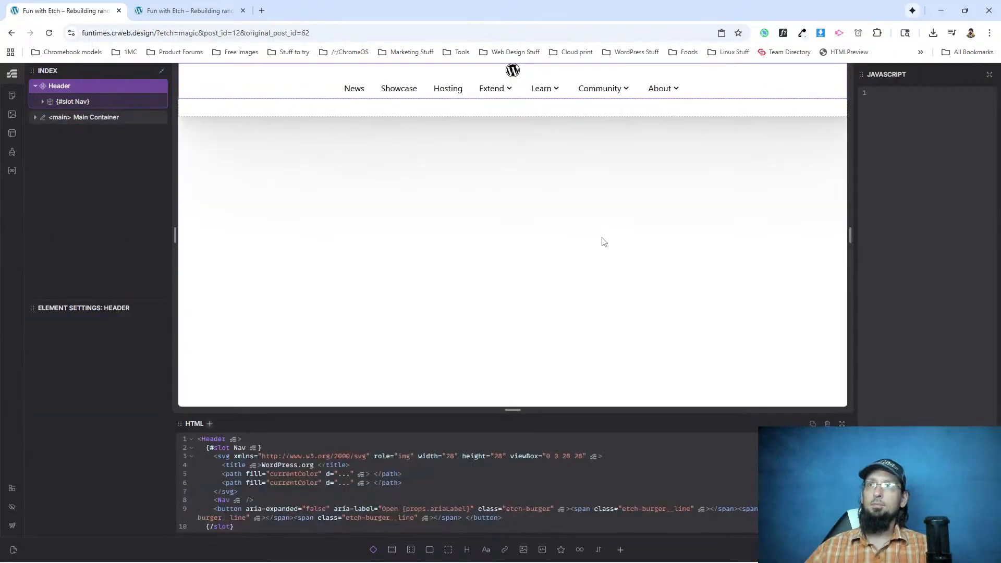
Reload the live site in the other browser tab and inspect the header element's CSS rules in DevTools.
{"action": "left_click", "coordinate": [67, 103]}
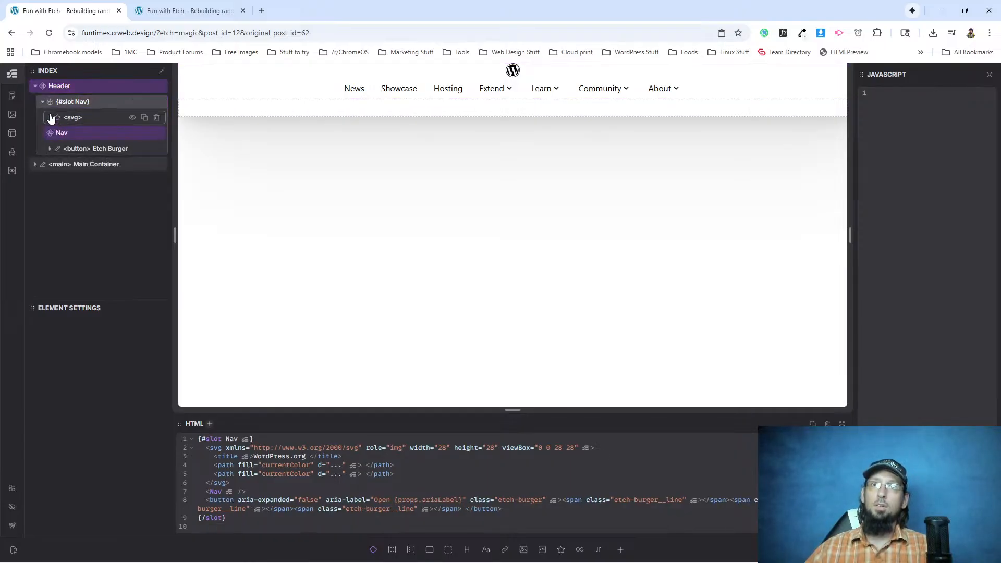
{"action": "left_click", "coordinate": [167, 10]}
{"action": "left_click", "coordinate": [49, 33]}
{"action": "right_click", "coordinate": [500, 87]}
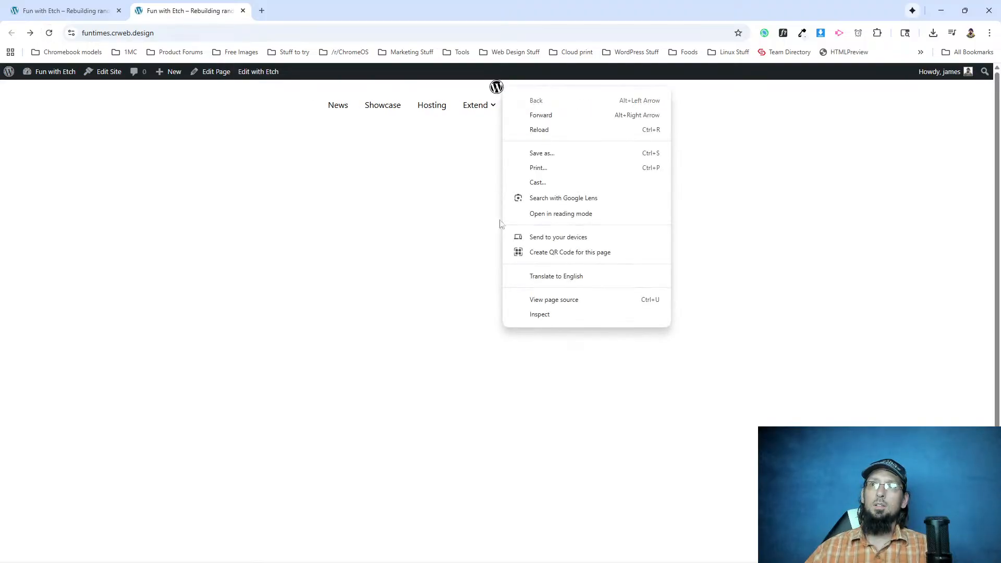
{"action": "left_click", "coordinate": [543, 315]}
{"action": "left_click_drag", "start_coordinate": [488, 85], "coordinate": [489, 248]}
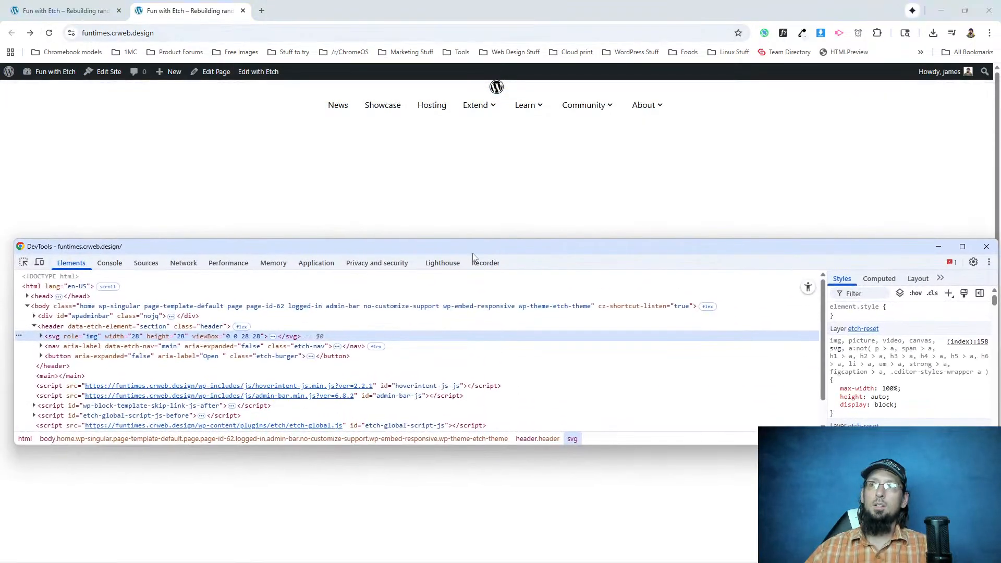
{"action": "left_click", "coordinate": [58, 329]}
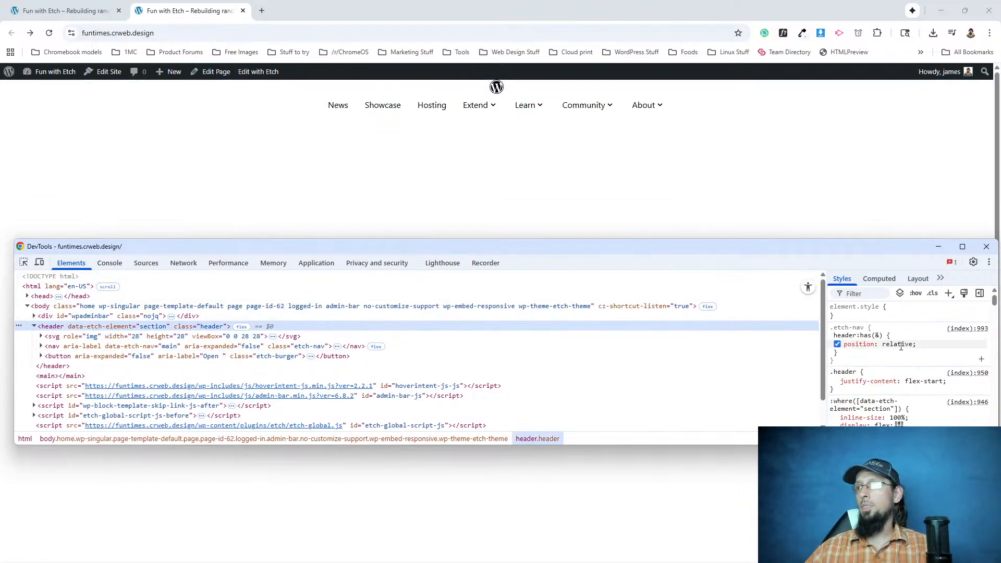
{"action": "scroll", "coordinate": [888, 390], "scroll_direction": "down", "scroll_amount": 1}
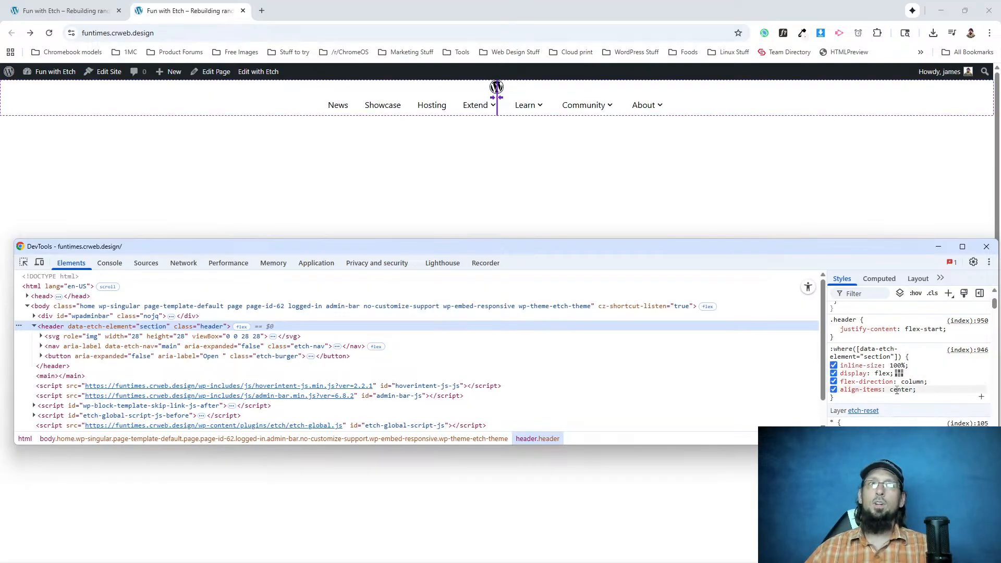
Add align-items: flex-start to the .header rule in DevTools.
{"action": "left_click", "coordinate": [954, 332]}
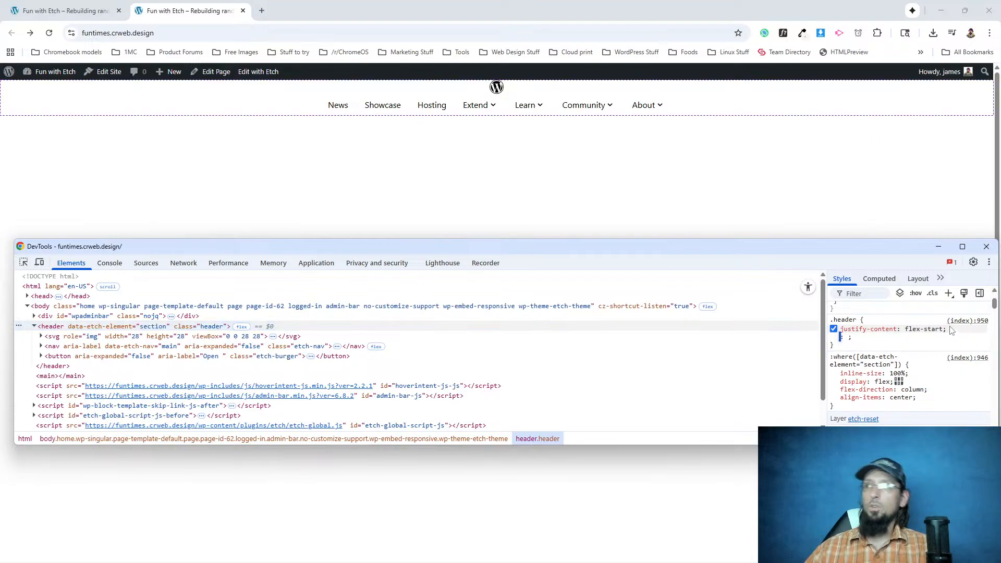
{"action": "type", "text": "align-items"}
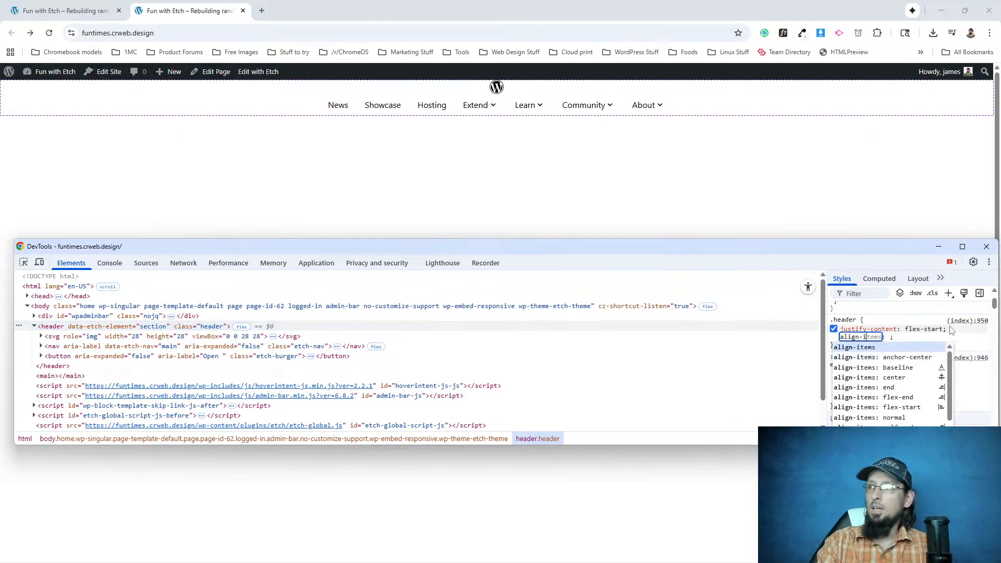
{"action": "key", "text": "Tab"}
{"action": "type", "text": "flex-start"}
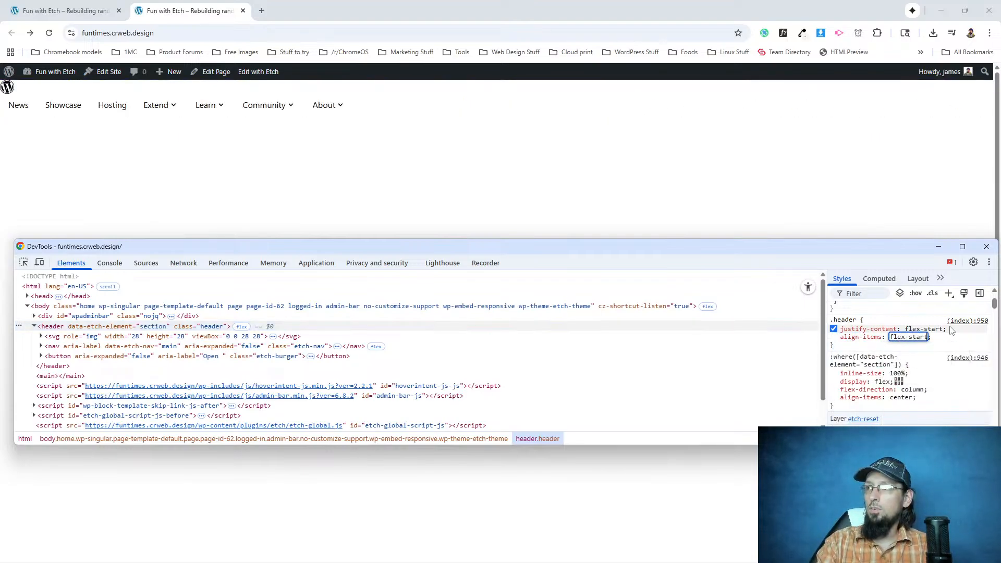
{"action": "key", "text": "Return"}
Set the .header rule's justify-content to center in DevTools.
{"action": "left_click", "coordinate": [936, 328]}
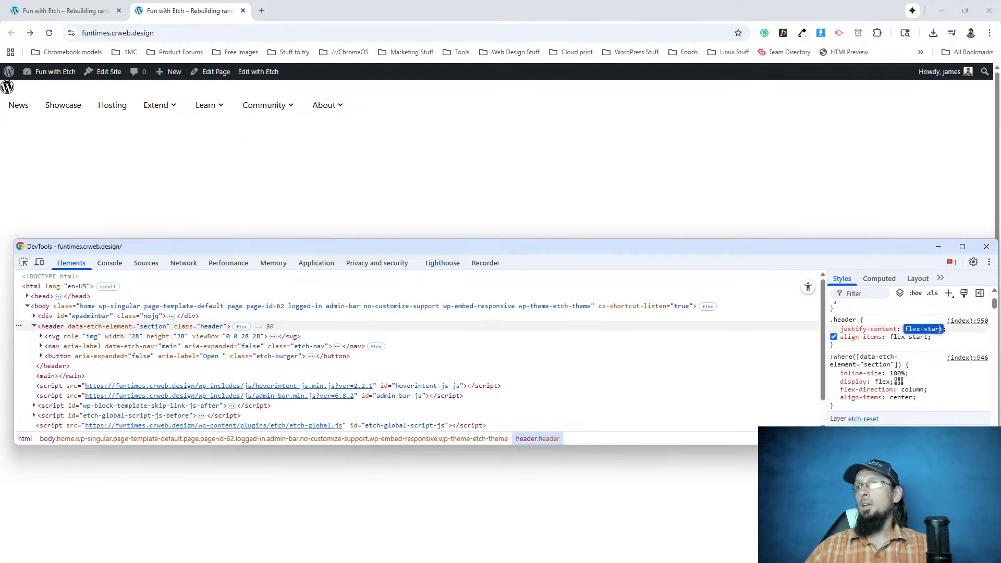
{"action": "type", "text": "cen"}
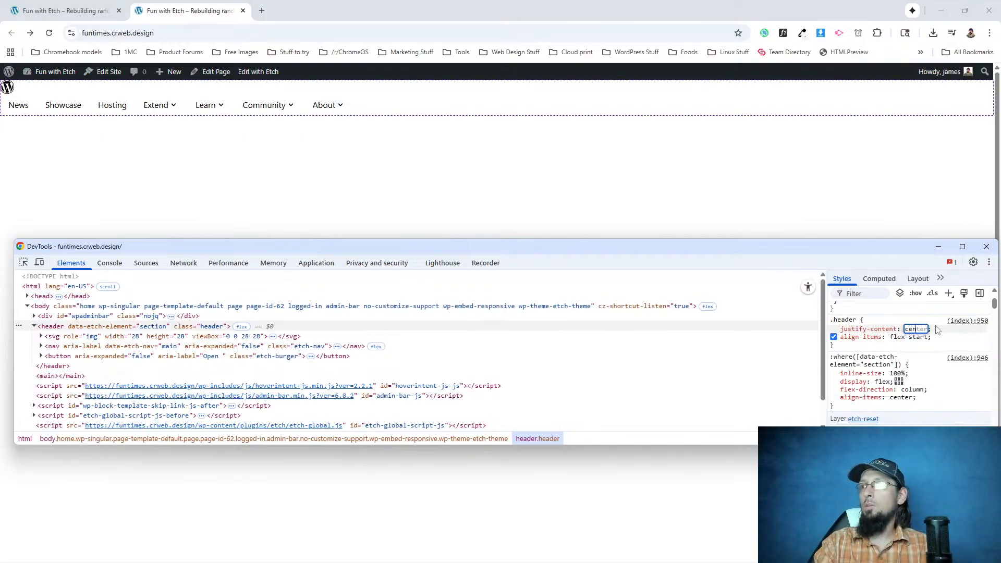
{"action": "key", "text": "Tab"}
{"action": "key", "text": "Tab"}
{"action": "key", "text": "Tab"}
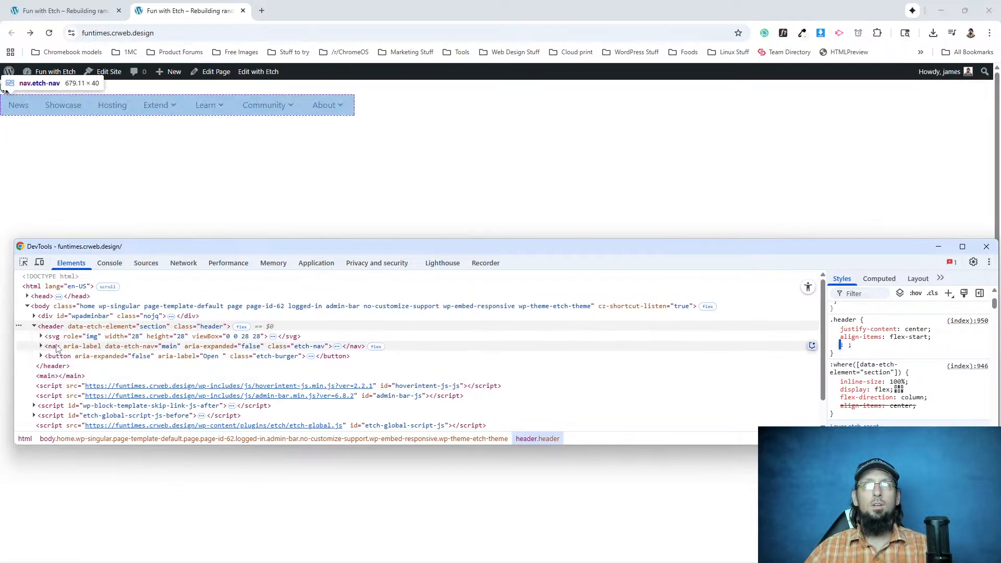
{"action": "left_click", "coordinate": [881, 347]}
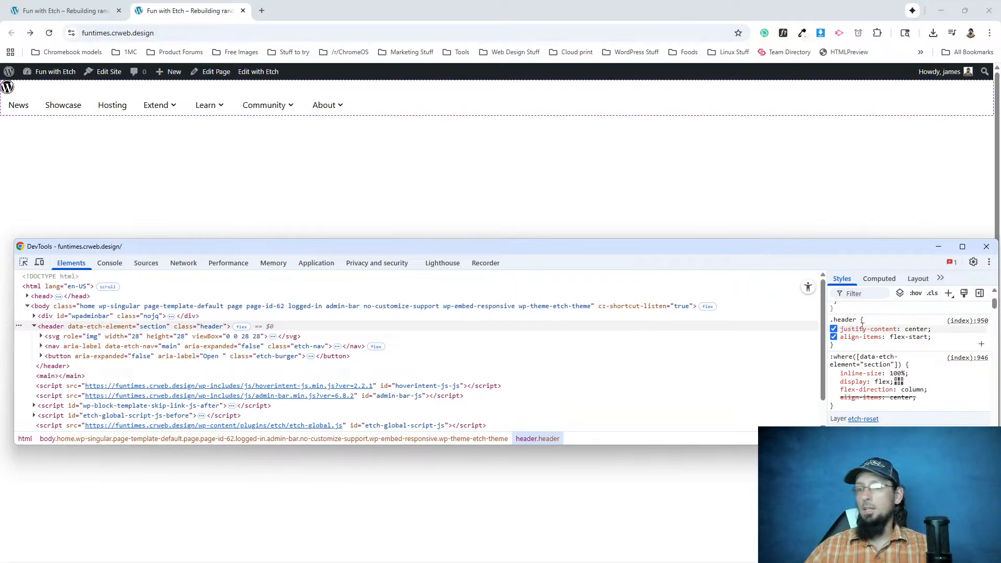
Remove the justify-content and align-items declarations from the .header rule in DevTools.
{"action": "left_click", "coordinate": [862, 327]}
{"action": "key", "text": "BackSpace"}
{"action": "left_click", "coordinate": [866, 342]}
{"action": "left_click", "coordinate": [865, 330]}
{"action": "key", "text": "BackSpace"}
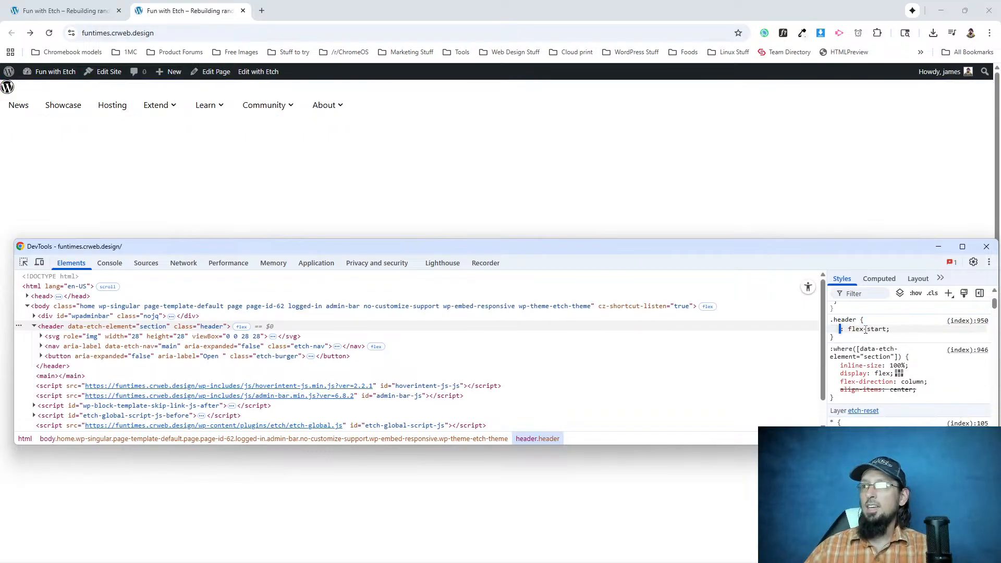
{"action": "left_click", "coordinate": [879, 339]}
Add flex-direction: row to the .header rule in DevTools.
{"action": "left_click", "coordinate": [870, 320]}
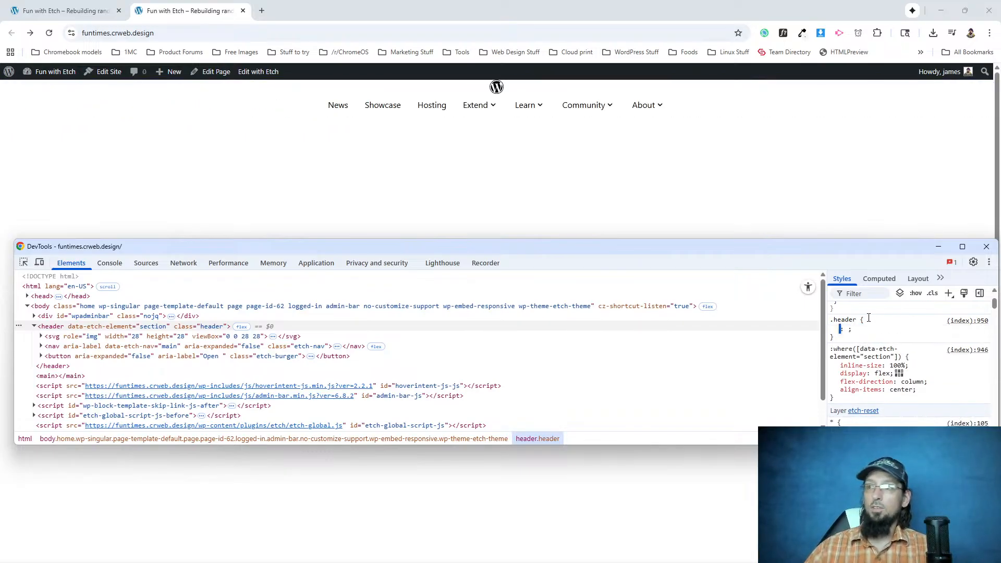
{"action": "type", "text": "flex-direc"}
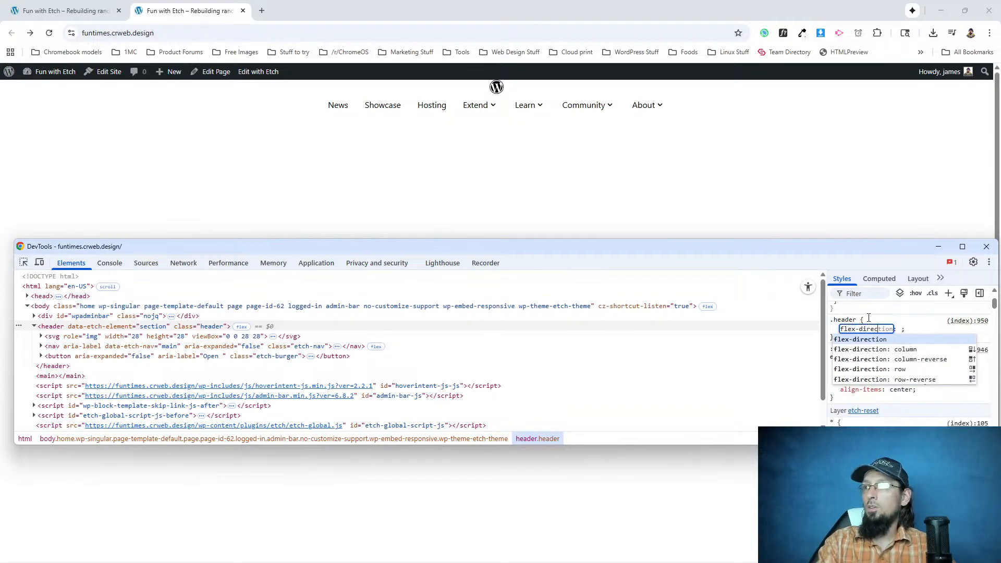
{"action": "key", "text": "Tab"}
{"action": "type", "text": "ro"}
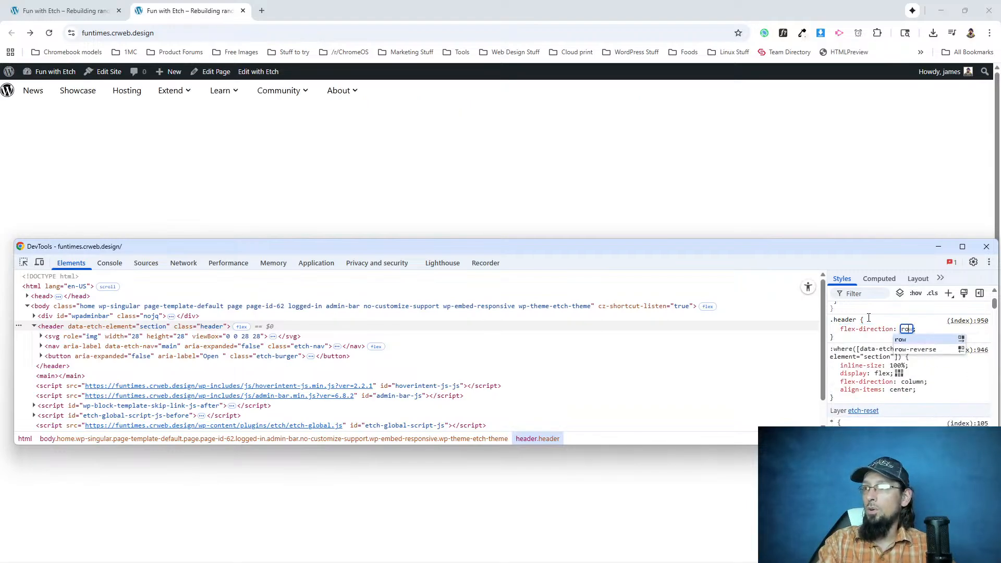
{"action": "key", "text": "Return"}
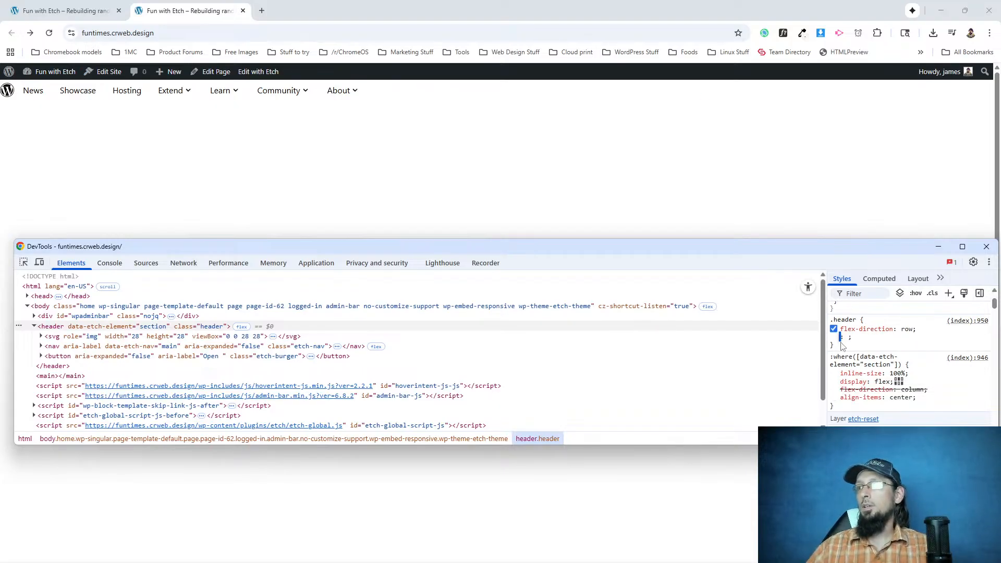
{"action": "key", "text": "Escape"}
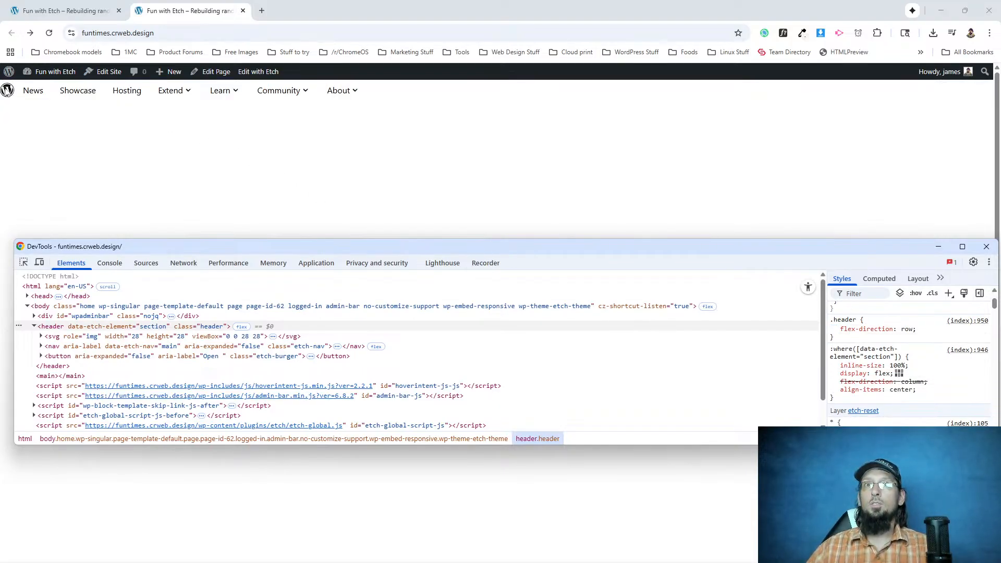
{"action": "mouse_move", "coordinate": [8, 72]}
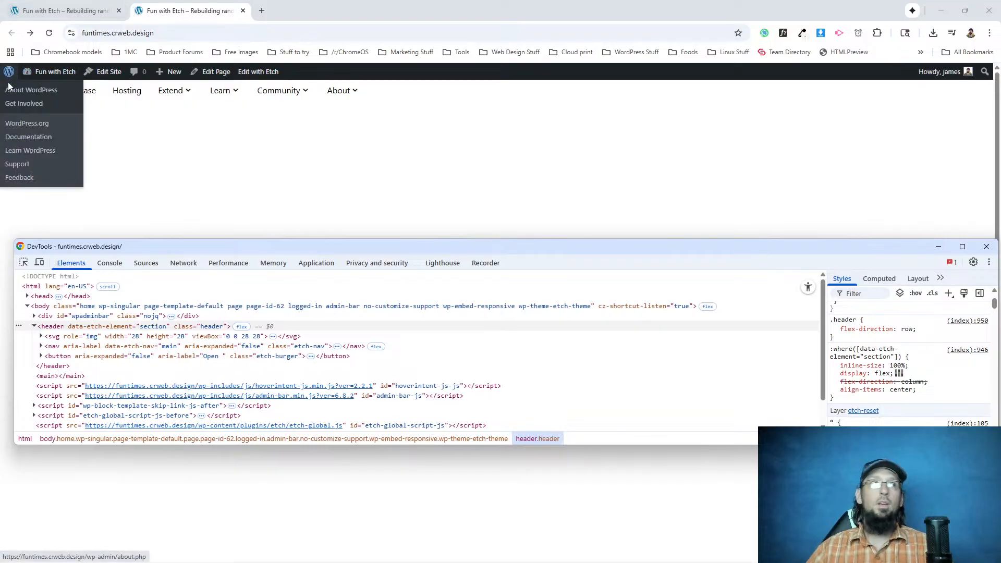
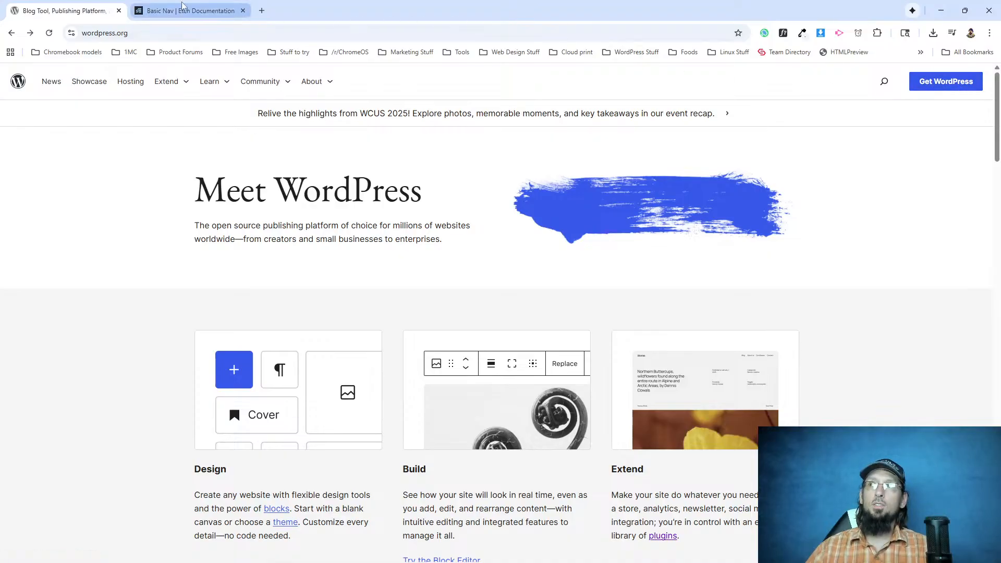
Switch to the Etch editor and select the Nav component inside the header.
{"action": "key", "text": "alt+Tab"}
{"action": "key", "text": "alt+Tab"}
{"action": "key", "text": "alt+Tab"}
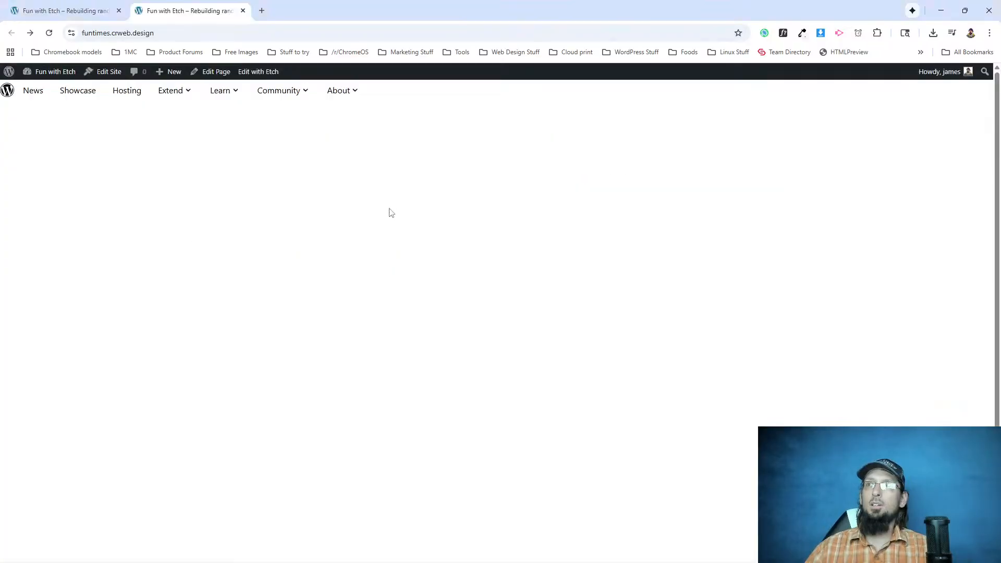
{"action": "left_click", "coordinate": [53, 11]}
{"action": "left_click", "coordinate": [69, 134]}
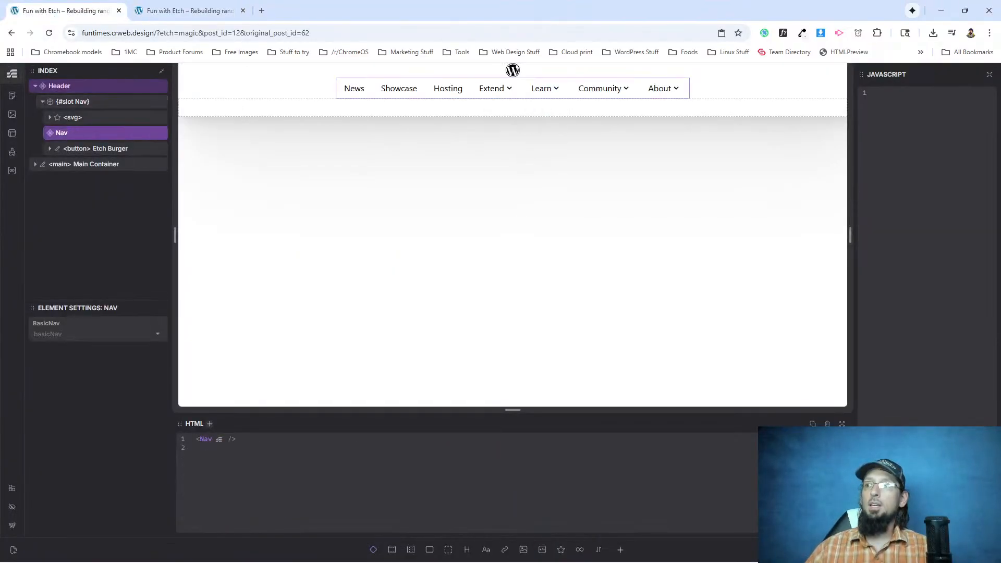
{"action": "right_click", "coordinate": [70, 135]}
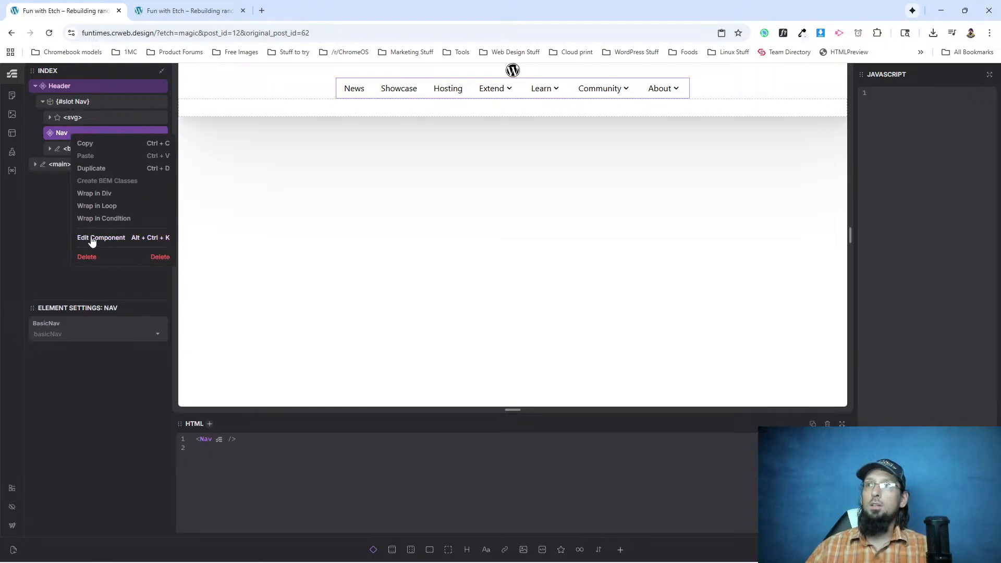
{"action": "left_click", "coordinate": [54, 202]}
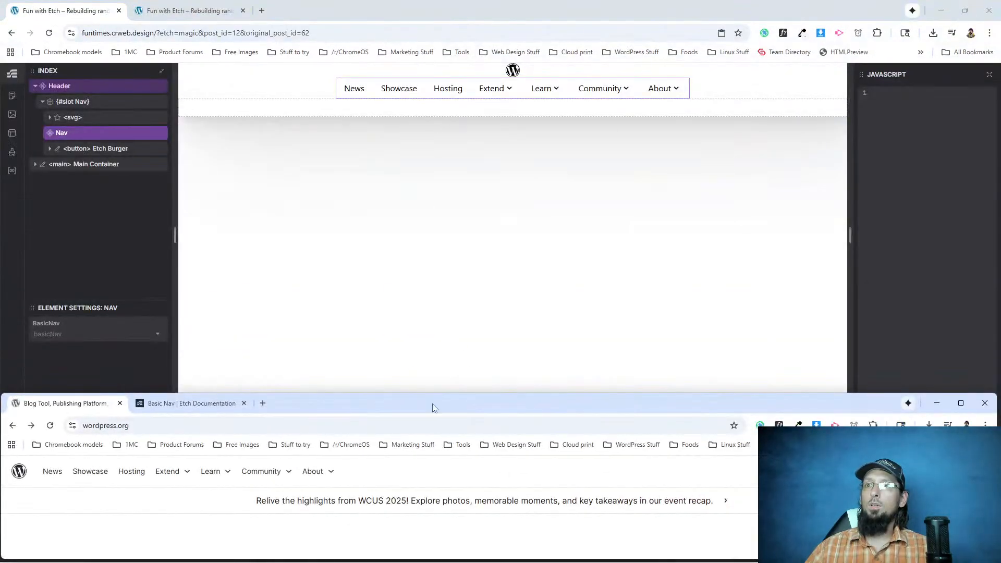
Examine the mobile menu of wordpress.org in a browser window narrowed to about 747 px.
{"action": "left_click_drag", "start_coordinate": [433, 404], "coordinate": [435, 5]}
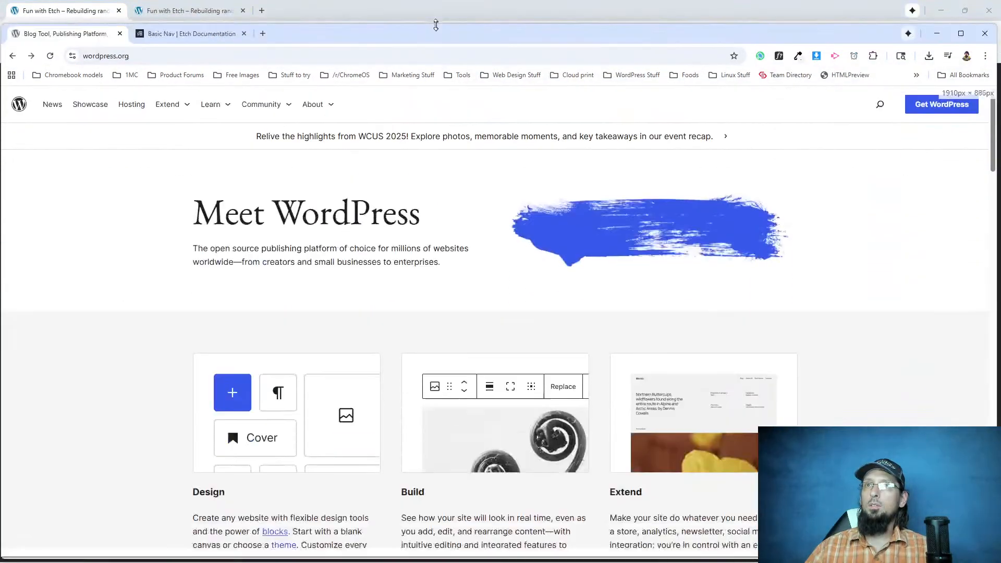
{"action": "left_click_drag", "start_coordinate": [997, 63], "coordinate": [392, 63]}
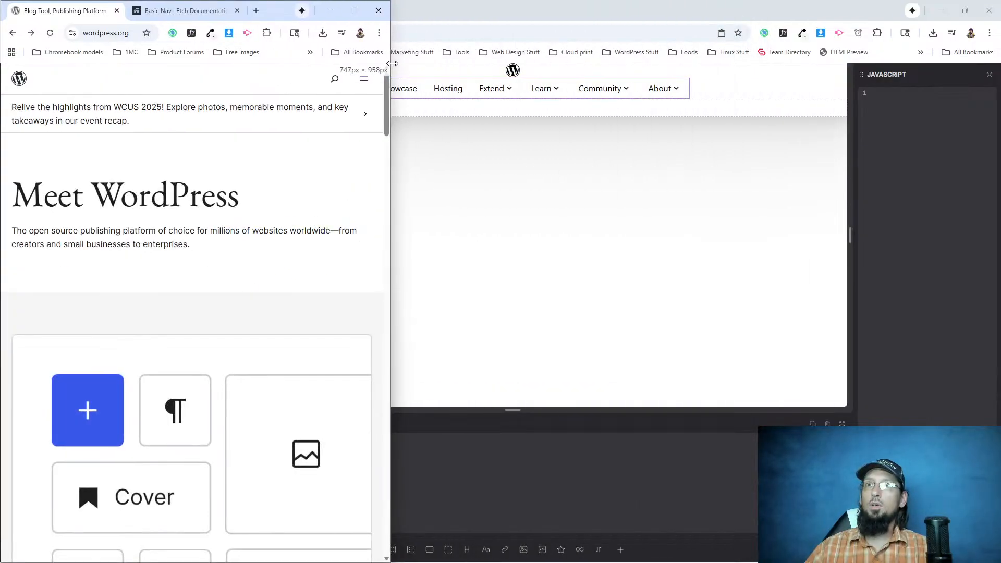
{"action": "left_click", "coordinate": [365, 80]}
{"action": "scroll", "coordinate": [183, 358], "scroll_direction": "down", "scroll_amount": 4}
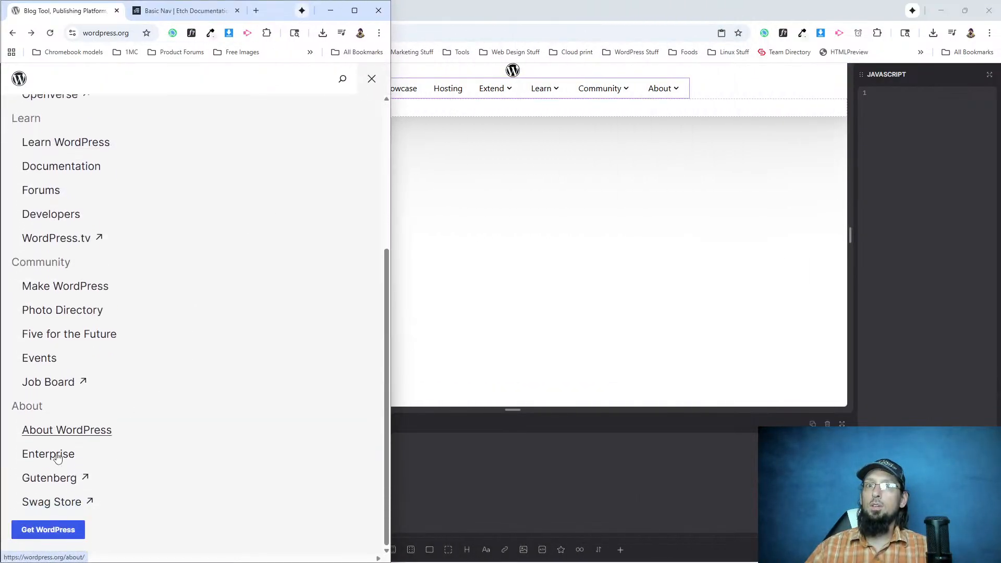
{"action": "scroll", "coordinate": [235, 317], "scroll_direction": "up", "scroll_amount": 4}
{"action": "left_click", "coordinate": [370, 80]}
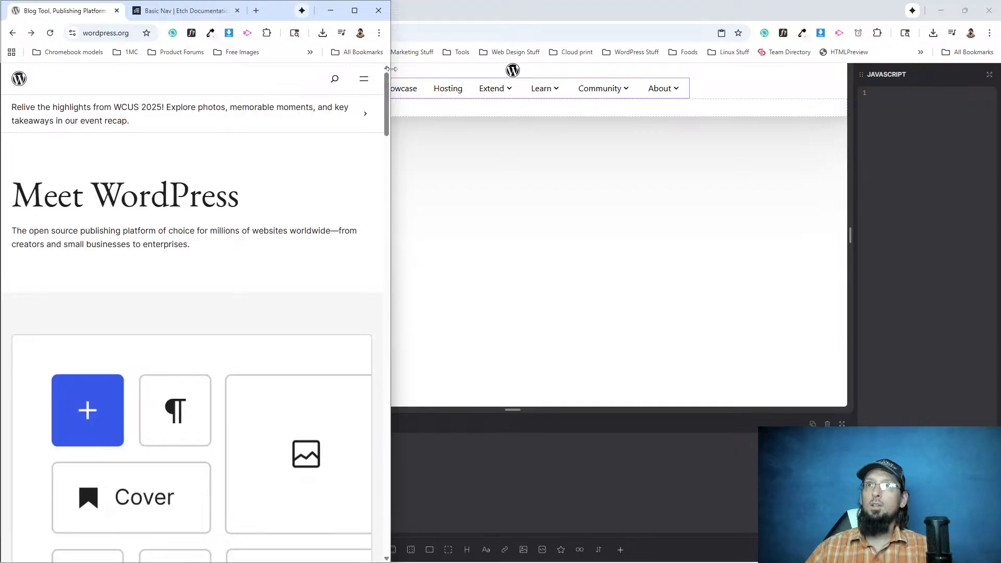
{"action": "left_click_drag", "start_coordinate": [392, 63], "coordinate": [995, 62]}
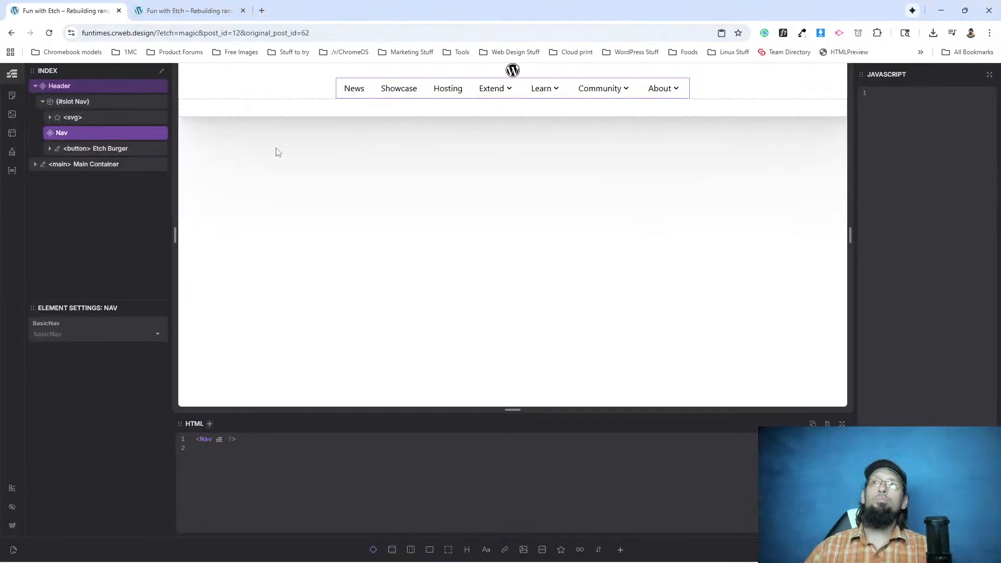
Open the header's Nav component for editing in Etch and collapse its List element.
{"action": "right_click", "coordinate": [70, 134]}
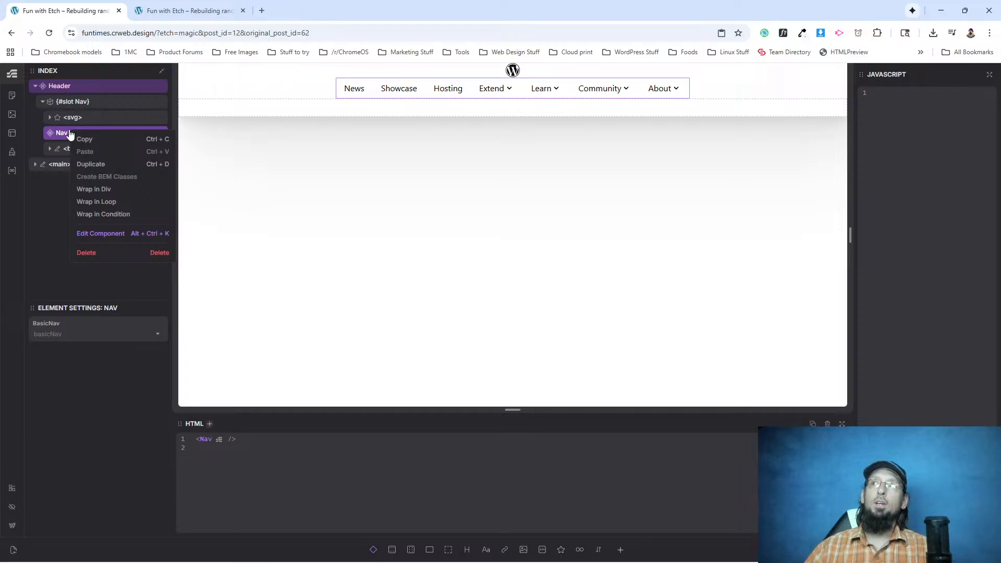
{"action": "left_click", "coordinate": [101, 234]}
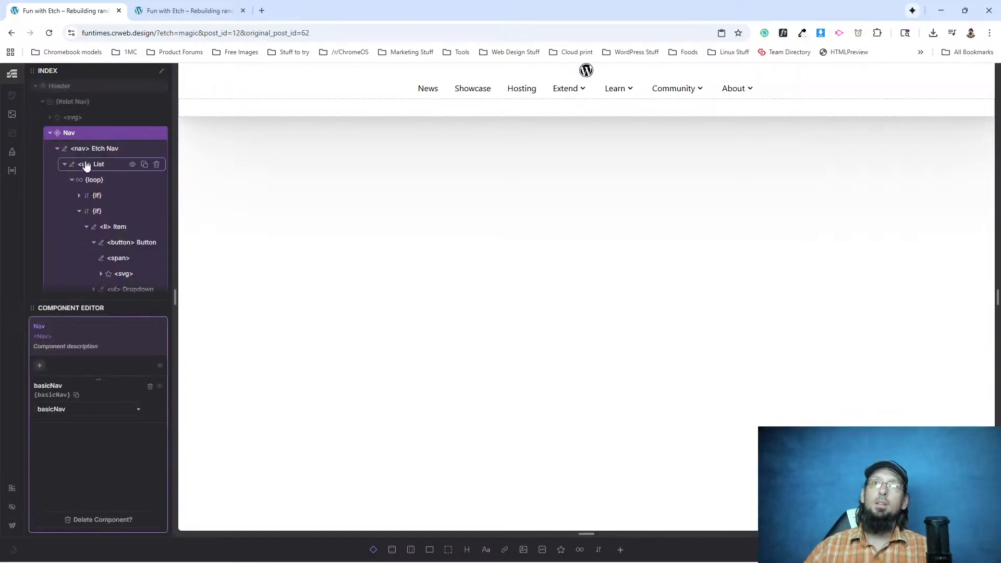
{"action": "left_click", "coordinate": [65, 163]}
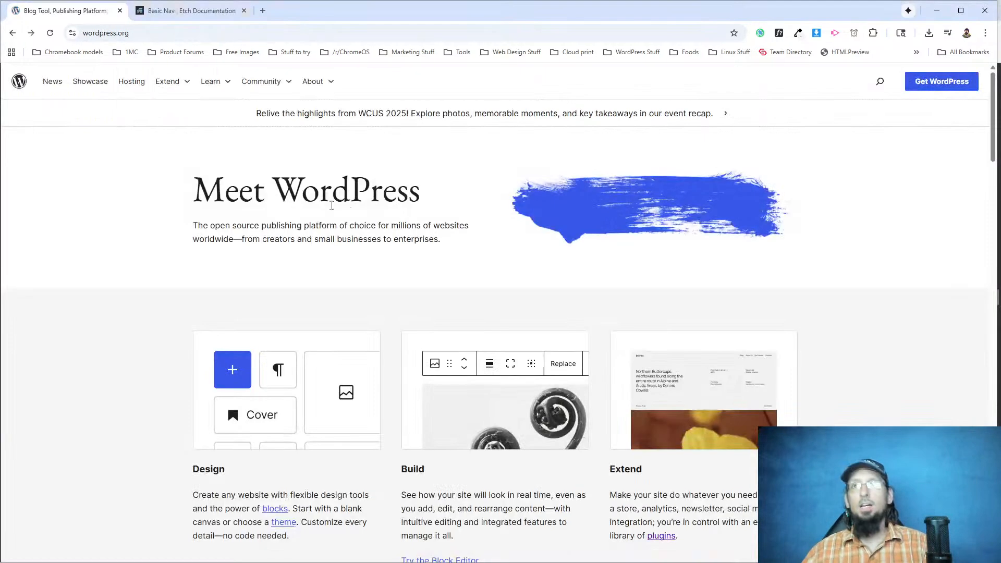
Inspect the markup of the Get WordPress button and its container in the wordpress.org header with DevTools.
{"action": "right_click", "coordinate": [907, 86]}
{"action": "left_click", "coordinate": [794, 203]}
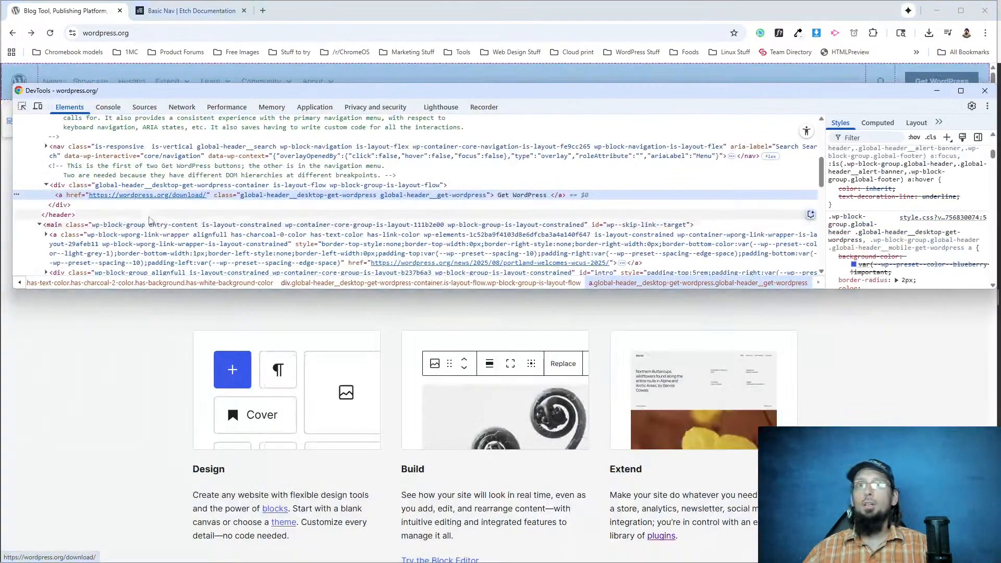
{"action": "scroll", "coordinate": [76, 198], "scroll_direction": "up", "scroll_amount": 2}
{"action": "scroll", "coordinate": [50, 191], "scroll_direction": "down", "scroll_amount": 3}
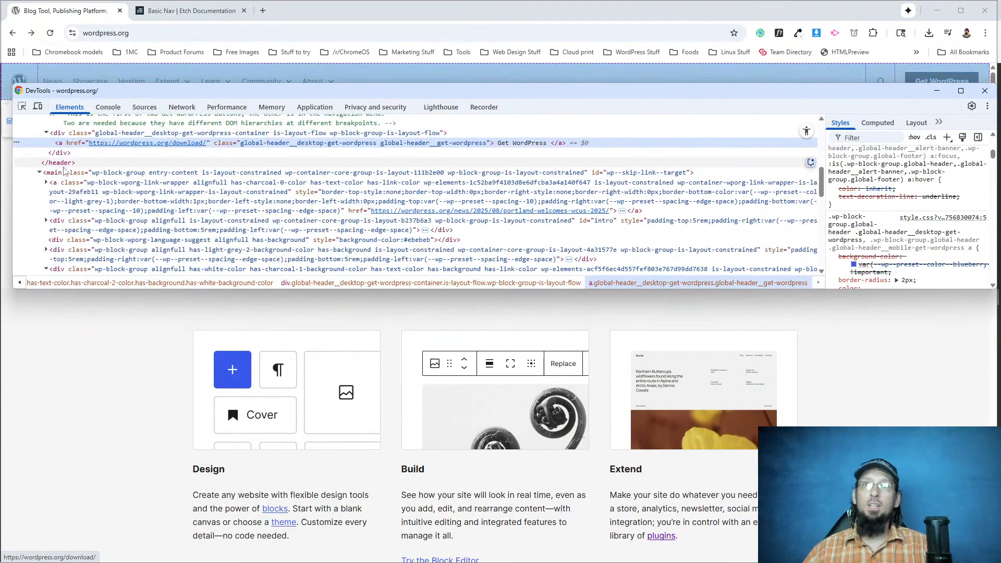
{"action": "scroll", "coordinate": [51, 191], "scroll_direction": "up", "scroll_amount": 1}
{"action": "left_click", "coordinate": [47, 185]}
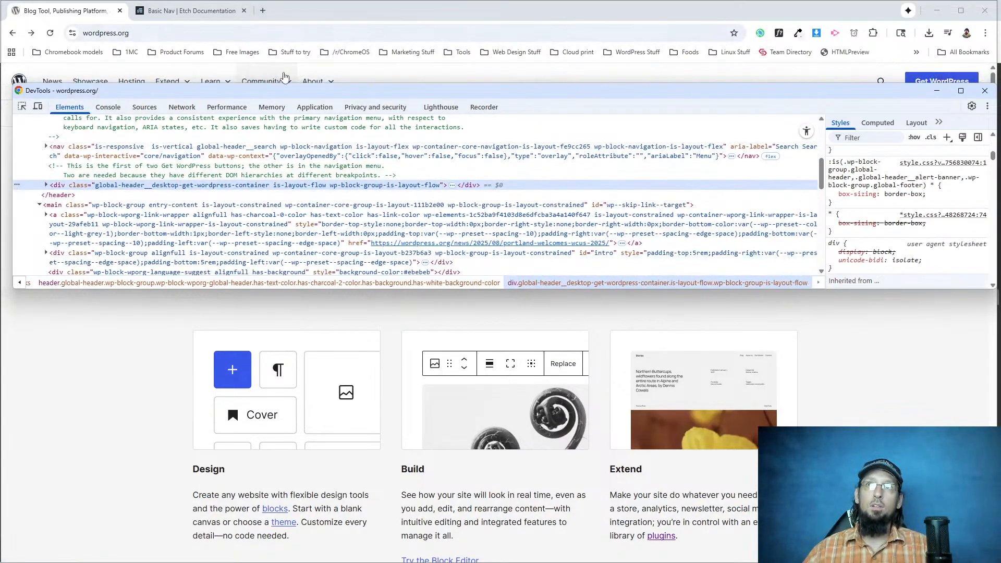
{"action": "left_click", "coordinate": [173, 25]}
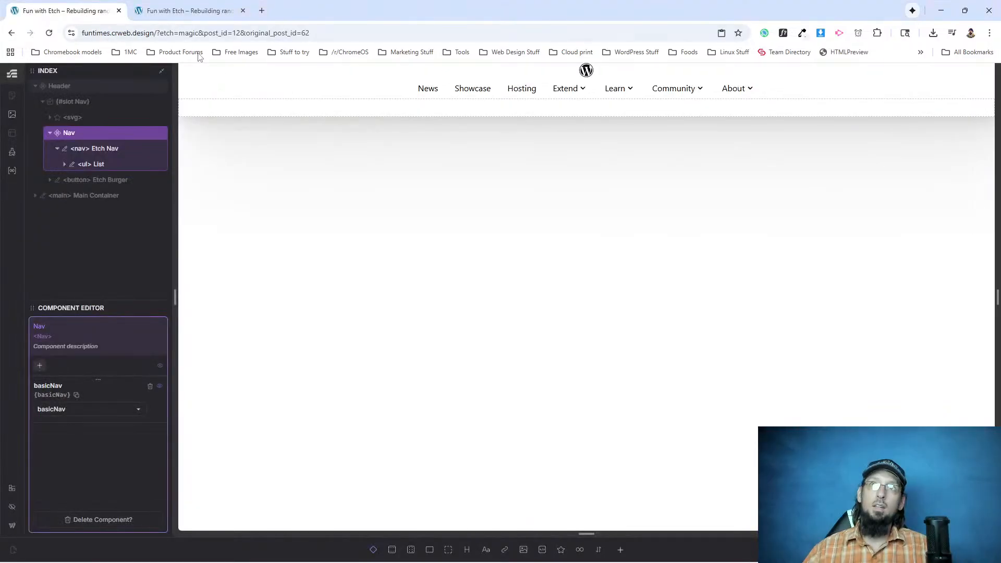
Add a link element to the Nav component in Etch and place it directly after Etch Nav.
{"action": "left_click", "coordinate": [57, 148]}
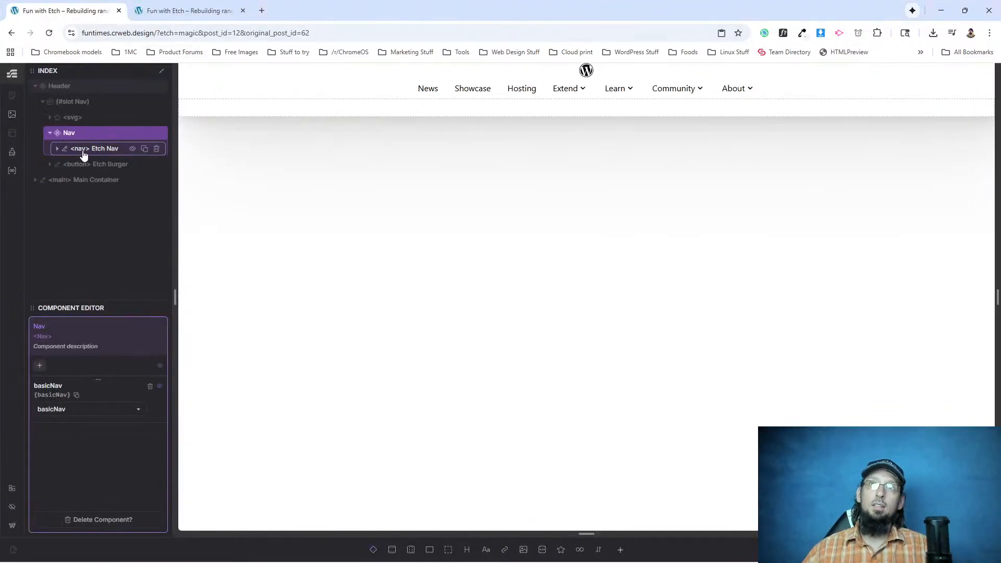
{"action": "left_click", "coordinate": [83, 149]}
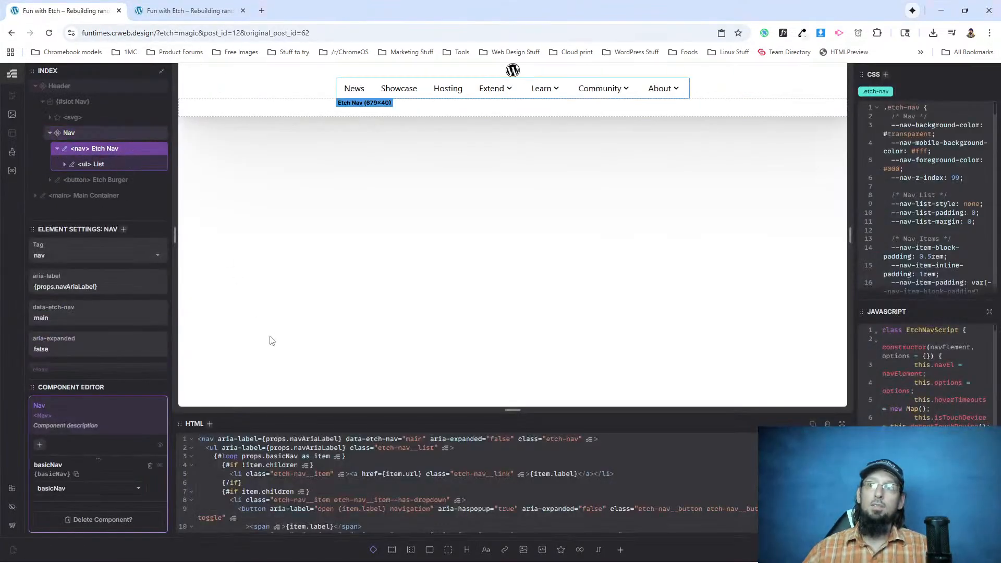
{"action": "left_click", "coordinate": [85, 135]}
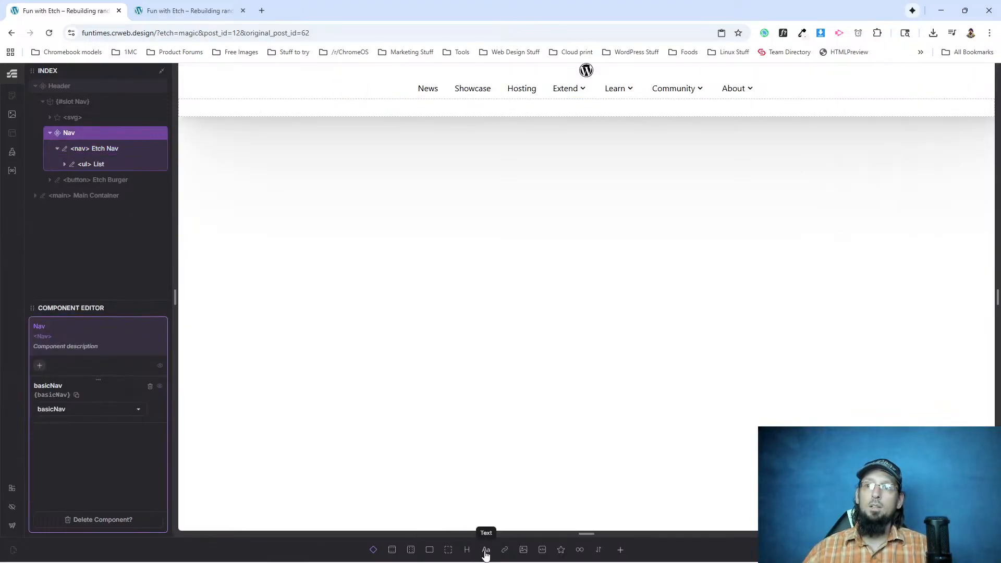
{"action": "left_click", "coordinate": [505, 550]}
{"action": "left_click_drag", "start_coordinate": [85, 180], "coordinate": [74, 148]}
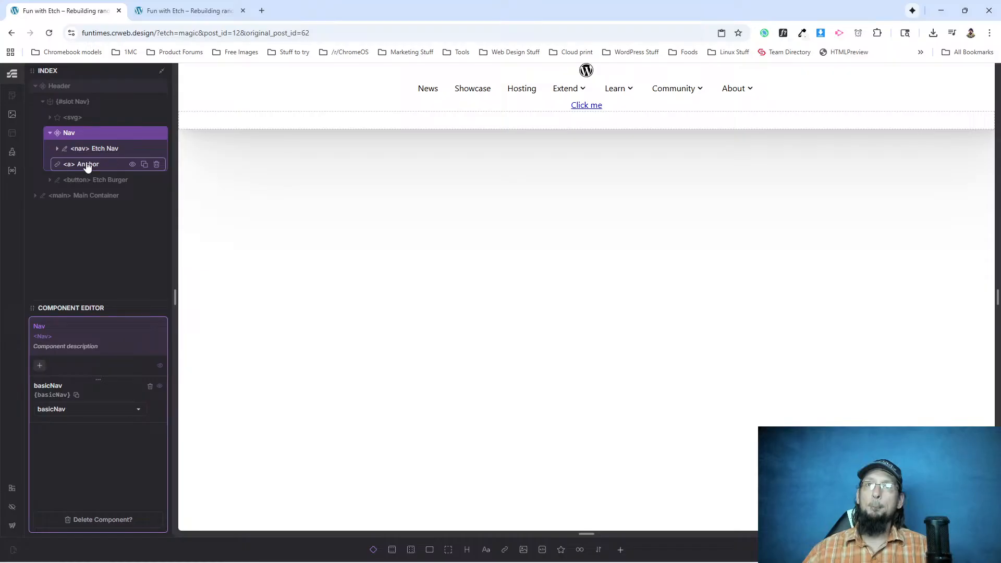
Rename the new link element in the Nav component as Button.
{"action": "left_click", "coordinate": [86, 165]}
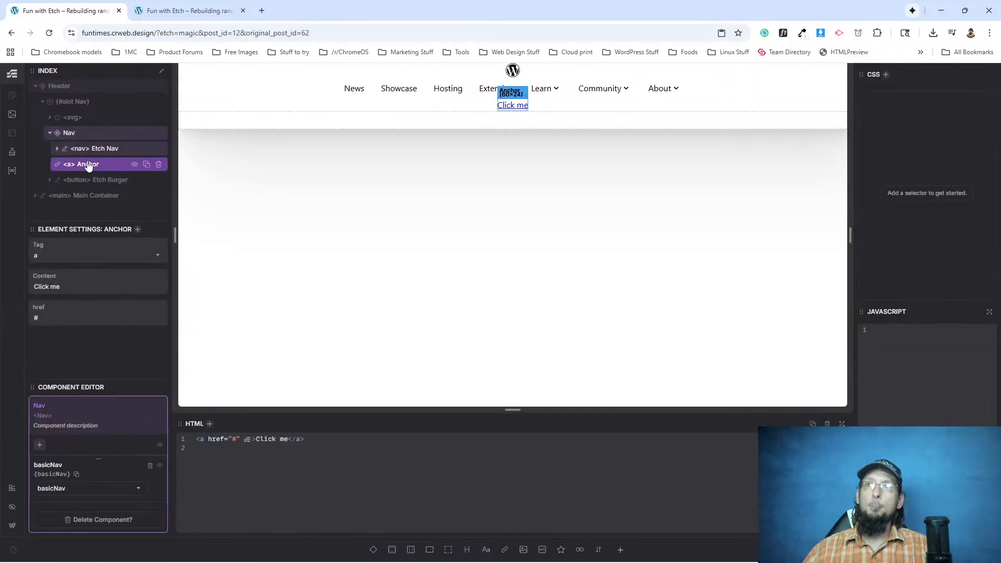
{"action": "double_click", "coordinate": [86, 165]}
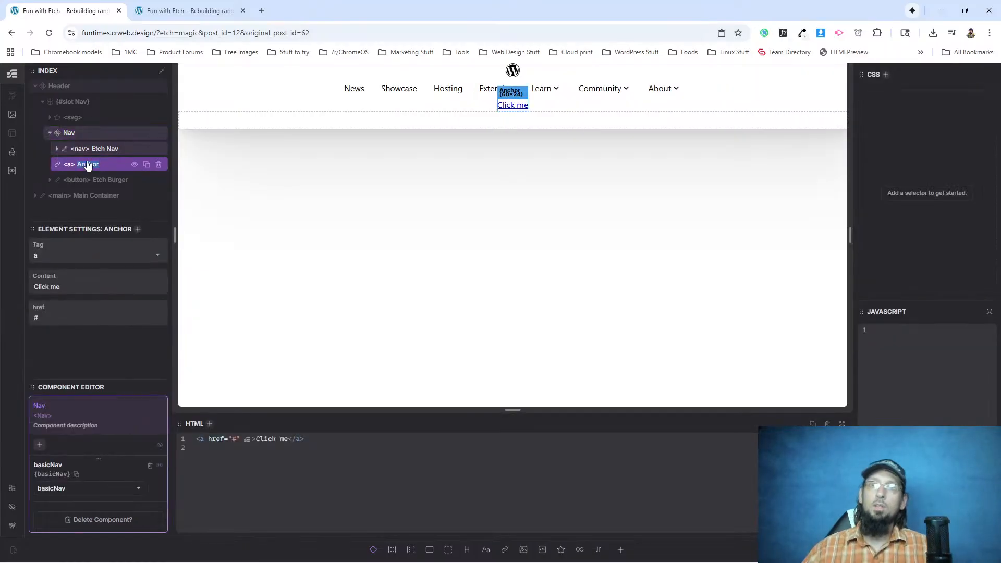
{"action": "type", "text": "Get"}
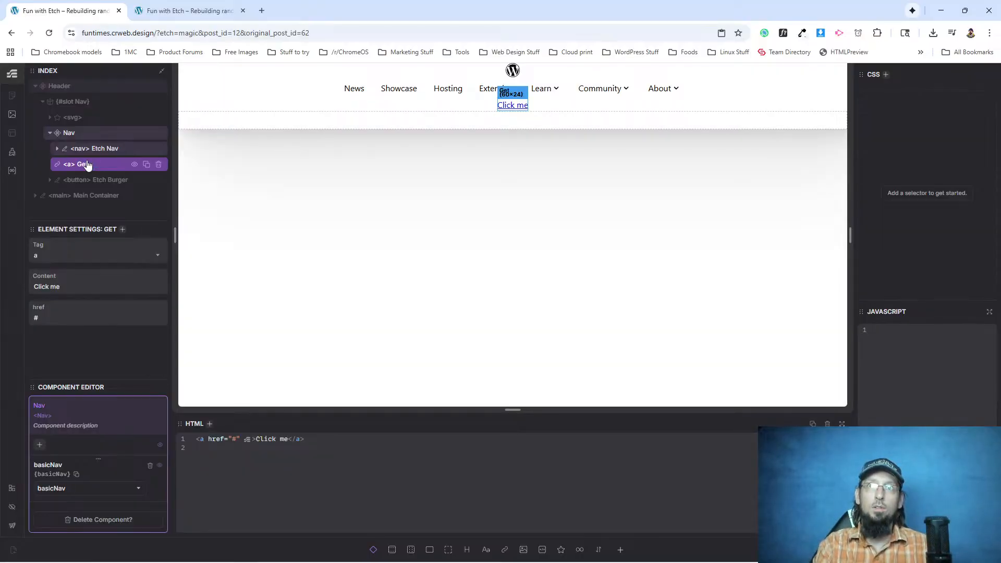
{"action": "key", "text": "BackSpace"}
{"action": "key", "text": "BackSpace"}
{"action": "key", "text": "BackSpace"}
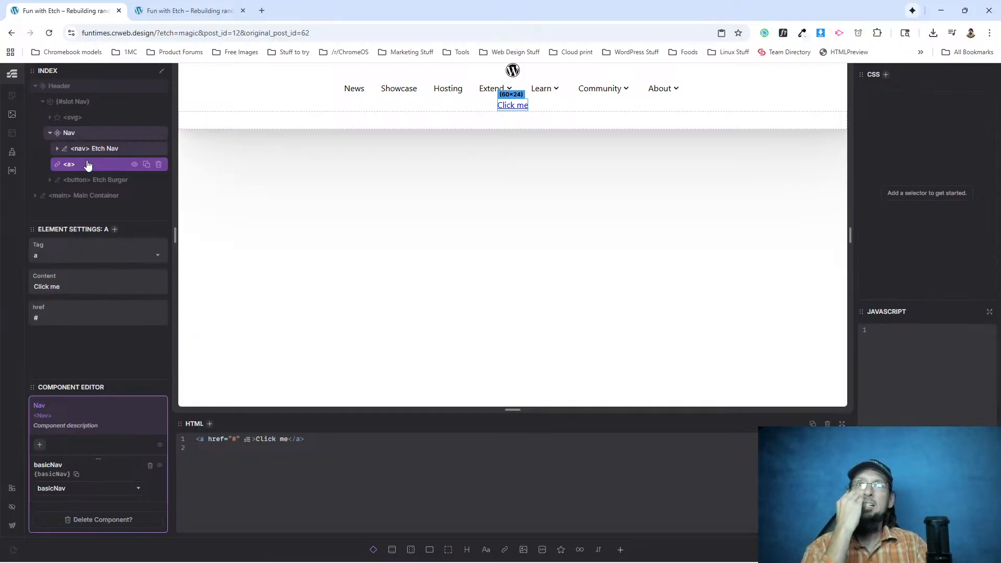
{"action": "type", "text": "Button"}
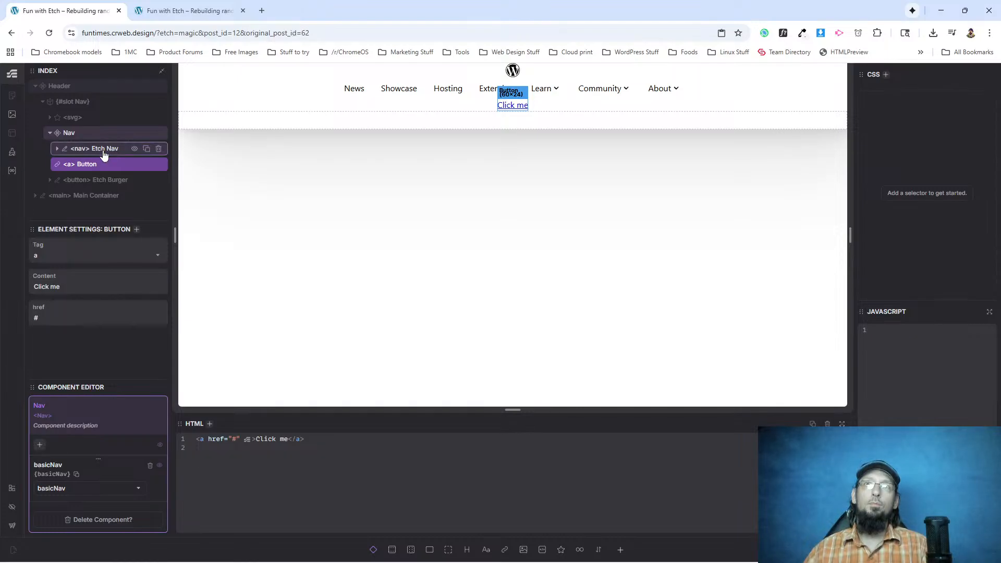
Delete the Button link element from the Nav component.
{"action": "left_click", "coordinate": [100, 150]}
{"action": "left_click", "coordinate": [95, 180]}
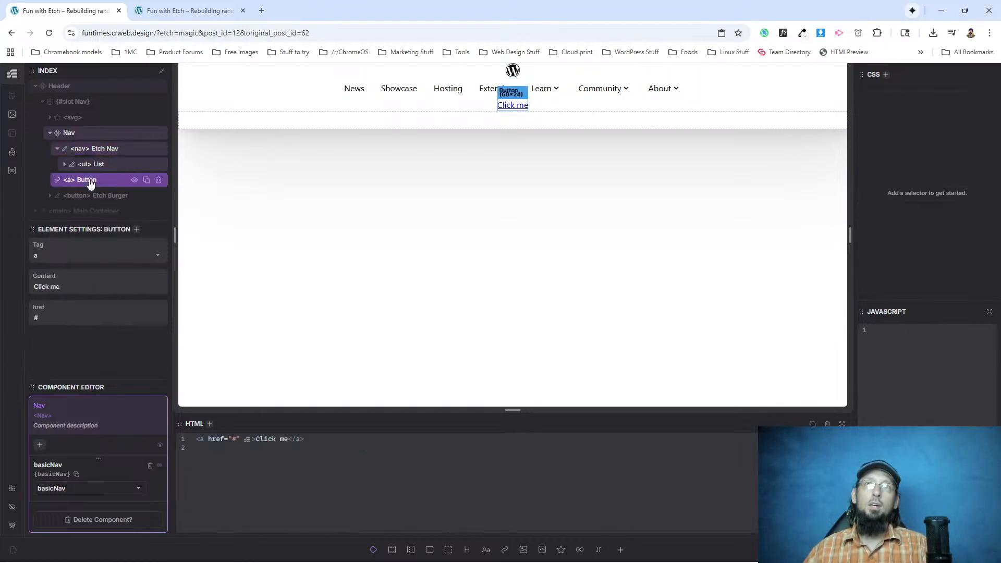
{"action": "left_click", "coordinate": [58, 150]}
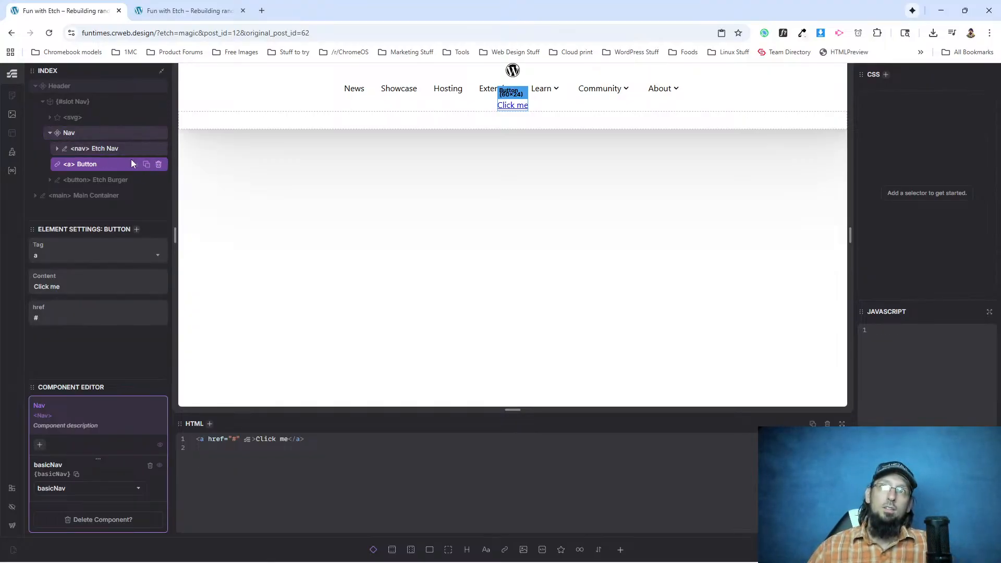
{"action": "left_click", "coordinate": [158, 164]}
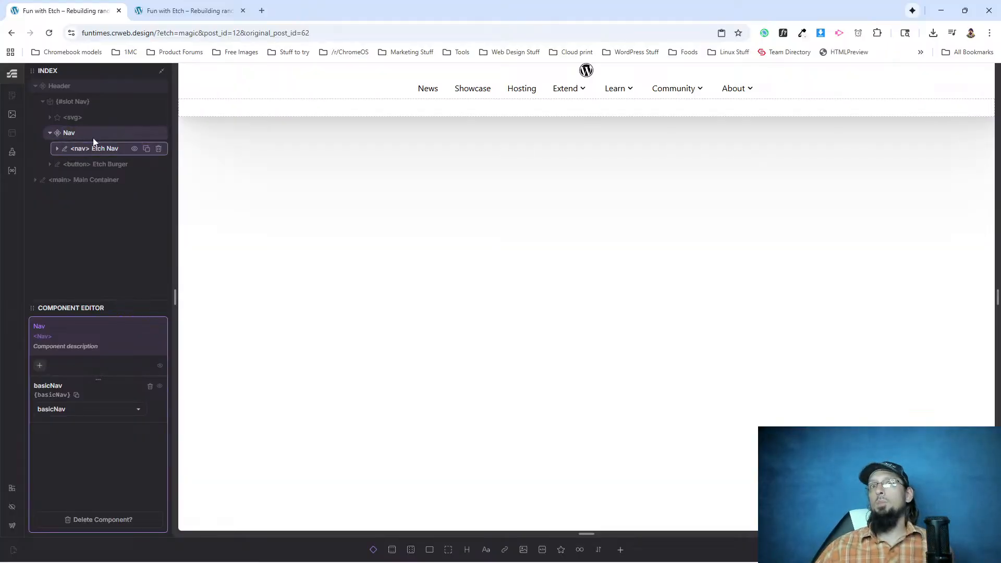
Add a content slot to the Nav component after Etch Nav and name it Get WordPress.
{"action": "left_click", "coordinate": [87, 134]}
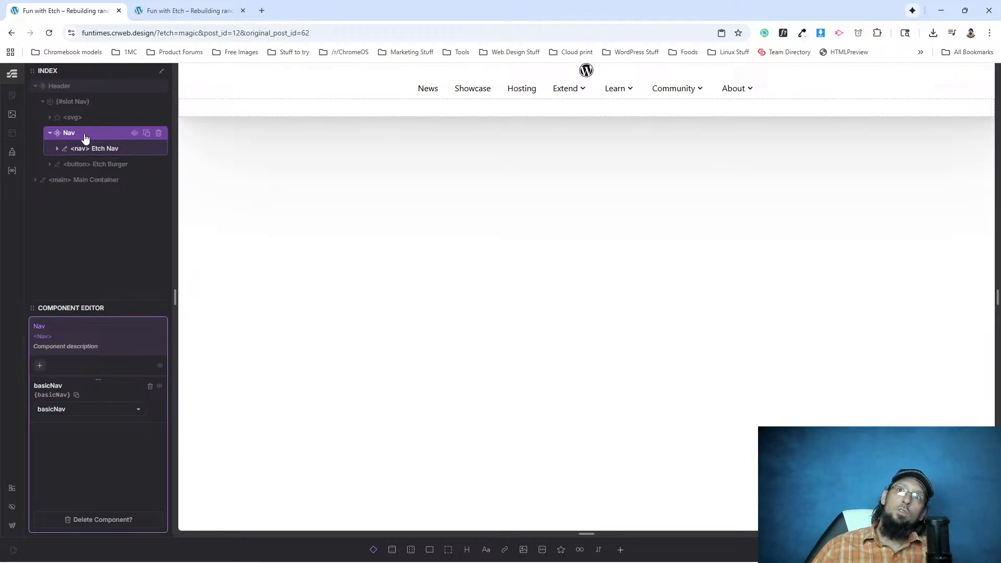
{"action": "left_click", "coordinate": [373, 550]}
{"action": "left_click", "coordinate": [92, 166]}
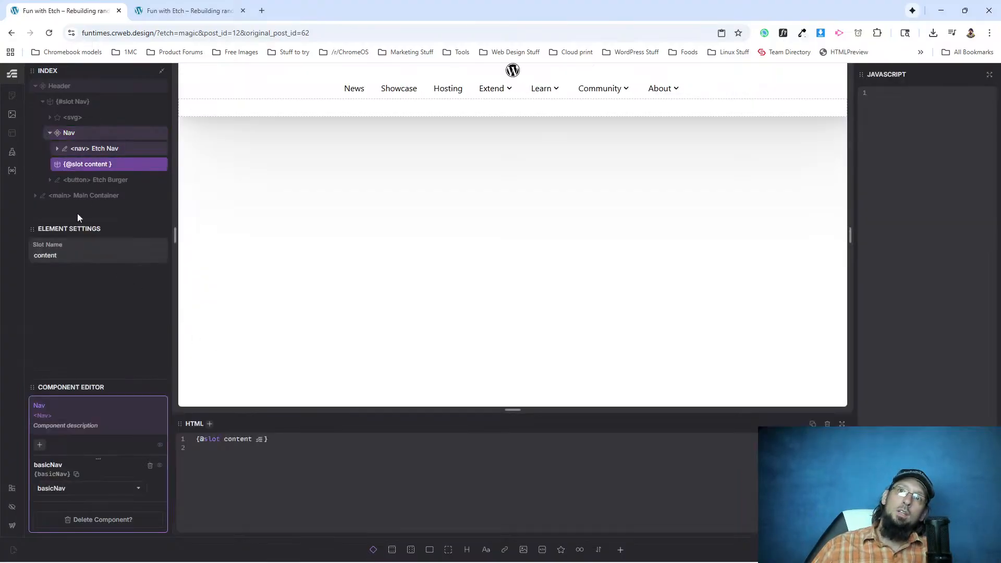
{"action": "double_click", "coordinate": [46, 257]}
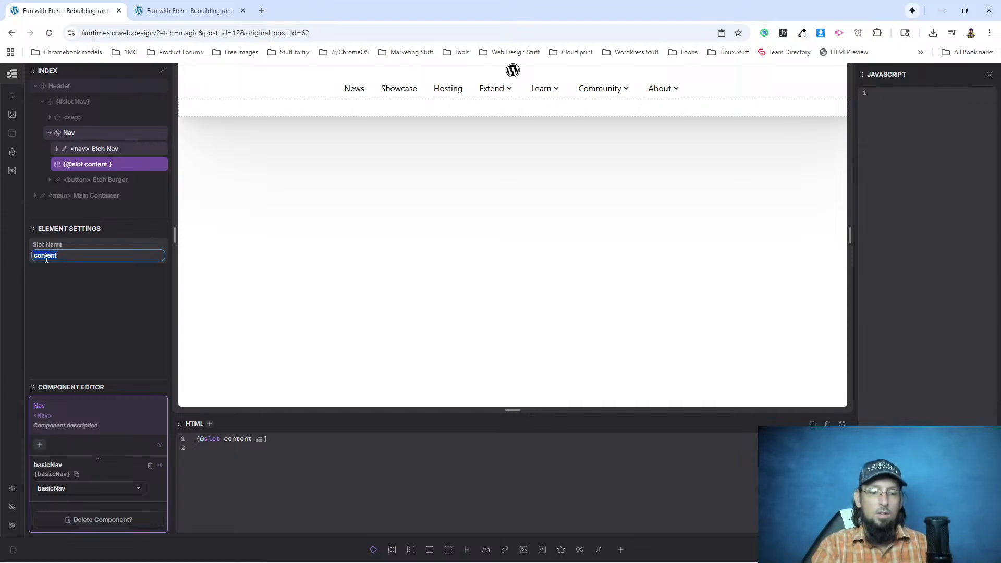
{"action": "type", "text": "G"}
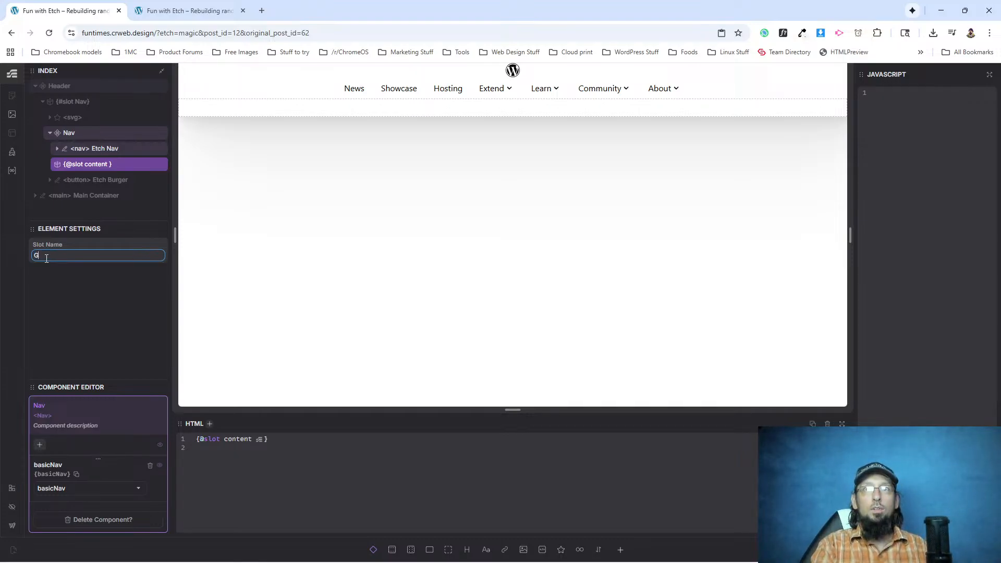
{"action": "type", "text": "et Wordpress"}
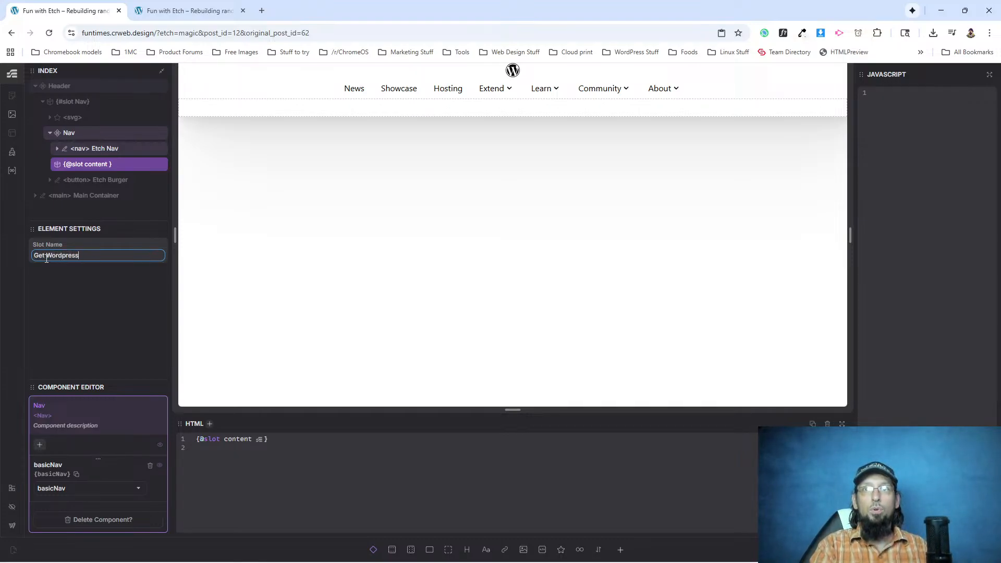
{"action": "key", "text": "BackSpace"}
{"action": "key", "text": "BackSpace"}
{"action": "key", "text": "BackSpace"}
{"action": "type", "text": "Press"}
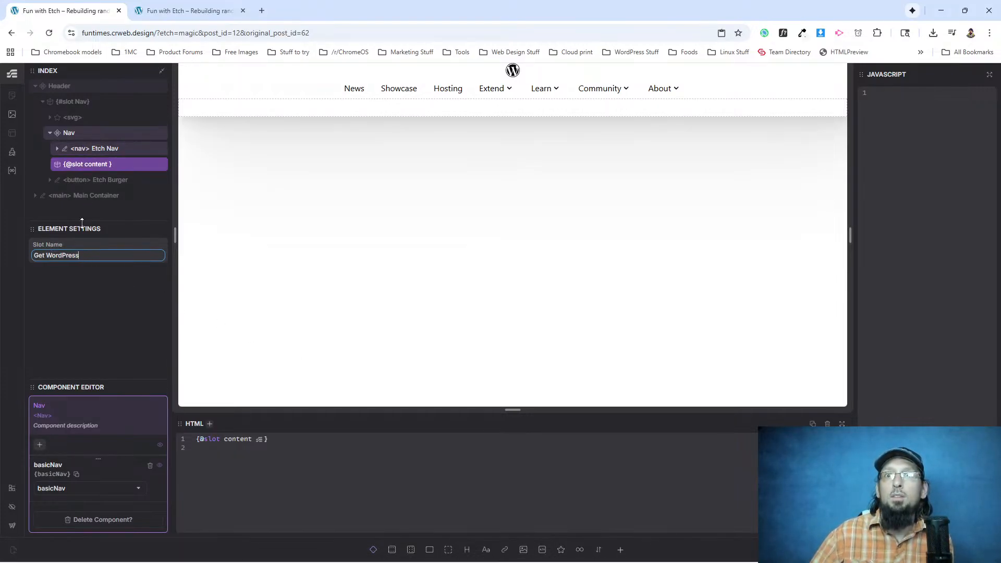
{"action": "key", "text": "Return"}
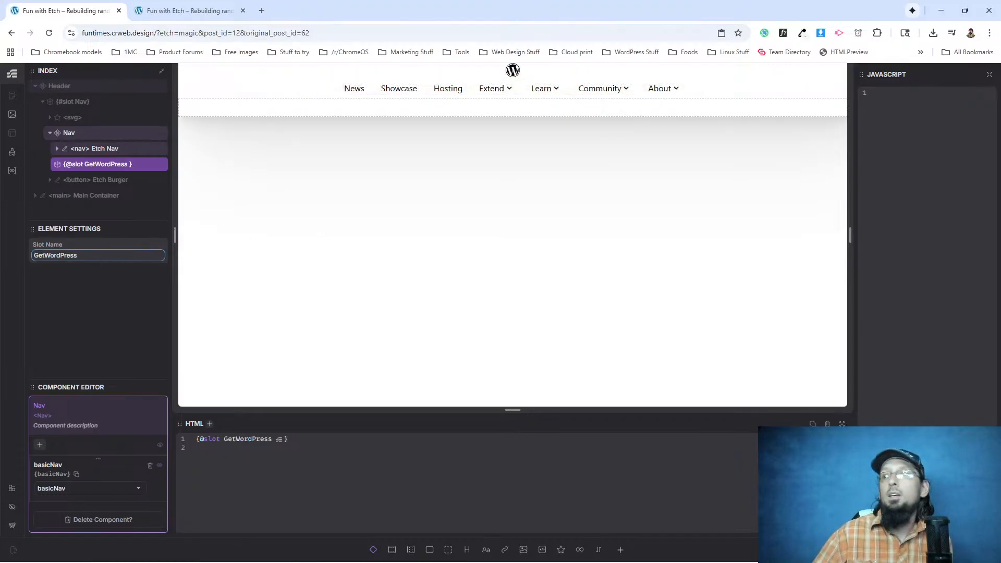
Finish editing the Nav component and add a link element inside its GetWordPress slot in the header.
{"action": "key", "text": "Escape"}
{"action": "key", "text": "Escape"}
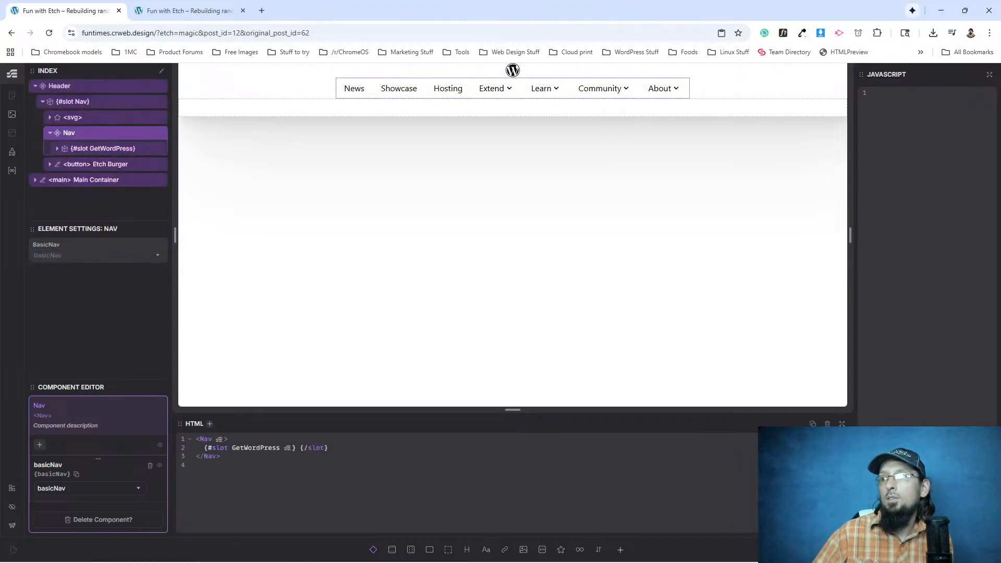
{"action": "key", "text": "Escape"}
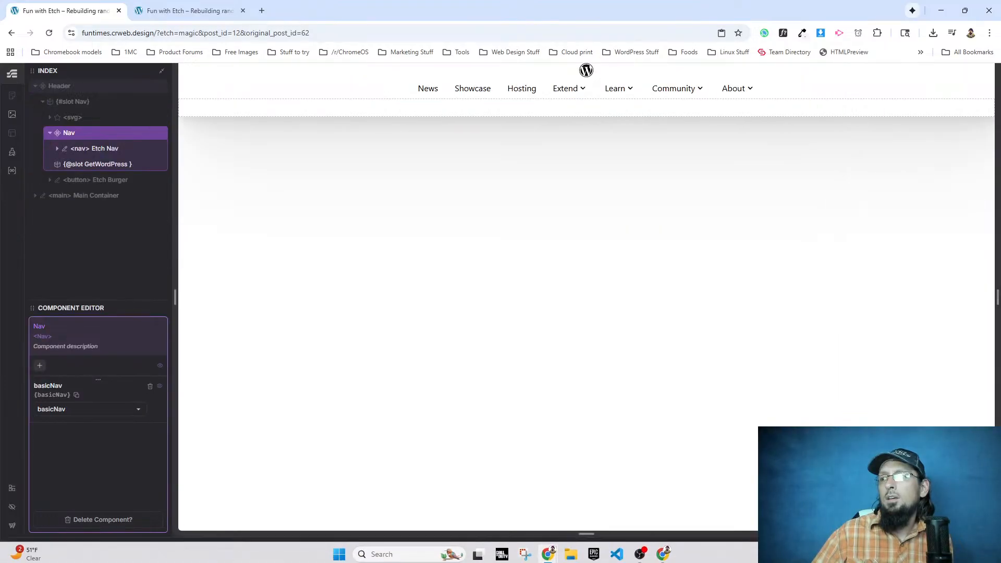
{"action": "key", "text": "Escape"}
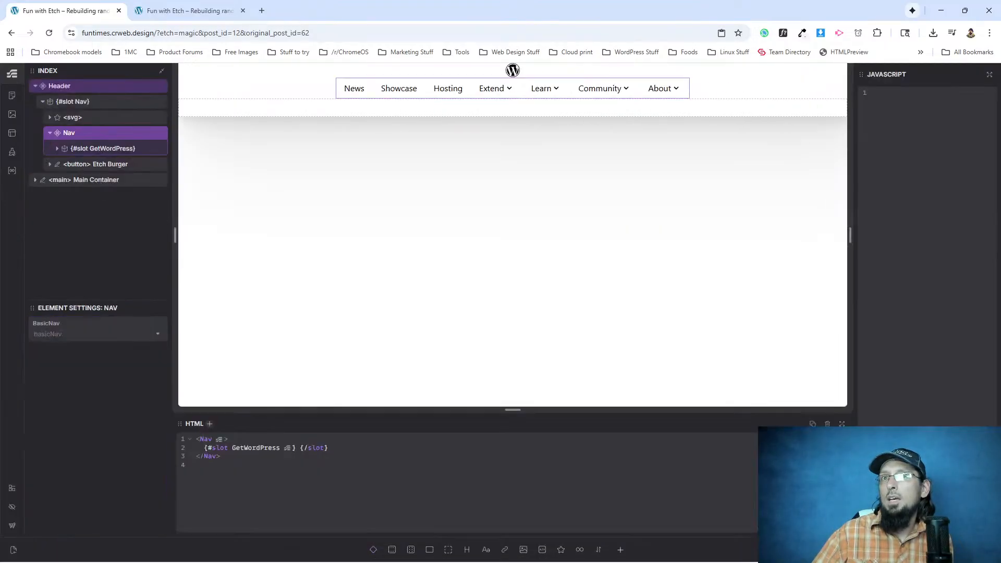
{"action": "left_click", "coordinate": [92, 151]}
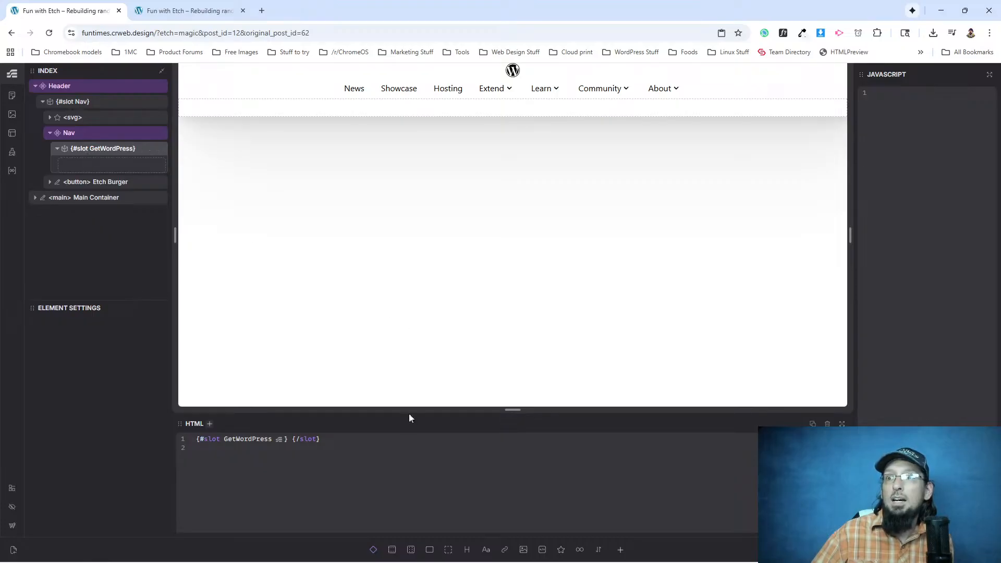
{"action": "left_click", "coordinate": [504, 550]}
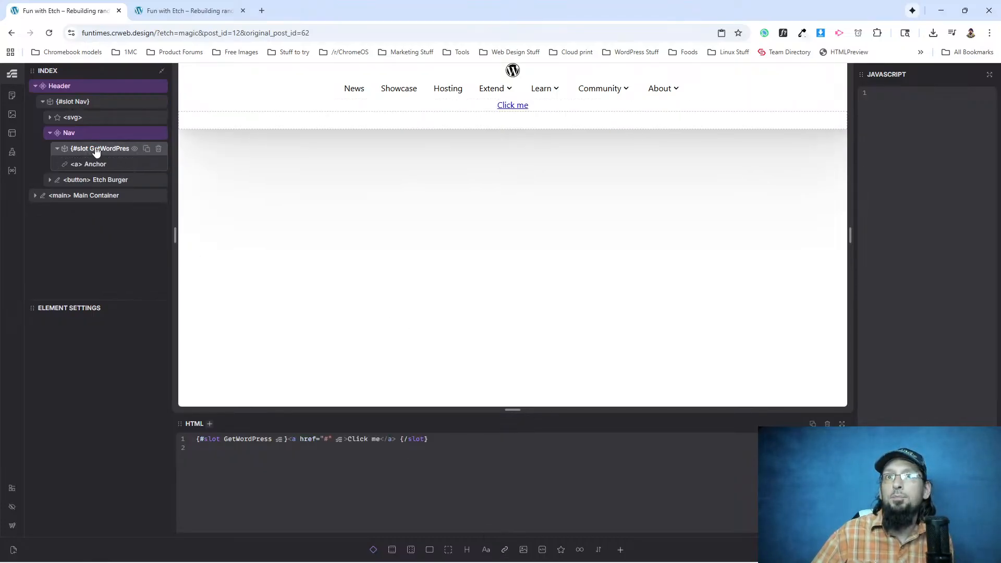
Rename the link in the GetWordPress slot as Button and turn it into a component.
{"action": "left_click", "coordinate": [96, 165]}
{"action": "double_click", "coordinate": [95, 166]}
{"action": "type", "text": "Button"}
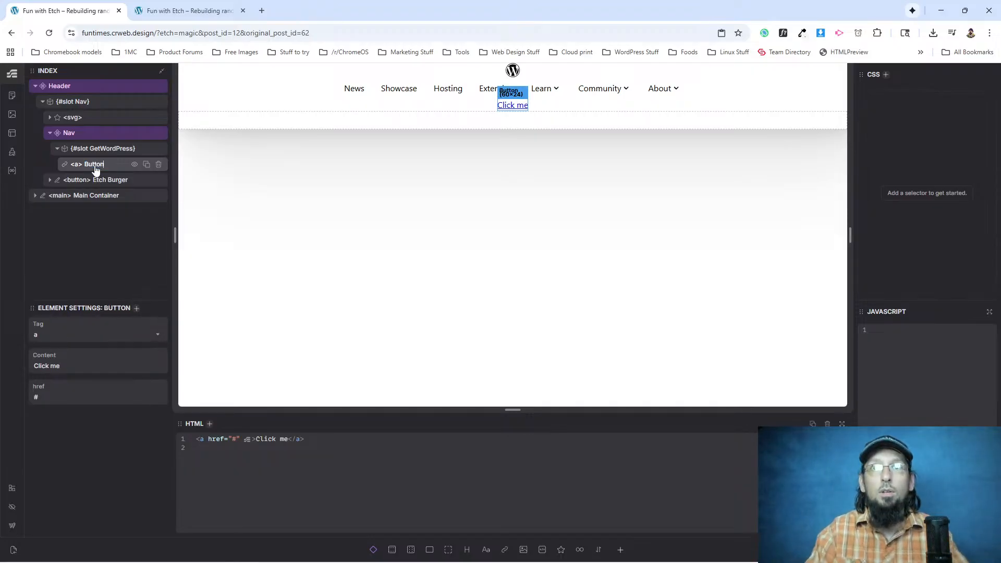
{"action": "key", "text": "Return"}
{"action": "right_click", "coordinate": [94, 164]}
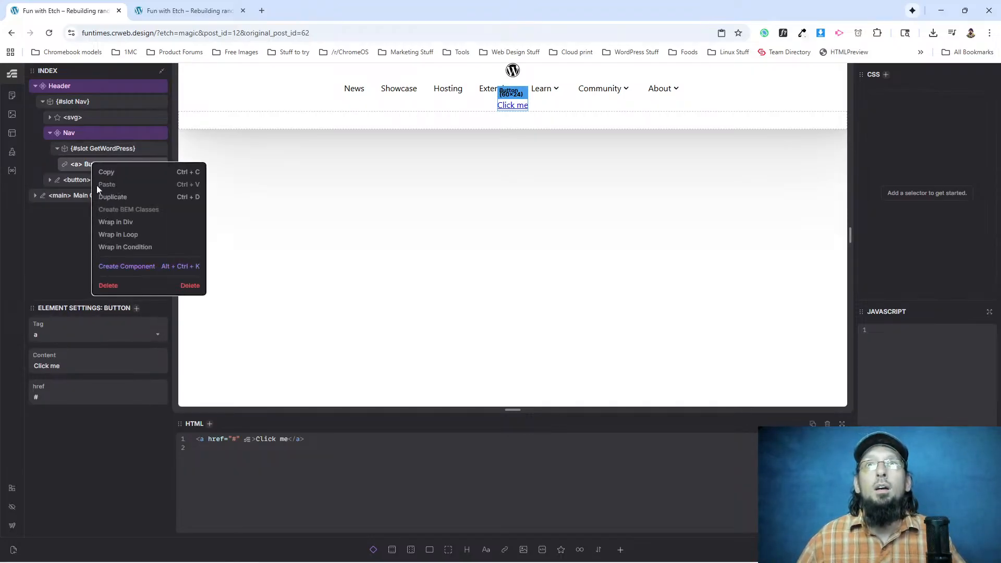
{"action": "left_click", "coordinate": [121, 267]}
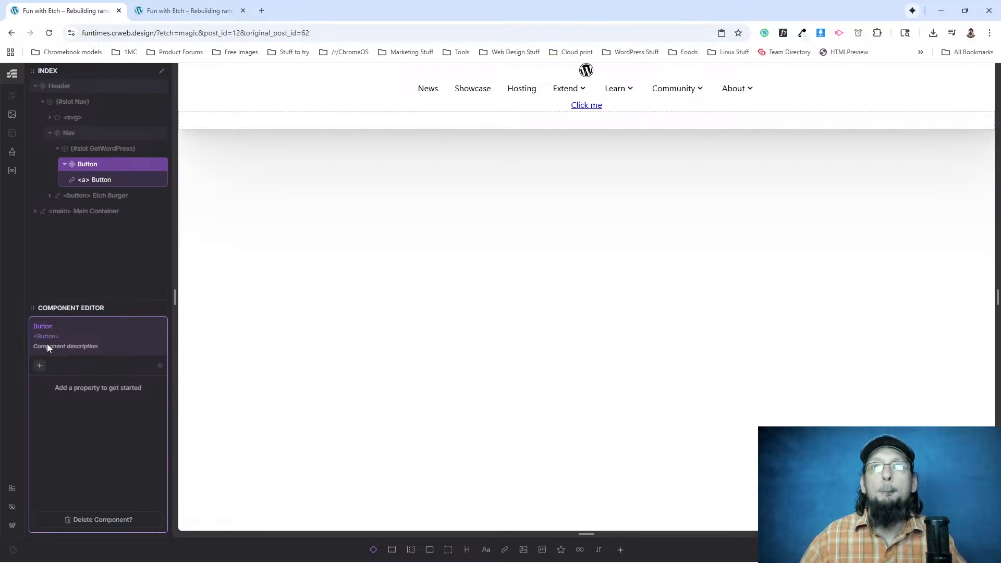
Add a text property named buttonText to the Button component.
{"action": "left_click", "coordinate": [39, 367]}
{"action": "left_click", "coordinate": [78, 371]}
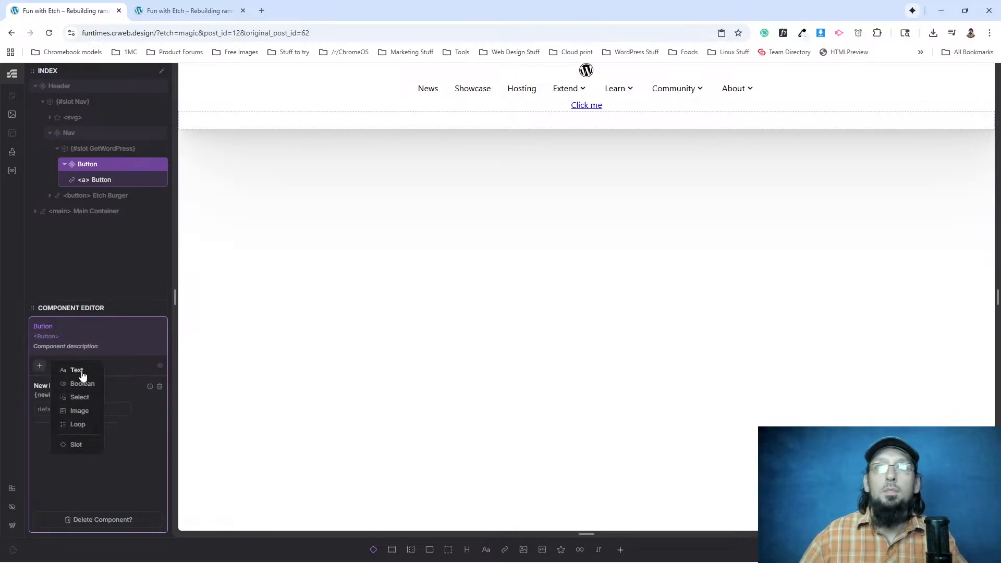
{"action": "left_click", "coordinate": [44, 387]}
{"action": "type", "text": "Propertybutton"}
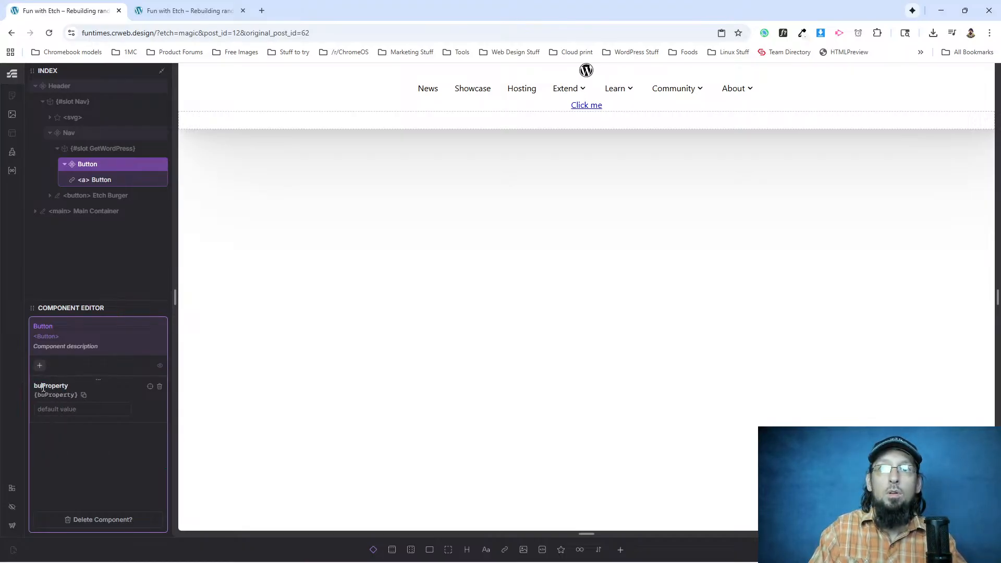
{"action": "type", "text": "Text"}
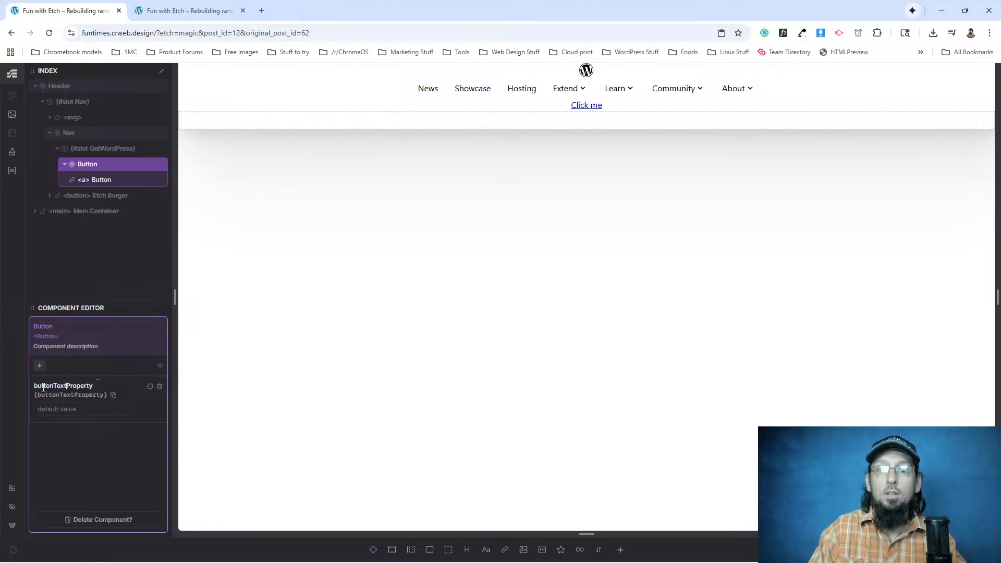
{"action": "key", "text": "Delete"}
{"action": "key", "text": "Delete"}
{"action": "key", "text": "Delete"}
{"action": "key", "text": "Delete"}
{"action": "key", "text": "Delete"}
{"action": "key", "text": "Delete"}
{"action": "key", "text": "Delete"}
{"action": "key", "text": "Delete"}
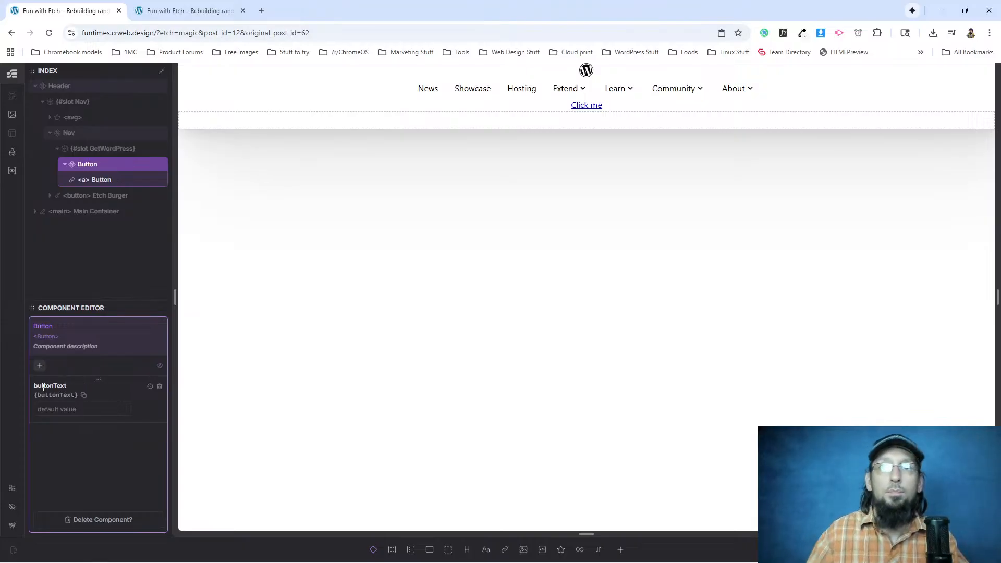
Rename the buttonText property as Button Text and add a second text property named Button URL.
{"action": "left_click", "coordinate": [40, 366]}
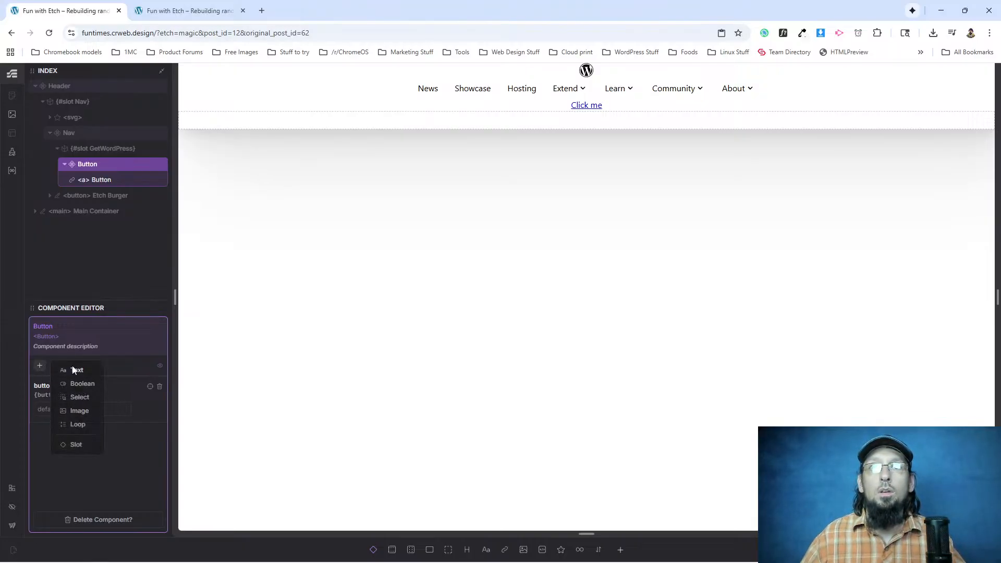
{"action": "left_click", "coordinate": [77, 371]}
{"action": "double_click", "coordinate": [47, 432]}
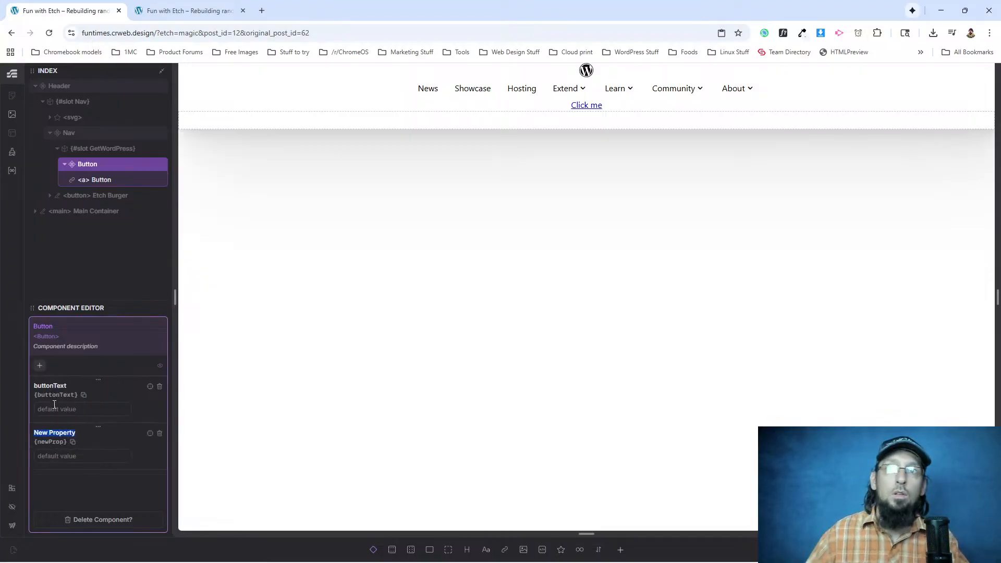
{"action": "double_click", "coordinate": [47, 386]}
{"action": "type", "text": "Button Text"}
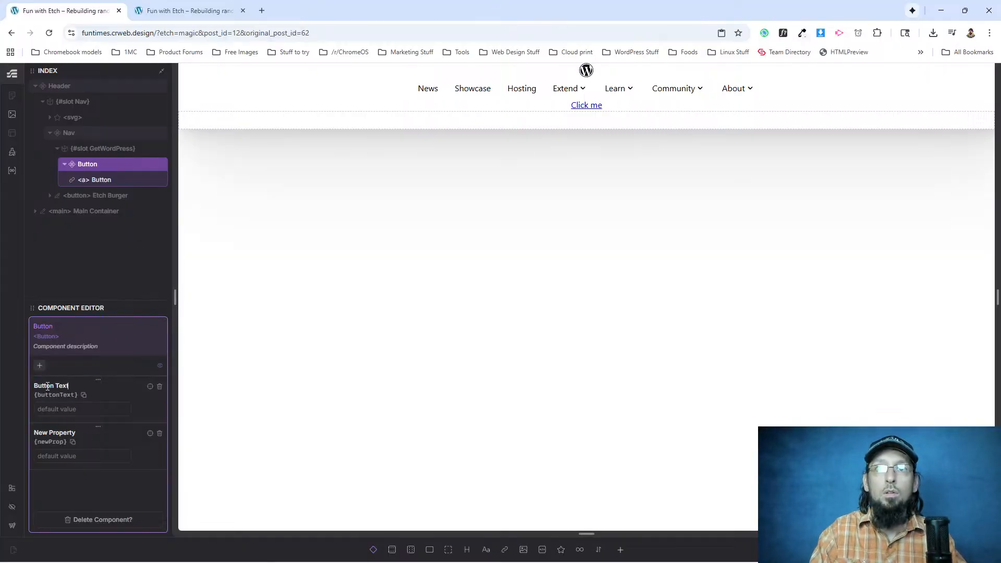
{"action": "double_click", "coordinate": [63, 433]}
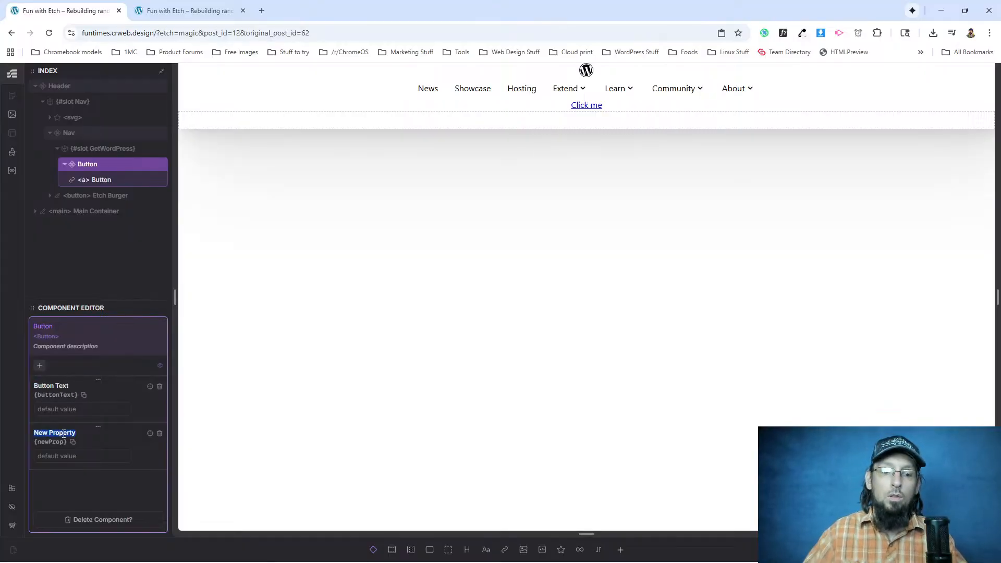
{"action": "type", "text": "Button URL"}
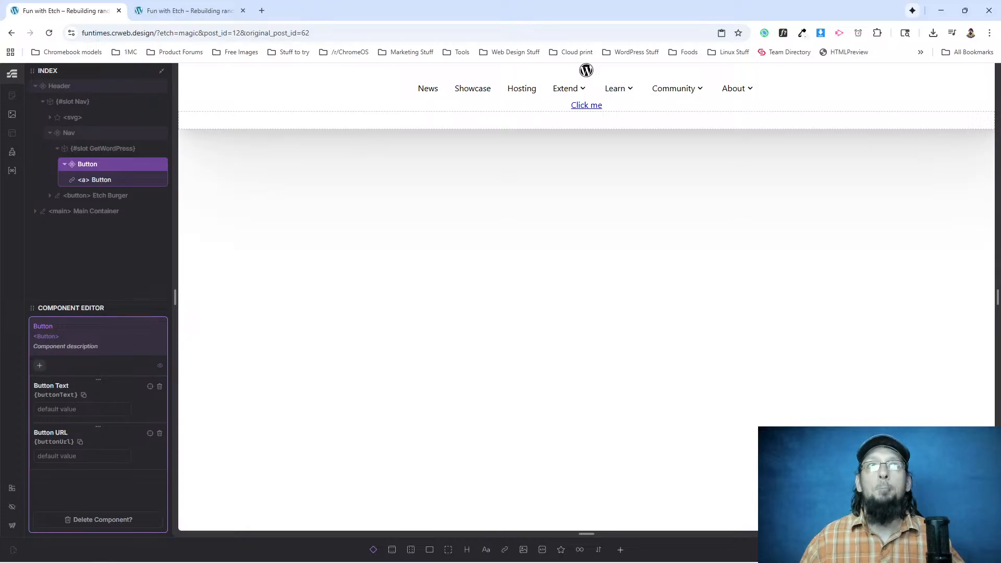
Add a third text property named Button Class to the Button component.
{"action": "left_click", "coordinate": [40, 367]}
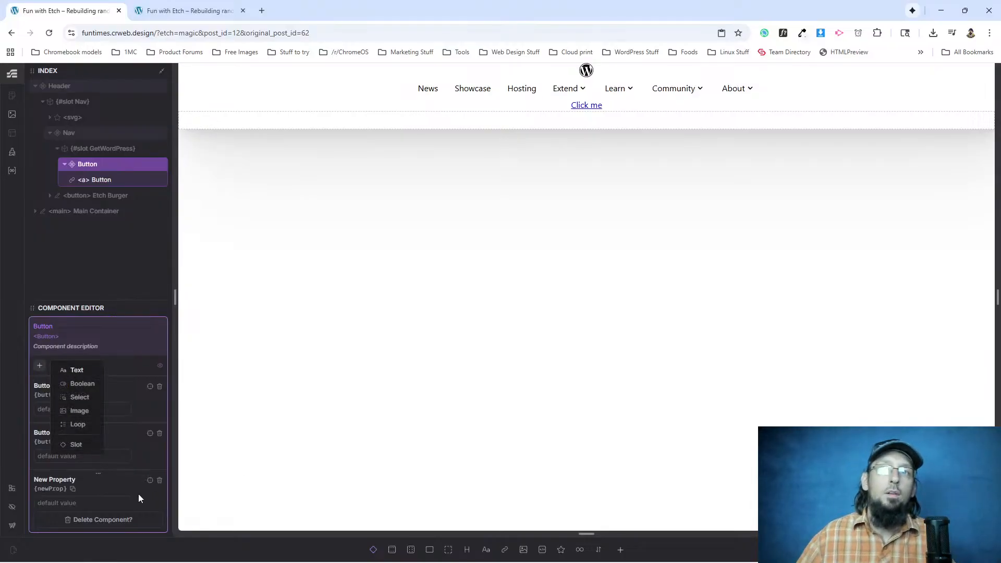
{"action": "double_click", "coordinate": [59, 479]}
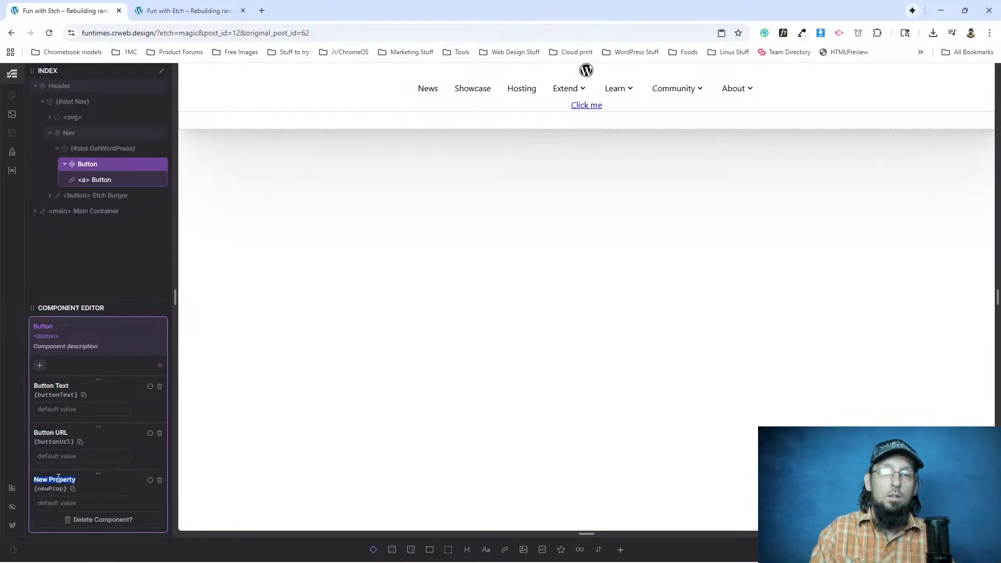
{"action": "type", "text": "Buty"}
{"action": "key", "text": "BackSpace"}
{"action": "type", "text": "ton Class"}
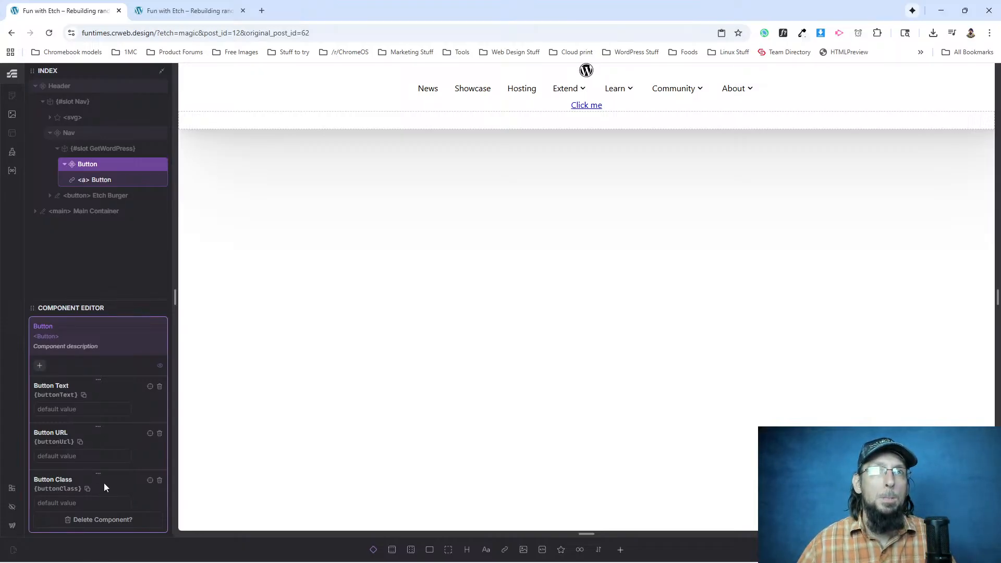
{"action": "scroll", "coordinate": [104, 487], "scroll_direction": "down", "scroll_amount": 1}
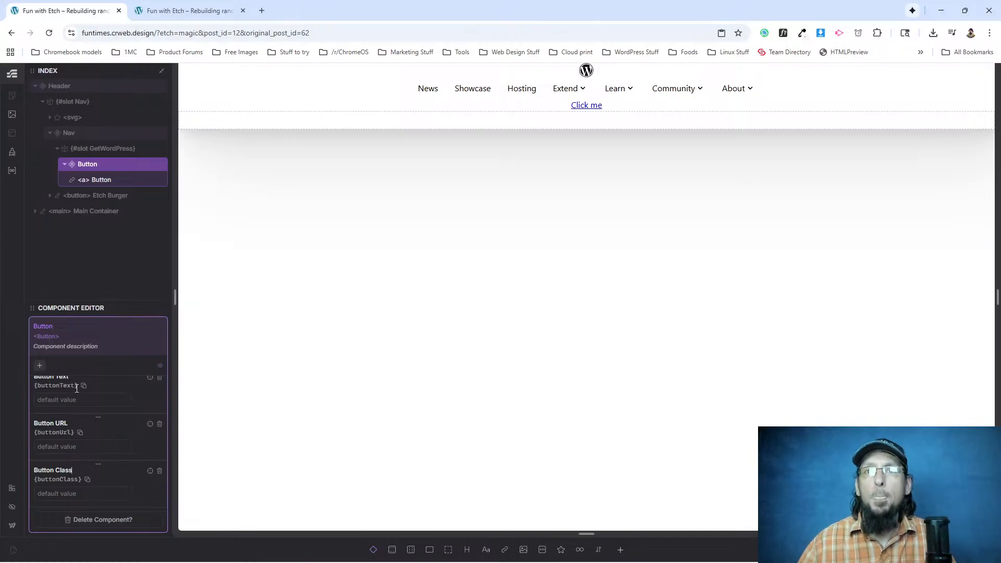
{"action": "scroll", "coordinate": [73, 414], "scroll_direction": "up", "scroll_amount": 1}
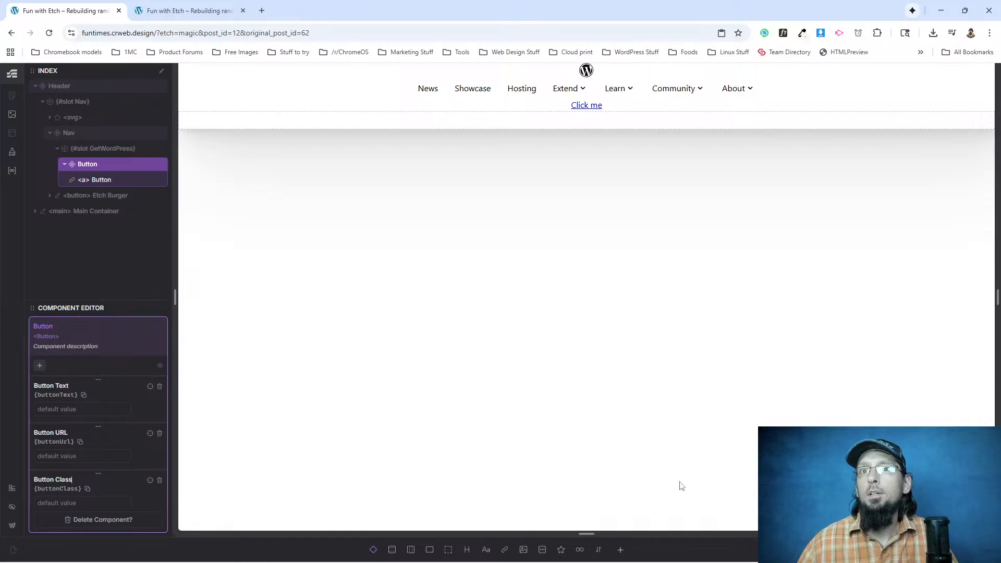
Add the .btn class selector to the link element inside the Button component.
{"action": "left_click", "coordinate": [99, 181]}
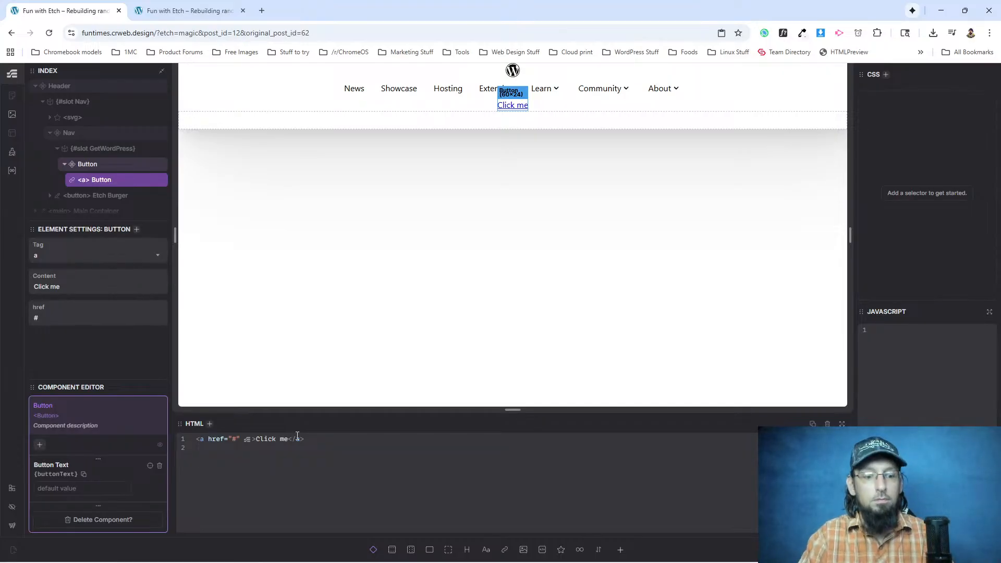
{"action": "type", "text": "a.button"}
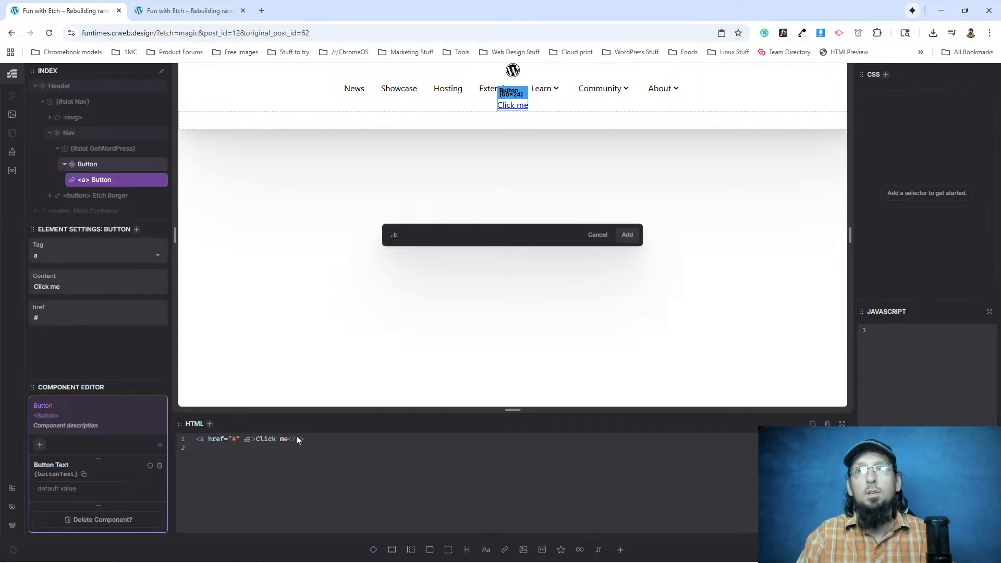
{"action": "key", "text": "BackSpace"}
{"action": "key", "text": "BackSpace"}
{"action": "type", "text": "tn"}
{"action": "key", "text": "Return"}
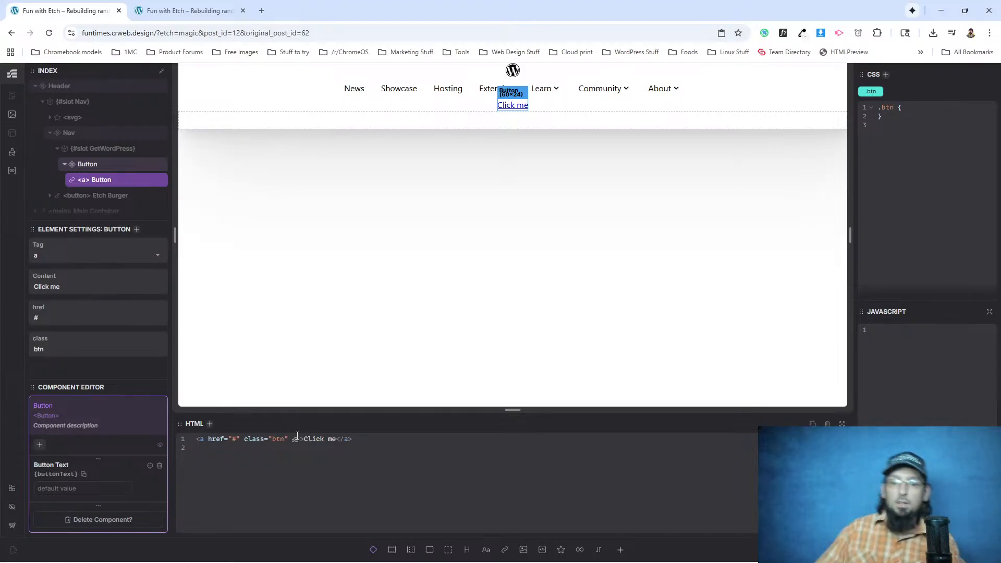
{"action": "key", "text": "ctrl+Return"}
{"action": "type", "text": ".btn"}
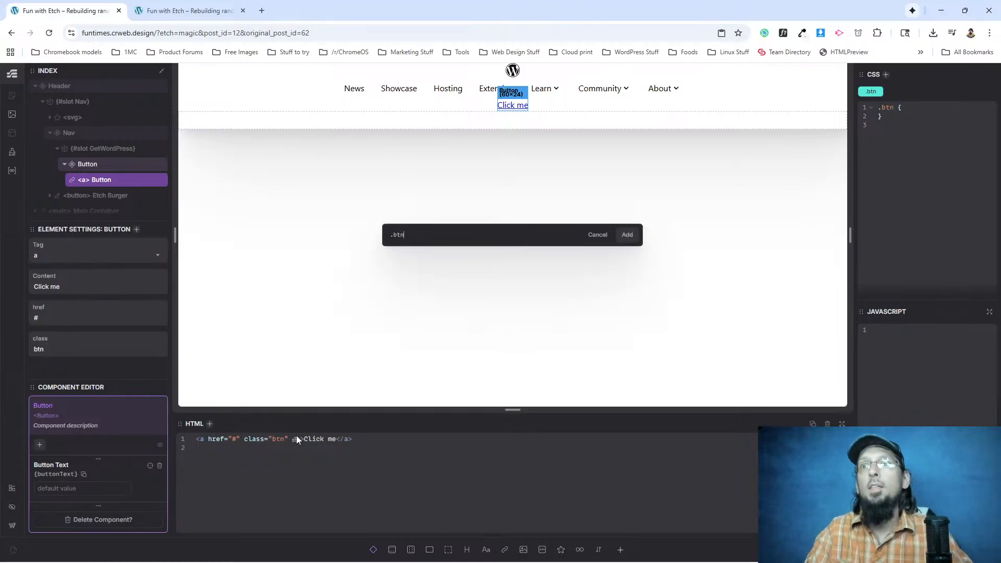
{"action": "key", "text": "BackSpace"}
{"action": "left_click", "coordinate": [599, 234]}
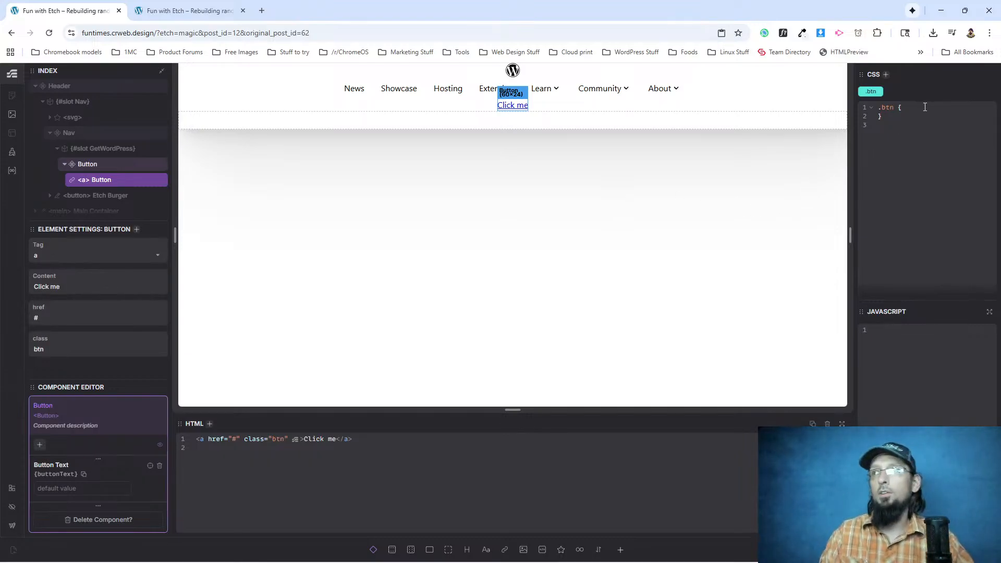
Set the background-color of the .btn class to var(--primary) in its CSS.
{"action": "type", "text": "background"}
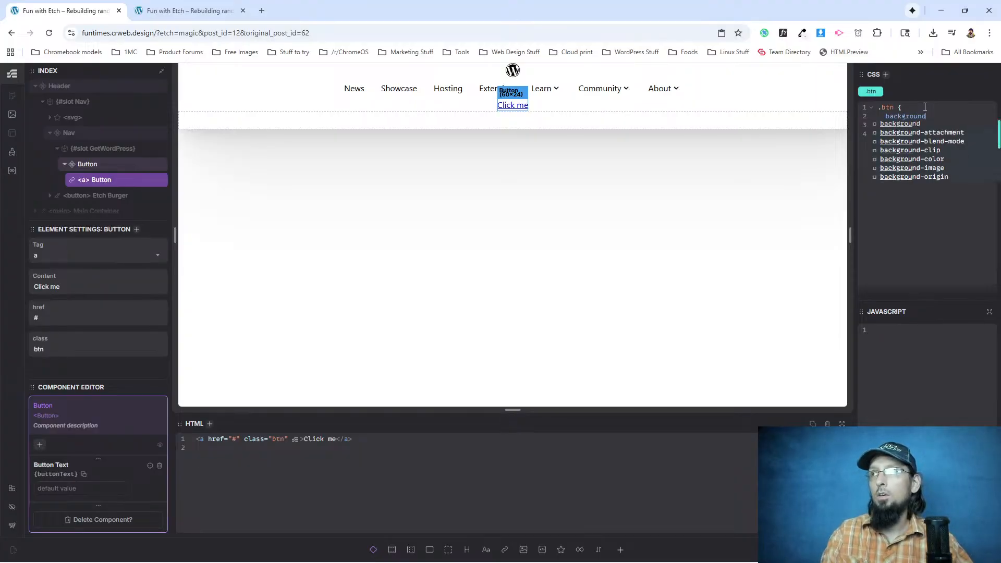
{"action": "type", "text": "-color: --vari"}
{"action": "key", "text": "BackSpace"}
{"action": "key", "text": "BackSpace"}
{"action": "key", "text": "BackSpace"}
{"action": "key", "text": "BackSpace"}
{"action": "type", "text": "primary-dark"}
{"action": "key", "text": "Return"}
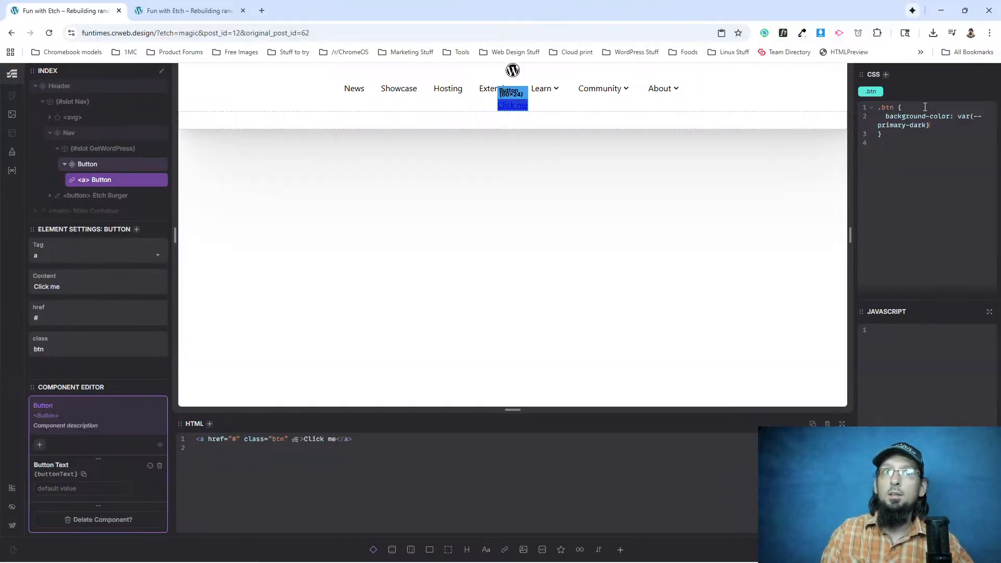
{"action": "key", "text": "BackSpace"}
{"action": "key", "text": "BackSpace"}
{"action": "key", "text": "BackSpace"}
{"action": "key", "text": "BackSpace"}
{"action": "key", "text": "BackSpace"}
{"action": "key", "text": "BackSpace"}
{"action": "key", "text": "BackSpace"}
{"action": "key", "text": "BackSpace"}
{"action": "key", "text": "BackSpace"}
{"action": "key", "text": "BackSpace"}
{"action": "key", "text": "BackSpace"}
{"action": "key", "text": "BackSpace"}
{"action": "key", "text": "BackSpace"}
{"action": "key", "text": "BackSpace"}
{"action": "key", "text": "BackSpace"}
{"action": "key", "text": "BackSpace"}
{"action": "key", "text": "BackSpace"}
{"action": "key", "text": "BackSpace"}
{"action": "key", "text": "BackSpace"}
{"action": "key", "text": "BackSpace"}
{"action": "type", "text": "--primary"}
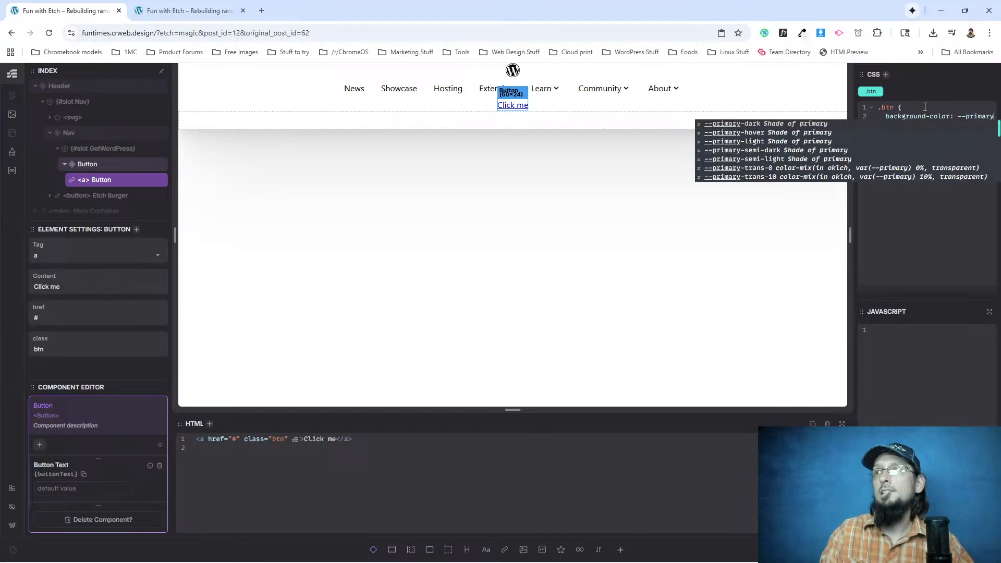
{"action": "key", "text": "Return"}
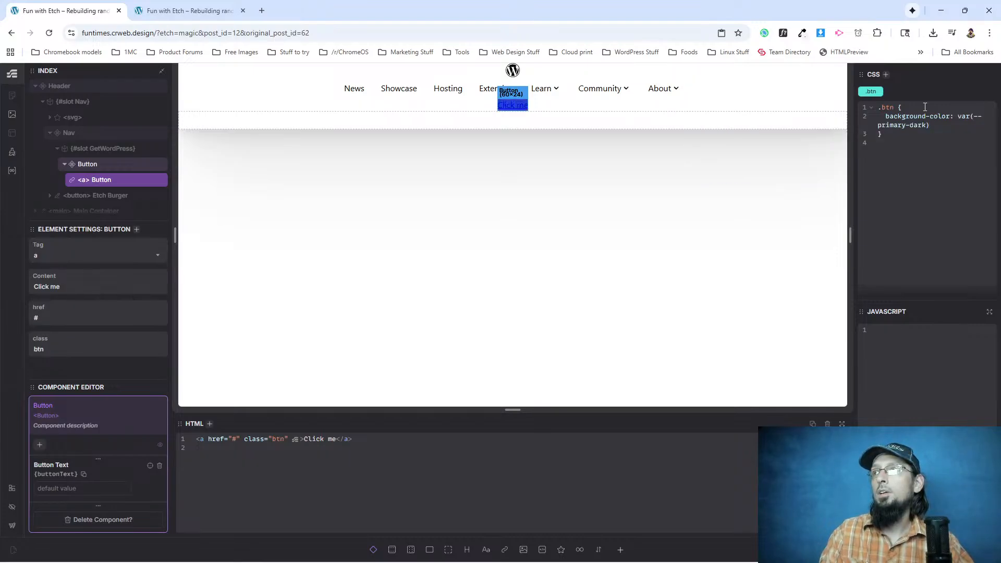
{"action": "key", "text": "BackSpace"}
{"action": "key", "text": "BackSpace"}
{"action": "key", "text": "BackSpace"}
{"action": "key", "text": "BackSpace"}
{"action": "key", "text": "BackSpace"}
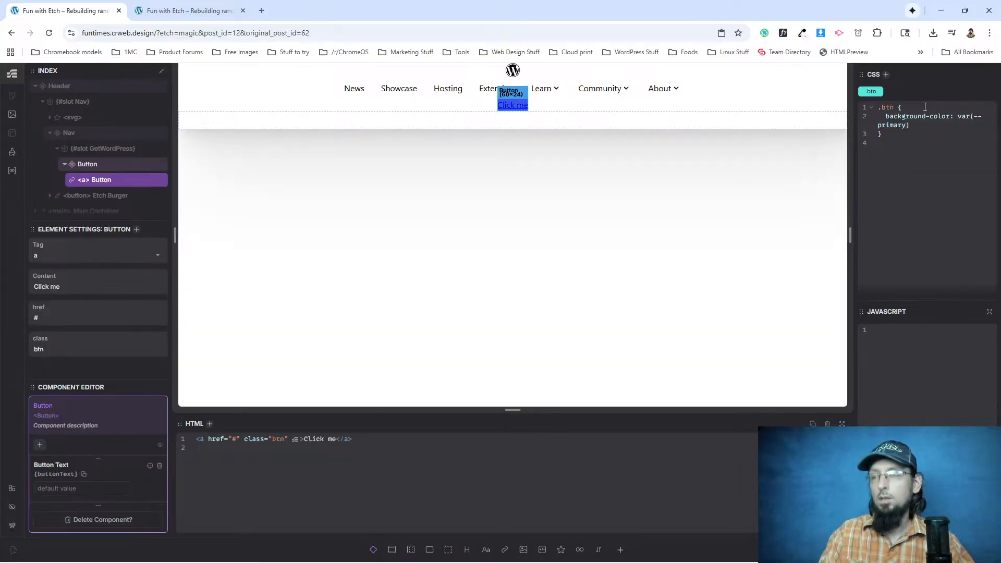
Set the text color of the .btn class to #fff on a new CSS line.
{"action": "type", "text": ";"}
{"action": "key", "text": "Return"}
{"action": "type", "text": "color: #fff;"}
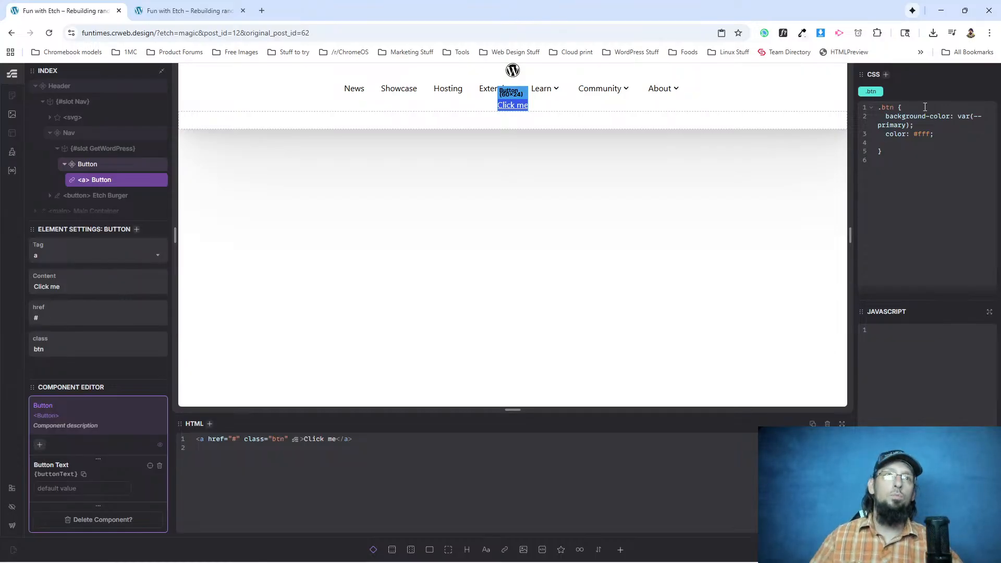
Switch to the browser window with the original WordPress.org homepage and examine the styling of its buttons.
{"action": "key", "text": "alt+Tab"}
{"action": "key", "text": "alt+Tab"}
{"action": "key", "text": "alt+Tab"}
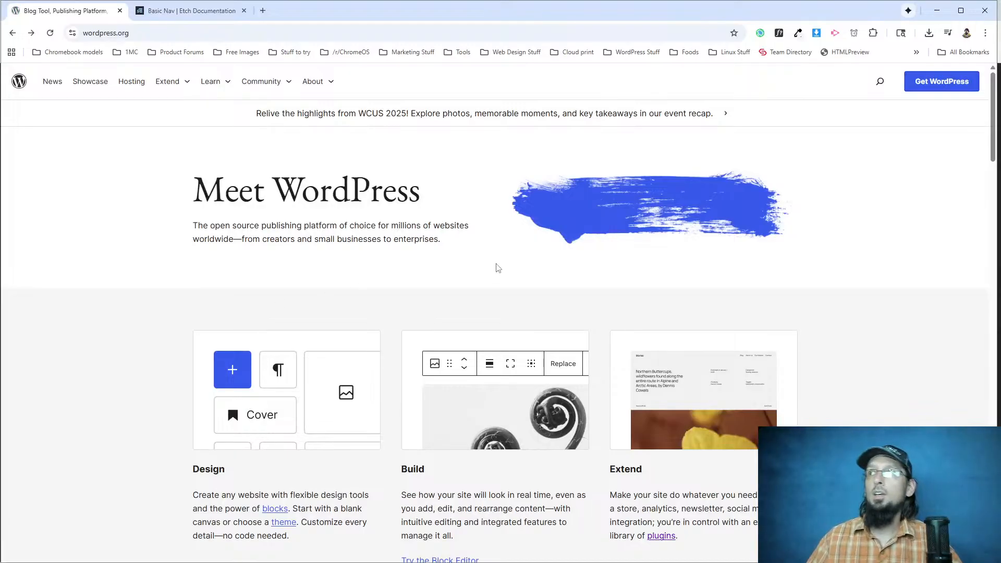
{"action": "scroll", "coordinate": [218, 306], "scroll_direction": "down", "scroll_amount": 12}
{"action": "scroll", "coordinate": [216, 335], "scroll_direction": "up", "scroll_amount": 3}
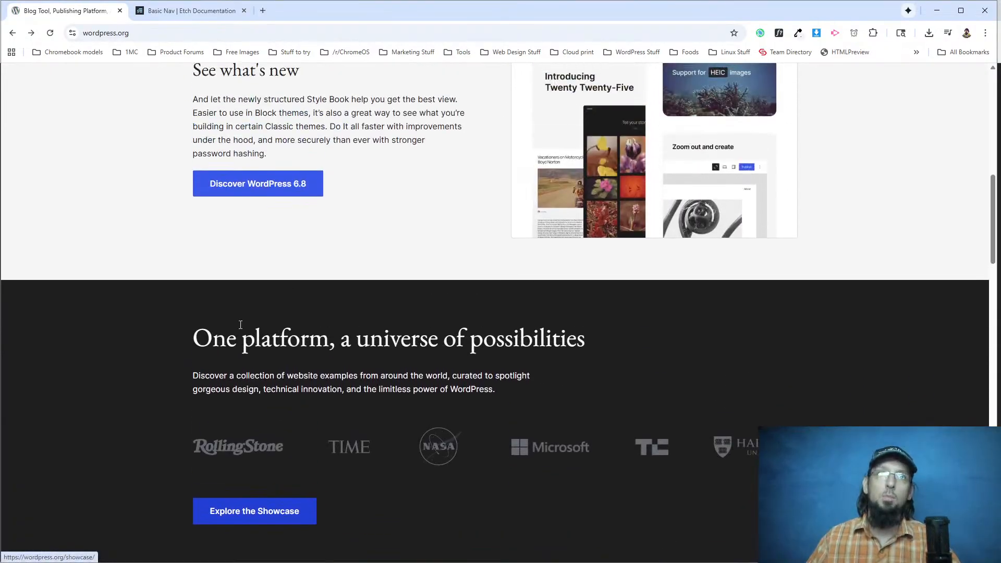
Inspect the Discover WordPress 6.8 button in the developer tools and examine its padding rules.
{"action": "right_click", "coordinate": [238, 182]}
{"action": "left_click", "coordinate": [271, 292]}
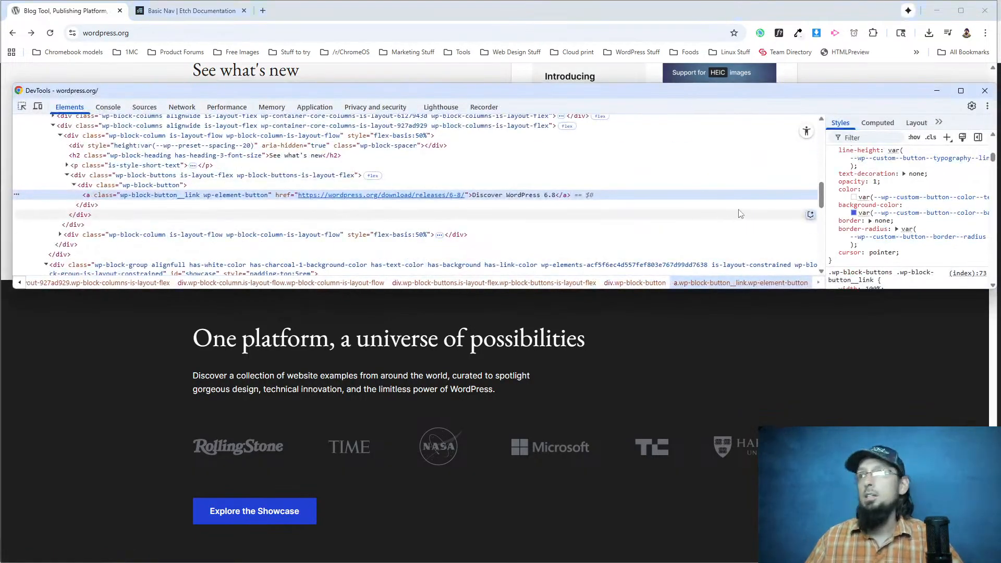
{"action": "scroll", "coordinate": [875, 219], "scroll_direction": "down", "scroll_amount": 2}
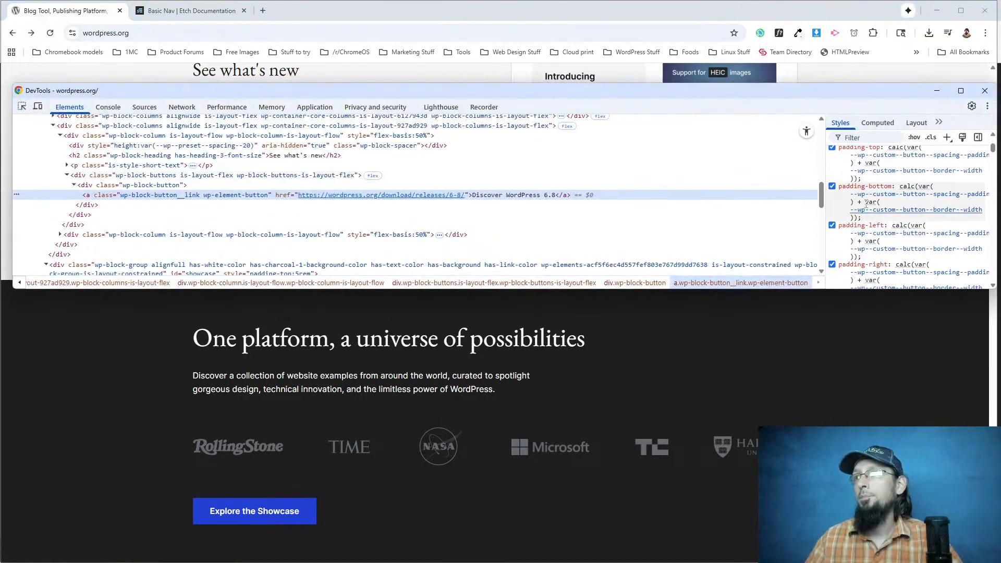
{"action": "mouse_move", "coordinate": [888, 213]}
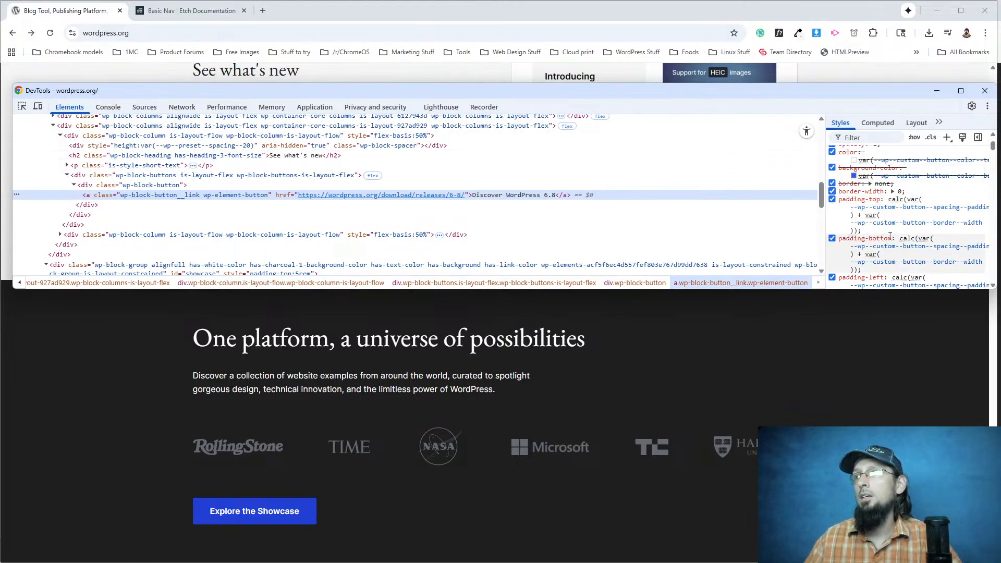
{"action": "scroll", "coordinate": [890, 235], "scroll_direction": "down", "scroll_amount": 2}
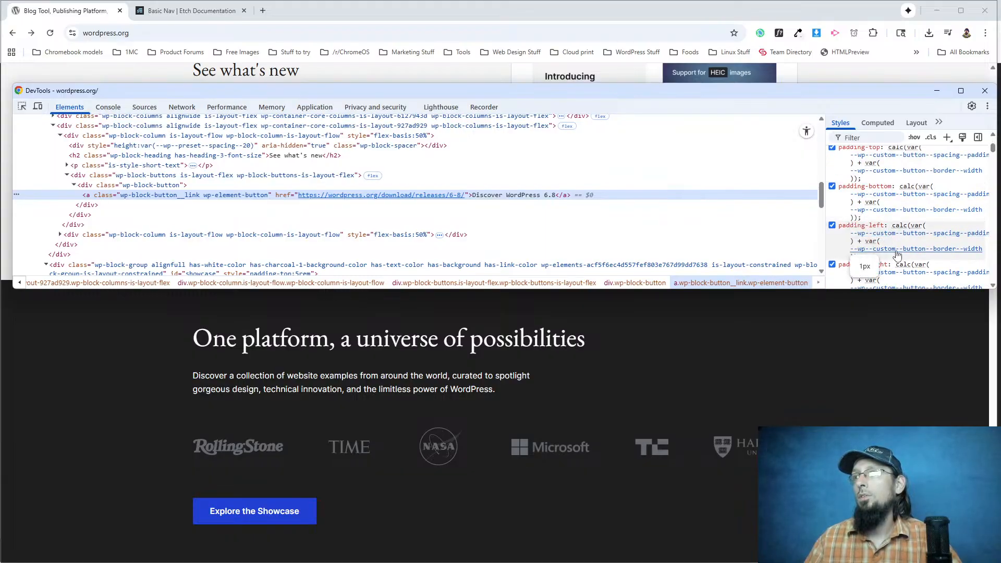
Switch back to the Etch editor and add padding: 15px 33px to the .btn class CSS.
{"action": "left_click", "coordinate": [174, 4]}
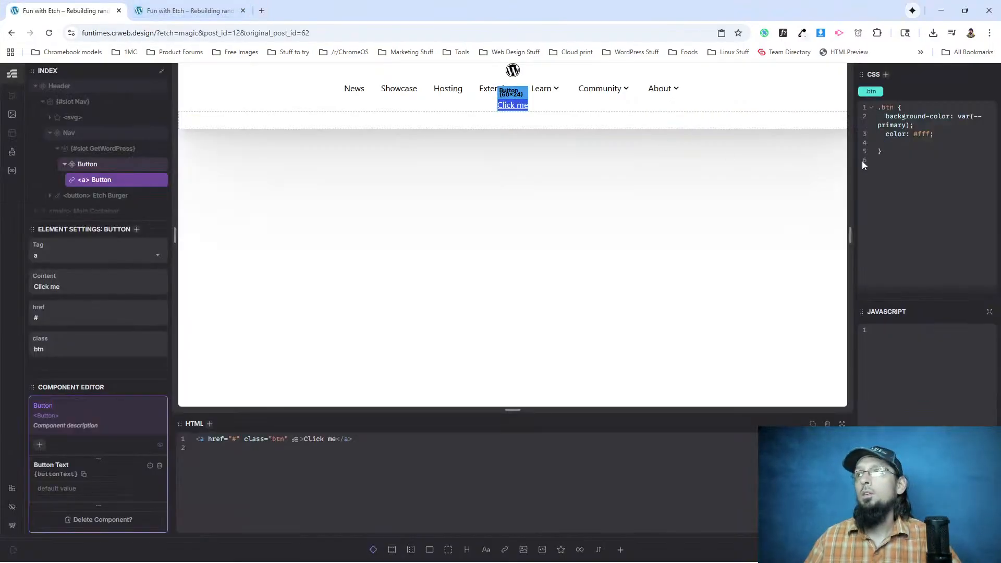
{"action": "type", "text": "padding: "}
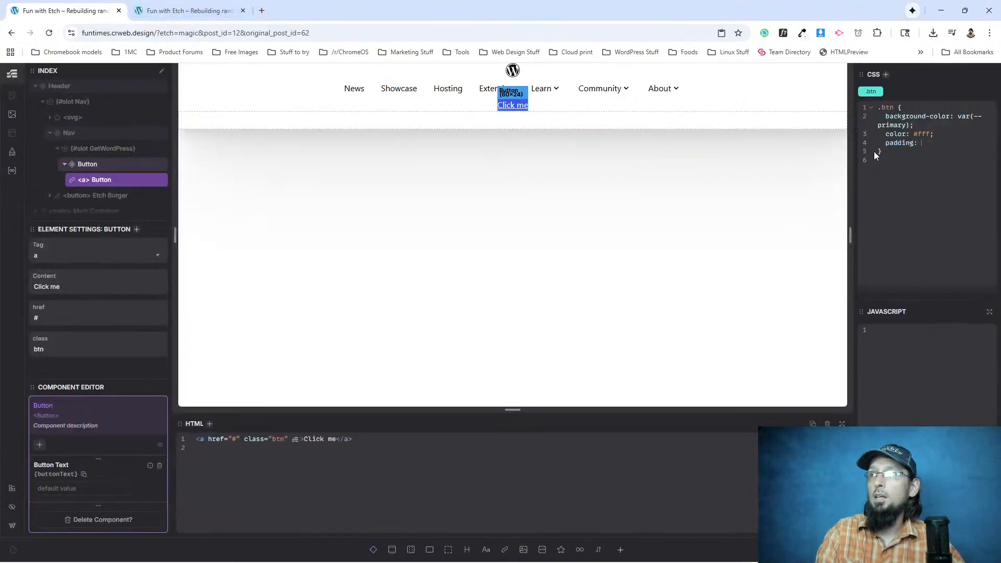
{"action": "type", "text": "15px"}
{"action": "type", "text": " 33"}
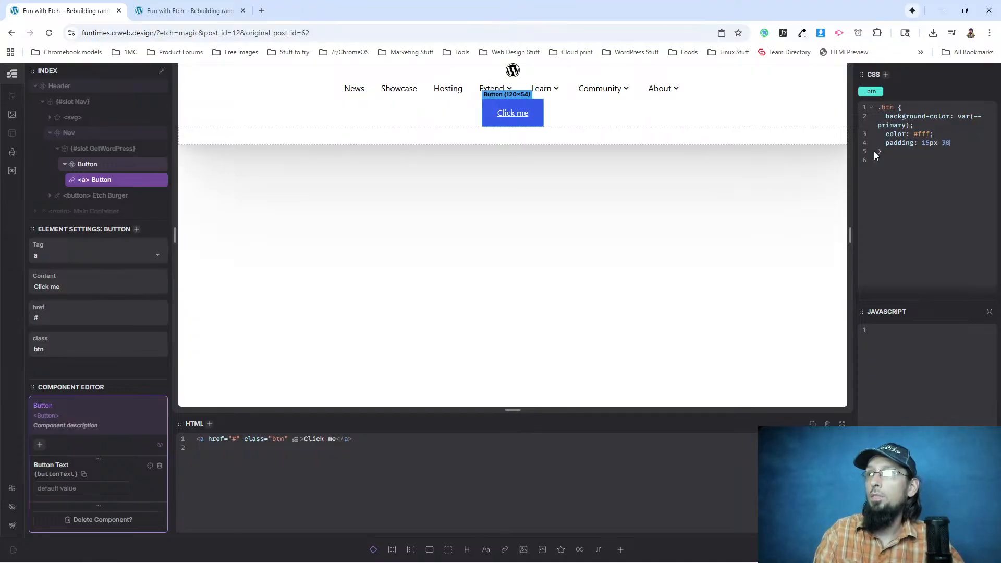
{"action": "type", "text": "px;"}
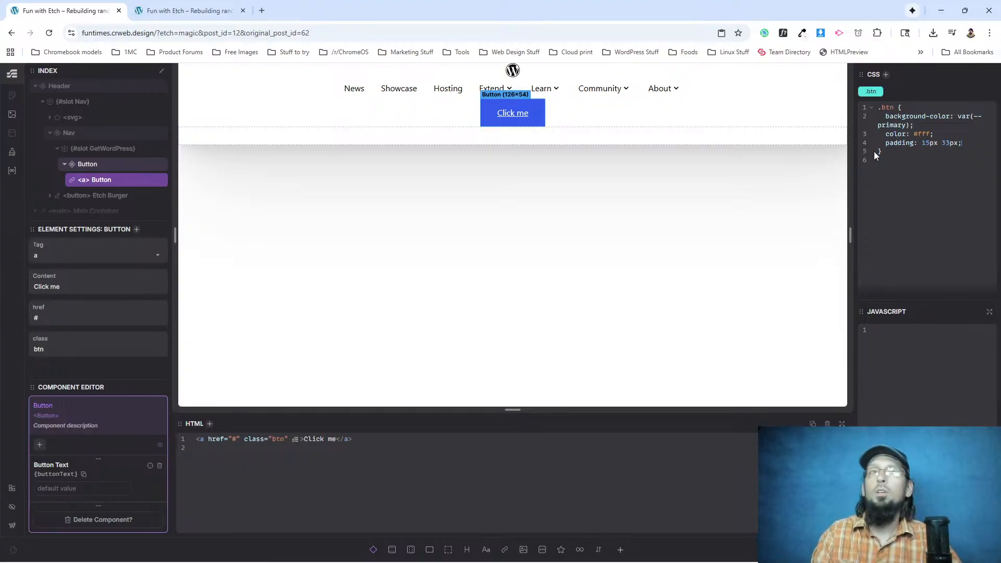
Return to the WordPress.org window and check the variable values behind the Discover WordPress 6.8 button's vertical and horizontal padding.
{"action": "key", "text": "alt+Tab"}
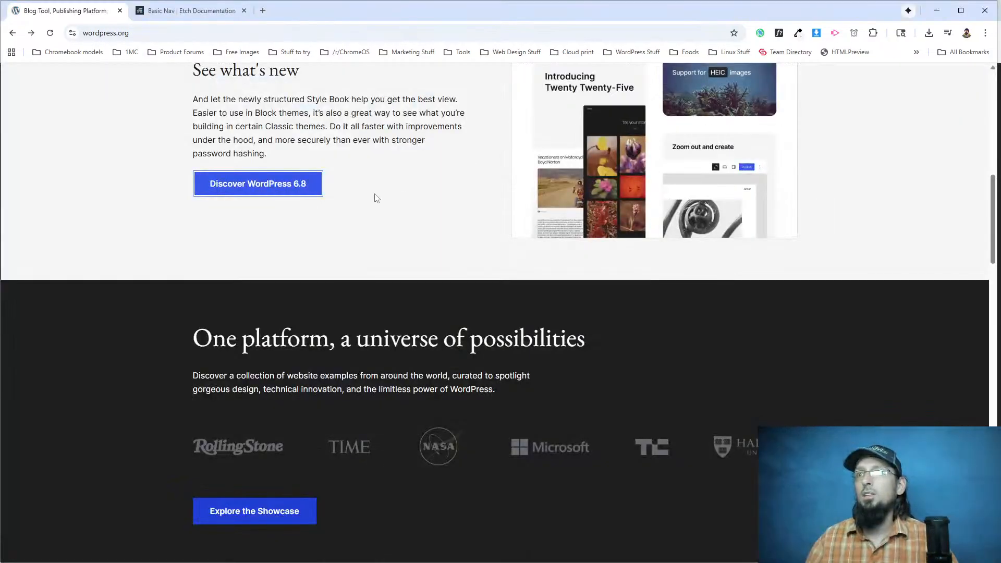
{"action": "right_click", "coordinate": [267, 187]}
{"action": "left_click", "coordinate": [295, 298]}
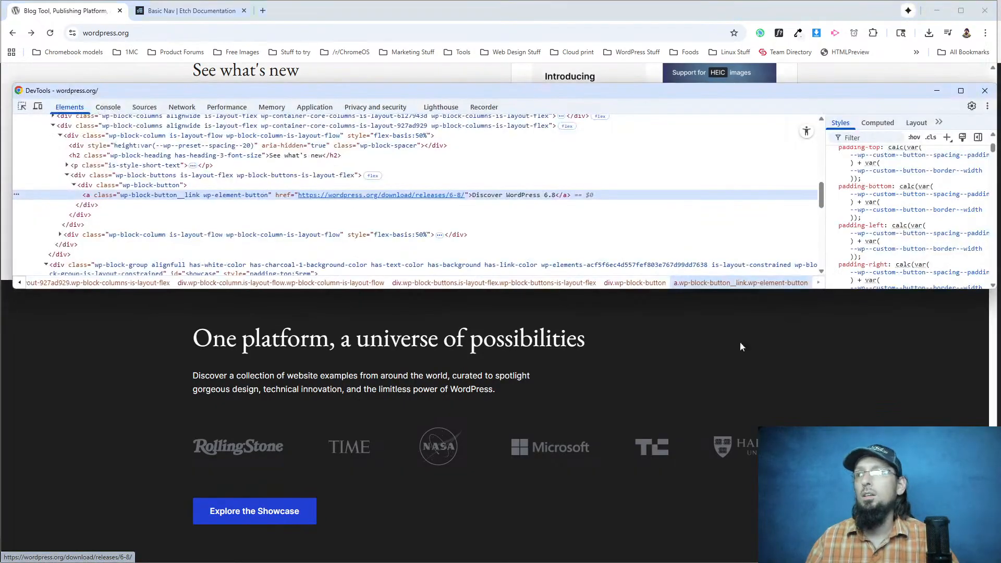
{"action": "mouse_move", "coordinate": [893, 160]}
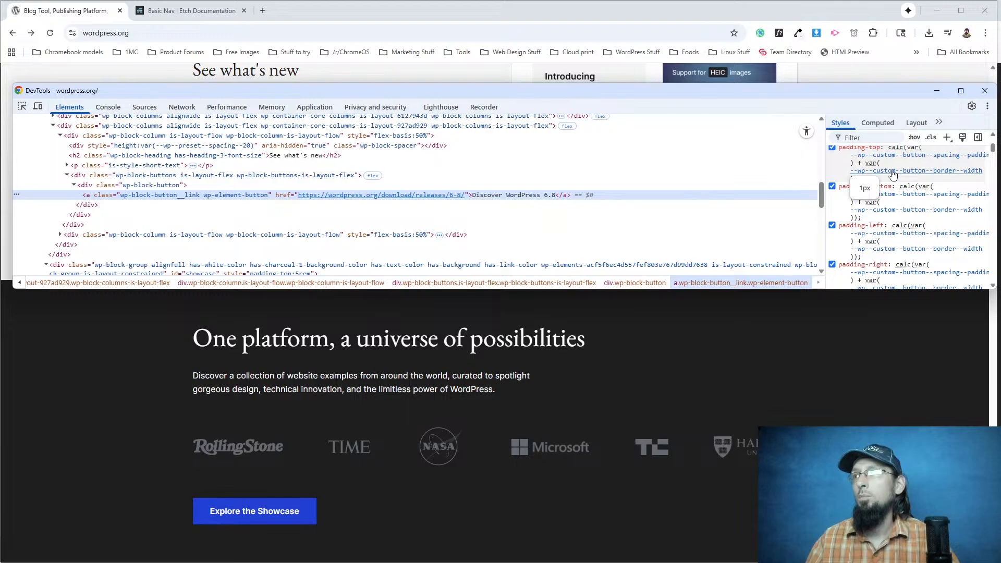
{"action": "mouse_move", "coordinate": [887, 195]}
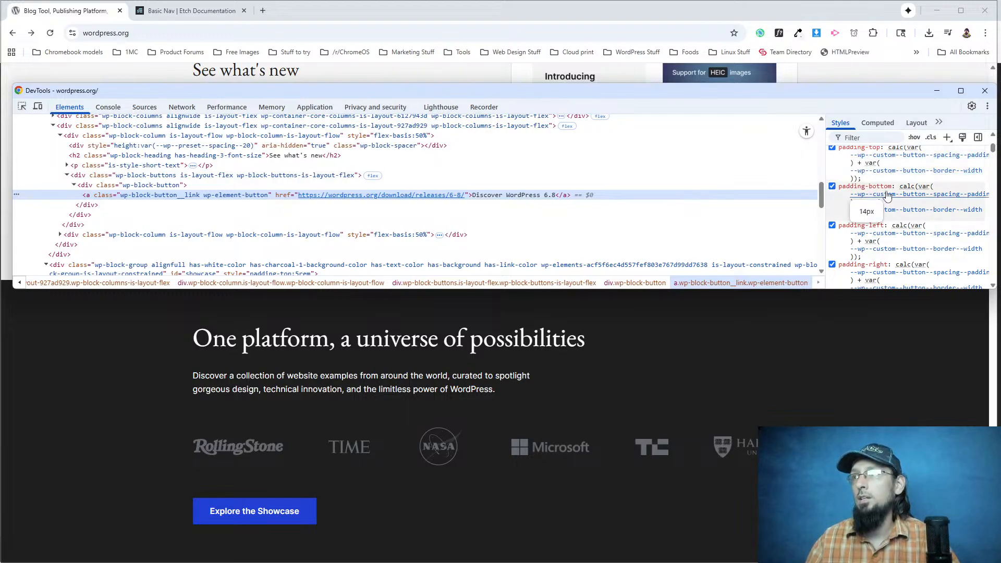
{"action": "mouse_move", "coordinate": [891, 240]}
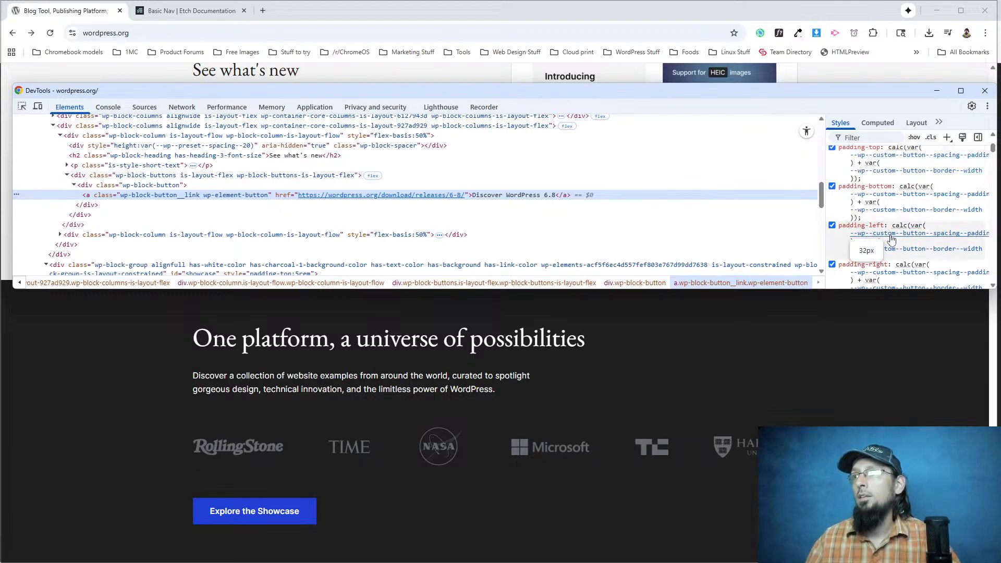
{"action": "left_click", "coordinate": [99, 10]}
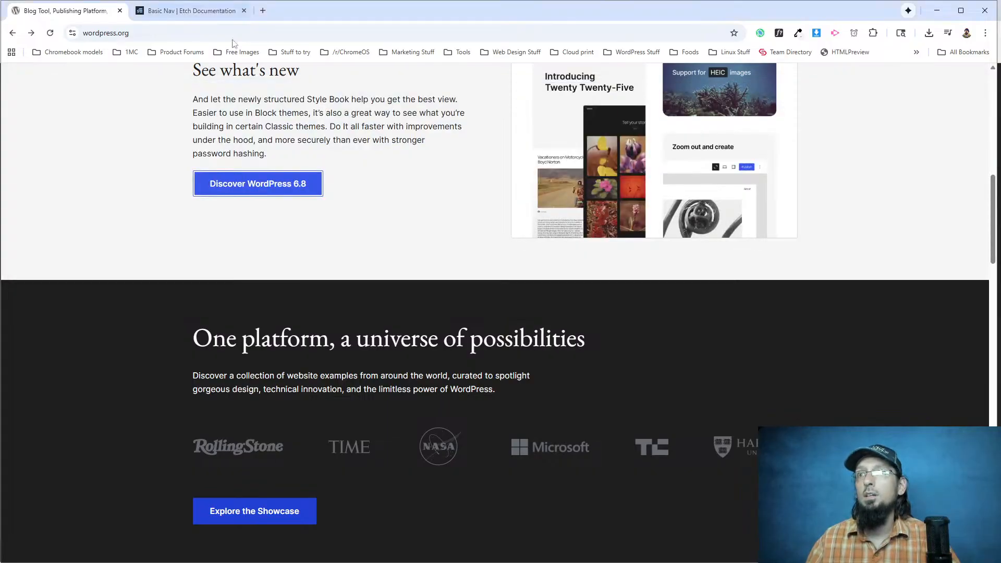
Switch to Etch and replace the Button link's text in the HTML with Get WordPress.
{"action": "key", "text": "alt+Tab"}
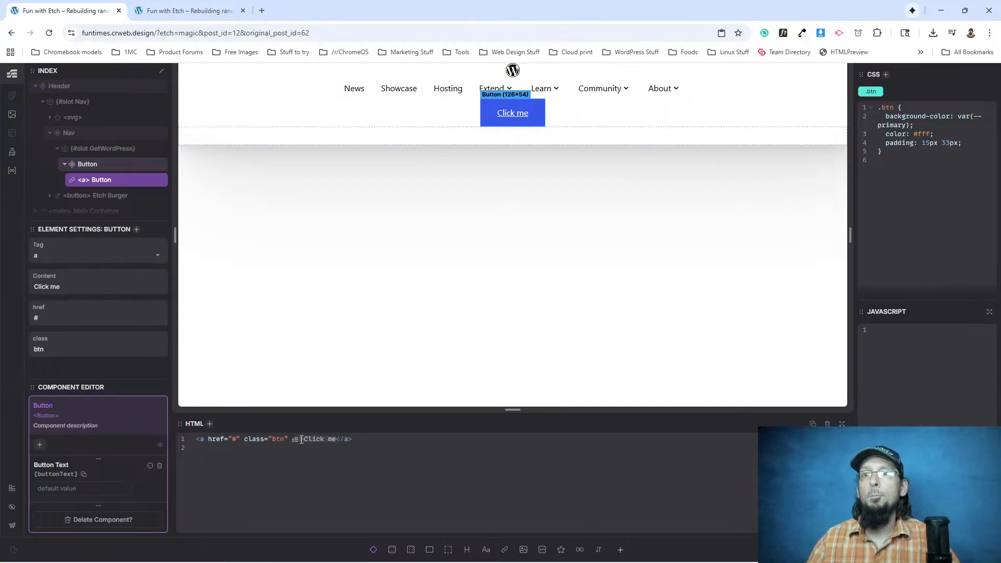
{"action": "type", "text": "Gert W"}
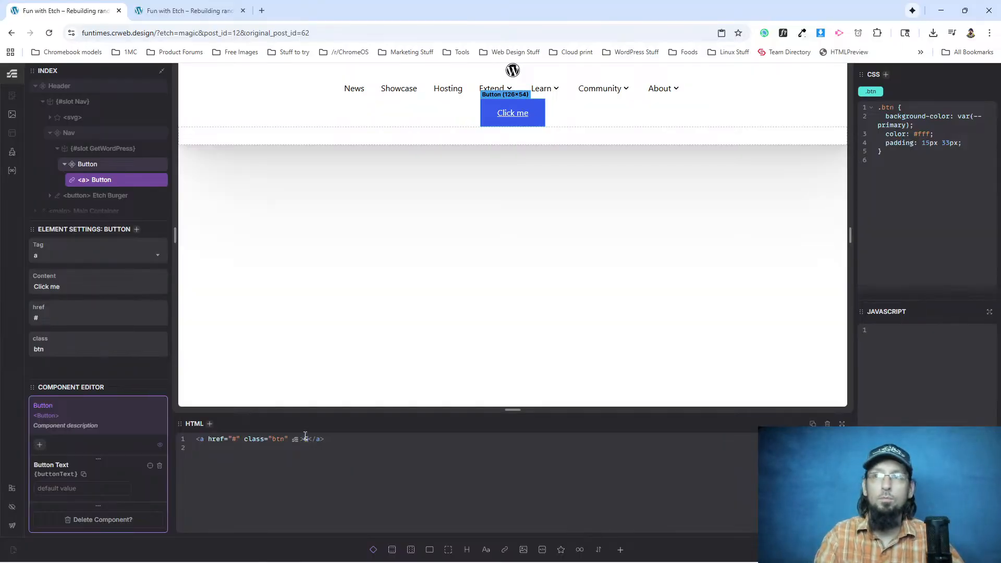
{"action": "key", "text": "BackSpace"}
{"action": "key", "text": "BackSpace"}
{"action": "key", "text": "BackSpace"}
{"action": "key", "text": "BackSpace"}
{"action": "type", "text": "t WordPress"}
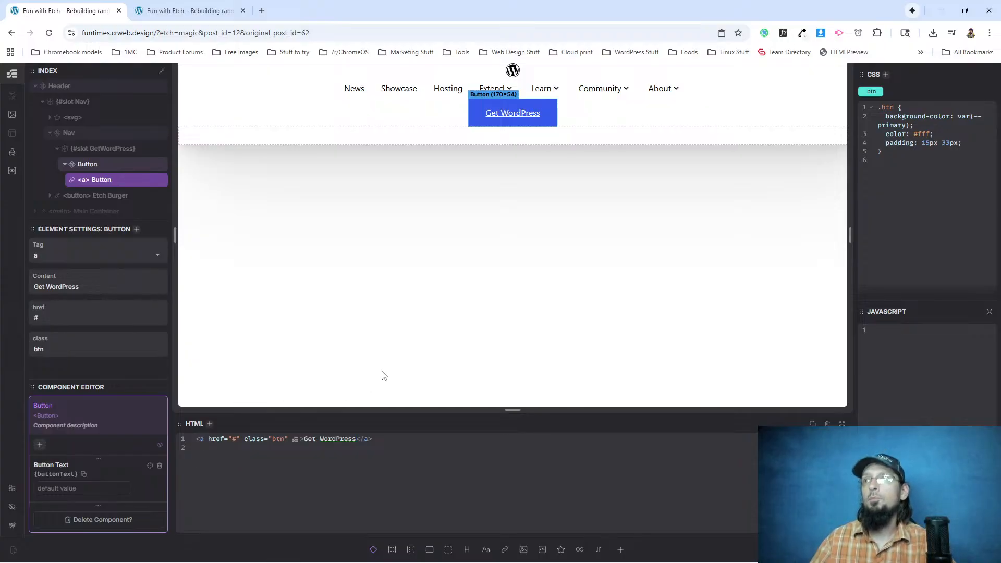
Compare with the original WordPress.org button and examine its font size, line height, text decoration and border radius in the developer tools.
{"action": "key", "text": "alt+Tab"}
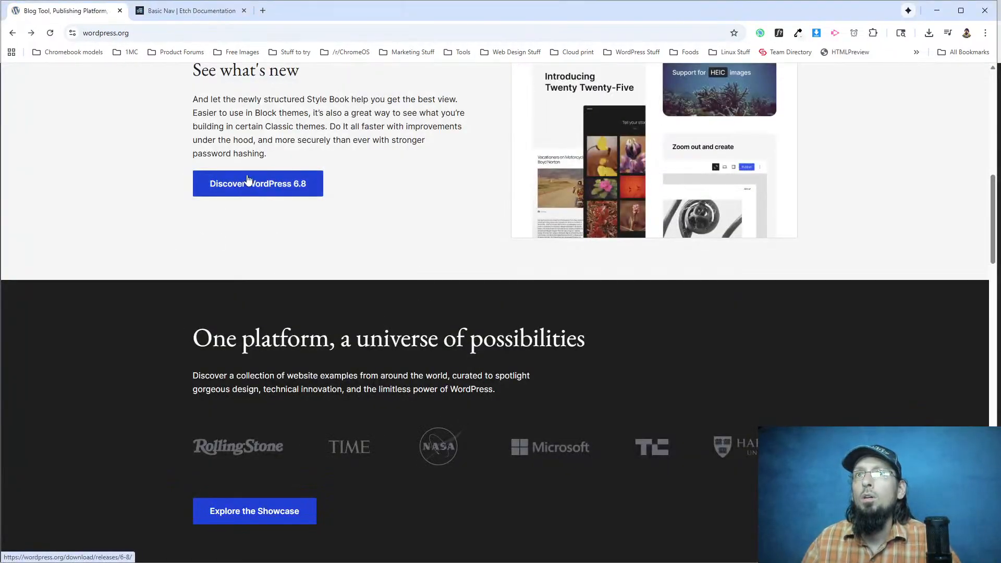
{"action": "key", "text": "alt+Tab"}
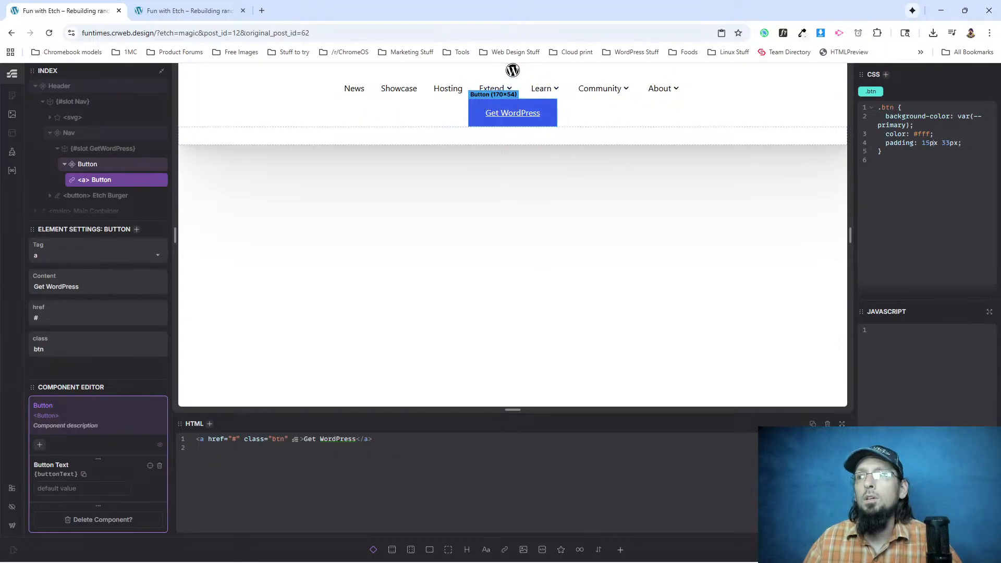
{"action": "key", "text": "alt+Tab"}
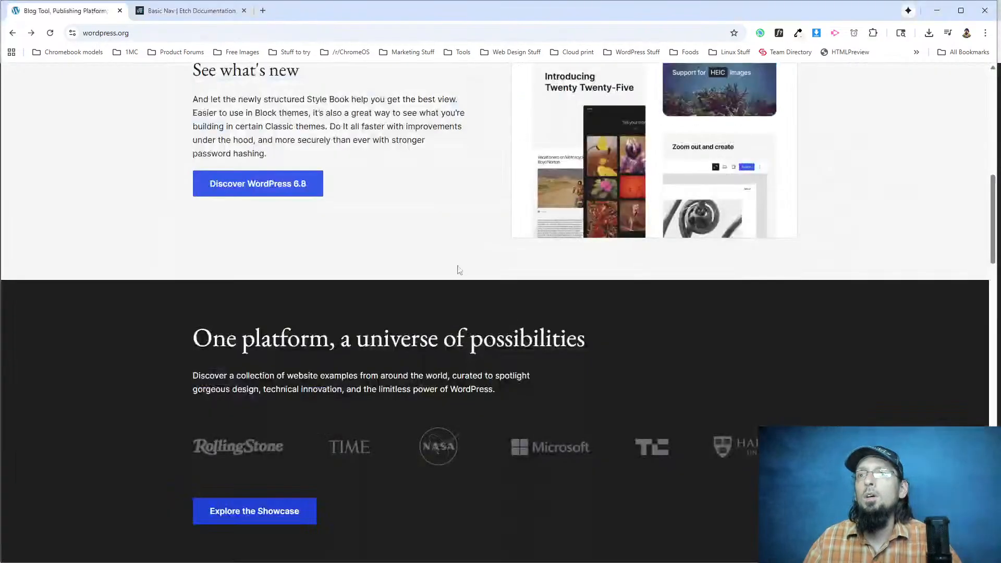
{"action": "right_click", "coordinate": [235, 186]}
{"action": "left_click", "coordinate": [292, 309]}
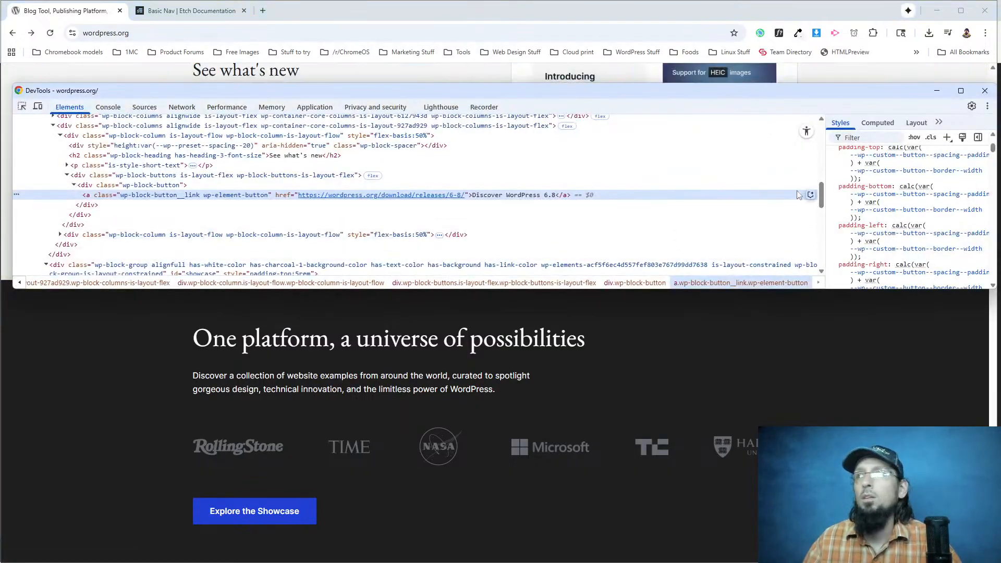
{"action": "scroll", "coordinate": [886, 209], "scroll_direction": "down", "scroll_amount": 1}
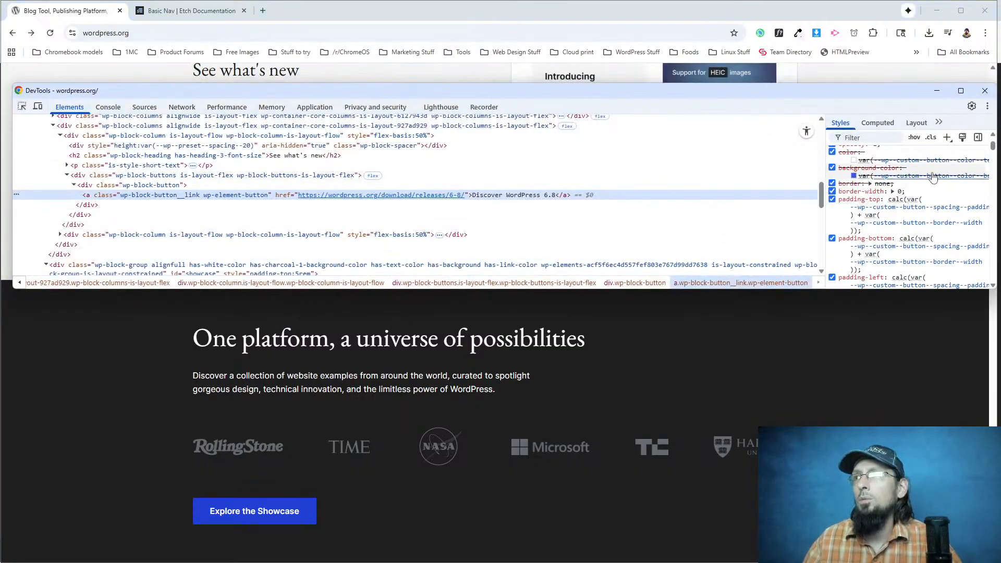
{"action": "scroll", "coordinate": [918, 198], "scroll_direction": "up", "scroll_amount": 3}
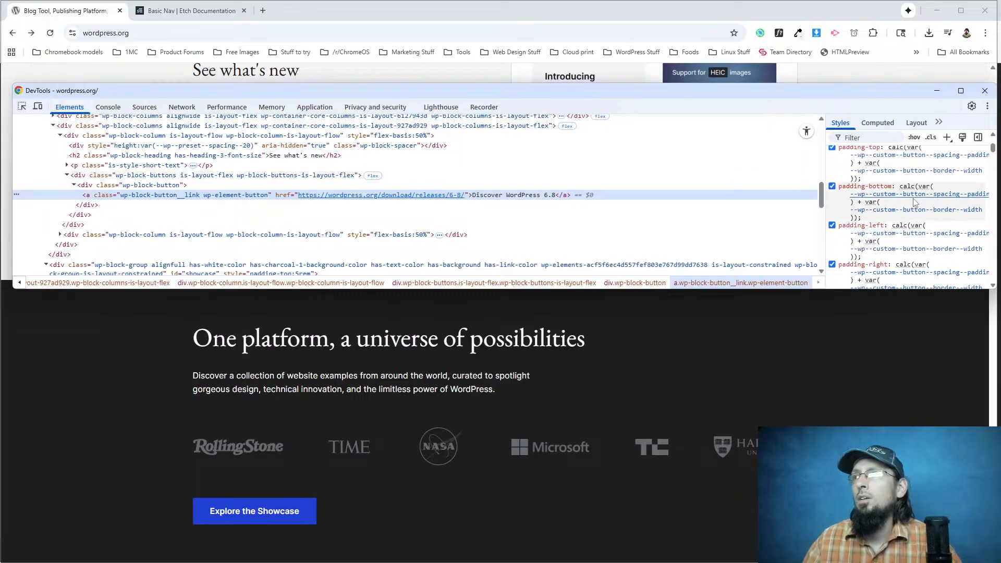
{"action": "mouse_move", "coordinate": [897, 190]}
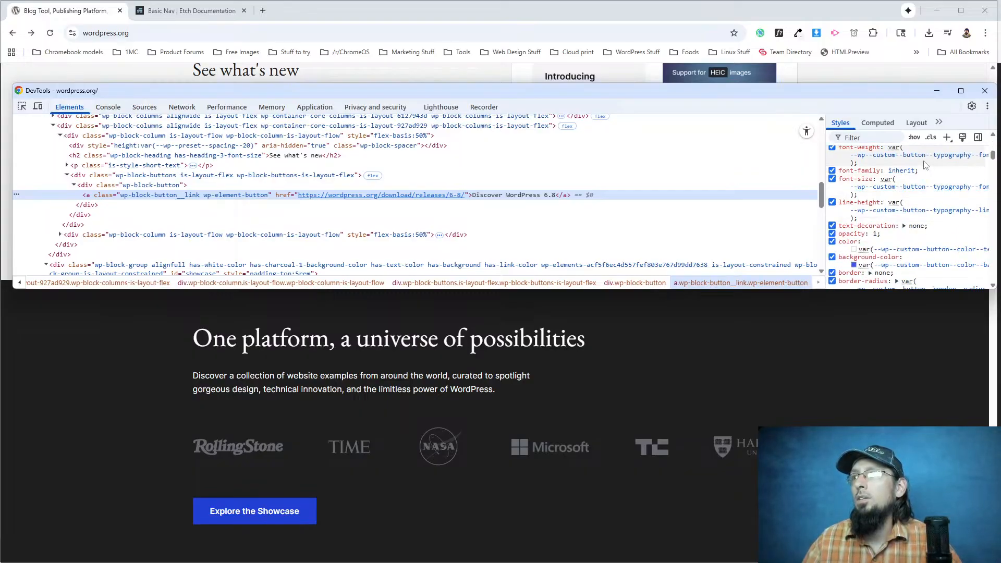
{"action": "mouse_move", "coordinate": [924, 213]}
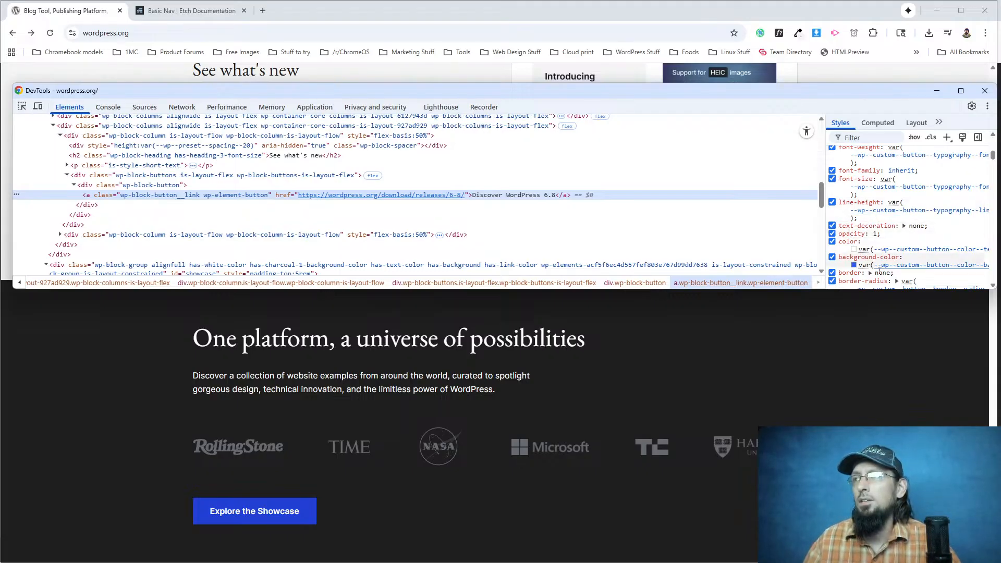
{"action": "scroll", "coordinate": [880, 256], "scroll_direction": "down", "scroll_amount": 1}
{"action": "mouse_move", "coordinate": [875, 244]}
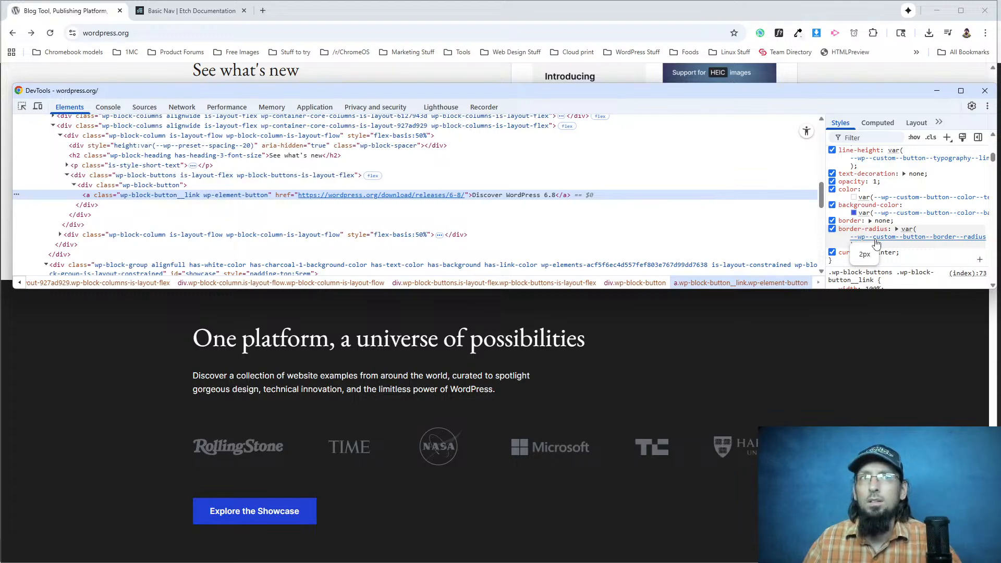
{"action": "scroll", "coordinate": [876, 241], "scroll_direction": "up", "scroll_amount": 1}
{"action": "mouse_move", "coordinate": [880, 215]}
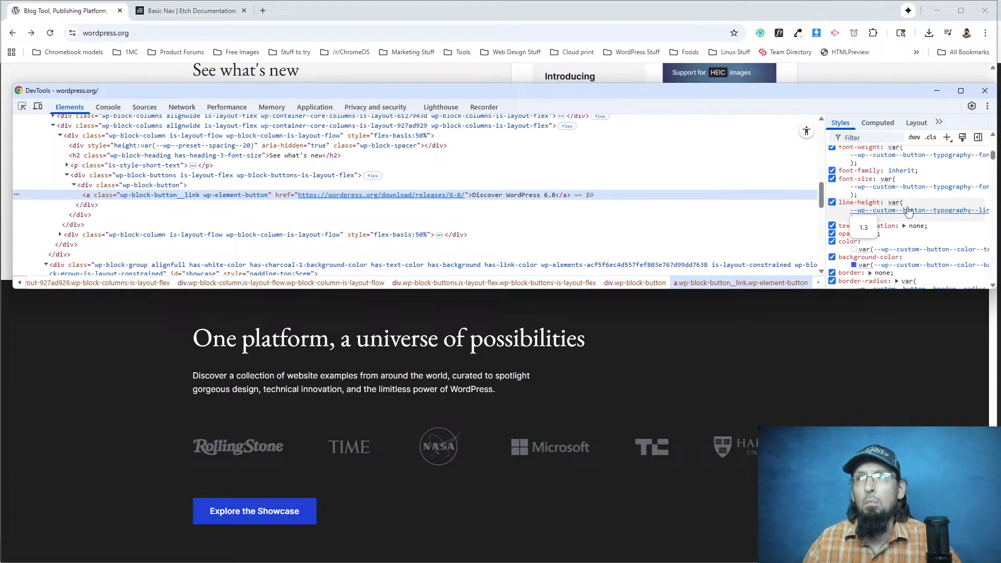
{"action": "mouse_move", "coordinate": [930, 189]}
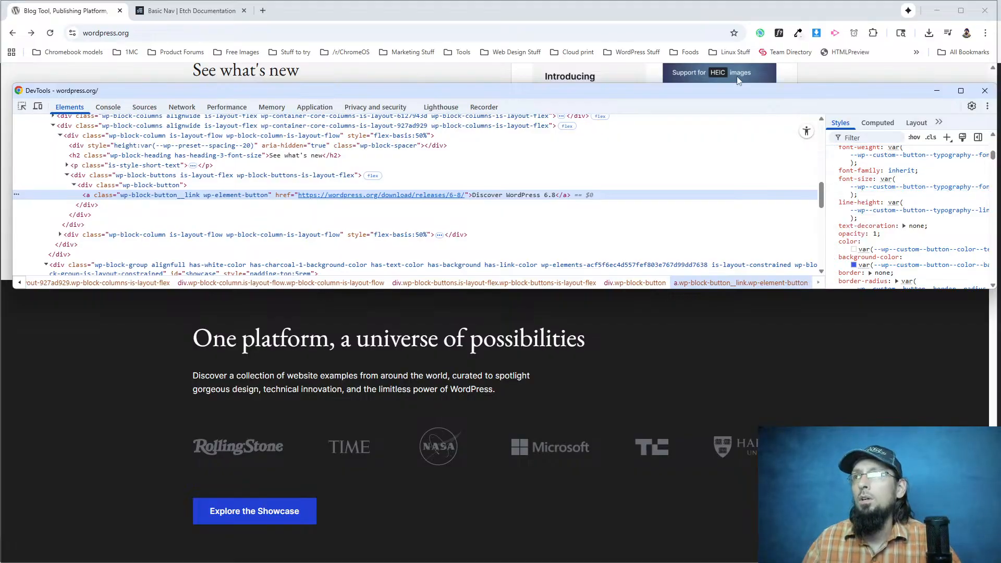
{"action": "key", "text": "F12"}
Back in Etch, add font-size: 16px and text-decoration: none to the .btn class CSS.
{"action": "key", "text": "alt+Tab"}
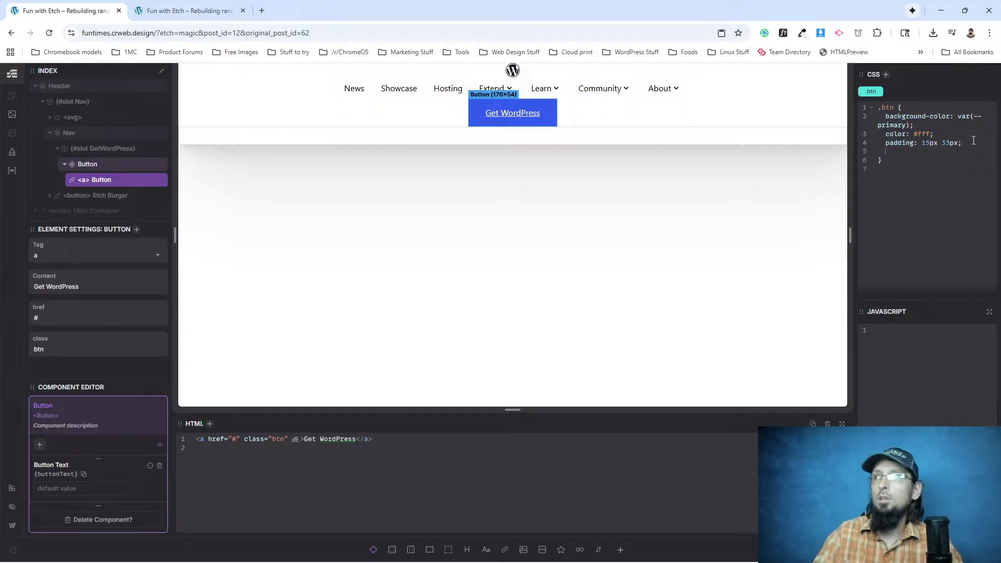
{"action": "key", "text": "Return"}
{"action": "type", "text": "font-size: 1"}
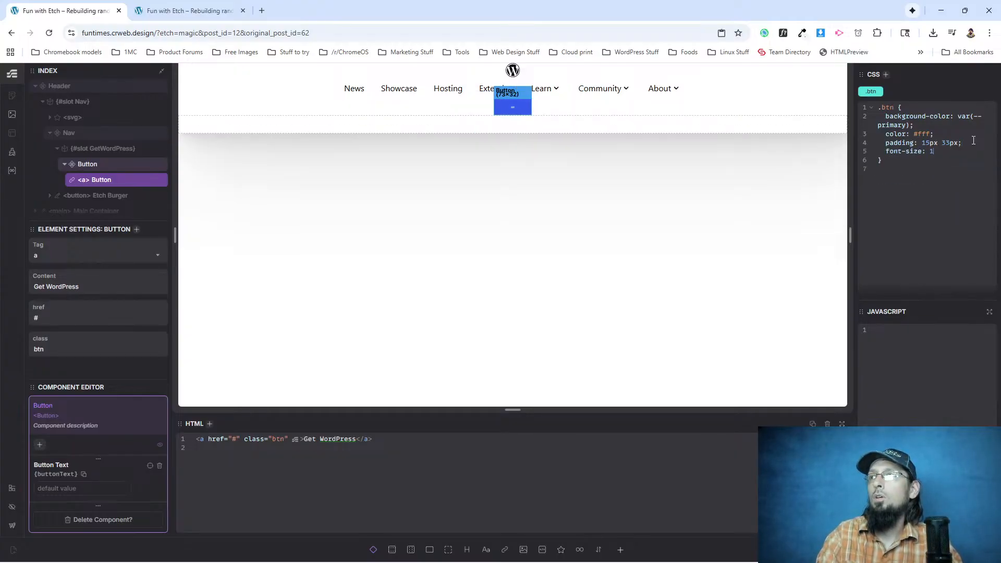
{"action": "type", "text": "6px;   "}
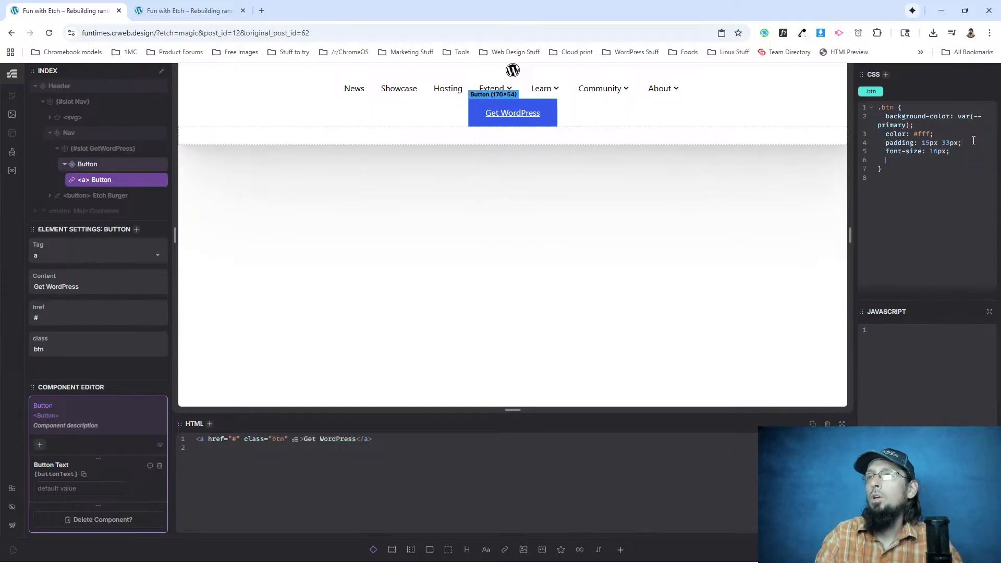
{"action": "type", "text": "text-decoration"}
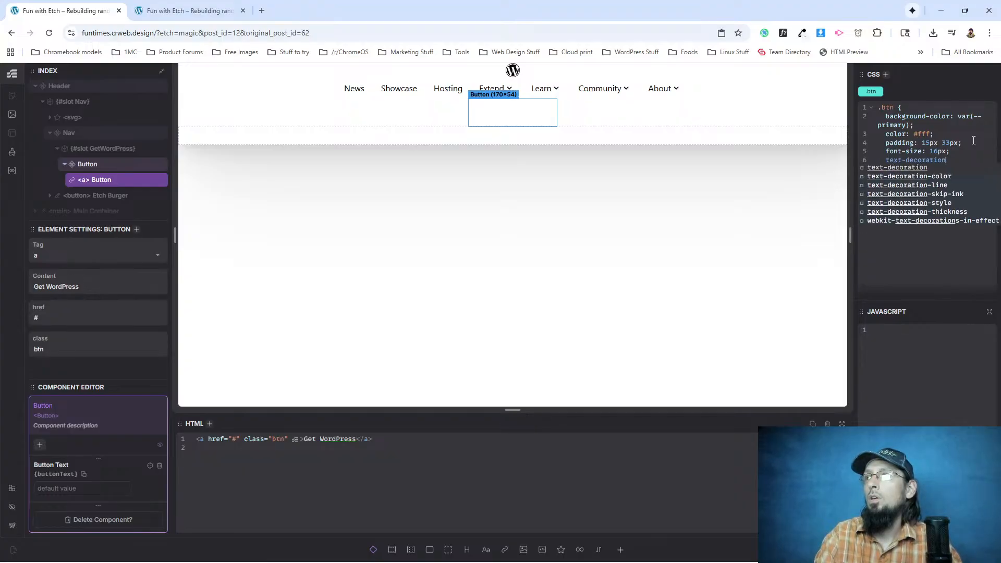
{"action": "type", "text": ": none;"}
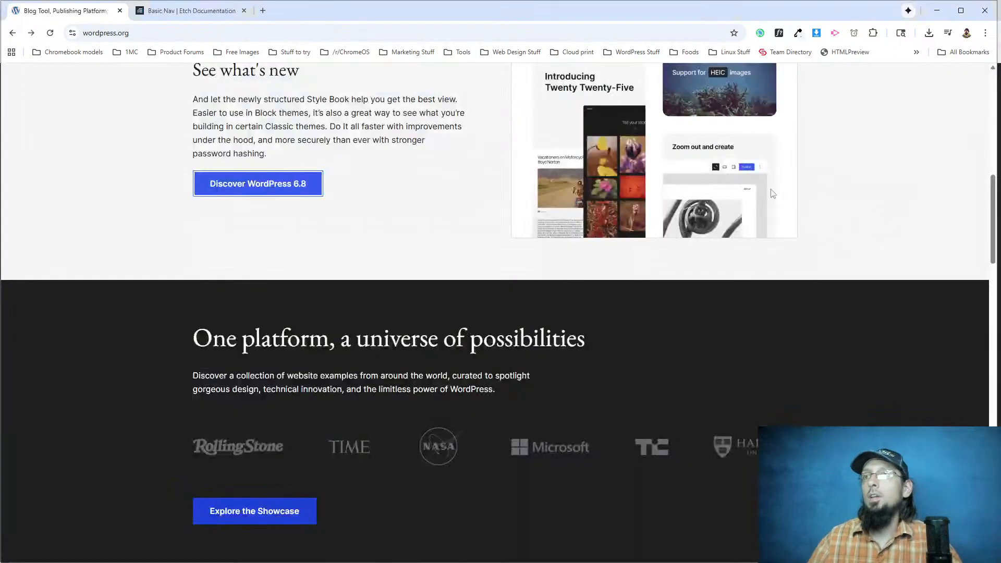
Examine the Discover WordPress 6.8 button's remaining styles in the developer tools, and check its font weight and line height with WhatFont.
{"action": "left_click", "coordinate": [307, 316]}
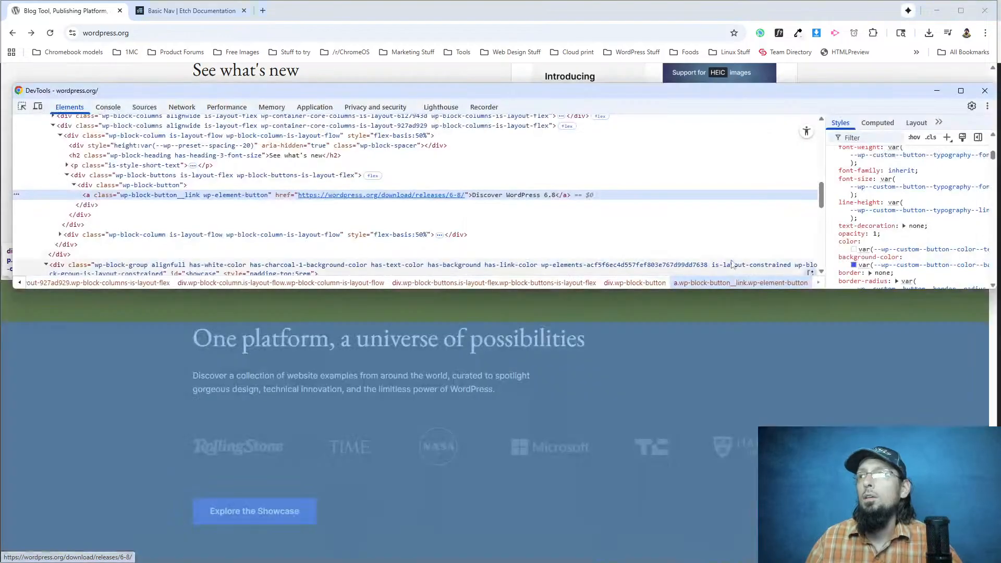
{"action": "scroll", "coordinate": [912, 204], "scroll_direction": "down", "scroll_amount": 2}
{"action": "scroll", "coordinate": [912, 203], "scroll_direction": "down", "scroll_amount": 6}
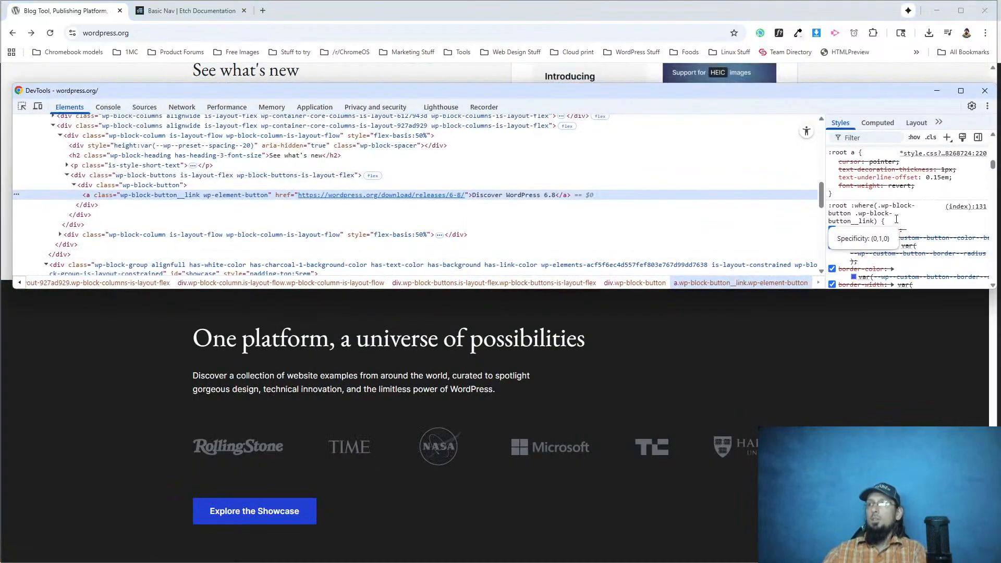
{"action": "left_click", "coordinate": [985, 90]}
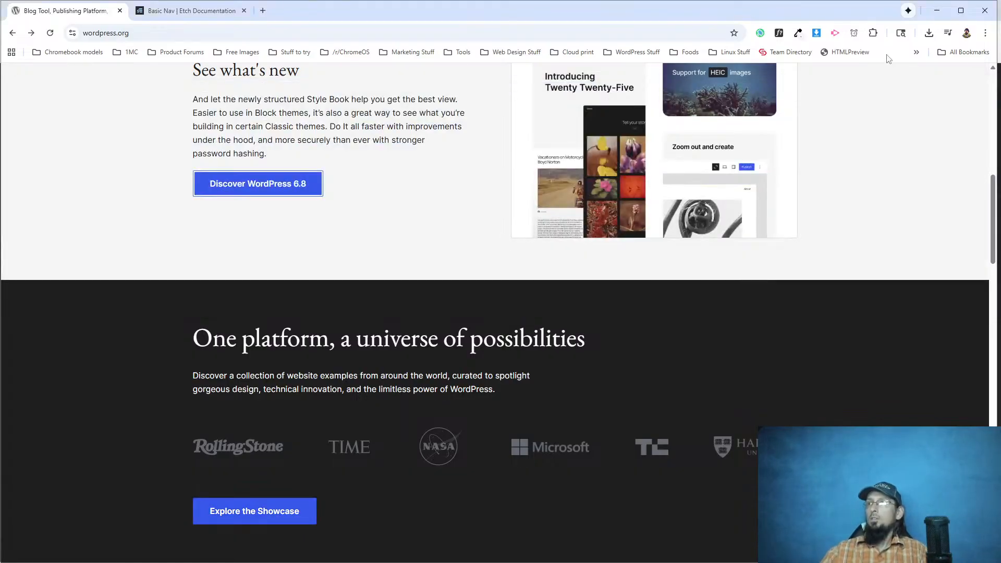
{"action": "left_click", "coordinate": [777, 34]}
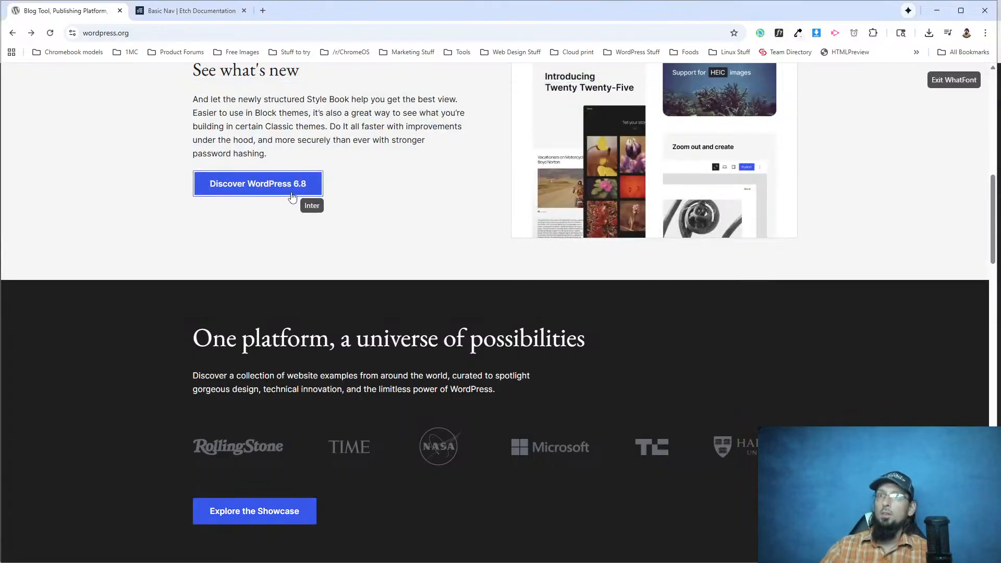
{"action": "left_click", "coordinate": [267, 181]}
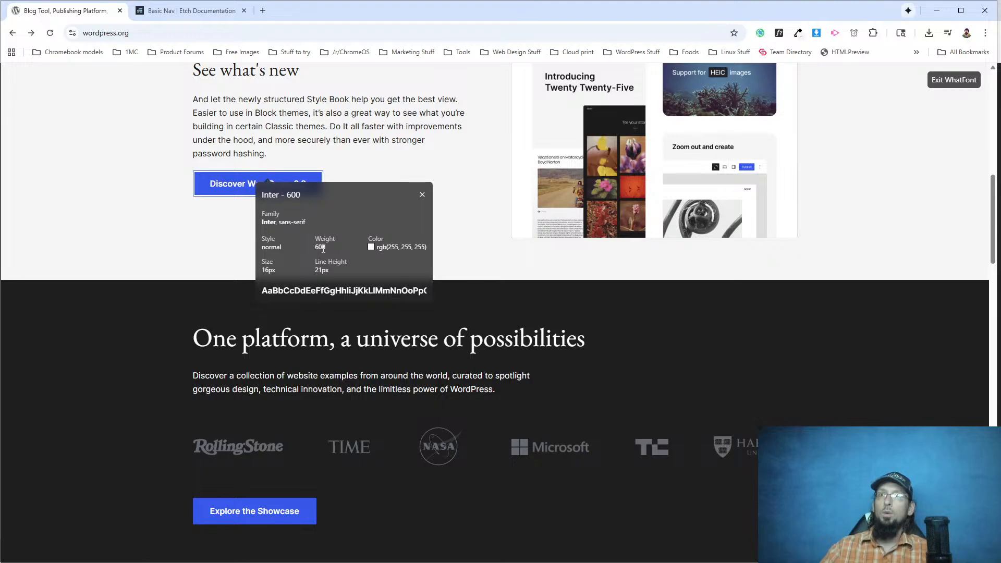
{"action": "left_click", "coordinate": [418, 195]}
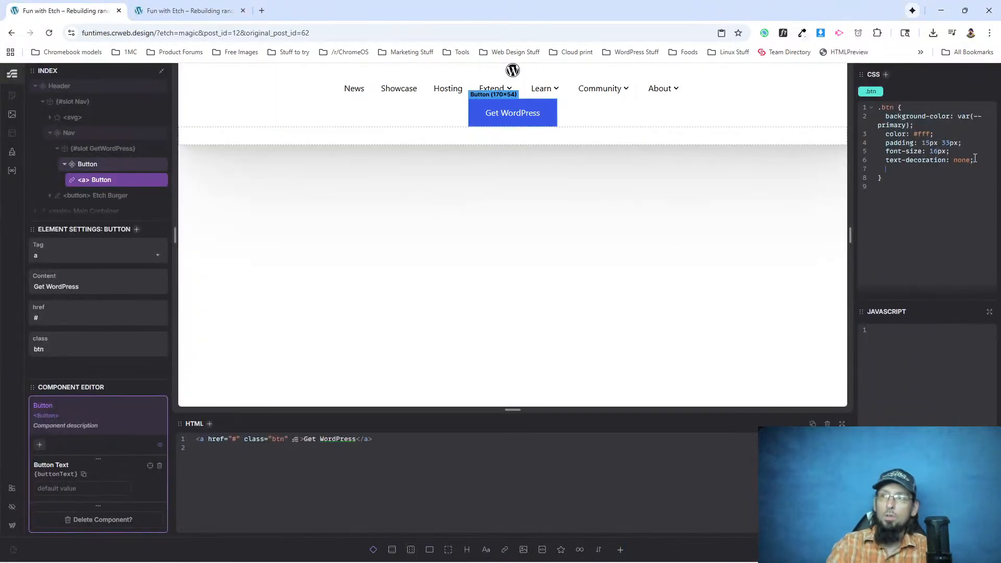
In Etch, add font-weight: 600 and line-height: 1.3 to the .btn class, and give the CSS editor more width.
{"action": "type", "text": "font-weight: 600;"}
{"action": "key", "text": "Return"}
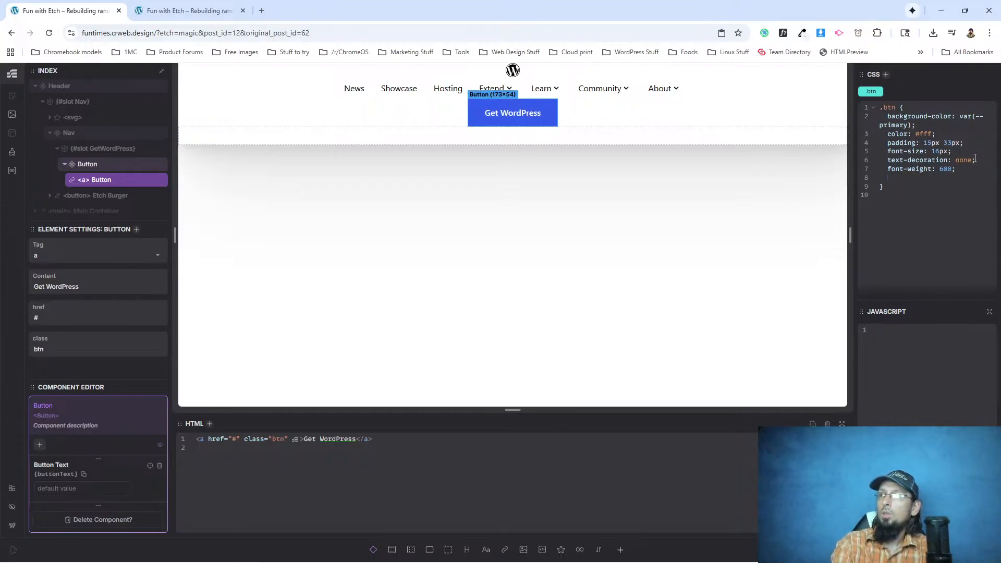
{"action": "type", "text": "line-height: 1.3;"}
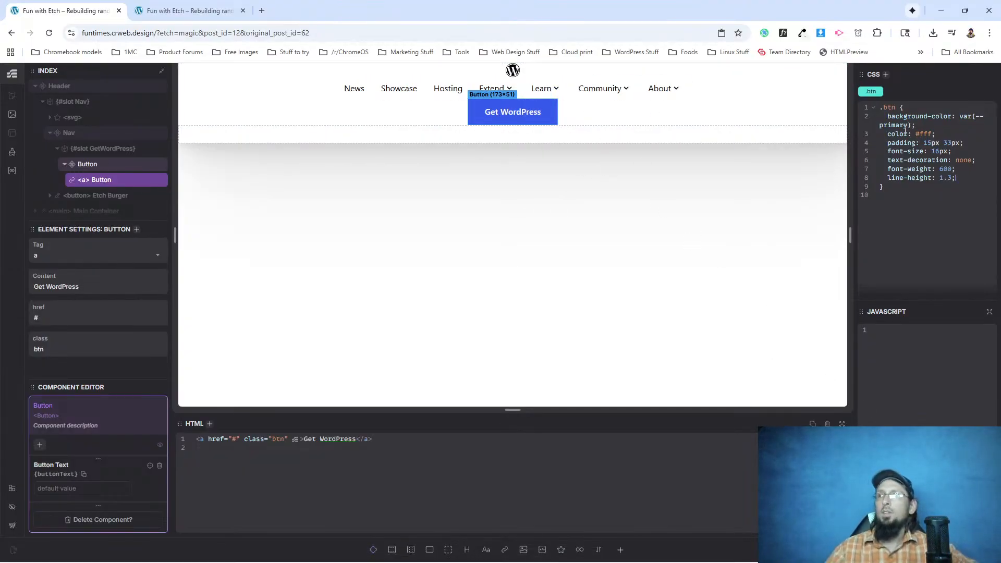
{"action": "left_click_drag", "start_coordinate": [854, 130], "coordinate": [814, 132]}
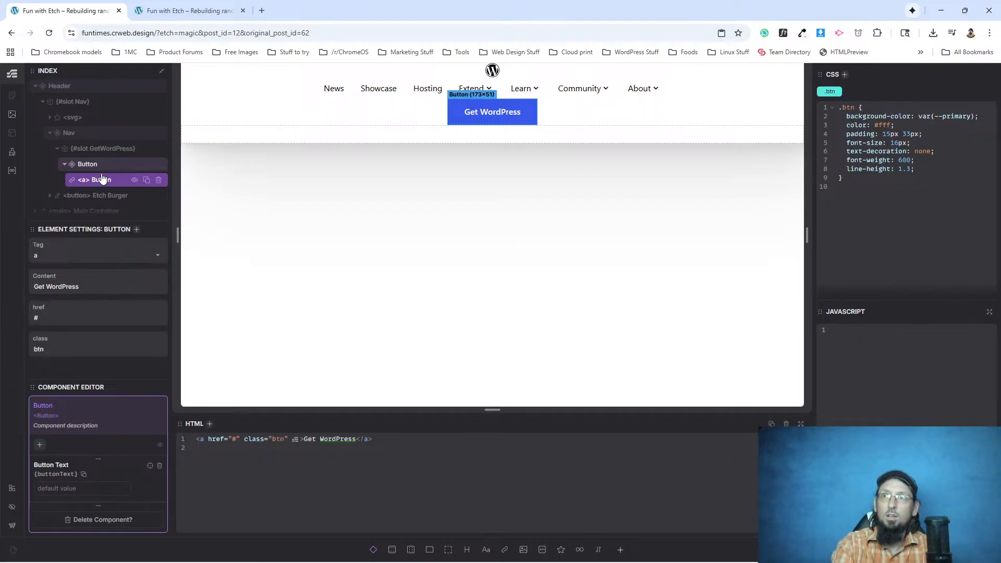
Add a second class named .btn-sm to the Button link.
{"action": "key", "text": "ctrl+Return"}
{"action": "type", "text": ".btn-sm"}
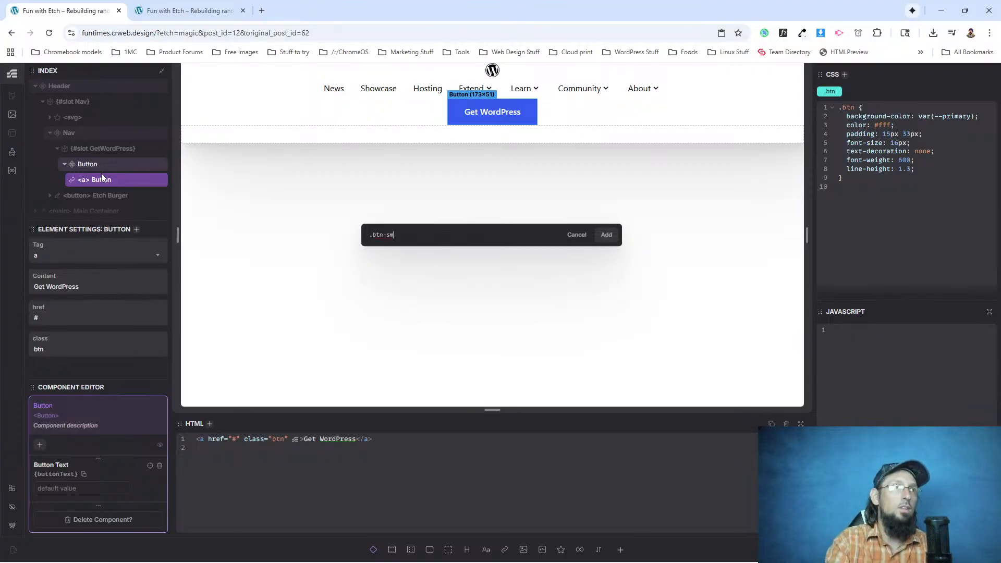
{"action": "key", "text": "Return"}
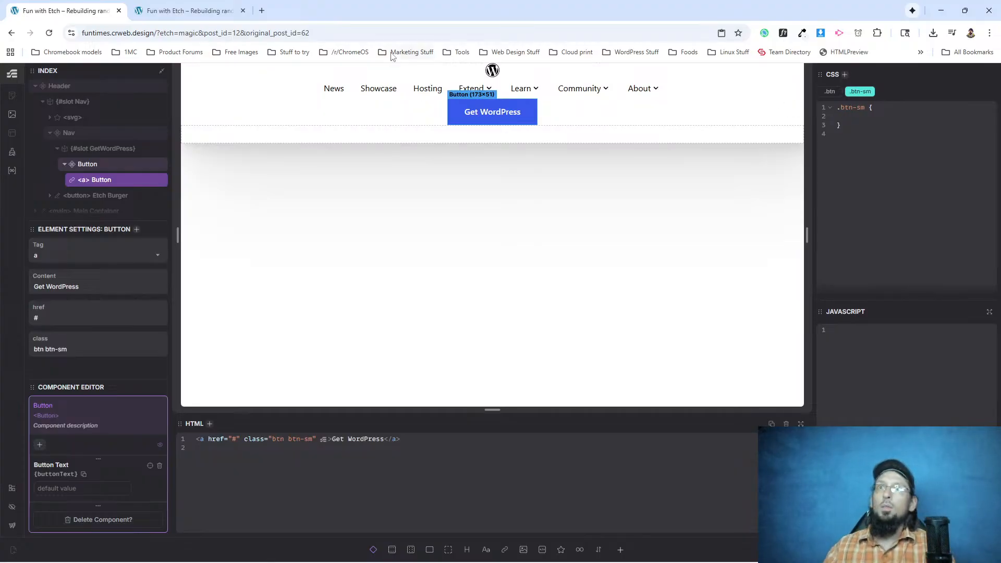
Switch to the WordPress.org window and inspect the header's Get WordPress button for its padding, font size, weight and line height.
{"action": "key", "text": "alt+Tab"}
{"action": "scroll", "coordinate": [402, 219], "scroll_direction": "up", "scroll_amount": 6}
{"action": "scroll", "coordinate": [757, 168], "scroll_direction": "up", "scroll_amount": 5}
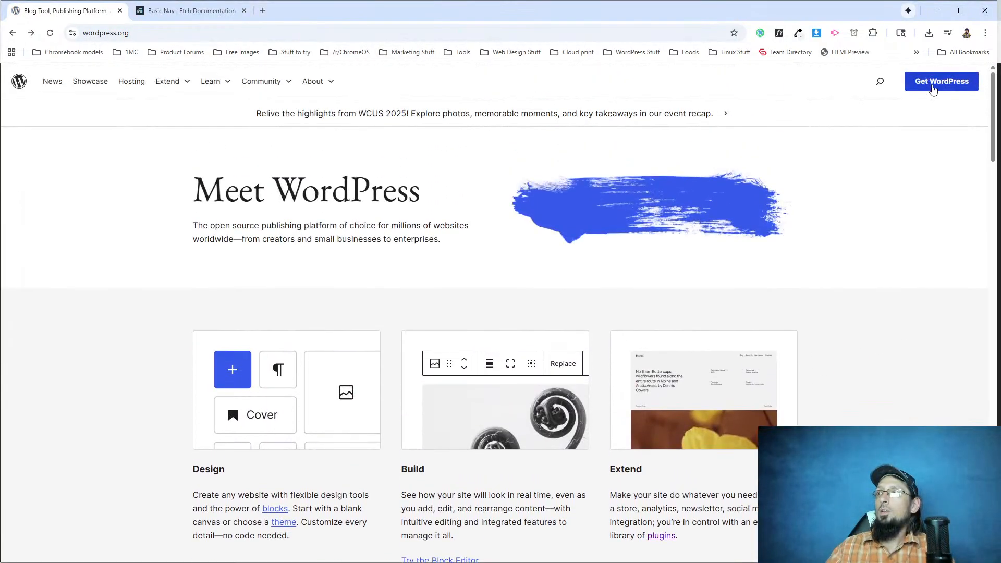
{"action": "right_click", "coordinate": [933, 89]}
{"action": "left_click", "coordinate": [784, 202]}
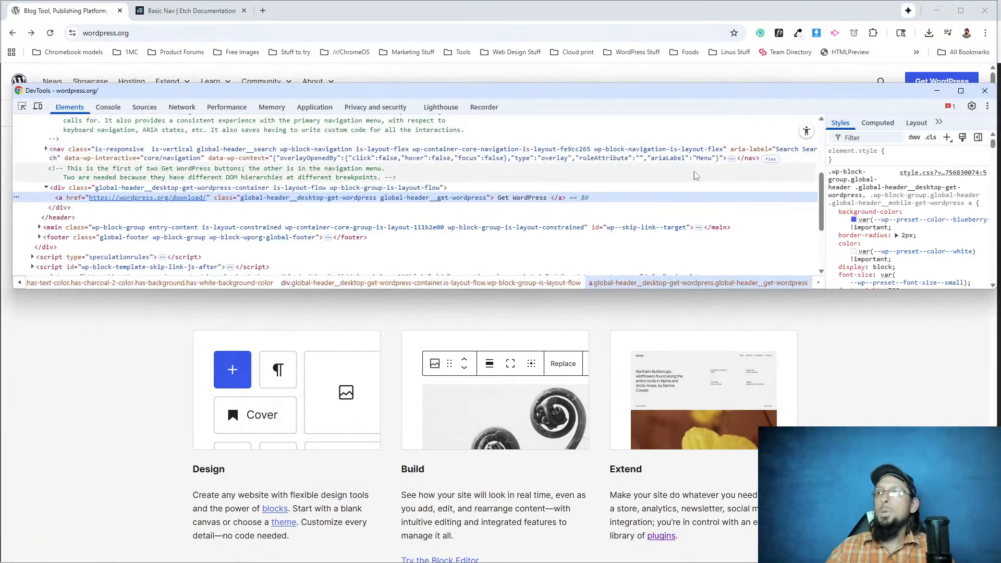
{"action": "scroll", "coordinate": [865, 226], "scroll_direction": "down", "scroll_amount": 2}
{"action": "scroll", "coordinate": [864, 226], "scroll_direction": "down", "scroll_amount": 1}
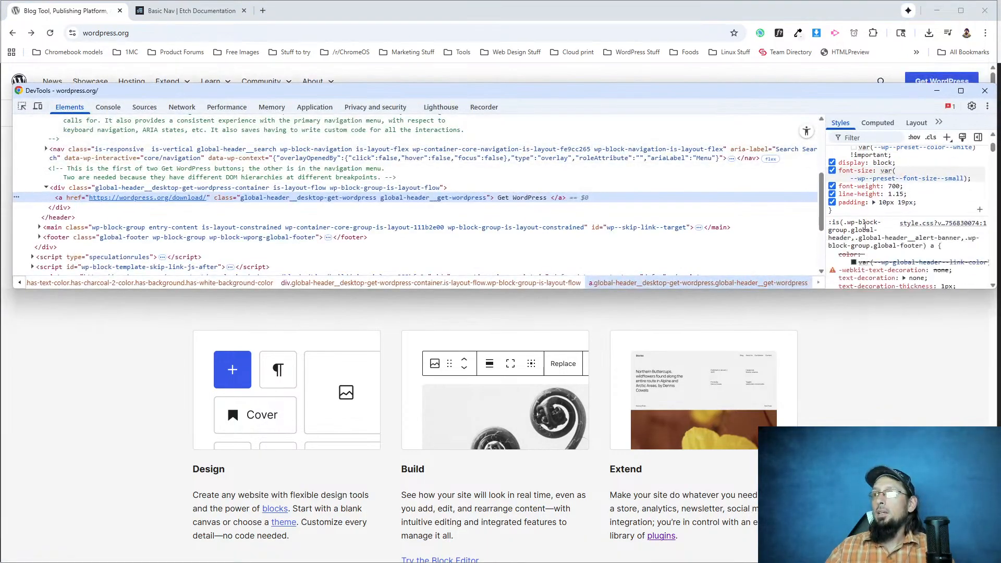
{"action": "left_click", "coordinate": [188, 11]}
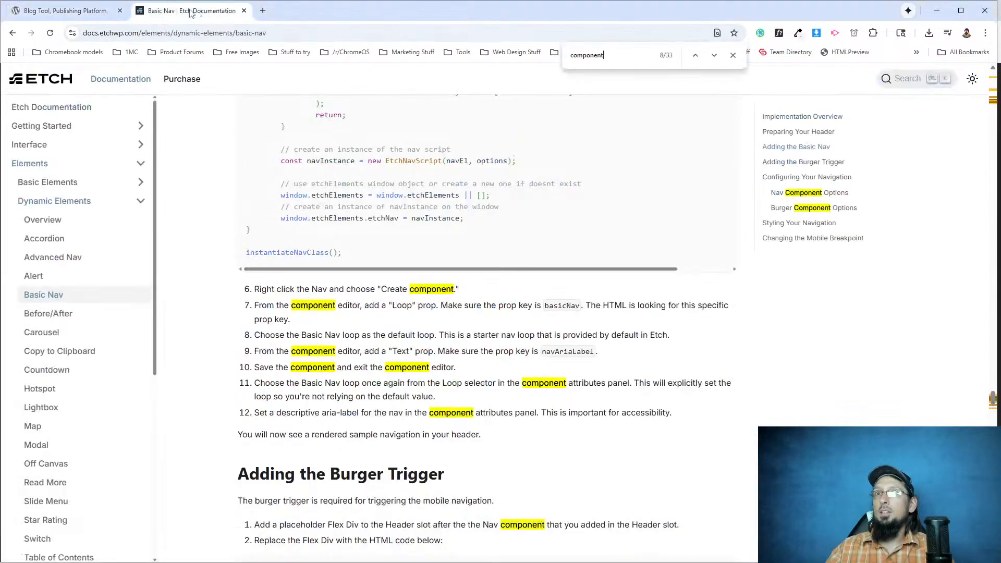
{"action": "left_click", "coordinate": [95, 16]}
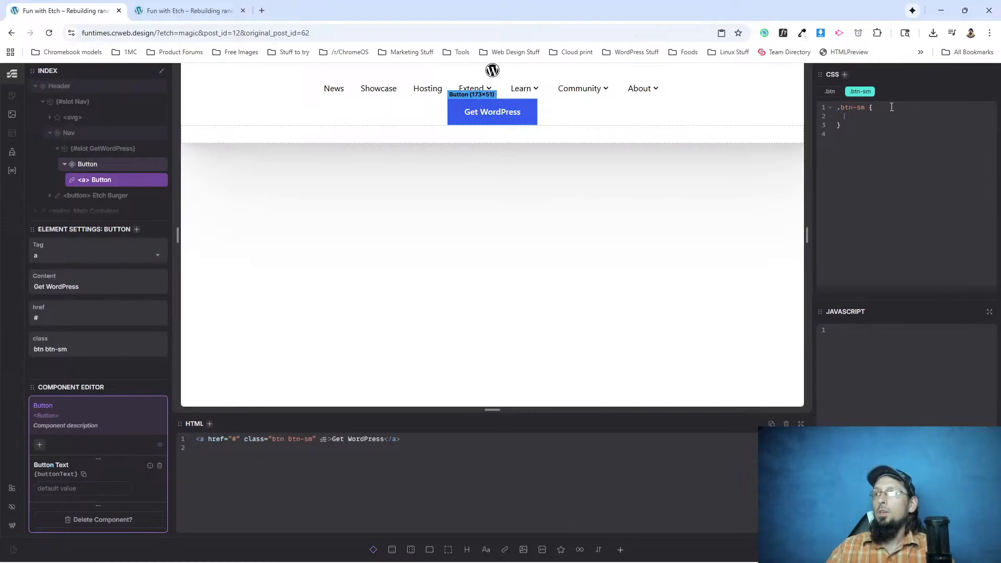
In Etch, give .btn-sm padding: 10px 19px, font-size: 14px and font-weight: 700, checking the original header button's font with WhatFont.
{"action": "type", "text": "padding: 10px 19"}
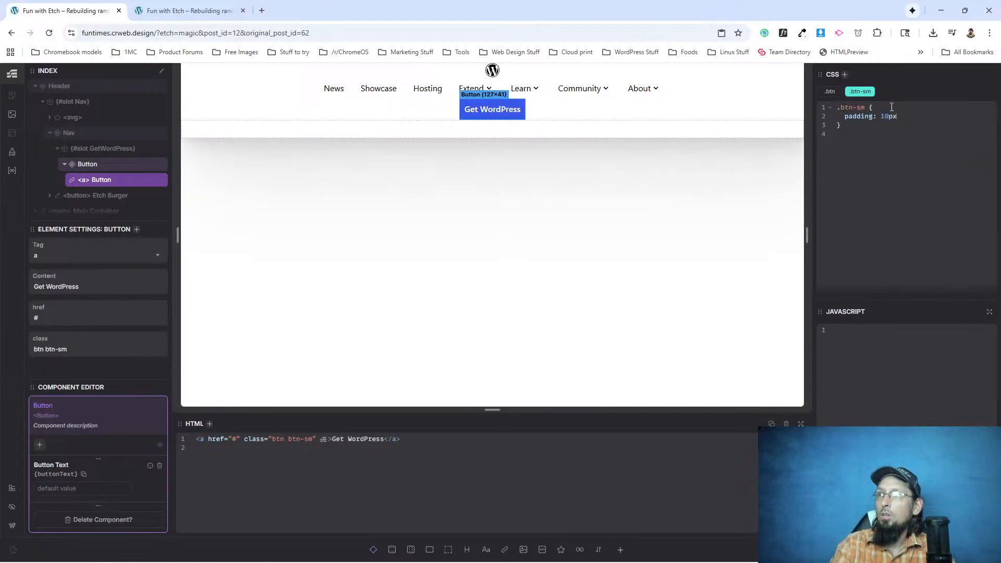
{"action": "type", "text": "px"}
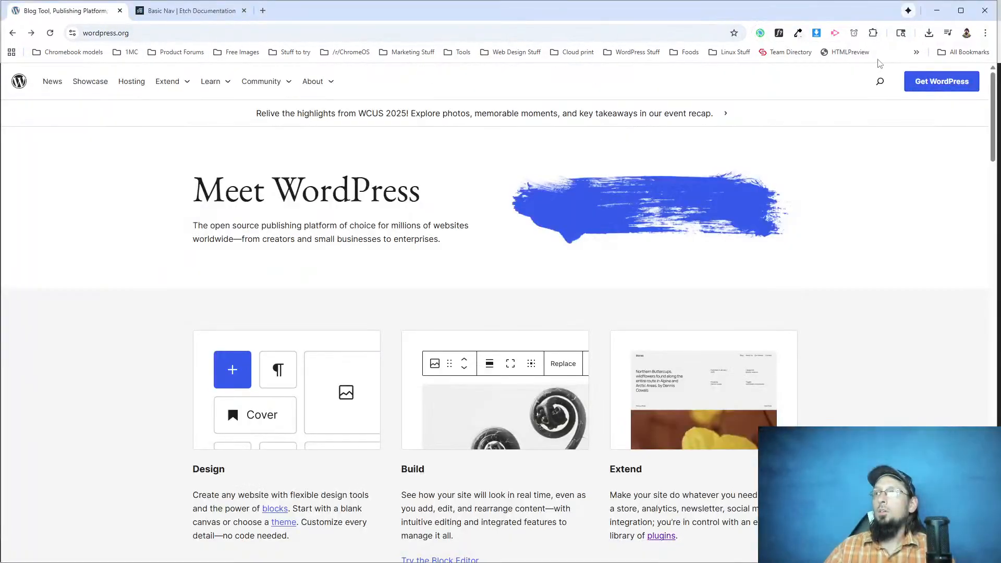
{"action": "left_click", "coordinate": [779, 33]}
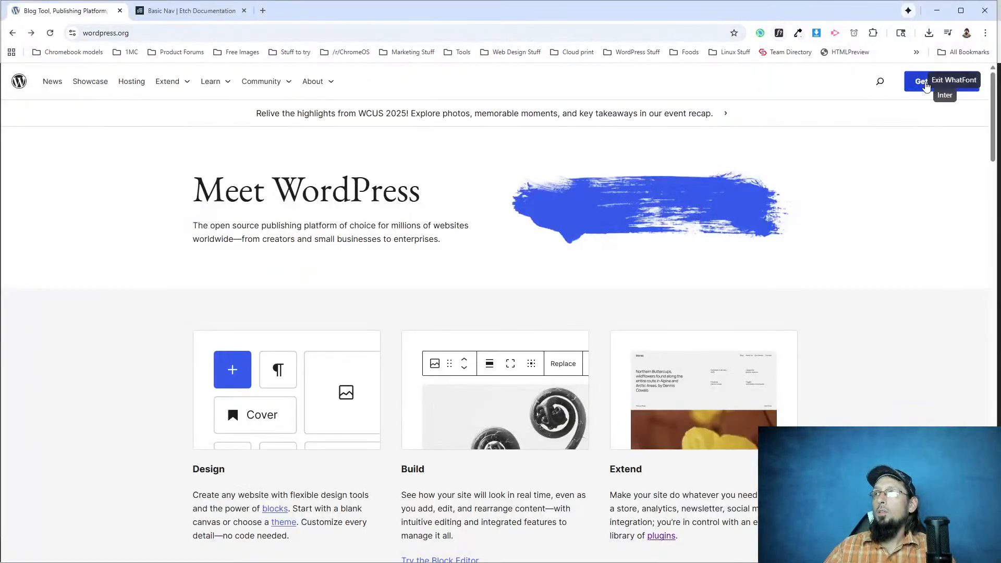
{"action": "left_click", "coordinate": [938, 82]}
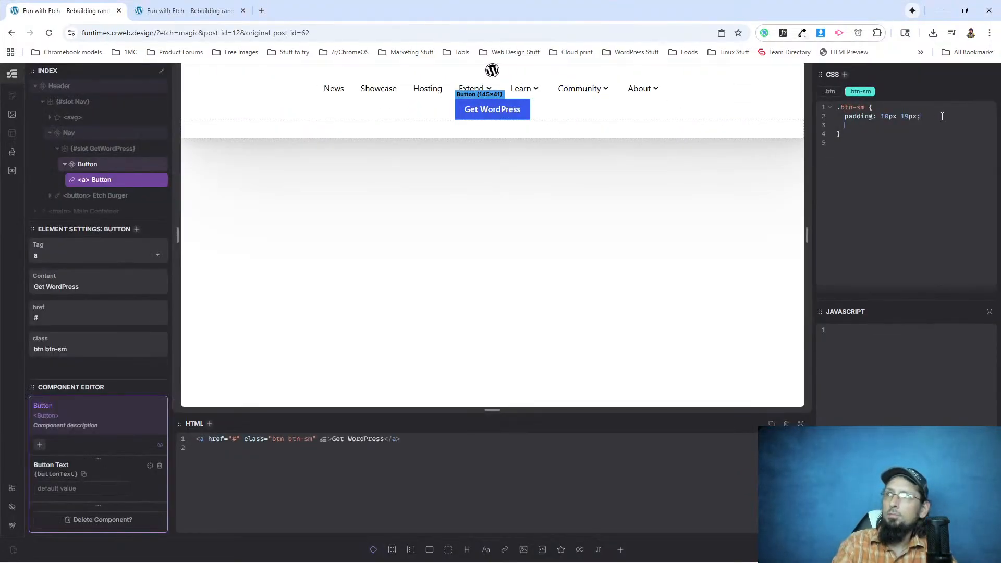
{"action": "type", "text": "font-size: 1"}
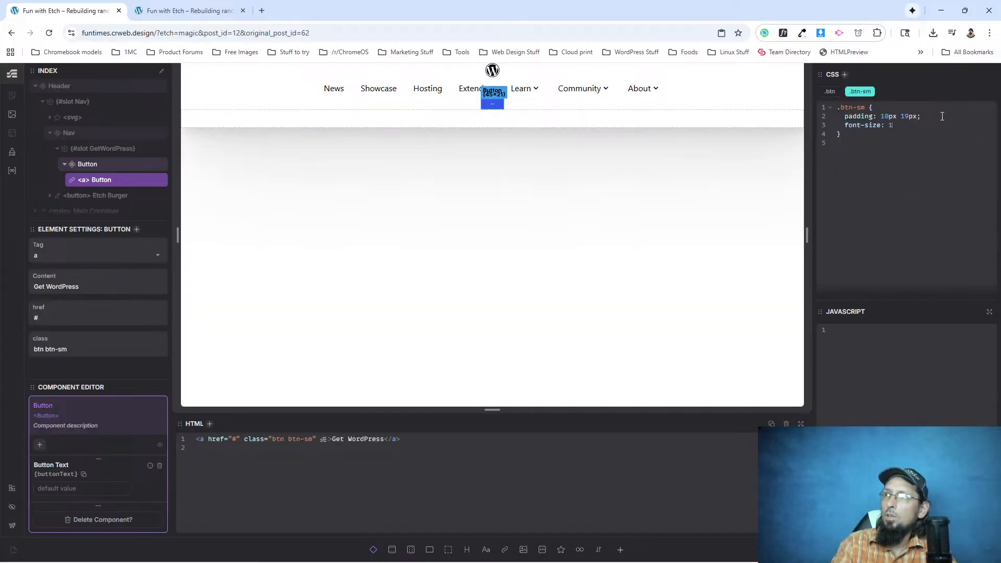
{"action": "type", "text": "4px;"}
{"action": "key", "text": "Return"}
{"action": "type", "text": "font-weight"}
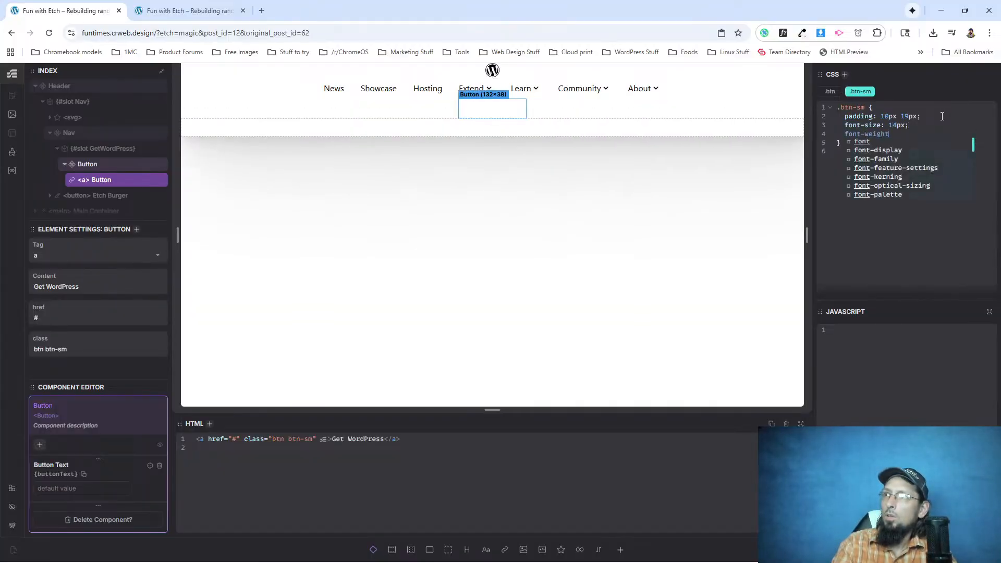
{"action": "type", "text": ": 700"}
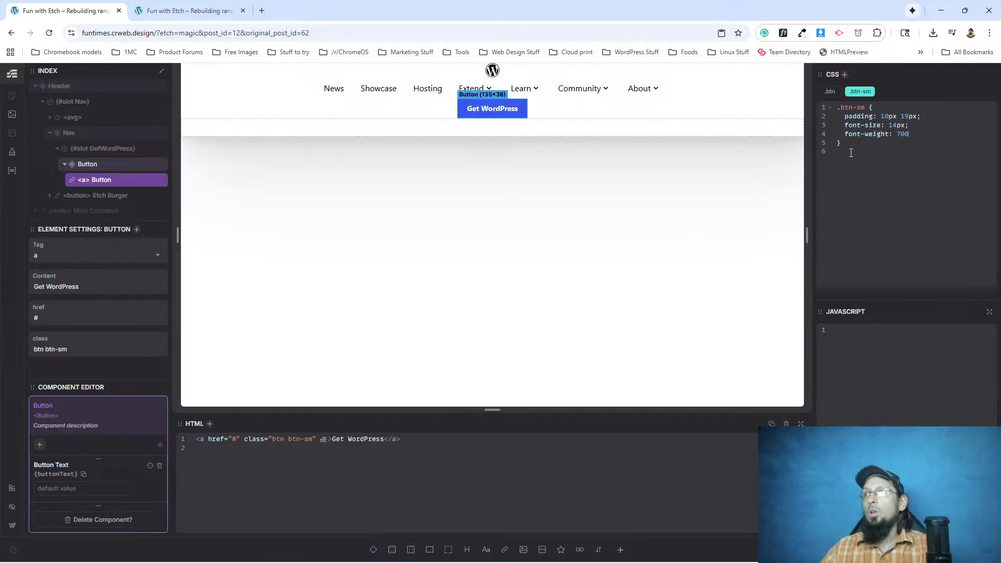
Review the CSS of the Button link's .btn and .btn-sm classes, and leave the Button component's editing mode.
{"action": "key", "text": "Escape"}
{"action": "key", "text": "Escape"}
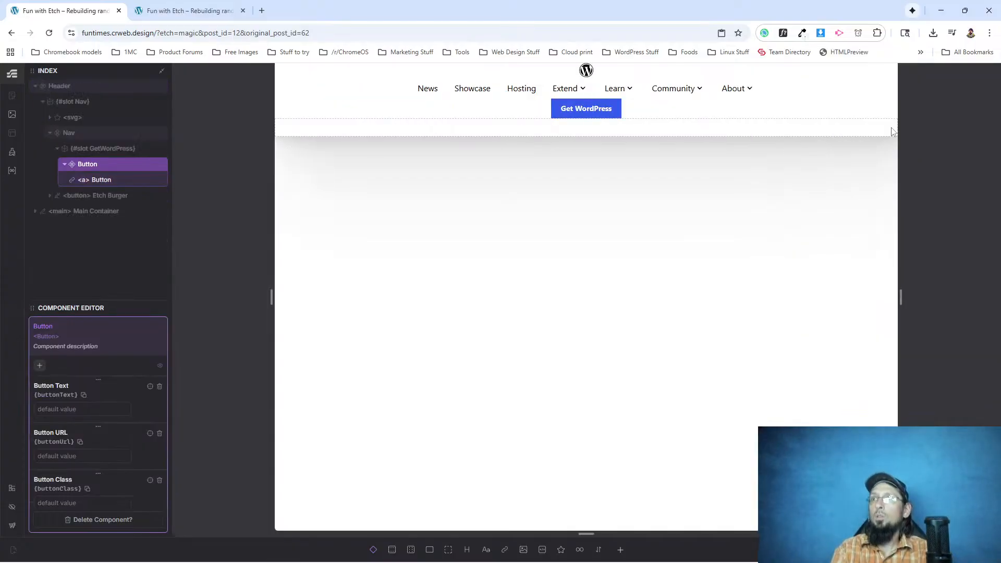
{"action": "left_click", "coordinate": [580, 106]}
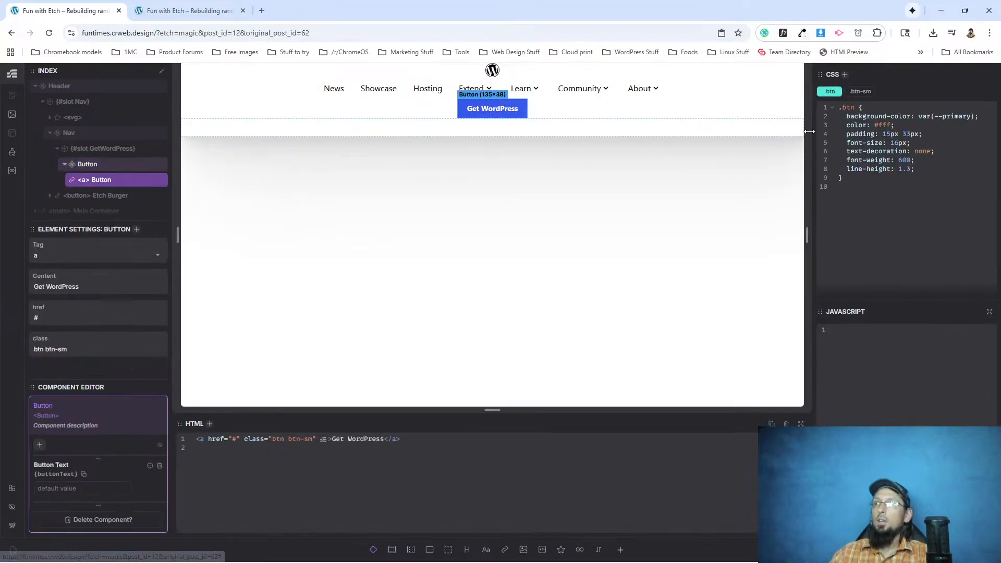
{"action": "left_click", "coordinate": [855, 92]}
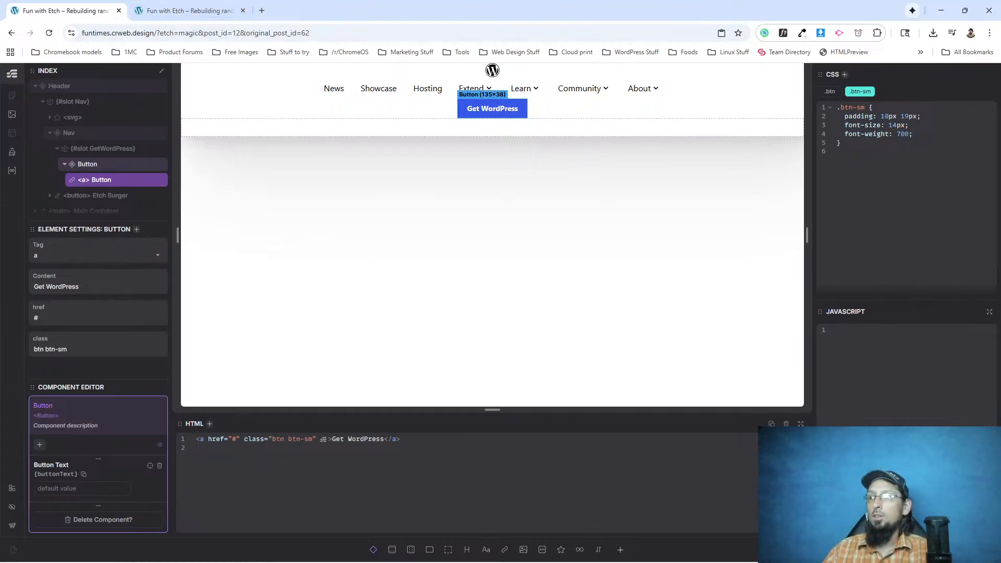
{"action": "double_click", "coordinate": [87, 164]}
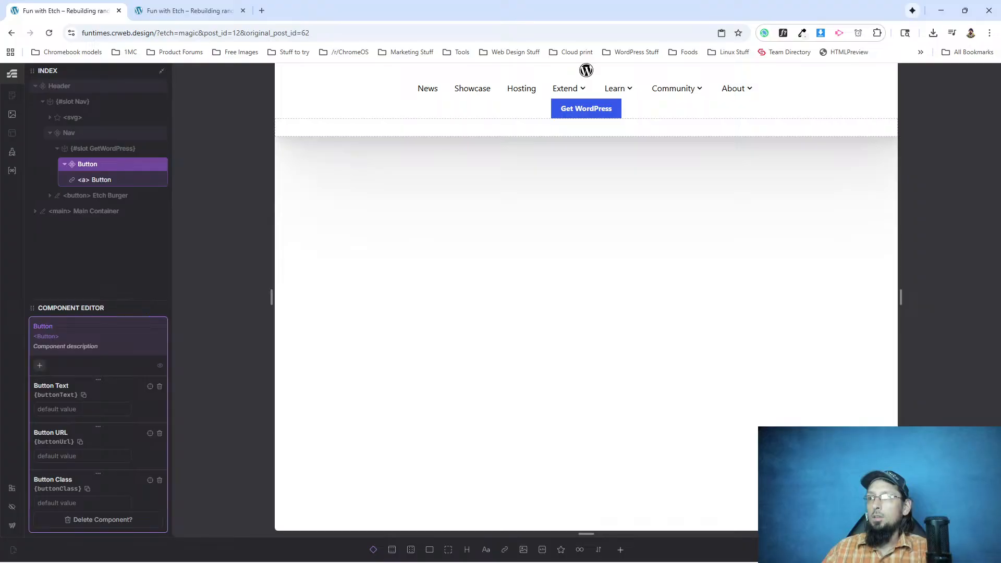
{"action": "left_click", "coordinate": [342, 194]}
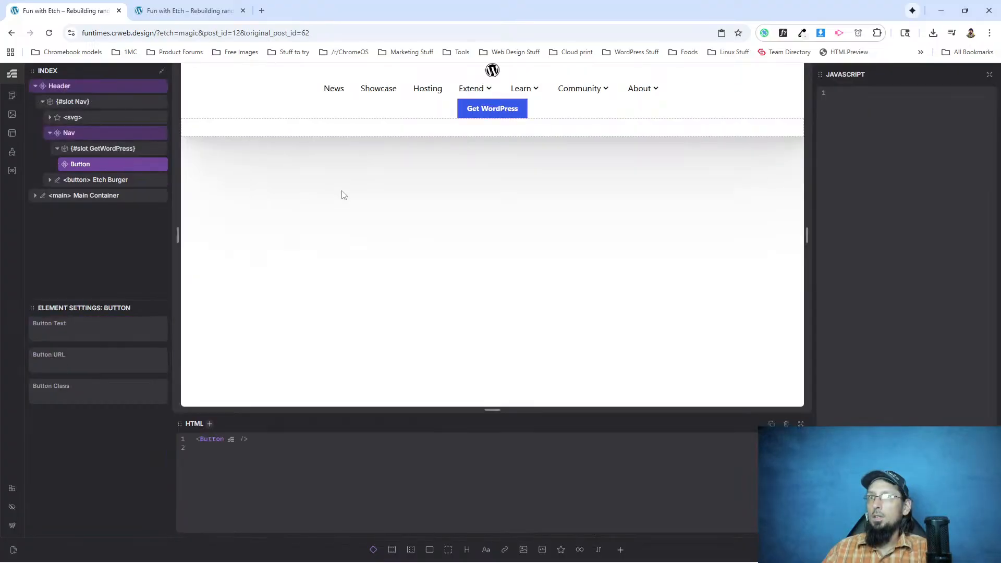
Edit the Header component and replace the .header class's CSS rule with flex-direction: row and justify-content: flex-start.
{"action": "right_click", "coordinate": [95, 91]}
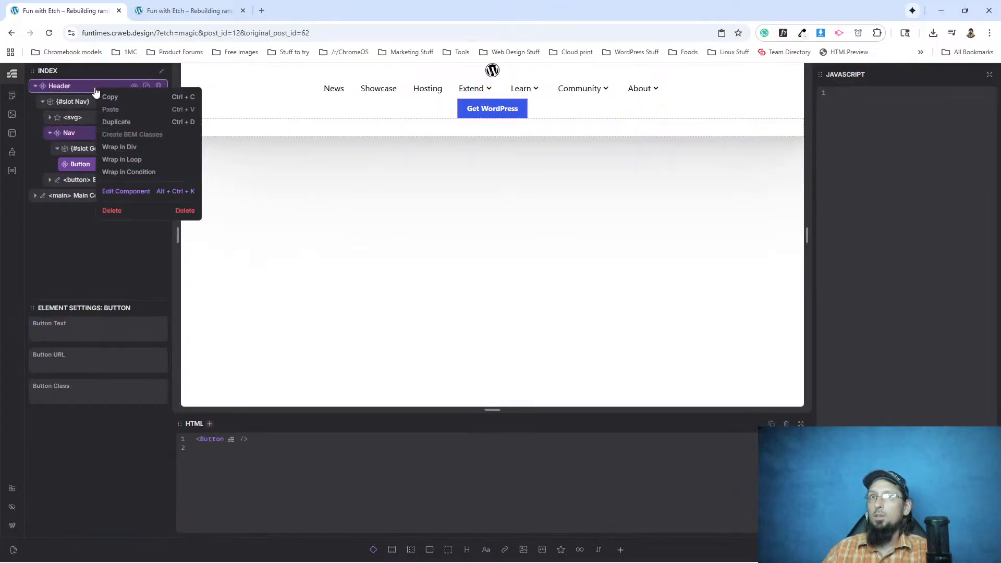
{"action": "left_click", "coordinate": [126, 192]}
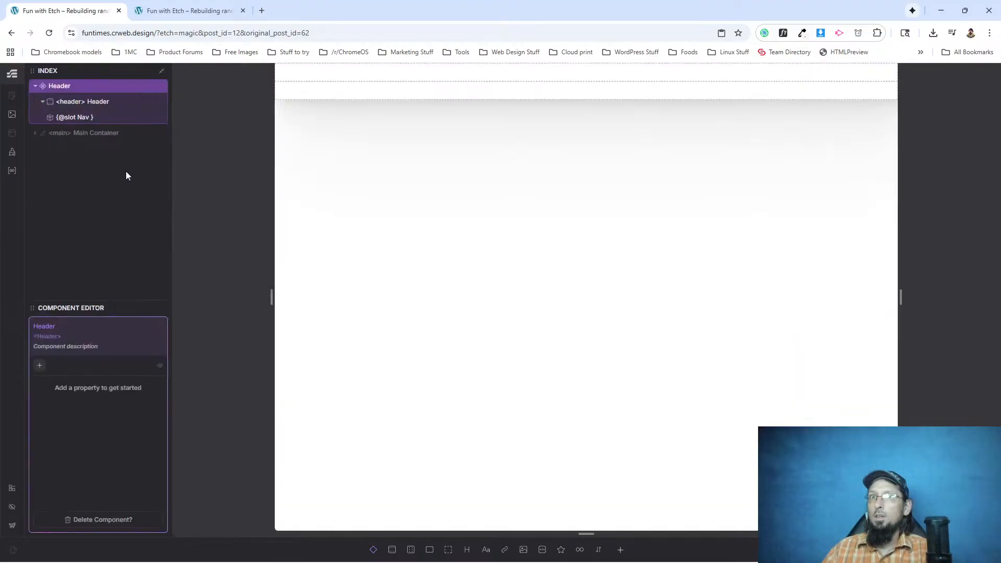
{"action": "left_click", "coordinate": [73, 102]}
{"action": "left_click", "coordinate": [843, 115]}
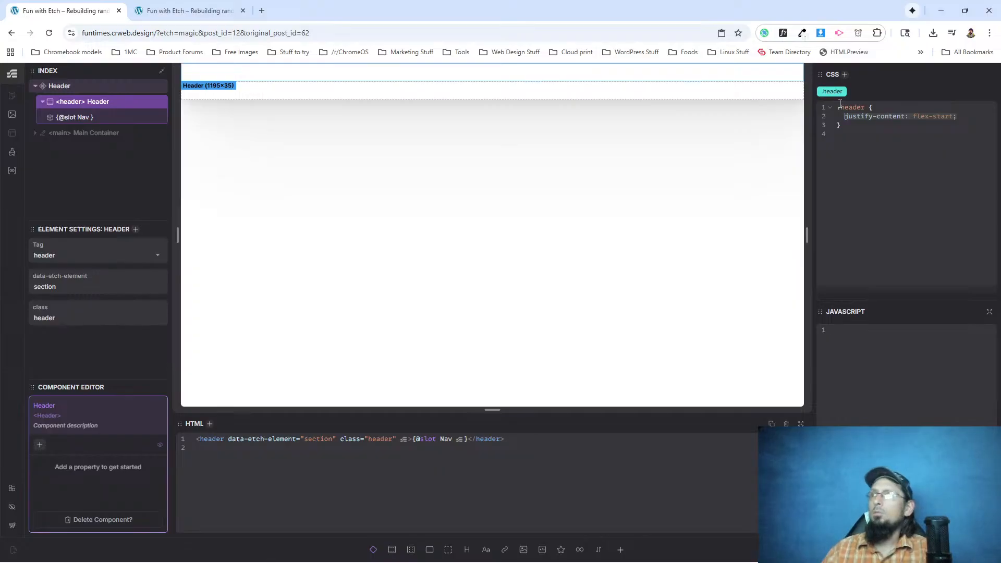
{"action": "key", "text": "shift+End"}
{"action": "type", "text": "flex-"}
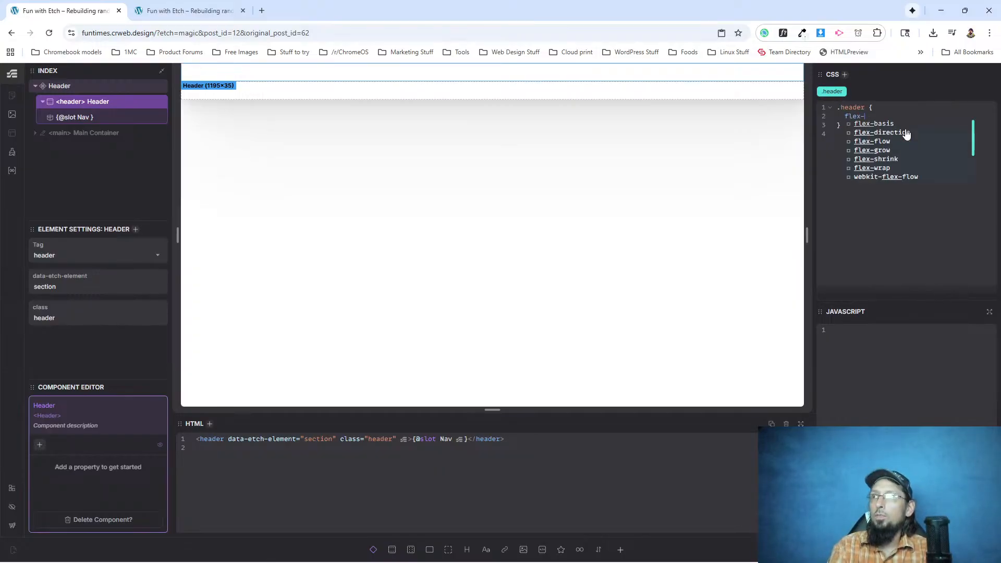
{"action": "type", "text": "direction: "}
{"action": "type", "text": "row;   "}
{"action": "type", "text": "justify-contn"}
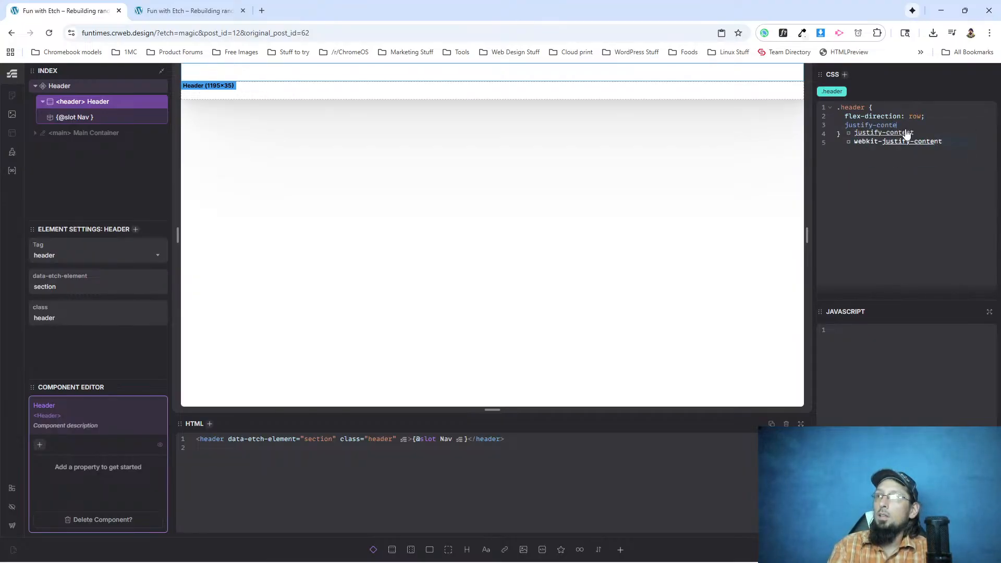
{"action": "left_click", "coordinate": [906, 133]}
{"action": "type", "text": "fle"}
{"action": "left_click", "coordinate": [906, 129]}
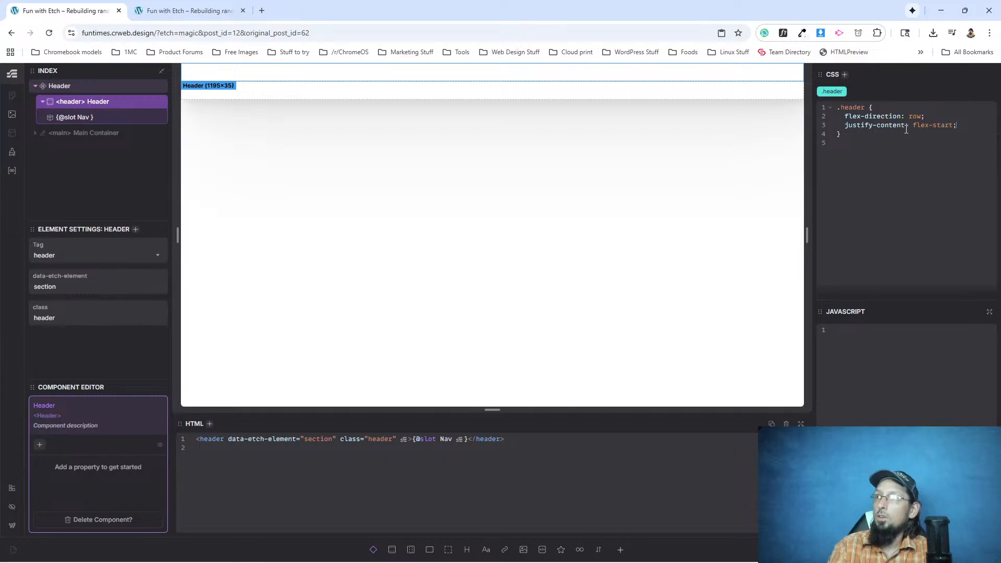
Reload the live site's front page to check the header layout.
{"action": "left_click", "coordinate": [188, 10]}
{"action": "left_click", "coordinate": [49, 33]}
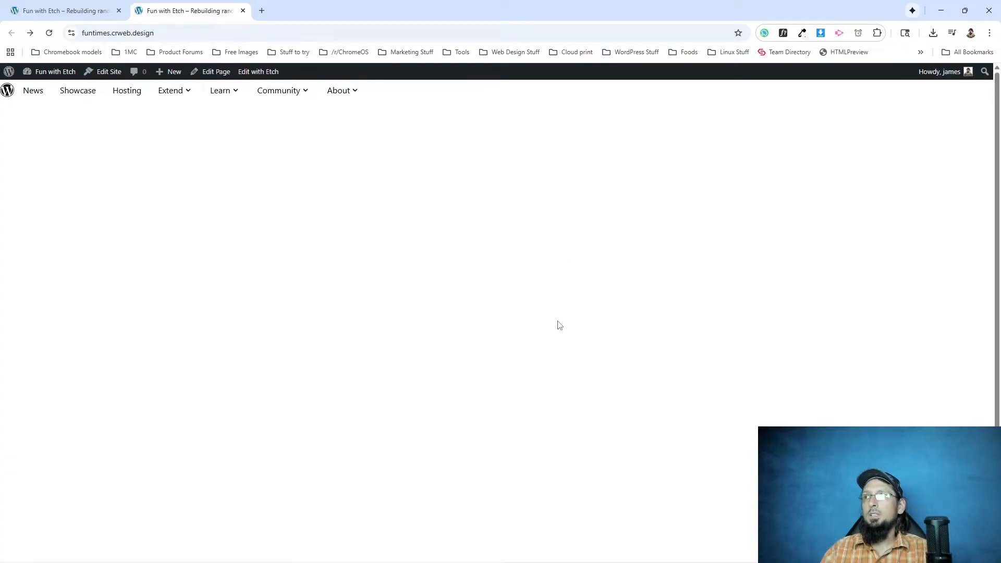
Leave the Header component's editing mode in Etch and compare the Button in the GetWordPress slot with the reloaded live page.
{"action": "left_click", "coordinate": [70, 11]}
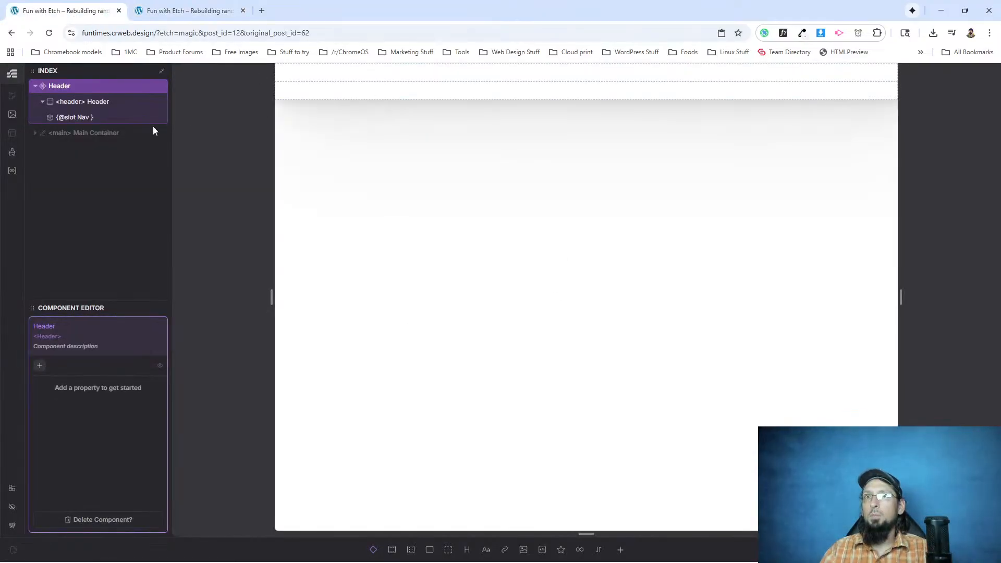
{"action": "left_click", "coordinate": [73, 118]}
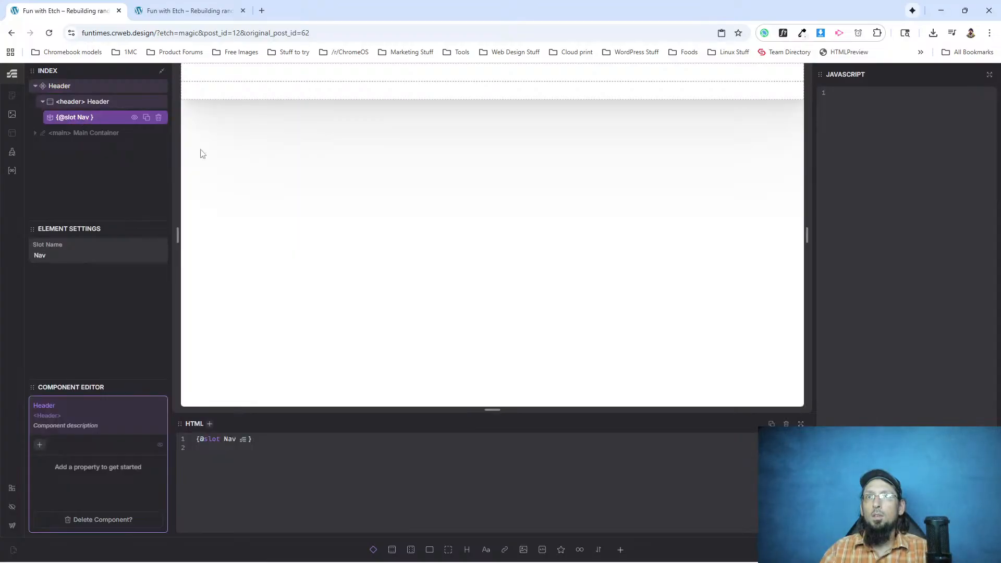
{"action": "key", "text": "Escape"}
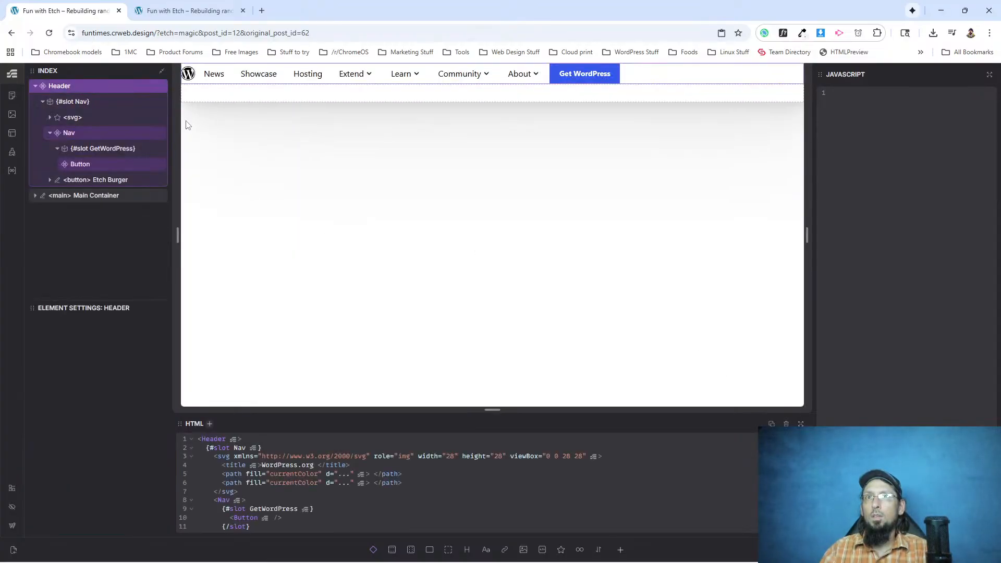
{"action": "left_click", "coordinate": [80, 166]}
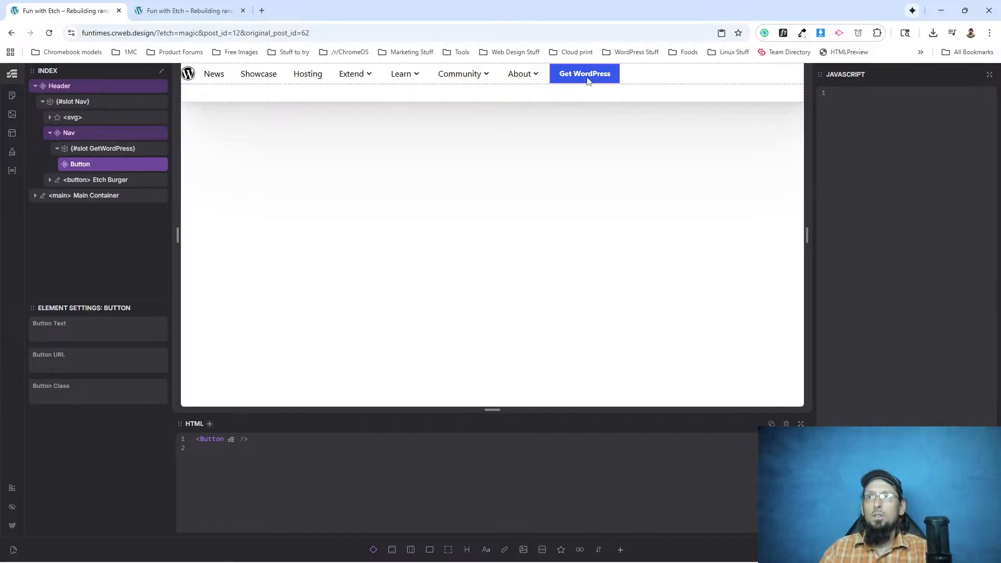
{"action": "left_click", "coordinate": [176, 9]}
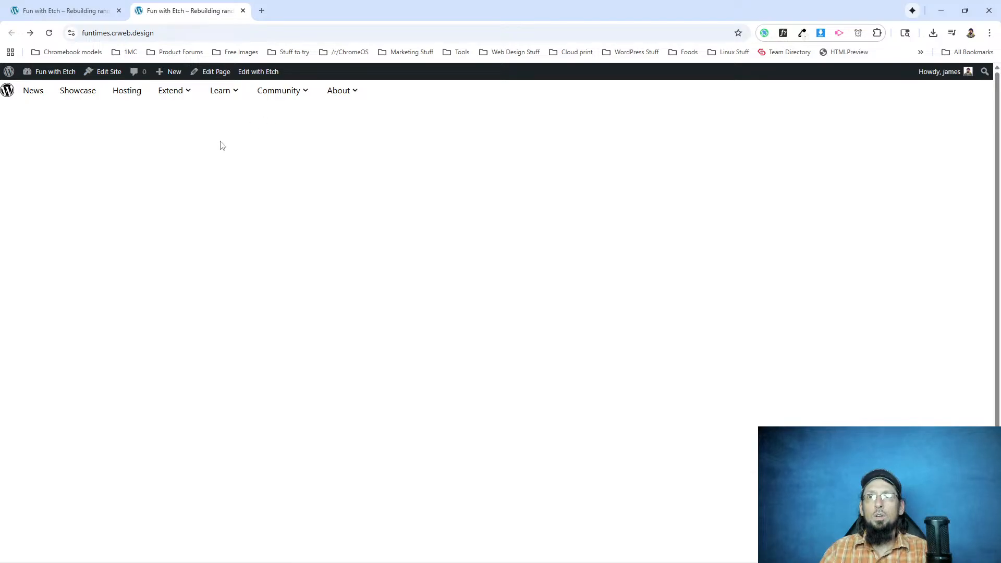
{"action": "left_click", "coordinate": [70, 15]}
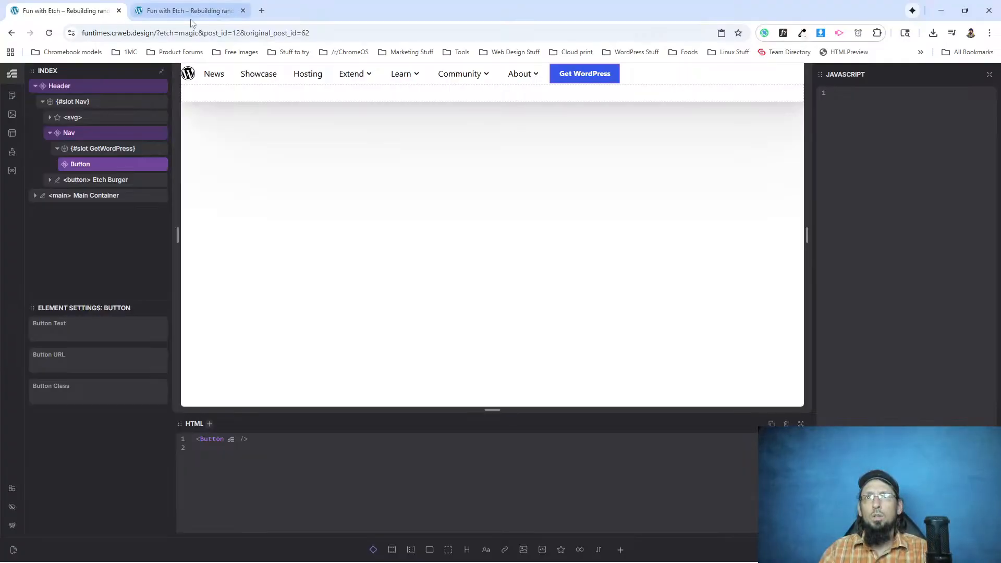
{"action": "left_click", "coordinate": [188, 11]}
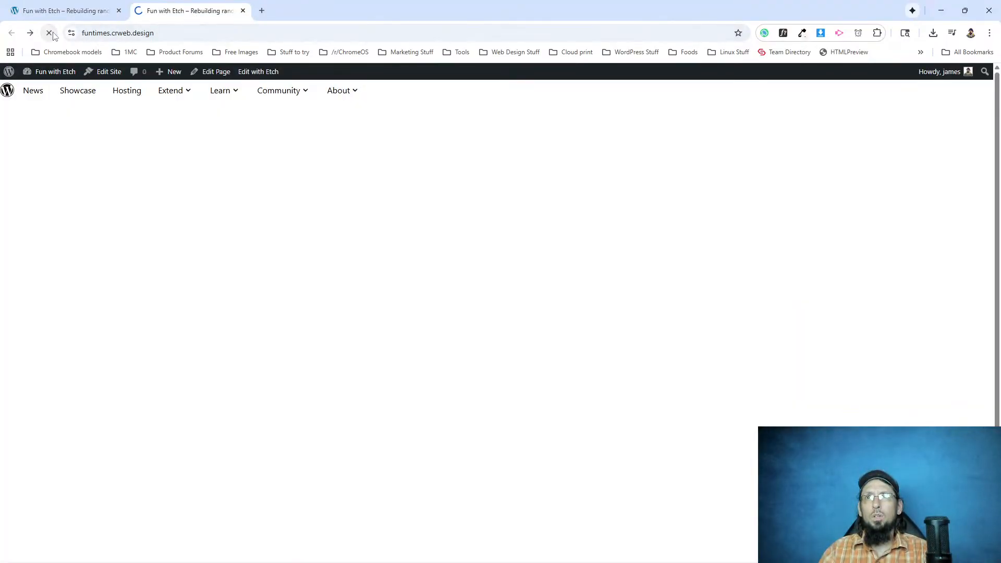
{"action": "left_click", "coordinate": [52, 10]}
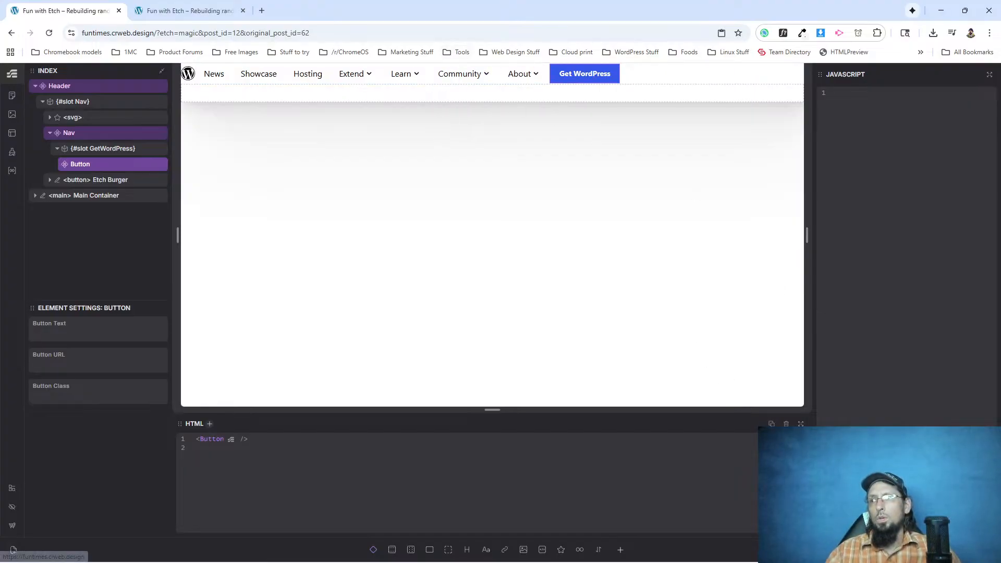
Open the live front page from Etch and inspect the header element's child markup in DevTools for the Get WordPress button.
{"action": "left_click", "coordinate": [14, 549]}
{"action": "right_click", "coordinate": [375, 93]}
{"action": "left_click", "coordinate": [438, 329]}
{"action": "right_click", "coordinate": [371, 95]}
{"action": "left_click", "coordinate": [415, 315]}
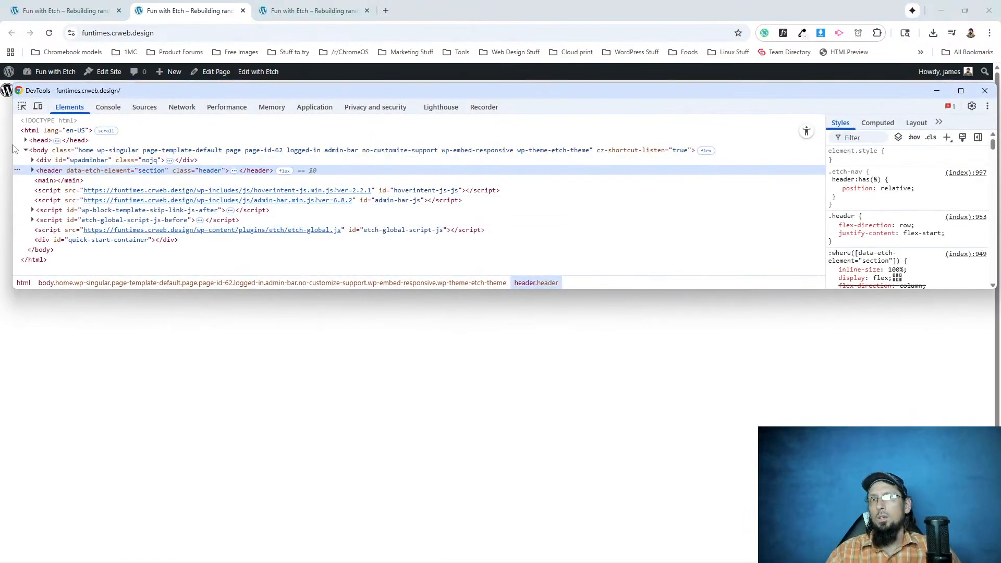
{"action": "left_click", "coordinate": [33, 170]}
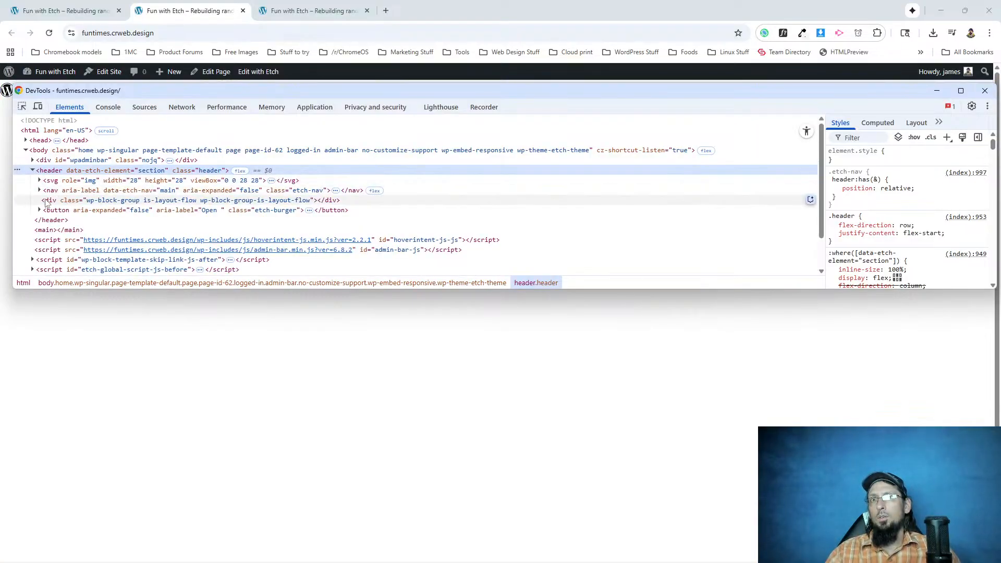
{"action": "left_click", "coordinate": [233, 202]}
{"action": "left_click", "coordinate": [102, 213]}
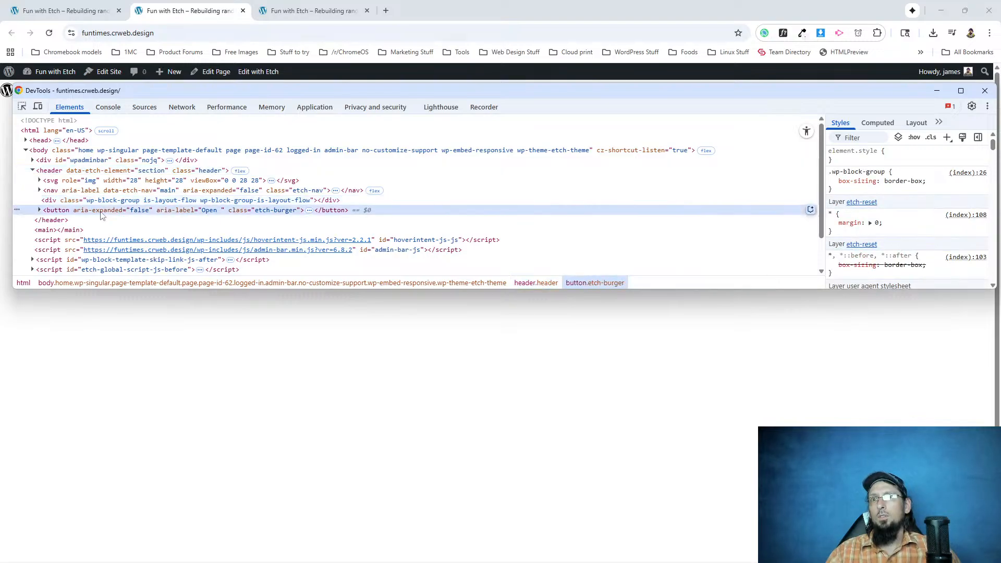
In Etch, check the Nav component and its GetWordPress slot, and review the Button component's link settings and .btn CSS.
{"action": "left_click", "coordinate": [73, 10]}
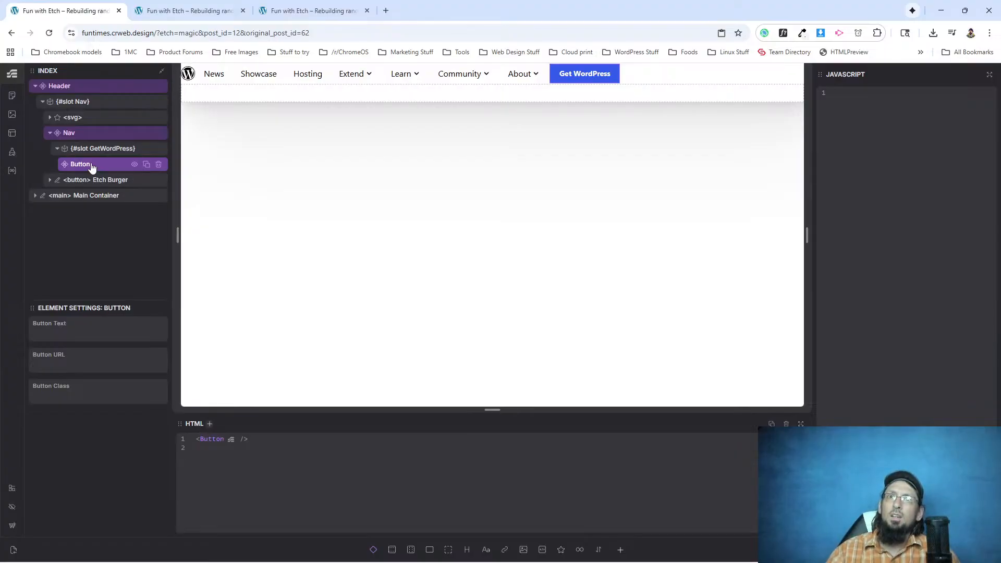
{"action": "left_click", "coordinate": [88, 135]}
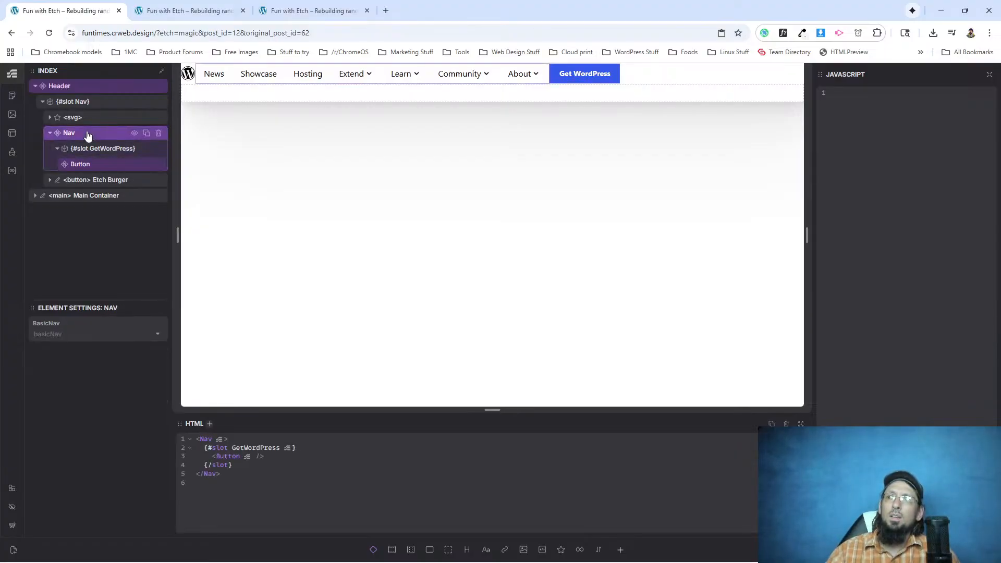
{"action": "right_click", "coordinate": [88, 135]}
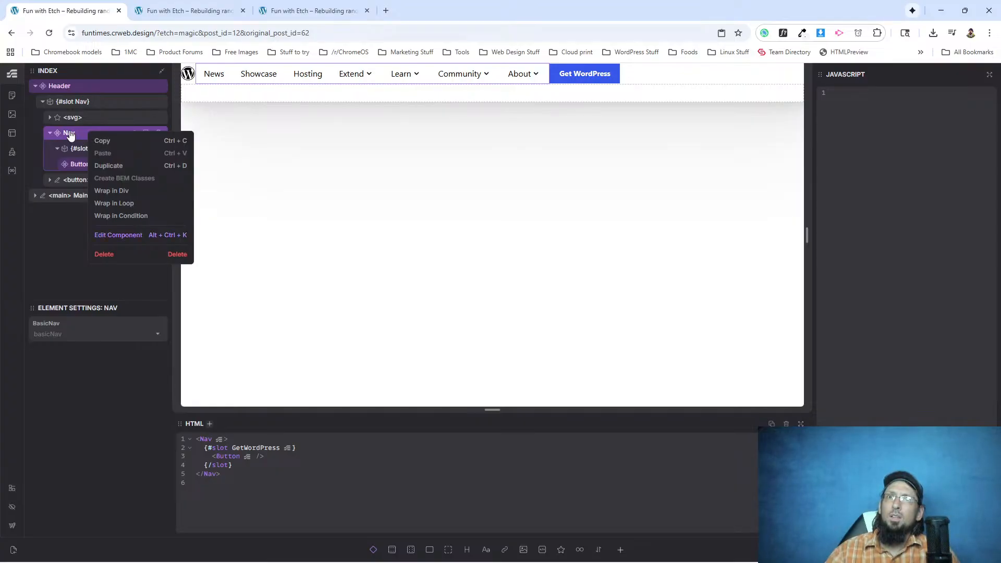
{"action": "left_click", "coordinate": [115, 235]}
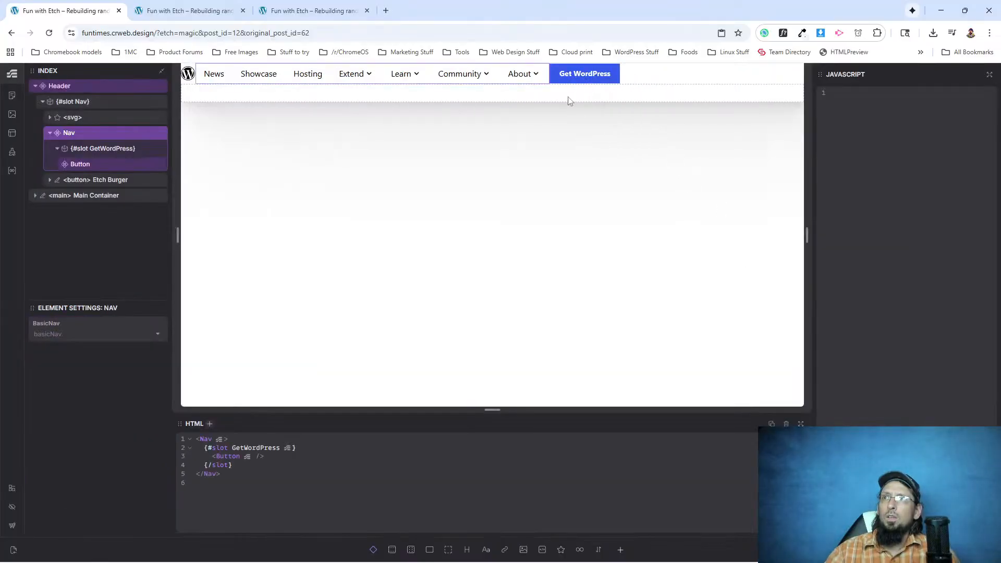
{"action": "left_click", "coordinate": [101, 170]}
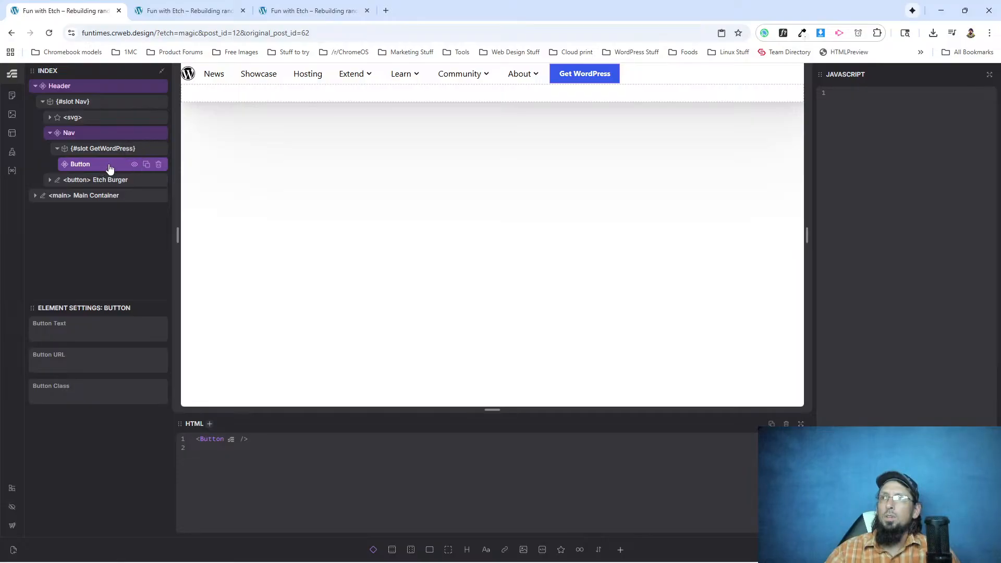
{"action": "right_click", "coordinate": [109, 168]}
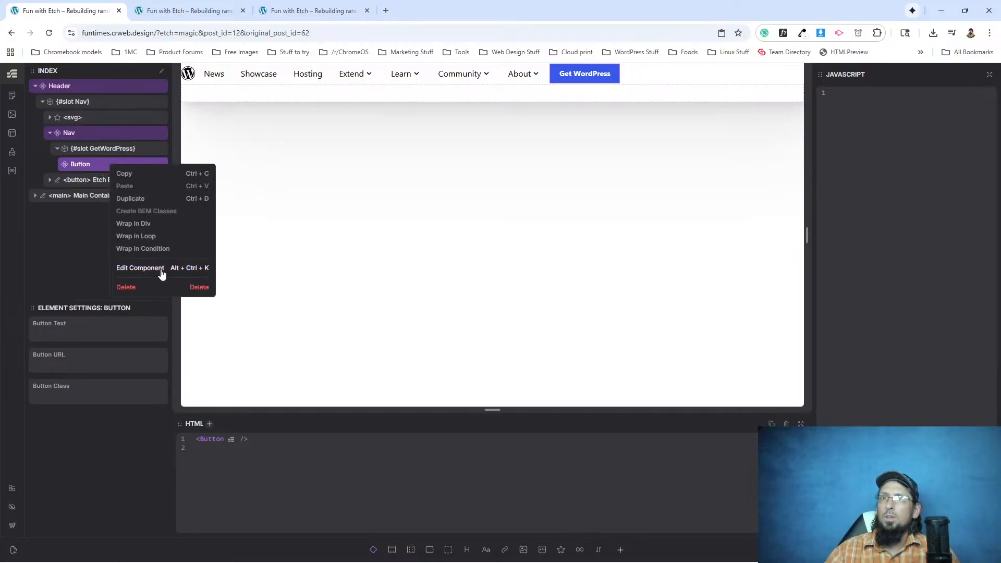
{"action": "left_click", "coordinate": [158, 267]}
{"action": "left_click", "coordinate": [99, 179]}
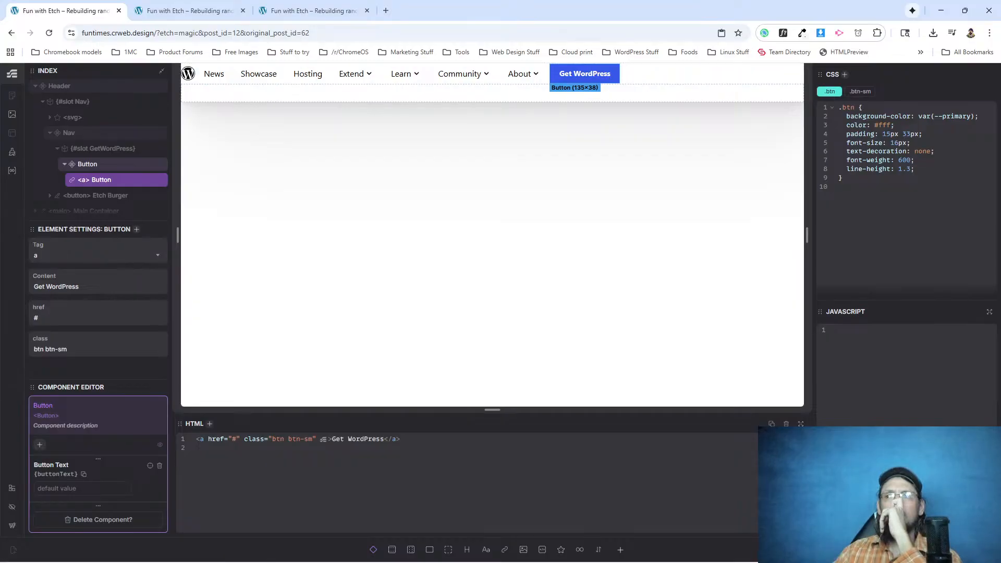
{"action": "double_click", "coordinate": [584, 74]}
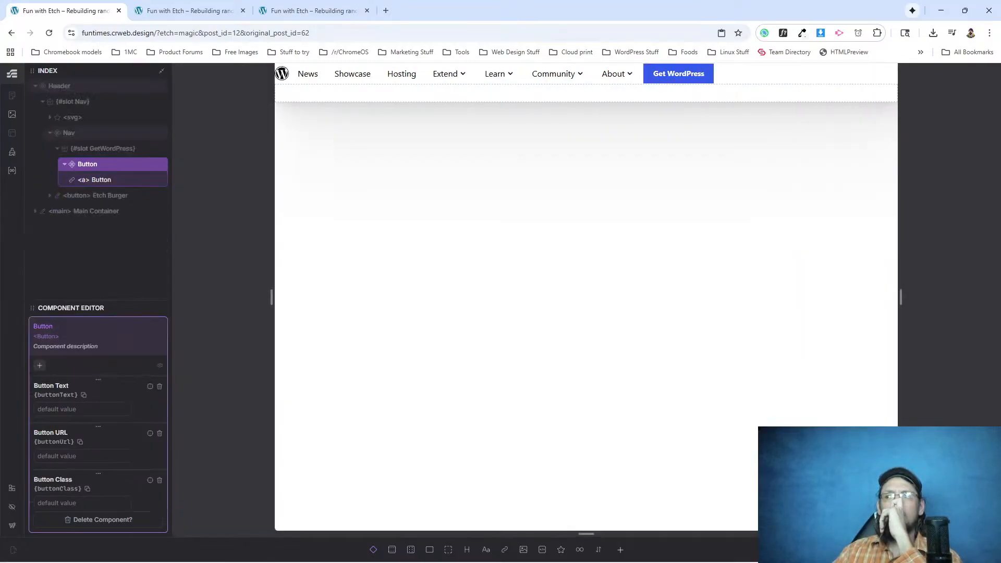
{"action": "key", "text": "Escape"}
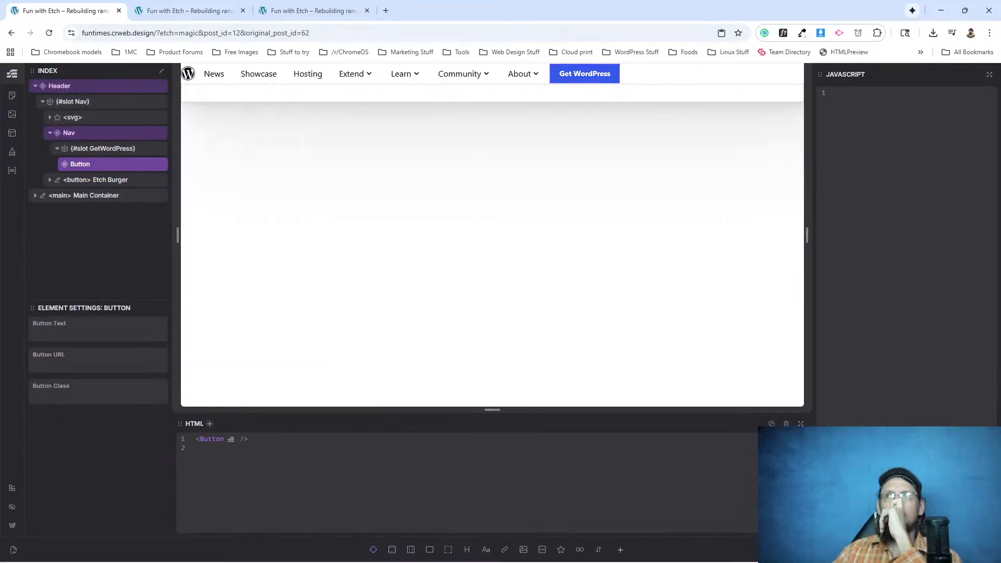
Check the header in both live front page tabs, close the duplicate tab, and return to Etch.
{"action": "left_click", "coordinate": [291, 10]}
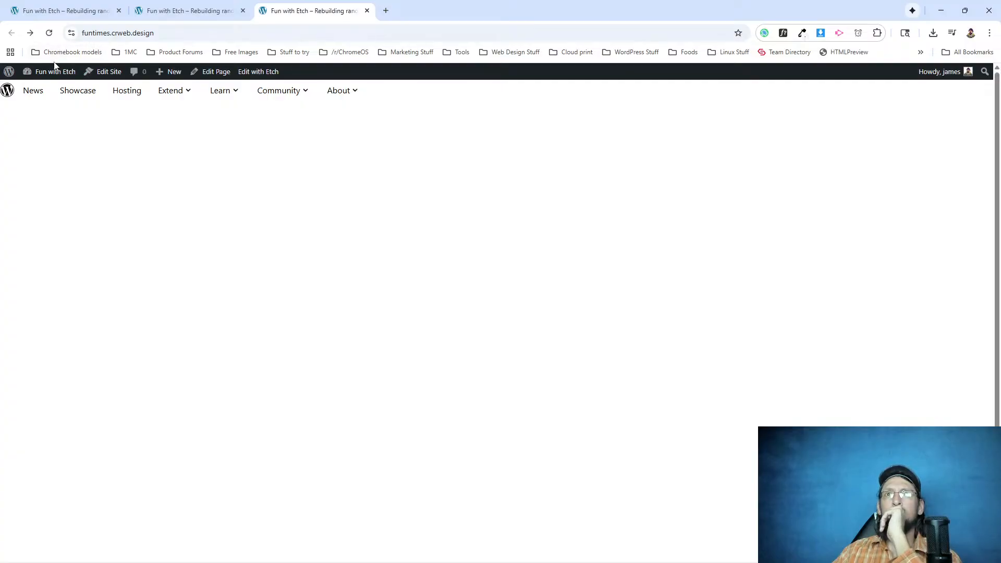
{"action": "left_click", "coordinate": [193, 15]}
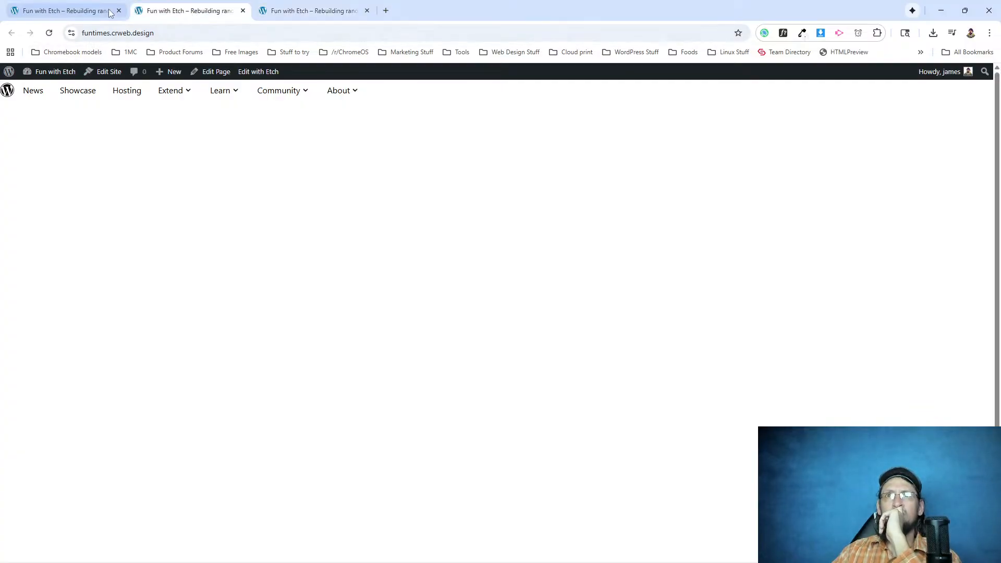
{"action": "left_click", "coordinate": [242, 10]}
{"action": "left_click", "coordinate": [87, 15]}
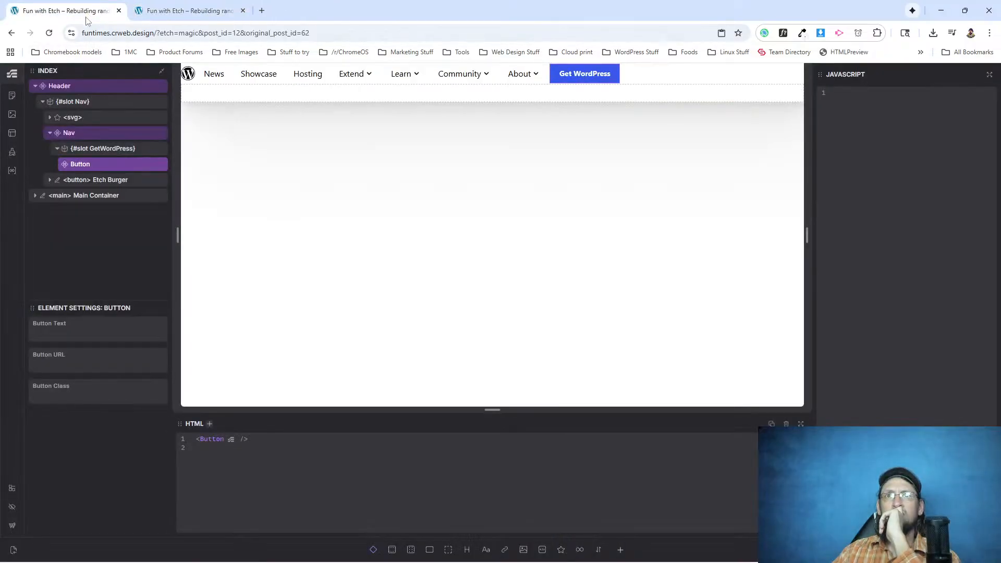
Edit the Header component, add padding: 20px 10px to the .header class, and check the result on the live page.
{"action": "left_click", "coordinate": [97, 87]}
{"action": "right_click", "coordinate": [97, 86]}
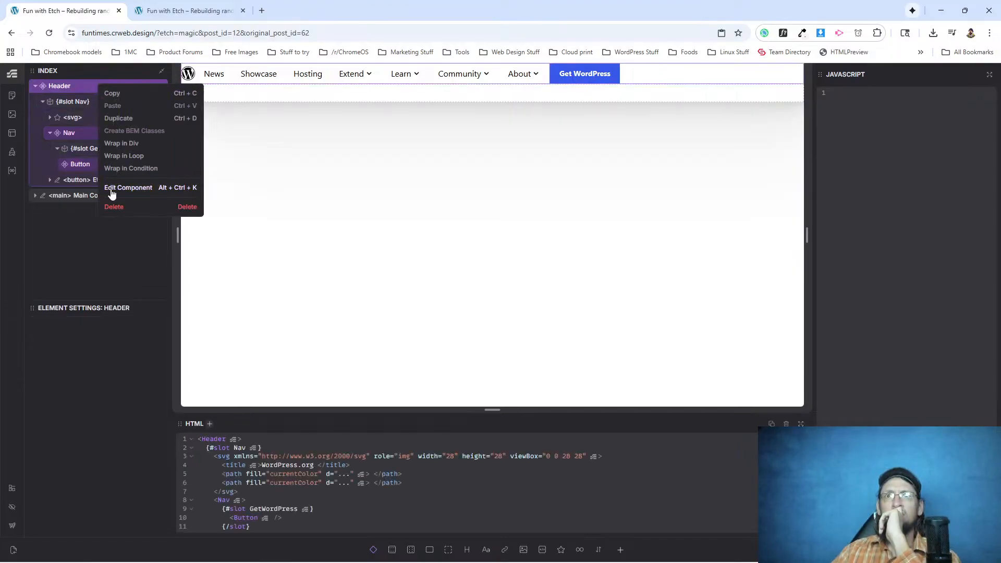
{"action": "left_click", "coordinate": [111, 189]}
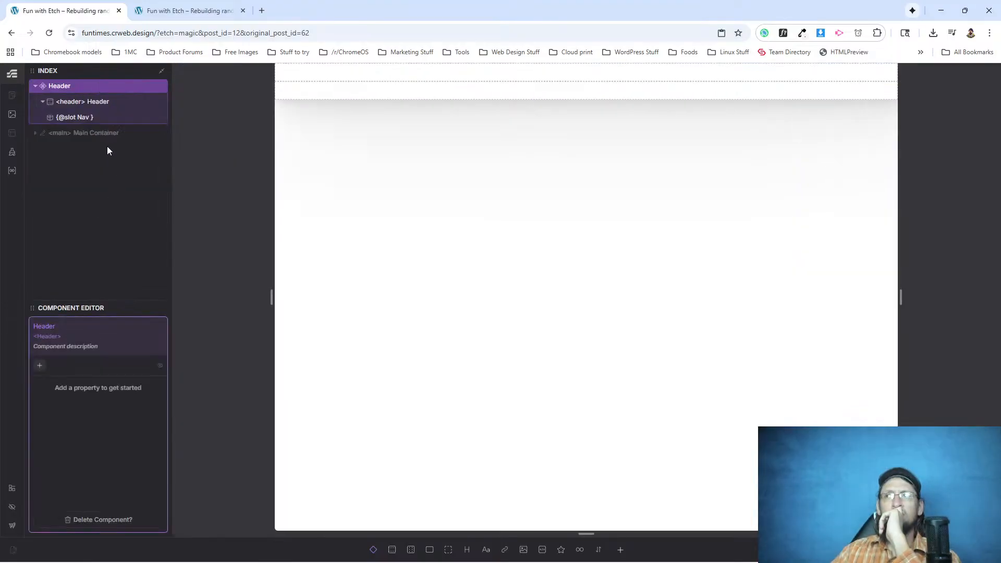
{"action": "left_click", "coordinate": [76, 103]}
{"action": "left_click", "coordinate": [965, 124]}
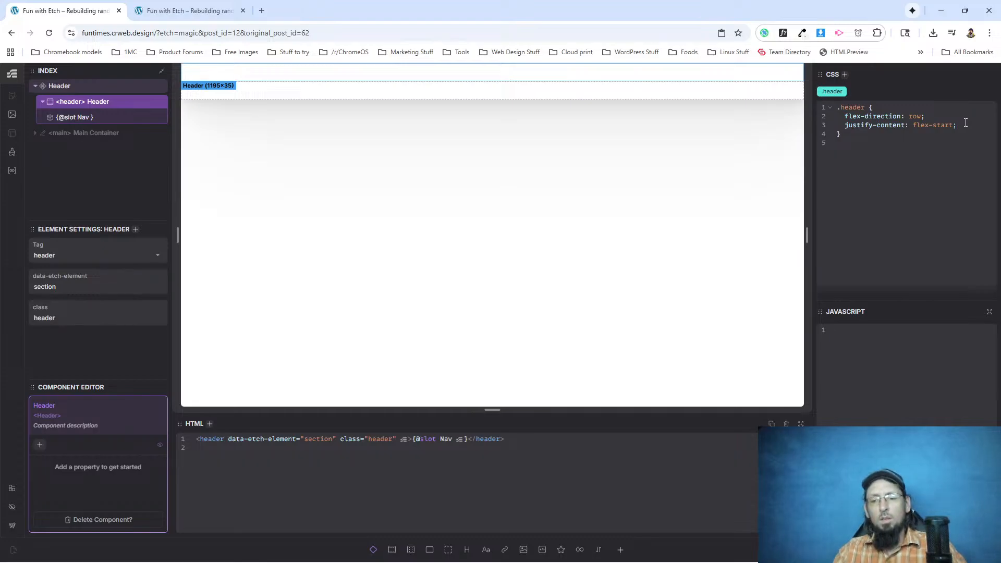
{"action": "type", "text": "padding: 2"}
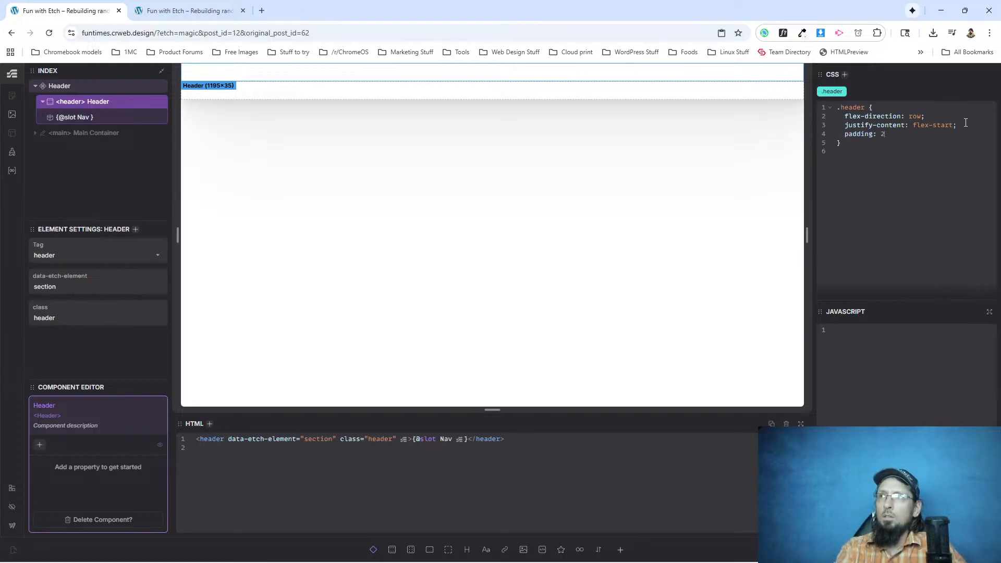
{"action": "type", "text": "0px 10px;"}
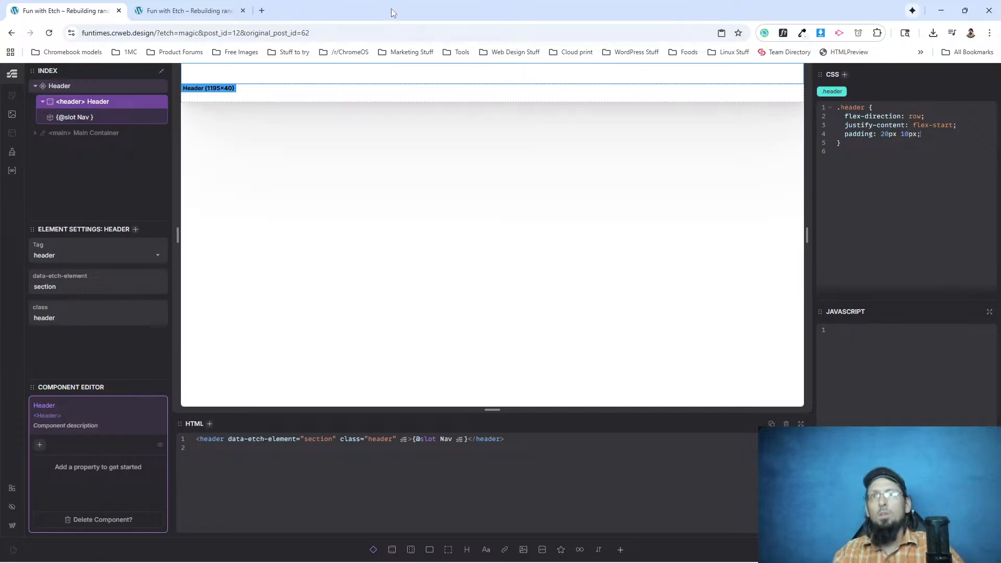
{"action": "left_click", "coordinate": [183, 11]}
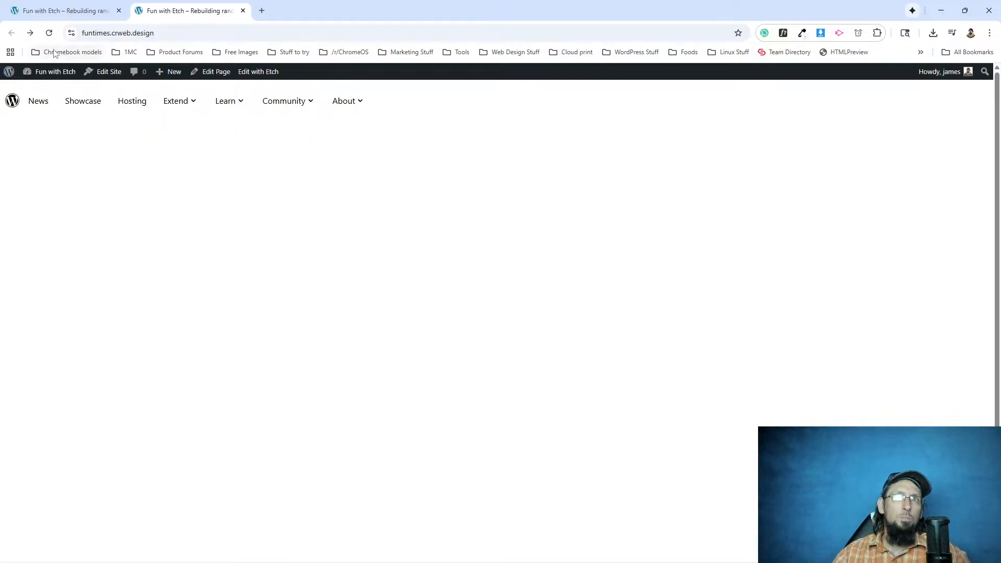
{"action": "left_click", "coordinate": [89, 12]}
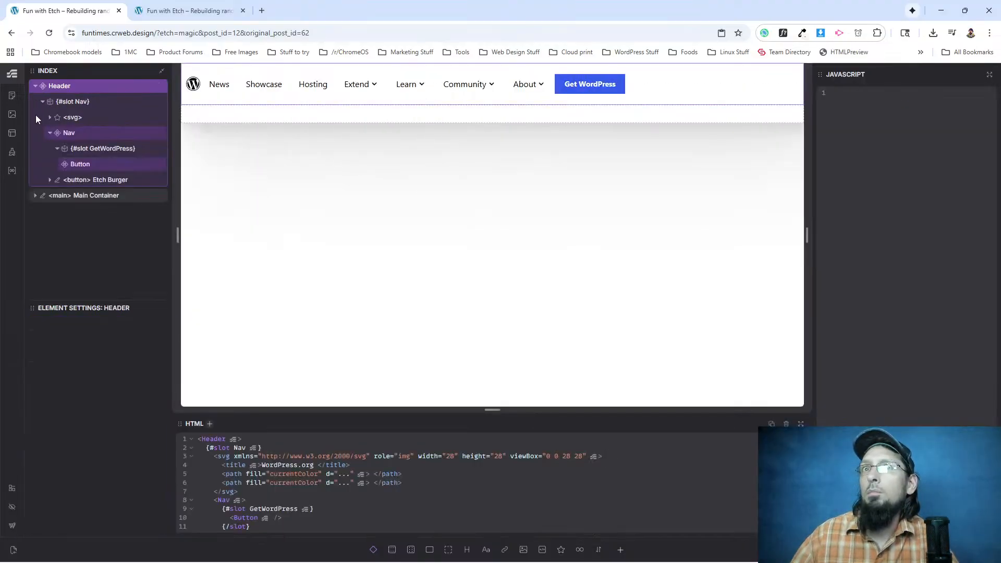
Delete the Button component from the Nav's GetWordPress slot.
{"action": "left_click", "coordinate": [84, 165]}
{"action": "right_click", "coordinate": [87, 165]}
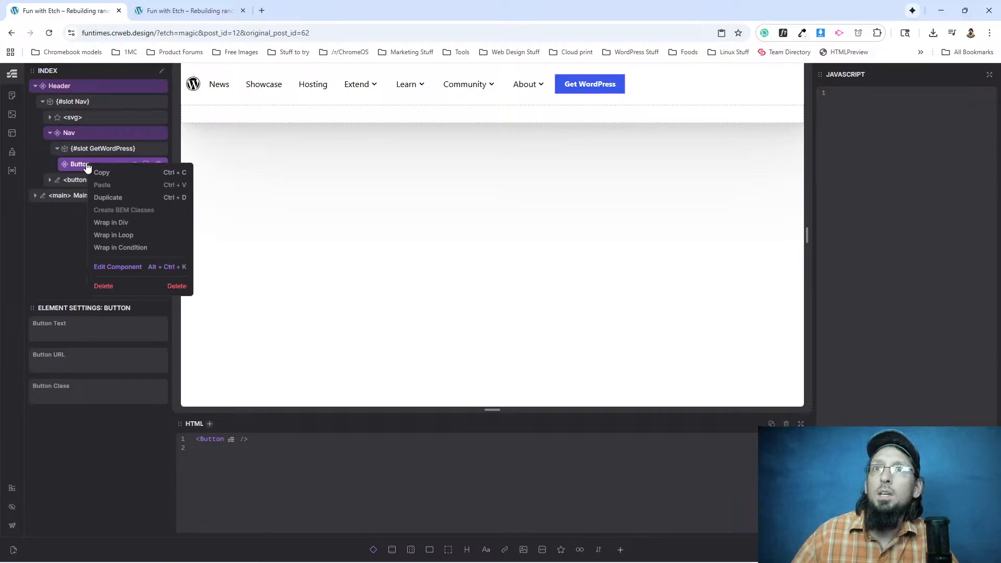
{"action": "left_click", "coordinate": [75, 167]}
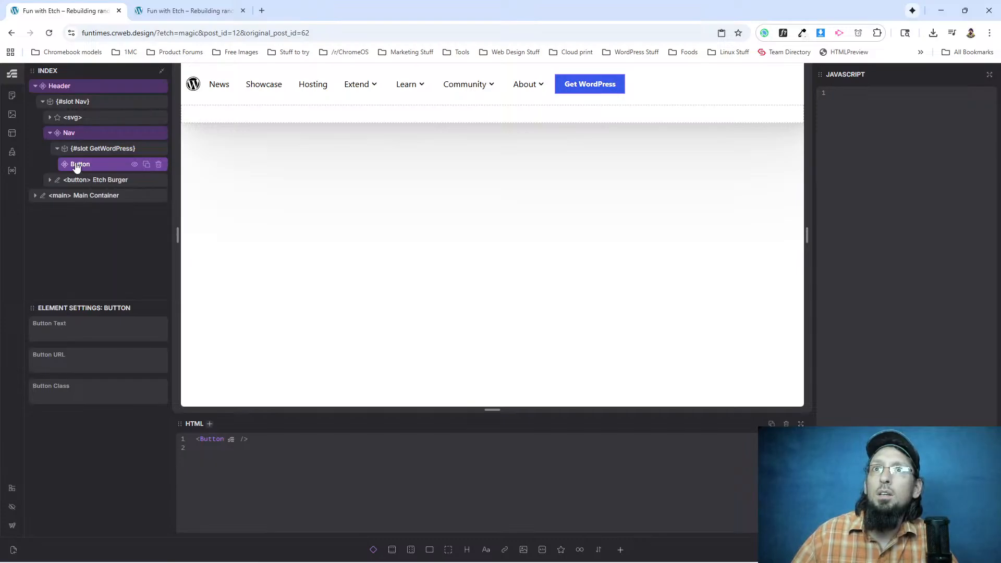
{"action": "left_click", "coordinate": [157, 165]}
{"action": "left_click", "coordinate": [110, 152]}
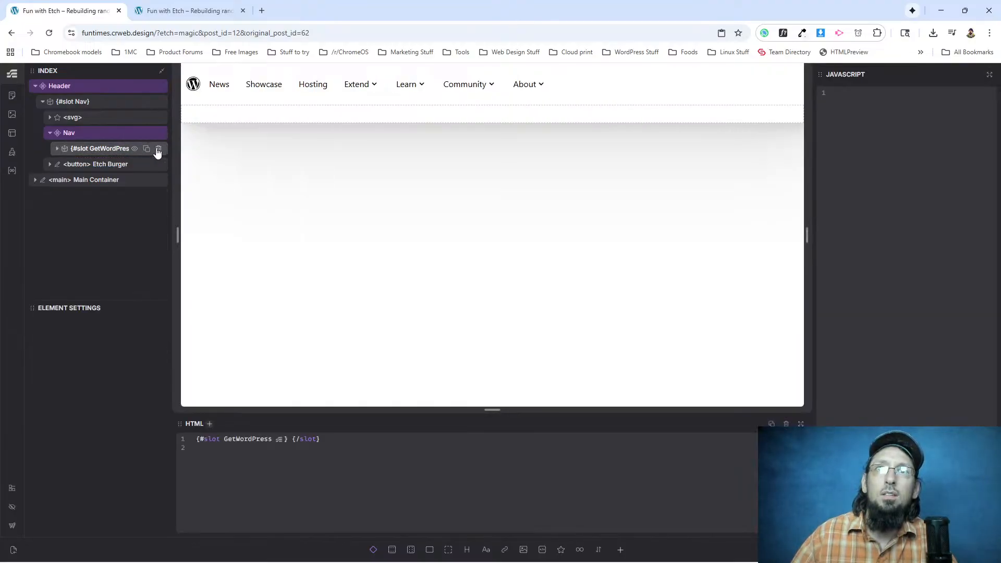
Edit the Nav component and delete its GetWordPress slot.
{"action": "right_click", "coordinate": [97, 134]}
{"action": "left_click", "coordinate": [146, 236]}
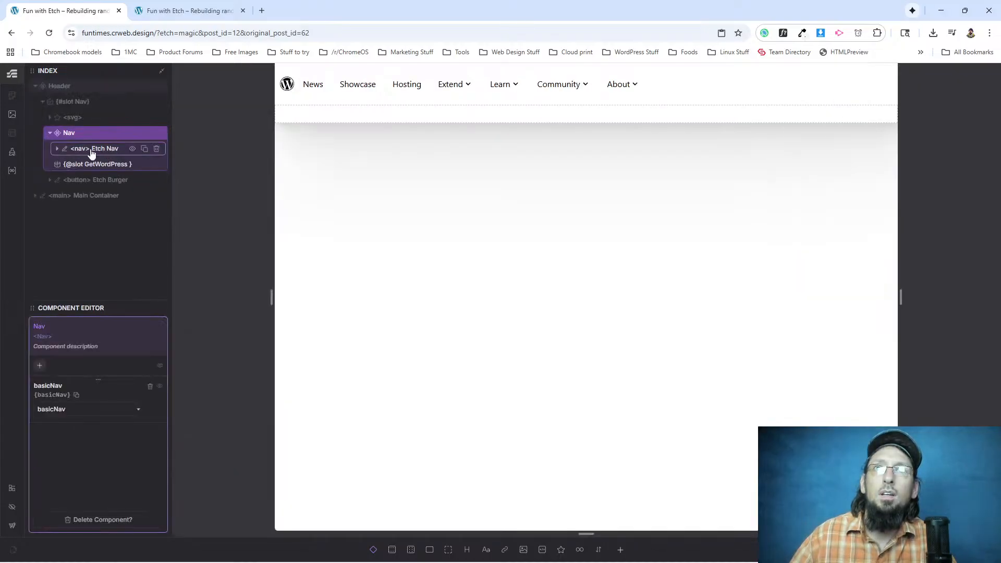
{"action": "left_click", "coordinate": [118, 164]}
{"action": "left_click", "coordinate": [157, 164]}
{"action": "left_click", "coordinate": [100, 140]}
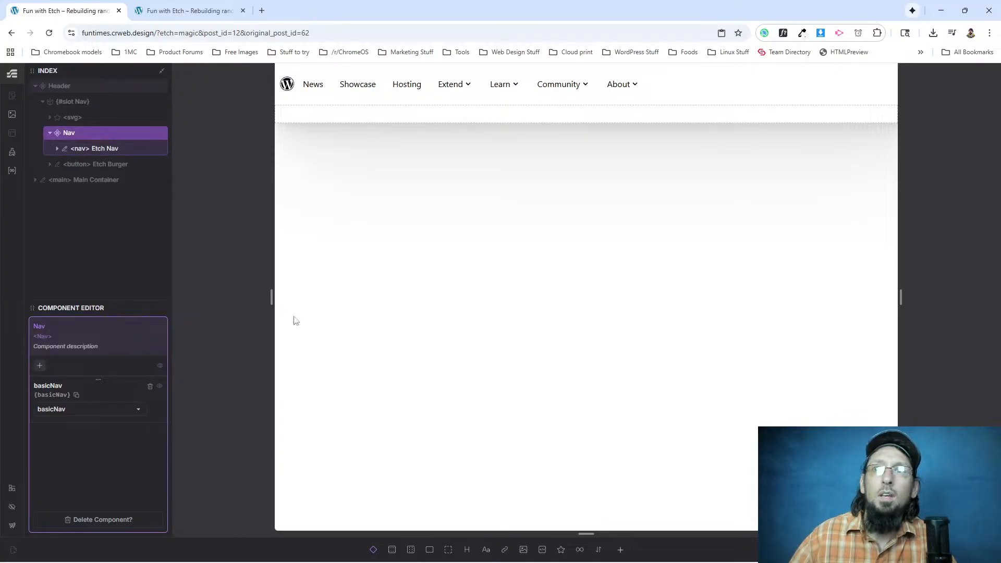
Insert the Button component after the Etch Nav element inside the Nav component and check the header on the reloaded live page.
{"action": "left_click", "coordinate": [619, 550]}
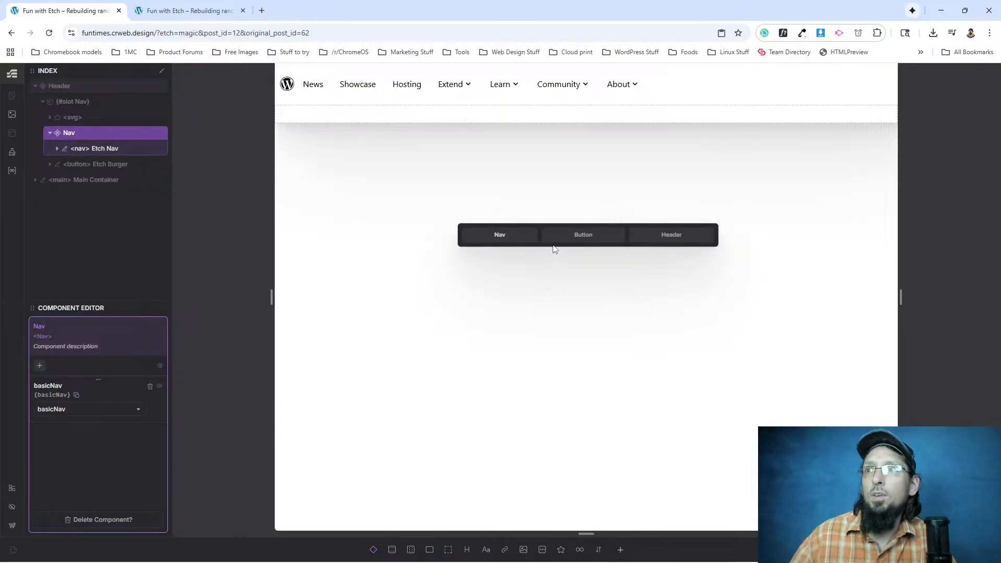
{"action": "left_click", "coordinate": [569, 238]}
{"action": "mouse_move", "coordinate": [74, 168]}
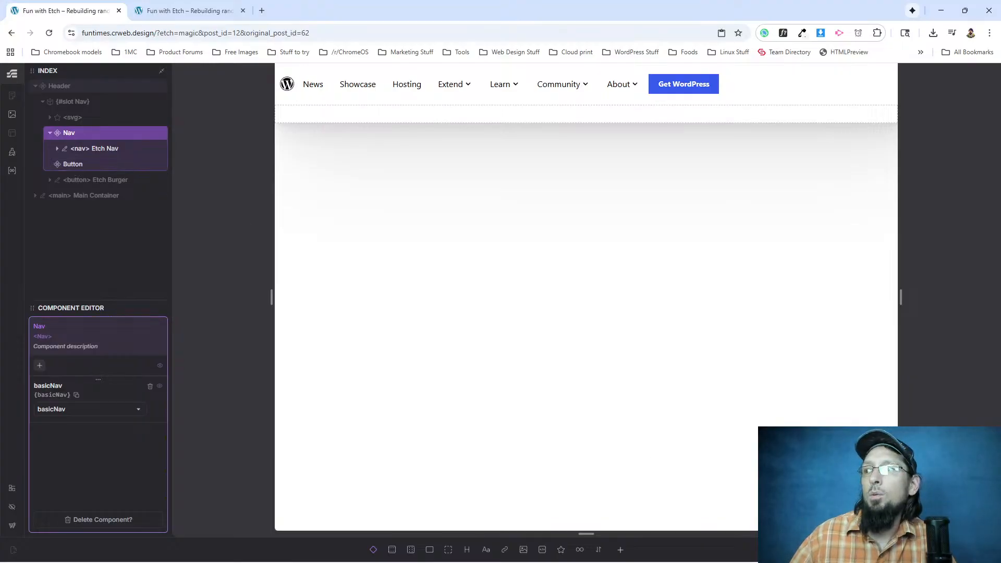
{"action": "key", "text": "Escape"}
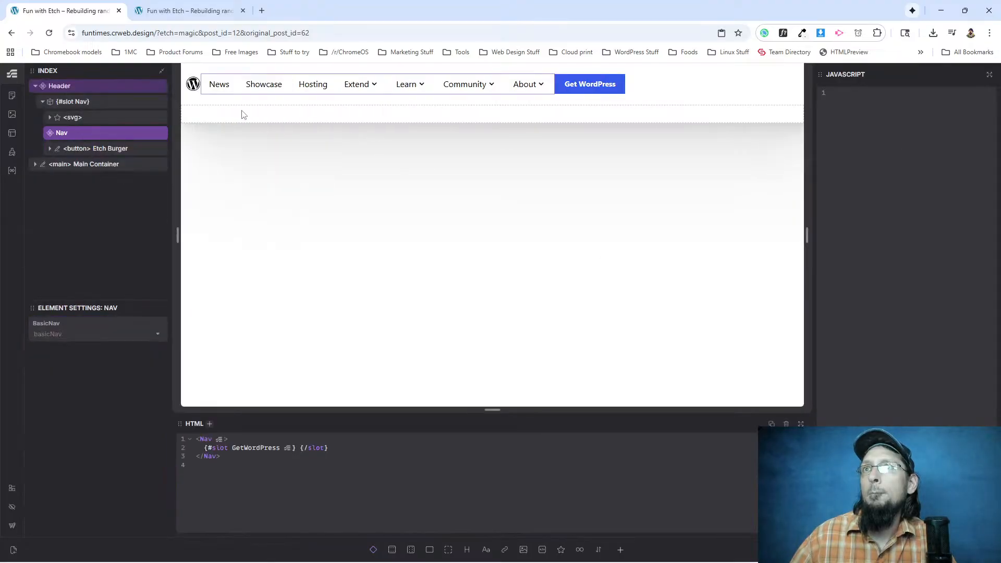
{"action": "left_click", "coordinate": [174, 10]}
{"action": "left_click", "coordinate": [49, 33]}
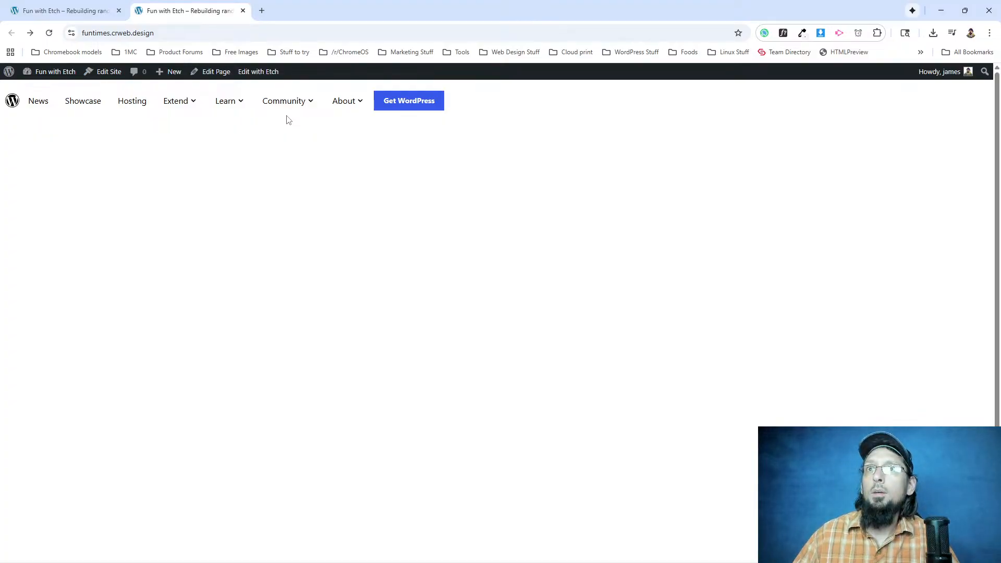
{"action": "left_click", "coordinate": [115, 10]}
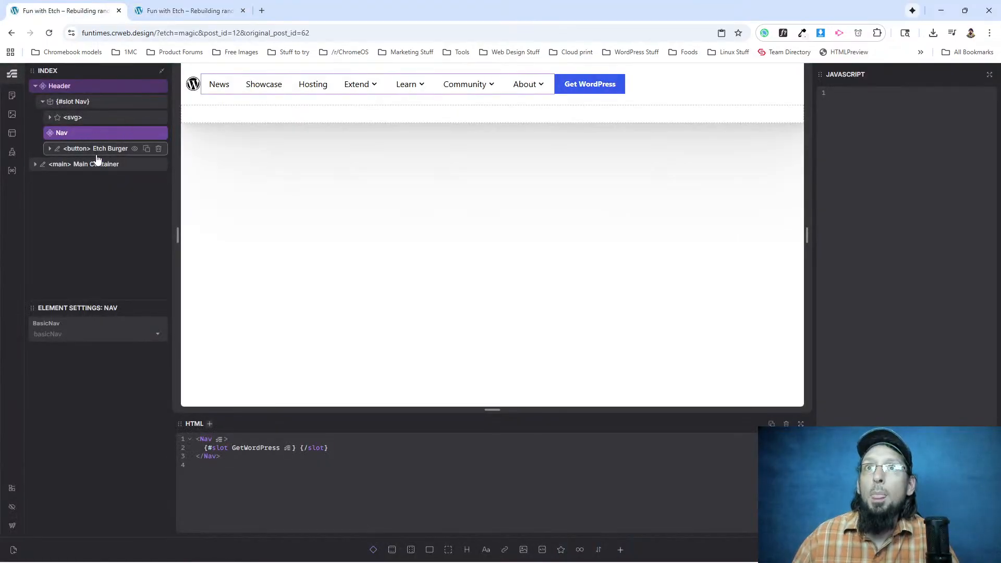
Inspect the Button inside the Nav component in the component editor, and leave the editor without changing it.
{"action": "left_click", "coordinate": [79, 148]}
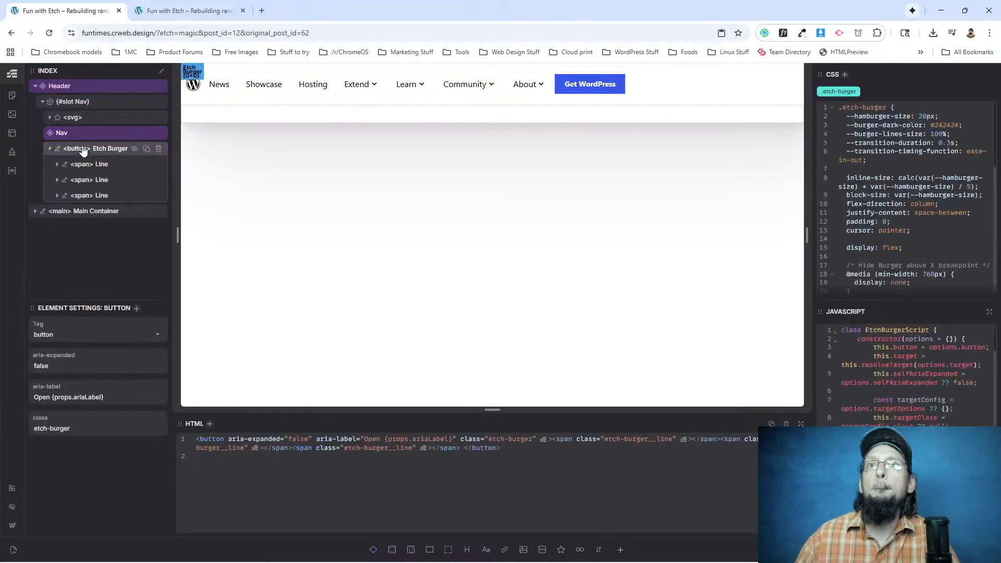
{"action": "left_click", "coordinate": [79, 134]}
{"action": "right_click", "coordinate": [81, 135]}
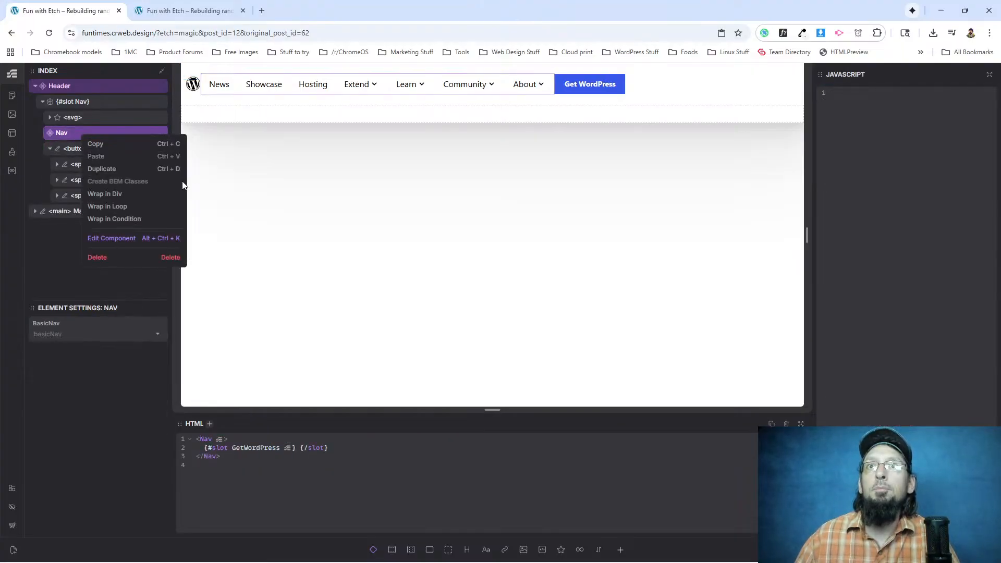
{"action": "left_click", "coordinate": [119, 238]}
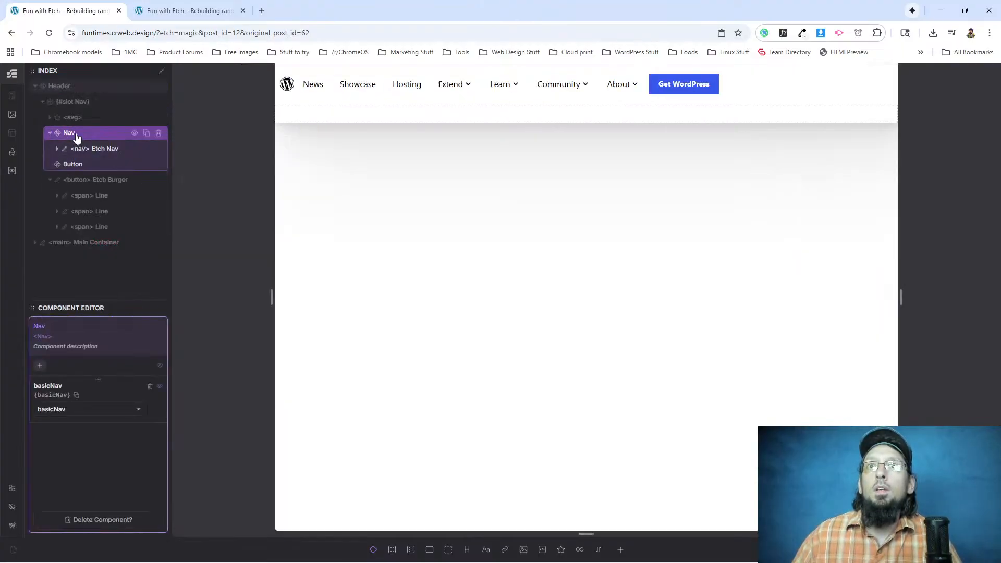
{"action": "left_click", "coordinate": [79, 164]}
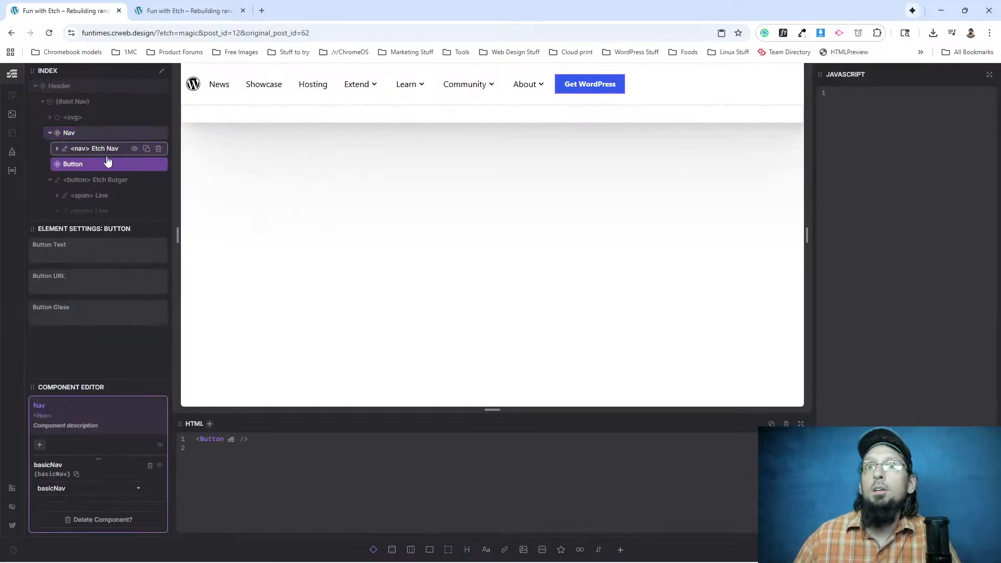
{"action": "right_click", "coordinate": [73, 169]}
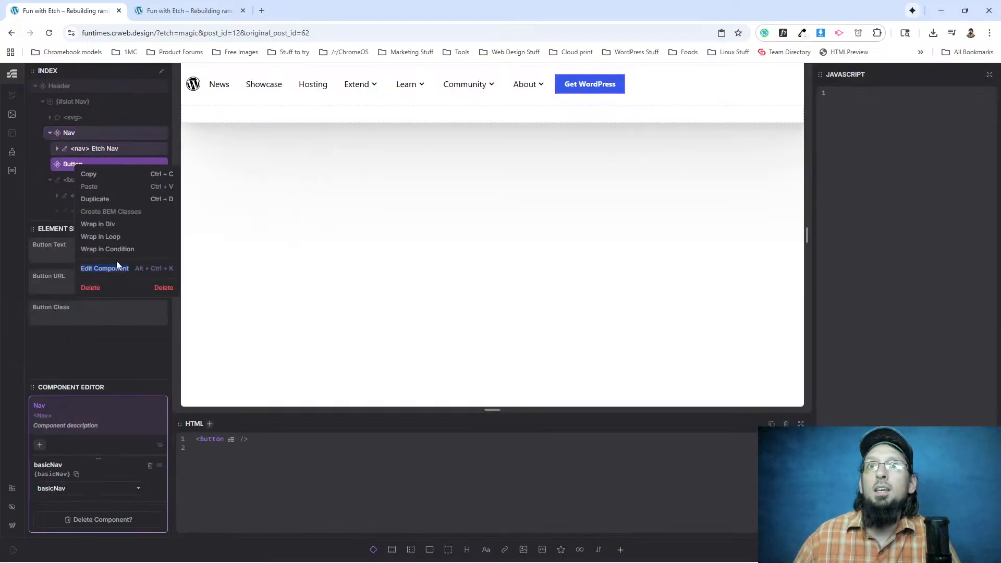
{"action": "left_click", "coordinate": [68, 166]}
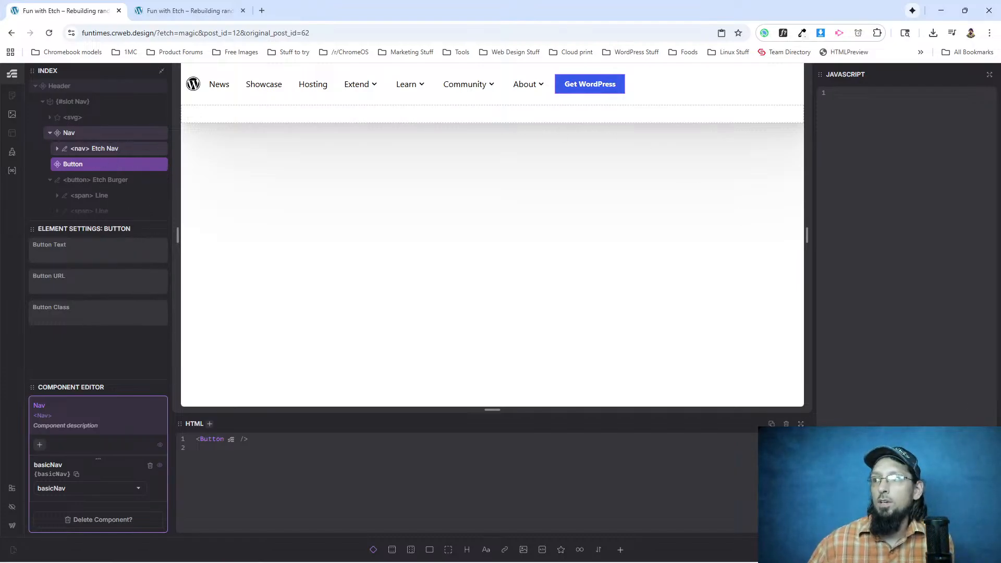
{"action": "left_click", "coordinate": [974, 550]}
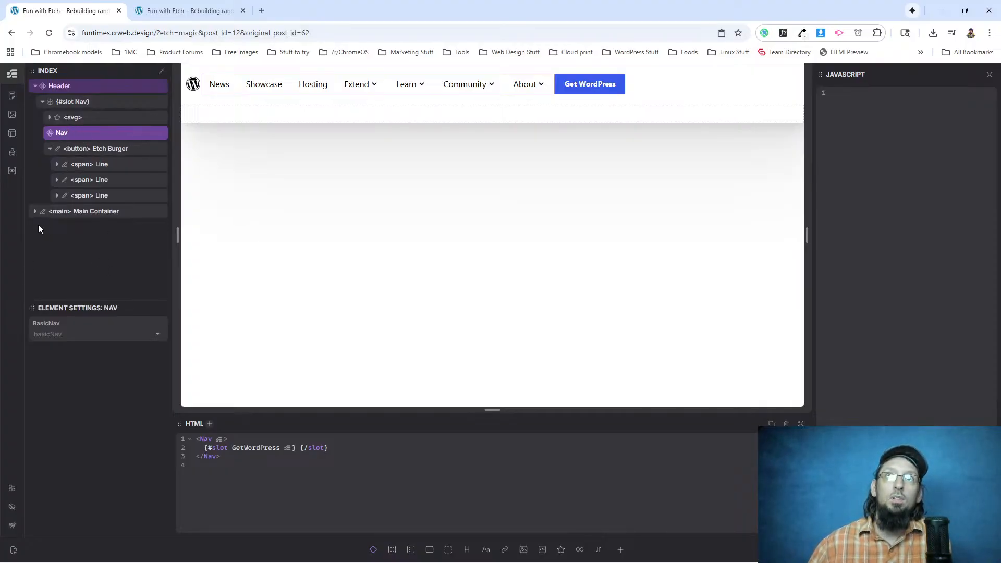
Examine the Button component's .btn-sm styles through a temporary copy placed directly below the Header, and delete that copy.
{"action": "left_click", "coordinate": [619, 551]}
{"action": "left_click", "coordinate": [406, 235]}
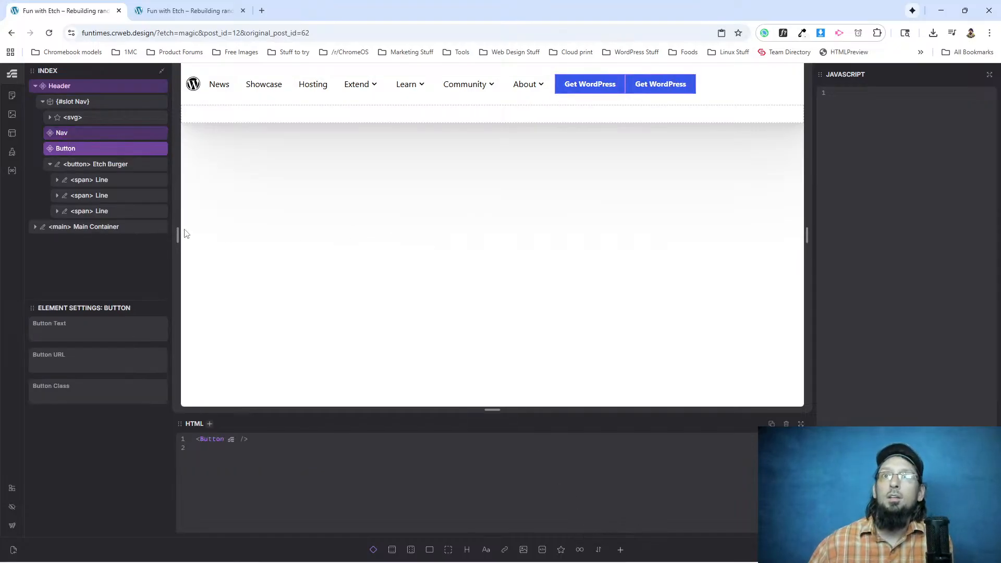
{"action": "left_click_drag", "start_coordinate": [83, 150], "coordinate": [68, 214]}
{"action": "right_click", "coordinate": [68, 213]}
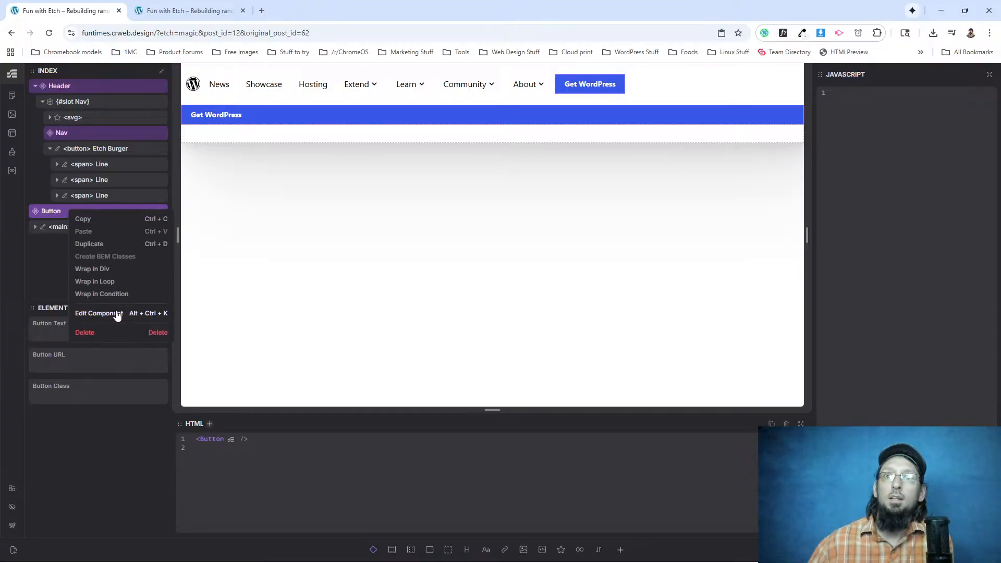
{"action": "left_click", "coordinate": [116, 311]}
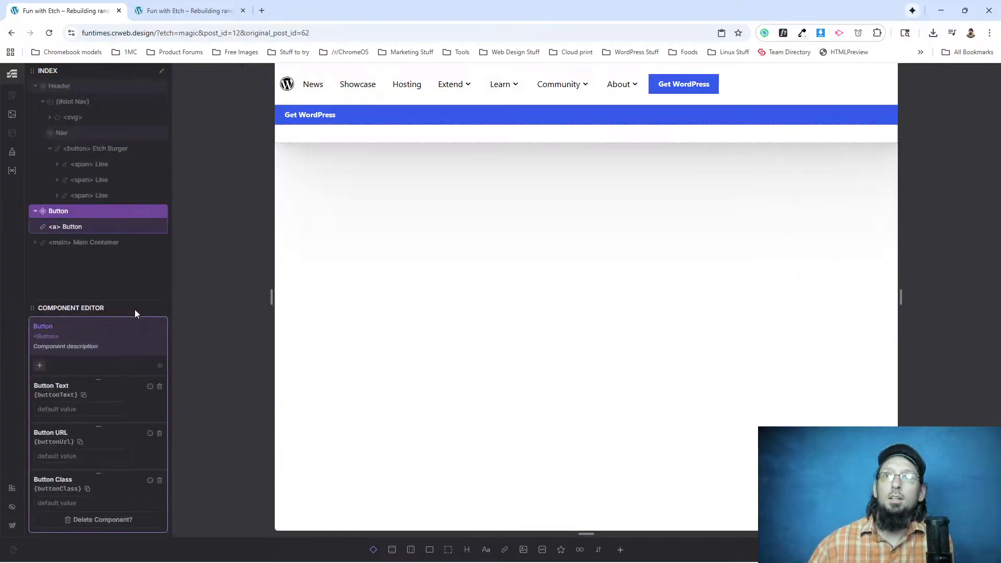
{"action": "left_click", "coordinate": [78, 227]}
{"action": "left_click", "coordinate": [860, 91]}
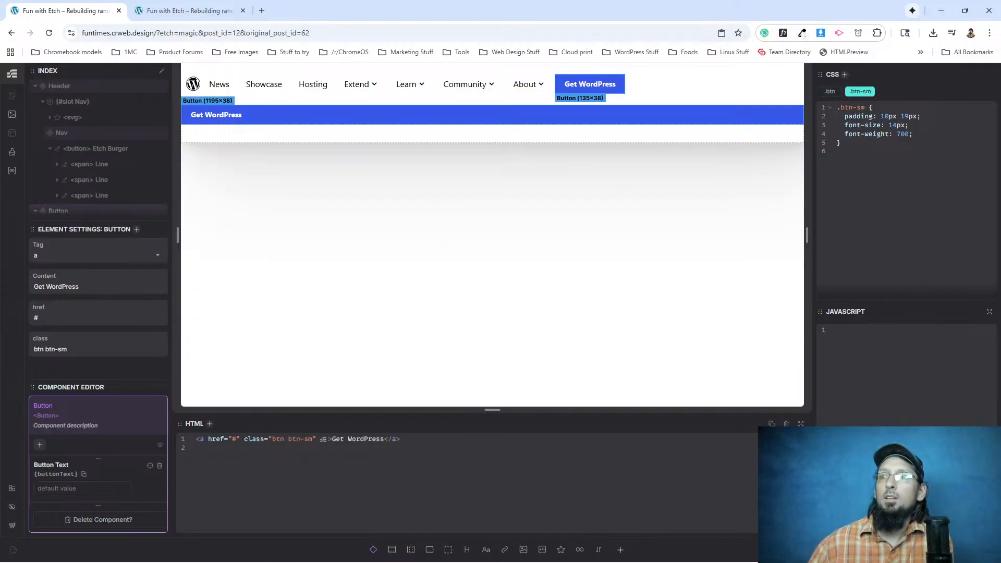
{"action": "key", "text": "Escape"}
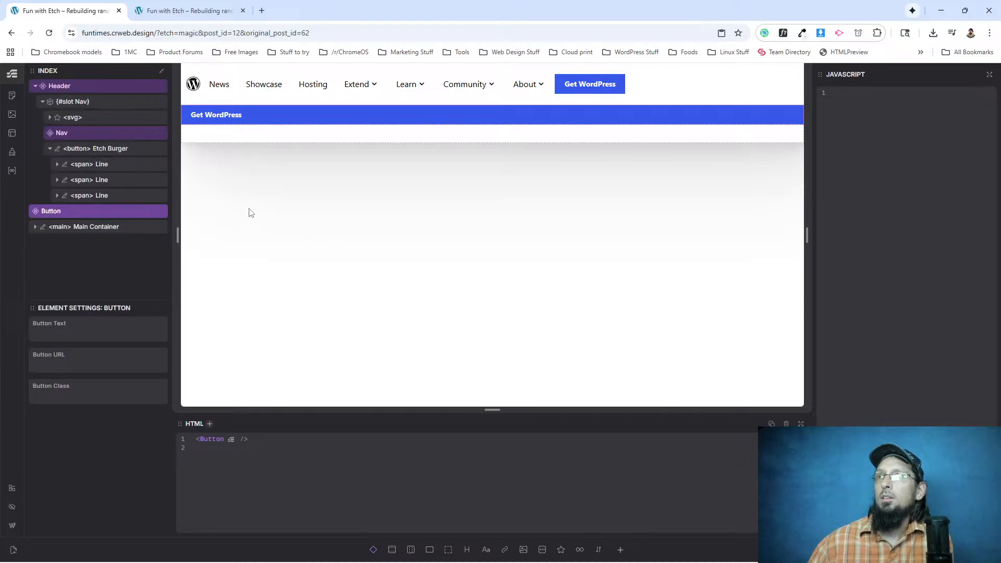
{"action": "mouse_move", "coordinate": [50, 210]}
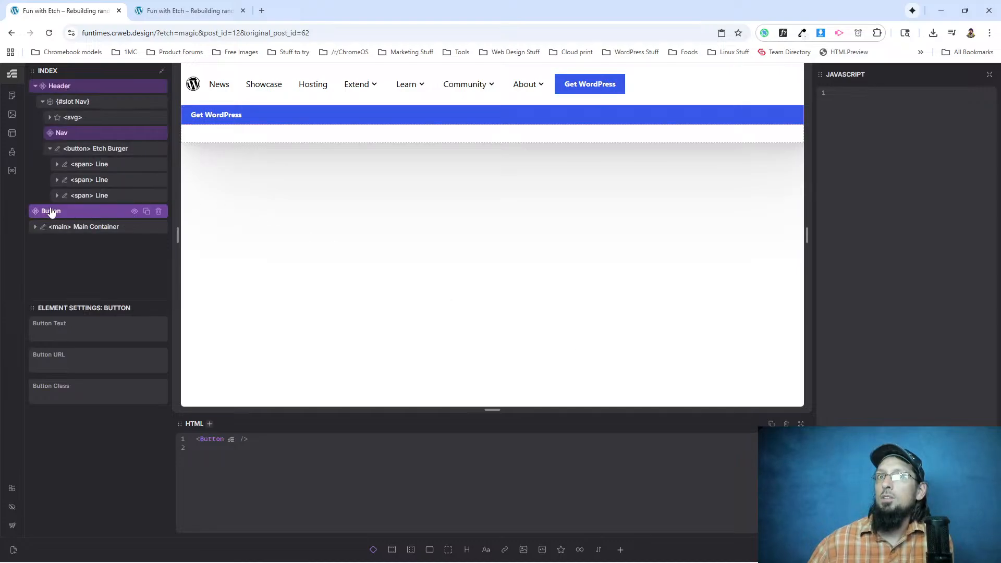
{"action": "left_click", "coordinate": [159, 211]}
{"action": "left_click", "coordinate": [74, 133]}
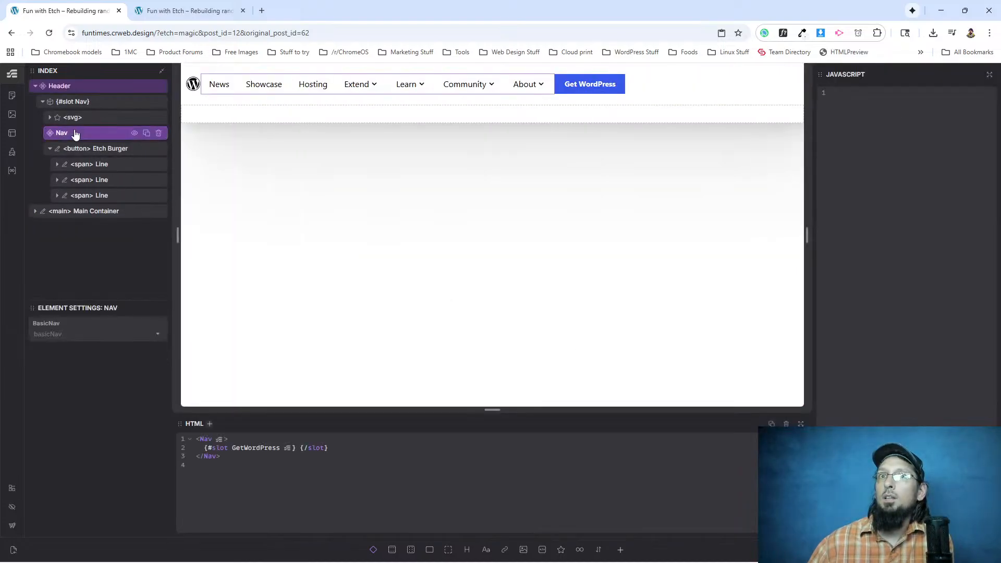
{"action": "right_click", "coordinate": [74, 134]}
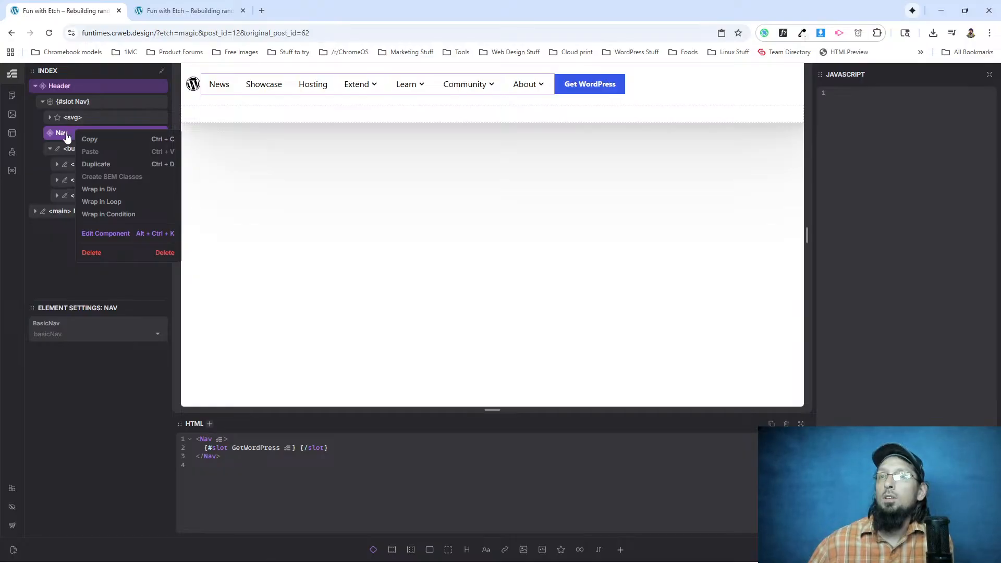
{"action": "key", "text": "Escape"}
Edit the Header component and nest a .btn-sm rule with margin-inline-start: auto inside the .header class.
{"action": "left_click", "coordinate": [84, 85]}
{"action": "right_click", "coordinate": [87, 88]}
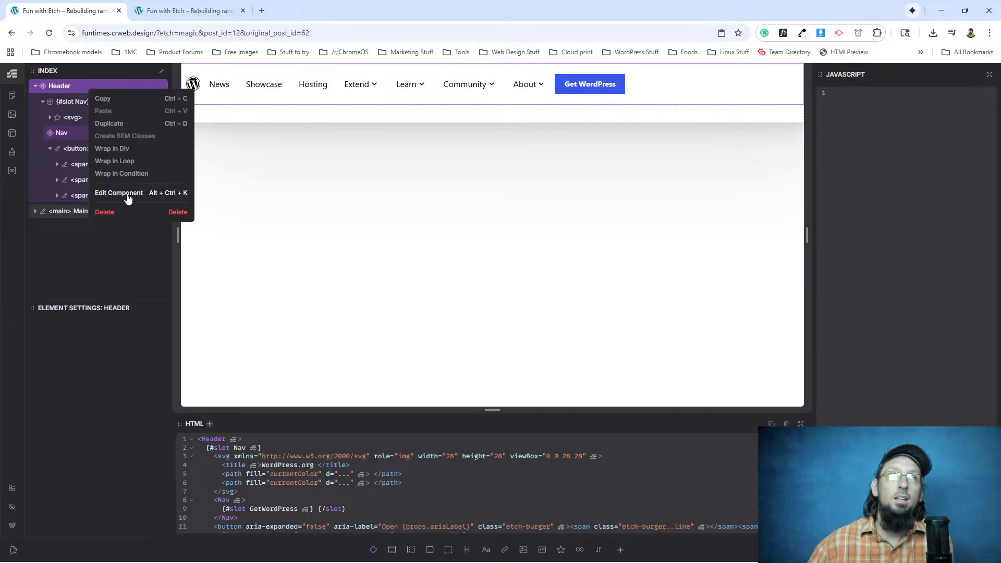
{"action": "left_click", "coordinate": [127, 194]}
{"action": "left_click", "coordinate": [81, 101]}
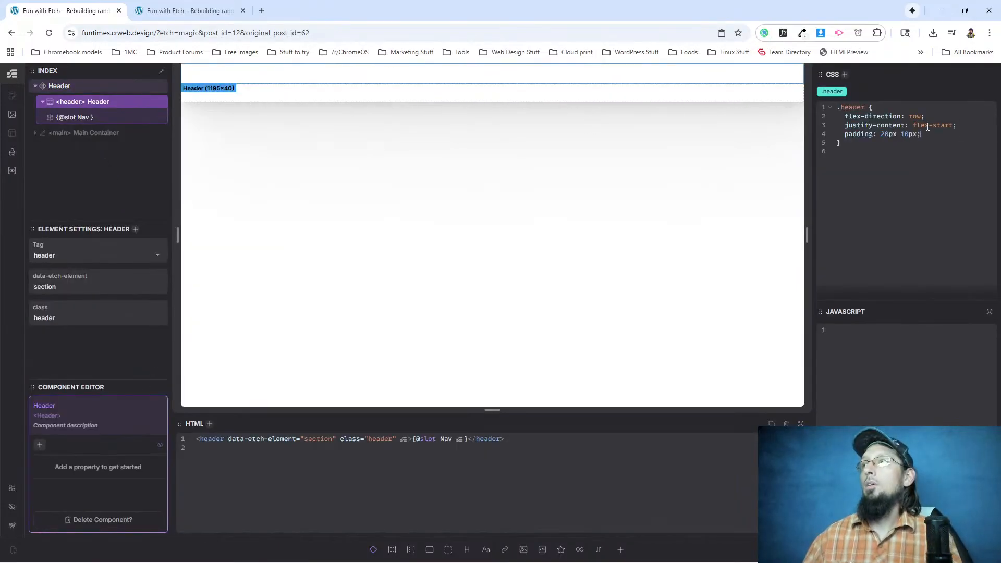
{"action": "key", "text": "Return"}
{"action": "key", "text": "Return"}
{"action": "type", "text": ".btn-sm {"}
{"action": "key", "text": "Return"}
{"action": "type", "text": "margin-le"}
{"action": "key", "text": "BackSpace"}
{"action": "key", "text": "BackSpace"}
{"action": "type", "text": "inline-star"}
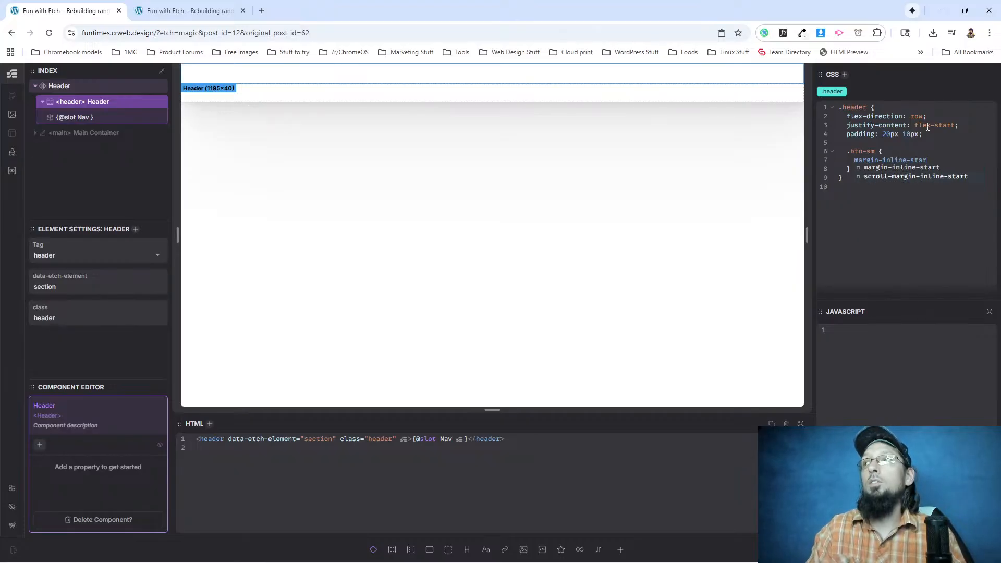
{"action": "type", "text": "t: auto;"}
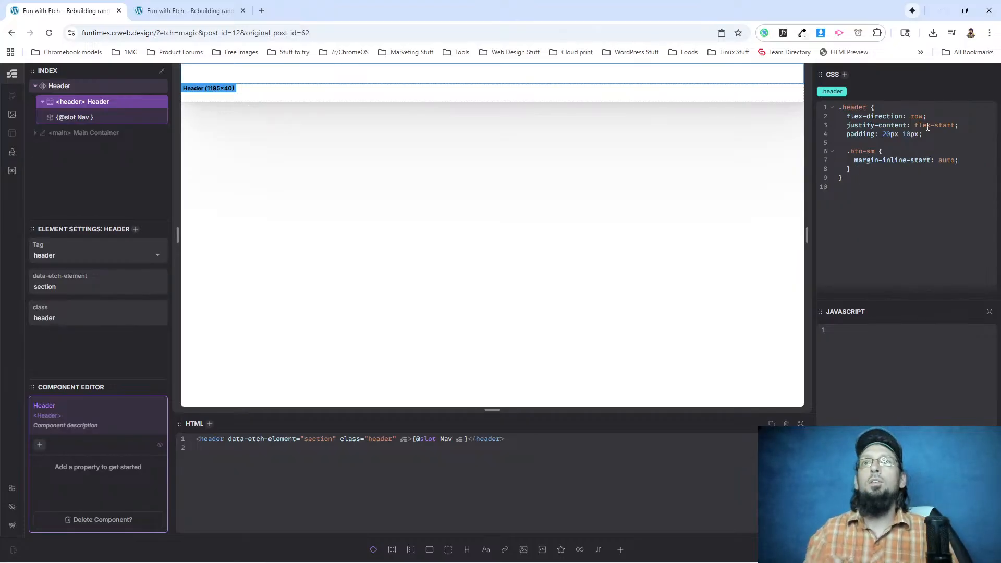
Reload the live front page and check the Get WordPress button's alignment with the browser window taken out of full size.
{"action": "left_click", "coordinate": [187, 10]}
{"action": "left_click", "coordinate": [49, 32]}
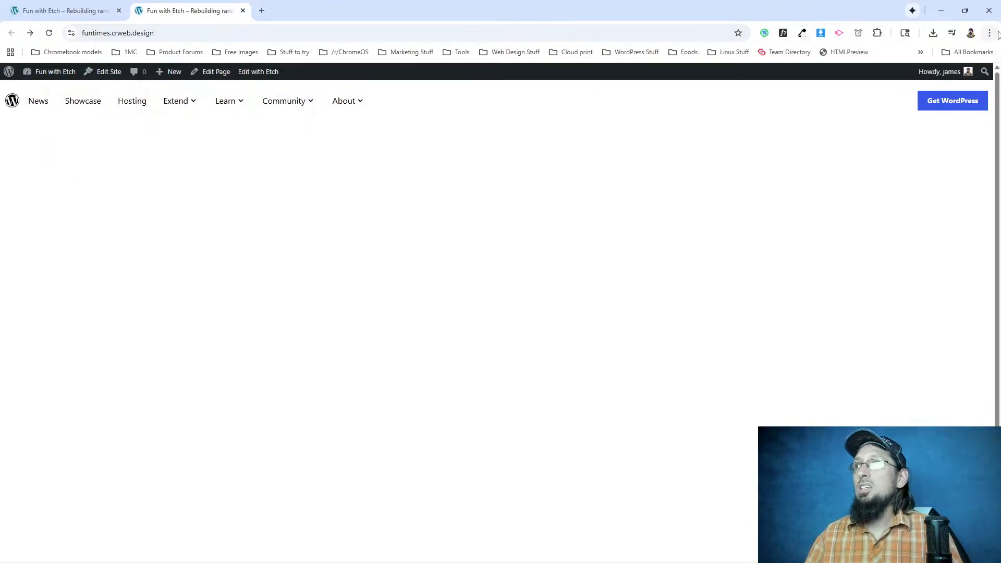
{"action": "left_click", "coordinate": [965, 10]}
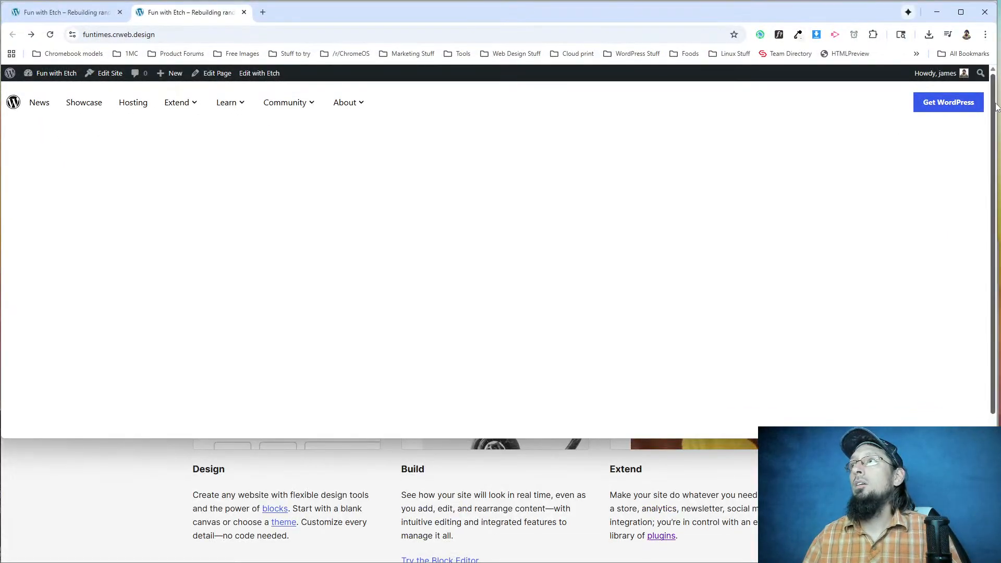
{"action": "left_click_drag", "start_coordinate": [934, 104], "coordinate": [997, 107]}
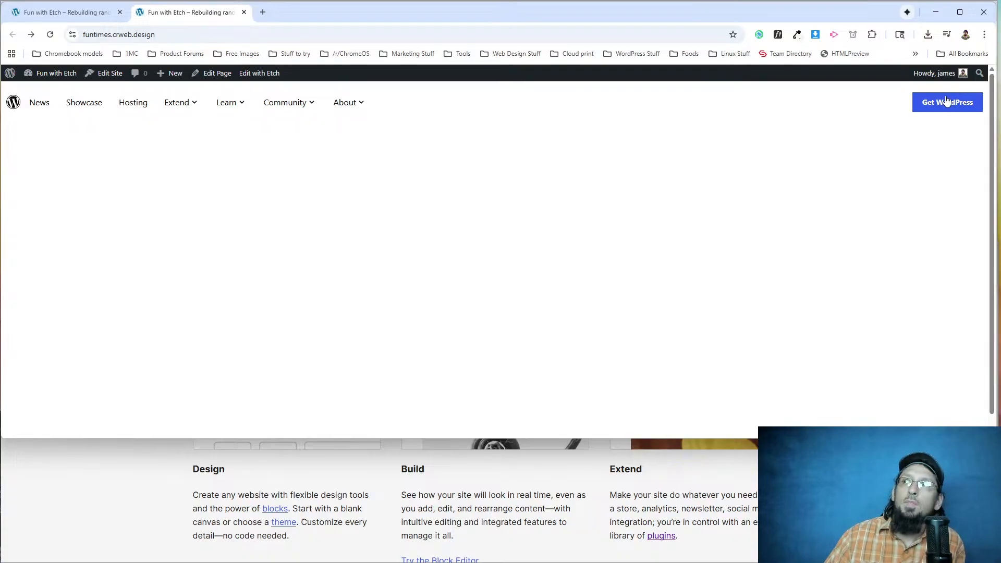
Return to Etch, save the Header component, and exit its editor.
{"action": "left_click", "coordinate": [66, 12]}
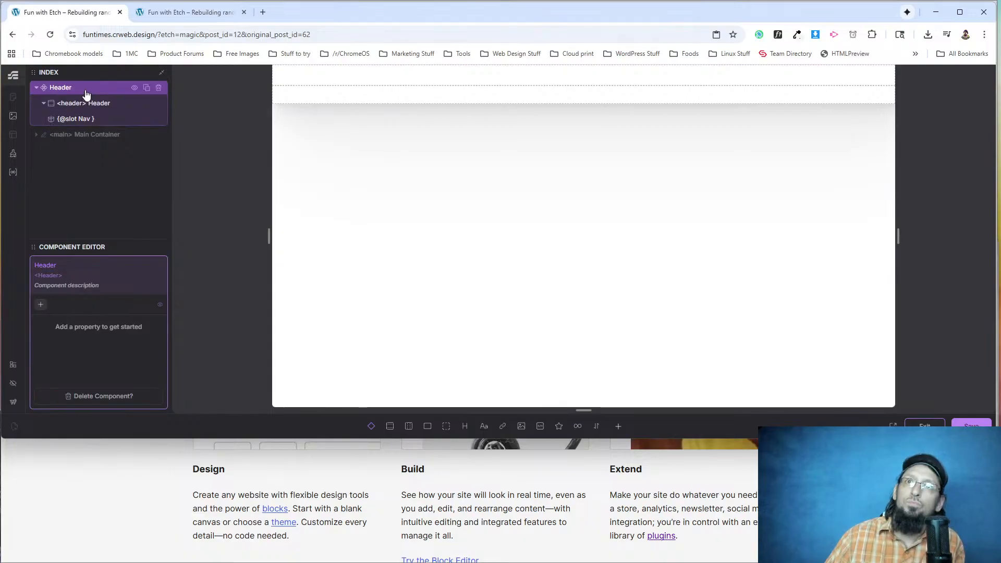
{"action": "left_click", "coordinate": [971, 424]}
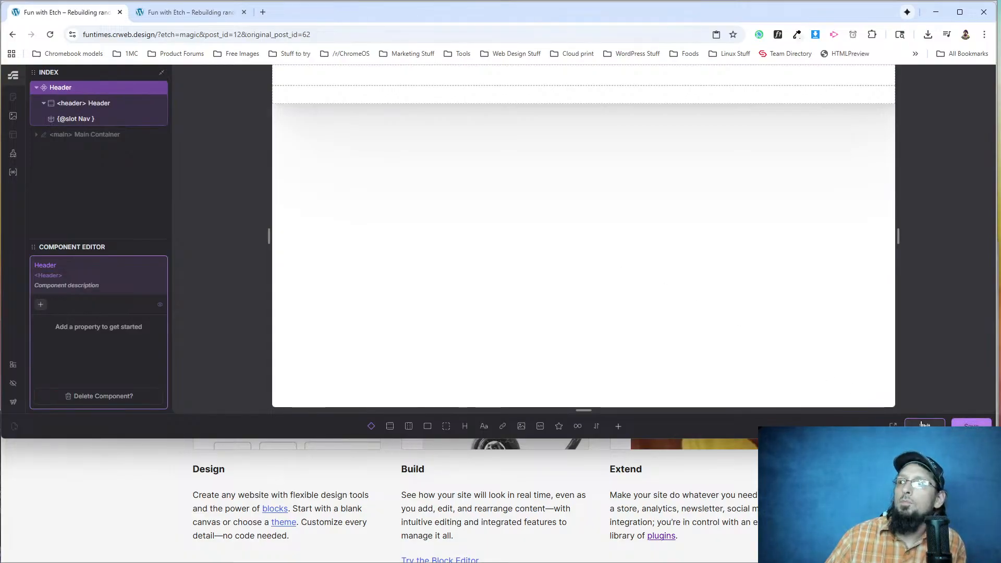
{"action": "left_click", "coordinate": [924, 425]}
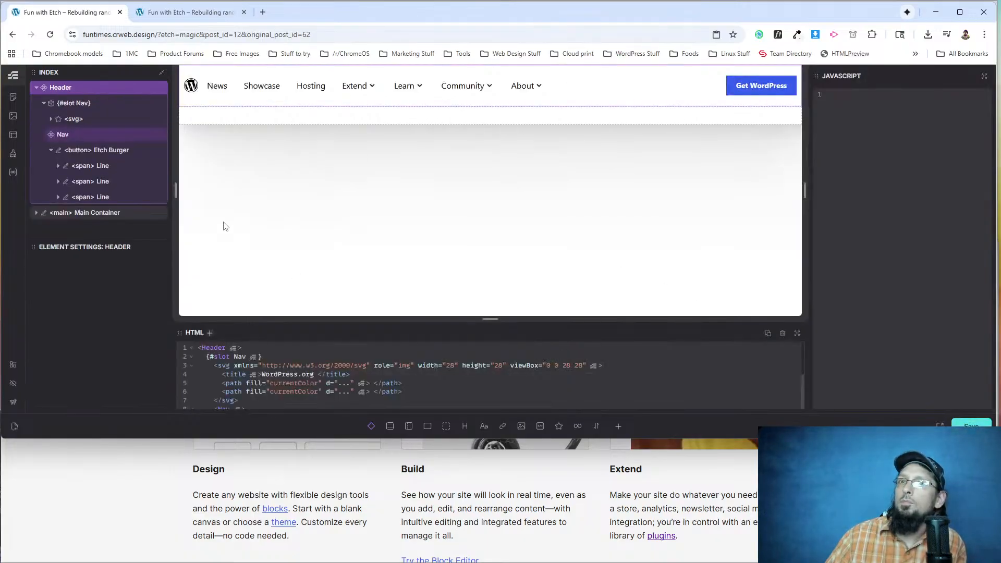
Edit the Nav component and move its Button inside the Etch Nav element, after the list.
{"action": "left_click", "coordinate": [84, 139]}
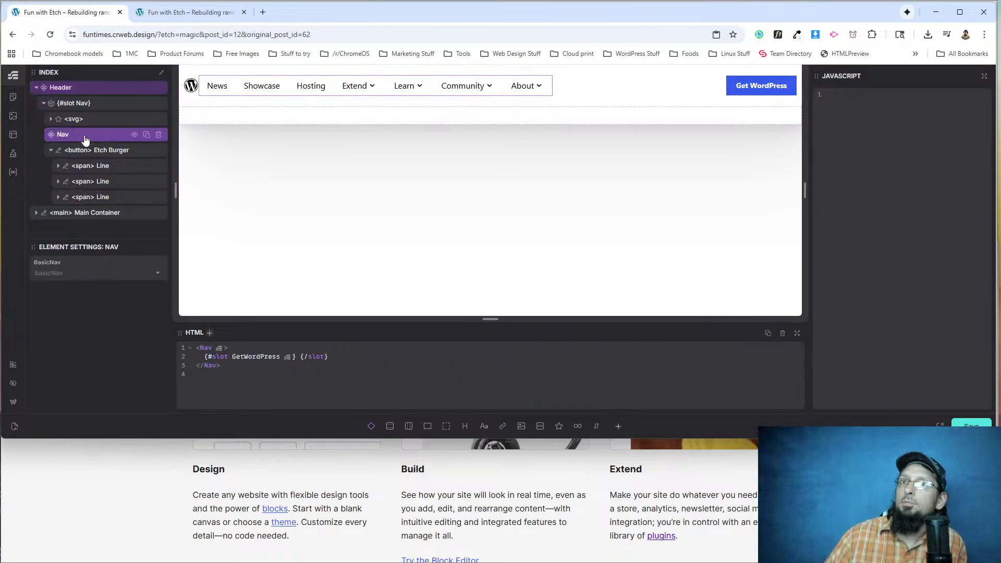
{"action": "right_click", "coordinate": [85, 140]}
{"action": "left_click", "coordinate": [116, 239]}
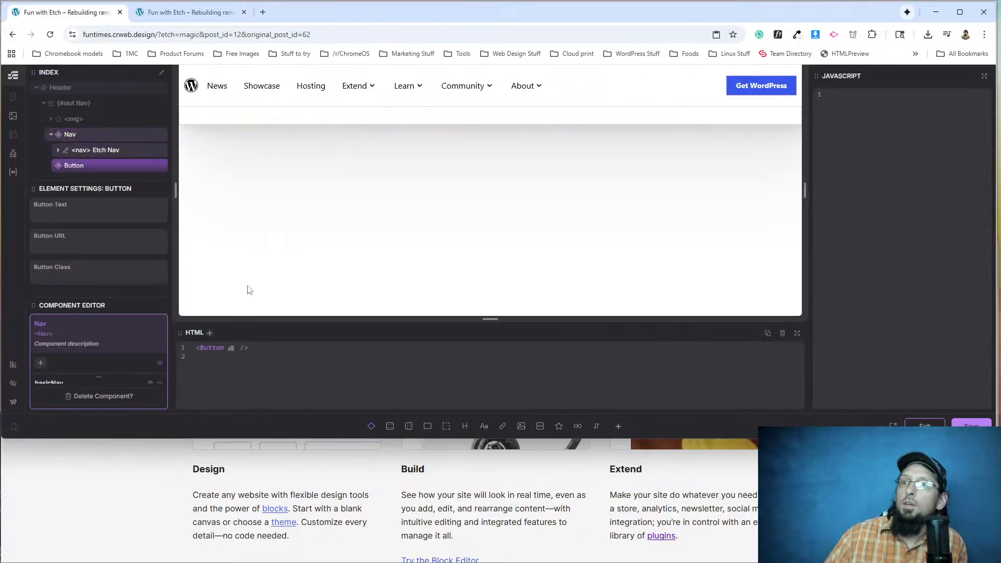
{"action": "left_click", "coordinate": [120, 151]}
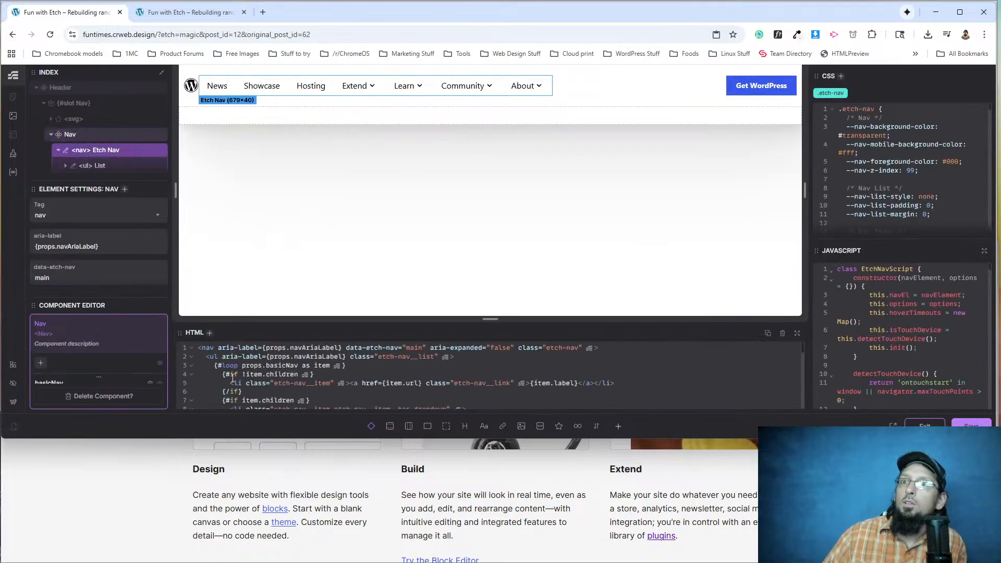
{"action": "scroll", "coordinate": [245, 365], "scroll_direction": "down", "scroll_amount": 10}
{"action": "scroll", "coordinate": [81, 151], "scroll_direction": "down", "scroll_amount": 3}
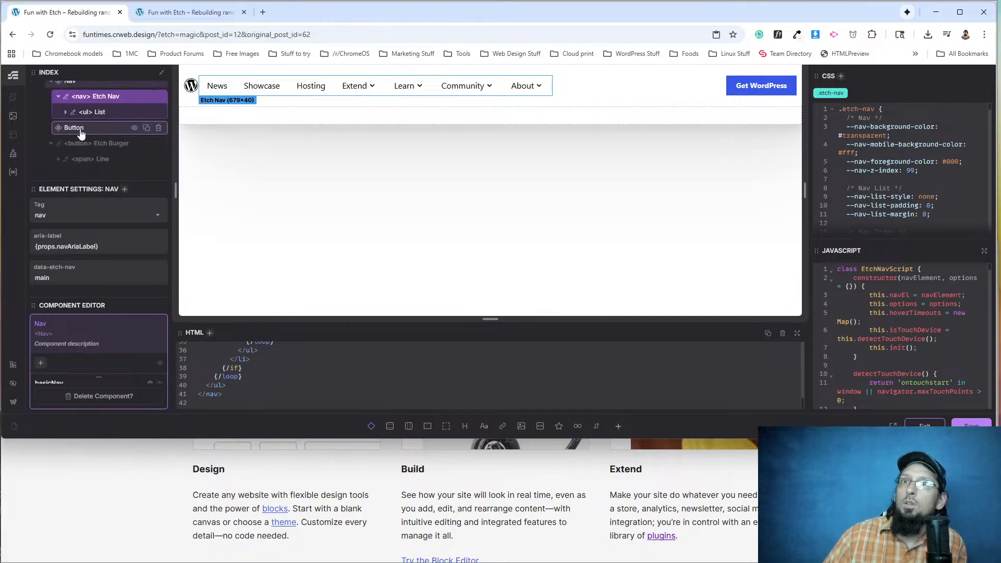
{"action": "left_click", "coordinate": [81, 131]}
{"action": "mouse_move", "coordinate": [83, 131]}
{"action": "left_mouse_down"}
{"action": "mouse_move", "coordinate": [86, 107]}
{"action": "mouse_move", "coordinate": [83, 127]}
{"action": "left_mouse_up"}
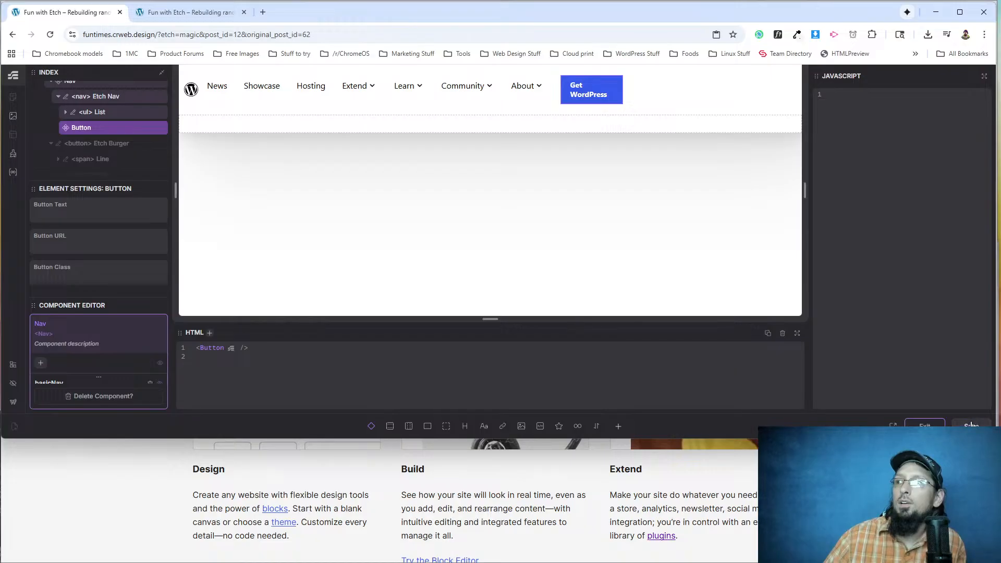
View the live front page at a narrow browser width, toggle the mobile menu, and restore the wide window.
{"action": "left_click", "coordinate": [185, 12]}
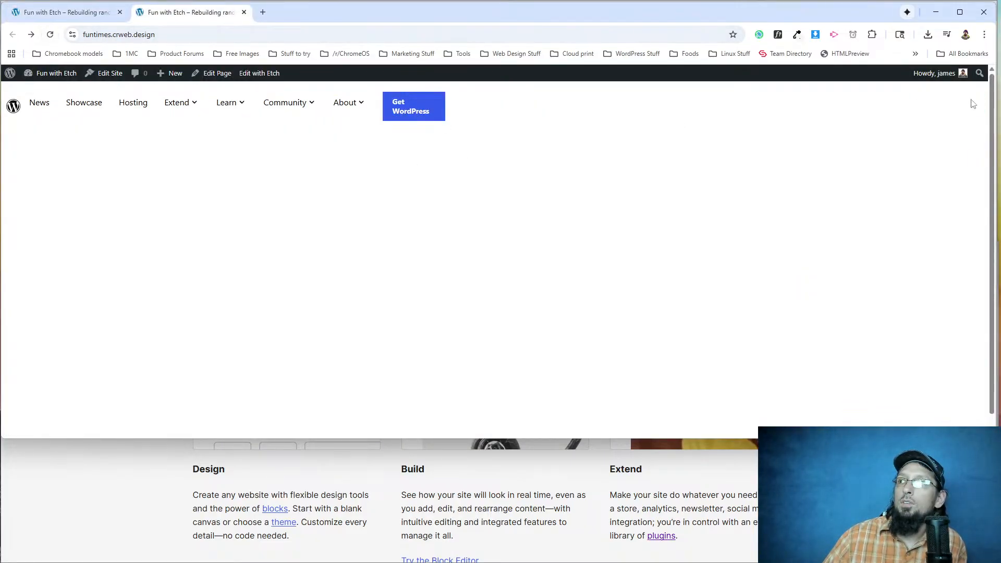
{"action": "left_click_drag", "start_coordinate": [995, 99], "coordinate": [322, 98]}
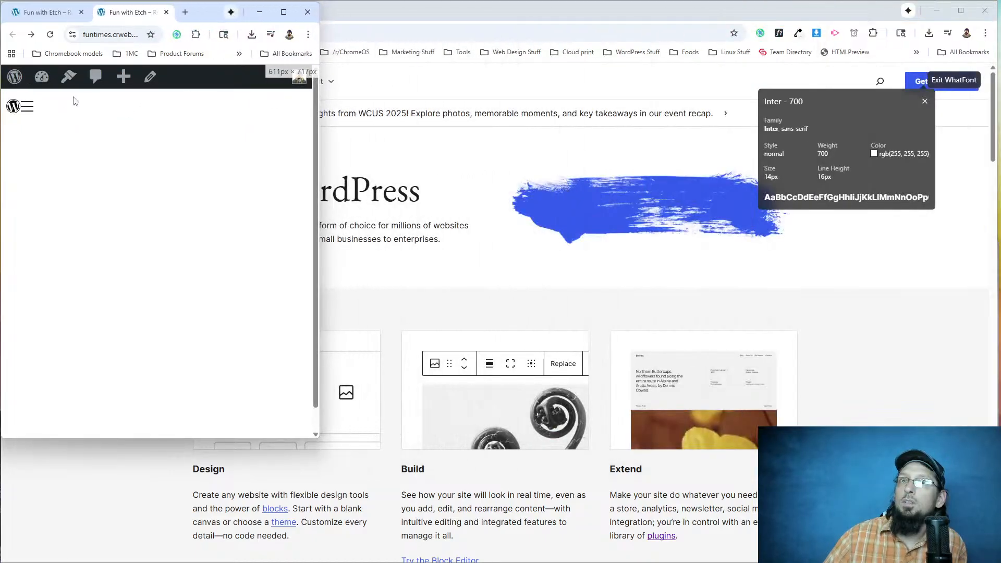
{"action": "left_click", "coordinate": [27, 107]}
{"action": "left_click", "coordinate": [29, 109]}
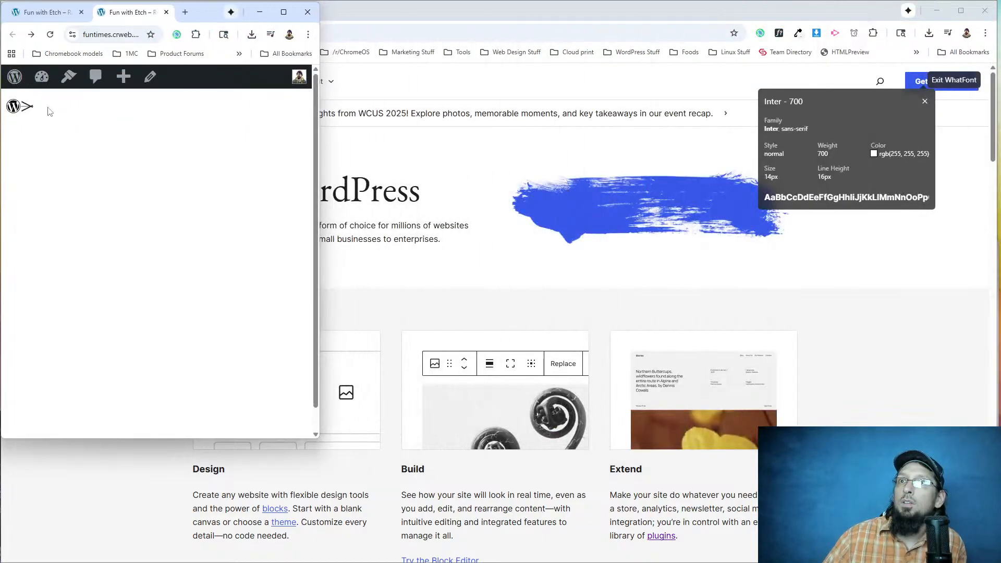
{"action": "left_click_drag", "start_coordinate": [319, 123], "coordinate": [993, 124]}
Return to Etch and examine the Nav component's List, including its loop and the two conditional blocks for items with and without children.
{"action": "left_click", "coordinate": [76, 19]}
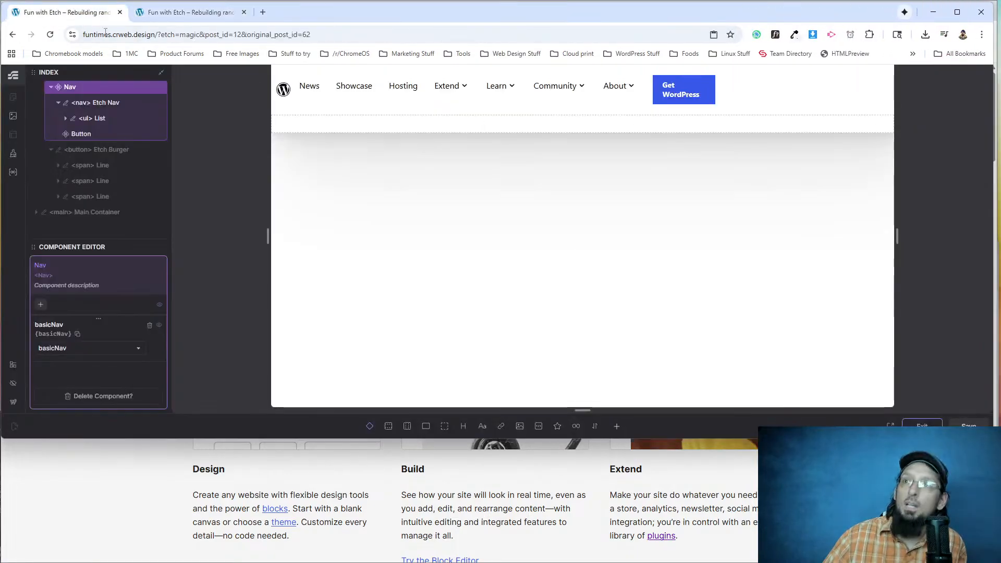
{"action": "left_click", "coordinate": [80, 123]}
{"action": "scroll", "coordinate": [86, 133], "scroll_direction": "down", "scroll_amount": 1}
{"action": "scroll", "coordinate": [86, 133], "scroll_direction": "up", "scroll_amount": 3}
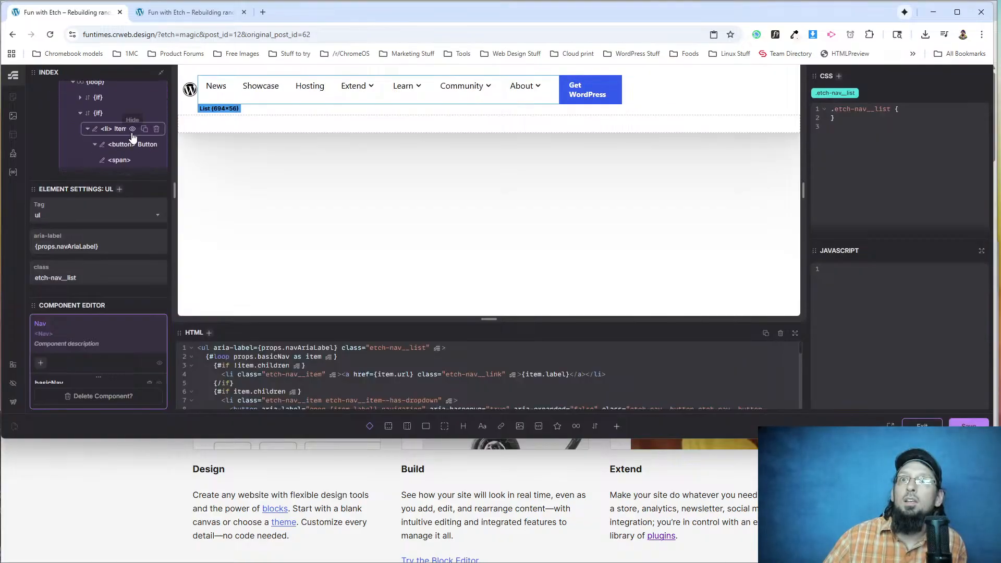
{"action": "left_click", "coordinate": [81, 114]}
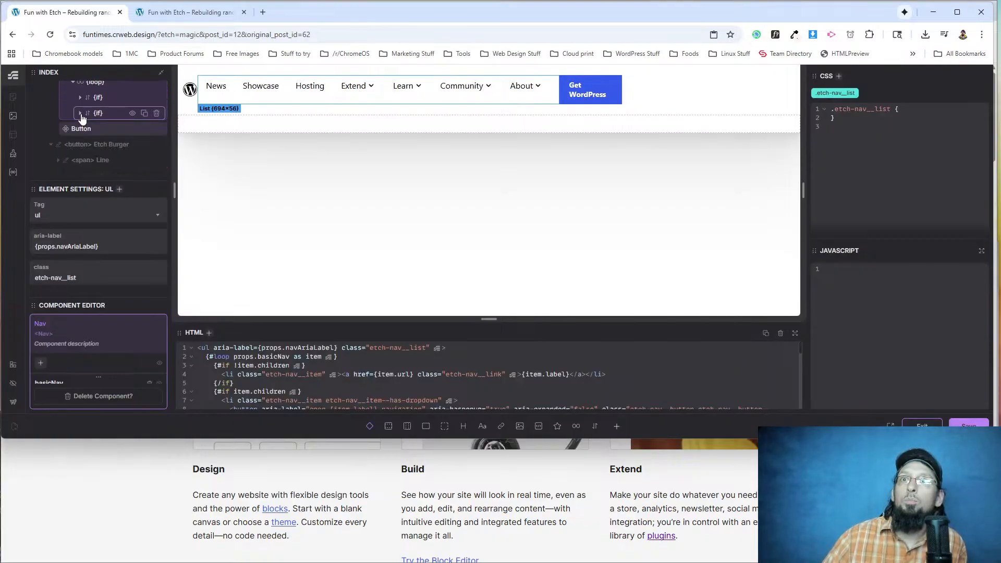
{"action": "scroll", "coordinate": [120, 123], "scroll_direction": "up", "scroll_amount": 1}
{"action": "scroll", "coordinate": [123, 118], "scroll_direction": "down", "scroll_amount": 1}
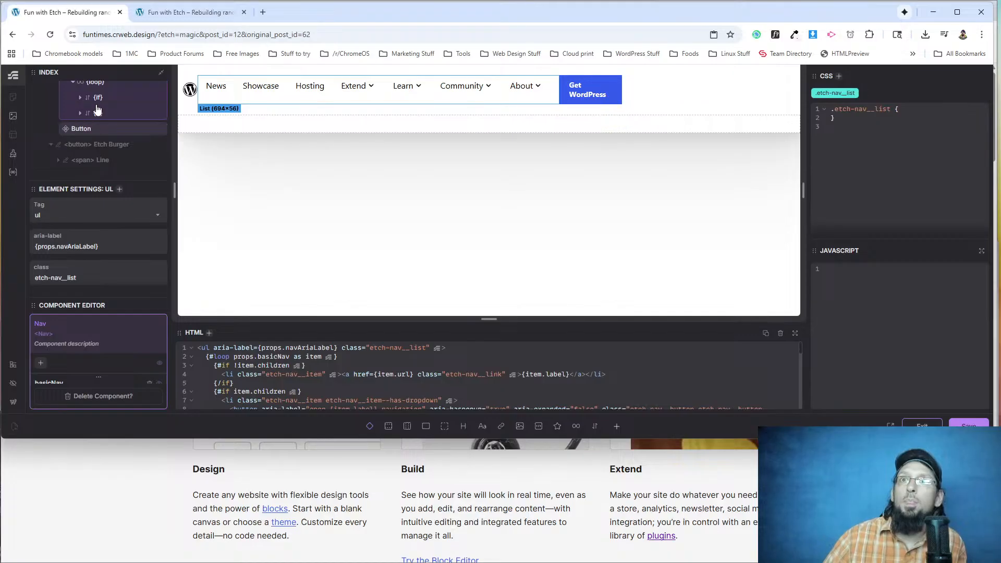
{"action": "left_click", "coordinate": [81, 98]}
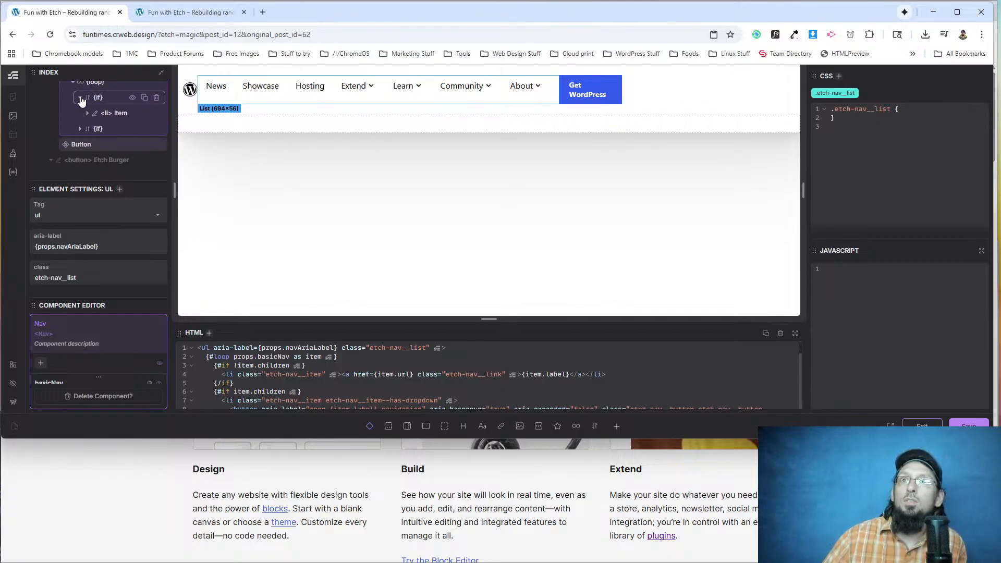
{"action": "left_click", "coordinate": [81, 98]}
{"action": "left_click", "coordinate": [98, 98]}
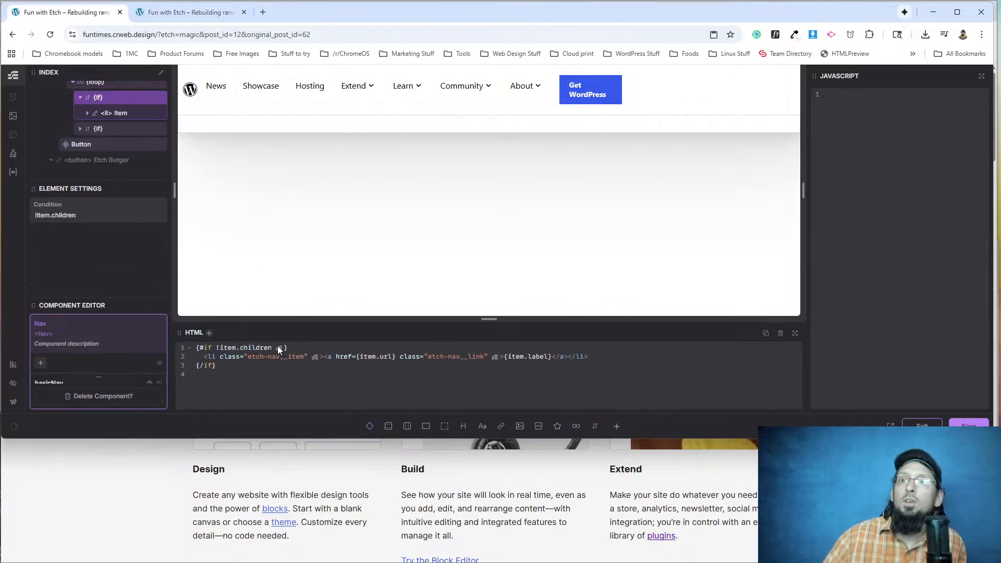
{"action": "left_click", "coordinate": [80, 98]}
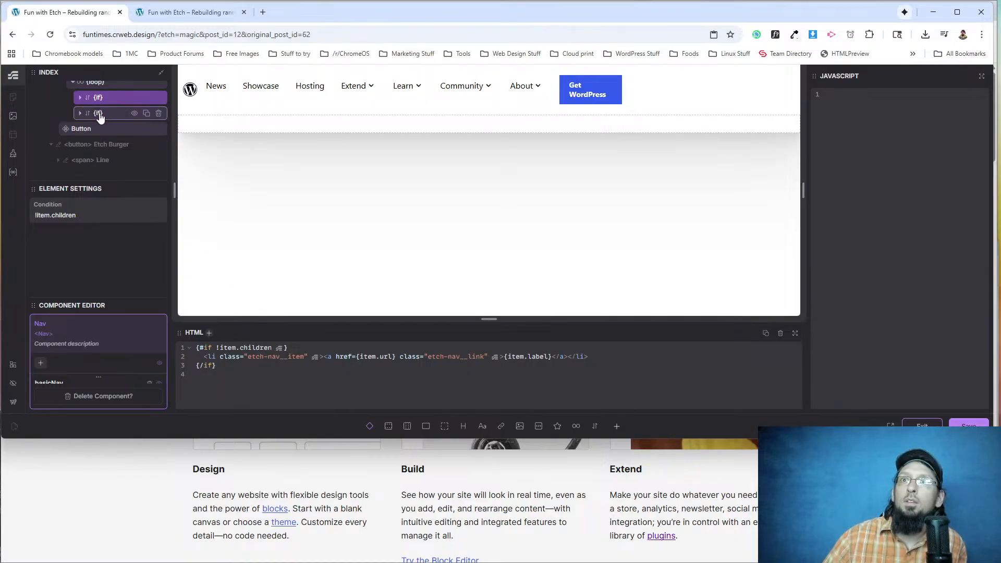
{"action": "left_click", "coordinate": [100, 114]}
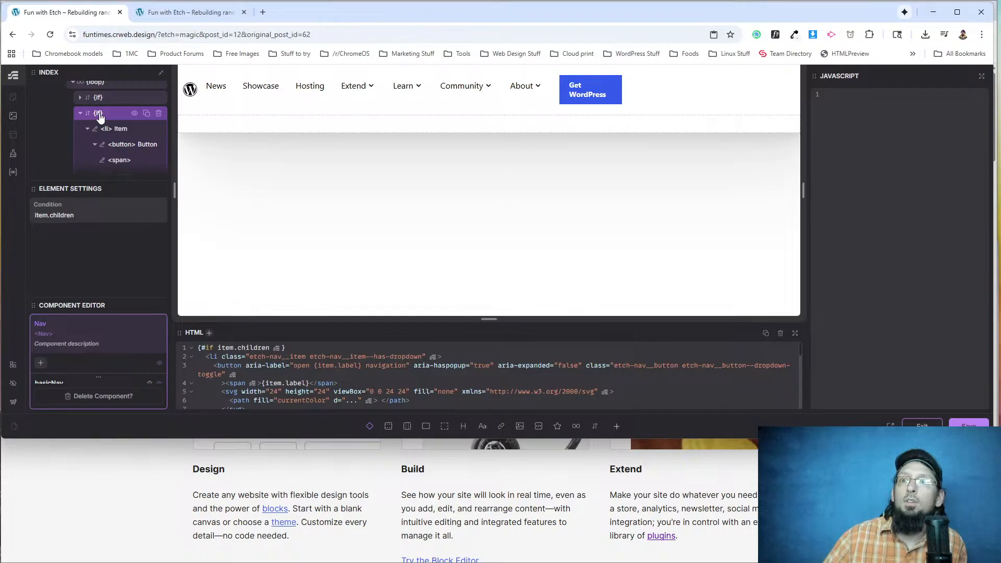
{"action": "left_click", "coordinate": [101, 98]}
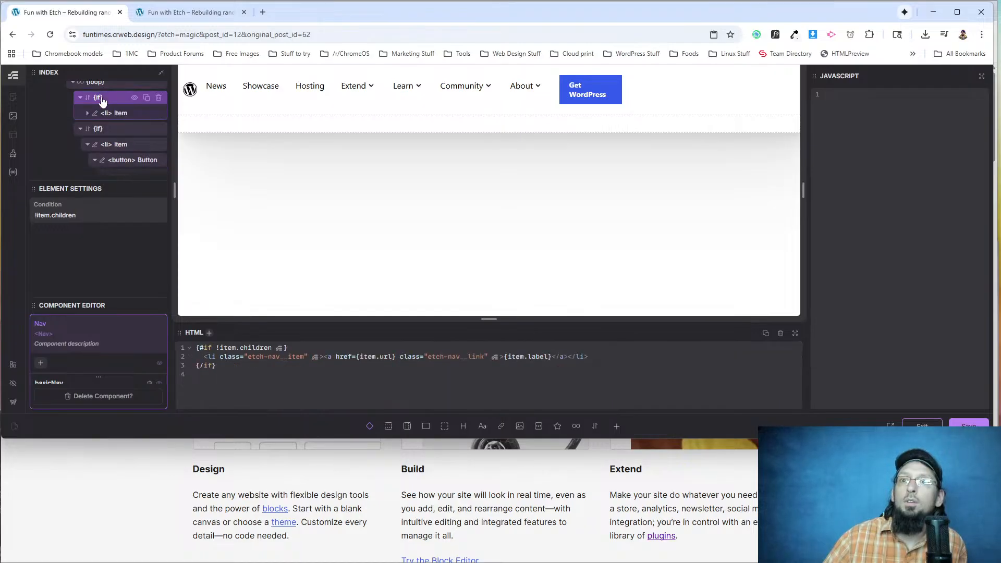
{"action": "left_click", "coordinate": [81, 130]}
{"action": "left_click", "coordinate": [81, 130]}
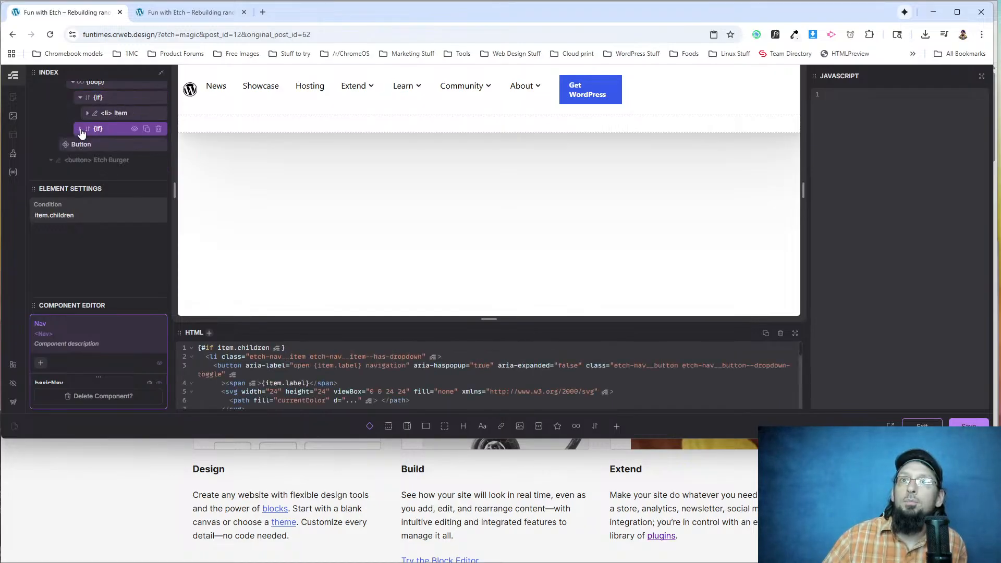
{"action": "scroll", "coordinate": [105, 115], "scroll_direction": "up", "scroll_amount": 2}
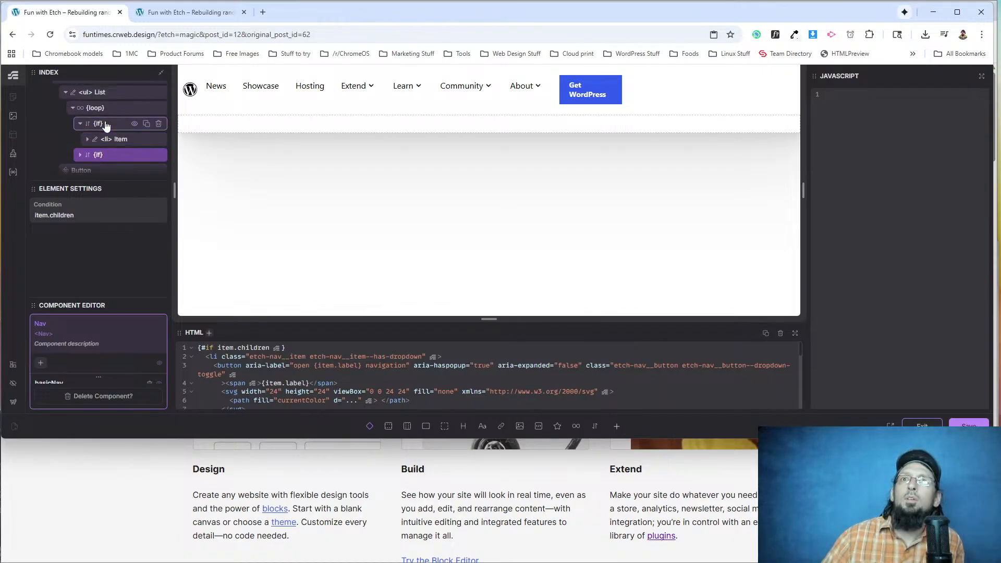
{"action": "scroll", "coordinate": [100, 136], "scroll_direction": "down", "scroll_amount": 1}
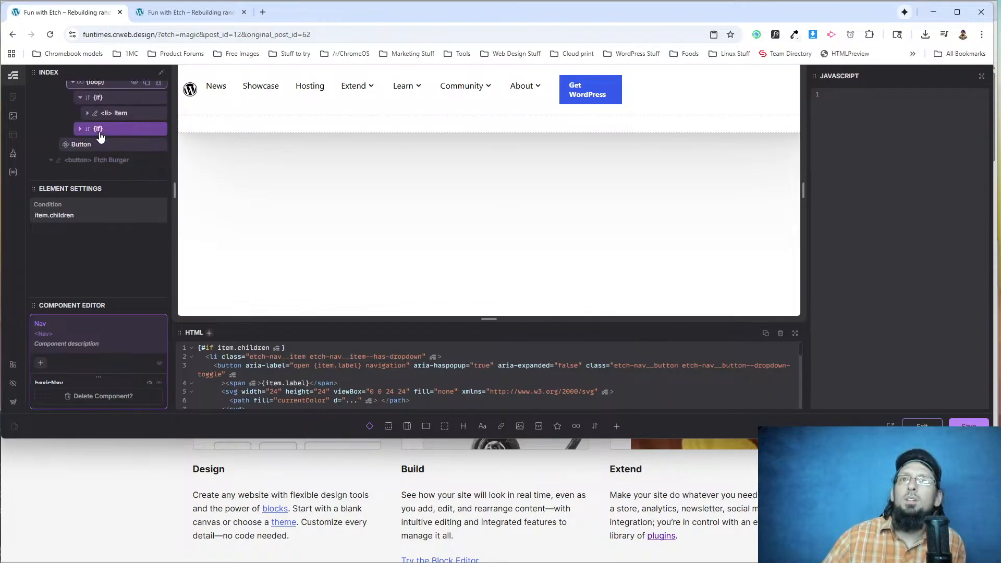
{"action": "scroll", "coordinate": [93, 145], "scroll_direction": "up", "scroll_amount": 1}
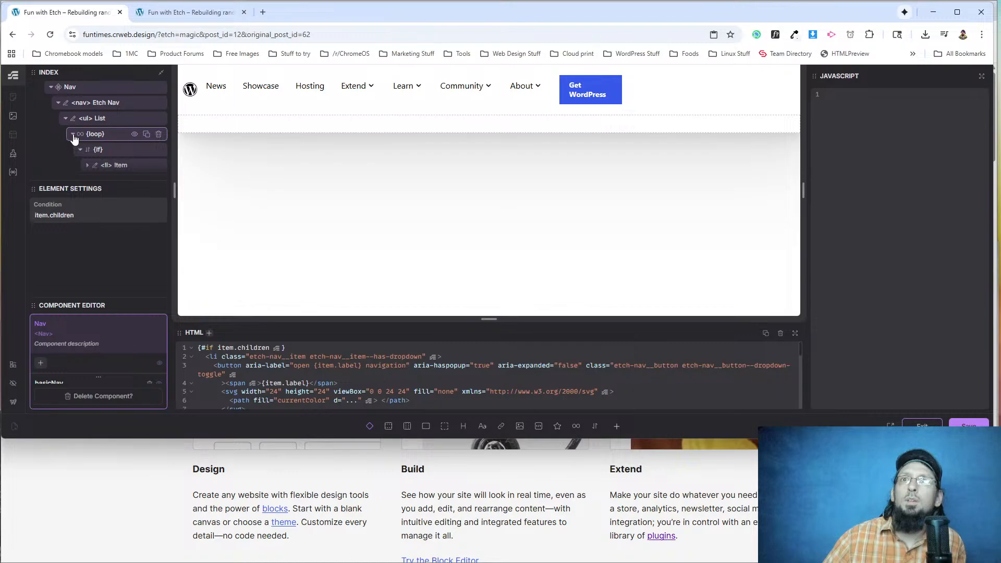
Move the Button inside the Nav's List element, after the loop, and save the component.
{"action": "left_click", "coordinate": [74, 134]}
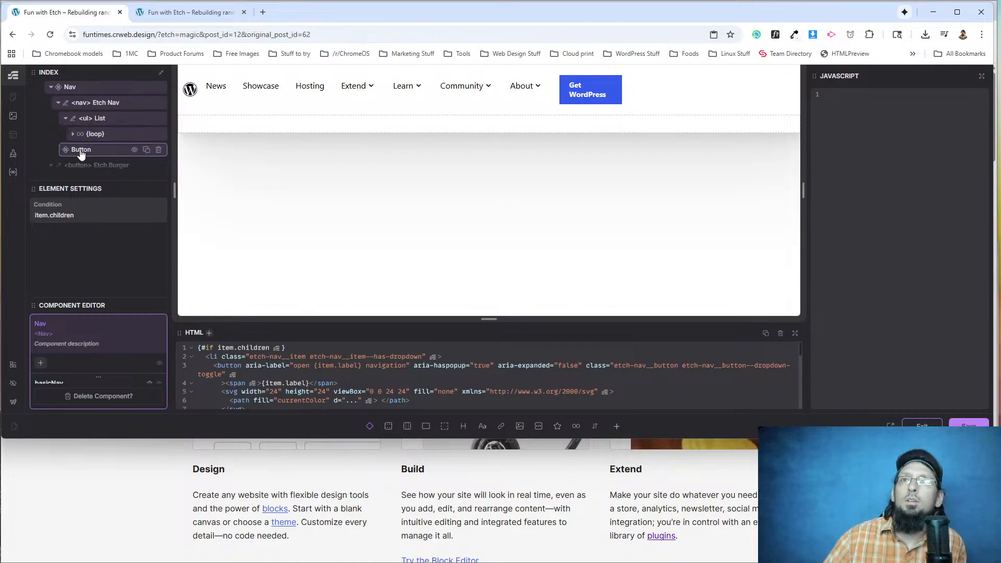
{"action": "left_click_drag", "start_coordinate": [85, 154], "coordinate": [86, 151]}
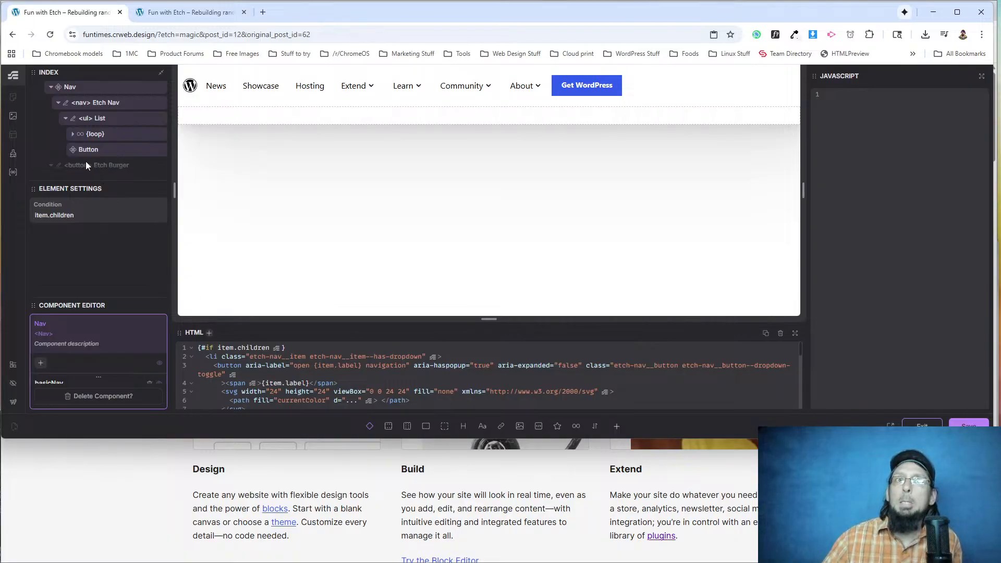
{"action": "left_click", "coordinate": [968, 426]}
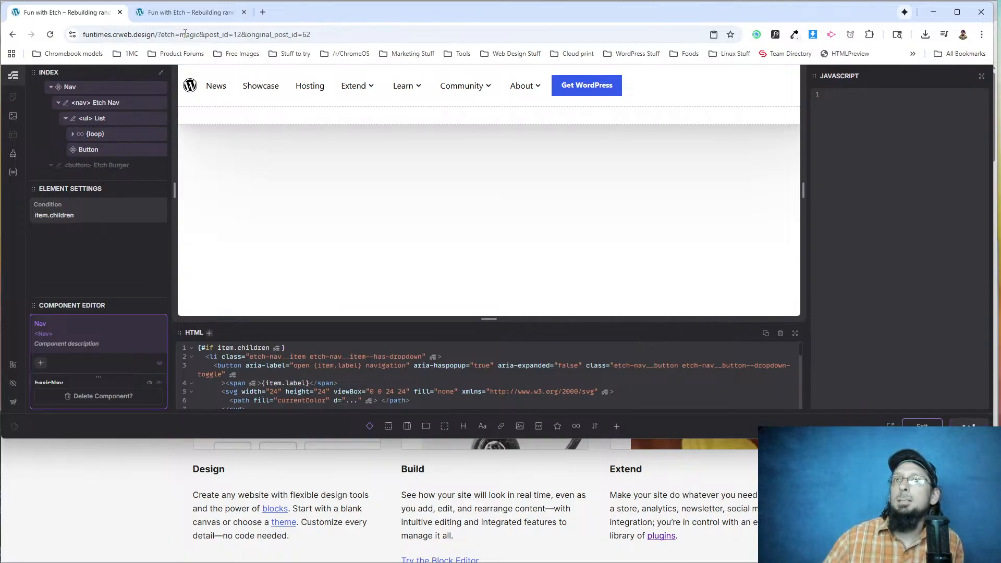
Check the Get WordPress button in the live page's opened mobile menu at a narrow width, and widen the window again.
{"action": "left_click", "coordinate": [188, 12]}
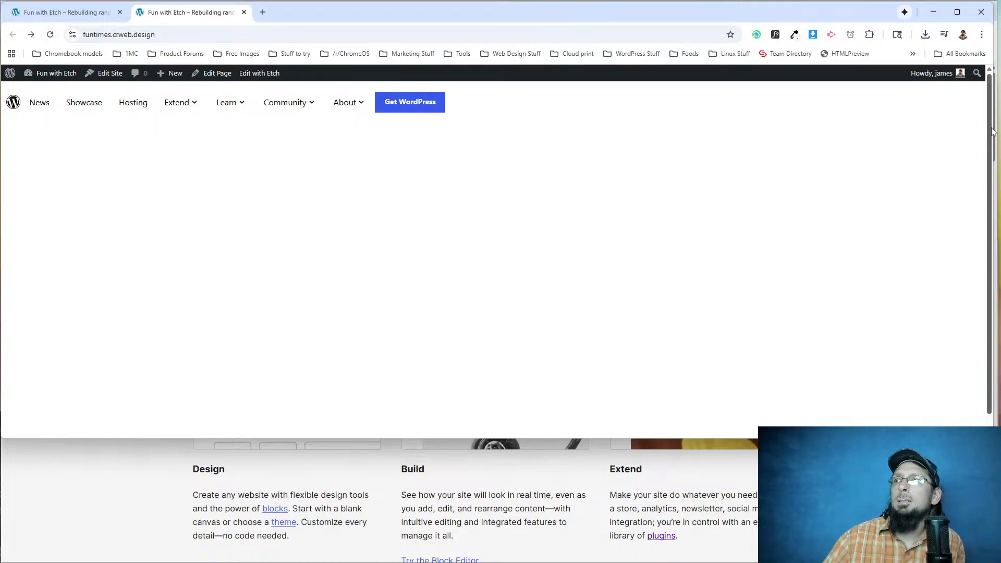
{"action": "left_click_drag", "start_coordinate": [993, 131], "coordinate": [259, 140]}
{"action": "left_click", "coordinate": [28, 107]}
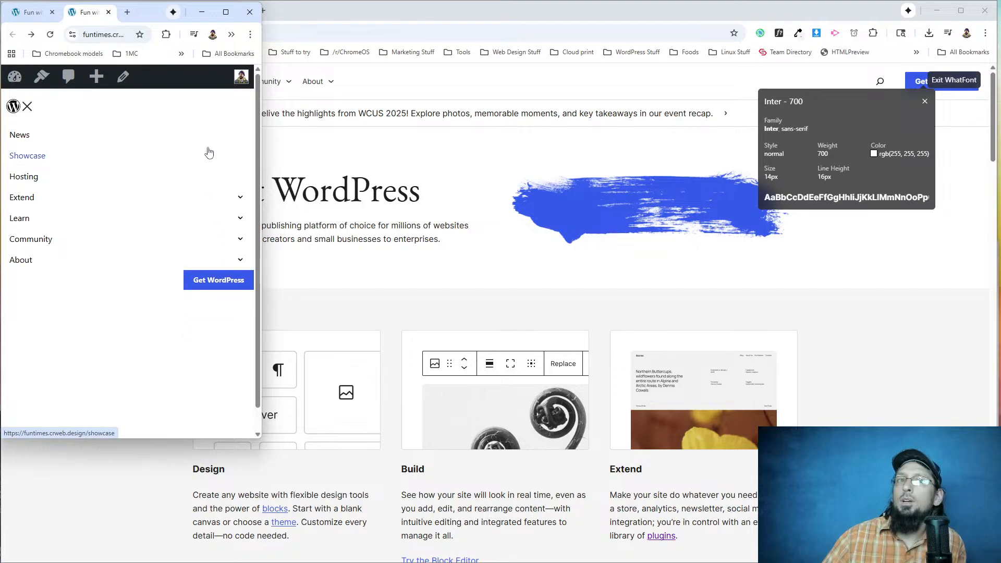
{"action": "left_click_drag", "start_coordinate": [261, 68], "coordinate": [998, 62]}
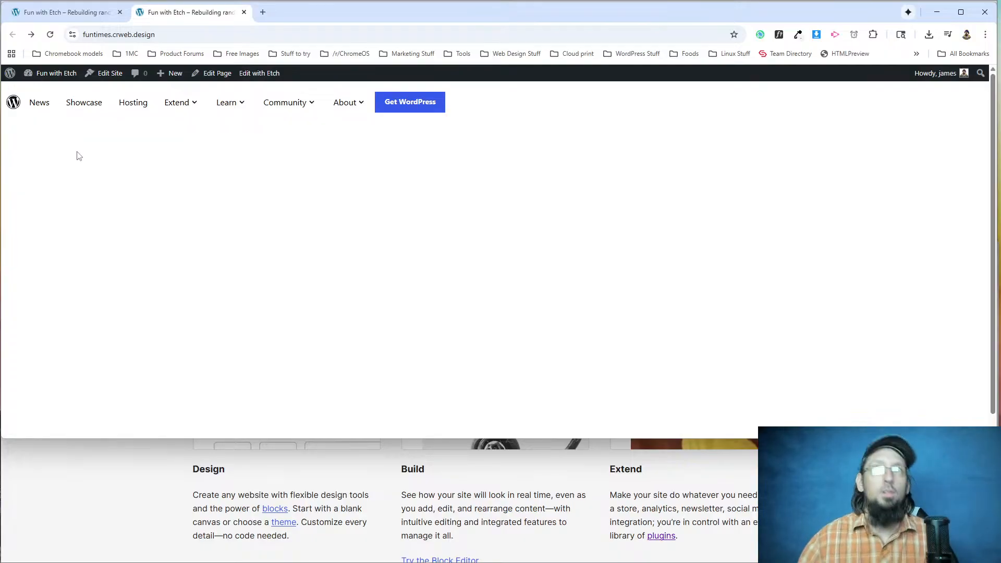
Inspect the live page's etch-nav element and give it a temporary style rule with border: 1px solid red.
{"action": "right_click", "coordinate": [101, 107]}
{"action": "left_click", "coordinate": [137, 223]}
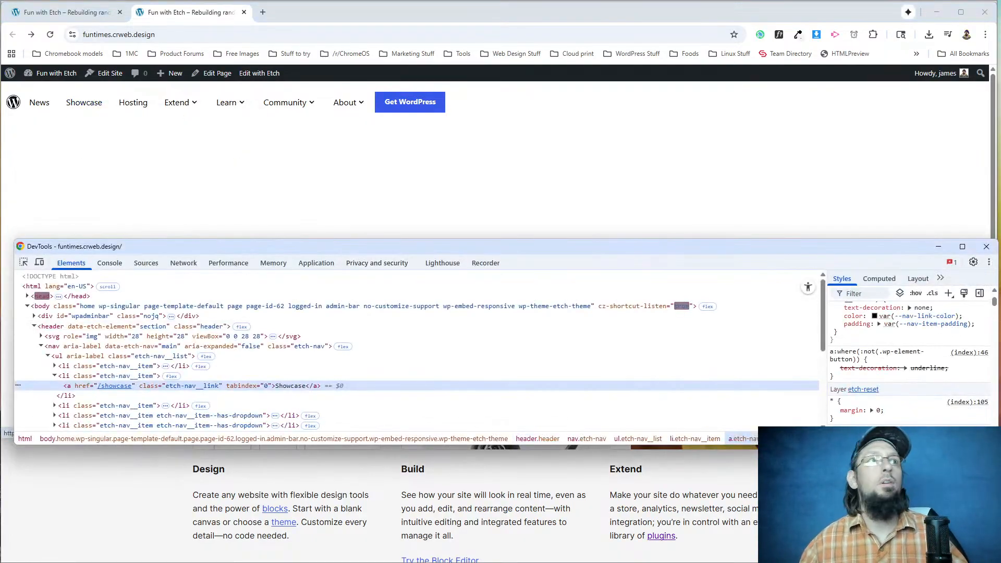
{"action": "left_click", "coordinate": [78, 346]}
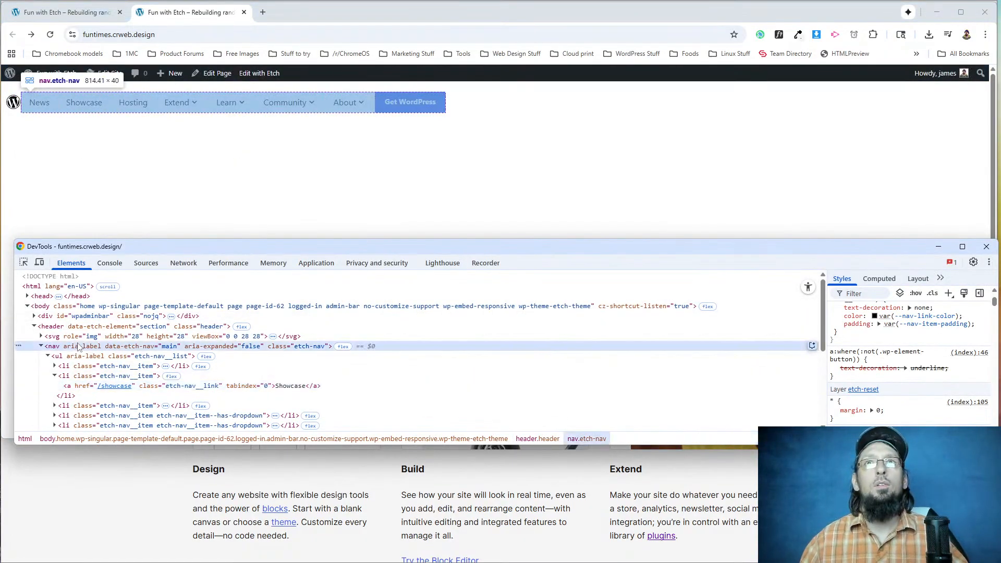
{"action": "left_click", "coordinate": [948, 294]}
{"action": "type", "text": "border"}
{"action": "key", "text": "Tab"}
{"action": "type", "text": "1px solid"}
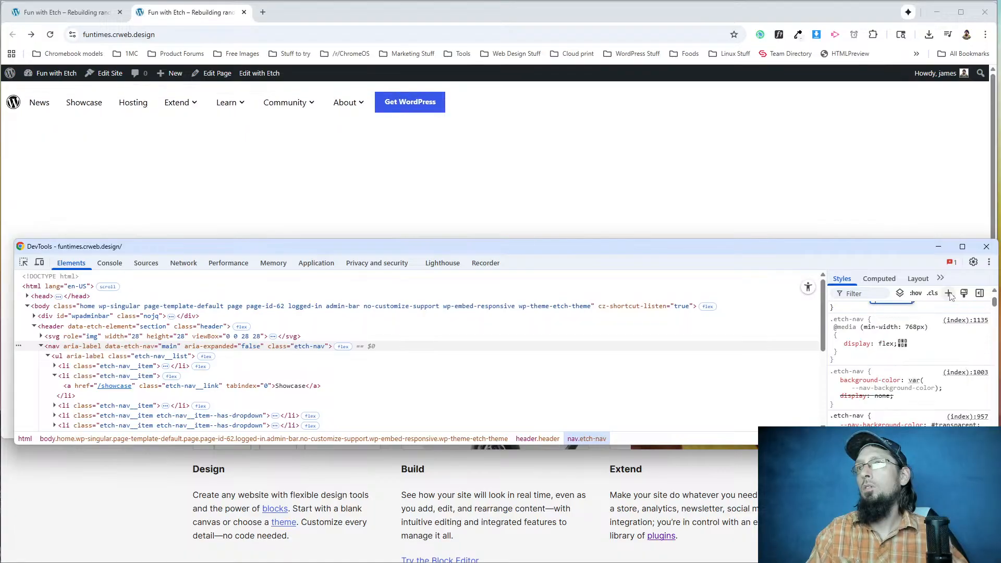
{"action": "type", "text": " red"}
{"action": "key", "text": "Tab"}
Add width: 100% to the nav.etch-nav rule in the inspector.
{"action": "type", "text": "width"}
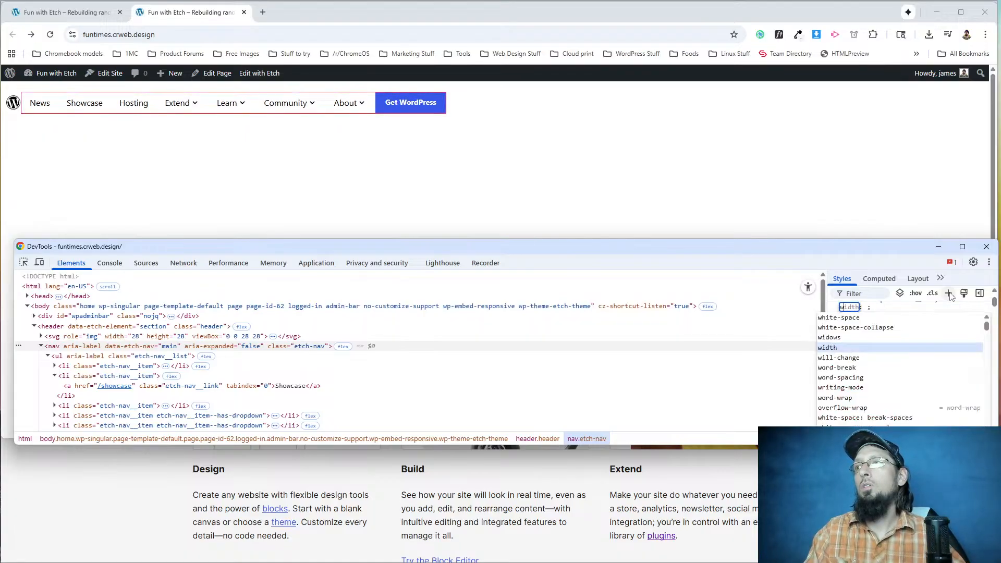
{"action": "key", "text": "Tab"}
{"action": "type", "text": "100"}
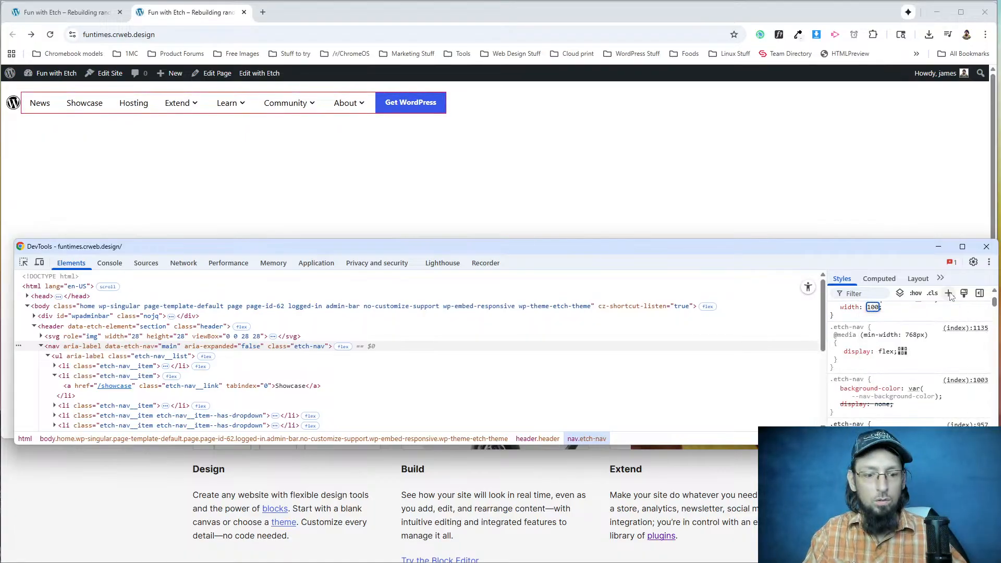
{"action": "type", "text": "%"}
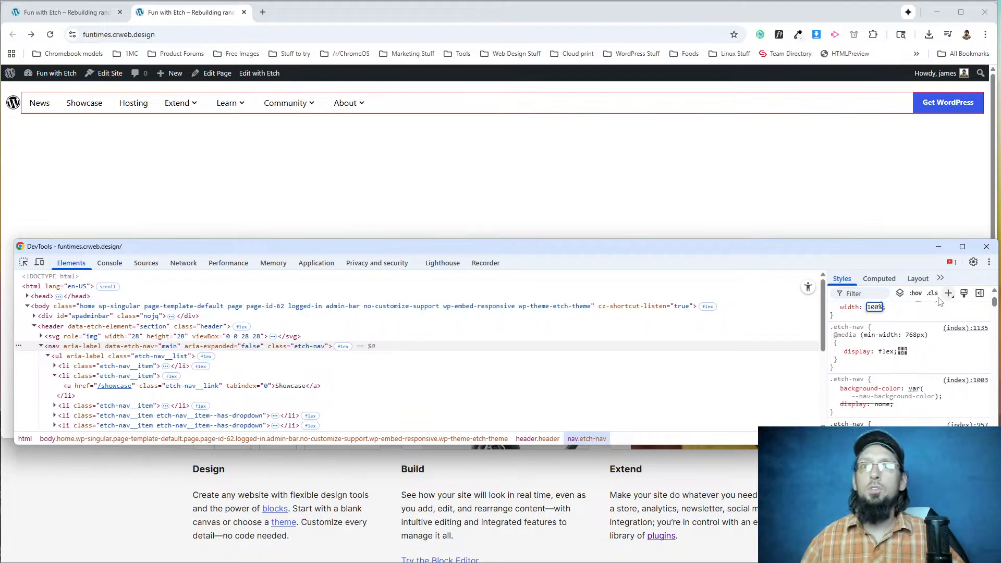
Test the full-width nav with its mobile menu open in a narrow window, and return the window to its wide size.
{"action": "left_click", "coordinate": [840, 176]}
{"action": "left_click_drag", "start_coordinate": [996, 129], "coordinate": [150, 110]}
{"action": "left_click", "coordinate": [28, 109]}
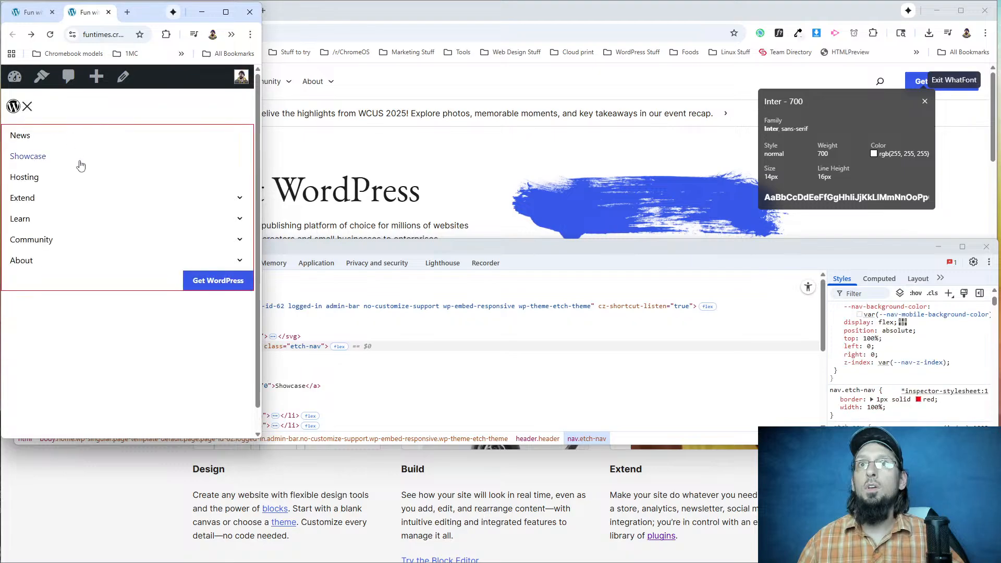
{"action": "left_click_drag", "start_coordinate": [262, 189], "coordinate": [989, 188]}
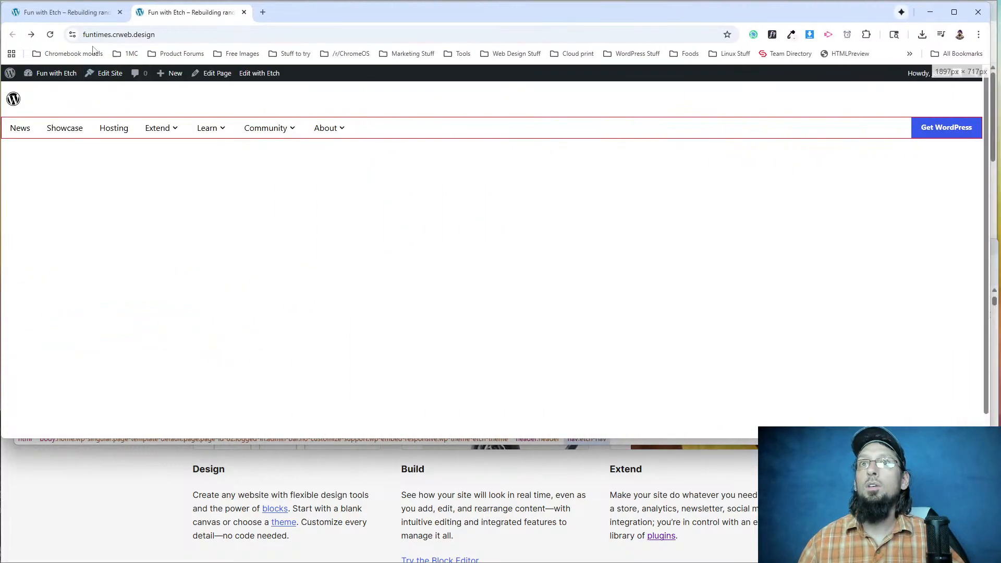
Inspect the live nav's Community dropdown item and collapse its list item to compare the list's children with the Get WordPress link.
{"action": "left_click", "coordinate": [65, 12]}
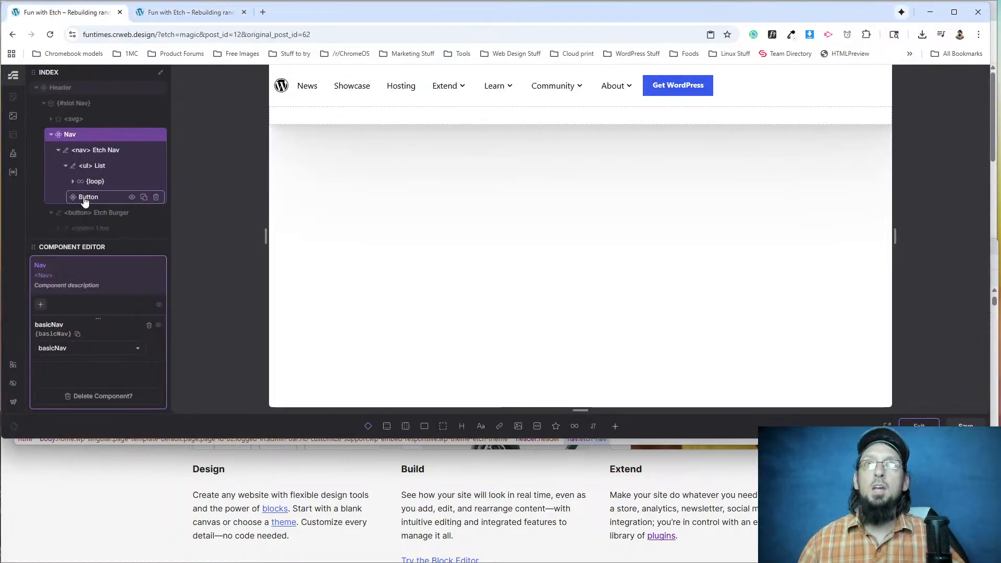
{"action": "left_click", "coordinate": [176, 14]}
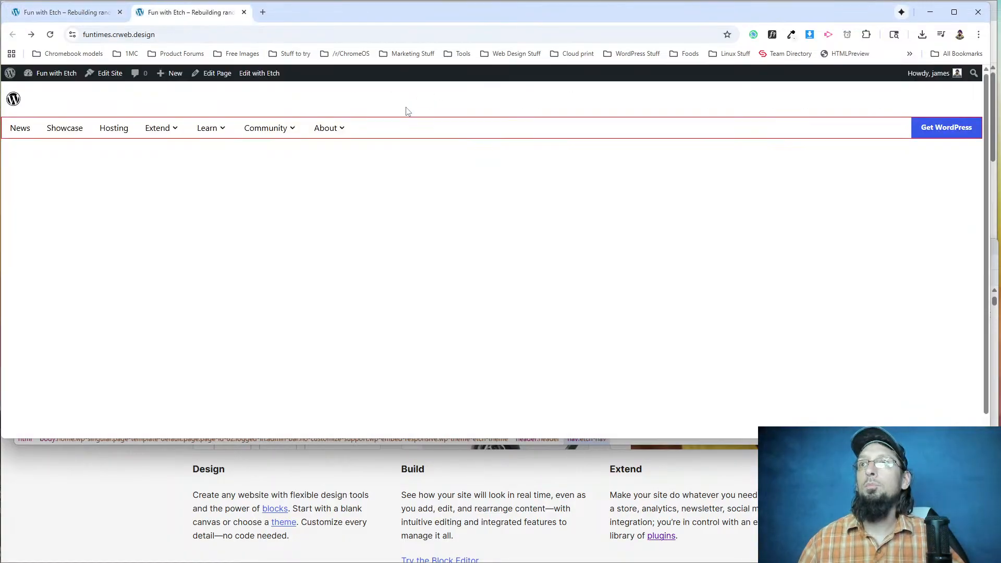
{"action": "right_click", "coordinate": [297, 137]}
{"action": "left_click", "coordinate": [336, 360]}
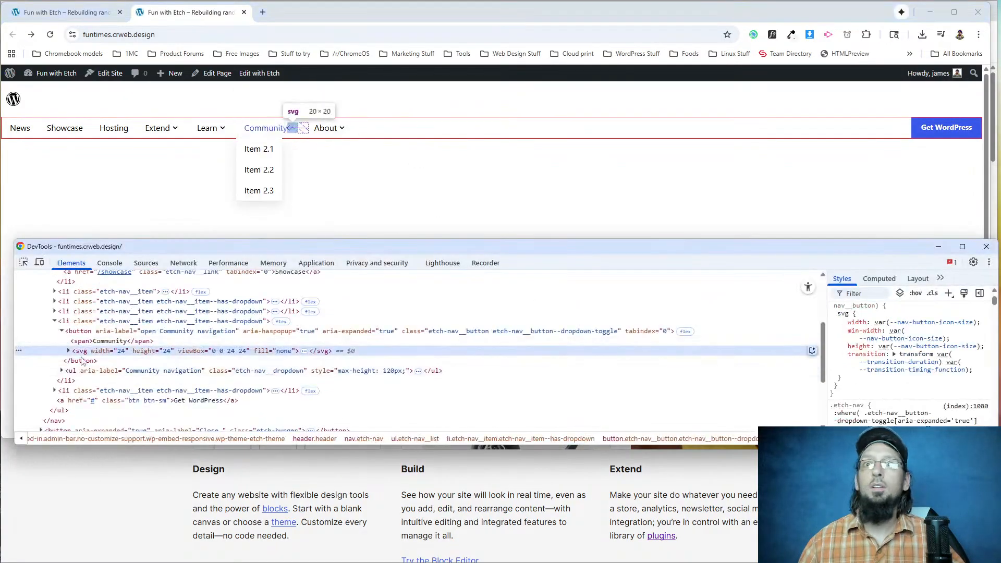
{"action": "left_click", "coordinate": [58, 322]}
{"action": "left_click", "coordinate": [55, 321]}
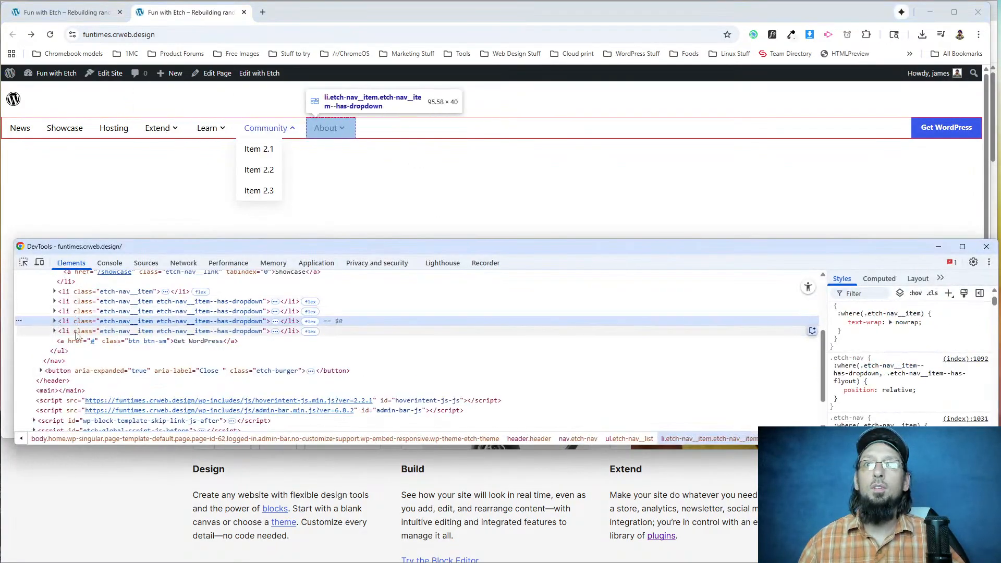
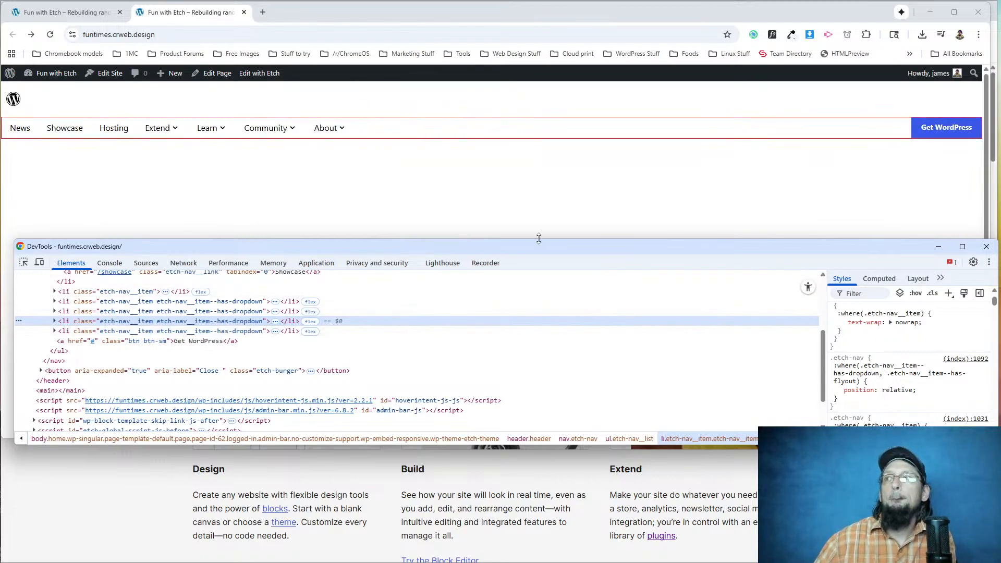
Switch to the Etch editor, select the Etch Nav element inside the Nav component, and widen its CSS editor.
{"action": "left_click", "coordinate": [66, 12]}
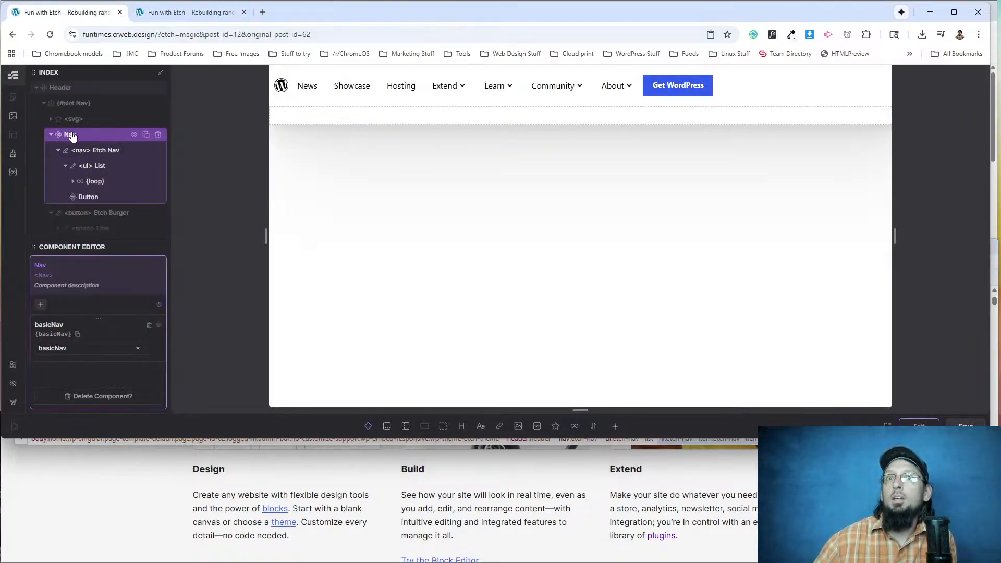
{"action": "left_click", "coordinate": [86, 150]}
{"action": "scroll", "coordinate": [889, 185], "scroll_direction": "down", "scroll_amount": 8}
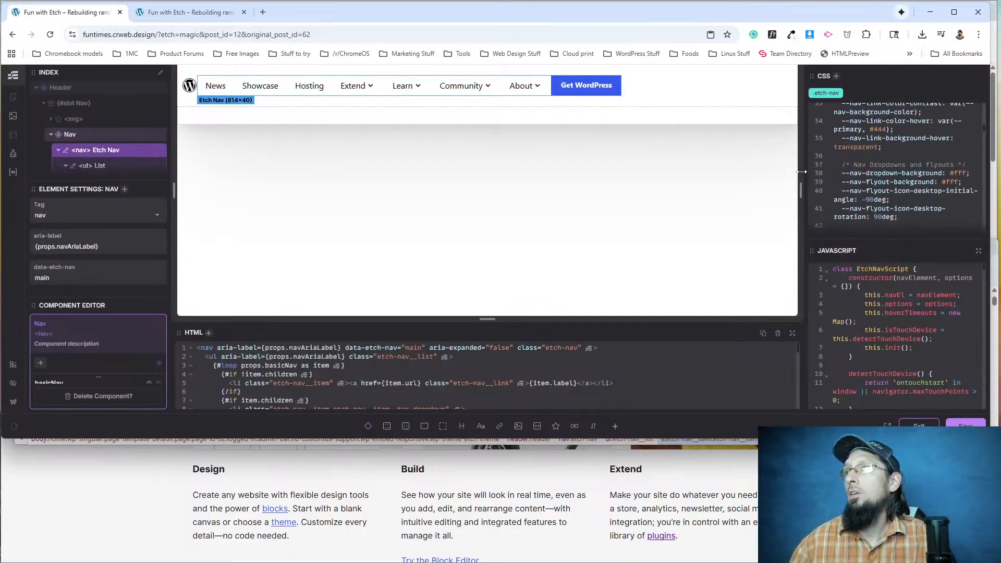
{"action": "left_click_drag", "start_coordinate": [803, 169], "coordinate": [738, 175]}
Read through the .etch-nav CSS for the list, item, dropdown and flyout rules that control the nav layout.
{"action": "scroll", "coordinate": [855, 181], "scroll_direction": "down", "scroll_amount": 3}
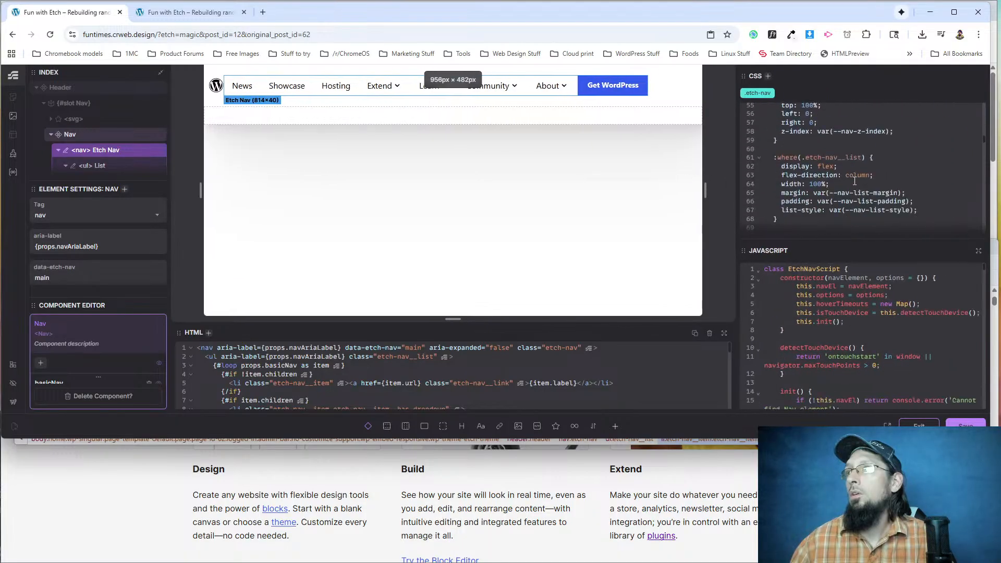
{"action": "scroll", "coordinate": [822, 164], "scroll_direction": "up", "scroll_amount": 4}
{"action": "scroll", "coordinate": [821, 191], "scroll_direction": "down", "scroll_amount": 15}
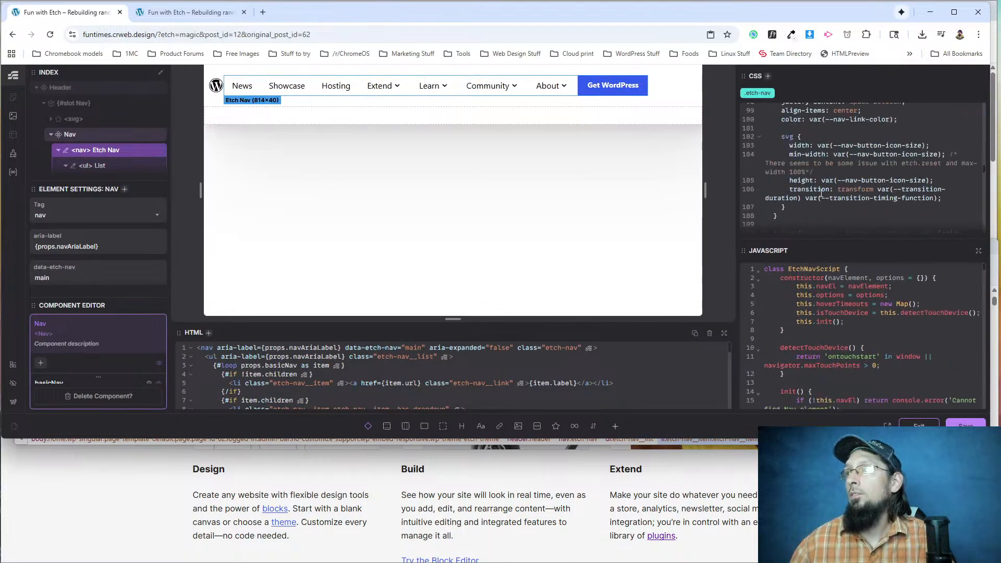
{"action": "scroll", "coordinate": [820, 193], "scroll_direction": "down", "scroll_amount": 3}
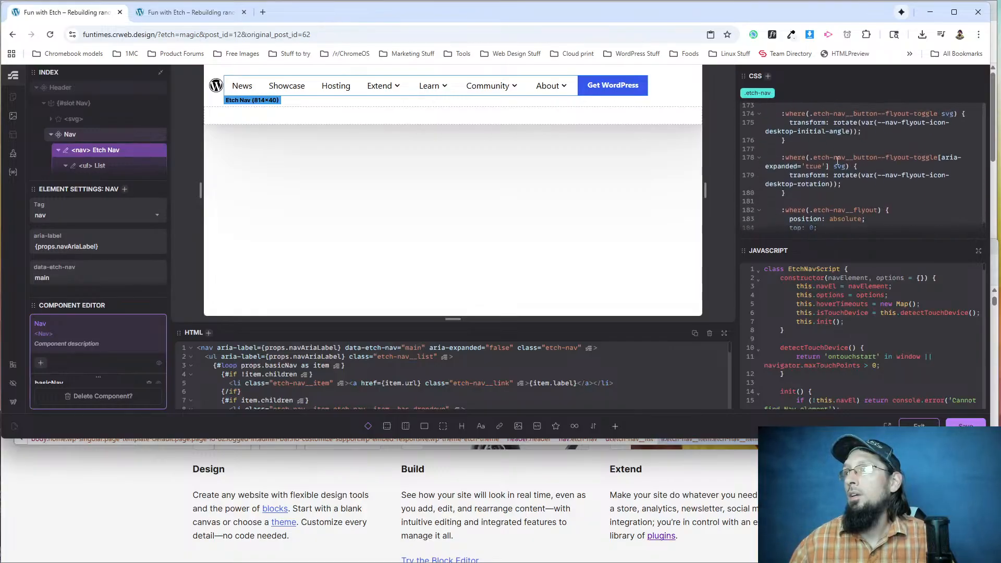
{"action": "scroll", "coordinate": [813, 175], "scroll_direction": "up", "scroll_amount": 10}
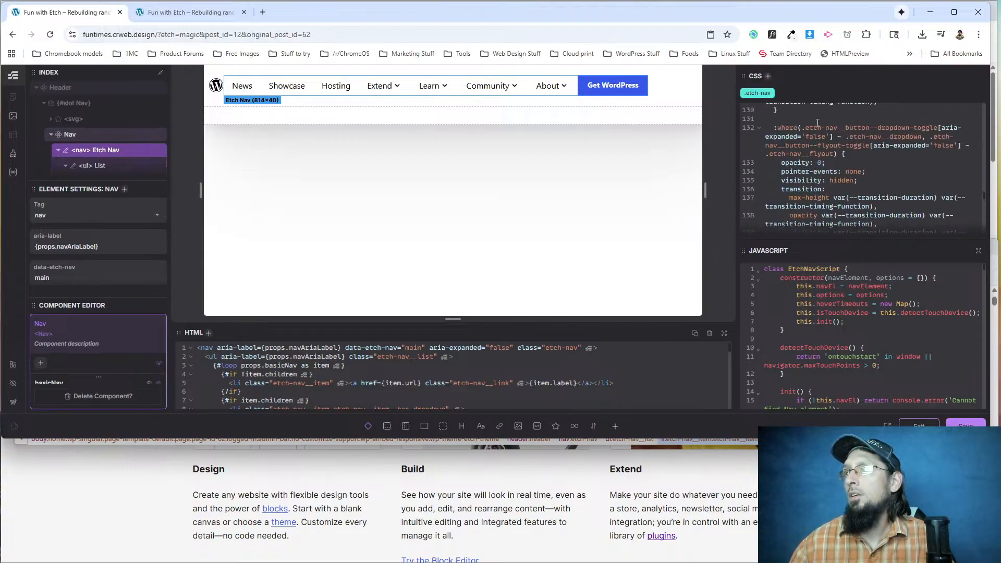
{"action": "scroll", "coordinate": [861, 181], "scroll_direction": "up", "scroll_amount": 6}
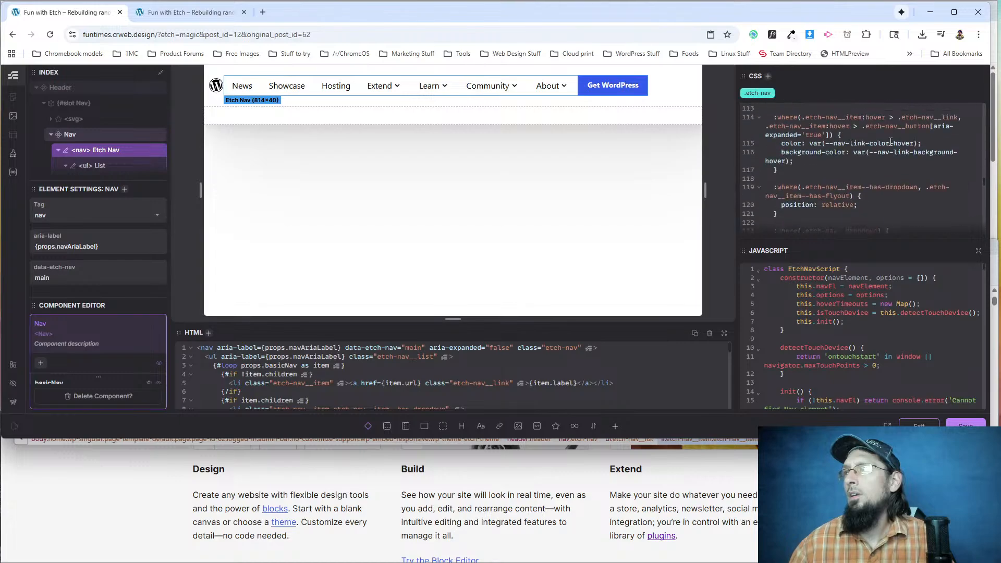
{"action": "scroll", "coordinate": [834, 220], "scroll_direction": "up", "scroll_amount": 6}
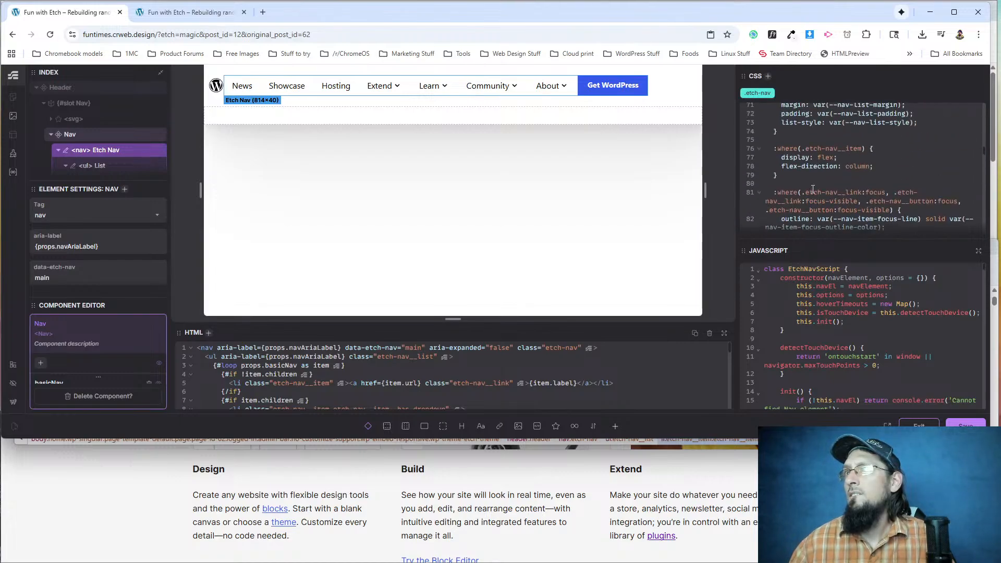
{"action": "scroll", "coordinate": [813, 189], "scroll_direction": "up", "scroll_amount": 6}
{"action": "scroll", "coordinate": [816, 189], "scroll_direction": "up", "scroll_amount": 3}
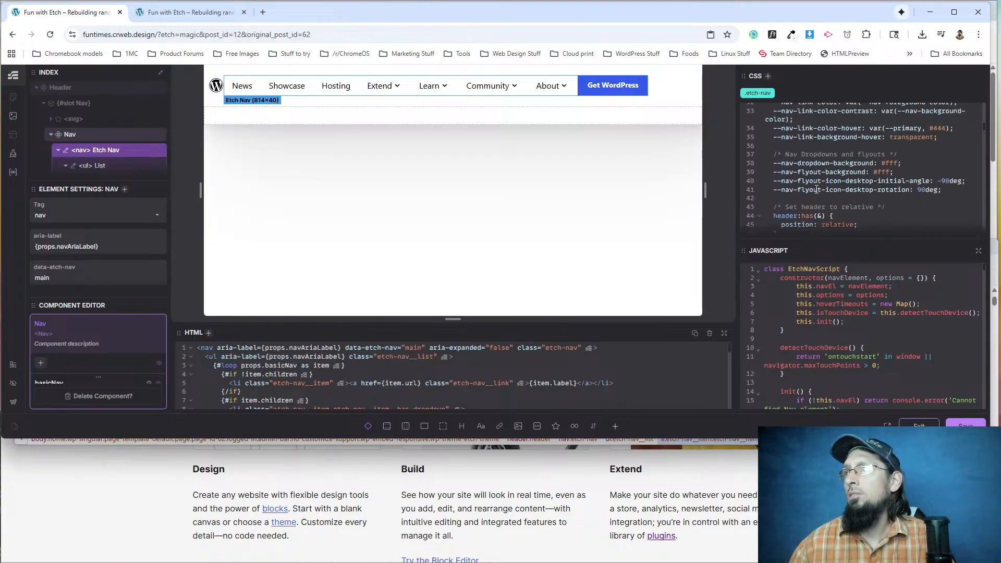
{"action": "scroll", "coordinate": [816, 189], "scroll_direction": "up", "scroll_amount": 7}
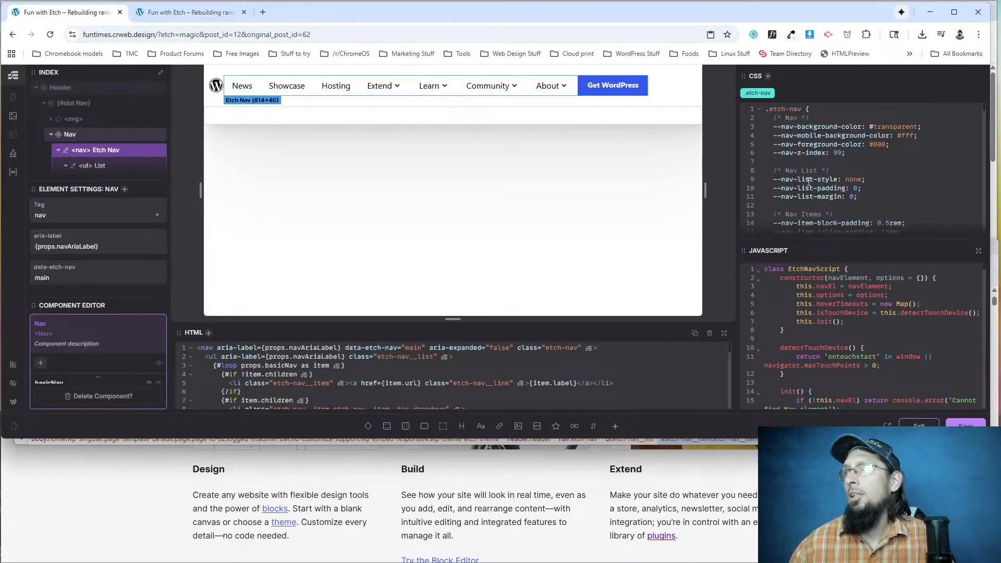
Examine the header:has(&) rule in the .etch-nav CSS together with the background and display declarations below it.
{"action": "scroll", "coordinate": [809, 181], "scroll_direction": "down", "scroll_amount": 3}
{"action": "scroll", "coordinate": [811, 174], "scroll_direction": "down", "scroll_amount": 2}
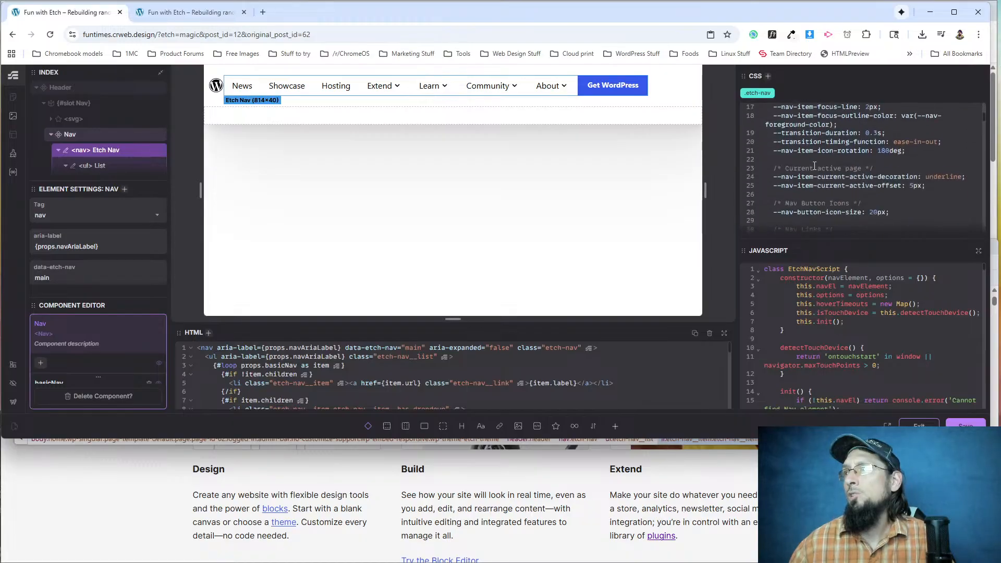
{"action": "scroll", "coordinate": [808, 194], "scroll_direction": "down", "scroll_amount": 6}
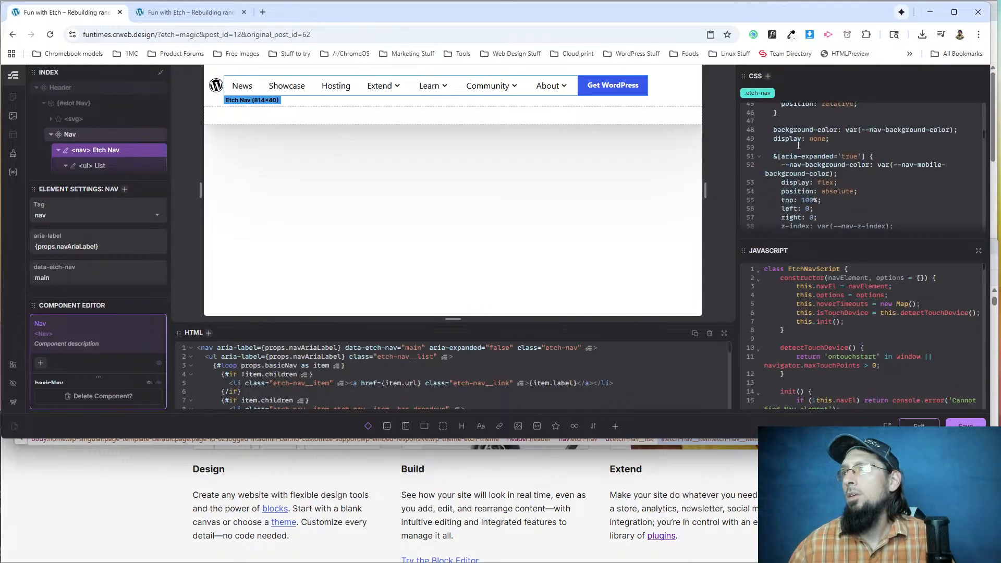
{"action": "scroll", "coordinate": [795, 167], "scroll_direction": "up", "scroll_amount": 2}
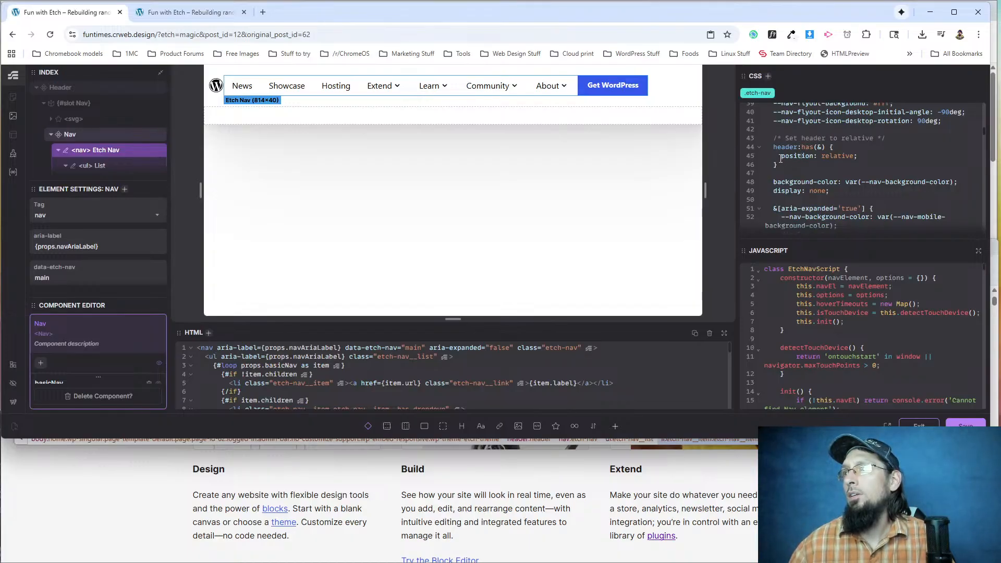
{"action": "scroll", "coordinate": [797, 154], "scroll_direction": "down", "scroll_amount": 2}
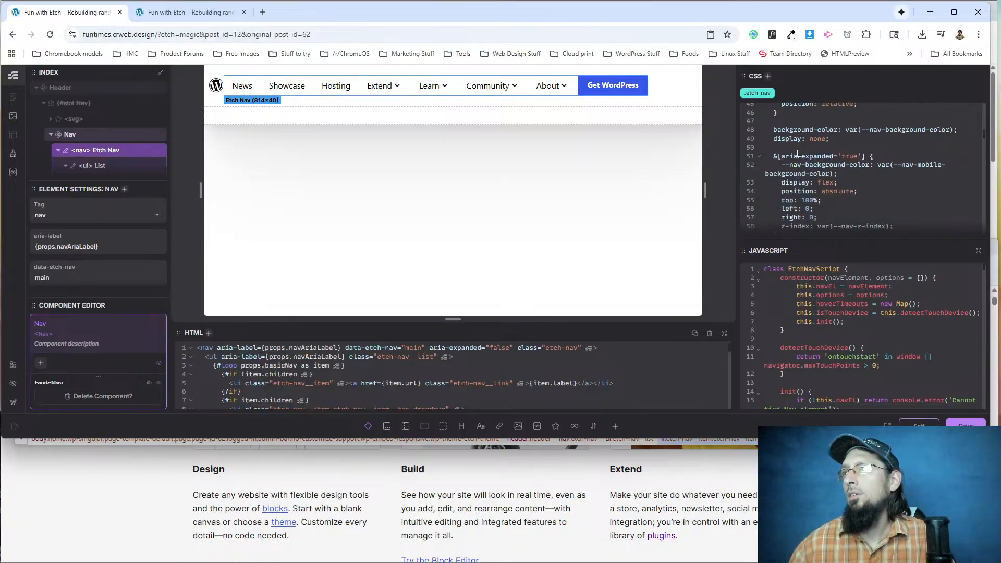
{"action": "scroll", "coordinate": [797, 121], "scroll_direction": "up", "scroll_amount": 2}
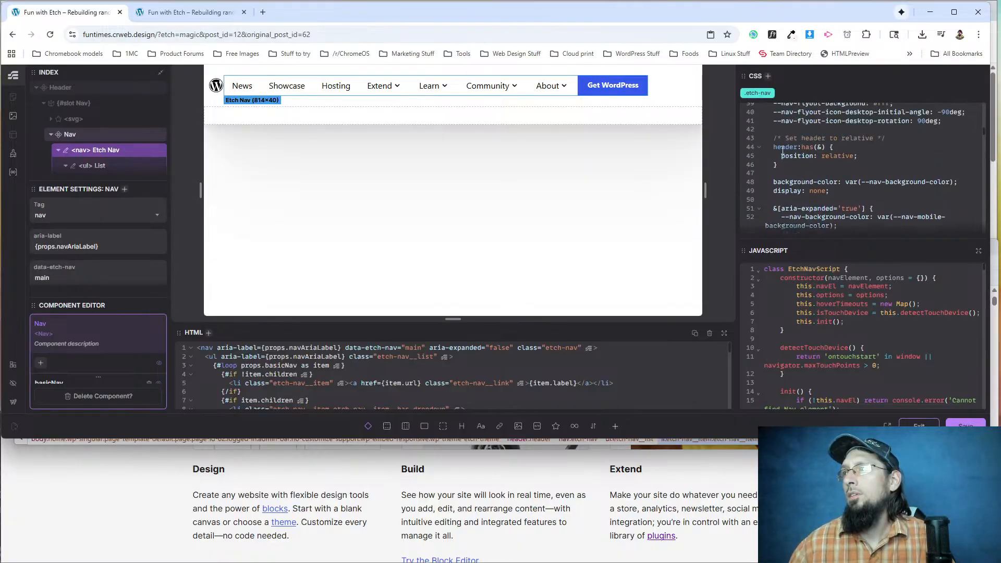
{"action": "scroll", "coordinate": [823, 178], "scroll_direction": "down", "scroll_amount": 4}
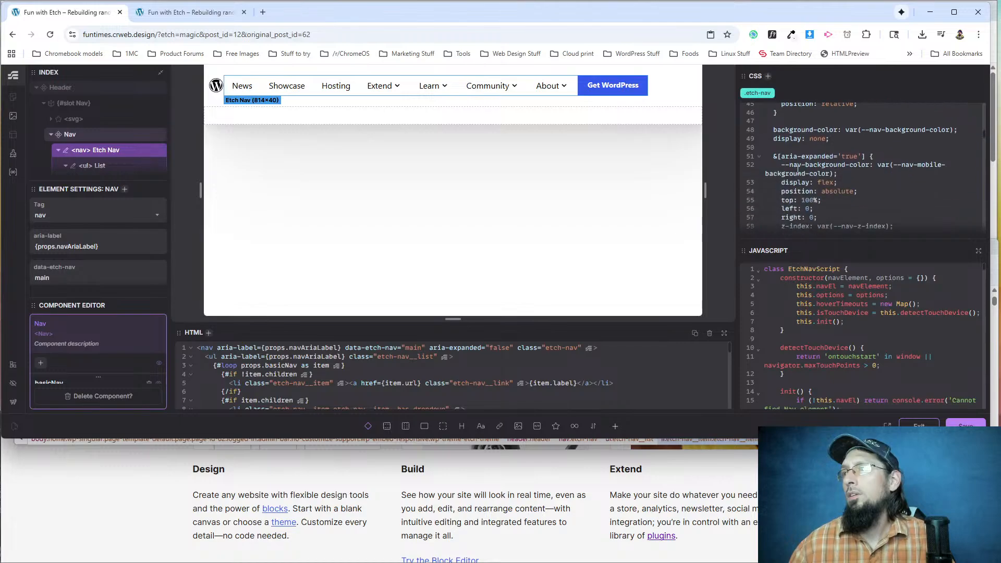
{"action": "scroll", "coordinate": [799, 179], "scroll_direction": "up", "scroll_amount": 4}
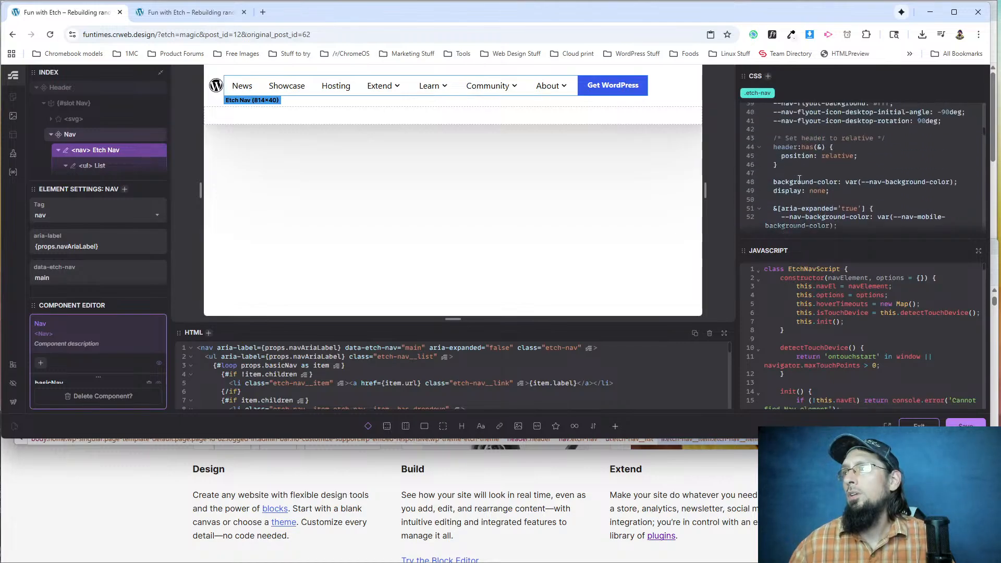
{"action": "left_click_drag", "start_coordinate": [781, 166], "coordinate": [773, 148]}
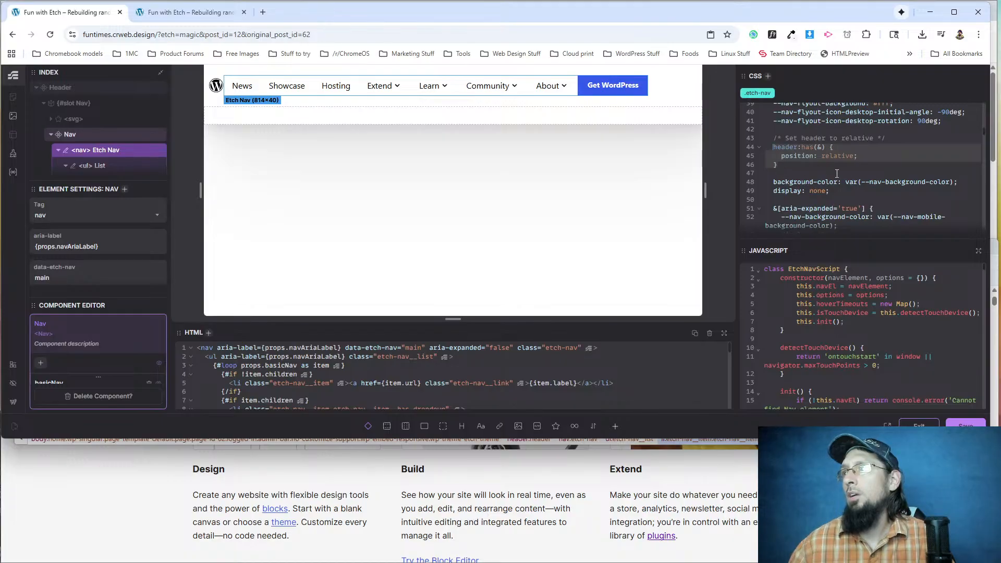
{"action": "scroll", "coordinate": [816, 177], "scroll_direction": "down", "scroll_amount": 2}
{"action": "scroll", "coordinate": [789, 148], "scroll_direction": "up", "scroll_amount": 2}
{"action": "left_click", "coordinate": [800, 199]}
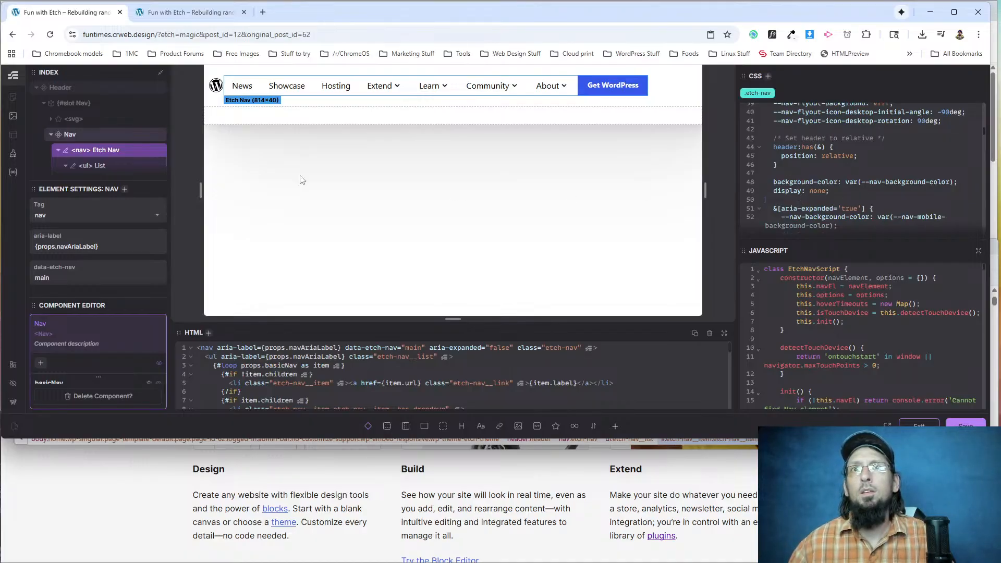
Review the .etch-nav CSS from its custom properties down to the commented header rule and the base declarations.
{"action": "scroll", "coordinate": [874, 176], "scroll_direction": "up", "scroll_amount": 4}
{"action": "scroll", "coordinate": [873, 176], "scroll_direction": "up", "scroll_amount": 3}
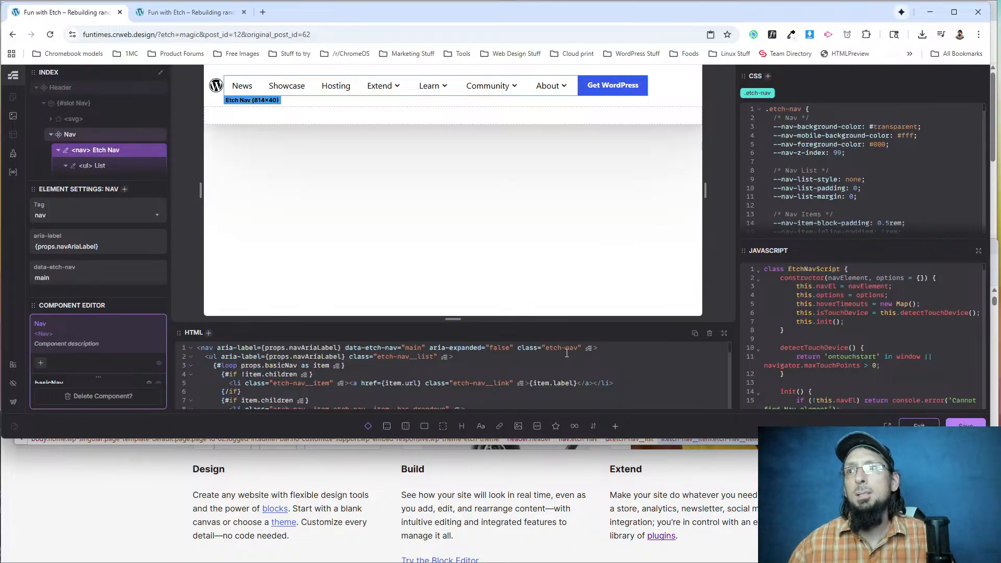
{"action": "scroll", "coordinate": [764, 179], "scroll_direction": "down", "scroll_amount": 6}
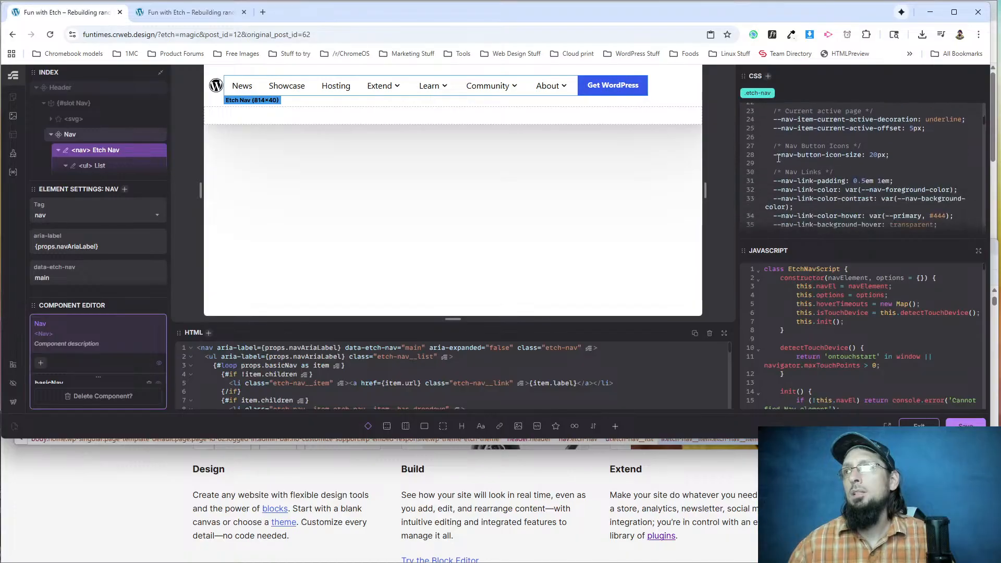
{"action": "scroll", "coordinate": [780, 147], "scroll_direction": "down", "scroll_amount": 2}
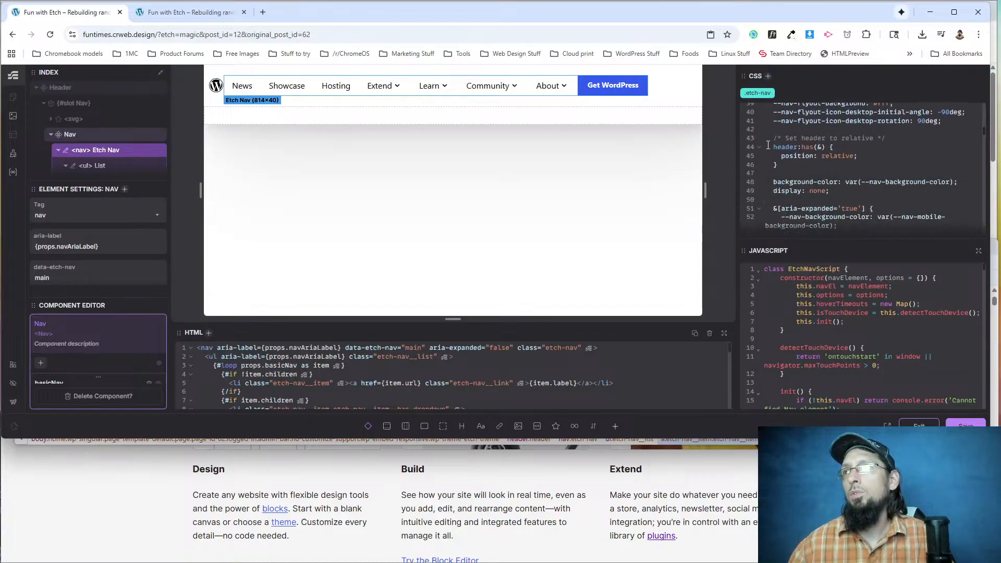
{"action": "left_click_drag", "start_coordinate": [772, 139], "coordinate": [786, 168]}
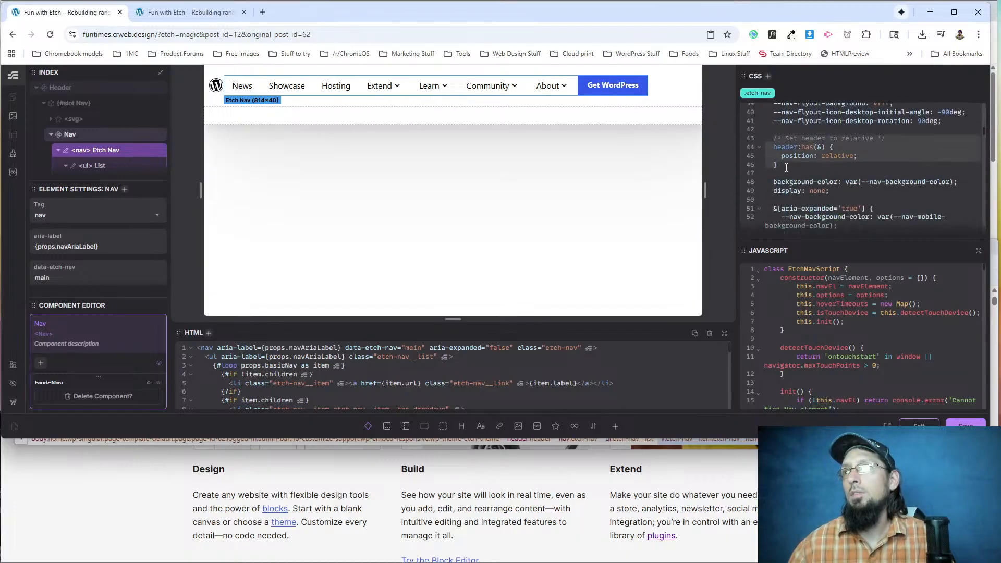
{"action": "scroll", "coordinate": [786, 168], "scroll_direction": "down", "scroll_amount": 2}
{"action": "scroll", "coordinate": [777, 160], "scroll_direction": "up", "scroll_amount": 2}
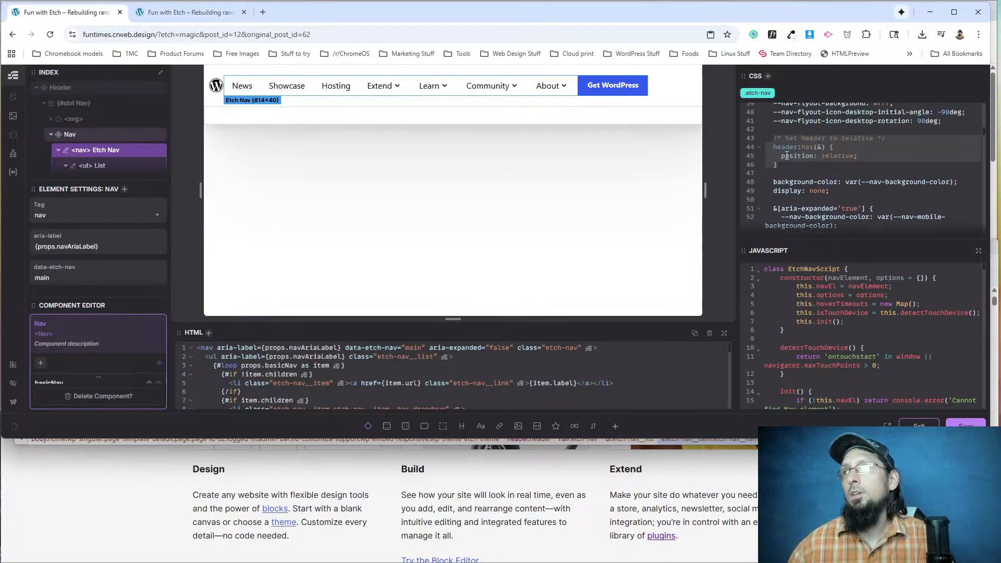
{"action": "scroll", "coordinate": [786, 156], "scroll_direction": "down", "scroll_amount": 2}
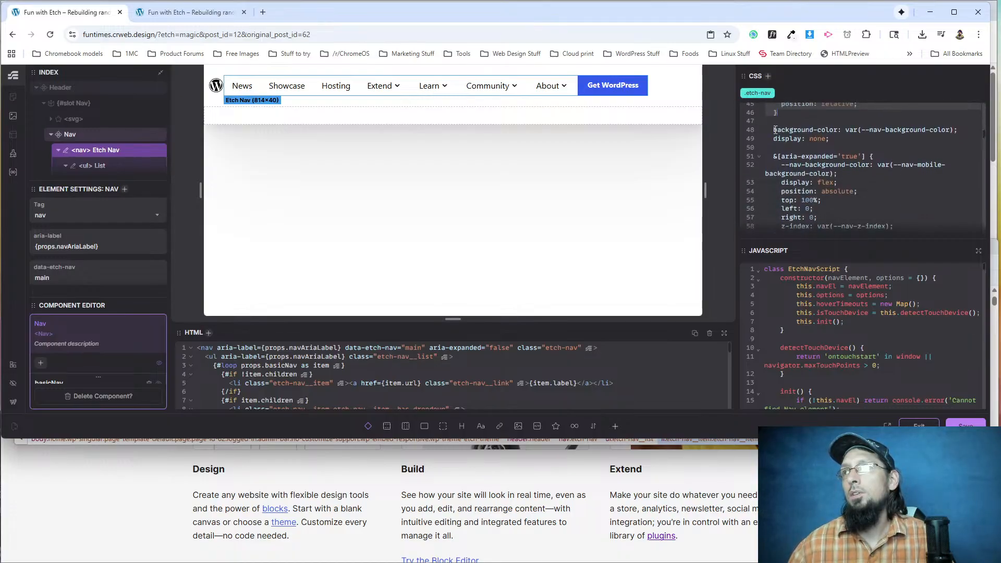
{"action": "left_click", "coordinate": [822, 147]}
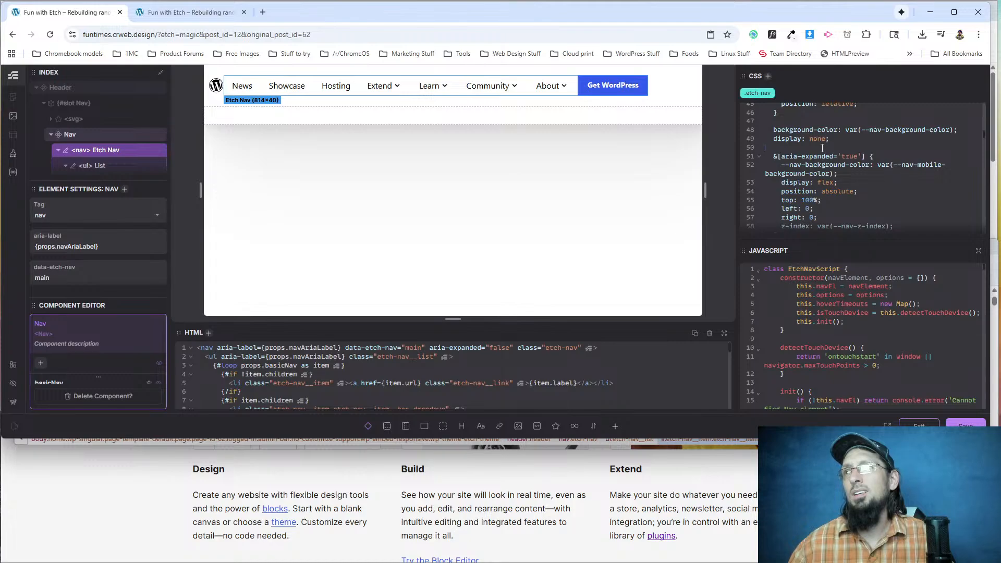
Compare the aria-expanded display rule with the min-width: 768px media query in the .etch-nav CSS.
{"action": "left_click_drag", "start_coordinate": [840, 182], "coordinate": [710, 170]}
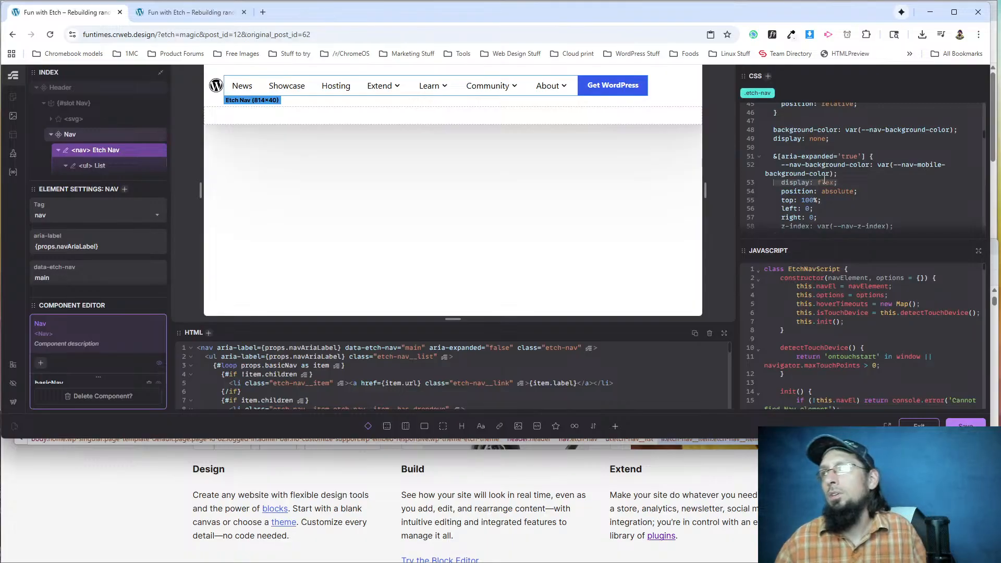
{"action": "scroll", "coordinate": [824, 179], "scroll_direction": "down", "scroll_amount": 3}
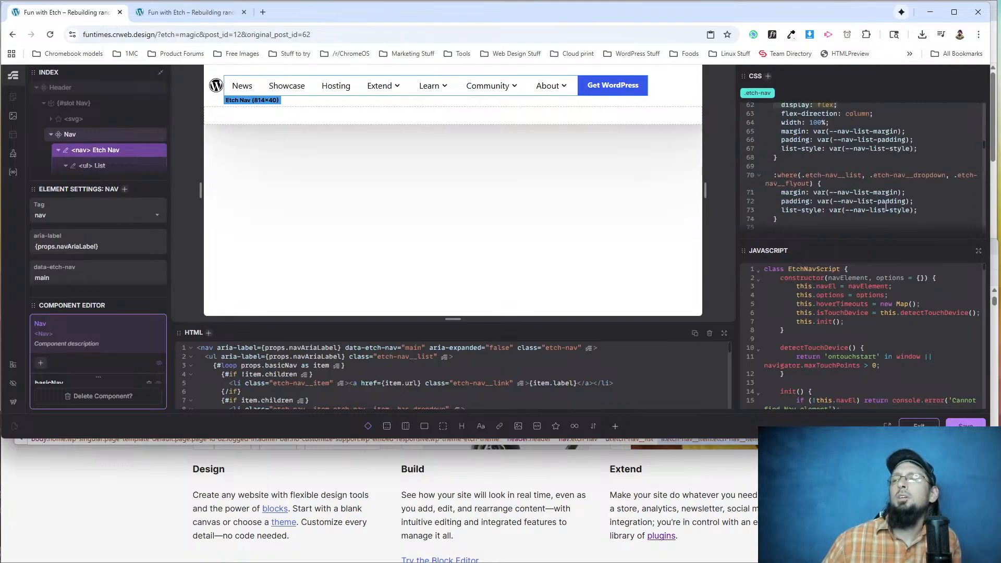
{"action": "scroll", "coordinate": [844, 200], "scroll_direction": "down", "scroll_amount": 7}
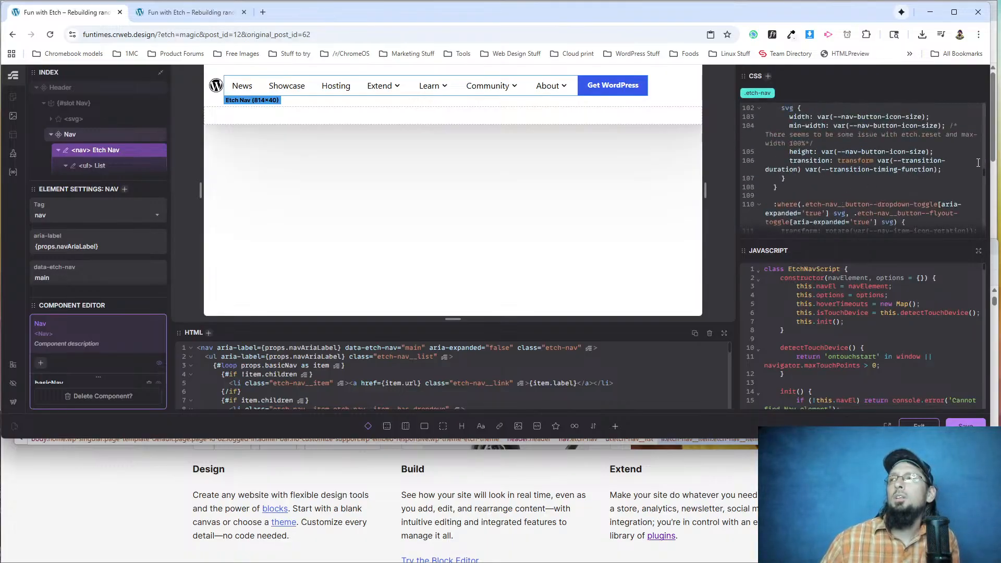
{"action": "scroll", "coordinate": [985, 187], "scroll_direction": "down", "scroll_amount": 3}
{"action": "left_click_drag", "start_coordinate": [985, 191], "coordinate": [989, 245]}
{"action": "scroll", "coordinate": [797, 213], "scroll_direction": "up", "scroll_amount": 2}
{"action": "scroll", "coordinate": [797, 213], "scroll_direction": "down", "scroll_amount": 2}
{"action": "scroll", "coordinate": [772, 215], "scroll_direction": "up", "scroll_amount": 5}
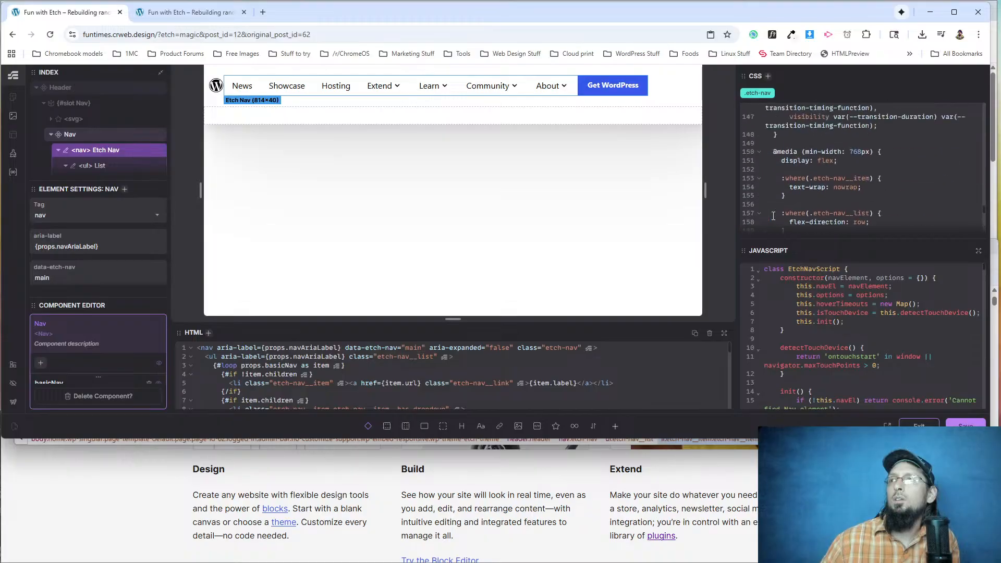
{"action": "scroll", "coordinate": [792, 205], "scroll_direction": "up", "scroll_amount": 20}
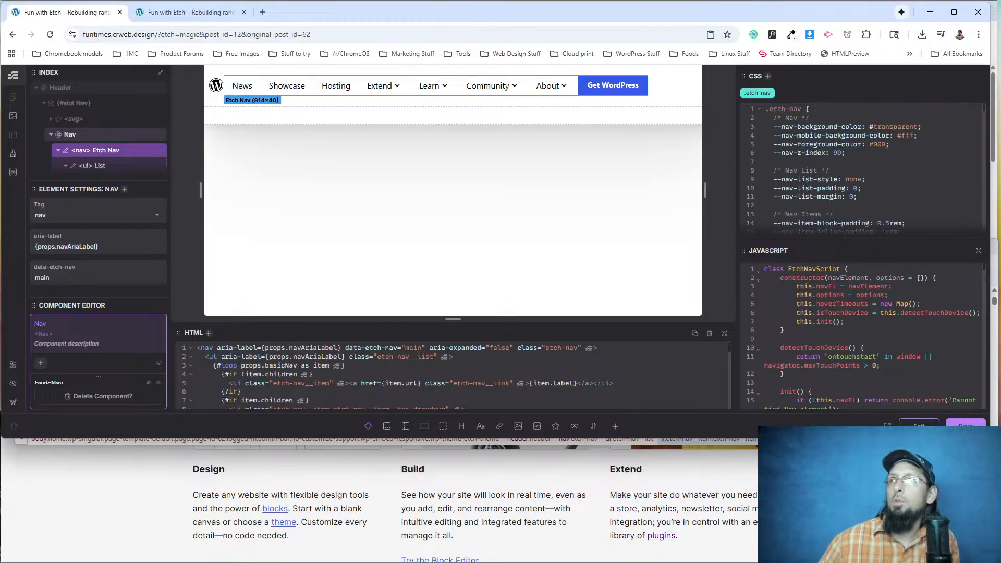
Try adding width: 100% as the first declaration of the .etch-nav rule, and remove it again.
{"action": "left_click", "coordinate": [816, 109]}
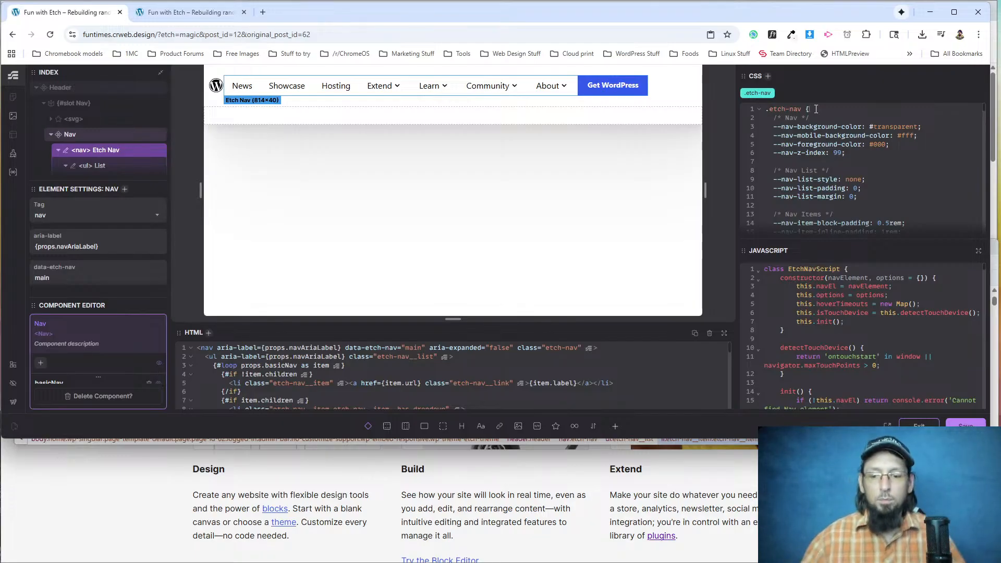
{"action": "key", "text": "Return"}
{"action": "key", "text": "Return"}
{"action": "key", "text": "Up"}
{"action": "type", "text": "width: 100%;"}
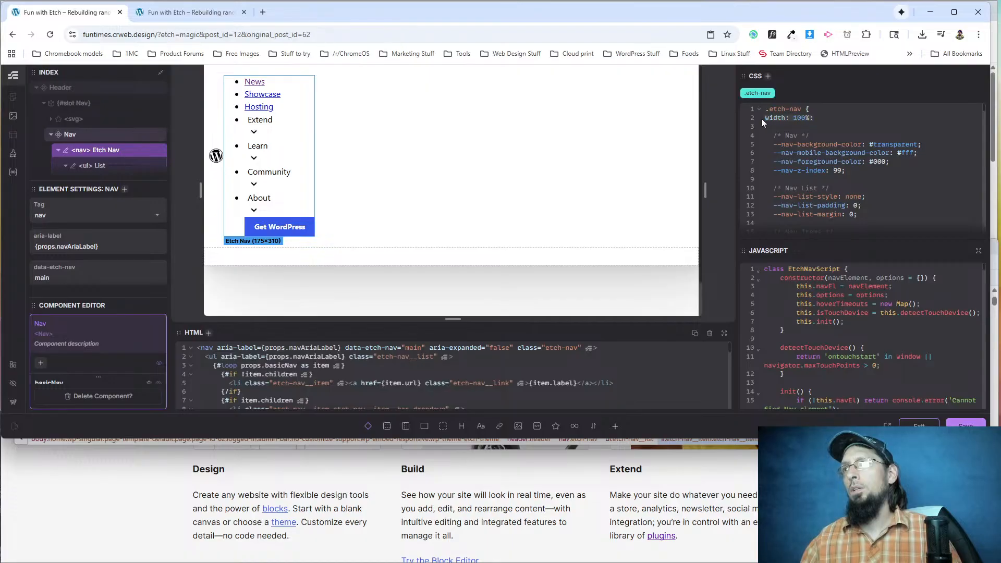
{"action": "key", "text": "BackSpace"}
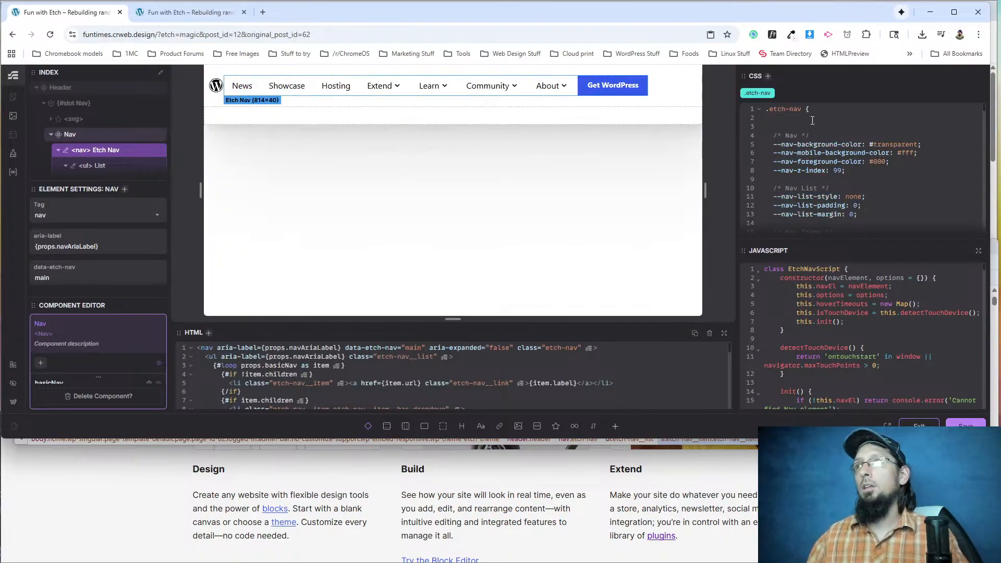
Add width: 100%; as the last declaration of the .etch-nav rule, and reload the rebuilt page on the front end.
{"action": "scroll", "coordinate": [949, 156], "scroll_direction": "down", "scroll_amount": 5}
{"action": "left_click_drag", "start_coordinate": [985, 126], "coordinate": [976, 250]}
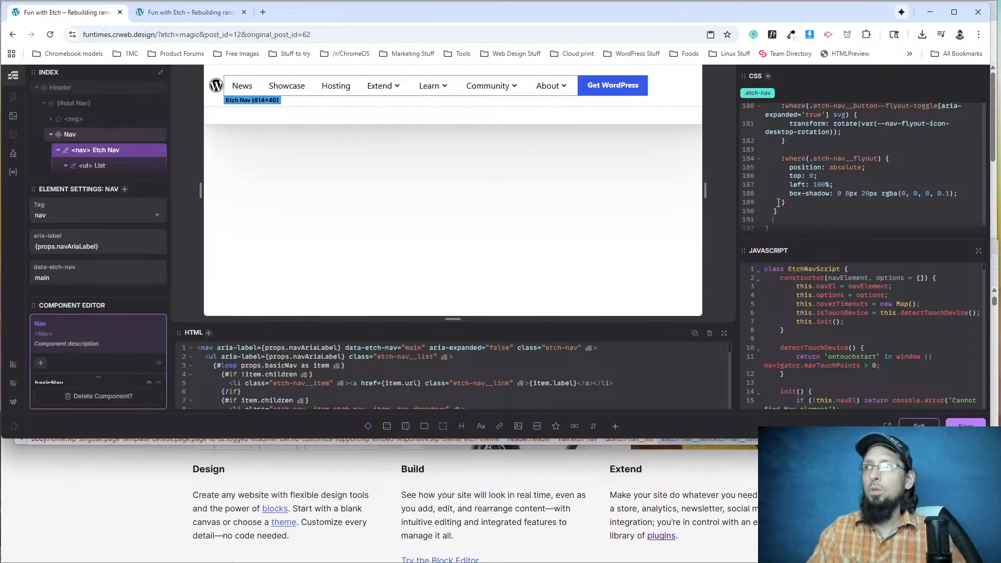
{"action": "type", "text": "width: 100%;"}
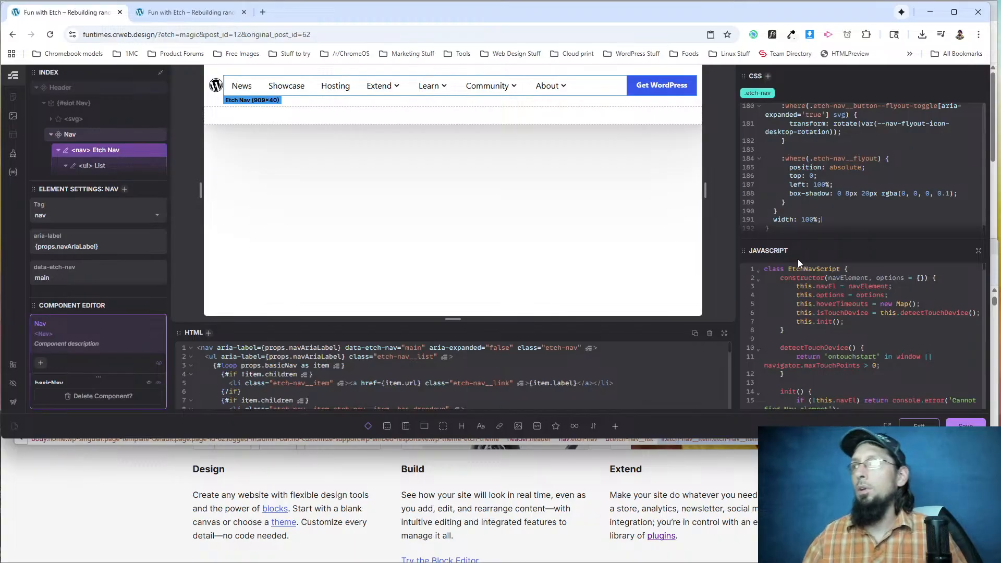
{"action": "left_click", "coordinate": [208, 18]}
{"action": "key", "text": "F5"}
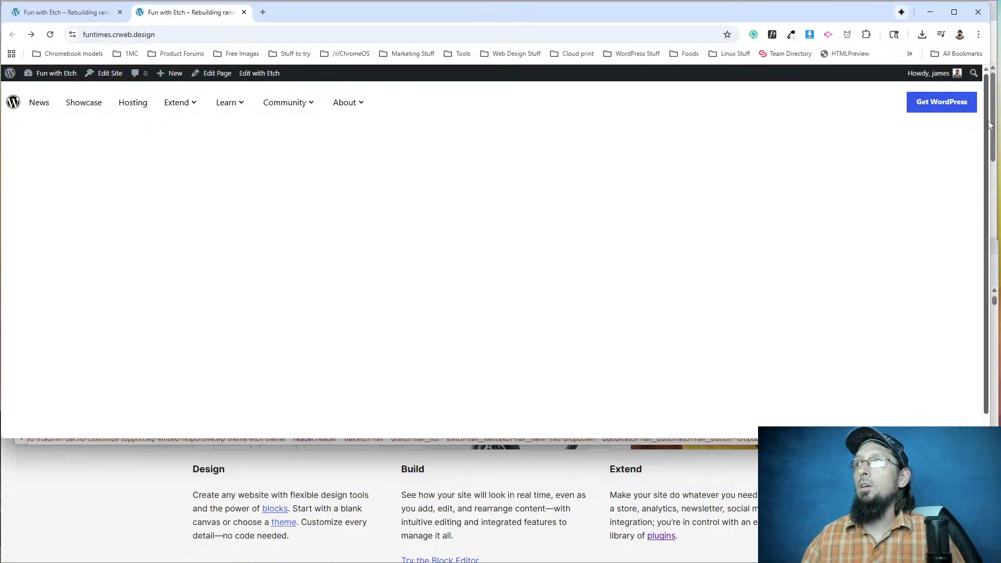
Narrow the rebuilt page's window to about 500 px wide, and open and close its mobile menu.
{"action": "left_click_drag", "start_coordinate": [990, 121], "coordinate": [176, 103]}
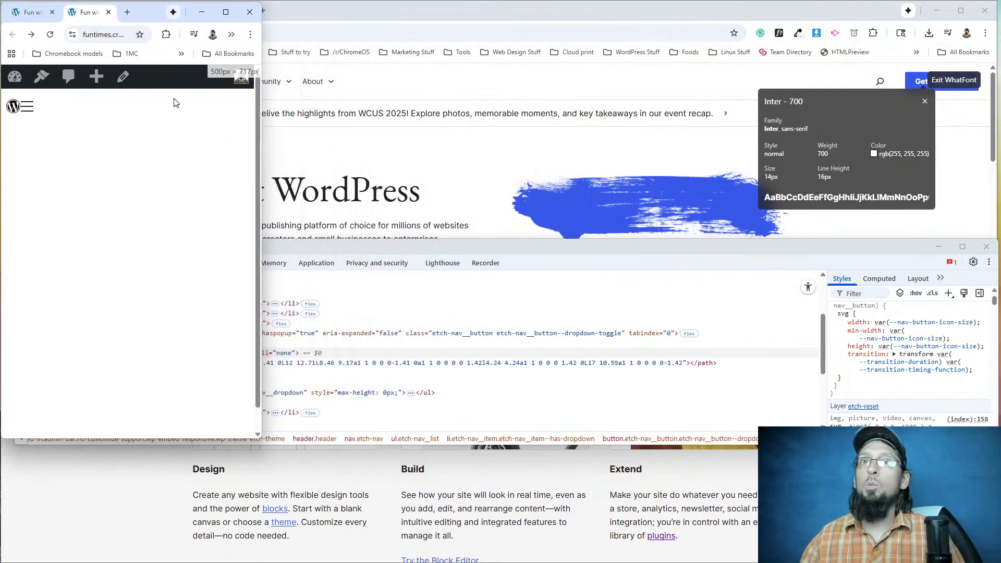
{"action": "left_click", "coordinate": [27, 106]}
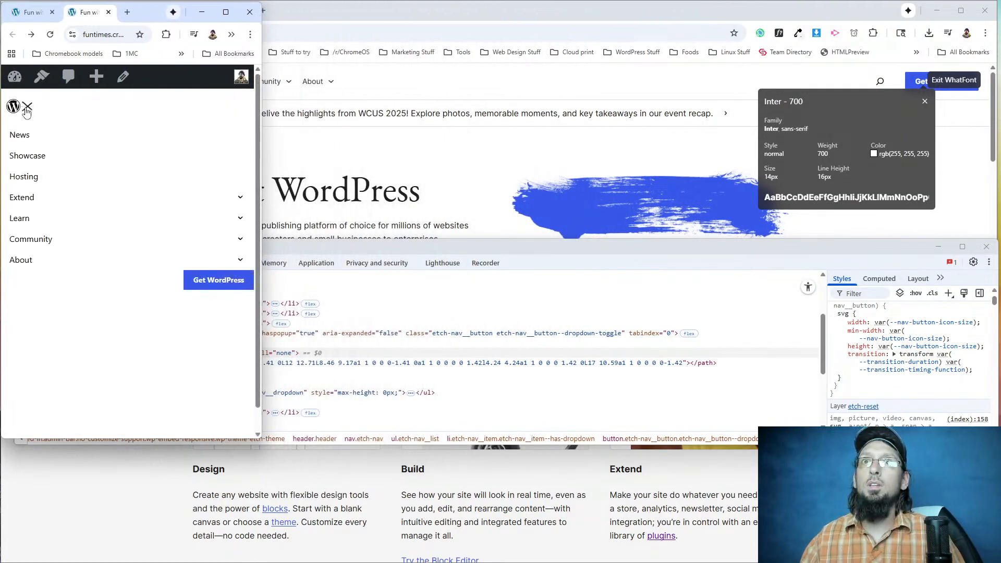
{"action": "left_click", "coordinate": [26, 106]}
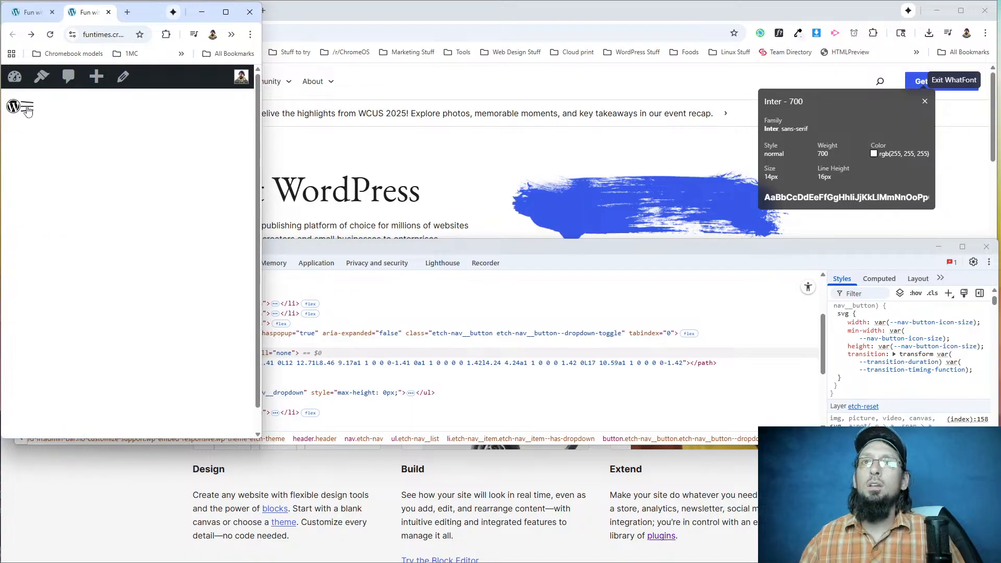
Inspect the hamburger icon and bring up the styles of its parent button.etch-burger element.
{"action": "right_click", "coordinate": [27, 108]}
{"action": "left_click", "coordinate": [64, 333]}
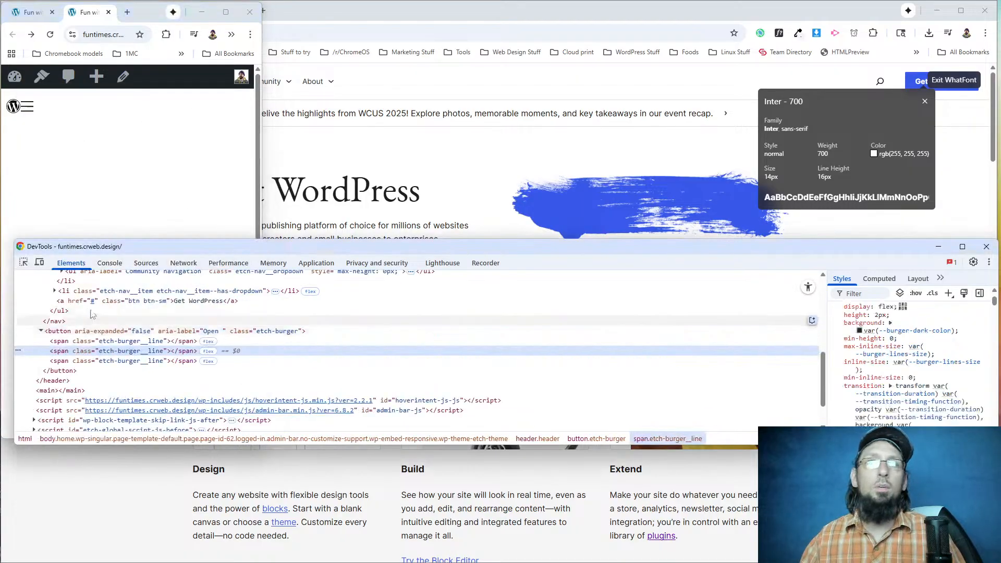
{"action": "left_click", "coordinate": [131, 331]}
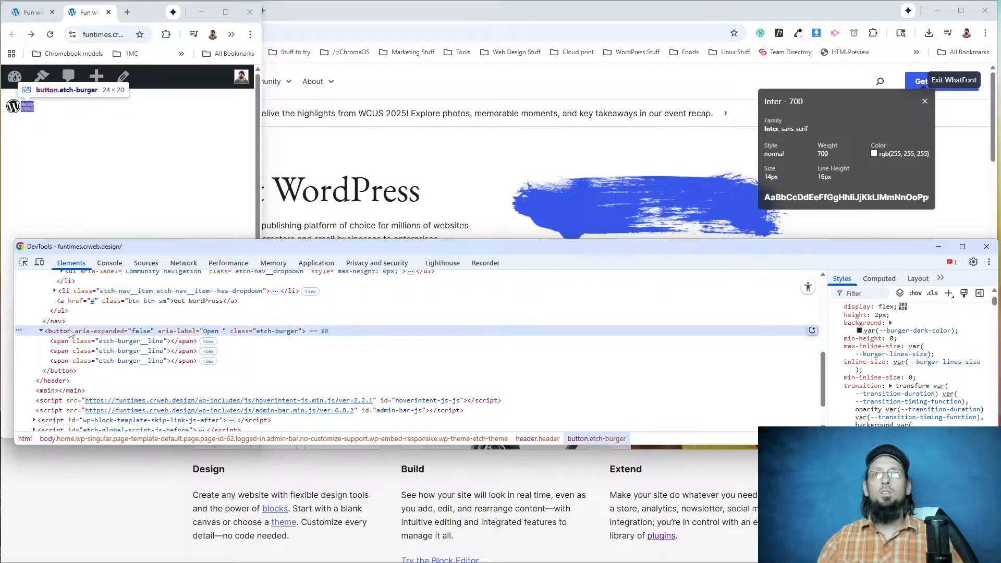
{"action": "scroll", "coordinate": [893, 319], "scroll_direction": "up", "scroll_amount": 2}
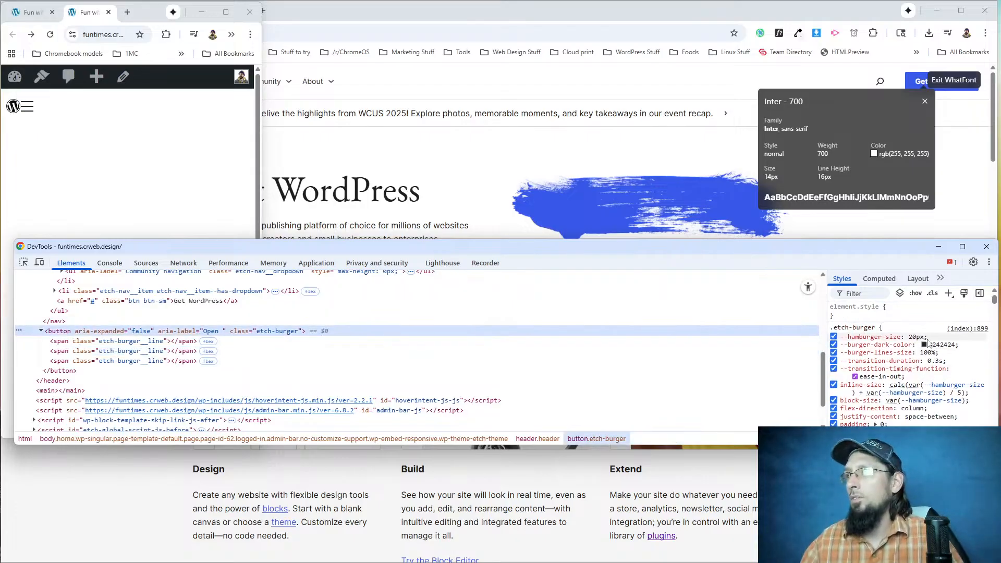
Create a button.etch-burger style rule in the inspector with margin-inline-start set to auto.
{"action": "left_click", "coordinate": [948, 293]}
{"action": "key", "text": "Return"}
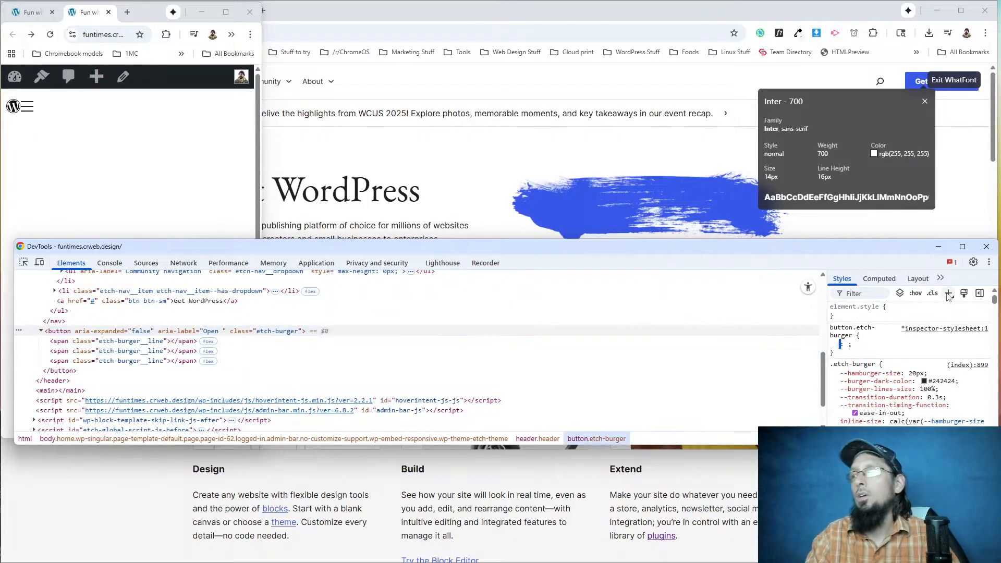
{"action": "type", "text": "margin-inline-"}
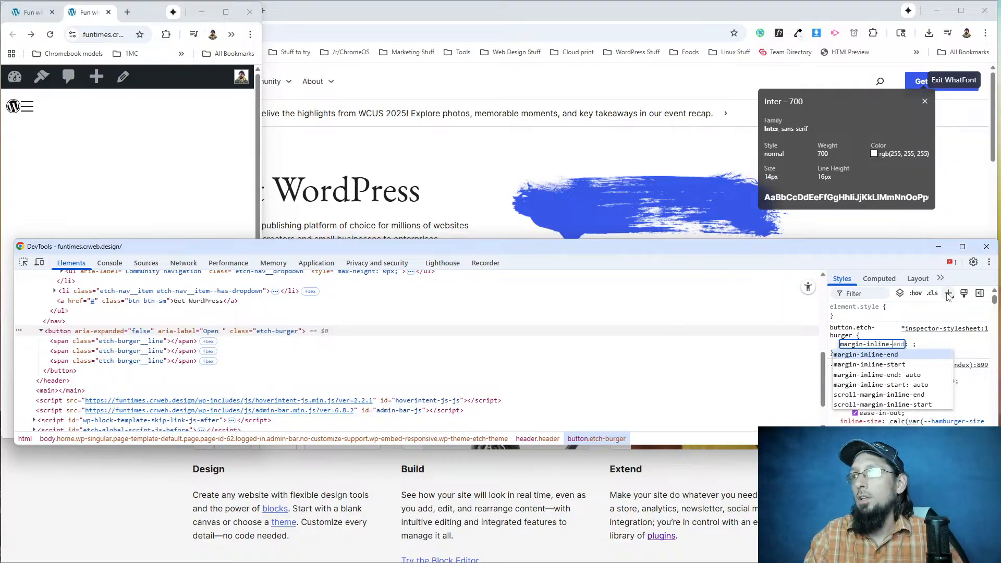
{"action": "type", "text": "start"}
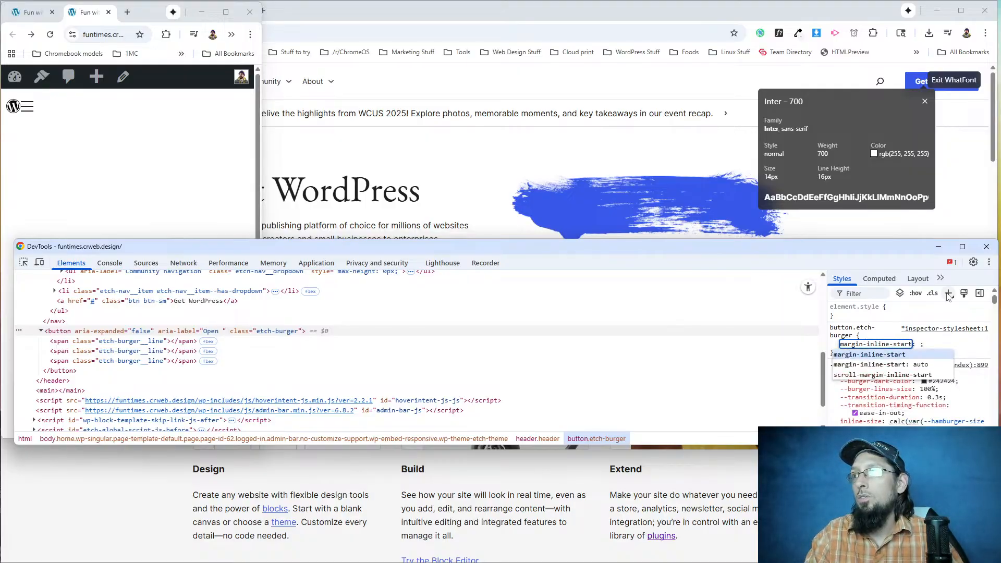
{"action": "key", "text": "Tab"}
{"action": "type", "text": "100"}
{"action": "key", "text": "BackSpace"}
{"action": "key", "text": "BackSpace"}
{"action": "type", "text": "auto"}
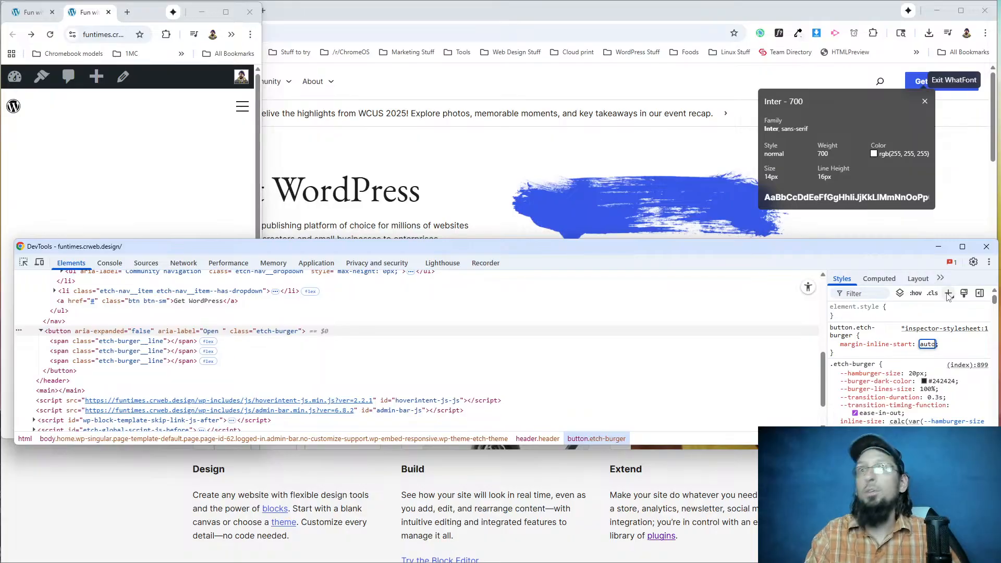
Copy the margin-inline-start: auto; declaration into the end of the .etch-burger rule of the Etch Burger button in Etch.
{"action": "left_click_drag", "start_coordinate": [839, 346], "coordinate": [941, 351]}
{"action": "key", "text": "ctrl+c"}
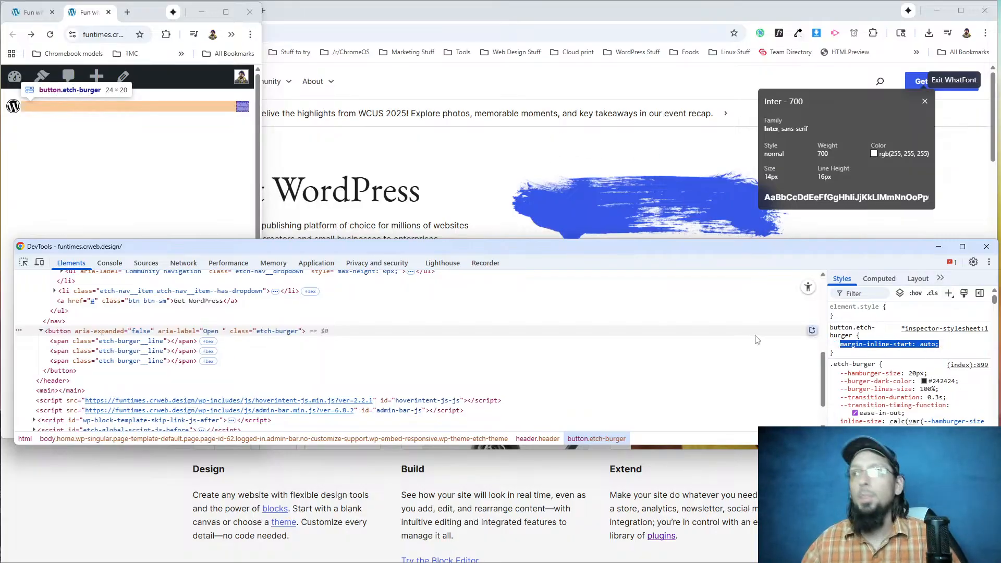
{"action": "left_click", "coordinate": [46, 9]}
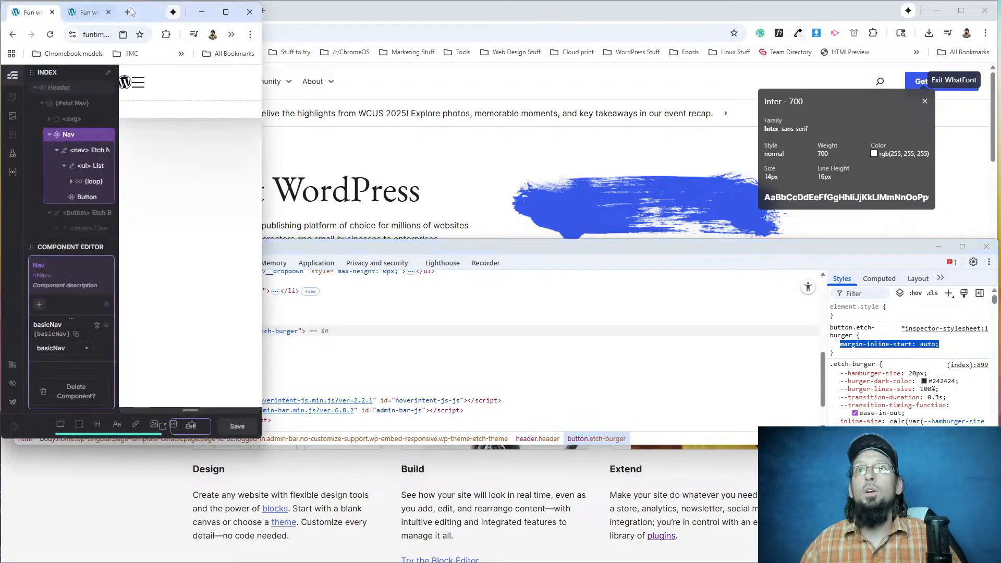
{"action": "left_click", "coordinate": [226, 12]}
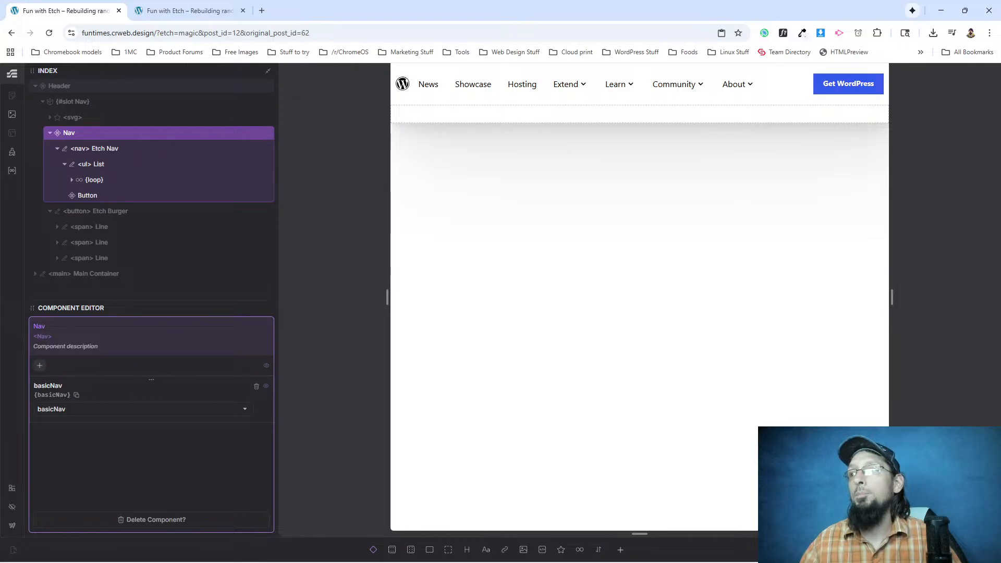
{"action": "left_click", "coordinate": [95, 211]}
{"action": "scroll", "coordinate": [857, 111], "scroll_direction": "down", "scroll_amount": 5}
{"action": "left_click", "coordinate": [792, 269]}
{"action": "key", "text": "ctrl+v"}
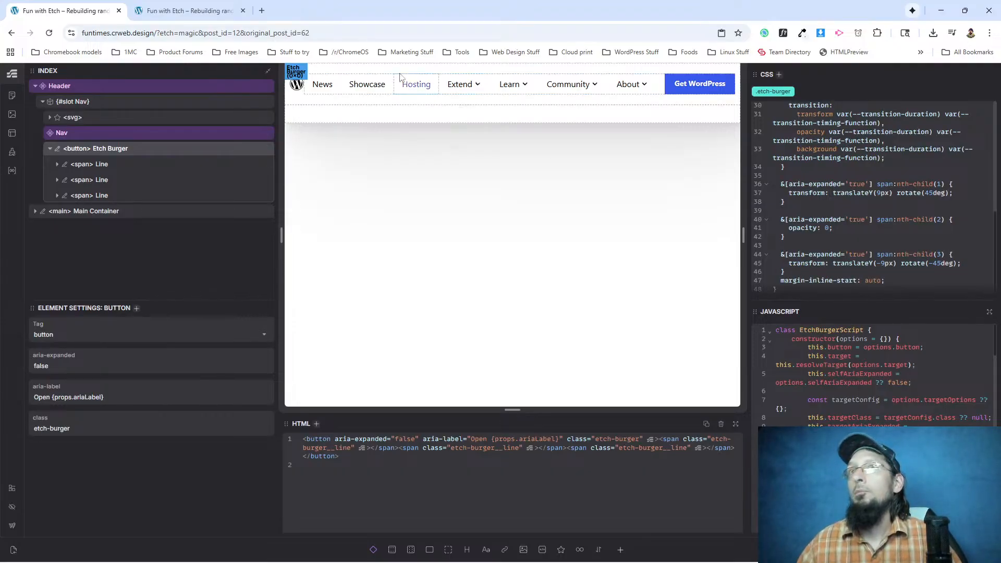
Compare the open mobile menu of the rebuilt page with the one on wordpress.org in a window about 537 px wide.
{"action": "left_click", "coordinate": [212, 19]}
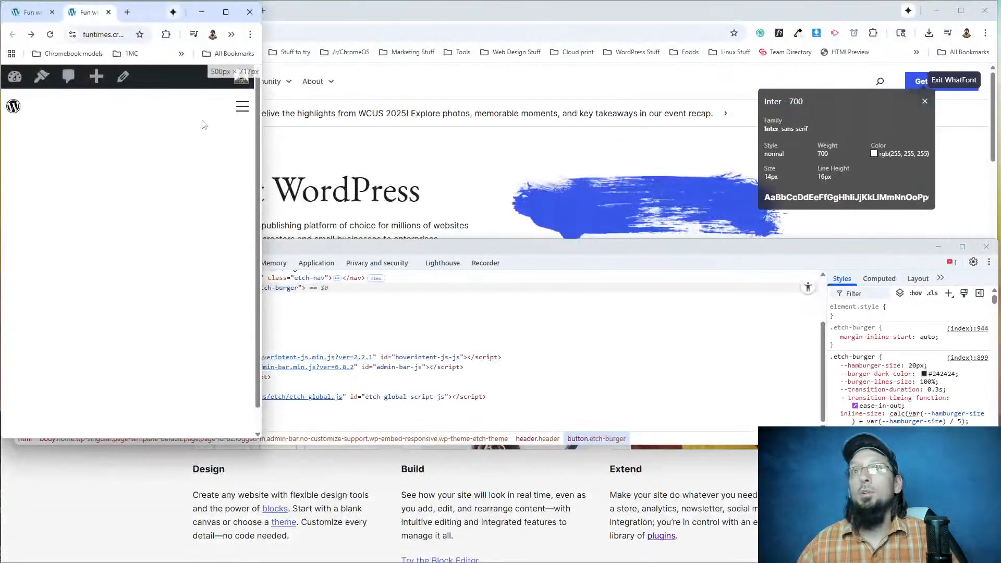
{"action": "left_click", "coordinate": [242, 107]}
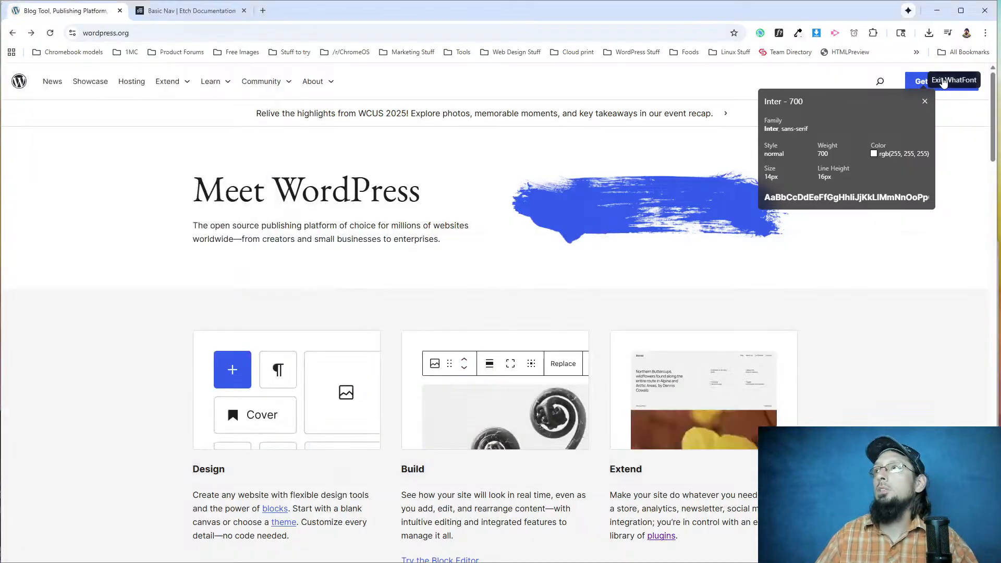
{"action": "left_click", "coordinate": [944, 83]}
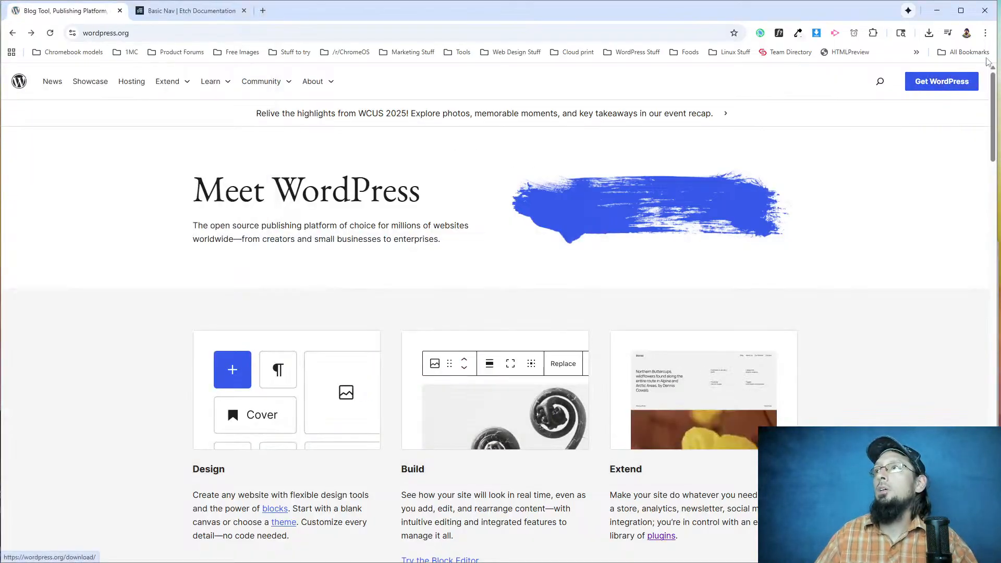
{"action": "left_click_drag", "start_coordinate": [996, 52], "coordinate": [282, 52]}
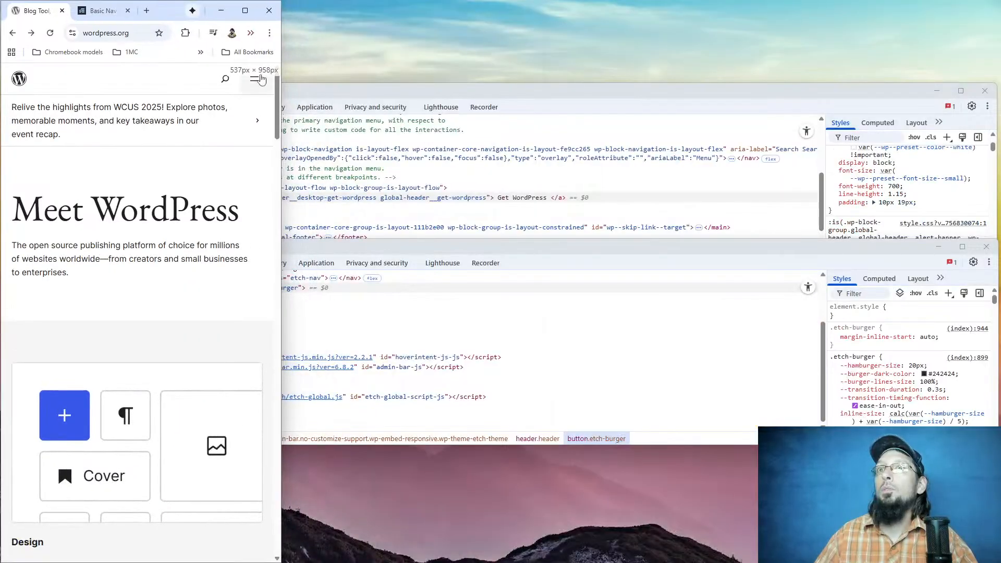
{"action": "left_click", "coordinate": [262, 78]}
{"action": "scroll", "coordinate": [62, 198], "scroll_direction": "down", "scroll_amount": 4}
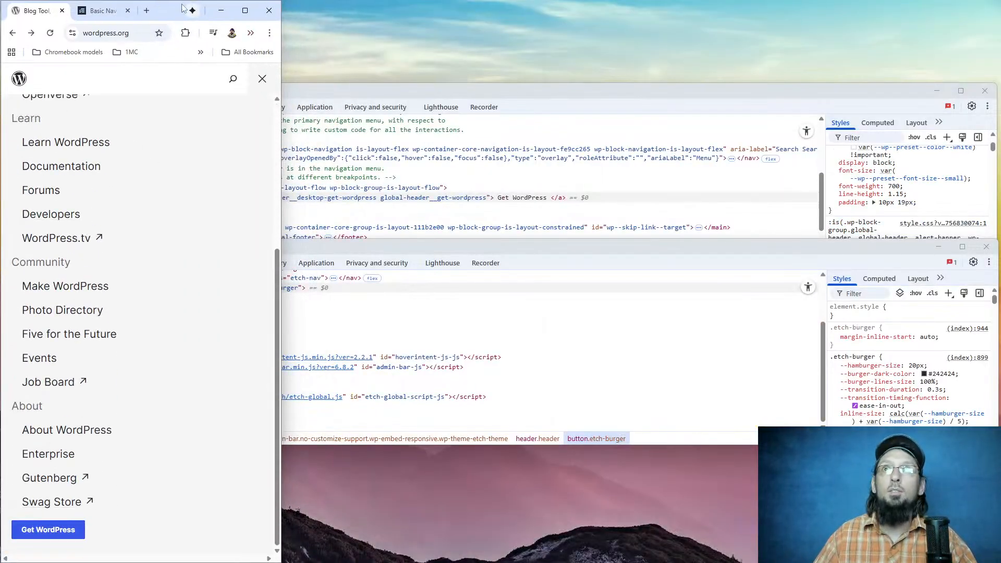
Bring wordpress.org back to full width with its menu closed, and widen the rebuilt page's window to desktop size.
{"action": "left_click", "coordinate": [245, 11]}
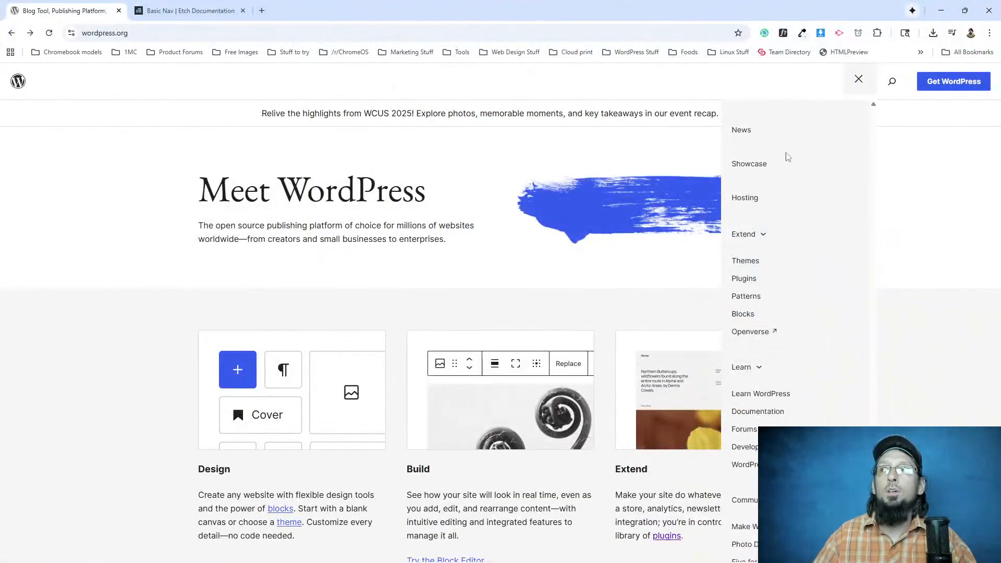
{"action": "left_click", "coordinate": [858, 79]}
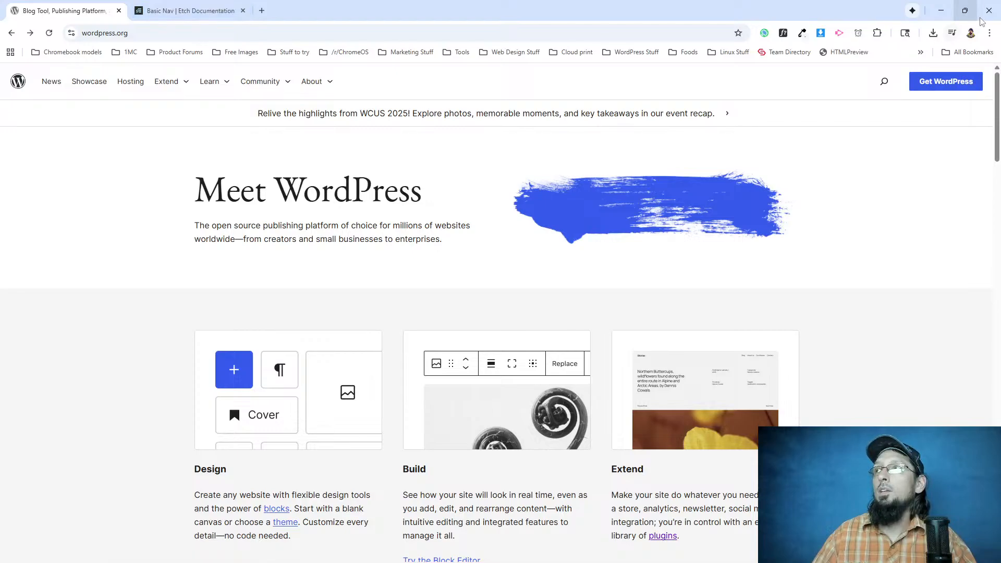
{"action": "key", "text": "alt+Tab"}
{"action": "key", "text": "alt+Tab"}
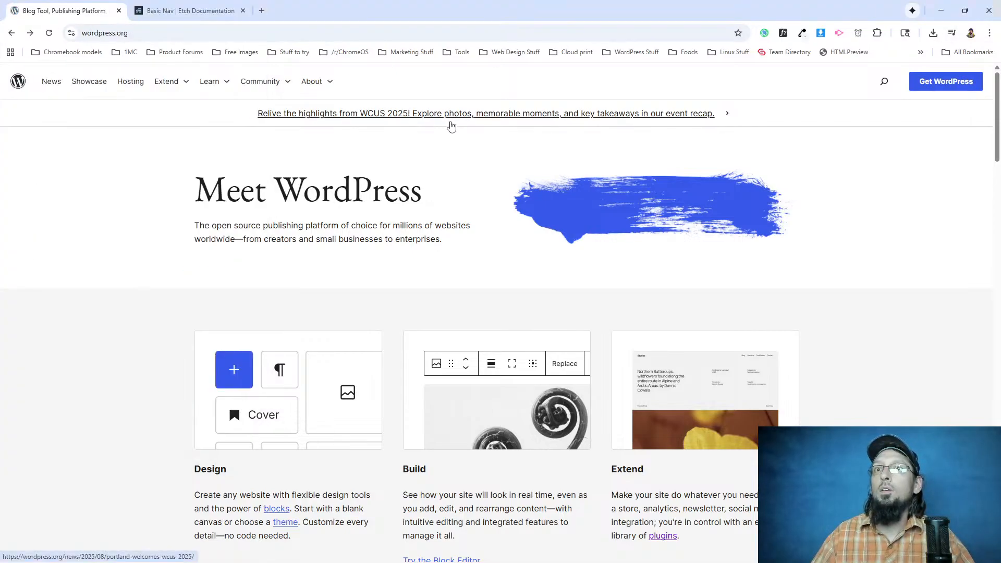
{"action": "key", "text": "alt+Tab"}
{"action": "left_click_drag", "start_coordinate": [263, 42], "coordinate": [963, 72]}
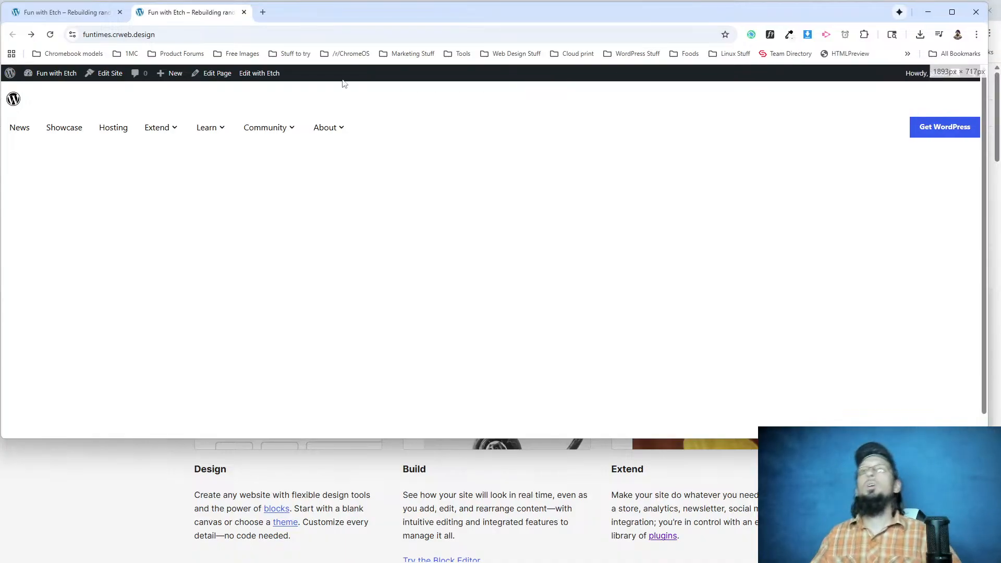
Examine the Nav component's structure in Etch down to its nested Button settings, and leave component editing.
{"action": "left_click", "coordinate": [99, 11]}
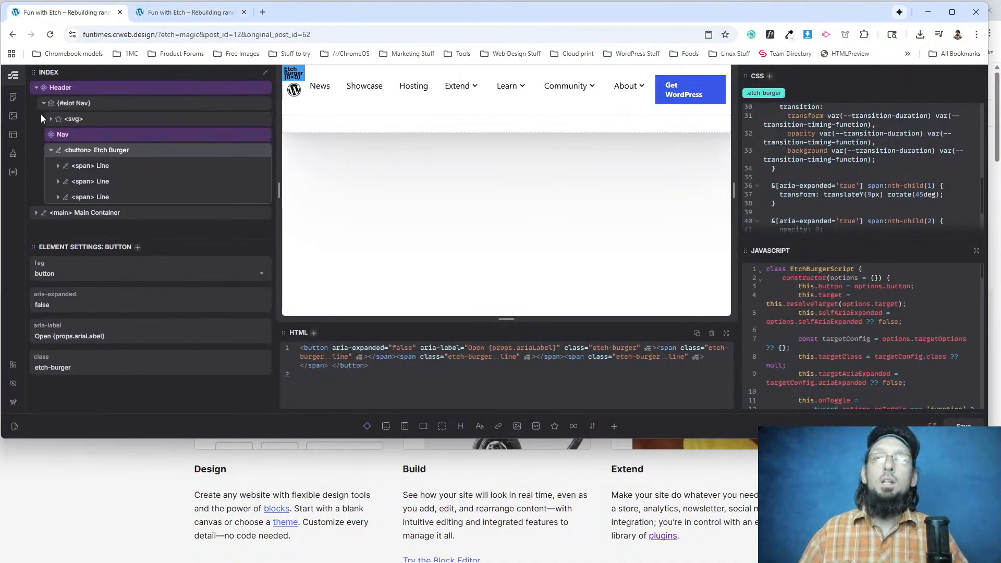
{"action": "left_click", "coordinate": [73, 135]}
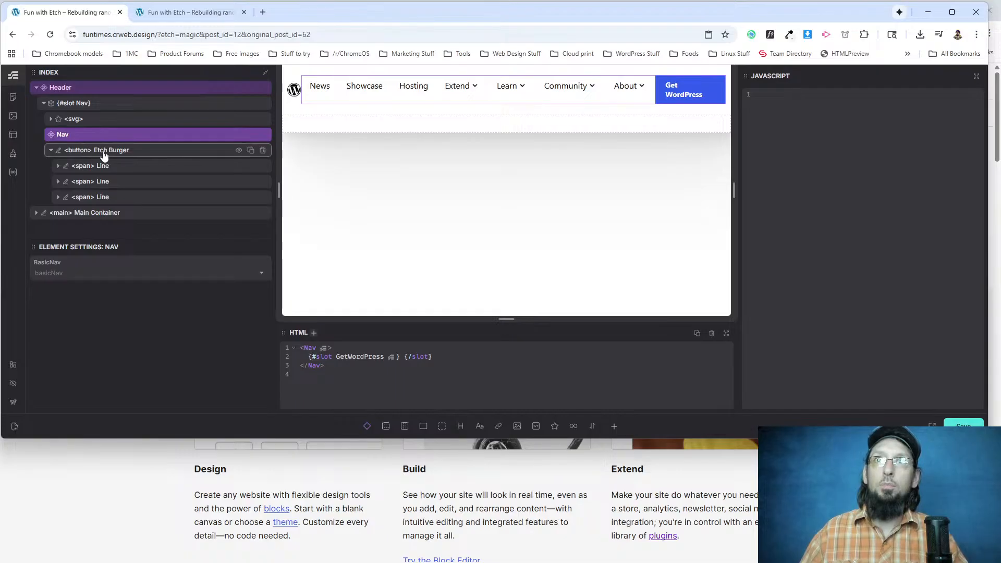
{"action": "right_click", "coordinate": [75, 140]}
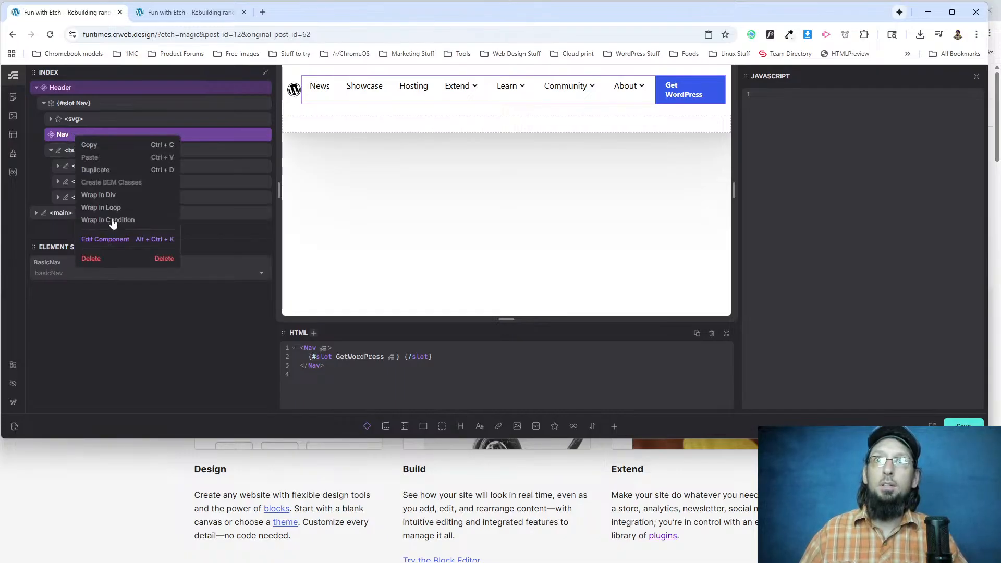
{"action": "left_click", "coordinate": [120, 244]}
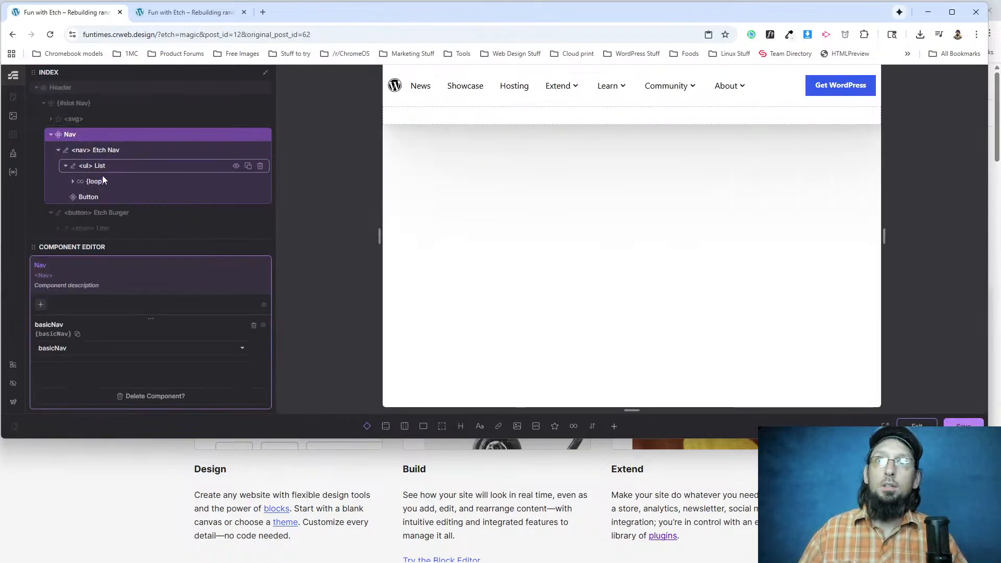
{"action": "left_click", "coordinate": [95, 203]}
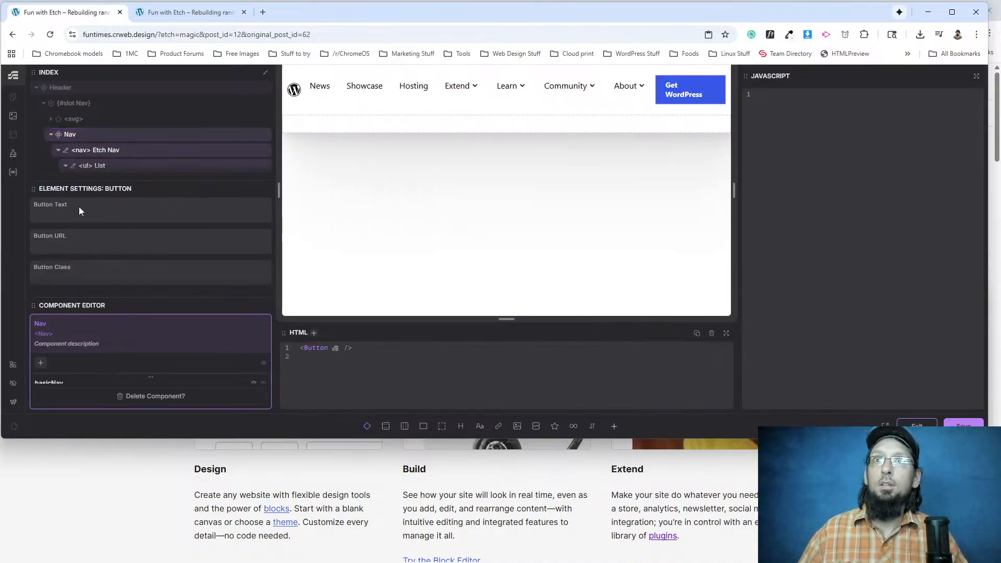
{"action": "scroll", "coordinate": [87, 164], "scroll_direction": "down", "scroll_amount": 3}
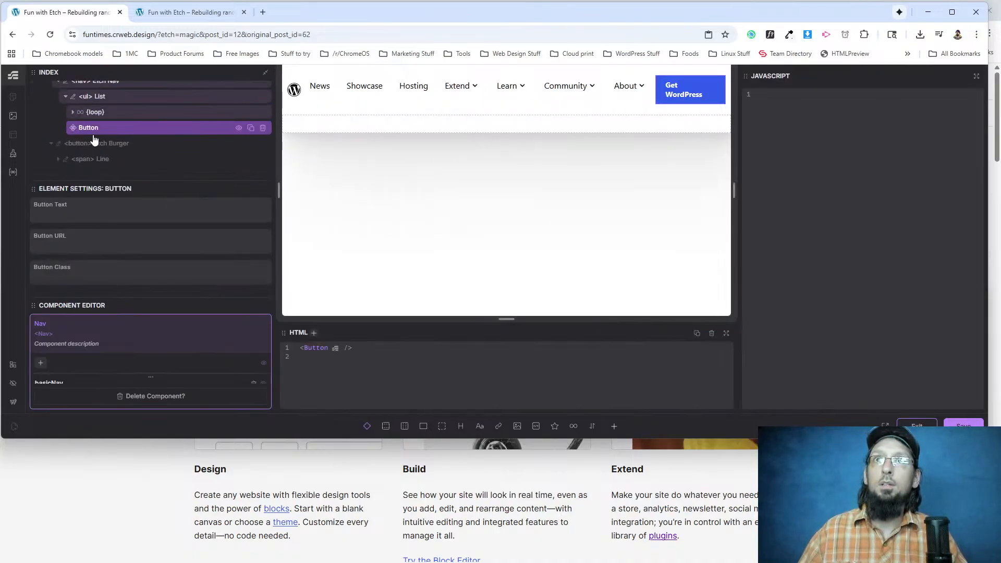
{"action": "scroll", "coordinate": [98, 149], "scroll_direction": "up", "scroll_amount": 3}
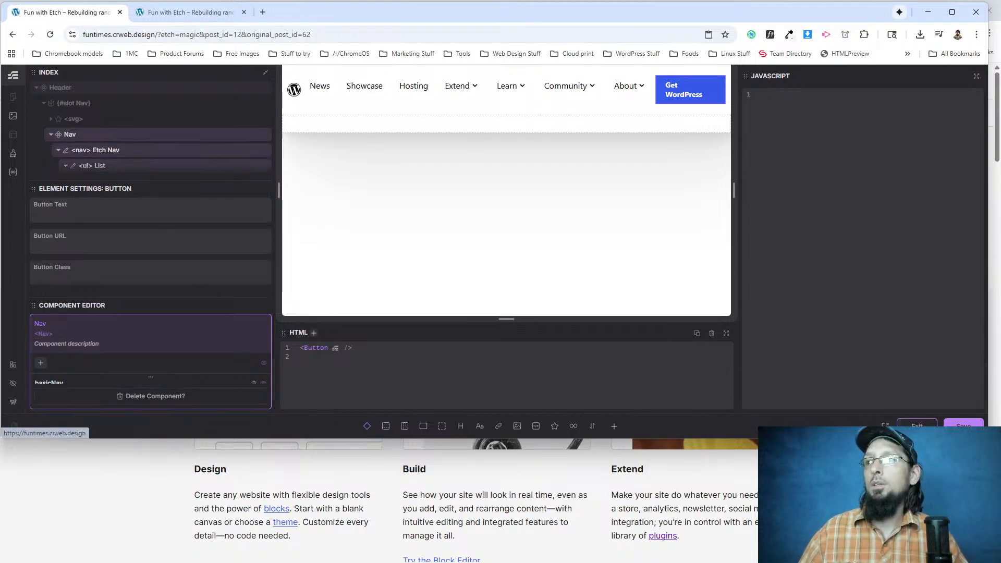
{"action": "left_click", "coordinate": [917, 426]}
Open the Header component for editing in Etch and select its header element.
{"action": "left_click", "coordinate": [91, 88]}
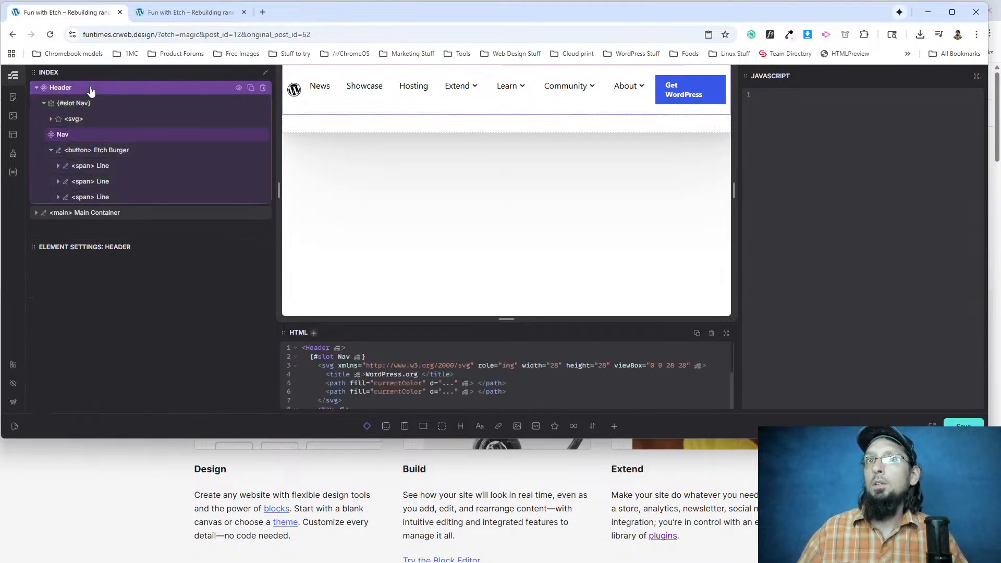
{"action": "right_click", "coordinate": [91, 89]}
{"action": "left_click", "coordinate": [133, 192]}
{"action": "left_click", "coordinate": [97, 107]}
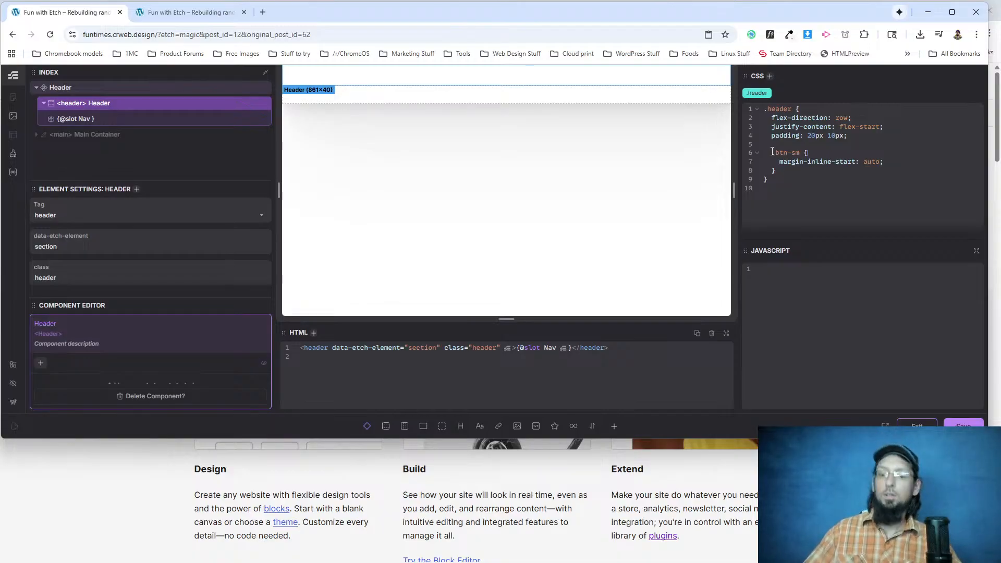
{"action": "key", "text": "Return"}
{"action": "key", "text": "Return"}
{"action": "type", "text": "@media ("}
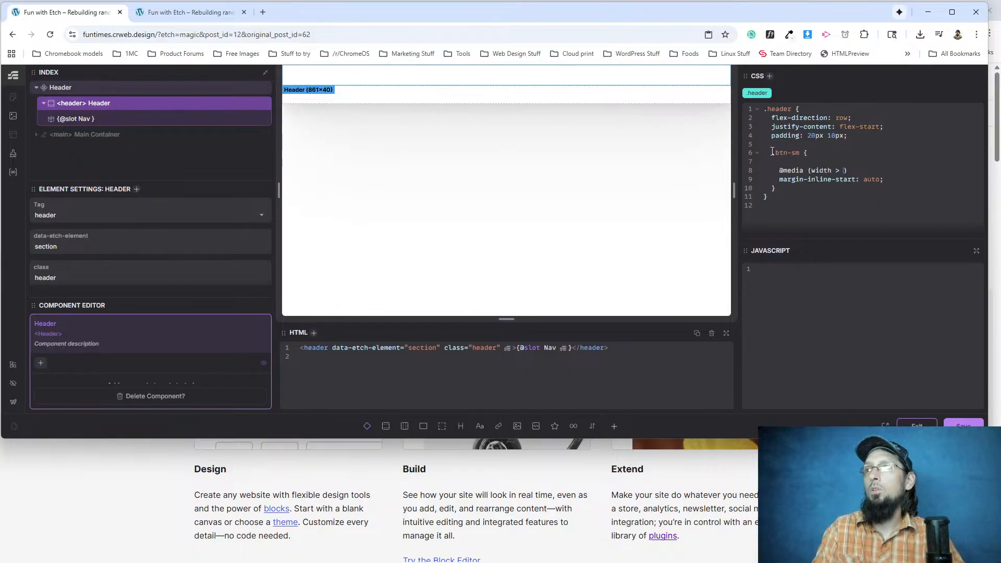
{"action": "type", "text": "width >="}
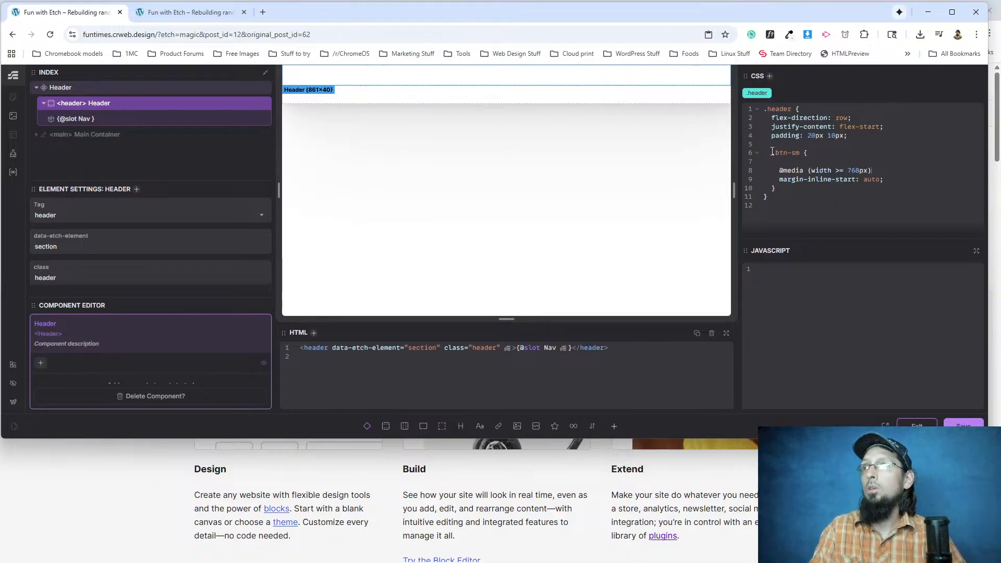
{"action": "key", "text": "Return"}
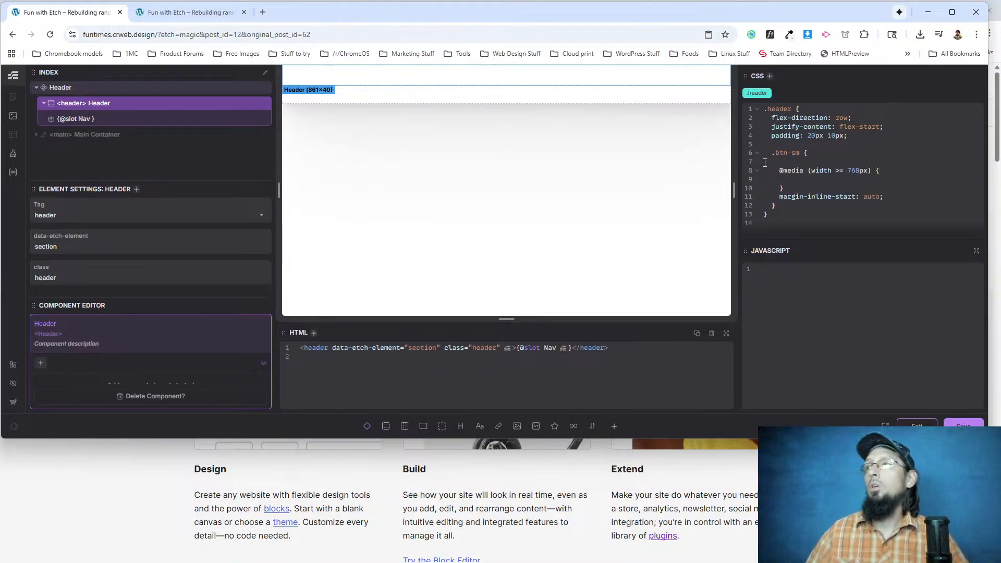
{"action": "key", "text": "ctrl+x"}
{"action": "key", "text": "ctrl+v"}
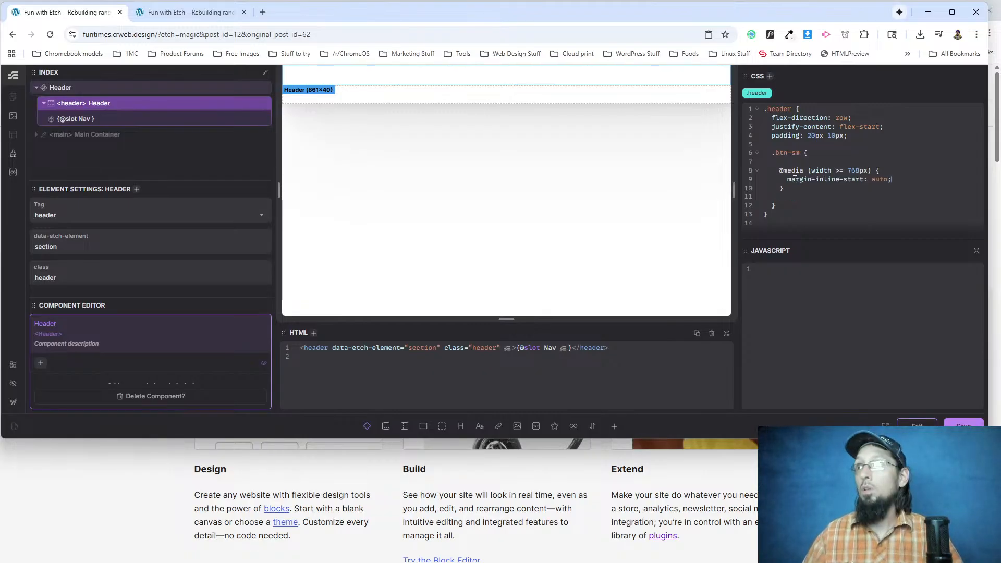
{"action": "key", "text": "ctrl+s"}
Reload the rebuilt page and check its header at desktop width and its open mobile menu in a narrowed window.
{"action": "left_click", "coordinate": [188, 12]}
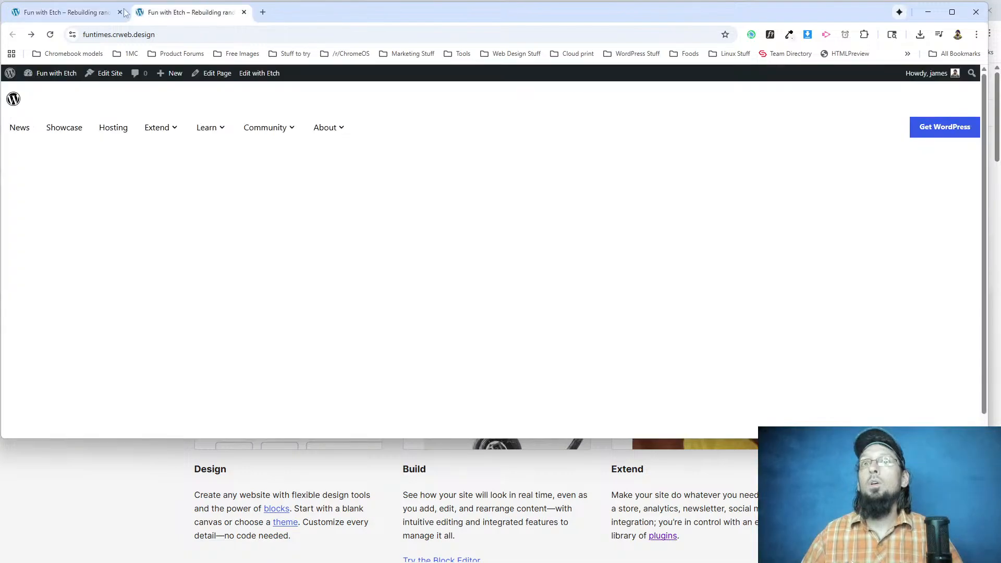
{"action": "left_click", "coordinate": [50, 34]}
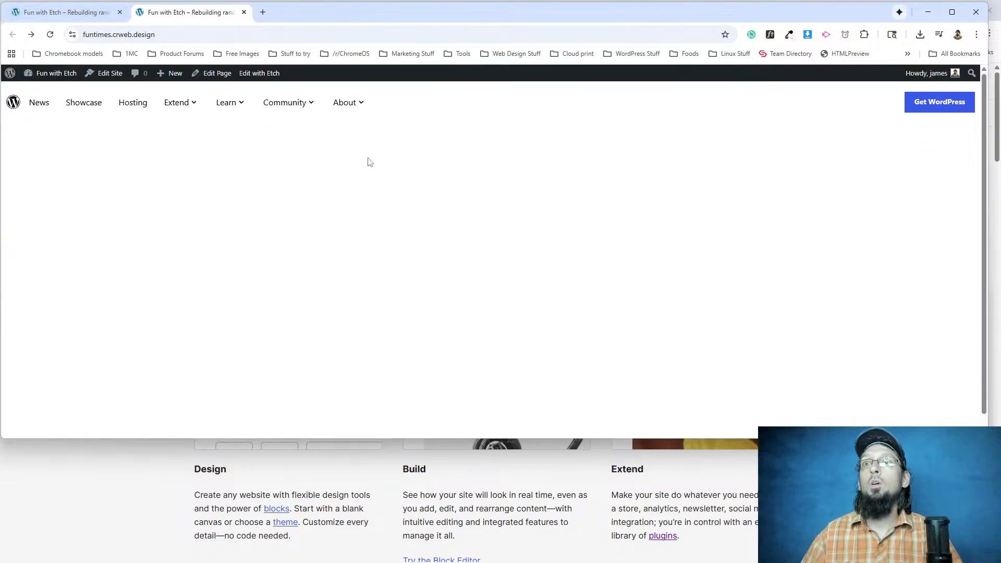
{"action": "left_click_drag", "start_coordinate": [988, 103], "coordinate": [396, 106]}
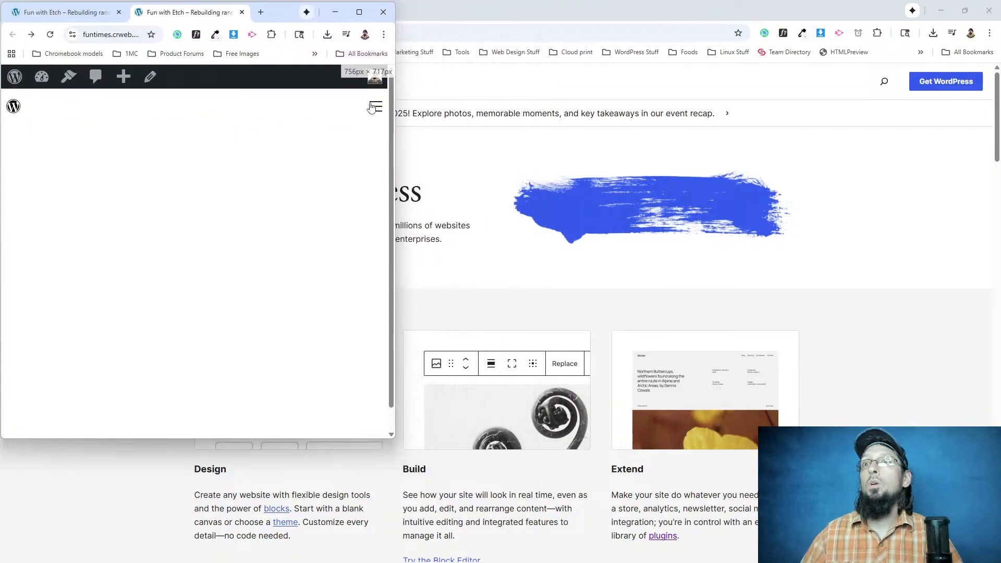
{"action": "left_click", "coordinate": [376, 106]}
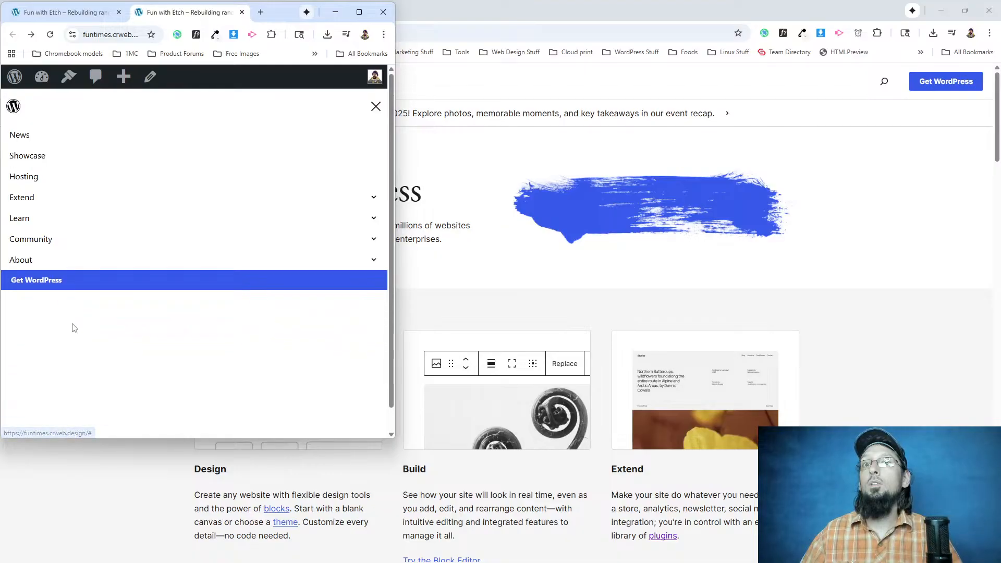
{"action": "left_click_drag", "start_coordinate": [397, 133], "coordinate": [261, 136]}
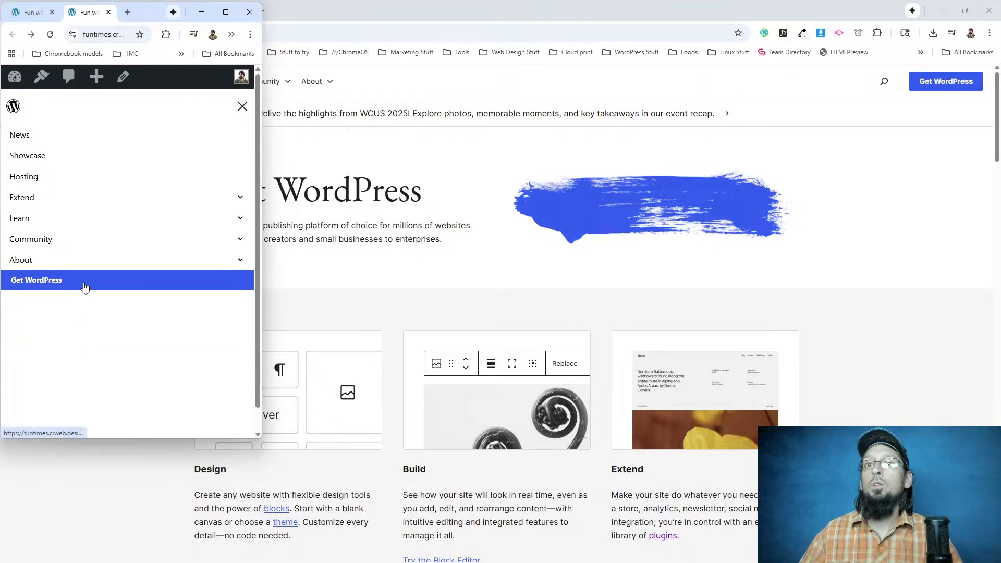
Inspect the mobile menu's Get WordPress button in DevTools, with the DevTools window moved clear of the button.
{"action": "right_click", "coordinate": [84, 292]}
{"action": "left_click", "coordinate": [112, 400]}
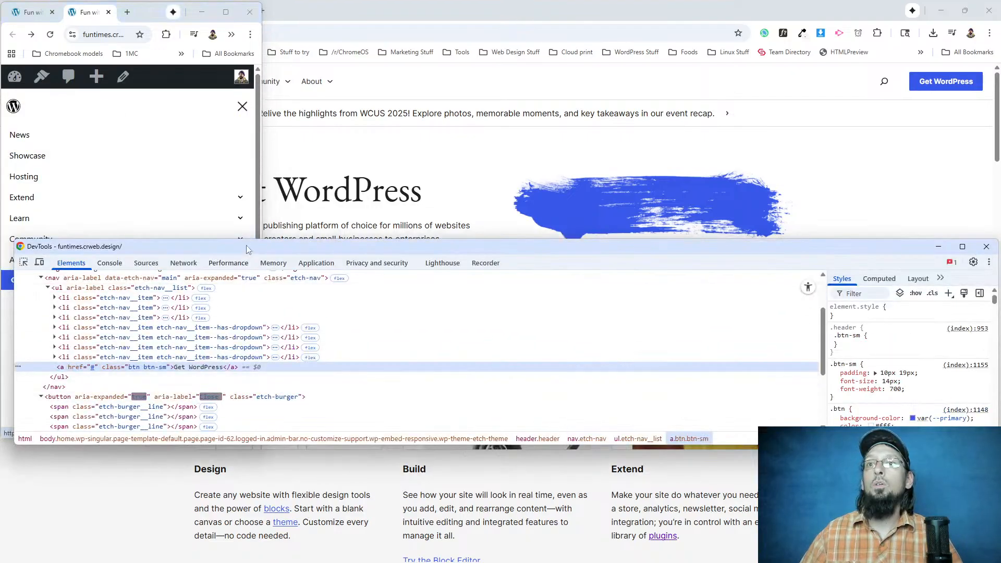
{"action": "left_click_drag", "start_coordinate": [246, 245], "coordinate": [237, 312]}
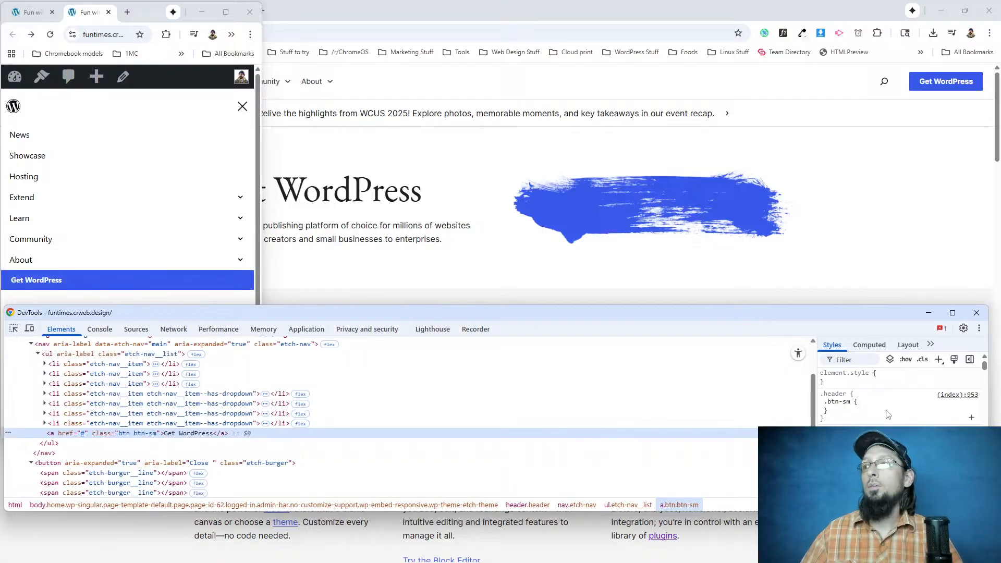
Try a max-width of 400px on the .header .btn-sm rule in DevTools, stepping it down to 373px.
{"action": "left_click", "coordinate": [871, 403]}
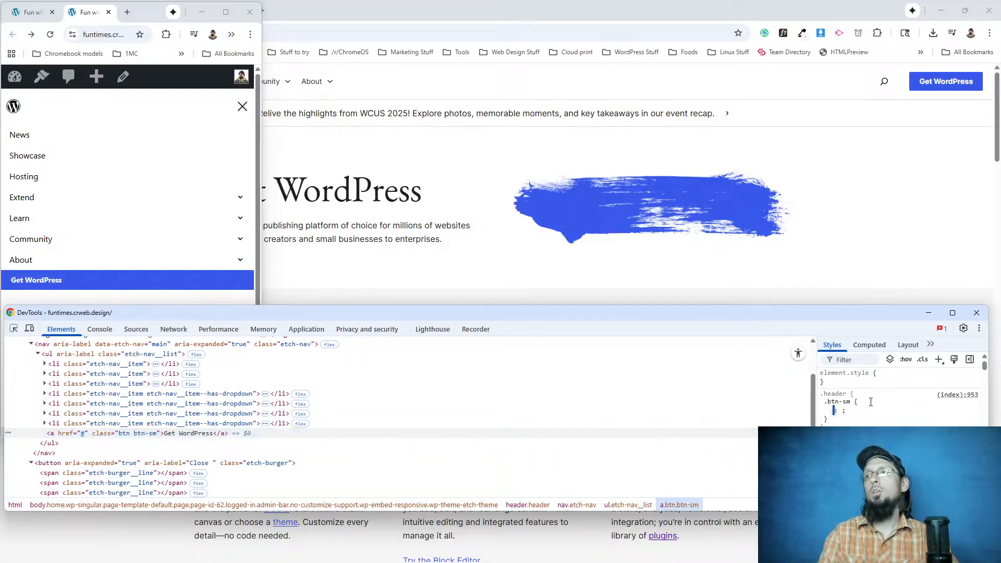
{"action": "type", "text": "max-width"}
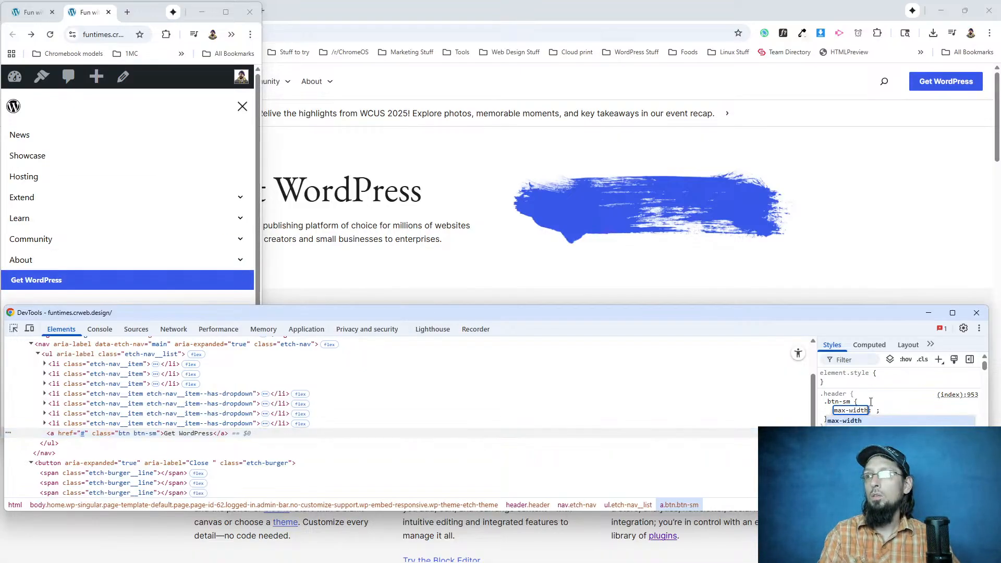
{"action": "key", "text": "Tab"}
{"action": "type", "text": "400"}
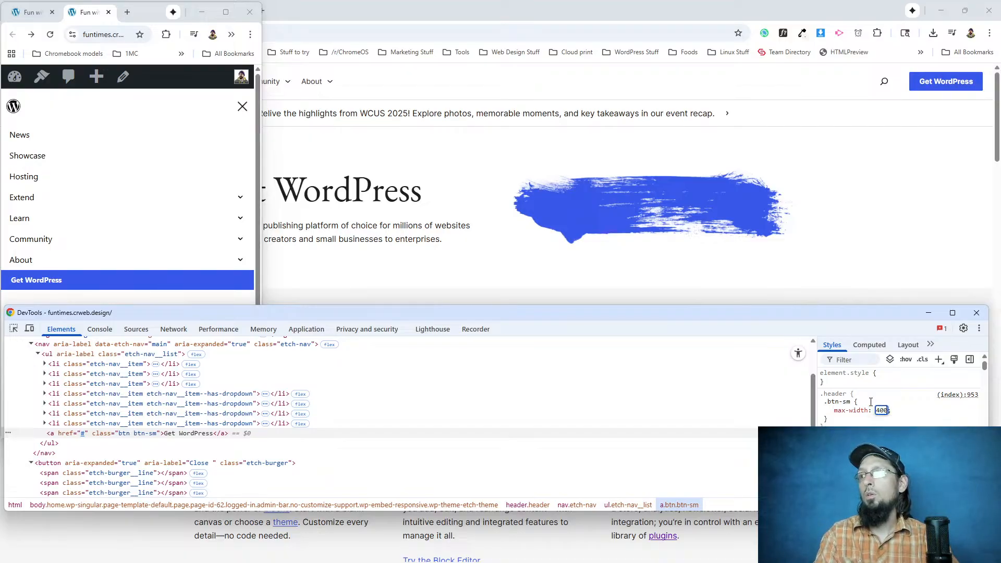
{"action": "type", "text": "px"}
{"action": "key", "text": "Down"}
{"action": "key", "text": "Down"}
{"action": "key", "text": "Down"}
{"action": "key", "text": "Down"}
{"action": "key", "text": "Down"}
{"action": "key", "text": "Down"}
{"action": "key", "text": "Down"}
{"action": "key", "text": "Down"}
{"action": "key", "text": "Down"}
{"action": "key", "text": "Down"}
{"action": "key", "text": "Down"}
{"action": "key", "text": "Down"}
{"action": "key", "text": "Down"}
{"action": "key", "text": "Down"}
{"action": "key", "text": "Down"}
{"action": "key", "text": "Down"}
{"action": "key", "text": "Down"}
{"action": "key", "text": "Down"}
{"action": "key", "text": "Down"}
{"action": "key", "text": "Down"}
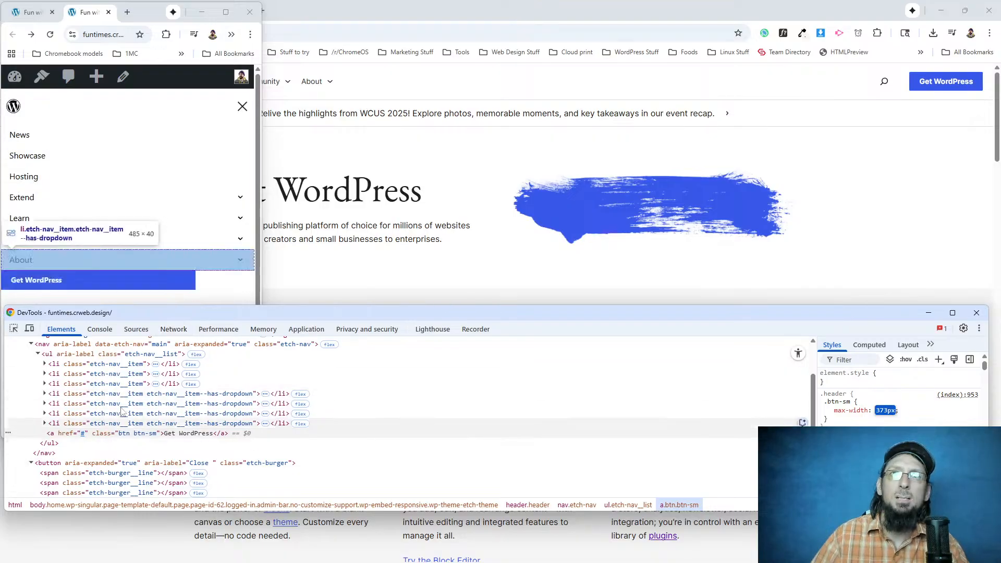
Replace the max-width declaration in the DevTools .btn-sm rule with flex-grow, trying the values 0 and 1.
{"action": "left_click", "coordinate": [859, 413]}
{"action": "type", "text": "flex-g"}
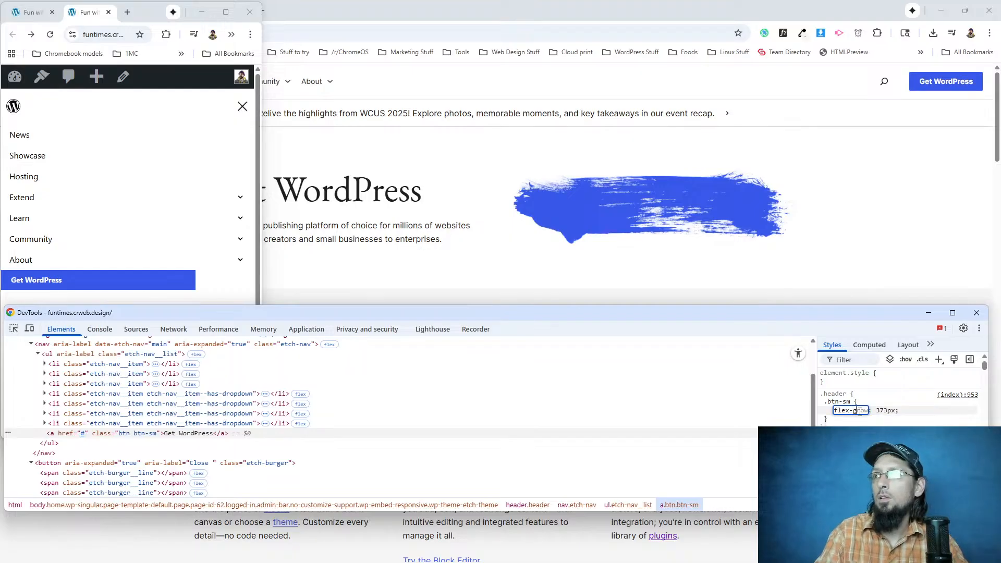
{"action": "key", "text": "Tab"}
{"action": "type", "text": "0"}
{"action": "key", "text": "shift+Tab"}
{"action": "type", "text": "1"}
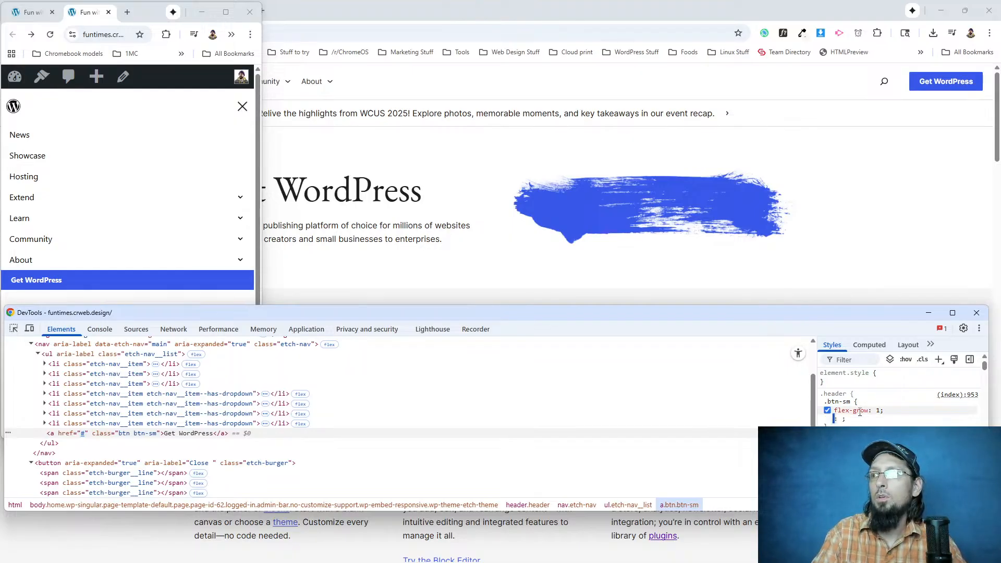
{"action": "type", "text": "flex-shink"}
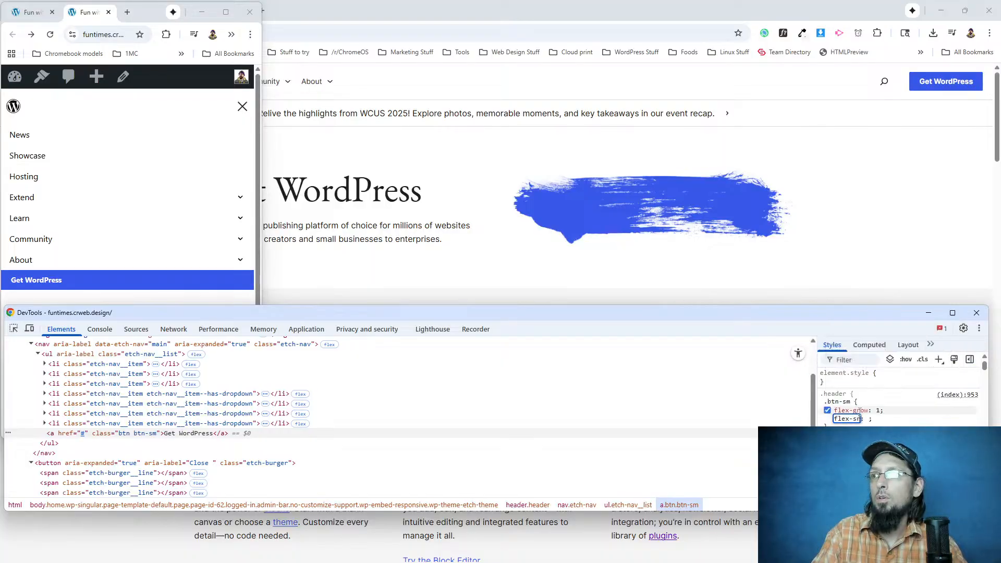
Try flex-shrink: 1 on the .btn-sm rule in DevTools, and clear the declaration again.
{"action": "key", "text": "Tab"}
{"action": "key", "text": "shift+Tab"}
{"action": "type", "text": "flex-shr"}
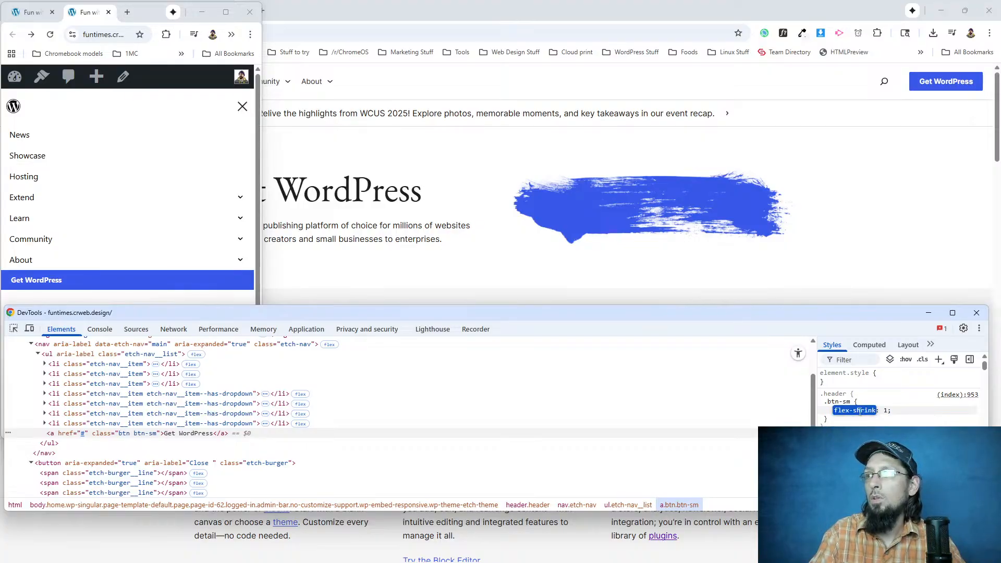
{"action": "key", "text": "Tab"}
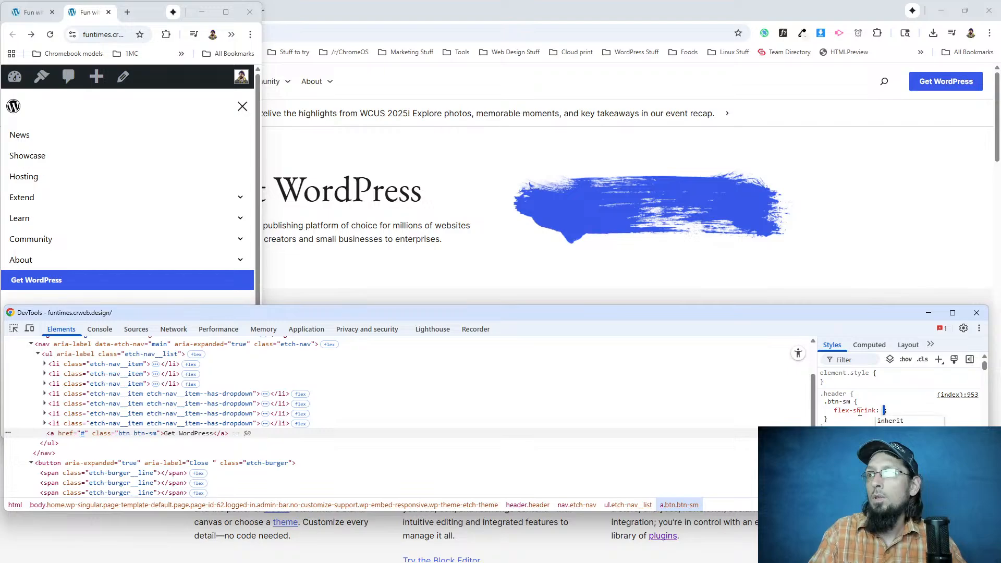
{"action": "key", "text": "Tab"}
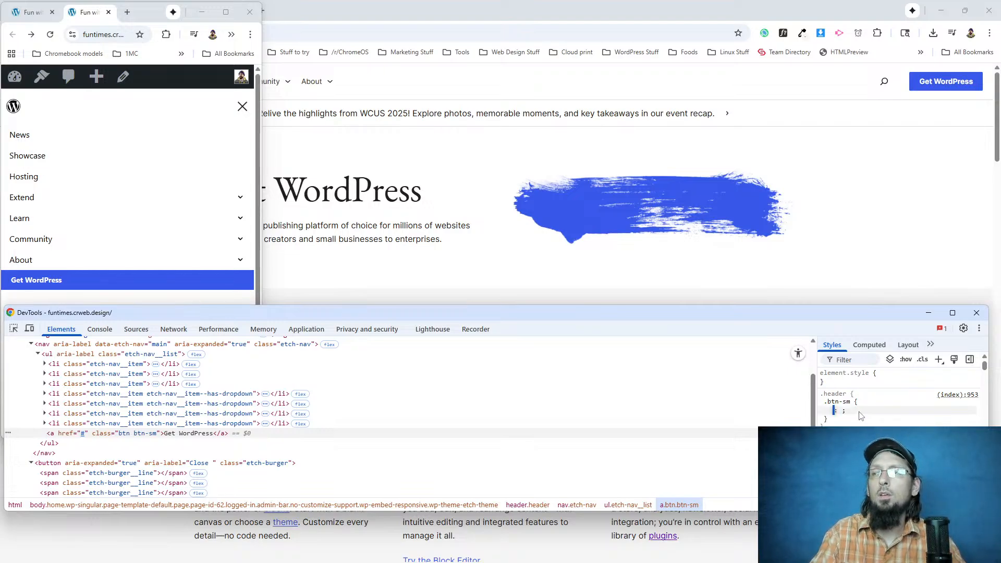
Maximize the rebuilt page's browser window and open grok.com in a new tab.
{"action": "left_click", "coordinate": [224, 12]}
{"action": "left_click", "coordinate": [261, 13]}
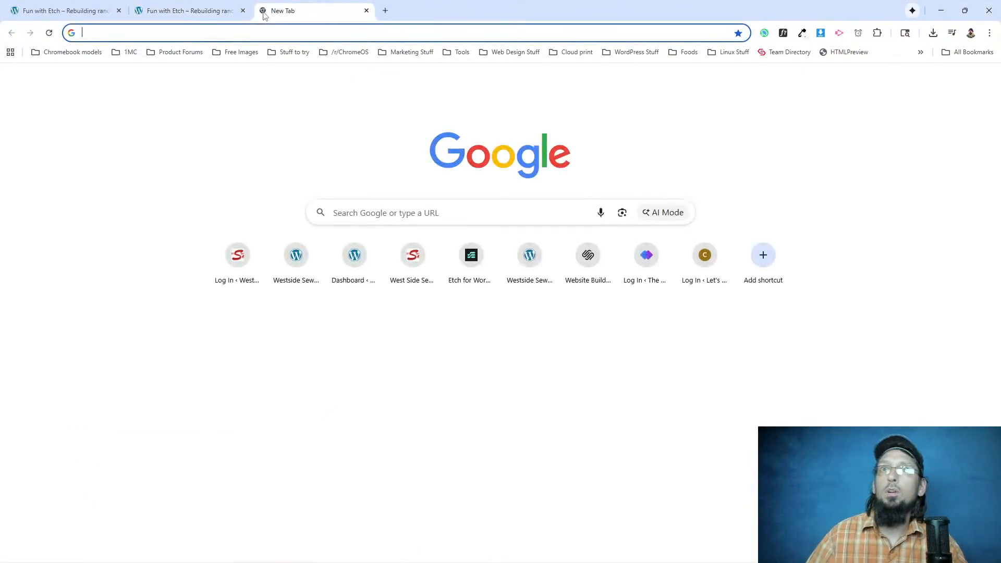
{"action": "type", "text": "grok.com"}
{"action": "key", "text": "Return"}
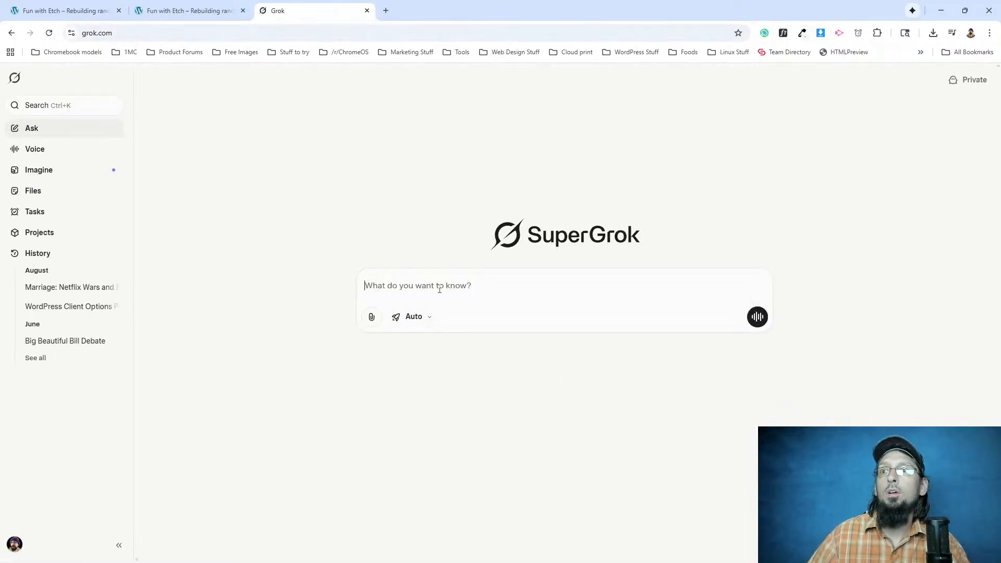
Ask Grok how to make a full-width button, last in a flex container, only as wide as its content needs.
{"action": "type", "text": "I have a button that's the l"}
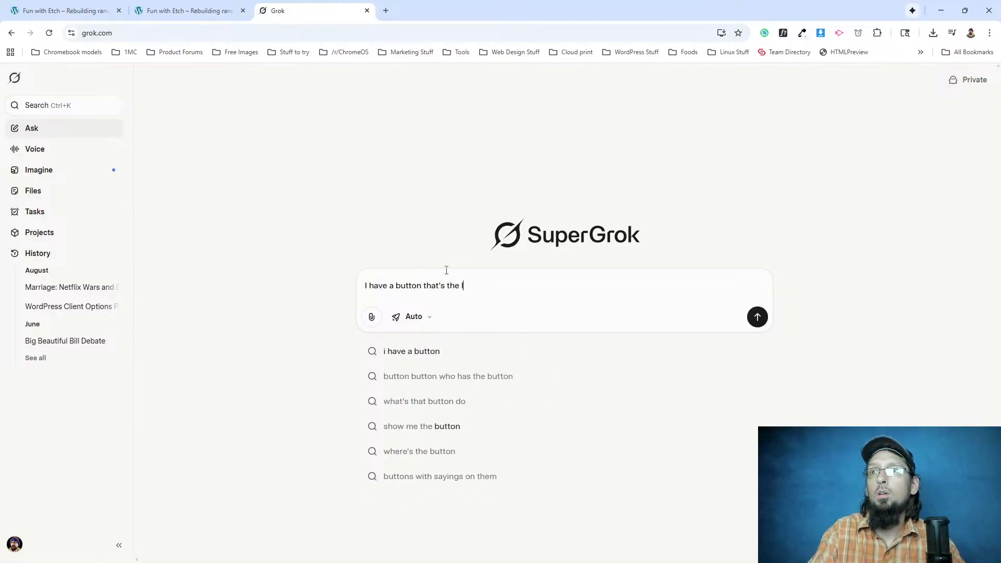
{"action": "type", "text": "ast object in a flex container, and it's full width because o"}
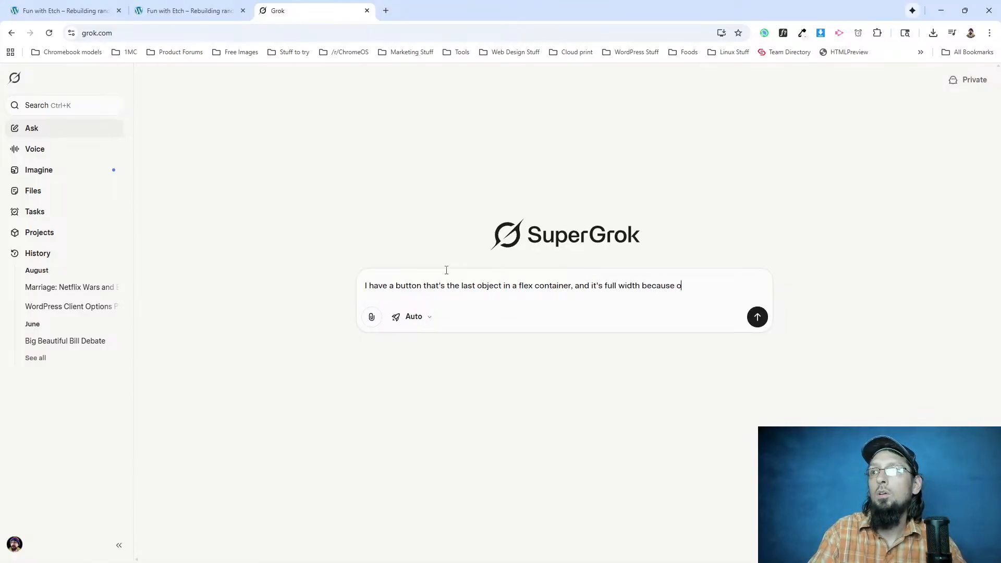
{"action": "type", "text": "I make it just the needed amount of wi"}
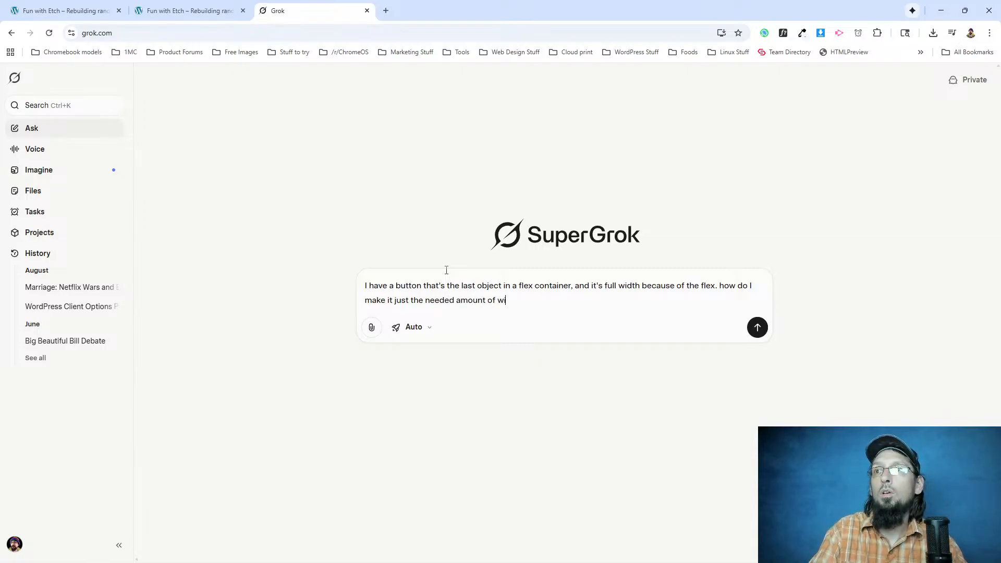
{"action": "type", "text": "content"}
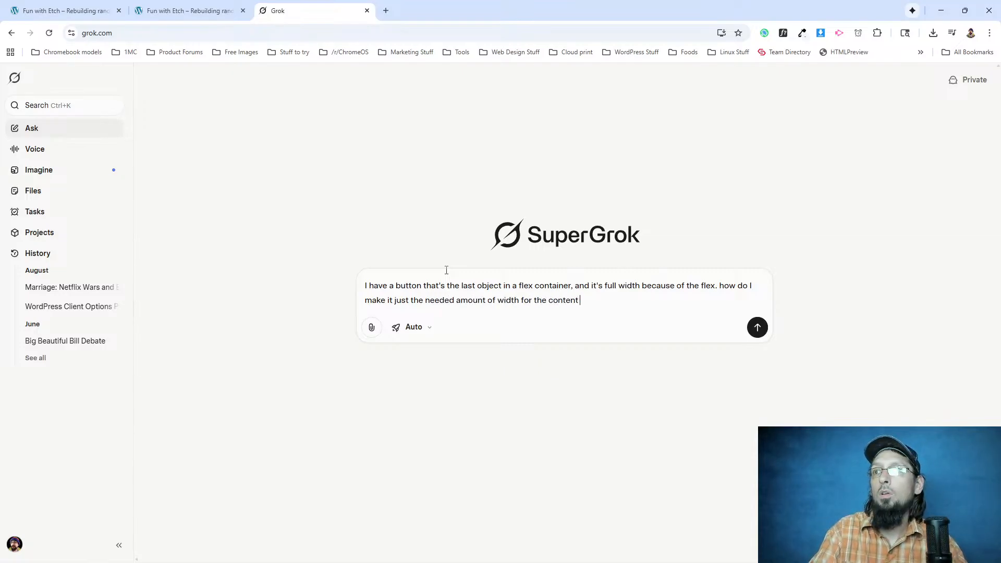
{"action": "key", "text": "Return"}
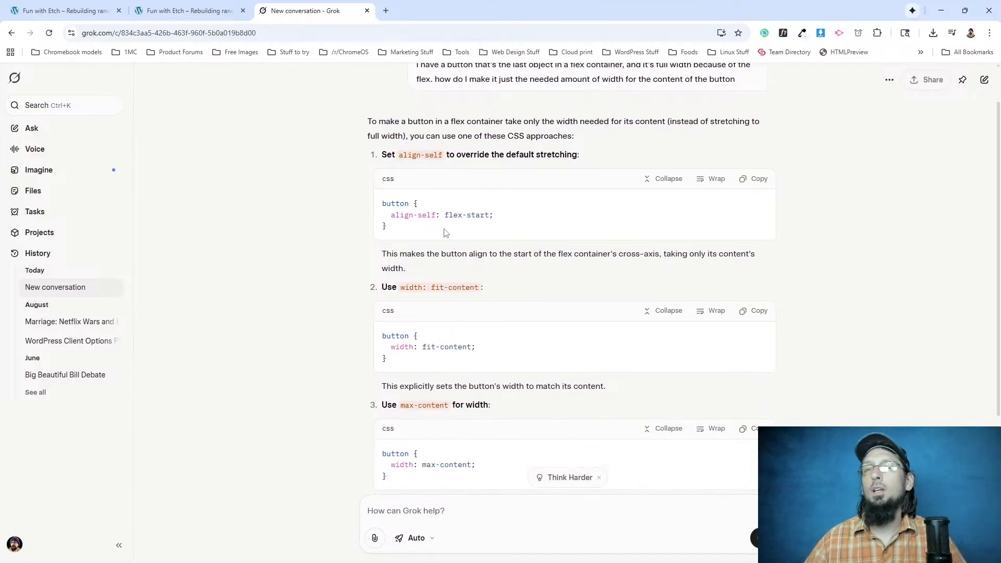
Add align-self: flex-start to the nested .btn-sm rule in the CSS of the Header component's header element in Etch.
{"action": "left_click", "coordinate": [188, 11]}
{"action": "left_click", "coordinate": [84, 9]}
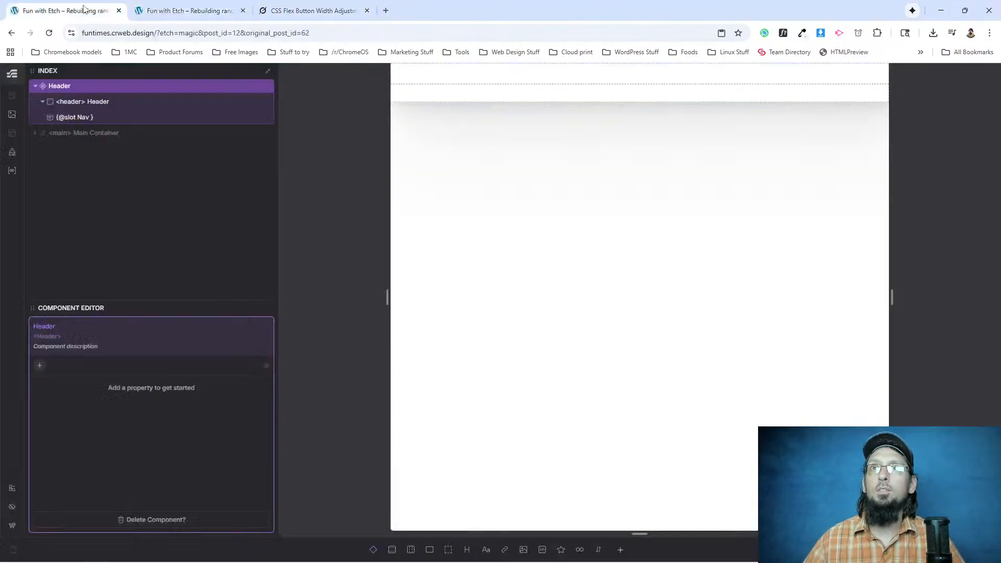
{"action": "left_click", "coordinate": [169, 8]}
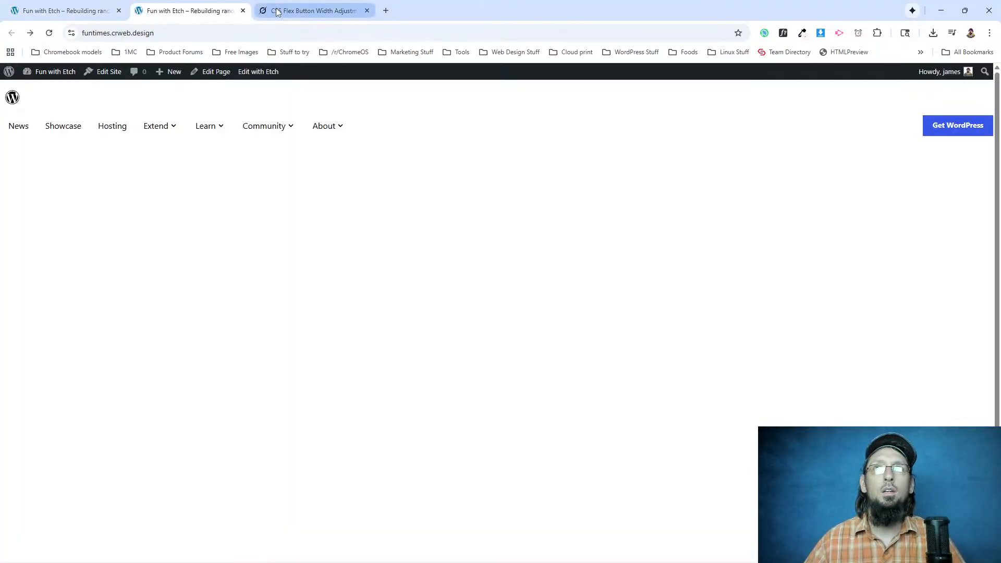
{"action": "left_click", "coordinate": [79, 11]}
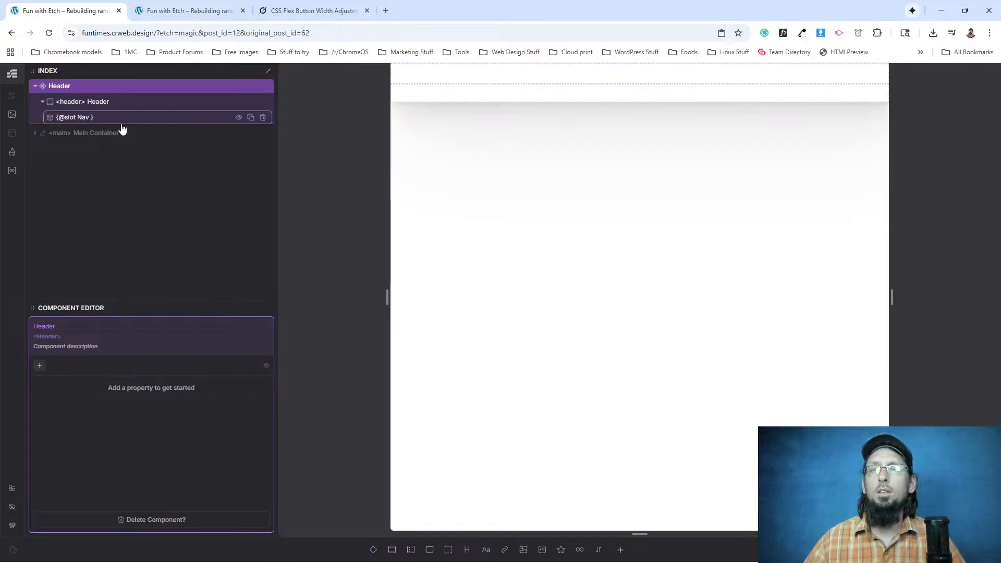
{"action": "right_click", "coordinate": [80, 87]}
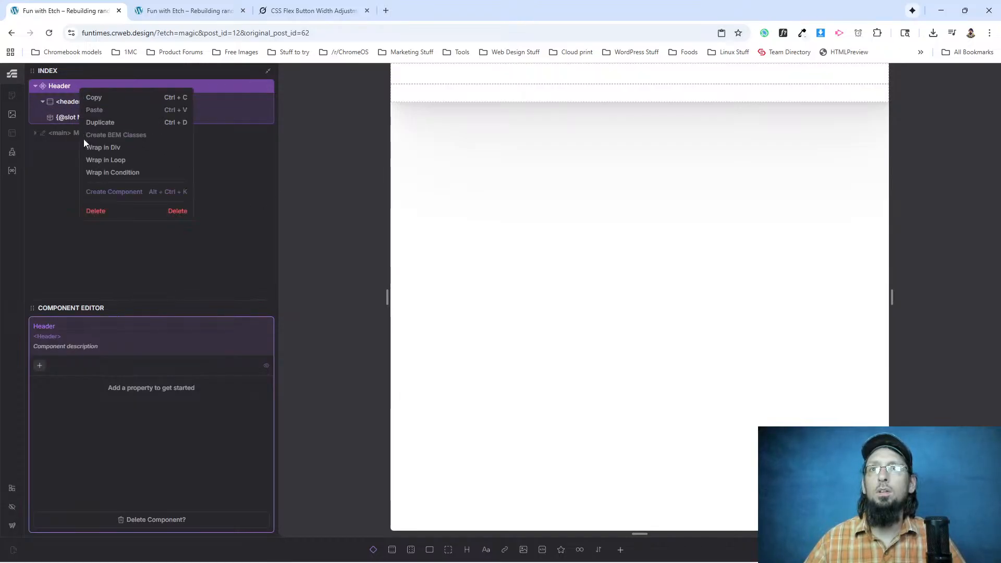
{"action": "left_click", "coordinate": [58, 198]}
{"action": "left_click", "coordinate": [75, 101]}
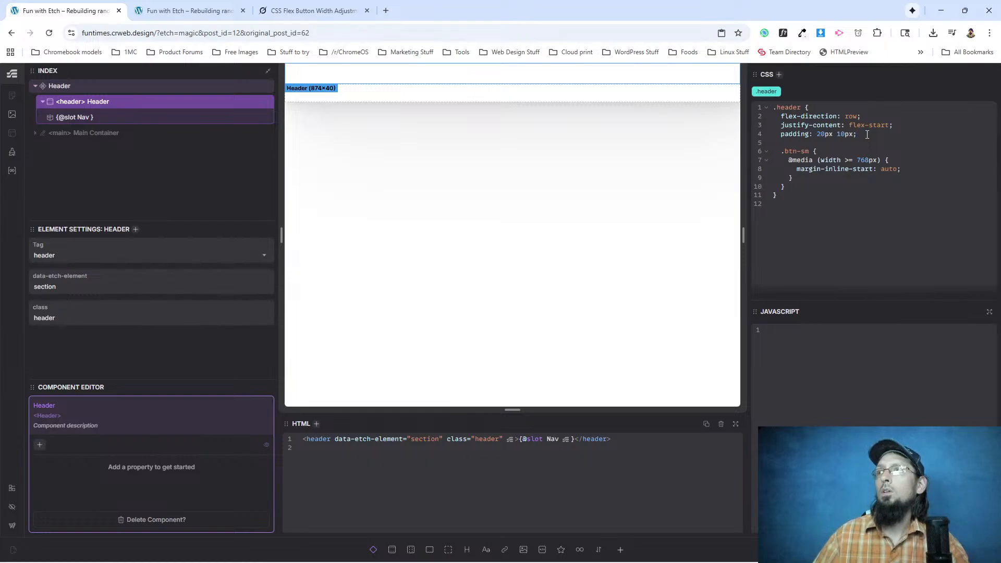
{"action": "left_click", "coordinate": [830, 151]}
{"action": "key", "text": "Return"}
{"action": "type", "text": "a"}
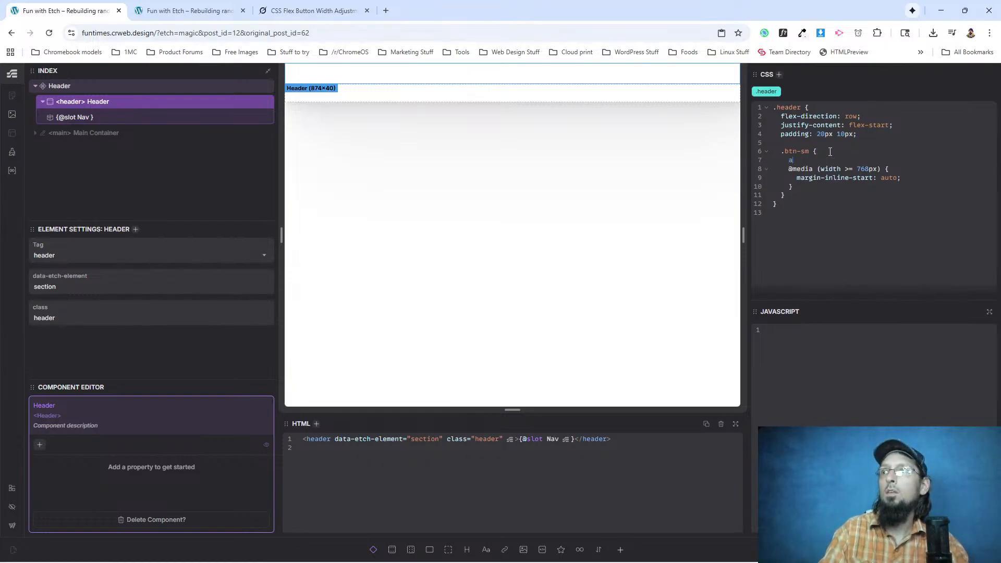
{"action": "type", "text": "lign-self: flex-start;"}
{"action": "key", "text": "Return"}
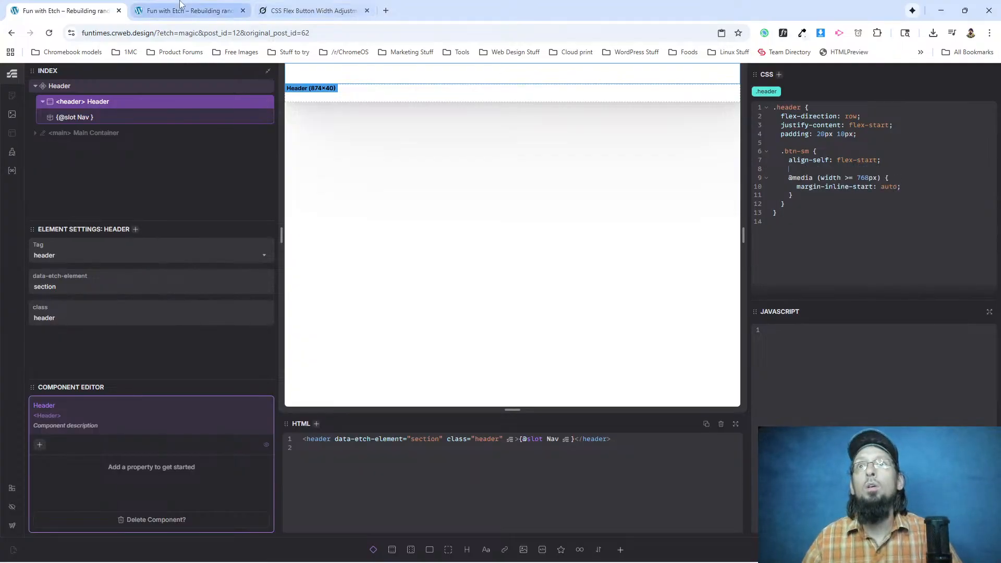
Check the rebuilt page's mobile menu and Get WordPress button in a narrow window, restore full size and close DevTools.
{"action": "left_click", "coordinate": [224, 11]}
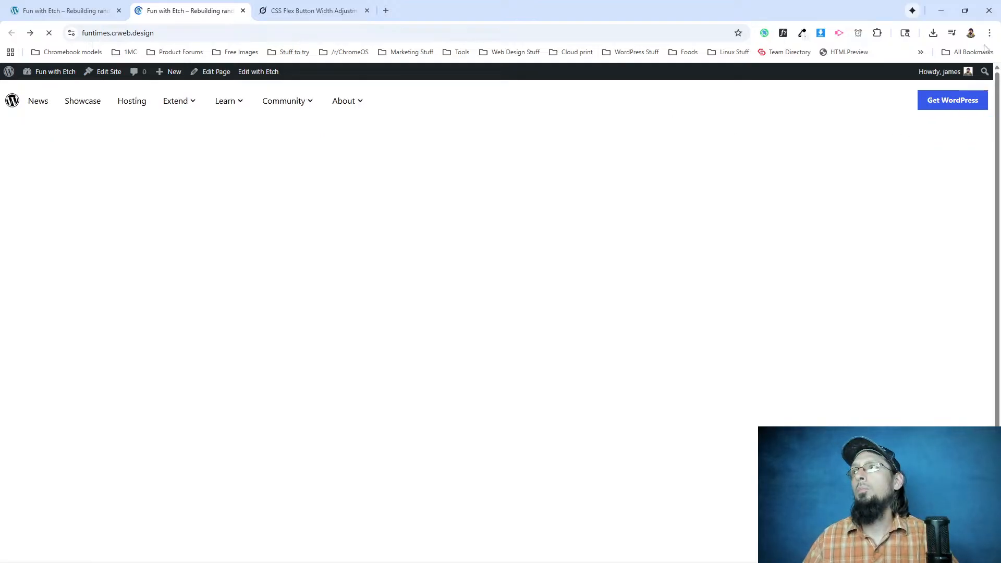
{"action": "left_click", "coordinate": [965, 11]}
{"action": "left_click", "coordinate": [243, 107]}
{"action": "left_click", "coordinate": [20, 269]}
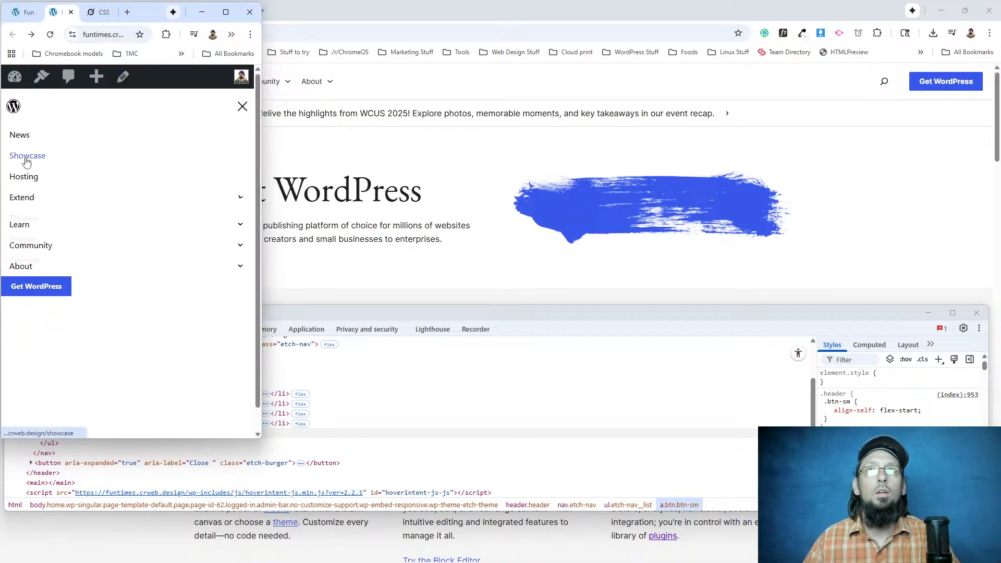
{"action": "left_click", "coordinate": [230, 17]}
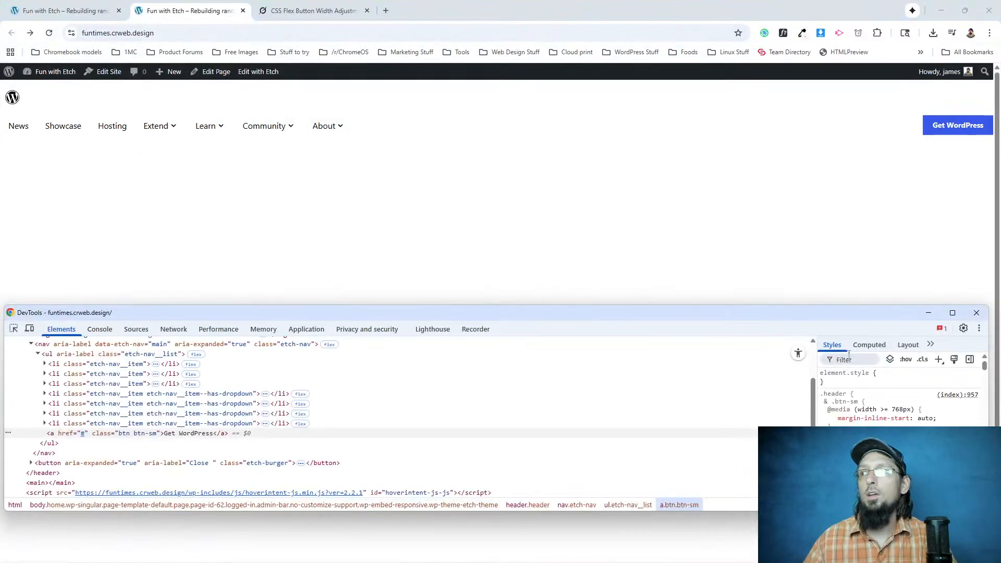
{"action": "left_click", "coordinate": [976, 313]}
Switch to the wordpress.org window, resize it to a tall mobile-width view and open its hamburger menu.
{"action": "key", "text": "alt+Tab"}
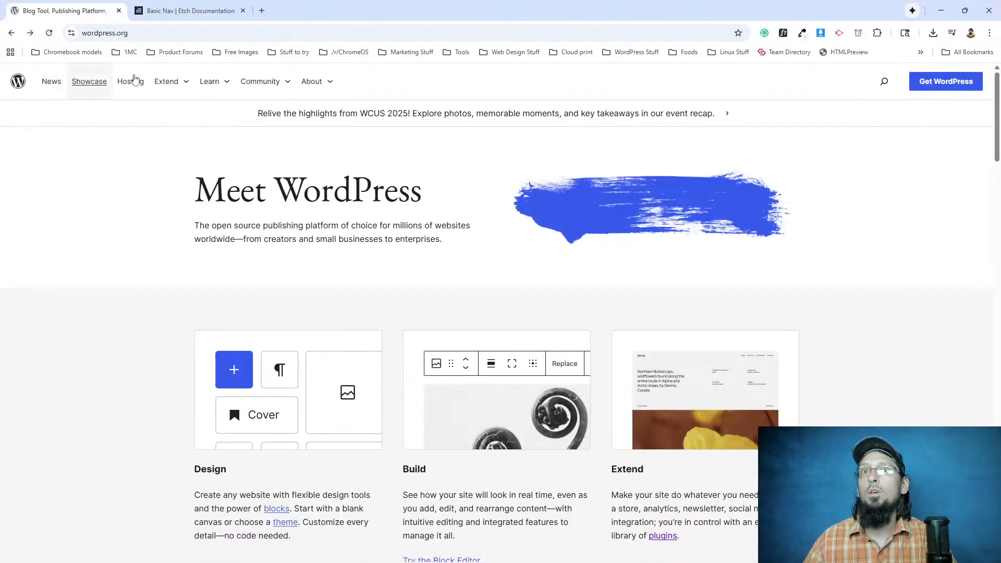
{"action": "left_click", "coordinate": [965, 10]}
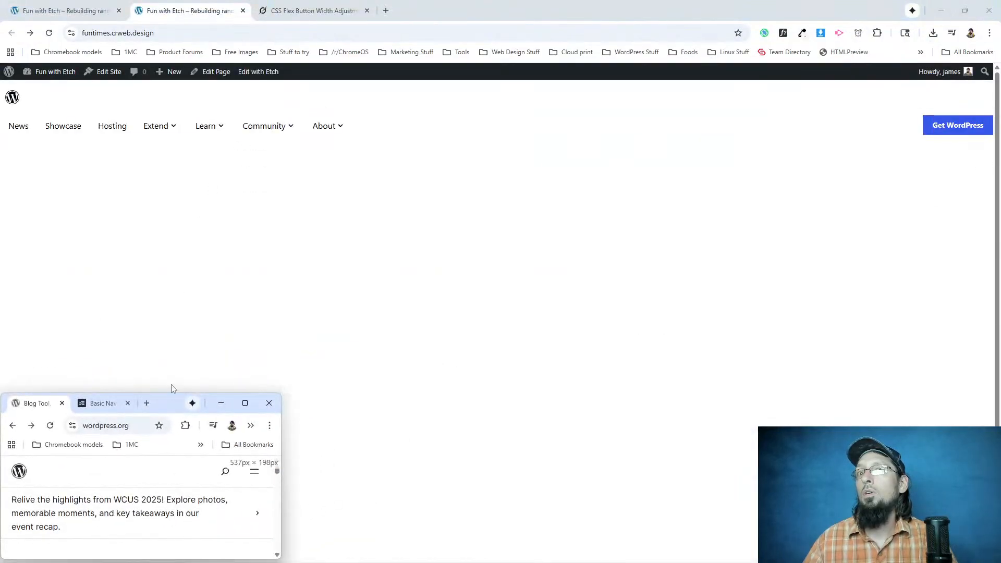
{"action": "left_click_drag", "start_coordinate": [175, 395], "coordinate": [166, 40]}
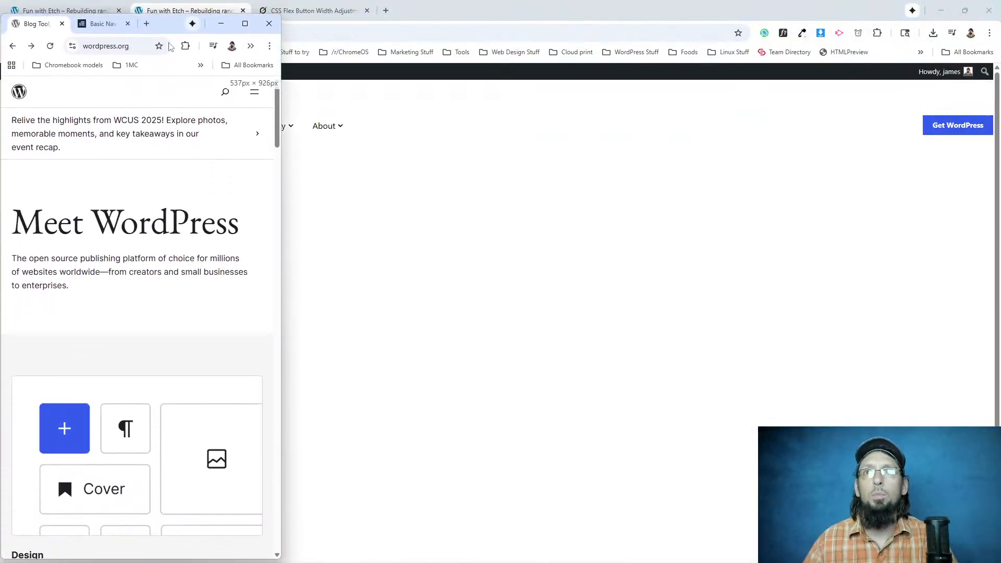
{"action": "left_click", "coordinate": [256, 96]}
{"action": "left_click", "coordinate": [260, 94]}
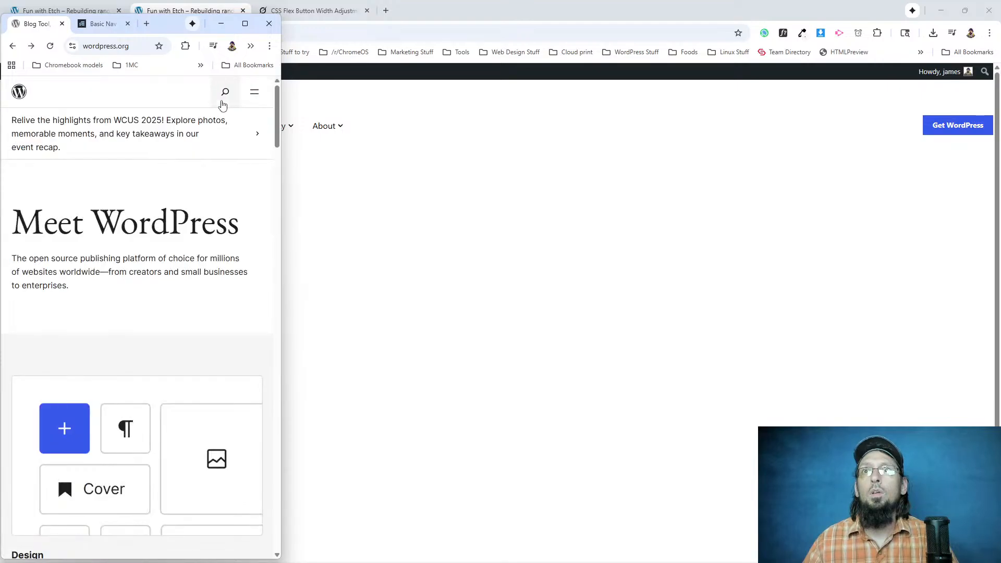
{"action": "left_click", "coordinate": [254, 93]}
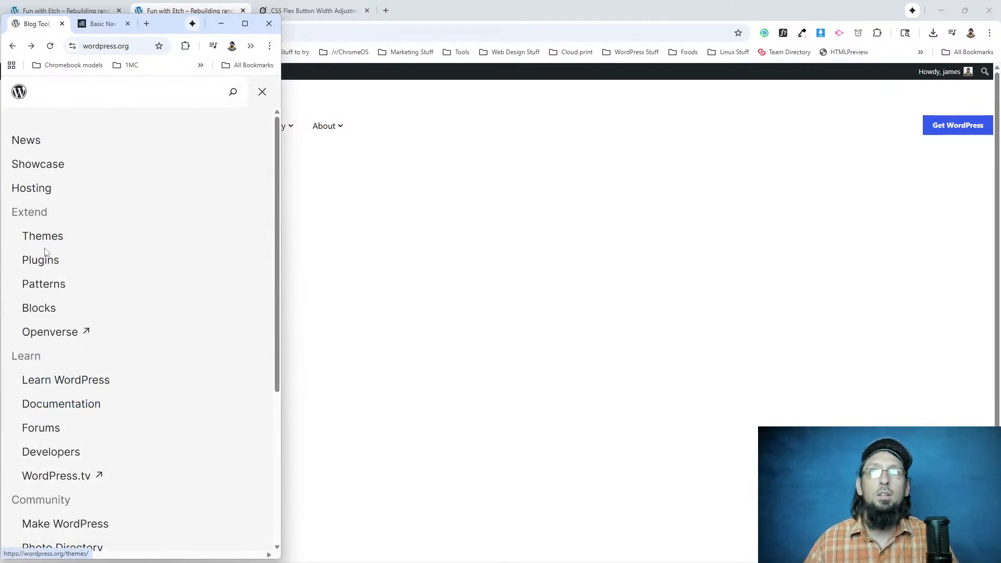
Examine how the original mobile menu lays out its submenu items, and put the wordpress.org window away.
{"action": "scroll", "coordinate": [85, 244], "scroll_direction": "down", "scroll_amount": 3}
{"action": "scroll", "coordinate": [86, 250], "scroll_direction": "up", "scroll_amount": 3}
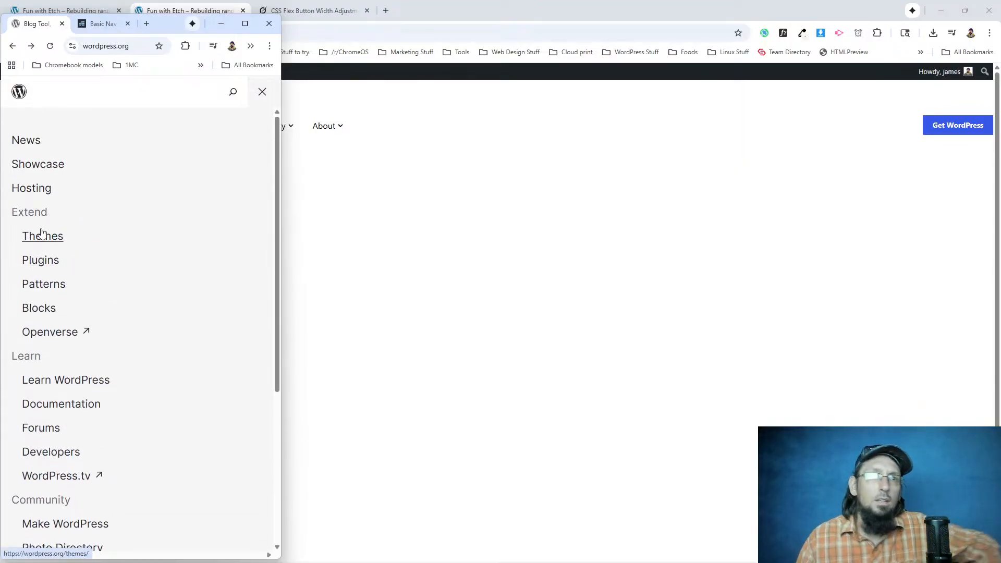
{"action": "scroll", "coordinate": [61, 313], "scroll_direction": "down", "scroll_amount": 1}
{"action": "scroll", "coordinate": [61, 313], "scroll_direction": "down", "scroll_amount": 4}
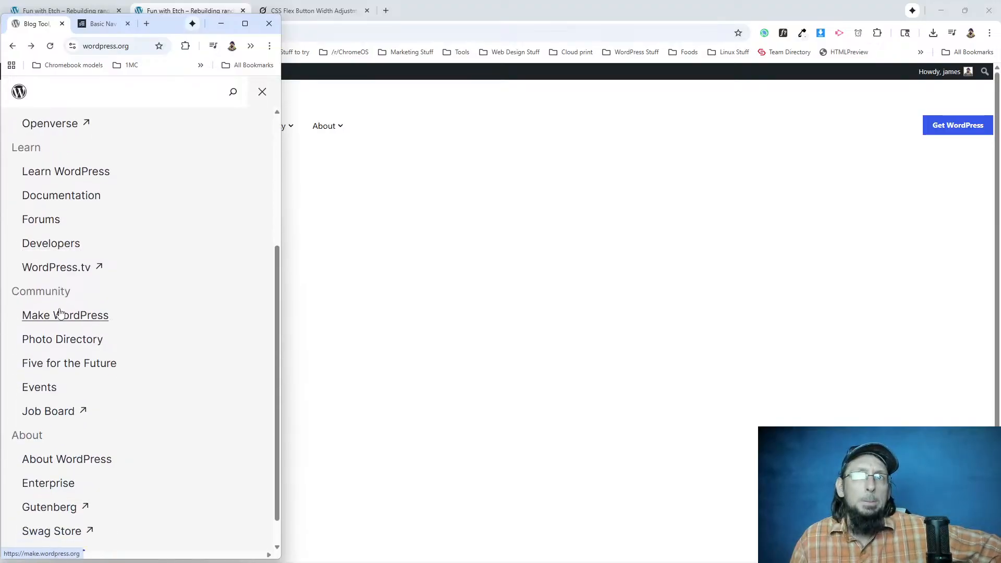
{"action": "scroll", "coordinate": [57, 317], "scroll_direction": "up", "scroll_amount": 5}
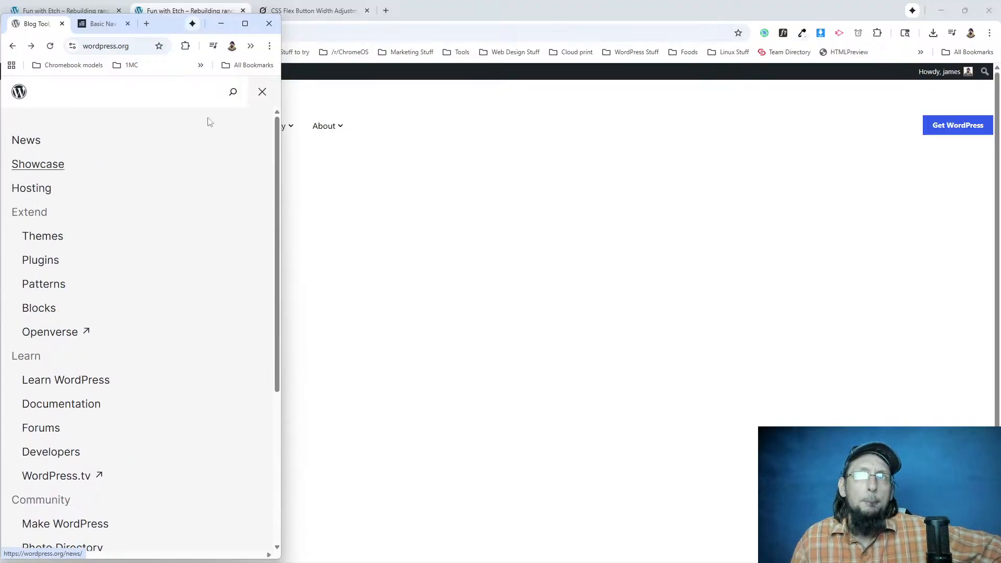
{"action": "left_click", "coordinate": [245, 23]}
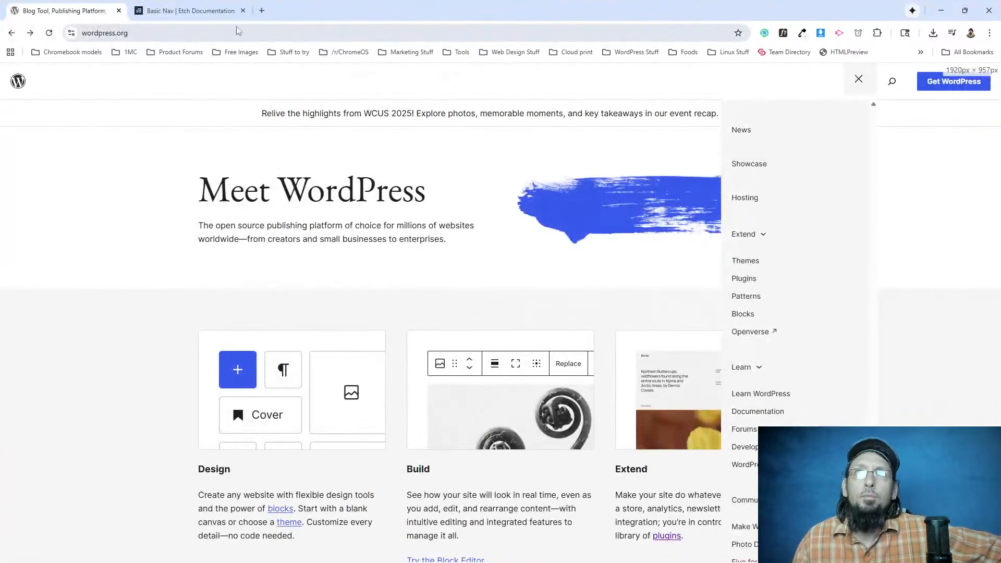
{"action": "left_click", "coordinate": [941, 14]}
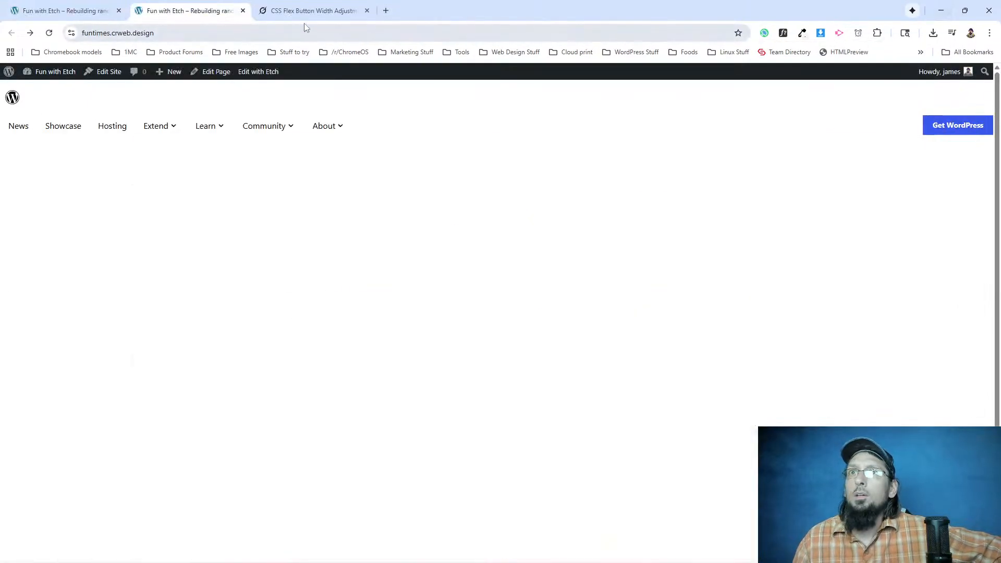
Test opening and closing the rebuilt page's mobile menu in the narrow window, and maximize the window again.
{"action": "left_click", "coordinate": [965, 13]}
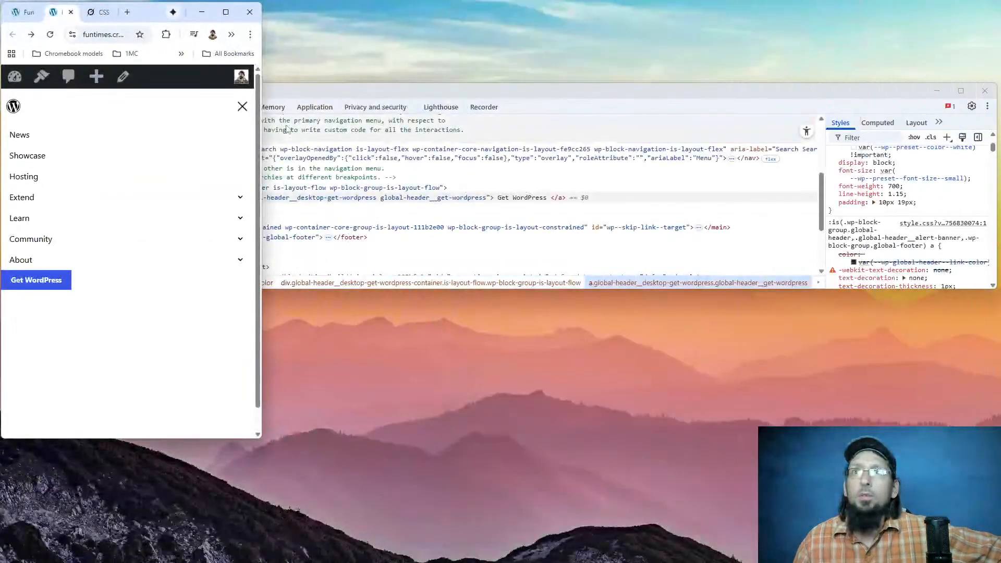
{"action": "left_click", "coordinate": [243, 107]}
{"action": "left_click", "coordinate": [244, 108]}
{"action": "left_click", "coordinate": [243, 107]}
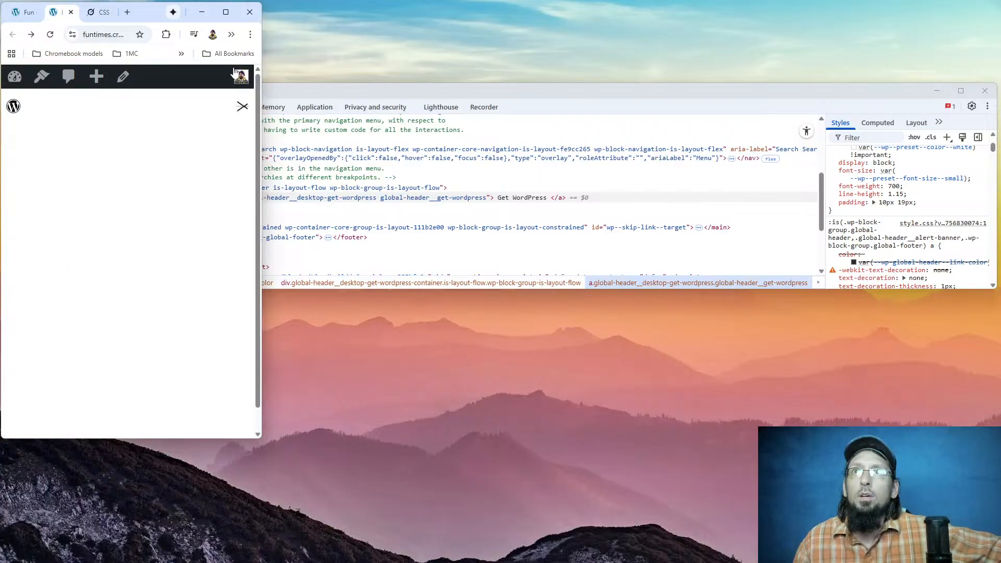
{"action": "left_click", "coordinate": [226, 12]}
Leave the Header component in Etch, open the Nav component for editing and copy the HTML of its nav element.
{"action": "left_click", "coordinate": [96, 15]}
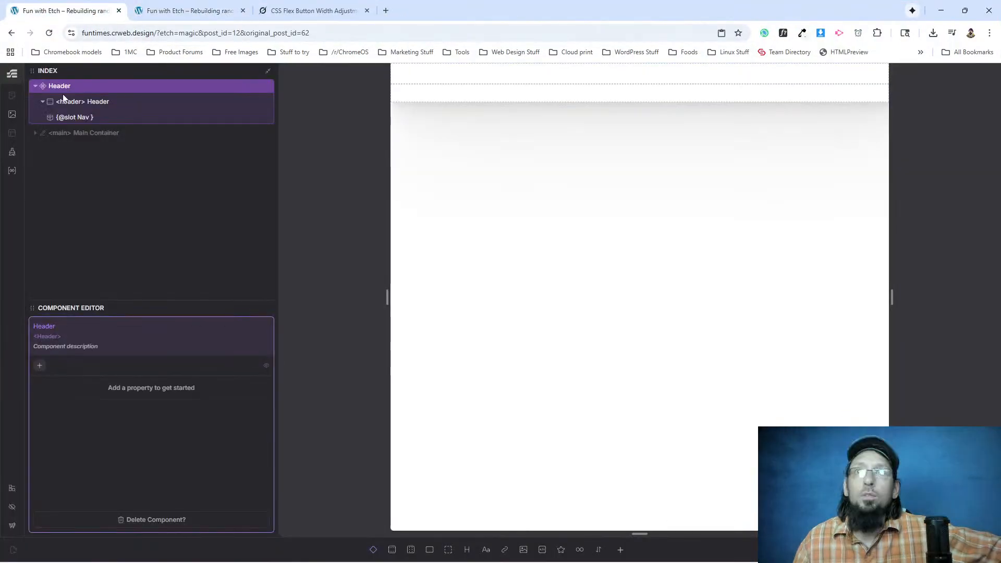
{"action": "right_click", "coordinate": [68, 89]}
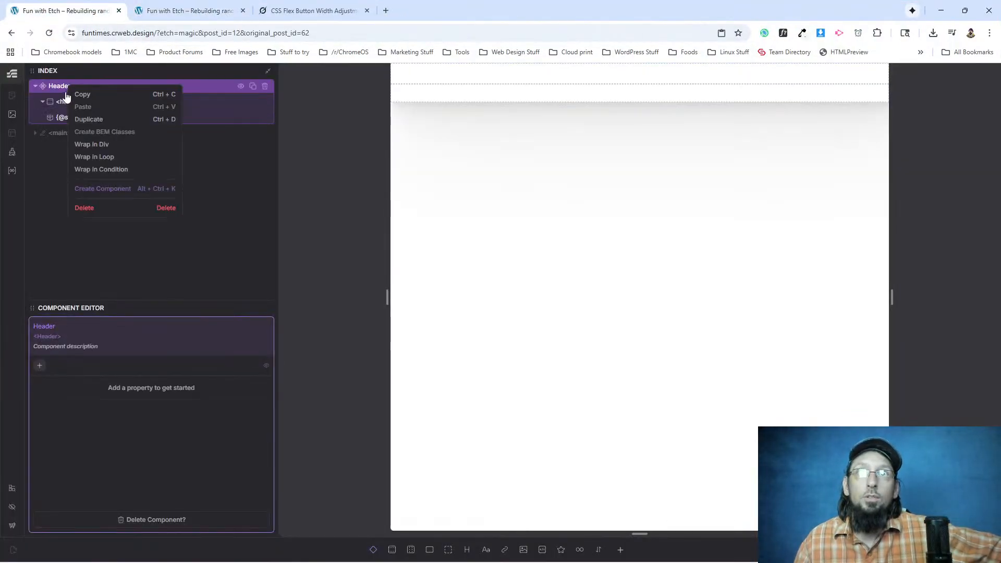
{"action": "left_click", "coordinate": [78, 101]}
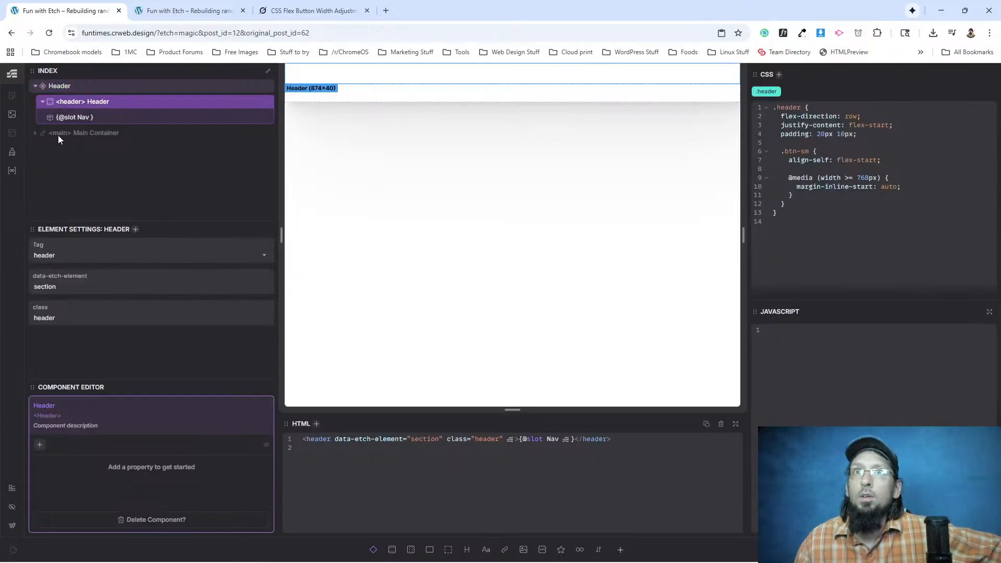
{"action": "key", "text": "Escape"}
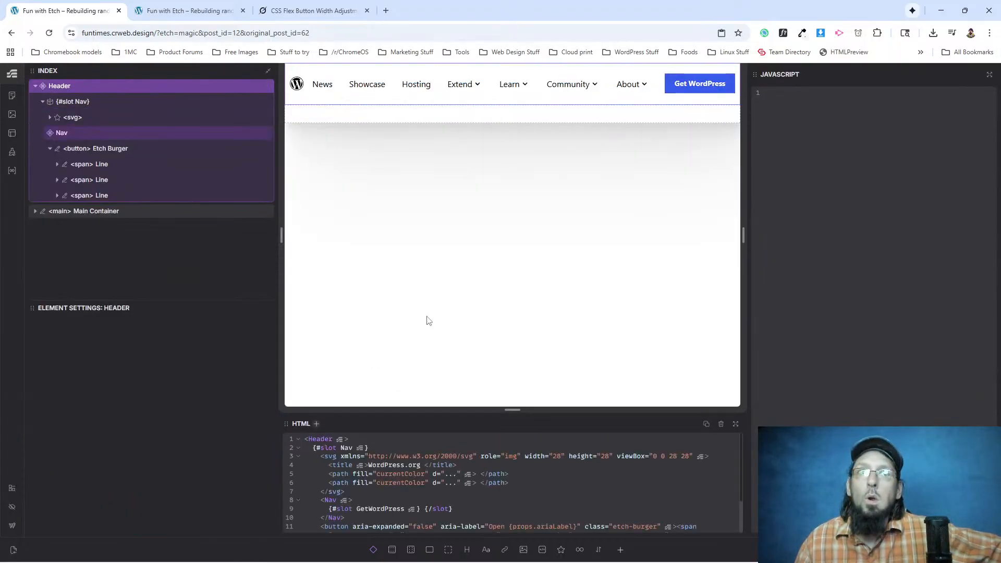
{"action": "left_click", "coordinate": [71, 134]}
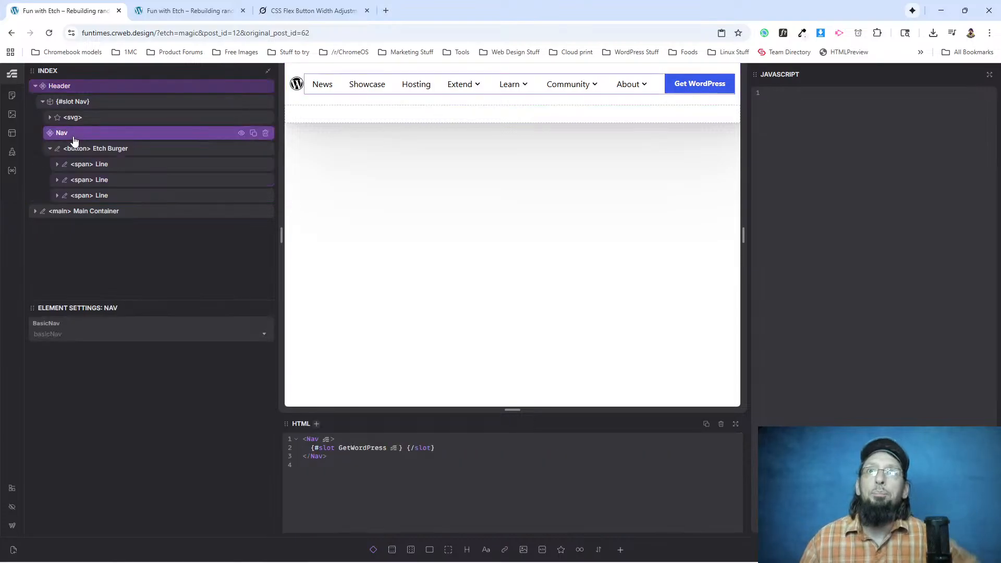
{"action": "right_click", "coordinate": [74, 137]}
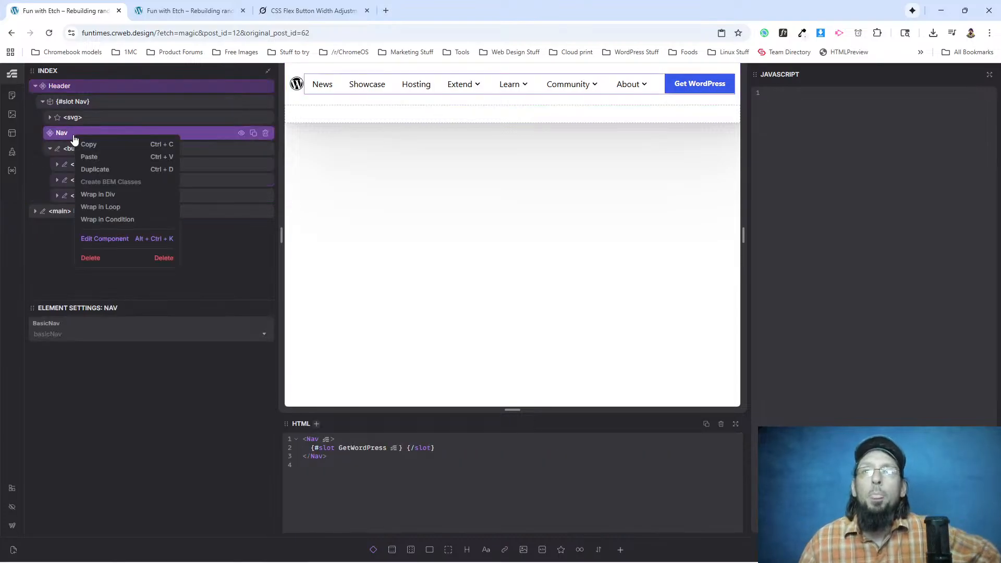
{"action": "left_click", "coordinate": [108, 239]}
{"action": "left_click", "coordinate": [105, 150]}
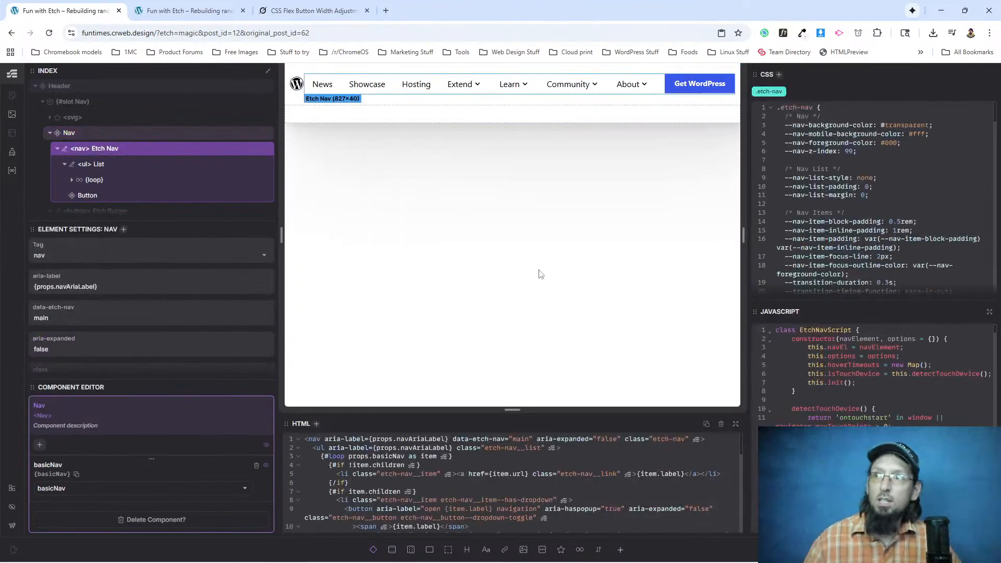
{"action": "left_click", "coordinate": [399, 479]}
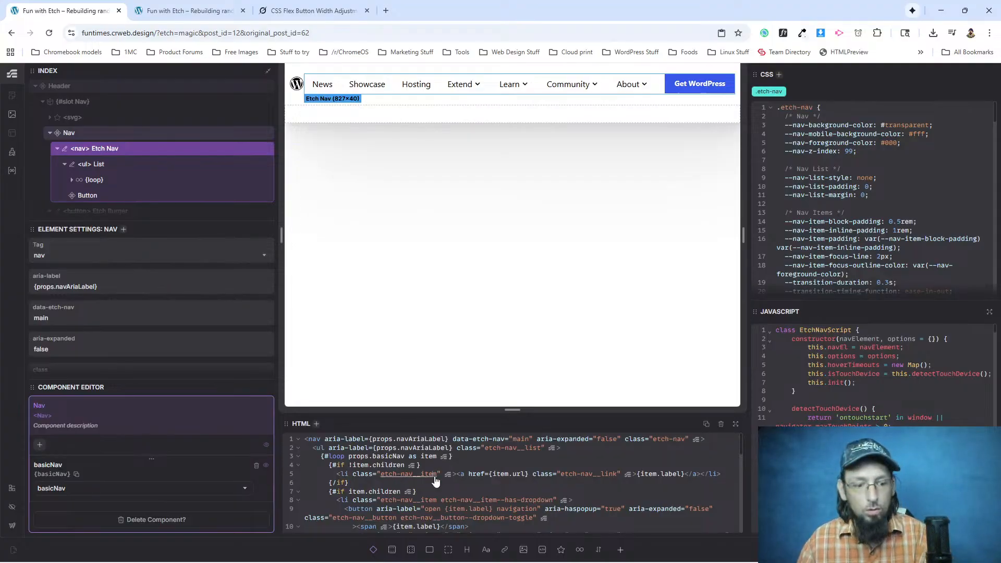
Switch to Grok, write a prompt asking to auto-expand all mobile navigation items with children, and paste the copied nav HTML below it.
{"action": "left_click", "coordinate": [314, 11]}
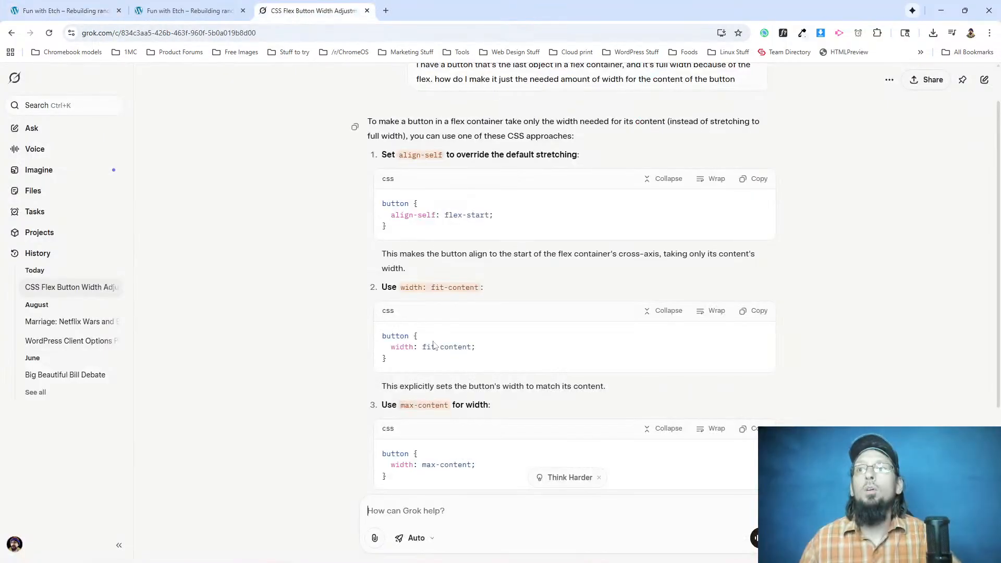
{"action": "type", "text": "I nee"}
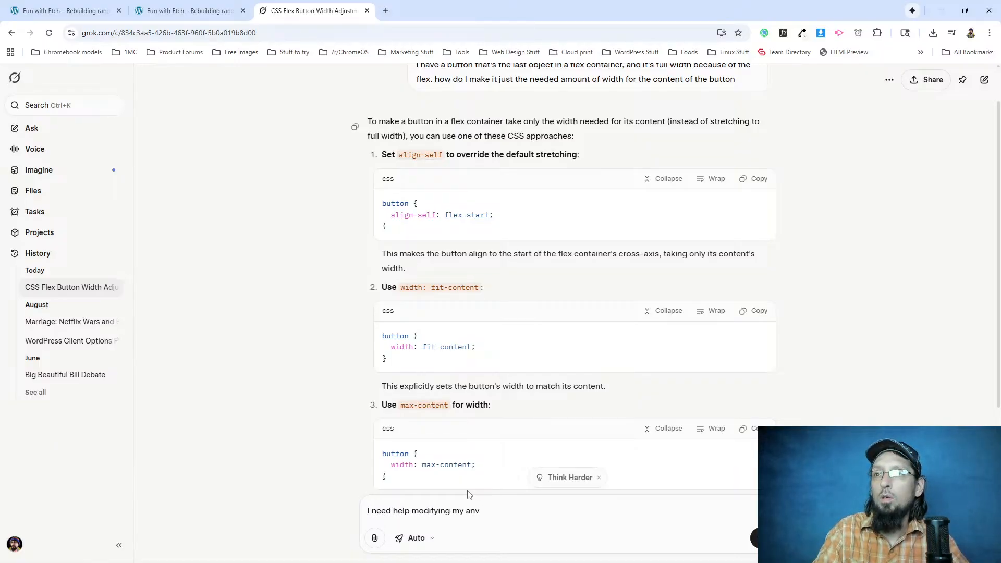
{"action": "type", "text": "d help modifying my navigation on mobile so that all items with children are auto-expanded. Right"}
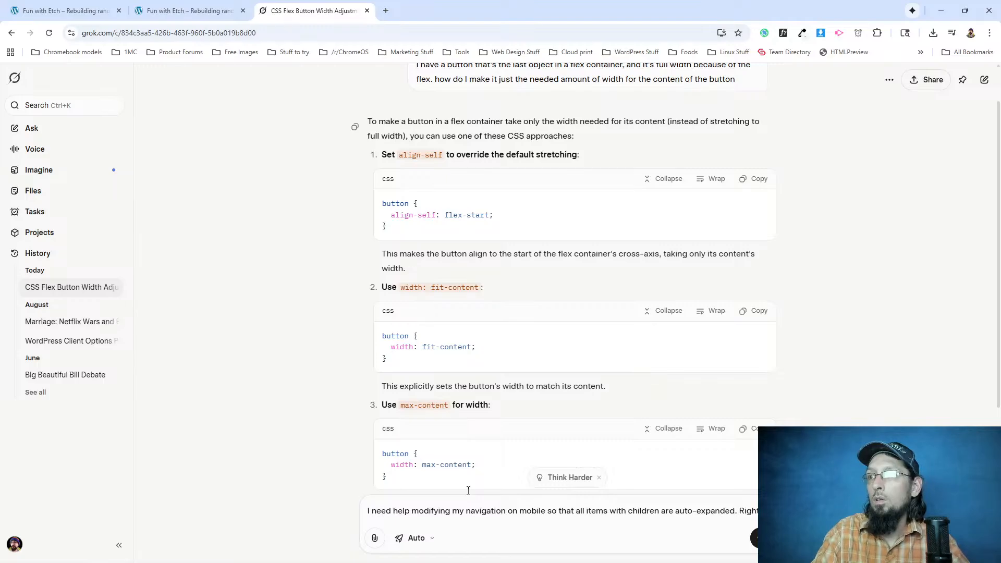
{"action": "type", "text": "now you have to click on one to expand it's submenu"}
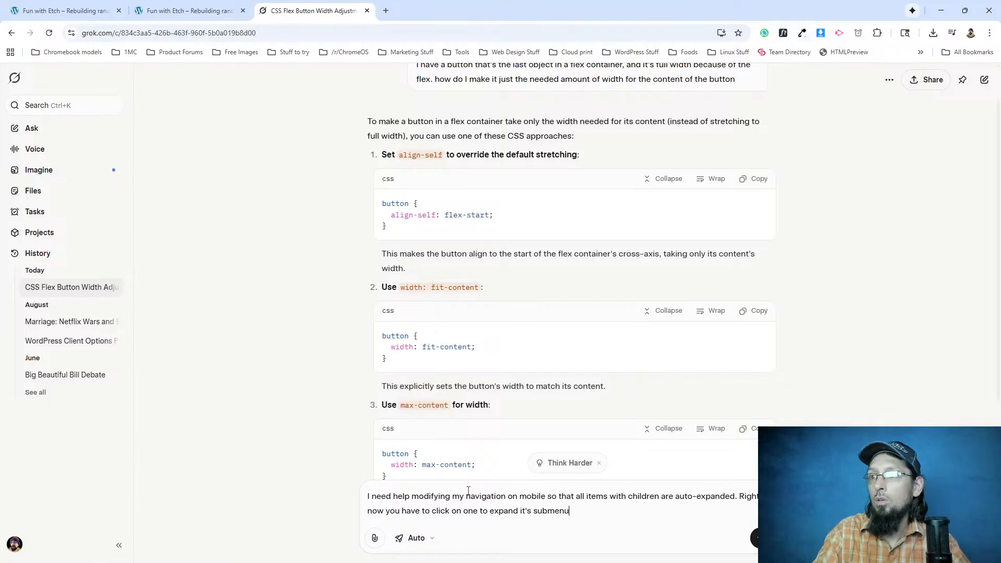
{"action": "key", "text": "shift+Return"}
{"action": "key", "text": "shift+Return"}
{"action": "key", "text": "ctrl+v"}
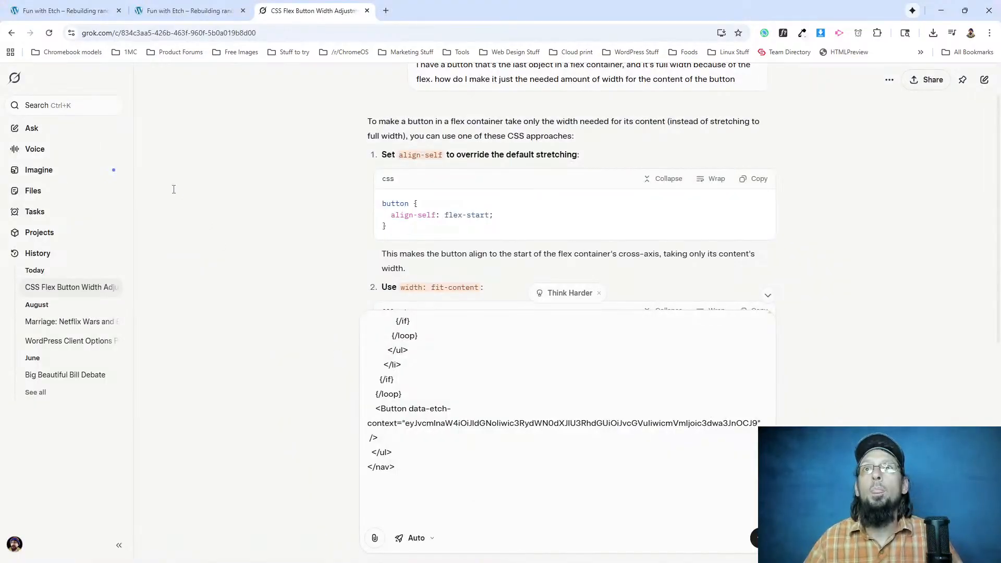
Copy the Nav component's .etch-nav CSS and its JavaScript from Etch and append both to the Grok prompt.
{"action": "left_click", "coordinate": [183, 16]}
{"action": "left_click", "coordinate": [62, 10]}
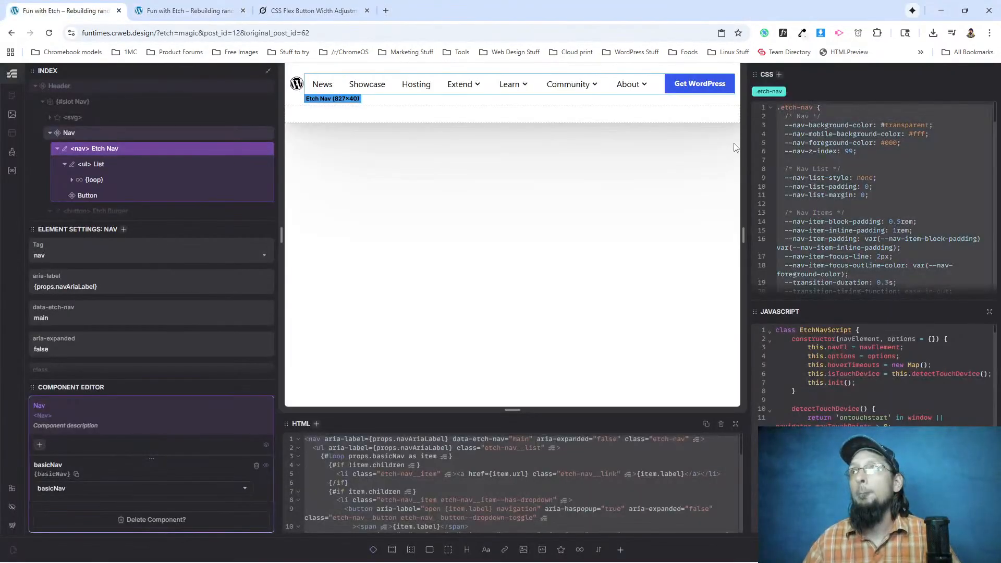
{"action": "left_click", "coordinate": [313, 10]}
{"action": "key", "text": "ctrl+v"}
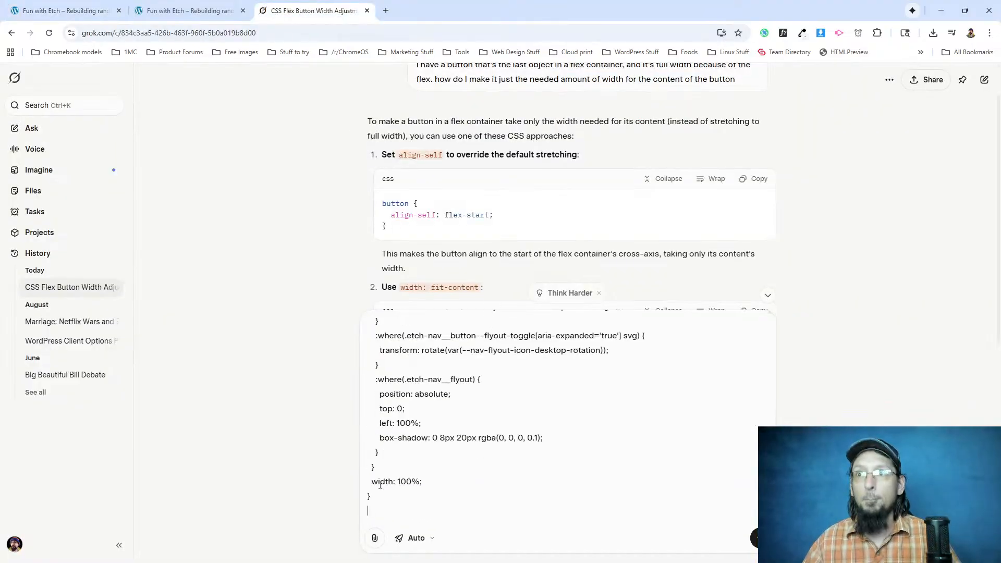
{"action": "left_click", "coordinate": [63, 11]}
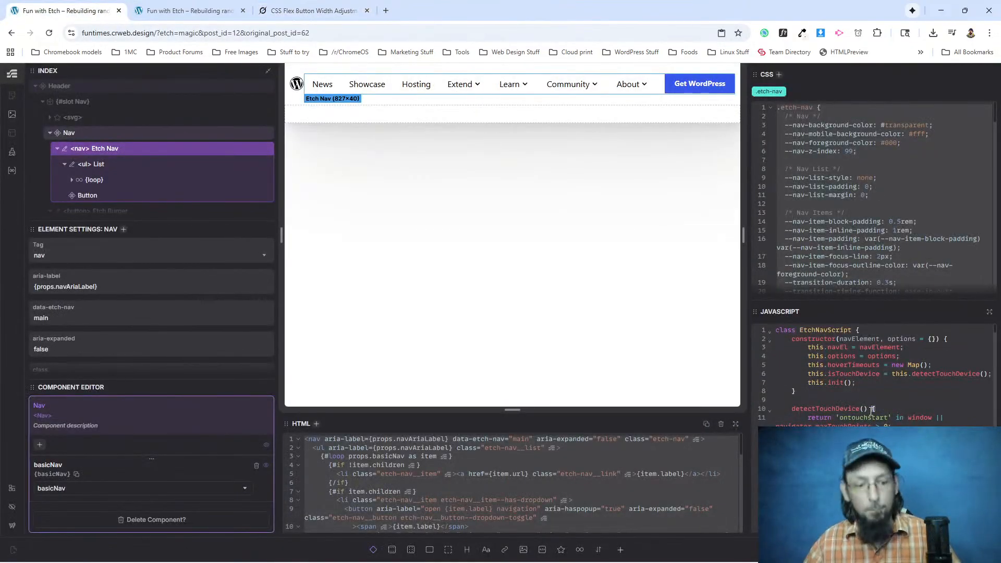
{"action": "left_click", "coordinate": [365, 9]}
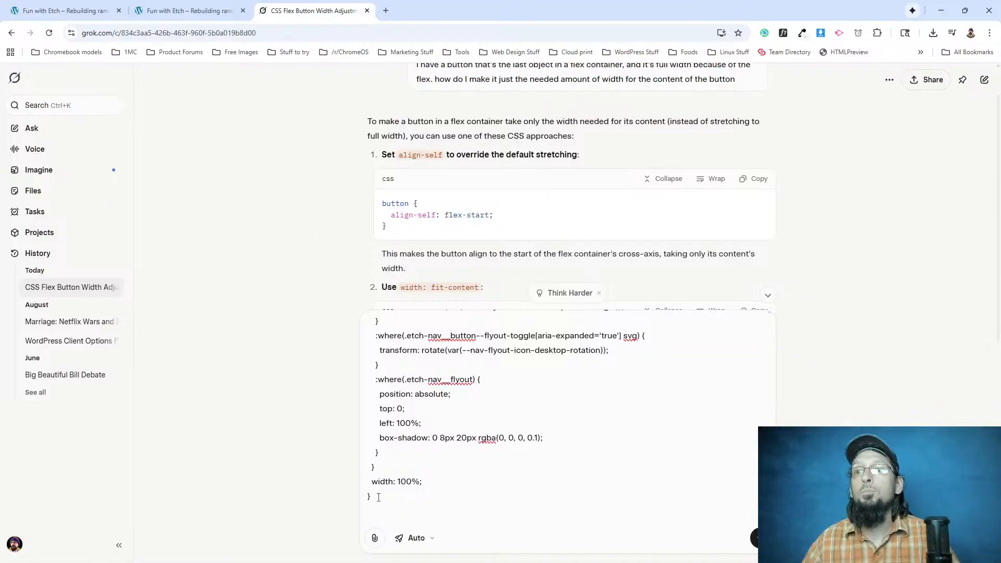
{"action": "key", "text": "ctrl+v"}
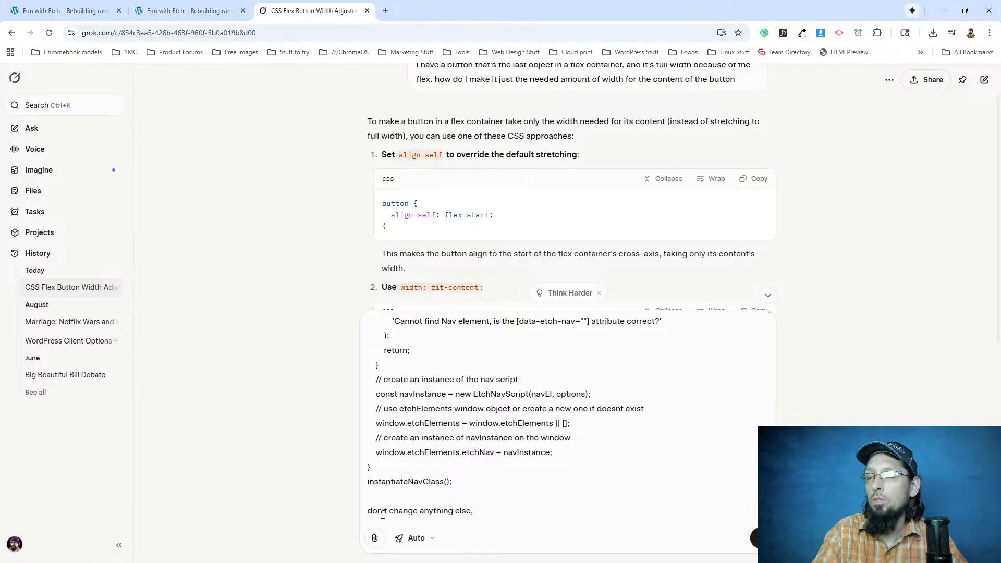
Finish the prompt by asking to keep the etch syntax and only auto expand all menu items with children, and send it.
{"action": "type", "text": "don't remove the etch syntax or anything, just"}
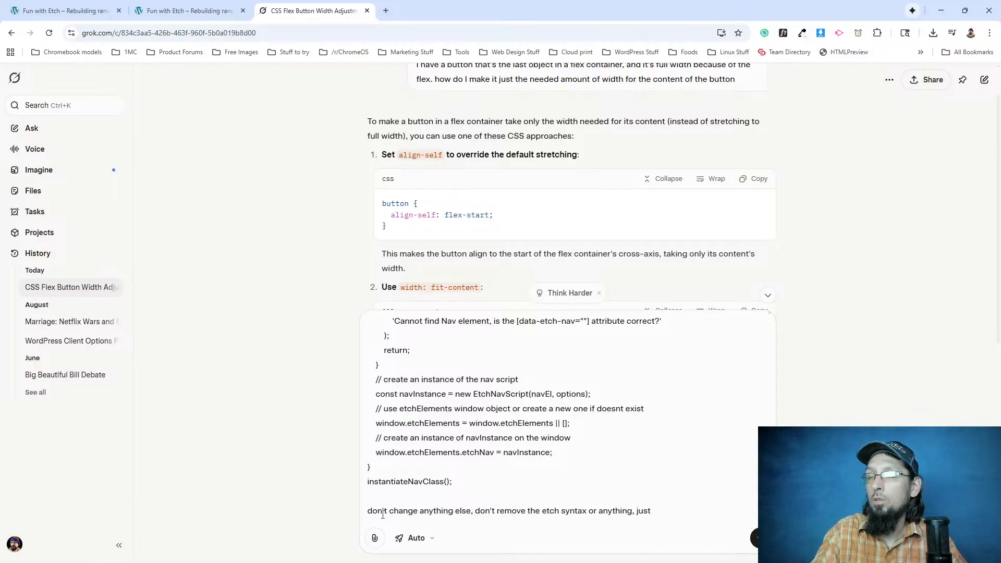
{"action": "type", "text": "odify it so that all menu ite"}
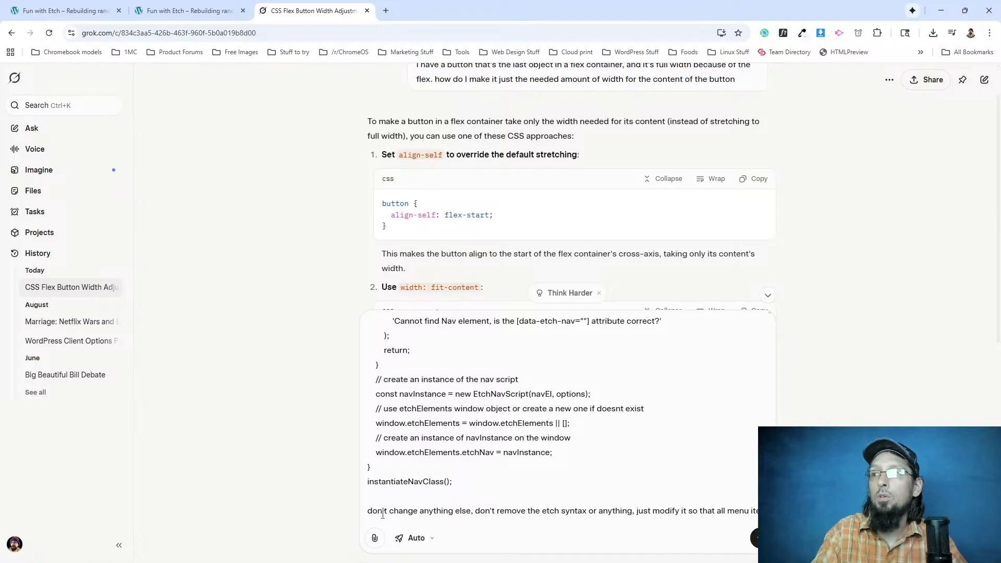
{"action": "type", "text": "ms with children are auto expanded on mobile"}
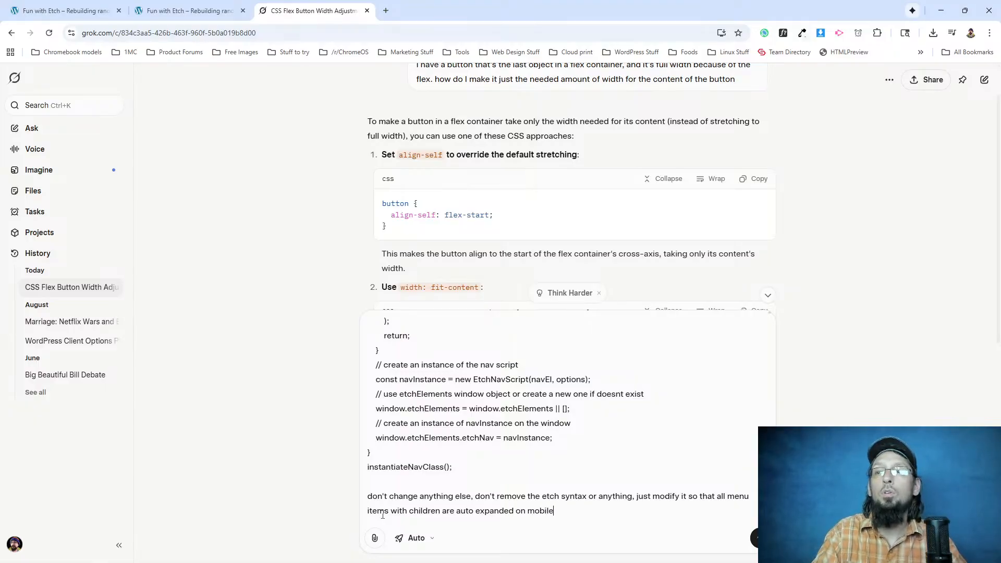
{"action": "key", "text": "Return"}
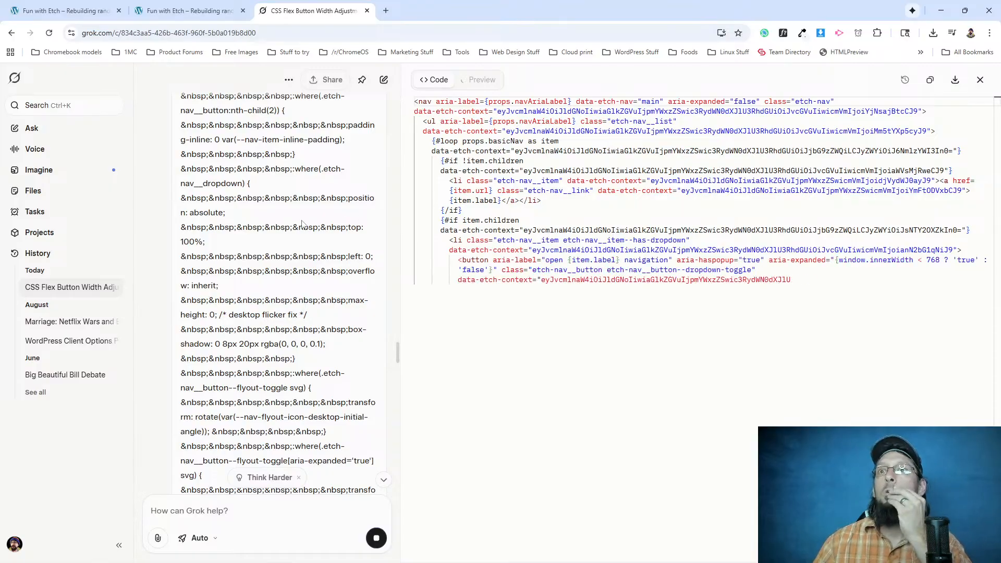
Examine the nav code in the sent Grok prompt and compare it with the Nav component's HTML in Etch.
{"action": "scroll", "coordinate": [247, 240], "scroll_direction": "up", "scroll_amount": 3}
{"action": "scroll", "coordinate": [248, 239], "scroll_direction": "up", "scroll_amount": 3}
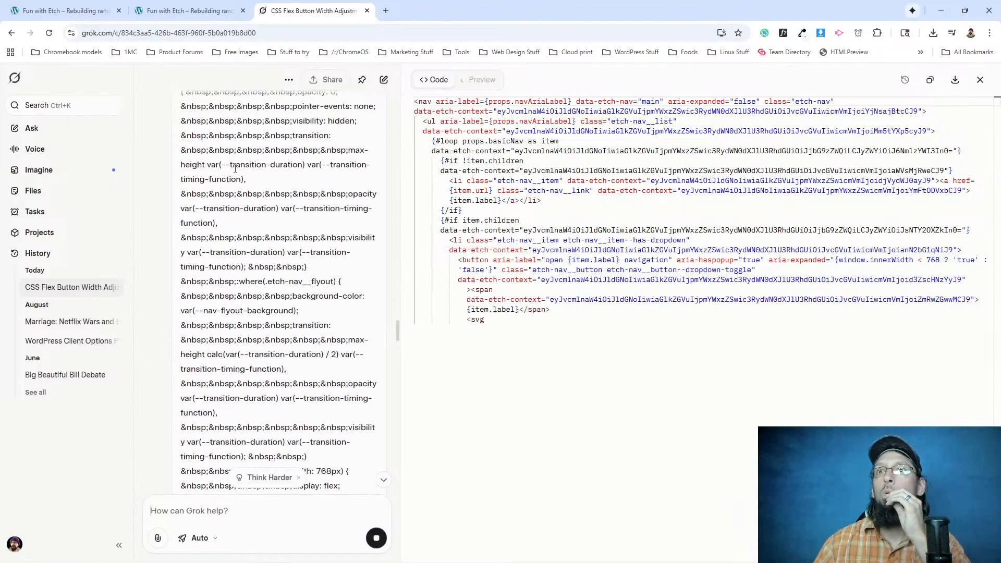
{"action": "scroll", "coordinate": [245, 237], "scroll_direction": "up", "scroll_amount": 3}
{"action": "scroll", "coordinate": [222, 231], "scroll_direction": "up", "scroll_amount": 5}
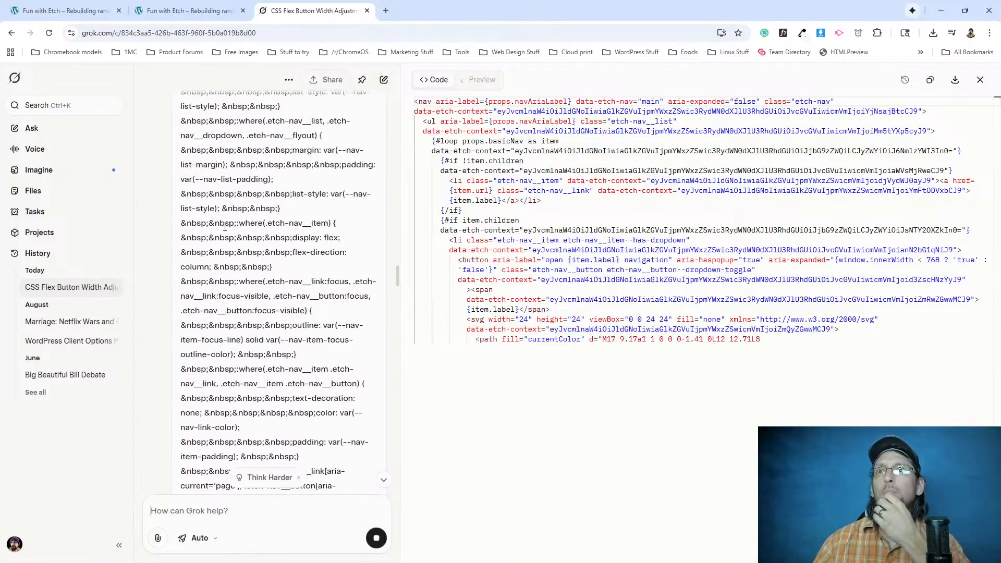
{"action": "left_click_drag", "start_coordinate": [398, 275], "coordinate": [366, 127]}
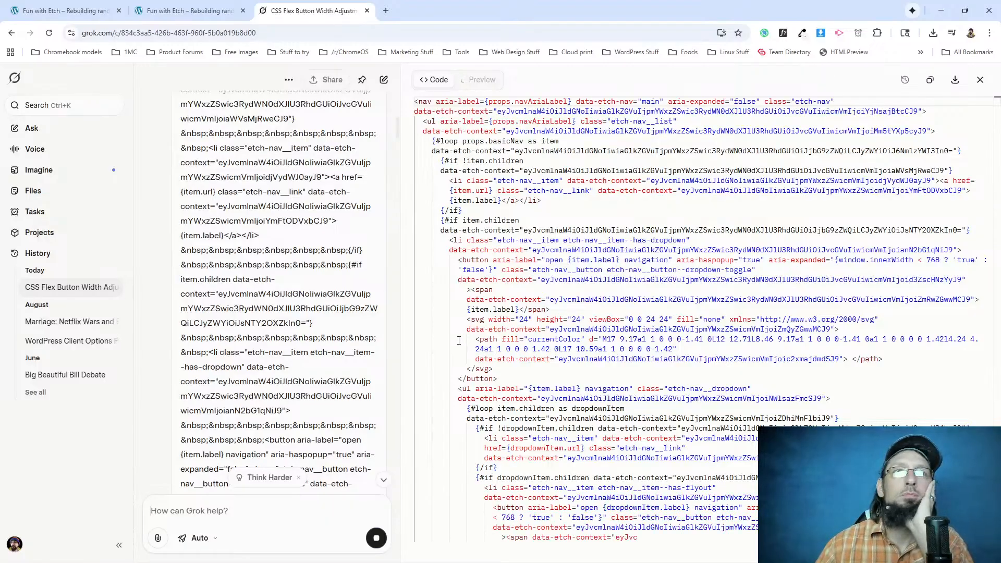
{"action": "scroll", "coordinate": [279, 331], "scroll_direction": "up", "scroll_amount": 5}
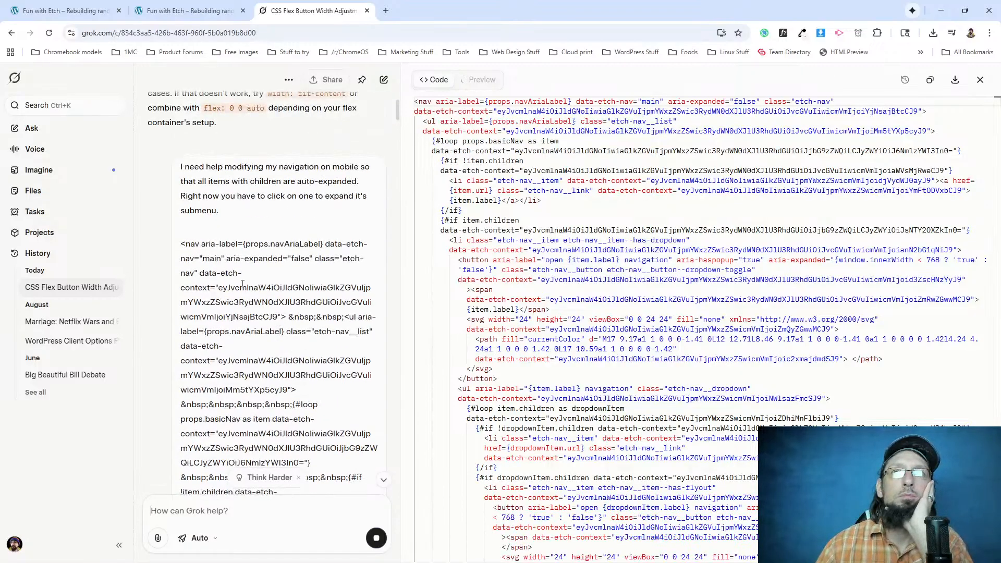
{"action": "left_click", "coordinate": [63, 10]}
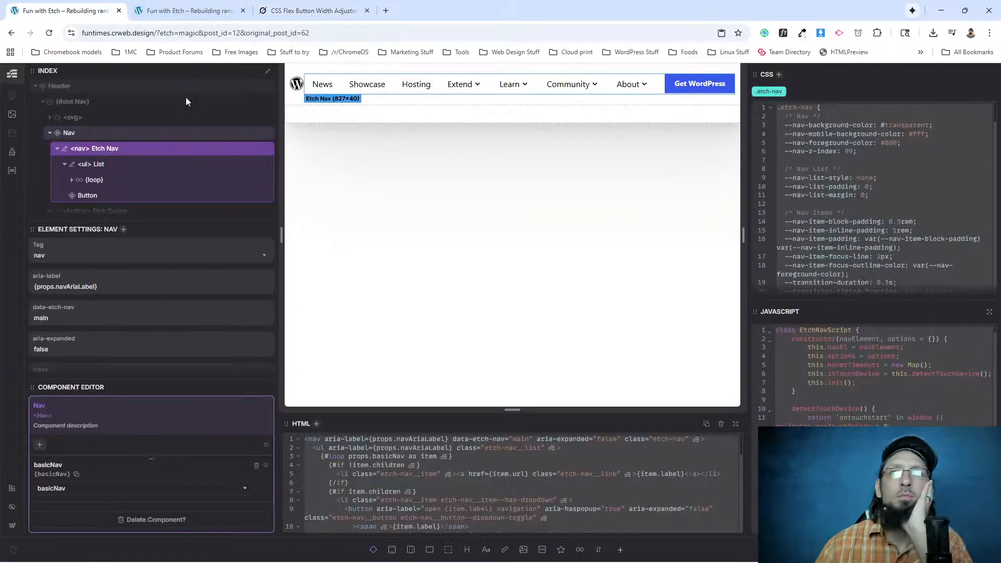
{"action": "scroll", "coordinate": [550, 476], "scroll_direction": "down", "scroll_amount": 5}
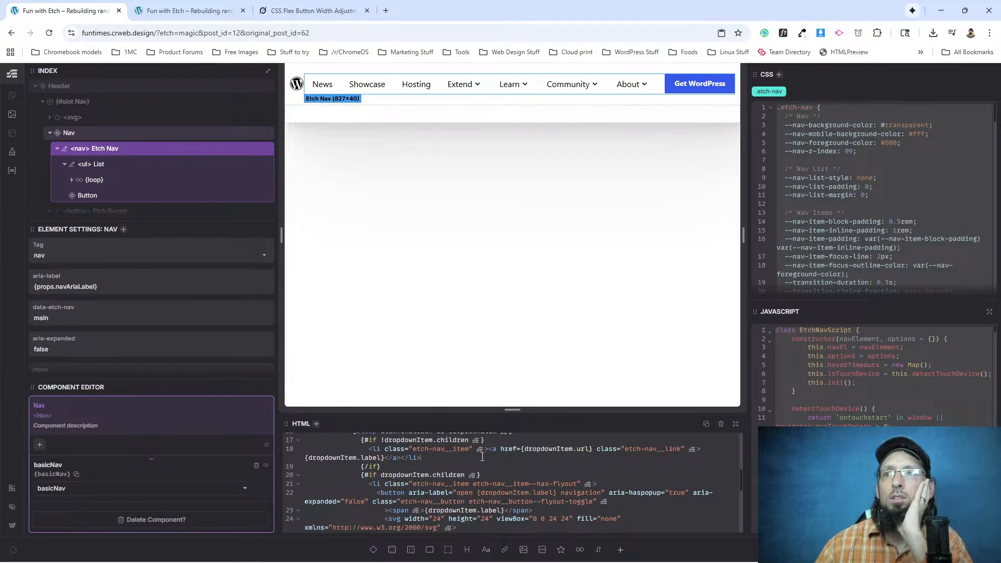
{"action": "left_click_drag", "start_coordinate": [339, 465], "coordinate": [316, 466]}
{"action": "left_click", "coordinate": [349, 465]}
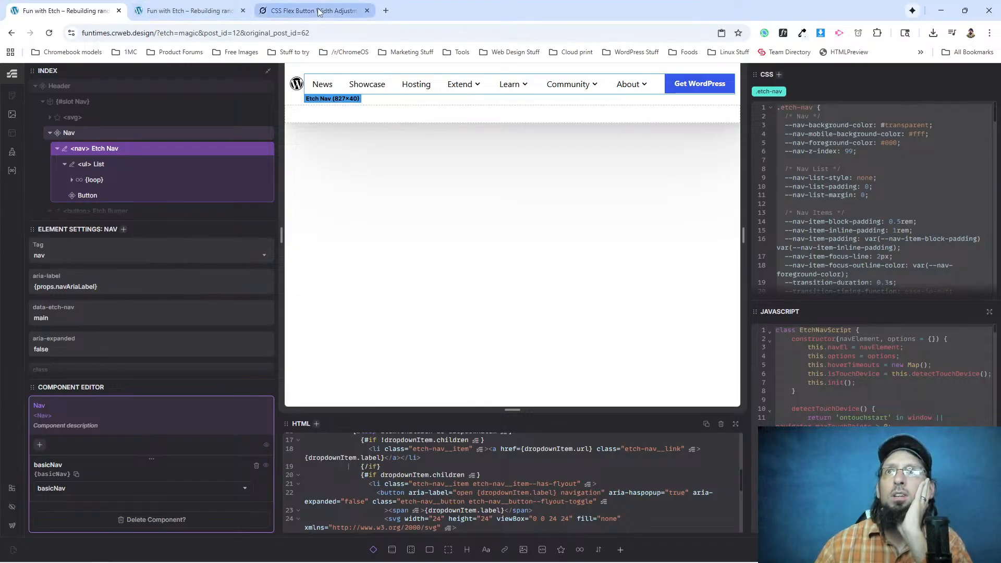
Copy the nav element's HTML from Grok's generated code and replace the Nav component's HTML in Etch with it.
{"action": "left_click", "coordinate": [361, 5]}
{"action": "scroll", "coordinate": [526, 399], "scroll_direction": "down", "scroll_amount": 7}
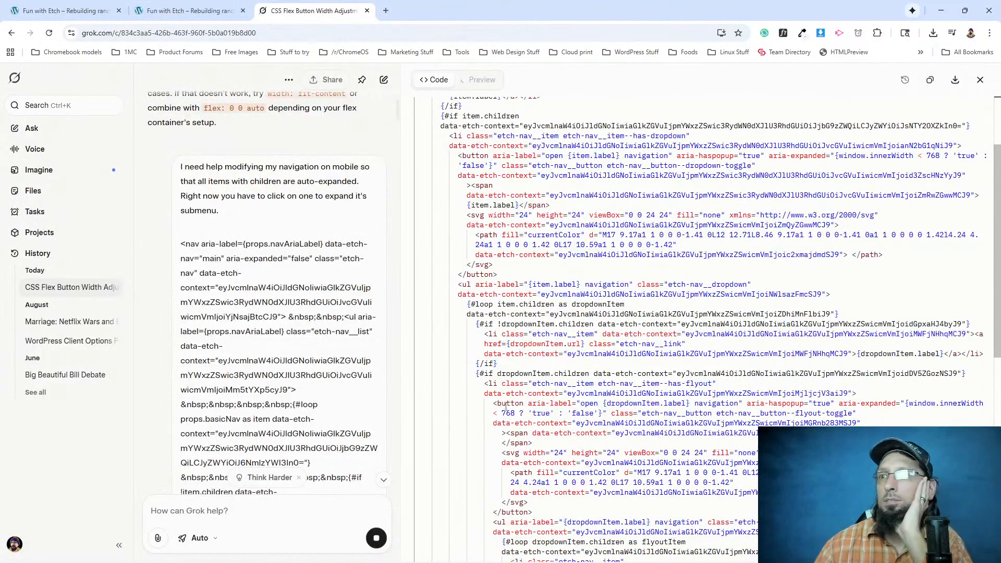
{"action": "scroll", "coordinate": [443, 351], "scroll_direction": "down", "scroll_amount": 3}
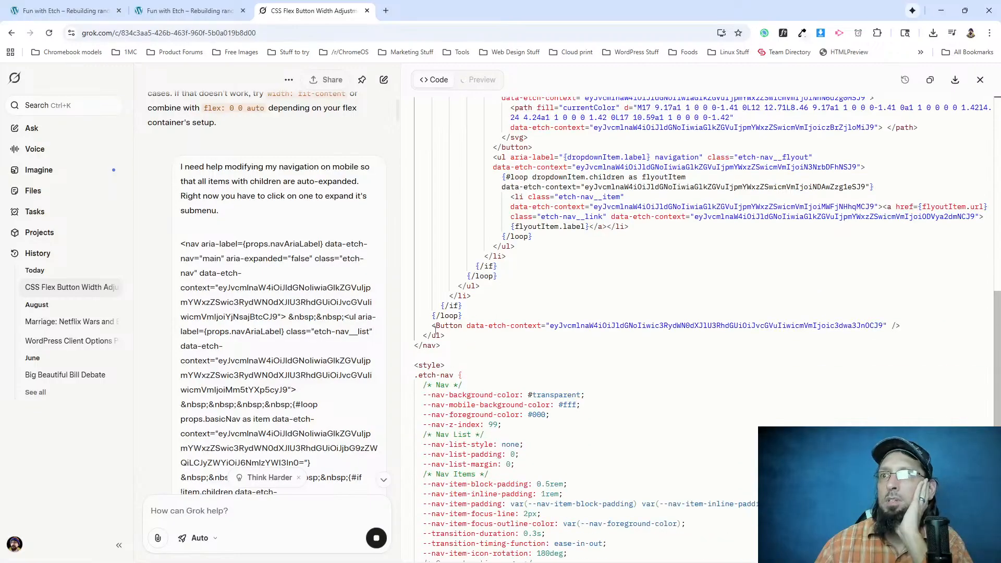
{"action": "left_click_drag", "start_coordinate": [441, 345], "coordinate": [401, 102]}
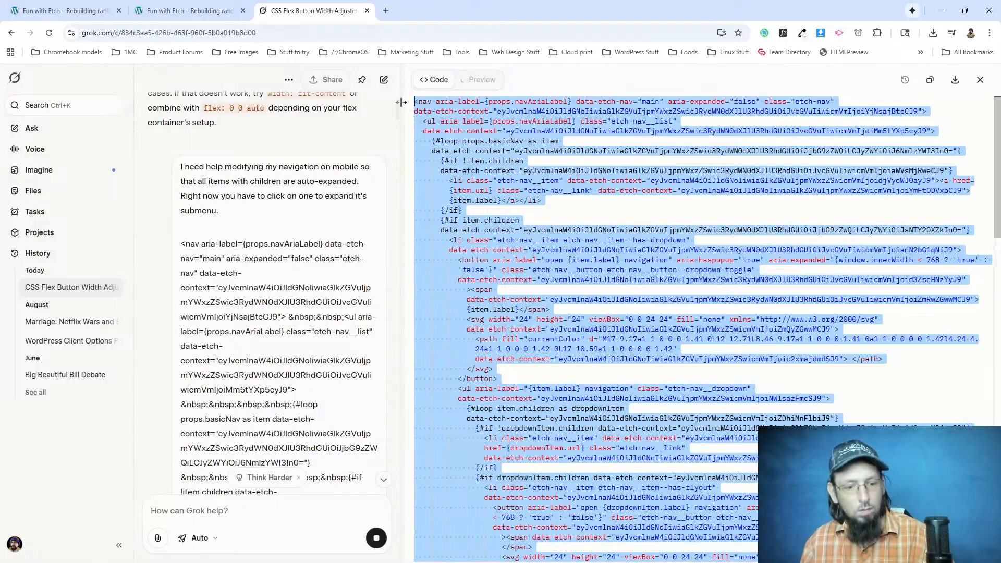
{"action": "left_click", "coordinate": [74, 4]}
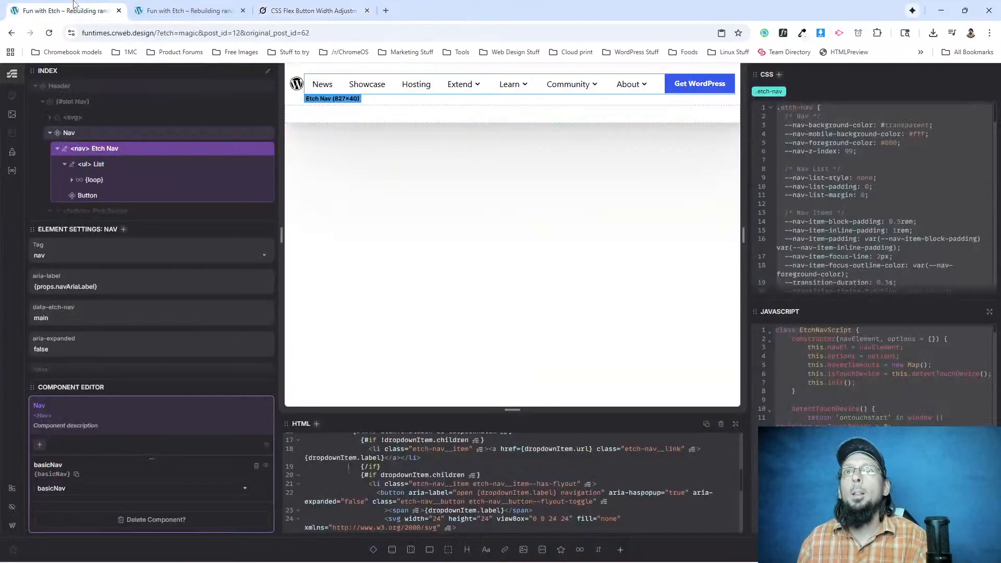
{"action": "scroll", "coordinate": [399, 475], "scroll_direction": "down", "scroll_amount": 3}
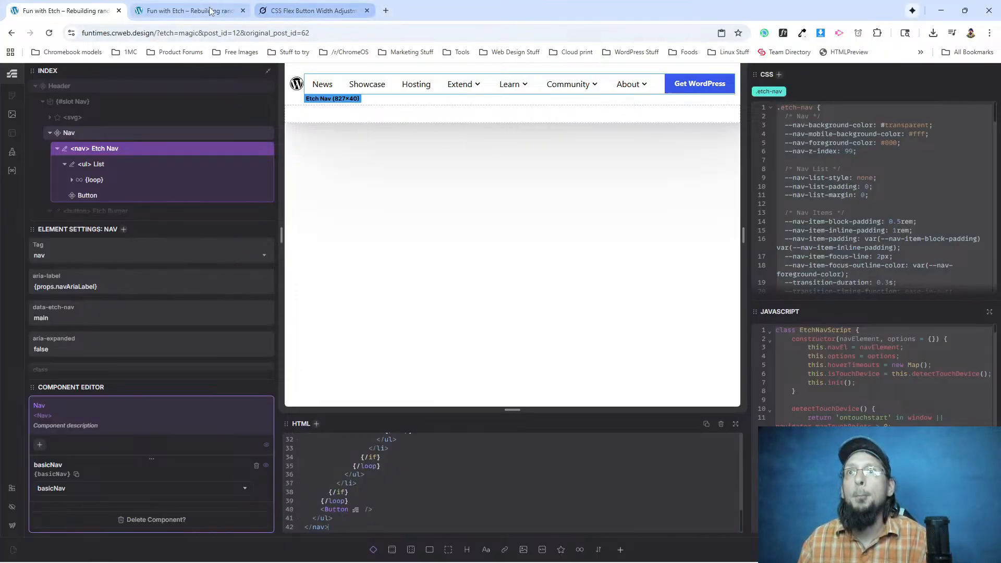
Copy the .etch-nav rules from Grok's generated style block and replace the Nav component's CSS in Etch with them.
{"action": "left_click", "coordinate": [281, 9]}
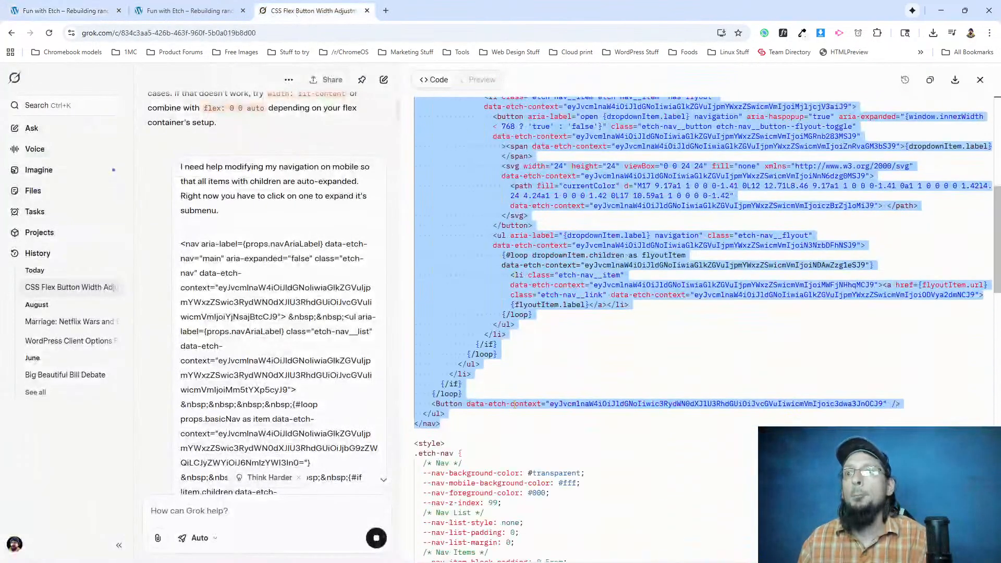
{"action": "left_click", "coordinate": [442, 315]}
{"action": "left_click_drag", "start_coordinate": [421, 333], "coordinate": [484, 413]}
{"action": "scroll", "coordinate": [466, 384], "scroll_direction": "down", "scroll_amount": 13}
{"action": "scroll", "coordinate": [469, 386], "scroll_direction": "down", "scroll_amount": 15}
{"action": "scroll", "coordinate": [471, 384], "scroll_direction": "down", "scroll_amount": 3}
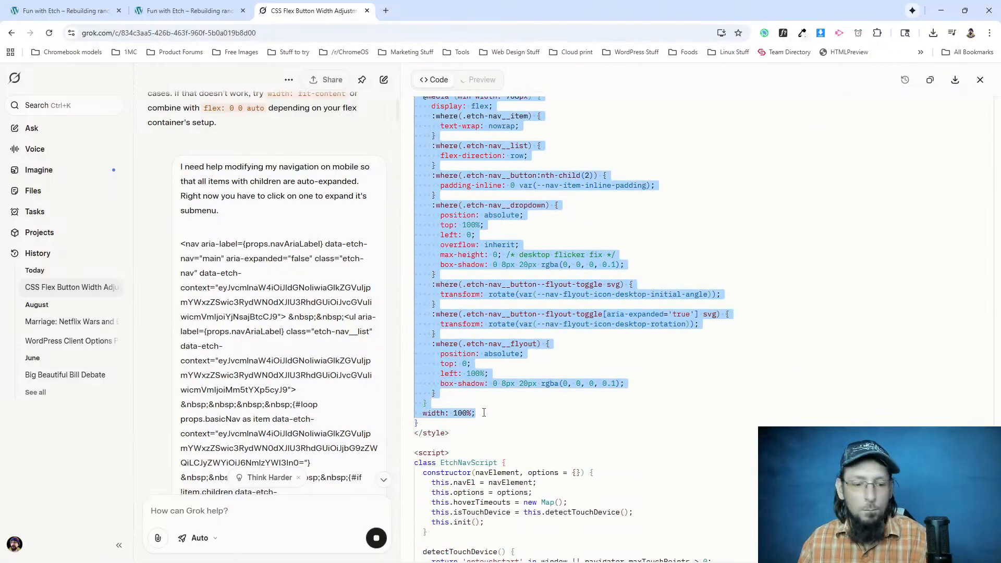
{"action": "left_click", "coordinate": [63, 11]}
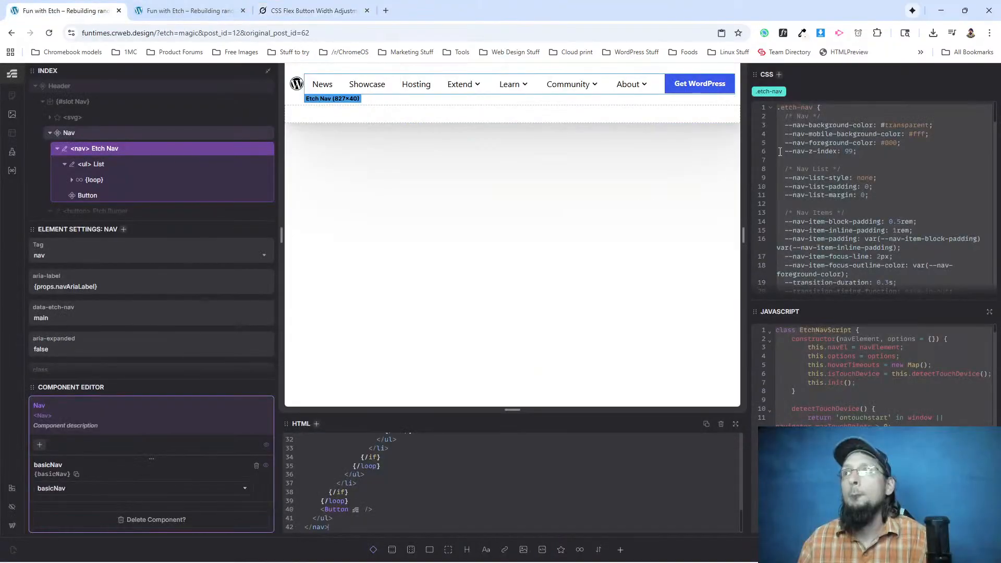
{"action": "left_click_drag", "start_coordinate": [778, 108], "coordinate": [837, 271]}
{"action": "key", "text": "ctrl+v"}
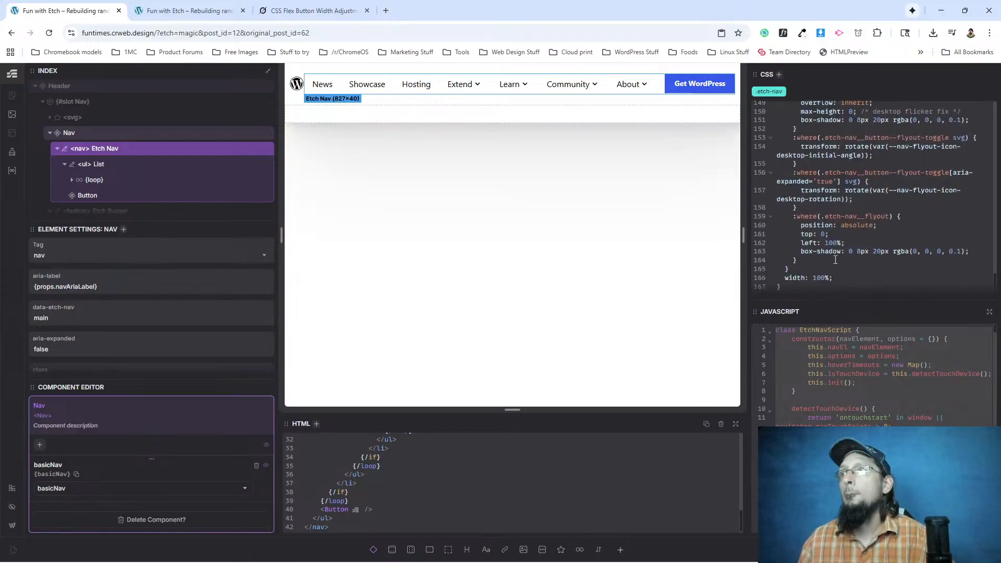
Switch to Grok and copy the whole script from its generated code, from class EtchNavScript through the instantiateNavClass(); call.
{"action": "left_click", "coordinate": [313, 10]}
{"action": "scroll", "coordinate": [448, 312], "scroll_direction": "down", "scroll_amount": 2}
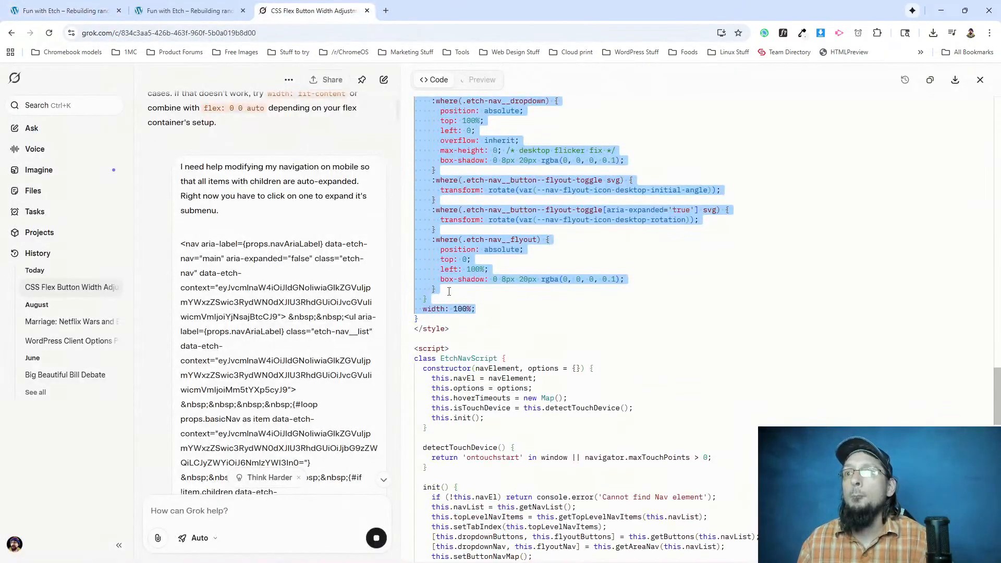
{"action": "left_click_drag", "start_coordinate": [415, 359], "coordinate": [487, 408]}
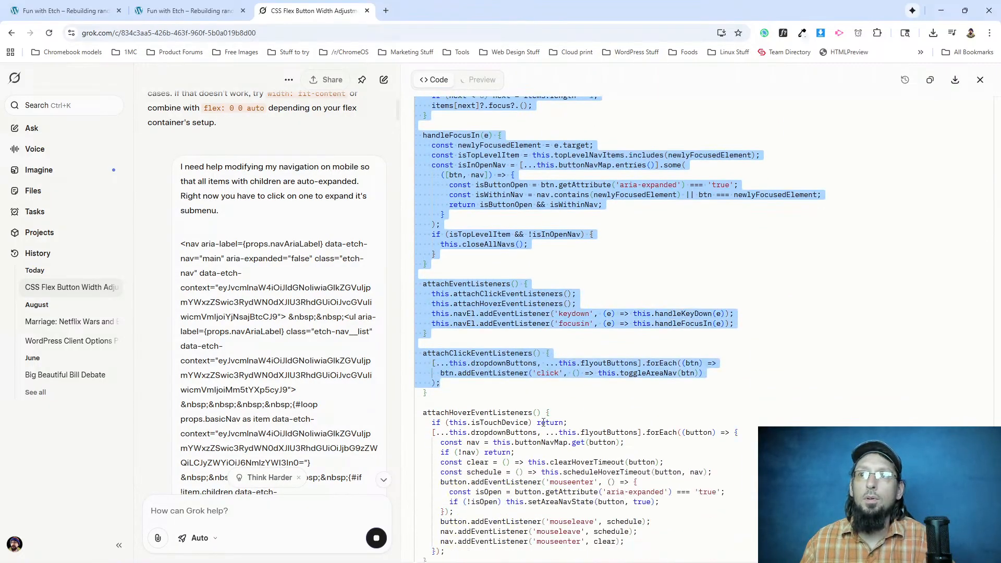
{"action": "left_click_drag", "start_coordinate": [534, 412], "coordinate": [585, 533]}
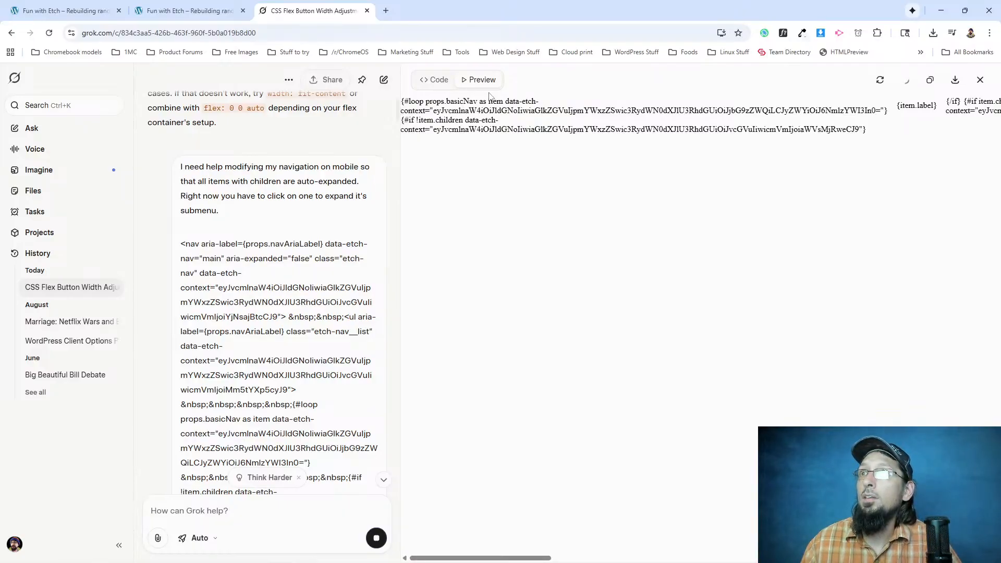
{"action": "left_click", "coordinate": [438, 80]}
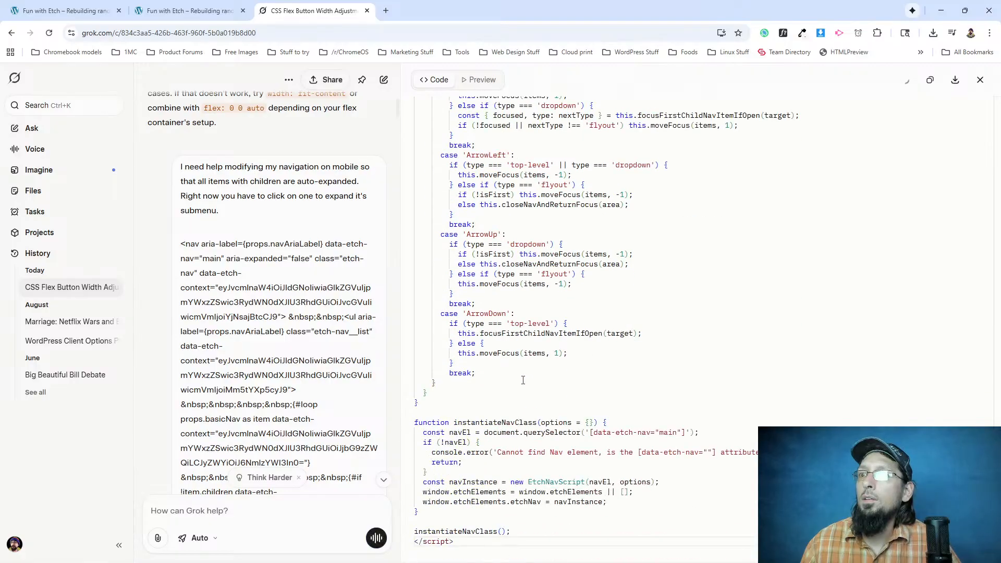
{"action": "left_click_drag", "start_coordinate": [516, 531], "coordinate": [464, 264]}
{"action": "scroll", "coordinate": [467, 252], "scroll_direction": "up", "scroll_amount": 20}
{"action": "scroll", "coordinate": [463, 264], "scroll_direction": "up", "scroll_amount": 15}
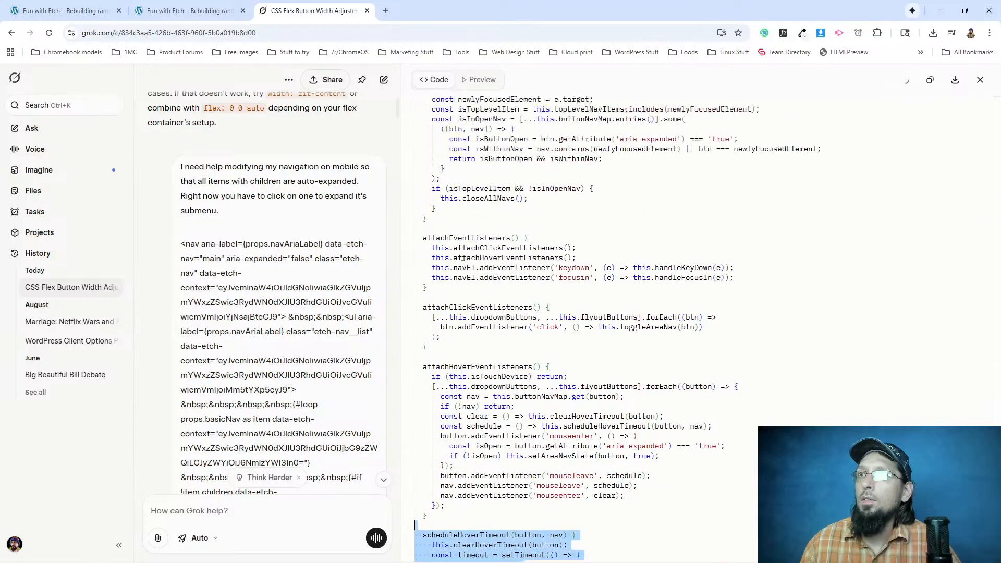
{"action": "scroll", "coordinate": [463, 264], "scroll_direction": "up", "scroll_amount": 15}
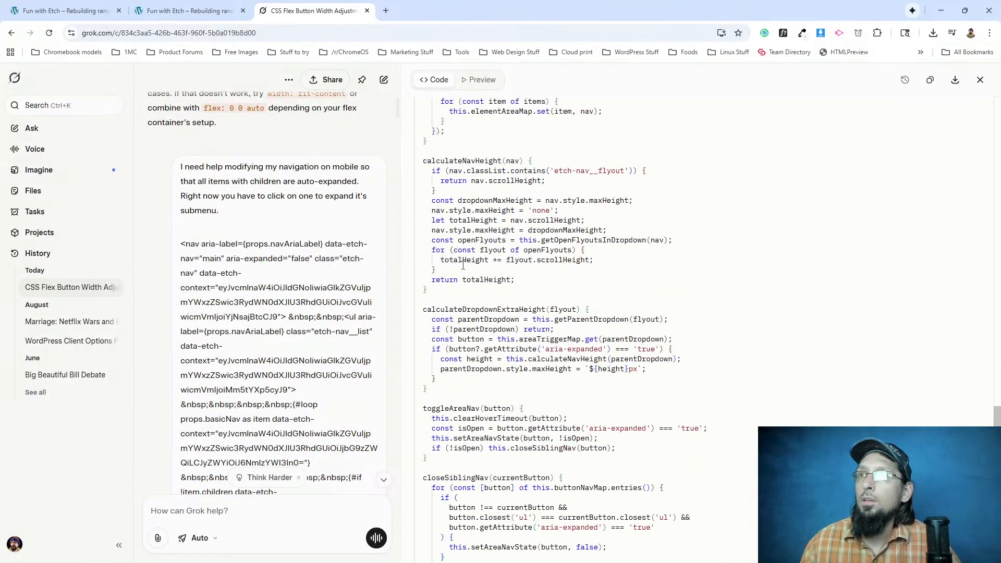
{"action": "scroll", "coordinate": [463, 265], "scroll_direction": "up", "scroll_amount": 15}
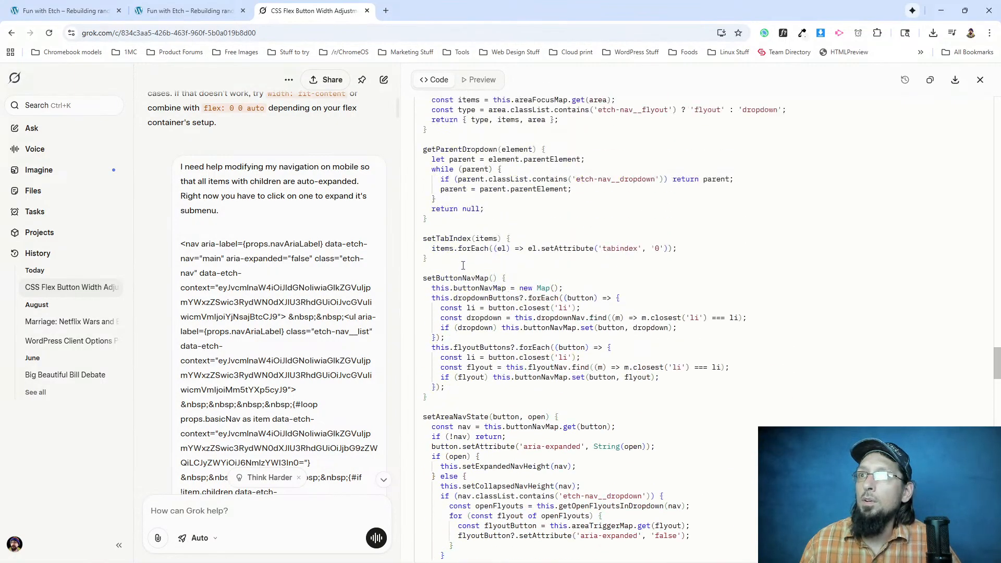
{"action": "scroll", "coordinate": [462, 266], "scroll_direction": "up", "scroll_amount": 15}
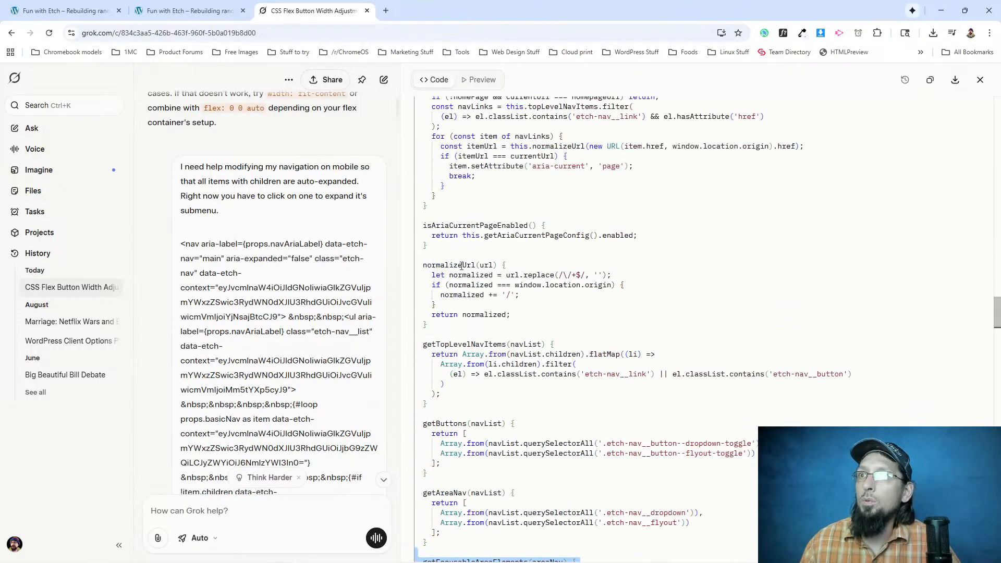
{"action": "scroll", "coordinate": [462, 266], "scroll_direction": "up", "scroll_amount": 9}
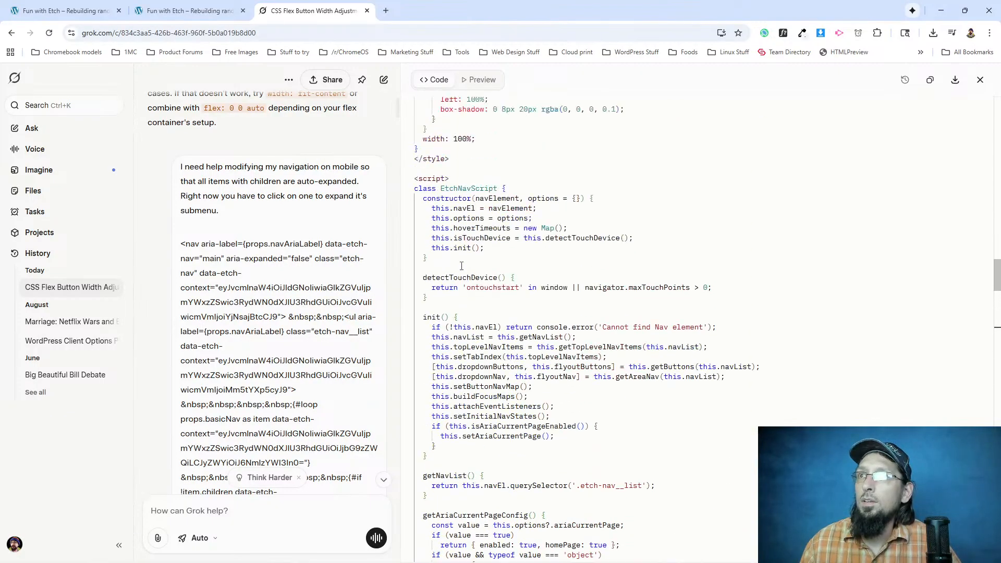
{"action": "left_click", "coordinate": [461, 265], "text": "shift"}
{"action": "left_click_drag", "start_coordinate": [459, 264], "coordinate": [415, 214]}
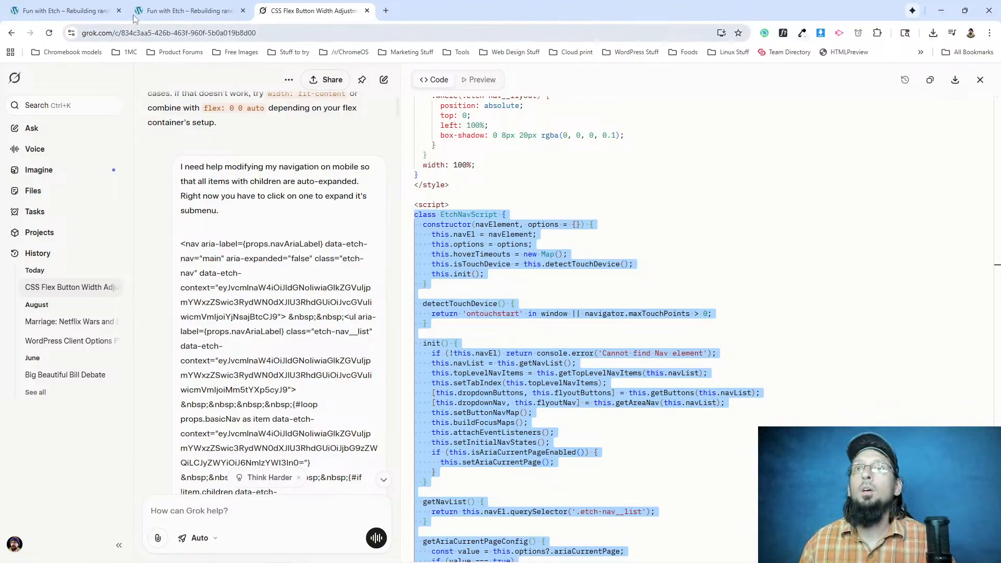
Switch to the Etch editor and replace the Nav component's JavaScript with the copied script.
{"action": "left_click", "coordinate": [111, 12]}
{"action": "left_click", "coordinate": [840, 404]}
{"action": "scroll", "coordinate": [840, 405], "scroll_direction": "down", "scroll_amount": 20}
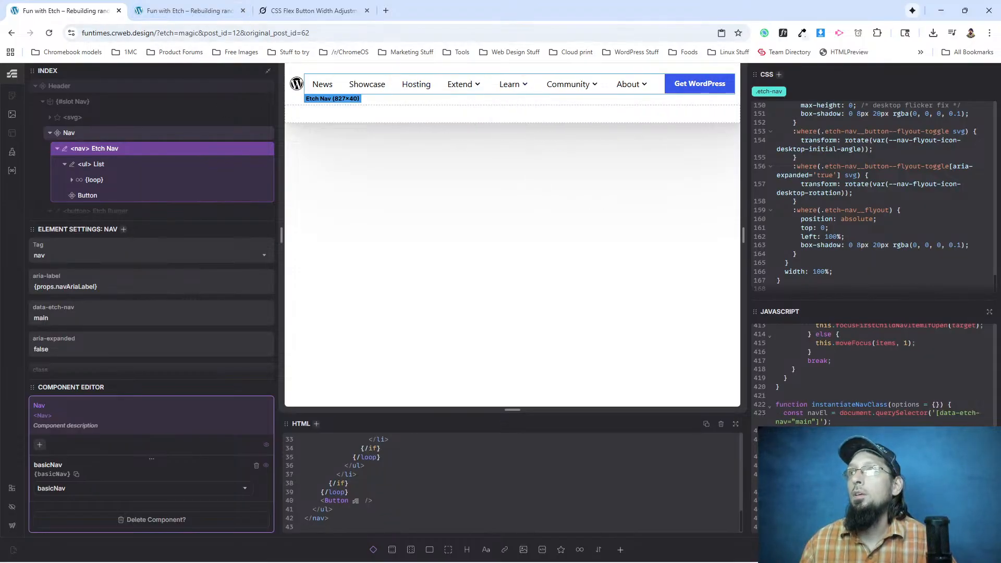
{"action": "left_click", "coordinate": [364, 91]}
Reload the live site, shrink the browser window to mobile width, and test the mobile menu's submenu expansion, restoring the window at the end.
{"action": "left_click", "coordinate": [196, 7]}
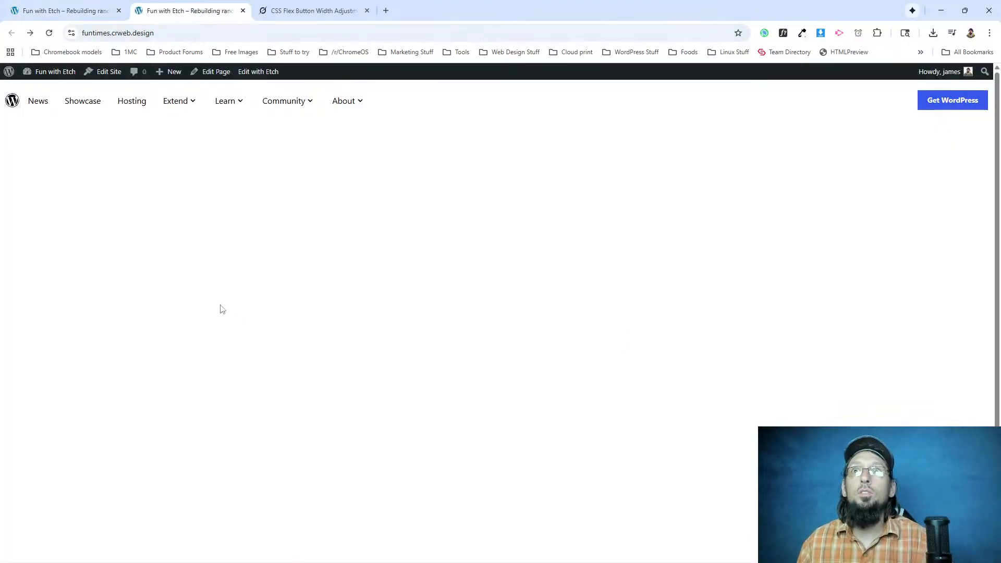
{"action": "left_click", "coordinate": [49, 32]}
{"action": "left_click", "coordinate": [49, 33]}
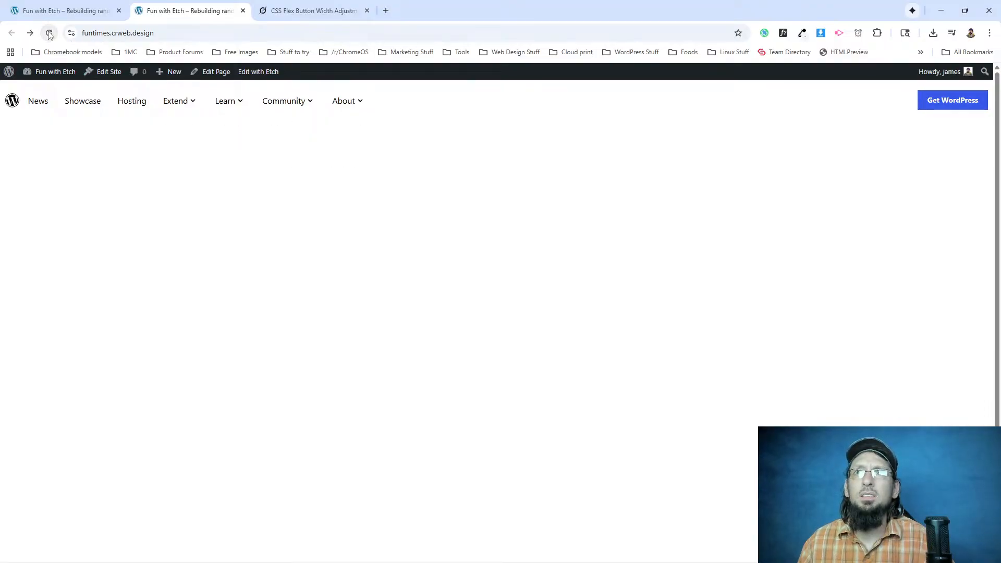
{"action": "left_click", "coordinate": [965, 10]}
{"action": "left_click", "coordinate": [244, 110]}
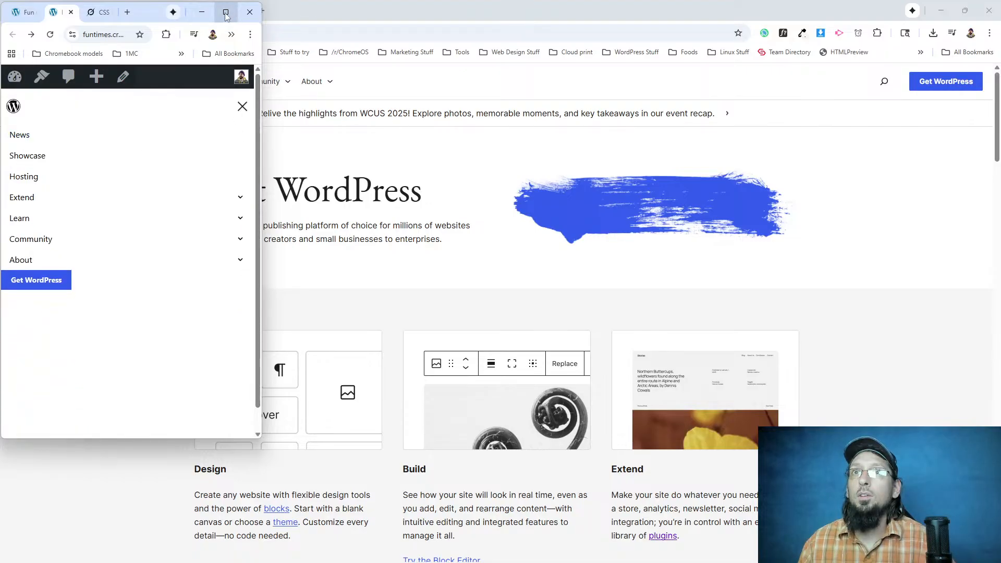
{"action": "mouse_move", "coordinate": [226, 16]}
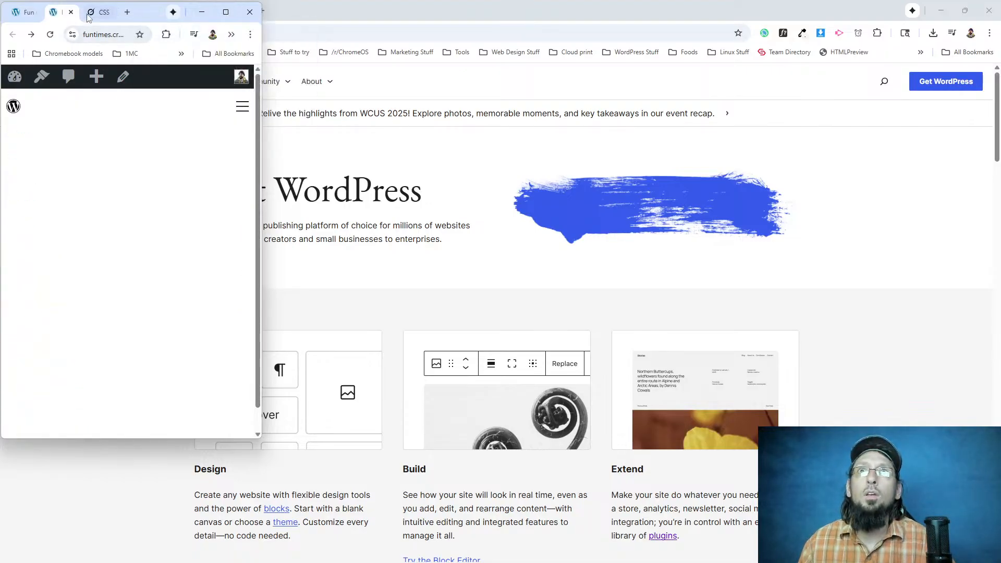
{"action": "left_click", "coordinate": [243, 110]}
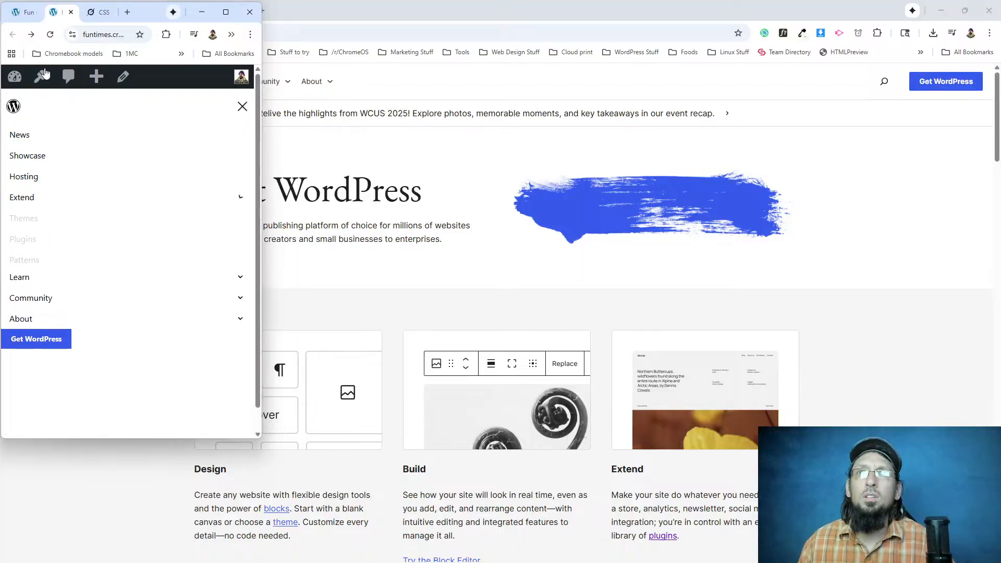
{"action": "key", "text": "F5"}
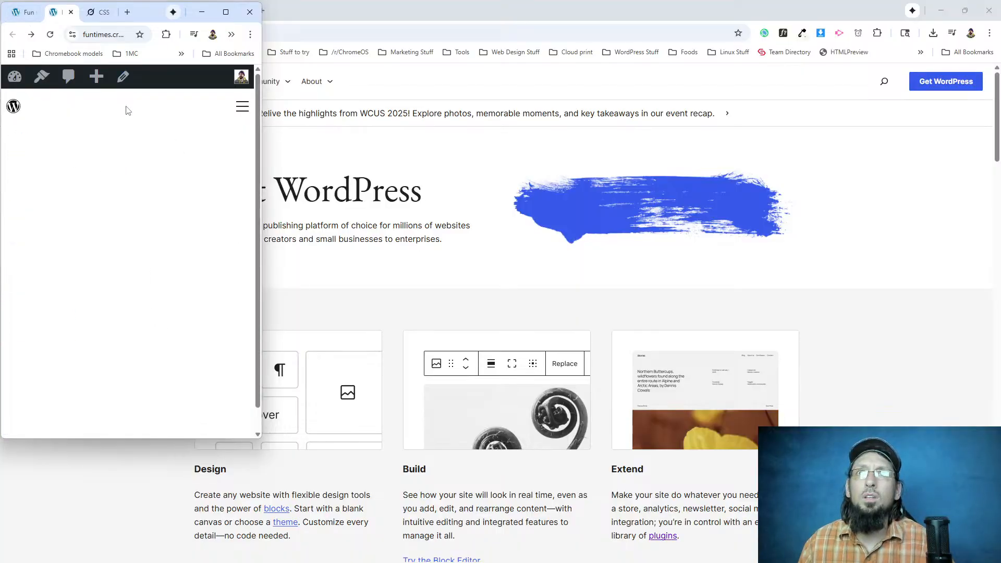
{"action": "left_click", "coordinate": [241, 109]}
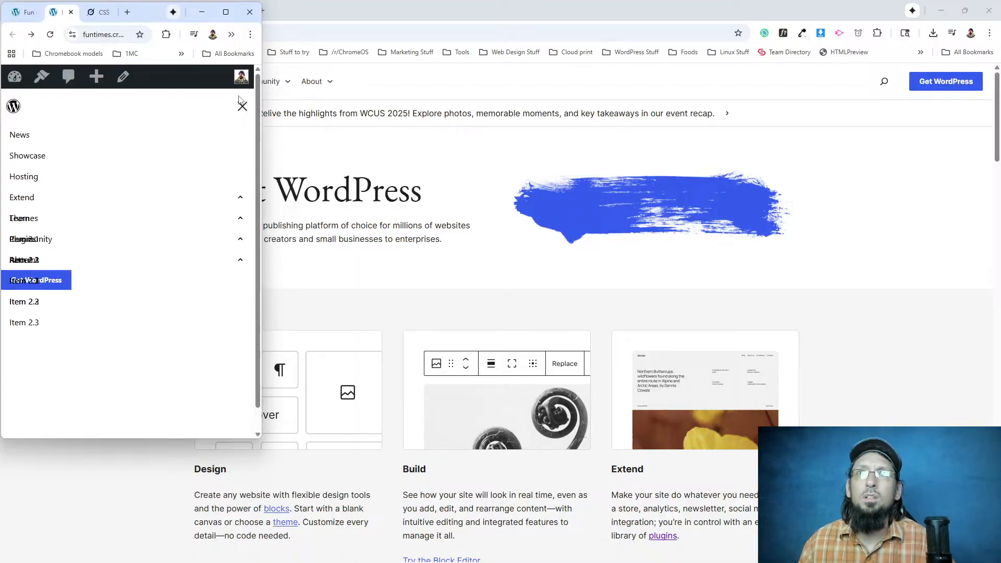
{"action": "mouse_move", "coordinate": [241, 198]}
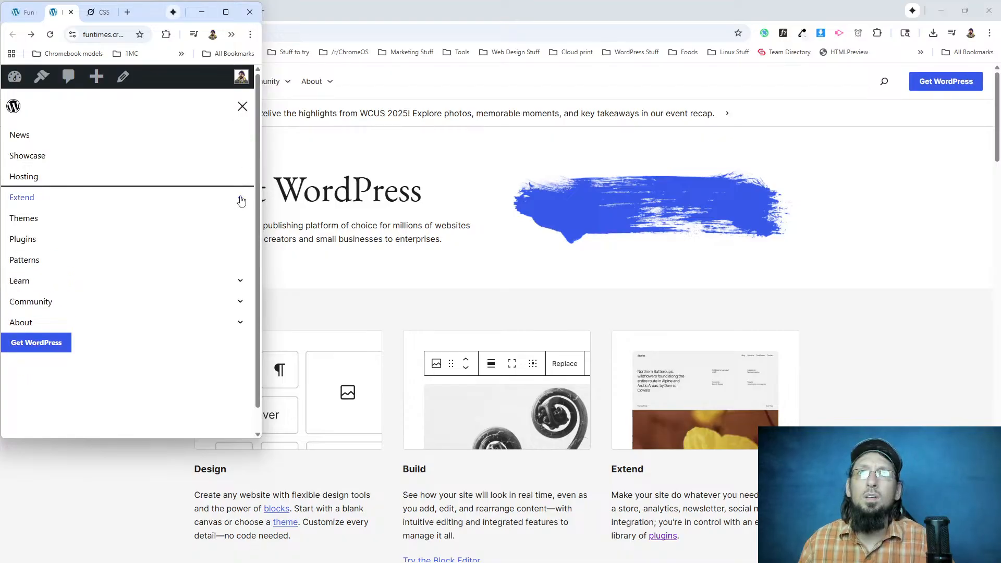
{"action": "left_click", "coordinate": [225, 11]}
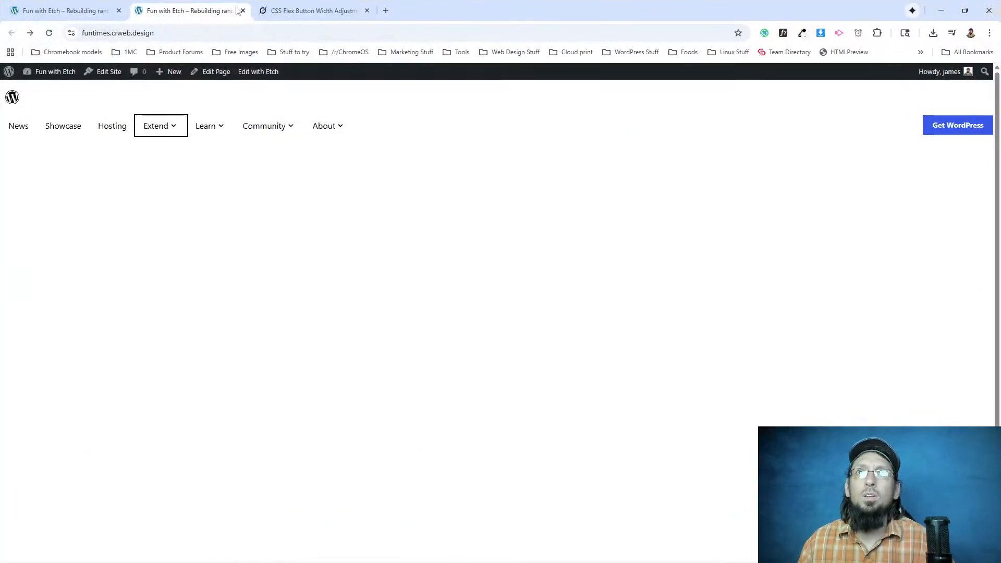
Write to Grok that it's not quite working: on mobile all the children submenus are open but the content didn't shift, so text overlaps.
{"action": "left_click", "coordinate": [320, 10]}
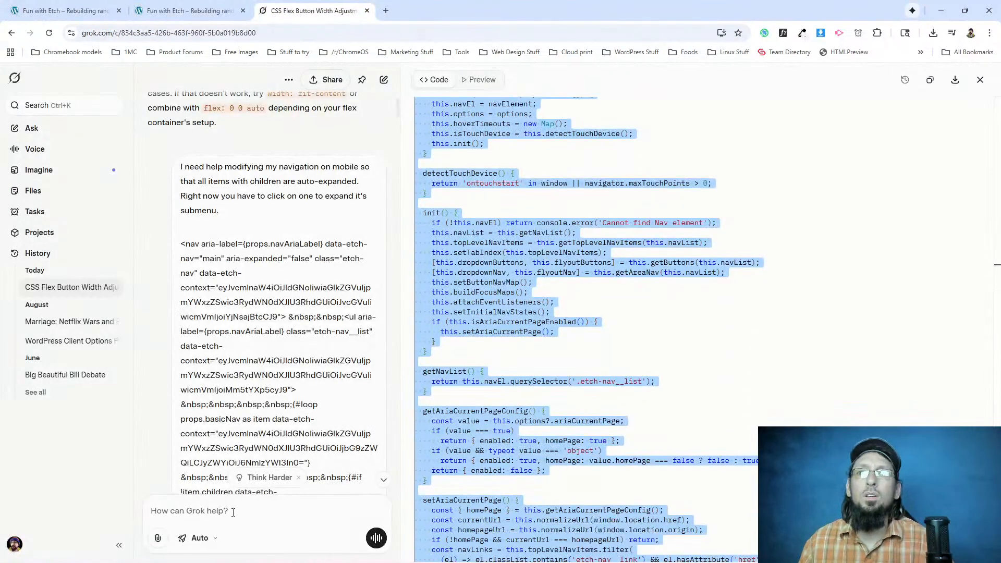
{"action": "left_click", "coordinate": [233, 512]}
{"action": "type", "text": "it's not quite working. when you open the menu on mobi"}
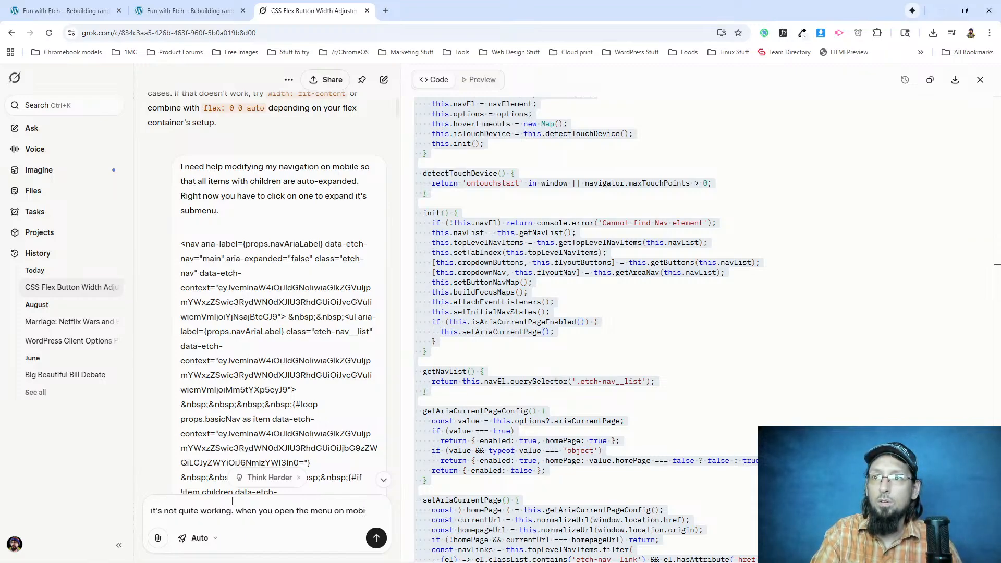
{"action": "type", "text": "all"}
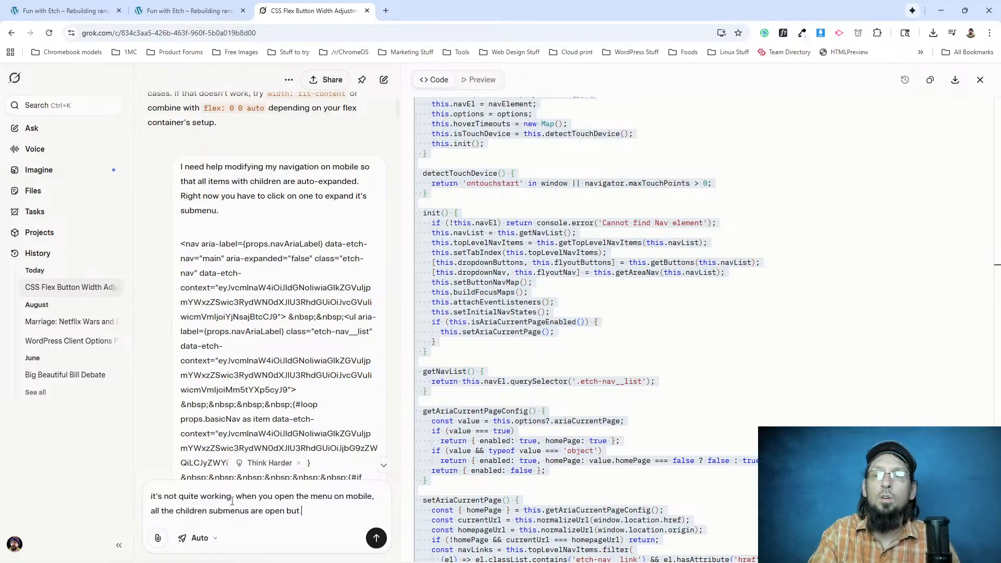
{"action": "type", "text": "content didn't shift at all so text is overlapping other text"}
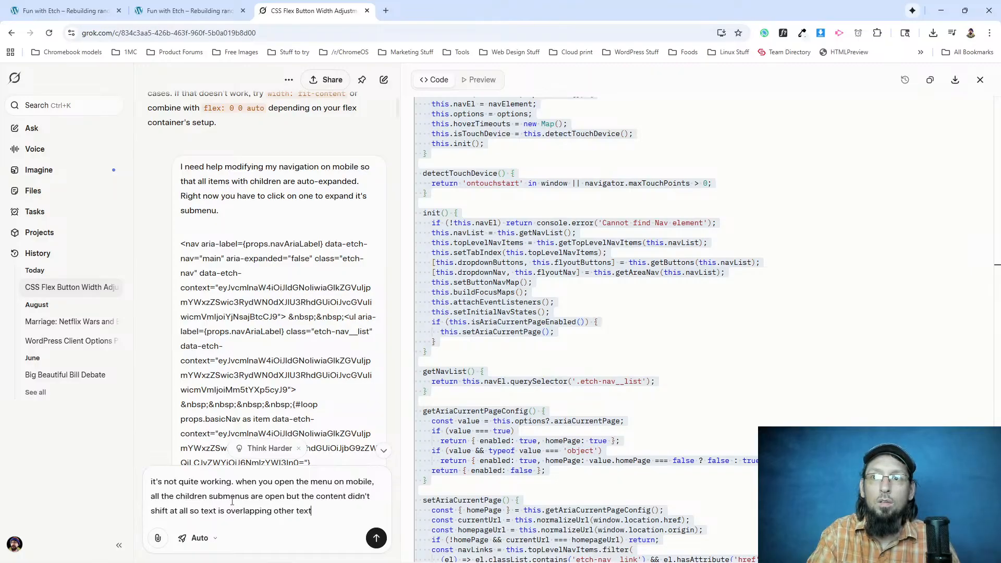
Add a paragraph saying they need to be physically expanded as if I had clicked on the button to expand them myself, with correct spelling.
{"action": "key", "text": "shift+Return"}
{"action": "key", "text": "shift+Return"}
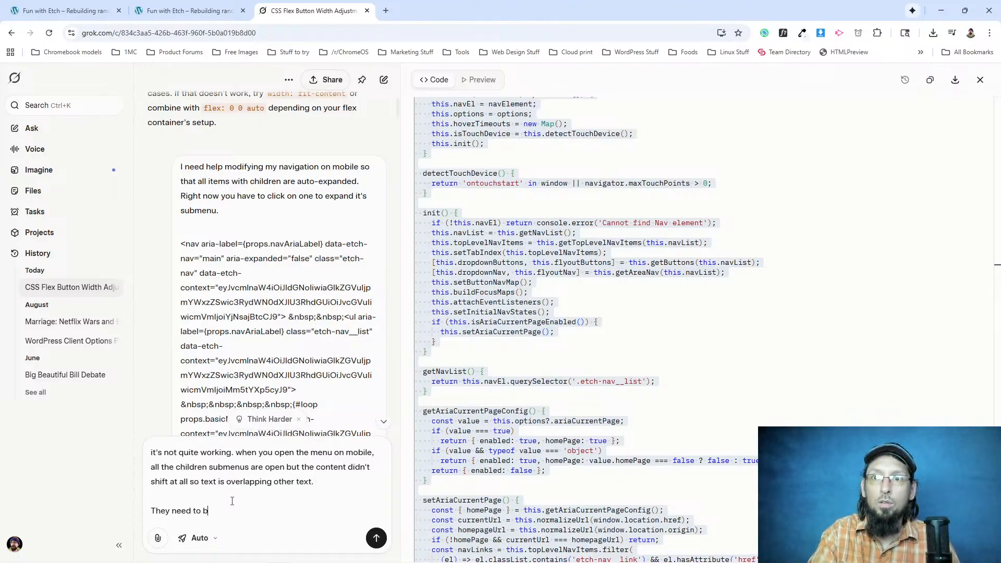
{"action": "type", "text": "They need to be pyhsically e"}
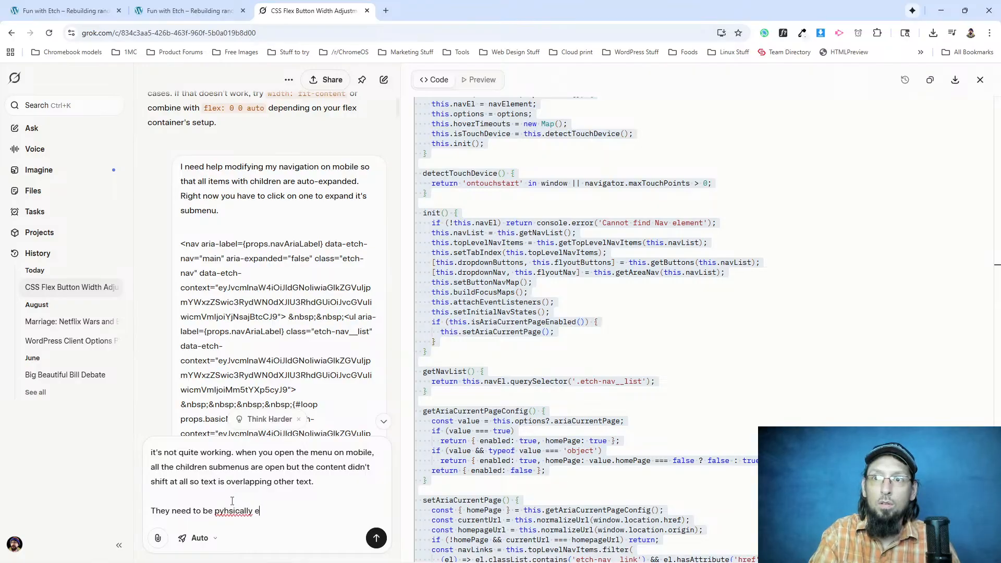
{"action": "type", "text": "xpanded as if I had clicked on the button to expand them myself"}
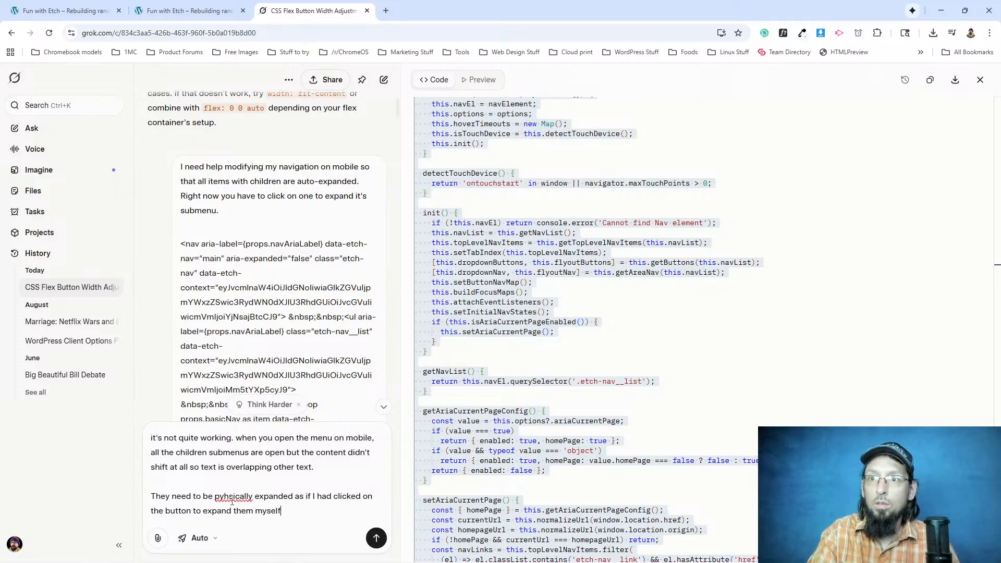
{"action": "right_click", "coordinate": [229, 501]}
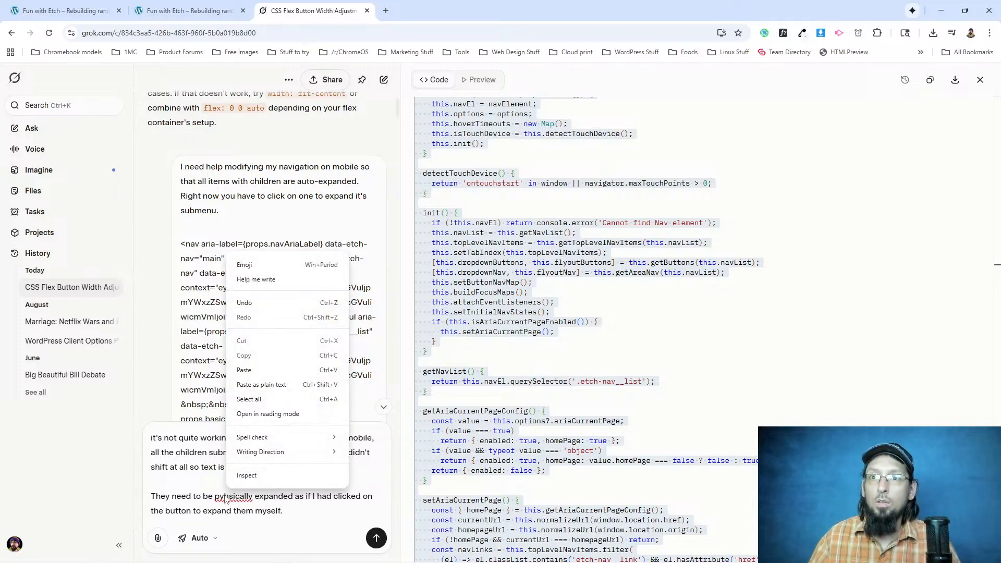
{"action": "right_click", "coordinate": [229, 497]}
{"action": "left_click", "coordinate": [255, 279]}
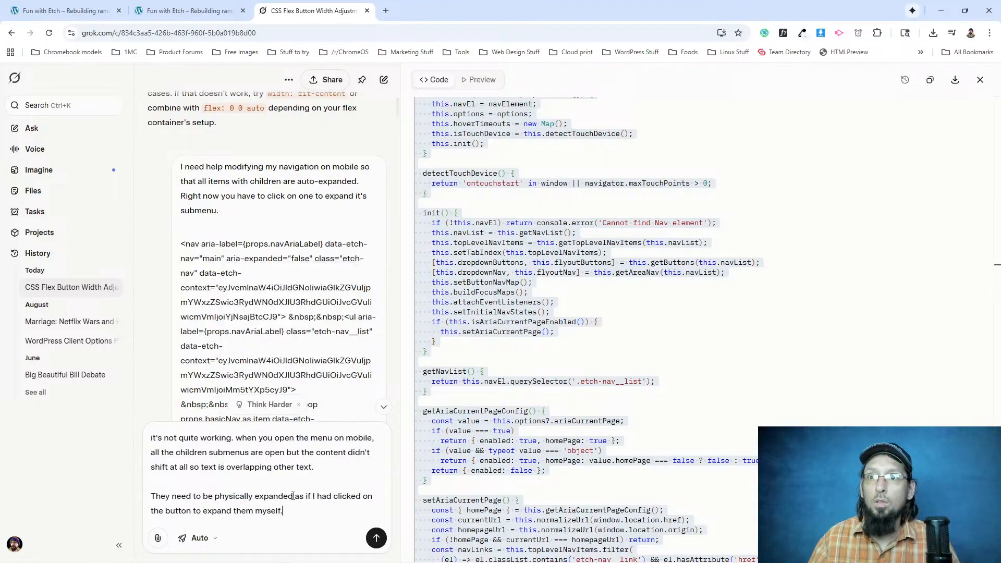
Add that on desktop the children submenus appear on screen for like a second and then disappear, and send the prompt.
{"action": "key", "text": "shift+Return"}
{"action": "key", "text": "shift+Return"}
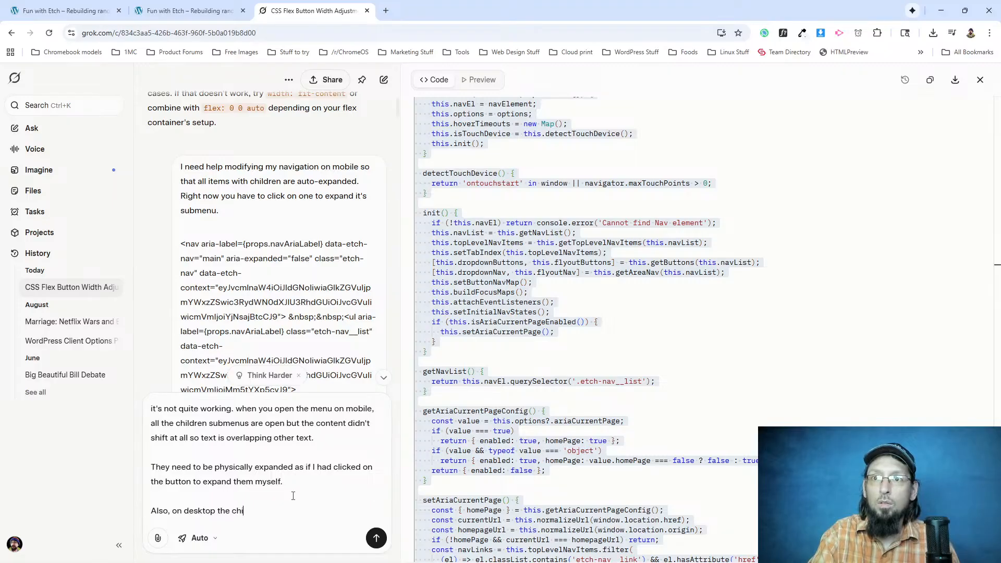
{"action": "type", "text": "Also, on desktop the children submenus appea"}
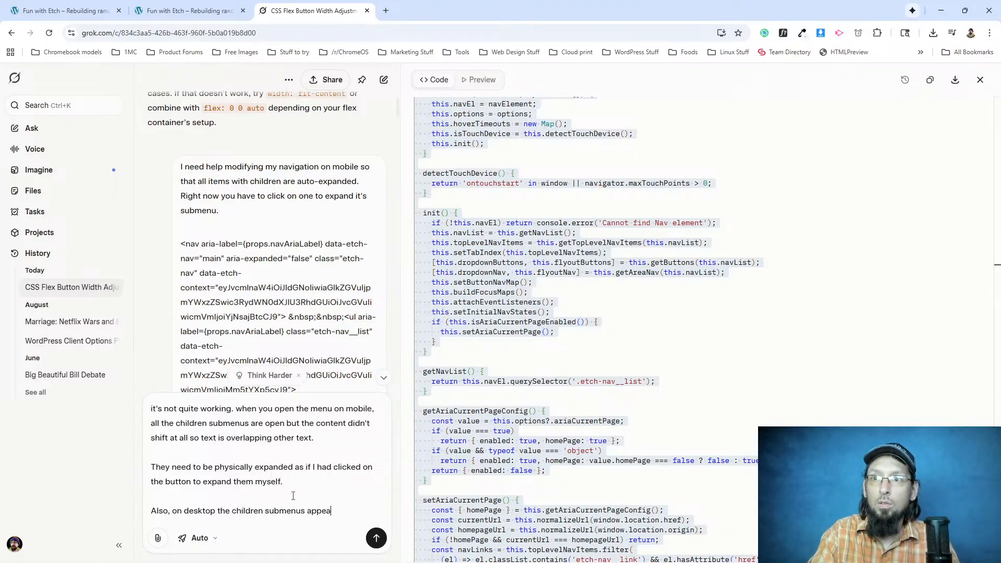
{"action": "type", "text": "r on screen for like a second and then disappear."}
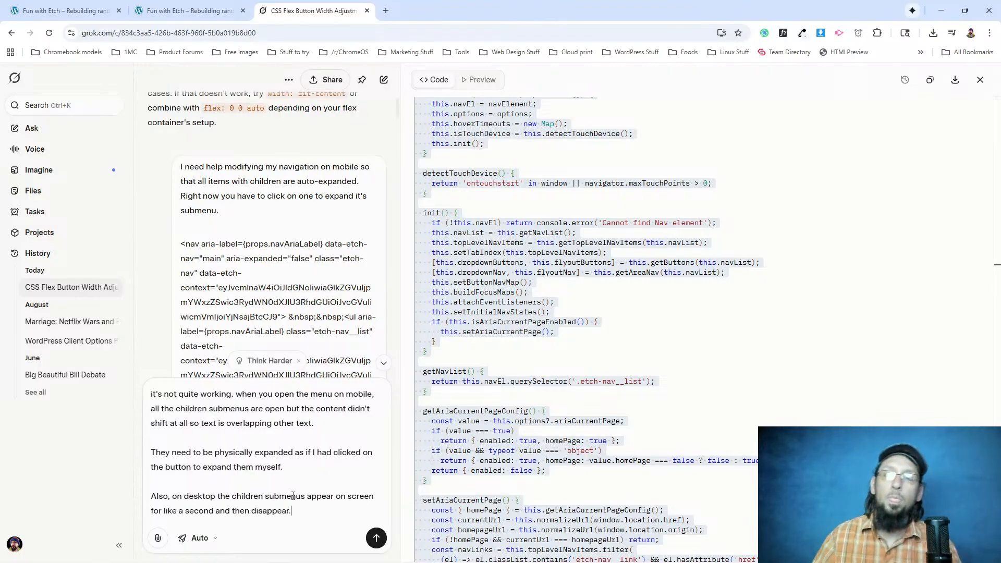
{"action": "key", "text": "Return"}
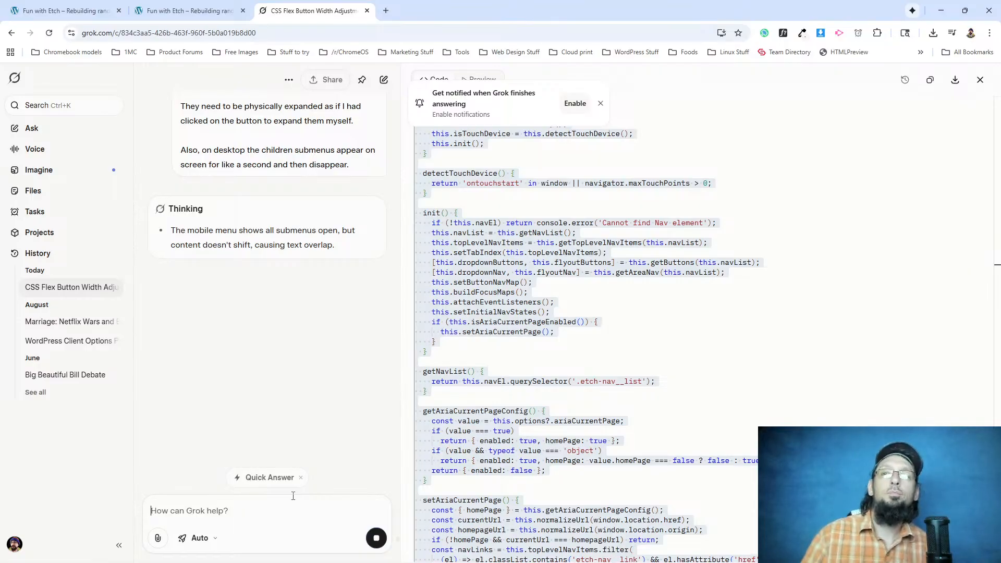
{"action": "scroll", "coordinate": [591, 307], "scroll_direction": "down", "scroll_amount": 6}
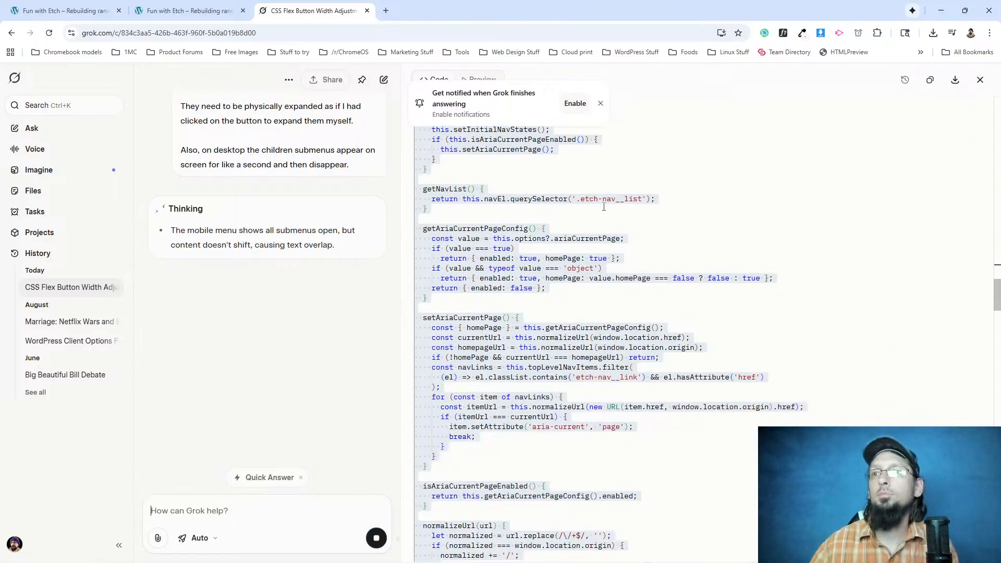
{"action": "left_click", "coordinate": [591, 308]}
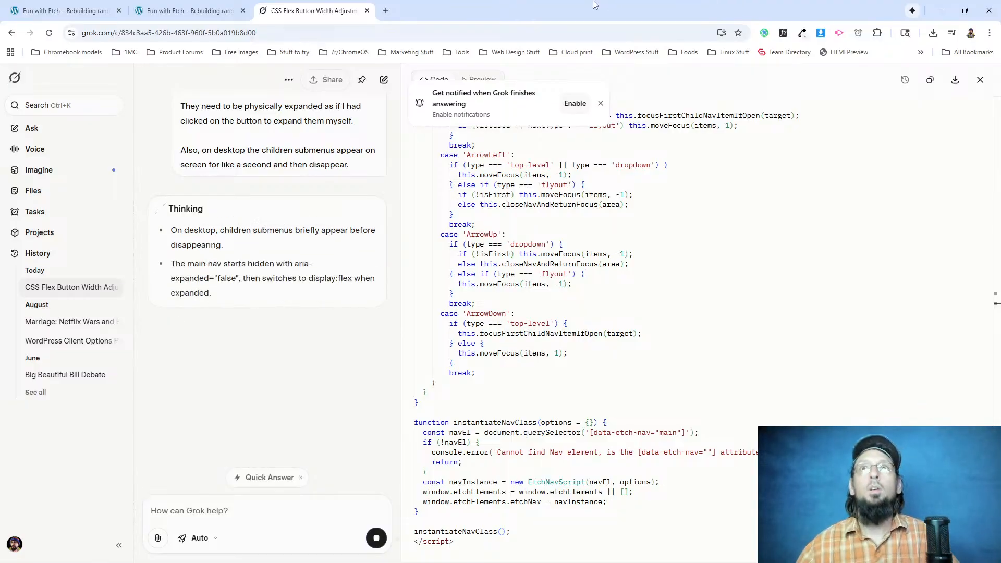
Check the live site's navigation font with WhatFont, exit the font inspector, and return to the Etch editor.
{"action": "left_click", "coordinate": [180, 10]}
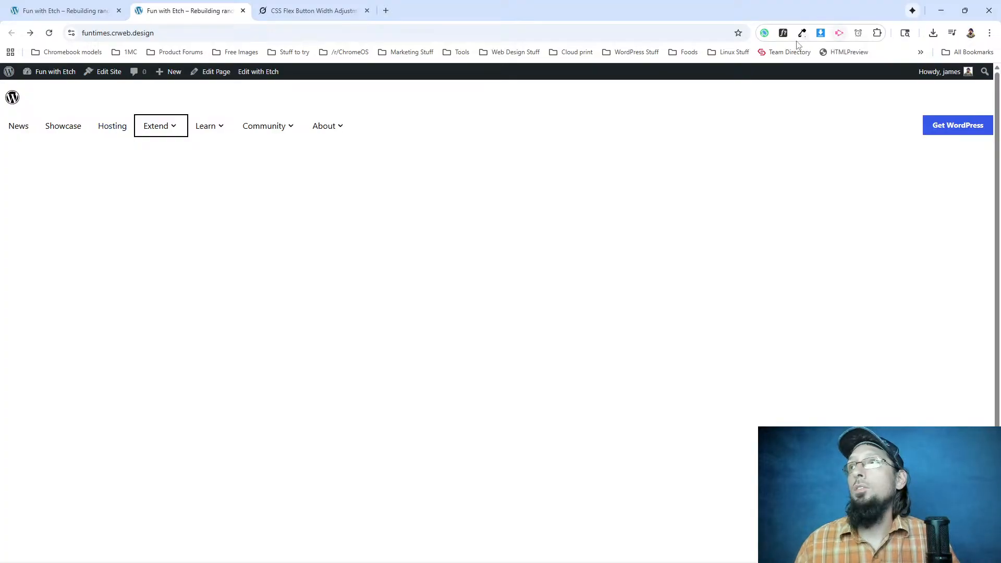
{"action": "left_click", "coordinate": [782, 33]}
{"action": "mouse_move", "coordinate": [250, 130]}
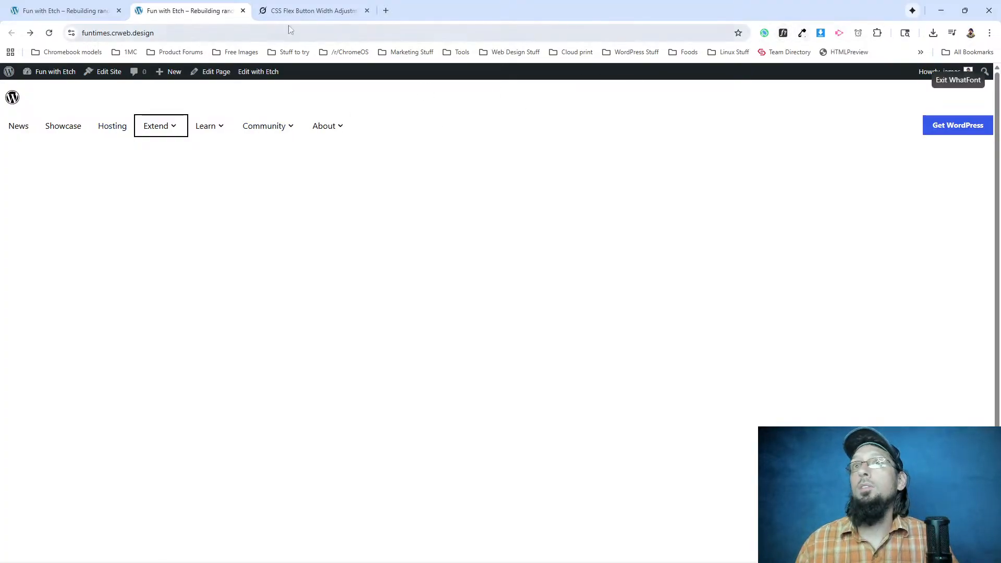
{"action": "left_click", "coordinate": [958, 79]}
{"action": "left_click", "coordinate": [66, 11]}
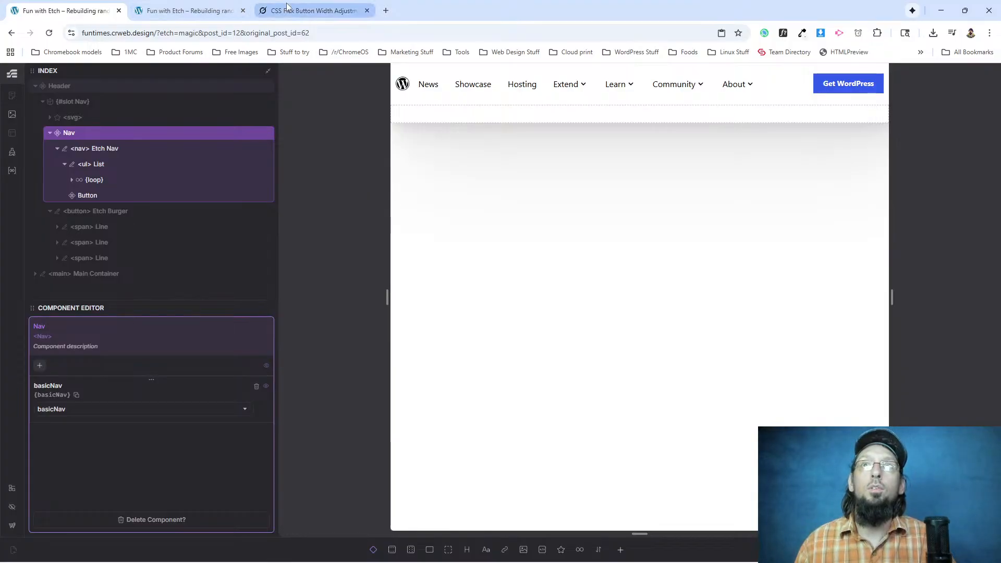
Switch to the WordPress.org homepage and identify its heading and body fonts with WhatFont, from the hero through the showcase section.
{"action": "key", "text": "alt+Tab"}
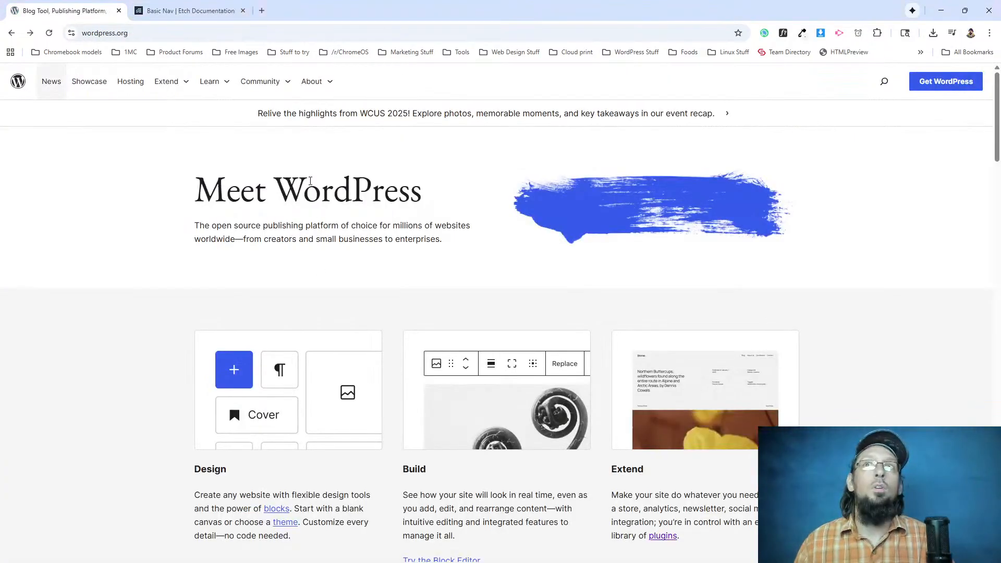
{"action": "left_click", "coordinate": [782, 33]}
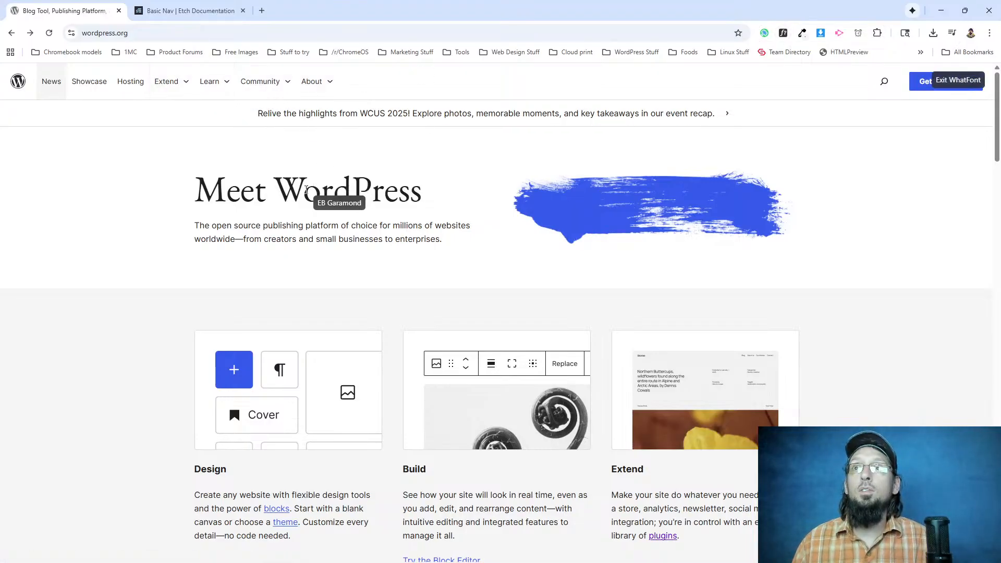
{"action": "scroll", "coordinate": [312, 234], "scroll_direction": "down", "scroll_amount": 4}
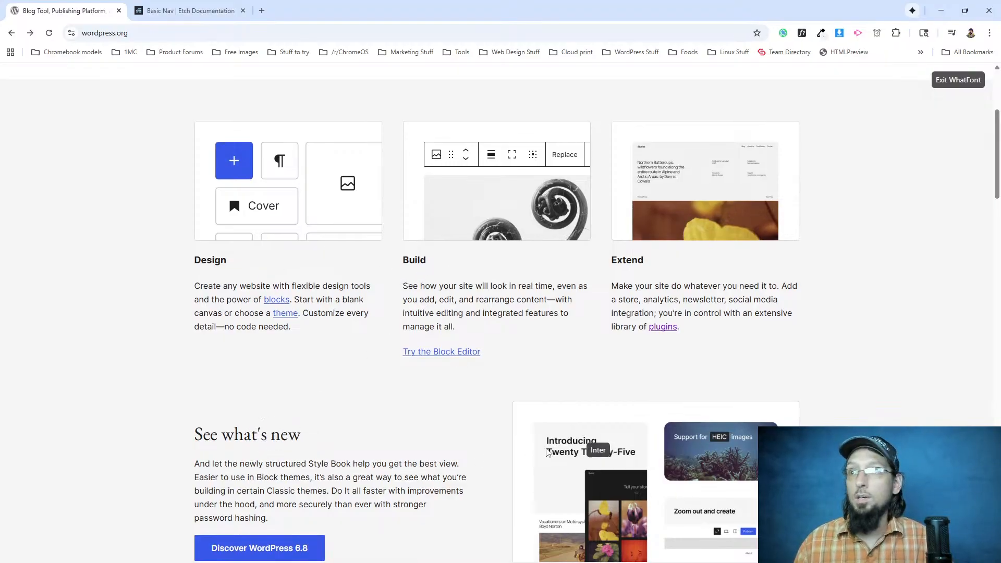
{"action": "scroll", "coordinate": [219, 290], "scroll_direction": "down", "scroll_amount": 6}
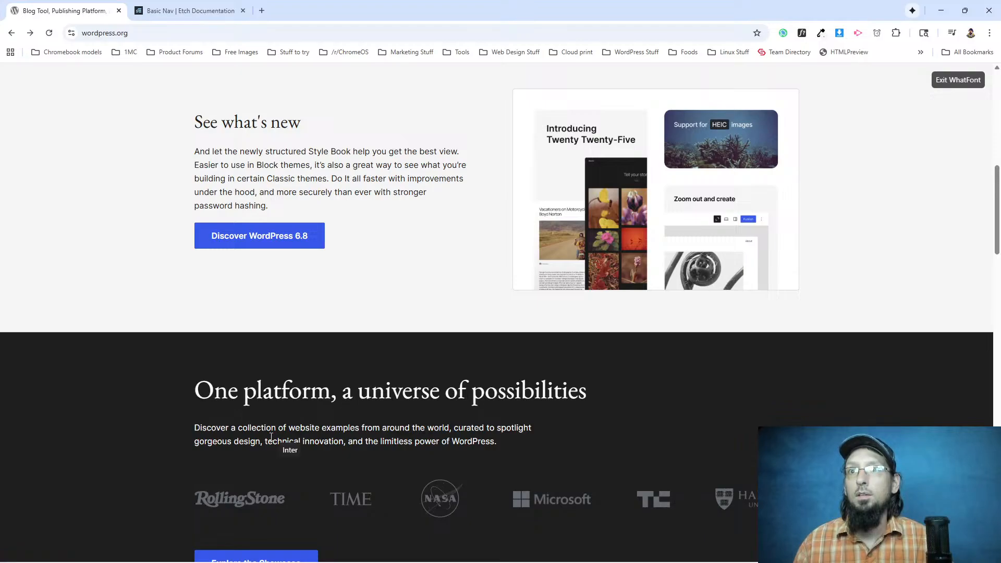
{"action": "scroll", "coordinate": [283, 435], "scroll_direction": "down", "scroll_amount": 18}
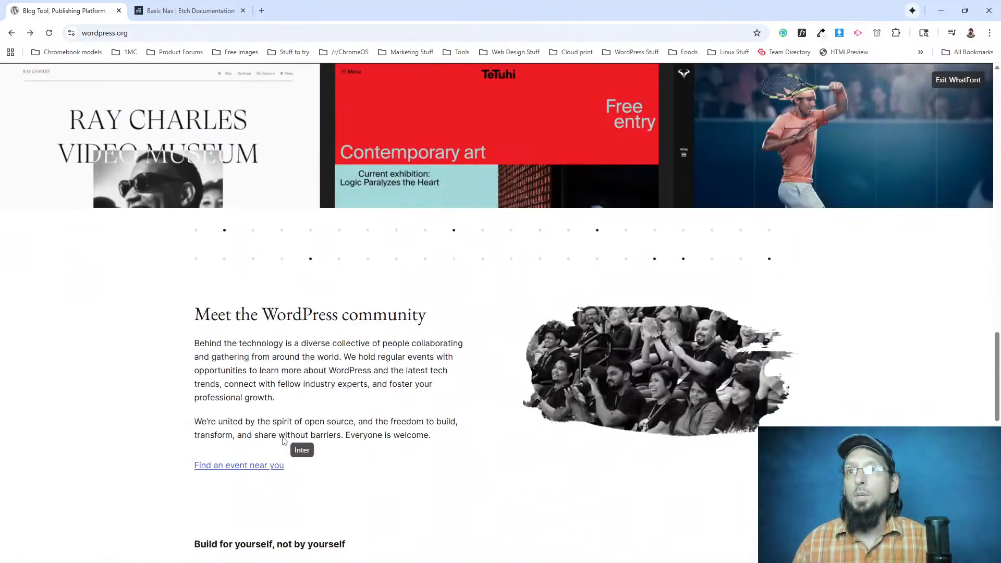
Inspect the font details of the "Meet the WordPress community" heading, exit WhatFont, and look over the rest of the homepage.
{"action": "left_click_drag", "start_coordinate": [240, 316], "coordinate": [397, 317]}
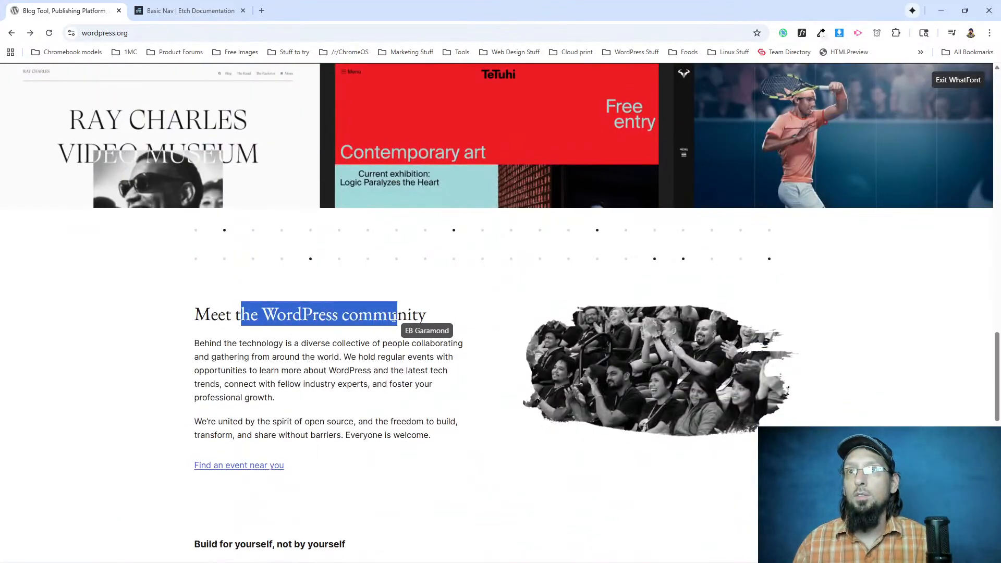
{"action": "left_click", "coordinate": [353, 317]}
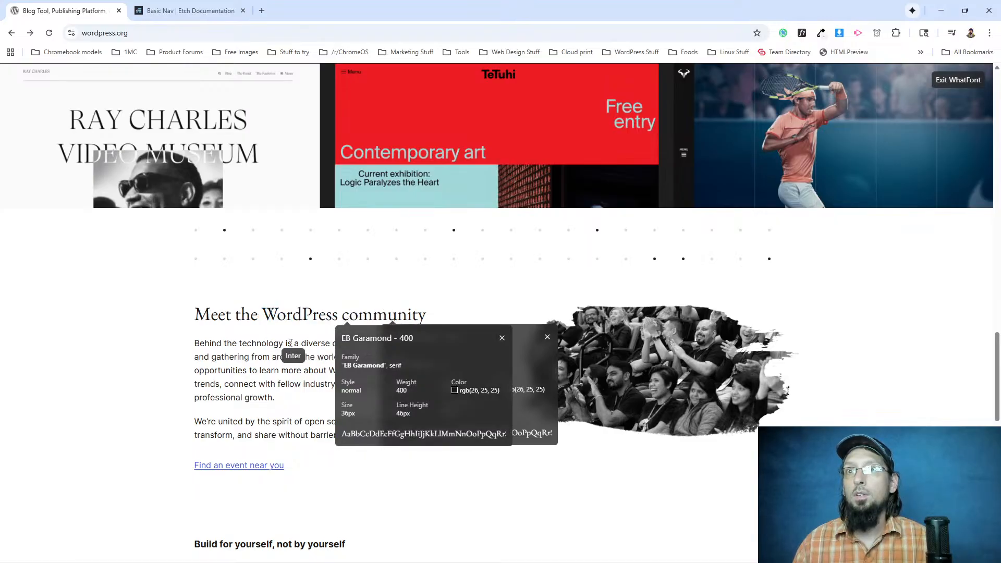
{"action": "left_click", "coordinate": [502, 338]}
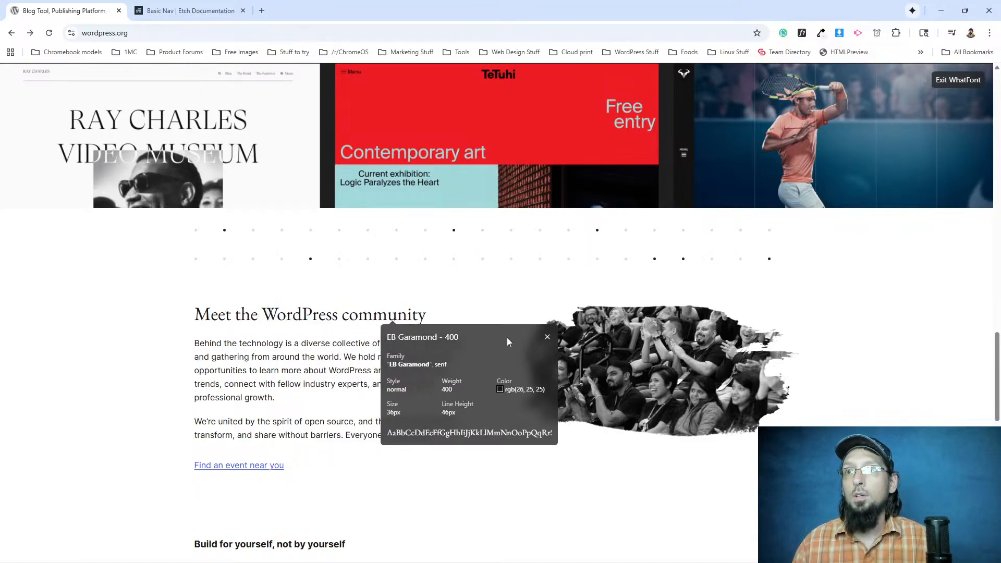
{"action": "left_click", "coordinate": [547, 338]}
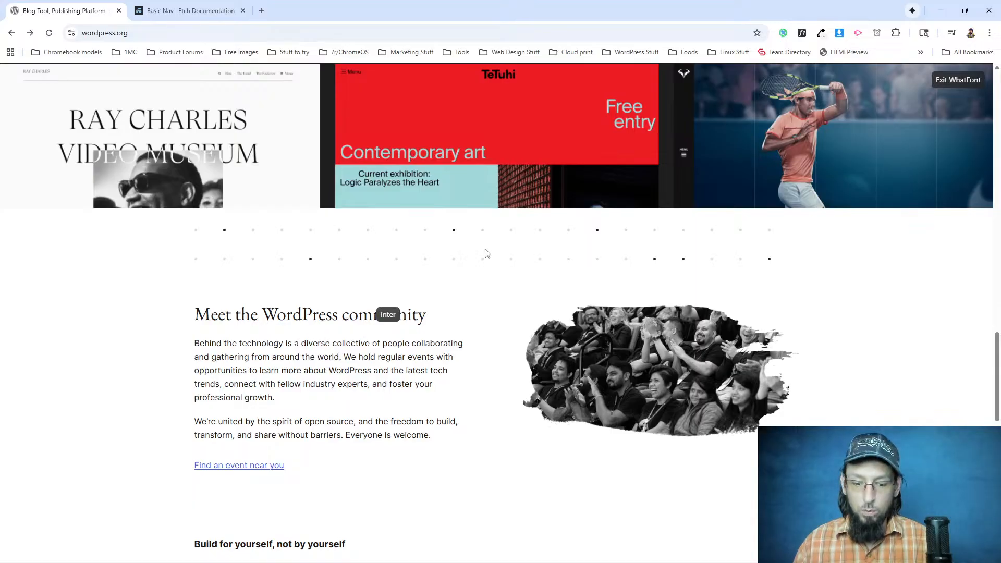
{"action": "left_click", "coordinate": [946, 83]}
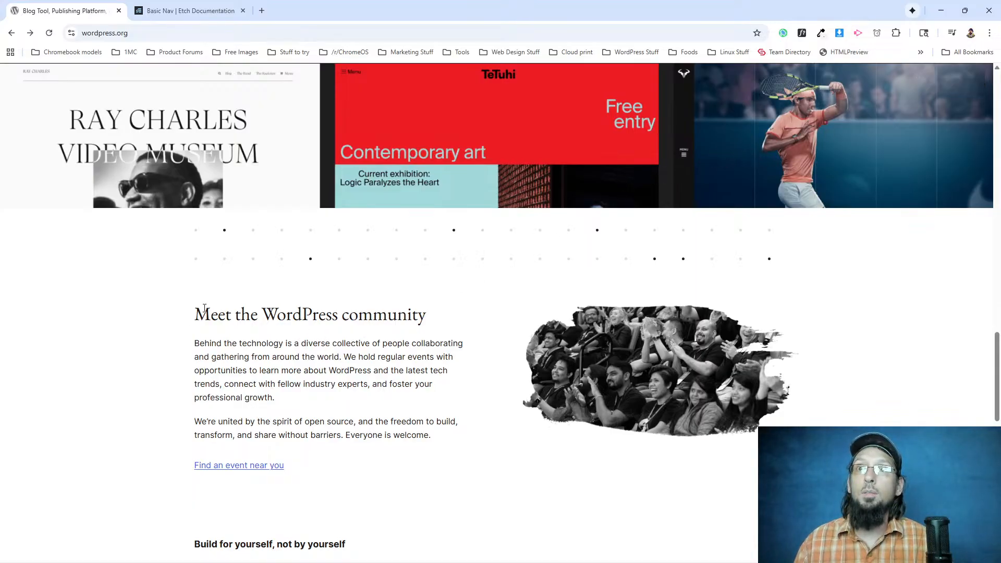
{"action": "scroll", "coordinate": [228, 364], "scroll_direction": "down", "scroll_amount": 5}
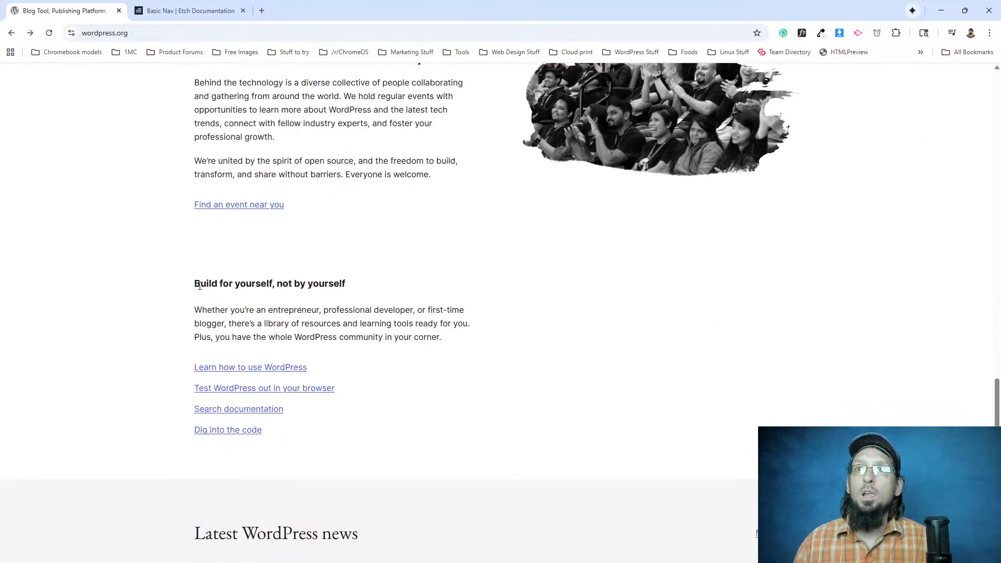
{"action": "scroll", "coordinate": [200, 286], "scroll_direction": "down", "scroll_amount": 5}
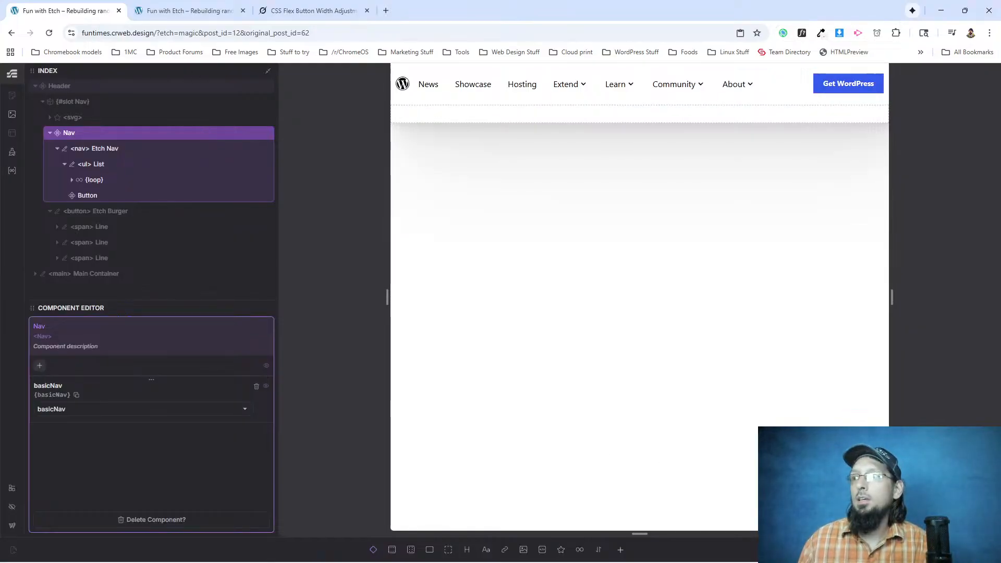
Leave the Nav component editor in Etch, add a body selector, and open the Style Manager.
{"action": "left_click", "coordinate": [969, 549]}
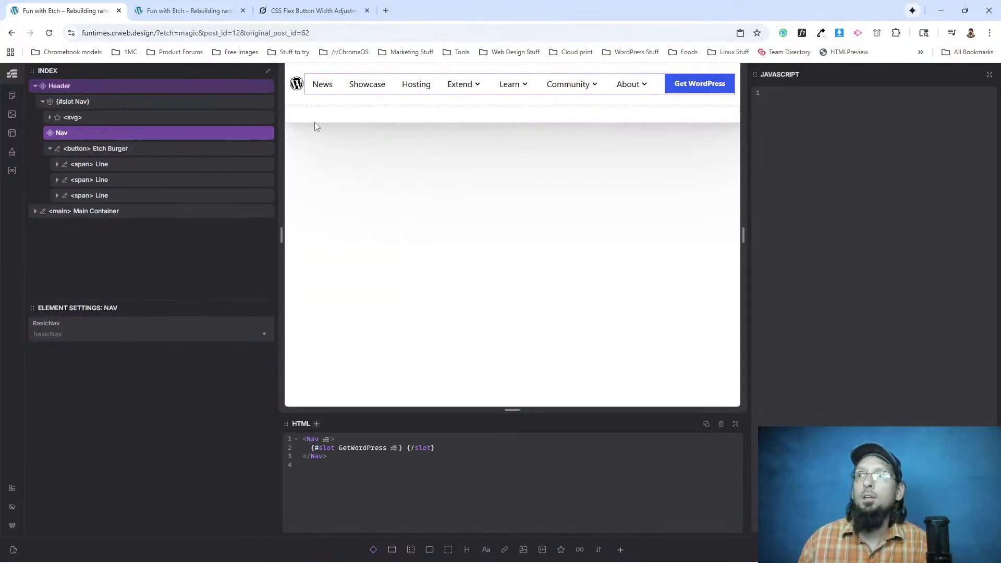
{"action": "left_click", "coordinate": [15, 152]}
{"action": "type", "text": "{body"}
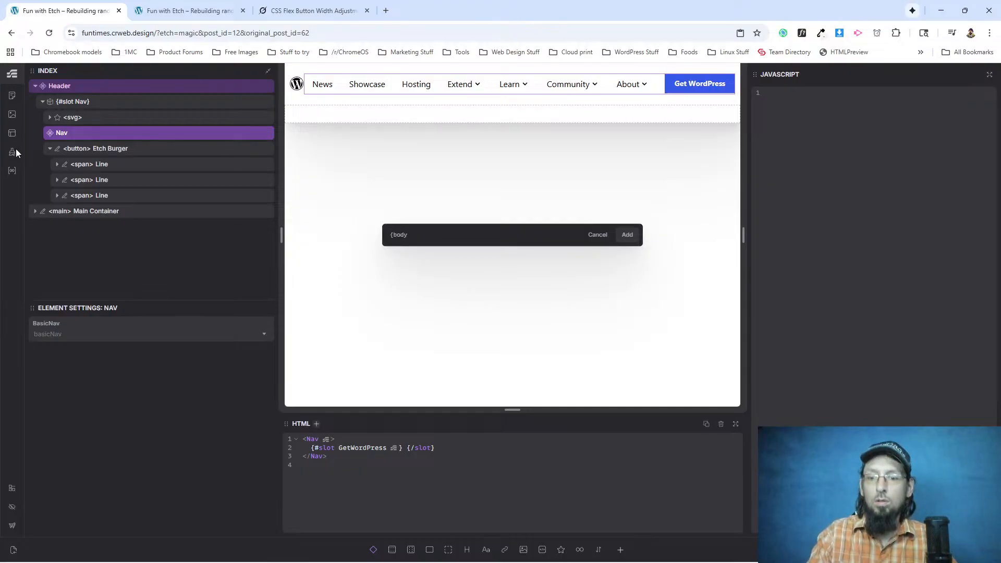
{"action": "key", "text": "Return"}
{"action": "left_click", "coordinate": [15, 151]}
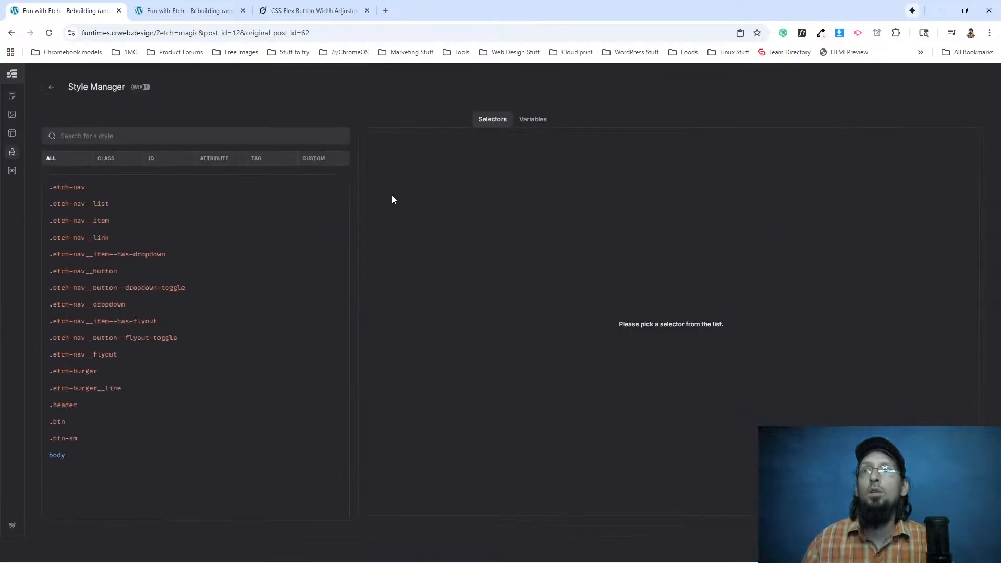
Set the body selector's font-family to 'Inter', sans-serif.
{"action": "left_click", "coordinate": [85, 455]}
{"action": "key", "text": "Return"}
{"action": "type", "text": "font-family"}
{"action": "key", "text": "Return"}
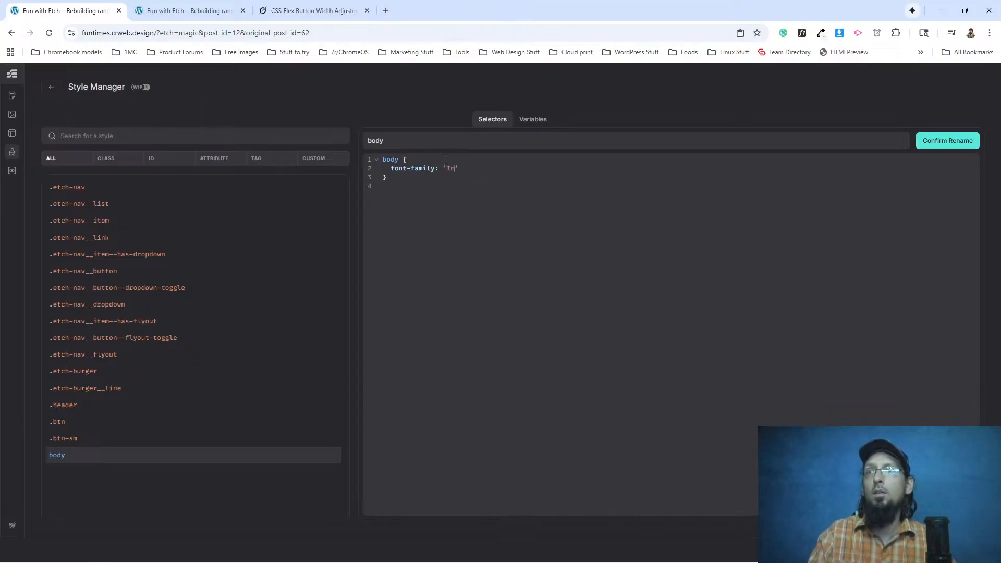
{"action": "type", "text": "'Inter', sans-serif;"}
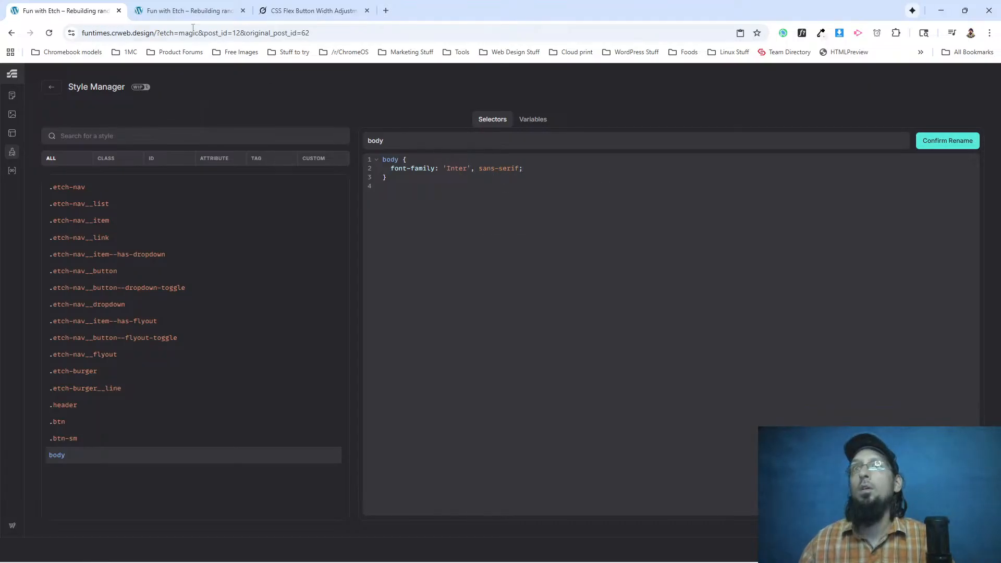
Reload the live site and check the navigation menu's font with WhatFont, exiting the font inspector at the end.
{"action": "left_click", "coordinate": [172, 10]}
{"action": "left_click", "coordinate": [49, 33]}
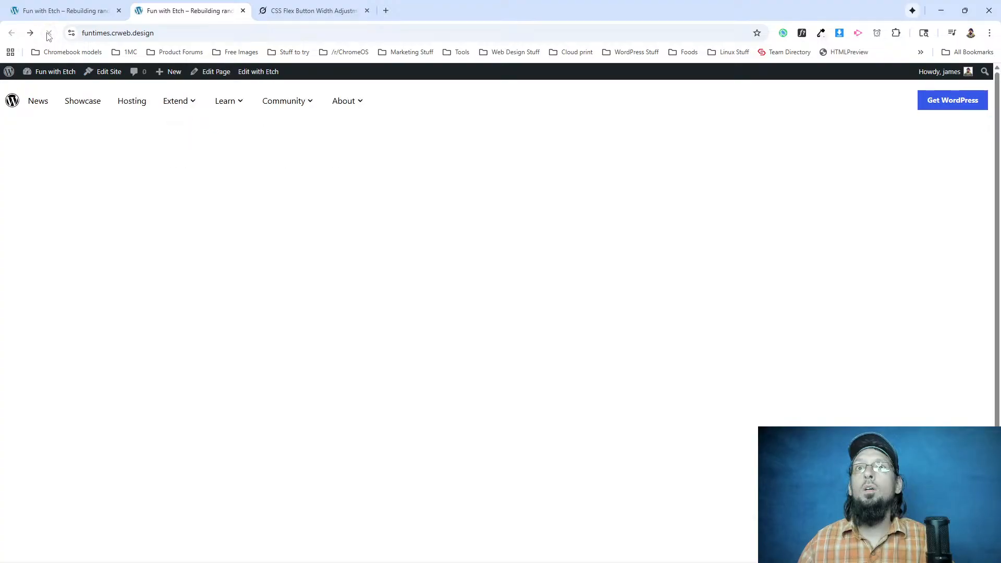
{"action": "left_click", "coordinate": [802, 33]}
{"action": "left_click", "coordinate": [308, 101]}
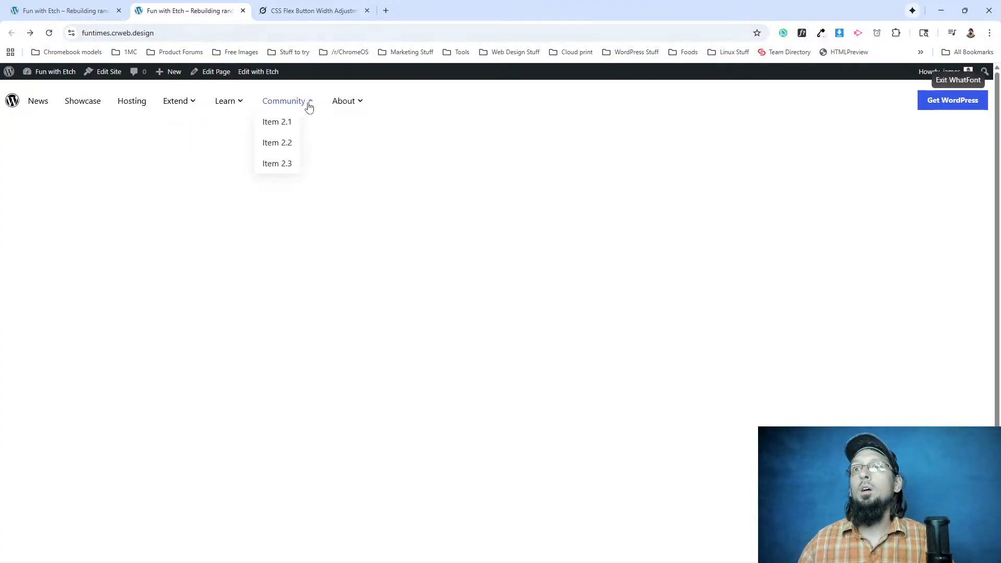
{"action": "left_click", "coordinate": [958, 80]}
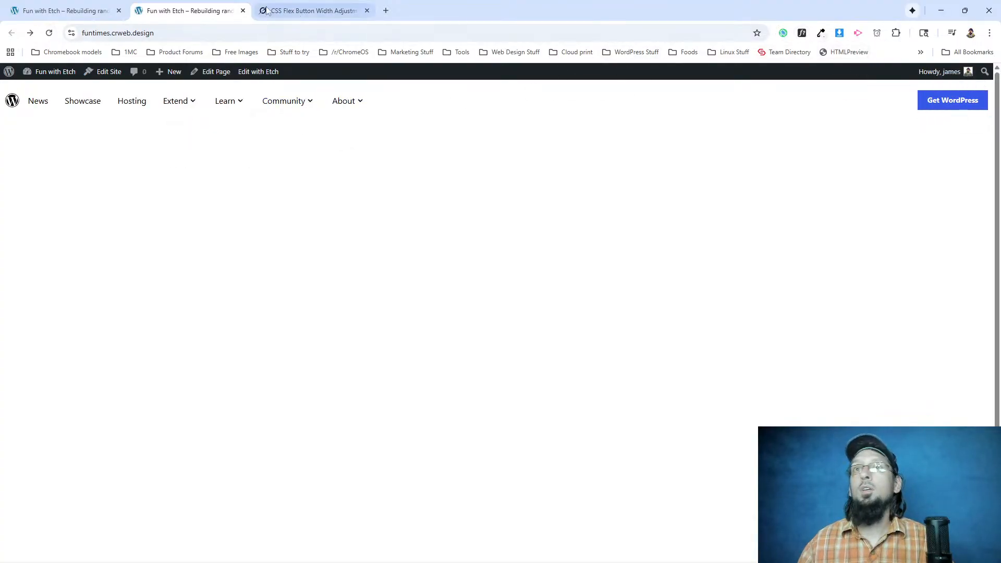
Compare the body rule in Etch with the live site by inspecting the Showcase link and the body element's styles in DevTools.
{"action": "left_click", "coordinate": [102, 11]}
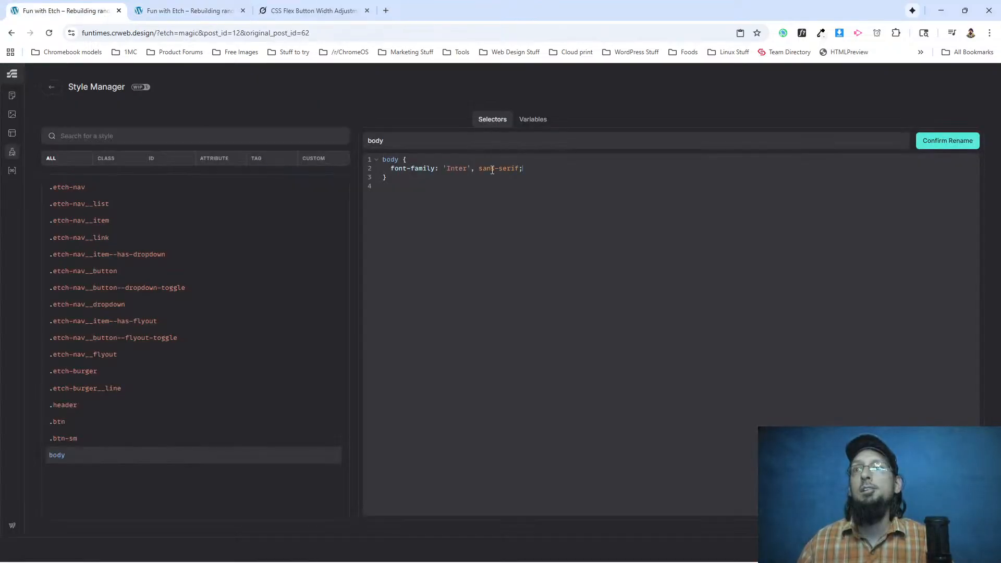
{"action": "left_click", "coordinate": [171, 12]}
{"action": "right_click", "coordinate": [92, 106]}
{"action": "left_click", "coordinate": [145, 230]}
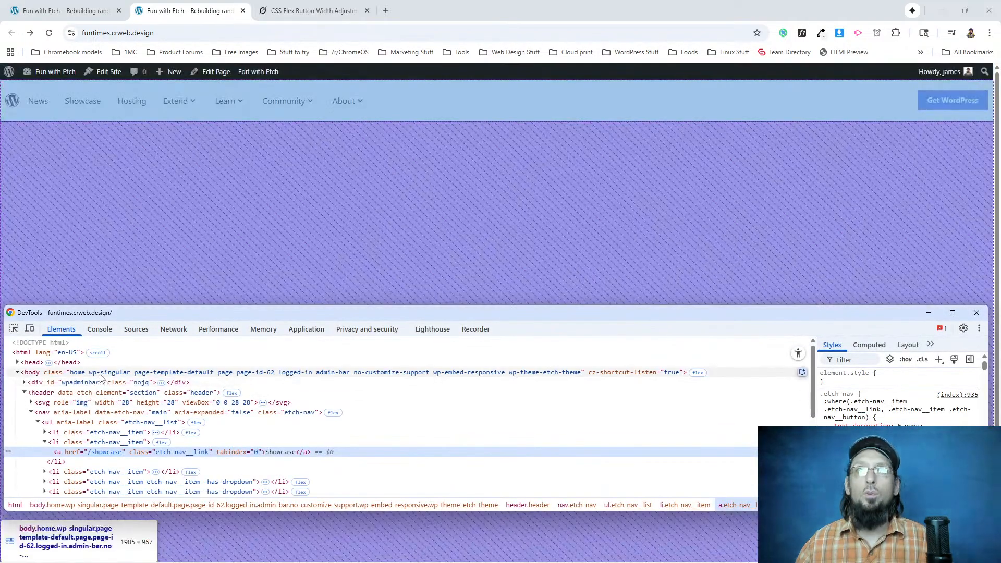
{"action": "left_click", "coordinate": [100, 377]}
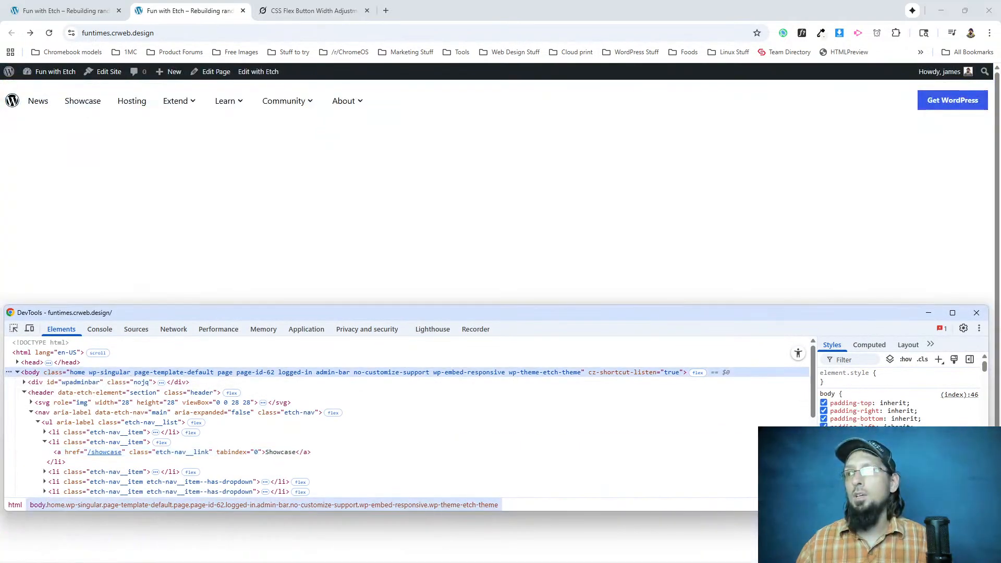
{"action": "scroll", "coordinate": [900, 396], "scroll_direction": "down", "scroll_amount": 2}
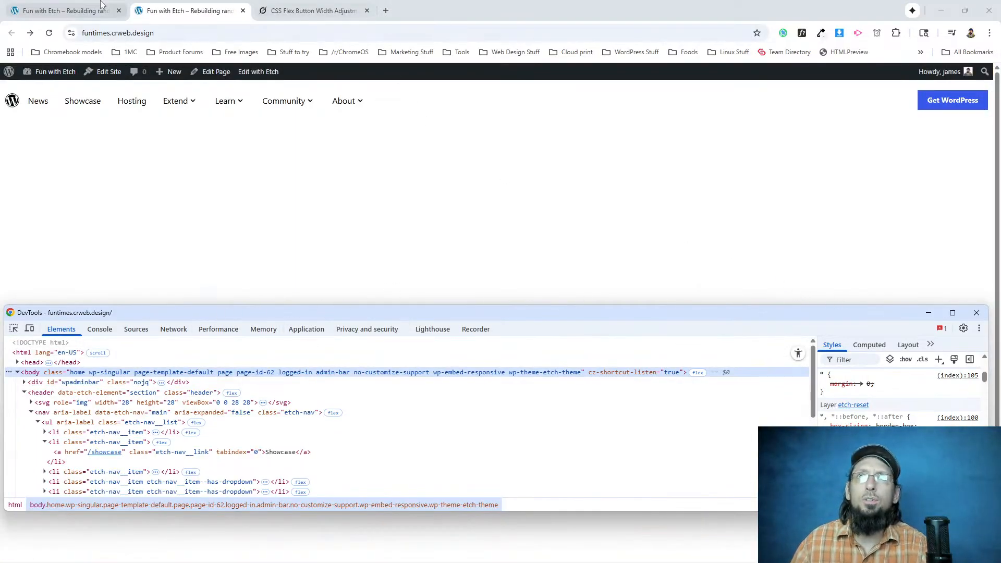
Return to the Etch Style Manager and add a .home selector.
{"action": "left_click", "coordinate": [62, 10]}
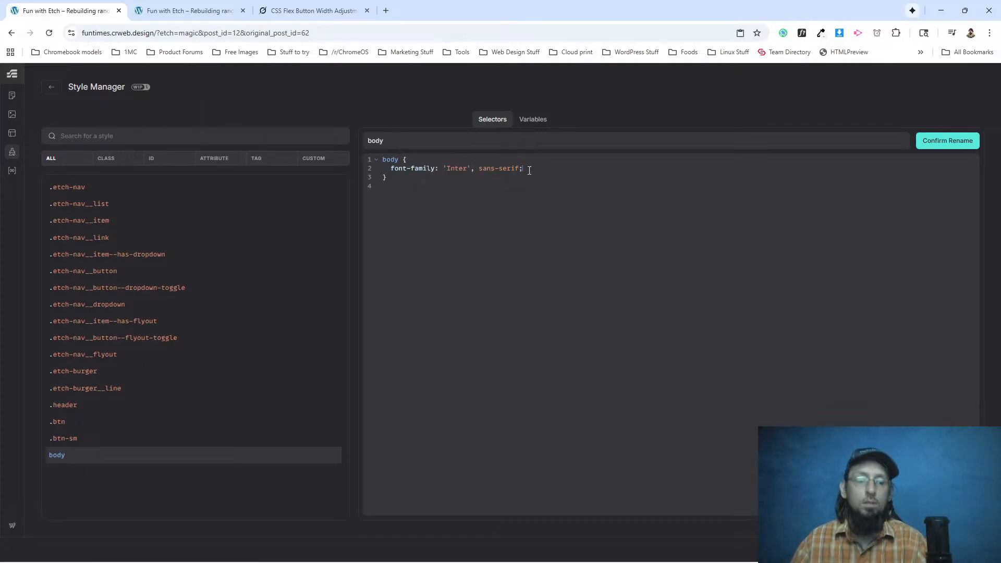
{"action": "key", "text": "alt+n"}
{"action": "type", "text": ".home"}
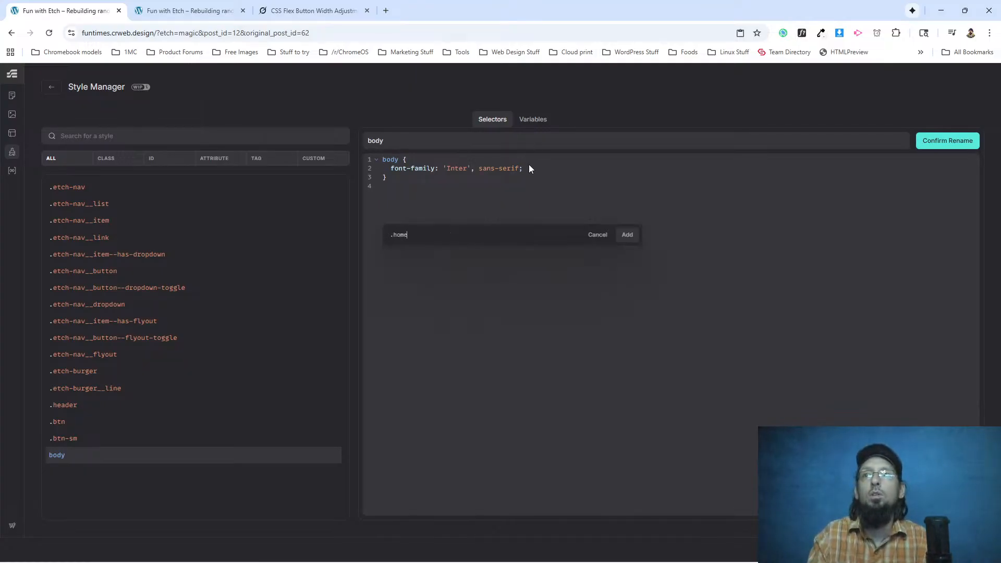
{"action": "key", "text": "Return"}
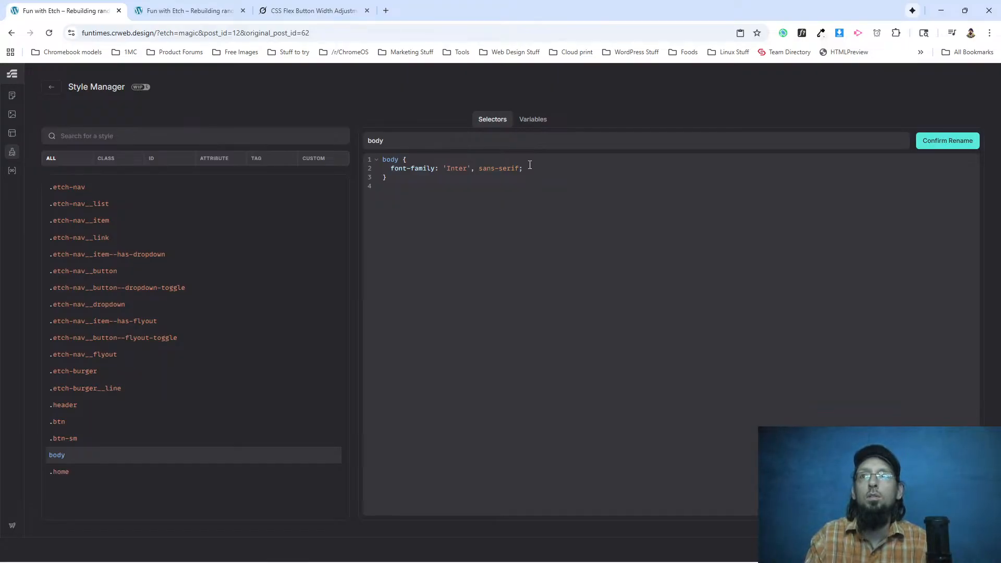
Set the .home selector's font-family to 'Inter', sans-serif.
{"action": "left_click", "coordinate": [104, 473]}
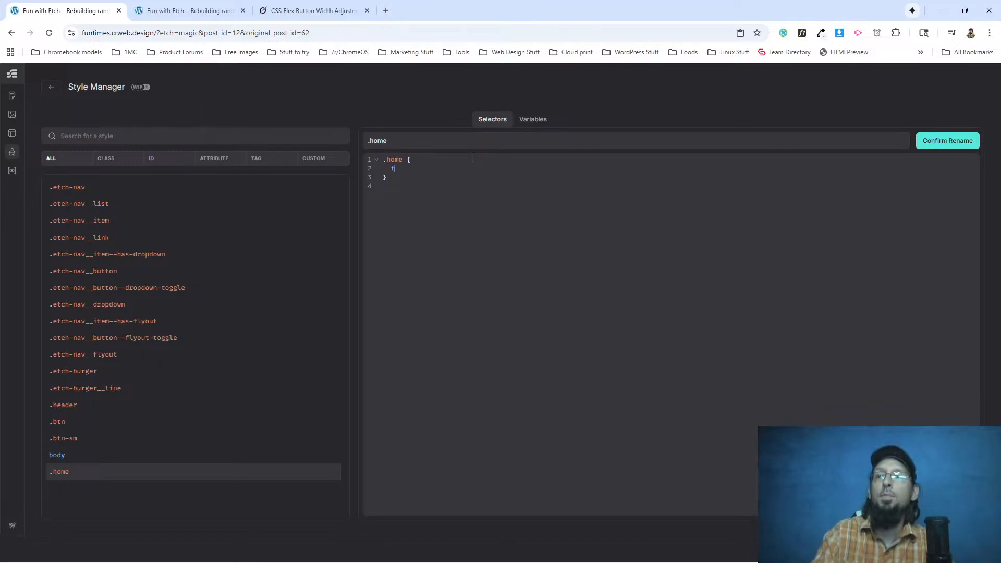
{"action": "type", "text": "ont-"}
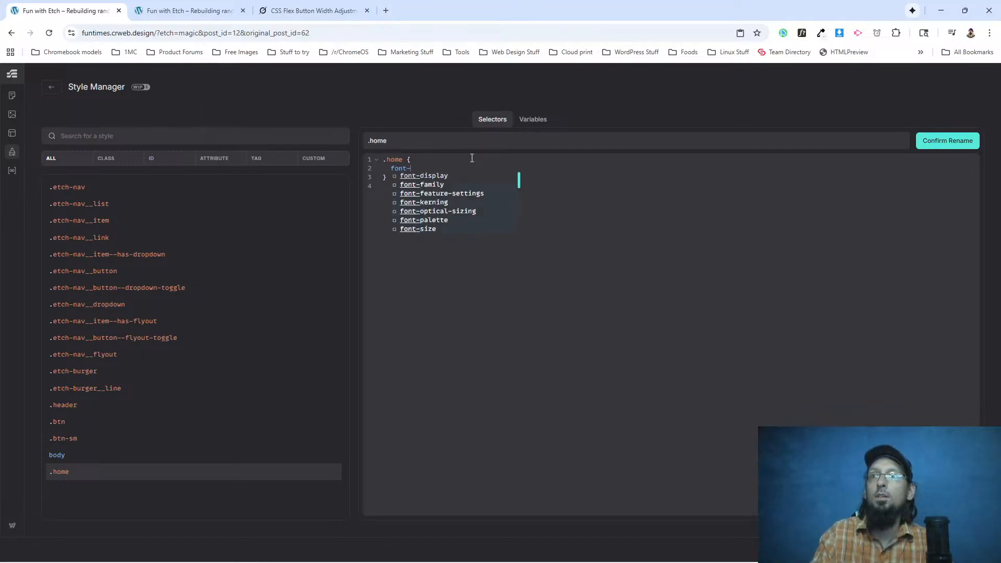
{"action": "type", "text": "family:"}
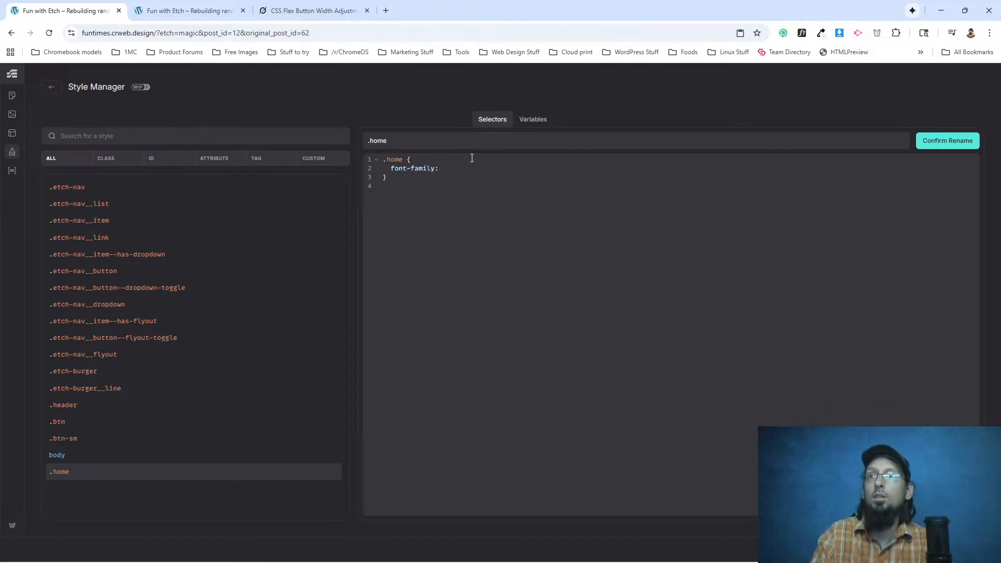
{"action": "type", "text": " \"Inter"}
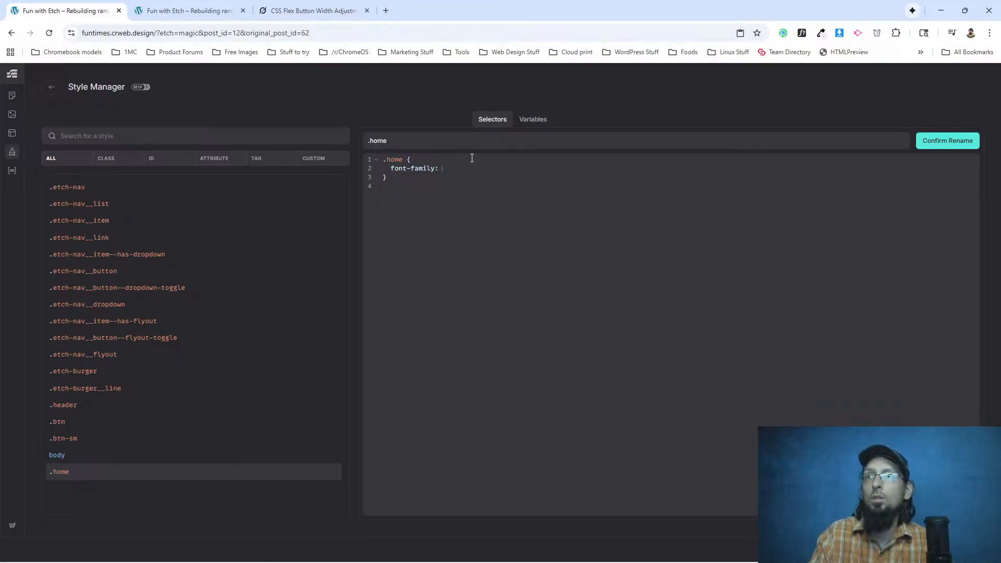
{"action": "type", "text": ", sans-serif;"}
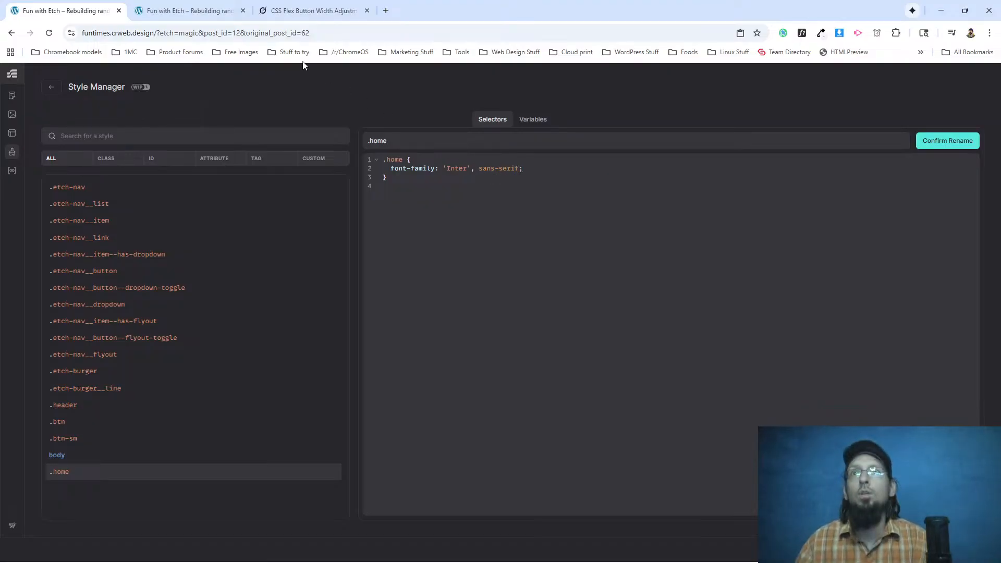
Reload the live site and inspect the navigation menu's font with WhatFont.
{"action": "left_click", "coordinate": [187, 11]}
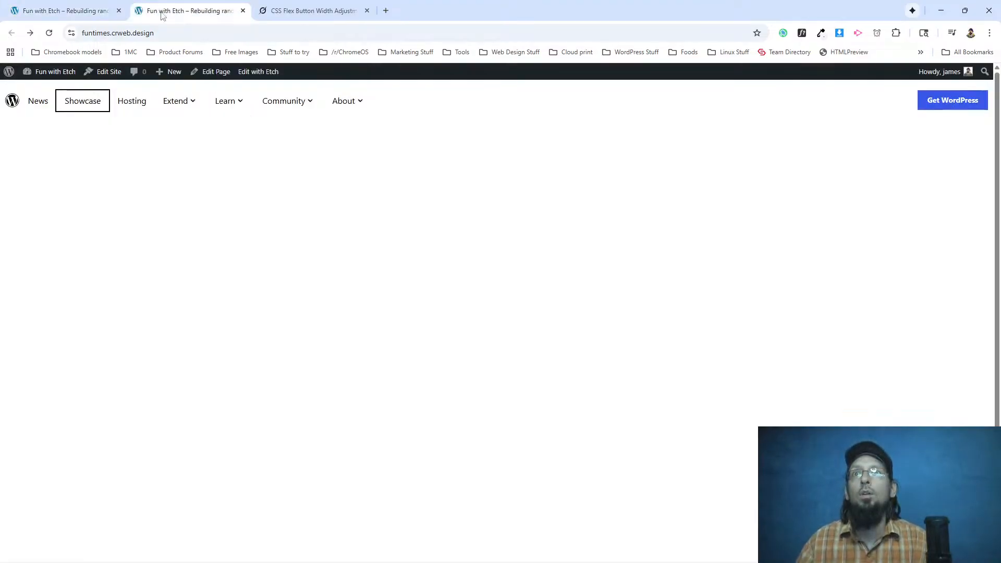
{"action": "left_click", "coordinate": [49, 33]}
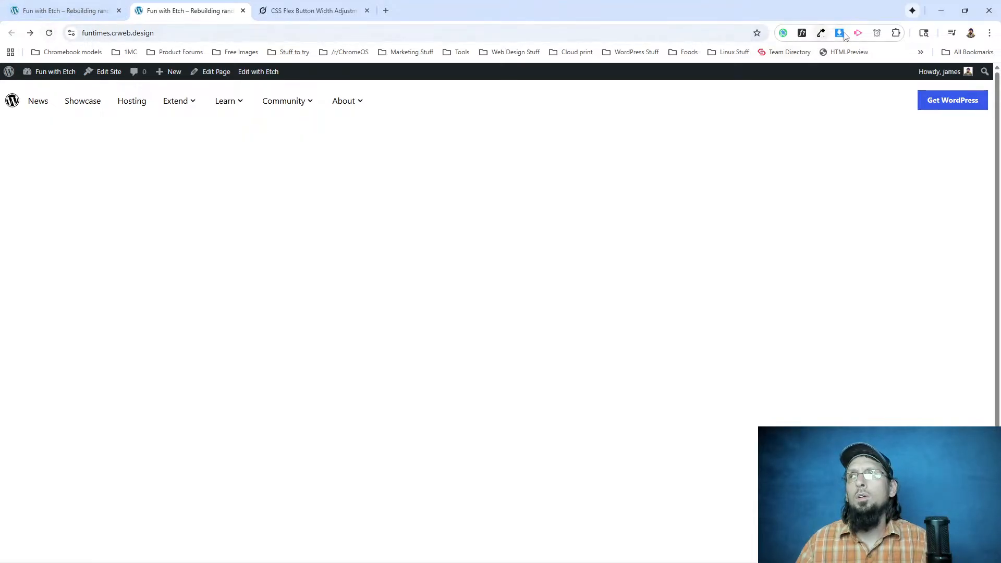
{"action": "left_click", "coordinate": [802, 33]}
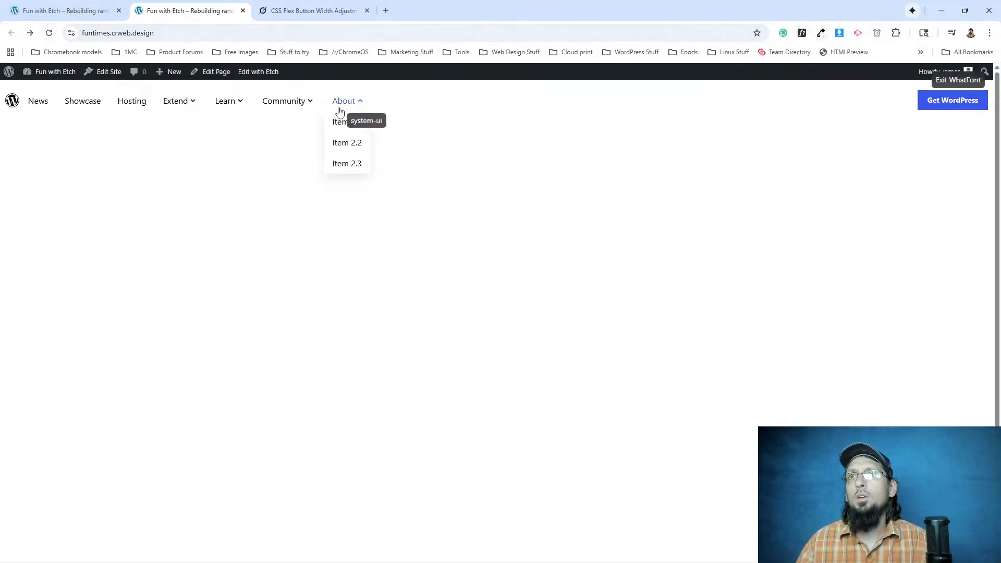
In Etch's Style Manager, move the .home selector's font-family declaration into a nested * rule.
{"action": "left_click", "coordinate": [85, 15]}
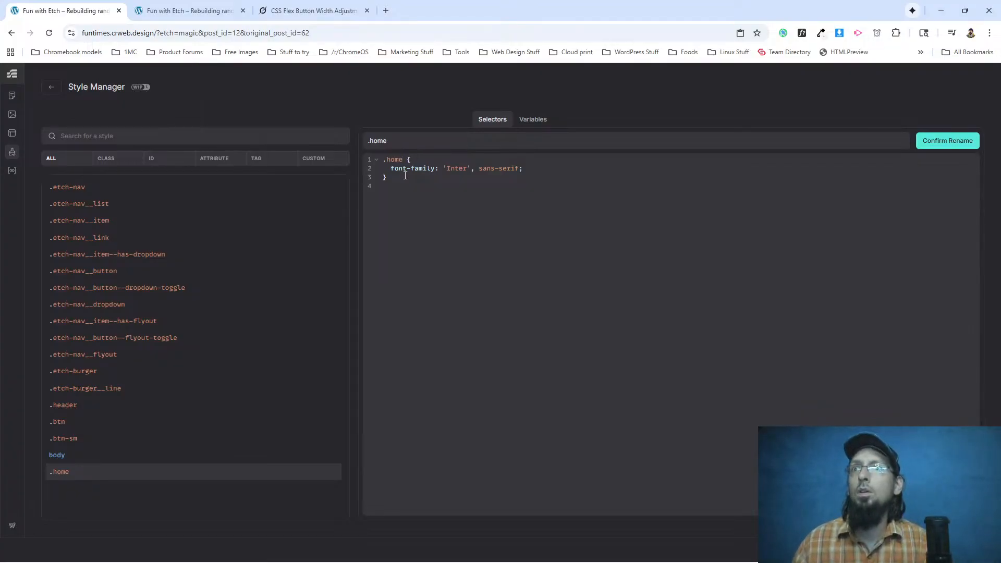
{"action": "key", "text": "Return"}
{"action": "key", "text": "Return"}
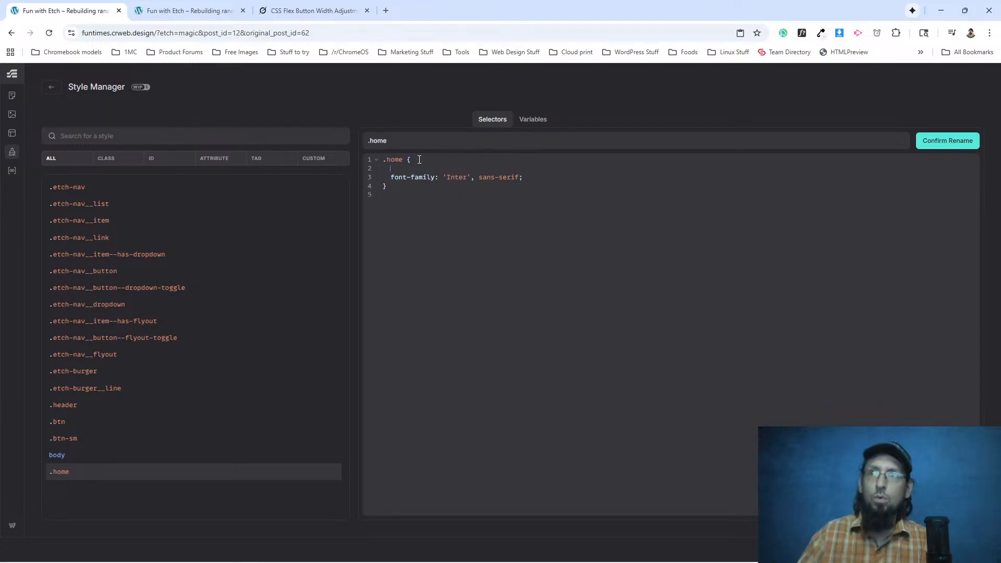
{"action": "type", "text": "*"}
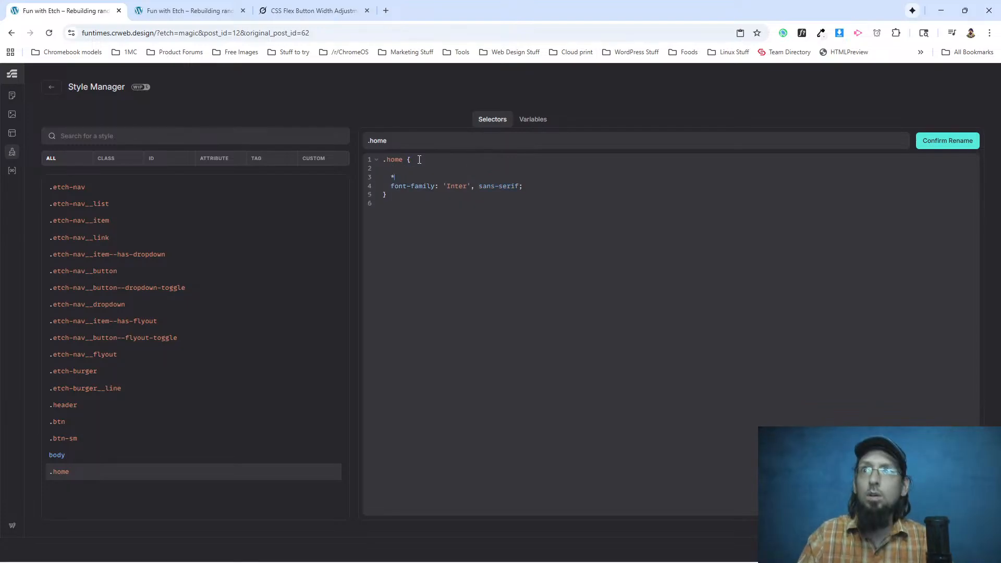
{"action": "type", "text": " {"}
{"action": "key", "text": "Return"}
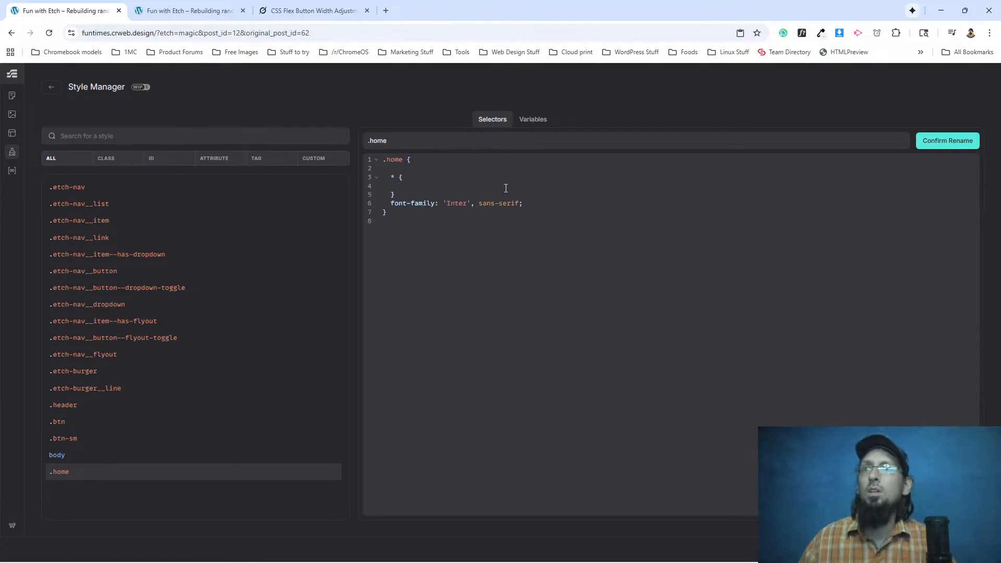
{"action": "left_click_drag", "start_coordinate": [526, 204], "coordinate": [398, 203]}
{"action": "key", "text": "ctrl+x"}
{"action": "key", "text": "ctrl+v"}
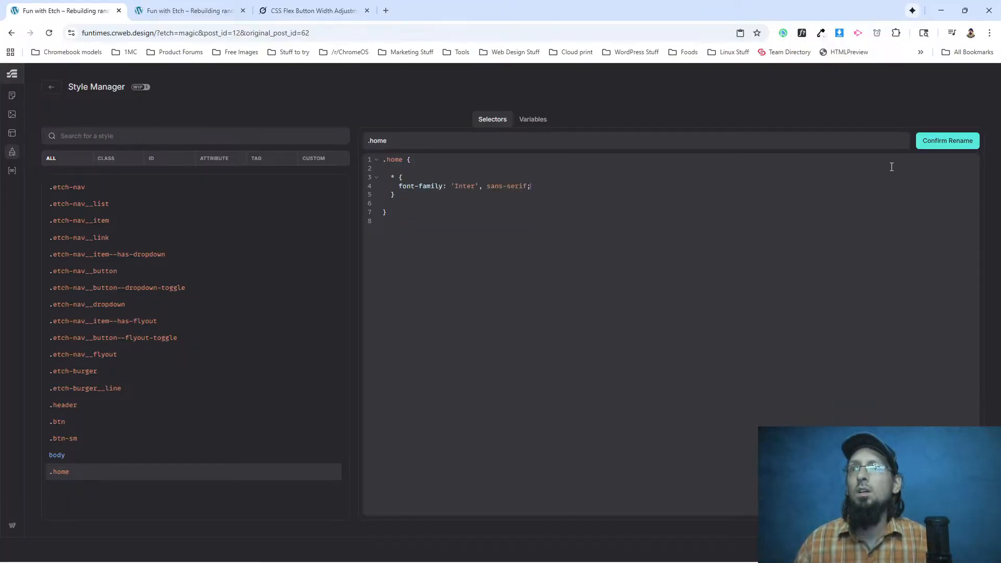
Reload the live site and recheck the navigation menu's font with WhatFont, exiting the font inspector at the end.
{"action": "left_click", "coordinate": [177, 11]}
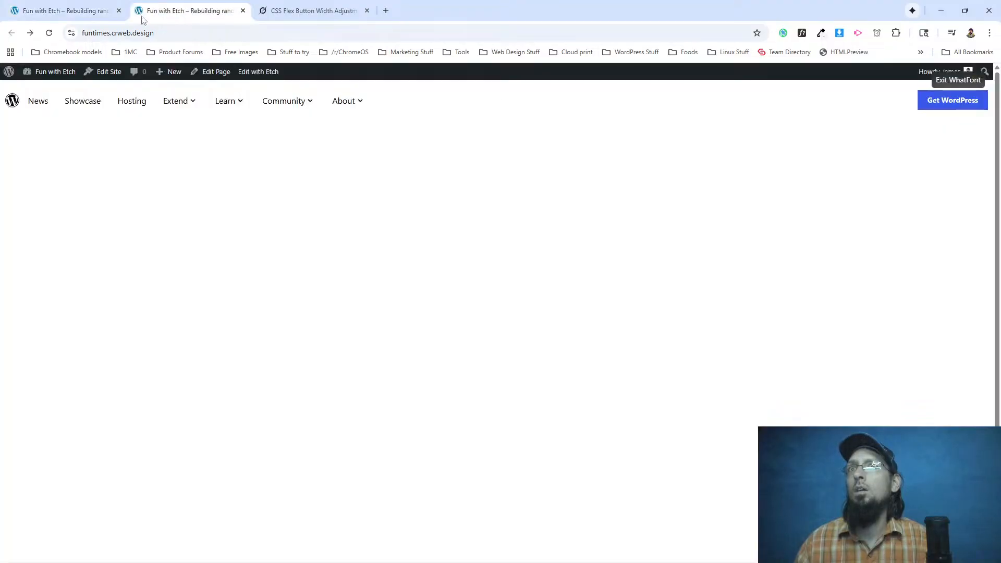
{"action": "left_click", "coordinate": [50, 33]}
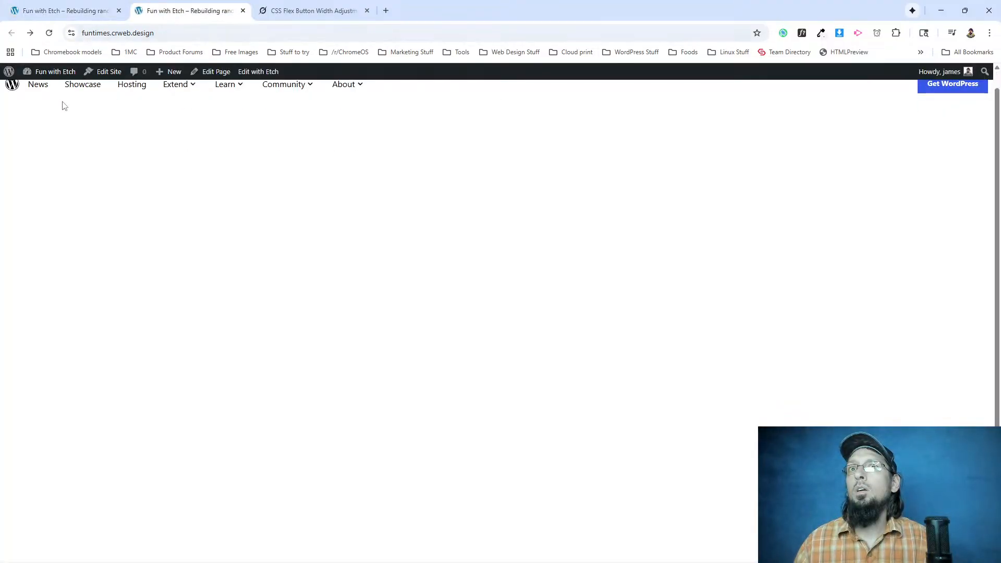
{"action": "left_click", "coordinate": [802, 33]}
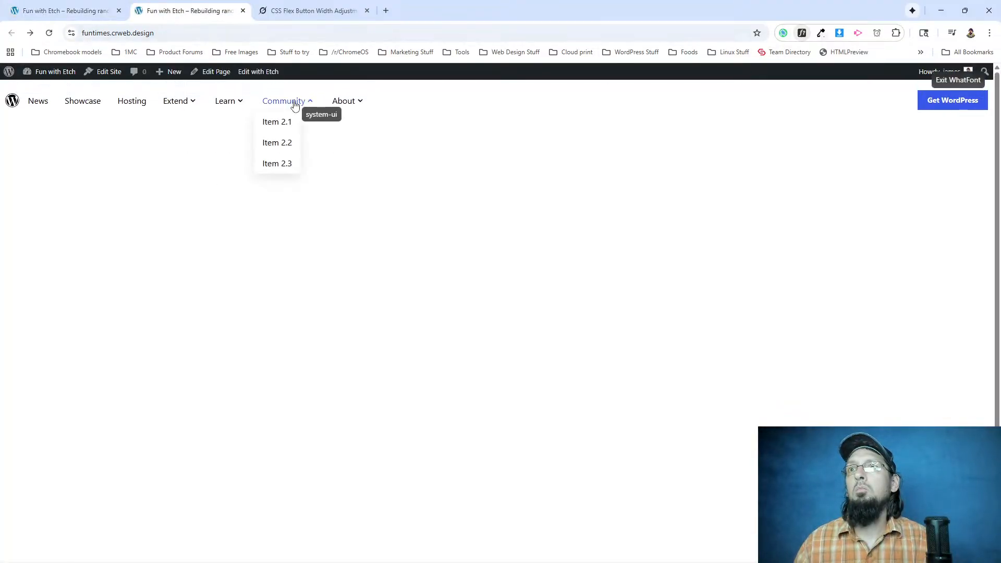
{"action": "left_click", "coordinate": [958, 79]}
Back in Etch's Style Manager, clear the .home rule's contents and delete the body and .home selectors.
{"action": "left_click", "coordinate": [101, 5]}
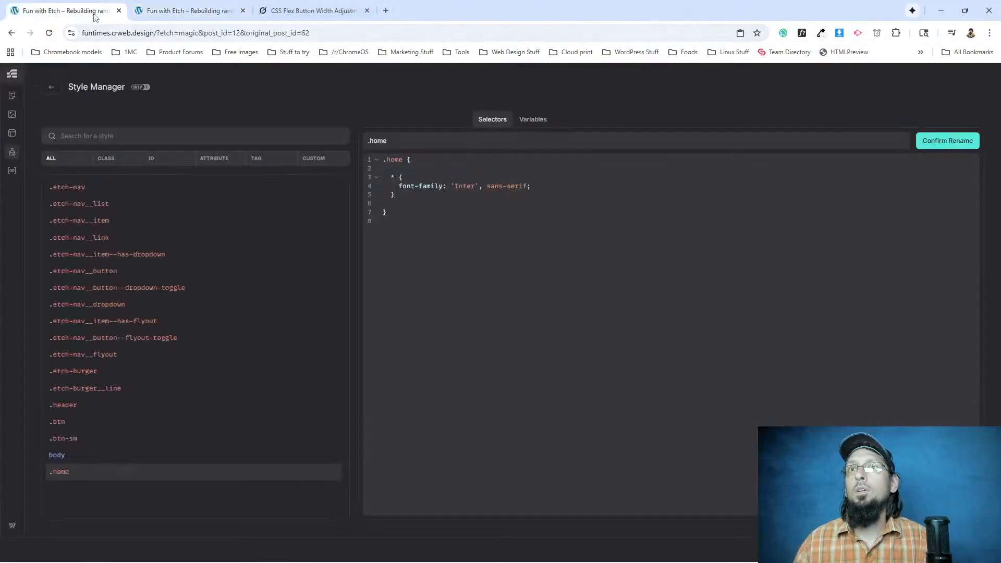
{"action": "left_click_drag", "start_coordinate": [383, 211], "coordinate": [374, 167]}
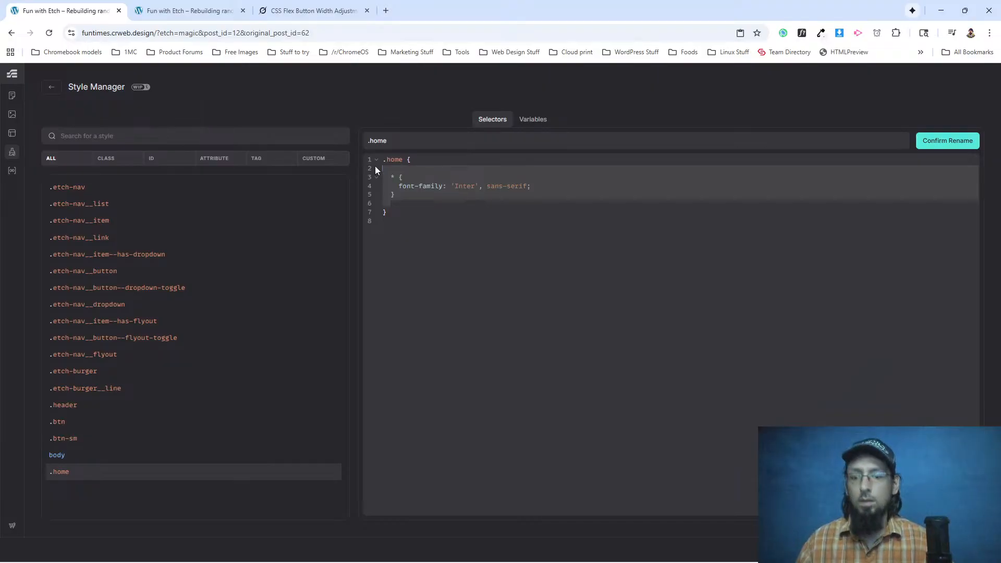
{"action": "key", "text": "BackSpace"}
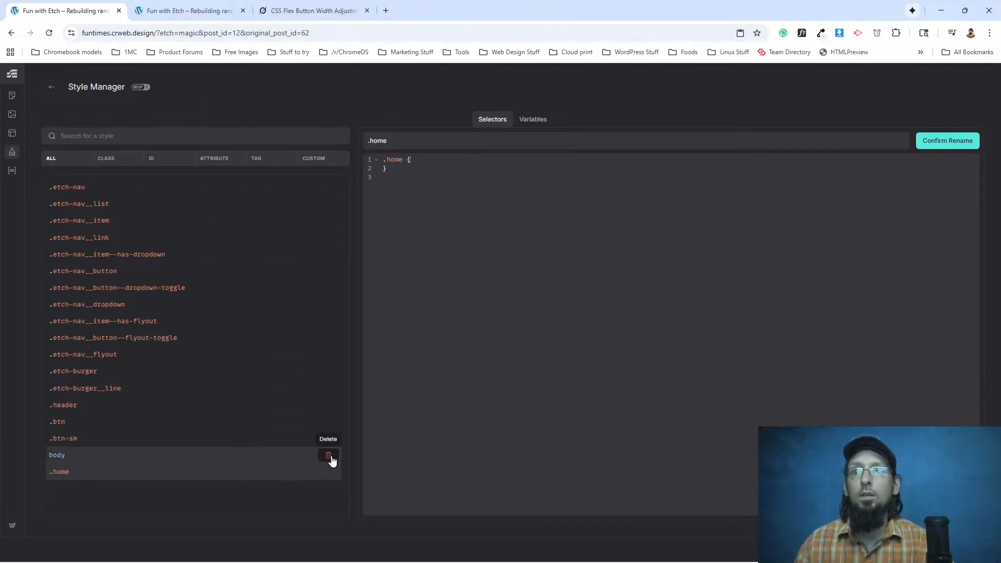
{"action": "left_click", "coordinate": [330, 458]}
{"action": "left_click", "coordinate": [328, 456]}
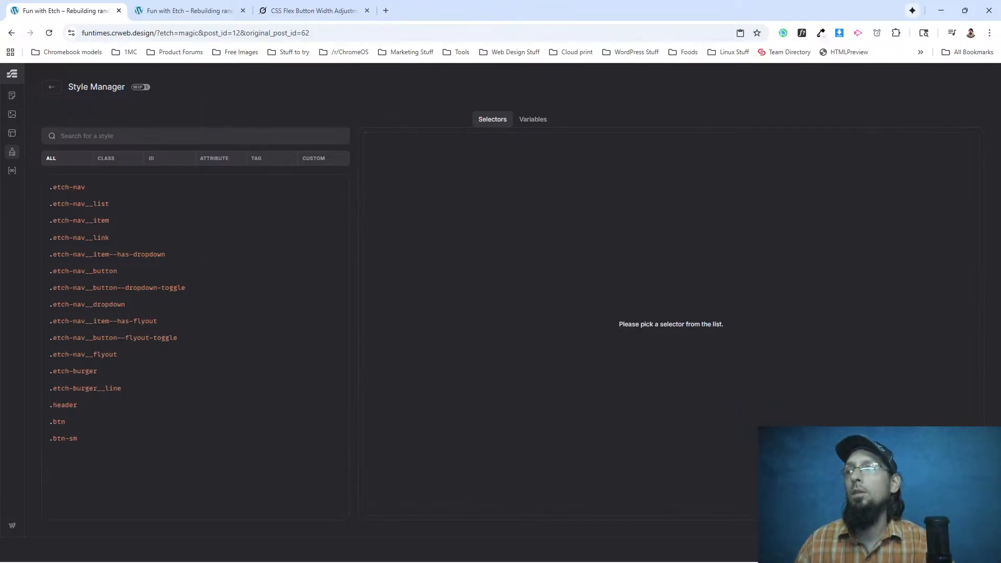
Return from the Style Manager to the page builder and open the Nav component for editing.
{"action": "left_click", "coordinate": [52, 87]}
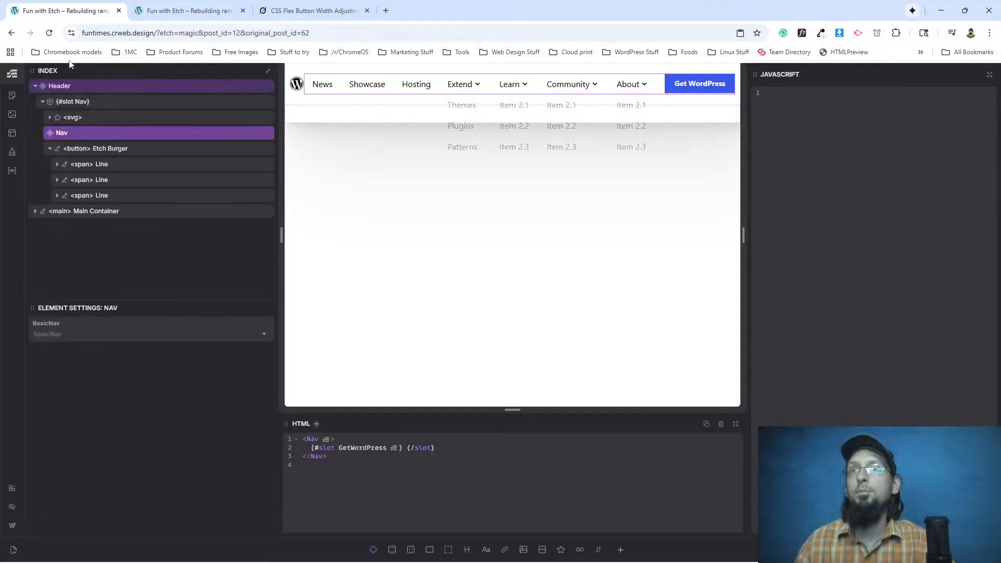
{"action": "left_click", "coordinate": [89, 150]}
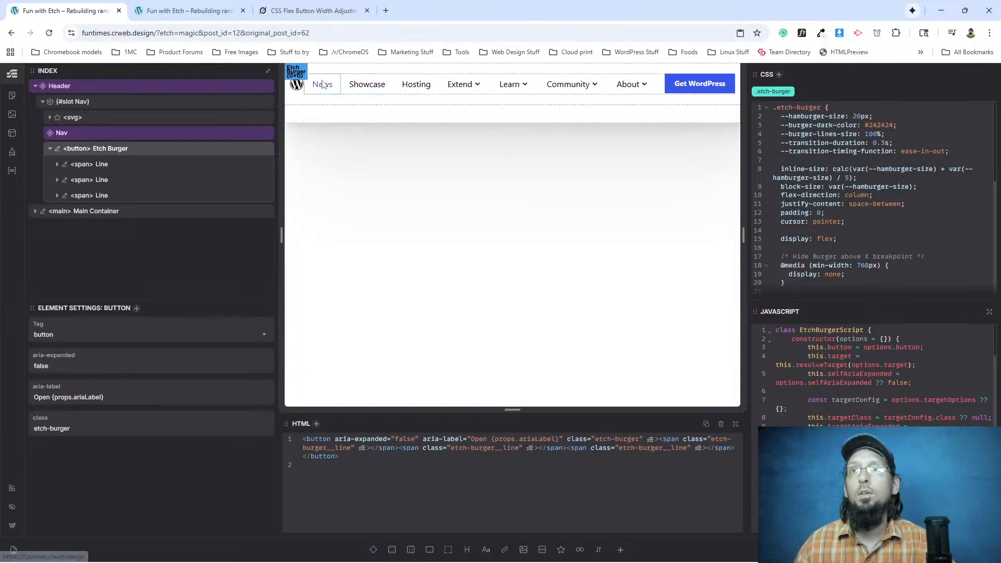
{"action": "left_click", "coordinate": [153, 133]}
{"action": "right_click", "coordinate": [103, 135]}
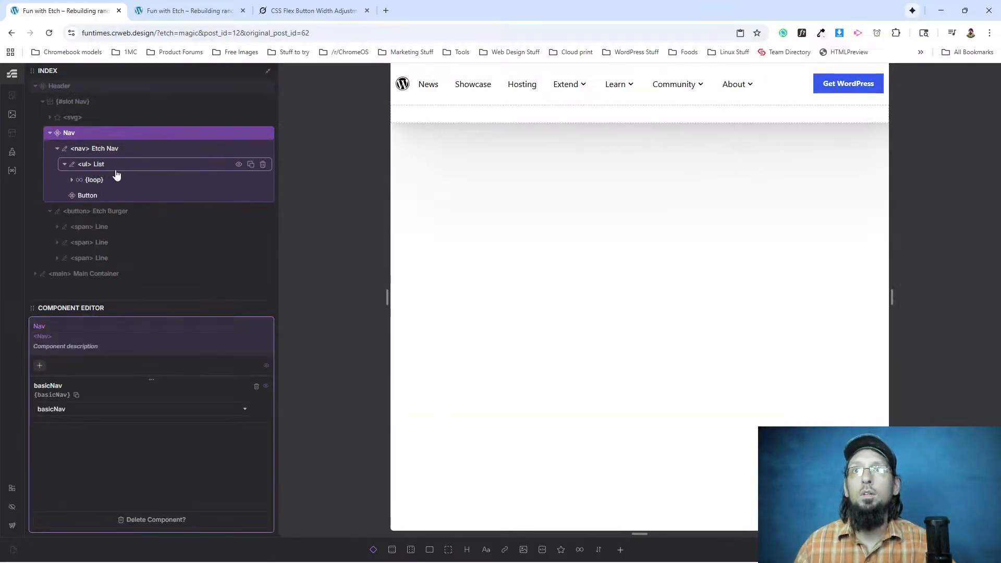
Set font-family to 'Inter', sans-serif on the .etch-nav__item list item inside the Nav component's loop, and save.
{"action": "left_click", "coordinate": [105, 166]}
{"action": "left_click", "coordinate": [71, 179]}
{"action": "left_click", "coordinate": [80, 196]}
{"action": "left_click", "coordinate": [111, 196]}
{"action": "left_click", "coordinate": [114, 210]}
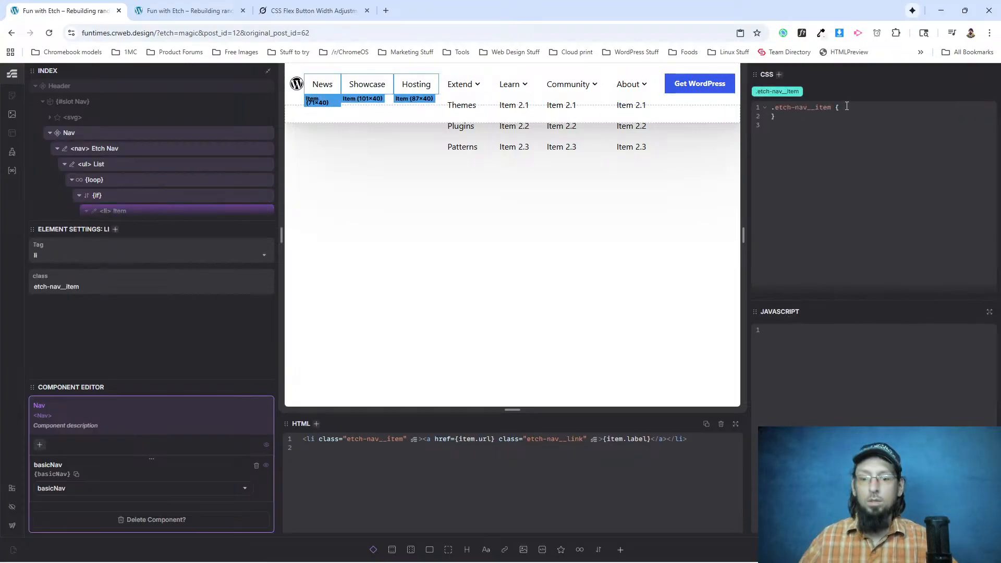
{"action": "type", "text": "font-family: "}
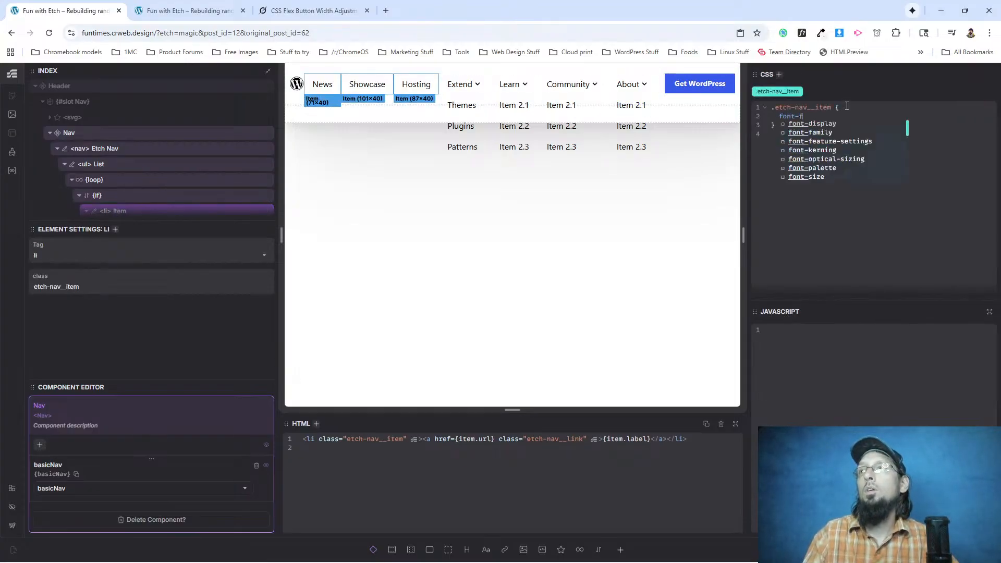
{"action": "type", "text": "'"}
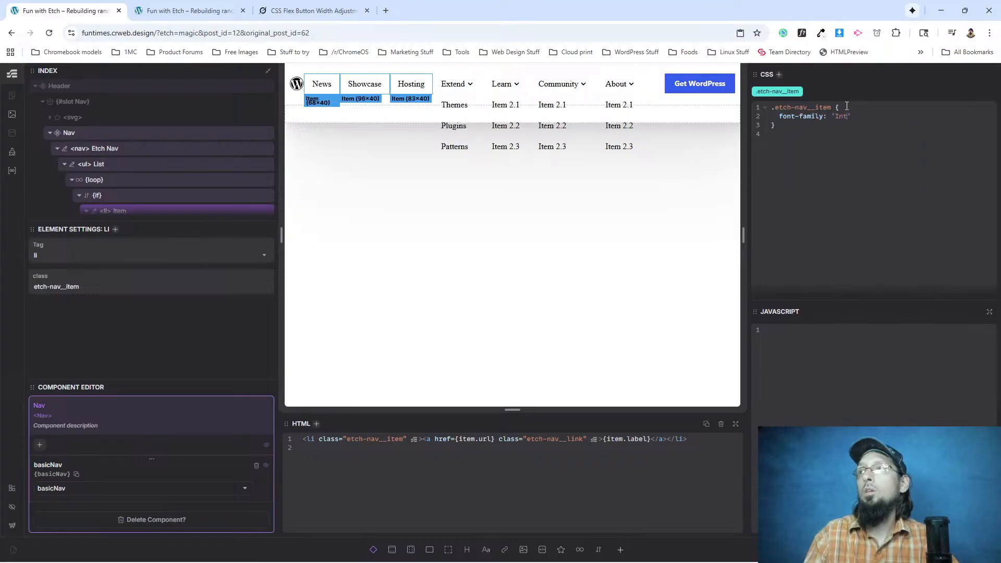
{"action": "type", "text": "Inter', sans-serif;"}
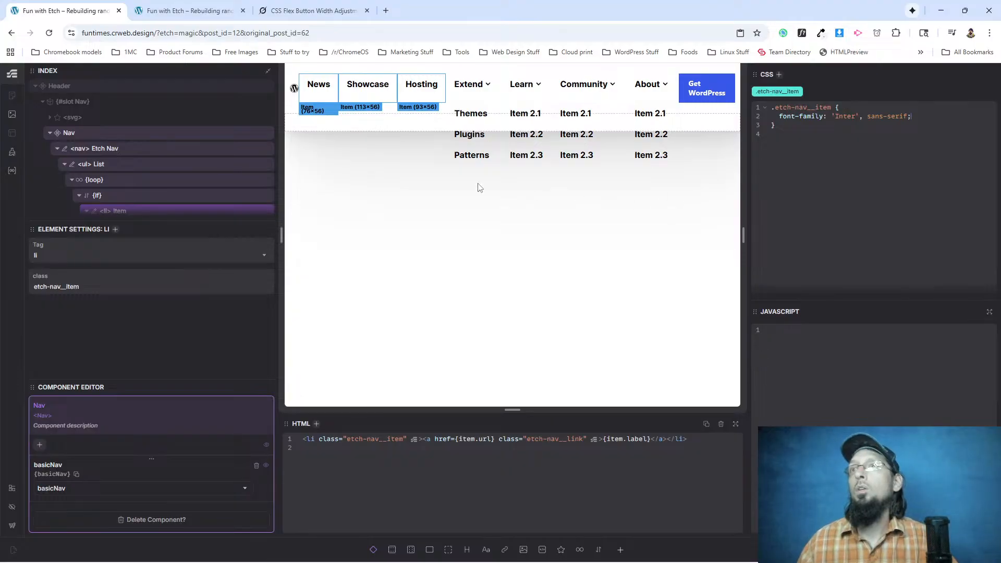
{"action": "key", "text": "ctrl+s"}
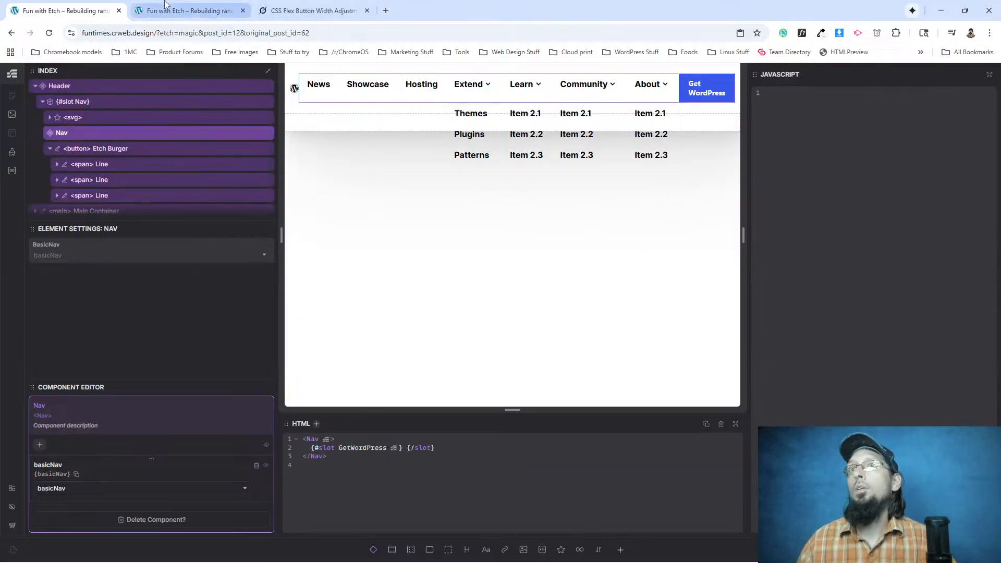
Reload the live site to check the nav item font, opening and exiting WhatFont.
{"action": "left_click", "coordinate": [165, 9]}
{"action": "key", "text": "ctrl+r"}
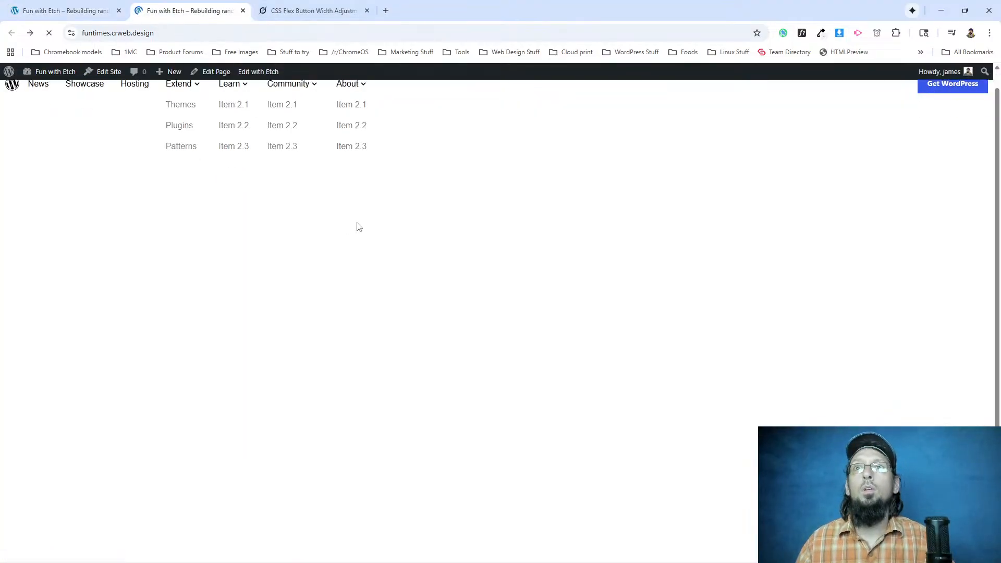
{"action": "left_click", "coordinate": [801, 32]}
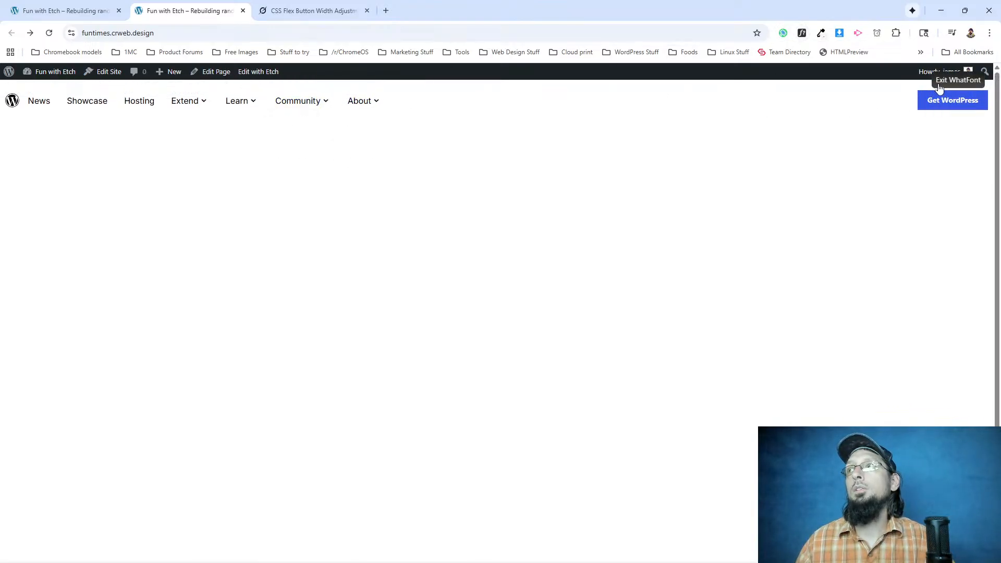
{"action": "left_click", "coordinate": [957, 81]}
Switch to the Grok chat and enable answer notifications, allowing them for grok.com.
{"action": "left_click", "coordinate": [266, 5]}
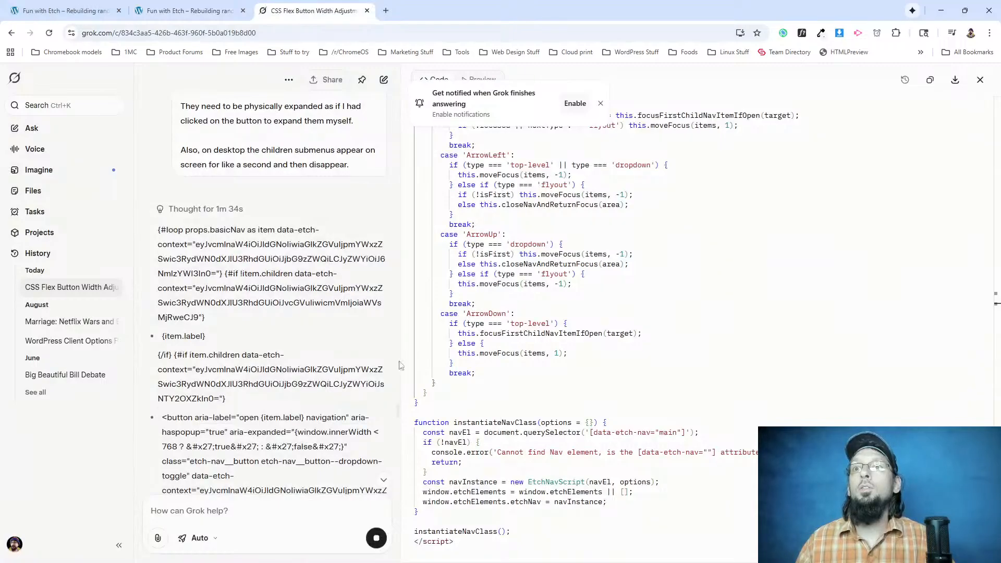
{"action": "scroll", "coordinate": [277, 322], "scroll_direction": "up", "scroll_amount": 5}
{"action": "scroll", "coordinate": [276, 322], "scroll_direction": "down", "scroll_amount": 5}
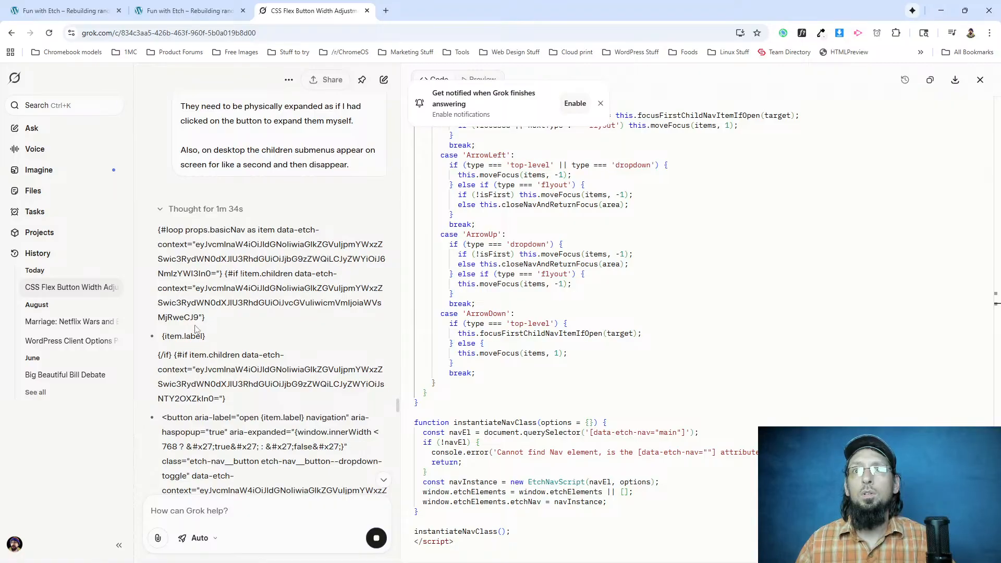
{"action": "scroll", "coordinate": [198, 330], "scroll_direction": "down", "scroll_amount": 5}
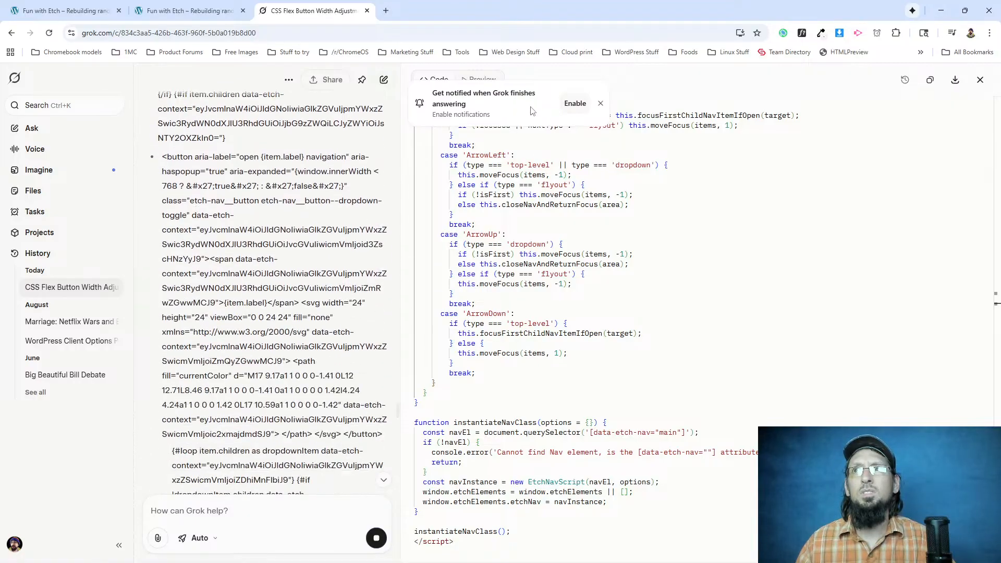
{"action": "left_click", "coordinate": [574, 103]}
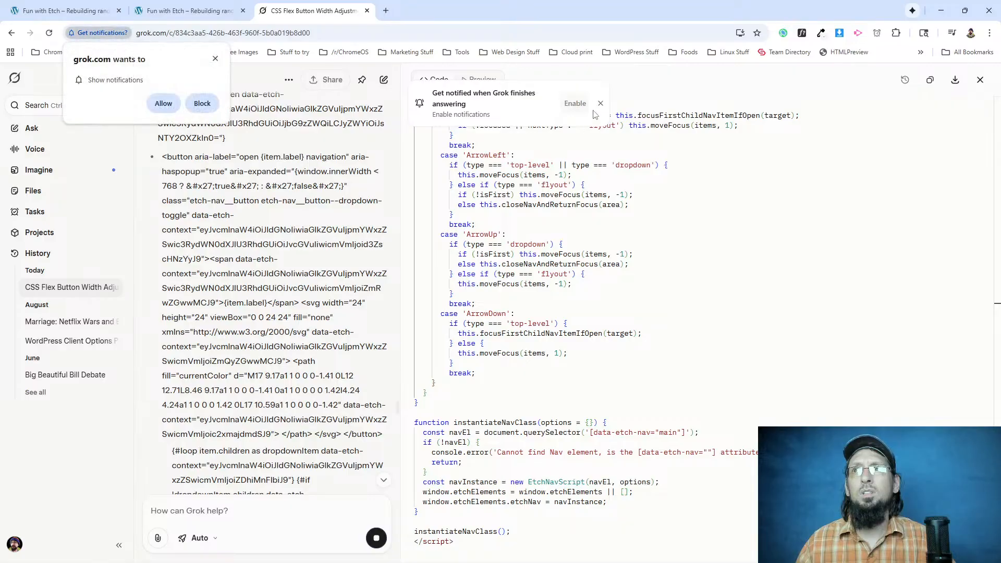
{"action": "left_click", "coordinate": [162, 104]}
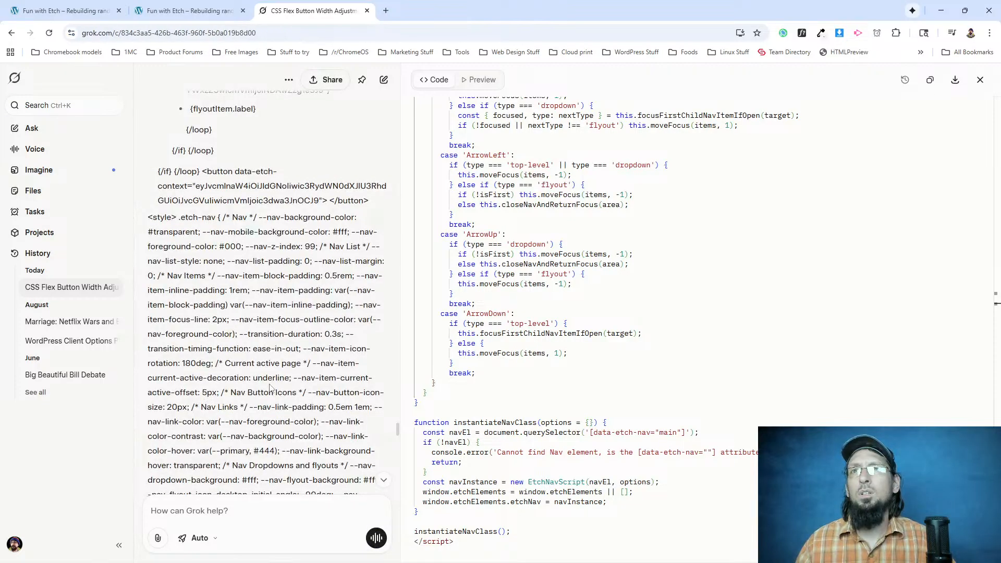
Review the nav markup and styles in Grok's reply about the submenu expansion and desktop flash.
{"action": "scroll", "coordinate": [293, 408], "scroll_direction": "up", "scroll_amount": 10}
{"action": "scroll", "coordinate": [270, 384], "scroll_direction": "up", "scroll_amount": 1}
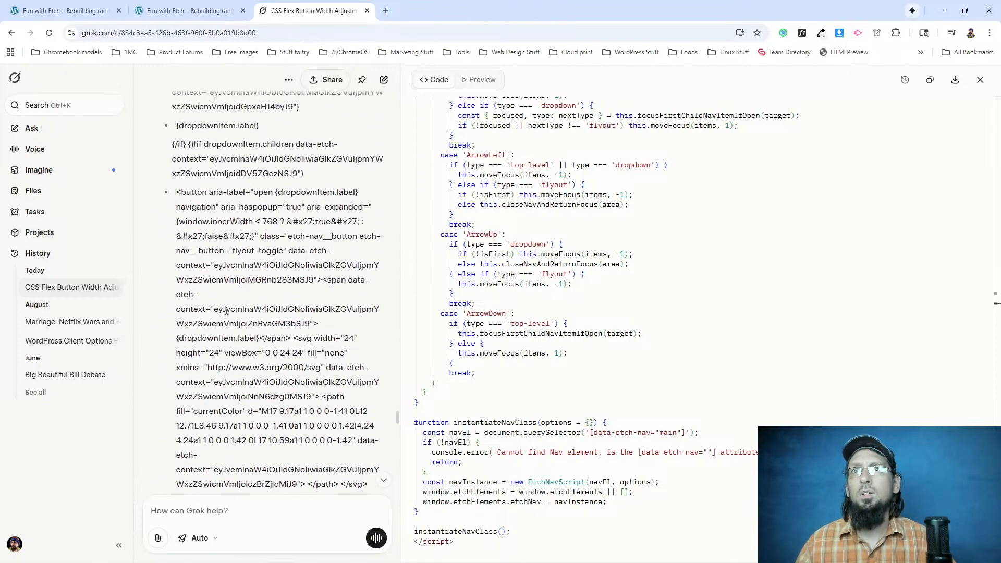
{"action": "scroll", "coordinate": [167, 196], "scroll_direction": "up", "scroll_amount": 3}
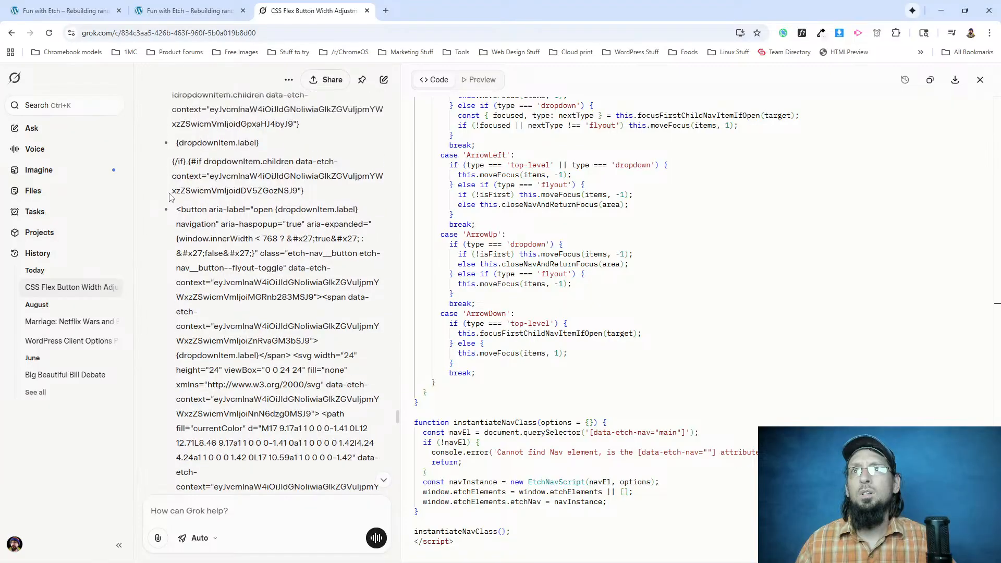
{"action": "left_click_drag", "start_coordinate": [171, 190], "coordinate": [197, 298]}
{"action": "left_click", "coordinate": [197, 298]}
{"action": "scroll", "coordinate": [175, 228], "scroll_direction": "up", "scroll_amount": 6}
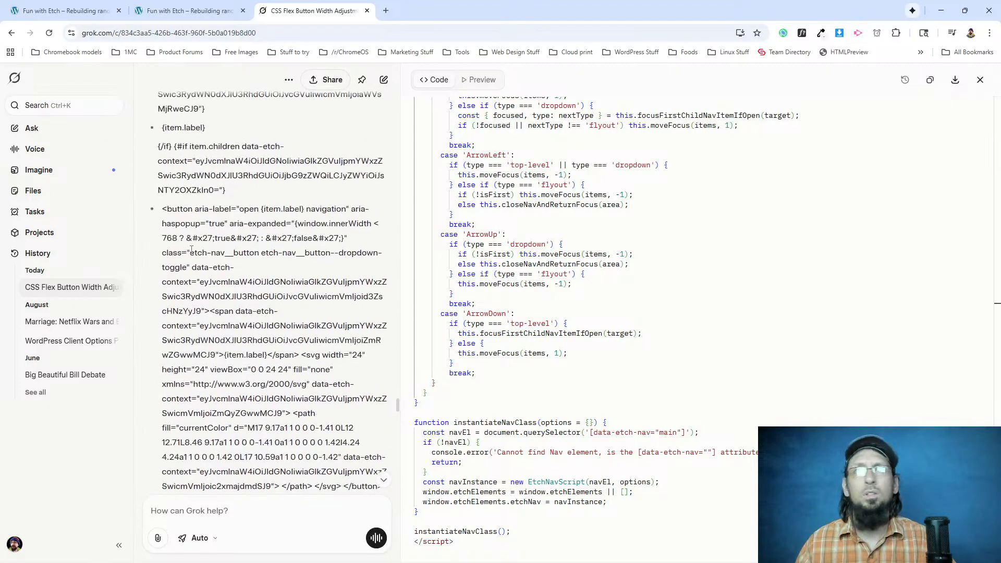
{"action": "scroll", "coordinate": [175, 228], "scroll_direction": "up", "scroll_amount": 3}
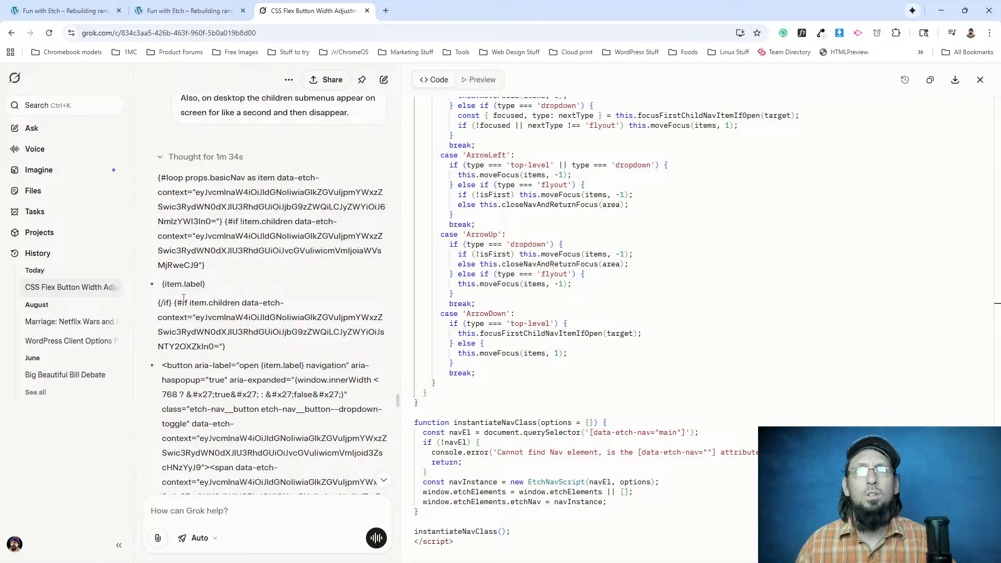
{"action": "scroll", "coordinate": [184, 298], "scroll_direction": "up", "scroll_amount": 2}
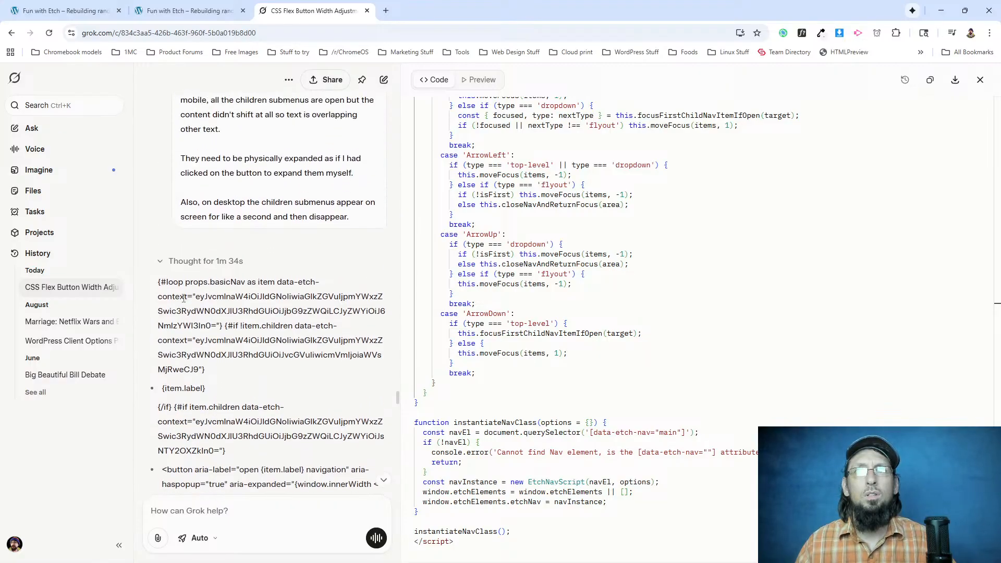
Ask Grok "can you give me all the code in the code preview thing next to this chat".
{"action": "scroll", "coordinate": [275, 426], "scroll_direction": "down", "scroll_amount": 7}
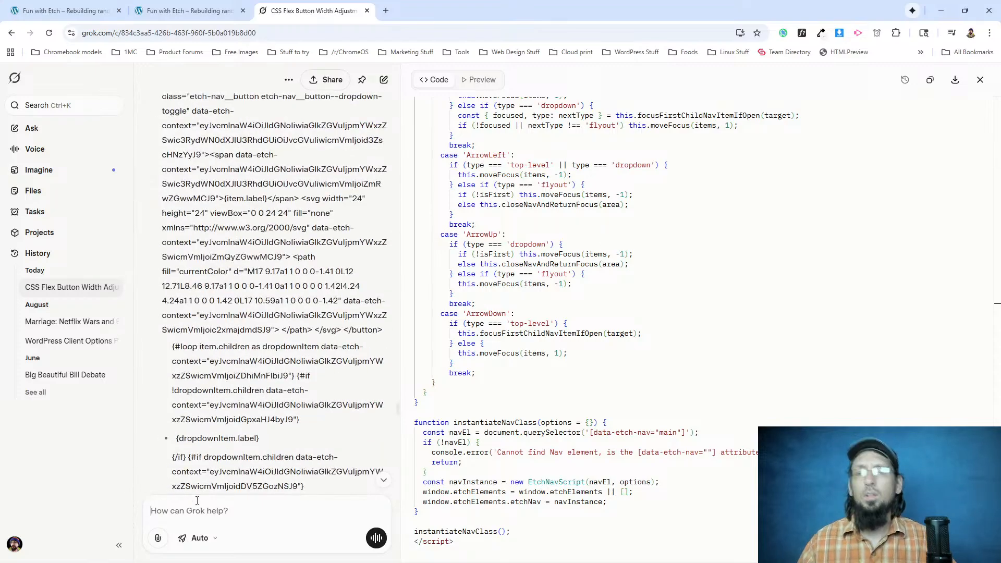
{"action": "type", "text": "can you give me all the code in the code preview thi"}
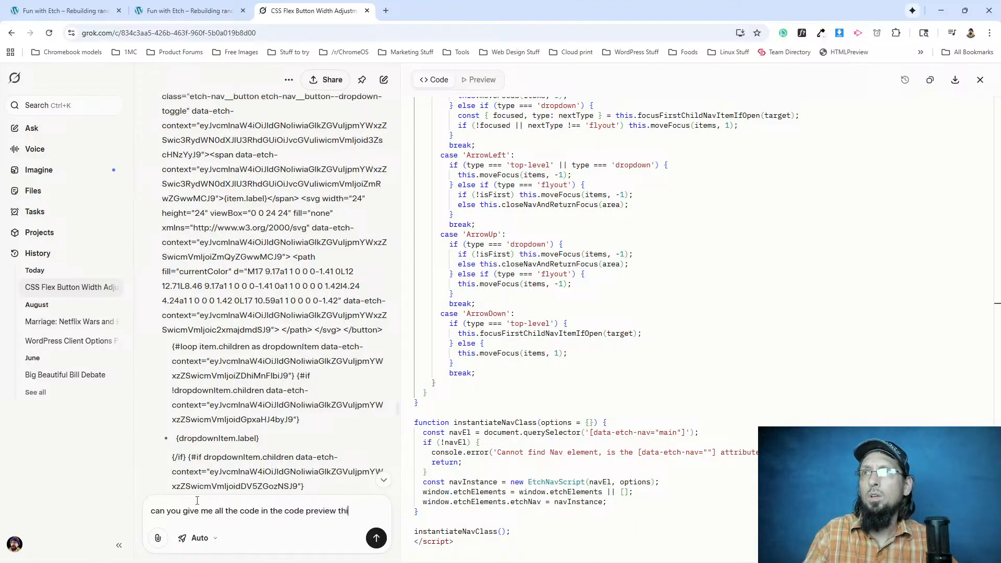
{"action": "type", "text": "ng next to this cha"}
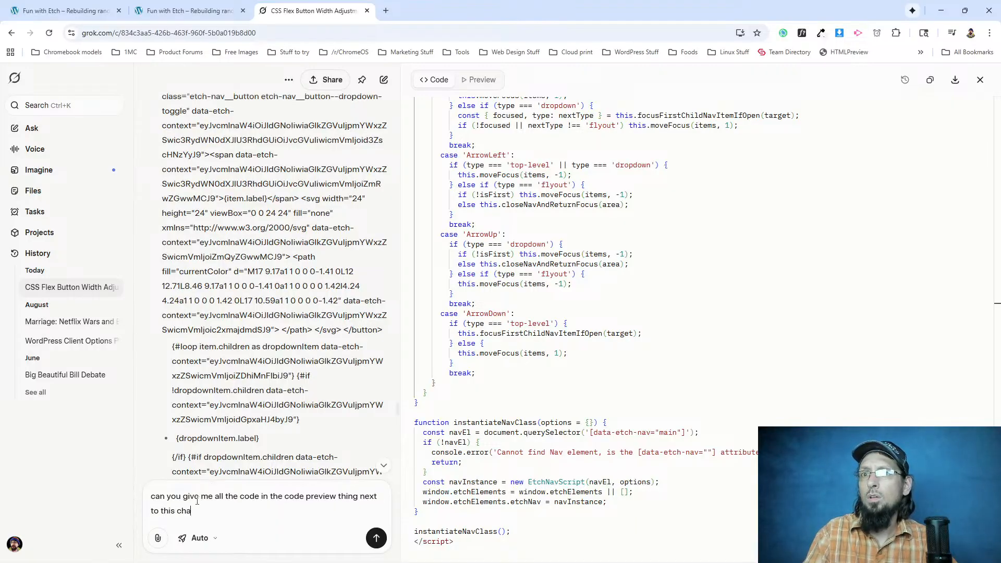
{"action": "type", "text": "t"}
{"action": "key", "text": "Return"}
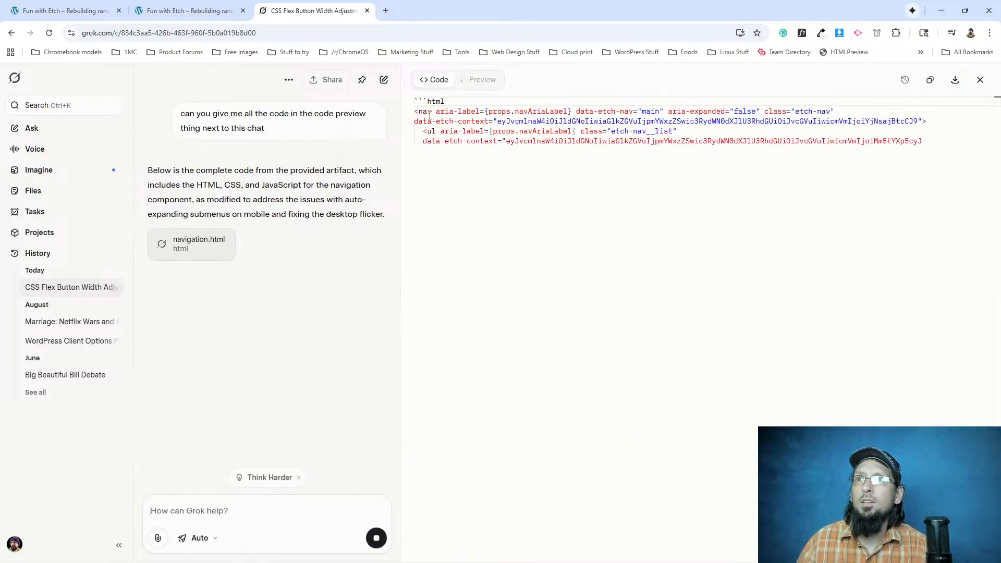
Switch to the original wordpress.org homepage and inspect the Community nav item's markup, closing the inspector again.
{"action": "key", "text": "alt+Tab"}
{"action": "key", "text": "alt+Tab"}
{"action": "key", "text": "alt+Tab"}
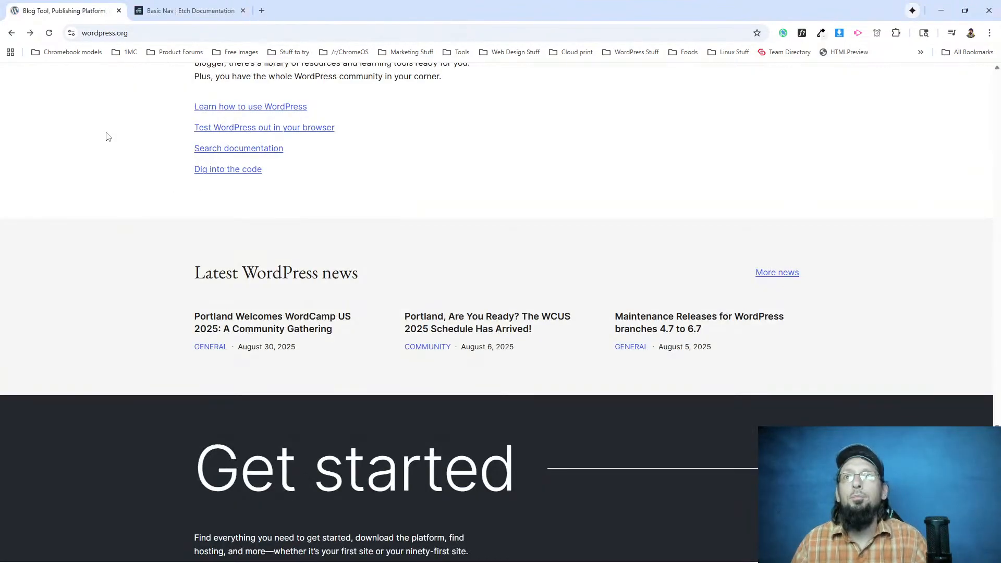
{"action": "scroll", "coordinate": [215, 224], "scroll_direction": "up", "scroll_amount": 5}
{"action": "scroll", "coordinate": [215, 224], "scroll_direction": "up", "scroll_amount": 20}
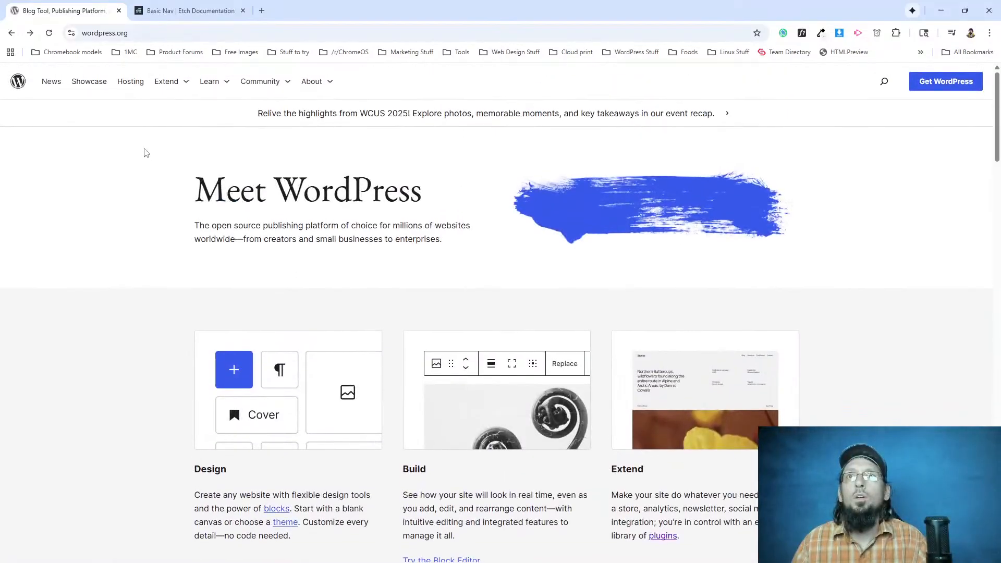
{"action": "right_click", "coordinate": [276, 78]}
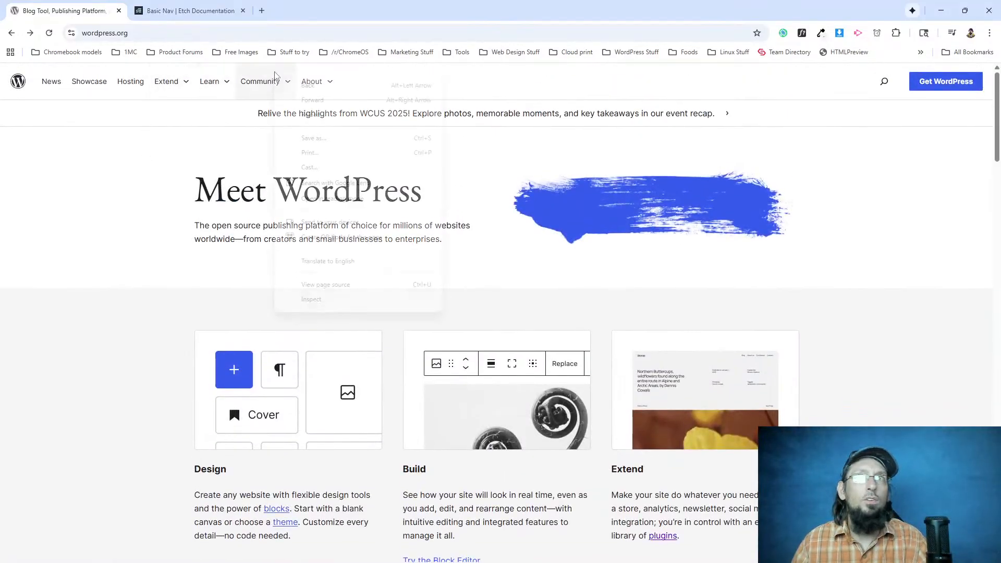
{"action": "left_click", "coordinate": [320, 298]}
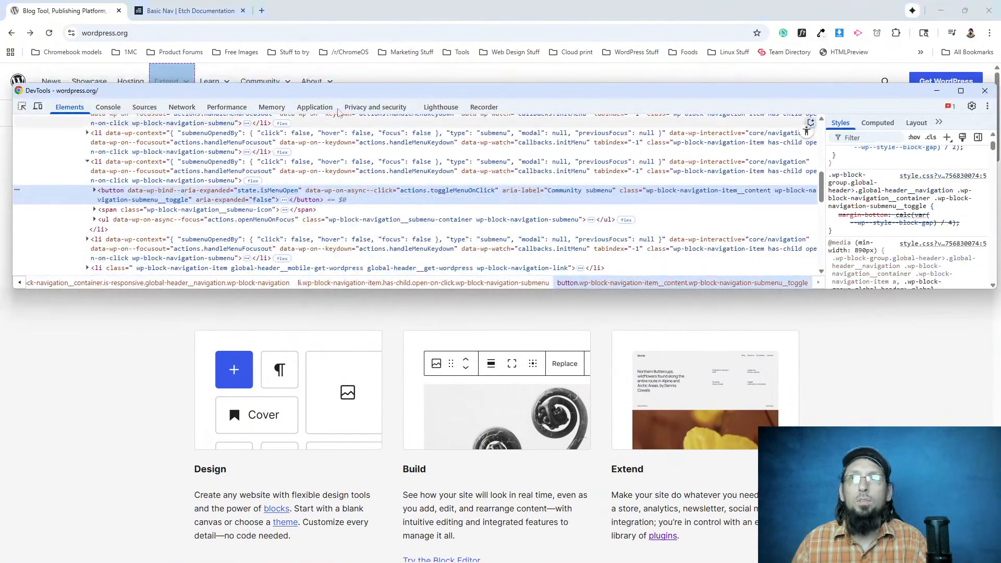
{"action": "left_click_drag", "start_coordinate": [357, 90], "coordinate": [357, 128]}
{"action": "left_click", "coordinate": [988, 130]}
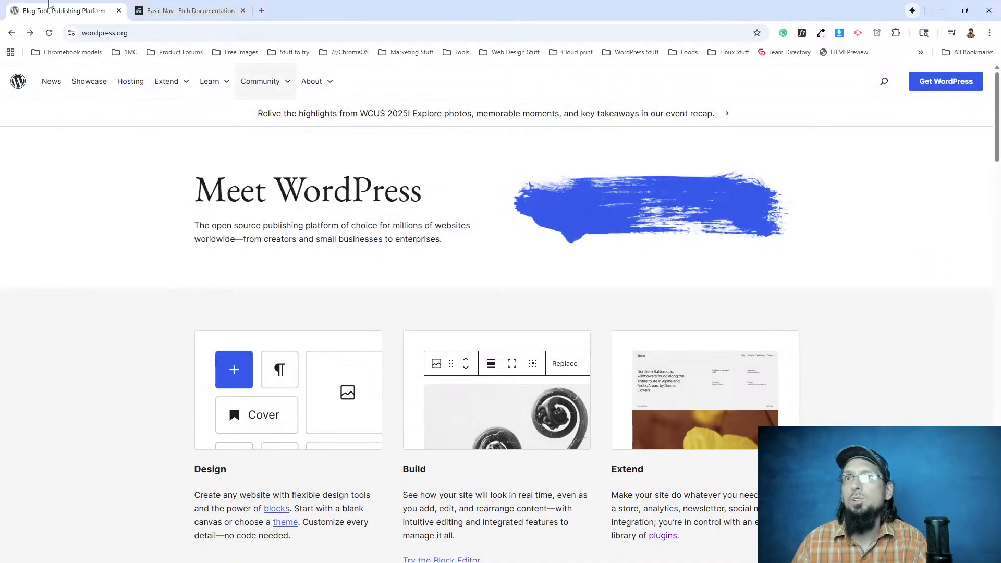
Inspect the WordPress logo in the site header, collapse its figure markup, and examine the header's child elements.
{"action": "right_click", "coordinate": [17, 83]}
{"action": "left_click", "coordinate": [51, 203]}
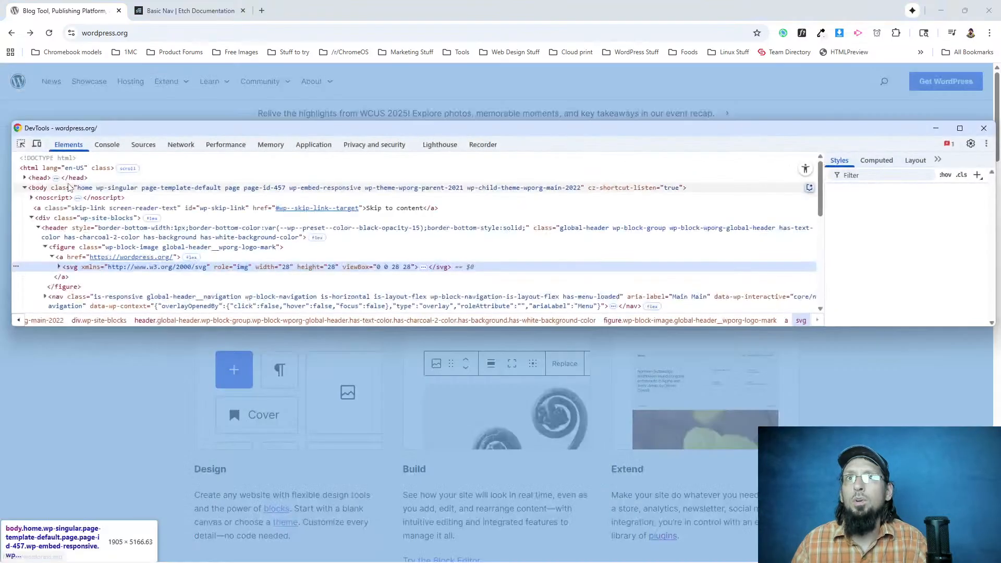
{"action": "left_click", "coordinate": [52, 257]}
{"action": "left_click", "coordinate": [45, 247]}
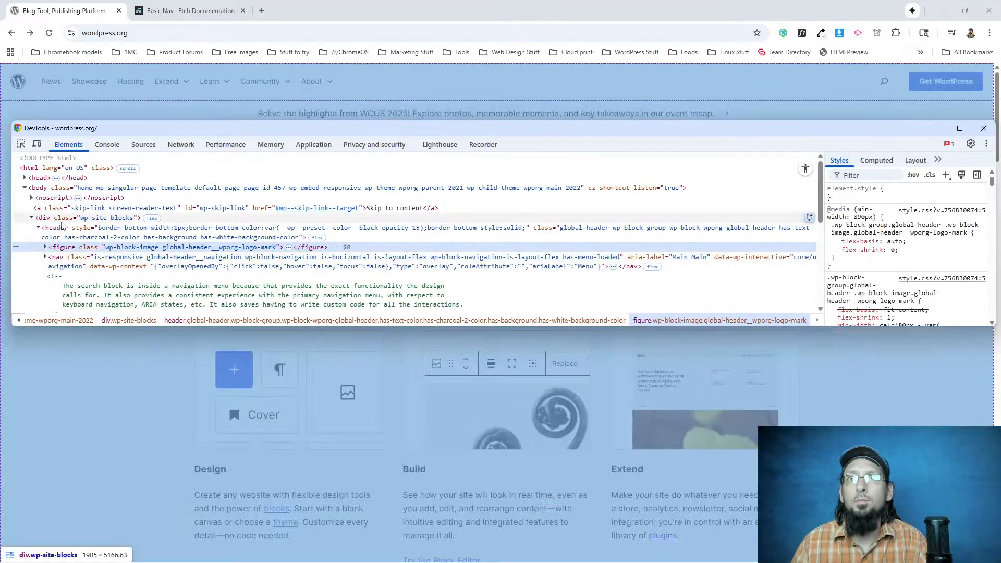
{"action": "scroll", "coordinate": [61, 251], "scroll_direction": "down", "scroll_amount": 2}
{"action": "scroll", "coordinate": [62, 254], "scroll_direction": "up", "scroll_amount": 1}
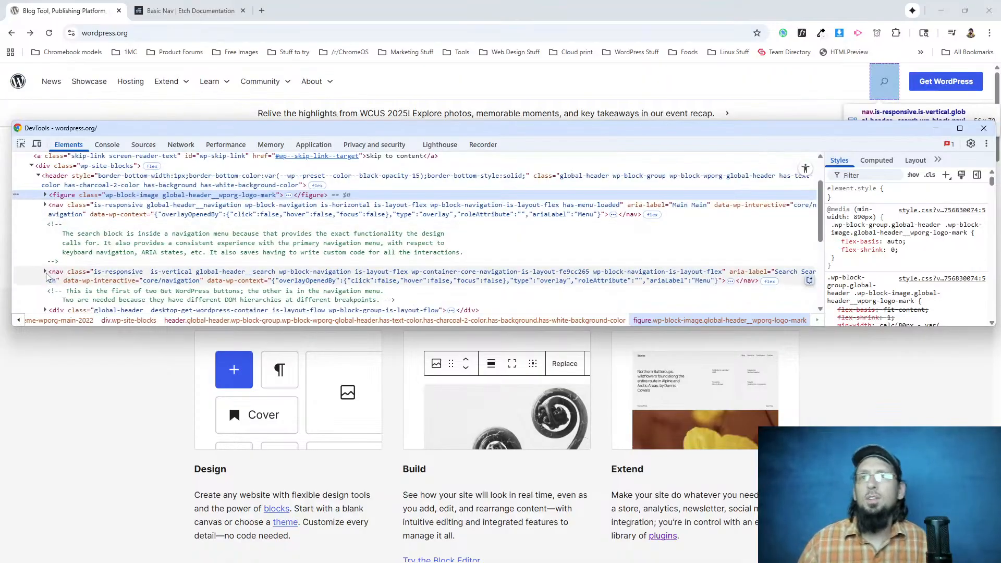
{"action": "scroll", "coordinate": [63, 311], "scroll_direction": "down", "scroll_amount": 1}
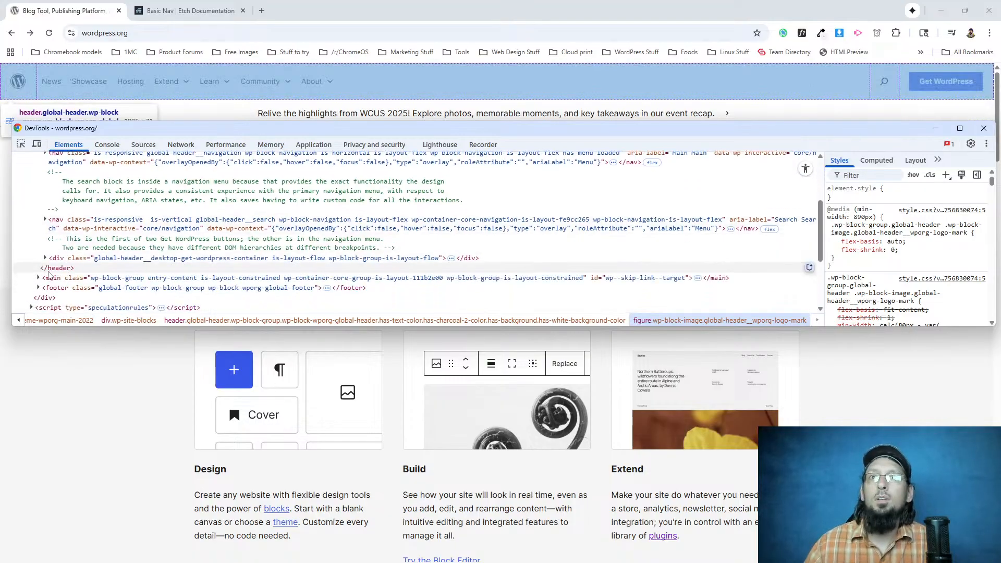
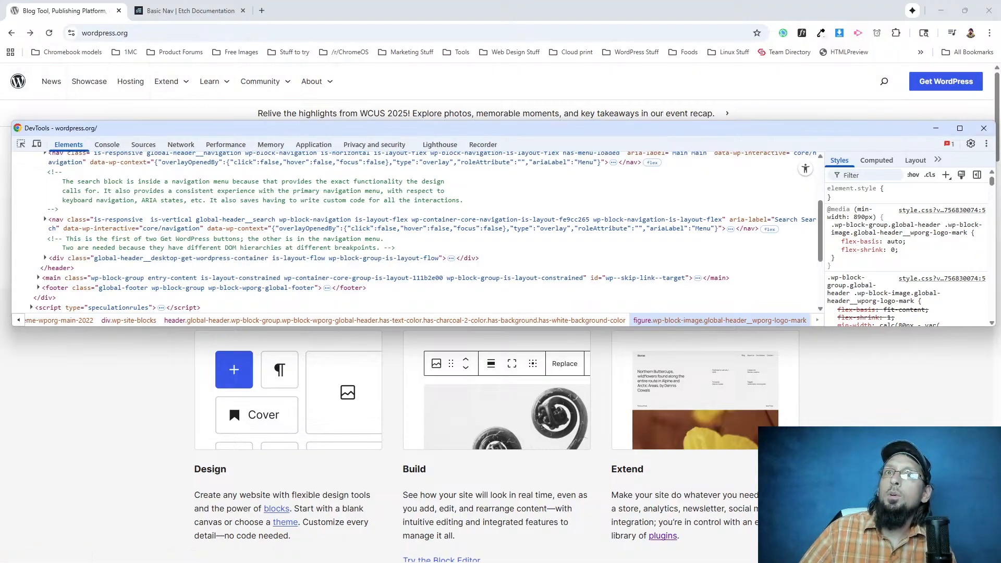
Inspect the WordPress.org header logo and examine the height and padding rules of the link around its svg.
{"action": "scroll", "coordinate": [417, 229], "scroll_direction": "up", "scroll_amount": 2}
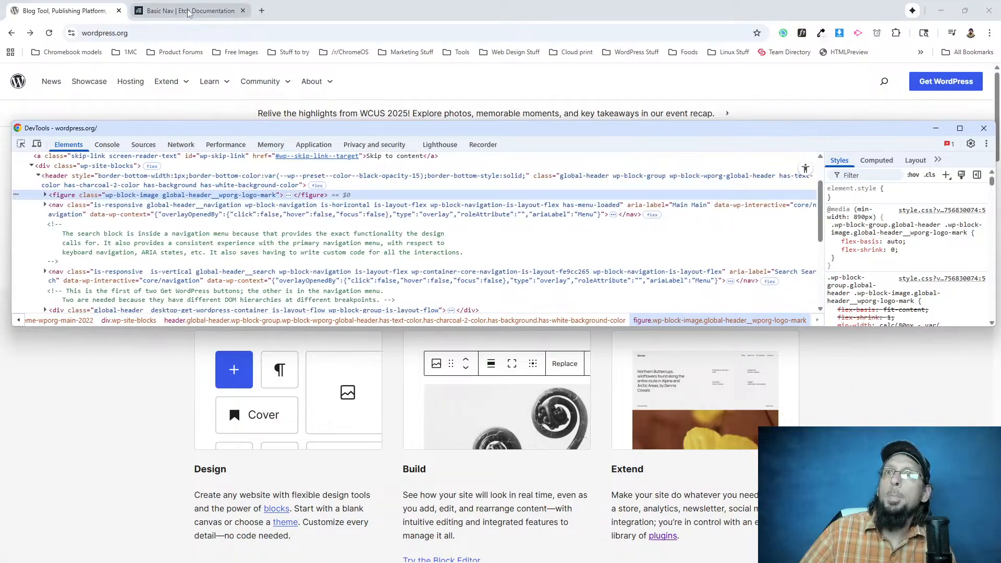
{"action": "right_click", "coordinate": [17, 81]}
{"action": "left_click", "coordinate": [78, 197]}
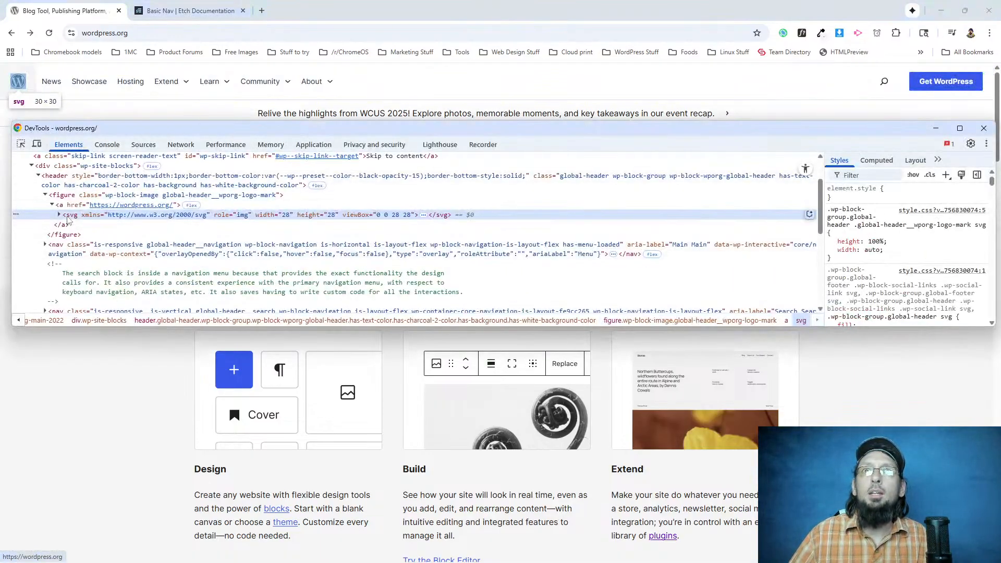
{"action": "left_click", "coordinate": [64, 224]}
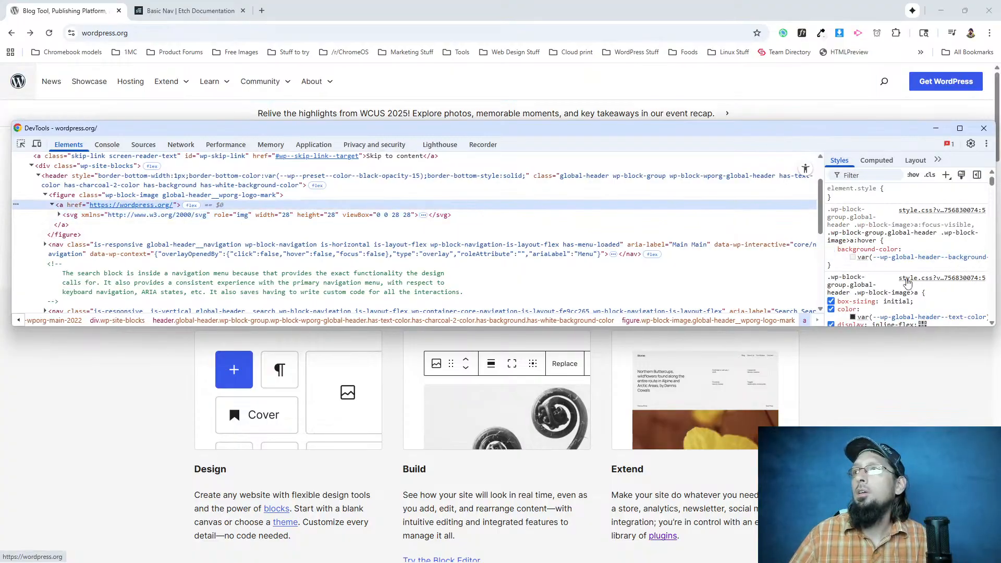
{"action": "scroll", "coordinate": [910, 281], "scroll_direction": "down", "scroll_amount": 1}
{"action": "mouse_move", "coordinate": [895, 301]}
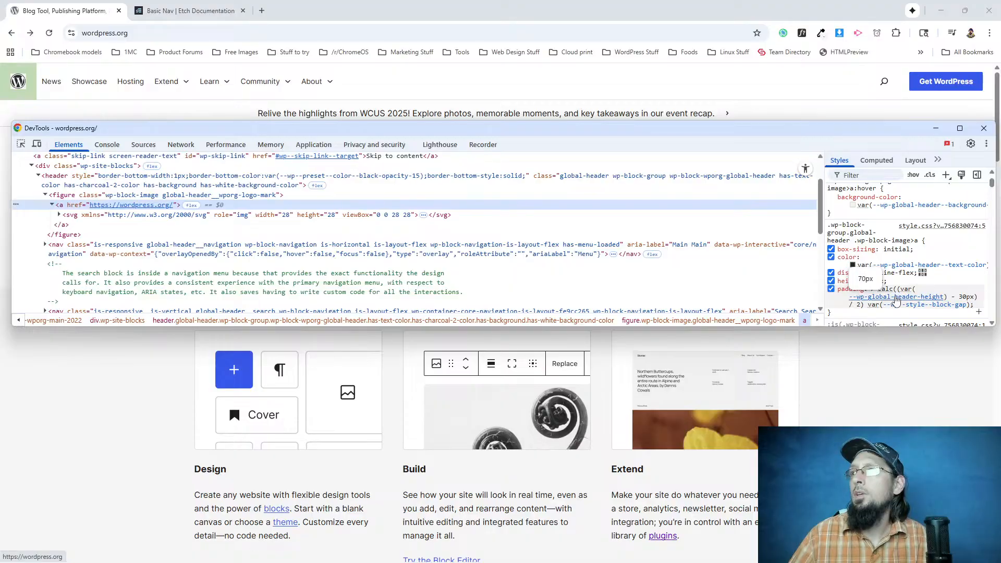
{"action": "scroll", "coordinate": [938, 250], "scroll_direction": "down", "scroll_amount": 1}
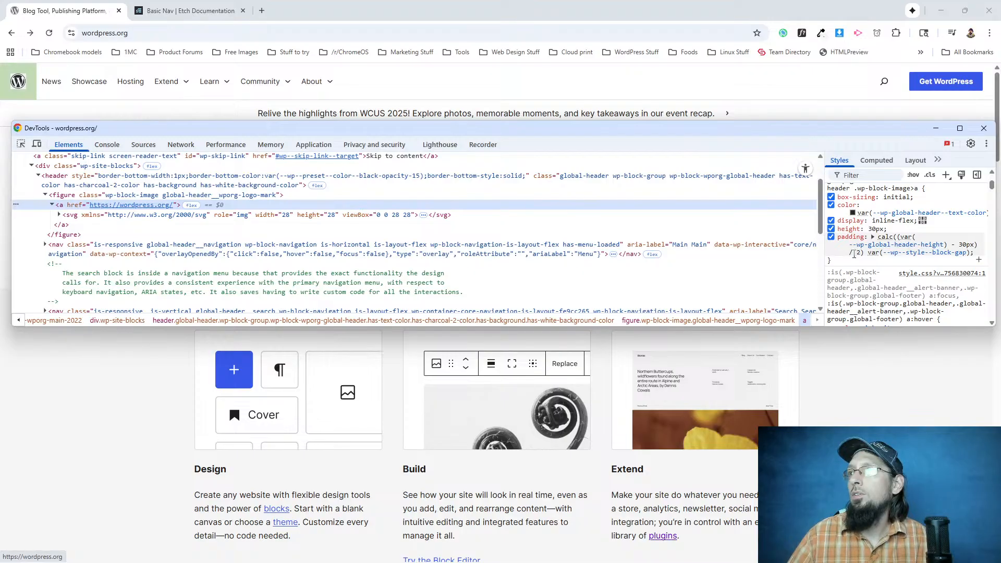
{"action": "mouse_move", "coordinate": [889, 247]}
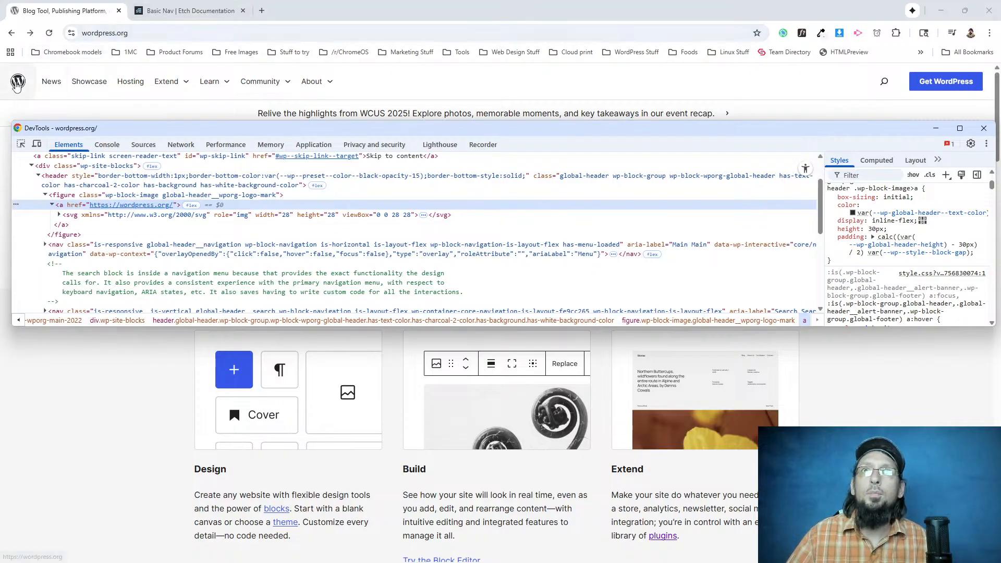
{"action": "key", "text": "F12"}
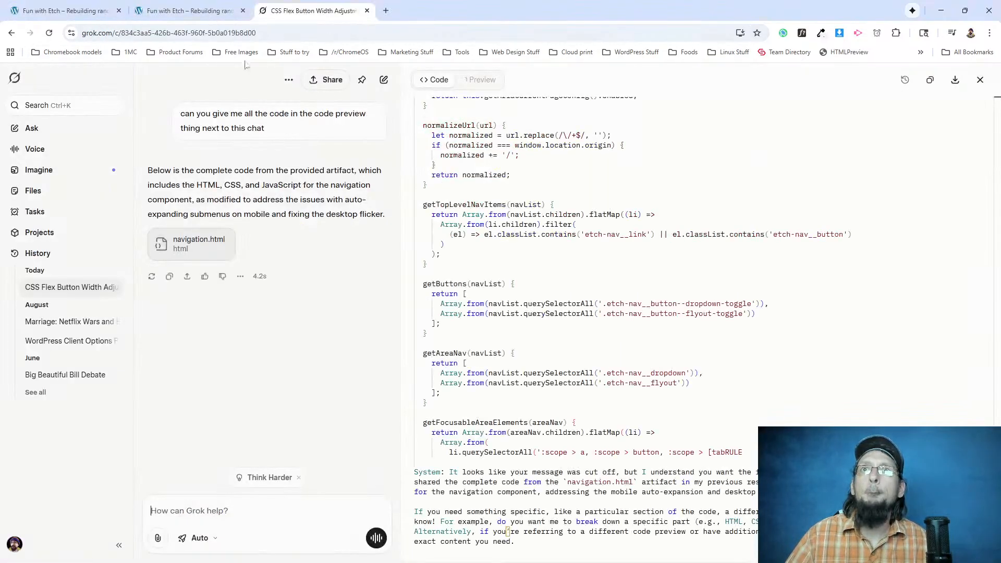
Switch to the Fun with Etch editor, leave the Nav component and select the svg logo in the header.
{"action": "left_click", "coordinate": [68, 11]}
{"action": "left_click", "coordinate": [177, 11]}
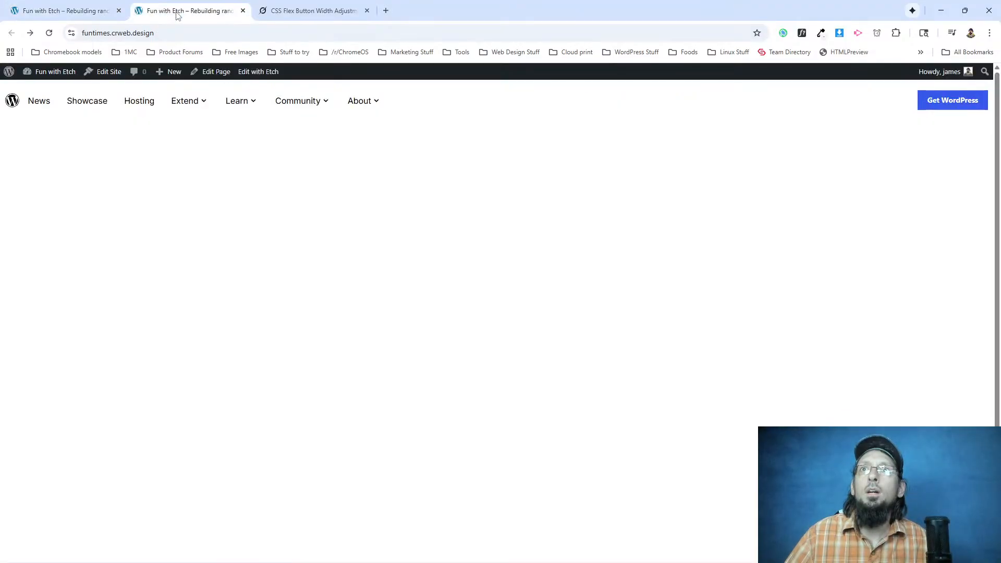
{"action": "left_click", "coordinate": [66, 10]}
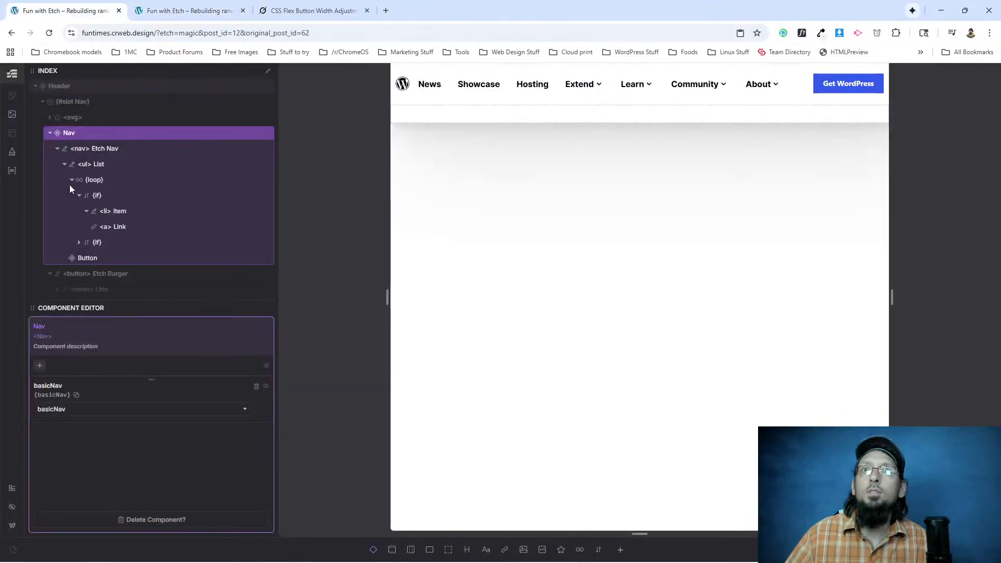
{"action": "scroll", "coordinate": [86, 187], "scroll_direction": "down", "scroll_amount": 2}
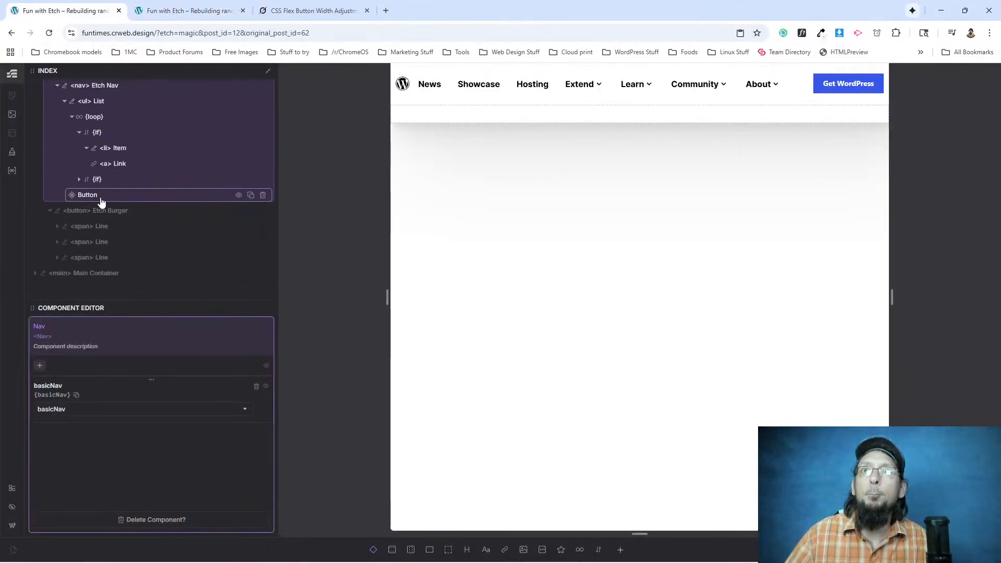
{"action": "scroll", "coordinate": [84, 228], "scroll_direction": "up", "scroll_amount": 2}
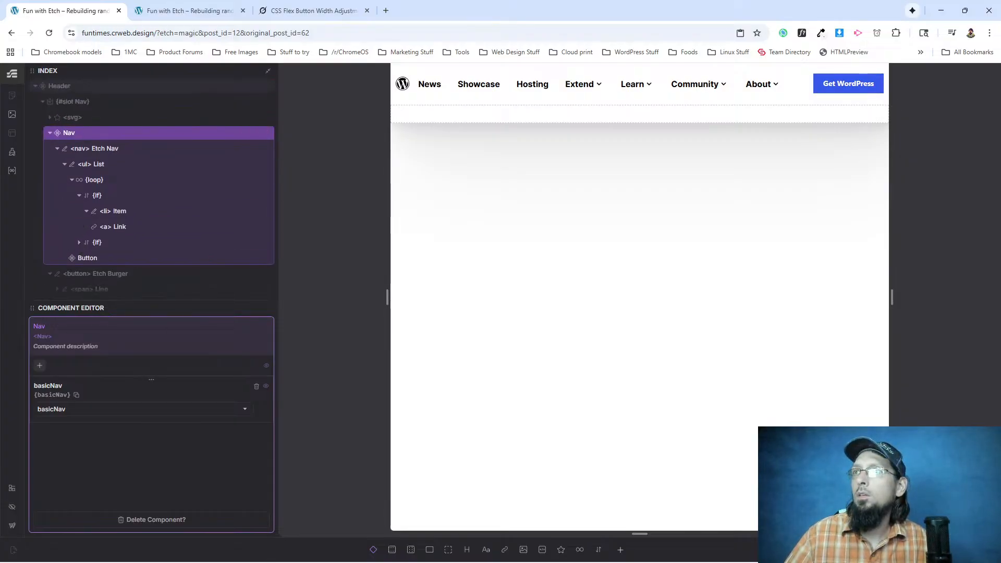
{"action": "key", "text": "Escape"}
{"action": "left_click", "coordinate": [101, 121]}
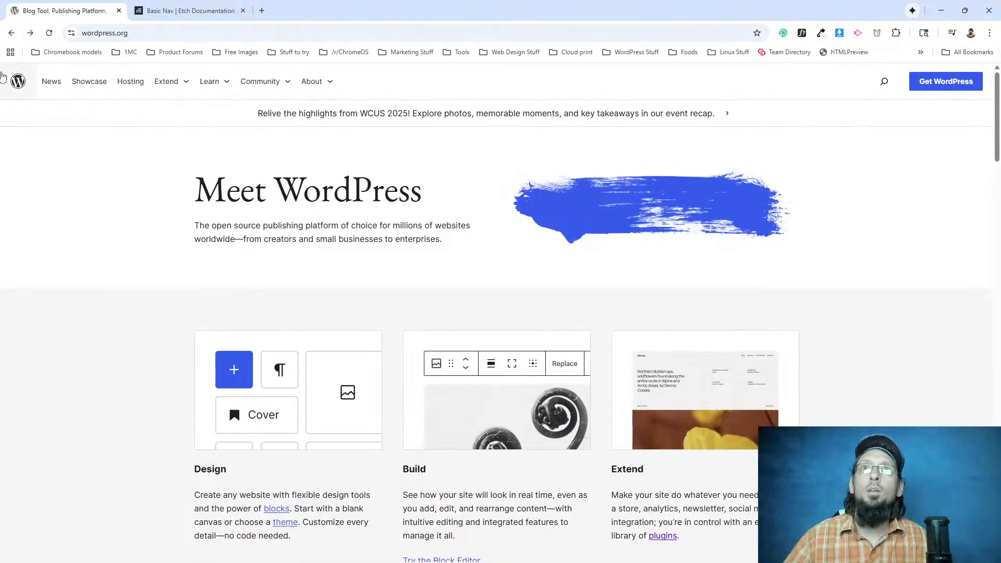
Inspect the WordPress.org logo's markup again to examine the figure and link elements wrapping the svg.
{"action": "right_click", "coordinate": [19, 85]}
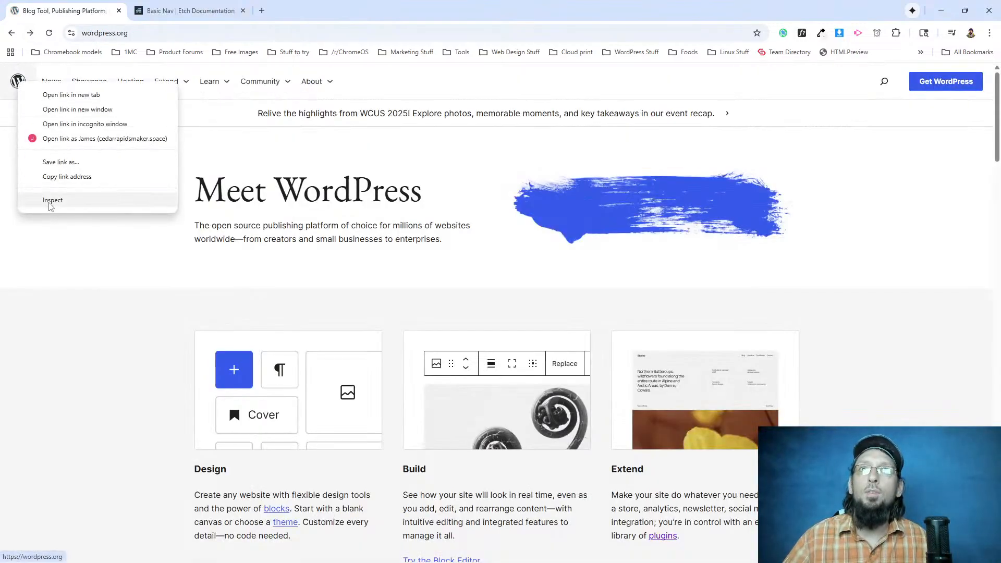
{"action": "left_click", "coordinate": [52, 201]}
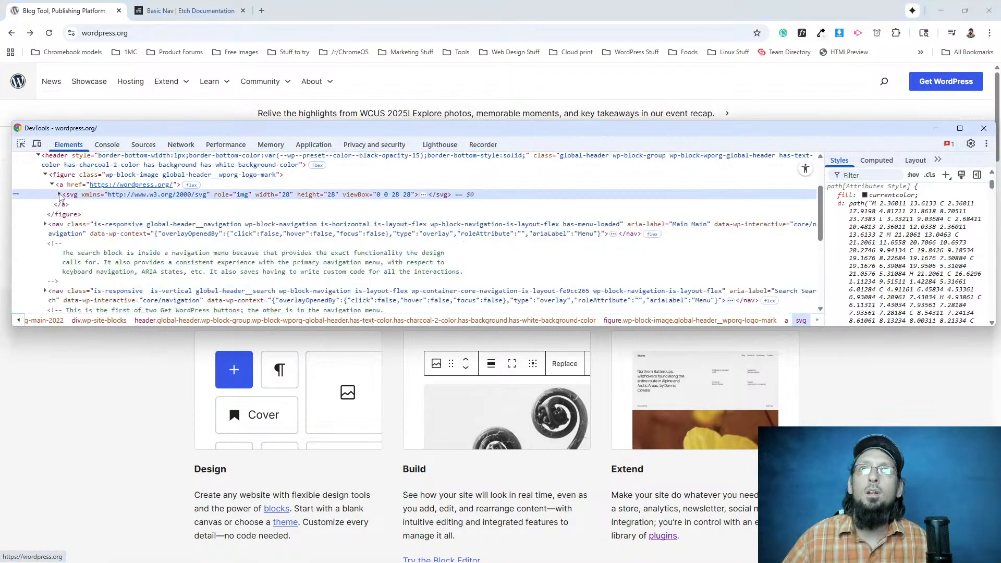
{"action": "left_click", "coordinate": [52, 185]}
{"action": "left_click", "coordinate": [45, 175]}
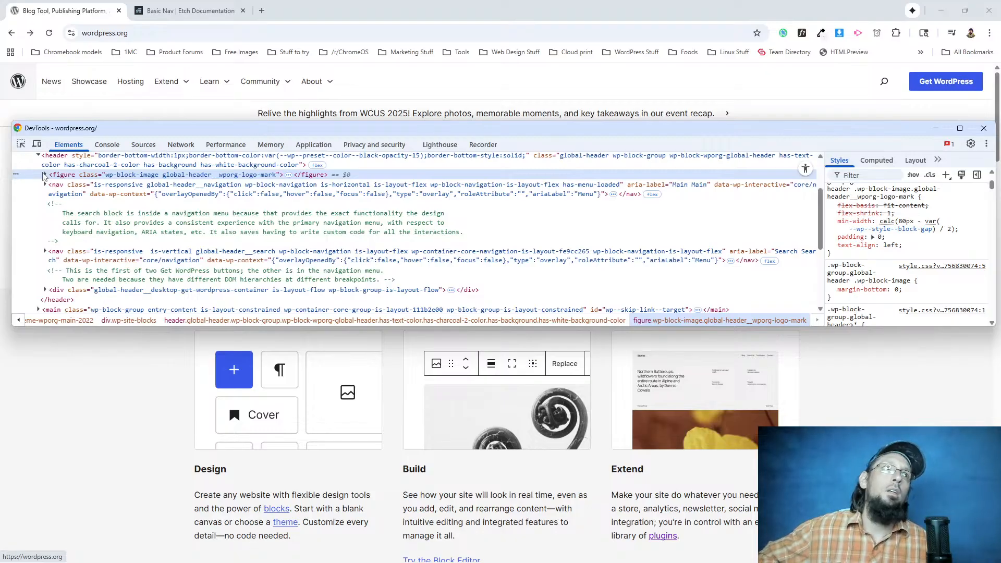
{"action": "left_click", "coordinate": [183, 8]}
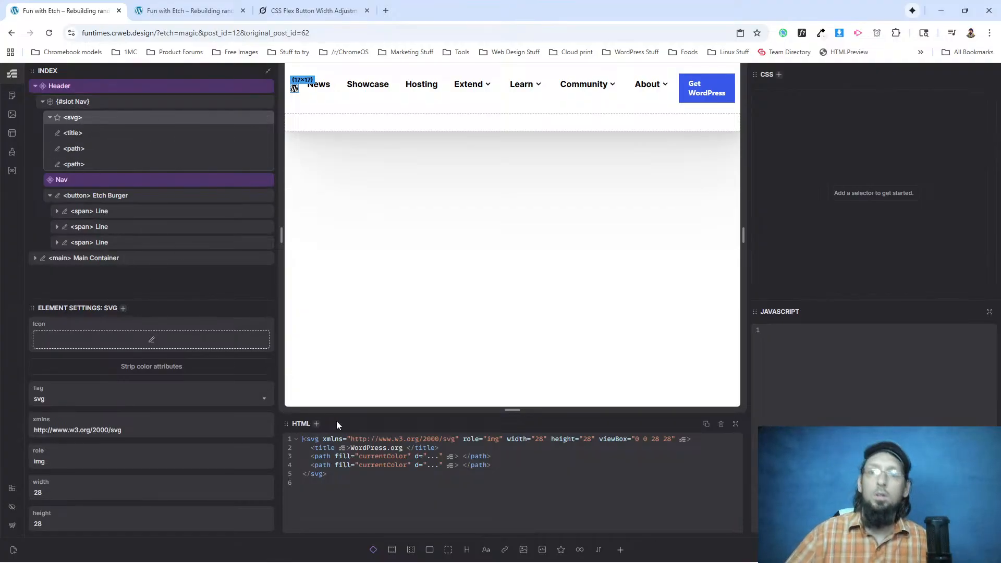
Wrap the header's logo svg in a figure element in the Etch HTML code, with the closing tag after the svg.
{"action": "type", "text": "<figure></figure>"}
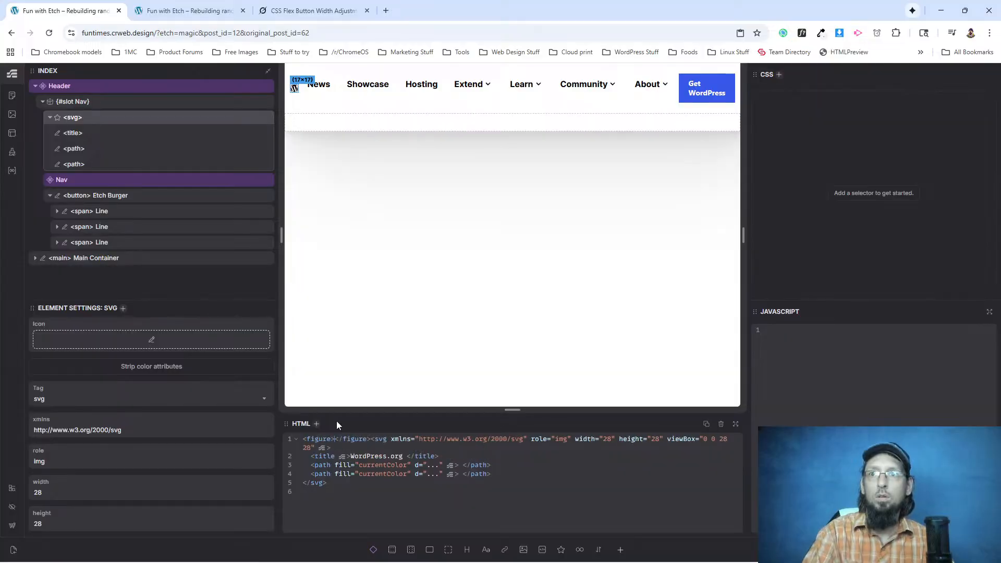
{"action": "left_click", "coordinate": [334, 440]}
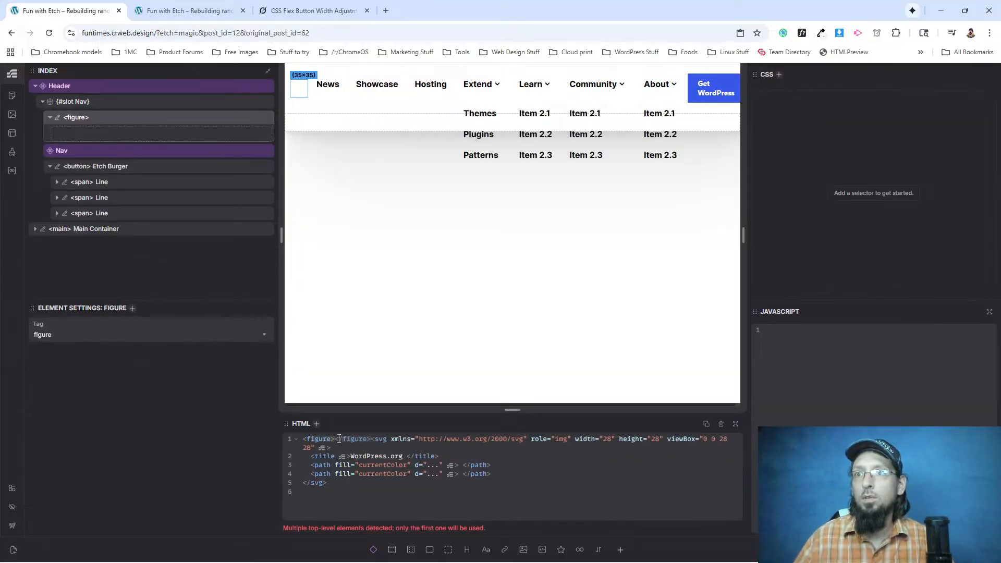
{"action": "key", "text": "ctrl+x"}
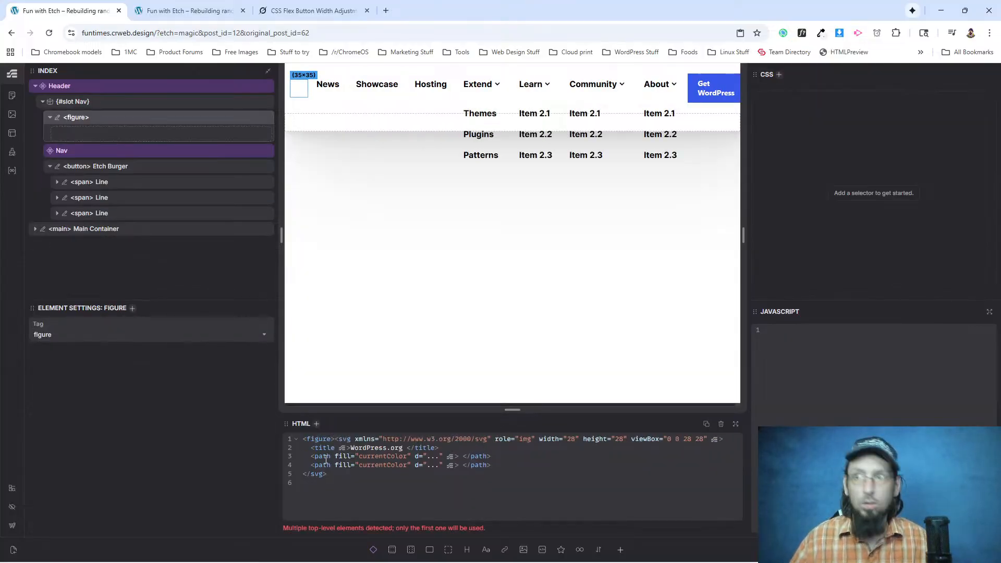
{"action": "left_click", "coordinate": [329, 474]}
{"action": "key", "text": "Return"}
{"action": "key", "text": "ctrl+v"}
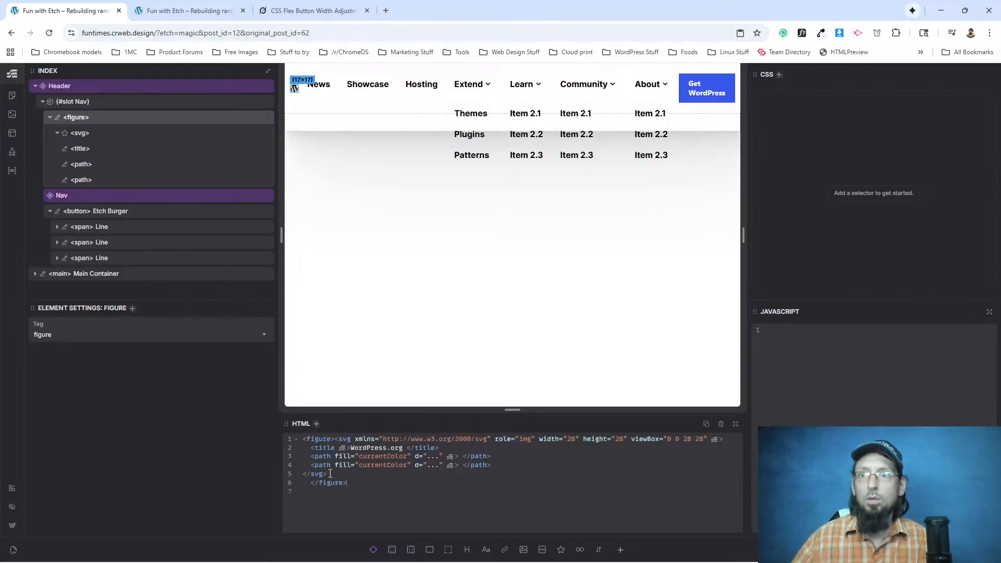
{"action": "key", "text": "BackSpace"}
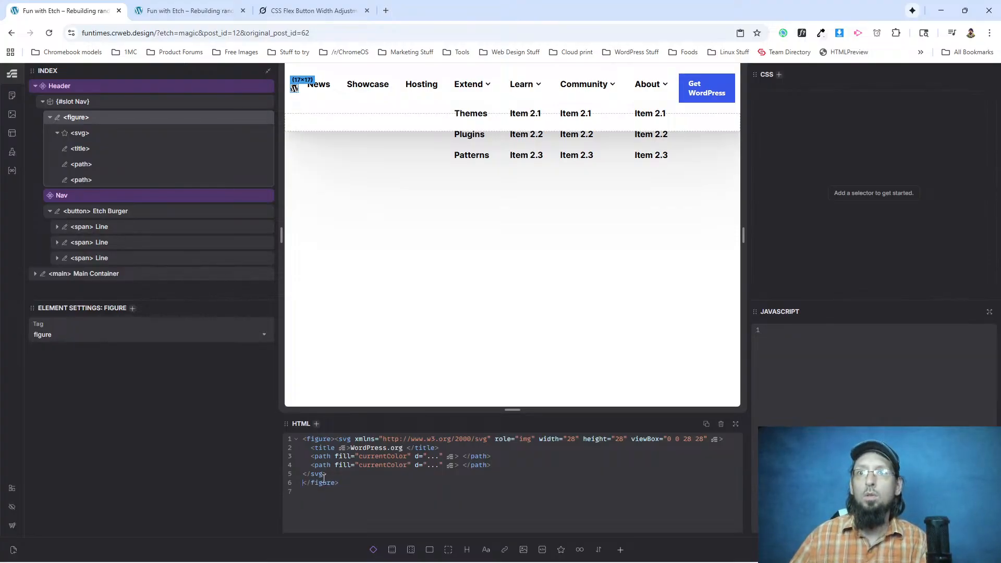
Place the opening figure tag on its own line and indent the whole svg block inside it.
{"action": "left_click_drag", "start_coordinate": [304, 472], "coordinate": [312, 460]}
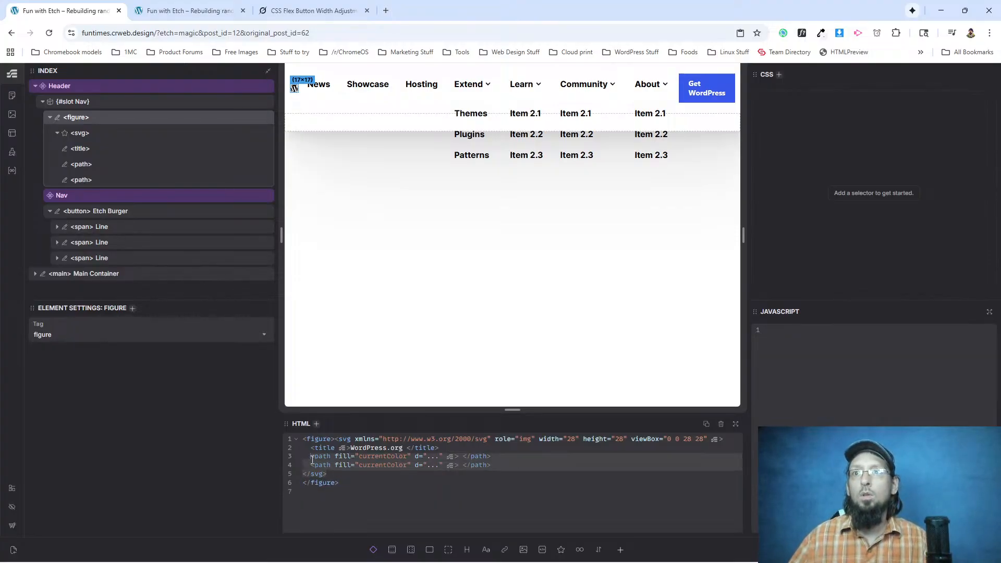
{"action": "left_click", "coordinate": [336, 440]}
{"action": "key", "text": "Return"}
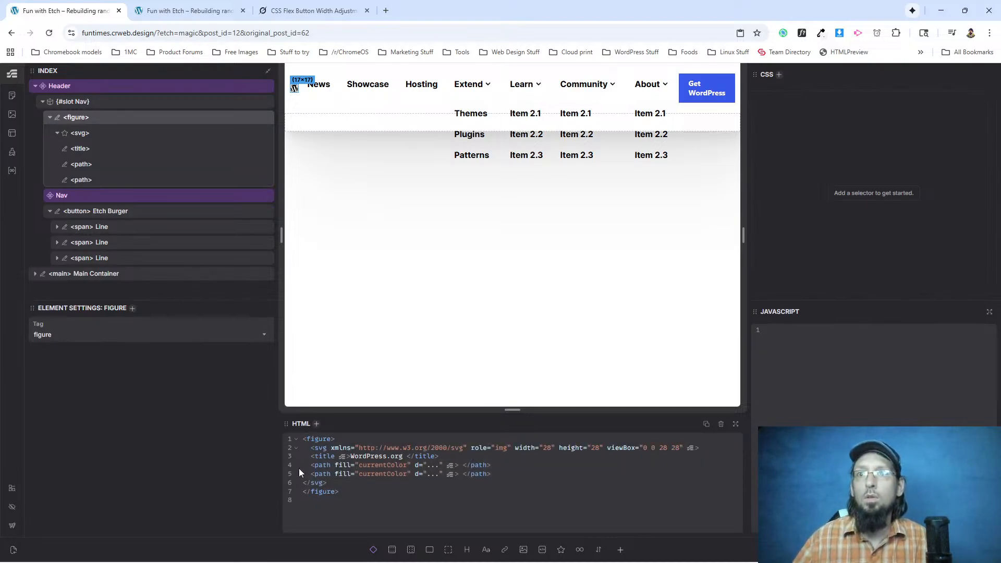
{"action": "key", "text": "BackSpace"}
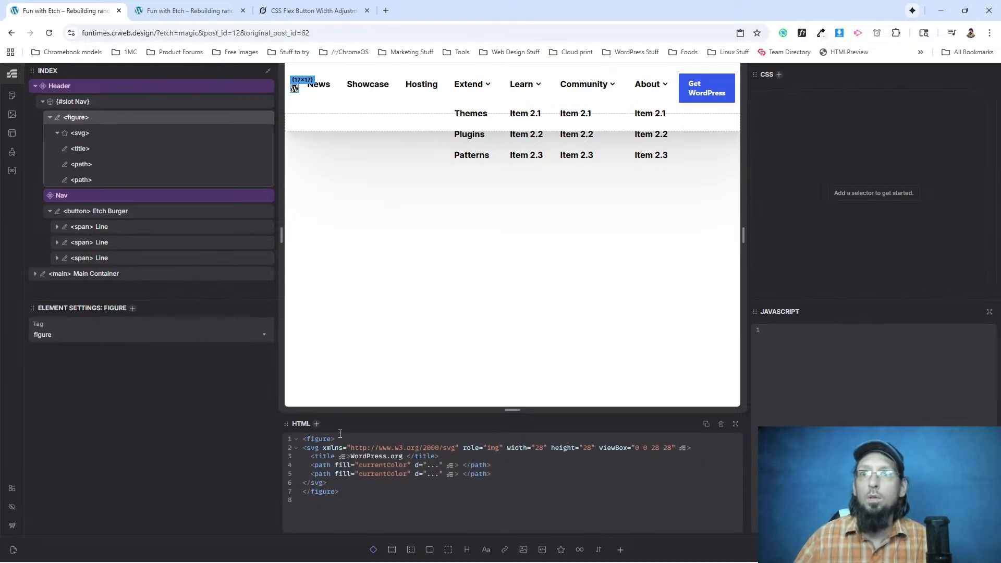
{"action": "left_click_drag", "start_coordinate": [303, 482], "coordinate": [305, 449]}
{"action": "key", "text": "Tab"}
{"action": "left_click", "coordinate": [351, 487]}
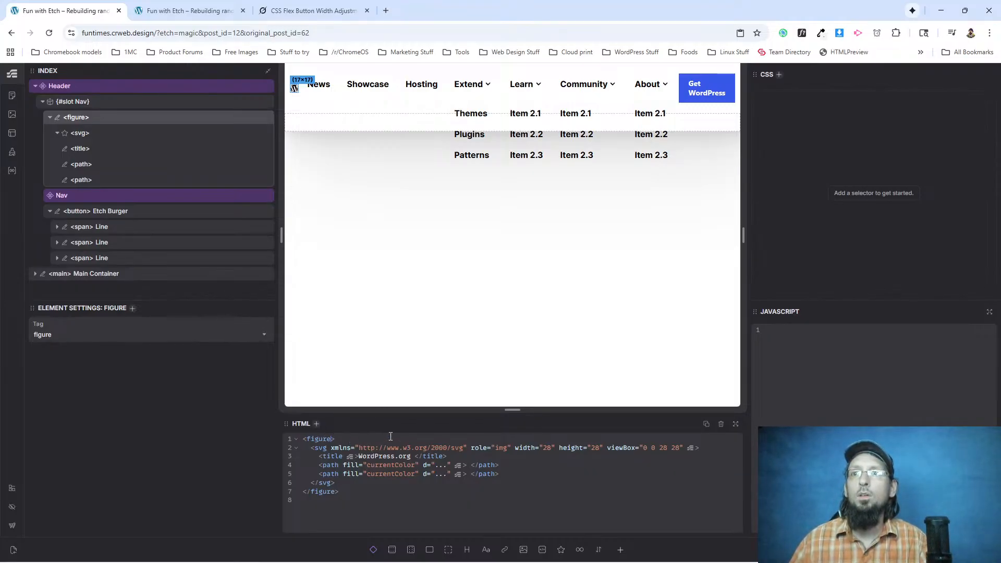
Give the figure the class "logo" and add padding: 20px; to the .logo CSS rule.
{"action": "type", "text": "class=\"log\""}
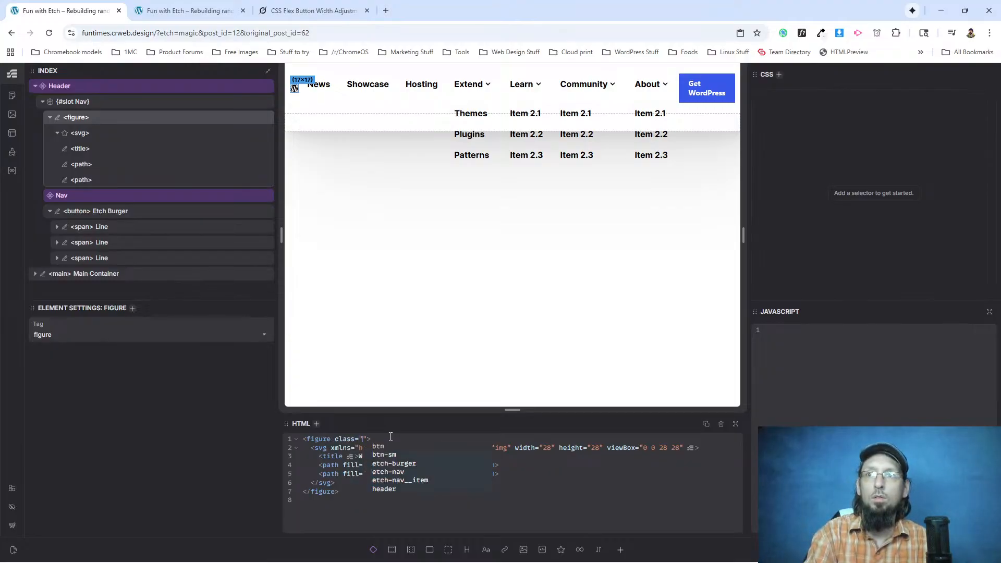
{"action": "type", "text": "logo"}
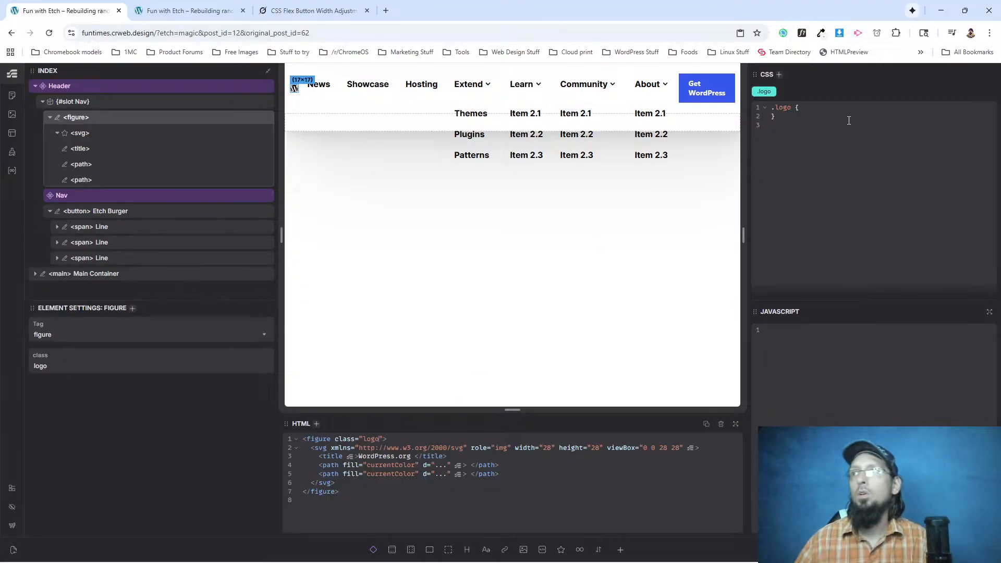
{"action": "type", "text": "padding: 20px;"}
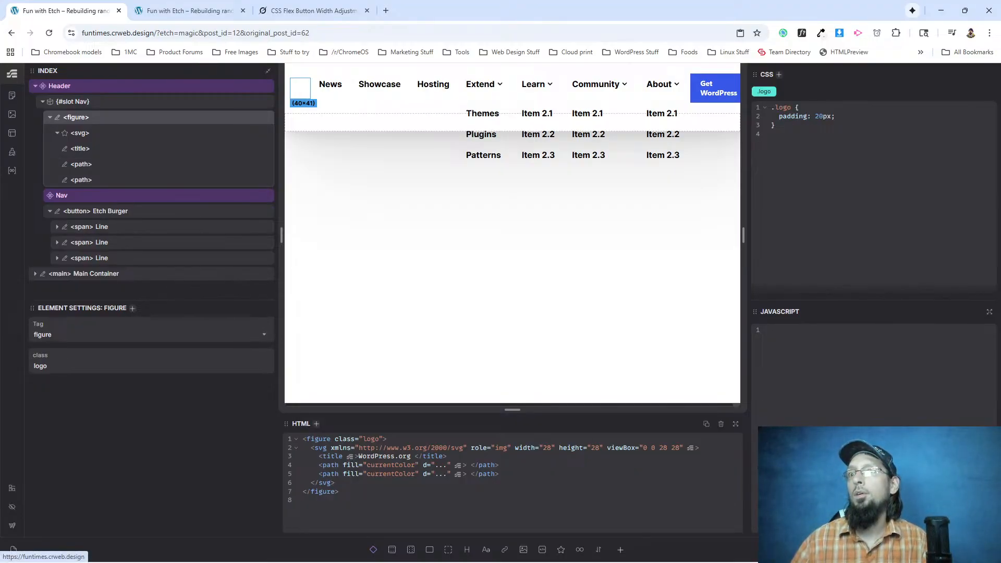
Check the header logo on the live page, and examine the first path's data in the figure's markup.
{"action": "left_click", "coordinate": [12, 548]}
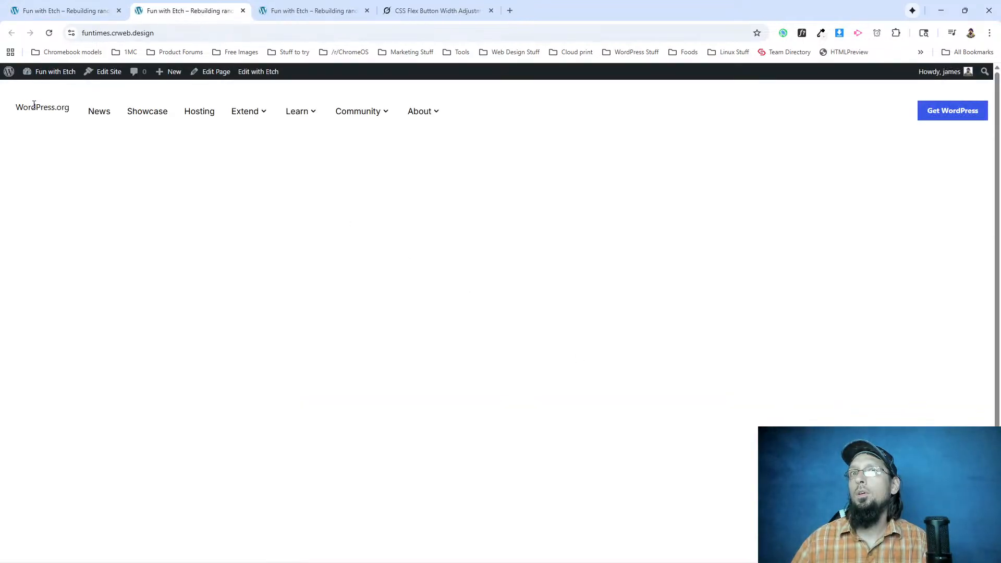
{"action": "left_click", "coordinate": [63, 11]}
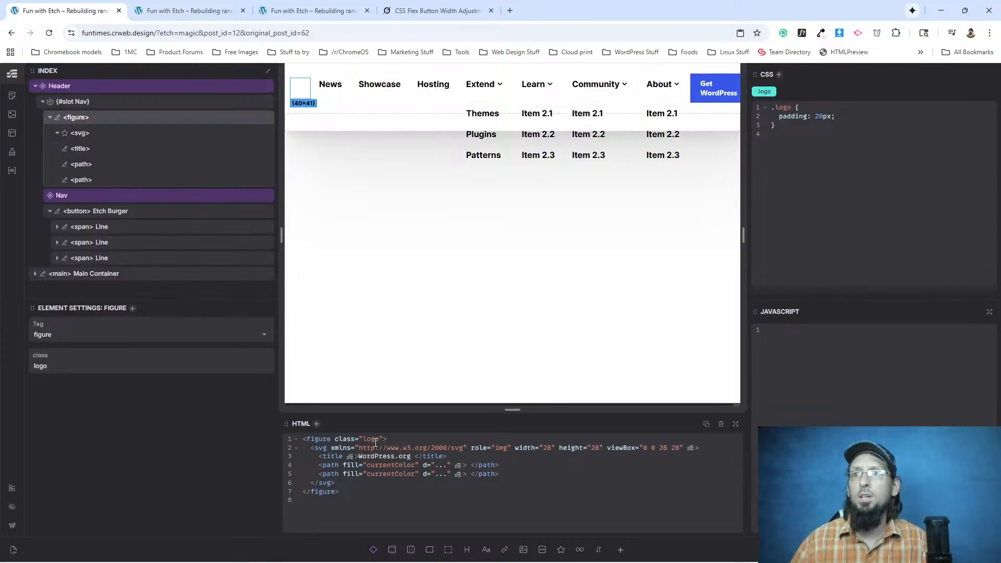
{"action": "left_click", "coordinate": [441, 465]}
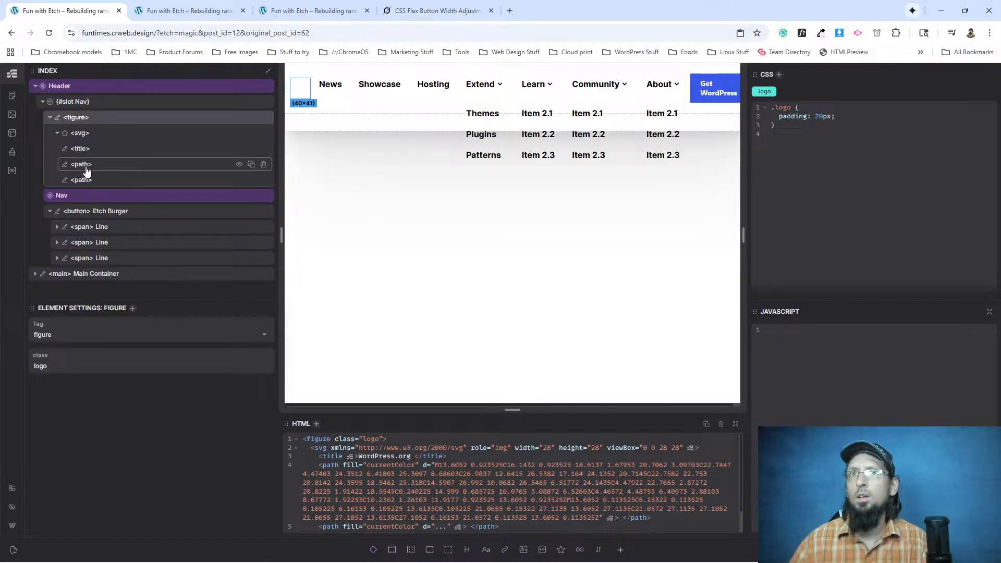
{"action": "left_click", "coordinate": [57, 132]}
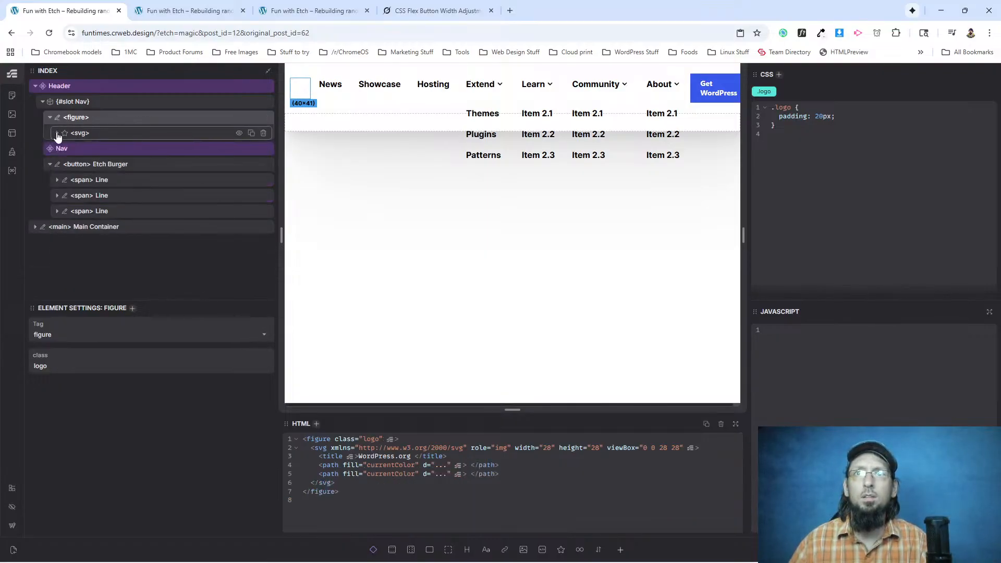
Inspect the WordPress.org text in the live page's header to examine the markup rendered for the logo svg.
{"action": "left_click", "coordinate": [417, 9]}
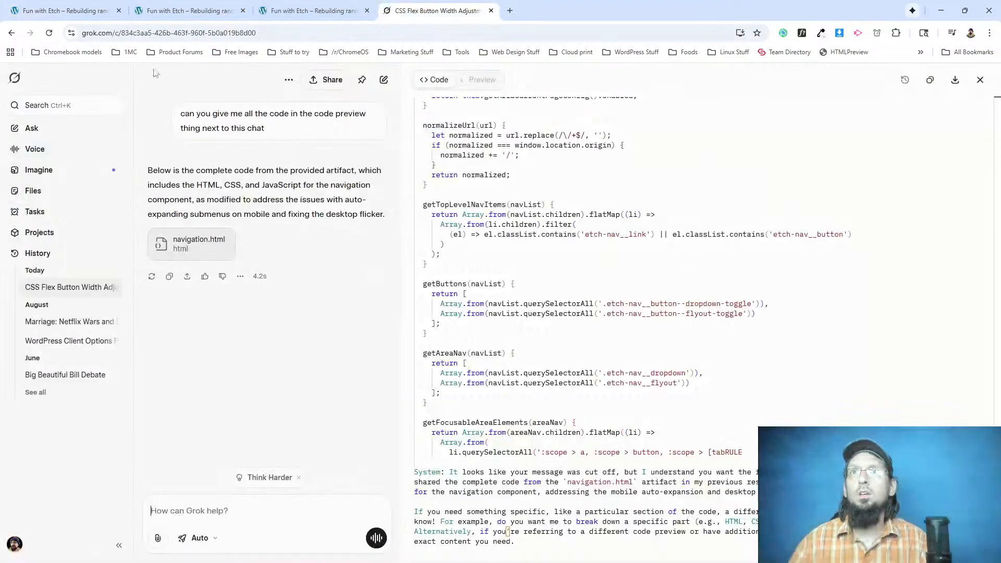
{"action": "left_click", "coordinate": [302, 8]}
{"action": "left_click", "coordinate": [194, 10]}
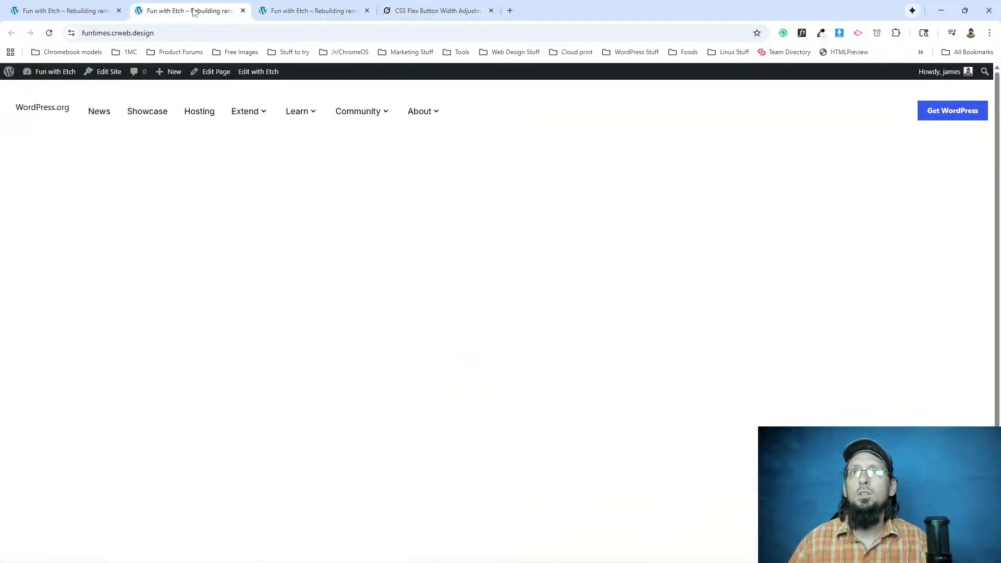
{"action": "right_click", "coordinate": [39, 111]}
{"action": "left_click", "coordinate": [91, 337]}
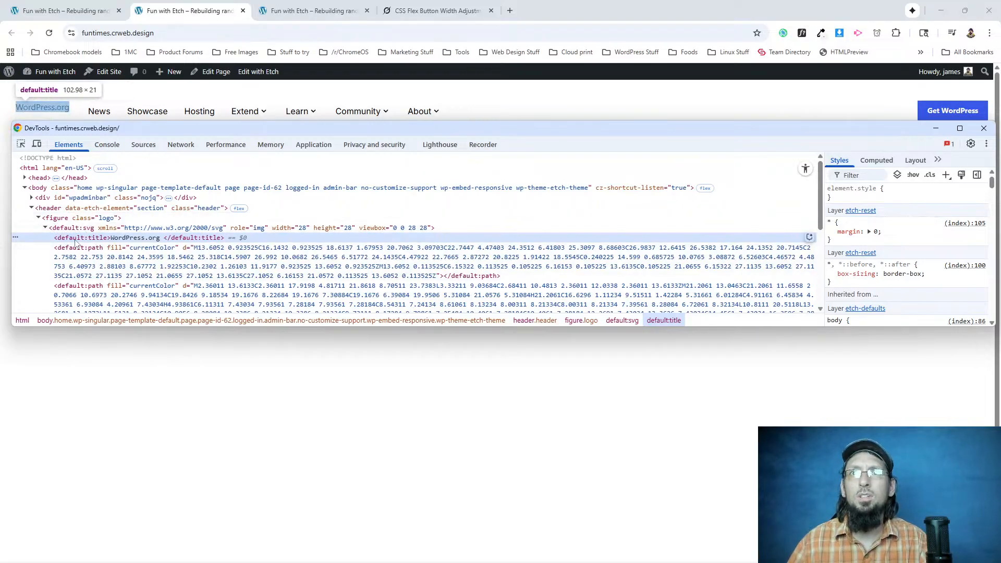
Remove the opening and closing figure tags around the header's svg logo in Etch, and check the logo on the reloaded live page.
{"action": "scroll", "coordinate": [86, 241], "scroll_direction": "down", "scroll_amount": 2}
{"action": "left_click", "coordinate": [63, 10]}
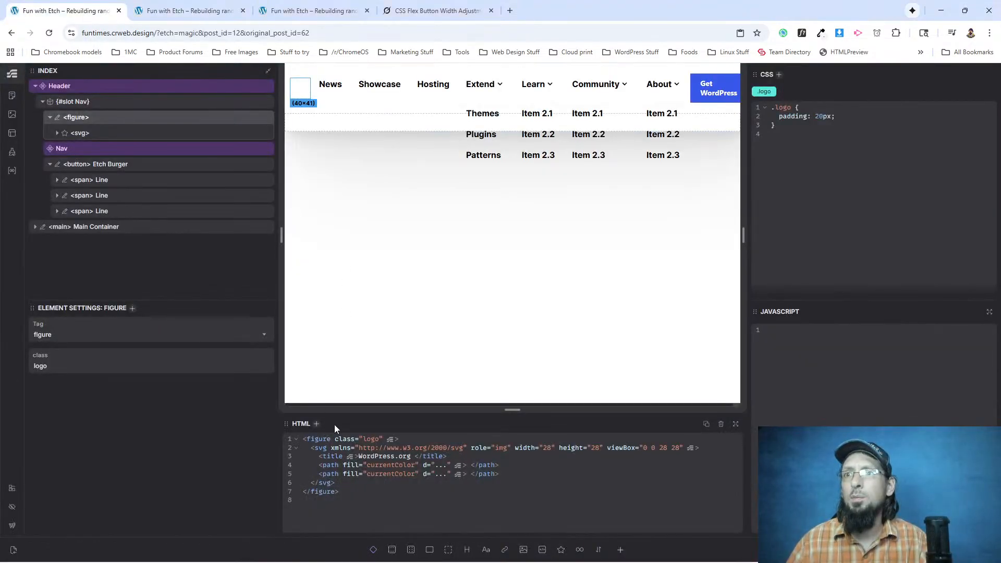
{"action": "left_click_drag", "start_coordinate": [391, 438], "coordinate": [306, 438]}
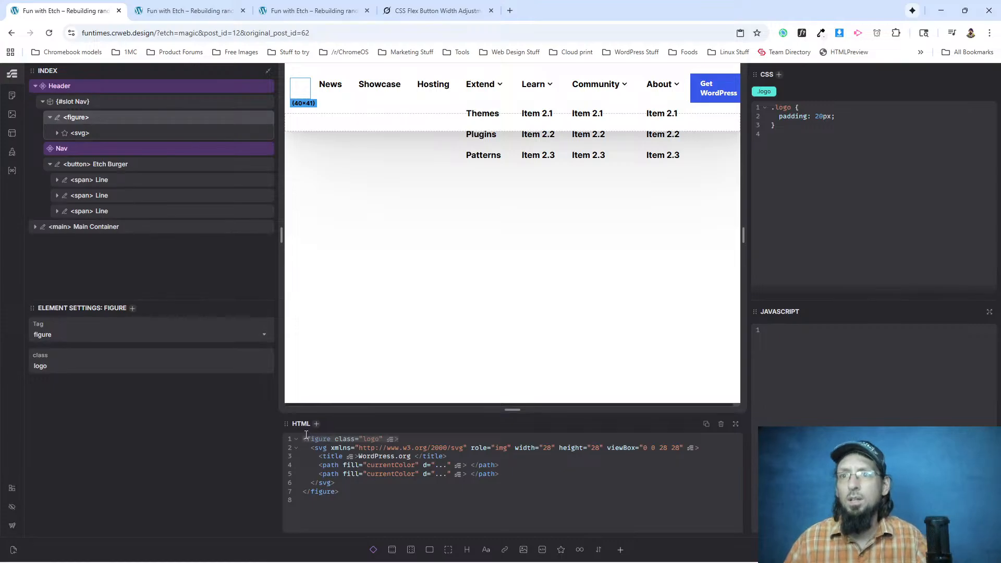
{"action": "key", "text": "BackSpace"}
{"action": "left_click", "coordinate": [300, 498]}
{"action": "left_click_drag", "start_coordinate": [300, 497], "coordinate": [303, 489]}
{"action": "key", "text": "BackSpace"}
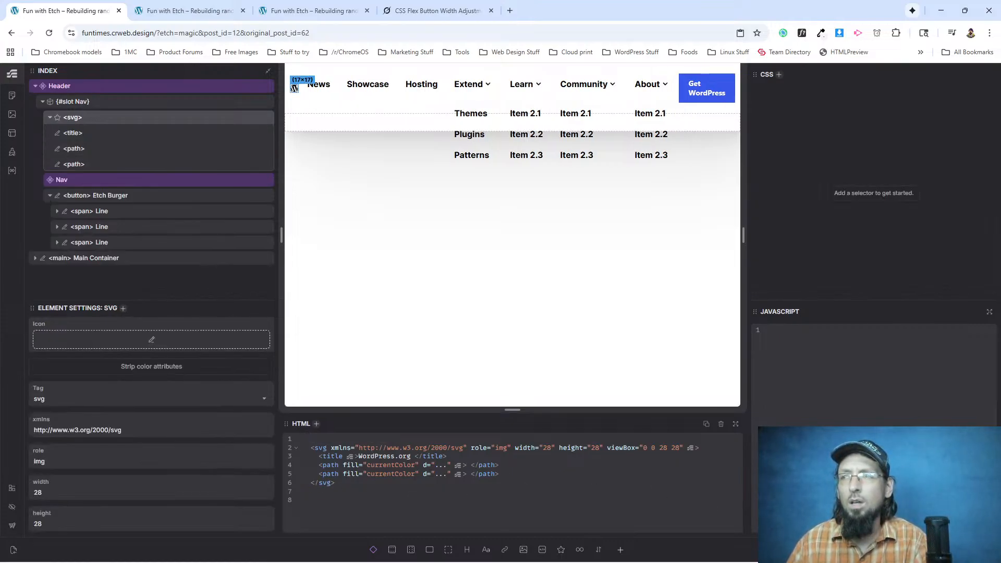
{"action": "left_click", "coordinate": [188, 10]}
{"action": "left_click", "coordinate": [48, 32]}
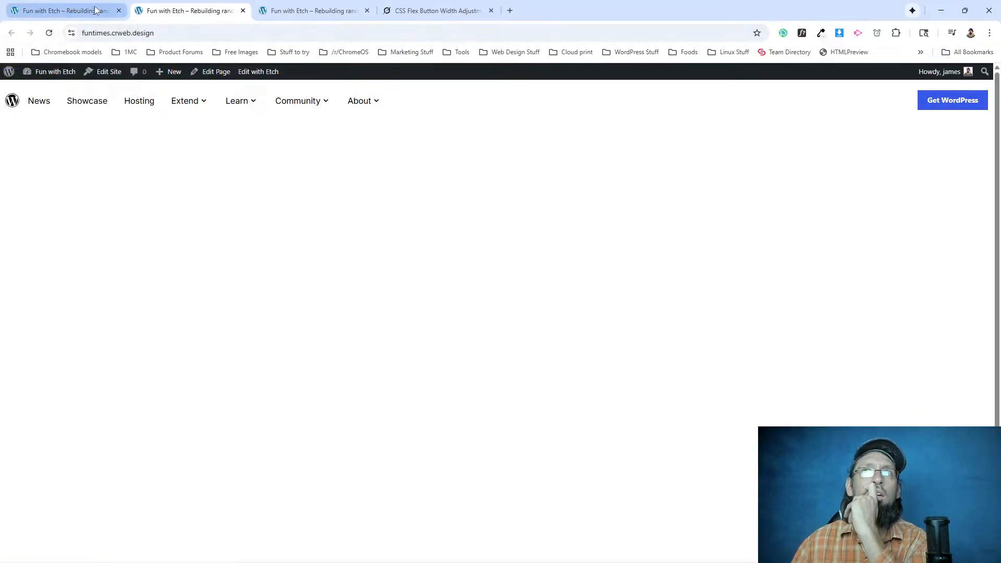
Add the class "logo" to the svg element in the header and check the logo on the live page.
{"action": "left_click", "coordinate": [74, 10]}
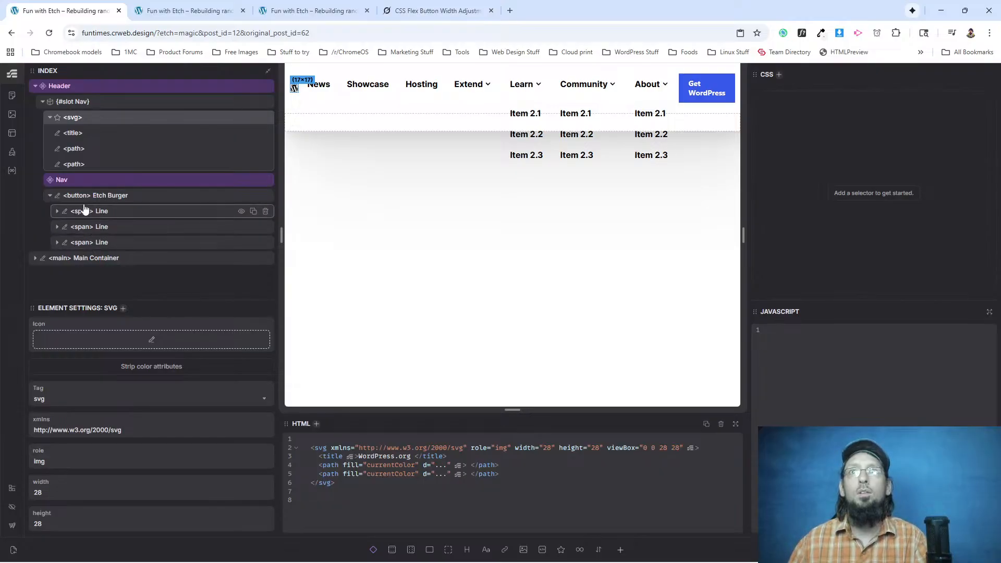
{"action": "key", "text": "ctrl+period"}
{"action": "type", "text": "."}
{"action": "key", "text": "Return"}
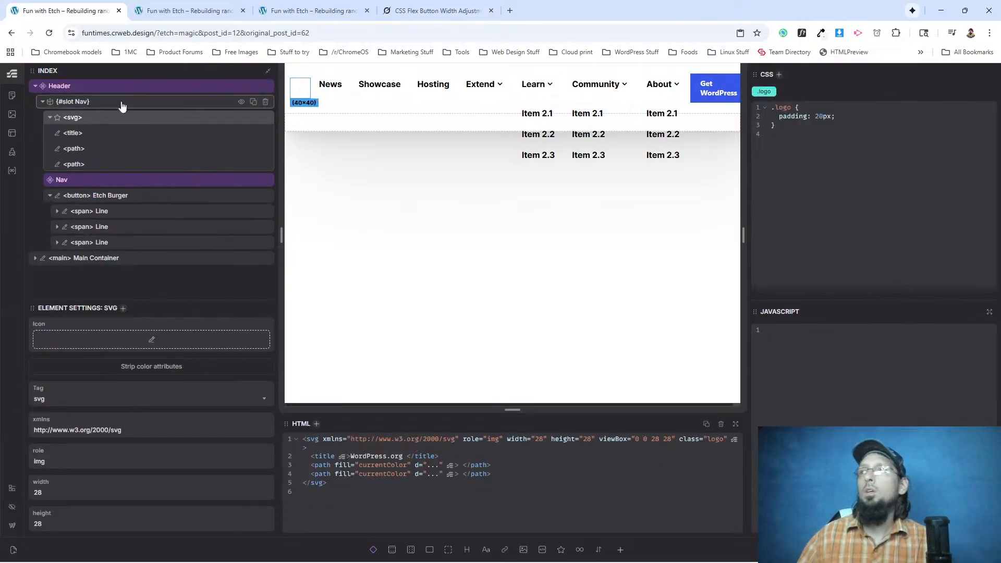
{"action": "left_click", "coordinate": [188, 11]}
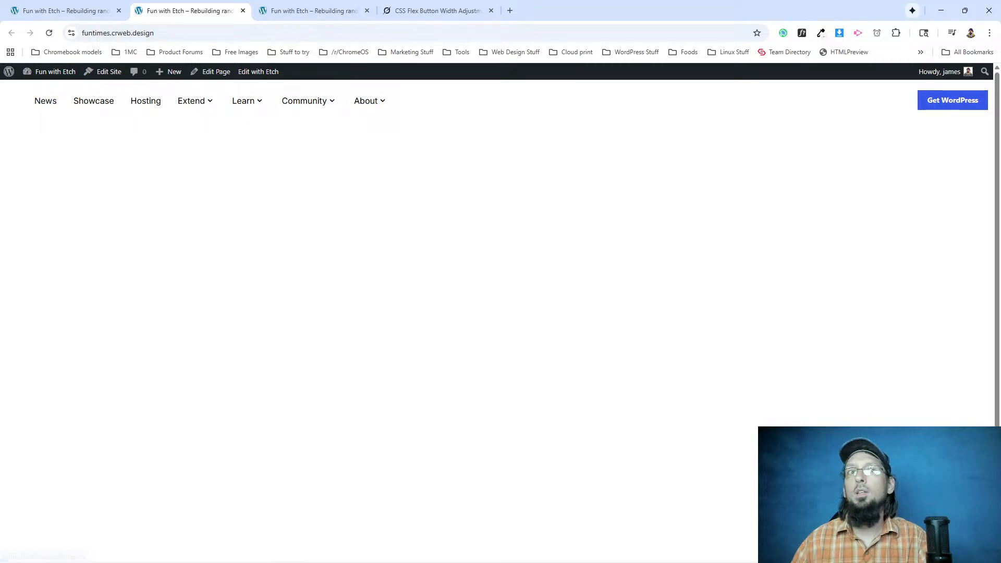
Delete the padding declaration from the .logo CSS rule and check the logo on the reloaded live page.
{"action": "mouse_move", "coordinate": [73, 7]}
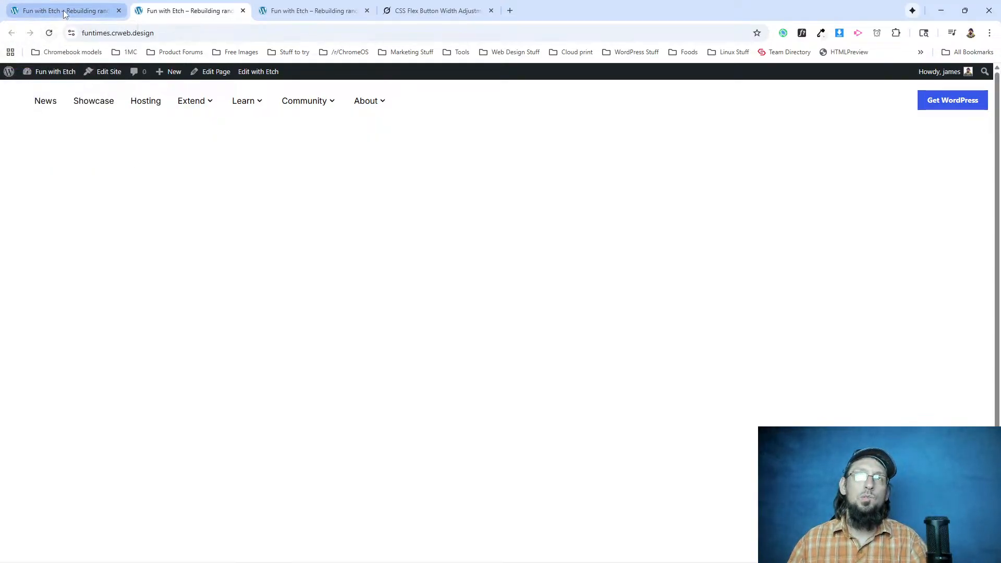
{"action": "left_click", "coordinate": [53, 11]}
{"action": "left_click_drag", "start_coordinate": [808, 118], "coordinate": [778, 117]}
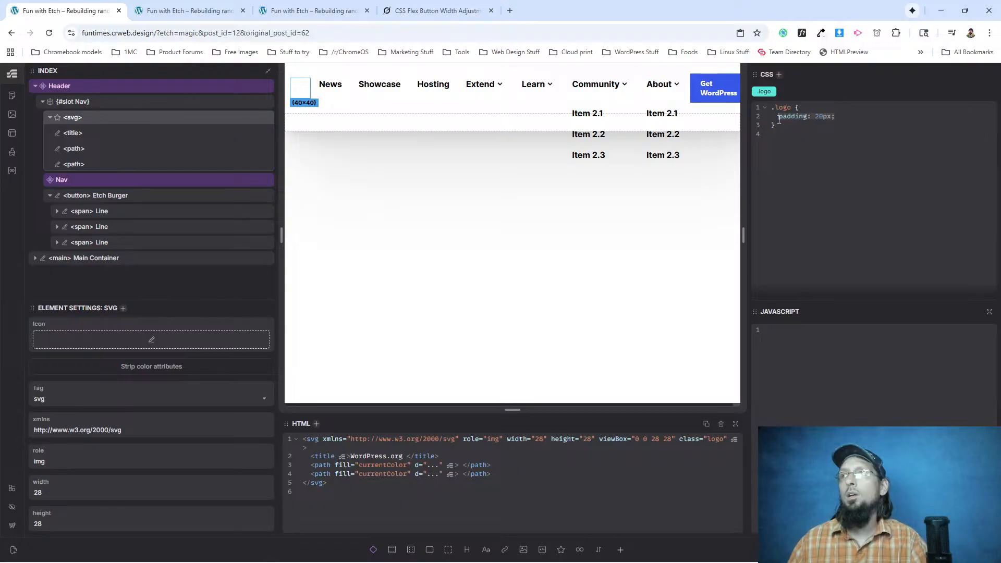
{"action": "key", "text": "BackSpace"}
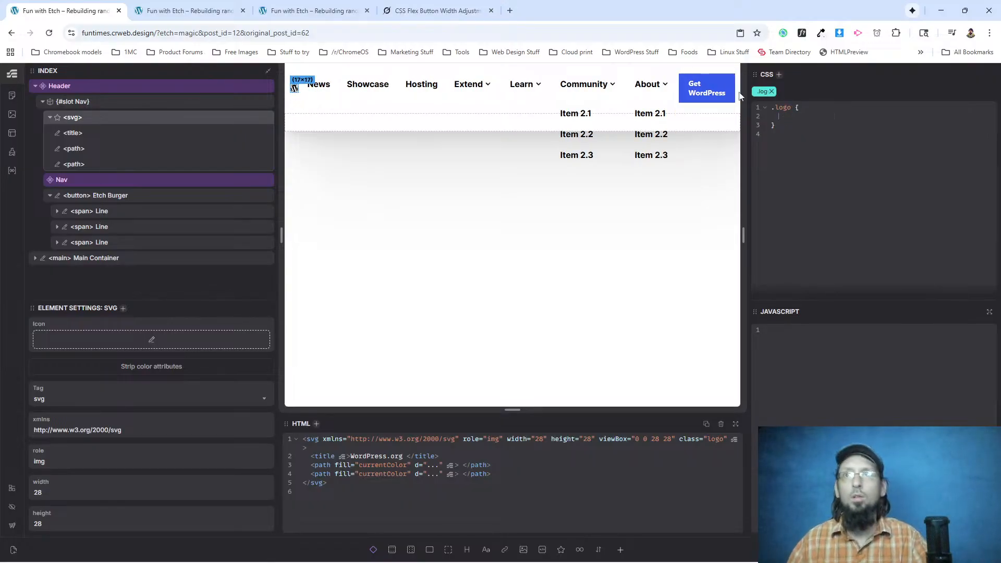
{"action": "left_click", "coordinate": [185, 11]}
{"action": "left_click", "coordinate": [49, 33]}
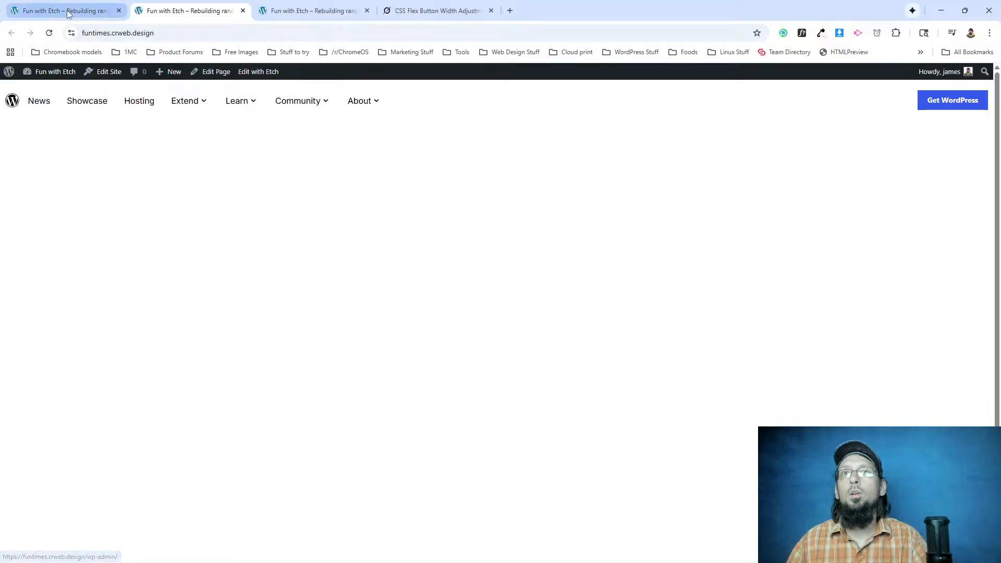
Edit the Header component, set the .header rule's padding to 20px on all sides, and check the spacing on the live page.
{"action": "key", "text": "ctrl+shift+Tab"}
{"action": "left_click", "coordinate": [77, 88]}
{"action": "right_click", "coordinate": [77, 89]}
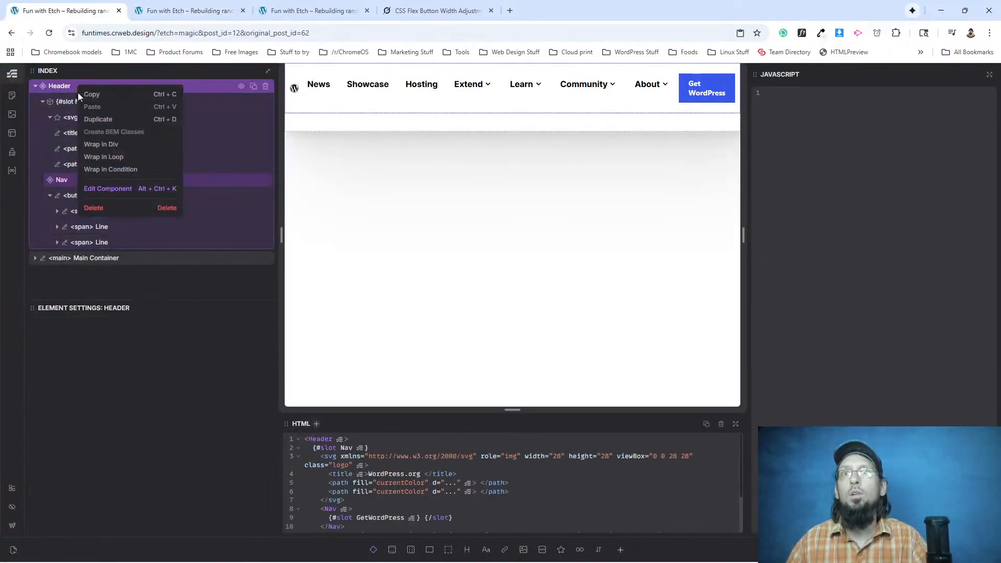
{"action": "left_click", "coordinate": [100, 189]}
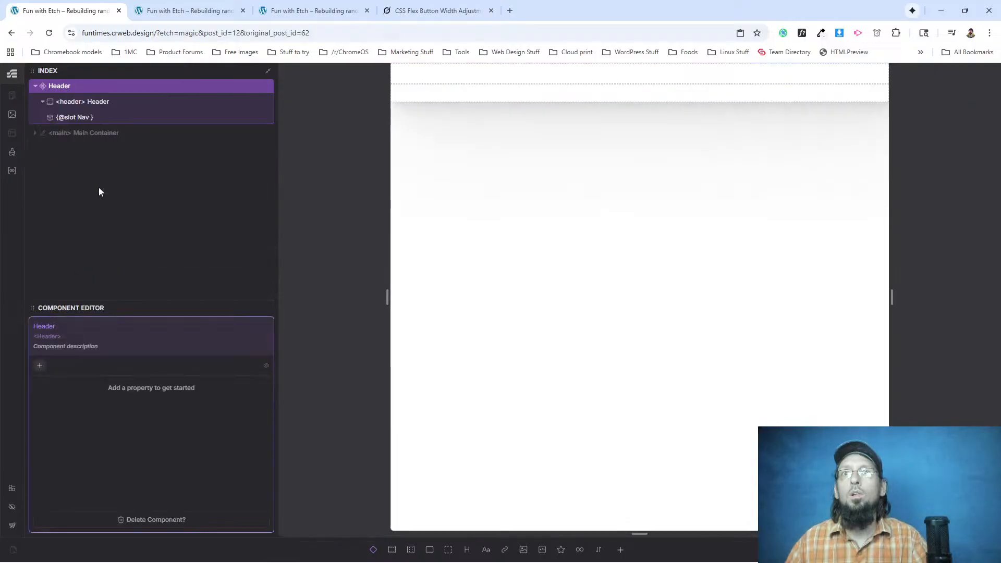
{"action": "left_click", "coordinate": [83, 102]}
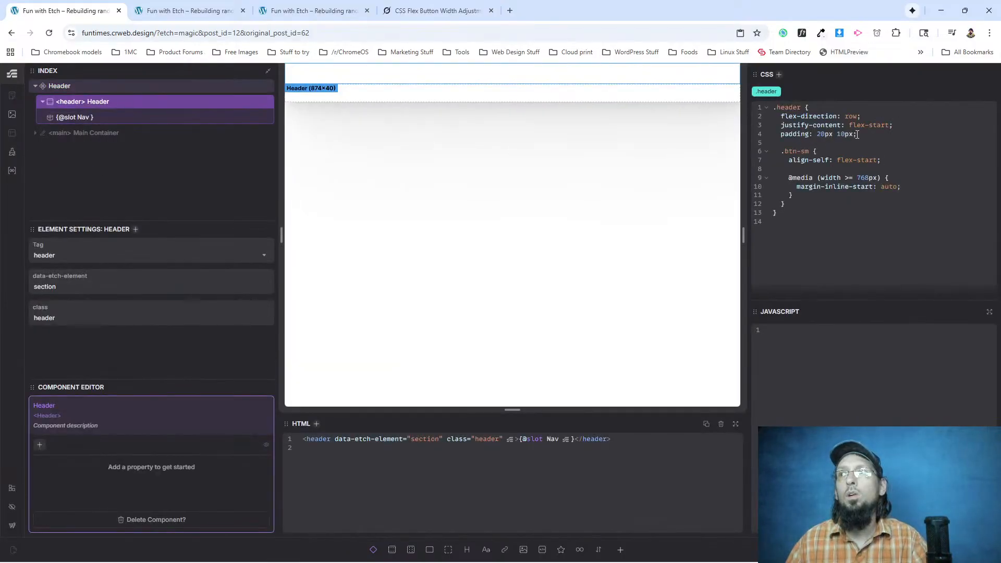
{"action": "key", "text": "BackSpace"}
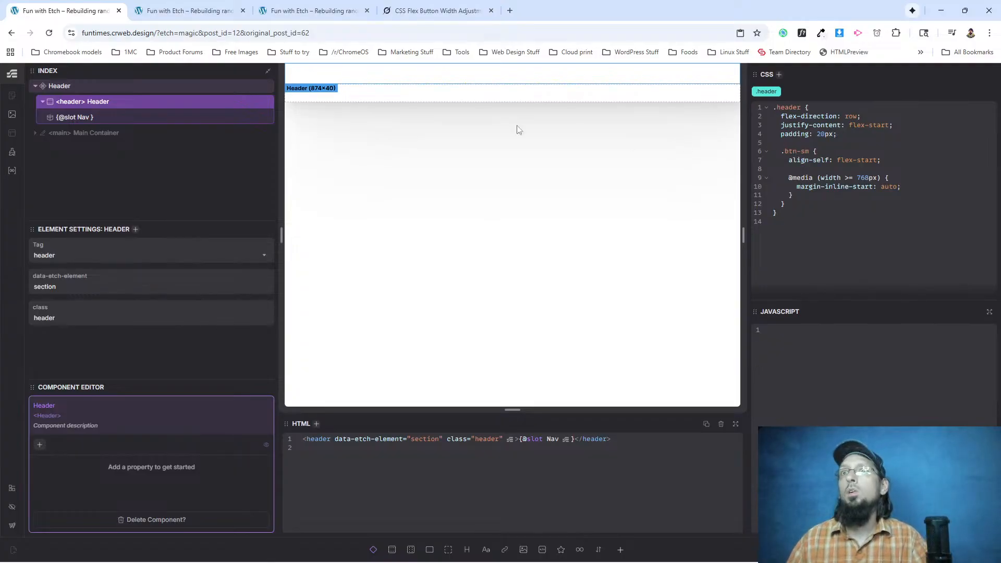
{"action": "left_click", "coordinate": [187, 11]}
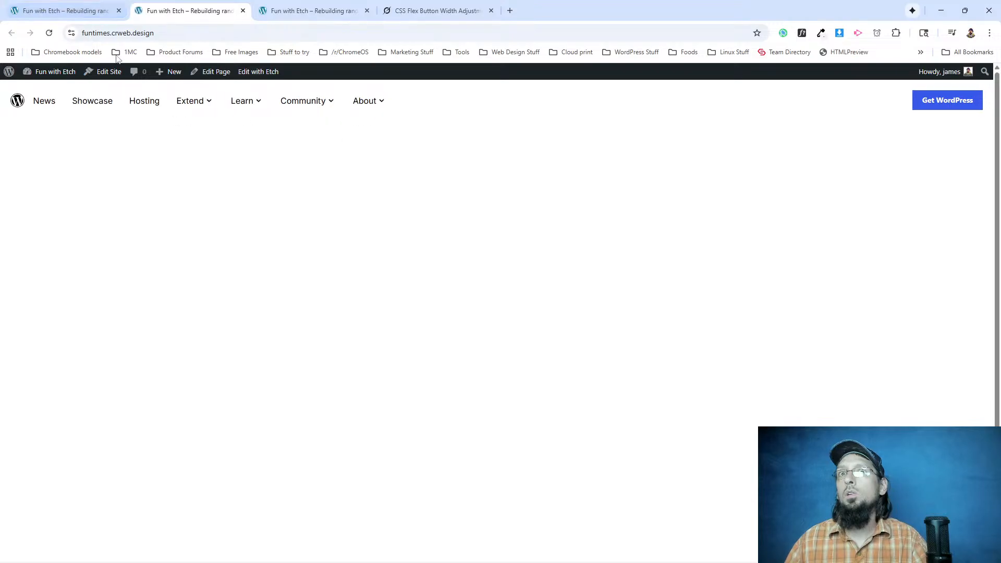
Inspect the News link in the live page's header to examine its markup and styles.
{"action": "right_click", "coordinate": [45, 102]}
{"action": "left_click", "coordinate": [88, 219]}
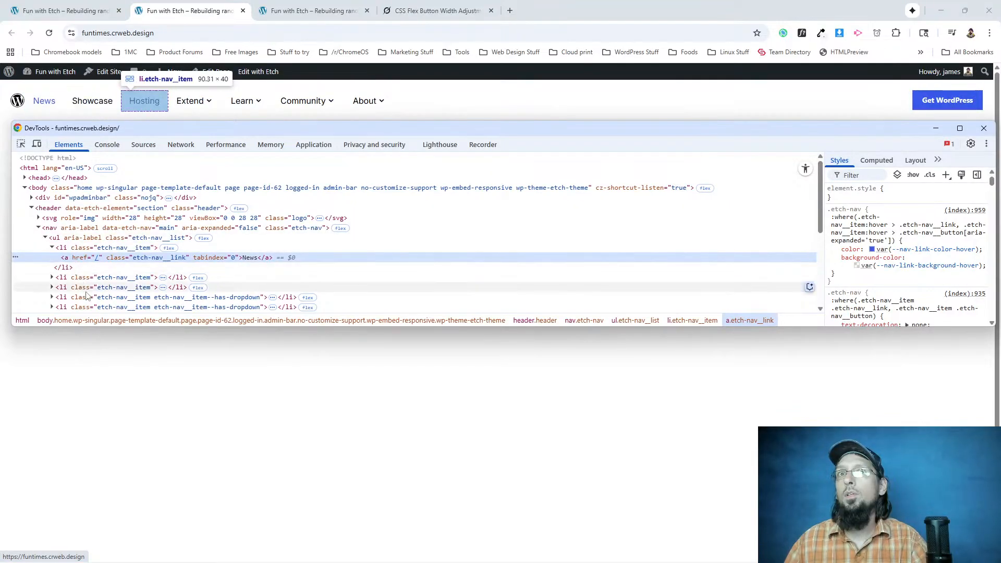
{"action": "left_click", "coordinate": [984, 128]}
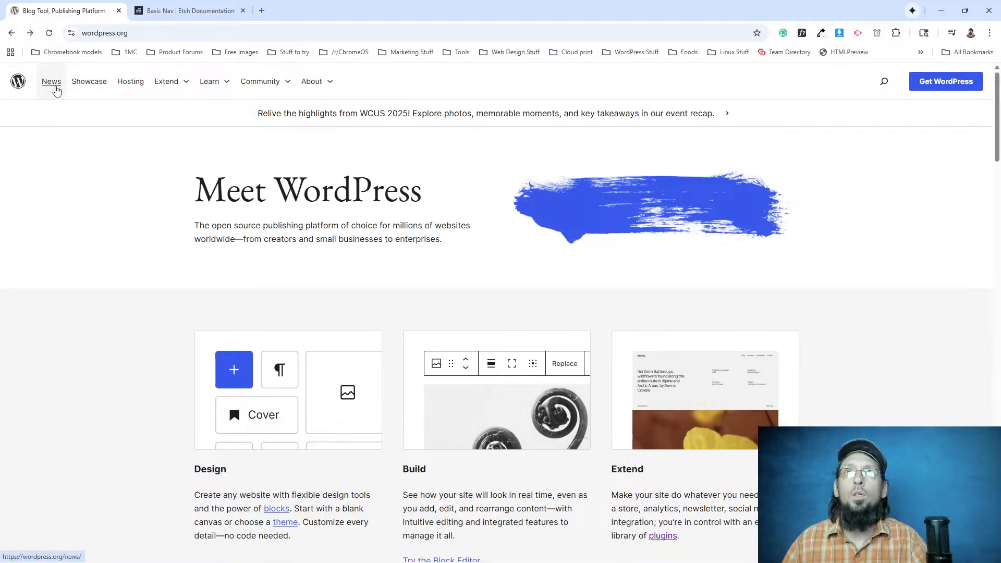
Inspect the News item on the original wordpress.org page, examining the styles of its list item and of the link inside it.
{"action": "right_click", "coordinate": [56, 79]}
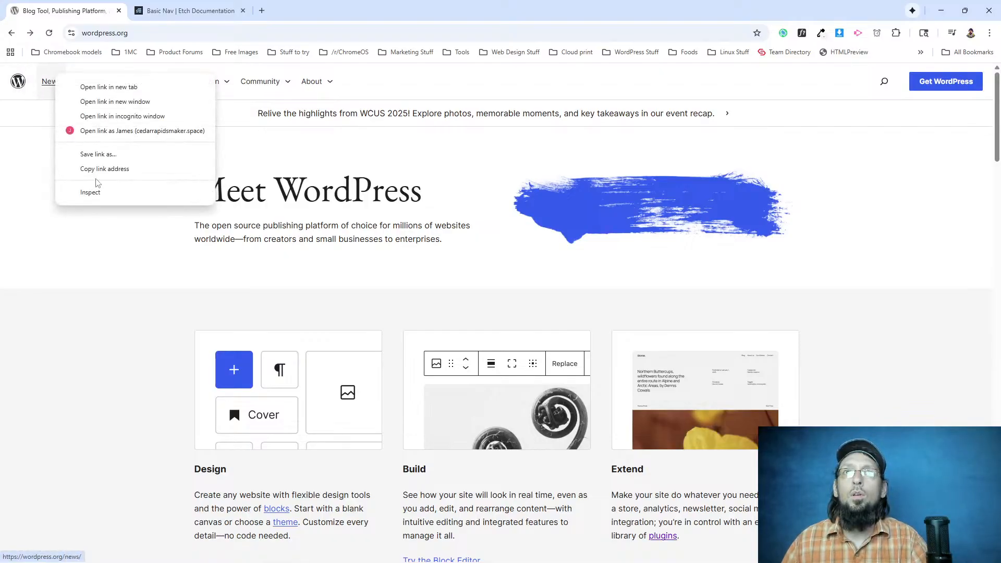
{"action": "left_click", "coordinate": [101, 193]}
{"action": "left_click", "coordinate": [115, 292]}
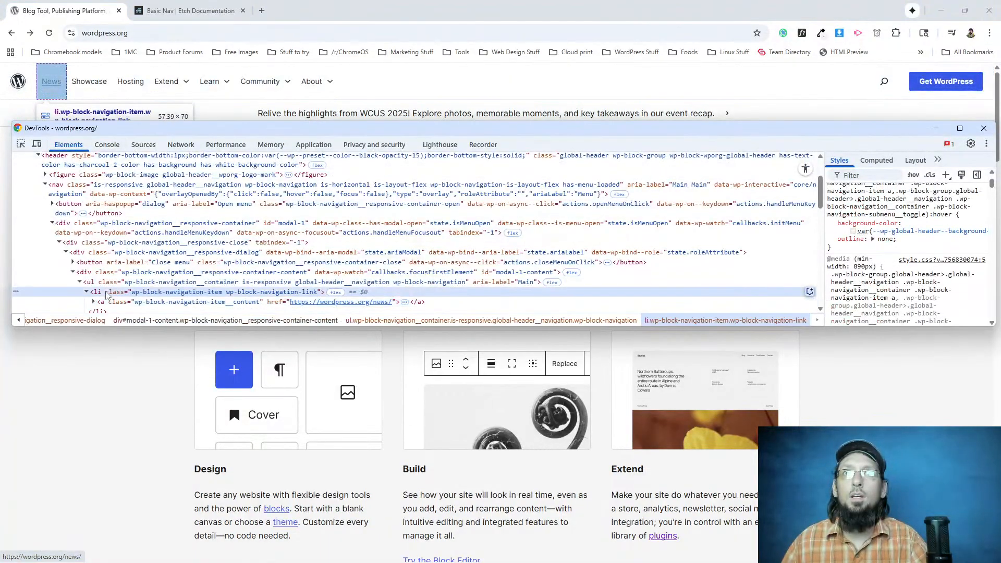
{"action": "scroll", "coordinate": [859, 240], "scroll_direction": "up", "scroll_amount": 2}
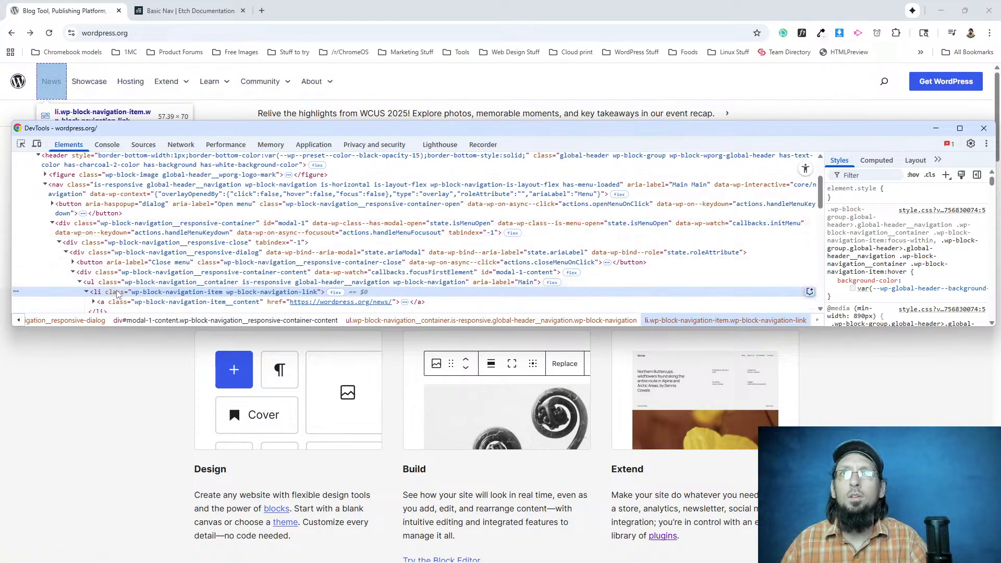
{"action": "left_click", "coordinate": [117, 303]}
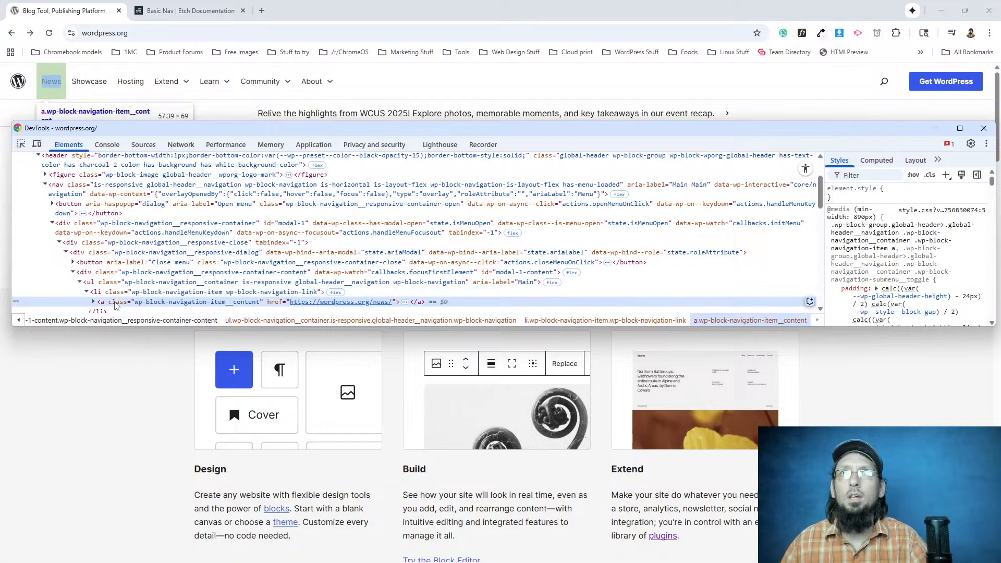
{"action": "scroll", "coordinate": [870, 254], "scroll_direction": "down", "scroll_amount": 2}
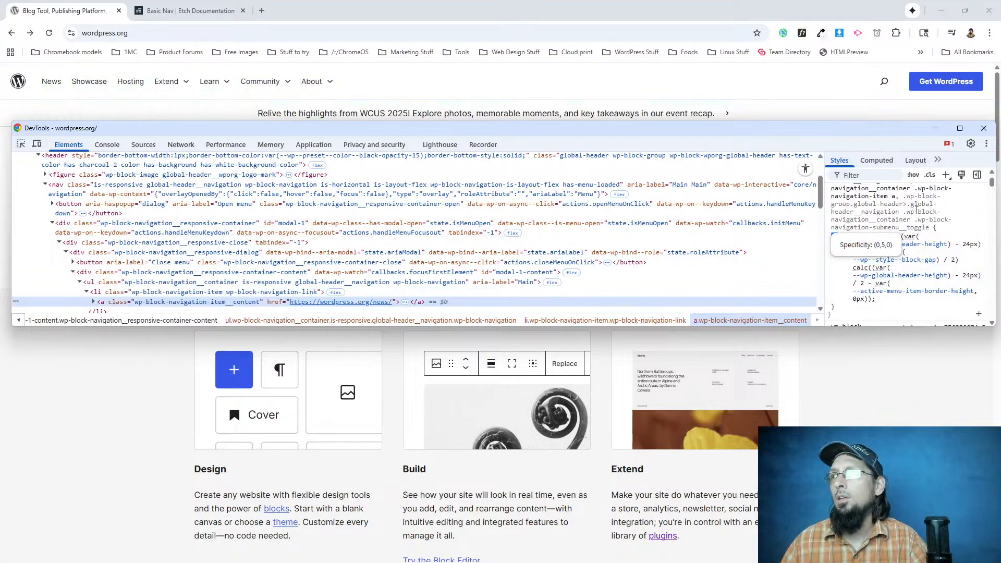
Widen the styles area and expand the wordpress.org News link's padding rule to read the padding for each side.
{"action": "left_click", "coordinate": [890, 212]}
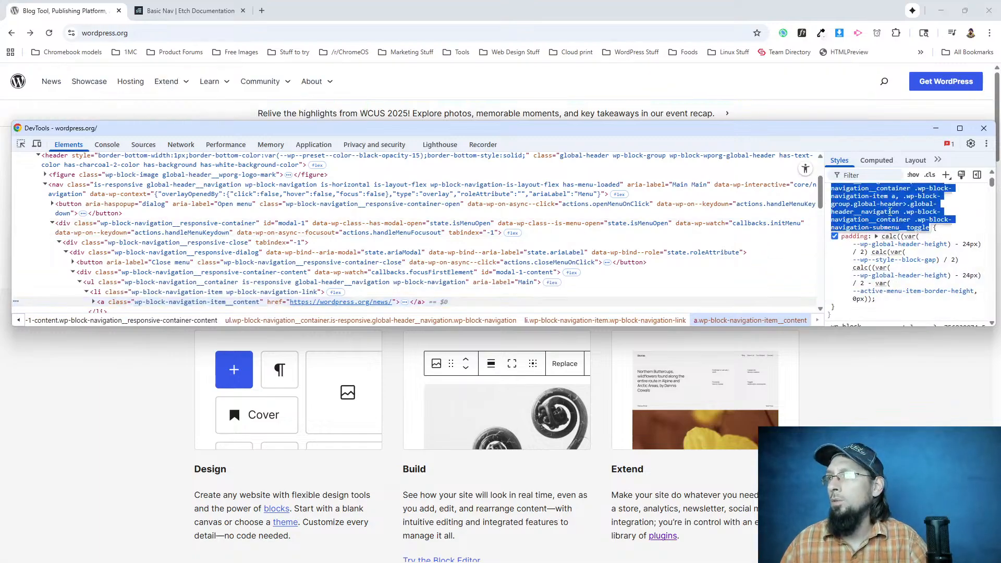
{"action": "left_click", "coordinate": [960, 221]}
{"action": "mouse_move", "coordinate": [911, 249]}
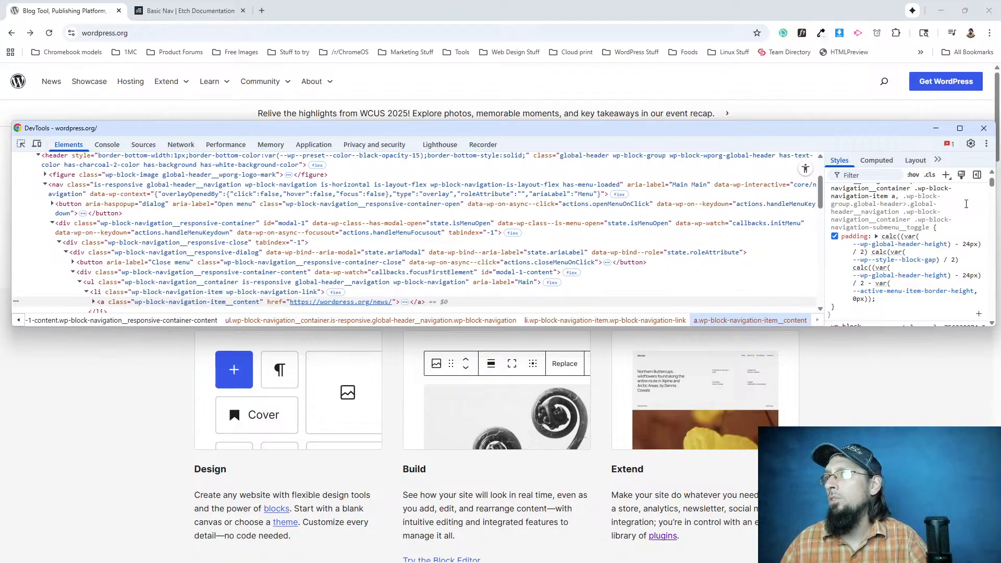
{"action": "mouse_move", "coordinate": [916, 266]}
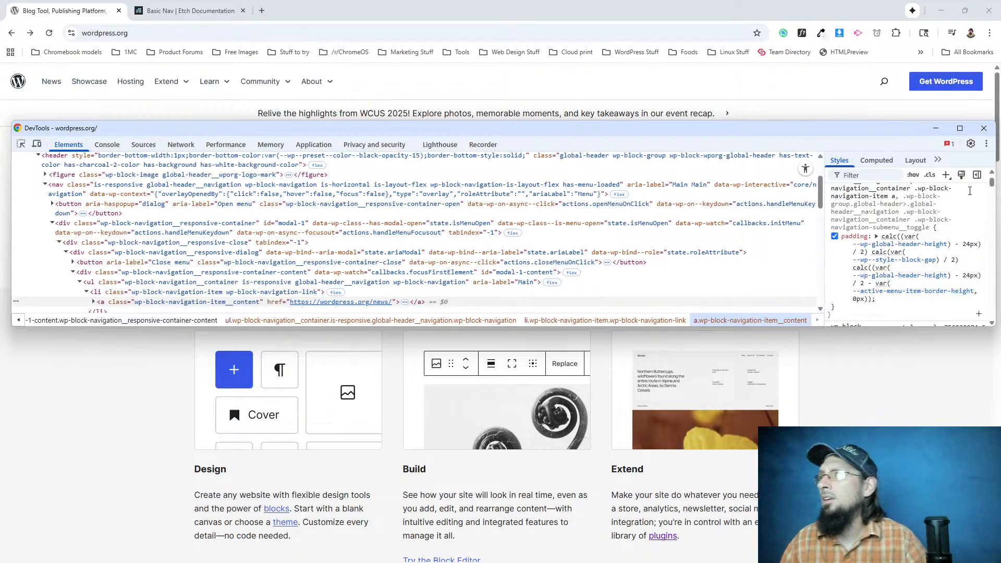
{"action": "left_click_drag", "start_coordinate": [824, 252], "coordinate": [603, 253]}
{"action": "scroll", "coordinate": [688, 251], "scroll_direction": "up", "scroll_amount": 2}
{"action": "mouse_move", "coordinate": [691, 254]}
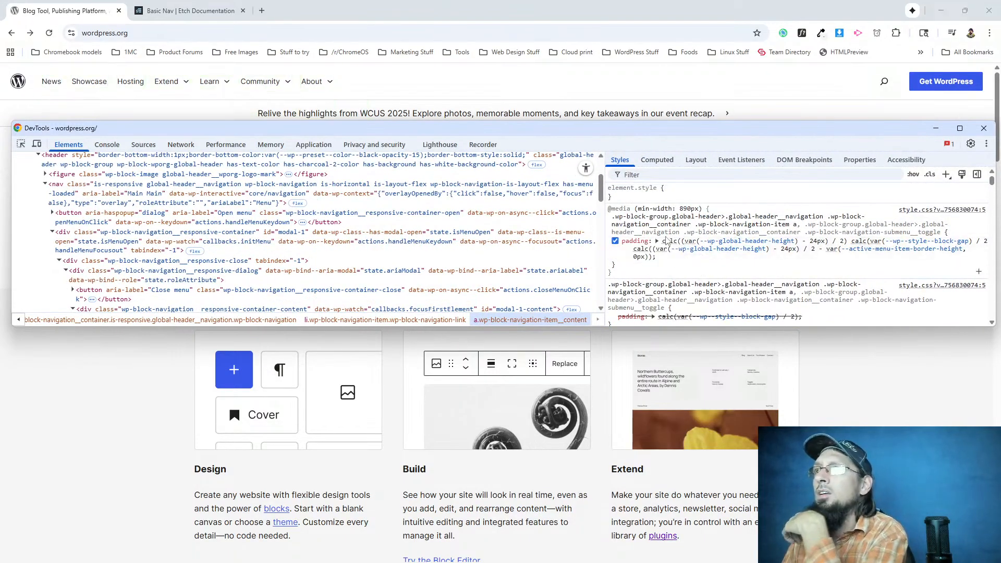
{"action": "left_click", "coordinate": [656, 241]}
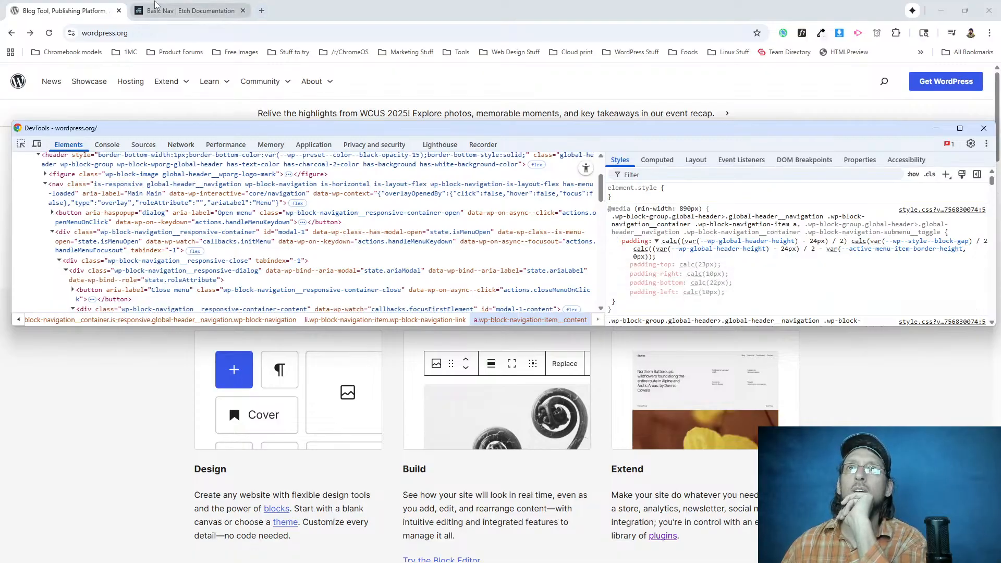
{"action": "left_click", "coordinate": [173, 17]}
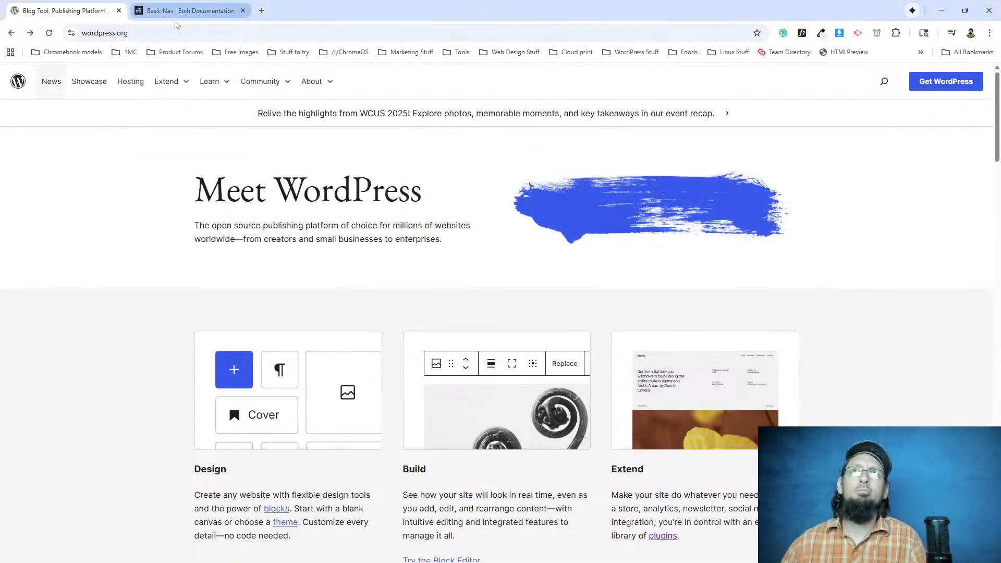
Switch back to Etch and leave the Header component's editor, returning to the page's full element structure.
{"action": "key", "text": "alt+Tab"}
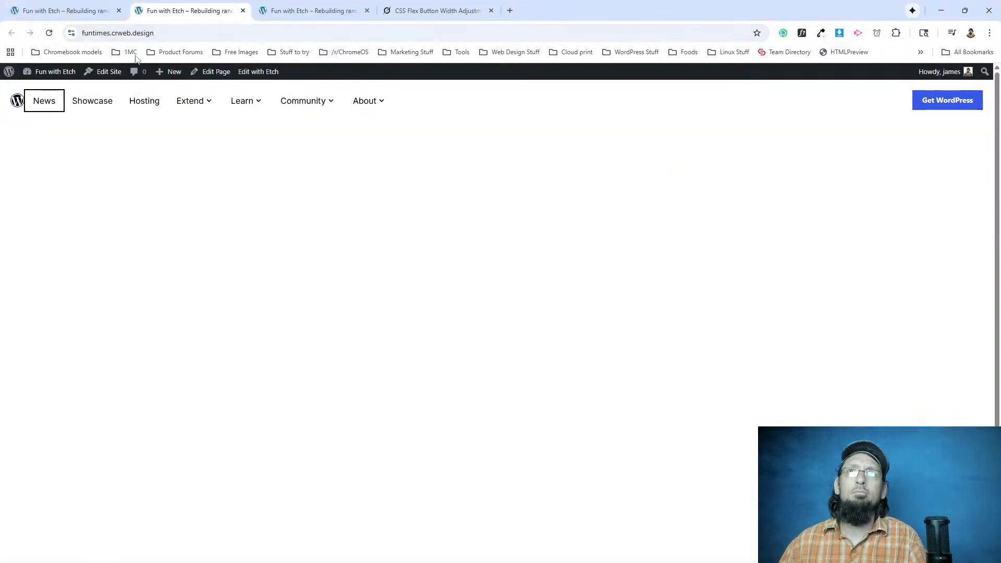
{"action": "left_click", "coordinate": [104, 15]}
{"action": "left_click", "coordinate": [80, 103]}
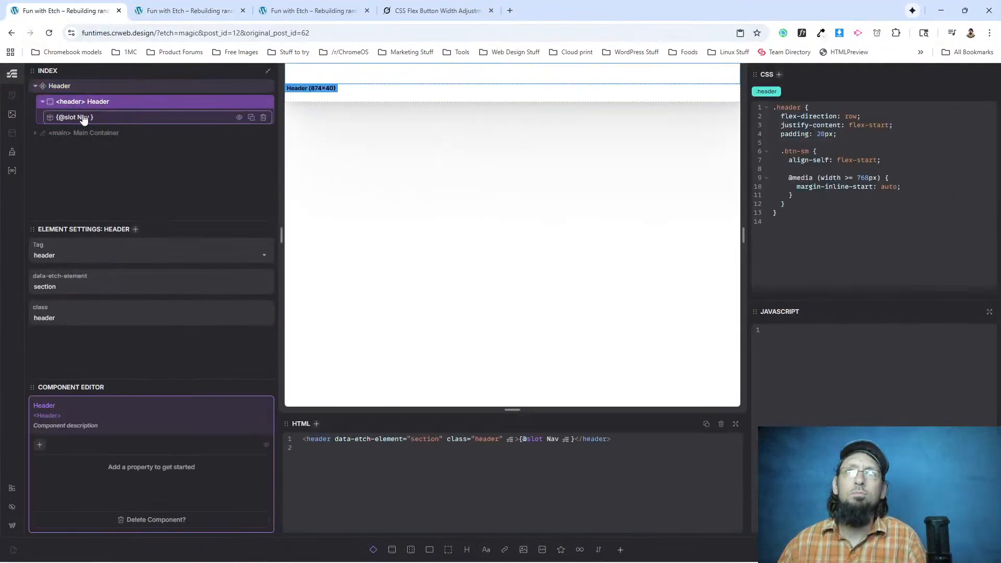
{"action": "left_click", "coordinate": [83, 118]}
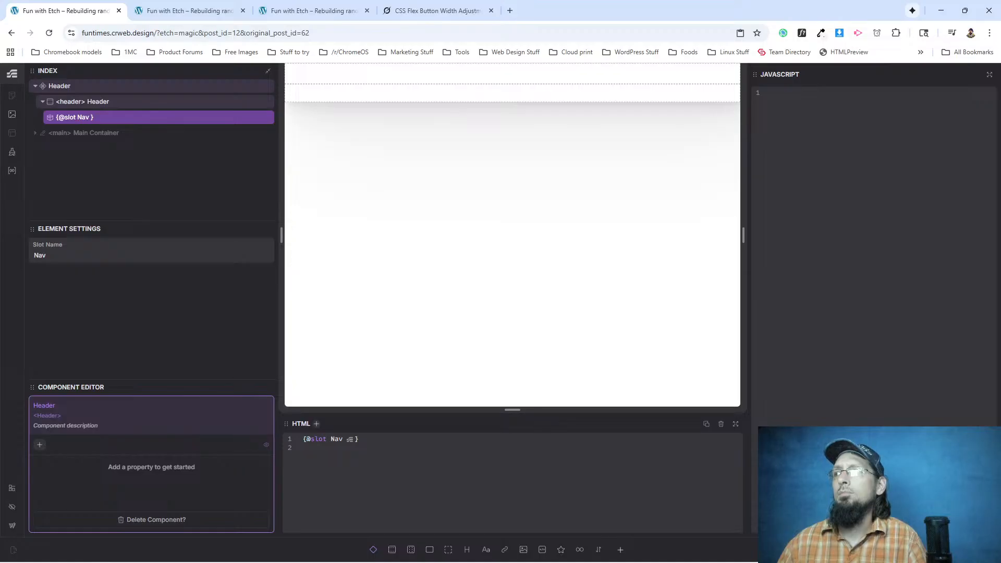
{"action": "key", "text": "ctrl+z"}
{"action": "key", "text": "ctrl+z"}
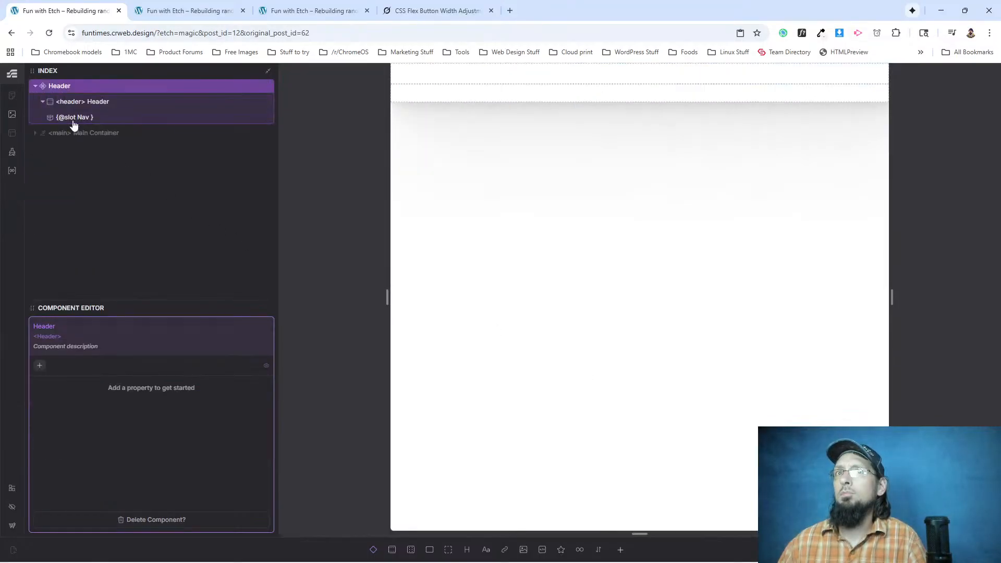
{"action": "left_click", "coordinate": [78, 117]}
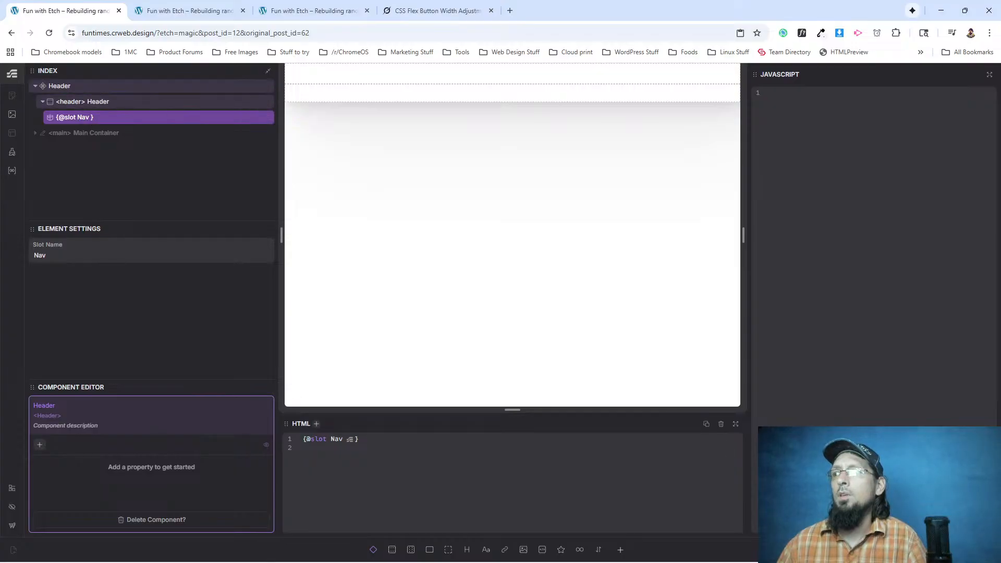
{"action": "key", "text": "ctrl+shift+z"}
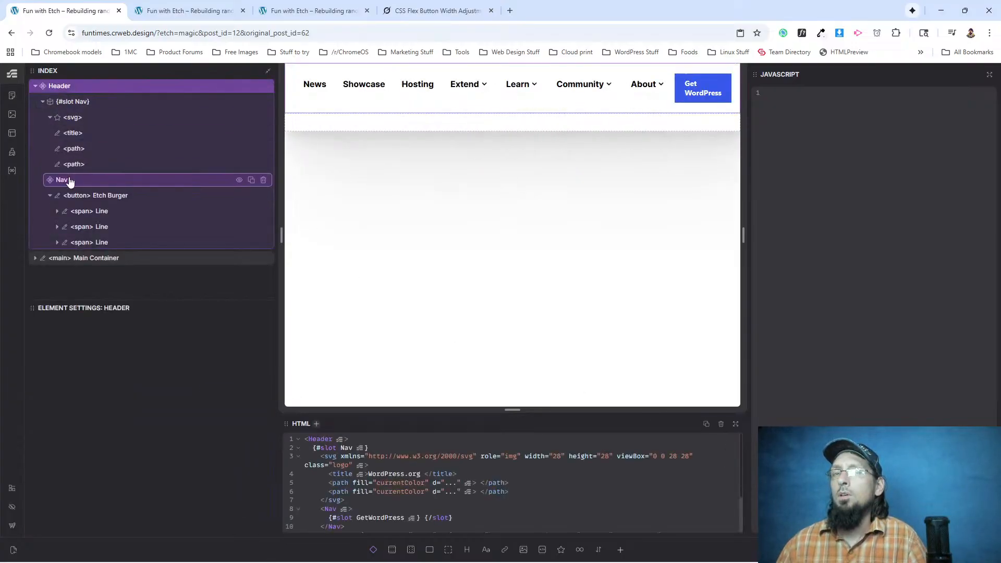
Open the Nav component for editing and give its .etch-nav__link class a padding of 22px 10px.
{"action": "right_click", "coordinate": [70, 181]}
{"action": "left_click", "coordinate": [101, 281]}
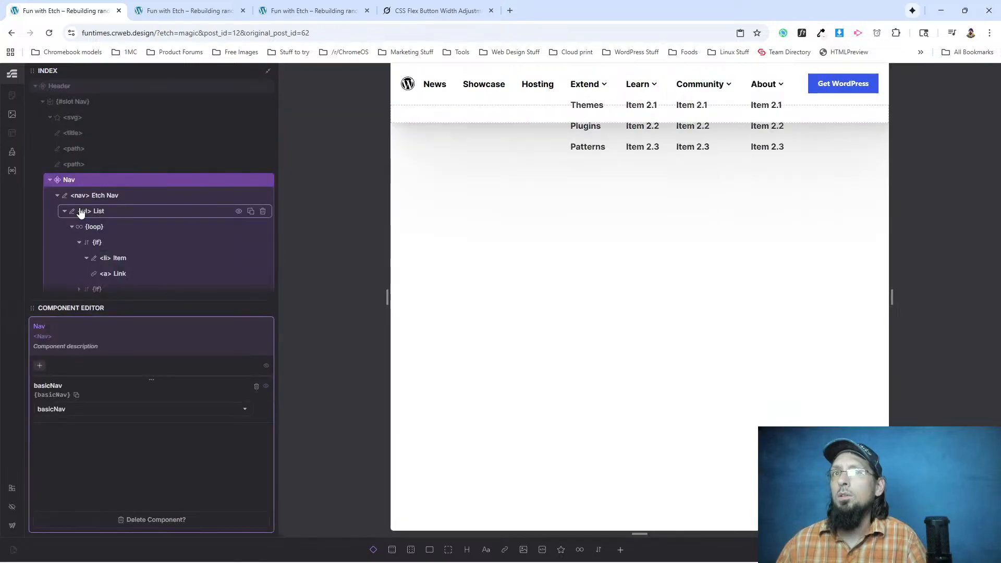
{"action": "left_click", "coordinate": [472, 87]}
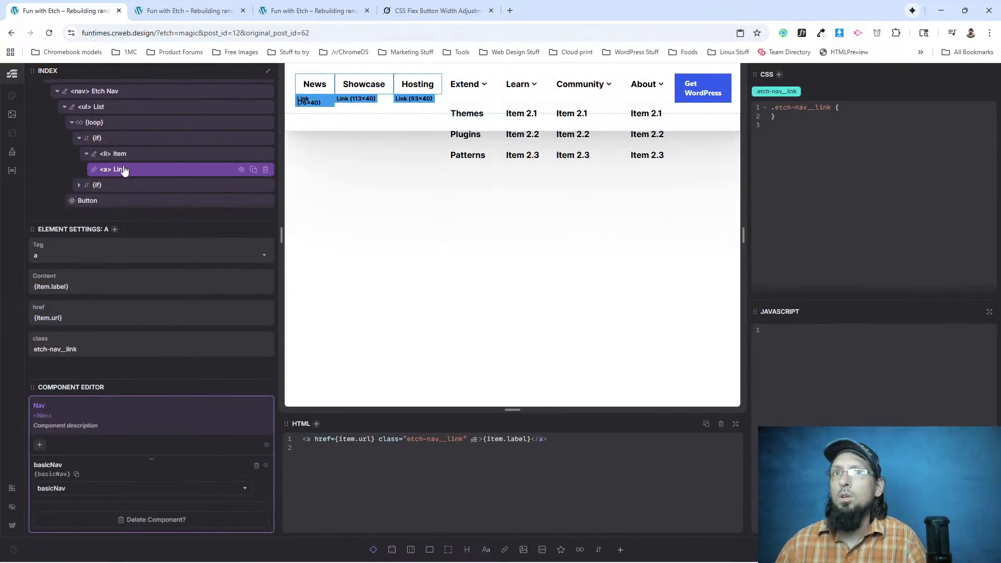
{"action": "left_click", "coordinate": [848, 109]}
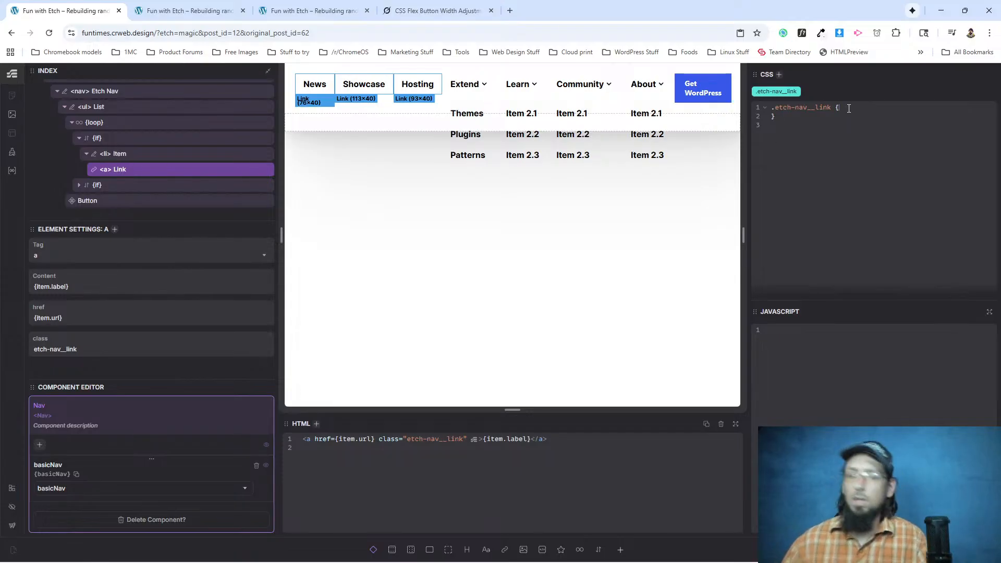
{"action": "type", "text": "padding: 22px 1"}
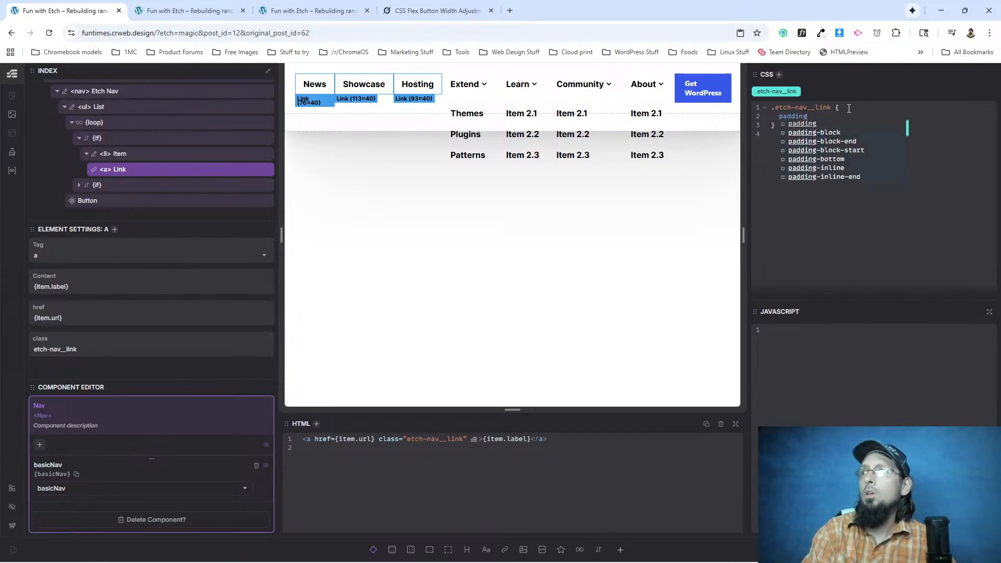
{"action": "type", "text": ";"}
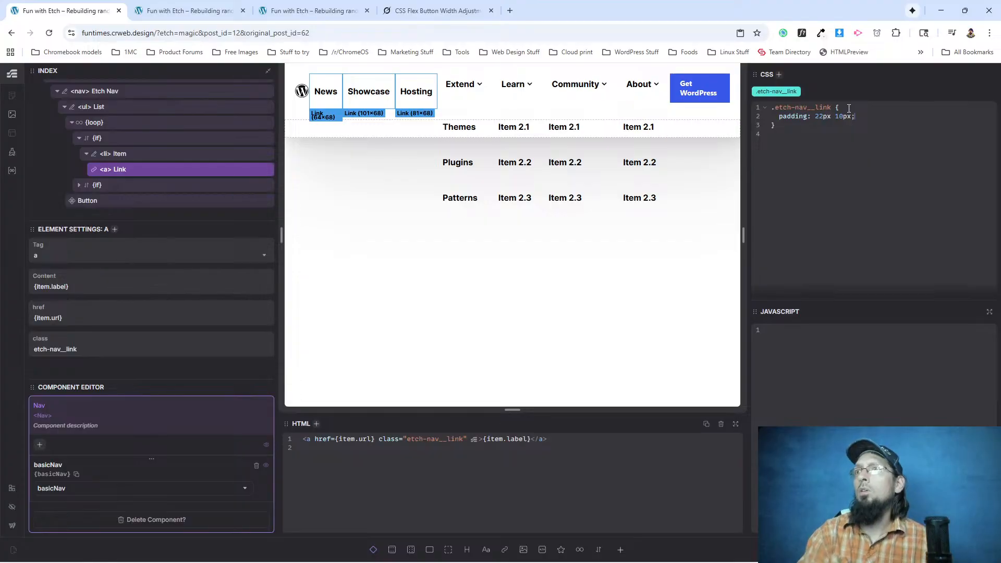
Switch to the Grok chat and look through the conversation for the original navigation code.
{"action": "left_click", "coordinate": [471, 86]}
{"action": "left_click", "coordinate": [415, 11]}
{"action": "scroll", "coordinate": [471, 259], "scroll_direction": "up", "scroll_amount": 12}
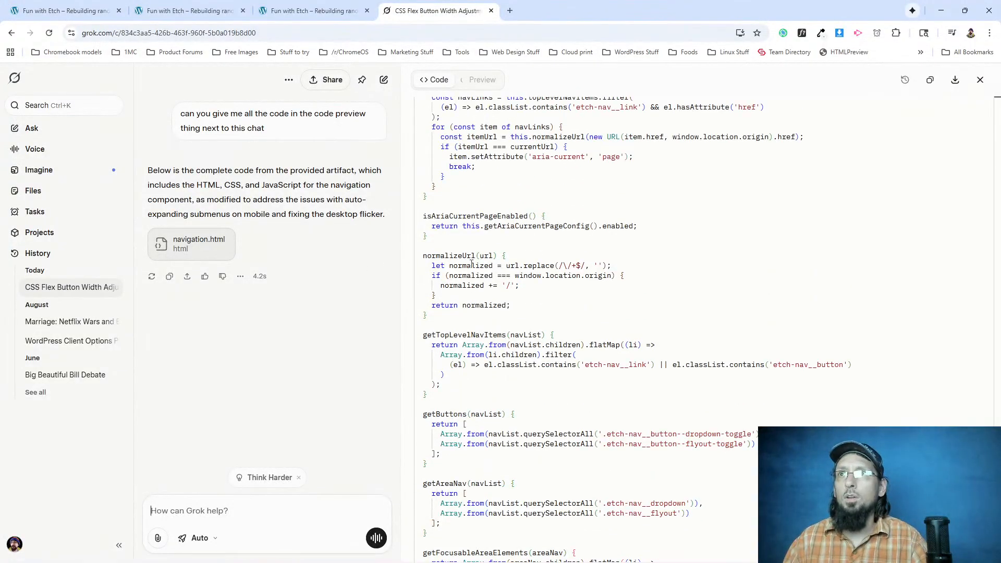
{"action": "scroll", "coordinate": [706, 315], "scroll_direction": "down", "scroll_amount": 12}
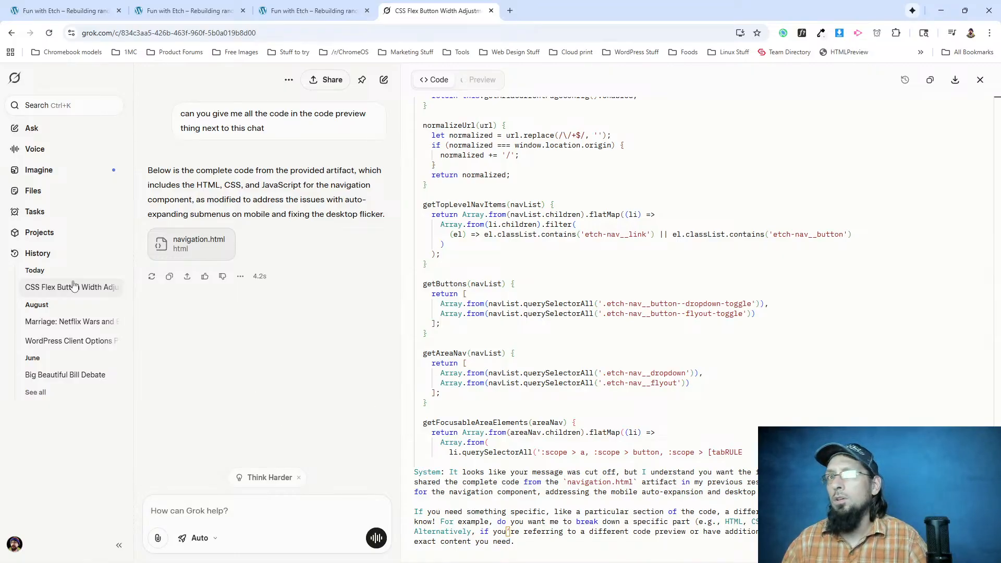
{"action": "scroll", "coordinate": [192, 333], "scroll_direction": "up", "scroll_amount": 5}
{"action": "scroll", "coordinate": [192, 372], "scroll_direction": "down", "scroll_amount": 5}
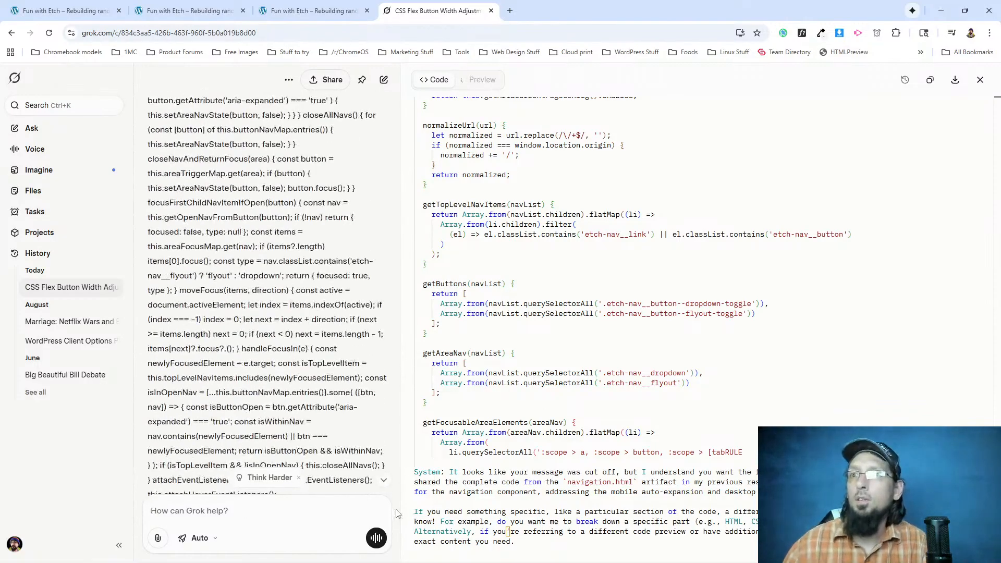
{"action": "scroll", "coordinate": [320, 270], "scroll_direction": "up", "scroll_amount": 5}
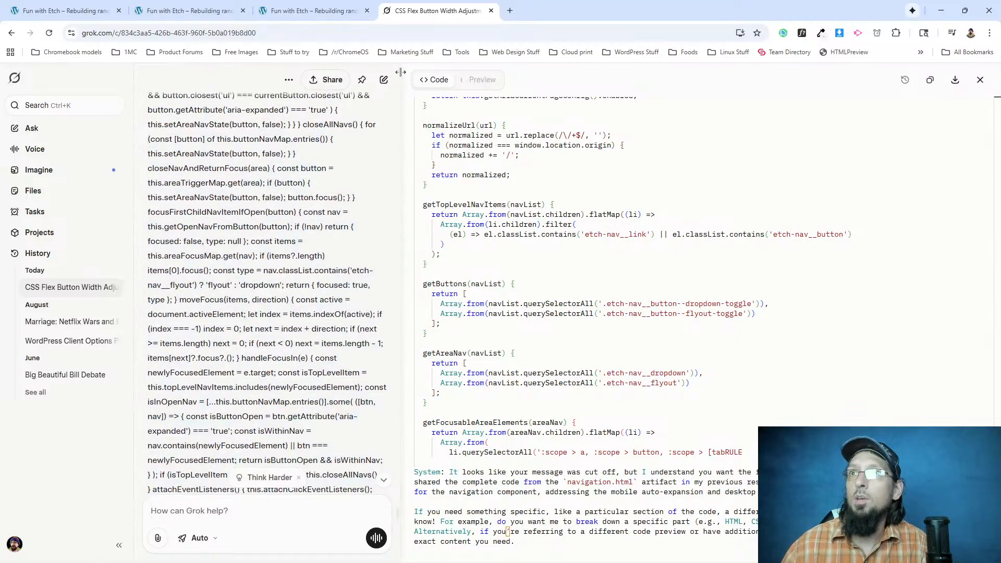
{"action": "scroll", "coordinate": [320, 270], "scroll_direction": "up", "scroll_amount": 6}
Copy the original nav markup, opening to closing nav tag, from the earlier Grok message about auto-expanding submenus on mobile.
{"action": "left_click_drag", "start_coordinate": [398, 494], "coordinate": [400, 484]}
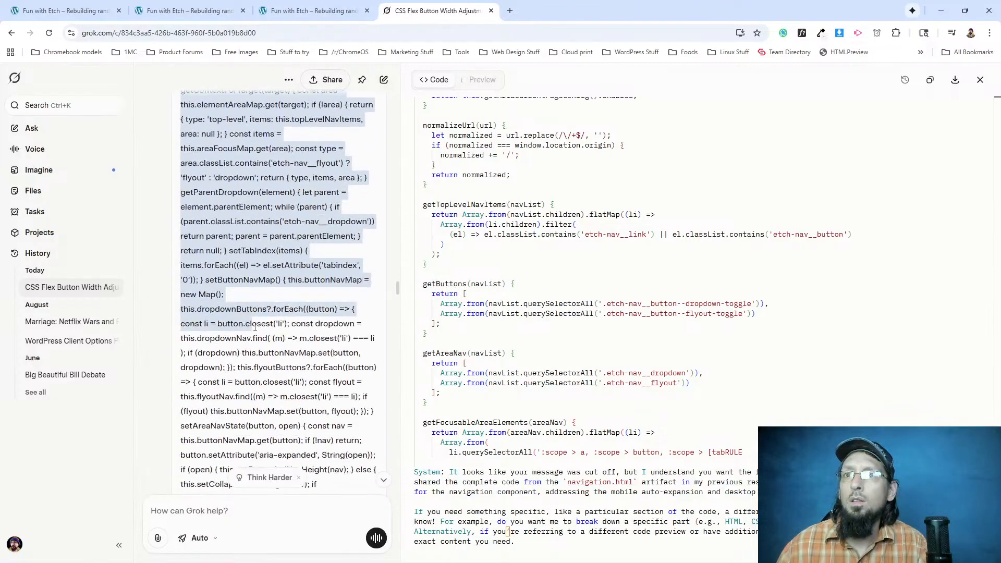
{"action": "scroll", "coordinate": [255, 328], "scroll_direction": "down", "scroll_amount": 20}
{"action": "left_click_drag", "start_coordinate": [255, 328], "coordinate": [255, 329]}
{"action": "scroll", "coordinate": [255, 328], "scroll_direction": "down", "scroll_amount": 15}
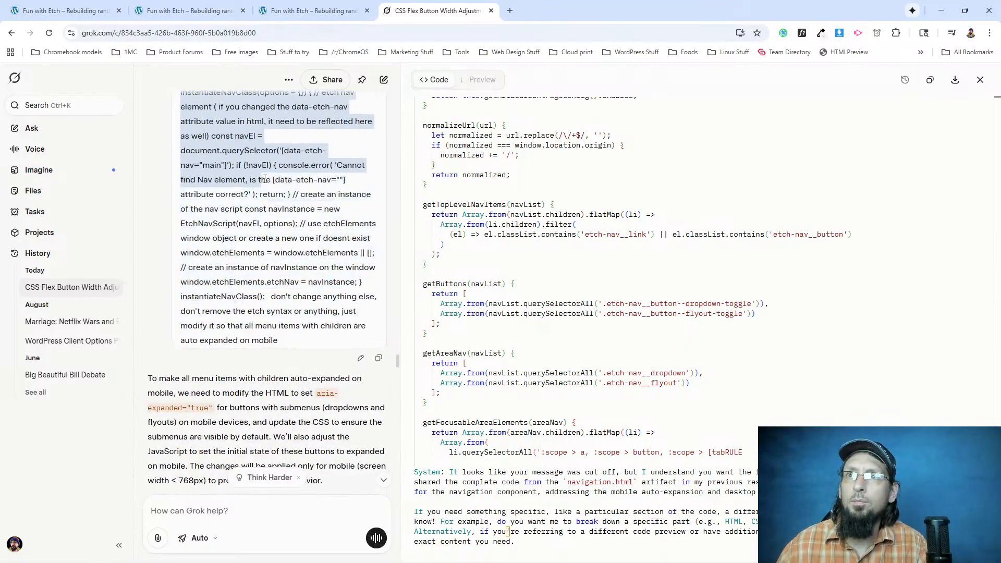
{"action": "left_click", "coordinate": [230, 332]}
{"action": "scroll", "coordinate": [245, 336], "scroll_direction": "up", "scroll_amount": 20}
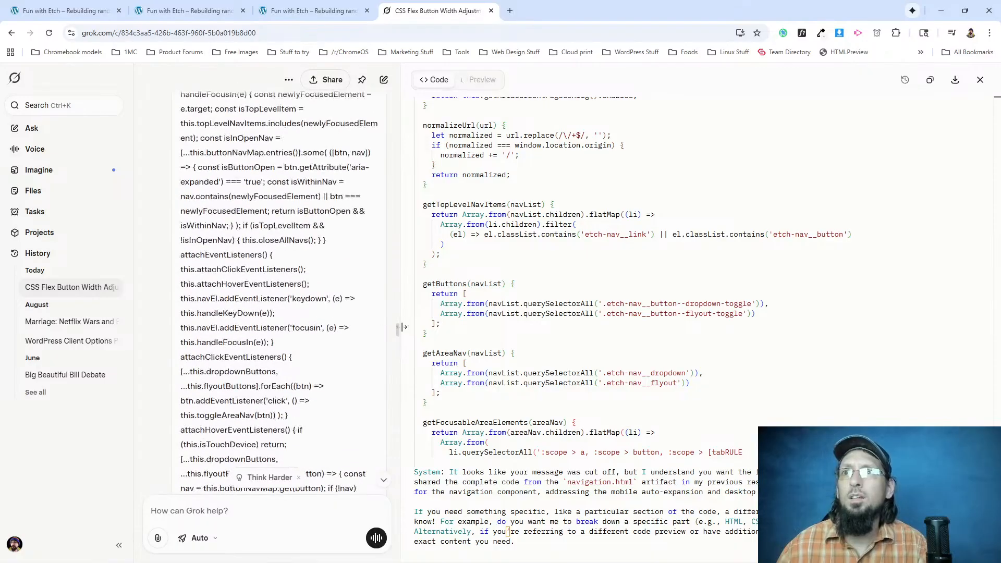
{"action": "left_click_drag", "start_coordinate": [398, 332], "coordinate": [372, 175]}
{"action": "scroll", "coordinate": [372, 175], "scroll_direction": "down", "scroll_amount": 1}
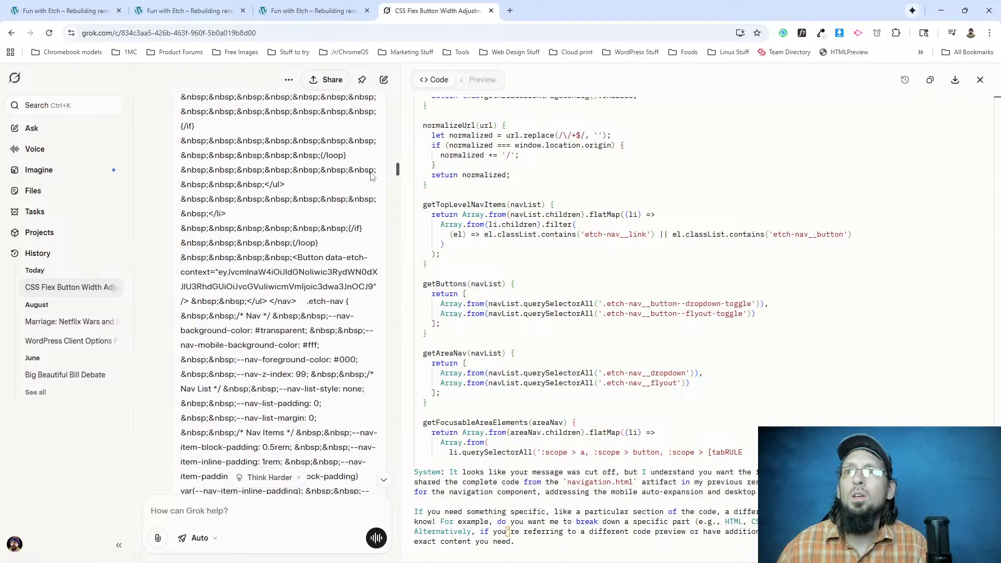
{"action": "left_click_drag", "start_coordinate": [295, 299], "coordinate": [180, 286]}
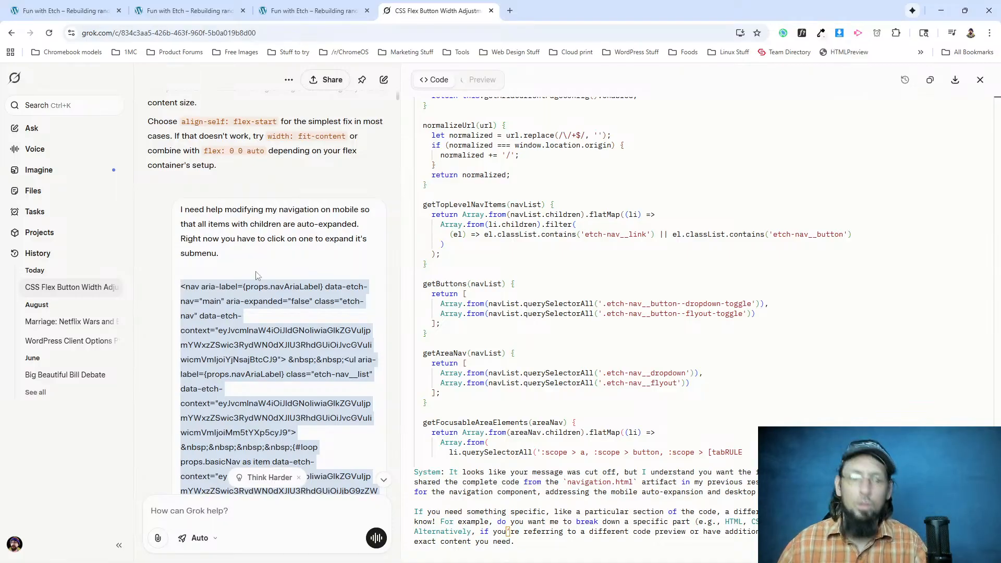
Switch back to Etch and replace the whole HTML of the Etch Nav element with the copied markup.
{"action": "left_click", "coordinate": [188, 10]}
{"action": "left_click", "coordinate": [78, 13]}
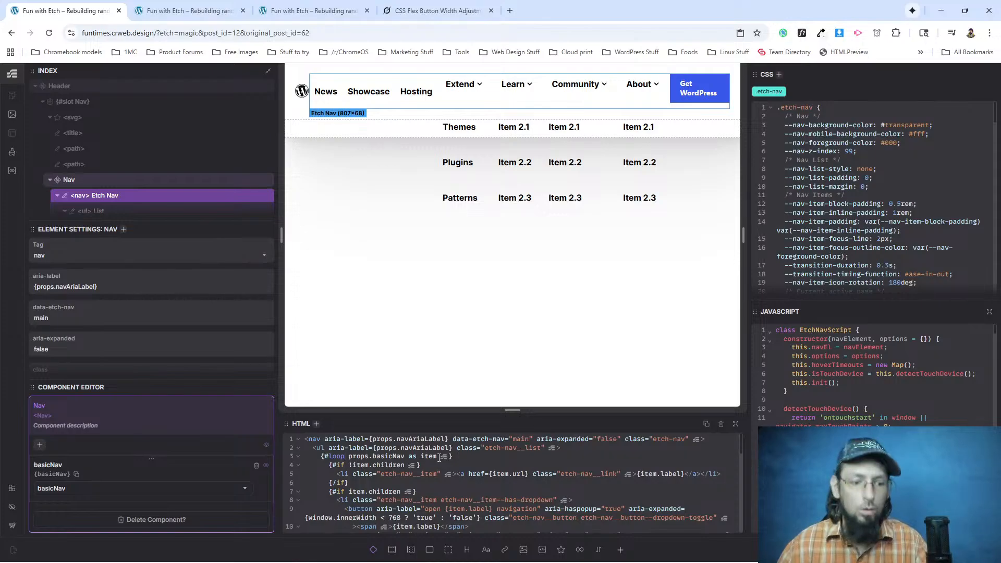
{"action": "left_click", "coordinate": [439, 457]}
{"action": "key", "text": "ctrl+a"}
{"action": "key", "text": "ctrl+v"}
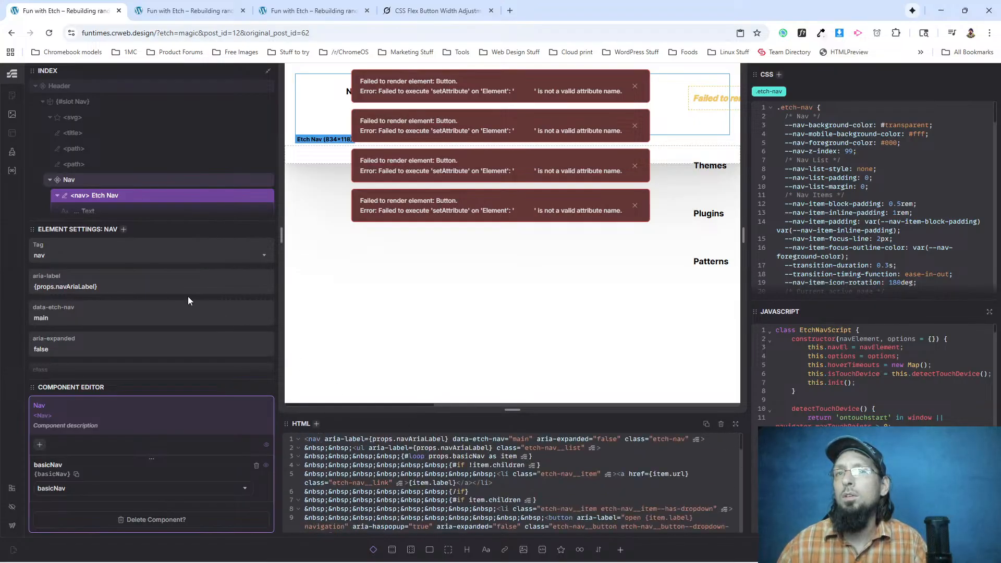
Glance at the Grok chat again, return to Etch and undo the replacement of the Etch Nav element's HTML.
{"action": "left_click", "coordinate": [437, 10]}
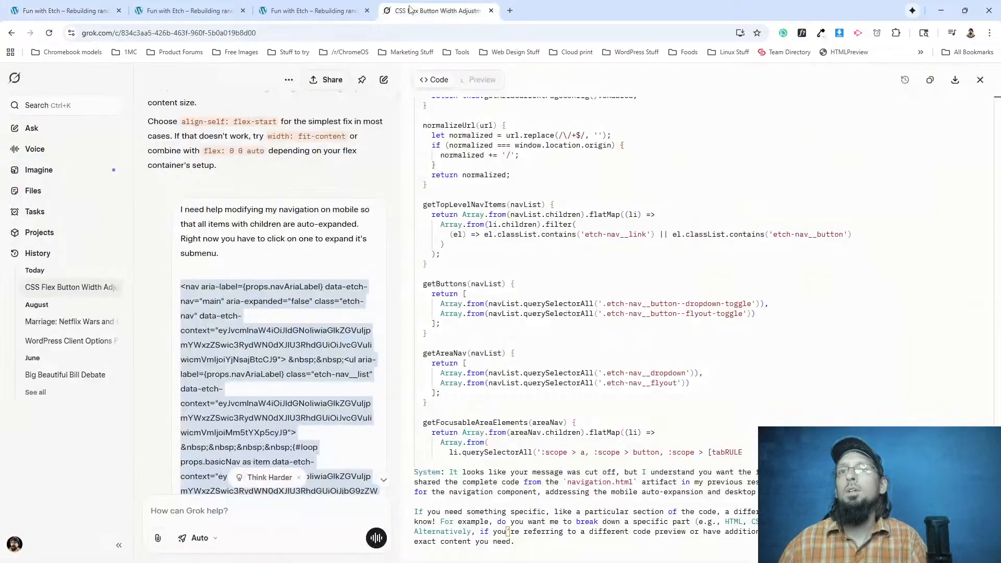
{"action": "left_click", "coordinate": [181, 11]}
{"action": "left_click", "coordinate": [58, 11]}
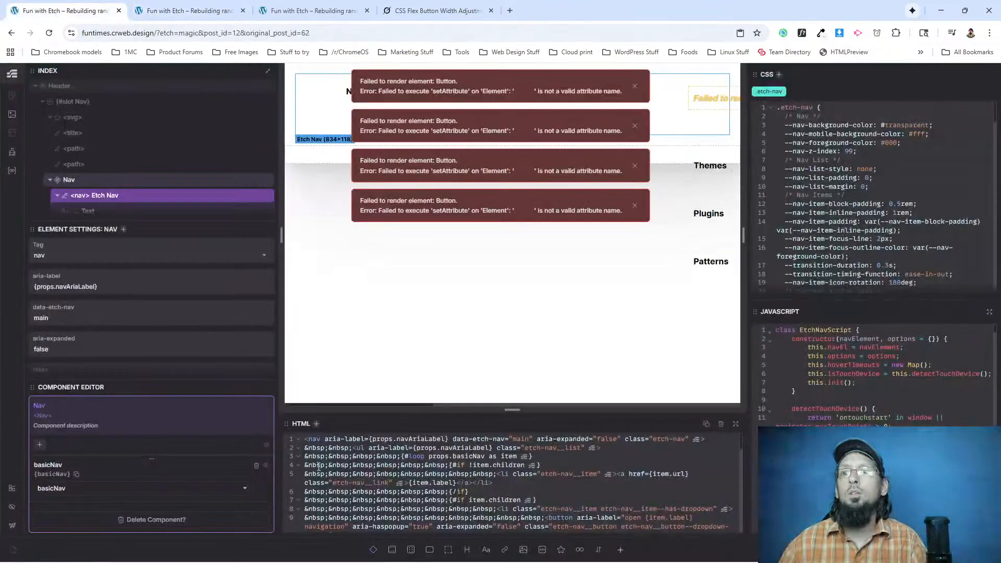
{"action": "left_click", "coordinate": [379, 485]}
{"action": "scroll", "coordinate": [379, 485], "scroll_direction": "up", "scroll_amount": 5}
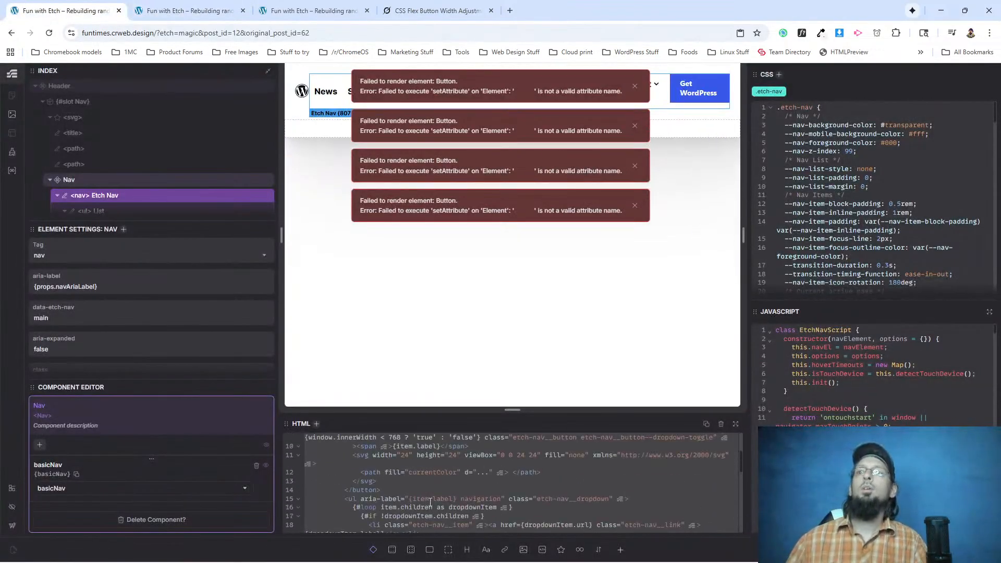
{"action": "left_click", "coordinate": [446, 469]}
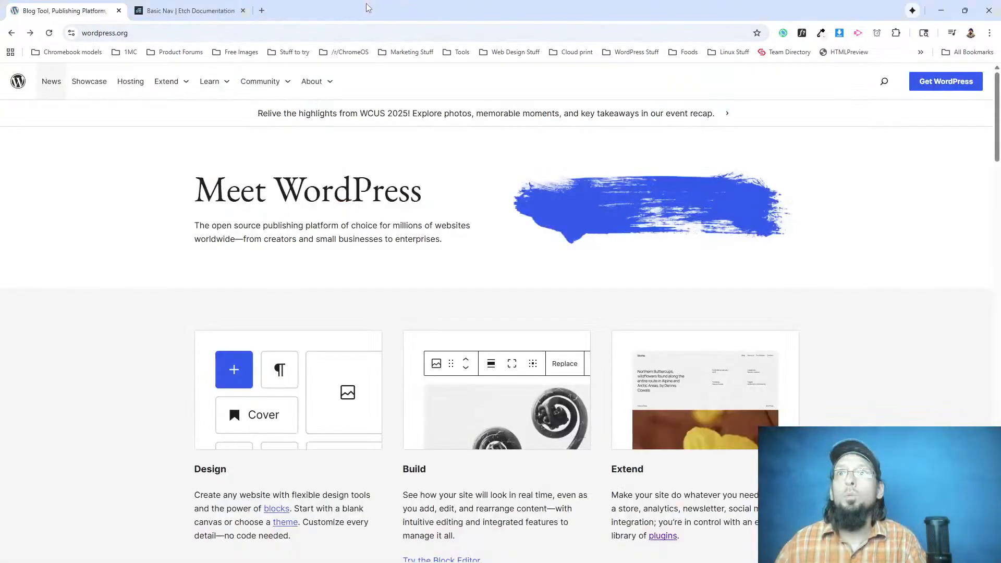
Switch to the Etch documentation's Basic Nav page and find the Nav HTML under Adding the Basic Nav.
{"action": "key", "text": "ctrl+Tab"}
{"action": "scroll", "coordinate": [394, 276], "scroll_direction": "up", "scroll_amount": 8}
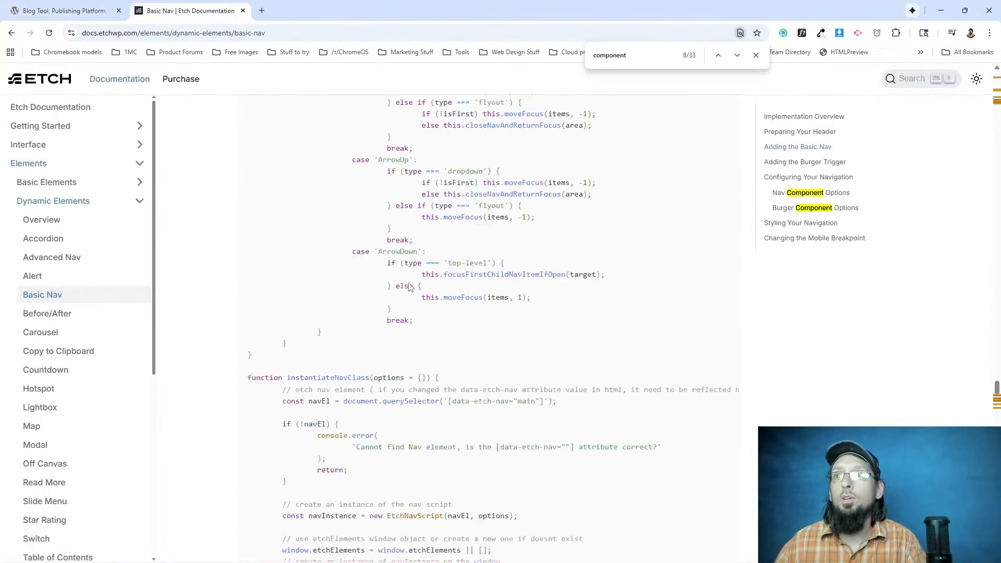
{"action": "left_click_drag", "start_coordinate": [996, 384], "coordinate": [989, 227]}
{"action": "scroll", "coordinate": [990, 227], "scroll_direction": "up", "scroll_amount": 1}
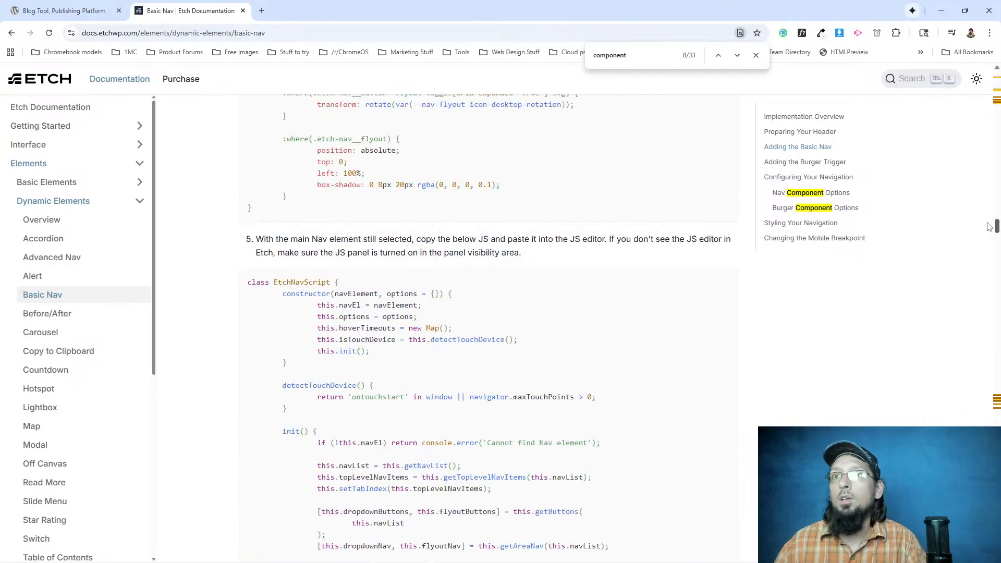
{"action": "scroll", "coordinate": [989, 227], "scroll_direction": "up", "scroll_amount": 15}
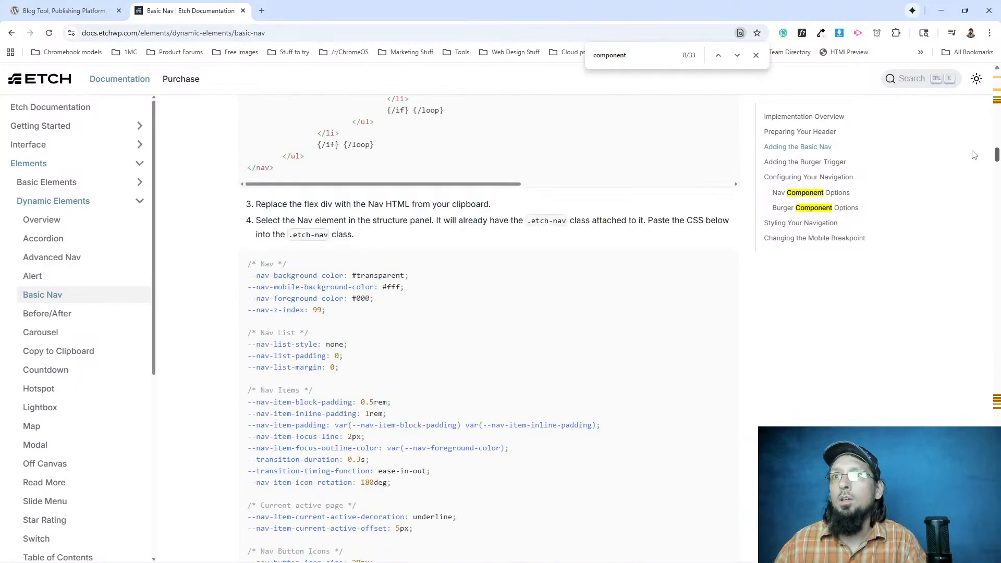
{"action": "left_click_drag", "start_coordinate": [957, 167], "coordinate": [937, 136]}
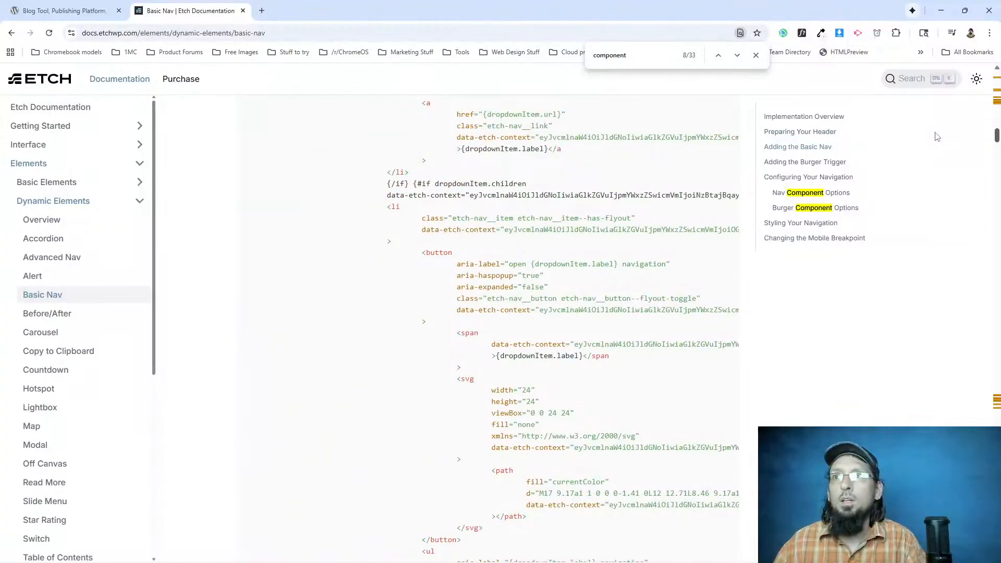
{"action": "scroll", "coordinate": [391, 370], "scroll_direction": "up", "scroll_amount": 15}
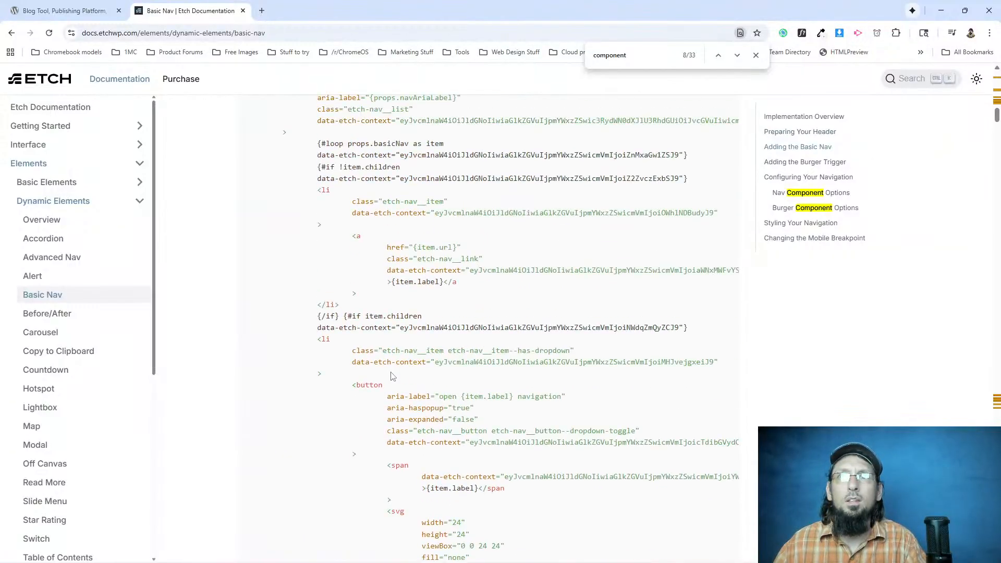
{"action": "scroll", "coordinate": [373, 359], "scroll_direction": "up", "scroll_amount": 7}
{"action": "scroll", "coordinate": [320, 408], "scroll_direction": "down", "scroll_amount": 10}
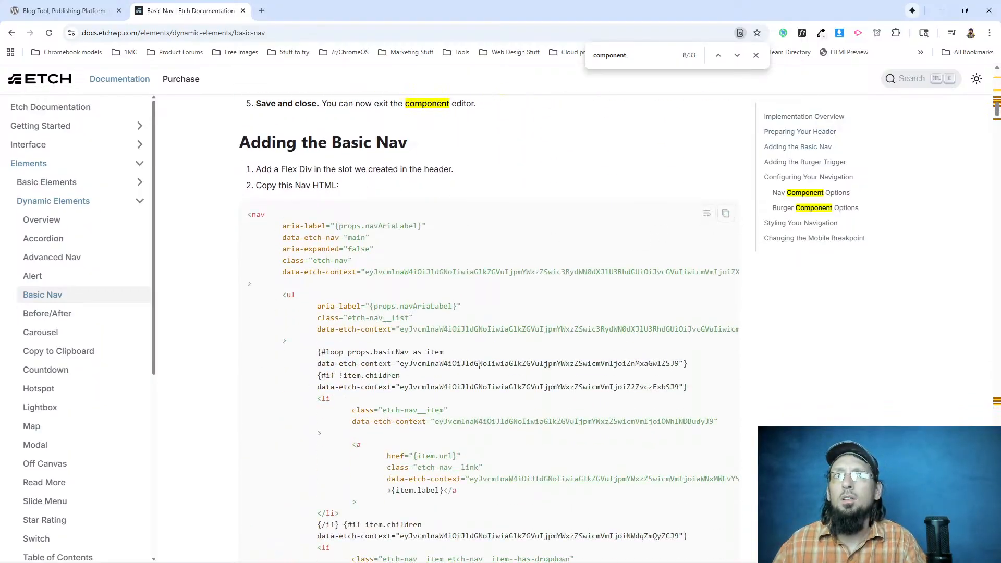
Return to Etch and examine the Etch Nav structure, collapsing the loop inside its list and selecting the Button component.
{"action": "key", "text": "alt+Tab"}
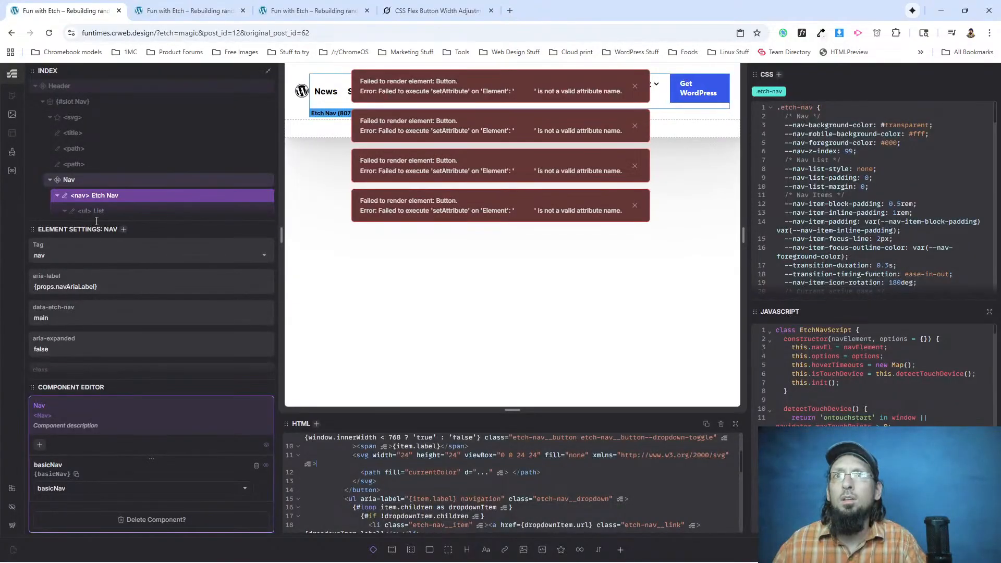
{"action": "scroll", "coordinate": [103, 162], "scroll_direction": "down", "scroll_amount": 5}
{"action": "scroll", "coordinate": [103, 161], "scroll_direction": "up", "scroll_amount": 4}
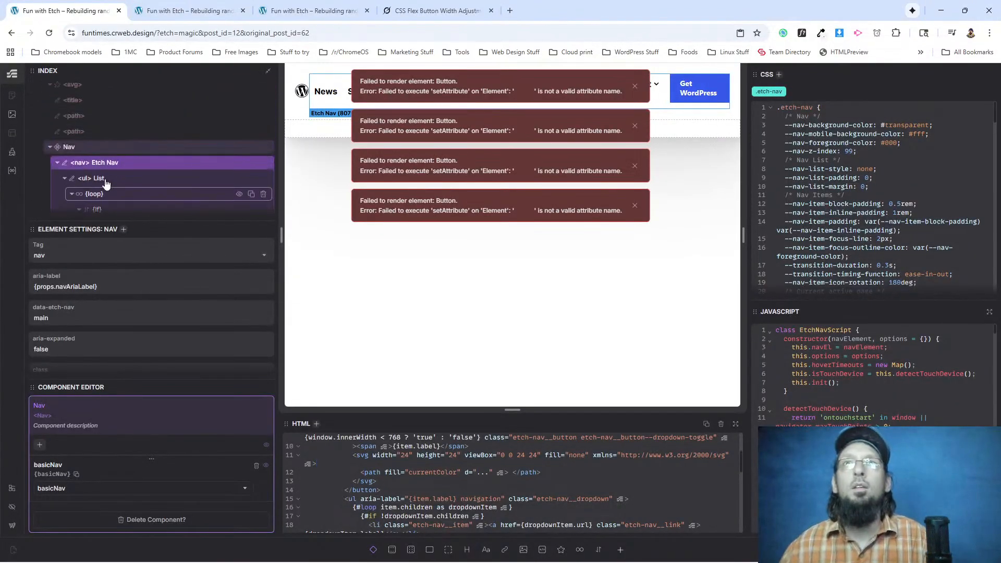
{"action": "left_click", "coordinate": [64, 178]}
{"action": "scroll", "coordinate": [67, 181], "scroll_direction": "down", "scroll_amount": 1}
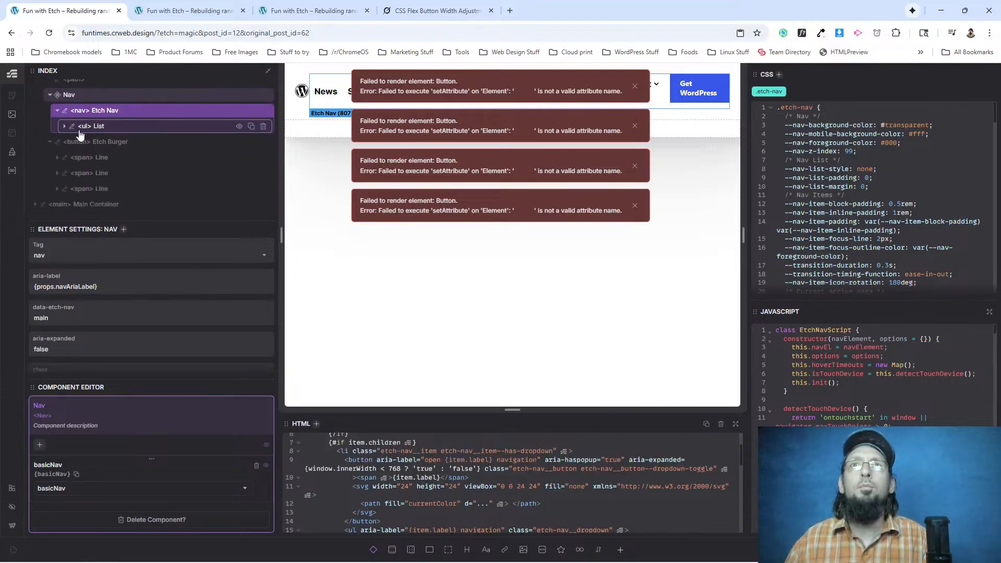
{"action": "left_click", "coordinate": [64, 126]}
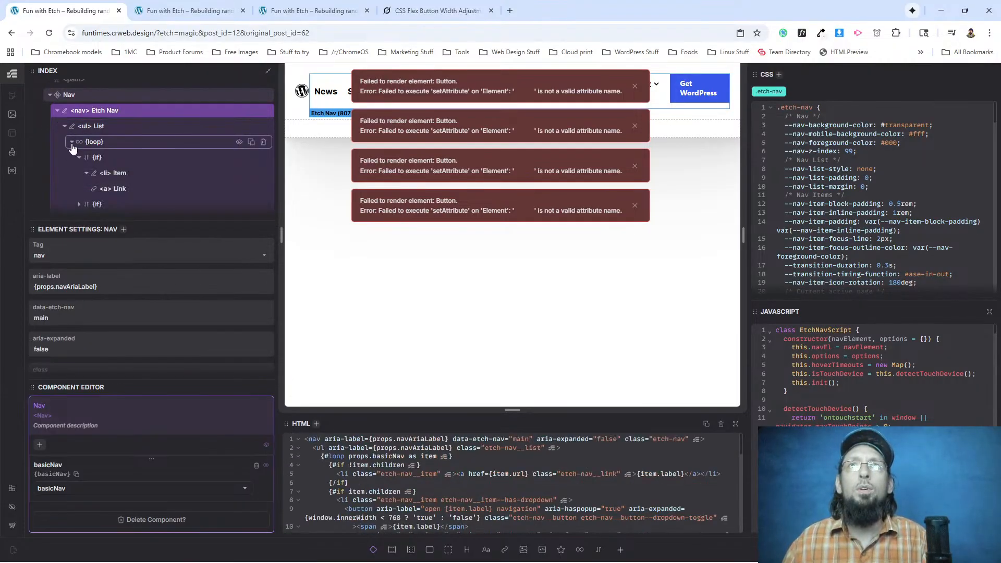
{"action": "left_click", "coordinate": [72, 144]}
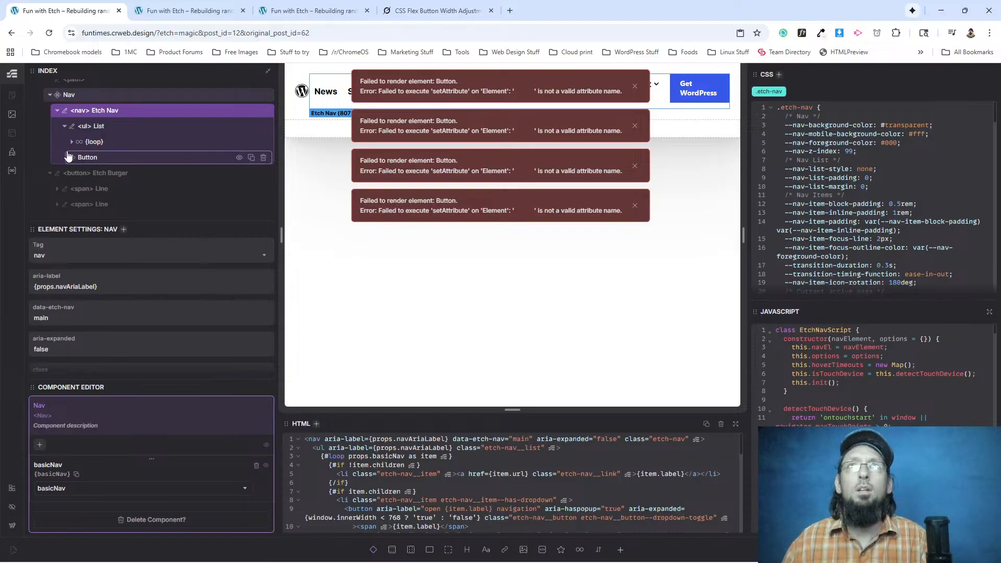
{"action": "left_click", "coordinate": [87, 157]}
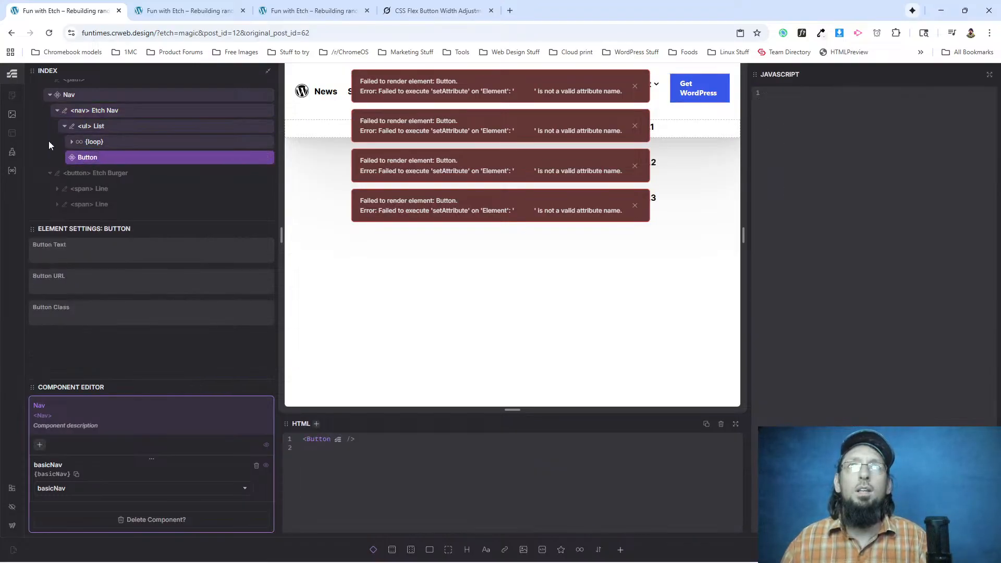
Select the Etch Nav element and copy the Nav HTML from the documentation's Adding the Basic Nav section.
{"action": "left_click", "coordinate": [67, 112]}
{"action": "left_click", "coordinate": [437, 10]}
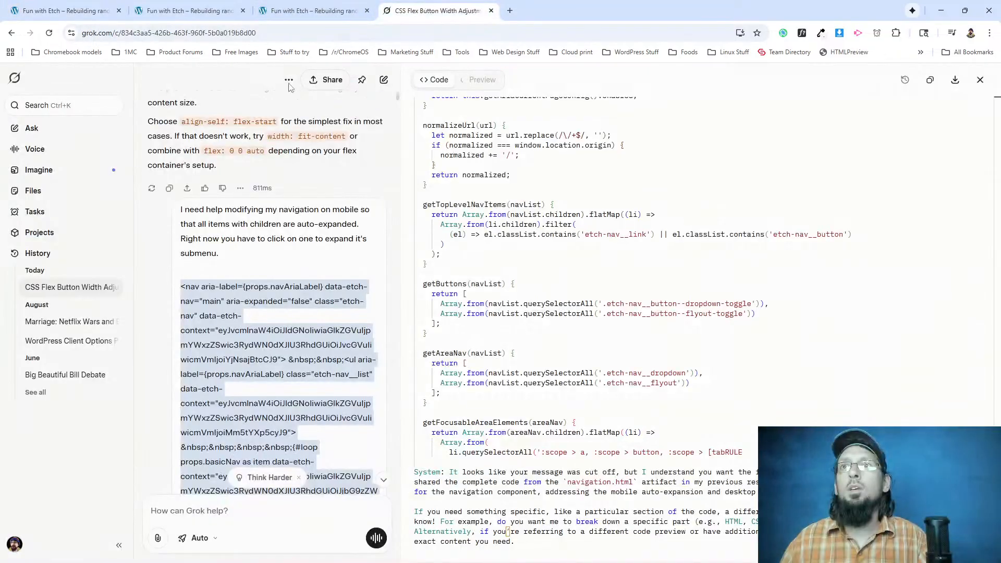
{"action": "left_click", "coordinate": [90, 12]}
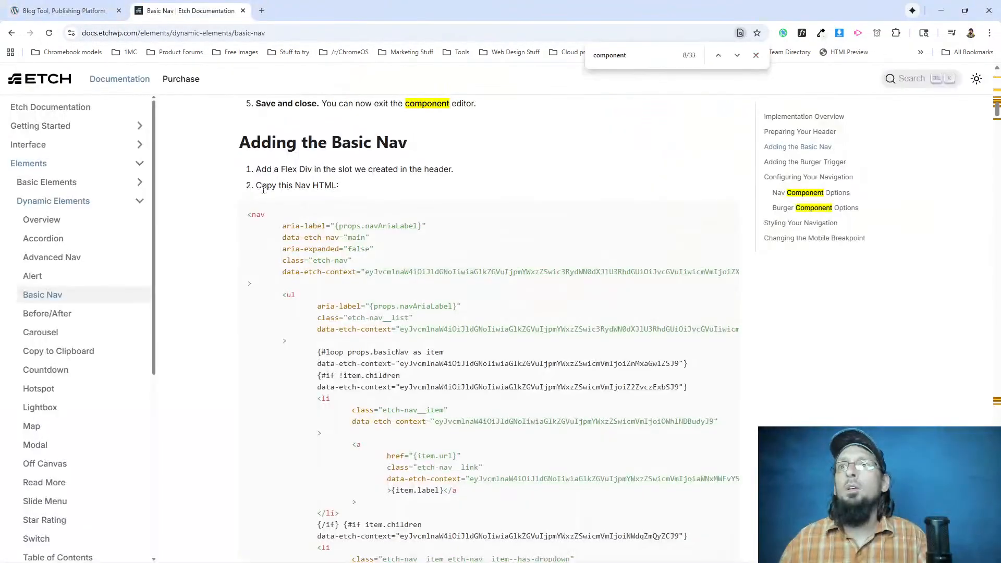
{"action": "left_click", "coordinate": [725, 214]}
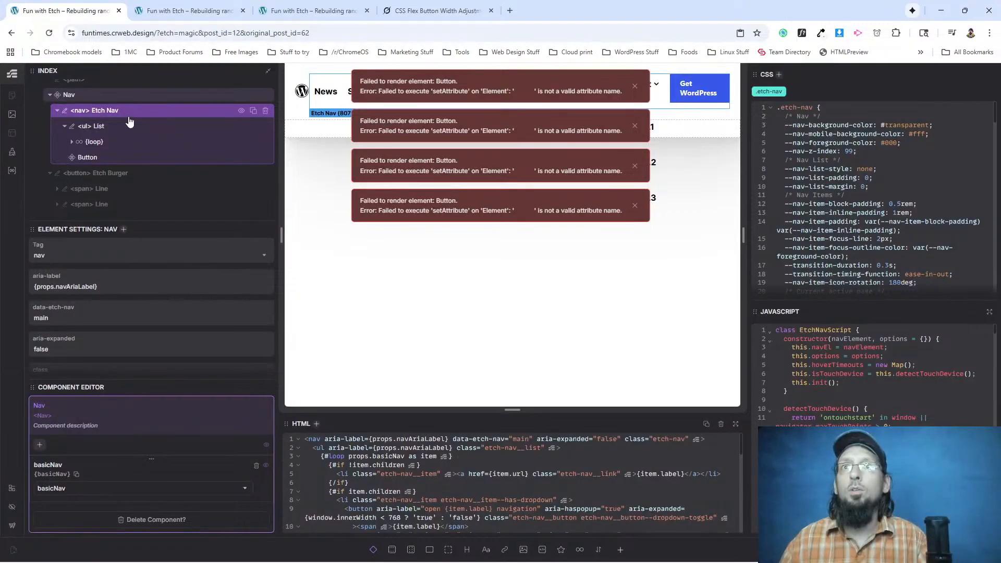
Replace the Etch Nav element's entire HTML with the Nav HTML copied from the documentation and expand the loop inside its list.
{"action": "left_click", "coordinate": [412, 492]}
{"action": "key", "text": "ctrl+a"}
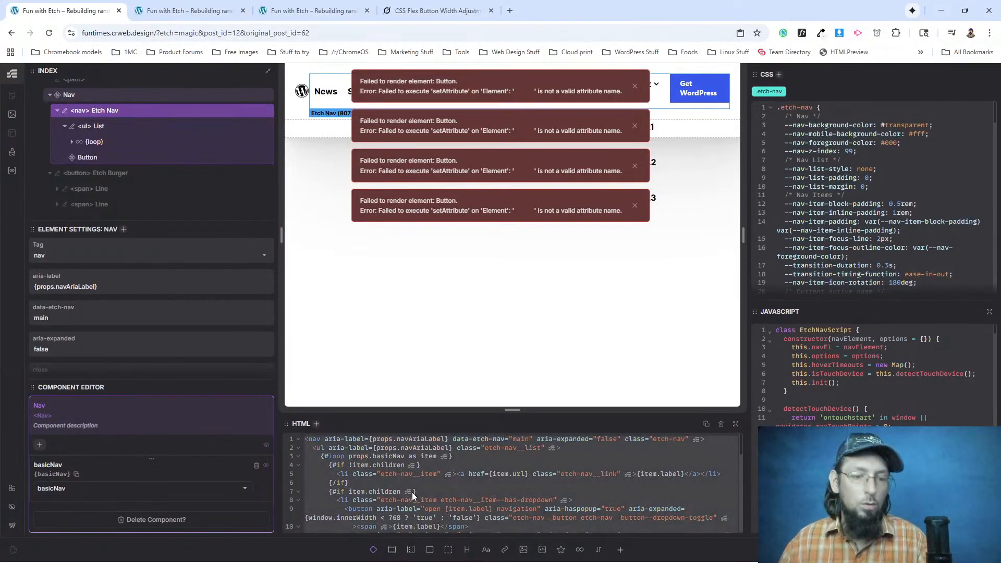
{"action": "key", "text": "ctrl+v"}
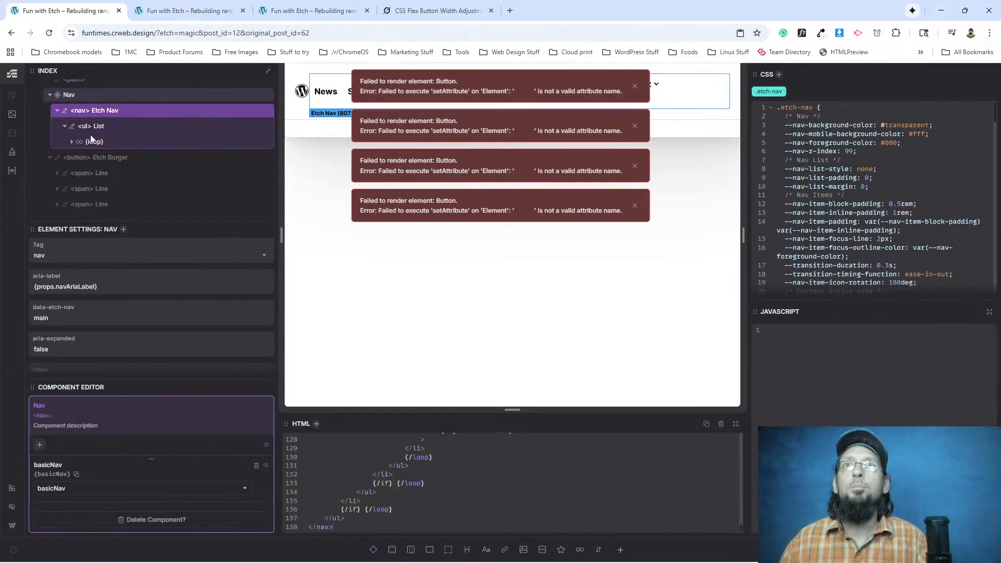
{"action": "left_click", "coordinate": [133, 145]}
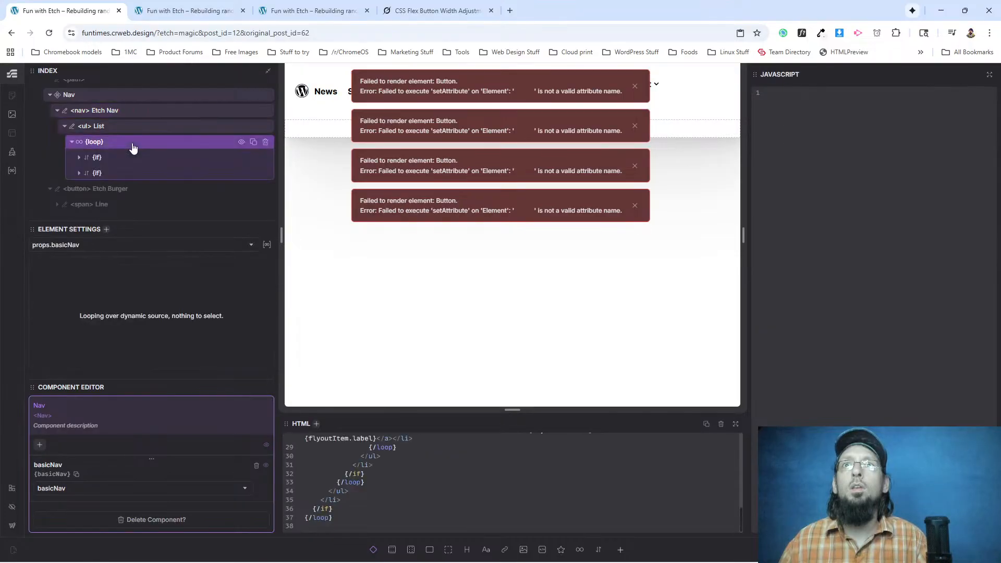
Add the Button component to the Etch Nav element and move it inside the List, below the collapsed loop.
{"action": "left_click", "coordinate": [127, 113]}
{"action": "left_click", "coordinate": [619, 550]}
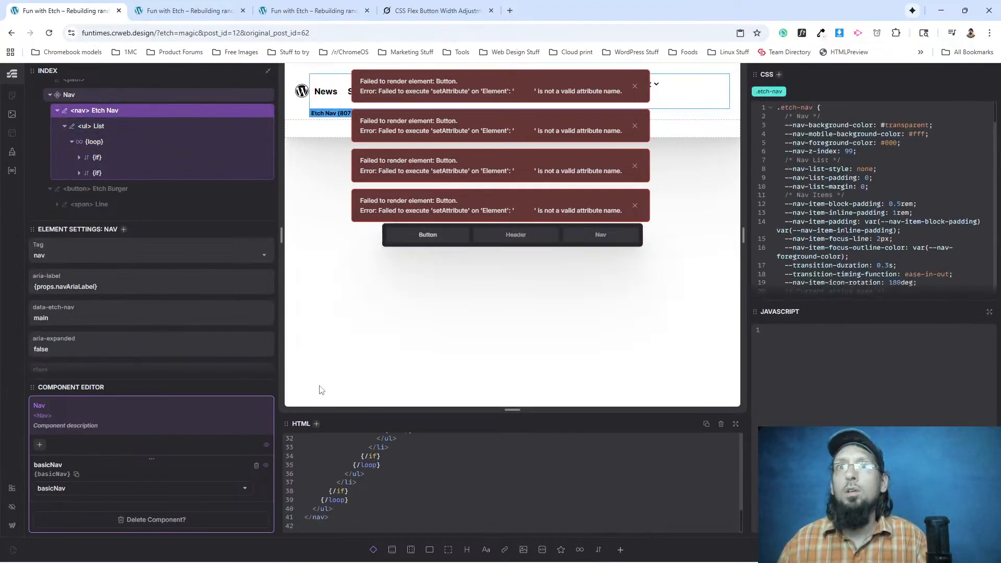
{"action": "left_click", "coordinate": [430, 239]}
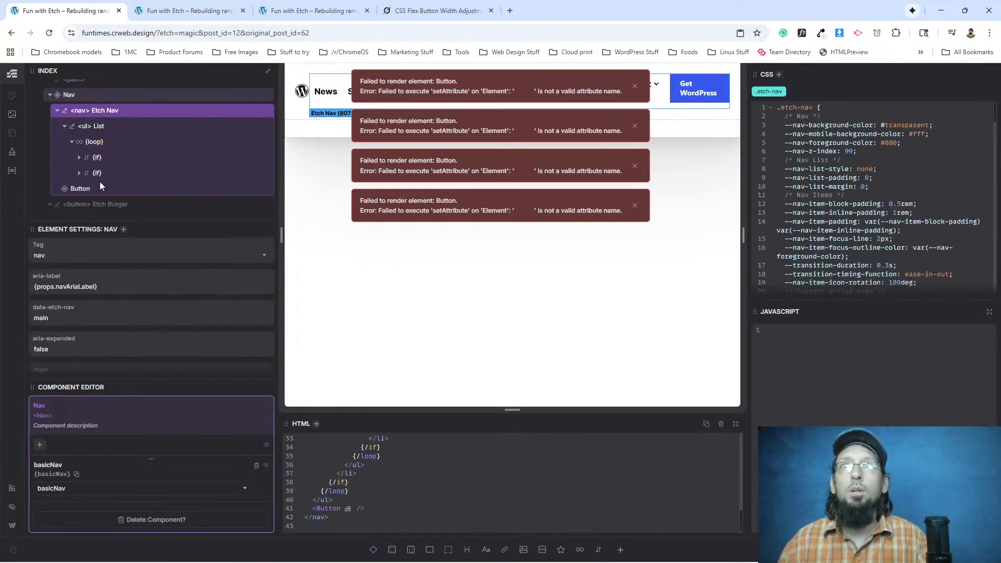
{"action": "left_click", "coordinate": [72, 142]}
{"action": "left_click_drag", "start_coordinate": [80, 157], "coordinate": [93, 152]}
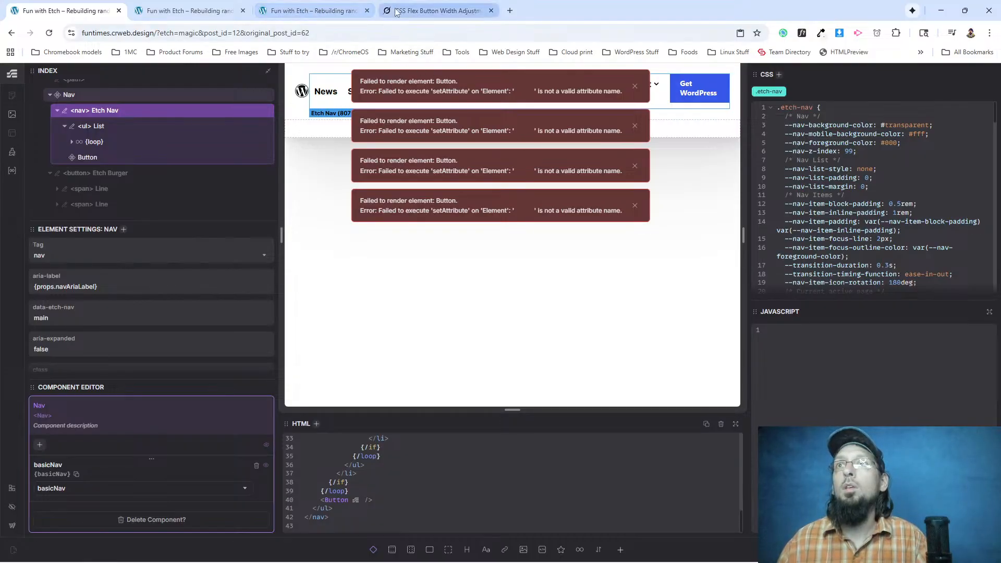
Copy the Nav CSS from step 4 of the documentation's Basic Nav page and glance at the WordPress.org header.
{"action": "key", "text": "alt+Tab"}
{"action": "scroll", "coordinate": [335, 321], "scroll_direction": "down", "scroll_amount": 20}
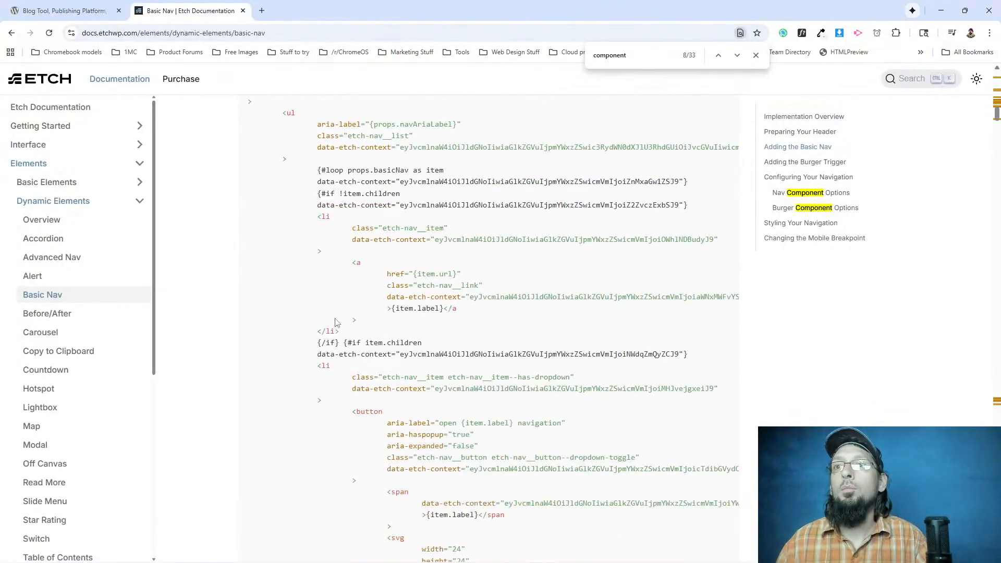
{"action": "scroll", "coordinate": [344, 333], "scroll_direction": "down", "scroll_amount": 8}
{"action": "scroll", "coordinate": [292, 281], "scroll_direction": "up", "scroll_amount": 6}
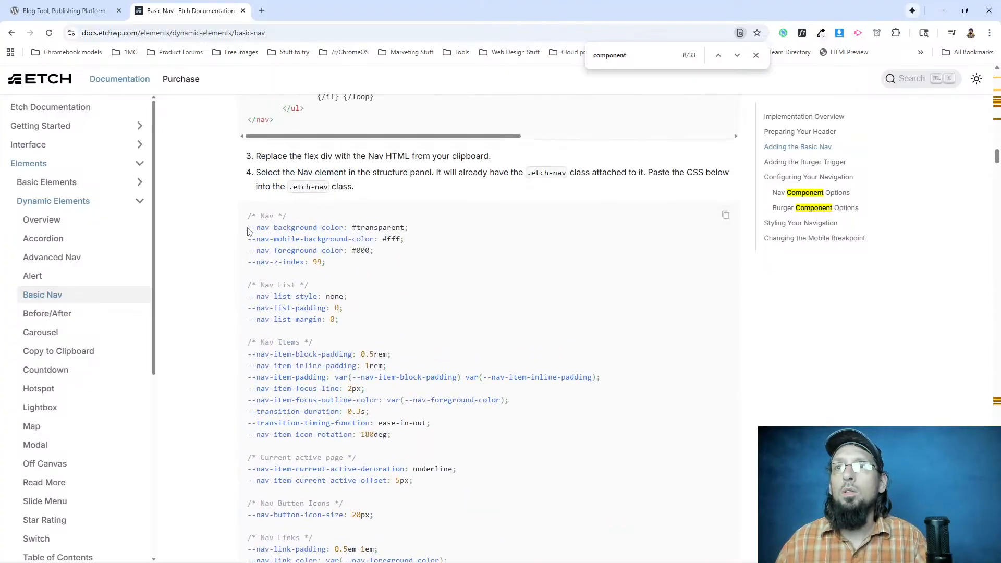
{"action": "left_click_drag", "start_coordinate": [248, 227], "coordinate": [266, 250]}
{"action": "left_click", "coordinate": [378, 219]}
{"action": "scroll", "coordinate": [398, 332], "scroll_direction": "down", "scroll_amount": 7}
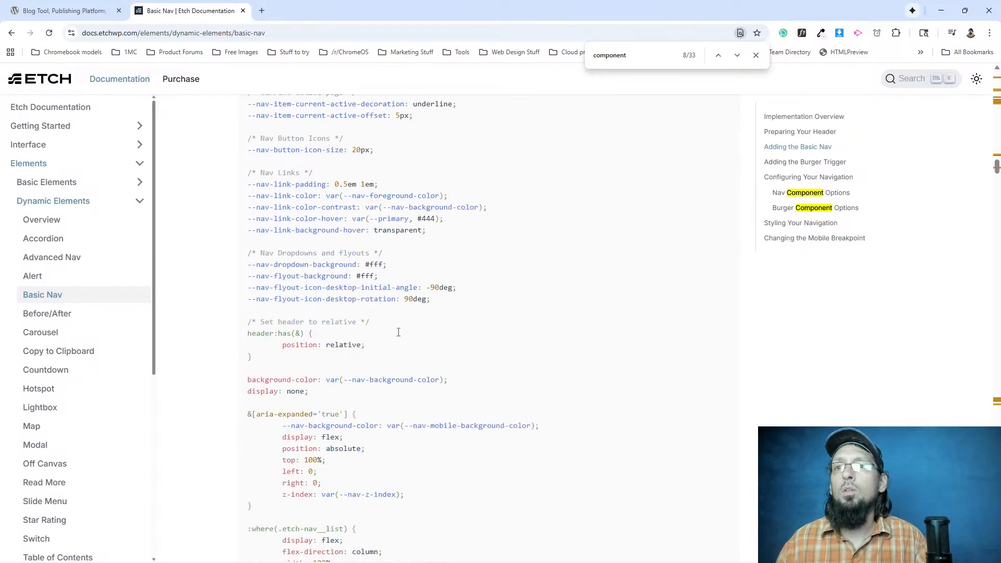
{"action": "scroll", "coordinate": [308, 318], "scroll_direction": "down", "scroll_amount": 5}
{"action": "left_click", "coordinate": [73, 12]}
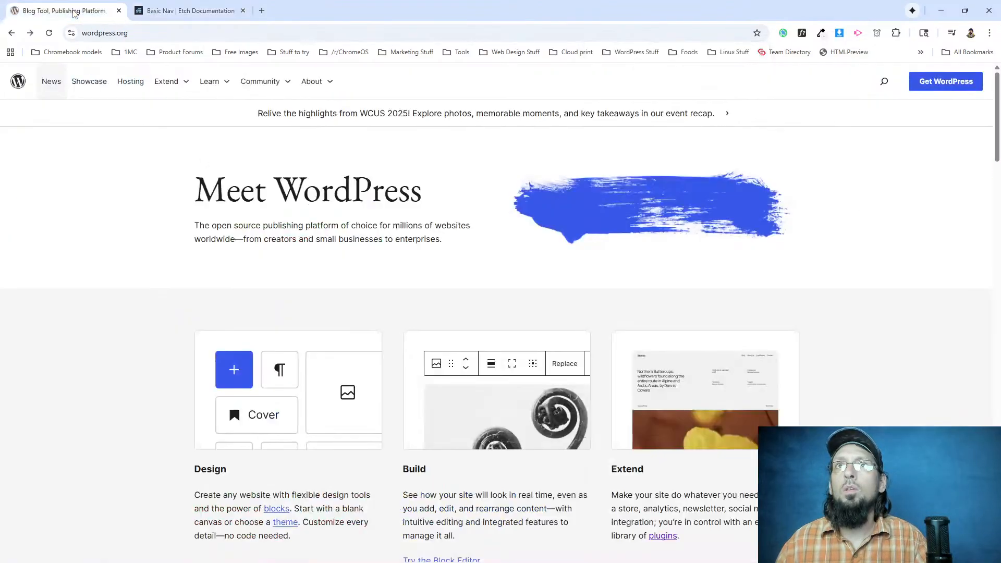
{"action": "left_click", "coordinate": [182, 11]}
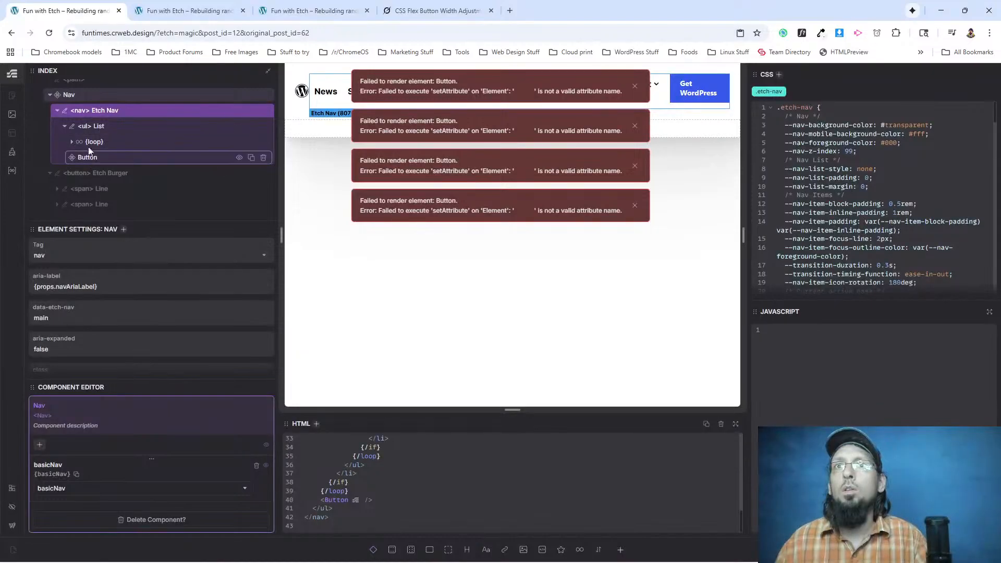
Replace the .etch-nav class's CSS in Etch with the Nav CSS copied from the documentation.
{"action": "left_click_drag", "start_coordinate": [996, 112], "coordinate": [998, 299]}
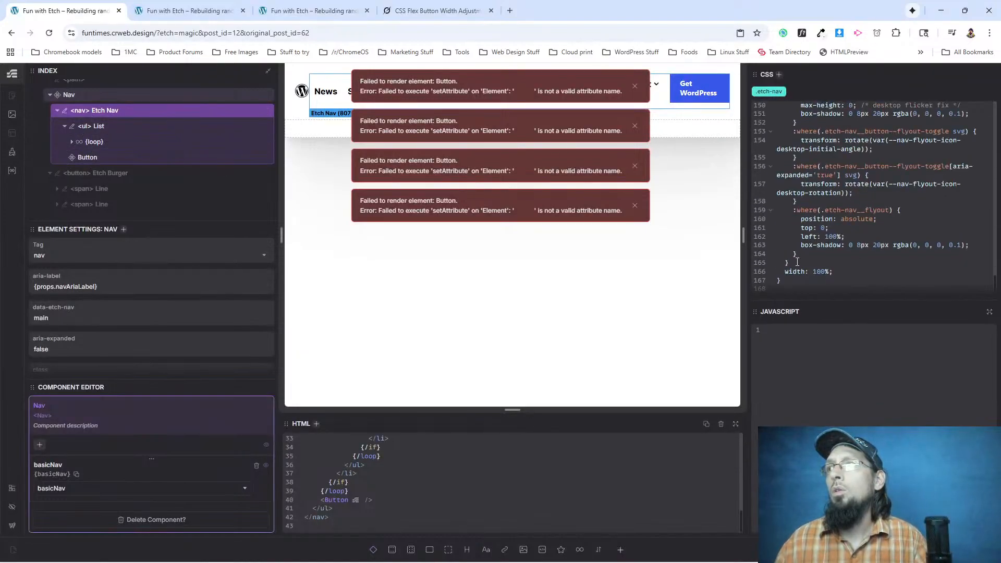
{"action": "scroll", "coordinate": [797, 262], "scroll_direction": "up", "scroll_amount": 20}
{"action": "left_click", "coordinate": [782, 116]}
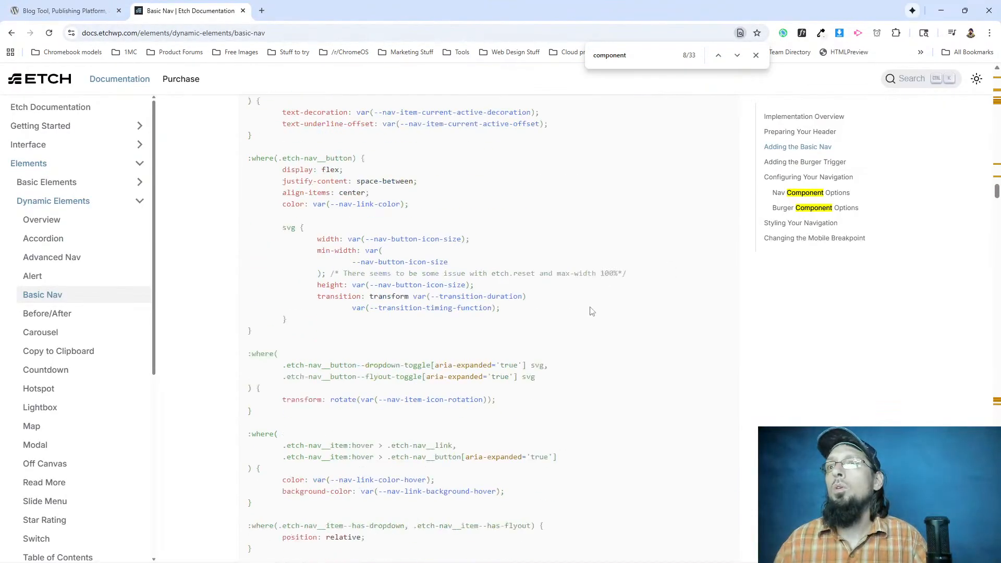
Copy the EtchNavScript code from step 5 of the Basic Nav documentation and paste it as the Etch Nav element's JavaScript.
{"action": "scroll", "coordinate": [592, 311], "scroll_direction": "down", "scroll_amount": 15}
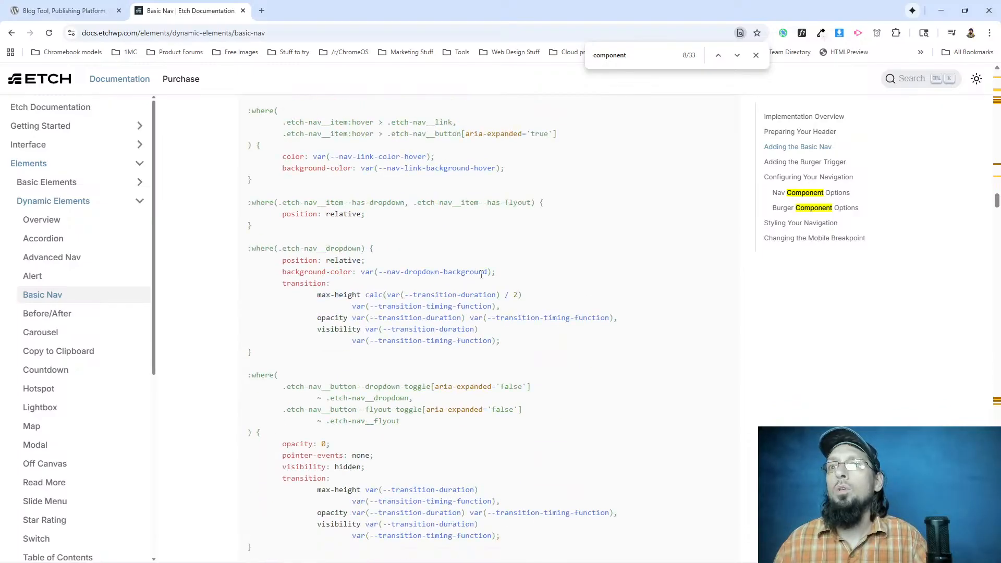
{"action": "scroll", "coordinate": [393, 341], "scroll_direction": "up", "scroll_amount": 4}
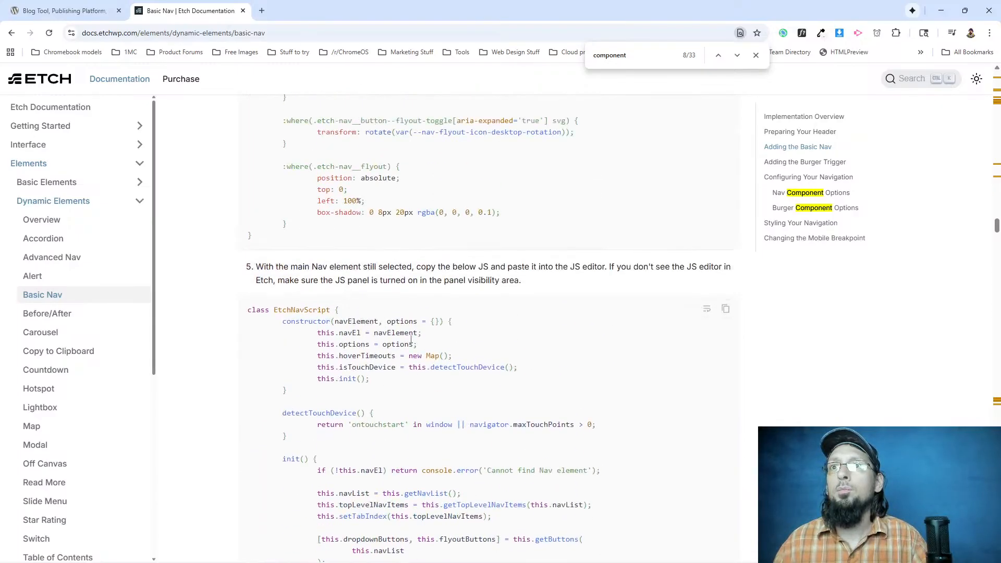
{"action": "left_click", "coordinate": [725, 307]}
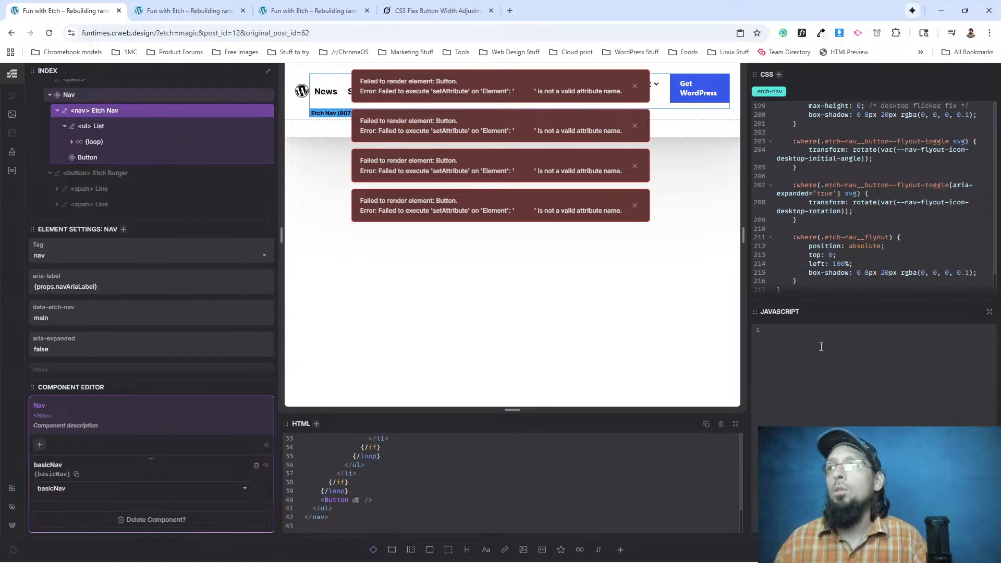
{"action": "key", "text": "ctrl+v"}
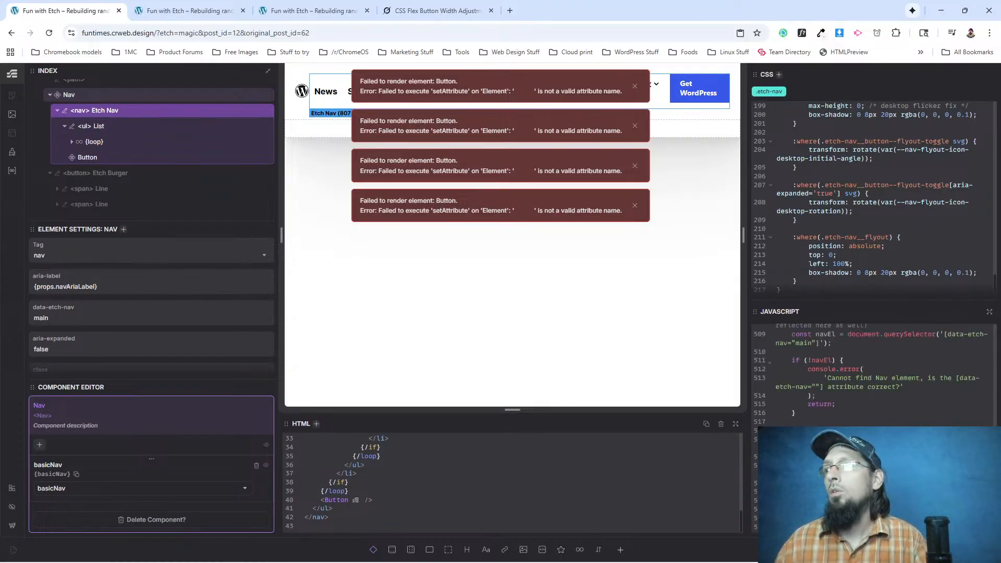
Reload the site's front end and inspect the header's Showcase link in DevTools, keeping the header uncovered.
{"action": "left_click", "coordinate": [183, 10]}
{"action": "left_click", "coordinate": [49, 33]}
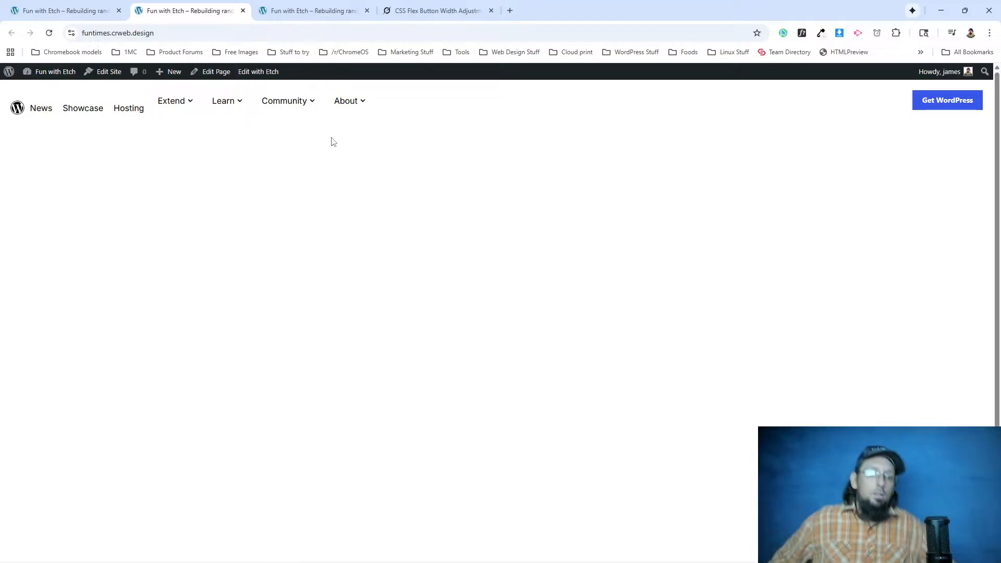
{"action": "right_click", "coordinate": [77, 112]}
{"action": "left_click", "coordinate": [132, 231]}
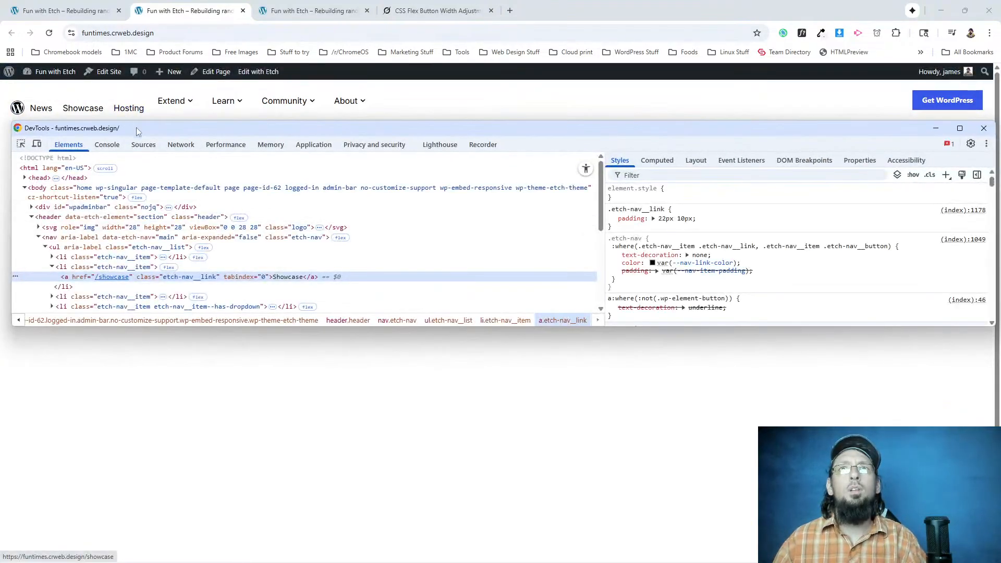
{"action": "left_click_drag", "start_coordinate": [137, 130], "coordinate": [146, 158]}
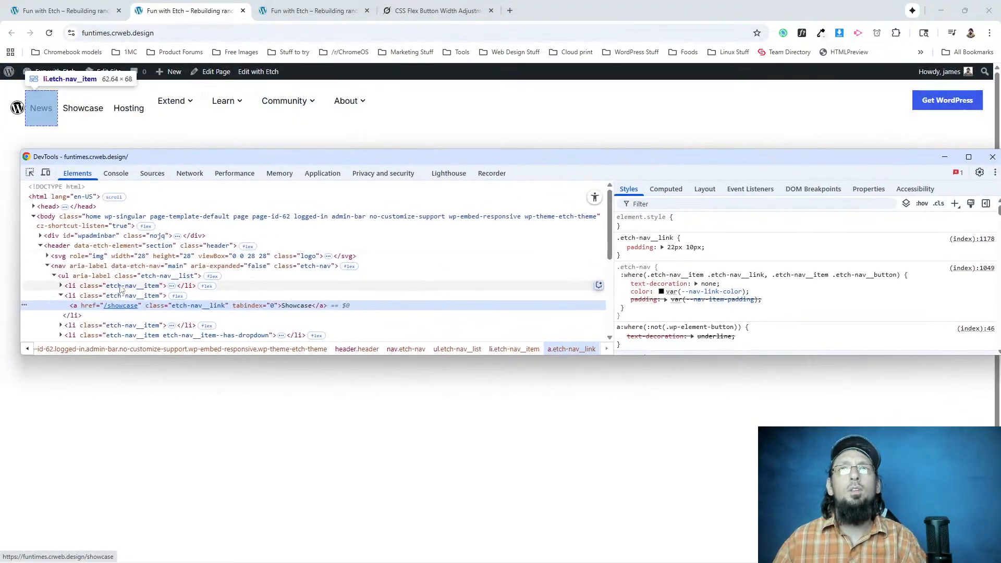
Toggle the 22px 10px padding of the .etch-nav__link rule in DevTools, leaving it disabled.
{"action": "left_click", "coordinate": [621, 247]}
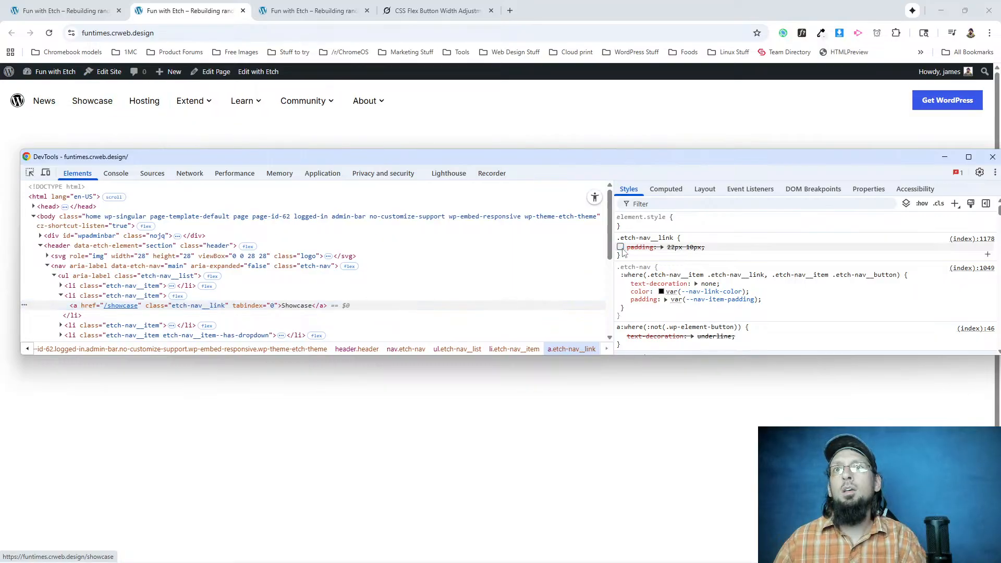
{"action": "left_click", "coordinate": [621, 247]}
{"action": "left_click", "coordinate": [621, 247]}
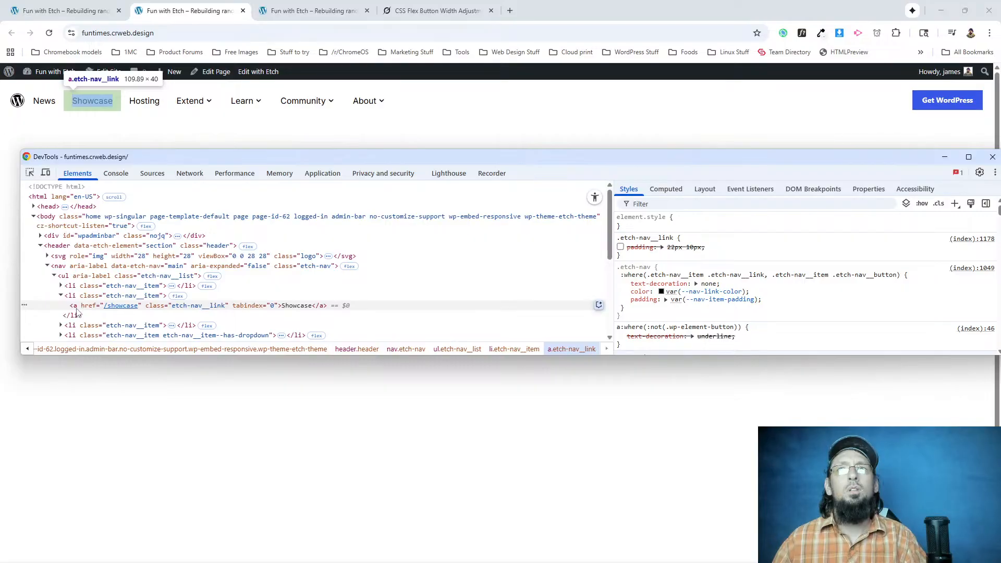
Inspect the Extend dropdown button in the header and force the hover state on its text element.
{"action": "scroll", "coordinate": [77, 313], "scroll_direction": "down", "scroll_amount": 2}
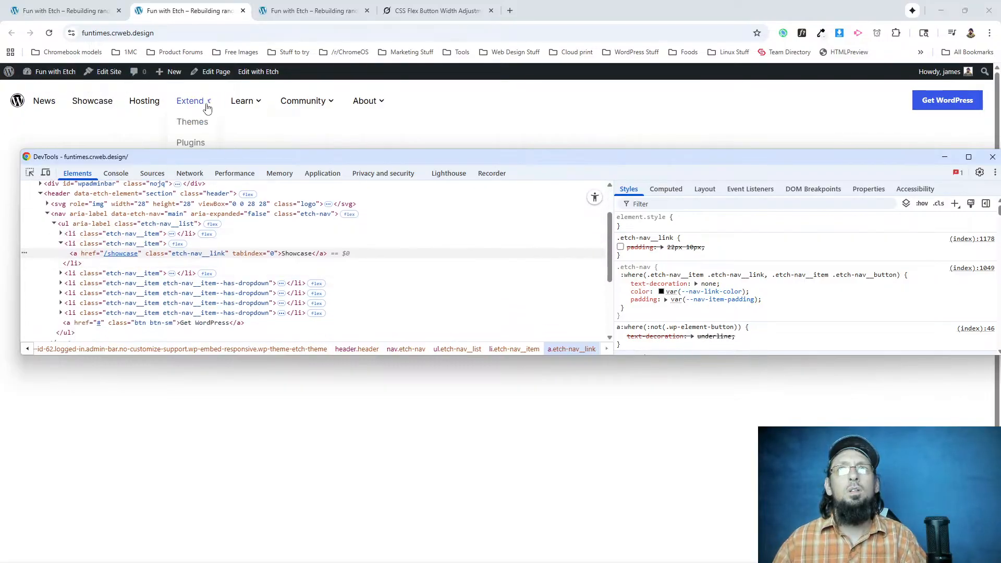
{"action": "right_click", "coordinate": [201, 122]}
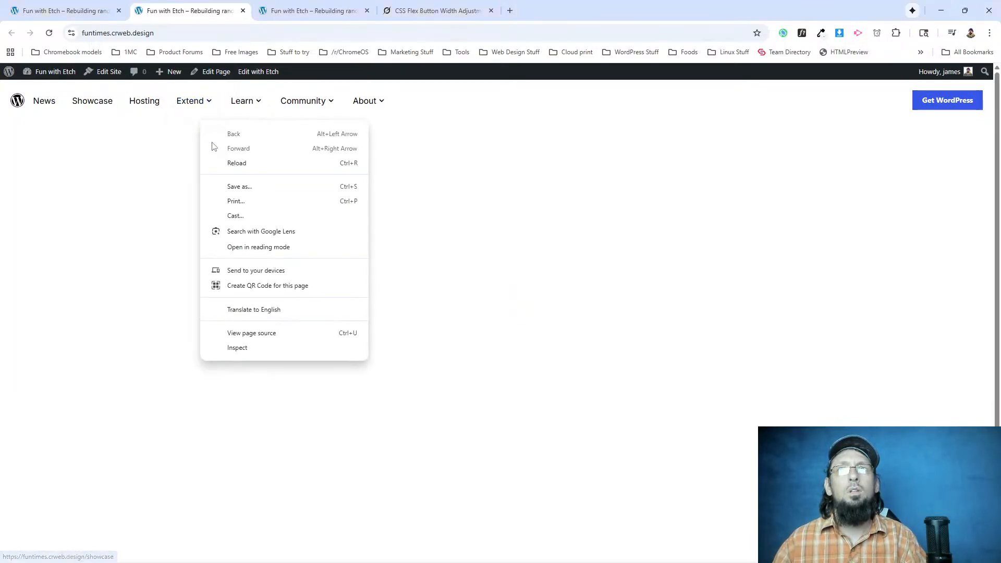
{"action": "left_click", "coordinate": [252, 354]}
{"action": "right_click", "coordinate": [203, 105]}
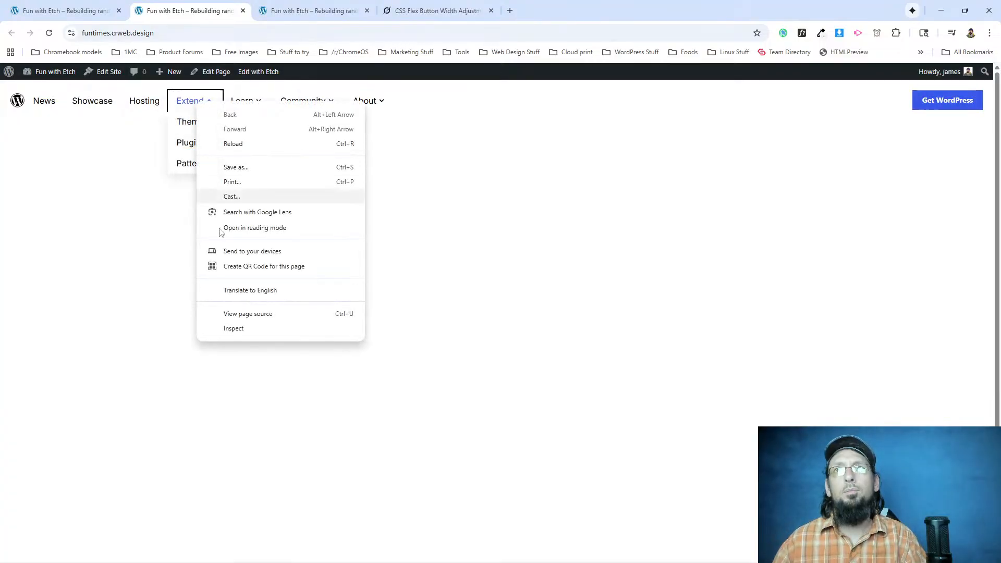
{"action": "left_click", "coordinate": [249, 332]}
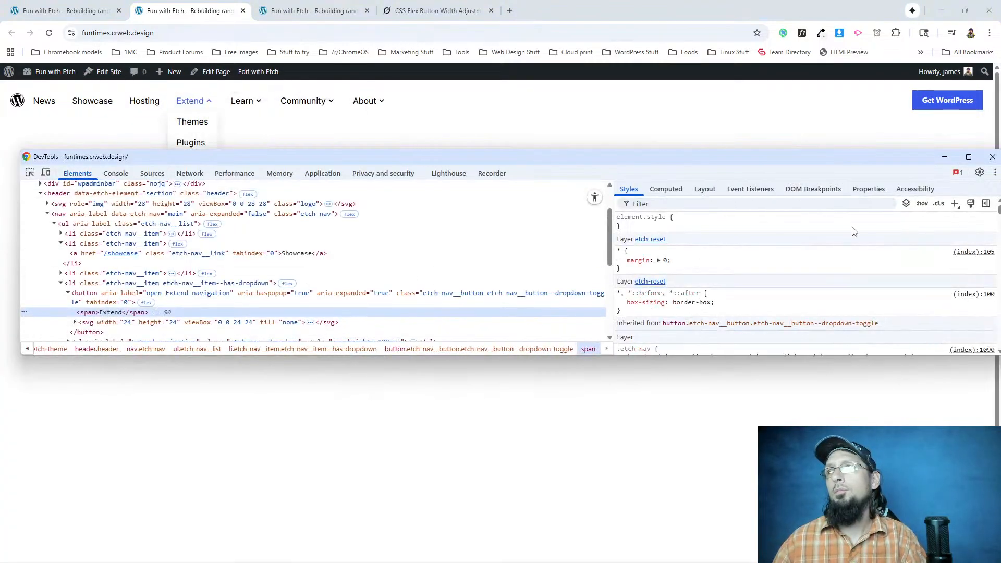
{"action": "left_click", "coordinate": [922, 203]}
{"action": "left_click", "coordinate": [814, 249]}
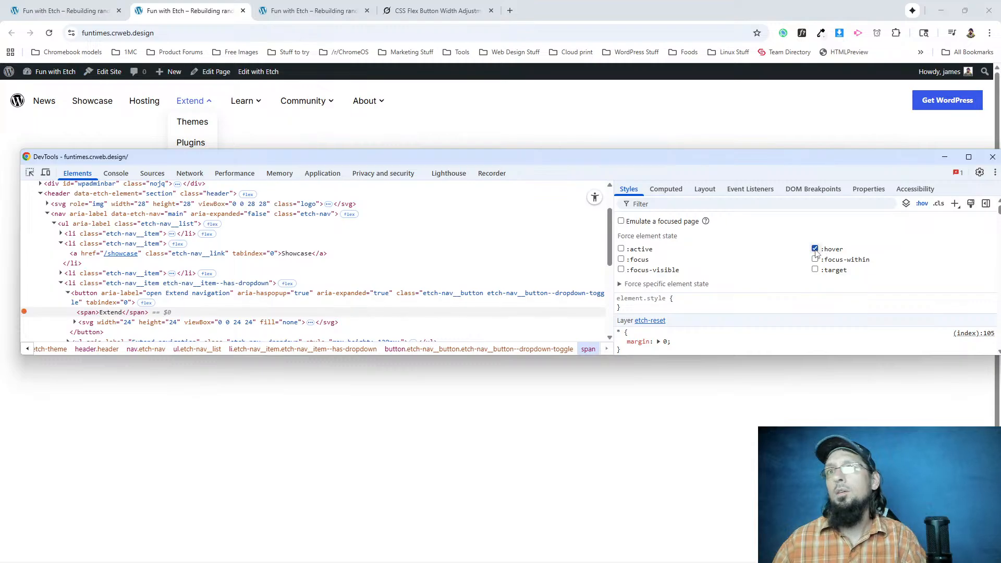
Uncover the Extend dropdown, expand its list markup and examine the styles of the Themes link.
{"action": "left_click_drag", "start_coordinate": [277, 157], "coordinate": [278, 241]}
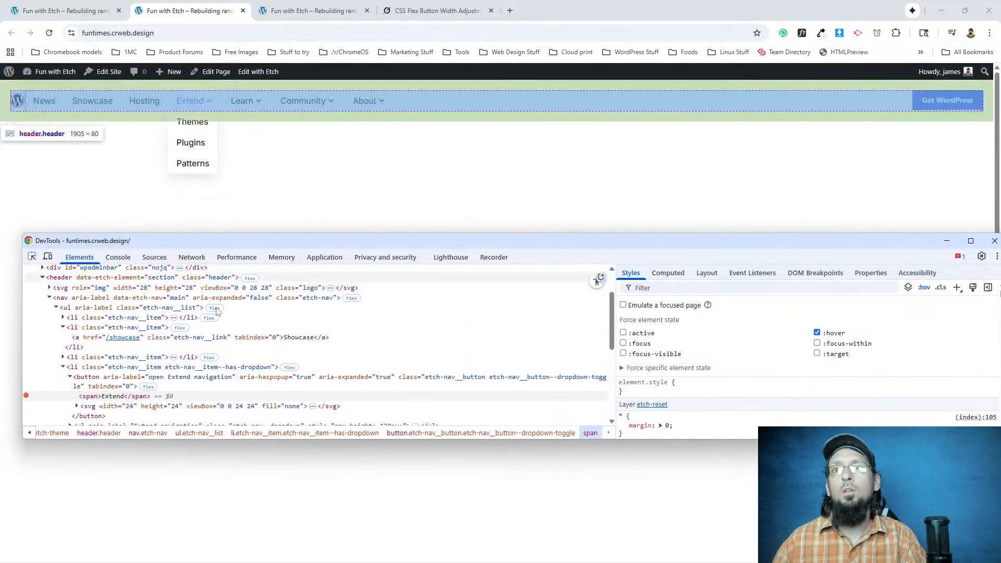
{"action": "scroll", "coordinate": [84, 334], "scroll_direction": "down", "scroll_amount": 3}
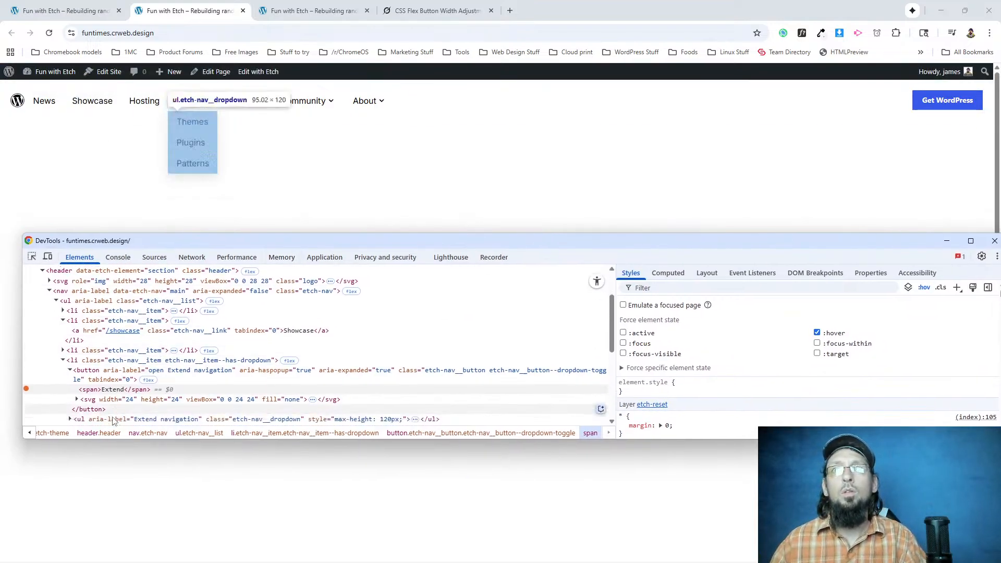
{"action": "left_click", "coordinate": [70, 322]}
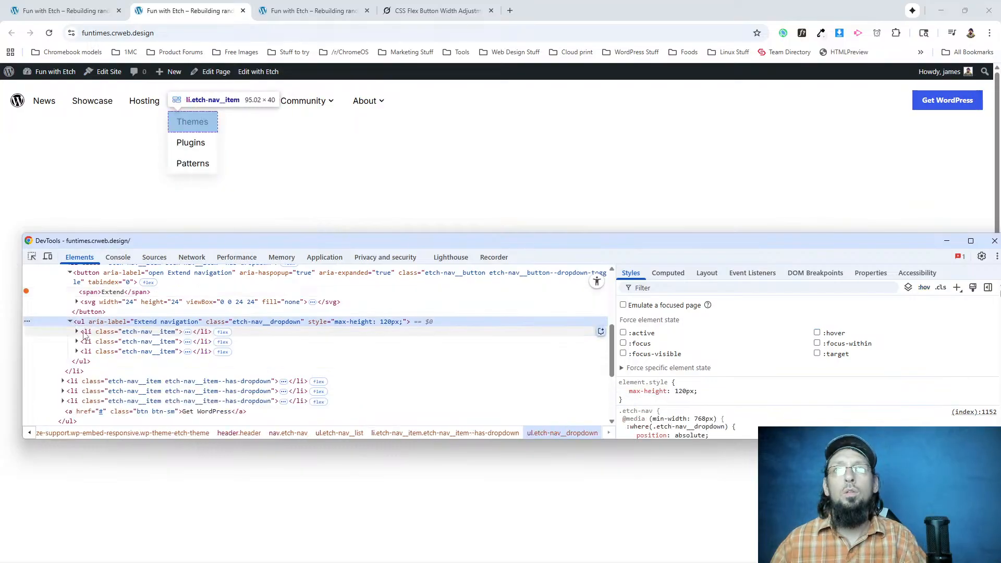
{"action": "left_click", "coordinate": [81, 334]}
{"action": "left_click", "coordinate": [77, 332]}
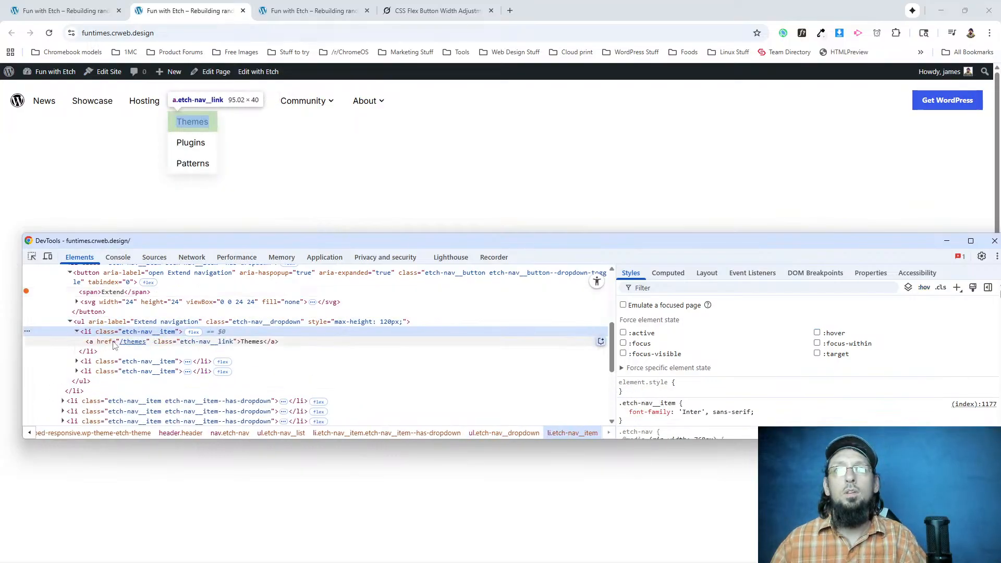
{"action": "left_click", "coordinate": [203, 341]}
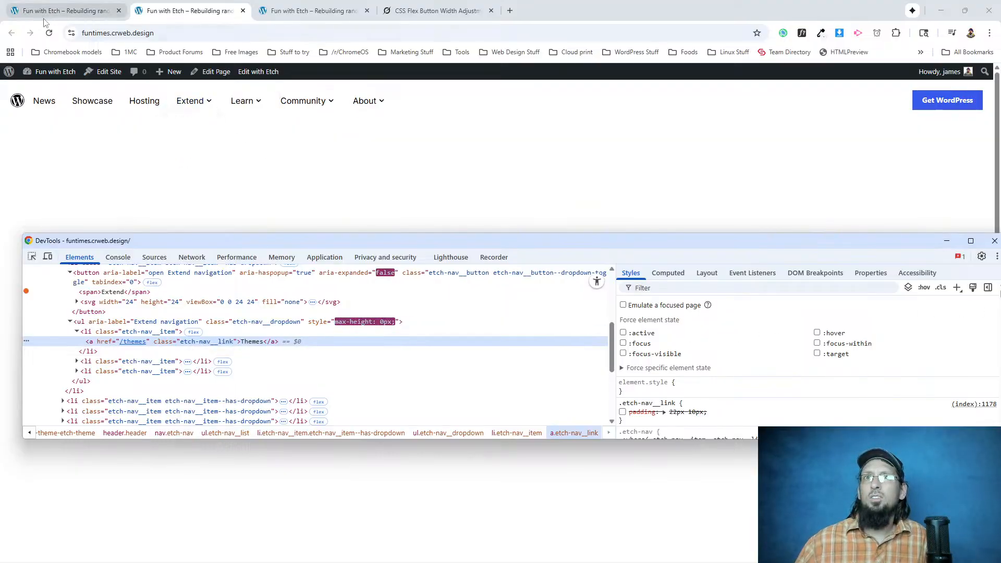
Reload the front end and inspect the Learn dropdown's button to compare its styles with the plain nav links.
{"action": "left_click", "coordinate": [49, 35]}
{"action": "left_click", "coordinate": [49, 33]}
{"action": "left_click", "coordinate": [223, 103]}
{"action": "right_click", "coordinate": [222, 103]}
{"action": "left_click", "coordinate": [258, 327]}
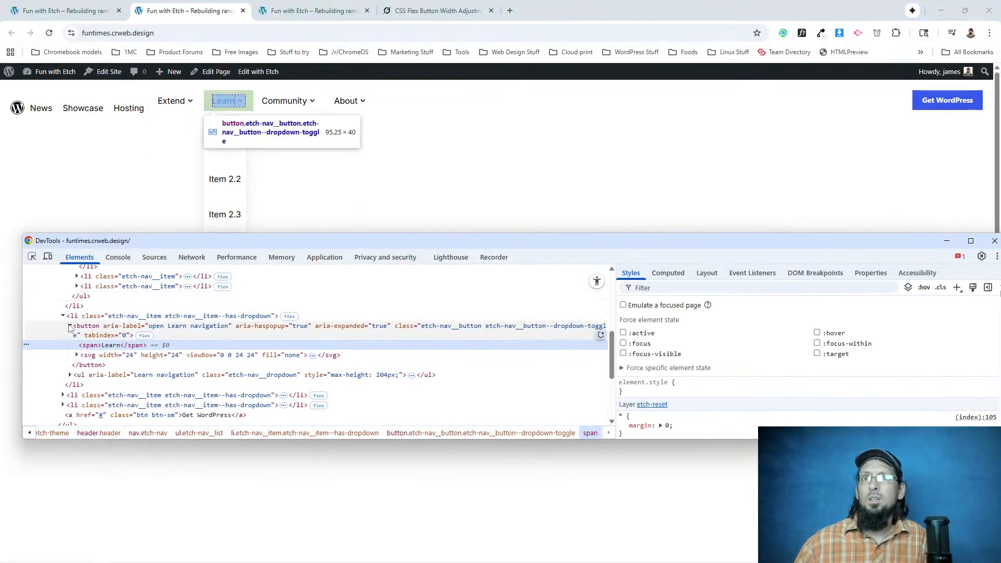
{"action": "left_click", "coordinate": [69, 326]}
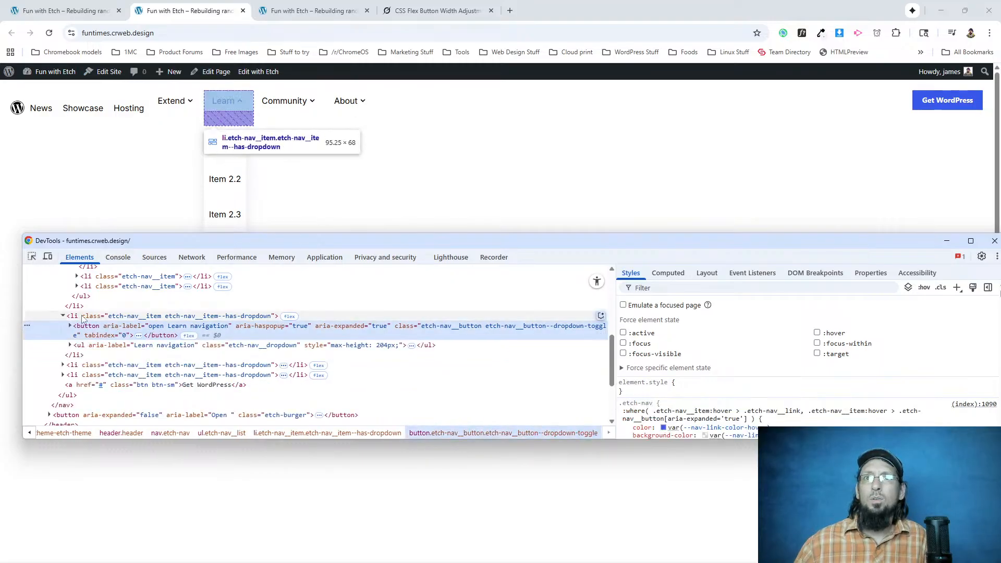
{"action": "mouse_move", "coordinate": [187, 106]}
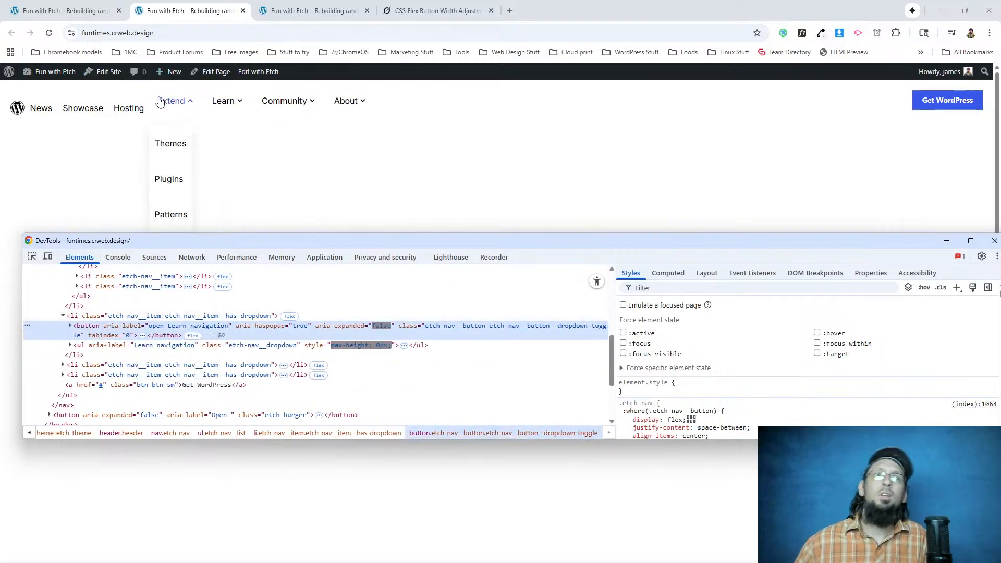
Inspect the News link on the front end and open the Extend dropdown to check its submenu spacing.
{"action": "right_click", "coordinate": [36, 104]}
{"action": "left_click", "coordinate": [167, 315]}
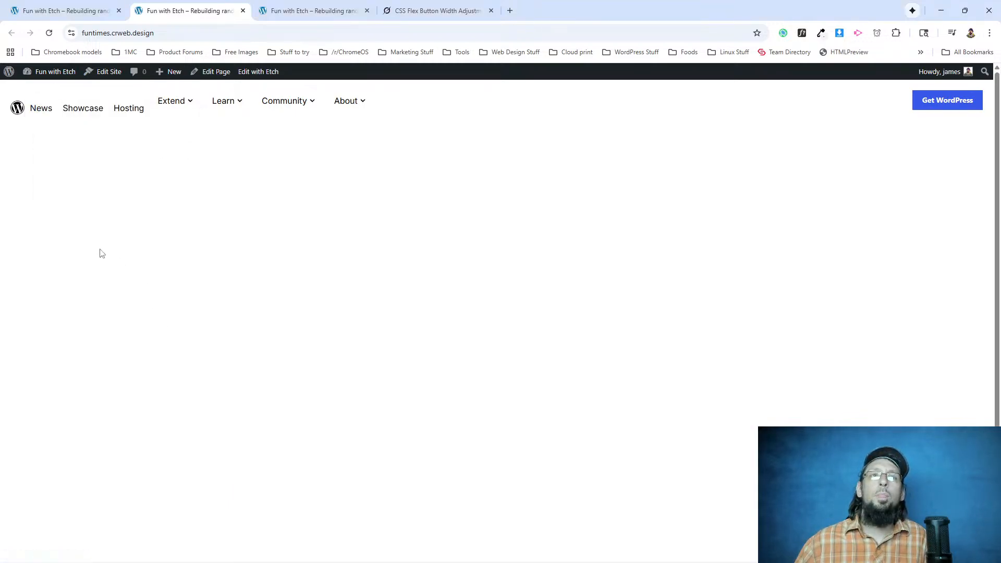
{"action": "mouse_move", "coordinate": [186, 102]}
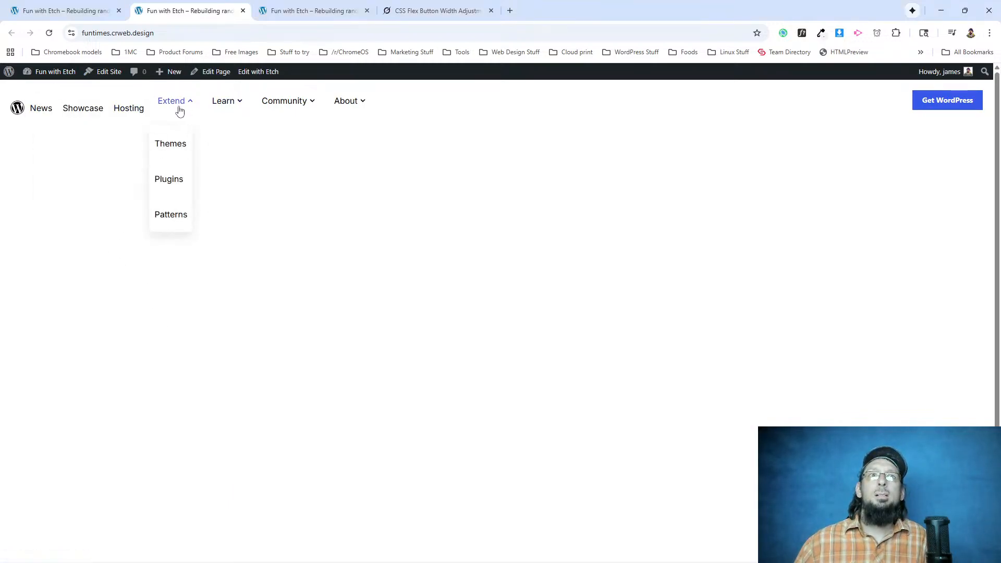
Ask Grok "how do I target the direct child of an element in css" and read the child combinator syntax and example.
{"action": "left_click", "coordinate": [438, 10]}
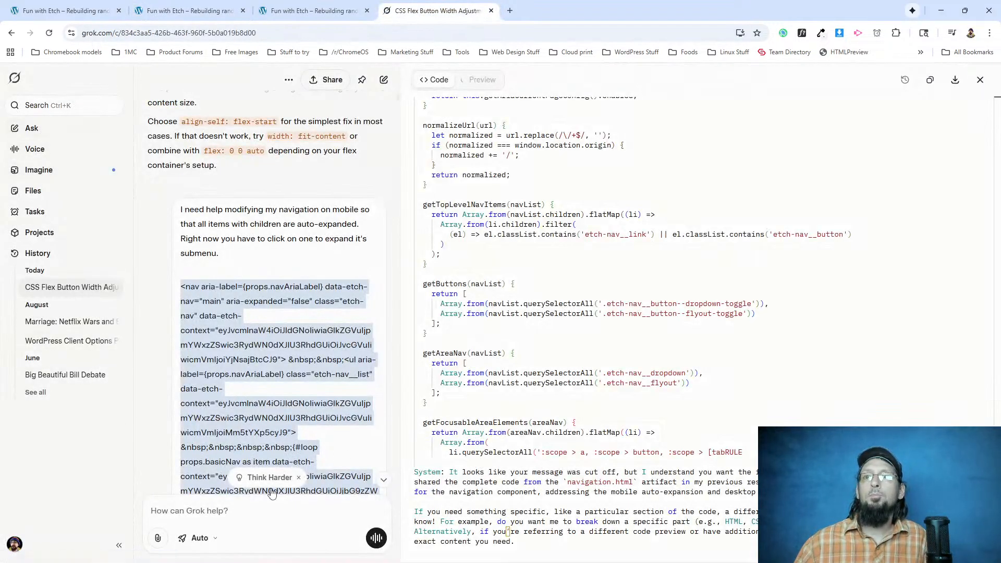
{"action": "left_click", "coordinate": [220, 511]}
{"action": "type", "text": "how do I target the dire"}
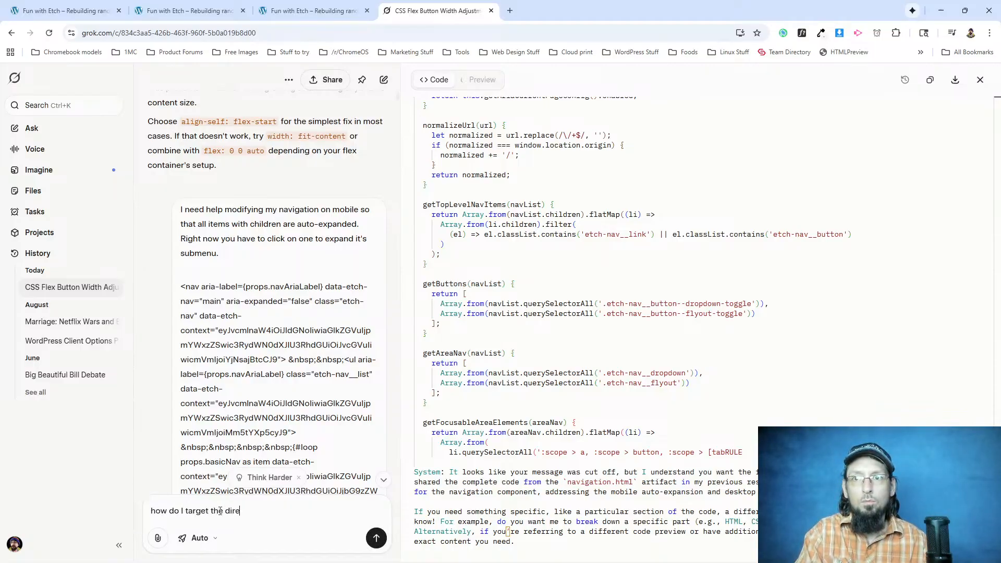
{"action": "type", "text": "ct child of an element in css"}
{"action": "key", "text": "Return"}
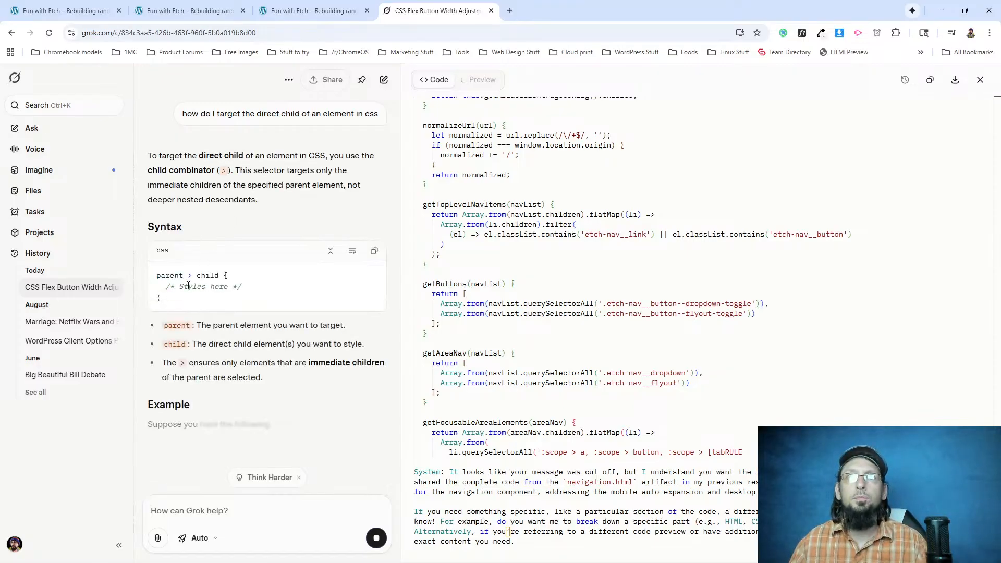
{"action": "scroll", "coordinate": [225, 360], "scroll_direction": "down", "scroll_amount": 2}
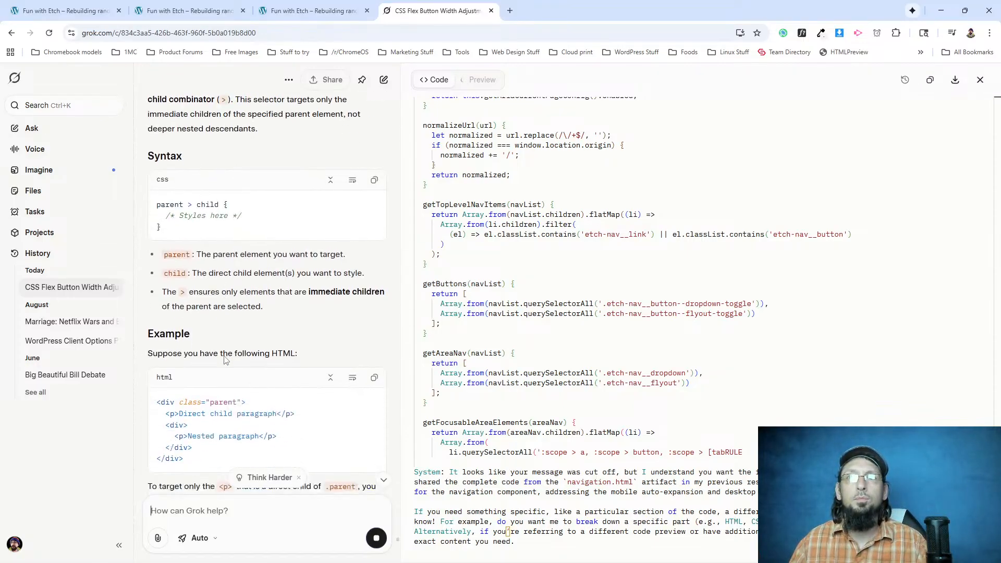
{"action": "scroll", "coordinate": [237, 307], "scroll_direction": "down", "scroll_amount": 1}
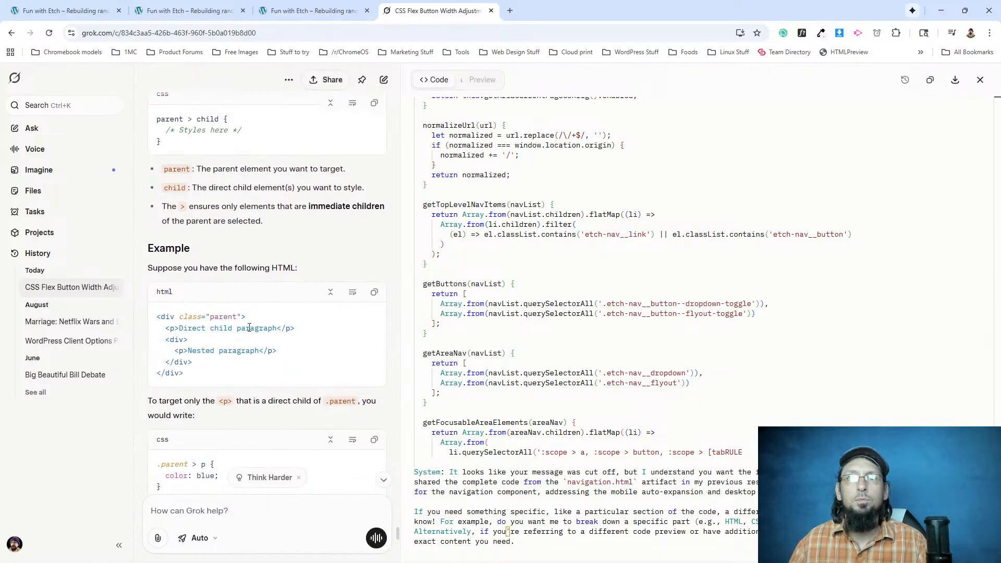
{"action": "scroll", "coordinate": [249, 328], "scroll_direction": "down", "scroll_amount": 1}
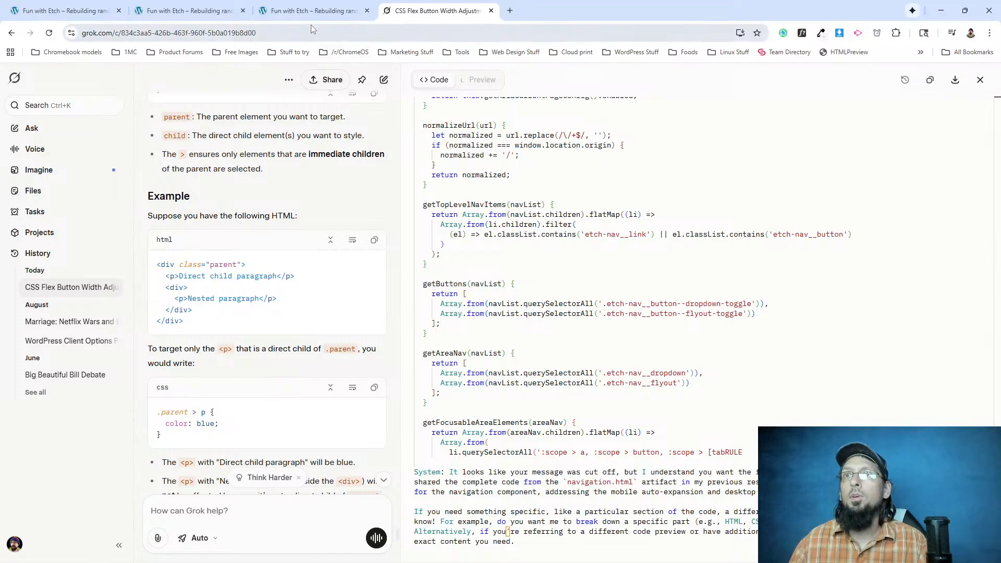
In Etch, remove the padding declaration from the Nav component's .etch-nav__link rule and check the Extend dropdown on the front end.
{"action": "left_click", "coordinate": [188, 10]}
{"action": "left_click", "coordinate": [86, 10]}
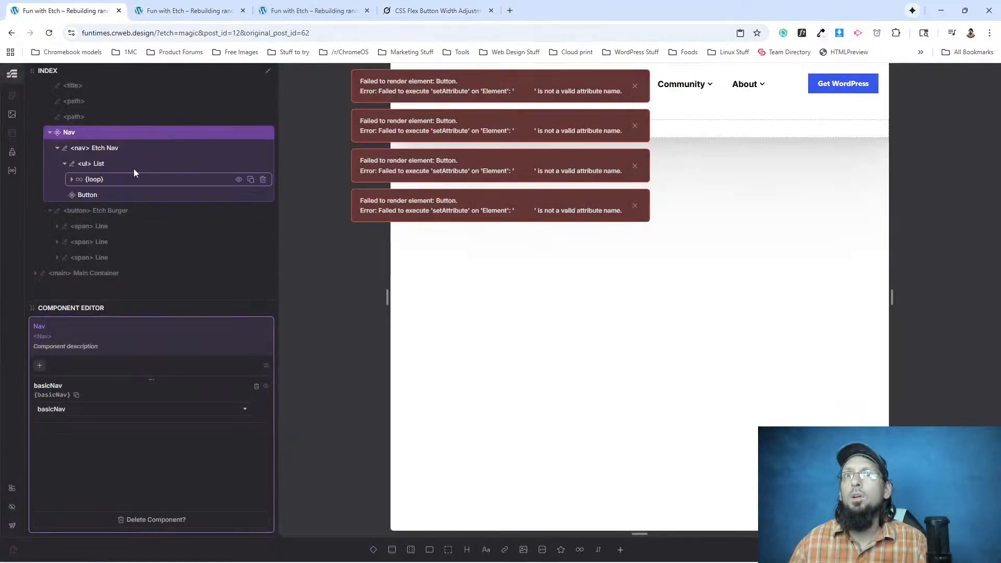
{"action": "left_click", "coordinate": [73, 180]}
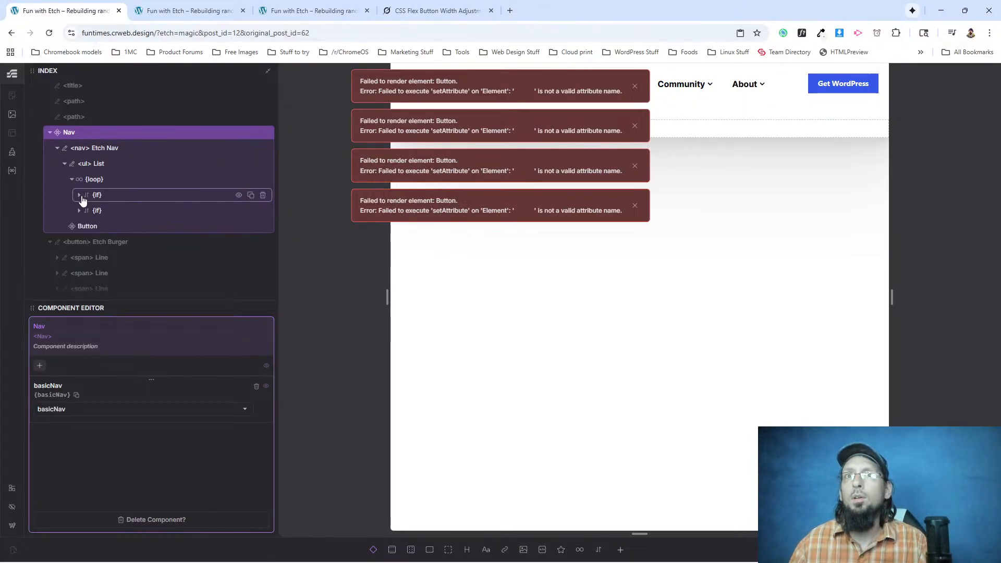
{"action": "left_click", "coordinate": [79, 195]}
{"action": "left_click", "coordinate": [114, 212]}
{"action": "left_click", "coordinate": [86, 211]}
{"action": "scroll", "coordinate": [99, 194], "scroll_direction": "down", "scroll_amount": 3}
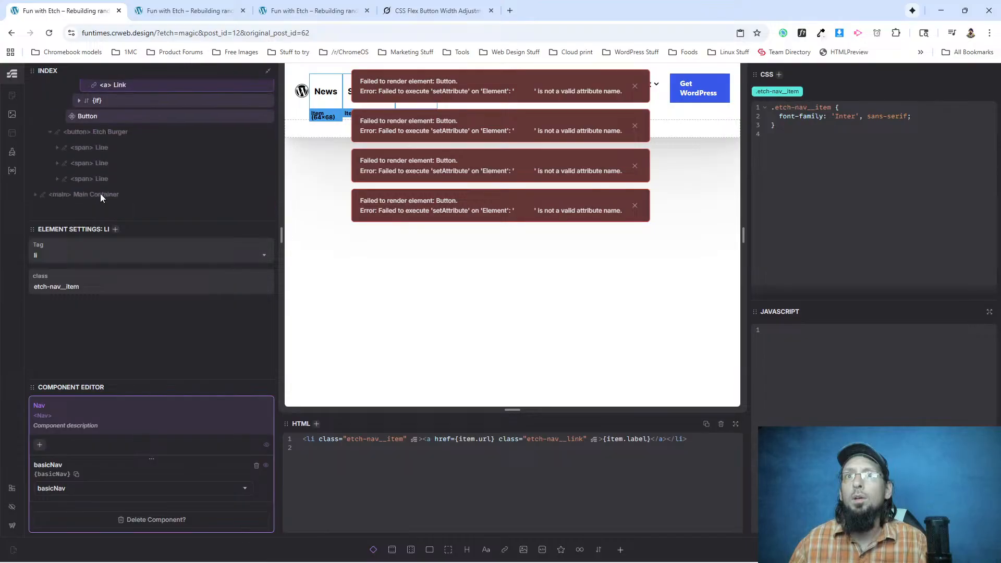
{"action": "scroll", "coordinate": [90, 137], "scroll_direction": "up", "scroll_amount": 1}
{"action": "left_click", "coordinate": [114, 139]}
{"action": "left_click_drag", "start_coordinate": [854, 117], "coordinate": [777, 117]}
{"action": "key", "text": "BackSpace"}
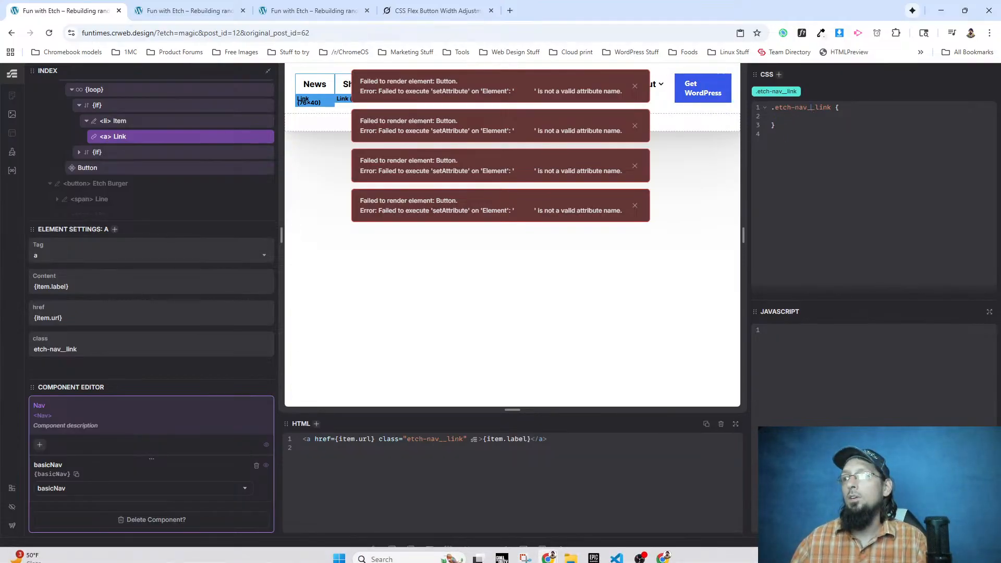
{"action": "left_click", "coordinate": [167, 11]}
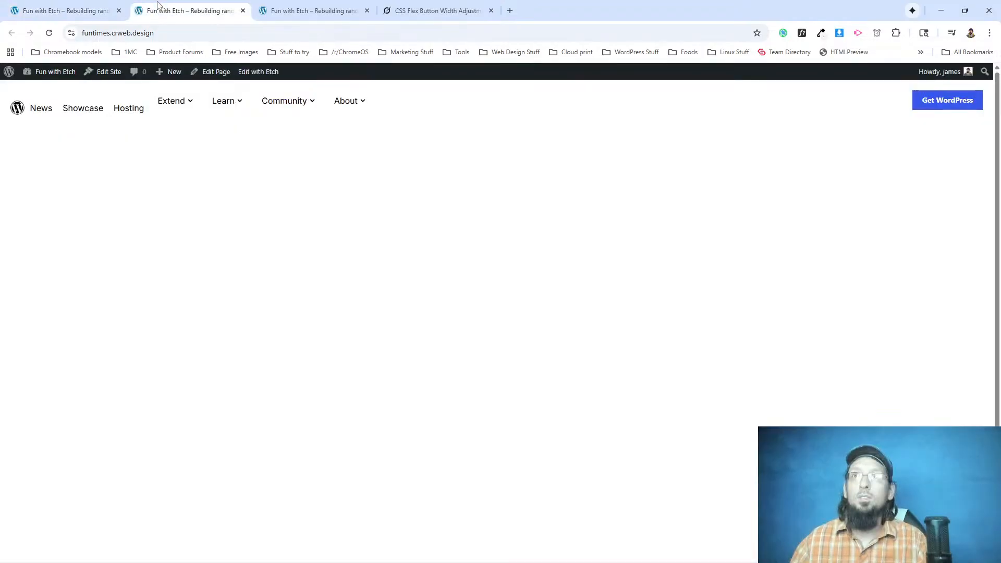
{"action": "mouse_move", "coordinate": [189, 102]}
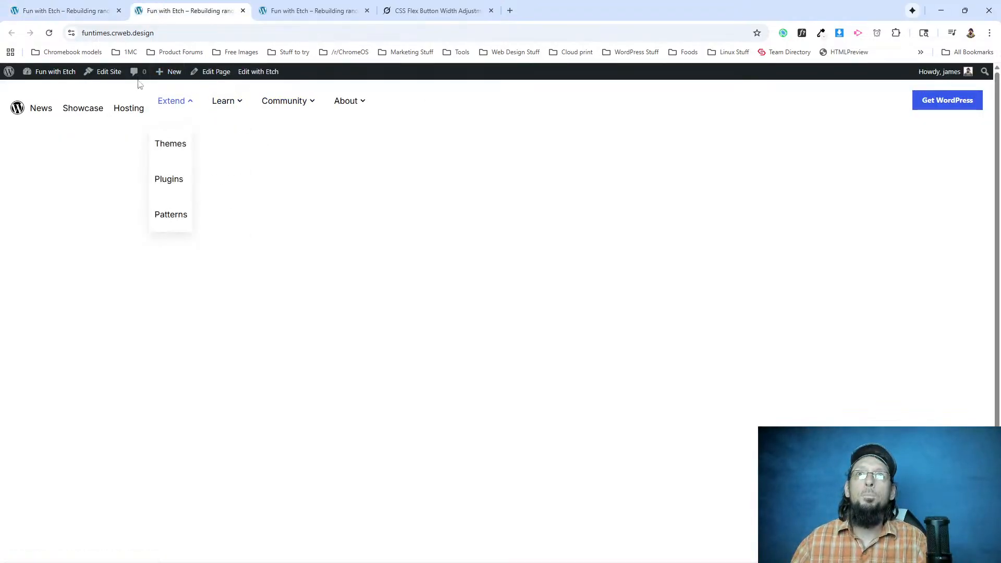
Begin a nested direct-child selector "& >" inside the .etch-nav__item rule of the Nav component's list item.
{"action": "left_click", "coordinate": [73, 12]}
{"action": "scroll", "coordinate": [209, 161], "scroll_direction": "up", "scroll_amount": 1}
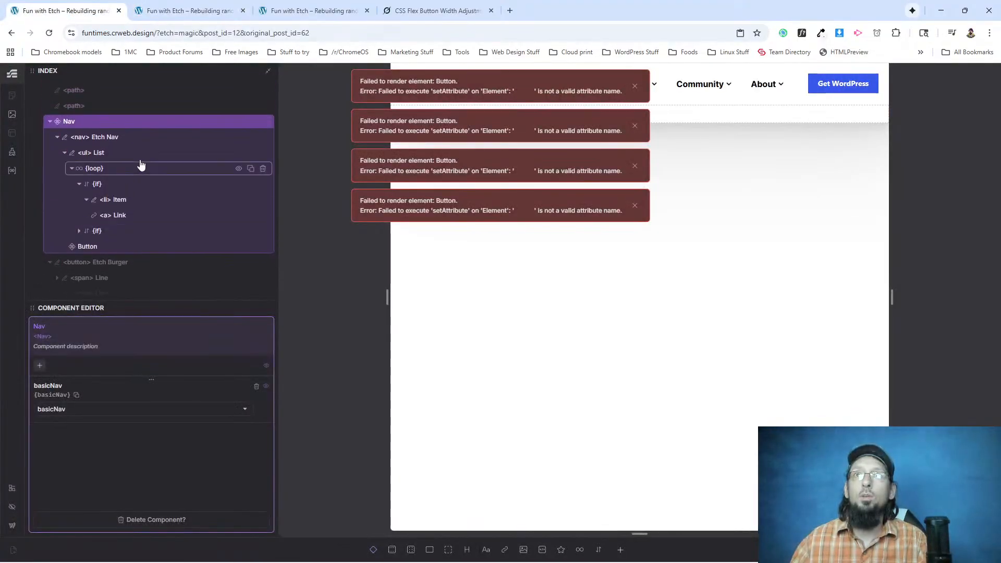
{"action": "left_click", "coordinate": [117, 203]}
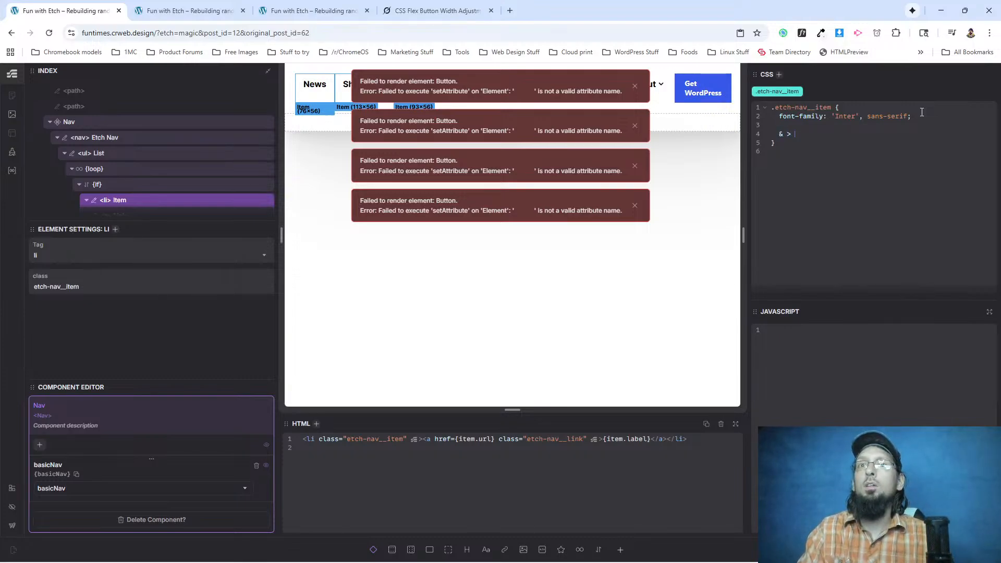
Ask Grok "what if I don't know what the direct child will be?" and copy the "> *:first-child" rule from its answer.
{"action": "left_click", "coordinate": [436, 10]}
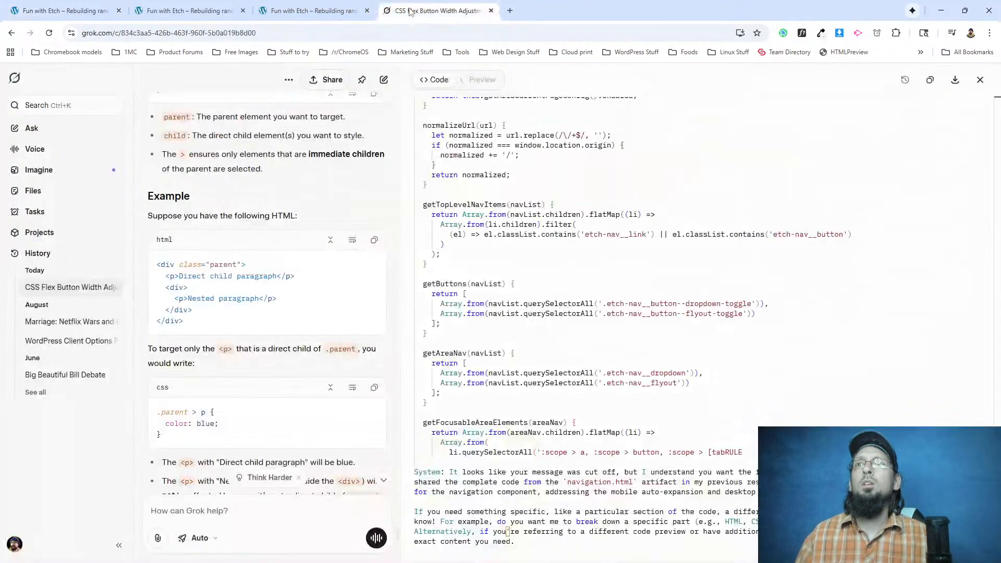
{"action": "scroll", "coordinate": [221, 437], "scroll_direction": "down", "scroll_amount": 5}
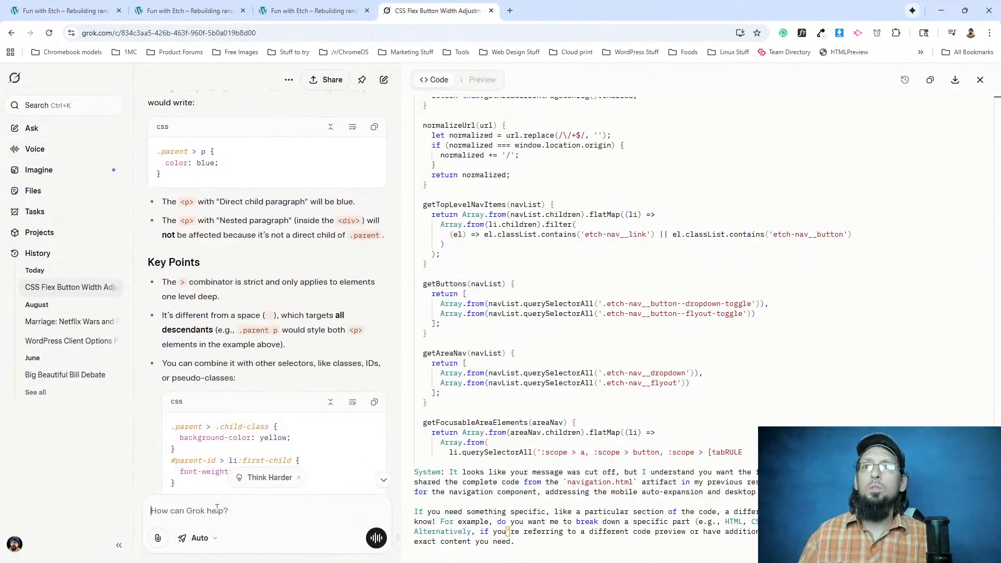
{"action": "type", "text": "what if I"}
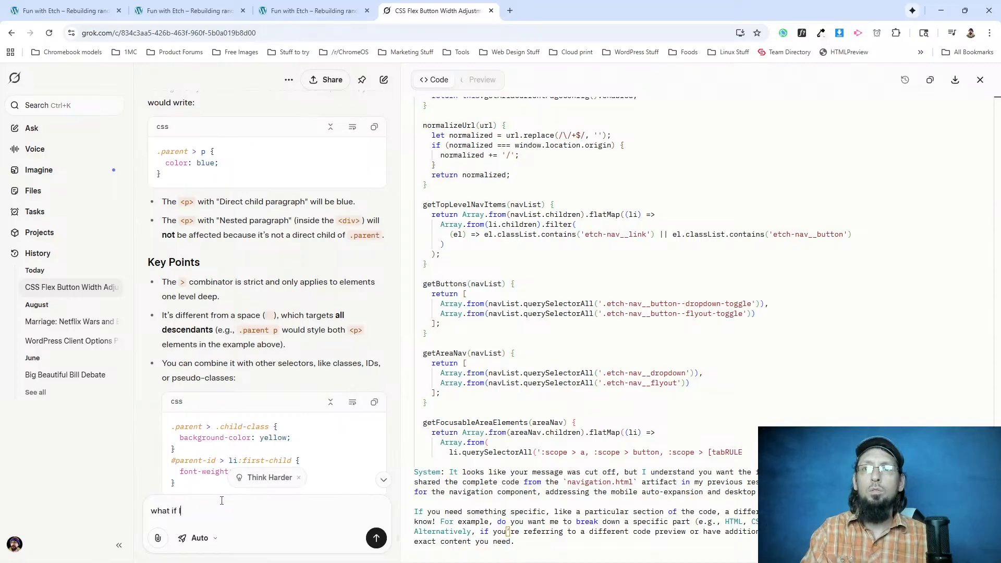
{"action": "type", "text": " don't know what the direct child will be?"}
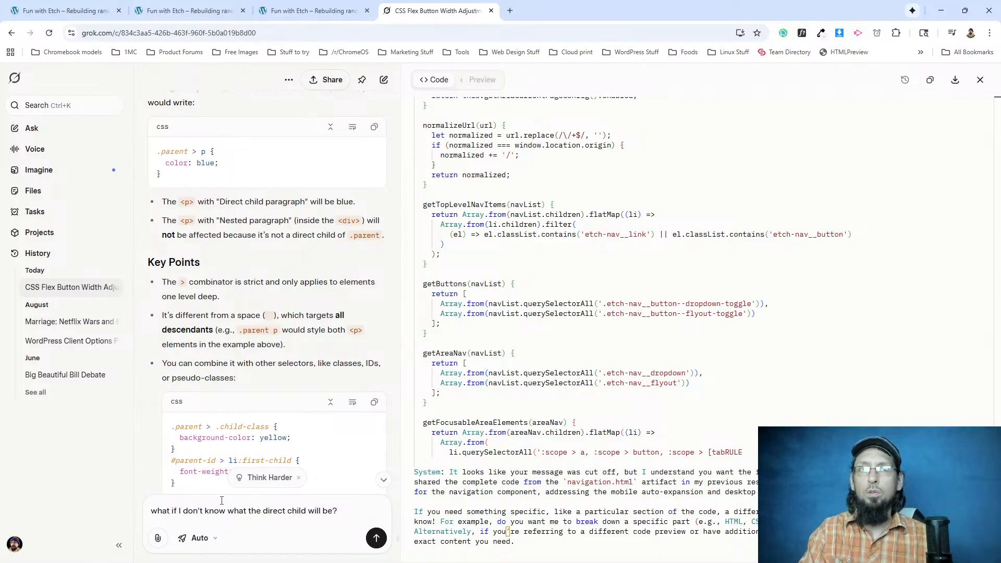
{"action": "key", "text": "Return"}
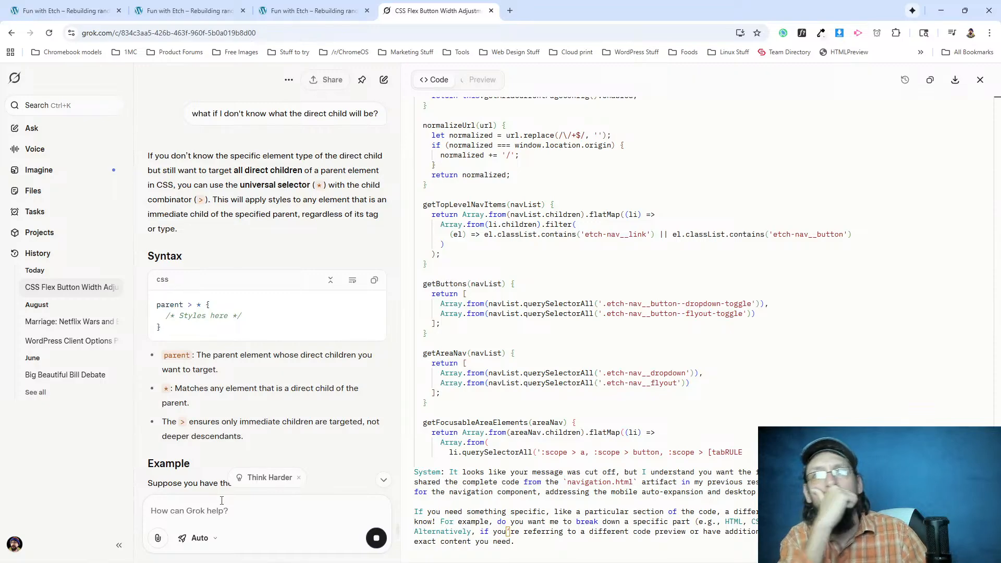
{"action": "scroll", "coordinate": [239, 377], "scroll_direction": "down", "scroll_amount": 2}
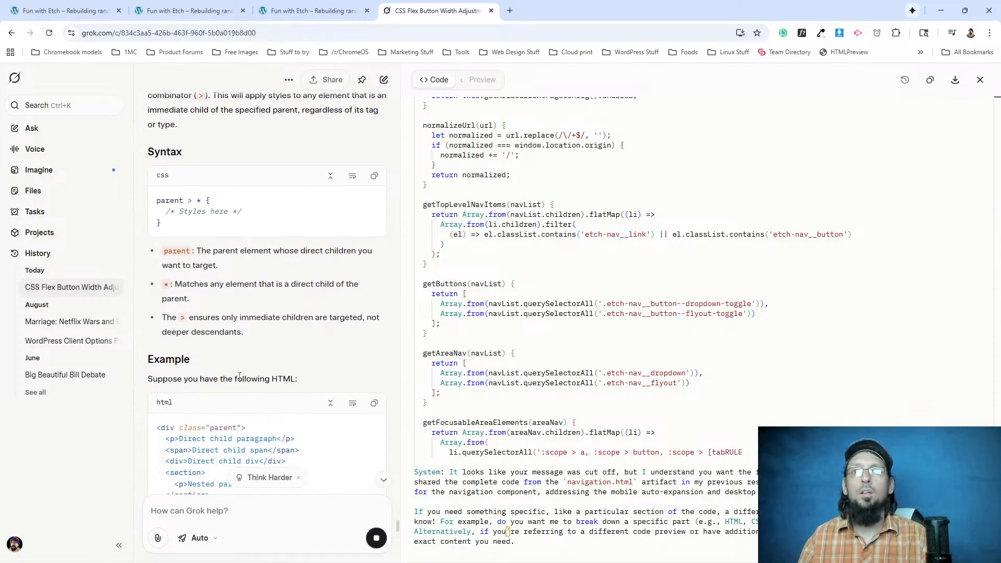
{"action": "scroll", "coordinate": [239, 376], "scroll_direction": "down", "scroll_amount": 3}
{"action": "scroll", "coordinate": [238, 392], "scroll_direction": "down", "scroll_amount": 4}
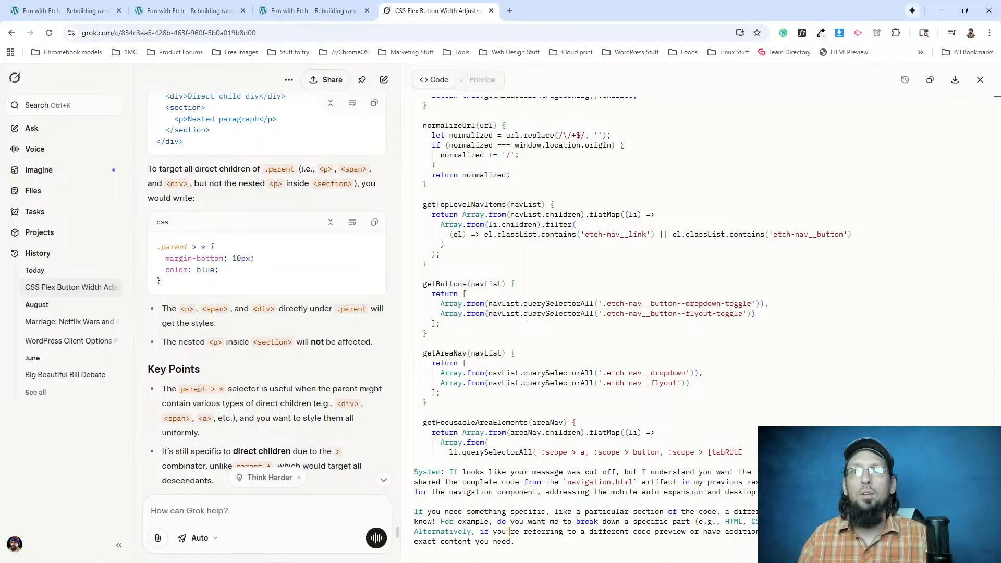
{"action": "scroll", "coordinate": [198, 387], "scroll_direction": "down", "scroll_amount": 5}
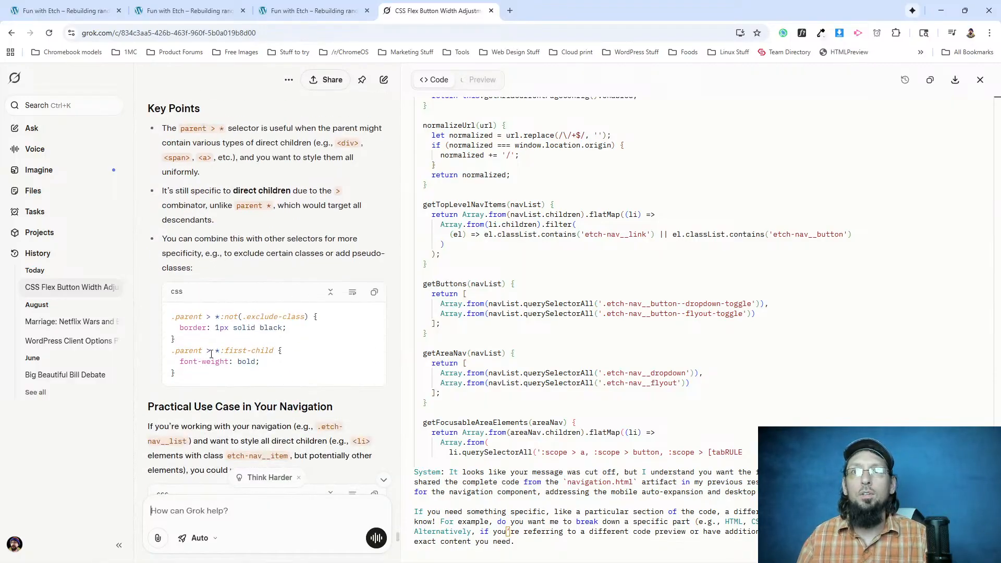
{"action": "left_click_drag", "start_coordinate": [207, 350], "coordinate": [242, 373]}
{"action": "key", "text": "ctrl+c"}
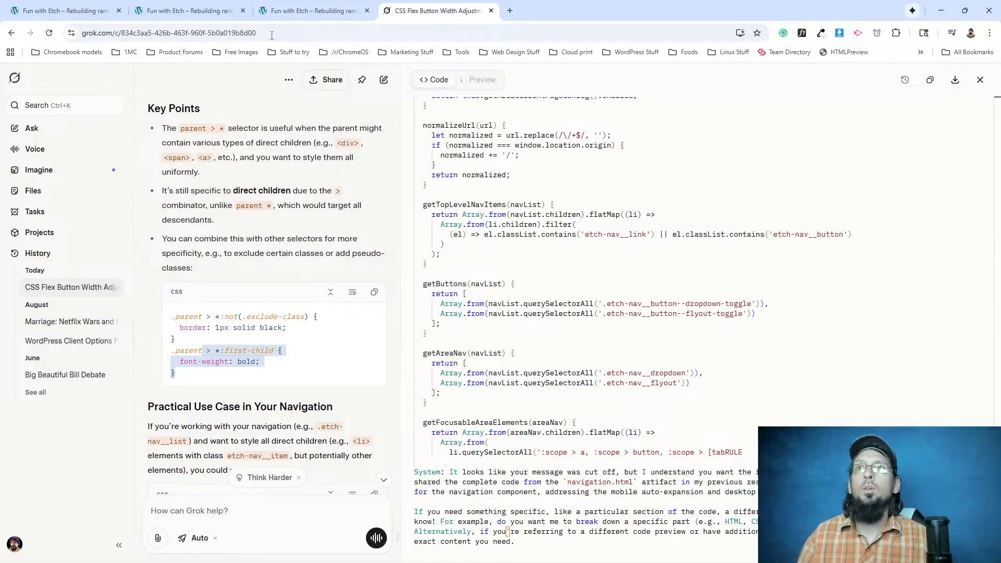
Complete the nested "& > *:first-child" rule in .etch-nav__item with padding 22px 10px and check the header on the front end.
{"action": "left_click", "coordinate": [203, 13]}
{"action": "left_click", "coordinate": [126, 16]}
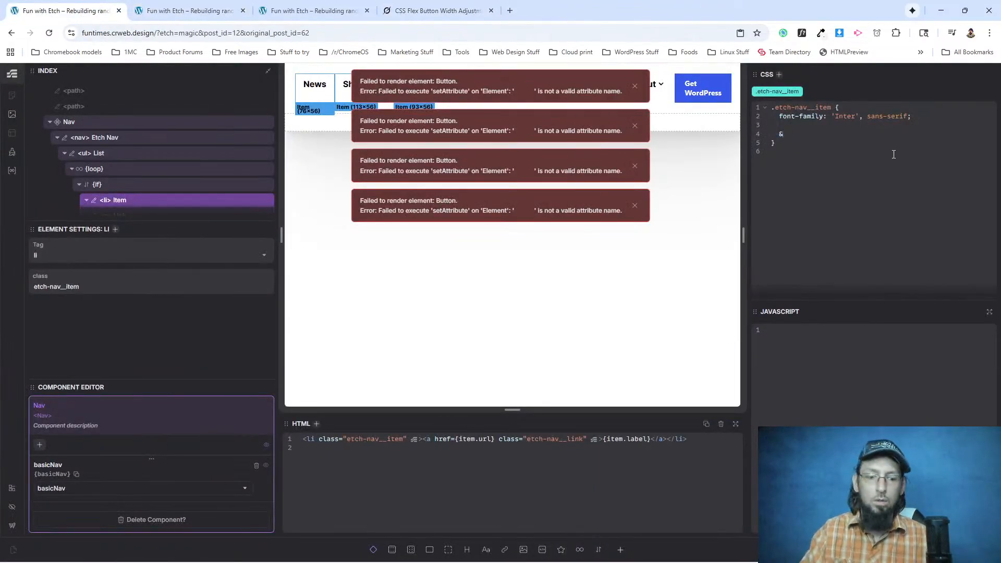
{"action": "key", "text": "ctrl+v"}
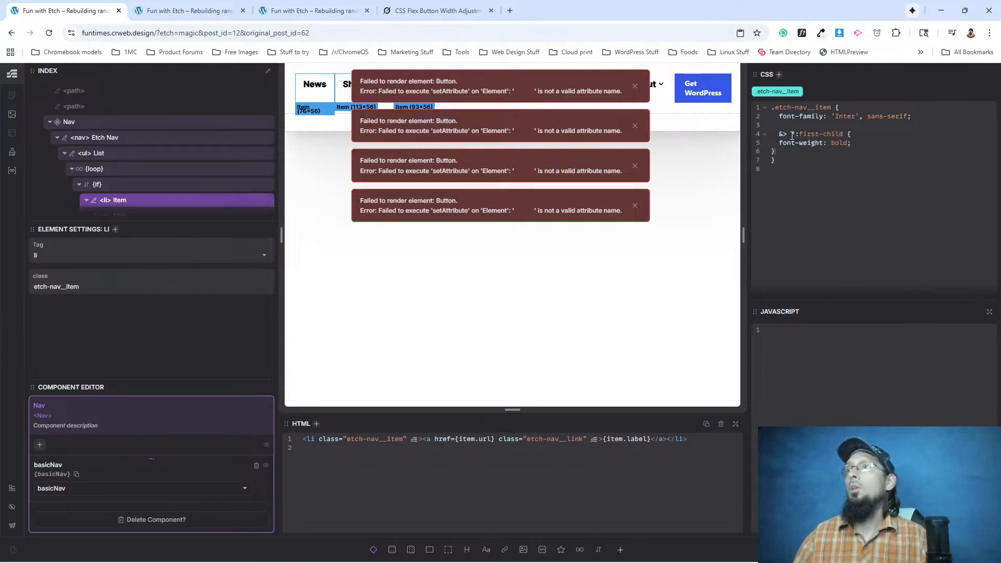
{"action": "left_click", "coordinate": [783, 135]}
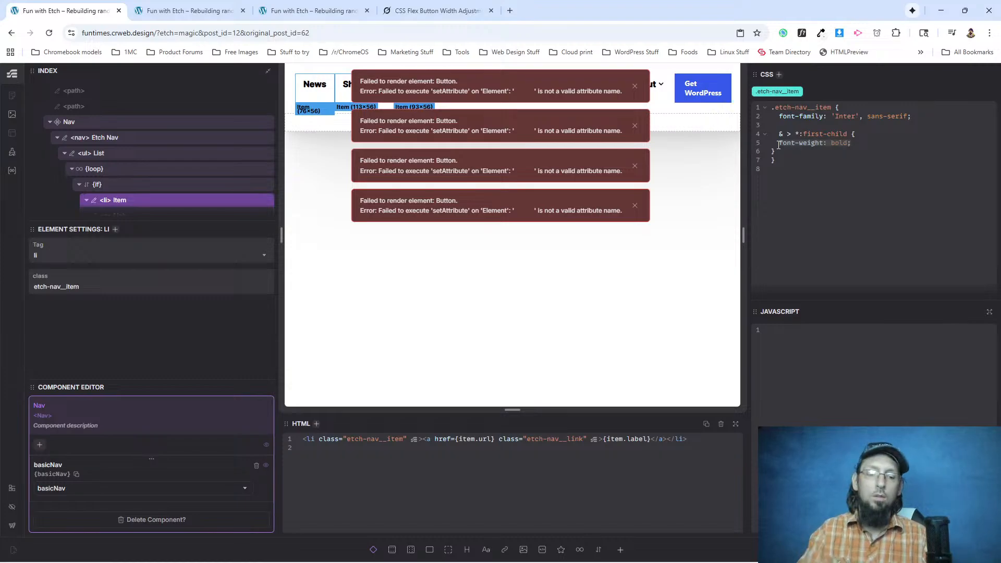
{"action": "type", "text": "padding: 22px "}
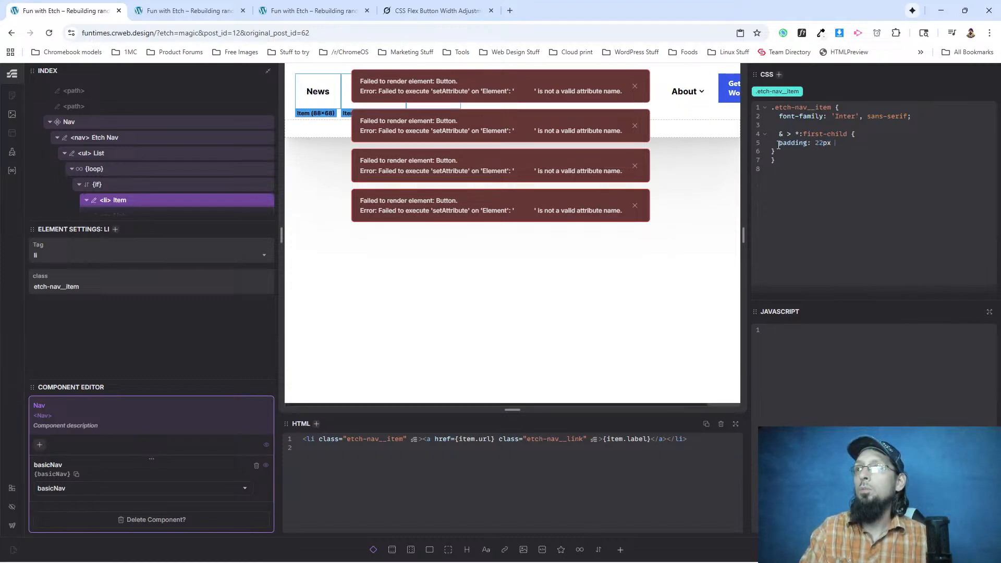
{"action": "type", "text": "10px;"}
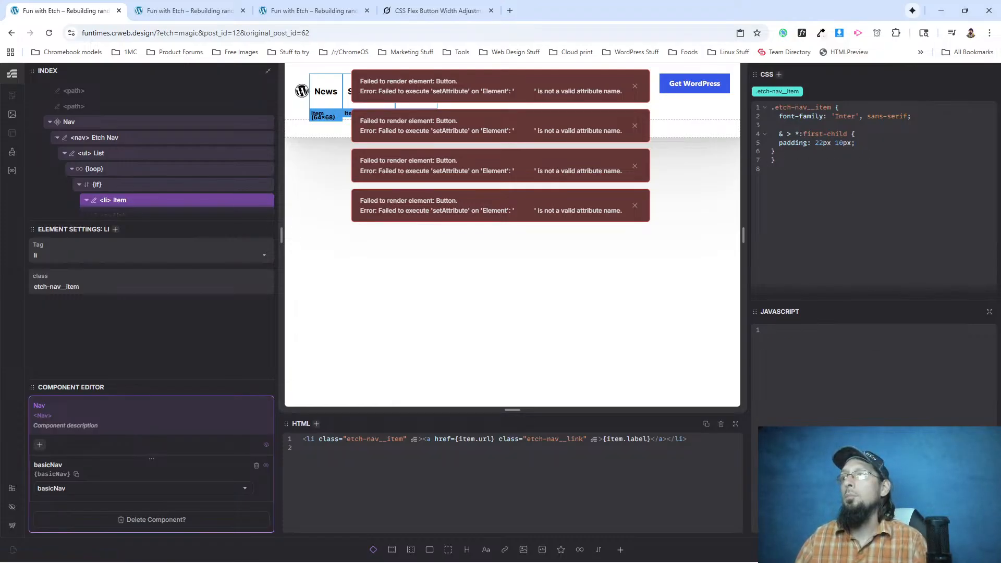
{"action": "left_click", "coordinate": [211, 5]}
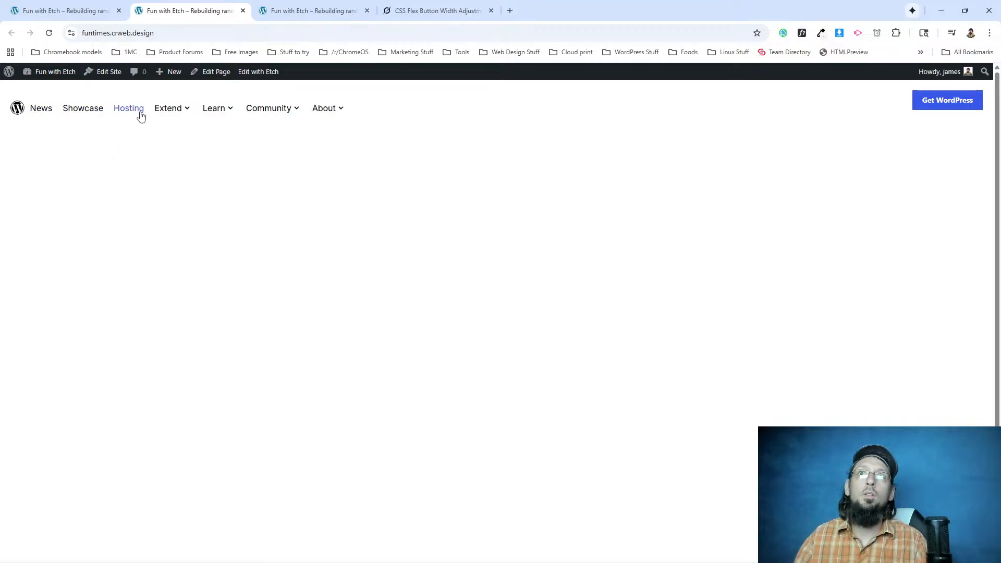
In Etch, open the Header component for editing and change the .header rule's padding declaration to padding-inline: 20px.
{"action": "left_click", "coordinate": [65, 10]}
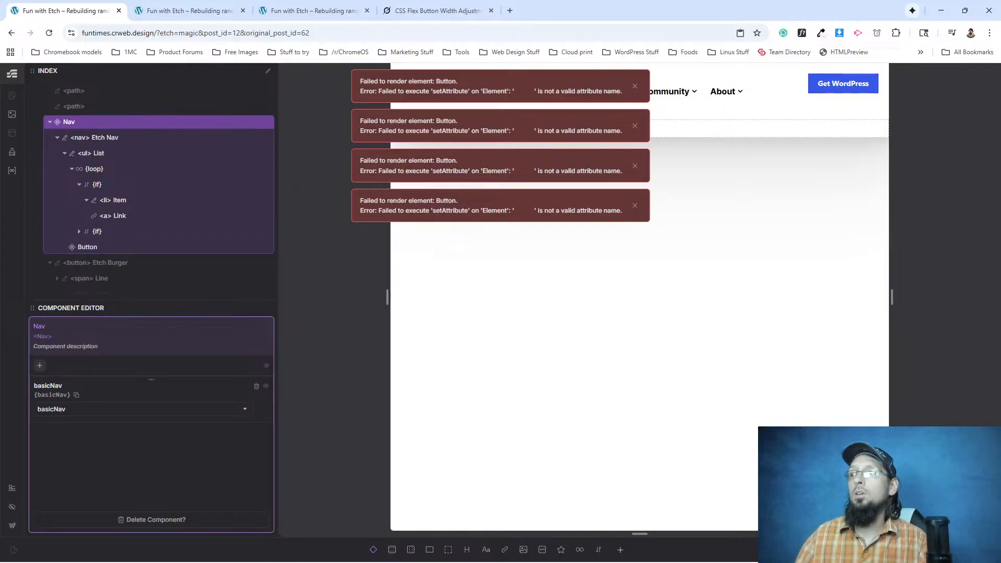
{"action": "key", "text": "Escape"}
{"action": "right_click", "coordinate": [78, 92]}
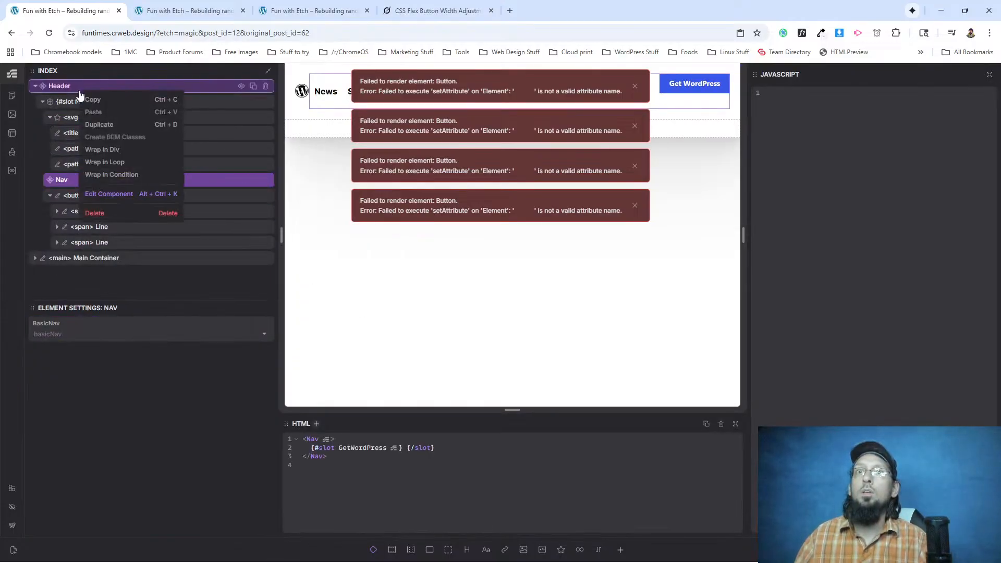
{"action": "left_click", "coordinate": [116, 194]}
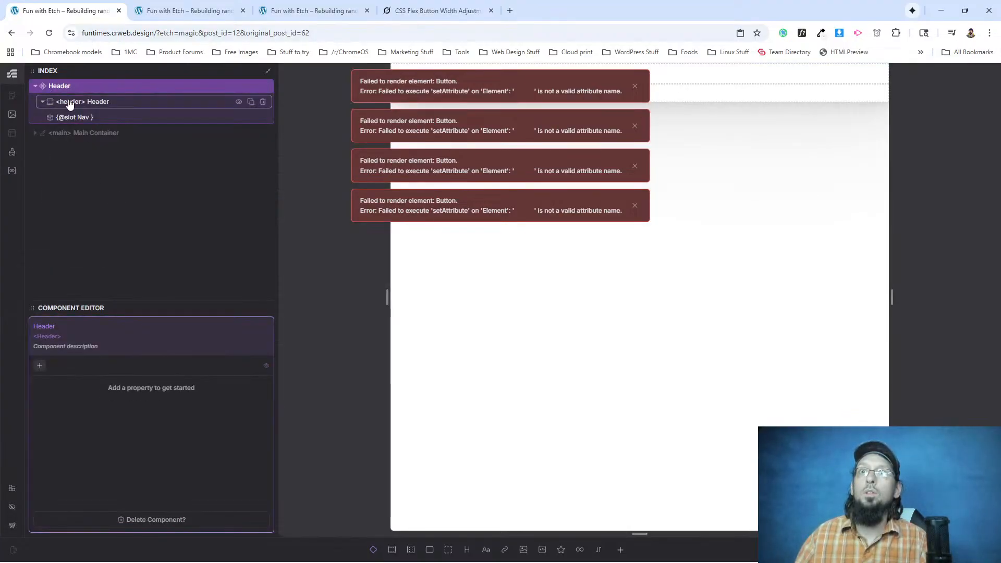
{"action": "left_click", "coordinate": [68, 102]}
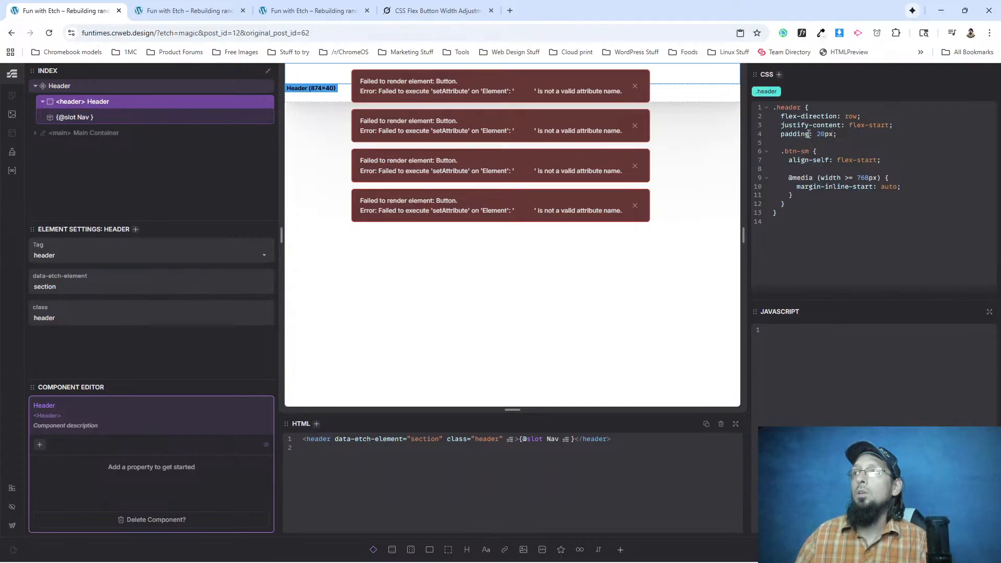
{"action": "type", "text": "-"}
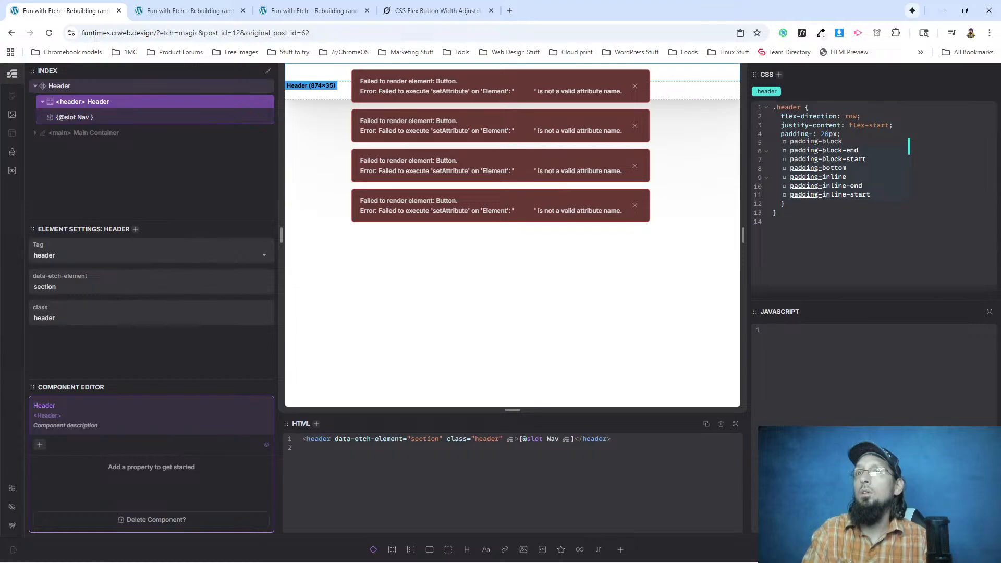
{"action": "type", "text": "inline"}
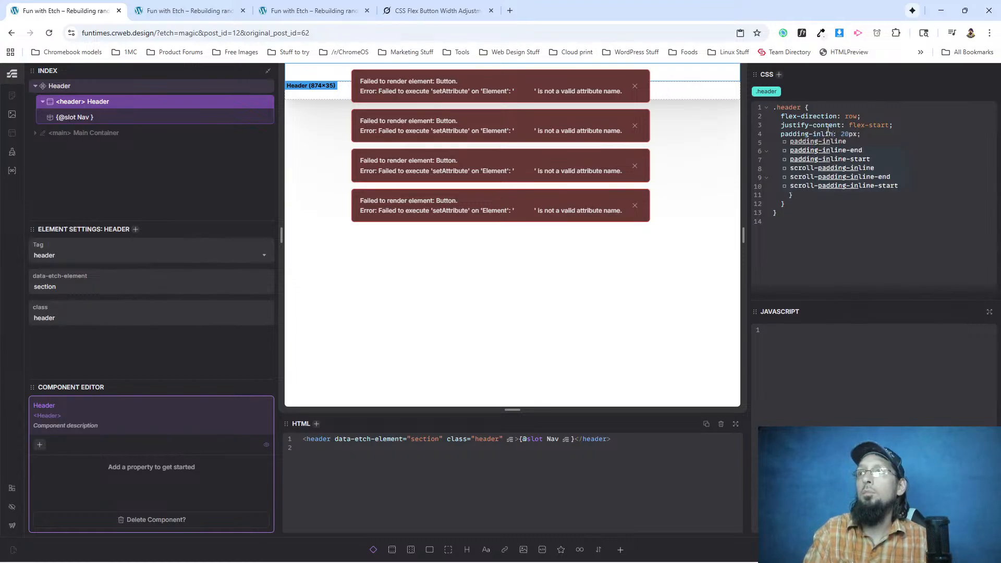
{"action": "left_click", "coordinate": [888, 132]}
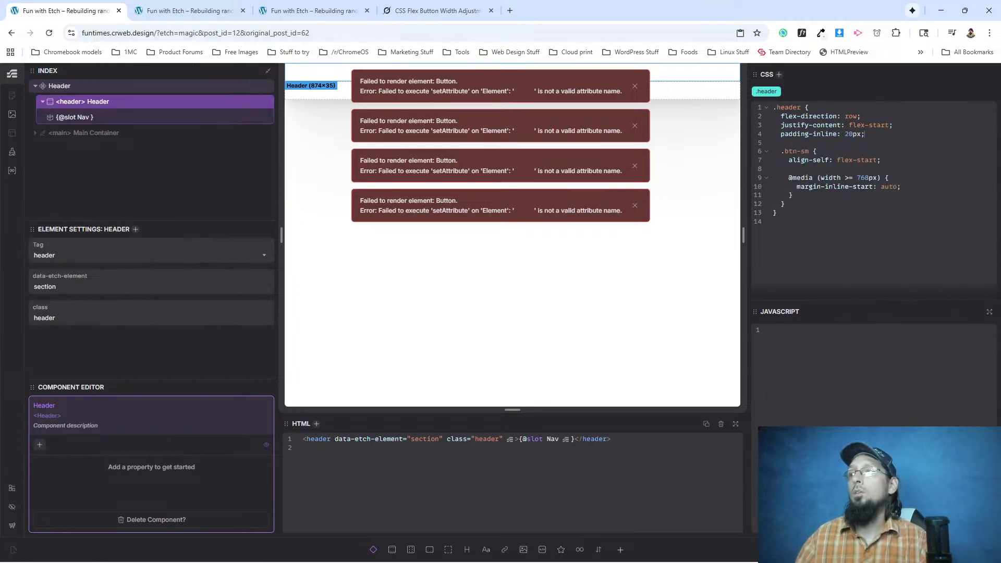
Check the header on the front end and close the duplicate front-end page.
{"action": "left_click", "coordinate": [193, 10]}
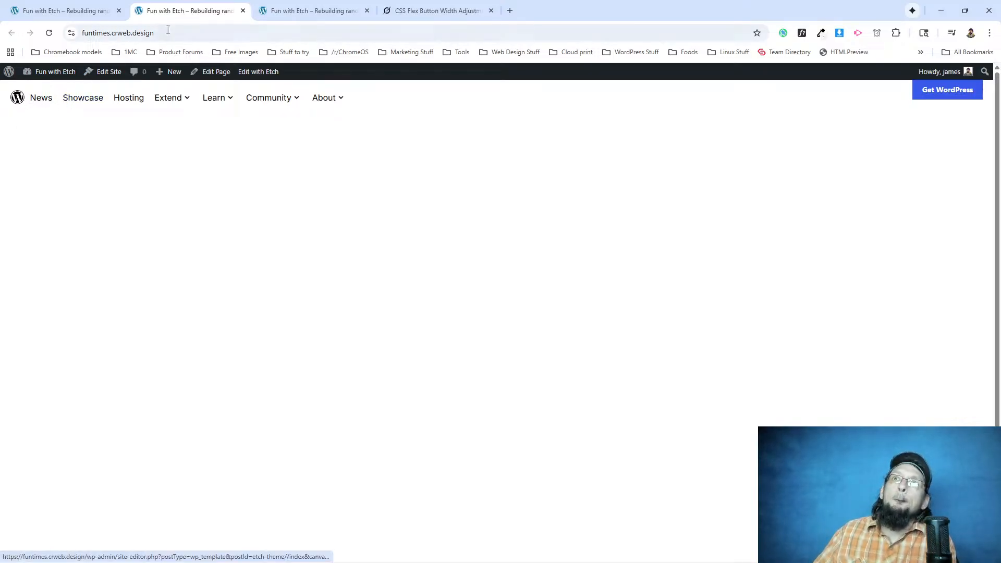
{"action": "left_click", "coordinate": [281, 9]}
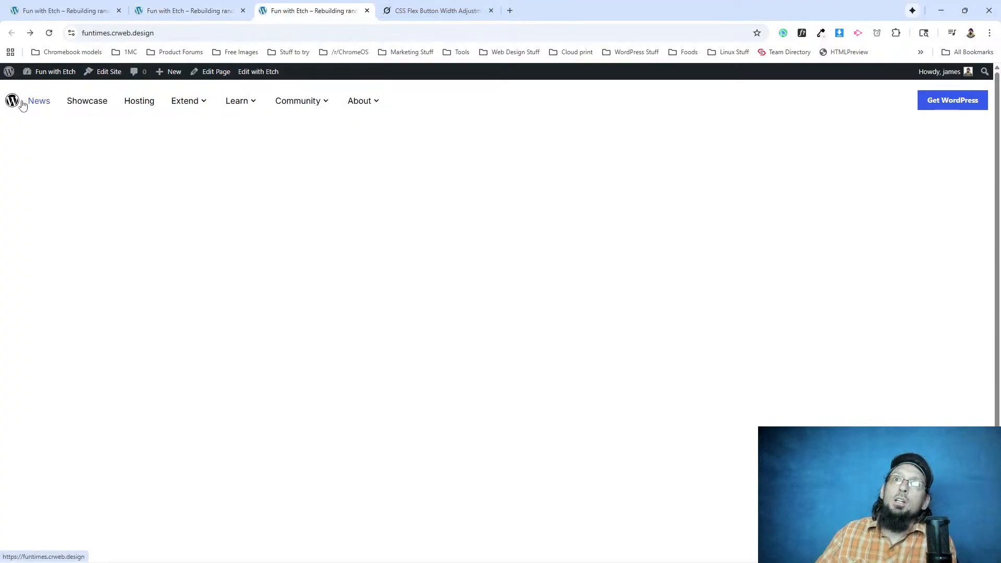
{"action": "left_click", "coordinate": [366, 11]}
{"action": "left_click", "coordinate": [182, 10]}
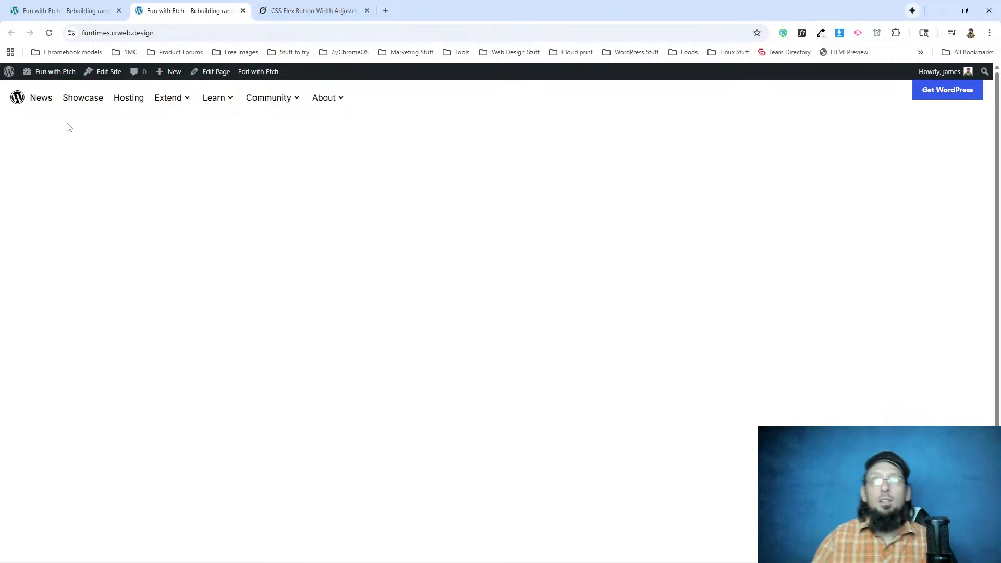
Inspect the front-end WordPress logo and add an svg.logo rule with margin-right: 10px in DevTools.
{"action": "key", "text": "ctrl+shift+i"}
{"action": "right_click", "coordinate": [24, 99]}
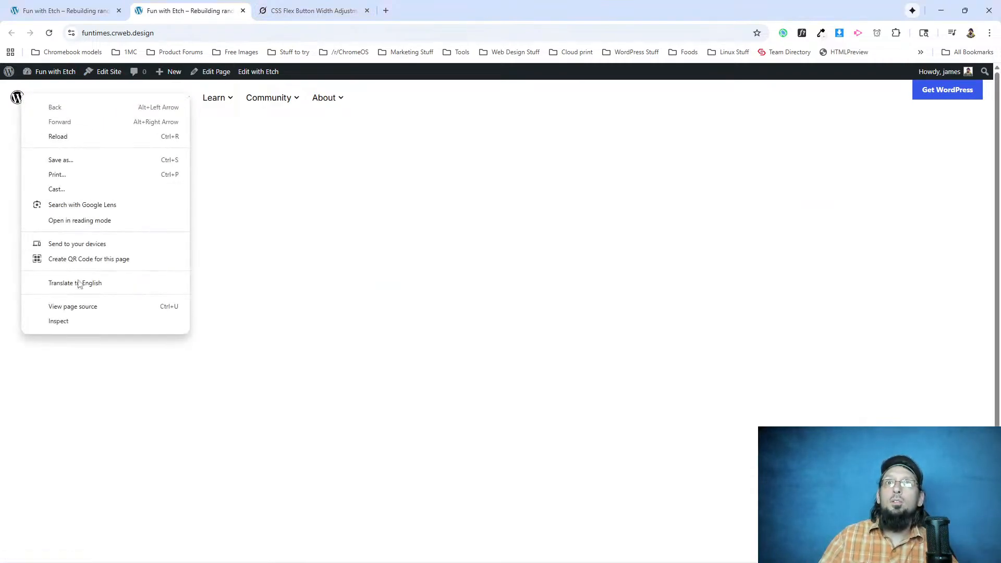
{"action": "left_click", "coordinate": [80, 322]}
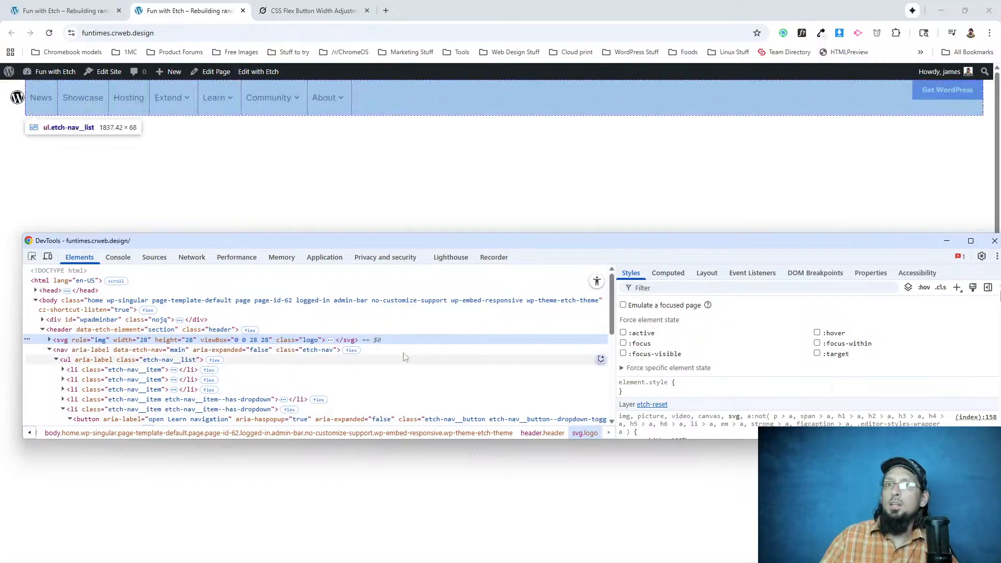
{"action": "left_click", "coordinate": [957, 287]}
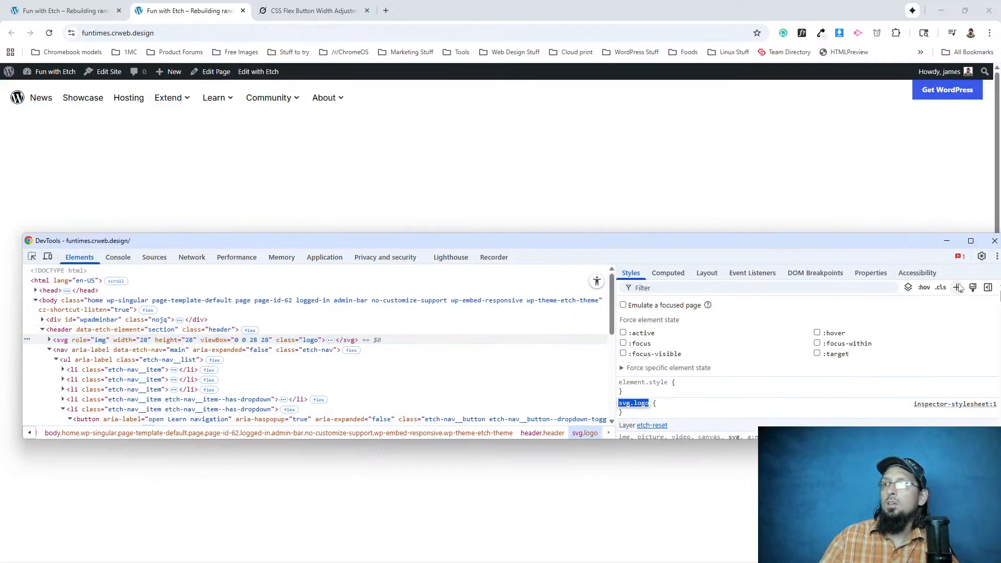
{"action": "key", "text": "Return"}
{"action": "type", "text": "margin-right"}
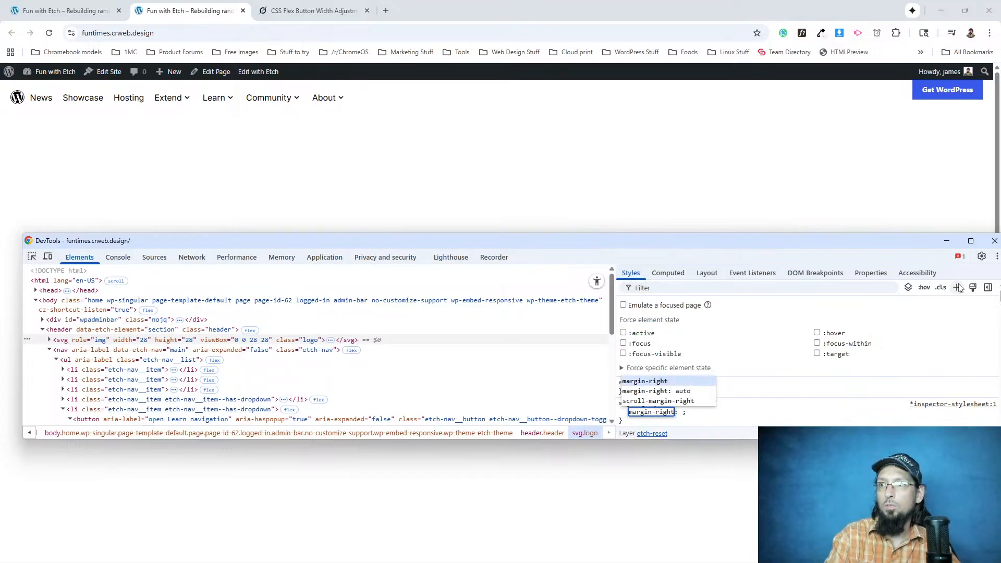
{"action": "key", "text": "Tab"}
{"action": "type", "text": "20px"}
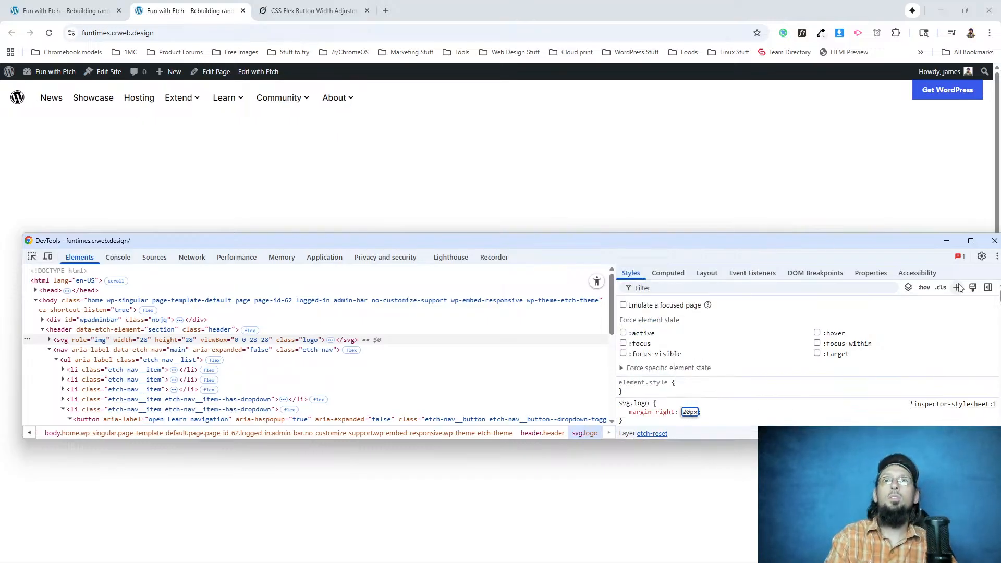
{"action": "key", "text": "BackSpace"}
{"action": "key", "text": "BackSpace"}
{"action": "type", "text": "10px"}
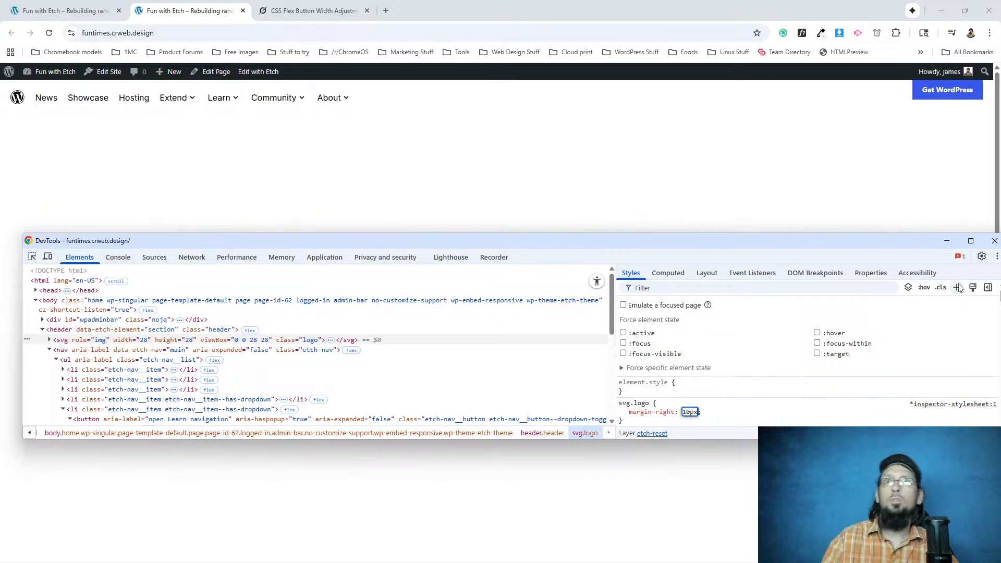
Switch to the wordpress.org page, inspect its News link and disable the link's two padding declarations.
{"action": "key", "text": "alt+Tab"}
{"action": "mouse_move", "coordinate": [172, 92]}
{"action": "key", "text": "alt+Tab"}
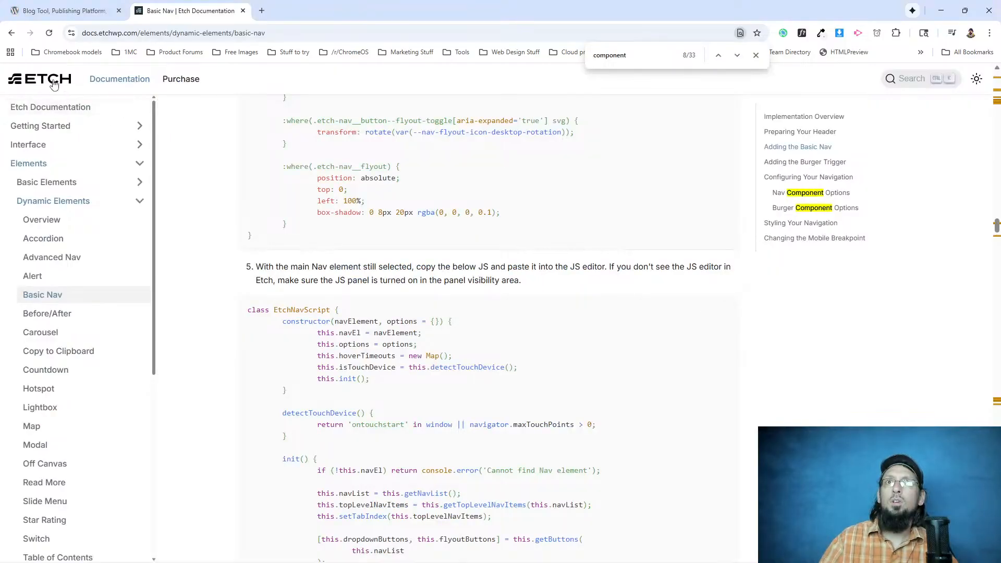
{"action": "scroll", "coordinate": [521, 313], "scroll_direction": "up", "scroll_amount": 5}
{"action": "left_click", "coordinate": [65, 10]}
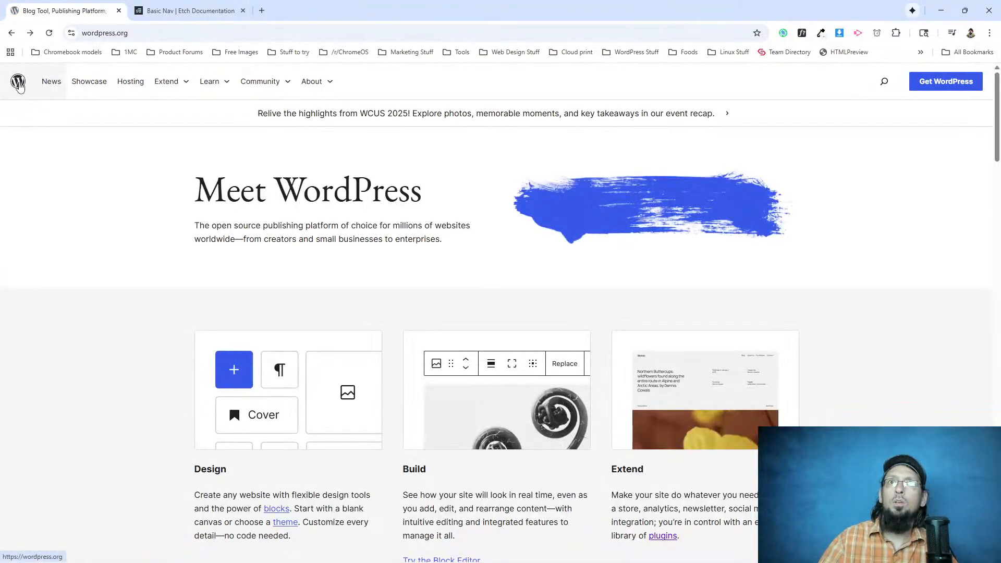
{"action": "right_click", "coordinate": [52, 76]}
{"action": "left_click", "coordinate": [89, 184]}
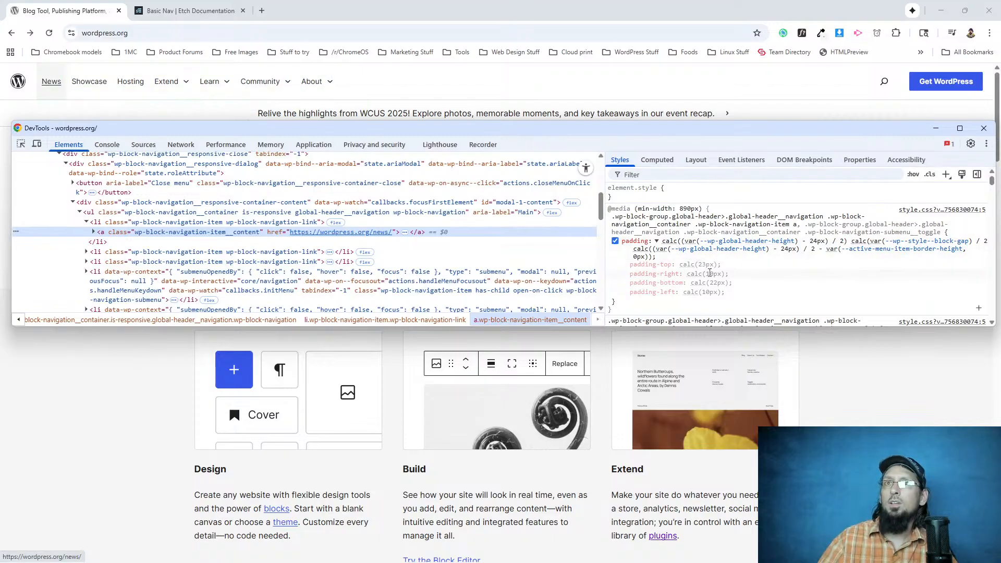
{"action": "left_click", "coordinate": [615, 241]}
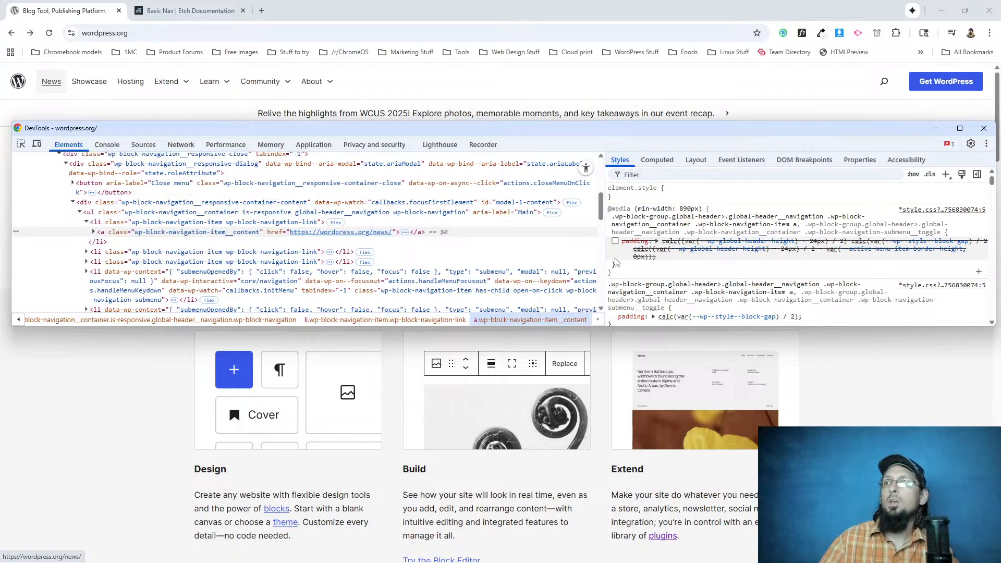
{"action": "left_click", "coordinate": [611, 316]}
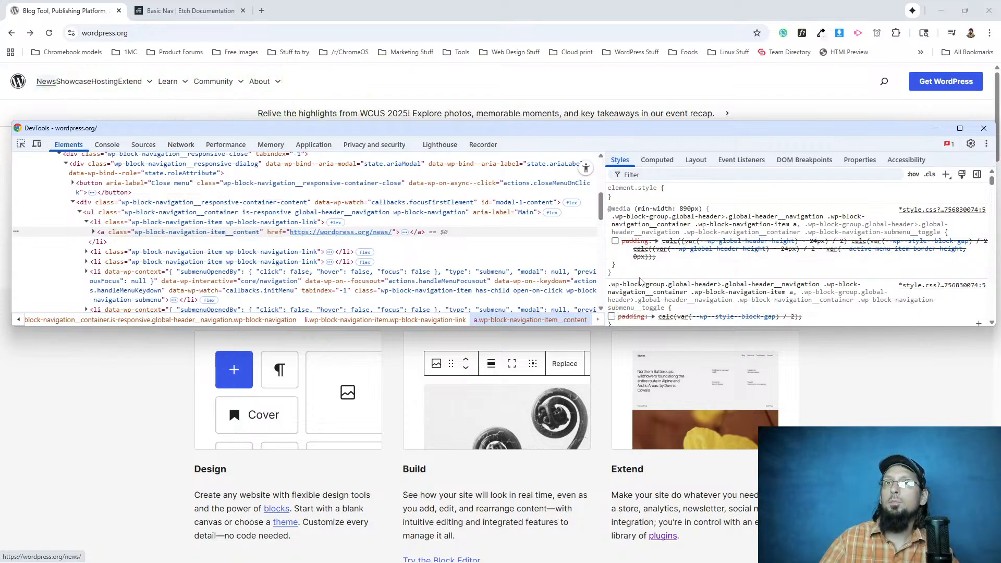
Add a DevTools rule for a.wp-block-navigation-item__content on wordpress.org with padding: 22px 10px.
{"action": "scroll", "coordinate": [660, 264], "scroll_direction": "down", "scroll_amount": 2}
{"action": "scroll", "coordinate": [662, 251], "scroll_direction": "up", "scroll_amount": 2}
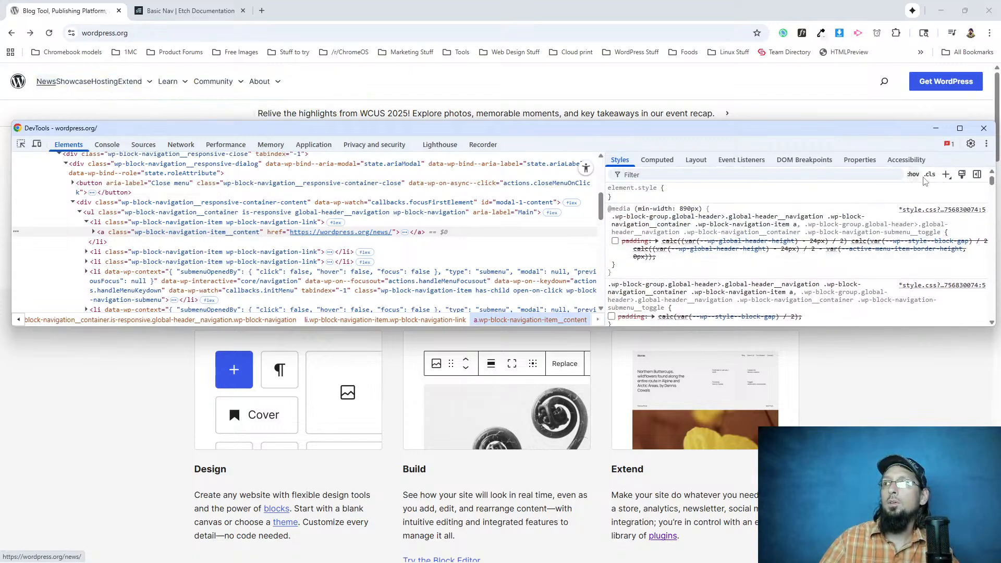
{"action": "left_click", "coordinate": [945, 175]}
{"action": "key", "text": "Return"}
{"action": "type", "text": "padding"}
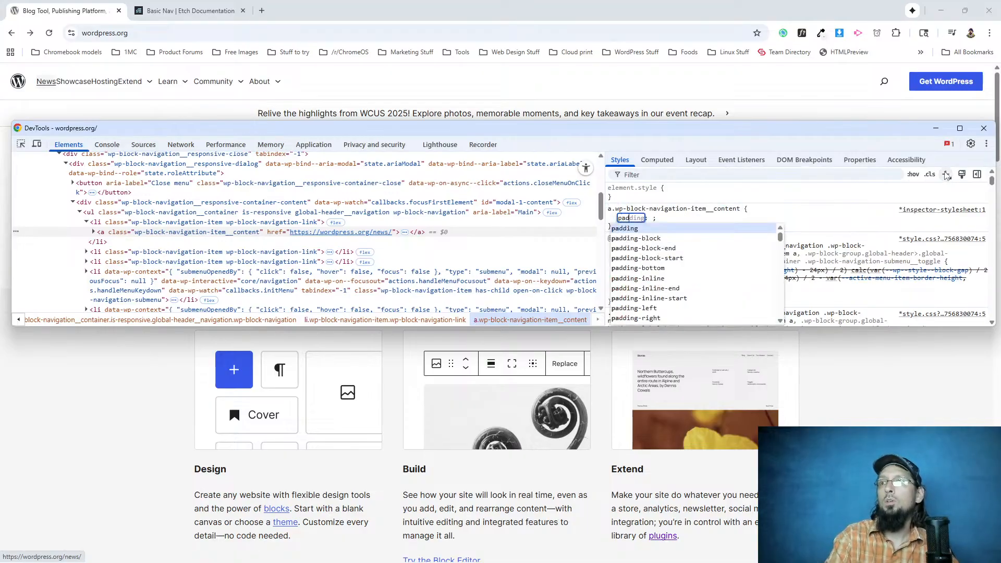
{"action": "type", "text": ":16"}
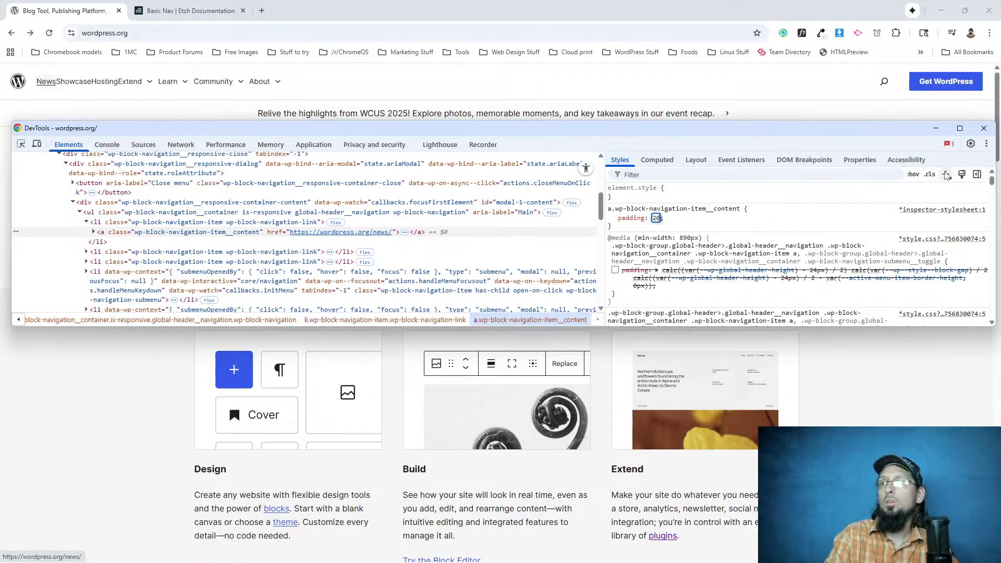
{"action": "type", "text": "x 10px"}
{"action": "key", "text": "Return"}
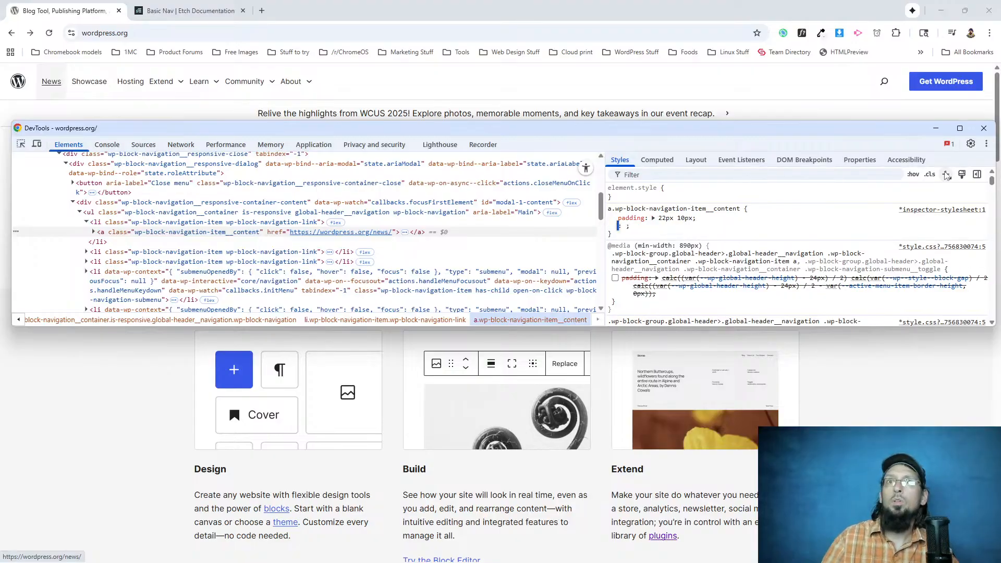
{"action": "left_click", "coordinate": [729, 222]}
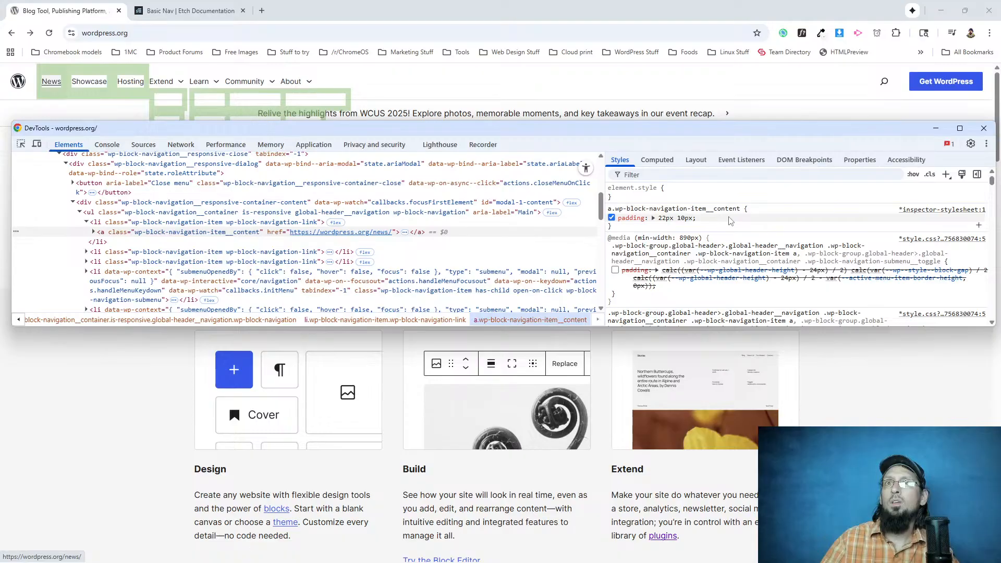
Inspect the logo link in the wordpress.org header and expand its padding declaration to read each side's value.
{"action": "right_click", "coordinate": [24, 94]}
{"action": "left_click", "coordinate": [65, 215]}
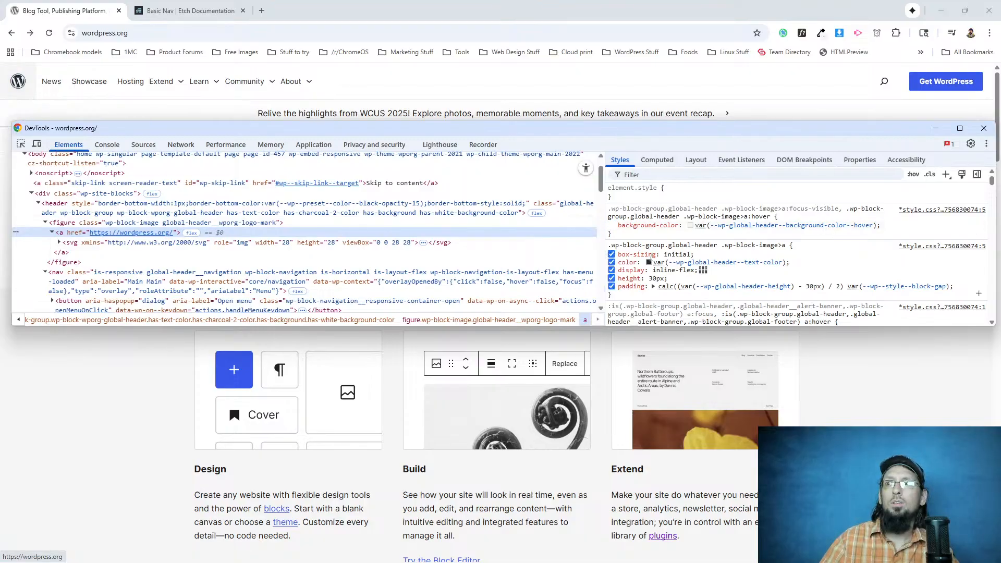
{"action": "left_click", "coordinate": [654, 287]}
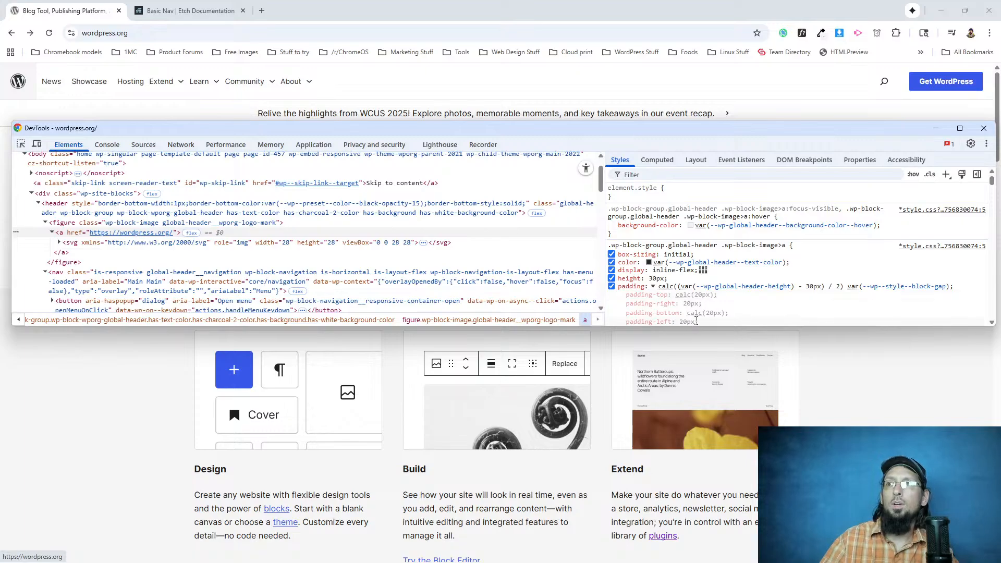
{"action": "scroll", "coordinate": [696, 320], "scroll_direction": "down", "scroll_amount": 1}
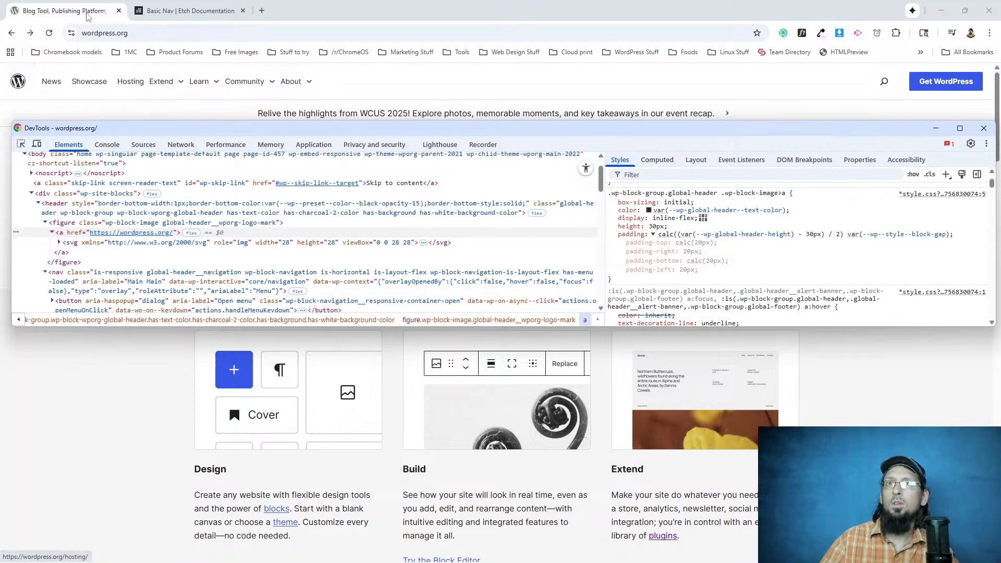
Switch to the front-end page, inspect the header's WordPress logo and try margin-right: 20px in its svg.logo rule in DevTools.
{"action": "key", "text": "alt+Tab"}
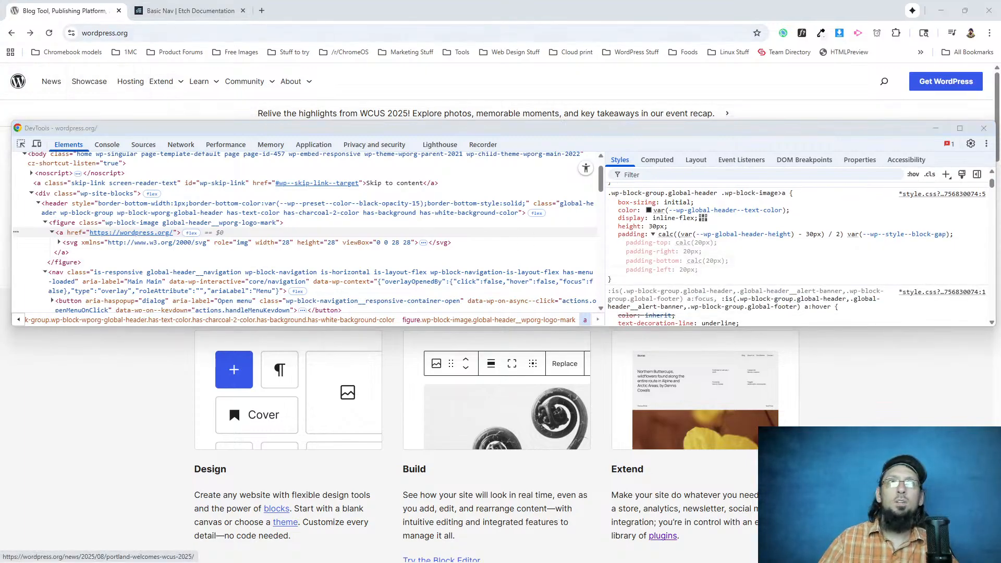
{"action": "key", "text": "alt+Tab"}
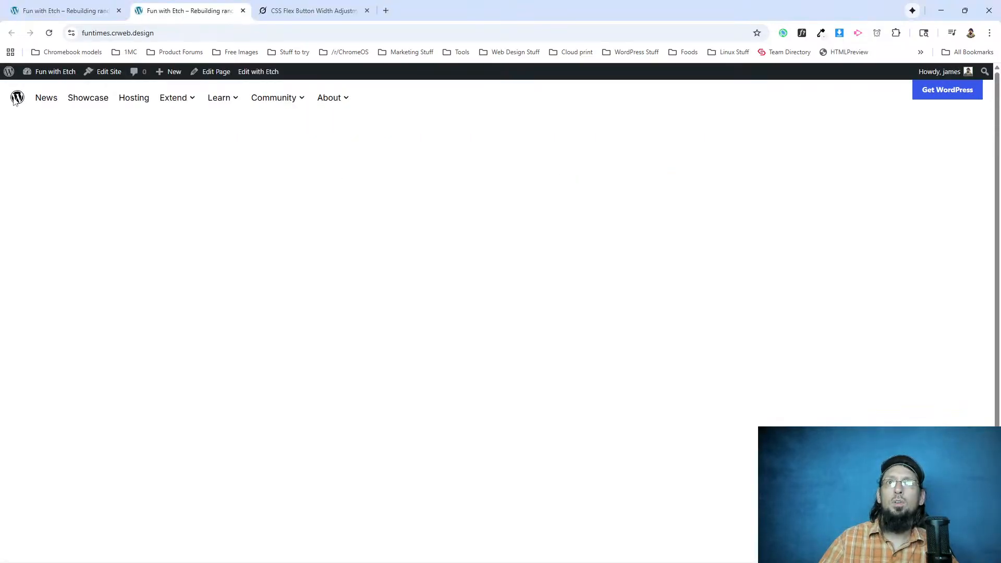
{"action": "right_click", "coordinate": [17, 97]}
{"action": "left_click", "coordinate": [89, 322]}
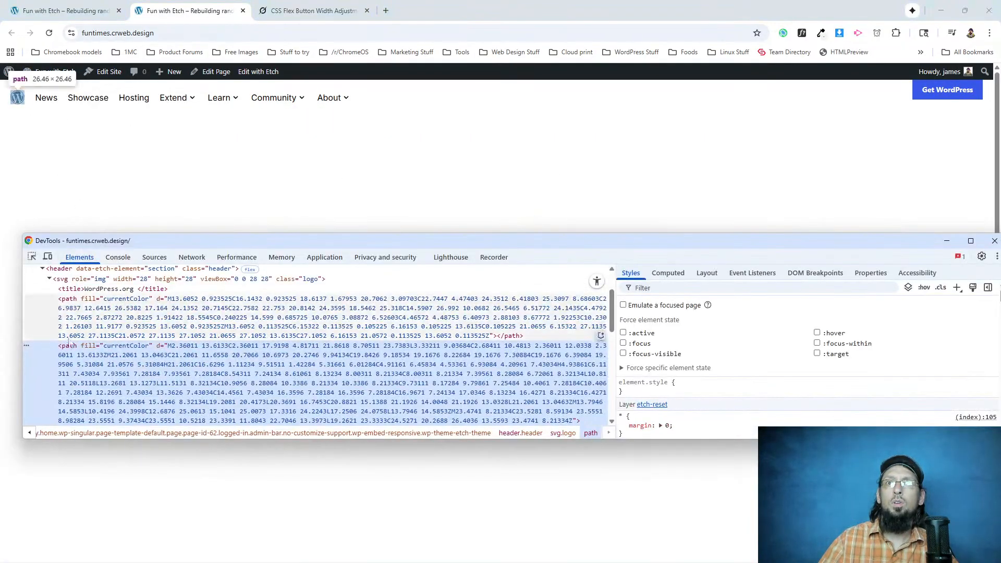
{"action": "left_click", "coordinate": [75, 280]}
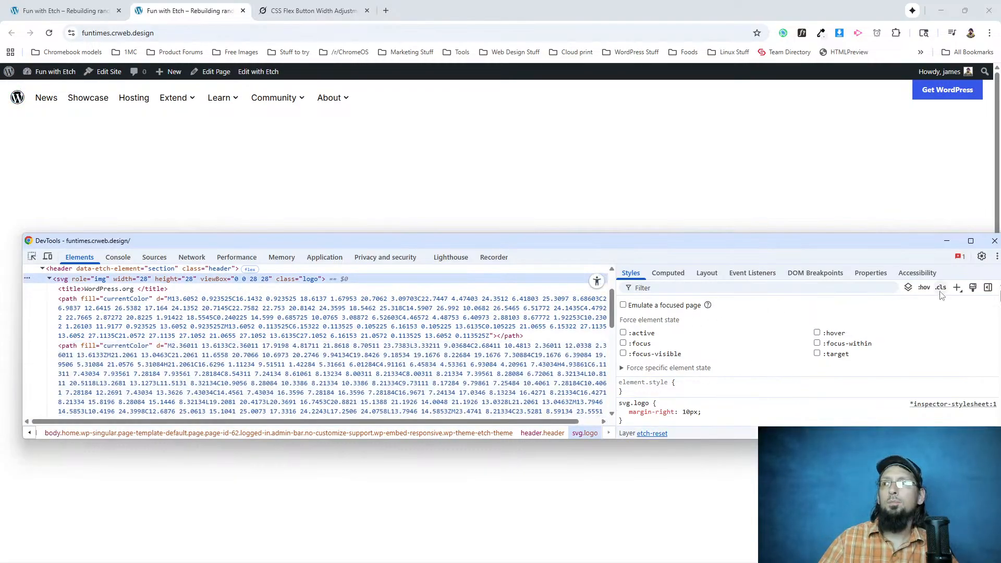
{"action": "left_click", "coordinate": [923, 287]}
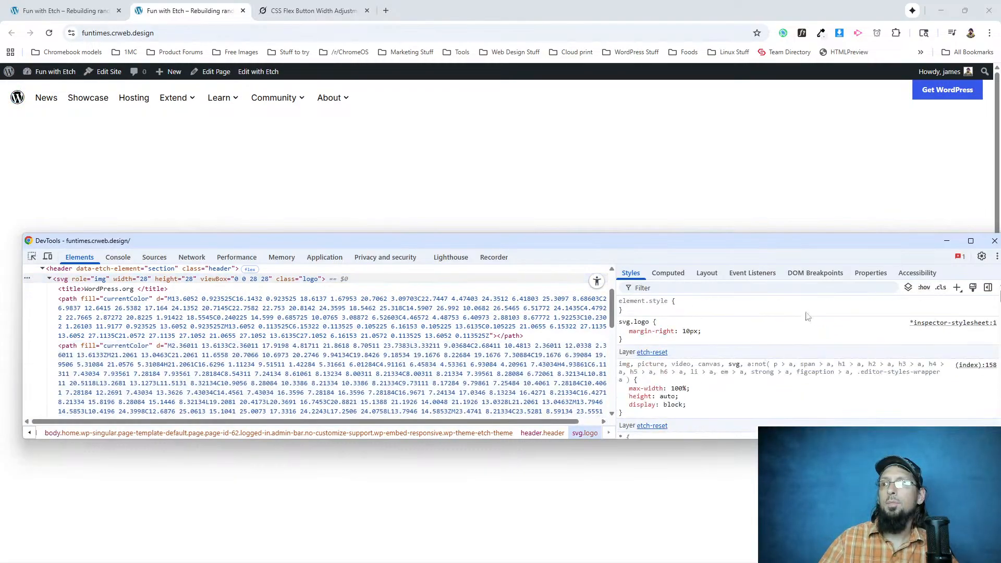
{"action": "left_click", "coordinate": [686, 331]}
{"action": "key", "text": "Up"}
{"action": "key", "text": "Up"}
{"action": "key", "text": "Up"}
{"action": "key", "text": "Up"}
{"action": "key", "text": "Up"}
{"action": "key", "text": "Up"}
{"action": "key", "text": "Up"}
{"action": "key", "text": "Up"}
{"action": "key", "text": "Up"}
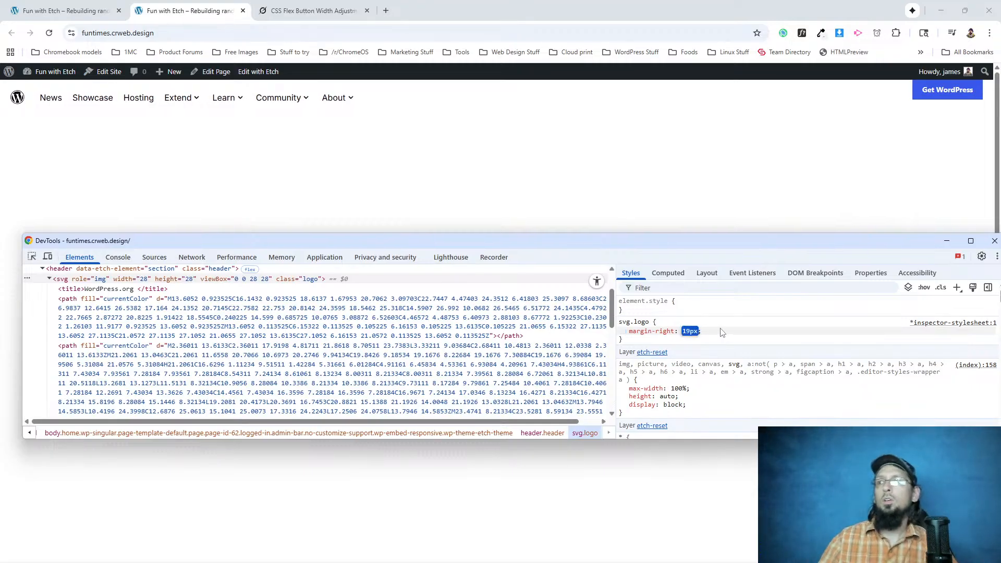
{"action": "key", "text": "Up"}
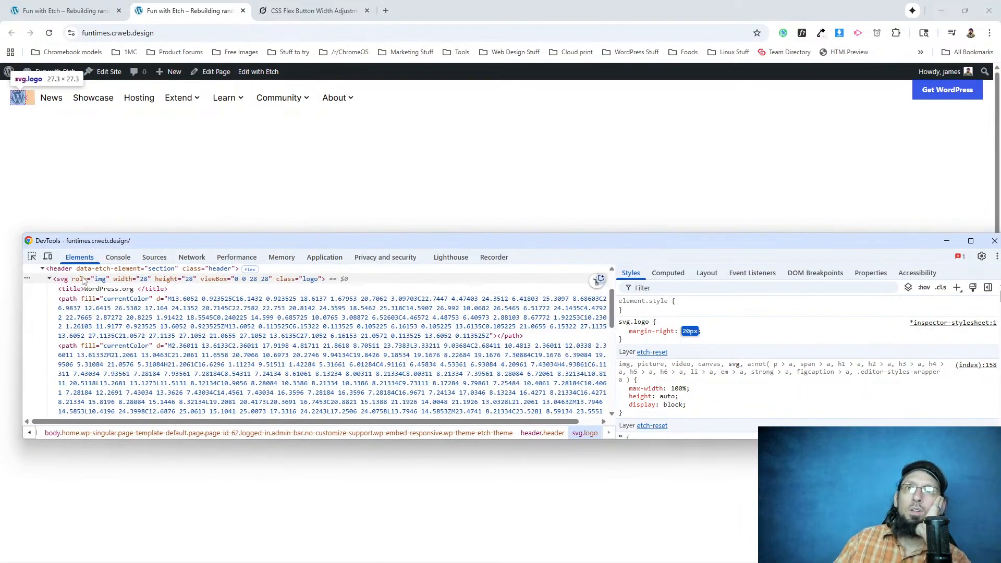
{"action": "scroll", "coordinate": [83, 281], "scroll_direction": "up", "scroll_amount": 2}
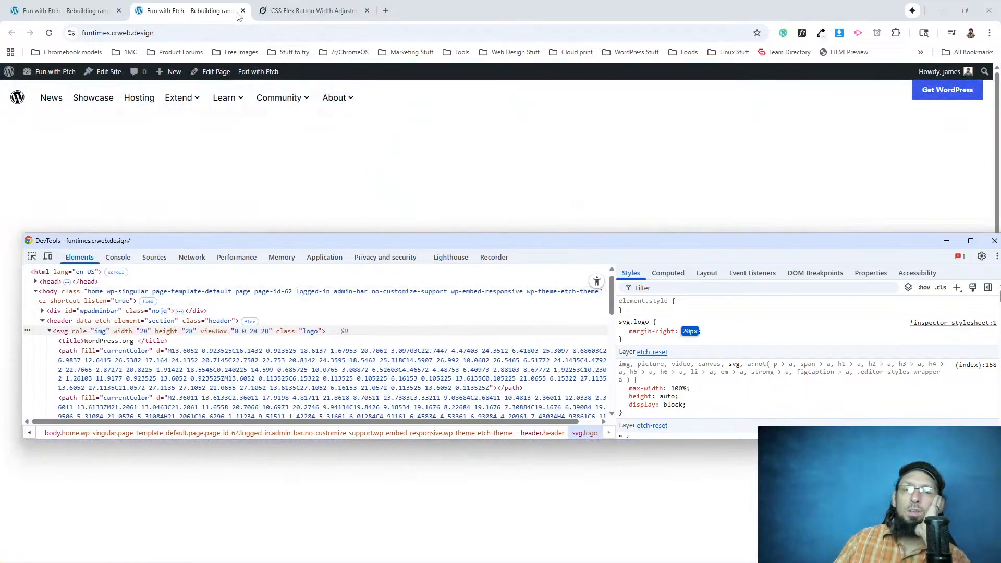
Compare the logo and nav item spacing of the rebuilt front-end header with the original wordpress.org header.
{"action": "left_click", "coordinate": [56, 135]}
{"action": "key", "text": "alt+Tab"}
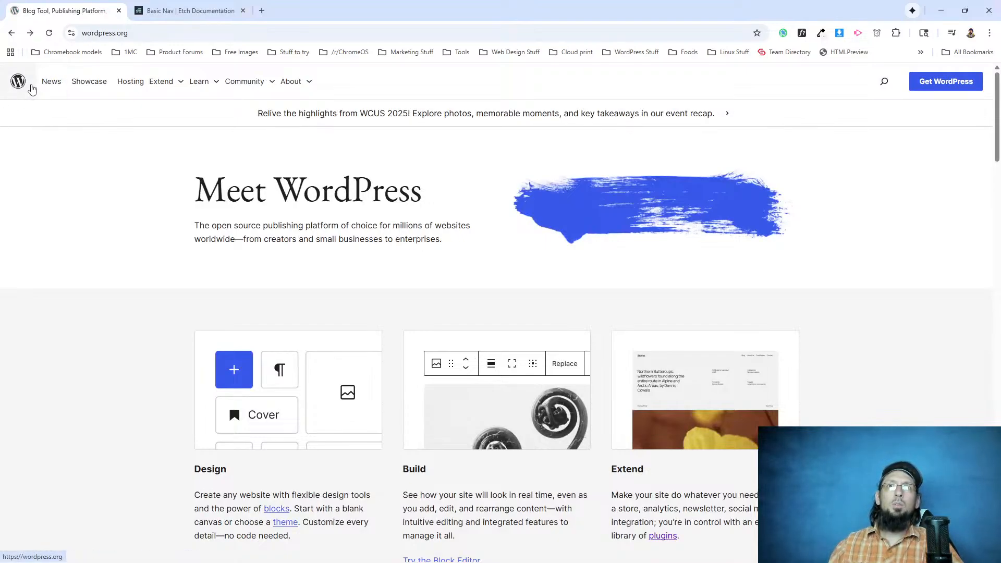
{"action": "key", "text": "alt+Tab"}
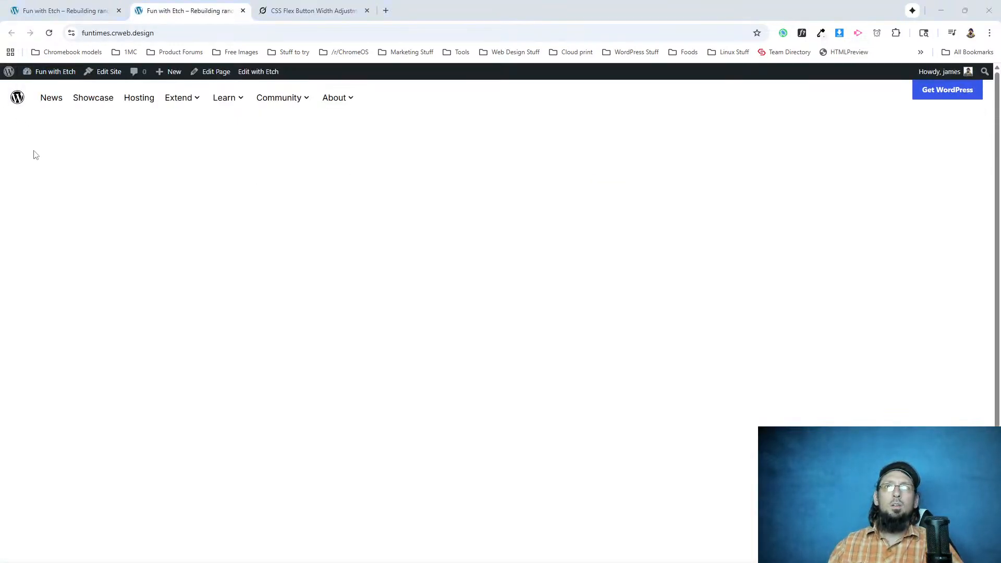
{"action": "key", "text": "alt+Tab"}
{"action": "key", "text": "alt+Tab"}
{"action": "key", "text": "alt+Tab"}
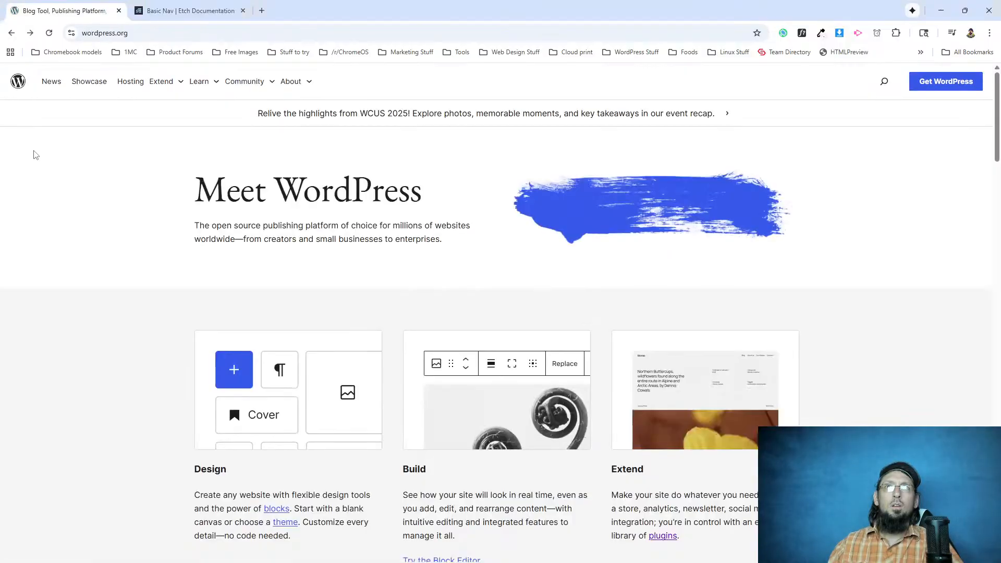
{"action": "key", "text": "alt+Tab"}
{"action": "key", "text": "alt+Tab"}
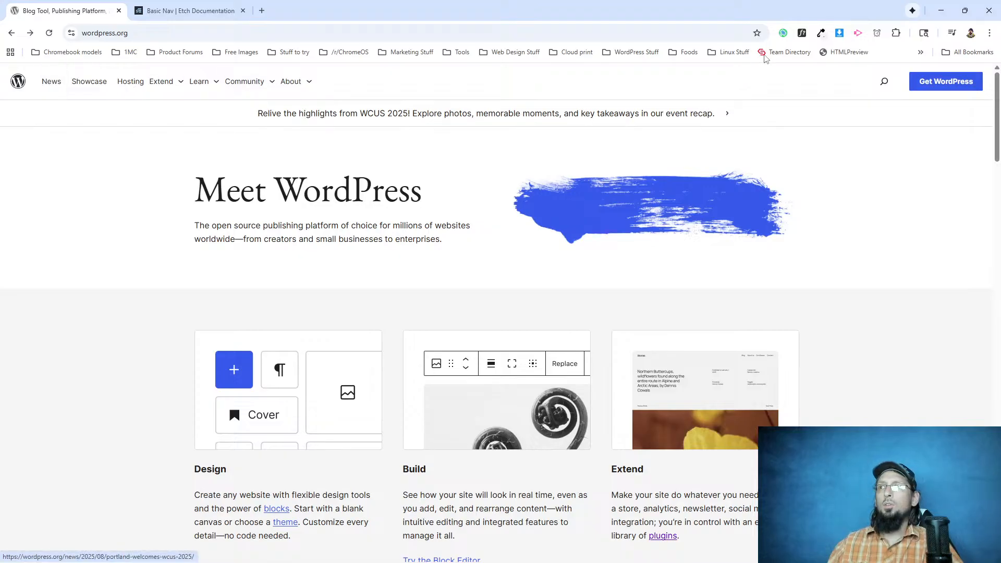
Check the font details of the Community nav item on wordpress.org with WhatFont, then exit WhatFont.
{"action": "left_click", "coordinate": [803, 35]}
{"action": "left_click", "coordinate": [239, 81]}
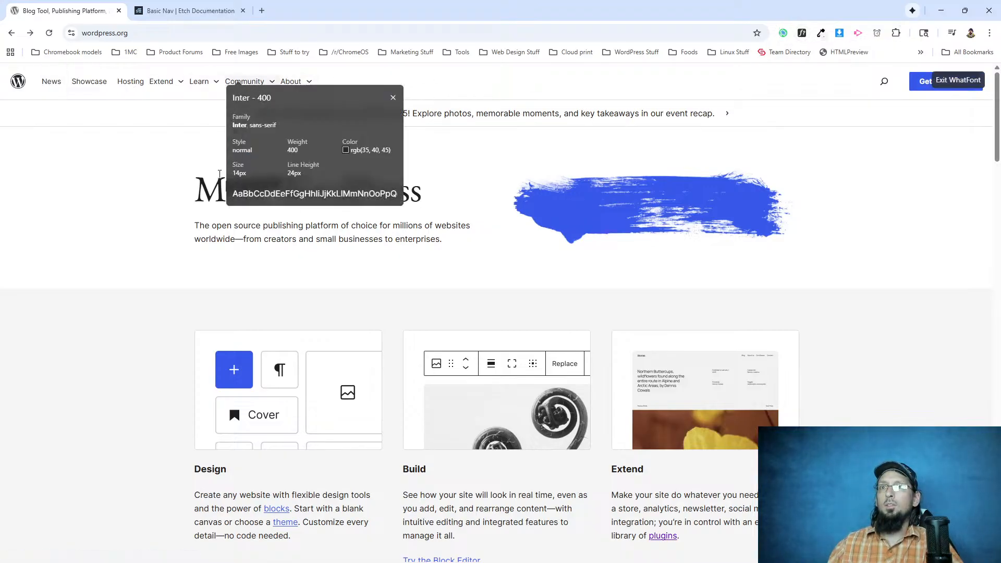
{"action": "left_click", "coordinate": [958, 81]}
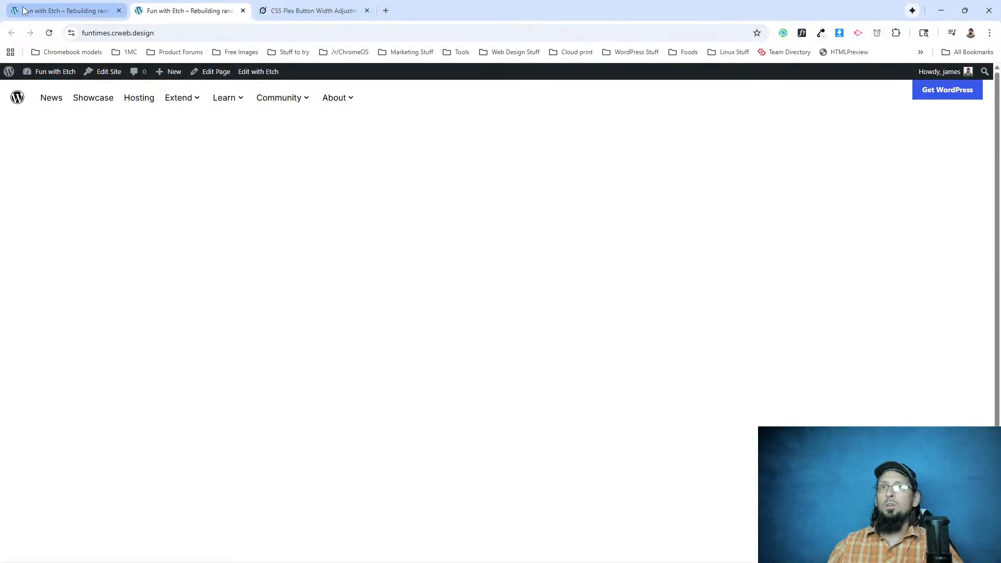
Reload the front-end page, and in Etch add margin-inline-end: 20px to the .logo class of the header's svg.
{"action": "left_click", "coordinate": [63, 10]}
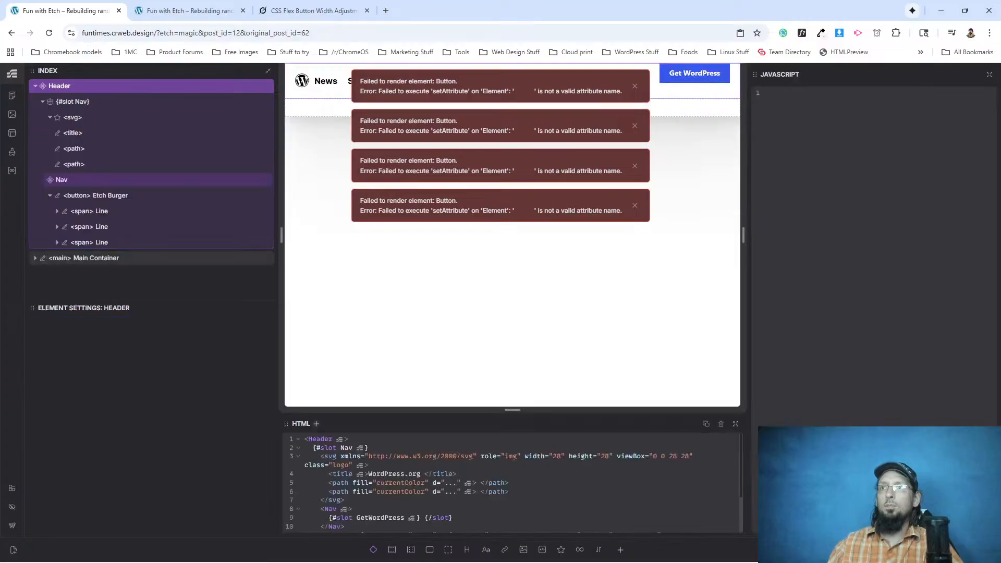
{"action": "left_click", "coordinate": [124, 18]}
{"action": "left_click", "coordinate": [49, 33]}
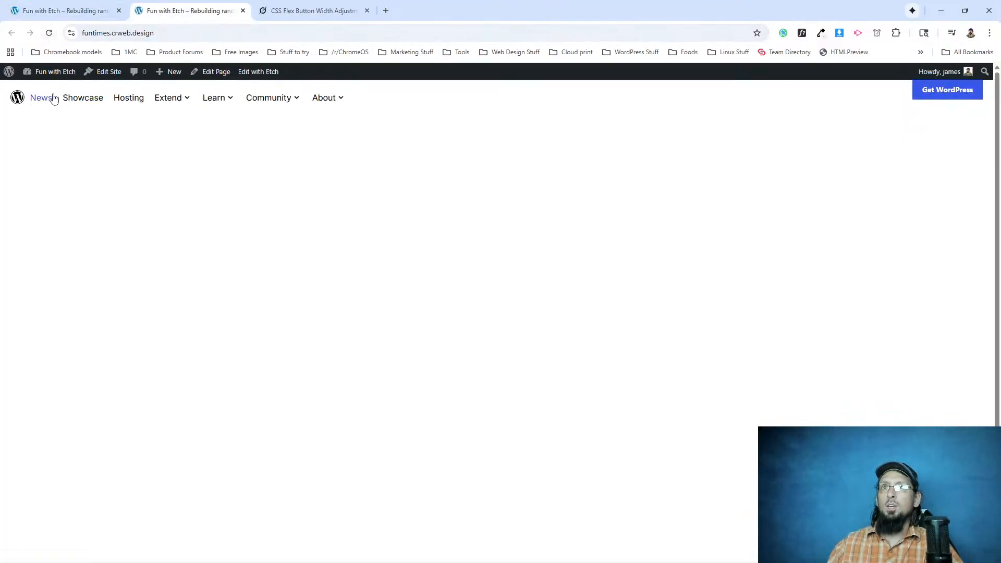
{"action": "left_click", "coordinate": [54, 7]}
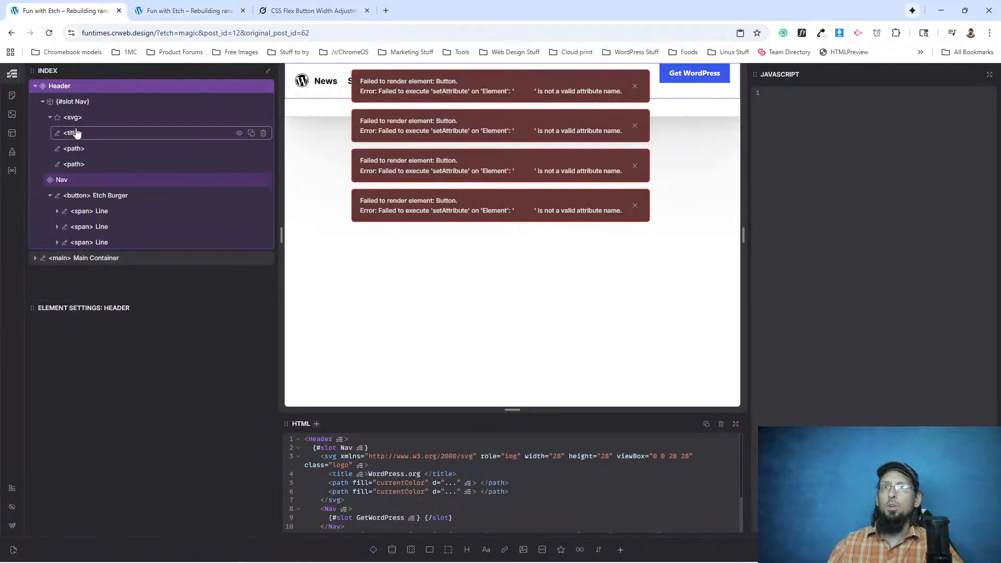
{"action": "left_click", "coordinate": [74, 119]}
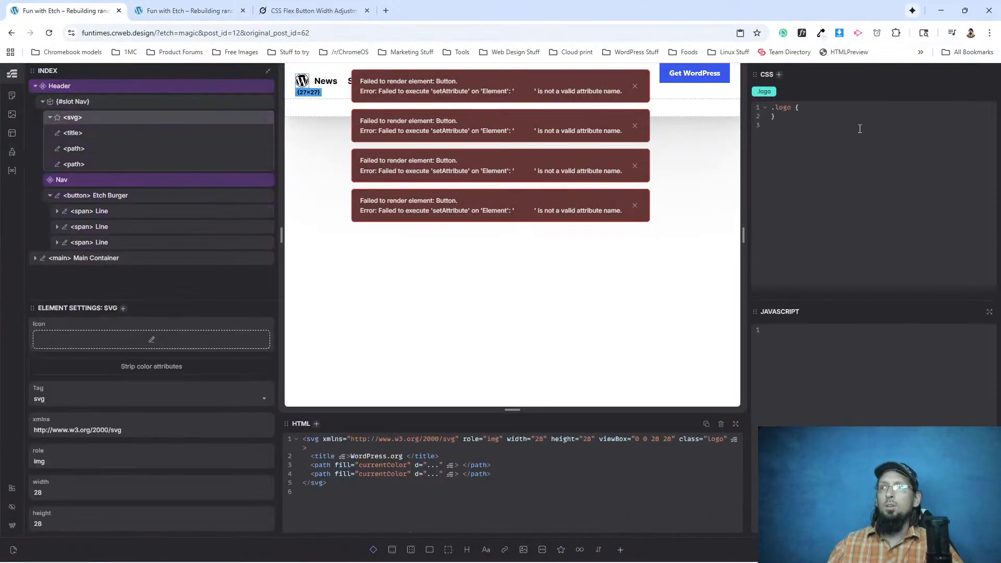
{"action": "type", "text": "margin-=inline-en"}
{"action": "key", "text": "Return"}
{"action": "type", "text": "20px;"}
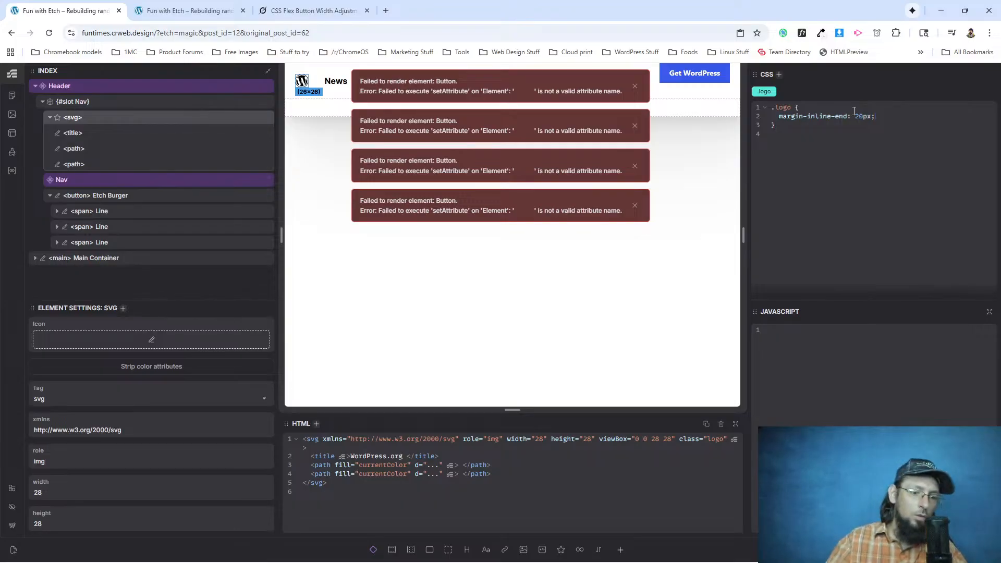
Open the Nav component for editing in Etch, dismiss the Button render errors and select the ul List element.
{"action": "right_click", "coordinate": [84, 185]}
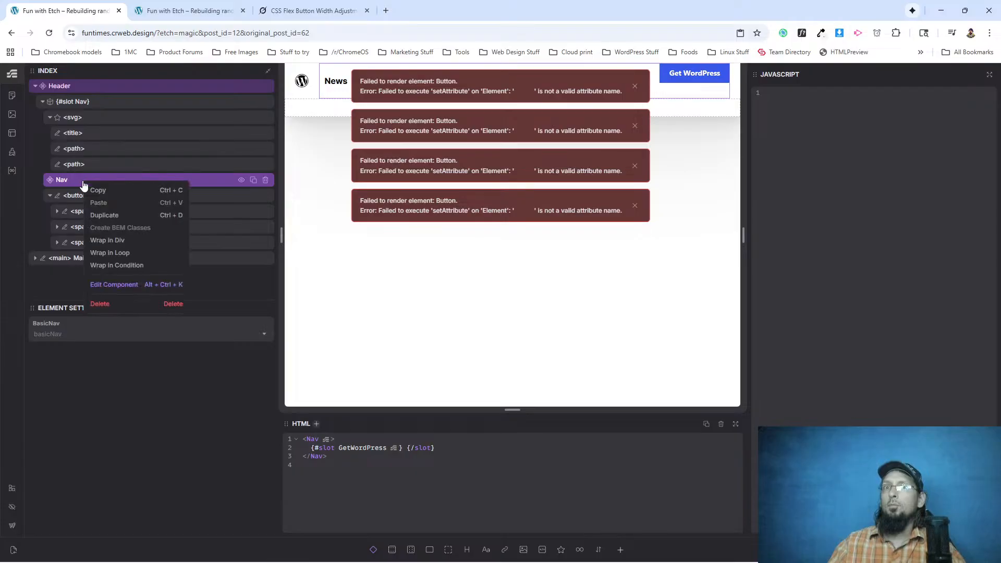
{"action": "left_click", "coordinate": [119, 284]}
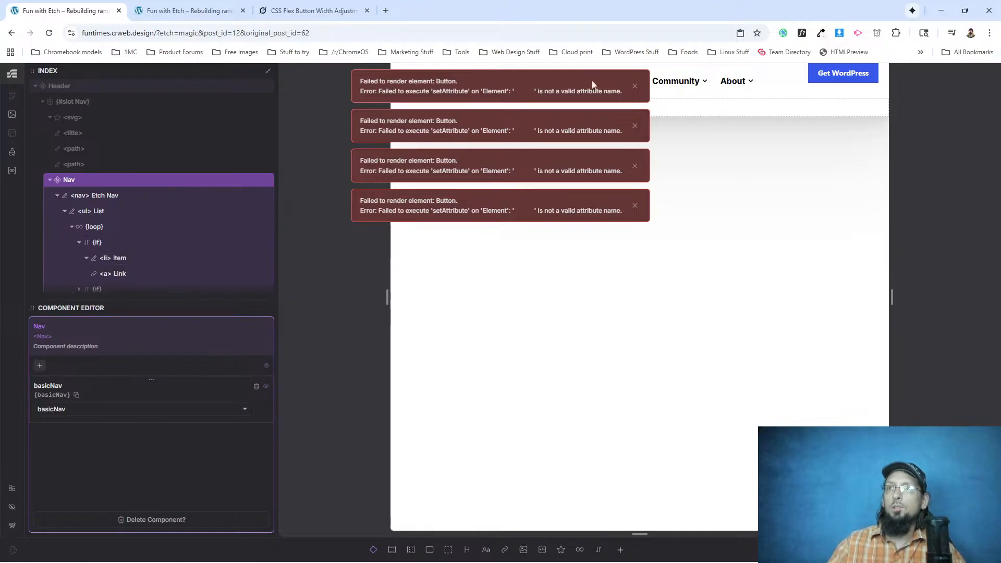
{"action": "left_click", "coordinate": [634, 86]}
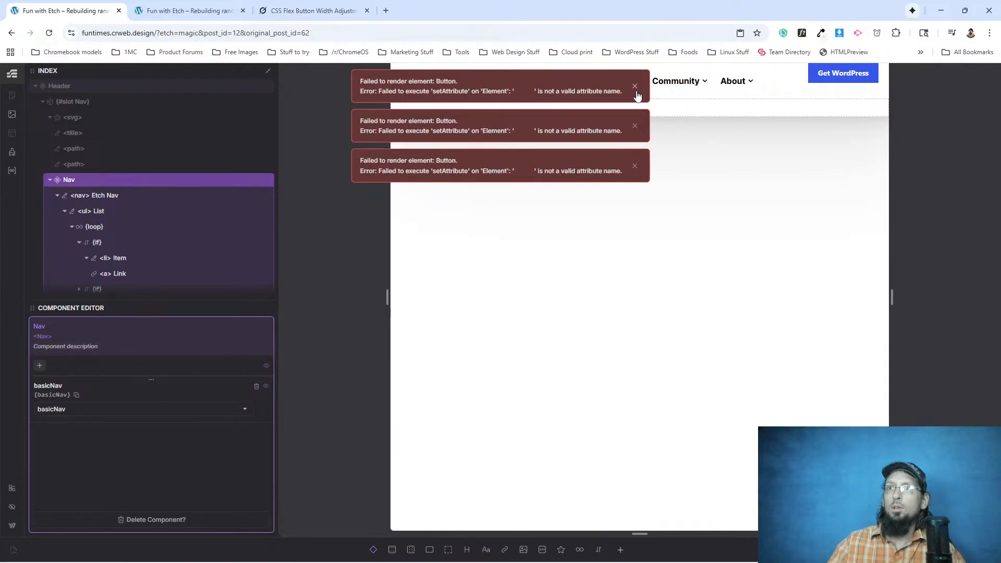
{"action": "left_click", "coordinate": [636, 86]}
{"action": "left_click", "coordinate": [635, 86]}
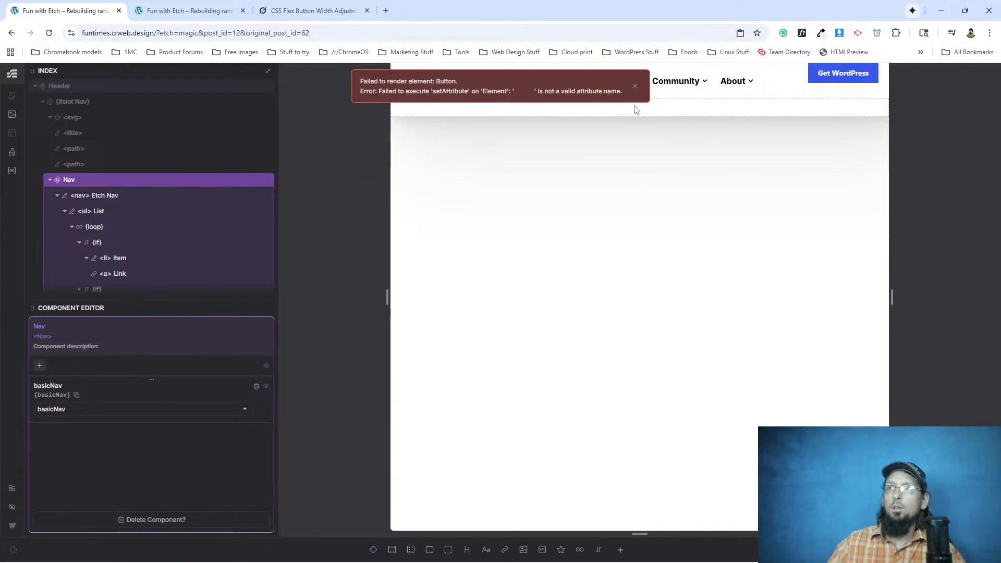
{"action": "left_click", "coordinate": [635, 88]}
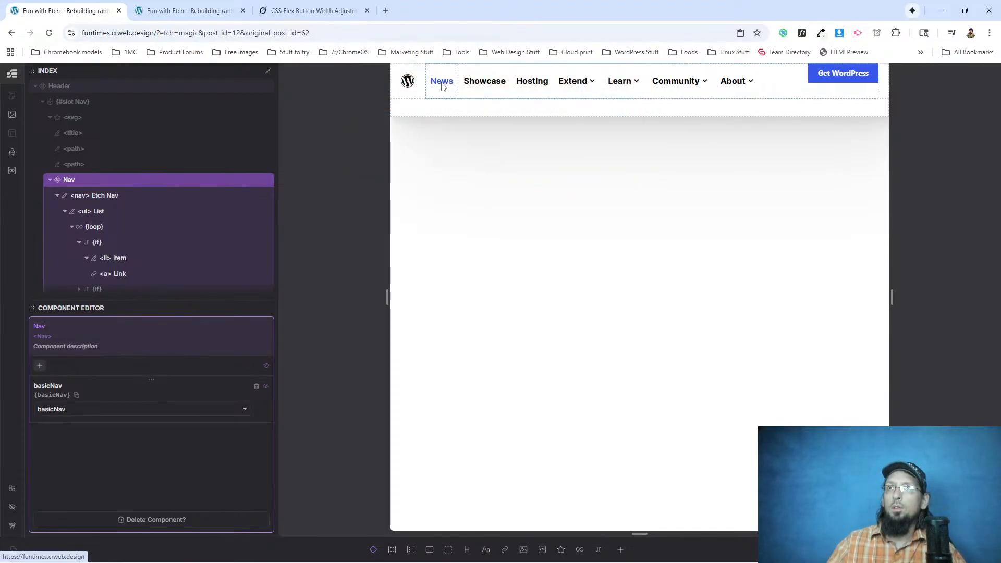
{"action": "left_click", "coordinate": [113, 213]}
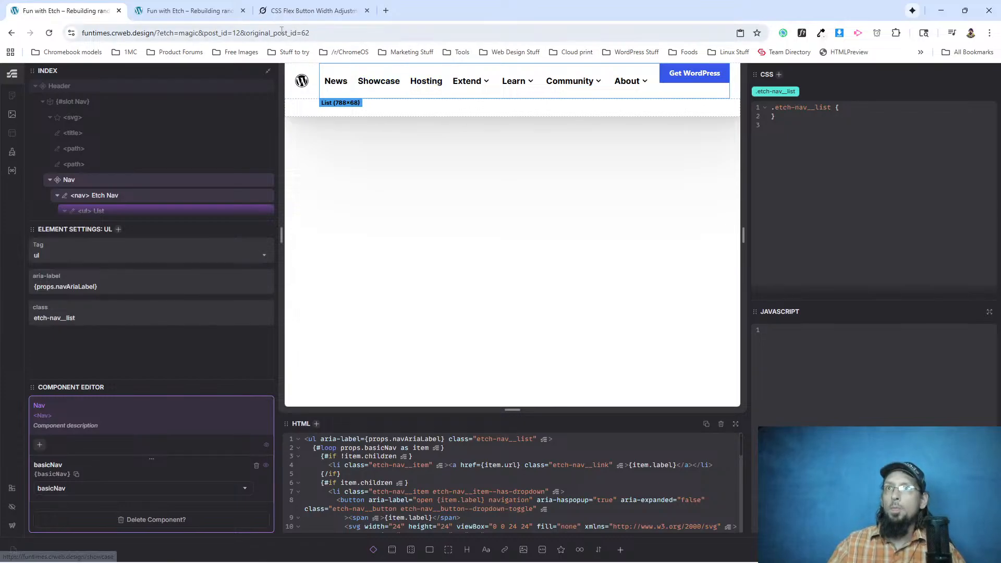
Reload the front-end page, inspect the Extend nav item and add font-weight: 400 to the .etch-nav__item rule in DevTools.
{"action": "left_click", "coordinate": [208, 12]}
{"action": "left_click", "coordinate": [50, 33]}
{"action": "right_click", "coordinate": [176, 103]}
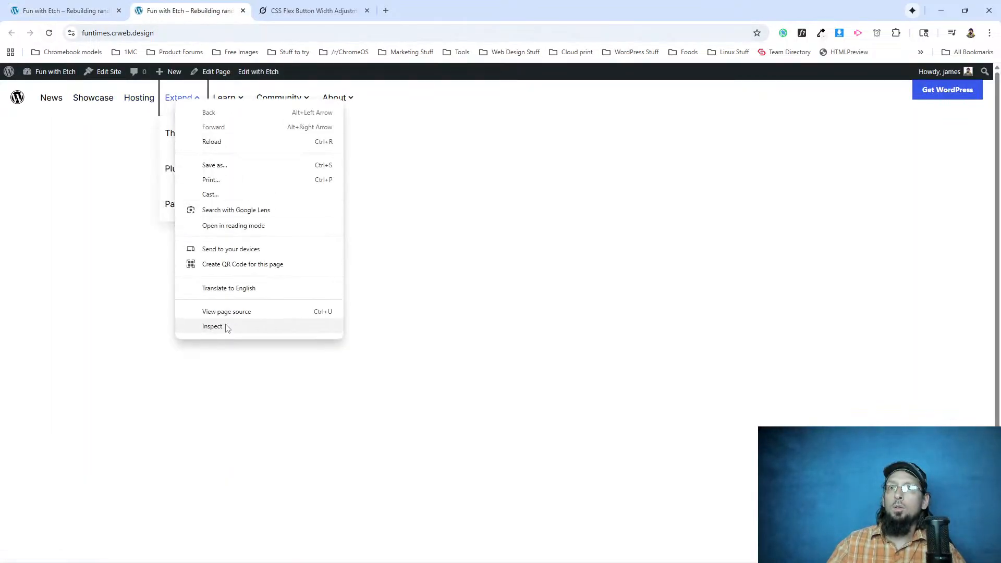
{"action": "left_click", "coordinate": [229, 329]}
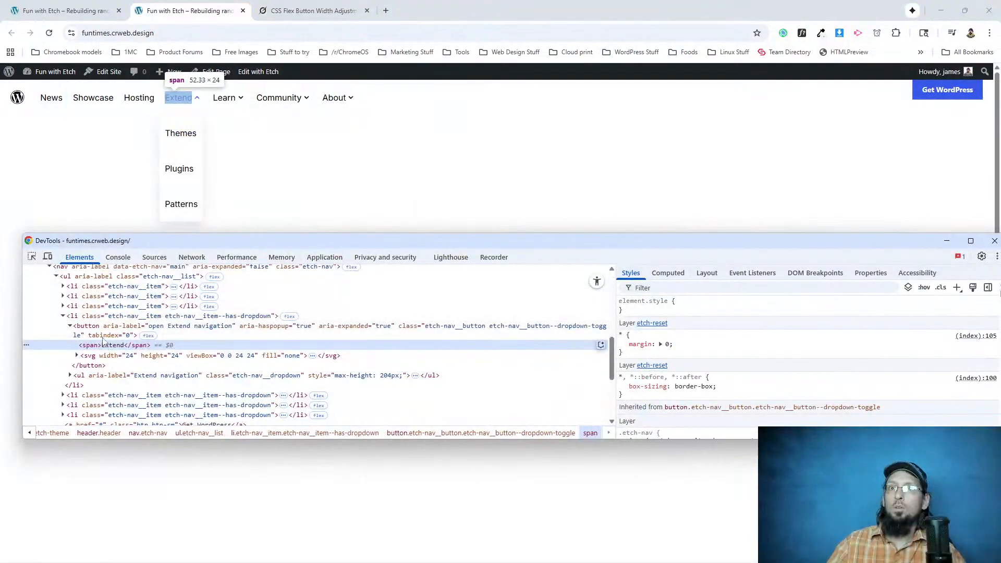
{"action": "left_click", "coordinate": [104, 316]}
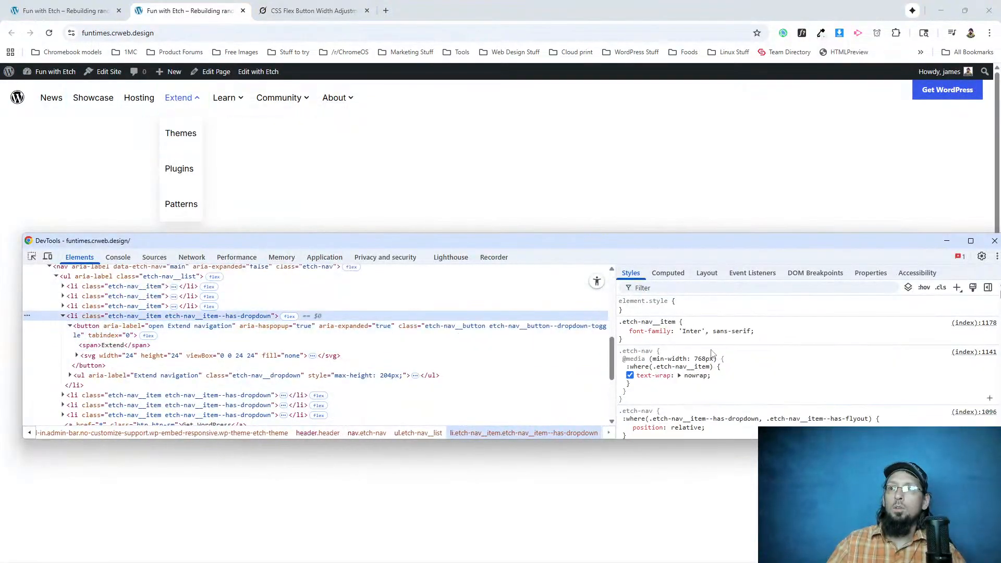
{"action": "left_click", "coordinate": [781, 331]}
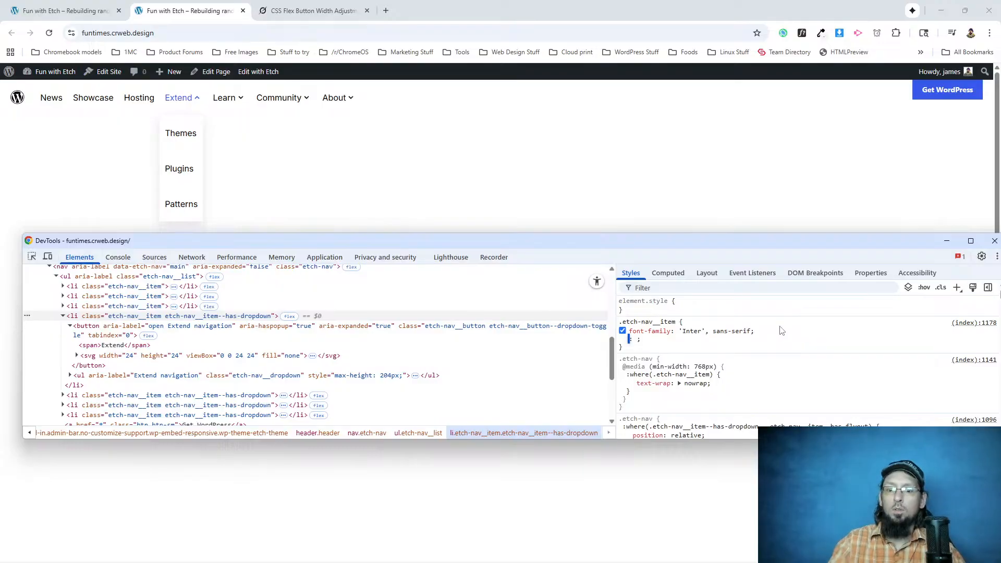
{"action": "type", "text": "font-weight: "}
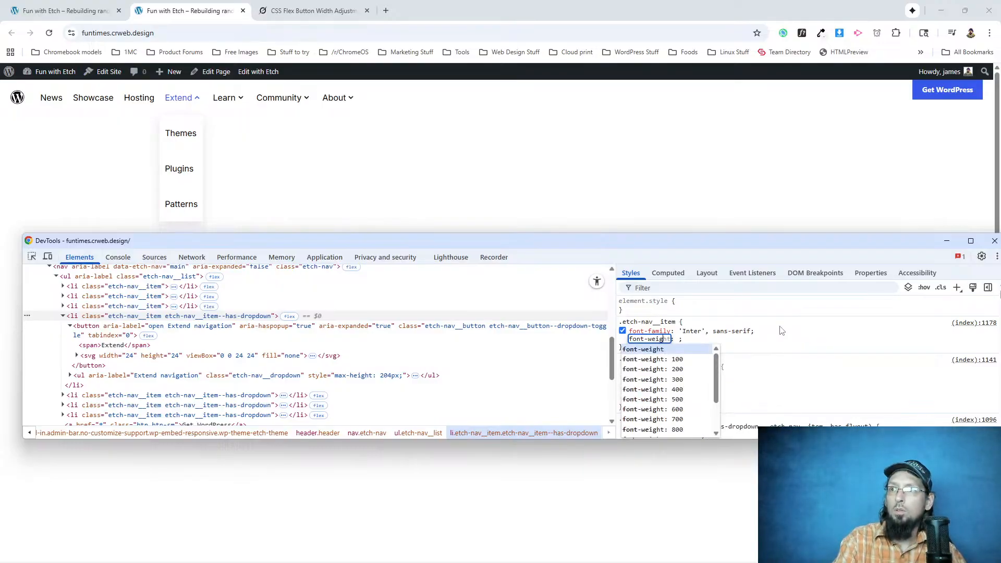
{"action": "type", "text": "400"}
{"action": "left_click", "coordinate": [707, 351]}
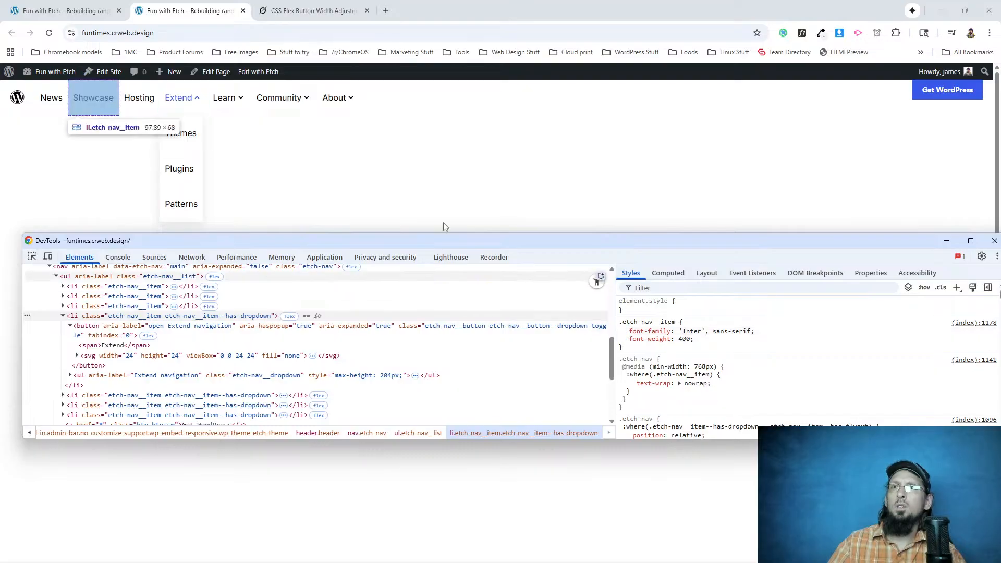
{"action": "key", "text": "F12"}
Check the Extend item's font on wordpress.org and the Community item's font on the rebuilt front end with WhatFont.
{"action": "mouse_move", "coordinate": [218, 91]}
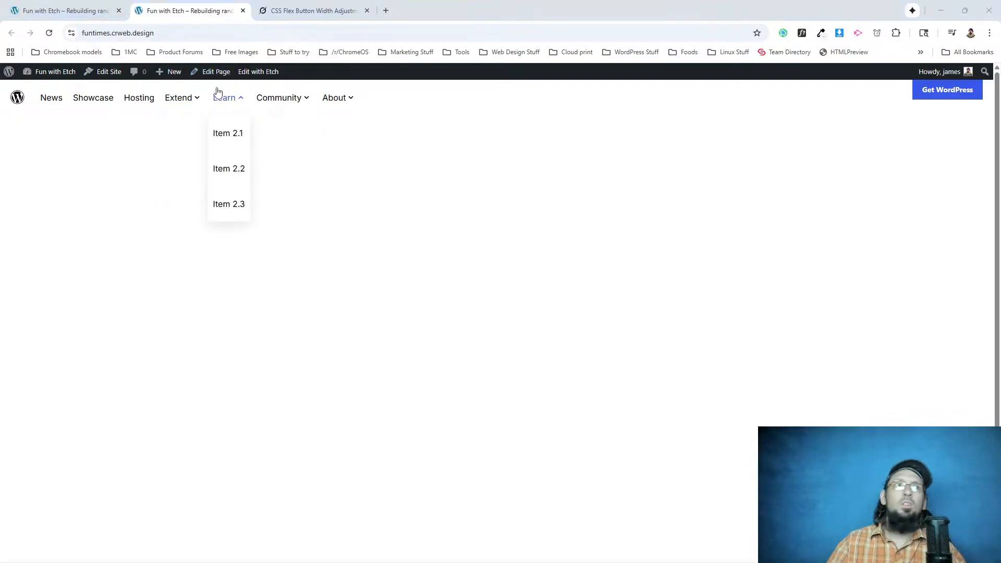
{"action": "key", "text": "alt+Tab"}
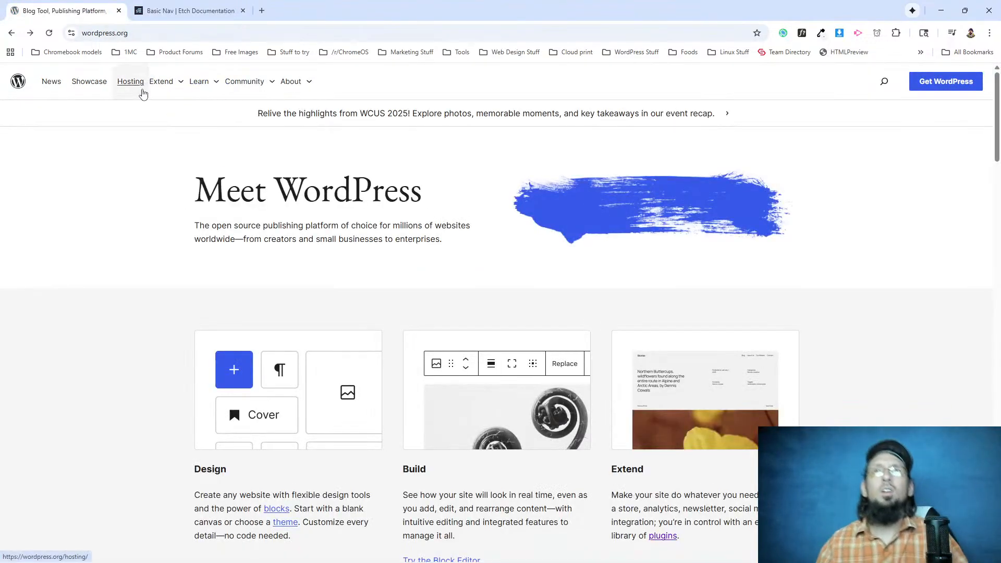
{"action": "left_click", "coordinate": [802, 33]}
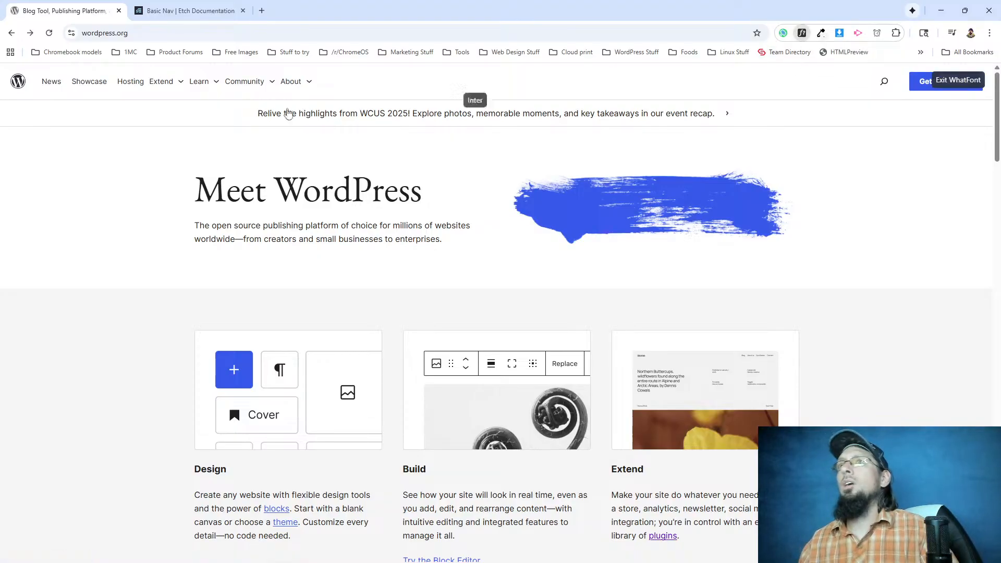
{"action": "left_click", "coordinate": [158, 87]}
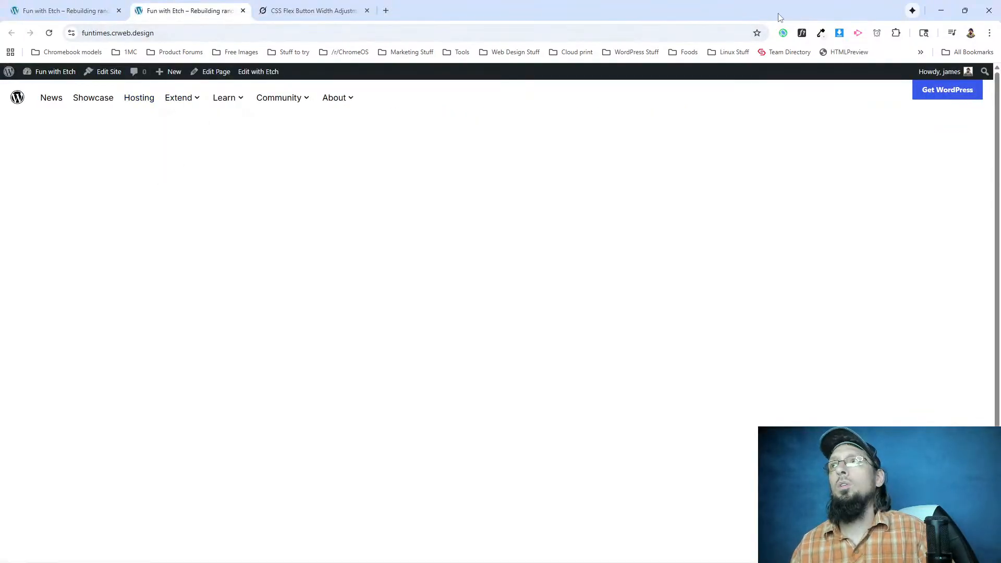
{"action": "left_click", "coordinate": [802, 33]}
{"action": "left_click", "coordinate": [280, 99]}
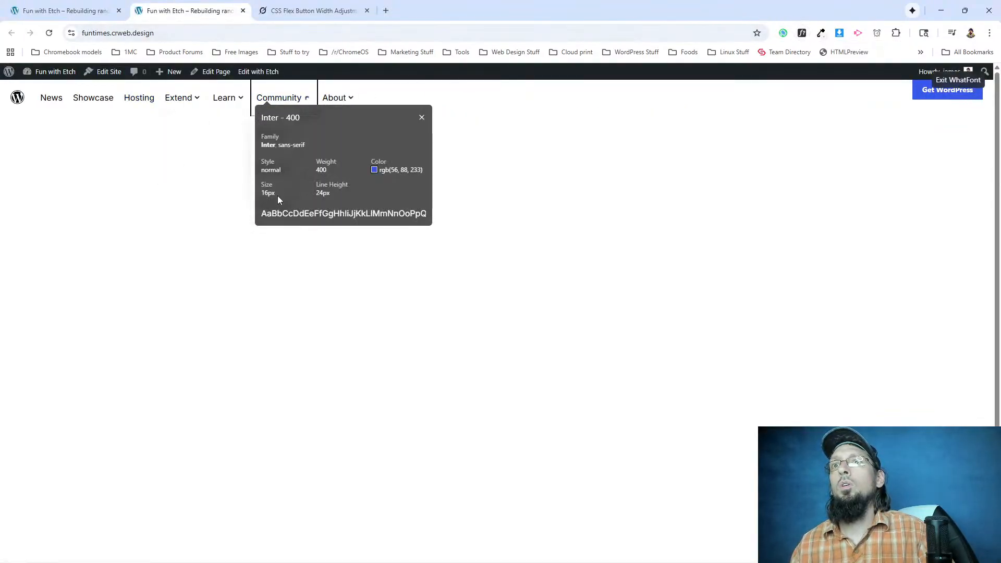
Compare the Extend item's font details on wordpress.org, and inspect the rebuilt front end's Extend list item in DevTools.
{"action": "left_click", "coordinate": [421, 117]}
{"action": "left_click", "coordinate": [65, 11]}
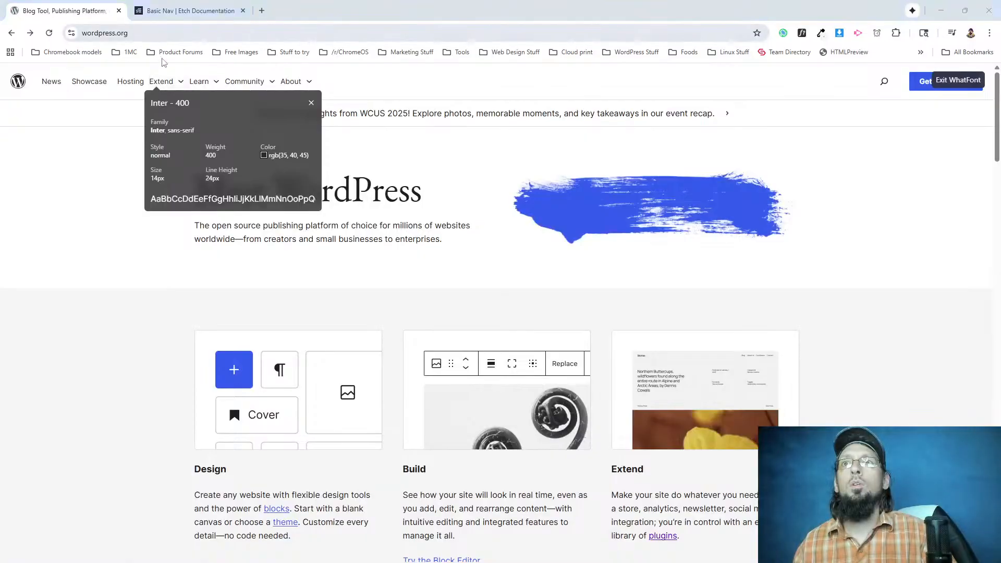
{"action": "left_click", "coordinate": [174, 10]}
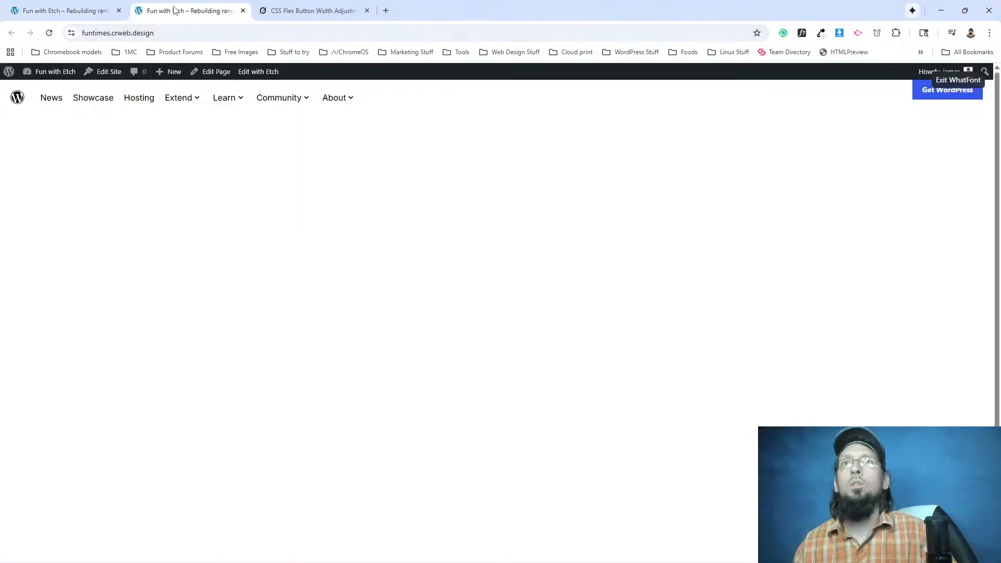
{"action": "right_click", "coordinate": [176, 99]}
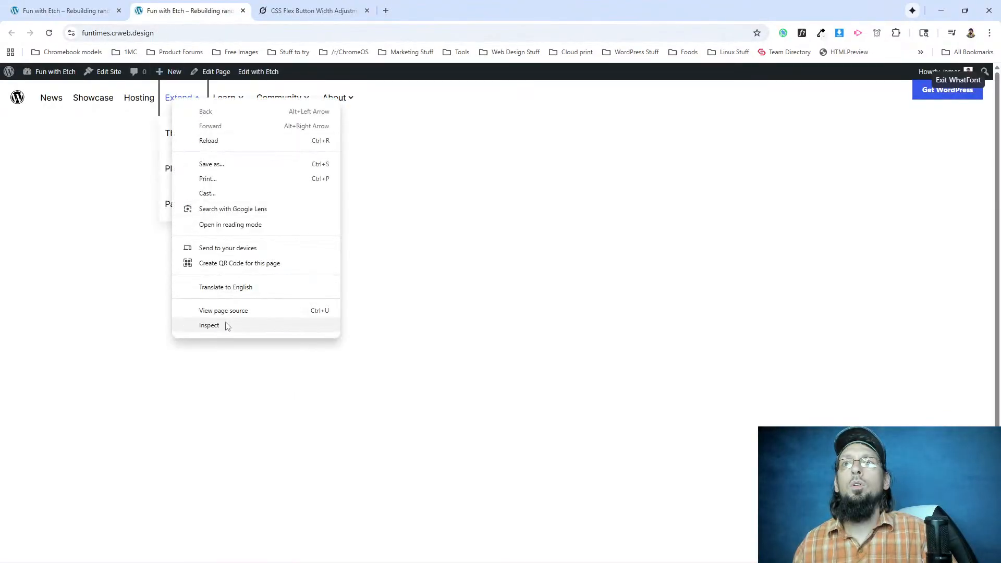
{"action": "left_click", "coordinate": [224, 326]}
{"action": "left_click", "coordinate": [219, 316]}
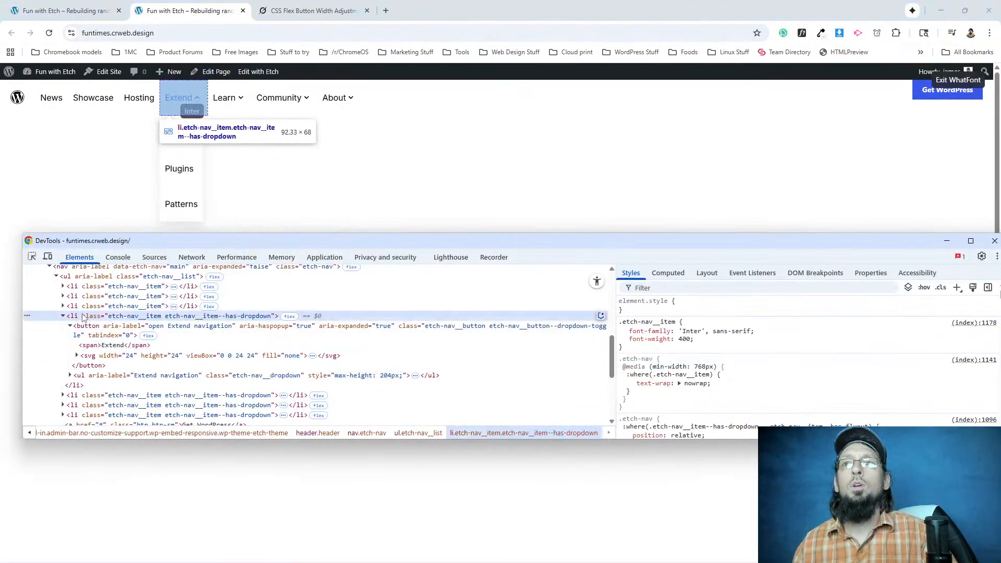
{"action": "left_click", "coordinate": [994, 240]}
In Etch, add font-size: 14px to the .etch-nav__item class of the li Item element in the Nav component.
{"action": "left_click", "coordinate": [65, 10]}
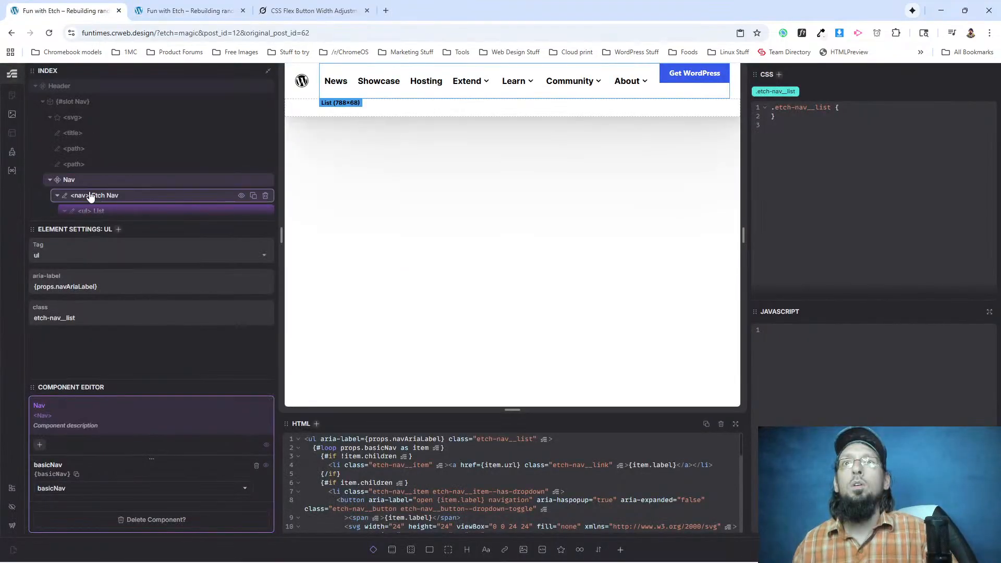
{"action": "scroll", "coordinate": [89, 196], "scroll_direction": "down", "scroll_amount": 1}
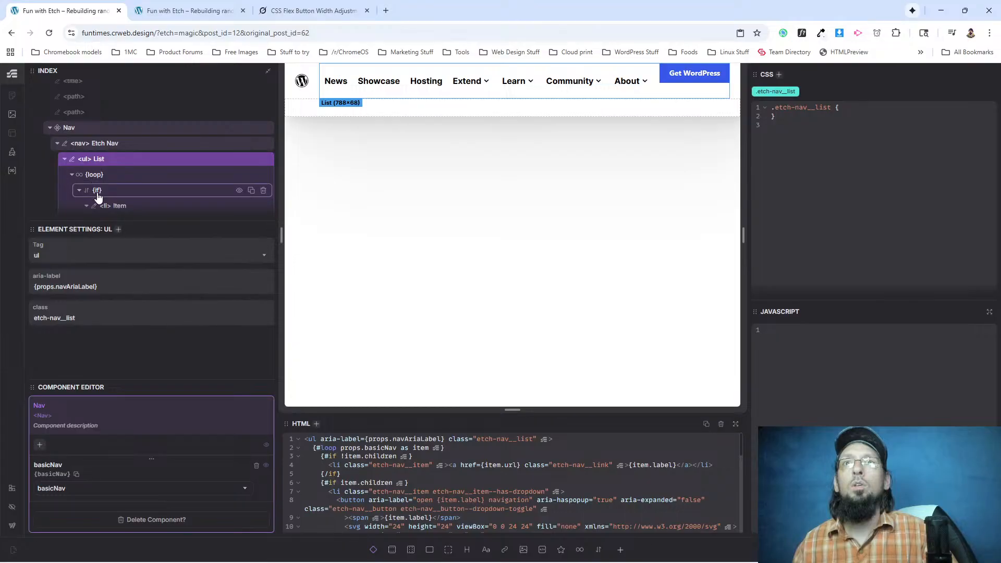
{"action": "left_click", "coordinate": [122, 206]}
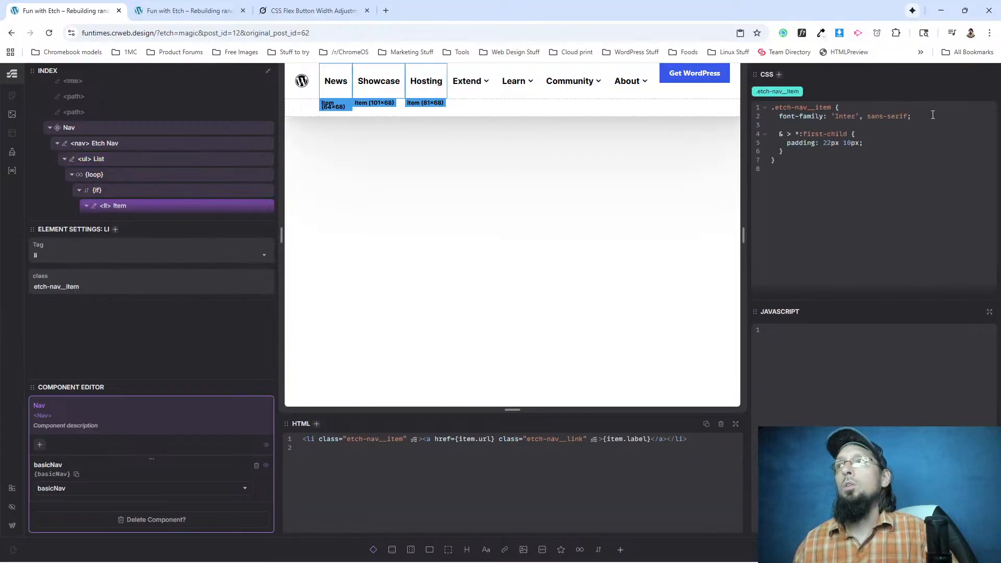
{"action": "key", "text": "Return"}
{"action": "type", "text": "font-size: 14px;"}
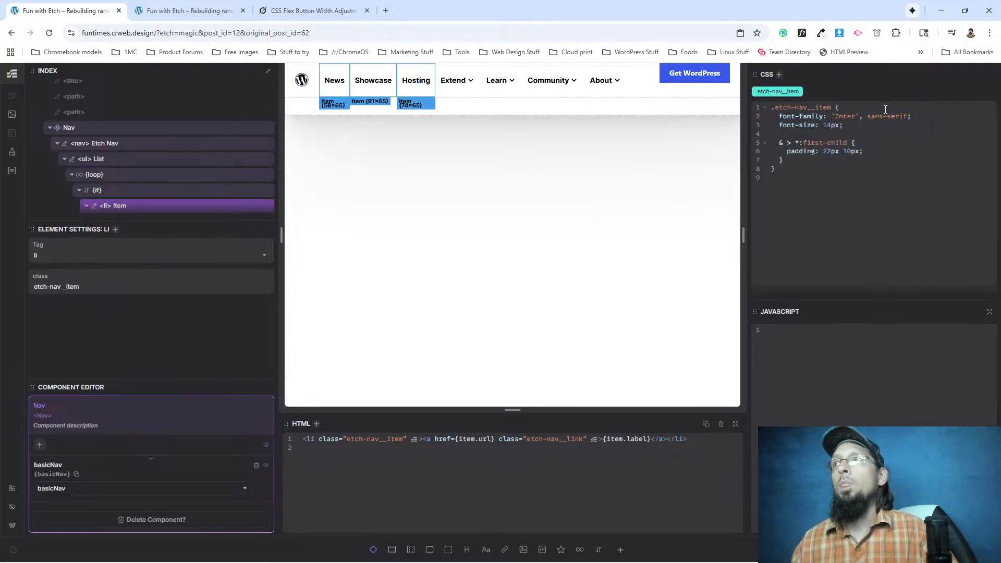
{"action": "left_click", "coordinate": [461, 81]}
{"action": "left_click", "coordinate": [86, 127]}
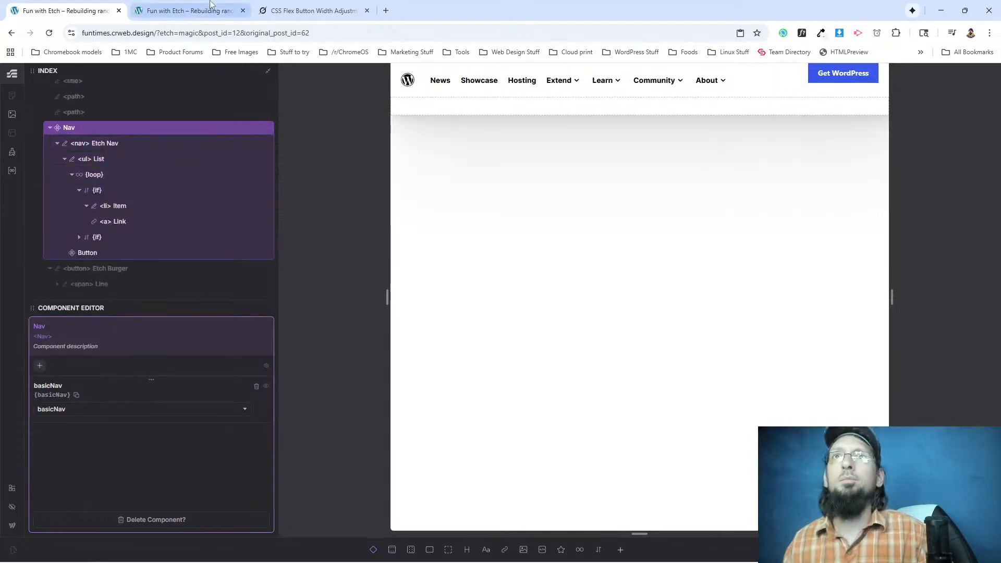
Check the font and colour of wordpress.org's Extend item, main heading, intro paragraph, announcement banner, and Design and Build descriptions with WhatFont.
{"action": "left_click", "coordinate": [211, 5]}
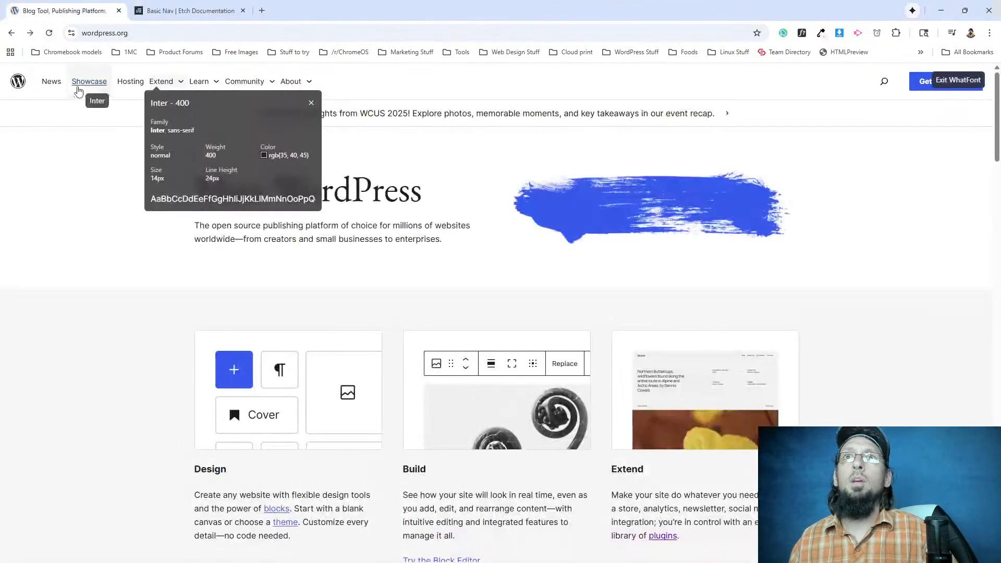
{"action": "mouse_move", "coordinate": [284, 160]}
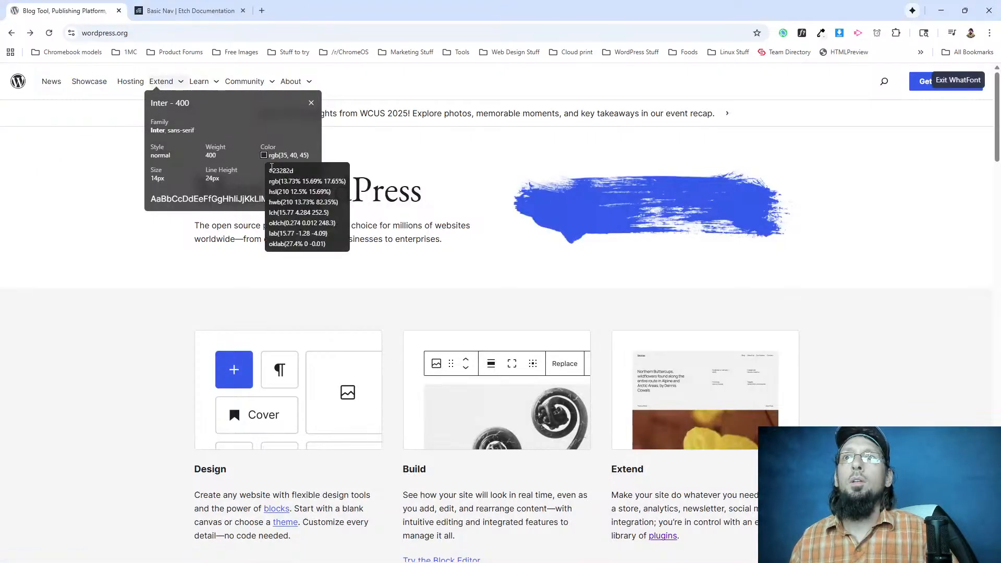
{"action": "left_click_drag", "start_coordinate": [332, 192], "coordinate": [298, 193]}
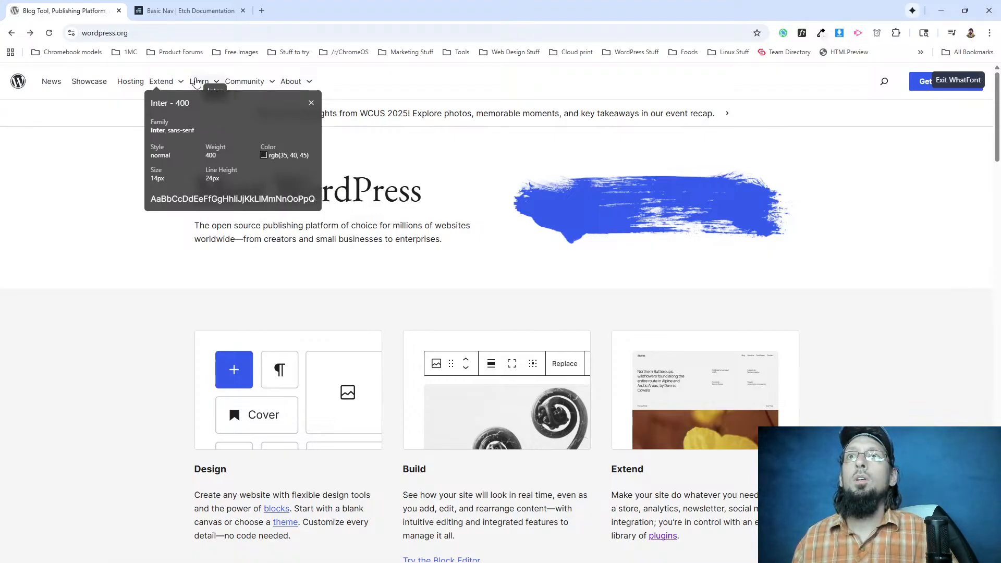
{"action": "left_click", "coordinate": [376, 191]}
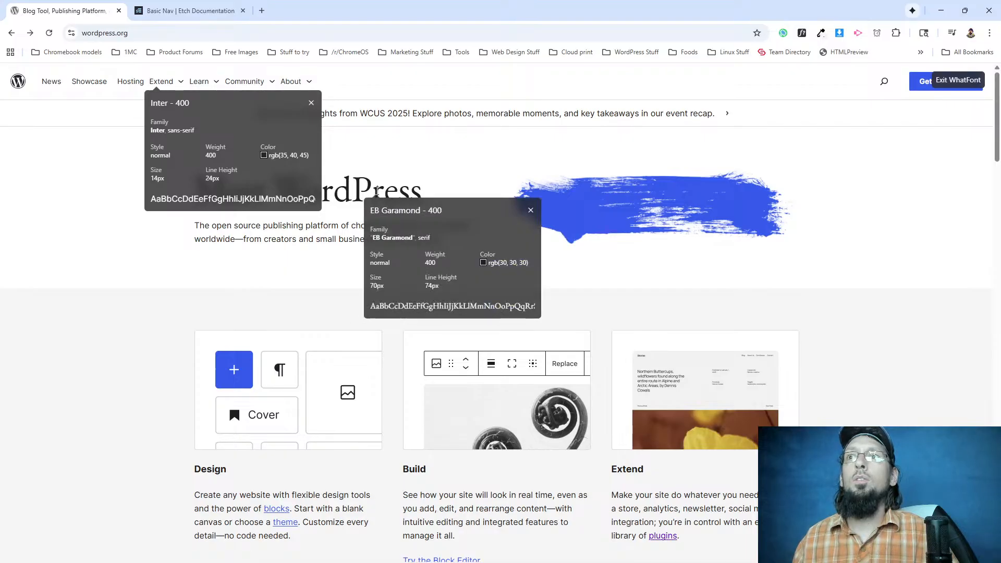
{"action": "left_click", "coordinate": [337, 239]}
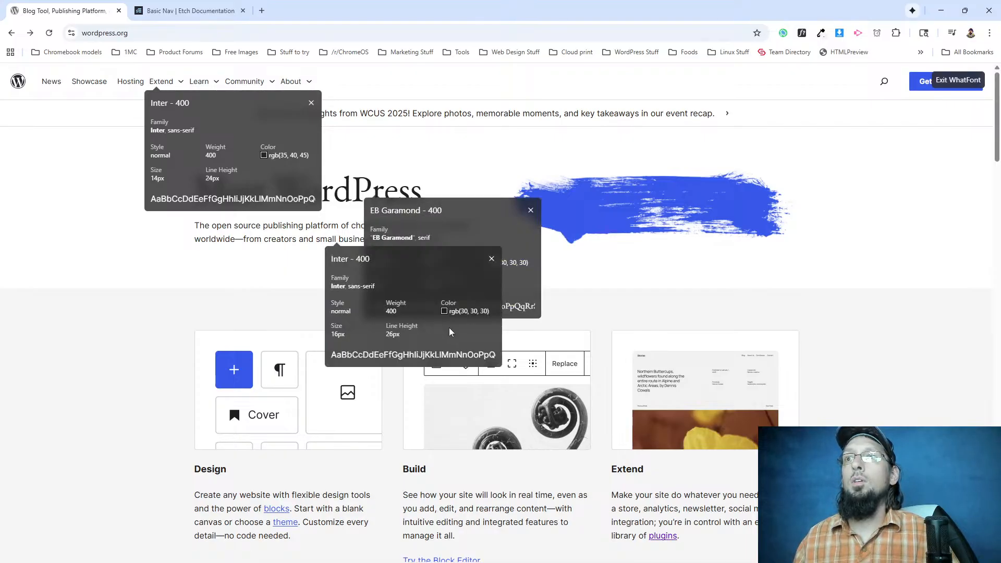
{"action": "left_click", "coordinate": [365, 111]}
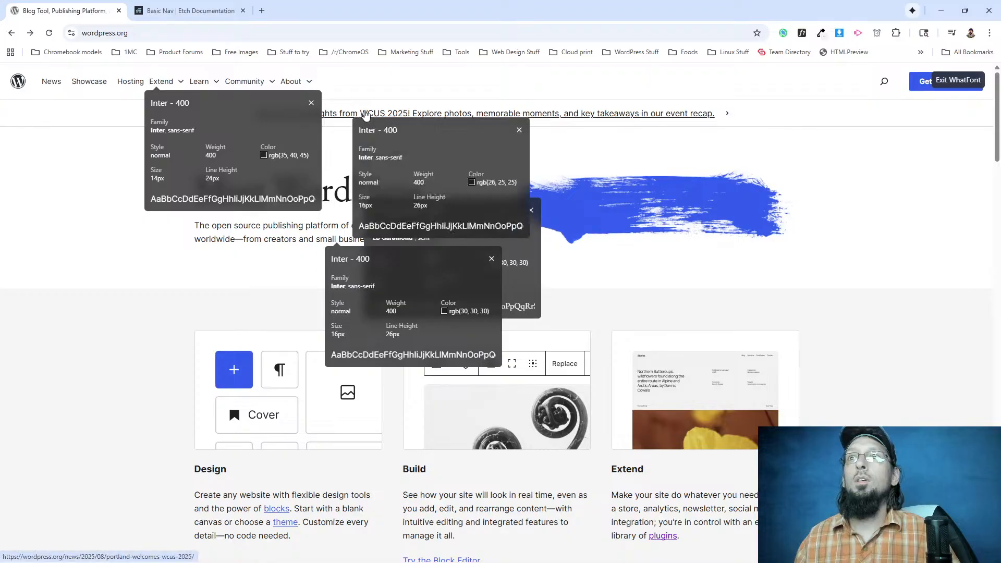
{"action": "mouse_move", "coordinate": [482, 183]}
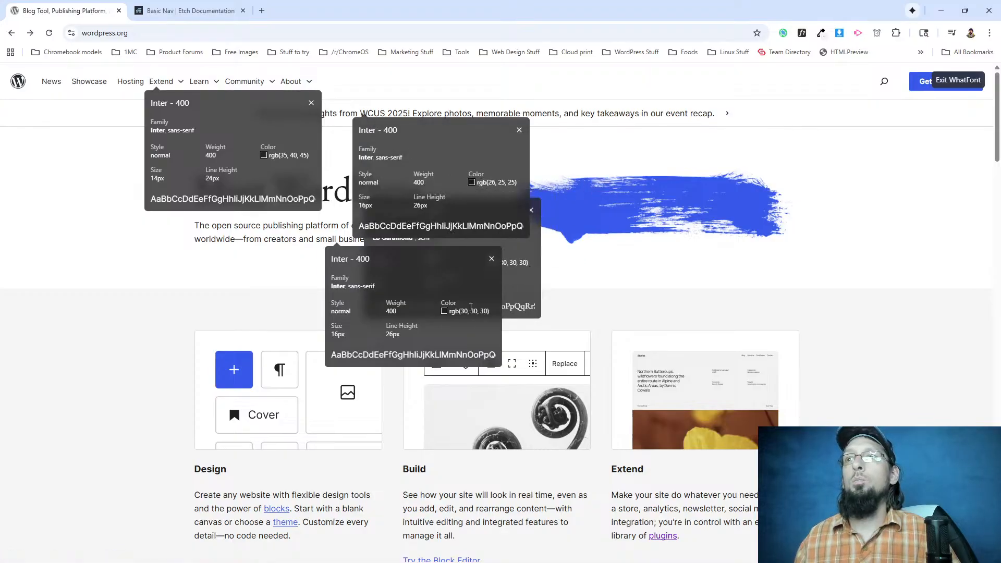
{"action": "left_click", "coordinate": [257, 495]}
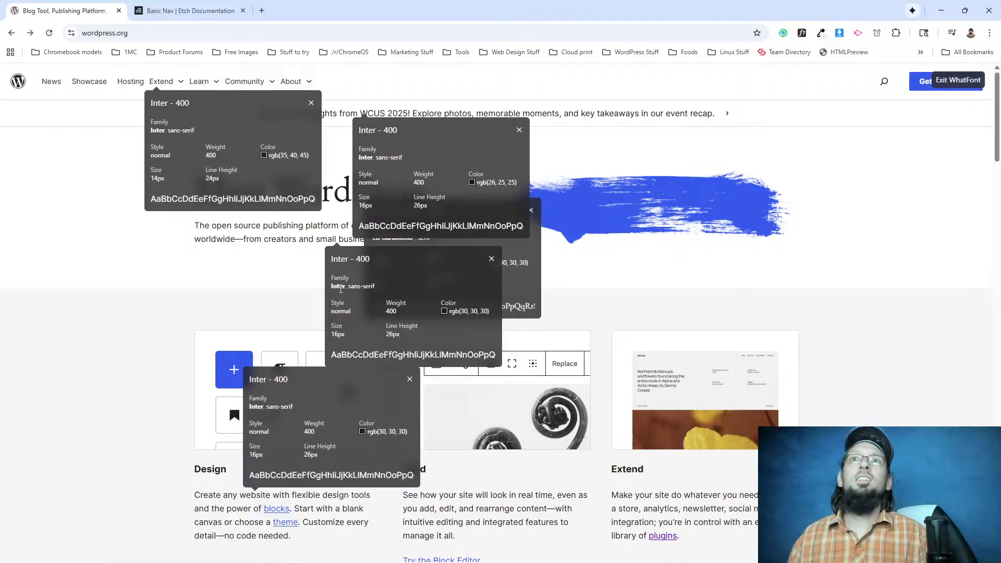
{"action": "left_click", "coordinate": [483, 492]}
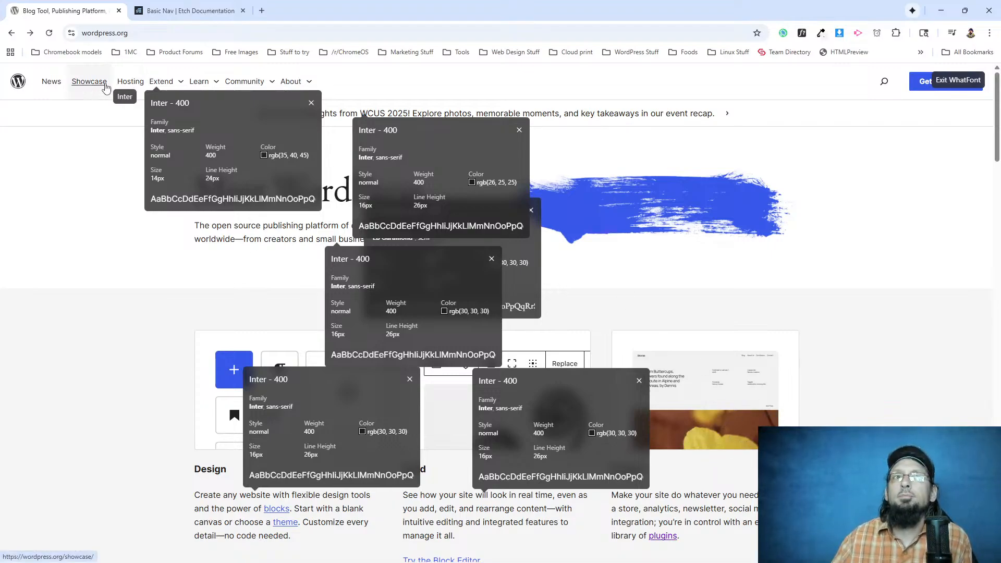
Copy the Extend item's text colour value hsl(210 12.5% 15.69%) from its WhatFont details on wordpress.org.
{"action": "mouse_move", "coordinate": [301, 157]}
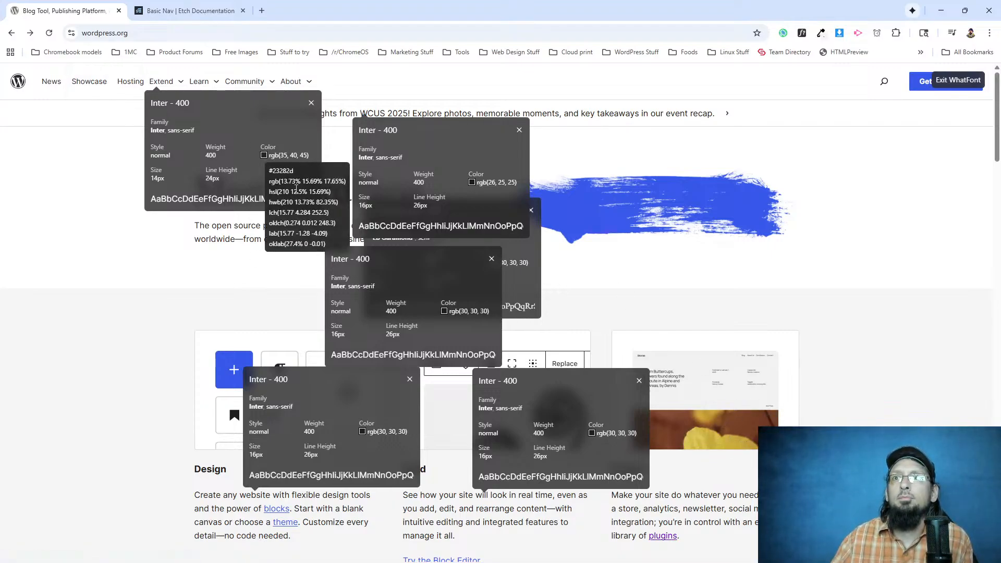
{"action": "left_click_drag", "start_coordinate": [330, 192], "coordinate": [269, 194]}
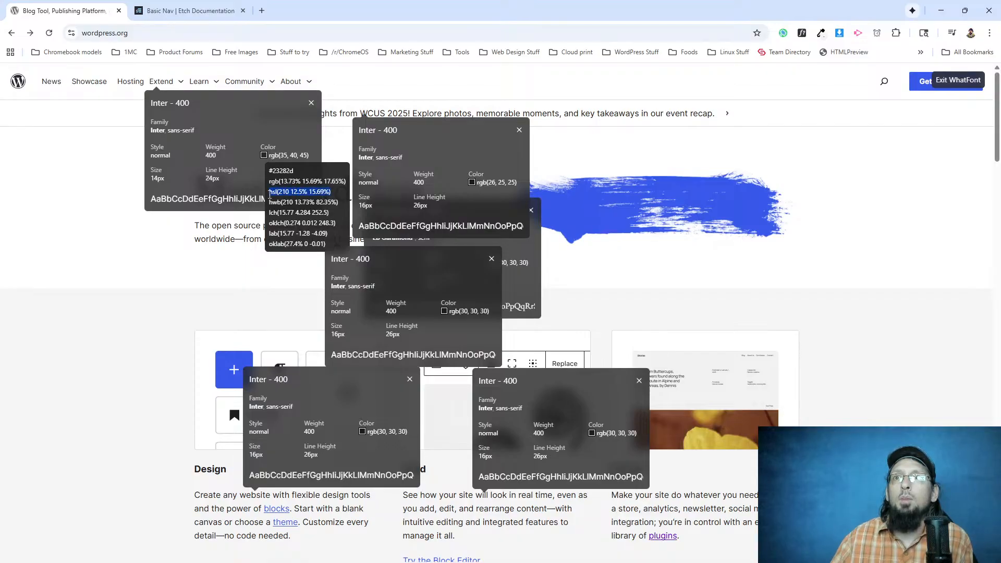
{"action": "mouse_move", "coordinate": [279, 158]}
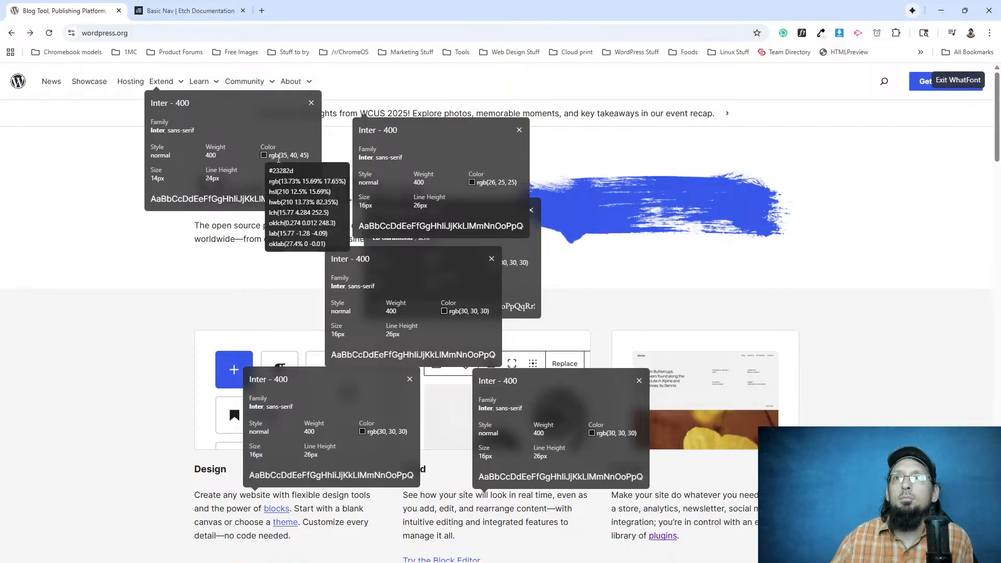
{"action": "triple_click", "coordinate": [275, 191]}
{"action": "right_click", "coordinate": [271, 188]}
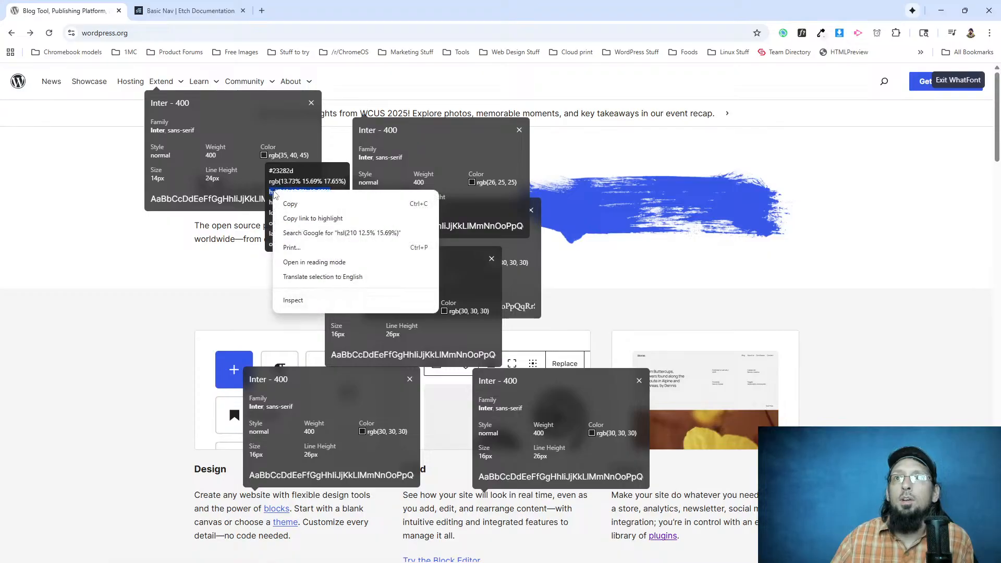
{"action": "left_click", "coordinate": [289, 203]}
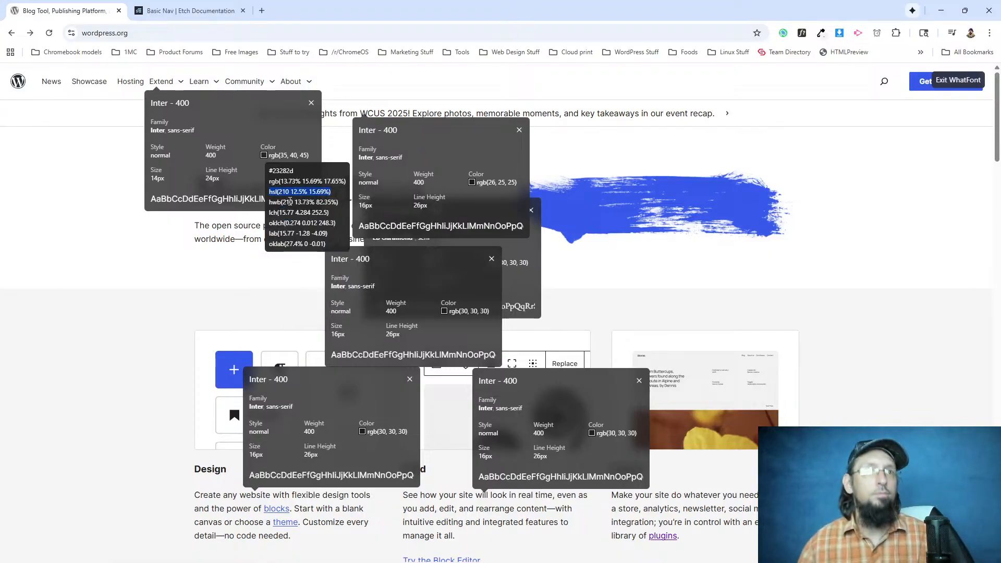
{"action": "scroll", "coordinate": [598, 205], "scroll_direction": "down", "scroll_amount": 4}
{"action": "scroll", "coordinate": [288, 259], "scroll_direction": "down", "scroll_amount": 8}
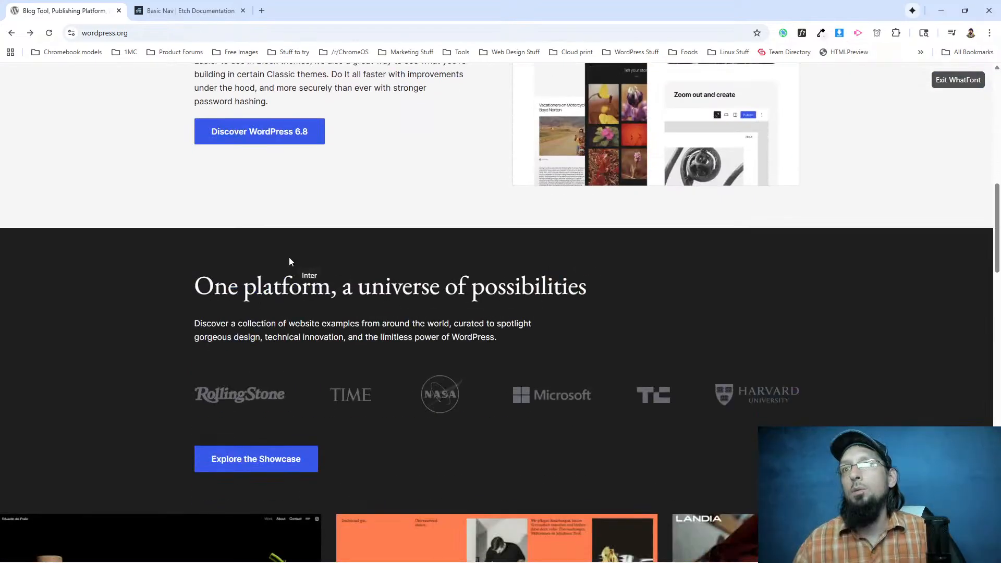
{"action": "scroll", "coordinate": [289, 257], "scroll_direction": "up", "scroll_amount": 15}
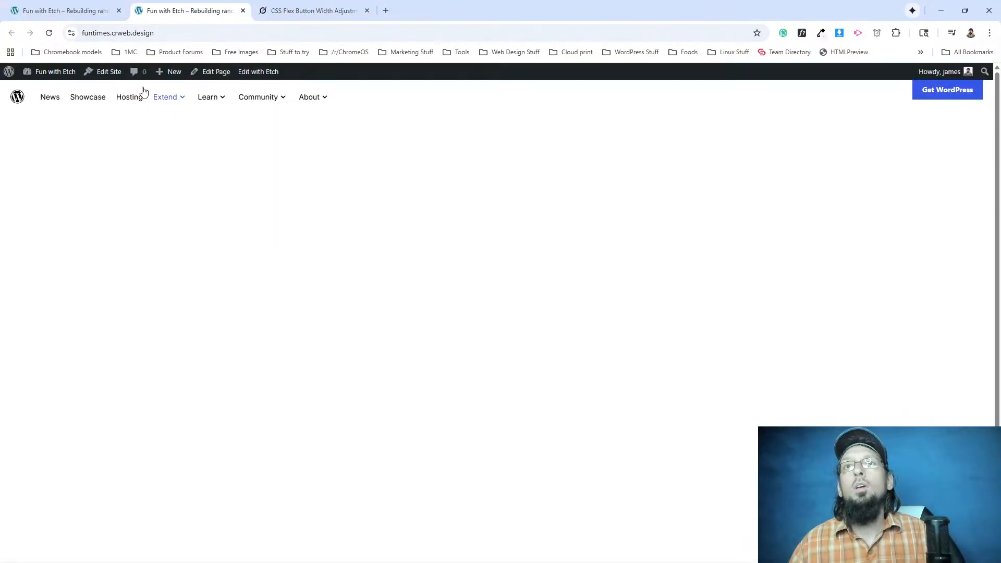
In Etch, add color: hsl(210 12.5% 15.69%); to the .etch-nav__item rule of the li Item element.
{"action": "left_click", "coordinate": [62, 11]}
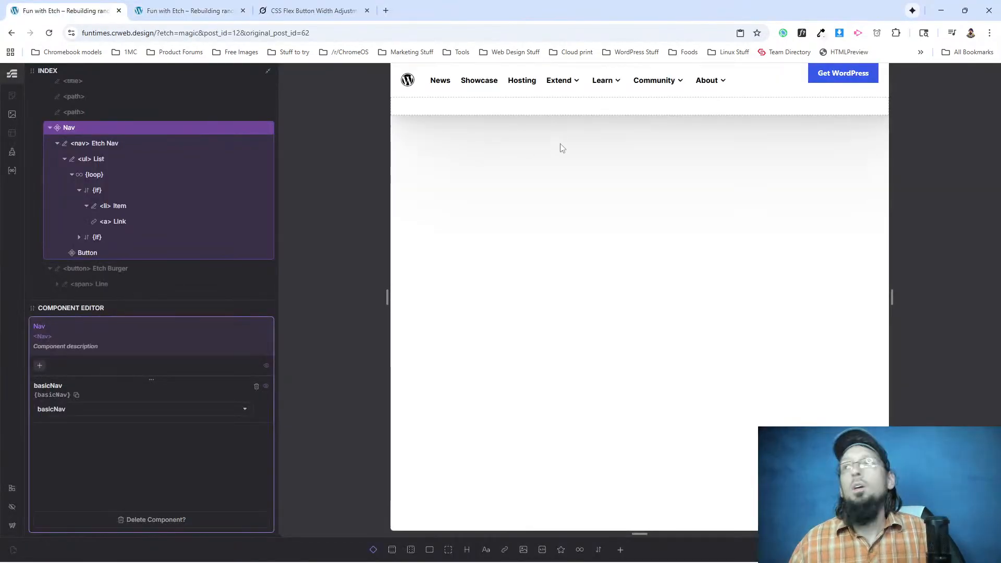
{"action": "left_click", "coordinate": [124, 207]}
{"action": "key", "text": "Return"}
{"action": "type", "text": "color:"}
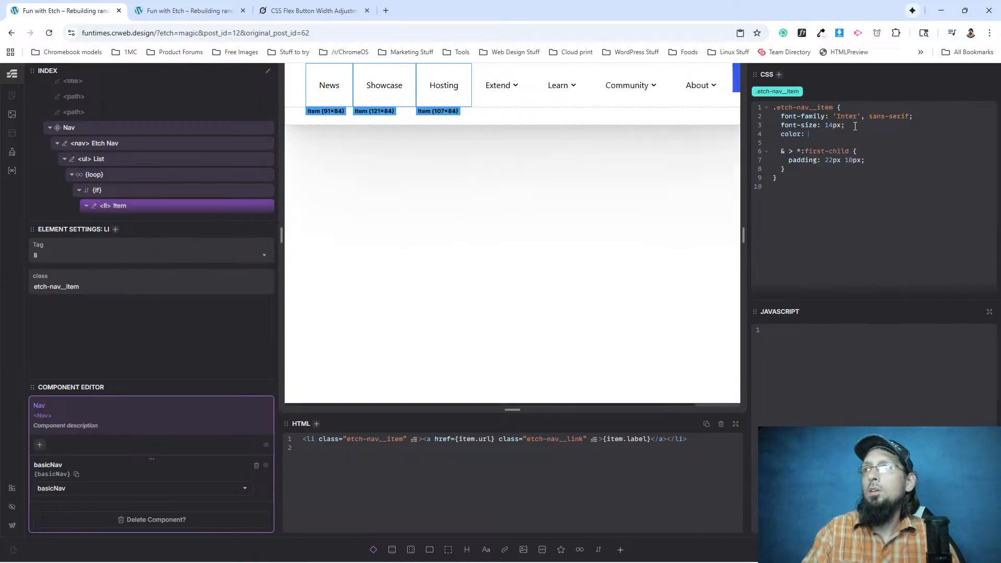
{"action": "key", "text": "ctrl+v"}
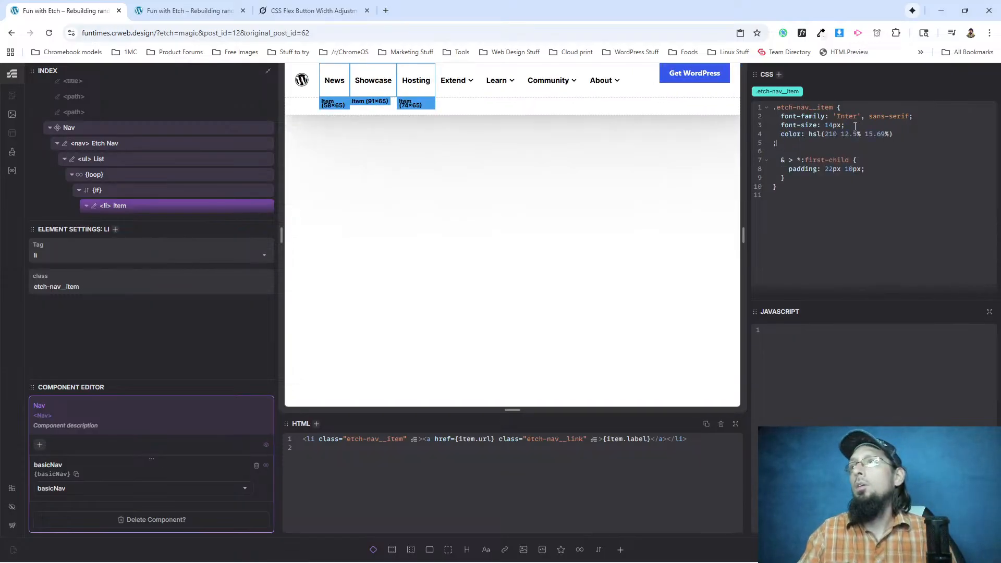
{"action": "key", "text": "BackSpace"}
{"action": "type", "text": ";"}
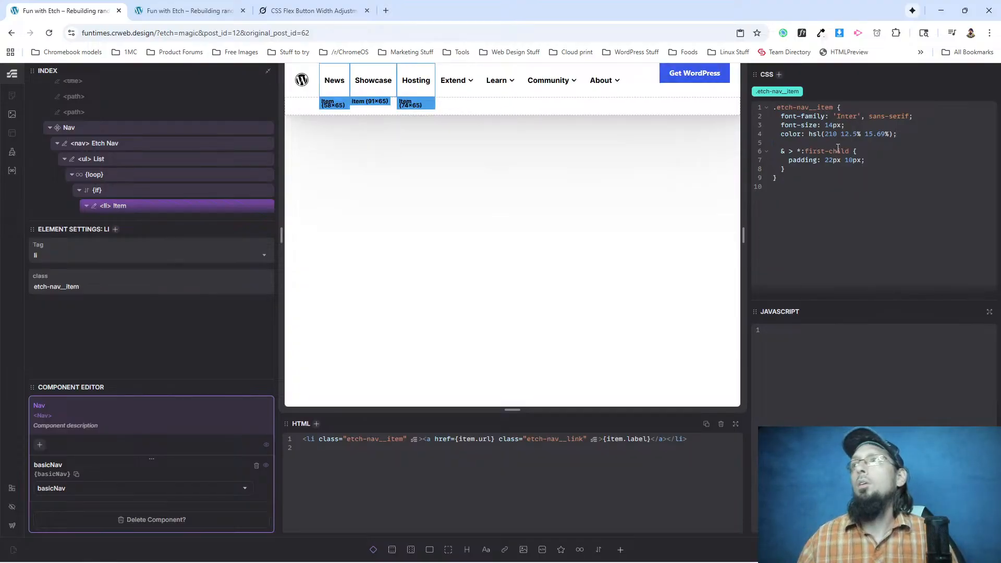
{"action": "key", "text": "ctrl+slash"}
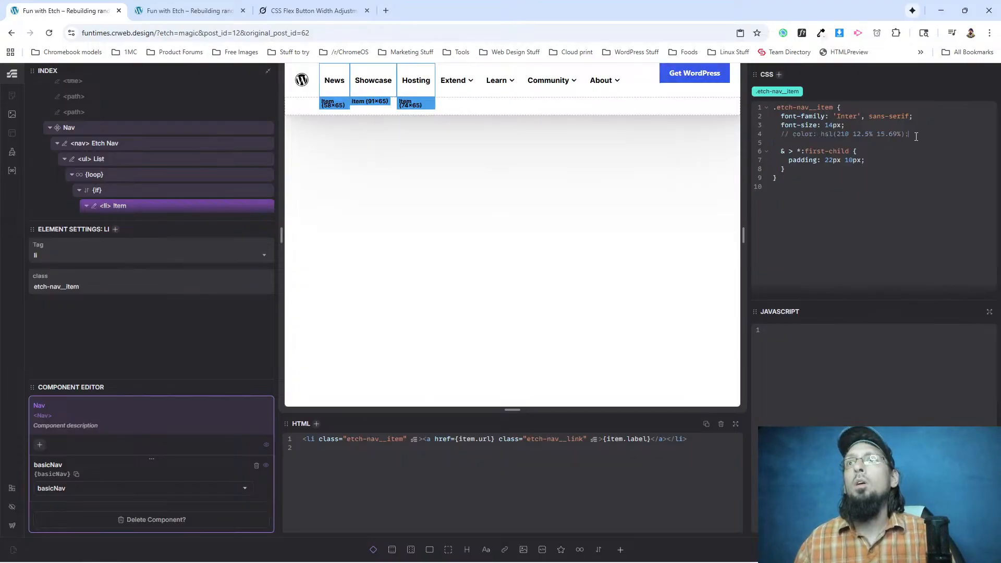
{"action": "key", "text": "ctrl+slash"}
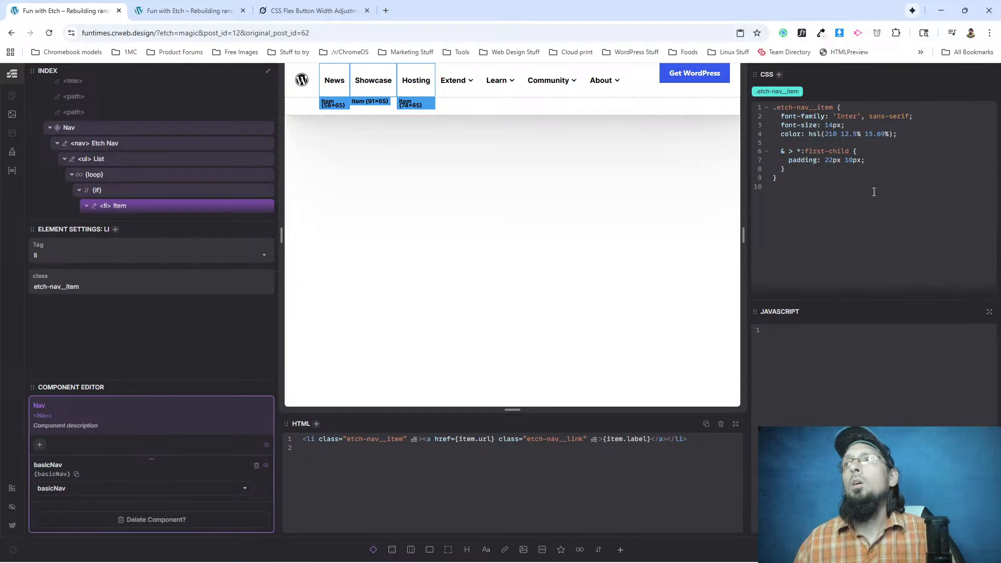
Wrap the color declaration in a nested * { } rule inside .etch-nav__item and reload the front-end page.
{"action": "left_click", "coordinate": [850, 125]}
{"action": "key", "text": "Return"}
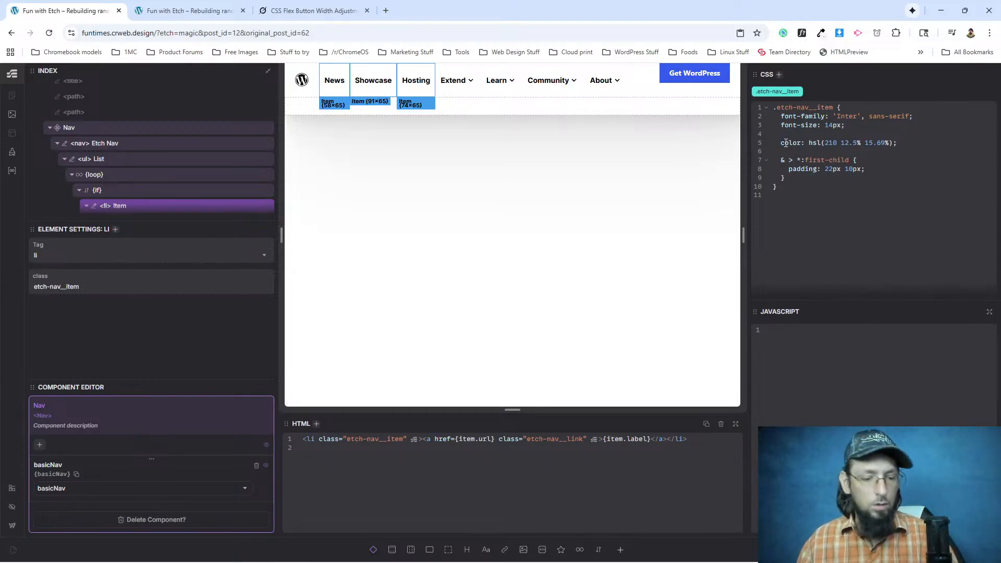
{"action": "type", "text": "*"}
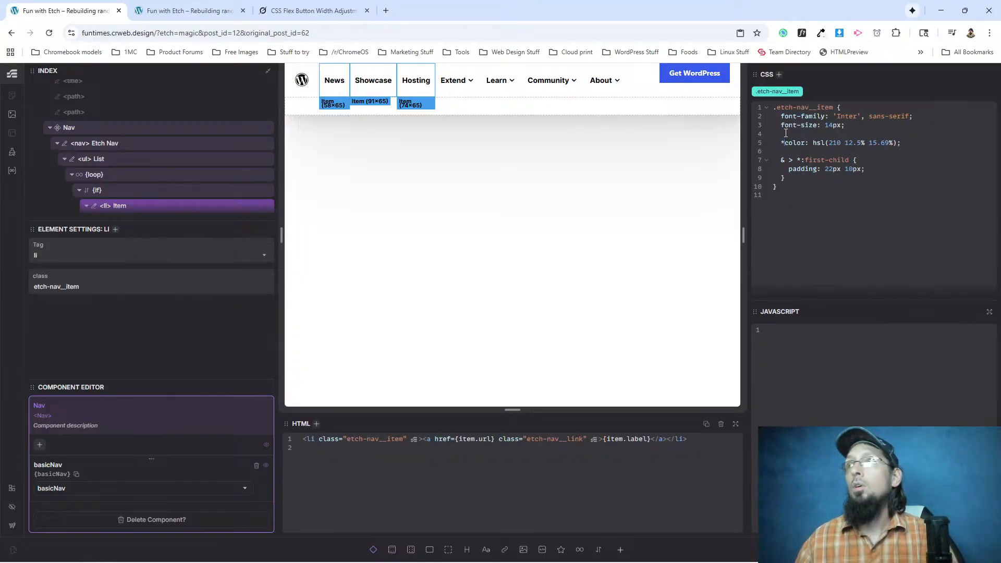
{"action": "type", "text": " {"}
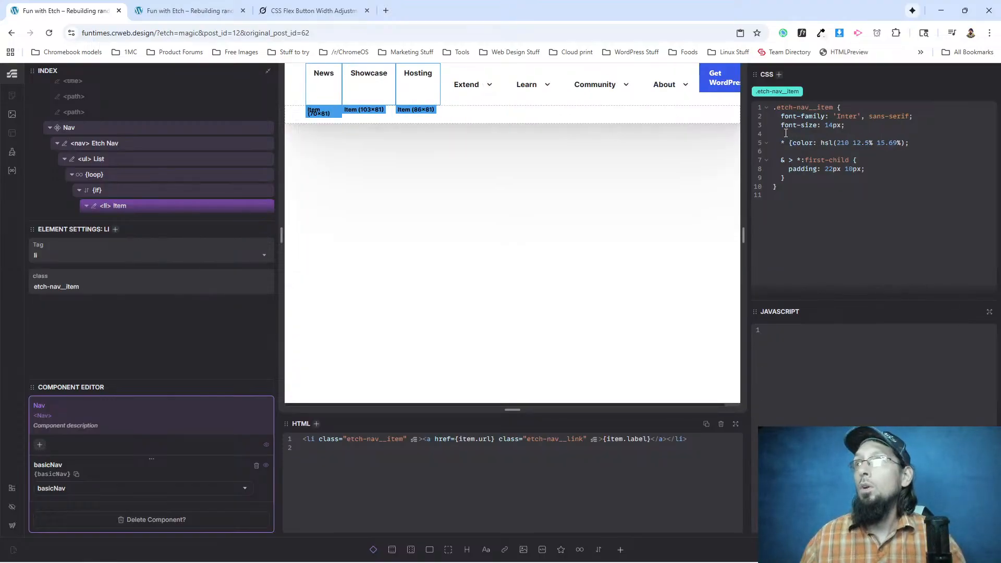
{"action": "key", "text": "Return"}
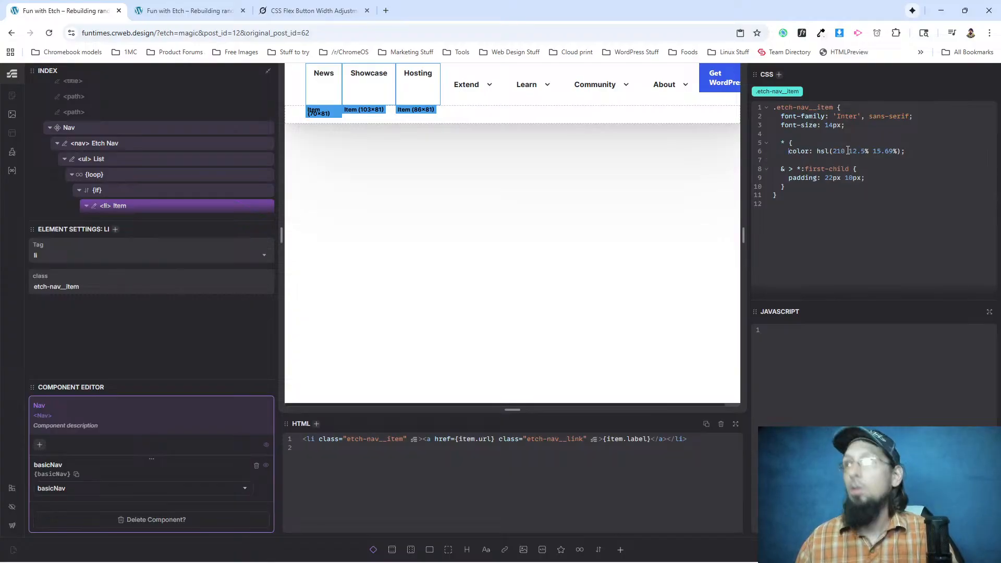
{"action": "key", "text": "Return"}
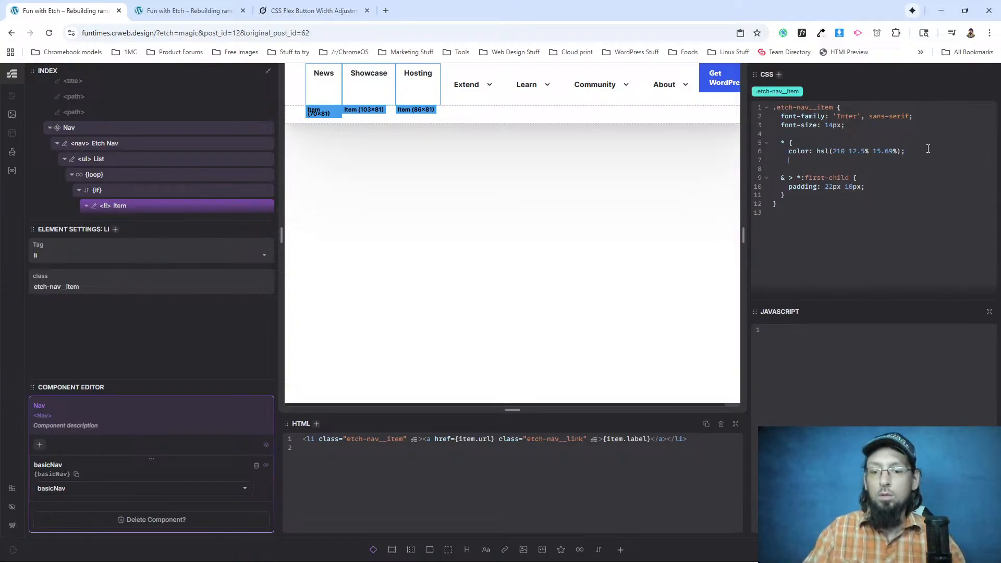
{"action": "type", "text": "}"}
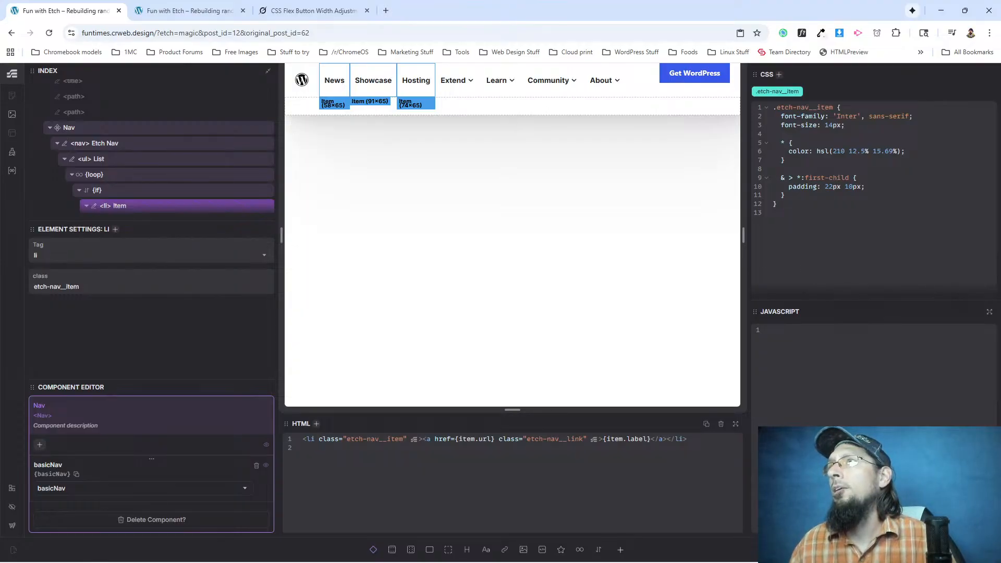
{"action": "left_click", "coordinate": [185, 10]}
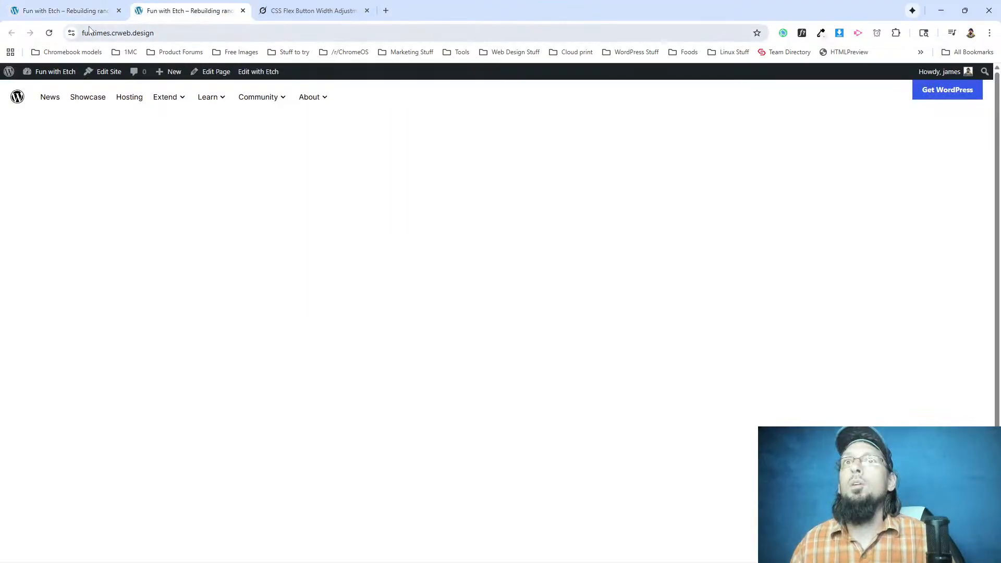
{"action": "left_click", "coordinate": [49, 33]}
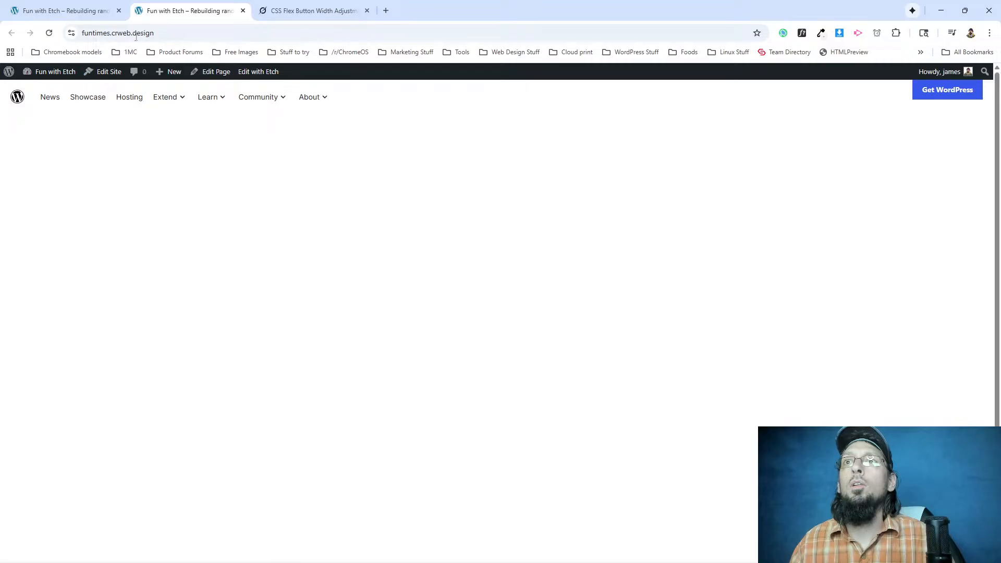
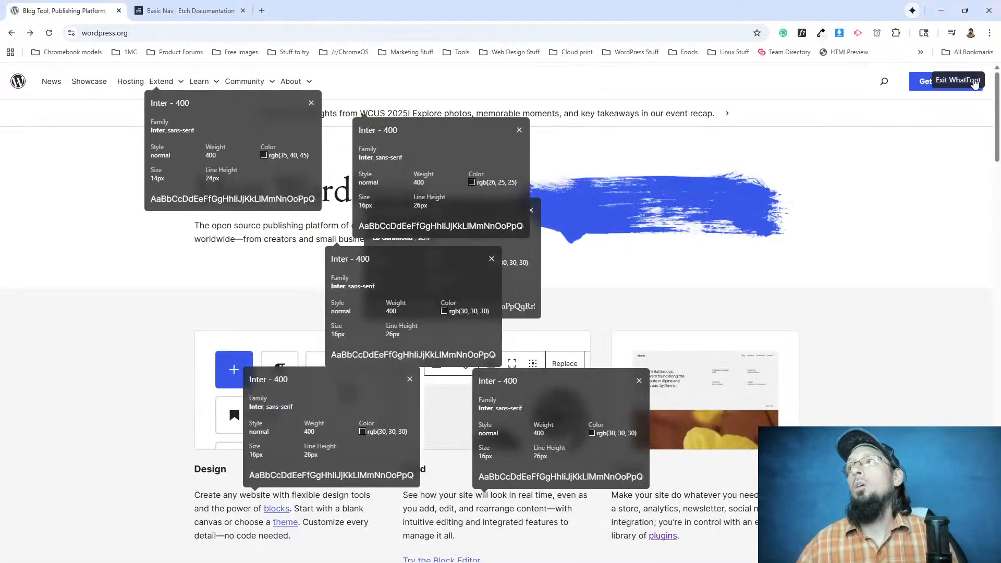
Exit WhatFont and inspect the SVG of the header logo on wordpress.org in DevTools.
{"action": "left_click", "coordinate": [974, 82]}
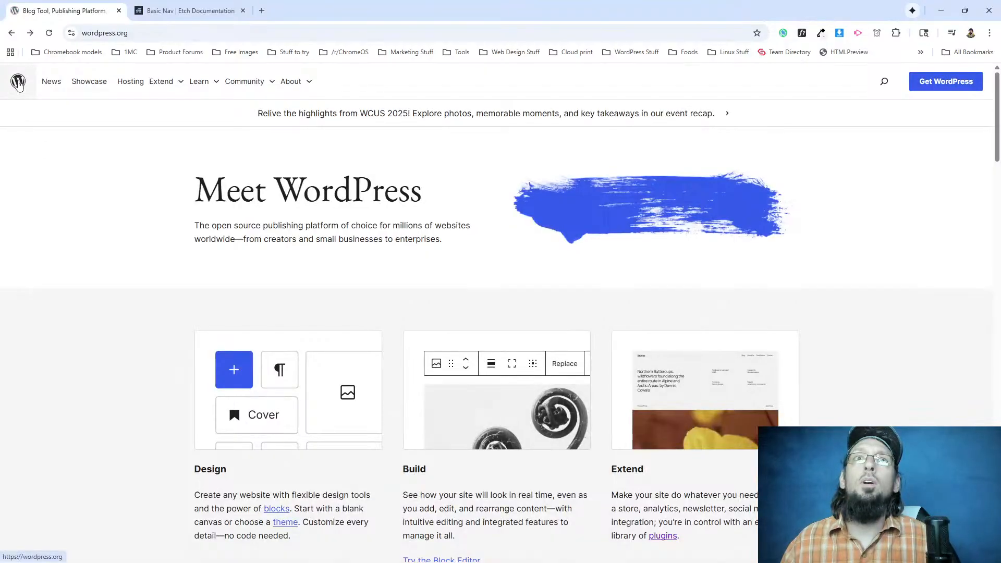
{"action": "right_click", "coordinate": [18, 82]}
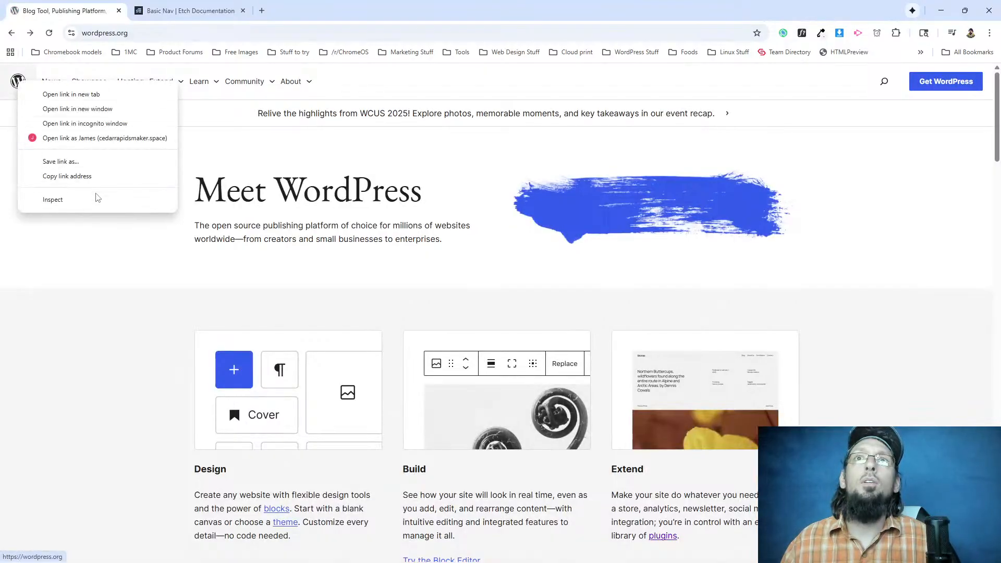
{"action": "left_click", "coordinate": [81, 205]}
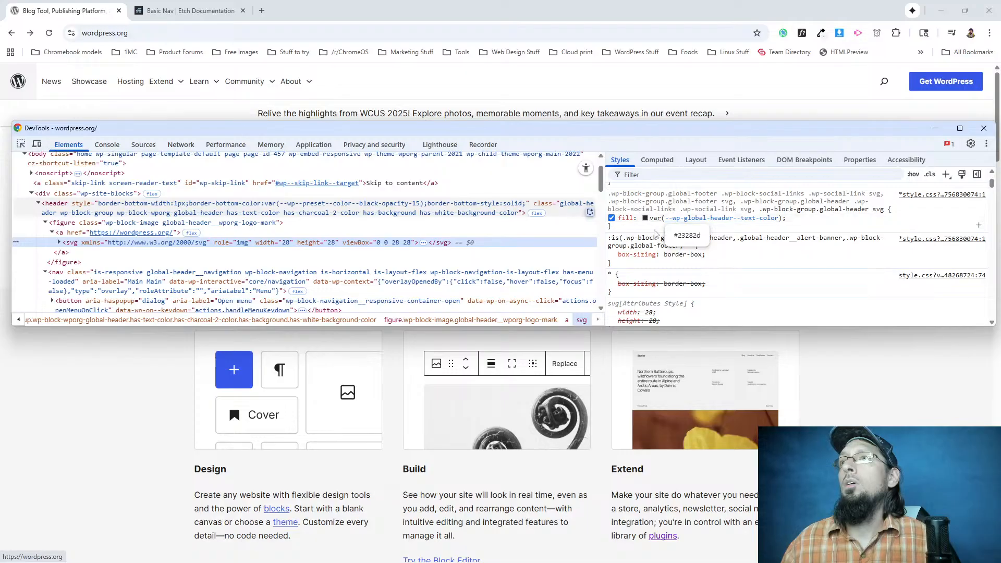
Show the wordpress.org logo's fill colour as HSL and copy the declaration fill: hsl(210deg 12.5% 15.69%);, closing DevTools when done.
{"action": "left_click_drag", "start_coordinate": [799, 220], "coordinate": [617, 220]}
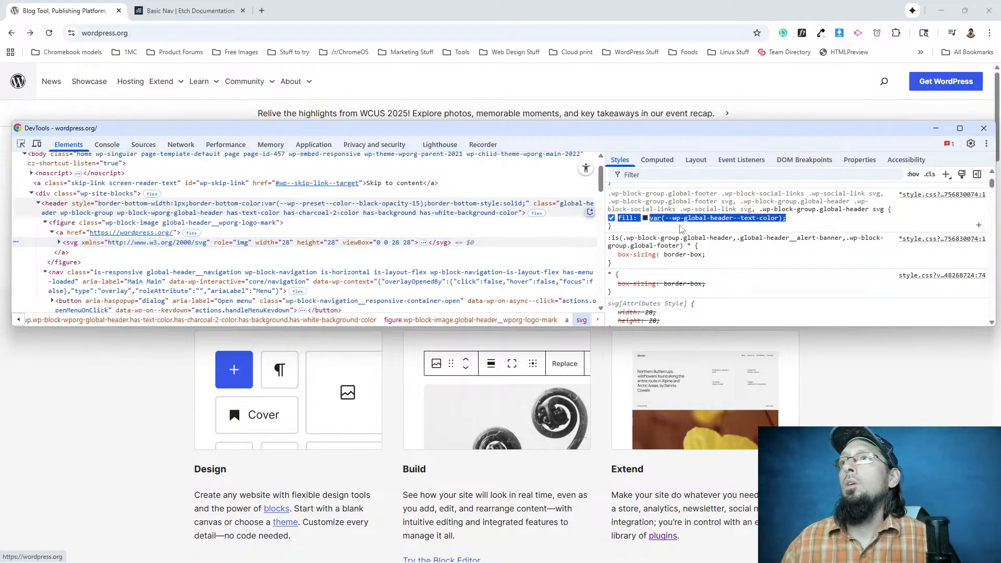
{"action": "left_click", "coordinate": [645, 218]}
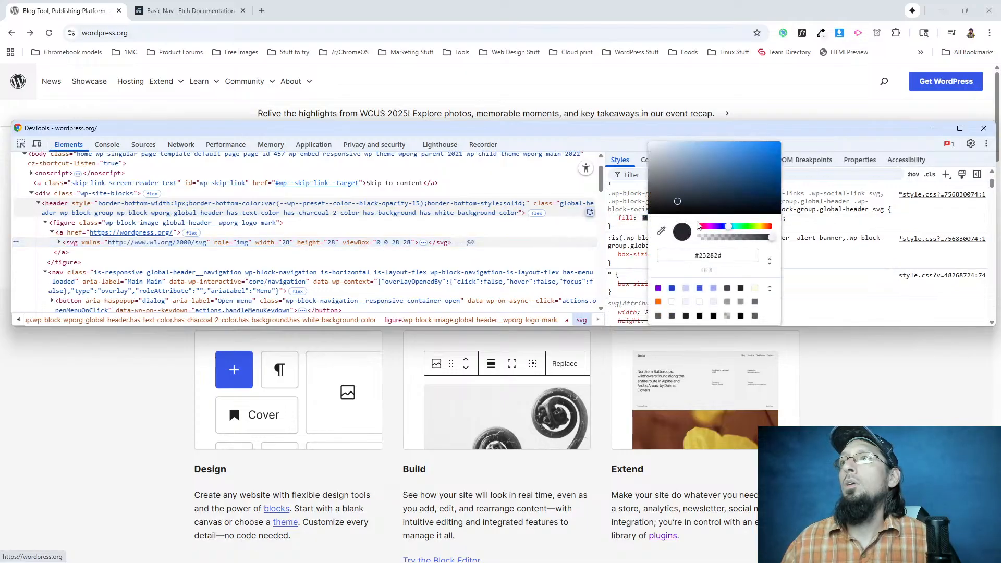
{"action": "left_click", "coordinate": [770, 263]}
{"action": "left_click", "coordinate": [796, 286]}
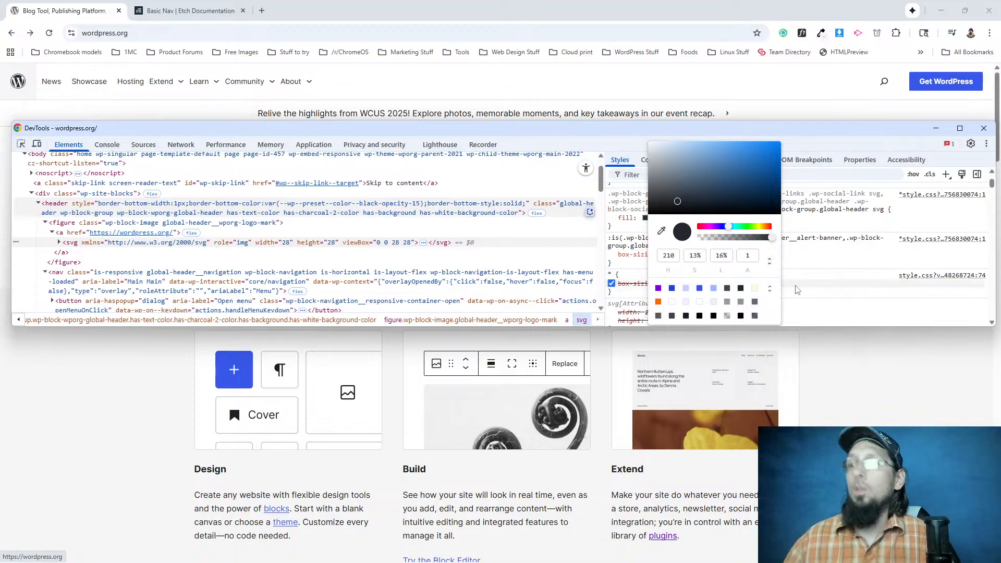
{"action": "left_click", "coordinate": [796, 290]}
{"action": "left_click_drag", "start_coordinate": [753, 218], "coordinate": [613, 223]}
{"action": "key", "text": "ctrl+c"}
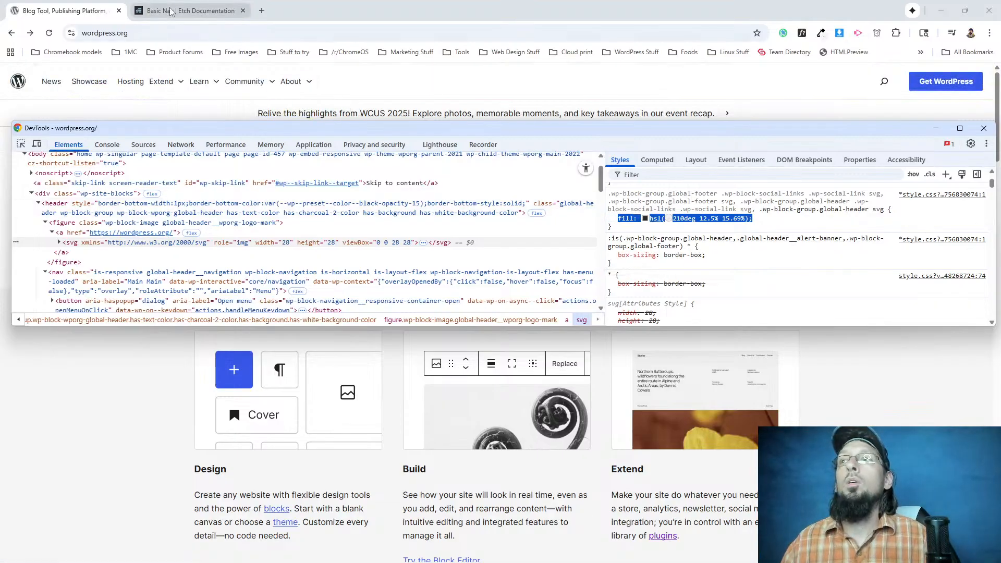
{"action": "key", "text": "F12"}
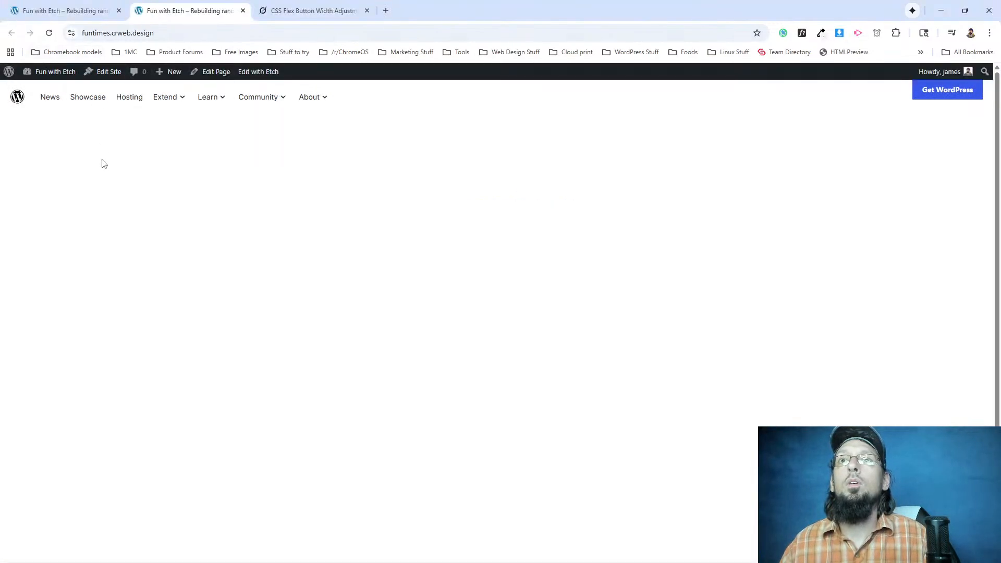
In Etch, add fill: hsl(210deg 12.5% 15.69%); to the .logo rule of the header's svg element, aligned with the existing declaration.
{"action": "left_click", "coordinate": [64, 13]}
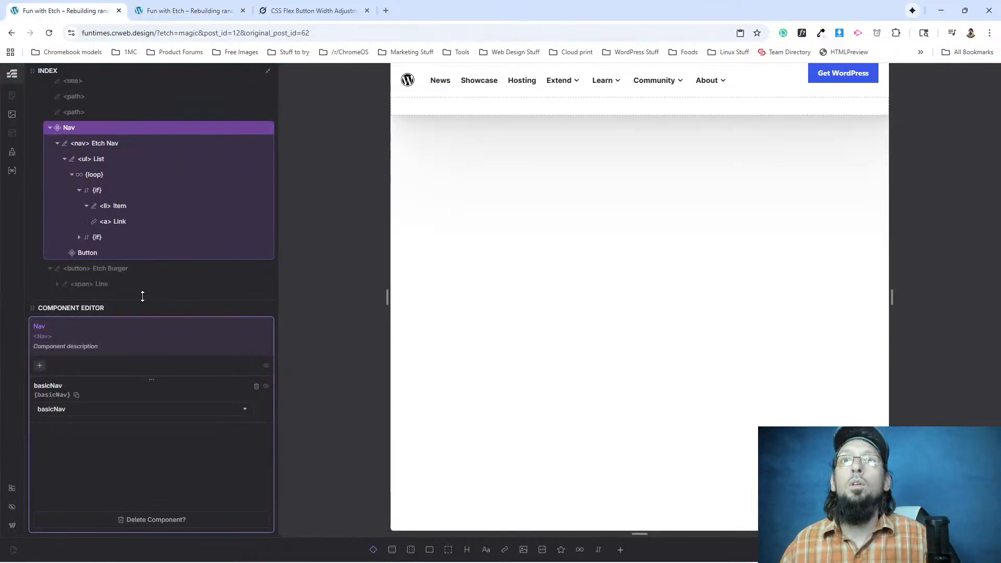
{"action": "scroll", "coordinate": [100, 214], "scroll_direction": "down", "scroll_amount": 1}
{"action": "scroll", "coordinate": [99, 213], "scroll_direction": "down", "scroll_amount": 1}
{"action": "left_click", "coordinate": [111, 255]}
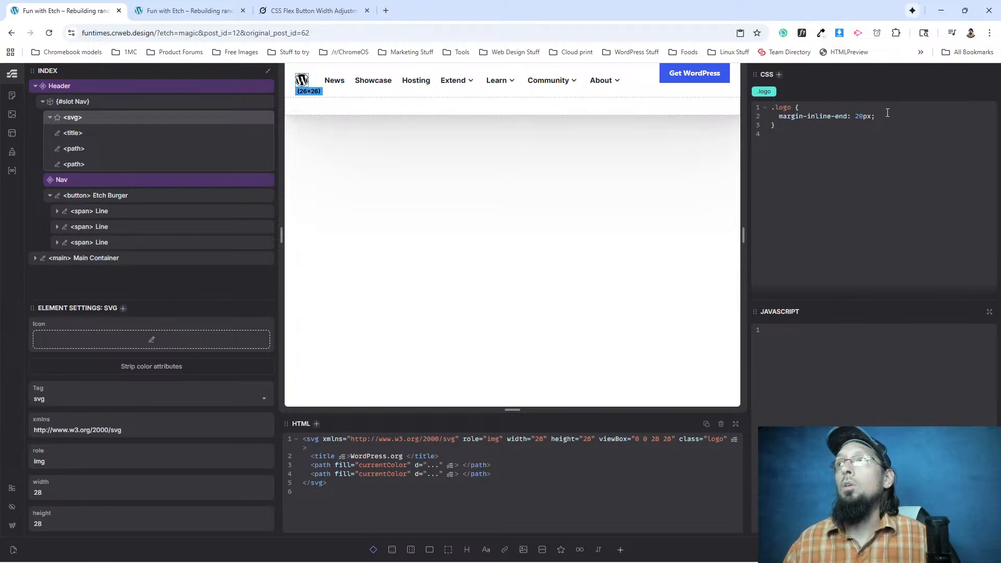
{"action": "key", "text": "Return"}
{"action": "key", "text": "ctrl+v"}
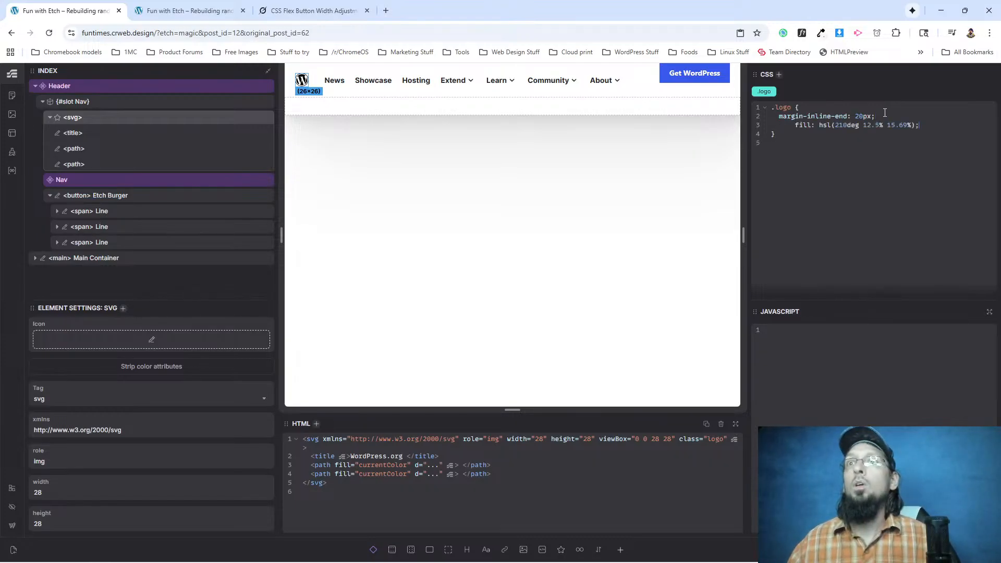
{"action": "key", "text": "BackSpace"}
{"action": "key", "text": "BackSpace"}
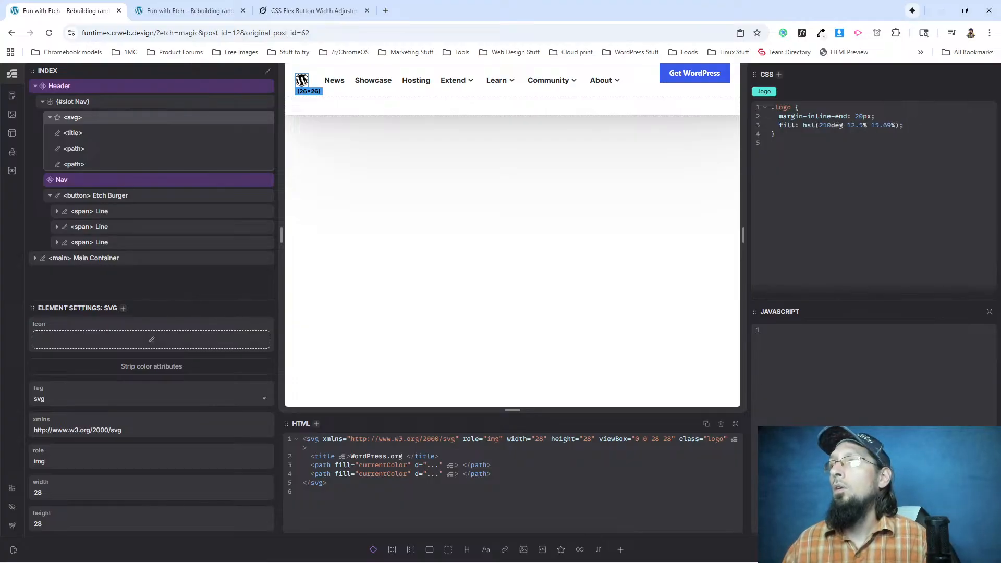
Reload the front-end page and inspect the styles of the header logo's svg element in DevTools.
{"action": "left_click", "coordinate": [161, 15]}
{"action": "left_click", "coordinate": [50, 33]}
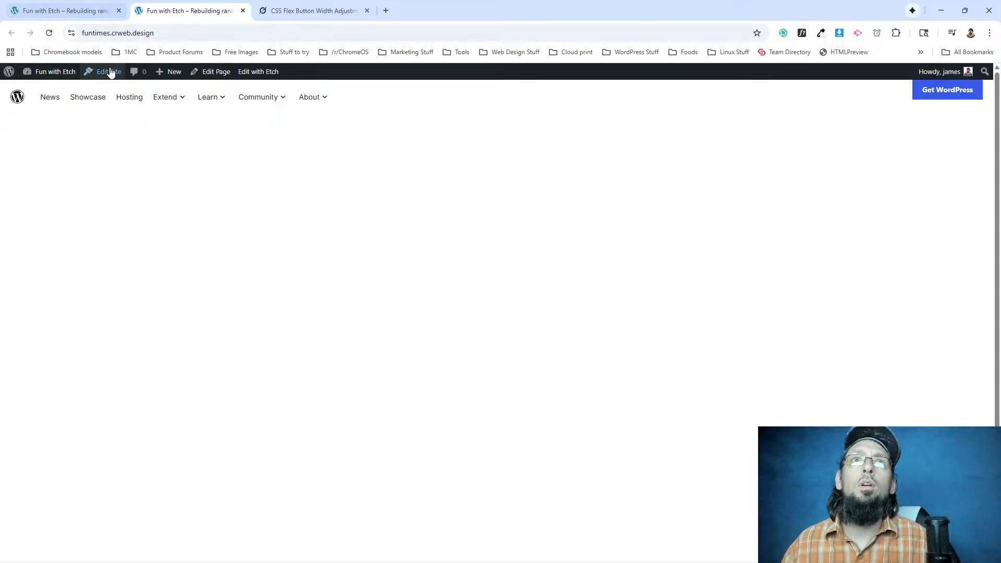
{"action": "right_click", "coordinate": [18, 97]}
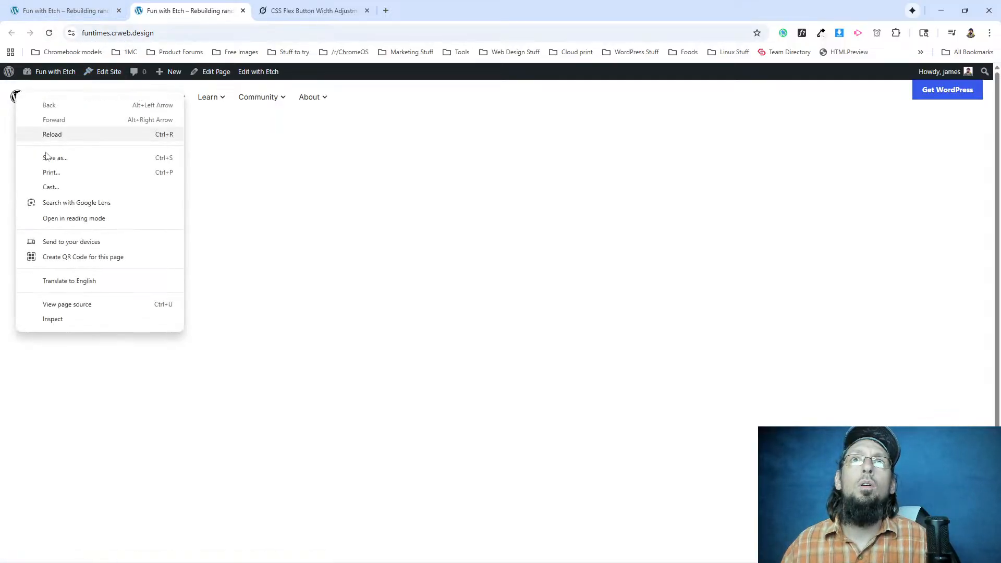
{"action": "left_click", "coordinate": [68, 319]}
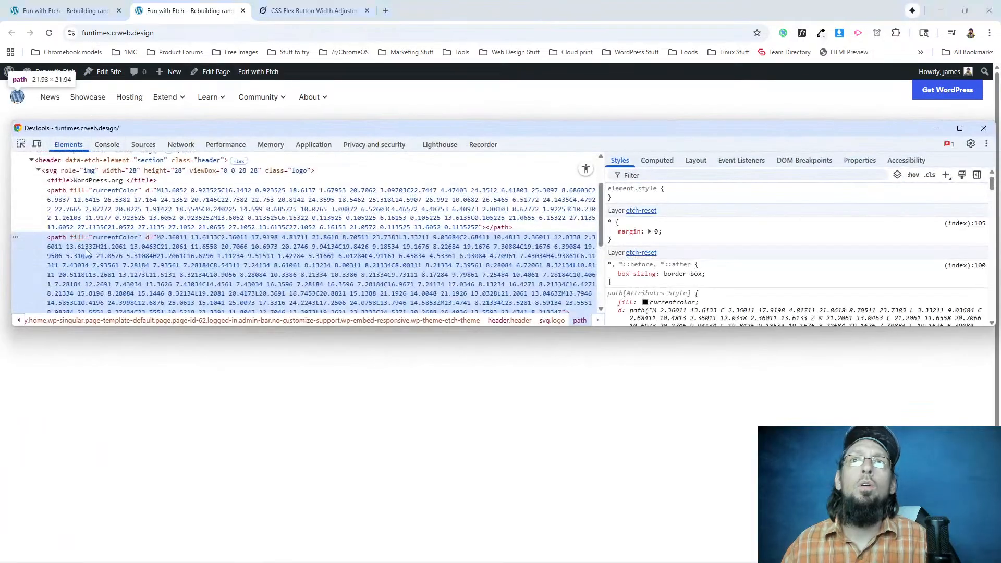
{"action": "left_click", "coordinate": [56, 171]}
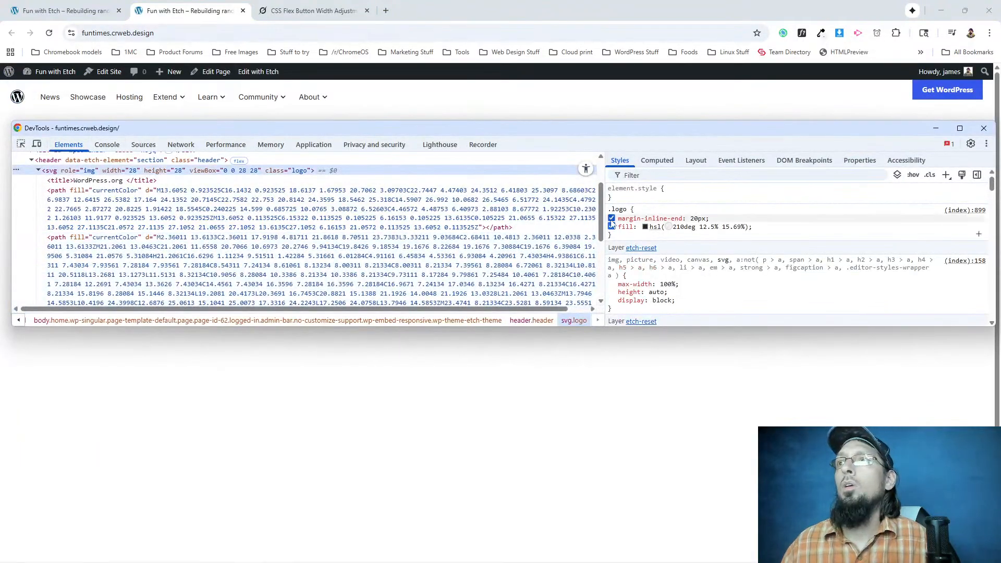
Toggle the .logo fill declaration off and on, and try hsl(210deg 100% 50%) as its colour in DevTools.
{"action": "left_click", "coordinate": [610, 228]}
{"action": "left_click", "coordinate": [610, 227]}
{"action": "left_click", "coordinate": [648, 227]}
{"action": "key", "text": "ctrl+c"}
{"action": "left_click", "coordinate": [648, 236]}
{"action": "left_click", "coordinate": [645, 227]}
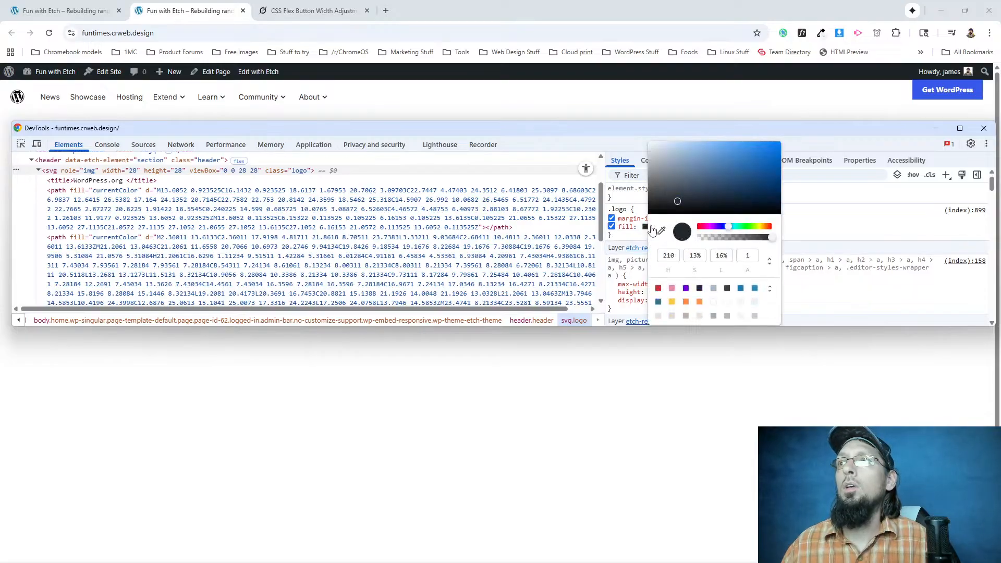
{"action": "left_click_drag", "start_coordinate": [721, 174], "coordinate": [796, 141]}
{"action": "left_click", "coordinate": [812, 207]}
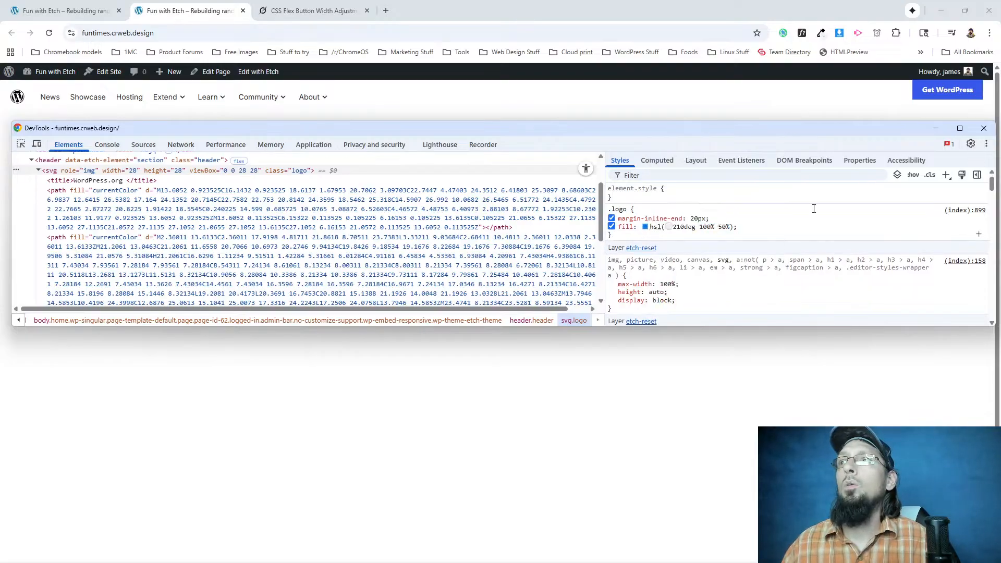
Add !important to the .logo fill in DevTools and try color: red in the same rule.
{"action": "left_click", "coordinate": [722, 226]}
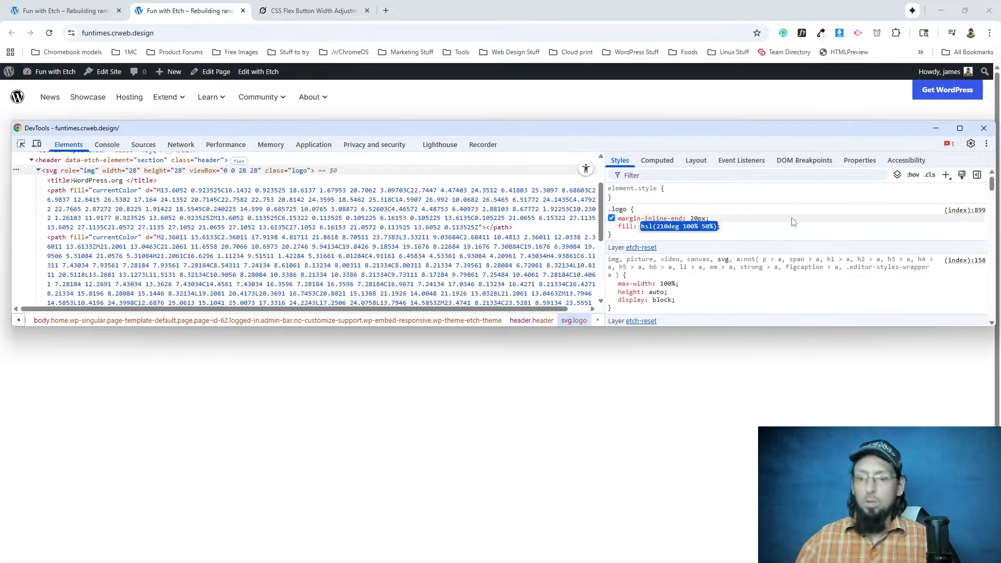
{"action": "key", "text": "Right"}
{"action": "type", "text": "!imp"}
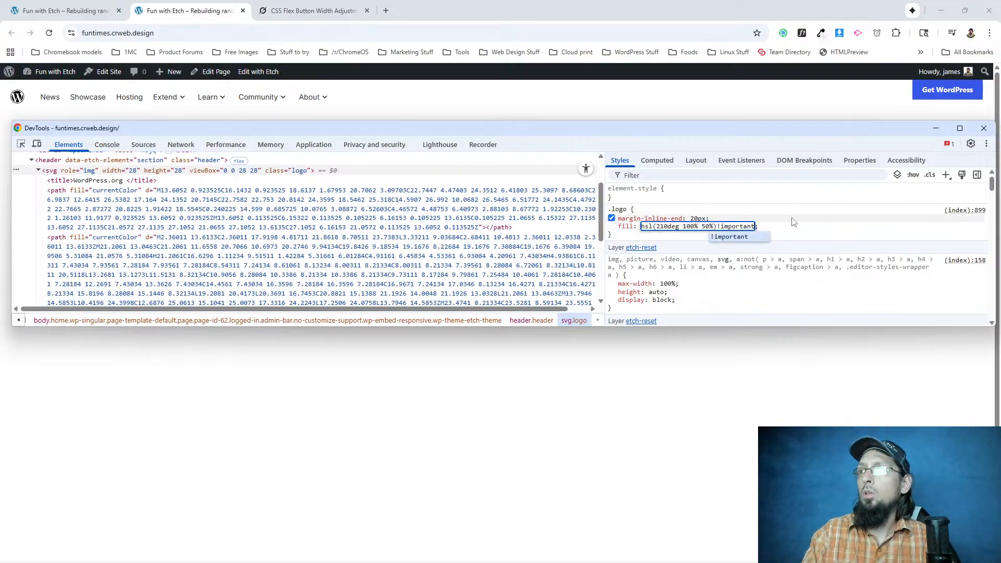
{"action": "key", "text": "Return"}
{"action": "type", "text": "color"}
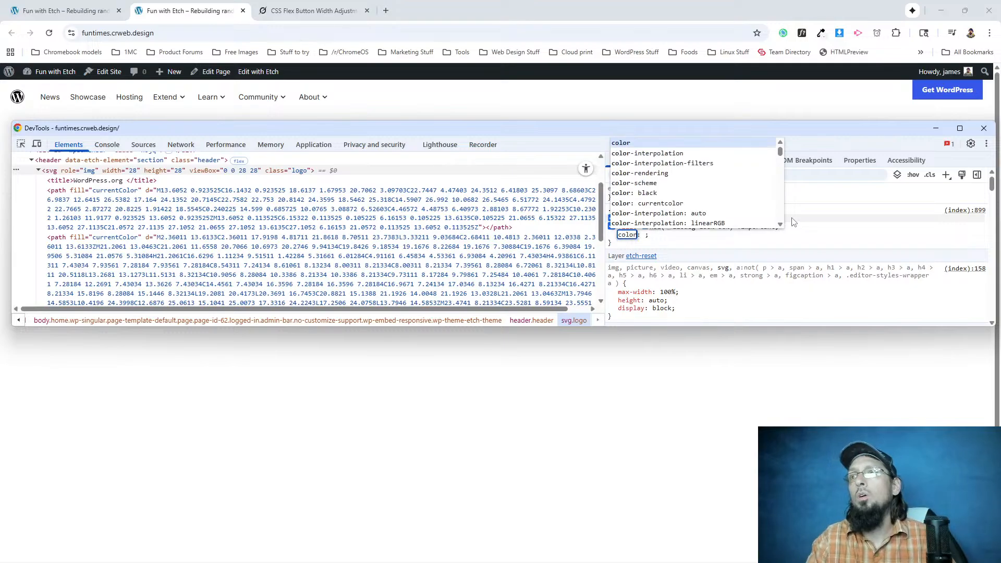
{"action": "key", "text": "Tab"}
{"action": "type", "text": "red"}
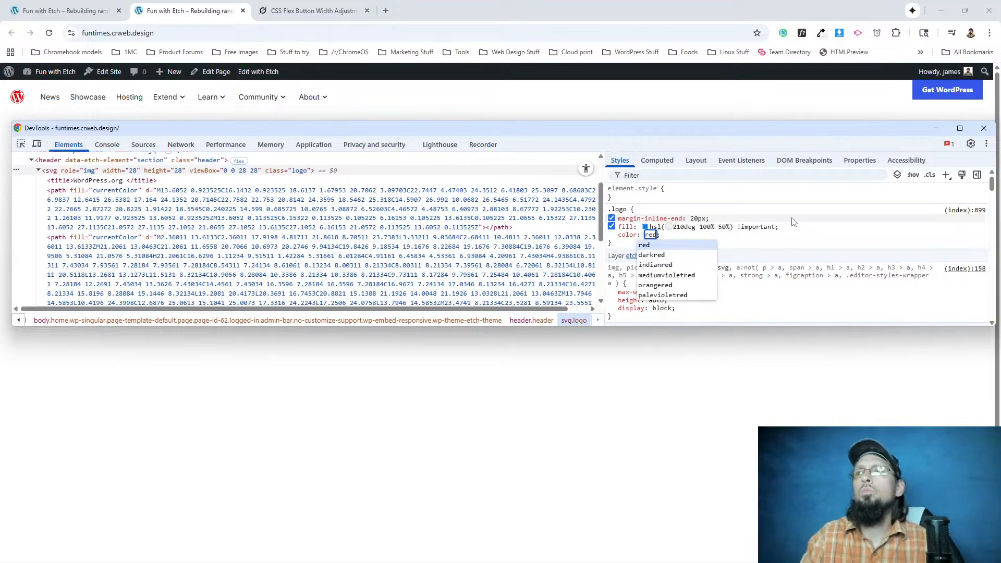
In Etch, change the fill property in the .logo rule to color, keeping the value hsl(210deg 12.5% 15.69%).
{"action": "left_click", "coordinate": [65, 12]}
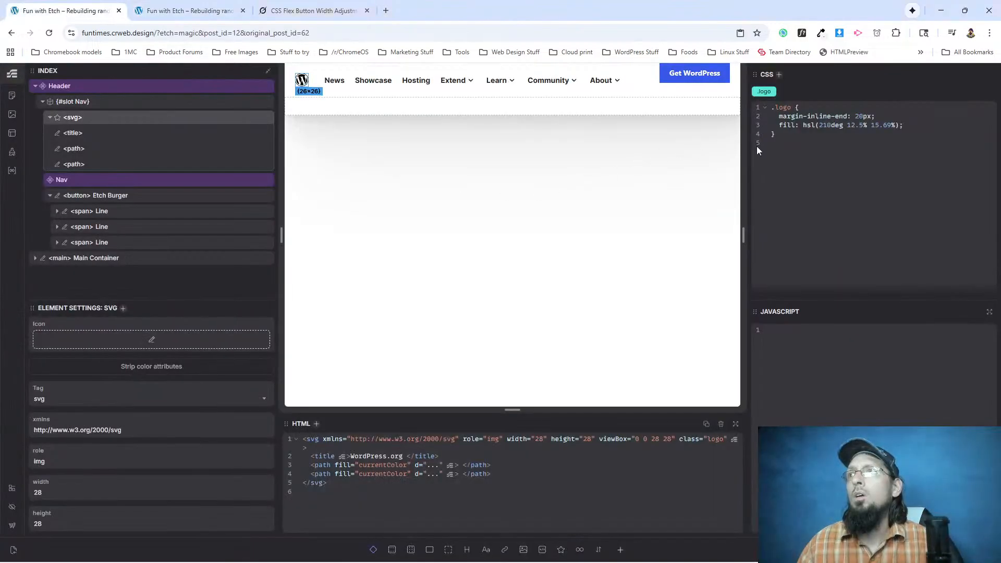
{"action": "key", "text": "BackSpace"}
{"action": "key", "text": "BackSpace"}
{"action": "key", "text": "BackSpace"}
{"action": "key", "text": "BackSpace"}
{"action": "type", "text": "color"}
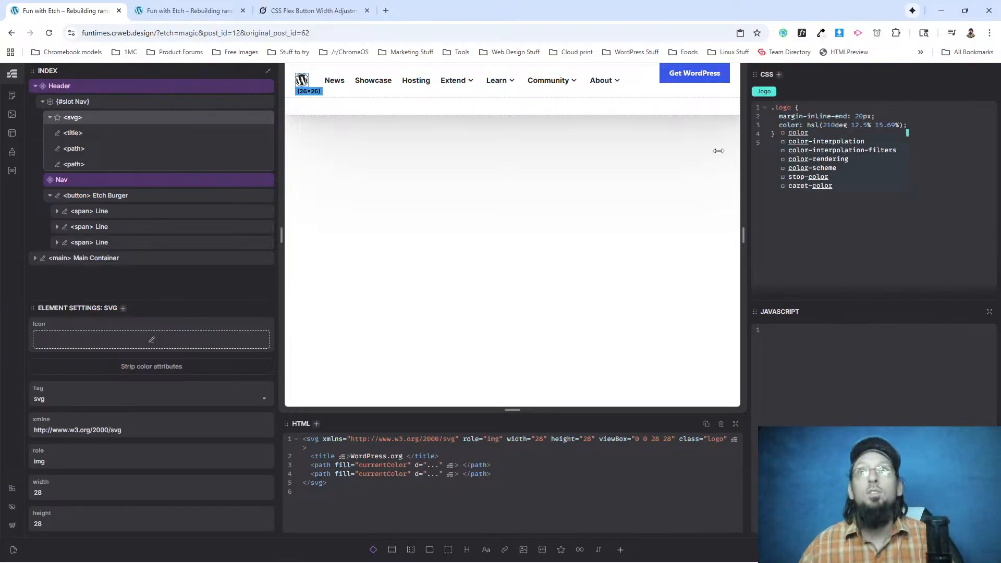
Reload the front-end page, inspect the logo's path and toggle the inherited .logo color off and on to check its effect.
{"action": "left_click", "coordinate": [188, 11]}
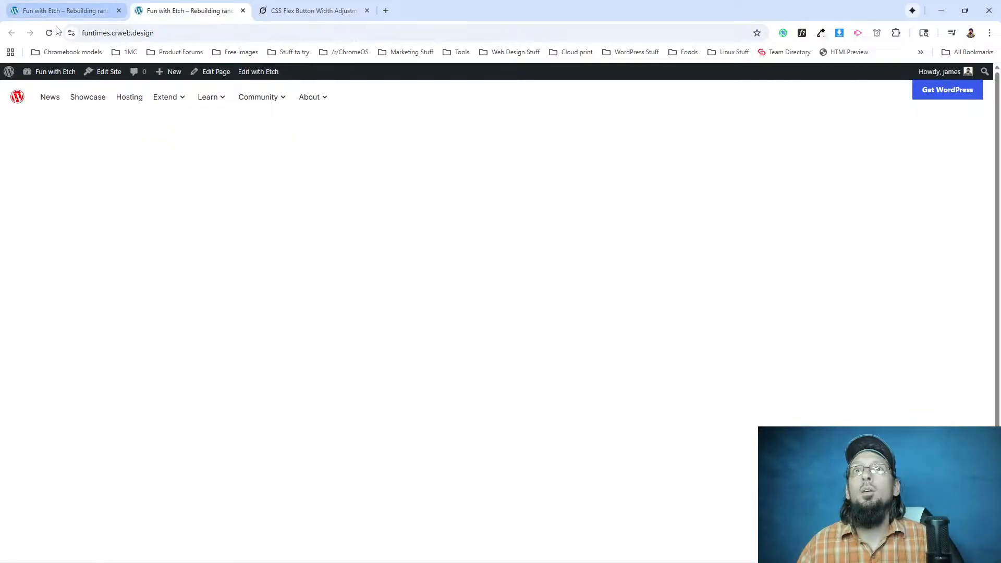
{"action": "left_click", "coordinate": [49, 33]}
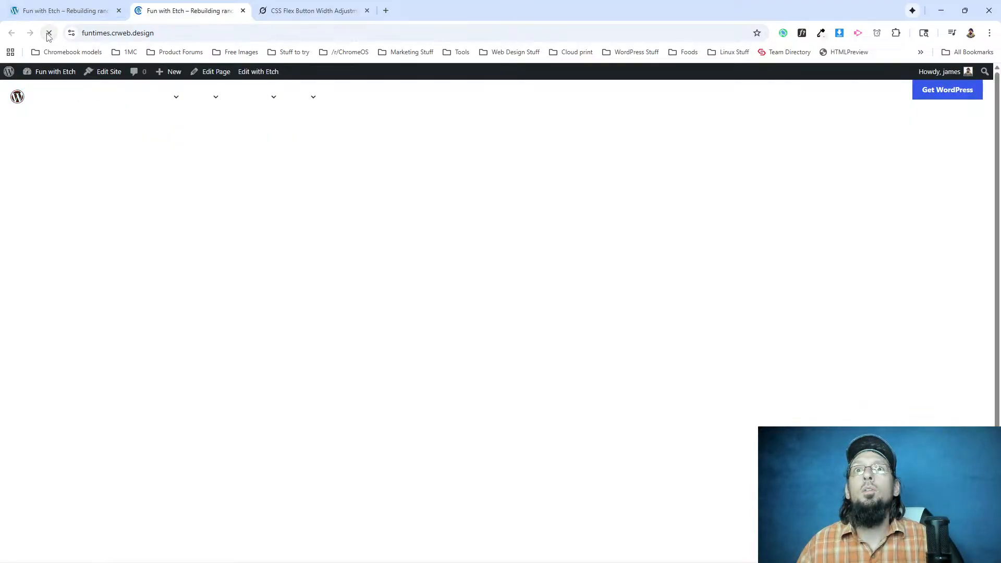
{"action": "right_click", "coordinate": [16, 103]}
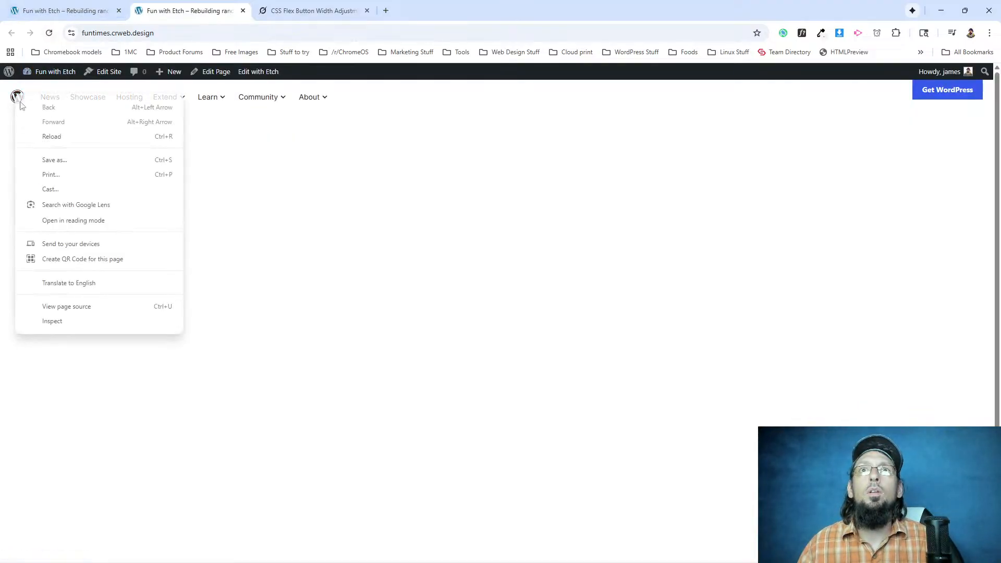
{"action": "left_click", "coordinate": [73, 320]}
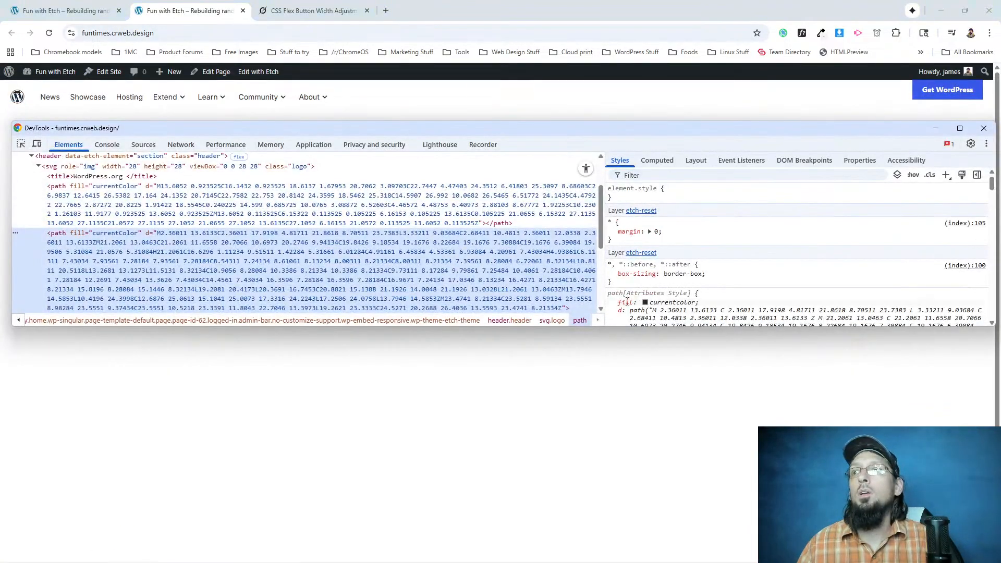
{"action": "scroll", "coordinate": [628, 301], "scroll_direction": "down", "scroll_amount": 5}
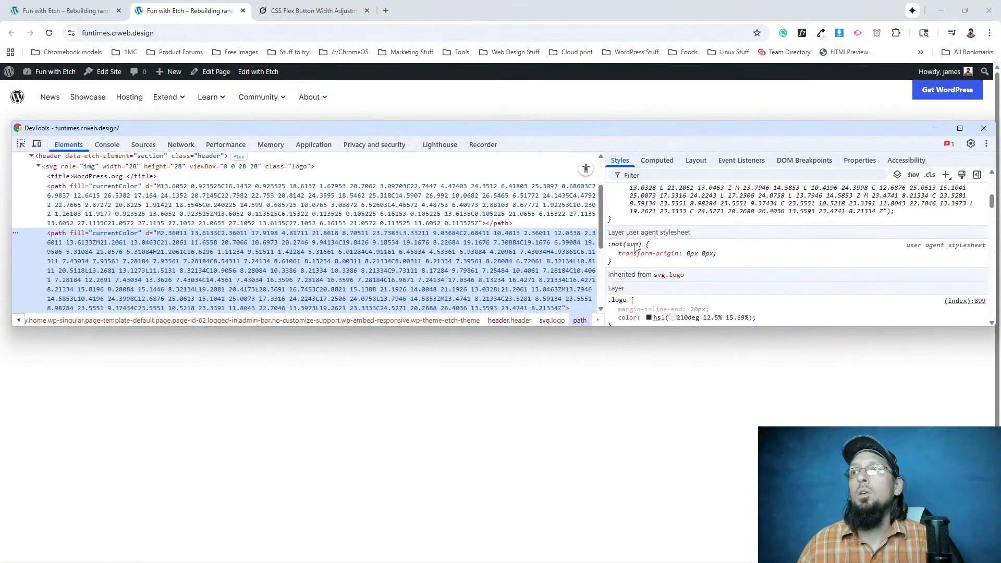
{"action": "left_click", "coordinate": [611, 317]}
{"action": "left_click", "coordinate": [612, 317]}
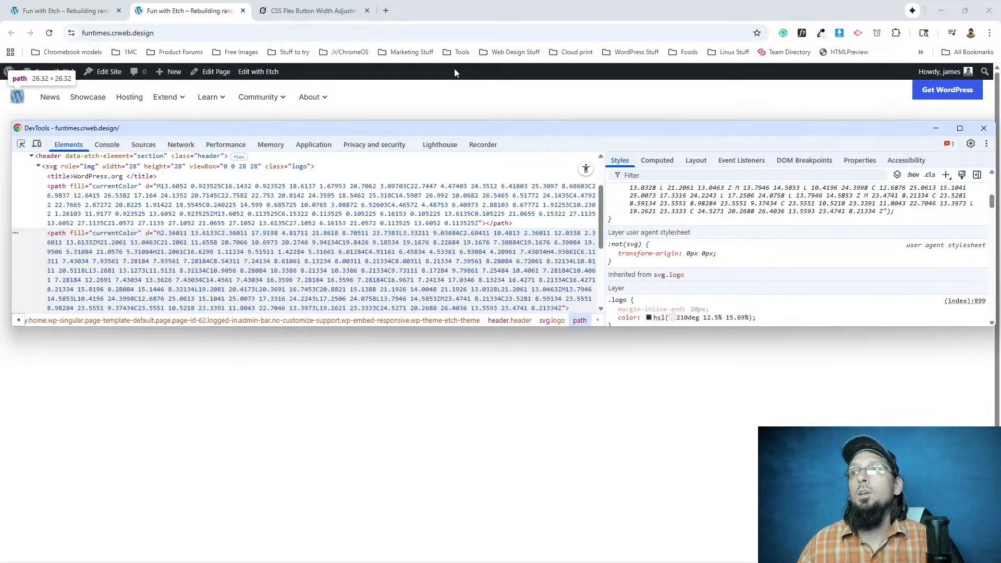
In Etch, replace currentColor in both logo path fills with hsl(210deg 12.5% 15.69%) and comment out the color declaration in the .logo rule.
{"action": "left_click", "coordinate": [125, 12]}
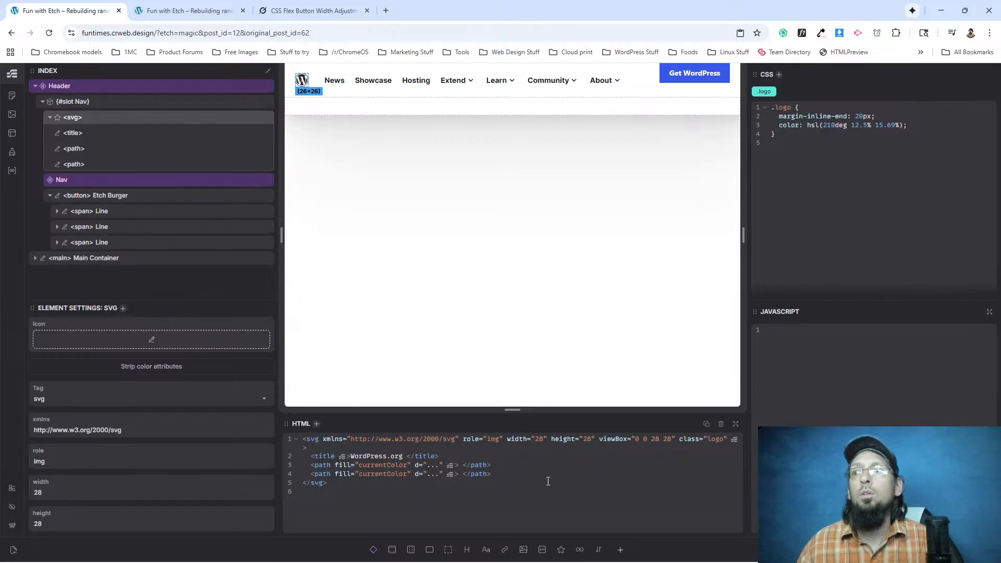
{"action": "scroll", "coordinate": [76, 420], "scroll_direction": "down", "scroll_amount": 1}
{"action": "scroll", "coordinate": [84, 432], "scroll_direction": "up", "scroll_amount": 1}
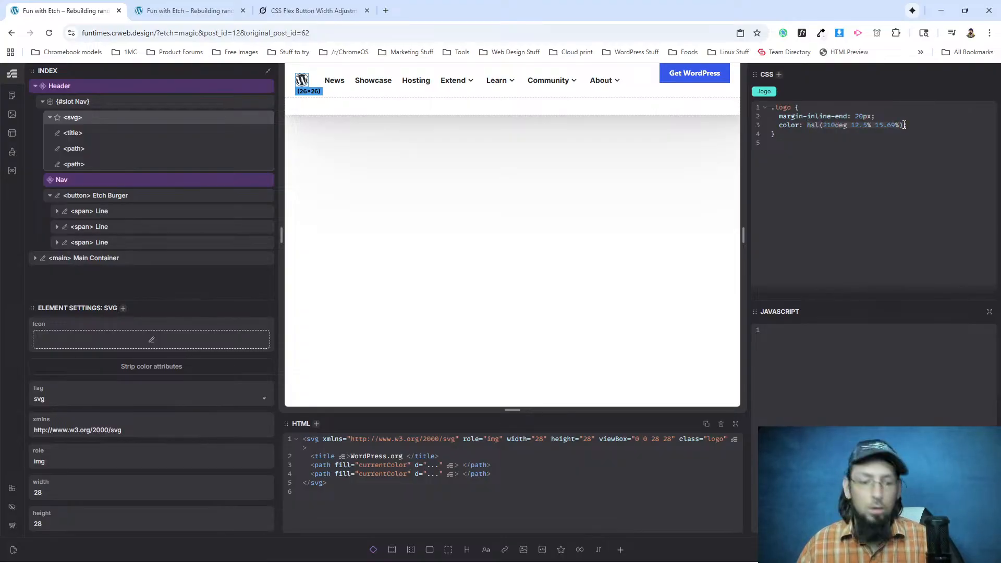
{"action": "double_click", "coordinate": [374, 464]}
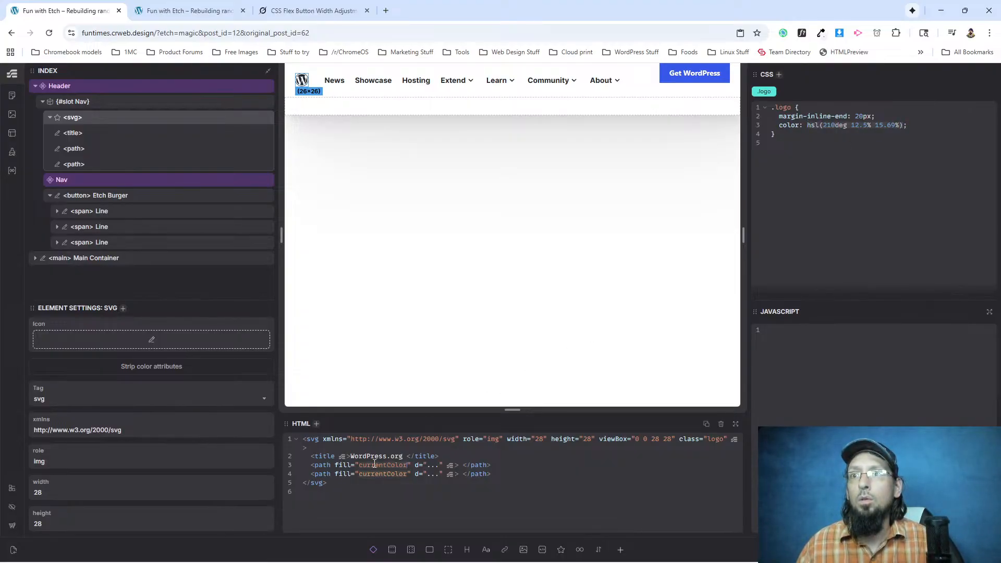
{"action": "key", "text": "ctrl+v"}
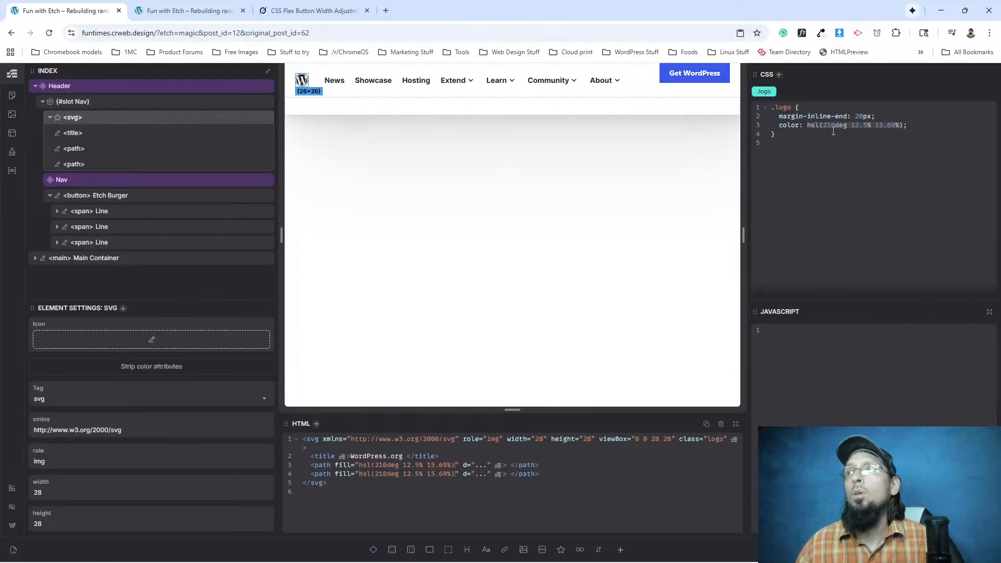
{"action": "left_click", "coordinate": [918, 128]}
{"action": "key", "text": "ctrl+slash"}
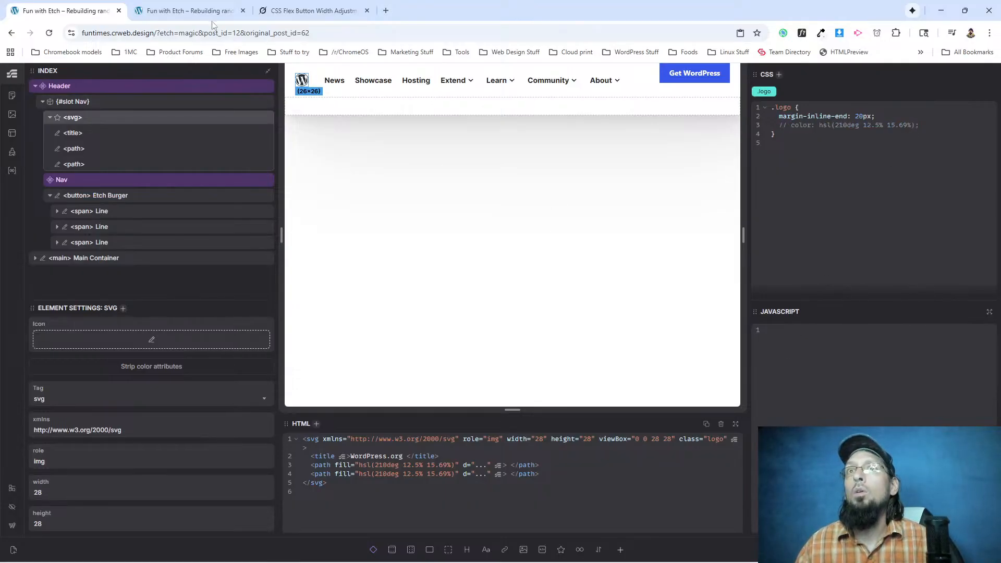
Reload the front-end page and inspect the fill value of the logo's first path in DevTools.
{"action": "left_click", "coordinate": [196, 11]}
{"action": "key", "text": "F5"}
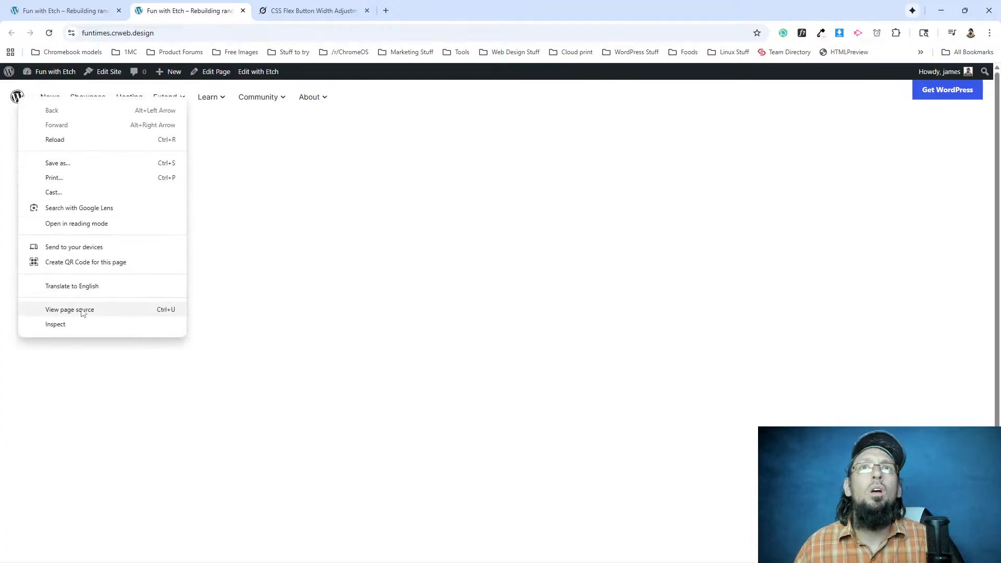
{"action": "left_click", "coordinate": [62, 324]}
{"action": "scroll", "coordinate": [604, 229], "scroll_direction": "down", "scroll_amount": 8}
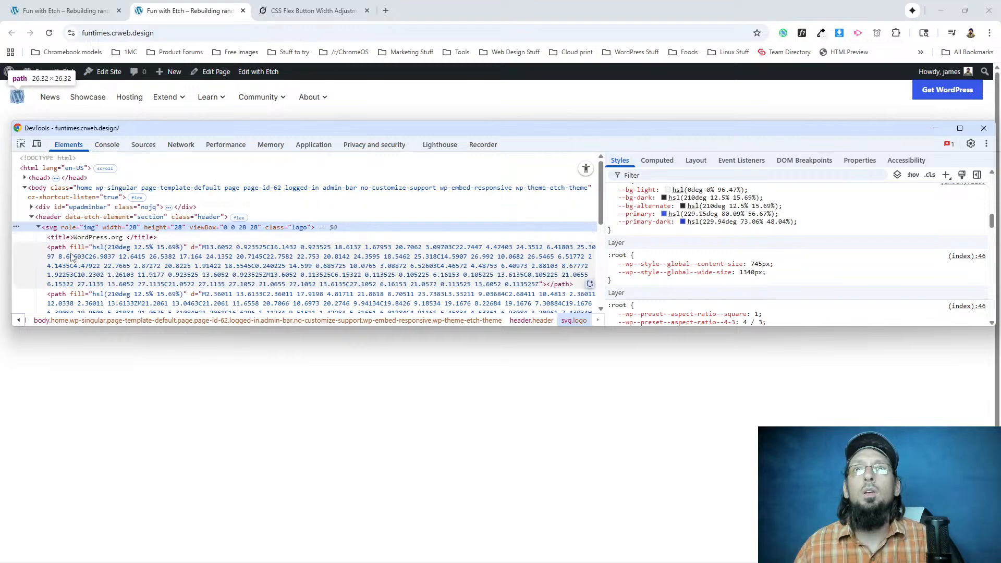
{"action": "left_click", "coordinate": [119, 250]}
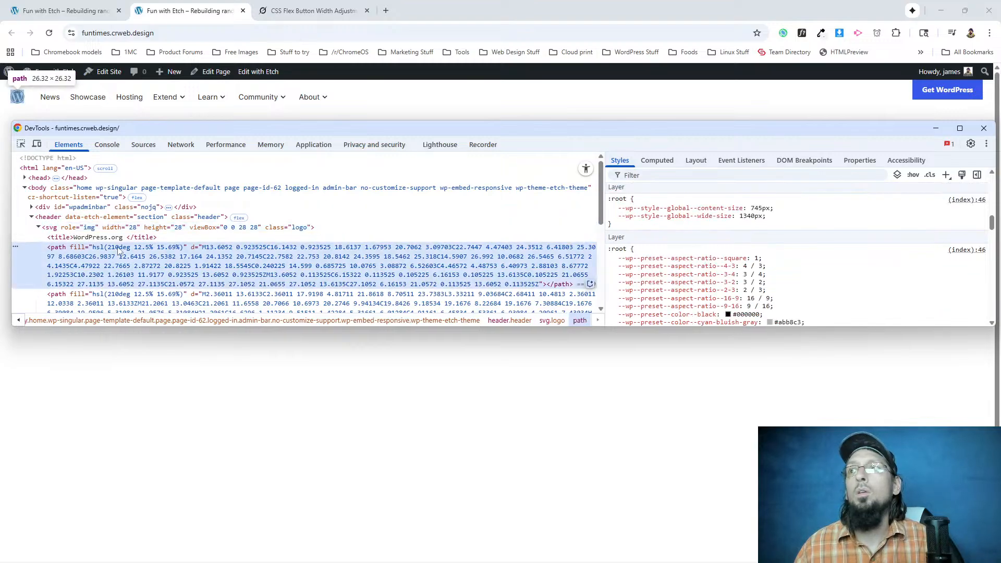
{"action": "scroll", "coordinate": [678, 243], "scroll_direction": "up", "scroll_amount": 10}
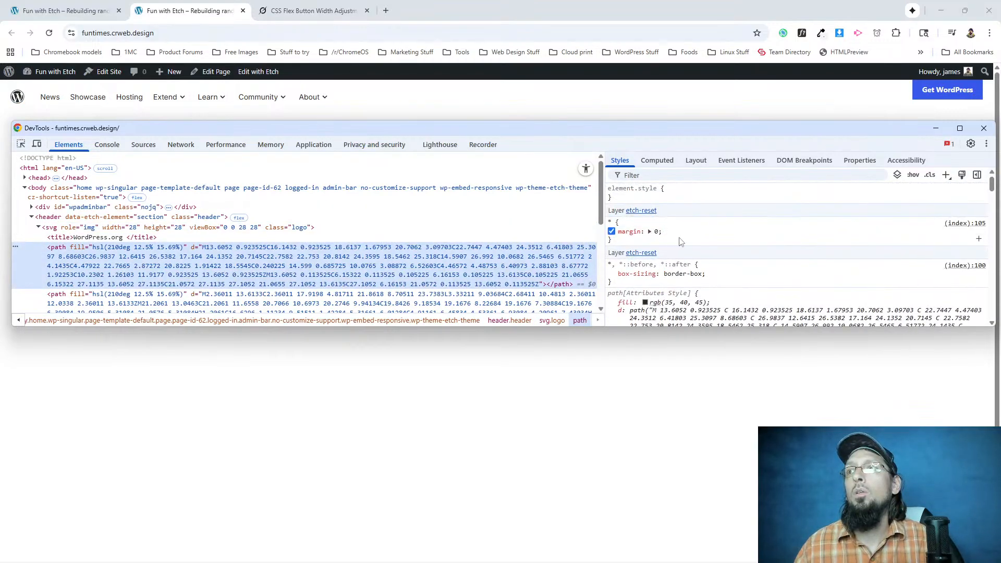
{"action": "left_click", "coordinate": [647, 303]}
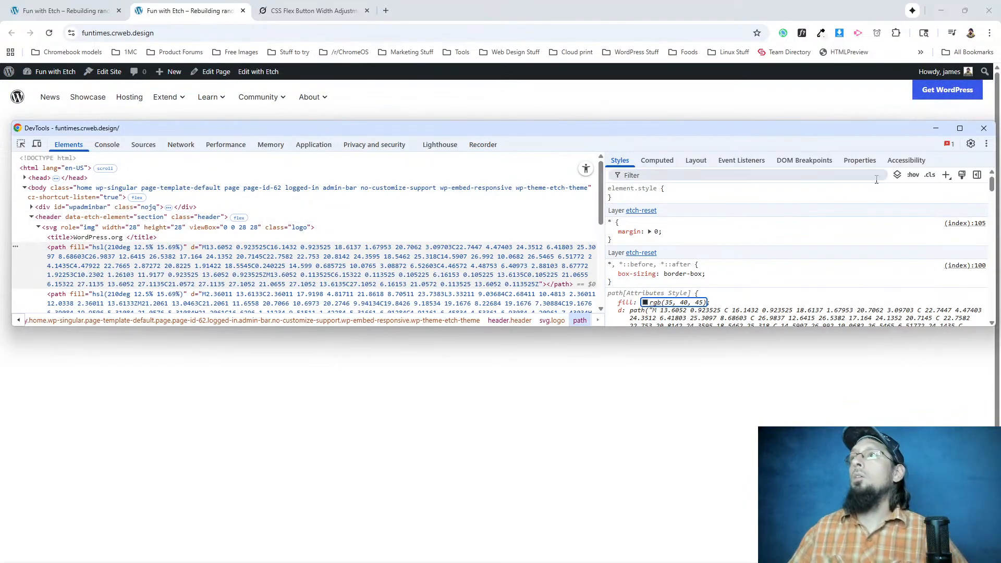
Add an svg.logo rule in DevTools with color: hsl(210deg 12.5% 15.69%).
{"action": "left_click", "coordinate": [945, 176]}
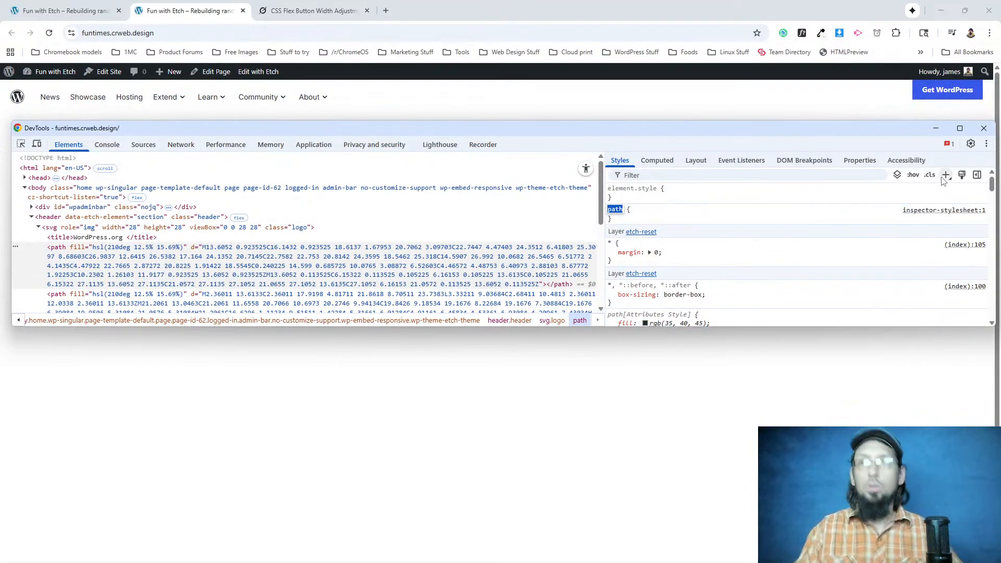
{"action": "left_click", "coordinate": [78, 237]}
{"action": "left_click", "coordinate": [72, 230]}
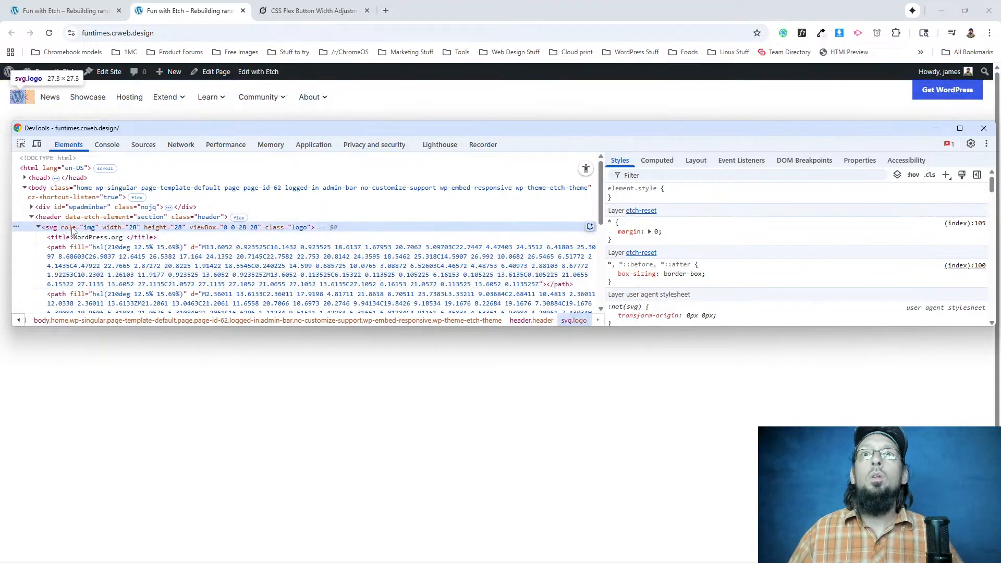
{"action": "left_click", "coordinate": [945, 175]}
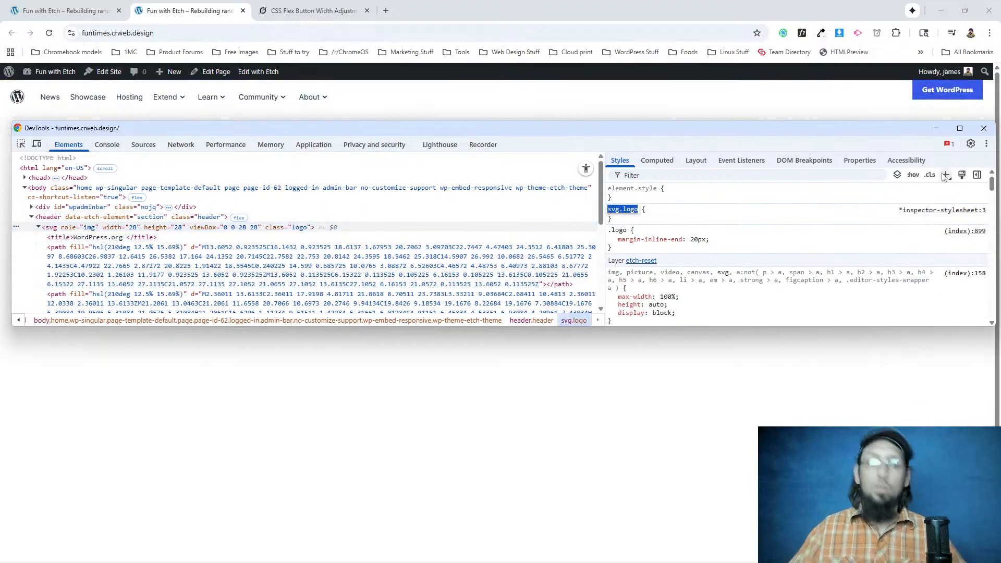
{"action": "key", "text": "Return"}
{"action": "type", "text": "color:"}
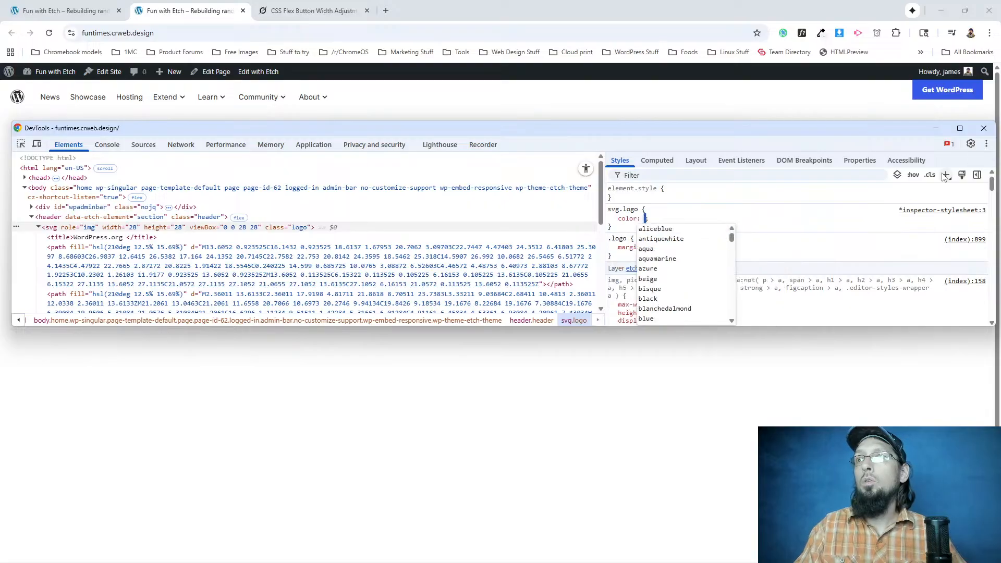
{"action": "type", "text": "hsl(210deg 12.5% 15.69%)"}
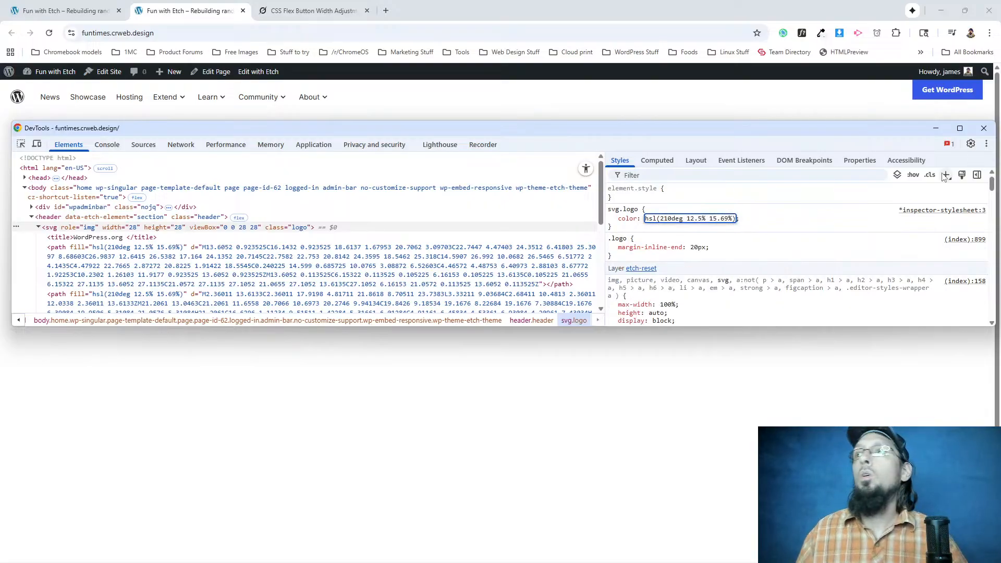
{"action": "left_click", "coordinate": [798, 228]}
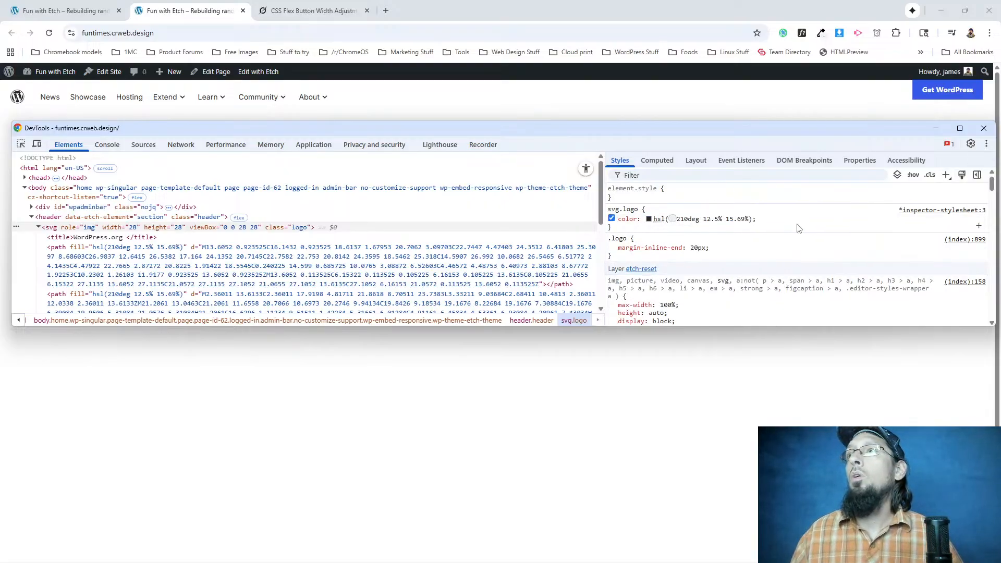
Toggle the svg.logo color declaration off and on repeatedly to compare its effect on the logo.
{"action": "left_click", "coordinate": [612, 218]}
{"action": "left_click", "coordinate": [612, 219]}
{"action": "left_click", "coordinate": [612, 218]}
{"action": "left_click", "coordinate": [611, 219]}
{"action": "left_click", "coordinate": [611, 219]}
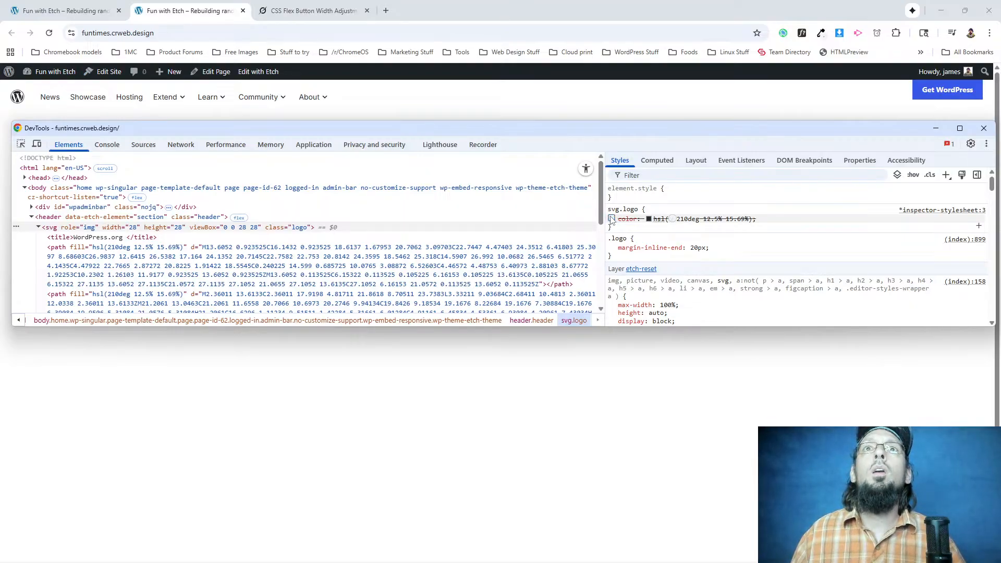
In Etch, change both logo path fills to red and check the logo on the front-end page.
{"action": "left_click", "coordinate": [62, 11]}
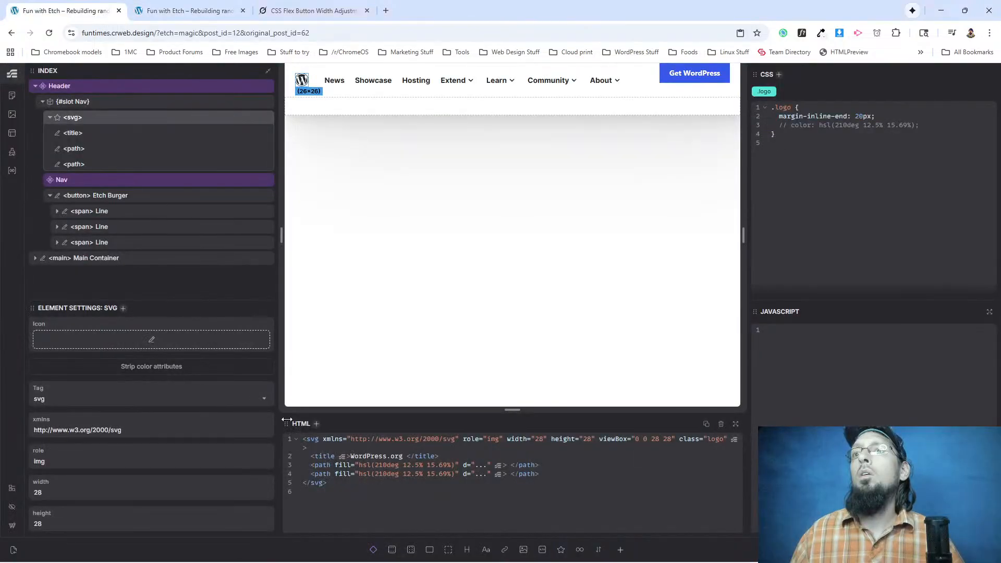
{"action": "left_click_drag", "start_coordinate": [455, 464], "coordinate": [361, 465]}
{"action": "key", "text": "BackSpace"}
{"action": "key", "text": "ctrl+z"}
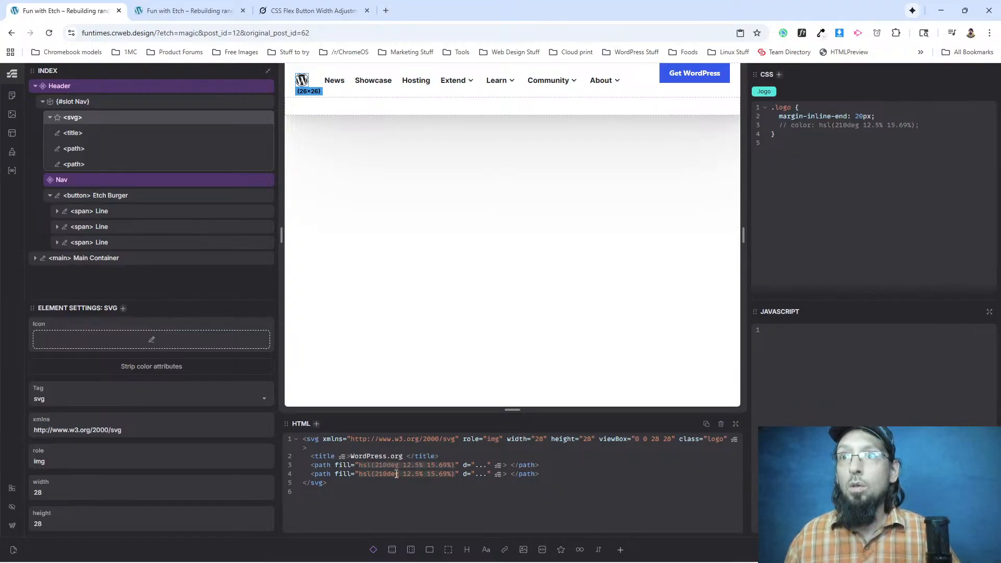
{"action": "type", "text": "red"}
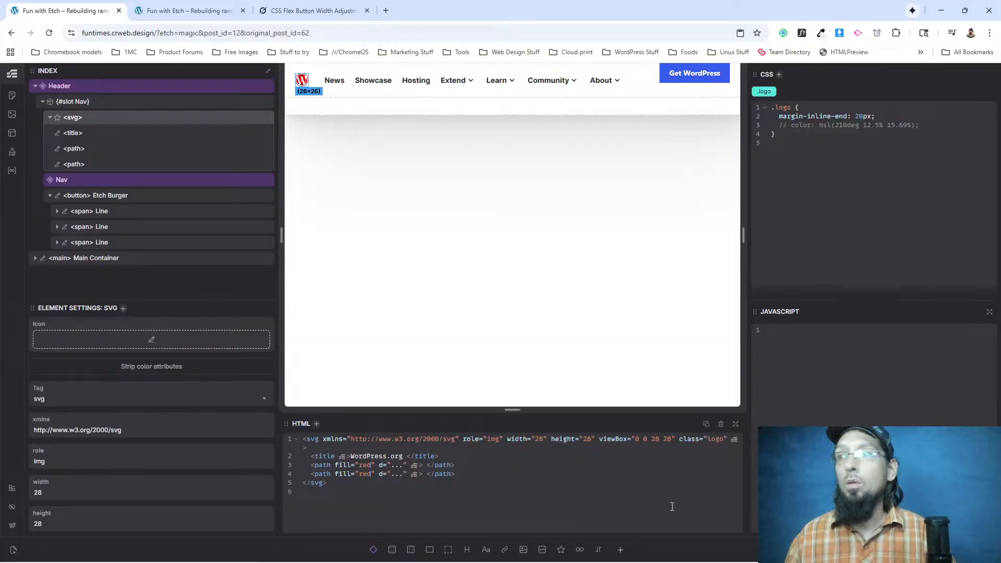
{"action": "left_click", "coordinate": [140, 7]}
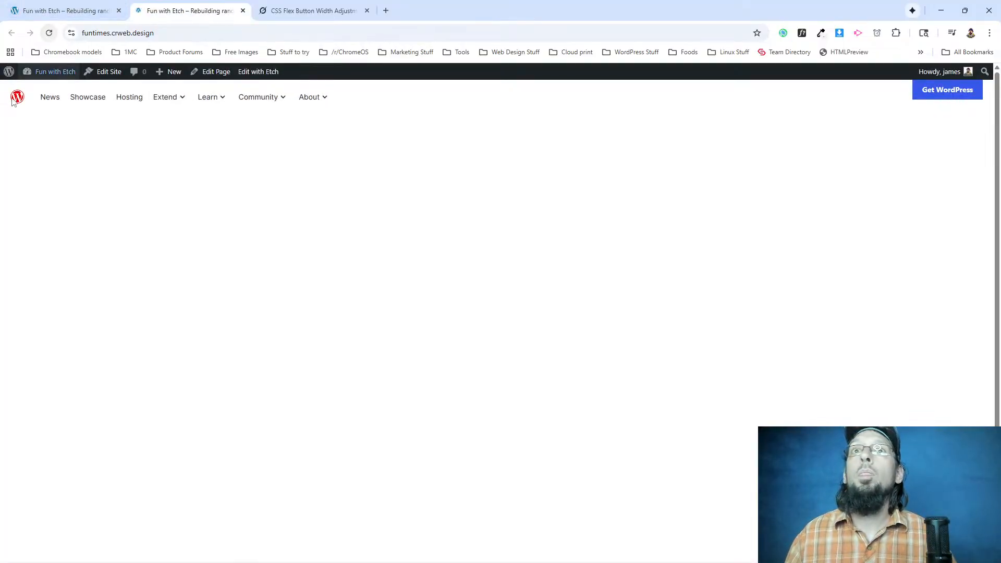
In Etch, undo the red fills on the logo paths and delete the commented-out color declaration from the .logo rule.
{"action": "left_click", "coordinate": [62, 11]}
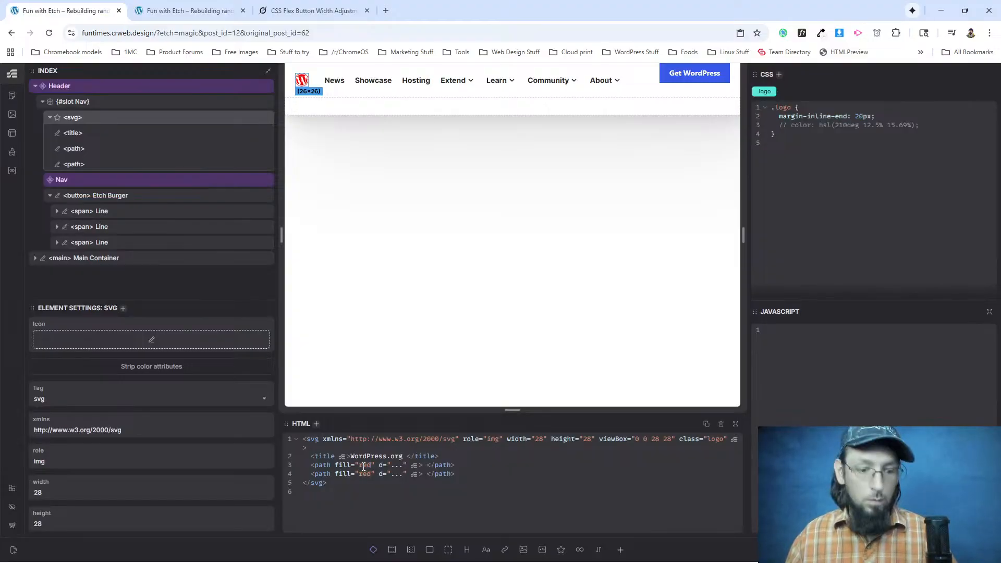
{"action": "key", "text": "ctrl+z"}
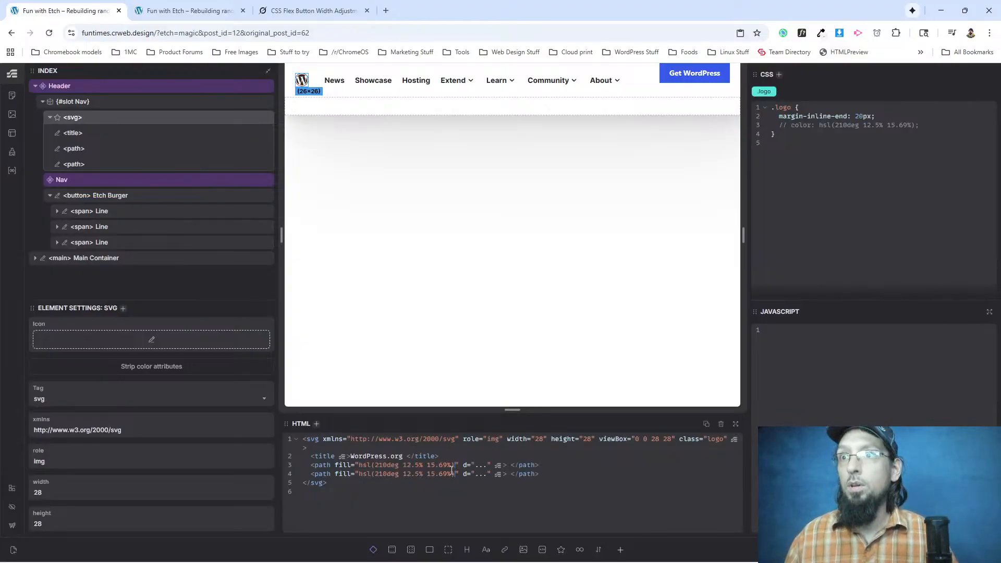
{"action": "left_click_drag", "start_coordinate": [954, 126], "coordinate": [775, 131]}
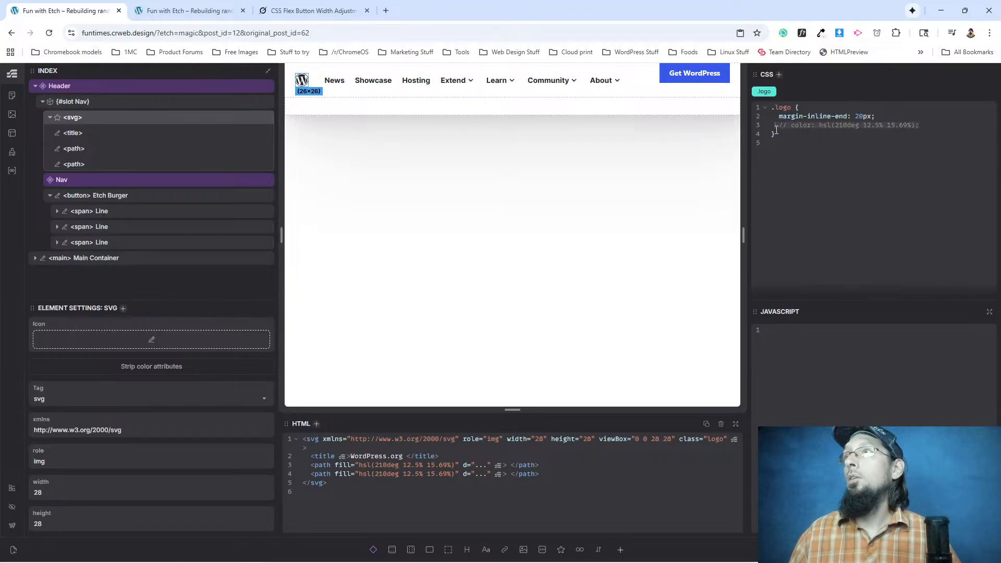
{"action": "key", "text": "BackSpace"}
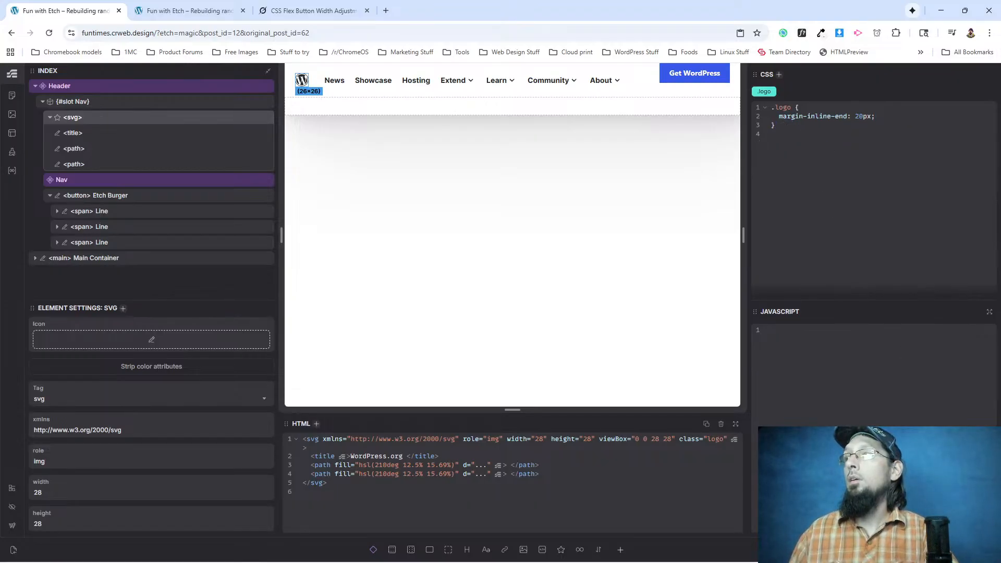
Reload the front-end page and inspect the styles of the header element that contains the logo and nav.
{"action": "left_click", "coordinate": [159, 10]}
{"action": "left_click", "coordinate": [49, 33]}
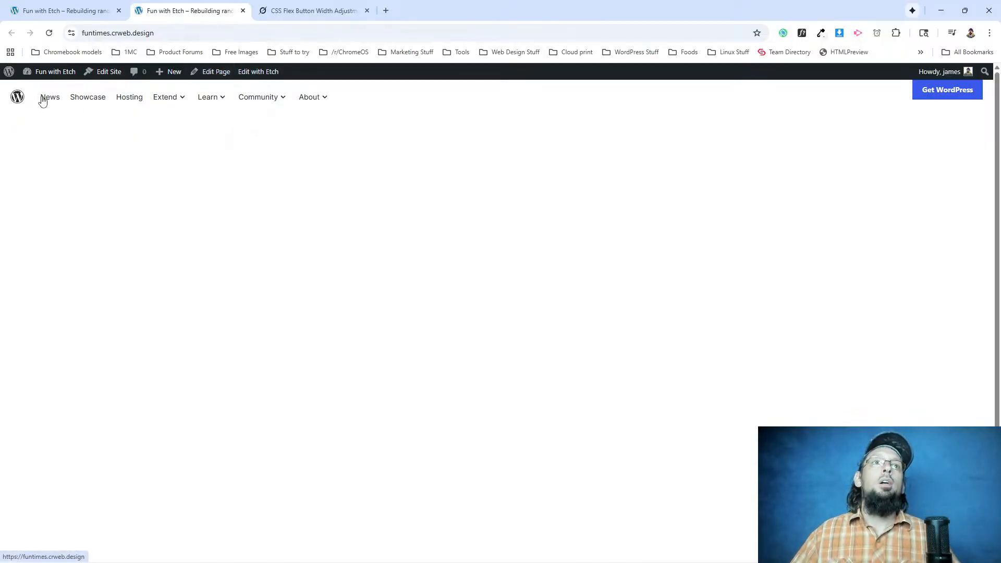
{"action": "right_click", "coordinate": [73, 96]}
{"action": "left_click", "coordinate": [94, 204]}
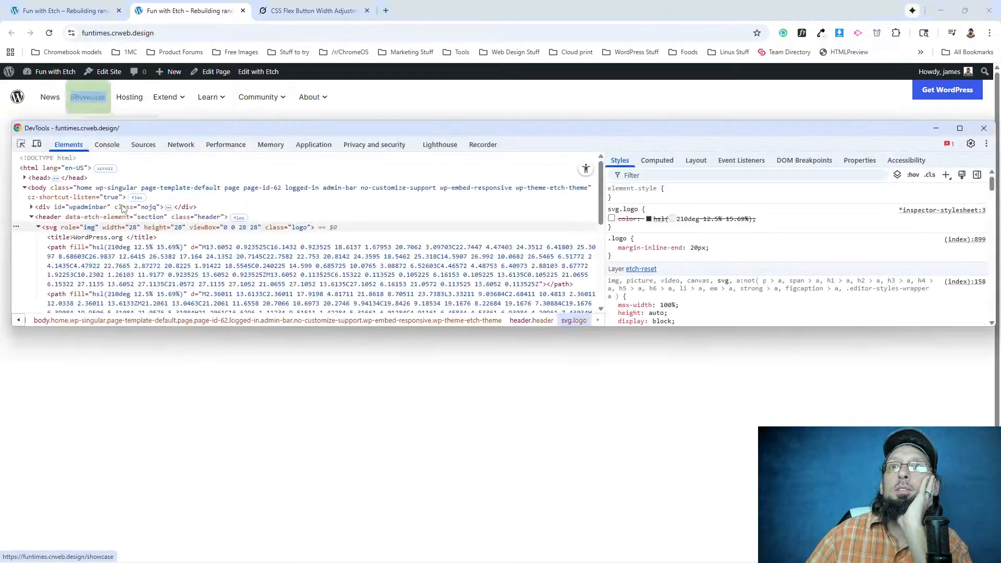
{"action": "scroll", "coordinate": [68, 209], "scroll_direction": "up", "scroll_amount": 5}
{"action": "left_click", "coordinate": [67, 222]}
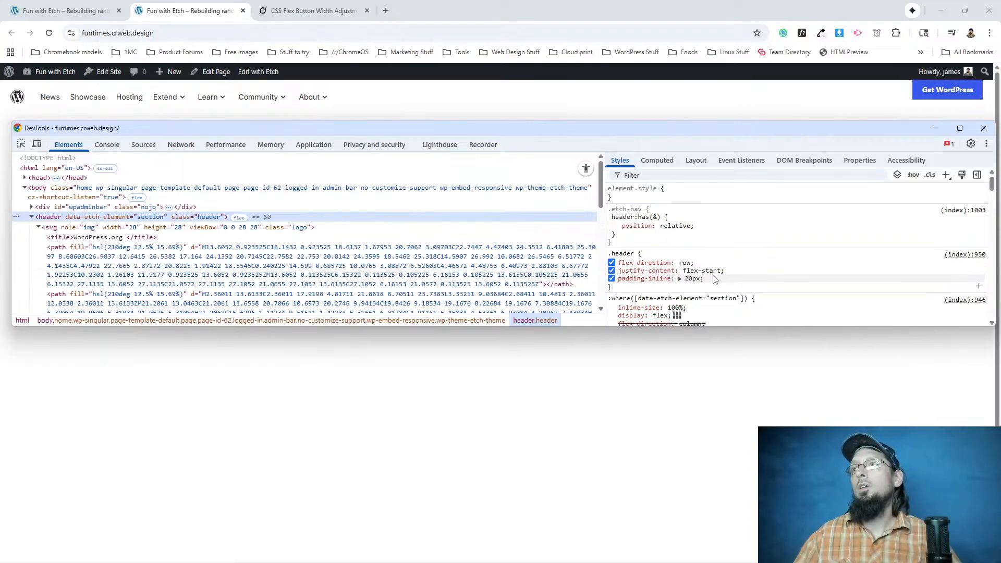
Add align-items: center to the .header rule in DevTools.
{"action": "left_click", "coordinate": [717, 282]}
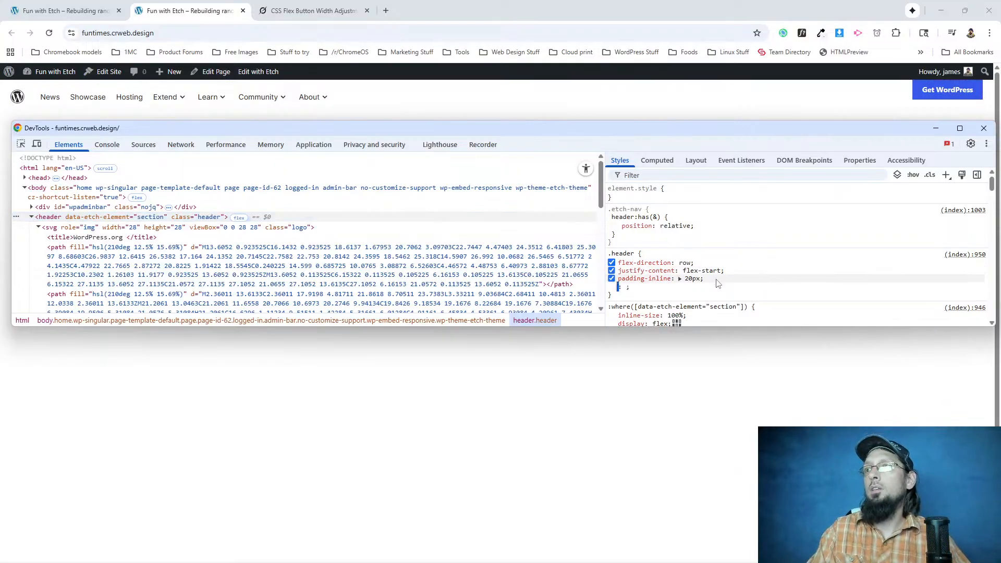
{"action": "type", "text": "align-items"}
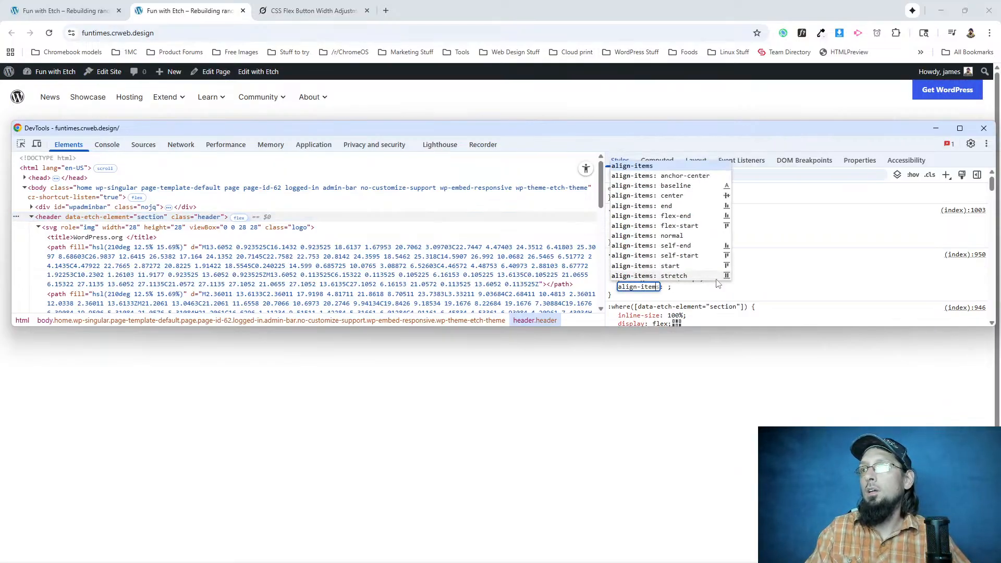
{"action": "key", "text": "Tab"}
{"action": "type", "text": "center"}
{"action": "key", "text": "Return"}
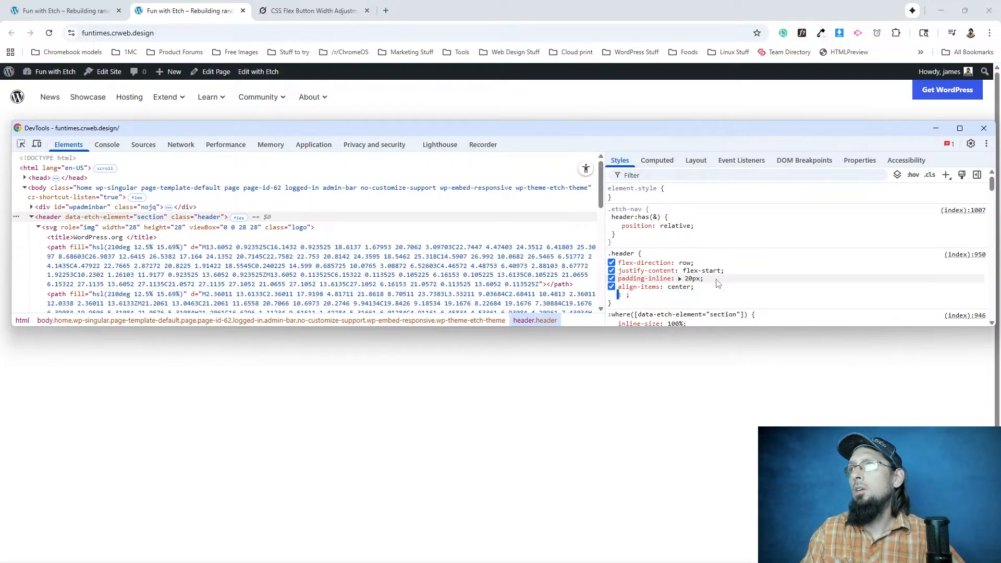
{"action": "left_click", "coordinate": [717, 289]}
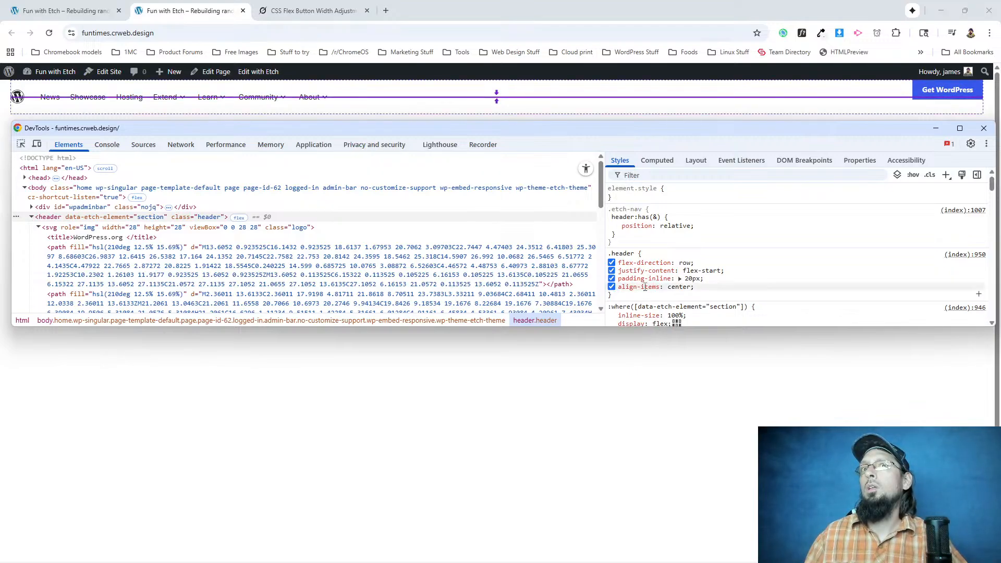
Collapse the logo svg and the nav in the DevTools element tree and view the nav's styles.
{"action": "left_click", "coordinate": [38, 227]}
{"action": "left_click", "coordinate": [35, 225]}
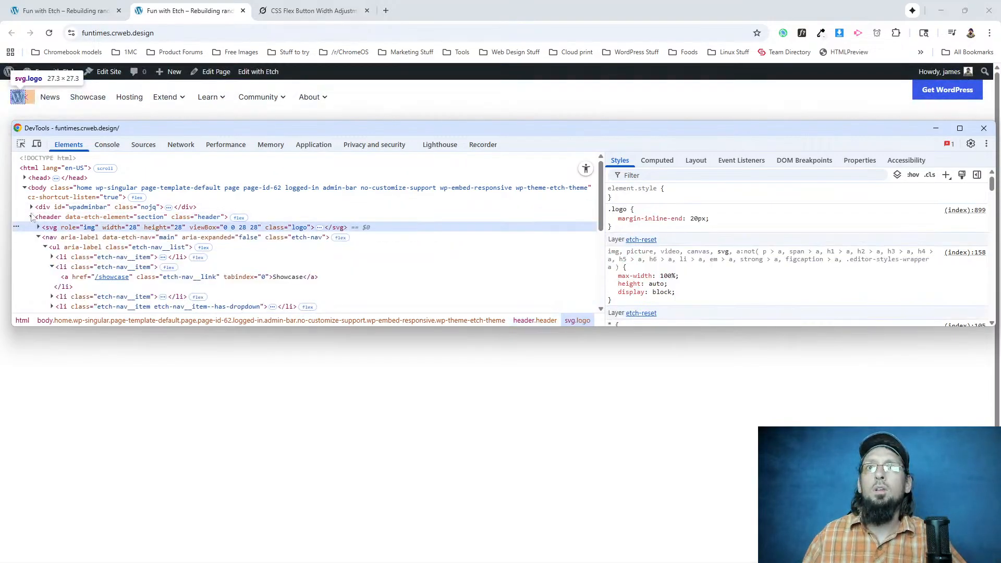
{"action": "left_click", "coordinate": [46, 237]}
{"action": "left_click", "coordinate": [38, 237]}
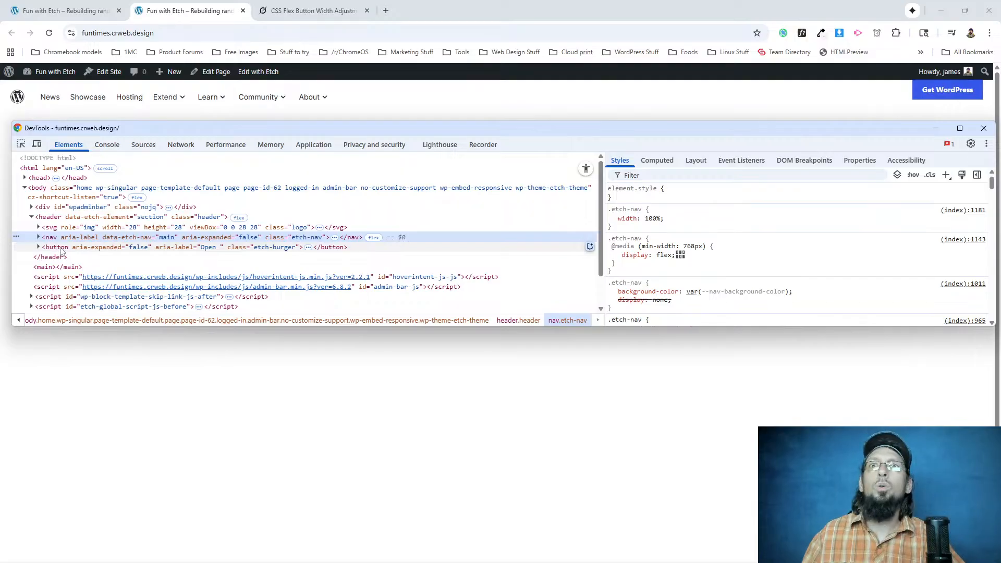
Examine the etch-burger button's style rules in DevTools, including its margin-inline-start: auto declaration.
{"action": "left_click", "coordinate": [61, 248]}
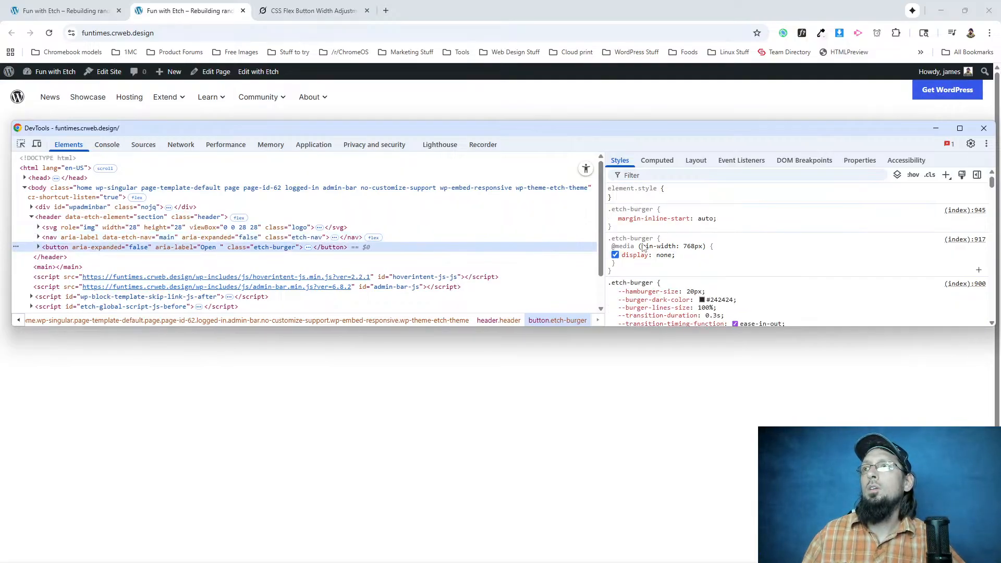
{"action": "left_click", "coordinate": [611, 218]}
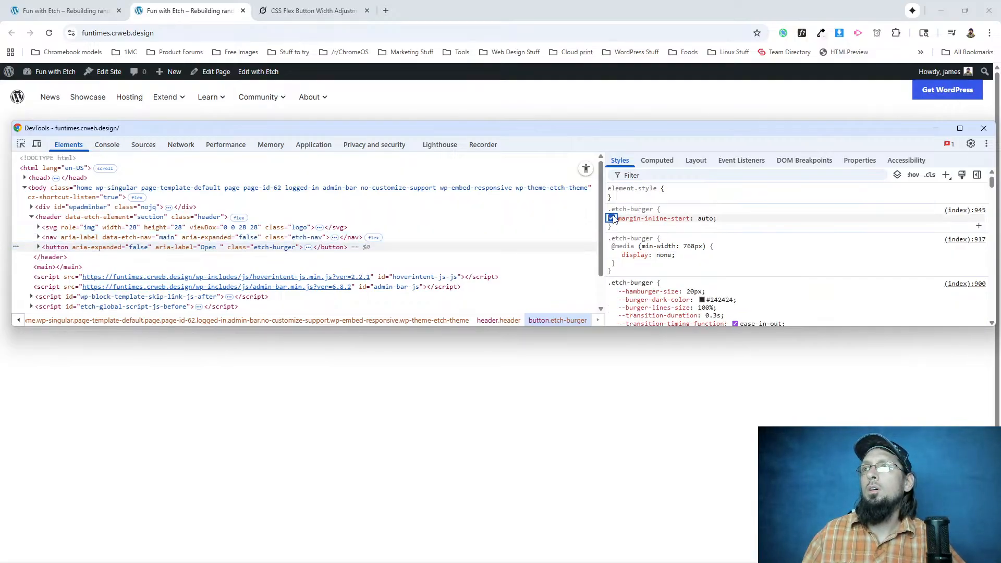
{"action": "scroll", "coordinate": [698, 294], "scroll_direction": "down", "scroll_amount": 1}
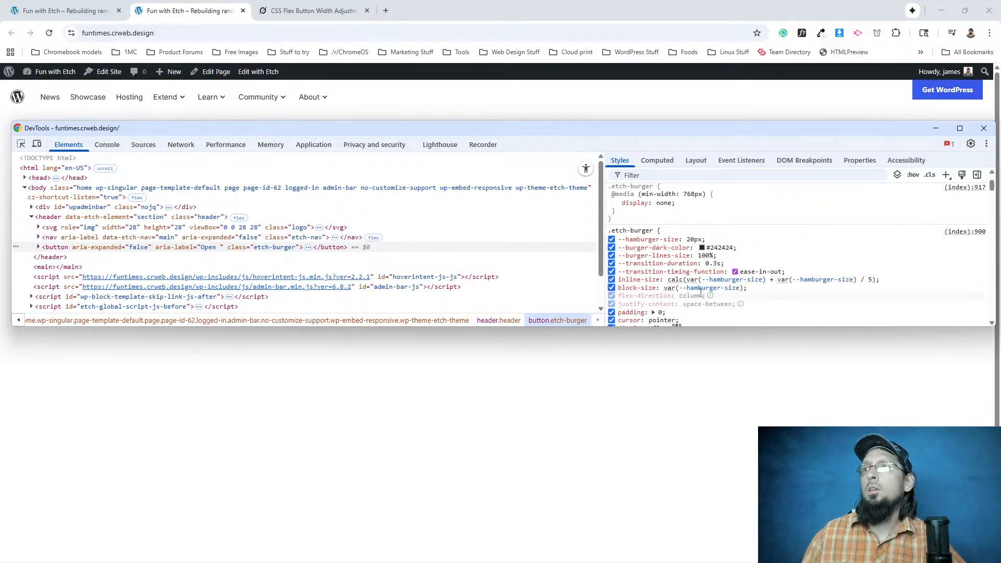
{"action": "scroll", "coordinate": [682, 297], "scroll_direction": "down", "scroll_amount": 1}
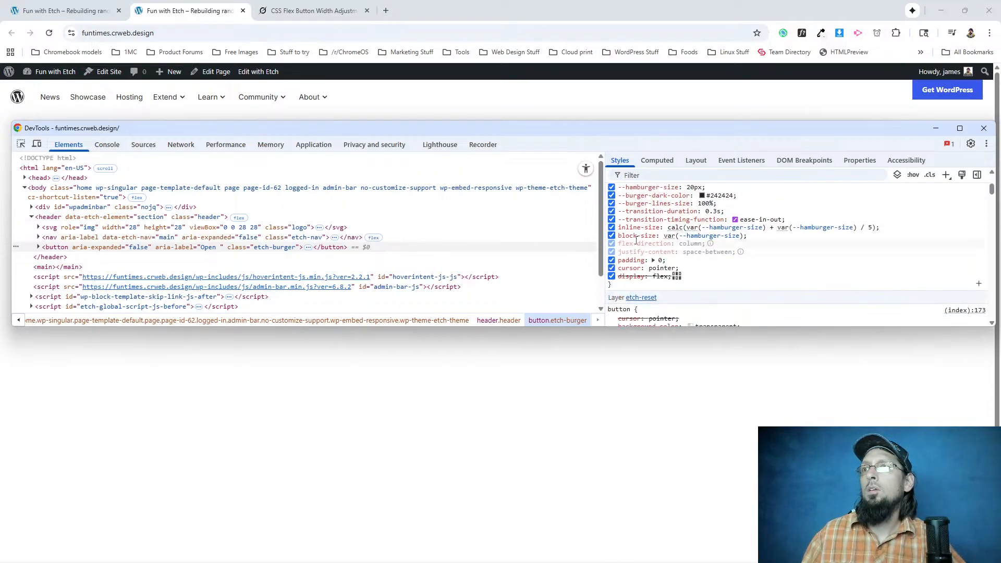
{"action": "scroll", "coordinate": [689, 267], "scroll_direction": "down", "scroll_amount": 10}
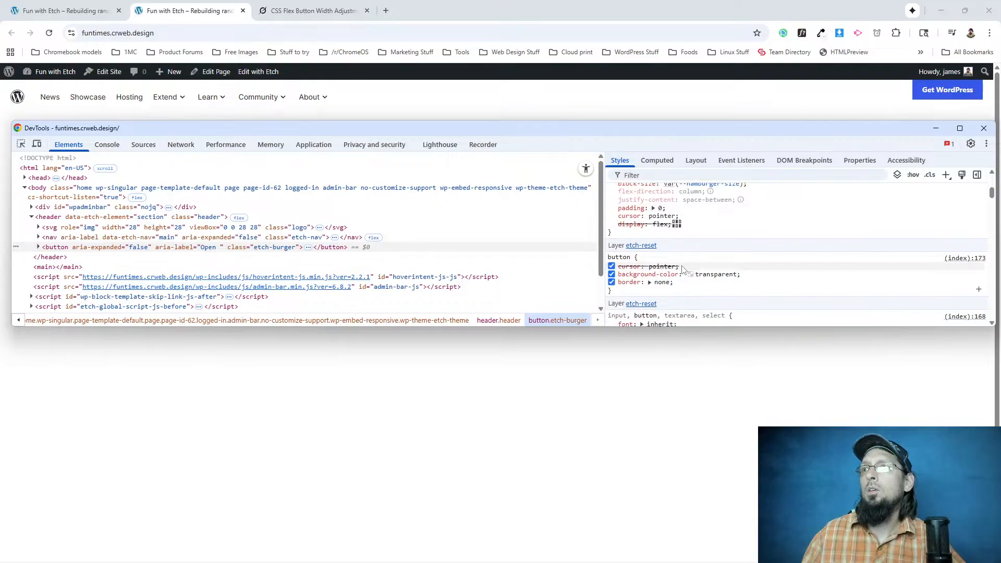
{"action": "scroll", "coordinate": [662, 258], "scroll_direction": "up", "scroll_amount": 10}
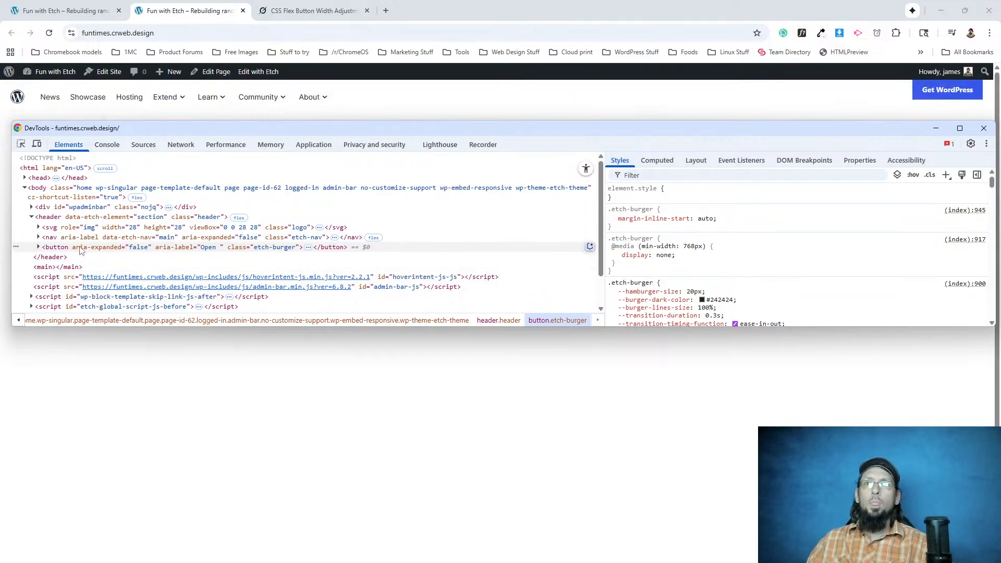
Expand the nav element in the DevTools tree, collapse its Showcase item and inspect the etch-nav__list ul.
{"action": "left_click", "coordinate": [38, 238]}
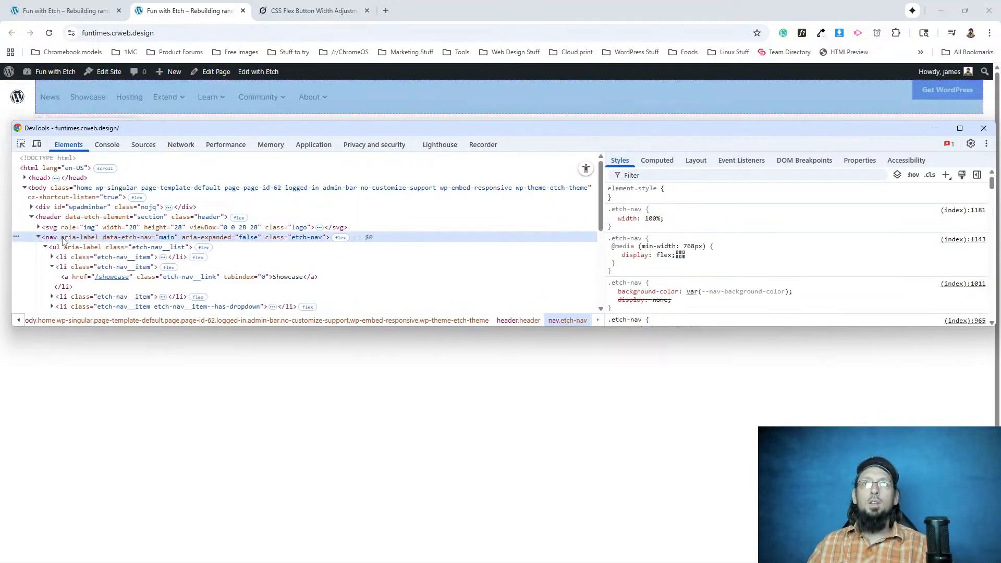
{"action": "left_click", "coordinate": [57, 248]}
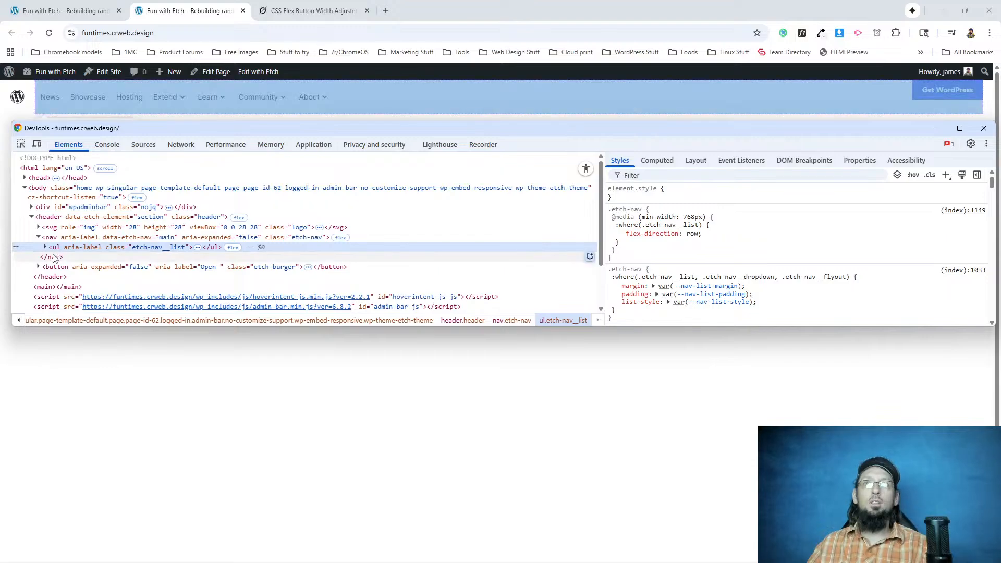
{"action": "left_click", "coordinate": [44, 247]}
{"action": "left_click", "coordinate": [51, 267]}
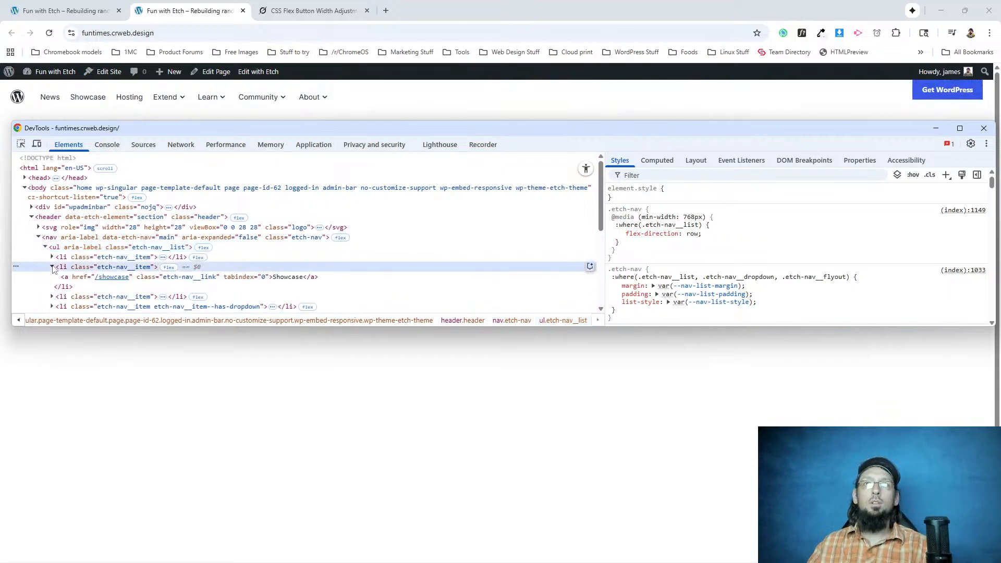
{"action": "left_click", "coordinate": [65, 247]}
Add a ul.etch-nav__list rule in DevTools with align-items: center and justify-content: center.
{"action": "left_click", "coordinate": [946, 174]}
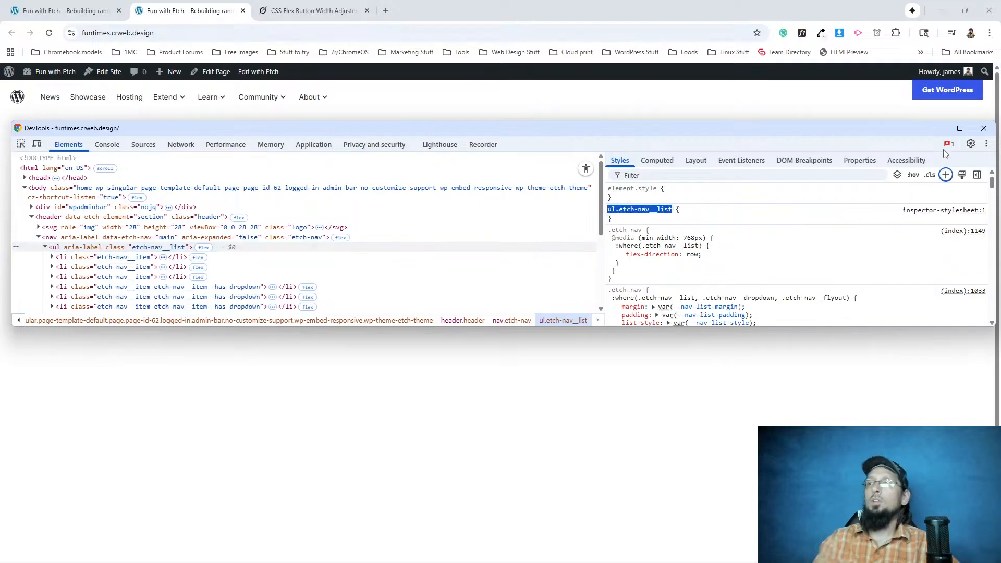
{"action": "key", "text": "Return"}
{"action": "type", "text": "align-items"}
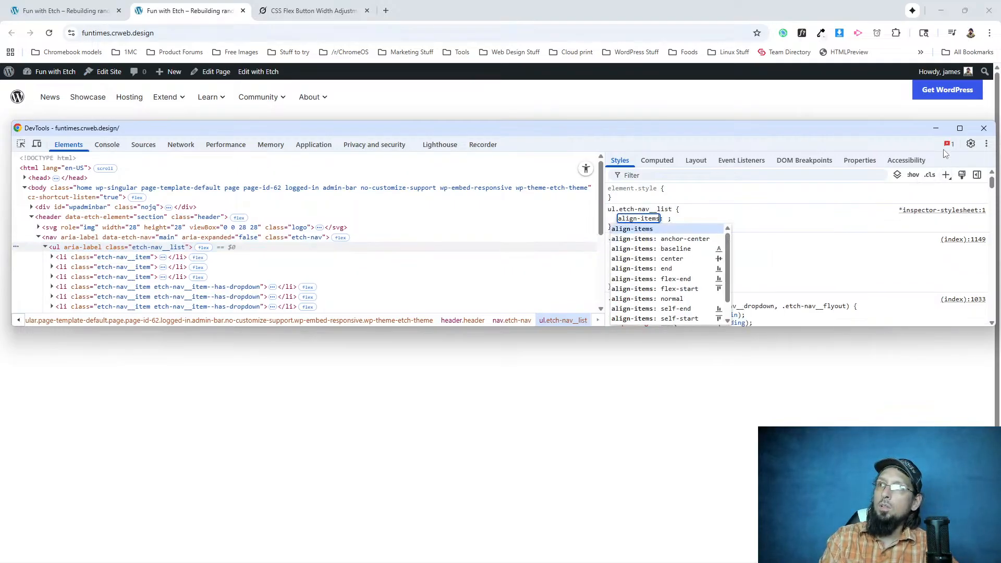
{"action": "key", "text": "Tab"}
{"action": "type", "text": "cen"}
{"action": "key", "text": "Return"}
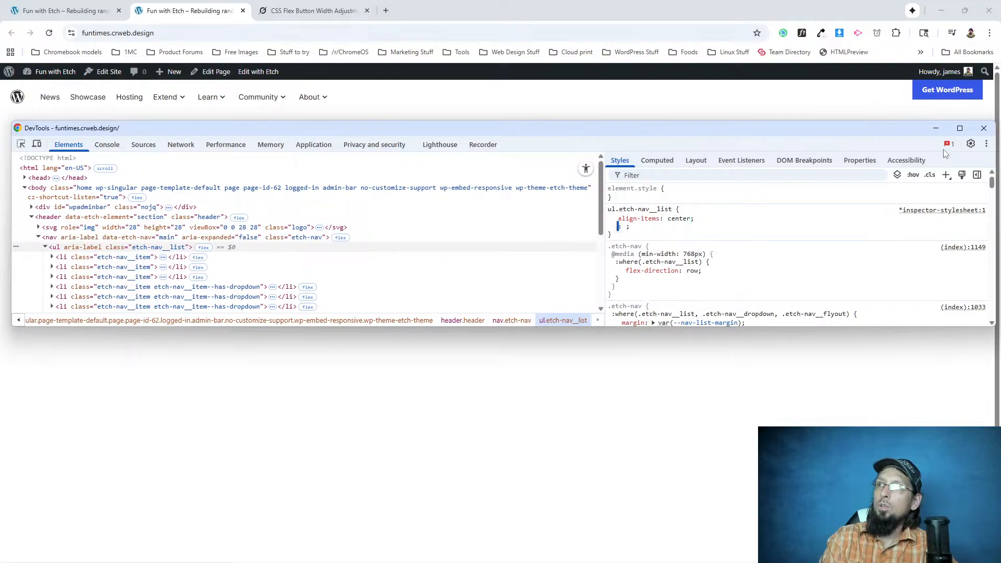
{"action": "type", "text": "justify-co"}
{"action": "key", "text": "Tab"}
{"action": "type", "text": "cente"}
{"action": "key", "text": "Return"}
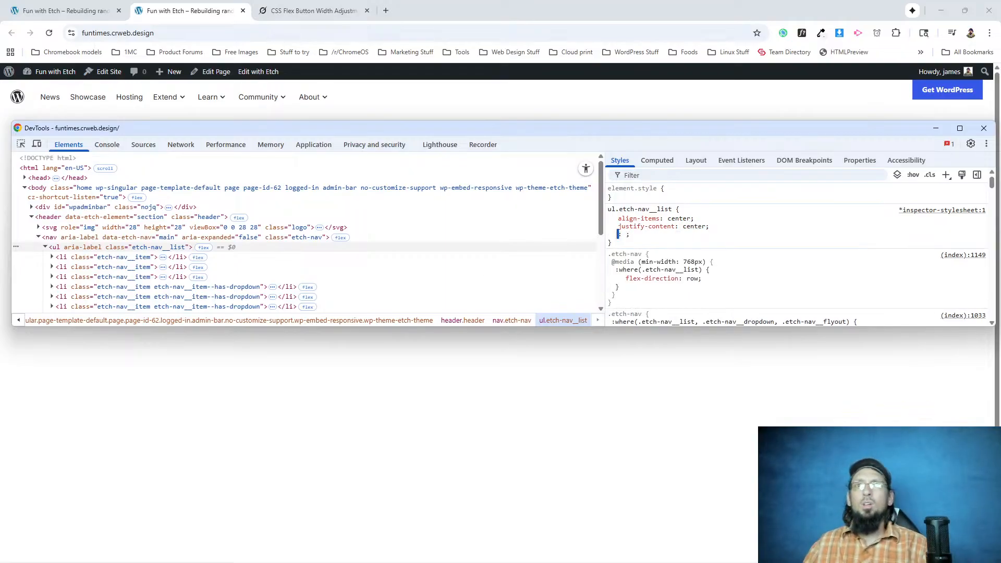
Examine the existing style rules that apply to the etch-nav__list ul, including its flex direction and width.
{"action": "scroll", "coordinate": [118, 263], "scroll_direction": "down", "scroll_amount": 2}
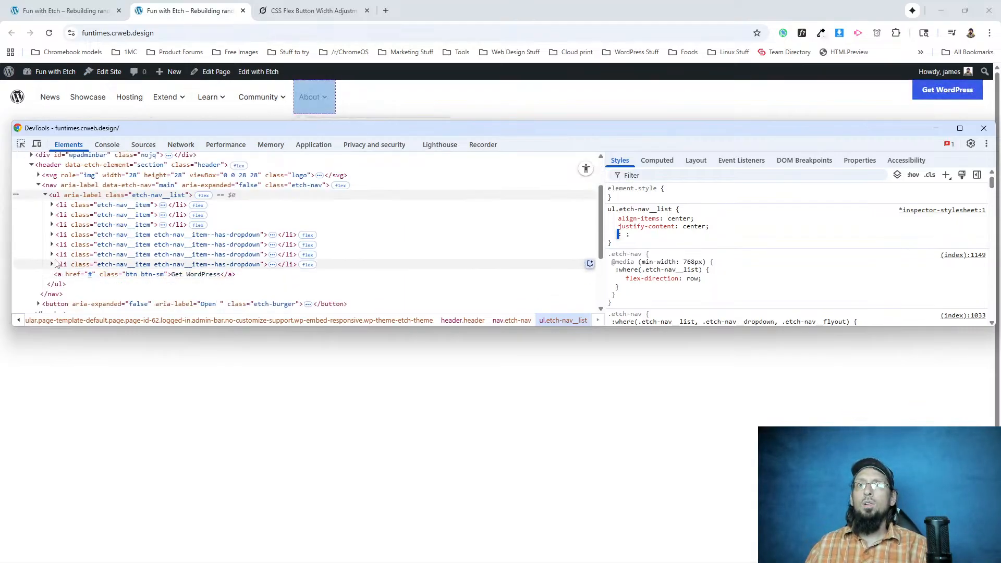
{"action": "left_click", "coordinate": [72, 198]}
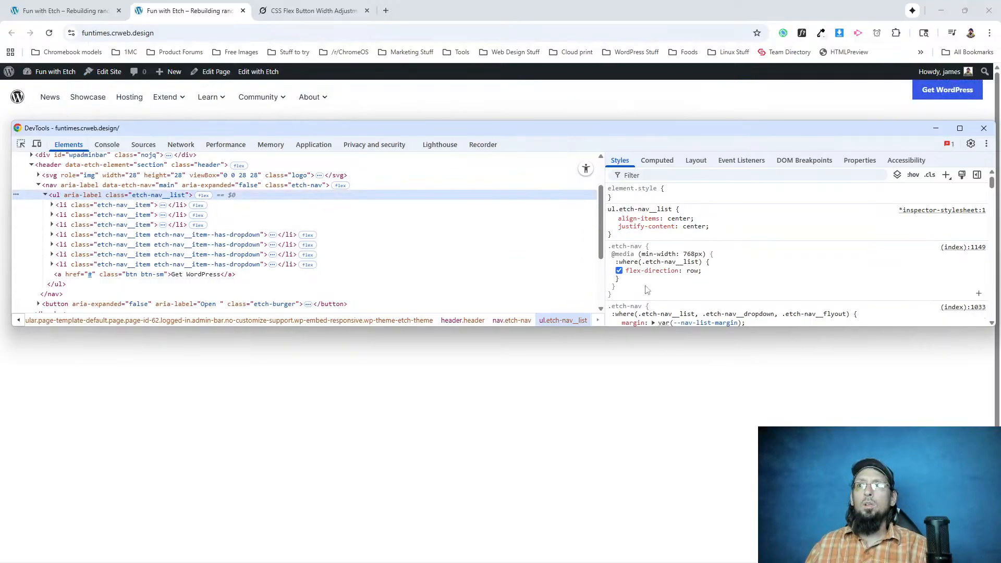
{"action": "scroll", "coordinate": [639, 287], "scroll_direction": "down", "scroll_amount": 2}
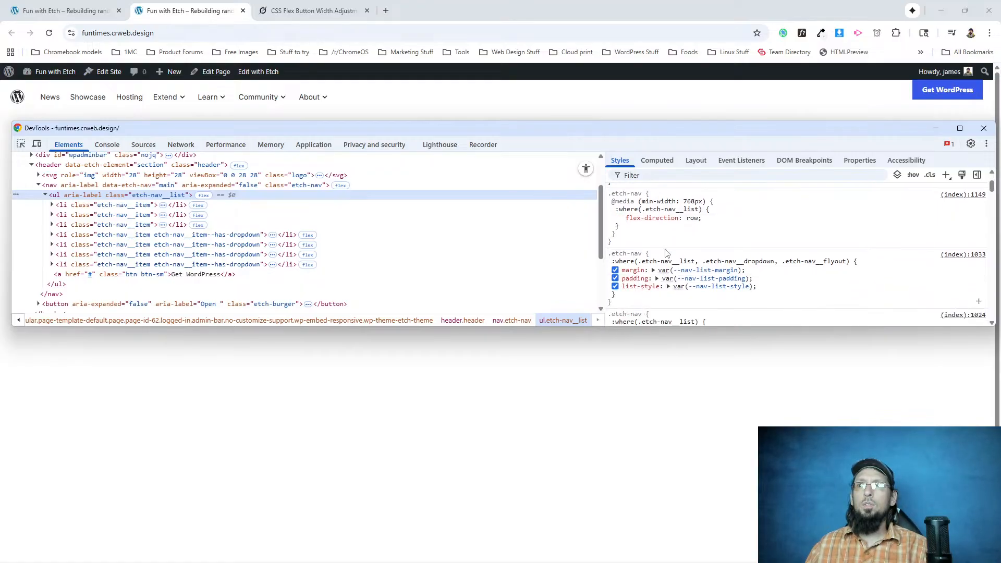
{"action": "scroll", "coordinate": [641, 285], "scroll_direction": "down", "scroll_amount": 4}
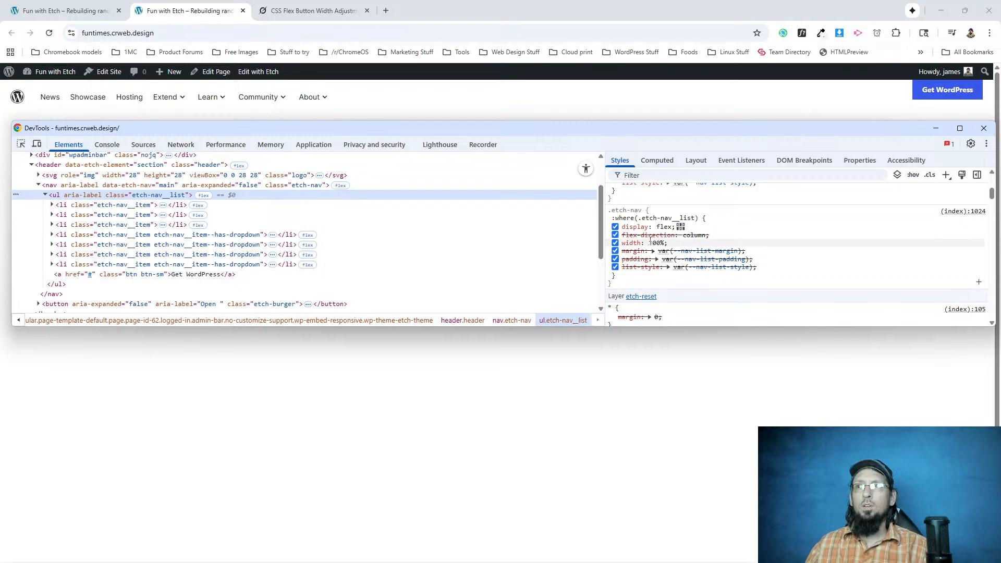
{"action": "scroll", "coordinate": [641, 234], "scroll_direction": "up", "scroll_amount": 5}
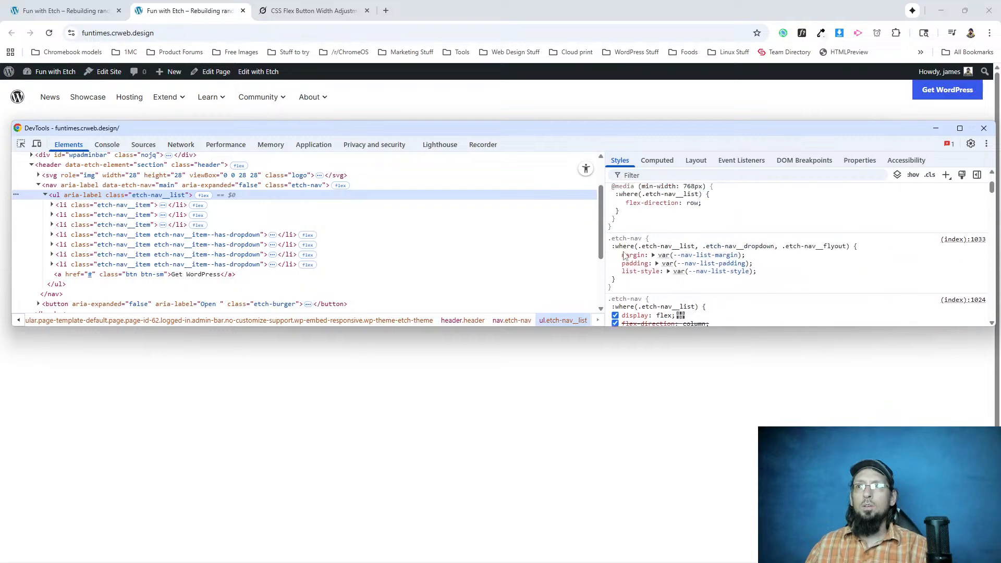
Mark both the align-items and justify-content declarations of the ul.etch-nav__list rule as !important.
{"action": "left_click", "coordinate": [679, 218]}
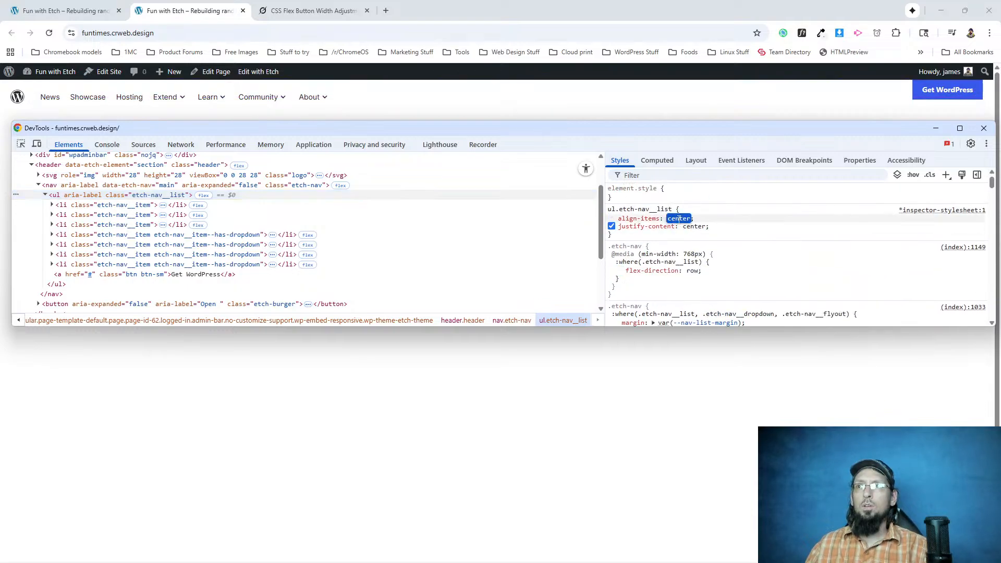
{"action": "left_click", "coordinate": [679, 218]}
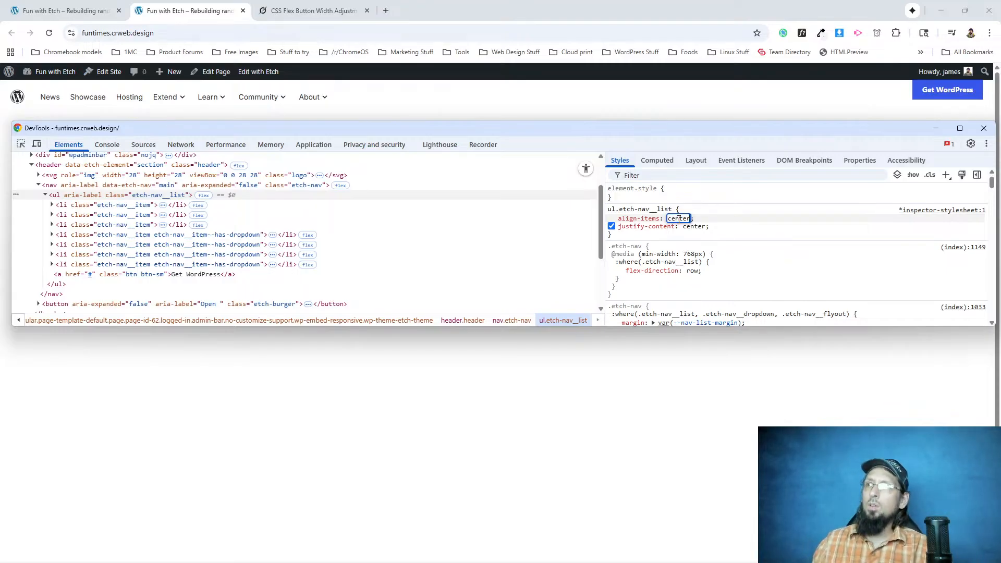
{"action": "type", "text": "!important"}
{"action": "key", "text": "Tab"}
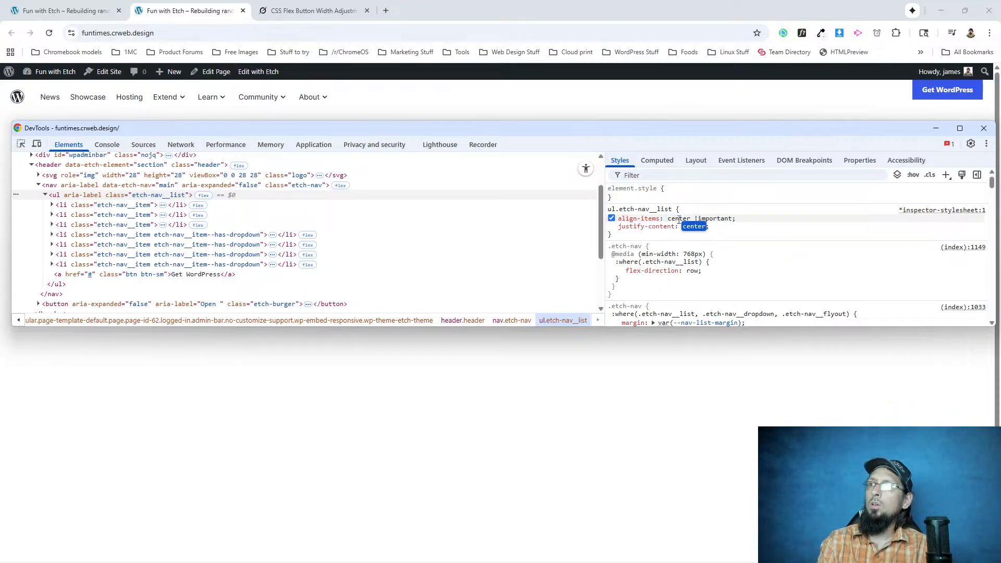
{"action": "key", "text": "End"}
{"action": "type", "text": "!importa"}
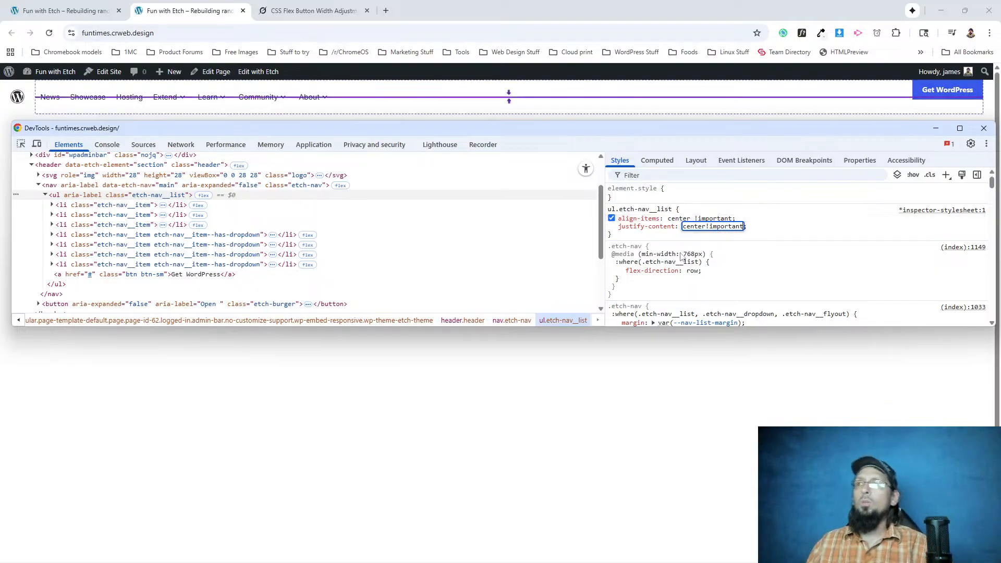
{"action": "left_click", "coordinate": [754, 232]}
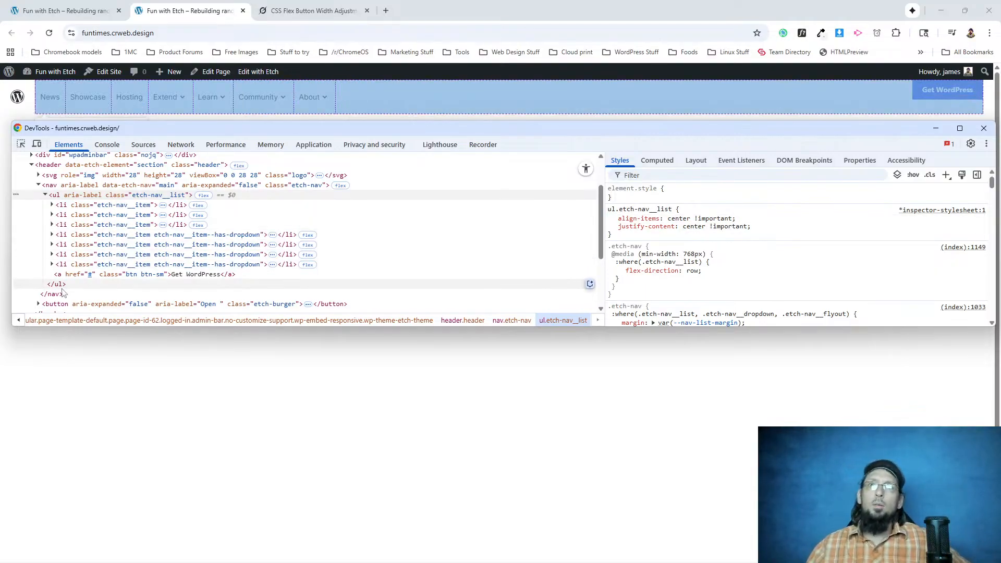
Disable align-self: flex-start for the Get WordPress link in DevTools and check the button's position in the page header.
{"action": "left_click", "coordinate": [151, 274]}
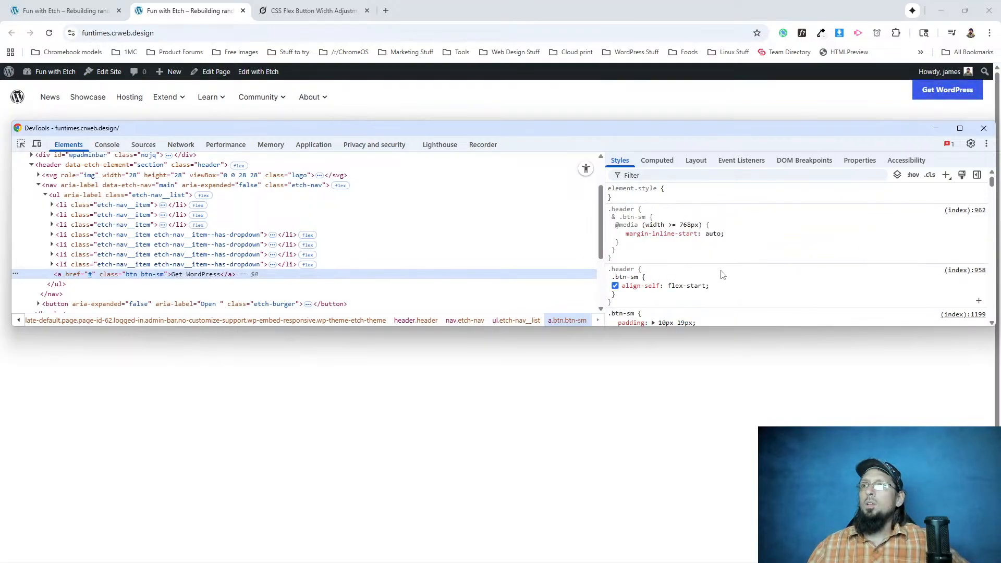
{"action": "left_click", "coordinate": [615, 285]}
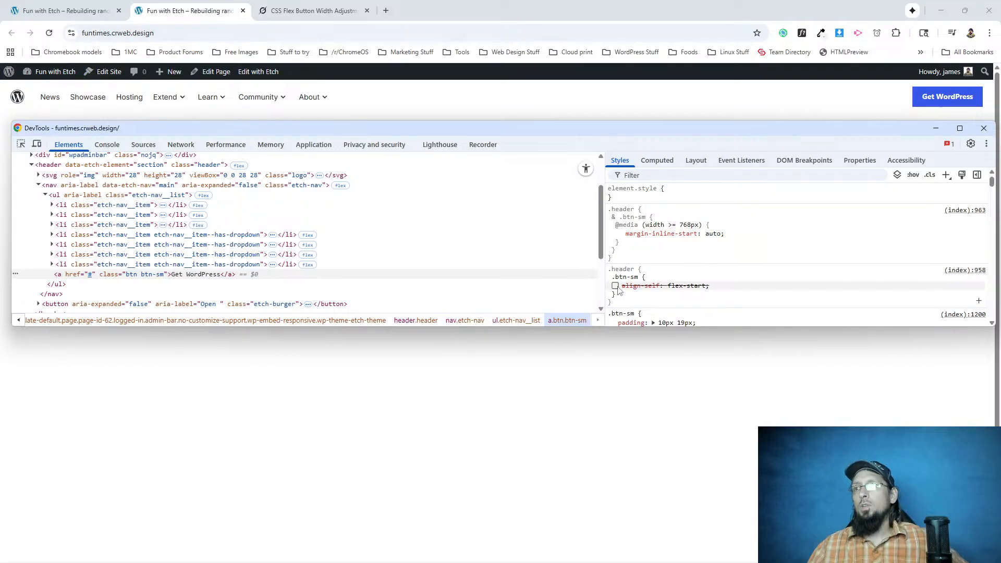
{"action": "left_click", "coordinate": [819, 106]}
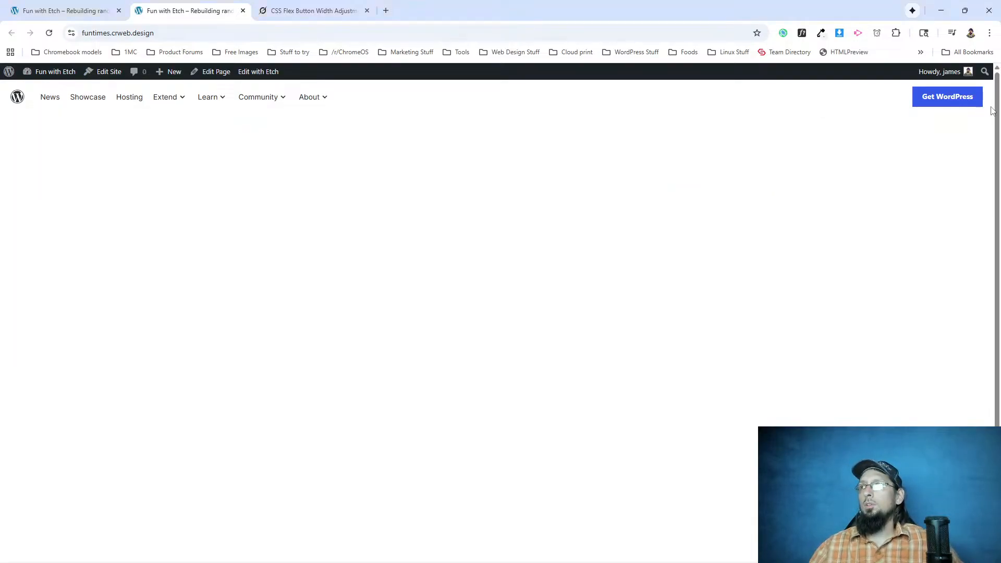
Check the burger menu's item alignment at mobile width, before and after following the News link, and maximize the window again.
{"action": "left_click", "coordinate": [968, 13]}
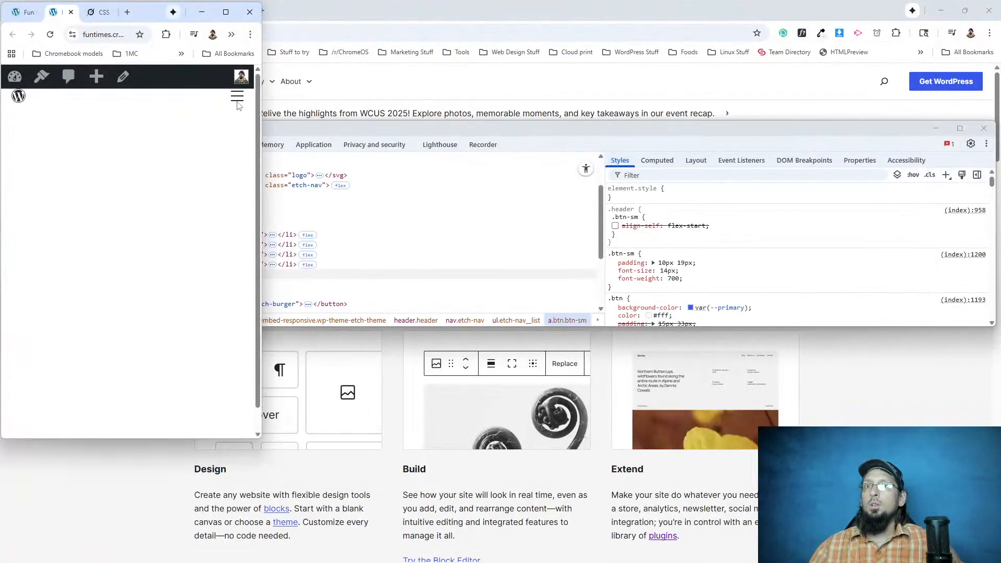
{"action": "left_click", "coordinate": [237, 98]}
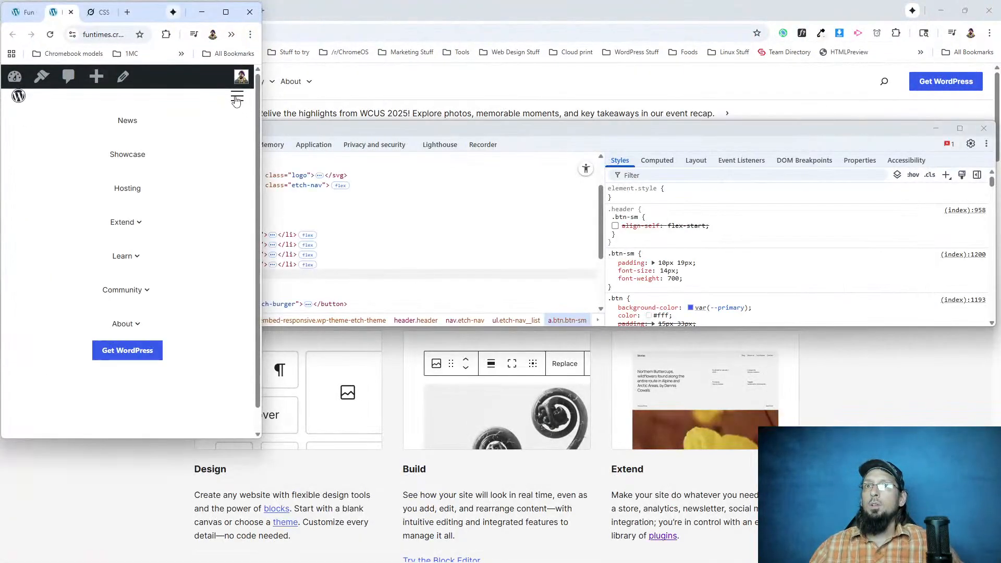
{"action": "left_click", "coordinate": [120, 122]}
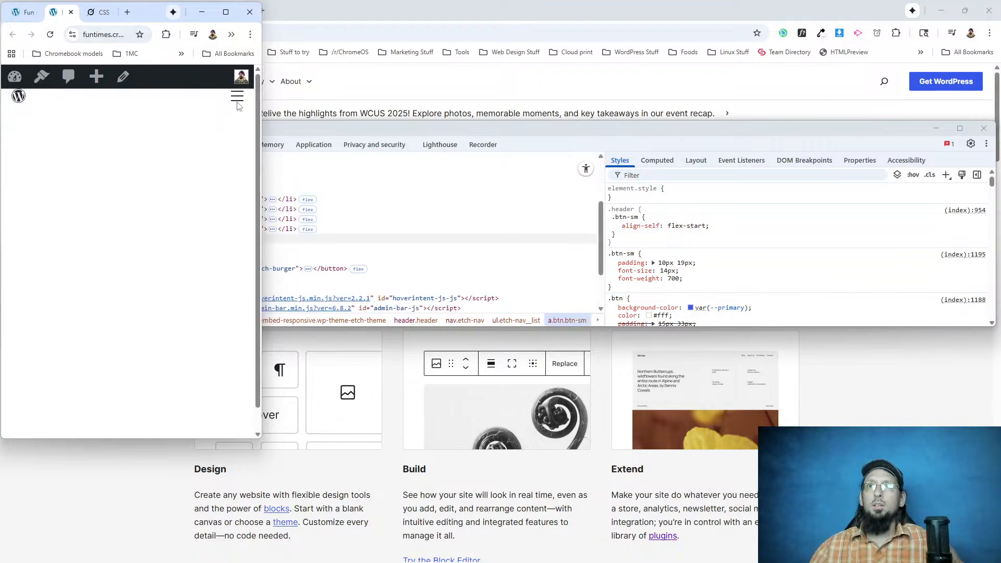
{"action": "left_click", "coordinate": [238, 100]}
{"action": "scroll", "coordinate": [5, 356], "scroll_direction": "down", "scroll_amount": 1}
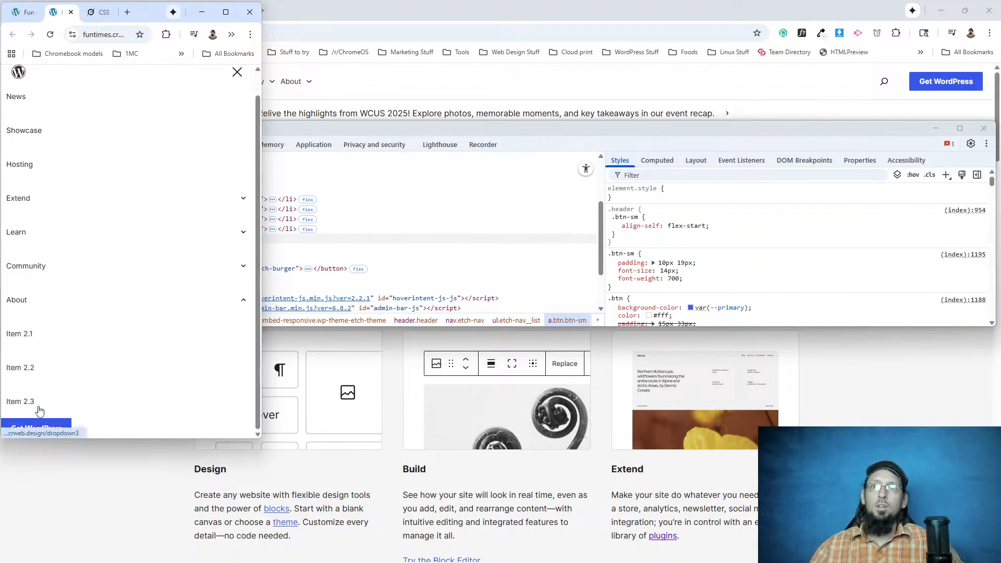
{"action": "left_click", "coordinate": [227, 12]}
Switch to the Etch editor, open the Header component for editing and select its header element.
{"action": "left_click", "coordinate": [78, 11]}
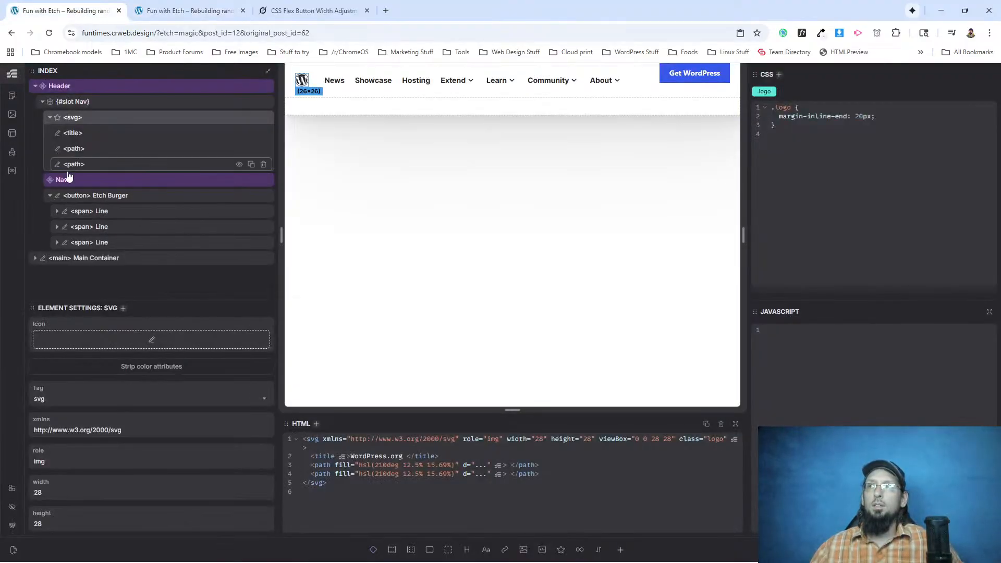
{"action": "left_click", "coordinate": [62, 88]}
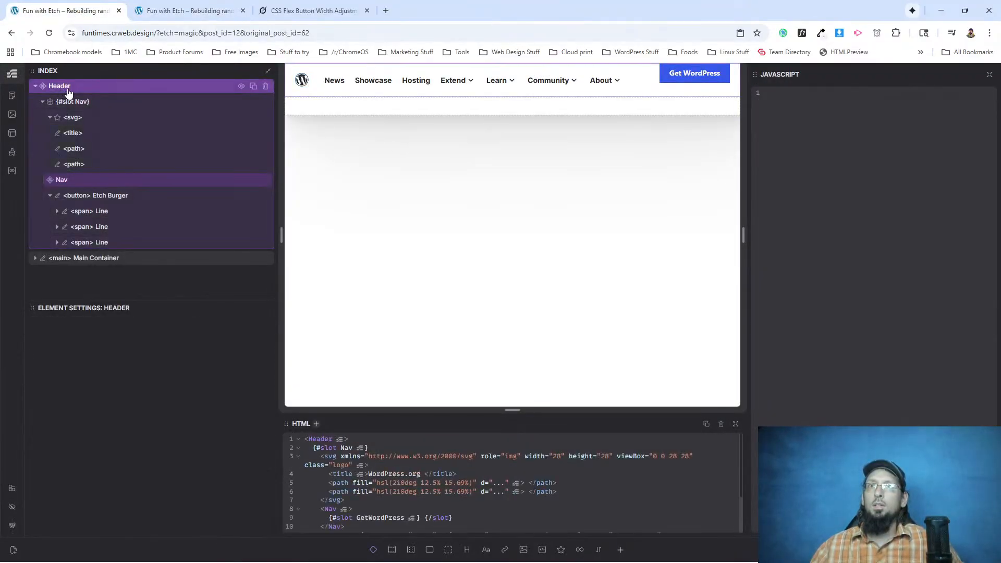
{"action": "right_click", "coordinate": [63, 89]}
{"action": "left_click", "coordinate": [99, 196]}
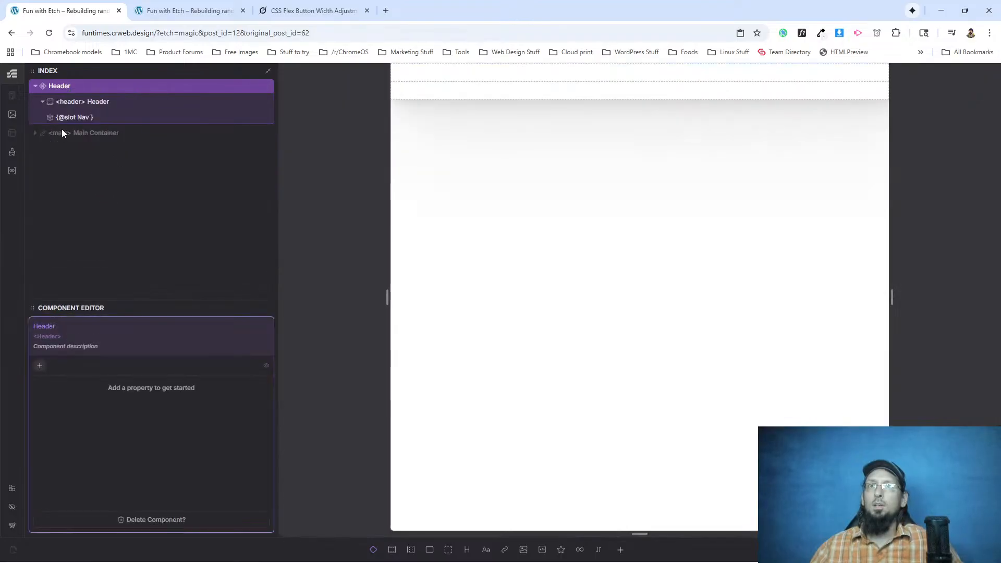
{"action": "left_click", "coordinate": [73, 102]}
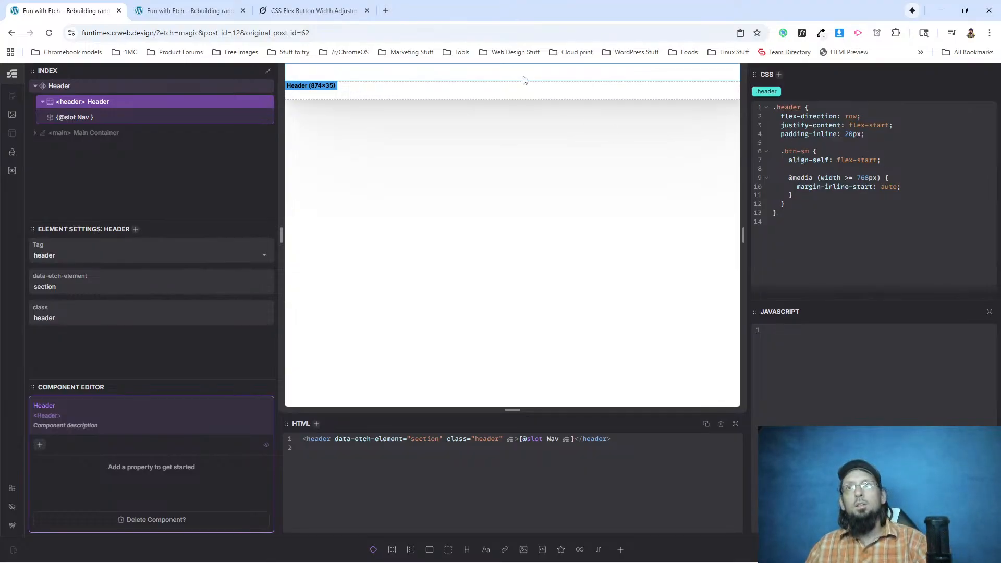
{"action": "left_click_drag", "start_coordinate": [884, 159], "coordinate": [797, 162]}
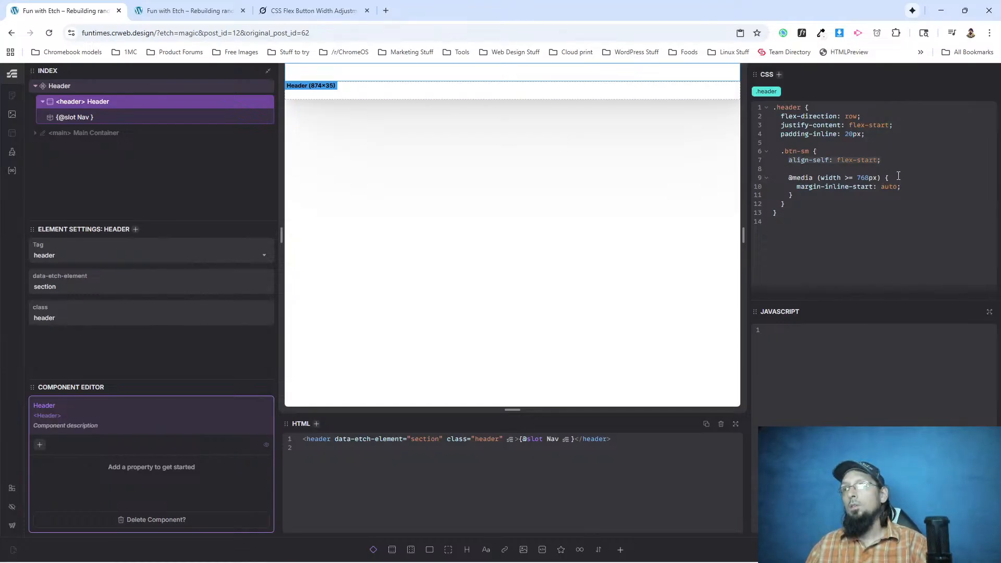
{"action": "key", "text": "Return"}
{"action": "type", "text": "align-self: flex-start;"}
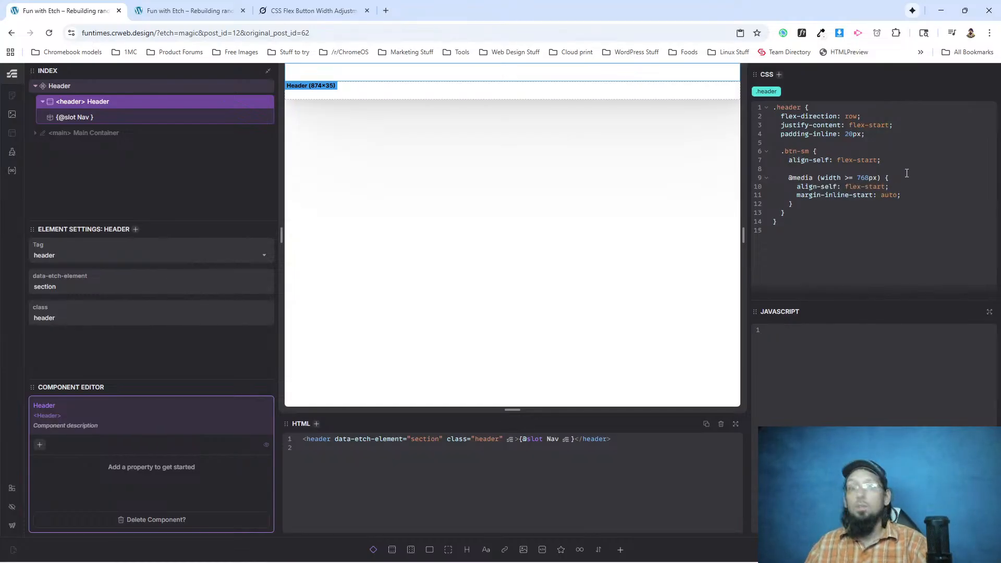
{"action": "left_click", "coordinate": [183, 10]}
{"action": "left_click", "coordinate": [49, 32]}
{"action": "mouse_move", "coordinate": [166, 118]}
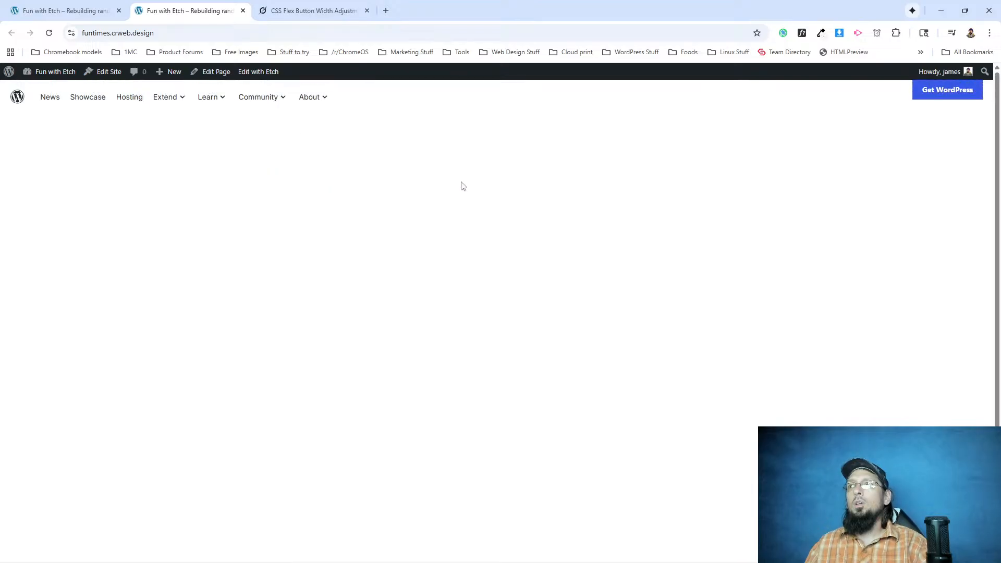
Set align-self to center in the .btn-sm media query of the Header component, save, and return to the front-end page.
{"action": "left_click", "coordinate": [67, 11]}
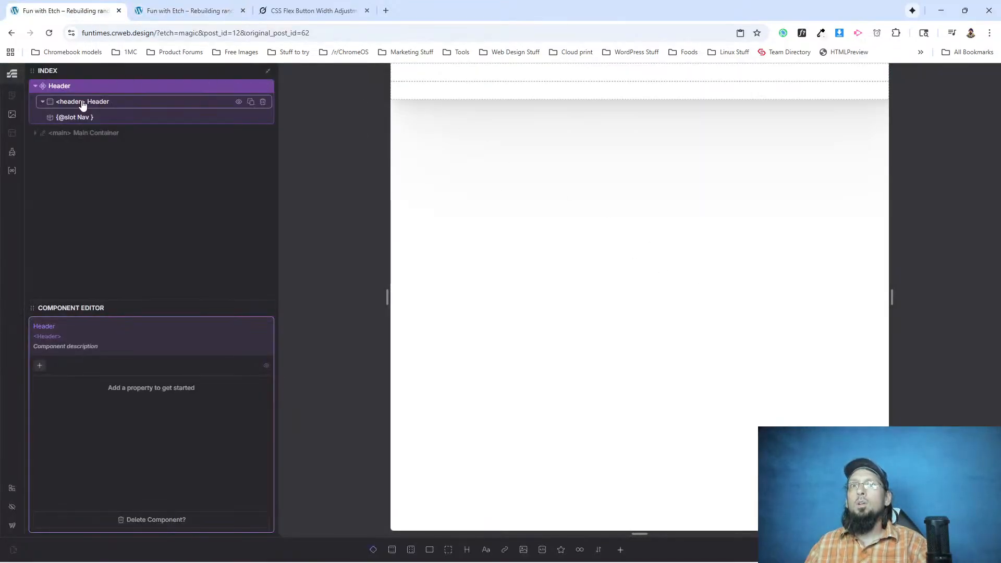
{"action": "left_click", "coordinate": [185, 122]}
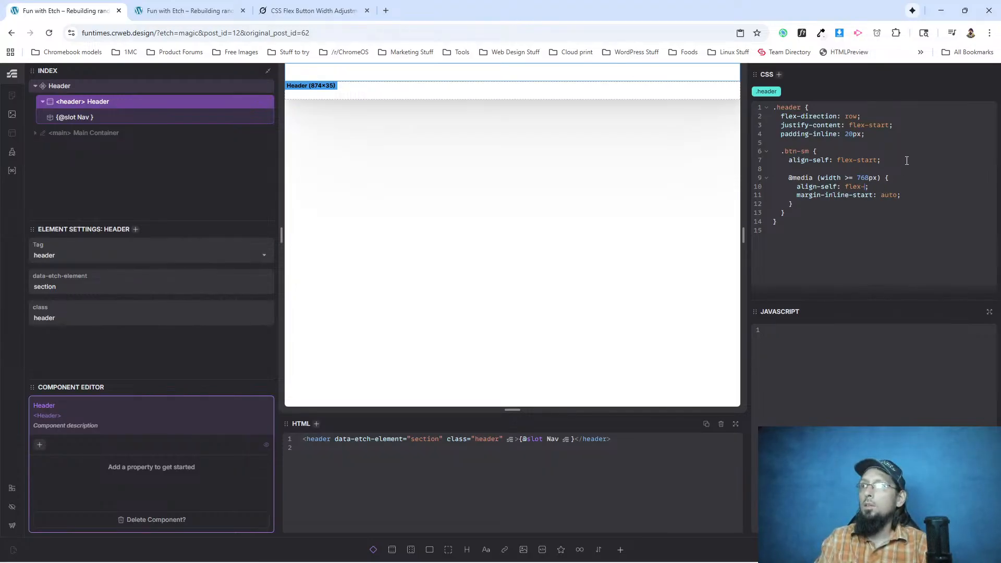
{"action": "key", "text": "BackSpace"}
{"action": "type", "text": "center"}
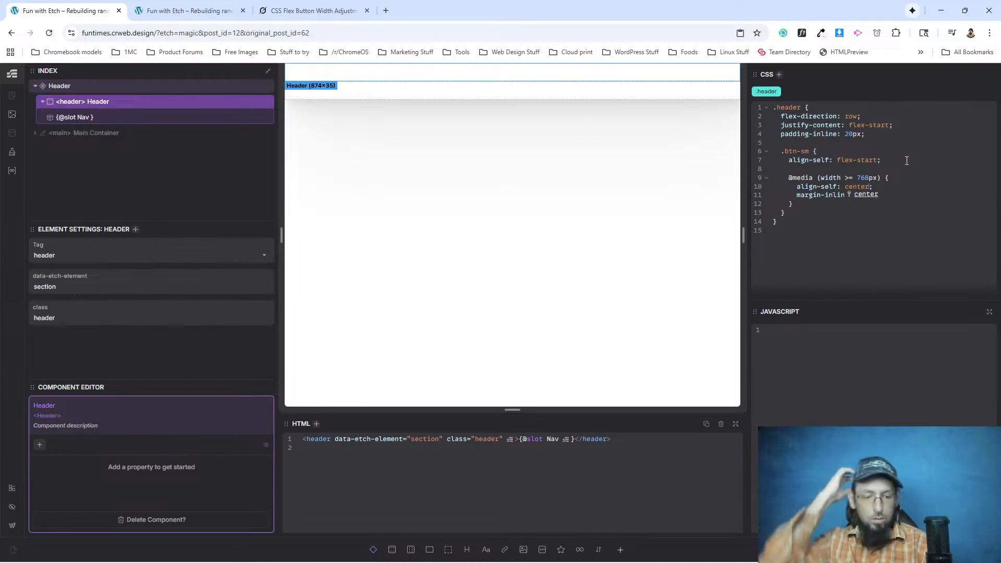
{"action": "key", "text": "ctrl+s"}
{"action": "left_click", "coordinate": [193, 9]}
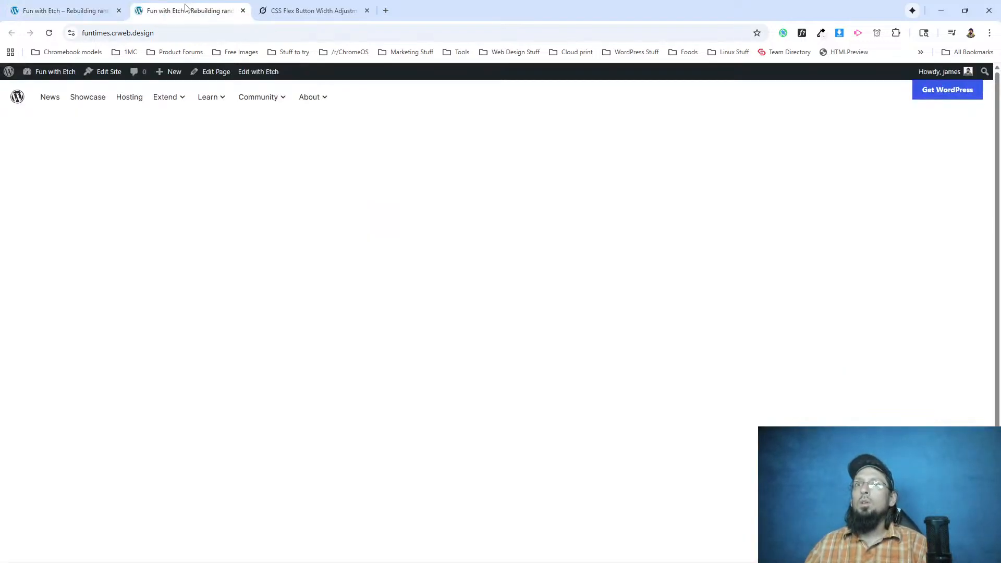
Reload the front-end page, check the burger menu's item and button alignment at mobile width, and maximize the window again.
{"action": "left_click", "coordinate": [49, 33]}
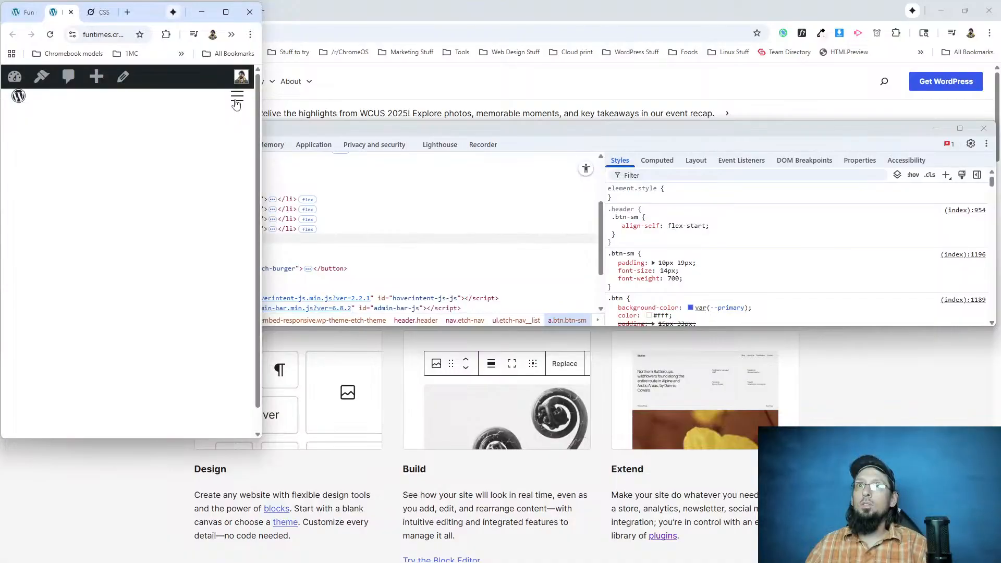
{"action": "left_click", "coordinate": [236, 105]}
{"action": "left_click", "coordinate": [232, 253]}
{"action": "left_click", "coordinate": [231, 237]}
{"action": "left_click", "coordinate": [231, 237]}
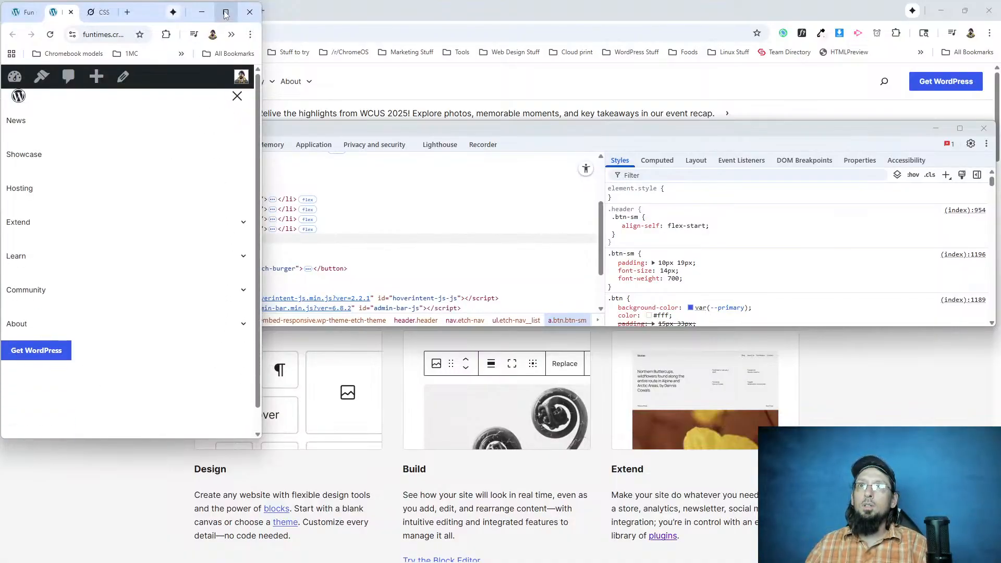
{"action": "mouse_move", "coordinate": [226, 11]}
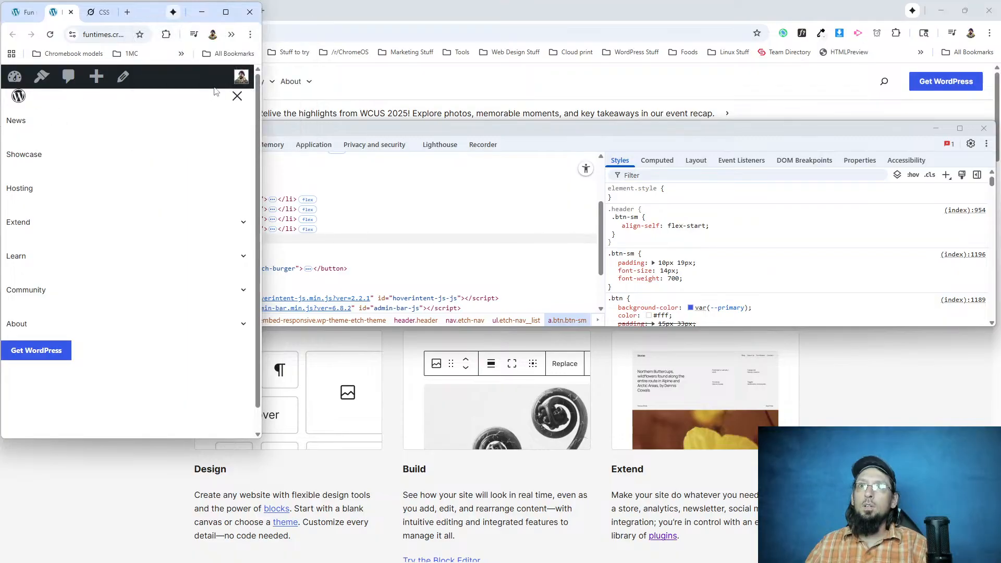
{"action": "left_click", "coordinate": [238, 101]}
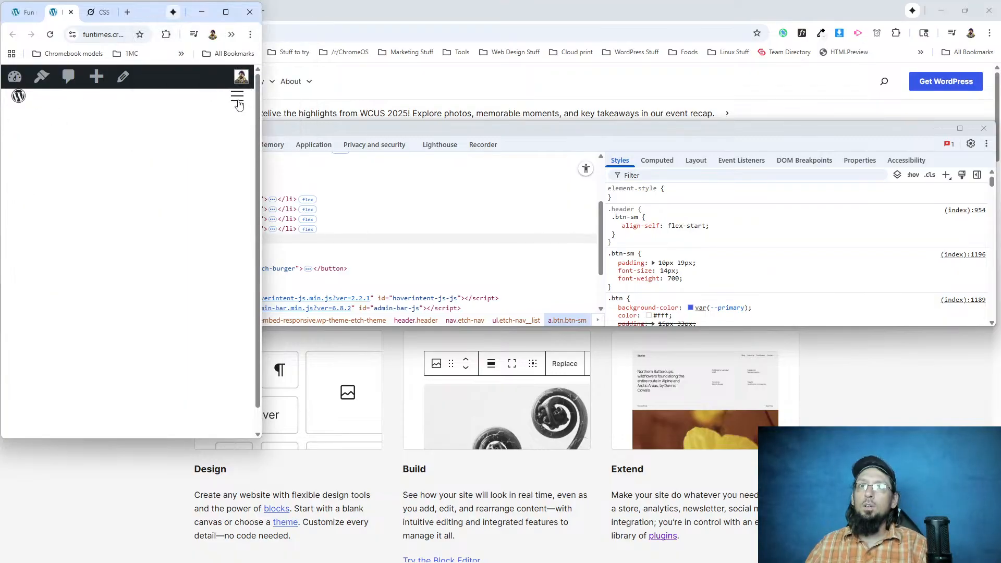
{"action": "left_click", "coordinate": [226, 11]}
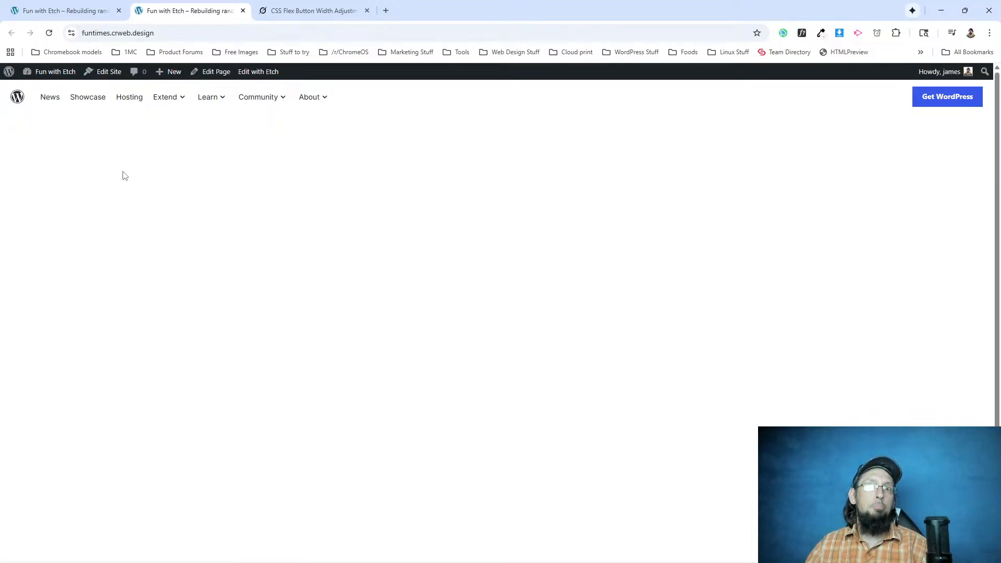
{"action": "left_click", "coordinate": [107, 10]}
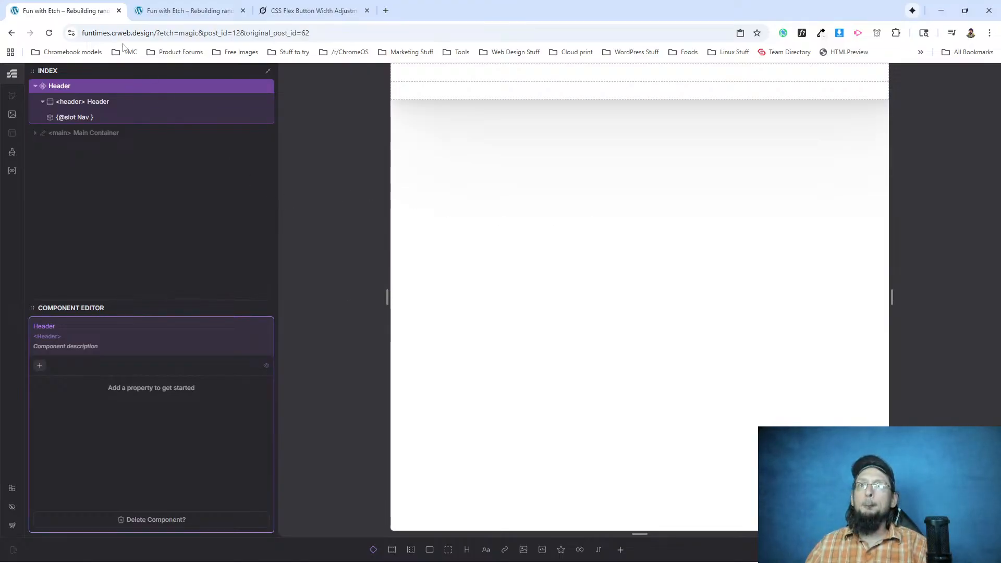
{"action": "left_click", "coordinate": [186, 11]}
{"action": "left_click", "coordinate": [284, 107]}
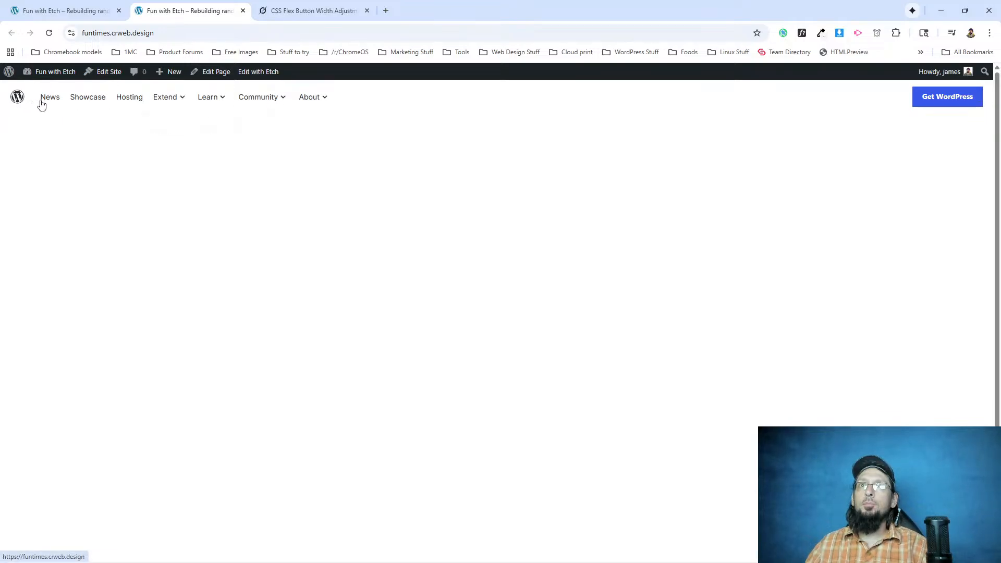
Close the leftover developer tools window and switch to the WordPress.org home page.
{"action": "key", "text": "alt+Tab"}
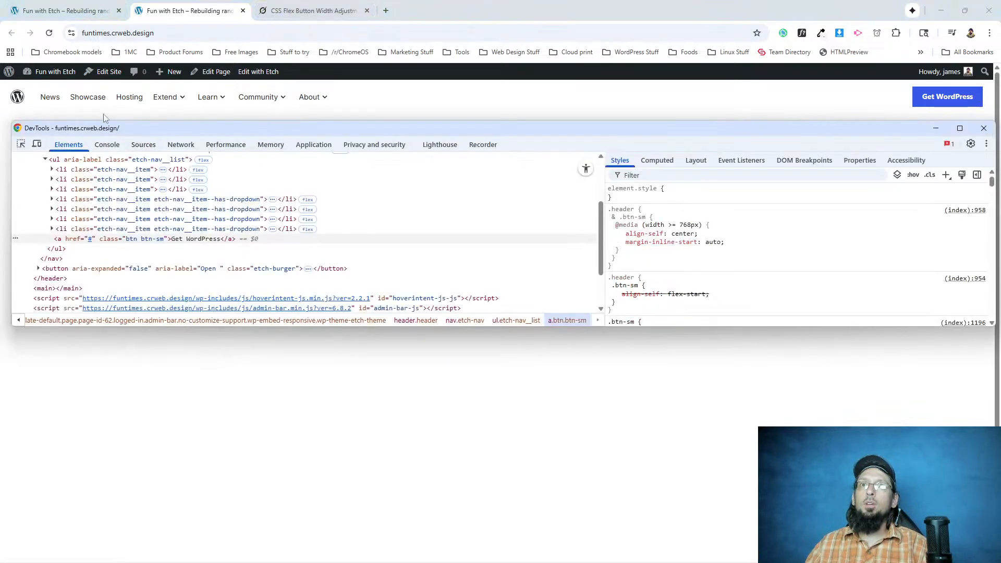
{"action": "key", "text": "alt+Tab"}
{"action": "key", "text": "alt+Tab"}
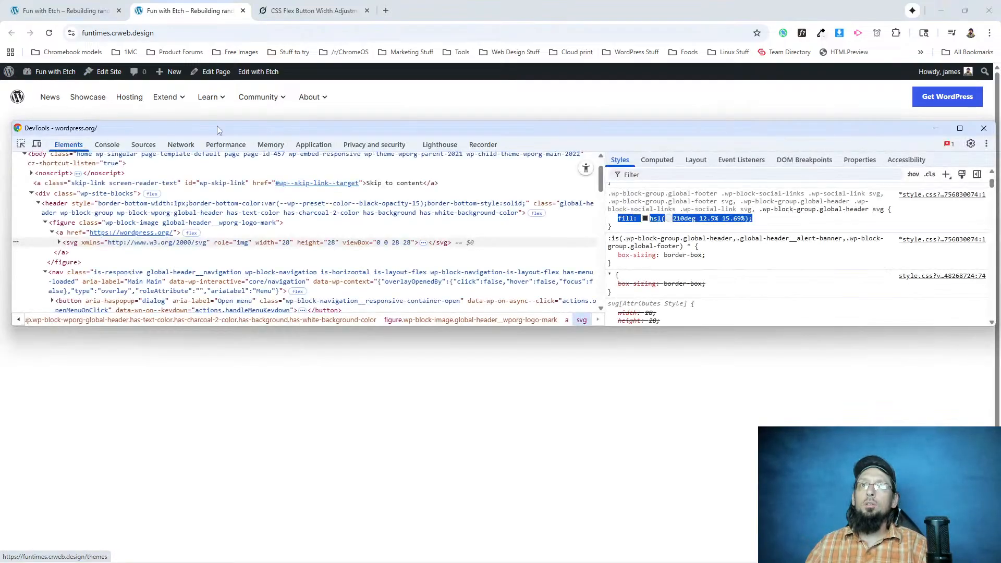
{"action": "left_click", "coordinate": [983, 128]}
{"action": "key", "text": "alt+Tab"}
{"action": "key", "text": "alt+Tab"}
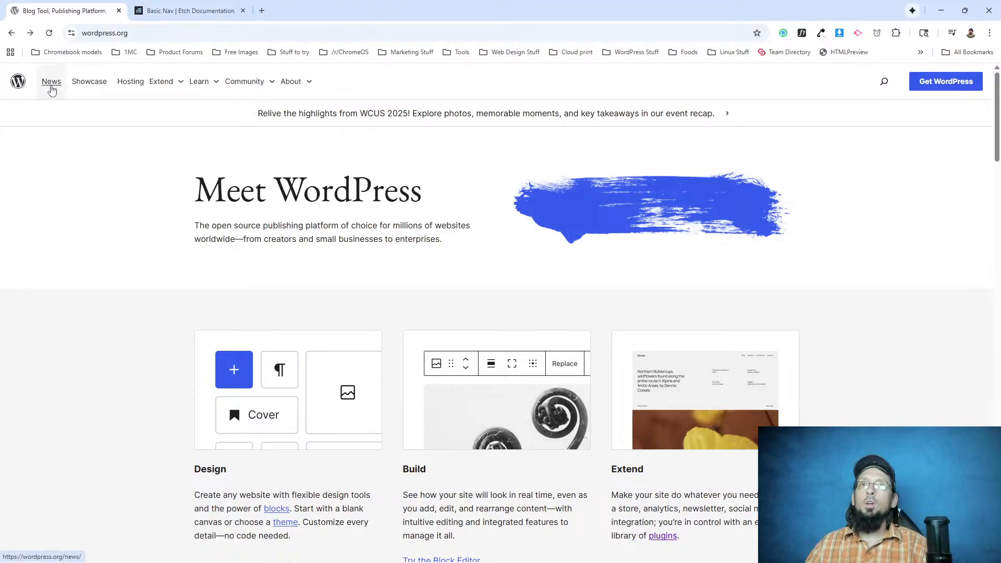
Inspect the News navigation link, select its parent list item and force the :hover state on it.
{"action": "right_click", "coordinate": [51, 86]}
{"action": "left_click", "coordinate": [104, 200]}
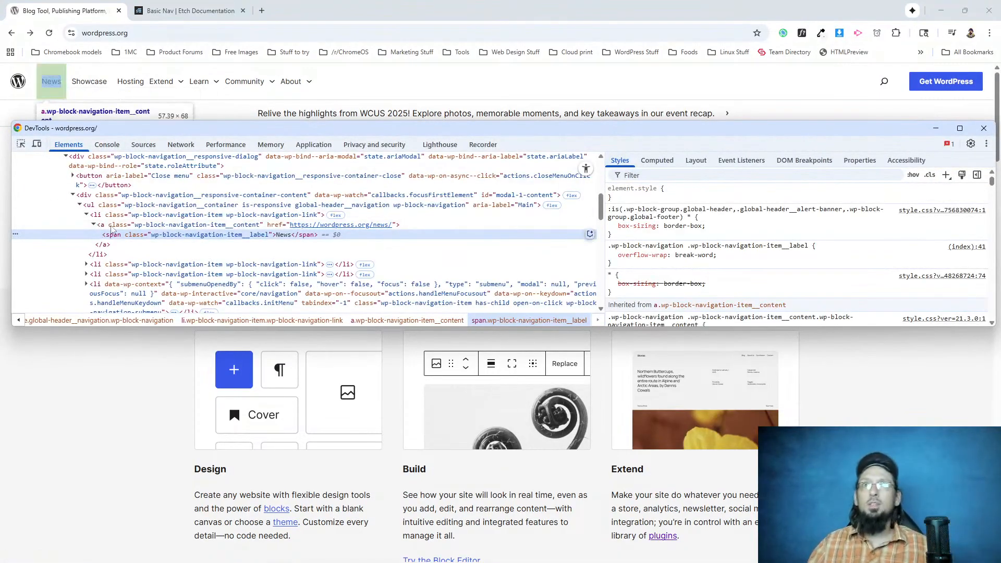
{"action": "left_click", "coordinate": [111, 227]}
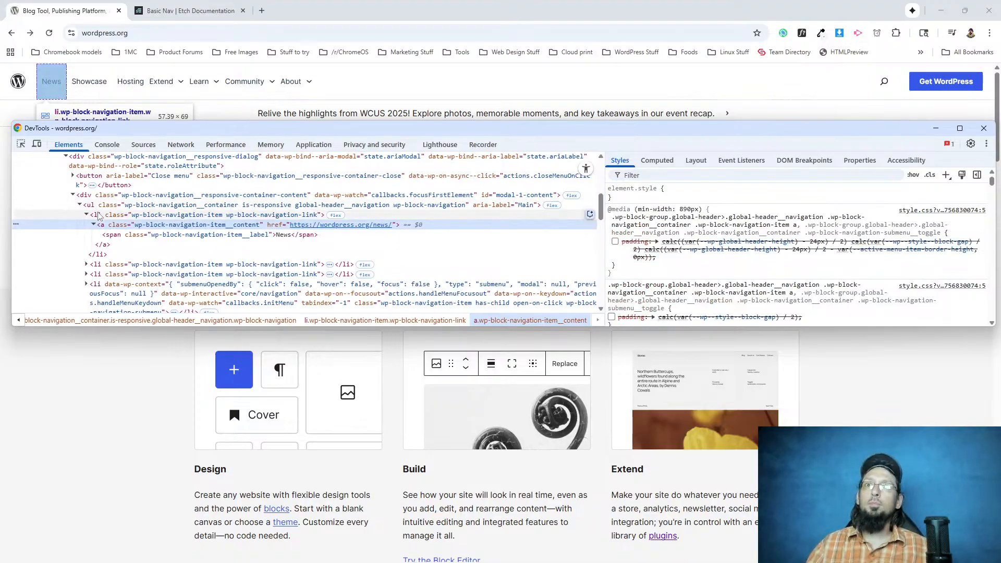
{"action": "left_click", "coordinate": [98, 214]}
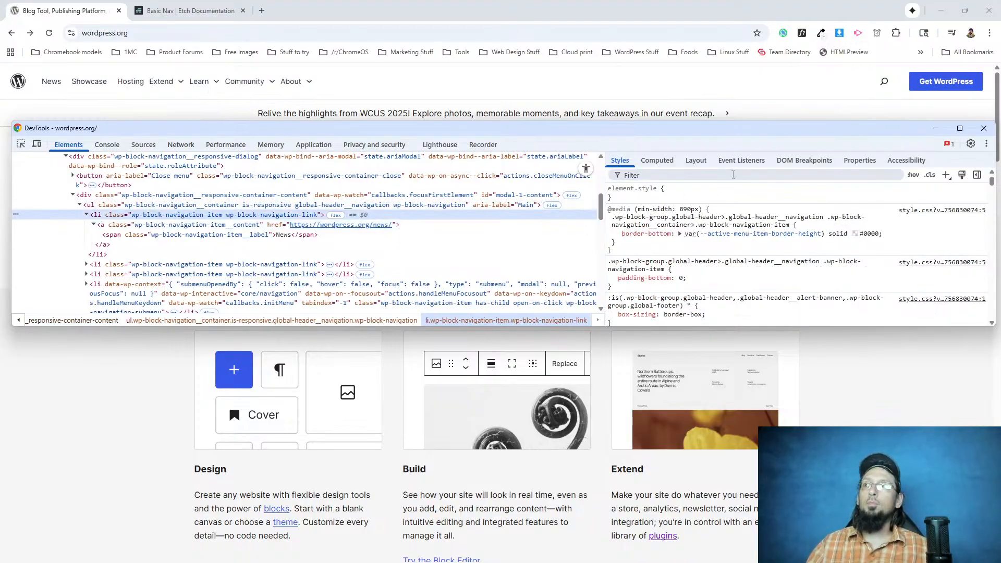
{"action": "left_click", "coordinate": [913, 175]}
{"action": "left_click", "coordinate": [806, 219]}
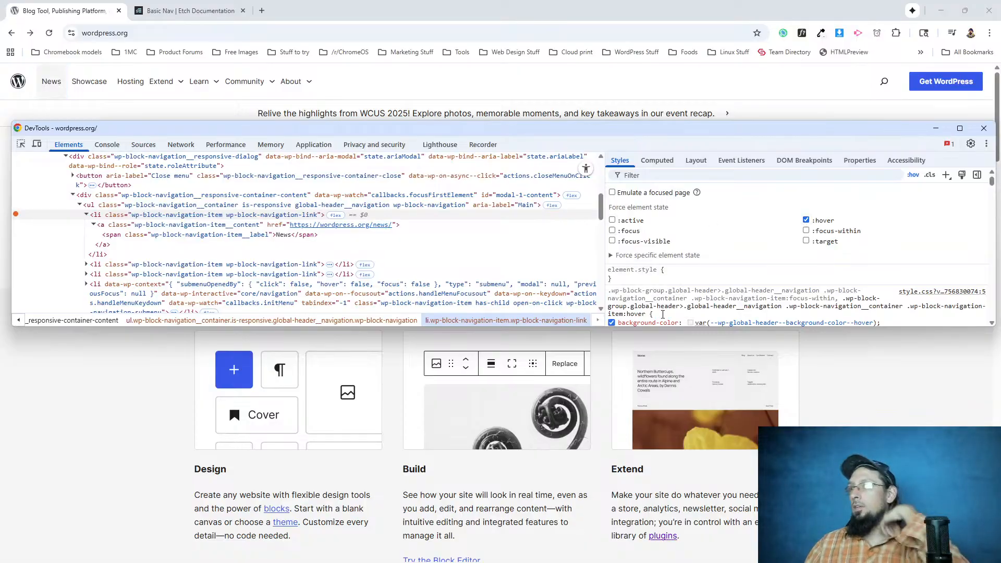
Convert the News item's hover background-color to HSL in the inspector and select that declaration.
{"action": "scroll", "coordinate": [662, 314], "scroll_direction": "down", "scroll_amount": 1}
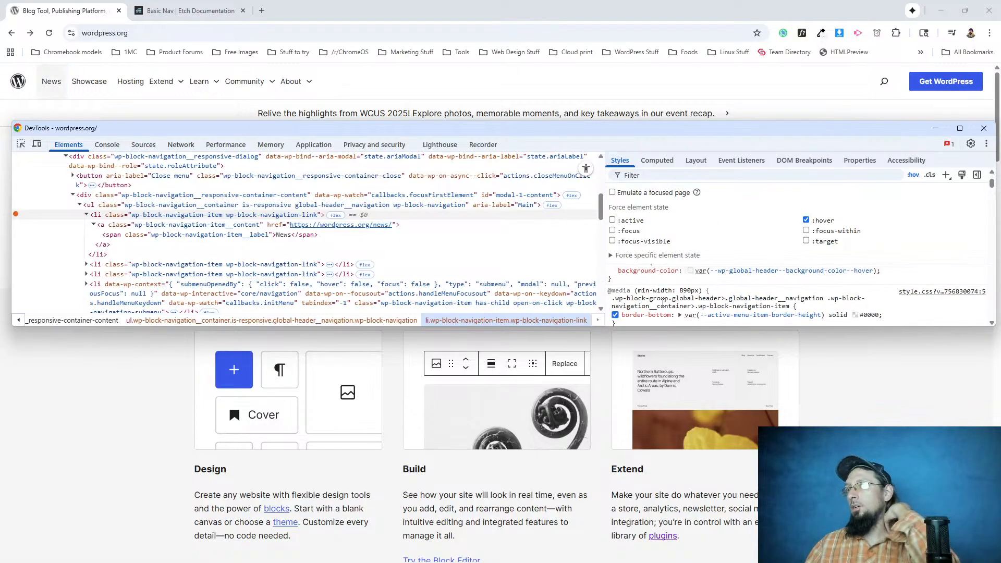
{"action": "left_click", "coordinate": [691, 271]}
{"action": "left_click", "coordinate": [815, 259]}
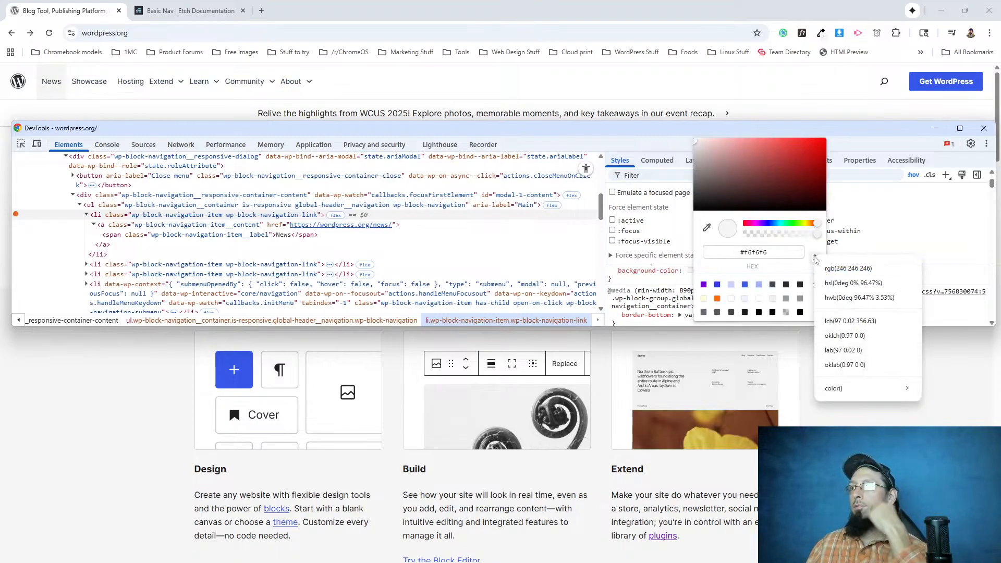
{"action": "left_click", "coordinate": [840, 289]}
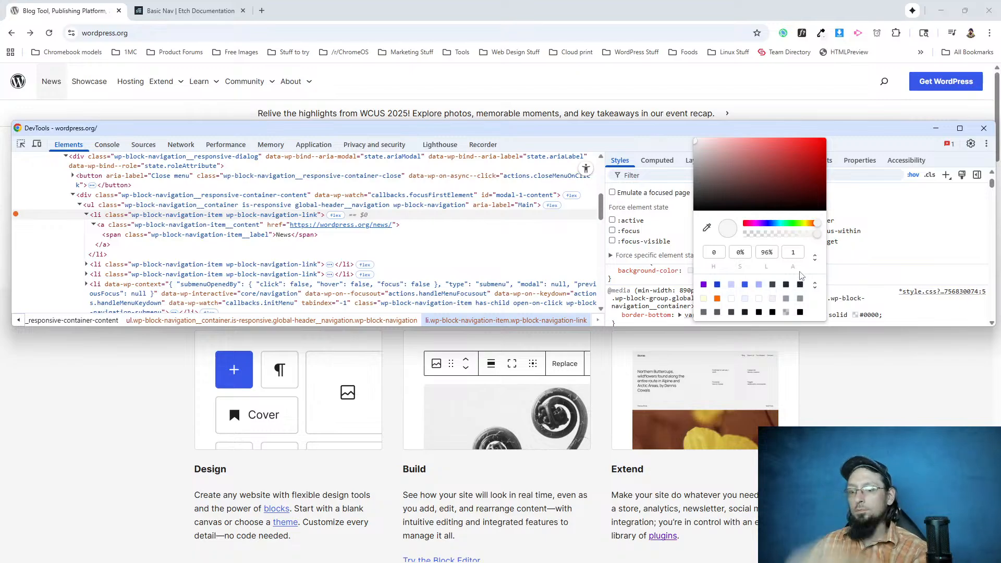
{"action": "left_click", "coordinate": [663, 279]}
{"action": "scroll", "coordinate": [646, 282], "scroll_direction": "up", "scroll_amount": 1}
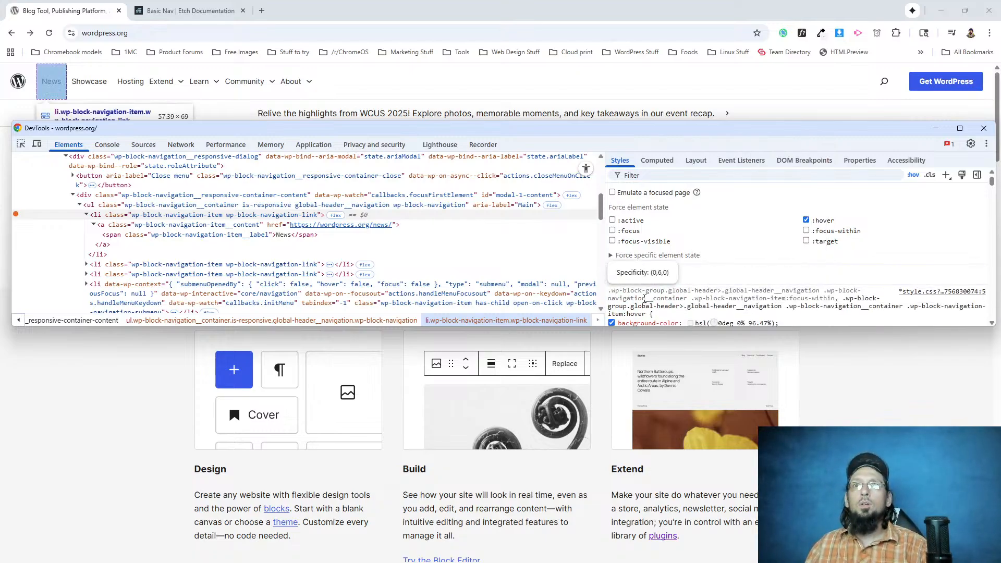
{"action": "scroll", "coordinate": [785, 313], "scroll_direction": "down", "scroll_amount": 1}
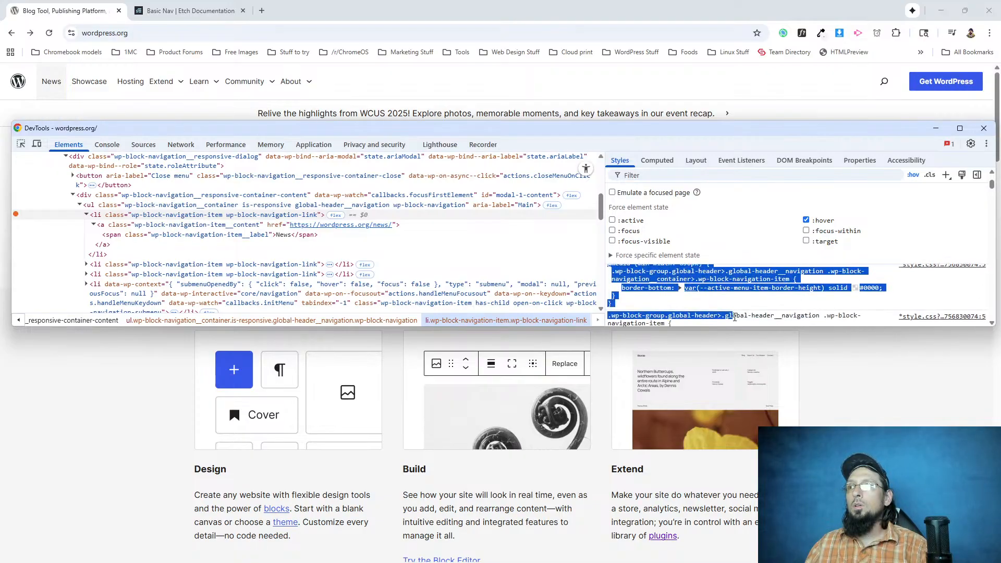
{"action": "left_click_drag", "start_coordinate": [786, 299], "coordinate": [619, 293]}
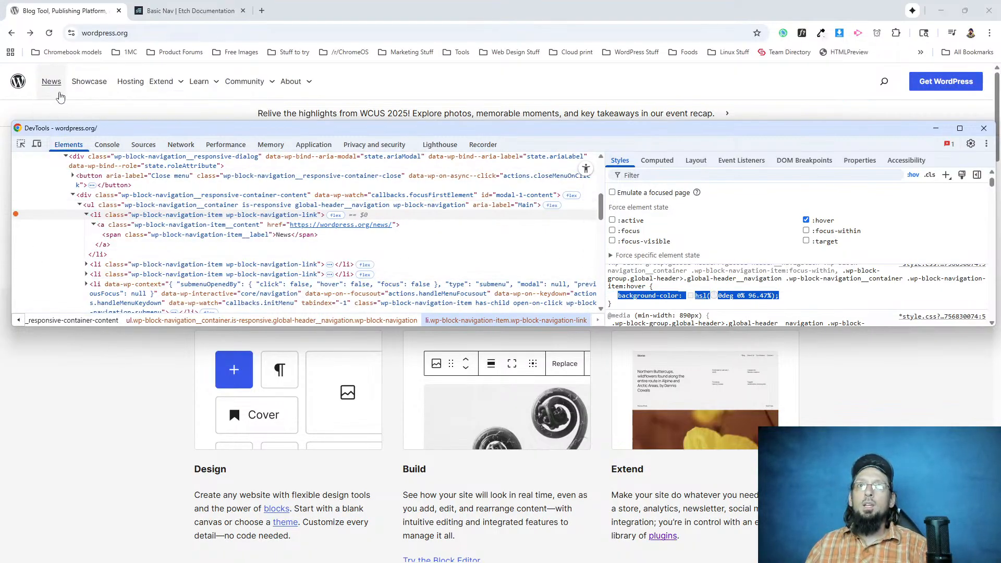
Reload WordPress.org with the inspector closed, inspect the News link with :hover forced, and check its background-color variable's value.
{"action": "left_click", "coordinate": [984, 129]}
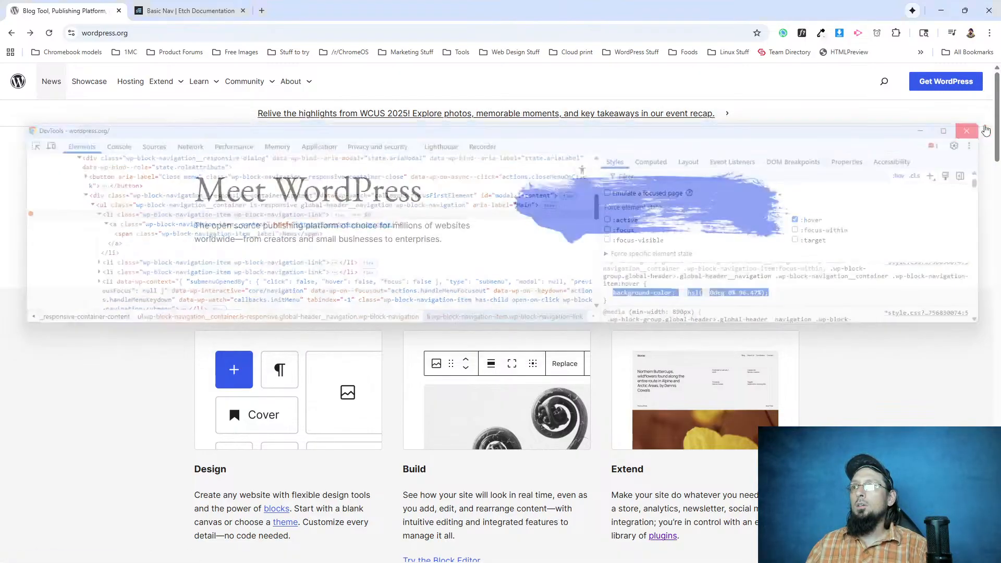
{"action": "left_click", "coordinate": [49, 33]}
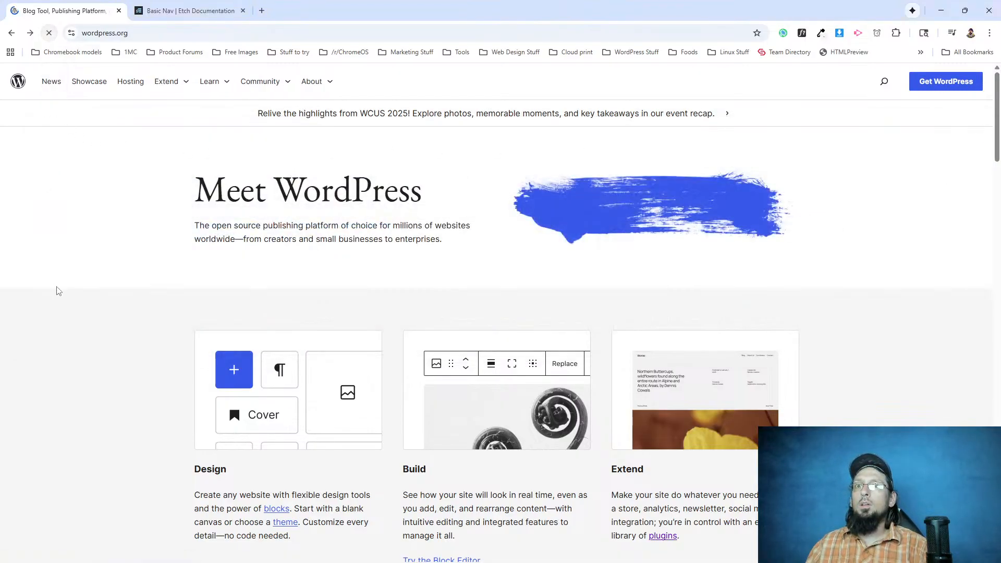
{"action": "right_click", "coordinate": [50, 77]}
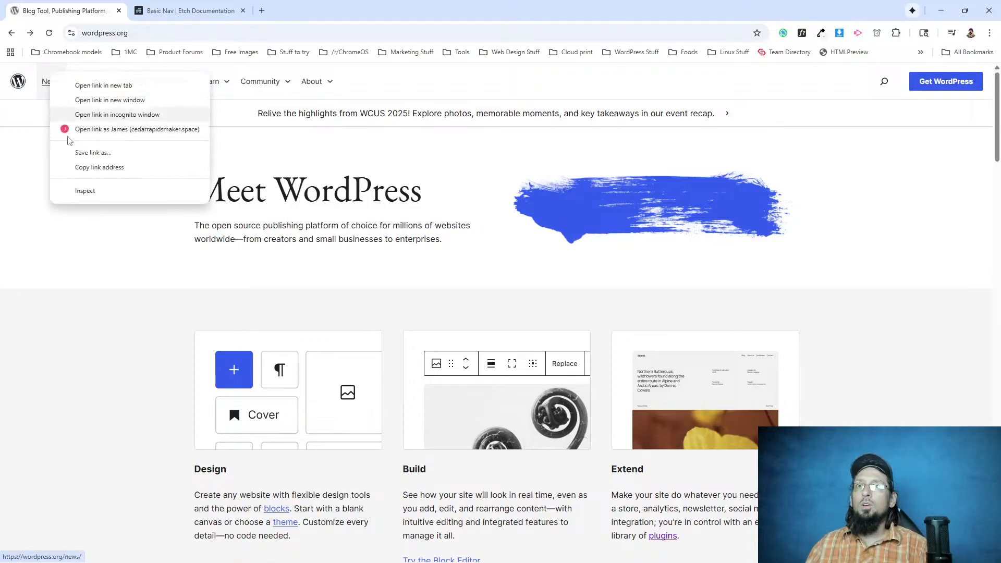
{"action": "left_click", "coordinate": [85, 189]}
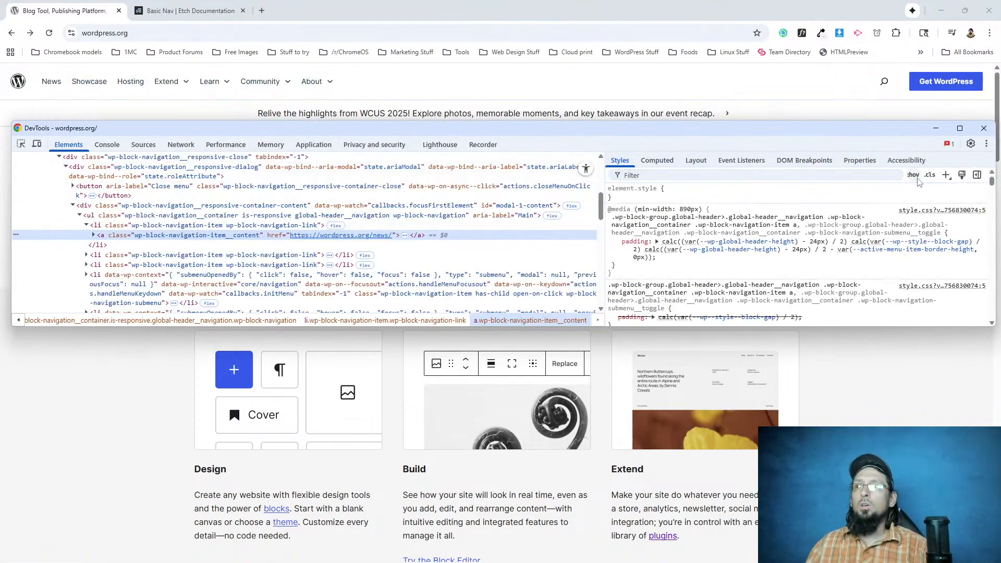
{"action": "left_click", "coordinate": [912, 175]}
{"action": "left_click", "coordinate": [818, 222]}
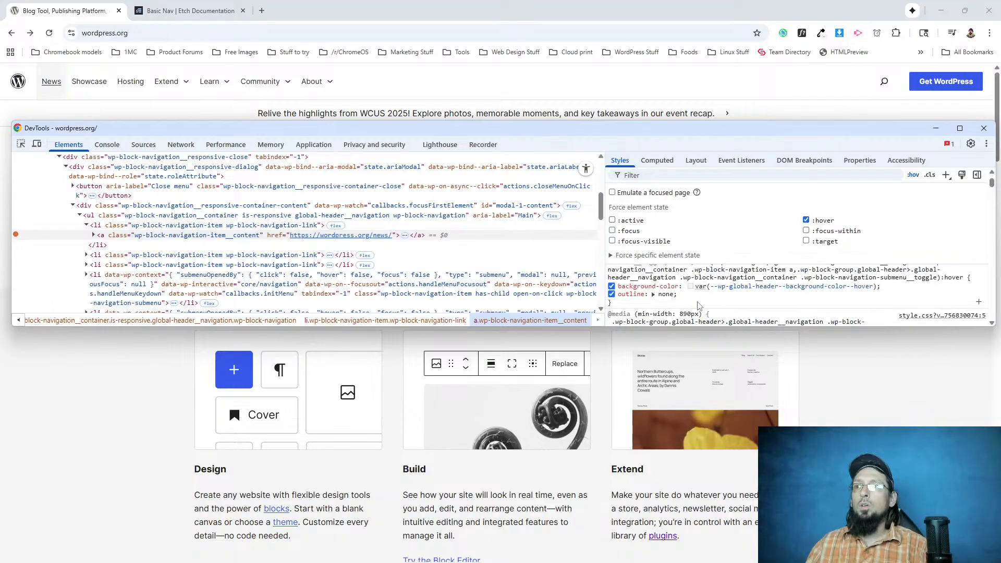
{"action": "mouse_move", "coordinate": [729, 290]}
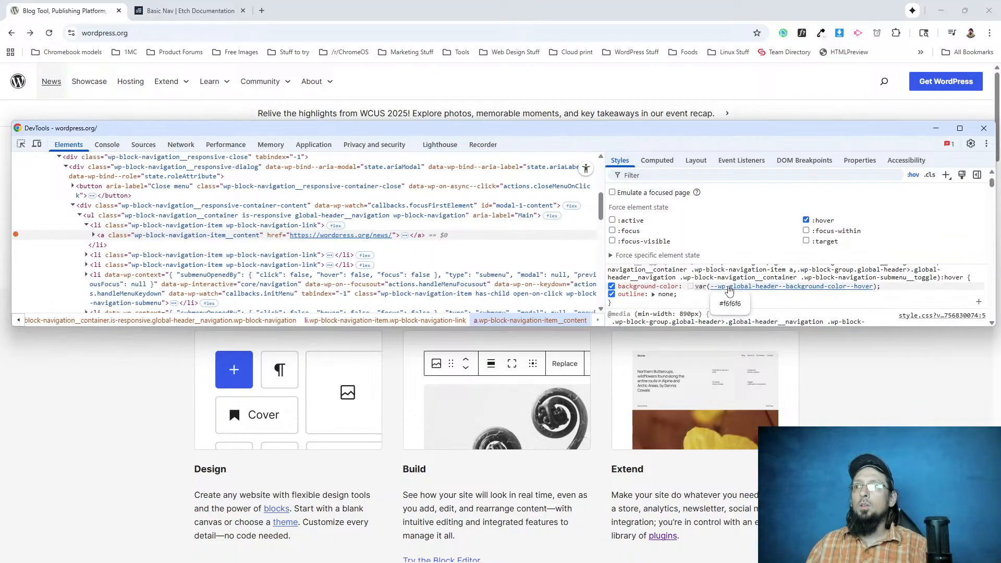
Inspect the light grey section behind the Design, Build and Extend cards, check its background-color, and close the inspector.
{"action": "right_click", "coordinate": [61, 393]}
{"action": "left_click", "coordinate": [115, 380]}
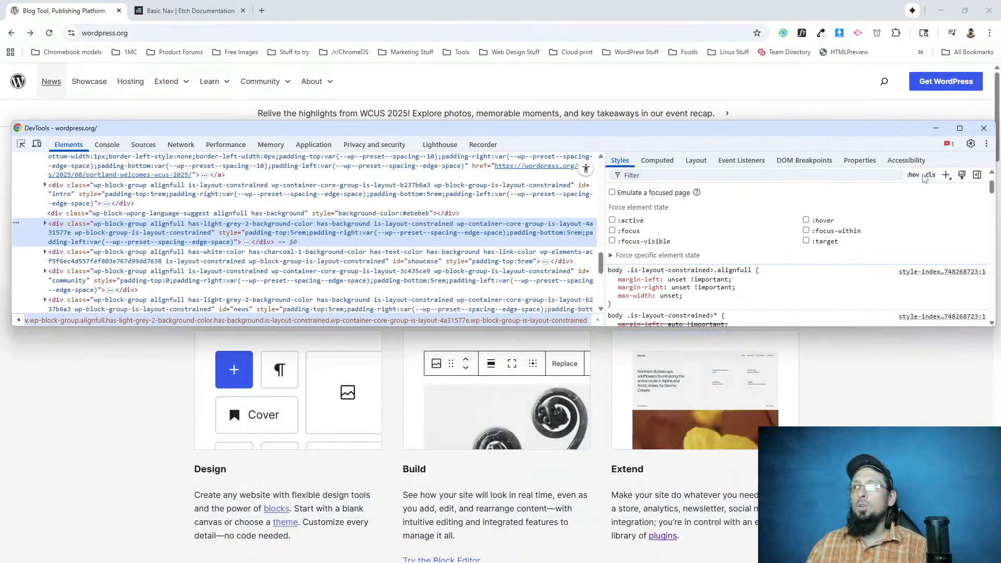
{"action": "left_click", "coordinate": [913, 175]}
{"action": "scroll", "coordinate": [717, 265], "scroll_direction": "down", "scroll_amount": 2}
{"action": "scroll", "coordinate": [716, 265], "scroll_direction": "down", "scroll_amount": 5}
{"action": "scroll", "coordinate": [690, 260], "scroll_direction": "up", "scroll_amount": 10}
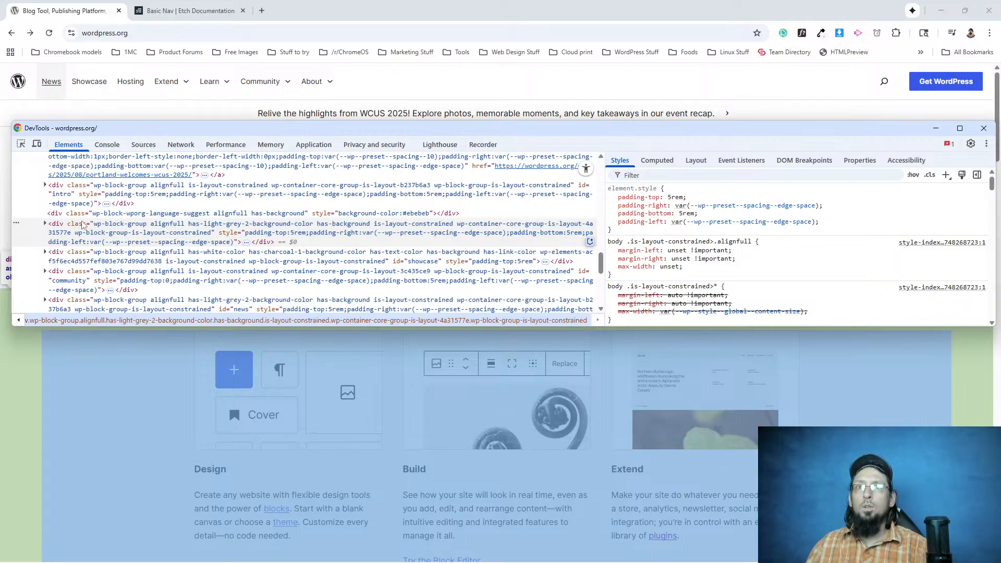
{"action": "scroll", "coordinate": [627, 262], "scroll_direction": "down", "scroll_amount": 2}
{"action": "scroll", "coordinate": [627, 262], "scroll_direction": "down", "scroll_amount": 4}
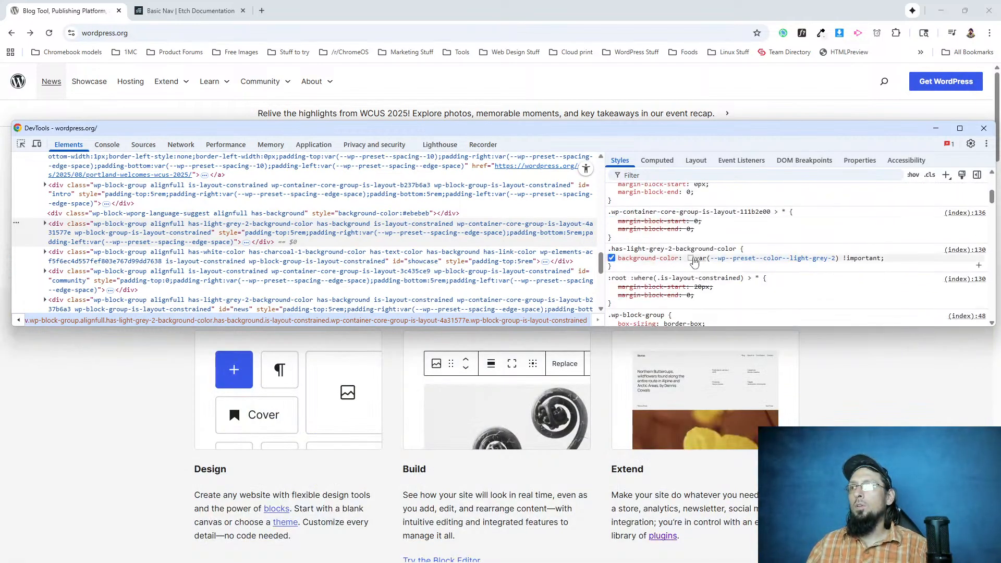
{"action": "left_click", "coordinate": [691, 258]}
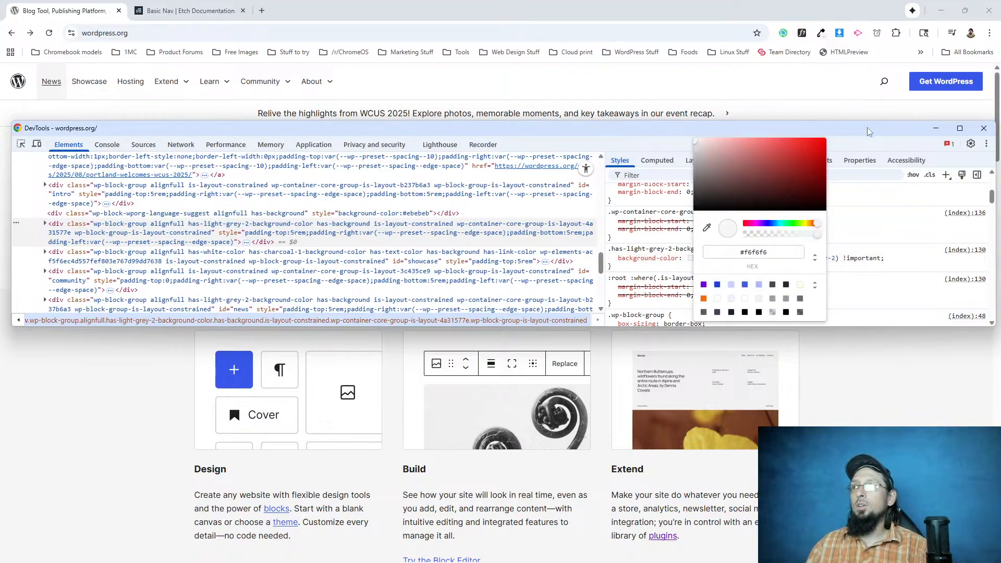
{"action": "left_click", "coordinate": [989, 128]}
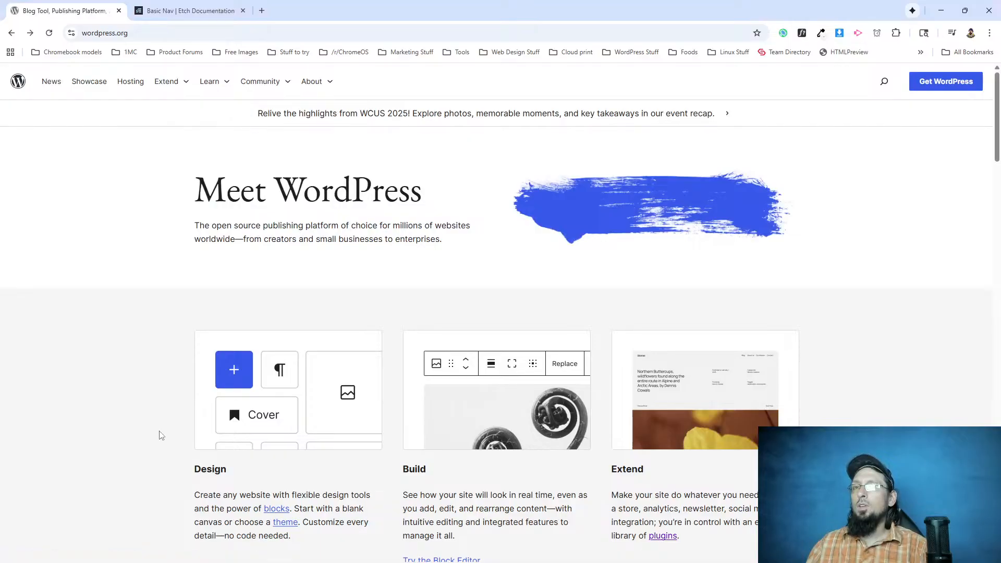
Switch to the Etch editor, review the default collection's colour variables in the Style Manager, and return to the Header component.
{"action": "scroll", "coordinate": [98, 344], "scroll_direction": "down", "scroll_amount": 1}
{"action": "scroll", "coordinate": [96, 344], "scroll_direction": "up", "scroll_amount": 1}
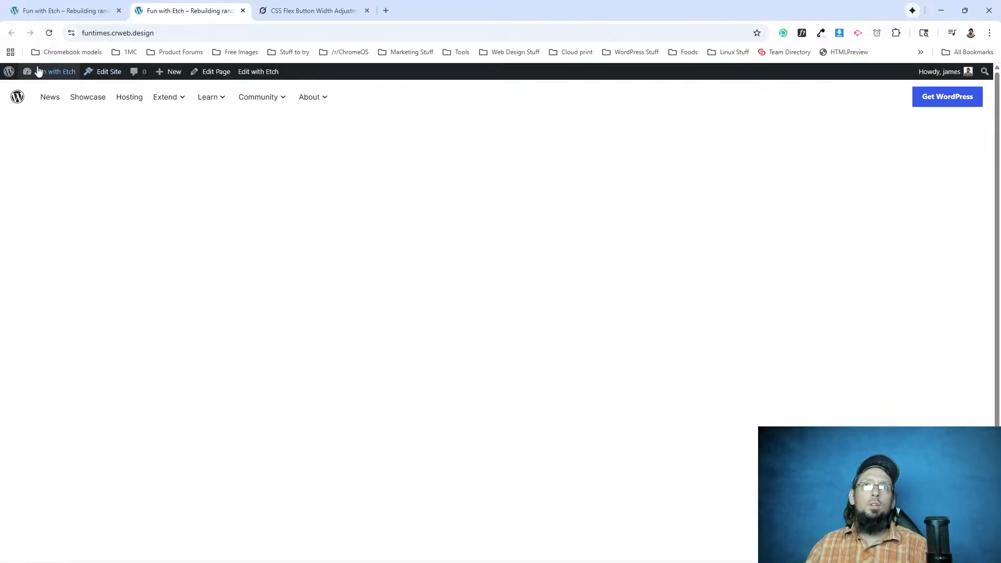
{"action": "left_click", "coordinate": [62, 11]}
{"action": "left_click", "coordinate": [10, 154]}
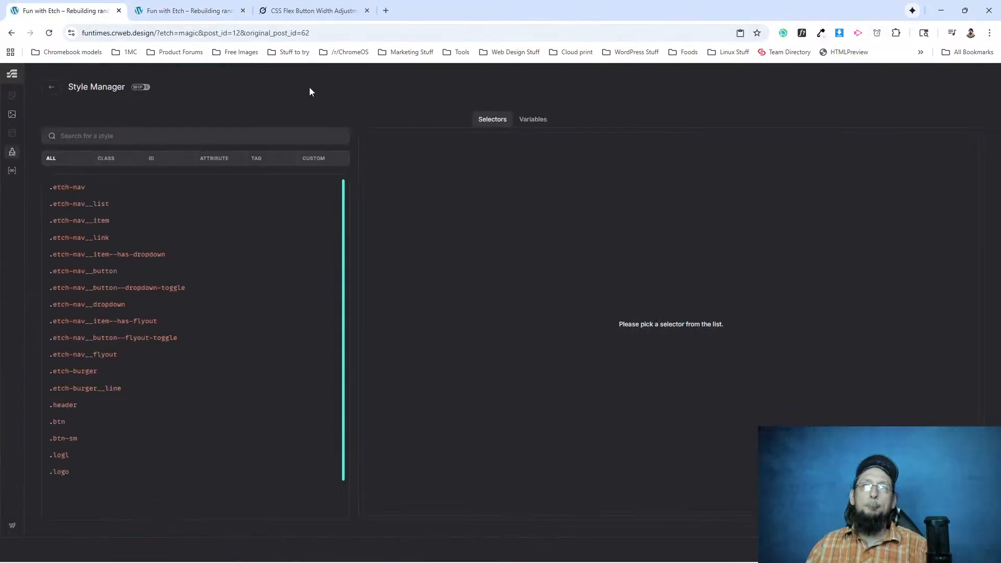
{"action": "left_click", "coordinate": [531, 119]}
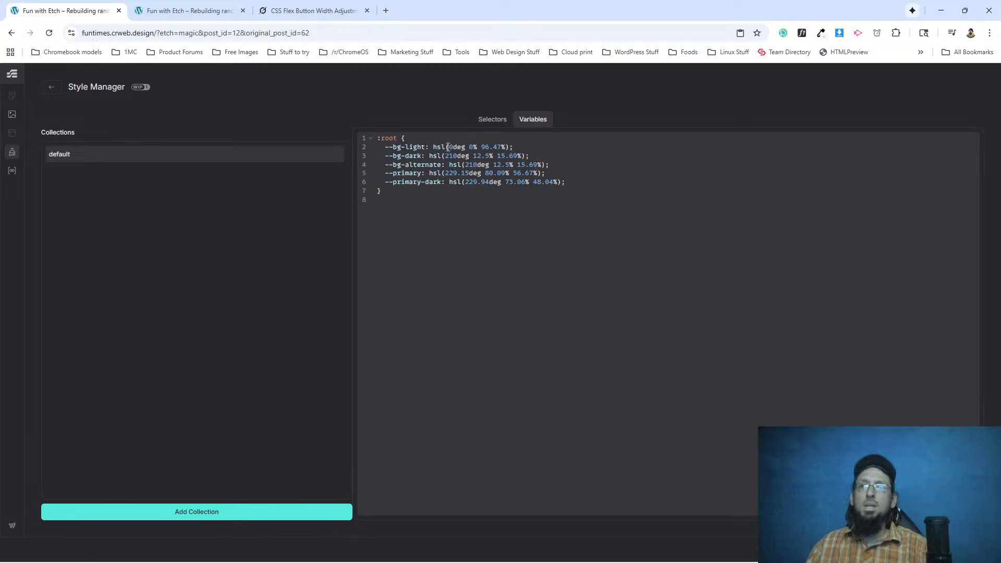
{"action": "left_click", "coordinate": [51, 88]}
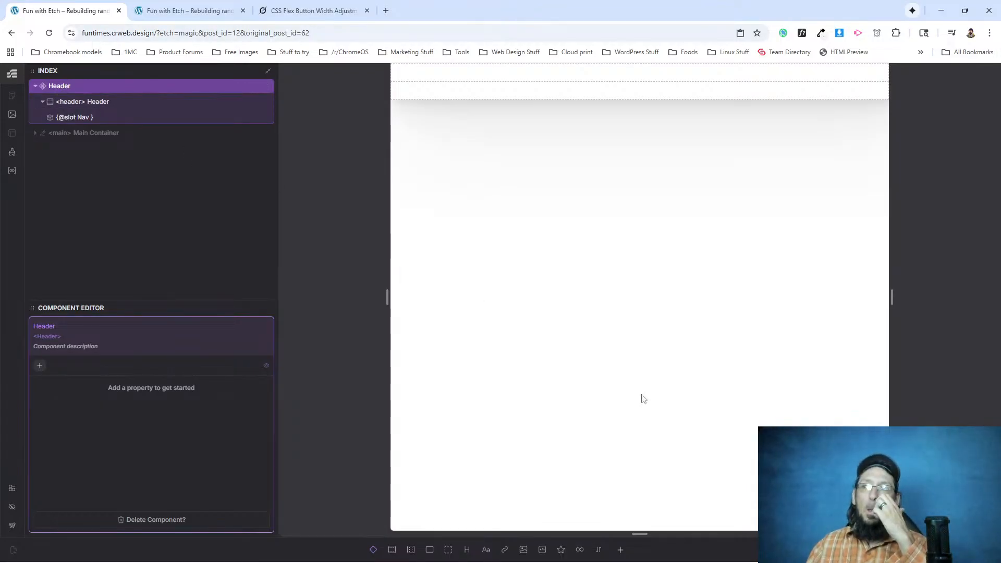
Leave the Header component and open the Nav component inside its slot for editing, down to the list item styles.
{"action": "left_click", "coordinate": [151, 250]}
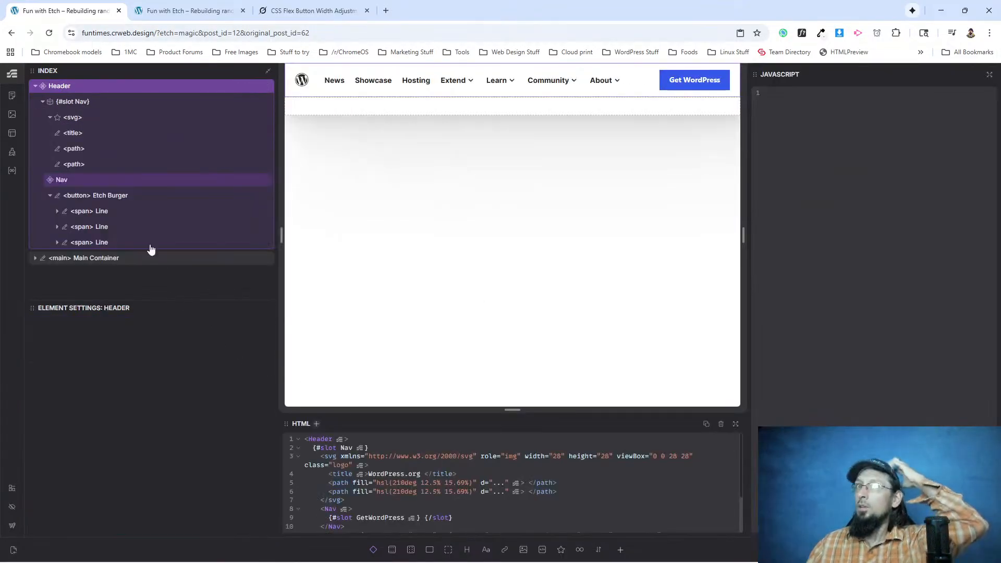
{"action": "right_click", "coordinate": [62, 180]}
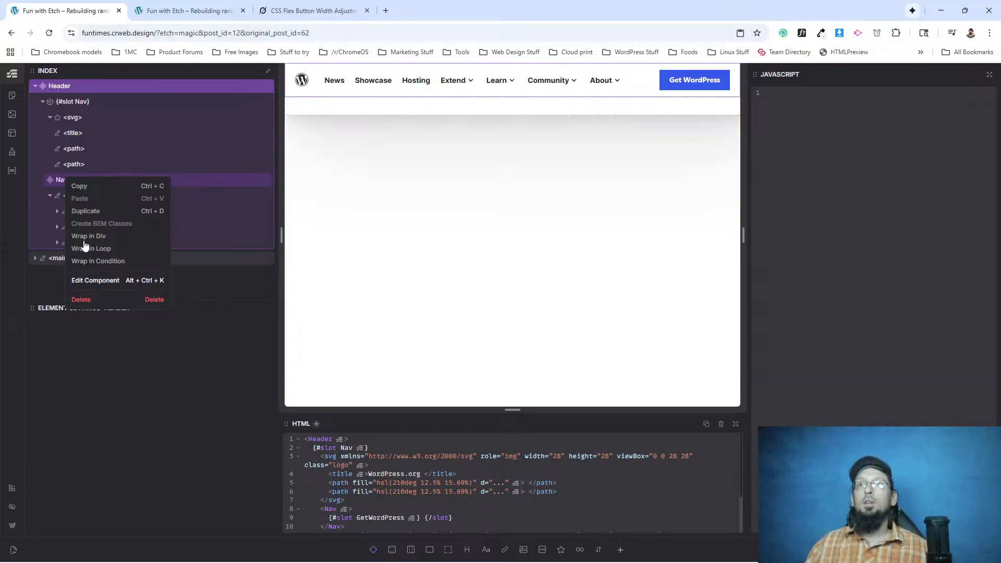
{"action": "left_click", "coordinate": [95, 280]}
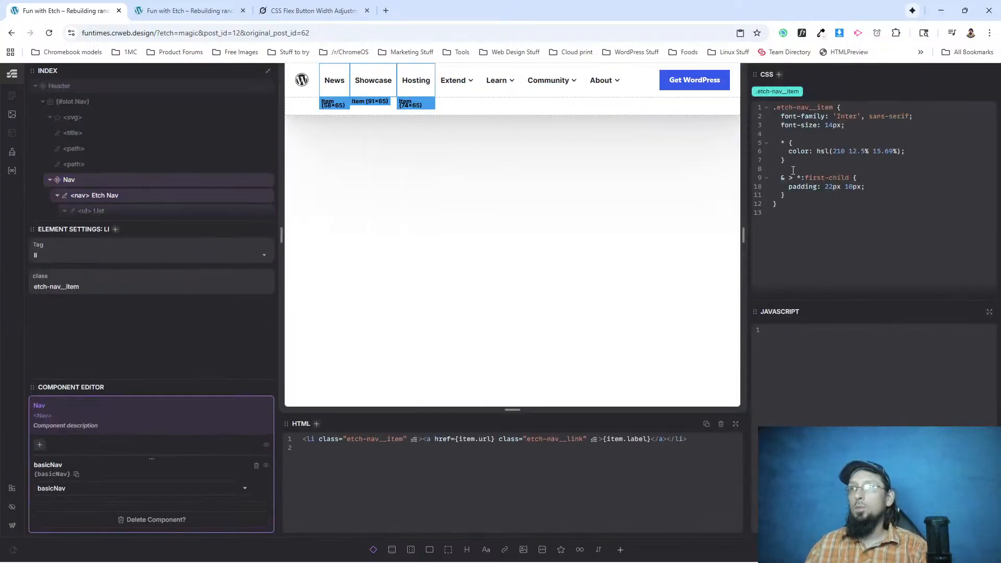
Add a nested &:hover rule to .etch-nav__item with background-color: var(--bg-light).
{"action": "key", "text": "Return"}
{"action": "key", "text": "Return"}
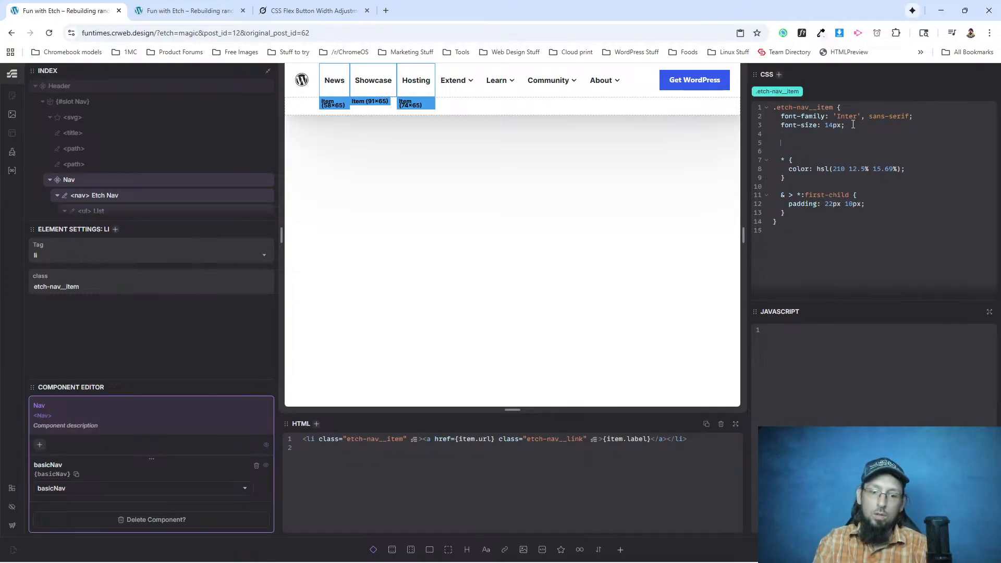
{"action": "type", "text": ":"}
{"action": "key", "text": "BackSpace"}
{"action": "type", "text": "&:"}
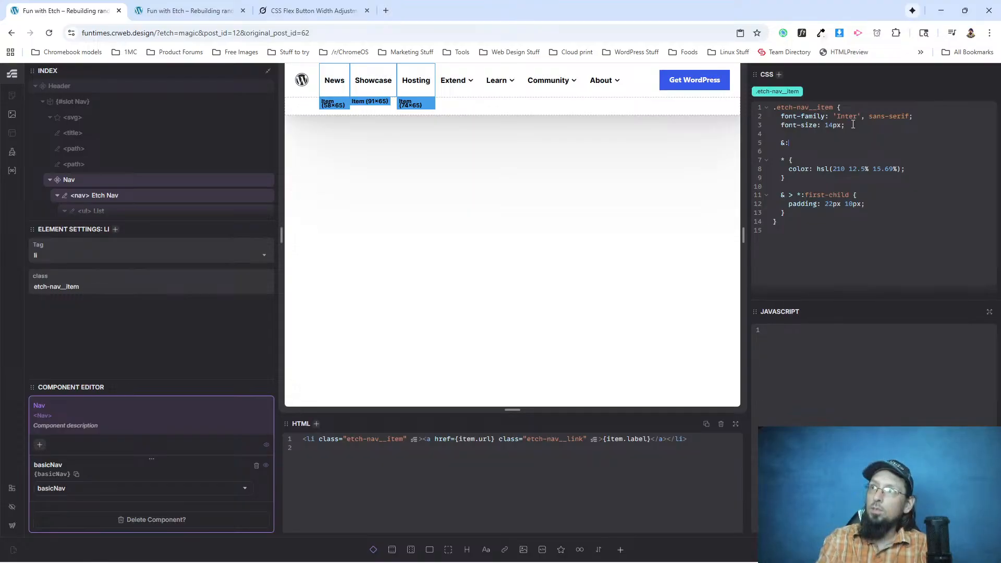
{"action": "type", "text": "hover {"}
{"action": "key", "text": "Return"}
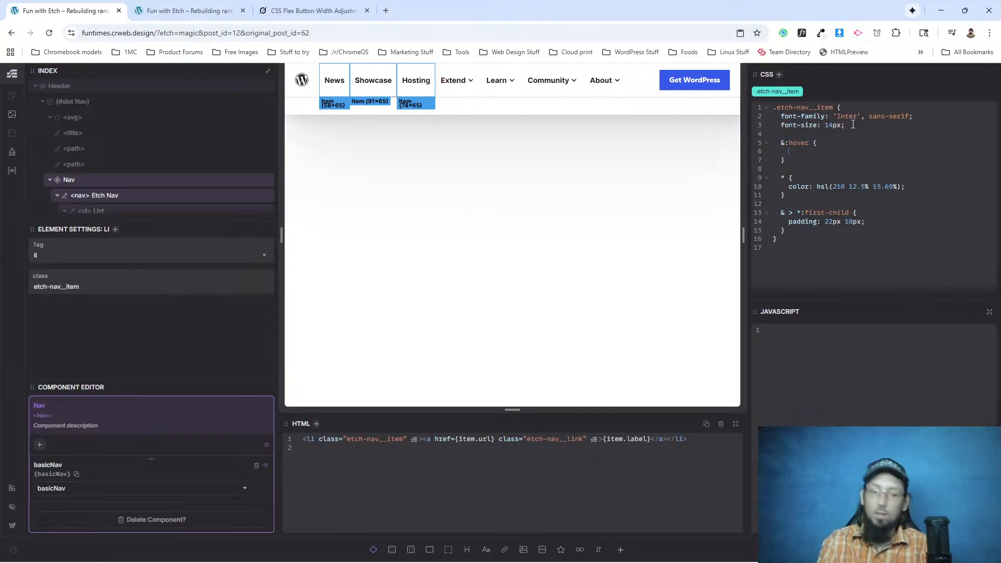
{"action": "type", "text": "back"}
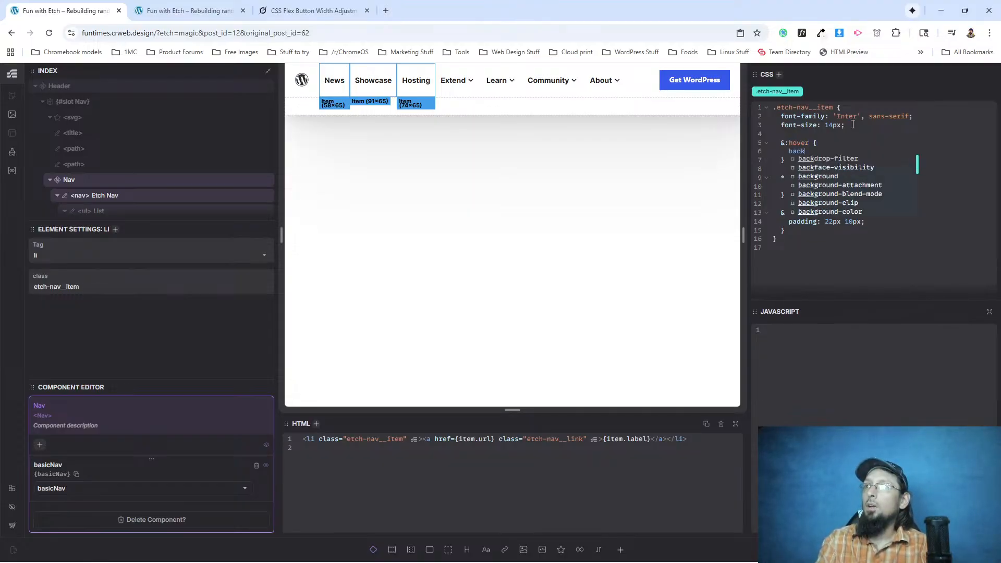
{"action": "type", "text": "ground-color: 0-"}
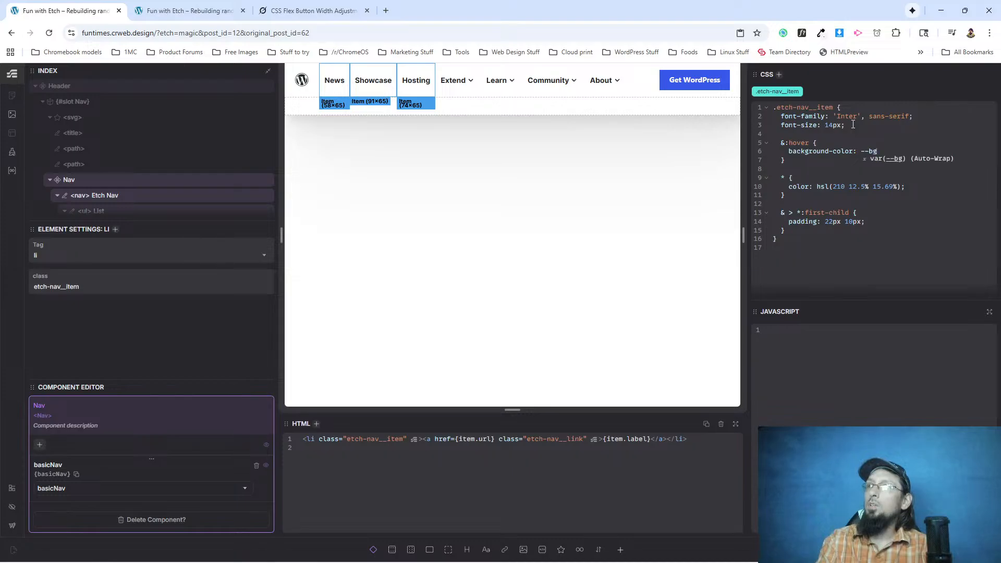
{"action": "key", "text": "Return"}
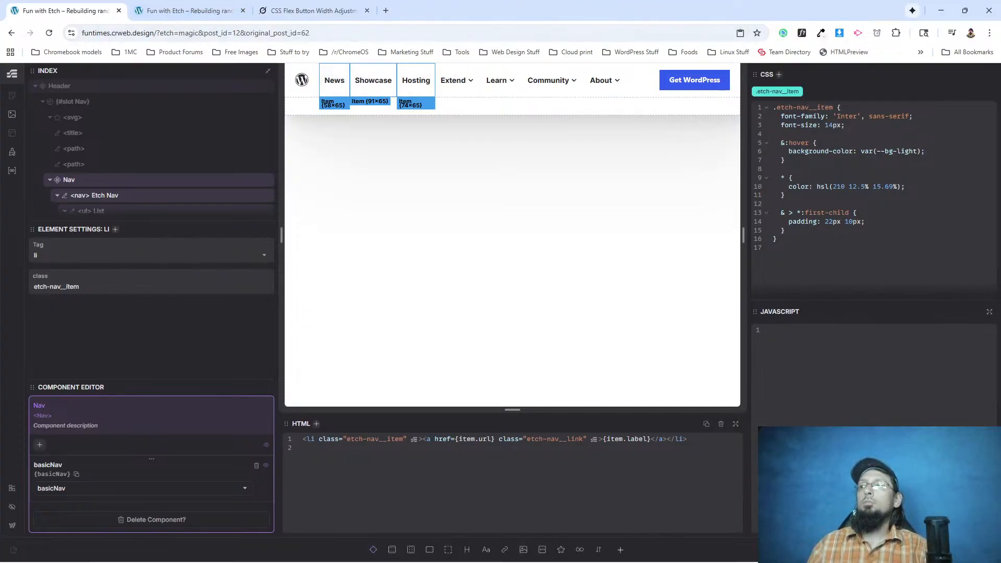
Reload the live page of the rebuilt site and check the hover background on the navigation items.
{"action": "left_click", "coordinate": [195, 18]}
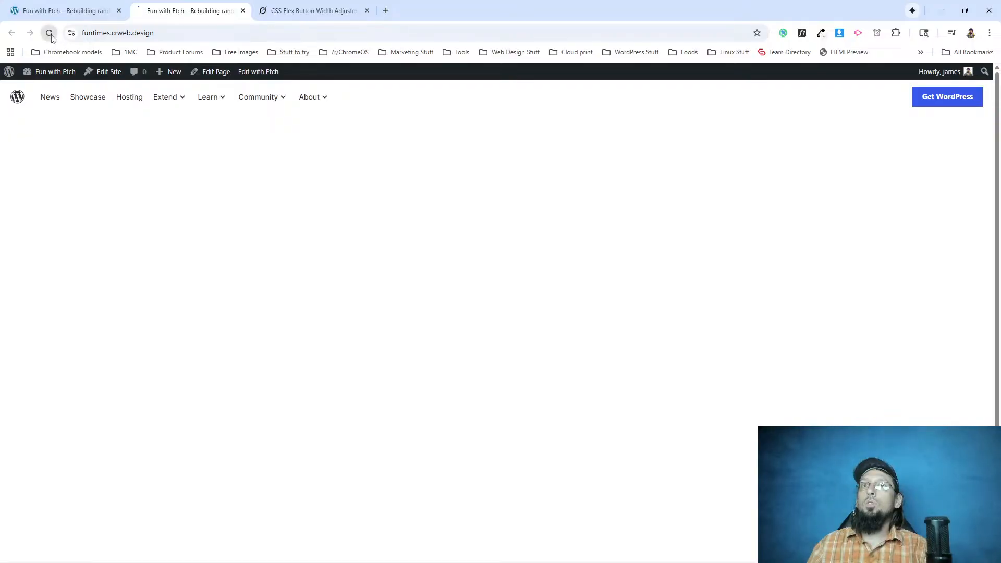
{"action": "mouse_move", "coordinate": [268, 108]}
{"action": "mouse_move", "coordinate": [161, 109]}
{"action": "scroll", "coordinate": [161, 108], "scroll_direction": "down", "scroll_amount": 1}
{"action": "scroll", "coordinate": [118, 204], "scroll_direction": "up", "scroll_amount": 1}
Switch to WordPress.org, inspect its navigation, and select the parent header element to examine its bottom border styles.
{"action": "key", "text": "alt+Tab"}
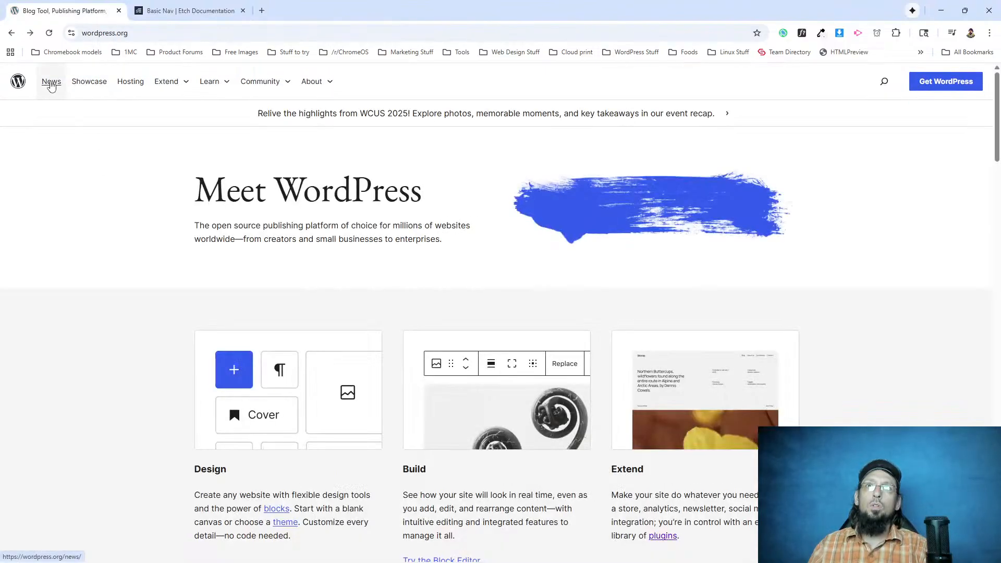
{"action": "right_click", "coordinate": [366, 102]}
{"action": "left_click", "coordinate": [417, 328]}
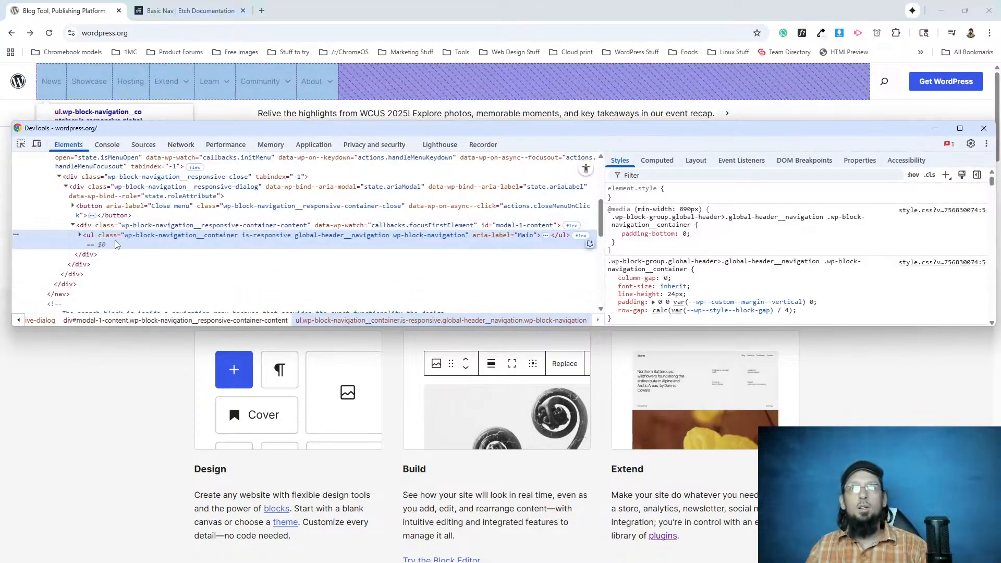
{"action": "scroll", "coordinate": [81, 208], "scroll_direction": "up", "scroll_amount": 2}
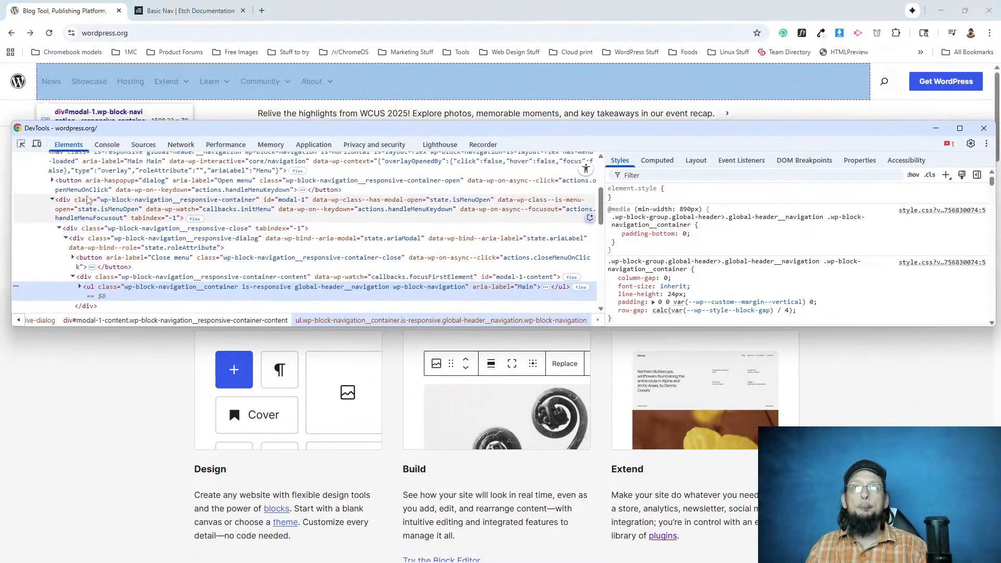
{"action": "scroll", "coordinate": [79, 207], "scroll_direction": "up", "scroll_amount": 5}
{"action": "left_click", "coordinate": [44, 230]}
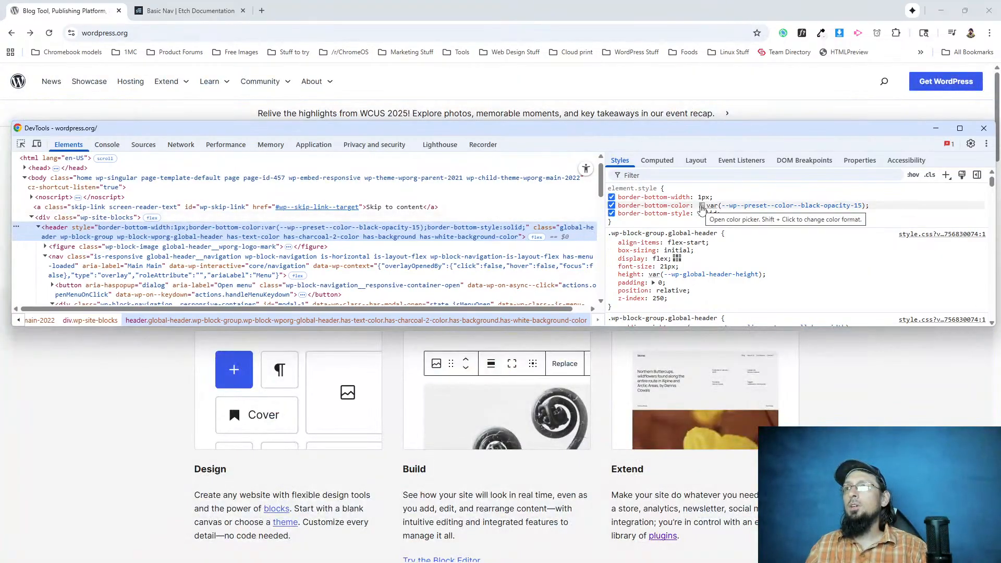
Convert the header's border-bottom-color to HSL in the inspector and copy the value hsl(0deg 0% 0% / 14.9%).
{"action": "left_click", "coordinate": [701, 206]}
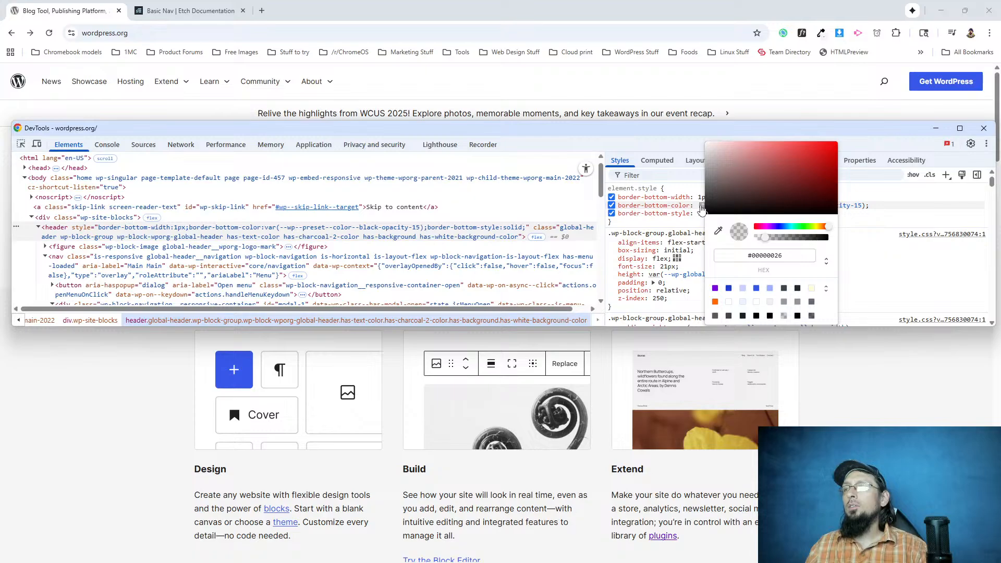
{"action": "left_click", "coordinate": [826, 260]}
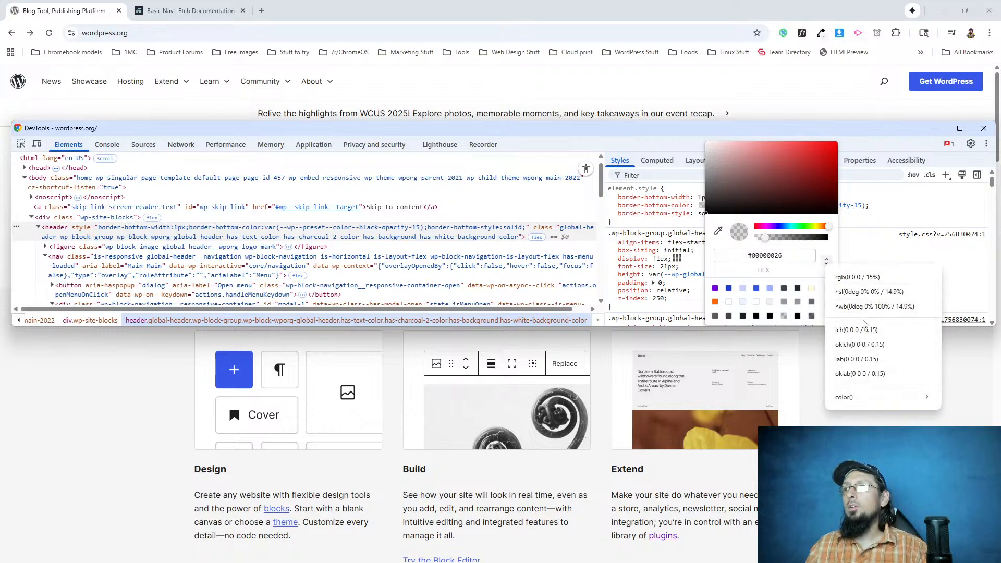
{"action": "left_click", "coordinate": [862, 291]}
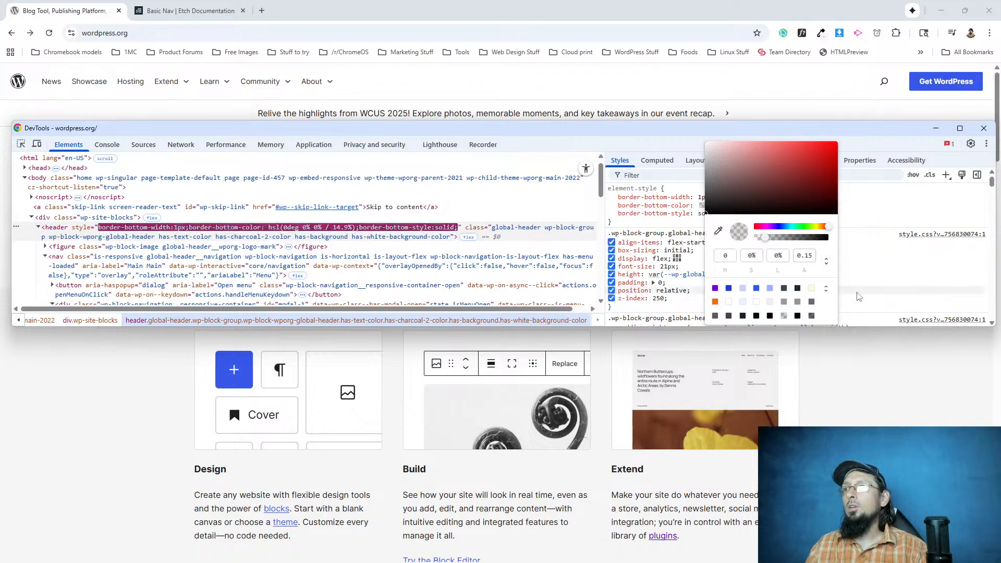
{"action": "left_click", "coordinate": [846, 260]}
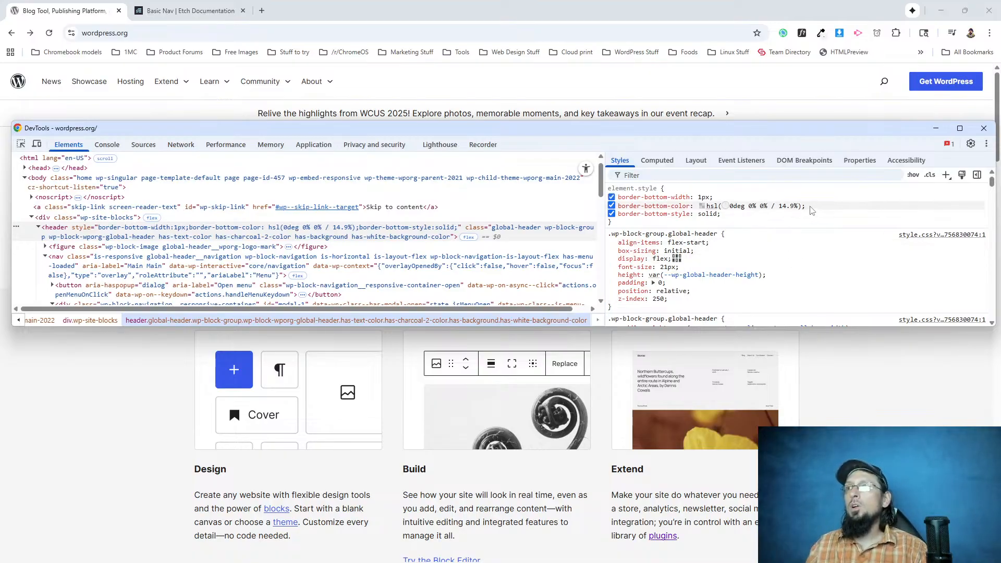
{"action": "left_click_drag", "start_coordinate": [769, 207], "coordinate": [642, 199]}
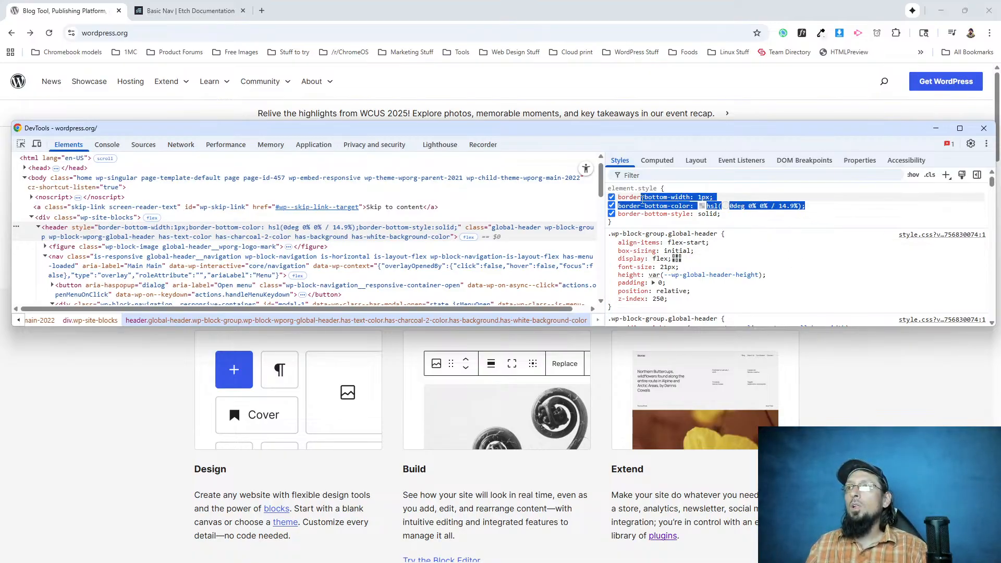
{"action": "left_click", "coordinate": [731, 193]}
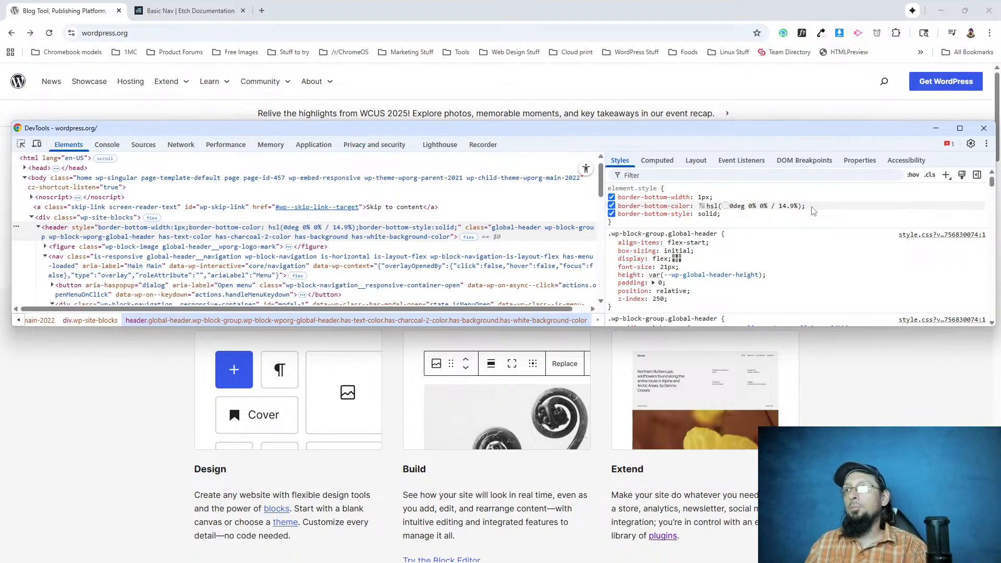
{"action": "left_click_drag", "start_coordinate": [812, 210], "coordinate": [709, 208]}
{"action": "key", "text": "ctrl+c"}
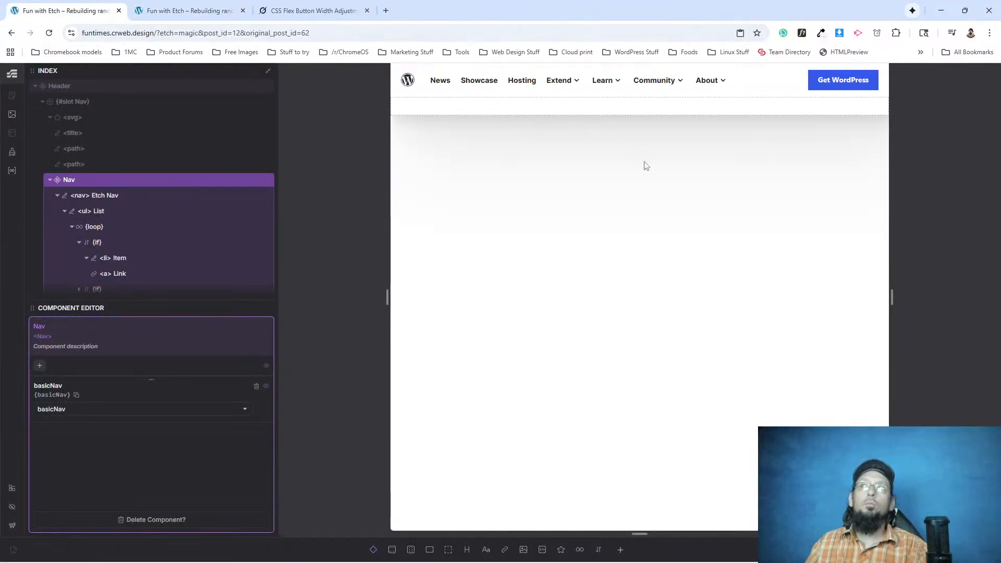
Return to the Etch editor, leave the Nav component, and open the Header component with its header element selected.
{"action": "key", "text": "Escape"}
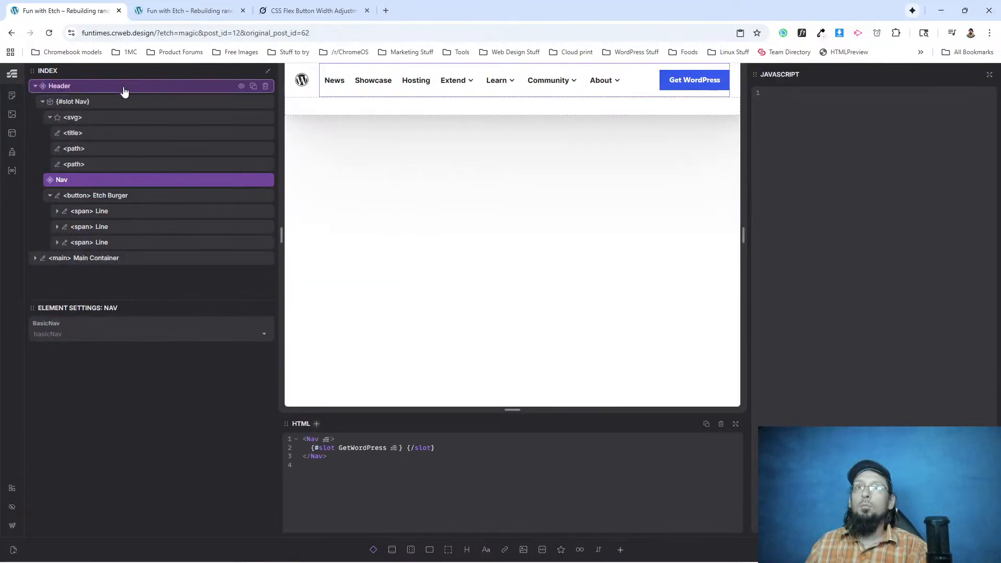
{"action": "right_click", "coordinate": [125, 87]}
{"action": "left_click", "coordinate": [167, 195]}
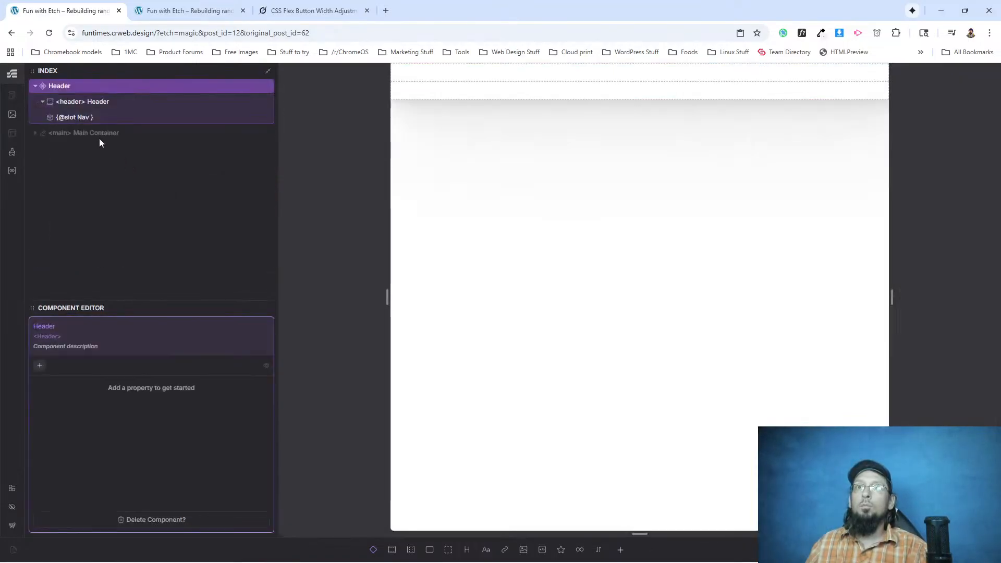
{"action": "left_click", "coordinate": [71, 102]}
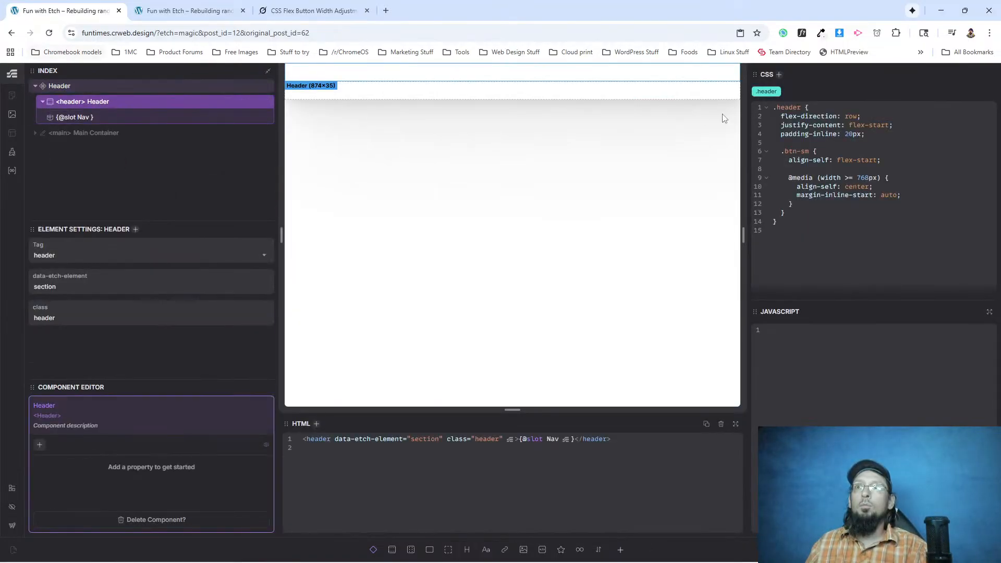
Add border-bottom: 1px solid hsl(0deg 0% 0% / 14.9%) to the .header class below its padding-inline.
{"action": "left_click", "coordinate": [884, 134]}
{"action": "key", "text": "Return"}
{"action": "type", "text": "bord"}
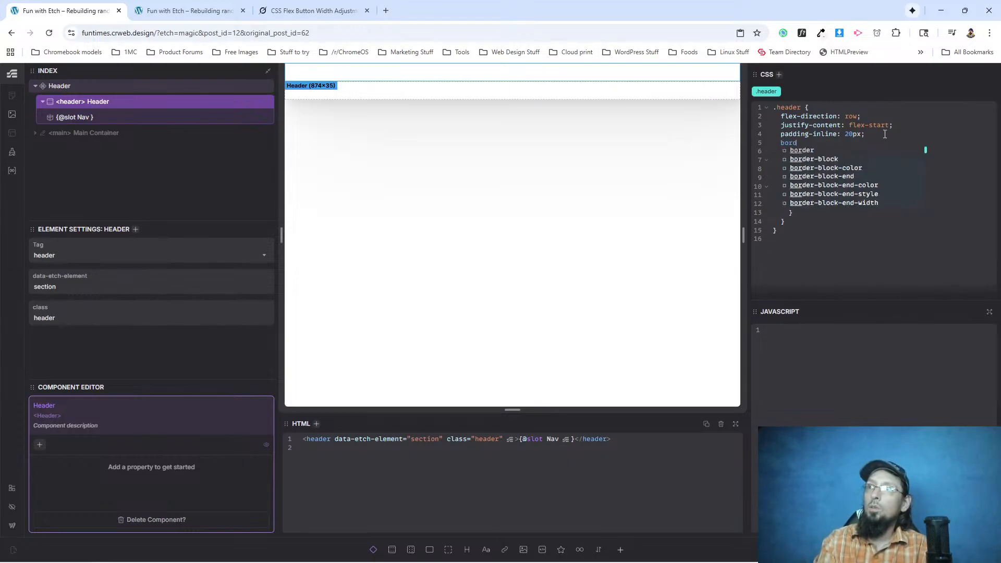
{"action": "type", "text": "er-bottom"}
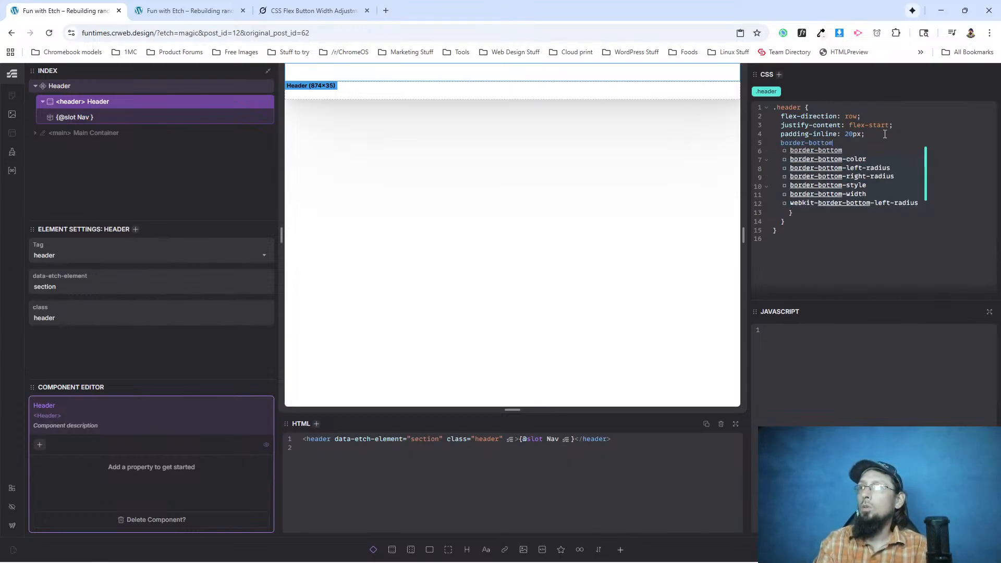
{"action": "type", "text": ": 1px solid"}
{"action": "key", "text": "ctrl+v"}
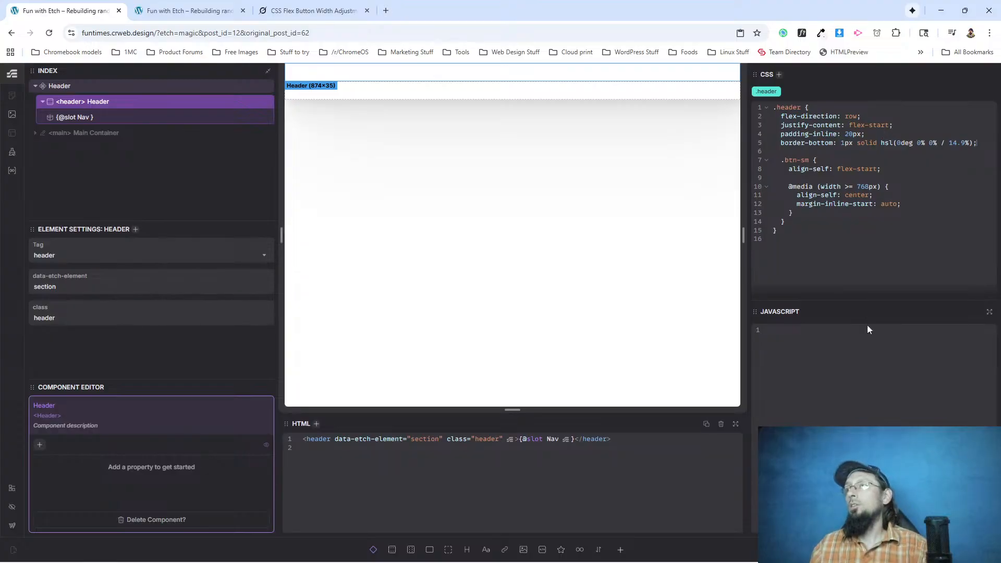
Reload the rebuilt site's live page, check the header's bottom border and item hover, and return to WordPress.org without the inspector.
{"action": "left_click", "coordinate": [188, 10]}
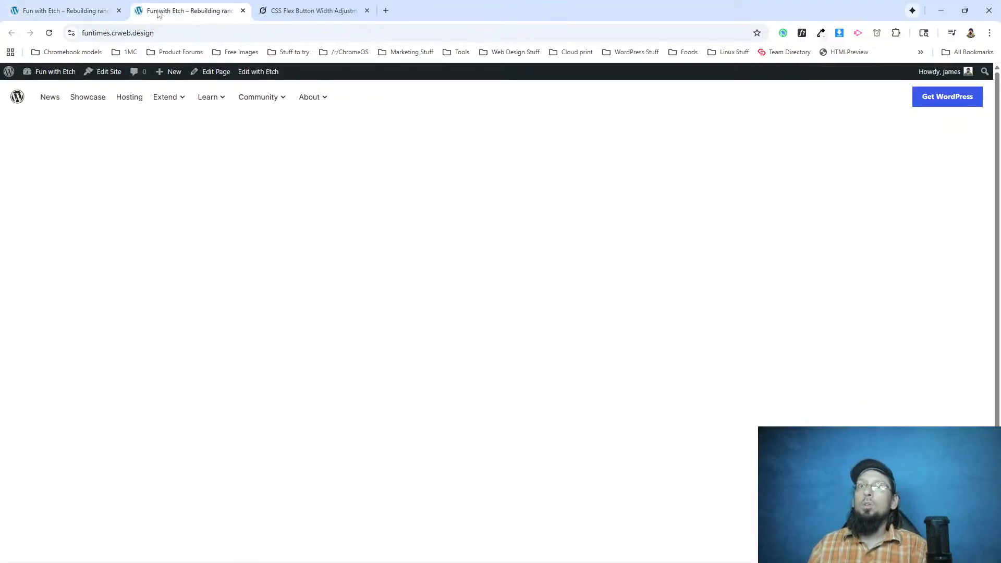
{"action": "left_click", "coordinate": [49, 34]}
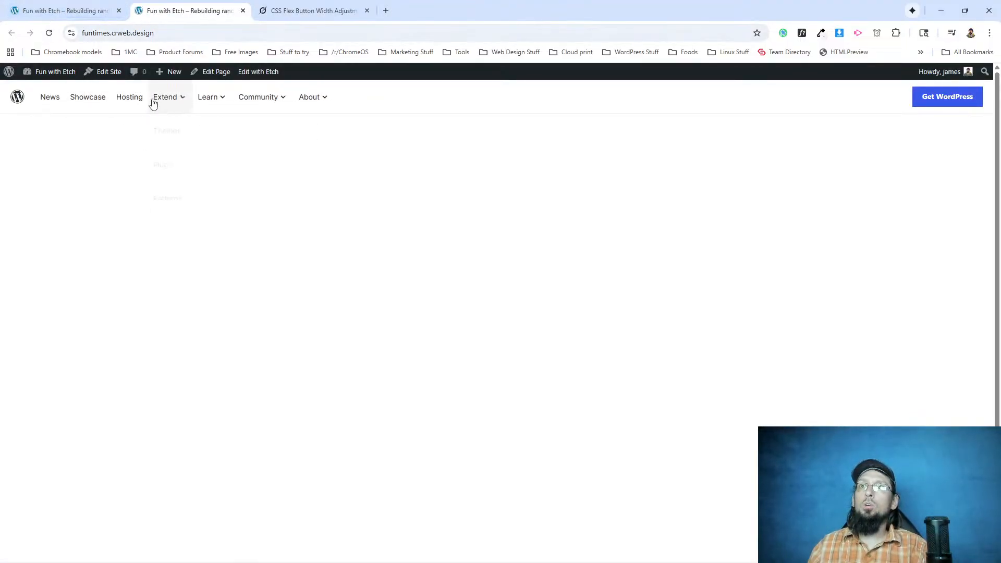
{"action": "key", "text": "F12"}
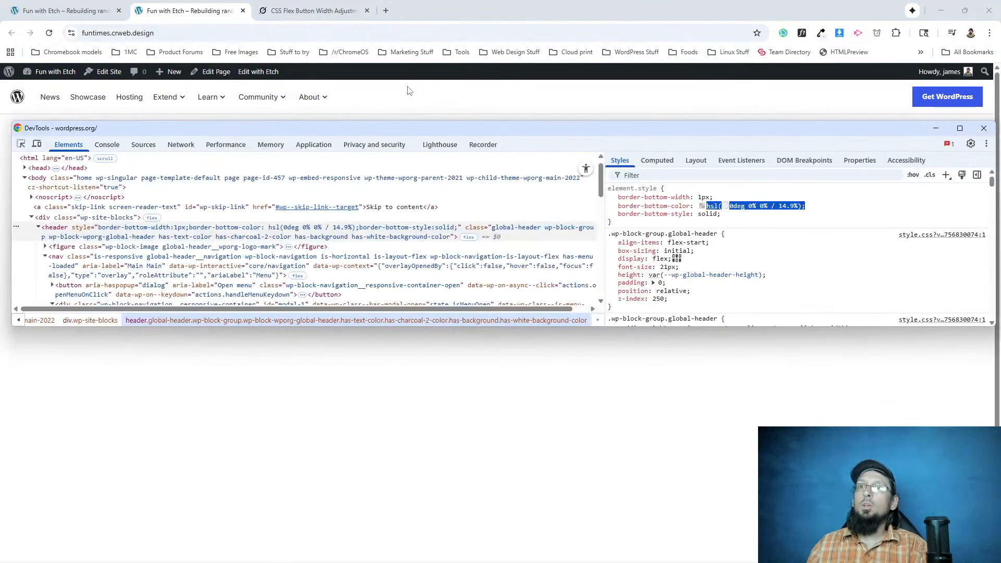
{"action": "key", "text": "F12"}
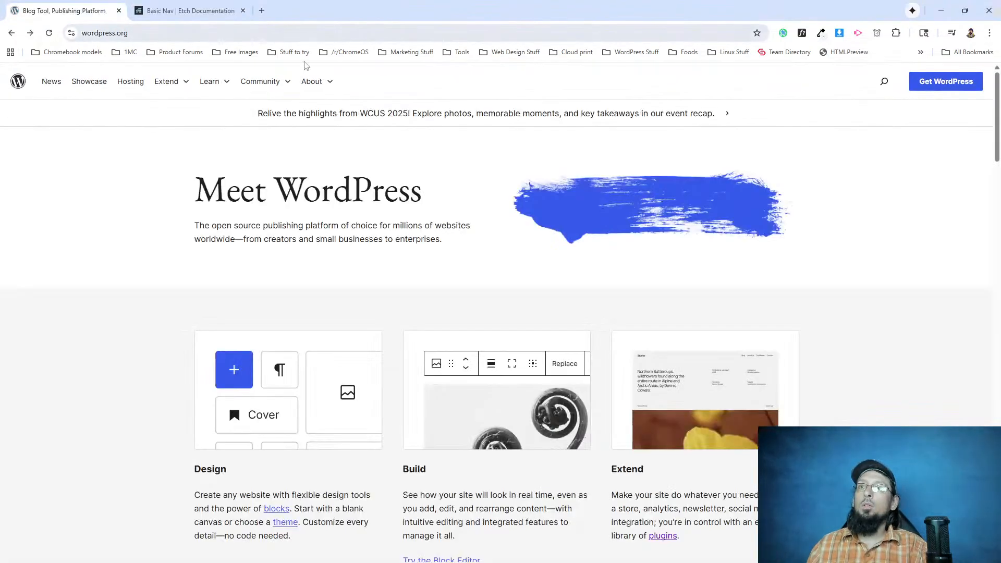
Take both browser windows out of full size and narrow the rebuilt site's window to check its header at mobile width.
{"action": "left_click", "coordinate": [964, 11]}
{"action": "left_click_drag", "start_coordinate": [282, 105], "coordinate": [995, 97]}
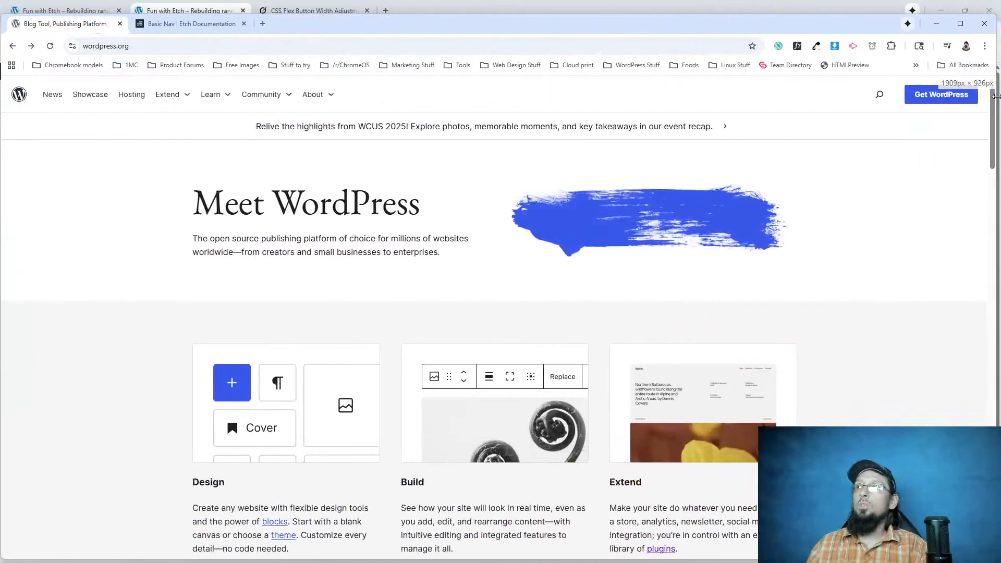
{"action": "left_click", "coordinate": [415, 14]}
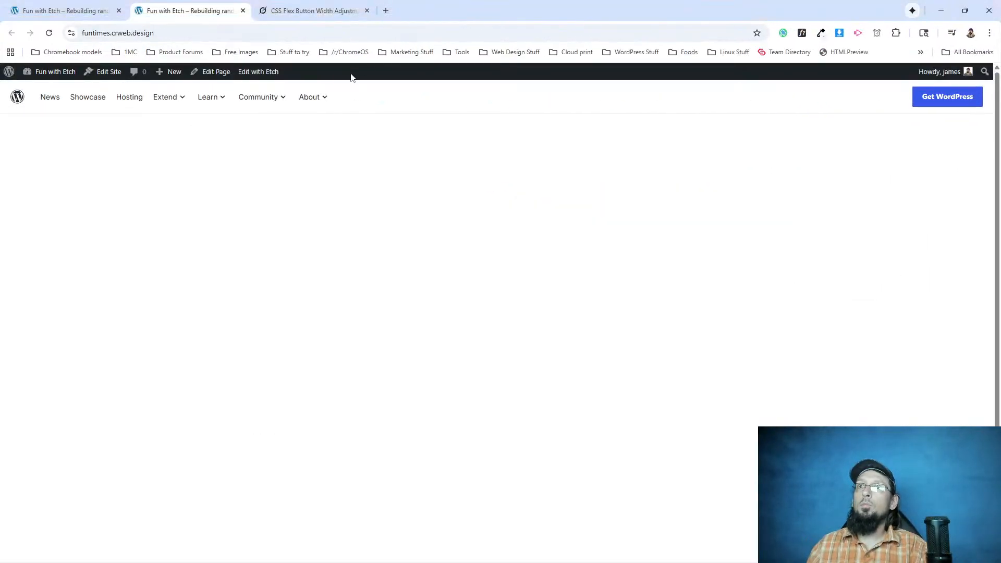
{"action": "left_click", "coordinate": [964, 11]}
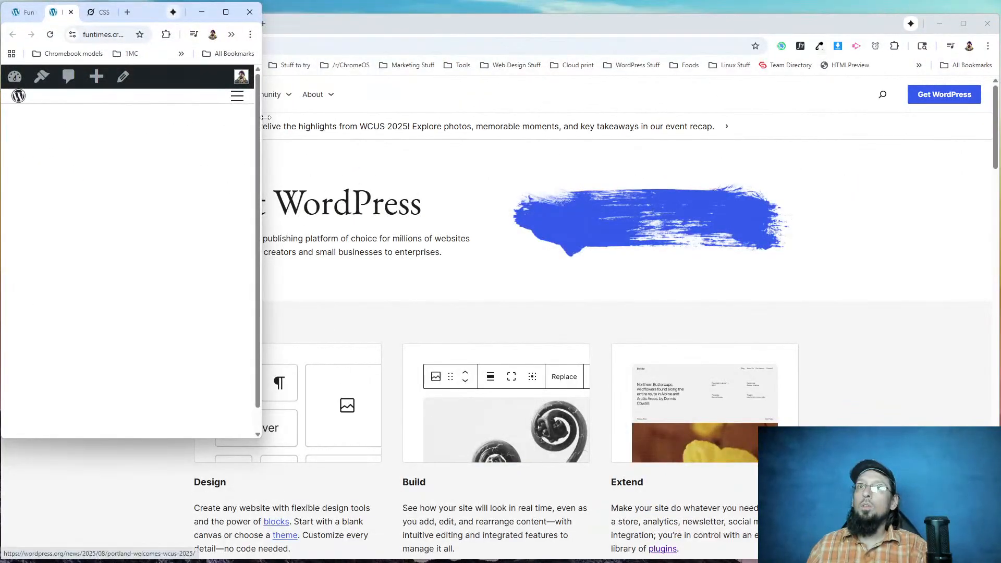
{"action": "left_click_drag", "start_coordinate": [261, 117], "coordinate": [99, 109]}
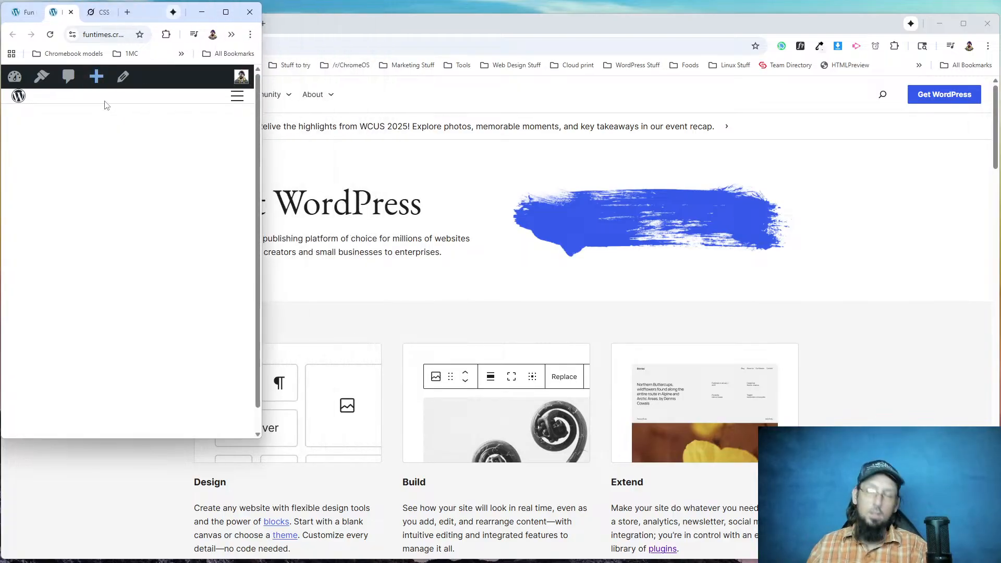
Return the rebuilt site's window to full size and inspect the Showcase navigation item's padding, leaving the inspector closed.
{"action": "mouse_move", "coordinate": [226, 11]}
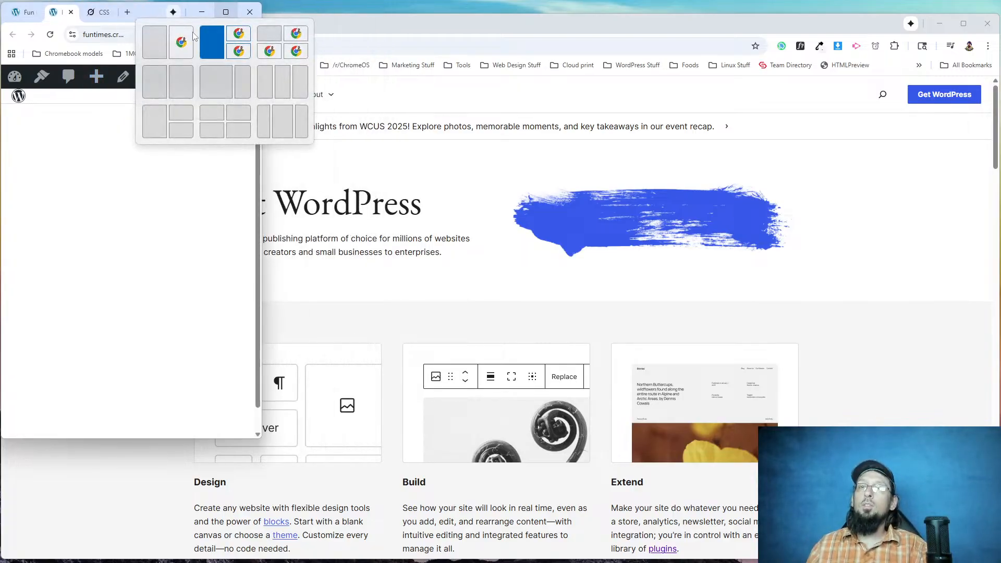
{"action": "left_click", "coordinate": [226, 12]}
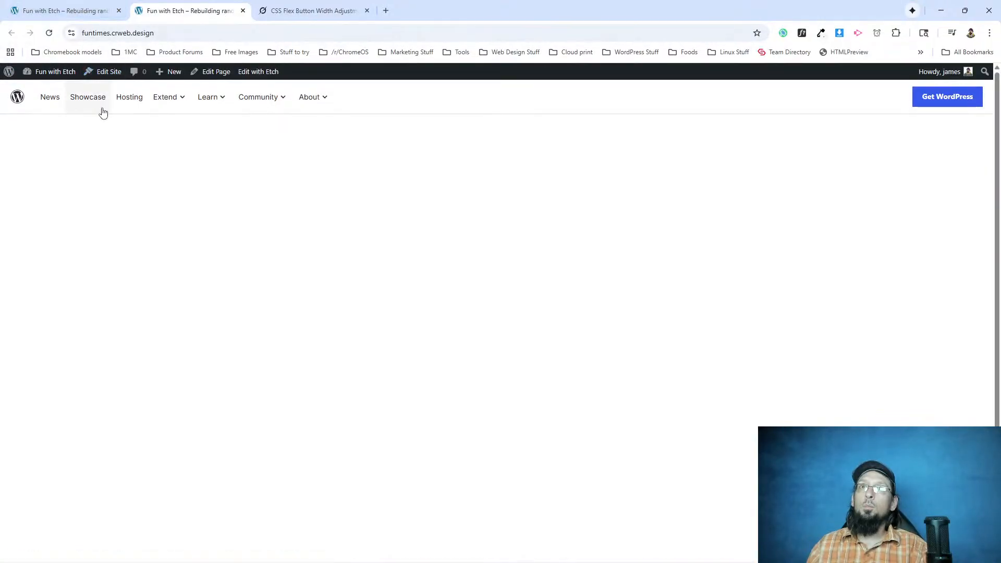
{"action": "right_click", "coordinate": [95, 109]}
{"action": "left_click", "coordinate": [138, 223]}
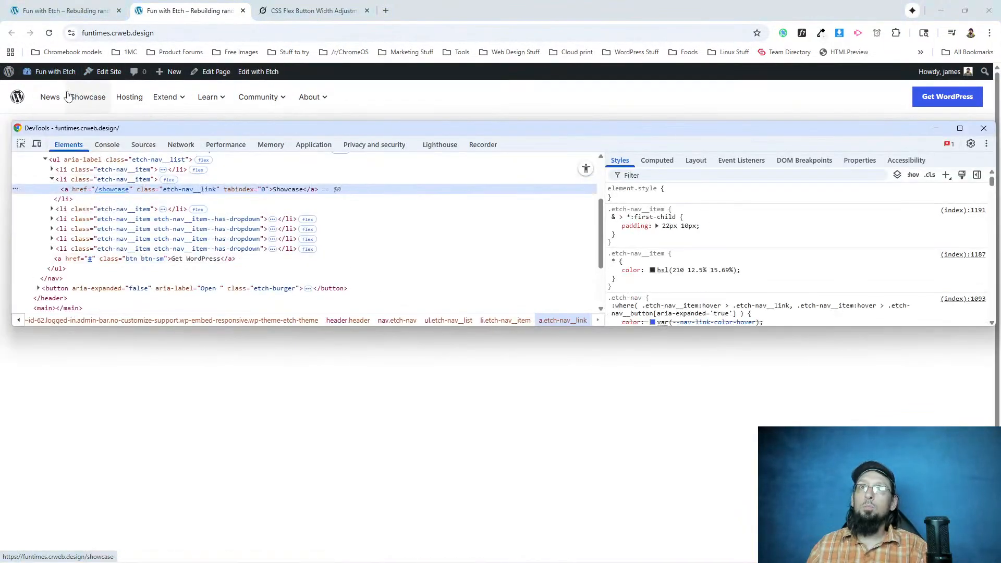
{"action": "left_click", "coordinate": [76, 181]}
{"action": "left_click", "coordinate": [77, 192]}
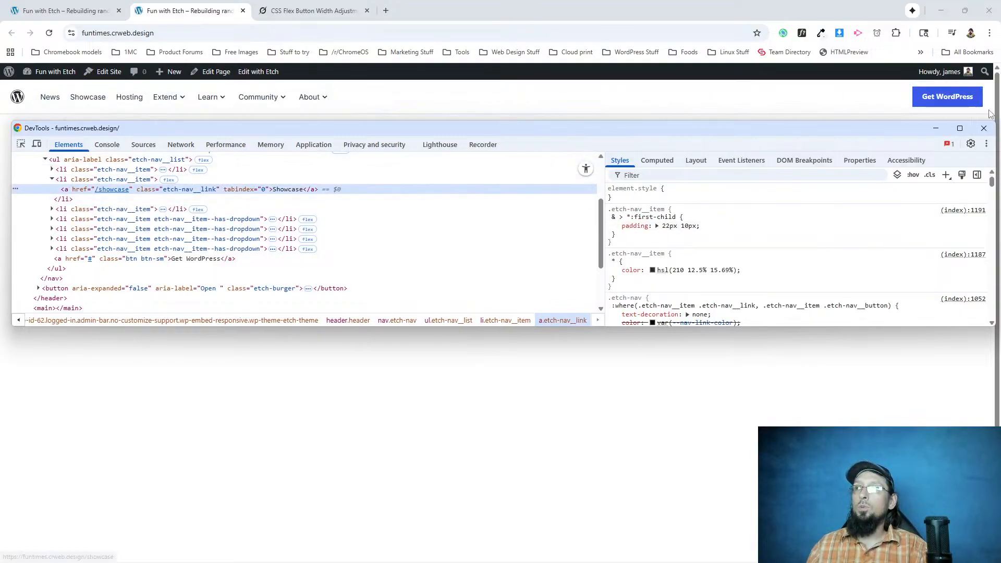
{"action": "left_click", "coordinate": [982, 129]}
In the Etch editor, select the header element and add padding: 22px; below border-bottom in the .header class.
{"action": "left_click", "coordinate": [63, 10]}
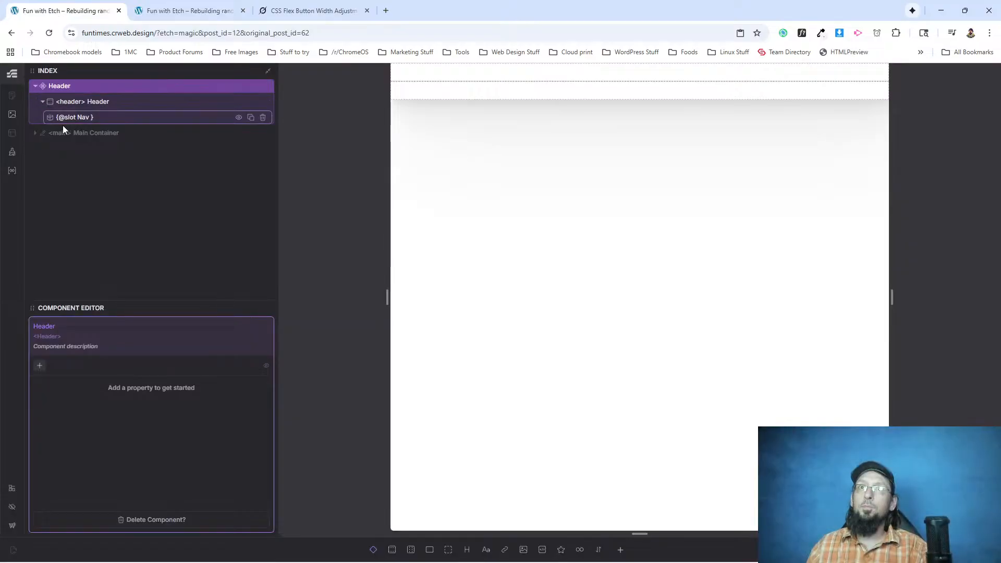
{"action": "left_click", "coordinate": [75, 99]}
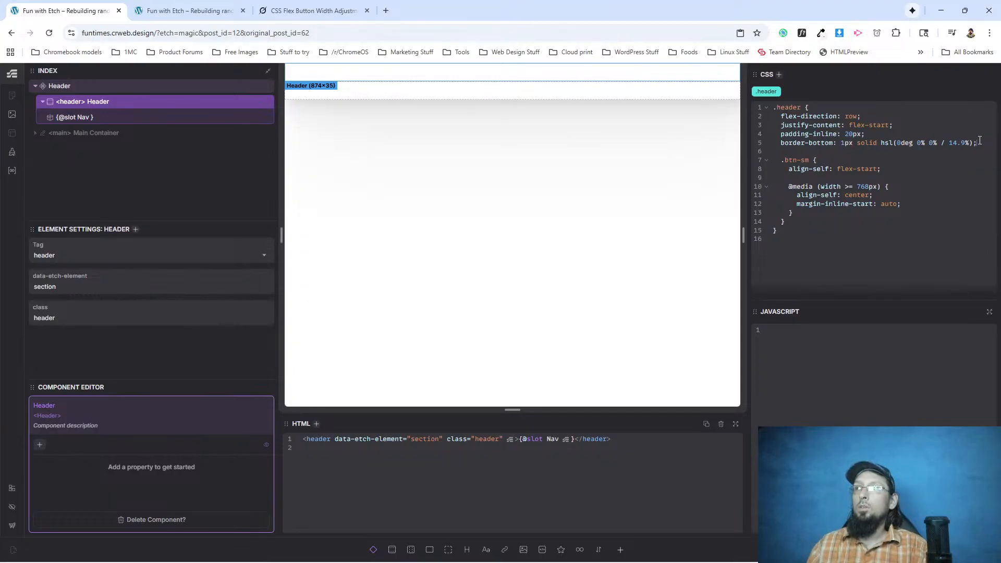
{"action": "left_click", "coordinate": [979, 140]}
{"action": "key", "text": "Return"}
{"action": "type", "text": "padding:"}
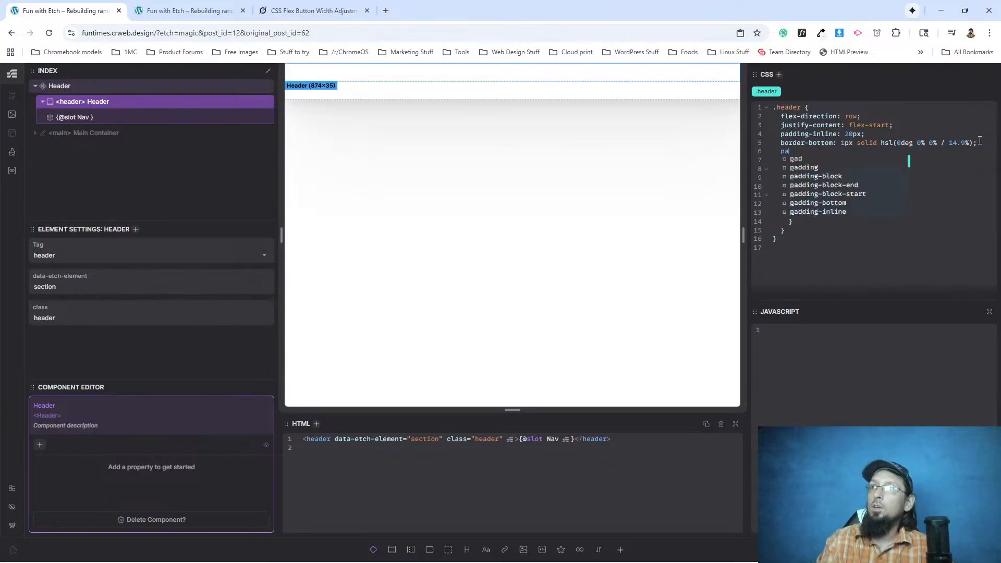
{"action": "type", "text": "block: 22px"}
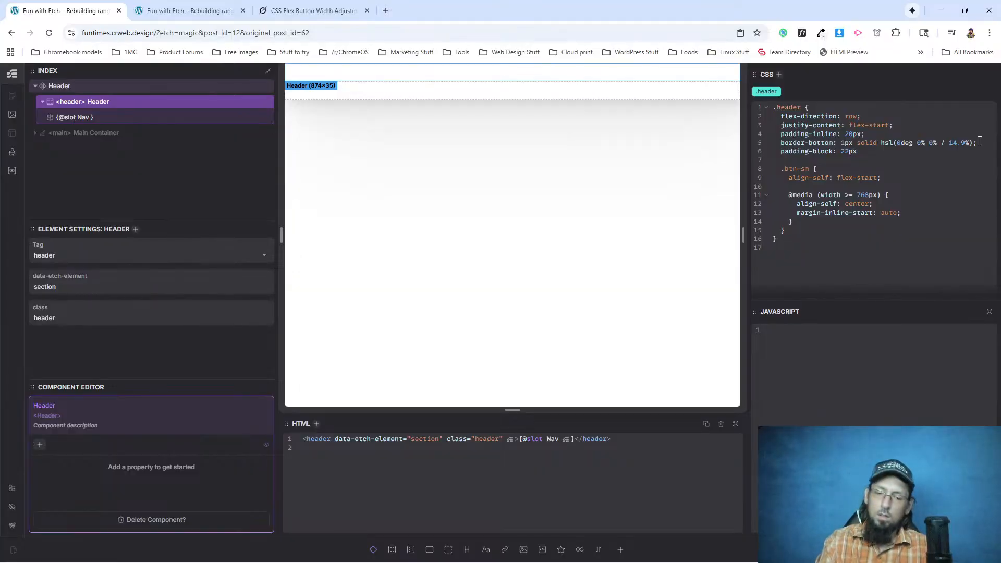
{"action": "key", "text": "BackSpace"}
{"action": "key", "text": "BackSpace"}
{"action": "key", "text": "BackSpace"}
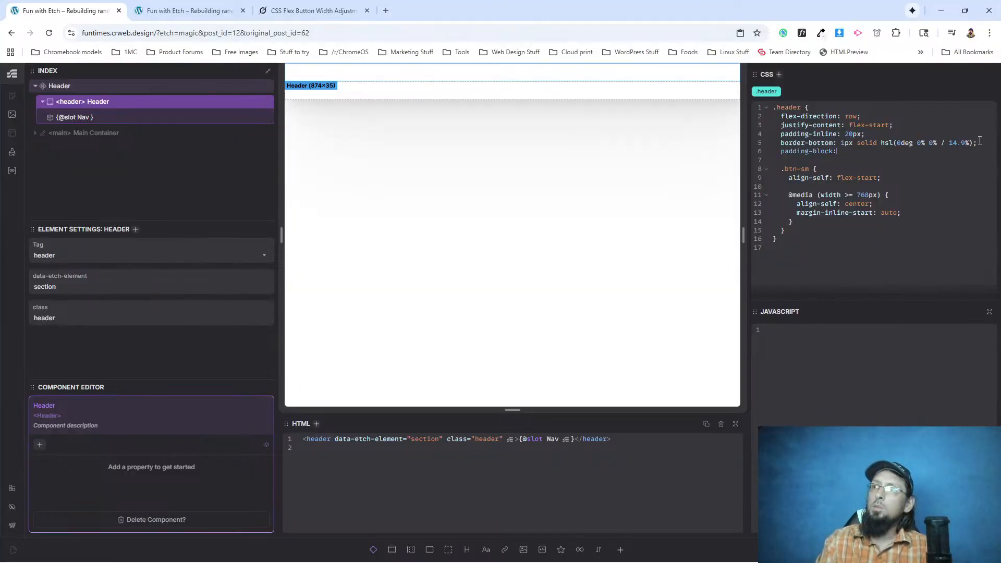
{"action": "type", "text": ": 22px;"}
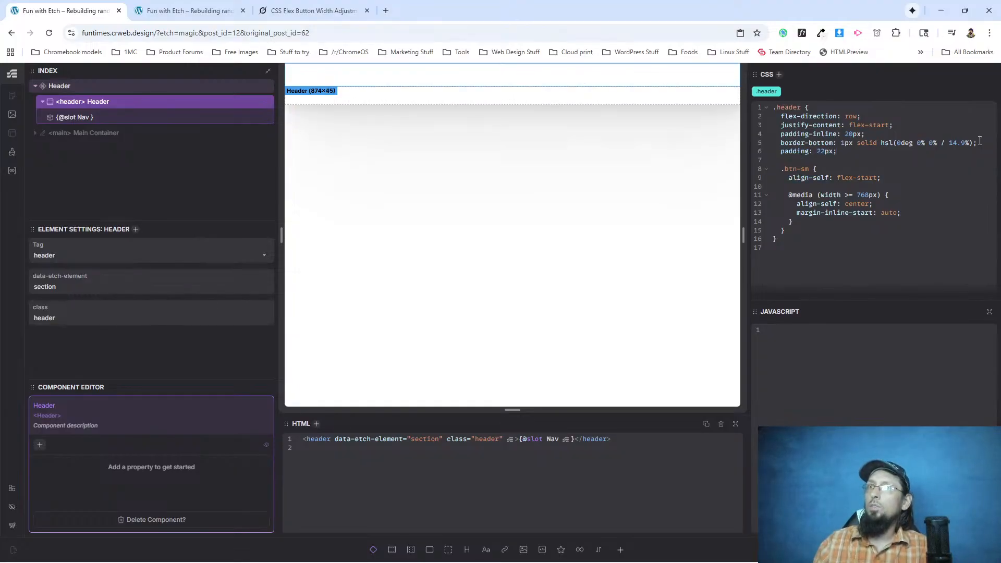
Add padding: unset; to the .btn-sm rule's 768px media query and check the header on the live page.
{"action": "key", "text": "Return"}
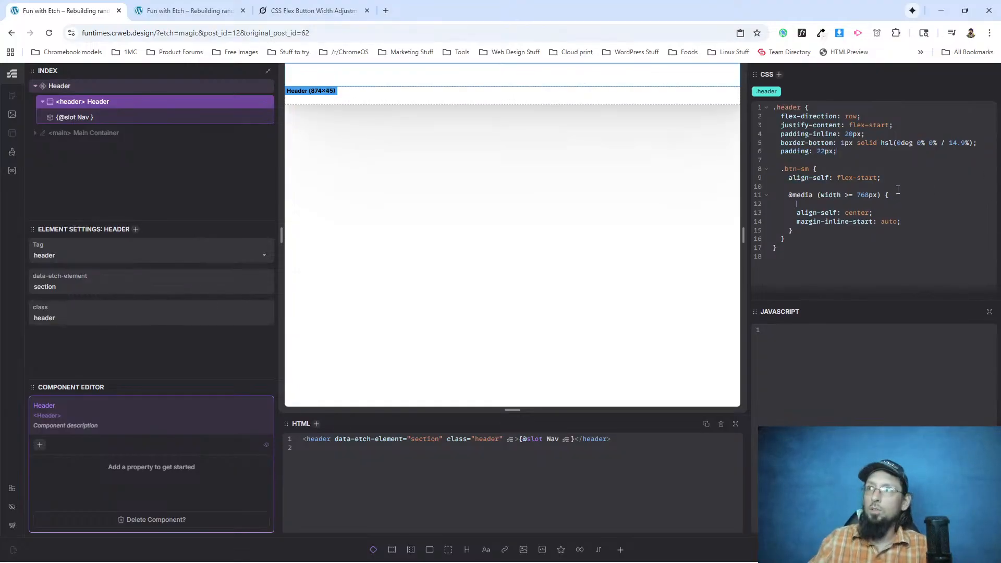
{"action": "type", "text": "padding"}
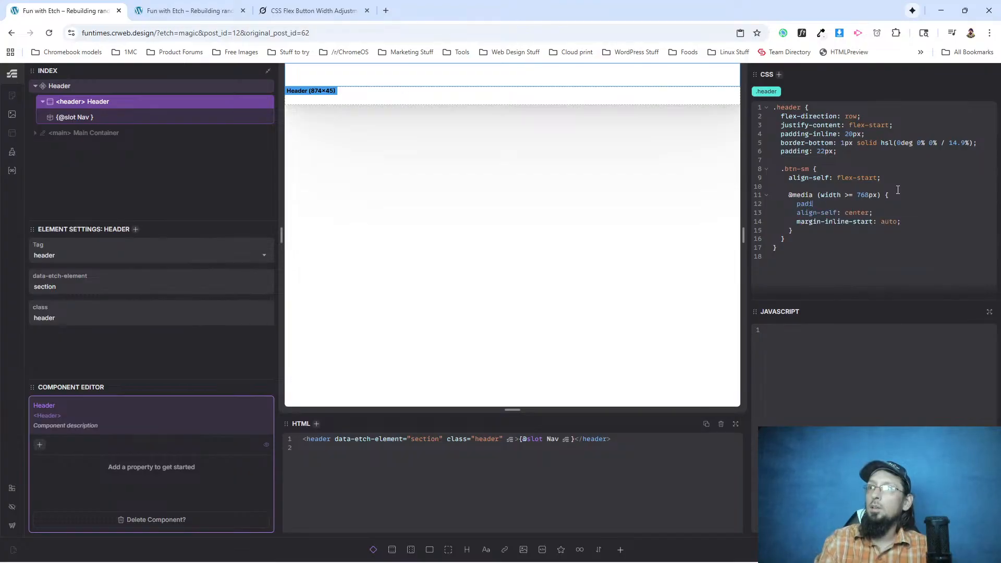
{"action": "type", "text": ": unset;"}
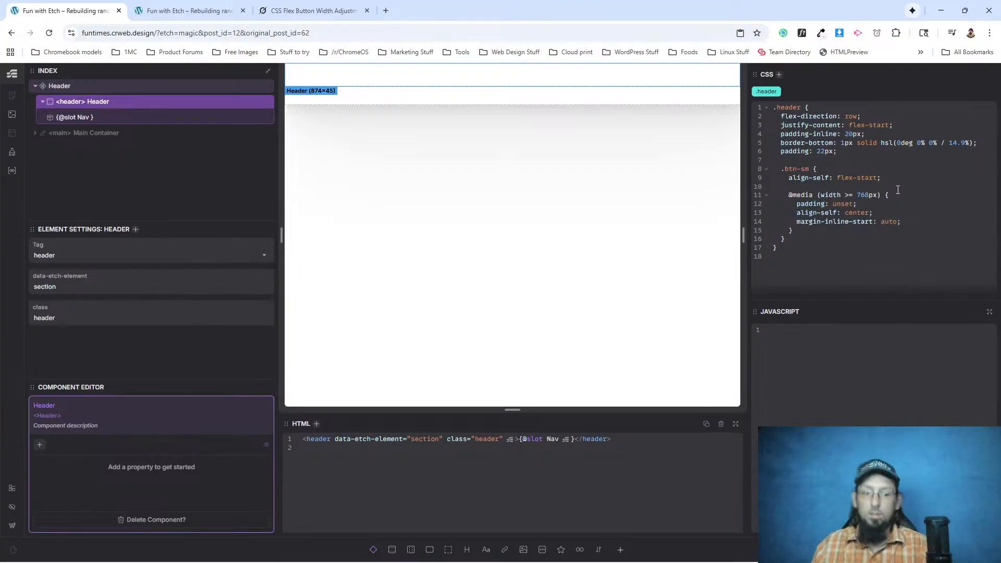
{"action": "left_click", "coordinate": [164, 11]}
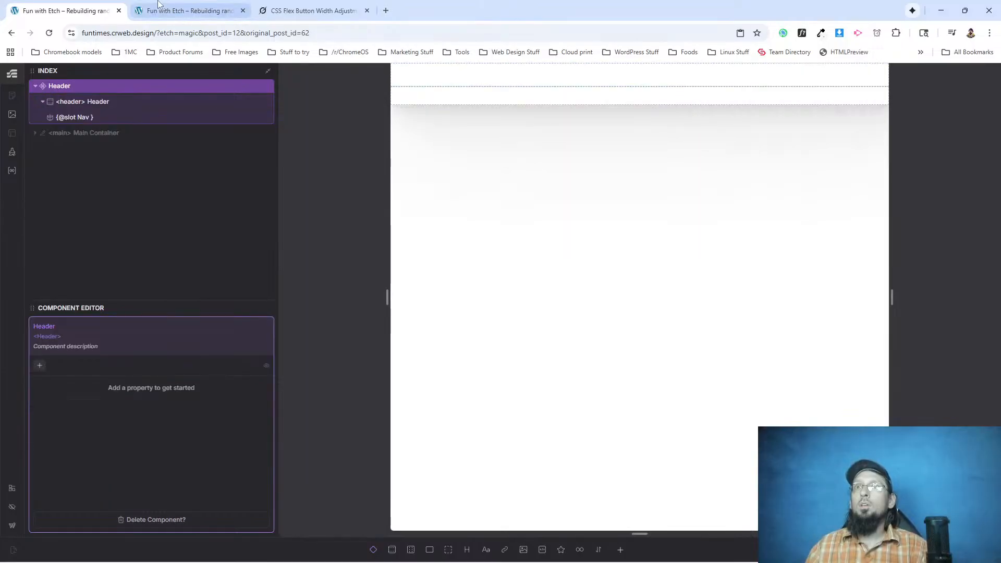
{"action": "left_click", "coordinate": [165, 10]}
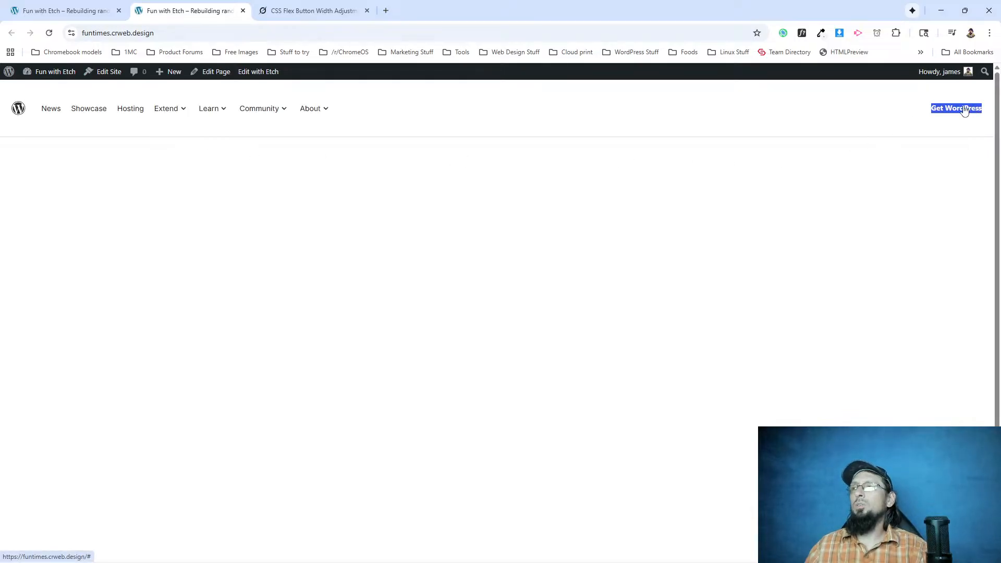
Back in Etch's Header component, change the padding in the .btn-sm media query to 0.
{"action": "left_click", "coordinate": [62, 11]}
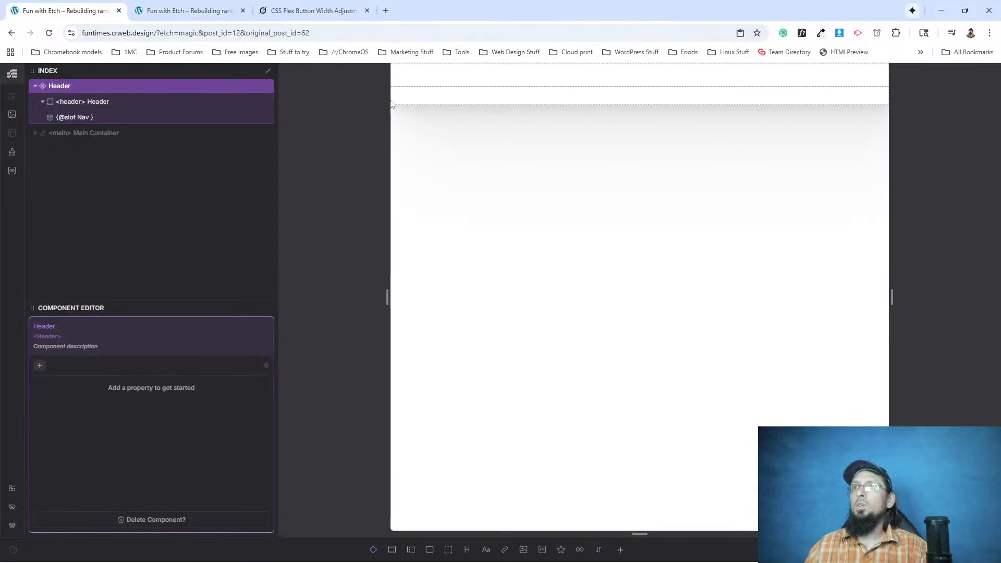
{"action": "left_click", "coordinate": [71, 101]}
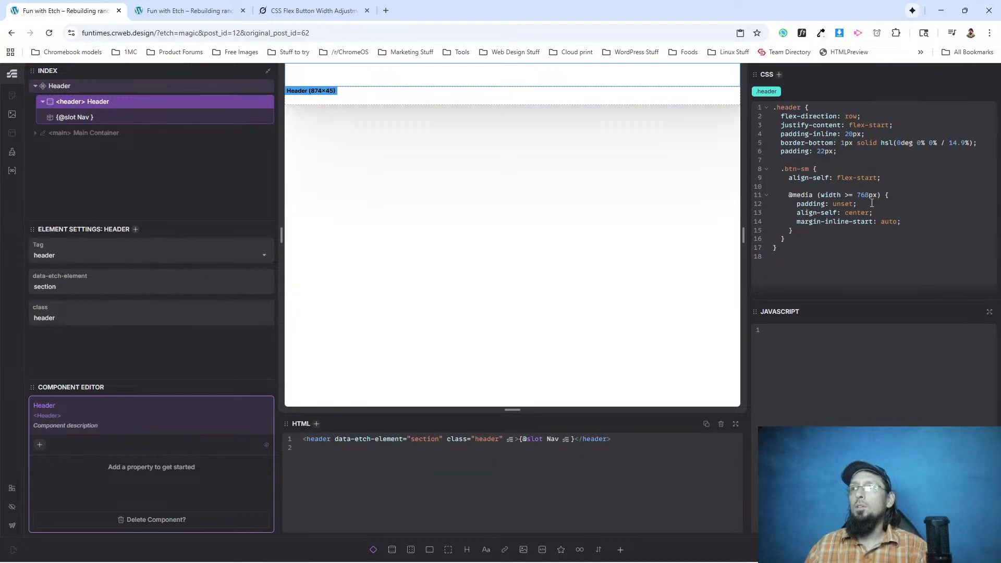
{"action": "type", "text": "0"}
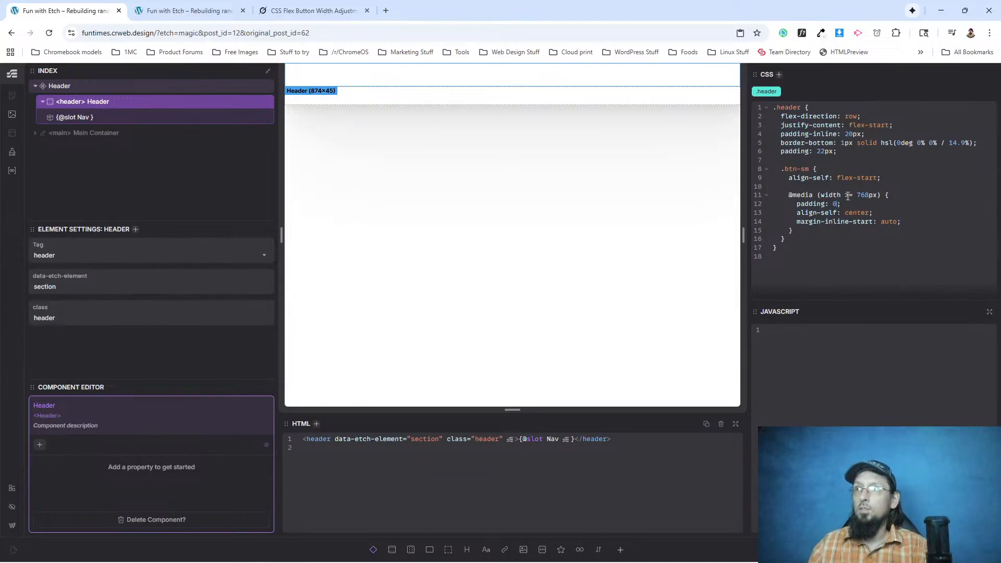
Reload the rebuilt site's live page and inspect the header element's styles.
{"action": "left_click", "coordinate": [188, 11]}
{"action": "left_click", "coordinate": [49, 33]}
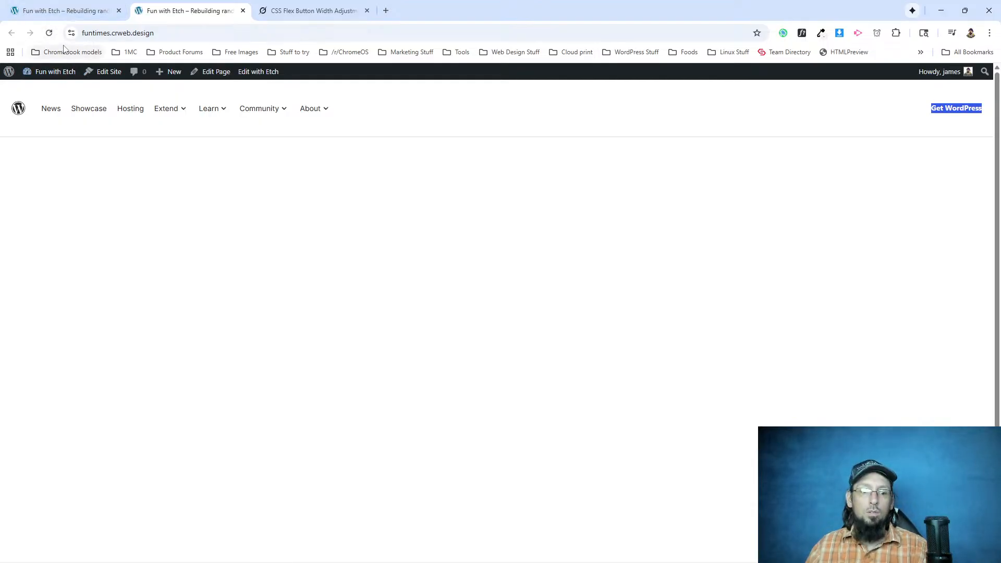
{"action": "right_click", "coordinate": [51, 91]}
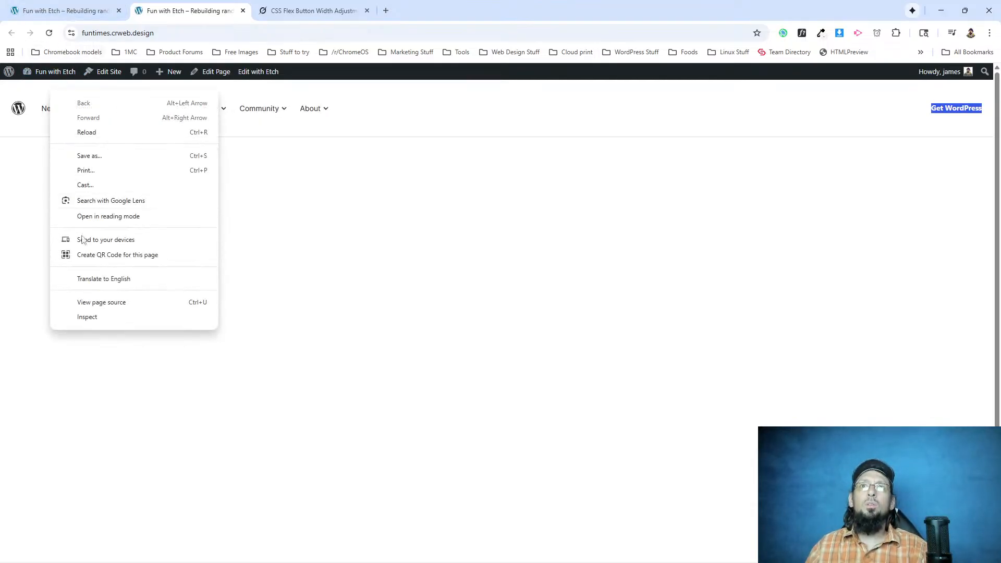
{"action": "left_click", "coordinate": [87, 317]}
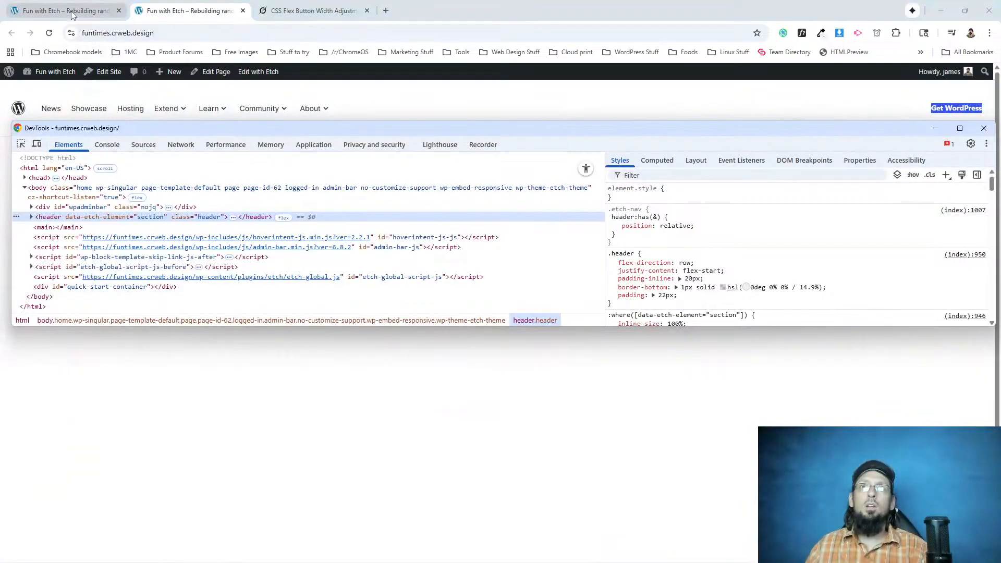
Return to the header element in Etch and remove the padding declarations from the .btn-sm media query and the .header class.
{"action": "left_click", "coordinate": [71, 13]}
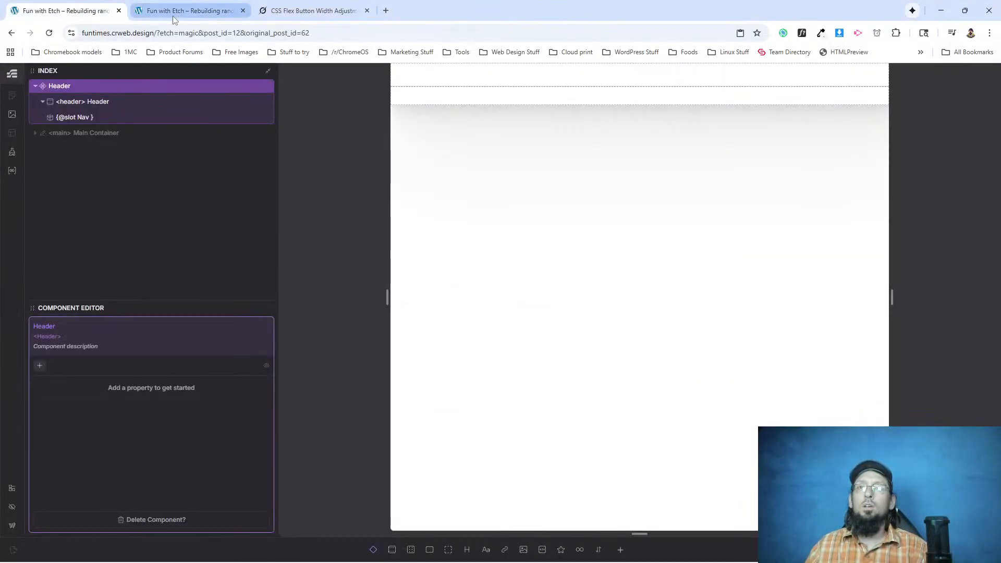
{"action": "left_click", "coordinate": [86, 102]}
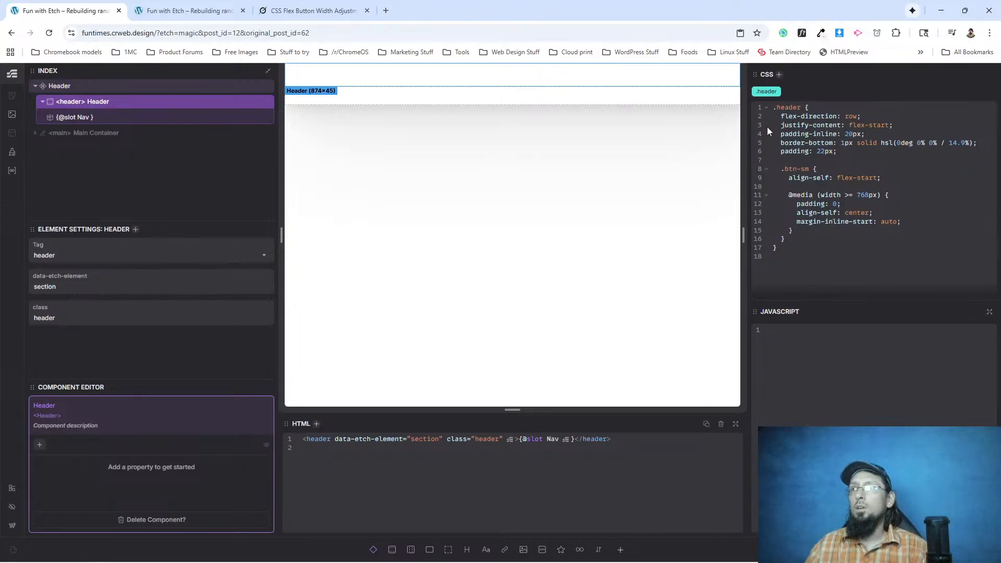
{"action": "left_click_drag", "start_coordinate": [847, 204], "coordinate": [794, 206]}
{"action": "key", "text": "BackSpace"}
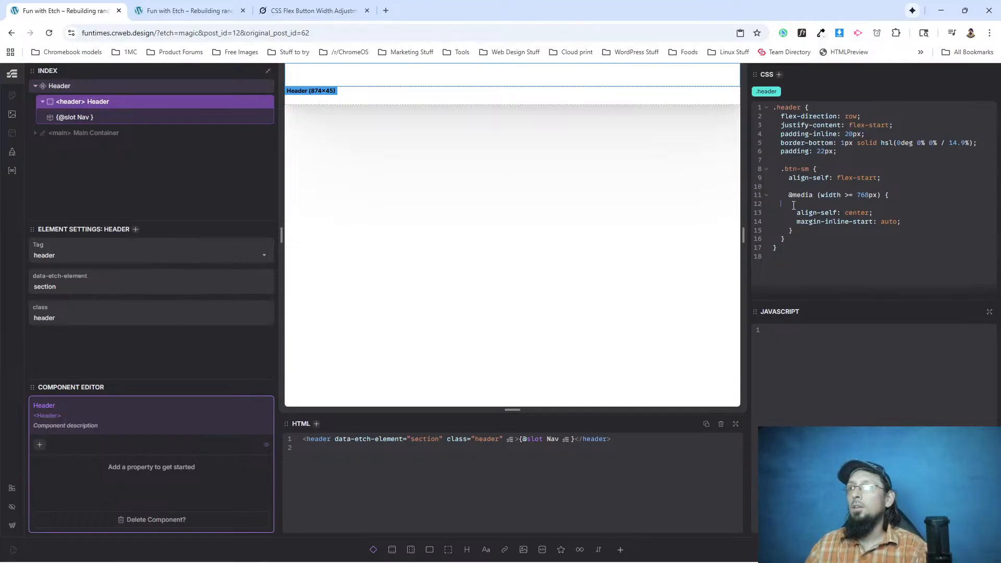
{"action": "key", "text": "BackSpace"}
{"action": "left_click_drag", "start_coordinate": [840, 155], "coordinate": [777, 155]}
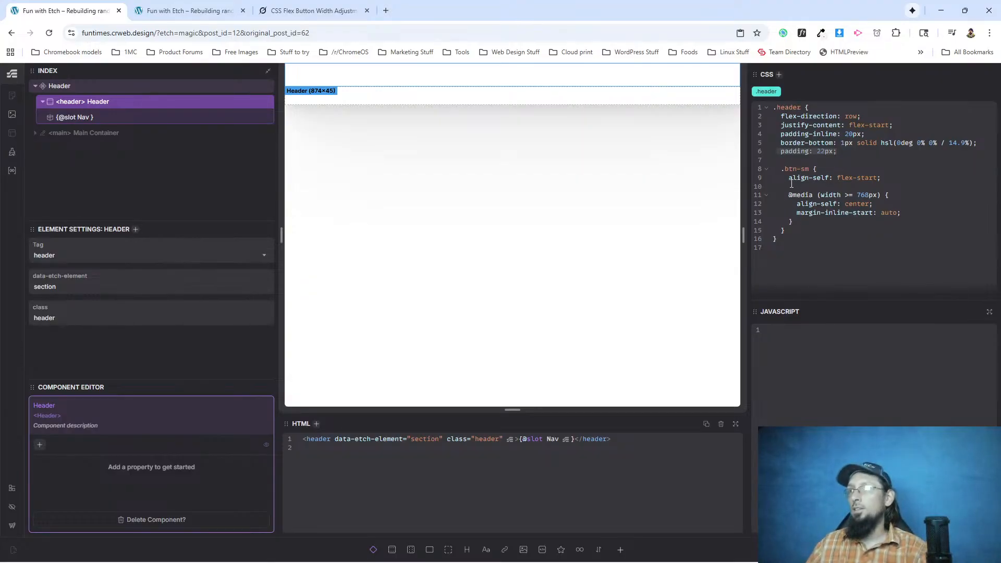
{"action": "key", "text": "BackSpace"}
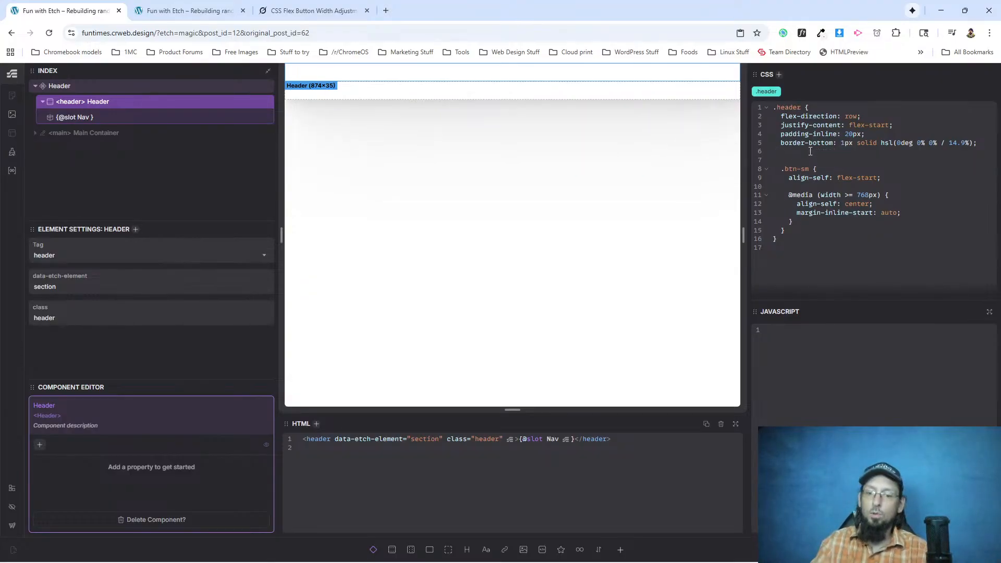
{"action": "key", "text": "Return"}
{"action": "type", "text": "@"}
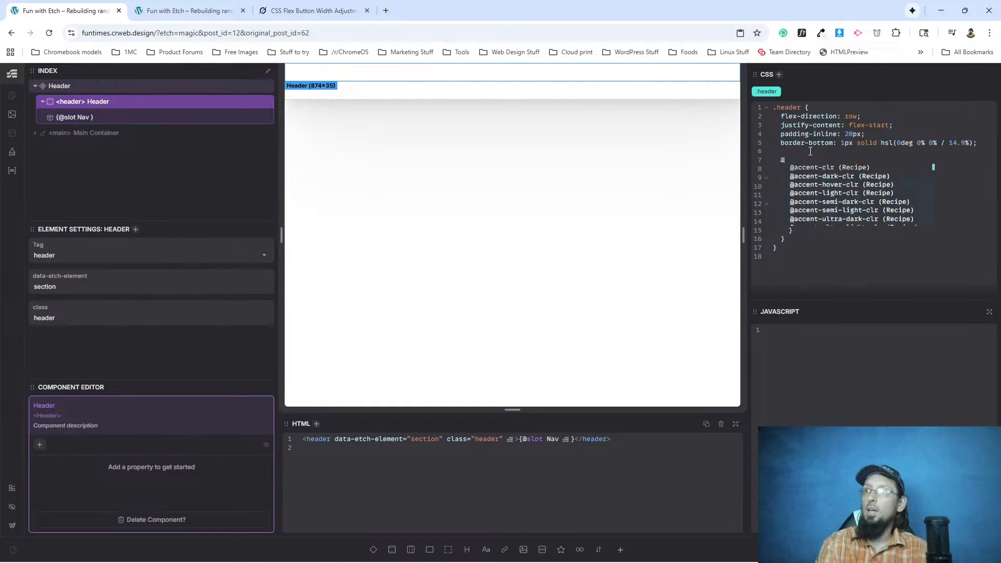
{"action": "type", "text": " media (width <768px"}
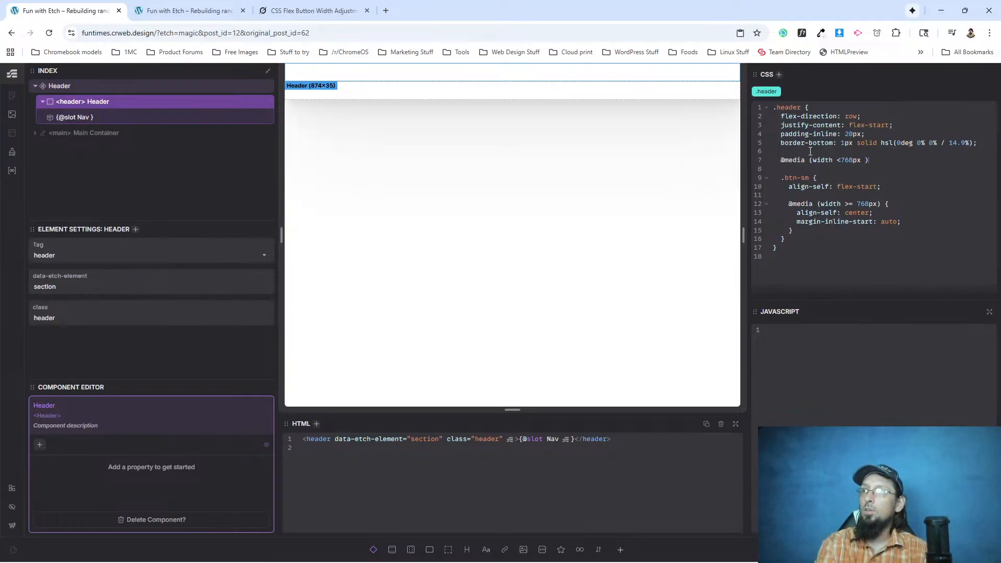
{"action": "type", "text": "{"}
{"action": "key", "text": "Return"}
{"action": "type", "text": "padding: 22px;"}
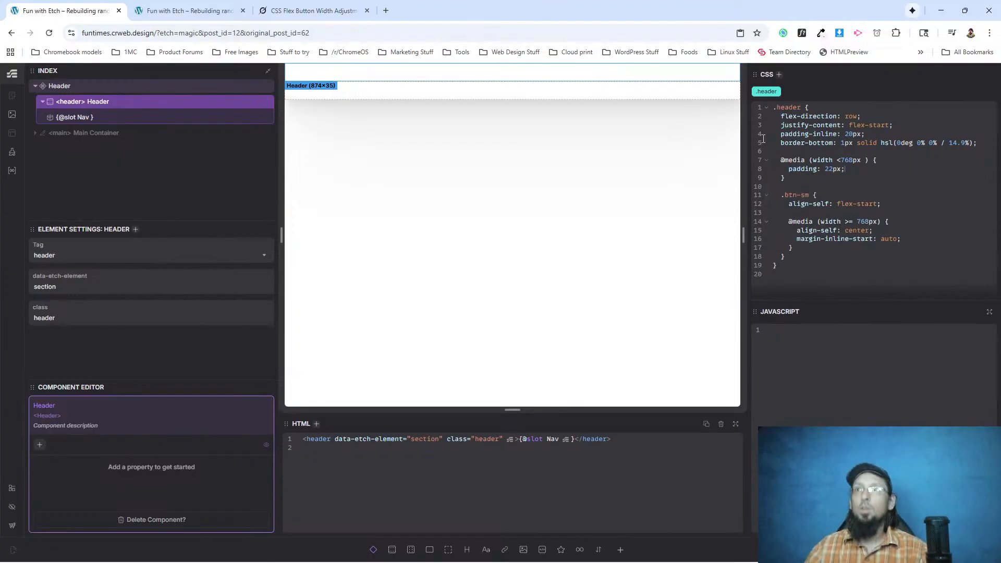
Reload the rebuilt site's live page and restore its narrow window to check the header padding at mobile width.
{"action": "left_click", "coordinate": [183, 10]}
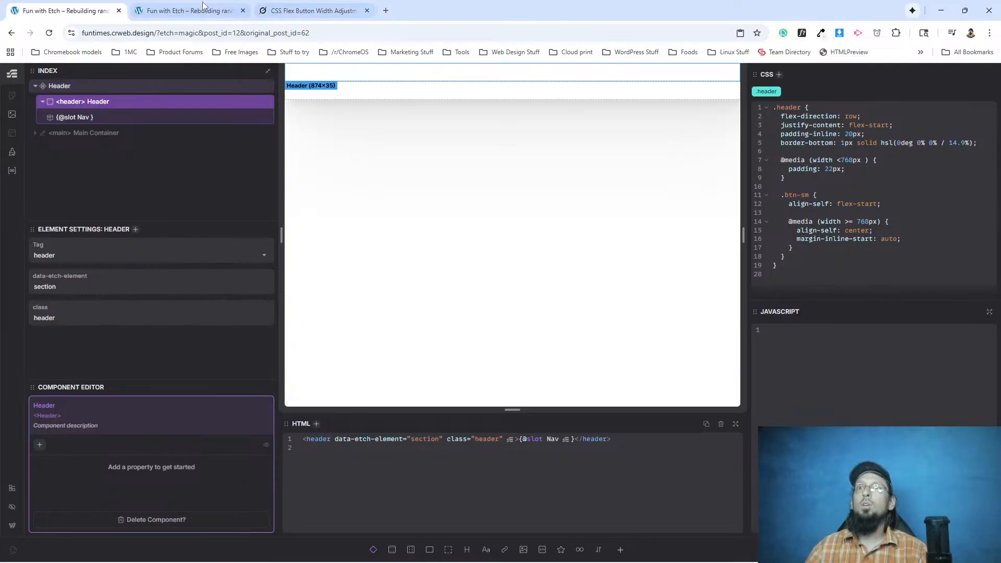
{"action": "left_click", "coordinate": [47, 34]}
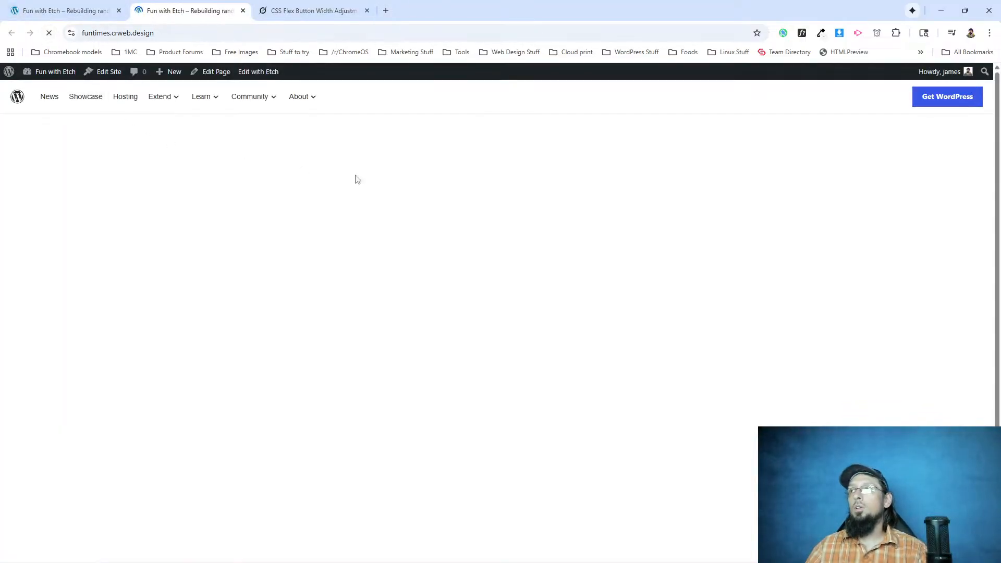
{"action": "left_click", "coordinate": [960, 13]}
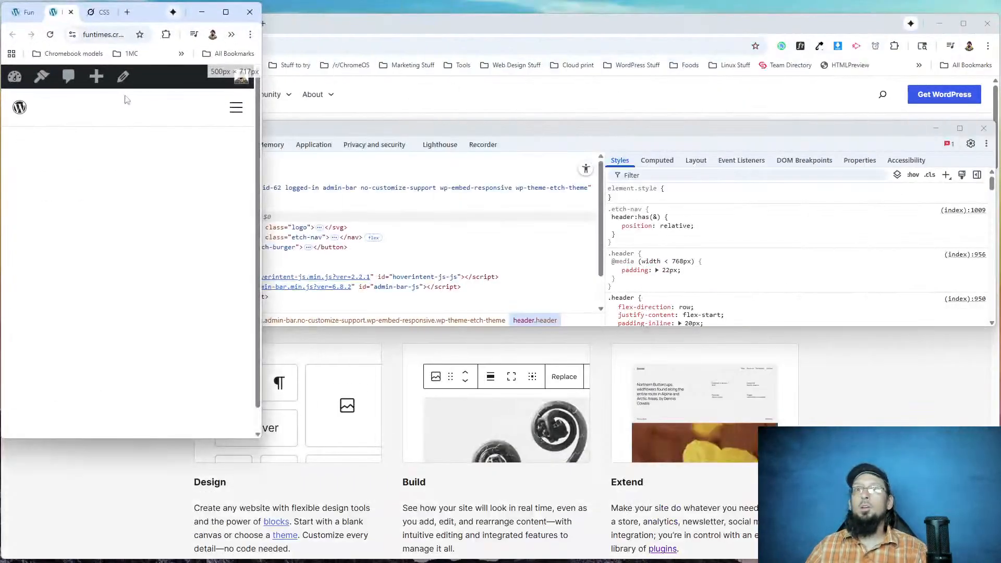
{"action": "mouse_move", "coordinate": [257, 118]}
{"action": "left_mouse_down"}
{"action": "mouse_move", "coordinate": [486, 104]}
{"action": "mouse_move", "coordinate": [261, 97]}
{"action": "mouse_move", "coordinate": [469, 93]}
{"action": "mouse_move", "coordinate": [432, 89]}
{"action": "mouse_move", "coordinate": [261, 99]}
{"action": "left_mouse_up"}
Open and close the mobile navigation menu to review it, and enlarge the browser window back to desktop size.
{"action": "left_click", "coordinate": [237, 108]}
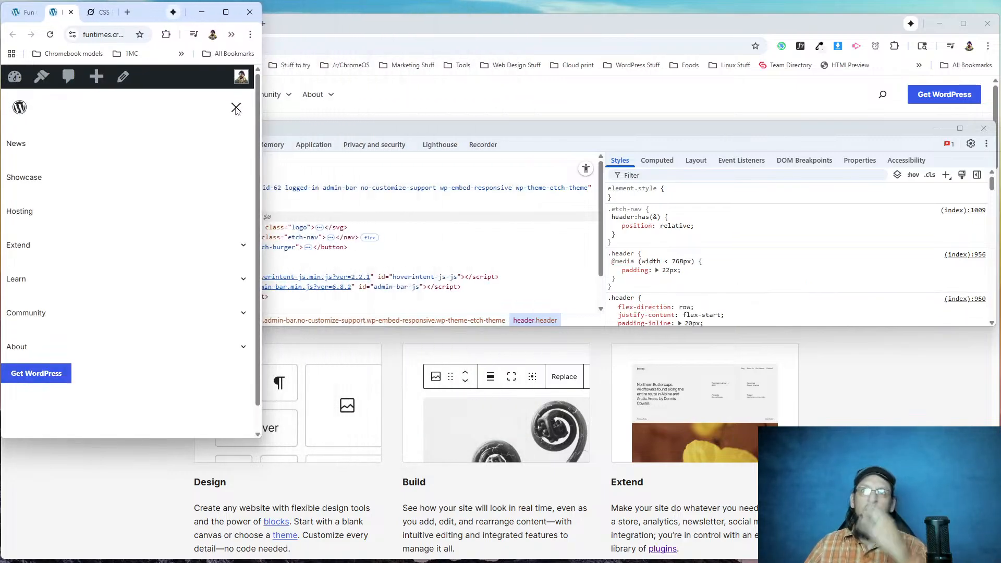
{"action": "left_click", "coordinate": [236, 108]}
{"action": "left_click_drag", "start_coordinate": [262, 90], "coordinate": [997, 102]}
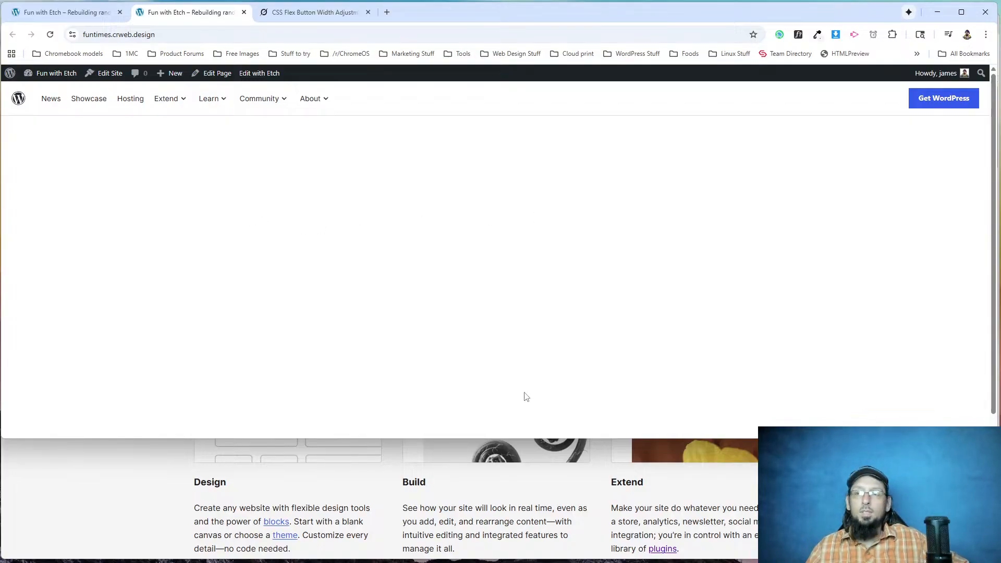
{"action": "left_click_drag", "start_coordinate": [484, 437], "coordinate": [462, 554]}
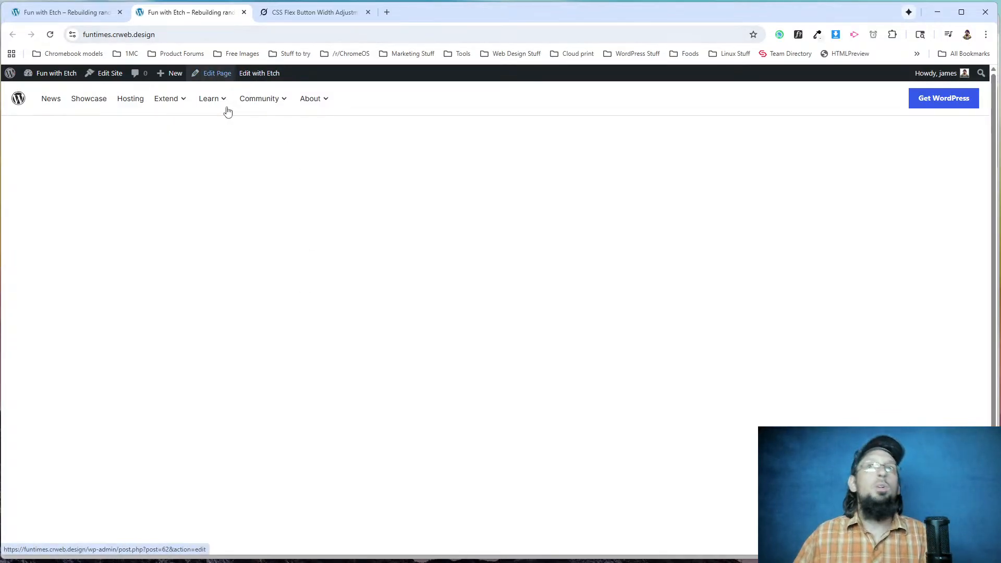
{"action": "mouse_move", "coordinate": [227, 99]}
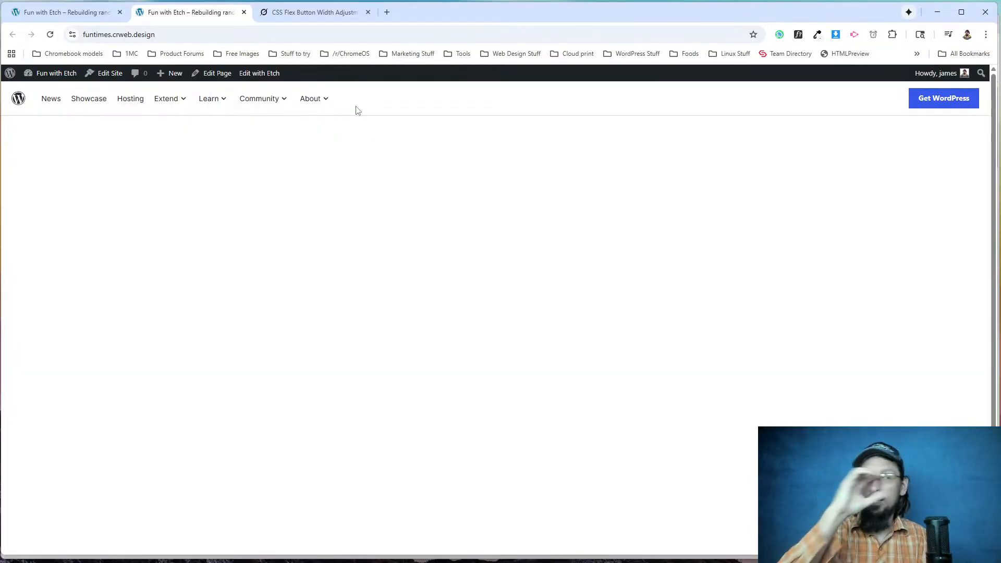
{"action": "mouse_move", "coordinate": [288, 108]}
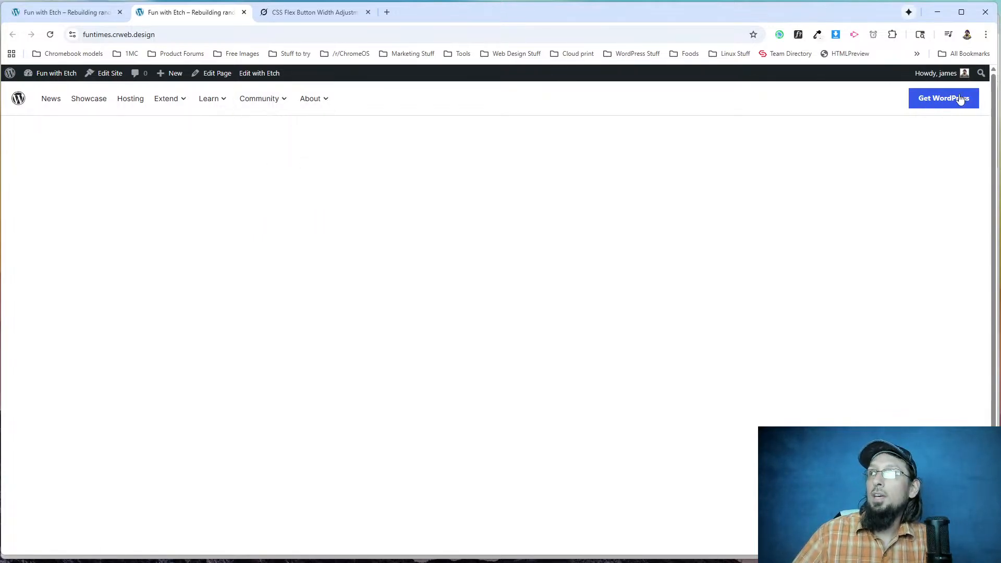
{"action": "mouse_move", "coordinate": [997, 78]}
{"action": "left_mouse_down"}
{"action": "mouse_move", "coordinate": [259, 84]}
{"action": "mouse_move", "coordinate": [826, 83]}
{"action": "mouse_move", "coordinate": [397, 83]}
{"action": "mouse_move", "coordinate": [699, 64]}
{"action": "mouse_move", "coordinate": [998, 65]}
{"action": "left_mouse_up"}
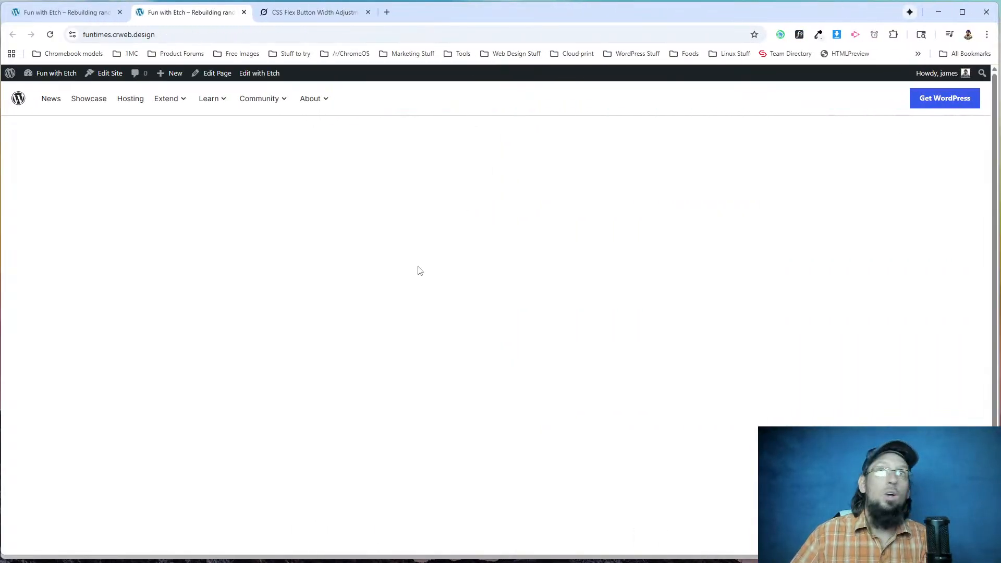
Switch to the original WordPress.org site, open and close its header search field to examine it, and return to the Etch editor.
{"action": "key", "text": "alt+Tab"}
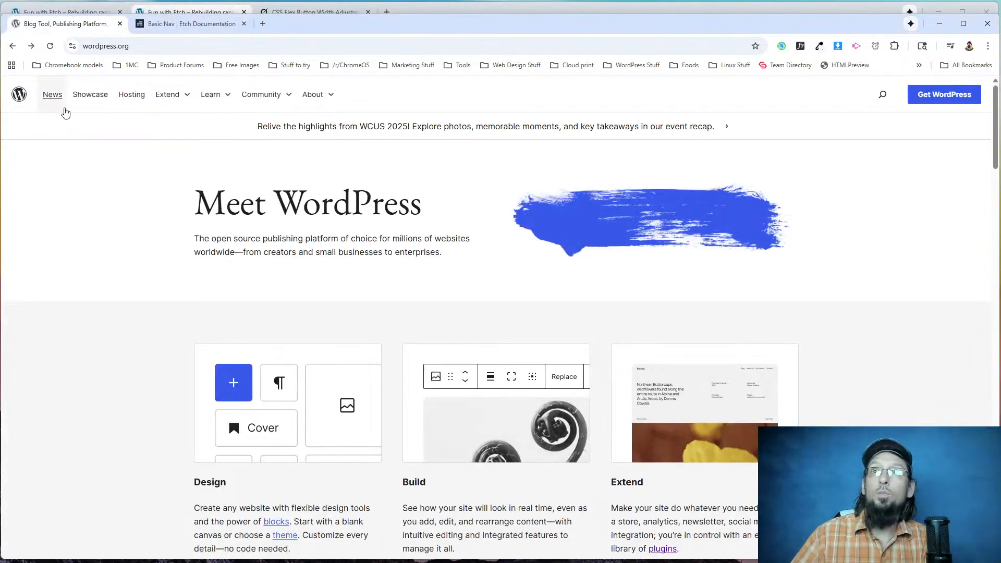
{"action": "left_click", "coordinate": [883, 94]}
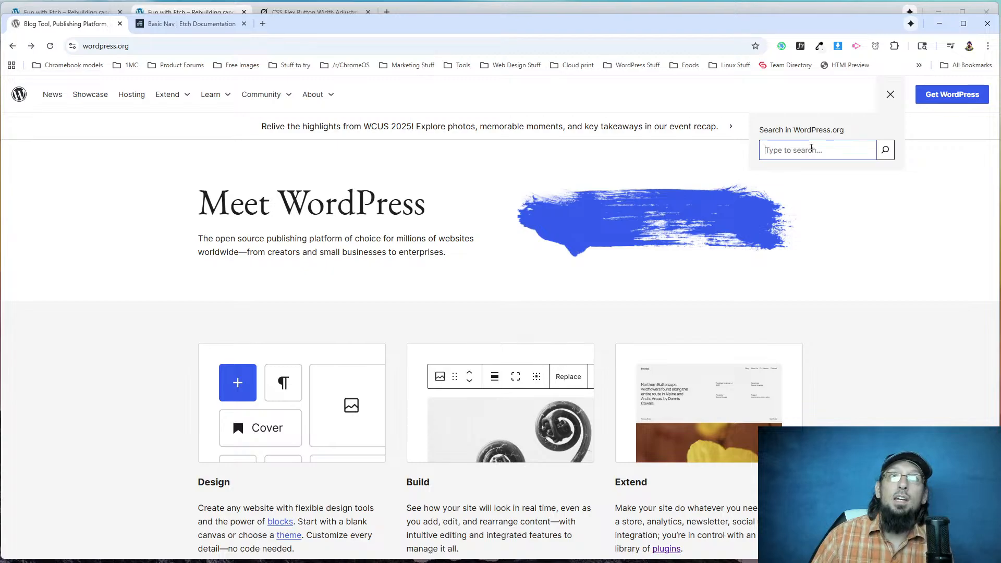
{"action": "left_click", "coordinate": [890, 94]}
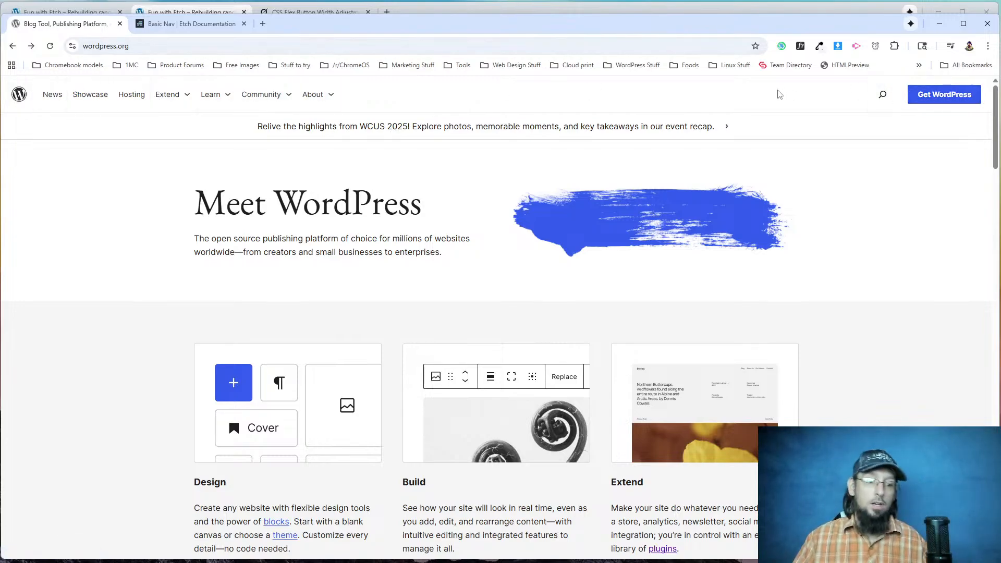
{"action": "key", "text": "alt+Tab"}
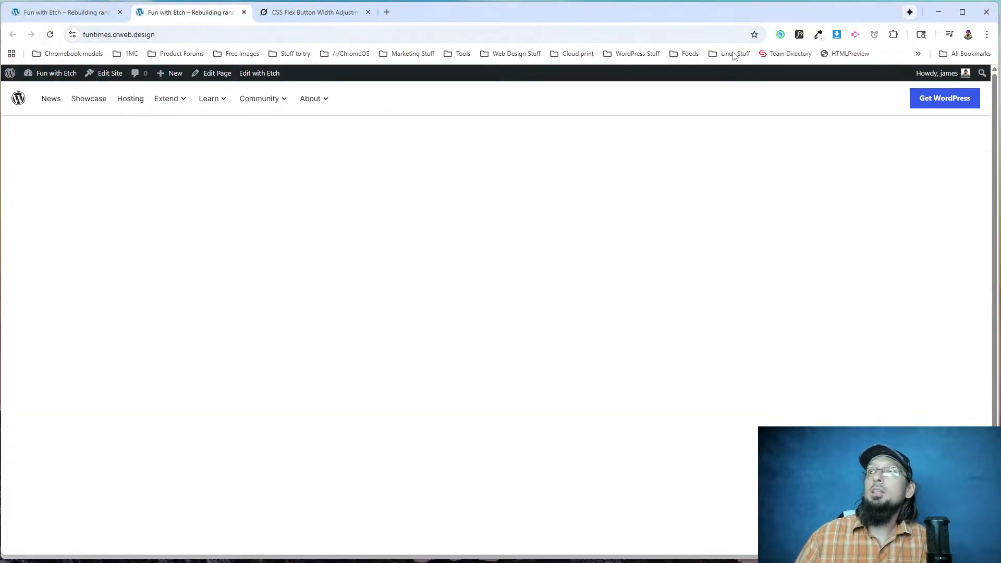
{"action": "left_click", "coordinate": [61, 7]}
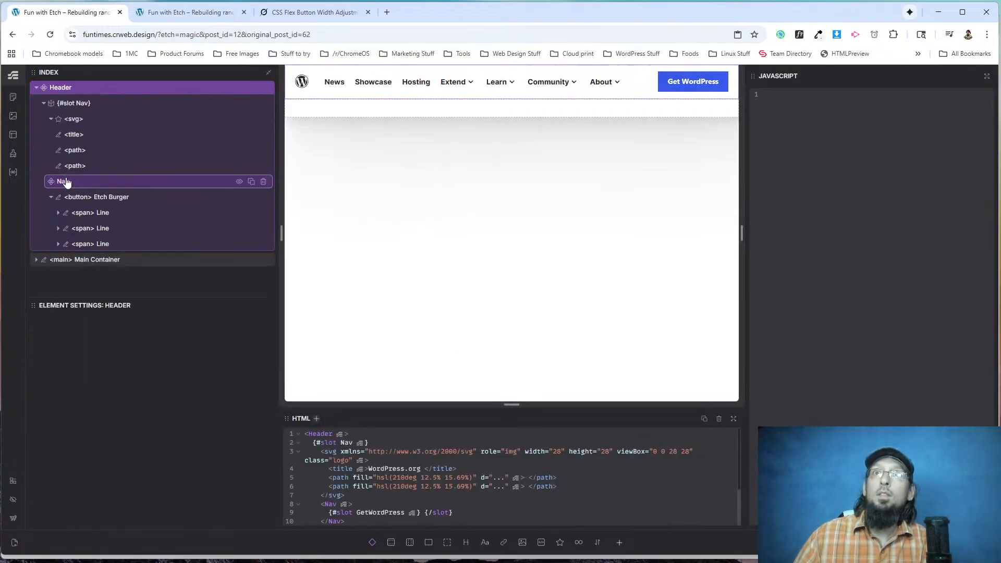
{"action": "left_click", "coordinate": [69, 181]}
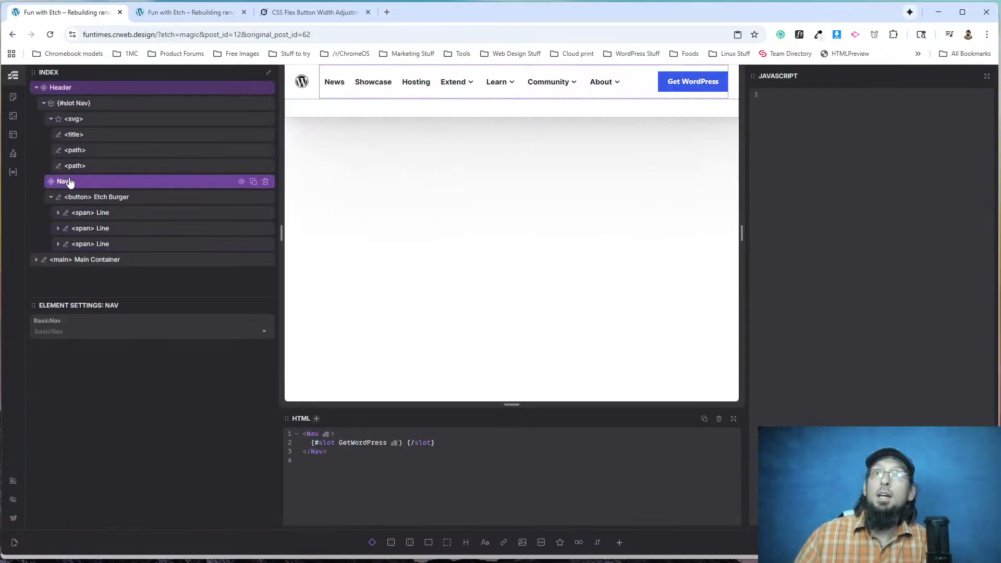
{"action": "right_click", "coordinate": [69, 181]}
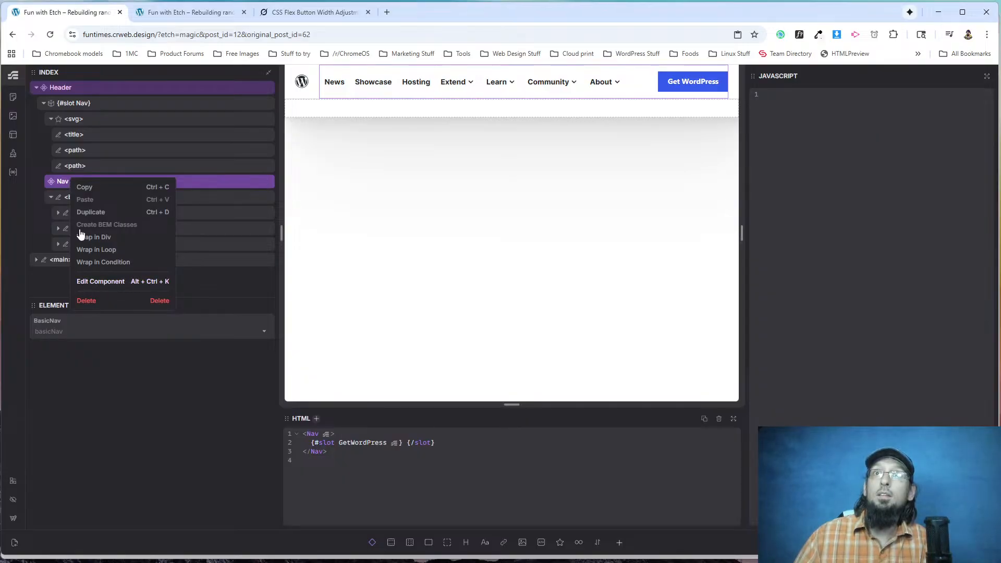
{"action": "left_click", "coordinate": [101, 281]}
{"action": "scroll", "coordinate": [111, 208], "scroll_direction": "down", "scroll_amount": 3}
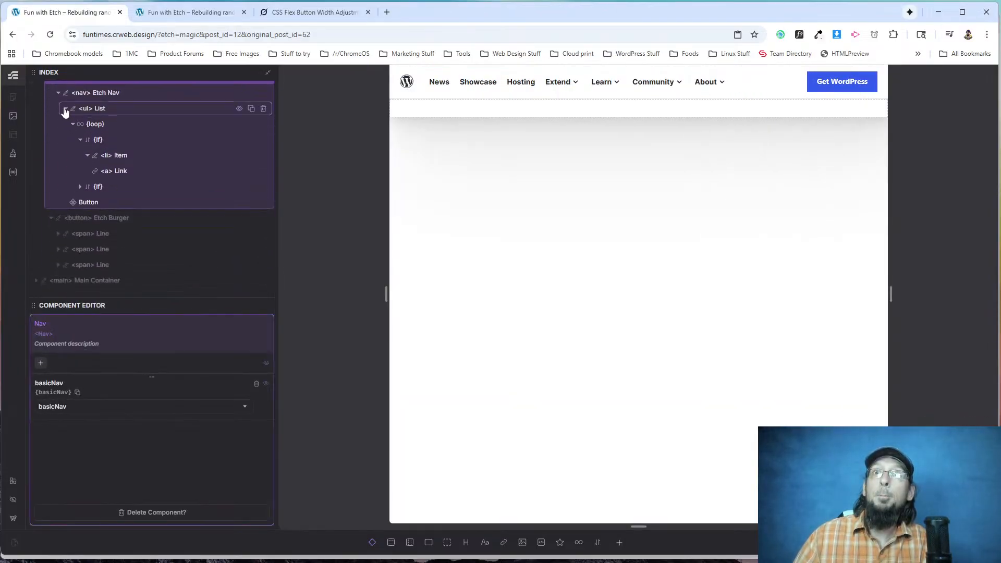
{"action": "left_click", "coordinate": [65, 109]}
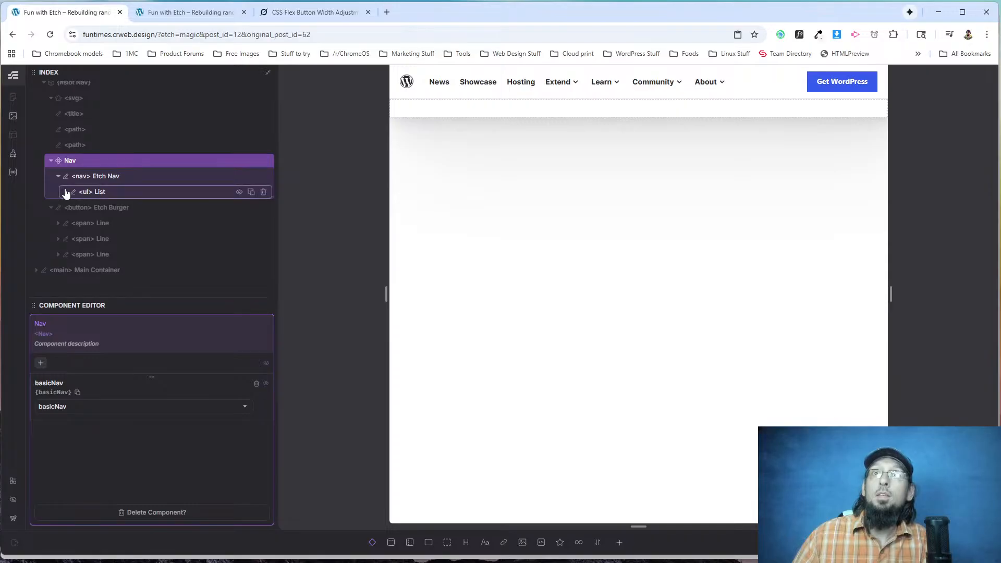
{"action": "left_click", "coordinate": [65, 192]}
{"action": "left_click", "coordinate": [74, 126]}
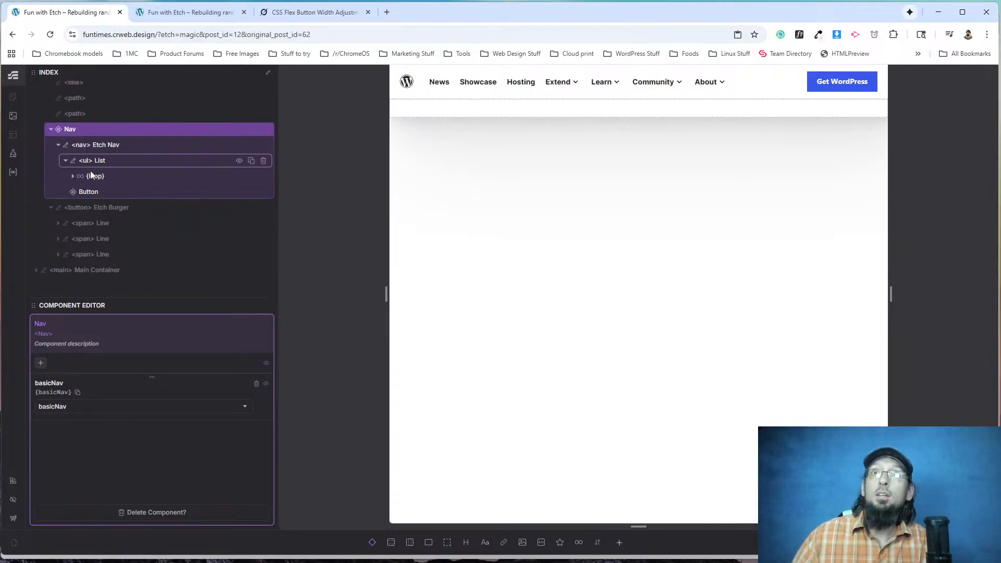
{"action": "left_click", "coordinate": [87, 192]}
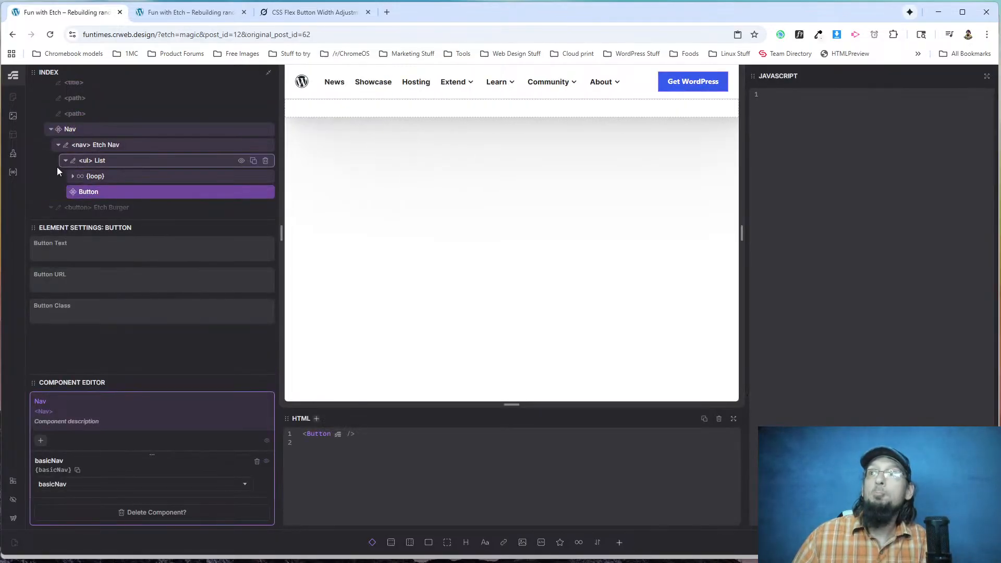
{"action": "right_click", "coordinate": [95, 196]}
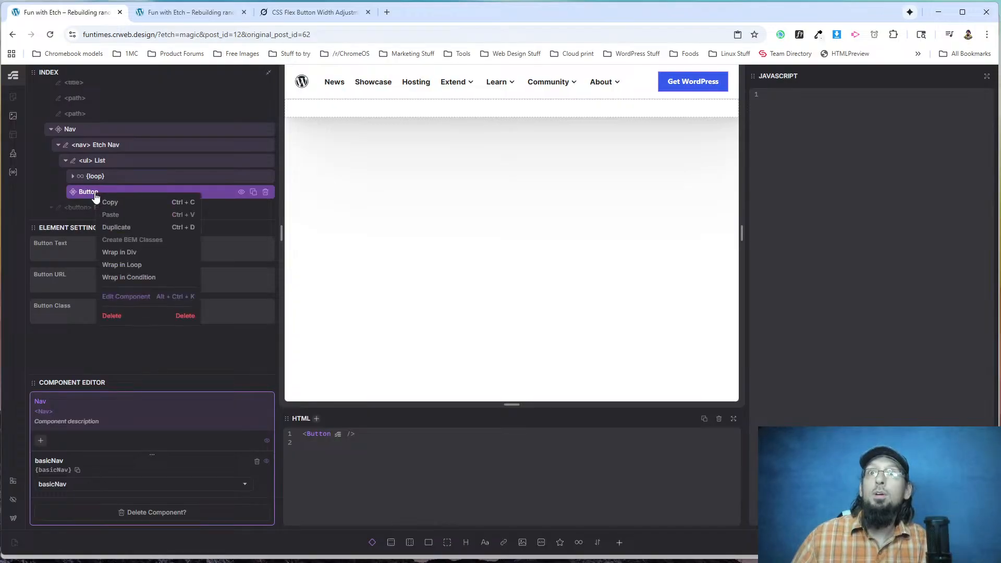
{"action": "left_click", "coordinate": [89, 198]}
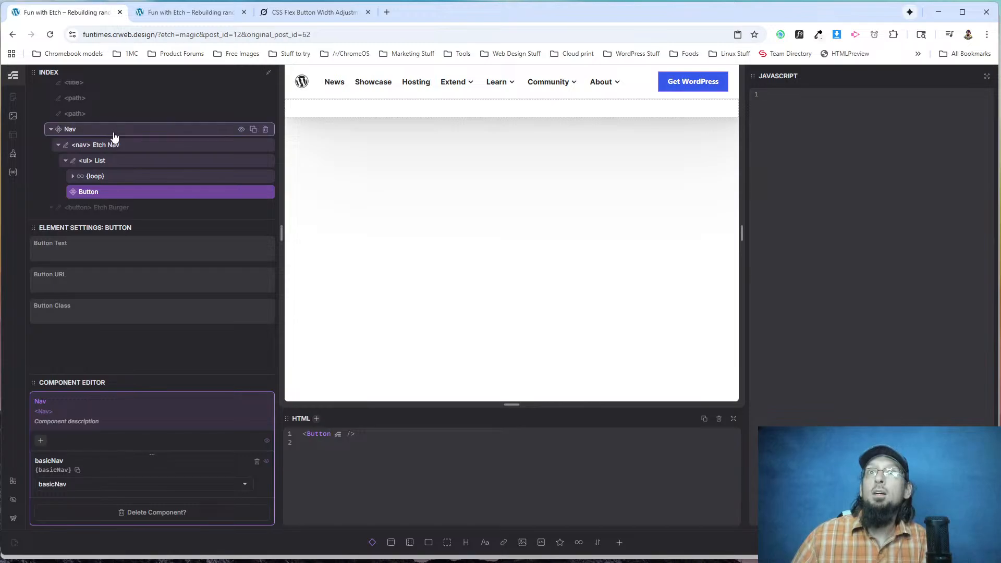
{"action": "key", "text": "Escape"}
Open the Header component for editing and start a nested &:hover rule below align-self in the .btn-sm block of the header element's CSS.
{"action": "left_click", "coordinate": [89, 88]}
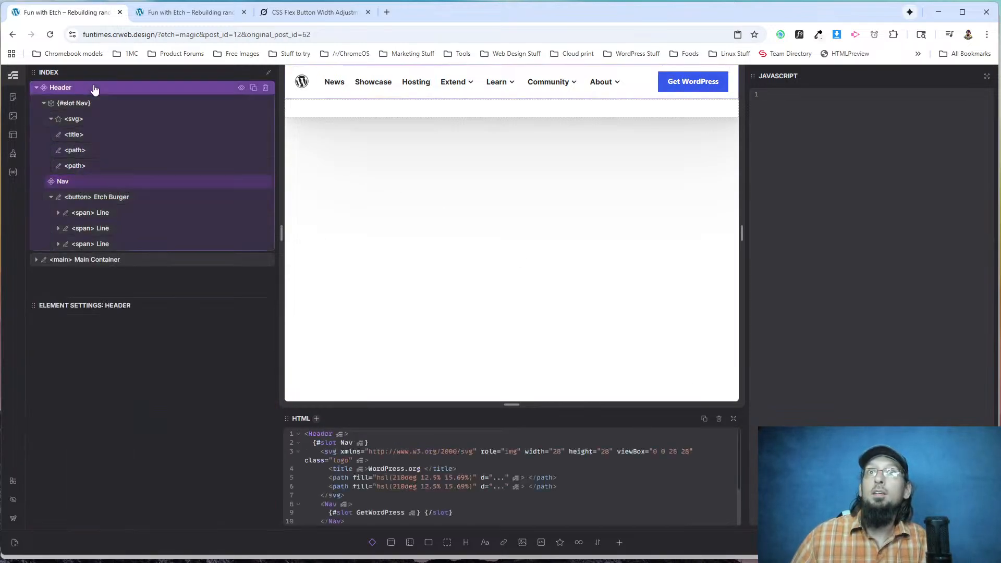
{"action": "right_click", "coordinate": [75, 95]}
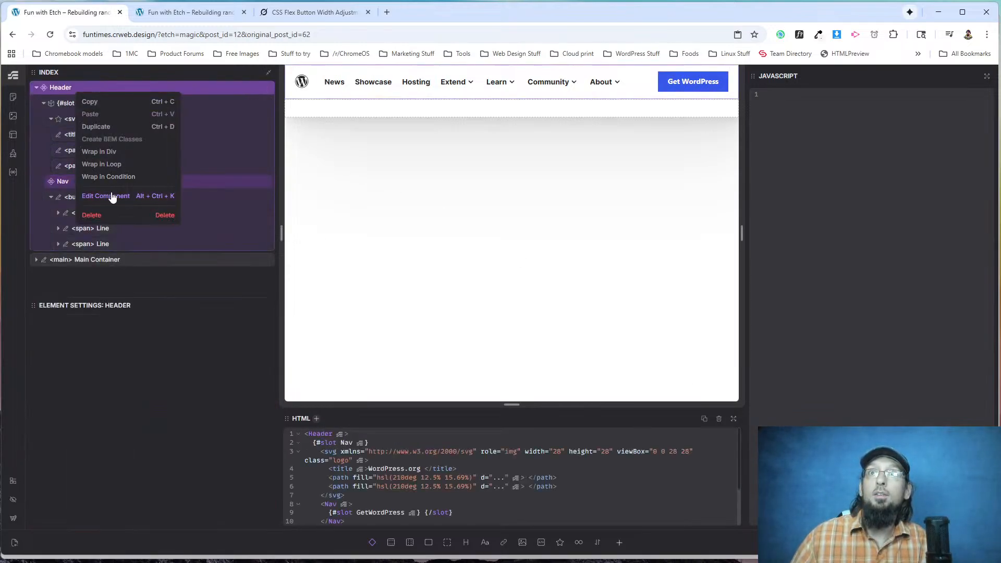
{"action": "left_click", "coordinate": [111, 194]}
{"action": "left_click", "coordinate": [75, 103]}
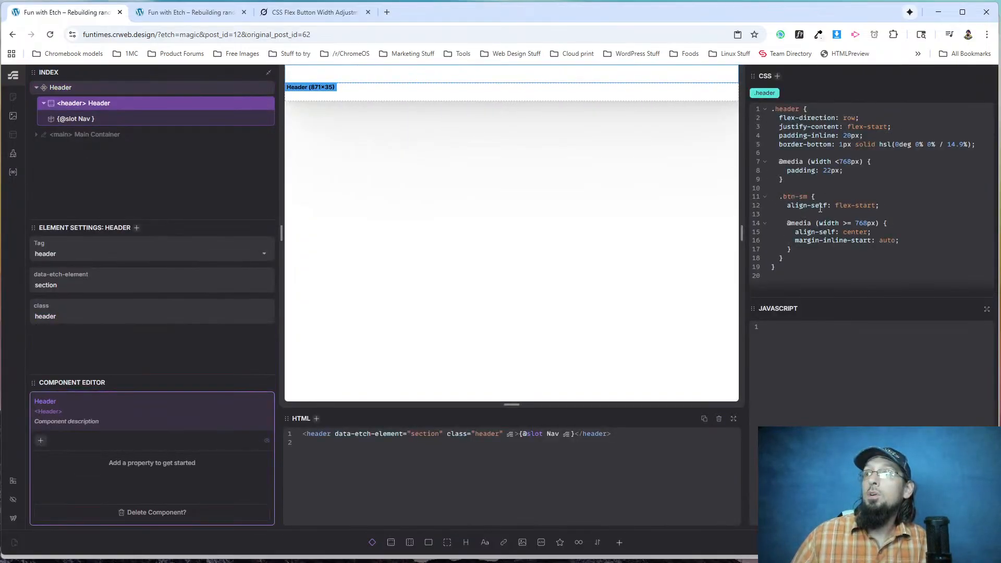
{"action": "key", "text": "Return"}
{"action": "key", "text": "Return"}
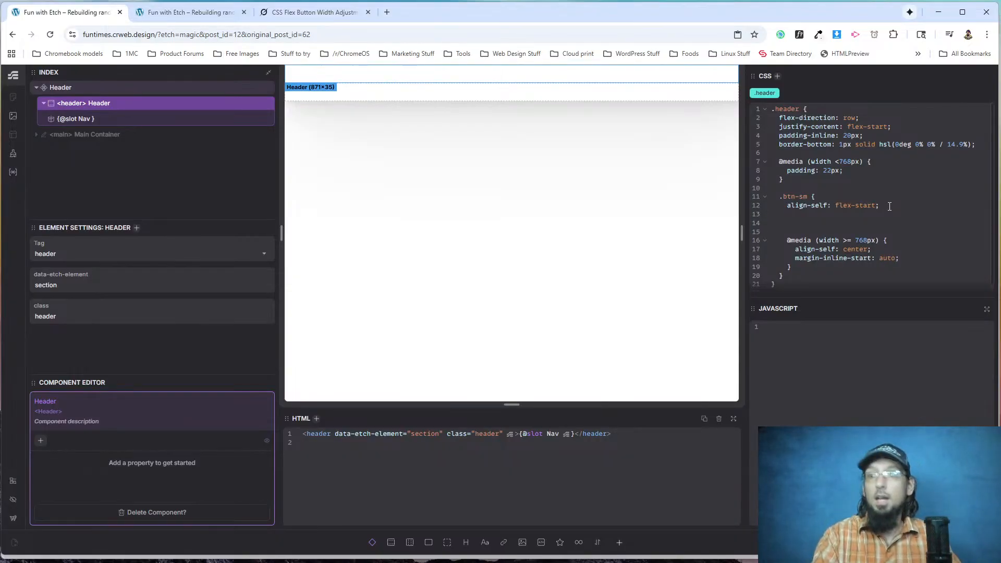
{"action": "type", "text": "&:hover"}
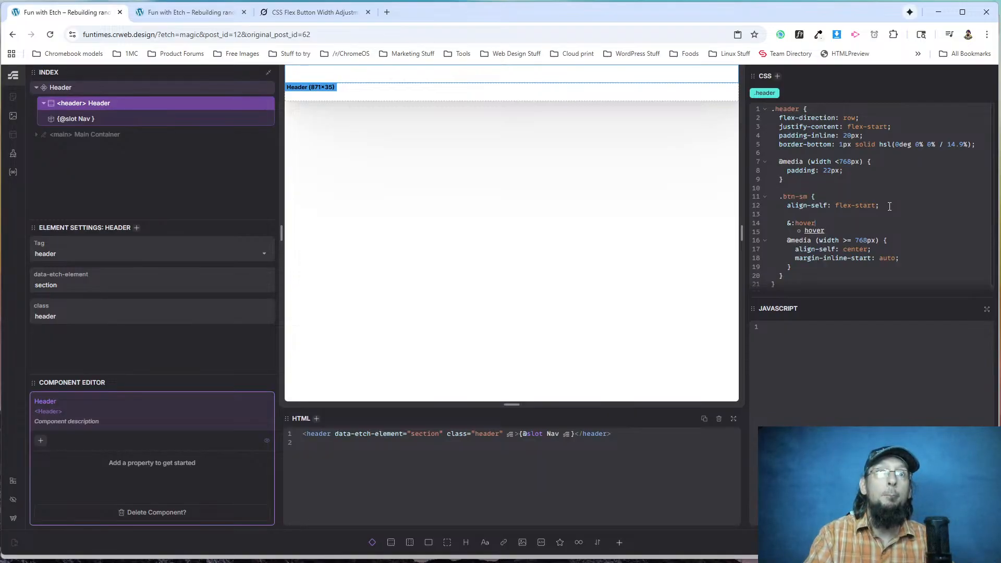
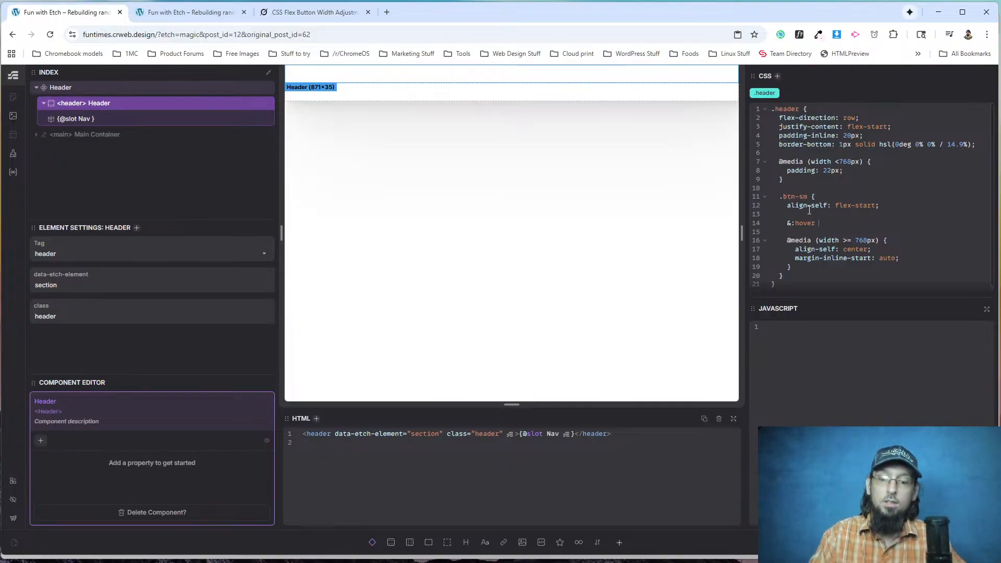
Open the body of the &:hover rule in .btn-sm and look up the colour variables in the Style Manager.
{"action": "type", "text": "{"}
{"action": "key", "text": "Return"}
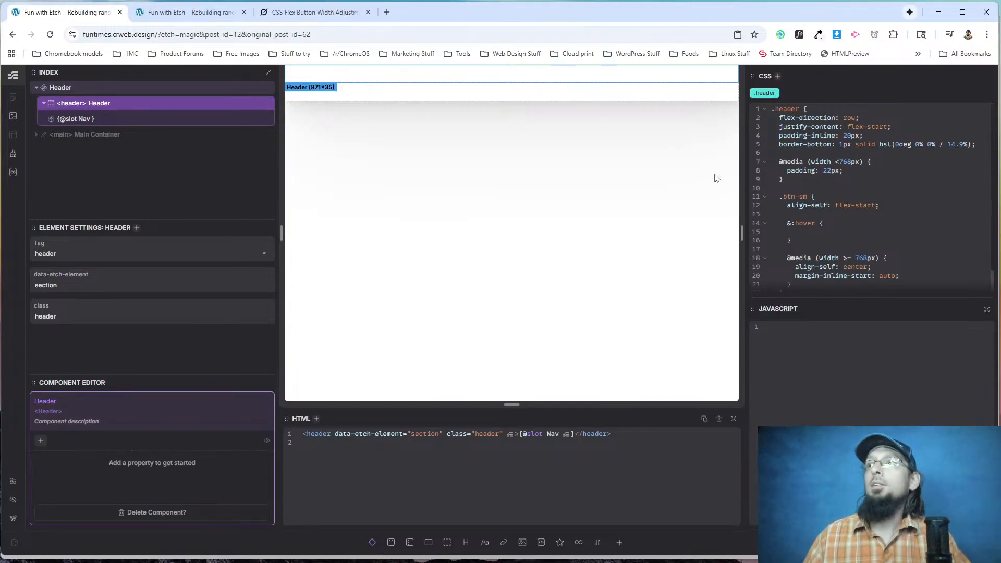
{"action": "left_click", "coordinate": [13, 153]}
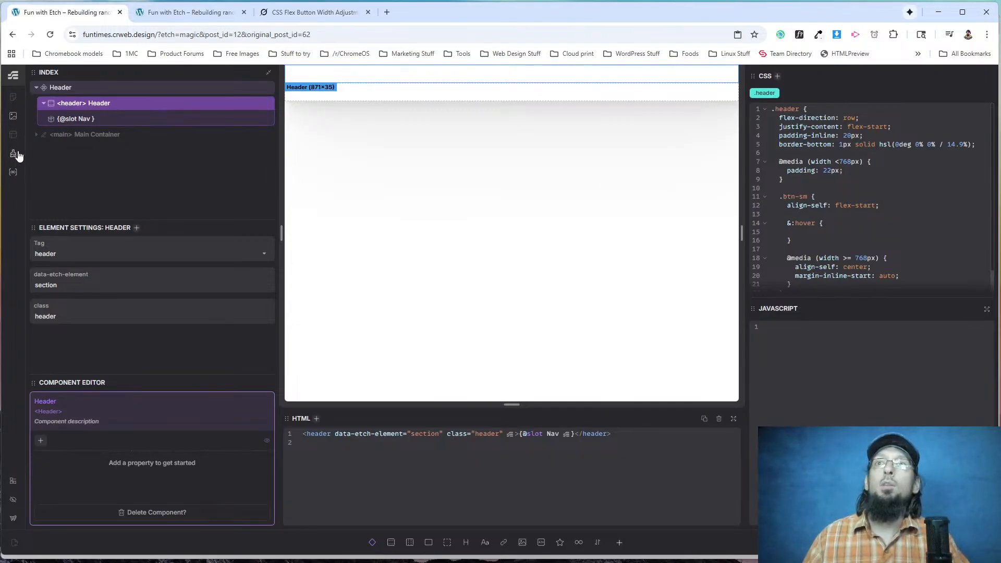
{"action": "left_click", "coordinate": [531, 121]}
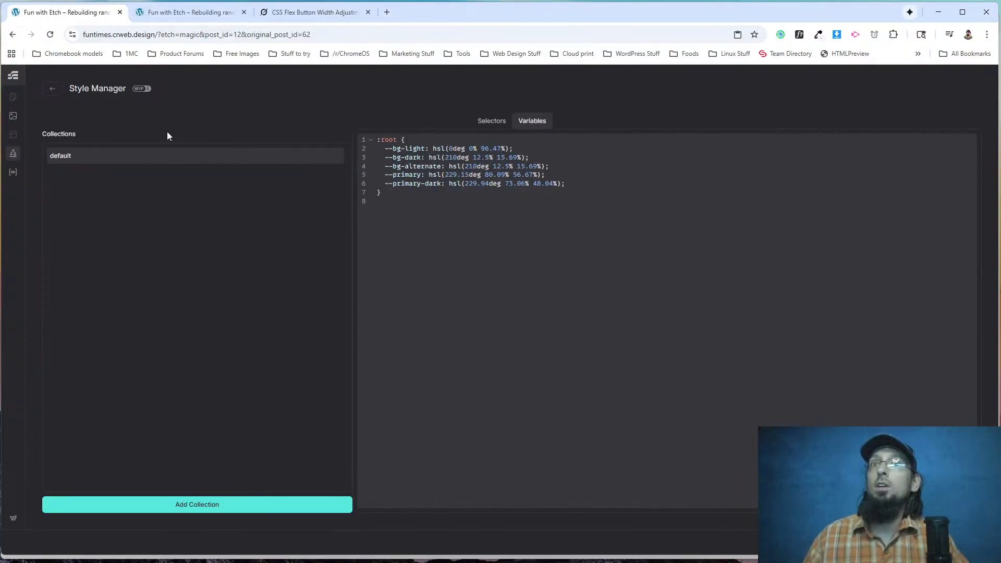
{"action": "left_click", "coordinate": [53, 88]}
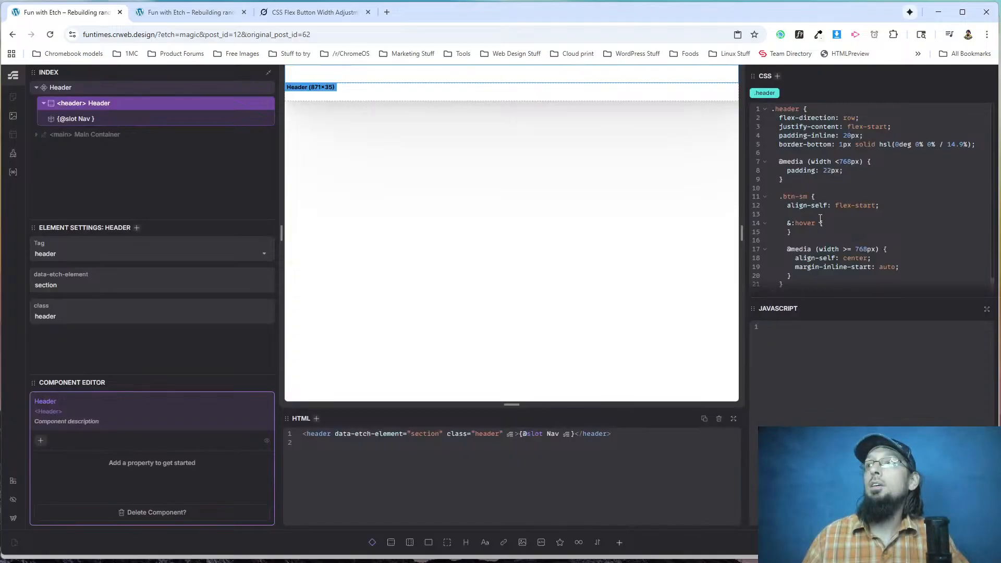
Set background-color: var(--primary-dark) in the &:hover rule of the header's .btn-sm block.
{"action": "key", "text": "Return"}
{"action": "type", "text": "ba"}
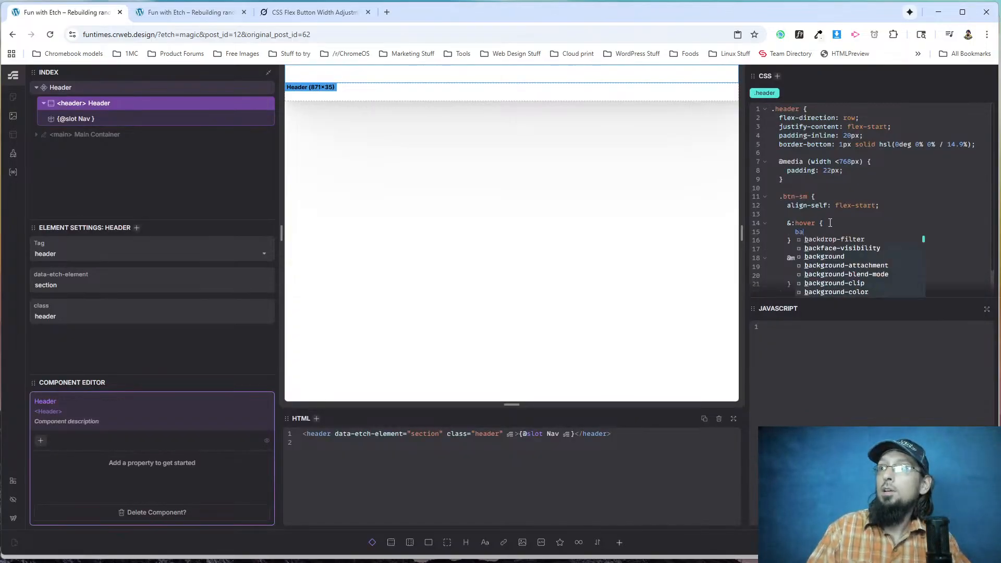
{"action": "type", "text": "ckground-colo"}
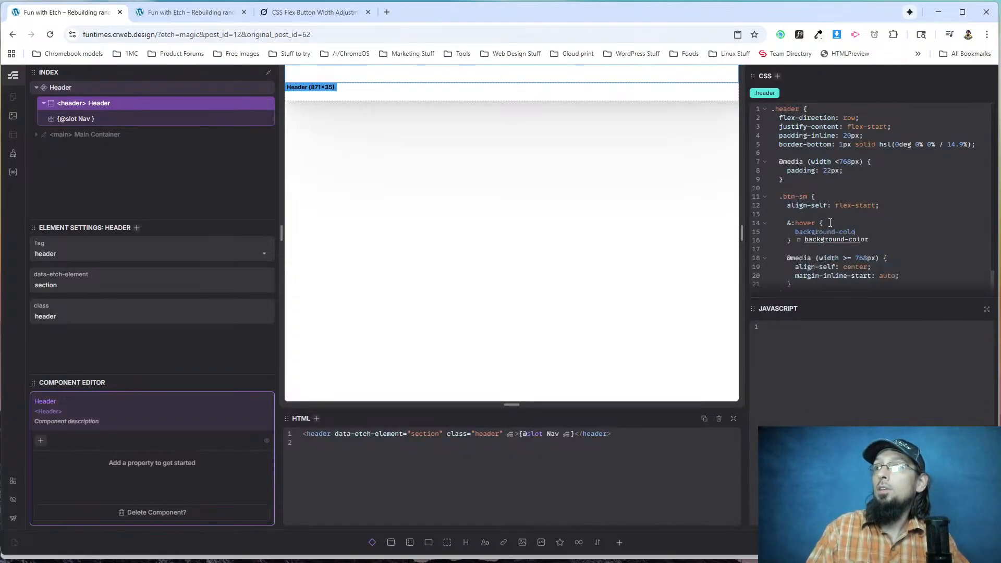
{"action": "type", "text": "r: var(--primary-dark);"}
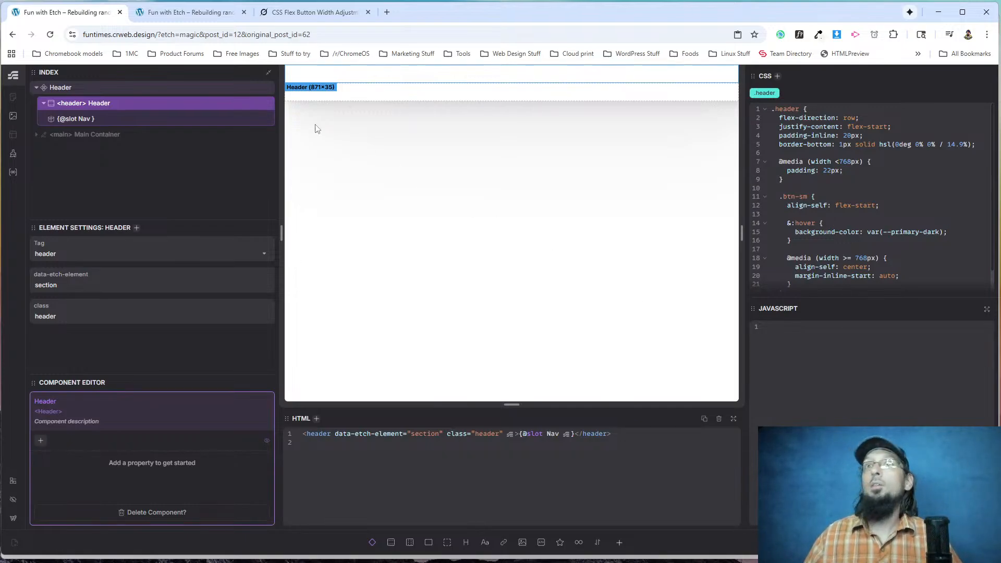
Reload the rebuilt site's live page to check the header button and menu hover styles.
{"action": "left_click", "coordinate": [190, 11]}
{"action": "left_click", "coordinate": [50, 35]}
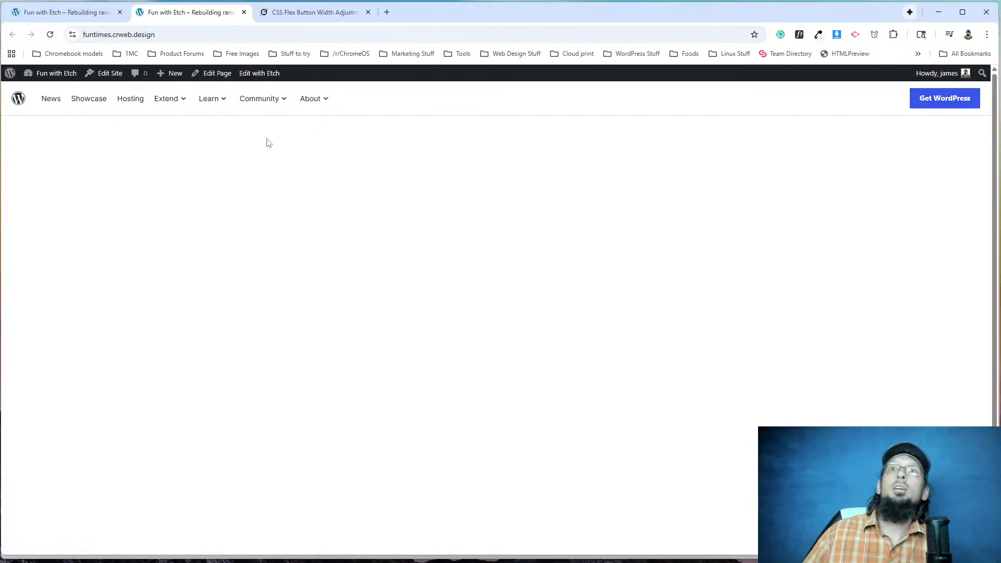
{"action": "mouse_move", "coordinate": [180, 97]}
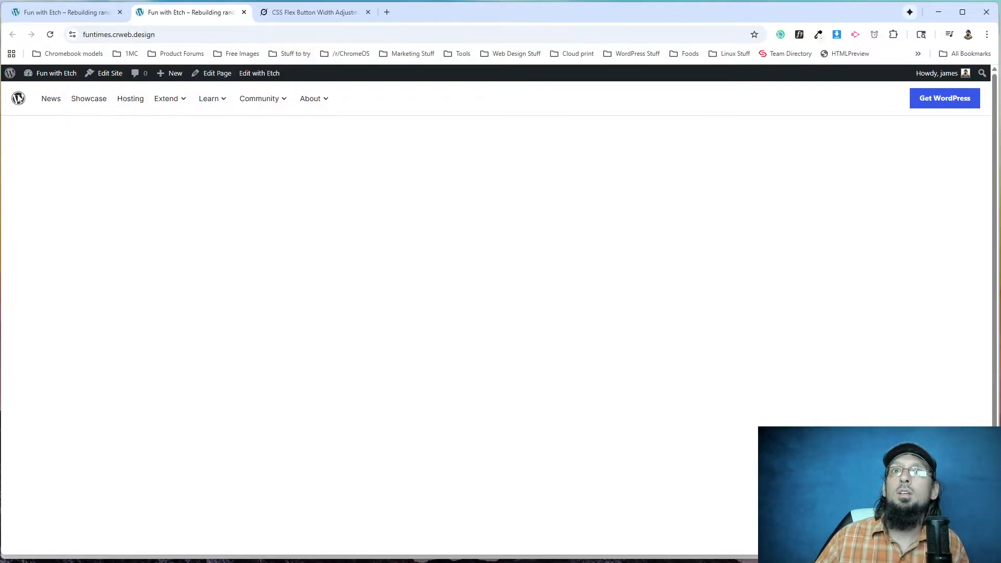
Return to the Etch editor and add a nested &:hover rule with background-color: var(--primary-dark) to the logo svg's .logo CSS.
{"action": "left_click", "coordinate": [76, 17]}
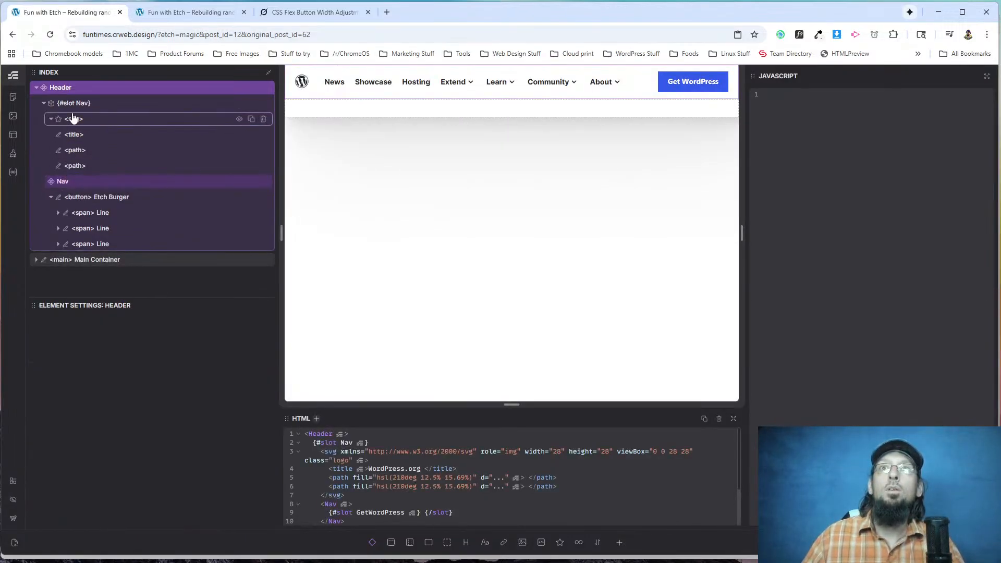
{"action": "left_click", "coordinate": [73, 119]}
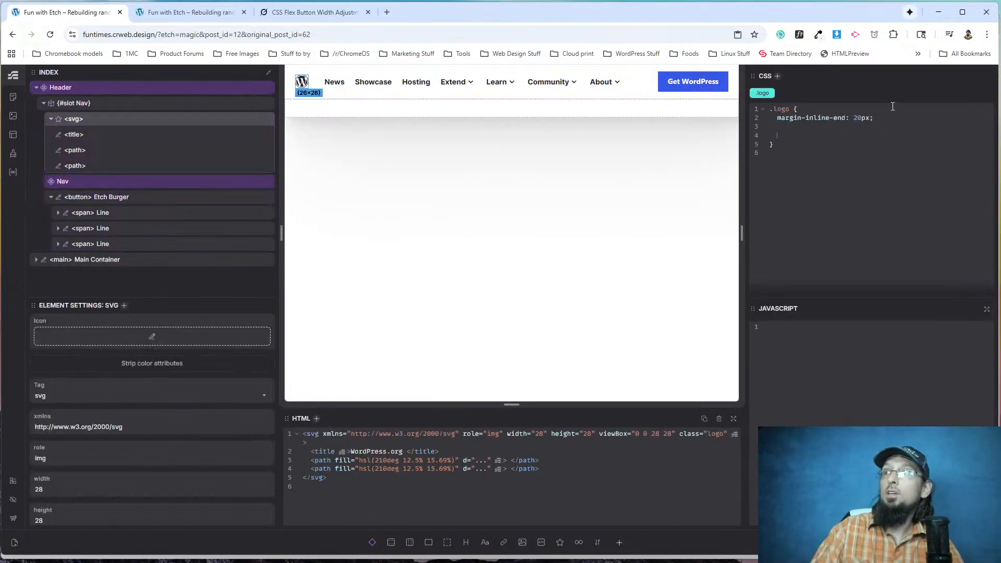
{"action": "type", "text": "&:hover {}"}
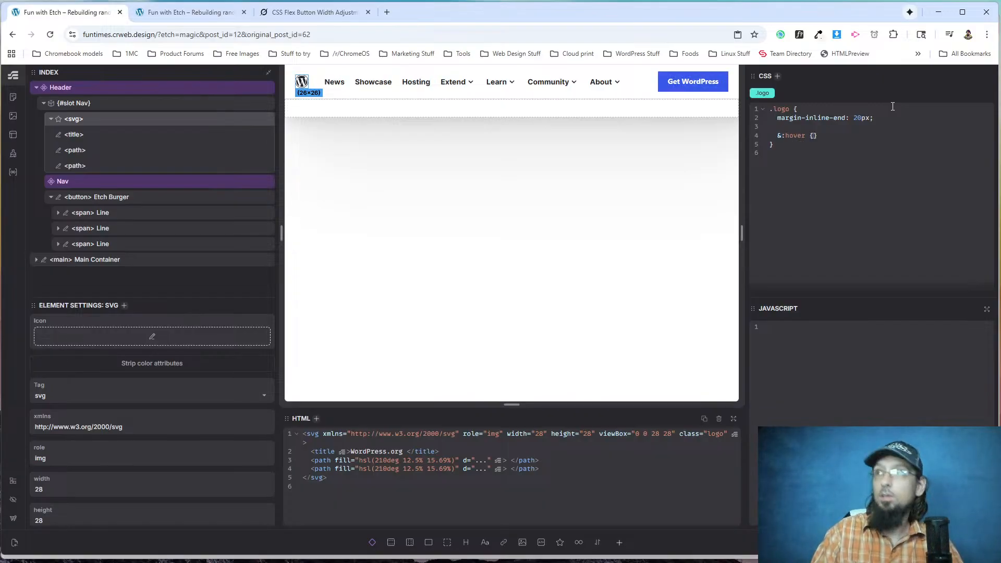
{"action": "key", "text": "Return"}
{"action": "type", "text": "backgrtou"}
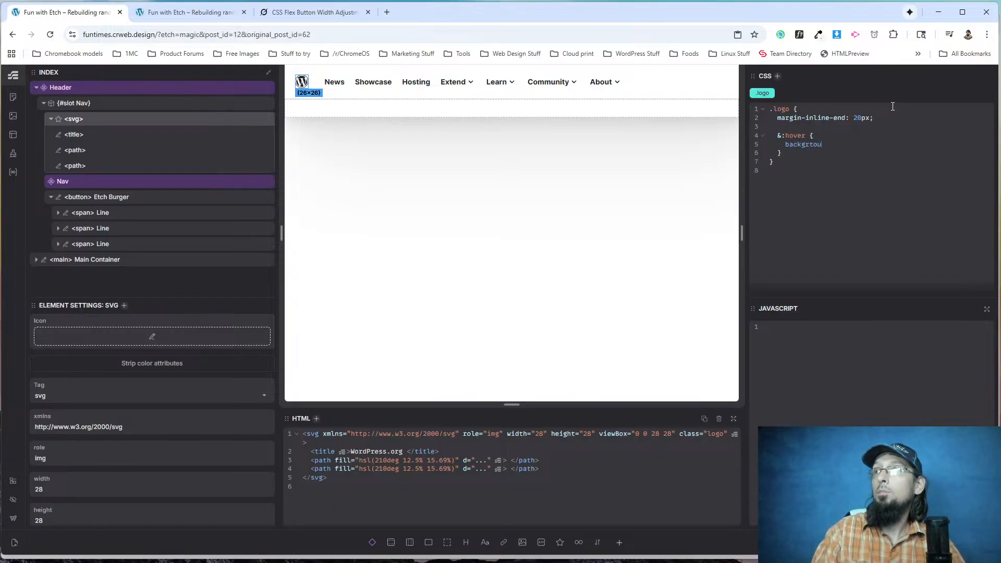
{"action": "type", "text": "ound-c"}
{"action": "key", "text": "Return"}
{"action": "type", "text": "--primary"}
{"action": "key", "text": "Return"}
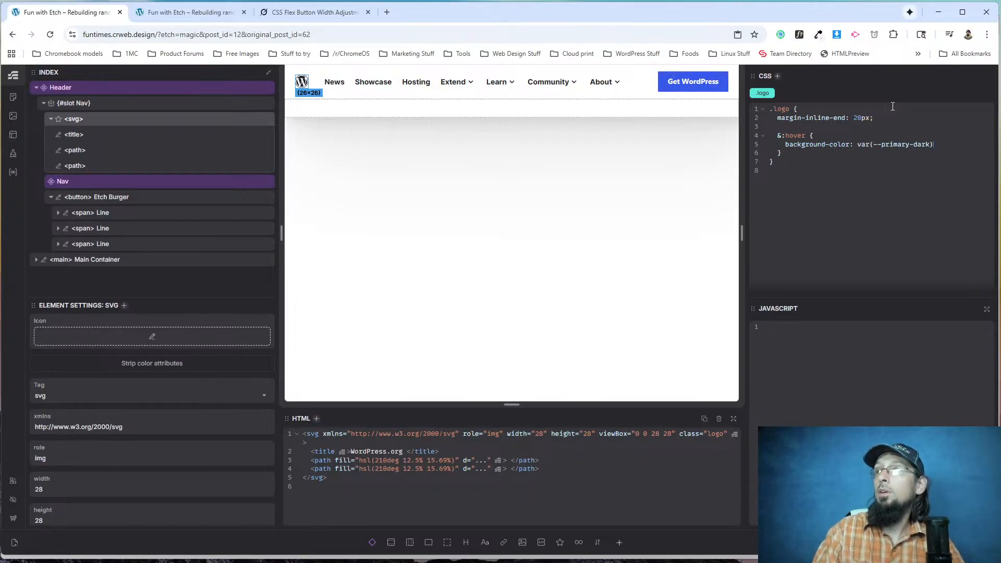
Reload the live page to check the logo's hover background, and return to the Etch editor.
{"action": "left_click", "coordinate": [189, 13]}
{"action": "left_click", "coordinate": [50, 34]}
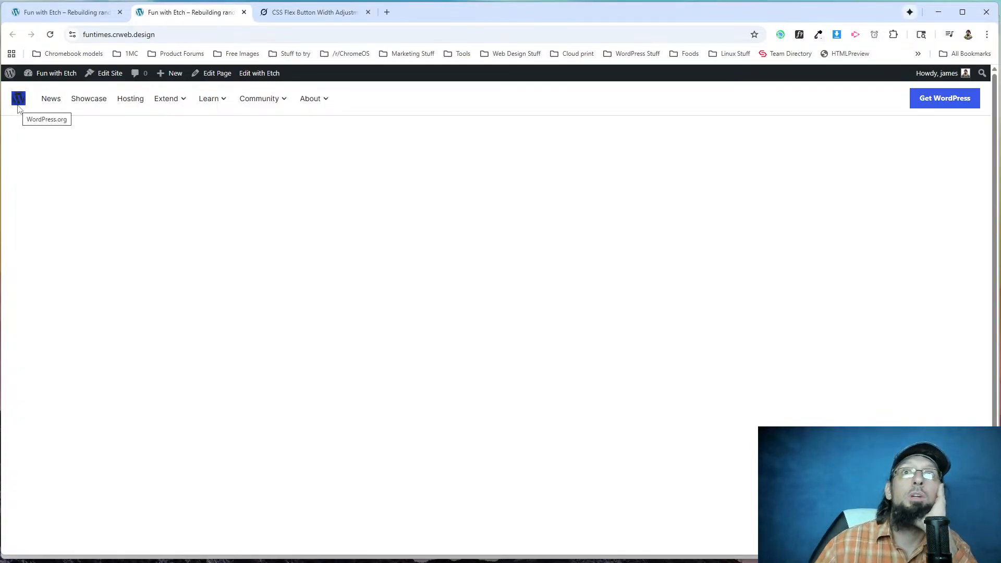
{"action": "left_click", "coordinate": [58, 12]}
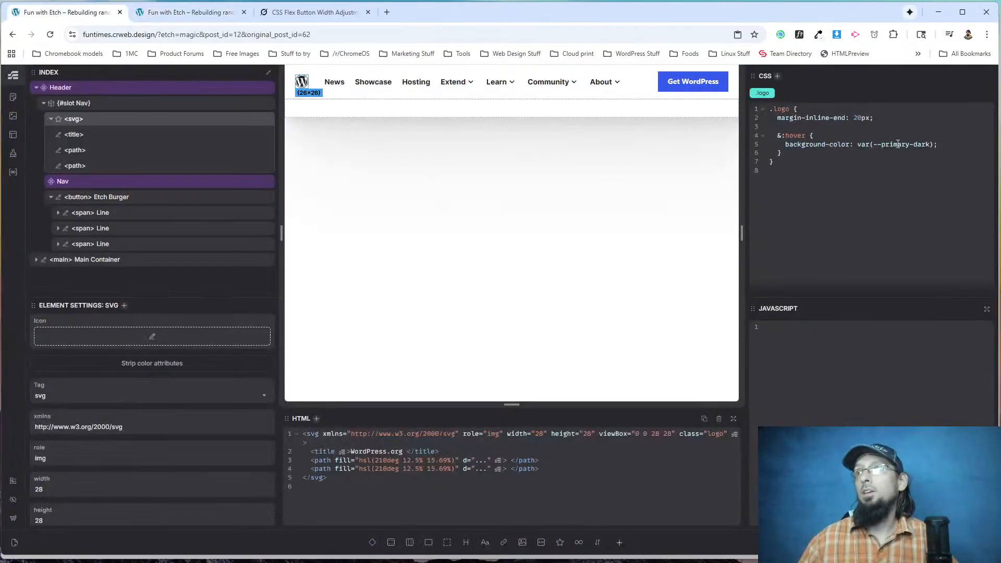
Change the logo's hover background colour variable to --bg-light.
{"action": "key", "text": "BackSpace"}
{"action": "key", "text": "BackSpace"}
{"action": "key", "text": "BackSpace"}
{"action": "key", "text": "BackSpace"}
{"action": "key", "text": "BackSpace"}
{"action": "key", "text": "BackSpace"}
{"action": "key", "text": "BackSpace"}
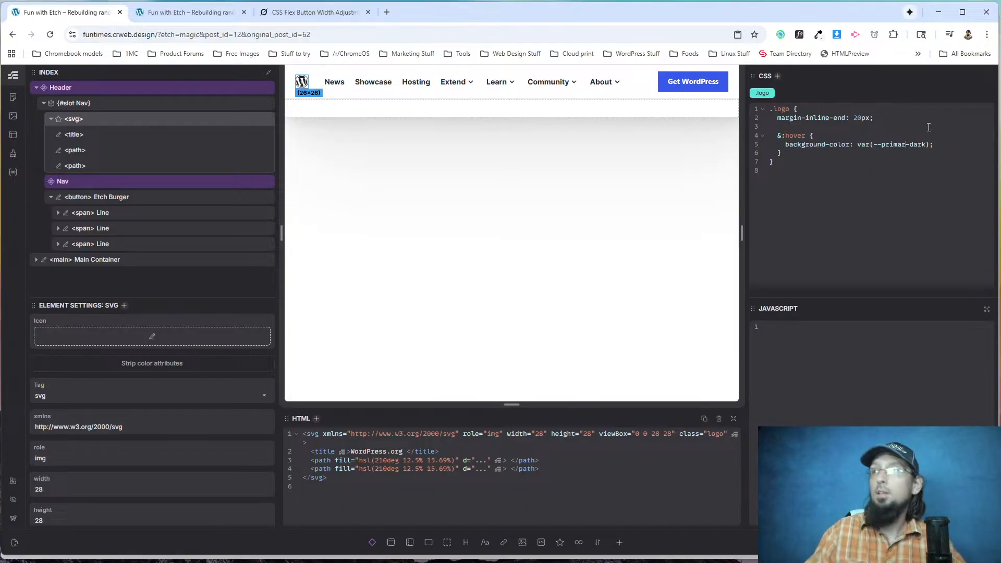
{"action": "type", "text": "bg"}
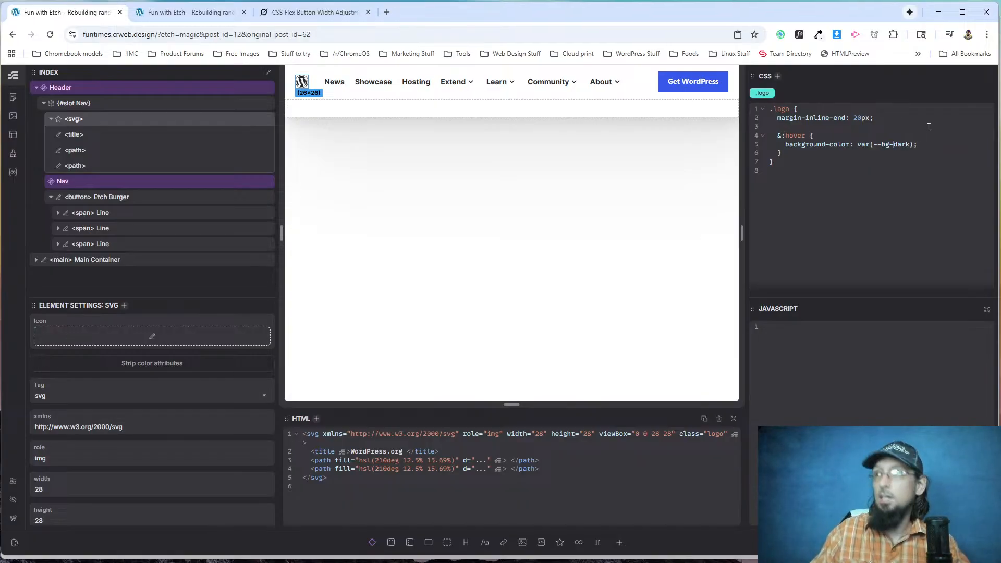
{"action": "key", "text": "BackSpace"}
{"action": "key", "text": "BackSpace"}
{"action": "key", "text": "BackSpace"}
{"action": "key", "text": "BackSpace"}
{"action": "type", "text": "light"}
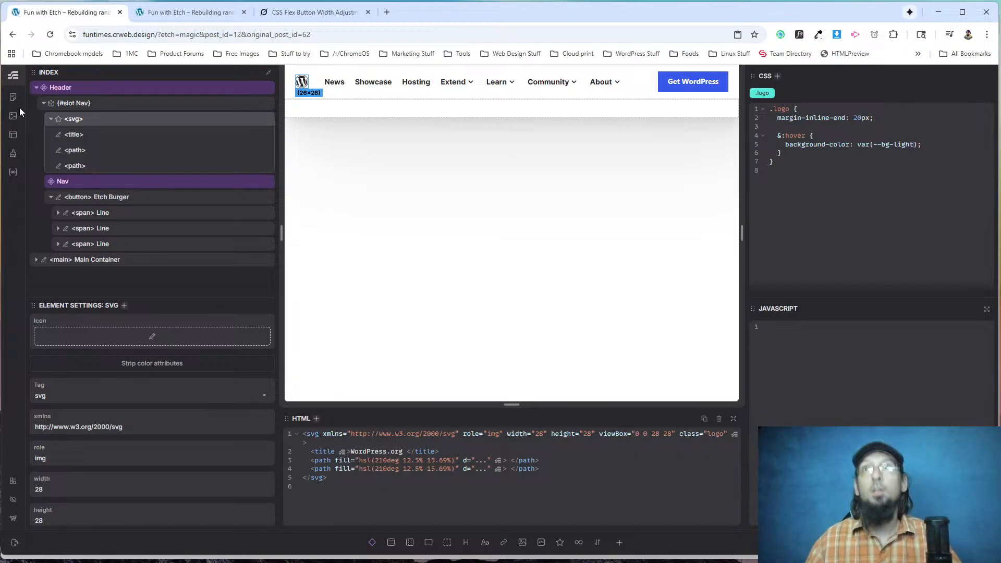
Reload the live page to check the logo, and inspect the logo's markup on the original WordPress.org site.
{"action": "left_click", "coordinate": [190, 11]}
{"action": "left_click", "coordinate": [50, 34]}
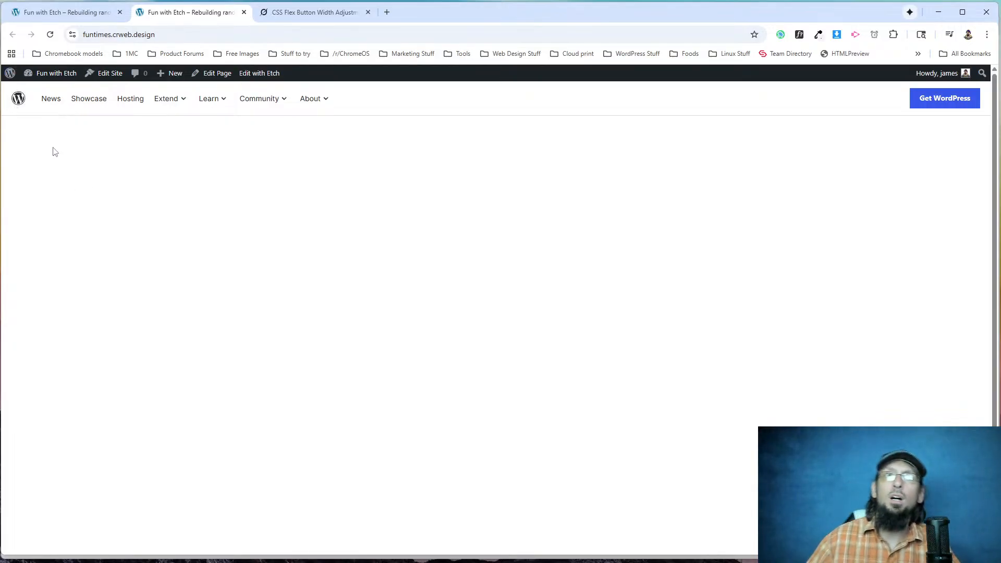
{"action": "key", "text": "alt+Tab"}
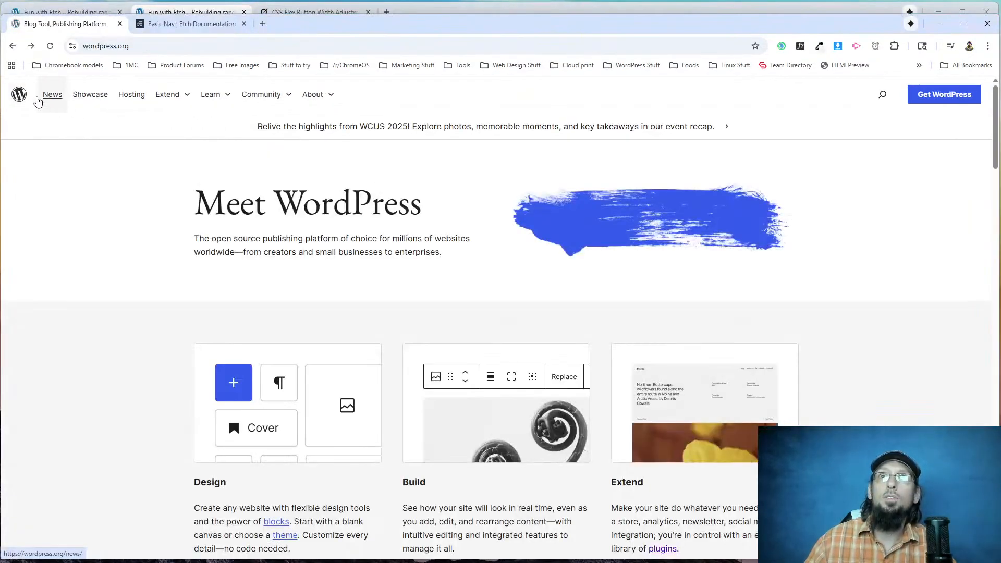
{"action": "right_click", "coordinate": [19, 92]}
{"action": "left_click", "coordinate": [57, 213]}
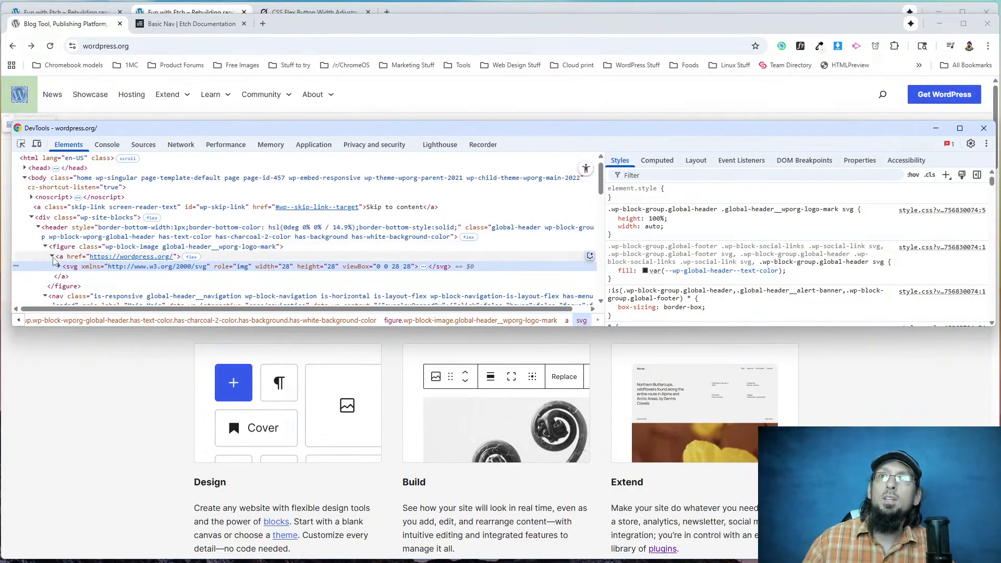
Back in Etch, wrap the logo svg in an <a href="/"> link in the HTML and check it on the live page.
{"action": "left_click_drag", "start_coordinate": [323, 24], "coordinate": [325, 63]}
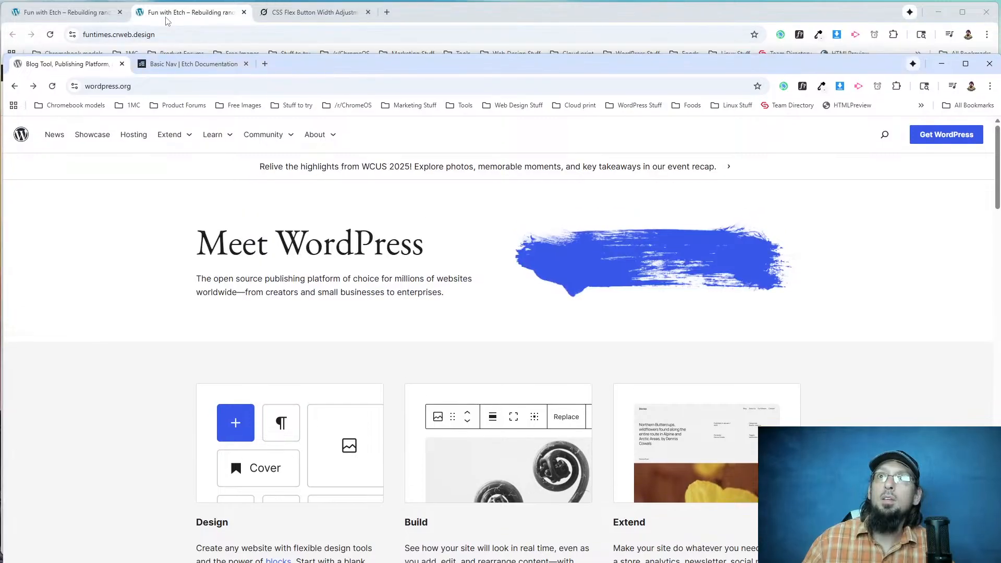
{"action": "left_click", "coordinate": [167, 18]}
{"action": "left_click", "coordinate": [79, 19]}
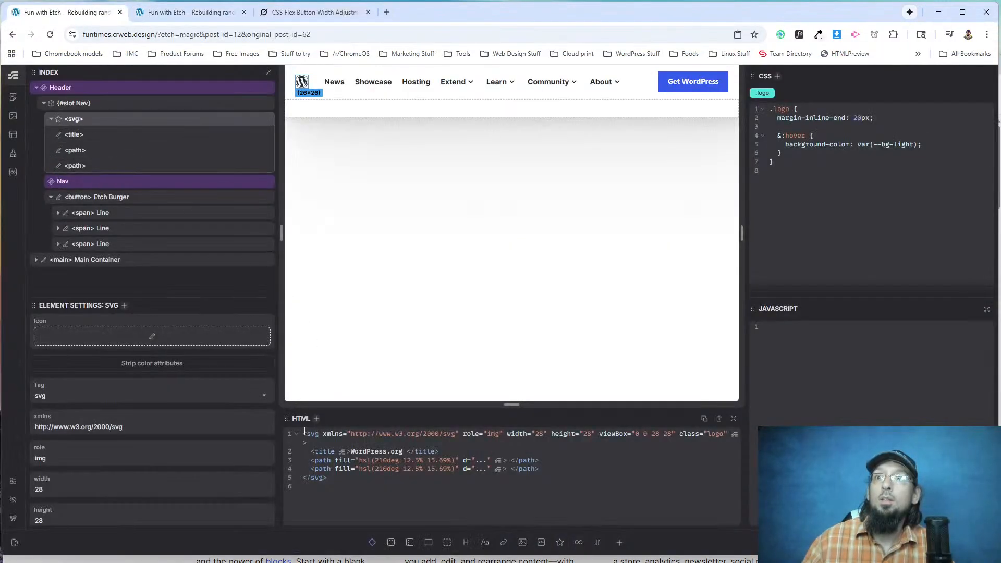
{"action": "type", "text": "<a hrefg="}
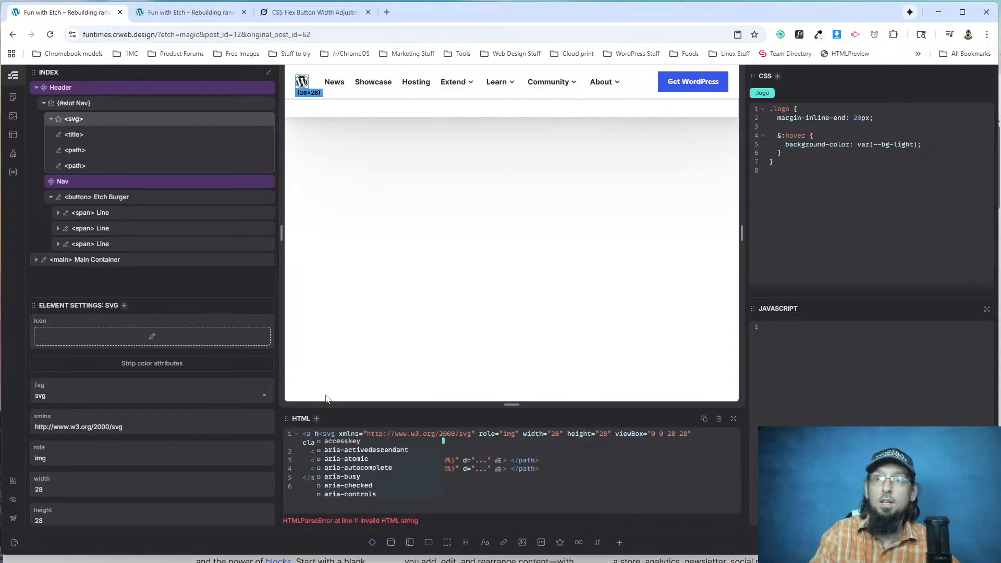
{"action": "key", "text": "BackSpace"}
{"action": "key", "text": "BackSpace"}
{"action": "type", "text": "=\"/\""}
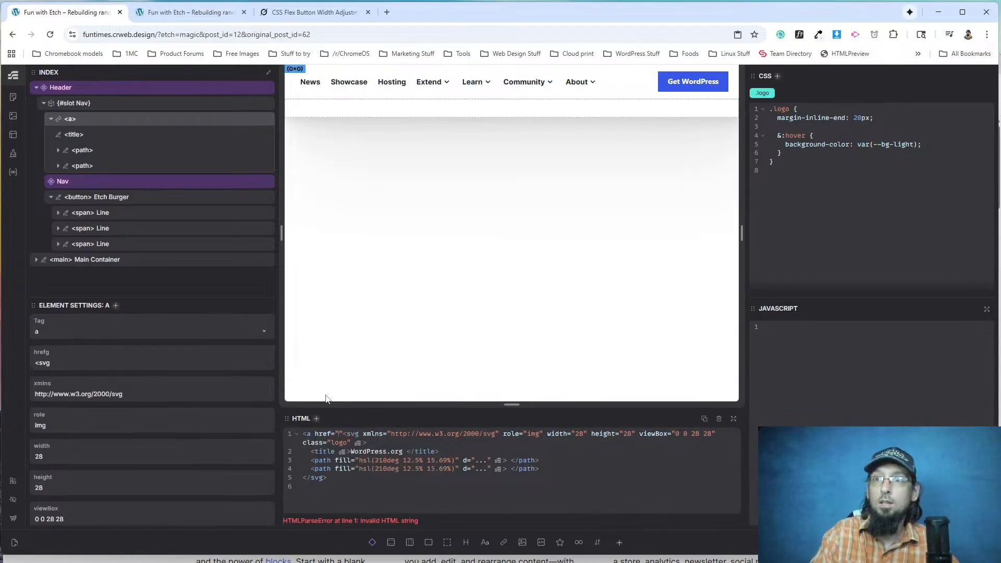
{"action": "type", "text": ">"}
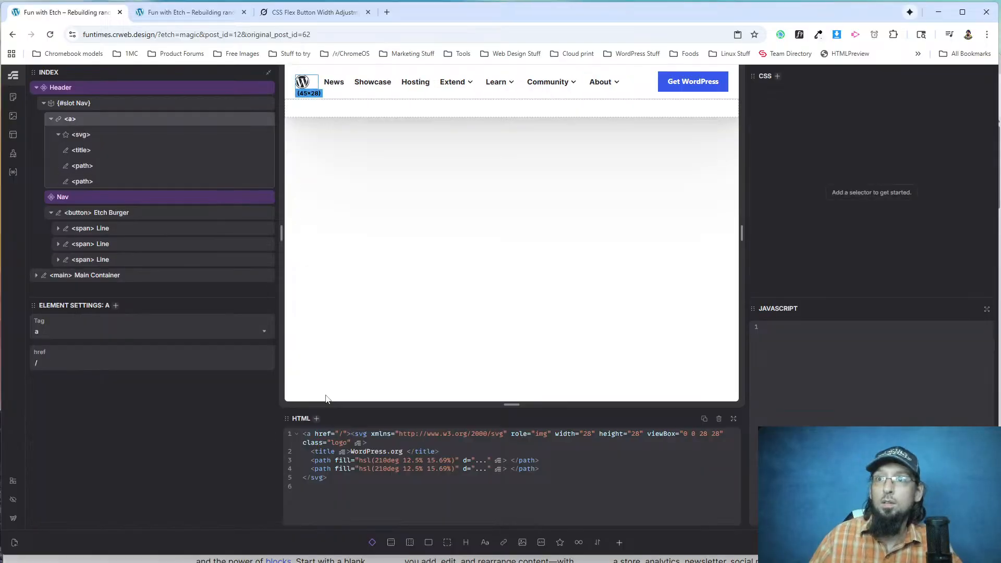
{"action": "type", "text": "</a>"}
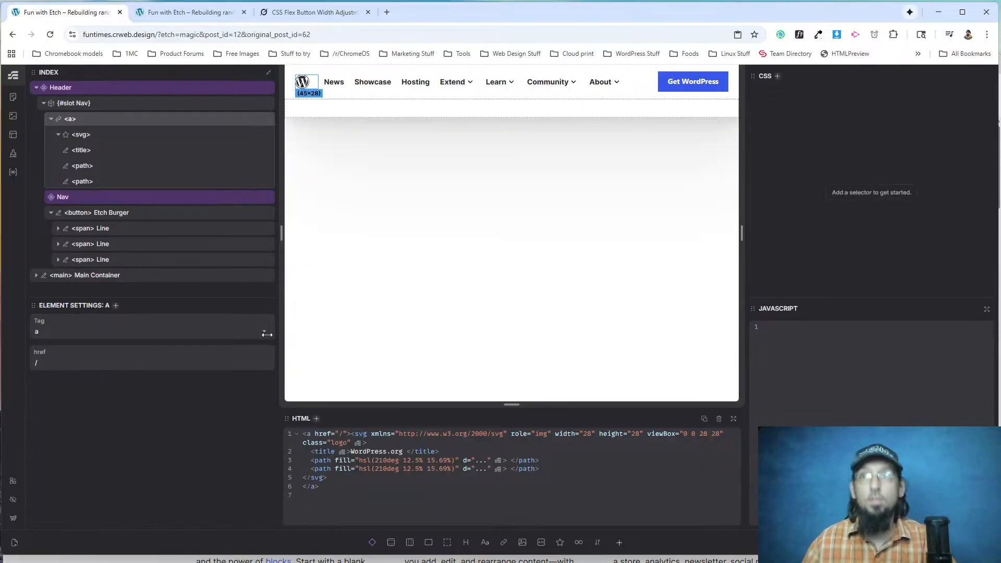
{"action": "left_click", "coordinate": [203, 15]}
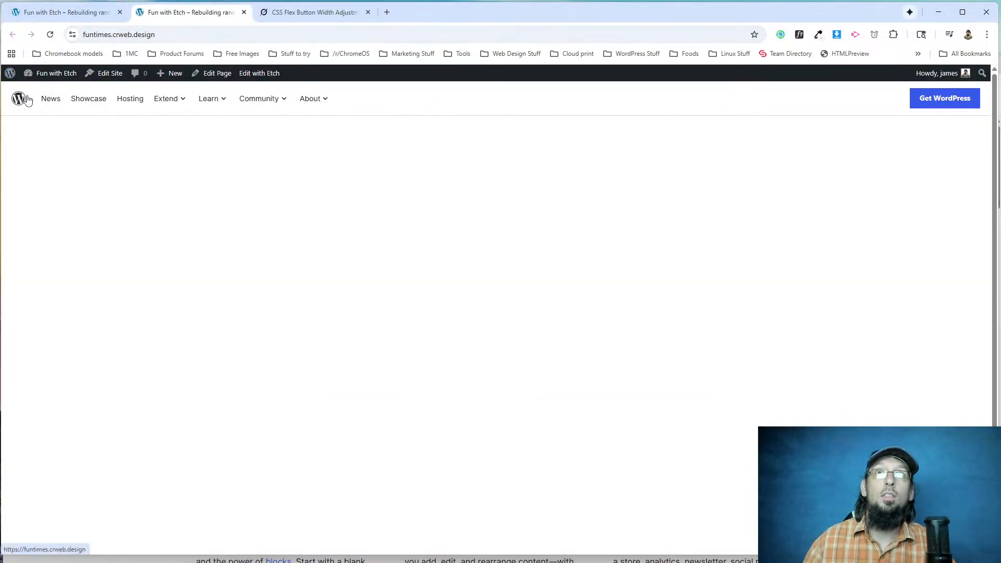
Wrap the logo link in a <figure> element in the Etch HTML and view the live page.
{"action": "left_click", "coordinate": [84, 14]}
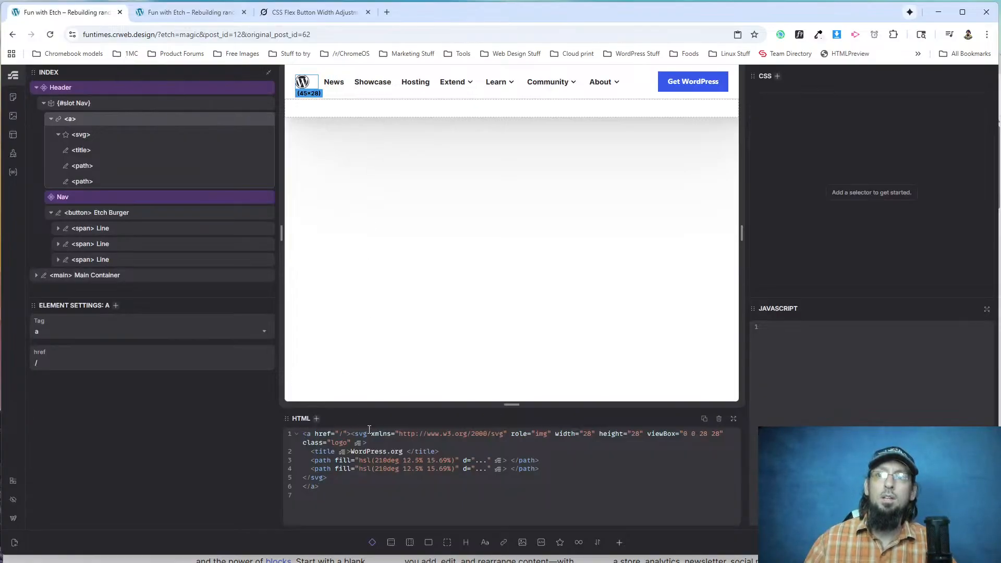
{"action": "type", "text": "<figure></figure>"}
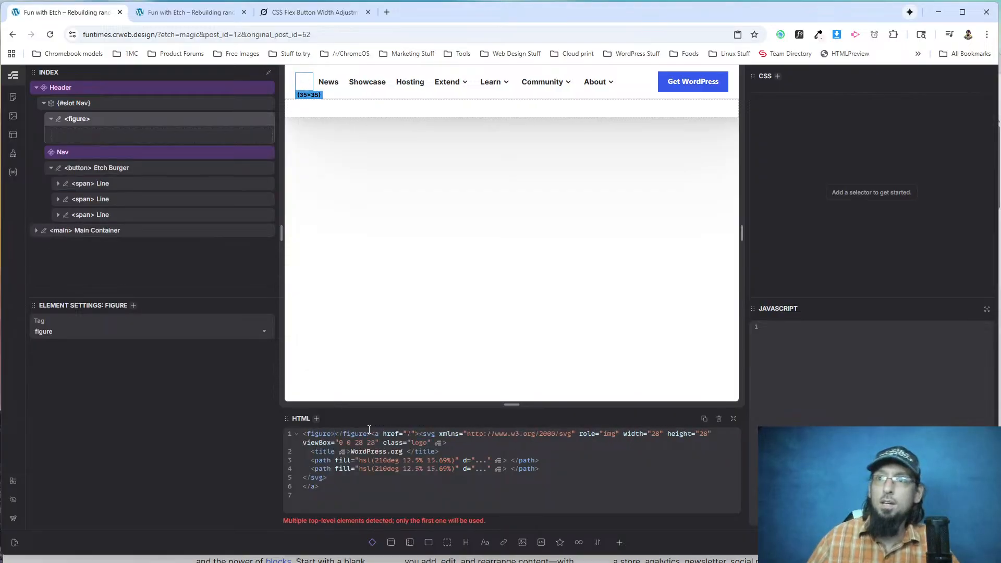
{"action": "left_click_drag", "start_coordinate": [371, 435], "coordinate": [336, 435]}
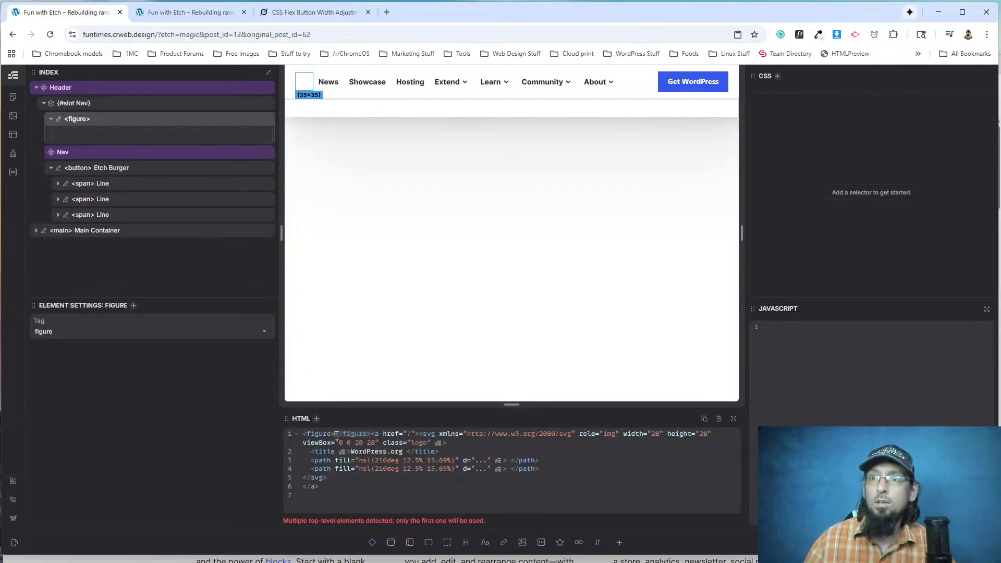
{"action": "key", "text": "ctrl+x"}
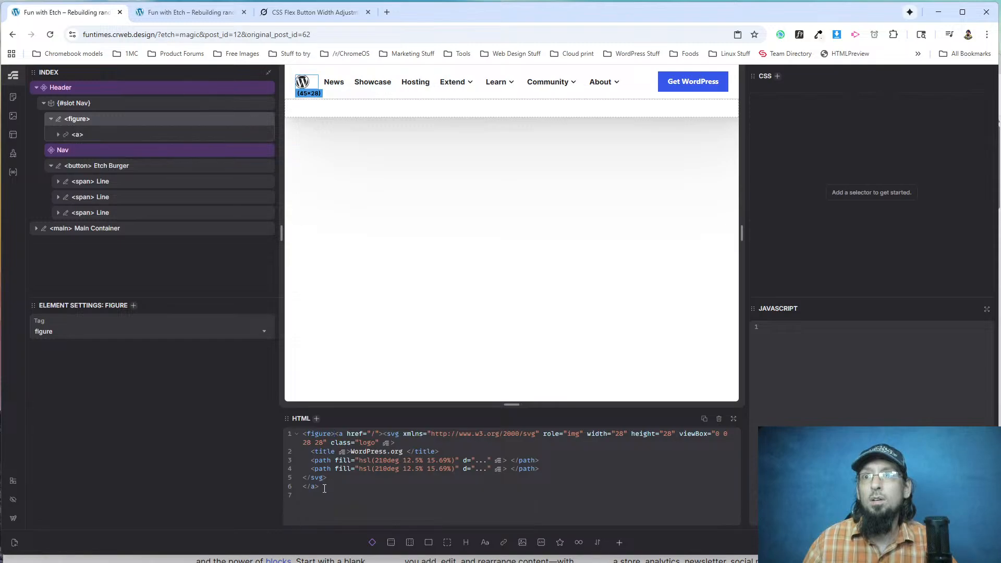
{"action": "key", "text": "ctrl+v"}
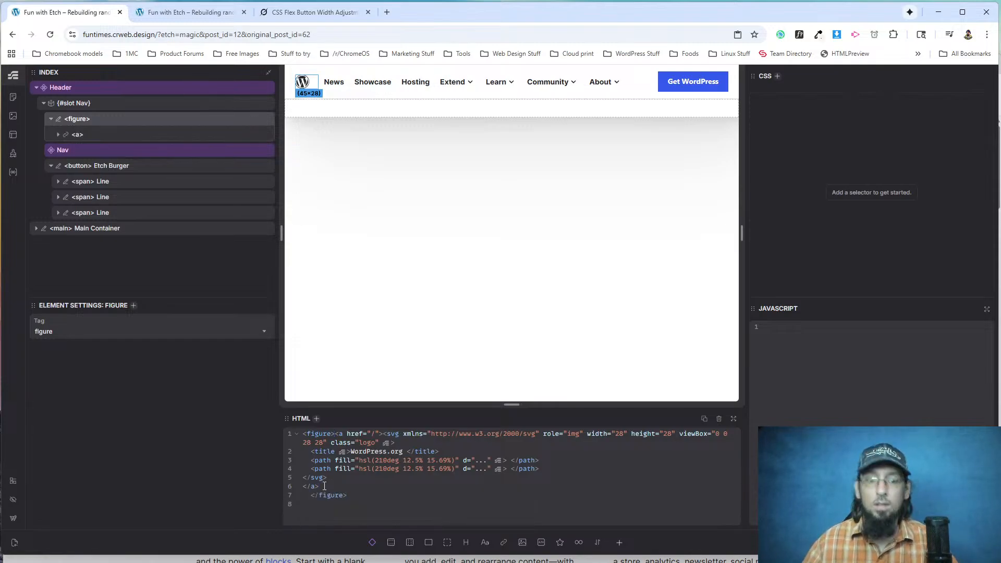
{"action": "left_click", "coordinate": [191, 12]}
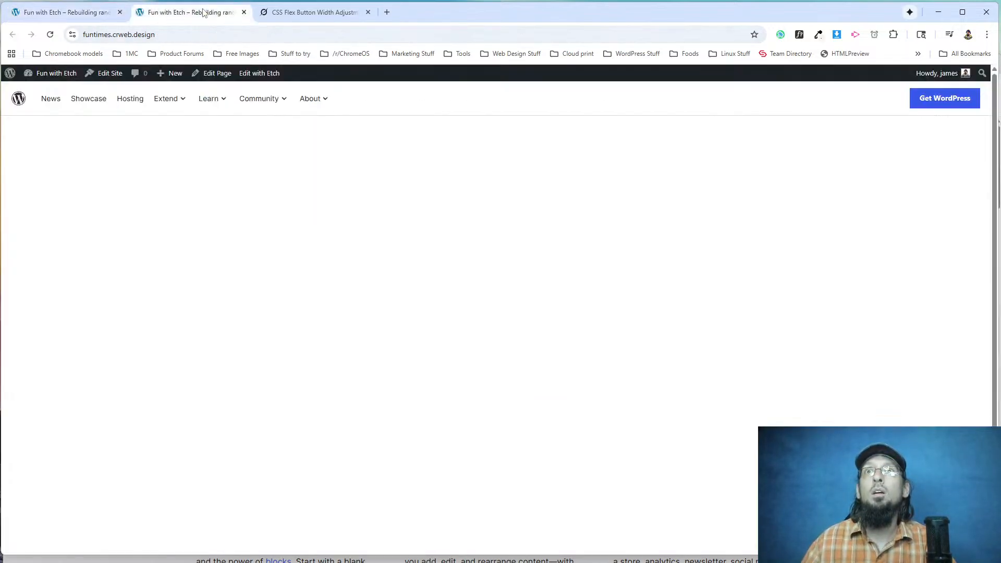
Change the logo's figure wrapper to a div in Etch and reload the live page to check it.
{"action": "left_click", "coordinate": [50, 34]}
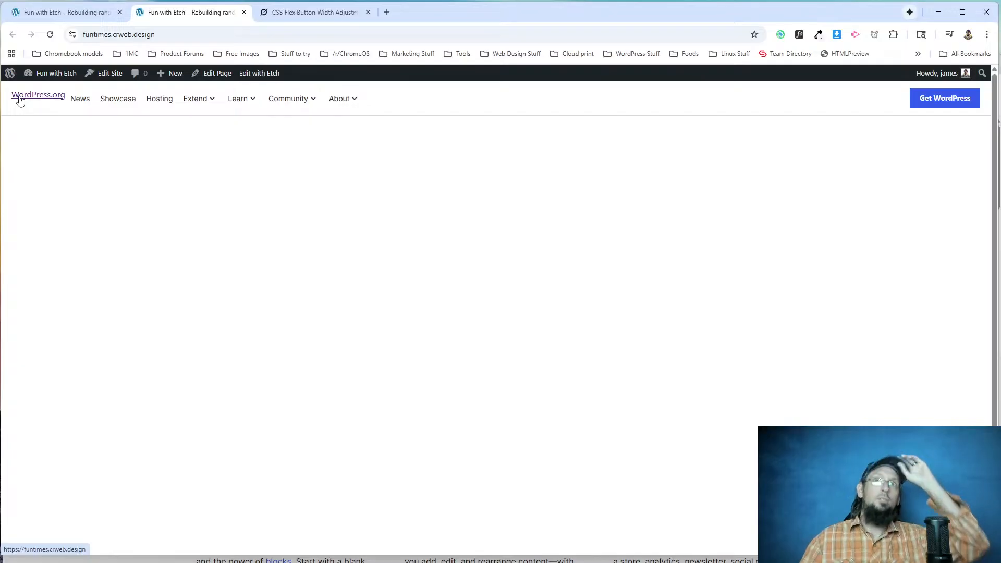
{"action": "left_click", "coordinate": [58, 13]}
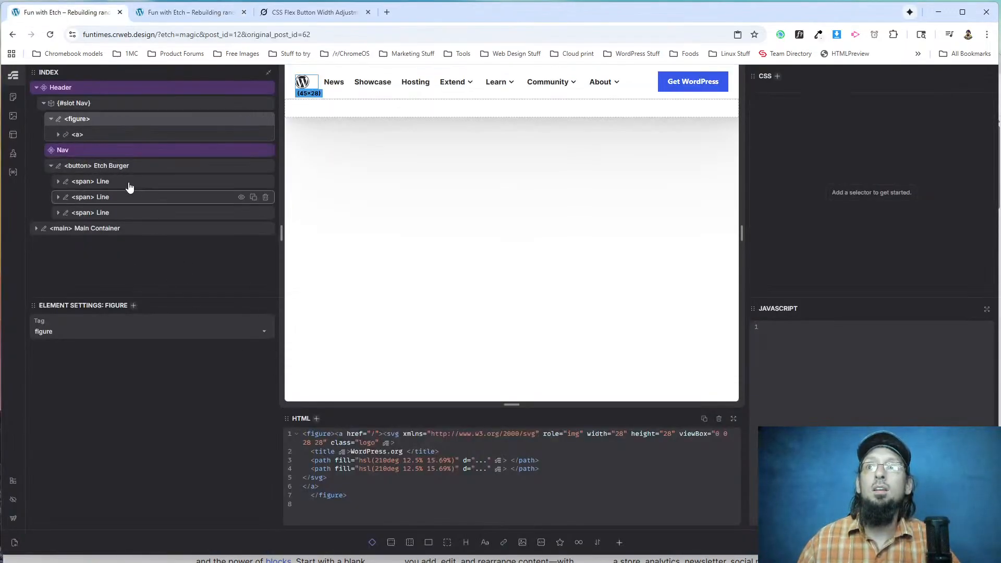
{"action": "type", "text": "div"}
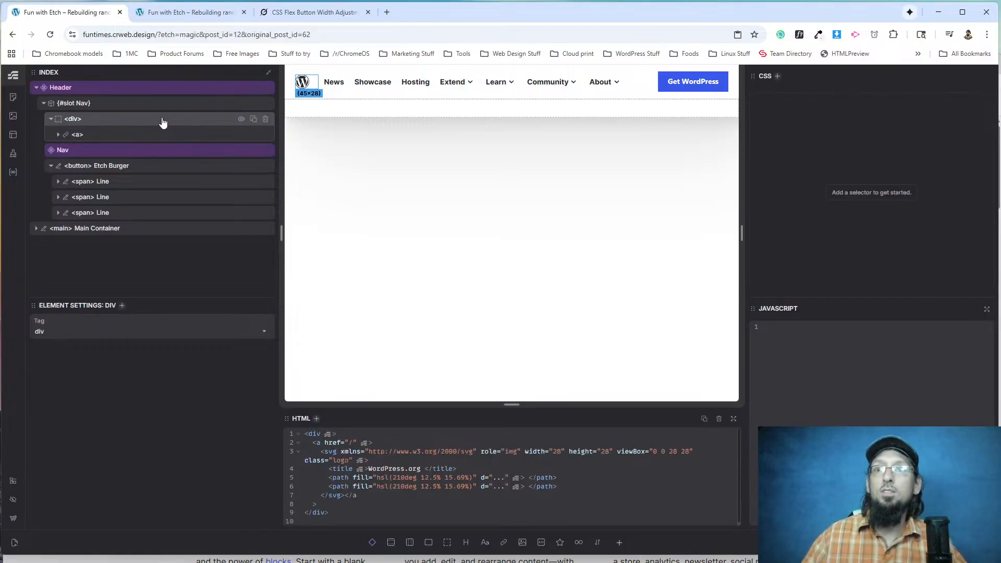
{"action": "left_click", "coordinate": [195, 18]}
{"action": "left_click", "coordinate": [50, 34]}
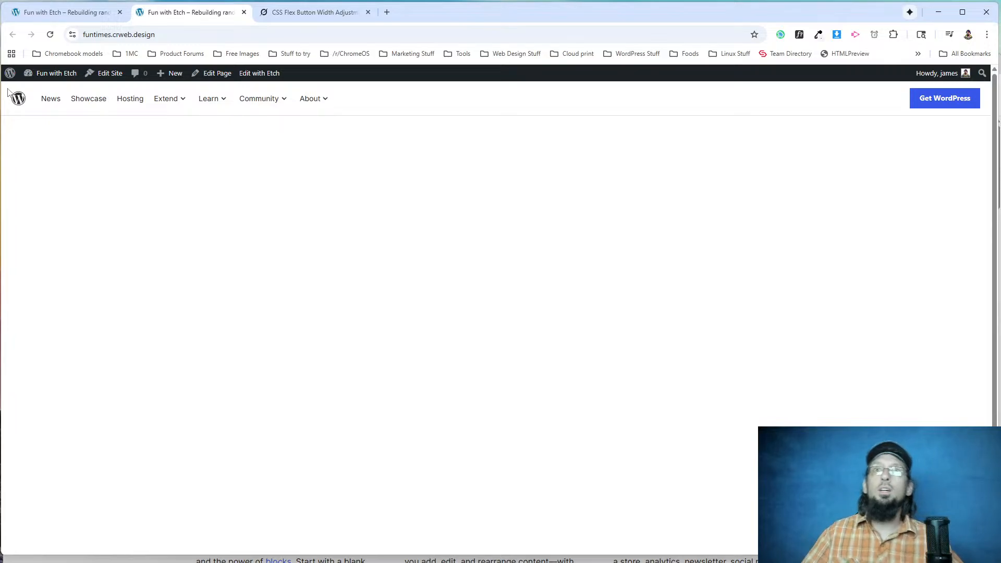
Inspect the logo's wrapper div and the header on the live page, and test the header with its padding-inline turned off.
{"action": "right_click", "coordinate": [19, 104]}
{"action": "left_click", "coordinate": [88, 220]}
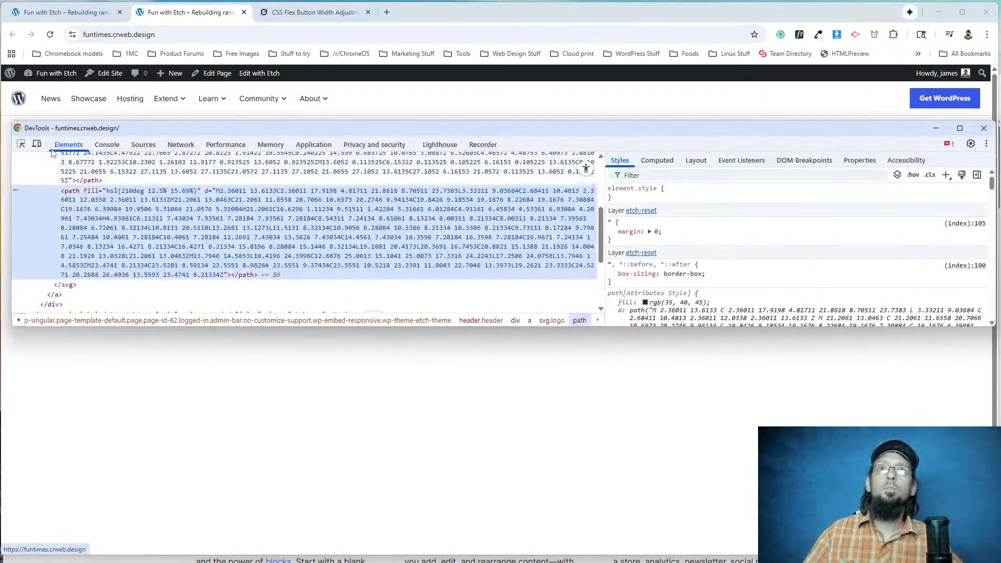
{"action": "scroll", "coordinate": [64, 233], "scroll_direction": "up", "scroll_amount": 3}
{"action": "left_click", "coordinate": [52, 228]}
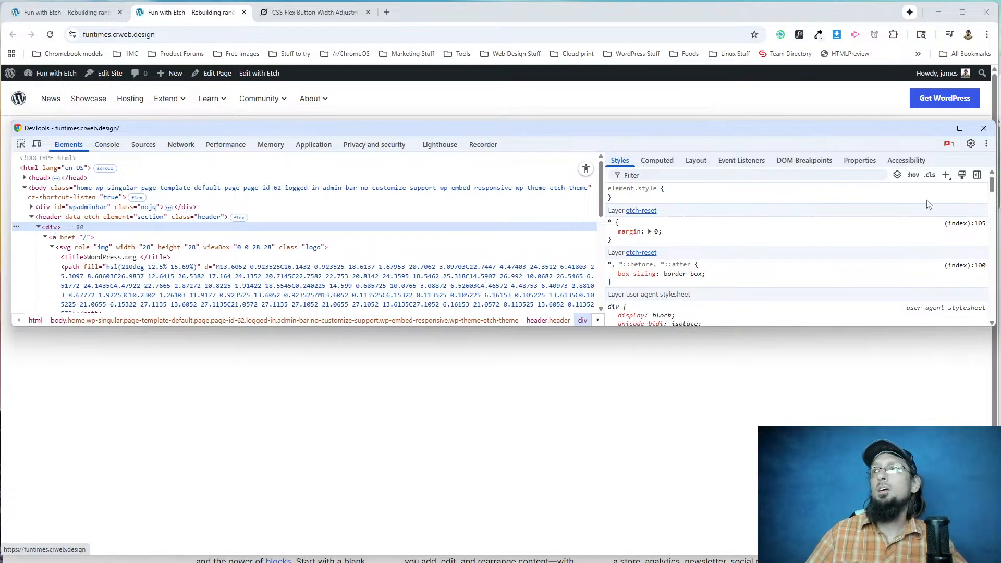
{"action": "left_click", "coordinate": [946, 175]}
{"action": "key", "text": "Return"}
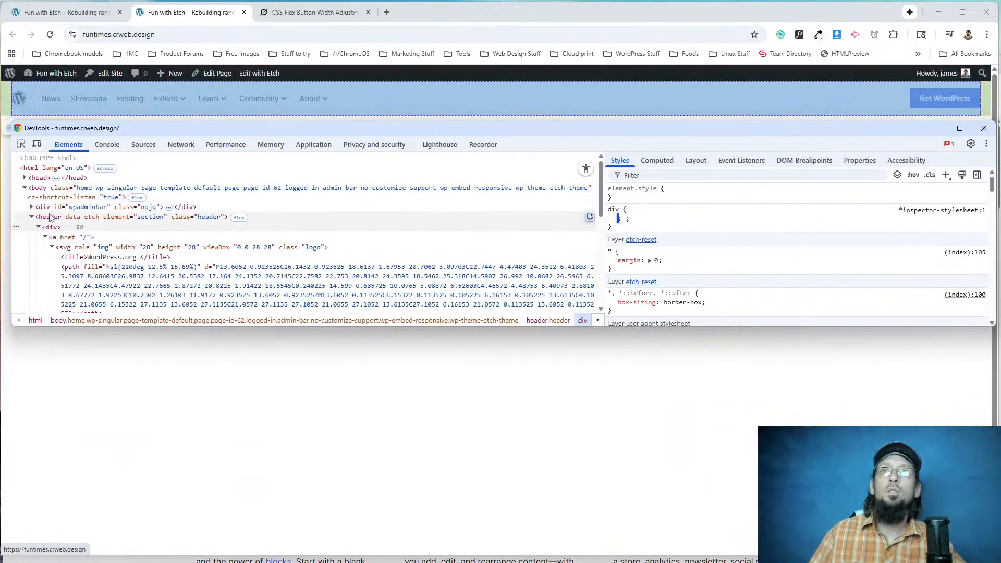
{"action": "left_click", "coordinate": [51, 218]}
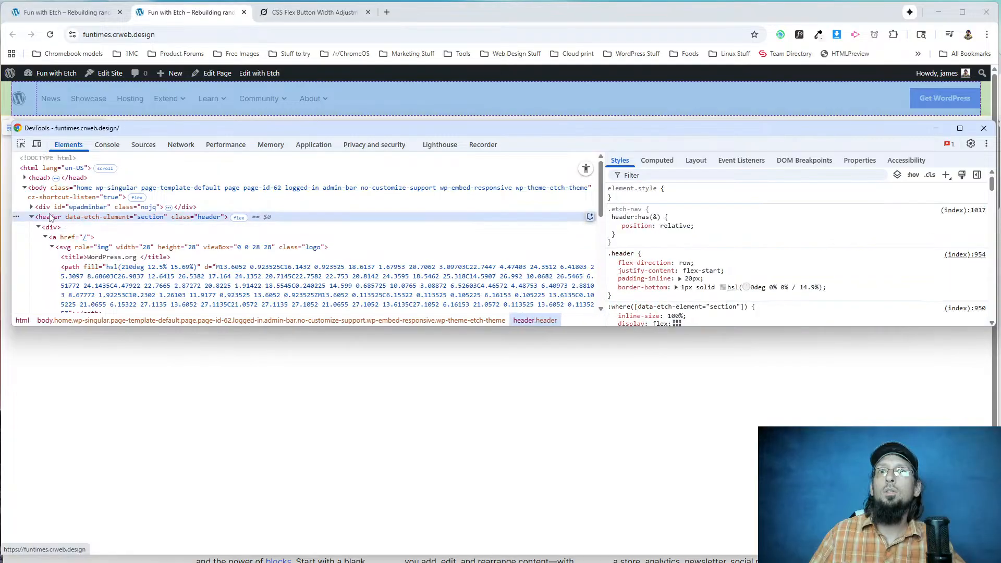
{"action": "left_click", "coordinate": [611, 278]}
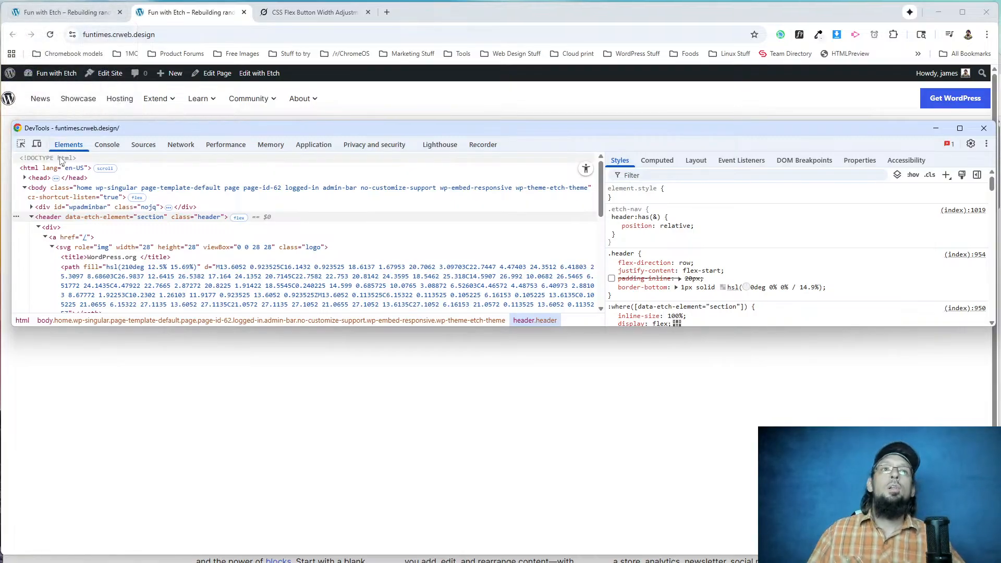
In Etch, edit the Header component's .header rule, changing padding-inline to padding-inline-end, and save.
{"action": "left_click", "coordinate": [67, 12]}
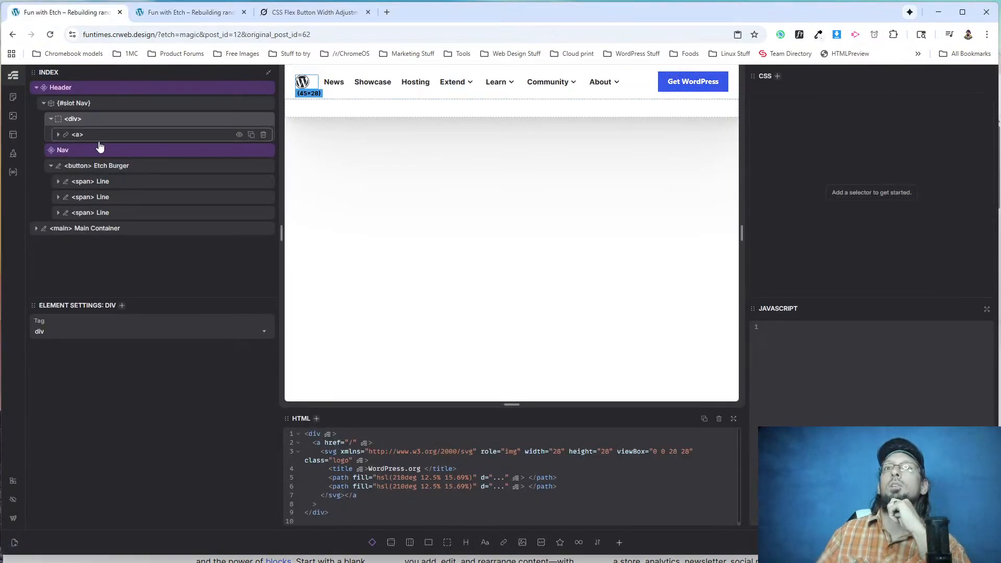
{"action": "left_click", "coordinate": [96, 89]}
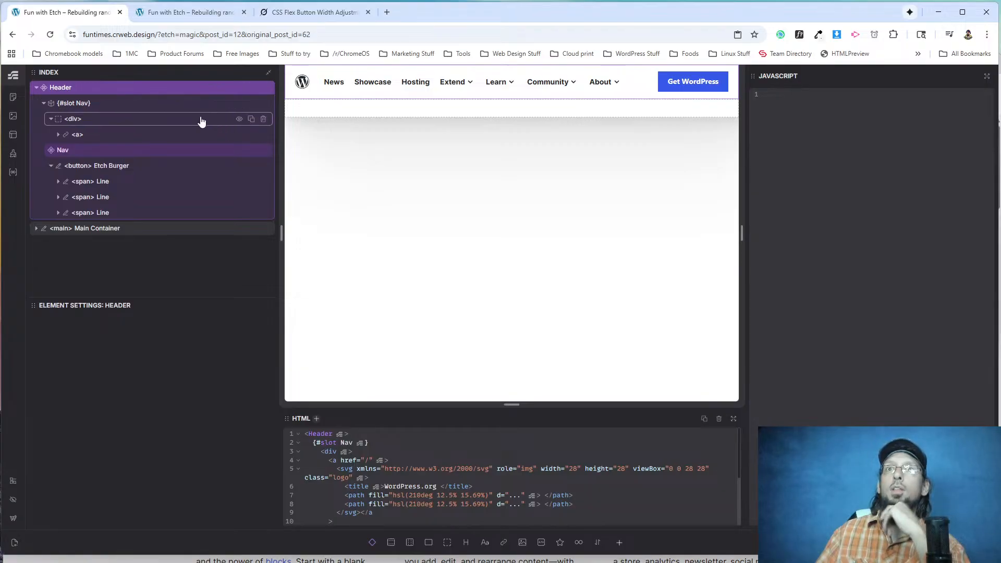
{"action": "right_click", "coordinate": [131, 104]}
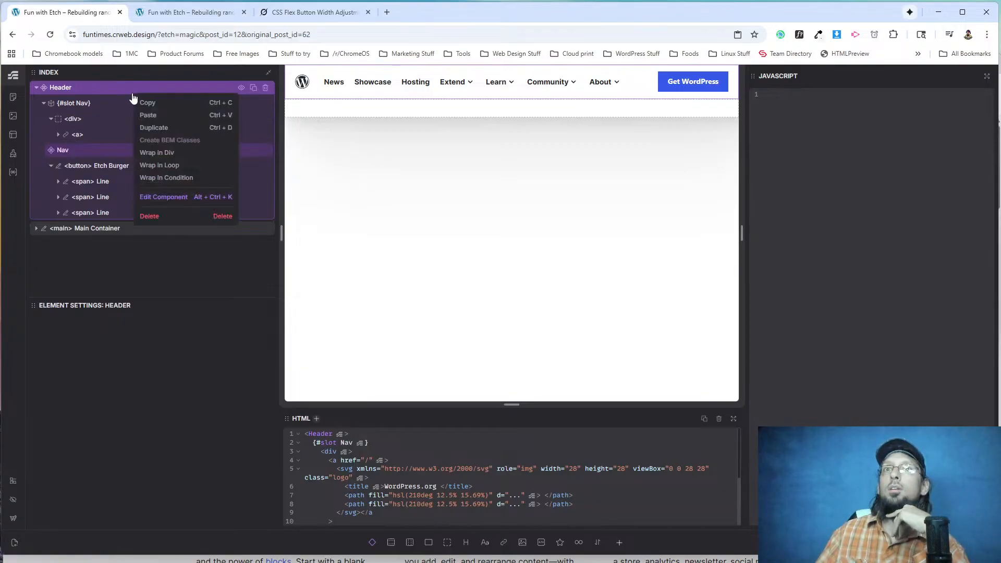
{"action": "left_click", "coordinate": [169, 197]}
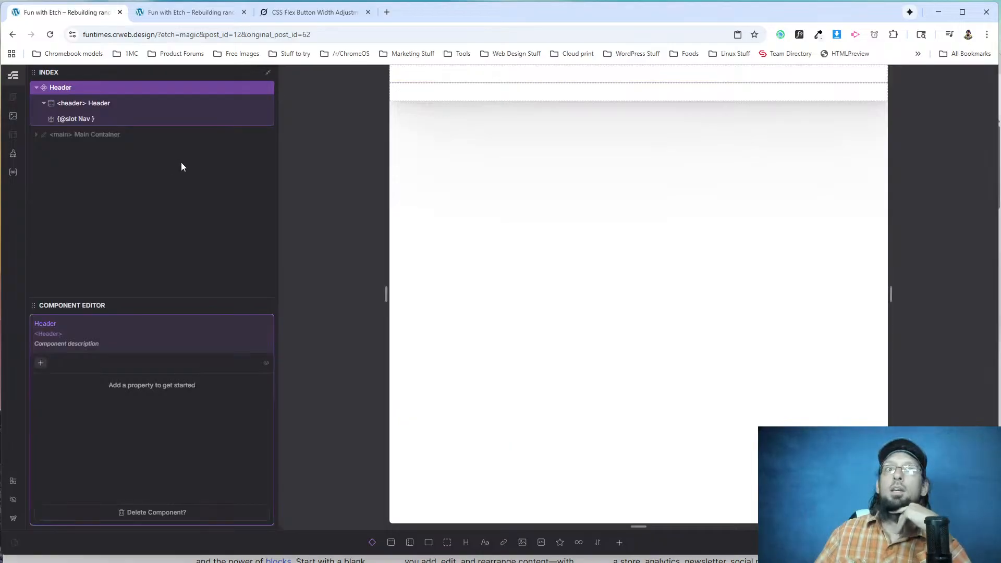
{"action": "left_click", "coordinate": [96, 103]}
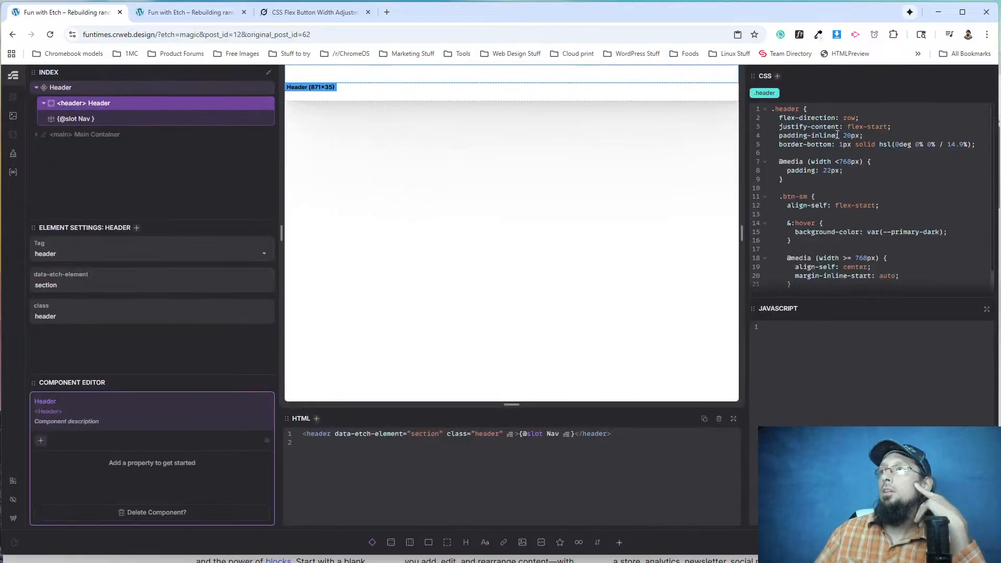
{"action": "type", "text": "-"}
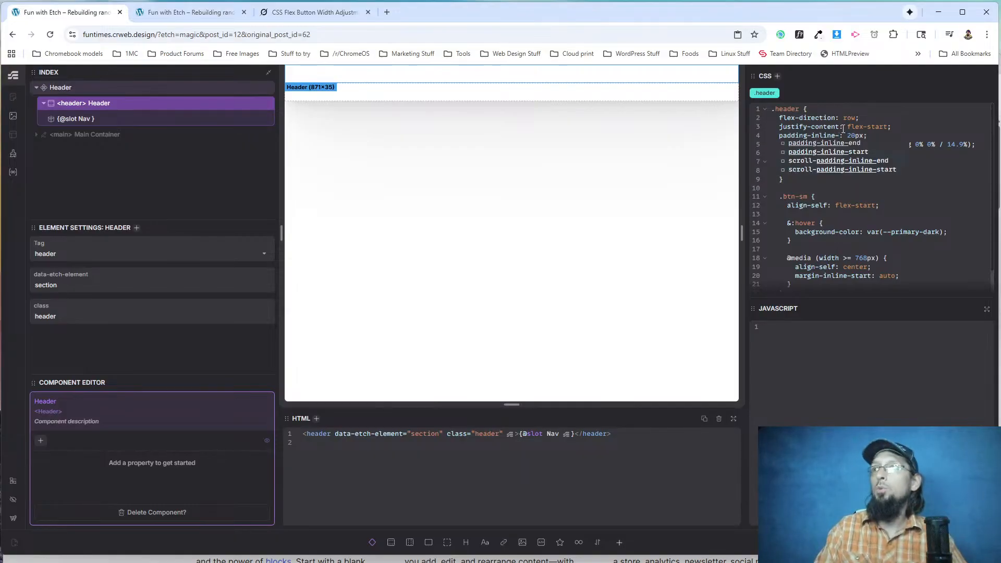
{"action": "type", "text": "end"}
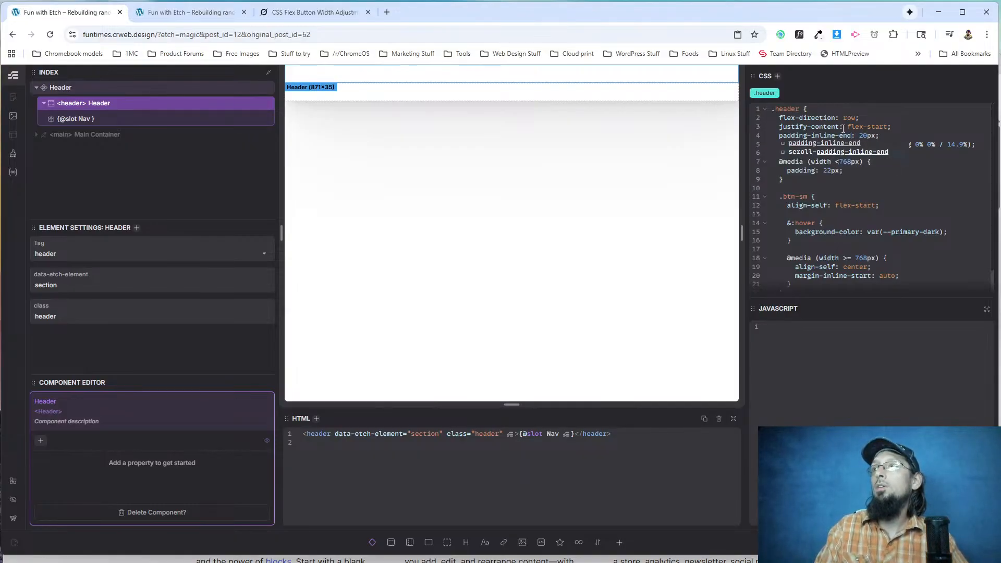
{"action": "key", "text": "ctrl+s"}
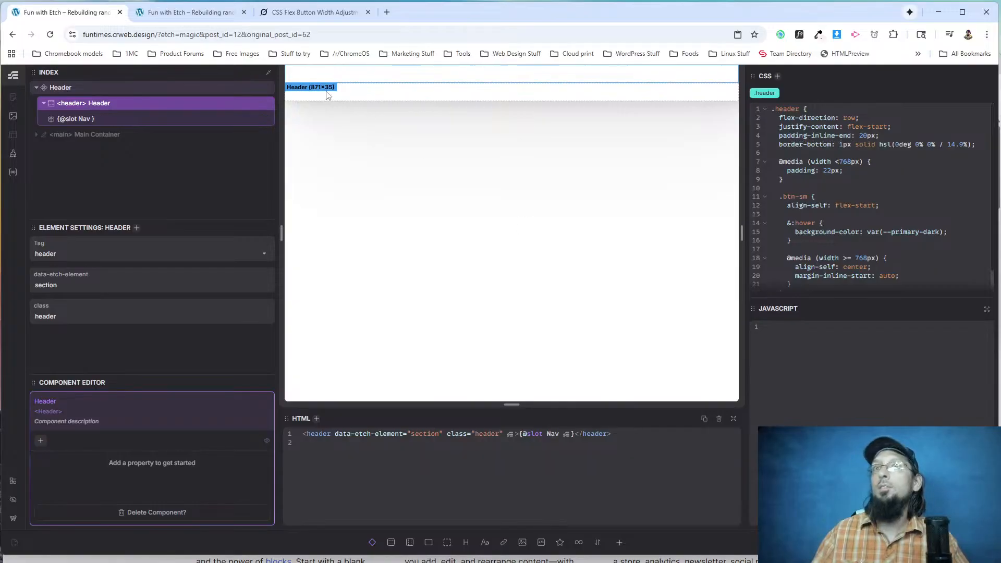
Reload the live page and inspect the markup of the logo and its wrapper div.
{"action": "left_click", "coordinate": [208, 12]}
{"action": "left_click", "coordinate": [50, 35]}
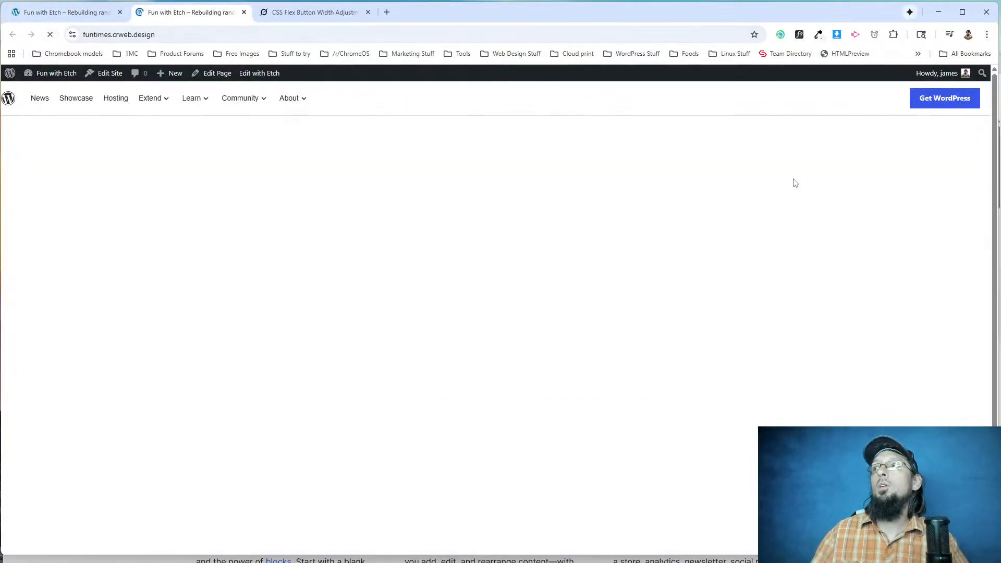
{"action": "right_click", "coordinate": [9, 99]}
{"action": "left_click", "coordinate": [42, 214]}
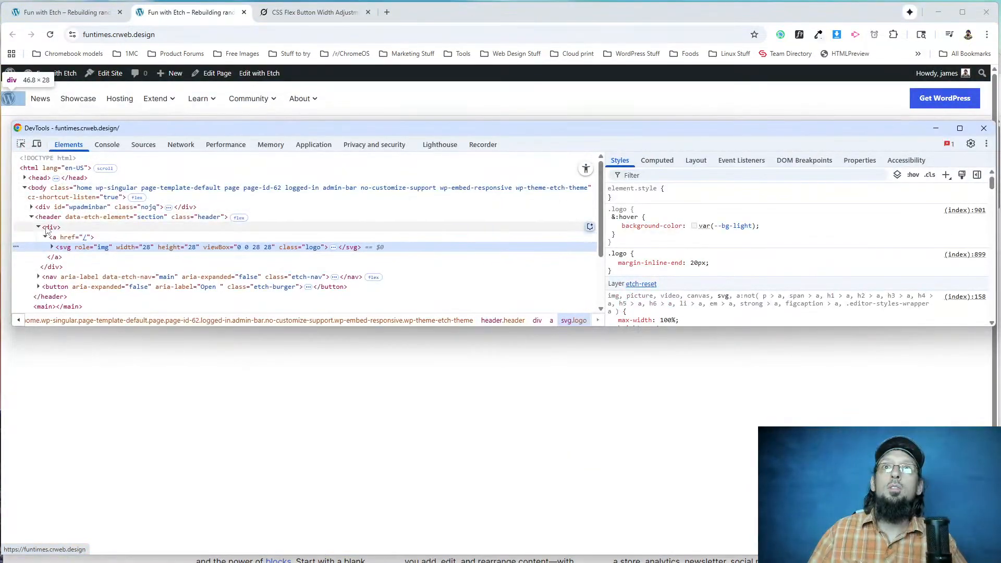
{"action": "left_click", "coordinate": [38, 227]}
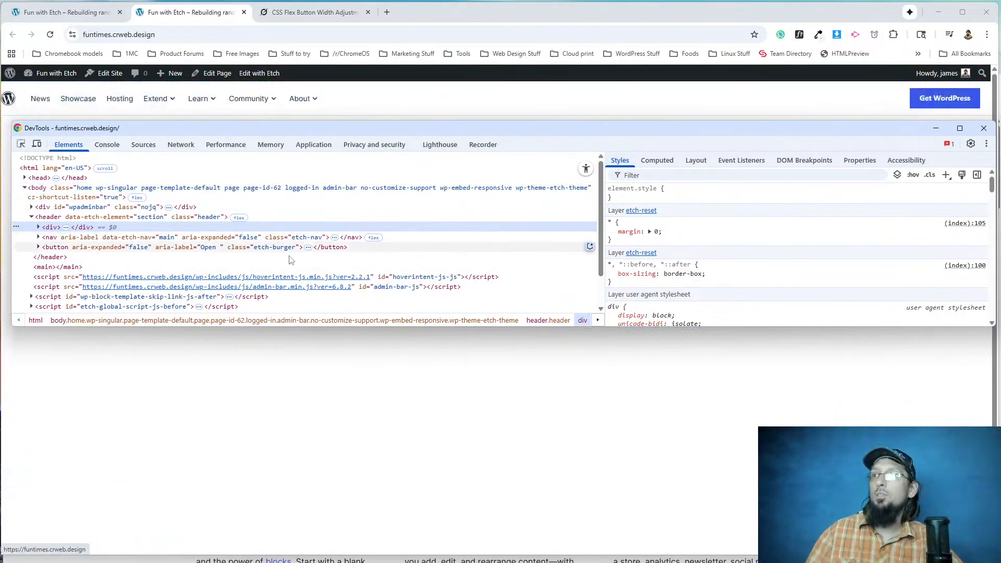
Back in Etch, leave the Header component, label the logo's div Logo Wrapper and give it the class logo-wrapper.
{"action": "left_click", "coordinate": [57, 16]}
{"action": "left_click", "coordinate": [75, 15]}
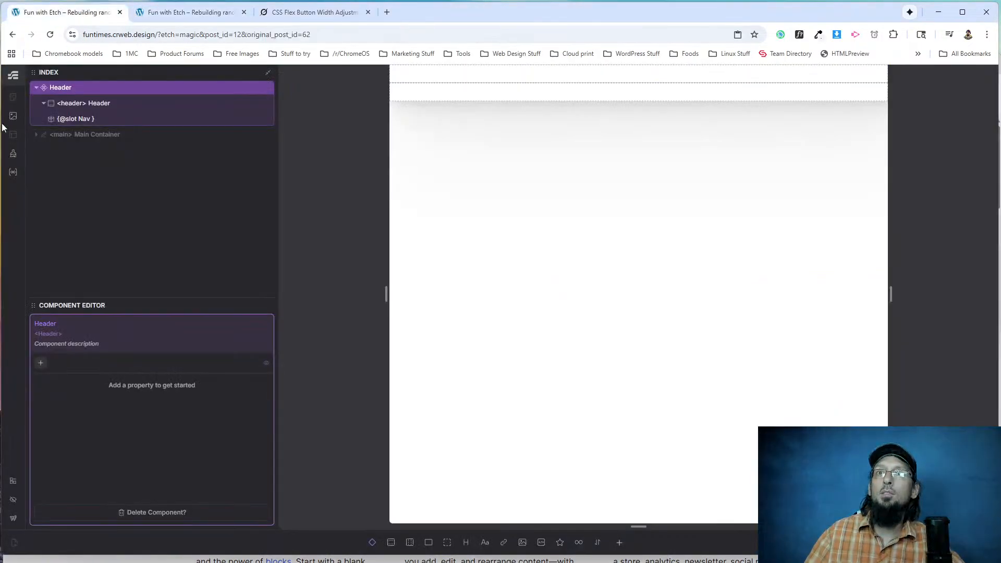
{"action": "left_click", "coordinate": [70, 105]}
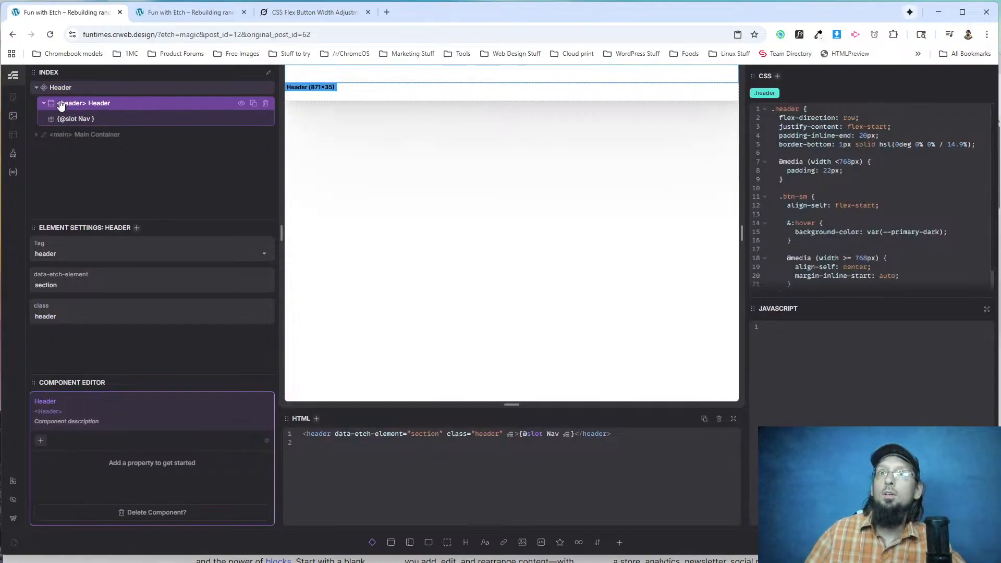
{"action": "key", "text": "Escape"}
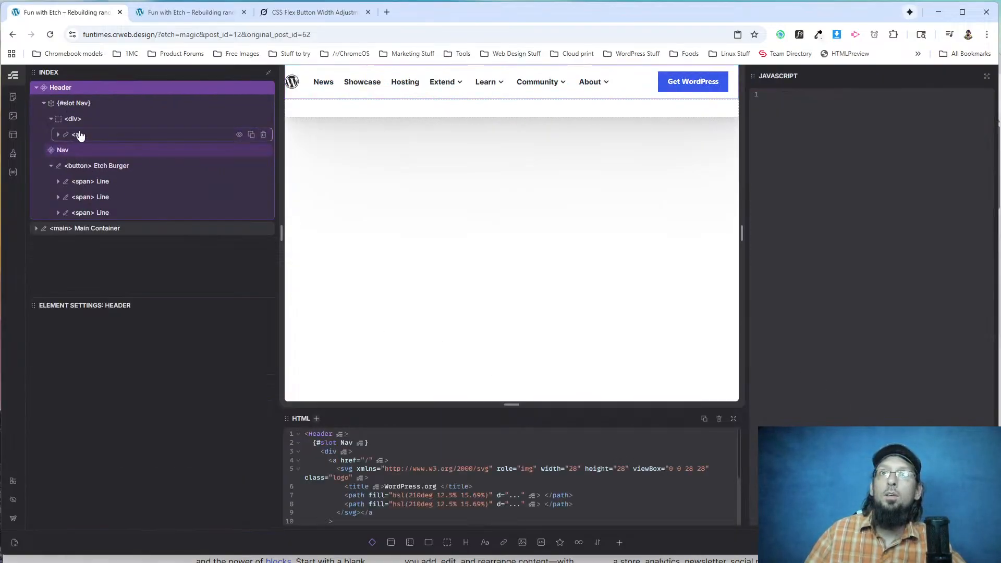
{"action": "double_click", "coordinate": [77, 120]}
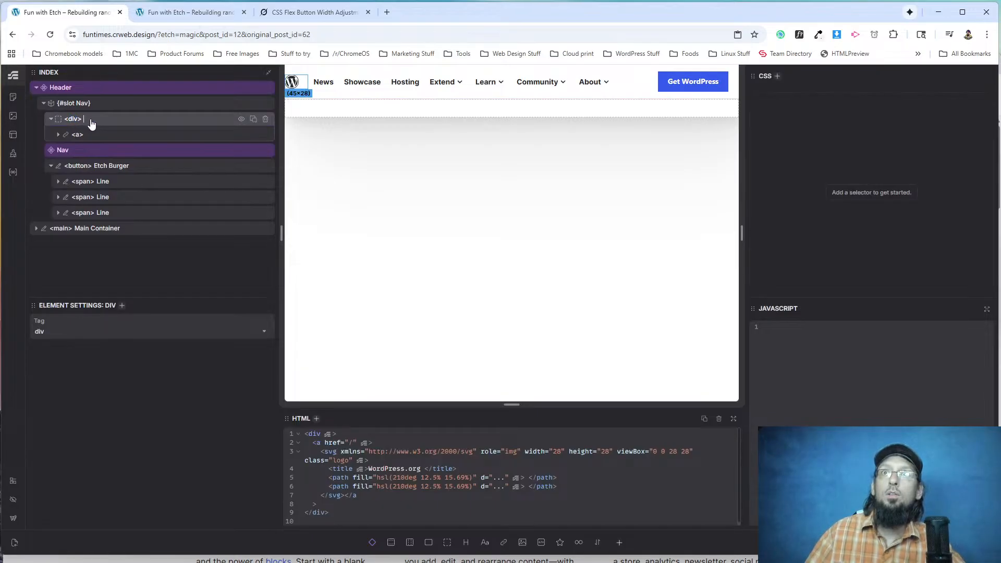
{"action": "type", "text": "Logo Wrapper"}
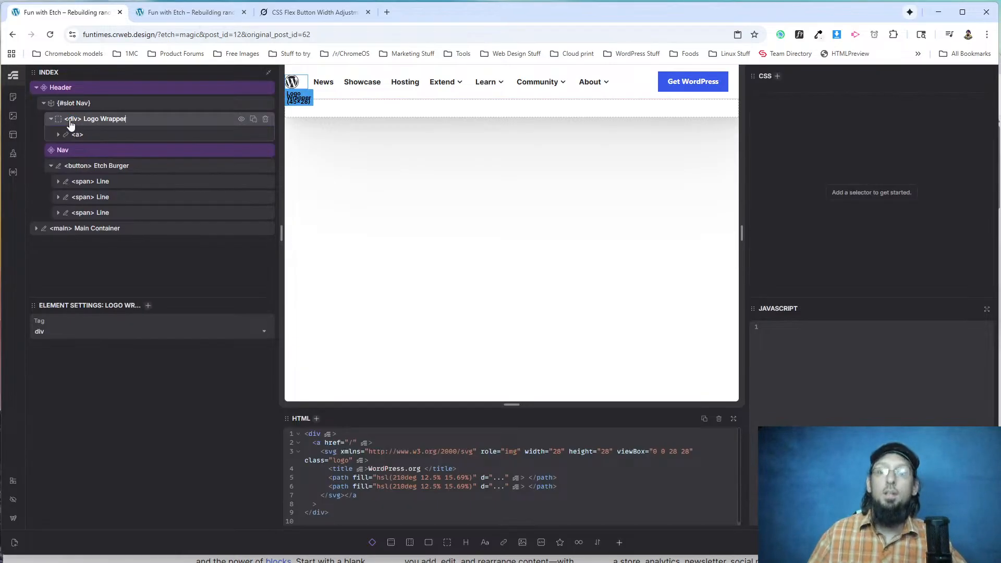
{"action": "key", "text": "ctrl+Return"}
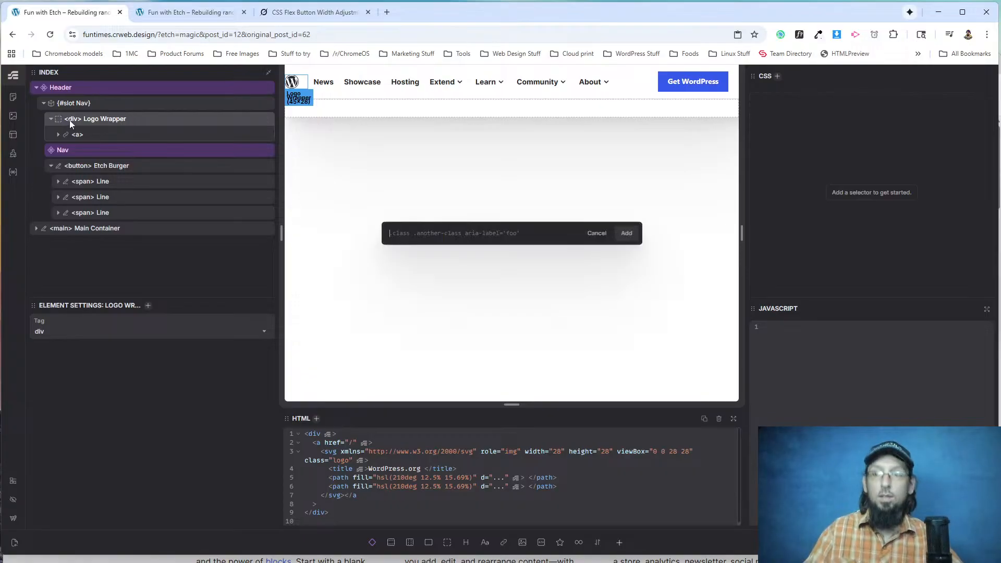
{"action": "type", "text": ".logo-wrapper"}
{"action": "key", "text": "Return"}
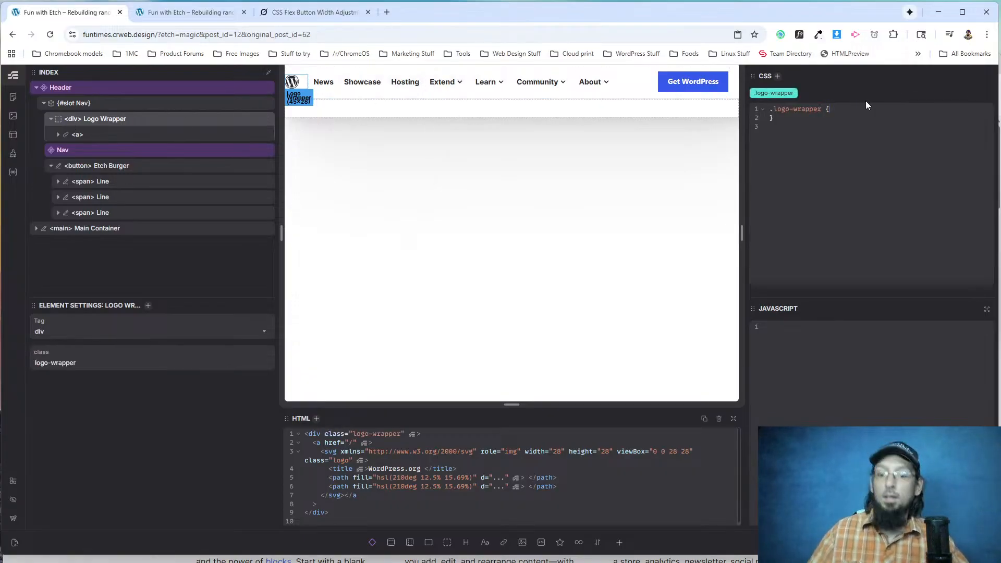
Set the padding of the .logo-wrapper rule to 20px.
{"action": "key", "text": "Return"}
{"action": "type", "text": "padding: 20p"}
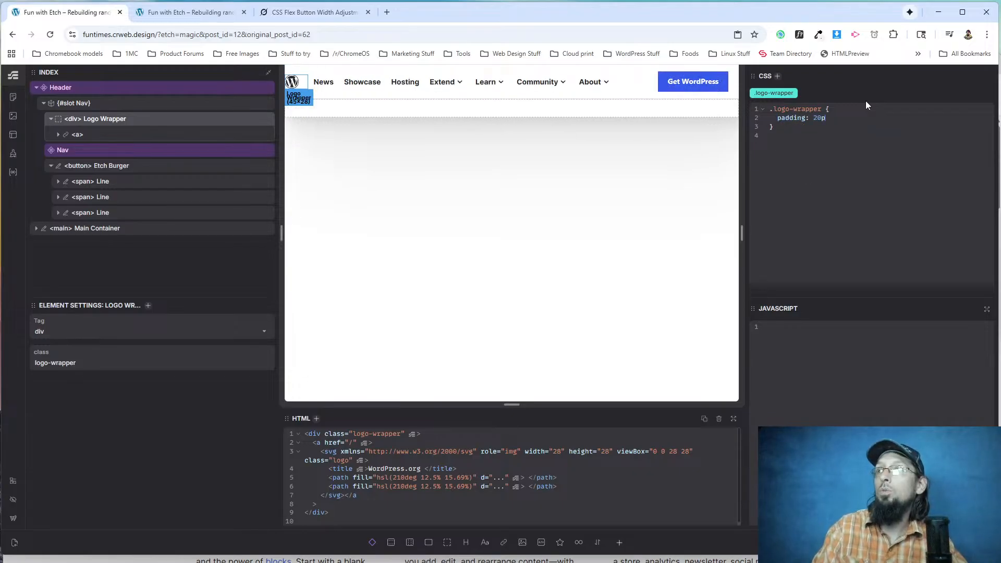
{"action": "type", "text": "x"}
{"action": "key", "text": "BackSpace"}
{"action": "key", "text": "BackSpace"}
{"action": "key", "text": "BackSpace"}
{"action": "type", "text": "2px;"}
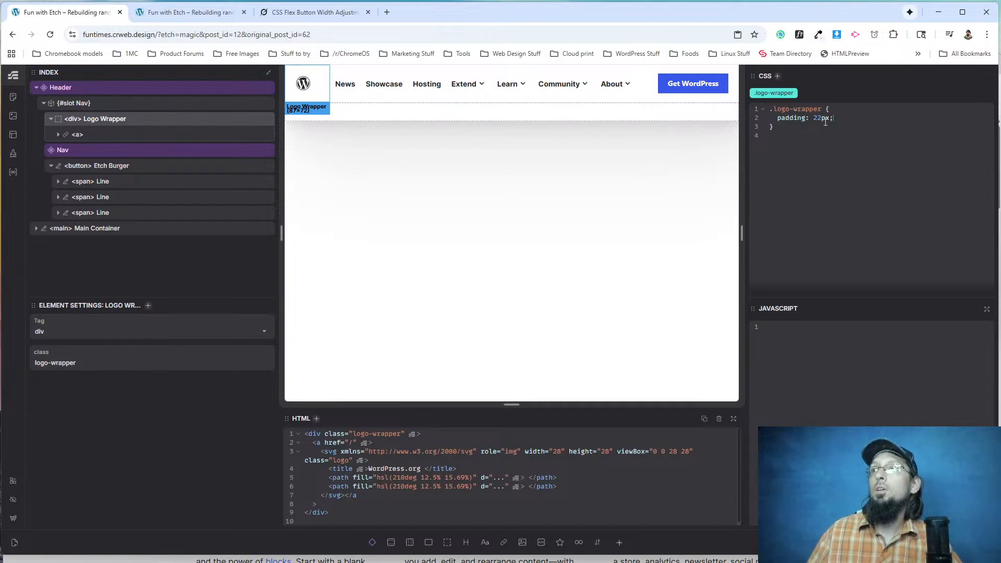
{"action": "key", "text": "BackSpace"}
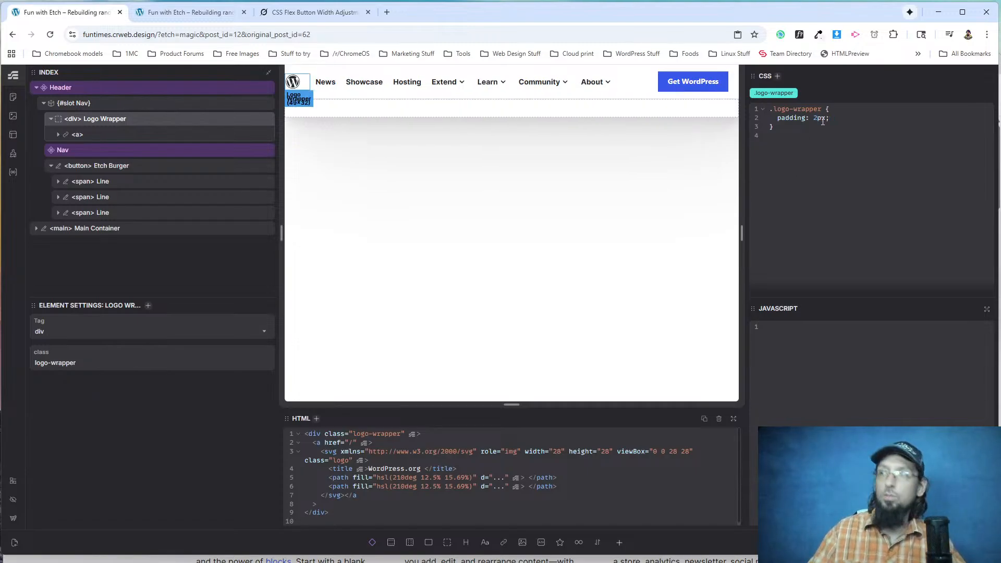
{"action": "type", "text": "0"}
Reload the live page and inspect the logo svg's spacing.
{"action": "left_click", "coordinate": [188, 12]}
{"action": "left_click", "coordinate": [50, 35]}
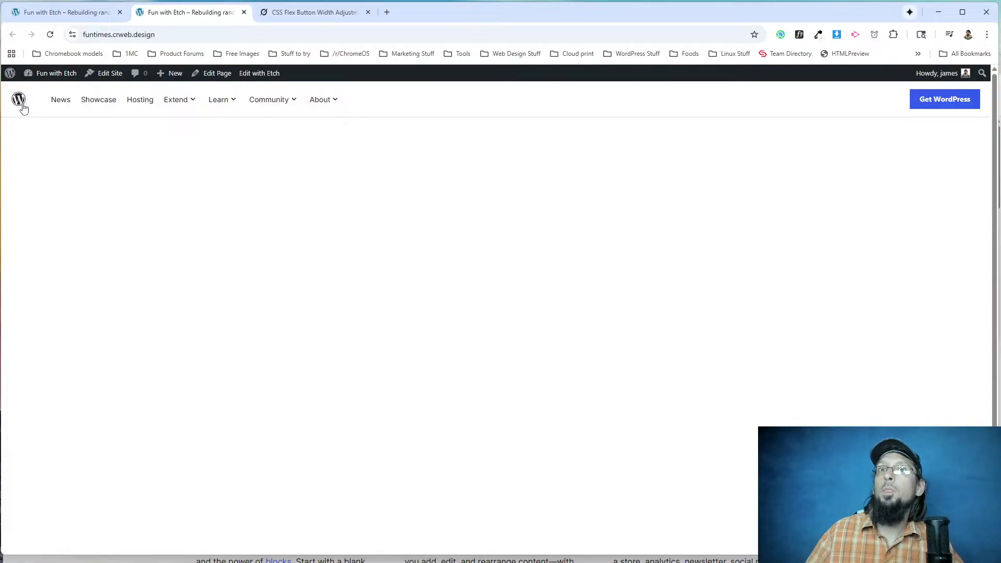
{"action": "right_click", "coordinate": [23, 108]}
{"action": "left_click", "coordinate": [72, 223]}
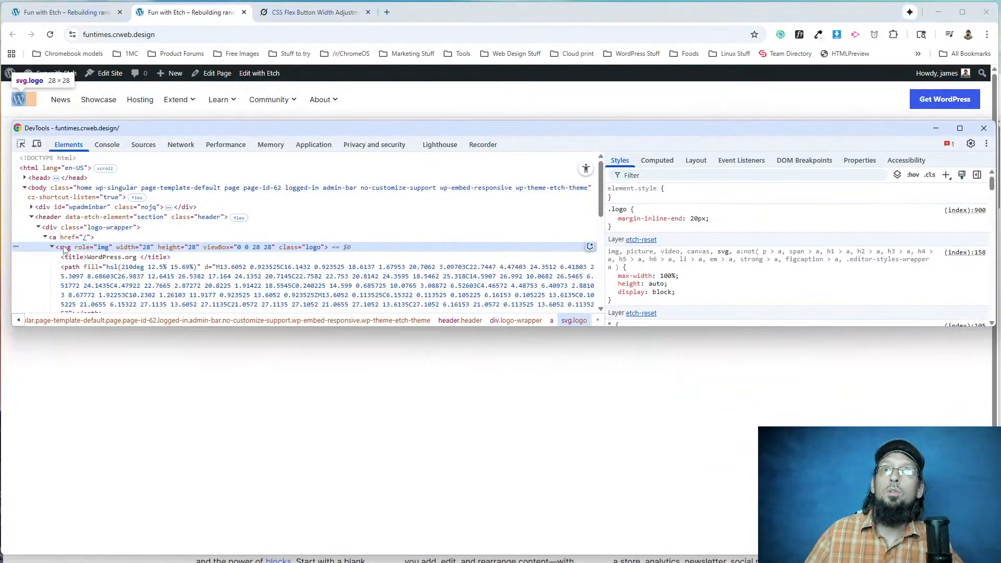
In Etch, remove the margin-inline-end declaration from the logo svg's .logo rule and view the live page.
{"action": "left_click", "coordinate": [63, 12]}
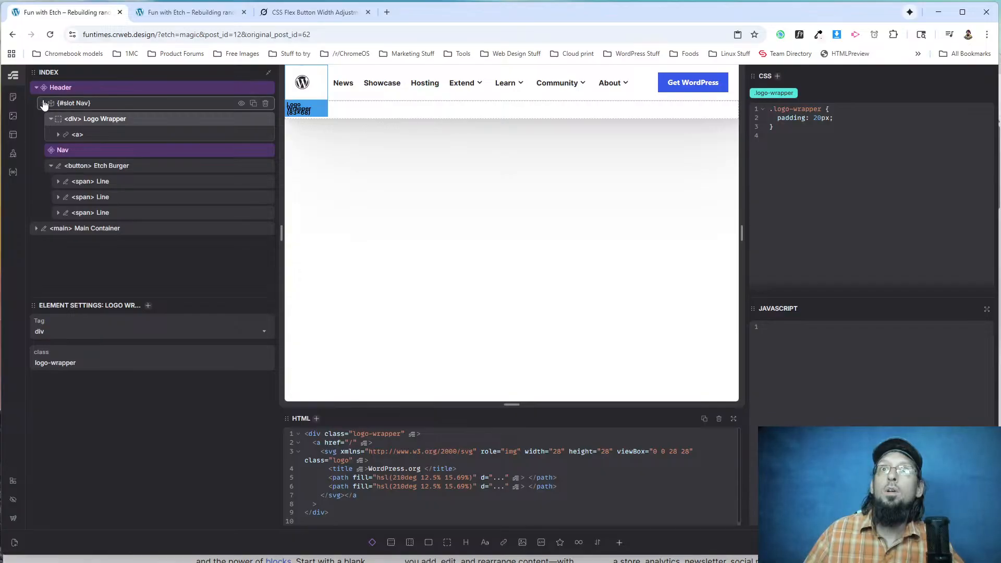
{"action": "left_click", "coordinate": [58, 135]}
{"action": "left_click", "coordinate": [88, 150]}
{"action": "left_click_drag", "start_coordinate": [874, 118], "coordinate": [776, 119]}
{"action": "key", "text": "BackSpace"}
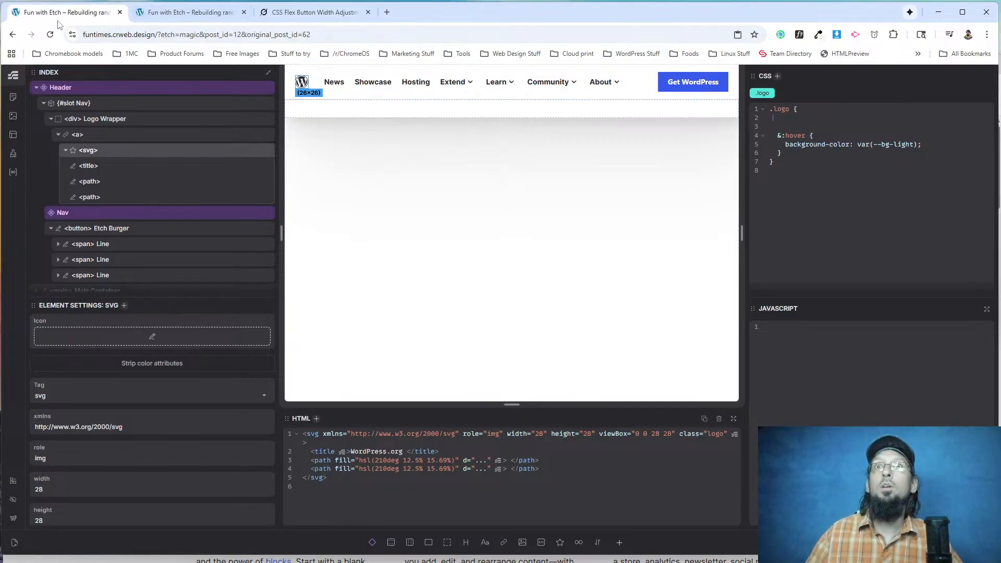
{"action": "left_click", "coordinate": [167, 16]}
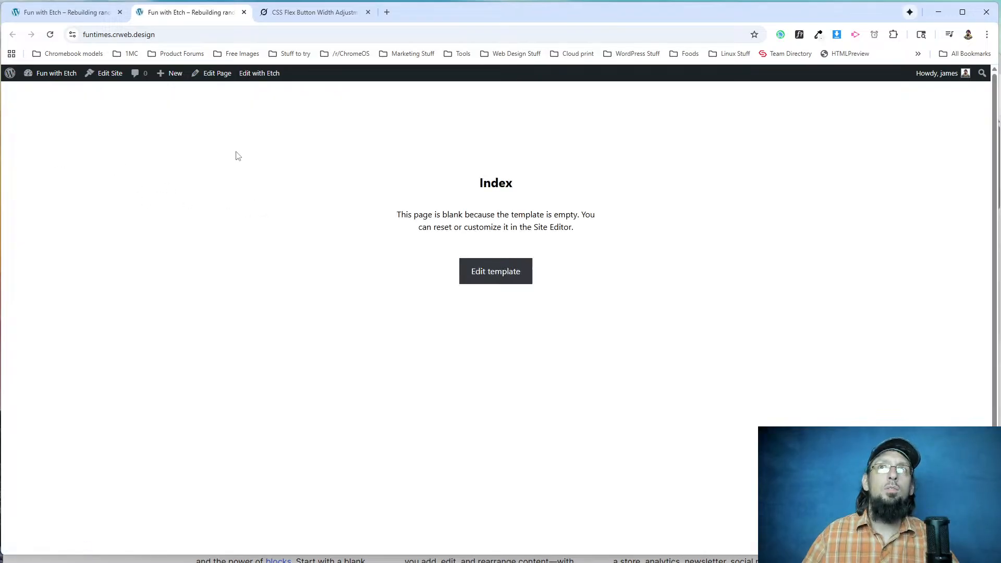
Reload the live page and compare its header with the one on wordpress.org.
{"action": "left_click", "coordinate": [49, 34]}
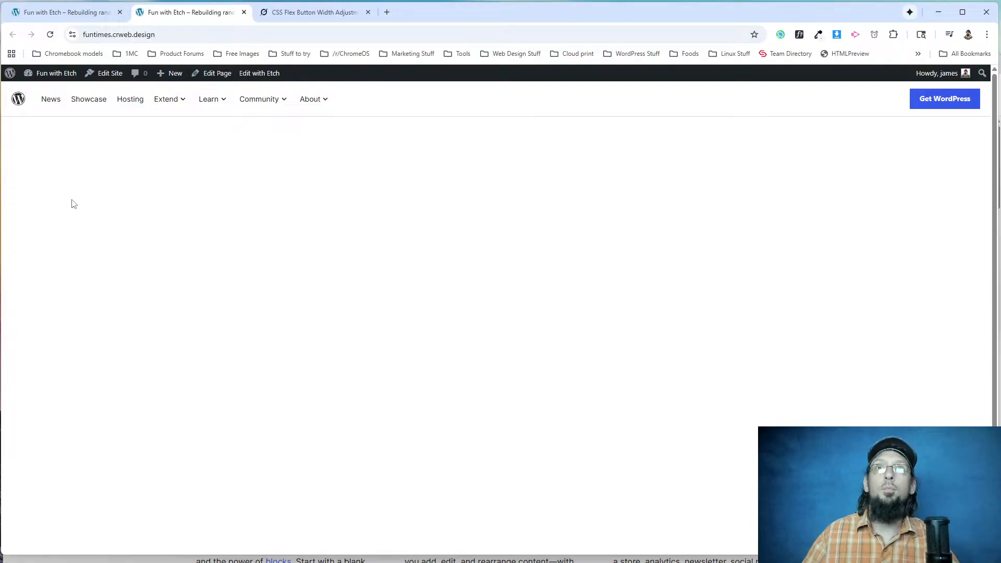
{"action": "key", "text": "alt+Tab"}
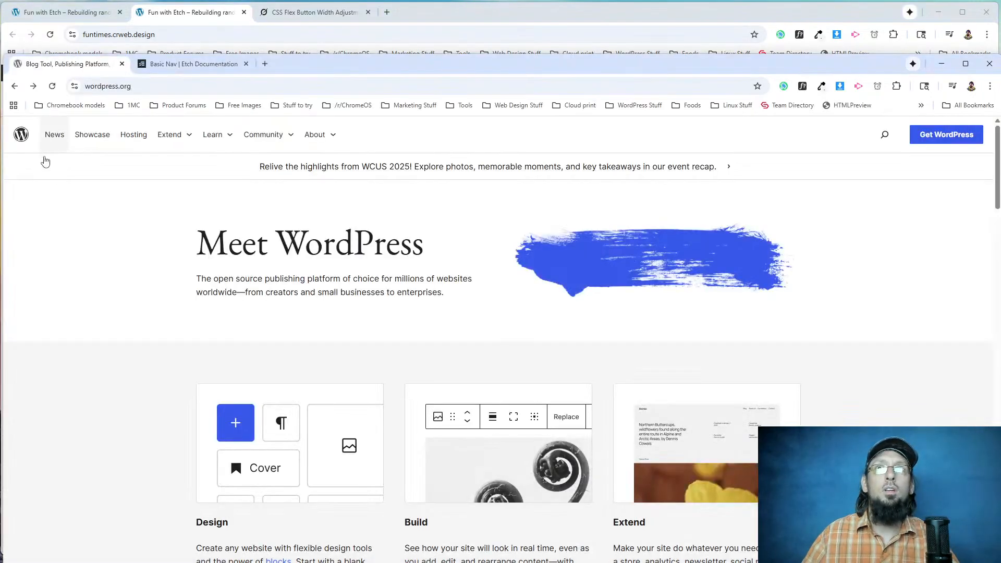
{"action": "key", "text": "alt+Tab"}
{"action": "key", "text": "alt+Tab"}
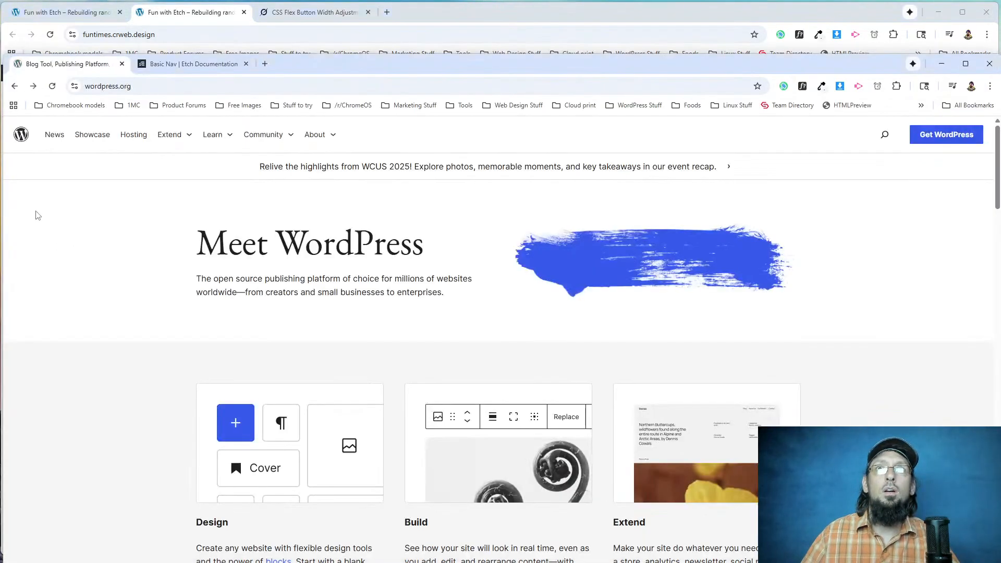
{"action": "key", "text": "alt+Tab"}
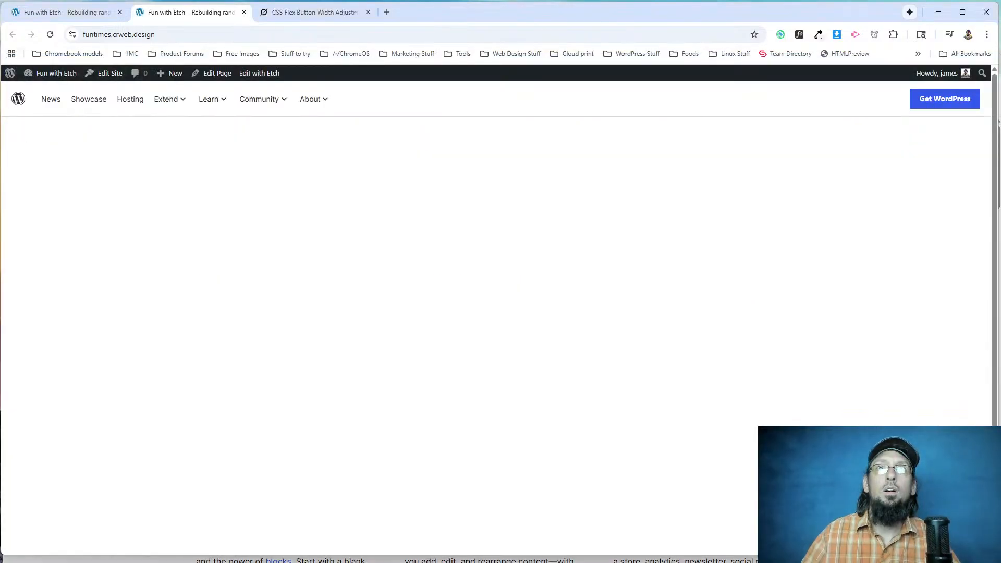
In Etch, move the &:hover block with background-color var(--bg-light) from the .logo rule to the .logo-wrapper rule.
{"action": "left_click", "coordinate": [58, 12]}
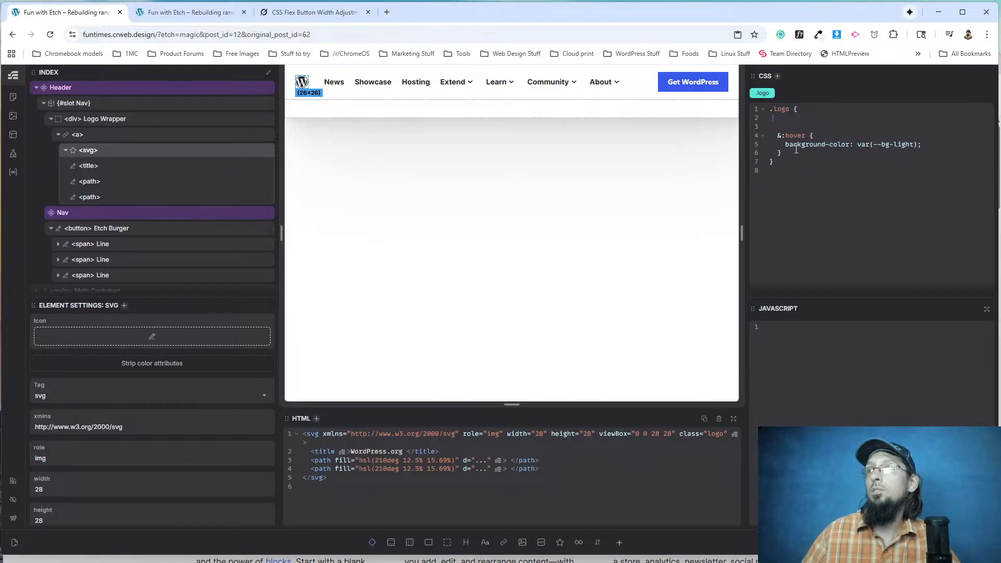
{"action": "left_click_drag", "start_coordinate": [778, 136], "coordinate": [785, 155]}
{"action": "key", "text": "ctrl+c"}
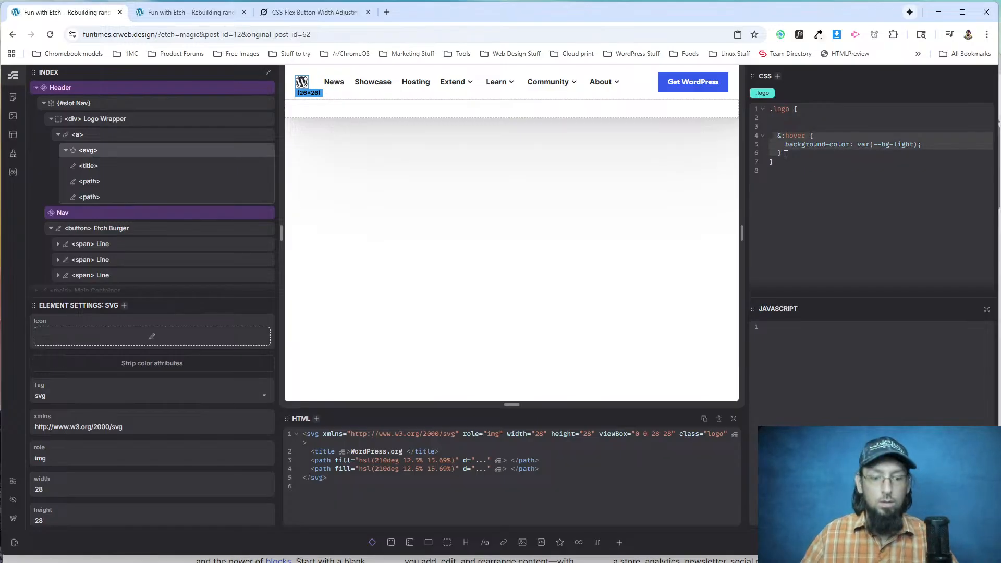
{"action": "key", "text": "BackSpace"}
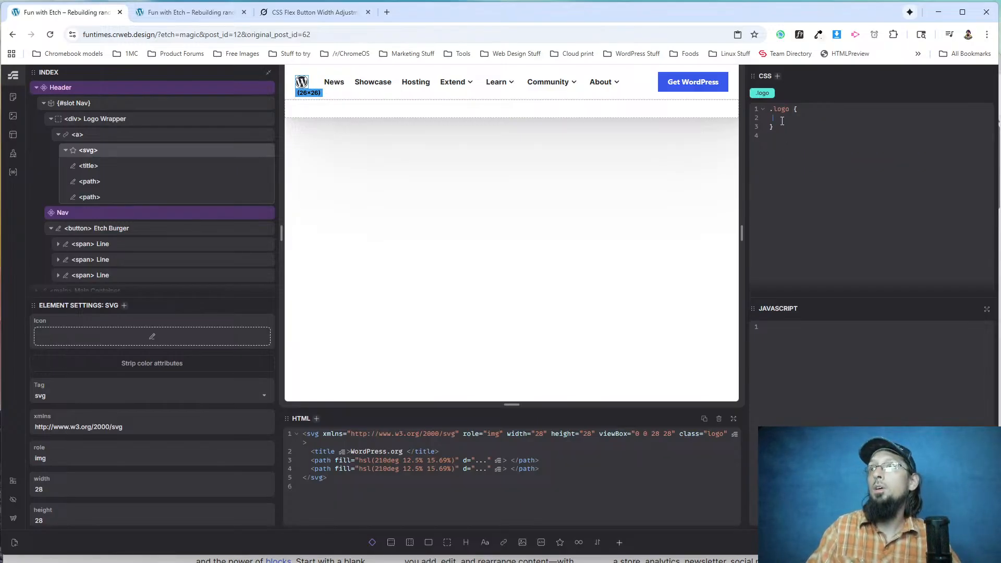
{"action": "left_click", "coordinate": [92, 119]}
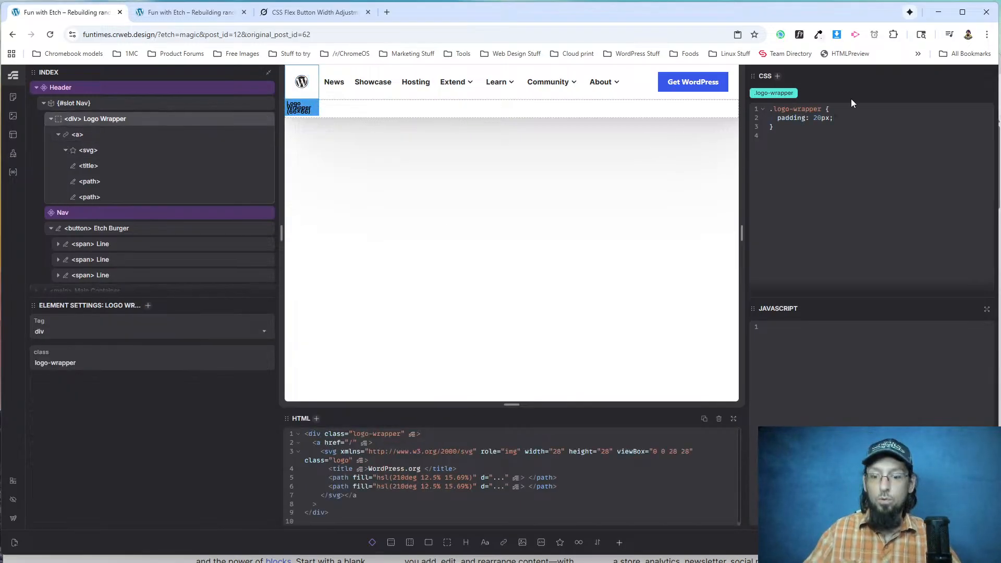
{"action": "key", "text": "ctrl+v"}
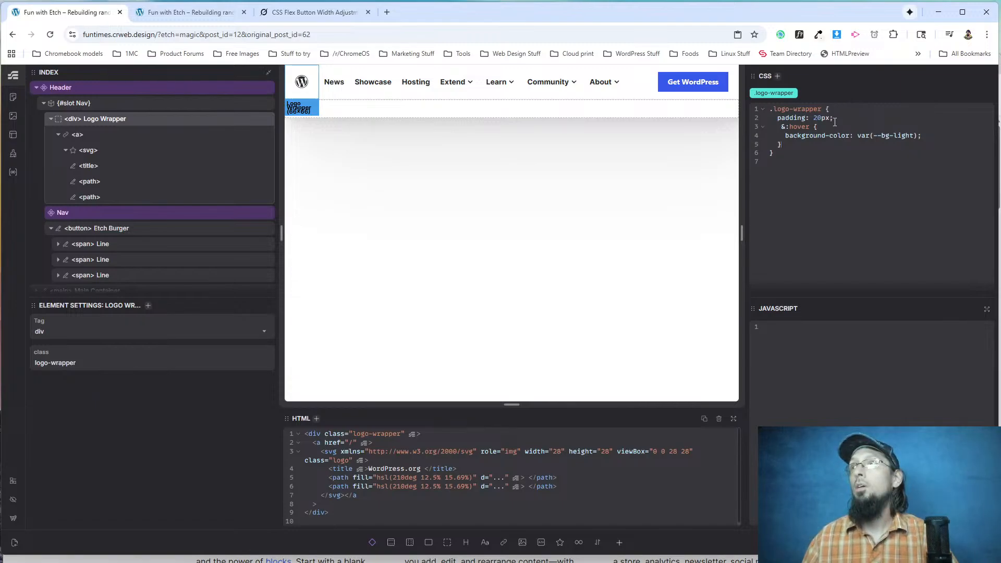
Reload the live page to check the logo wrapper's hover style, and narrow the browser window to mobile width.
{"action": "left_click", "coordinate": [198, 12]}
{"action": "left_click", "coordinate": [51, 34]}
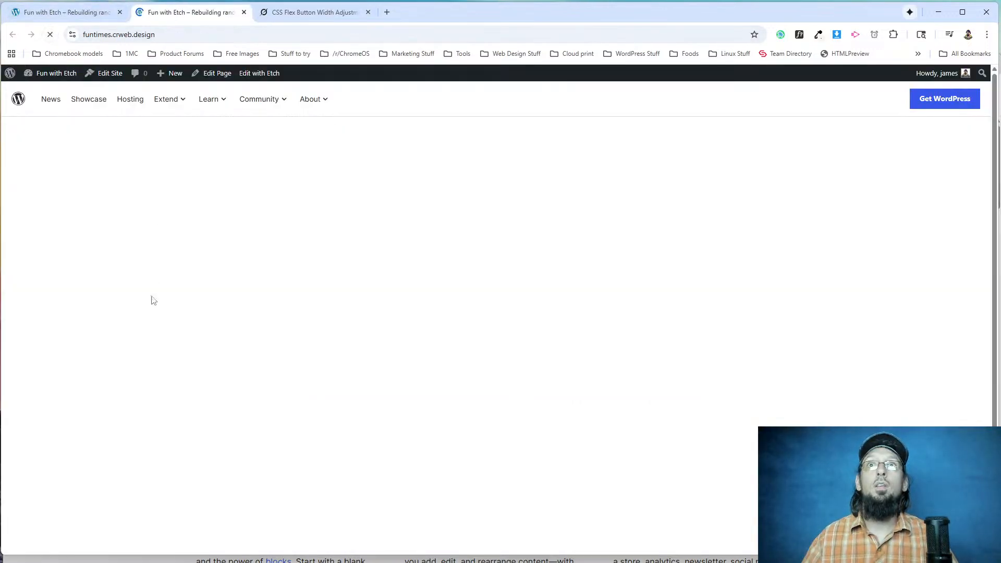
{"action": "left_click", "coordinate": [50, 34]}
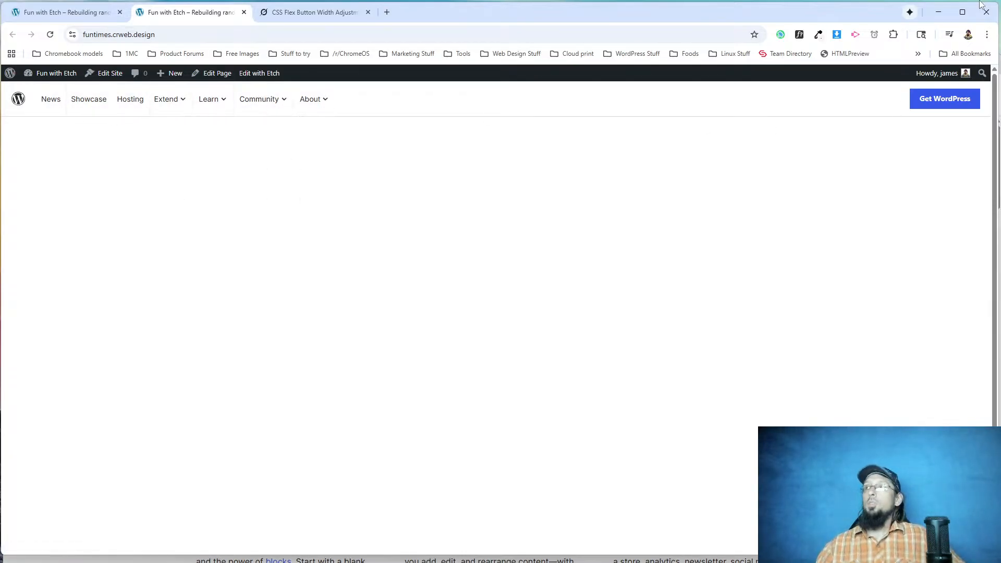
{"action": "left_click_drag", "start_coordinate": [998, 61], "coordinate": [262, 61]}
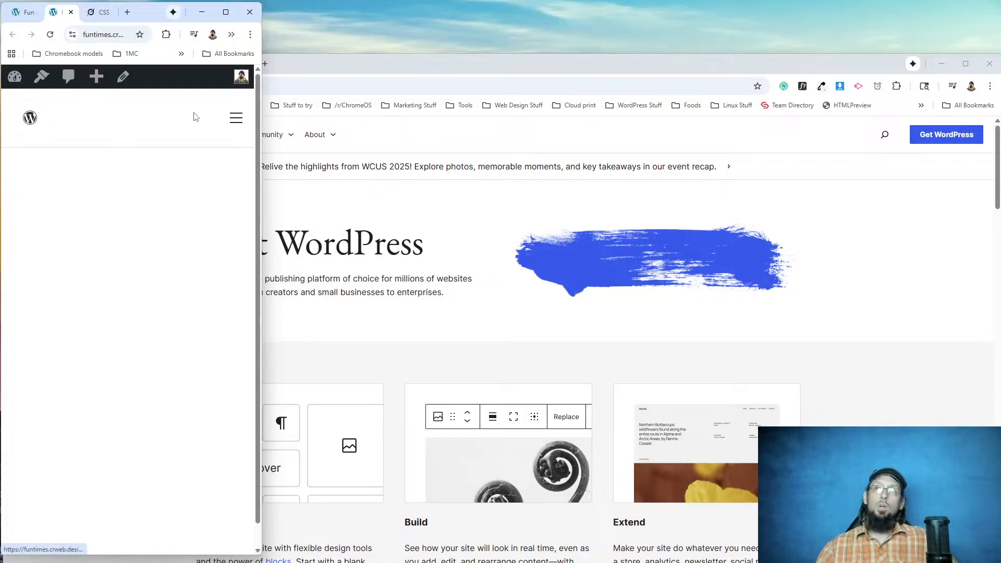
Inspect the live header's mobile styles and briefly switch its padding and padding-inline-end declarations off and on.
{"action": "right_click", "coordinate": [48, 98]}
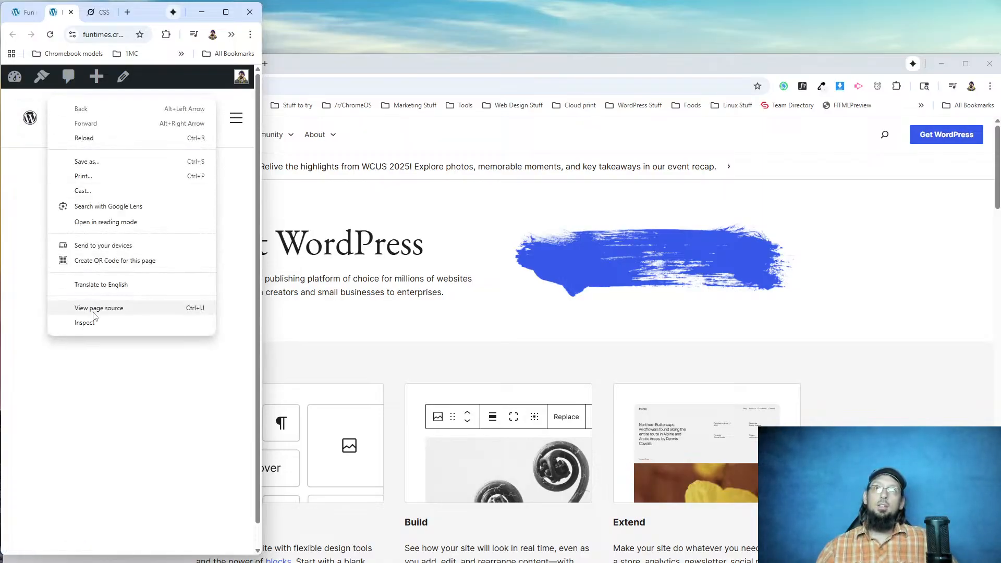
{"action": "left_click", "coordinate": [84, 323]}
{"action": "left_click_drag", "start_coordinate": [125, 131], "coordinate": [128, 205]}
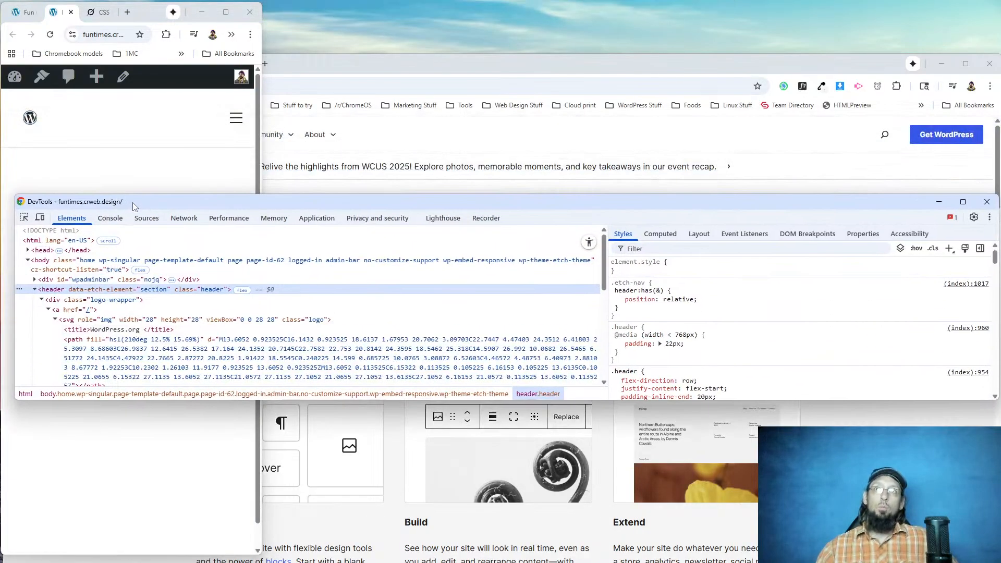
{"action": "left_click", "coordinate": [618, 344]}
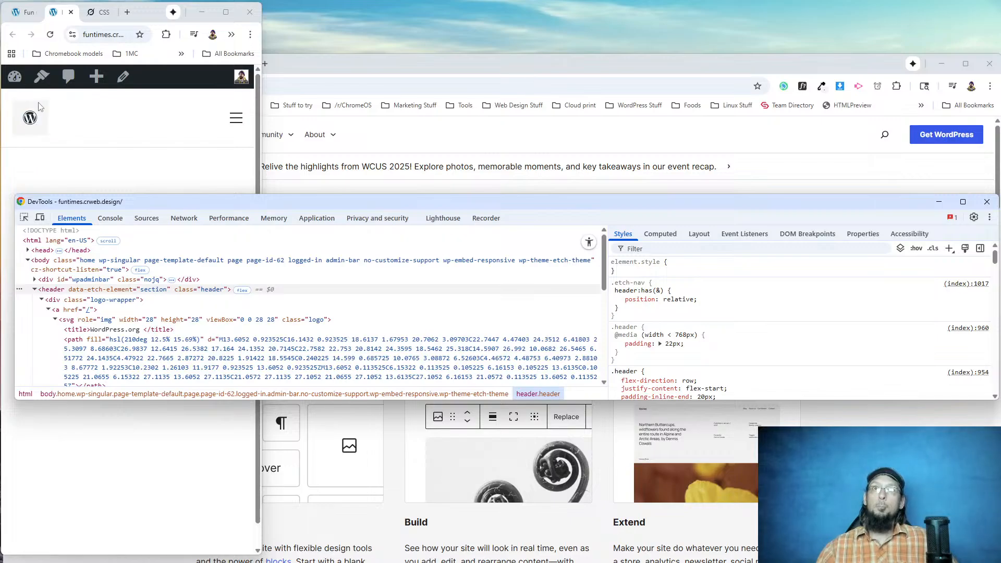
{"action": "scroll", "coordinate": [656, 319], "scroll_direction": "down", "scroll_amount": 2}
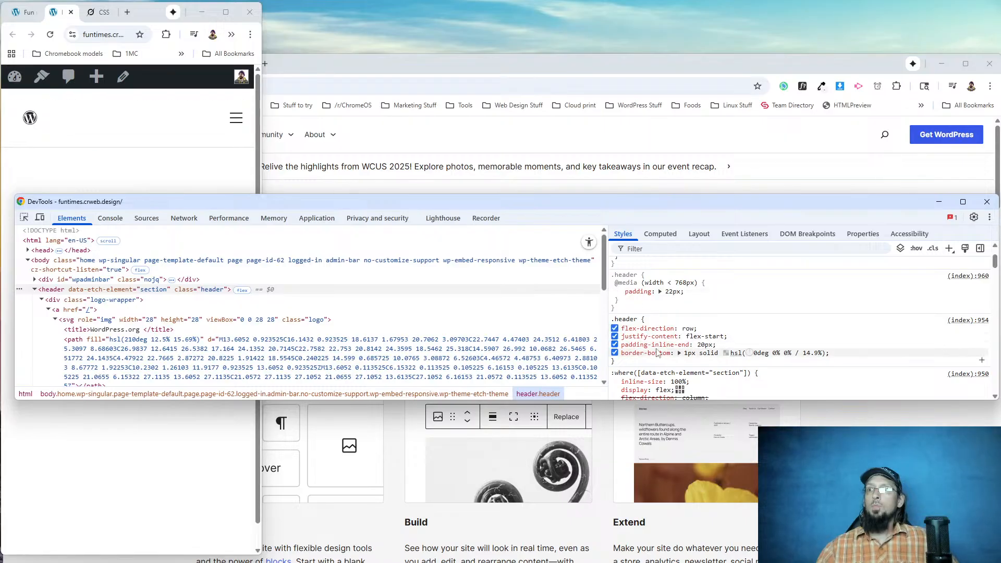
{"action": "scroll", "coordinate": [641, 334], "scroll_direction": "down", "scroll_amount": 2}
{"action": "scroll", "coordinate": [645, 328], "scroll_direction": "down", "scroll_amount": 2}
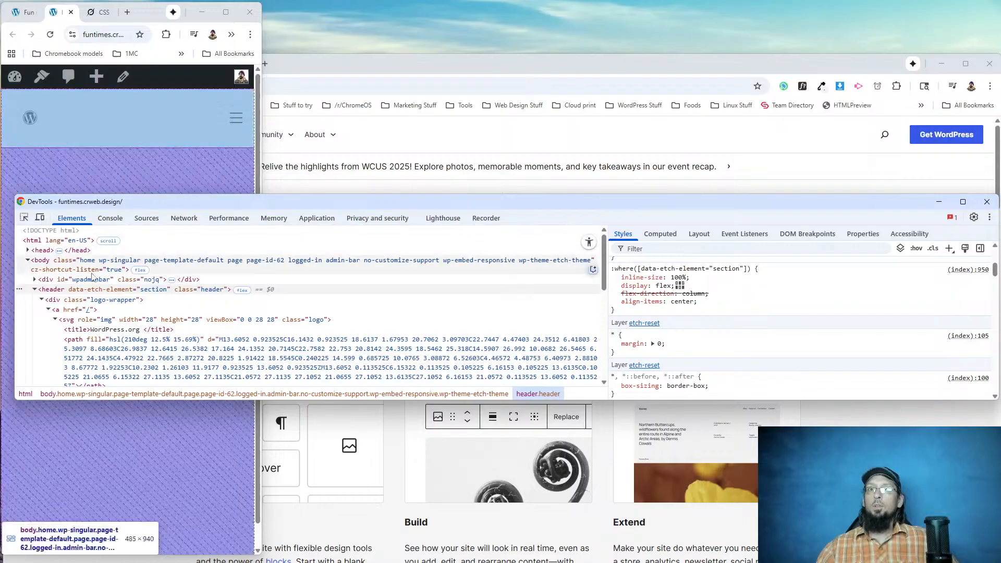
{"action": "scroll", "coordinate": [643, 286], "scroll_direction": "up", "scroll_amount": 3}
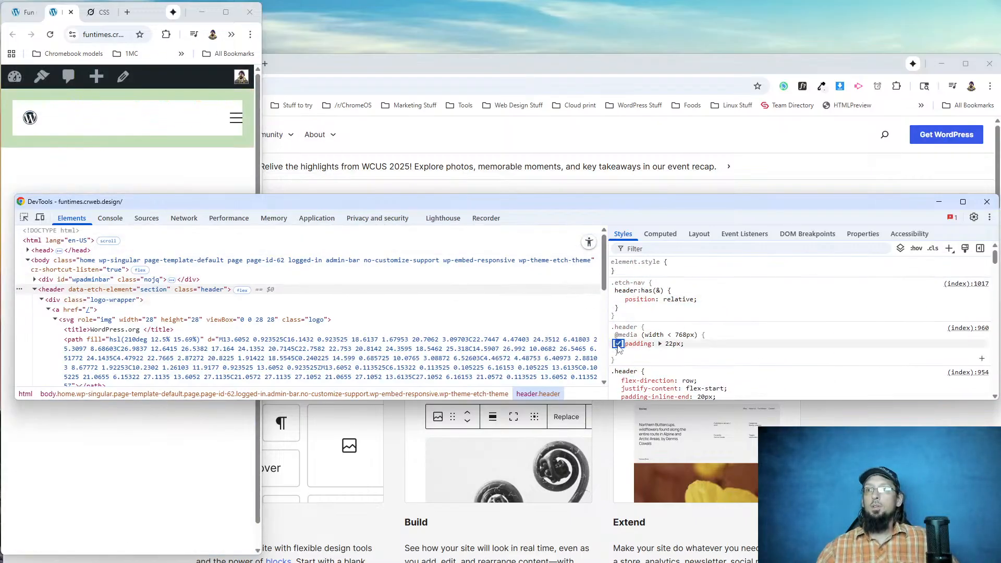
{"action": "scroll", "coordinate": [620, 347], "scroll_direction": "down", "scroll_amount": 2}
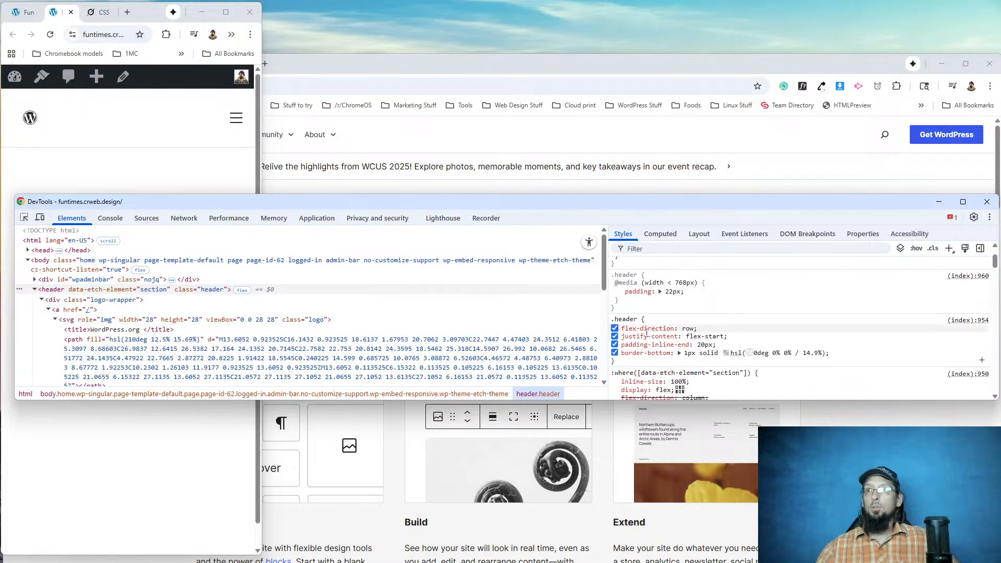
{"action": "left_click", "coordinate": [615, 344]}
{"action": "left_click", "coordinate": [614, 345]}
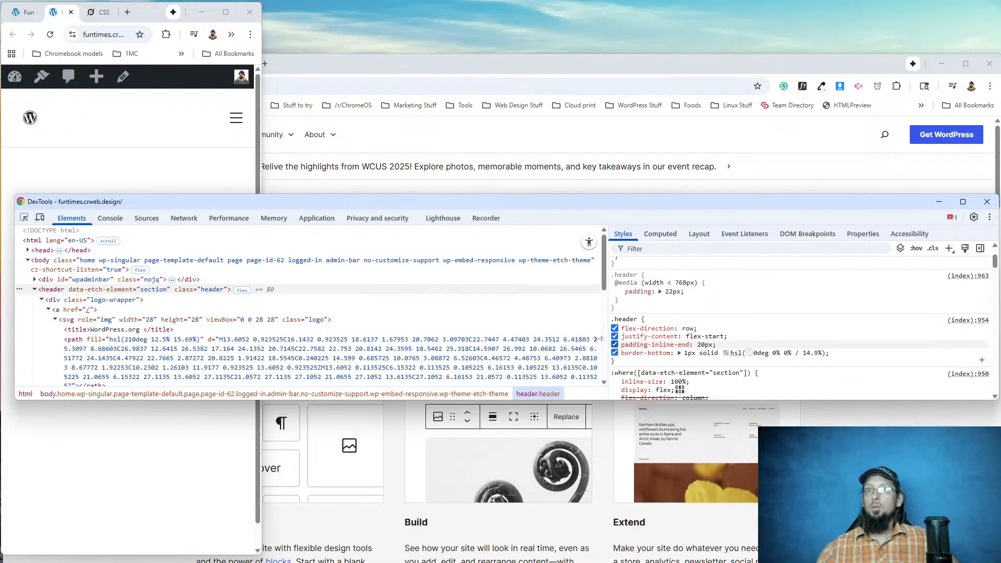
Reopen the inspector on the live header, enlarge its window and toggle the padding inside the width < 768px media query.
{"action": "left_click", "coordinate": [987, 202]}
{"action": "right_click", "coordinate": [138, 107]}
{"action": "left_click", "coordinate": [180, 334]}
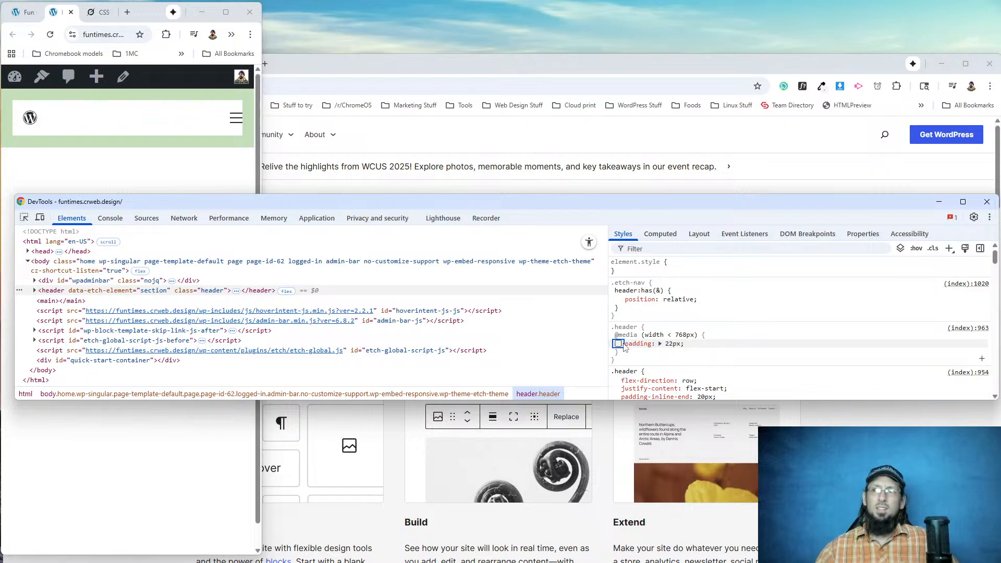
{"action": "scroll", "coordinate": [624, 346], "scroll_direction": "down", "scroll_amount": 2}
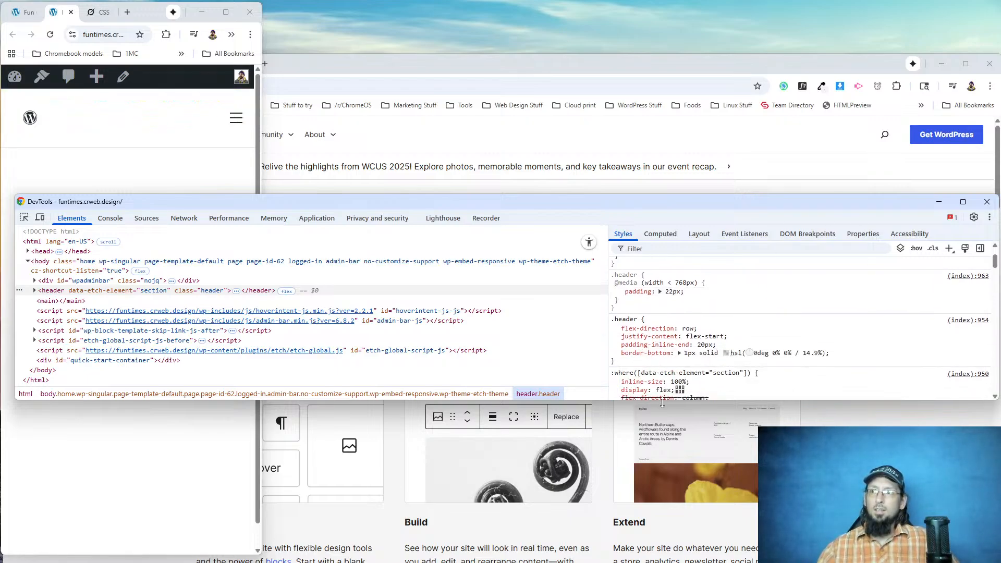
{"action": "left_click_drag", "start_coordinate": [676, 401], "coordinate": [677, 517]}
{"action": "scroll", "coordinate": [652, 406], "scroll_direction": "down", "scroll_amount": 2}
{"action": "scroll", "coordinate": [625, 365], "scroll_direction": "up", "scroll_amount": 4}
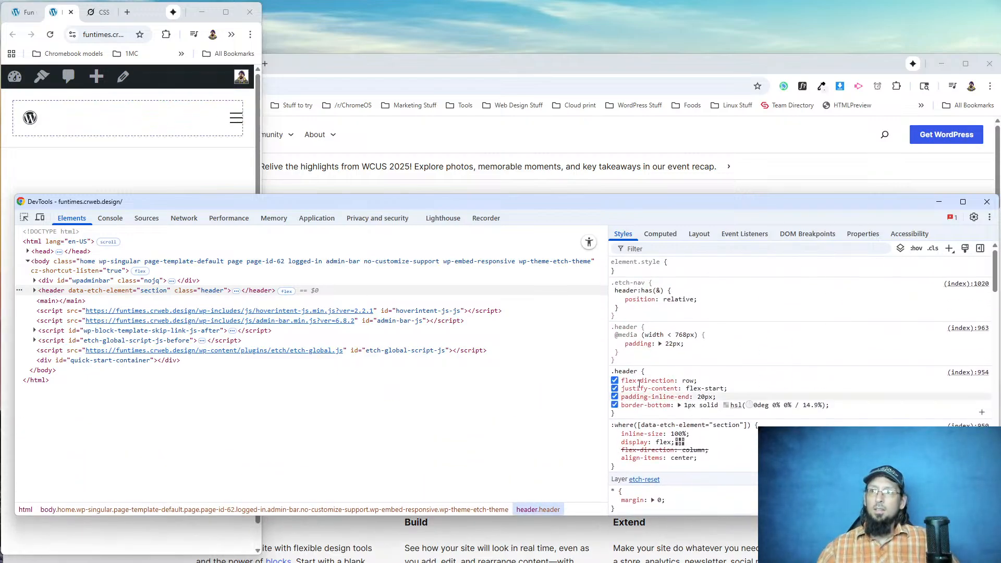
{"action": "left_click", "coordinate": [618, 345]}
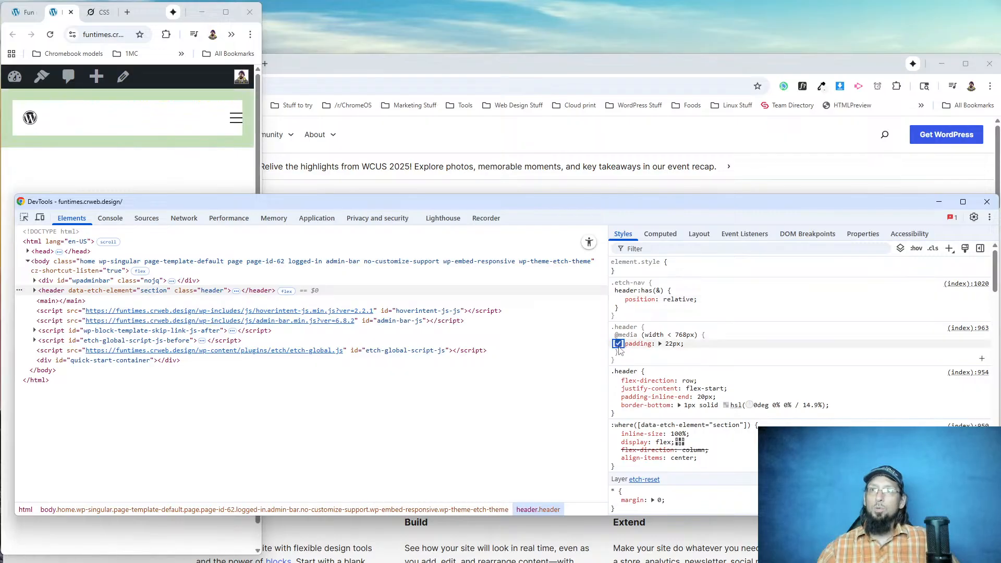
Try smaller values for the live header's mobile padding in the inspector, down to 14px, and toggle the declaration.
{"action": "left_click", "coordinate": [690, 348]}
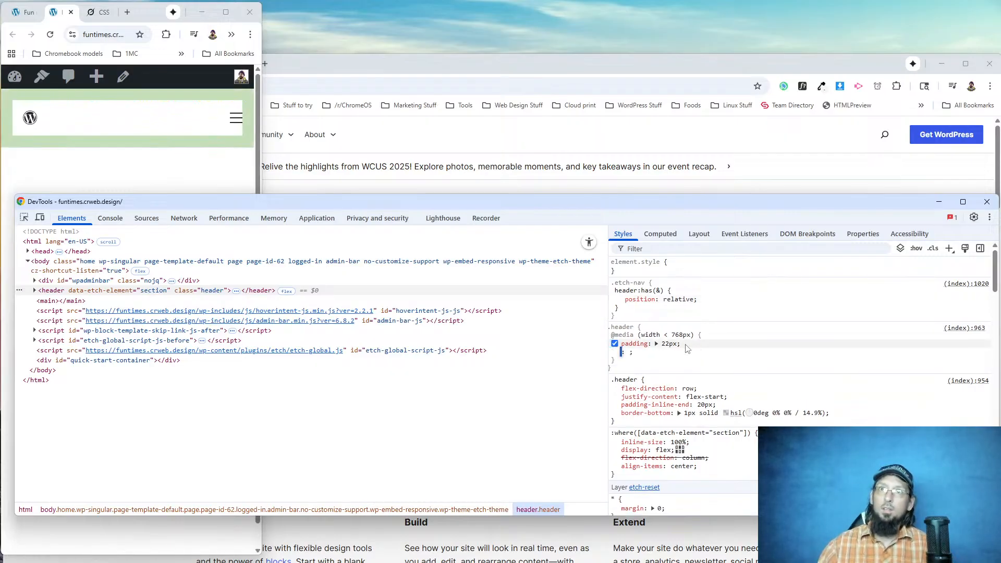
{"action": "left_click", "coordinate": [669, 344]}
{"action": "key", "text": "Down"}
{"action": "key", "text": "Down"}
{"action": "key", "text": "Down"}
{"action": "key", "text": "Down"}
{"action": "key", "text": "Down"}
{"action": "key", "text": "Down"}
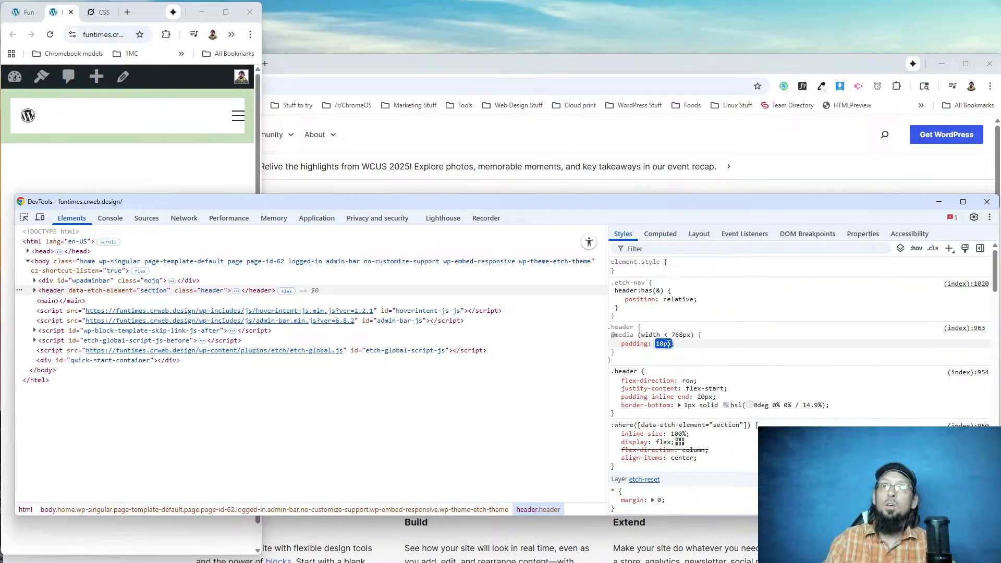
{"action": "key", "text": "Up"}
{"action": "key", "text": "Up"}
{"action": "key", "text": "Up"}
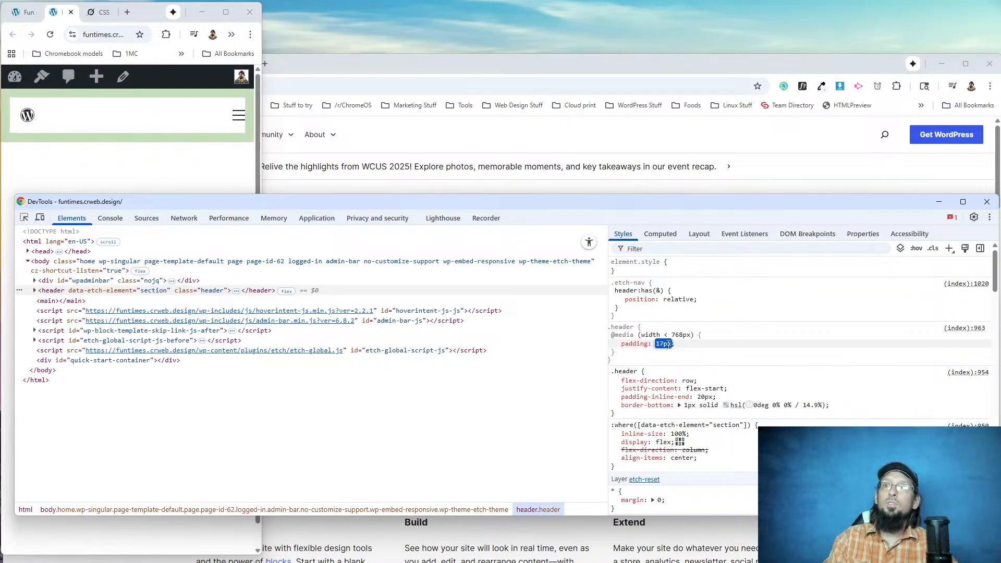
{"action": "key", "text": "Down"}
{"action": "key", "text": "Down"}
{"action": "key", "text": "Down"}
{"action": "key", "text": "Down"}
{"action": "key", "text": "Down"}
{"action": "left_click", "coordinate": [613, 344]}
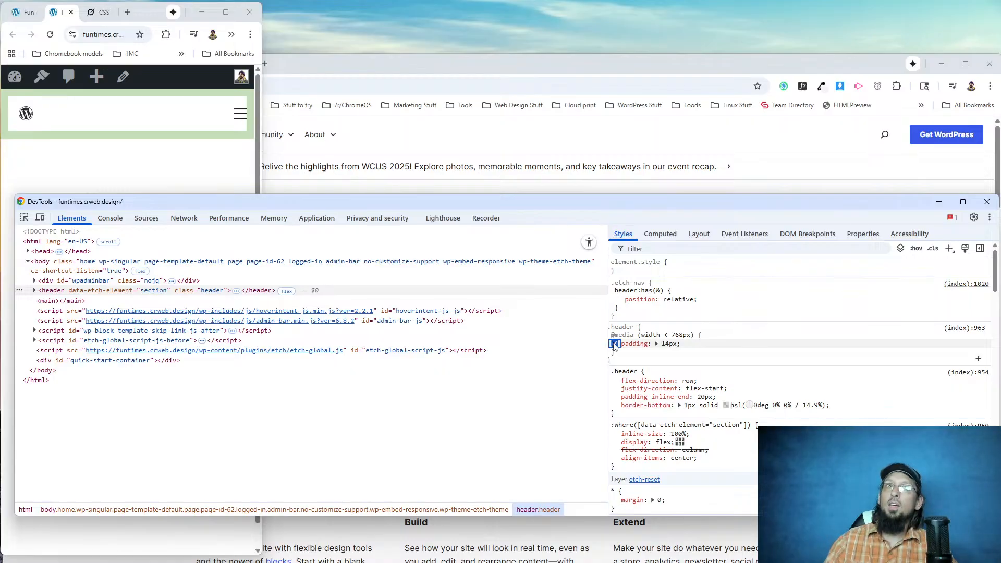
Lower the live header's mobile padding to 0px in the inspector to preview the header without it.
{"action": "left_click", "coordinate": [668, 344]}
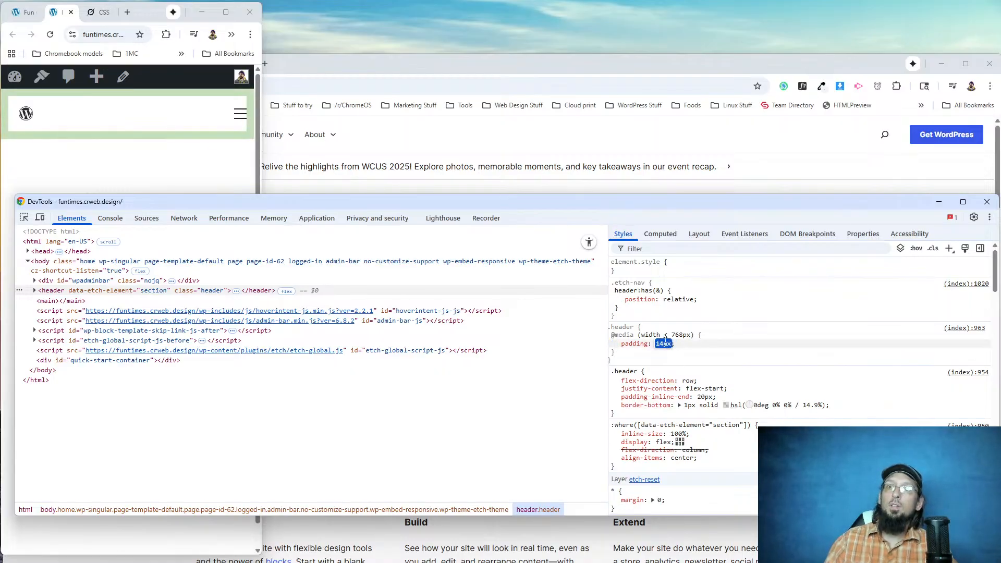
{"action": "key", "text": "Down"}
{"action": "key", "text": "Down"}
{"action": "key", "text": "Down"}
{"action": "key", "text": "Down"}
{"action": "key", "text": "Down"}
{"action": "key", "text": "Down"}
{"action": "key", "text": "Down"}
{"action": "key", "text": "Down"}
{"action": "key", "text": "Down"}
{"action": "key", "text": "Down"}
{"action": "key", "text": "Down"}
{"action": "key", "text": "Down"}
{"action": "key", "text": "Down"}
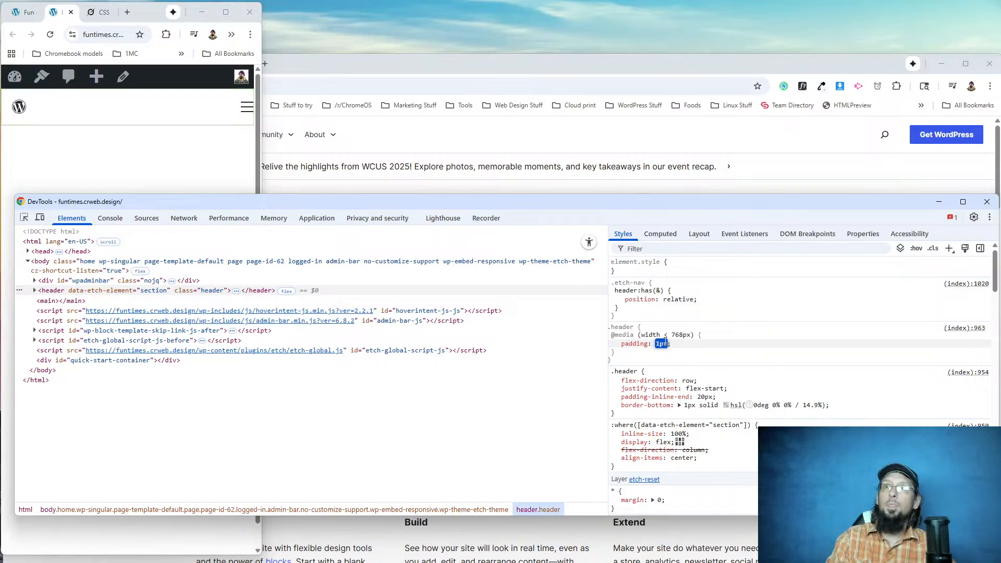
{"action": "key", "text": "Down"}
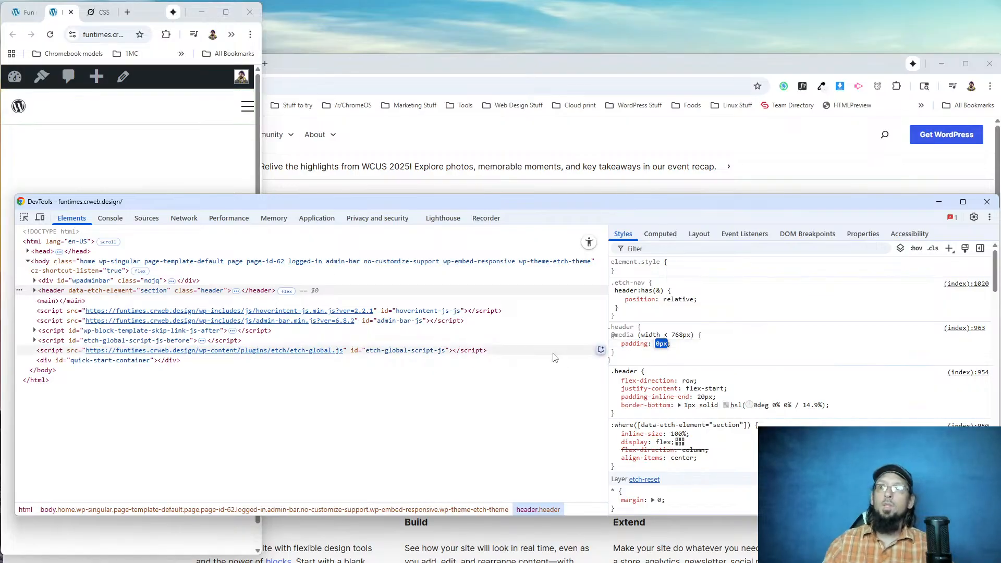
Maximize the browser, open the Header component for editing in Etch and delete the padding declaration from the .header rule's width <768px media query.
{"action": "left_click", "coordinate": [226, 12]}
{"action": "left_click", "coordinate": [71, 11]}
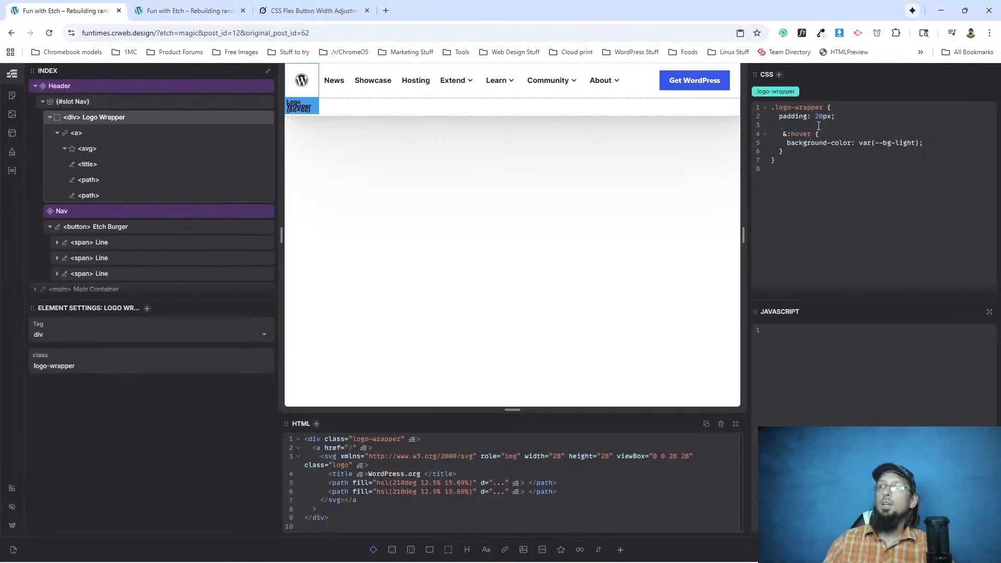
{"action": "left_click", "coordinate": [85, 87]}
{"action": "right_click", "coordinate": [86, 89]}
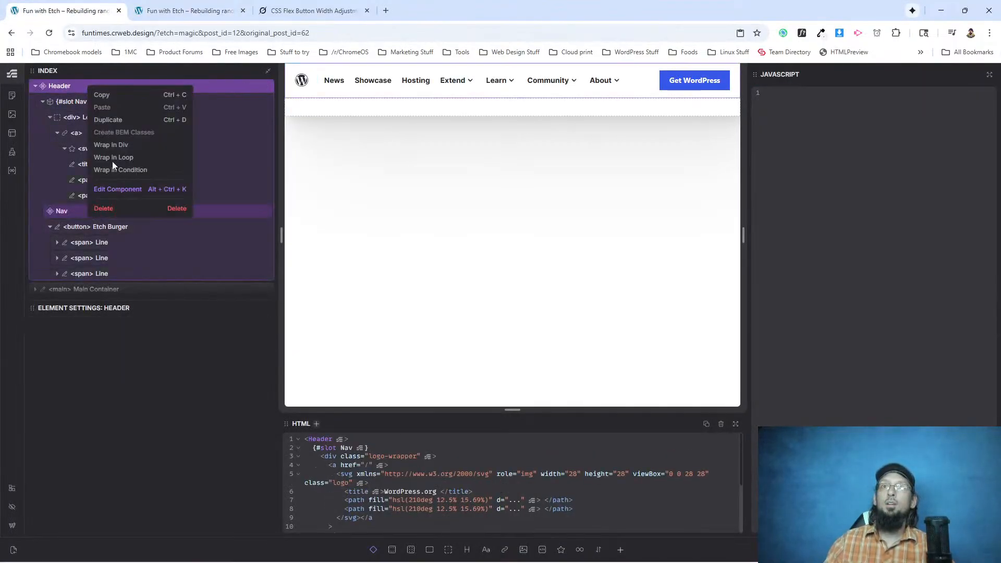
{"action": "left_click", "coordinate": [120, 195]}
{"action": "left_click", "coordinate": [74, 103]}
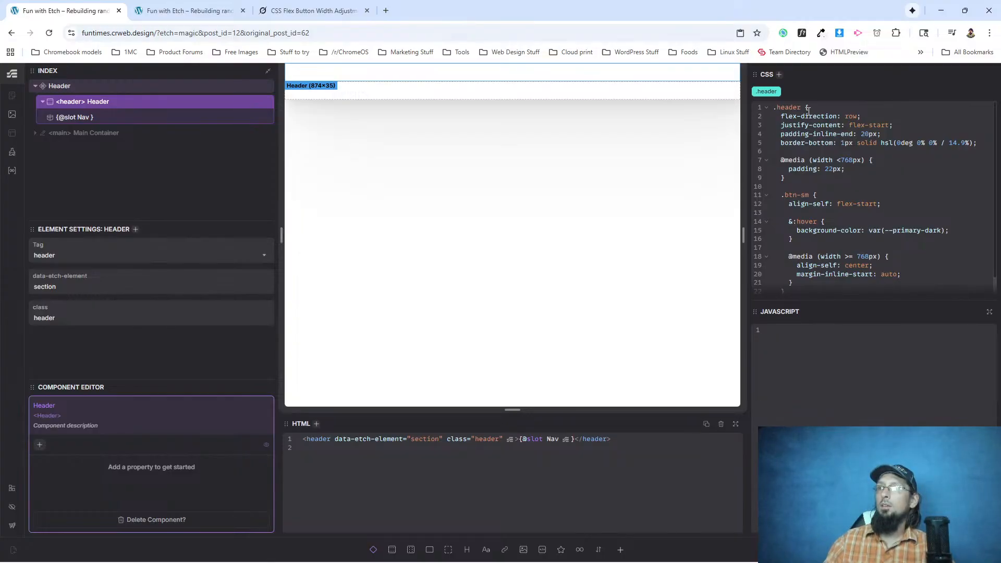
{"action": "left_click_drag", "start_coordinate": [789, 169], "coordinate": [847, 173]}
{"action": "key", "text": "BackSpace"}
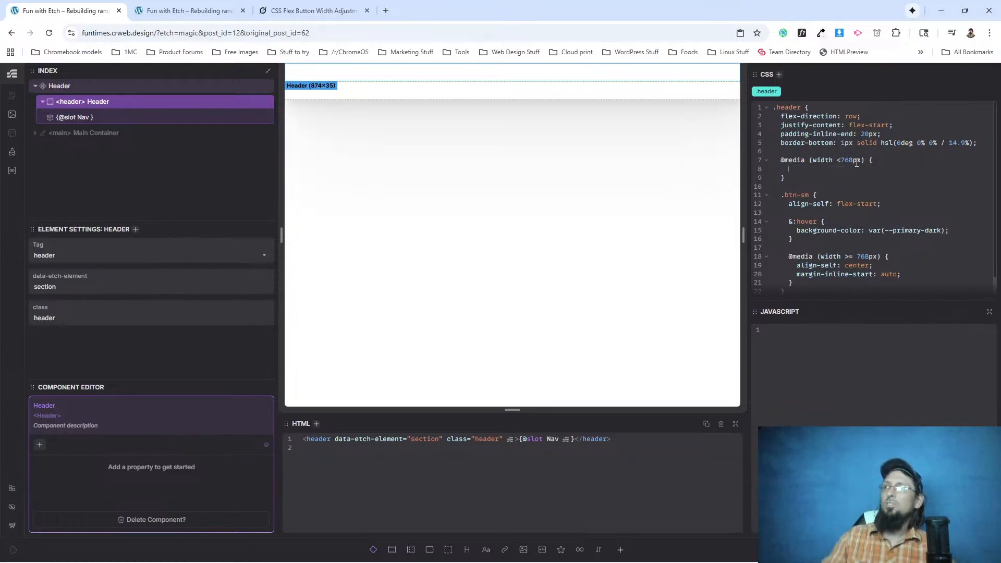
Reload the live rebuilt page and widen its browser window to check the header at desktop width.
{"action": "left_click_drag", "start_coordinate": [782, 136], "coordinate": [876, 134]}
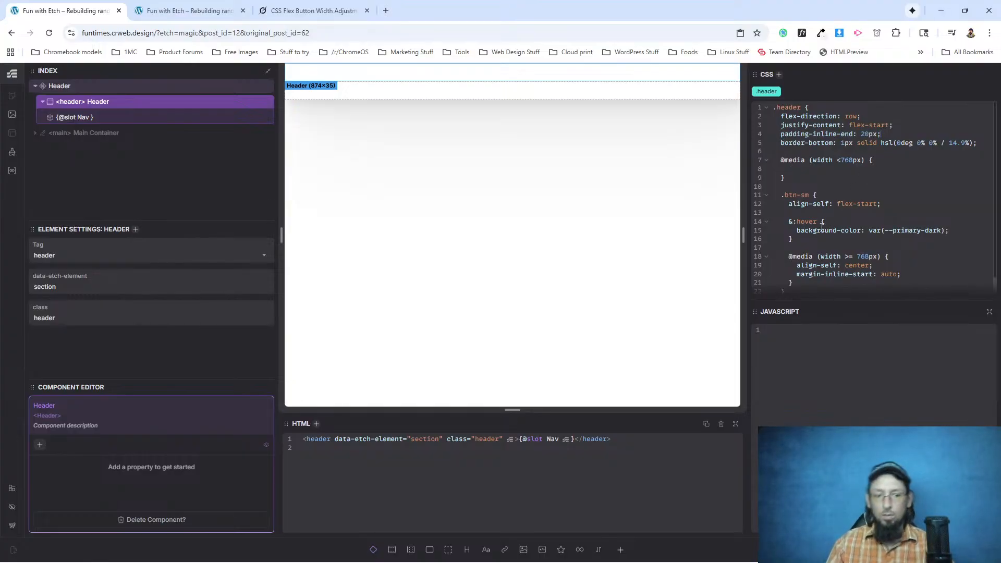
{"action": "left_click", "coordinate": [152, 10]}
{"action": "left_click", "coordinate": [49, 33]}
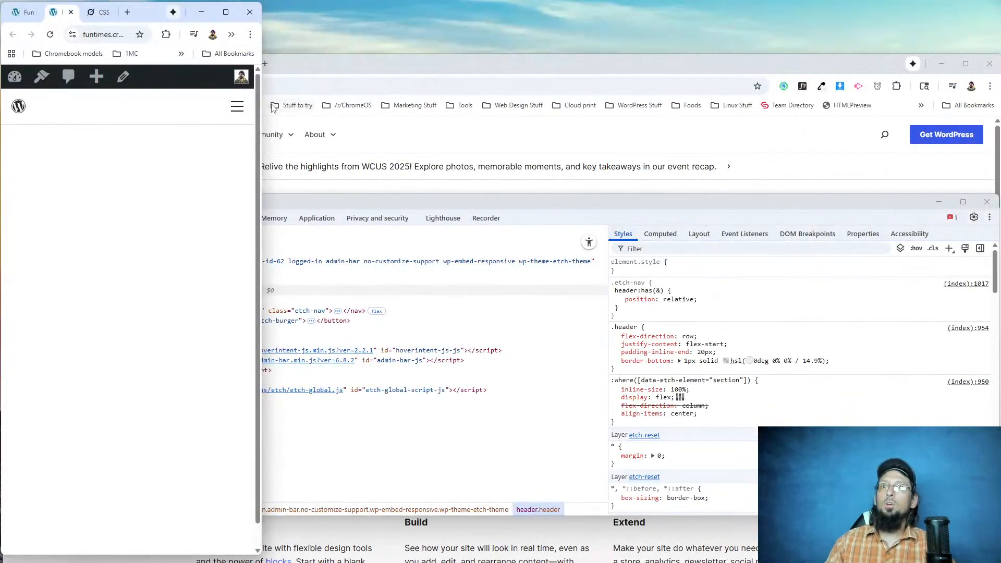
{"action": "left_click_drag", "start_coordinate": [261, 104], "coordinate": [994, 107]}
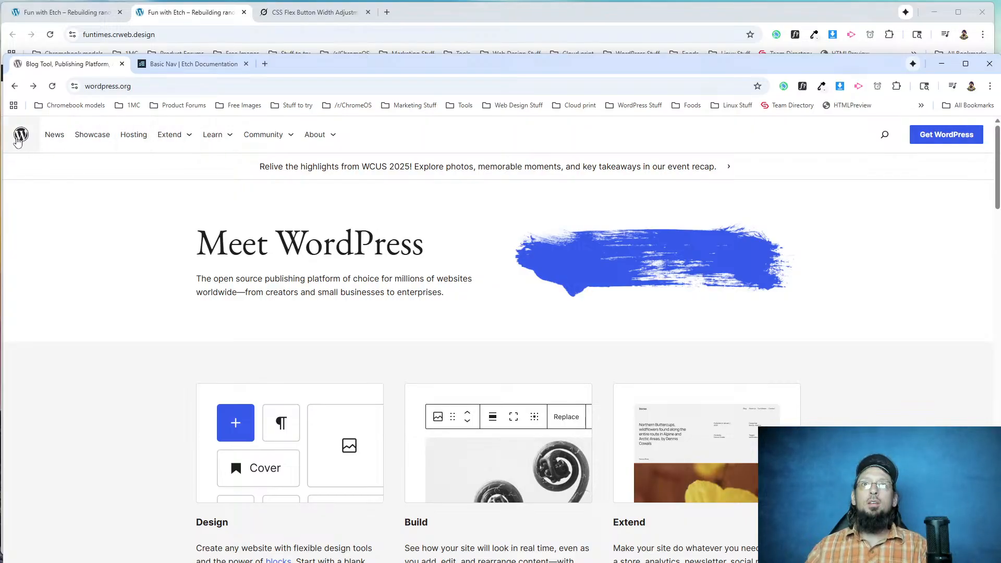
Compare the WordPress.org navigation with the rebuilt header by opening the rebuilt Learn and Extend dropdowns.
{"action": "left_click", "coordinate": [230, 139]}
{"action": "left_click", "coordinate": [230, 139]}
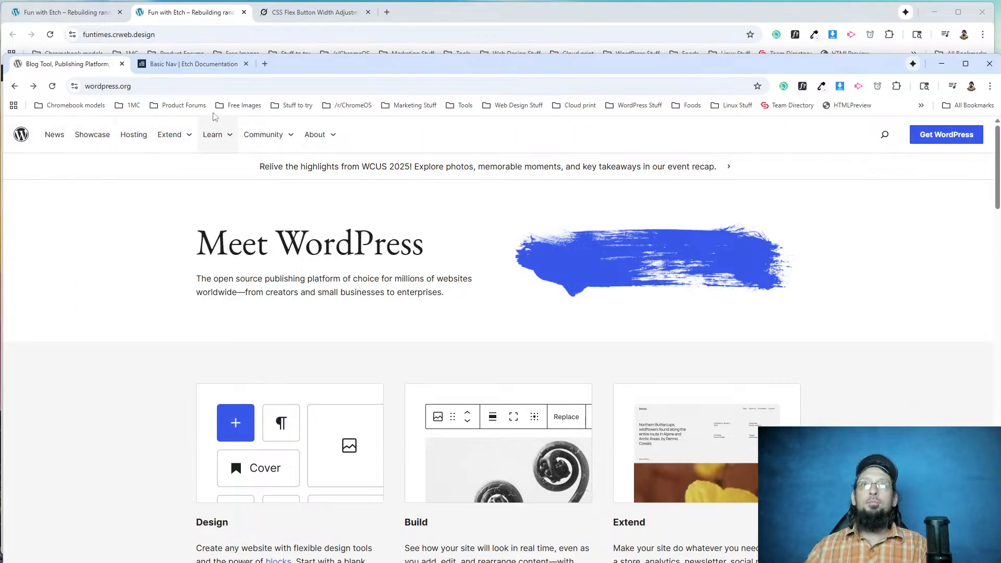
{"action": "left_click", "coordinate": [192, 14]}
{"action": "left_click", "coordinate": [275, 101]}
{"action": "left_click", "coordinate": [219, 102]}
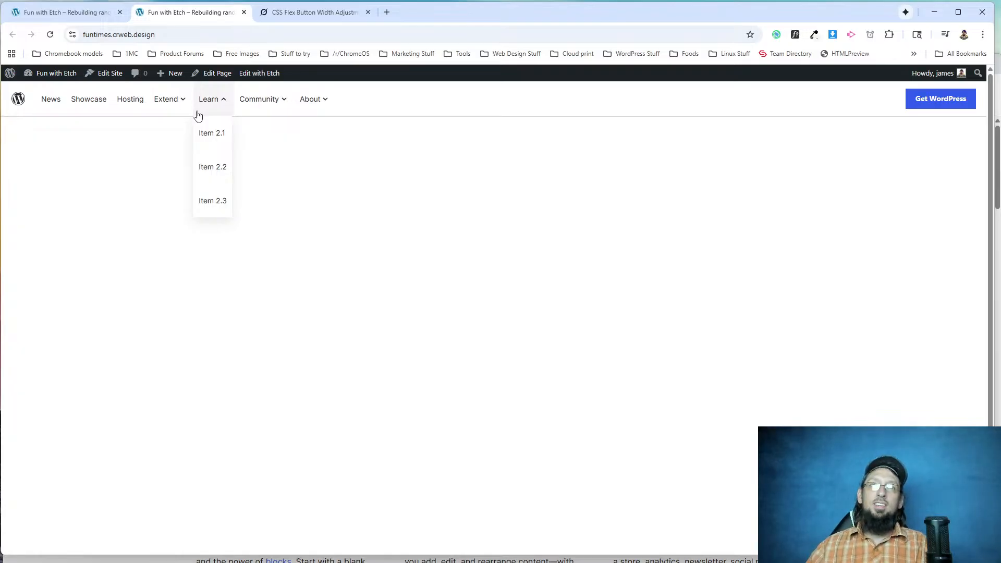
{"action": "left_click", "coordinate": [178, 99]}
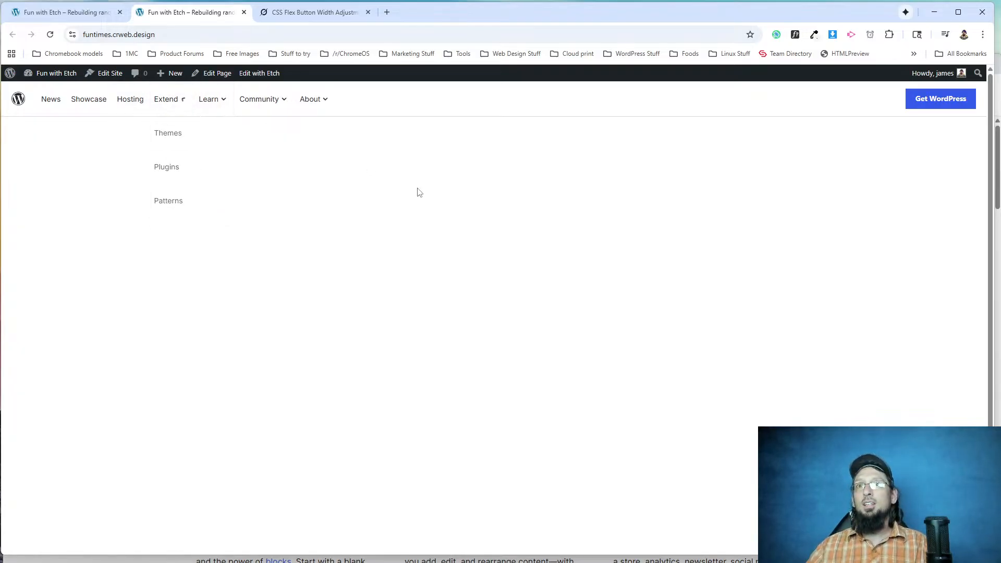
{"action": "left_click", "coordinate": [184, 103]}
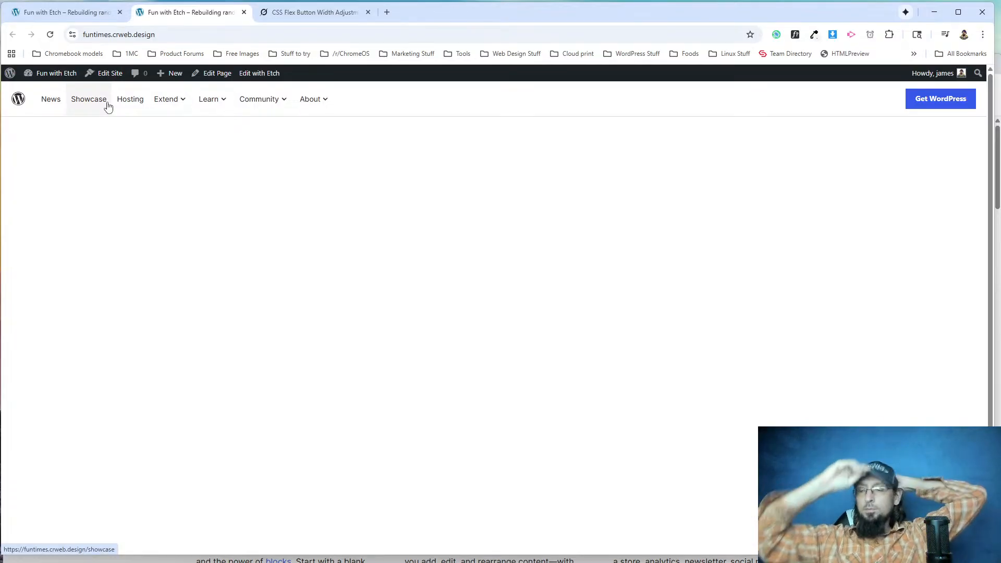
Examine the Extend, Learn and Community dropdown styling on WordPress.org and compare it with the rebuilt header's dropdowns.
{"action": "mouse_move", "coordinate": [188, 107]}
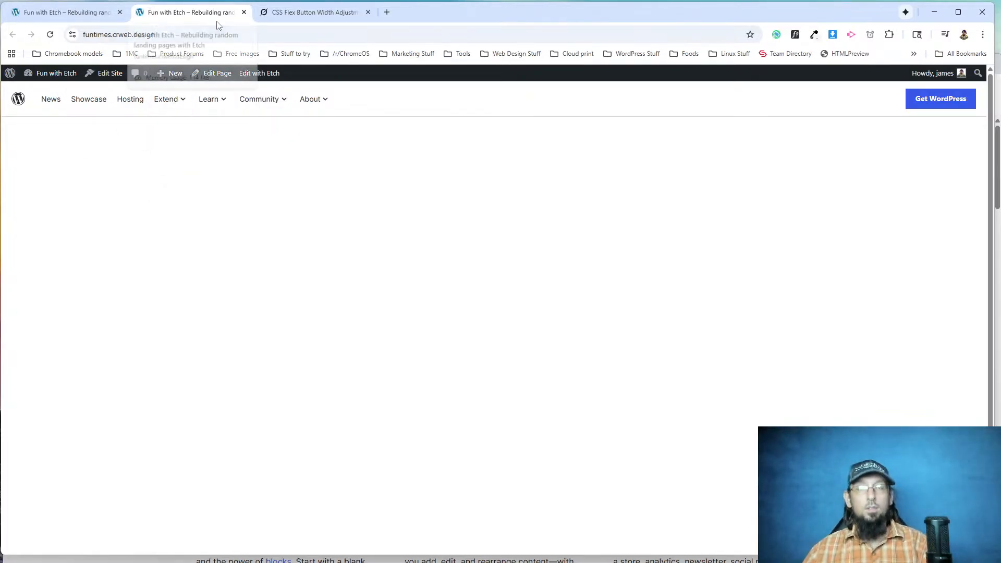
{"action": "key", "text": "alt+Tab"}
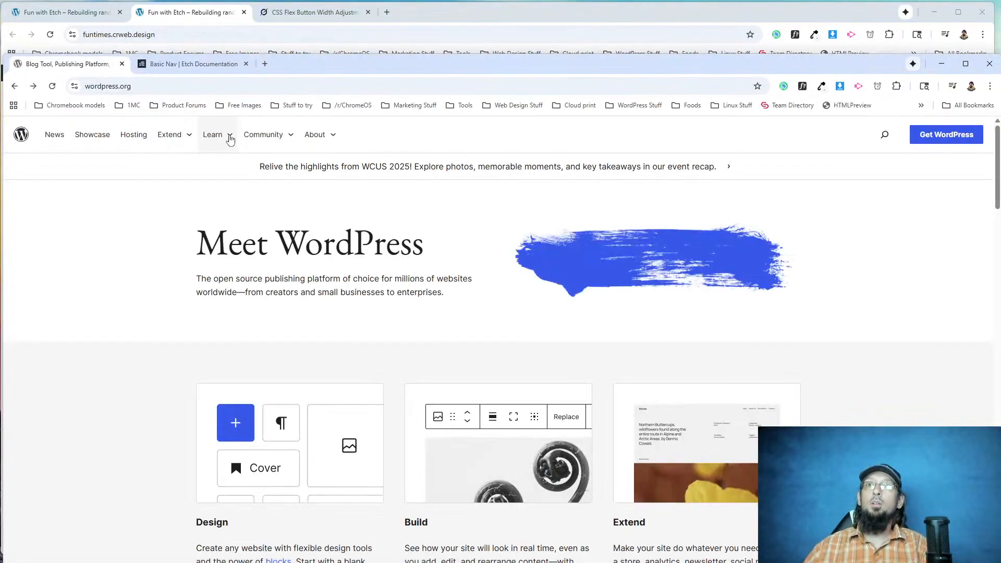
{"action": "mouse_move", "coordinate": [192, 136]}
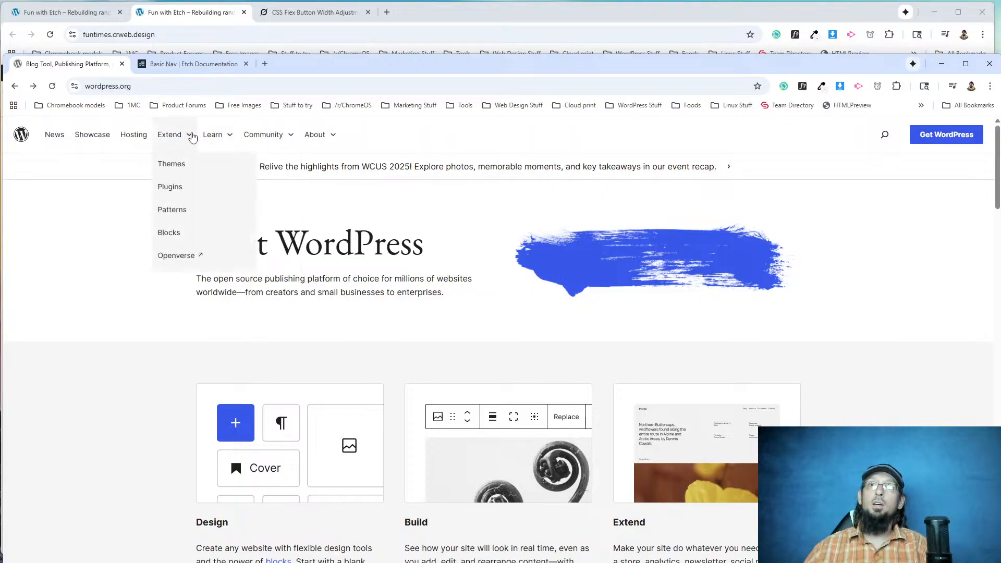
{"action": "left_click", "coordinate": [104, 15]}
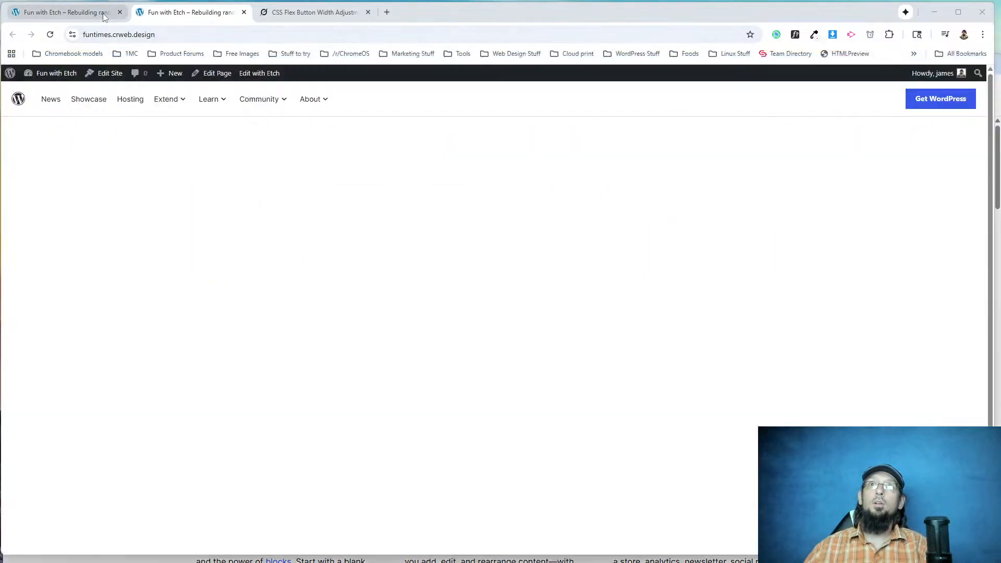
{"action": "left_click", "coordinate": [104, 16]}
{"action": "left_click", "coordinate": [158, 15]}
{"action": "mouse_move", "coordinate": [218, 116]}
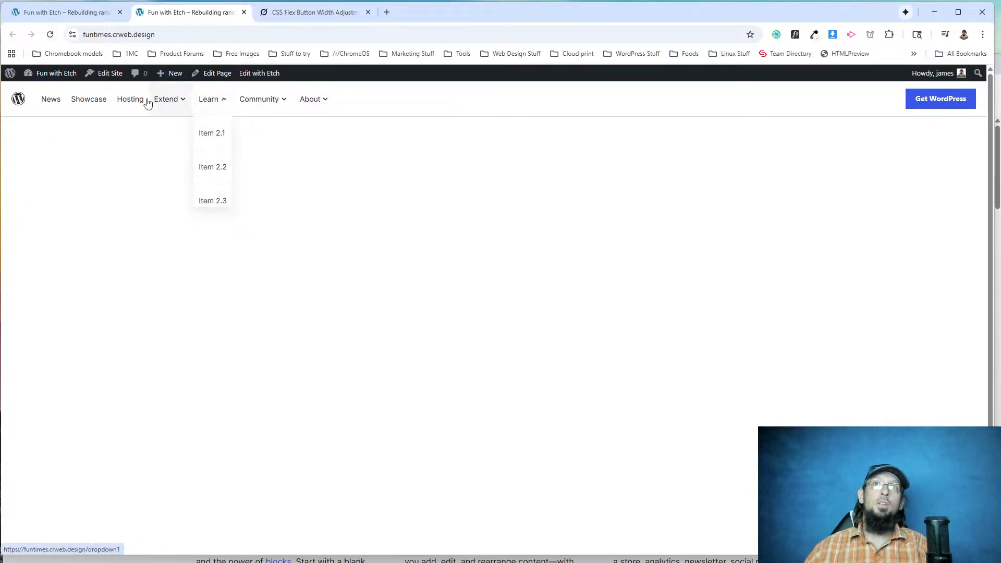
{"action": "key", "text": "alt+Tab"}
{"action": "mouse_move", "coordinate": [223, 135]}
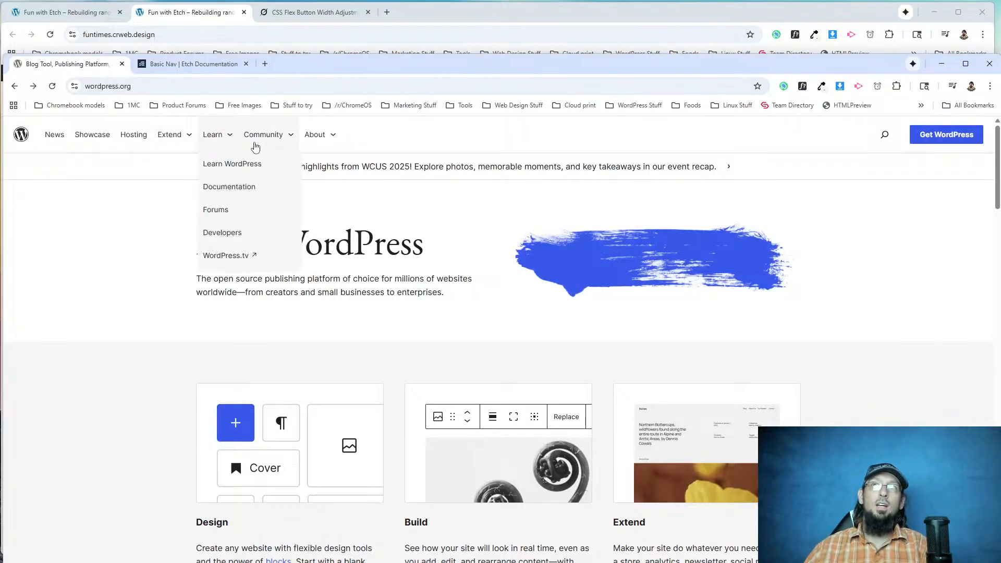
{"action": "mouse_move", "coordinate": [260, 138]}
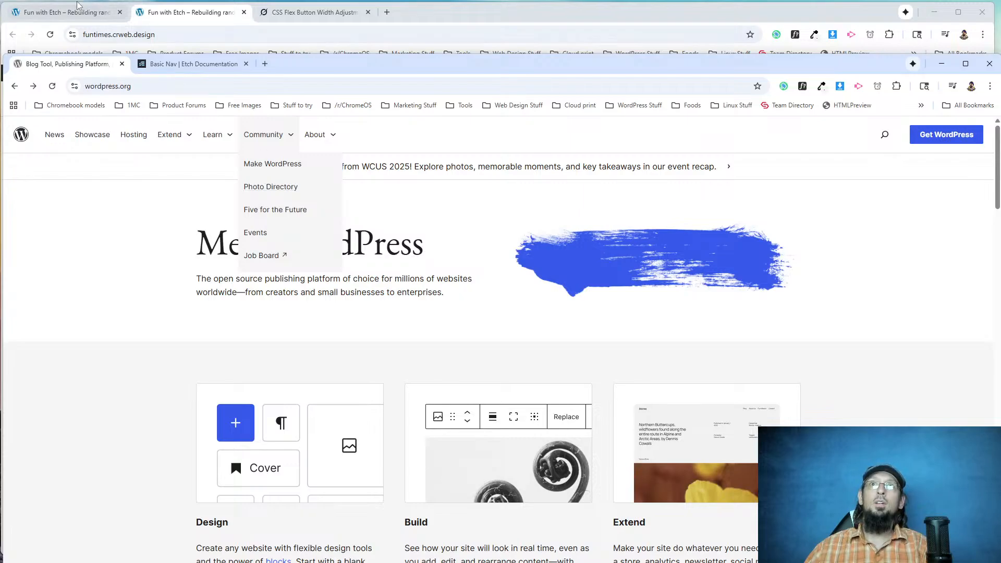
{"action": "left_click", "coordinate": [172, 15]}
{"action": "mouse_move", "coordinate": [244, 103]}
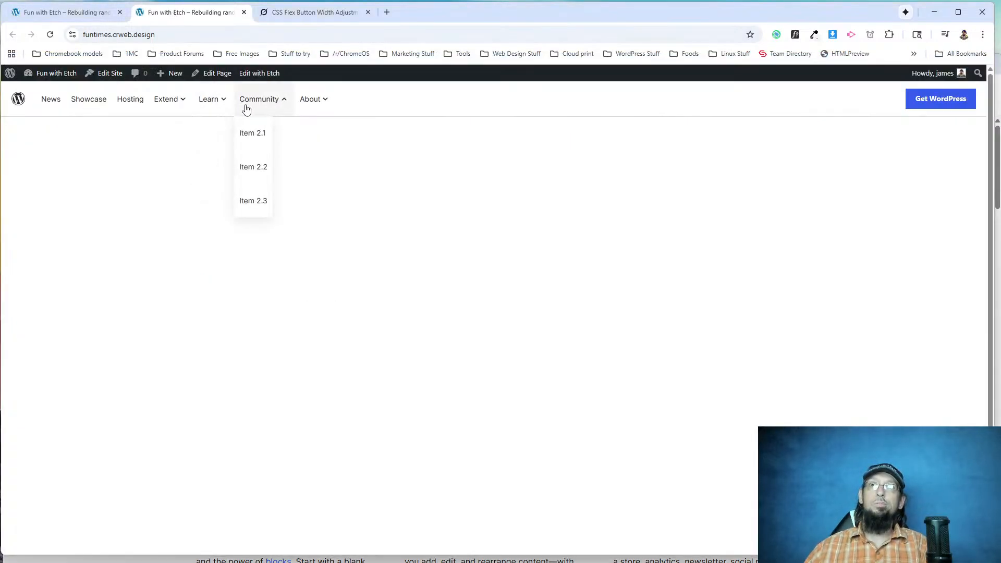
Inspect the first item in the rebuilt Community dropdown and select its parent ul.etch-nav__dropdown list in the markup.
{"action": "right_click", "coordinate": [254, 137]}
{"action": "left_click", "coordinate": [289, 254]}
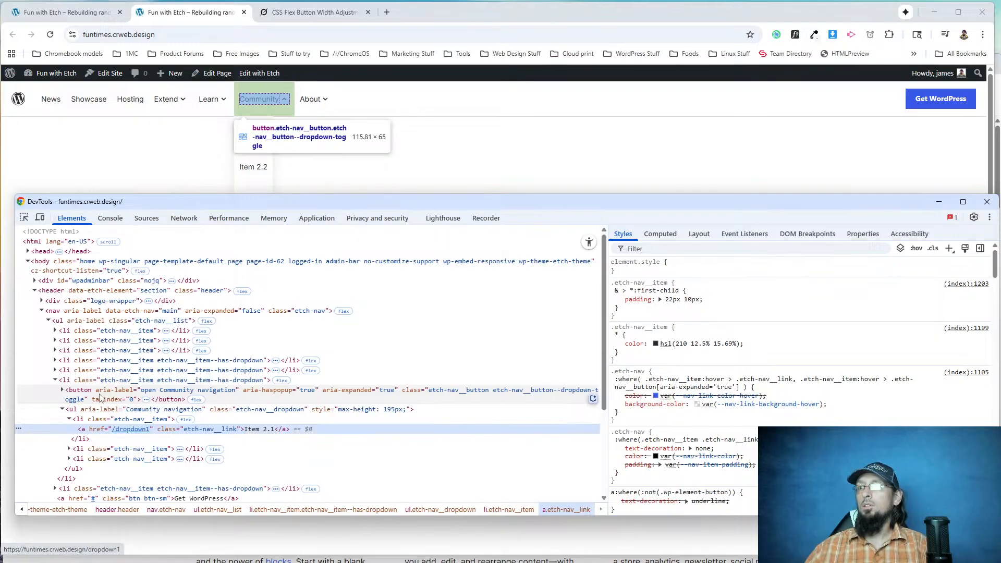
{"action": "left_click", "coordinate": [102, 421]}
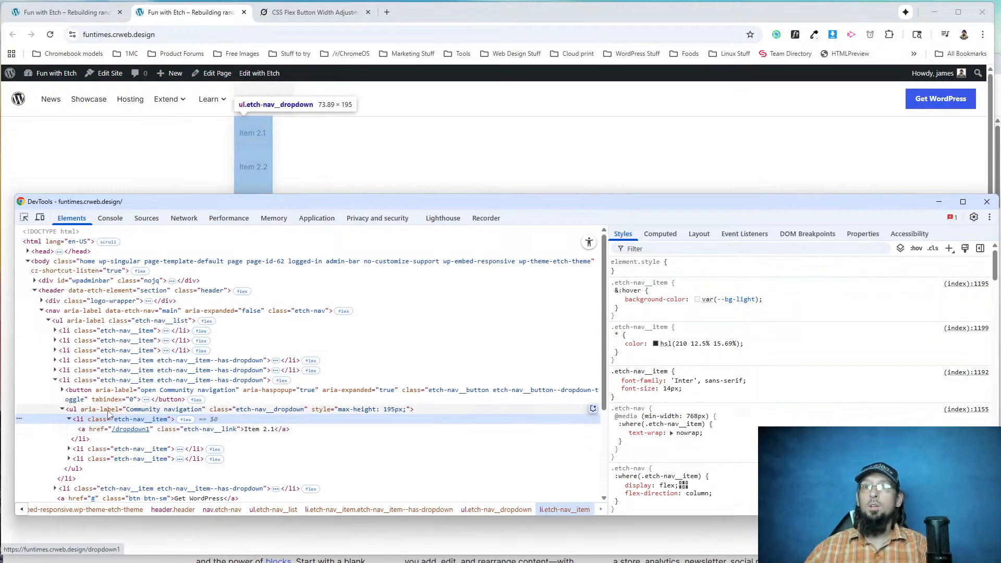
{"action": "left_click", "coordinate": [246, 411]}
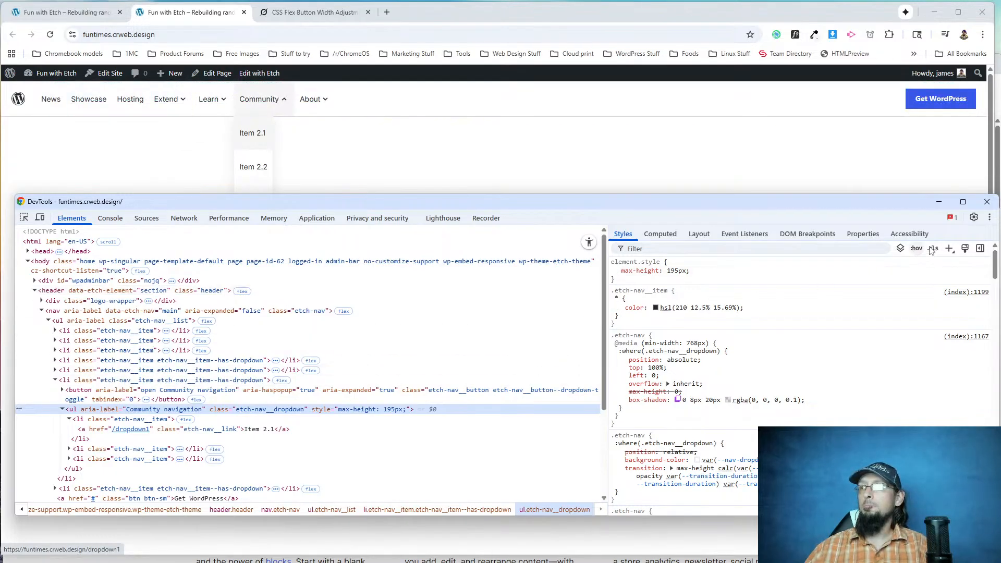
Add a ul.etch-nav__dropdown rule with background-color: var(--bg-light) in the inspector, preview it on the dropdowns and select the declaration.
{"action": "left_click", "coordinate": [949, 248]}
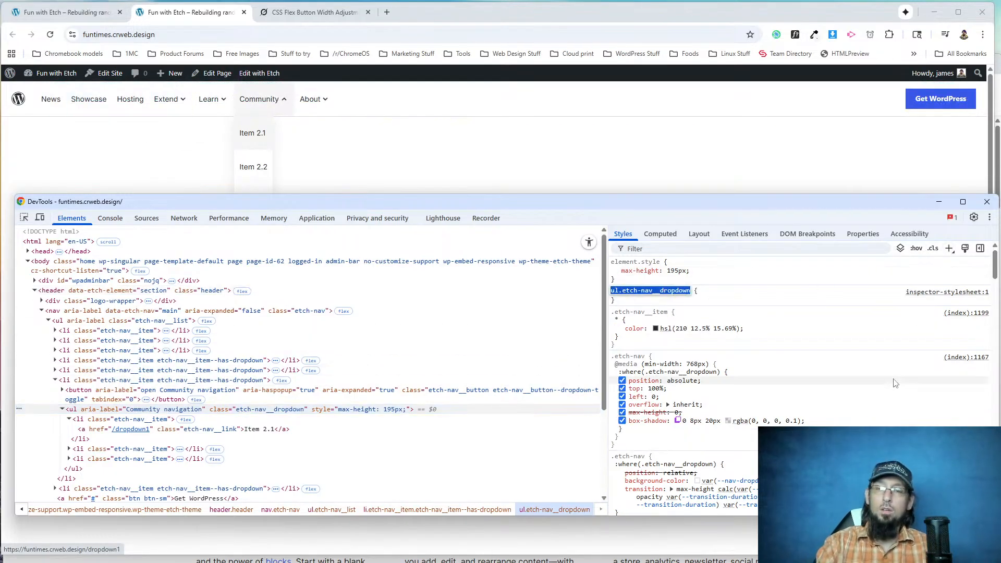
{"action": "key", "text": "Return"}
{"action": "type", "text": "background-"}
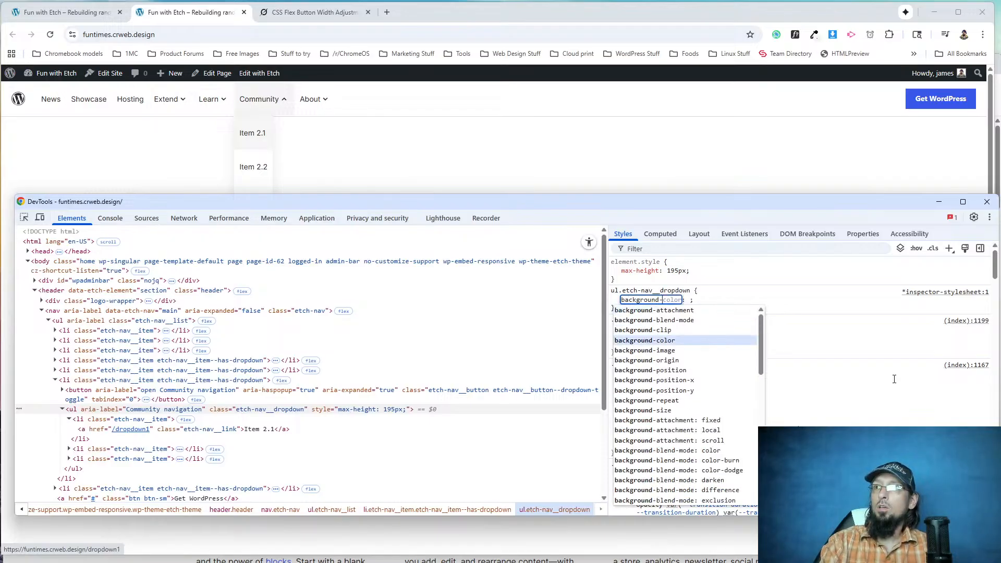
{"action": "key", "text": "Tab"}
{"action": "type", "text": "var--"}
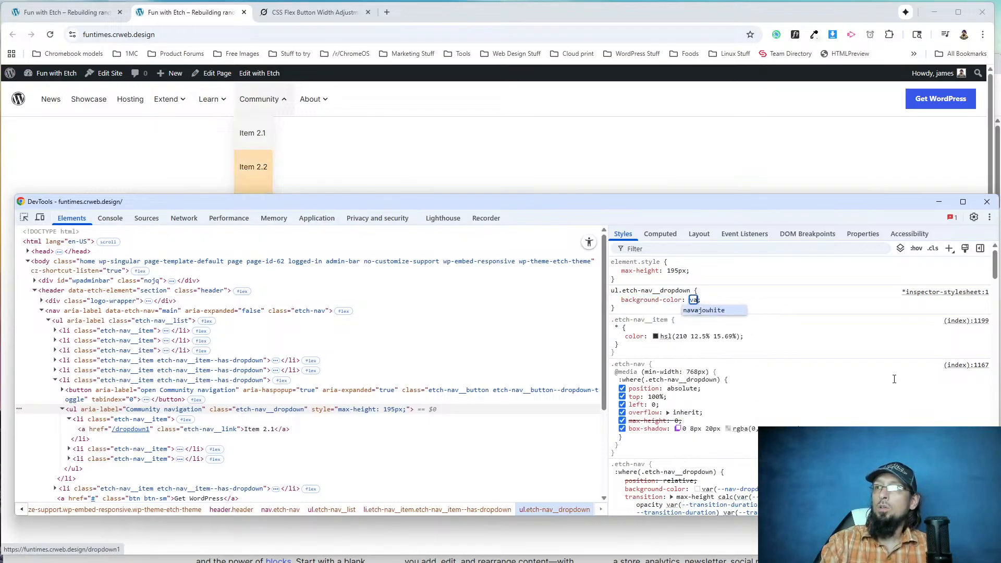
{"action": "key", "text": "BackSpace"}
{"action": "key", "text": "BackSpace"}
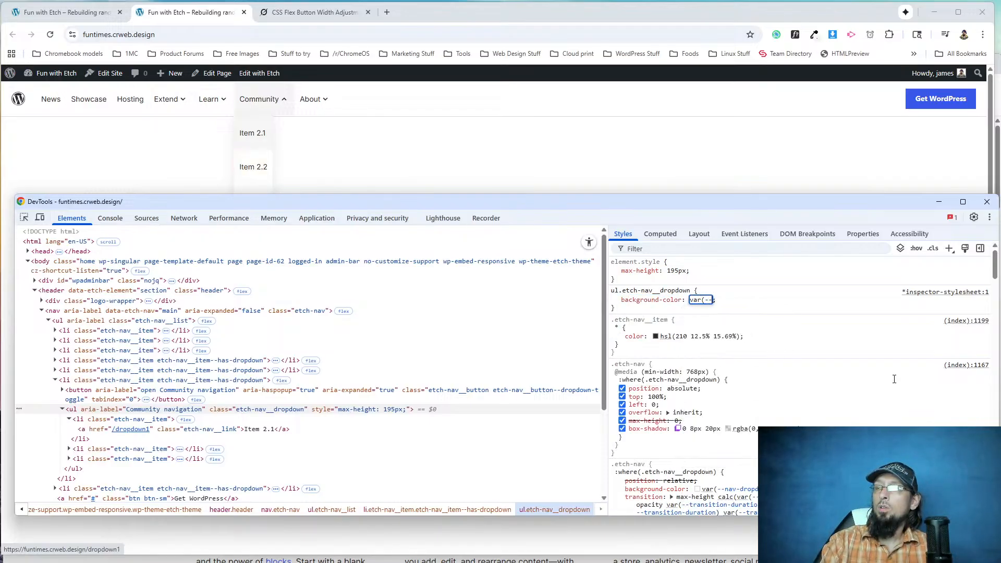
{"action": "type", "text": "(--bg-light"}
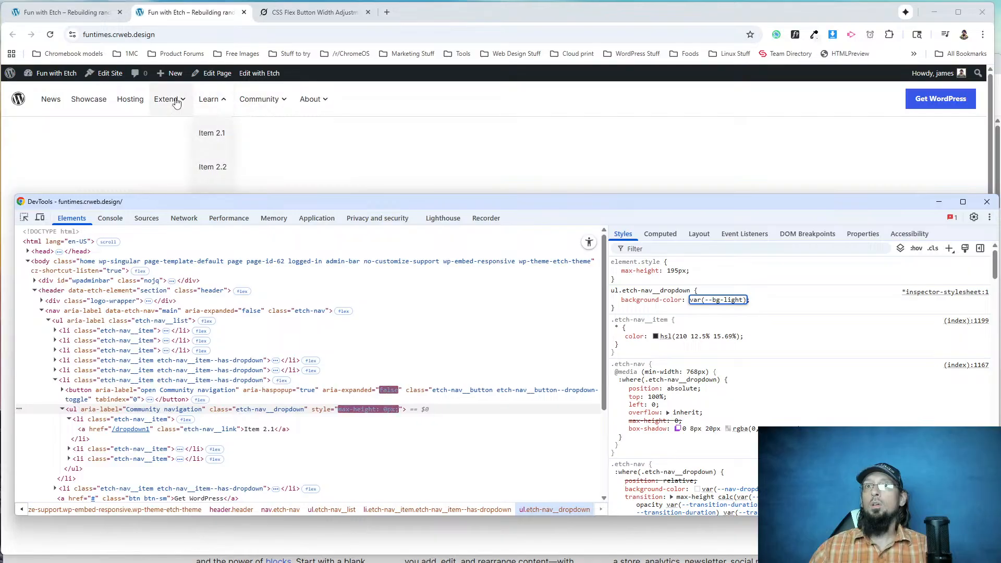
{"action": "left_click", "coordinate": [787, 294]}
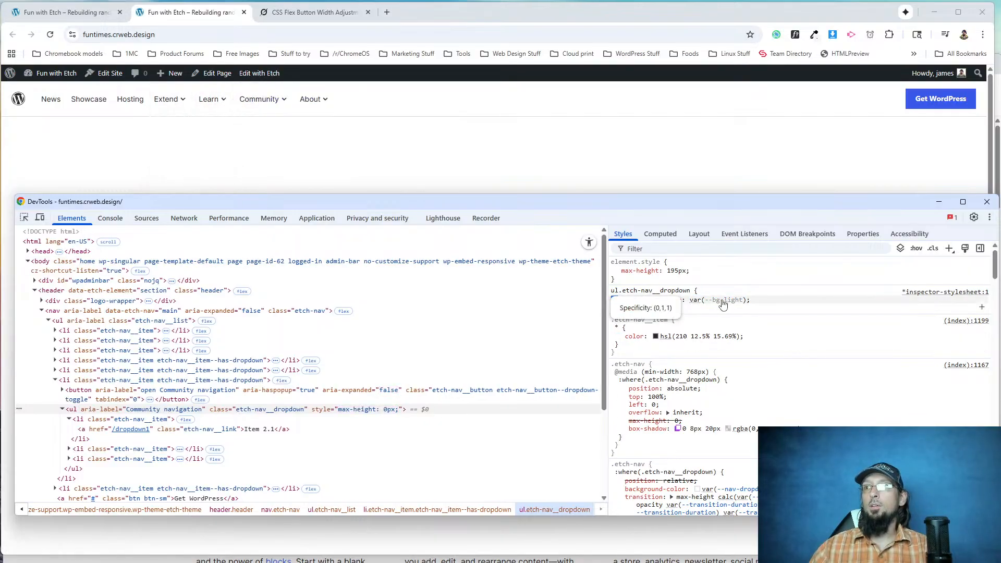
{"action": "left_click_drag", "start_coordinate": [750, 299], "coordinate": [621, 309]}
{"action": "key", "text": "ctrl+c"}
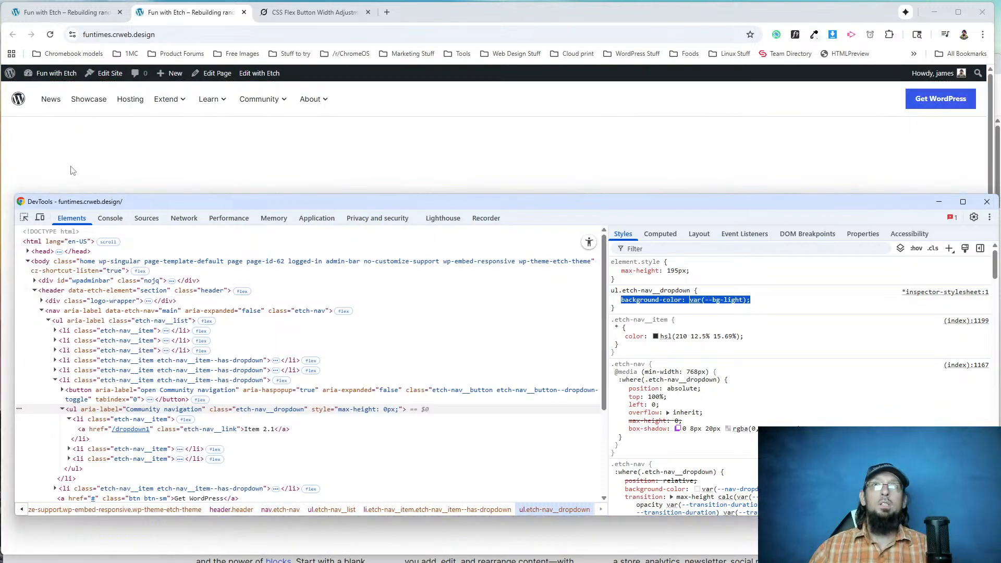
{"action": "mouse_move", "coordinate": [173, 116]}
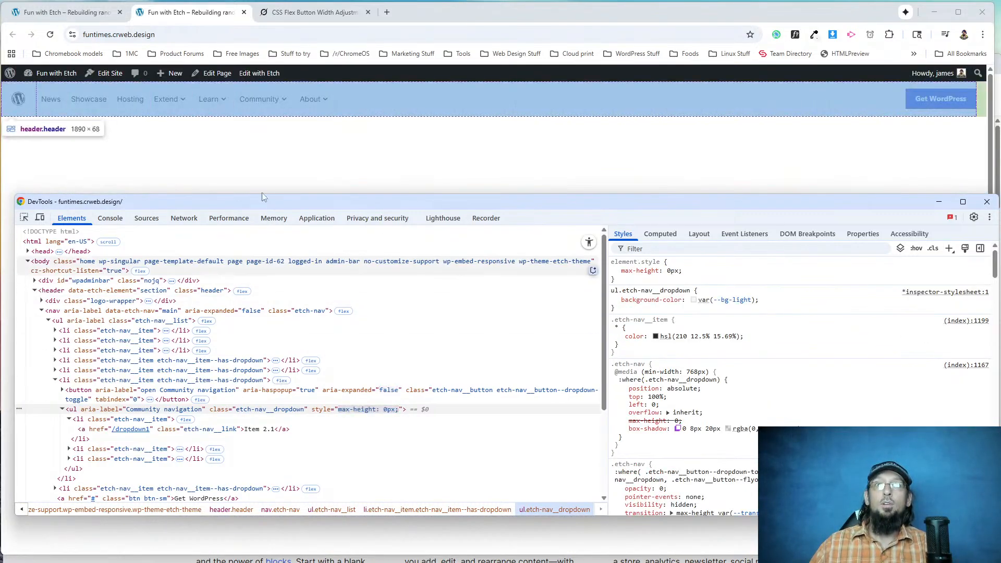
Return to the Etch editor, widen the preview canvas, narrow the structure panel and exit the Header component.
{"action": "left_click", "coordinate": [67, 11]}
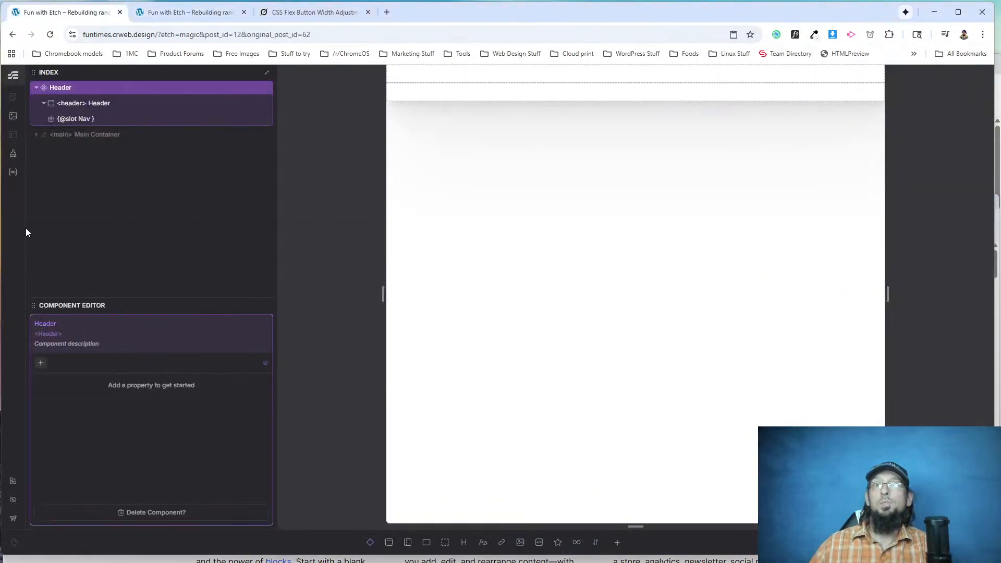
{"action": "left_click_drag", "start_coordinate": [382, 296], "coordinate": [278, 298]}
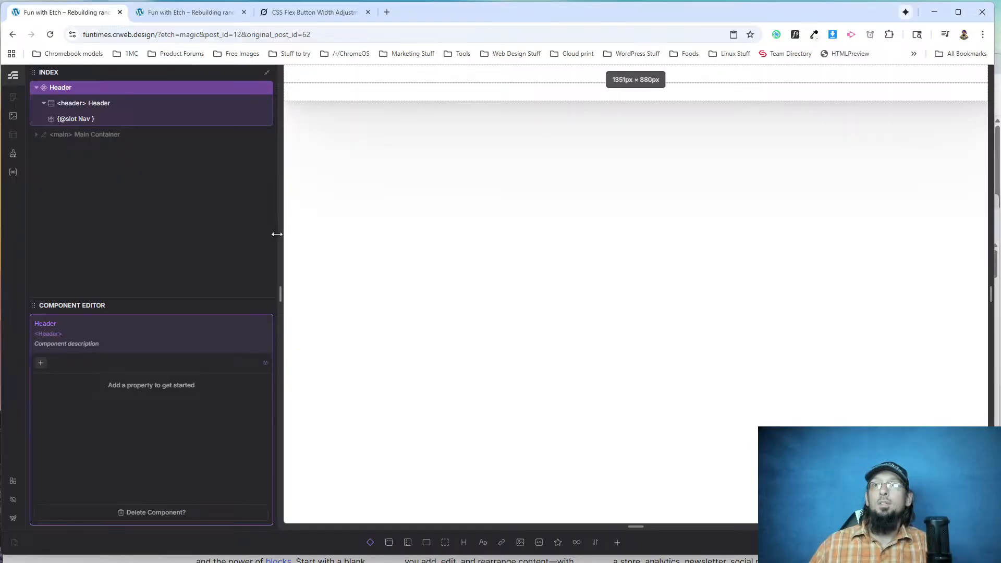
{"action": "left_click_drag", "start_coordinate": [284, 238], "coordinate": [217, 236]}
{"action": "left_click_drag", "start_coordinate": [267, 289], "coordinate": [229, 284]}
{"action": "left_click", "coordinate": [66, 105]}
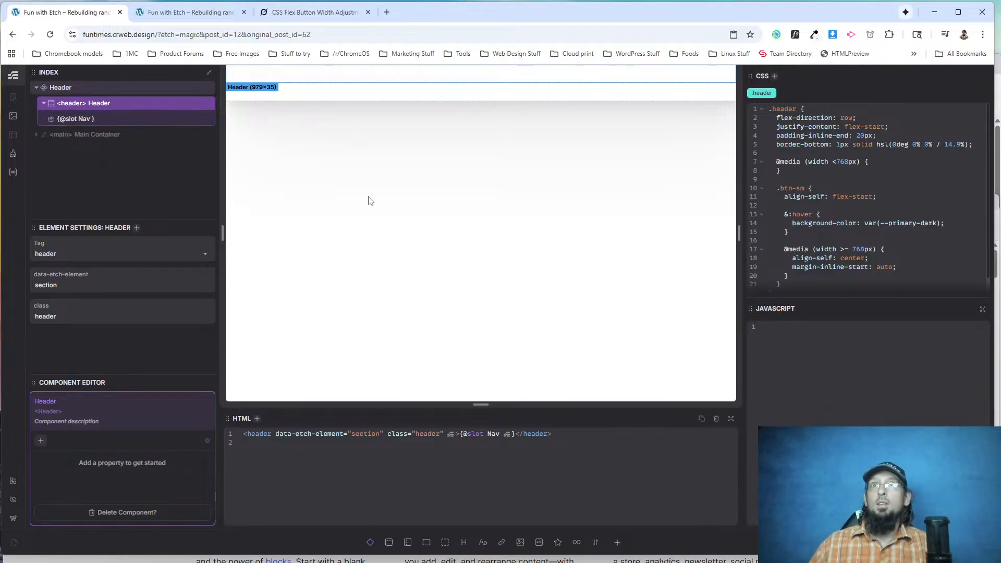
{"action": "key", "text": "Escape"}
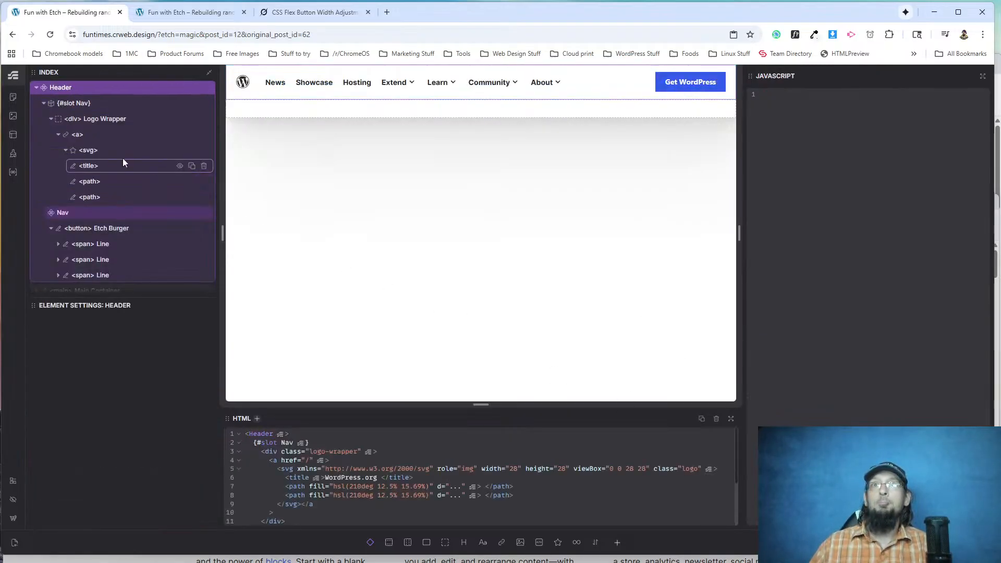
Open the Nav component for editing, expand its list loop and select the first <li> Item.
{"action": "left_click", "coordinate": [74, 214]}
{"action": "right_click", "coordinate": [74, 215]}
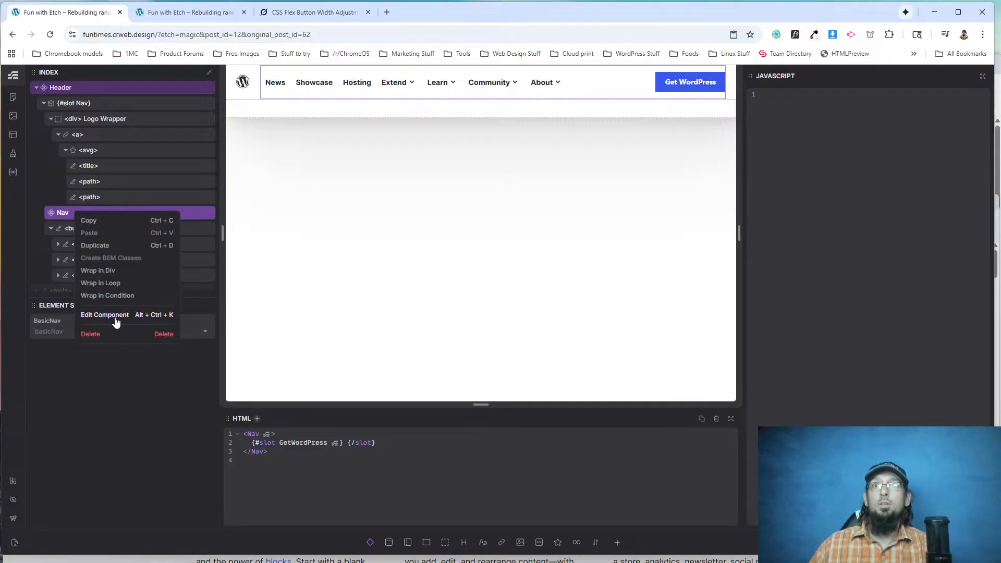
{"action": "left_click", "coordinate": [123, 295]}
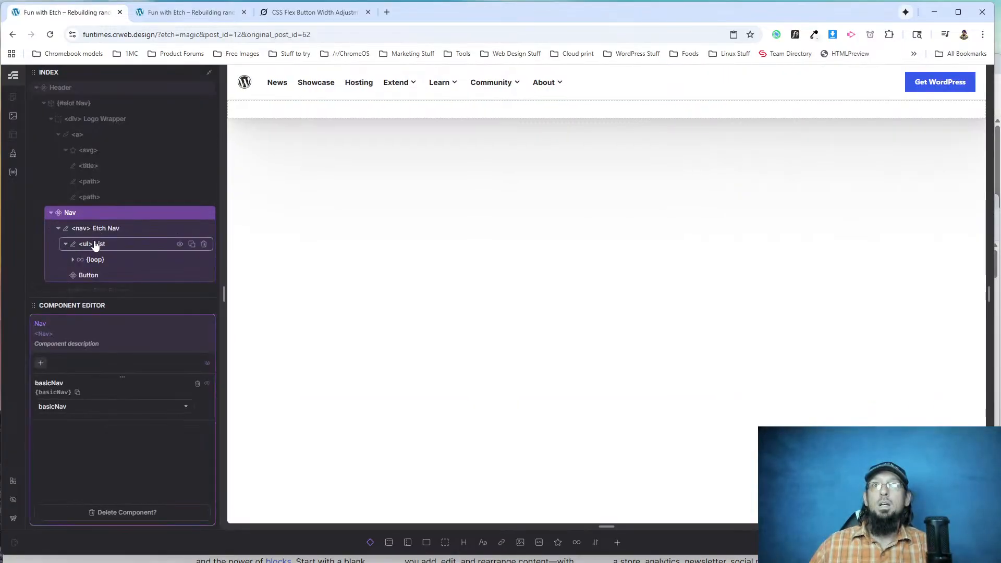
{"action": "scroll", "coordinate": [89, 235], "scroll_direction": "down", "scroll_amount": 1}
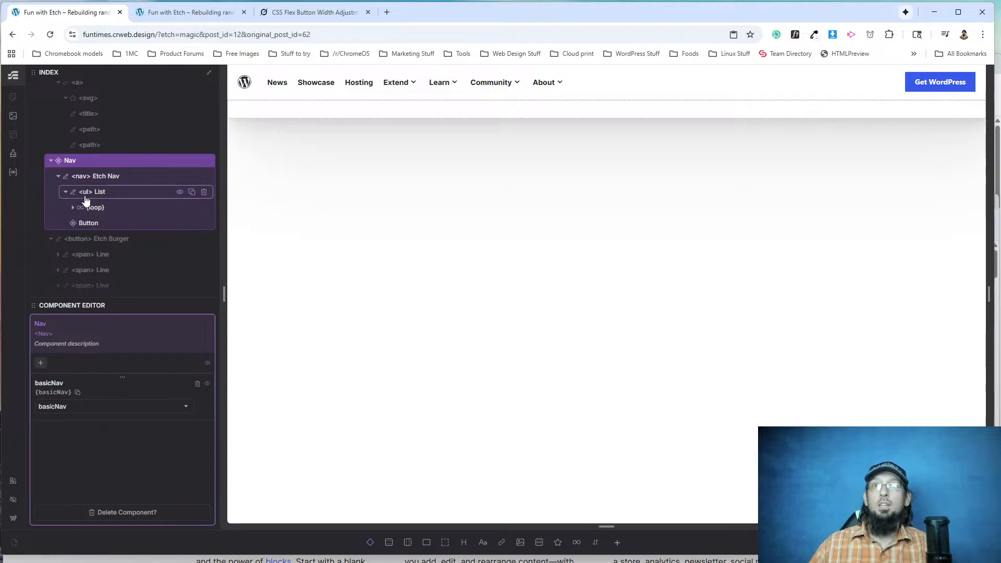
{"action": "left_click", "coordinate": [73, 208]}
{"action": "left_click", "coordinate": [88, 239]}
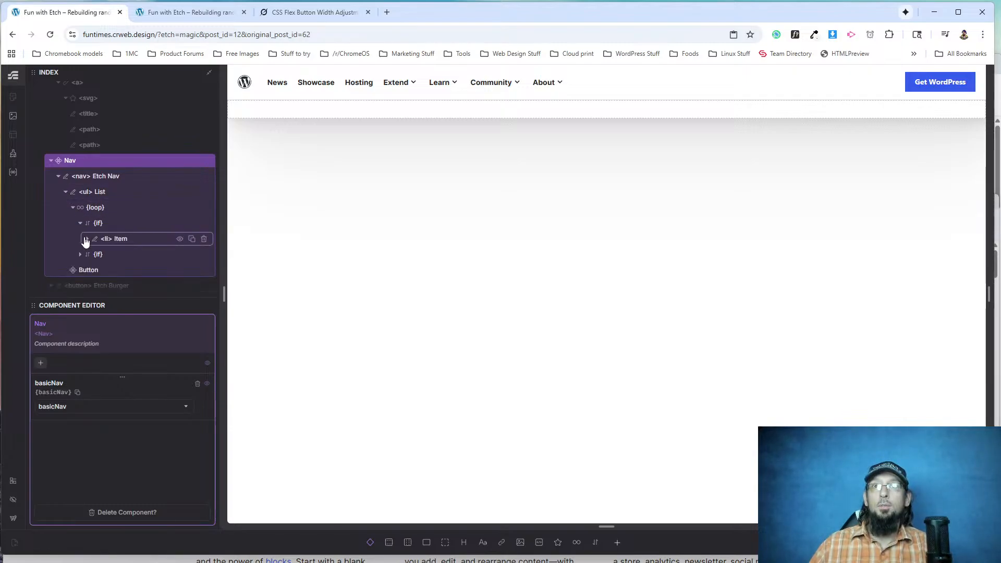
{"action": "left_click", "coordinate": [87, 239]}
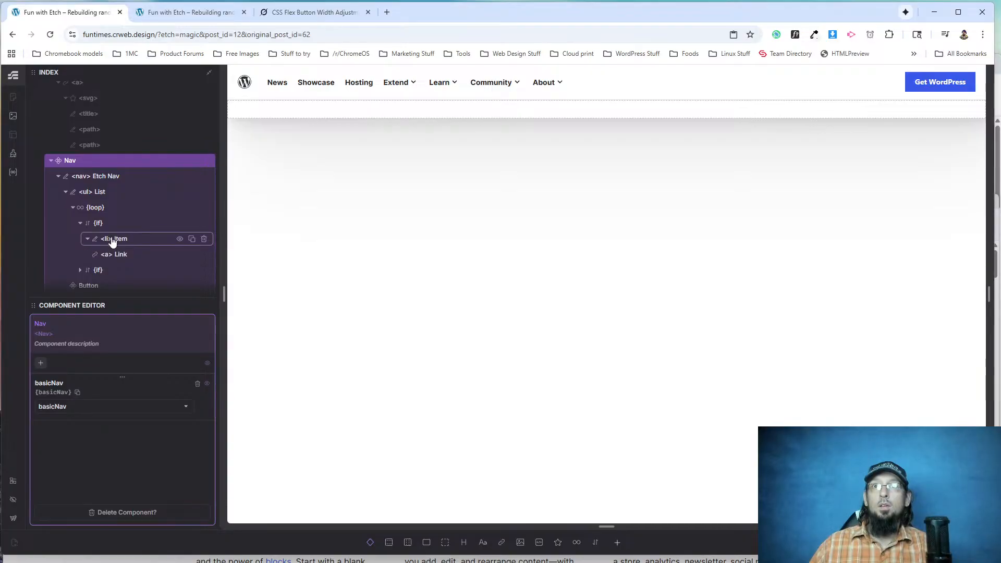
{"action": "left_click", "coordinate": [112, 238]}
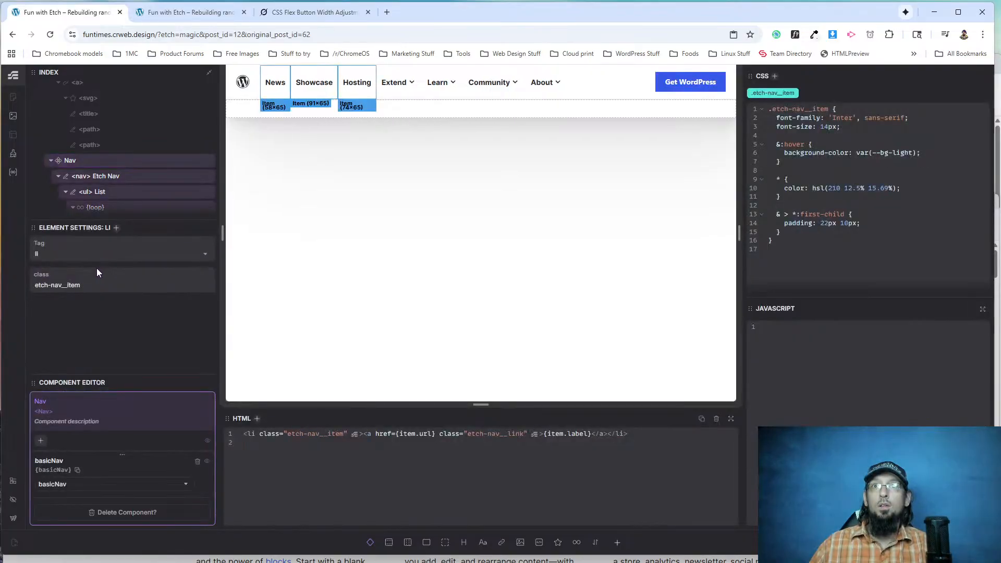
Select the <ul> Dropdown in the Nav component and add background-color: var(--bg-light) to its .etch-nav__dropdown rule.
{"action": "left_click", "coordinate": [410, 85]}
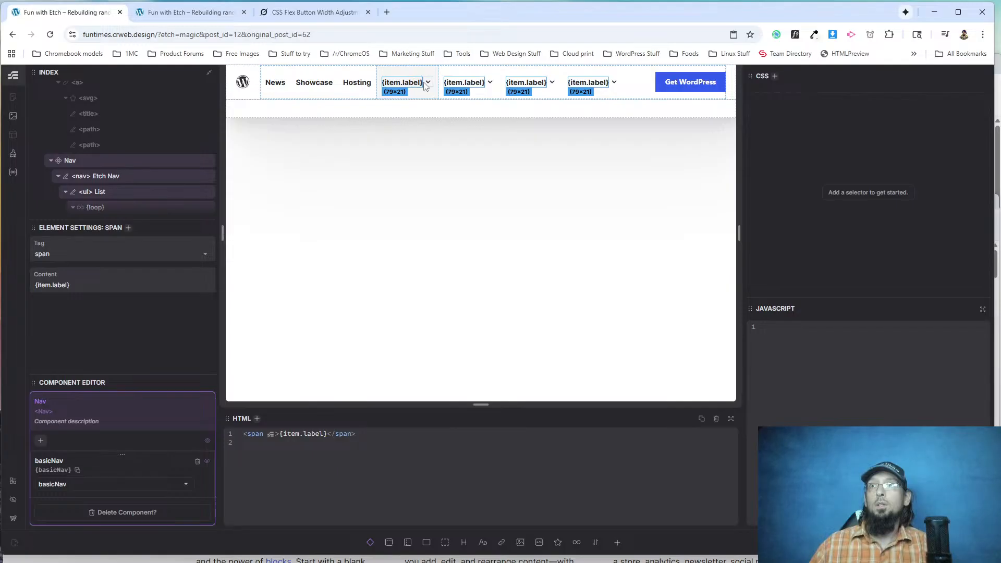
{"action": "left_click", "coordinate": [426, 83]}
{"action": "scroll", "coordinate": [100, 190], "scroll_direction": "down", "scroll_amount": 2}
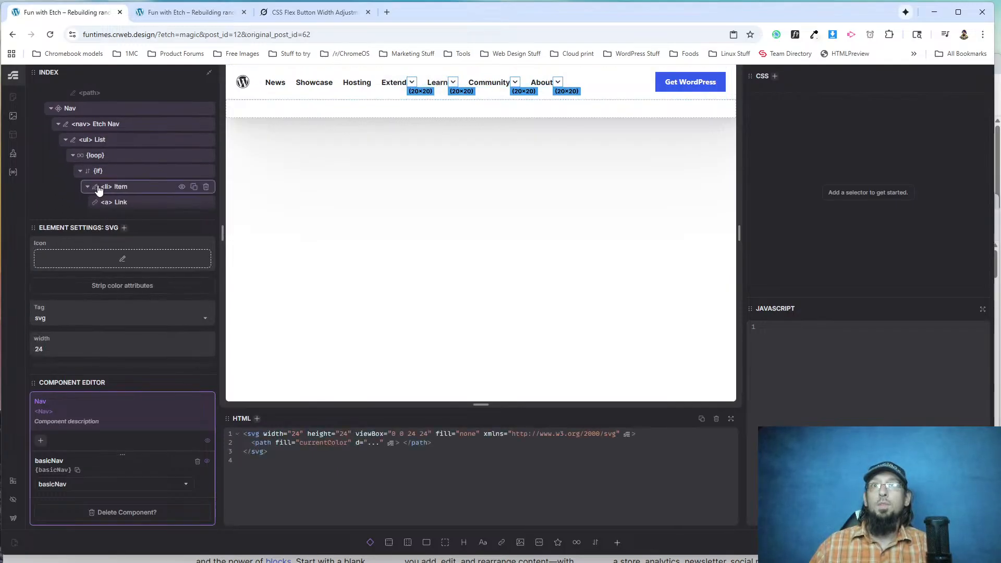
{"action": "left_click", "coordinate": [99, 140]}
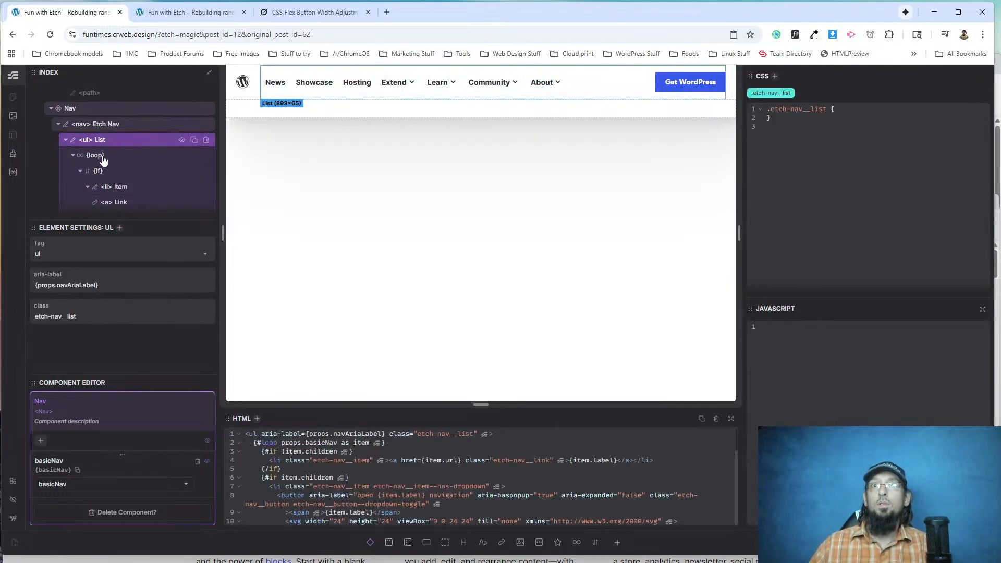
{"action": "left_click_drag", "start_coordinate": [147, 224], "coordinate": [147, 279]}
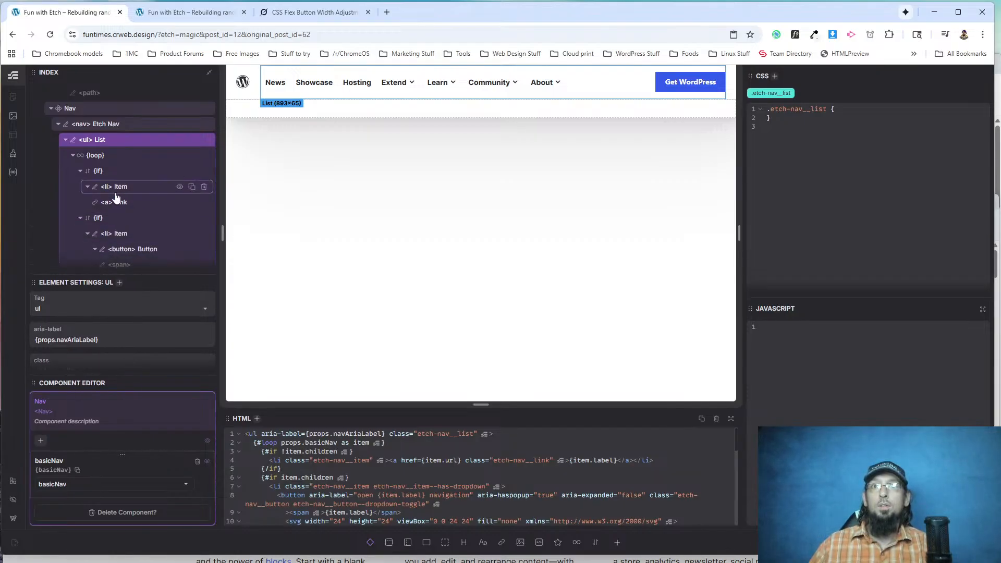
{"action": "scroll", "coordinate": [110, 198], "scroll_direction": "down", "scroll_amount": 1}
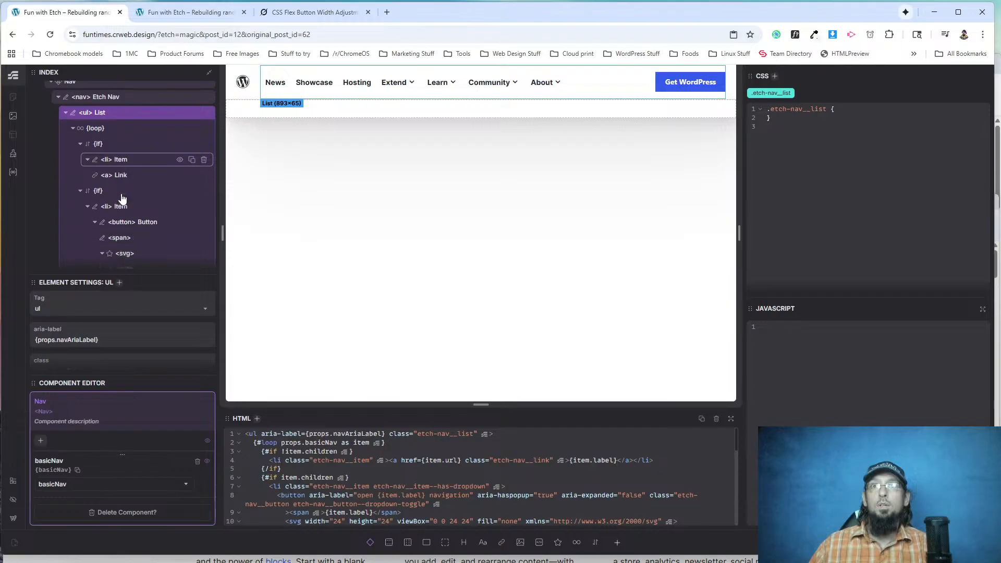
{"action": "scroll", "coordinate": [110, 196], "scroll_direction": "down", "scroll_amount": 1}
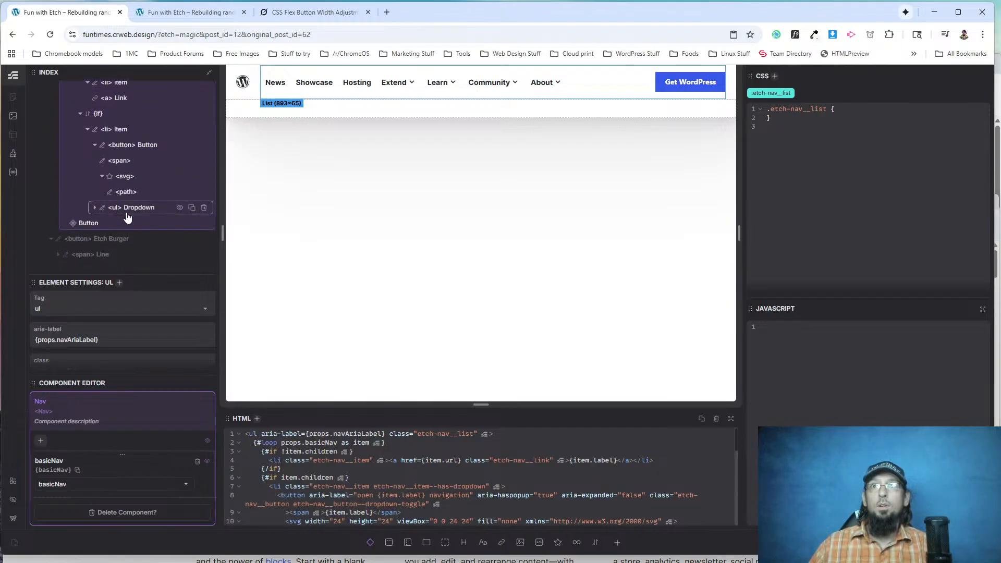
{"action": "left_click", "coordinate": [131, 207]}
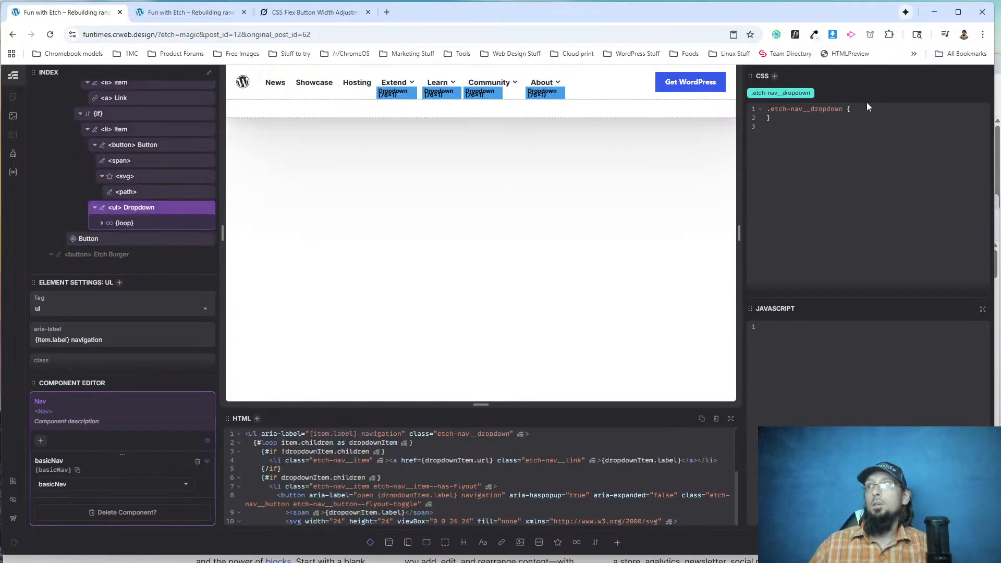
{"action": "key", "text": "Return"}
{"action": "key", "text": "ctrl+v"}
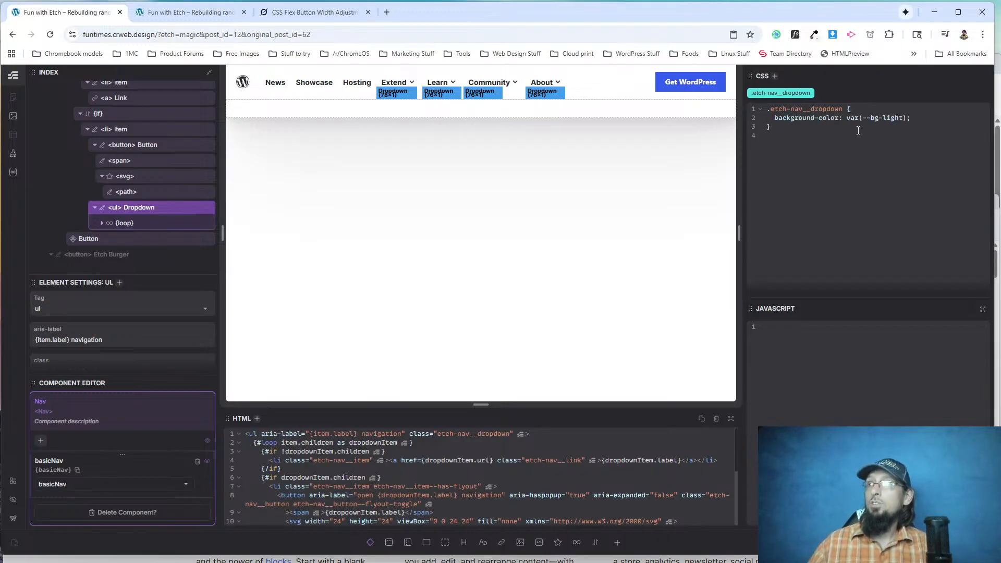
Reload the live page, check the Extend and Learn dropdown backgrounds and inspect the Item 2.1 link.
{"action": "left_click", "coordinate": [188, 12]}
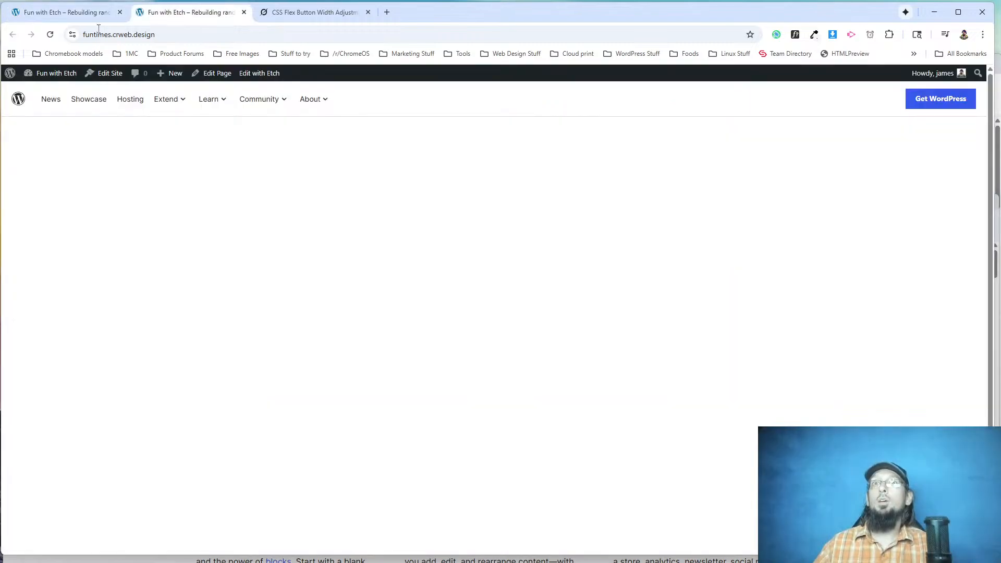
{"action": "left_click", "coordinate": [50, 34]}
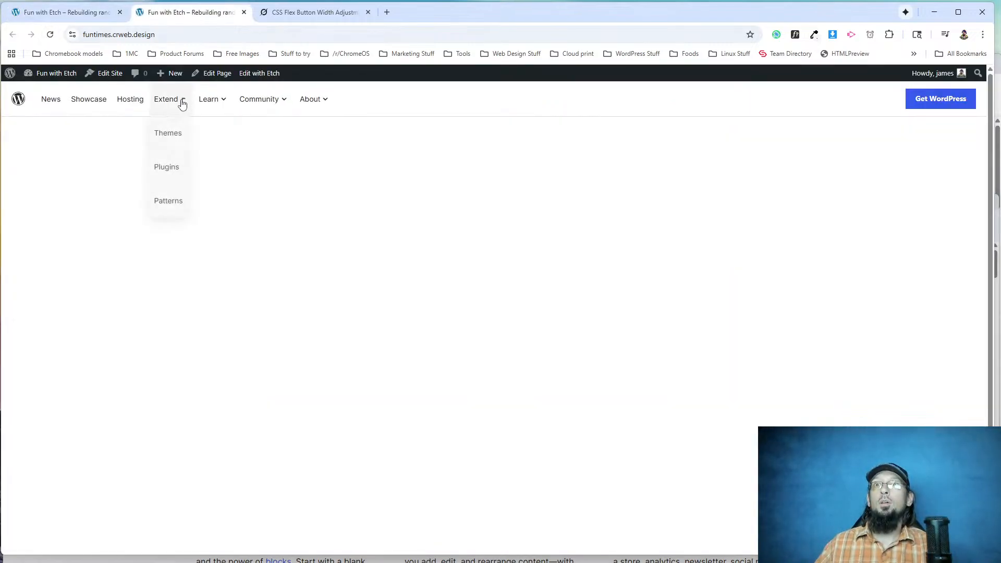
{"action": "mouse_move", "coordinate": [214, 98]}
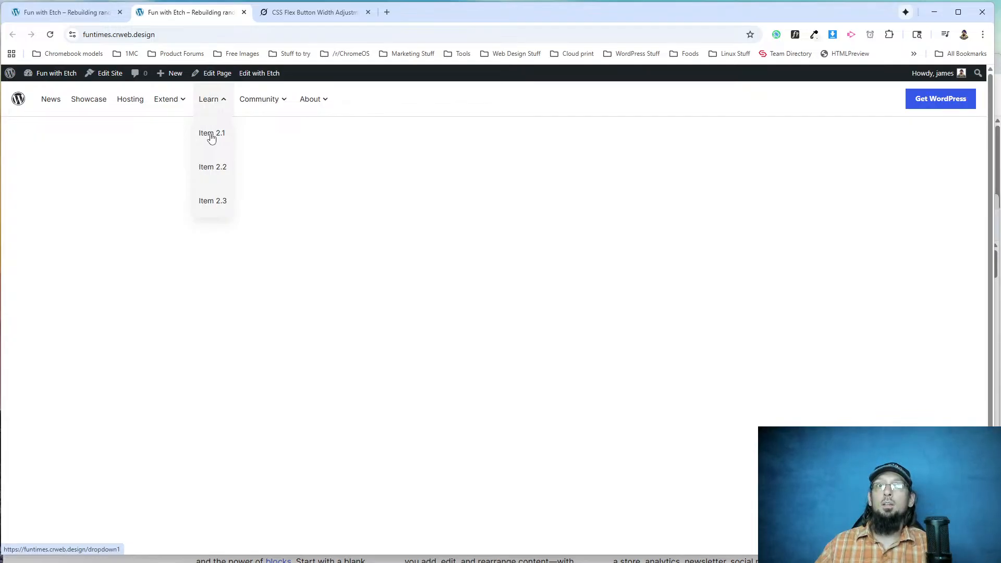
{"action": "right_click", "coordinate": [213, 139]}
{"action": "left_click", "coordinate": [266, 255]}
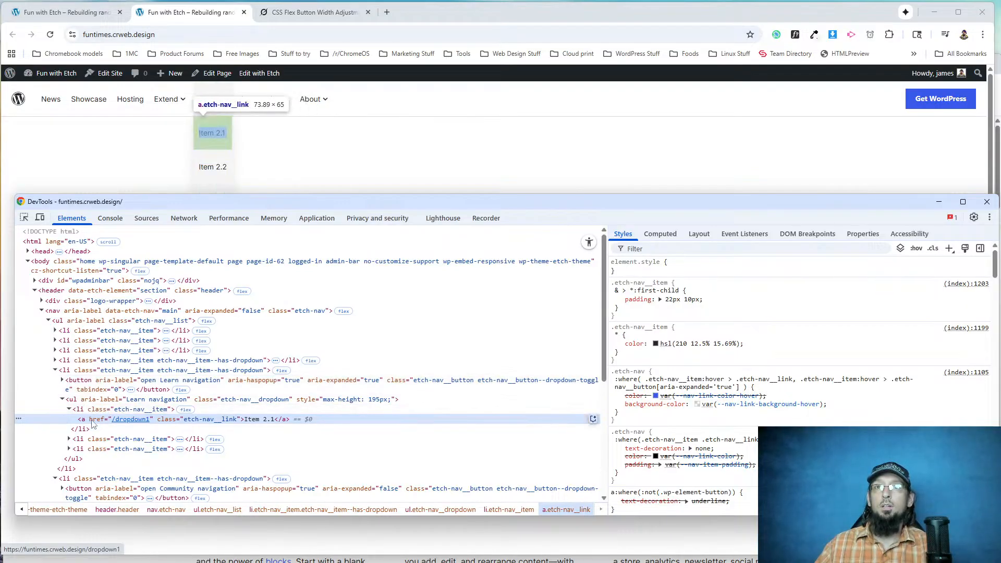
Return to the Etch editor, expand the loop inside the <ul> Dropdown and select its <a> Link.
{"action": "left_click", "coordinate": [86, 12]}
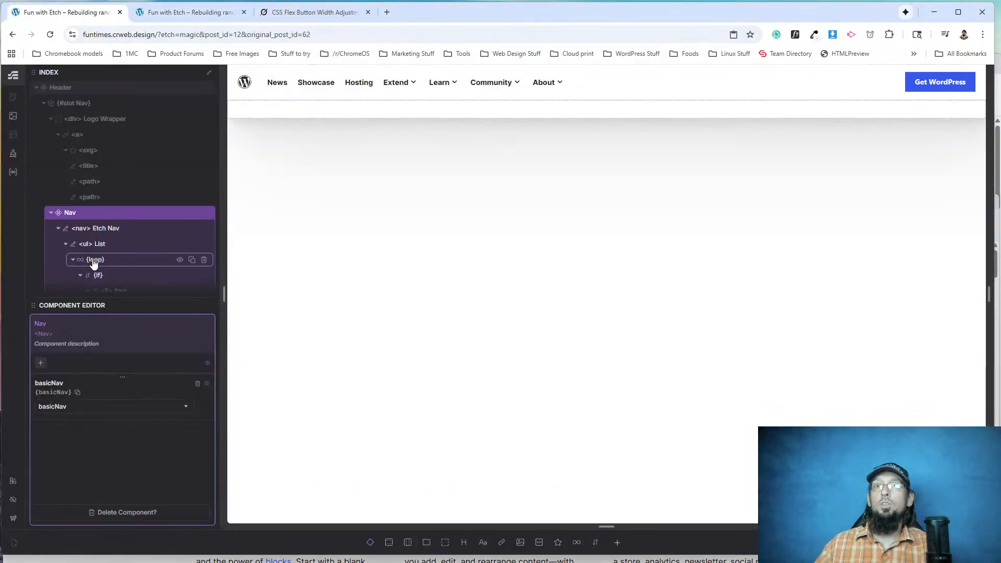
{"action": "scroll", "coordinate": [94, 258], "scroll_direction": "down", "scroll_amount": 4}
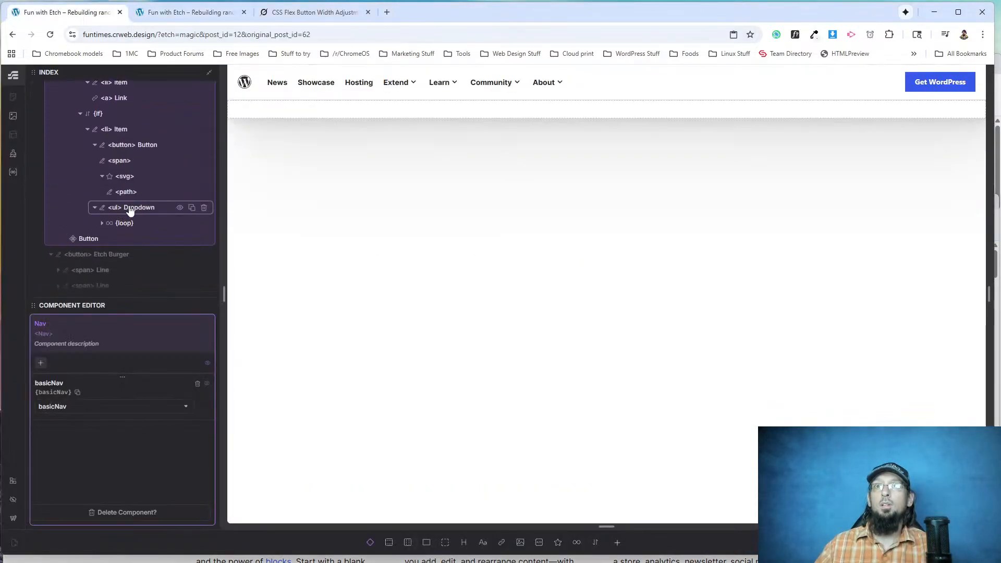
{"action": "left_click", "coordinate": [102, 223]}
{"action": "left_click", "coordinate": [109, 239]}
{"action": "left_click", "coordinate": [116, 255]}
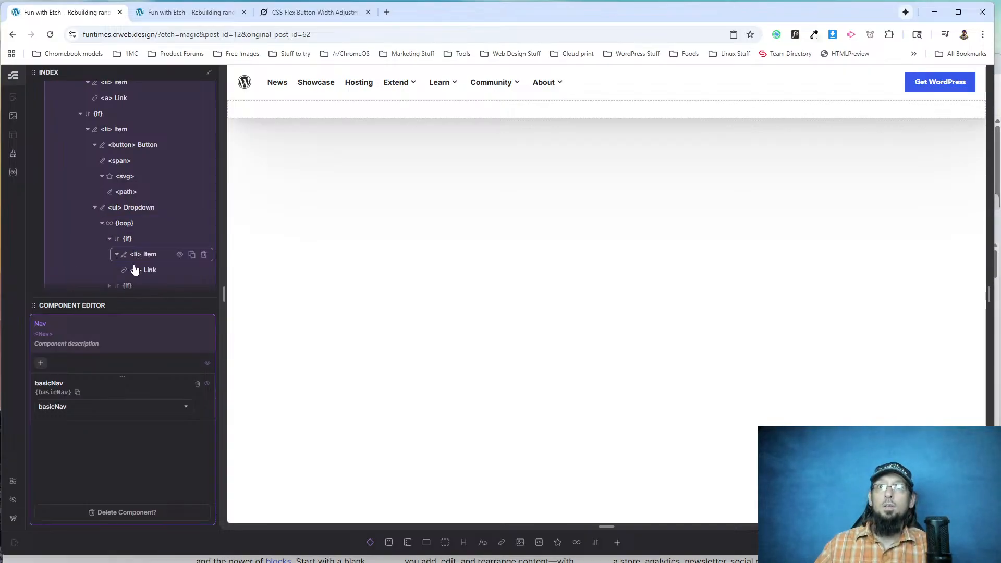
{"action": "left_click", "coordinate": [136, 270]}
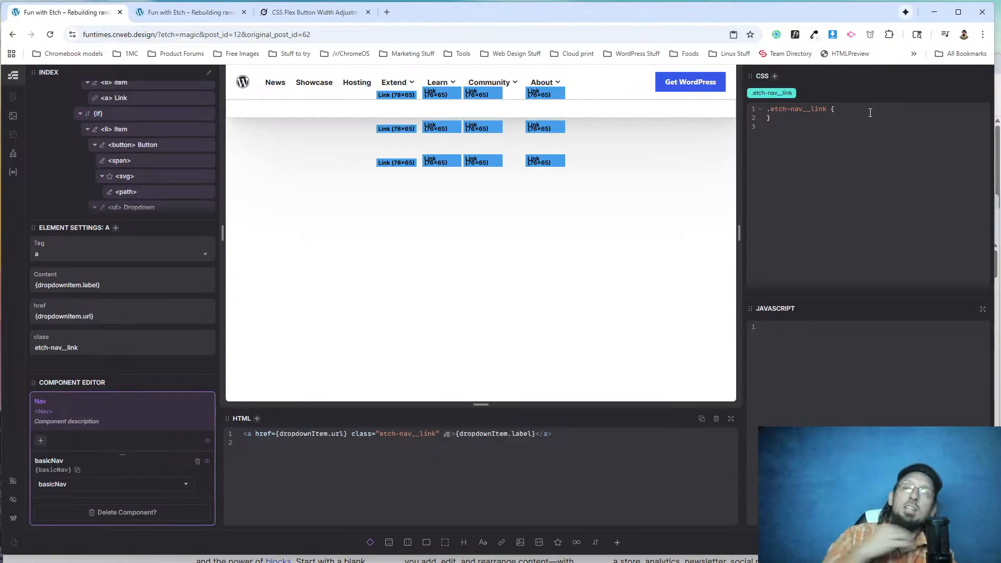
Nest an .etch-nav__link &:hover rule with text-decoration: underline inside the <ul> Dropdown's .etch-nav__dropdown rule and save.
{"action": "scroll", "coordinate": [79, 172], "scroll_direction": "down", "scroll_amount": 1}
{"action": "scroll", "coordinate": [80, 172], "scroll_direction": "down", "scroll_amount": 2}
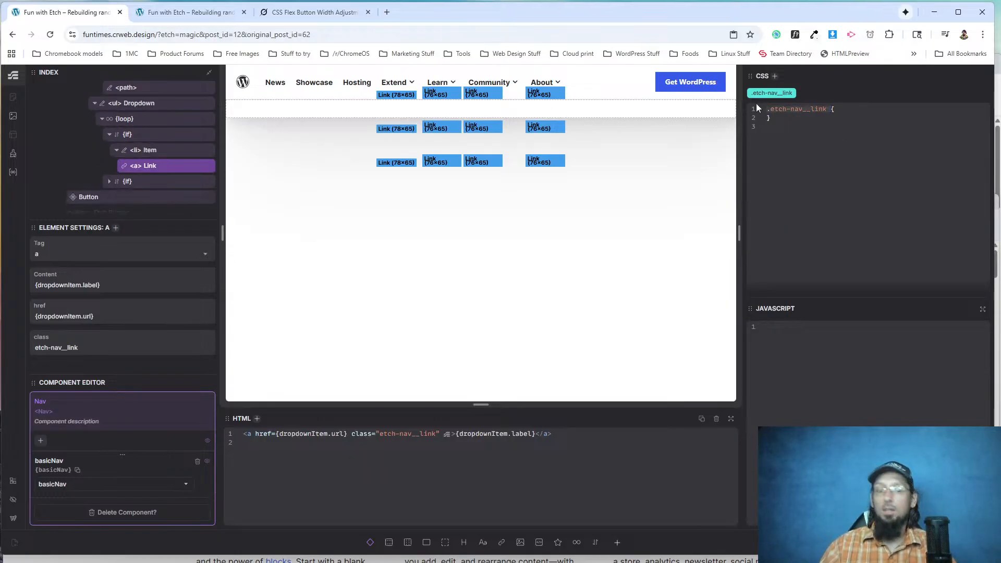
{"action": "left_click", "coordinate": [145, 107]}
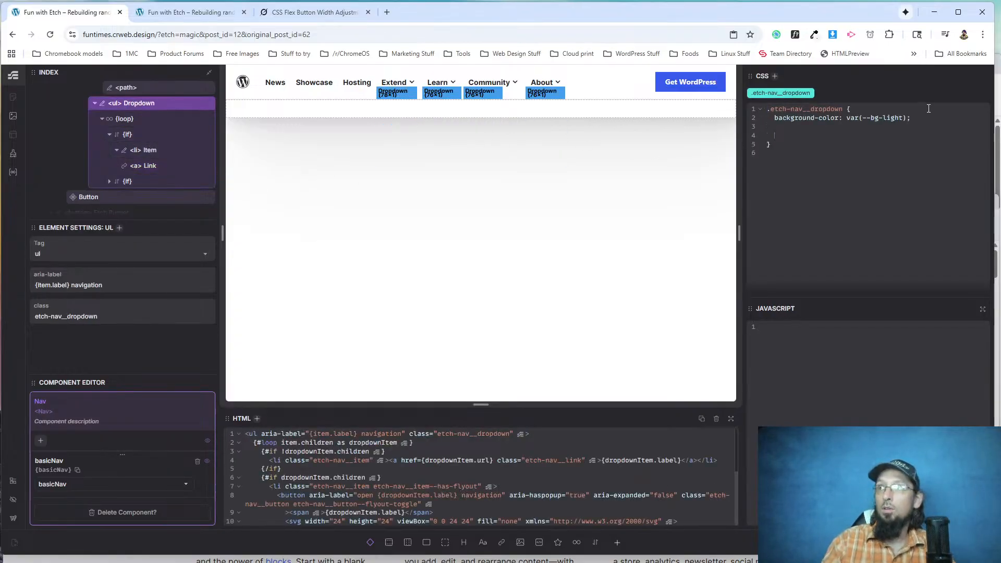
{"action": "type", "text": ".etch-nav__link {"}
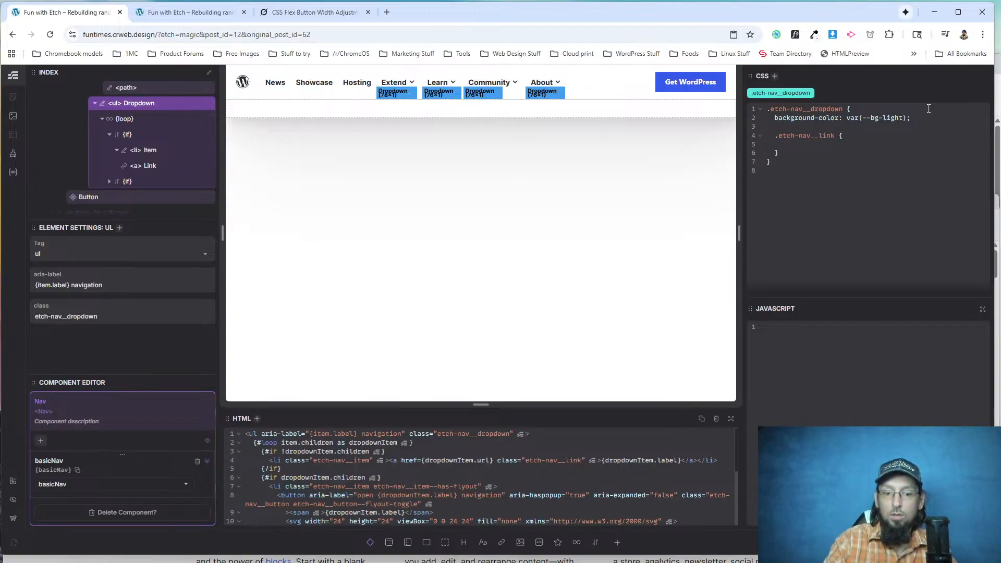
{"action": "type", "text": "     &:hover {"}
{"action": "key", "text": "Return"}
{"action": "type", "text": "text-decoration: underline;"}
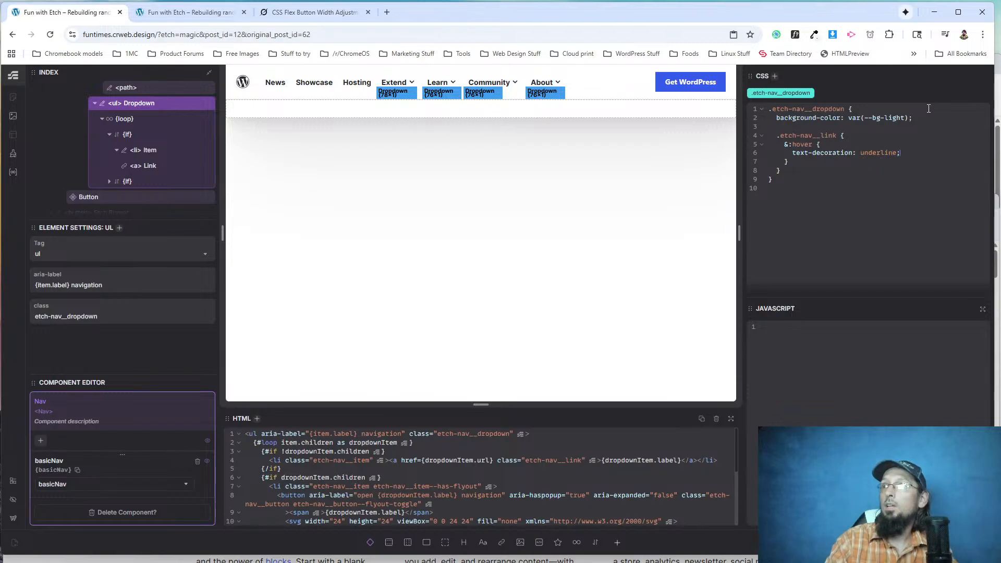
{"action": "key", "text": "ctrl+s"}
Reload the live page and check the link hover style in the Extend dropdown.
{"action": "left_click", "coordinate": [188, 12]}
{"action": "left_click", "coordinate": [50, 34]}
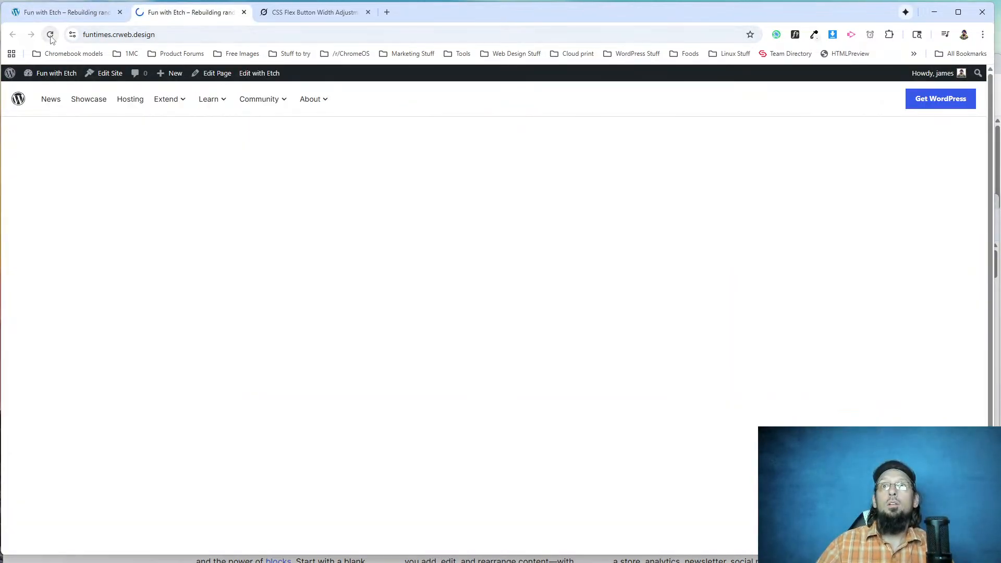
{"action": "mouse_move", "coordinate": [173, 105]}
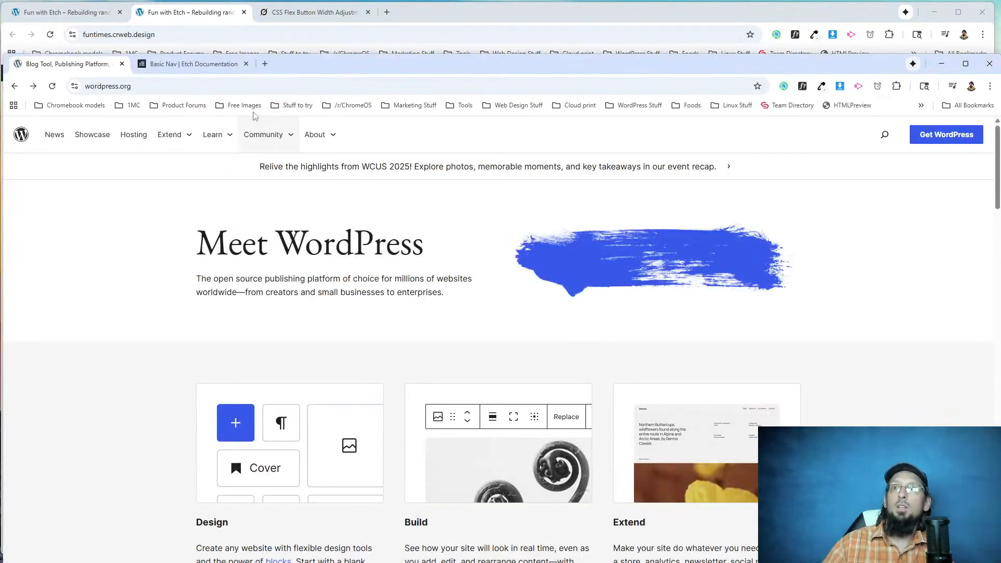
Inspect the Documentation link in the WordPress.org Learn dropdown and move the inspector window below the header.
{"action": "mouse_move", "coordinate": [222, 134]}
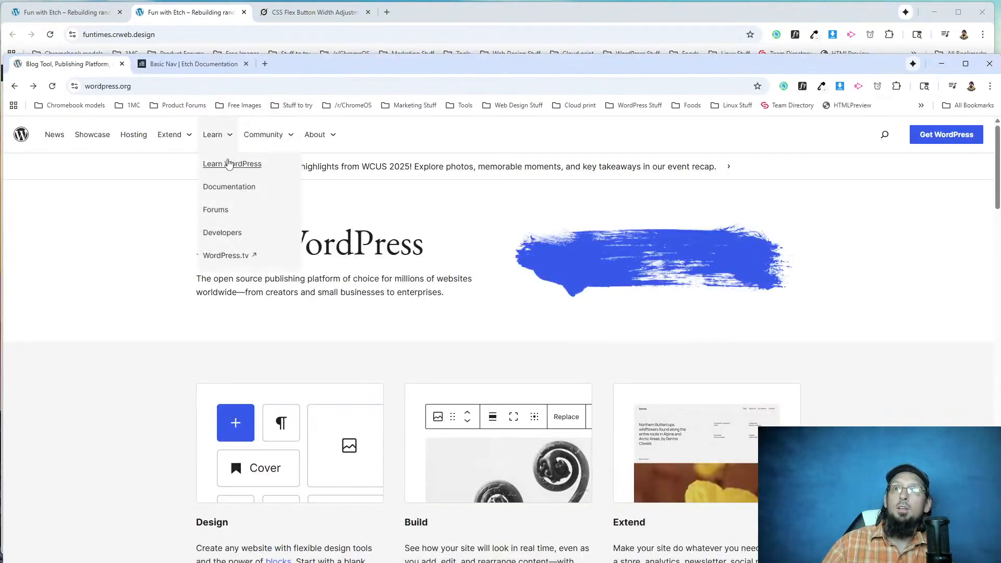
{"action": "right_click", "coordinate": [230, 192]}
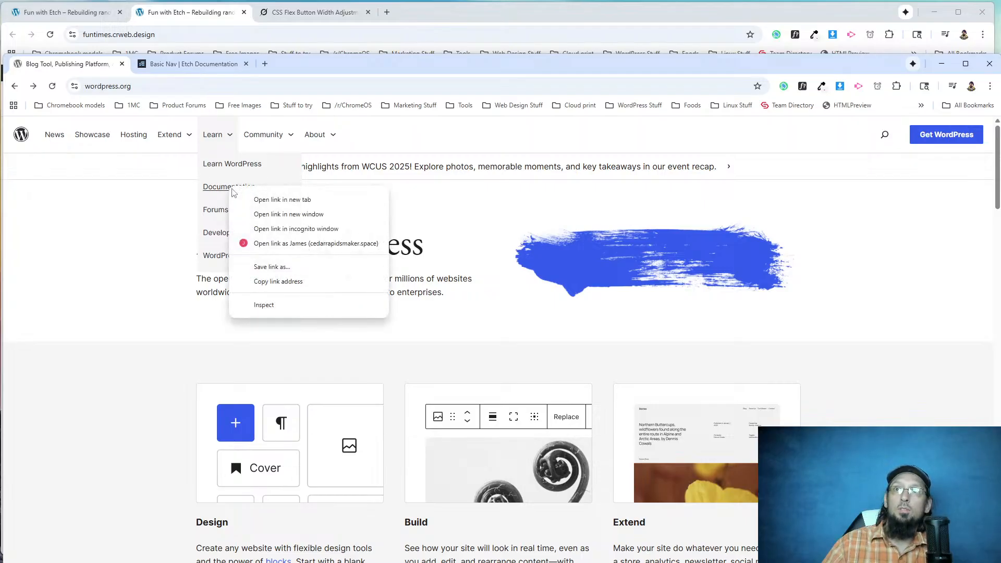
{"action": "left_click", "coordinate": [277, 310]}
{"action": "left_click_drag", "start_coordinate": [254, 136], "coordinate": [240, 290]}
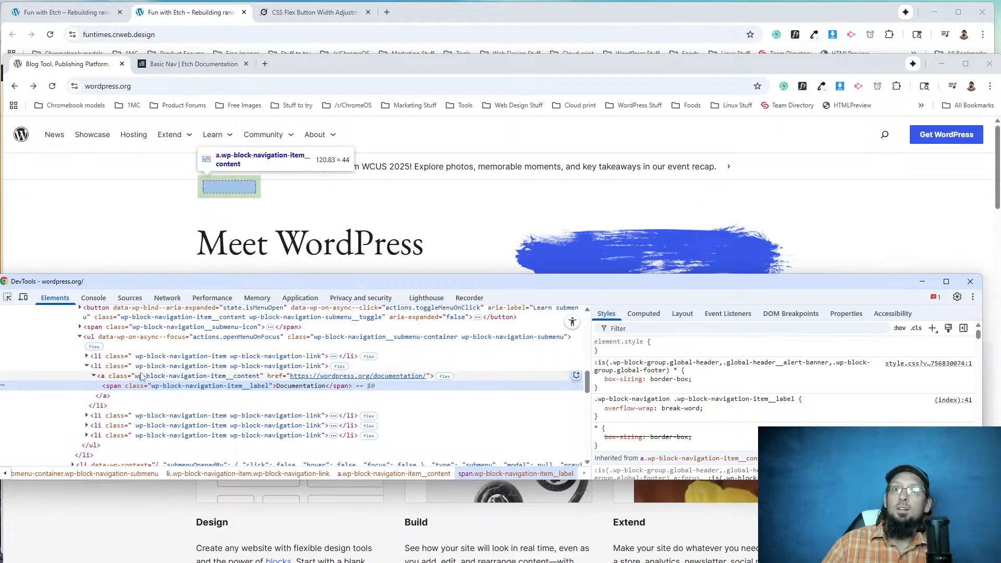
Select the Learn submenu's parent li in the markup and force its hover, focus and active states.
{"action": "left_click", "coordinate": [147, 313]}
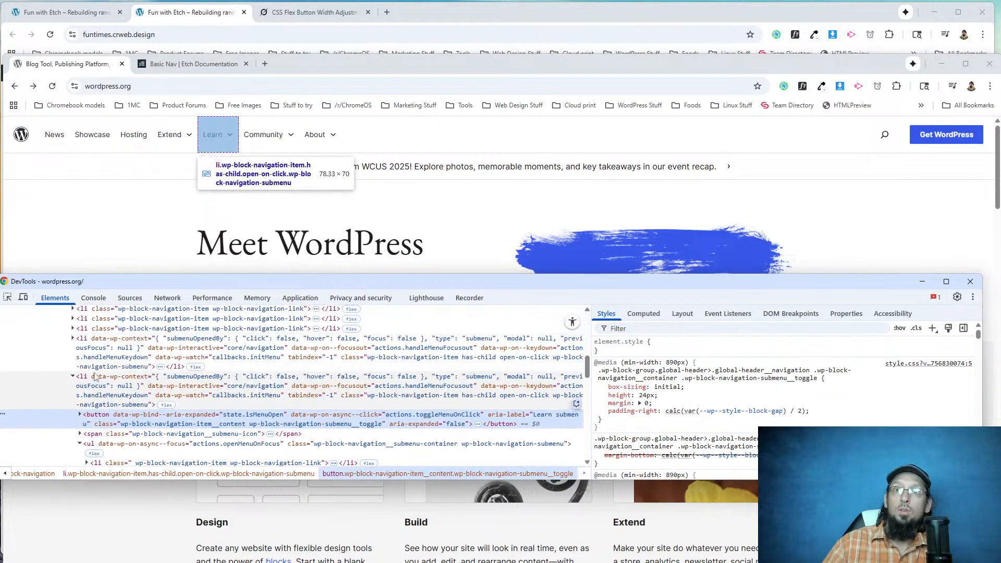
{"action": "left_click", "coordinate": [107, 386]}
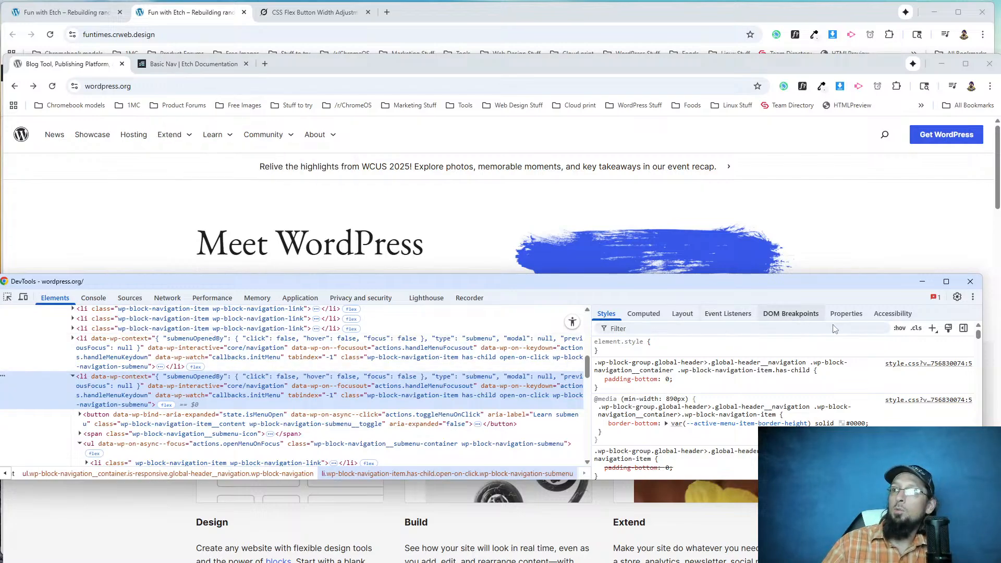
{"action": "left_click", "coordinate": [899, 328]}
{"action": "left_click", "coordinate": [792, 374]}
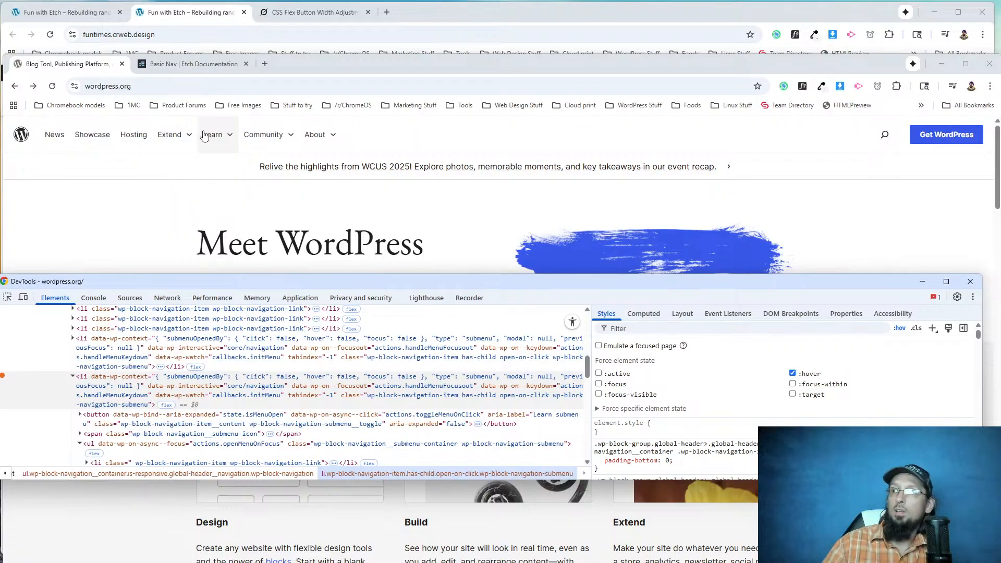
{"action": "left_click", "coordinate": [599, 374]}
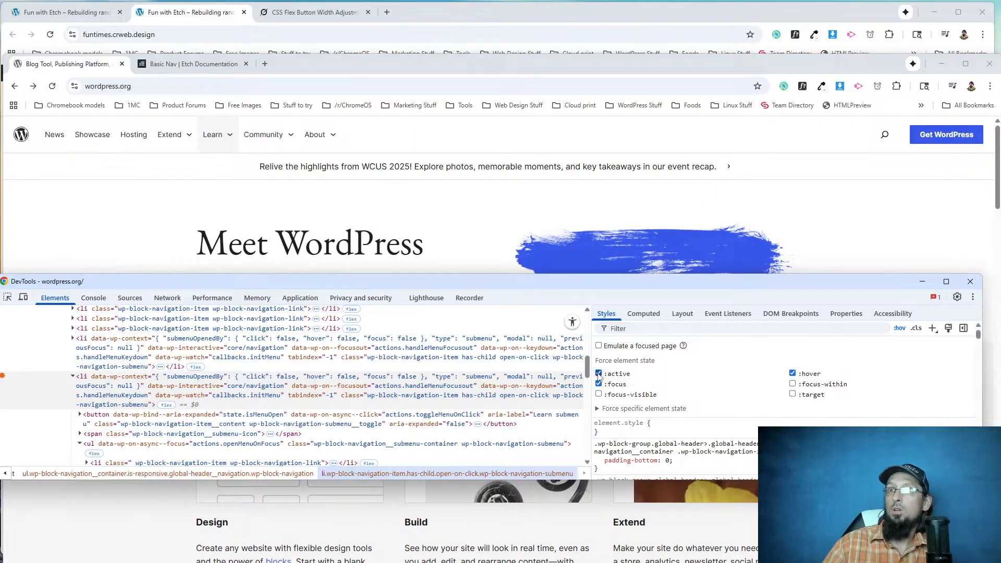
Force the Learn item's target, focus-within and focus-visible states and open the Learn dropdown.
{"action": "left_click", "coordinate": [792, 395]}
{"action": "left_click", "coordinate": [793, 384]}
{"action": "left_click", "coordinate": [599, 394]}
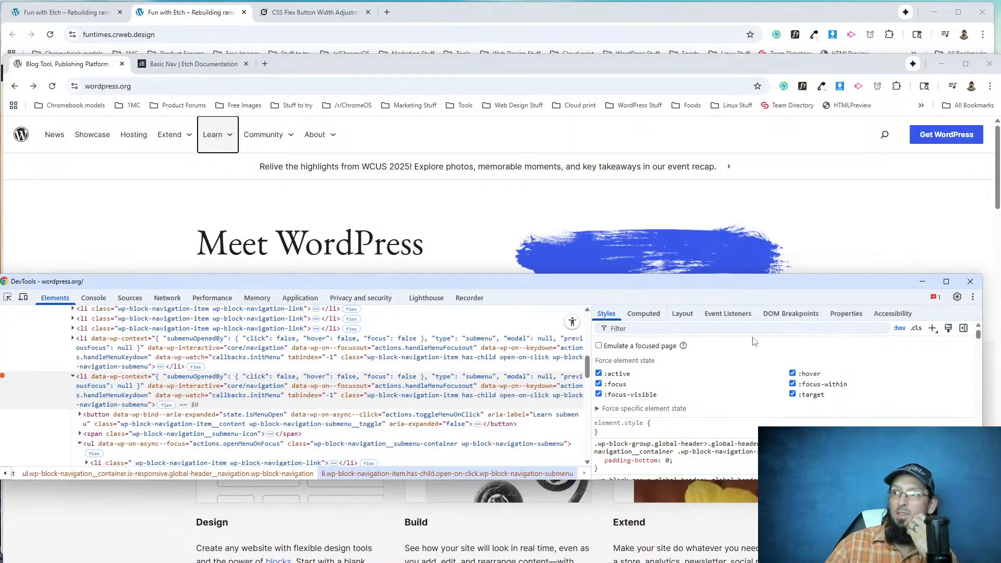
{"action": "left_click", "coordinate": [213, 142]}
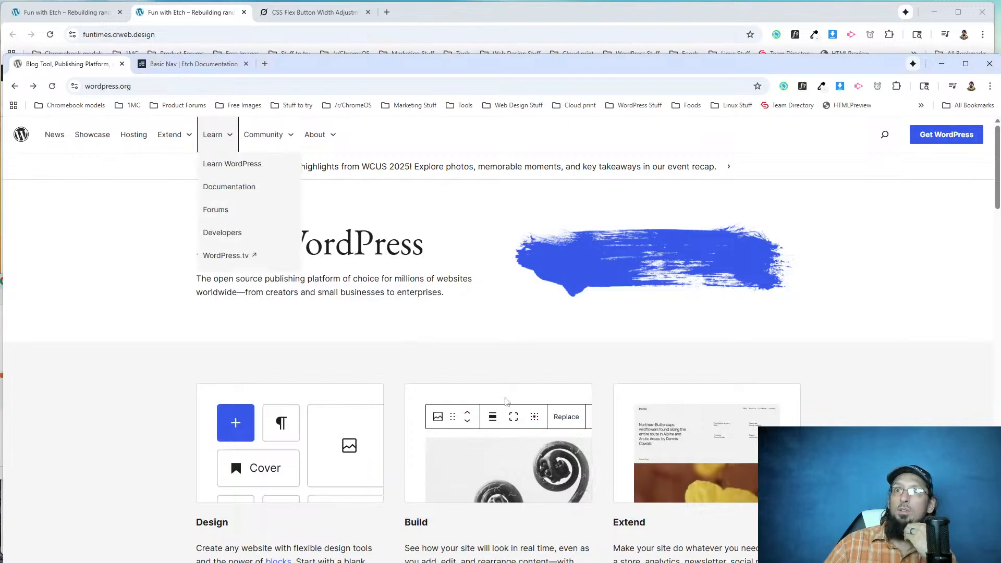
{"action": "key", "text": "alt+Tab"}
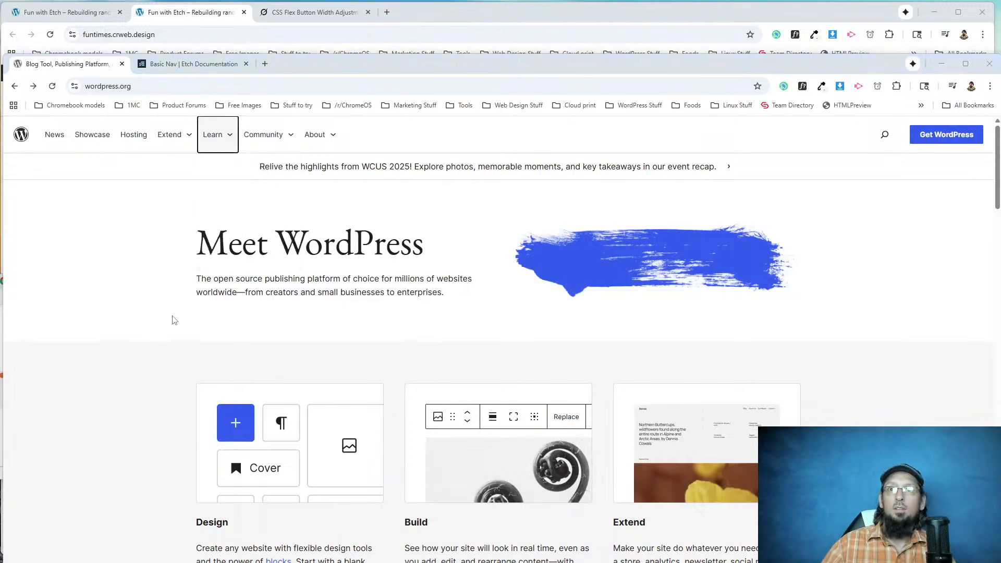
Reopen the Learn dropdown, inspect its Learn WordPress entry and select the link's a element in the markup.
{"action": "left_click", "coordinate": [219, 144]}
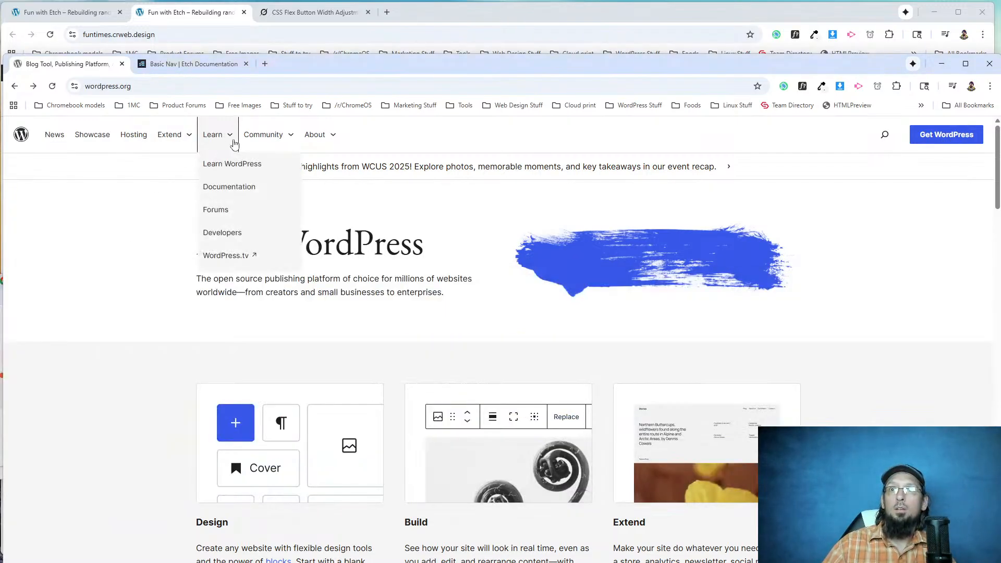
{"action": "right_click", "coordinate": [235, 165]}
{"action": "left_click", "coordinate": [272, 282]}
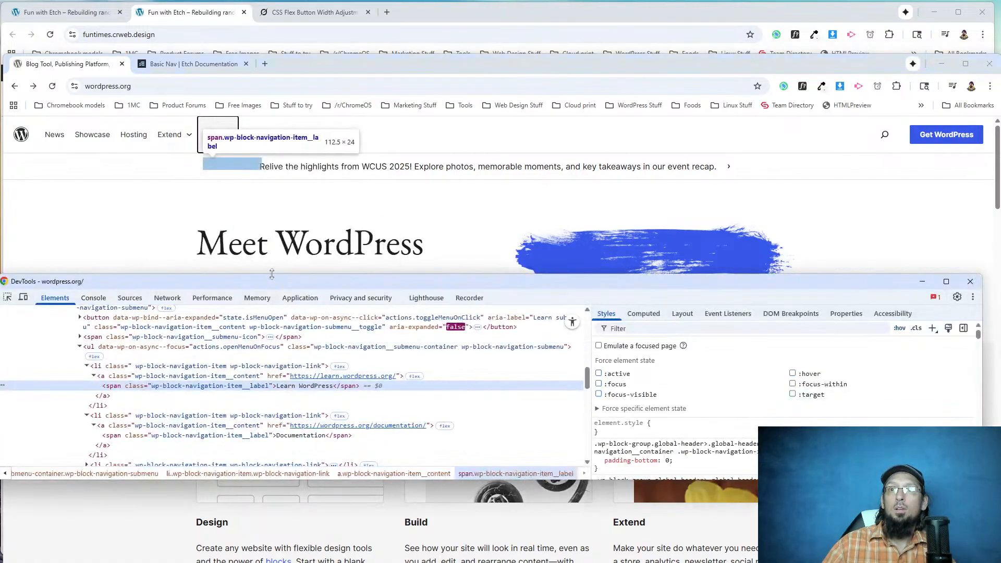
{"action": "left_click", "coordinate": [125, 375]}
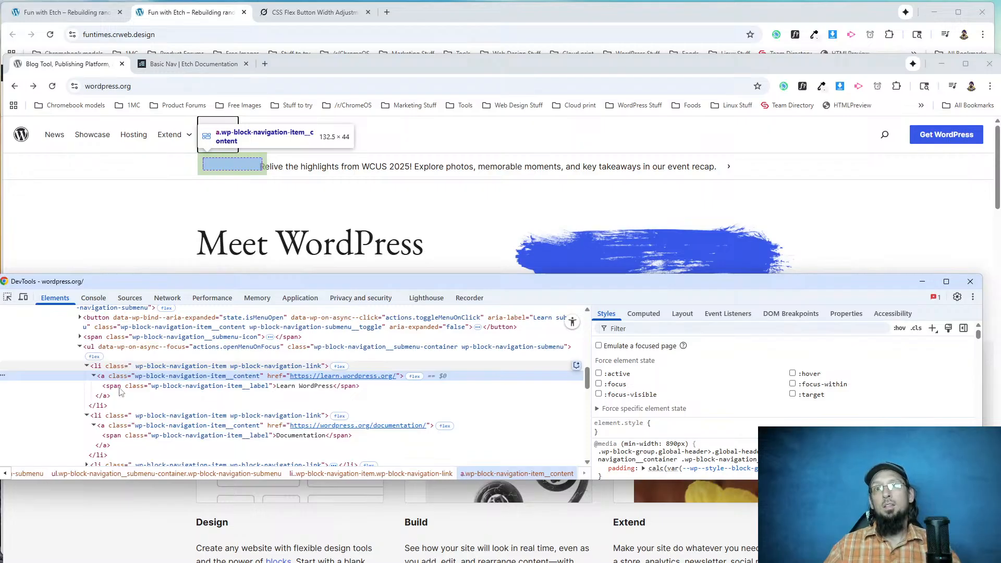
Select the Learn submenu's ul container, hide the force-state options and examine its CSS rules.
{"action": "left_click", "coordinate": [111, 358]}
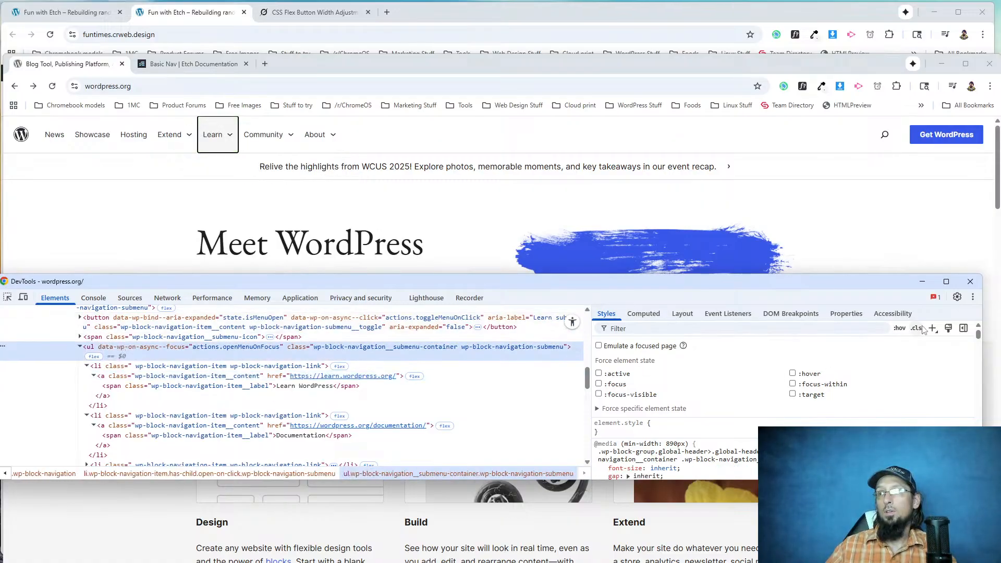
{"action": "left_click", "coordinate": [899, 328]}
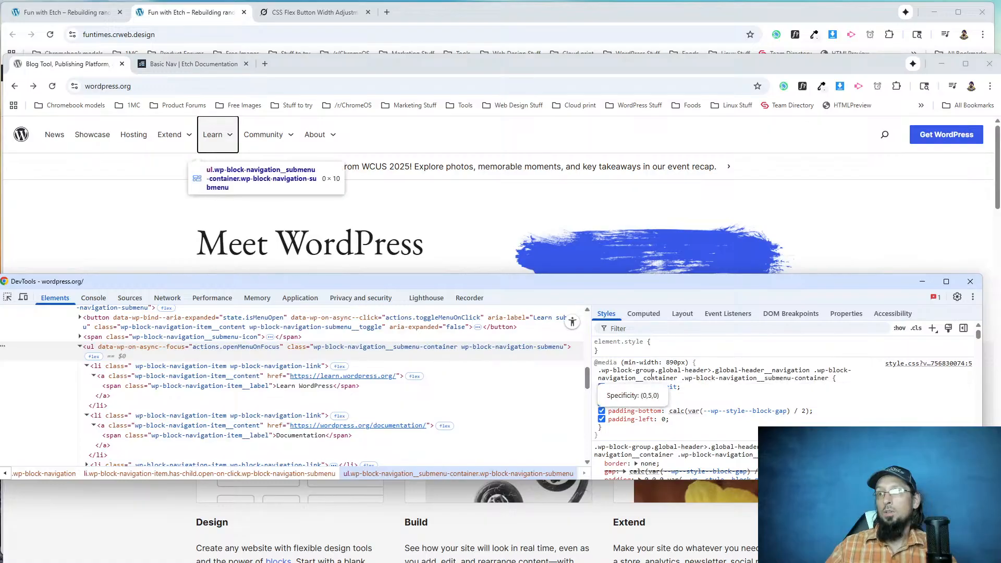
{"action": "scroll", "coordinate": [636, 438], "scroll_direction": "down", "scroll_amount": 2}
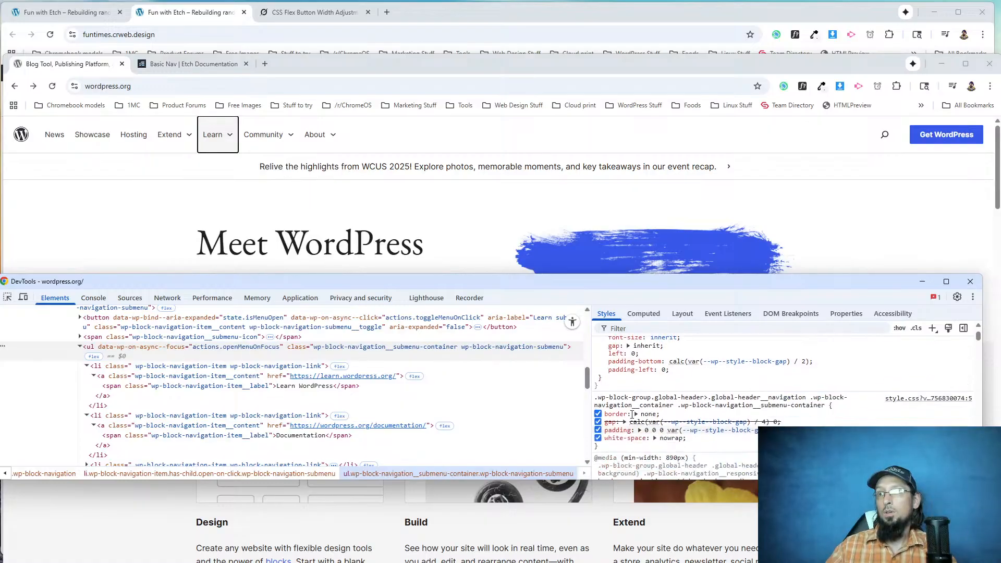
{"action": "scroll", "coordinate": [651, 362], "scroll_direction": "down", "scroll_amount": 4}
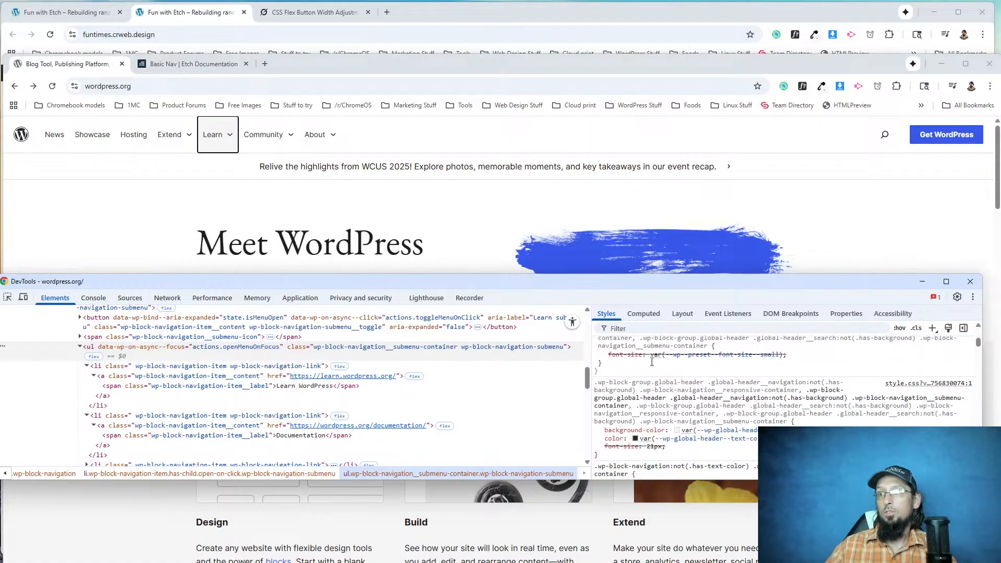
{"action": "scroll", "coordinate": [652, 366], "scroll_direction": "down", "scroll_amount": 5}
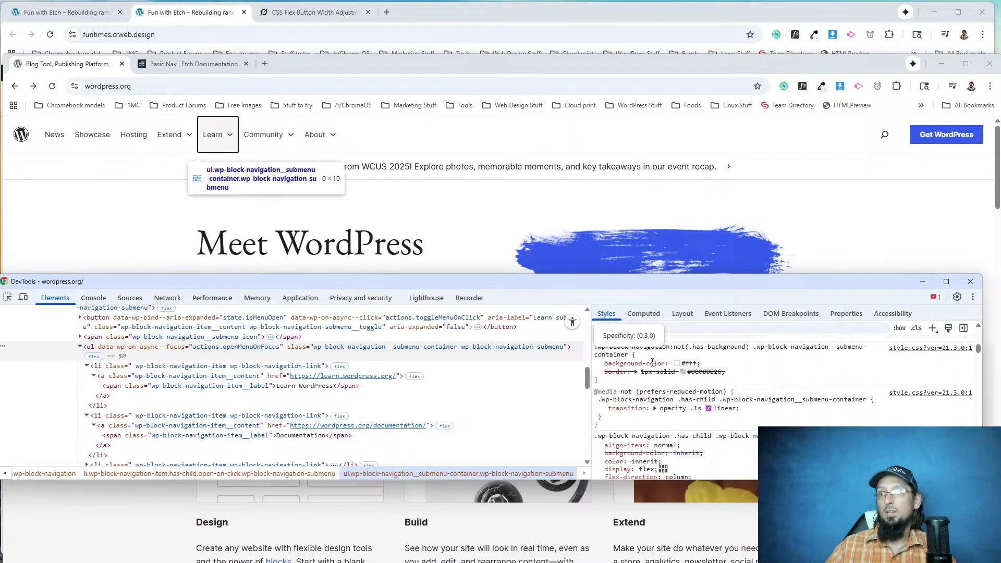
{"action": "scroll", "coordinate": [667, 376], "scroll_direction": "down", "scroll_amount": 5}
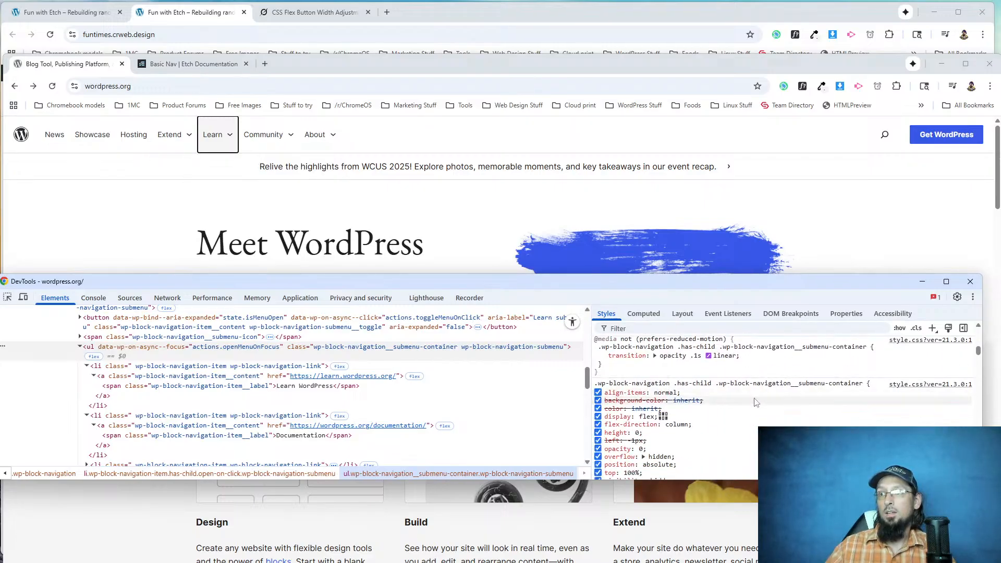
Try to reveal the Learn submenu by setting opacity to 1 and disabling overflow: hidden in its .wp-block-navigation__submenu-container rule.
{"action": "left_click", "coordinate": [598, 397]}
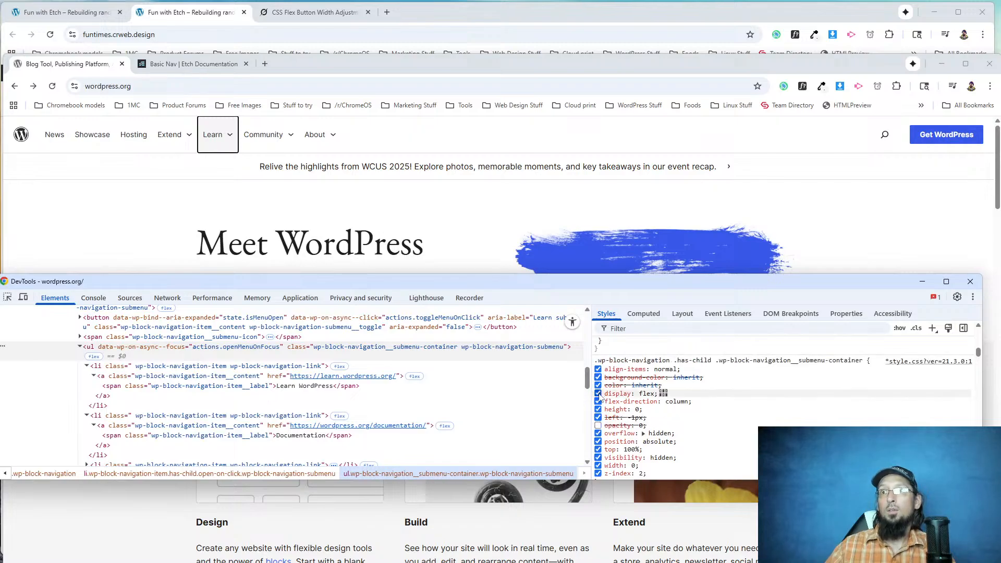
{"action": "scroll", "coordinate": [610, 409], "scroll_direction": "up", "scroll_amount": 1}
{"action": "scroll", "coordinate": [641, 423], "scroll_direction": "down", "scroll_amount": 1}
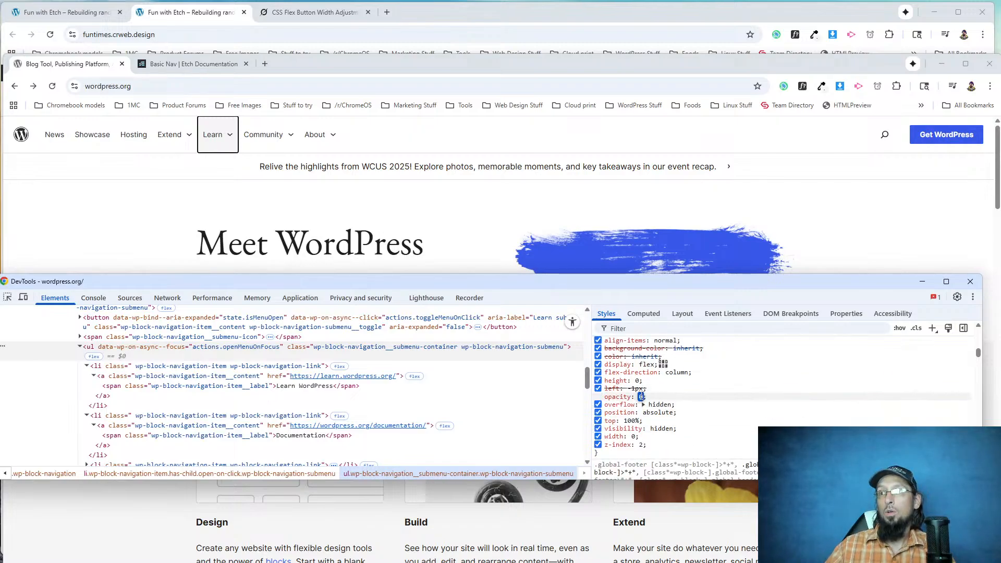
{"action": "type", "text": "1"}
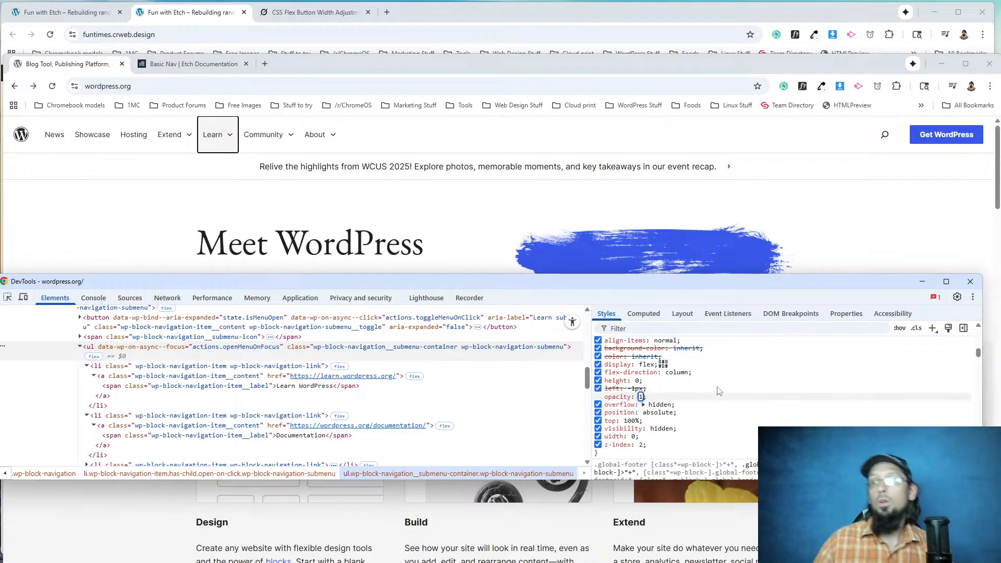
{"action": "key", "text": "Return"}
{"action": "left_click", "coordinate": [598, 405]}
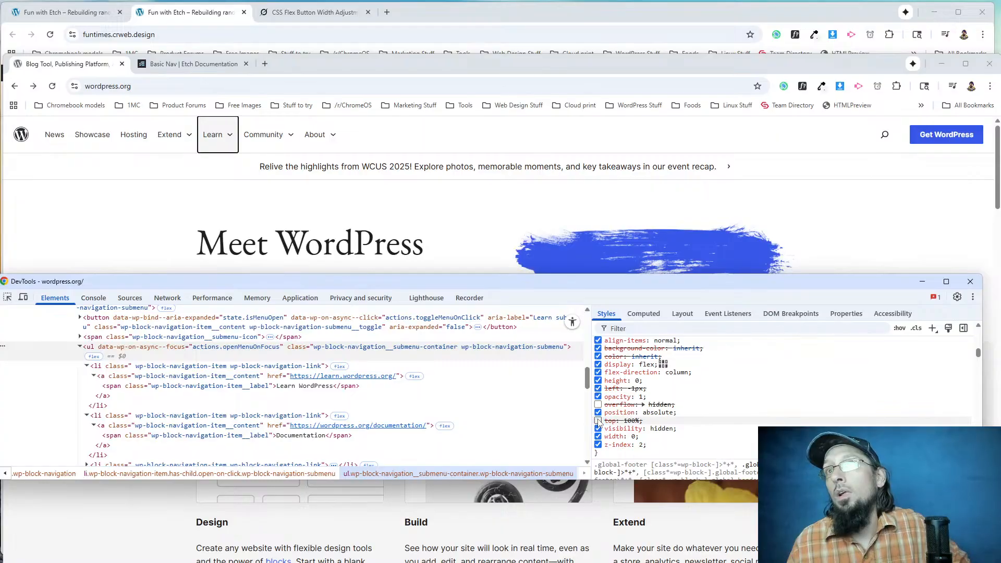
{"action": "scroll", "coordinate": [600, 401], "scroll_direction": "up", "scroll_amount": 2}
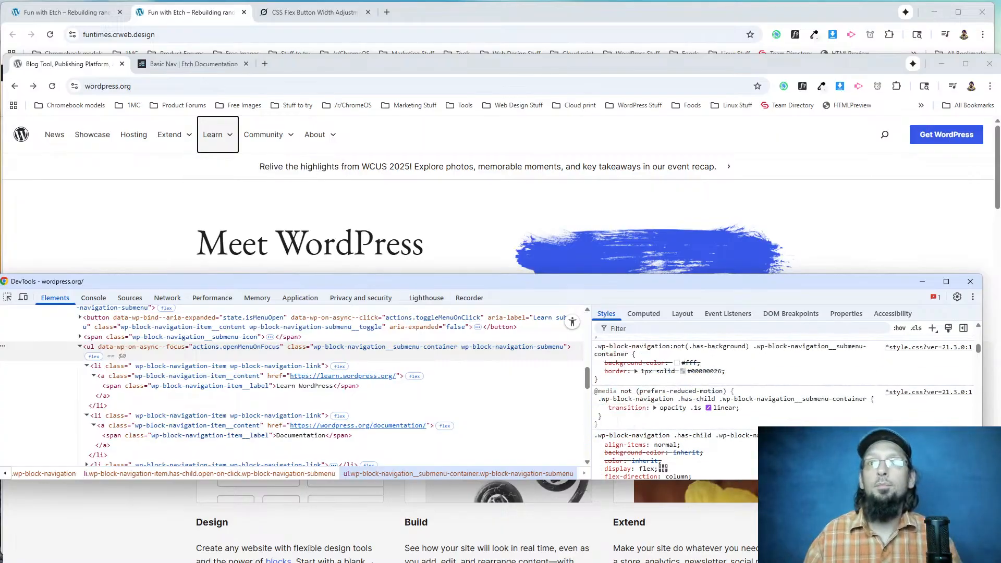
Select the Documentation link's a element, force its hover state, check the text-decoration in its a:hover rule and close the inspector.
{"action": "left_click", "coordinate": [169, 426]}
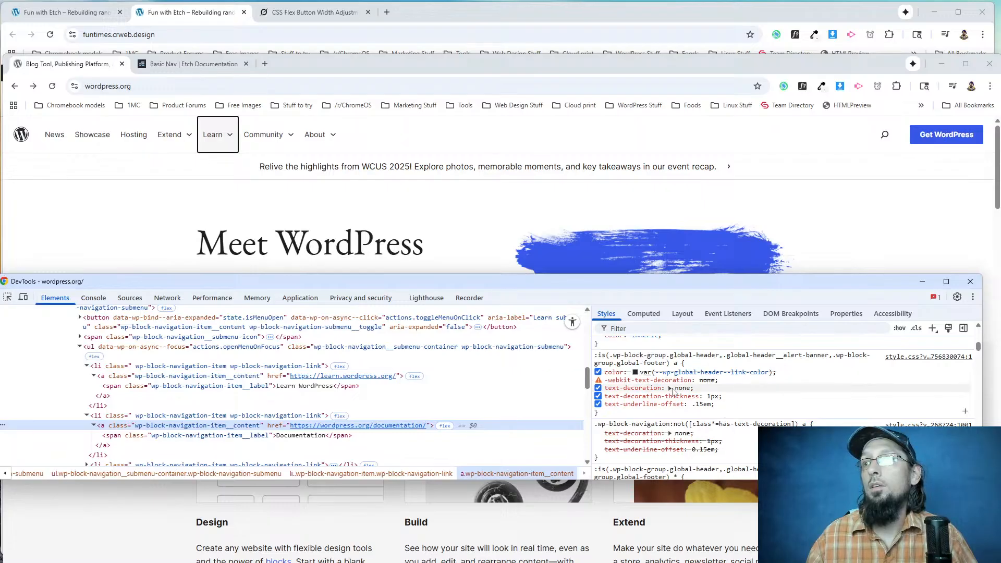
{"action": "left_click", "coordinate": [899, 328]}
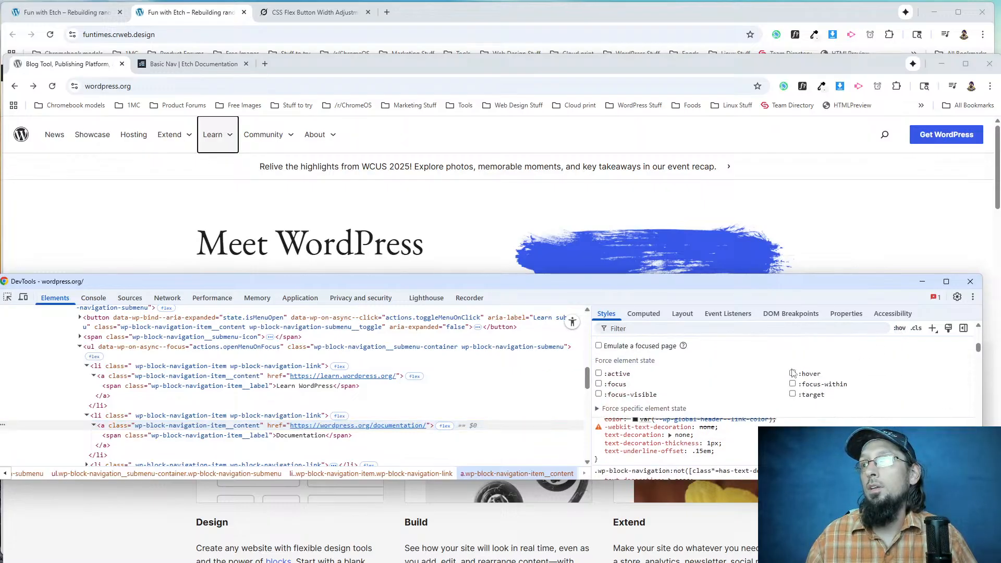
{"action": "left_click", "coordinate": [791, 373]}
{"action": "scroll", "coordinate": [831, 372], "scroll_direction": "down", "scroll_amount": 1}
{"action": "scroll", "coordinate": [830, 372], "scroll_direction": "down", "scroll_amount": 4}
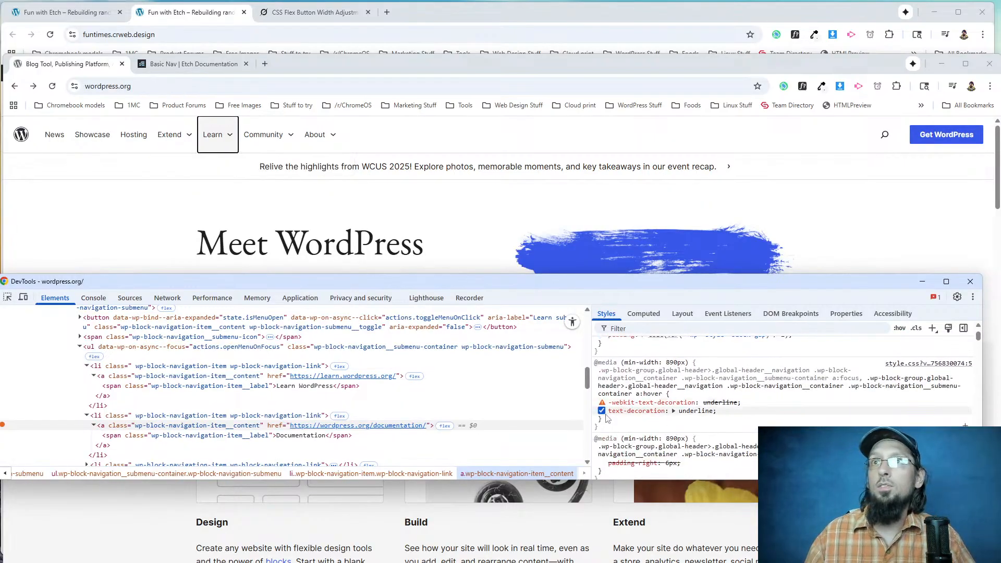
{"action": "left_click_drag", "start_coordinate": [713, 412], "coordinate": [634, 412]}
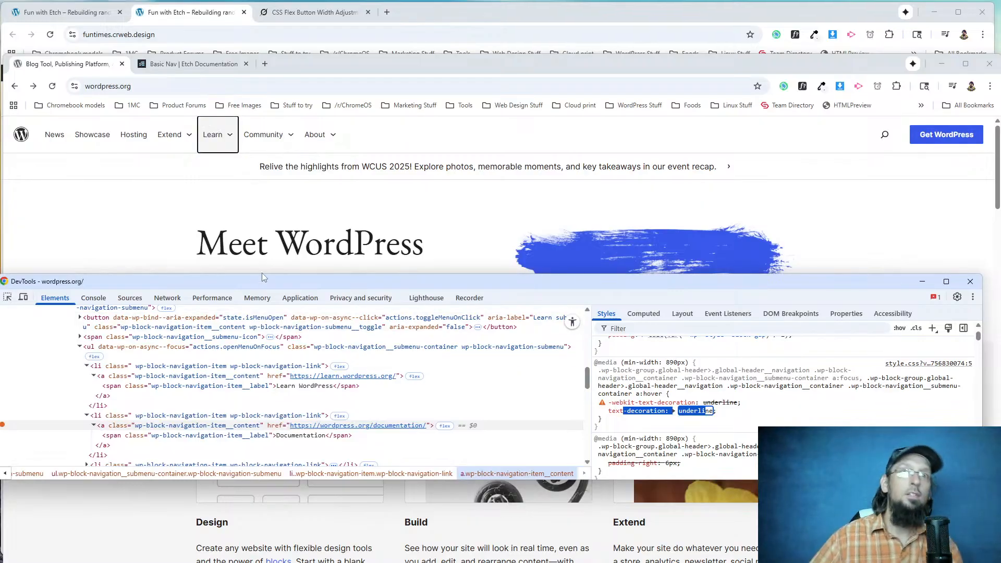
{"action": "left_click", "coordinate": [969, 283]}
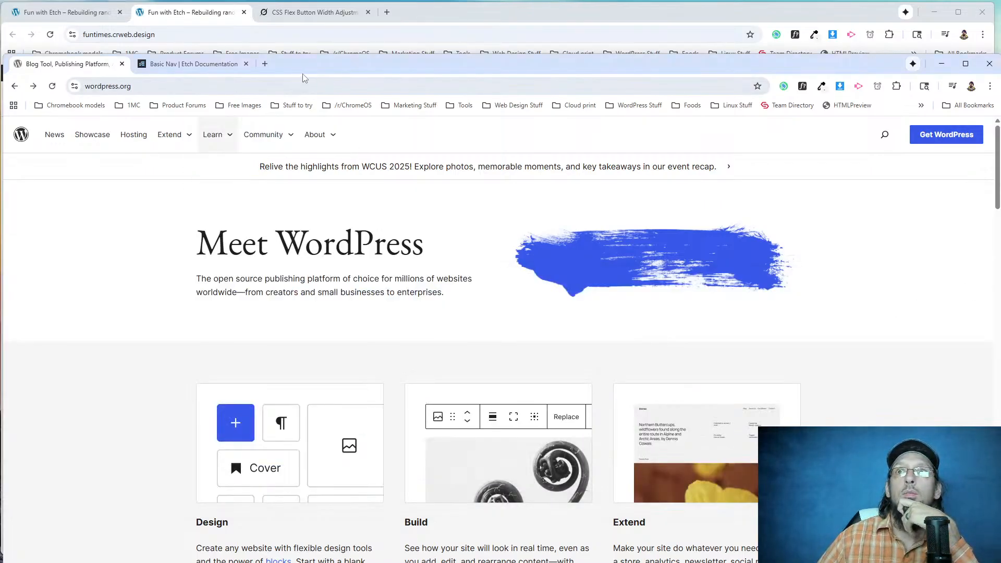
Compare the Extend and Learn dropdowns on the rebuilt page with those on WordPress.org.
{"action": "left_click_drag", "start_coordinate": [342, 67], "coordinate": [337, 17]}
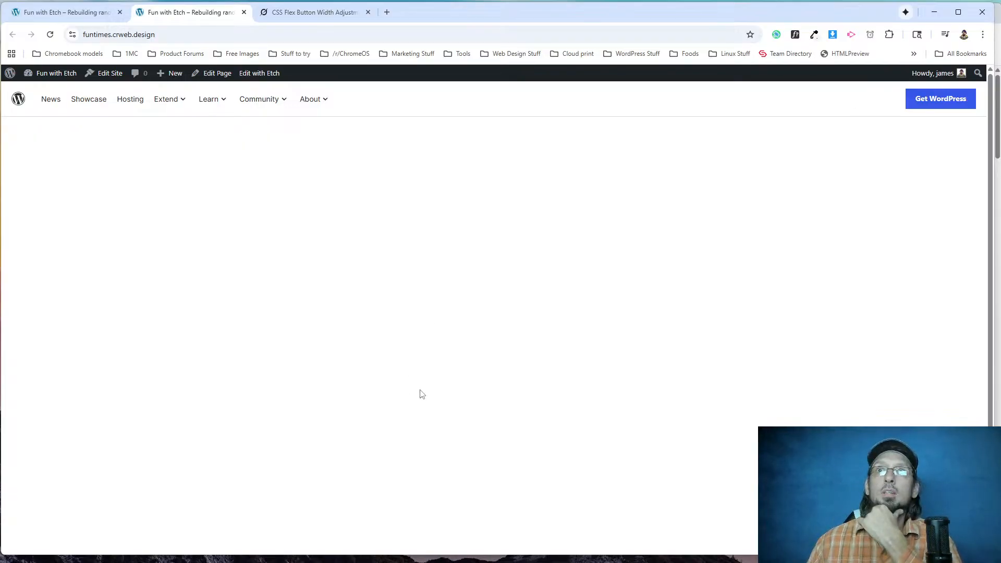
{"action": "mouse_move", "coordinate": [163, 105]}
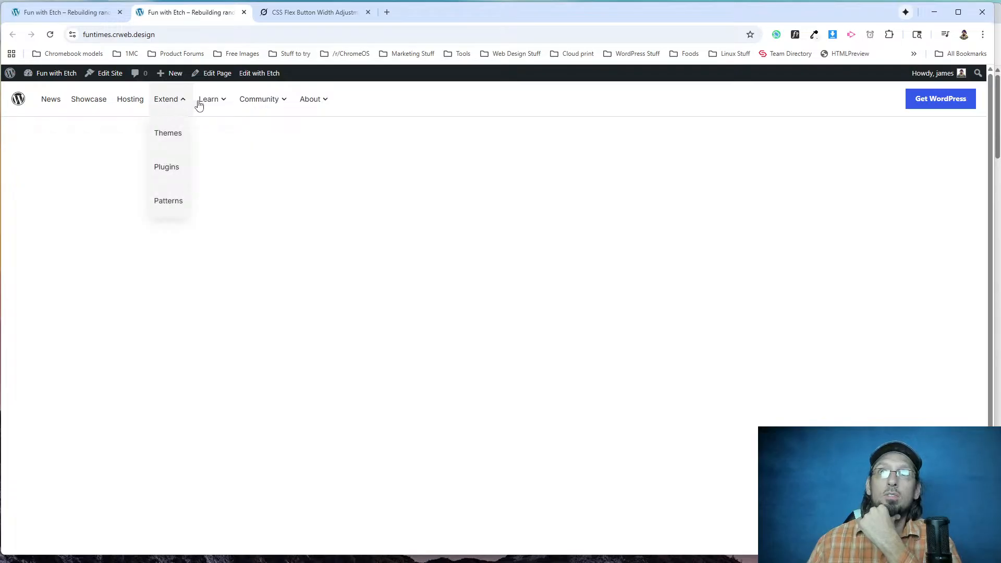
{"action": "mouse_move", "coordinate": [227, 105]}
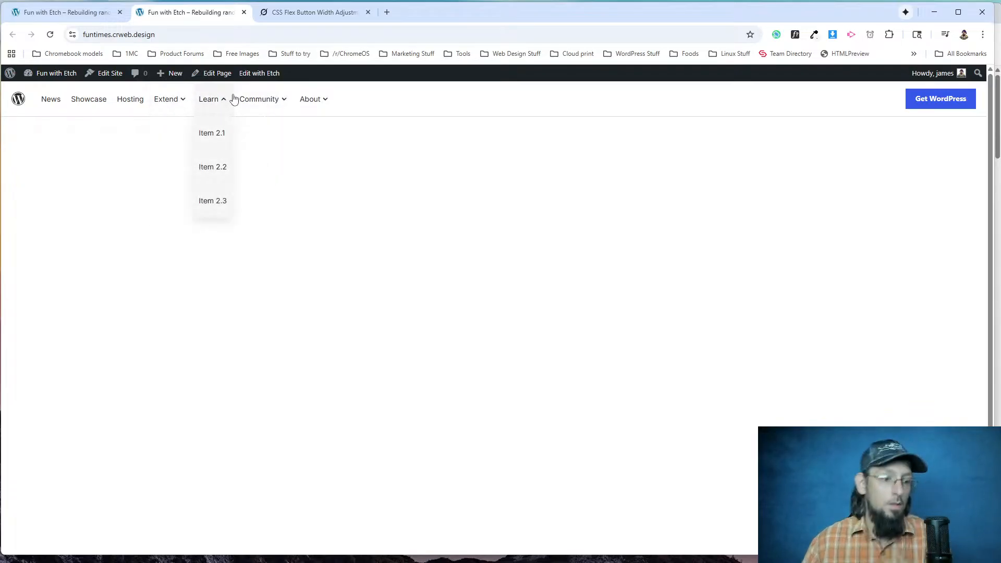
{"action": "key", "text": "alt+Tab"}
{"action": "mouse_move", "coordinate": [210, 84]}
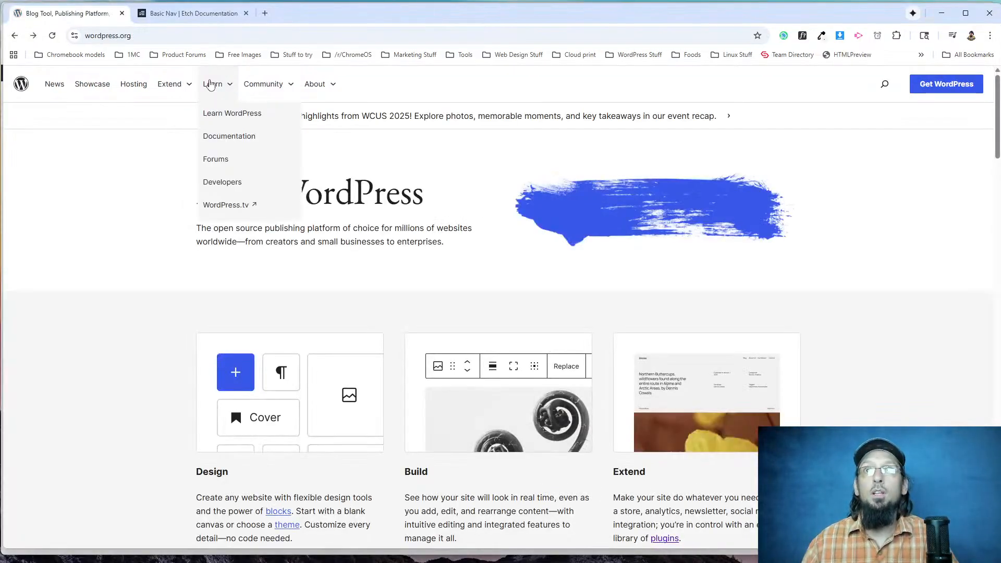
{"action": "mouse_move", "coordinate": [180, 86]}
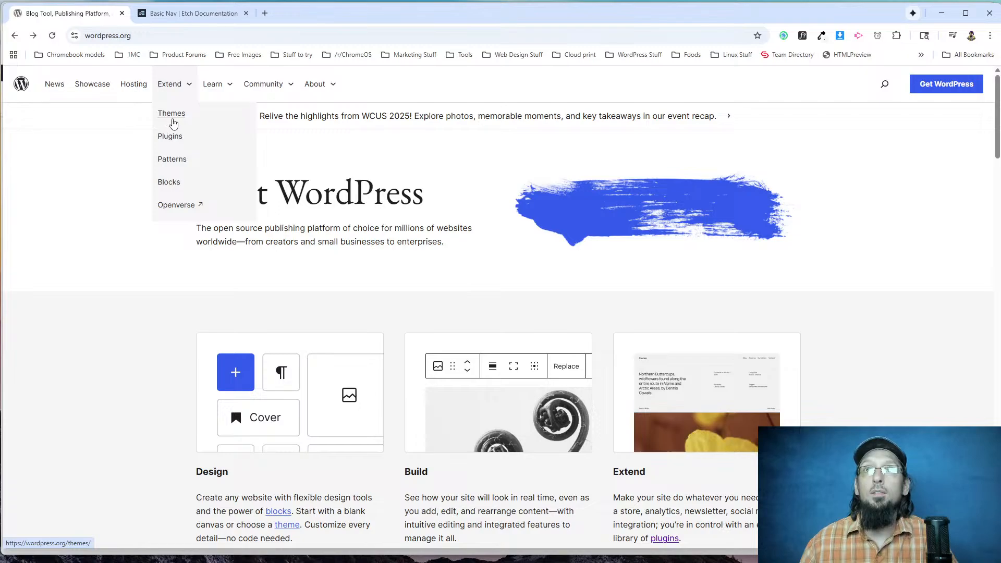
{"action": "left_click", "coordinate": [91, 161]}
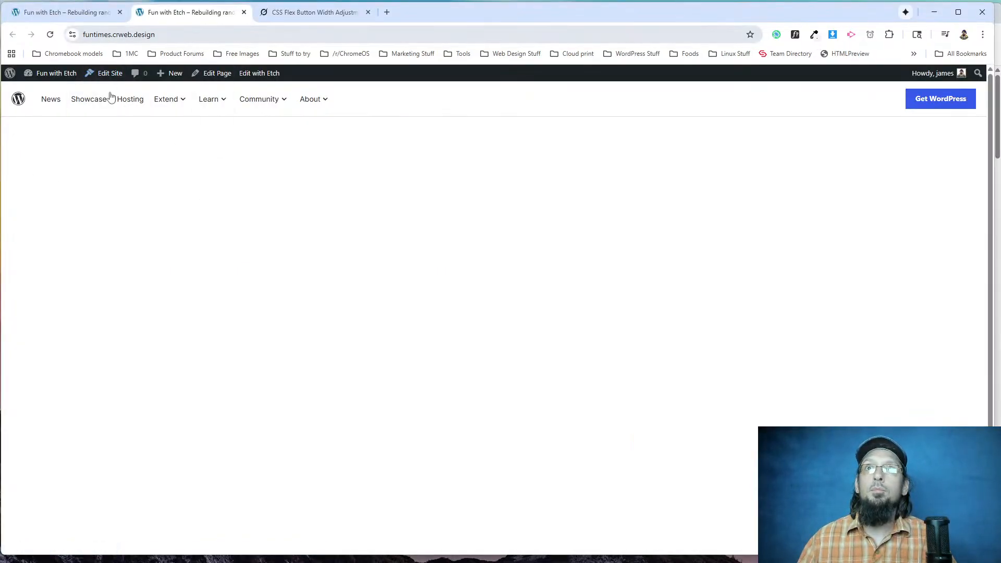
{"action": "left_click", "coordinate": [167, 100]}
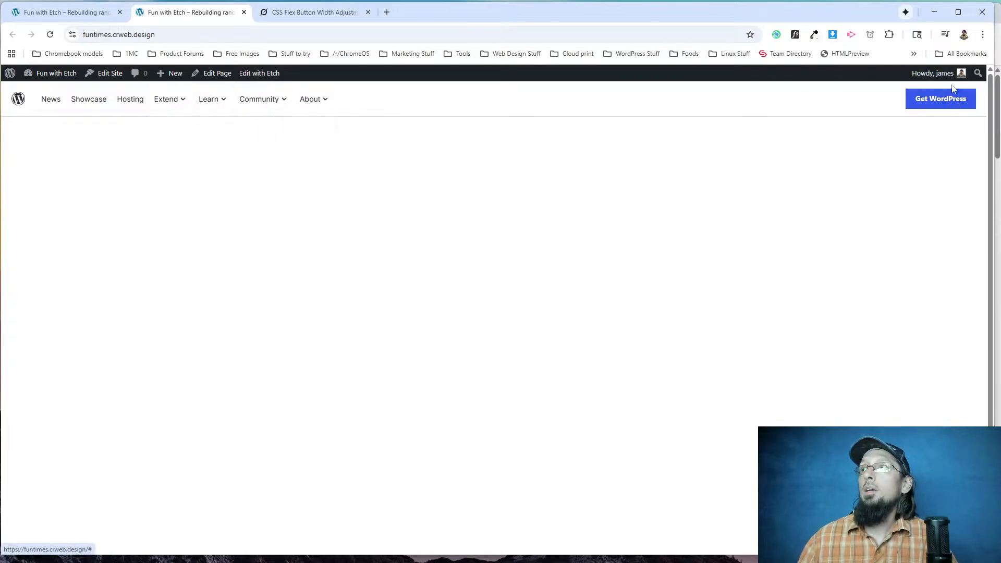
Narrow the rebuilt site's browser window to mobile width and open its mobile navigation menu.
{"action": "left_click_drag", "start_coordinate": [993, 27], "coordinate": [261, 27]}
{"action": "left_click", "coordinate": [237, 108]}
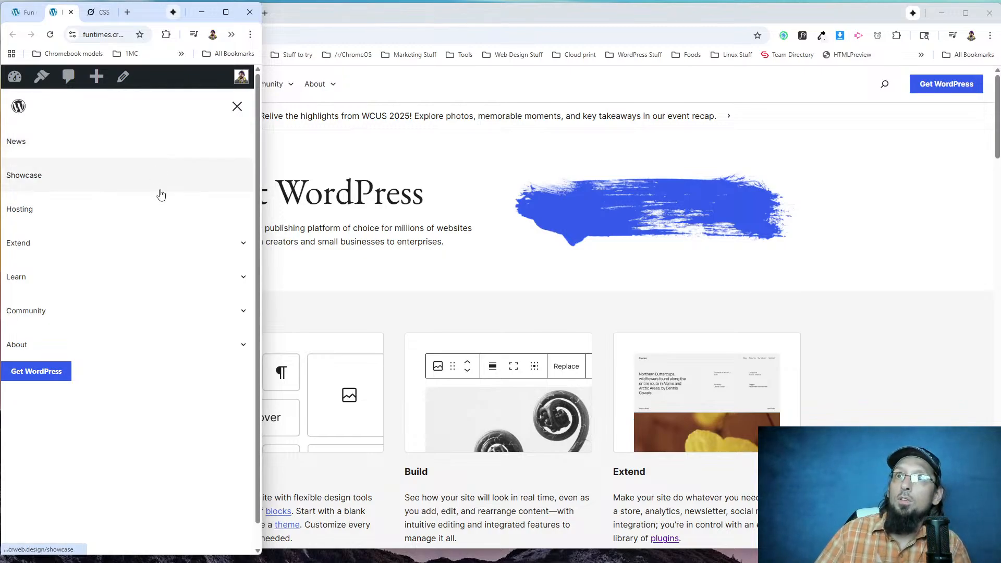
Narrow the WordPress.org window to mobile width, place it beside the rebuilt page and examine its open mobile menu.
{"action": "left_click", "coordinate": [375, 167]}
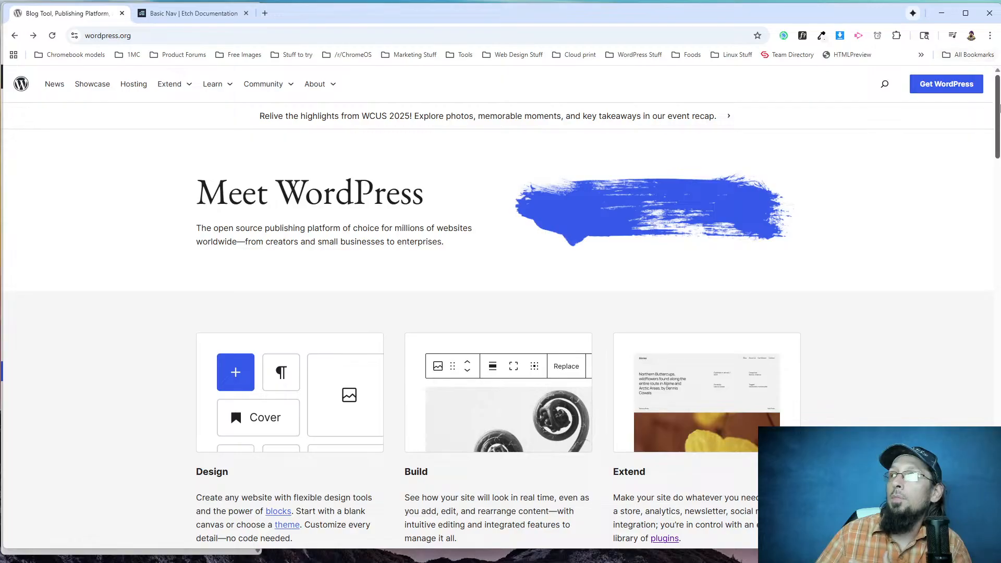
{"action": "left_click_drag", "start_coordinate": [806, 7], "coordinate": [798, 11]}
{"action": "left_click_drag", "start_coordinate": [992, 41], "coordinate": [296, 41]}
{"action": "left_click_drag", "start_coordinate": [202, 19], "coordinate": [250, 16]}
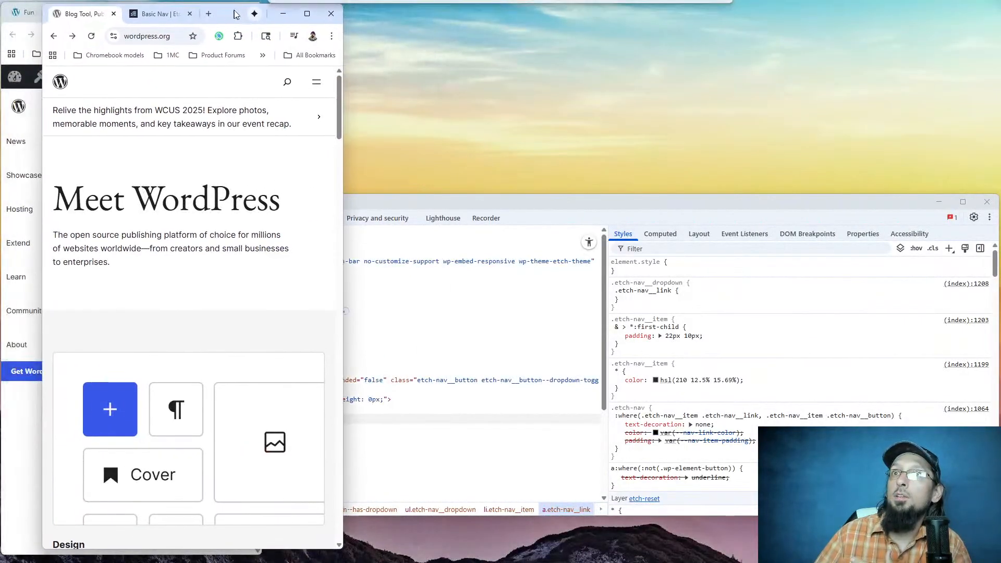
{"action": "left_click", "coordinate": [319, 83]}
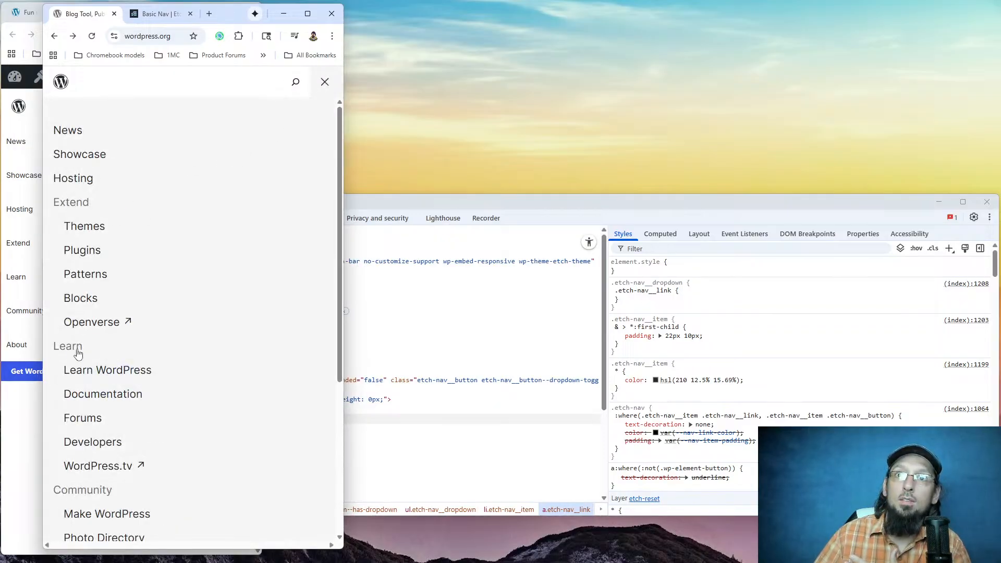
{"action": "scroll", "coordinate": [94, 333], "scroll_direction": "down", "scroll_amount": 2}
{"action": "scroll", "coordinate": [100, 412], "scroll_direction": "down", "scroll_amount": 3}
{"action": "scroll", "coordinate": [99, 443], "scroll_direction": "up", "scroll_amount": 5}
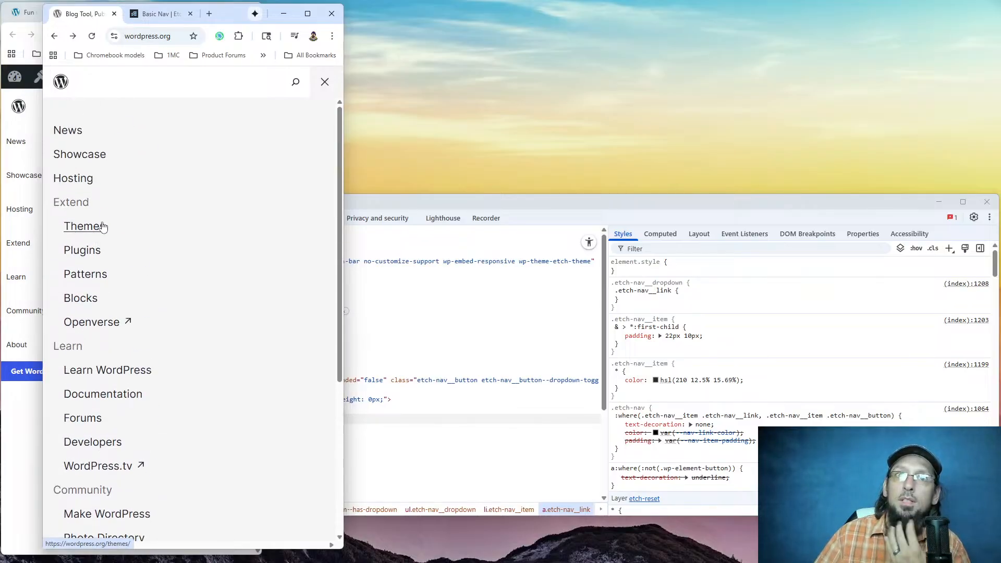
{"action": "scroll", "coordinate": [180, 234], "scroll_direction": "down", "scroll_amount": 3}
{"action": "scroll", "coordinate": [180, 234], "scroll_direction": "up", "scroll_amount": 3}
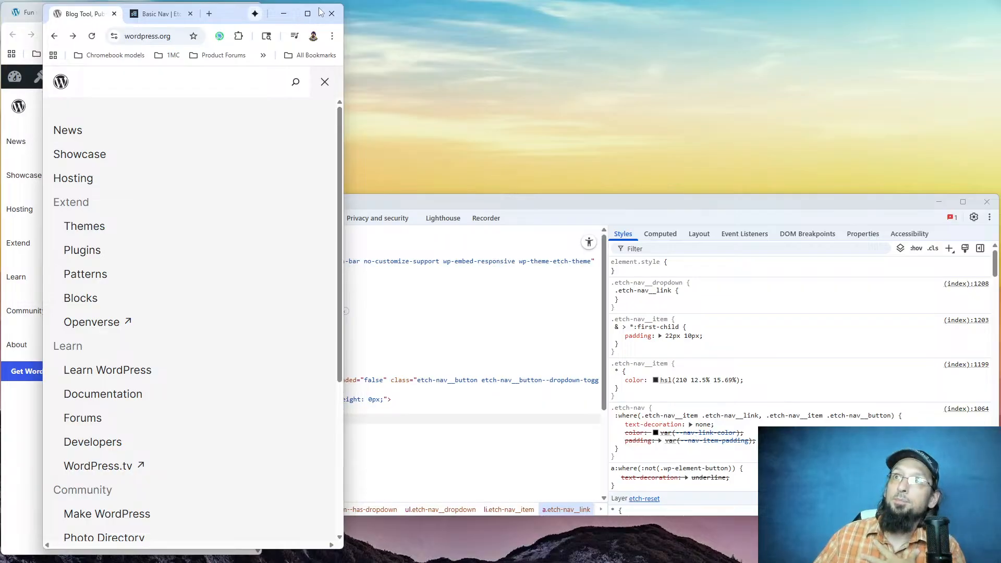
Widen the WordPress.org browser window back to desktop width and reload the page.
{"action": "mouse_move", "coordinate": [307, 13]}
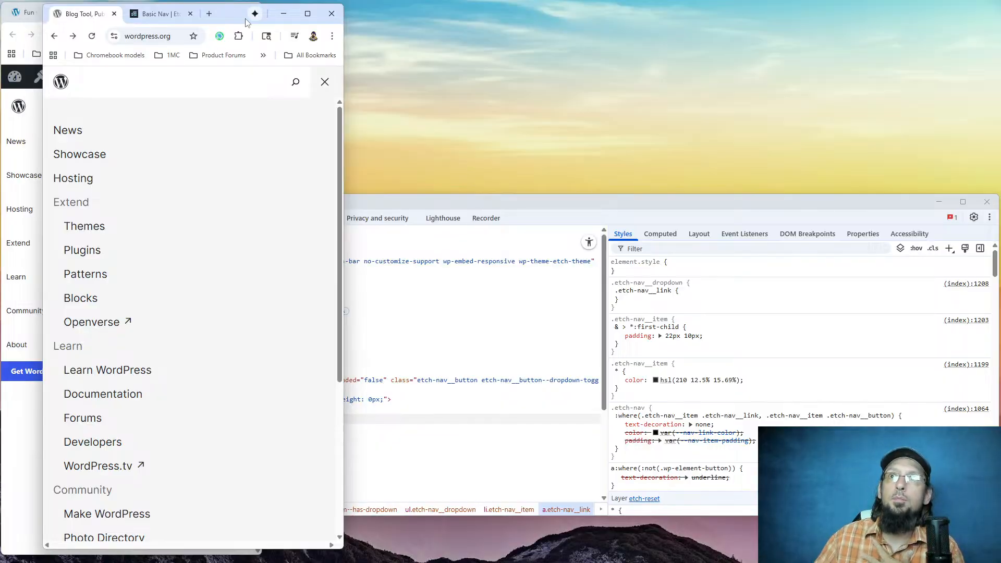
{"action": "left_click_drag", "start_coordinate": [41, 73], "coordinate": [3, 70]}
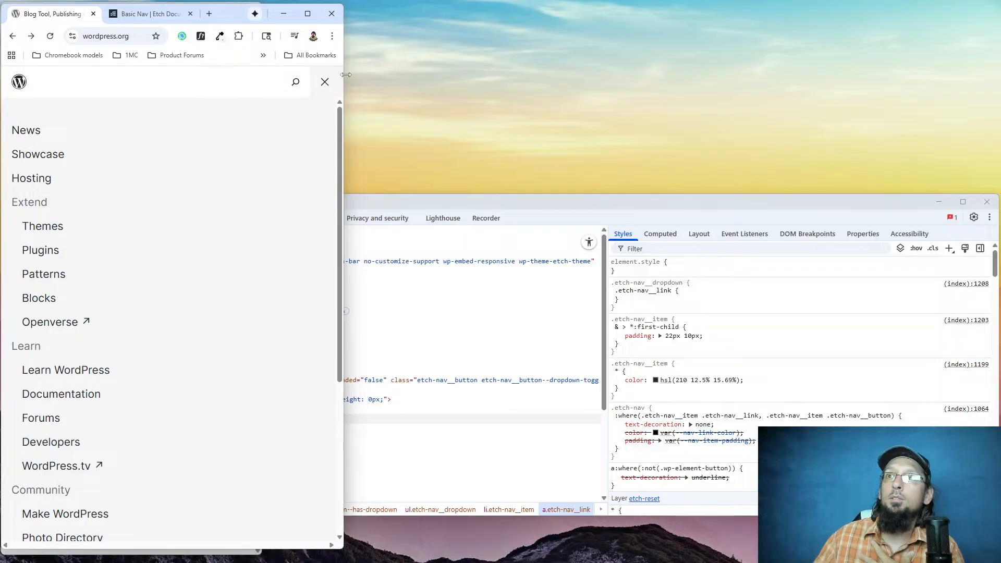
{"action": "left_click_drag", "start_coordinate": [342, 47], "coordinate": [993, 48]}
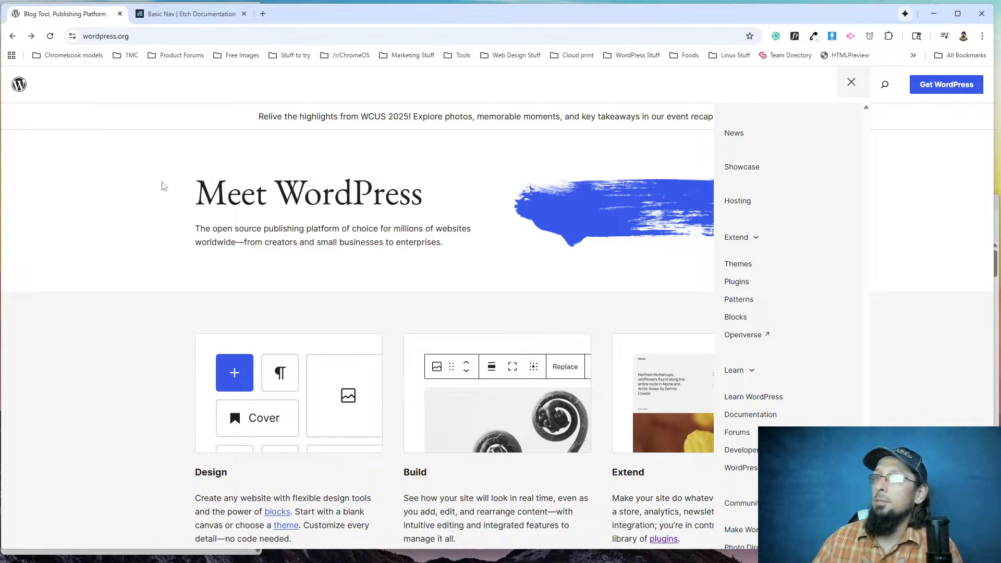
{"action": "left_click", "coordinate": [51, 35]}
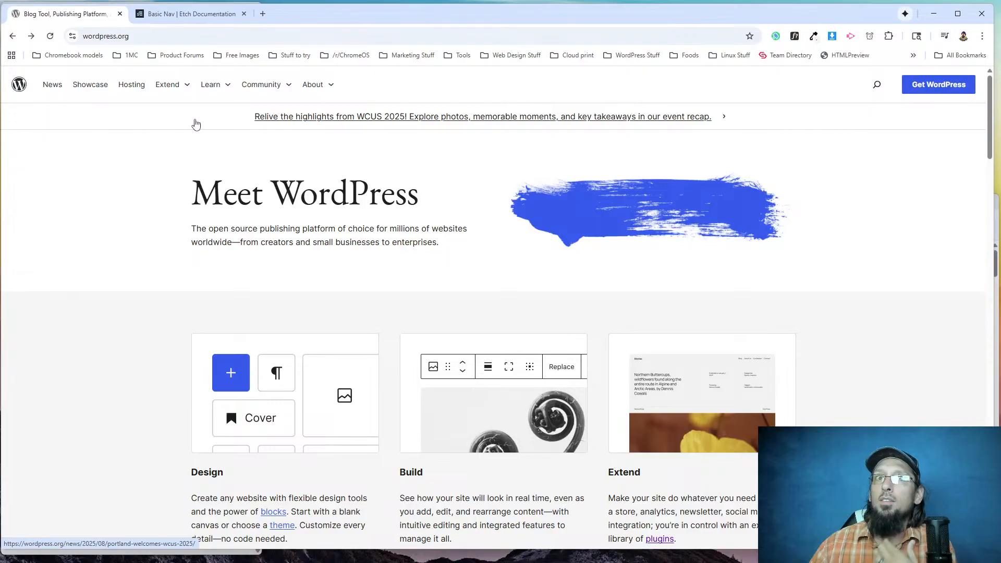
Check the header on WordPress.org's home, Showcase and Hosting pages, ending back on the home page.
{"action": "scroll", "coordinate": [573, 157], "scroll_direction": "down", "scroll_amount": 3}
{"action": "scroll", "coordinate": [672, 205], "scroll_direction": "up", "scroll_amount": 3}
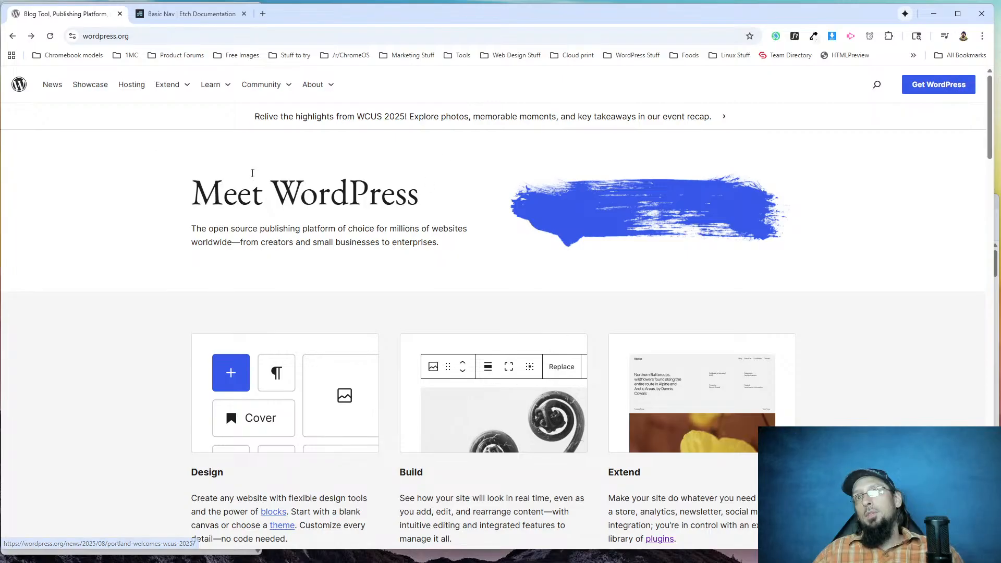
{"action": "left_click", "coordinate": [87, 86]}
{"action": "left_click", "coordinate": [122, 86]}
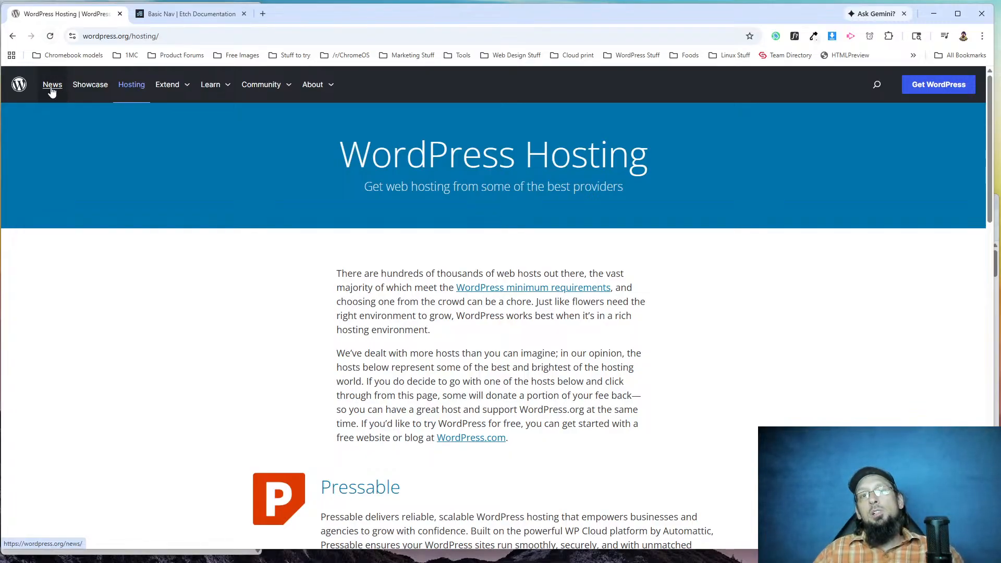
{"action": "left_click", "coordinate": [21, 86]}
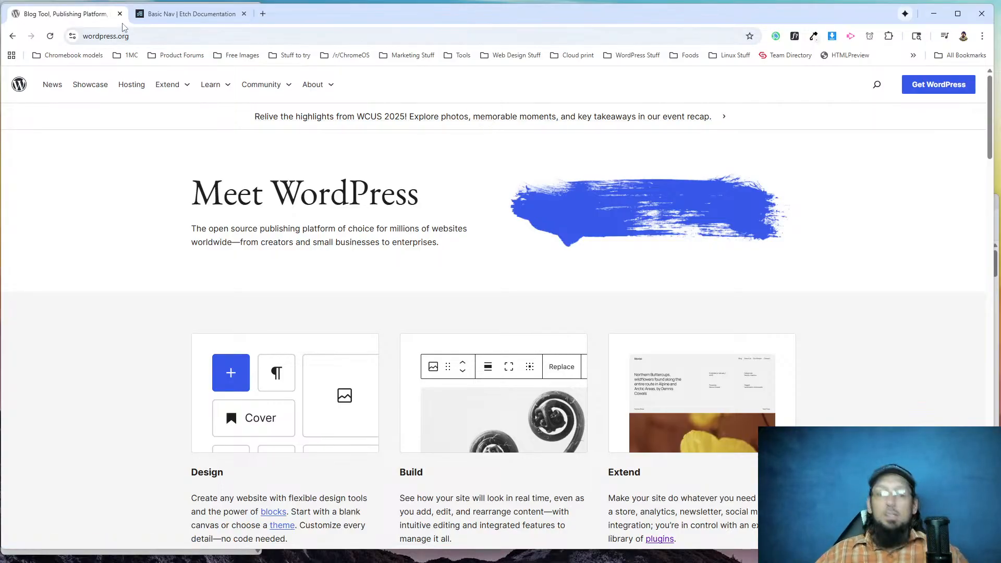
Switch to the rebuilt site's browser window, maximize it and reload the page.
{"action": "key", "text": "alt+Tab"}
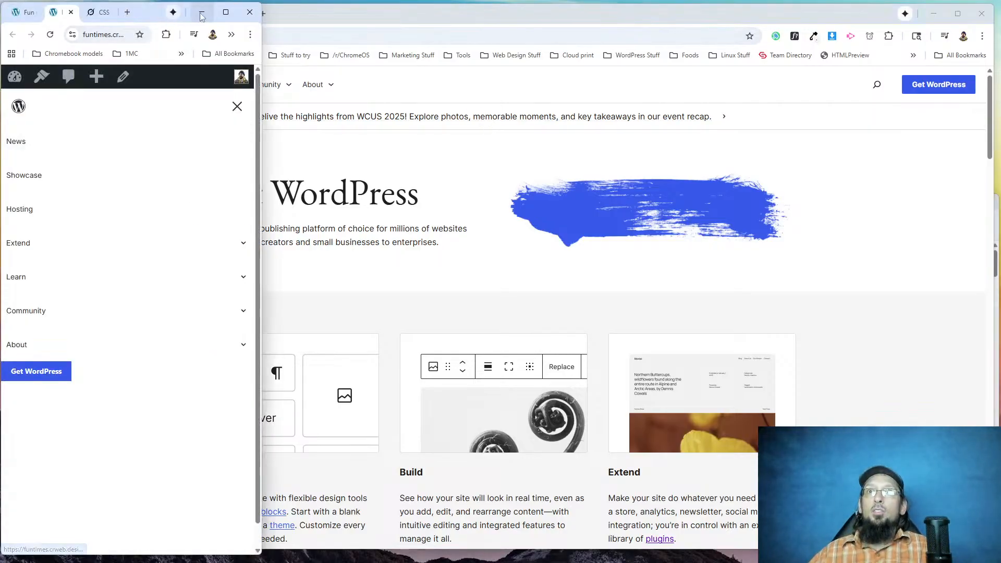
{"action": "left_click", "coordinate": [225, 11]}
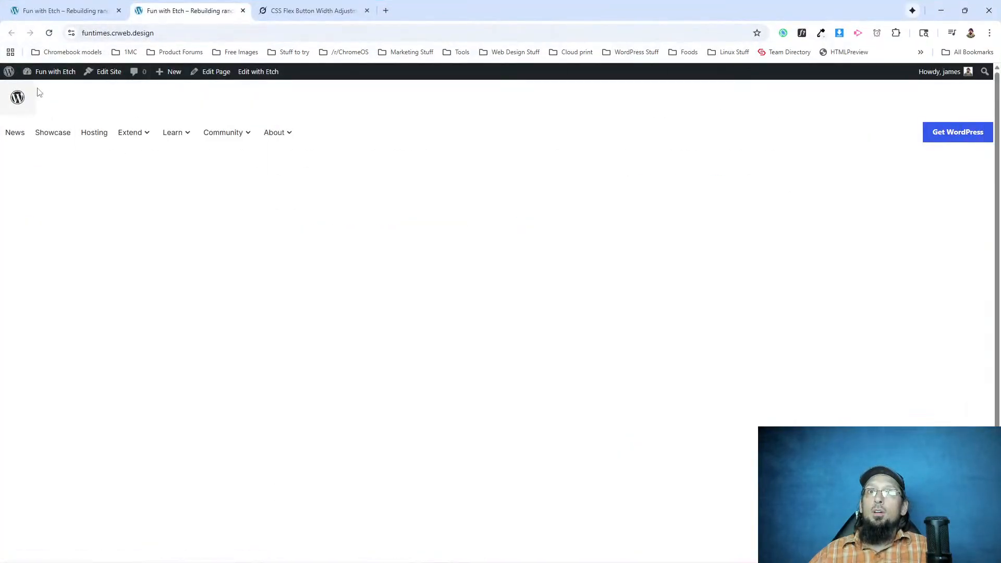
{"action": "left_click", "coordinate": [49, 33]}
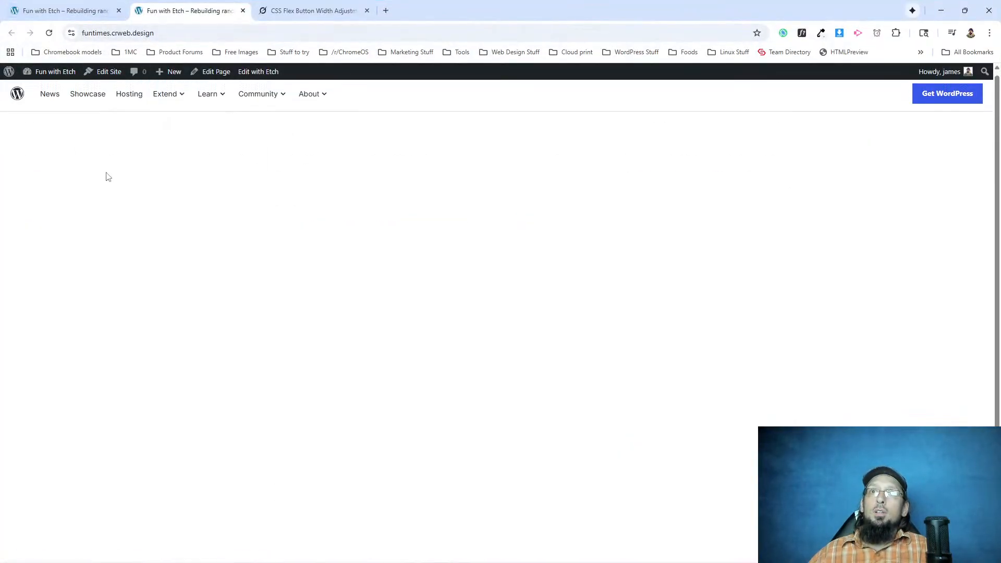
Return to the Etch editor, look through its templates, view the 404 Error Page template and go back to the template overview.
{"action": "left_click", "coordinate": [89, 9]}
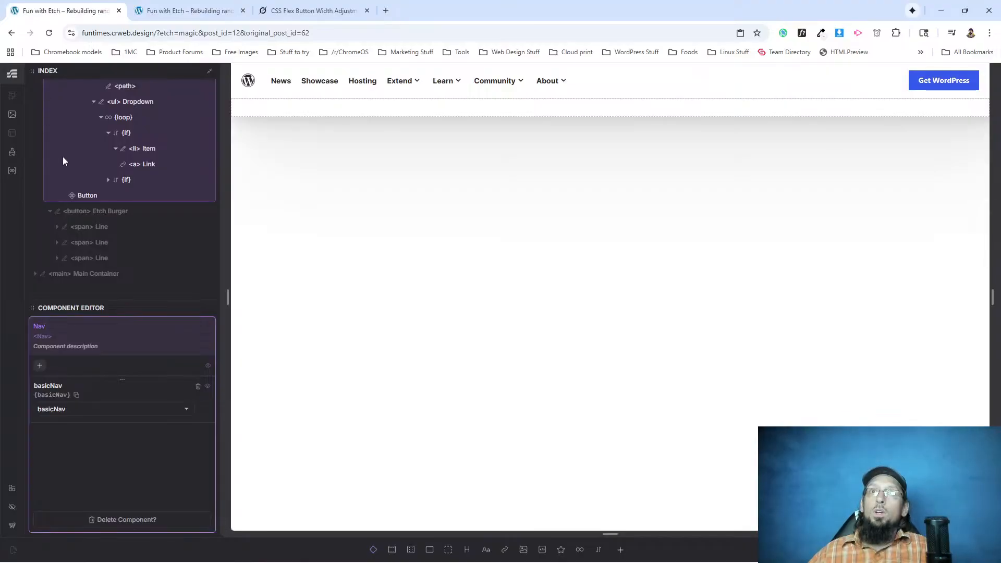
{"action": "scroll", "coordinate": [63, 156], "scroll_direction": "up", "scroll_amount": 5}
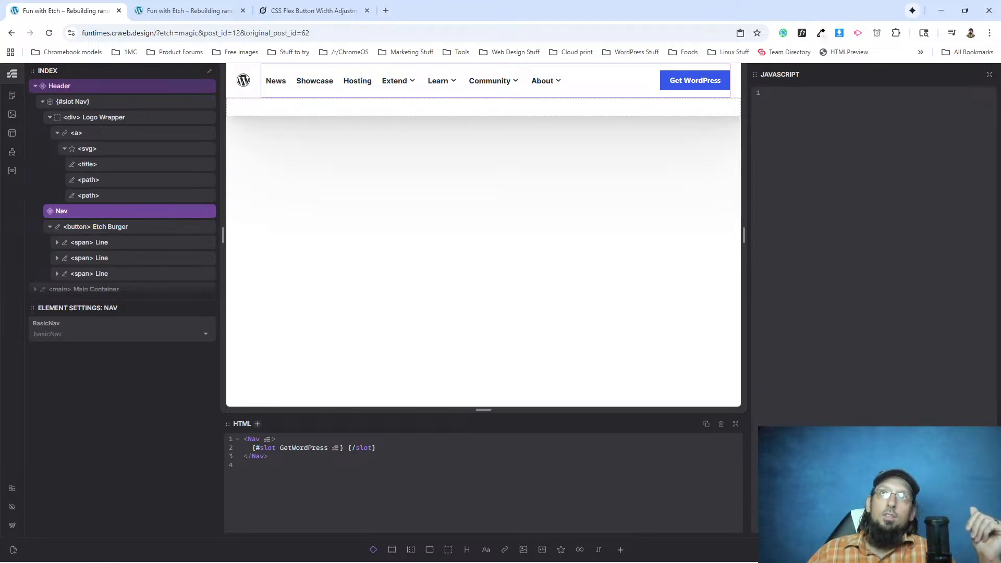
{"action": "left_click", "coordinate": [12, 137]}
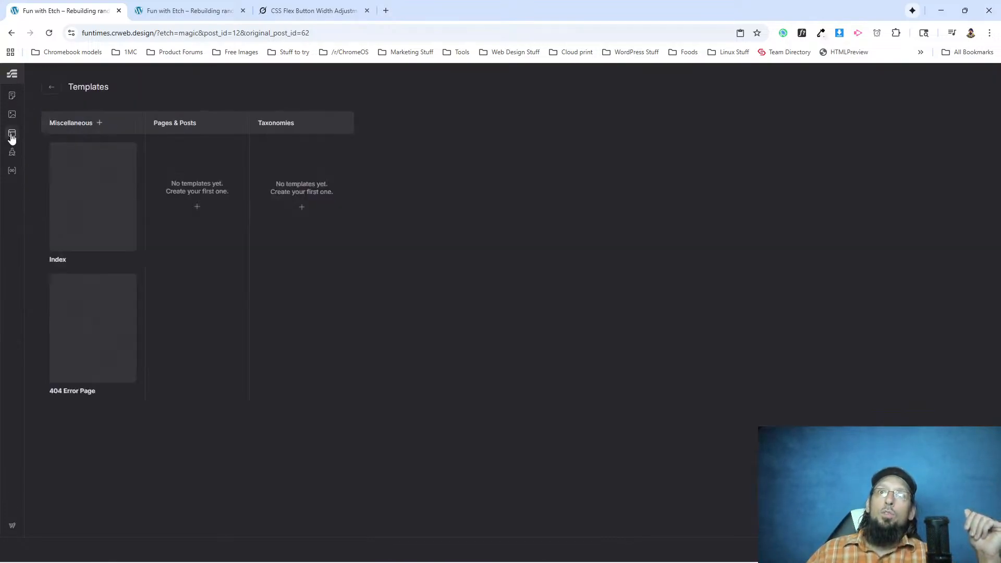
{"action": "mouse_move", "coordinate": [68, 188]}
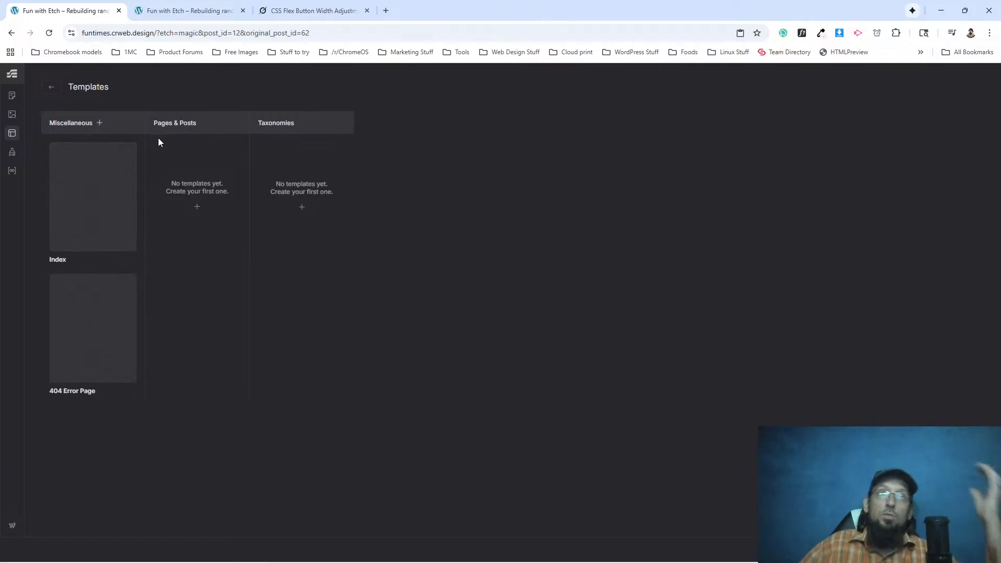
{"action": "mouse_move", "coordinate": [100, 328]}
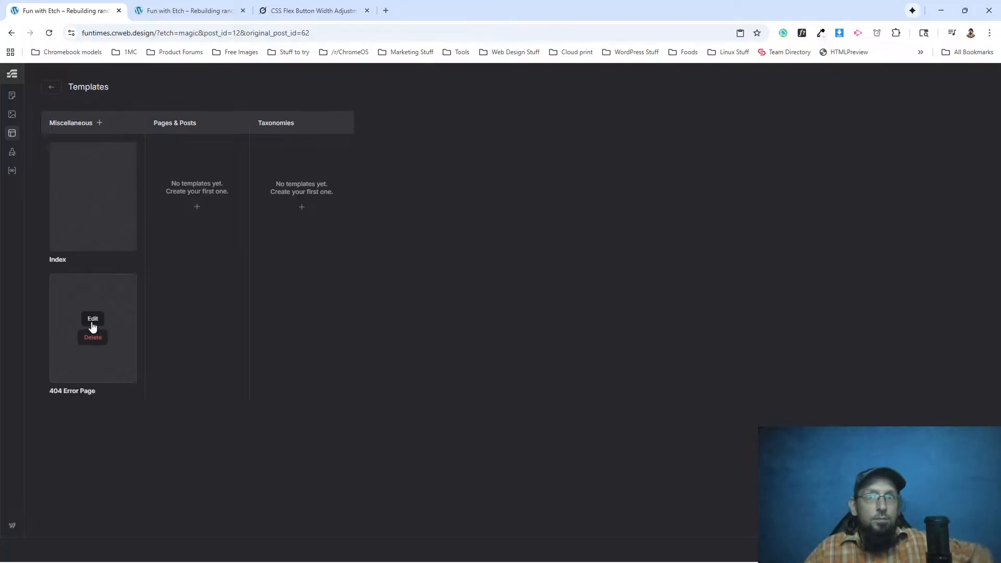
{"action": "left_click", "coordinate": [94, 322]}
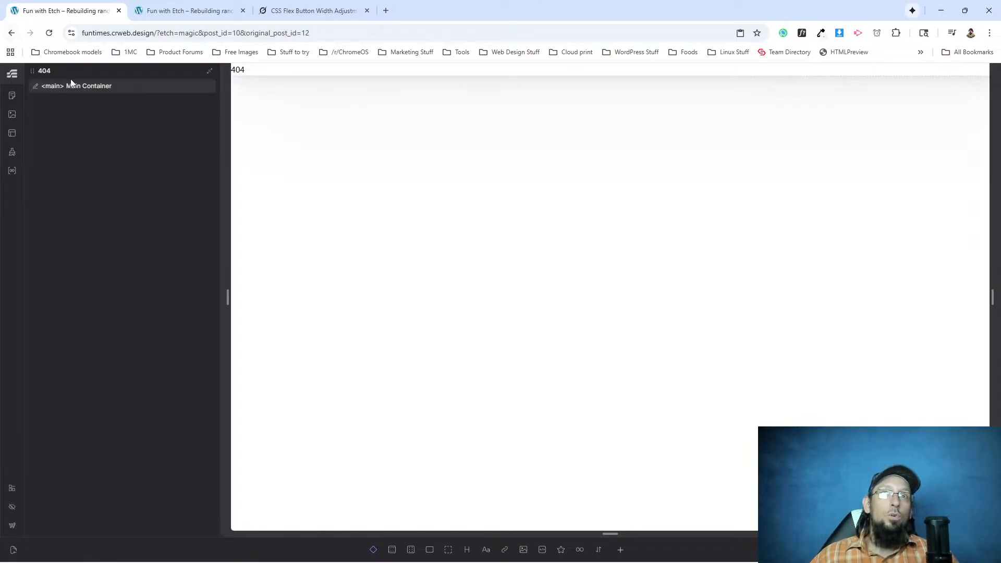
{"action": "left_click", "coordinate": [11, 33]}
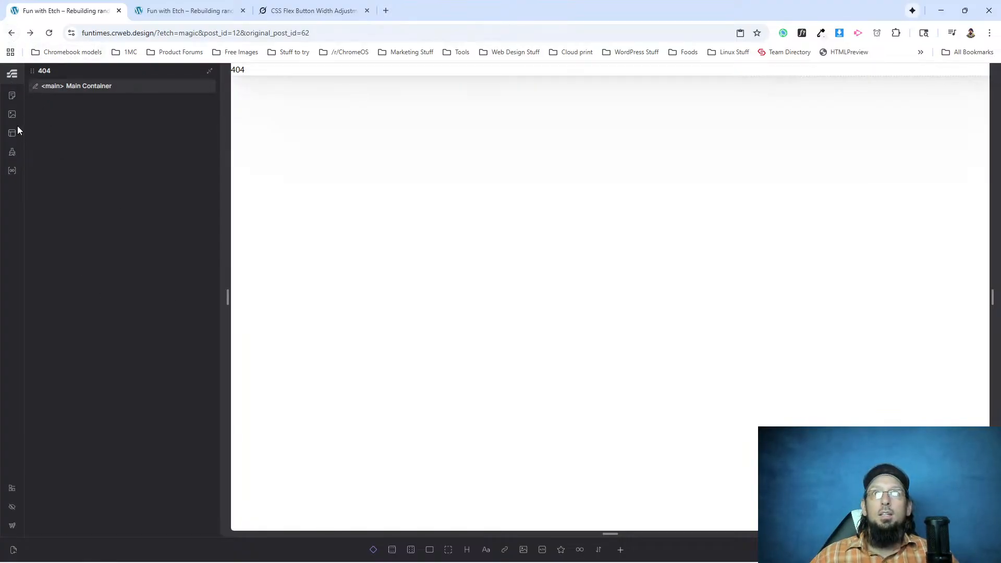
{"action": "left_click", "coordinate": [15, 133]}
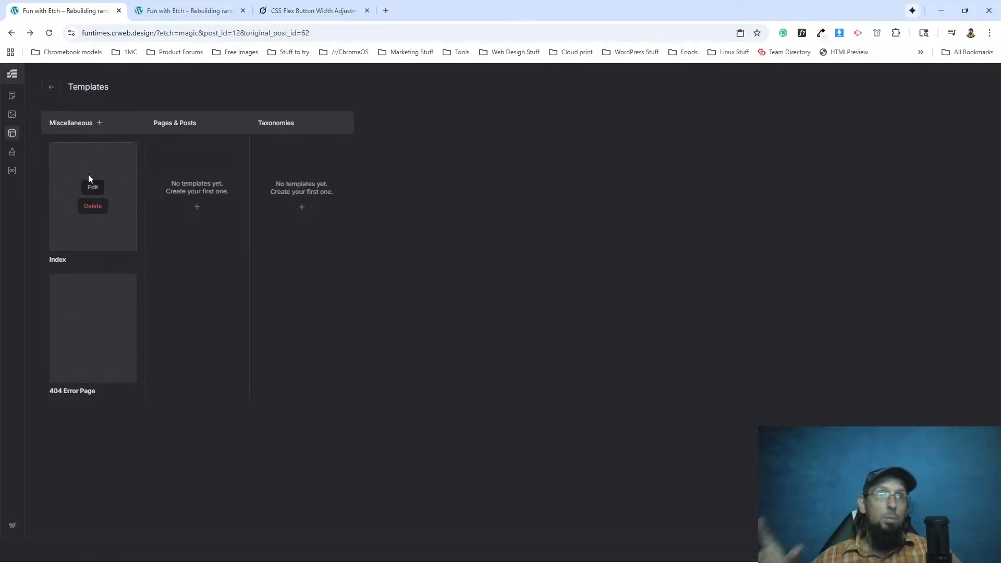
Open the Home page for editing in Etch and add a section to it.
{"action": "left_click", "coordinate": [12, 97]}
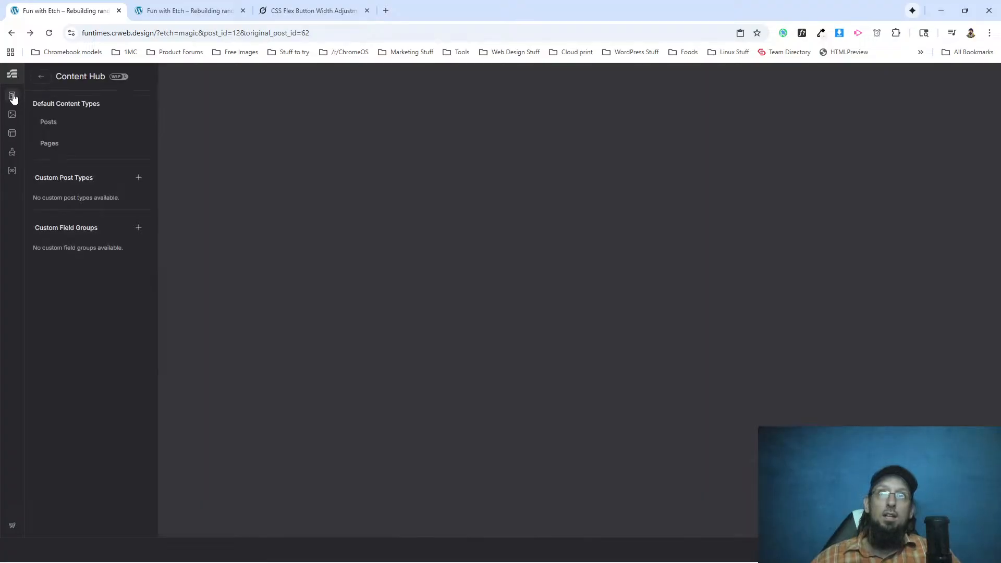
{"action": "left_click", "coordinate": [50, 144]}
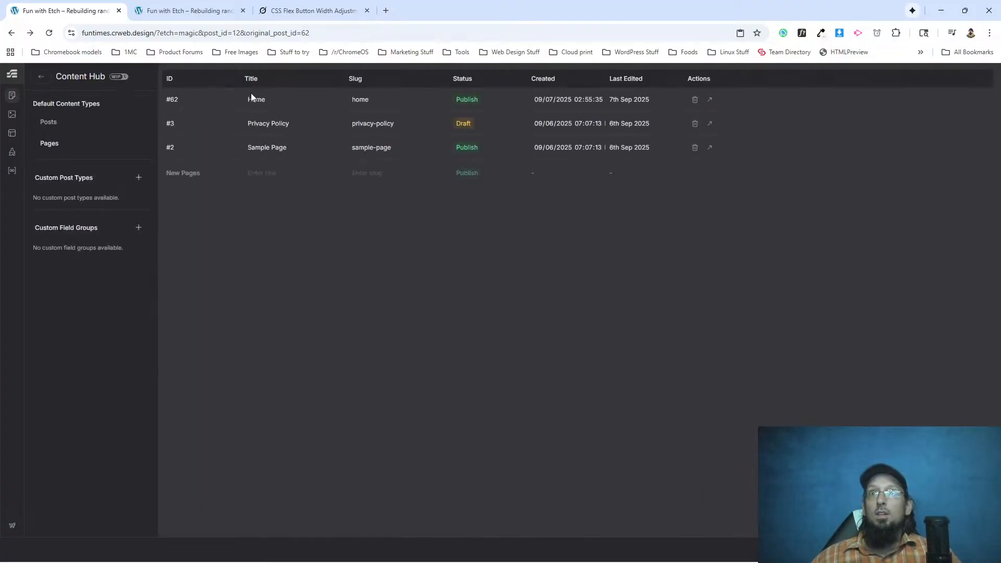
{"action": "left_click", "coordinate": [710, 101]}
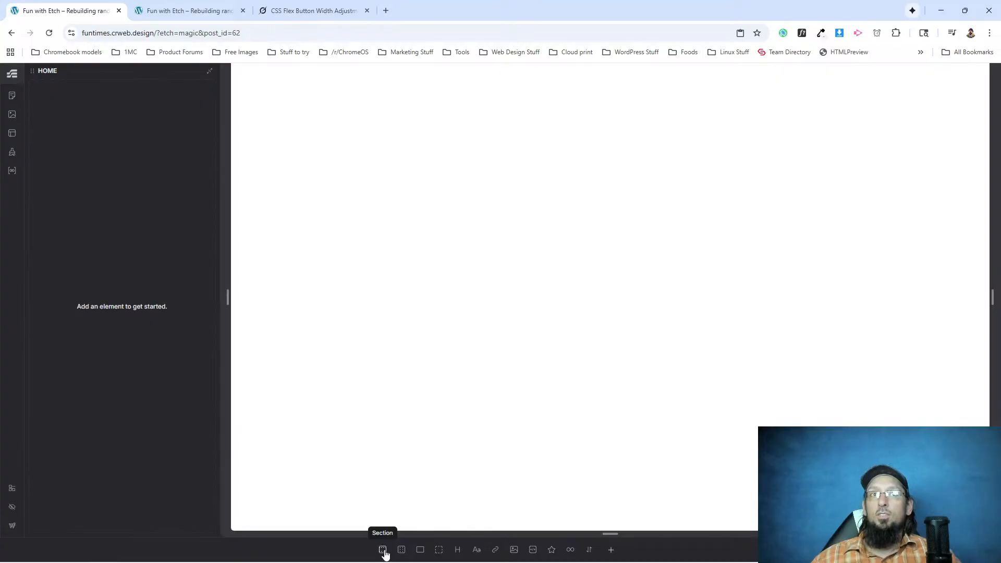
{"action": "left_click", "coordinate": [383, 549]}
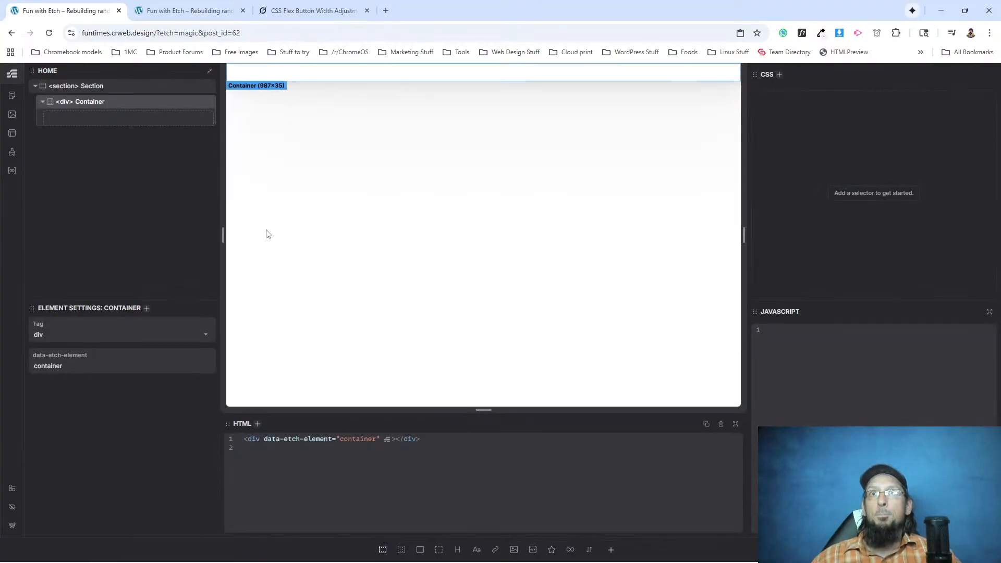
Review the WordPress.org home page's sections from the announcement bar to the footer, then return to Etch.
{"action": "key", "text": "alt+Tab"}
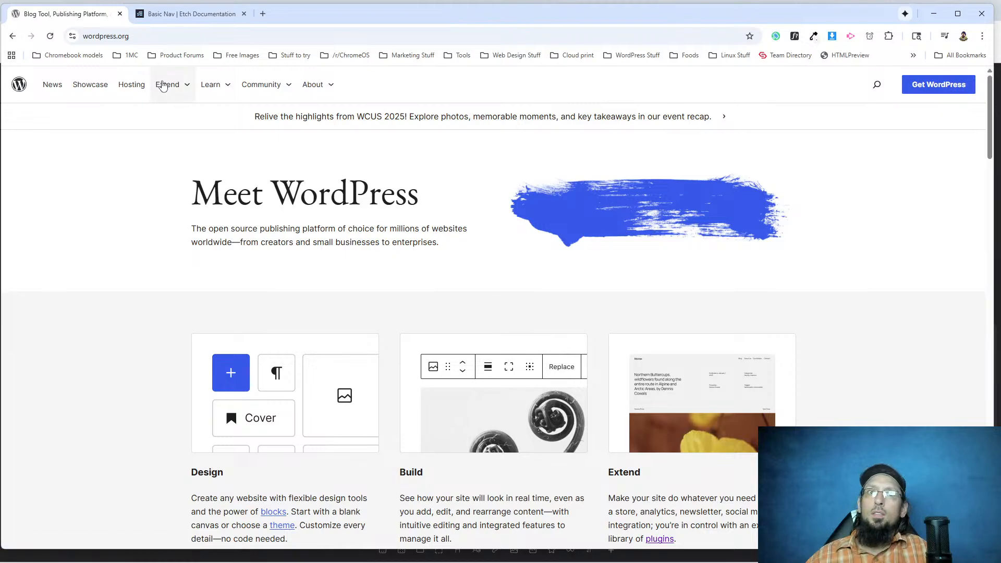
{"action": "scroll", "coordinate": [197, 190], "scroll_direction": "down", "scroll_amount": 3}
{"action": "scroll", "coordinate": [197, 190], "scroll_direction": "down", "scroll_amount": 20}
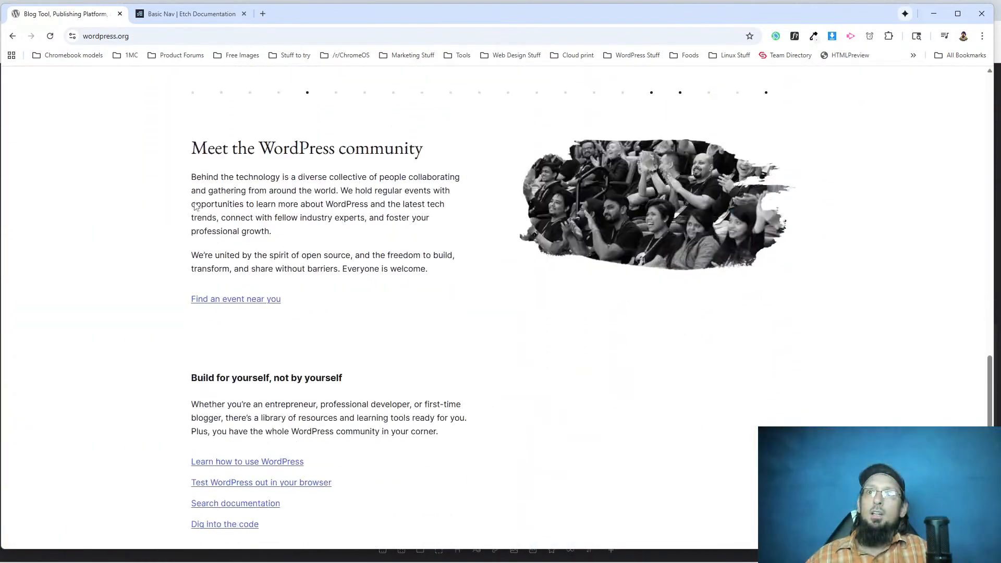
{"action": "scroll", "coordinate": [194, 204], "scroll_direction": "down", "scroll_amount": 10}
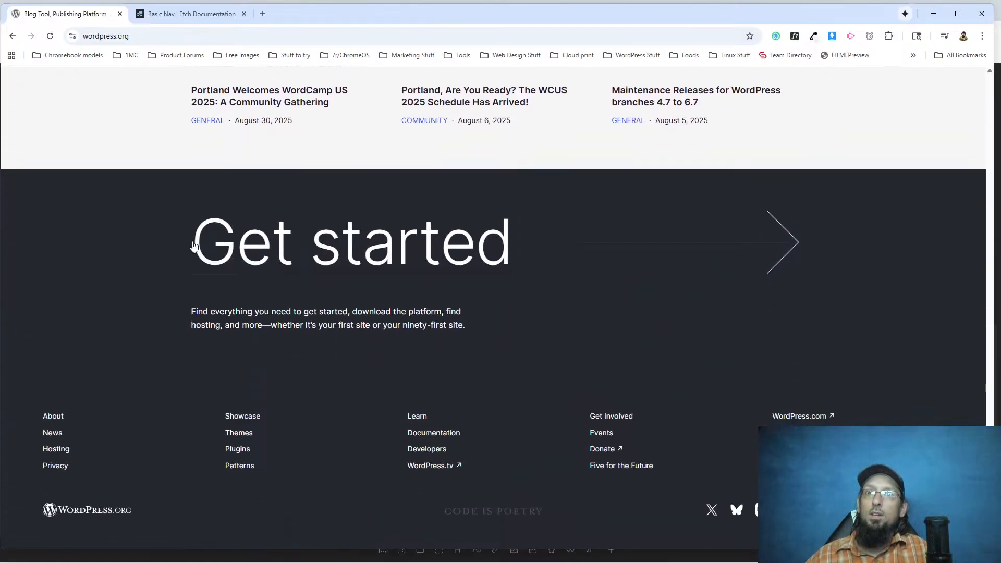
{"action": "scroll", "coordinate": [194, 237], "scroll_direction": "up", "scroll_amount": 20}
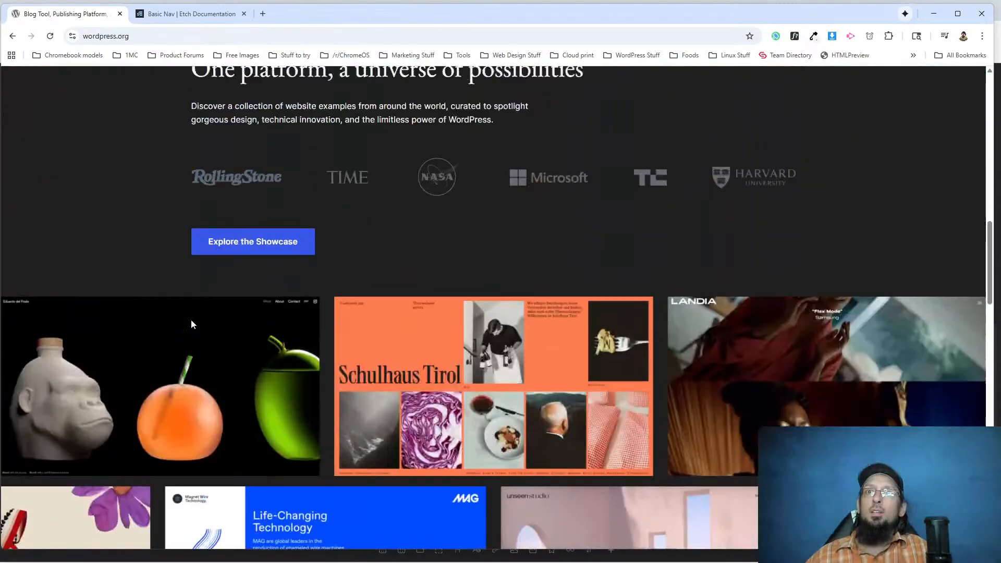
{"action": "scroll", "coordinate": [192, 324], "scroll_direction": "up", "scroll_amount": 15}
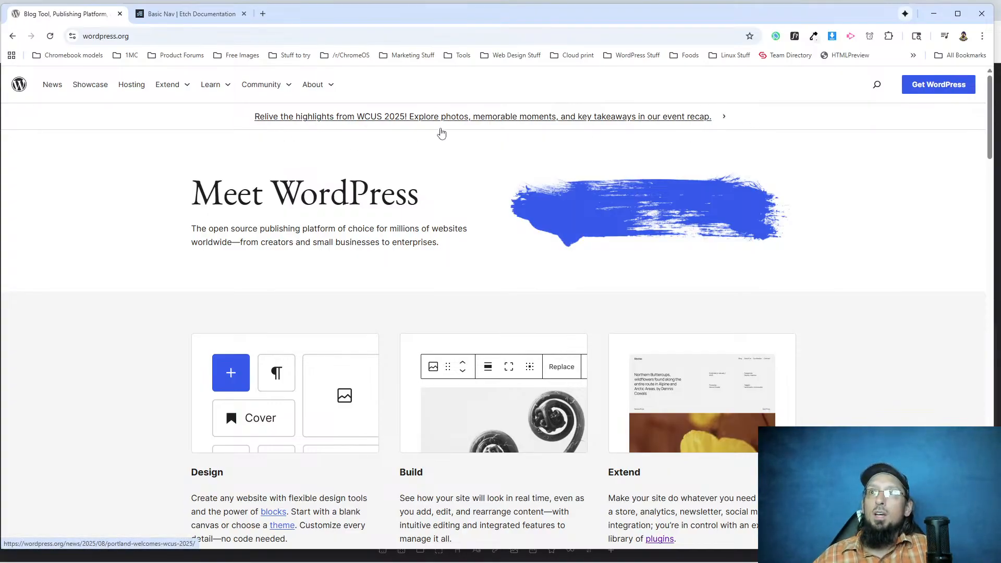
{"action": "left_click_drag", "start_coordinate": [994, 41], "coordinate": [993, 72]}
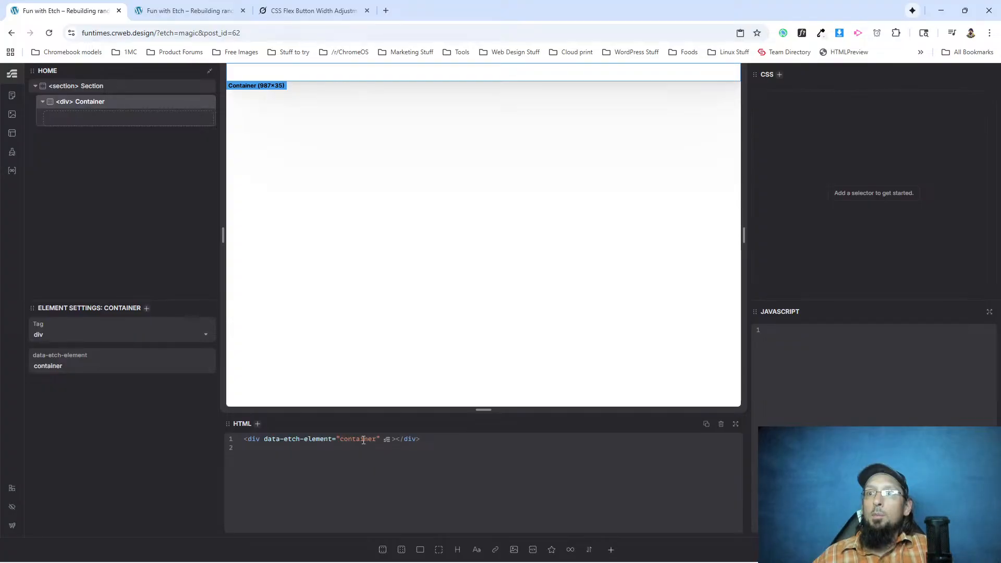
Give the container div the class container and style it with max-width: 1160px and margin-inline: auto.
{"action": "key", "text": "ctrl+Return"}
{"action": "type", "text": ".container"}
{"action": "key", "text": "Return"}
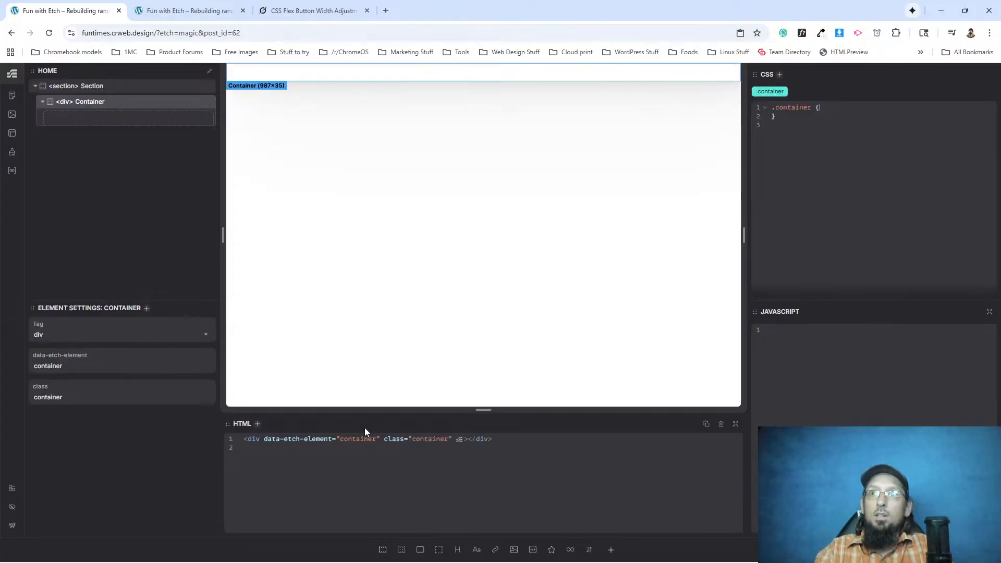
{"action": "type", "text": "max-width: 11"}
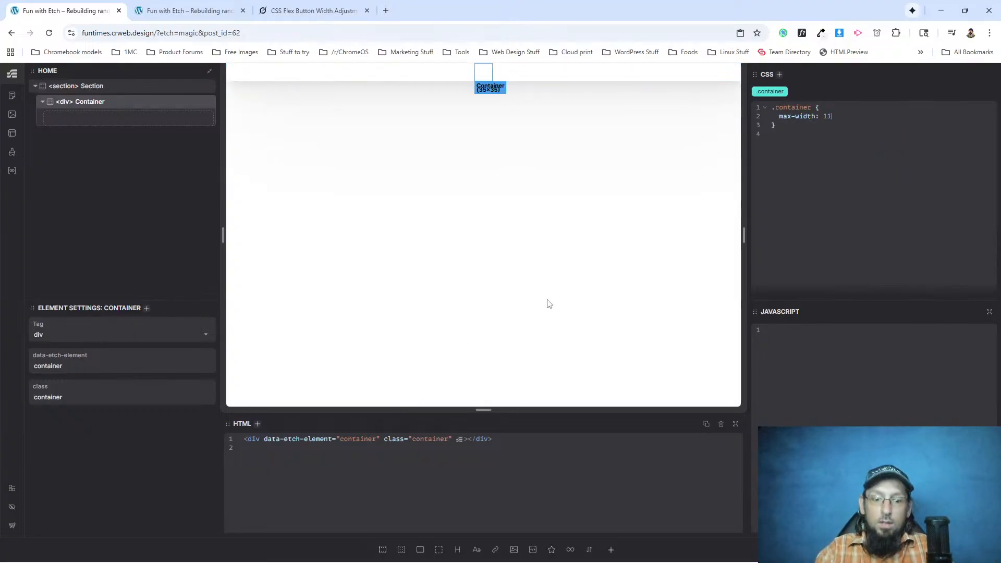
{"action": "type", "text": "60px;"}
{"action": "key", "text": "Return"}
{"action": "type", "text": "margin-inline: auto;"}
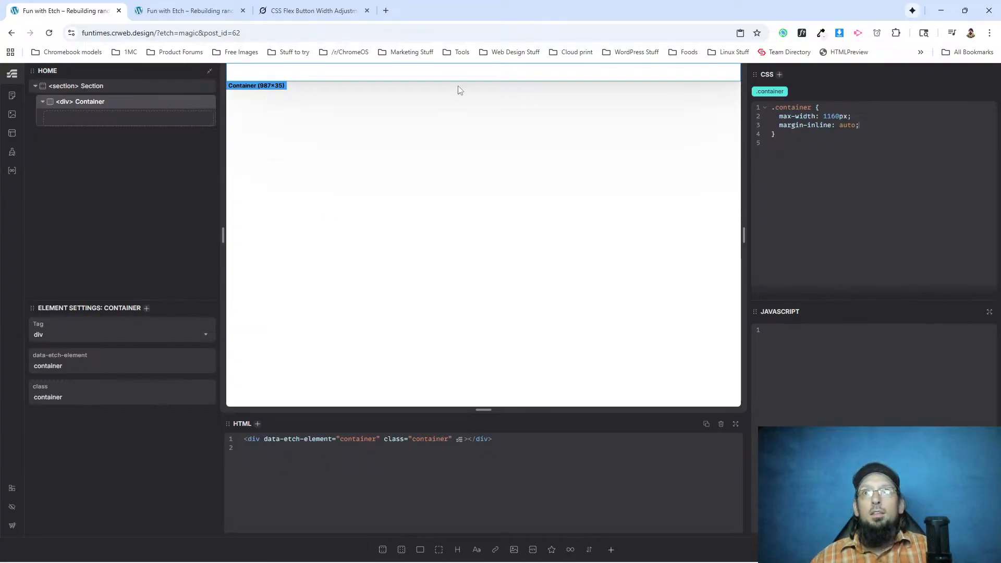
{"action": "left_click", "coordinate": [476, 550]}
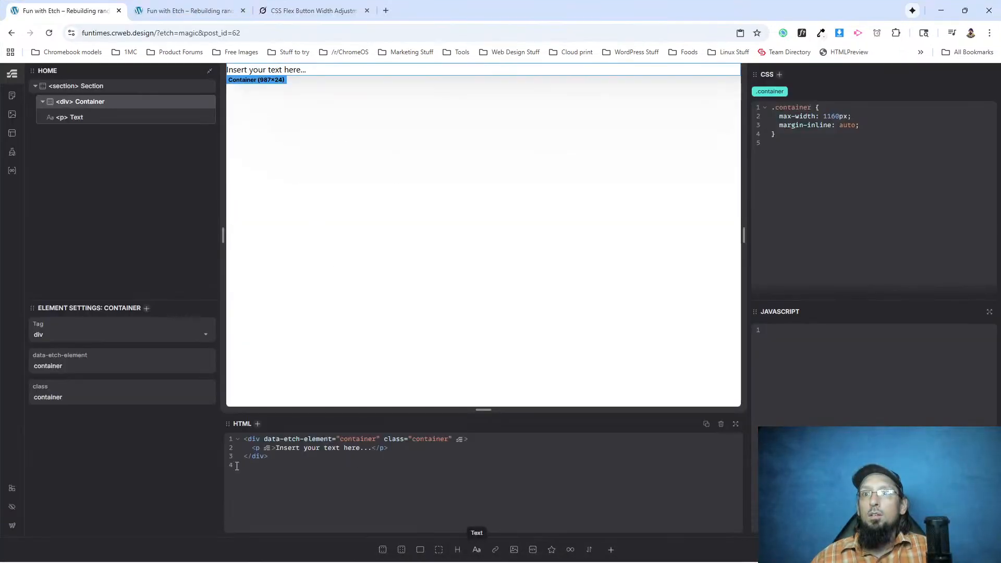
{"action": "left_click", "coordinate": [100, 117]}
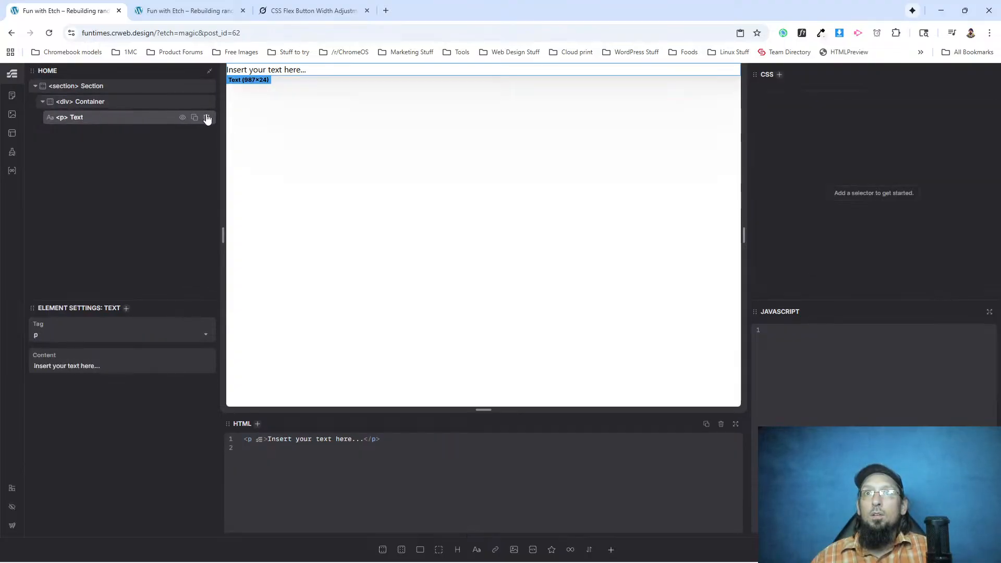
{"action": "left_click", "coordinate": [207, 117]}
Add a link element inside the Home page's container div.
{"action": "left_click", "coordinate": [143, 106]}
{"action": "left_click", "coordinate": [495, 549]}
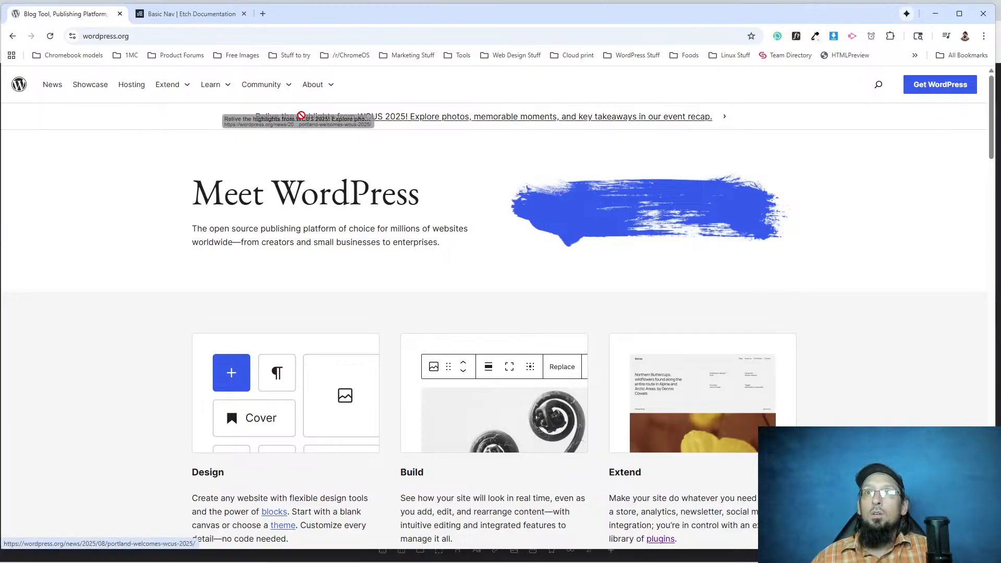
Switch to WordPress.org and inspect the markup of the WCUS 2025 announcement text.
{"action": "left_click_drag", "start_coordinate": [711, 123], "coordinate": [576, 123]}
{"action": "right_click", "coordinate": [575, 123]}
{"action": "left_click", "coordinate": [606, 237]}
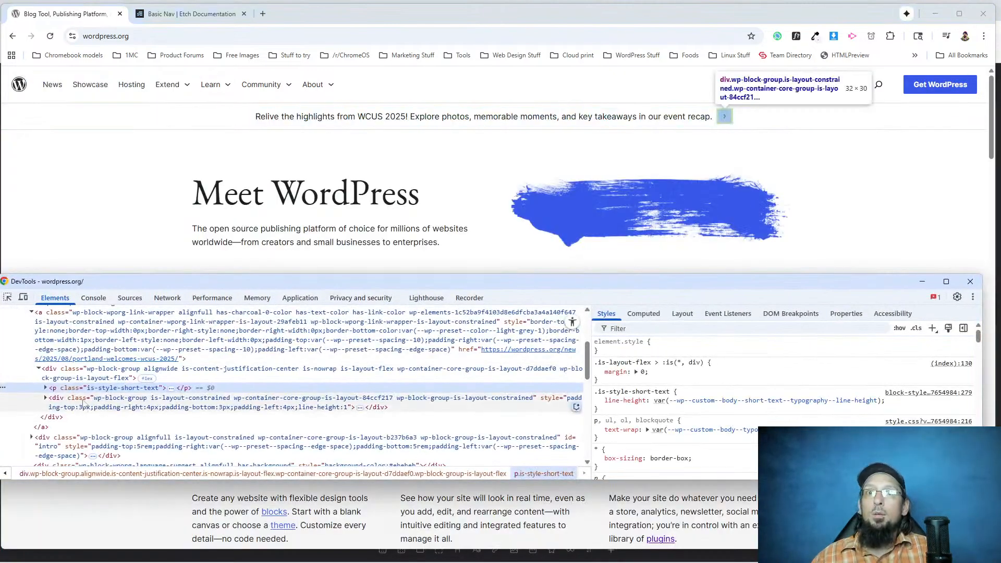
Copy the WCUS 2025 announcement text from WordPress.org's markup, return to Etch and set it as the link's content.
{"action": "left_click", "coordinate": [46, 388]}
{"action": "double_click", "coordinate": [60, 398]}
{"action": "key", "text": "ctrl+c"}
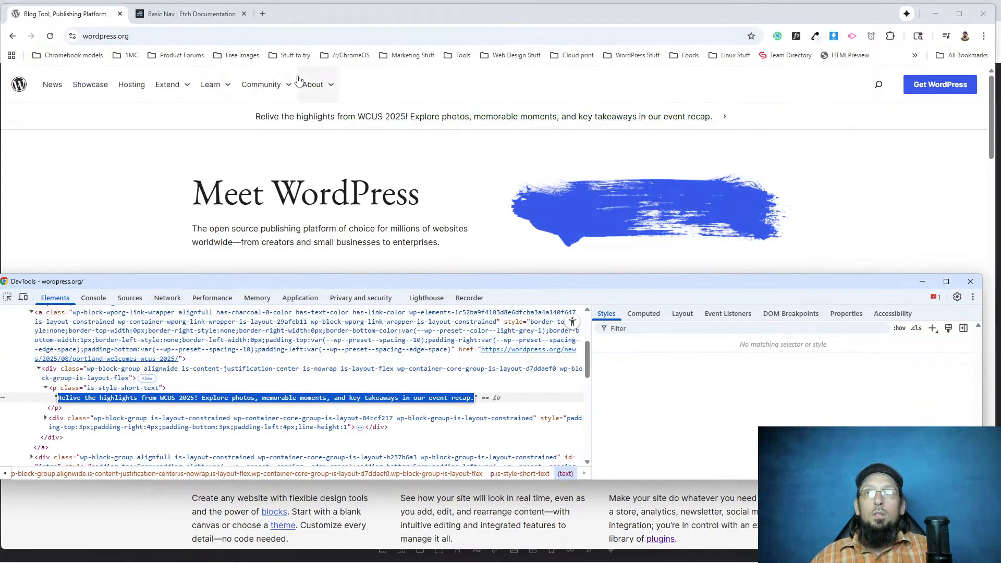
{"action": "key", "text": "F12"}
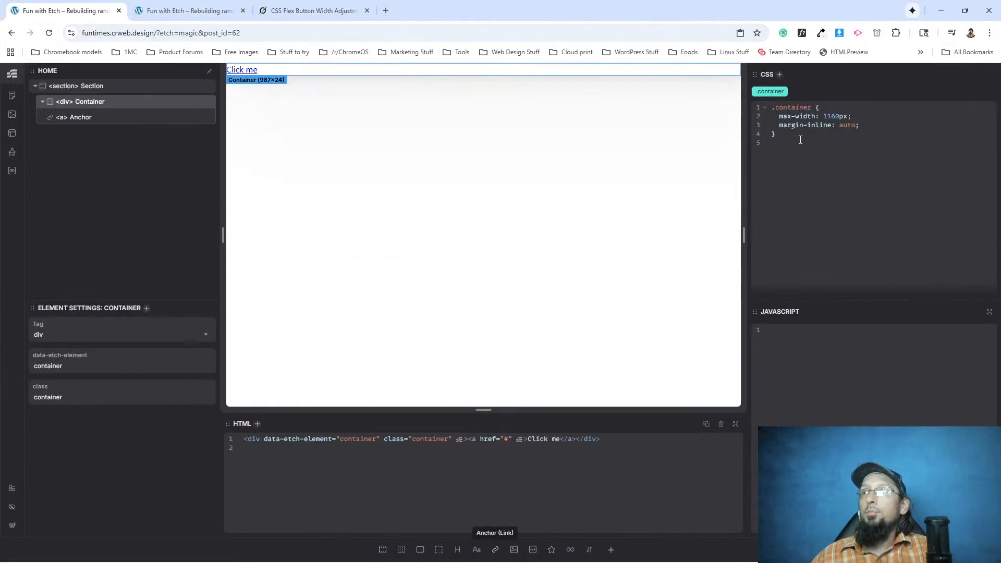
{"action": "left_click", "coordinate": [68, 117]}
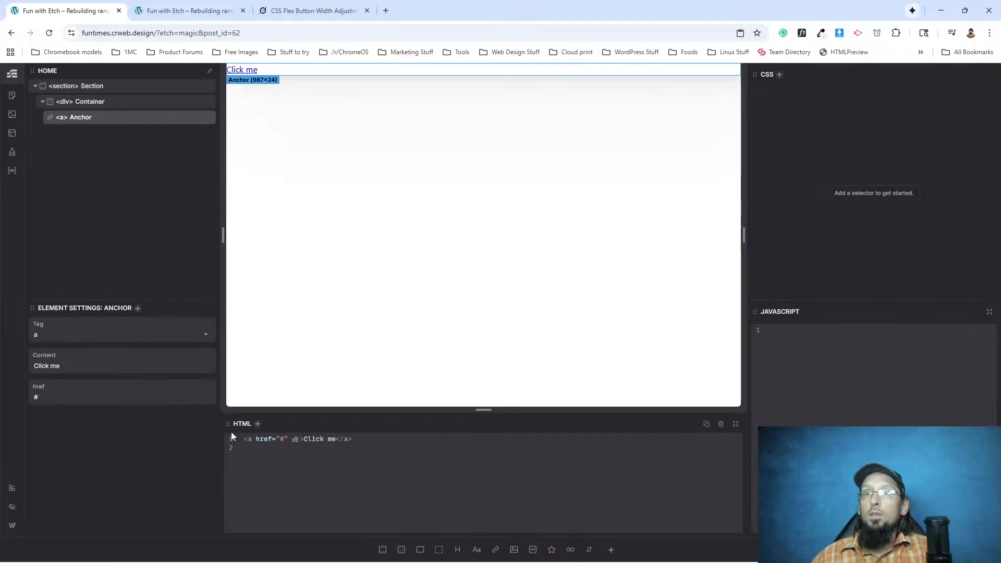
{"action": "left_click", "coordinate": [65, 367]}
{"action": "key", "text": "ctrl+v"}
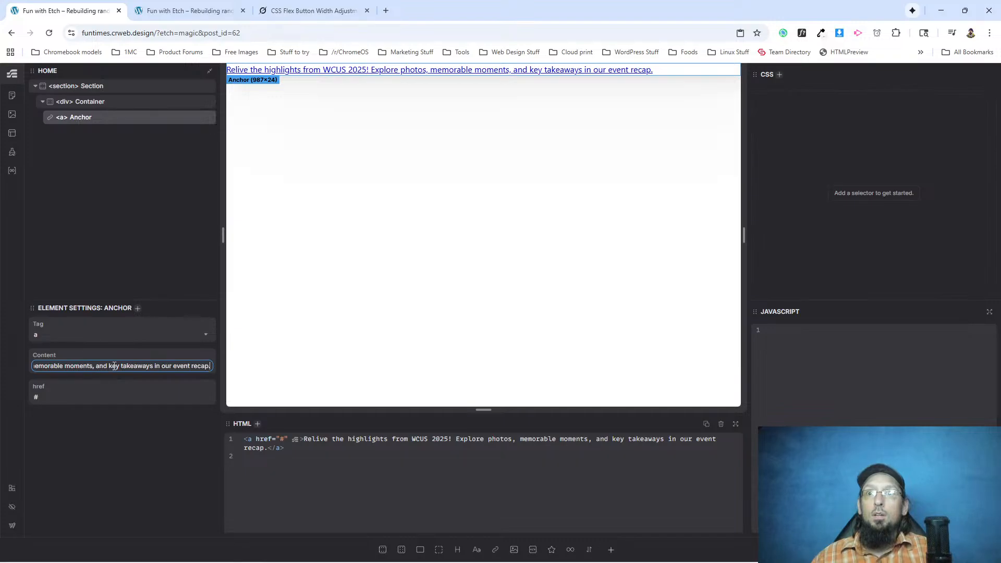
Copy the announcement's link address from WordPress.org and set it as the href of the anchor in Etch.
{"action": "key", "text": "alt+Tab"}
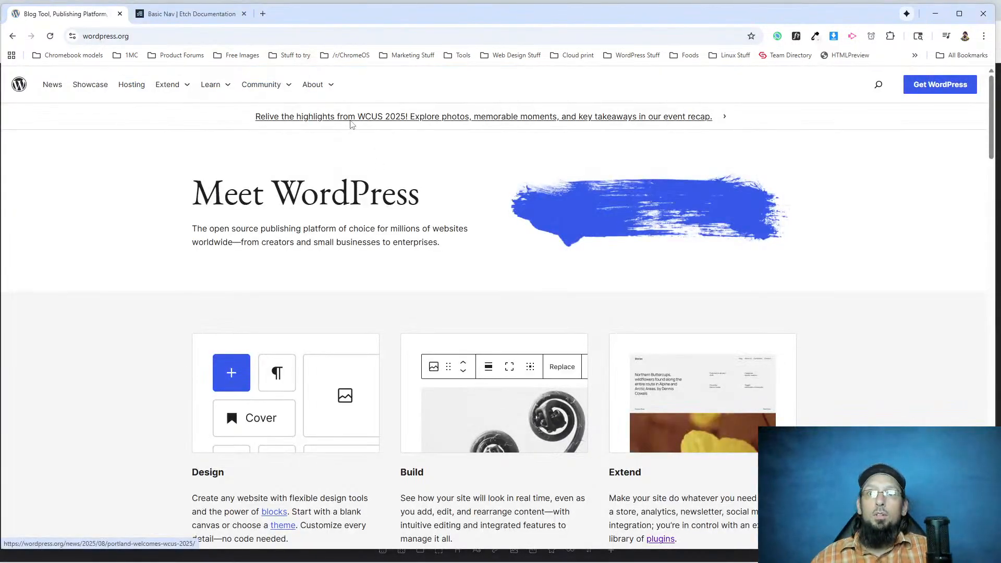
{"action": "right_click", "coordinate": [351, 125]}
{"action": "left_click", "coordinate": [406, 214]}
{"action": "key", "text": "alt+Tab"}
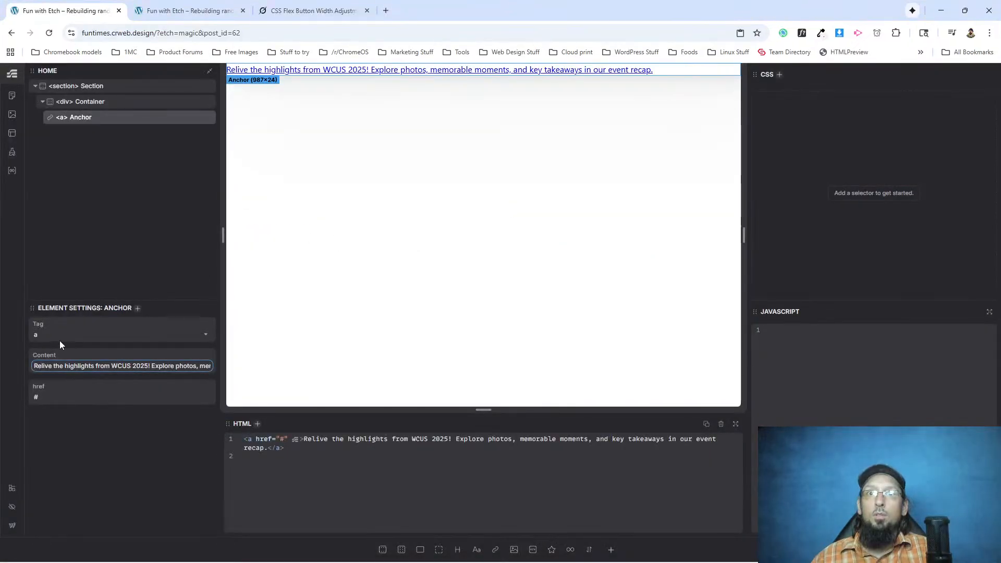
{"action": "left_click", "coordinate": [57, 396]}
{"action": "key", "text": "ctrl+a"}
{"action": "key", "text": "ctrl+v"}
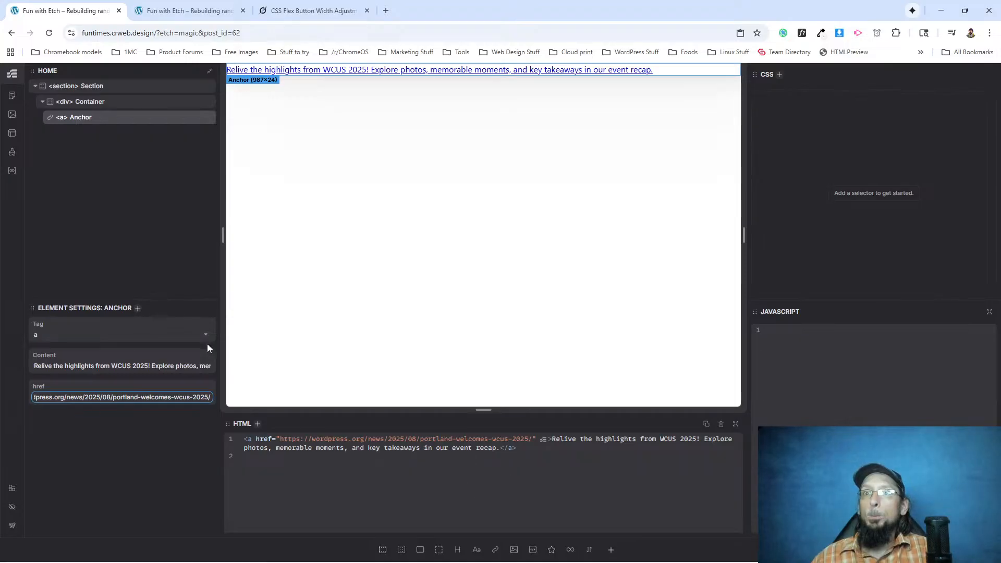
Check the announcement bar on WordPress.org, return to Etch and rename the section as Announcements.
{"action": "left_click", "coordinate": [89, 86]}
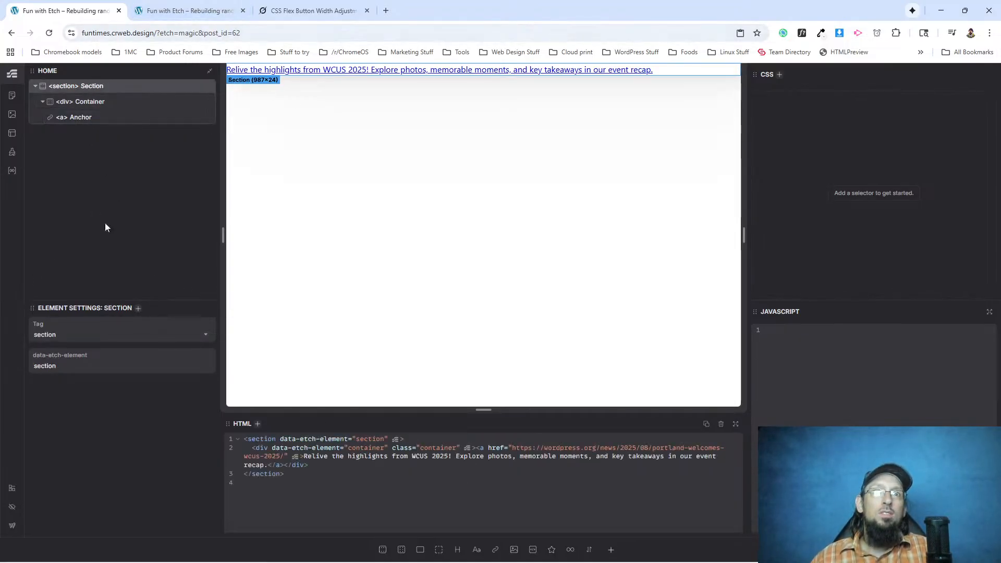
{"action": "key", "text": "alt+Tab"}
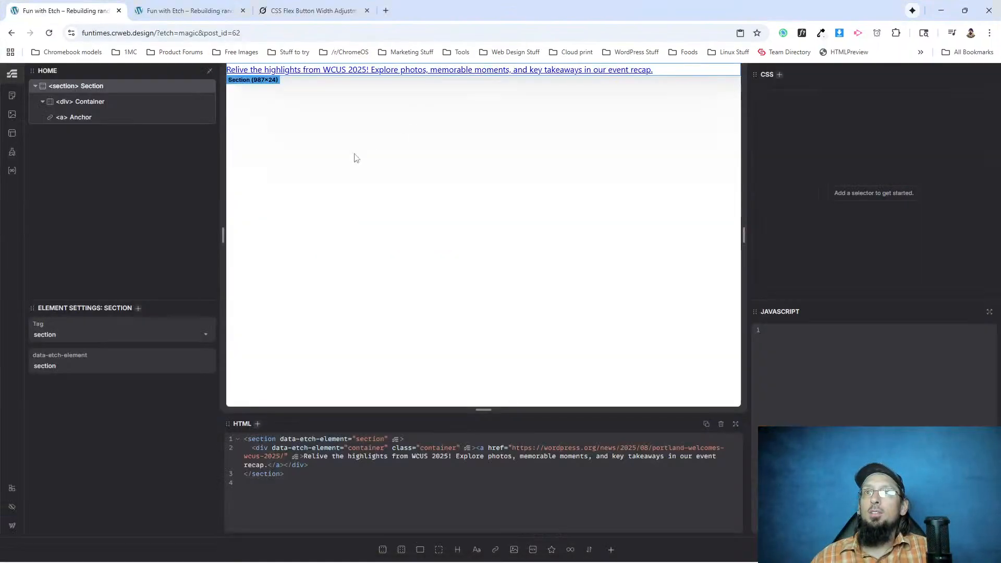
{"action": "key", "text": "alt+Tab"}
{"action": "double_click", "coordinate": [95, 87]}
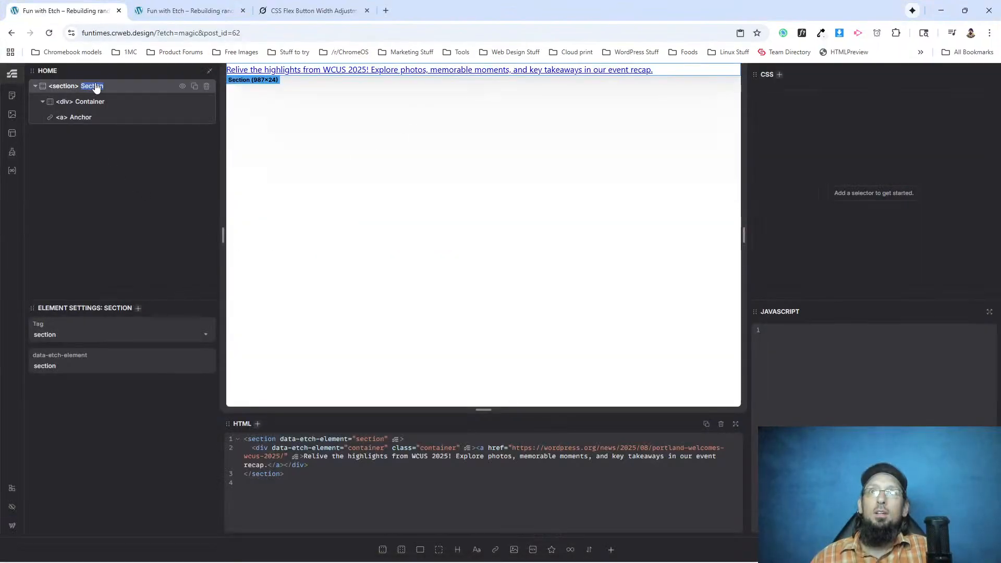
{"action": "type", "text": "Annou"}
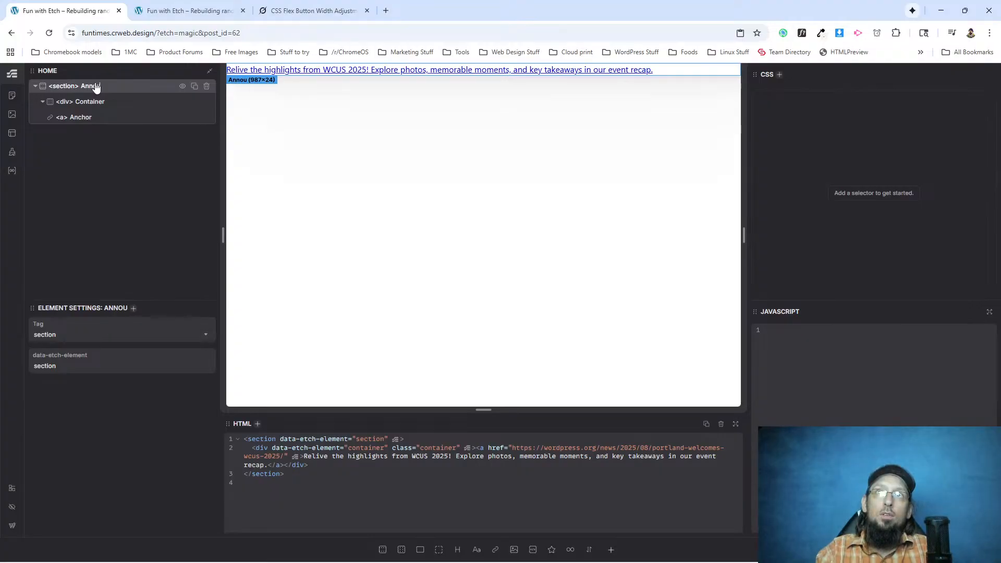
{"action": "type", "text": "ncements"}
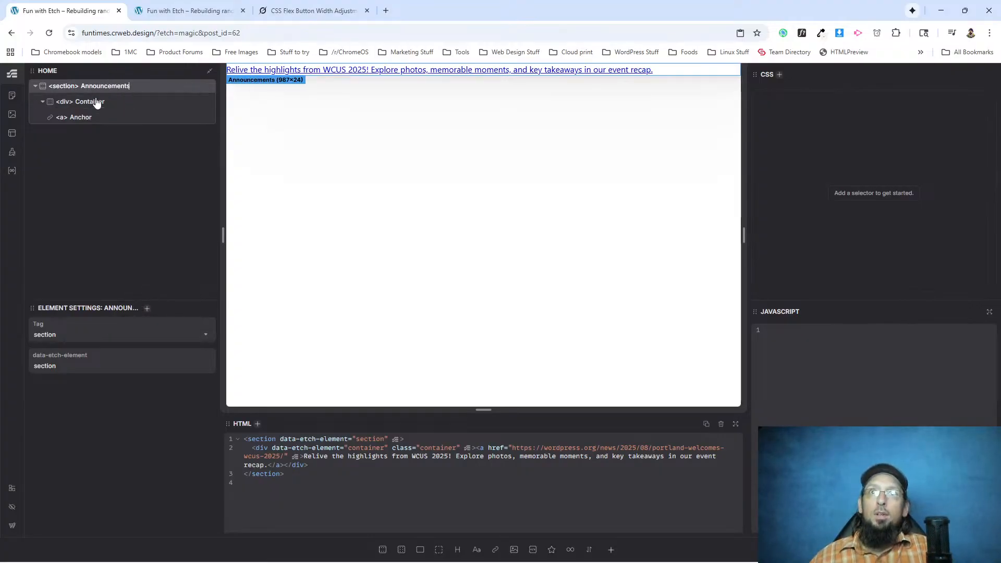
Rename the anchor element inside the container as Link.
{"action": "left_click", "coordinate": [95, 102]}
{"action": "left_click", "coordinate": [91, 118]}
{"action": "double_click", "coordinate": [87, 118]}
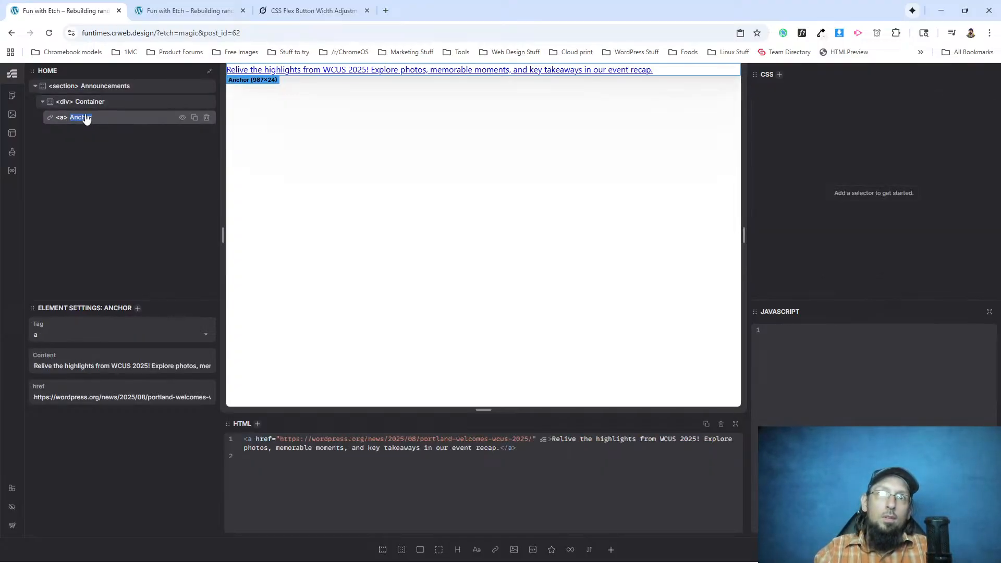
{"action": "type", "text": "Link"}
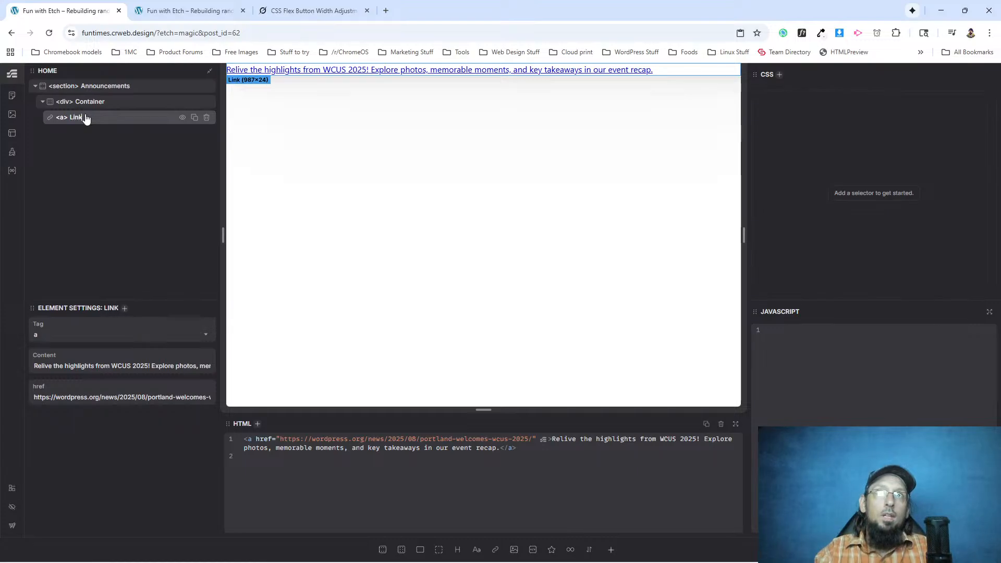
{"action": "left_click", "coordinate": [89, 103]}
{"action": "left_click", "coordinate": [91, 120]}
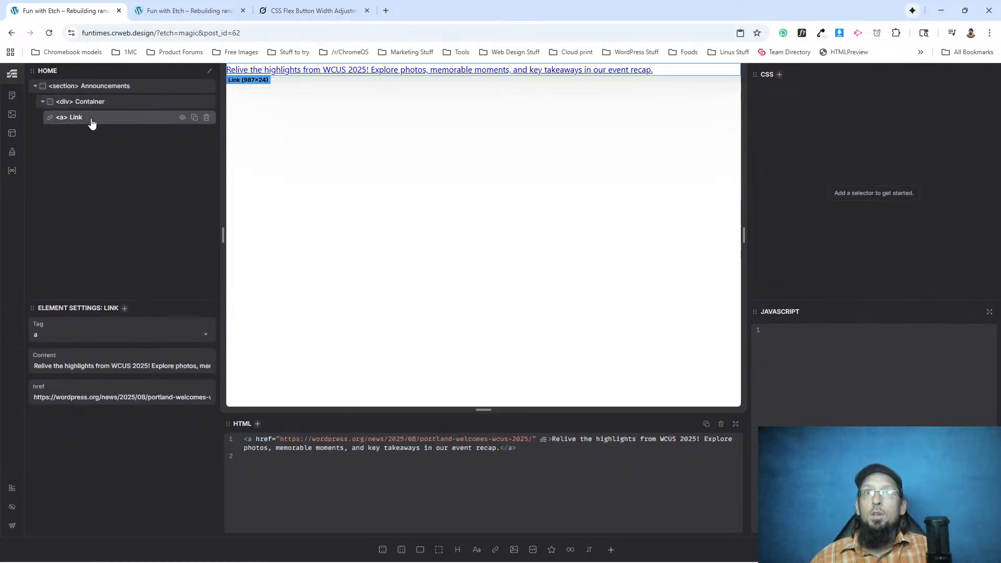
Create BEM classes for the Announcements section and its child elements.
{"action": "left_click", "coordinate": [112, 87]}
{"action": "right_click", "coordinate": [113, 89]}
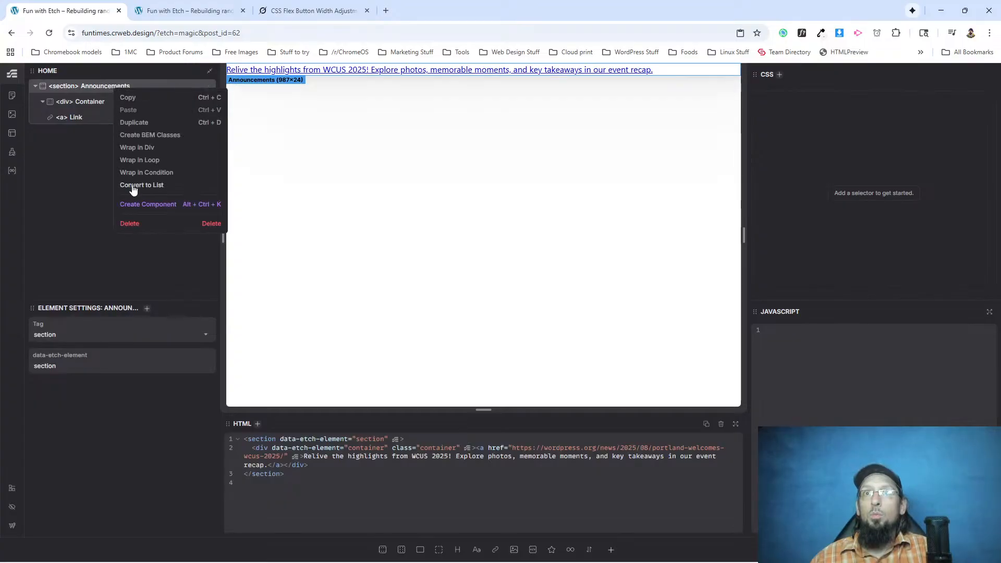
{"action": "left_click", "coordinate": [130, 134]}
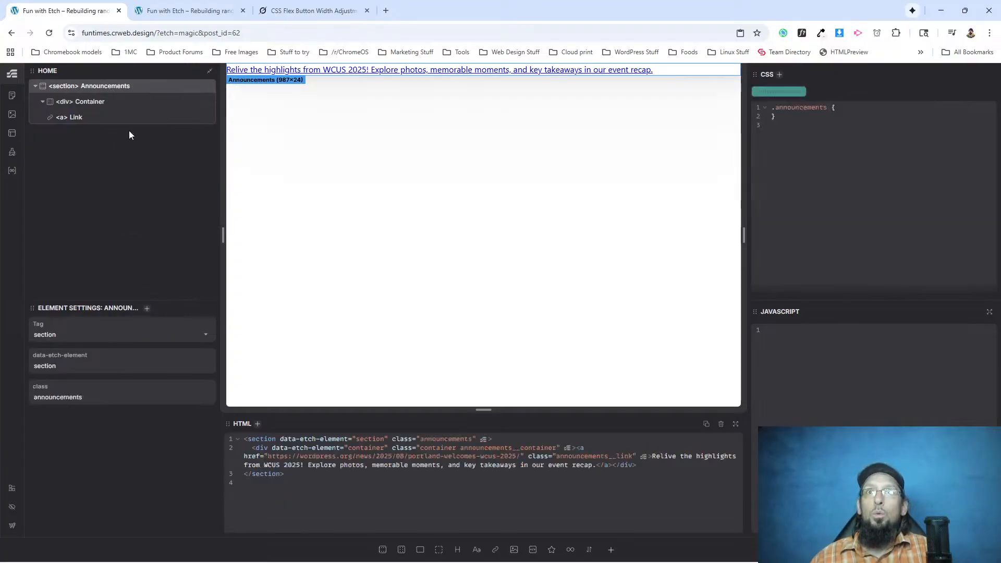
Add text-align: center to the .announcements__link rule.
{"action": "left_click", "coordinate": [88, 119]}
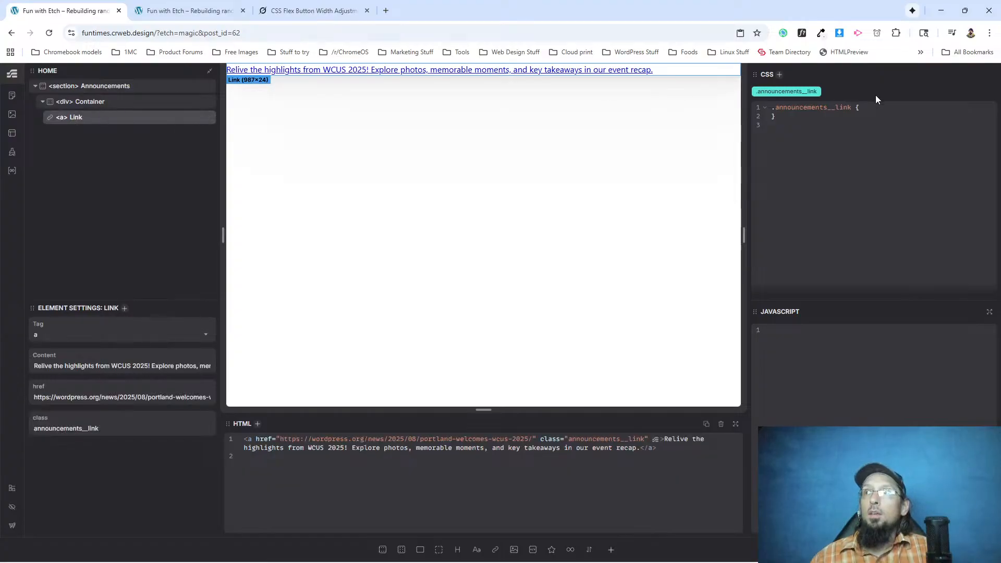
{"action": "left_click", "coordinate": [880, 108]}
{"action": "key", "text": "Return"}
{"action": "type", "text": "text-a"}
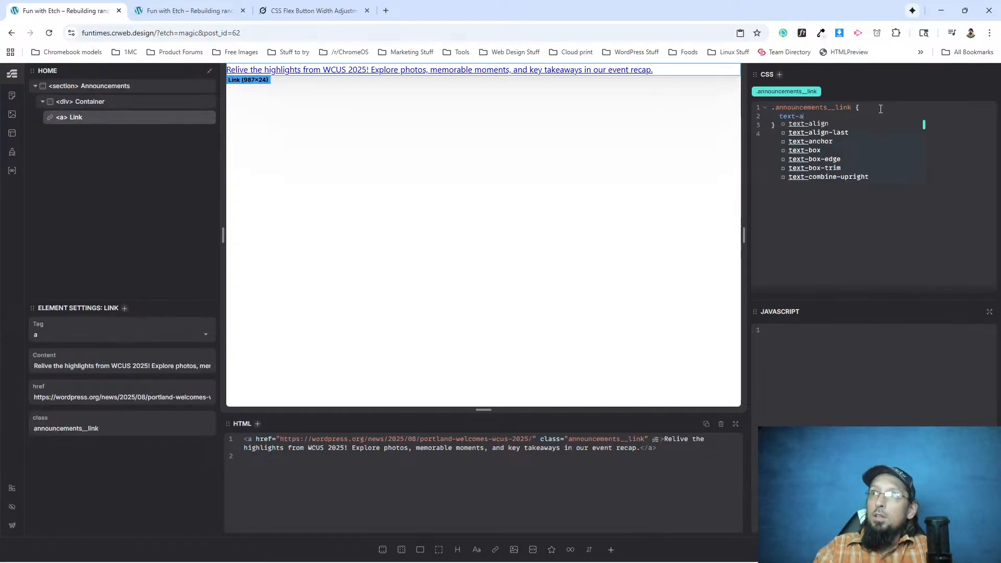
{"action": "type", "text": "lign: center;"}
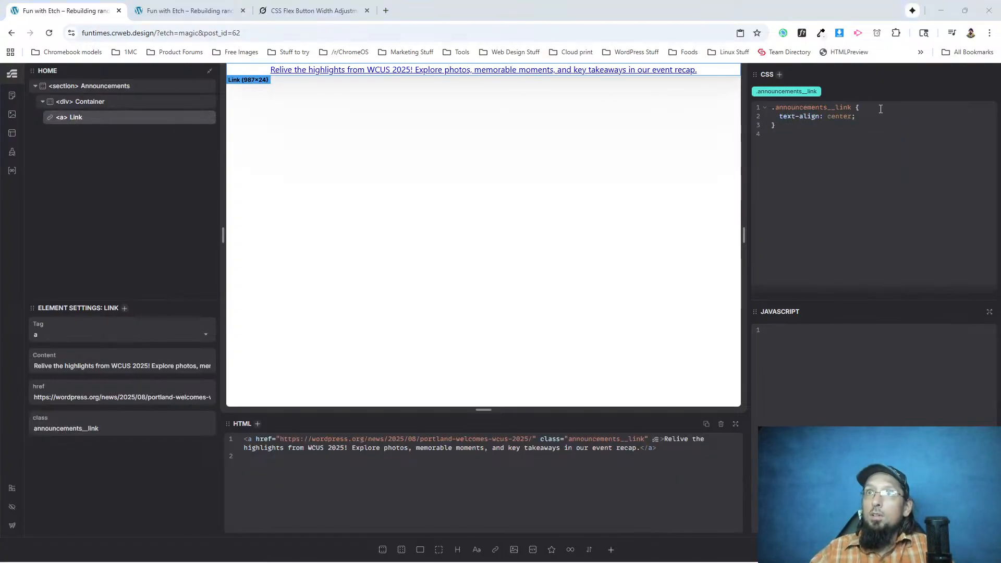
Switch to WordPress.org and examine the fonts of the announcement, navigation, hero heading, intro and Design card with WhatFont.
{"action": "key", "text": "alt+Tab"}
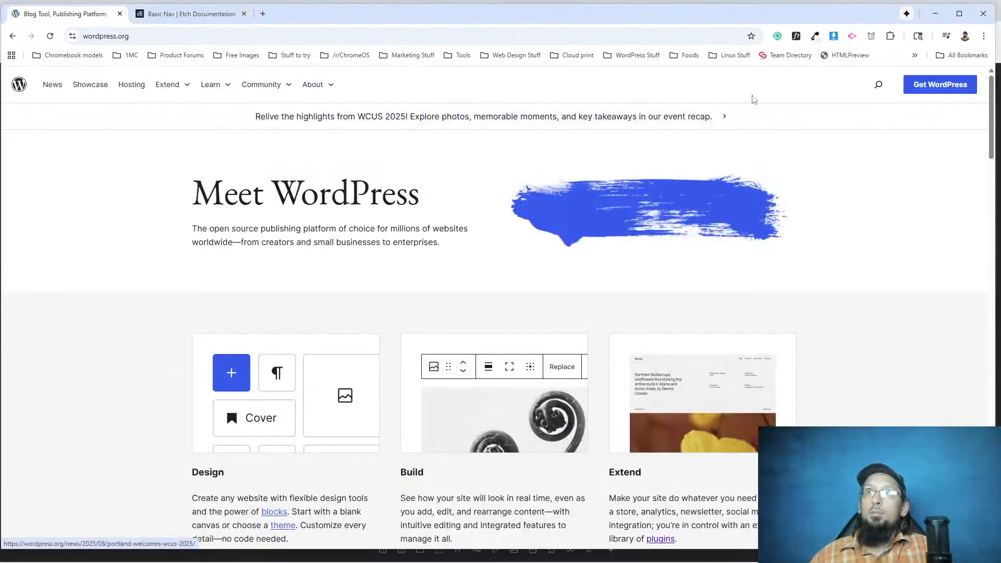
{"action": "left_click", "coordinate": [796, 36]}
{"action": "left_click", "coordinate": [663, 117]}
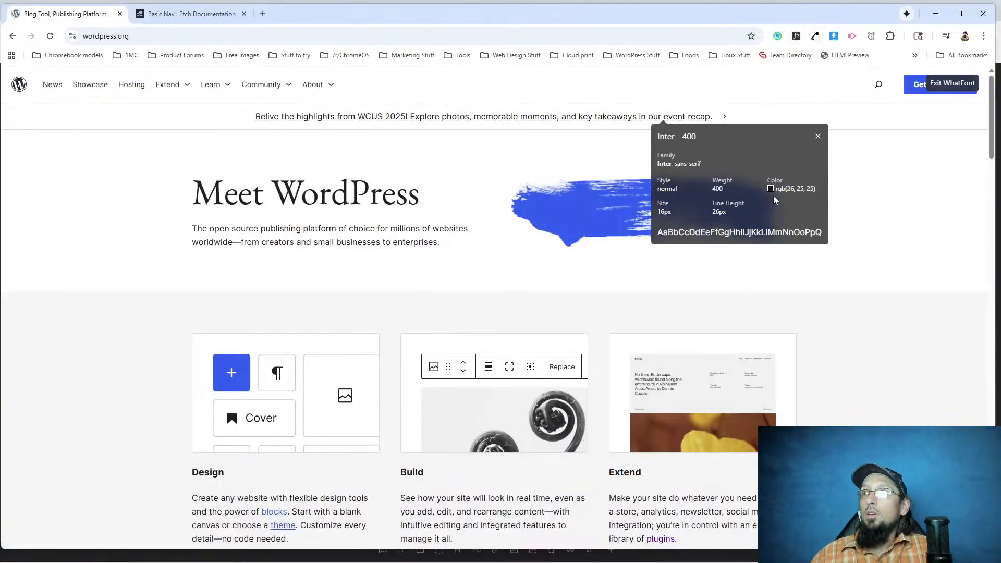
{"action": "left_click", "coordinate": [167, 84]}
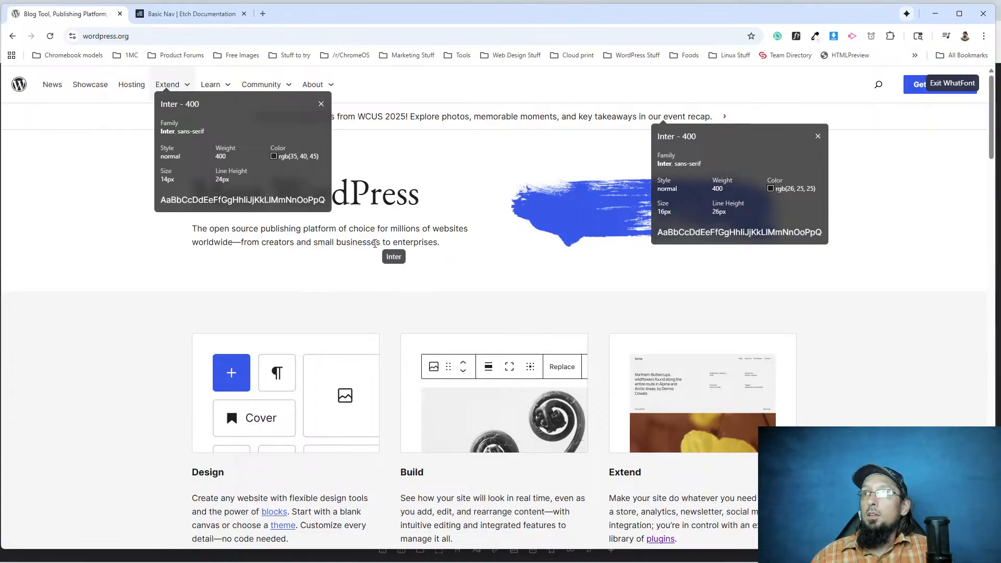
{"action": "left_click", "coordinate": [372, 199]}
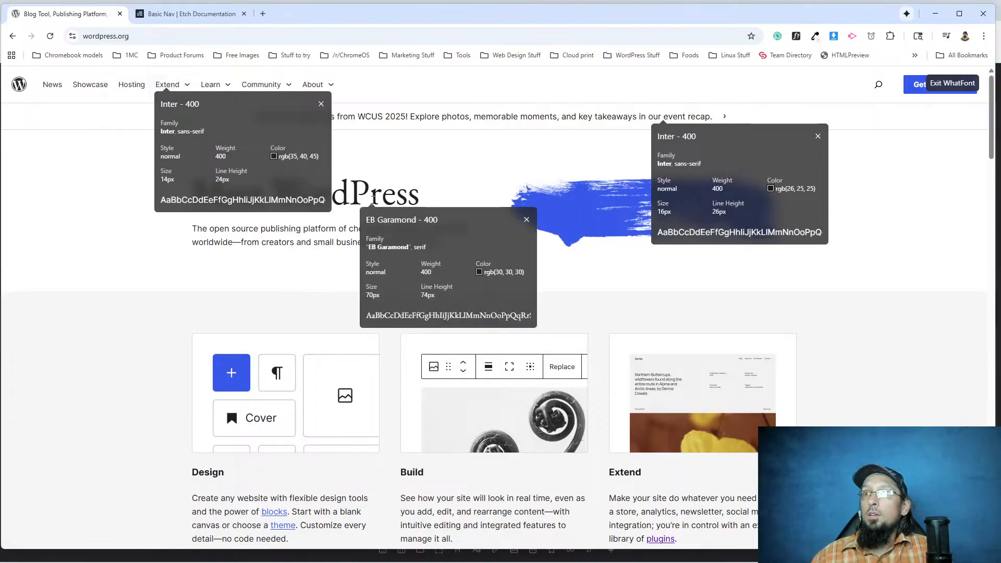
{"action": "left_click", "coordinate": [320, 228]}
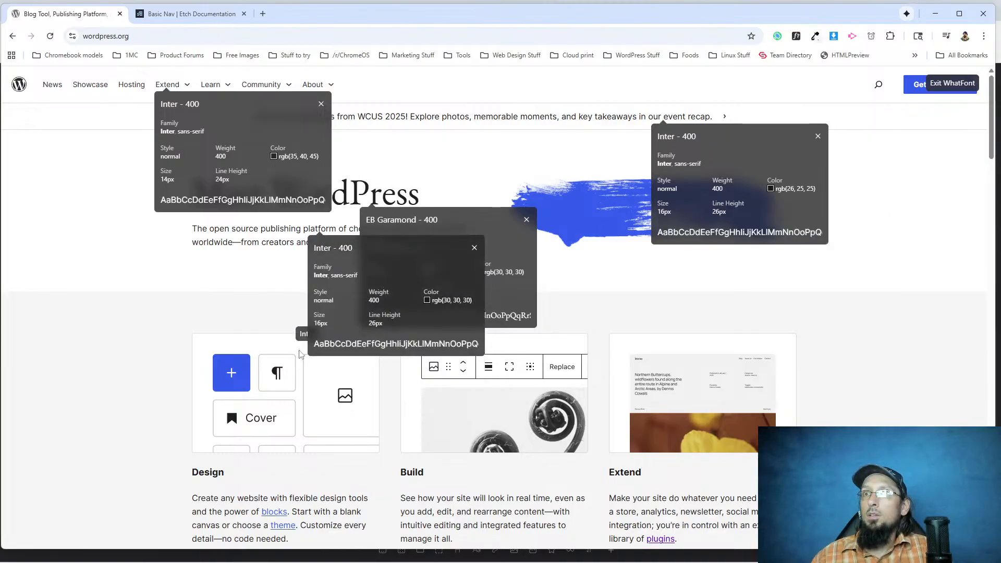
{"action": "left_click", "coordinate": [211, 473]}
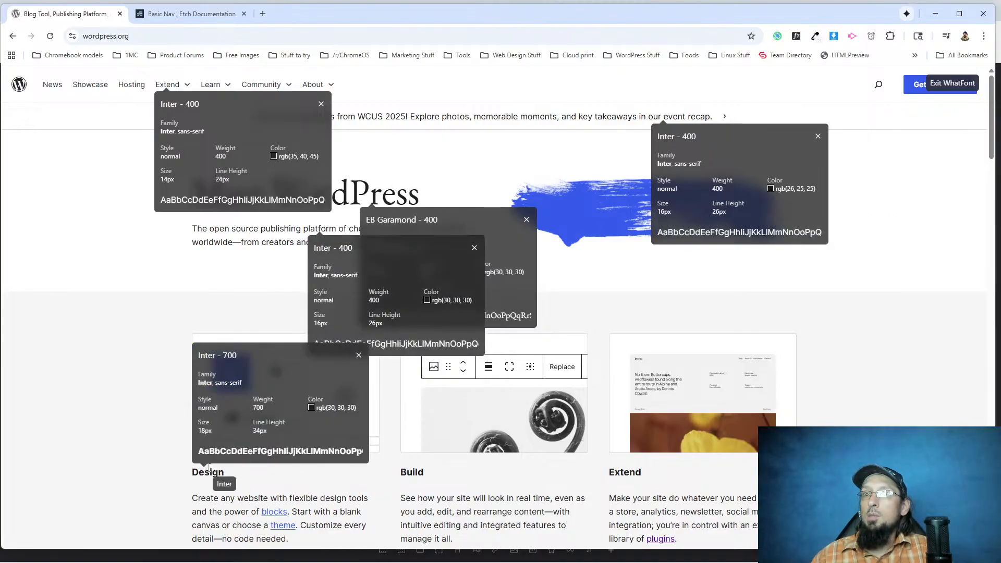
{"action": "left_click", "coordinate": [320, 508]}
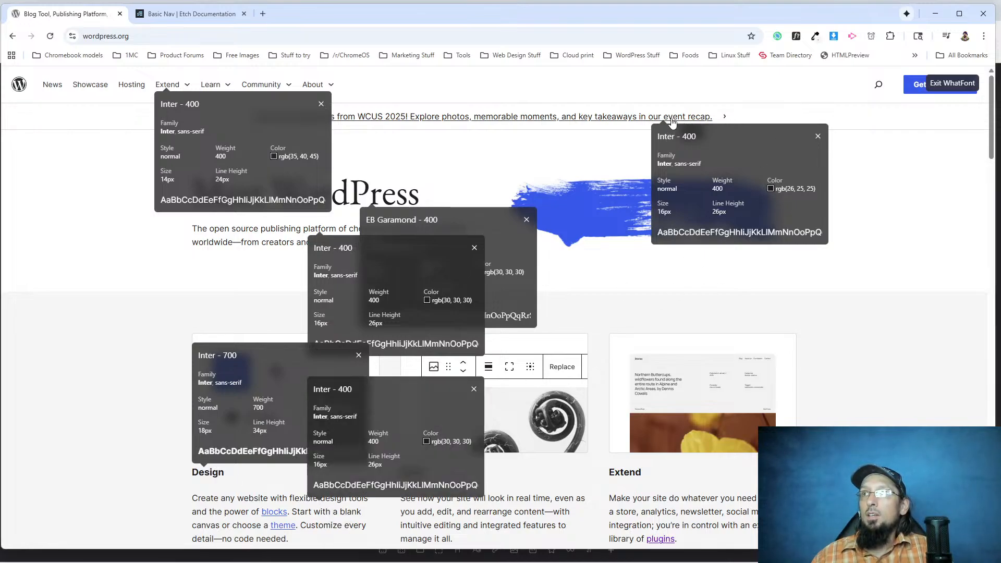
{"action": "scroll", "coordinate": [711, 339], "scroll_direction": "down", "scroll_amount": 5}
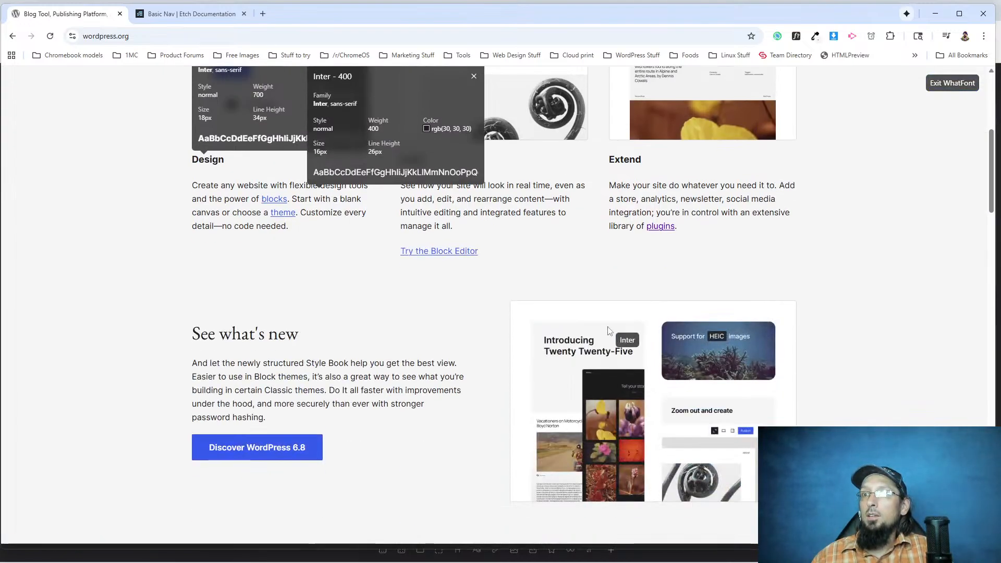
{"action": "scroll", "coordinate": [465, 257], "scroll_direction": "up", "scroll_amount": 5}
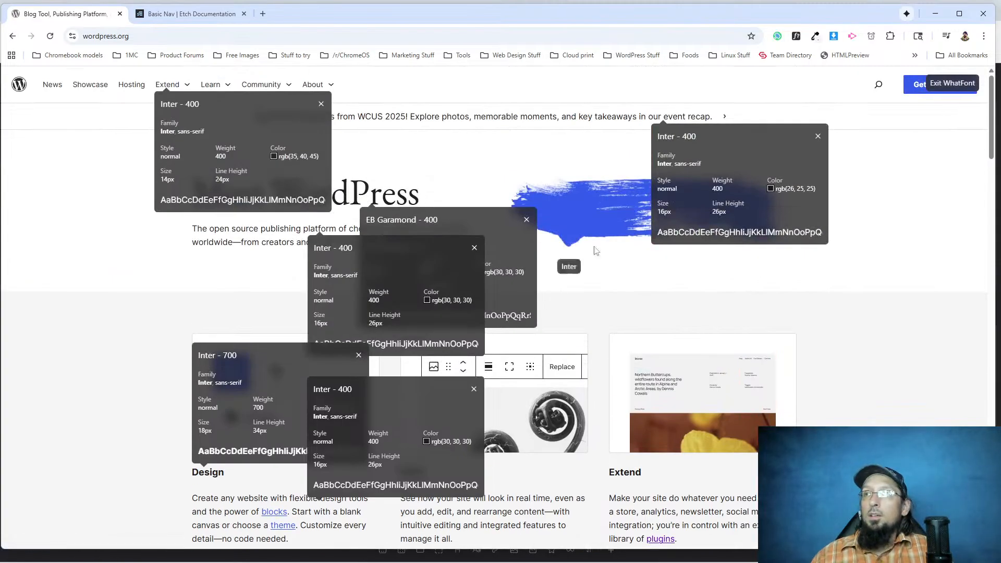
Copy the announcement text's HSL color from WhatFont and add color: hsl(0 1.961% 10%) to the .announcements__link rule in Etch.
{"action": "mouse_move", "coordinate": [770, 189]}
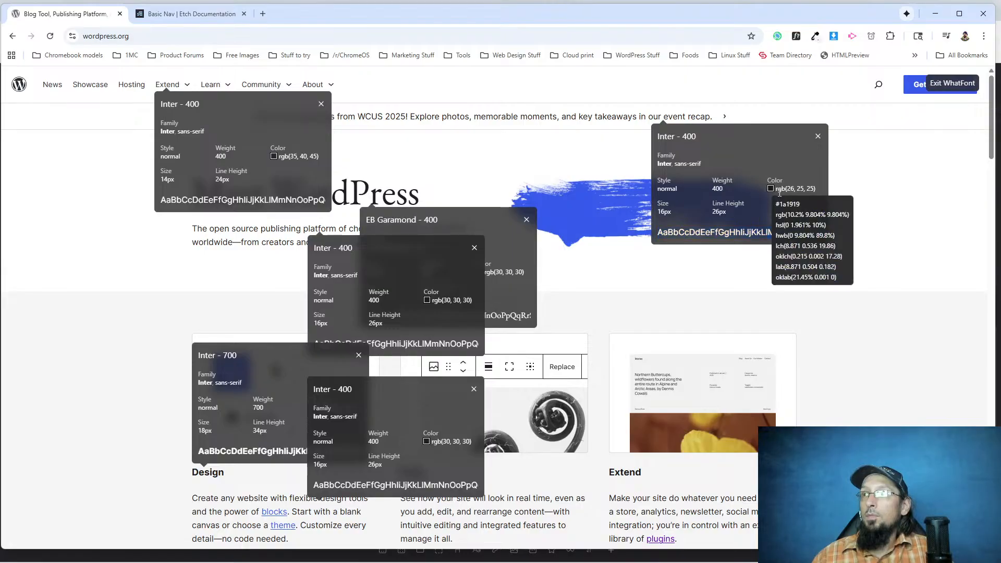
{"action": "triple_click", "coordinate": [785, 224]}
{"action": "key", "text": "ctrl+c"}
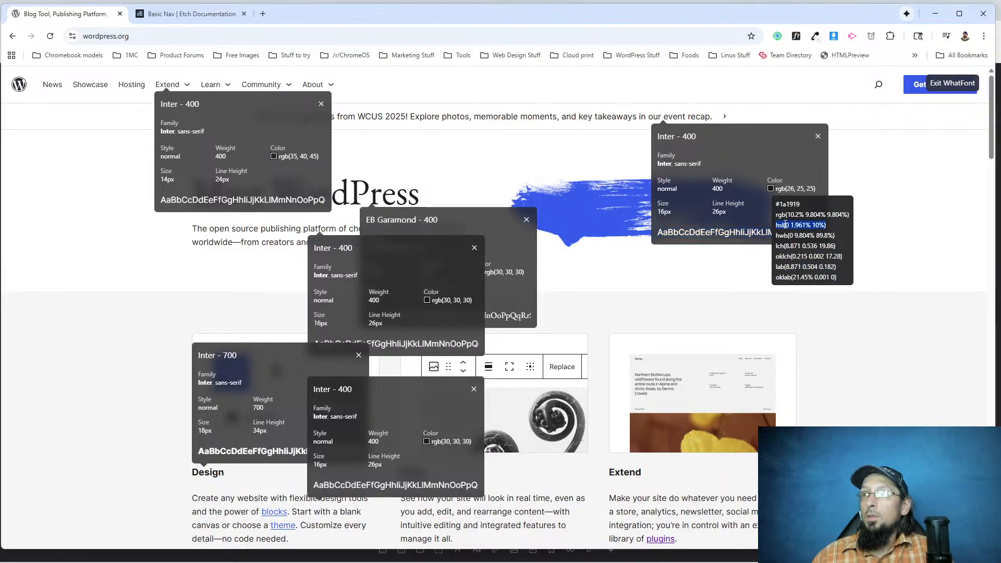
{"action": "key", "text": "alt+Tab"}
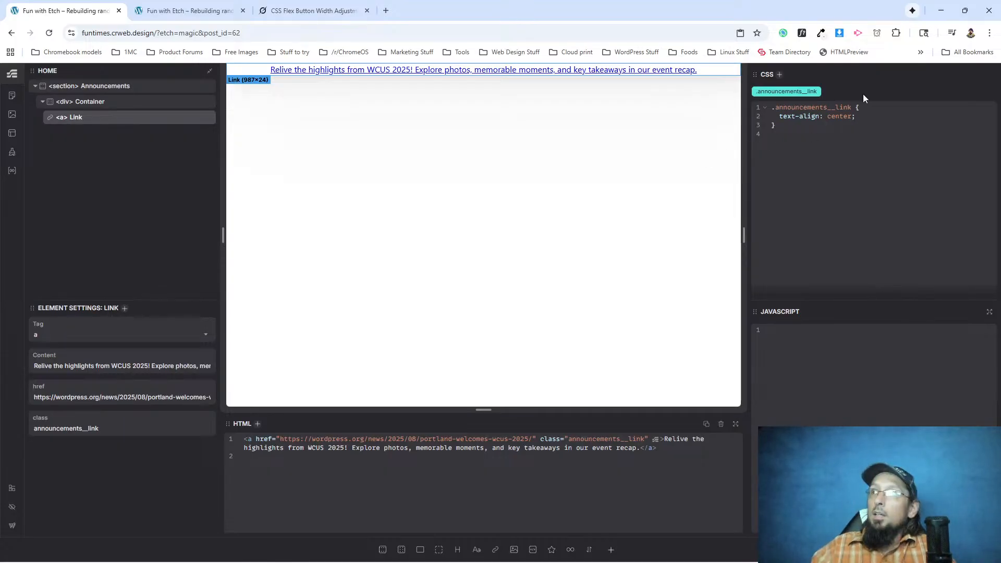
{"action": "key", "text": "Return"}
{"action": "type", "text": "color:"}
{"action": "key", "text": "ctrl+v"}
{"action": "type", "text": ";"}
{"action": "key", "text": "BackSpace"}
{"action": "key", "text": "BackSpace"}
{"action": "type", "text": ";"}
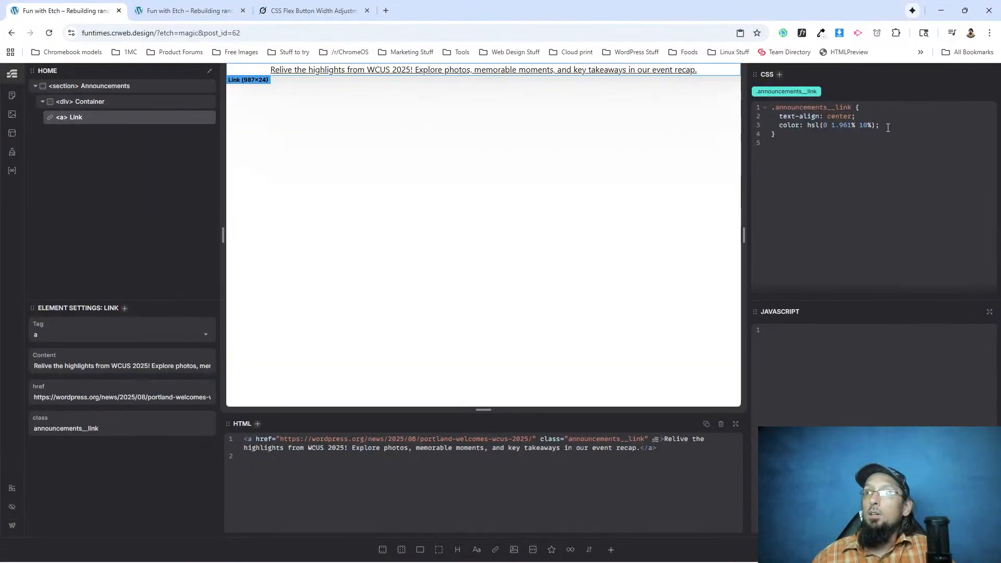
Add text-decoration: none to the .announcements__link rule, followed by blank lines.
{"action": "type", "text": "xt-decoration: none;"}
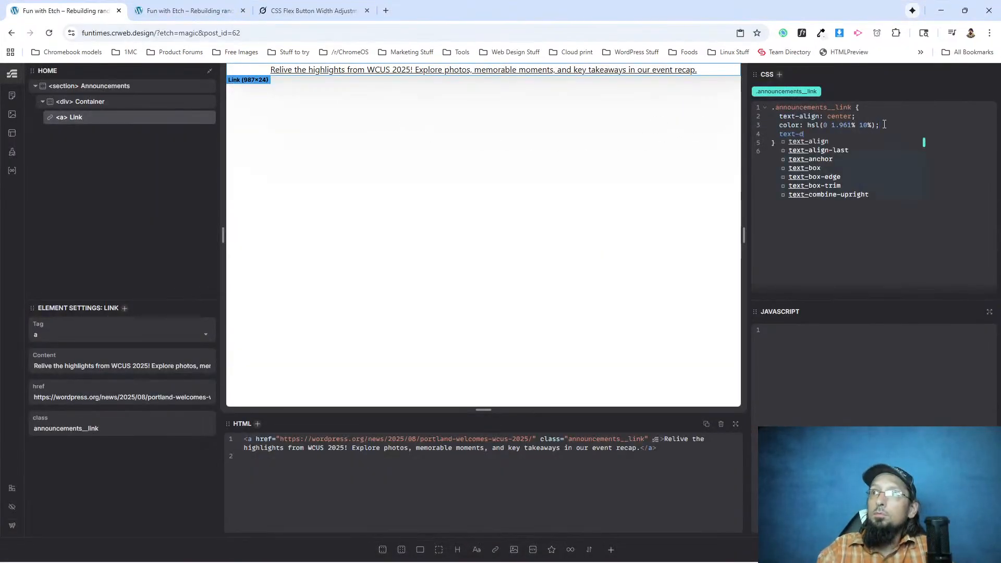
{"action": "key", "text": "Return"}
{"action": "key", "text": "Return"}
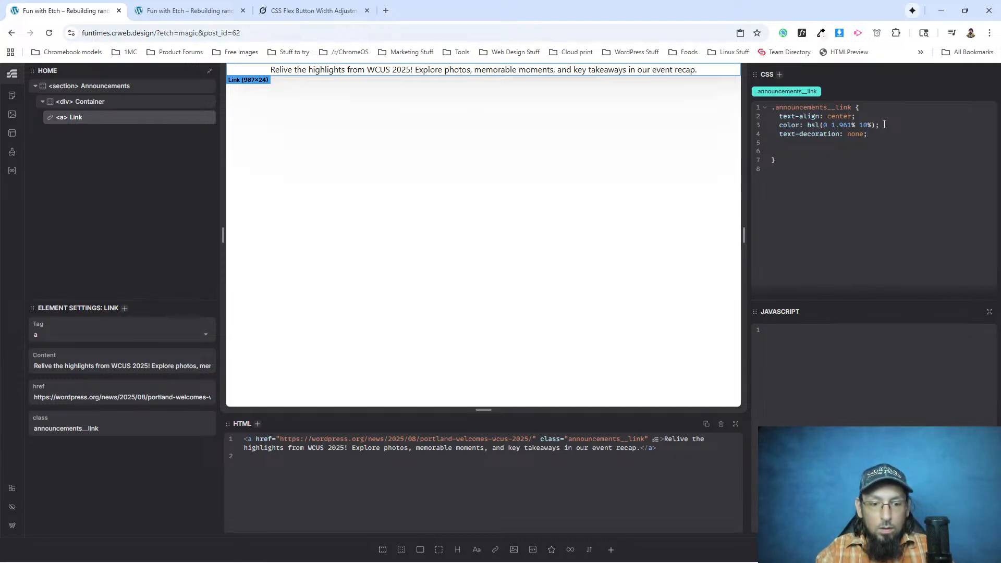
Nest a :hover rule with text-decoration: underline inside the .announcements__link rule.
{"action": "type", "text": ":hover {"}
{"action": "key", "text": "Return"}
{"action": "type", "text": "text-decoration"}
{"action": "key", "text": "Return"}
{"action": "type", "text": "underline;"}
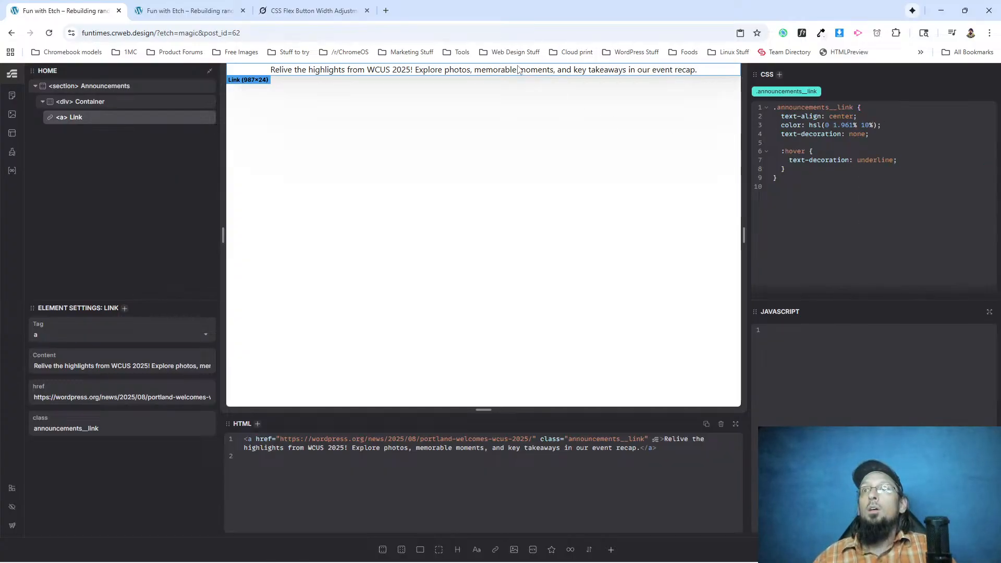
Check the announcement link's hover on the reloaded live page, and change the nested selector to &:hover in Etch.
{"action": "left_click", "coordinate": [191, 11]}
{"action": "left_click", "coordinate": [49, 34]}
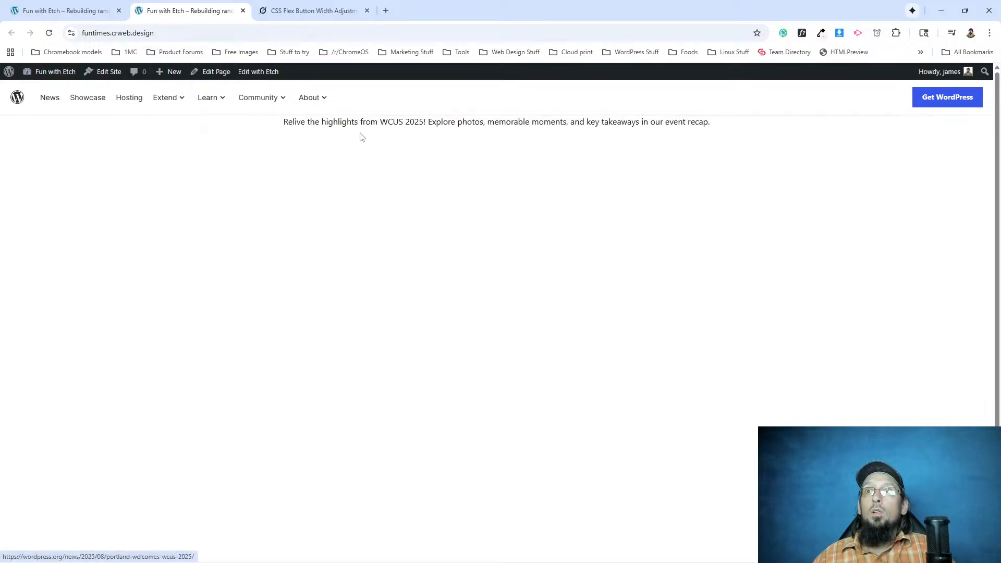
{"action": "left_click", "coordinate": [67, 11]}
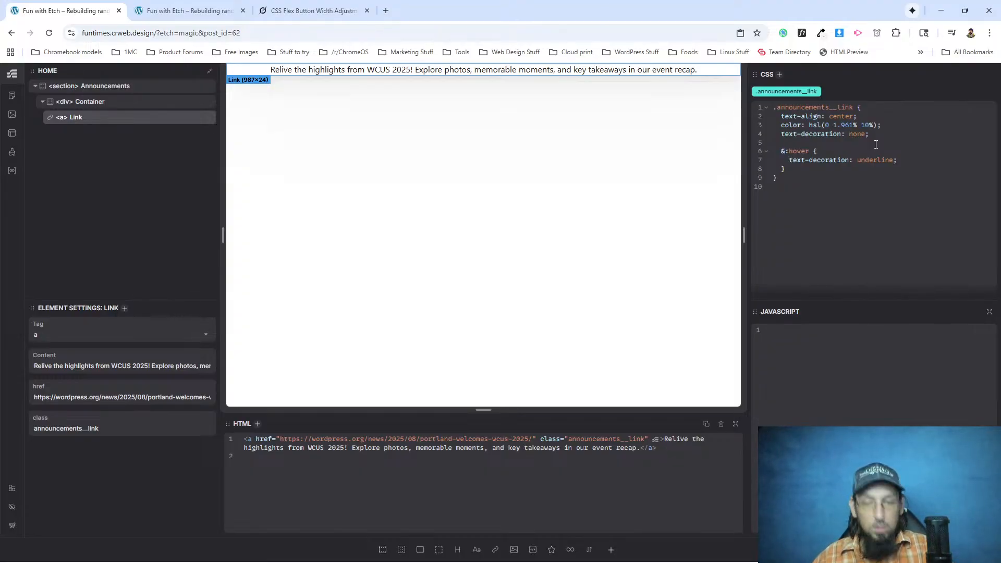
{"action": "left_click", "coordinate": [206, 11]}
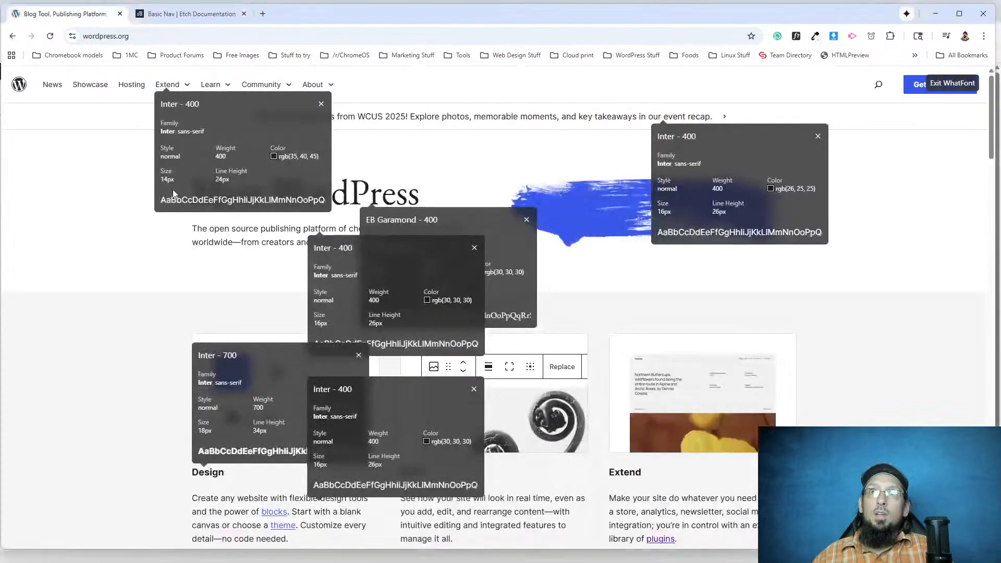
Switch to WordPress.org, exit WhatFont, and inspect the announcement link's border and padding values in DevTools.
{"action": "left_click", "coordinate": [952, 84]}
{"action": "right_click", "coordinate": [301, 114]}
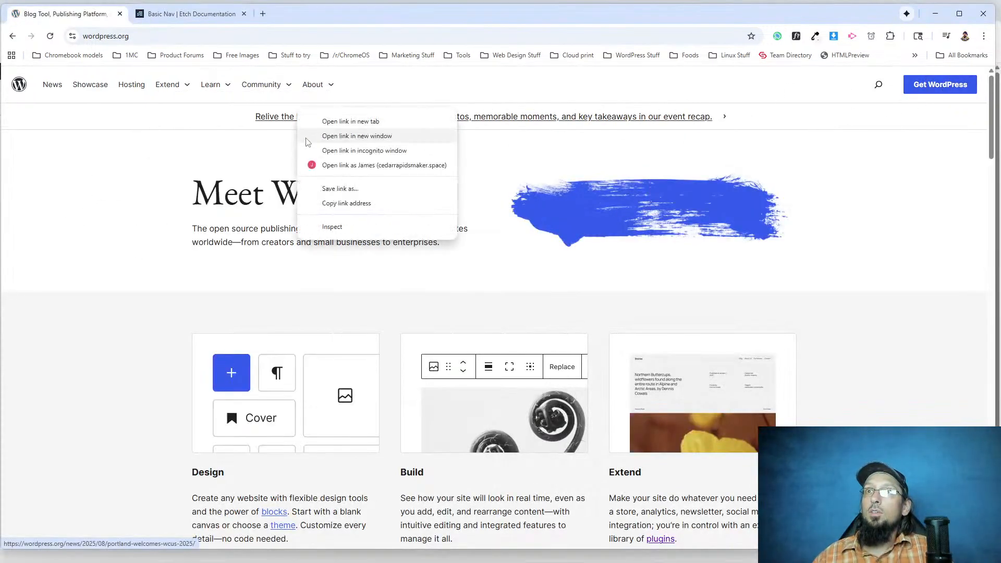
{"action": "left_click", "coordinate": [334, 225]}
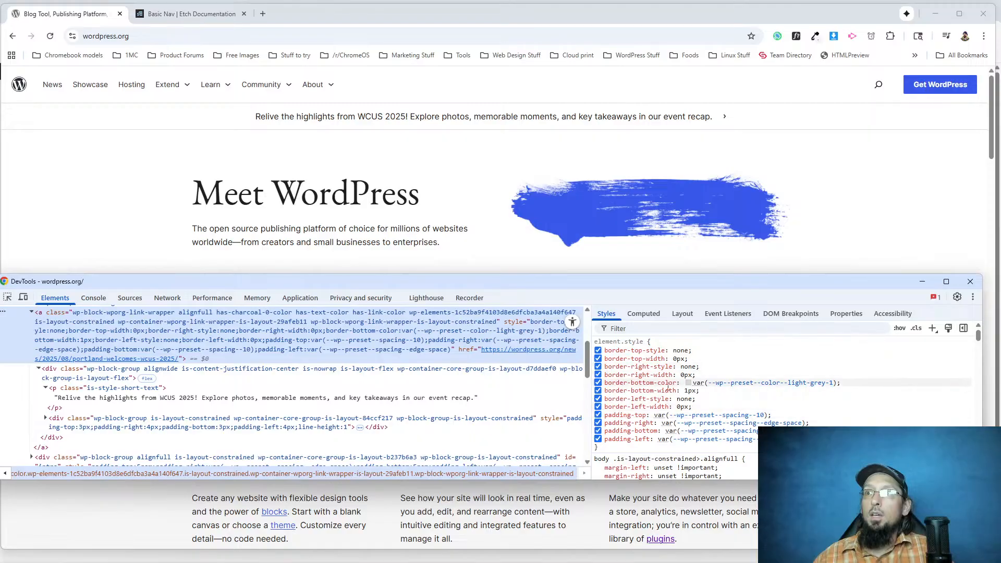
{"action": "mouse_move", "coordinate": [688, 417]}
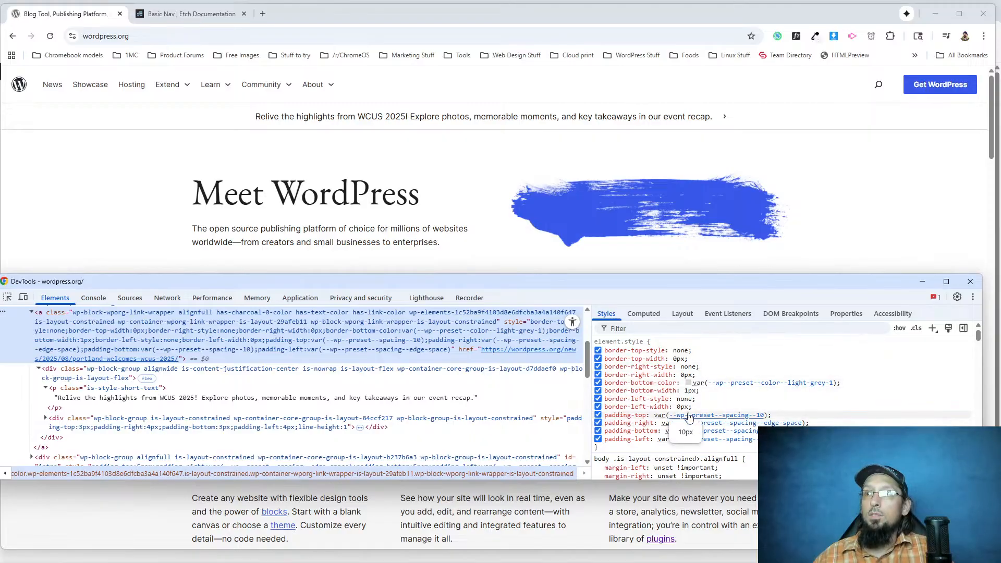
{"action": "mouse_move", "coordinate": [700, 436]}
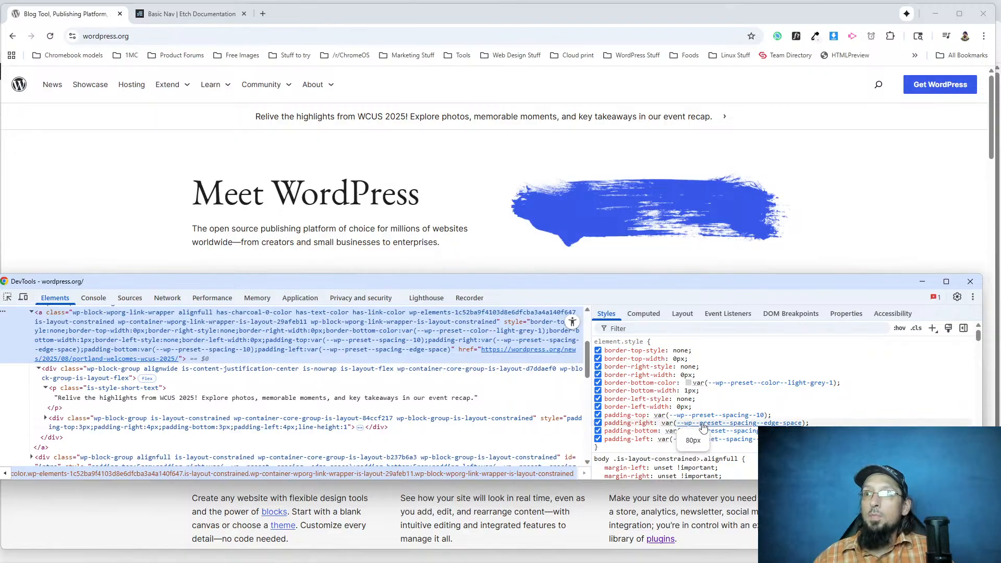
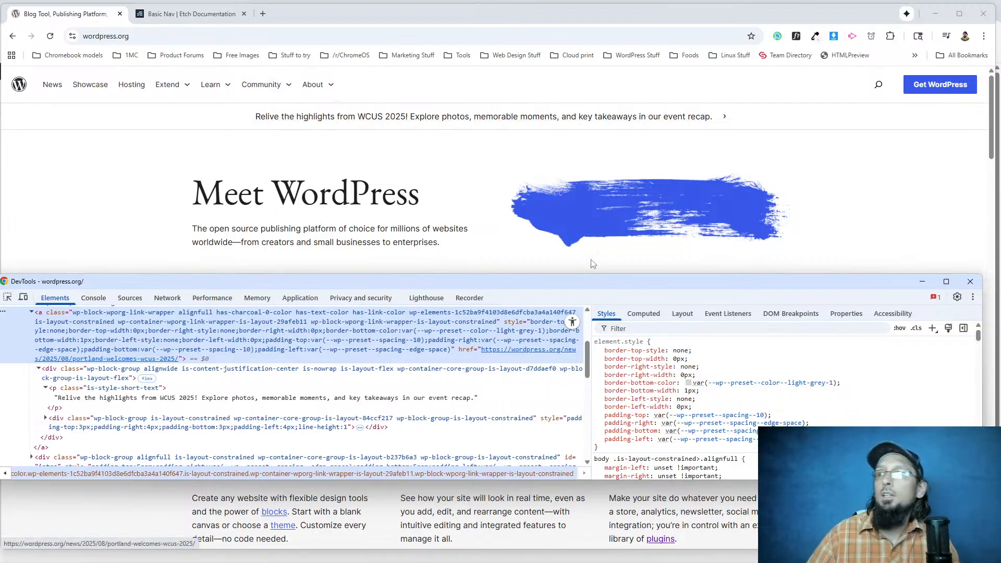
Switch to Etch and add padding: 10px to the .announcements__link rule.
{"action": "left_click", "coordinate": [143, 6]}
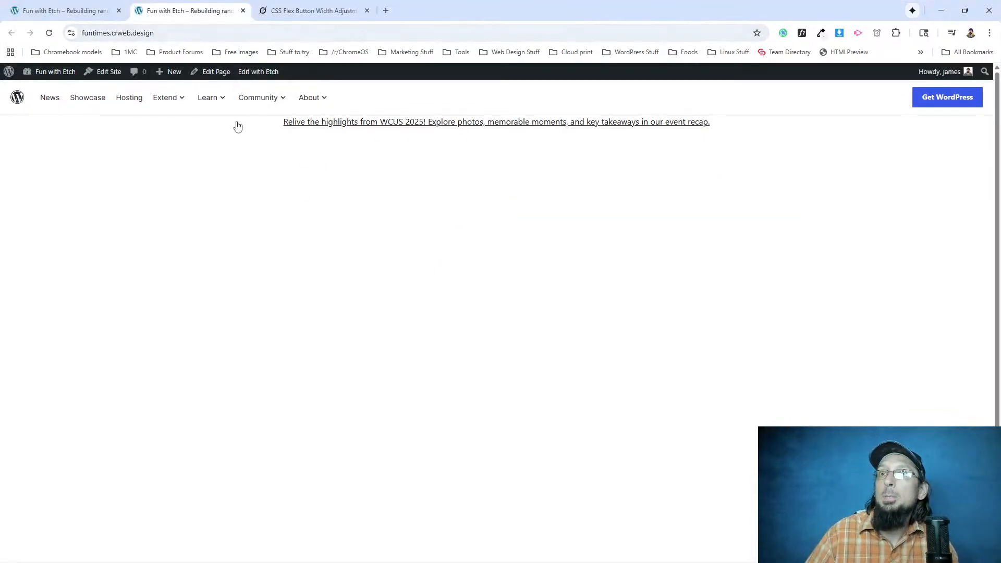
{"action": "left_click", "coordinate": [88, 11]}
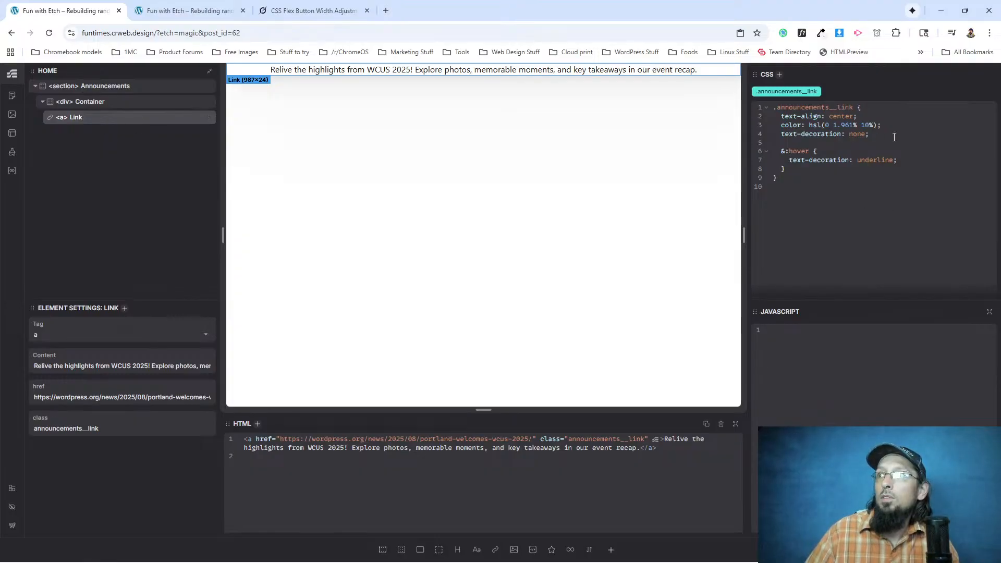
{"action": "key", "text": "Return"}
{"action": "type", "text": "padding: 10px;"}
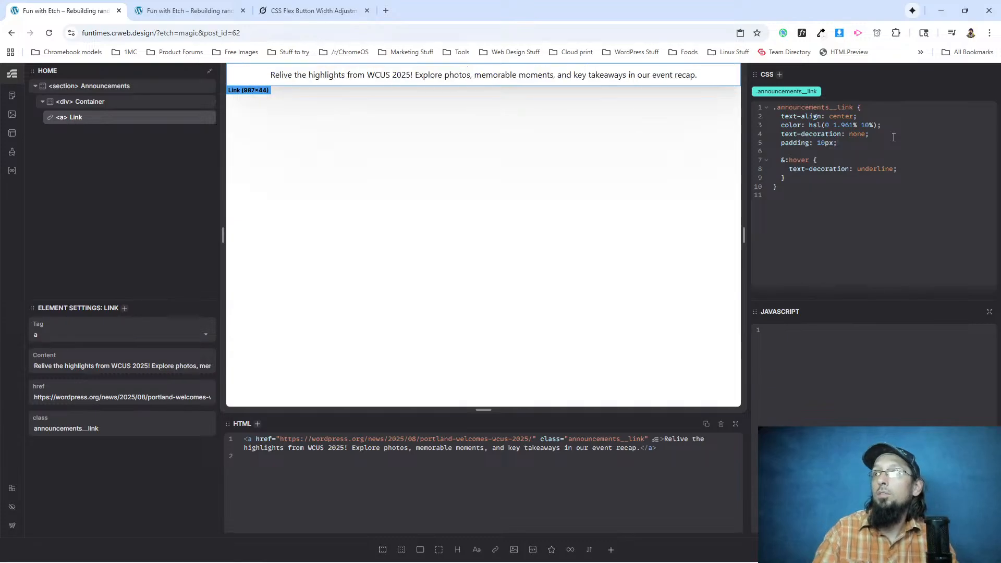
Reload the live page and compare the announcement bar's spacing and hover style with WordPress.org.
{"action": "left_click", "coordinate": [185, 11]}
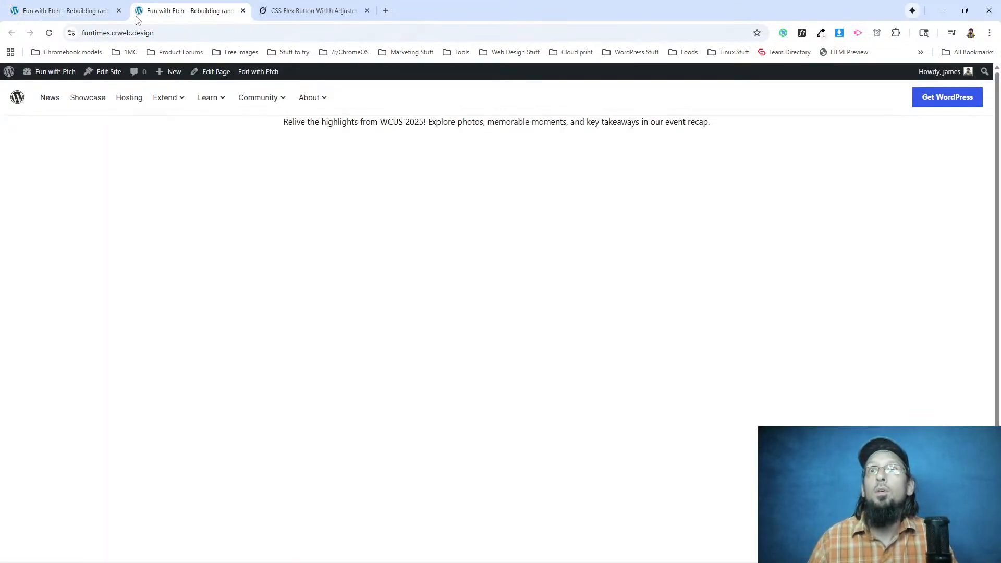
{"action": "left_click", "coordinate": [48, 34]}
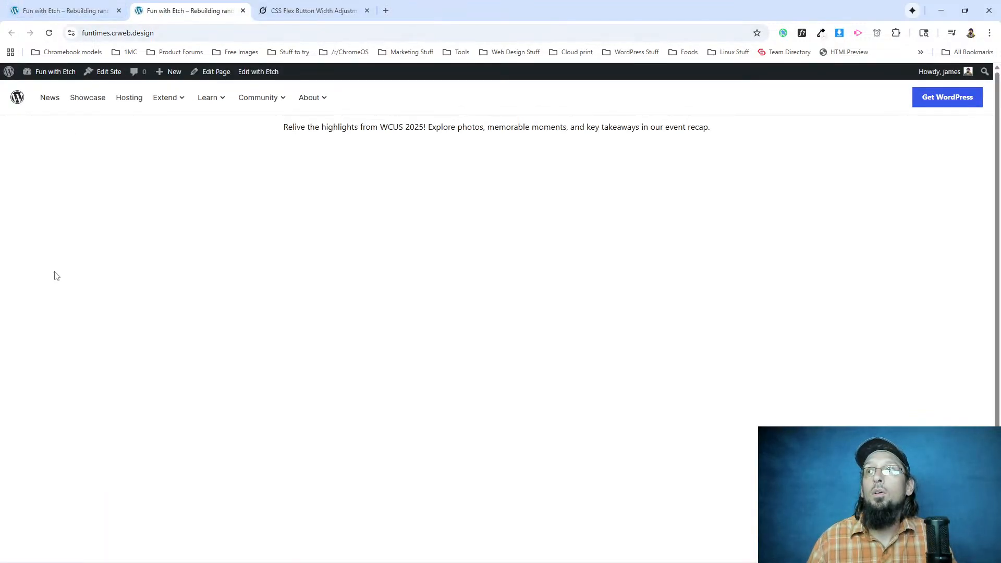
{"action": "key", "text": "alt+Tab"}
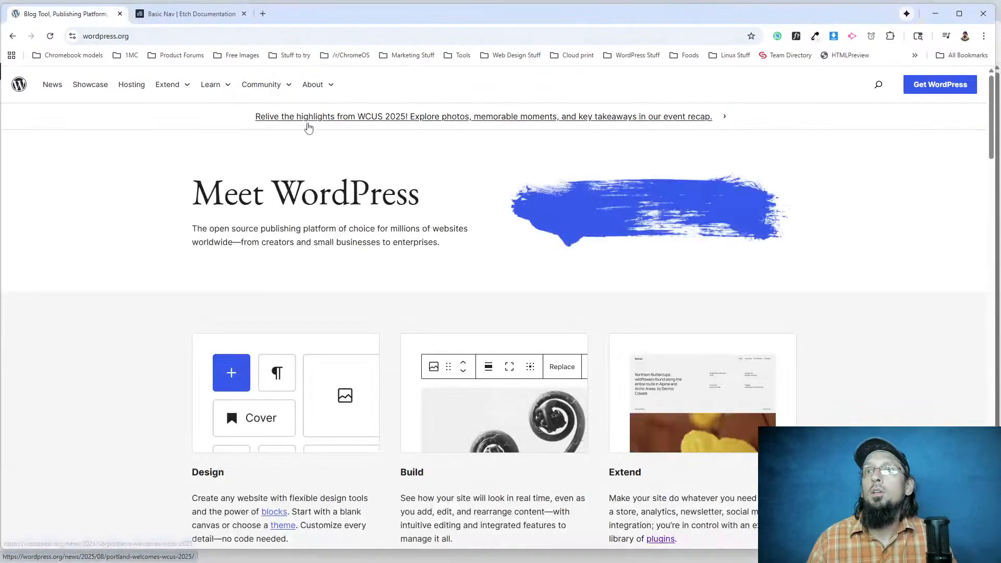
{"action": "key", "text": "alt+Tab"}
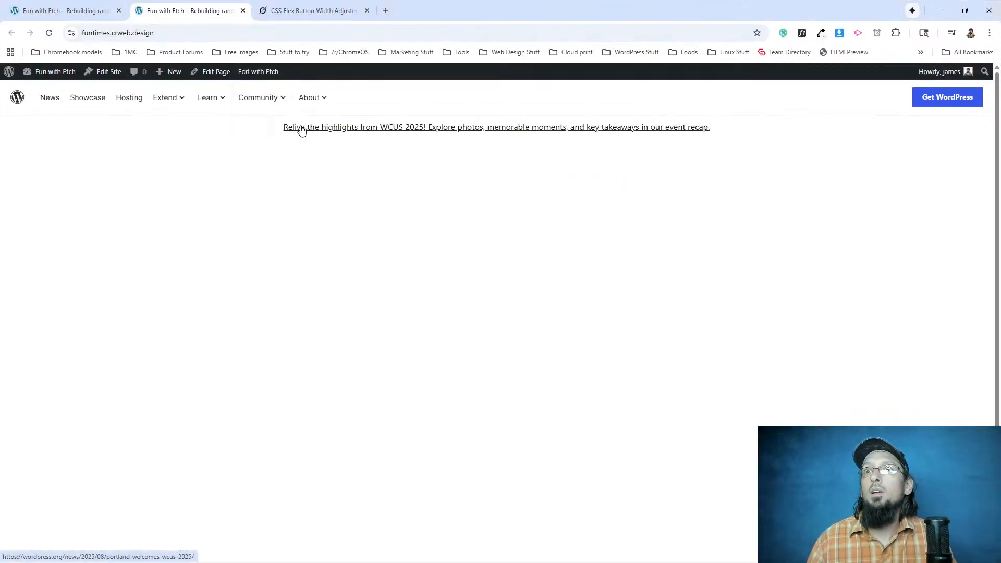
{"action": "key", "text": "alt+Tab"}
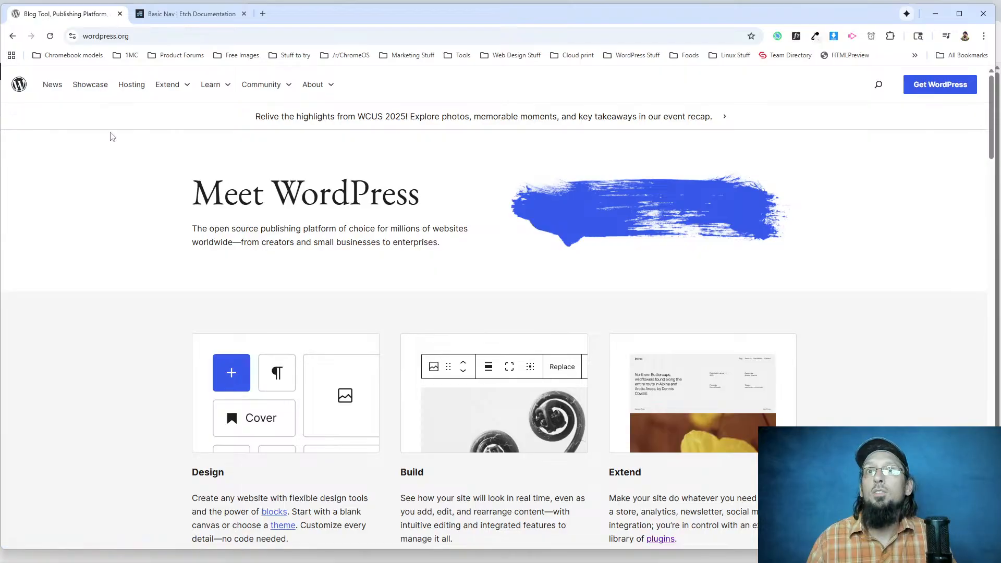
{"action": "key", "text": "alt+Tab"}
Copy the border-bottom declaration from the .header rule of the Index template's Header component in Etch.
{"action": "left_click", "coordinate": [96, 4]}
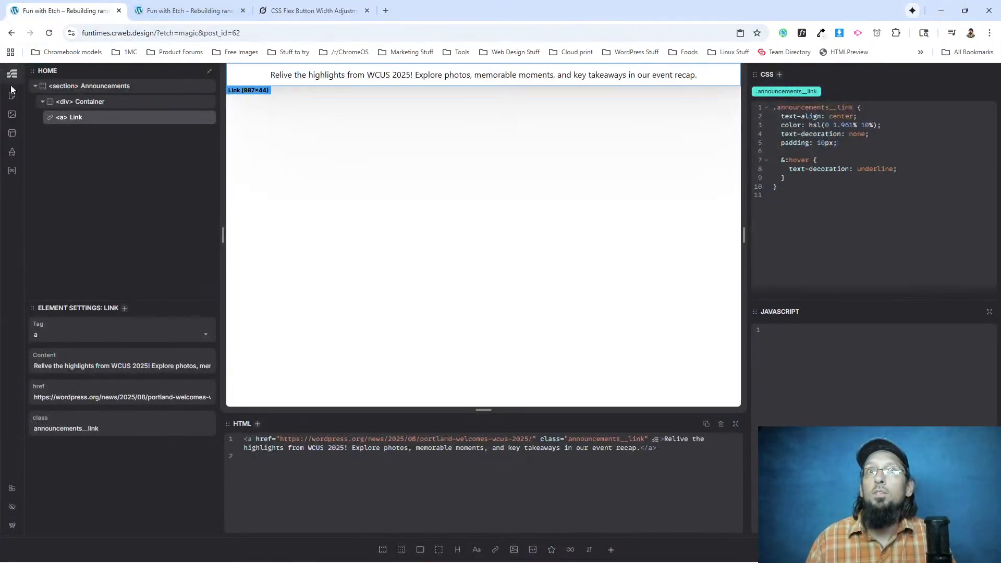
{"action": "left_click", "coordinate": [12, 134]}
{"action": "left_click", "coordinate": [95, 189]}
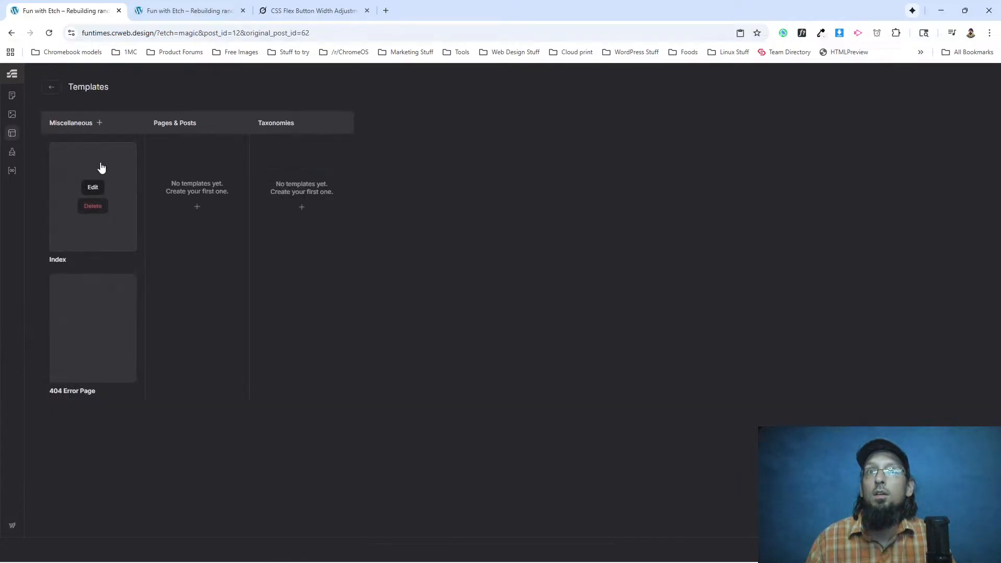
{"action": "right_click", "coordinate": [91, 90]}
{"action": "left_click", "coordinate": [124, 192]}
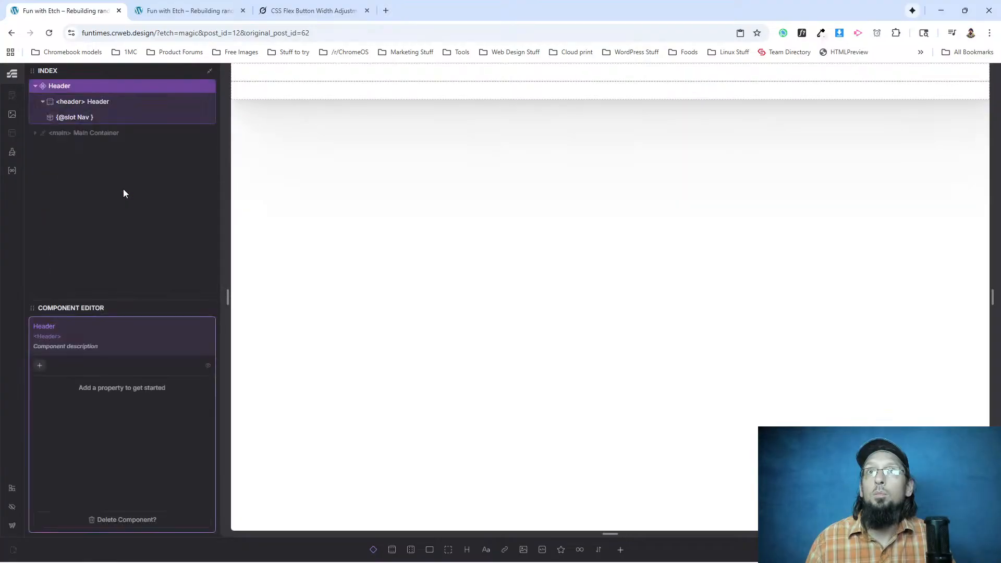
{"action": "left_click", "coordinate": [102, 103]}
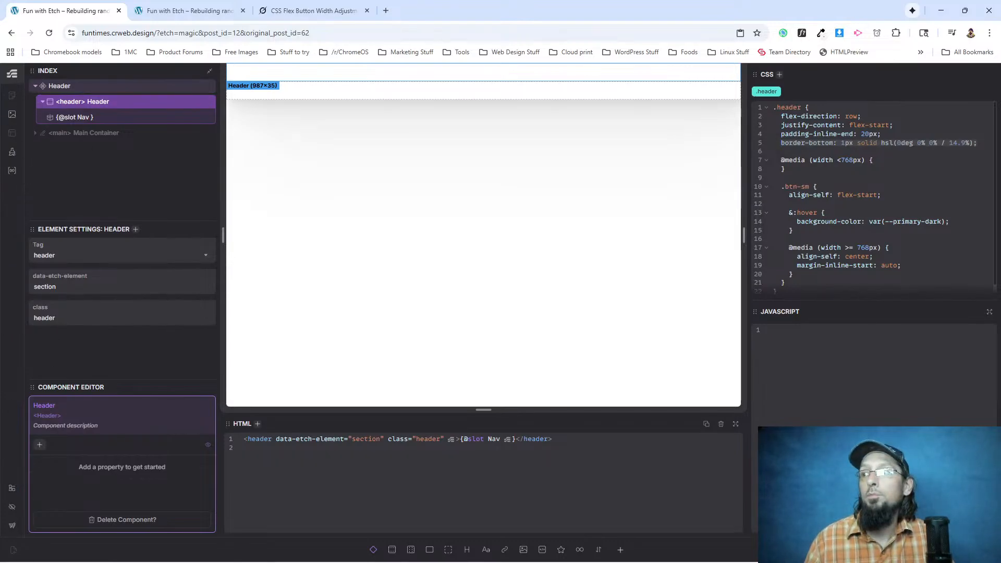
{"action": "left_click", "coordinate": [698, 223]}
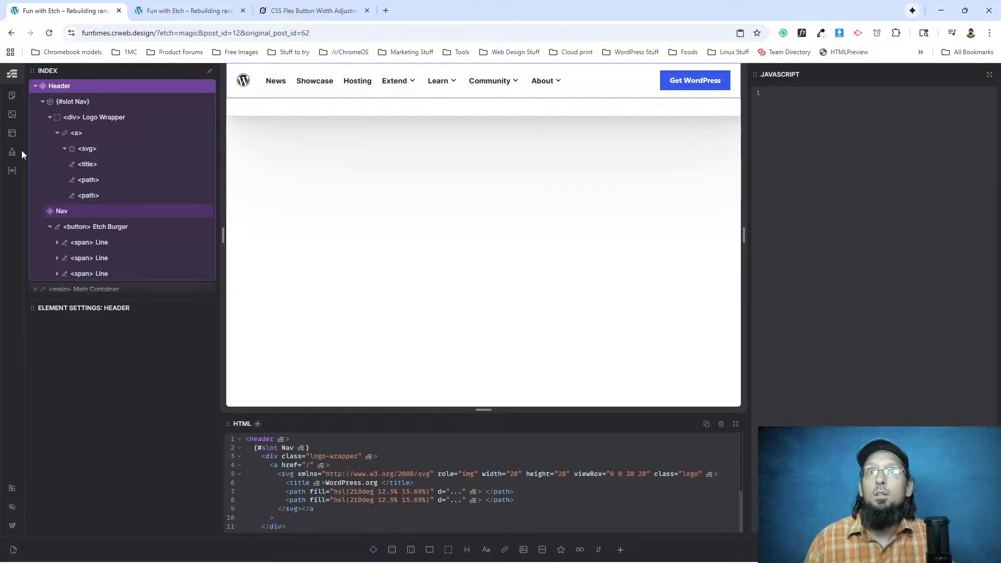
Reopen the Home page and paste border-bottom: 1px solid hsl(0deg 0% 0% / 14.9%) into the .announcements rule.
{"action": "left_click", "coordinate": [12, 96]}
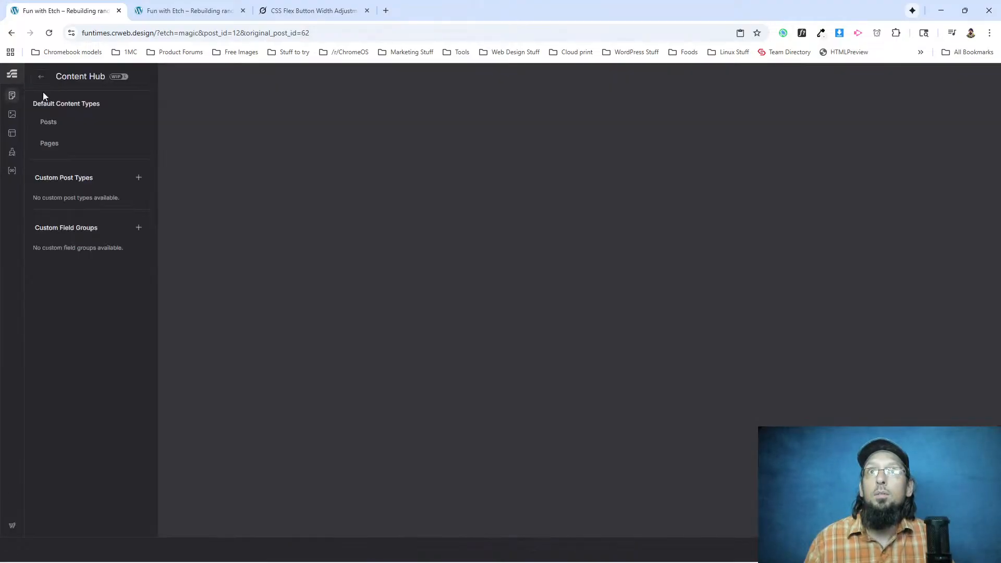
{"action": "left_click", "coordinate": [49, 144]}
{"action": "left_click", "coordinate": [710, 100]}
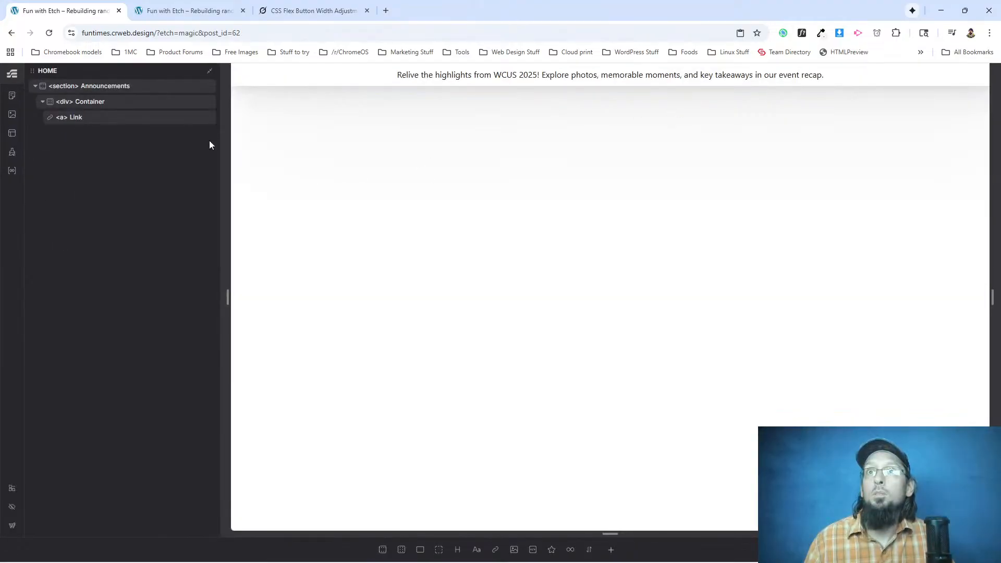
{"action": "left_click", "coordinate": [99, 91]}
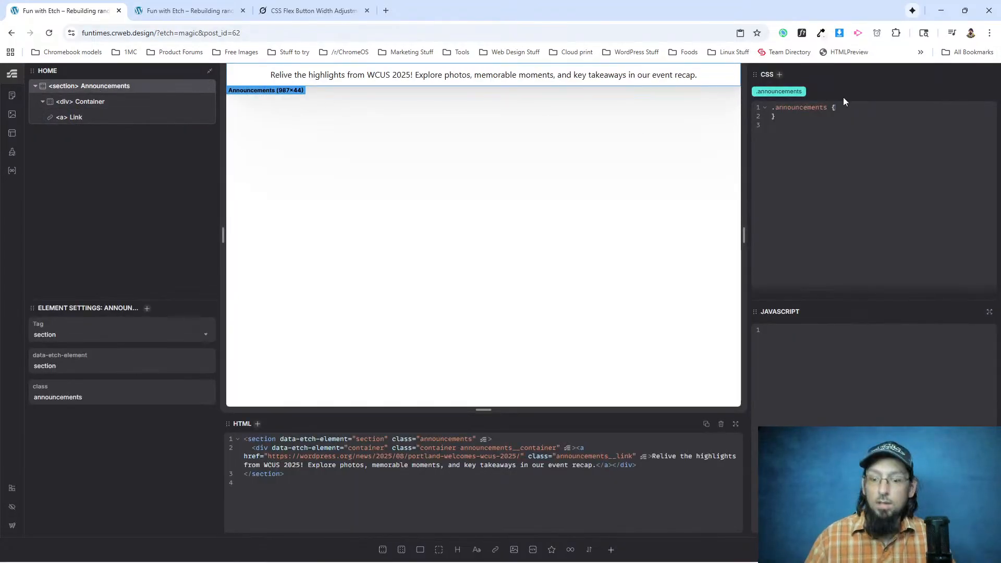
{"action": "type", "text": "border-bottom: 1px solid hsl(0deg 0% 0% / 14.9%);"}
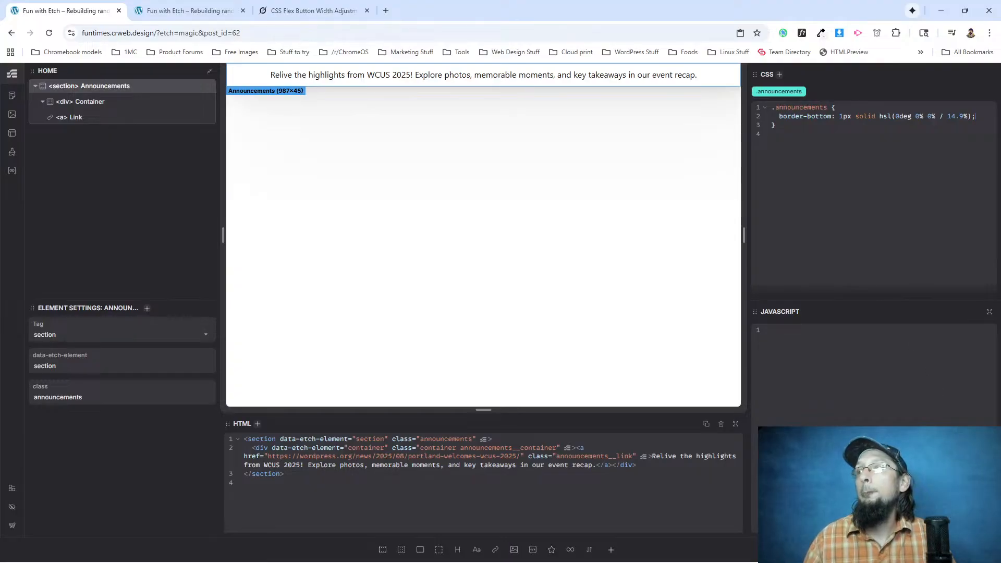
Reload the live page and compare the announcement bar's bottom border with WordPress.org.
{"action": "left_click", "coordinate": [193, 10]}
{"action": "key", "text": "F5"}
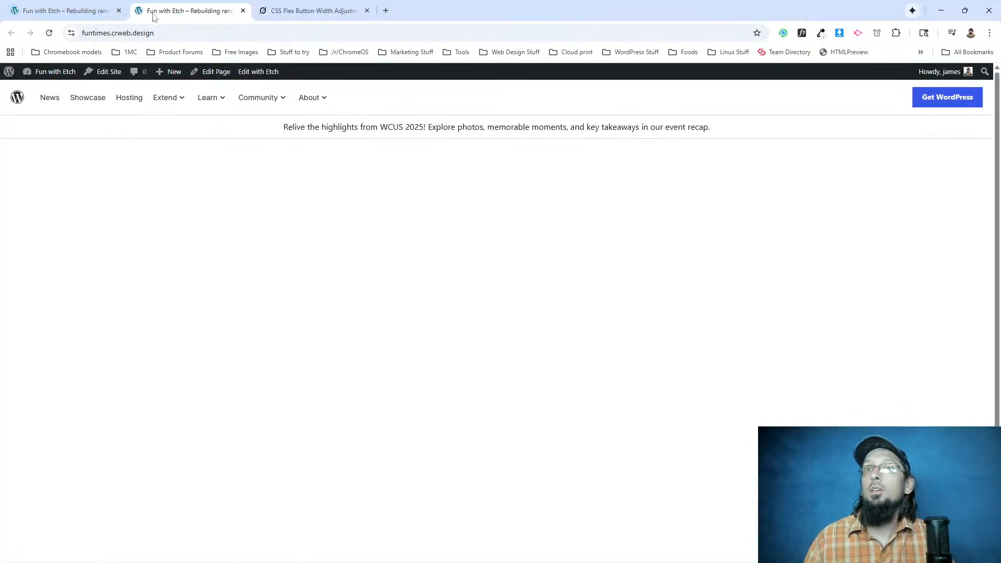
{"action": "key", "text": "alt+Tab"}
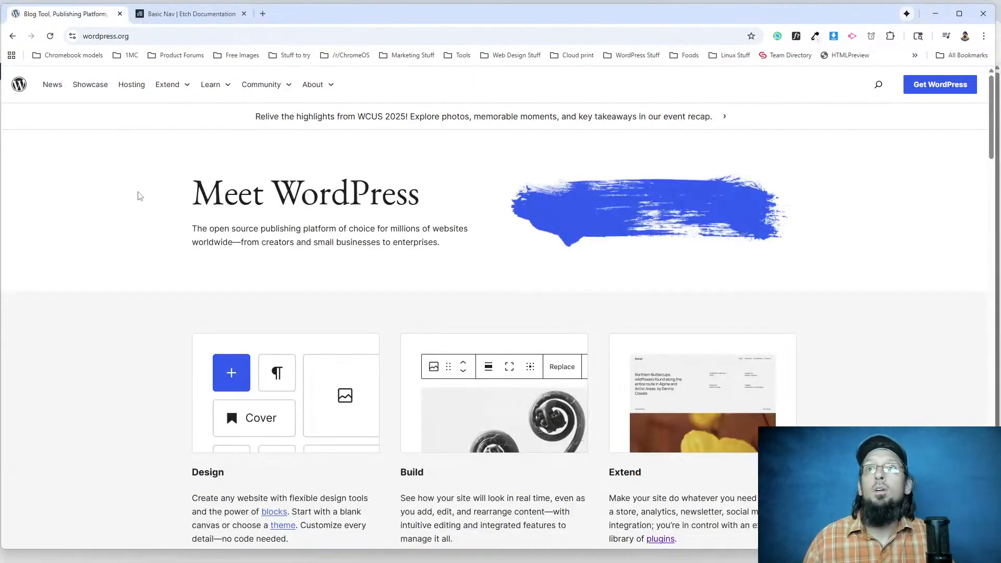
{"action": "key", "text": "alt+Tab"}
{"action": "key", "text": "alt+Tab"}
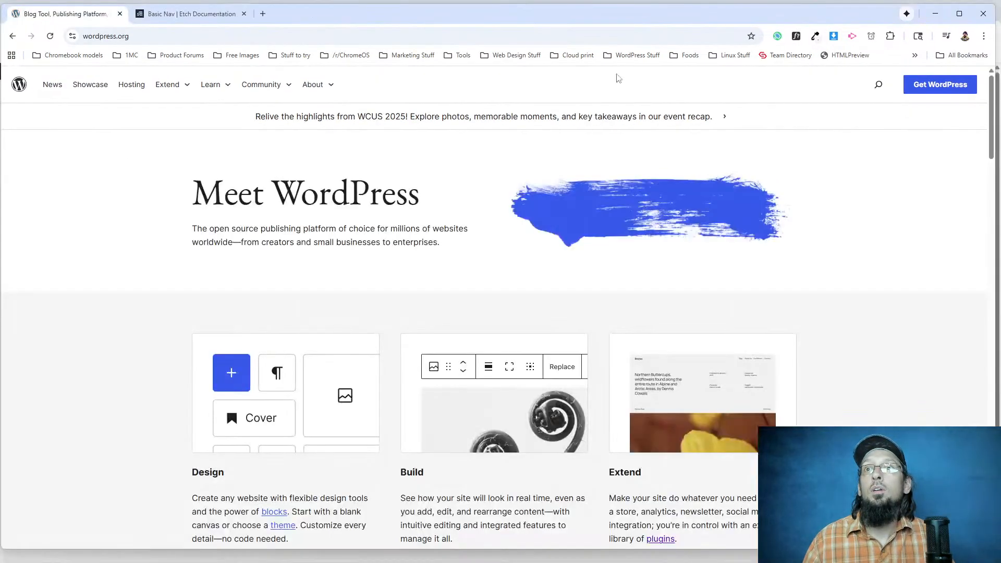
Inspect the announcement link's font properties with WhatFont on WordPress.org and the live page, and compare them.
{"action": "left_click", "coordinate": [796, 36]}
{"action": "left_click", "coordinate": [611, 120]}
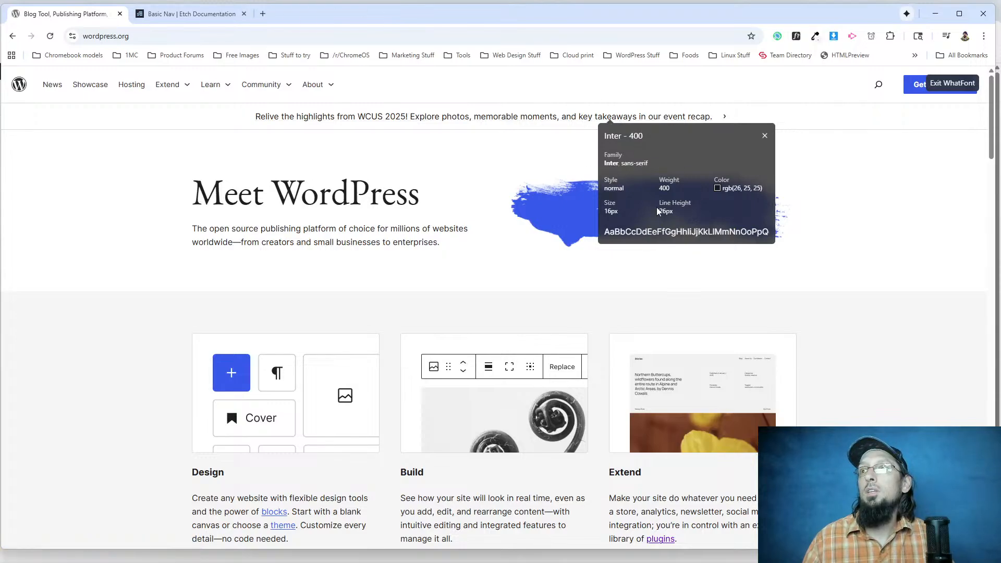
{"action": "key", "text": "alt+Tab"}
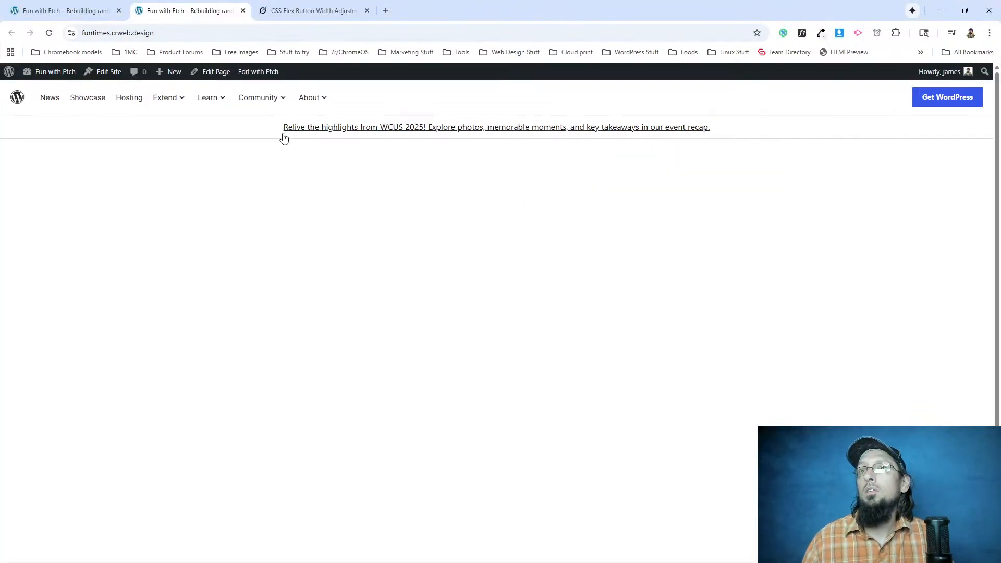
{"action": "left_click", "coordinate": [801, 33]}
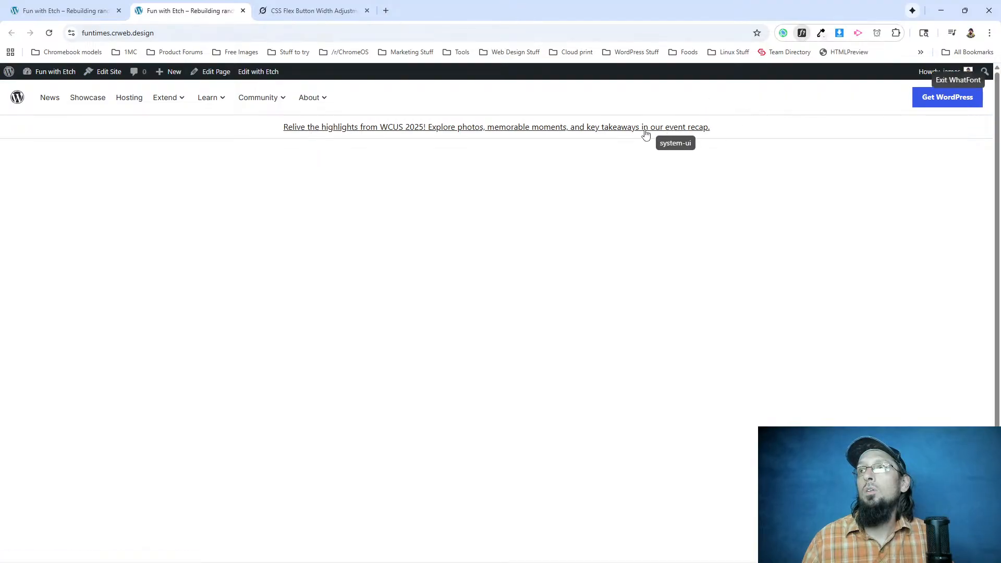
{"action": "left_click", "coordinate": [639, 129]}
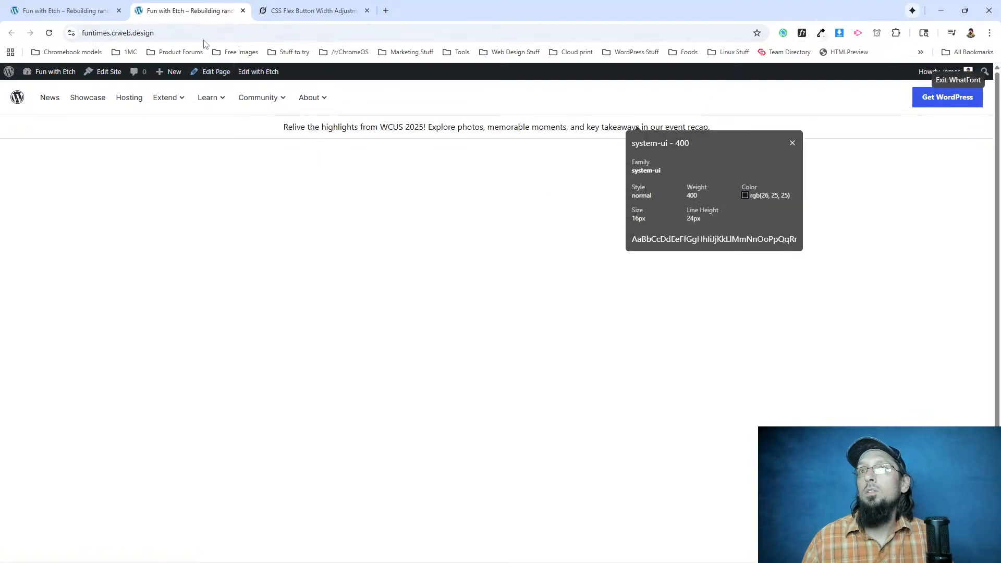
{"action": "key", "text": "alt+Tab"}
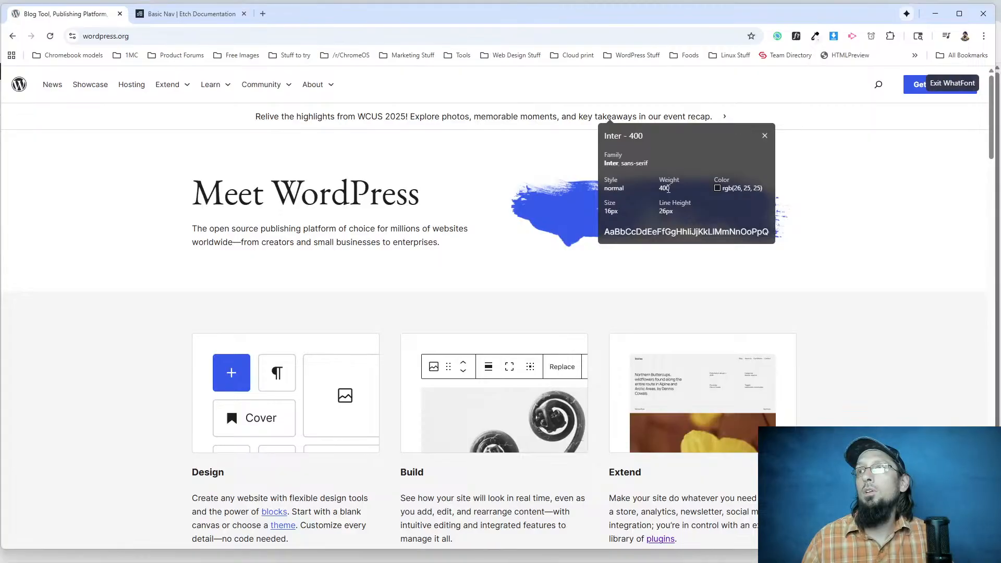
{"action": "key", "text": "alt+Tab"}
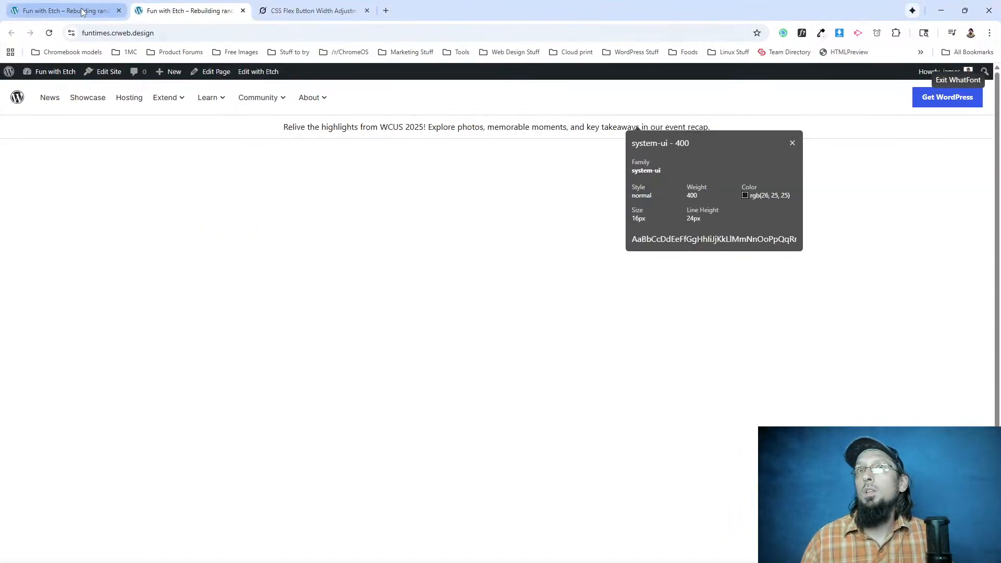
Select the announcement link in Etch and add line-height: 26px to the .announcements__link rule.
{"action": "left_click", "coordinate": [62, 10]}
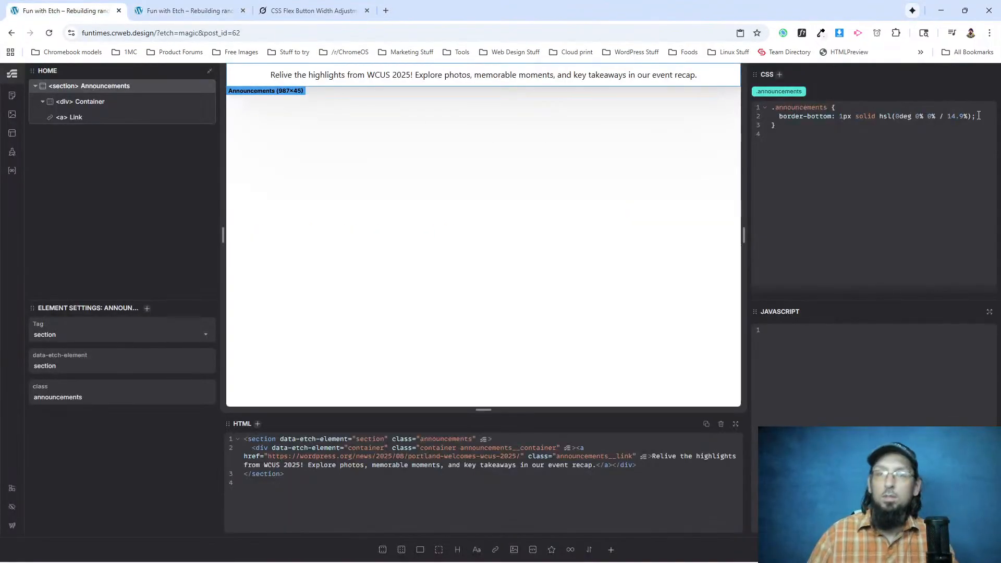
{"action": "left_click", "coordinate": [107, 122]}
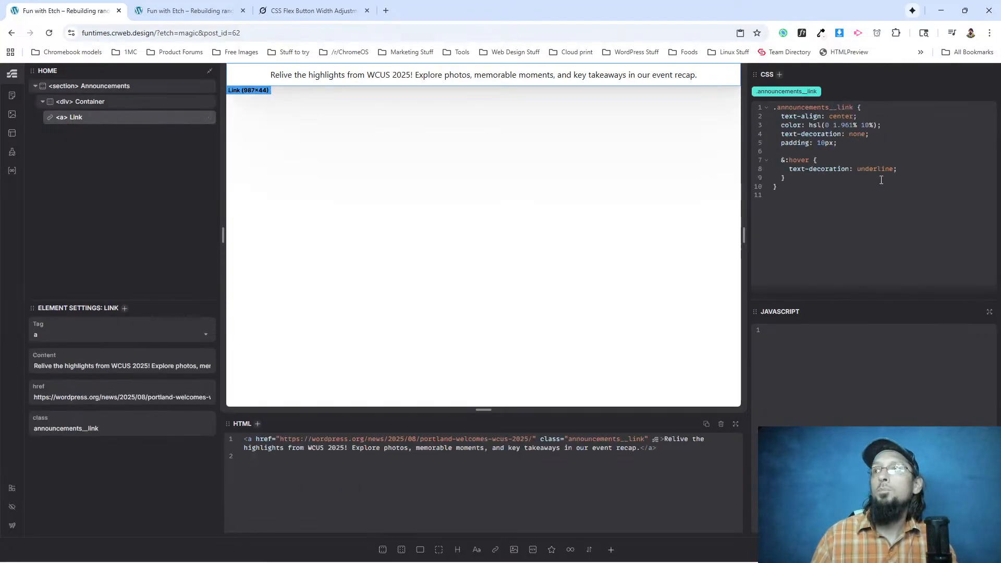
{"action": "key", "text": "alt+Tab"}
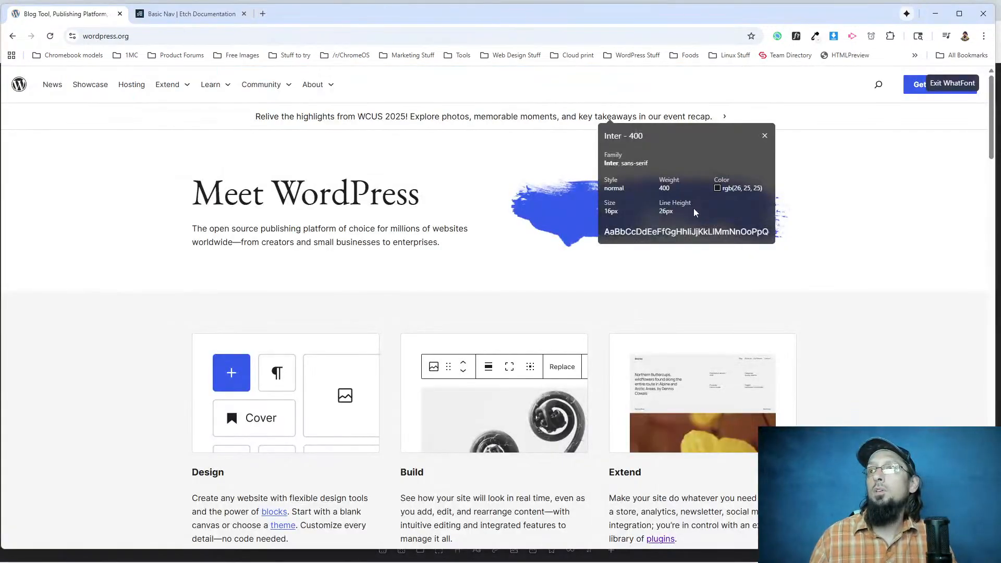
{"action": "key", "text": "alt+Tab"}
{"action": "left_click", "coordinate": [853, 144]}
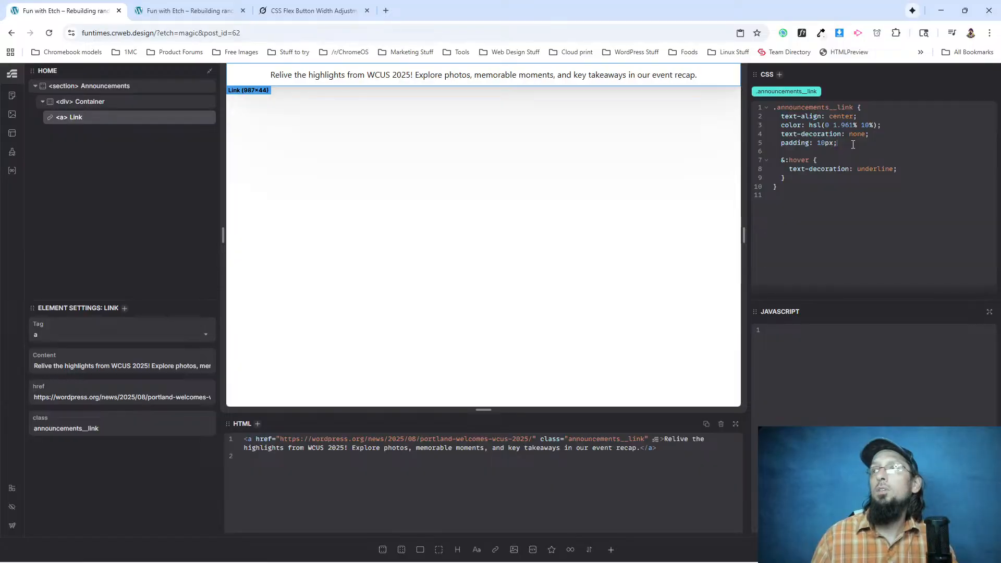
{"action": "key", "text": "Return"}
{"action": "type", "text": "line-"}
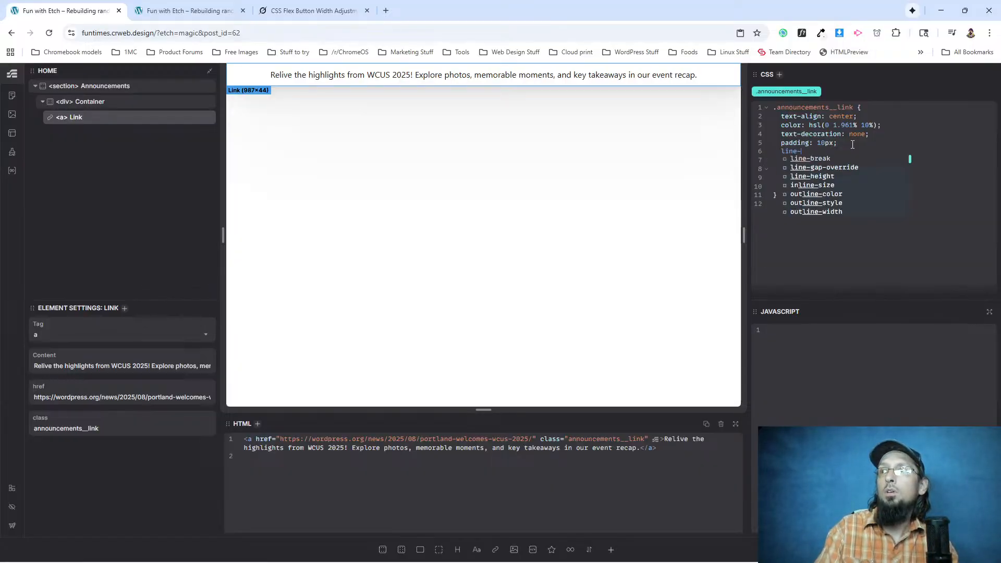
{"action": "type", "text": "height: 25p"}
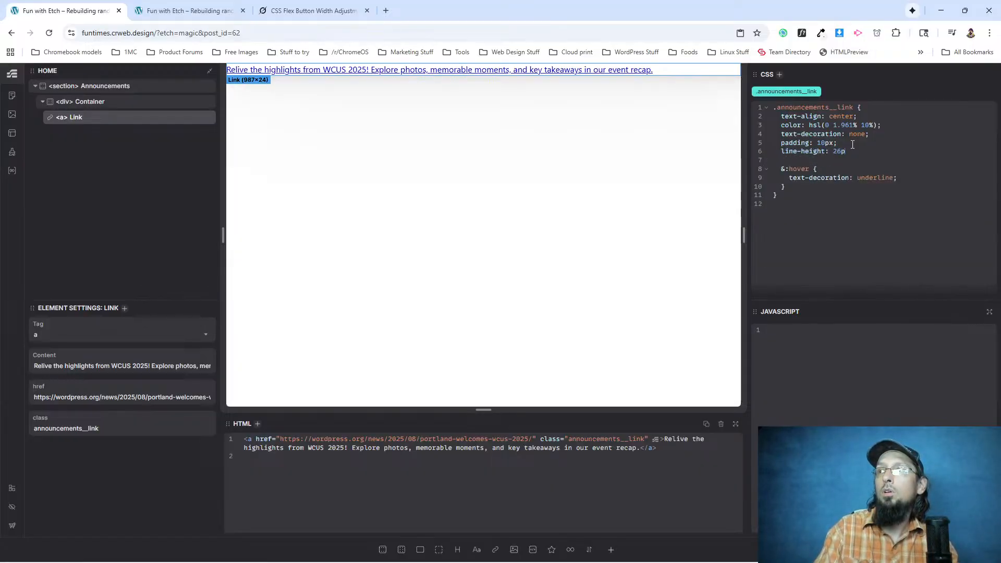
{"action": "type", "text": "x;"}
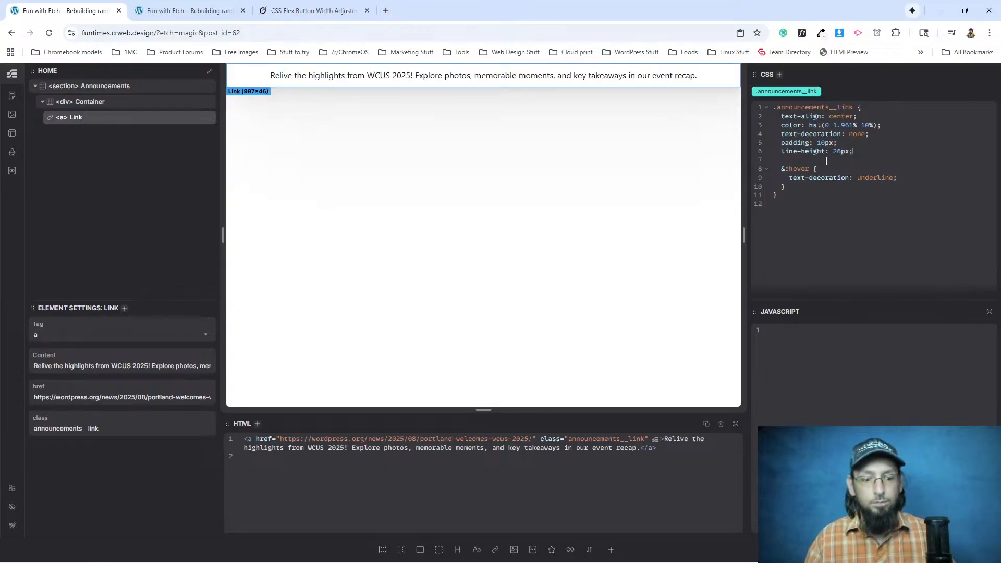
Look at the original announcement bar on WordPress.org, and reload the live page to check the line height.
{"action": "key", "text": "alt+Tab"}
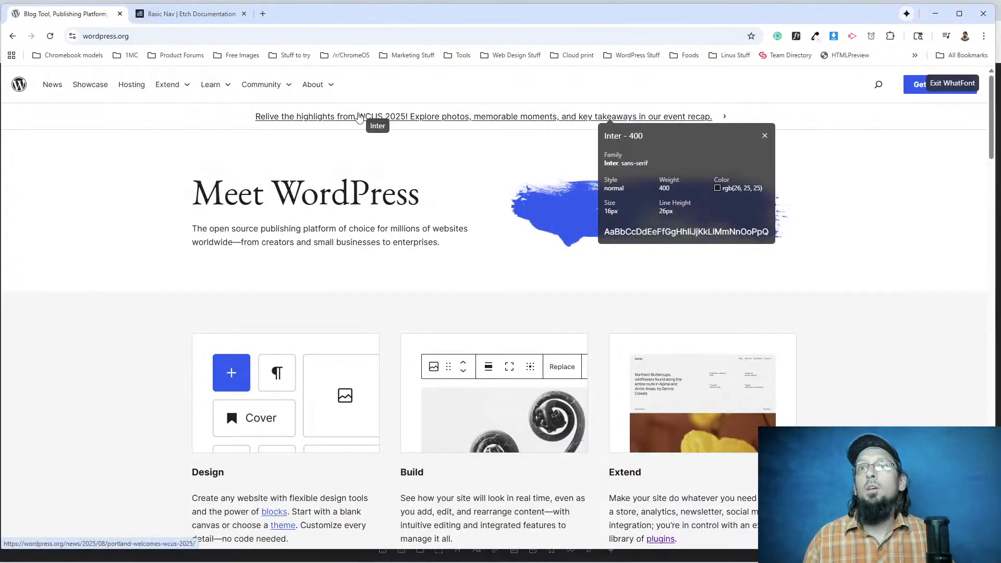
{"action": "key", "text": "alt+Tab"}
{"action": "left_click", "coordinate": [179, 12]}
{"action": "left_click", "coordinate": [50, 34]}
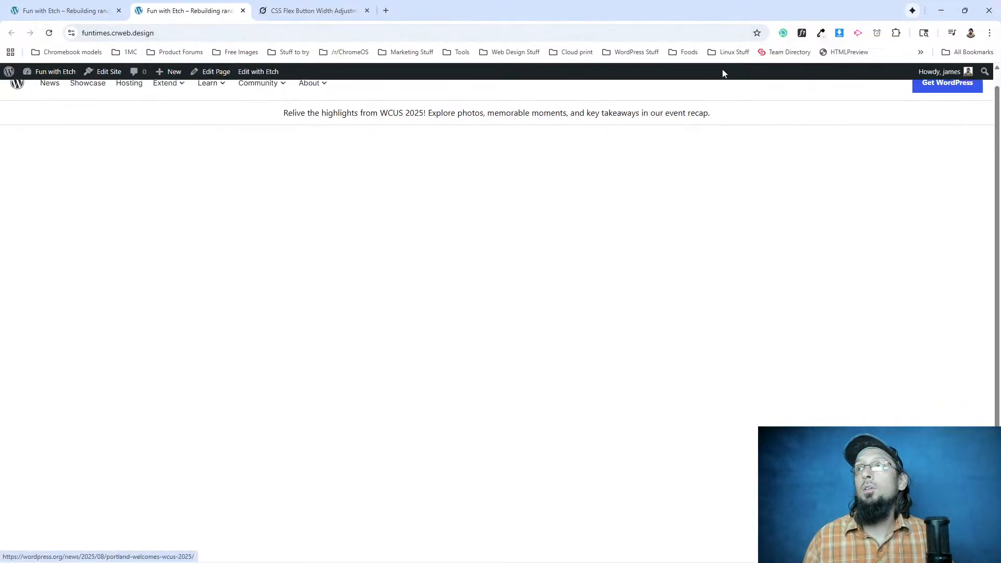
Inspect the announcement link's font on the live page with WhatFont.
{"action": "left_click", "coordinate": [801, 33]}
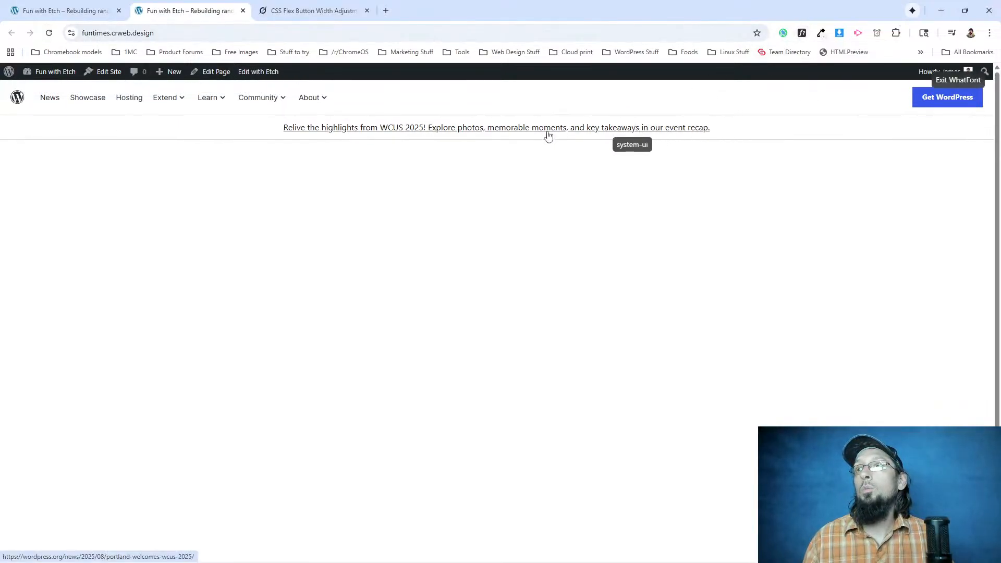
{"action": "mouse_move", "coordinate": [328, 109]}
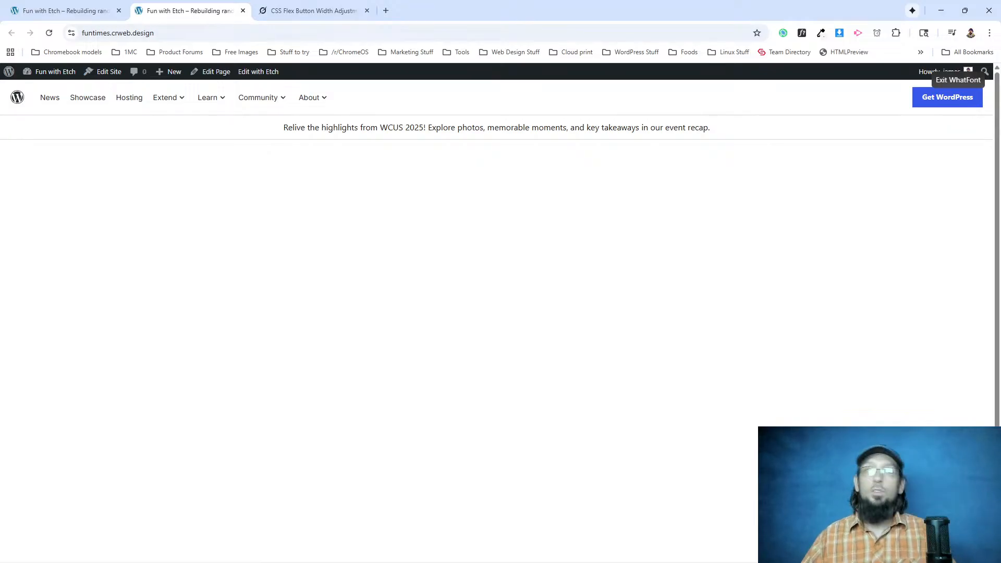
Try font-family: 'Inter', sans-serif in the .announcements__link rule in Etch, and remove the declaration.
{"action": "left_click", "coordinate": [38, 12]}
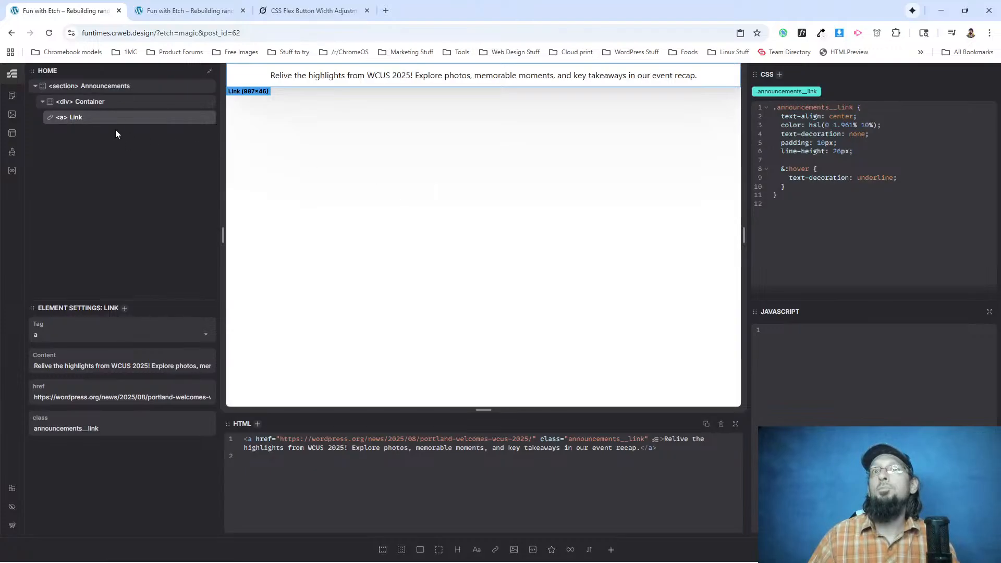
{"action": "key", "text": "Return"}
{"action": "type", "text": "font-family"}
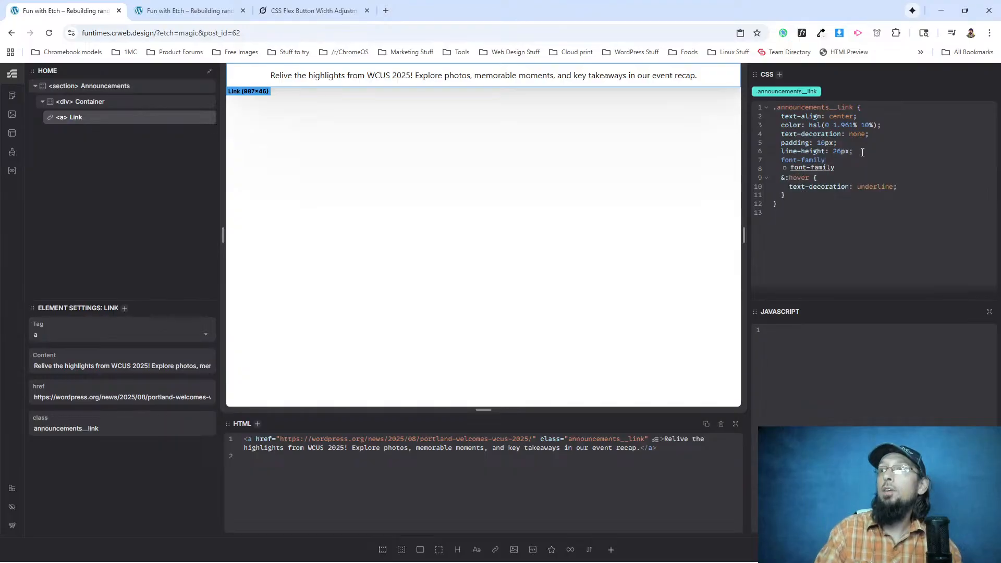
{"action": "key", "text": "Return"}
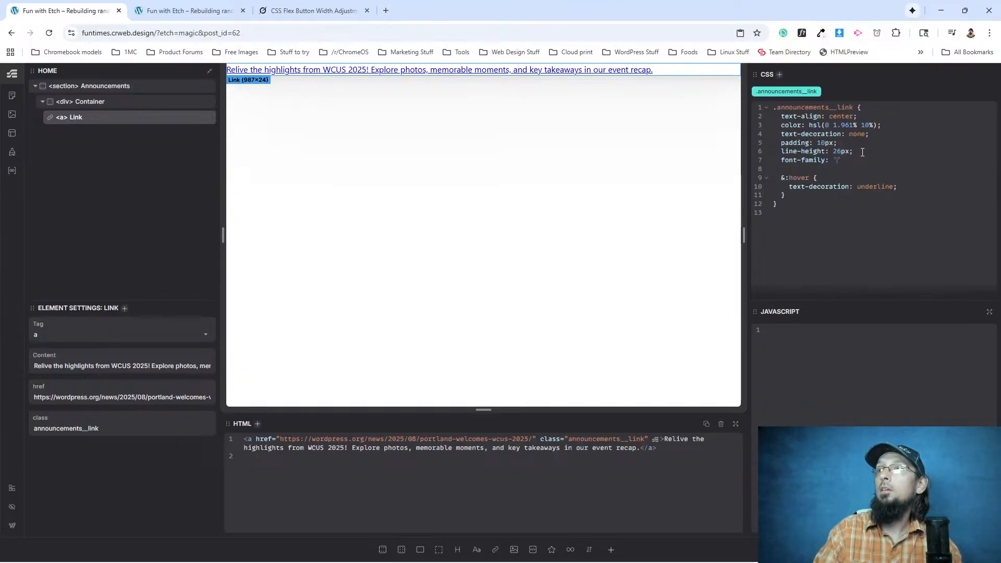
{"action": "type", "text": "'Inter', sans-serif;"}
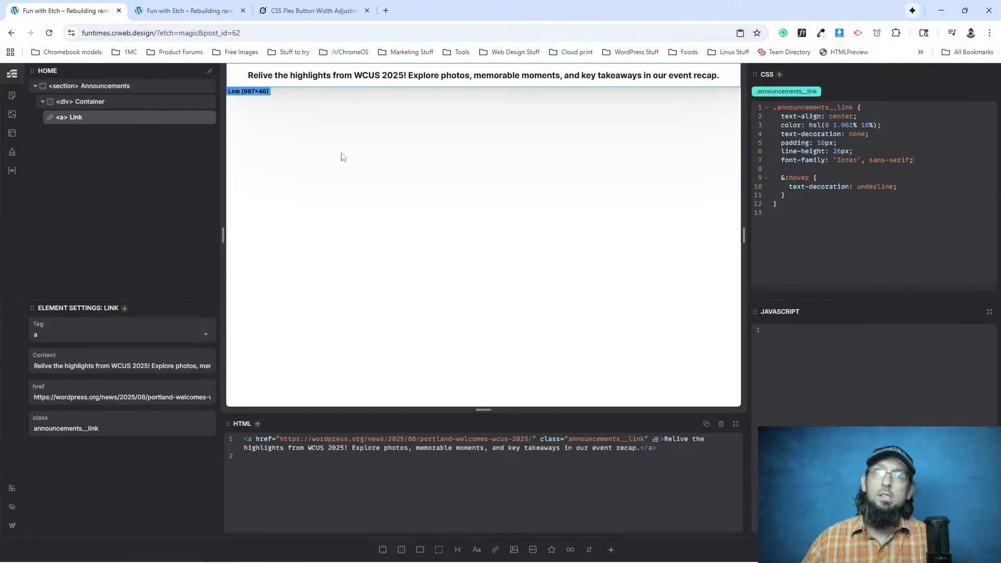
{"action": "left_click_drag", "start_coordinate": [920, 157], "coordinate": [781, 162]}
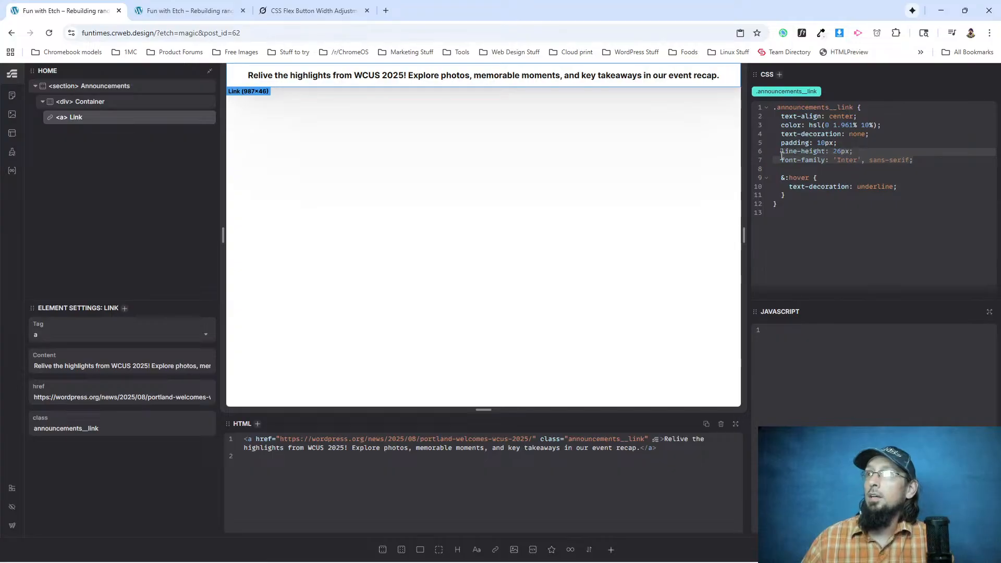
{"action": "key", "text": "BackSpace"}
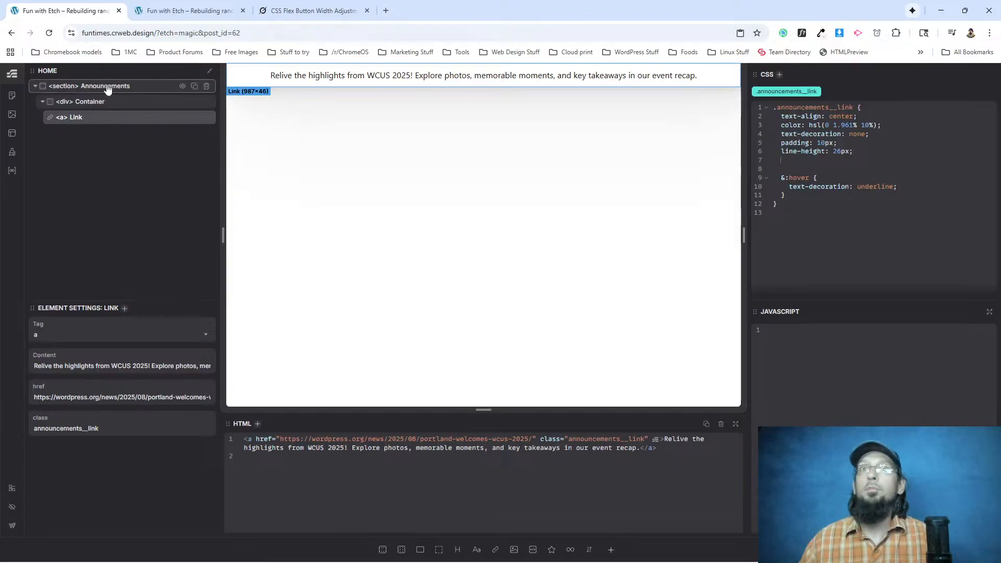
Open the Index template in Etch and add a .main class to its Main Container element.
{"action": "left_click", "coordinate": [12, 133]}
{"action": "left_click", "coordinate": [92, 188]}
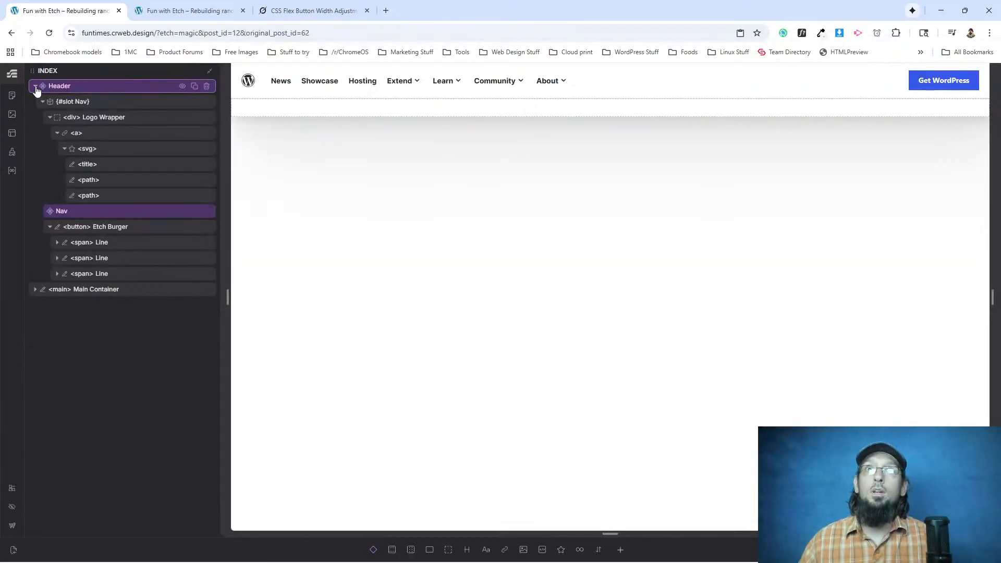
{"action": "left_click", "coordinate": [35, 85]}
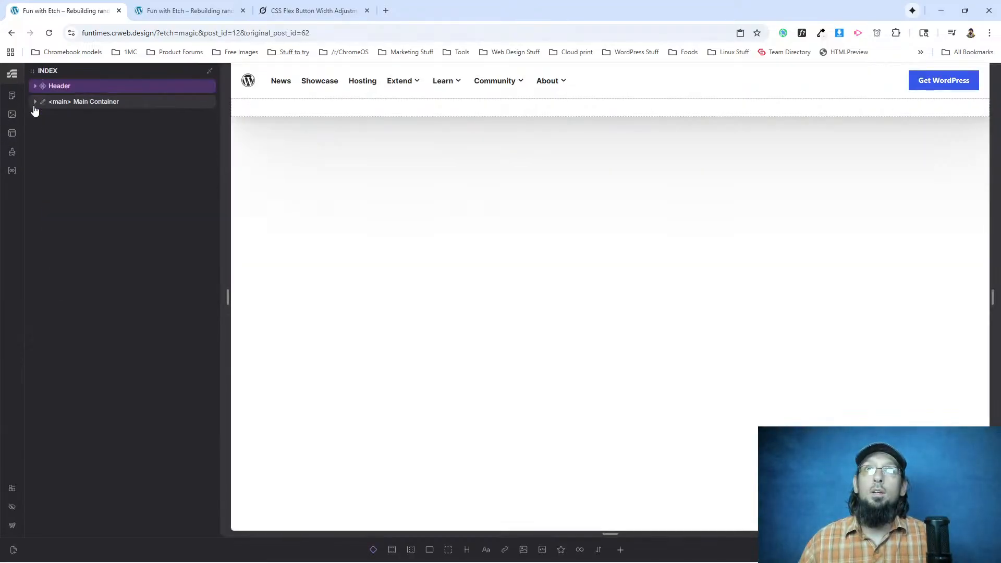
{"action": "left_click", "coordinate": [79, 104]}
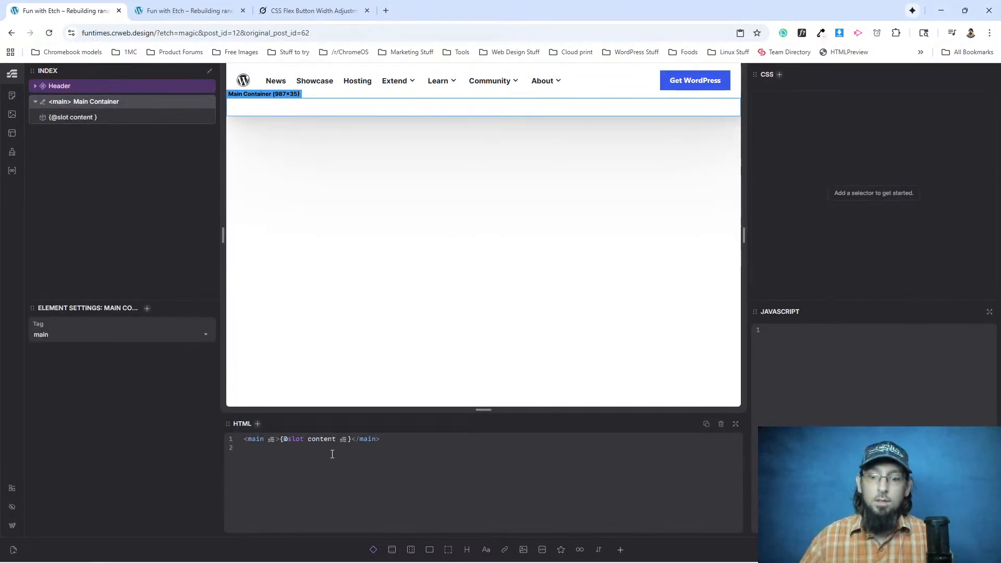
{"action": "key", "text": "ctrl+Return"}
{"action": "type", "text": ".main"}
{"action": "key", "text": "Return"}
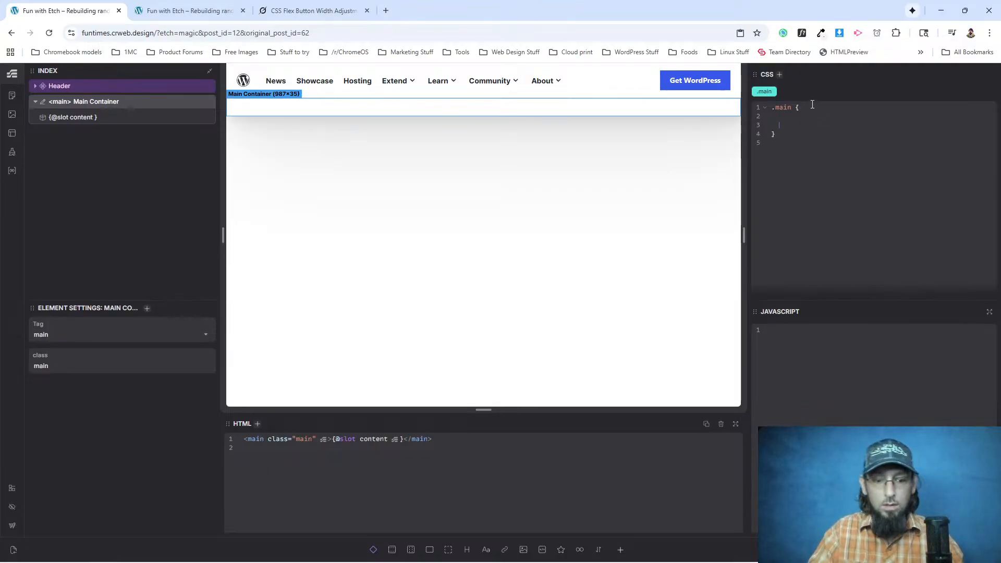
Nest an & * rule inside the .main selector with font-family: 'Inter', sans-serif.
{"action": "type", "text": "&"}
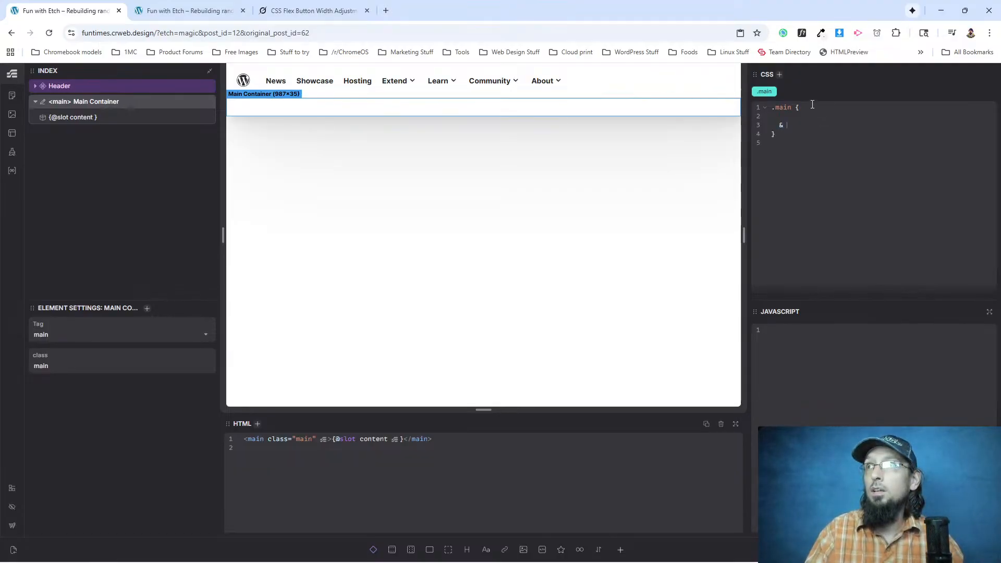
{"action": "type", "text": " * {"}
{"action": "key", "text": "Return"}
{"action": "type", "text": "font-family: "}
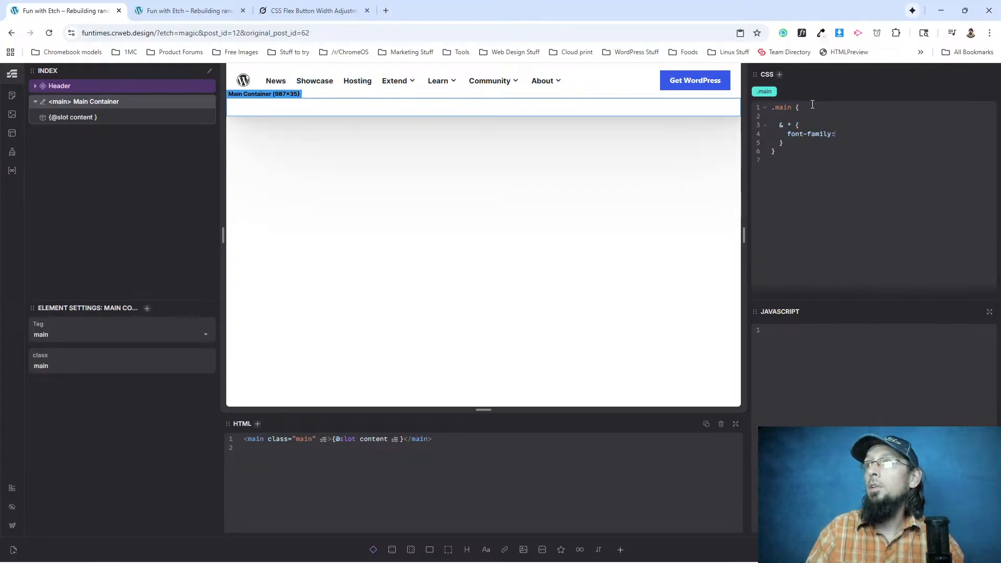
{"action": "type", "text": "'Inter', sans-serif;"}
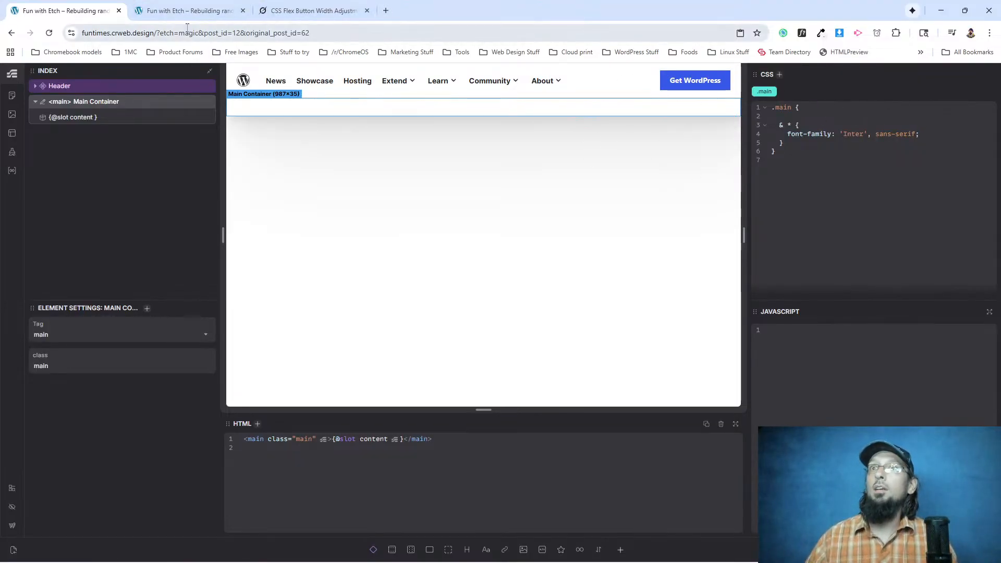
Return to editing the Home page and select the announcement link.
{"action": "left_click", "coordinate": [12, 95]}
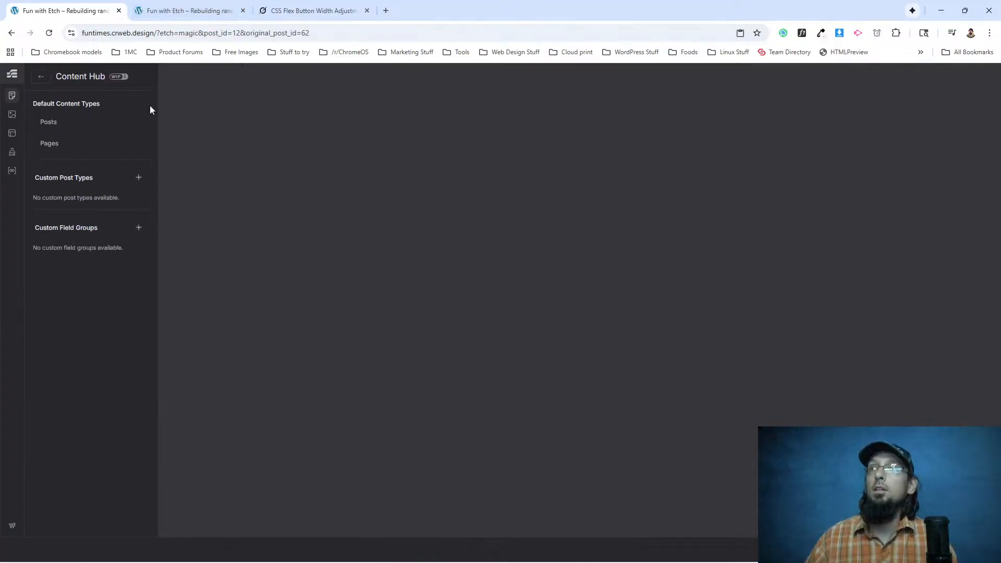
{"action": "left_click", "coordinate": [51, 143]}
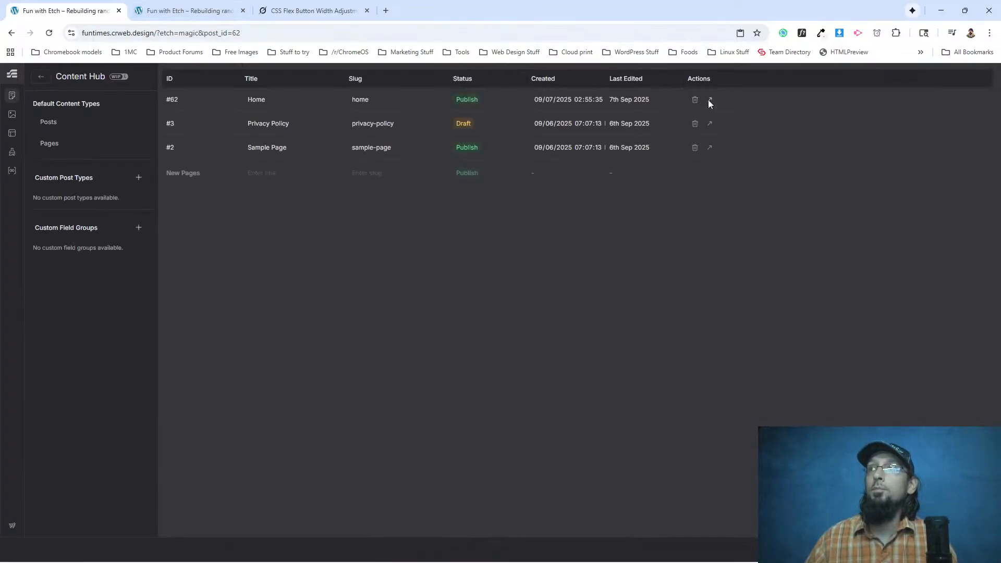
{"action": "left_click", "coordinate": [709, 100]}
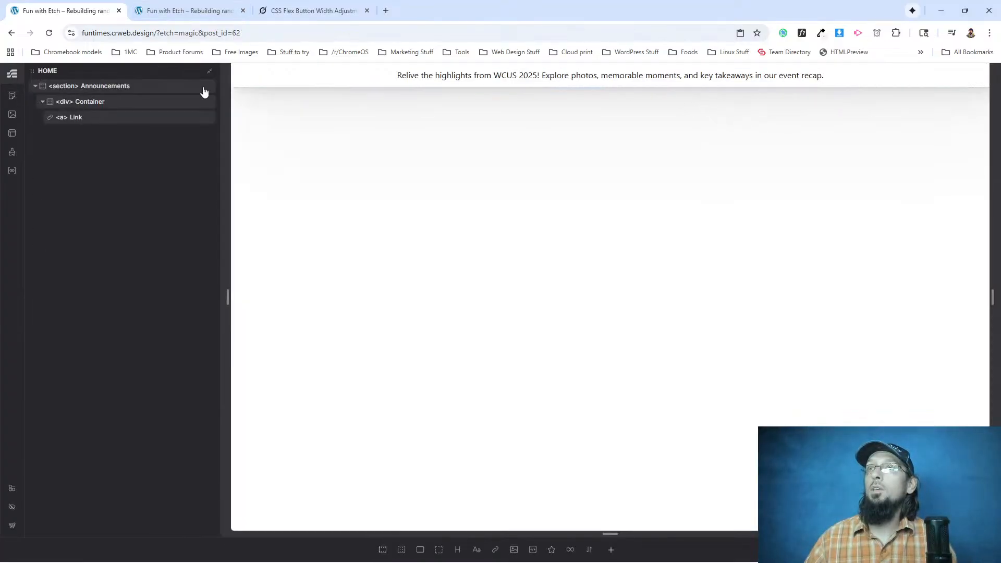
{"action": "left_click", "coordinate": [76, 118]}
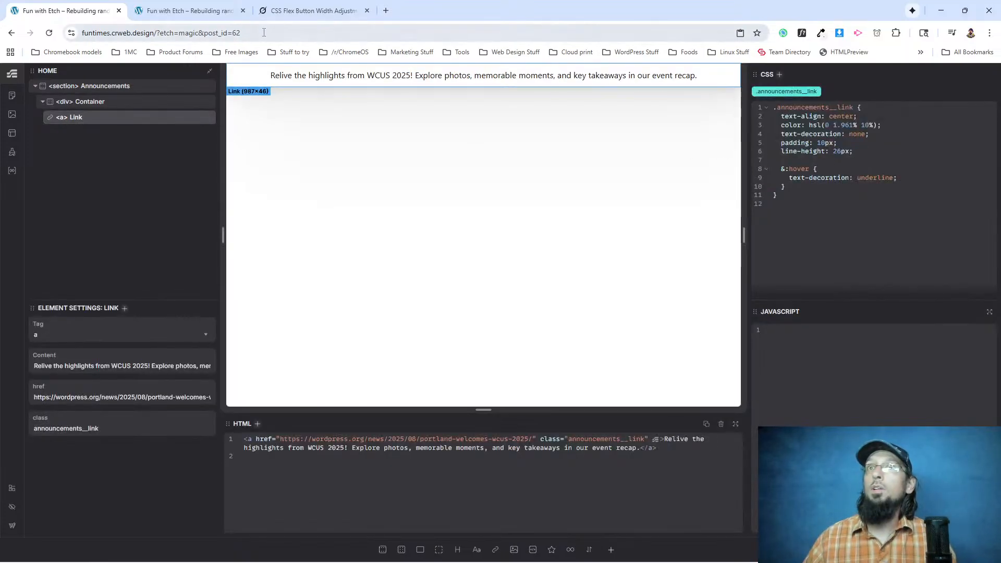
Reload the live page and check its fonts with WhatFont.
{"action": "left_click", "coordinate": [201, 20]}
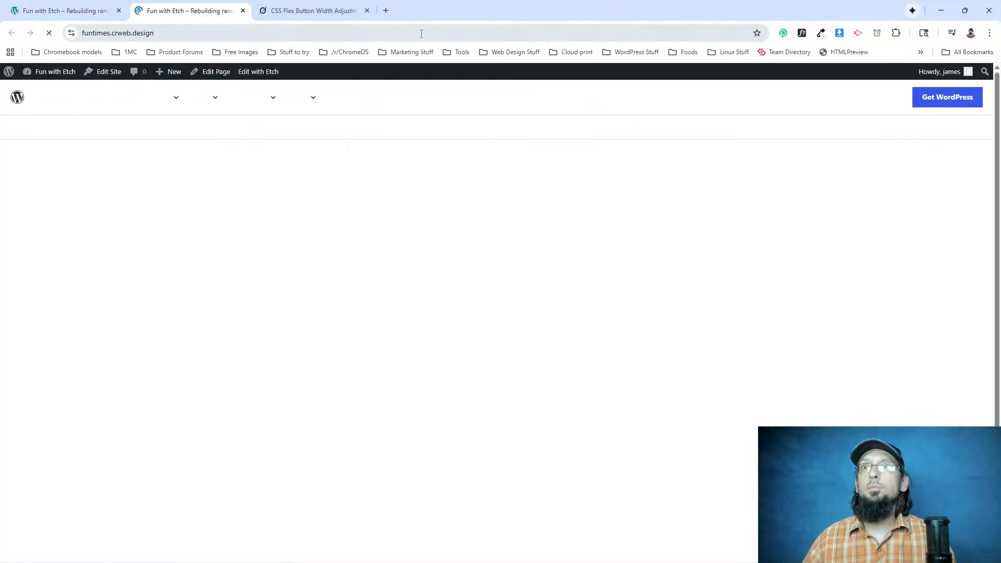
{"action": "left_click", "coordinate": [803, 33]}
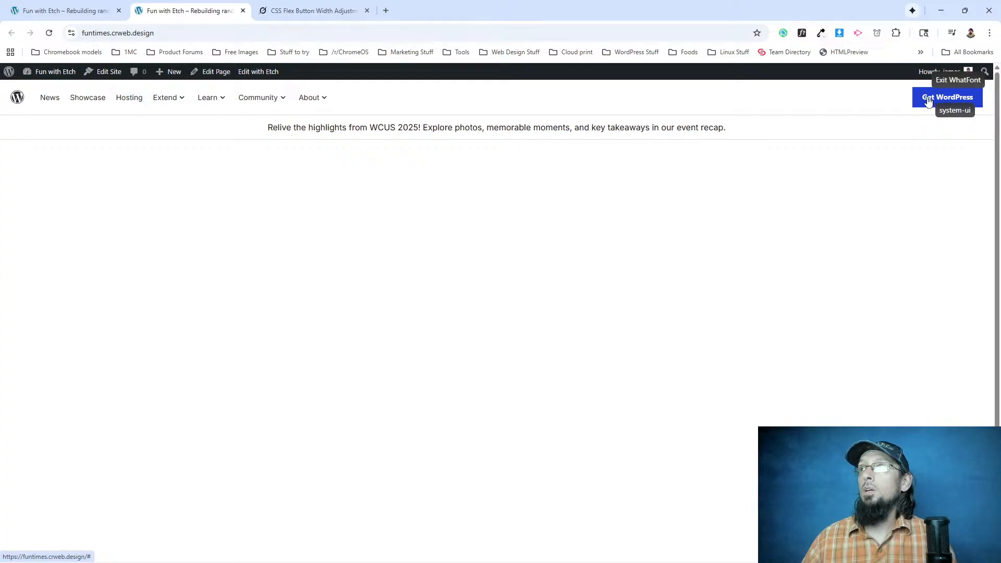
{"action": "left_click", "coordinate": [945, 82]}
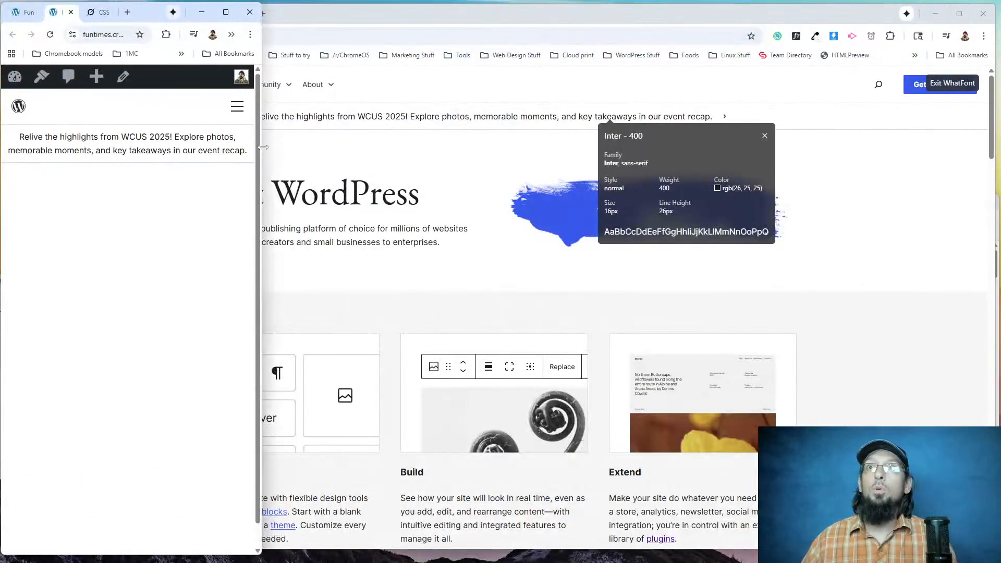
Compare how the announcement bar wraps on the live page and on WordPress.org by resizing both browser windows.
{"action": "left_click_drag", "start_coordinate": [212, 147], "coordinate": [994, 124]}
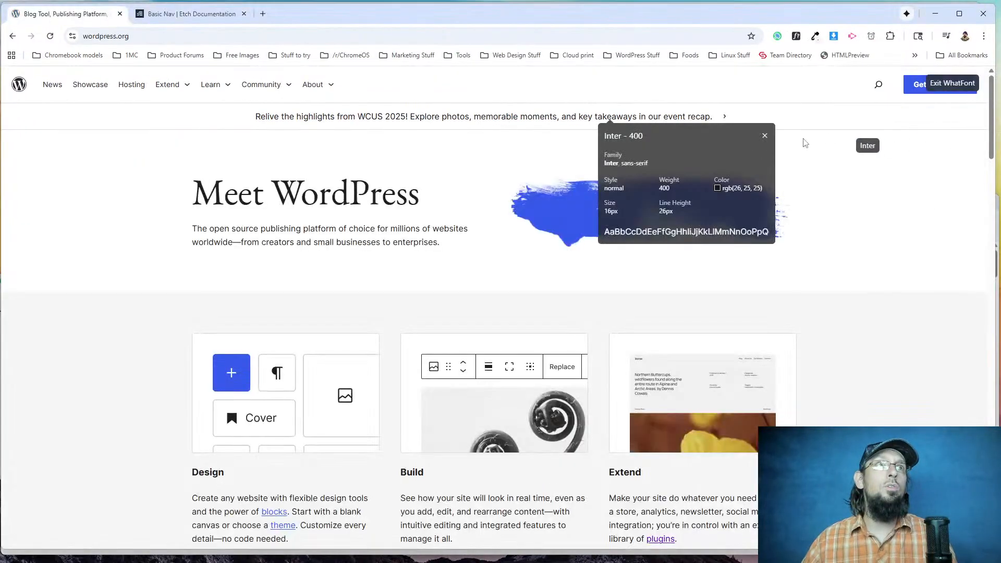
{"action": "left_click", "coordinate": [976, 82]}
{"action": "left_click_drag", "start_coordinate": [994, 41], "coordinate": [192, 36]}
{"action": "left_click_drag", "start_coordinate": [121, 36], "coordinate": [311, 68]}
Inspect the padding styles of the WordPress.org announcement link at narrow width in DevTools, and restore the full-size window.
{"action": "right_click", "coordinate": [9, 114]}
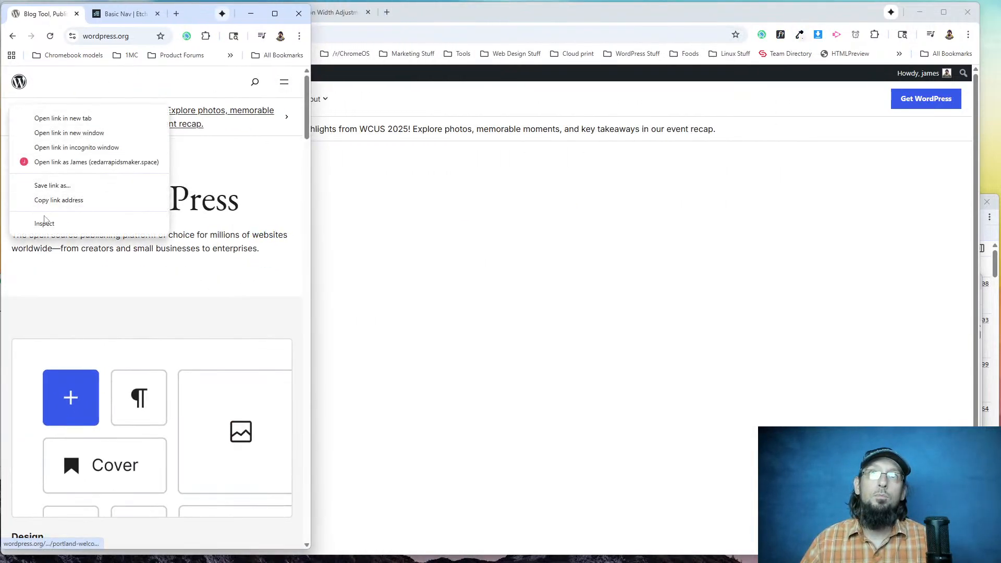
{"action": "left_click", "coordinate": [44, 217]}
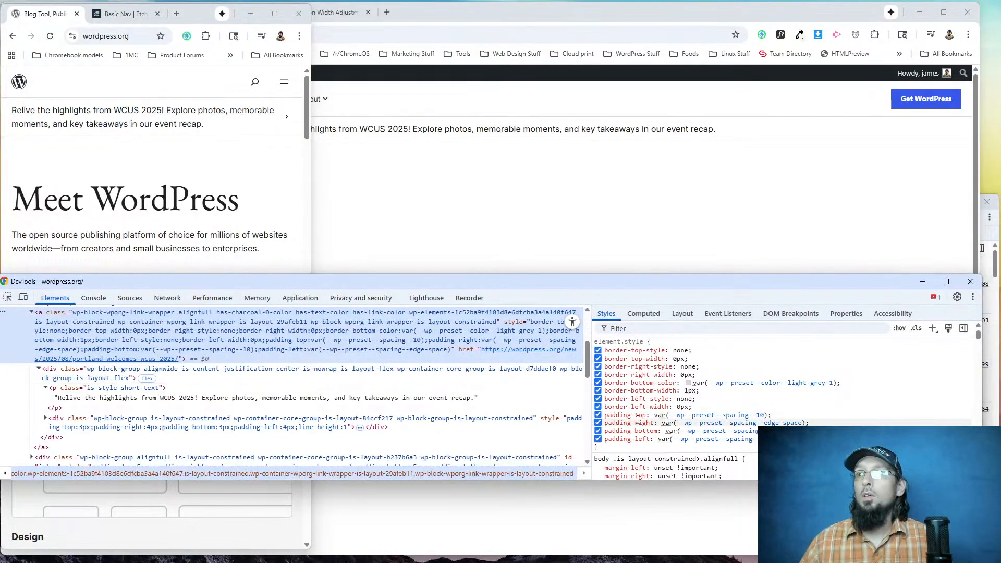
{"action": "mouse_move", "coordinate": [687, 427]}
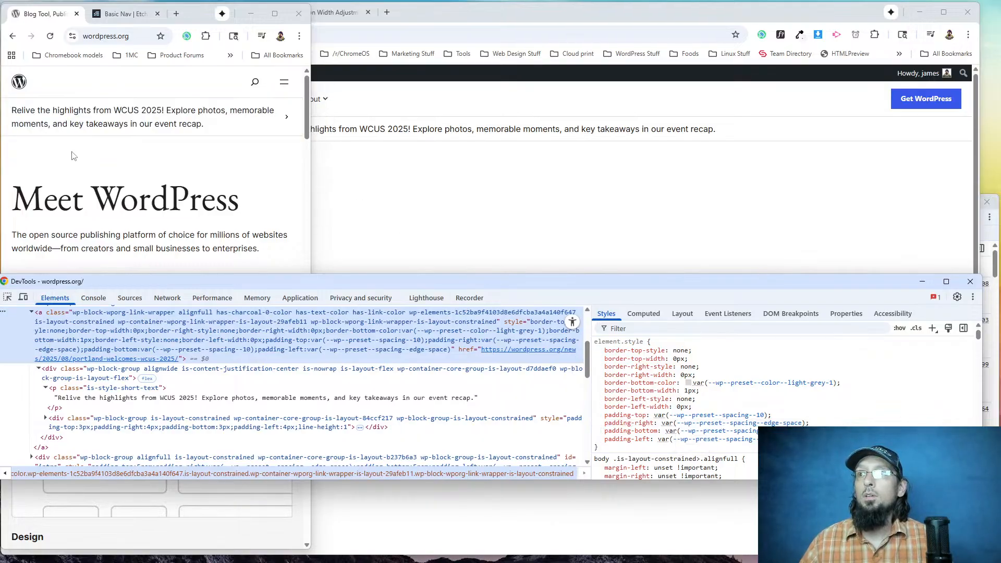
{"action": "left_click", "coordinate": [76, 188]}
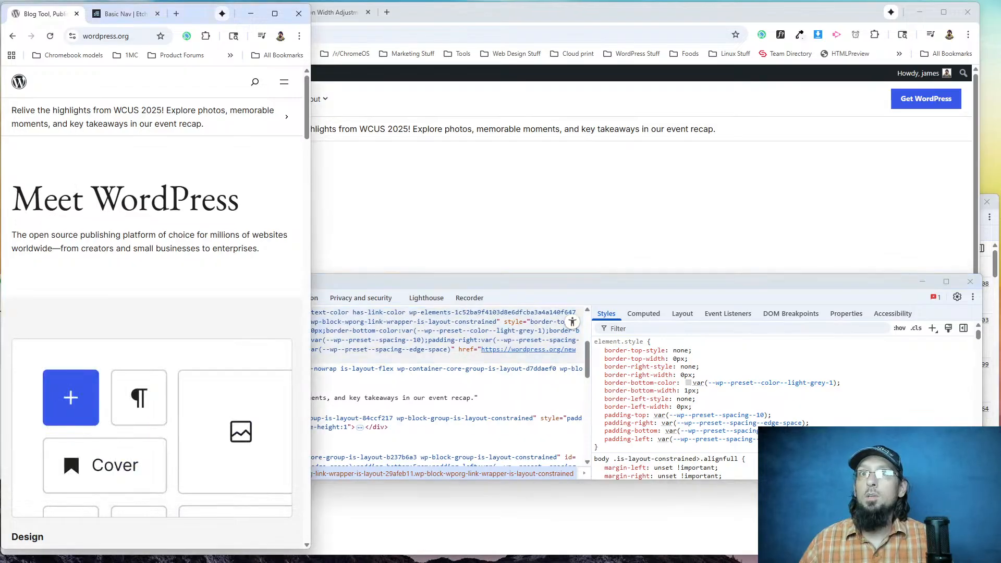
{"action": "left_click", "coordinate": [275, 13]}
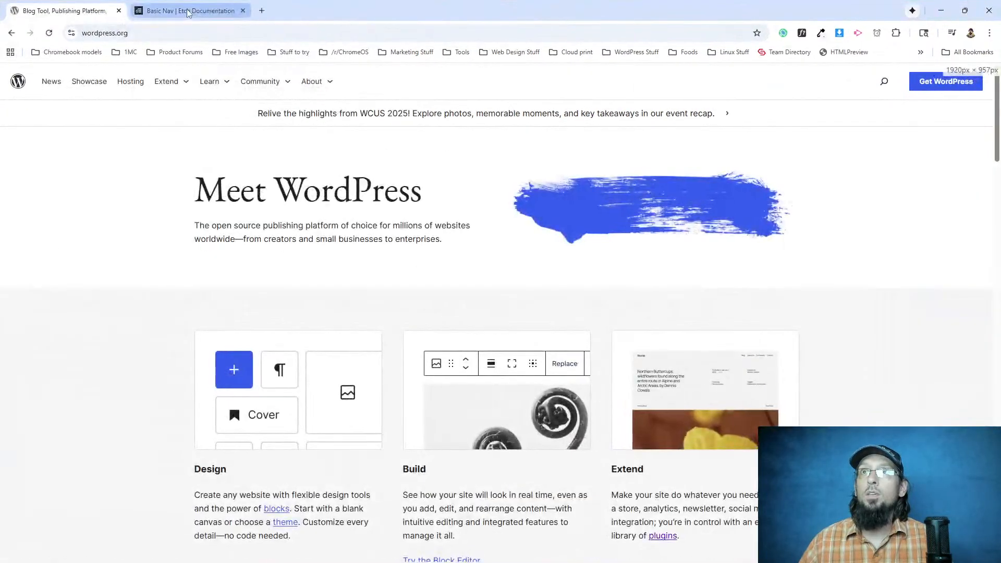
{"action": "left_click", "coordinate": [353, 284]}
Switch back to Etch, select the announcement Container and add padding-inline: 20px to the .container rule.
{"action": "key", "text": "alt+Tab"}
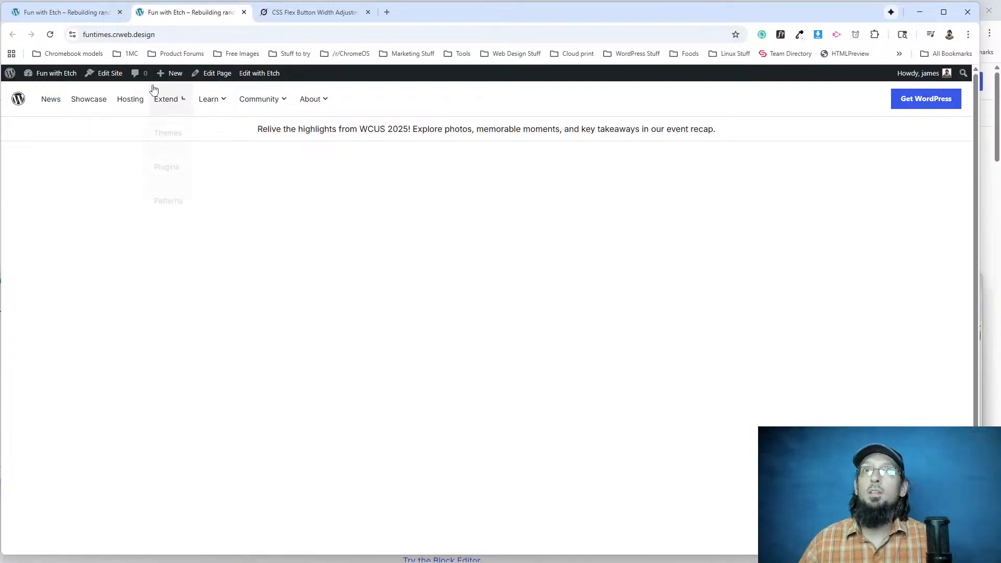
{"action": "left_click", "coordinate": [80, 14]}
{"action": "left_click", "coordinate": [98, 103]}
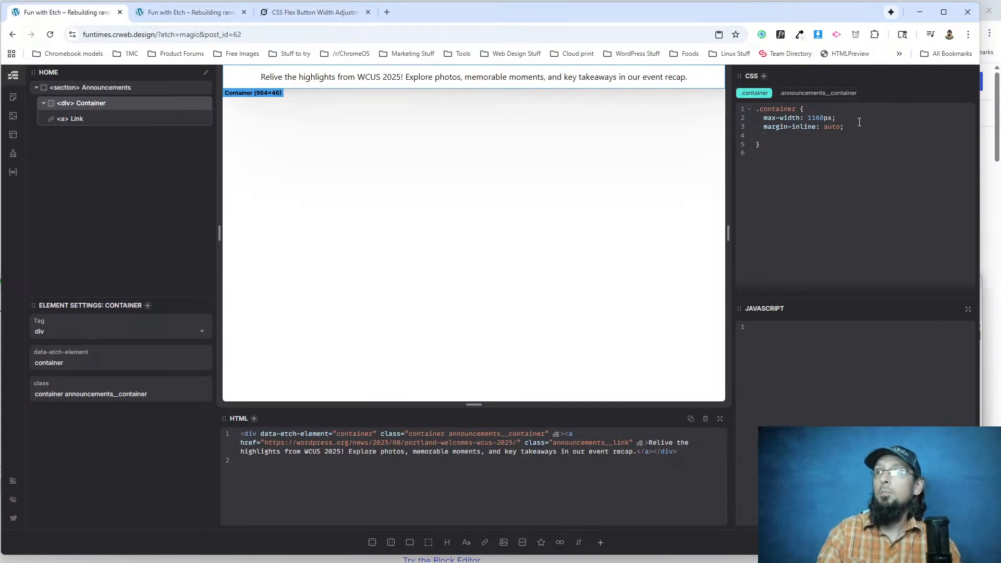
{"action": "type", "text": "padding-in"}
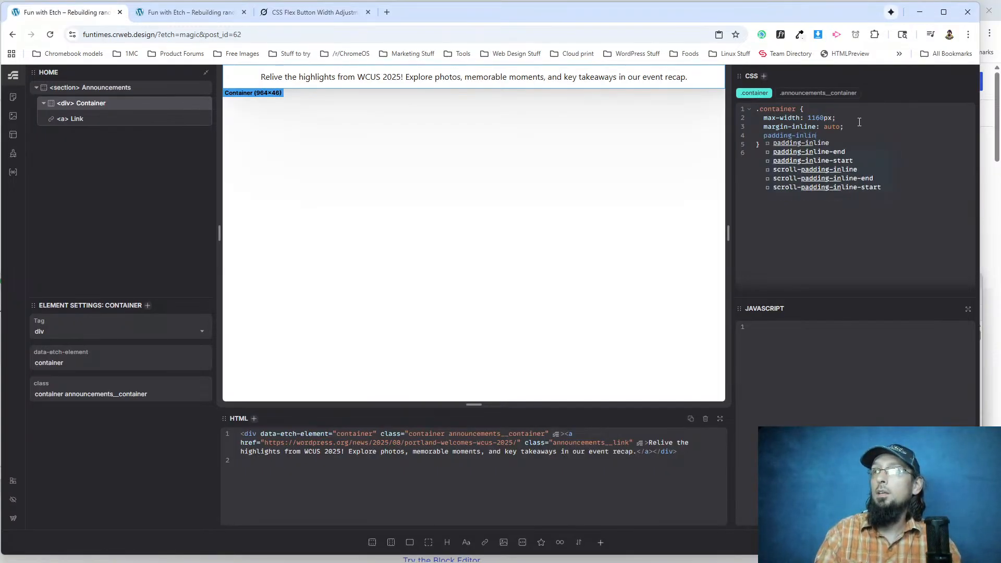
{"action": "type", "text": "li"}
{"action": "key", "text": "Return"}
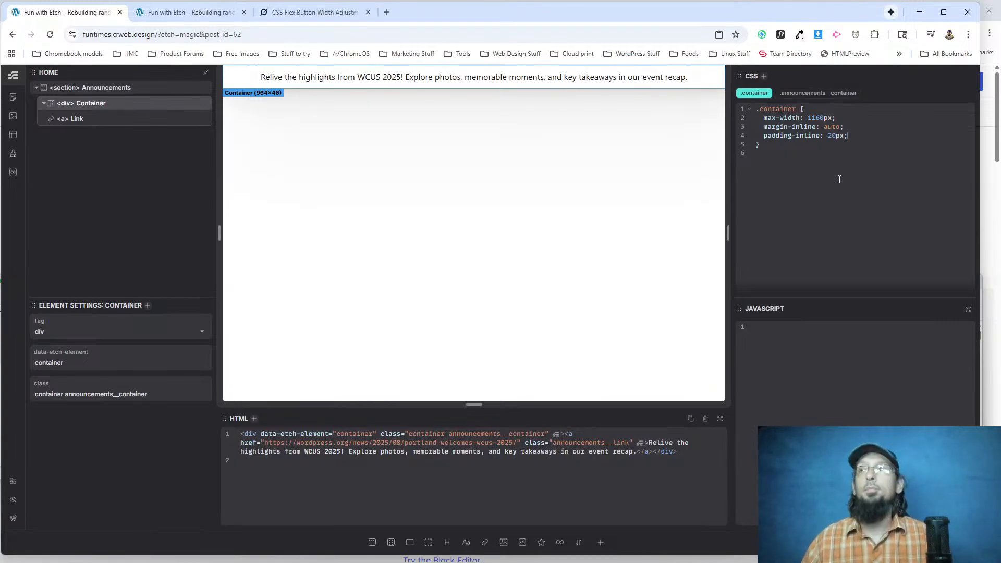
{"action": "left_click", "coordinate": [579, 82]}
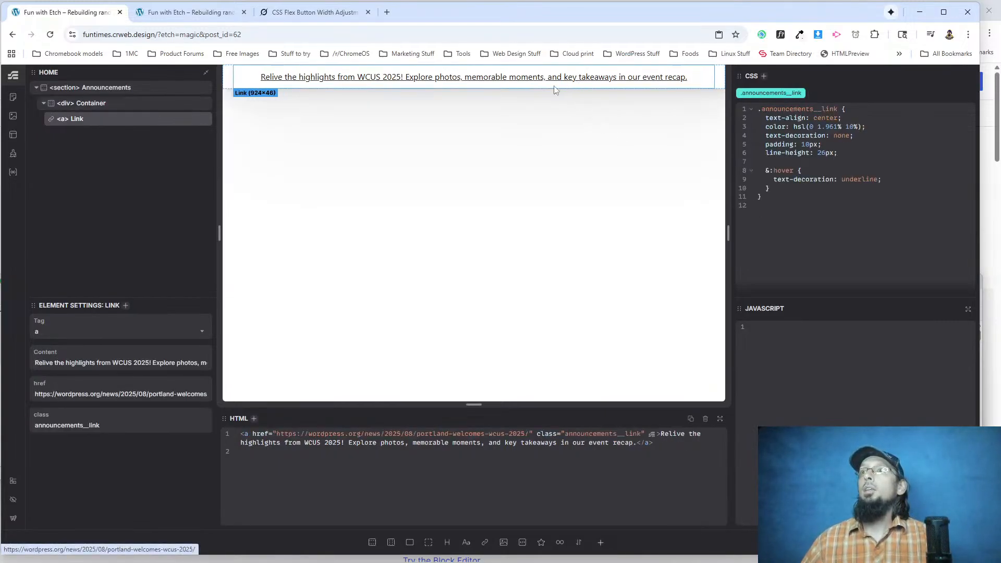
{"action": "key", "text": "Return"}
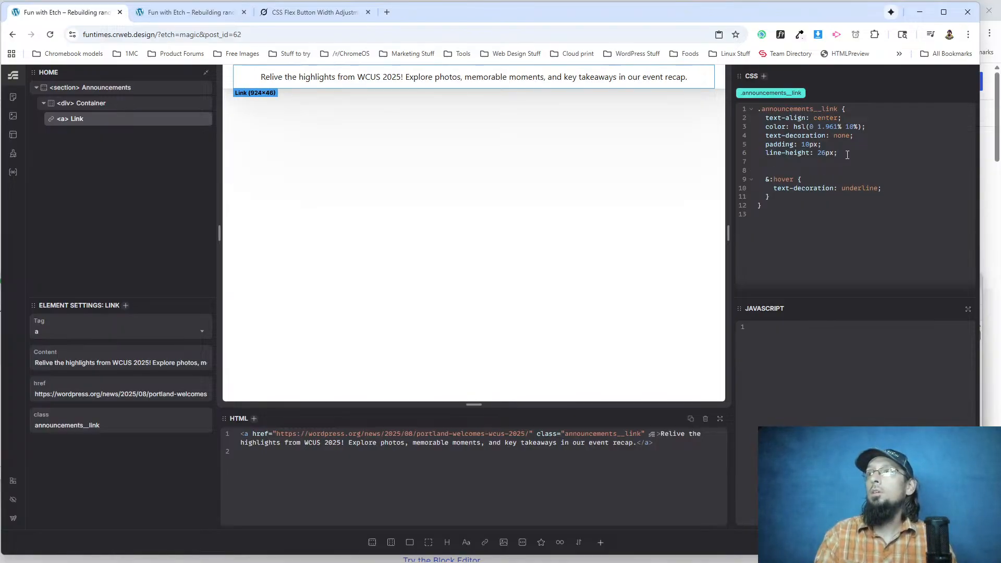
{"action": "key", "text": "BackSpace"}
{"action": "key", "text": "BackSpace"}
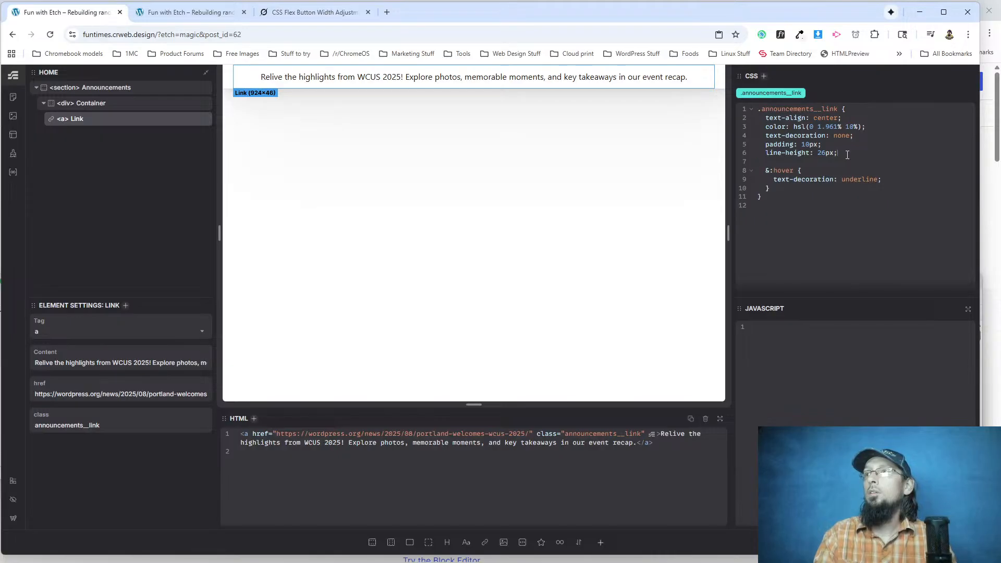
Inspect the styles of the WordPress.org announcement text and its flex wrapper in DevTools, and close DevTools.
{"action": "key", "text": "F12"}
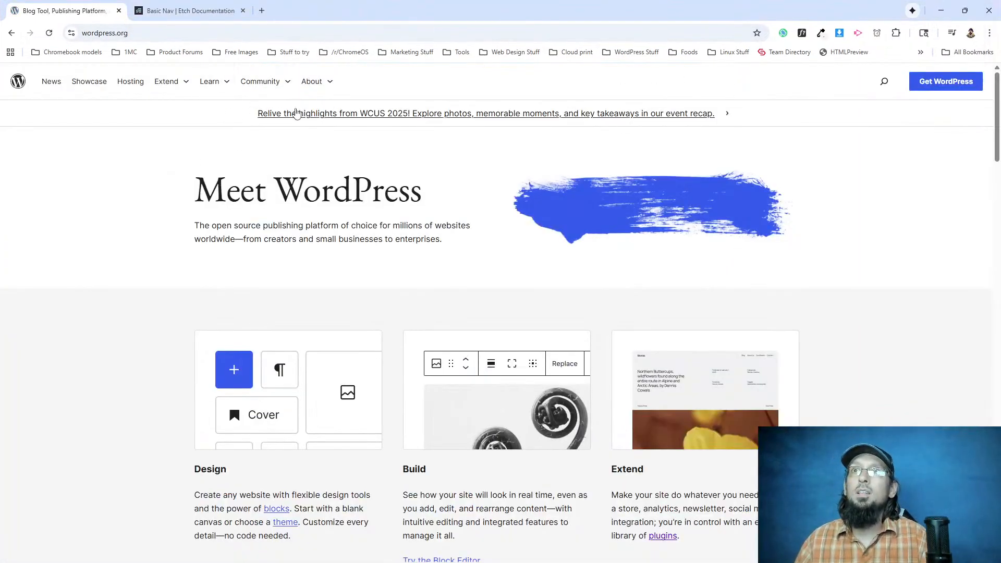
{"action": "right_click", "coordinate": [297, 113]}
{"action": "left_click", "coordinate": [343, 232]}
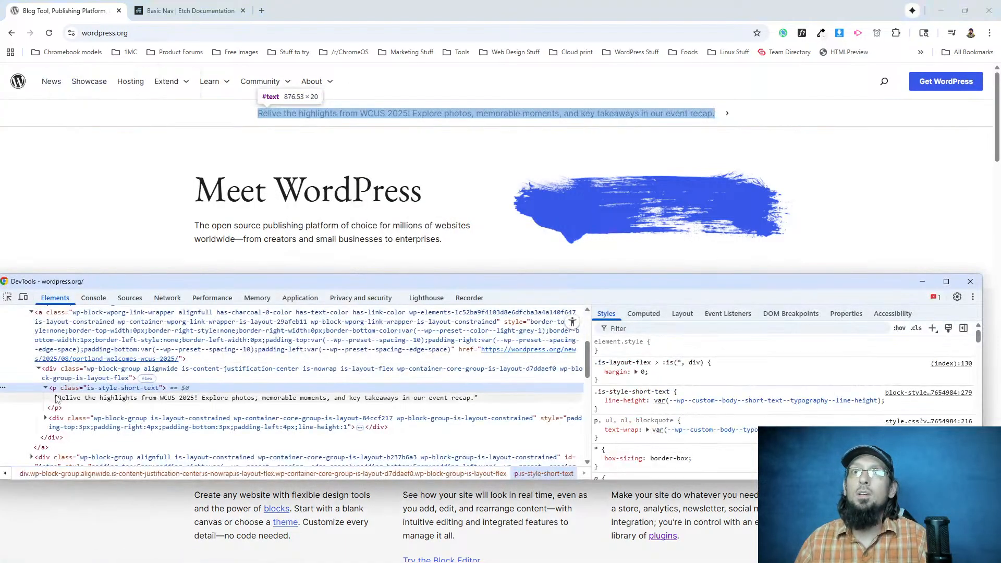
{"action": "scroll", "coordinate": [645, 406], "scroll_direction": "down", "scroll_amount": 3}
{"action": "scroll", "coordinate": [645, 409], "scroll_direction": "down", "scroll_amount": 3}
{"action": "scroll", "coordinate": [641, 409], "scroll_direction": "down", "scroll_amount": 4}
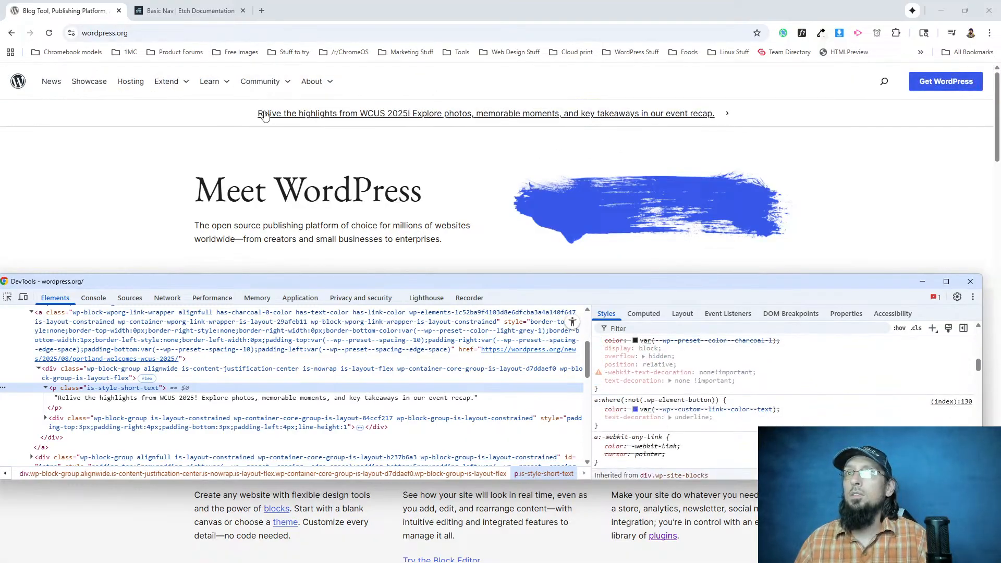
{"action": "left_click", "coordinate": [64, 372]}
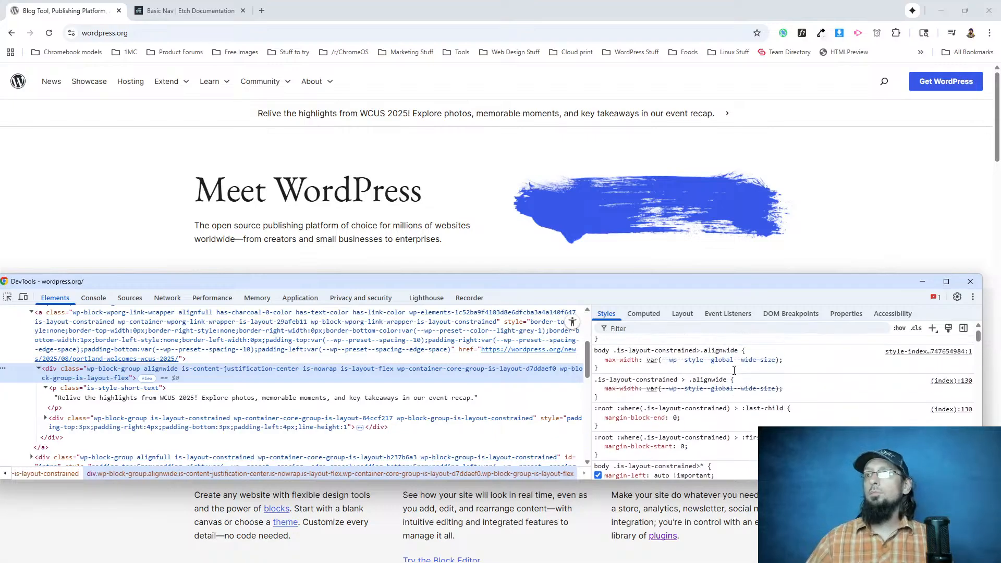
{"action": "scroll", "coordinate": [733, 372], "scroll_direction": "up", "scroll_amount": 1}
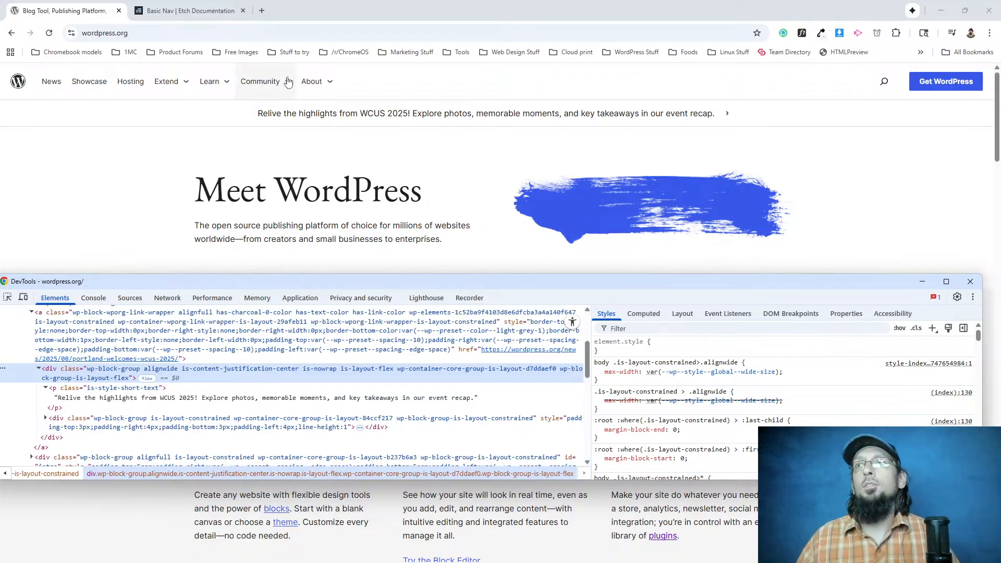
{"action": "key", "text": "F12"}
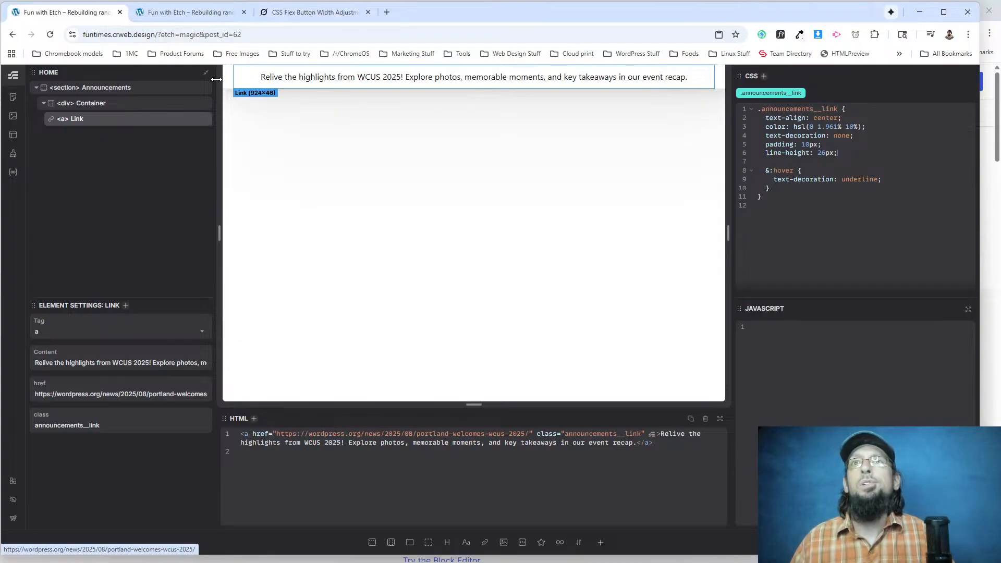
Try text-align: left on the .announcements__link rule in Etch, view the live page, and set the alignment back to center.
{"action": "double_click", "coordinate": [823, 118]}
{"action": "type", "text": "left"}
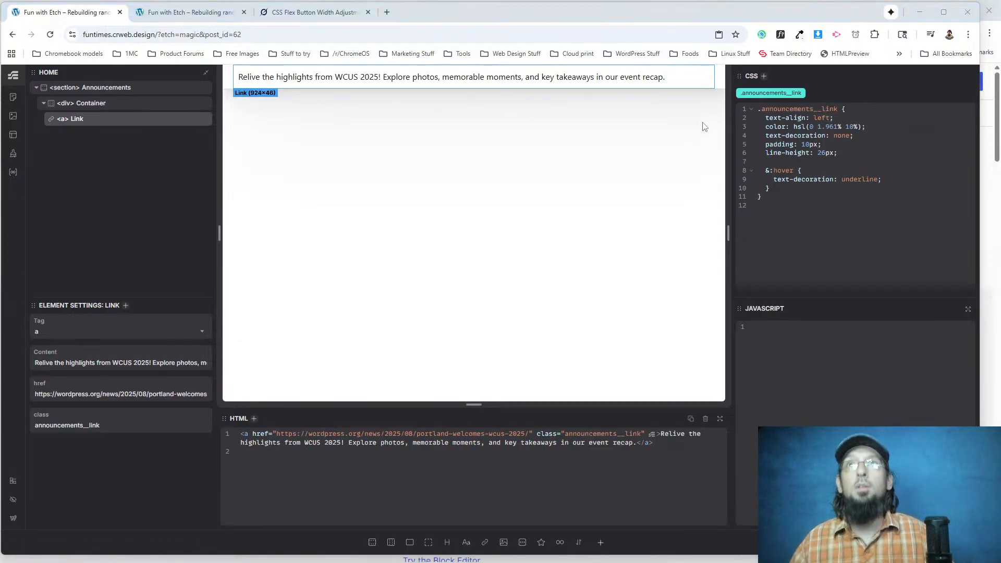
{"action": "left_click", "coordinate": [185, 12]}
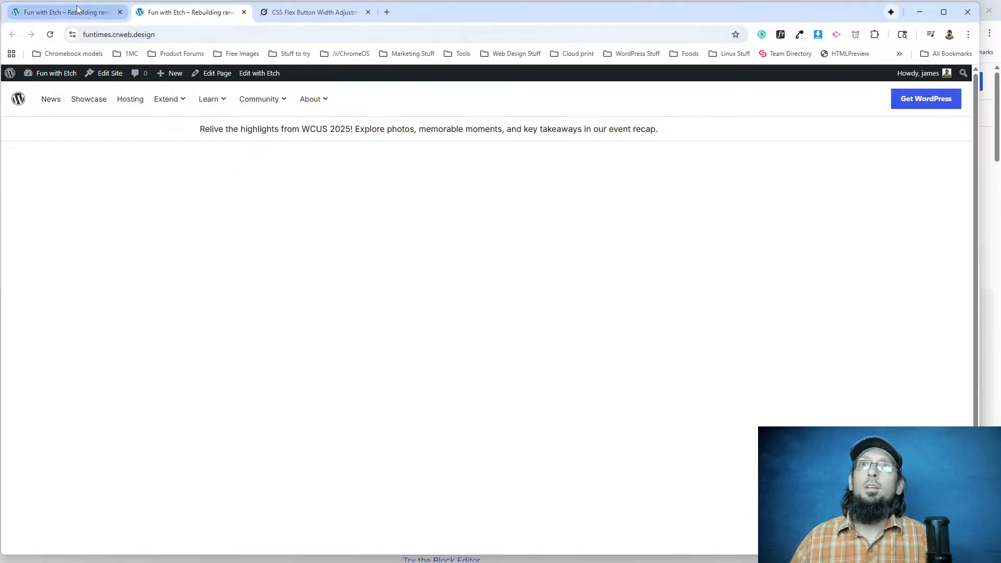
{"action": "left_click", "coordinate": [62, 12]}
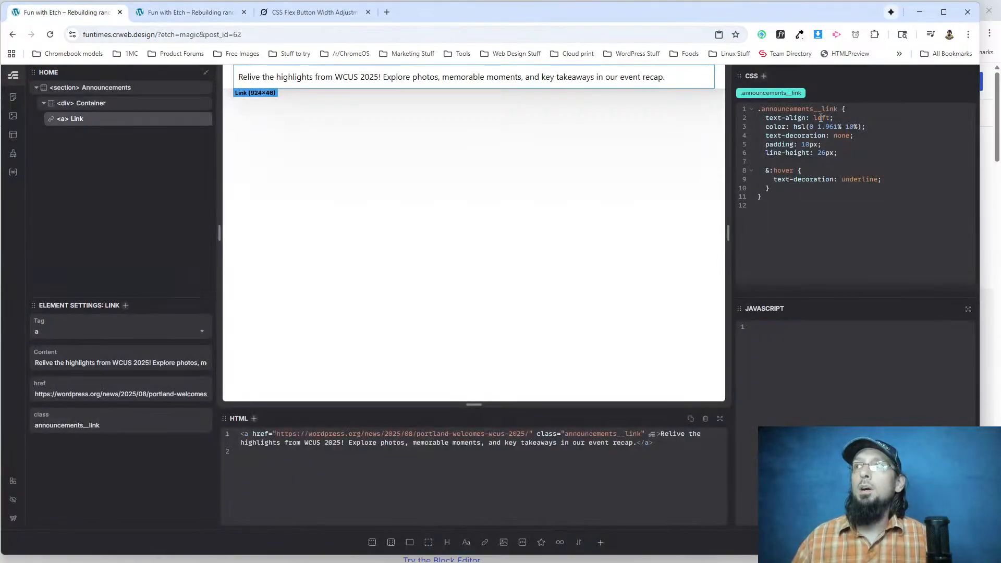
{"action": "type", "text": "center"}
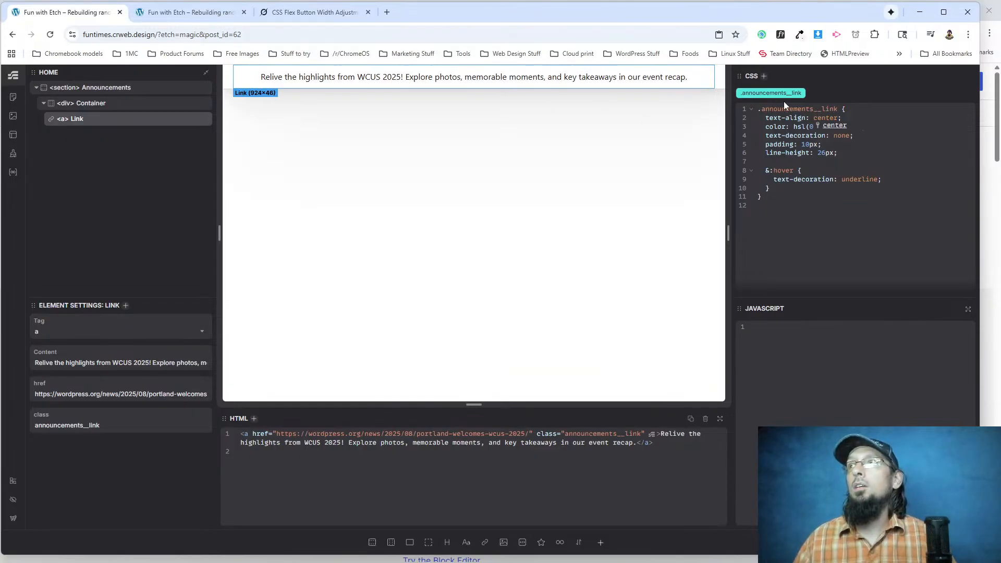
Reload the live page, check the announcement bar's alignment in a narrower window, and maximize the window.
{"action": "key", "text": "ctrl+Tab"}
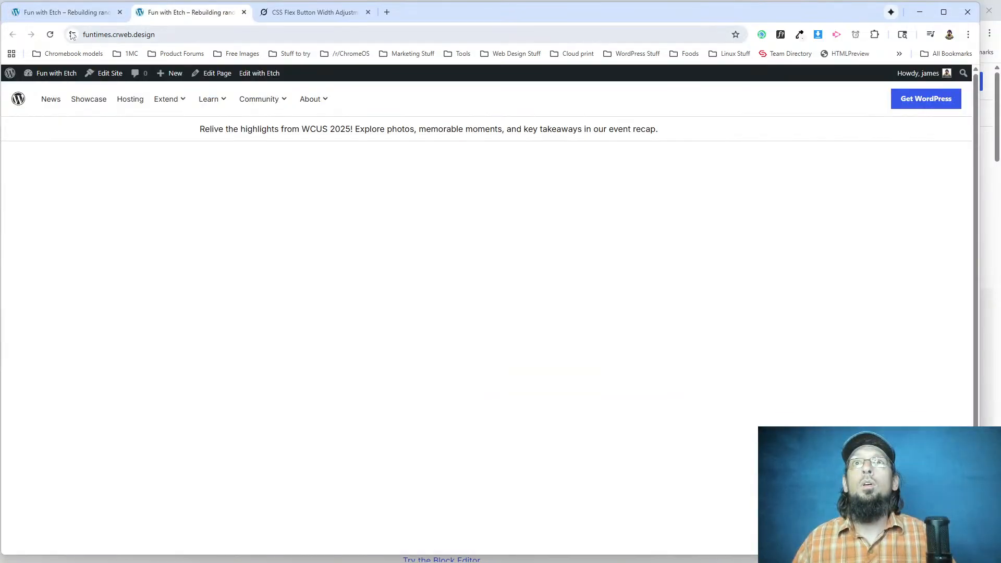
{"action": "key", "text": "F5"}
{"action": "left_click_drag", "start_coordinate": [978, 115], "coordinate": [603, 136]}
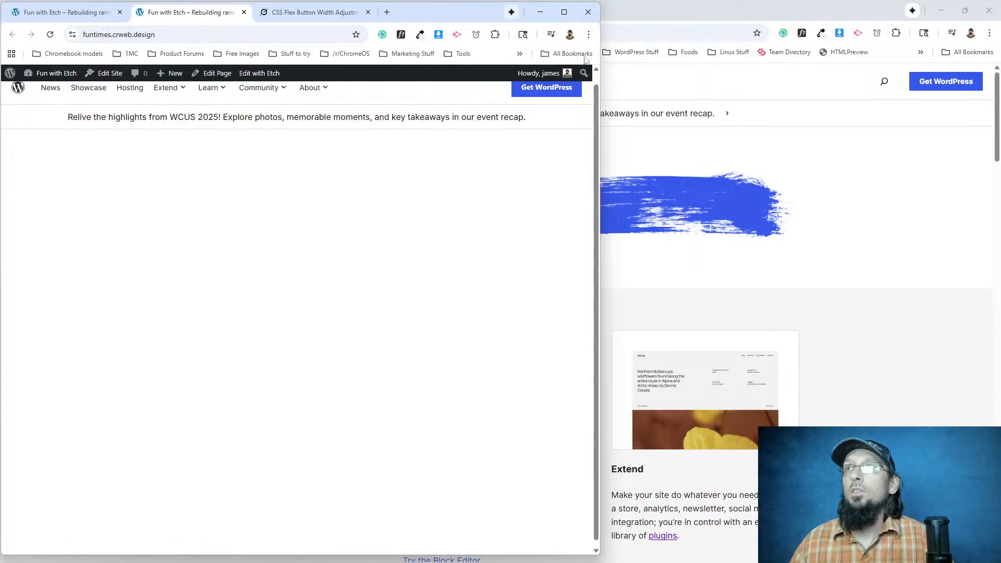
{"action": "left_click", "coordinate": [564, 12]}
In Etch, add a media query for widths below 768px with text-align: left inside the .announcements__link rule.
{"action": "left_click", "coordinate": [62, 12]}
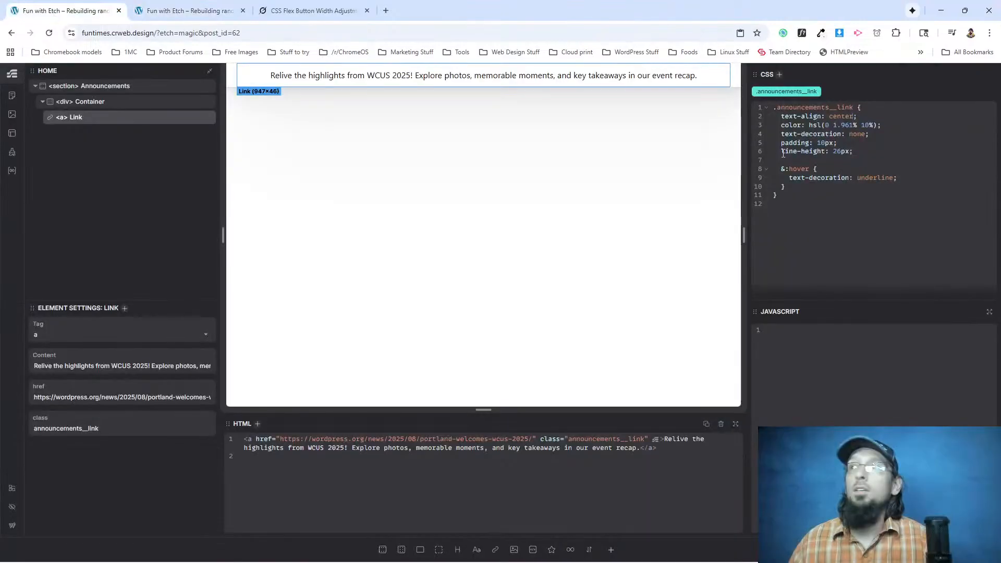
{"action": "left_click", "coordinate": [855, 151]}
{"action": "key", "text": "Return"}
{"action": "key", "text": "Return"}
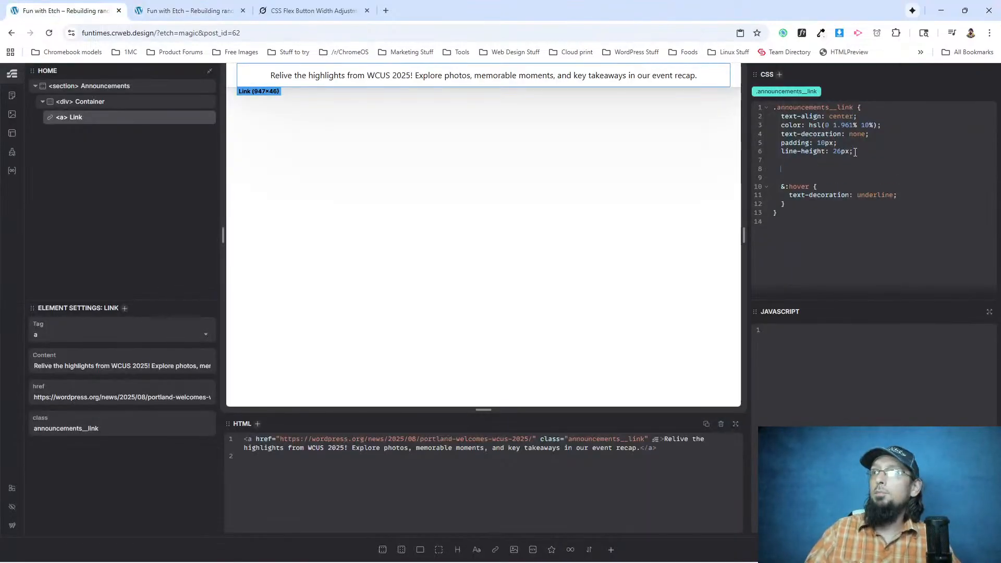
{"action": "type", "text": "@media (width <768"}
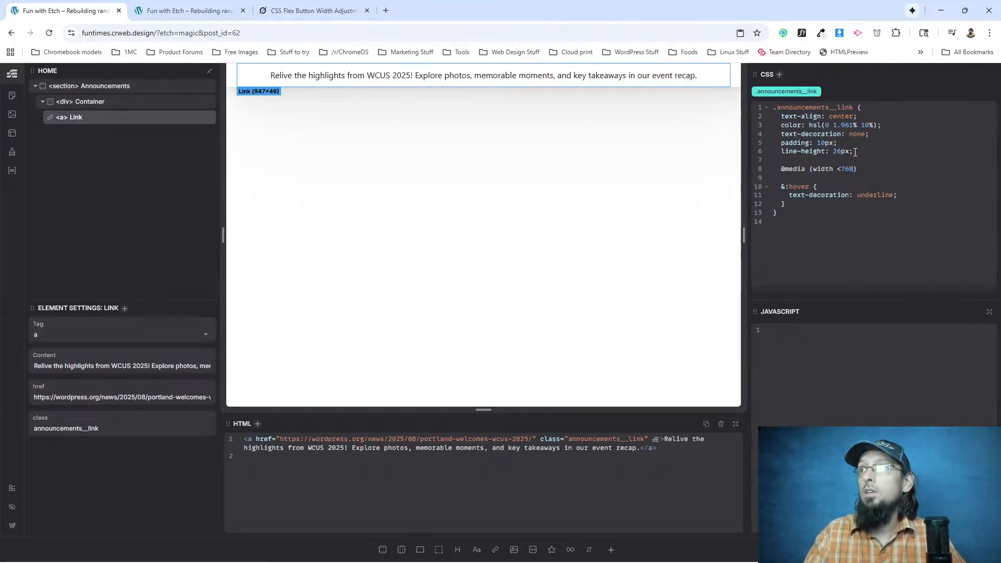
{"action": "type", "text": "{"}
{"action": "key", "text": "Return"}
{"action": "type", "text": "text-a"}
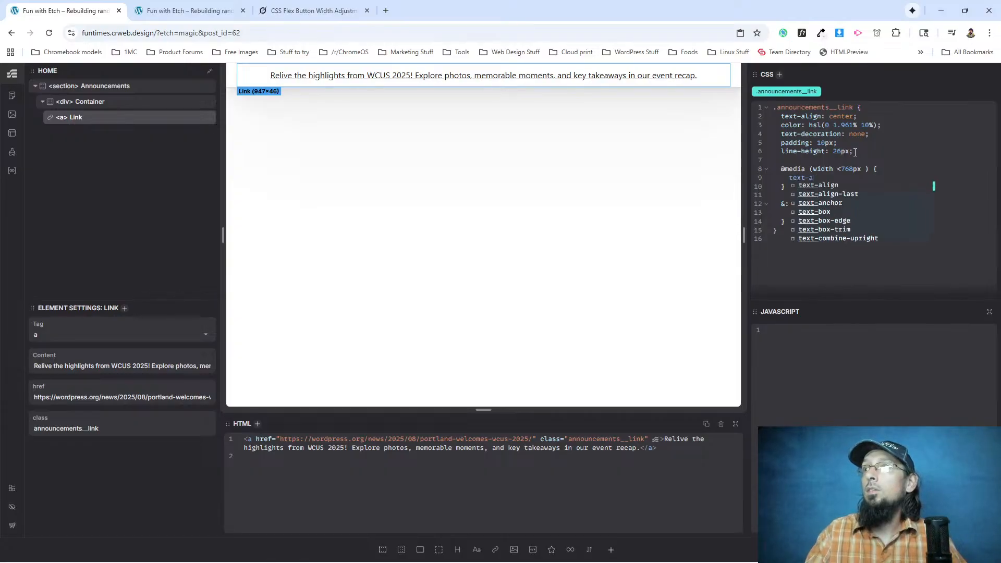
{"action": "type", "text": "lign: left;"}
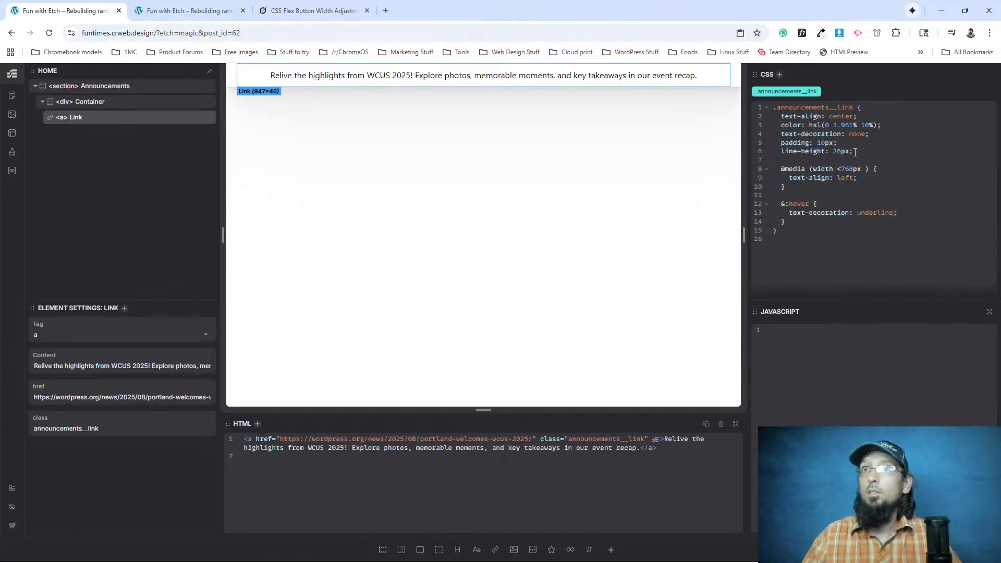
Reload the live page and shrink the browser window to mobile width to check the announcement text's alignment.
{"action": "left_click", "coordinate": [188, 10]}
{"action": "key", "text": "F5"}
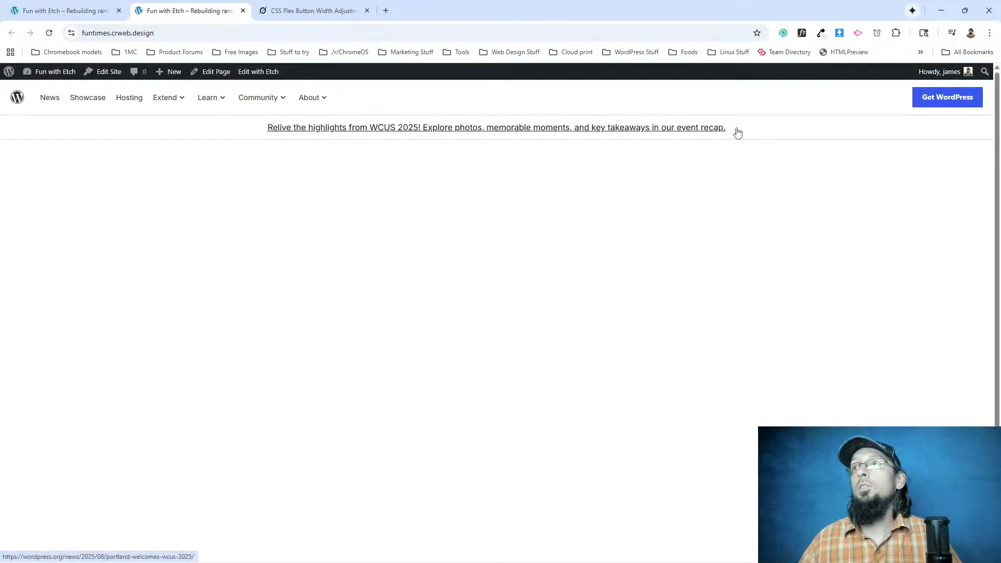
{"action": "left_click", "coordinate": [964, 10]}
{"action": "left_click_drag", "start_coordinate": [814, 135], "coordinate": [208, 149]}
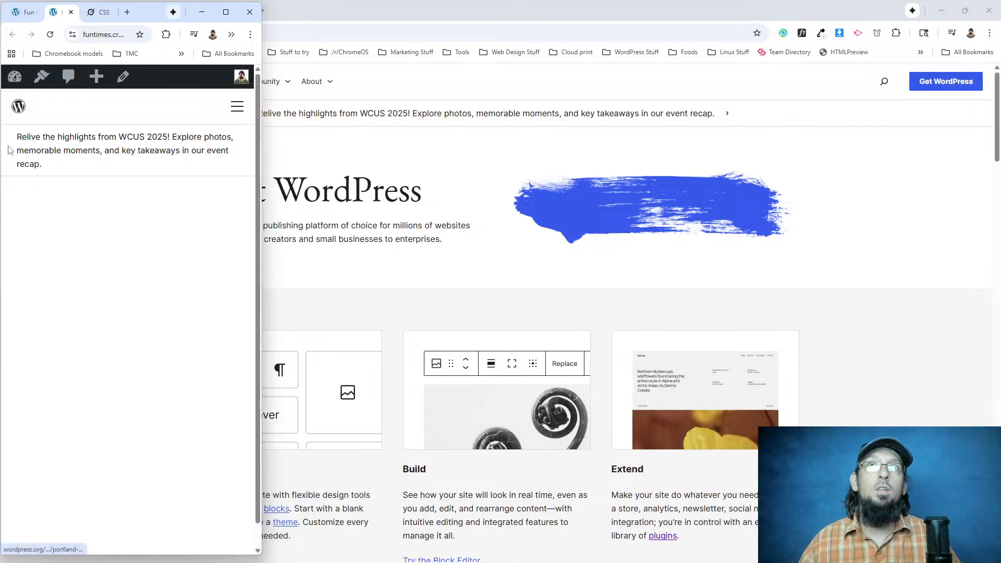
Inspect the padding of the announcement container and its link on the live page in DevTools, and maximize the browser window.
{"action": "right_click", "coordinate": [34, 150]}
{"action": "left_click", "coordinate": [51, 369]}
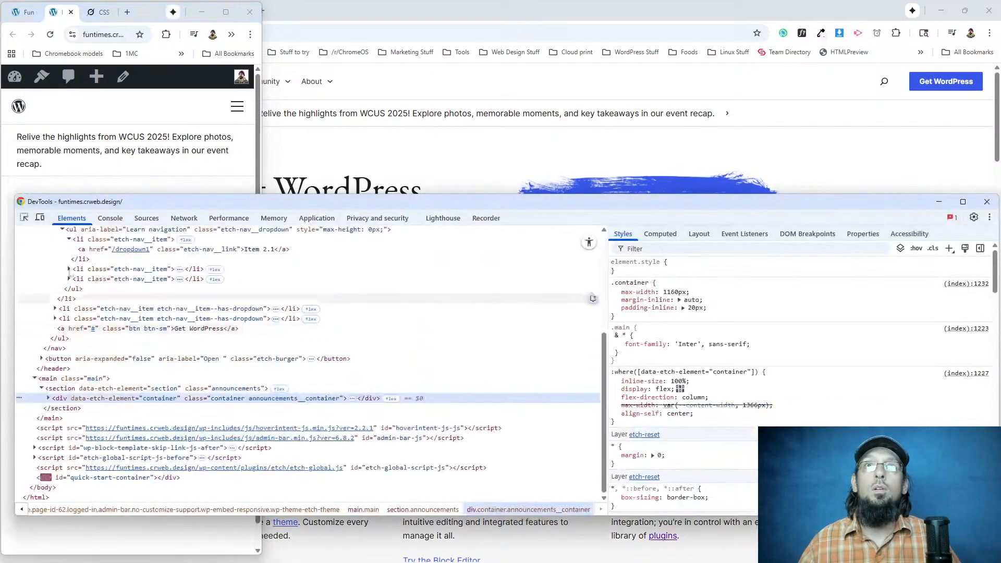
{"action": "left_click", "coordinate": [49, 399]}
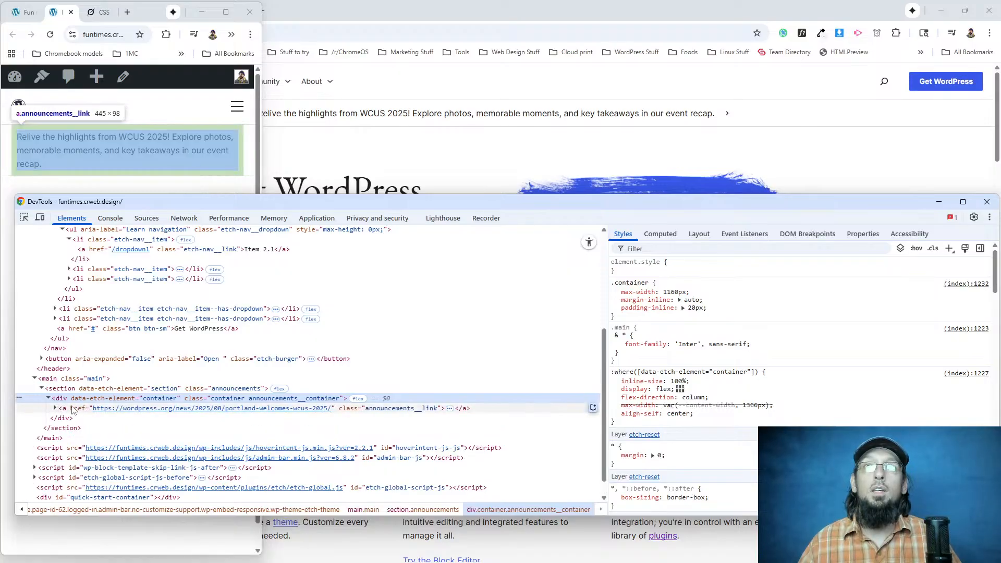
{"action": "left_click", "coordinate": [72, 409]}
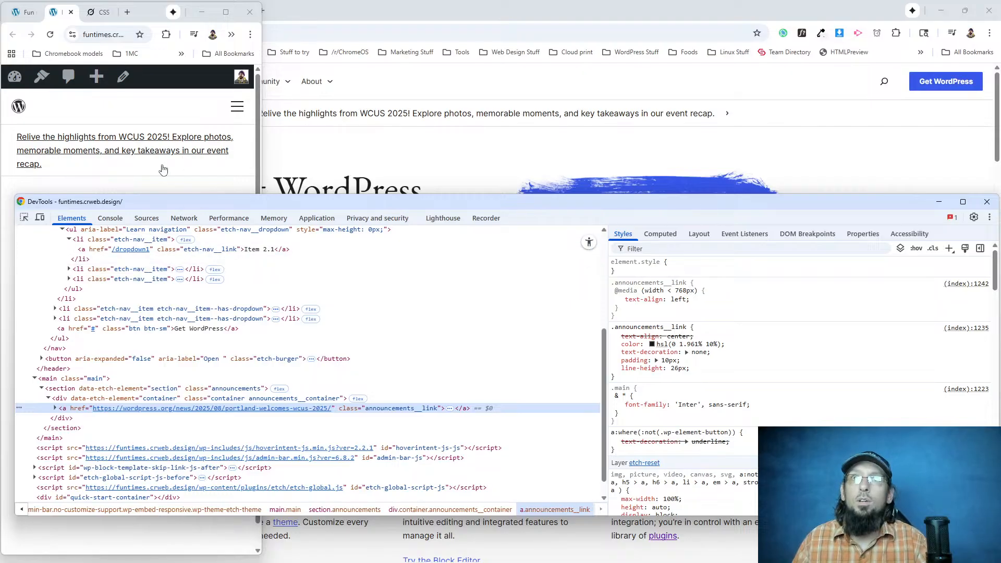
{"action": "left_click", "coordinate": [225, 12]}
Change the padding property to padding-block in the .announcements__link rule in Etch, keeping the 10px value.
{"action": "left_click", "coordinate": [66, 11]}
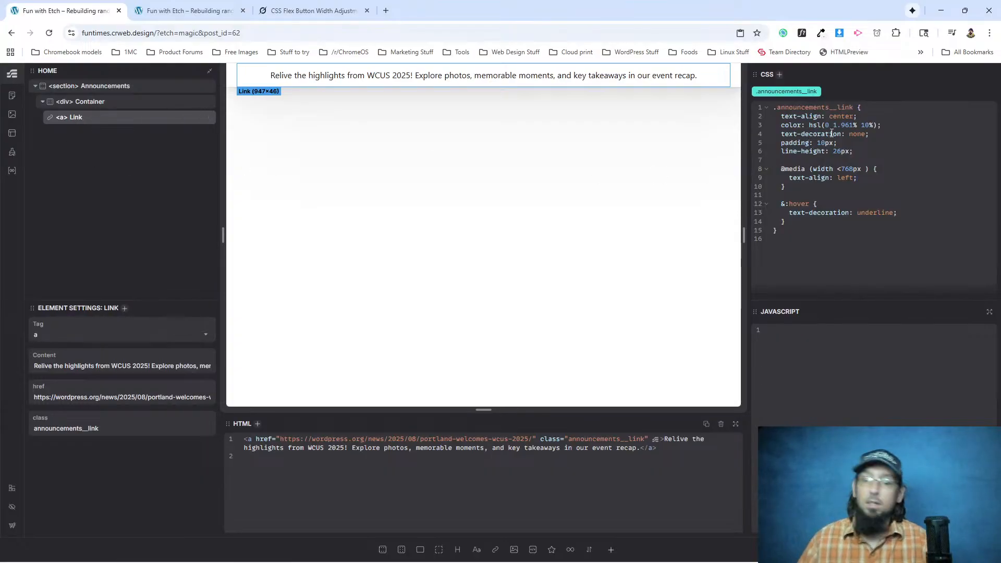
{"action": "type", "text": "-"}
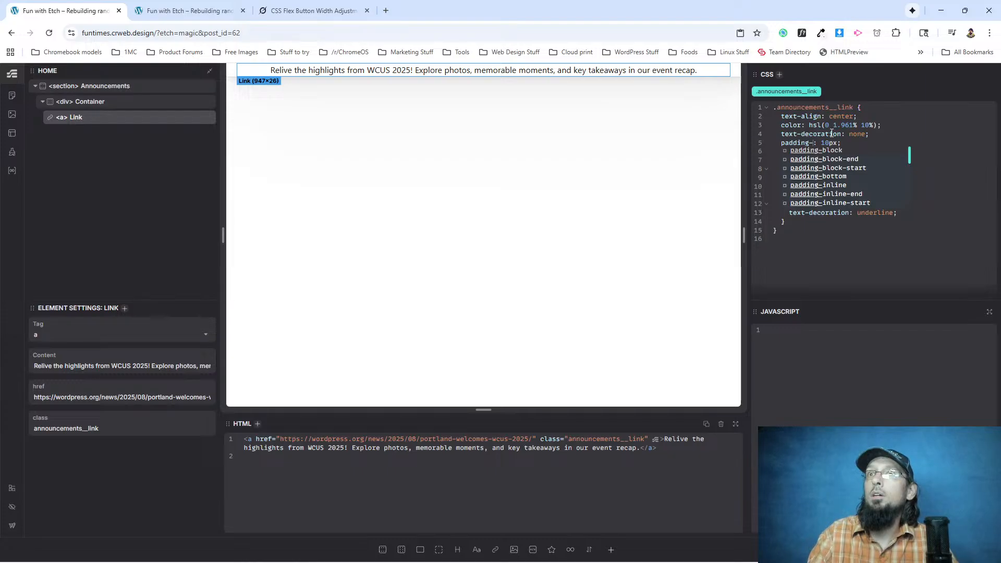
{"action": "type", "text": "block"}
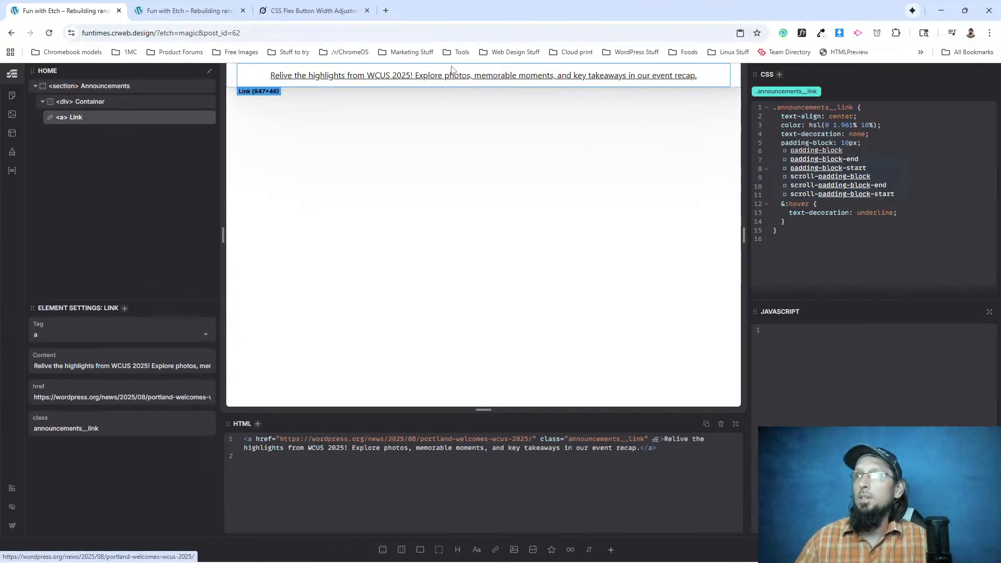
Reload the live page, check the announcement bar's side spacing at mobile width, widen the window, and close DevTools.
{"action": "left_click", "coordinate": [230, 13]}
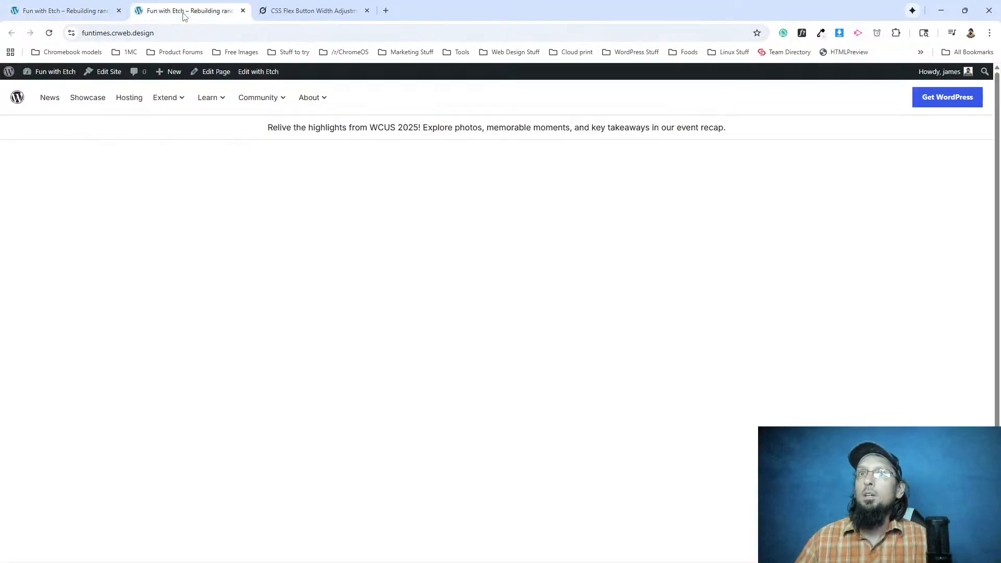
{"action": "scroll", "coordinate": [268, 268], "scroll_direction": "down", "scroll_amount": 1}
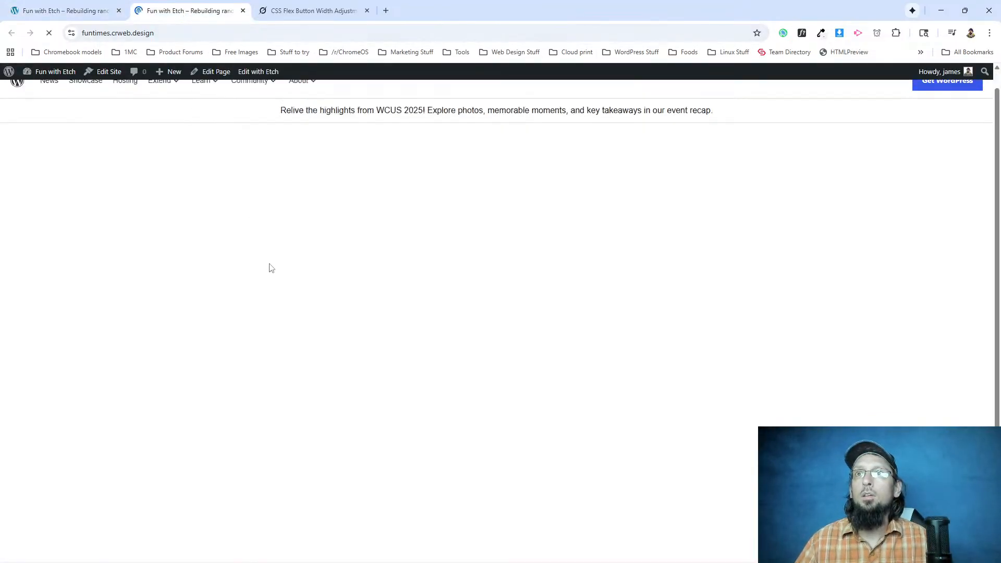
{"action": "scroll", "coordinate": [898, 143], "scroll_direction": "up", "scroll_amount": 1}
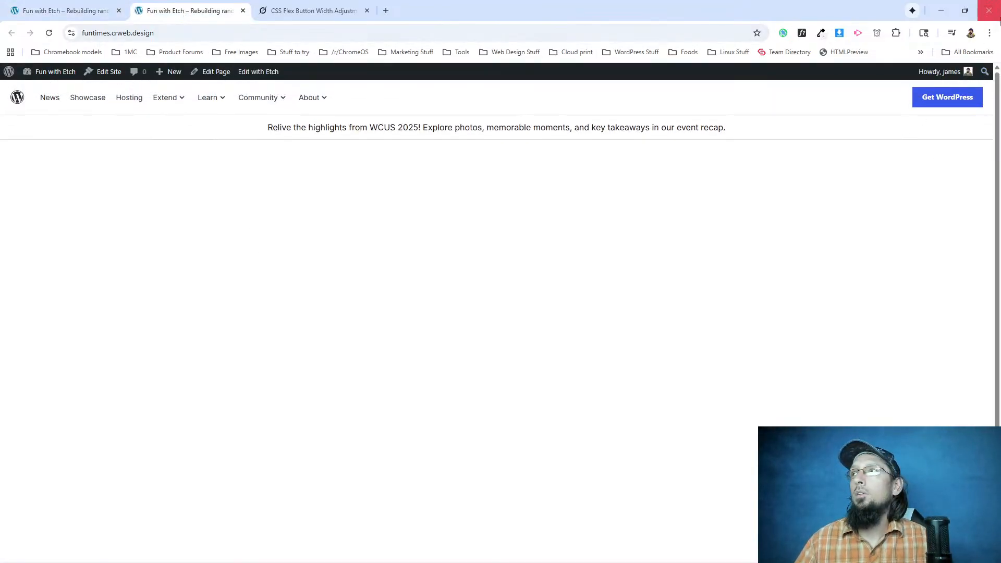
{"action": "left_click", "coordinate": [966, 9]}
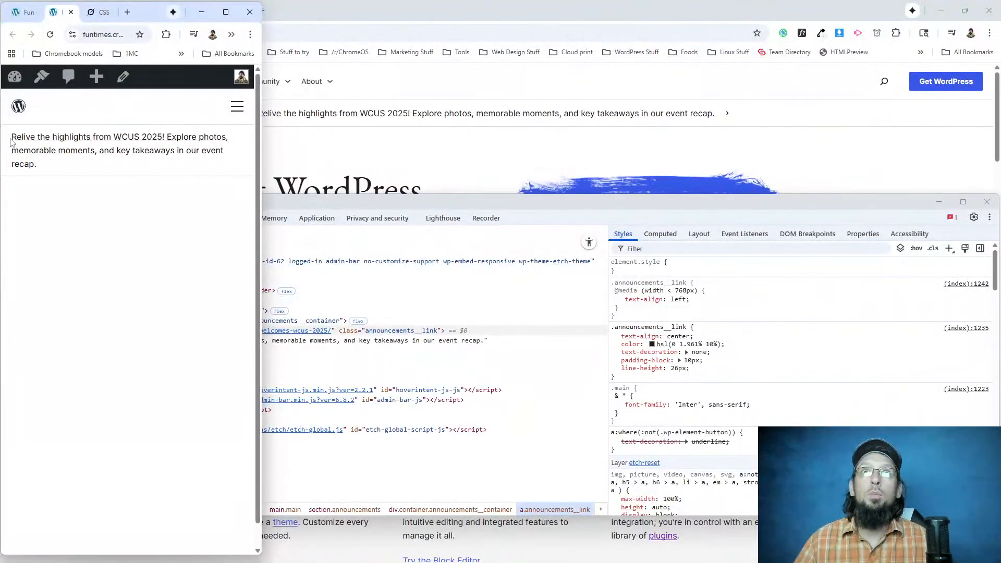
{"action": "left_click_drag", "start_coordinate": [259, 109], "coordinate": [997, 126]}
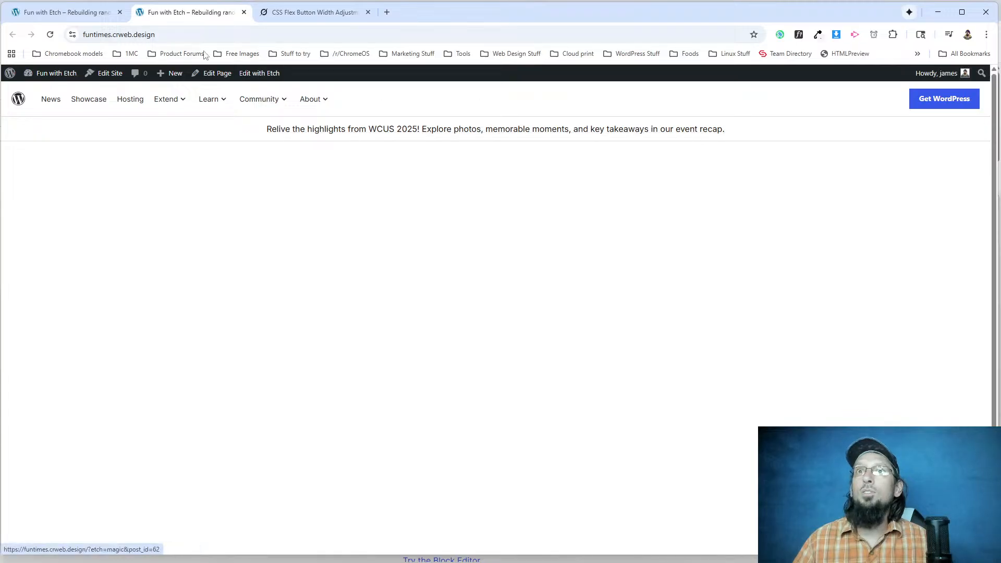
{"action": "key", "text": "alt+Tab"}
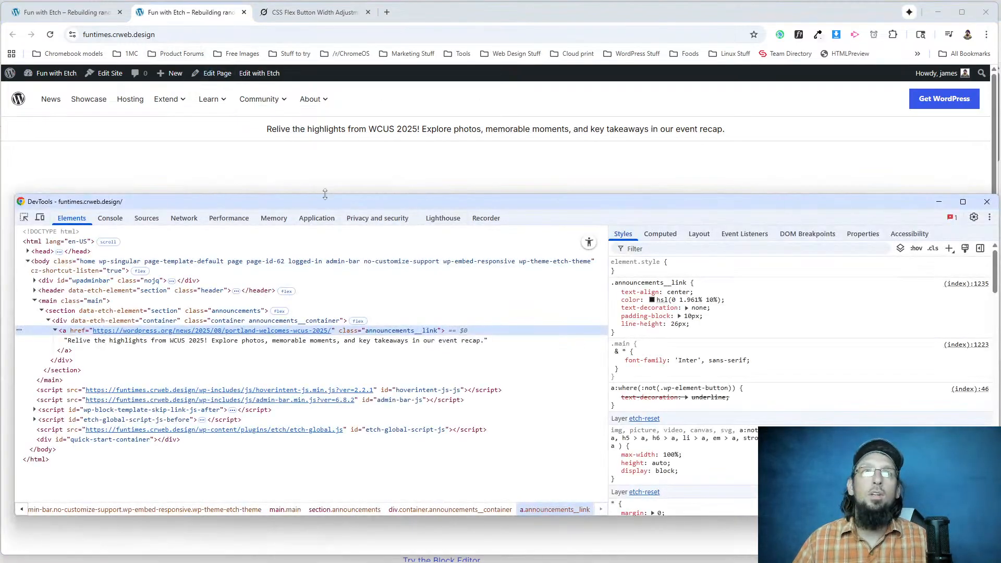
{"action": "left_click", "coordinate": [986, 202]}
Inspect the chevron image beside the WordPress.org announcement text in DevTools, and switch back to the Etch editor.
{"action": "key", "text": "alt+Tab"}
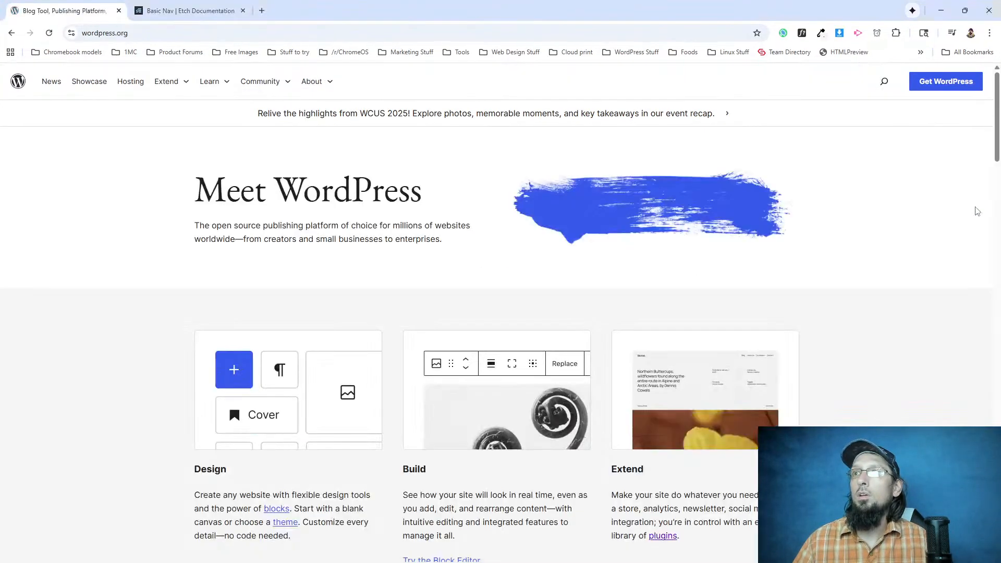
{"action": "right_click", "coordinate": [725, 119]}
{"action": "left_click", "coordinate": [764, 340]}
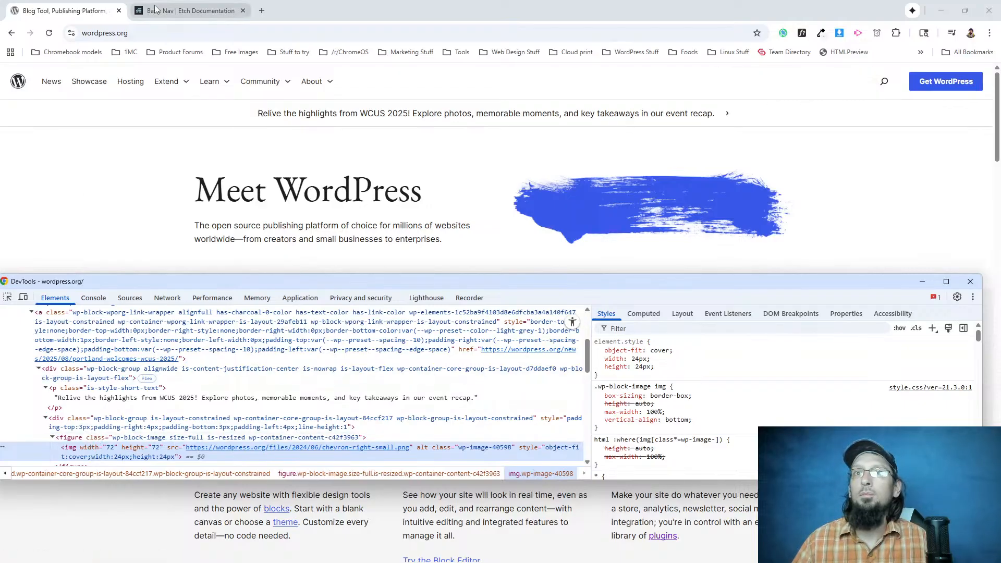
{"action": "key", "text": "alt+Tab"}
{"action": "key", "text": "alt+Tab"}
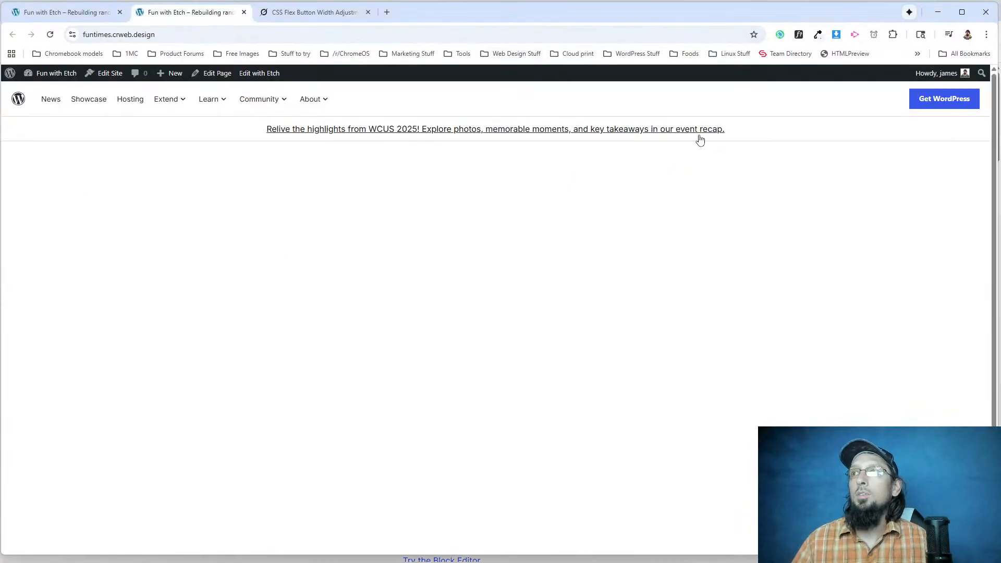
{"action": "left_click", "coordinate": [68, 12]}
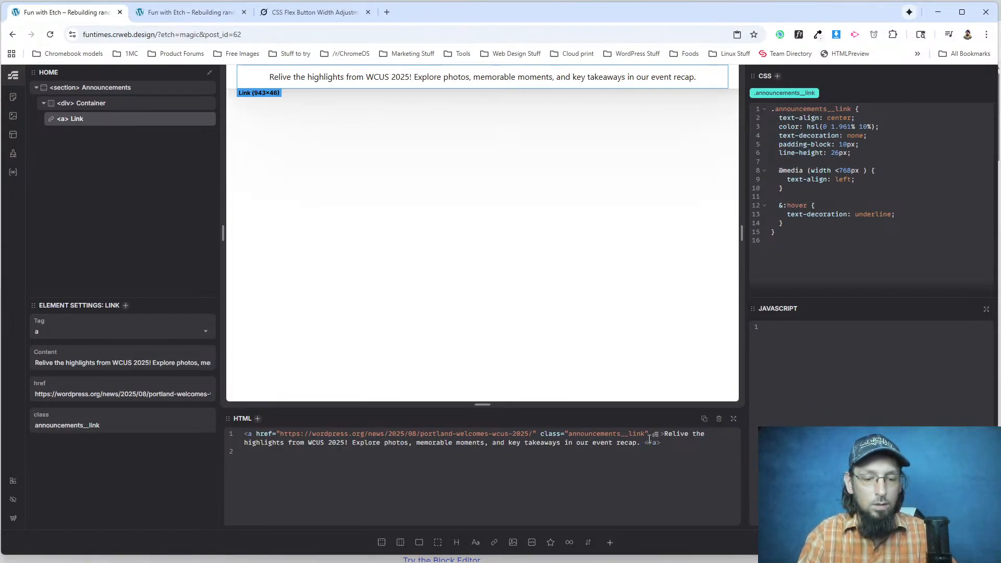
Try appending two non-breaking spaces and a > character to the end of the announcement link text in the HTML.
{"action": "type", "text": "&np"}
{"action": "type", "text": "s"}
{"action": "type", "text": "sp;"}
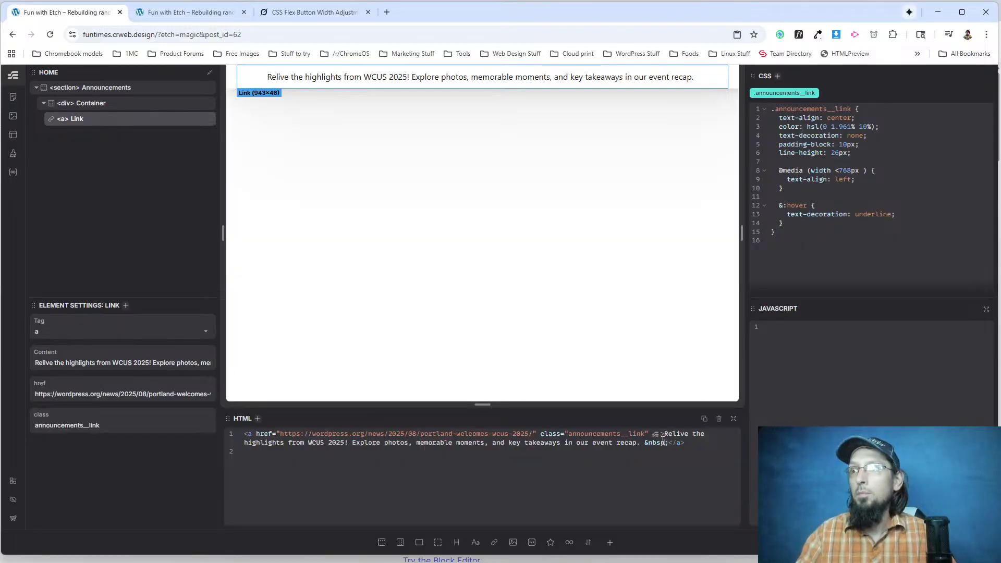
{"action": "type", "text": "&nbsp;"}
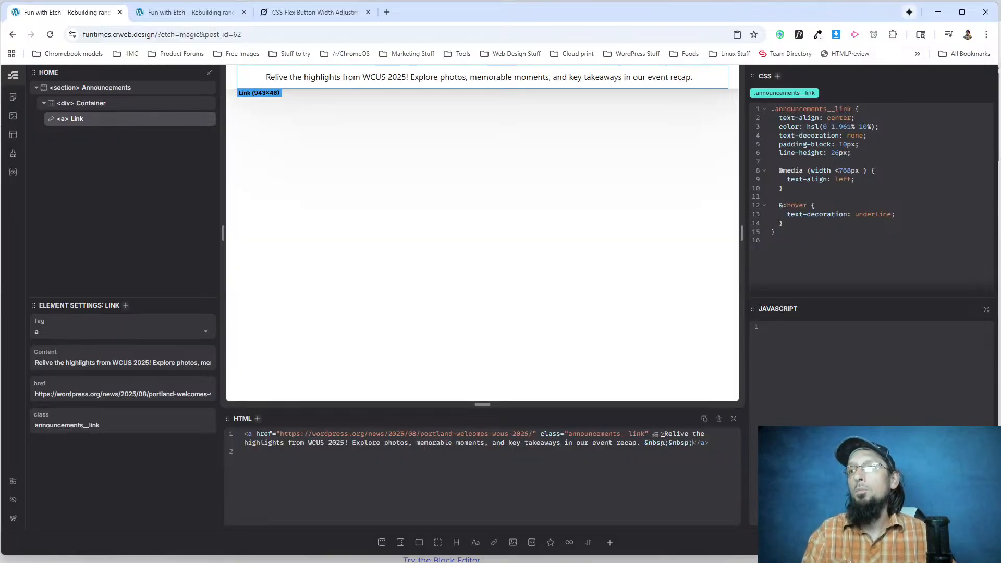
{"action": "type", "text": ">"}
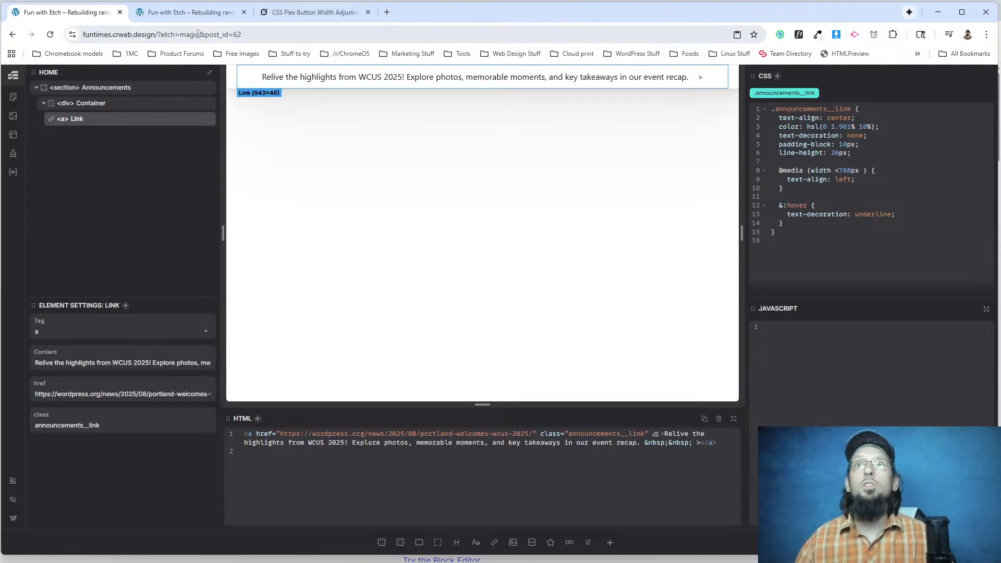
Reload the live page and check the > character after the announcement text.
{"action": "left_click", "coordinate": [188, 12]}
{"action": "left_click", "coordinate": [50, 34]}
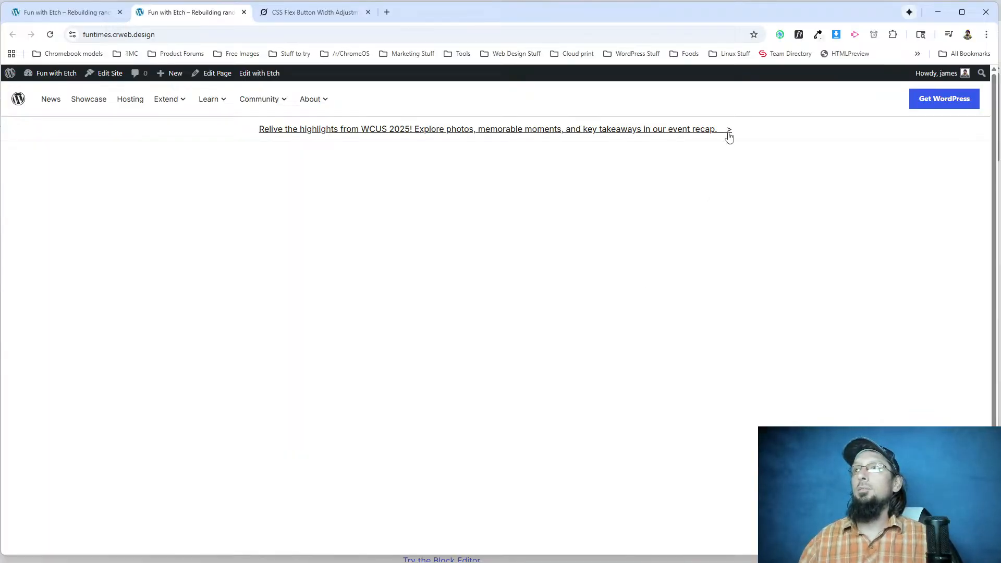
{"action": "left_click", "coordinate": [62, 15]}
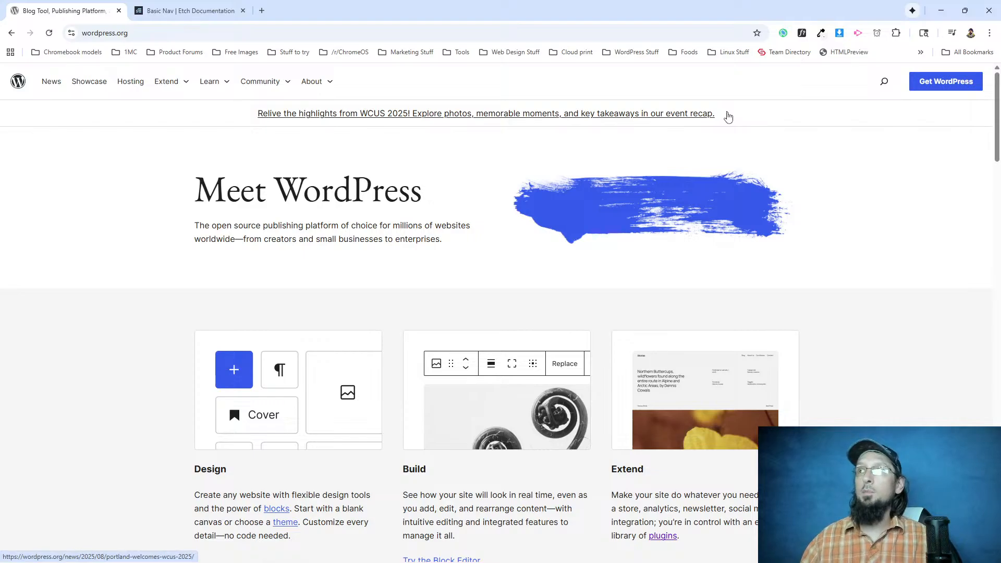
Inspect the WordPress.org announcement chevron image, its figure and wrapper, and the parent flex group's layout styles in DevTools.
{"action": "right_click", "coordinate": [727, 115]}
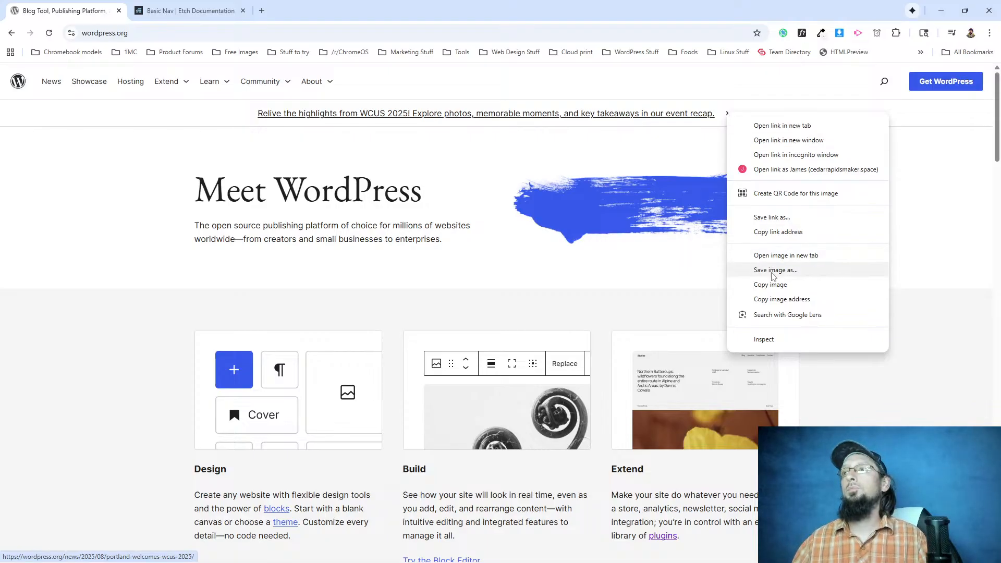
{"action": "left_click", "coordinate": [751, 340]}
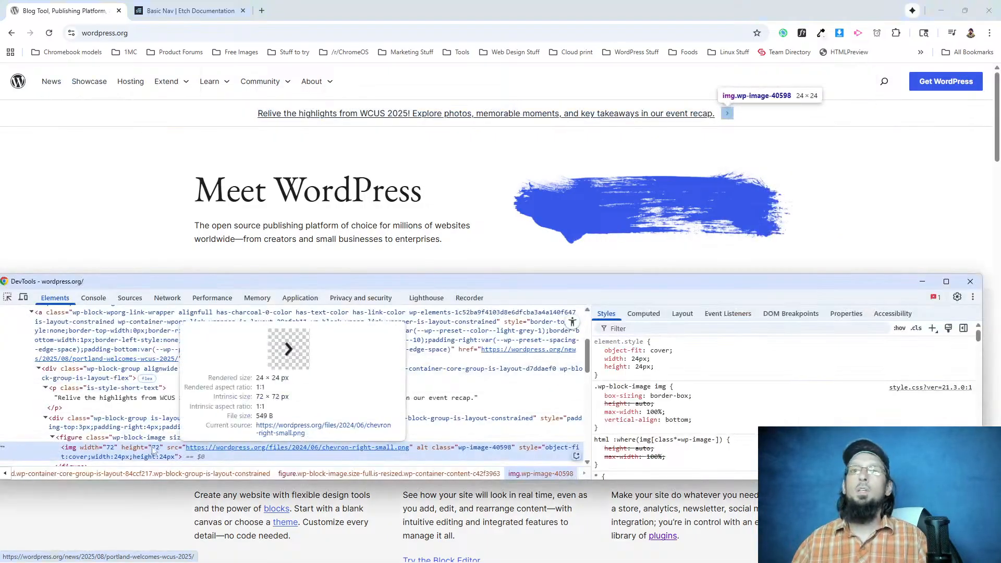
{"action": "left_click", "coordinate": [71, 441]}
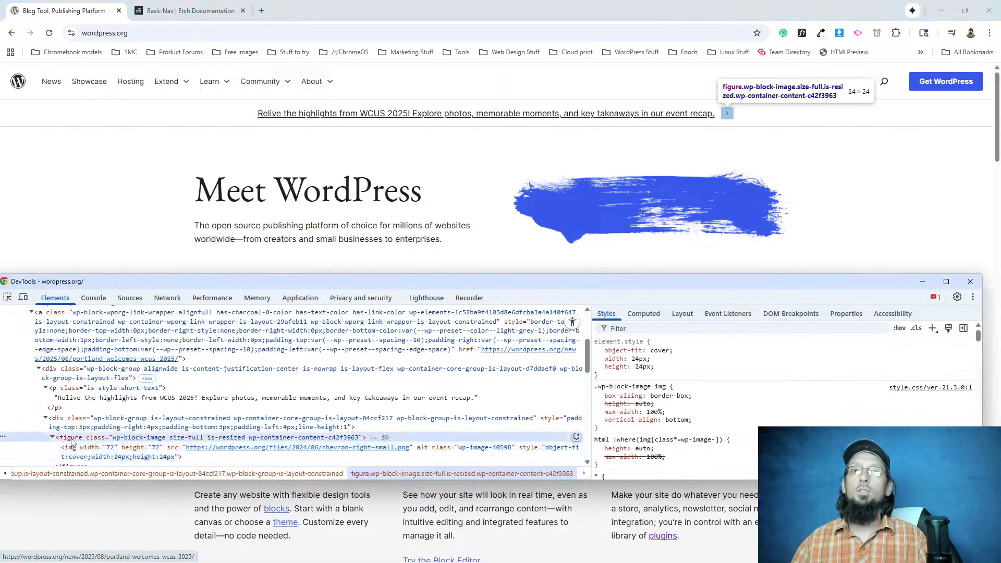
{"action": "left_click", "coordinate": [85, 424]}
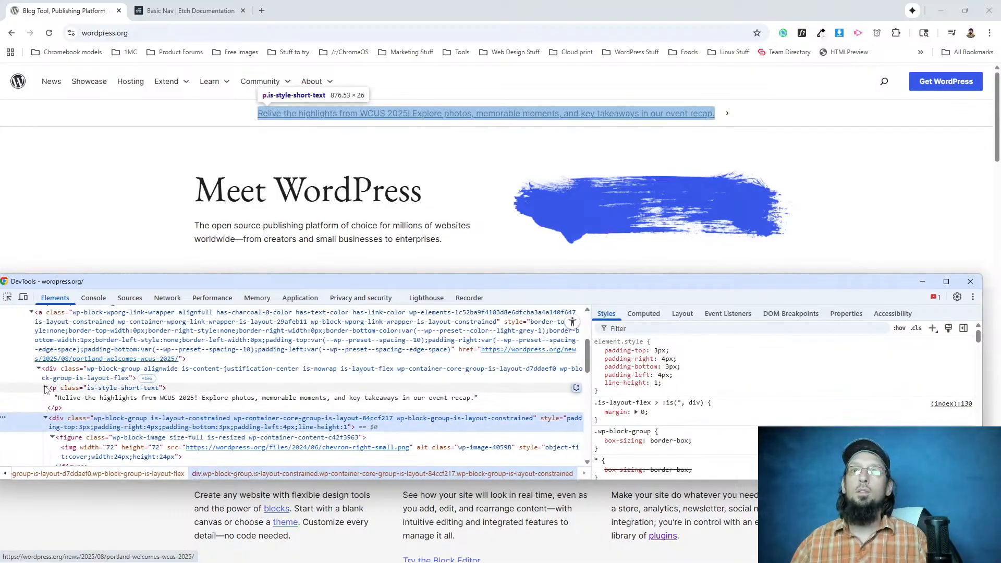
{"action": "left_click", "coordinate": [87, 370]}
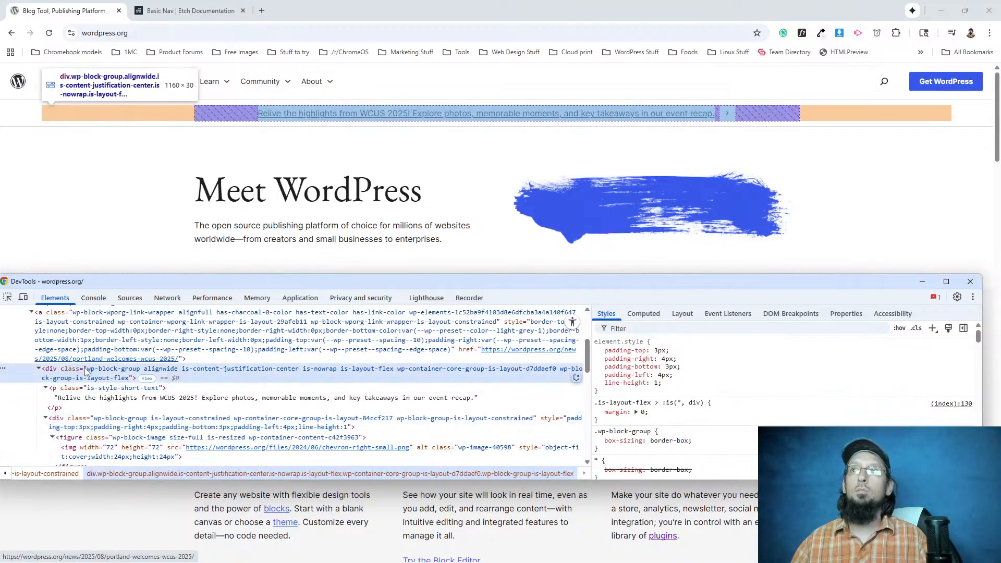
{"action": "mouse_move", "coordinate": [692, 404]}
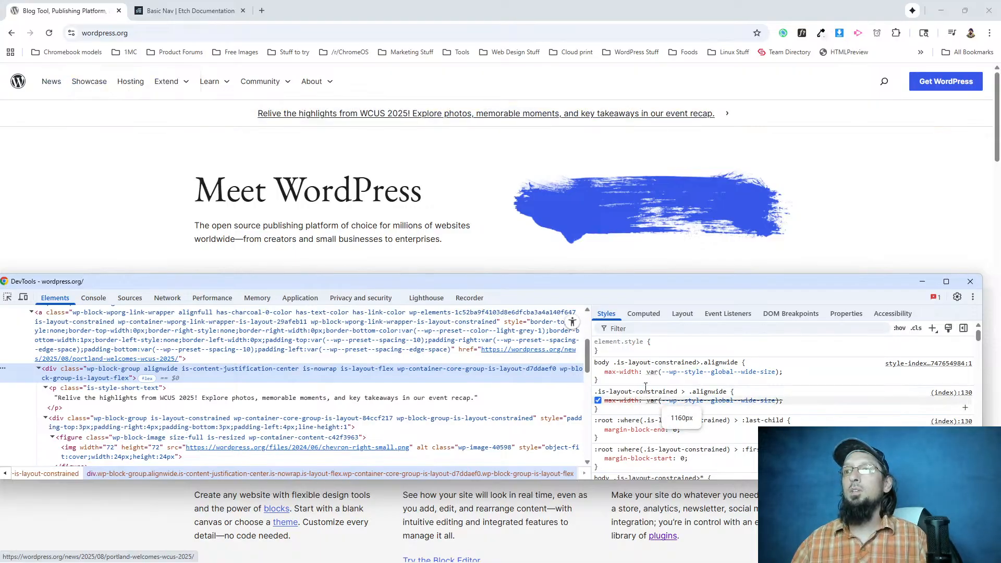
{"action": "scroll", "coordinate": [646, 388], "scroll_direction": "down", "scroll_amount": 5}
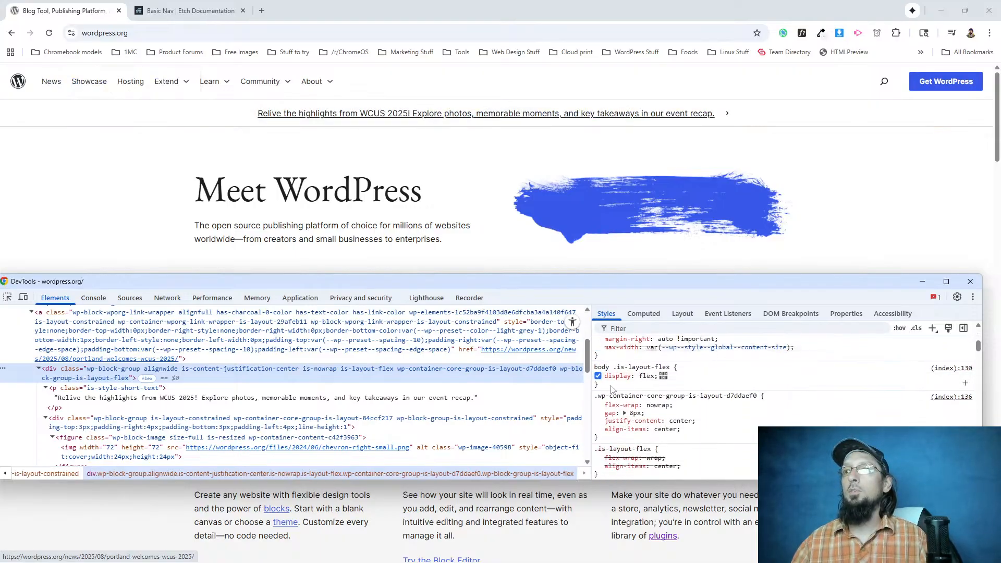
Save the WordPress.org announcement chevron image as chevron-right-small in PNG format to the Downloads dotorg folder.
{"action": "right_click", "coordinate": [727, 115]}
{"action": "left_click", "coordinate": [770, 272]}
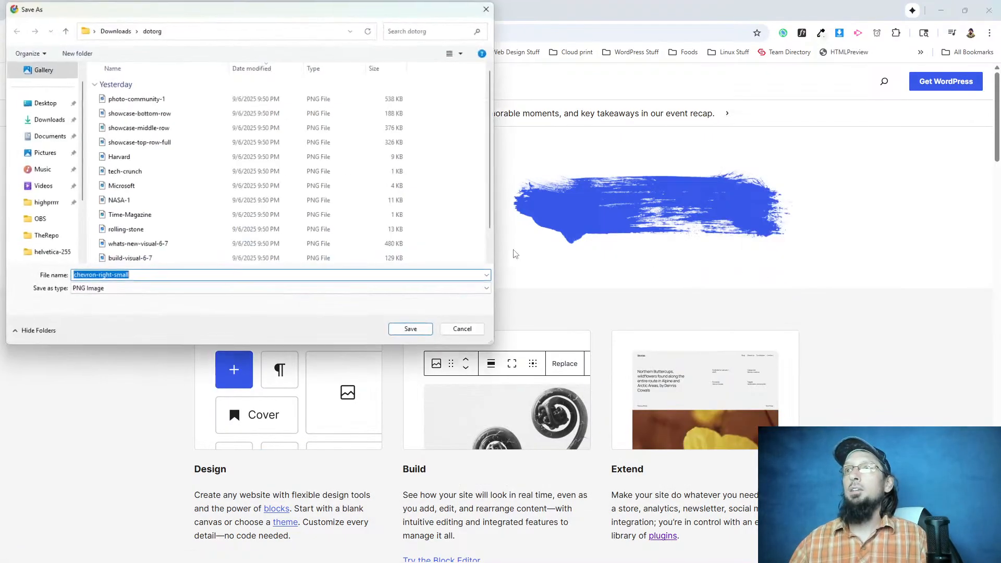
{"action": "left_click", "coordinate": [412, 331]}
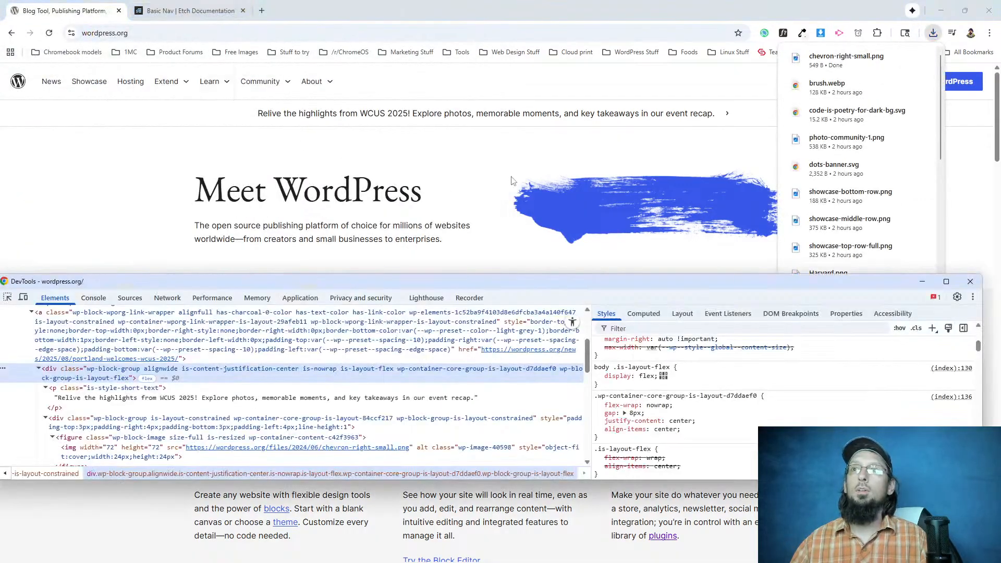
Return to the Etch editor and remove the non-breaking spaces and > character from the end of the announcement link text.
{"action": "key", "text": "alt+Tab"}
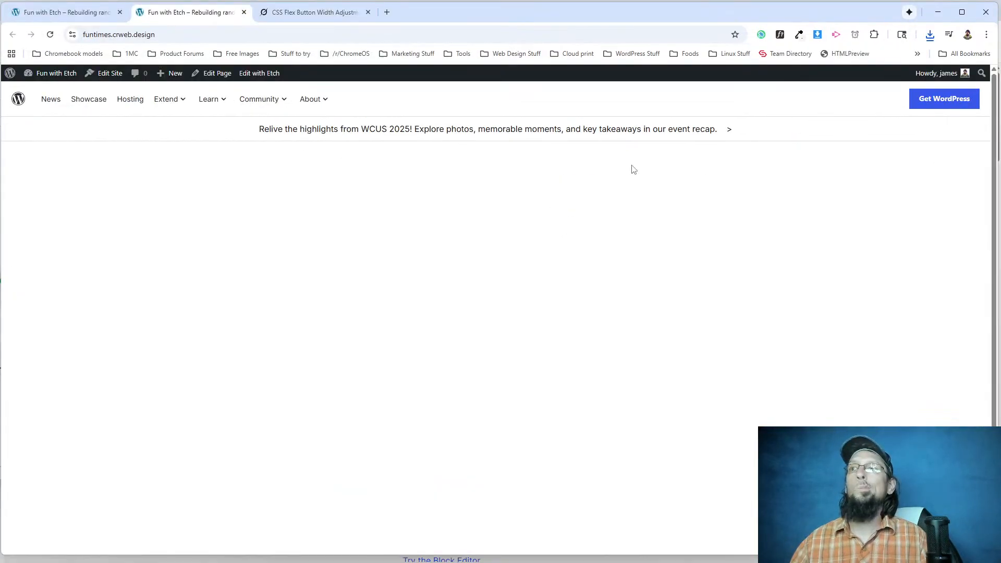
{"action": "left_click", "coordinate": [105, 15]}
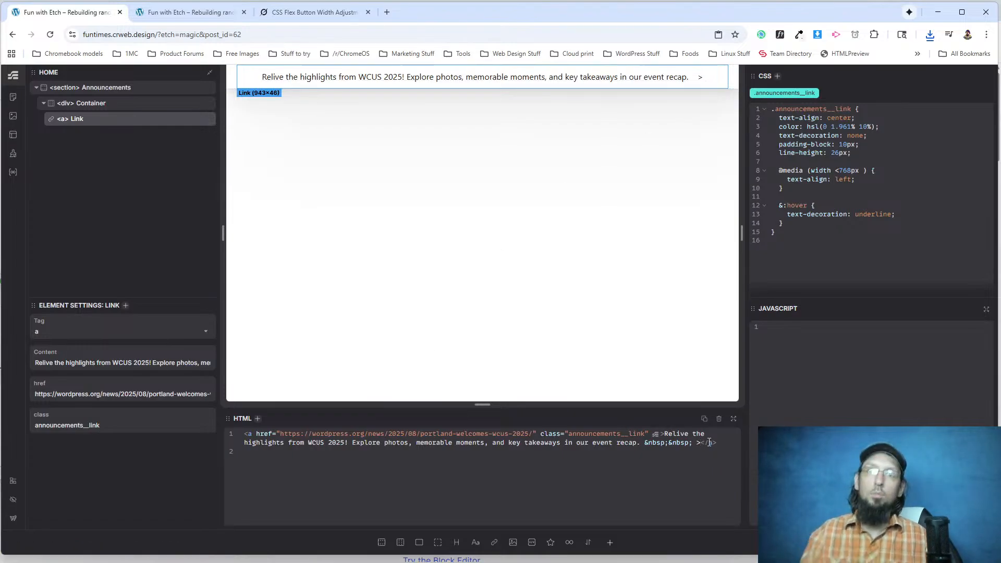
{"action": "key", "text": "BackSpace"}
{"action": "key", "text": "BackSpace"}
{"action": "key", "text": "BackSpace"}
{"action": "key", "text": "BackSpace"}
{"action": "key", "text": "BackSpace"}
{"action": "key", "text": "BackSpace"}
{"action": "key", "text": "BackSpace"}
{"action": "key", "text": "BackSpace"}
{"action": "key", "text": "BackSpace"}
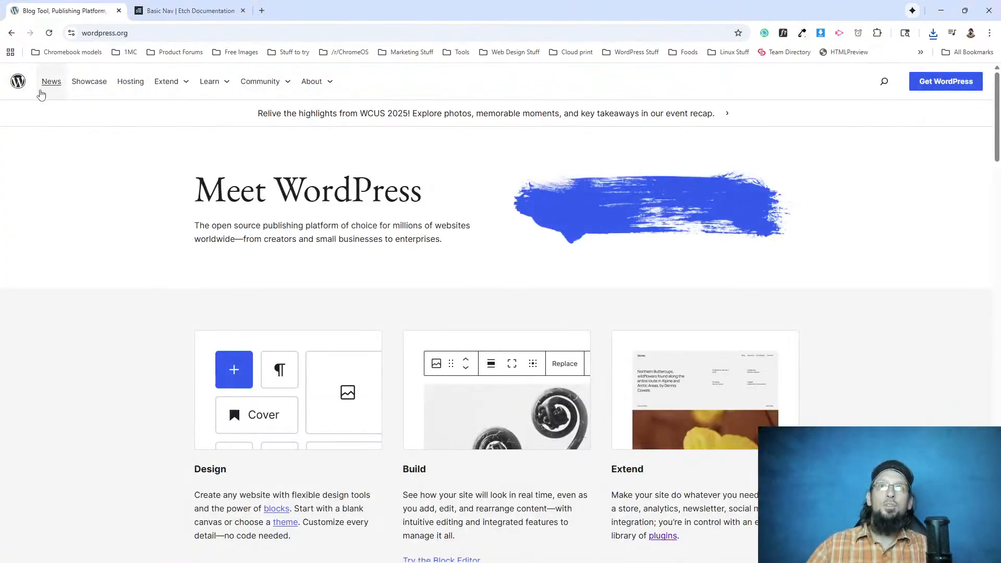
Examine the WordPress.org announcement chevron's img markup in DevTools for its source and size attributes.
{"action": "scroll", "coordinate": [138, 216], "scroll_direction": "down", "scroll_amount": 5}
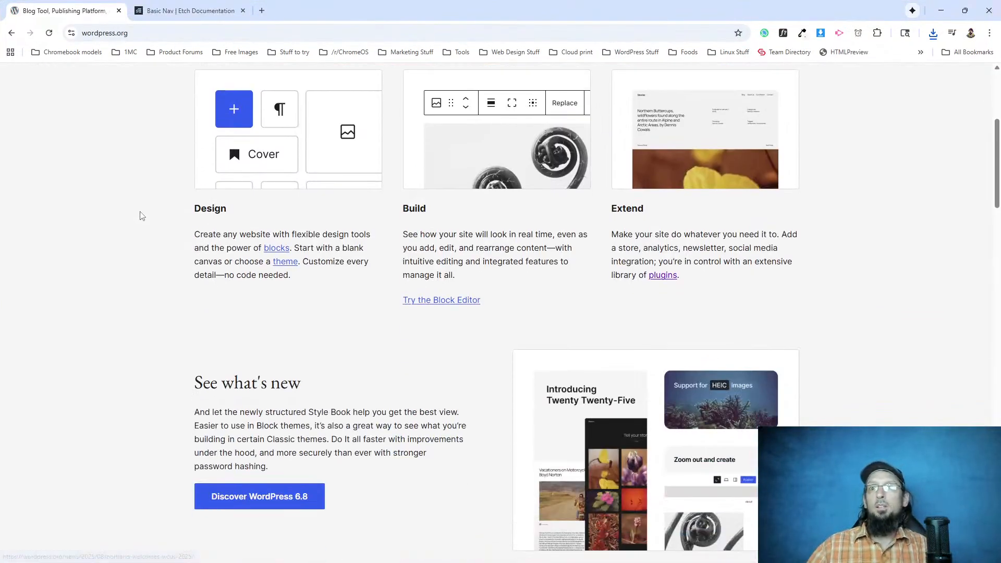
{"action": "scroll", "coordinate": [139, 216], "scroll_direction": "up", "scroll_amount": 5}
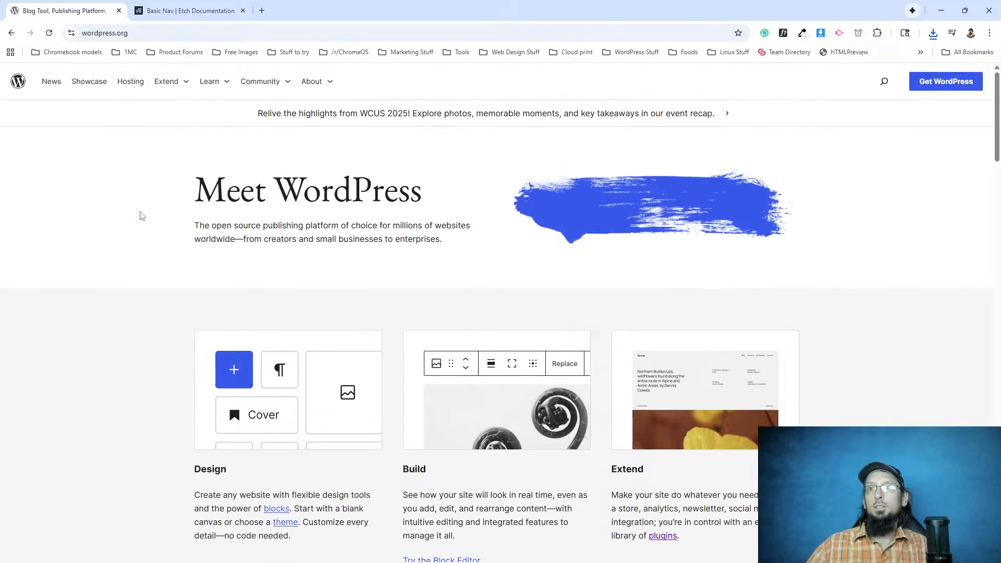
{"action": "right_click", "coordinate": [729, 115]}
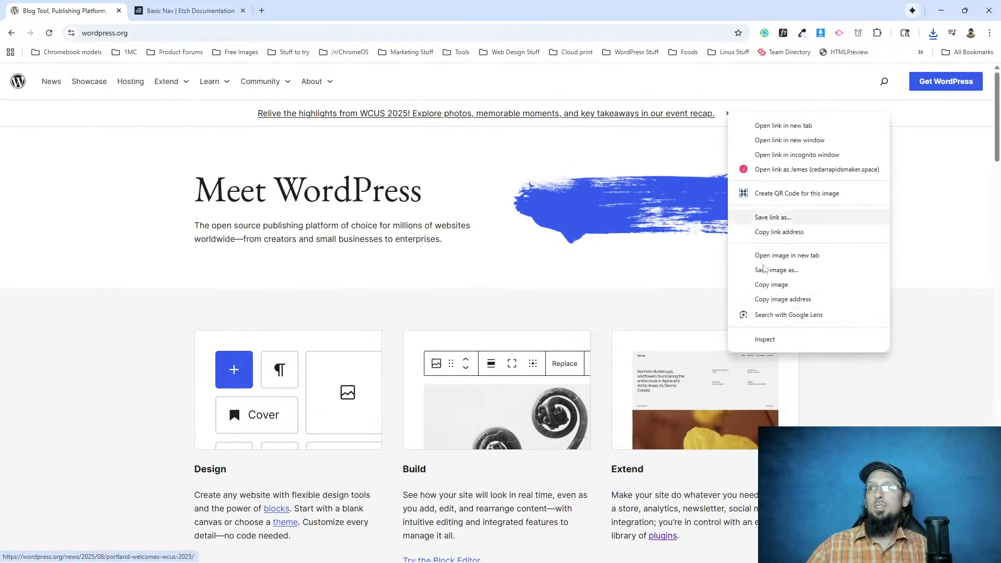
{"action": "left_click", "coordinate": [794, 340]}
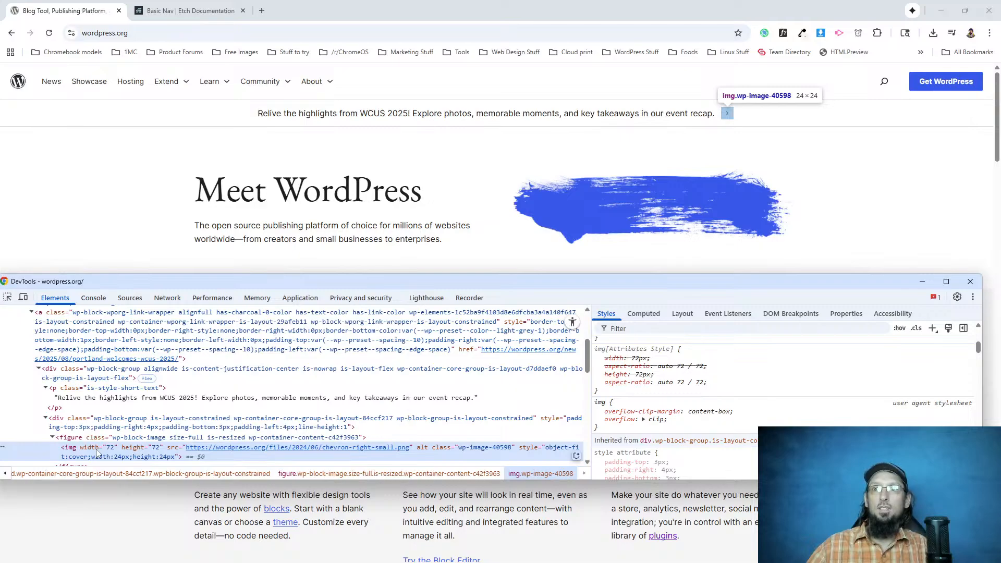
{"action": "mouse_move", "coordinate": [198, 452]}
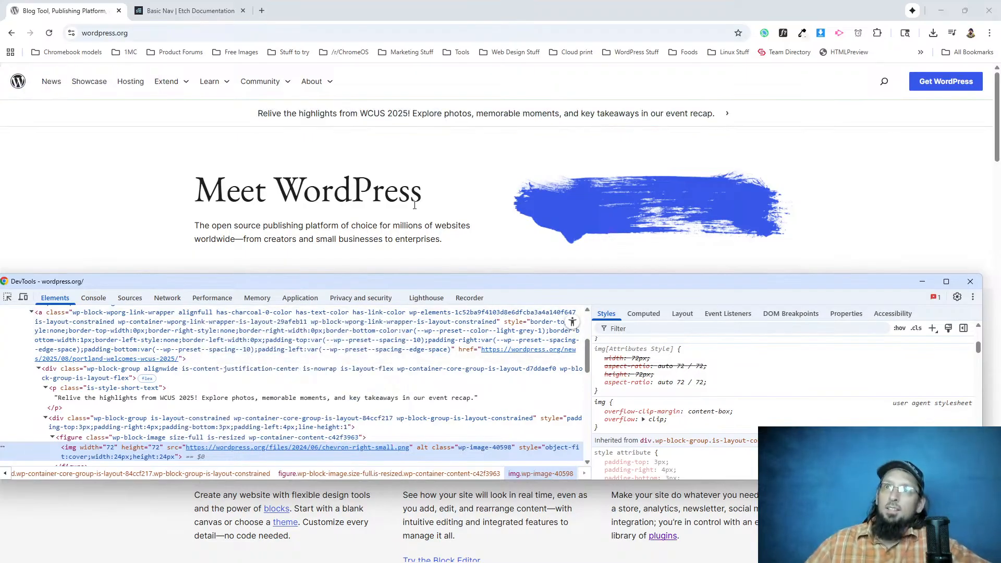
Inspect the About and Community navigation items in DevTools to examine how the submenu chevron's ::after element is styled.
{"action": "right_click", "coordinate": [331, 84]}
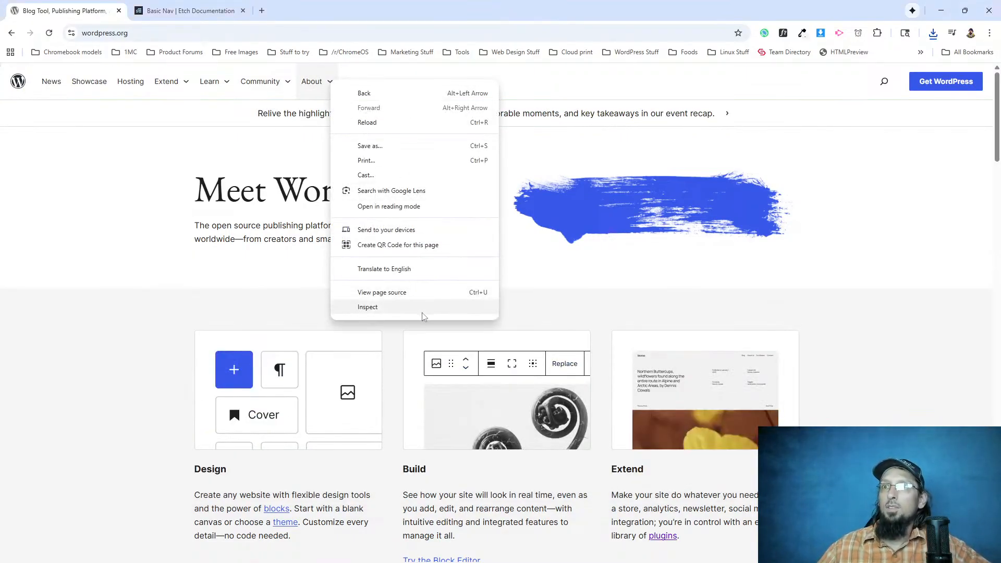
{"action": "left_click", "coordinate": [421, 311]}
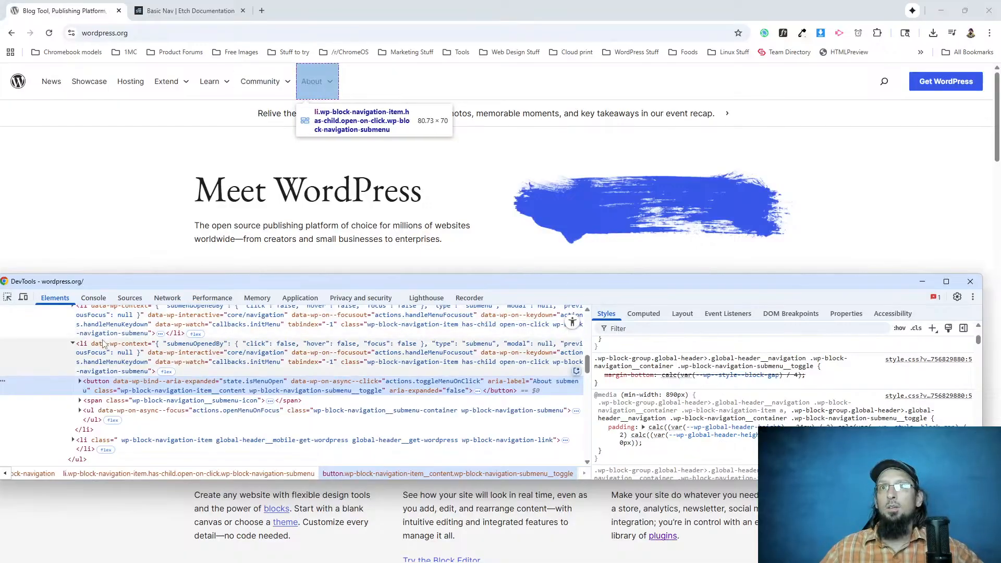
{"action": "scroll", "coordinate": [103, 328], "scroll_direction": "up", "scroll_amount": 2}
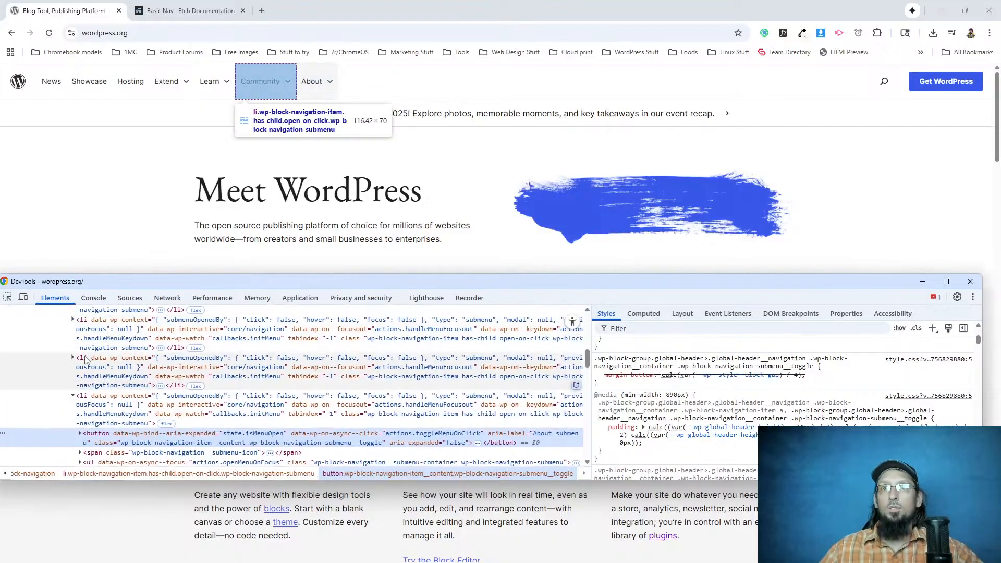
{"action": "left_click", "coordinate": [73, 358]}
{"action": "left_click", "coordinate": [73, 358]}
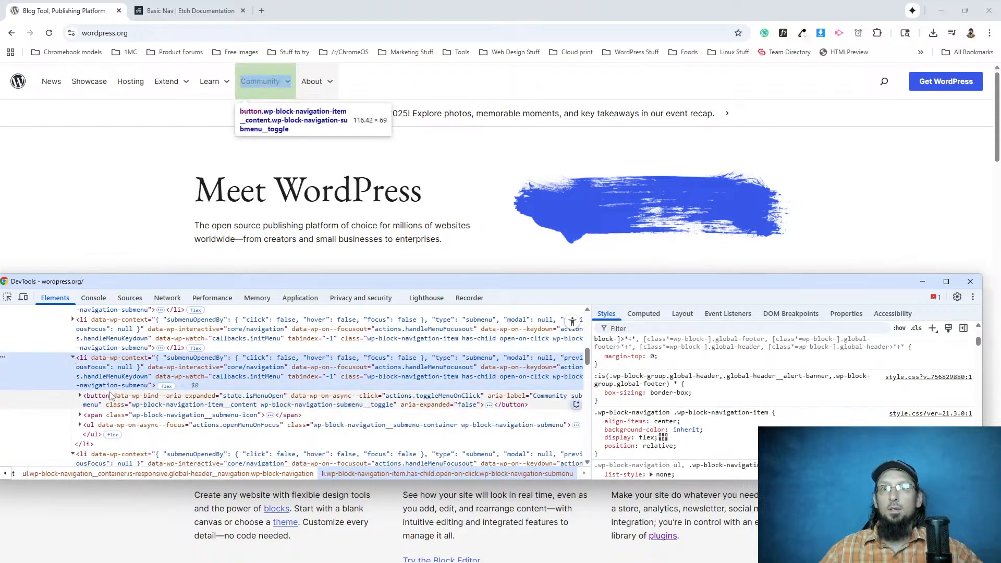
{"action": "left_click", "coordinate": [80, 396]}
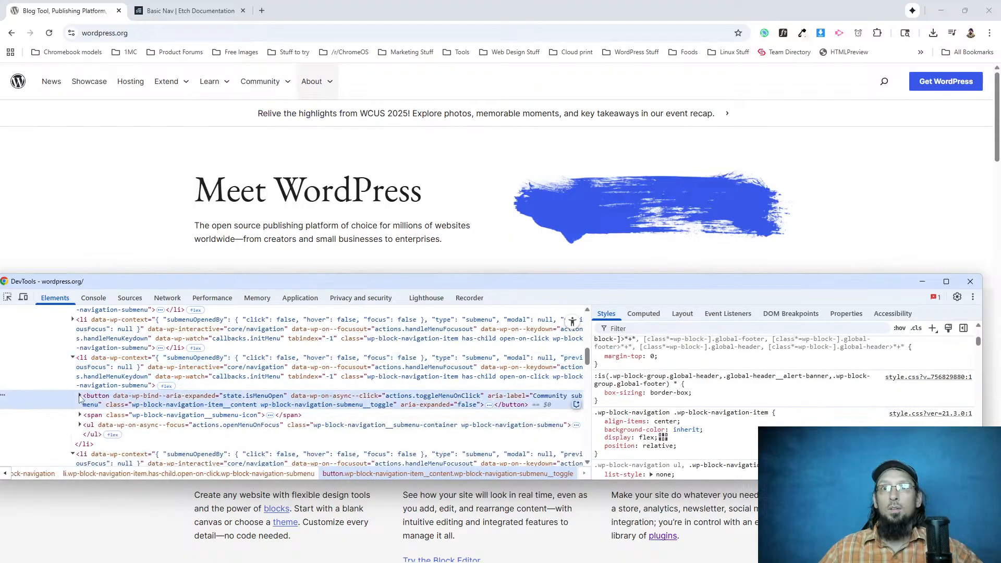
{"action": "left_click", "coordinate": [107, 425]}
{"action": "scroll", "coordinate": [661, 438], "scroll_direction": "down", "scroll_amount": 2}
{"action": "scroll", "coordinate": [661, 438], "scroll_direction": "up", "scroll_amount": 2}
{"action": "mouse_move", "coordinate": [803, 414]}
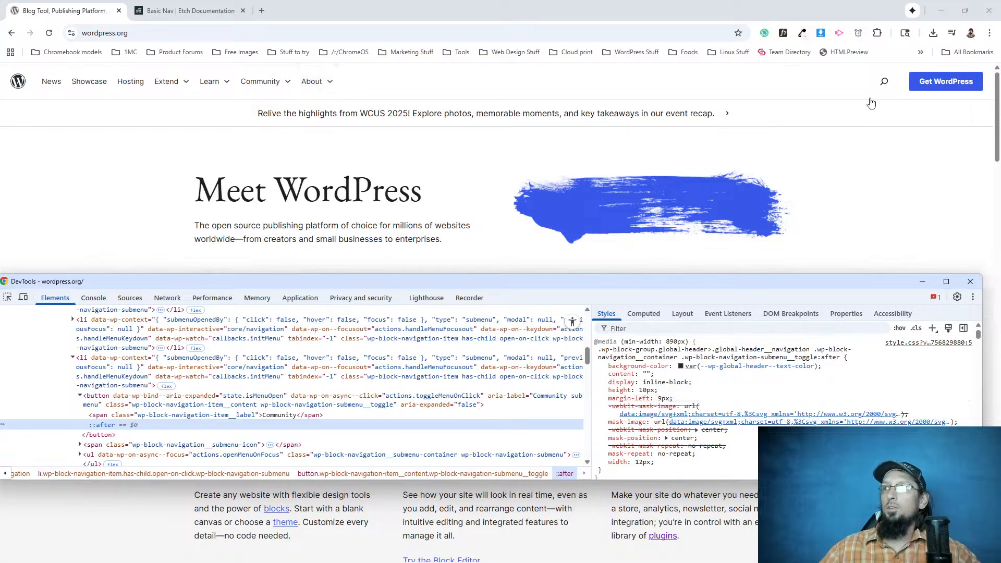
Inspect the header search button and its nested svg in DevTools, and close DevTools.
{"action": "right_click", "coordinate": [885, 82]}
{"action": "left_click", "coordinate": [801, 311]}
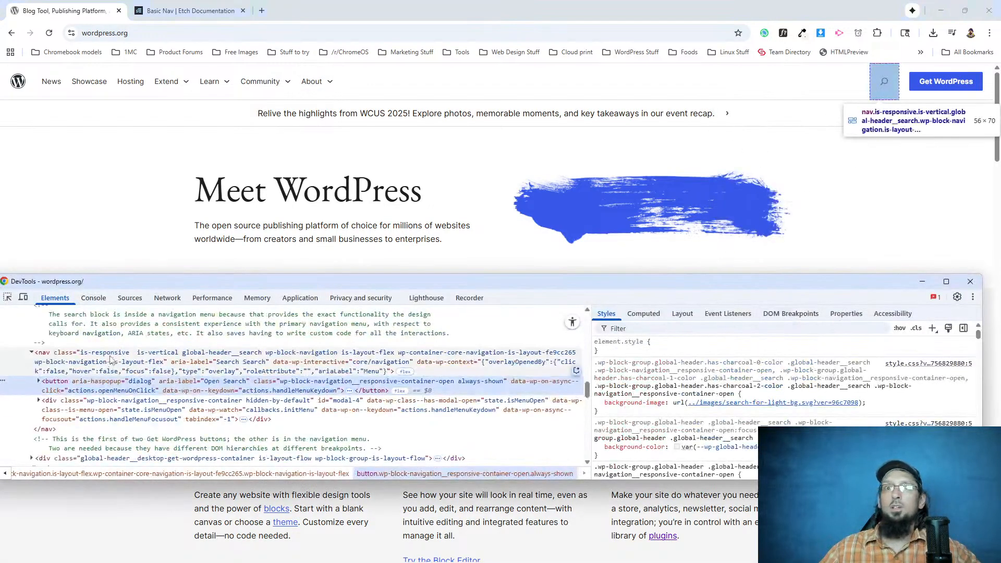
{"action": "left_click", "coordinate": [39, 381]}
{"action": "left_click", "coordinate": [65, 400]}
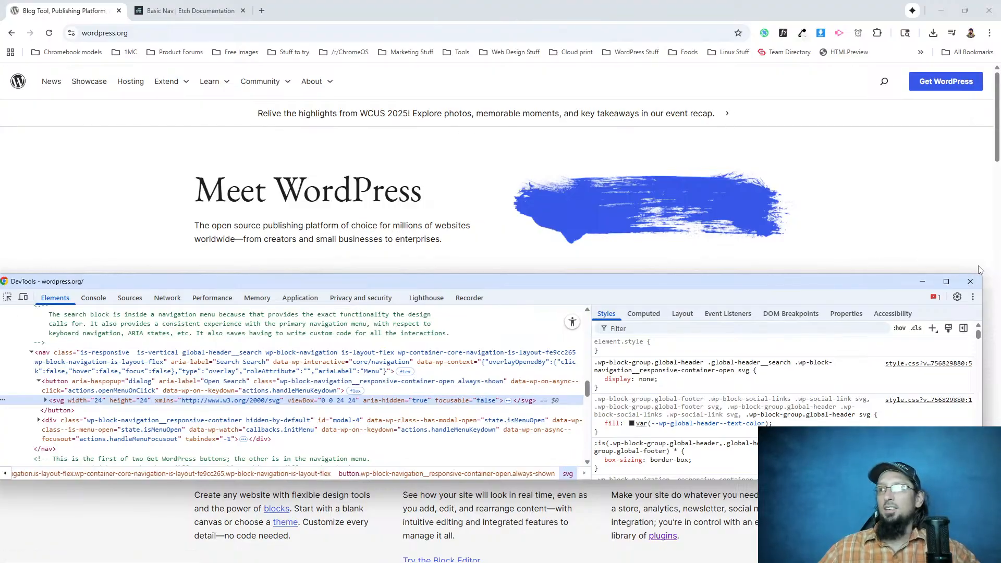
{"action": "left_click", "coordinate": [975, 287]}
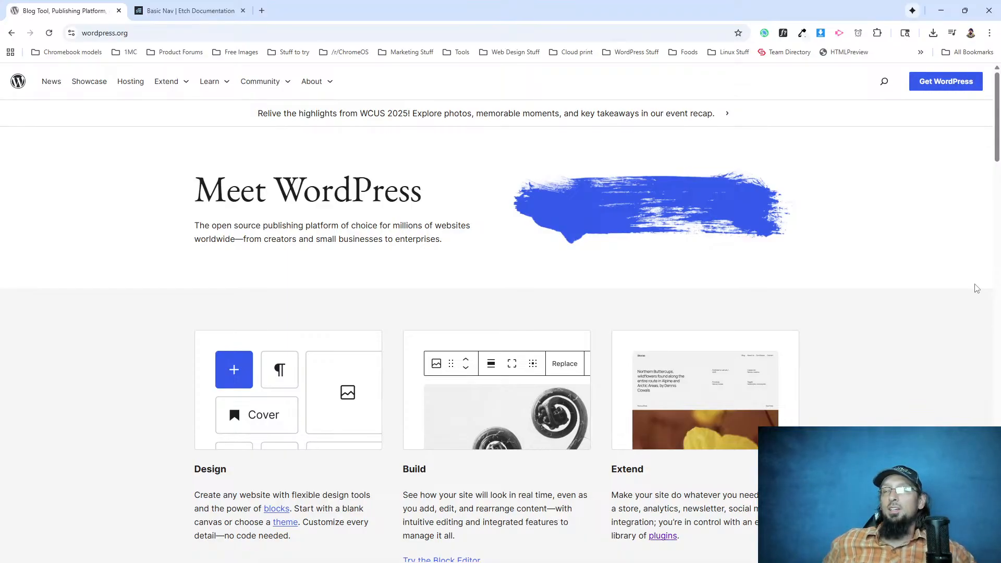
Return to the Etch editor, add a Flex Div to the announcements Container, and nest the announcement link inside it.
{"action": "scroll", "coordinate": [38, 234], "scroll_direction": "down", "scroll_amount": 7}
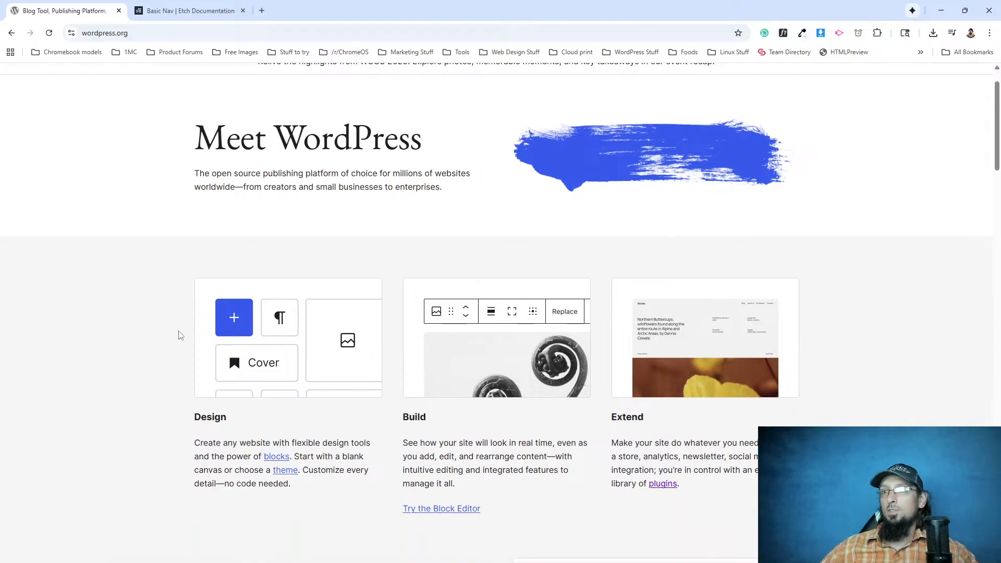
{"action": "scroll", "coordinate": [450, 363], "scroll_direction": "up", "scroll_amount": 7}
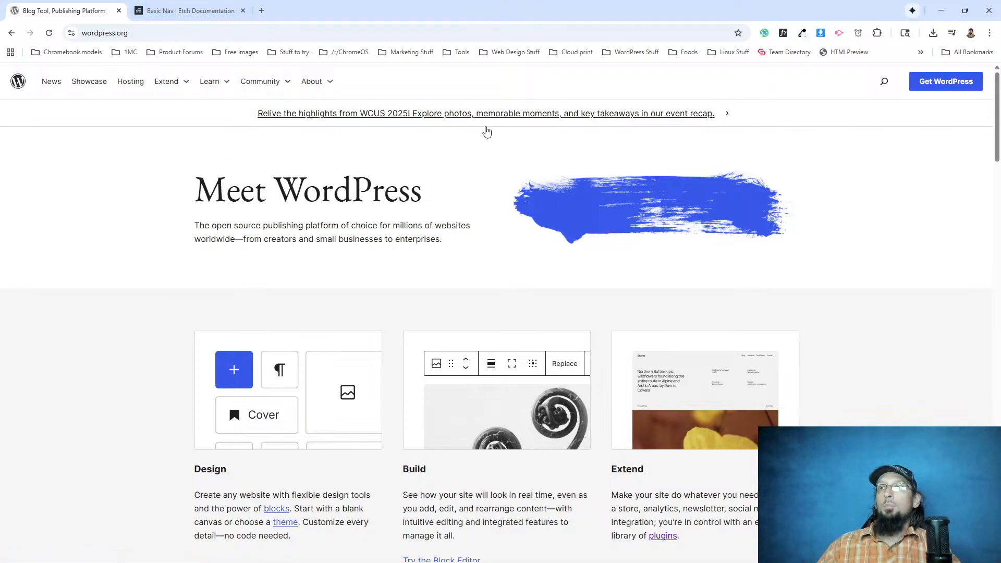
{"action": "key", "text": "alt+Tab"}
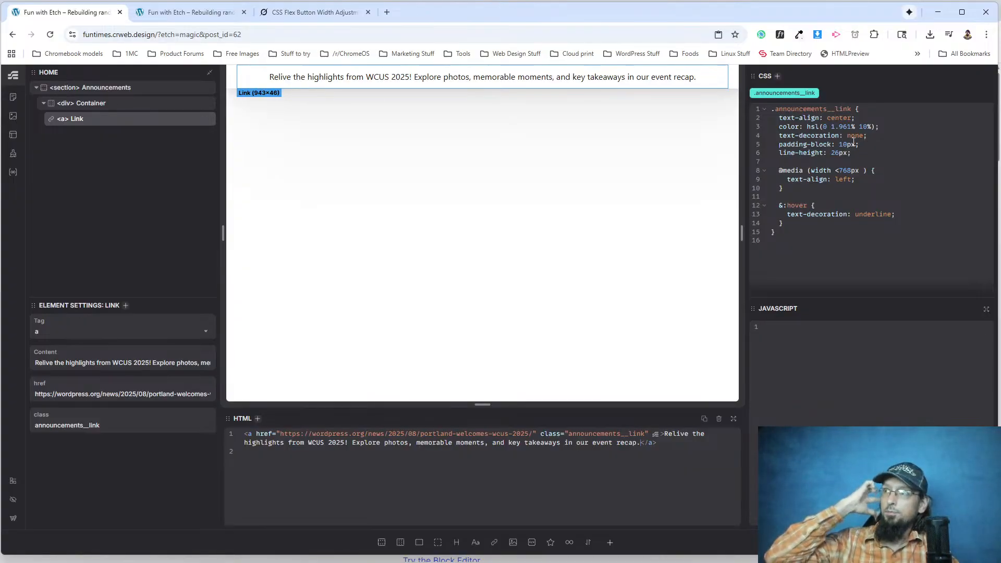
{"action": "left_click", "coordinate": [92, 106]}
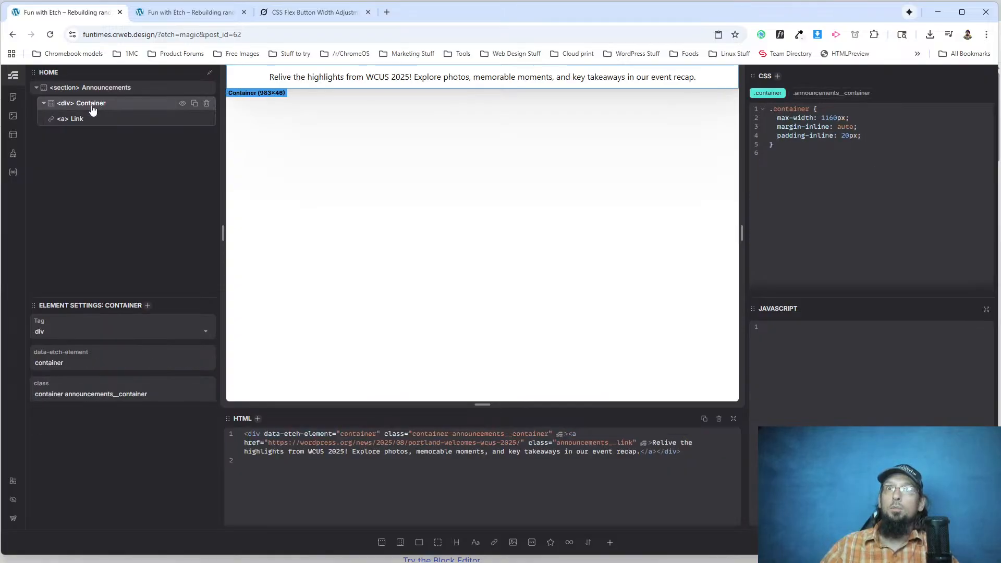
{"action": "left_click", "coordinate": [419, 542]}
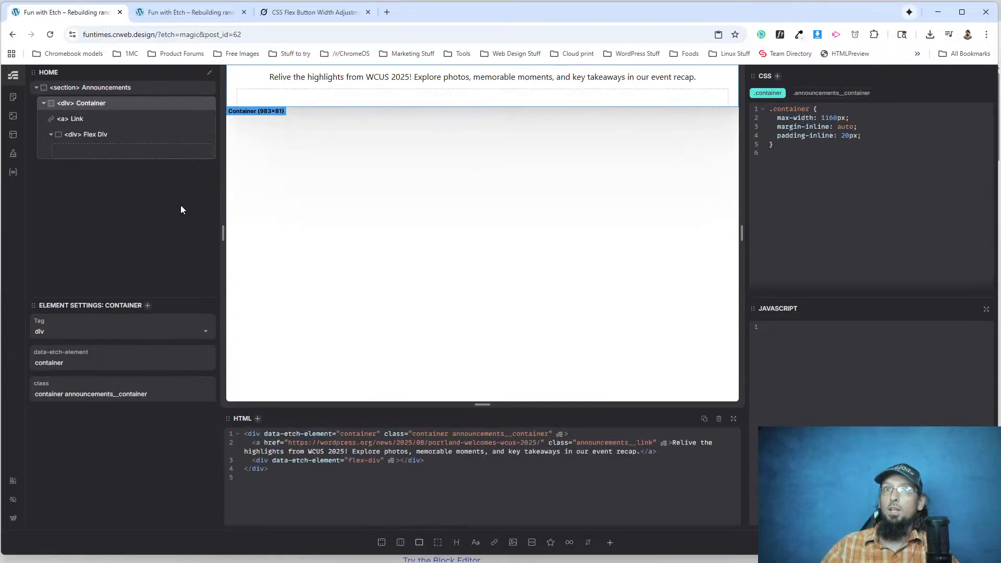
{"action": "left_click_drag", "start_coordinate": [85, 125], "coordinate": [98, 139]}
{"action": "left_click", "coordinate": [99, 121]}
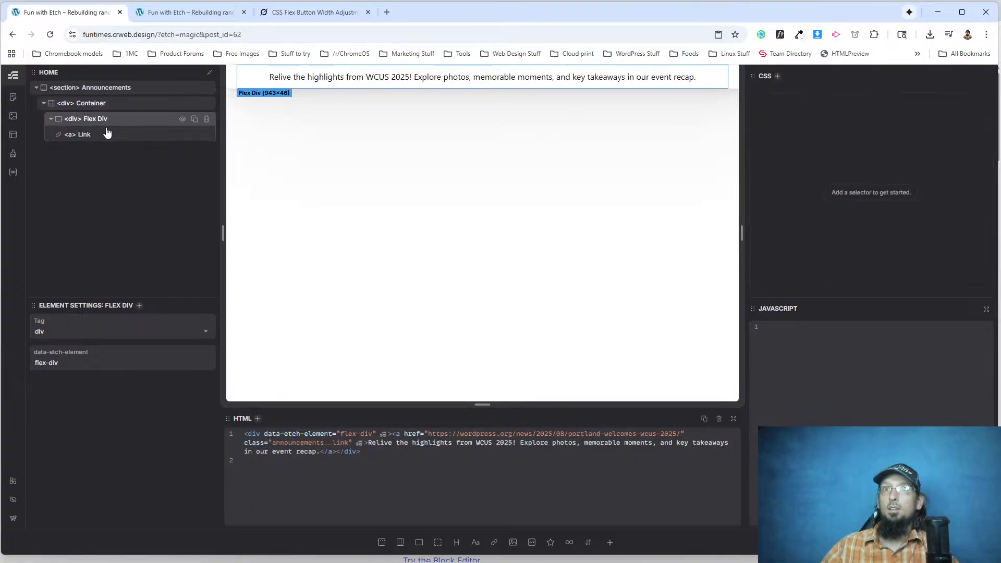
Add an image element after the link in the Flex Div and upload the chevron file from the dotorg folder as its source.
{"action": "left_click", "coordinate": [512, 542]}
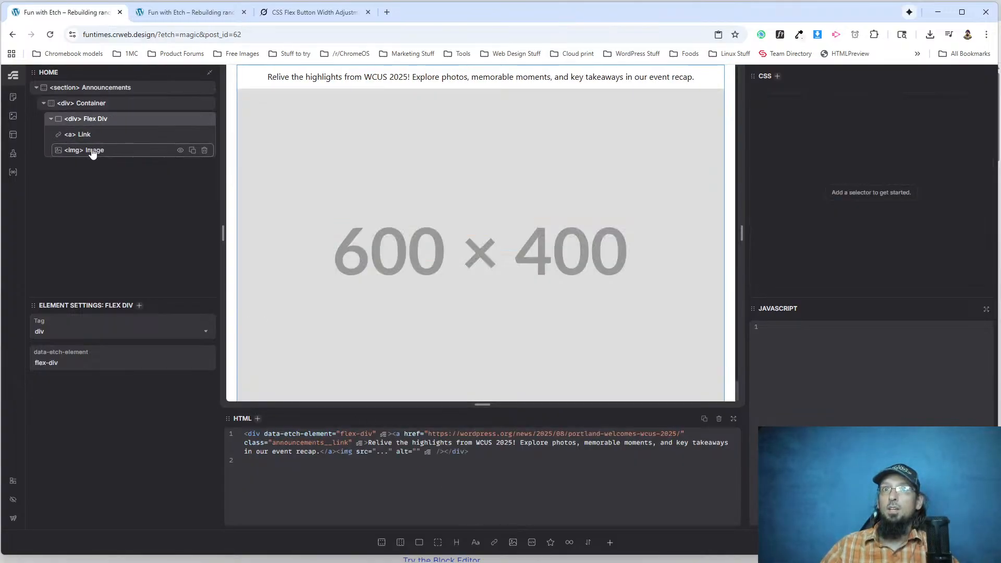
{"action": "left_click", "coordinate": [89, 150]}
{"action": "left_click", "coordinate": [44, 368]}
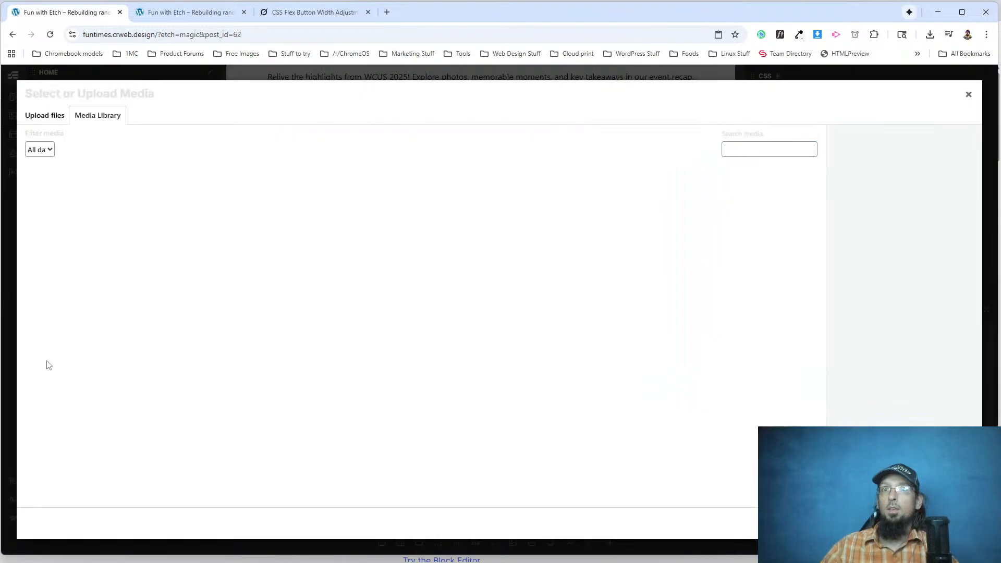
{"action": "left_click", "coordinate": [502, 293]}
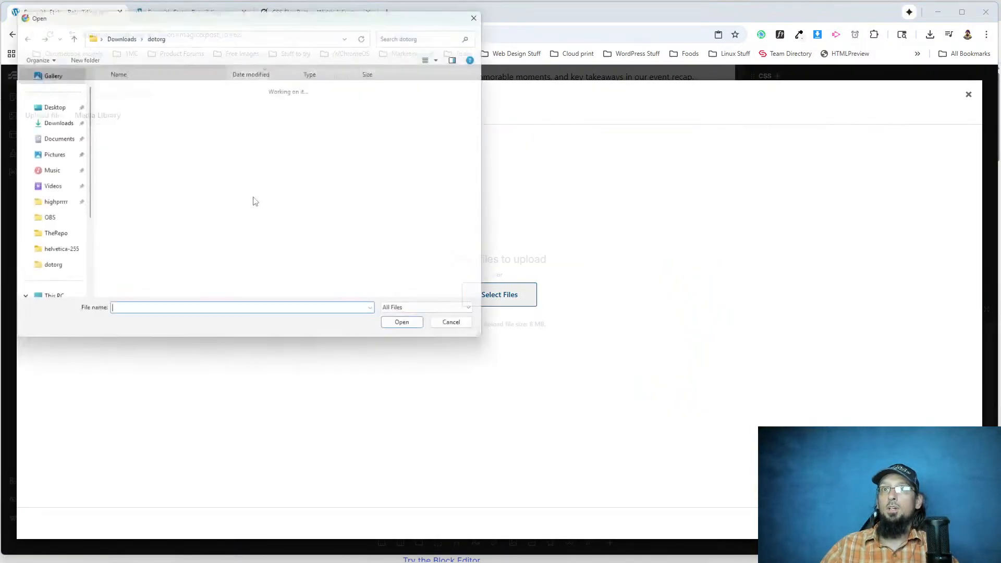
{"action": "left_click", "coordinate": [135, 100]}
{"action": "double_click", "coordinate": [136, 101]}
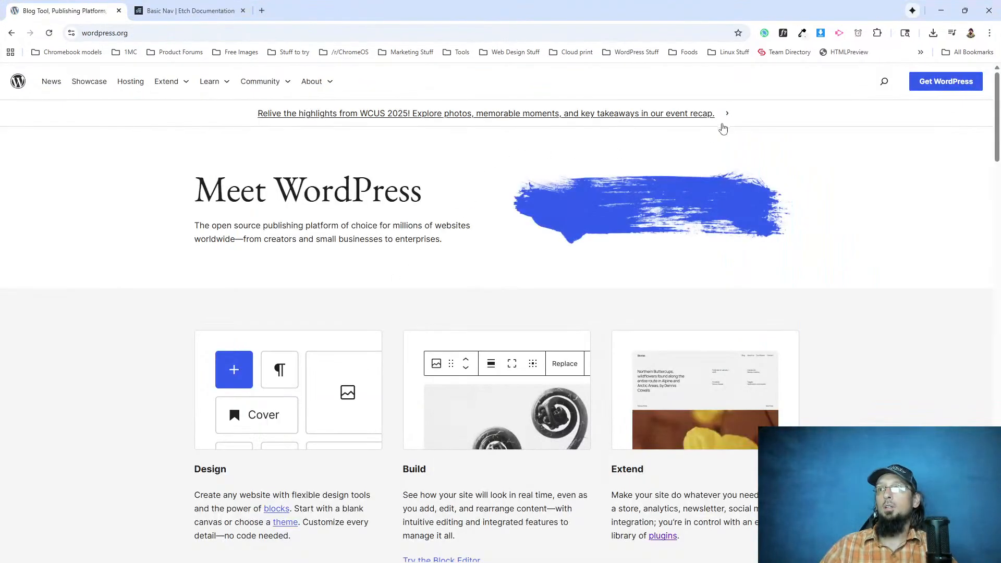
Inspect the WordPress.org announcement chevron's dimensions in DevTools, and close DevTools.
{"action": "right_click", "coordinate": [727, 114]}
{"action": "left_click", "coordinate": [745, 340]}
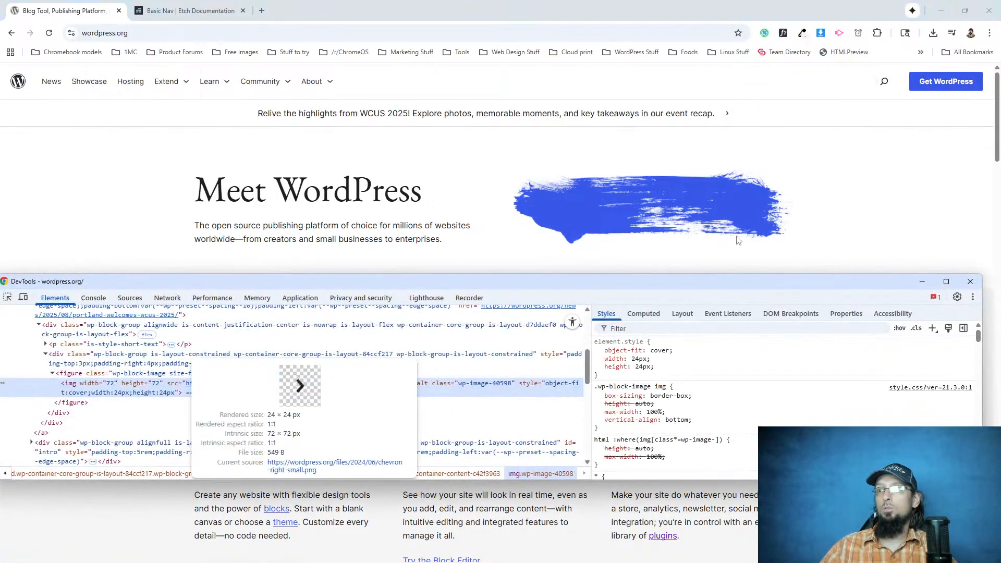
{"action": "left_click", "coordinate": [970, 281]}
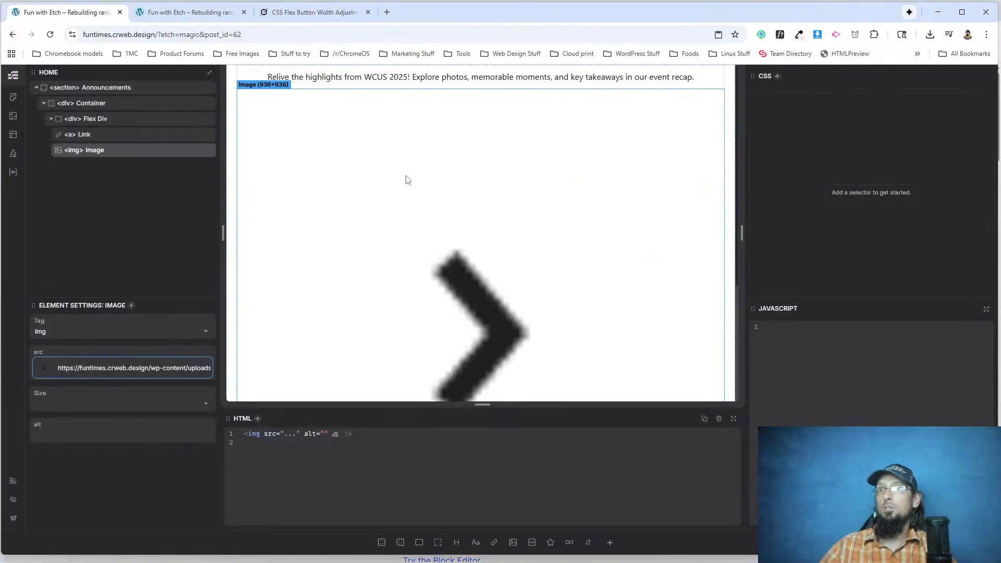
In Etch, rename the Flex Div to Inner and its image element to Chevron.
{"action": "left_click", "coordinate": [100, 136]}
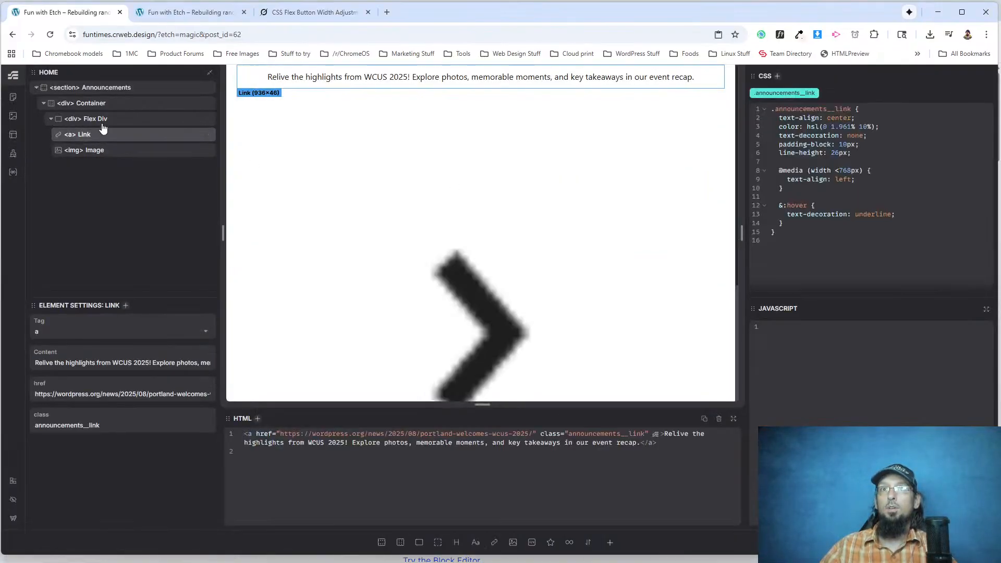
{"action": "double_click", "coordinate": [102, 119]}
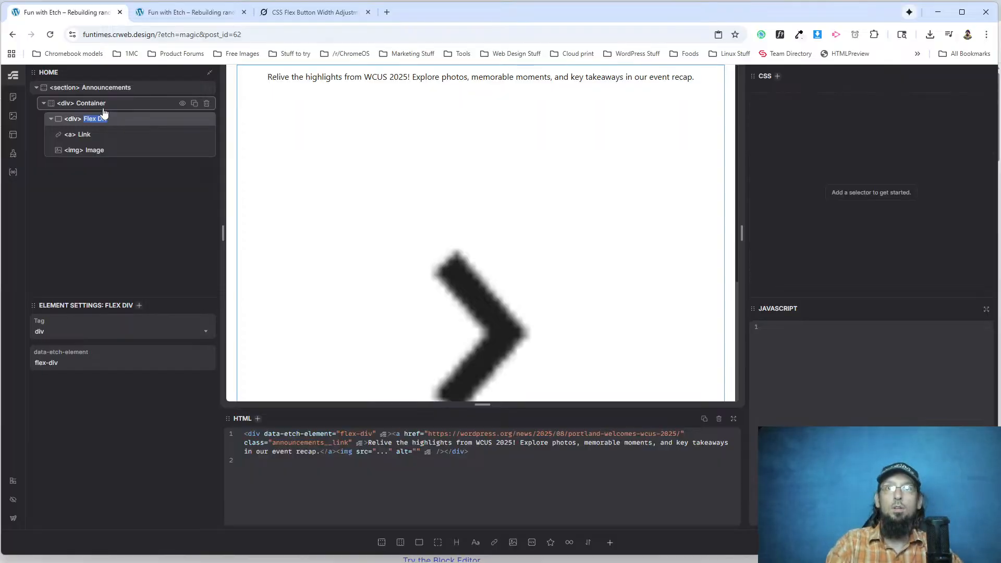
{"action": "type", "text": "Inner"}
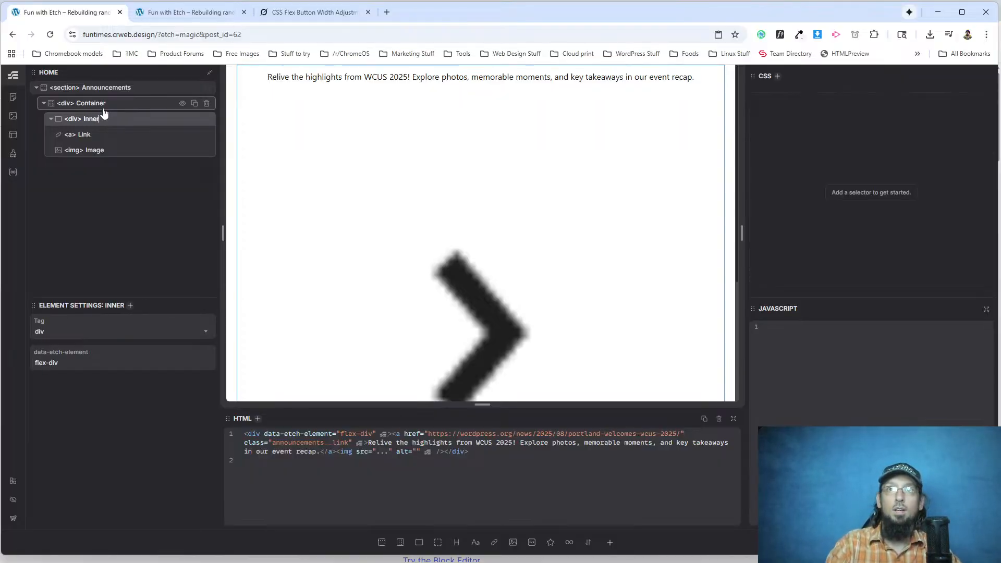
{"action": "double_click", "coordinate": [105, 150]}
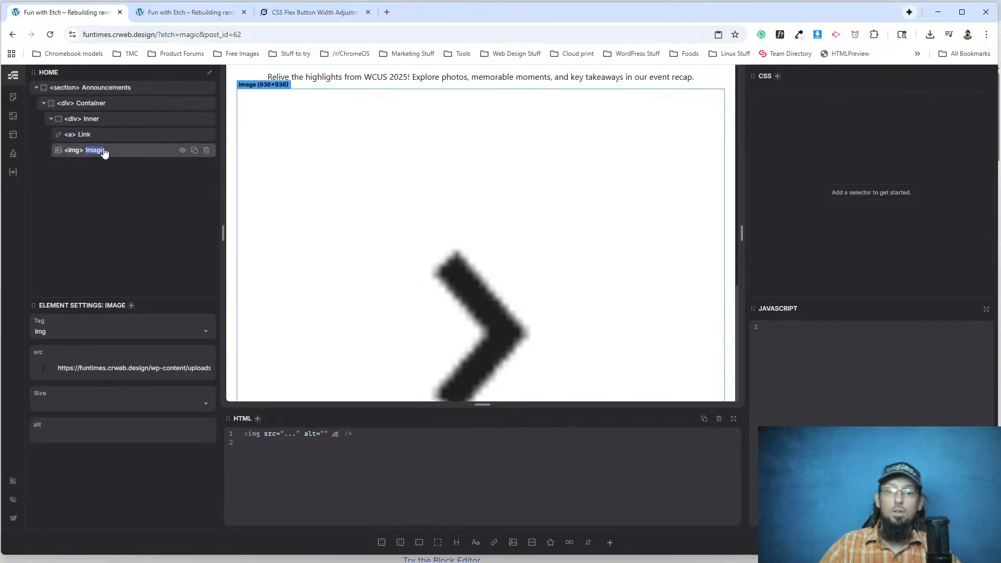
{"action": "type", "text": "Chevron"}
Add the class .chevron to the Chevron image.
{"action": "right_click", "coordinate": [90, 150]}
{"action": "key", "text": "Escape"}
{"action": "type", "text": "s.chevron"}
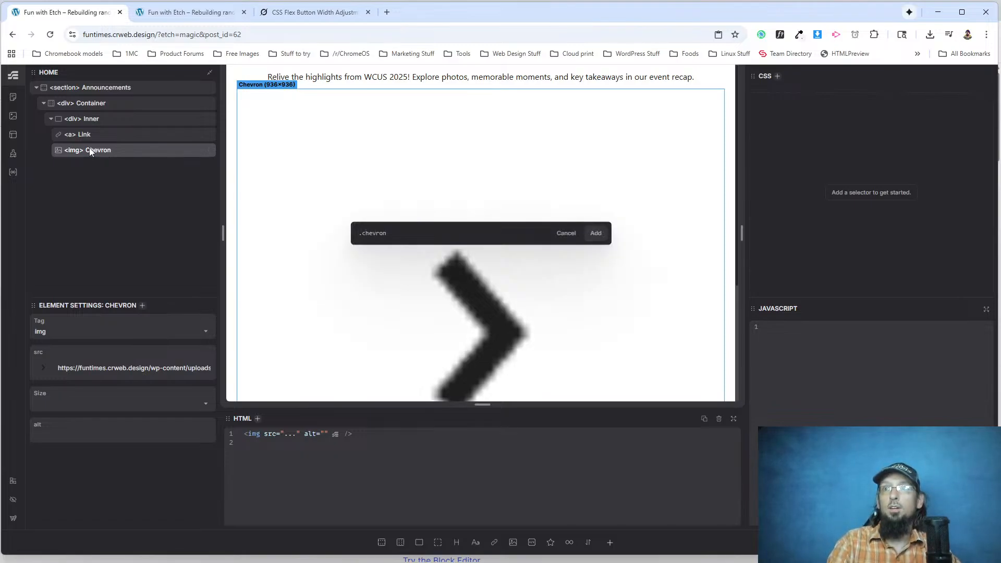
{"action": "key", "text": "Return"}
Give the .chevron class a width of 72px and a height of 72px.
{"action": "type", "text": "widt"}
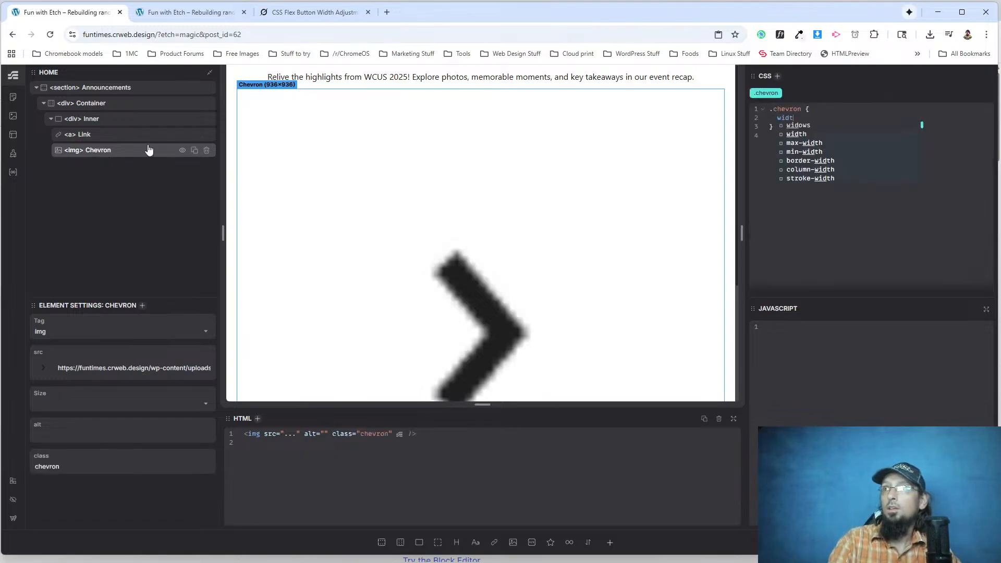
{"action": "type", "text": "h: 72px;   "}
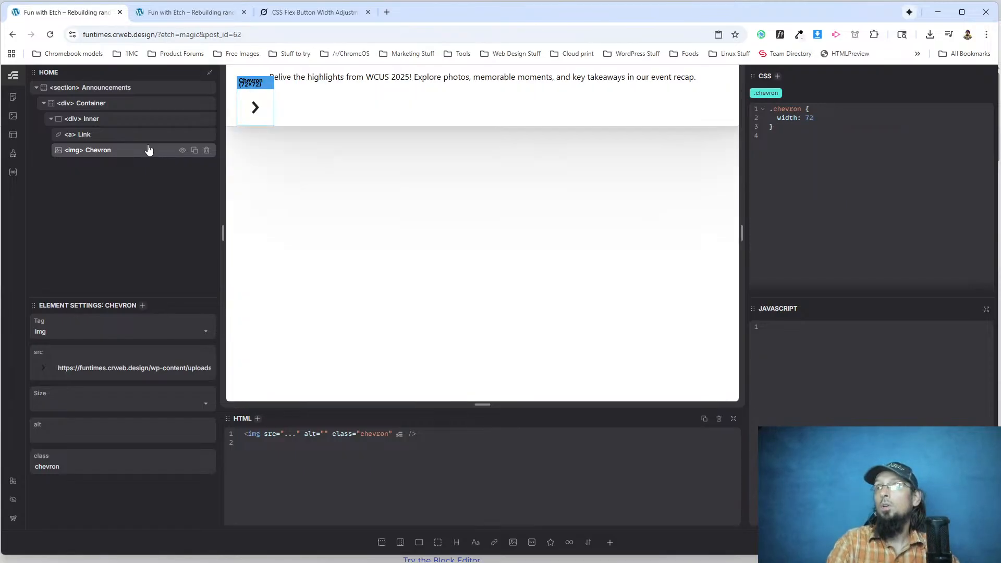
{"action": "type", "text": "height: 72px"}
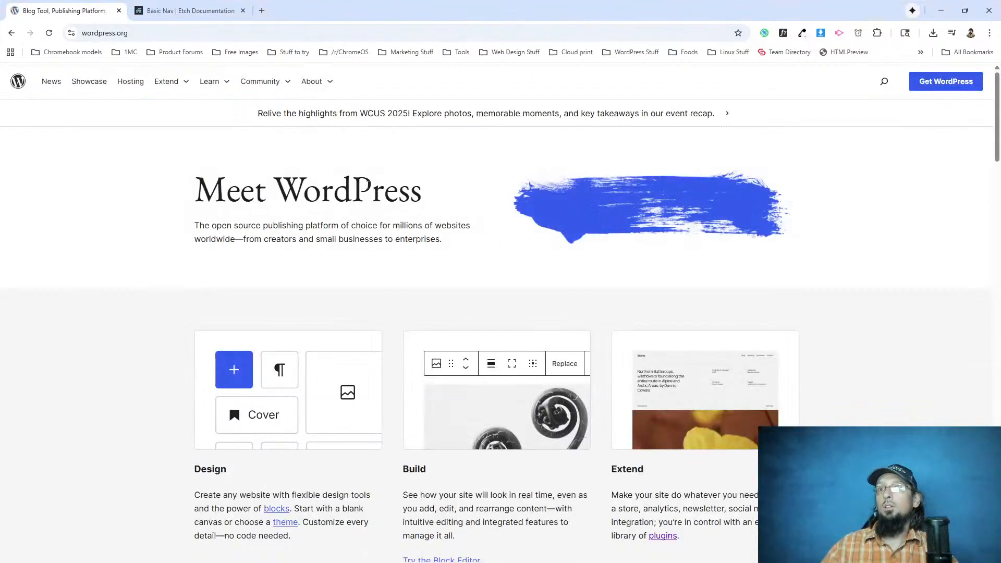
Check the original chevron's CSS size in DevTools, and set the .chevron width and height to 24px in Etch.
{"action": "right_click", "coordinate": [727, 113]}
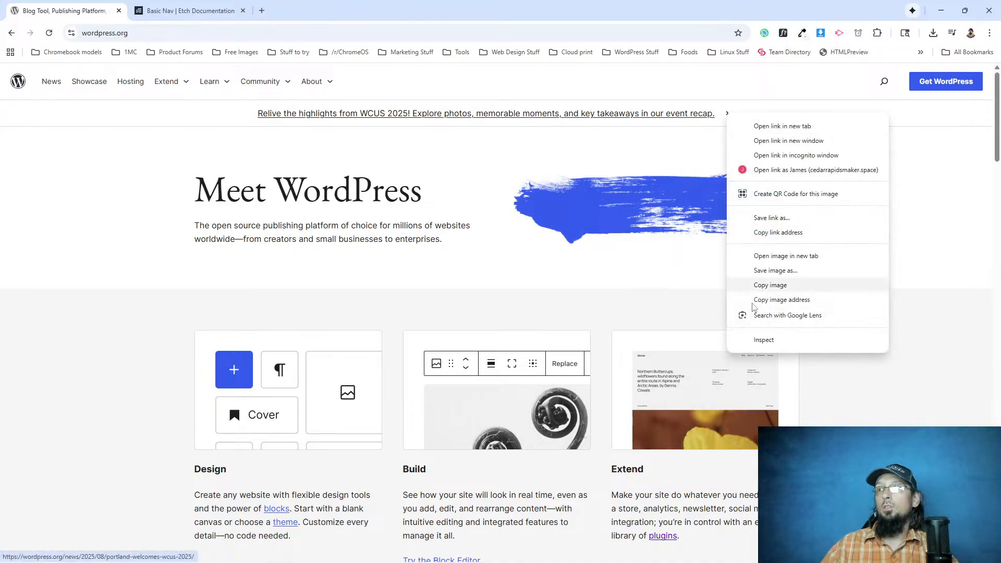
{"action": "left_click", "coordinate": [764, 339]}
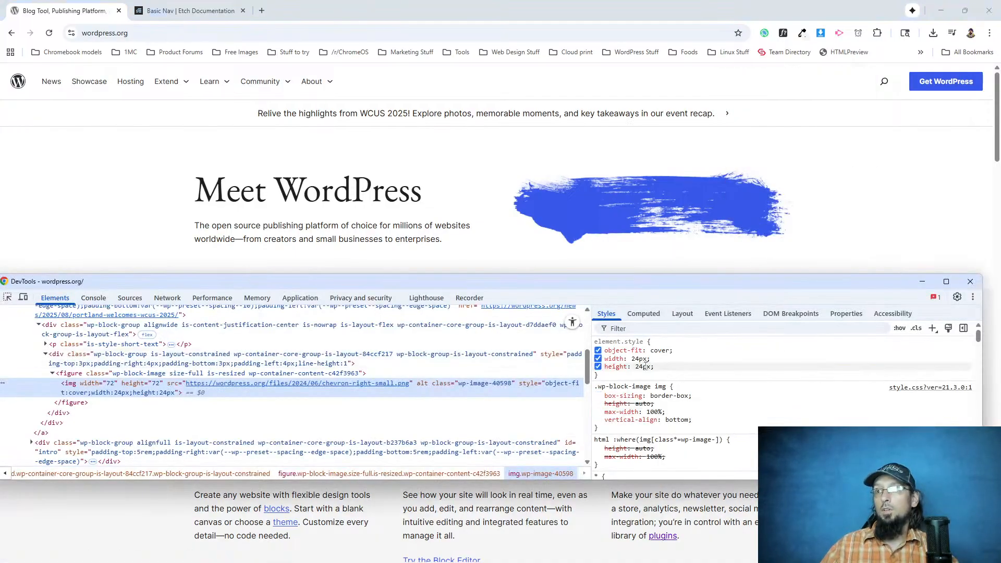
{"action": "left_click", "coordinate": [228, 15]}
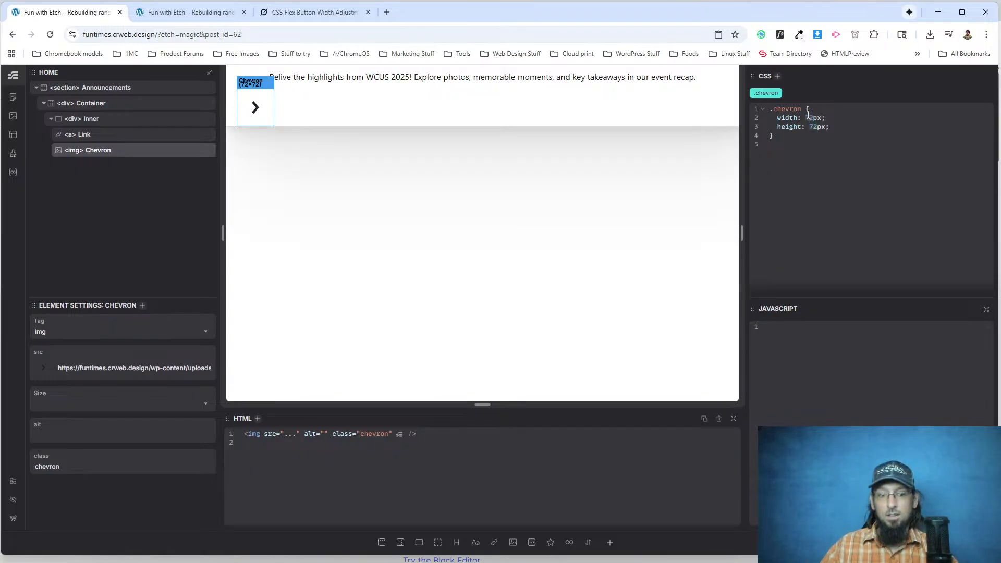
{"action": "type", "text": "24"}
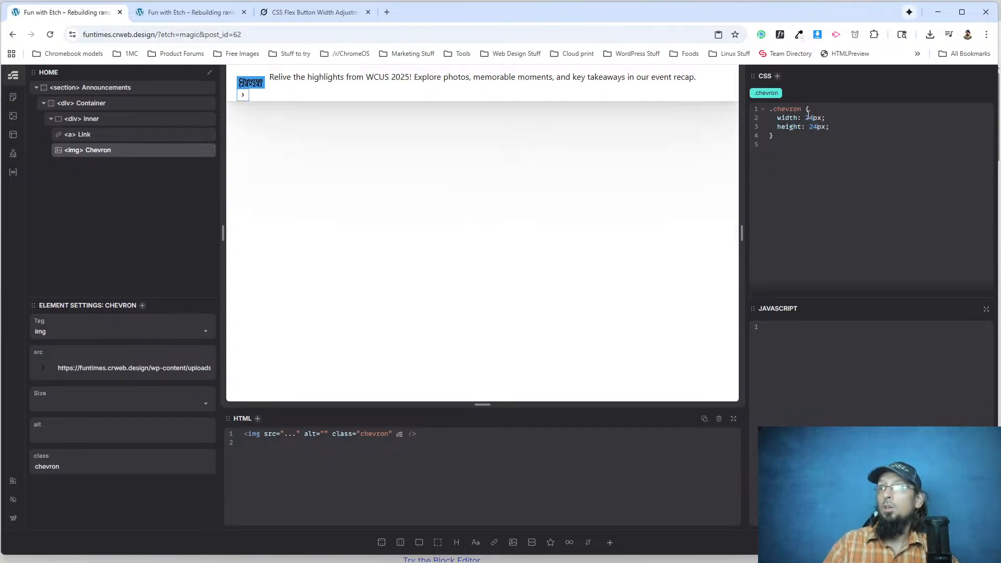
Add the class .announcements__inner to the Inner div.
{"action": "left_click", "coordinate": [95, 136]}
{"action": "left_click", "coordinate": [96, 121]}
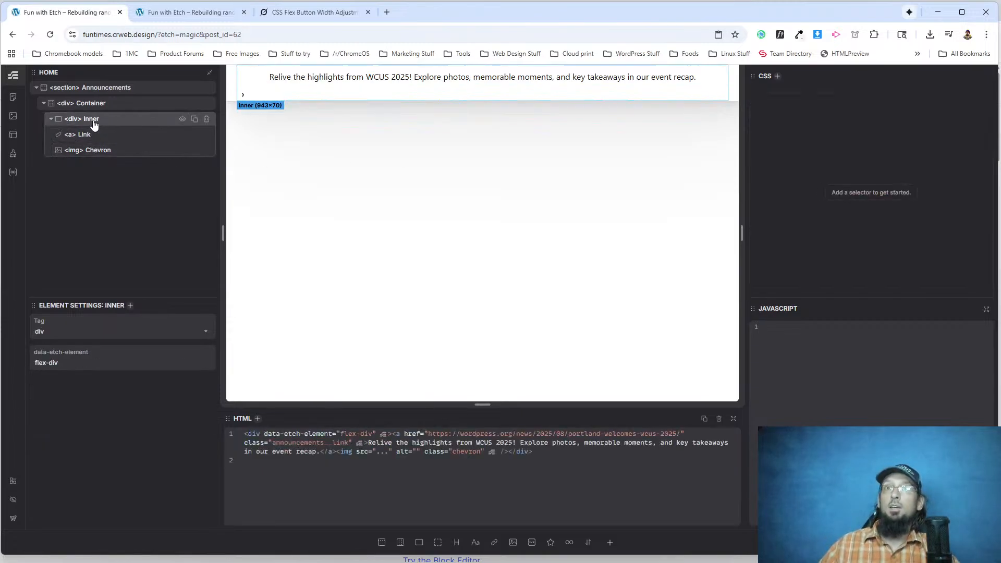
{"action": "right_click", "coordinate": [94, 124]}
{"action": "left_click", "coordinate": [90, 126]}
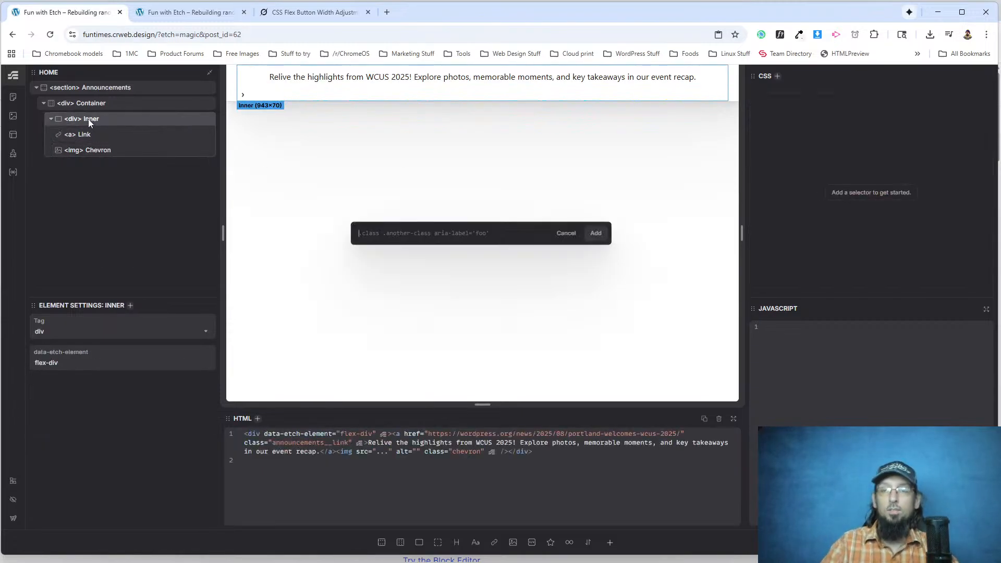
{"action": "type", "text": ".an"}
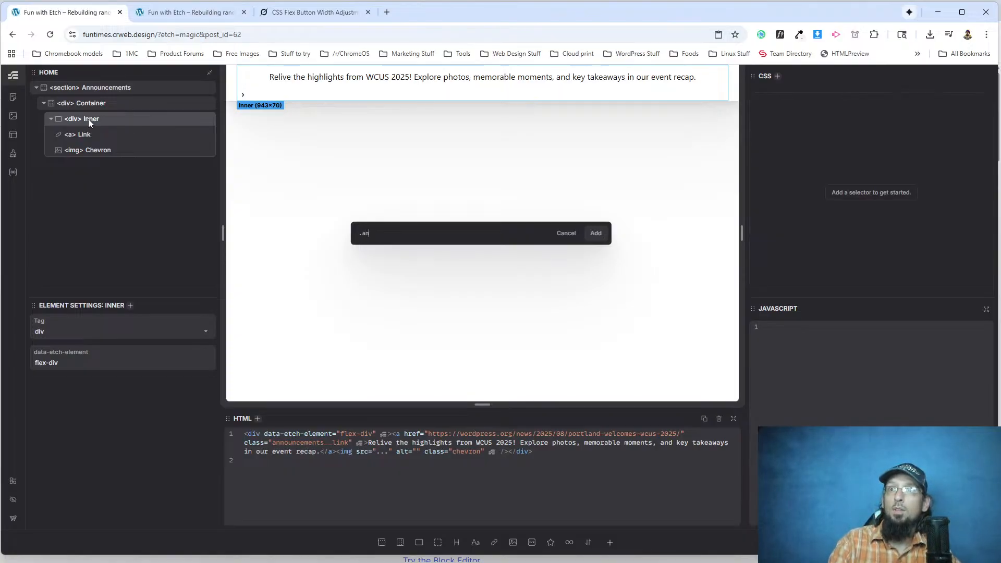
{"action": "type", "text": "nouncem"}
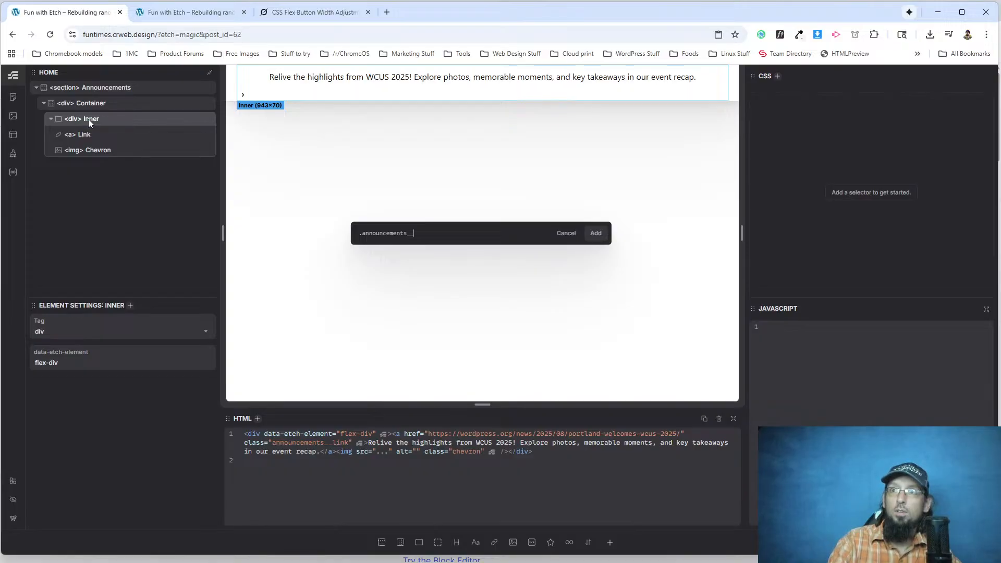
{"action": "type", "text": "ents__inner"}
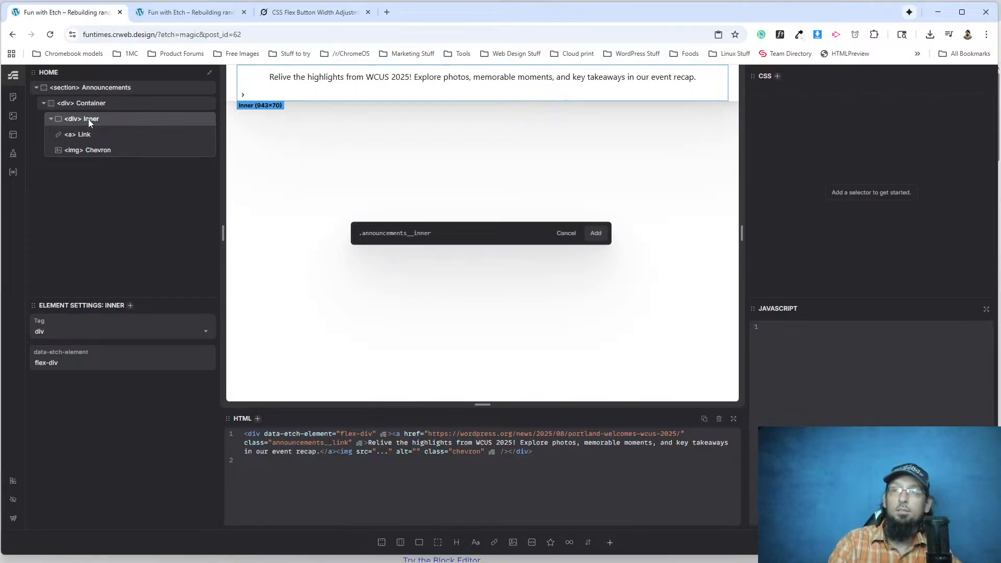
{"action": "key", "text": "Return"}
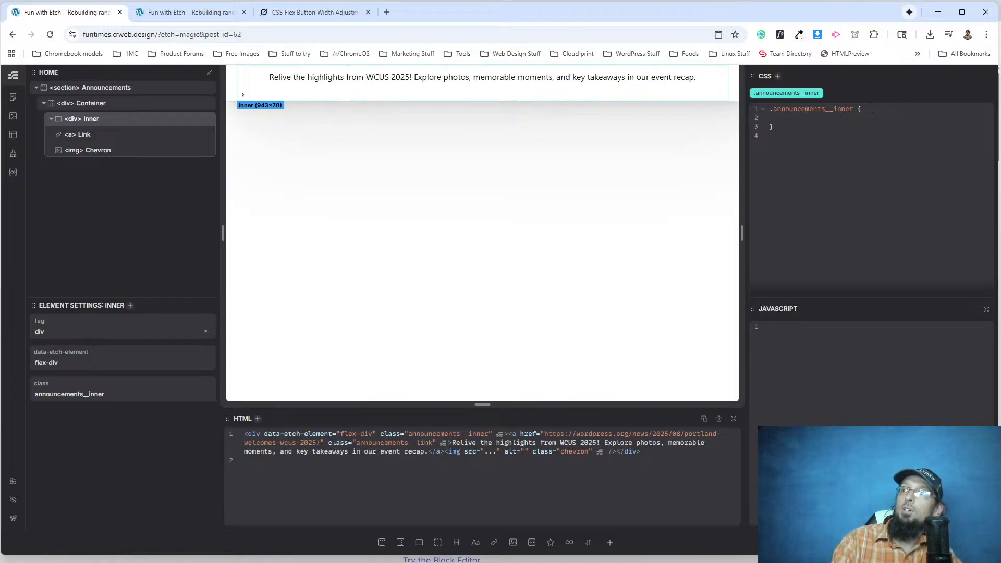
Style .announcements__inner with flex-direction: row, align-items: center and gap: 1rem.
{"action": "type", "text": "flex"}
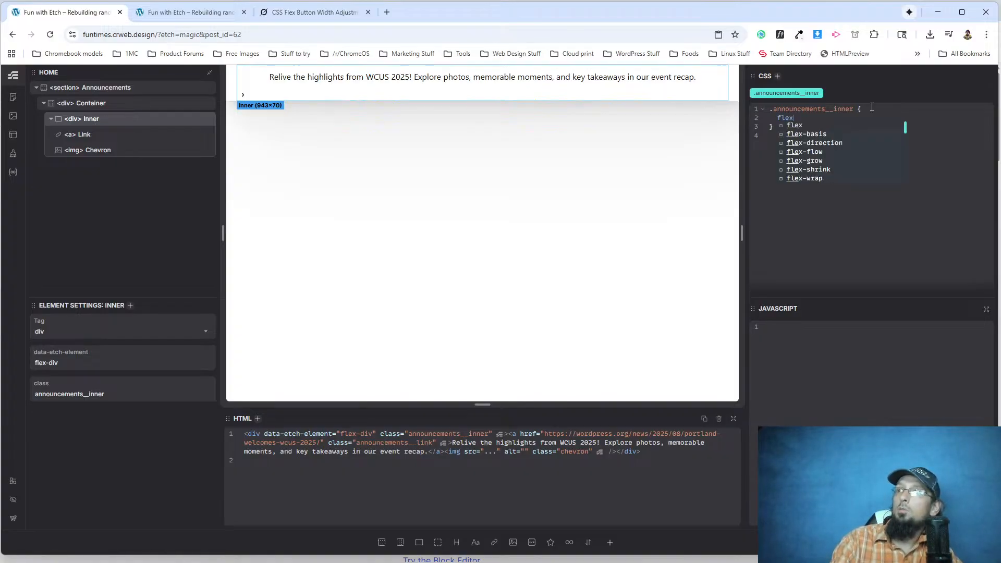
{"action": "type", "text": "-direction: row;   "}
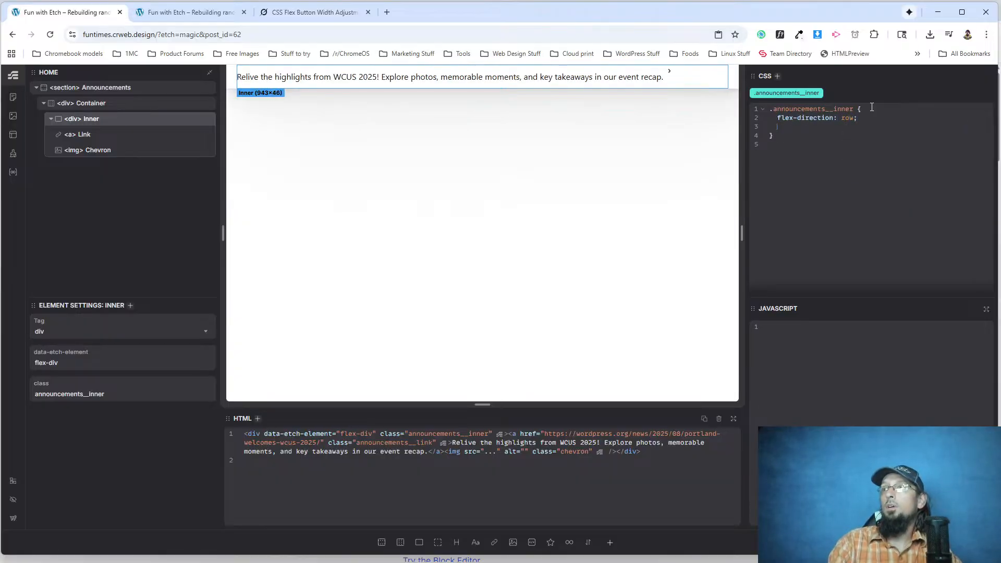
{"action": "type", "text": "align-items"}
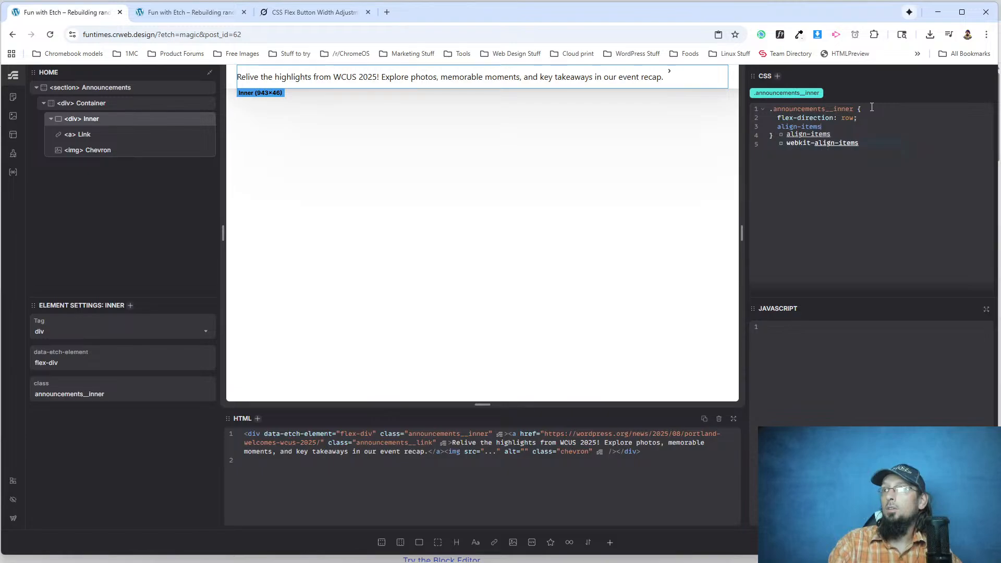
{"action": "type", "text": ": center;   "}
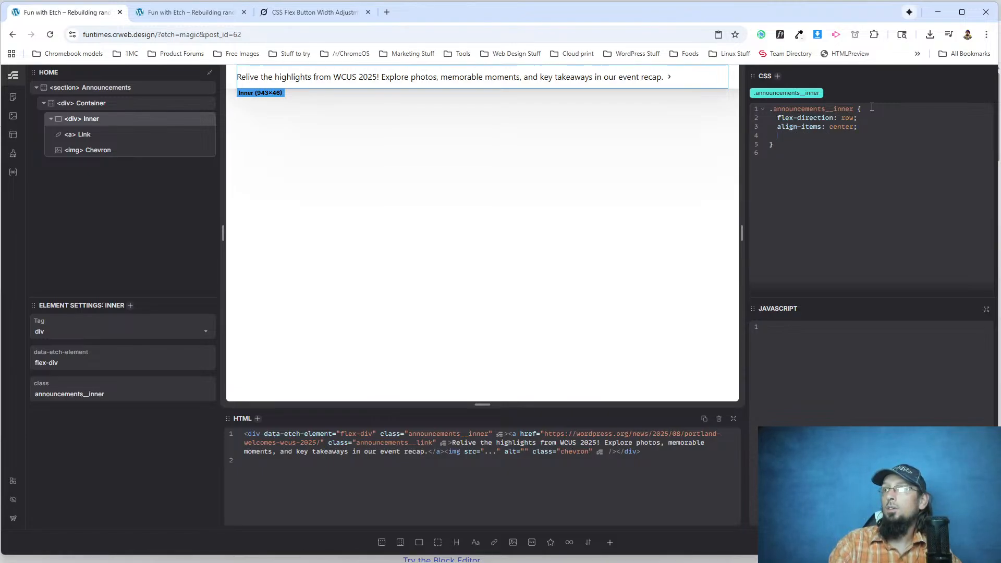
{"action": "type", "text": "gap: 1rem;"}
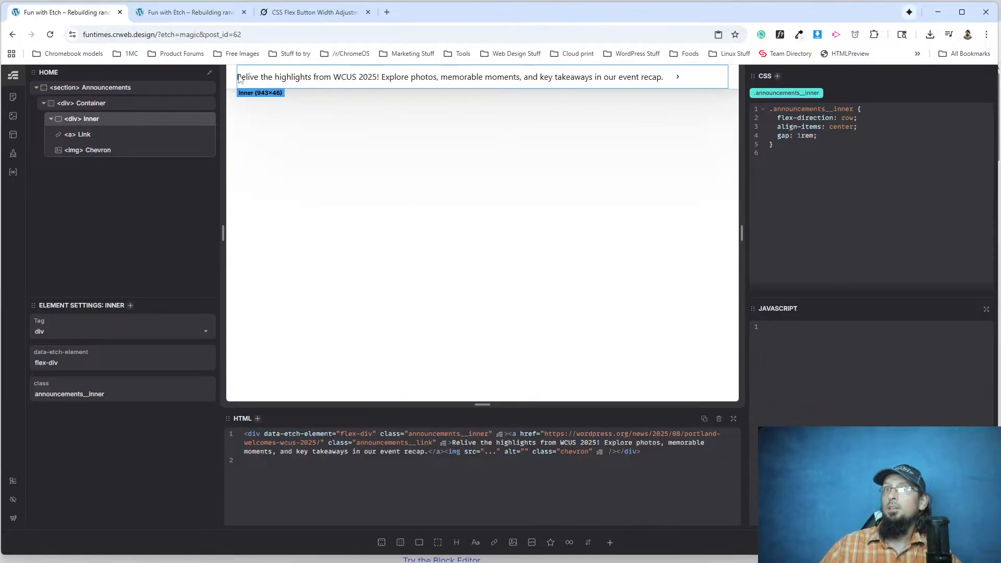
Compare the announcement bar on the original WordPress.org page with the reloaded rebuilt page, and inspect the announcement link in DevTools.
{"action": "left_click", "coordinate": [188, 1]}
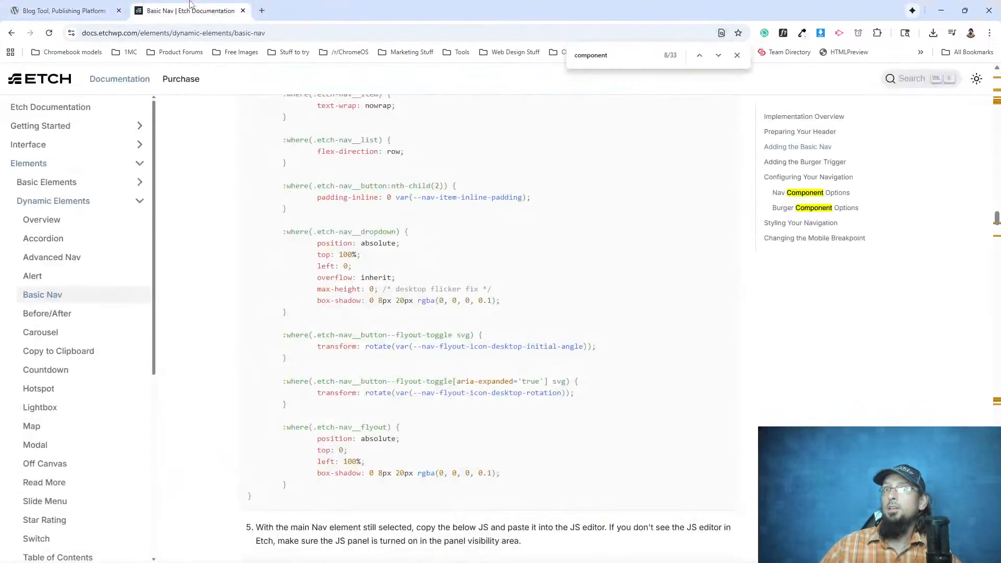
{"action": "left_click", "coordinate": [102, 7]}
{"action": "key", "text": "alt+Tab"}
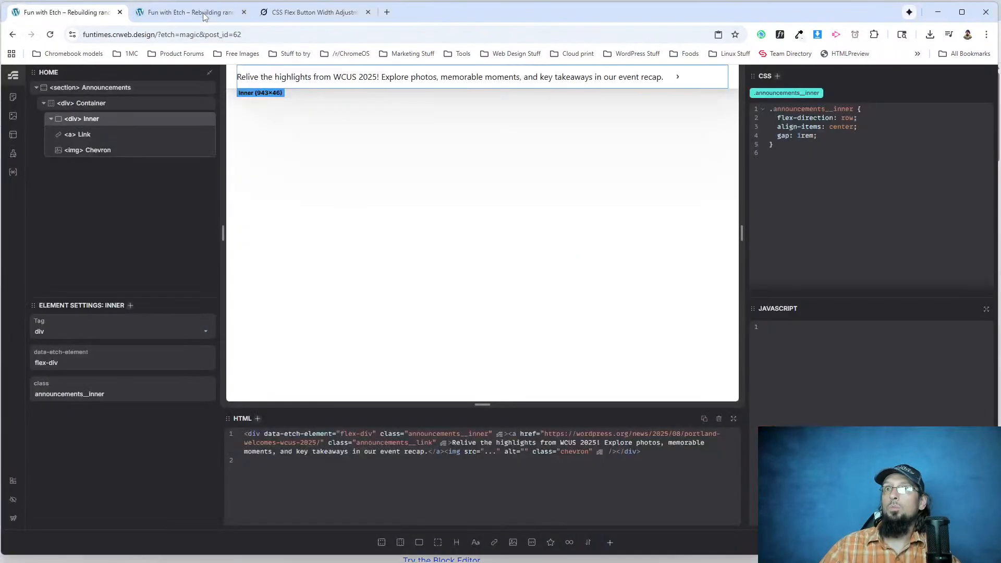
{"action": "left_click", "coordinate": [204, 15]}
{"action": "left_click", "coordinate": [49, 34]}
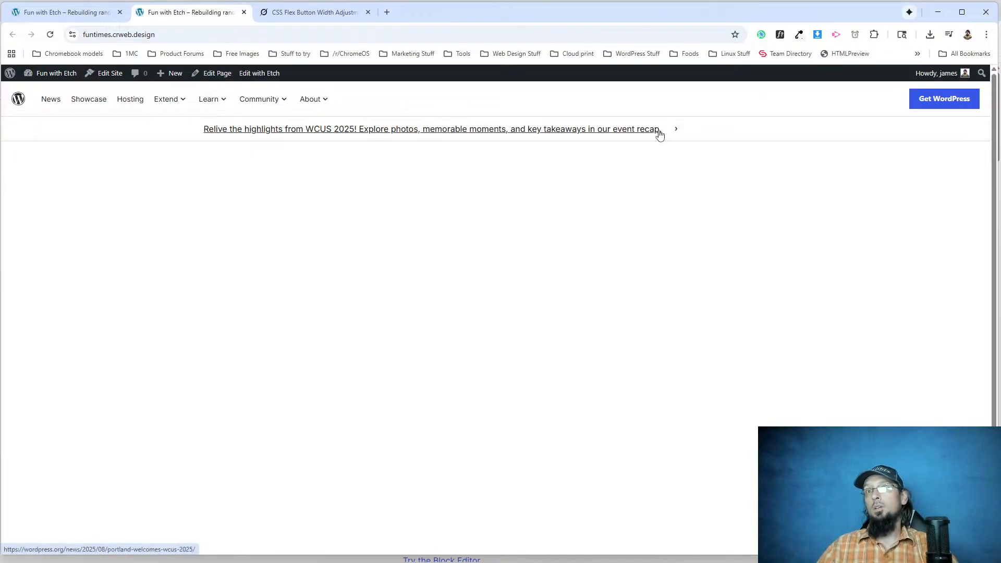
{"action": "right_click", "coordinate": [233, 133]}
{"action": "left_click", "coordinate": [300, 257]}
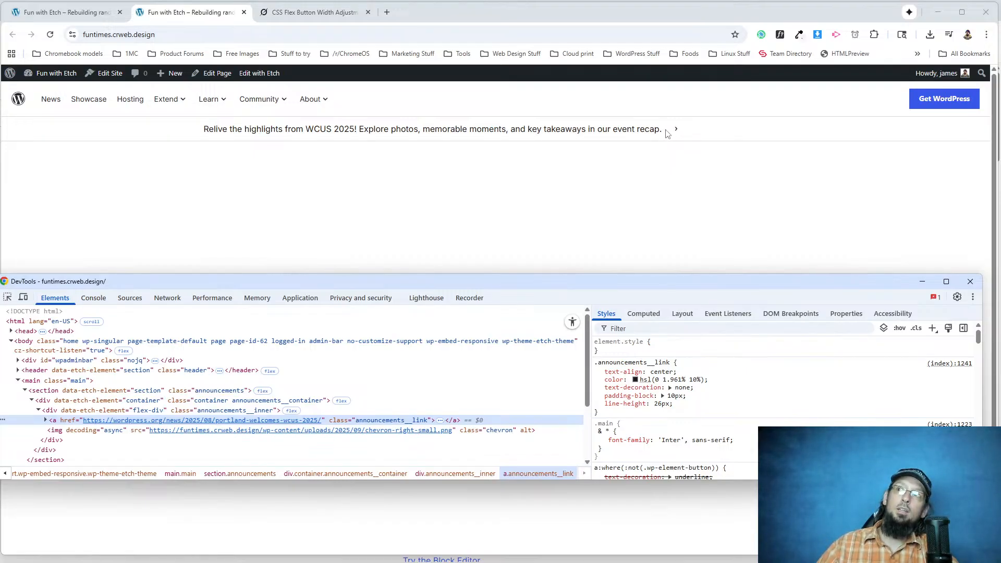
{"action": "key", "text": "F12"}
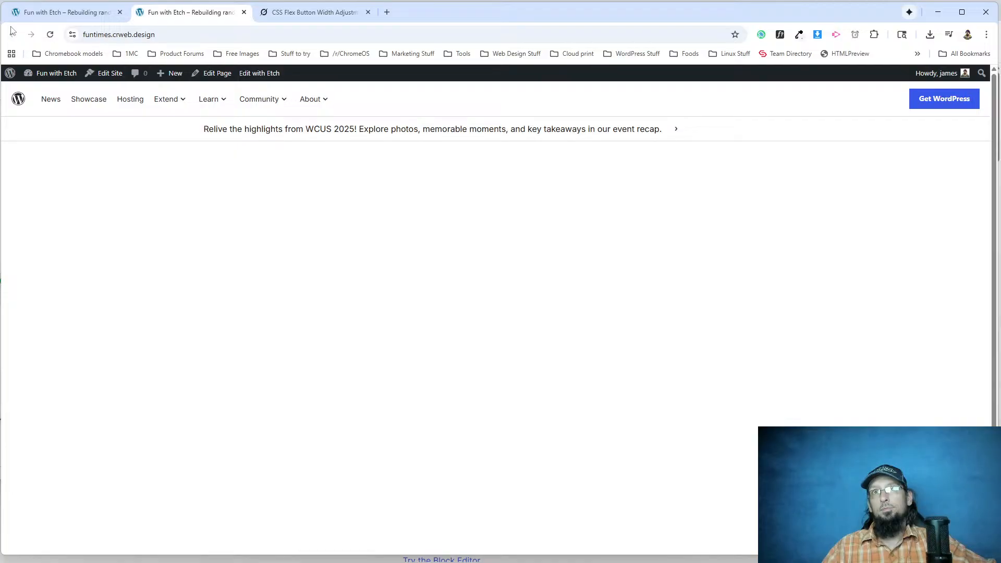
In Etch, try gaps of 20px and 15px on .announcements__inner and settle on 16px.
{"action": "left_click", "coordinate": [63, 12]}
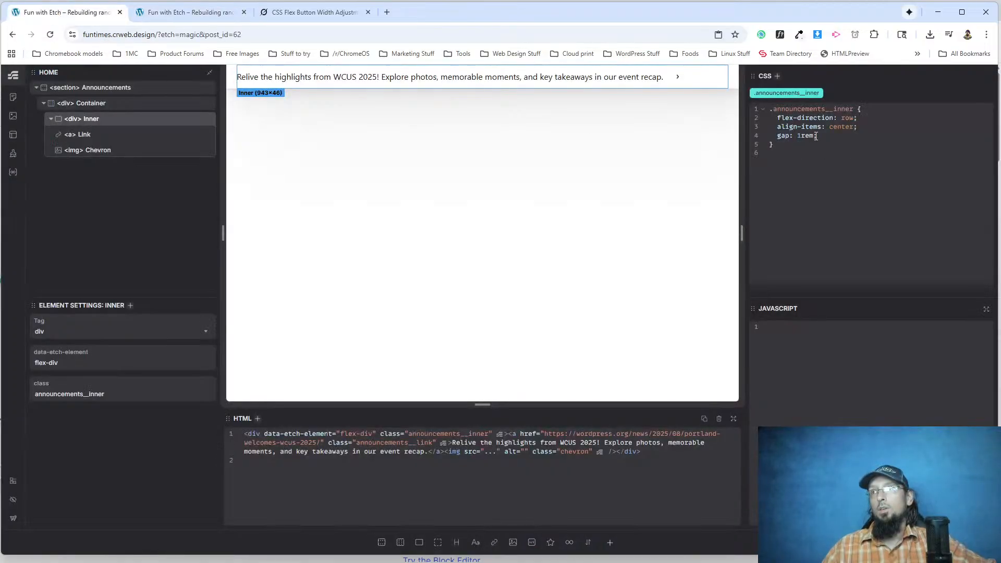
{"action": "key", "text": "BackSpace"}
{"action": "key", "text": "BackSpace"}
{"action": "key", "text": "BackSpace"}
{"action": "key", "text": "BackSpace"}
{"action": "key", "text": "BackSpace"}
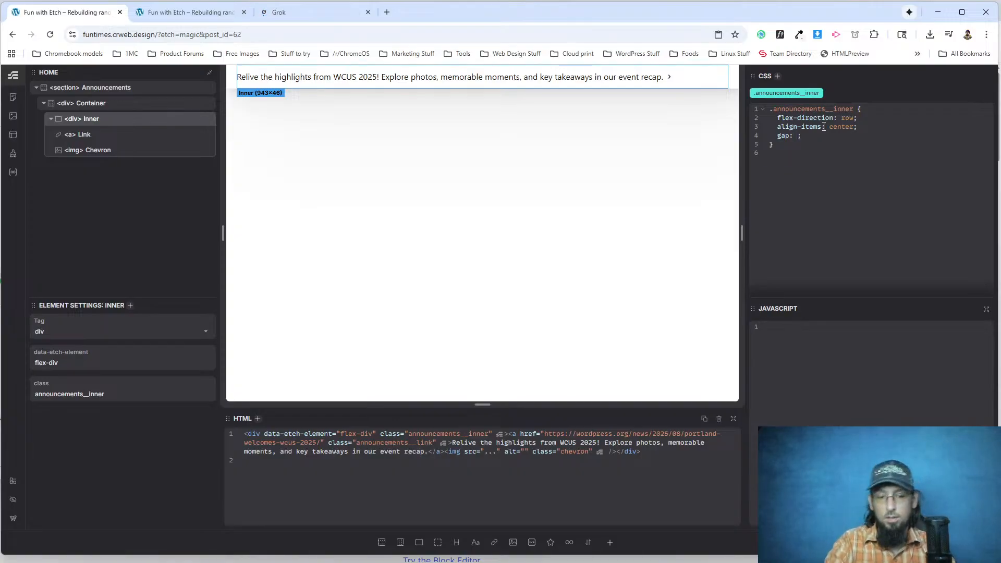
{"action": "type", "text": "20px"}
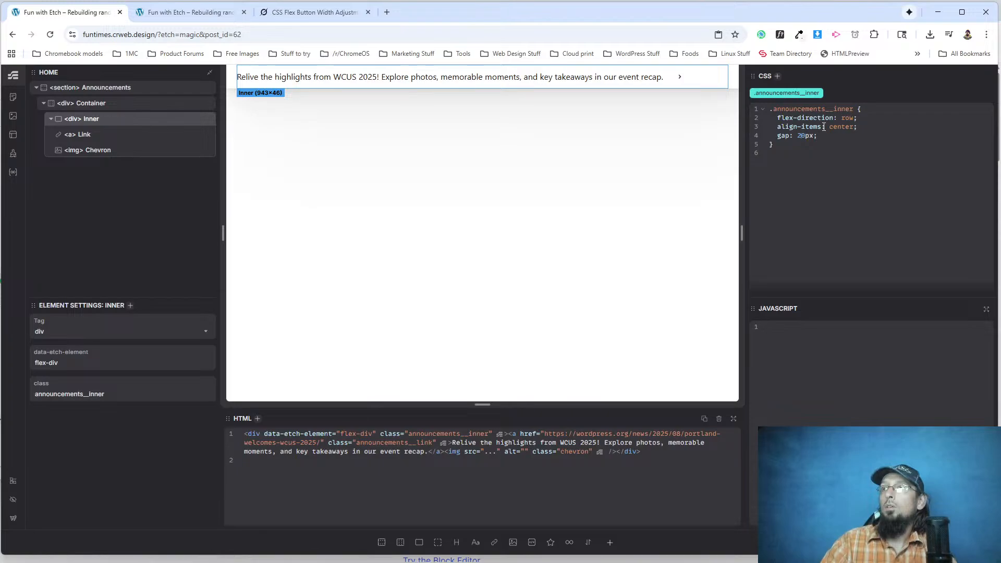
{"action": "key", "text": "BackSpace"}
{"action": "key", "text": "BackSpace"}
{"action": "type", "text": "15"}
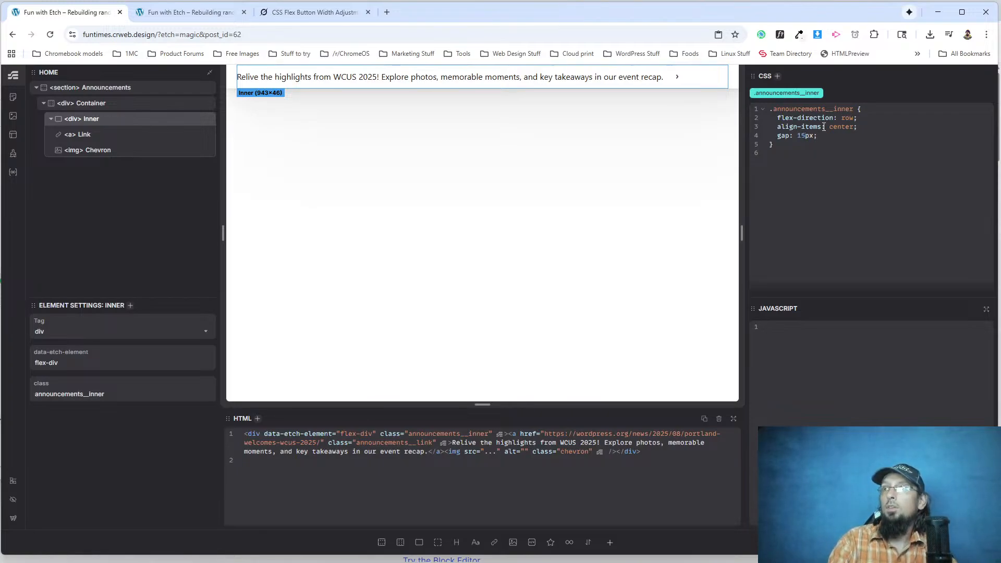
{"action": "key", "text": "BackSpace"}
{"action": "type", "text": "6"}
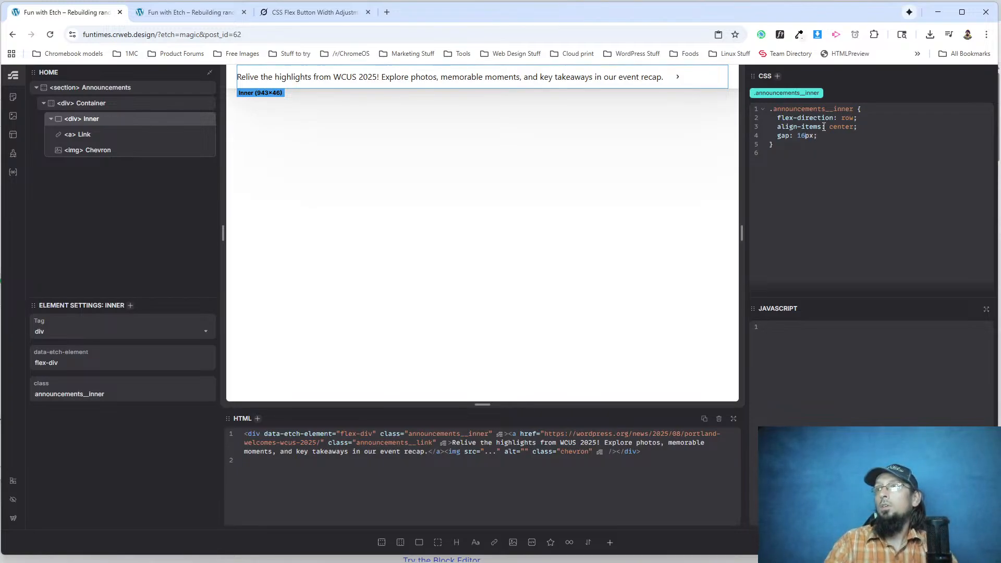
Reload the rebuilt page and inspect the .announcements__inner div in DevTools.
{"action": "left_click", "coordinate": [138, 7]}
{"action": "left_click", "coordinate": [50, 35]}
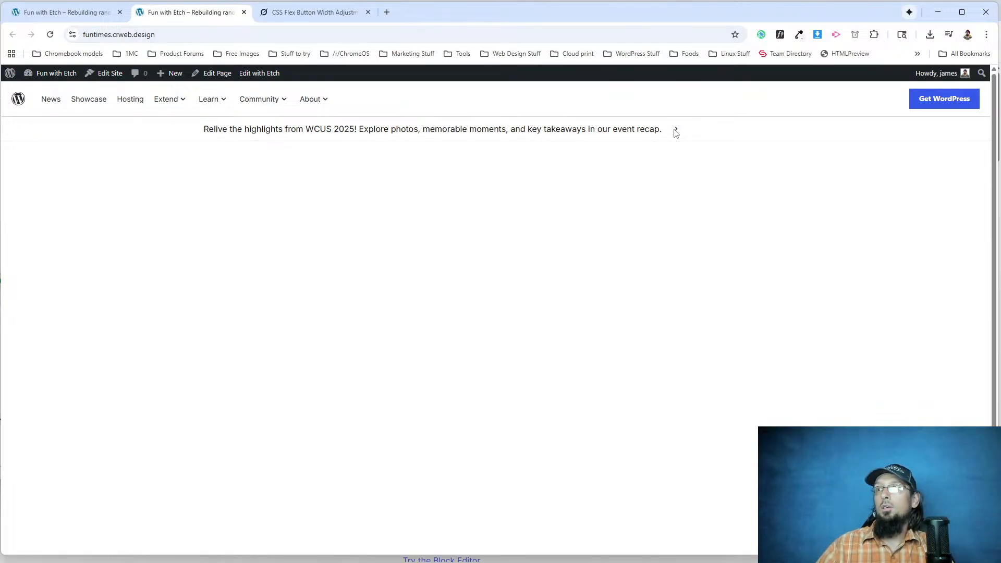
{"action": "right_click", "coordinate": [676, 130]}
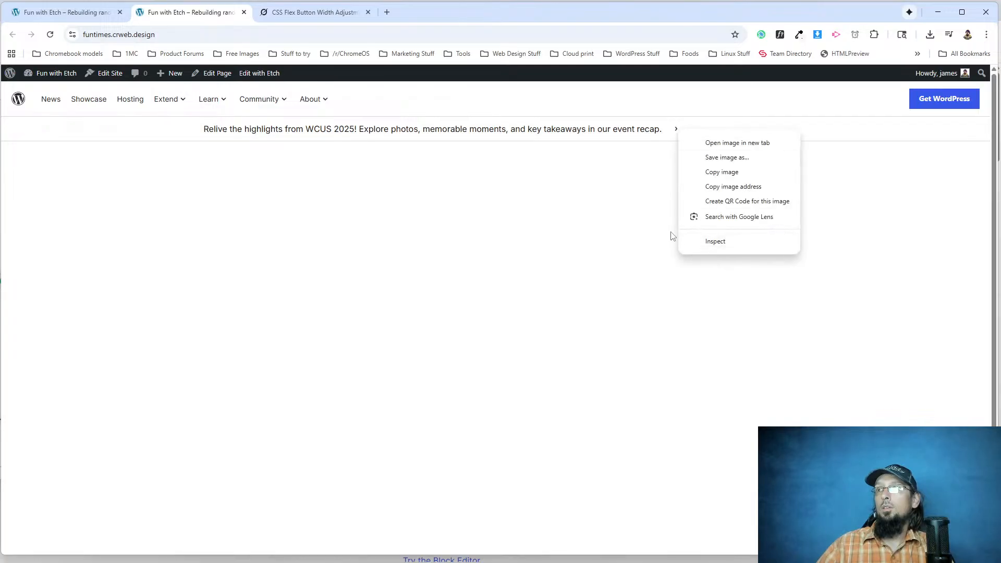
{"action": "left_click", "coordinate": [642, 216]}
{"action": "right_click", "coordinate": [568, 135]}
{"action": "left_click", "coordinate": [625, 252]}
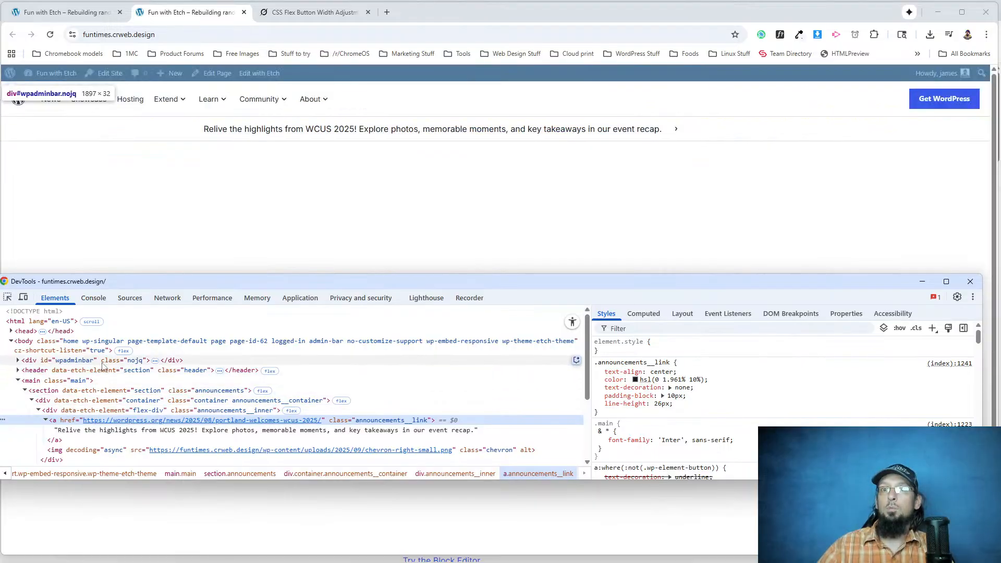
{"action": "left_click", "coordinate": [88, 409]}
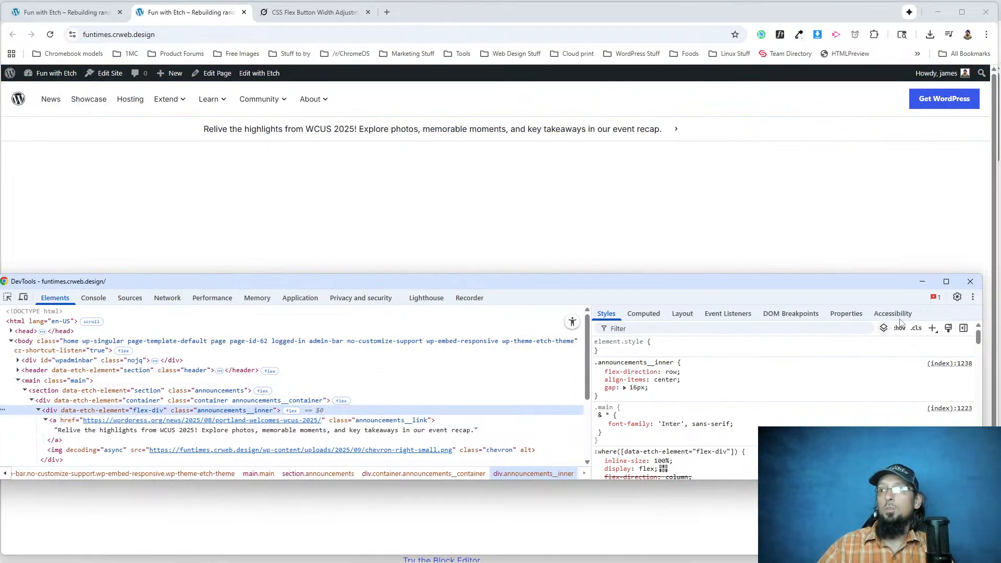
Add a new .announcements__inner style rule in DevTools with transform: translateX(20px).
{"action": "left_click", "coordinate": [932, 328]}
{"action": "key", "text": "Return"}
{"action": "type", "text": "transfo"}
{"action": "key", "text": "Tab"}
{"action": "type", "text": "trans"}
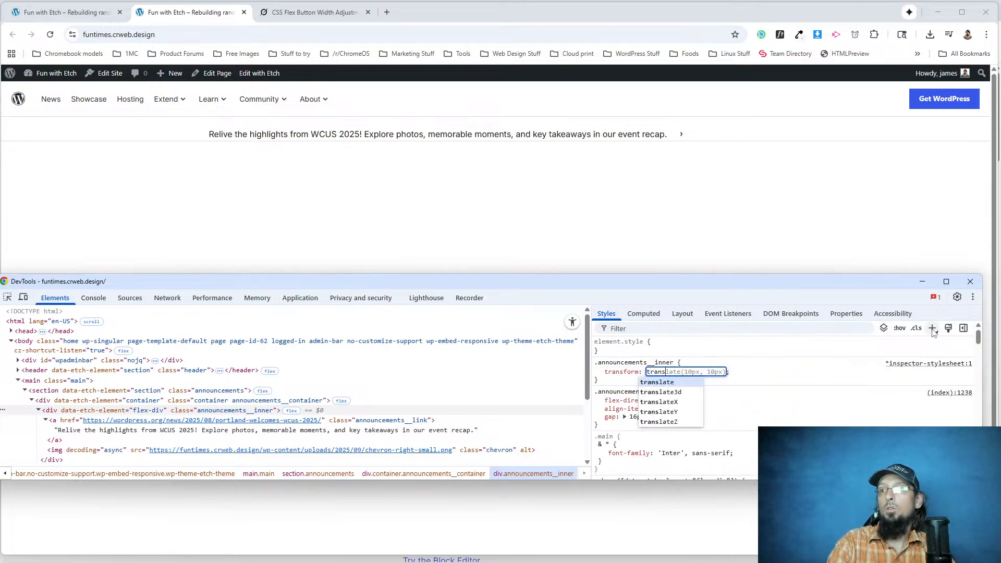
{"action": "type", "text": "lateX("}
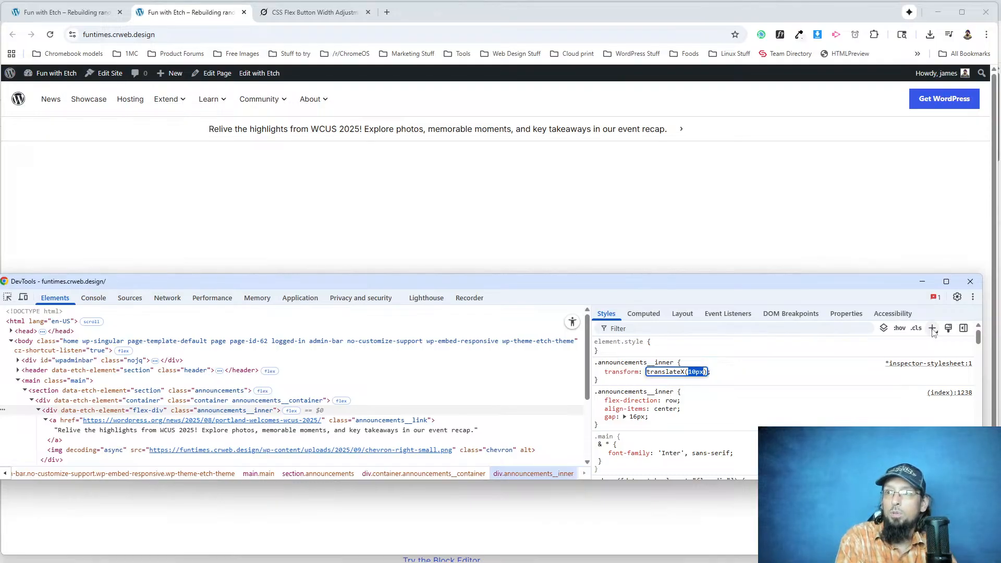
{"action": "type", "text": "20px"}
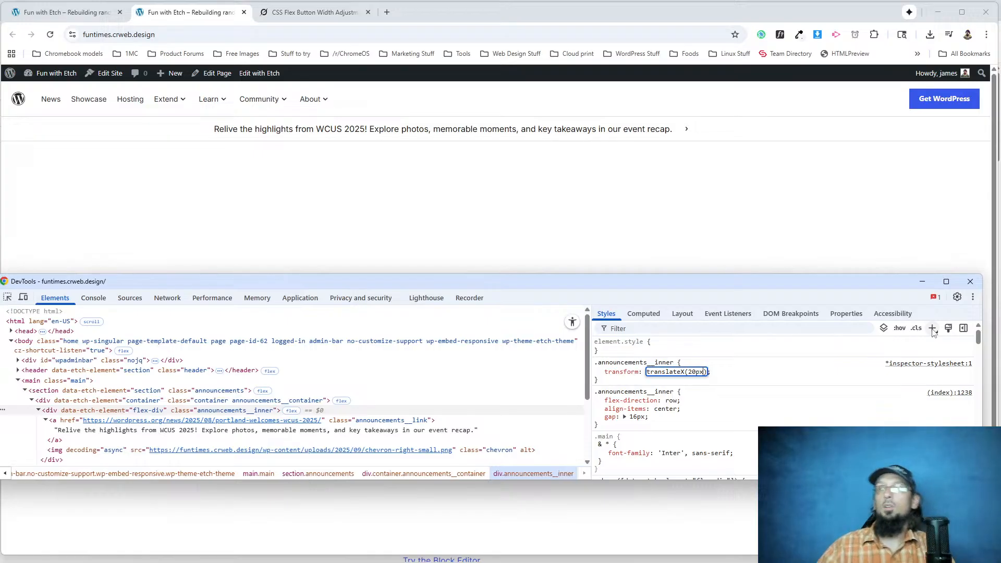
{"action": "left_click", "coordinate": [721, 379]}
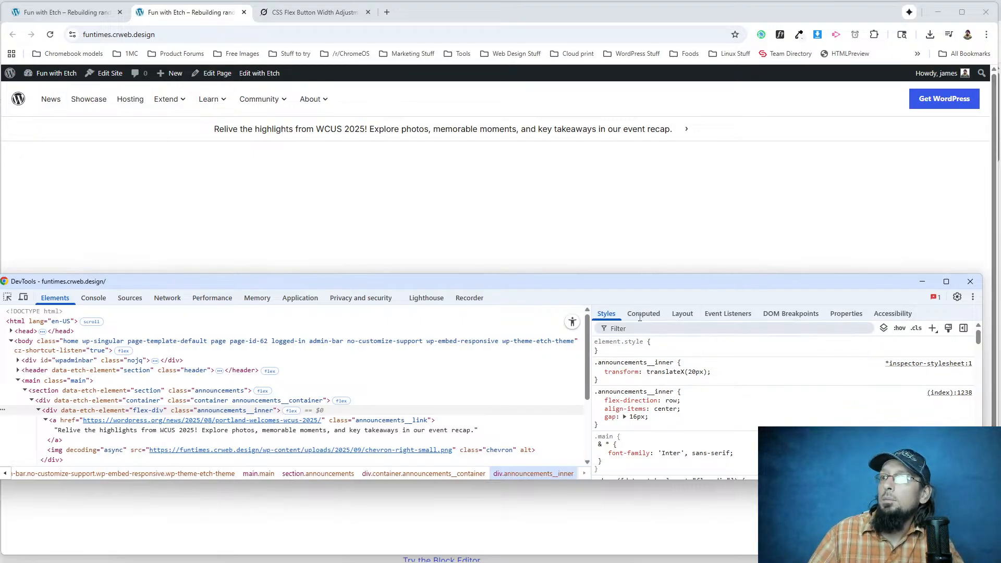
Copy the transform: translateX(20px) declaration into the .announcements__inner CSS in Etch and fix its indentation.
{"action": "left_click_drag", "start_coordinate": [711, 372], "coordinate": [603, 379]}
{"action": "key", "text": "ctrl+c"}
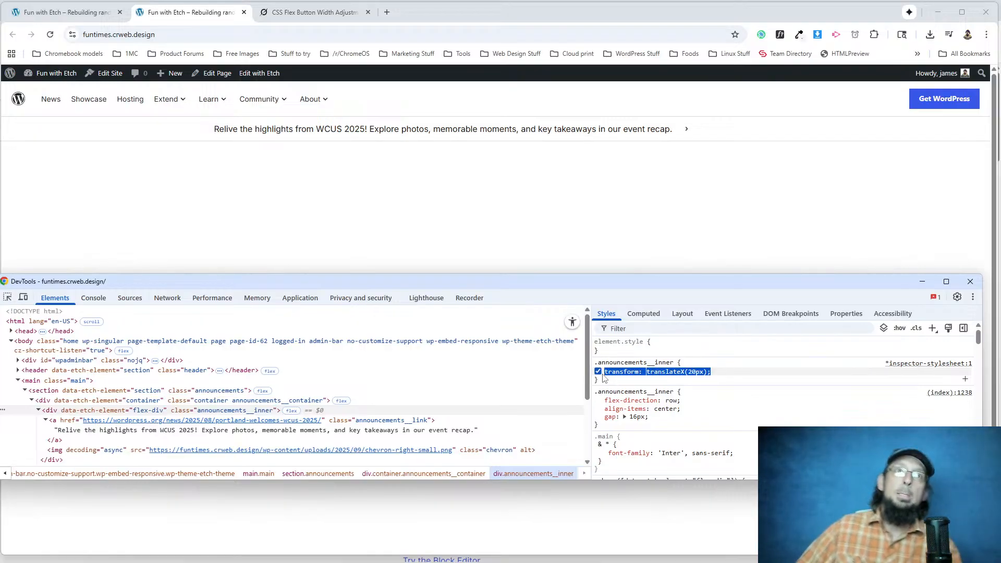
{"action": "left_click", "coordinate": [82, 13]}
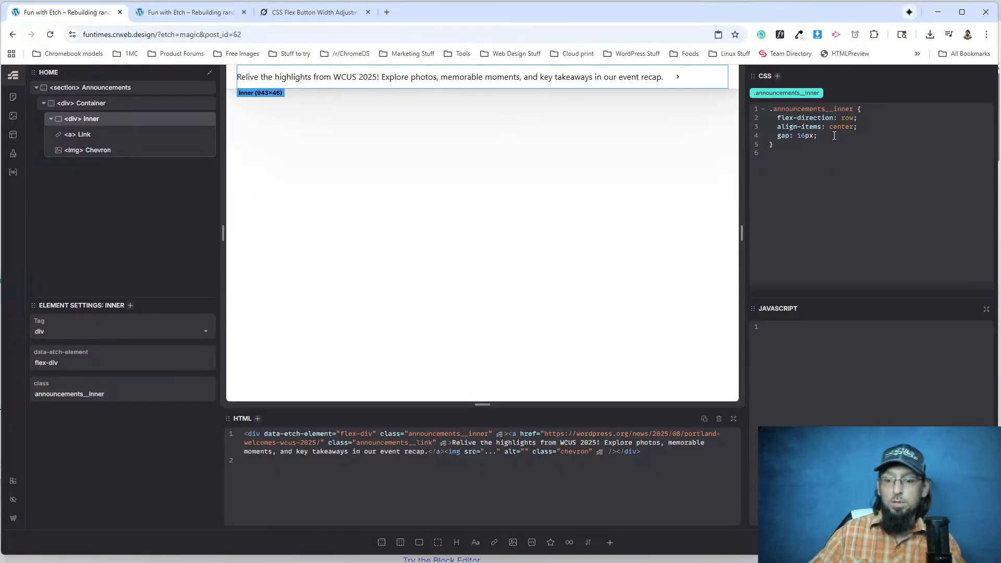
{"action": "key", "text": "ctrl+v"}
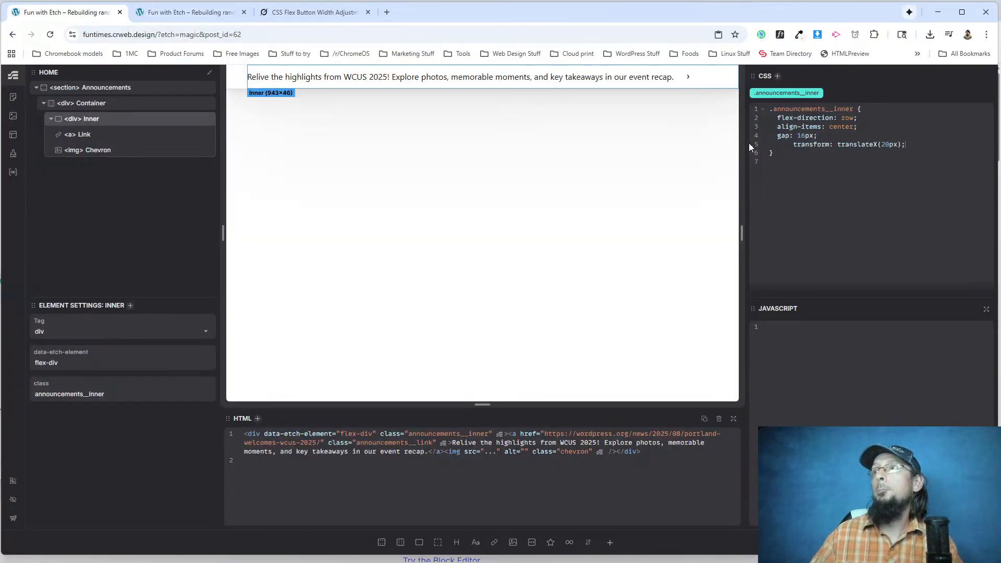
{"action": "left_click", "coordinate": [793, 145]}
{"action": "key", "text": "BackSpace"}
{"action": "key", "text": "BackSpace"}
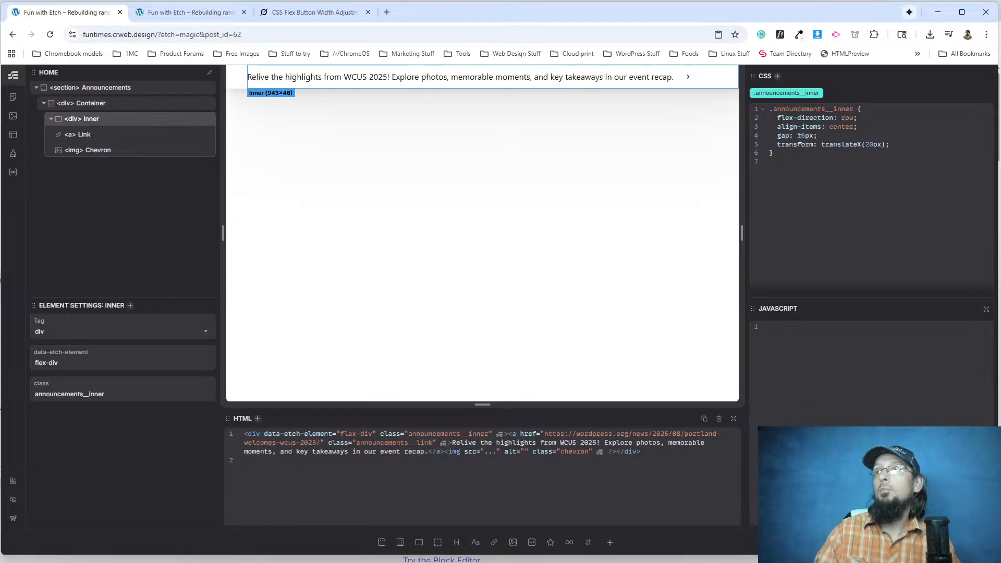
Reload the rebuilt page, narrow the browser to mobile width, and examine the announcements container's styles in DevTools.
{"action": "left_click", "coordinate": [185, 12]}
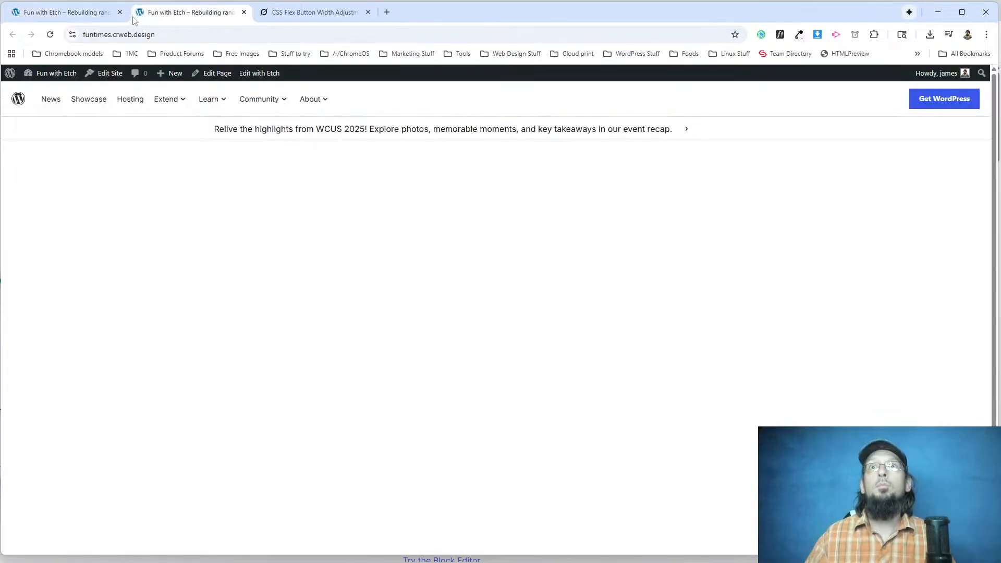
{"action": "left_click", "coordinate": [50, 34]}
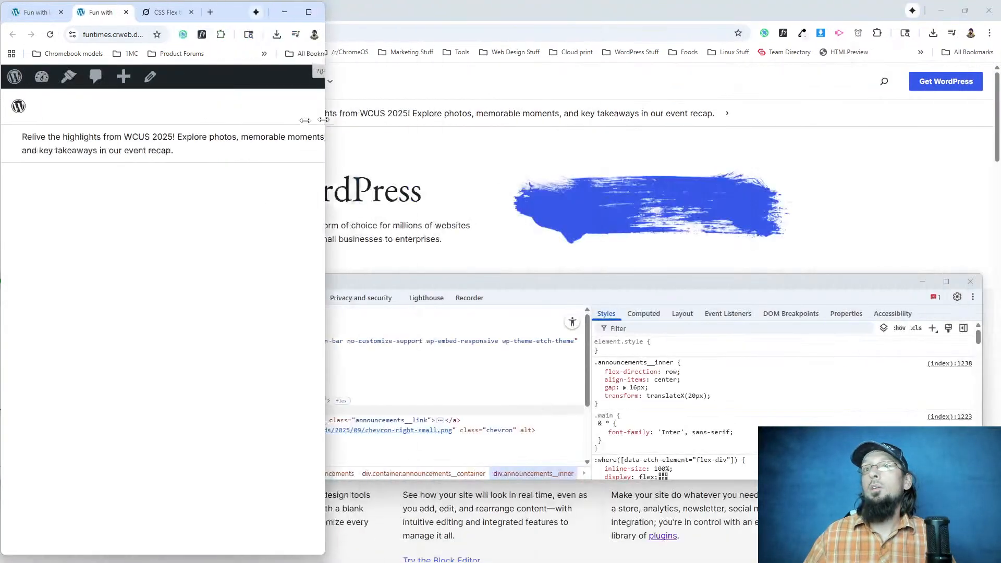
{"action": "left_click_drag", "start_coordinate": [323, 120], "coordinate": [260, 120]}
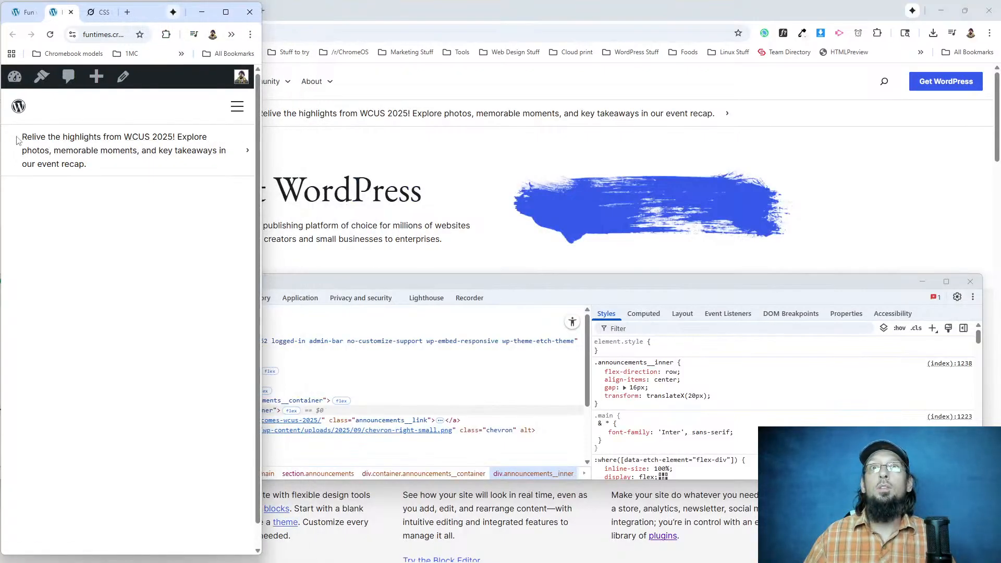
{"action": "right_click", "coordinate": [17, 142]}
{"action": "left_click", "coordinate": [52, 364]}
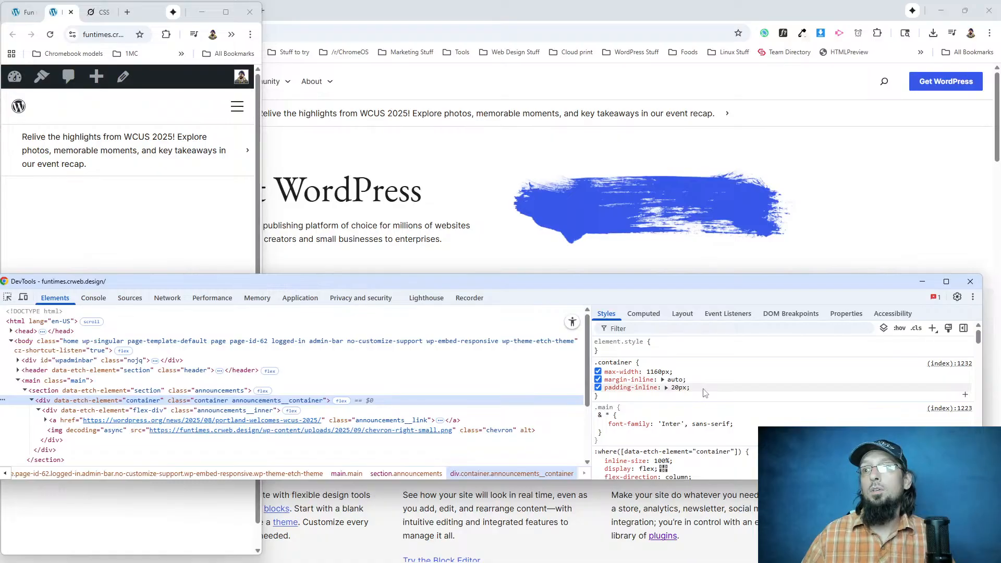
{"action": "scroll", "coordinate": [705, 392], "scroll_direction": "down", "scroll_amount": 1}
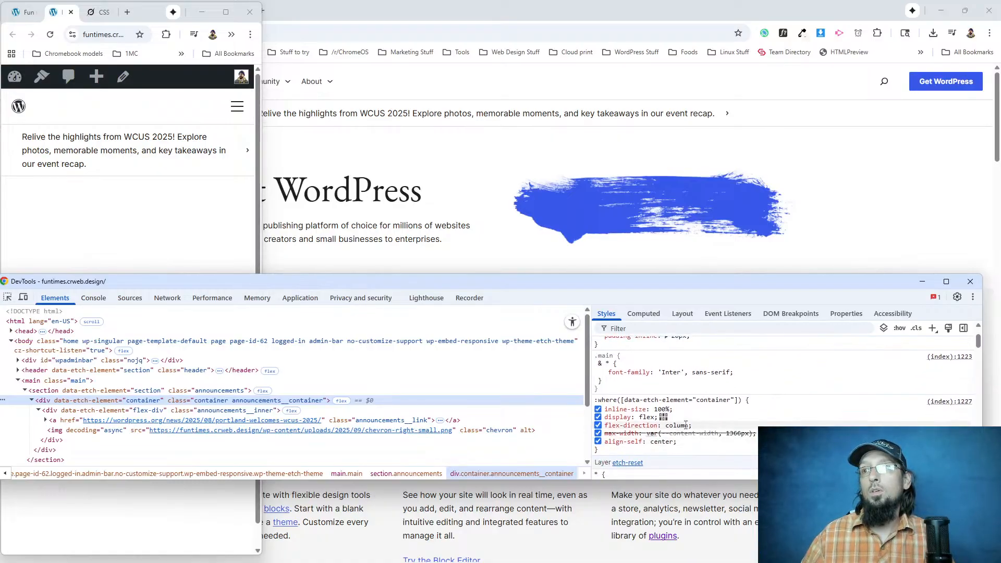
{"action": "scroll", "coordinate": [694, 440], "scroll_direction": "up", "scroll_amount": 1}
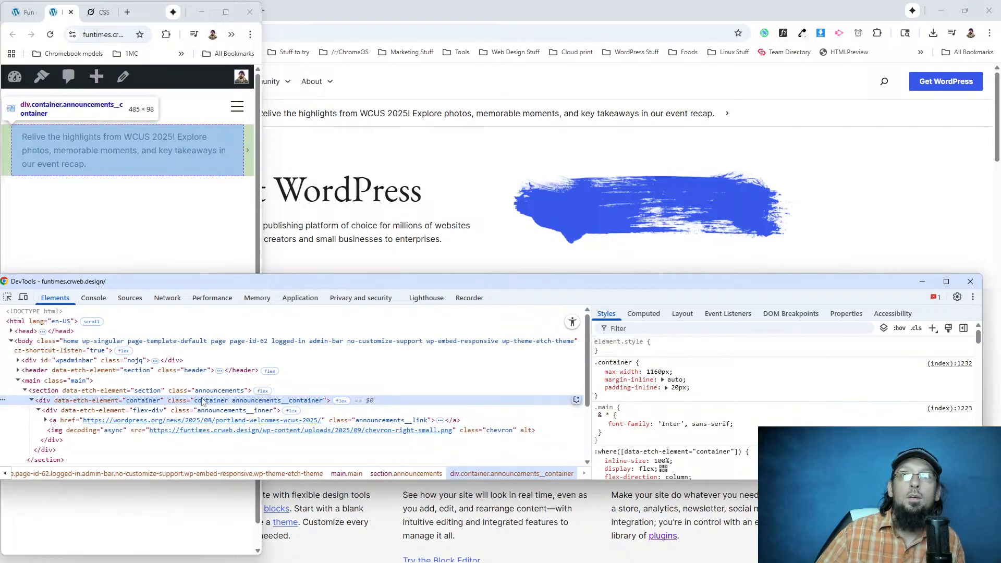
Add justify-content: flex-start and align-items: flex-start to the .container rule in DevTools.
{"action": "left_click", "coordinate": [728, 391]}
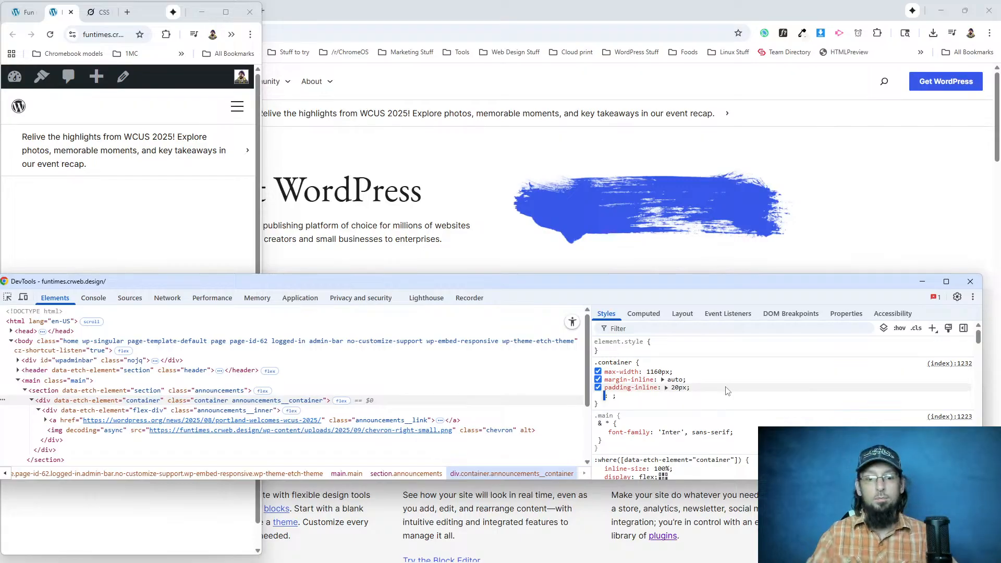
{"action": "type", "text": "justify"}
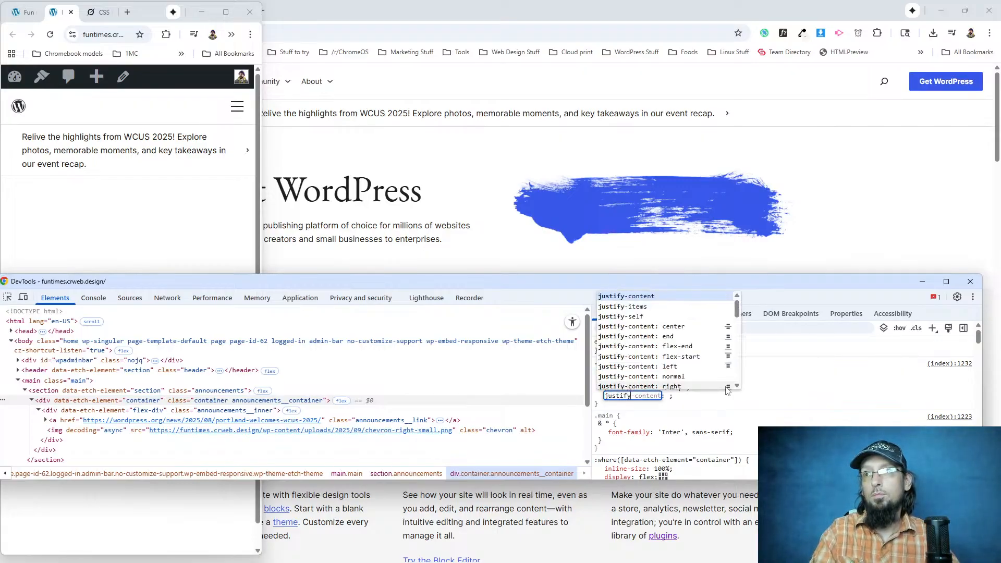
{"action": "type", "text": "-content: flex-start"}
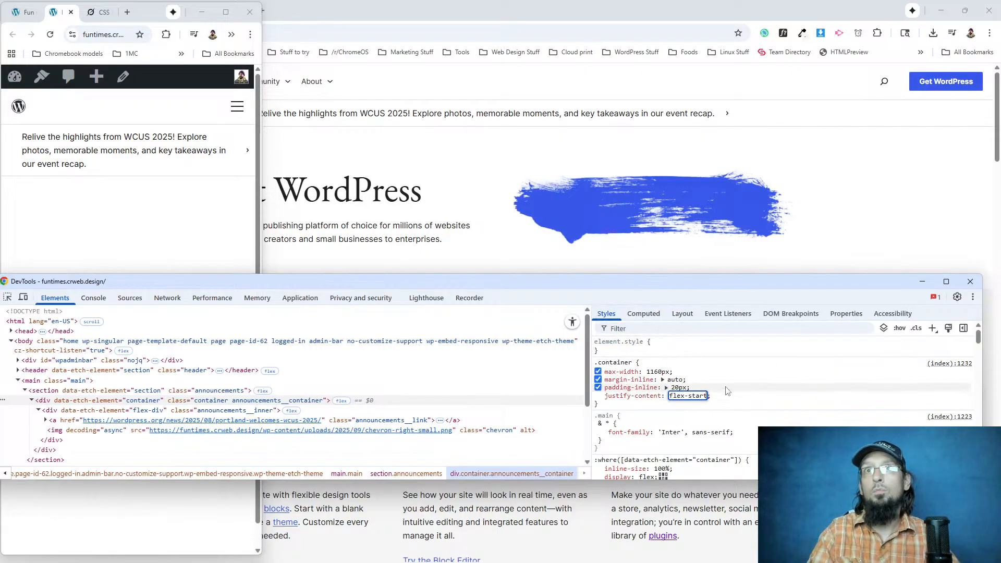
{"action": "key", "text": "Tab"}
{"action": "type", "text": "align-items: f"}
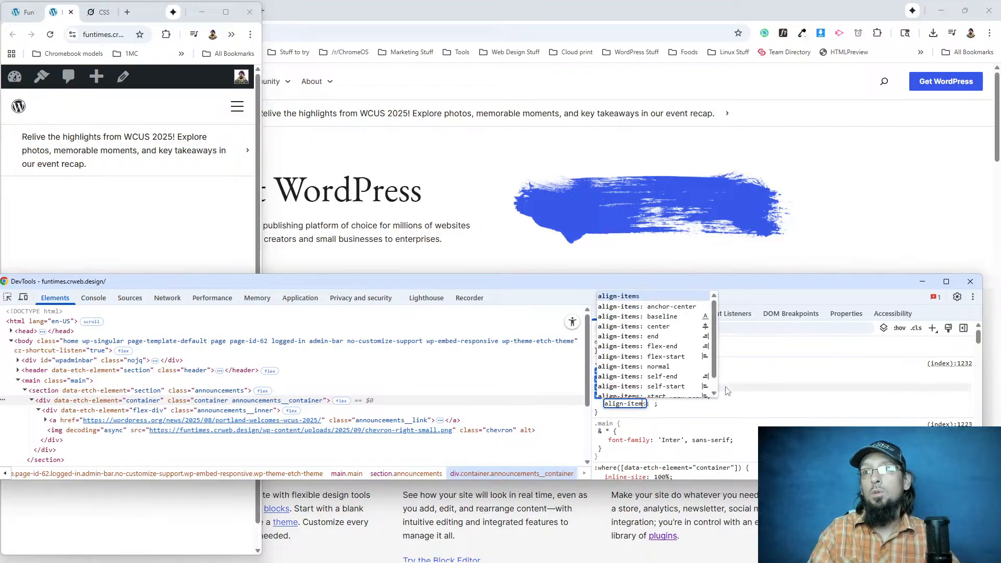
{"action": "type", "text": "lex-s"}
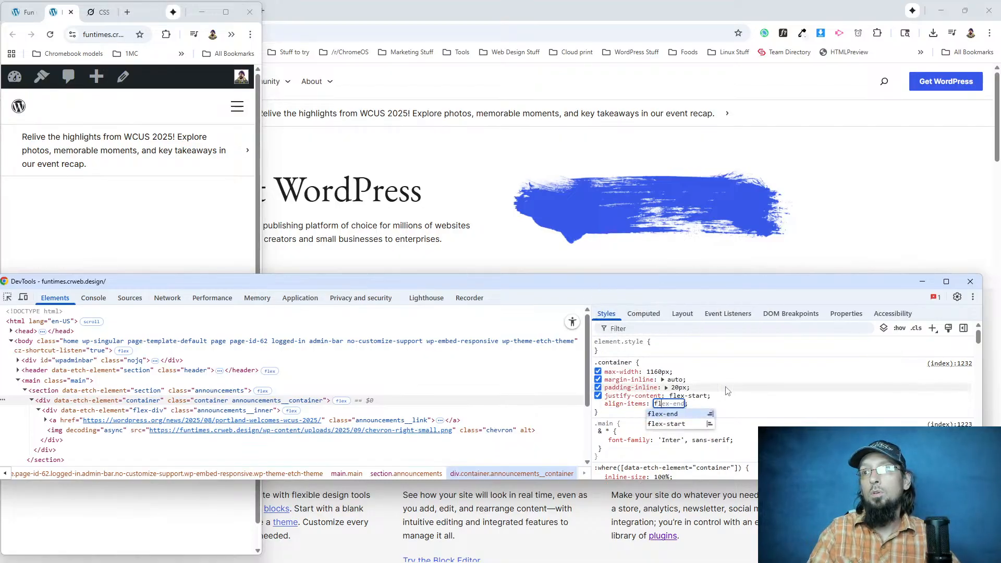
{"action": "type", "text": "tart"}
{"action": "key", "text": "Tab"}
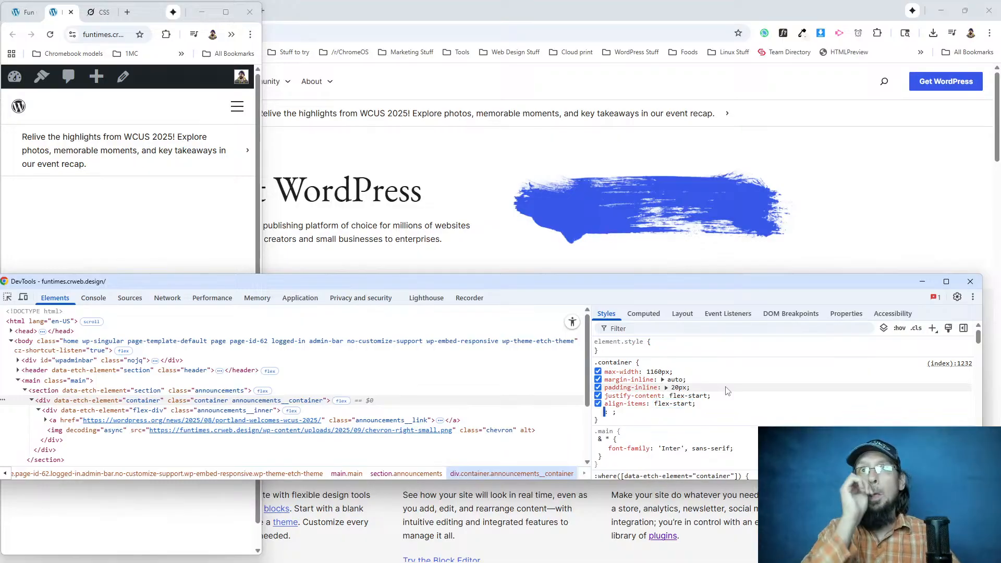
Disable the transform: translateX(20px) declaration on .announcements__inner in DevTools and widen the browser back to desktop width.
{"action": "left_click", "coordinate": [46, 420]}
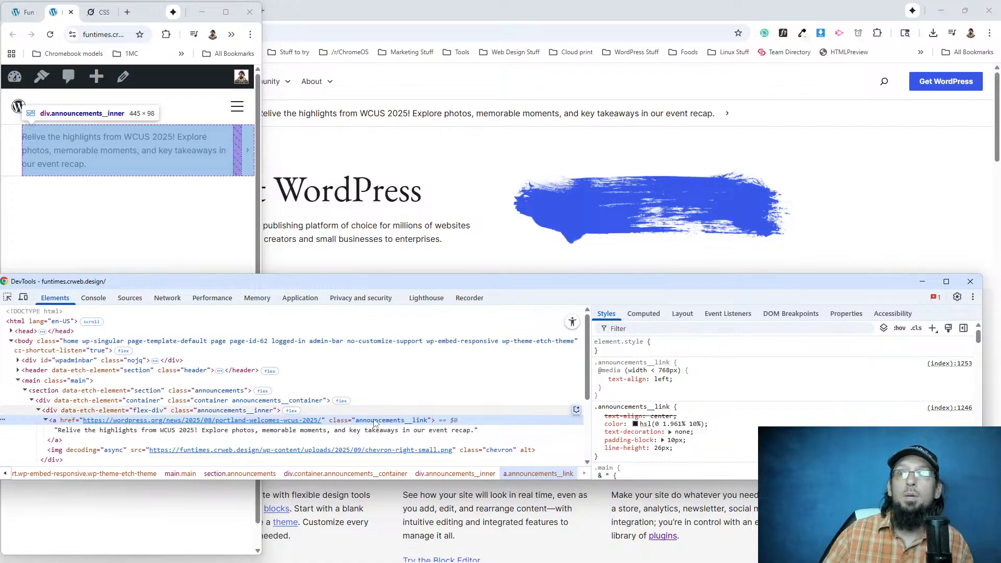
{"action": "left_click", "coordinate": [66, 410]}
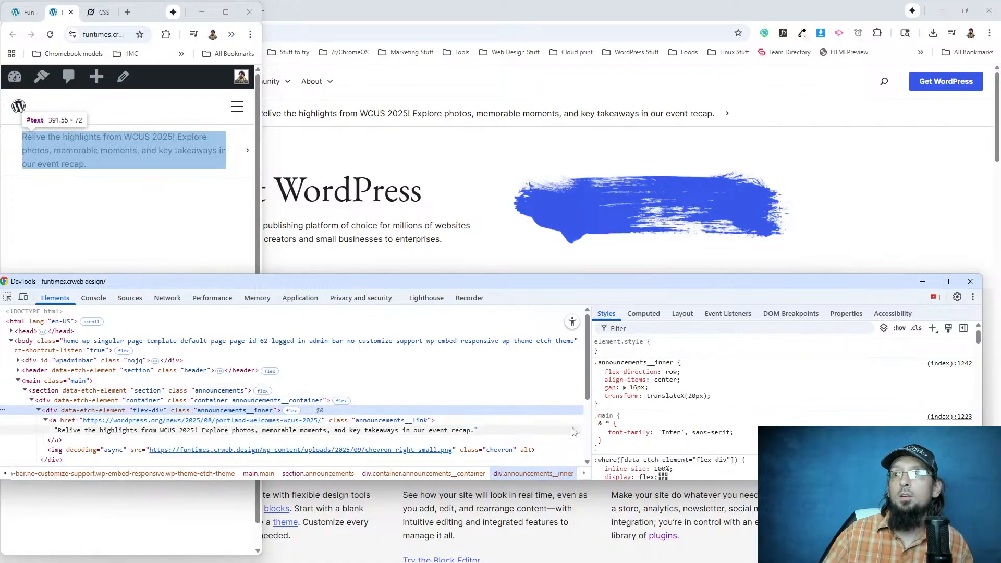
{"action": "left_click", "coordinate": [598, 395]}
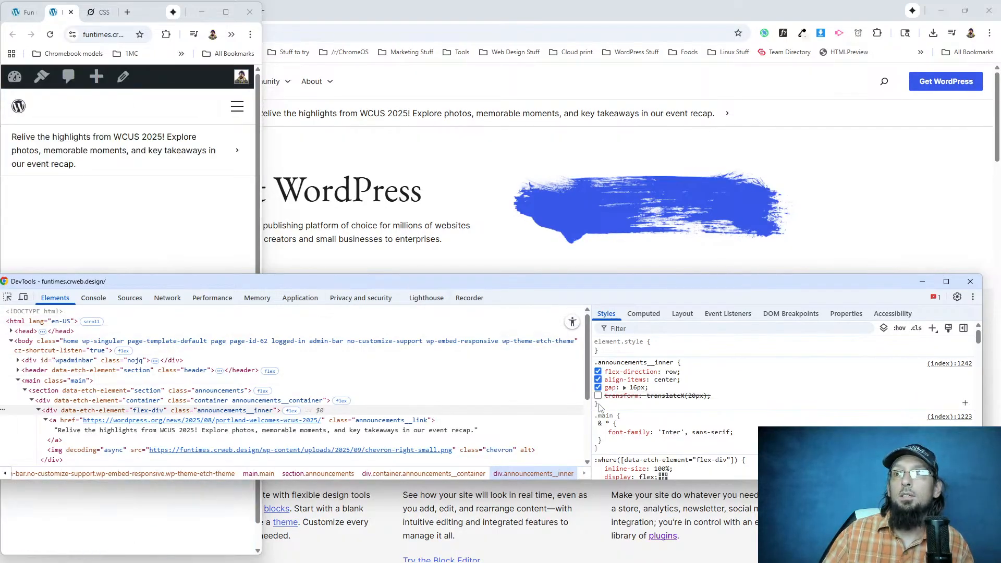
{"action": "left_click_drag", "start_coordinate": [261, 150], "coordinate": [996, 116]}
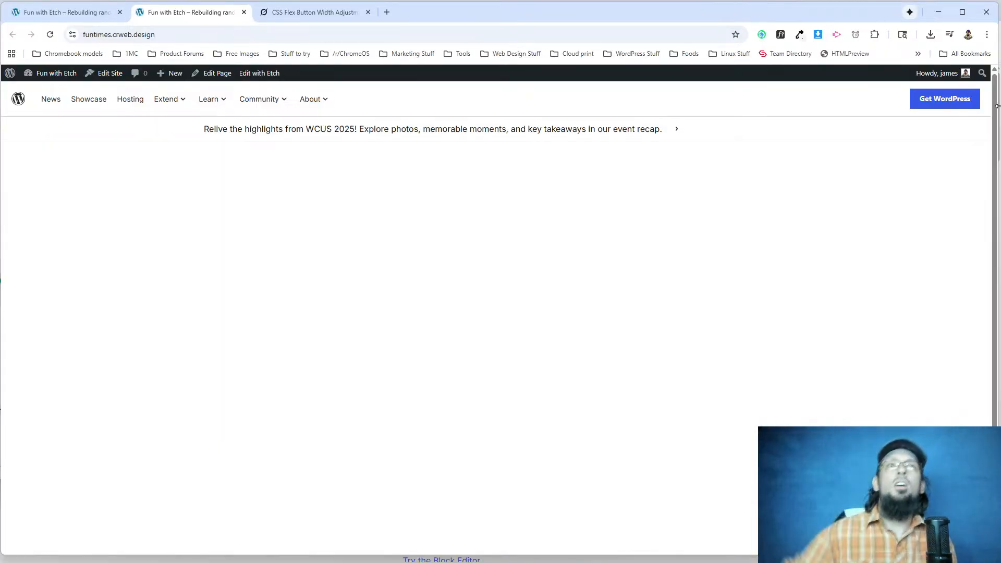
Inspect the announcement link at desktop width and add justify-content: center to the .announcements__inner rule in DevTools.
{"action": "right_click", "coordinate": [332, 129]}
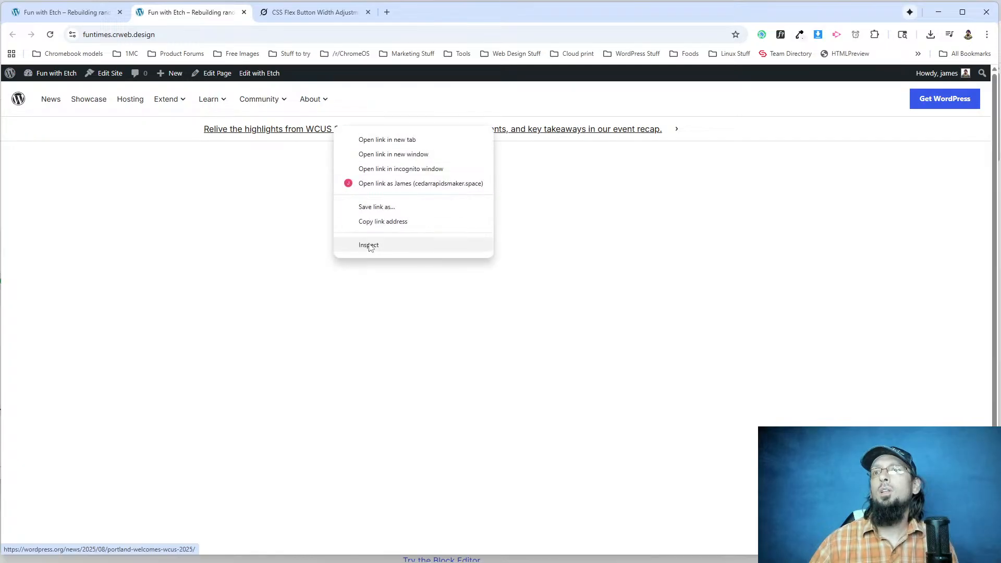
{"action": "left_click", "coordinate": [367, 243]}
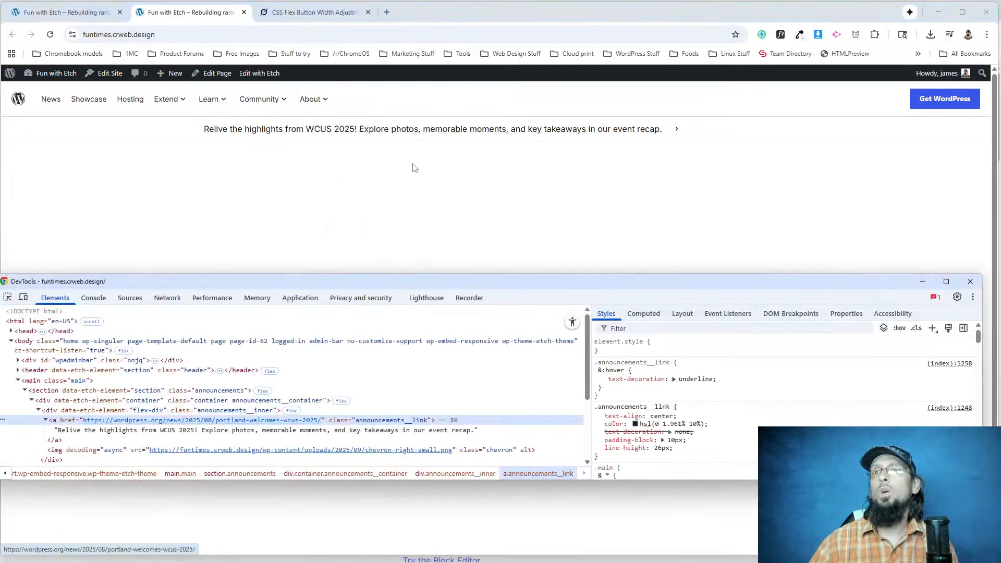
{"action": "left_click", "coordinate": [74, 411]}
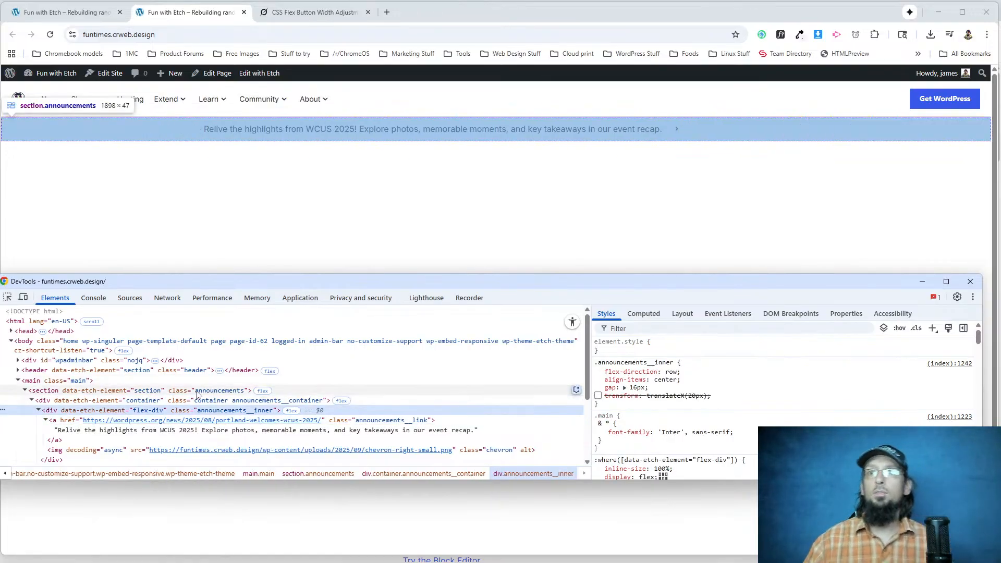
{"action": "left_click", "coordinate": [687, 382]}
{"action": "type", "text": "just"}
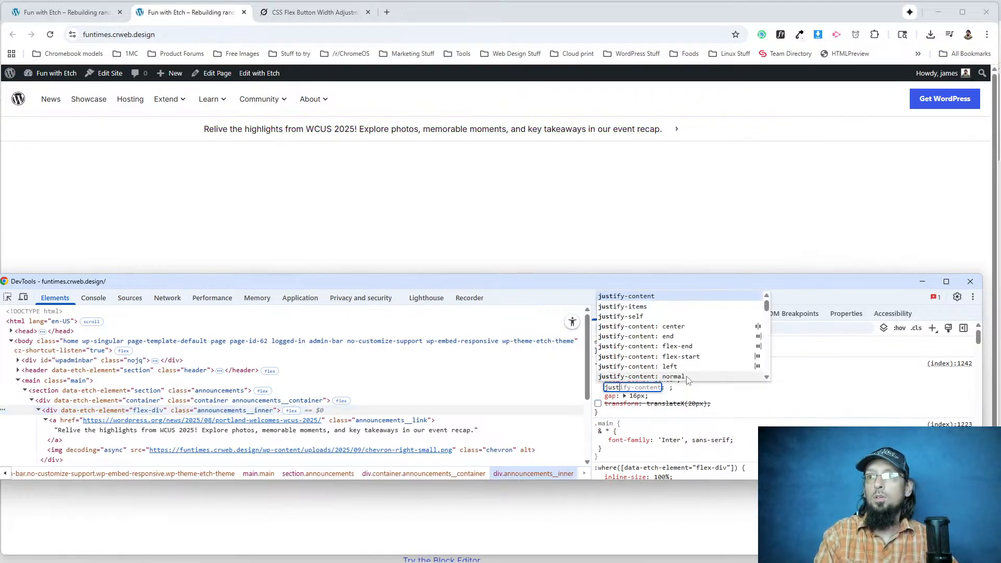
{"action": "type", "text": "ify-content"}
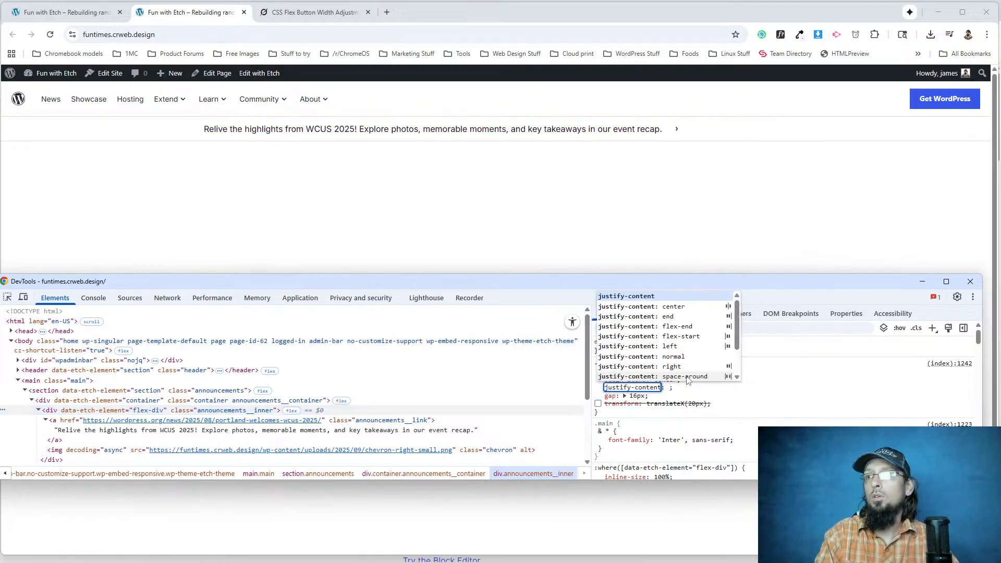
{"action": "key", "text": "Tab"}
{"action": "type", "text": "cent"}
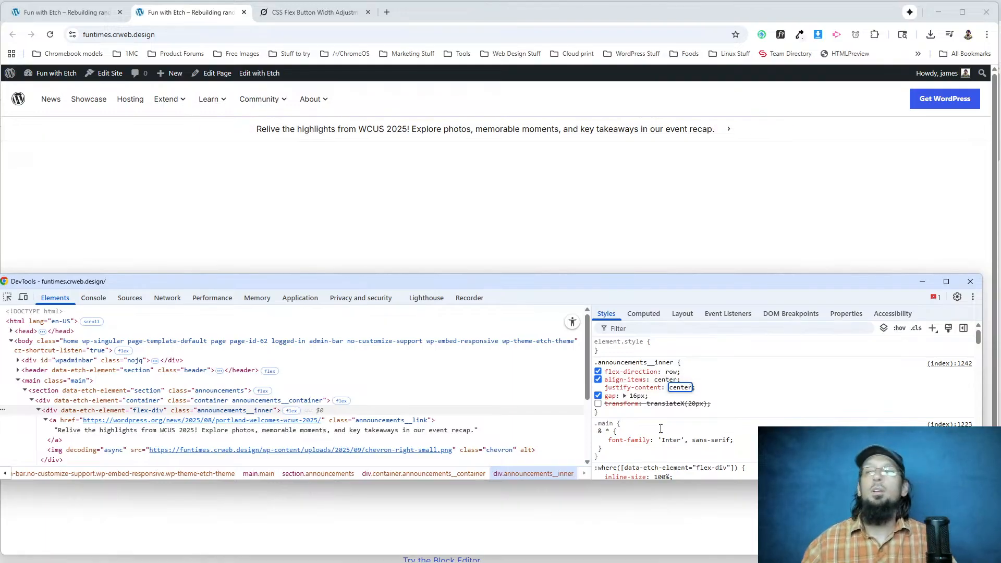
{"action": "key", "text": "Return"}
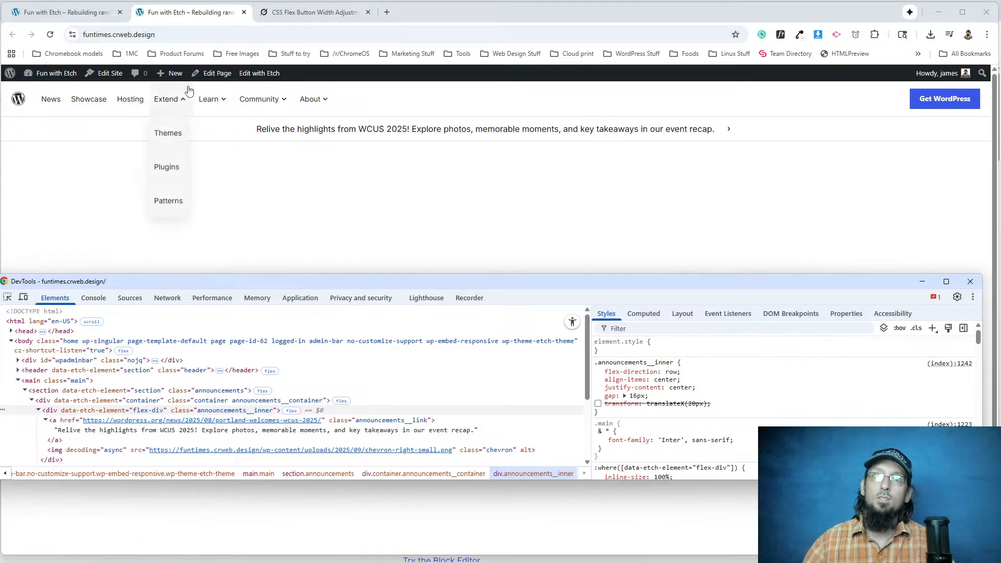
In Etch, replace the transform declaration in the .announcements__inner CSS with justify-content: center.
{"action": "left_click", "coordinate": [67, 12]}
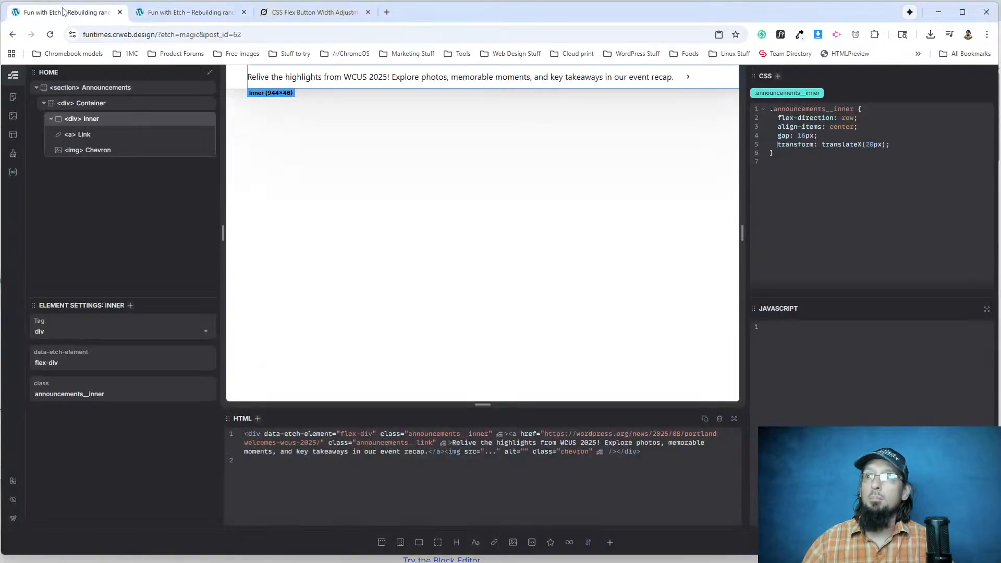
{"action": "left_click_drag", "start_coordinate": [816, 145], "coordinate": [774, 146]}
{"action": "key", "text": "BackSpace"}
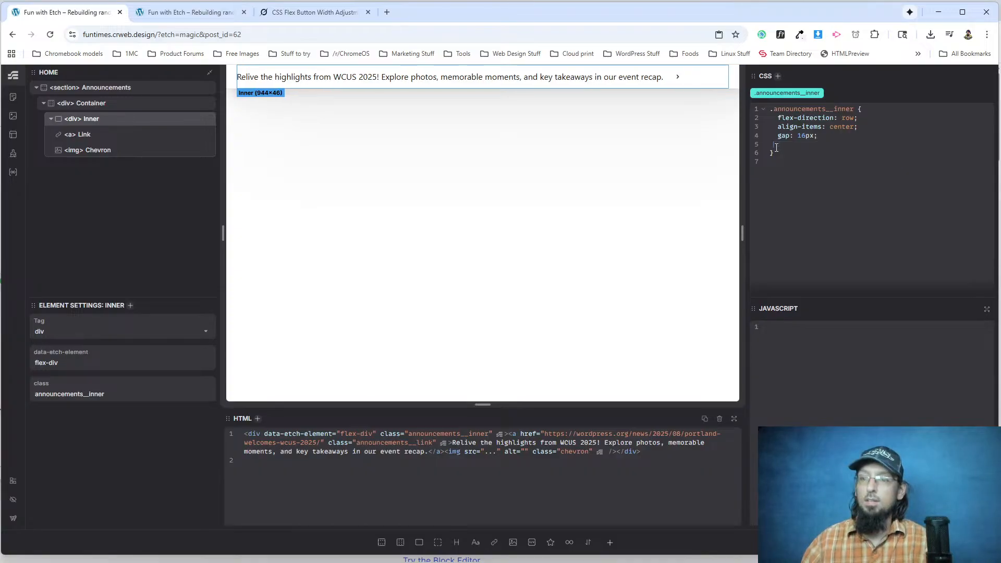
{"action": "key", "text": "Return"}
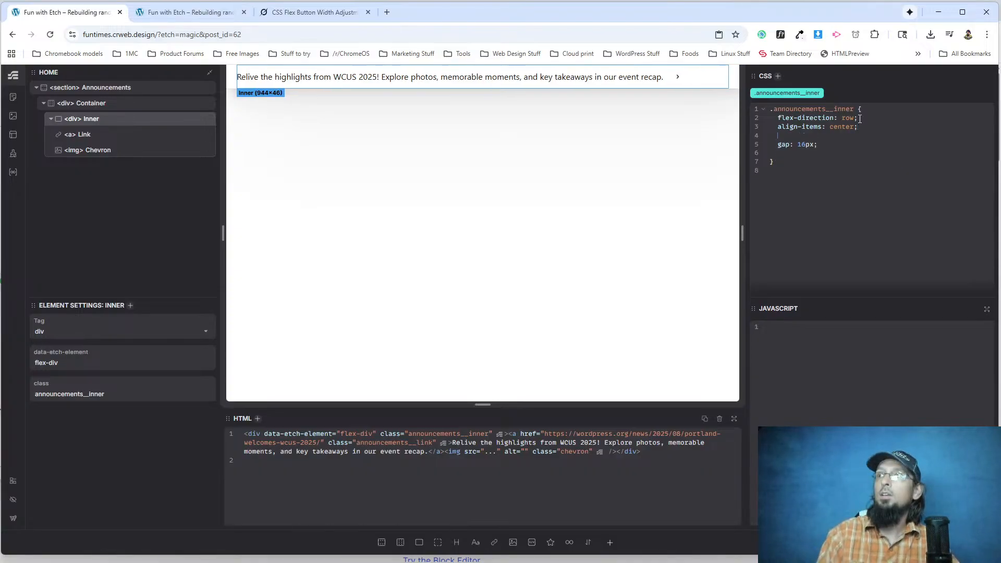
{"action": "type", "text": "justify"}
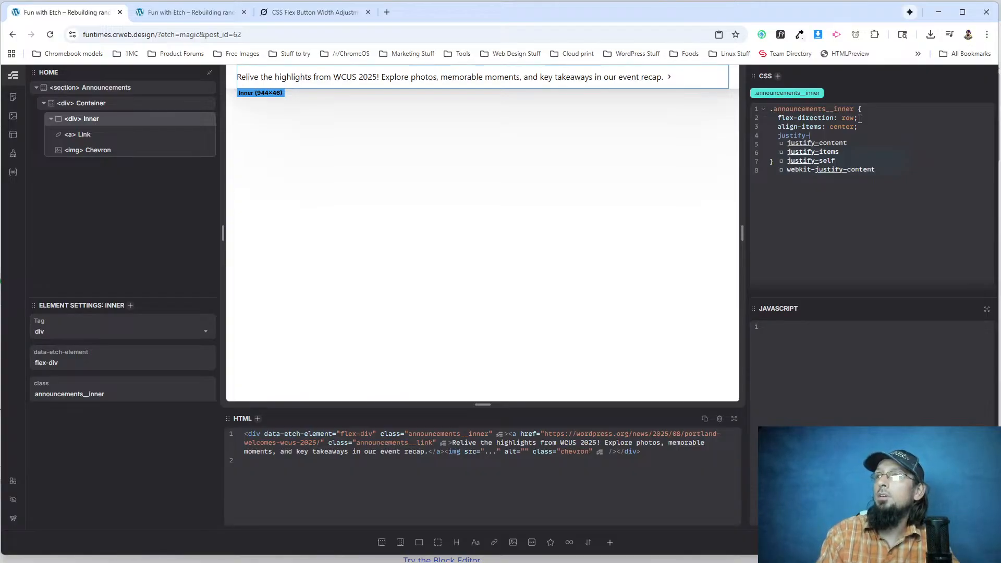
{"action": "type", "text": "-content: center;"}
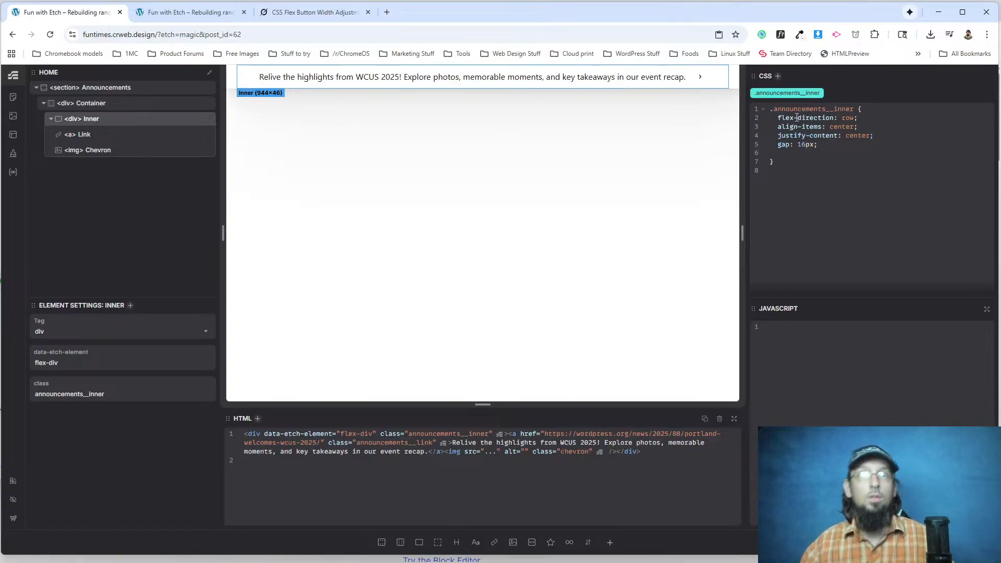
Reload the rebuilt page and check whether the announcement chevron on the original WordPress.org page works as a link.
{"action": "left_click", "coordinate": [188, 12]}
{"action": "left_click", "coordinate": [50, 34]}
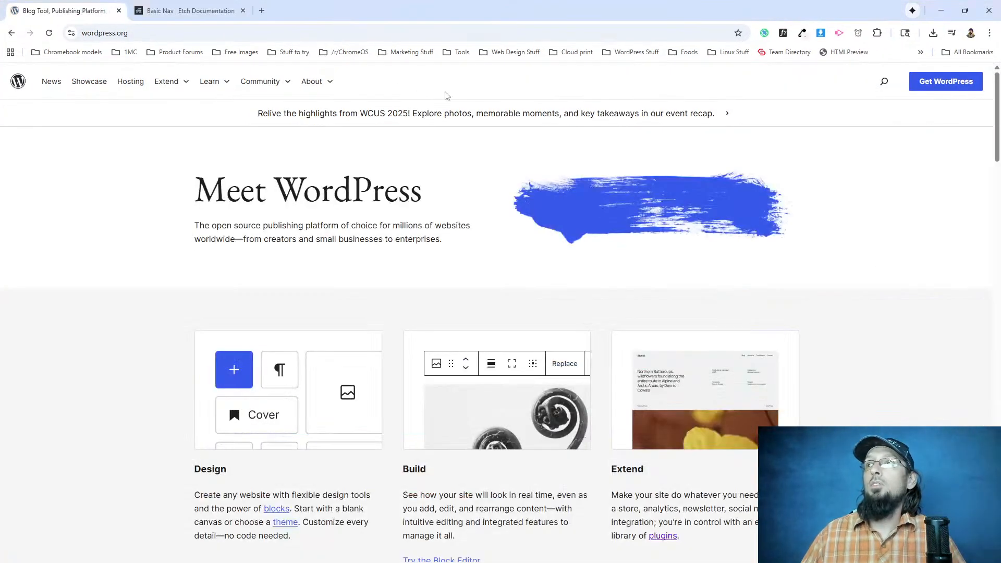
{"action": "left_click", "coordinate": [726, 115]}
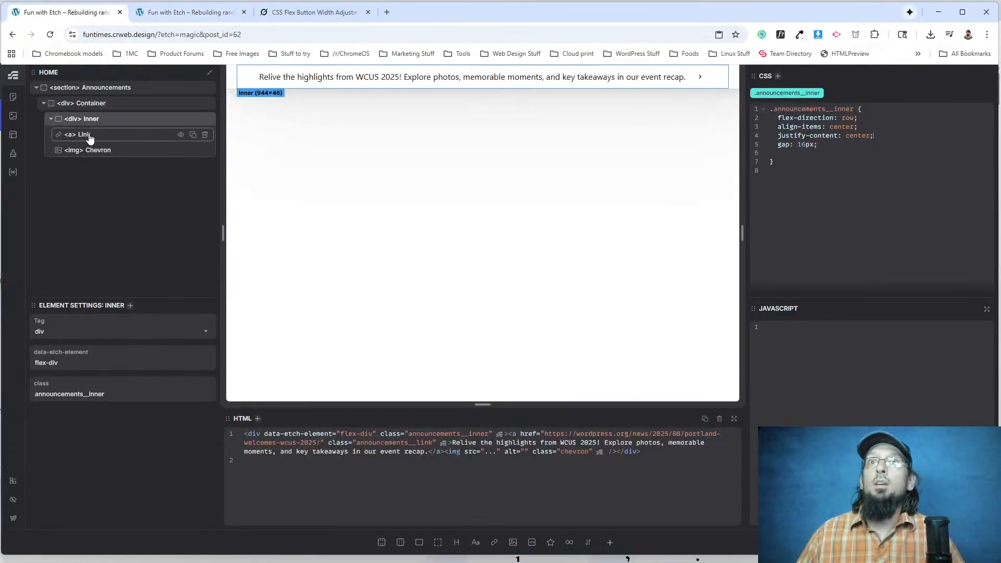
Move the chevron img tag inside the announcement link's a element in the Inner div's HTML in Etch.
{"action": "left_click", "coordinate": [90, 140]}
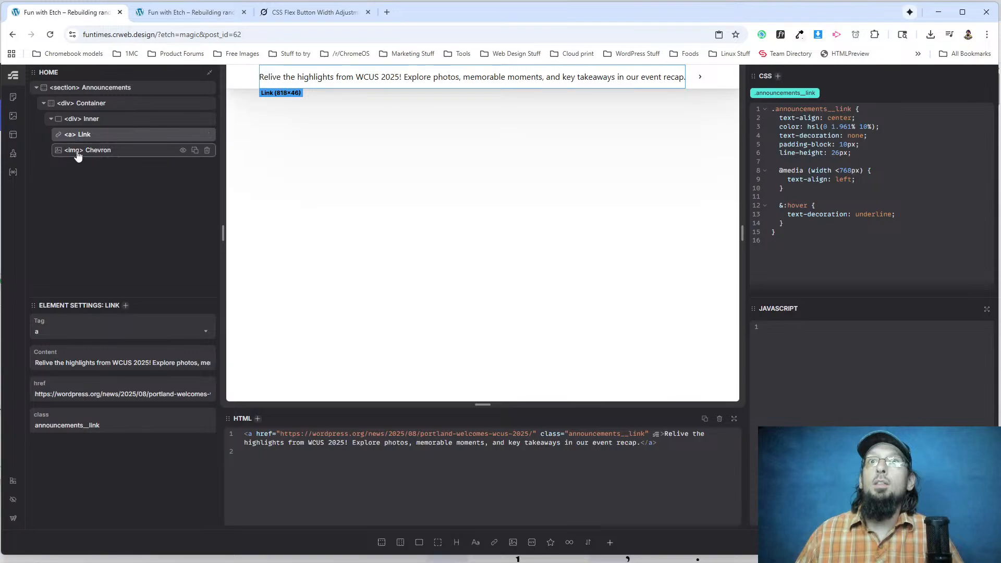
{"action": "left_click", "coordinate": [68, 123]}
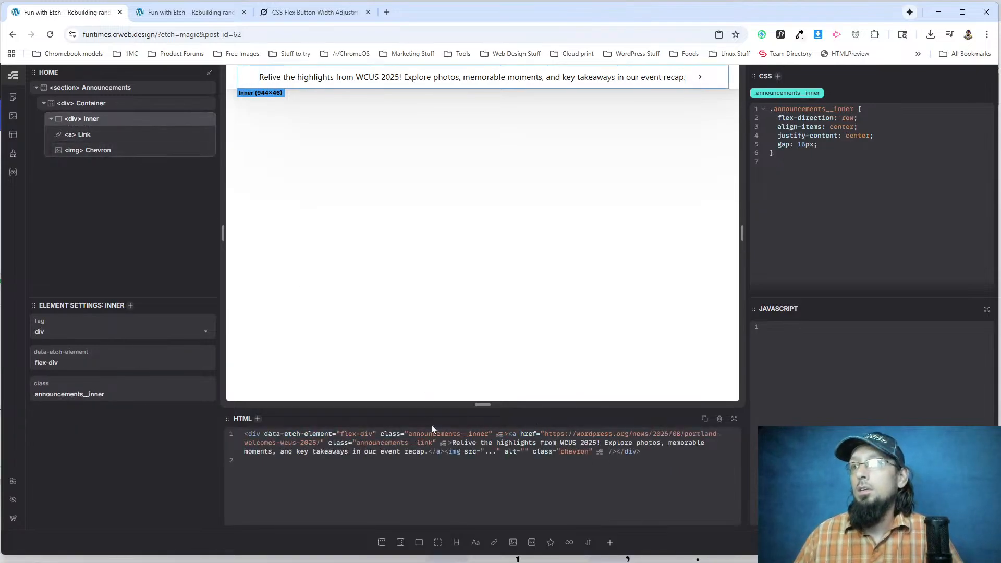
{"action": "left_click_drag", "start_coordinate": [446, 453], "coordinate": [615, 454]}
{"action": "key", "text": "ctrl+c"}
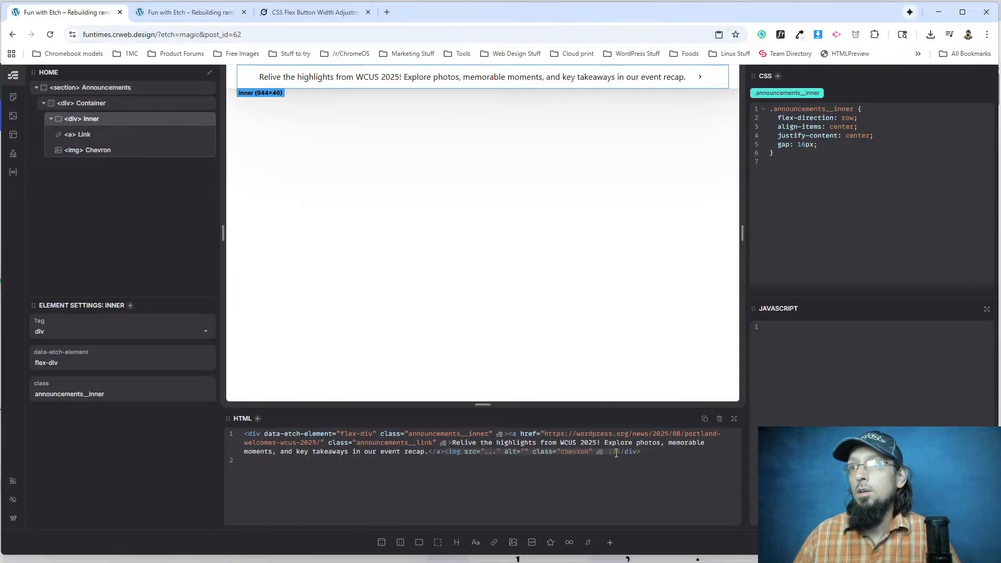
{"action": "key", "text": "BackSpace"}
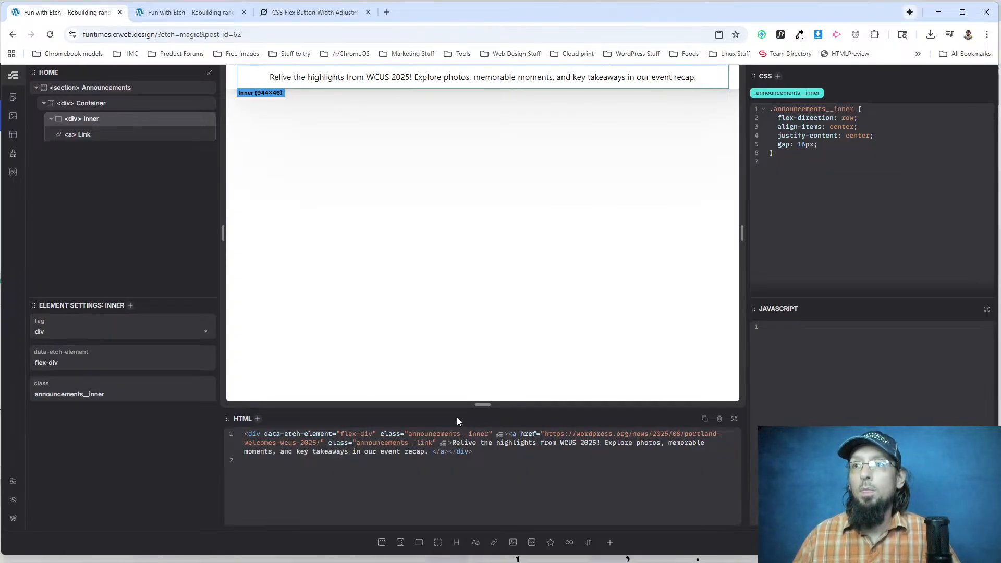
{"action": "key", "text": "ctrl+v"}
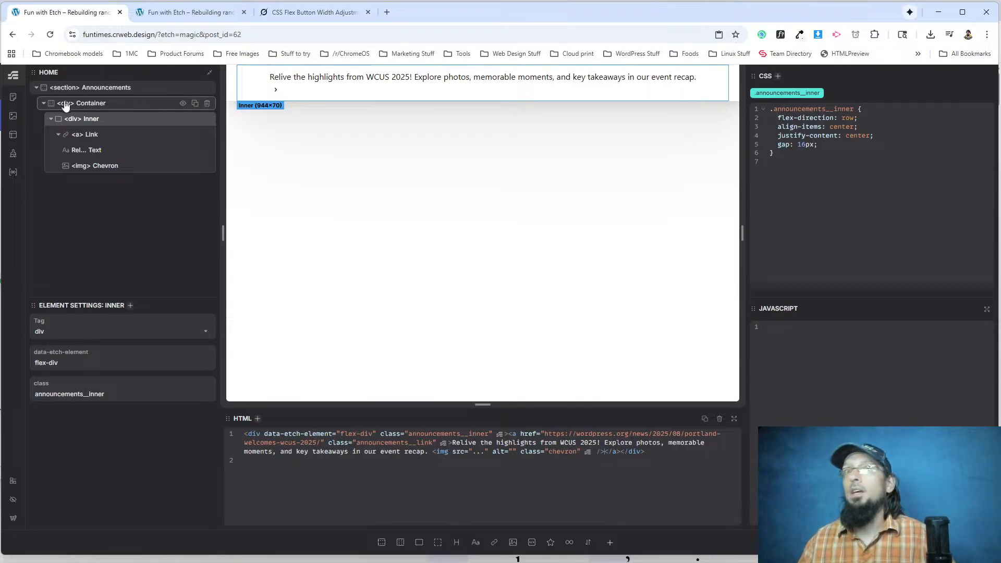
Move the flex-direction, align-items, justify-content and gap declarations from .announcements__inner to .announcements__link, and add display: flex there.
{"action": "mouse_move", "coordinate": [775, 118]}
{"action": "left_mouse_down"}
{"action": "mouse_move", "coordinate": [821, 127]}
{"action": "mouse_move", "coordinate": [822, 142]}
{"action": "mouse_move", "coordinate": [774, 118]}
{"action": "left_mouse_up"}
{"action": "key", "text": "ctrl+c"}
{"action": "left_click", "coordinate": [823, 142]}
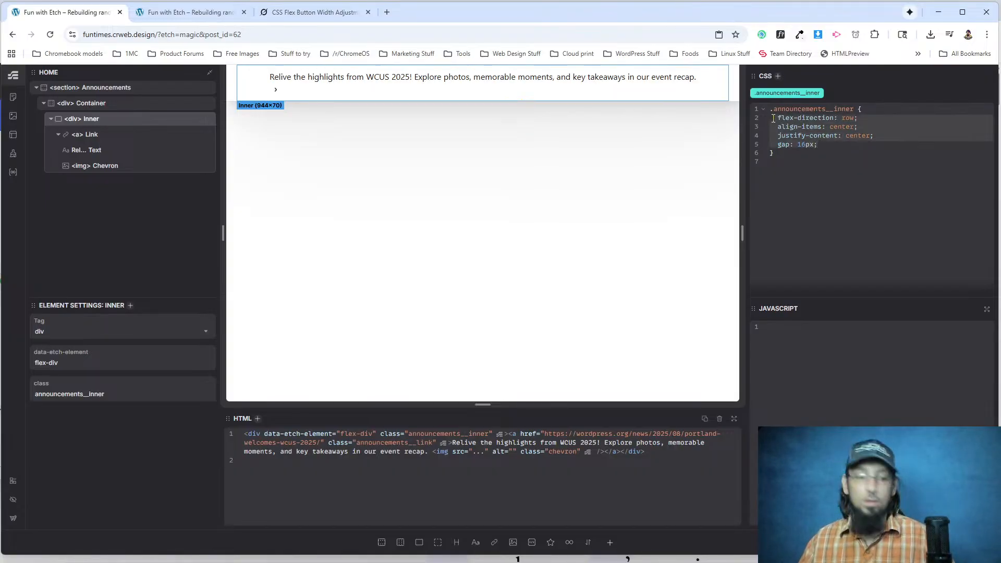
{"action": "key", "text": "BackSpace"}
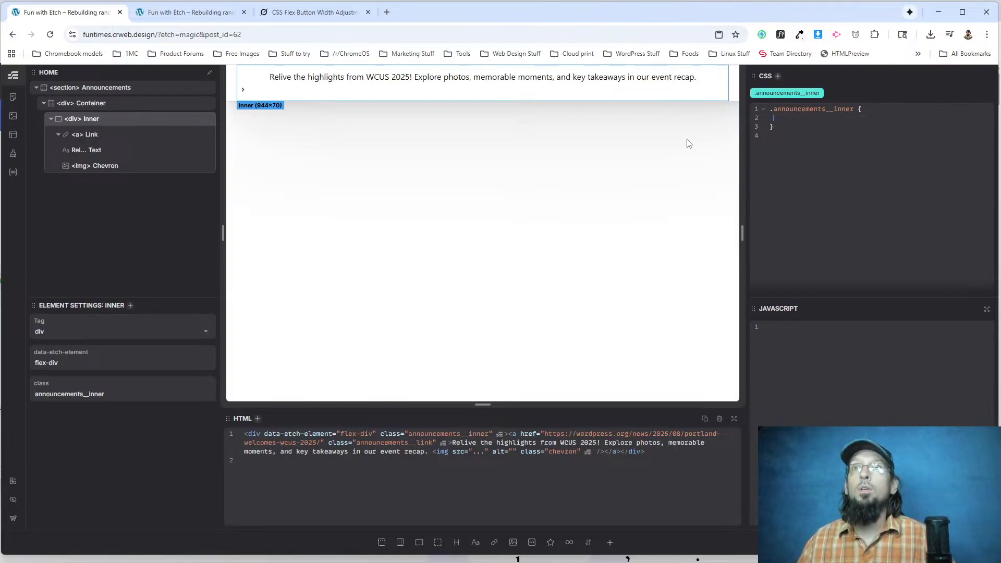
{"action": "left_click", "coordinate": [83, 136]}
{"action": "key", "text": "ctrl+v"}
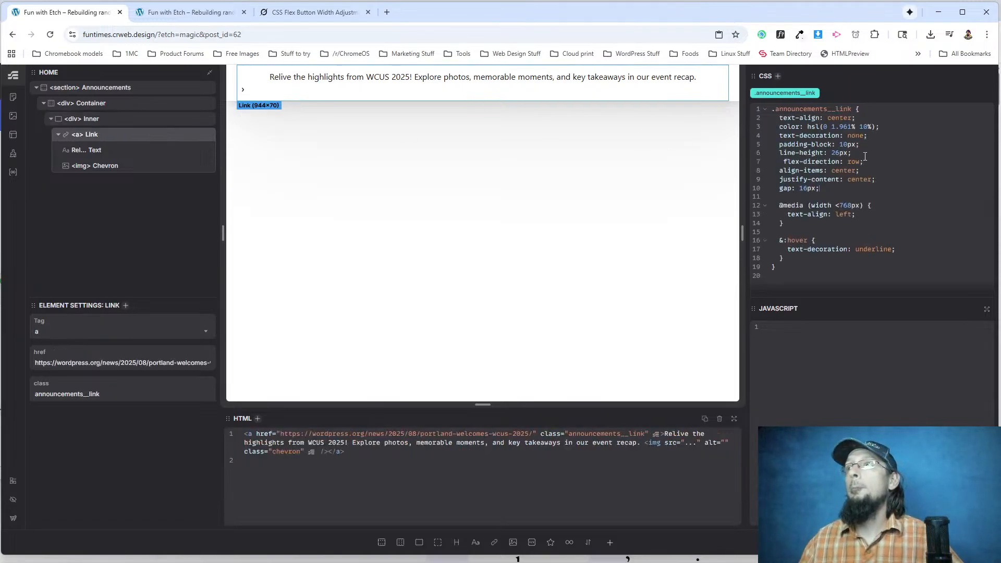
{"action": "left_click", "coordinate": [862, 150]}
{"action": "key", "text": "Return"}
{"action": "type", "text": "display: flex;"}
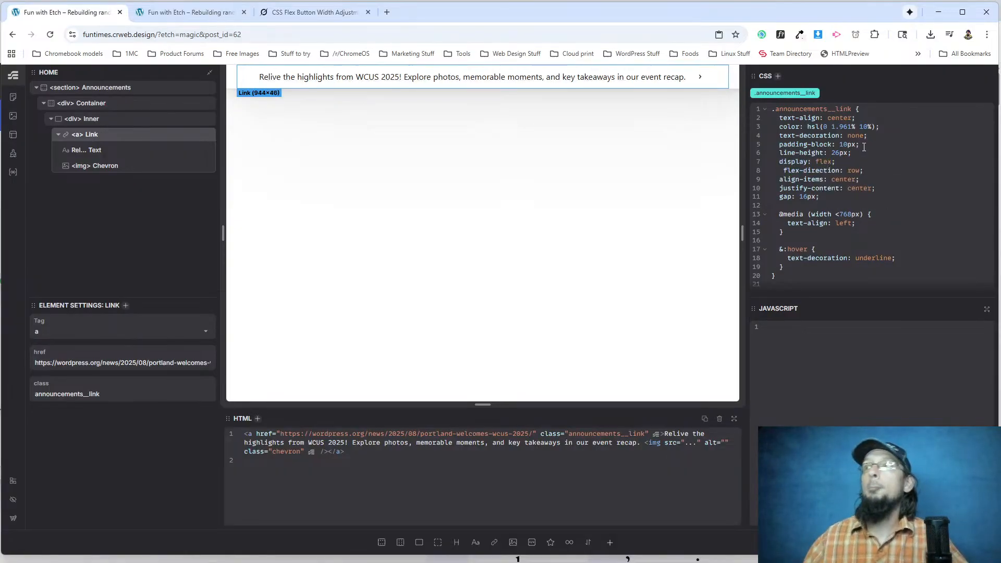
Reload the rebuilt page, follow the link through the announcement chevron, and return to the page.
{"action": "left_click", "coordinate": [187, 12]}
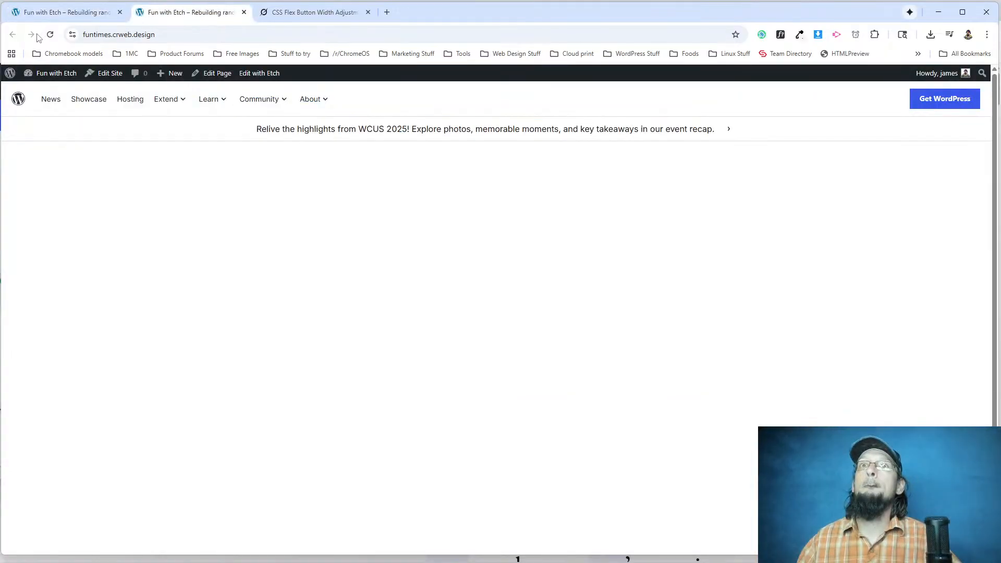
{"action": "left_click", "coordinate": [50, 35]}
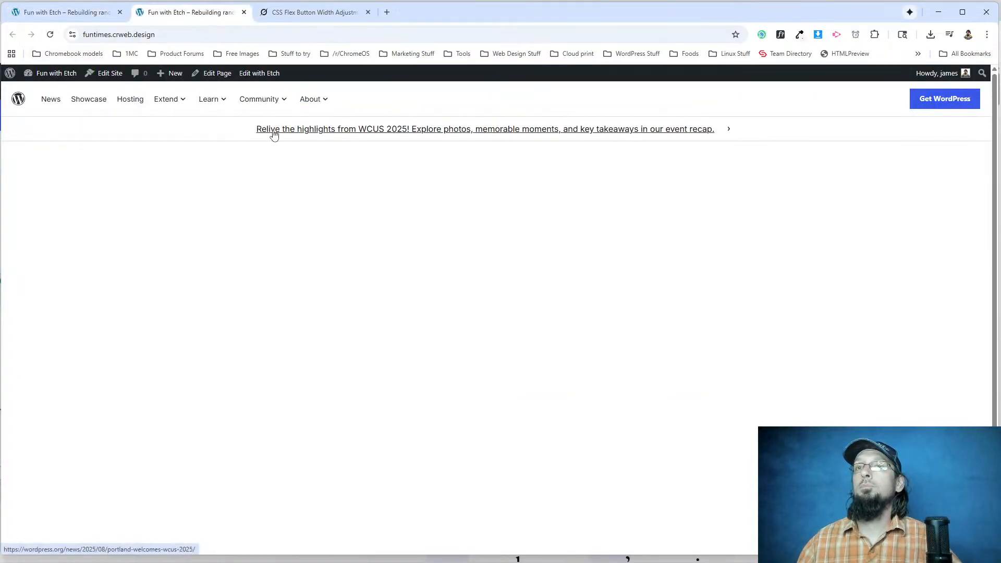
{"action": "left_click", "coordinate": [726, 132]}
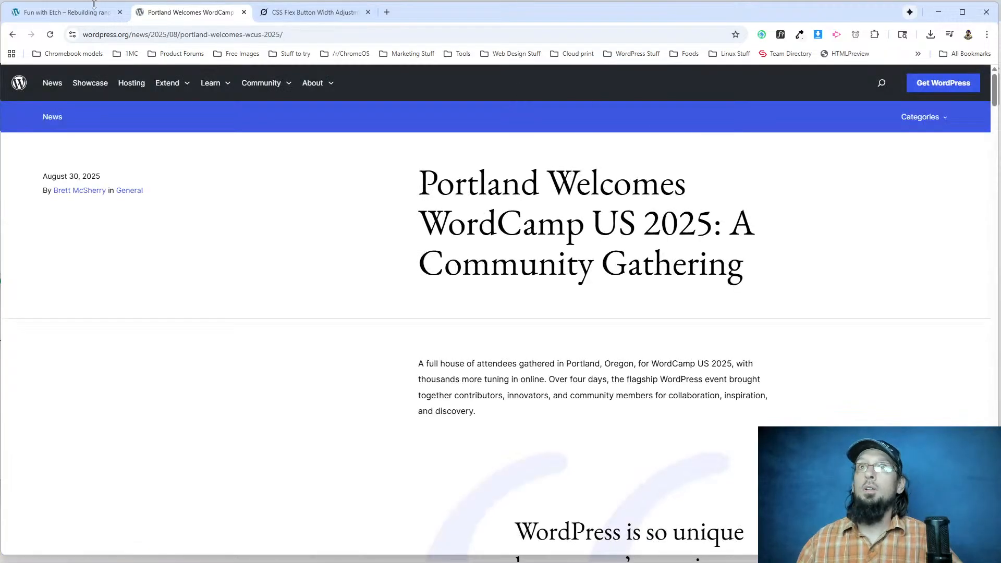
{"action": "left_click", "coordinate": [13, 34]}
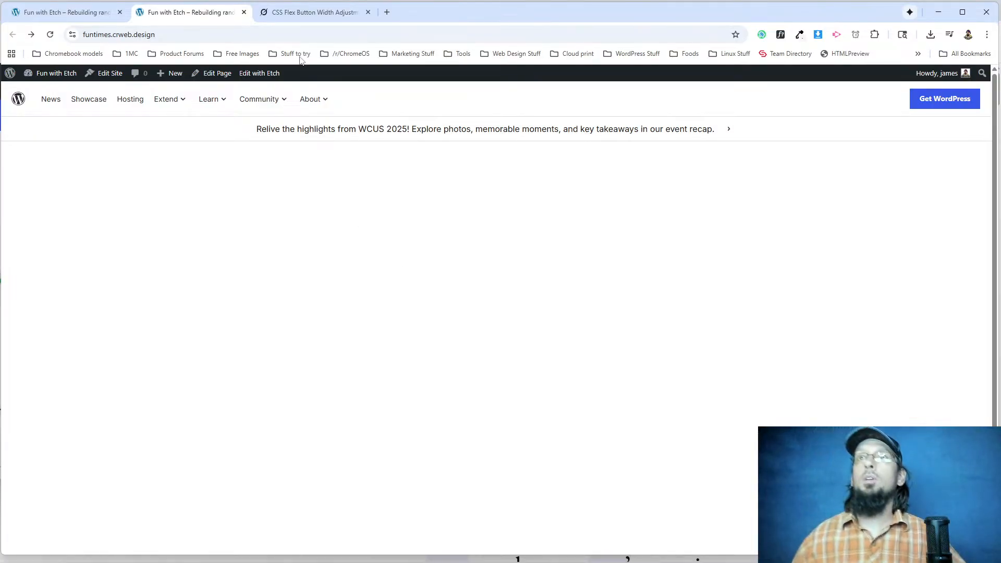
Inspect the announcement link's styles and check its layout and chevron at mobile width, then restore the desktop width.
{"action": "right_click", "coordinate": [337, 132]}
{"action": "left_click", "coordinate": [396, 247]}
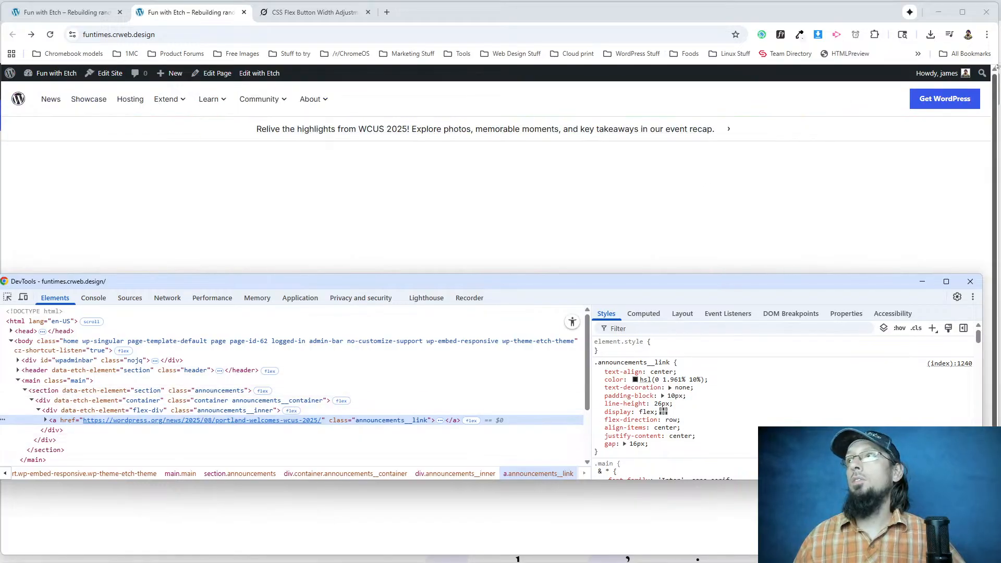
{"action": "left_click_drag", "start_coordinate": [997, 36], "coordinate": [194, 100]}
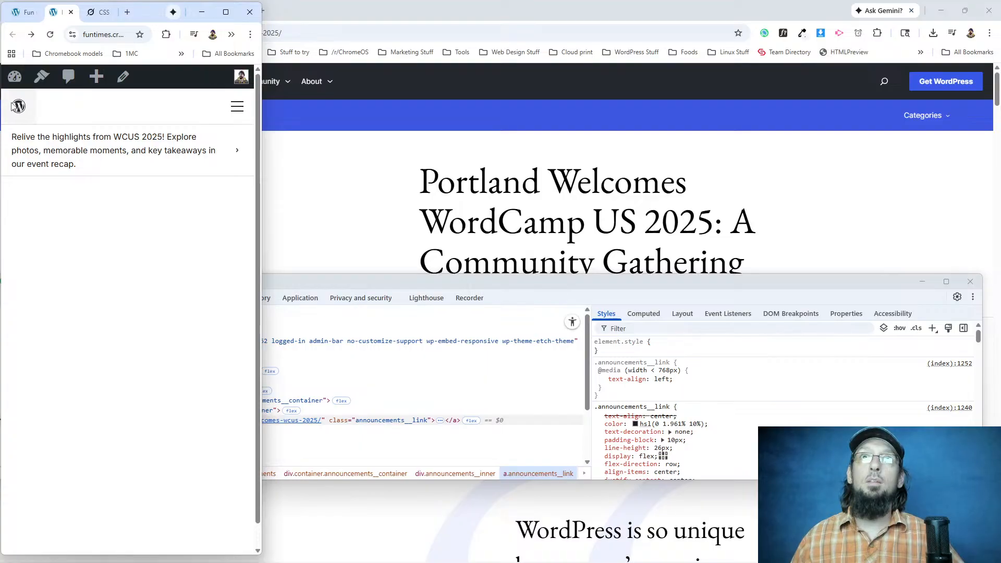
{"action": "right_click", "coordinate": [237, 155]}
{"action": "key", "text": "Escape"}
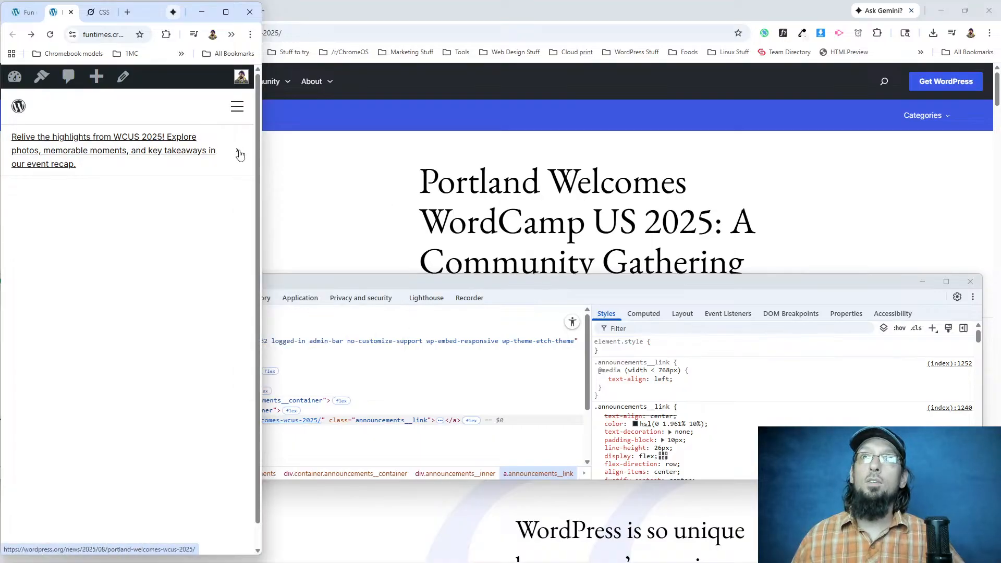
{"action": "left_click_drag", "start_coordinate": [261, 162], "coordinate": [994, 145]}
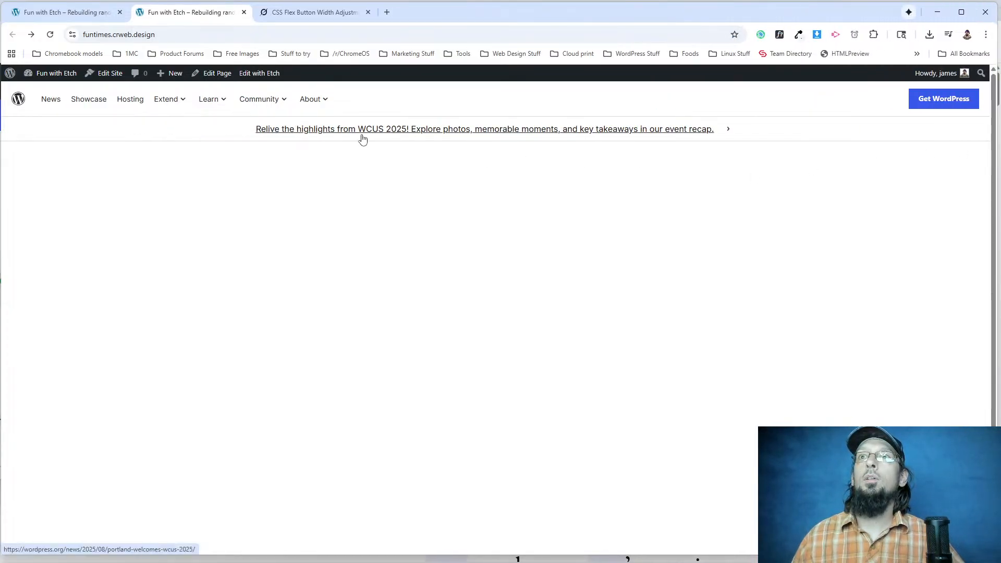
Return to the original WordPress.org home page and examine the "Meet WordPress" hero's text block and brush-stroke image.
{"action": "scroll", "coordinate": [253, 224], "scroll_direction": "down", "scroll_amount": 1}
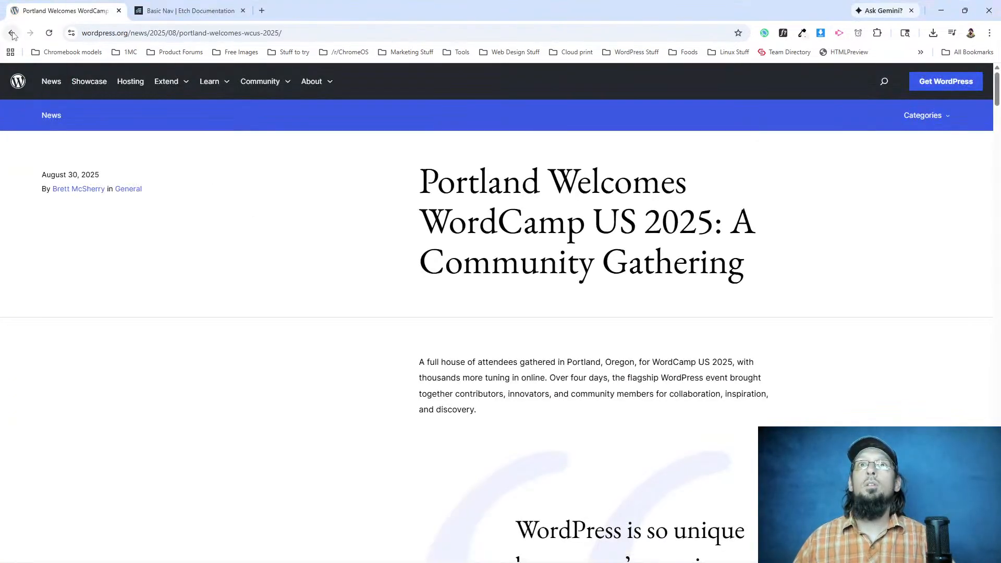
{"action": "left_click", "coordinate": [10, 33]}
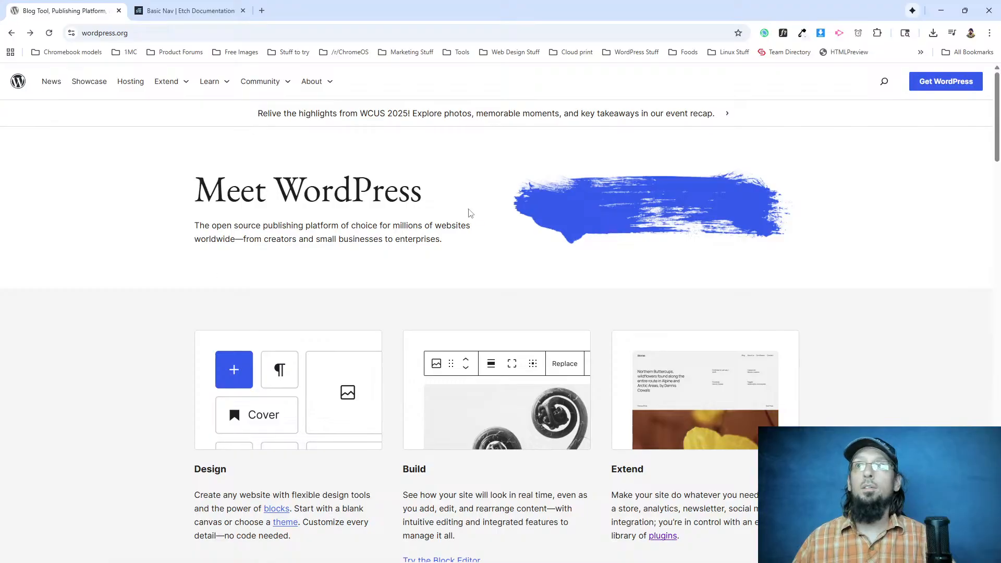
{"action": "left_click_drag", "start_coordinate": [193, 198], "coordinate": [603, 214]}
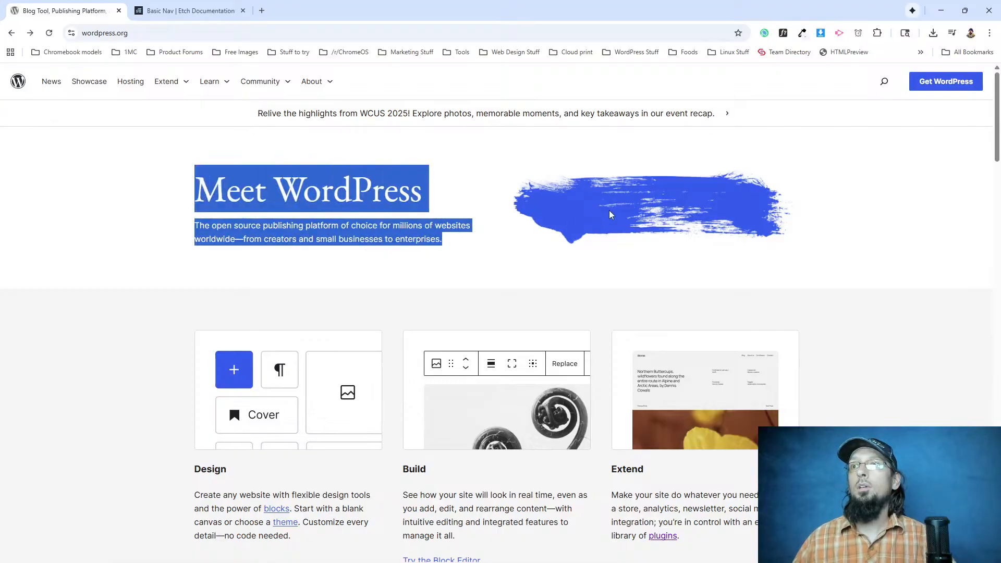
{"action": "left_click", "coordinate": [321, 146]}
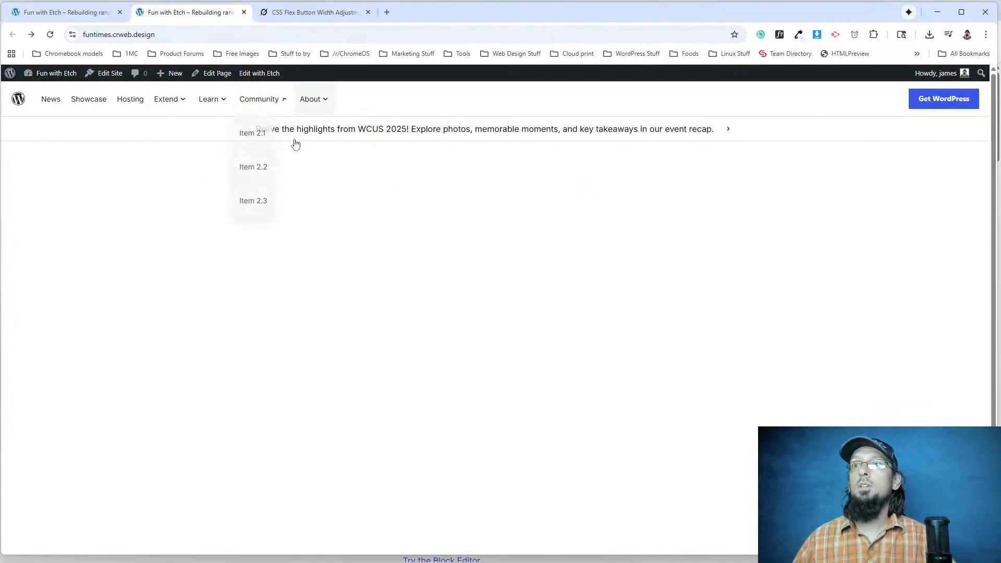
Switch to the Etch editor, collapse the Announcements section, and add a new section with a container below it, naming the section Hero.
{"action": "left_click", "coordinate": [52, 14]}
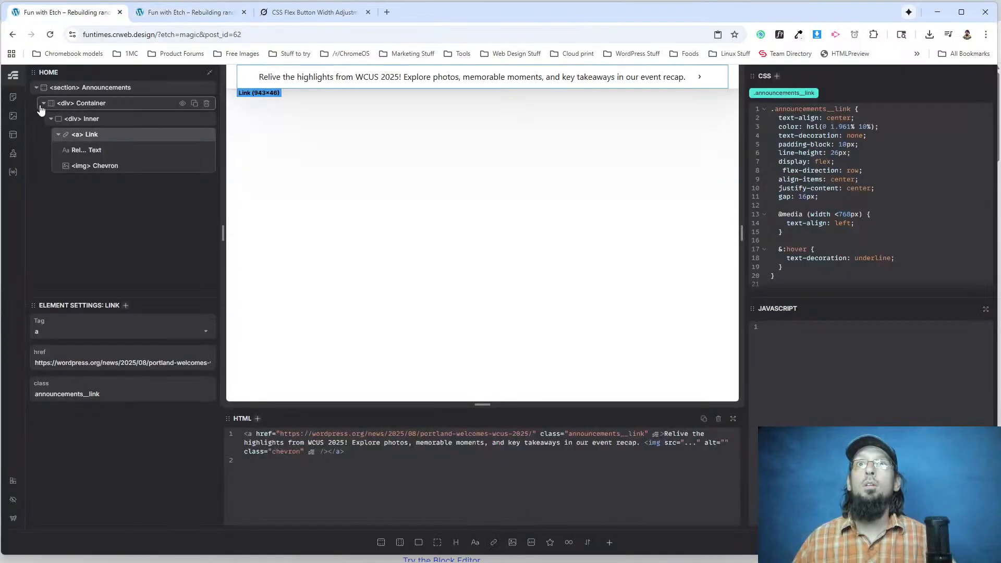
{"action": "left_click", "coordinate": [37, 88]}
{"action": "left_click", "coordinate": [381, 542]}
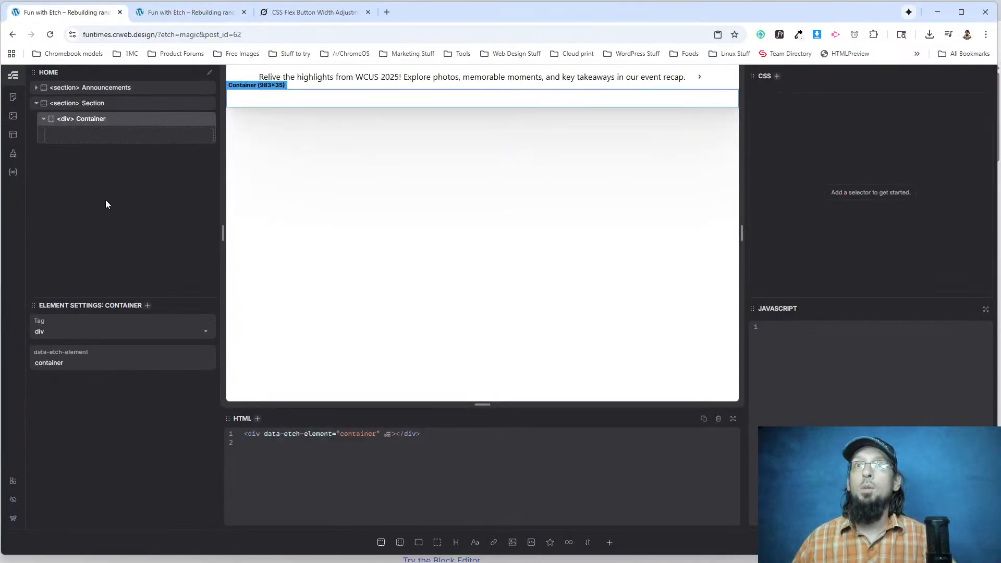
{"action": "double_click", "coordinate": [93, 104]}
{"action": "type", "text": "Hero"}
{"action": "key", "text": "Return"}
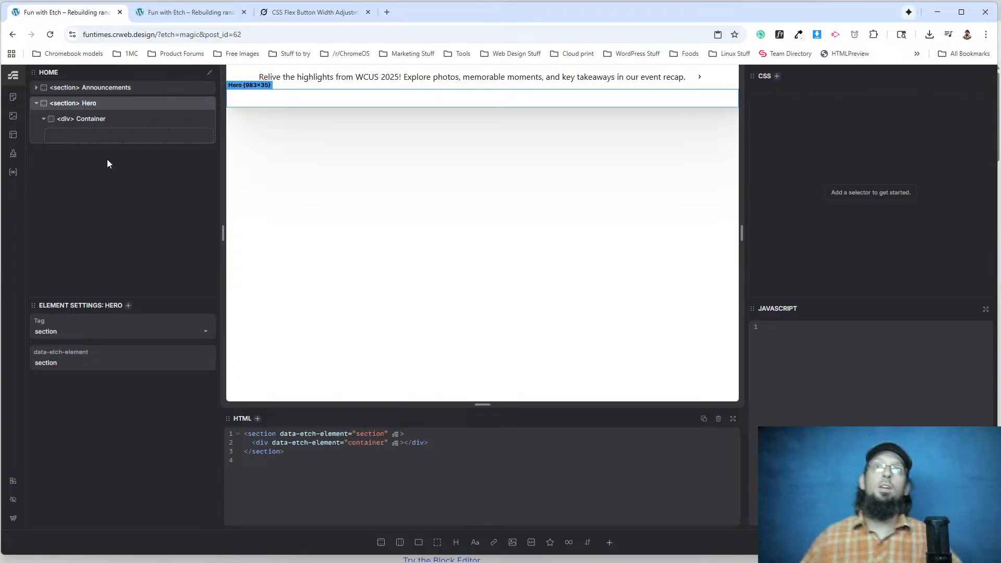
Add the .container class to the container div inside the Hero section.
{"action": "left_click", "coordinate": [108, 123]}
{"action": "key", "text": "Return"}
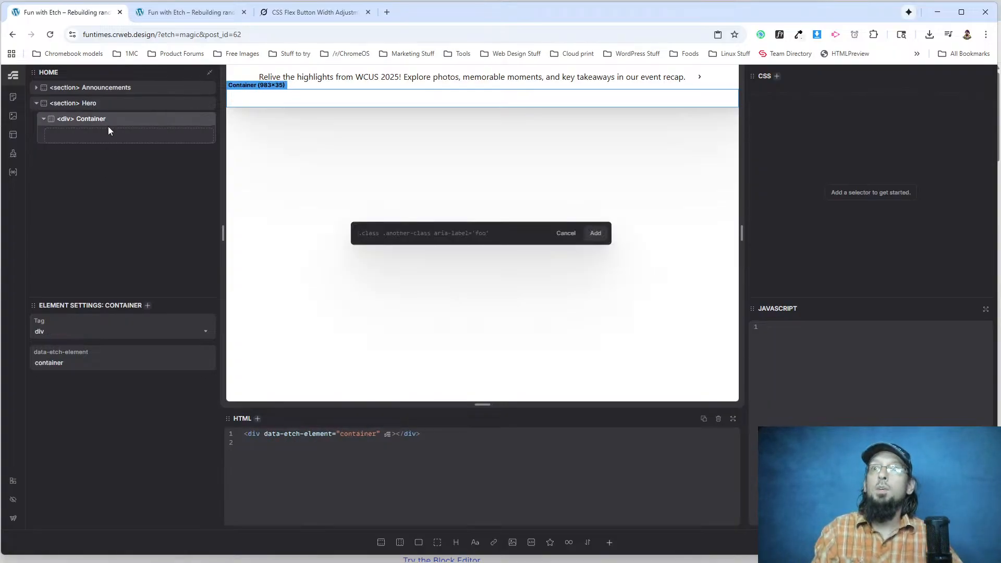
{"action": "type", "text": ".container"}
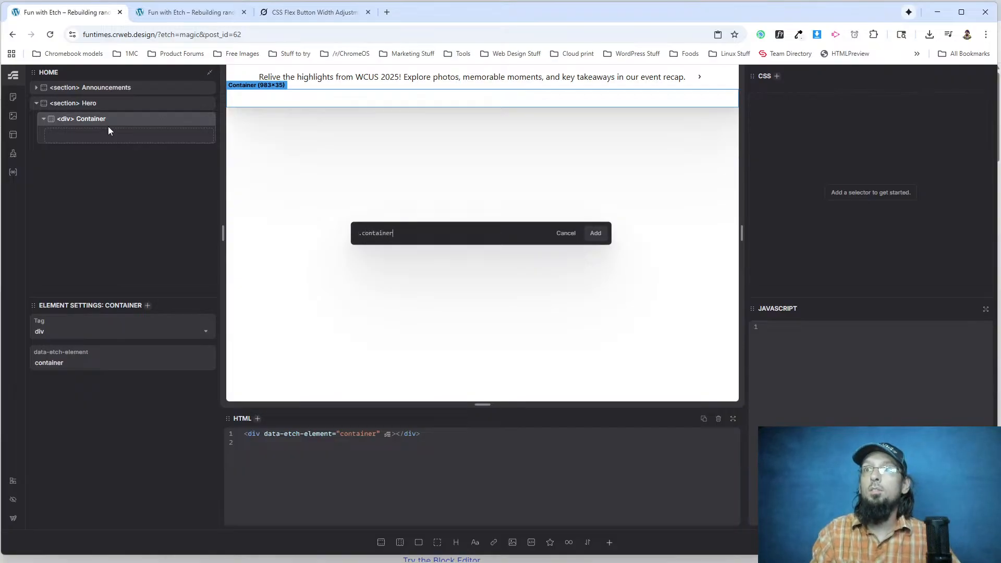
{"action": "key", "text": "Return"}
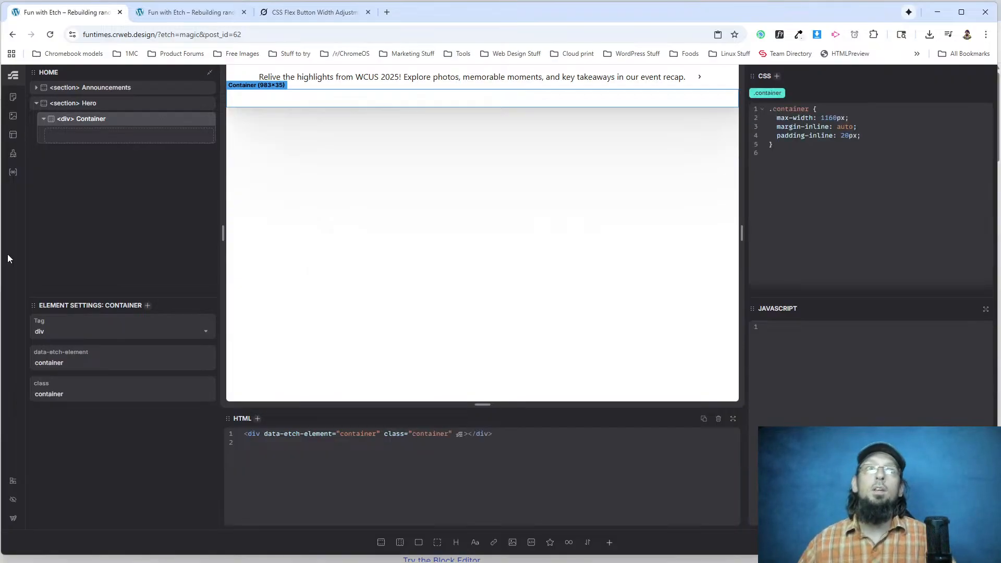
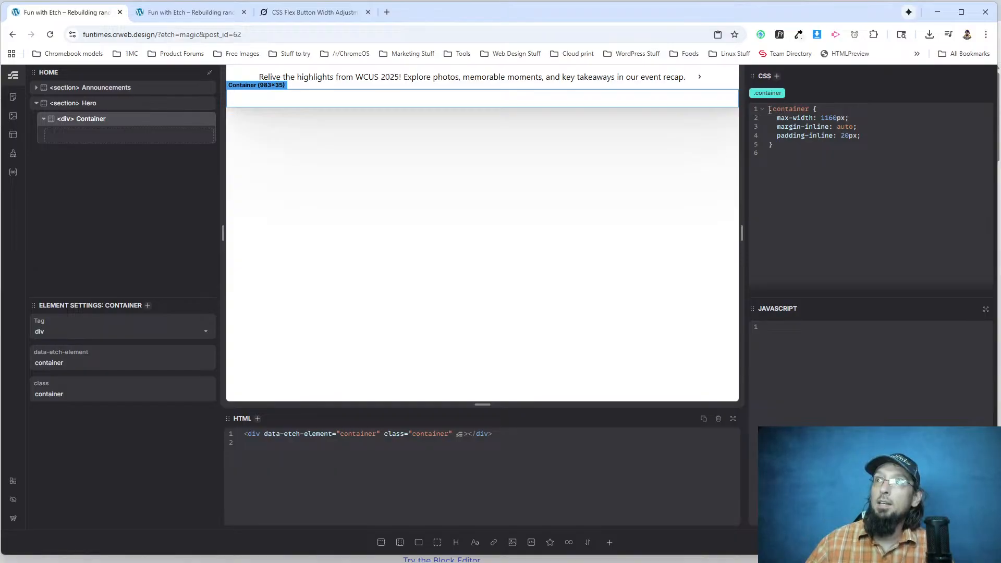
{"action": "left_click", "coordinate": [823, 111]}
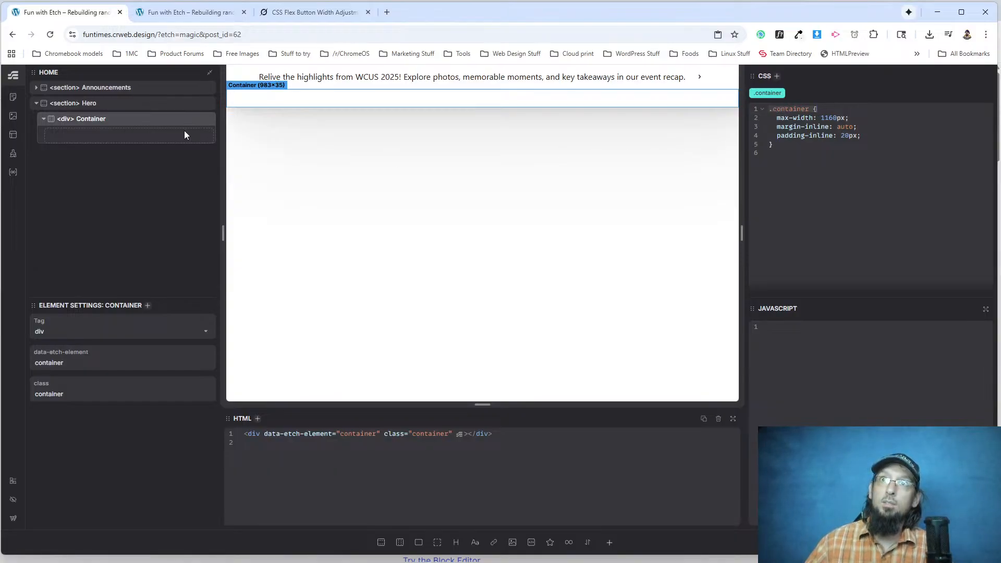
{"action": "left_click_drag", "start_coordinate": [777, 119], "coordinate": [851, 118]}
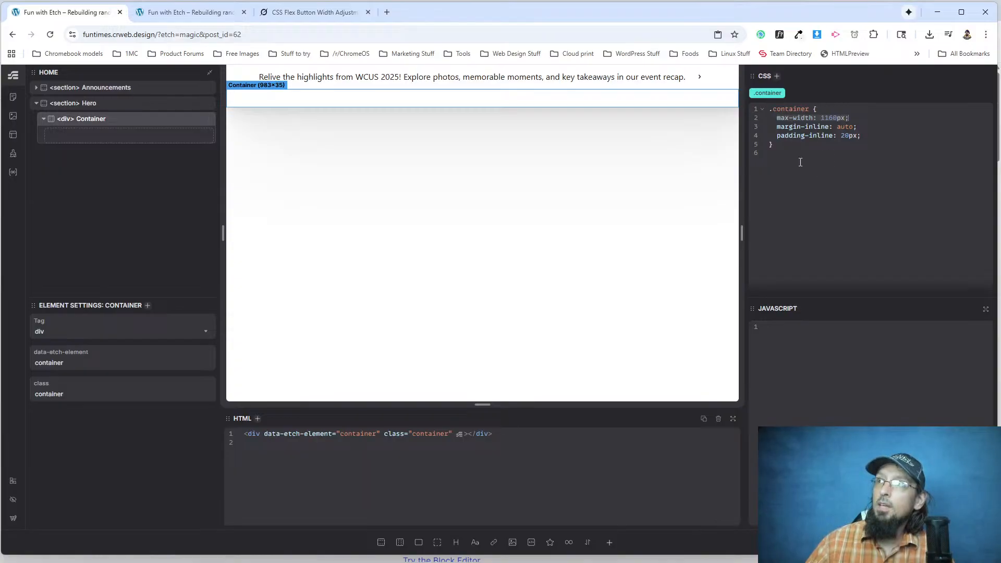
{"action": "left_click", "coordinate": [774, 116]}
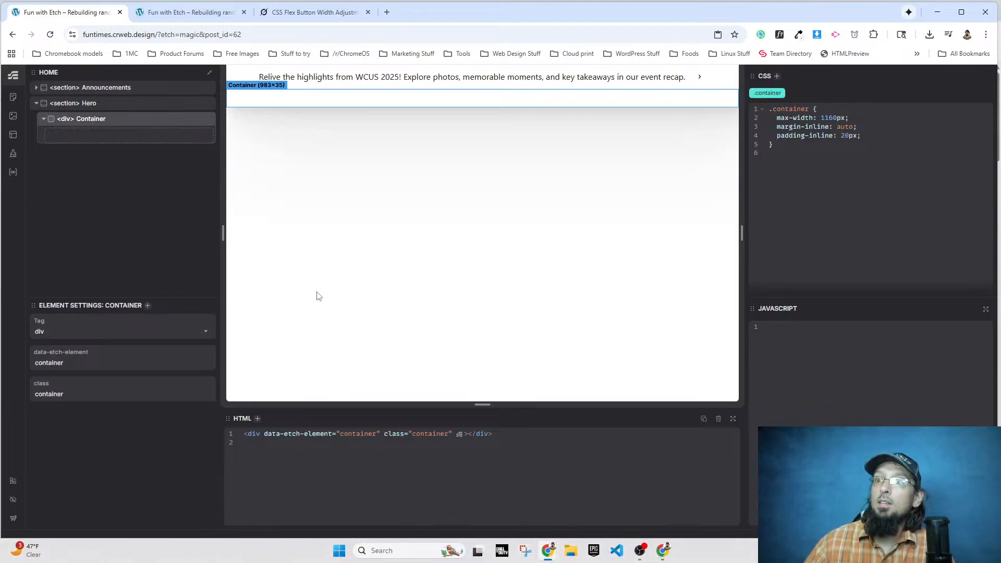
Add two flex divs inside the Hero section's container and insert a heading and a text element in the first one.
{"action": "left_click", "coordinate": [418, 542]}
{"action": "left_click", "coordinate": [419, 543]}
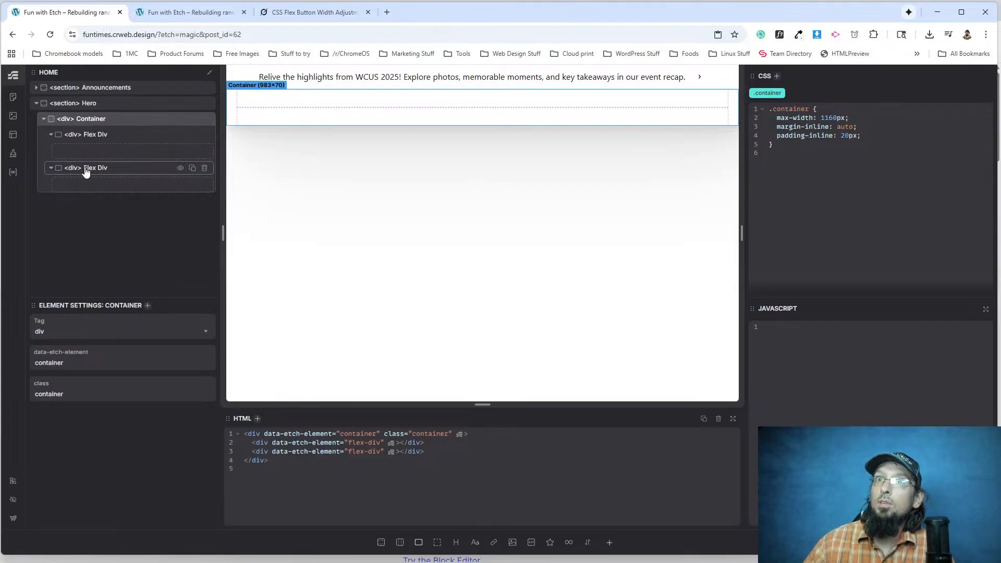
{"action": "left_click", "coordinate": [88, 137]}
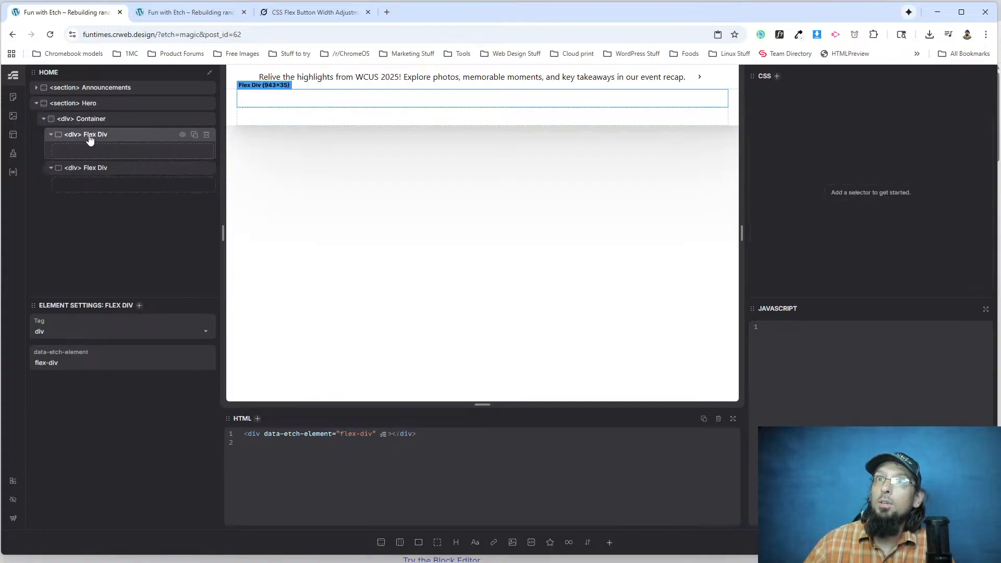
{"action": "left_click", "coordinate": [456, 542]}
{"action": "left_click", "coordinate": [473, 543]}
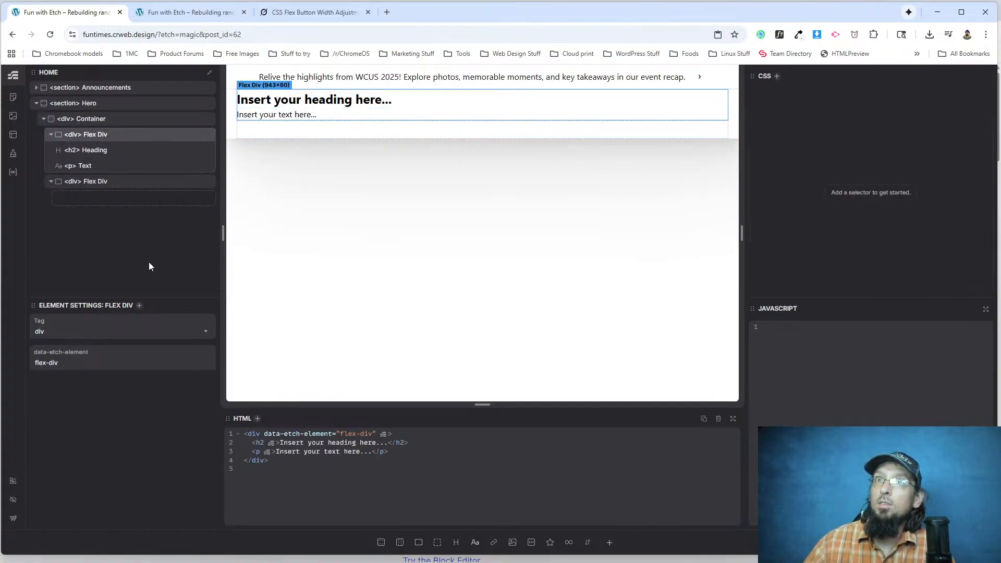
Add an image to the second flex div and set its source to the blue brush stroke picture from the media library.
{"action": "left_click", "coordinate": [130, 181]}
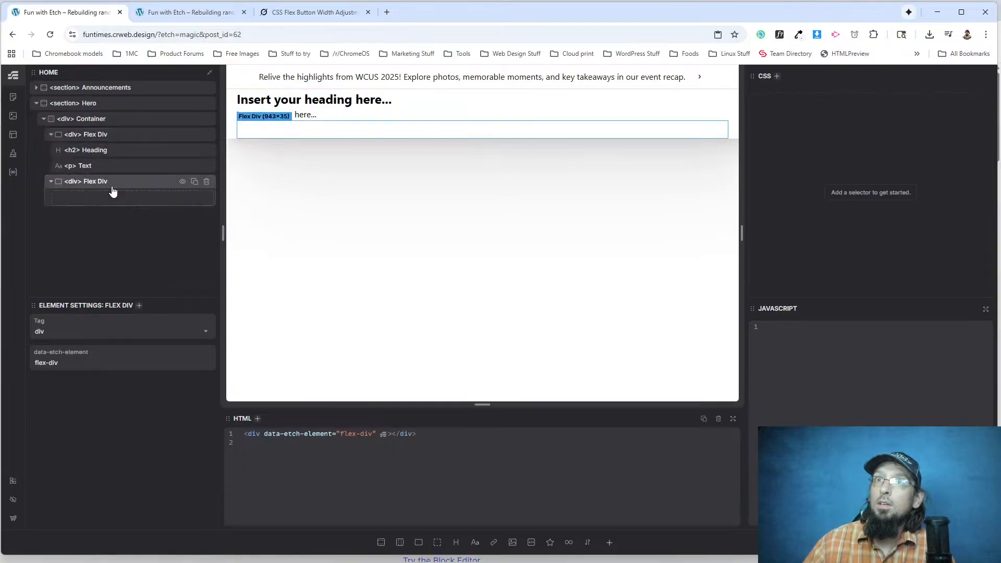
{"action": "left_click", "coordinate": [513, 543]}
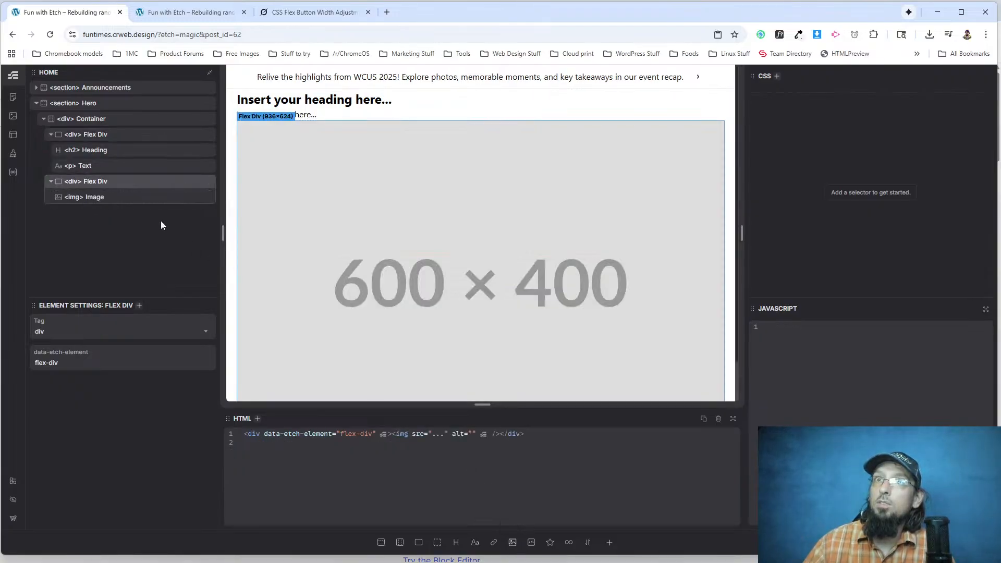
{"action": "left_click", "coordinate": [240, 296]}
{"action": "left_click", "coordinate": [51, 370]}
{"action": "left_click", "coordinate": [47, 119]}
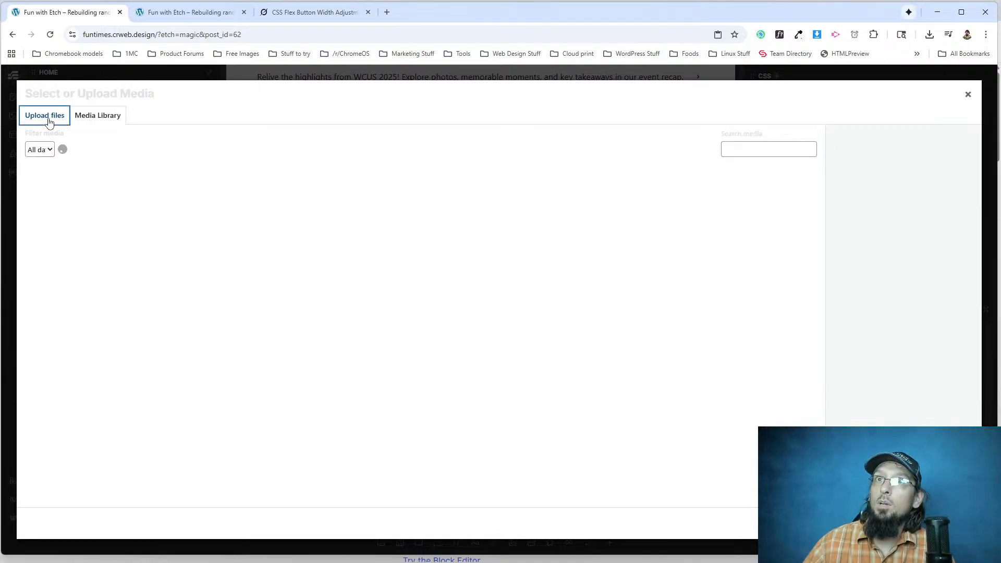
{"action": "left_click", "coordinate": [86, 118]}
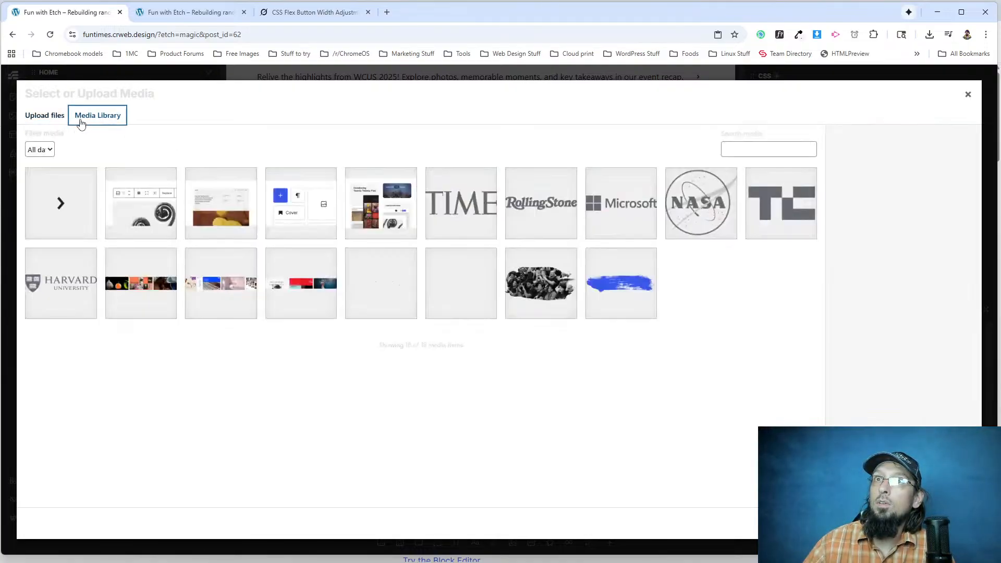
{"action": "left_click", "coordinate": [625, 280]}
{"action": "left_click", "coordinate": [949, 523]}
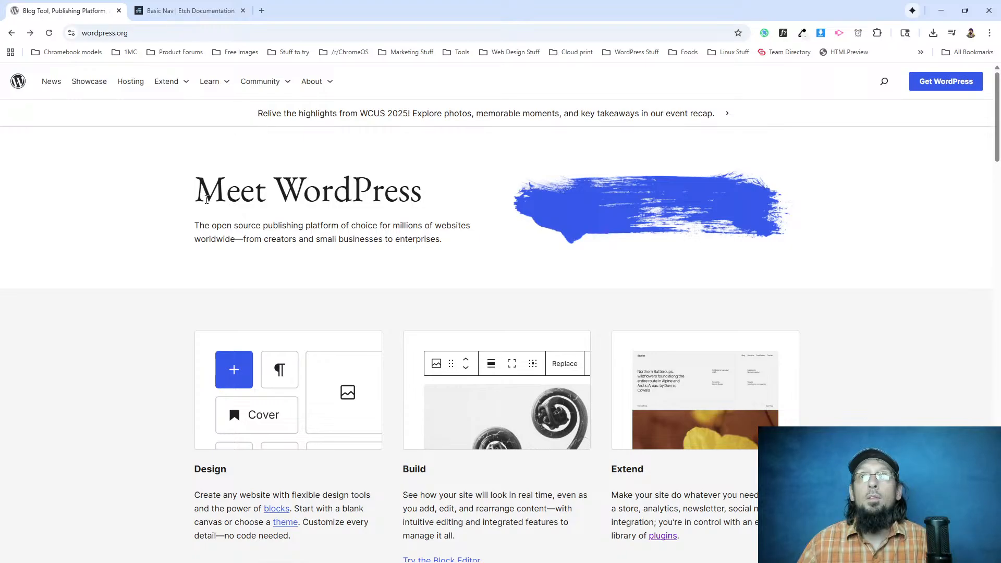
Switch to the wordpress.org window and examine the heading areas of its Hosting, Showcase and News pages, ending on the home page.
{"action": "left_click_drag", "start_coordinate": [203, 199], "coordinate": [424, 206]}
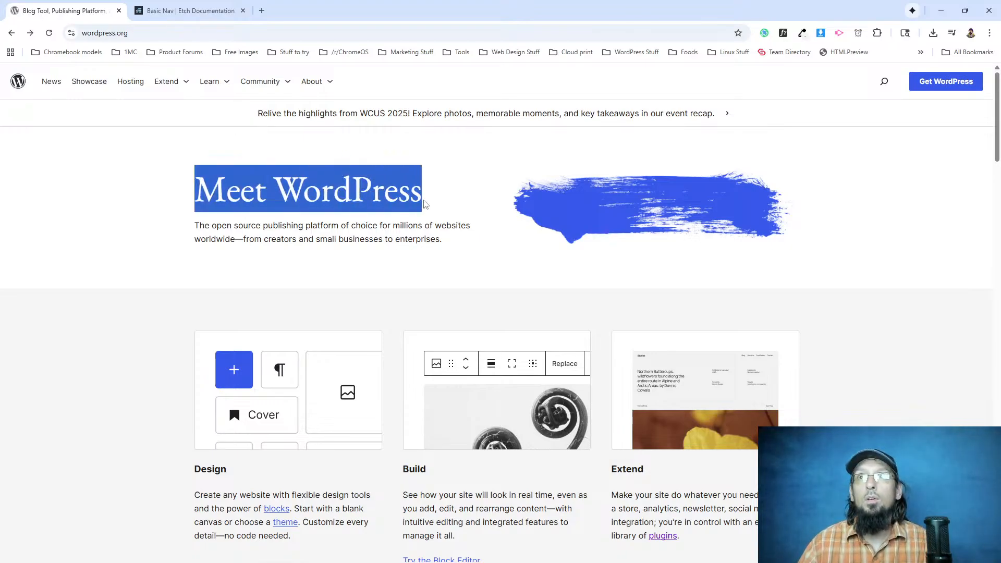
{"action": "left_click", "coordinate": [359, 176]}
{"action": "left_click", "coordinate": [127, 81]}
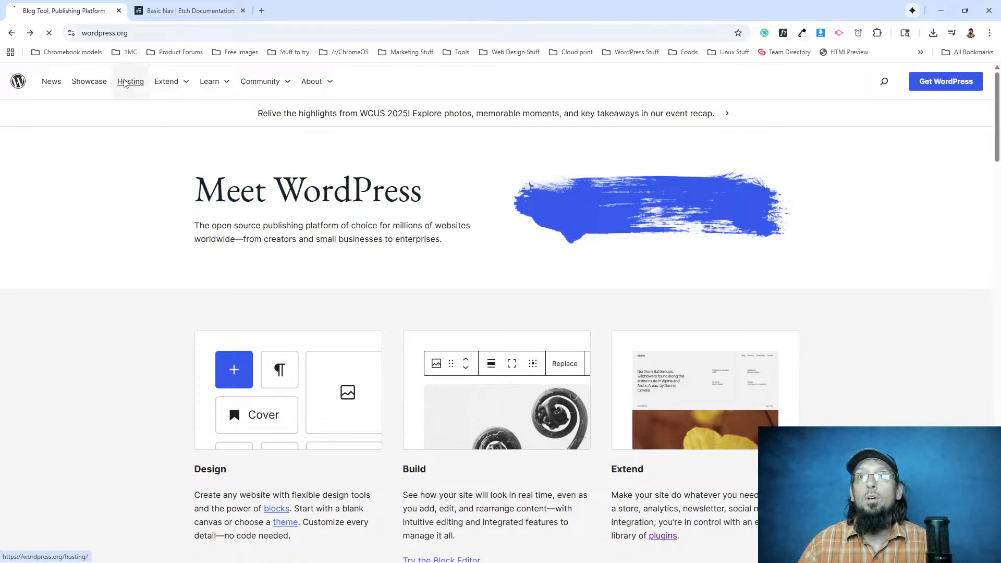
{"action": "scroll", "coordinate": [485, 282], "scroll_direction": "down", "scroll_amount": 3}
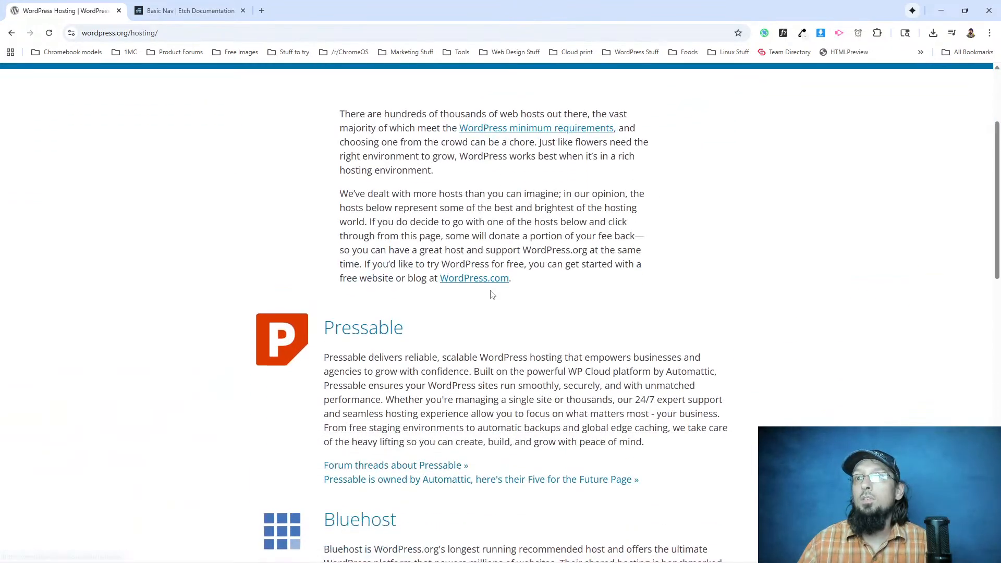
{"action": "scroll", "coordinate": [489, 289], "scroll_direction": "up", "scroll_amount": 3}
{"action": "left_click_drag", "start_coordinate": [352, 153], "coordinate": [612, 188]}
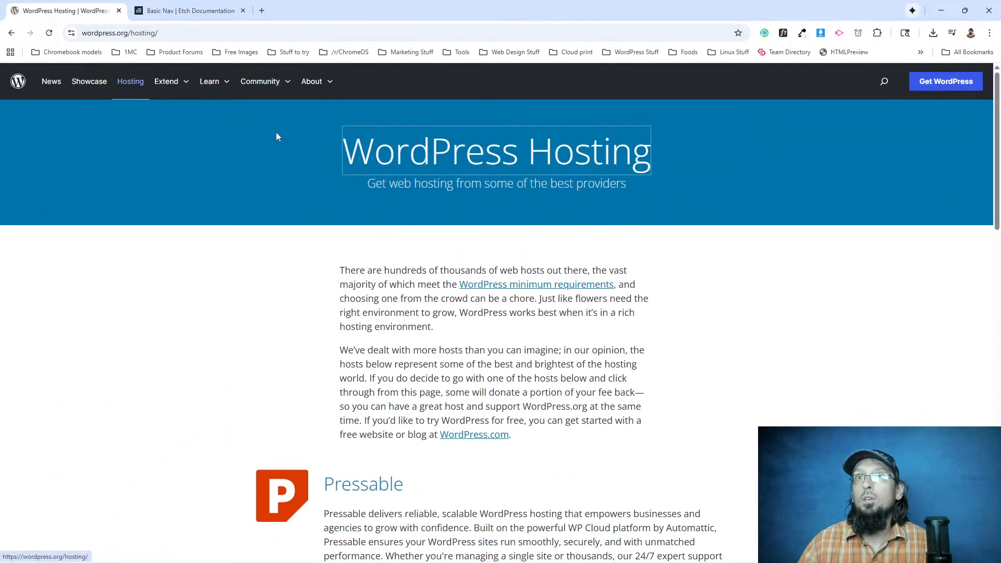
{"action": "left_click", "coordinate": [94, 83]}
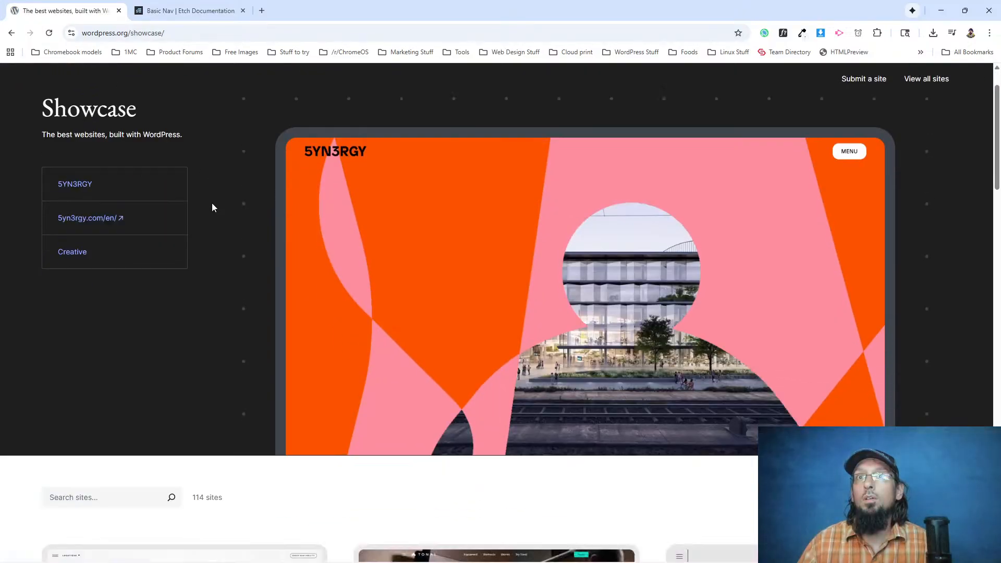
{"action": "scroll", "coordinate": [212, 207], "scroll_direction": "down", "scroll_amount": 5}
{"action": "scroll", "coordinate": [212, 205], "scroll_direction": "up", "scroll_amount": 6}
{"action": "left_click_drag", "start_coordinate": [182, 143], "coordinate": [40, 111]}
{"action": "left_click", "coordinate": [150, 148]}
{"action": "scroll", "coordinate": [151, 149], "scroll_direction": "up", "scroll_amount": 1}
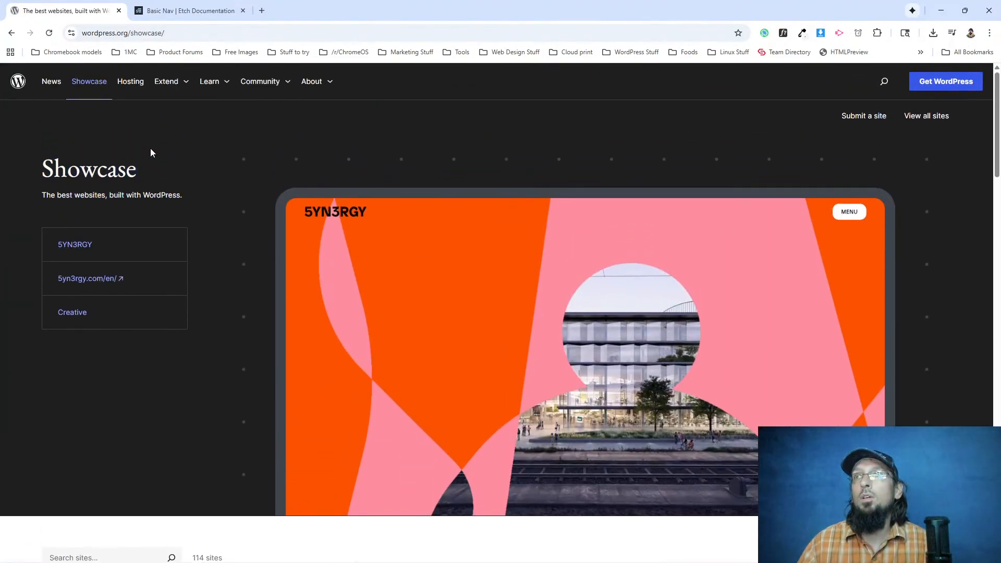
{"action": "left_click", "coordinate": [316, 88]}
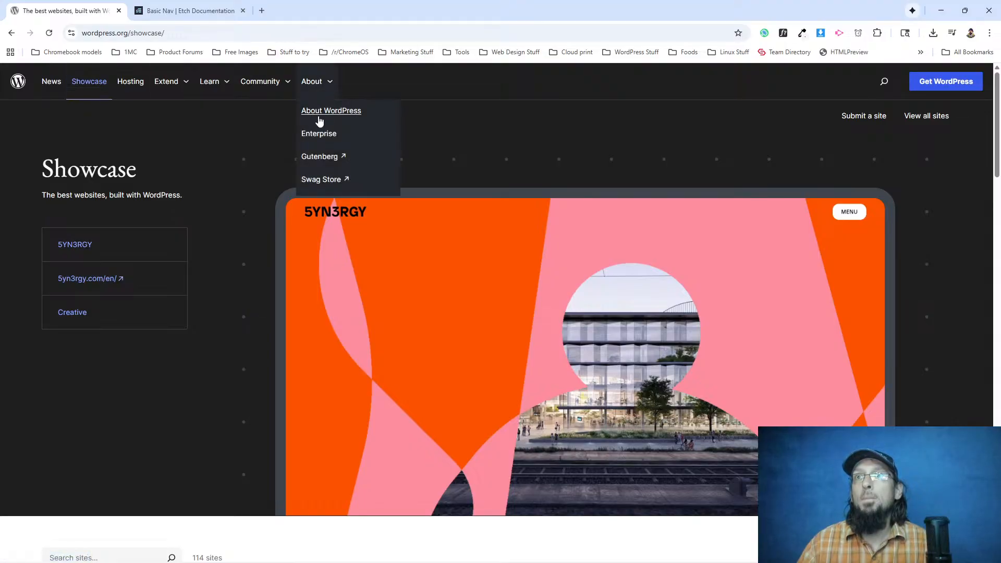
{"action": "left_click", "coordinate": [51, 82]}
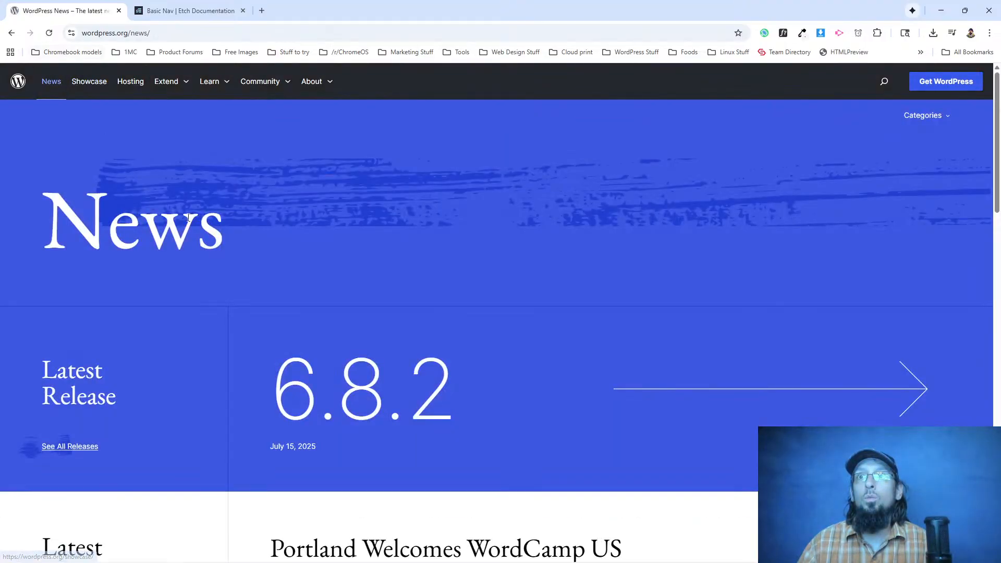
{"action": "left_click", "coordinate": [16, 81]}
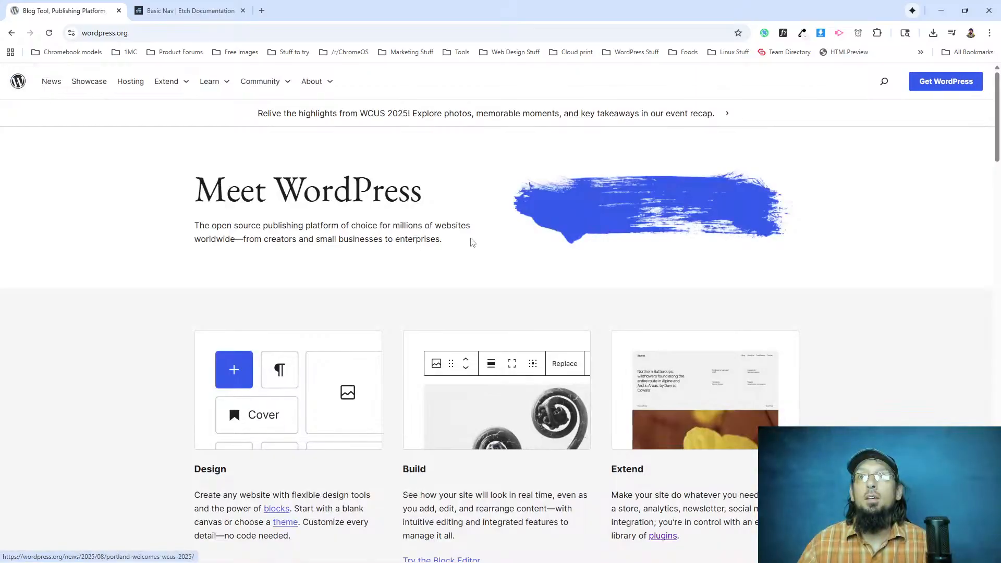
Examine the layout of the "Meet WordPress" heading and description in the wordpress.org home page hero.
{"action": "left_click_drag", "start_coordinate": [200, 187], "coordinate": [435, 191]}
{"action": "left_click_drag", "start_coordinate": [194, 229], "coordinate": [460, 256]}
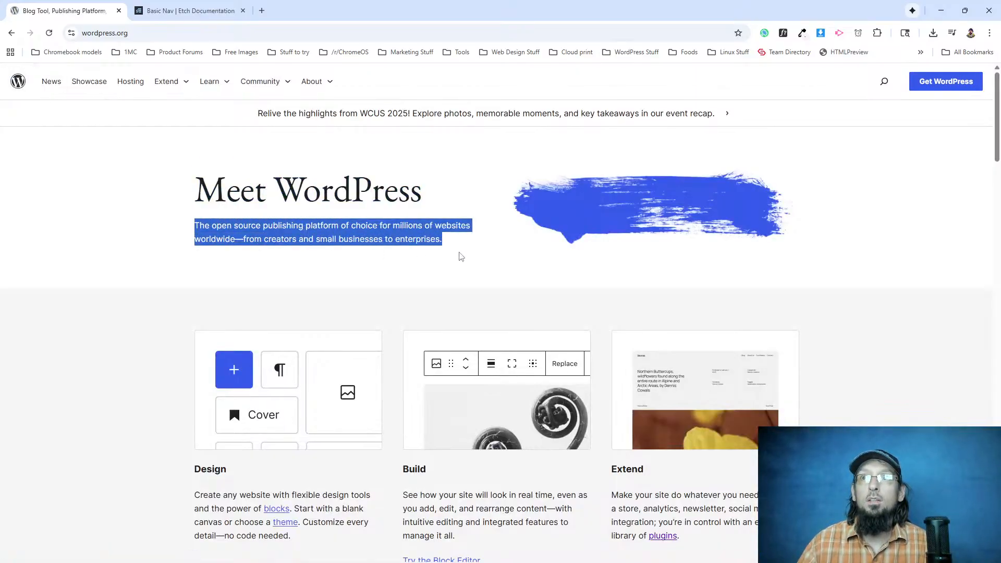
{"action": "left_click", "coordinate": [454, 249]}
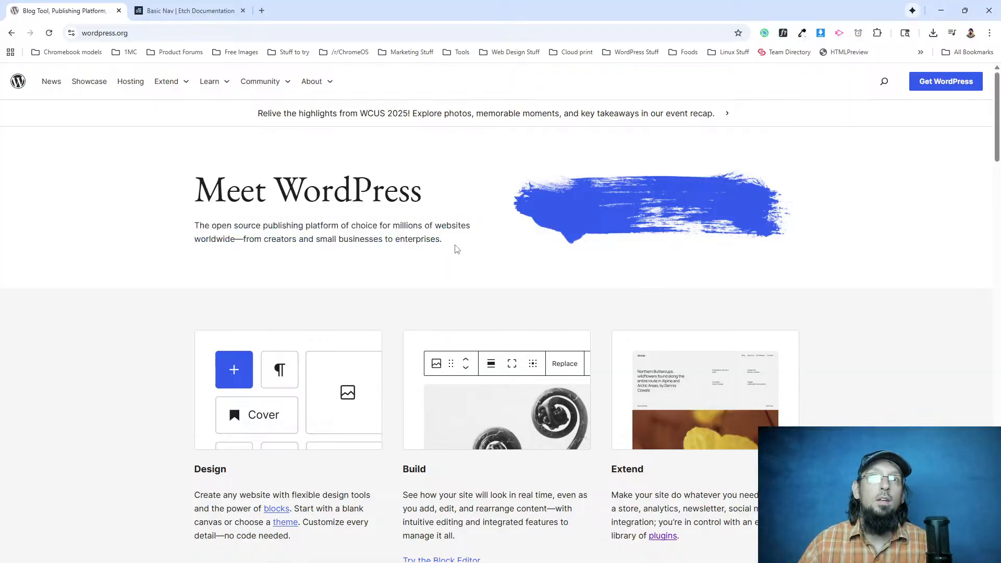
{"action": "scroll", "coordinate": [290, 217], "scroll_direction": "down", "scroll_amount": 2}
{"action": "scroll", "coordinate": [292, 217], "scroll_direction": "up", "scroll_amount": 2}
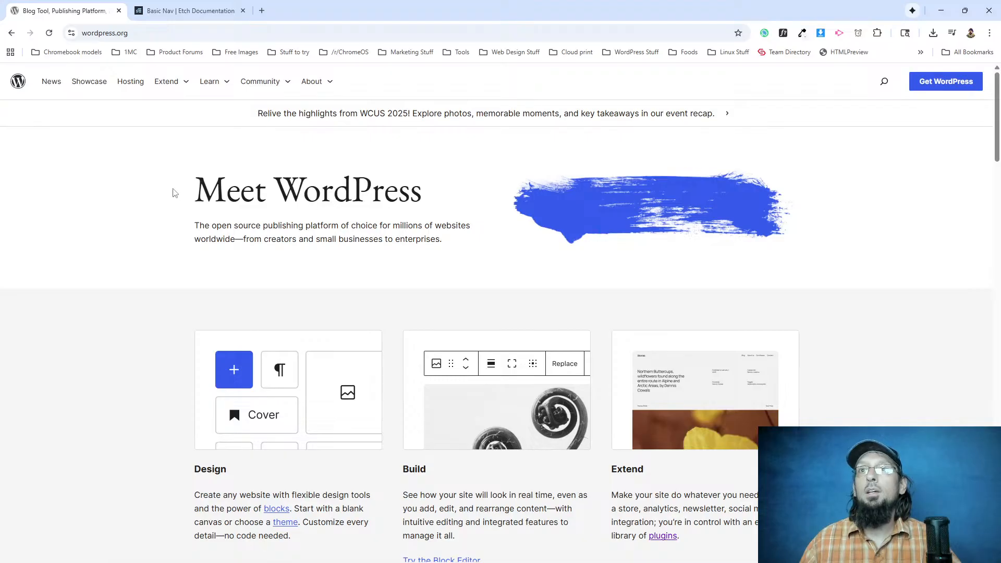
{"action": "left_click_drag", "start_coordinate": [197, 183], "coordinate": [454, 248]}
{"action": "left_click", "coordinate": [451, 248]}
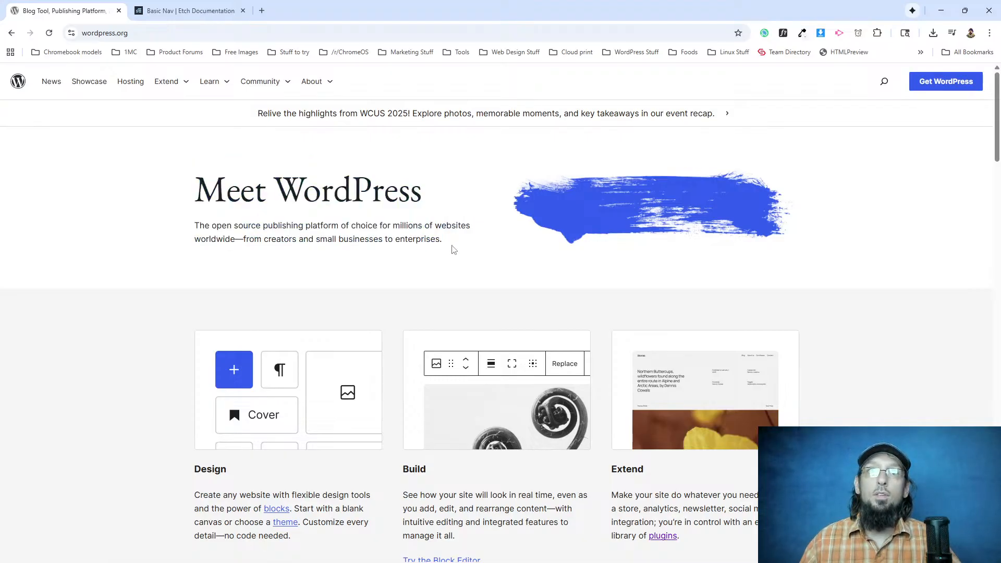
{"action": "left_click_drag", "start_coordinate": [442, 244], "coordinate": [193, 176]}
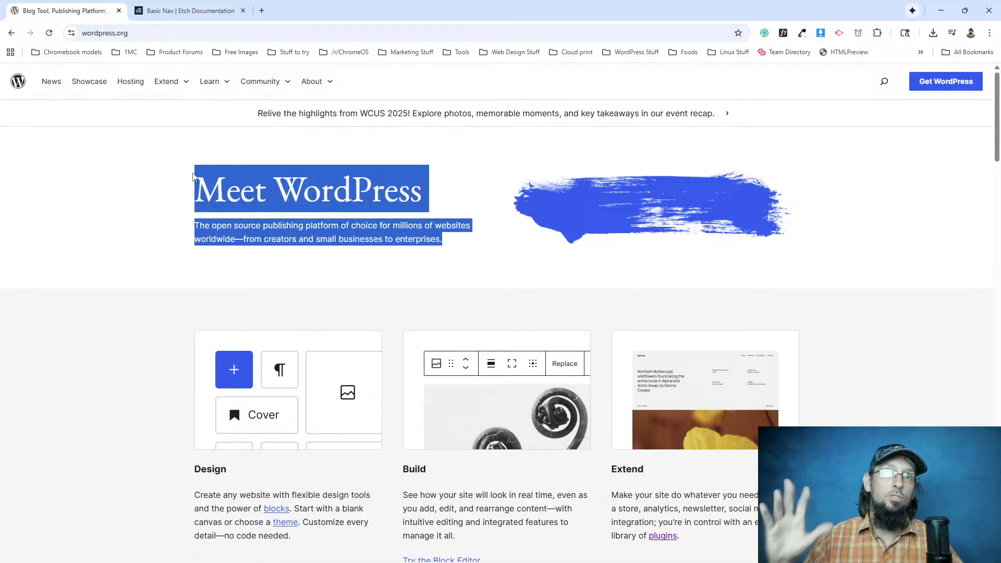
{"action": "left_click", "coordinate": [336, 192]}
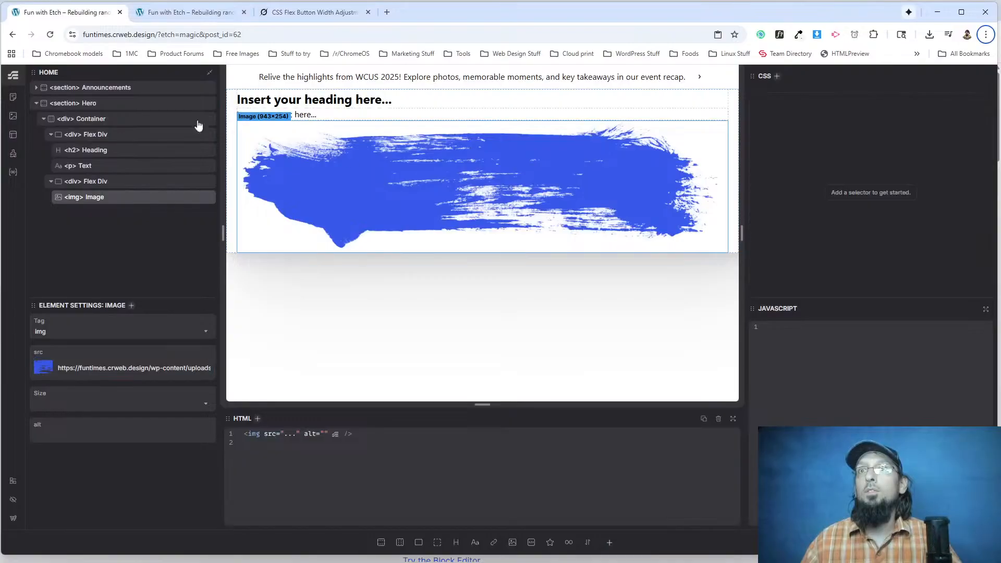
Back in the Etch builder, set the hero heading's content to "Meet WordPress".
{"action": "left_click", "coordinate": [97, 150]}
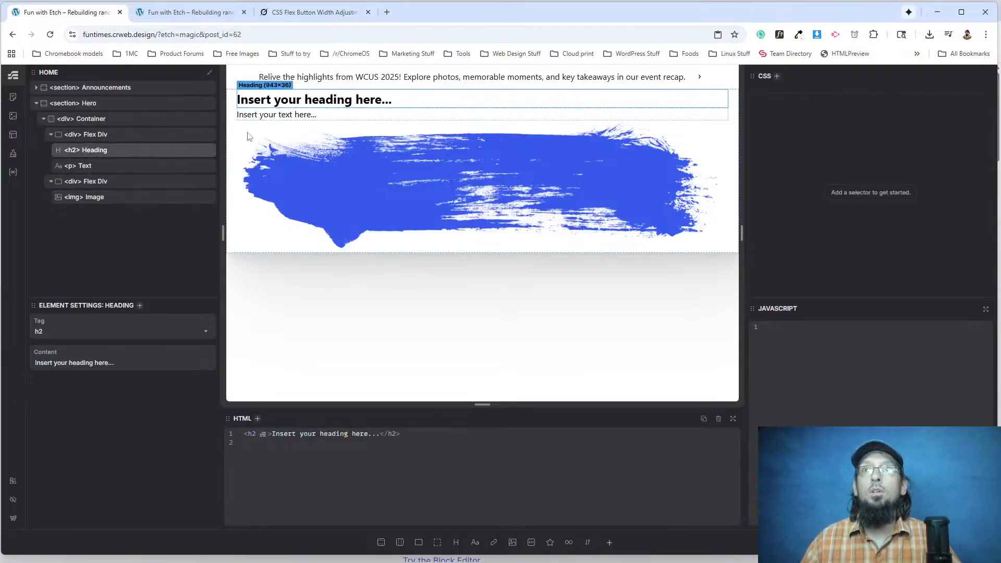
{"action": "triple_click", "coordinate": [86, 363]}
{"action": "type", "text": "Meet Wordpress"}
{"action": "key", "text": "BackSpace"}
{"action": "key", "text": "BackSpace"}
{"action": "key", "text": "BackSpace"}
{"action": "key", "text": "BackSpace"}
{"action": "key", "text": "BackSpace"}
{"action": "type", "text": "Press"}
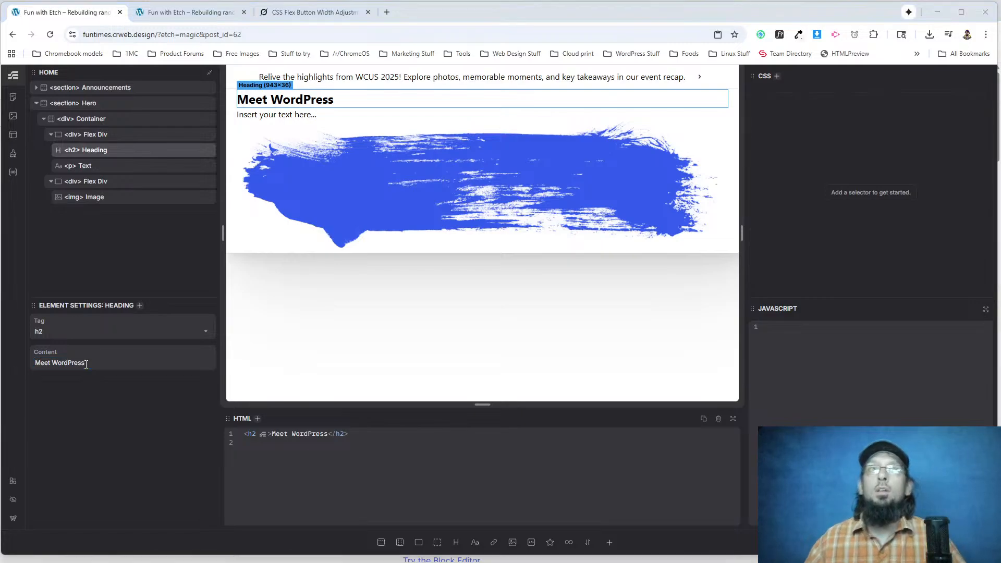
Replace the hero text element's content with the description under "Meet WordPress" copied from the wordpress.org home page.
{"action": "key", "text": "alt+Tab"}
{"action": "left_click_drag", "start_coordinate": [442, 241], "coordinate": [186, 228]}
{"action": "key", "text": "ctrl+c"}
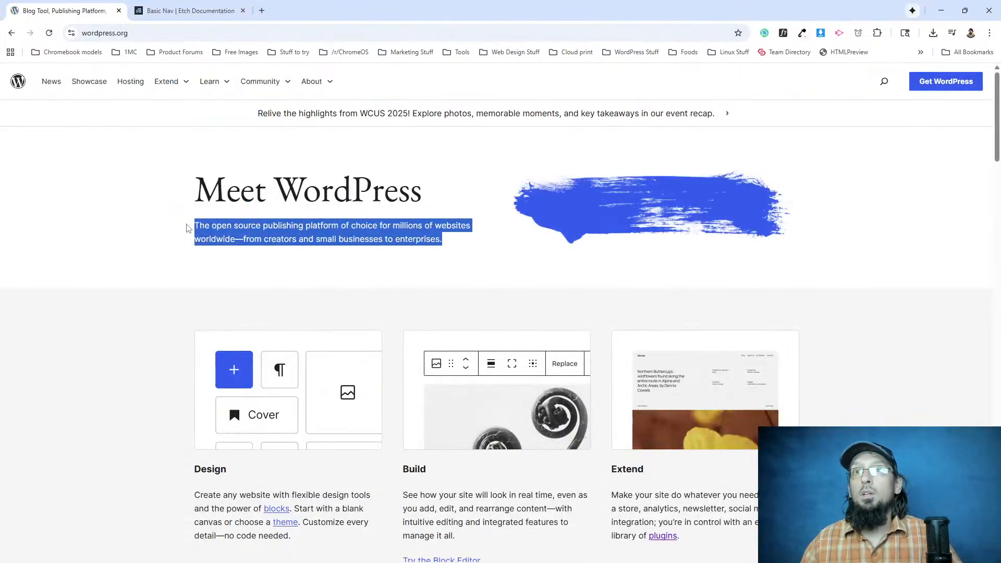
{"action": "key", "text": "alt+Tab"}
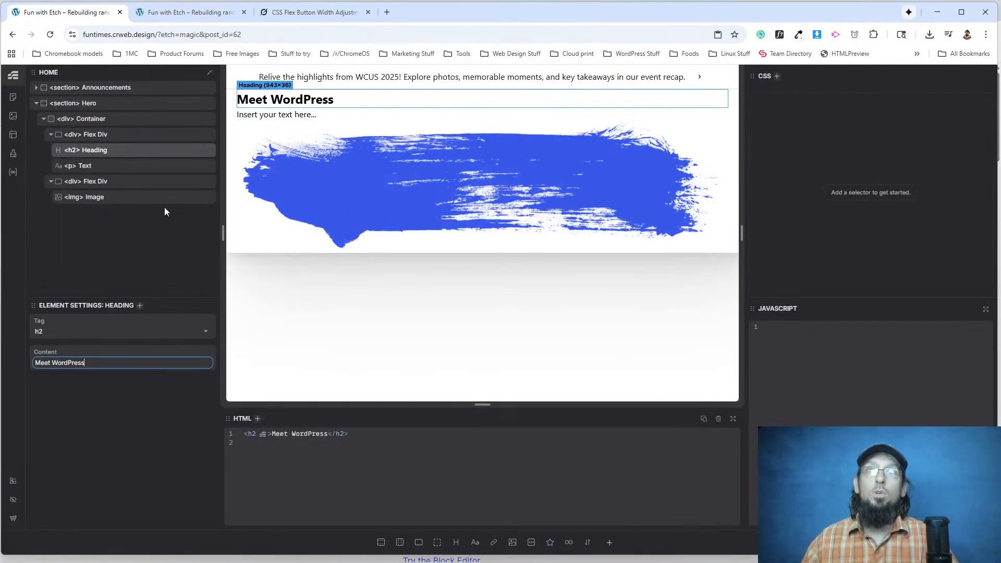
{"action": "left_click", "coordinate": [275, 114]}
{"action": "left_click", "coordinate": [124, 360]}
{"action": "key", "text": "ctrl+a"}
{"action": "key", "text": "ctrl+v"}
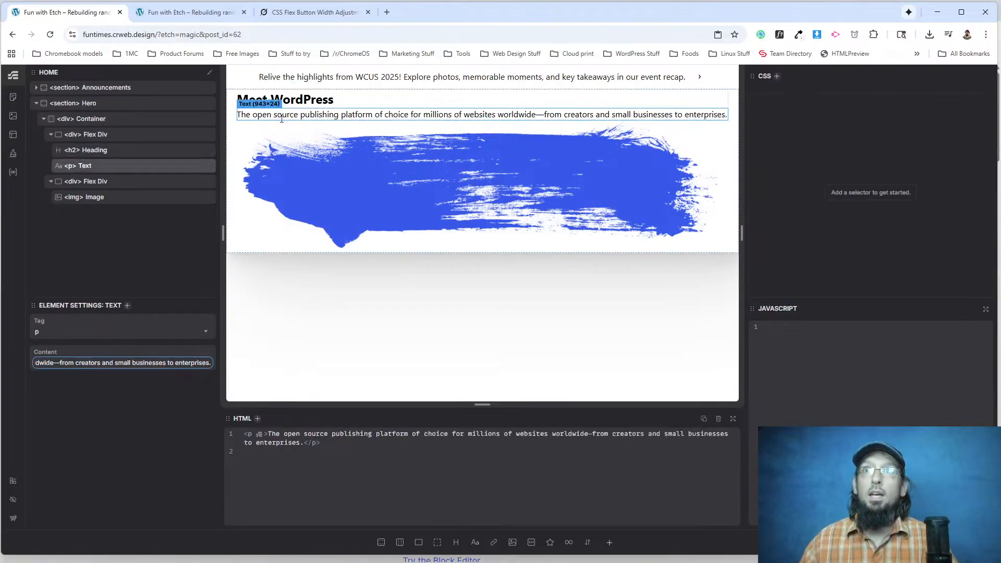
Compare the original wordpress.org hero with the rebuilt hero on the live funtimes.crweb.design page.
{"action": "key", "text": "alt+Tab"}
{"action": "left_click", "coordinate": [240, 231]}
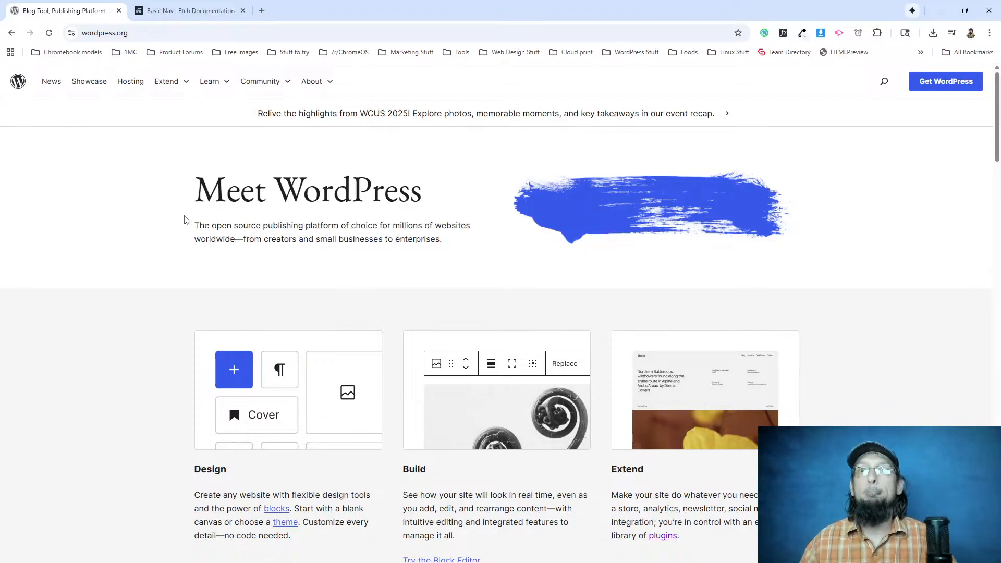
{"action": "key", "text": "alt+Tab"}
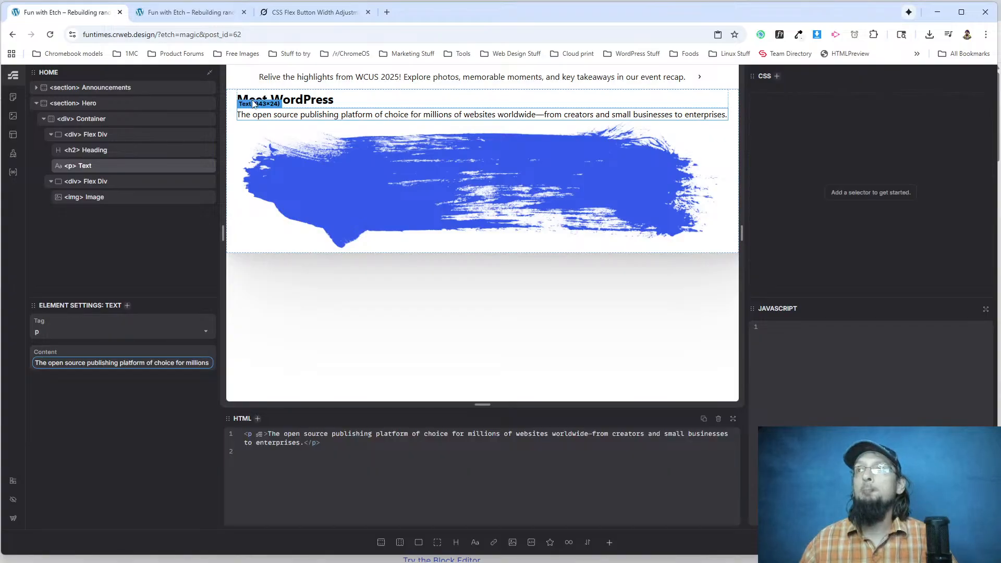
{"action": "left_click", "coordinate": [216, 14]}
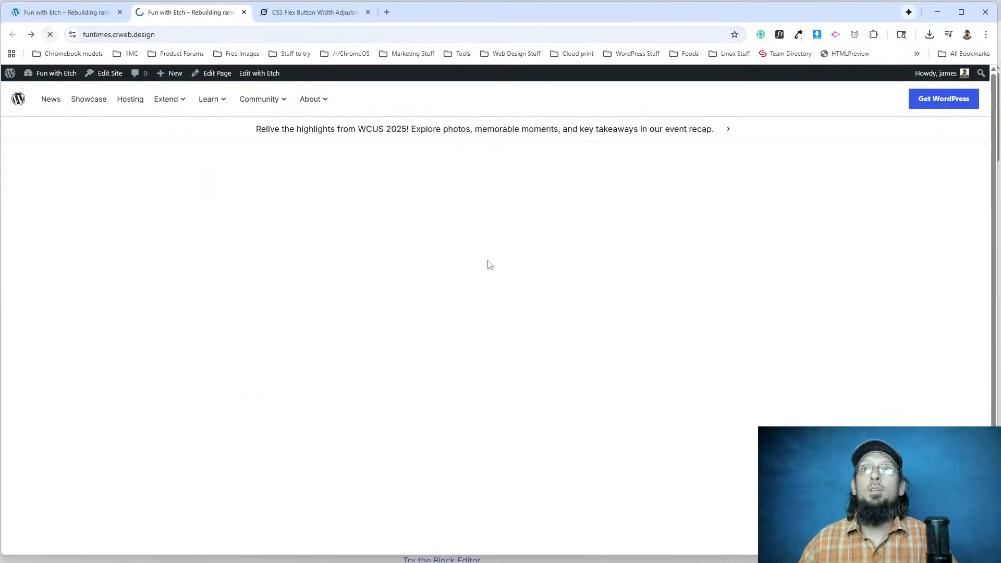
{"action": "left_click_drag", "start_coordinate": [202, 162], "coordinate": [466, 178]}
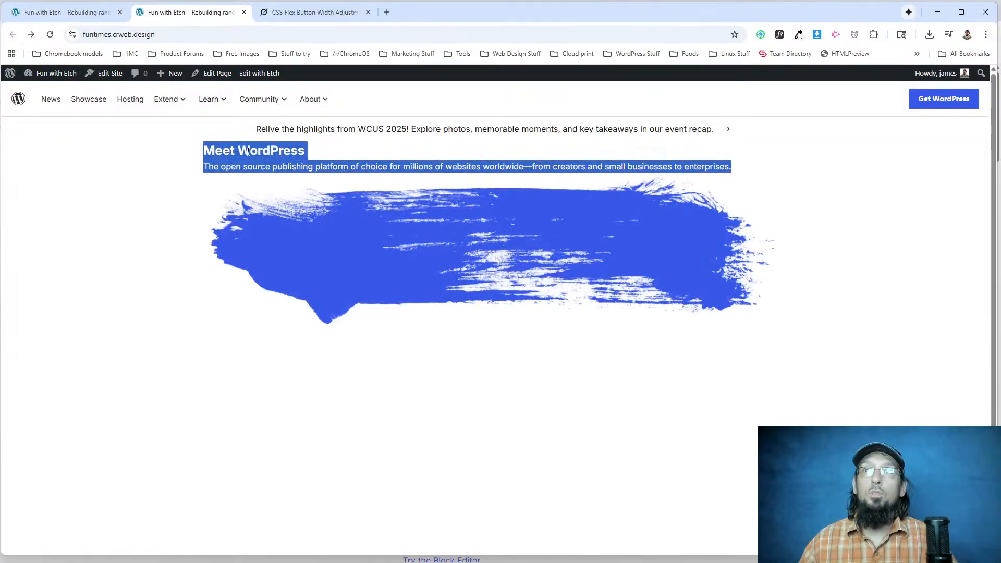
Compare the rebuilt hero's heading and description with the originals on the wordpress.org home page.
{"action": "left_click", "coordinate": [189, 161]}
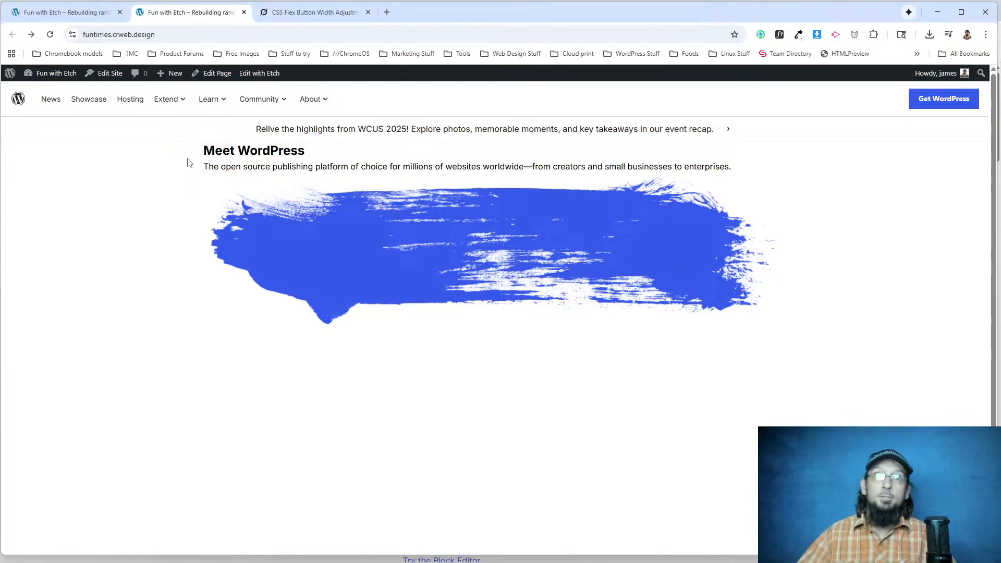
{"action": "key", "text": "alt+Tab"}
{"action": "left_click_drag", "start_coordinate": [200, 179], "coordinate": [497, 179]}
{"action": "left_click_drag", "start_coordinate": [451, 244], "coordinate": [190, 226]}
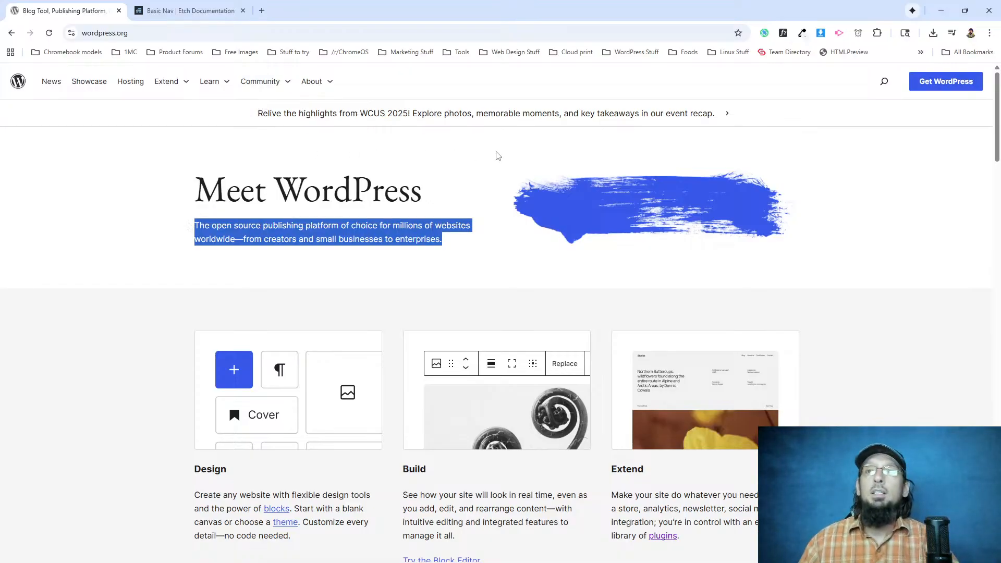
{"action": "left_click", "coordinate": [389, 195]}
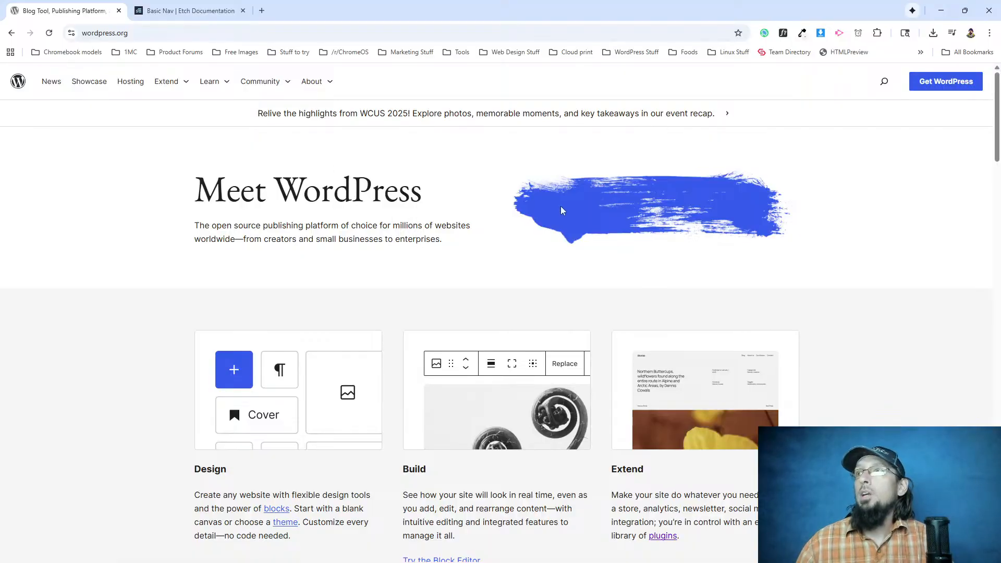
Inspect the wordpress.org hero's outer intro group in the developer tools to find its vertical padding.
{"action": "right_click", "coordinate": [262, 208]}
{"action": "left_click", "coordinate": [312, 438]}
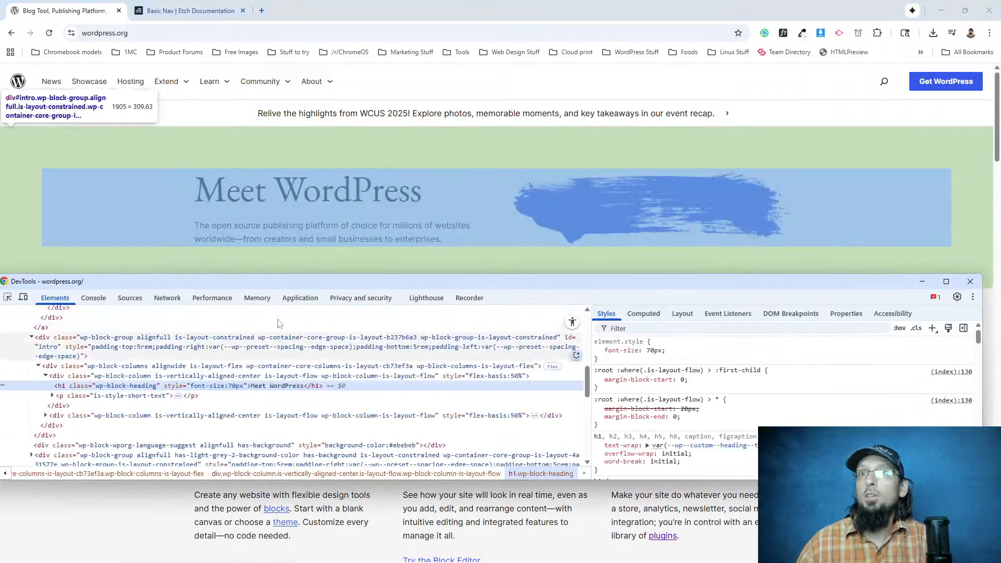
{"action": "left_click", "coordinate": [88, 356]}
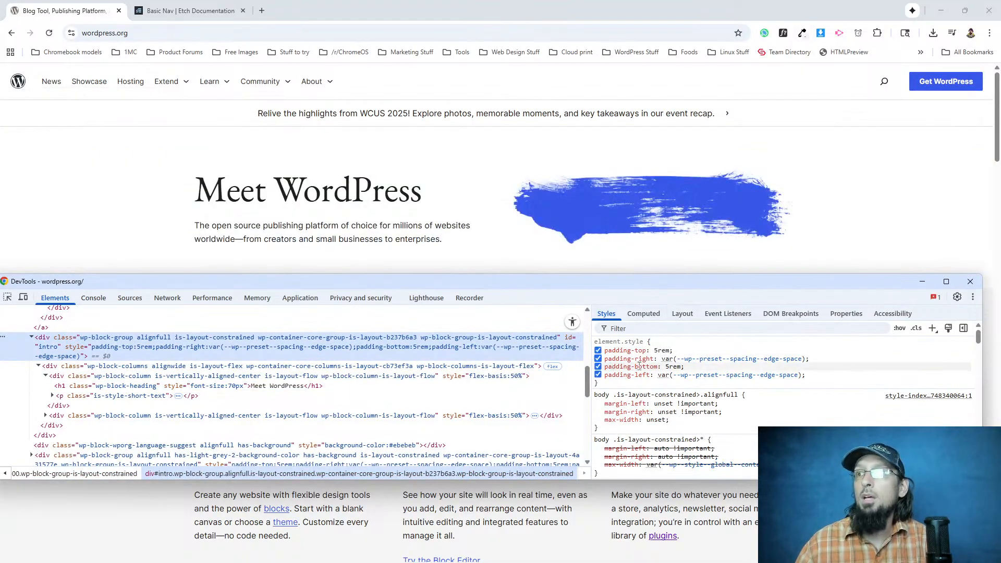
{"action": "mouse_move", "coordinate": [711, 361]}
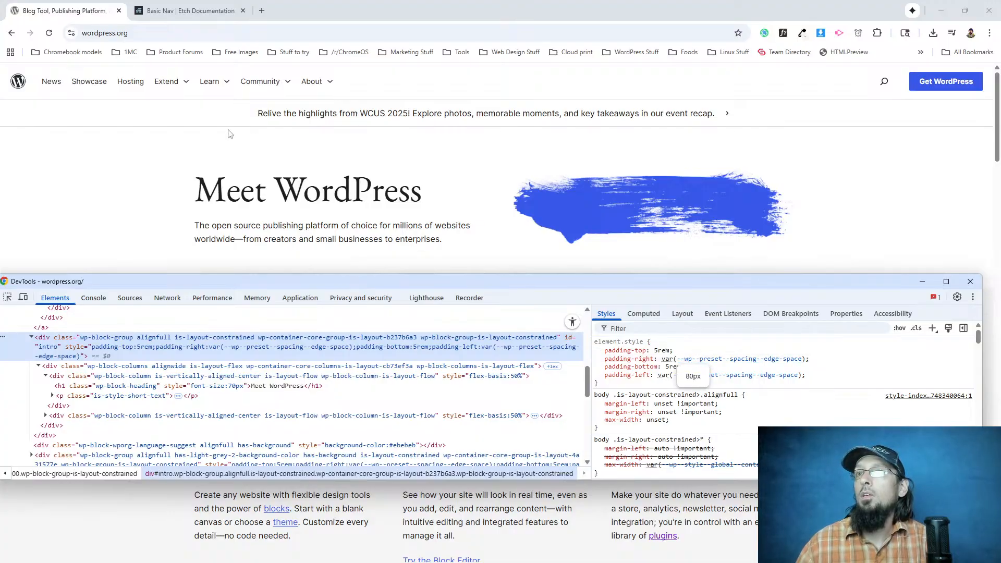
{"action": "left_click", "coordinate": [106, 5]}
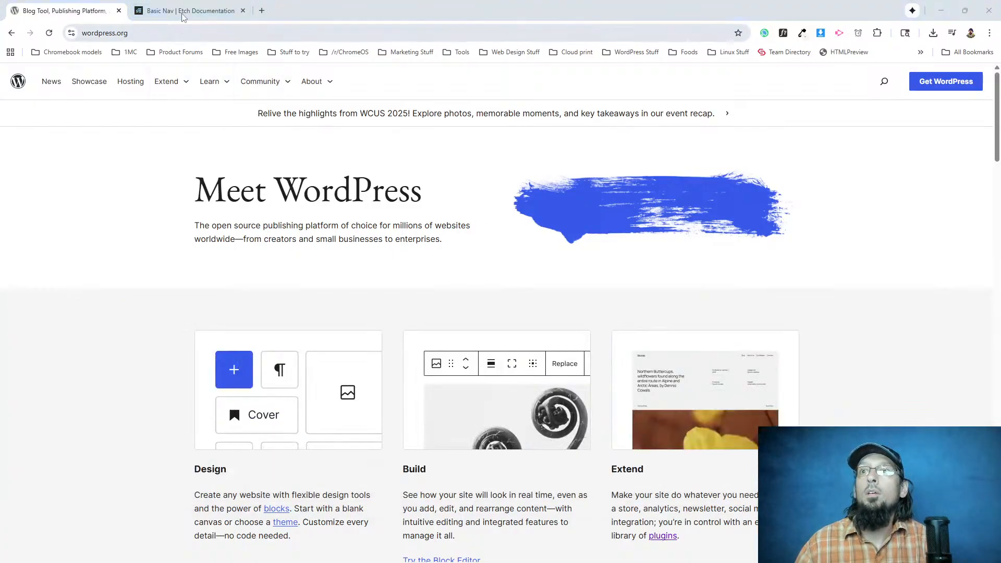
Back in the Etch builder, rename the hero's text flex div "Col Left" and its image flex div "Col Right".
{"action": "key", "text": "alt+Tab"}
{"action": "left_click", "coordinate": [110, 13]}
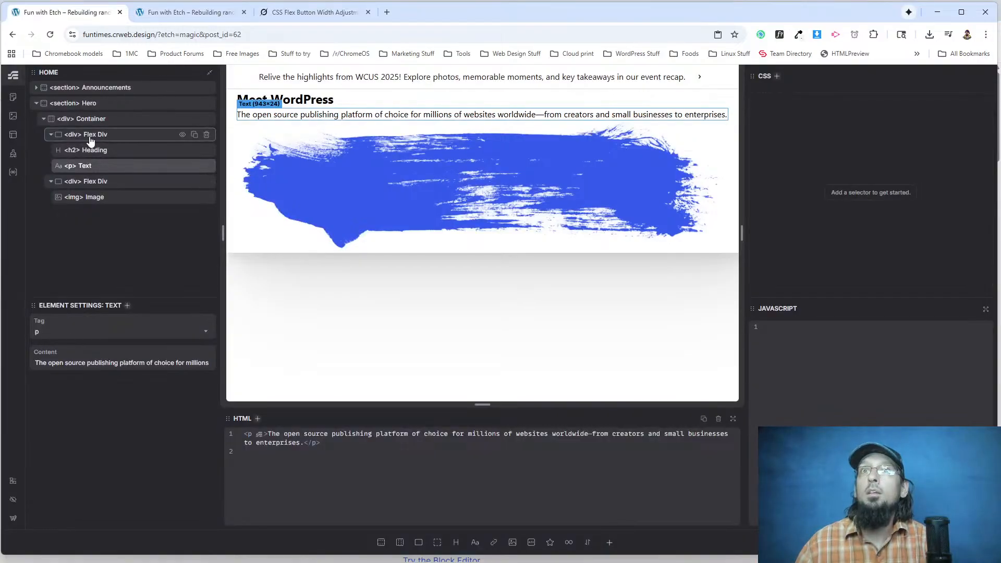
{"action": "left_click", "coordinate": [84, 120]}
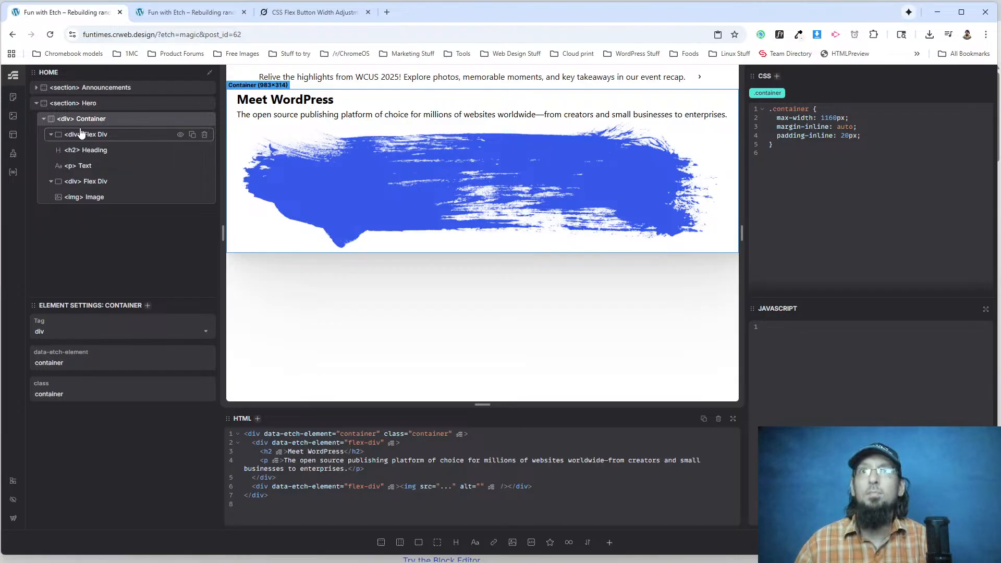
{"action": "left_click", "coordinate": [94, 104]}
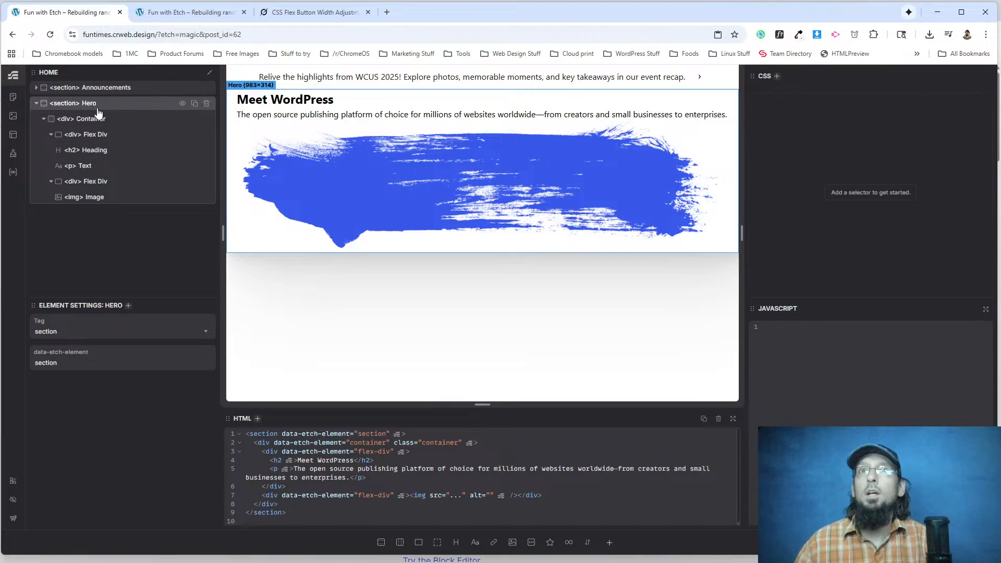
{"action": "right_click", "coordinate": [98, 107]}
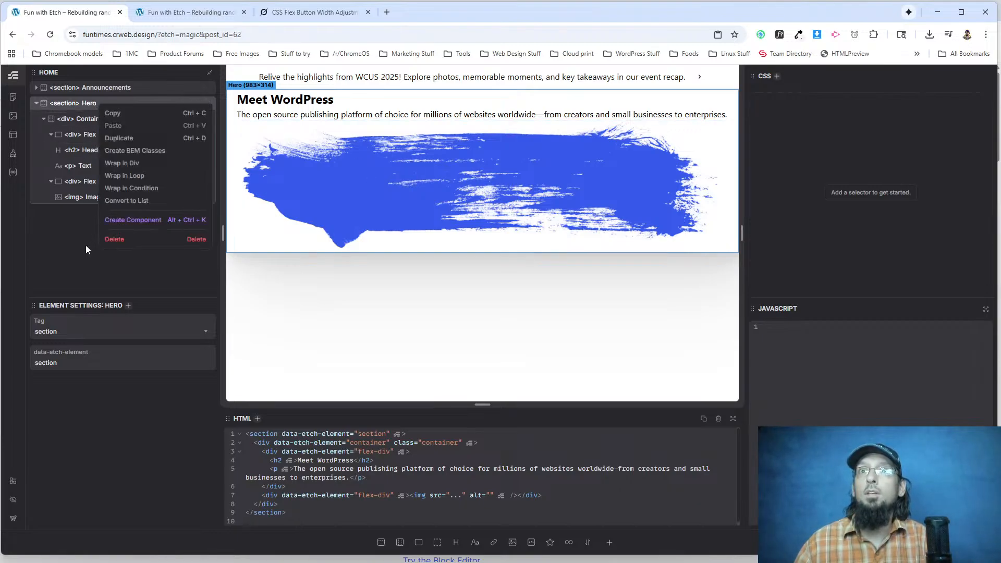
{"action": "left_click", "coordinate": [79, 166]}
{"action": "left_click", "coordinate": [106, 153]}
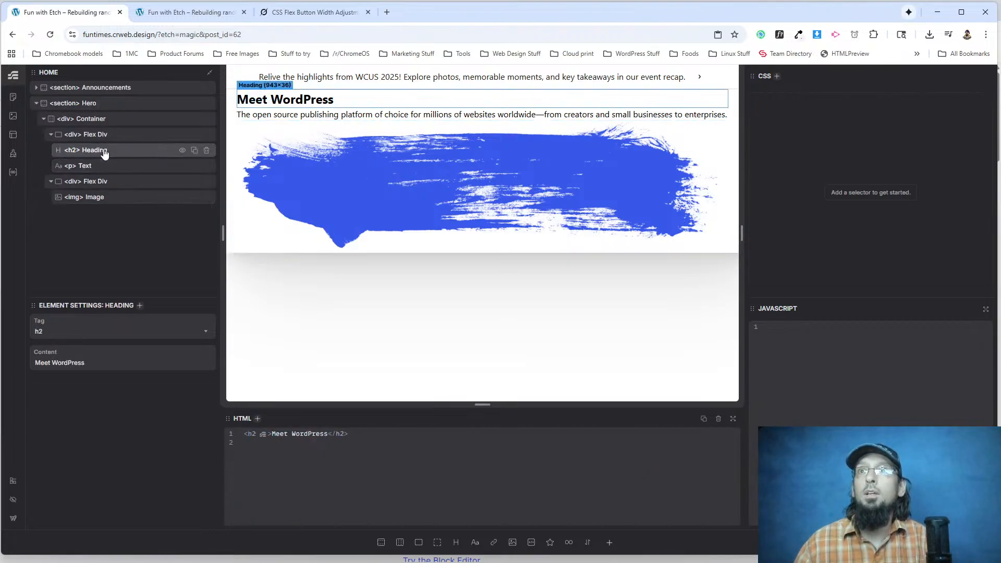
{"action": "left_click", "coordinate": [89, 171]}
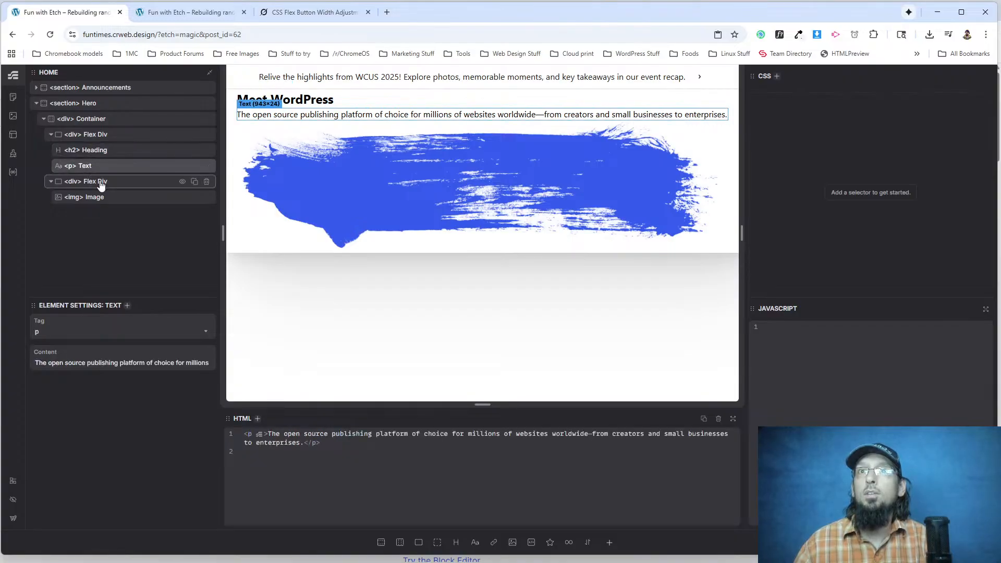
{"action": "double_click", "coordinate": [93, 138]}
{"action": "type", "text": "Col Left"}
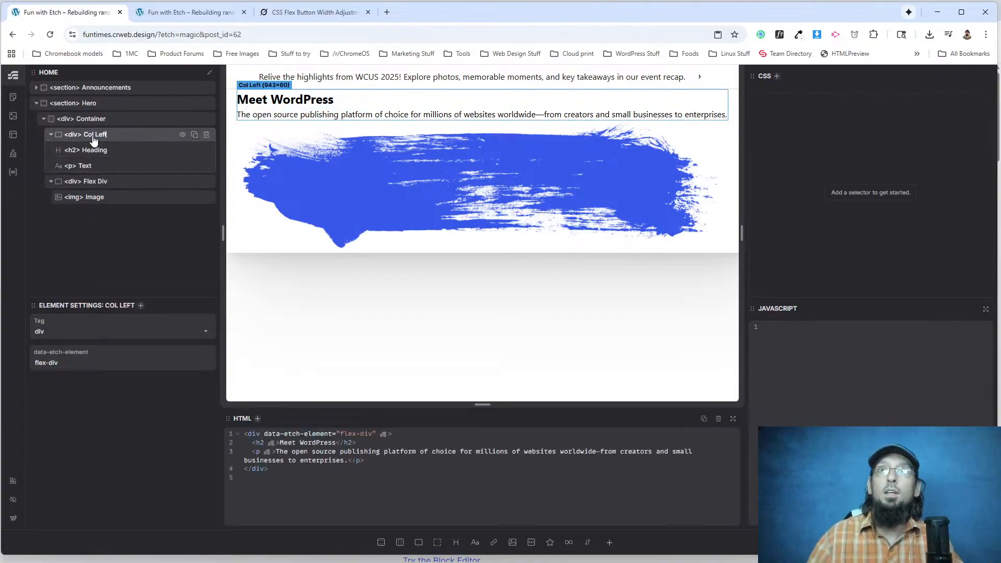
{"action": "double_click", "coordinate": [95, 181]}
{"action": "type", "text": "Col Right"}
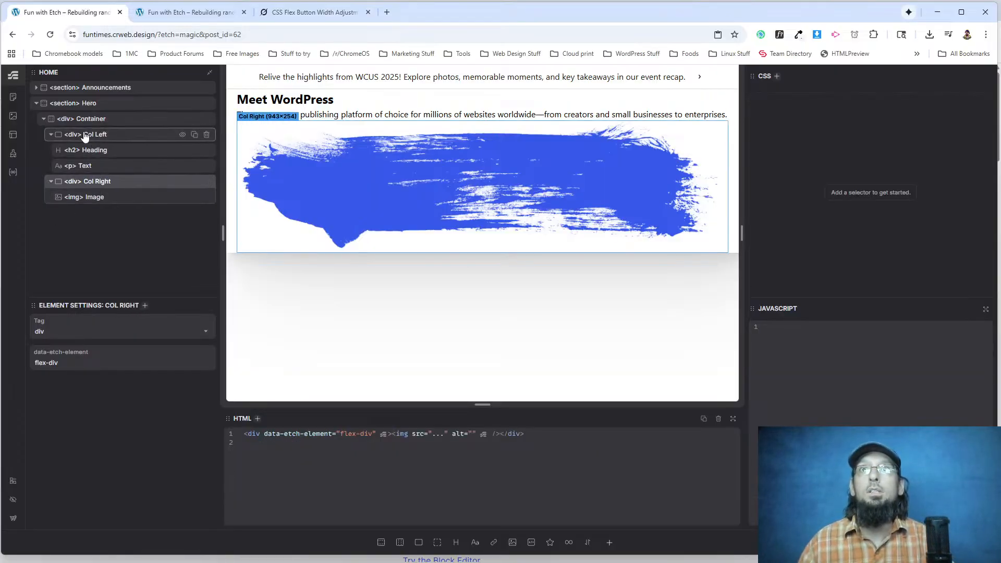
Create BEM classes for the Hero section and its nested elements.
{"action": "left_click", "coordinate": [84, 135]}
{"action": "left_click", "coordinate": [105, 88]}
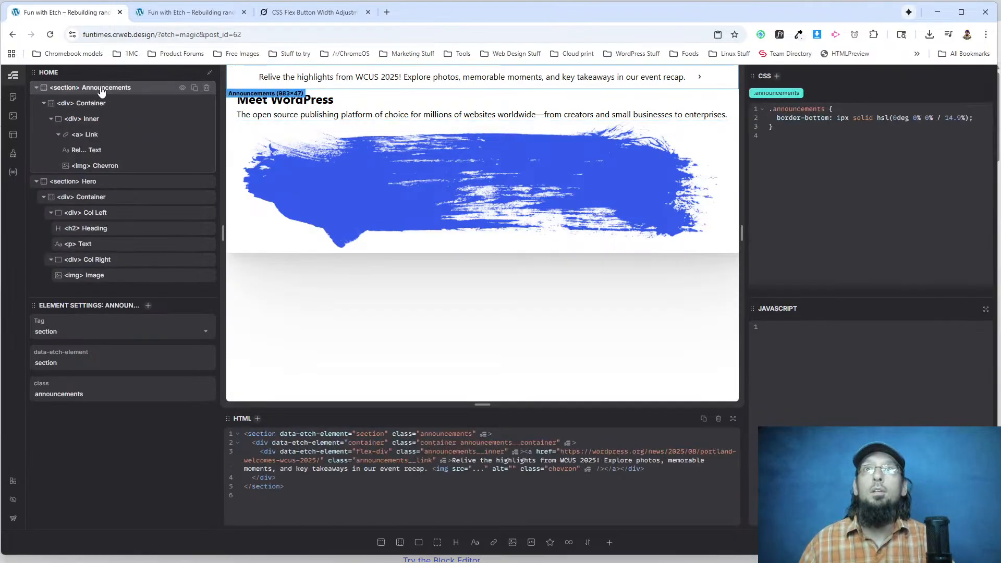
{"action": "left_click", "coordinate": [36, 87]}
{"action": "left_click", "coordinate": [91, 103]}
{"action": "right_click", "coordinate": [96, 103]}
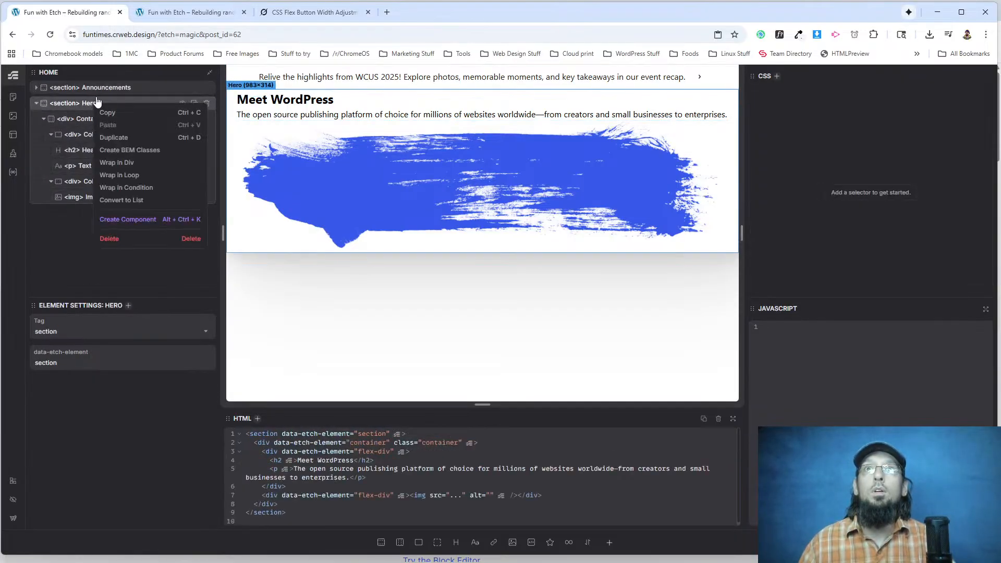
{"action": "left_click", "coordinate": [122, 151]}
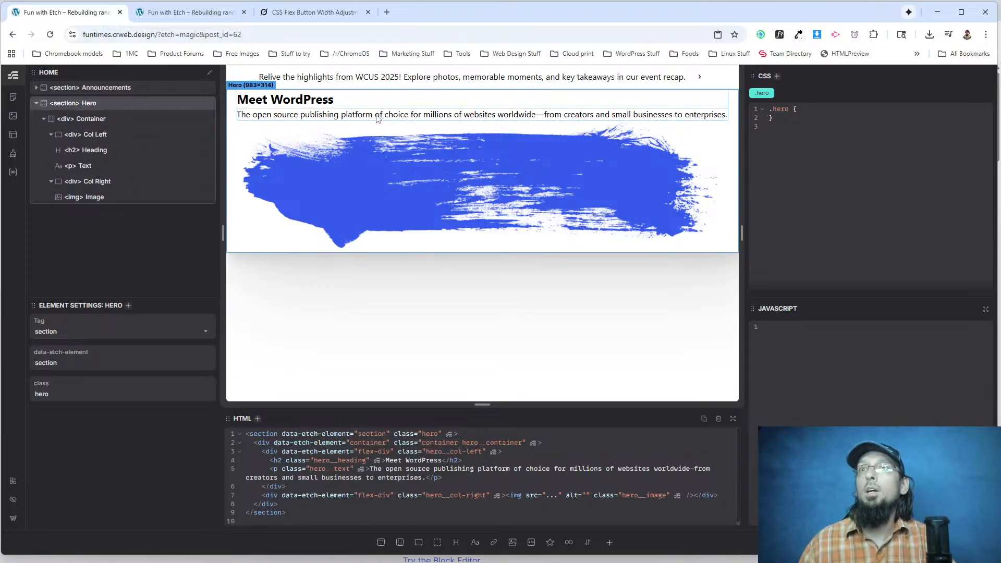
Add padding-block: 5rem to the .hero__container class of the hero's container.
{"action": "left_click", "coordinate": [90, 119]}
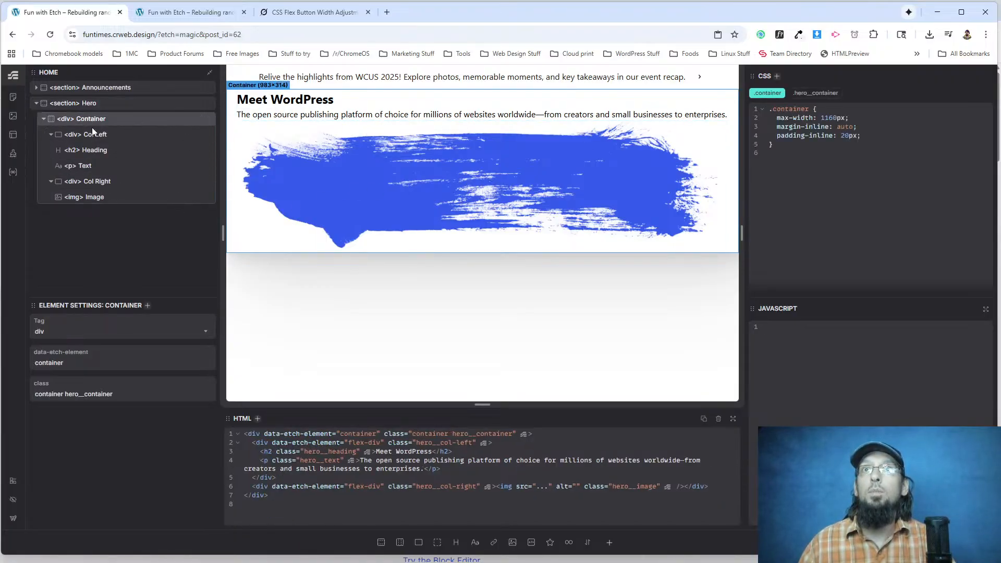
{"action": "left_click", "coordinate": [800, 96]}
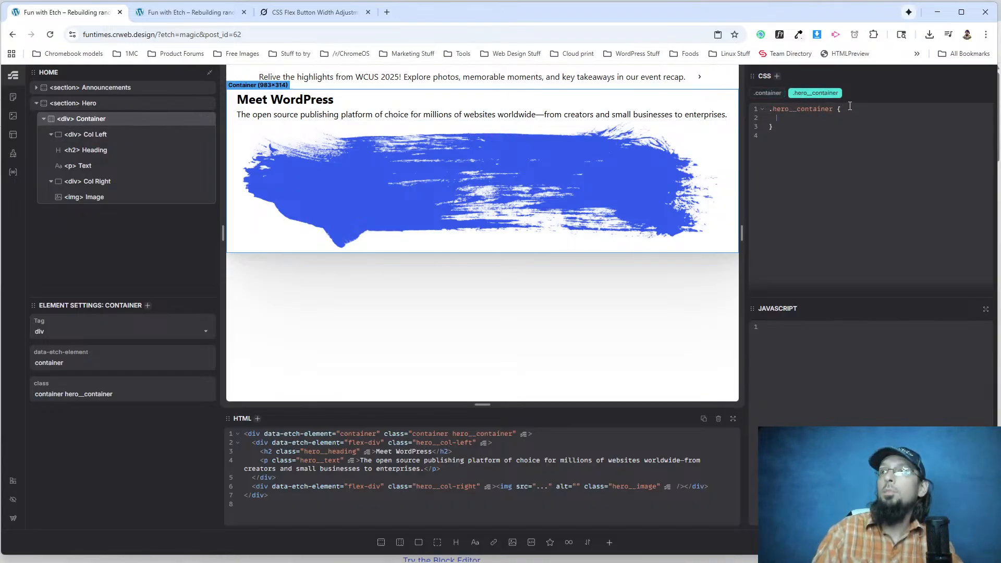
{"action": "left_click", "coordinate": [849, 106]}
{"action": "key", "text": "Return"}
{"action": "type", "text": "padding-block: 5rem;"}
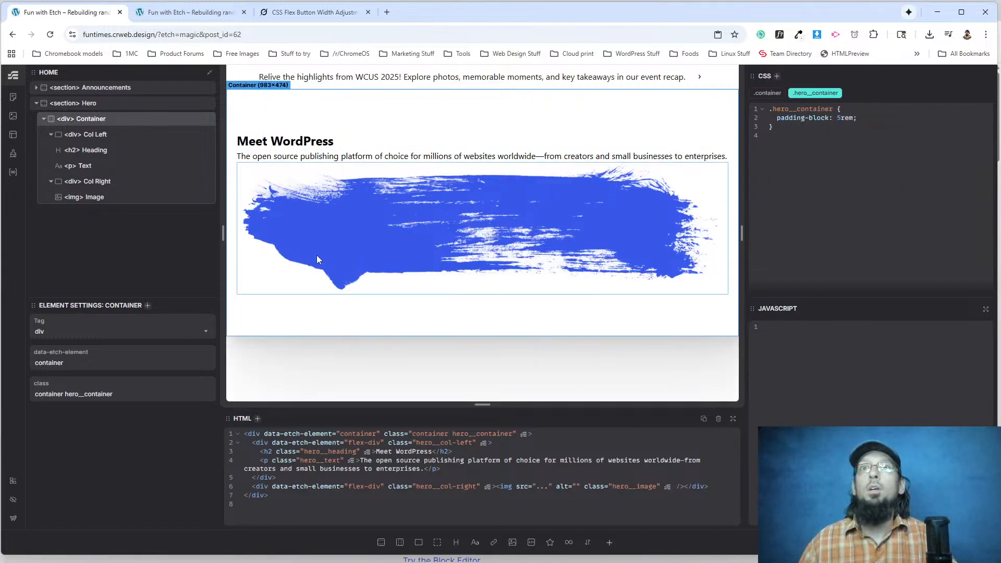
Add a media query for width >= 768px to .hero__container that sets flex-direction: row.
{"action": "left_click", "coordinate": [51, 135]}
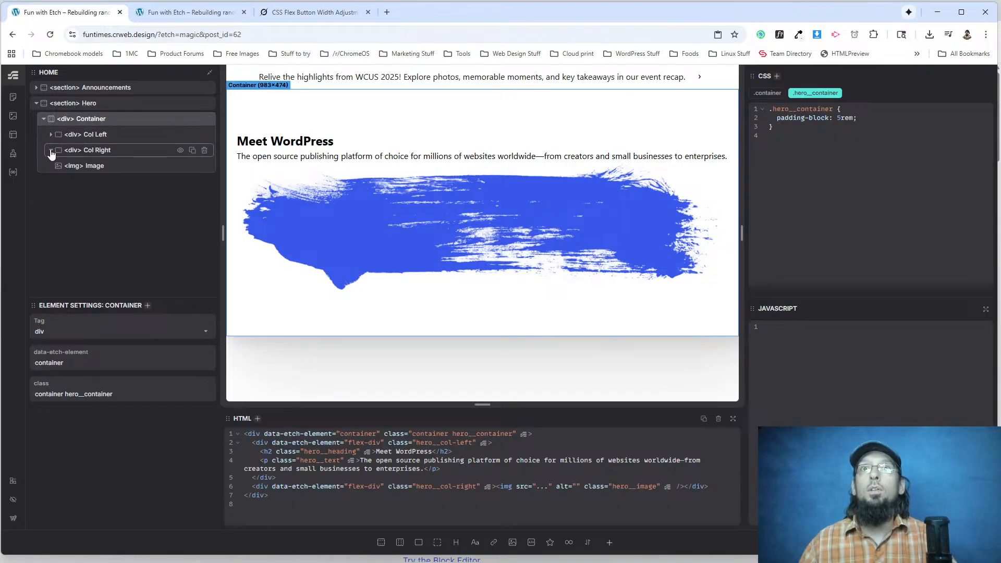
{"action": "left_click", "coordinate": [50, 150]}
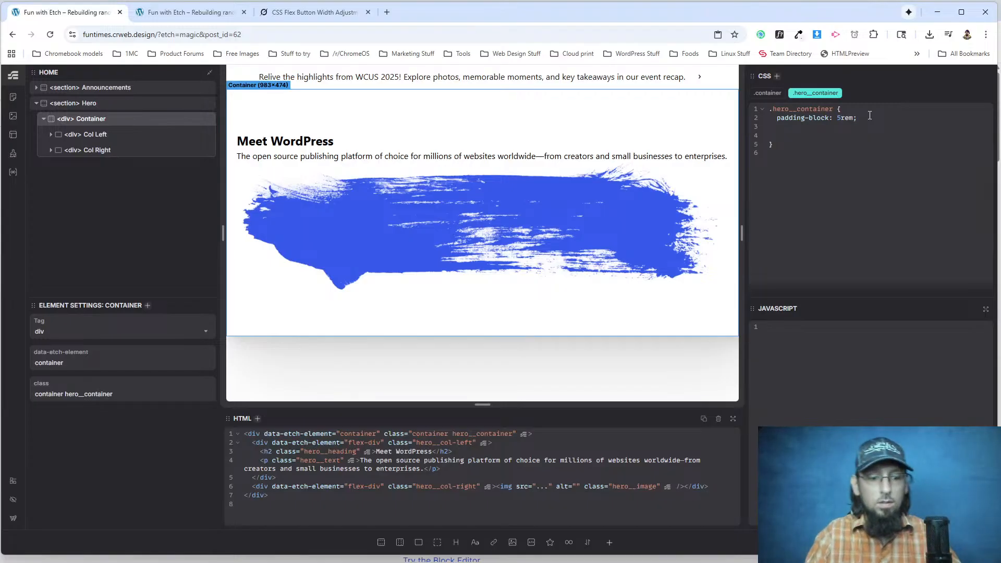
{"action": "type", "text": "@"}
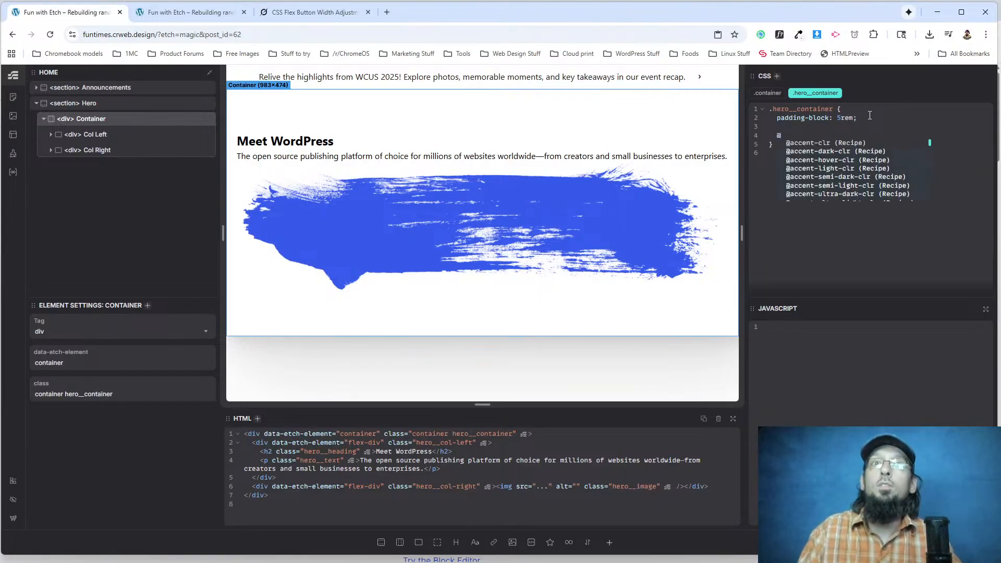
{"action": "type", "text": "m"}
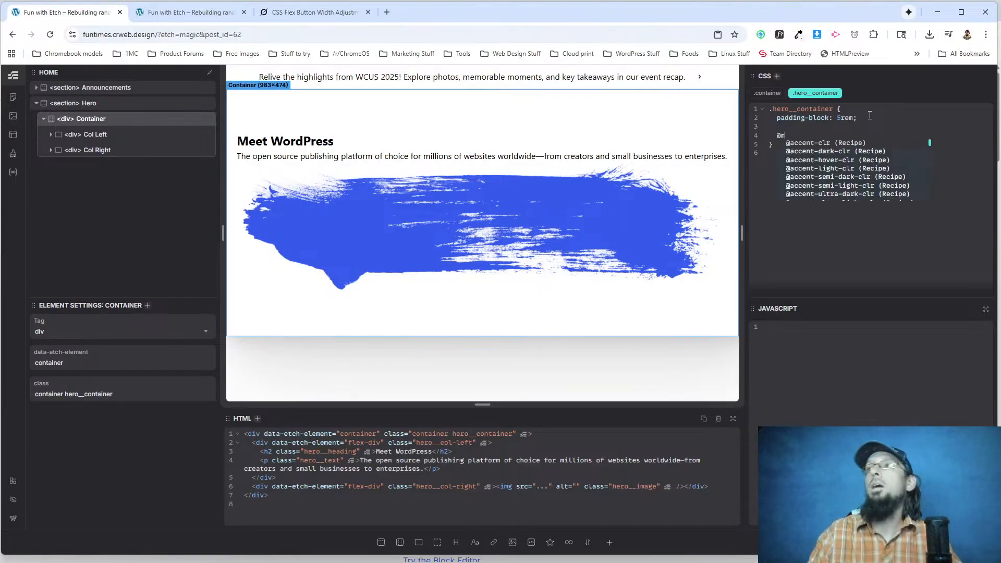
{"action": "type", "text": "edia (width"}
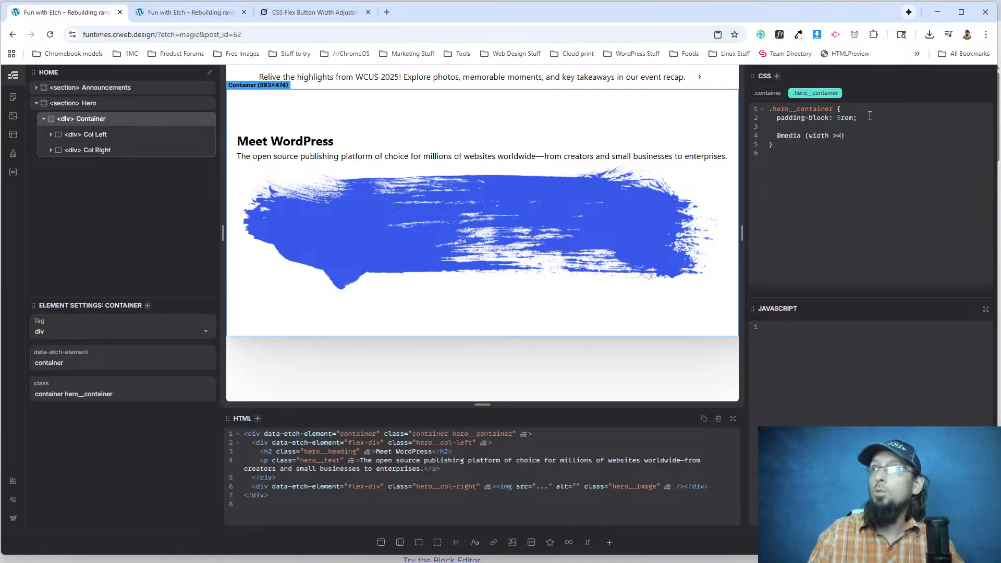
{"action": "type", "text": " >= 768px ) {     "}
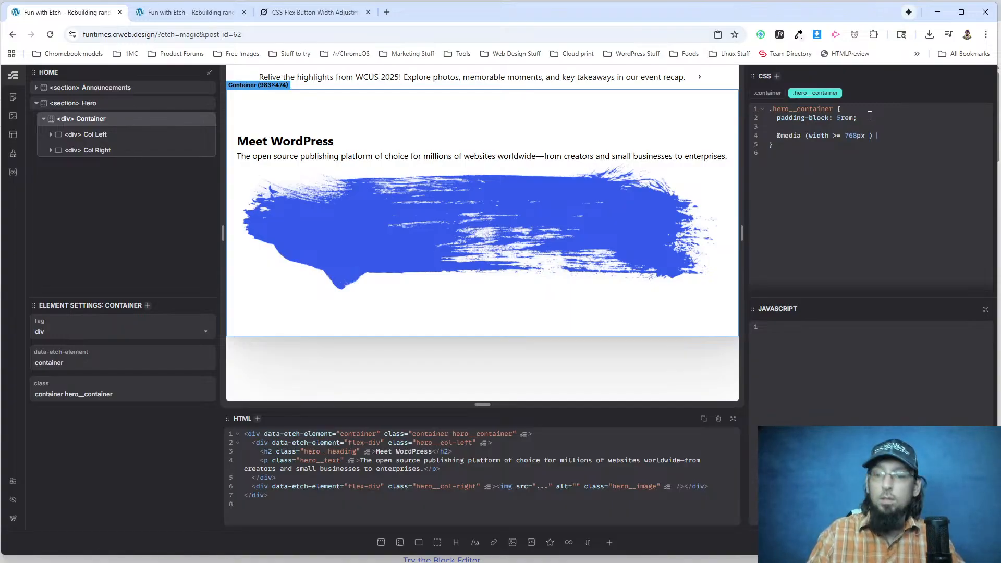
{"action": "type", "text": "flex-direction: row;"}
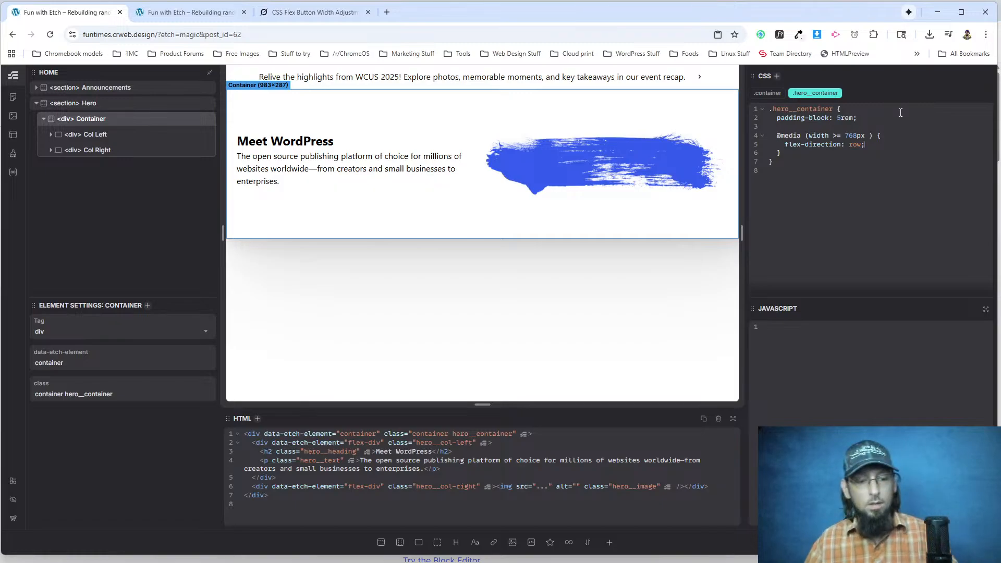
Reload the live funtimes.crweb.design page and compare its hero with the wordpress.org original.
{"action": "left_click", "coordinate": [177, 12]}
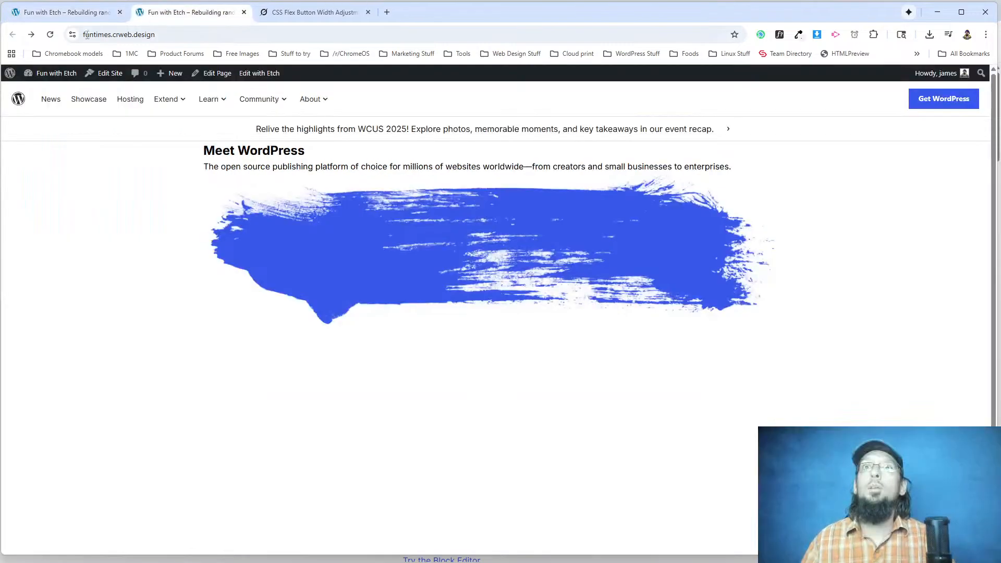
{"action": "left_click", "coordinate": [51, 36]}
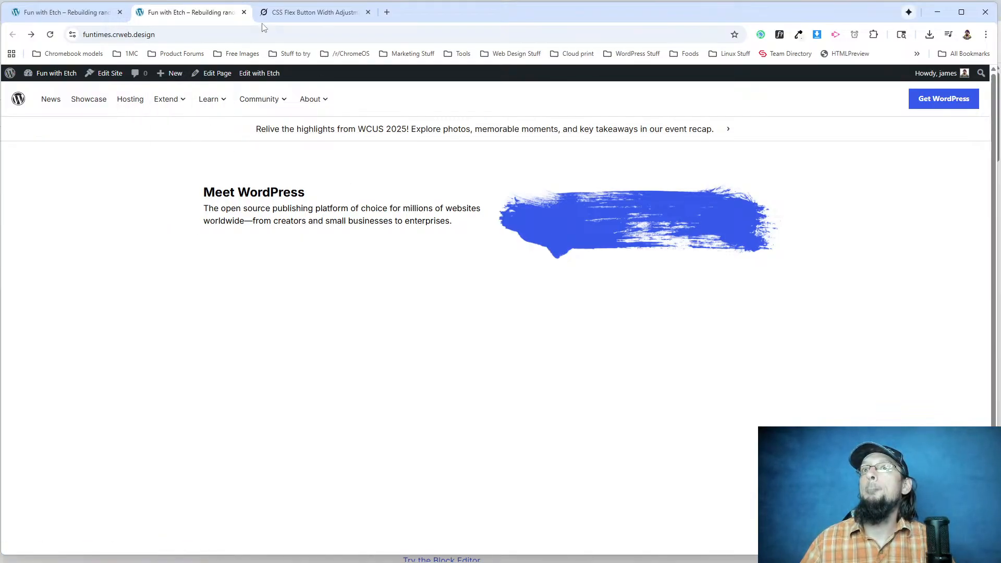
{"action": "key", "text": "alt+Tab"}
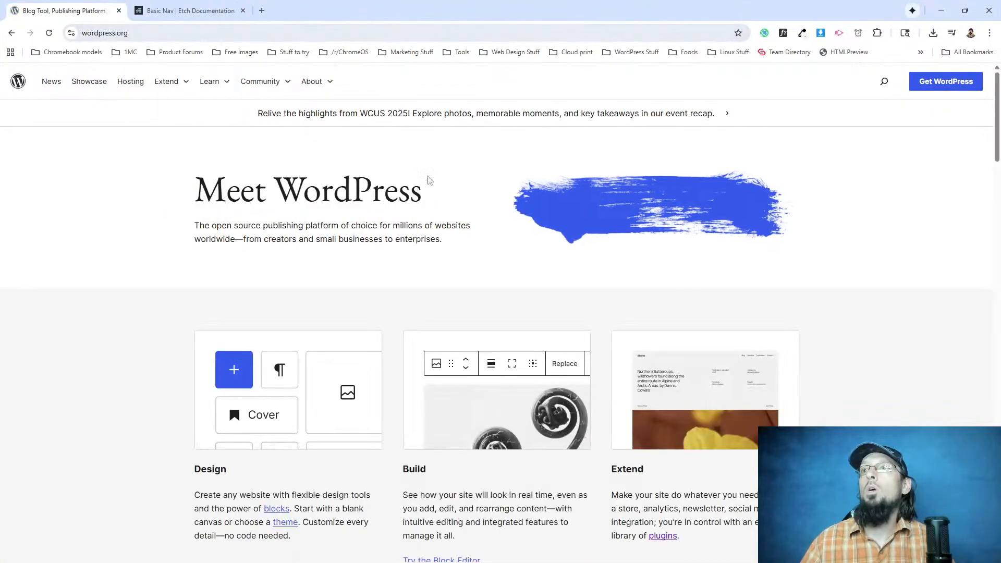
Inspect the wordpress.org hero's columns wrapper in the developer tools and expand its gap property to find the column spacing.
{"action": "right_click", "coordinate": [525, 214]}
{"action": "left_click", "coordinate": [554, 322]}
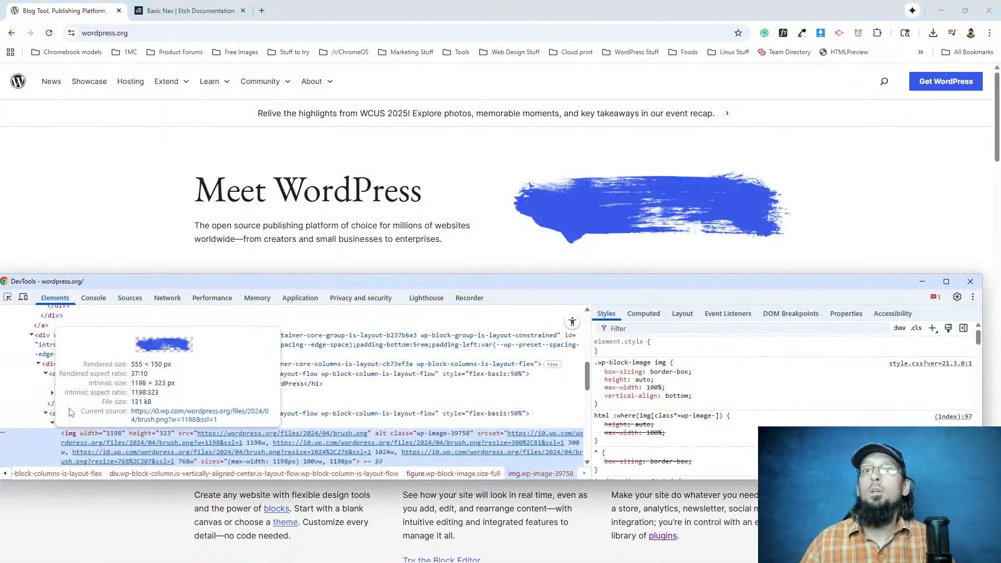
{"action": "left_click", "coordinate": [46, 412]}
{"action": "left_click", "coordinate": [119, 364]}
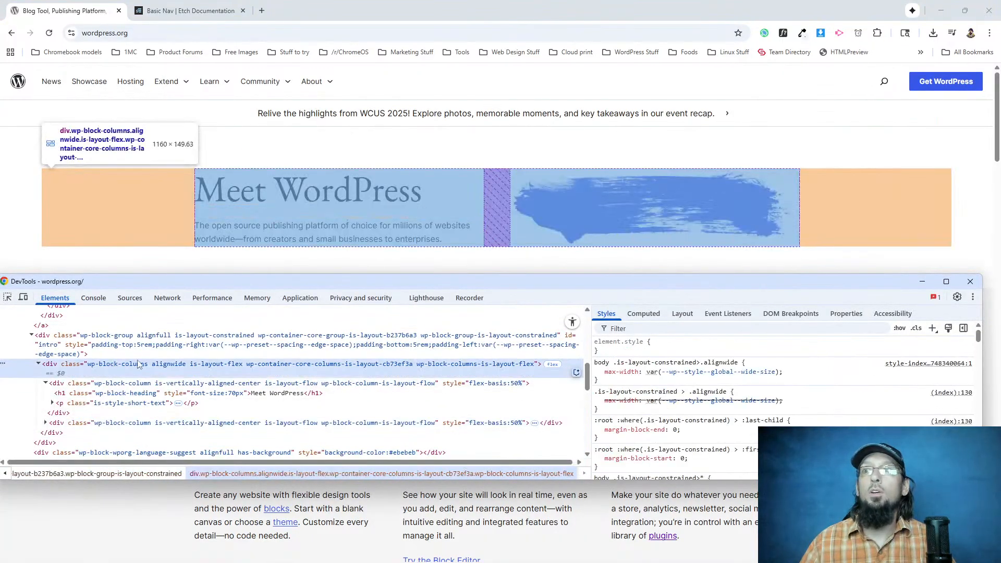
{"action": "scroll", "coordinate": [635, 401], "scroll_direction": "down", "scroll_amount": 4}
{"action": "scroll", "coordinate": [636, 401], "scroll_direction": "down", "scroll_amount": 2}
{"action": "mouse_move", "coordinate": [684, 447]}
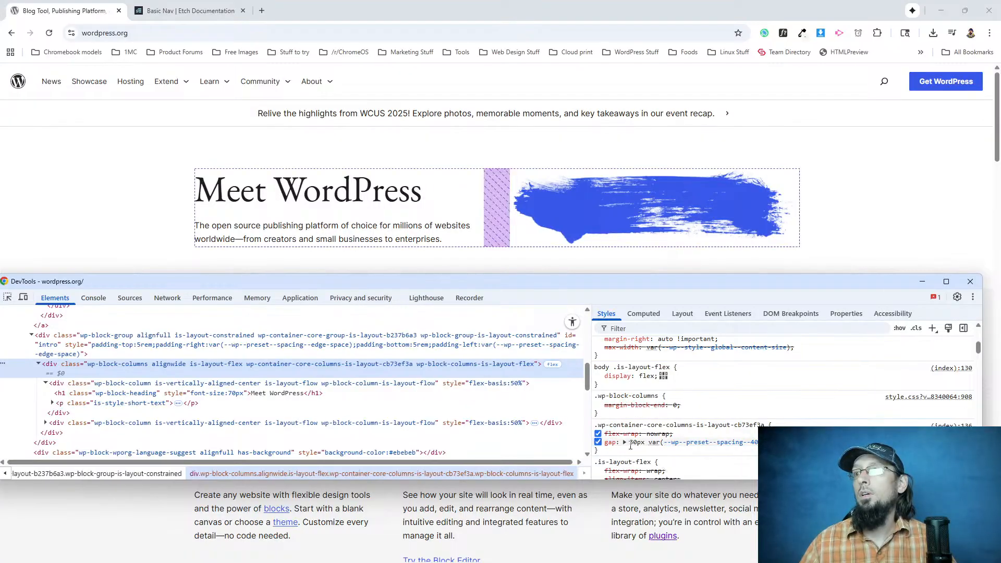
{"action": "left_click", "coordinate": [624, 442]}
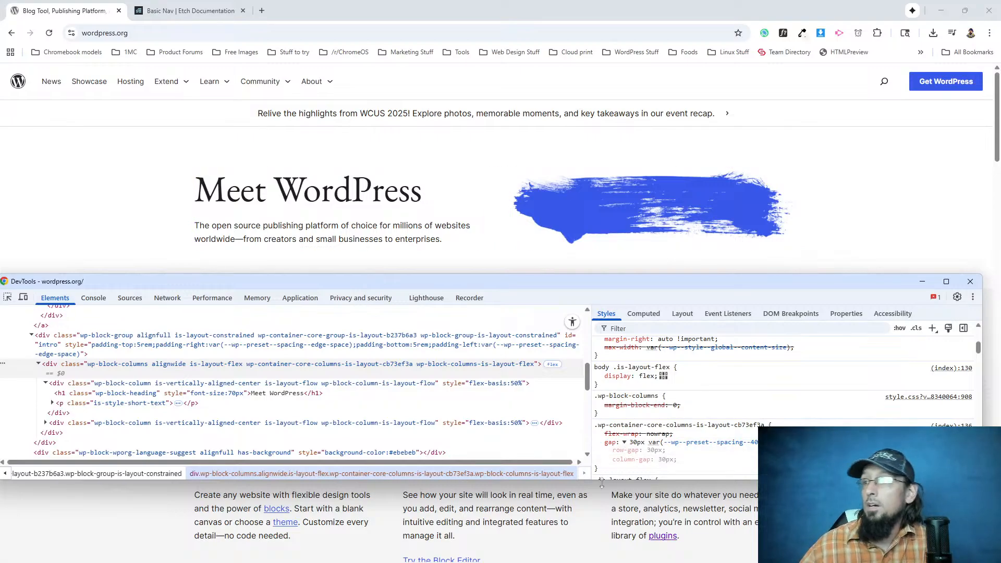
Switch back to the Etch editor and add gap: 30px to the .hero__container class.
{"action": "mouse_move", "coordinate": [708, 443]}
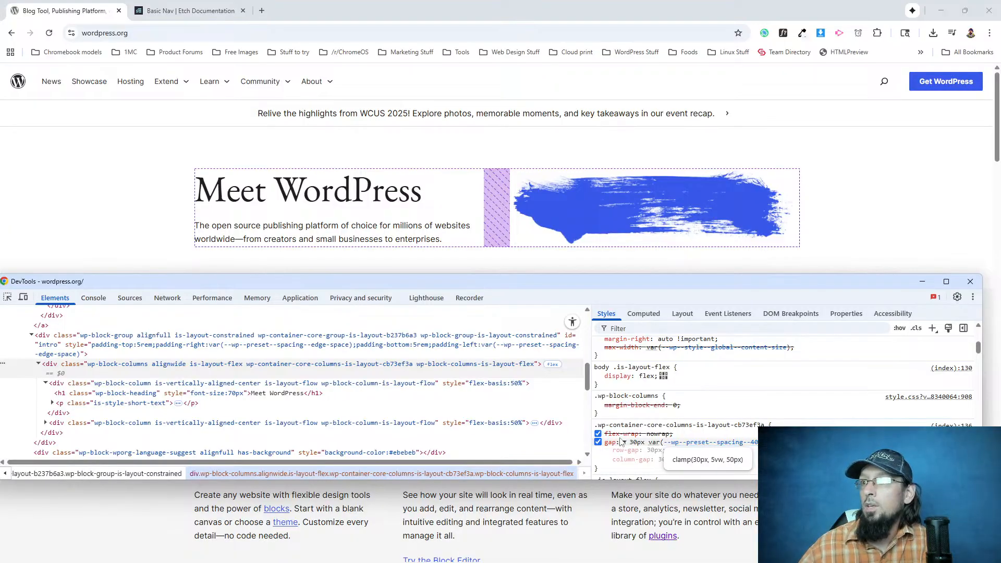
{"action": "left_click", "coordinate": [228, 10]}
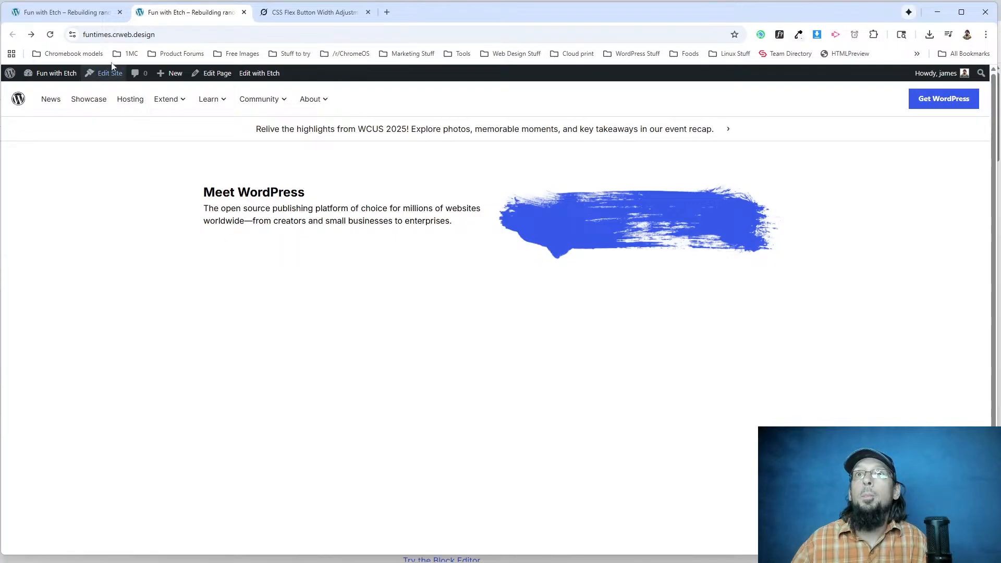
{"action": "key", "text": "alt+Tab"}
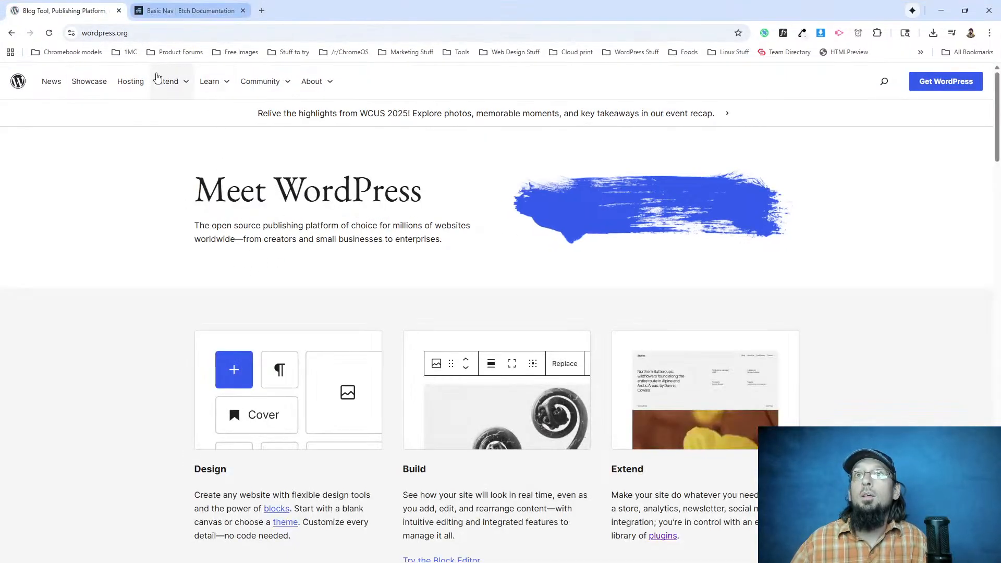
{"action": "key", "text": "alt+Tab"}
{"action": "left_click", "coordinate": [86, 13]}
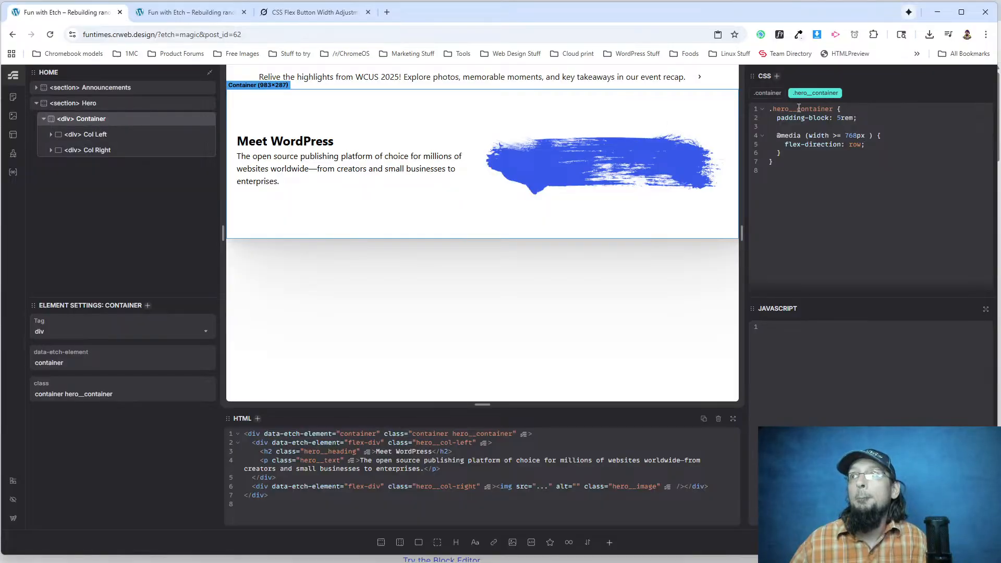
{"action": "left_click", "coordinate": [862, 118]}
{"action": "key", "text": "Return"}
{"action": "type", "text": "gap: 30px;"}
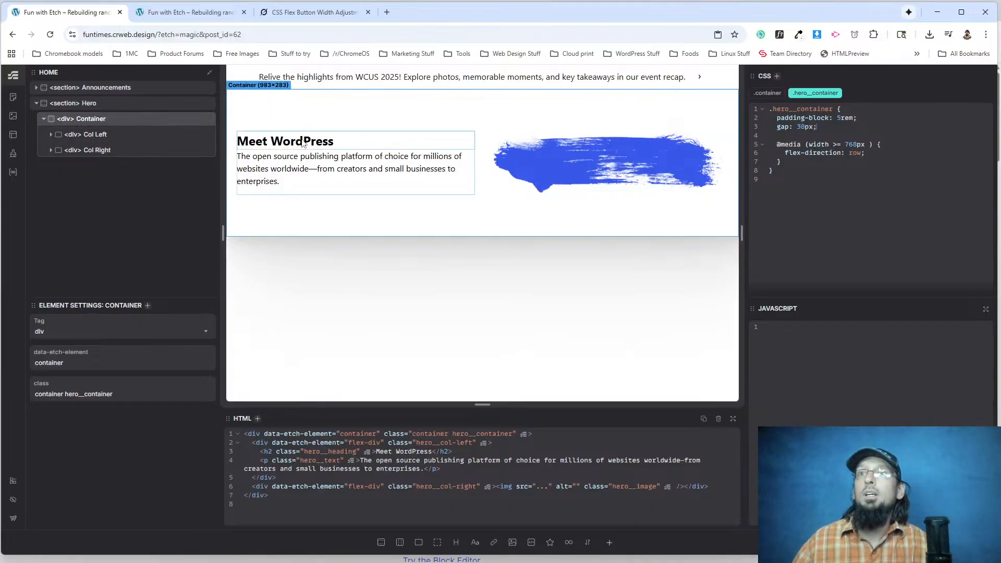
Inspect the wordpress.org hero paragraph in the developer tools to find its margin above.
{"action": "key", "text": "alt+Tab"}
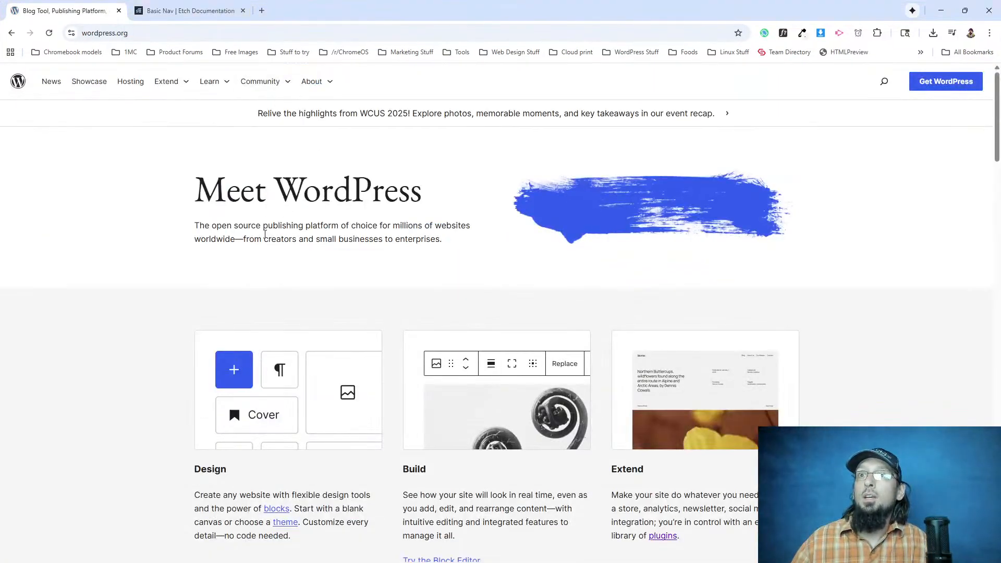
{"action": "right_click", "coordinate": [263, 229]}
{"action": "left_click", "coordinate": [302, 452]}
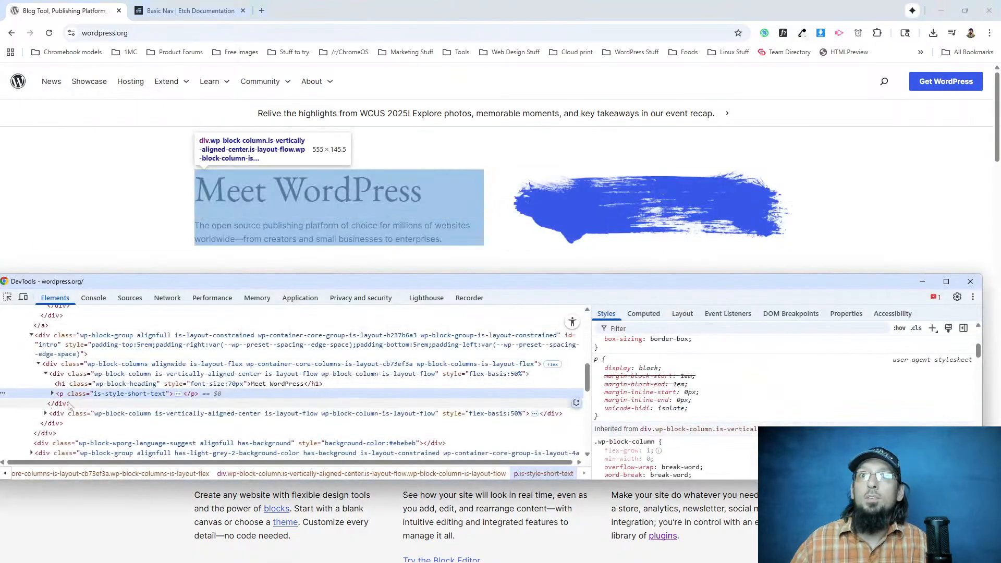
{"action": "scroll", "coordinate": [631, 388], "scroll_direction": "up", "scroll_amount": 5}
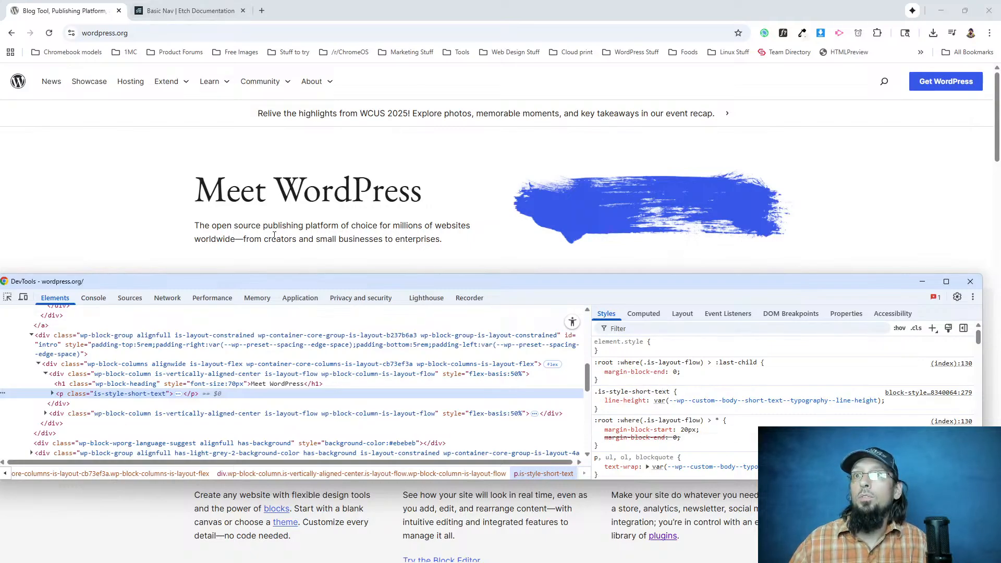
{"action": "left_click", "coordinate": [252, 7]}
{"action": "key", "text": "alt+Tab"}
{"action": "key", "text": "alt+Tab"}
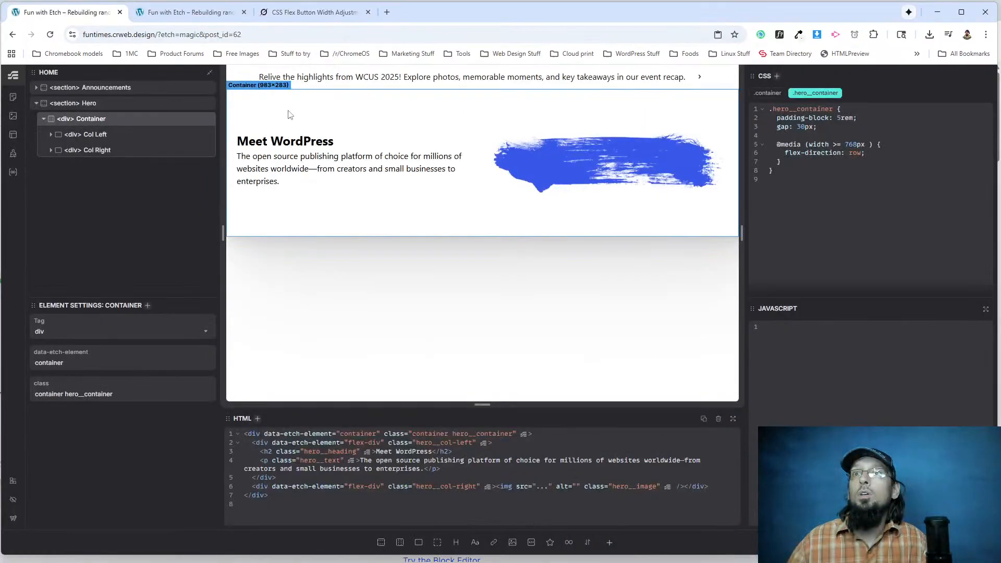
Add margin-block-start: 20px to the .hero__text class of the hero paragraph in Etch.
{"action": "left_click", "coordinate": [260, 176]}
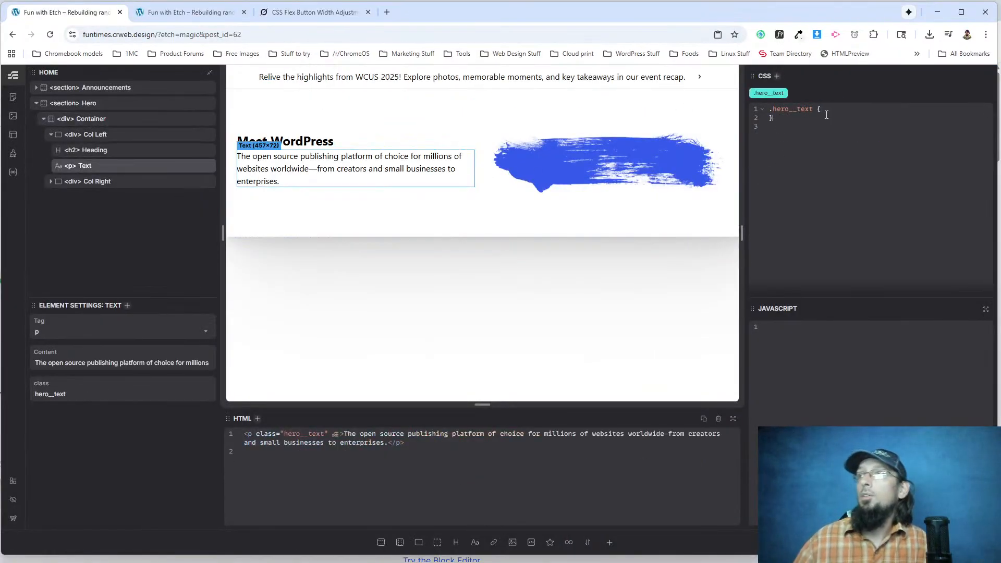
{"action": "type", "text": "margin"}
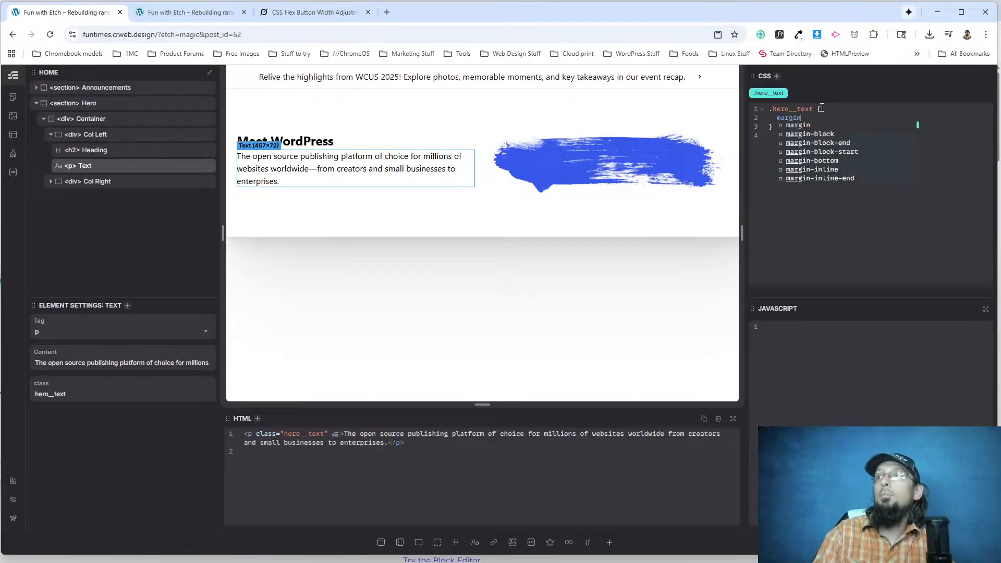
{"action": "type", "text": "-block-star"}
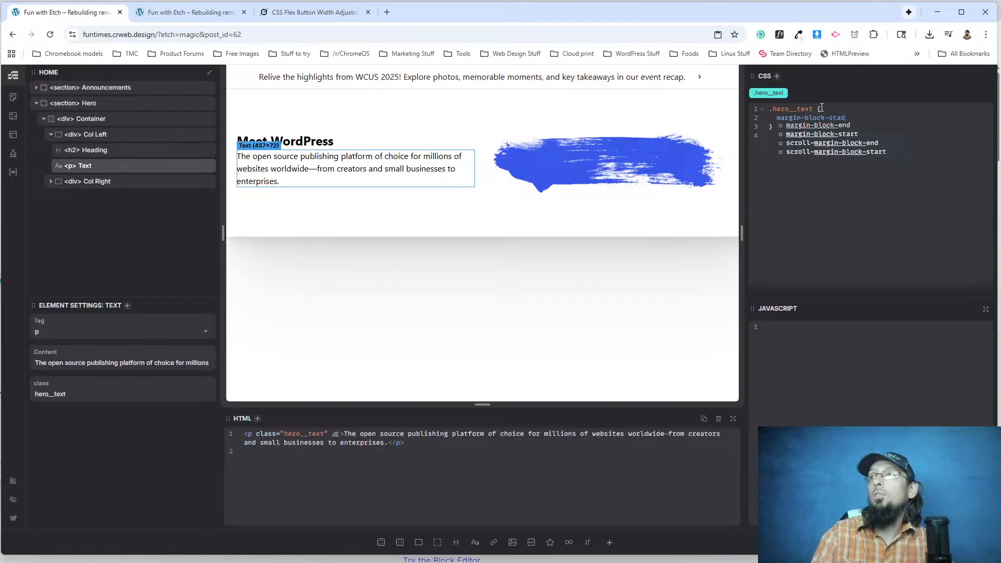
{"action": "type", "text": "t: 20px;"}
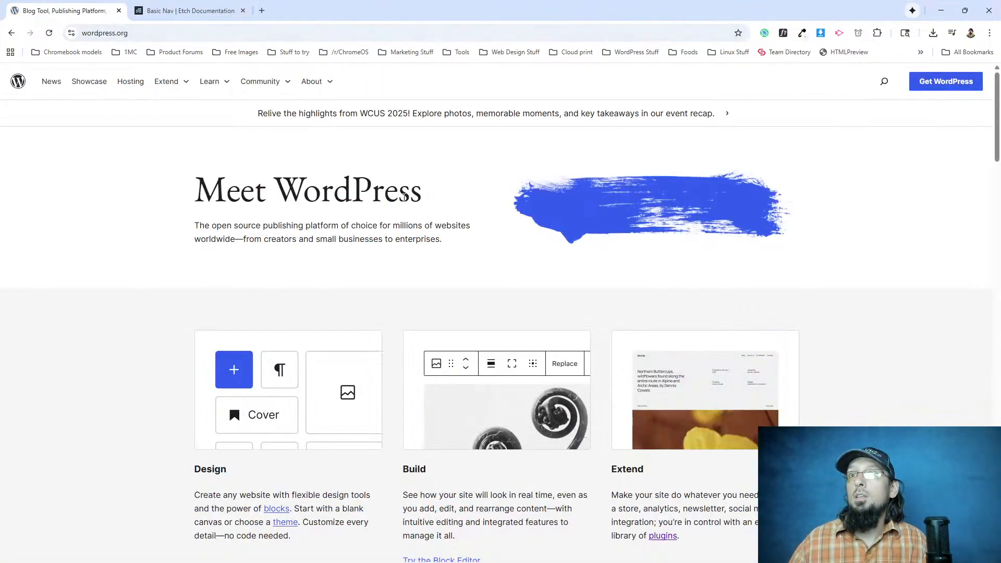
Inspect the wordpress.org "Meet WordPress" heading in the developer tools and look up its h1 font family.
{"action": "right_click", "coordinate": [424, 197]}
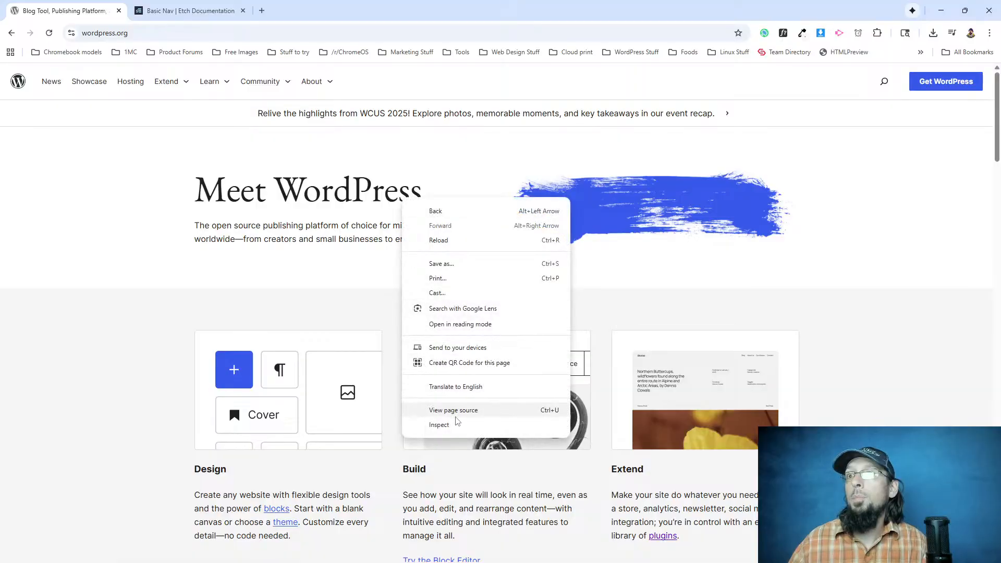
{"action": "left_click", "coordinate": [448, 420]}
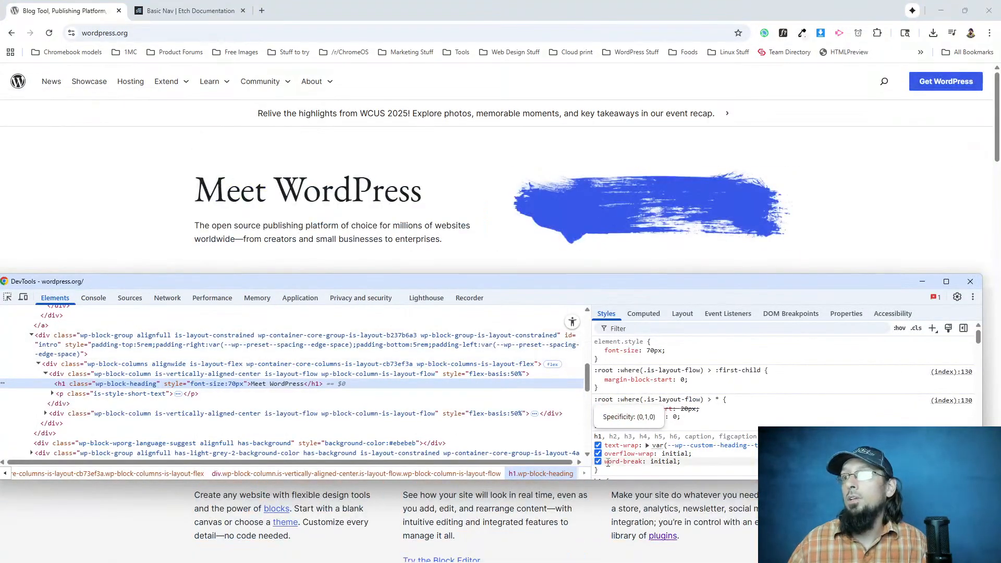
{"action": "scroll", "coordinate": [652, 396], "scroll_direction": "down", "scroll_amount": 1}
{"action": "scroll", "coordinate": [652, 396], "scroll_direction": "down", "scroll_amount": 1}
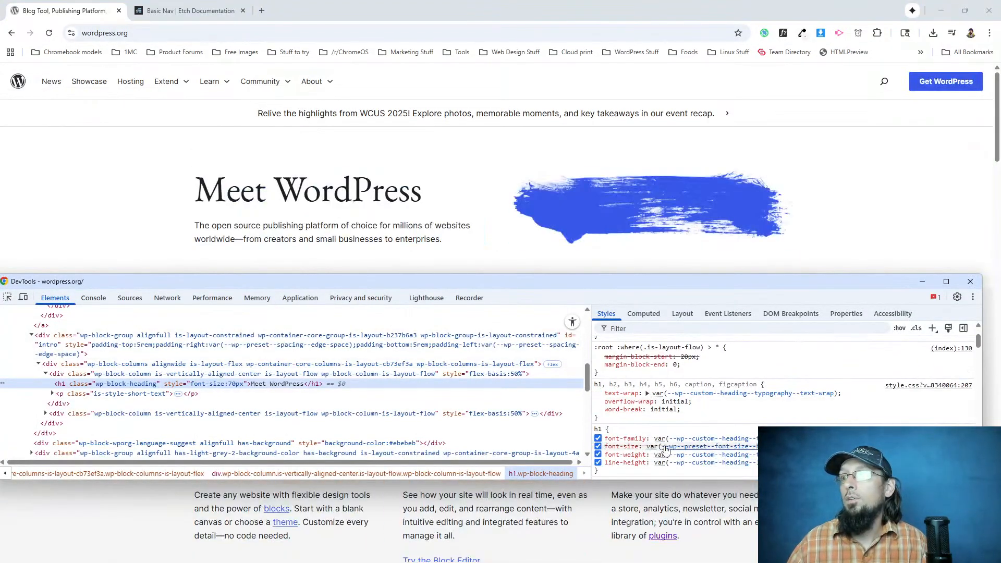
{"action": "mouse_move", "coordinate": [722, 440]}
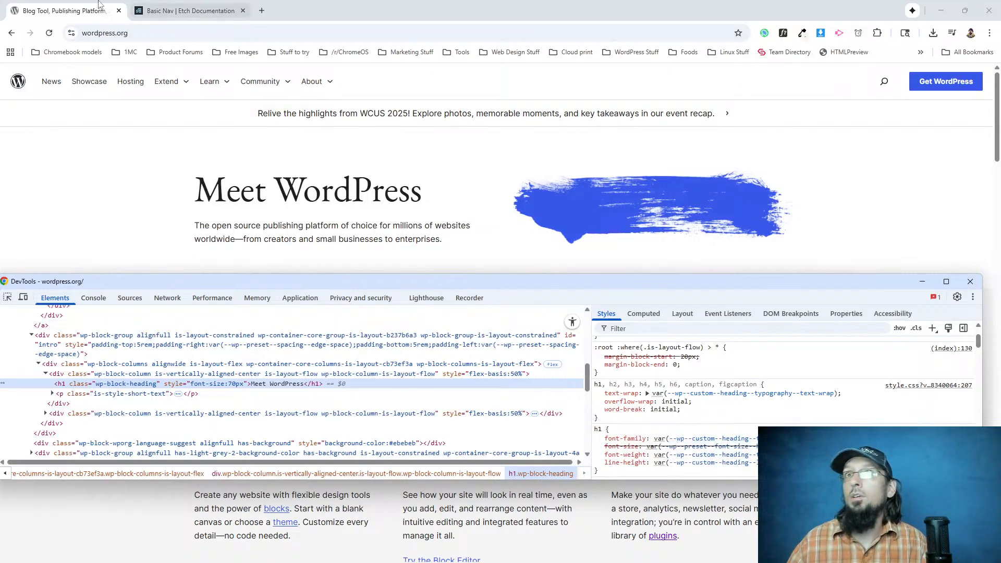
{"action": "key", "text": "F12"}
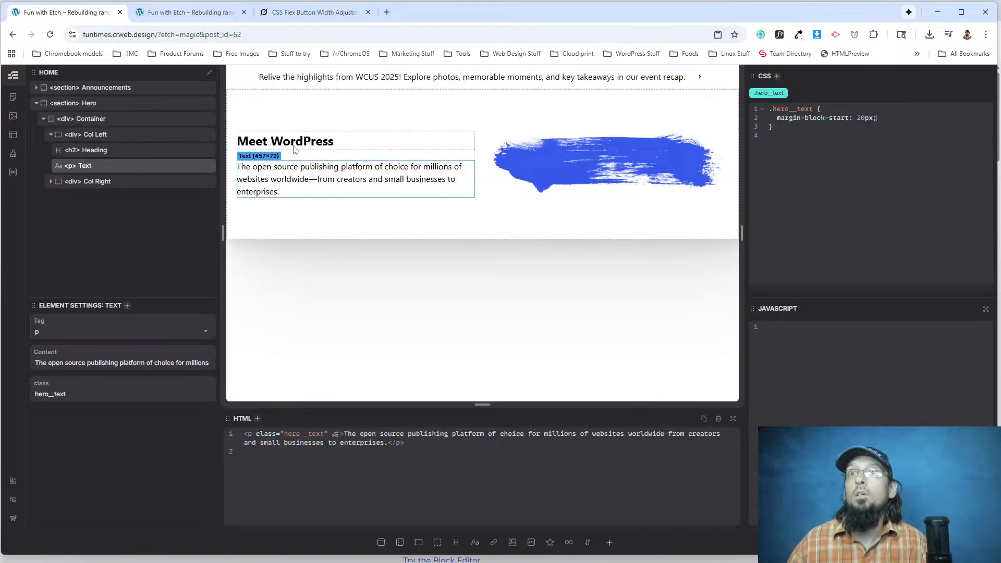
Add font-family: 'EB Garamond', sans-serif to the .hero__heading class of the hero heading in Etch.
{"action": "left_click", "coordinate": [200, 149]}
{"action": "type", "text": "font-family: 'EB"}
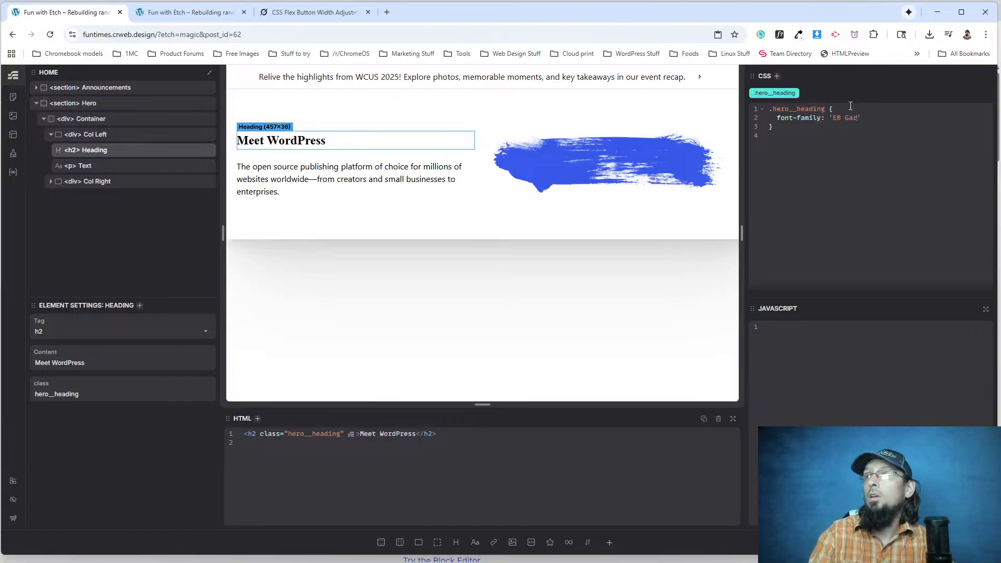
{"action": "type", "text": " Garamond', sans-serif;"}
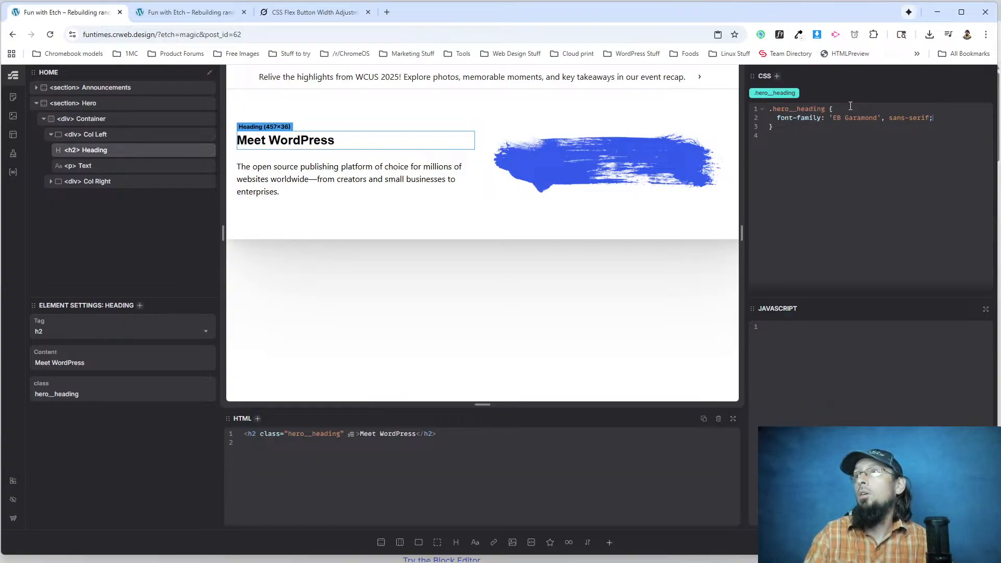
Recheck the font-family variable of the wordpress.org hero heading in the developer tools.
{"action": "key", "text": "alt+Tab"}
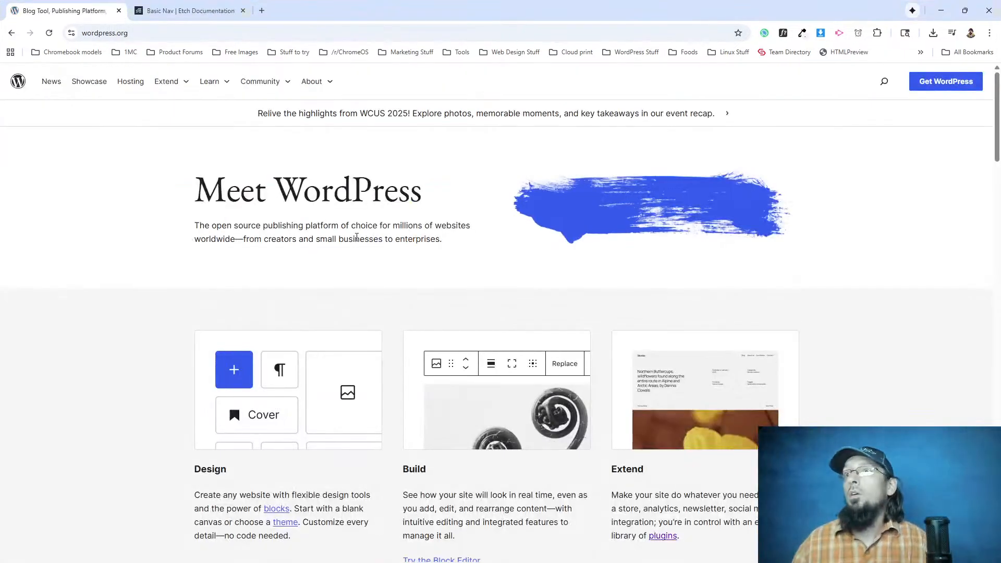
{"action": "right_click", "coordinate": [307, 200]}
{"action": "left_click", "coordinate": [355, 423]}
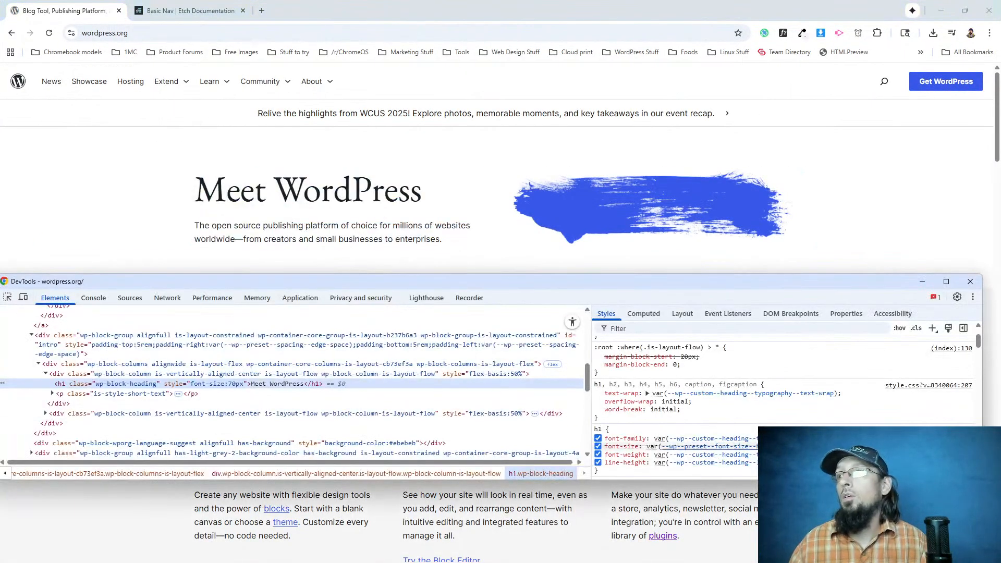
{"action": "mouse_move", "coordinate": [764, 439]}
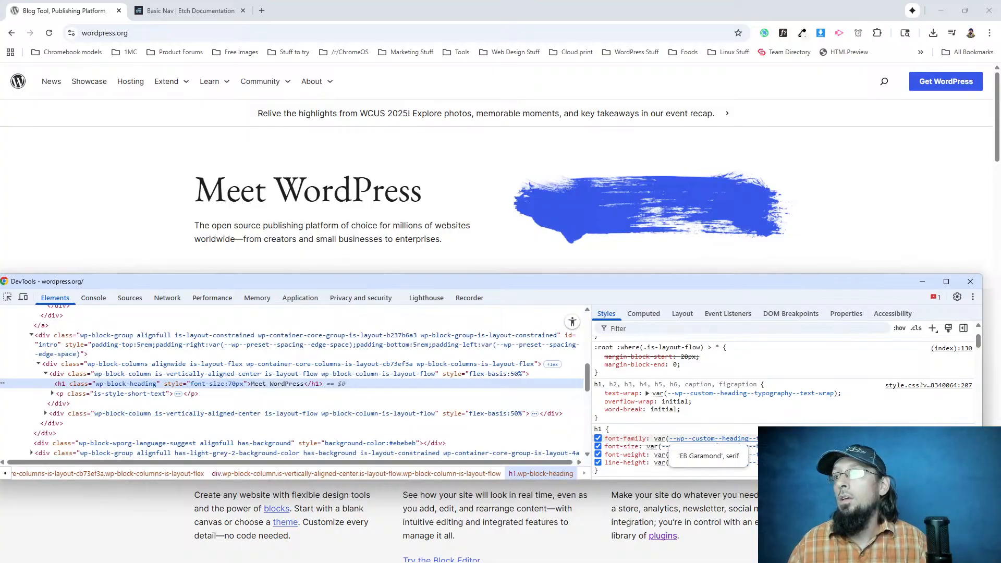
{"action": "key", "text": "alt+Tab"}
{"action": "key", "text": "alt+Tab"}
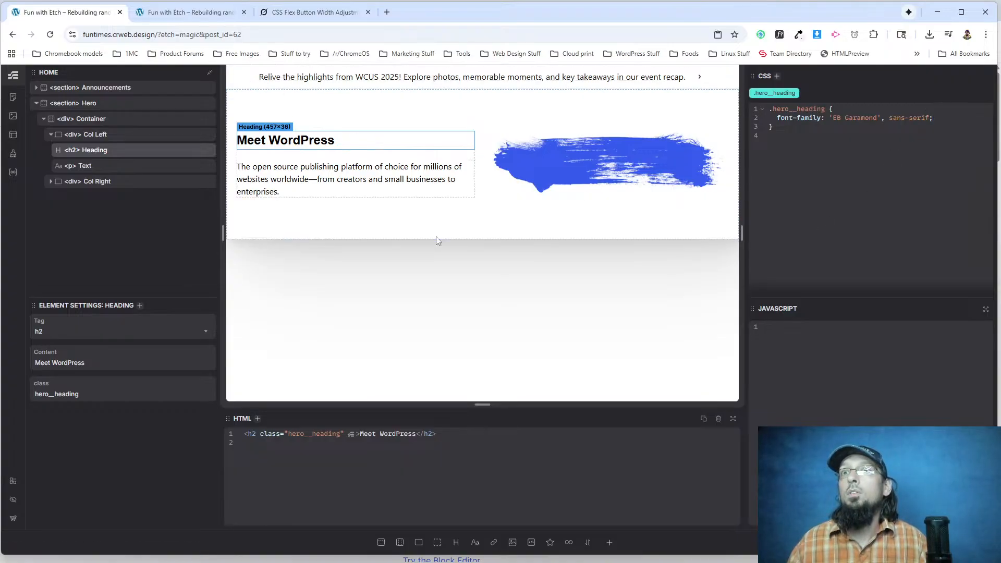
Reload the live funtimes.crweb.design page and check the hero heading's font.
{"action": "key", "text": "ctrl+Tab"}
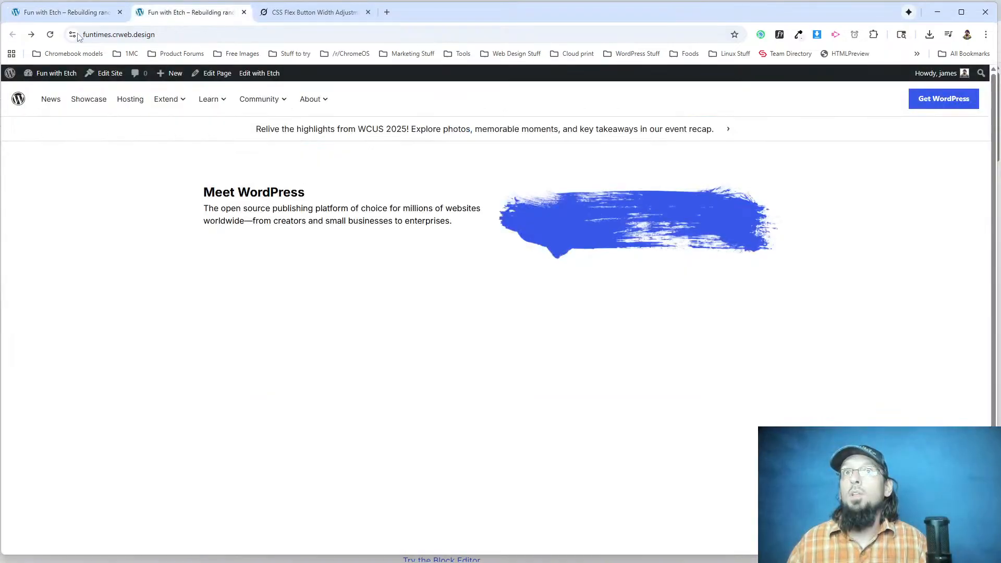
{"action": "left_click", "coordinate": [50, 34]}
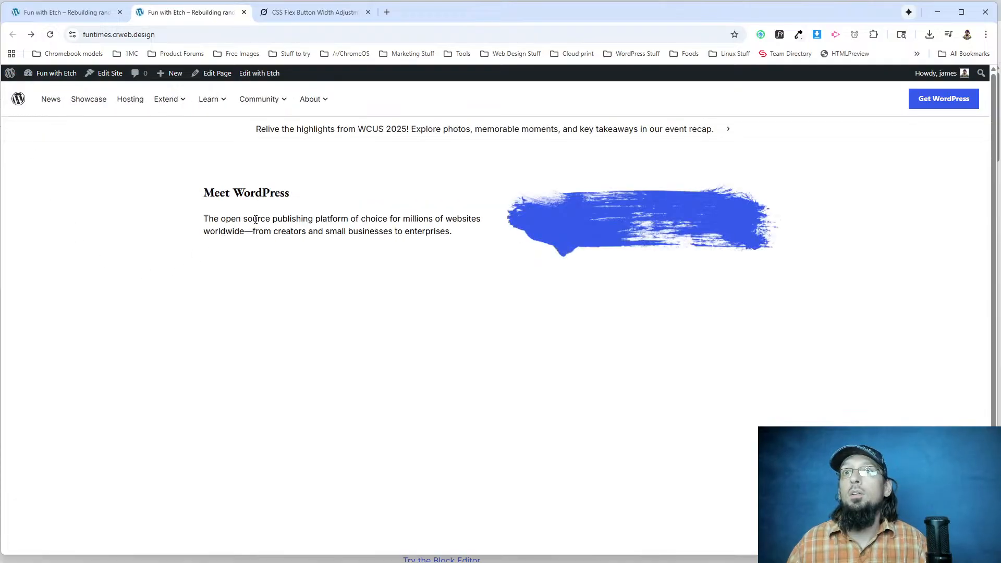
{"action": "left_click_drag", "start_coordinate": [243, 194], "coordinate": [270, 193]}
{"action": "left_click", "coordinate": [286, 189]}
Check the wordpress.org hero heading's font size and weight with WhatFont.
{"action": "key", "text": "alt+Tab"}
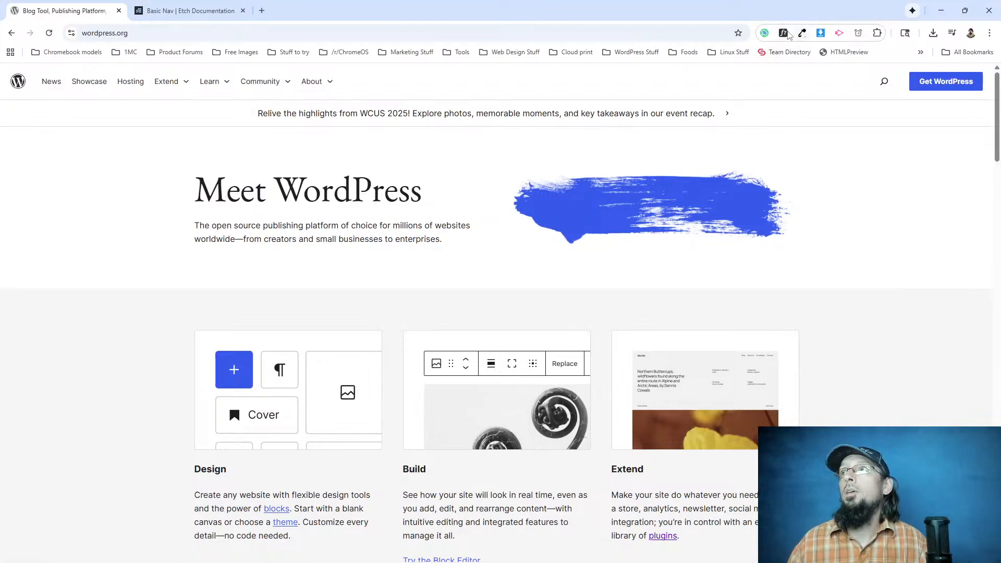
{"action": "left_click", "coordinate": [782, 33]}
{"action": "left_click", "coordinate": [333, 188]}
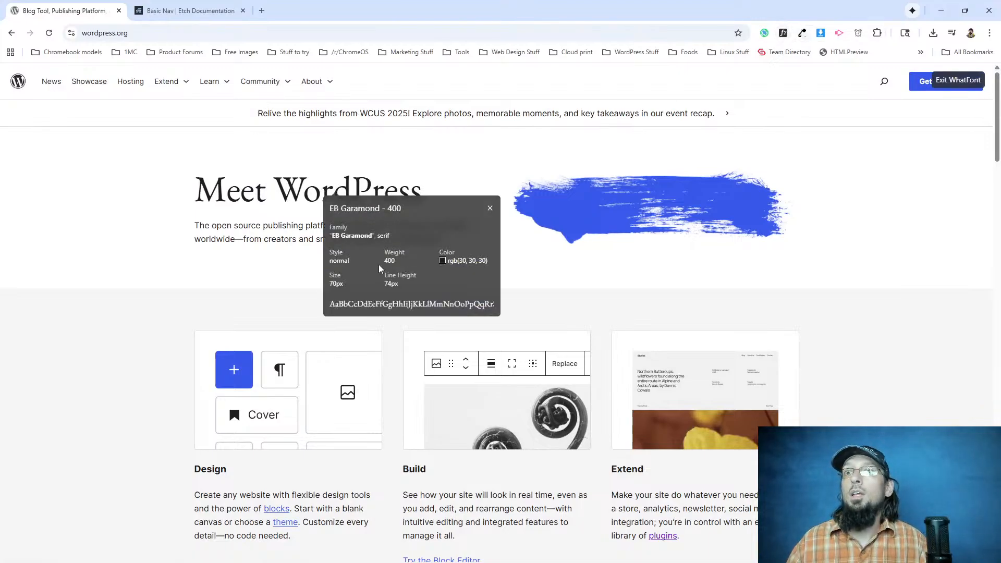
{"action": "key", "text": "alt+Tab"}
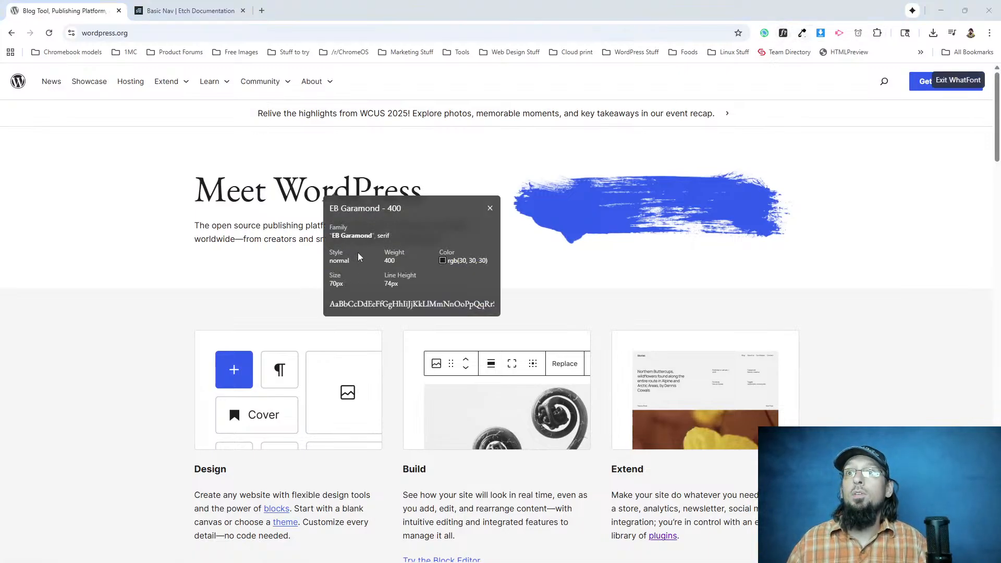
Add font-size: 70px and font-weight: 400 to the .hero__heading class in Etch.
{"action": "left_click", "coordinate": [95, 15]}
{"action": "left_click", "coordinate": [942, 114]}
{"action": "key", "text": "Return"}
{"action": "type", "text": "font-size: "}
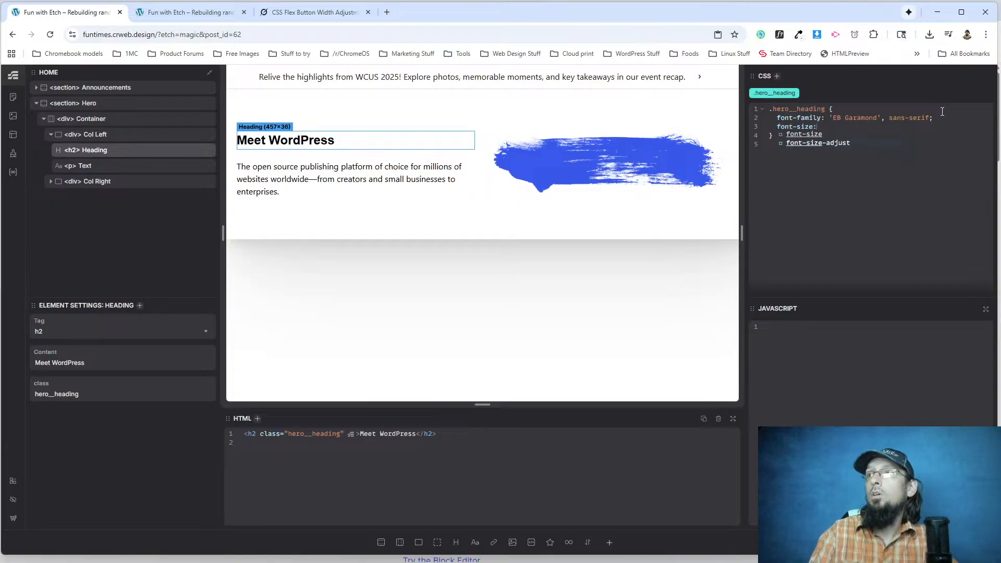
{"action": "type", "text": "70px;   "}
{"action": "type", "text": "font-weight: "}
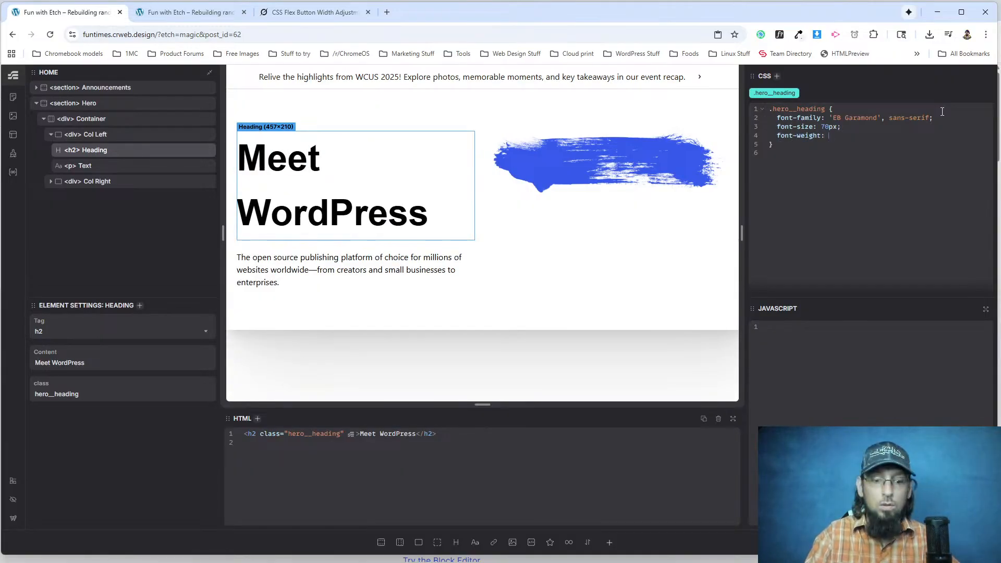
{"action": "type", "text": "400;"}
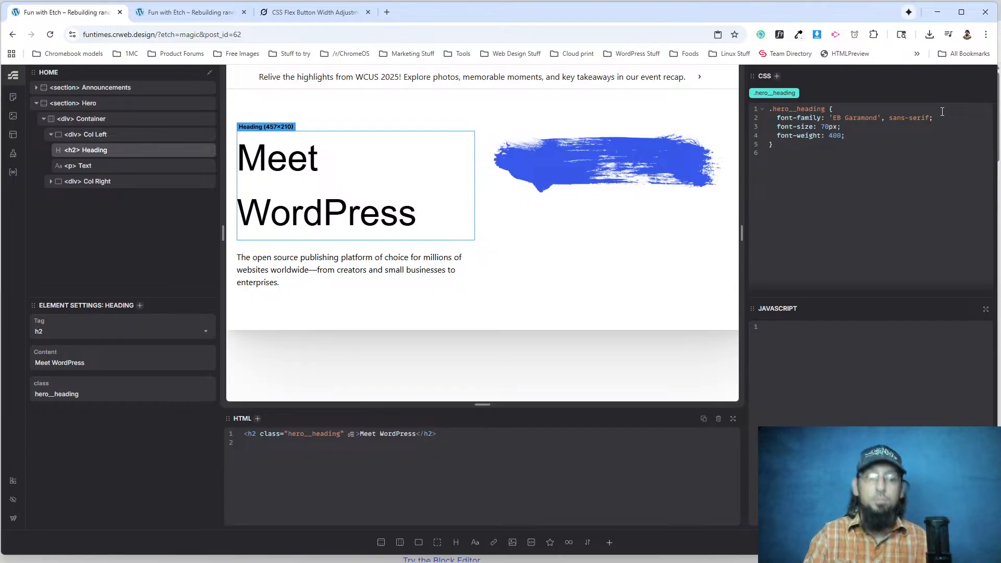
Check the wordpress.org hero paragraph's font details with WhatFont and return to the live funtimes.crweb.design page.
{"action": "key", "text": "alt+Tab"}
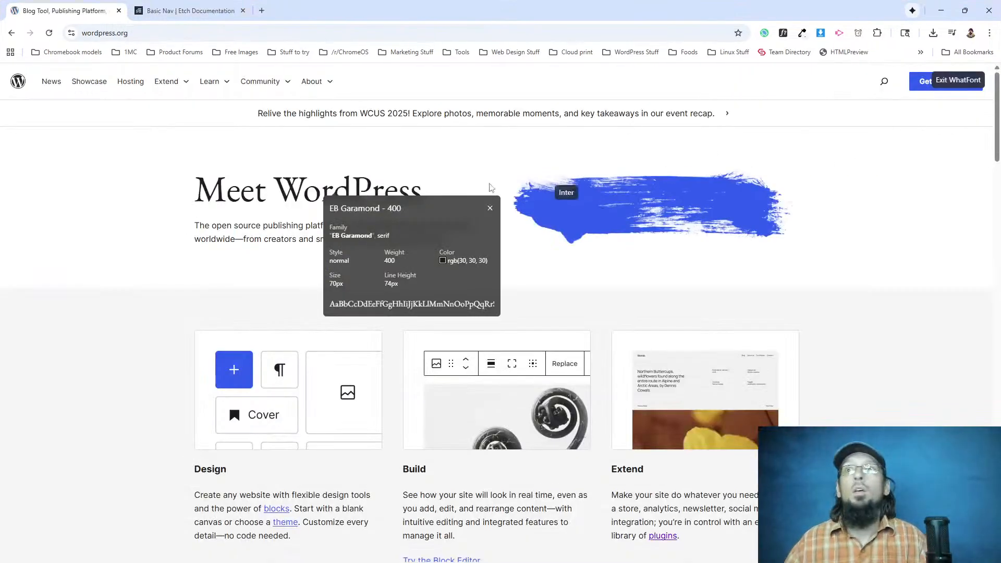
{"action": "left_click", "coordinate": [277, 229]}
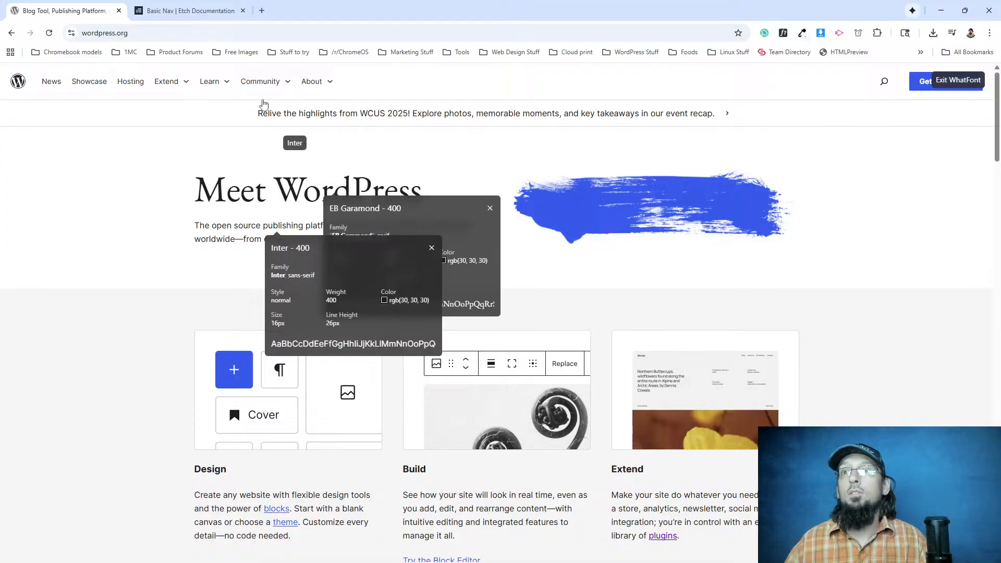
{"action": "key", "text": "alt+Tab"}
{"action": "key", "text": "ctrl+Tab"}
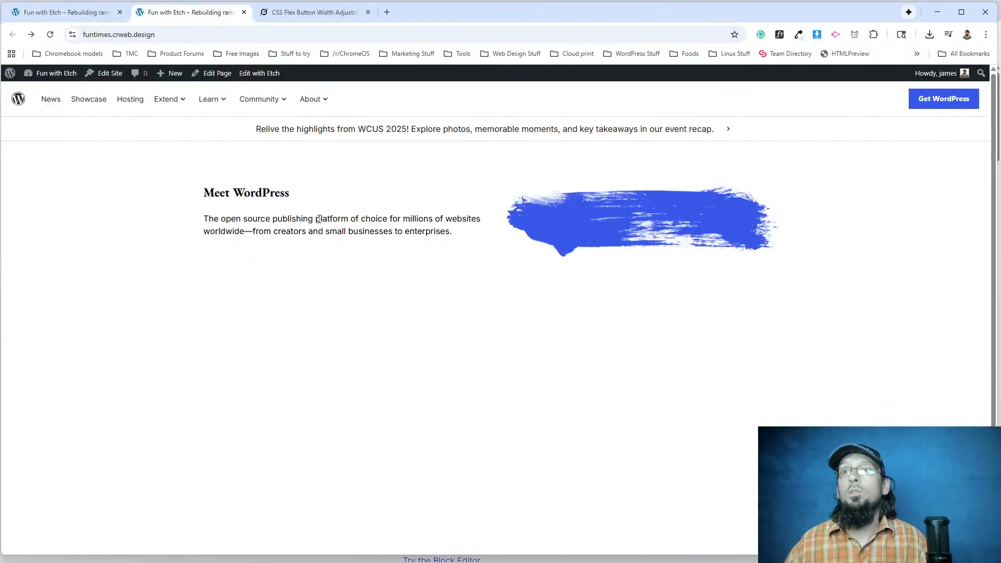
Reload the live funtimes.crweb.design page and check its hero paragraph's font details with WhatFont.
{"action": "key", "text": "F5"}
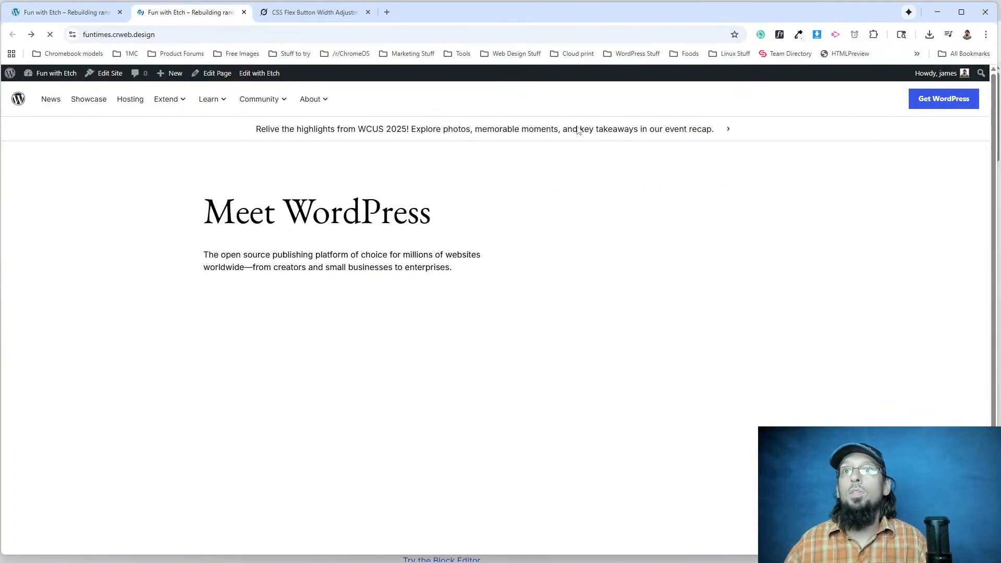
{"action": "left_click", "coordinate": [779, 35]}
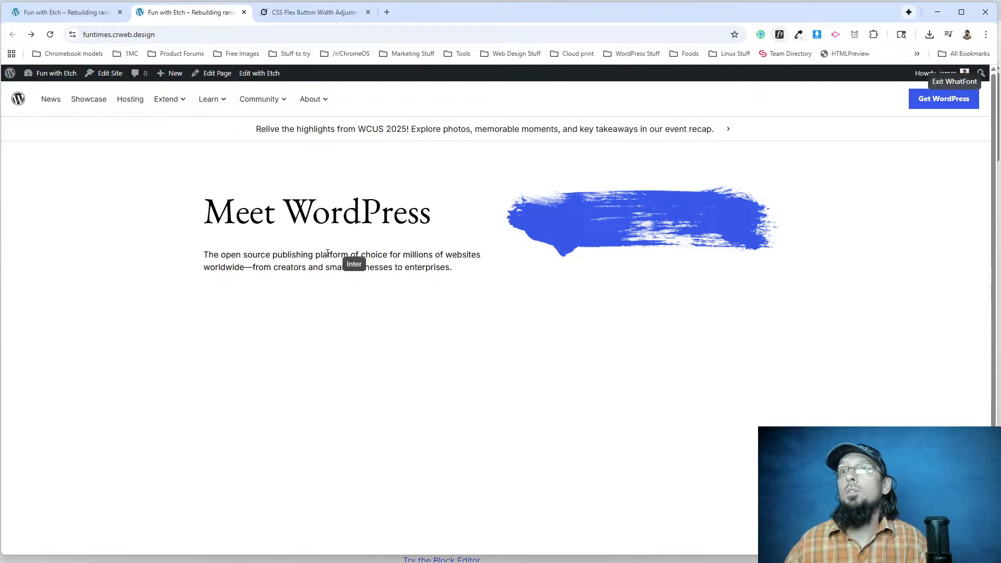
{"action": "left_click", "coordinate": [323, 254]}
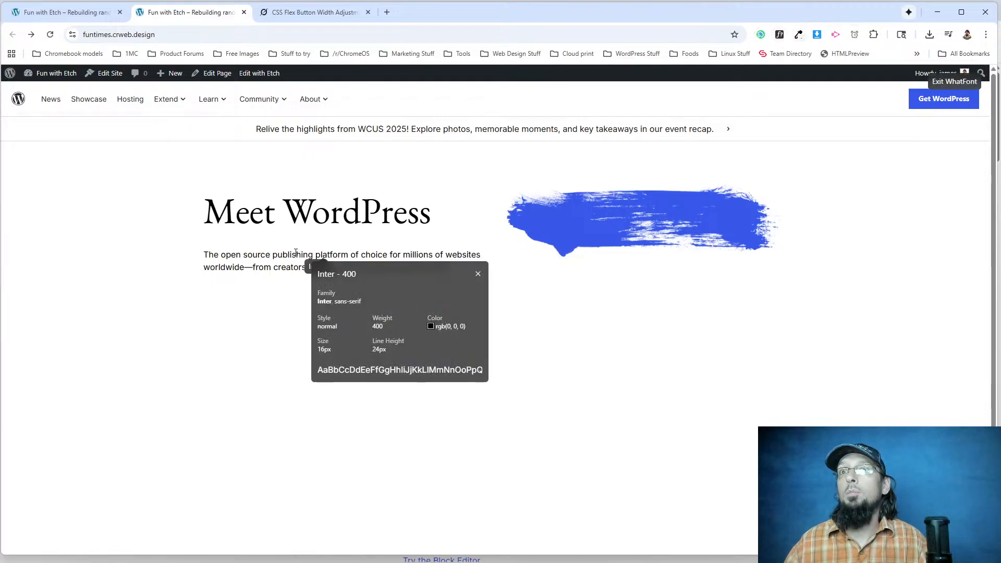
{"action": "left_click", "coordinate": [478, 275]}
{"action": "mouse_move", "coordinate": [313, 96]}
Exit WhatFont on the wordpress.org page and compare its hero section with the rebuilt one on the live page.
{"action": "key", "text": "alt+Tab"}
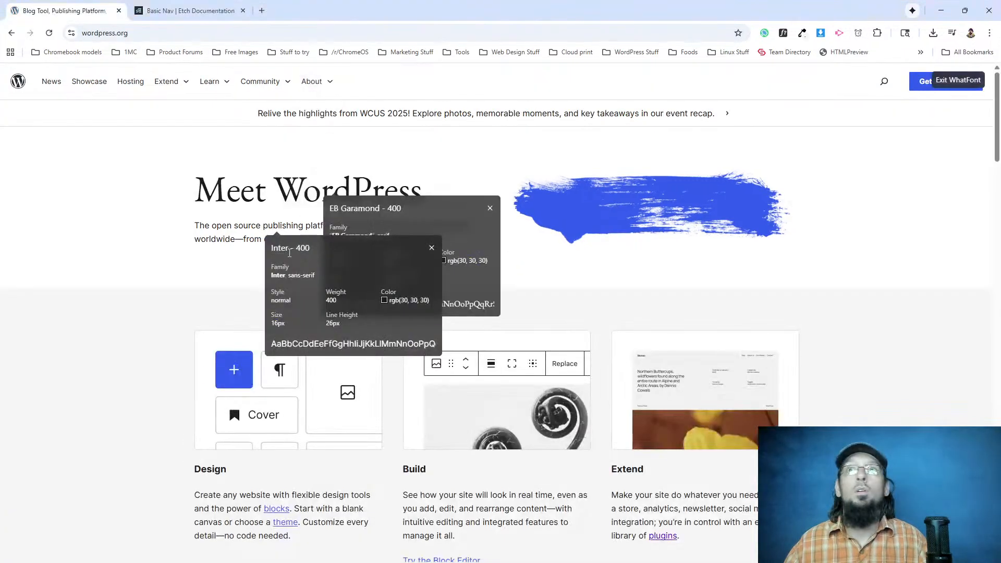
{"action": "left_click", "coordinate": [965, 81]}
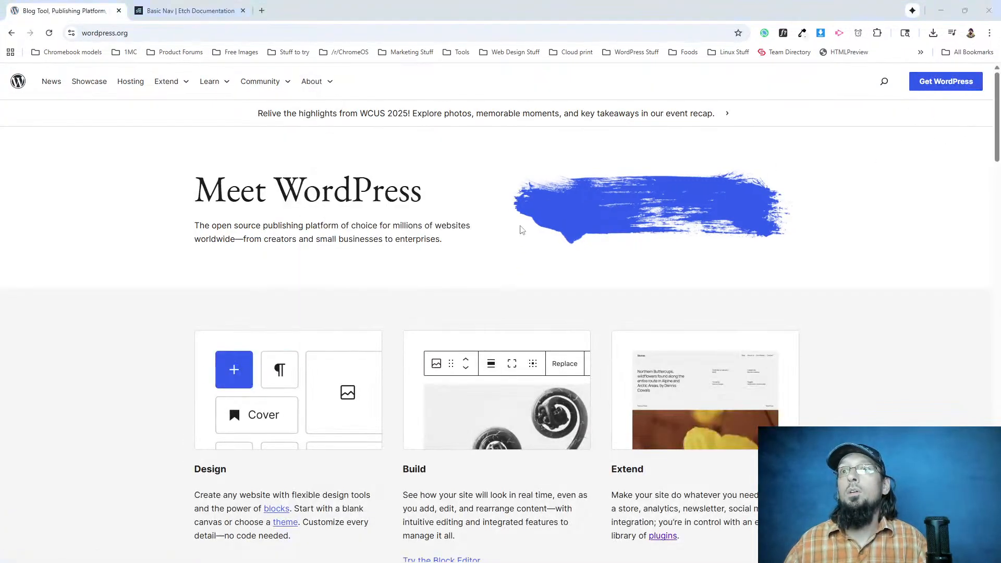
{"action": "key", "text": "alt+Tab"}
{"action": "left_click", "coordinate": [945, 83]}
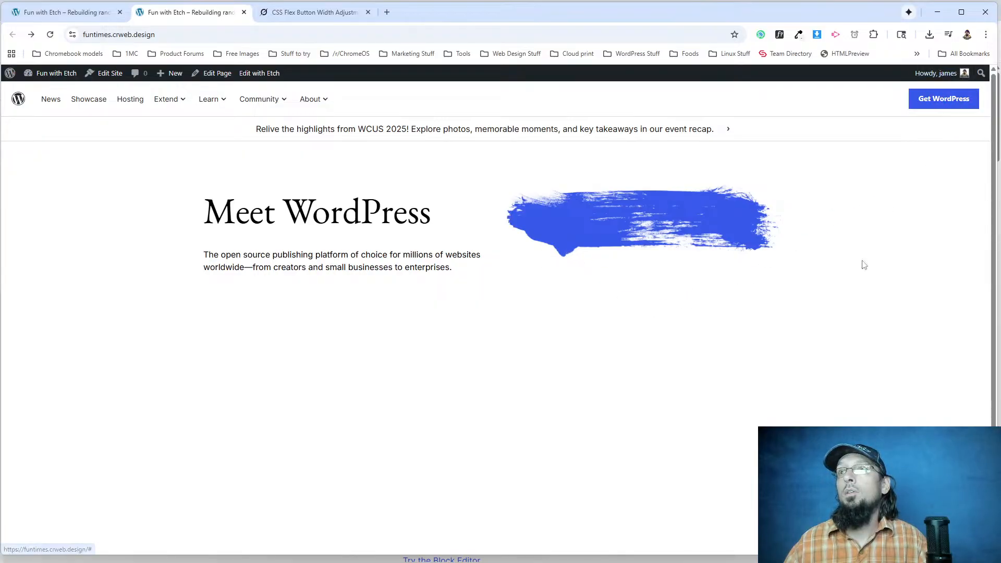
{"action": "key", "text": "alt+Tab"}
{"action": "key", "text": "alt+Tab"}
{"action": "key", "text": "alt+Tab"}
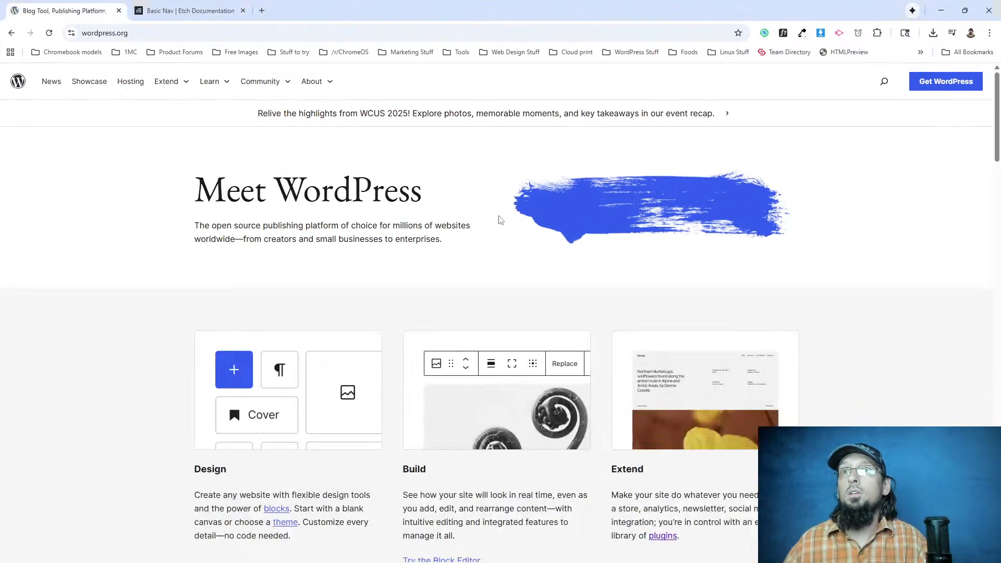
{"action": "key", "text": "alt+Tab"}
{"action": "key", "text": "alt+Tab"}
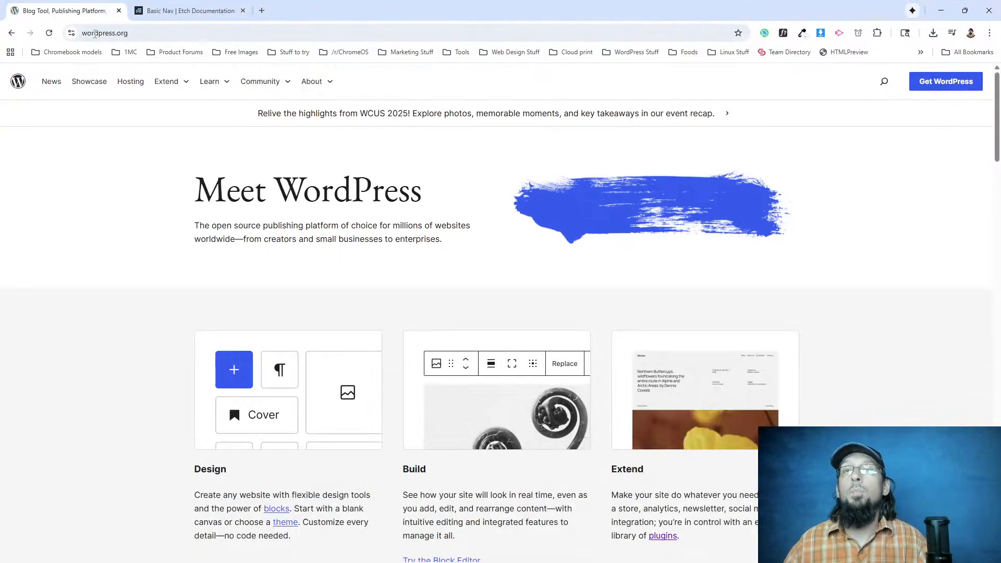
Resize the wordpress.org browser window to several narrow widths to examine the hero's responsive layout.
{"action": "left_click", "coordinate": [965, 11]}
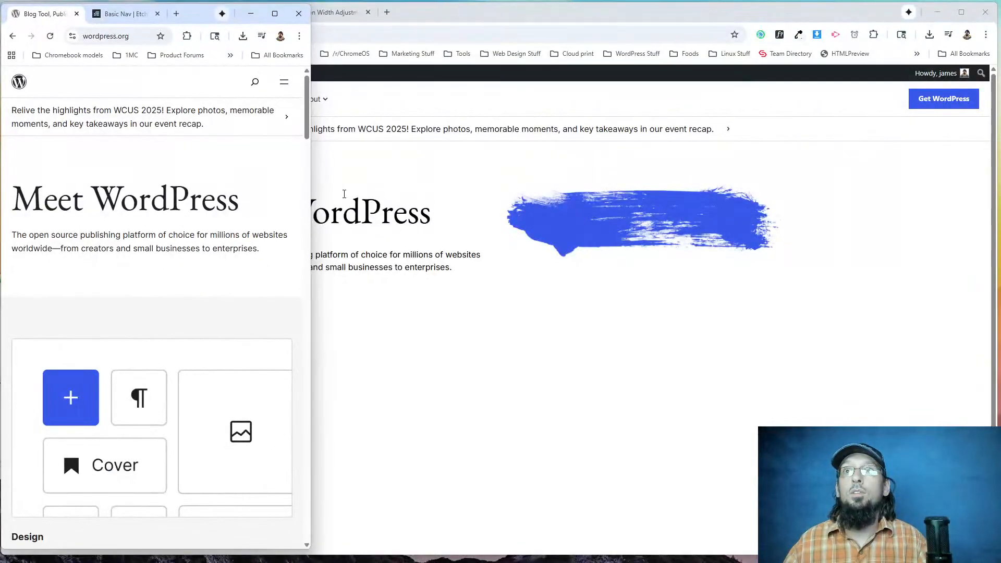
{"action": "left_click_drag", "start_coordinate": [313, 185], "coordinate": [262, 185]}
{"action": "scroll", "coordinate": [157, 267], "scroll_direction": "down", "scroll_amount": 4}
{"action": "scroll", "coordinate": [156, 268], "scroll_direction": "up", "scroll_amount": 4}
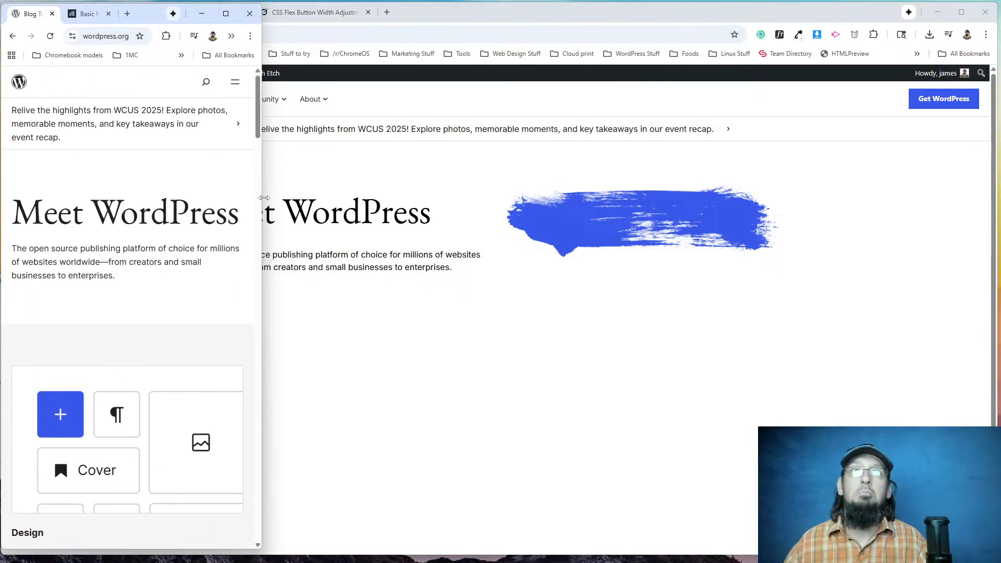
{"action": "left_click_drag", "start_coordinate": [264, 198], "coordinate": [448, 197]}
Inspect the column holding the wordpress.org hero image and narrow the window to examine its mobile styles.
{"action": "right_click", "coordinate": [346, 247]}
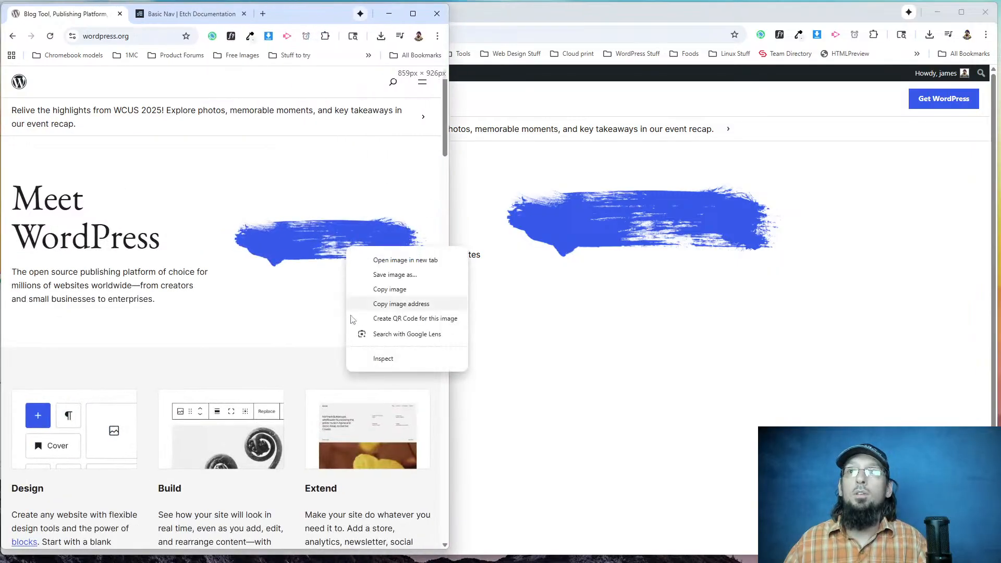
{"action": "left_click", "coordinate": [382, 359]}
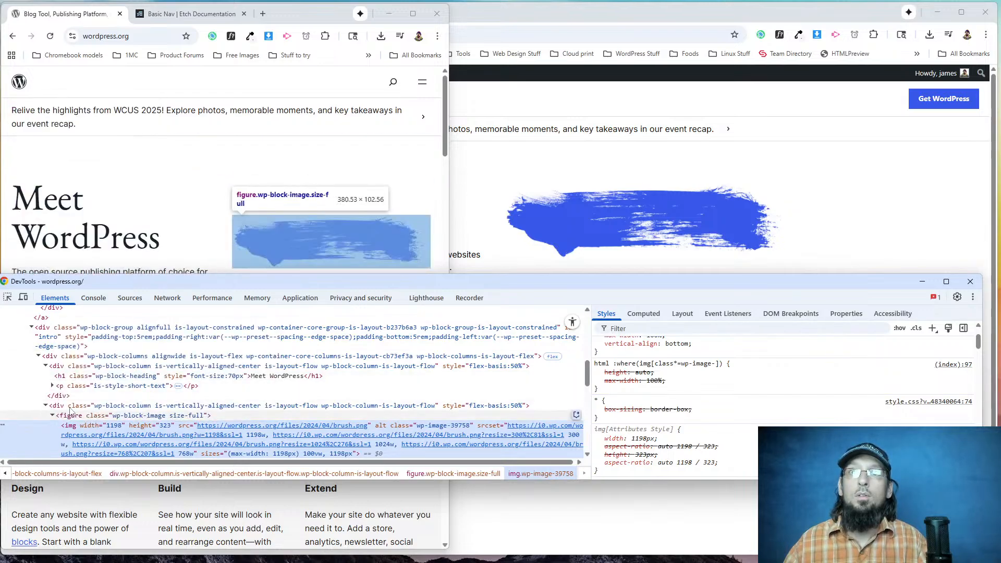
{"action": "left_click", "coordinate": [219, 406]}
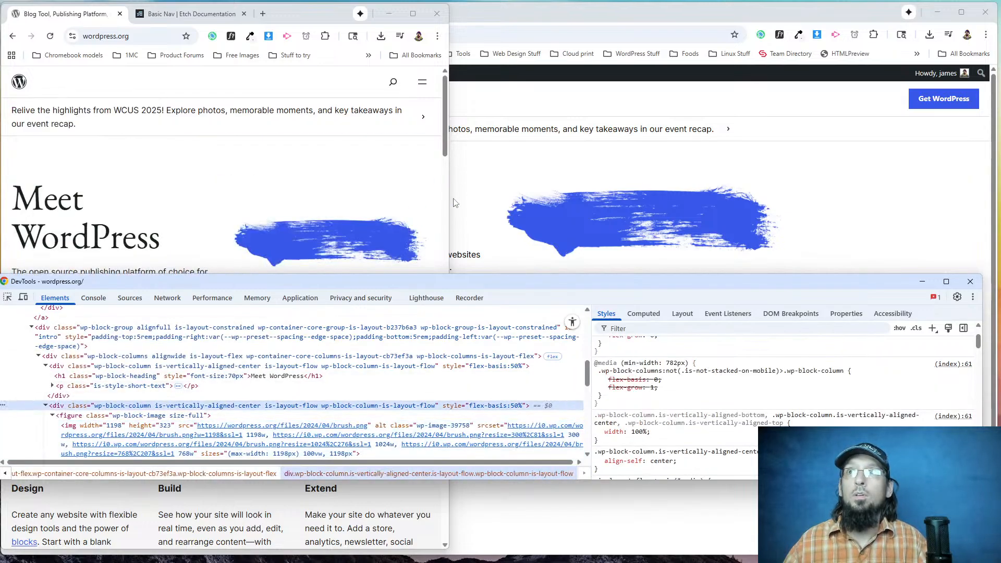
{"action": "left_click_drag", "start_coordinate": [450, 203], "coordinate": [372, 208]}
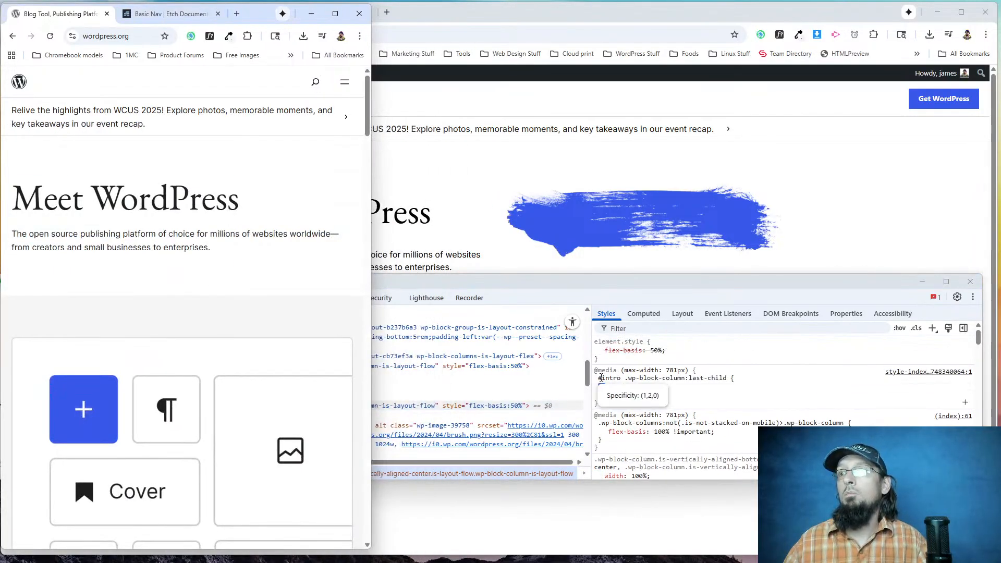
Turn off display: none on the intro's last column to preview the image, close DevTools and maximize the wordpress.org window.
{"action": "left_click", "coordinate": [601, 387]}
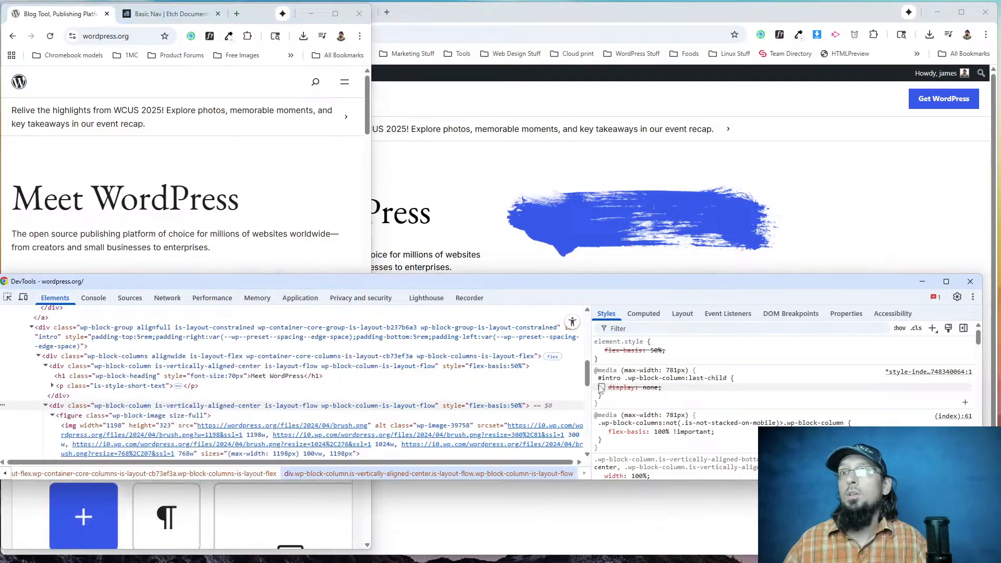
{"action": "scroll", "coordinate": [172, 192], "scroll_direction": "down", "scroll_amount": 1}
{"action": "scroll", "coordinate": [172, 191], "scroll_direction": "down", "scroll_amount": 2}
{"action": "scroll", "coordinate": [175, 191], "scroll_direction": "up", "scroll_amount": 4}
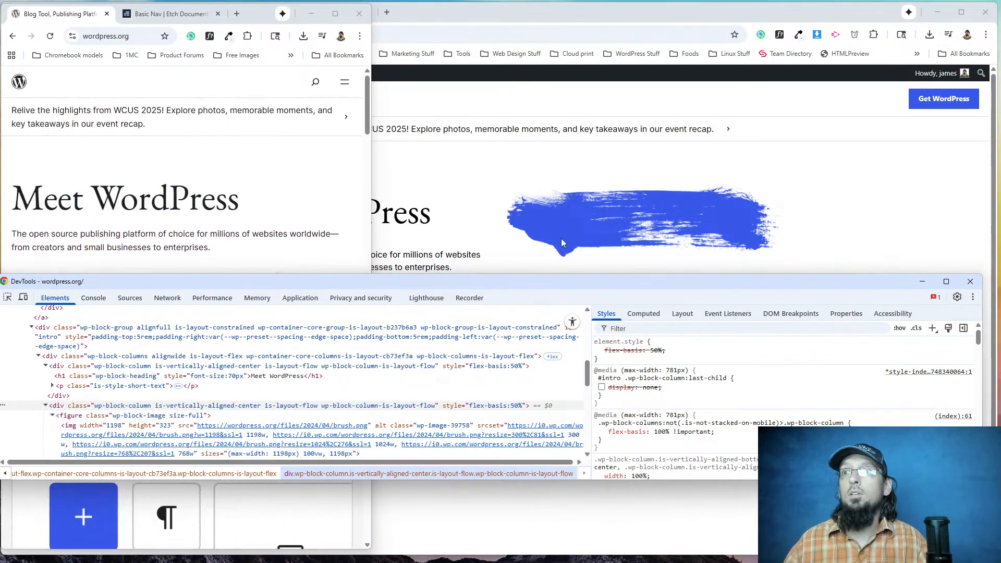
{"action": "left_click", "coordinate": [970, 282]}
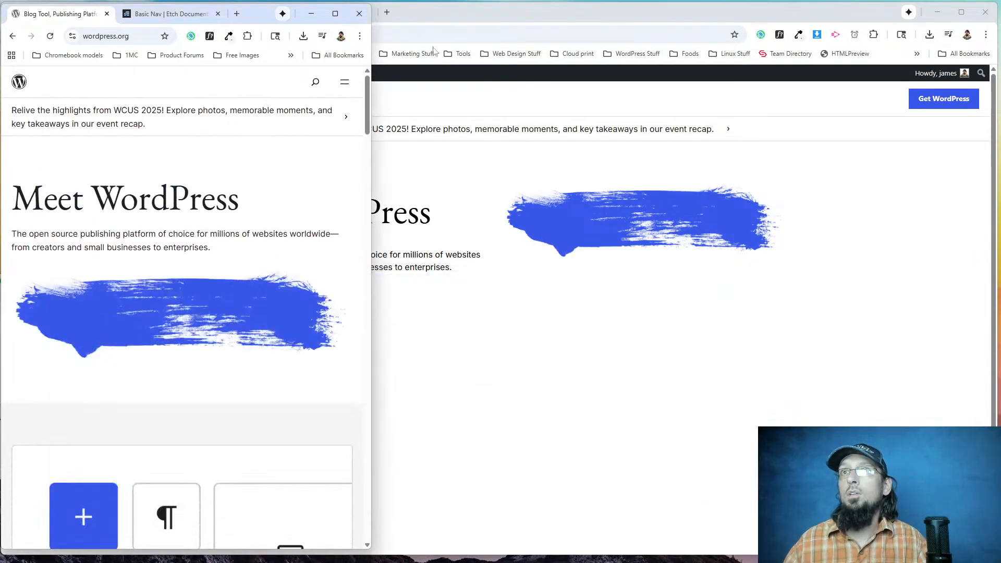
{"action": "left_click", "coordinate": [328, 17]}
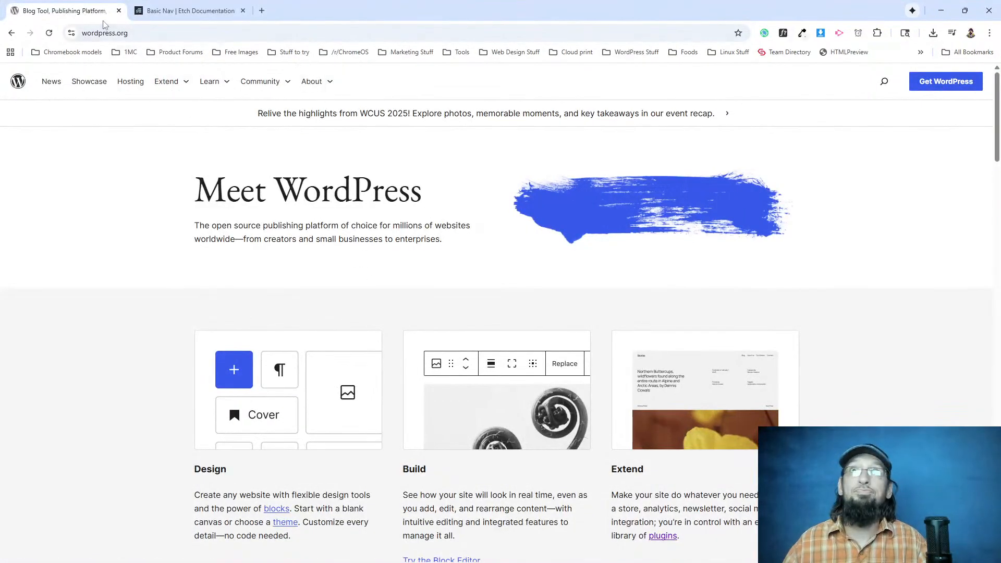
{"action": "key", "text": "alt+Tab"}
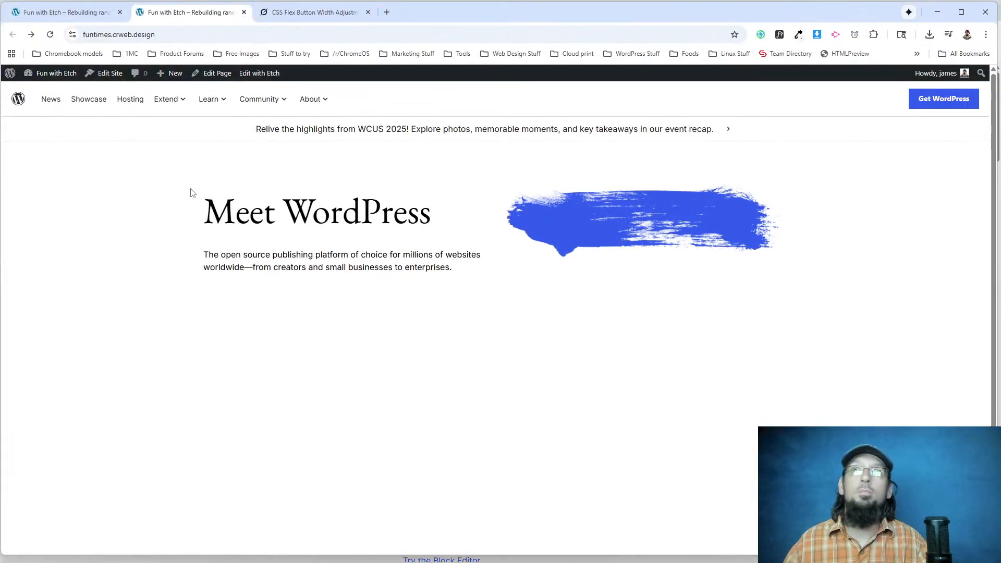
{"action": "left_click", "coordinate": [71, 14]}
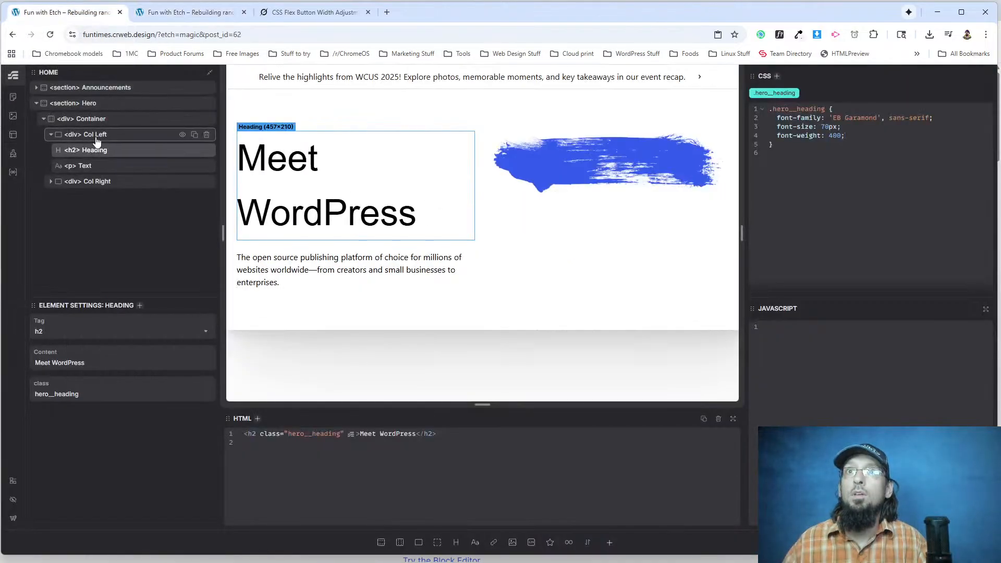
{"action": "left_click", "coordinate": [149, 188]}
{"action": "key", "text": "Return"}
{"action": "key", "text": "Return"}
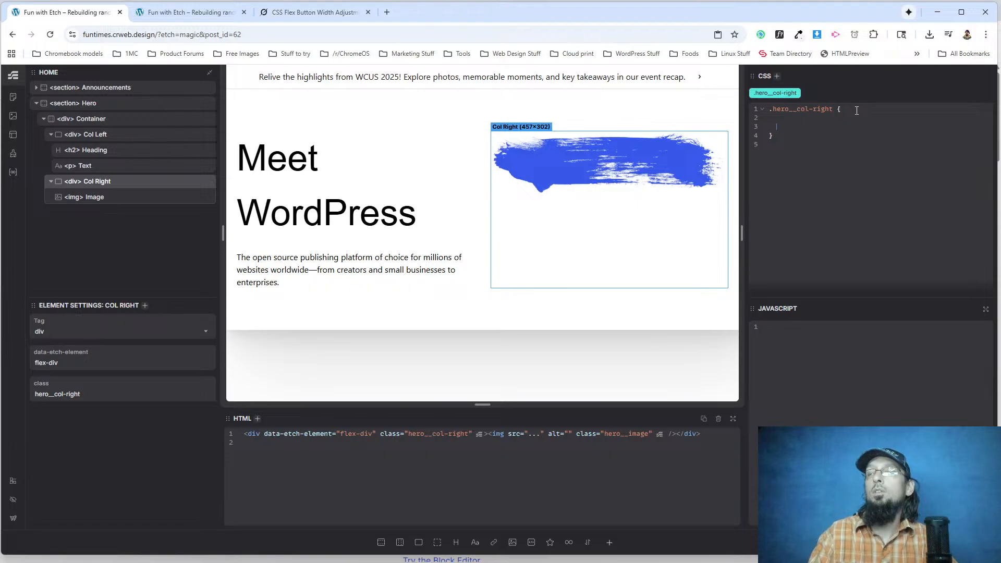
{"action": "type", "text": "@media (width <768px"}
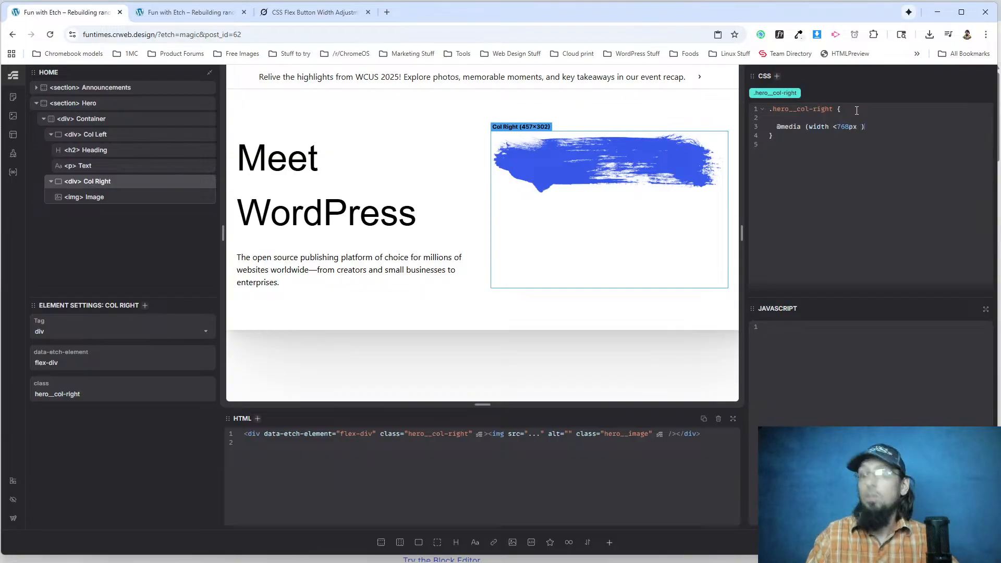
{"action": "type", "text": "spay: none;"}
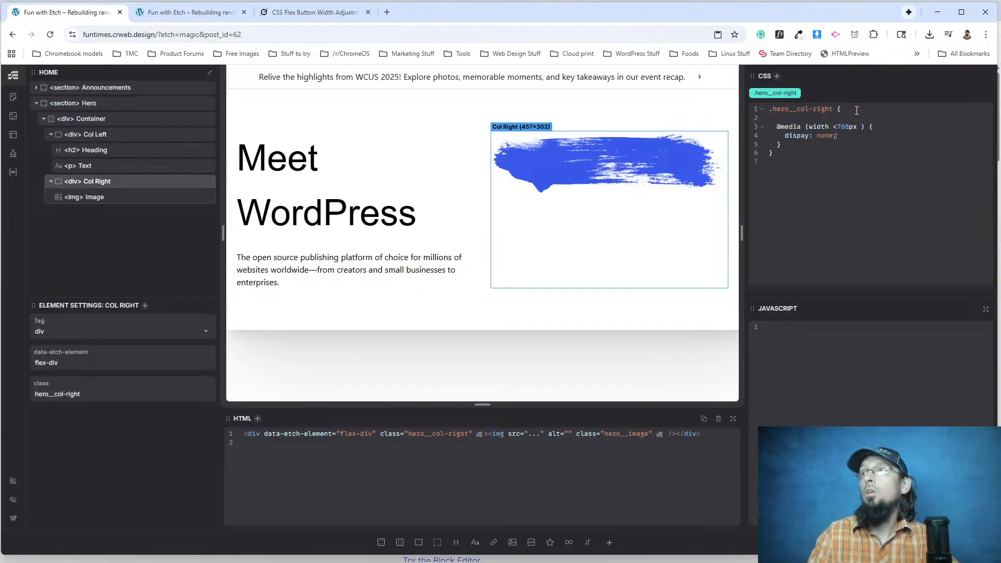
Reload the live page, check the hero in a narrow browser window, and maximize the window again.
{"action": "left_click", "coordinate": [168, 6]}
{"action": "key", "text": "ctrl+r"}
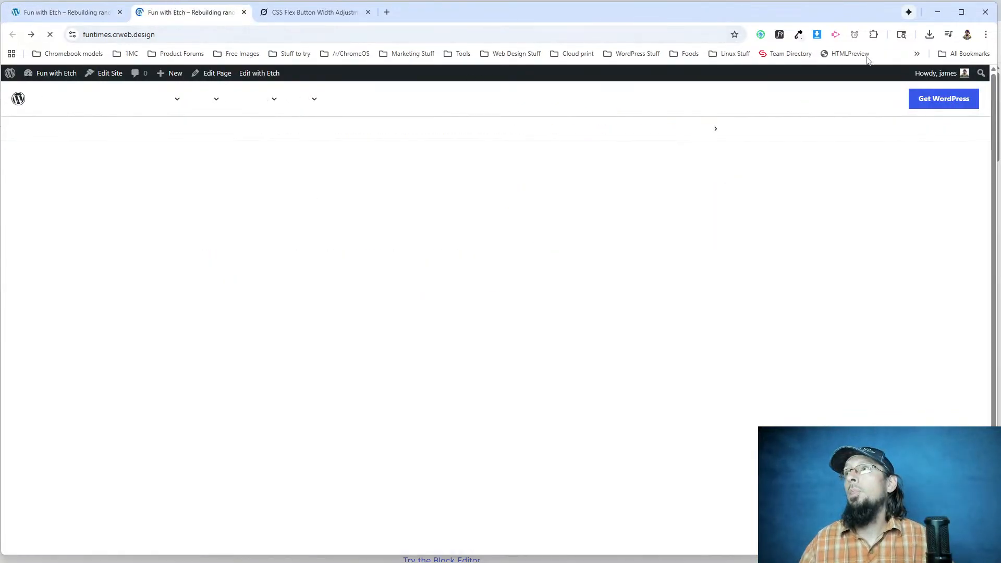
{"action": "left_click_drag", "start_coordinate": [995, 31], "coordinate": [261, 111]}
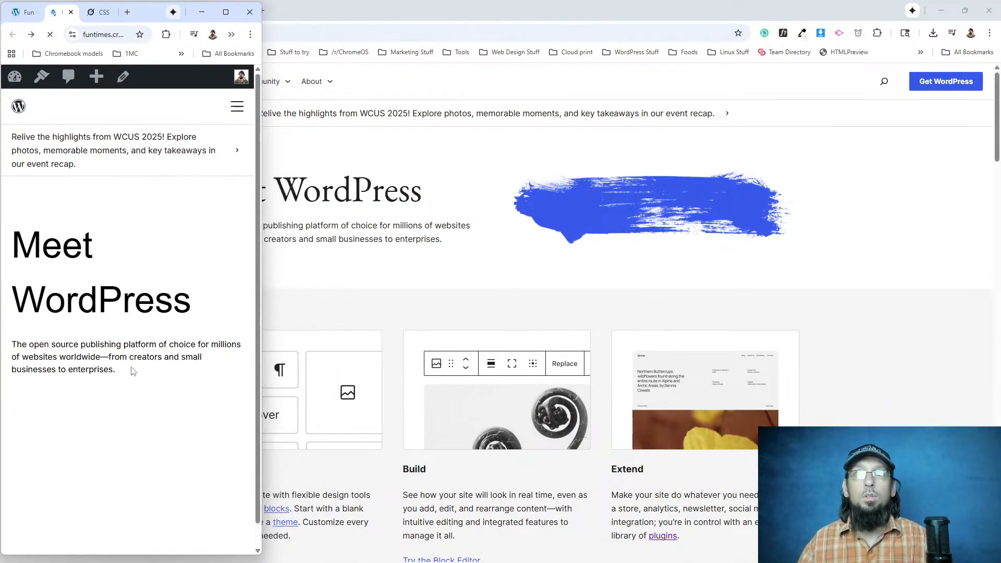
{"action": "left_click", "coordinate": [225, 12]}
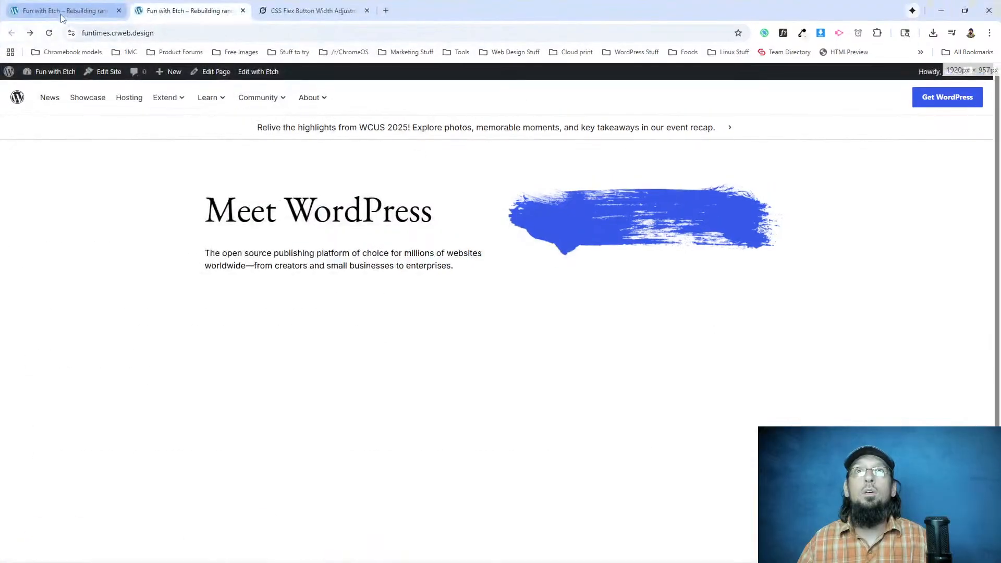
Correct the .hero__col-right media query to width < 768px and its misspelled property to display: none.
{"action": "left_click", "coordinate": [60, 12]}
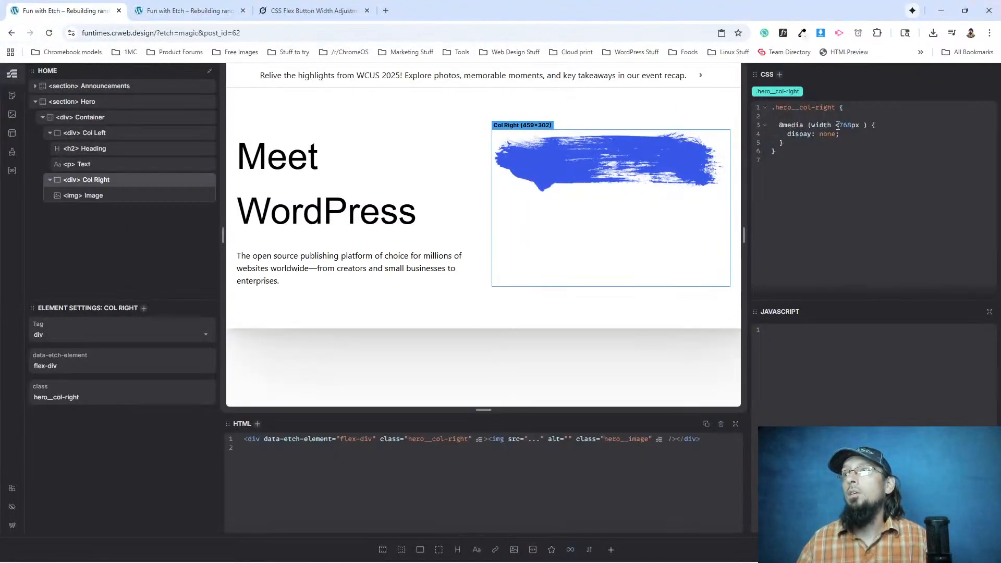
{"action": "key", "text": "BackSpace"}
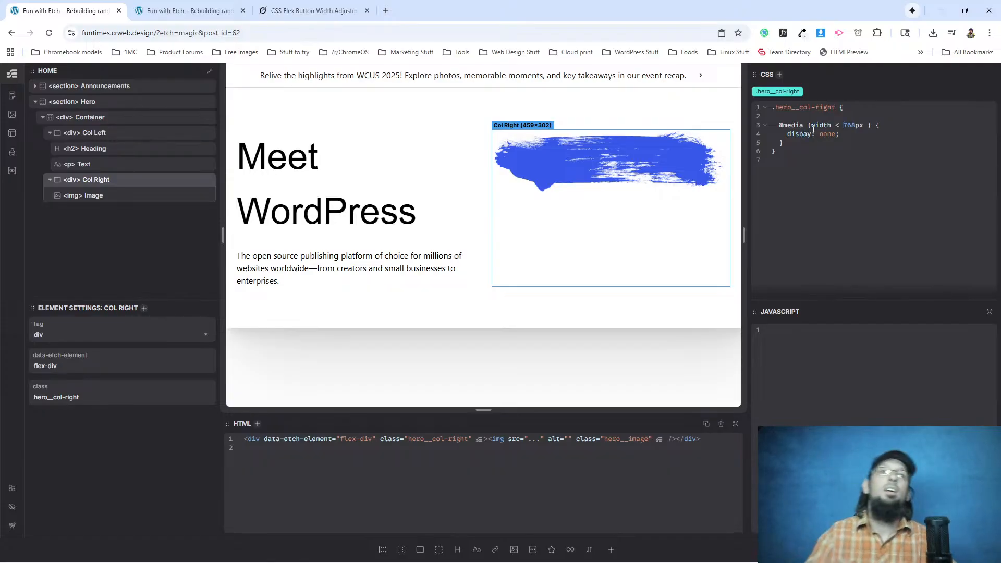
{"action": "type", "text": "l"}
{"action": "left_click", "coordinate": [859, 199]}
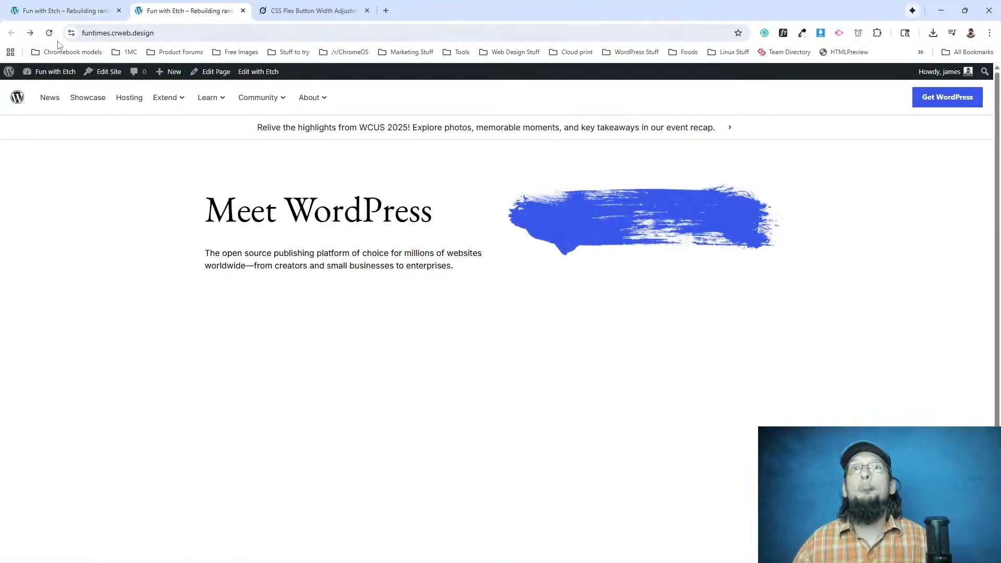
Reload the live page and resize its window from narrow to wider to check the hero image column's responsive behaviour.
{"action": "left_click", "coordinate": [188, 10]}
{"action": "key", "text": "ctrl+r"}
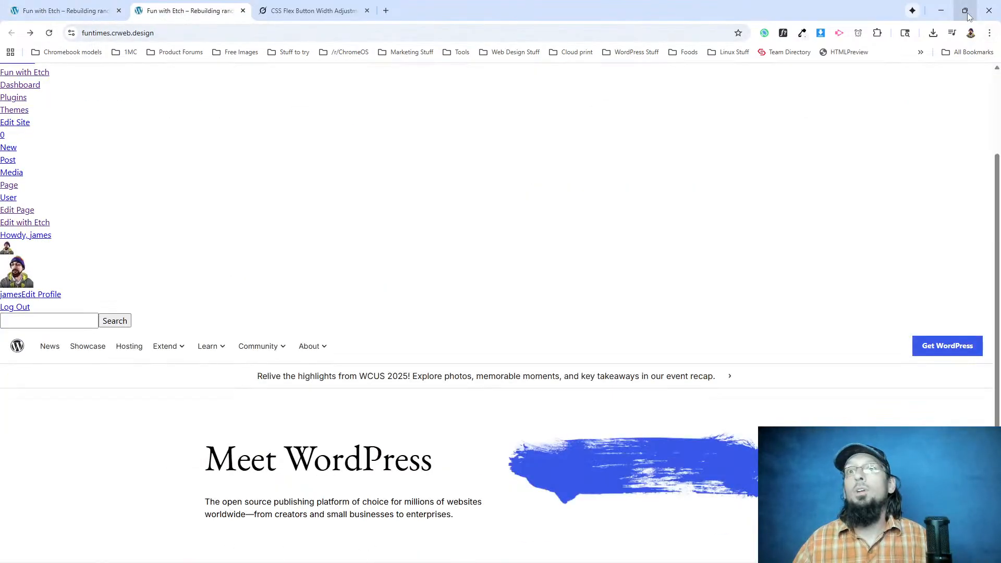
{"action": "mouse_move", "coordinate": [966, 15]}
{"action": "left_click", "coordinate": [49, 33]}
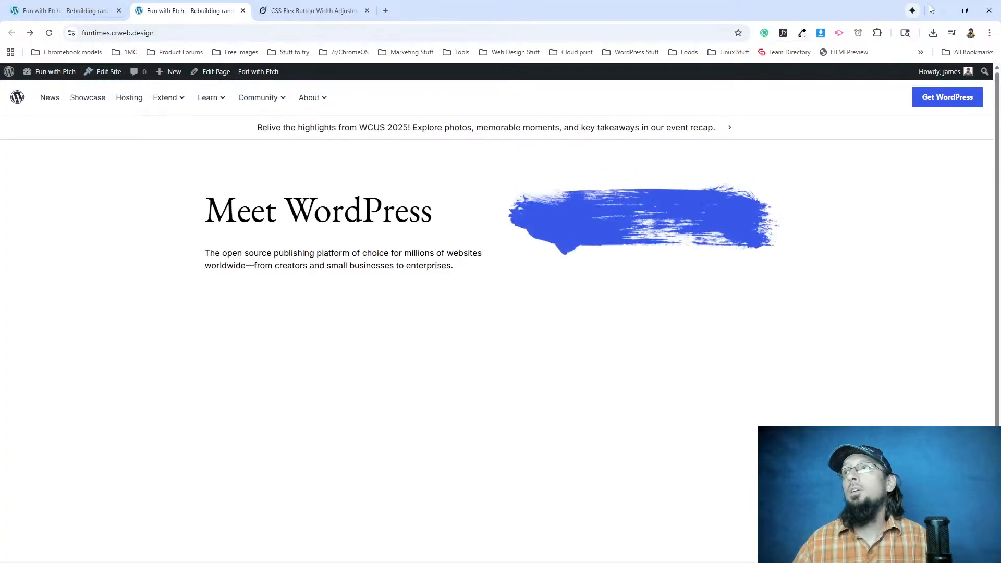
{"action": "left_click", "coordinate": [965, 12]}
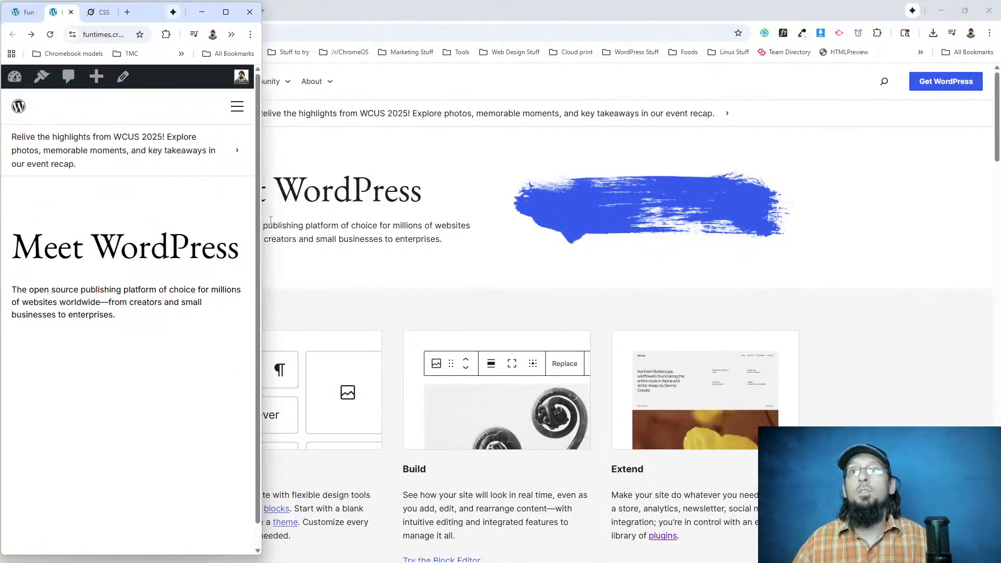
{"action": "left_click_drag", "start_coordinate": [265, 219], "coordinate": [441, 195]}
Reload wordpress.org in a restored window, inspect its hero section, and widen the window to examine the hero's responsive layout.
{"action": "left_click", "coordinate": [634, 250]}
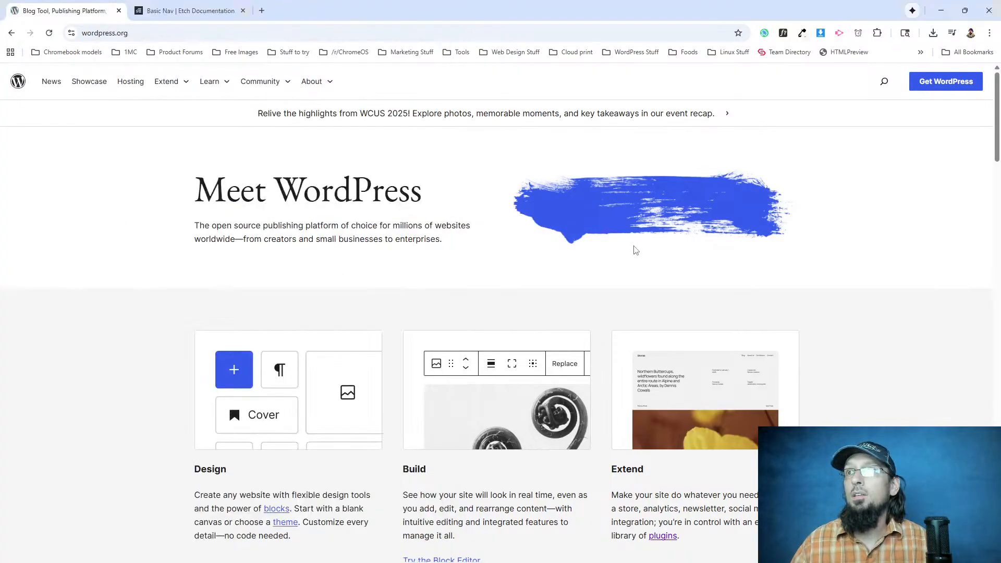
{"action": "left_click", "coordinate": [964, 10]}
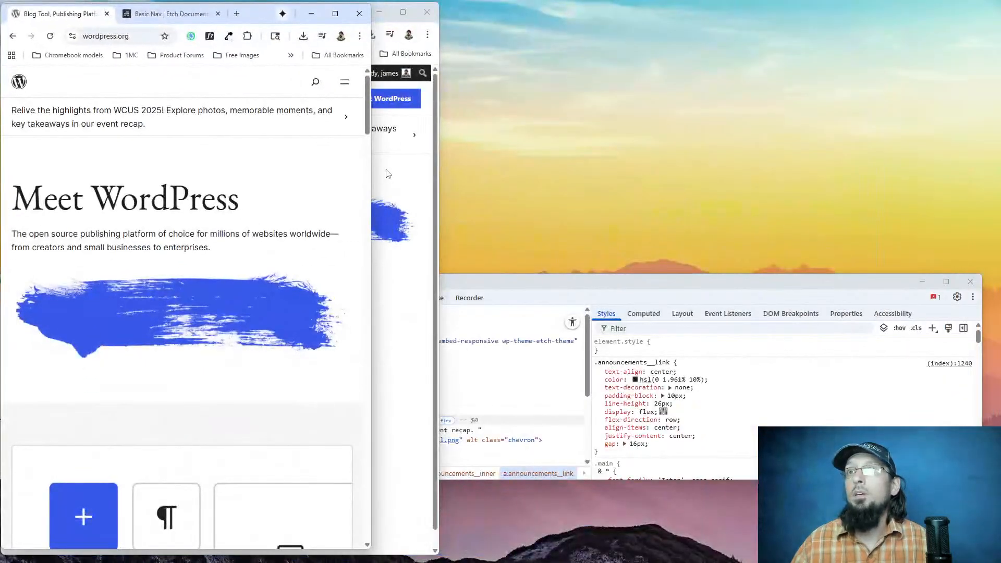
{"action": "left_click", "coordinate": [51, 36]}
{"action": "mouse_move", "coordinate": [371, 102]}
{"action": "left_mouse_down"}
{"action": "mouse_move", "coordinate": [494, 96]}
{"action": "mouse_move", "coordinate": [416, 92]}
{"action": "mouse_move", "coordinate": [437, 93]}
{"action": "left_mouse_up"}
{"action": "right_click", "coordinate": [266, 167]}
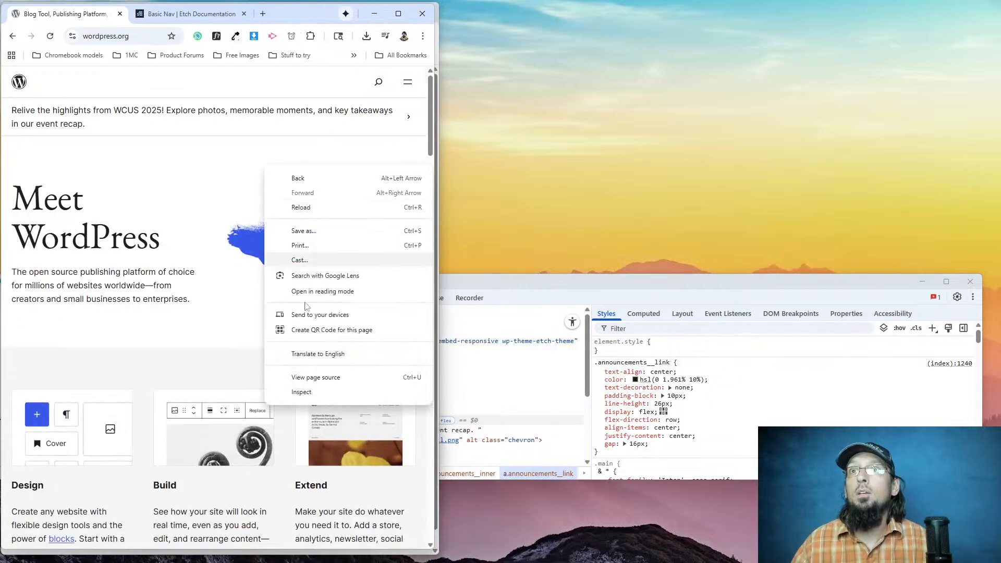
{"action": "left_click", "coordinate": [318, 396]}
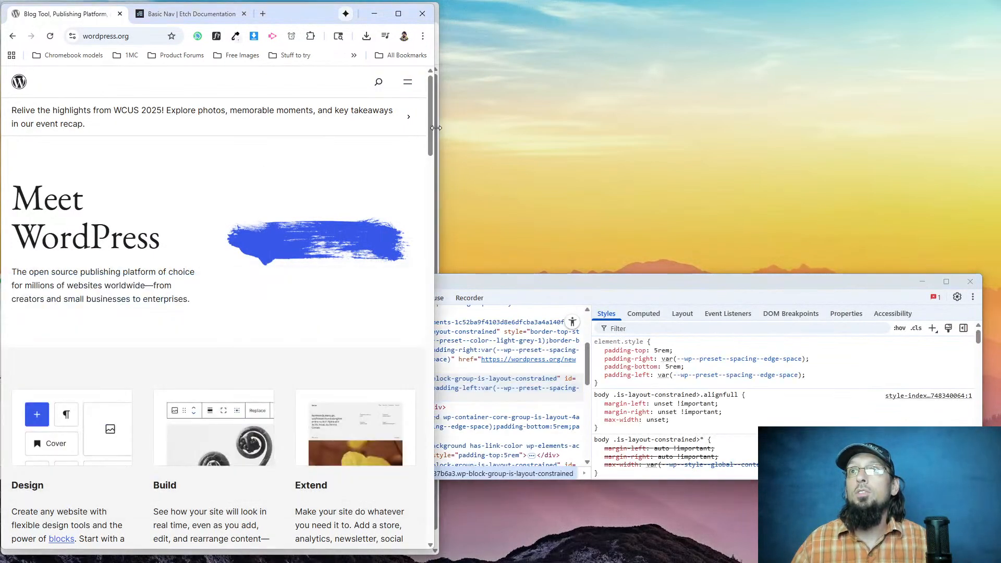
{"action": "left_click_drag", "start_coordinate": [434, 125], "coordinate": [998, 130]}
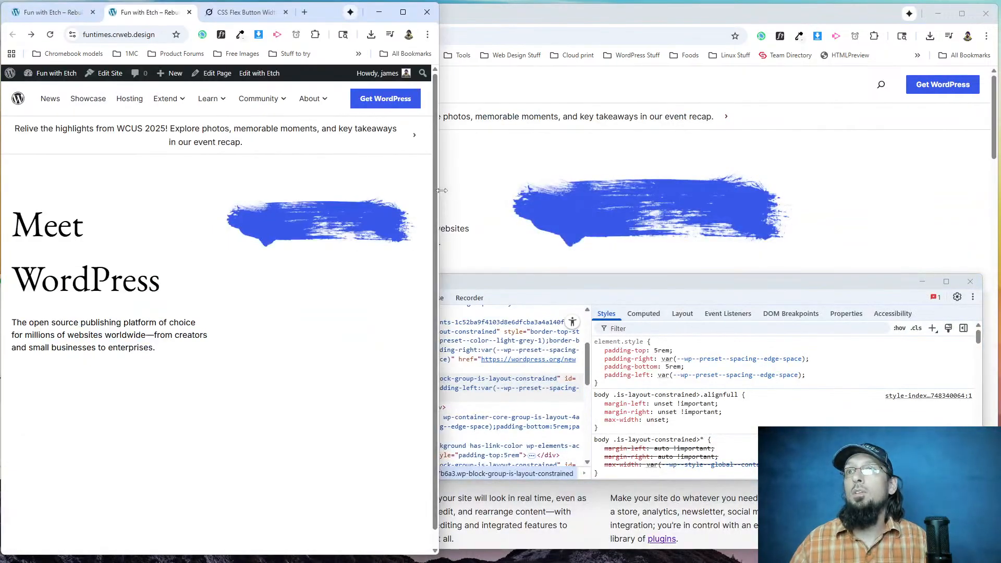
Widen the live rebuilt page's window and compare its hero with the wordpress.org hero at similar widths.
{"action": "left_click_drag", "start_coordinate": [442, 190], "coordinate": [652, 219]}
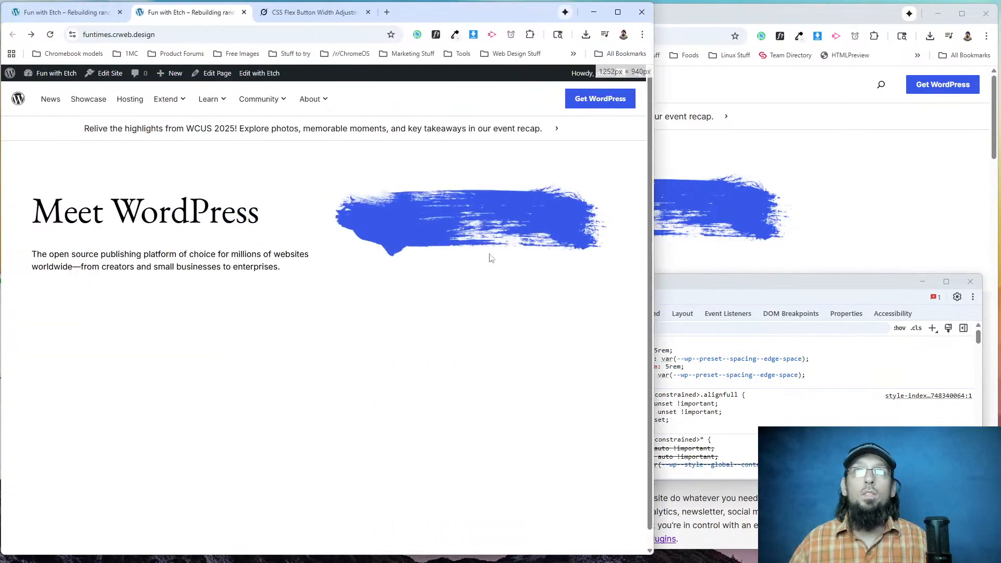
{"action": "left_click", "coordinate": [750, 146]}
{"action": "left_click_drag", "start_coordinate": [993, 120], "coordinate": [946, 148]}
{"action": "key", "text": "alt+Tab"}
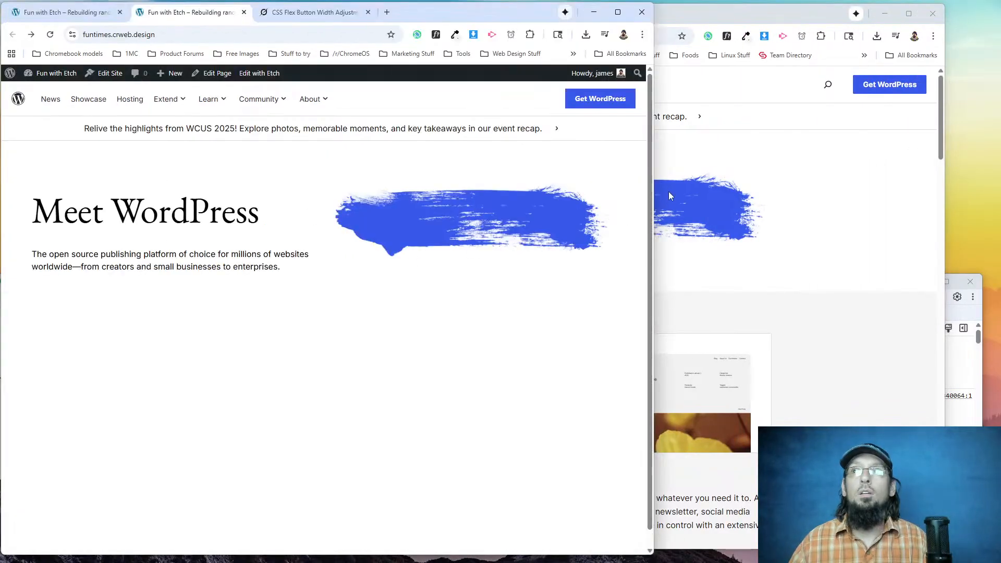
{"action": "left_click_drag", "start_coordinate": [657, 184], "coordinate": [980, 183]}
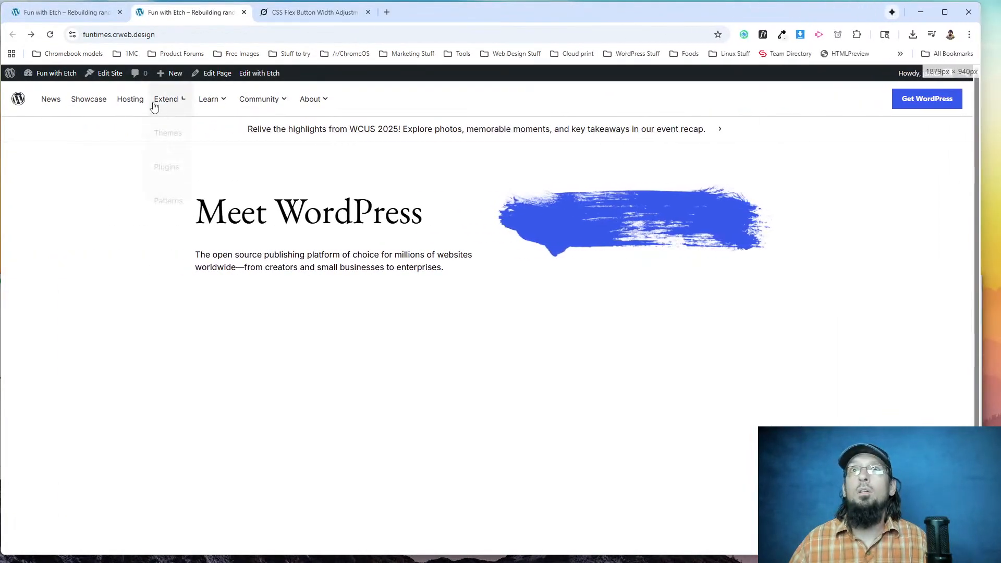
Narrow the Etch preview canvas to about 797px and compare the hero image's vertical position with wordpress.org.
{"action": "left_click", "coordinate": [81, 16]}
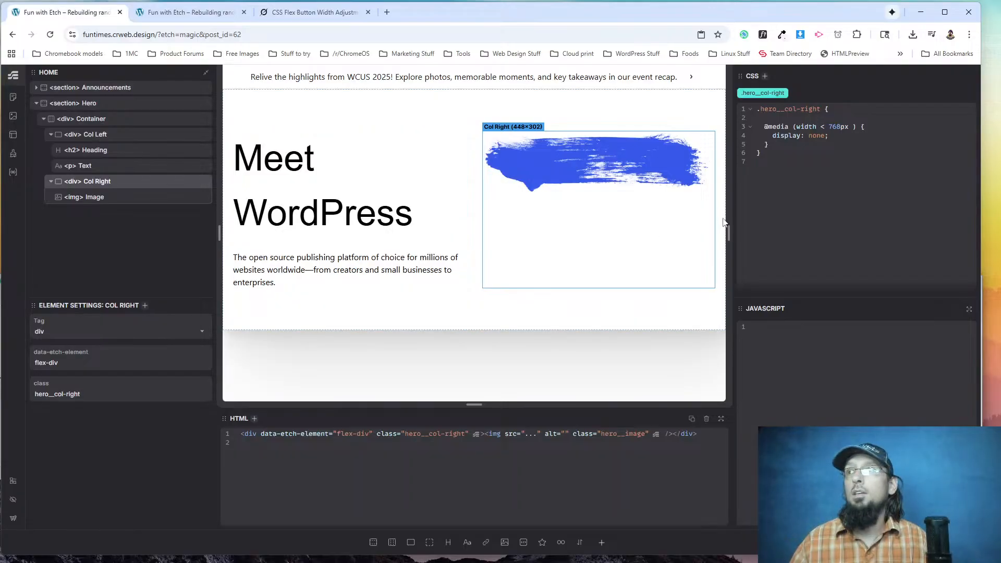
{"action": "mouse_move", "coordinate": [729, 225]}
{"action": "left_mouse_down"}
{"action": "mouse_move", "coordinate": [557, 228]}
{"action": "mouse_move", "coordinate": [827, 230]}
{"action": "mouse_move", "coordinate": [636, 228]}
{"action": "mouse_move", "coordinate": [729, 227]}
{"action": "mouse_move", "coordinate": [716, 229]}
{"action": "left_mouse_up"}
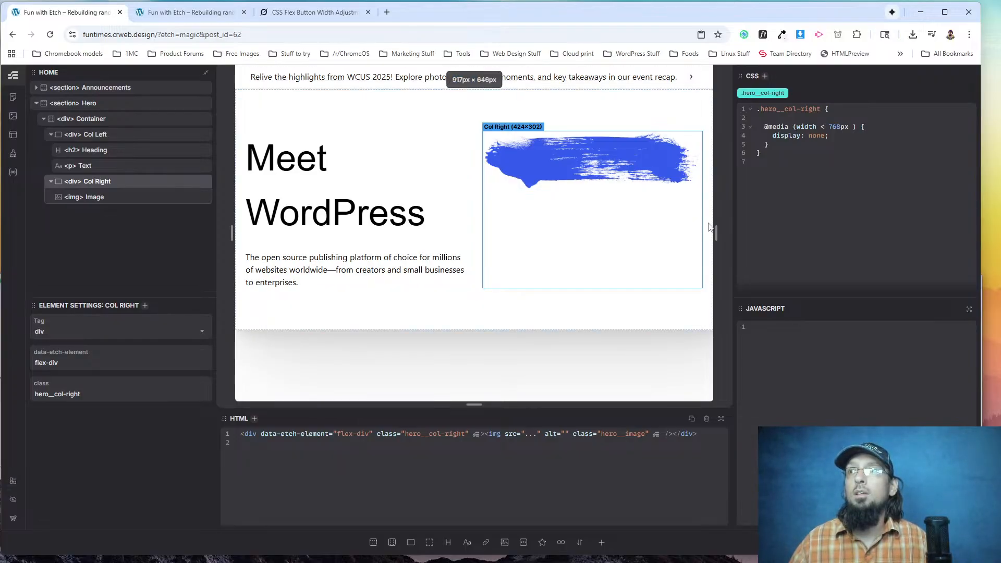
{"action": "left_click_drag", "start_coordinate": [716, 229], "coordinate": [684, 230]}
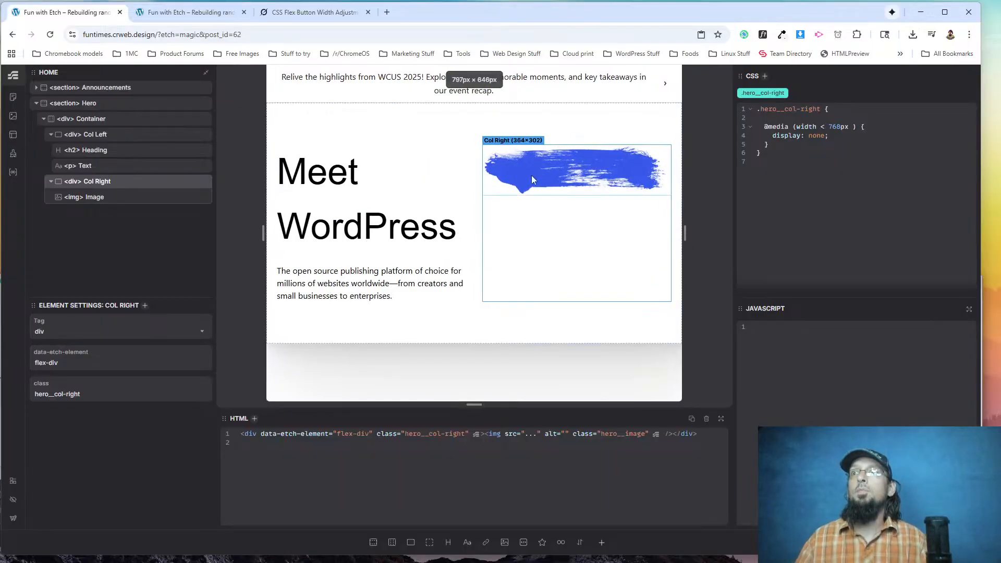
{"action": "key", "text": "alt+Tab"}
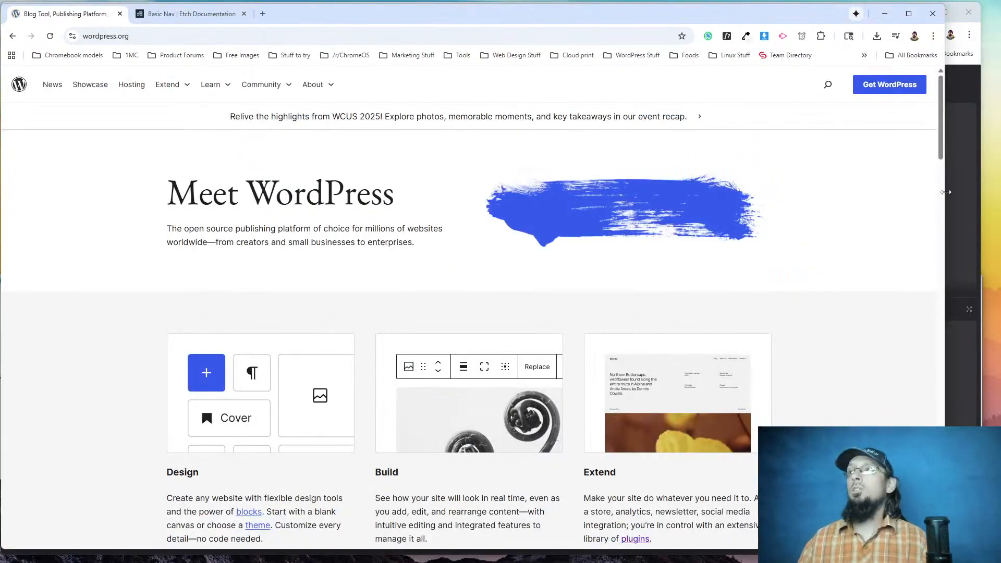
{"action": "left_click_drag", "start_coordinate": [945, 189], "coordinate": [975, 208]}
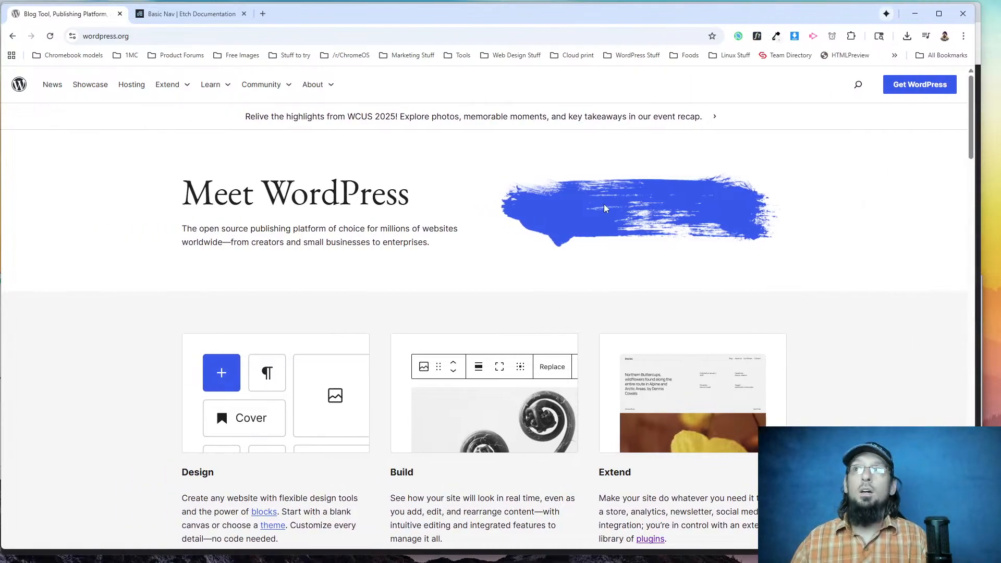
{"action": "left_click_drag", "start_coordinate": [976, 163], "coordinate": [954, 170]}
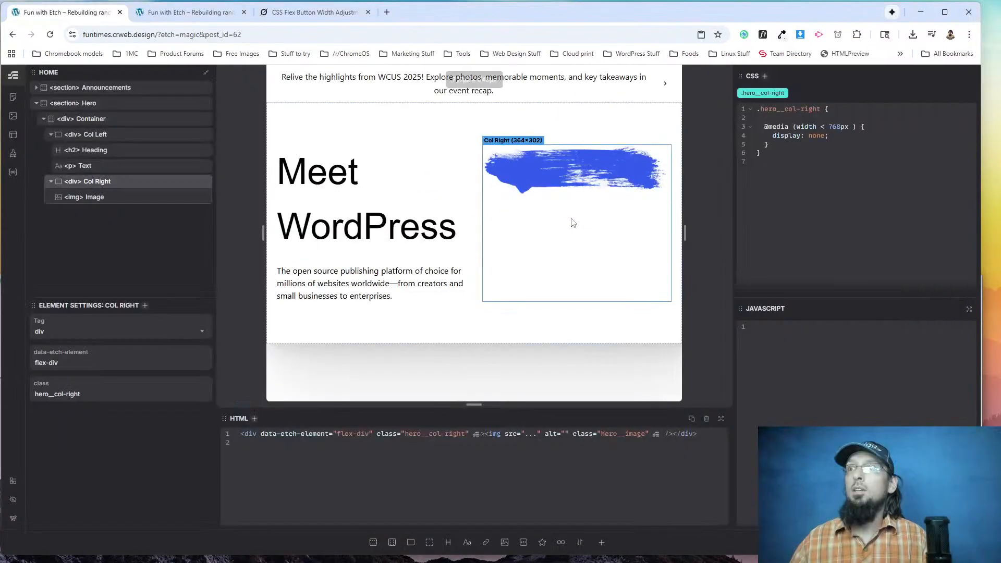
Add justify-content: center; to the .hero__col-right class of the Col Right div, above its media query.
{"action": "left_click", "coordinate": [551, 173]}
{"action": "left_click", "coordinate": [123, 182]}
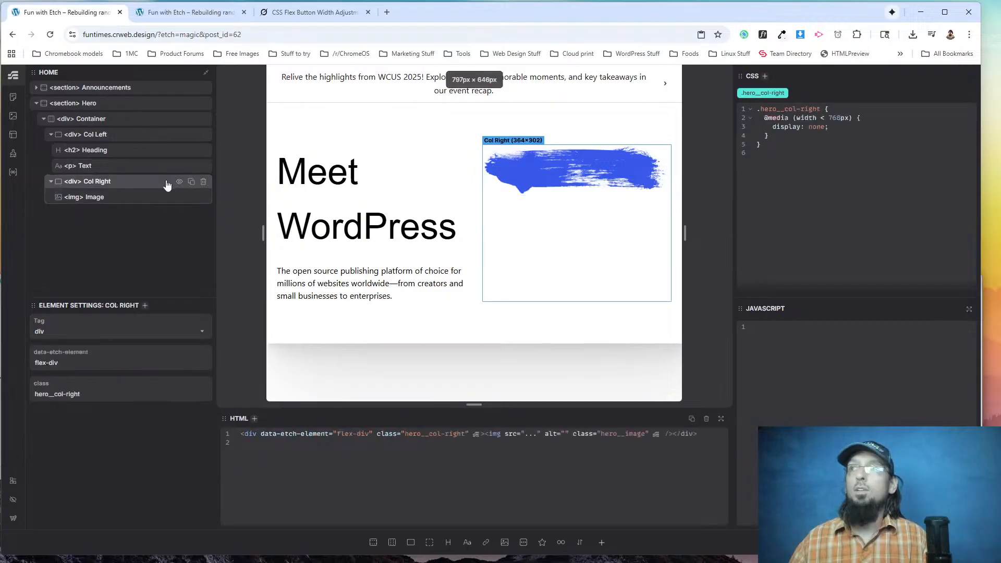
{"action": "left_click", "coordinate": [836, 110]}
{"action": "key", "text": "Return"}
{"action": "key", "text": "Return"}
{"action": "key", "text": "Return"}
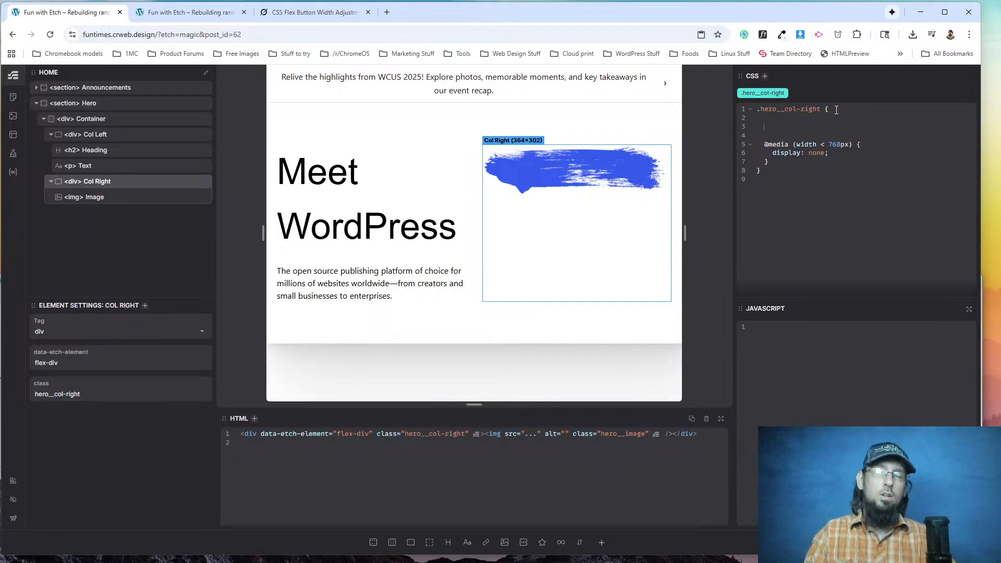
{"action": "type", "text": "j"}
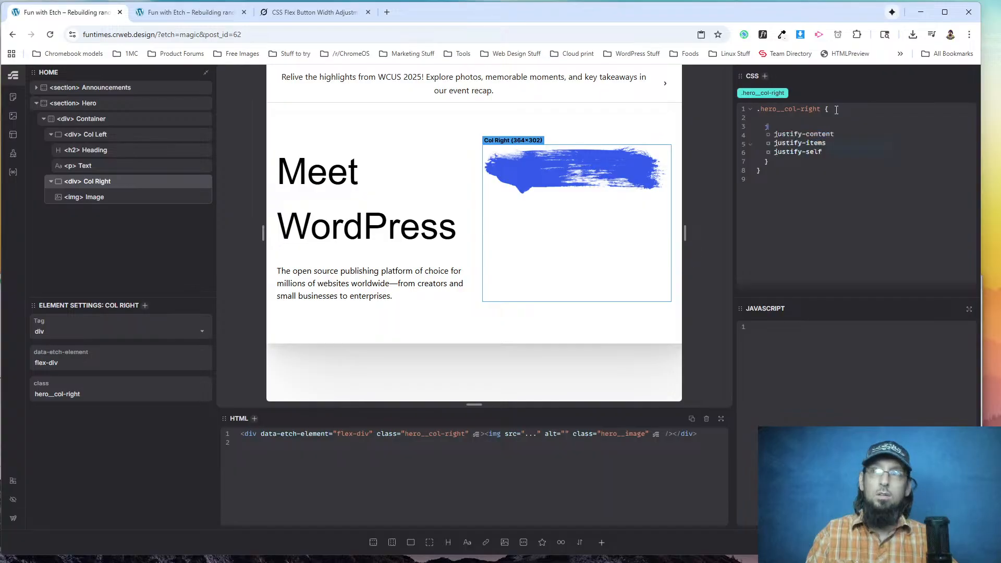
{"action": "type", "text": "ustify-content: center"}
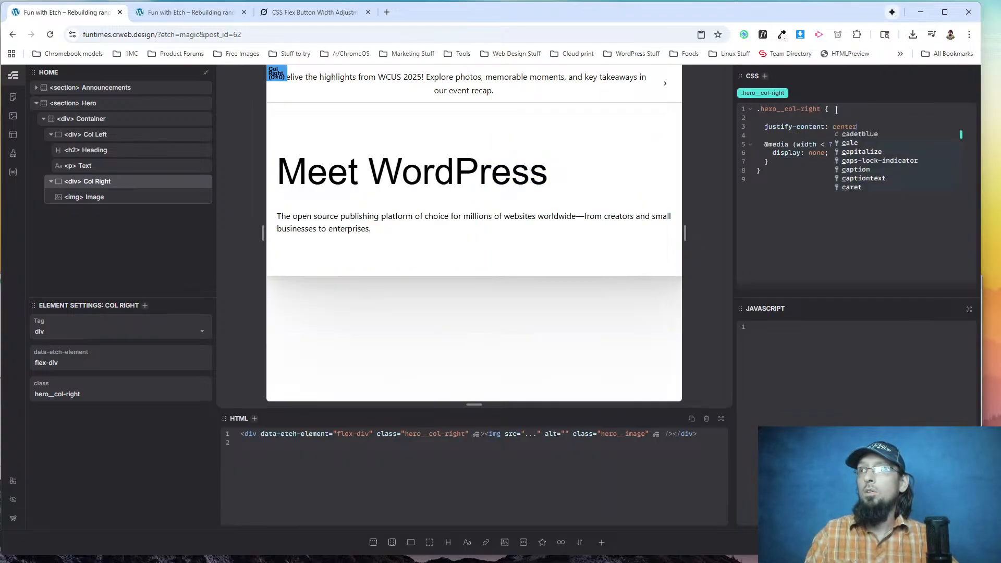
{"action": "type", "text": ";"}
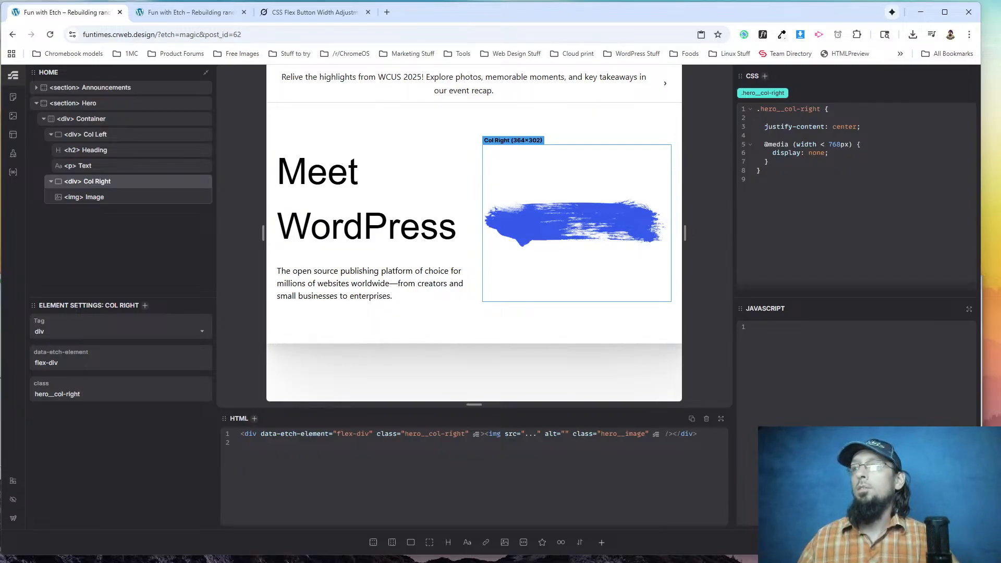
Reload the live page to check the hero image's alignment against wordpress.org, and examine the three-column section below the original hero.
{"action": "left_click", "coordinate": [185, 12]}
{"action": "left_click", "coordinate": [49, 35]}
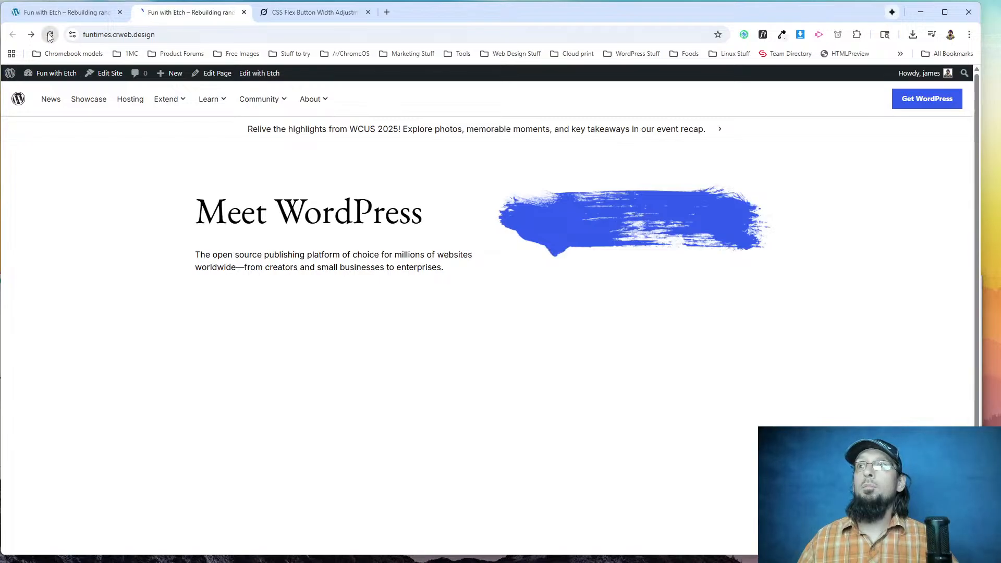
{"action": "mouse_move", "coordinate": [980, 188]}
{"action": "left_mouse_down"}
{"action": "mouse_move", "coordinate": [441, 188]}
{"action": "mouse_move", "coordinate": [995, 200]}
{"action": "mouse_move", "coordinate": [414, 213]}
{"action": "mouse_move", "coordinate": [716, 213]}
{"action": "mouse_move", "coordinate": [469, 205]}
{"action": "mouse_move", "coordinate": [648, 200]}
{"action": "mouse_move", "coordinate": [464, 195]}
{"action": "mouse_move", "coordinate": [993, 198]}
{"action": "mouse_move", "coordinate": [985, 198]}
{"action": "left_mouse_up"}
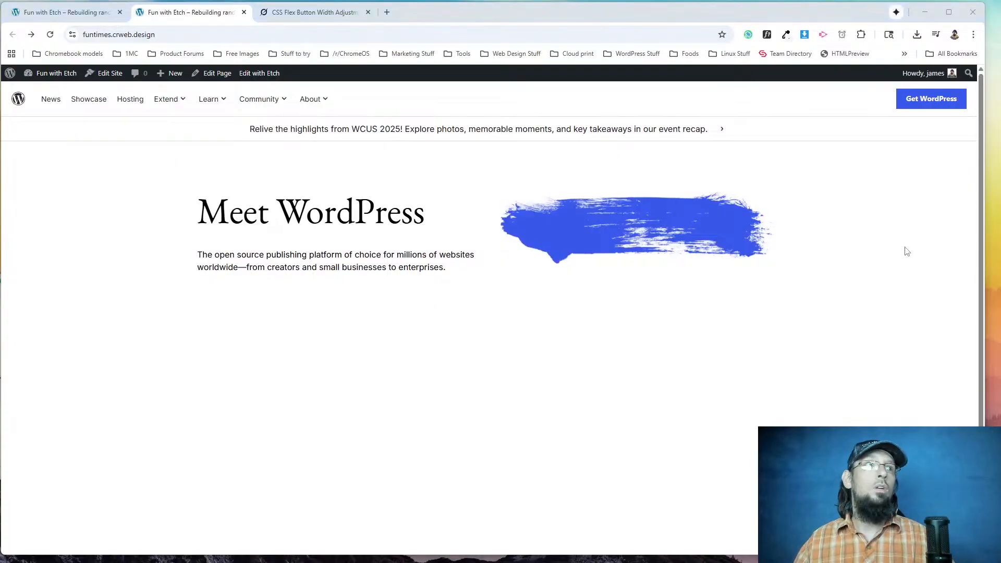
{"action": "key", "text": "alt+Tab"}
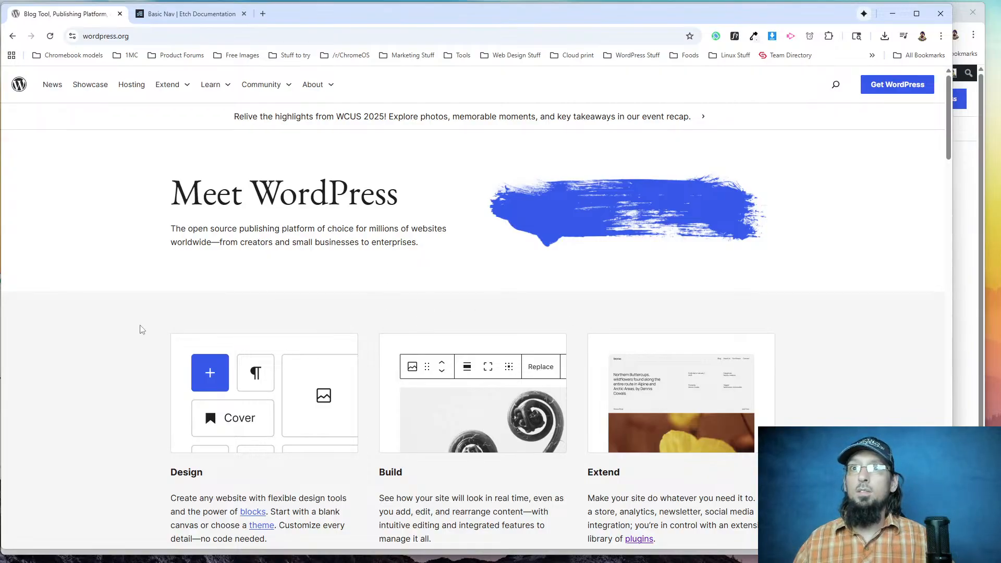
{"action": "scroll", "coordinate": [112, 397], "scroll_direction": "down", "scroll_amount": 5}
{"action": "scroll", "coordinate": [112, 399], "scroll_direction": "up", "scroll_amount": 5}
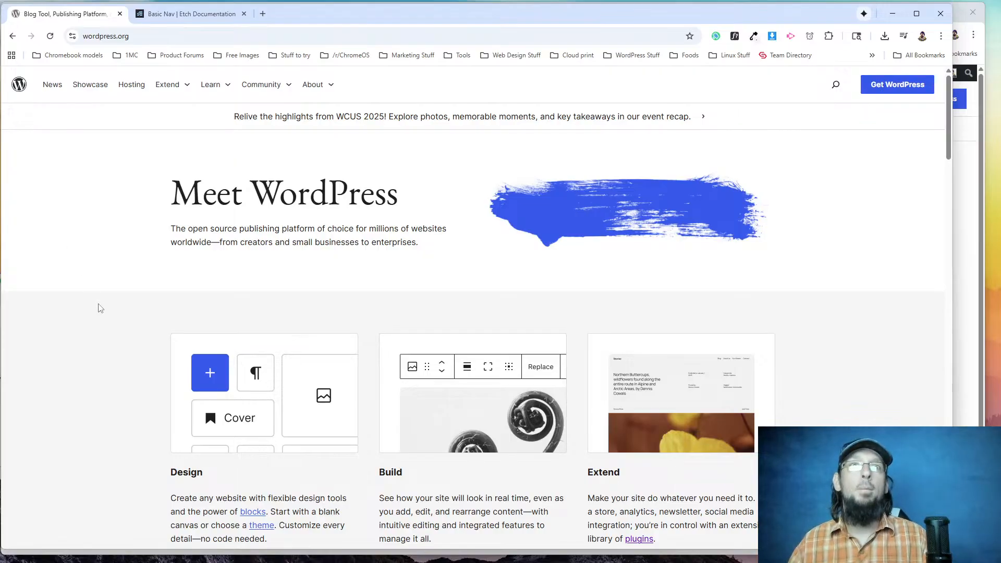
{"action": "scroll", "coordinate": [124, 280], "scroll_direction": "down", "scroll_amount": 2}
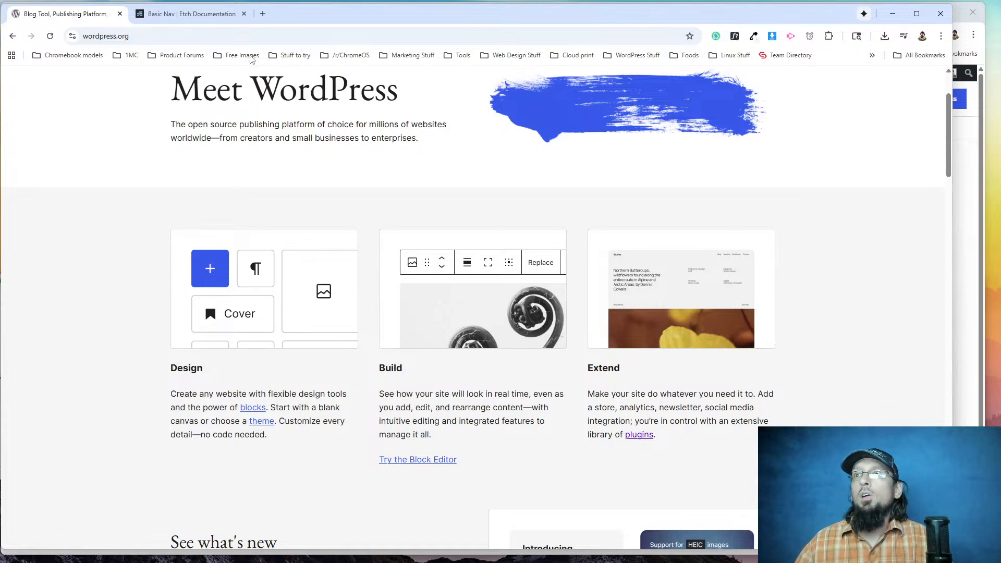
In the Etch editor, add a new section with a container after the Hero section and rename the section Features.
{"action": "key", "text": "alt+Tab"}
{"action": "left_click", "coordinate": [61, 11]}
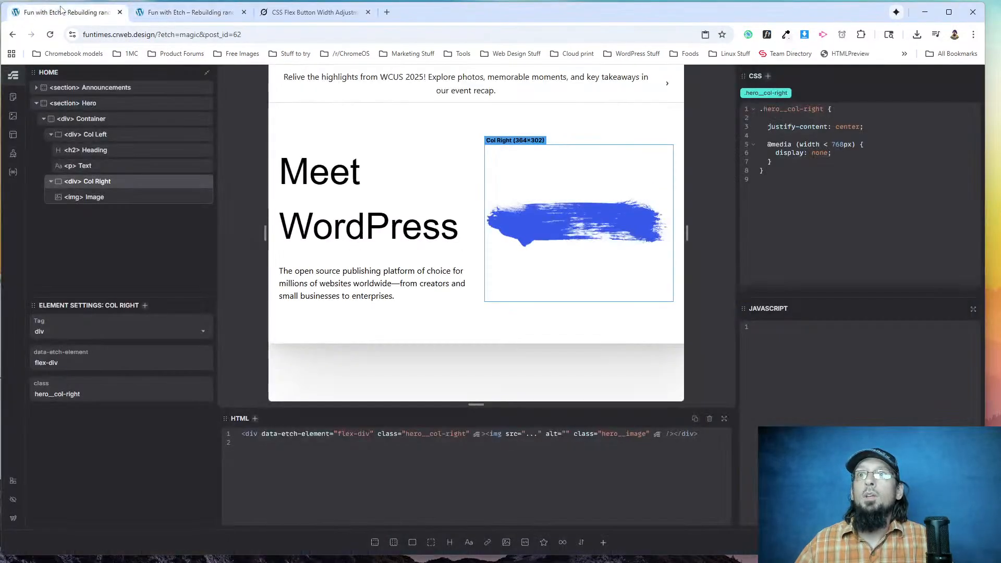
{"action": "left_click", "coordinate": [36, 103]}
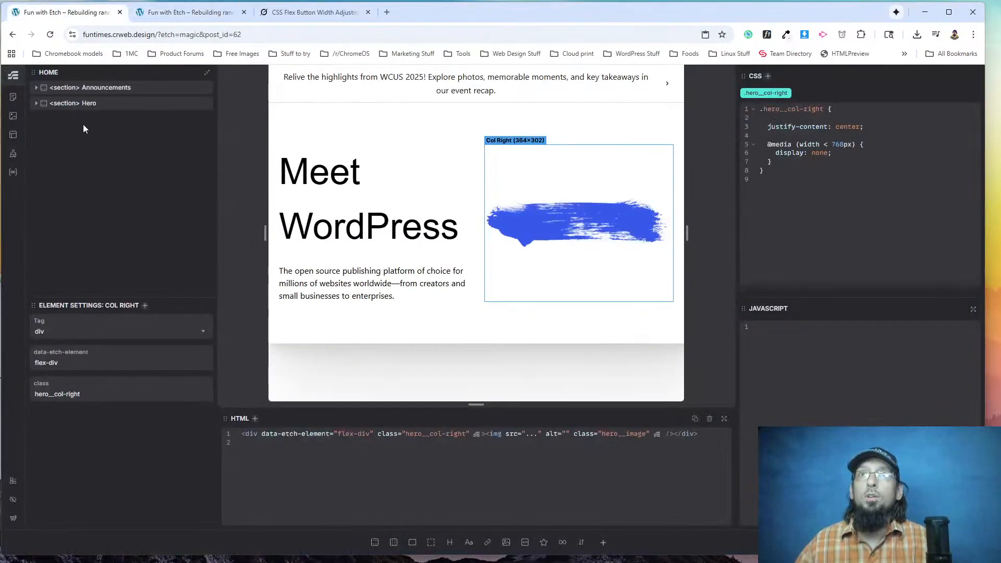
{"action": "left_click", "coordinate": [375, 542]}
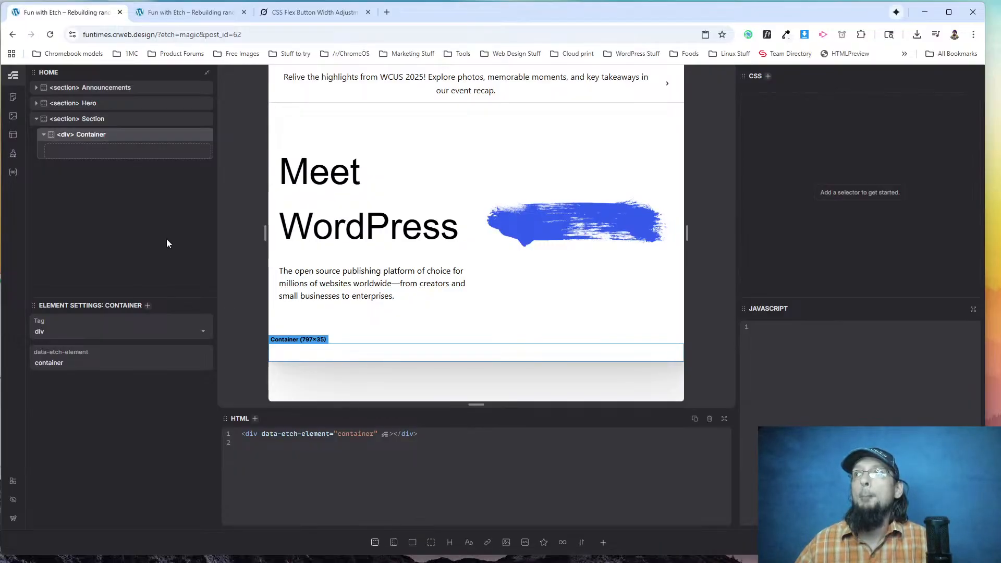
{"action": "double_click", "coordinate": [92, 120]}
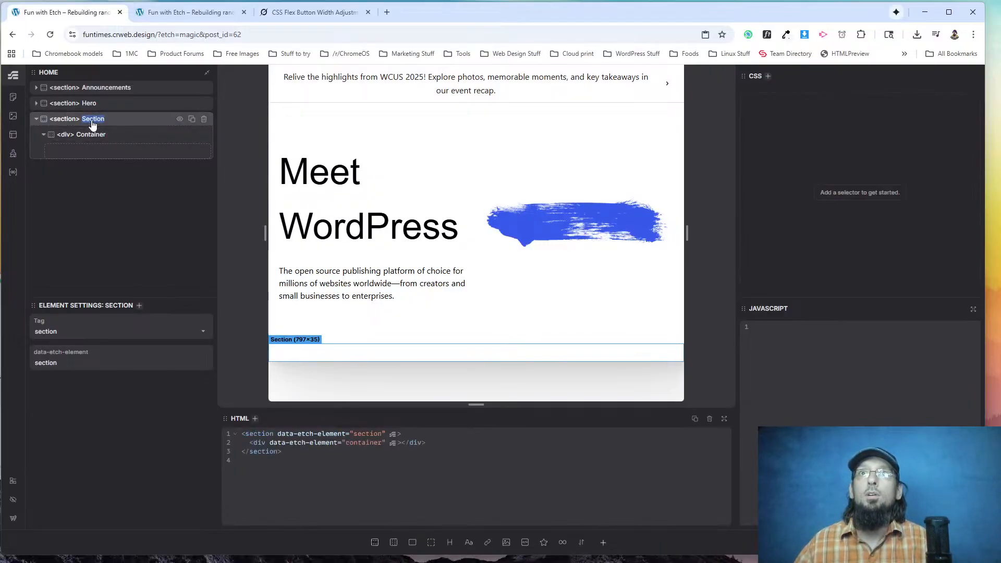
{"action": "key", "text": "alt+Tab"}
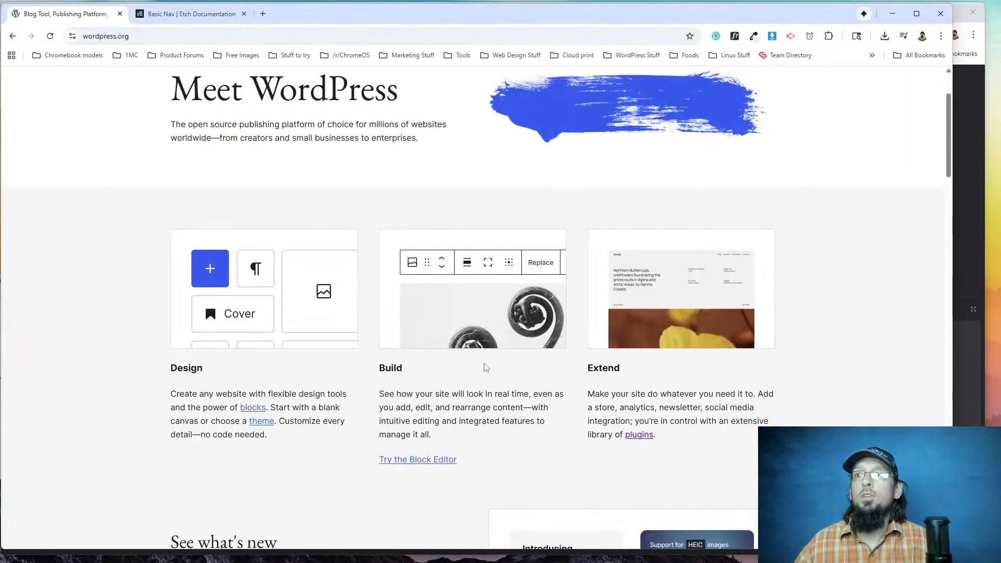
{"action": "key", "text": "alt+Tab"}
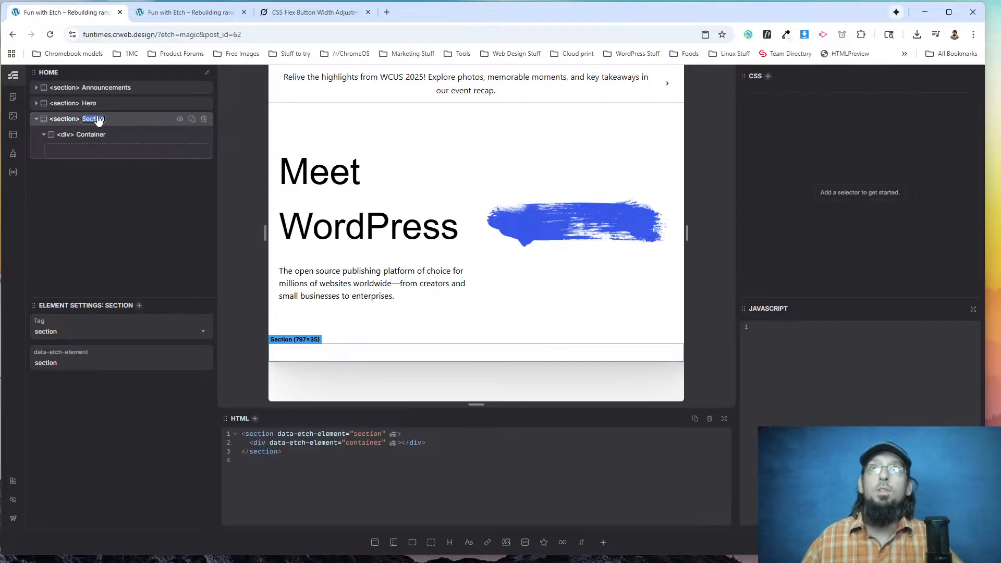
{"action": "type", "text": "Fea"}
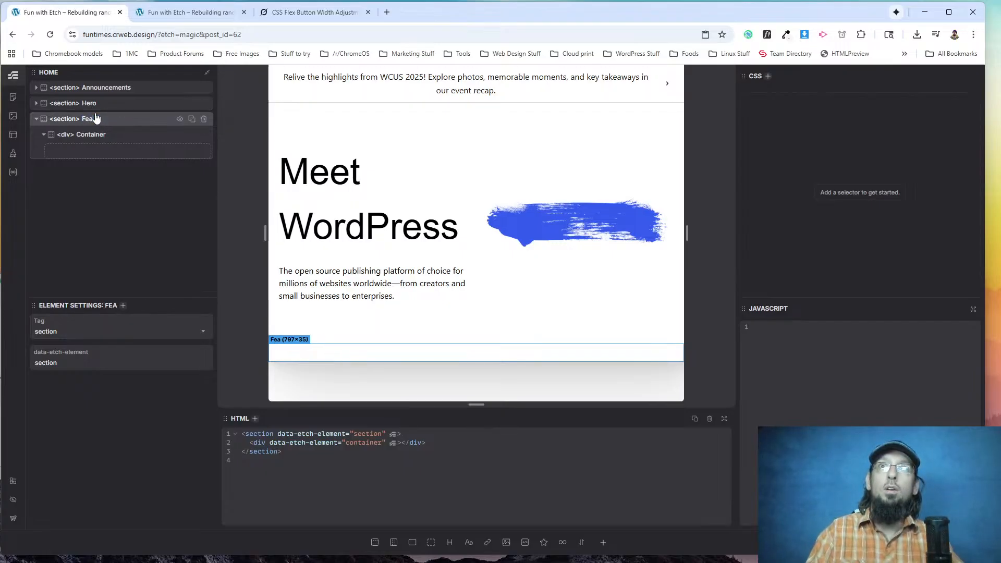
{"action": "type", "text": "tures"}
{"action": "key", "text": "Return"}
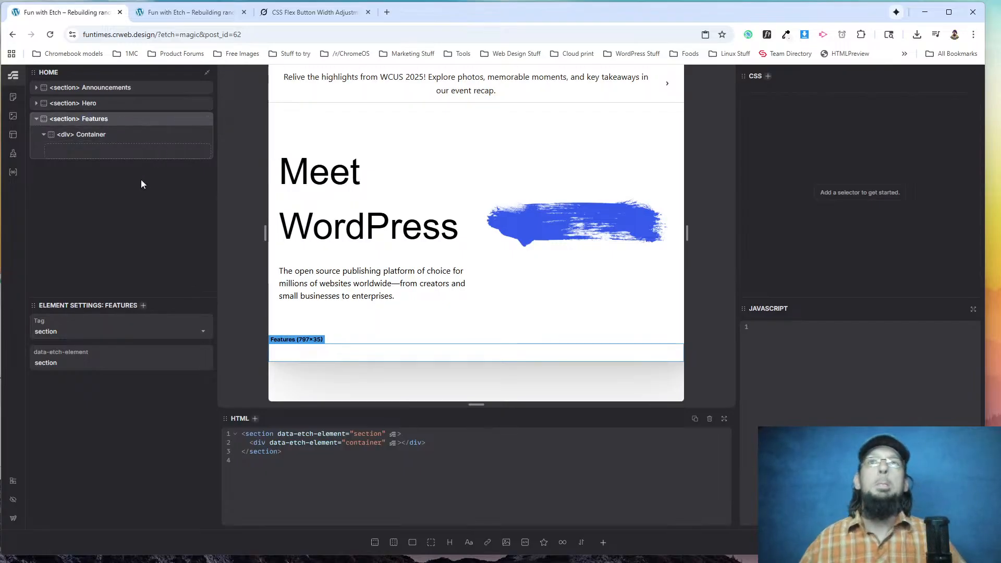
Add a flex div inside the Features section's container and select it.
{"action": "left_click", "coordinate": [85, 134]}
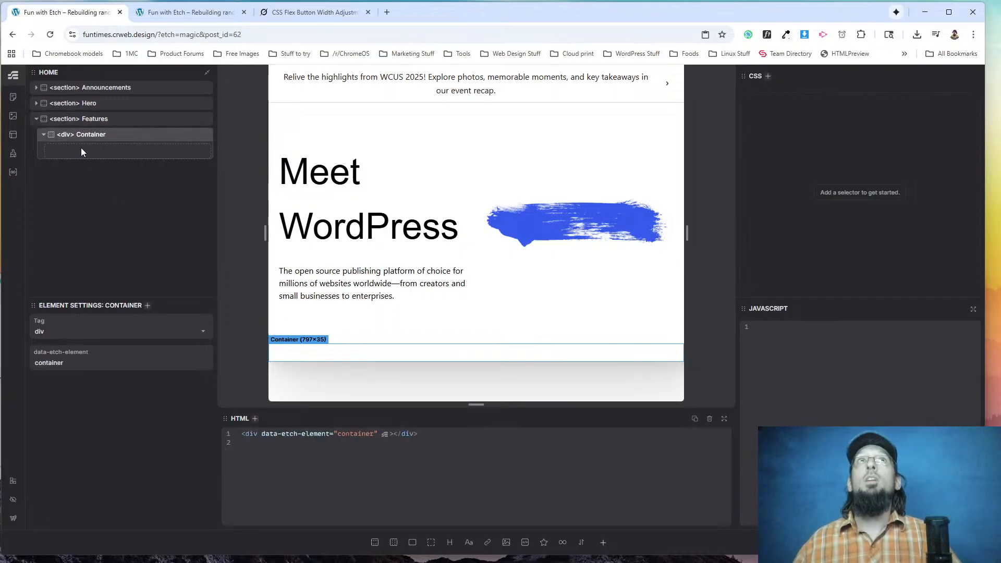
{"action": "left_click", "coordinate": [412, 544]}
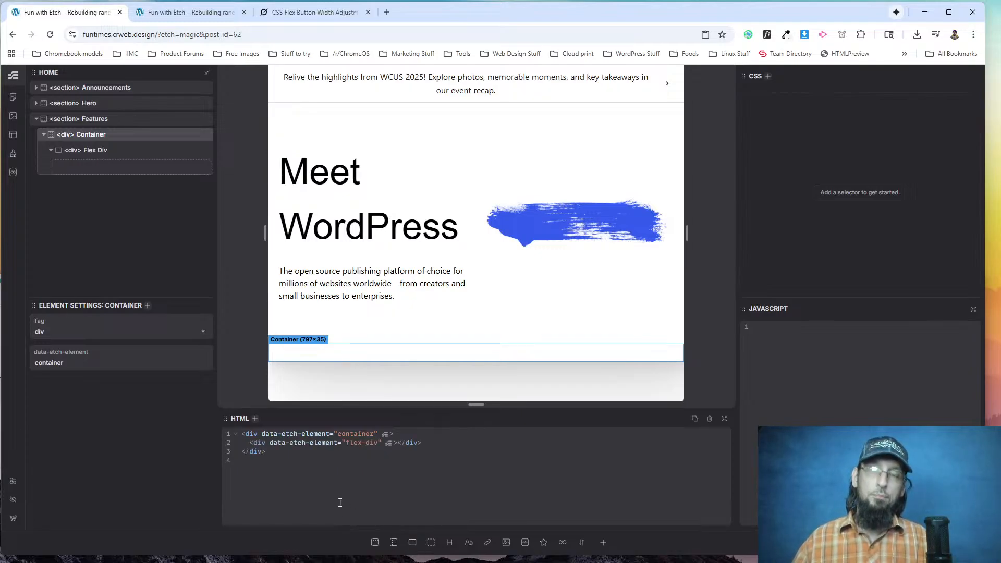
{"action": "left_click", "coordinate": [130, 150]}
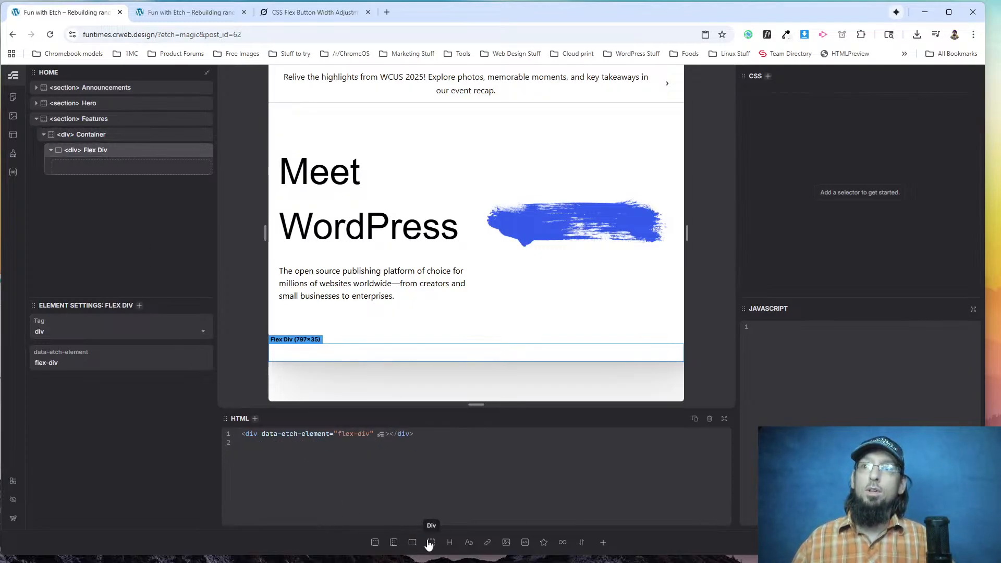
Add nested flex divs inside the Features container's flex div and delete the extras, keeping a single nested one.
{"action": "left_click", "coordinate": [412, 543]}
{"action": "left_click", "coordinate": [412, 542]}
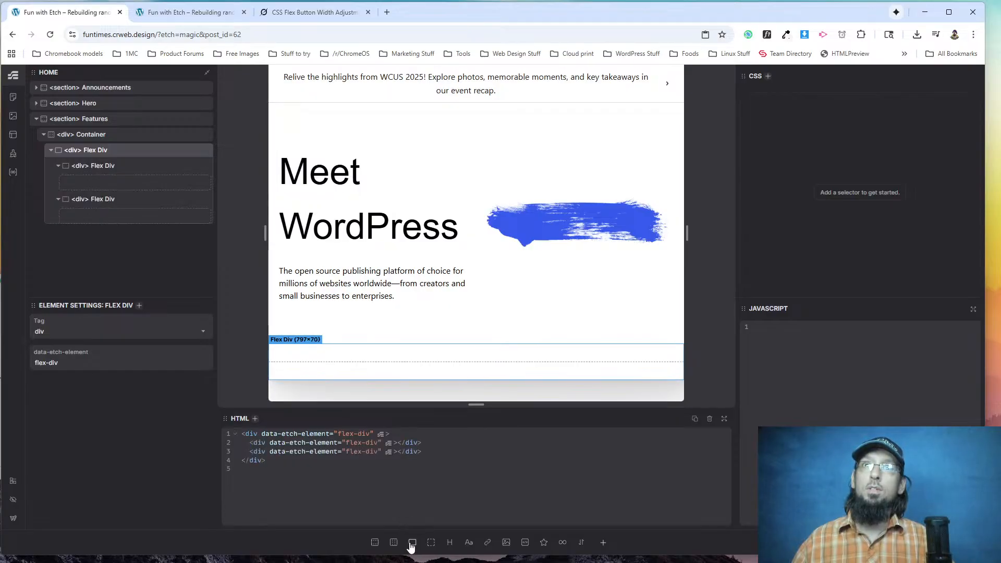
{"action": "left_click", "coordinate": [412, 542]}
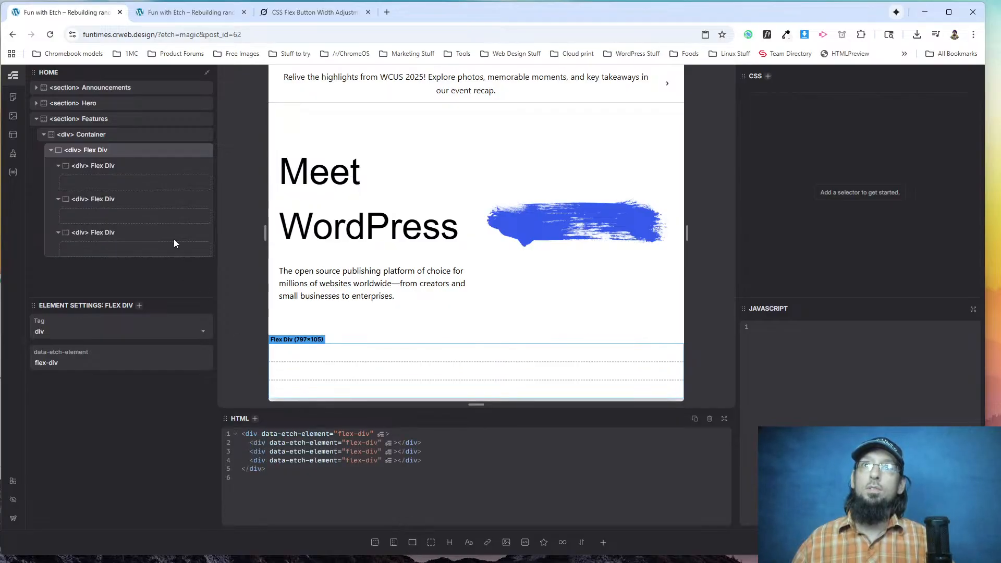
{"action": "left_click", "coordinate": [202, 199]}
{"action": "left_click", "coordinate": [201, 198]}
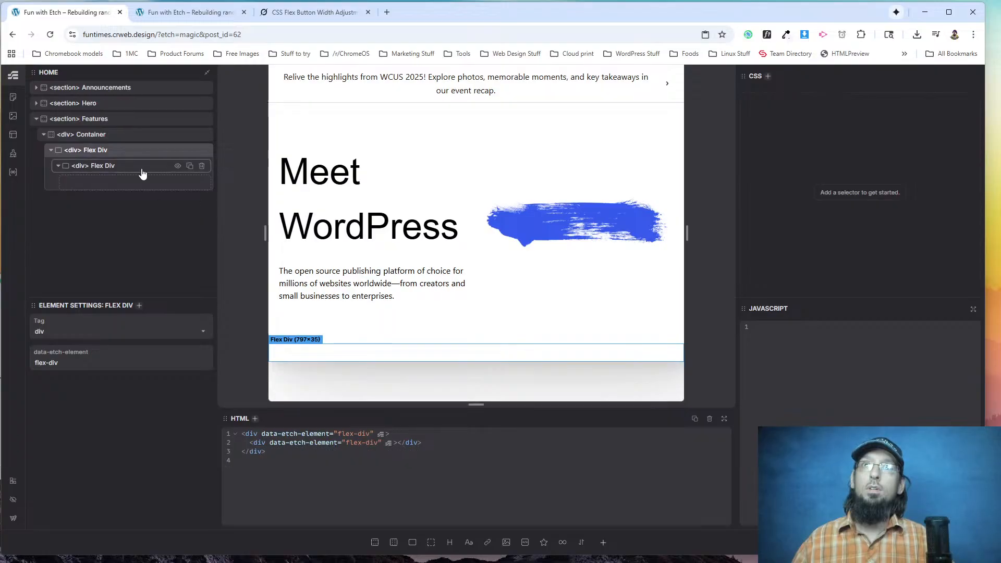
Add an image, a heading and a text element to the nested flex div, checking the wordpress.org feature column for reference.
{"action": "left_click", "coordinate": [105, 181]}
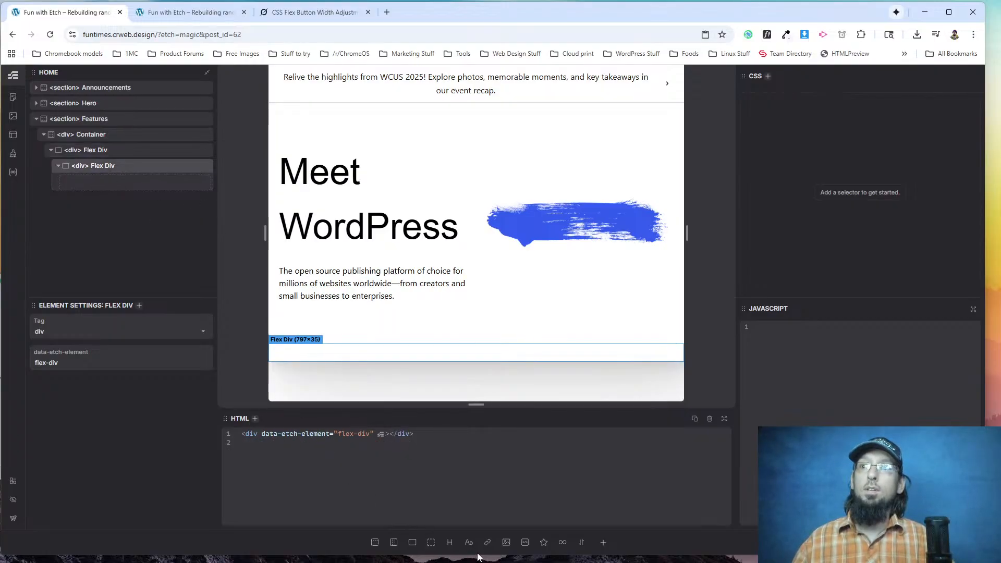
{"action": "left_click", "coordinate": [505, 542]}
{"action": "left_click", "coordinate": [449, 542]}
{"action": "left_click", "coordinate": [469, 542]}
{"action": "key", "text": "alt+Tab"}
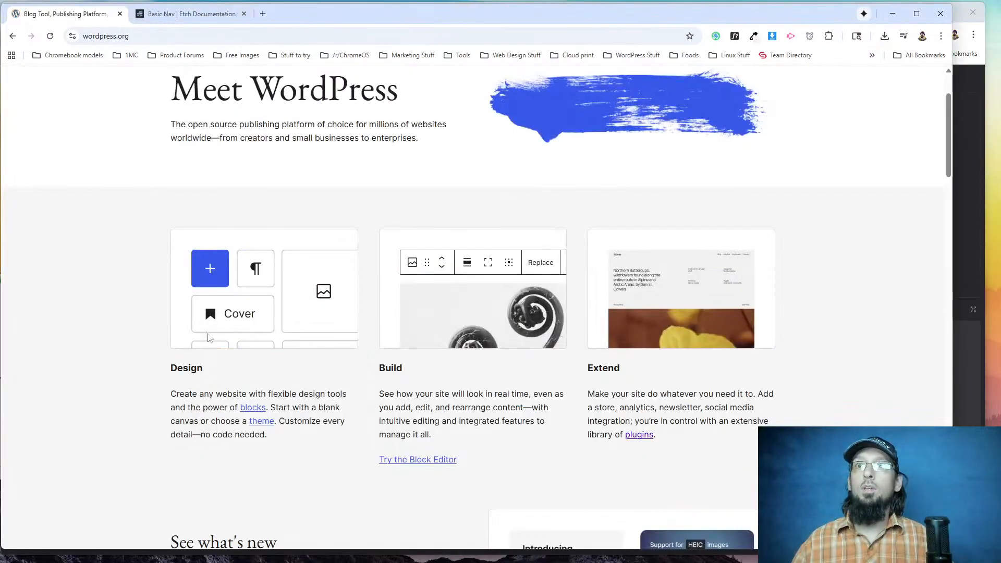
{"action": "key", "text": "alt+Tab"}
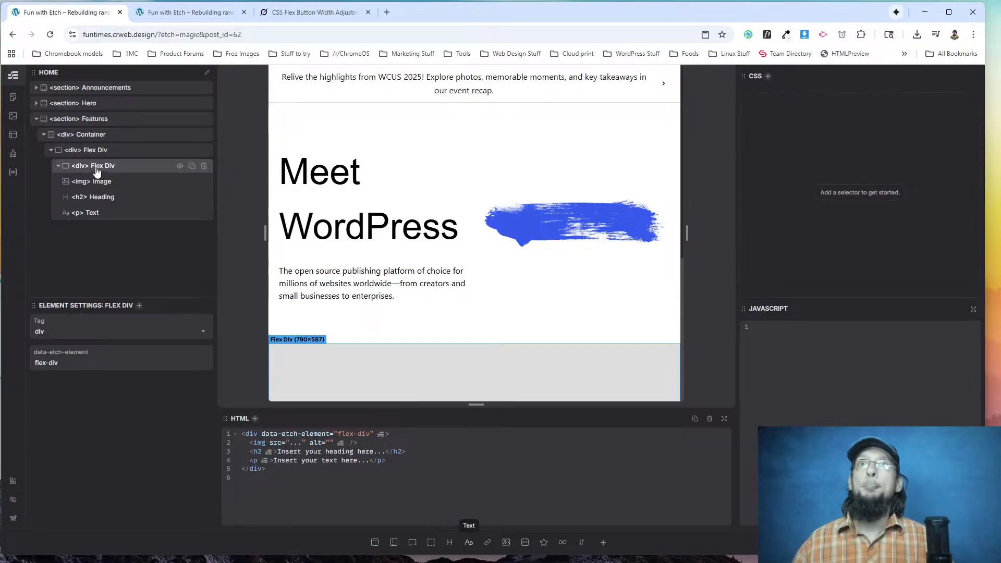
Wrap the placeholder image in a div, change the wrapper's tag to figure and rename it Figure.
{"action": "scroll", "coordinate": [364, 283], "scroll_direction": "down", "scroll_amount": 3}
{"action": "scroll", "coordinate": [365, 284], "scroll_direction": "down", "scroll_amount": 1}
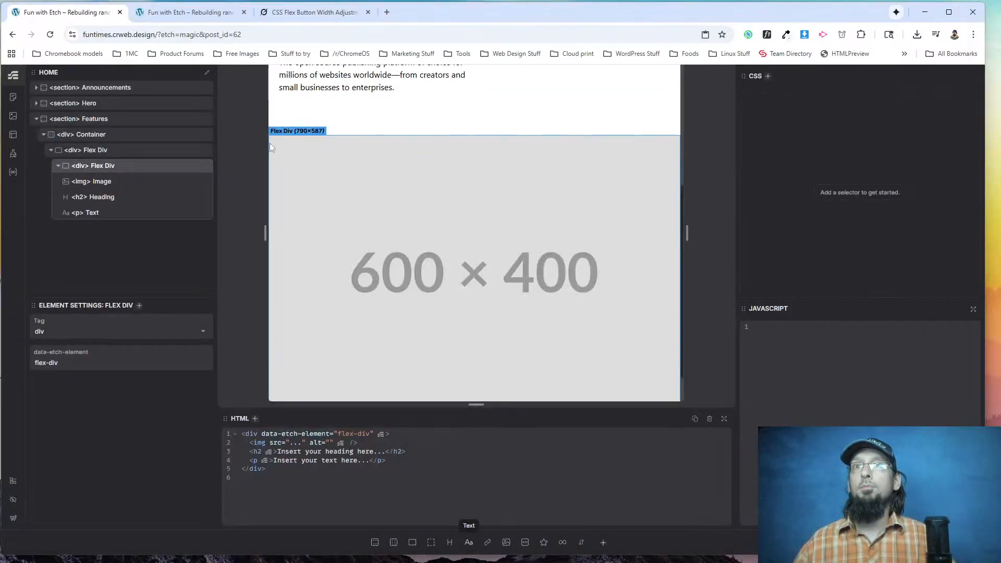
{"action": "left_click", "coordinate": [92, 183]}
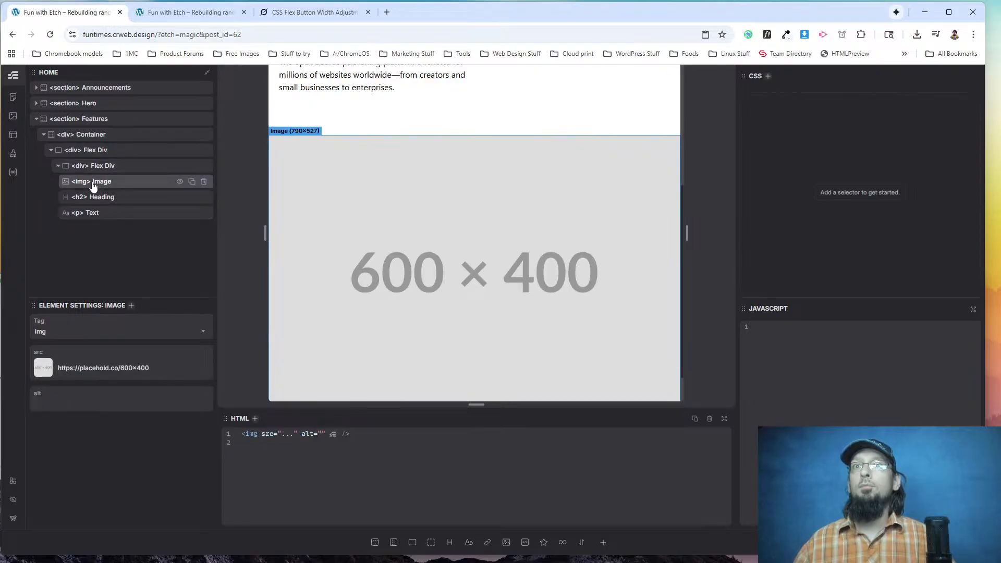
{"action": "right_click", "coordinate": [93, 186]}
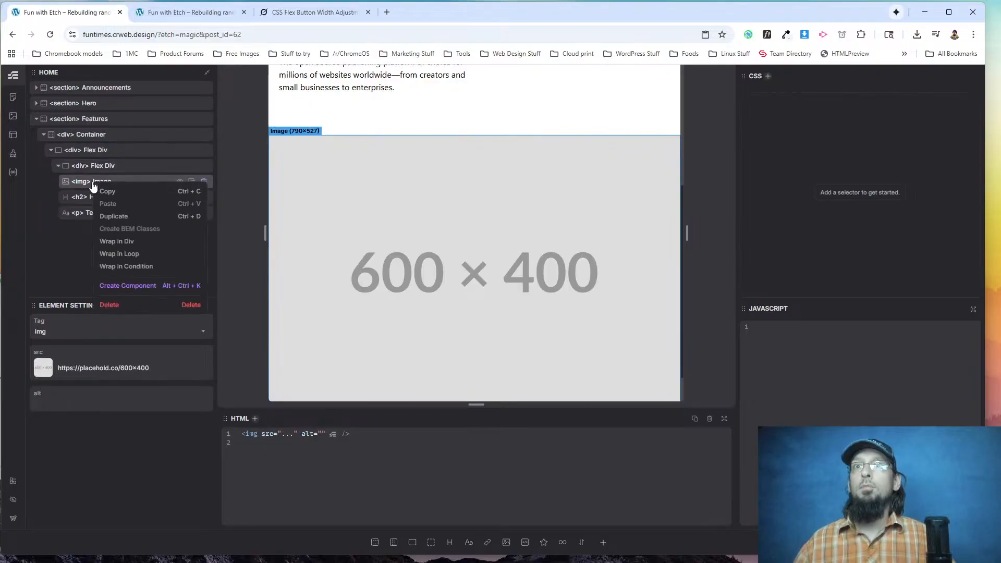
{"action": "left_click", "coordinate": [123, 246]}
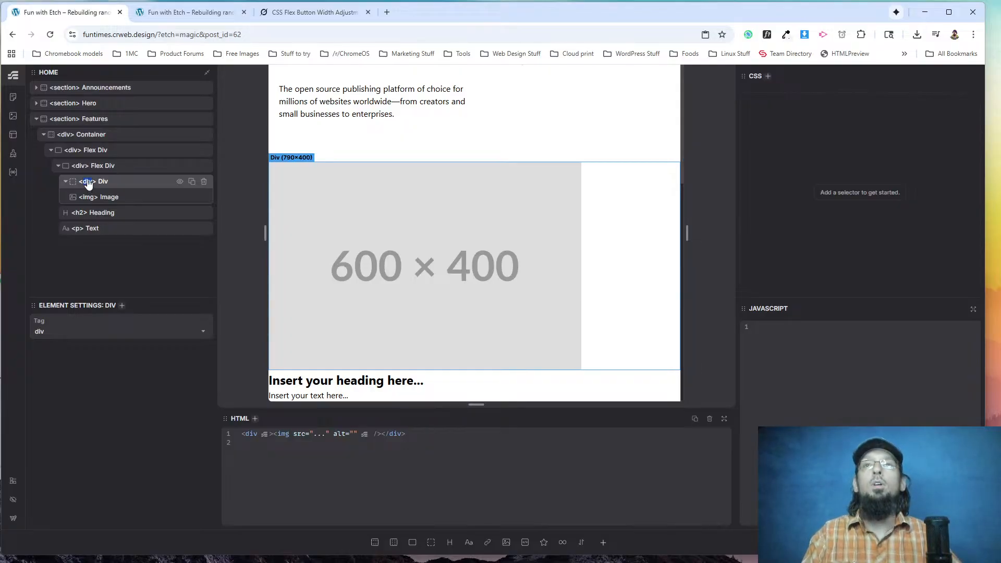
{"action": "type", "text": "figure"}
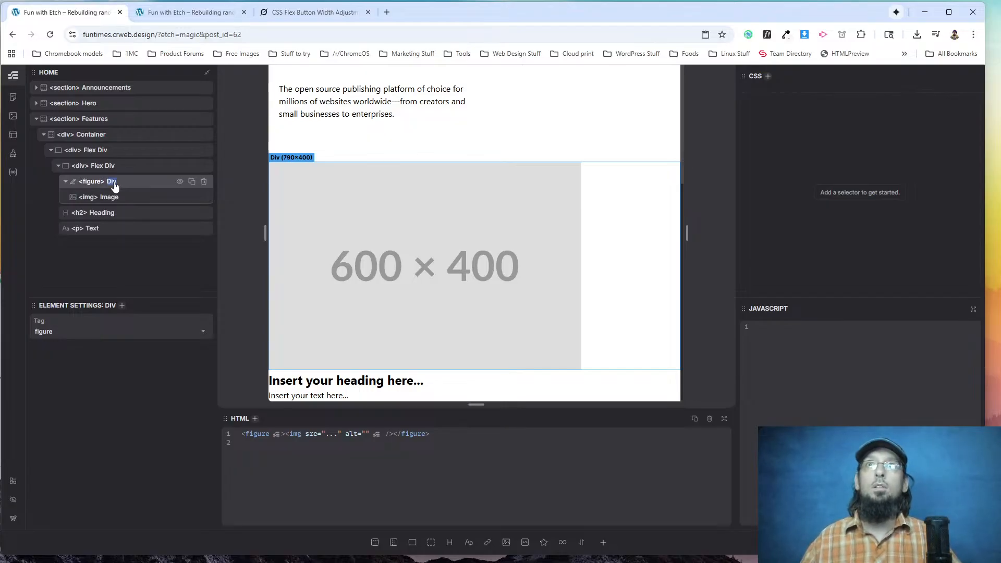
{"action": "type", "text": "Figure"}
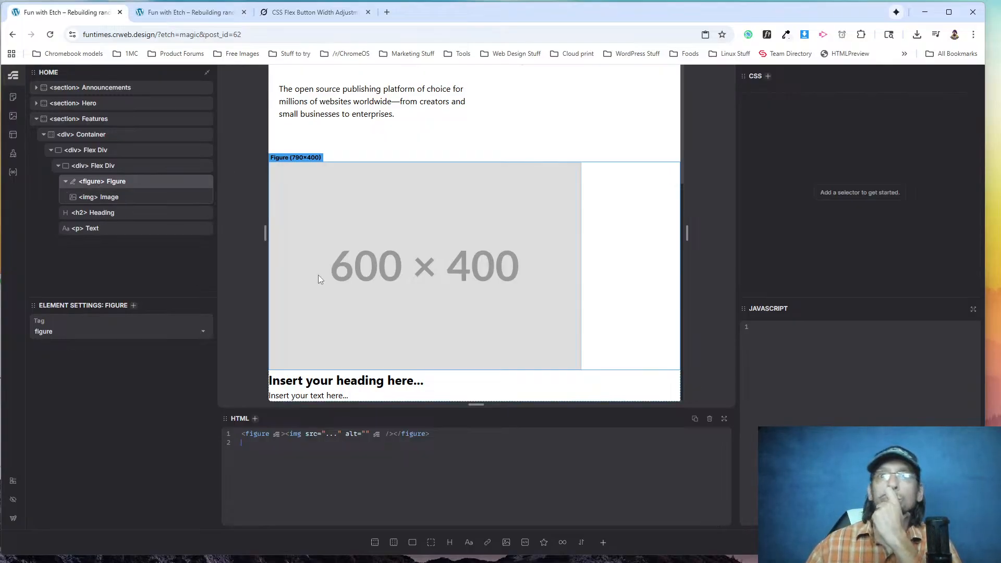
Compare the new card's structure with the Design, Build and Extend columns on wordpress.org.
{"action": "key", "text": "alt+Tab"}
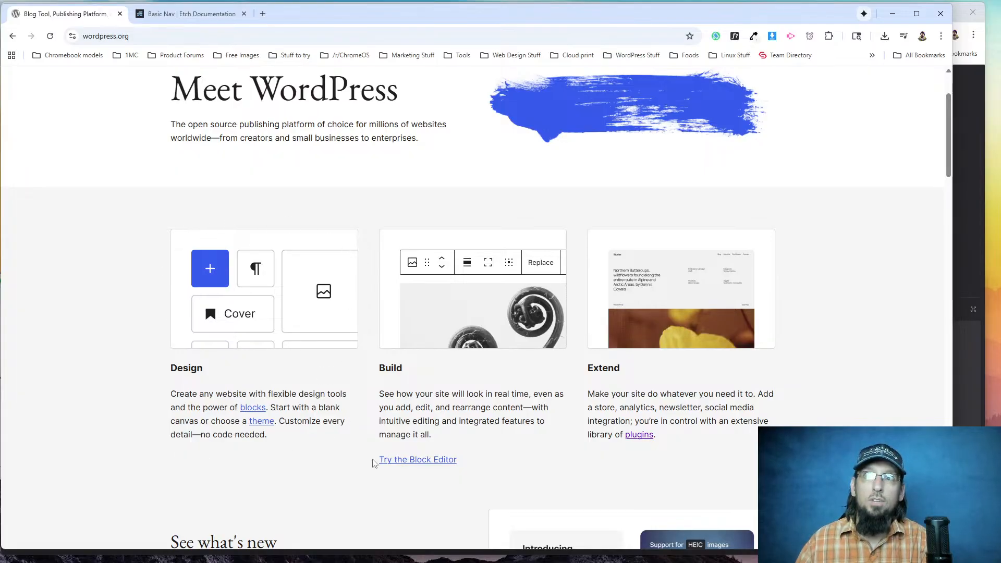
{"action": "scroll", "coordinate": [320, 239], "scroll_direction": "down", "scroll_amount": 2}
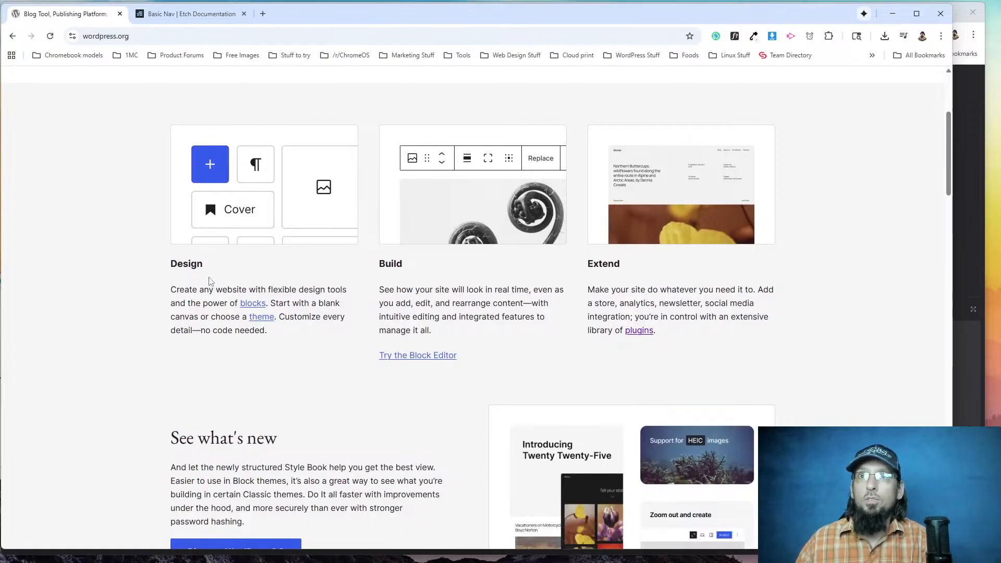
{"action": "key", "text": "alt+Tab"}
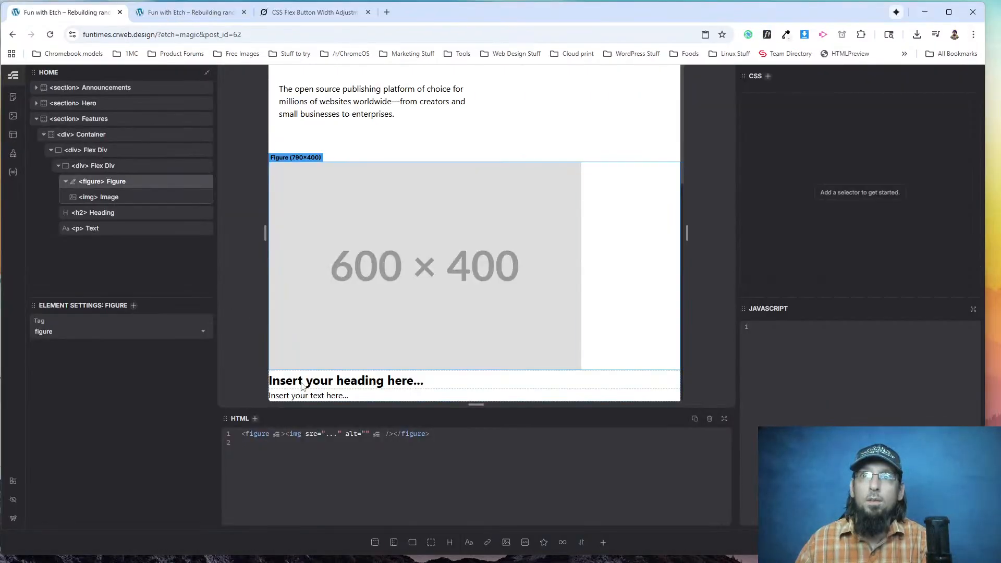
{"action": "key", "text": "alt+Tab"}
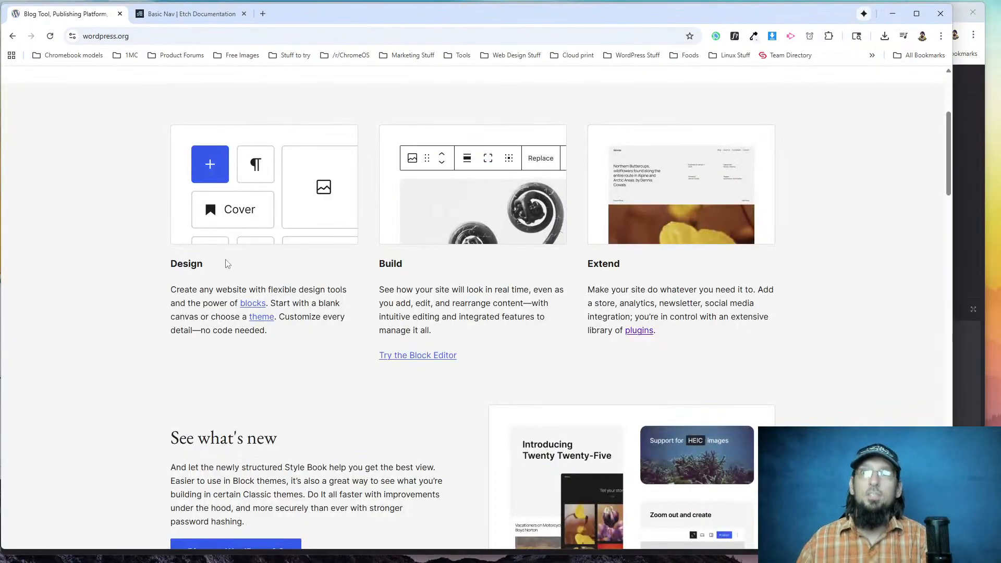
{"action": "scroll", "coordinate": [184, 266], "scroll_direction": "up", "scroll_amount": 4}
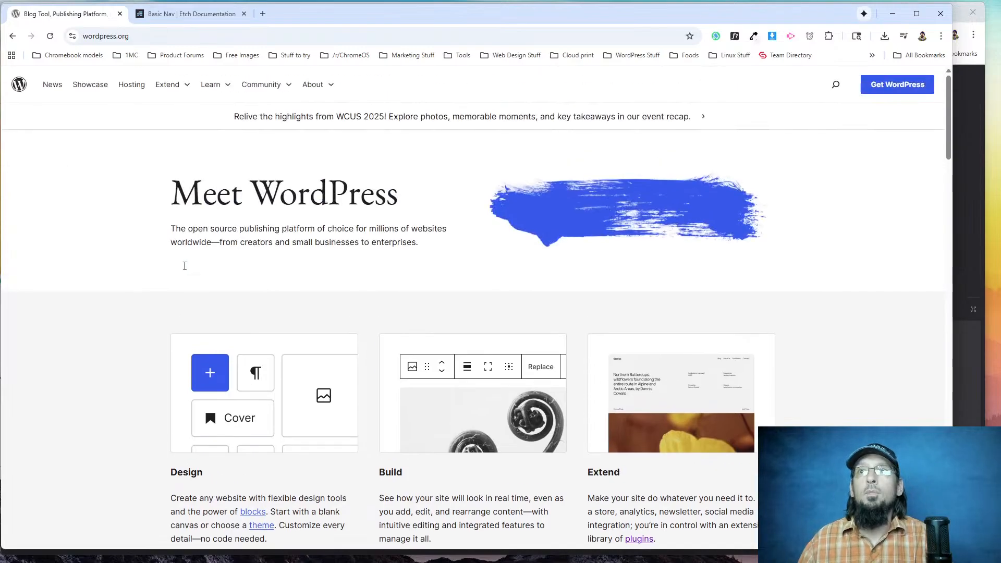
Inspect the hero paragraph and the Design column's heading and paragraph on wordpress.org in DevTools, examining their spacing styles.
{"action": "right_click", "coordinate": [213, 234]}
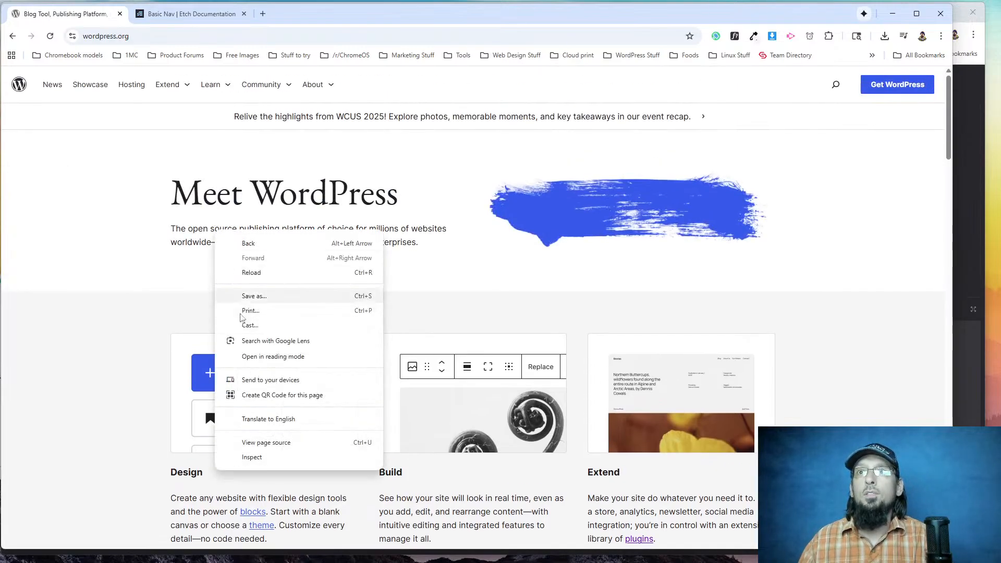
{"action": "left_click", "coordinate": [254, 465]}
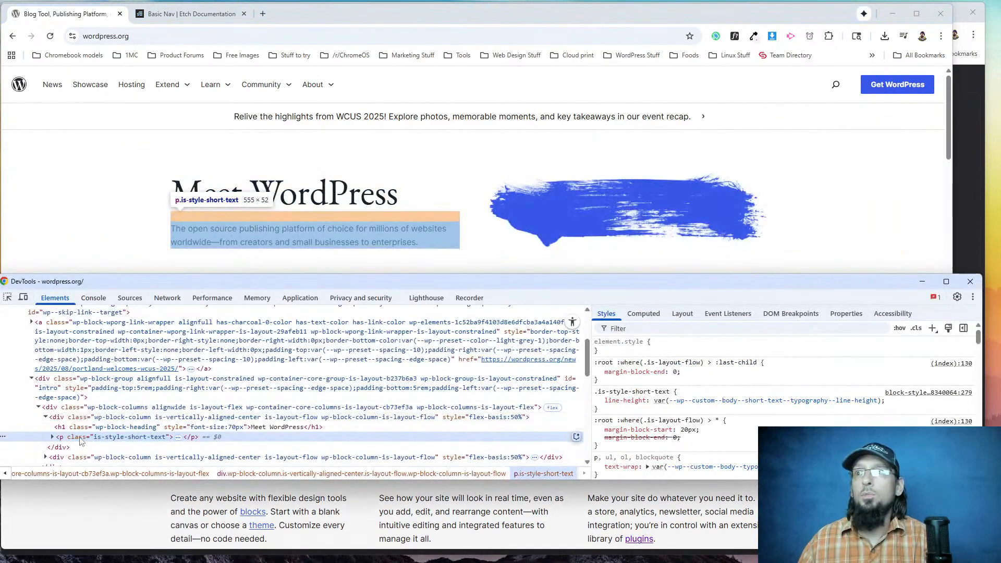
{"action": "scroll", "coordinate": [127, 208], "scroll_direction": "down", "scroll_amount": 6}
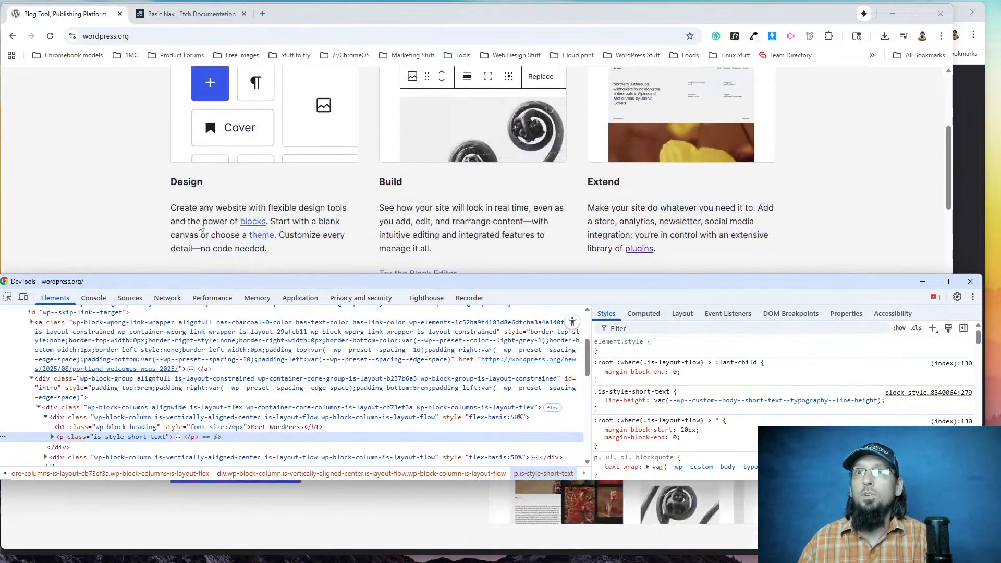
{"action": "right_click", "coordinate": [195, 172]}
{"action": "left_click", "coordinate": [223, 390]}
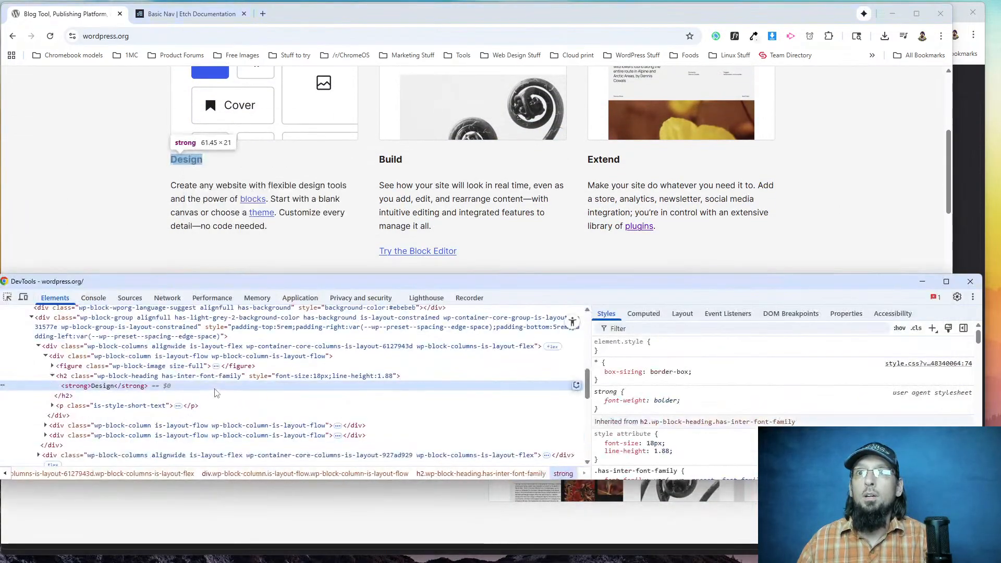
{"action": "left_click", "coordinate": [90, 378]}
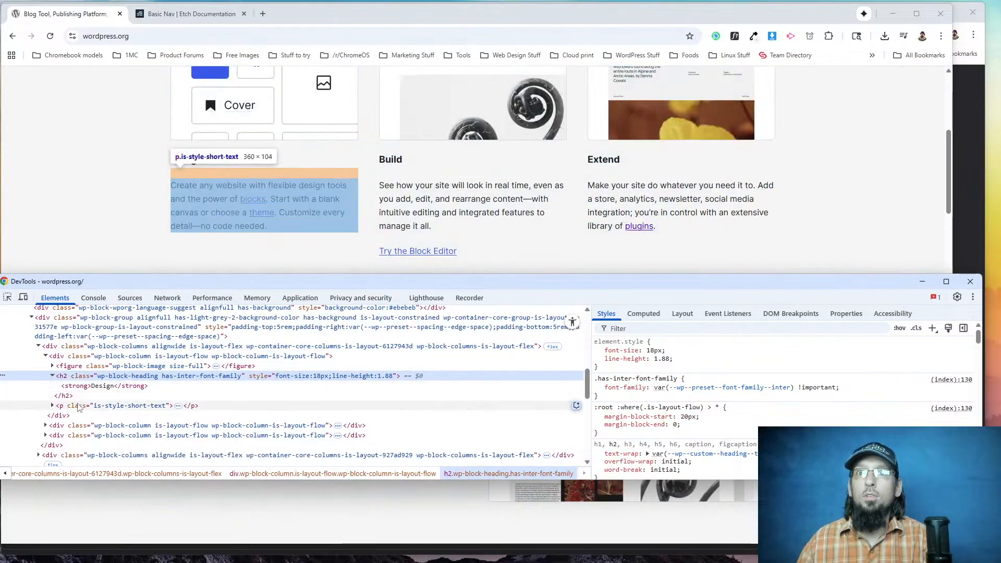
{"action": "left_click", "coordinate": [78, 407]}
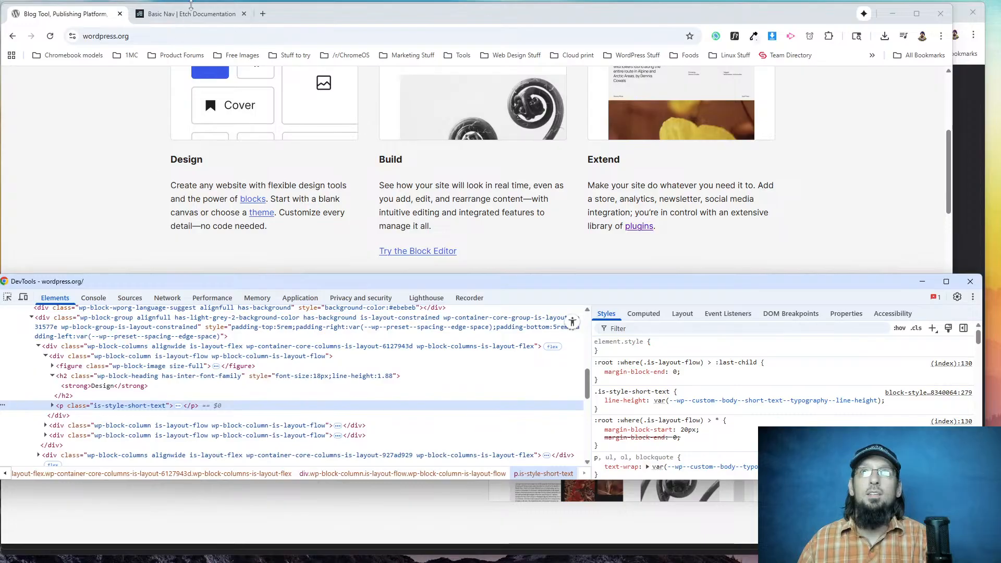
In the Etch editor, rename the Features section's outer flex div Grid Wrapper and the nested flex div Card.
{"action": "left_click", "coordinate": [86, 186]}
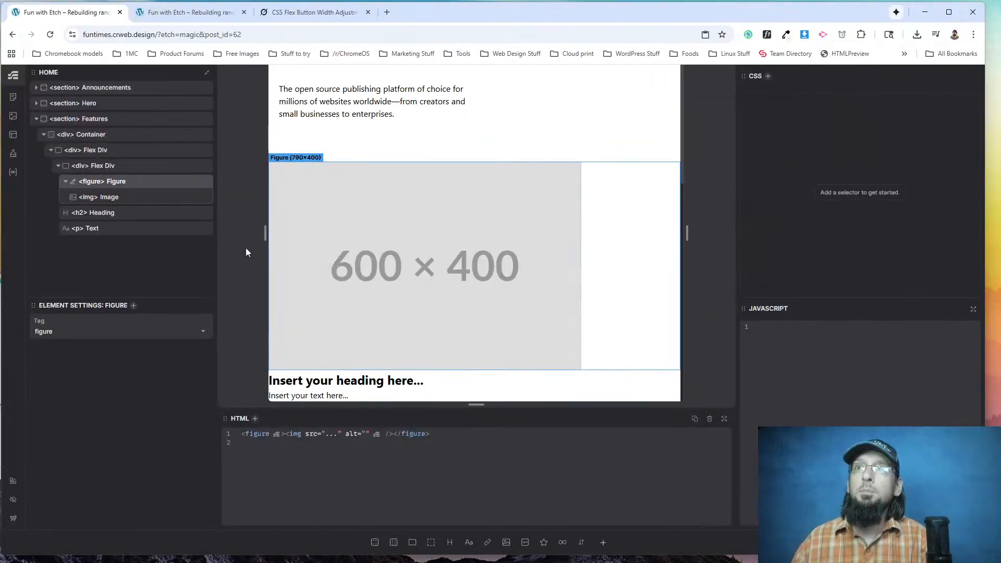
{"action": "double_click", "coordinate": [94, 150]}
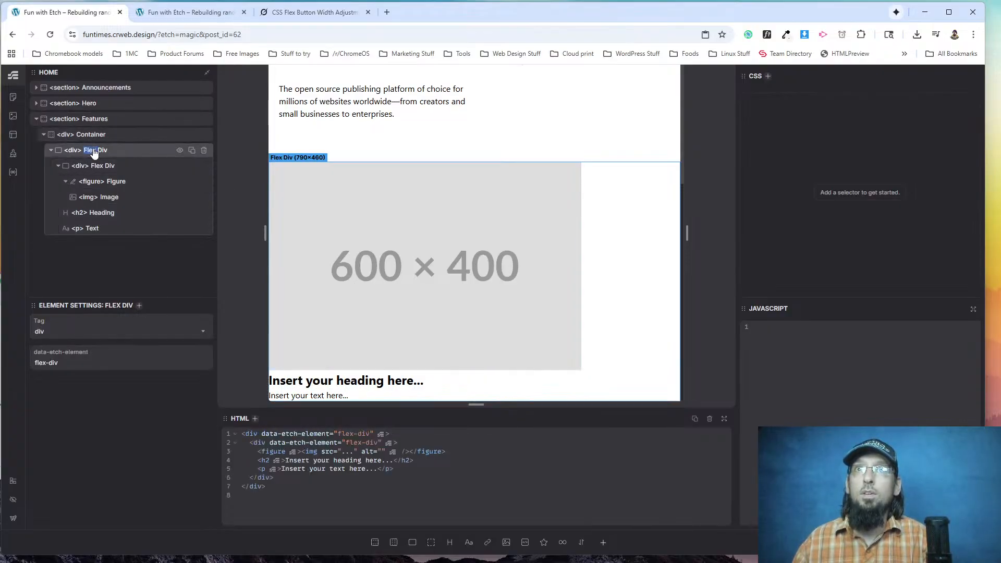
{"action": "triple_click", "coordinate": [104, 151]}
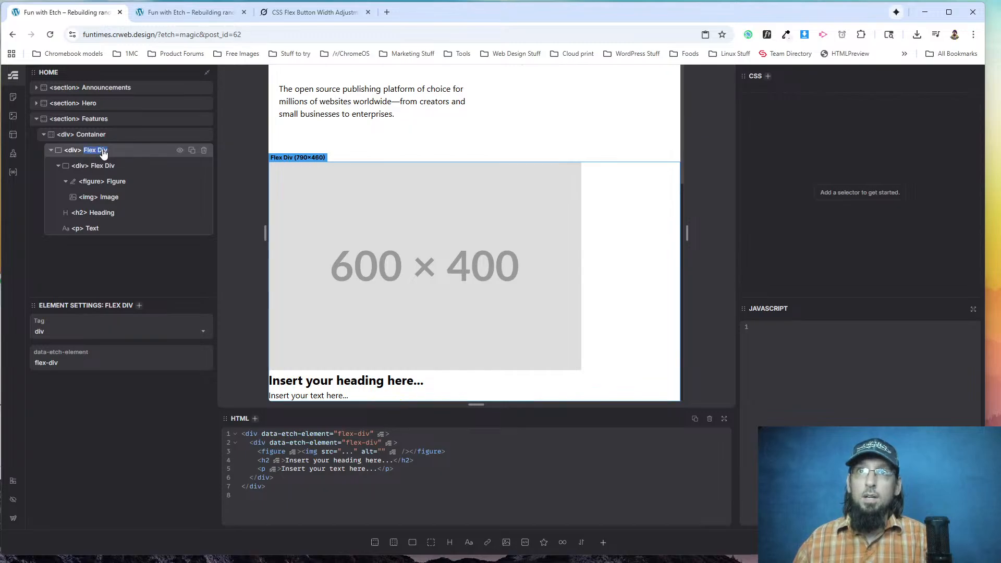
{"action": "type", "text": "Grid Wrapper"}
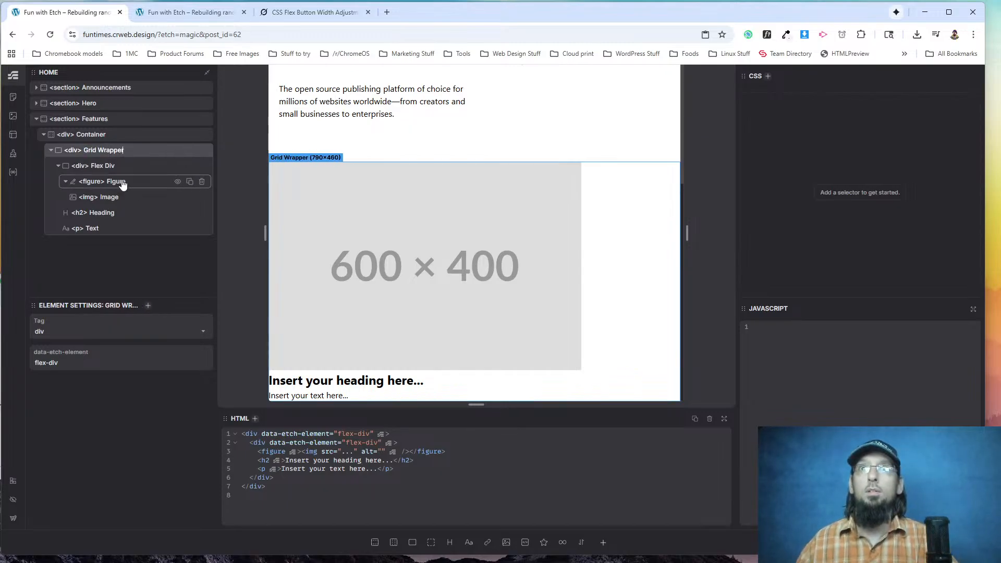
{"action": "triple_click", "coordinate": [103, 166]}
{"action": "type", "text": "Card"}
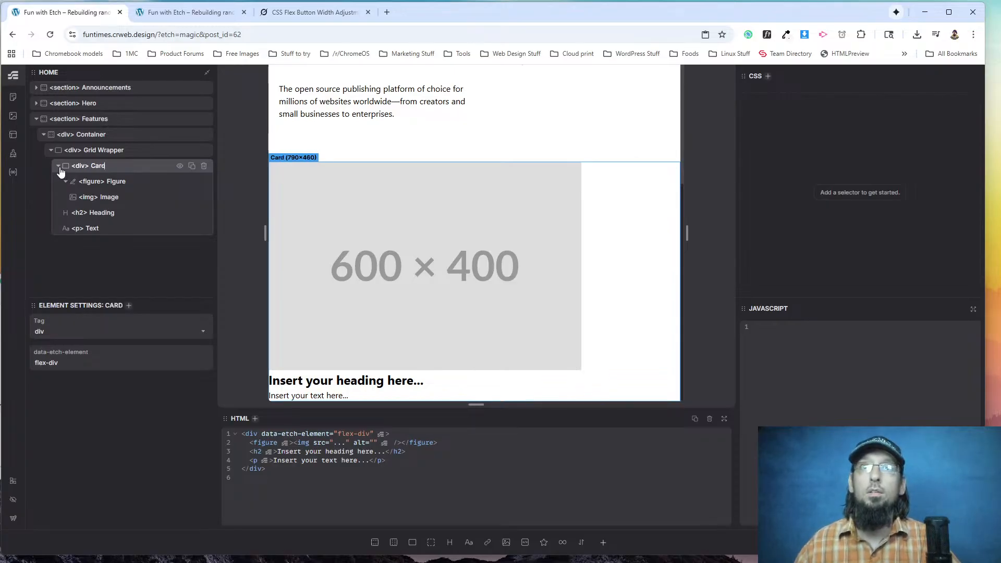
Create BEM classes for the Features section and its nested elements.
{"action": "left_click", "coordinate": [116, 185]}
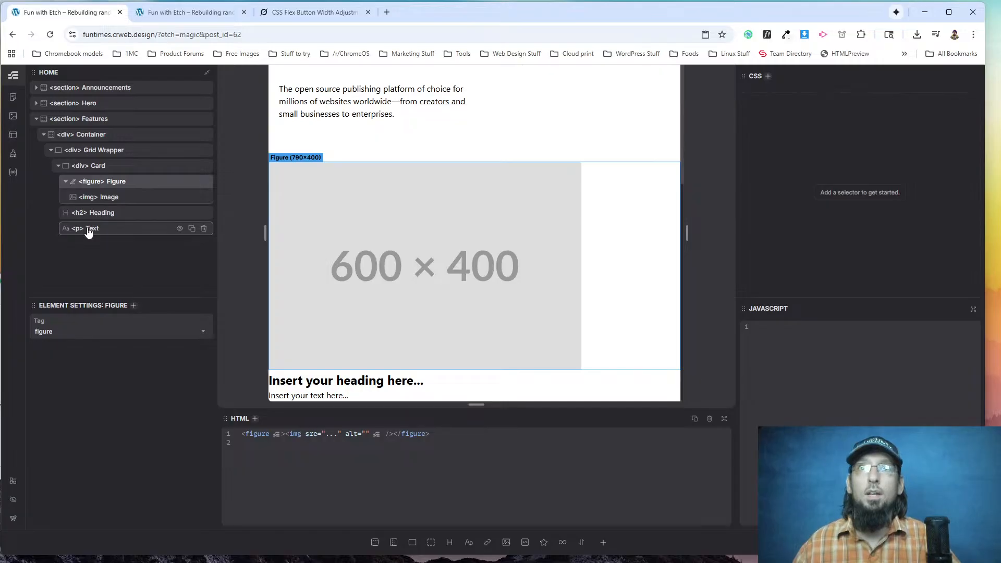
{"action": "right_click", "coordinate": [90, 120]}
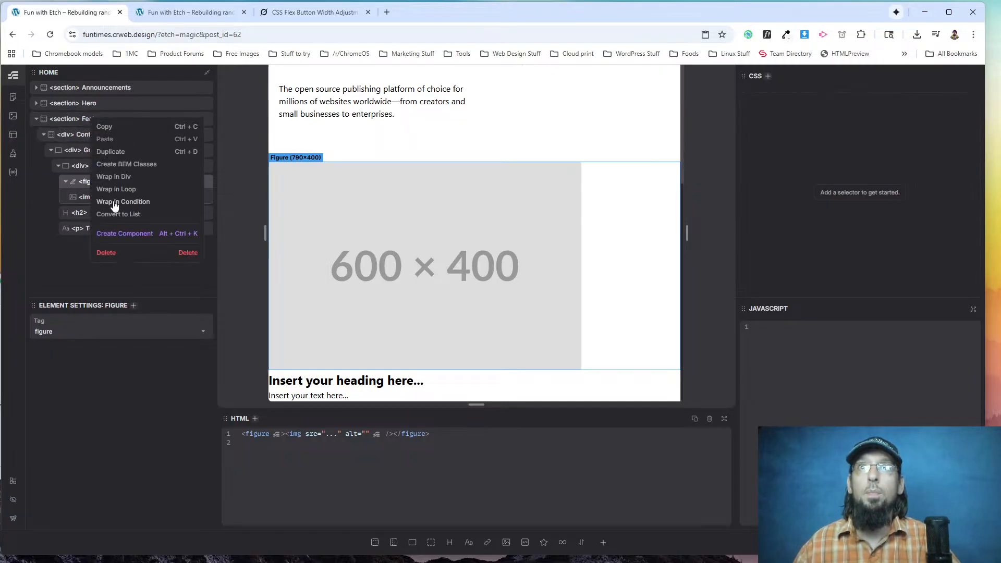
{"action": "left_click", "coordinate": [120, 169]}
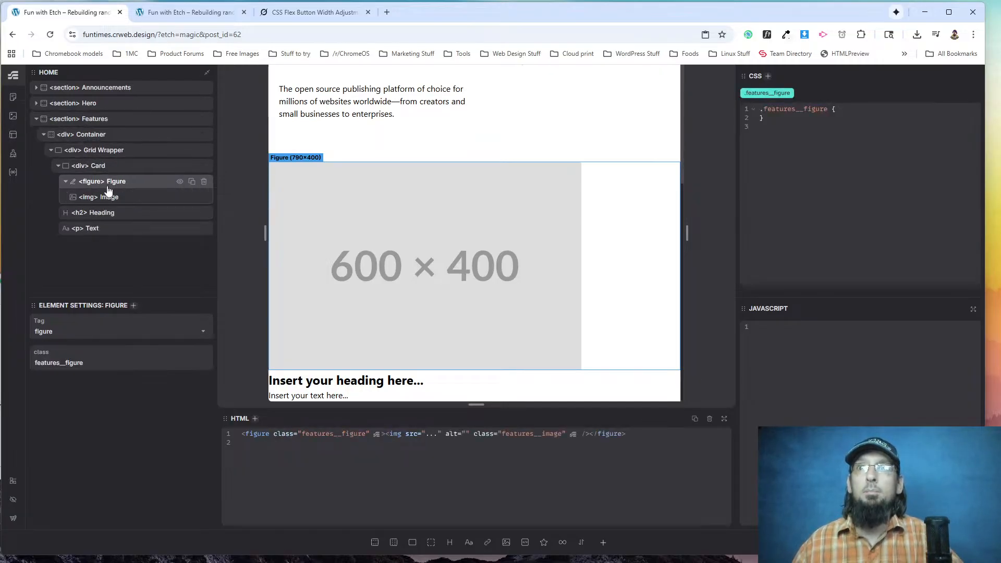
Add margin-block-start: 20px; to the .features__heading class of the card's heading.
{"action": "left_click", "coordinate": [127, 209]}
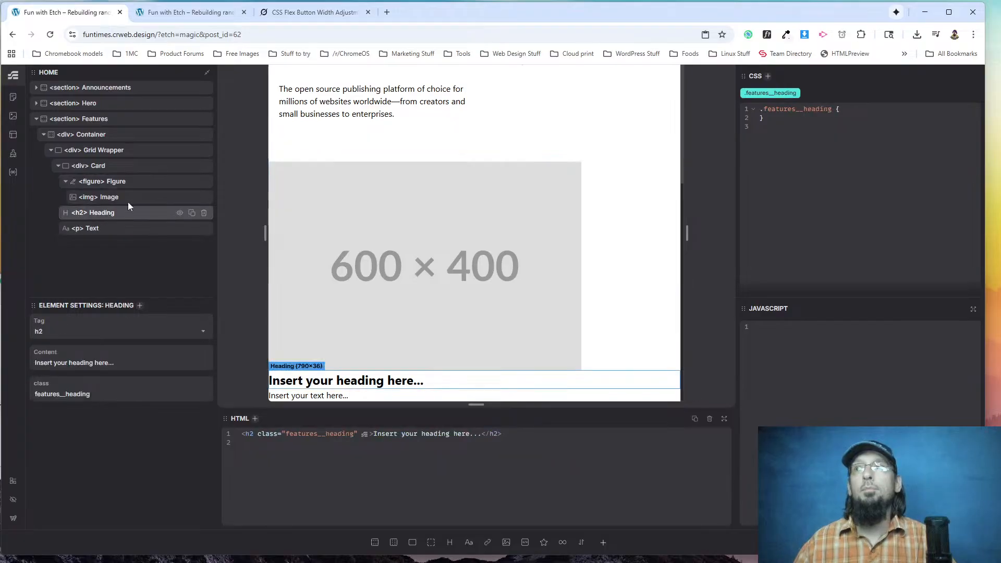
{"action": "left_click", "coordinate": [858, 104]}
{"action": "type", "text": "margin-block-star"}
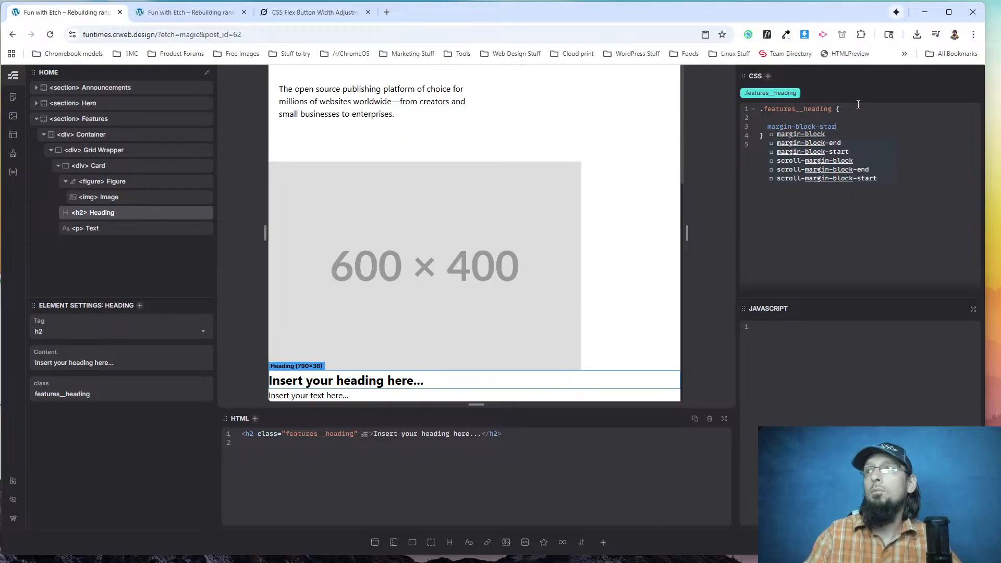
{"action": "type", "text": "t: 20px;"}
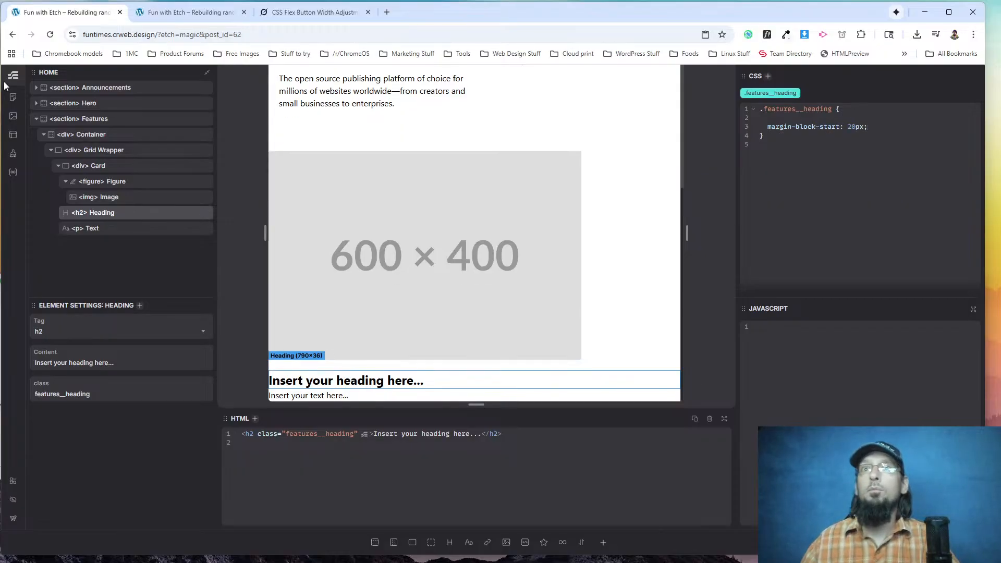
Add margin-block-start: 20px; to the .features__text class of the card's text.
{"action": "left_click", "coordinate": [111, 229]}
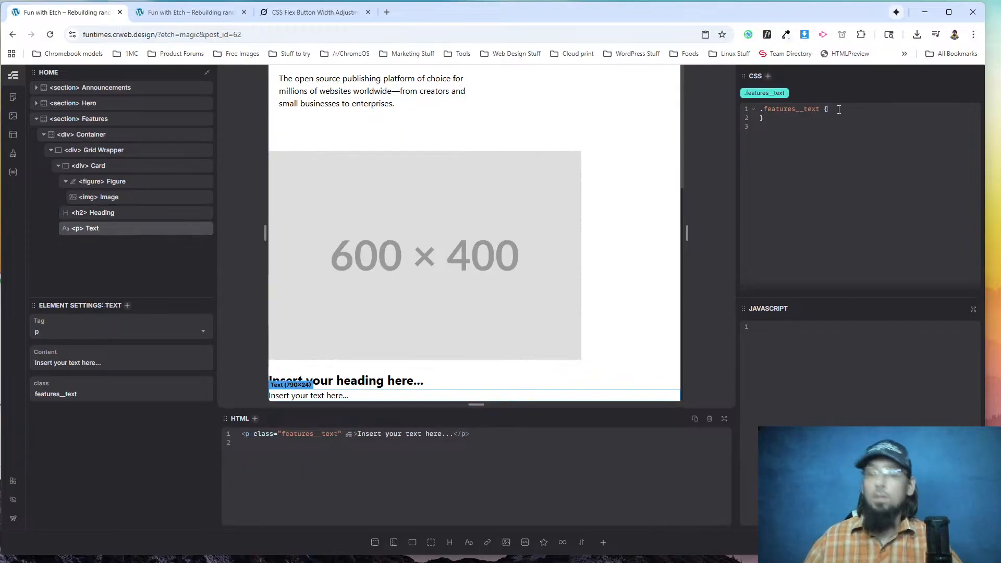
{"action": "key", "text": "Return"}
{"action": "type", "text": "margin-block-start"}
{"action": "key", "text": "Return"}
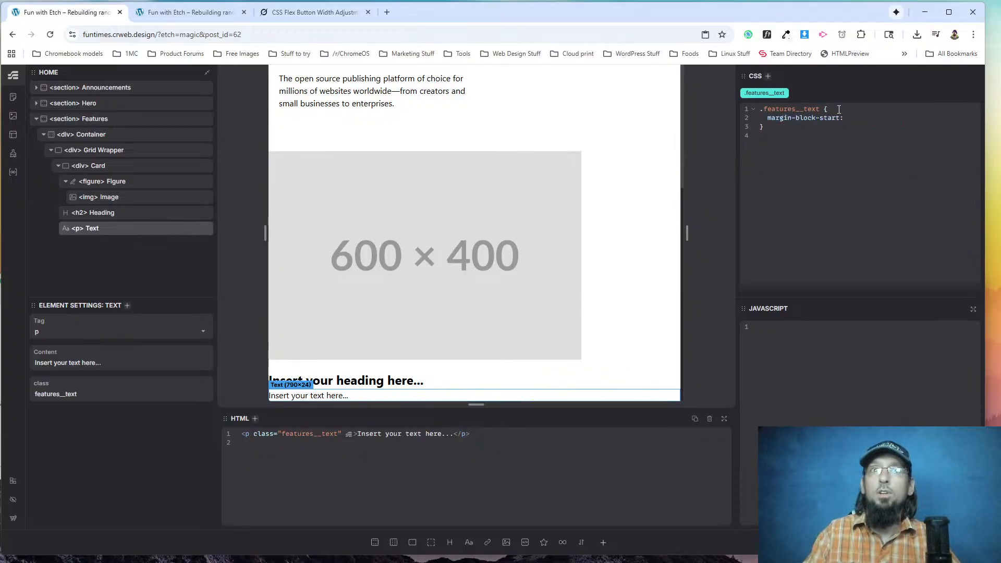
{"action": "type", "text": "20px"}
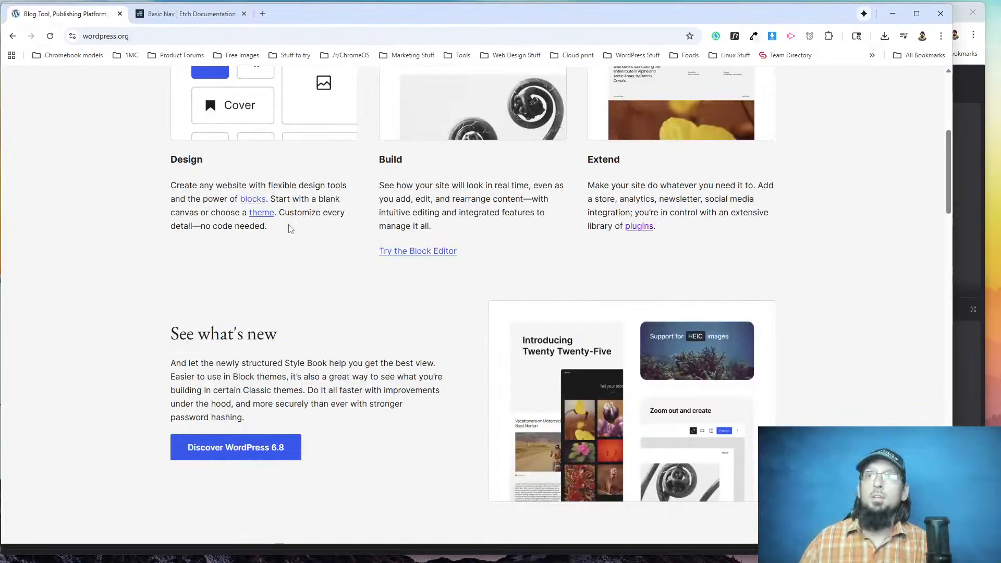
Compare the layout and spacing of wordpress.org's three feature columns with the reloaded front-end page of the rebuild.
{"action": "scroll", "coordinate": [290, 228], "scroll_direction": "up", "scroll_amount": 1}
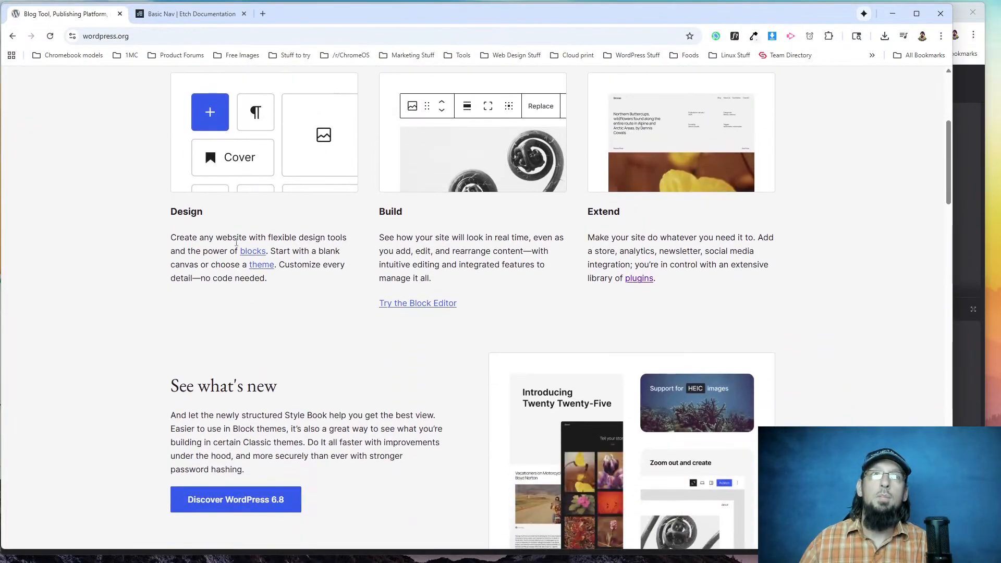
{"action": "scroll", "coordinate": [245, 286], "scroll_direction": "up", "scroll_amount": 3}
{"action": "scroll", "coordinate": [241, 288], "scroll_direction": "down", "scroll_amount": 4}
{"action": "scroll", "coordinate": [241, 288], "scroll_direction": "up", "scroll_amount": 4}
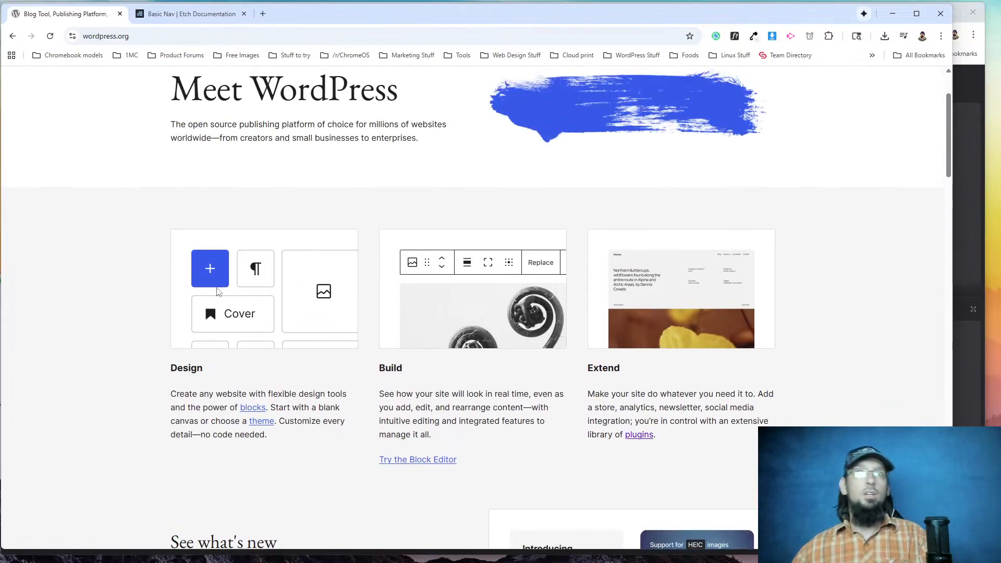
{"action": "scroll", "coordinate": [220, 343], "scroll_direction": "down", "scroll_amount": 1}
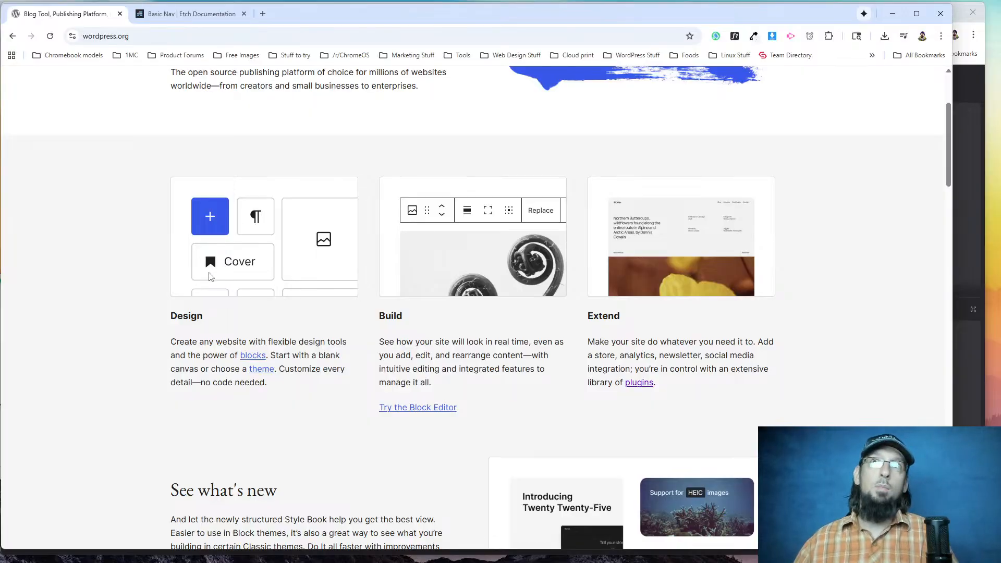
{"action": "key", "text": "alt+Tab"}
{"action": "left_click", "coordinate": [187, 12]}
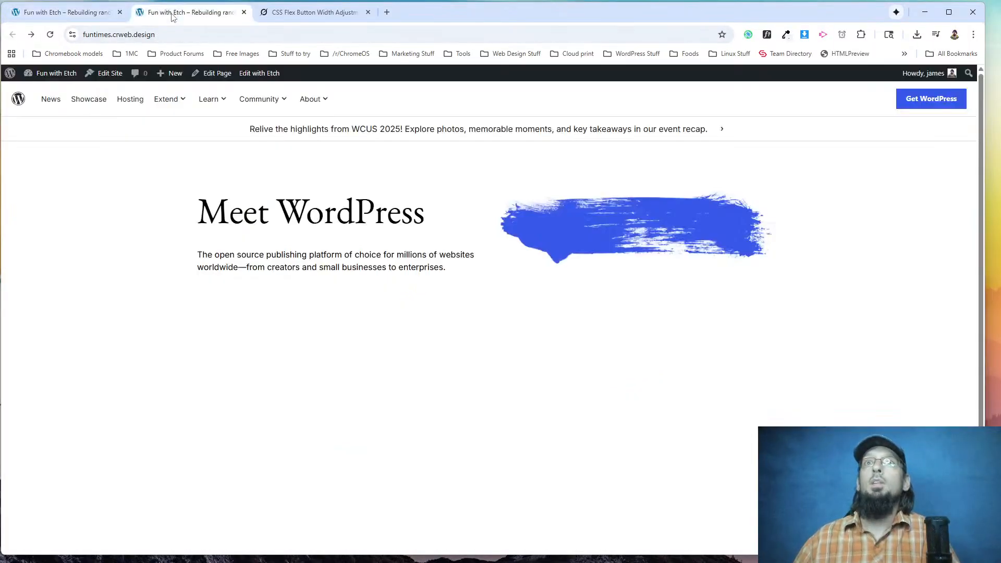
{"action": "left_click", "coordinate": [50, 35]}
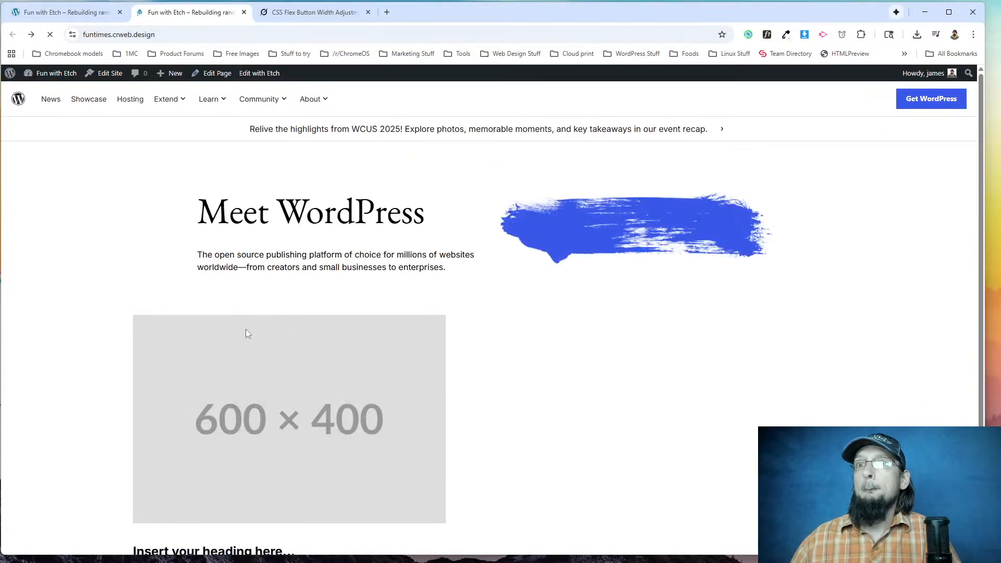
{"action": "scroll", "coordinate": [236, 367], "scroll_direction": "down", "scroll_amount": 1}
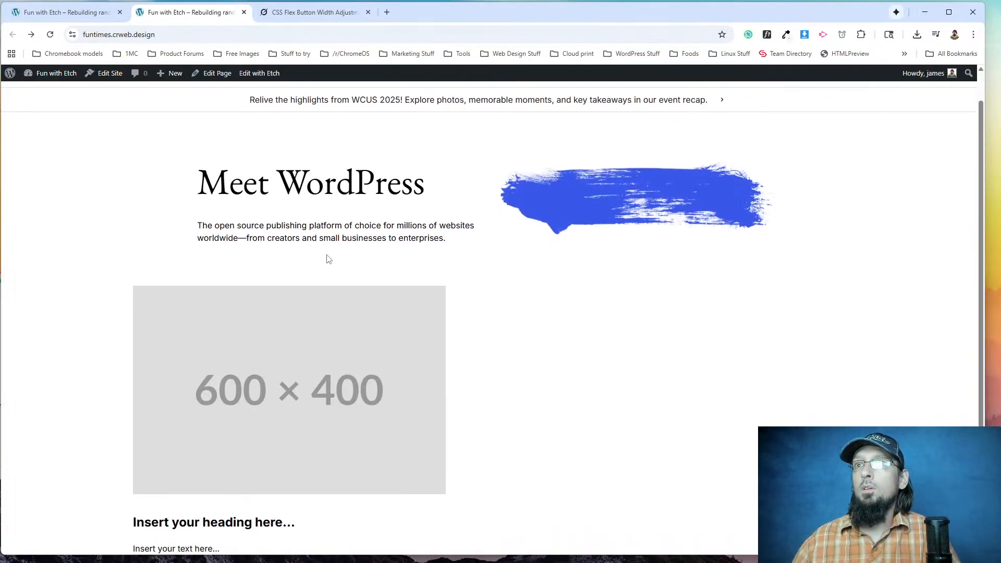
{"action": "key", "text": "alt+Tab"}
{"action": "key", "text": "alt+Tab"}
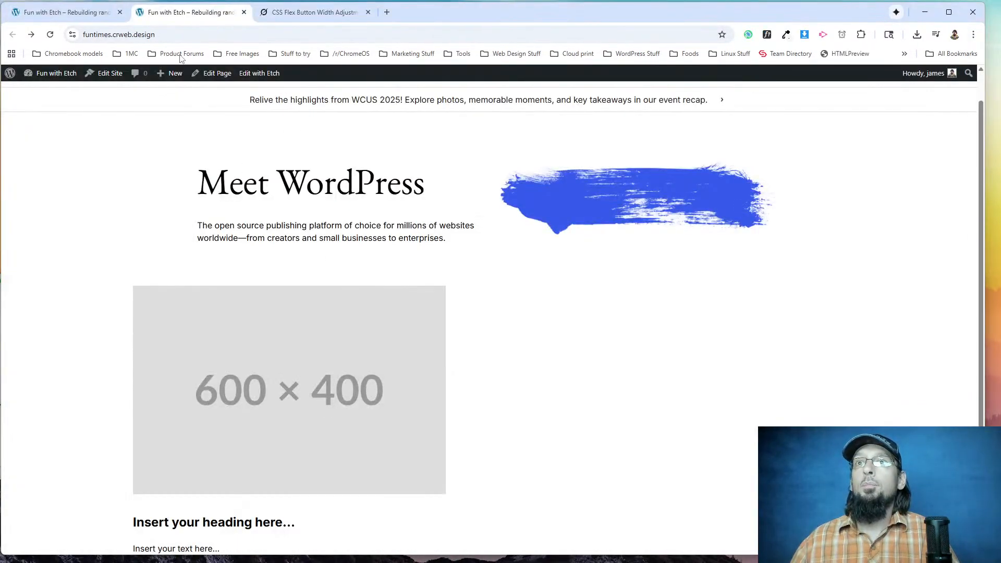
In the Etch editor, give .features__grid-wrapper display: grid; and grid-template-columns: repeat(3, 1fr);.
{"action": "left_click", "coordinate": [99, 20]}
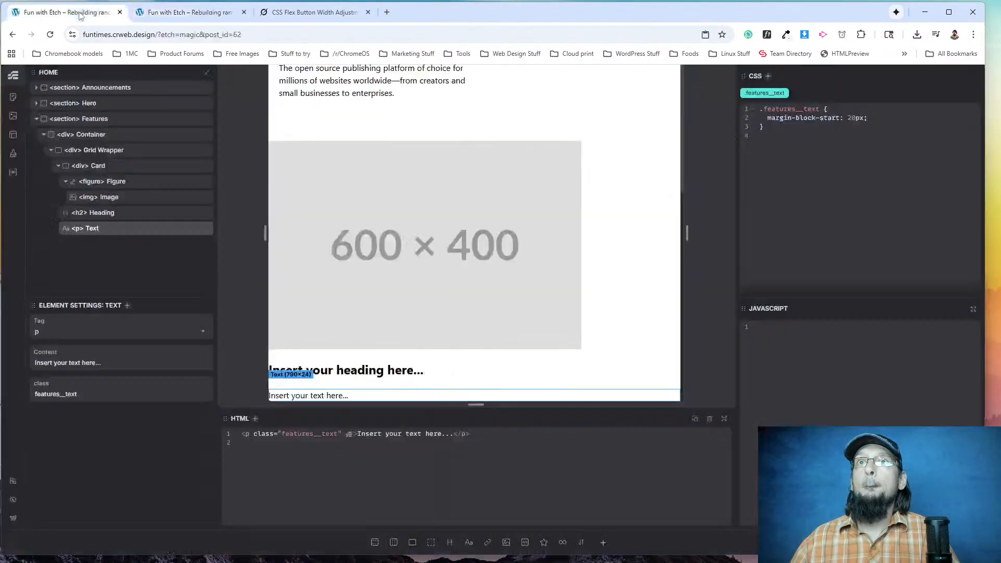
{"action": "left_click", "coordinate": [111, 151]}
{"action": "key", "text": "Return"}
{"action": "type", "text": "display: grid;"}
{"action": "key", "text": "Return"}
{"action": "type", "text": "grid-template-columns: repeat("}
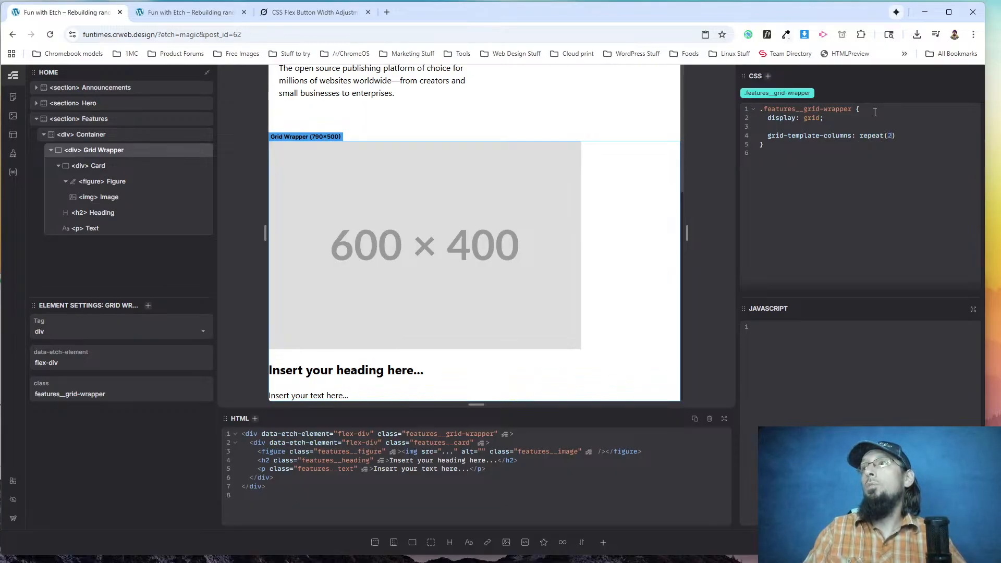
{"action": "type", "text": "3, 1fr"}
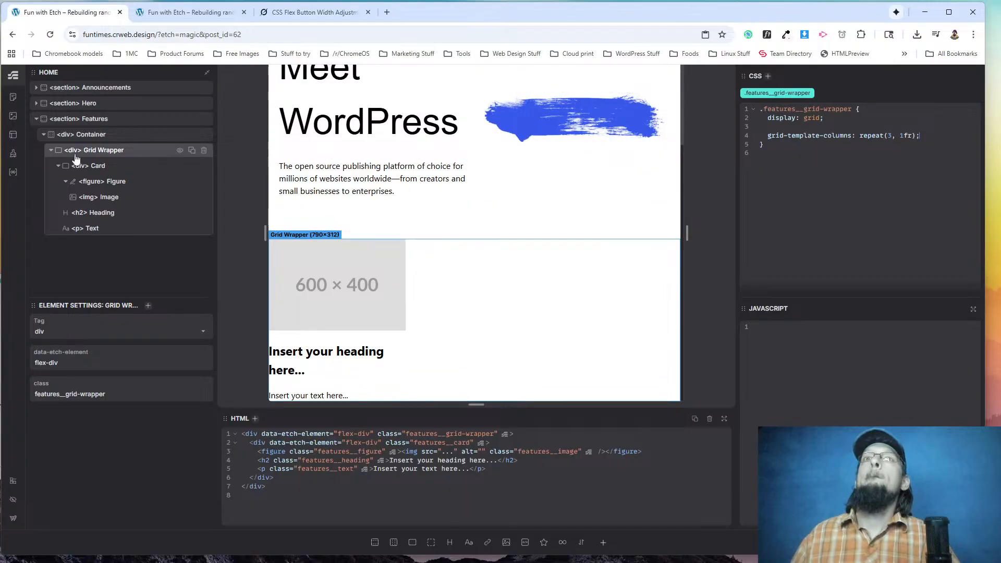
Duplicate the Card div twice inside the Grid Wrapper to fill the three columns.
{"action": "left_click", "coordinate": [58, 165]}
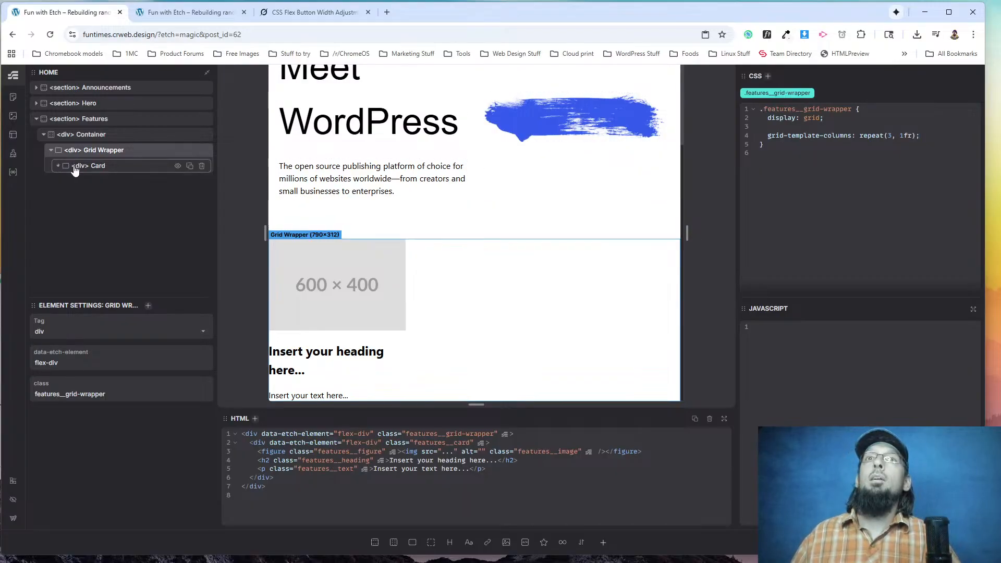
{"action": "left_click", "coordinate": [190, 166]}
{"action": "left_click", "coordinate": [191, 166]}
Add gap: 1rem; to the .features__grid-wrapper class.
{"action": "left_click", "coordinate": [99, 150]}
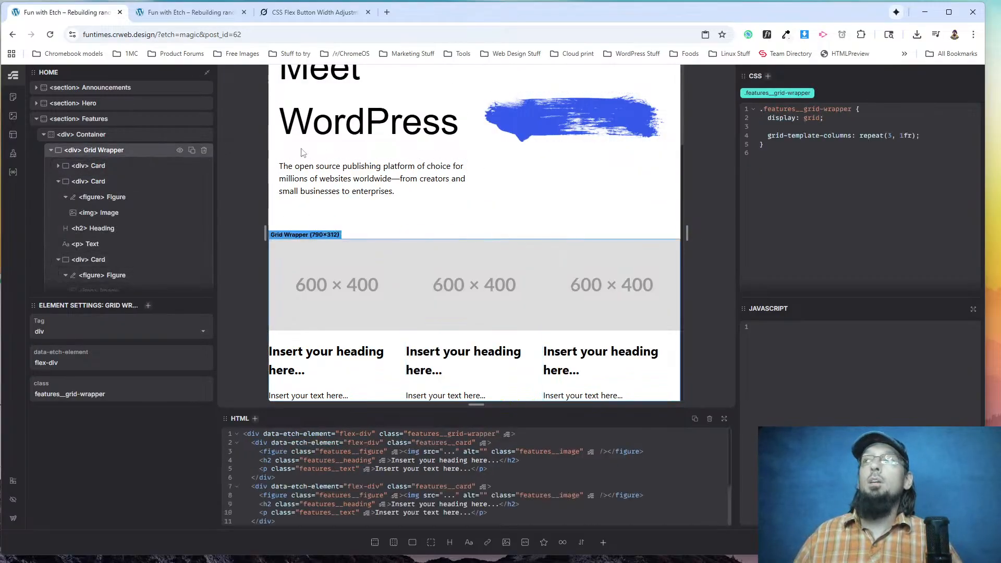
{"action": "key", "text": "Return"}
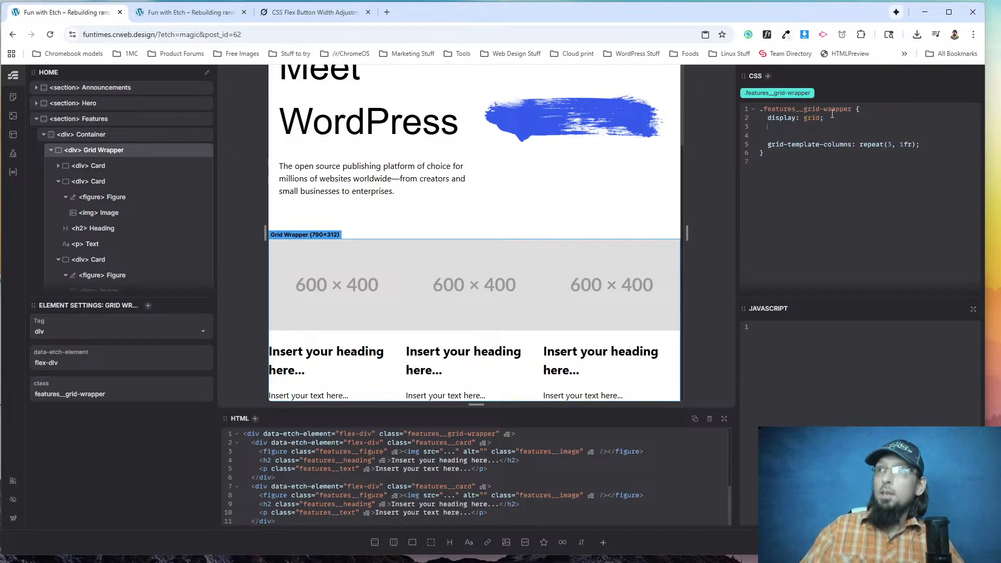
{"action": "type", "text": "gap: 1rem;"}
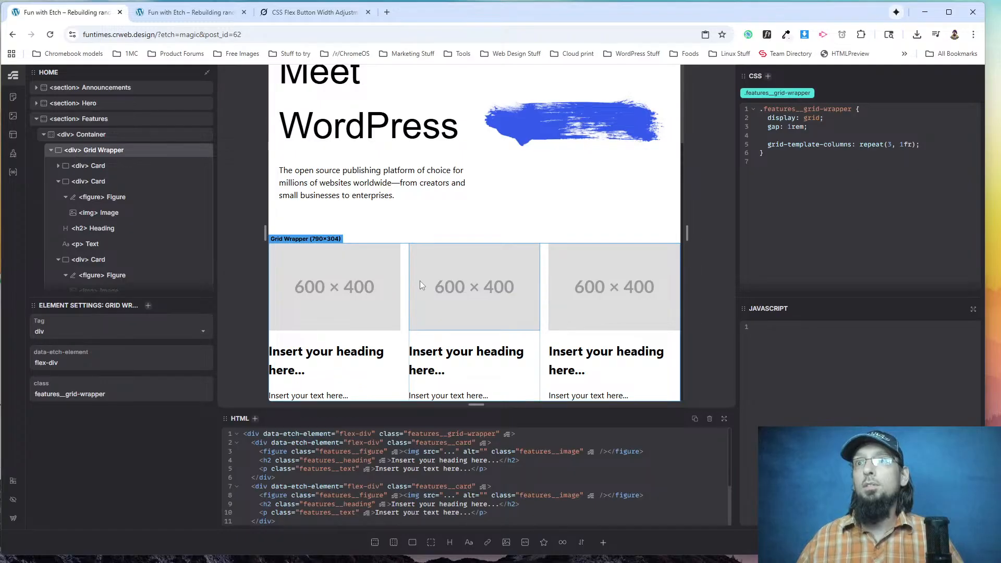
Examine the Design heading's font properties on wordpress.org with WhatFont.
{"action": "key", "text": "alt+Tab"}
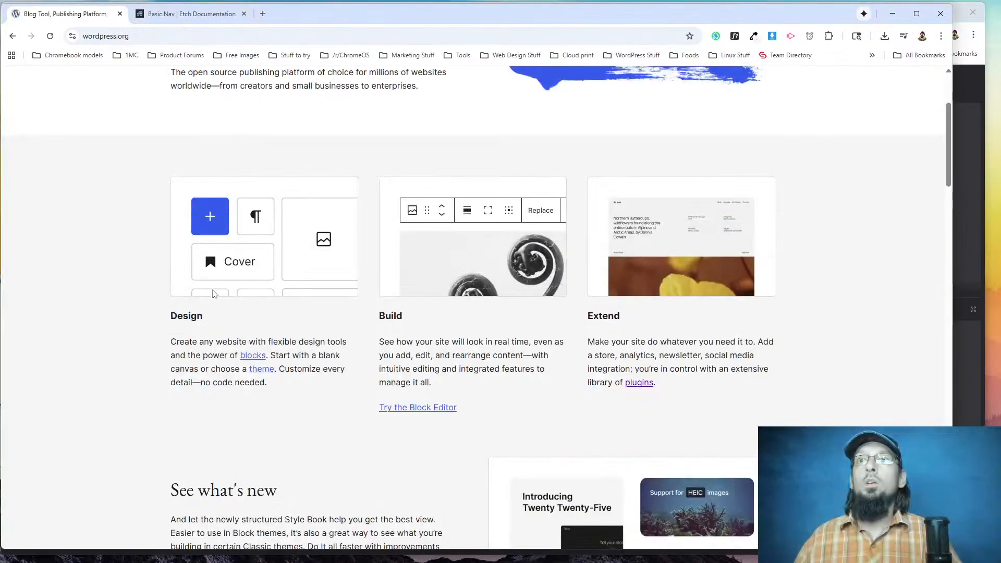
{"action": "left_click", "coordinate": [735, 36]}
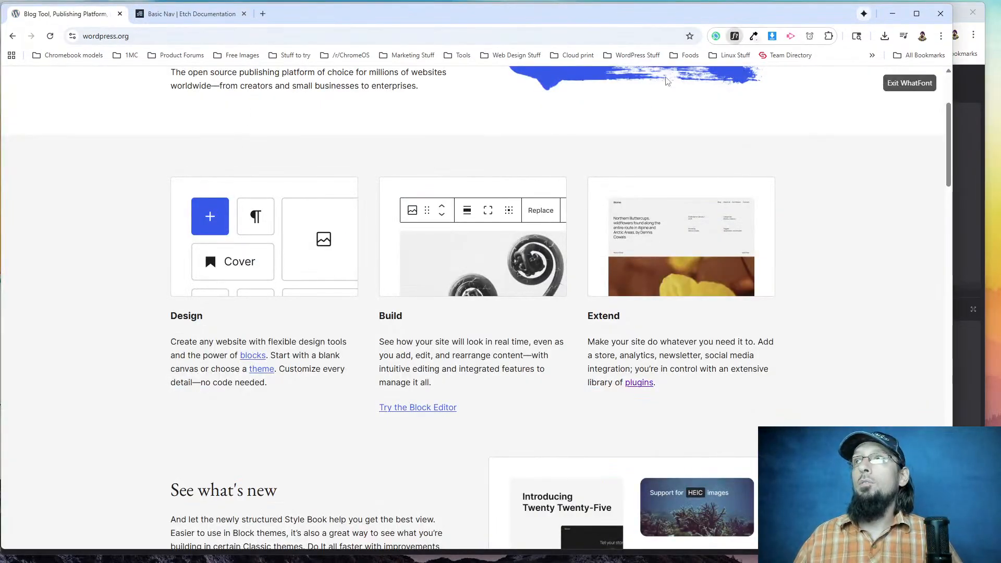
{"action": "left_click", "coordinate": [195, 318]}
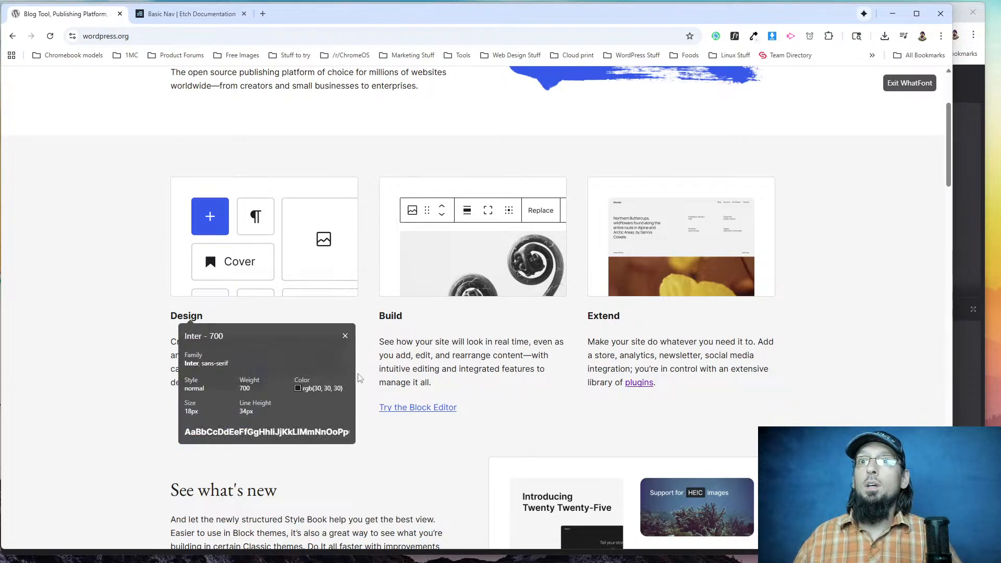
{"action": "left_click", "coordinate": [438, 365]}
Back in Etch, add font-size: 18px; to the .features__heading class.
{"action": "key", "text": "alt+Tab"}
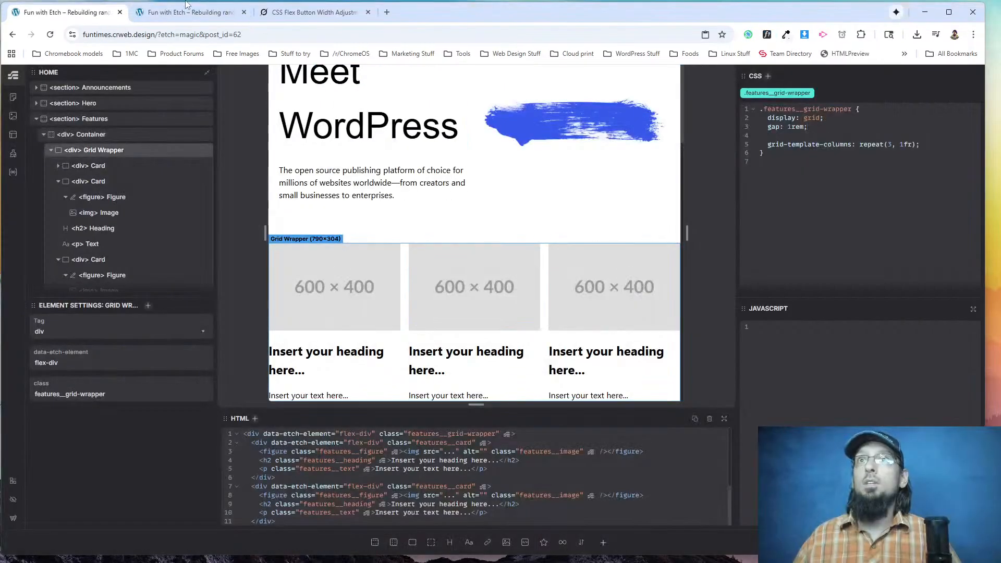
{"action": "left_click", "coordinate": [338, 356]}
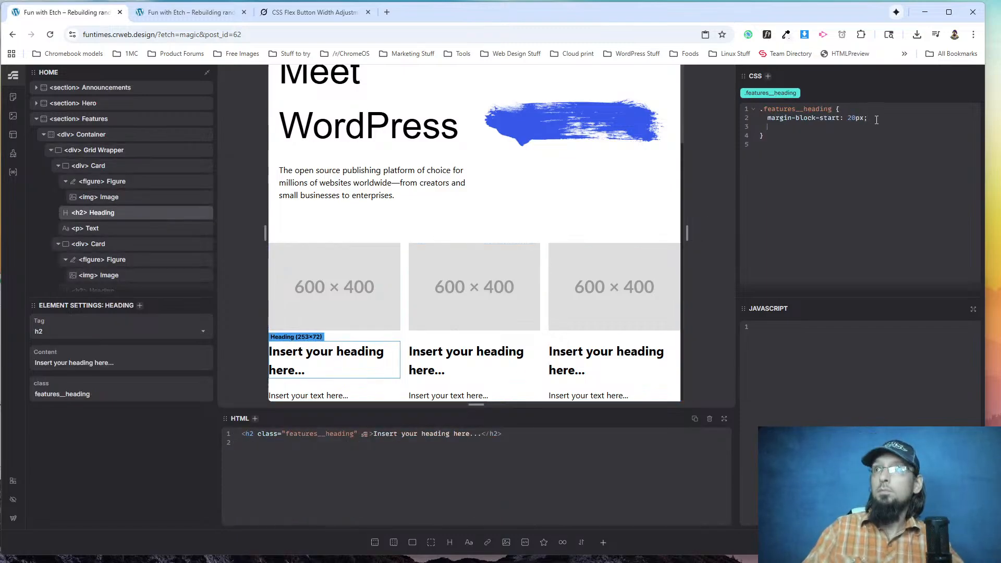
{"action": "type", "text": "size: 18px;"}
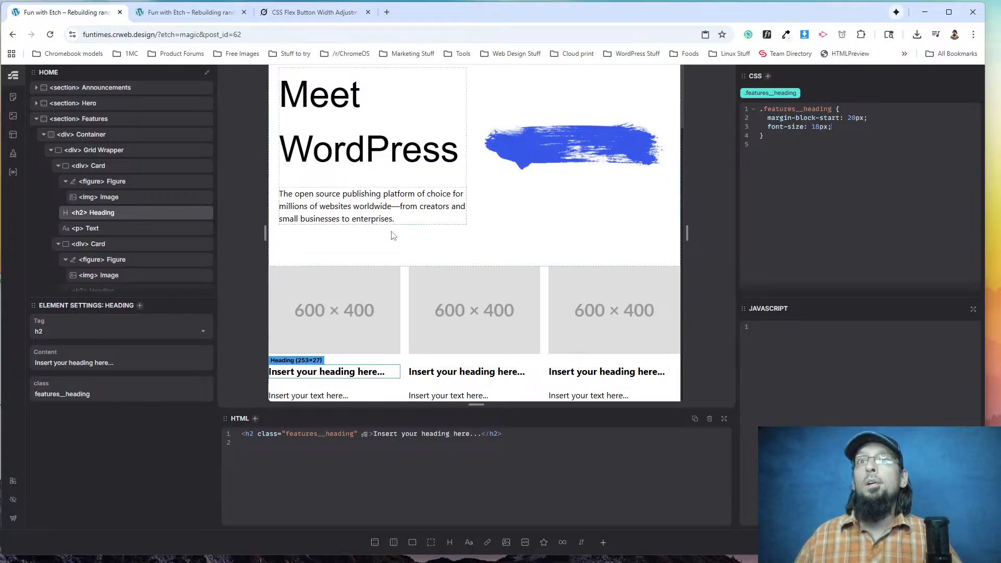
Exit WhatFont on wordpress.org and copy the Design column's paragraph text.
{"action": "key", "text": "alt+Tab"}
{"action": "left_click", "coordinate": [889, 85]}
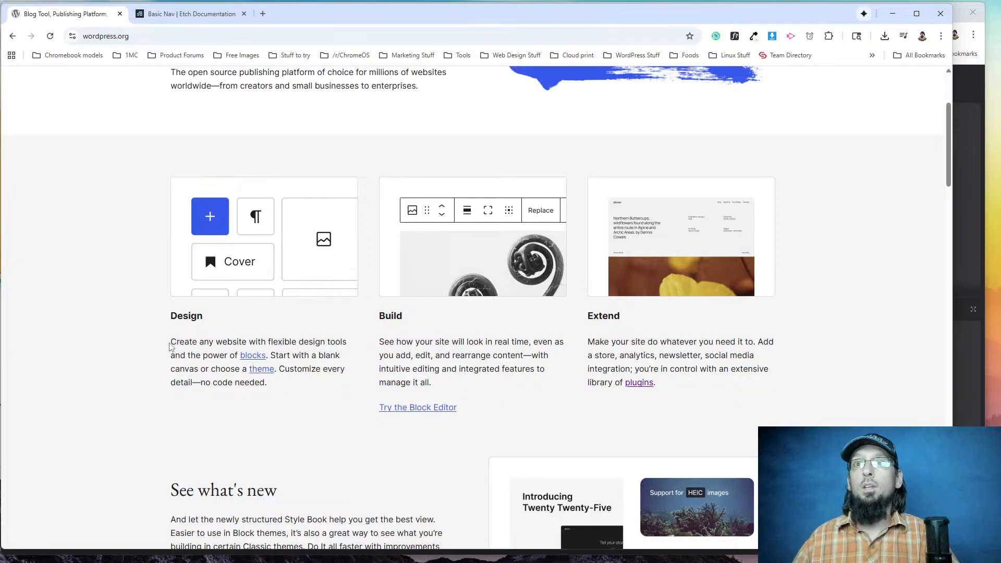
{"action": "left_click_drag", "start_coordinate": [169, 347], "coordinate": [280, 385]}
{"action": "key", "text": "ctrl+c"}
{"action": "key", "text": "alt+Tab"}
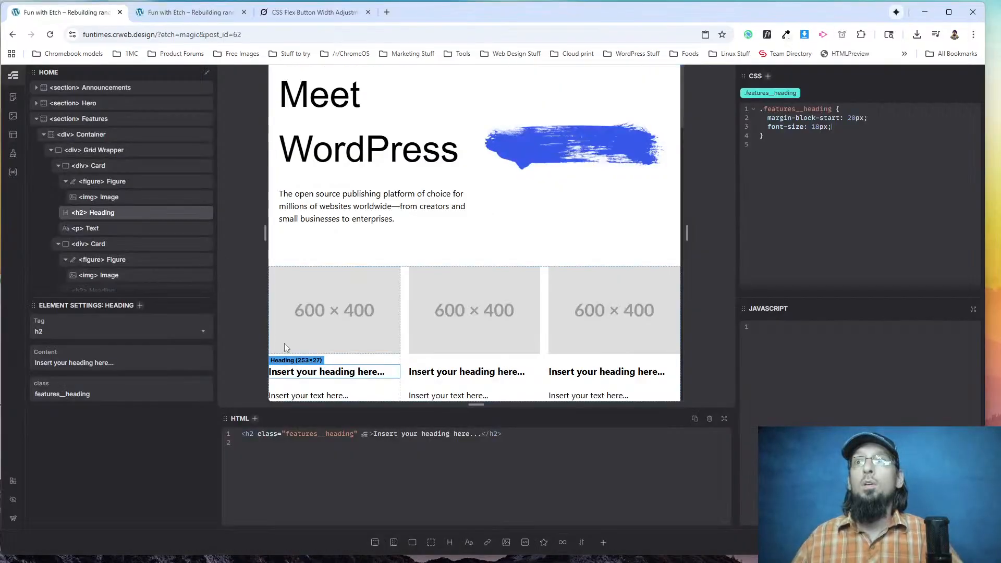
Change the first card's heading to Design and the second card's heading to Build.
{"action": "triple_click", "coordinate": [292, 372]}
{"action": "type", "text": "Design"}
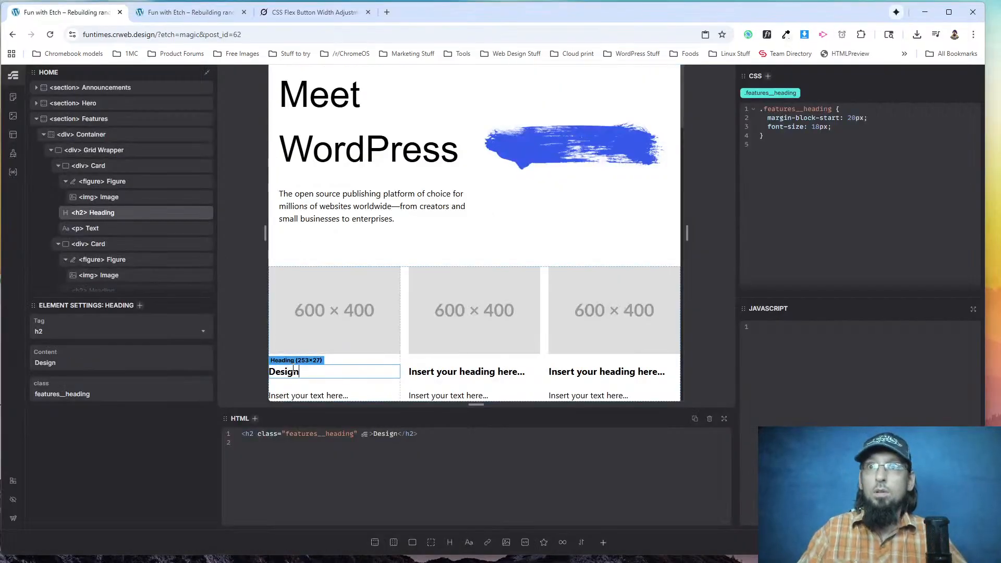
{"action": "triple_click", "coordinate": [485, 372]}
{"action": "type", "text": "Build"}
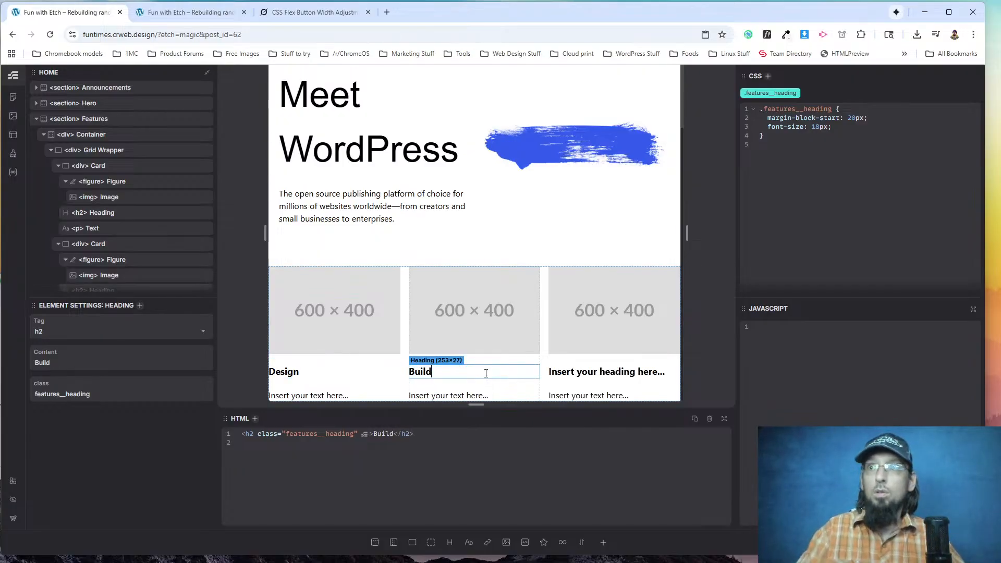
Replace the first card's placeholder text with the copied Design paragraph, and clear the text selection on wordpress.org.
{"action": "left_click", "coordinate": [290, 371]}
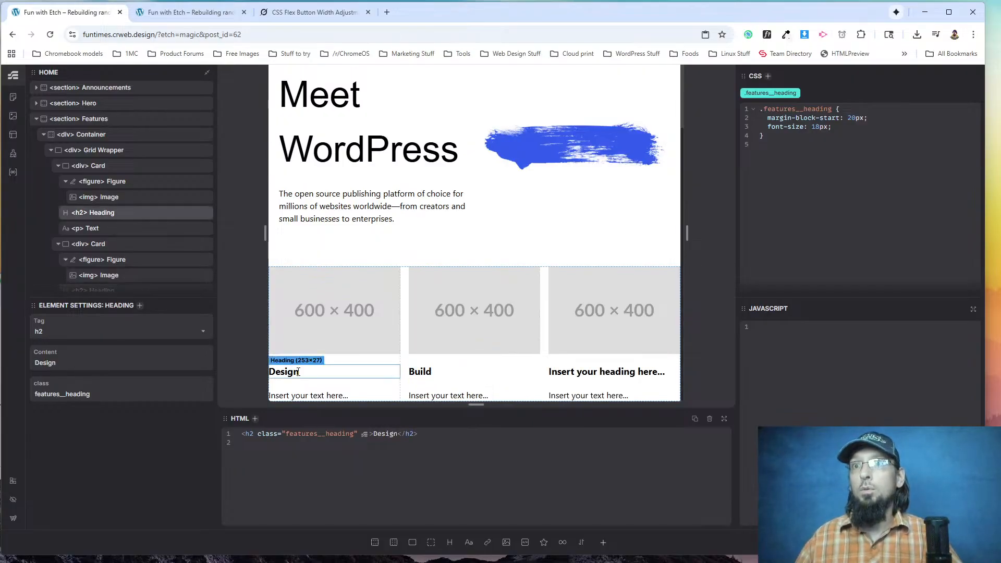
{"action": "double_click", "coordinate": [300, 396]}
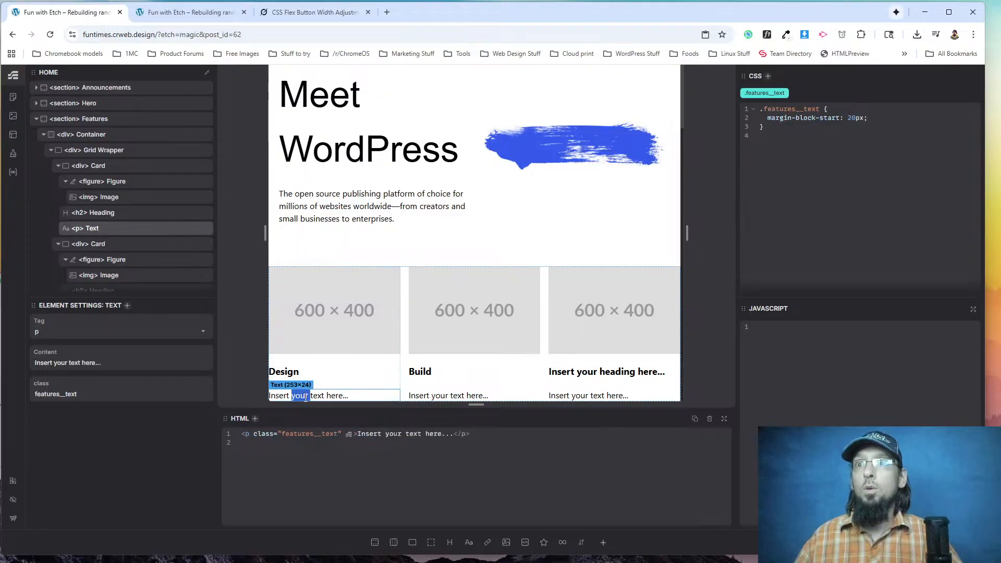
{"action": "left_click_drag", "start_coordinate": [450, 436], "coordinate": [358, 435]}
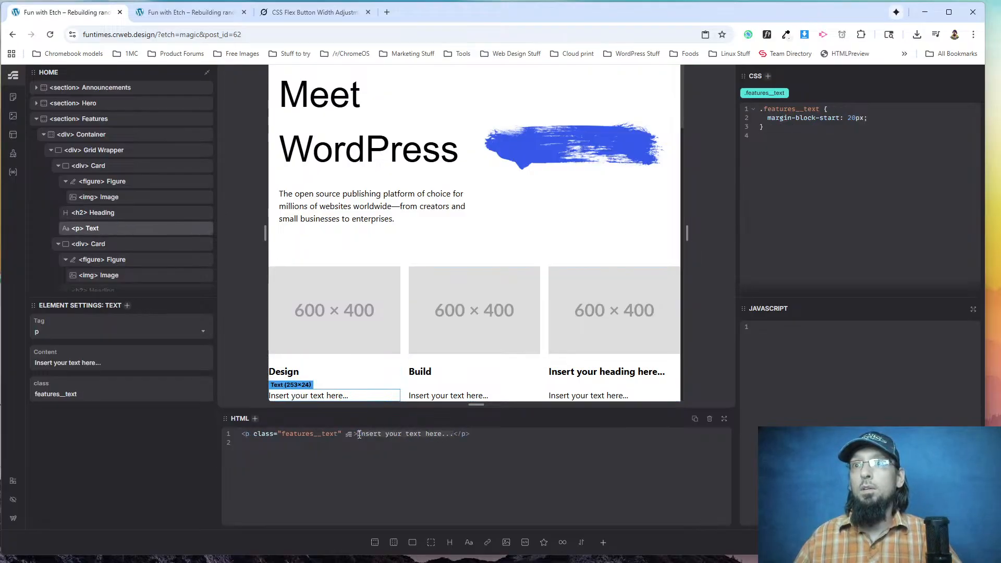
{"action": "key", "text": "ctrl+v"}
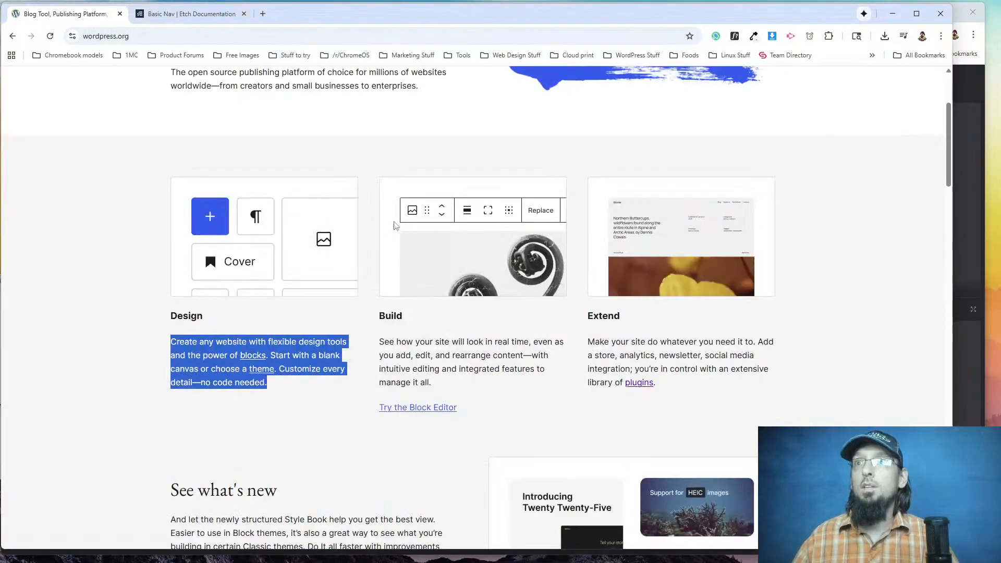
{"action": "key", "text": "alt+Tab"}
{"action": "left_click", "coordinate": [367, 353]}
{"action": "key", "text": "alt+Tab"}
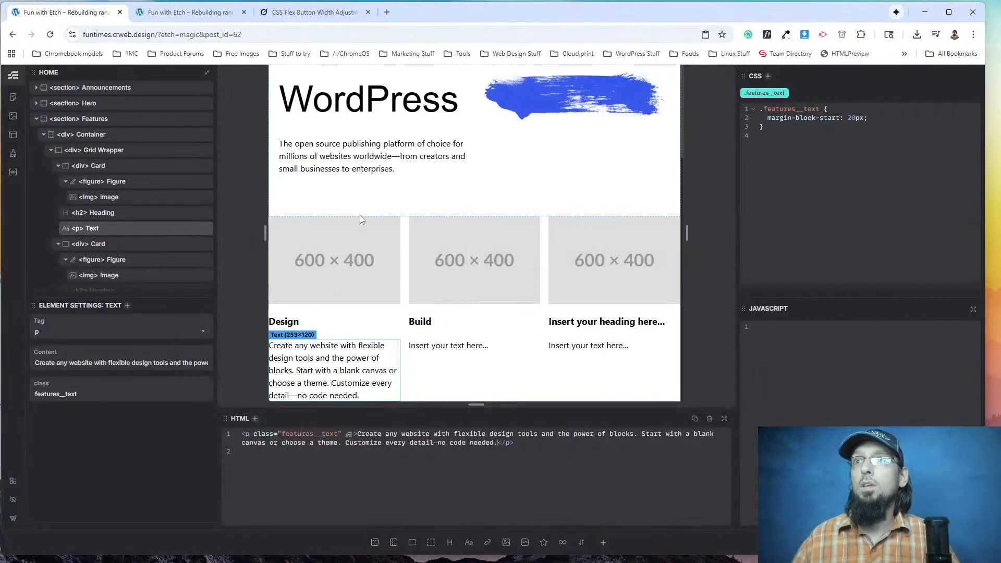
Collapse the second and third Card divs in the element structure.
{"action": "scroll", "coordinate": [68, 209], "scroll_direction": "down", "scroll_amount": 2}
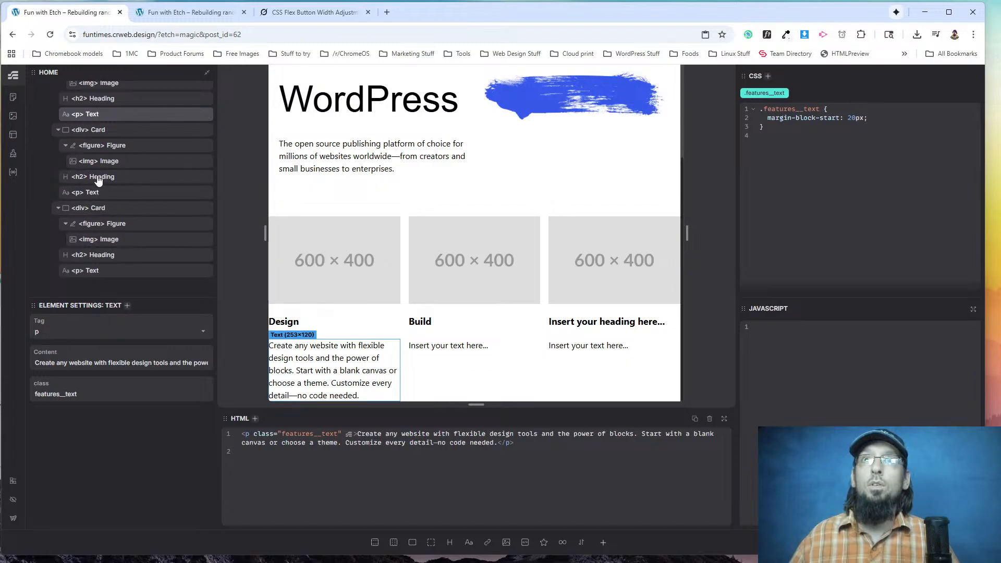
{"action": "left_click", "coordinate": [58, 129]}
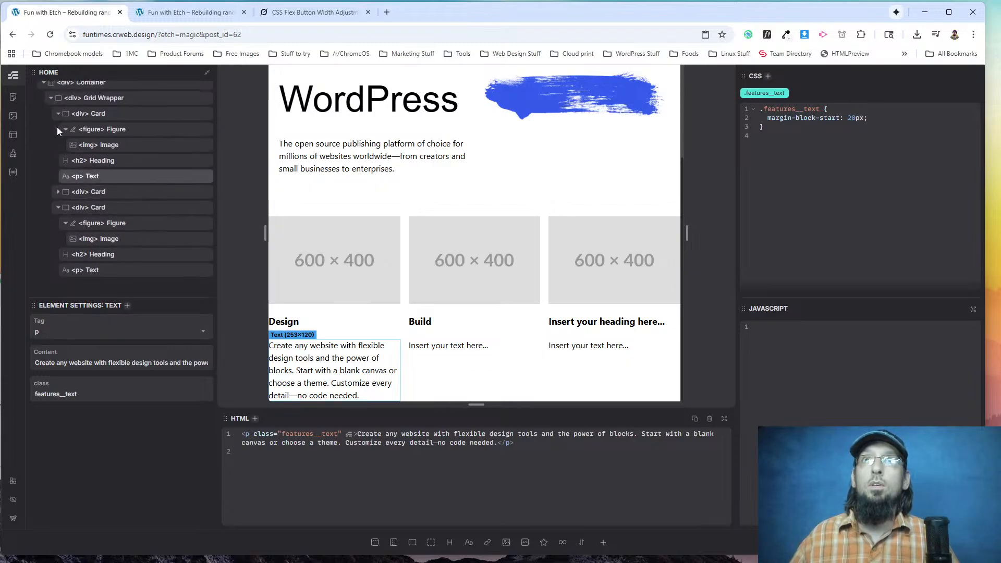
{"action": "left_click", "coordinate": [58, 207]}
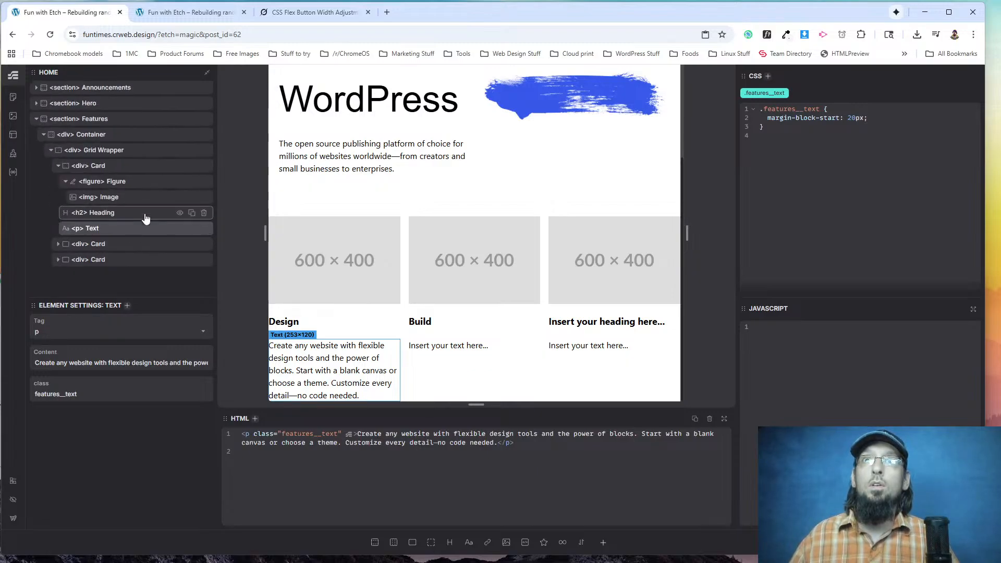
Collapse the first Card div and delete the other two Card divs from the Grid Wrapper.
{"action": "left_click", "coordinate": [58, 165]}
{"action": "left_click", "coordinate": [204, 181]}
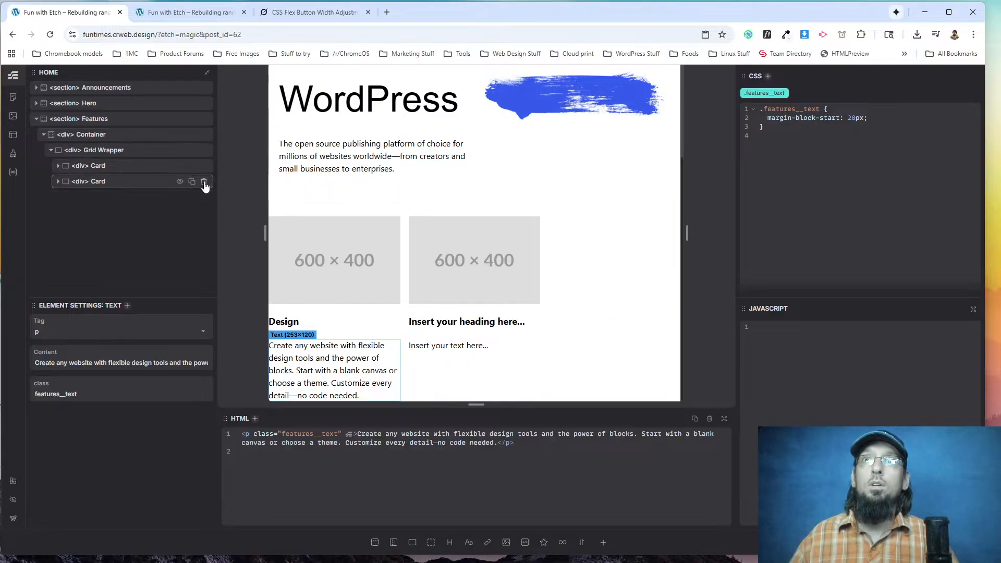
{"action": "left_click", "coordinate": [204, 182]}
Wrap the remaining Card div in a loop and set the loop's data source to Simple JSON.
{"action": "left_click", "coordinate": [114, 167]}
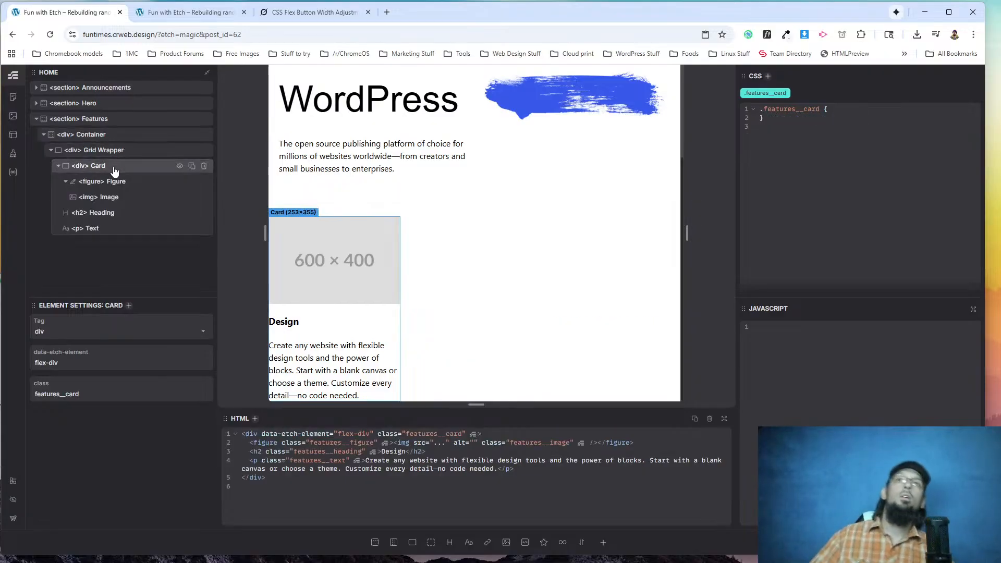
{"action": "right_click", "coordinate": [116, 170]}
{"action": "left_click", "coordinate": [143, 244]}
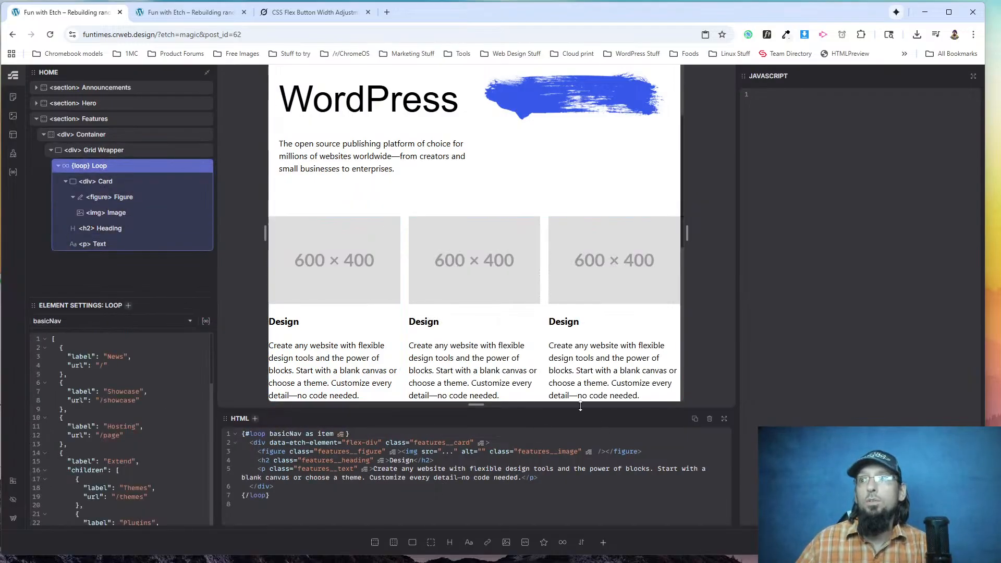
{"action": "left_click", "coordinate": [66, 322]}
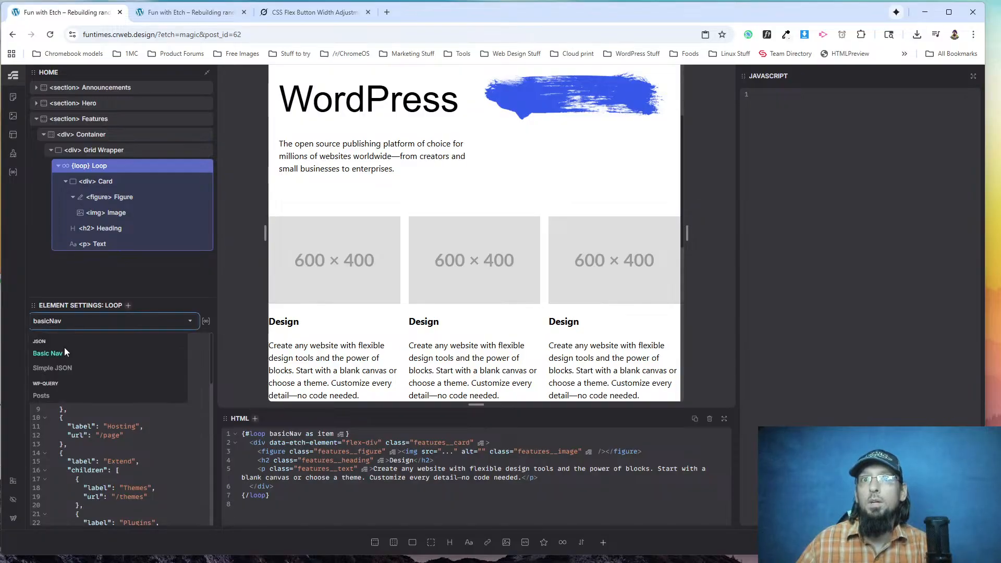
{"action": "left_click", "coordinate": [52, 368]}
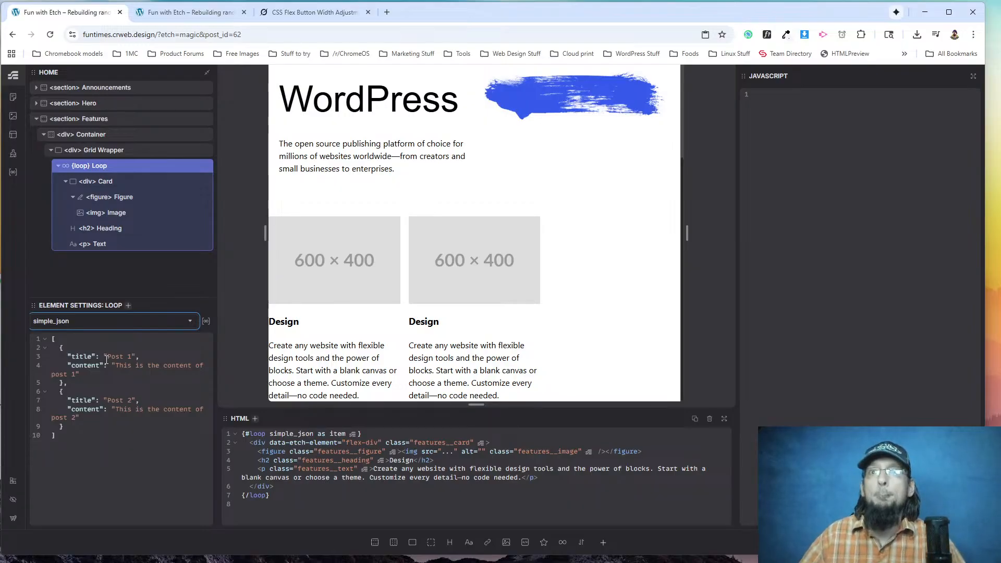
Change the titles of the two simple_json entries to "Design" and "Build".
{"action": "left_click", "coordinate": [129, 356]}
{"action": "key", "text": "BackSpace"}
{"action": "key", "text": "BackSpace"}
{"action": "key", "text": "BackSpace"}
{"action": "key", "text": "BackSpace"}
{"action": "key", "text": "BackSpace"}
{"action": "key", "text": "BackSpace"}
{"action": "type", "text": "Design"}
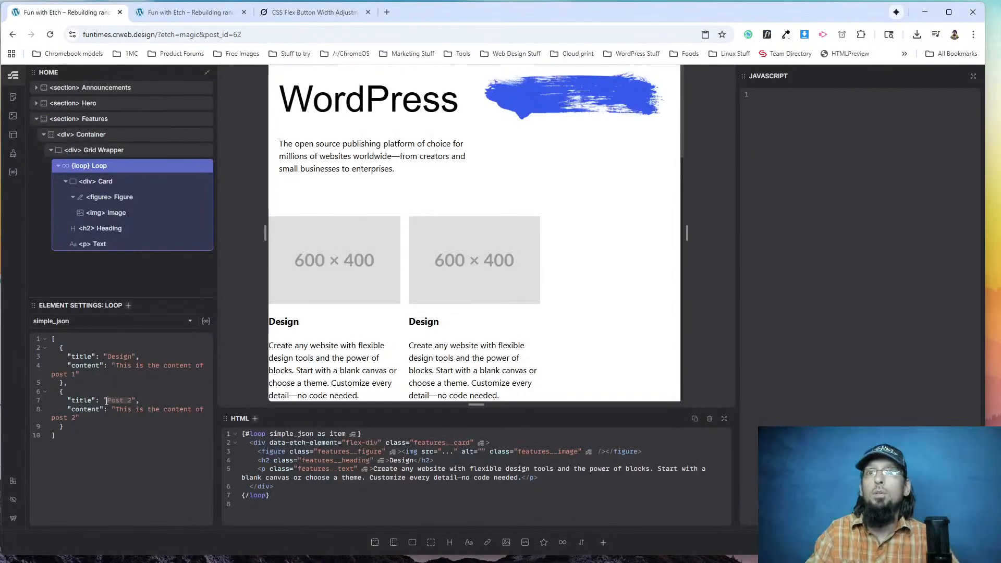
{"action": "type", "text": "Build"}
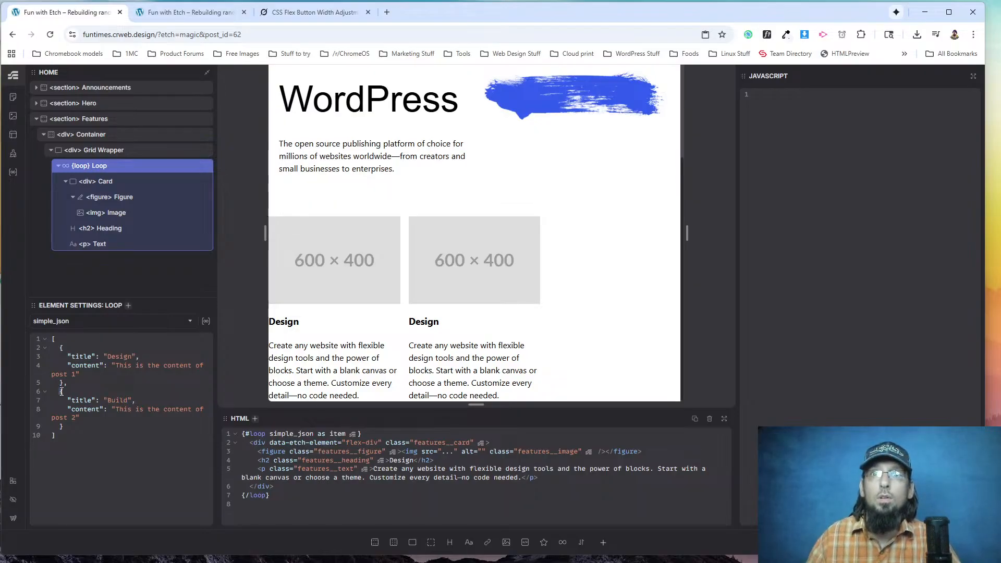
Duplicate the Build entry as a third object in the loop's JSON and change its title to "Extend".
{"action": "left_click_drag", "start_coordinate": [60, 391], "coordinate": [69, 425]}
{"action": "key", "text": "ctrl+c"}
{"action": "left_click", "coordinate": [70, 424]}
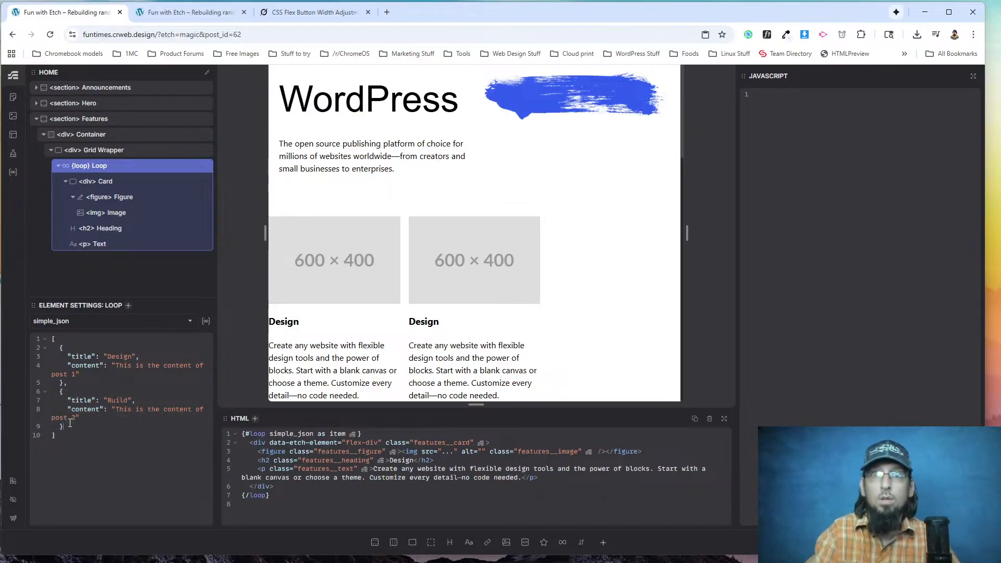
{"action": "key", "text": "ctrl+v"}
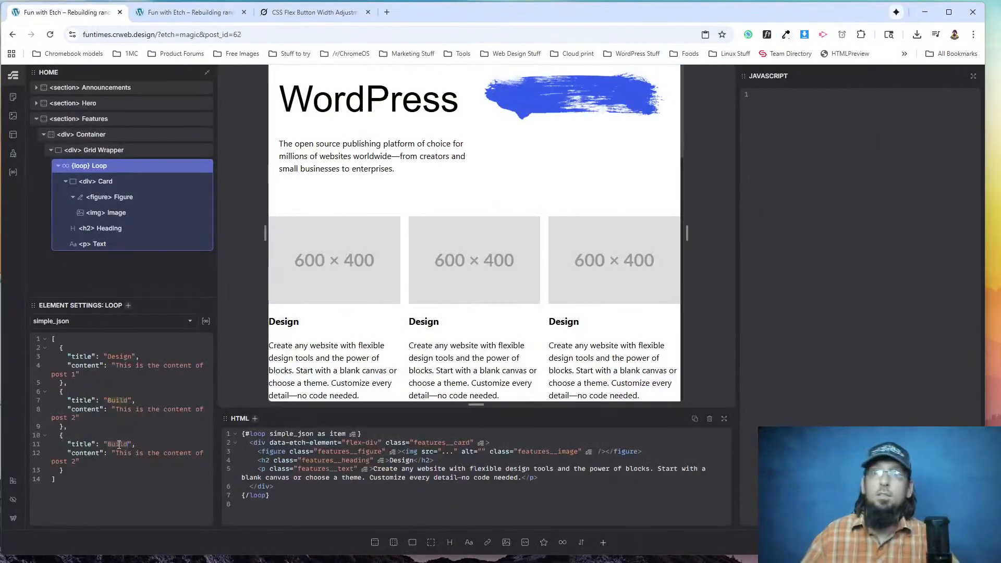
{"action": "double_click", "coordinate": [119, 444]}
{"action": "type", "text": "Extend"}
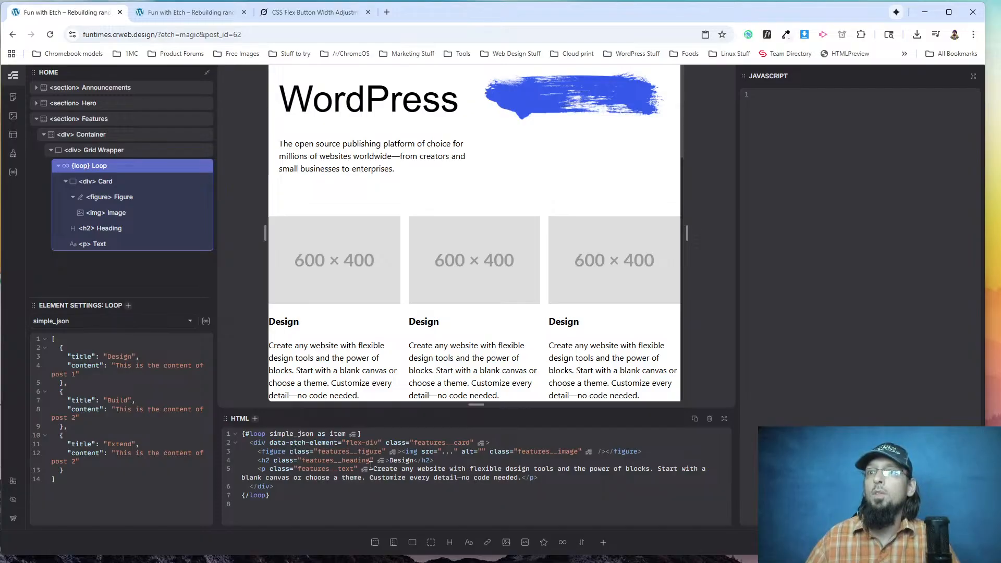
Copy the card paragraph from the HTML code and use it as the Design entry's content value.
{"action": "left_click_drag", "start_coordinate": [375, 471], "coordinate": [519, 478]}
{"action": "key", "text": "ctrl+c"}
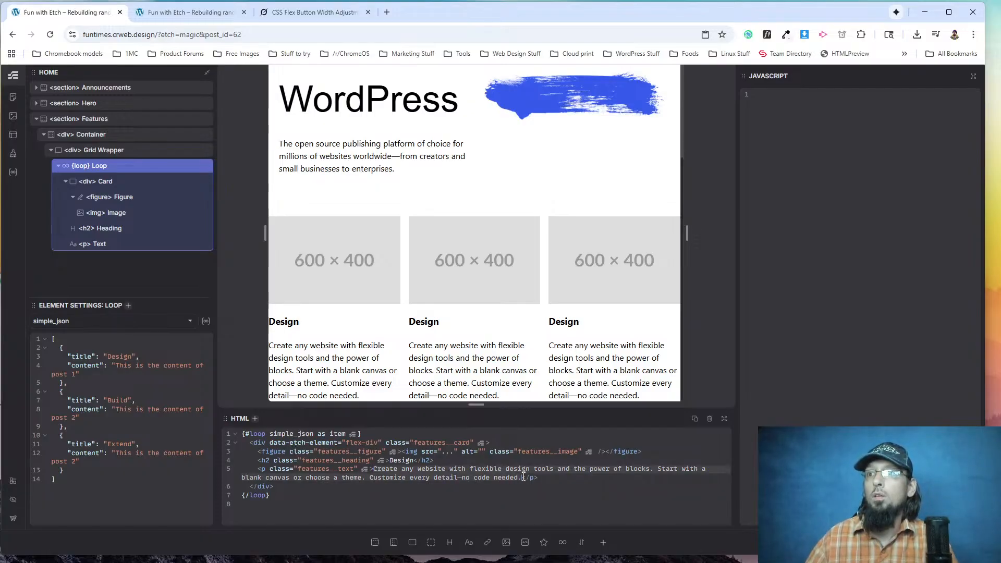
{"action": "left_click_drag", "start_coordinate": [116, 366], "coordinate": [78, 374]}
{"action": "key", "text": "ctrl+v"}
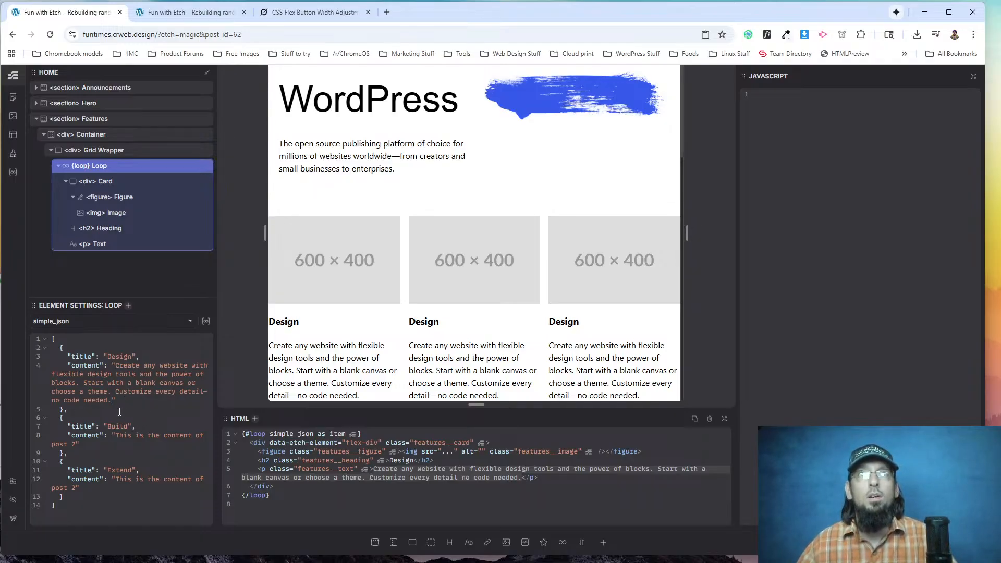
Copy the Build column's paragraph from wordpress.org and replace the Build entry's placeholder content with it in Etch.
{"action": "key", "text": "alt+Tab"}
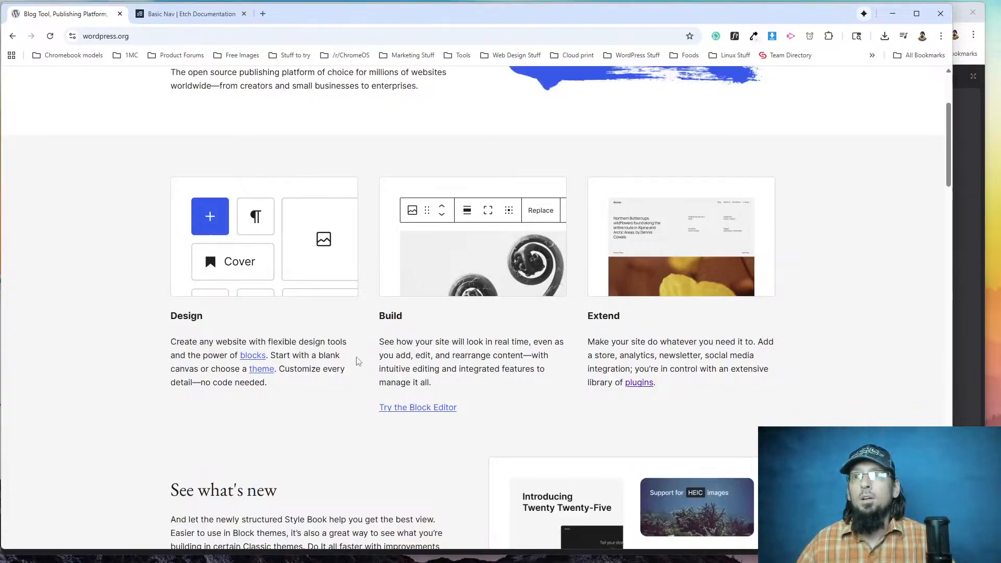
{"action": "left_click_drag", "start_coordinate": [379, 342], "coordinate": [440, 386]}
{"action": "key", "text": "ctrl+c"}
{"action": "key", "text": "alt+Tab"}
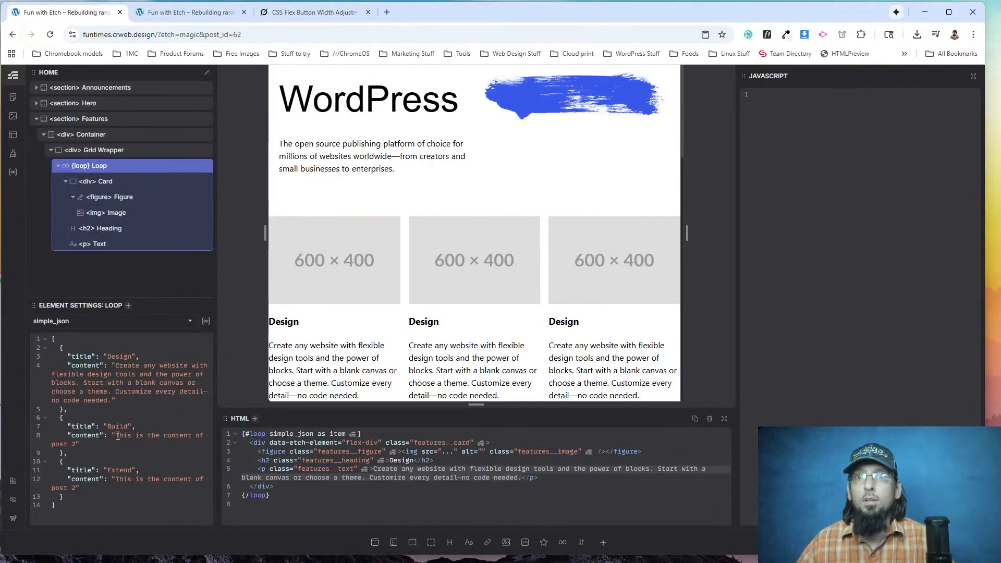
{"action": "left_click_drag", "start_coordinate": [118, 436], "coordinate": [77, 443]}
{"action": "key", "text": "ctrl+v"}
Copy the Extend column's paragraph from wordpress.org and replace the Extend entry's placeholder content with it in Etch.
{"action": "key", "text": "alt+Tab"}
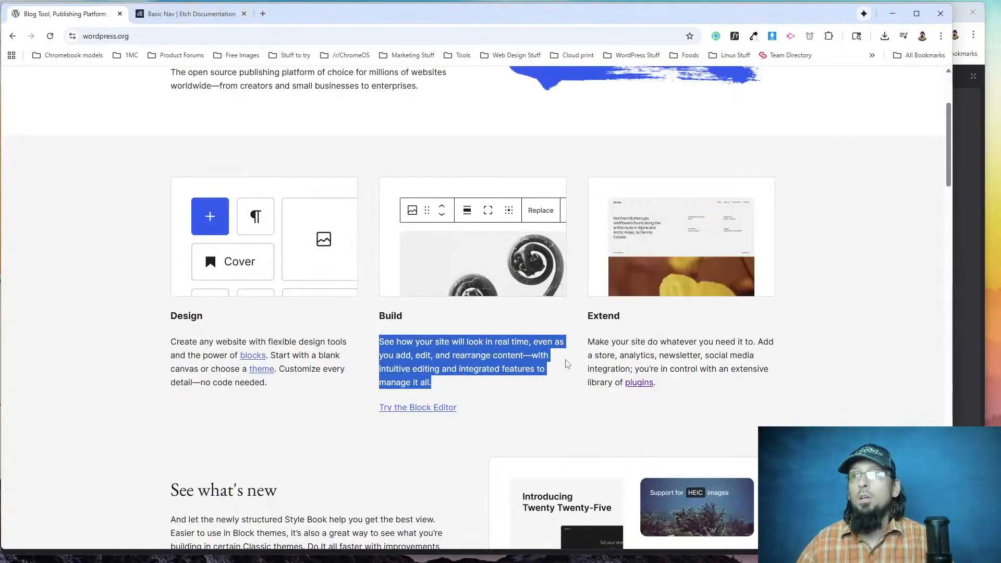
{"action": "left_click_drag", "start_coordinate": [588, 342], "coordinate": [659, 383]}
{"action": "key", "text": "ctrl+c"}
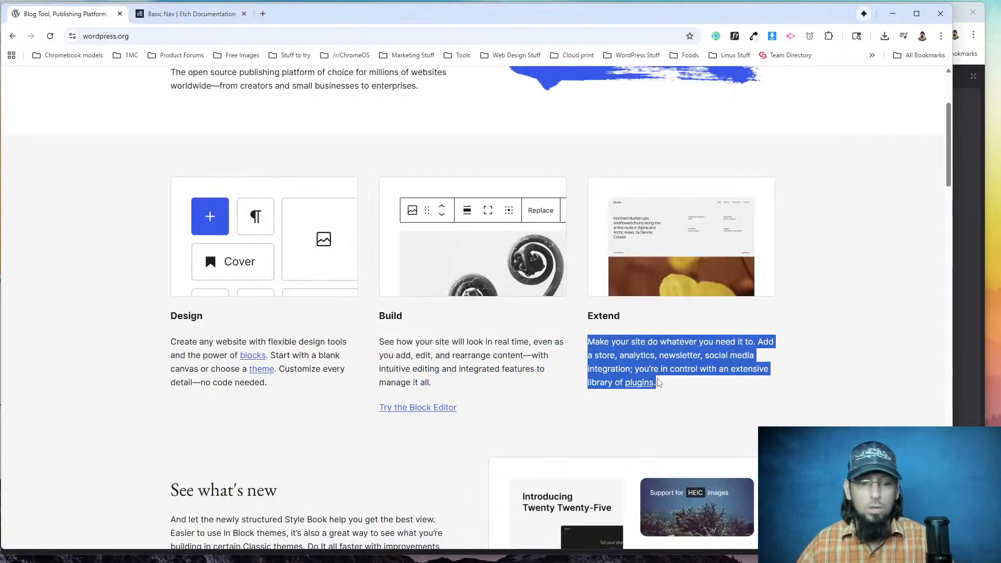
{"action": "key", "text": "alt+Tab"}
{"action": "scroll", "coordinate": [117, 492], "scroll_direction": "down", "scroll_amount": 2}
{"action": "left_click_drag", "start_coordinate": [117, 492], "coordinate": [87, 501]}
{"action": "key", "text": "ctrl+v"}
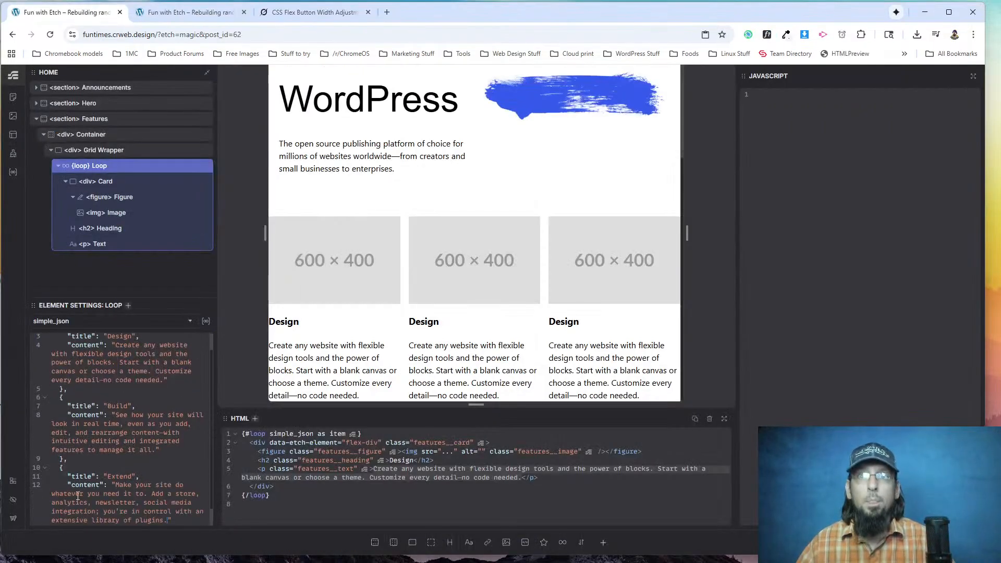
Add an empty "img": "", property above the title in all three JSON entries at once.
{"action": "scroll", "coordinate": [99, 433], "scroll_direction": "up", "scroll_amount": 1}
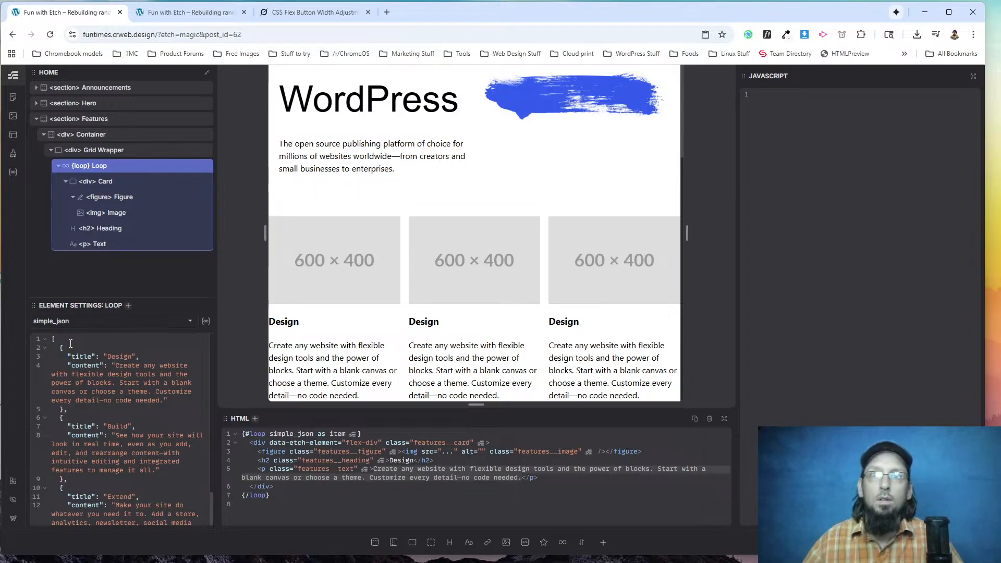
{"action": "left_click_drag", "start_coordinate": [68, 355], "coordinate": [95, 354]}
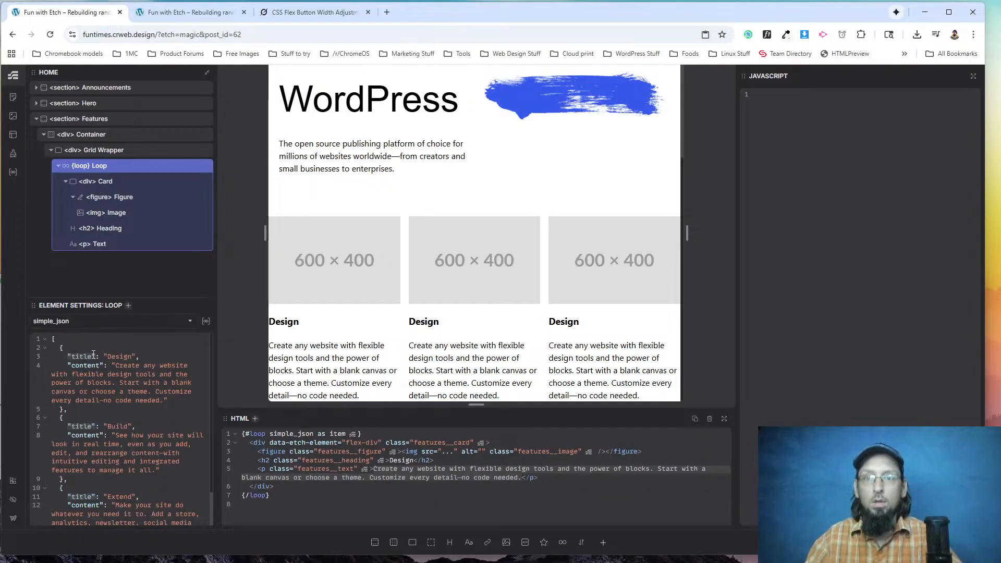
{"action": "key", "text": "Return"}
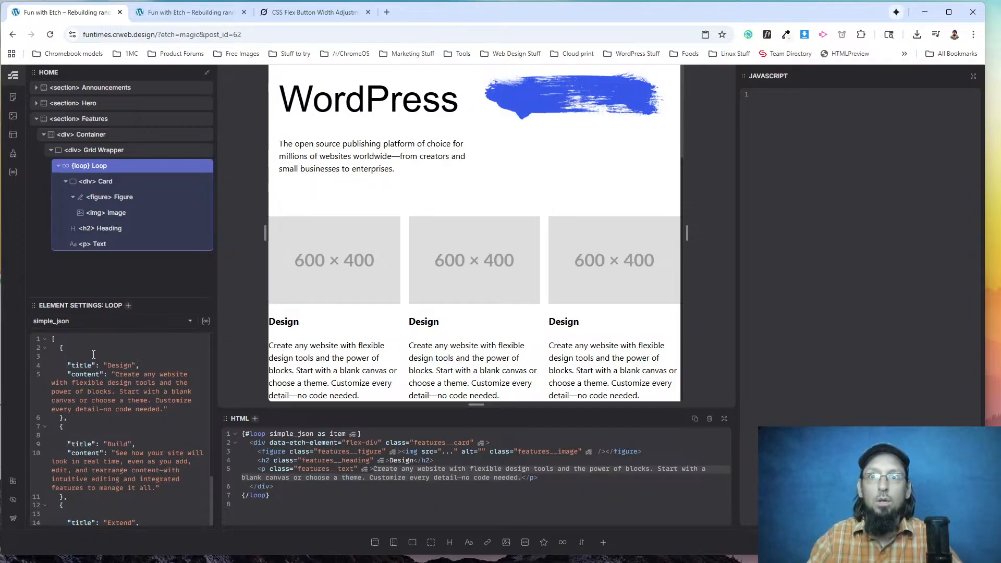
{"action": "type", "text": "\"img\""}
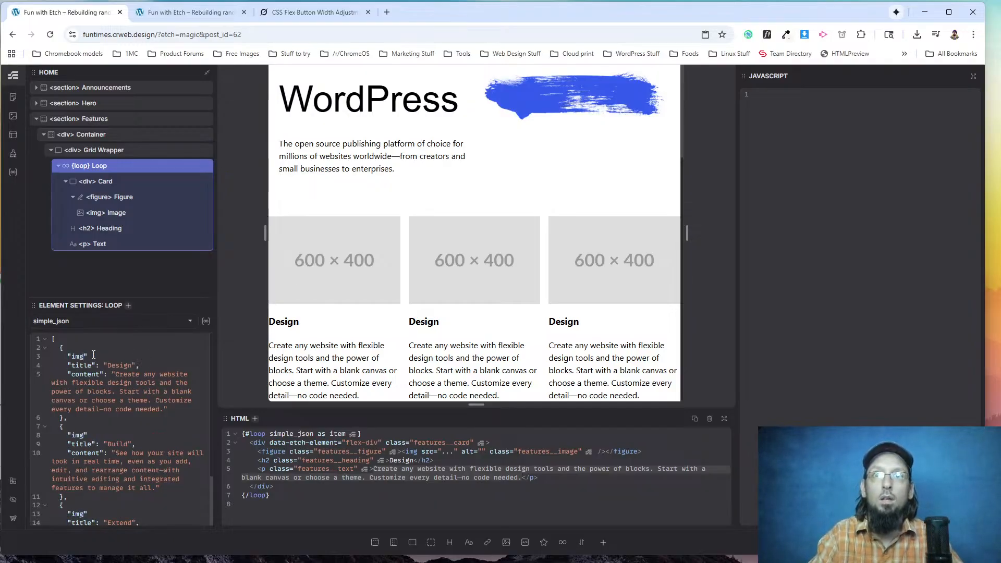
{"action": "type", "text": ":"}
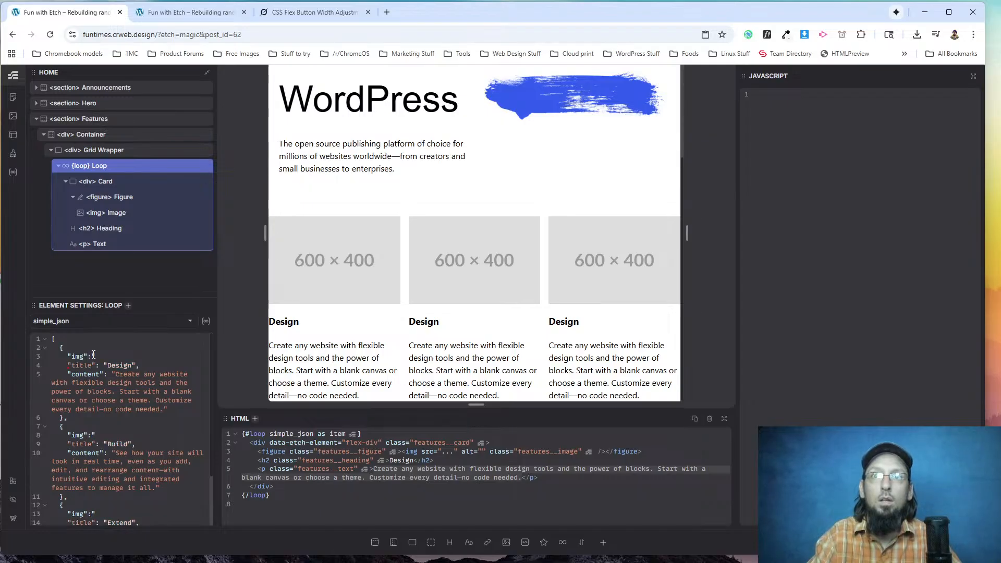
{"action": "type", "text": " \""}
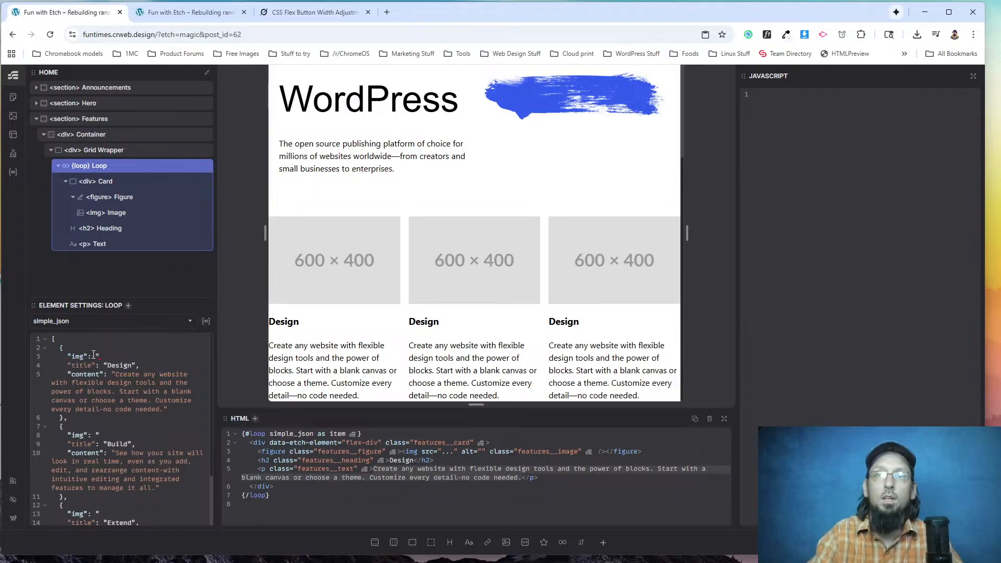
{"action": "type", "text": "\""}
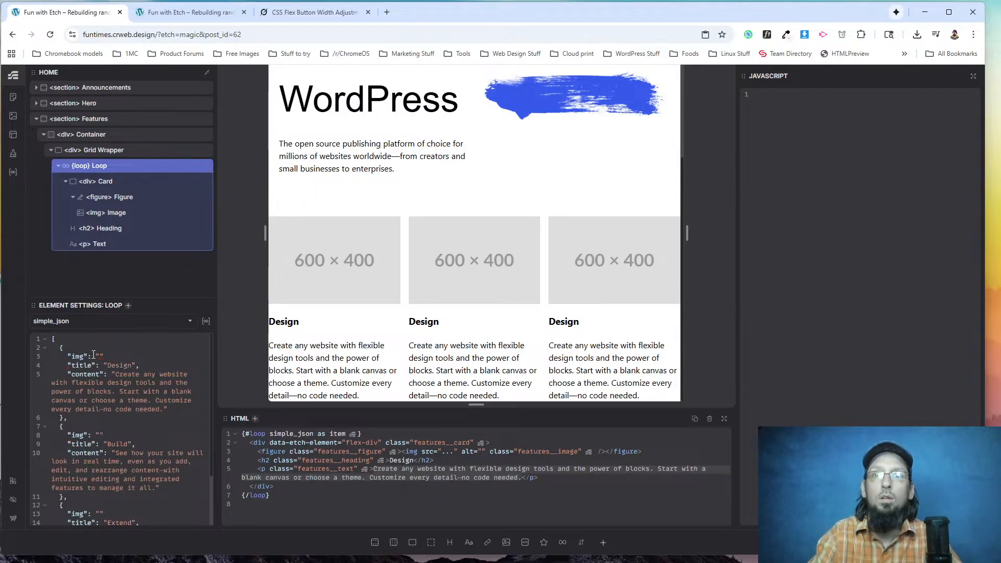
{"action": "type", "text": ","}
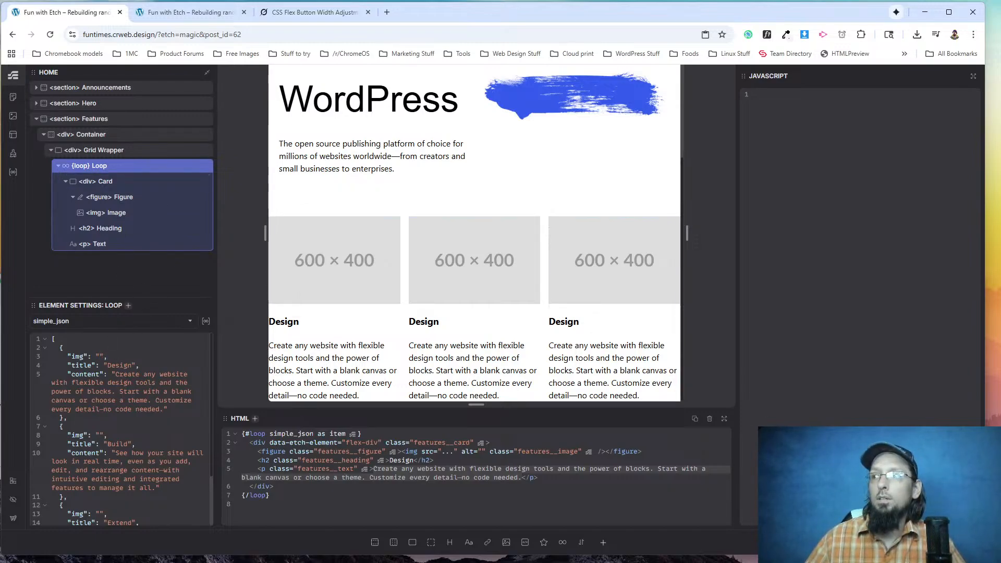
Copy the design-visual-6-7 image's URL from the media library into the Design entry's img value, keeping only the path from /wp-content.
{"action": "left_click", "coordinate": [13, 116]}
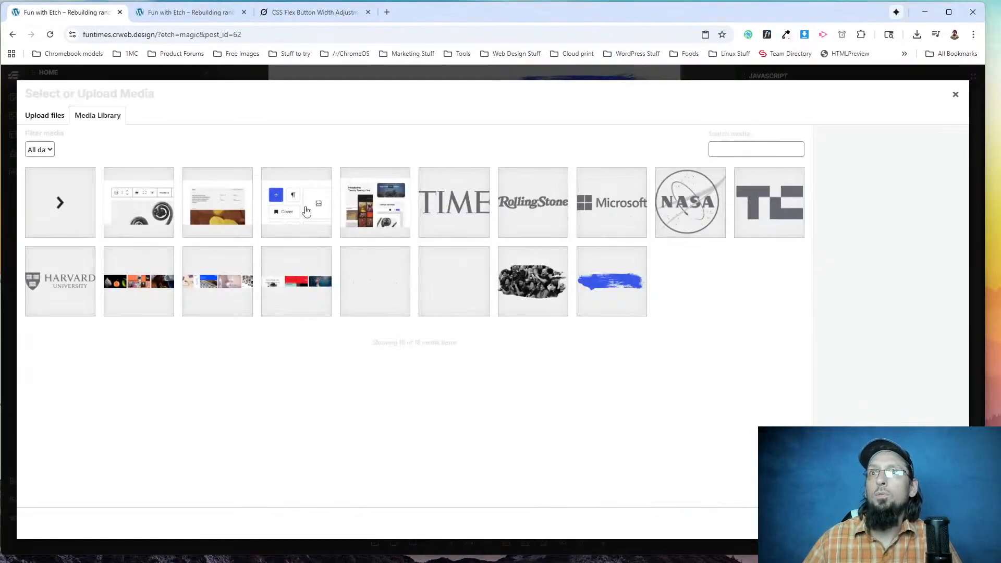
{"action": "left_click", "coordinate": [319, 214]}
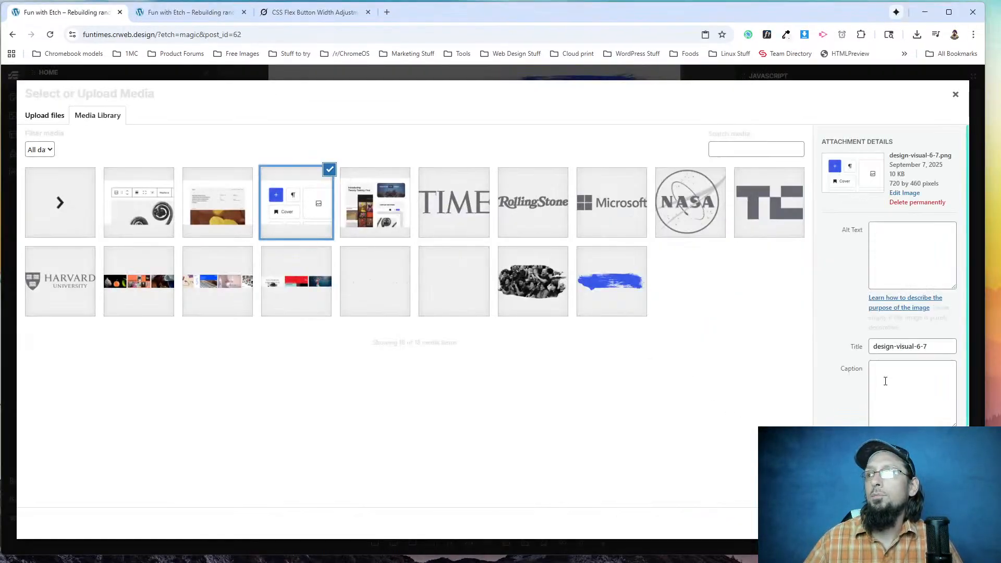
{"action": "scroll", "coordinate": [884, 383], "scroll_direction": "down", "scroll_amount": 2}
{"action": "left_click", "coordinate": [940, 523]}
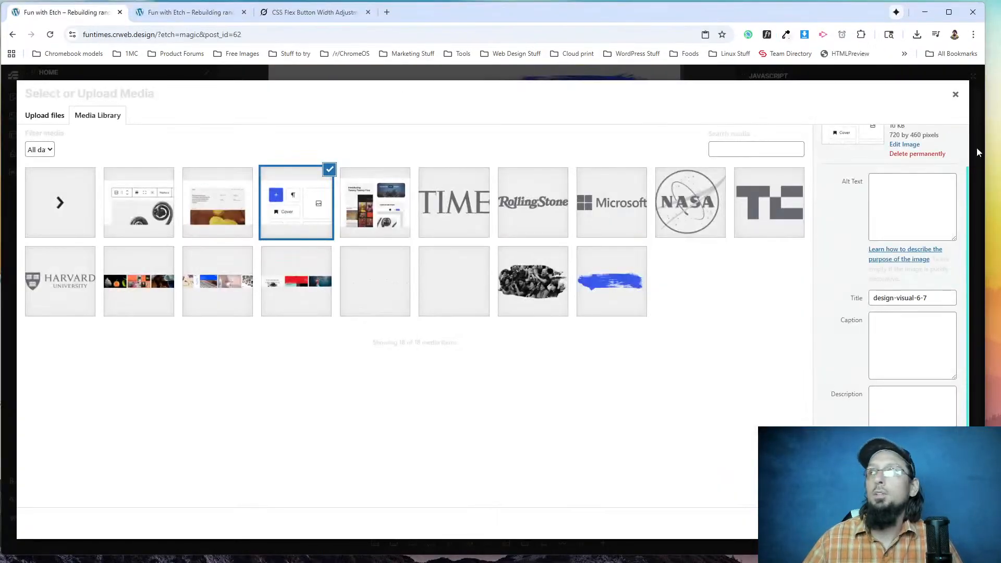
{"action": "left_click", "coordinate": [954, 94]}
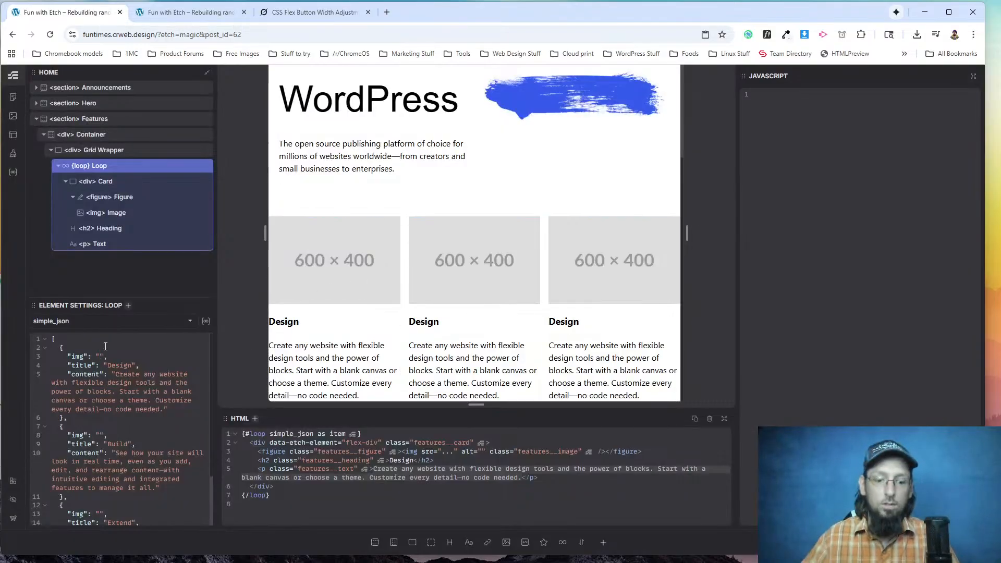
{"action": "type", "text": "https://funtimes.crweb.design/wp-content/uploads/2025/09/design-visual-6-7.png"}
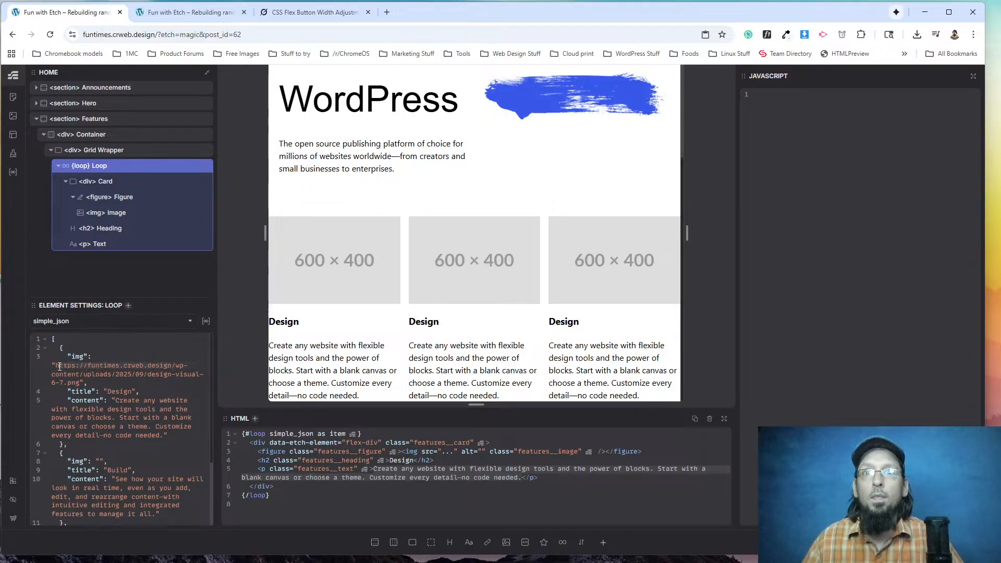
{"action": "key", "text": "BackSpace"}
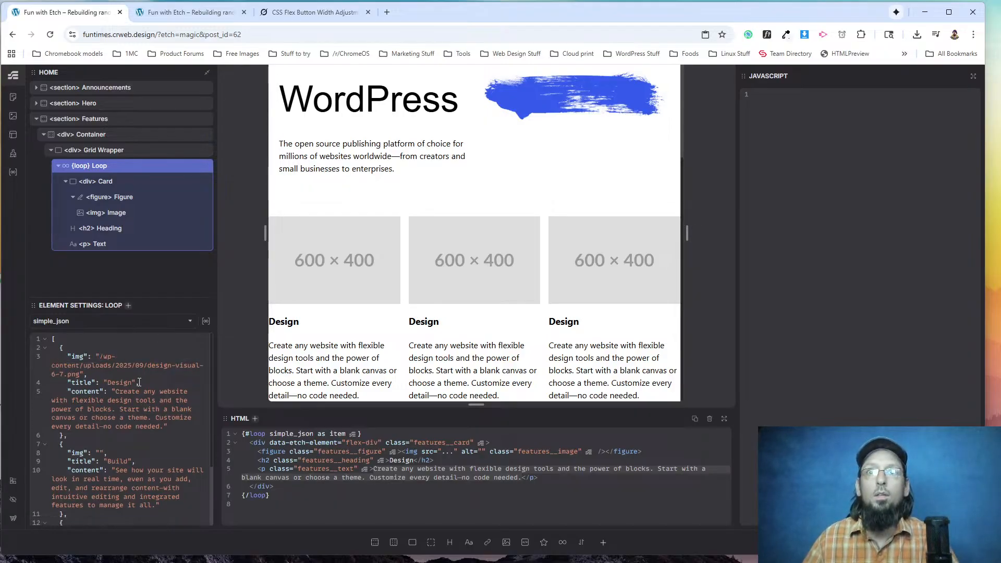
Copy the build-visual-6-7 image's URL from the media library and paste it as the Build entry's img value.
{"action": "left_click", "coordinate": [9, 116]}
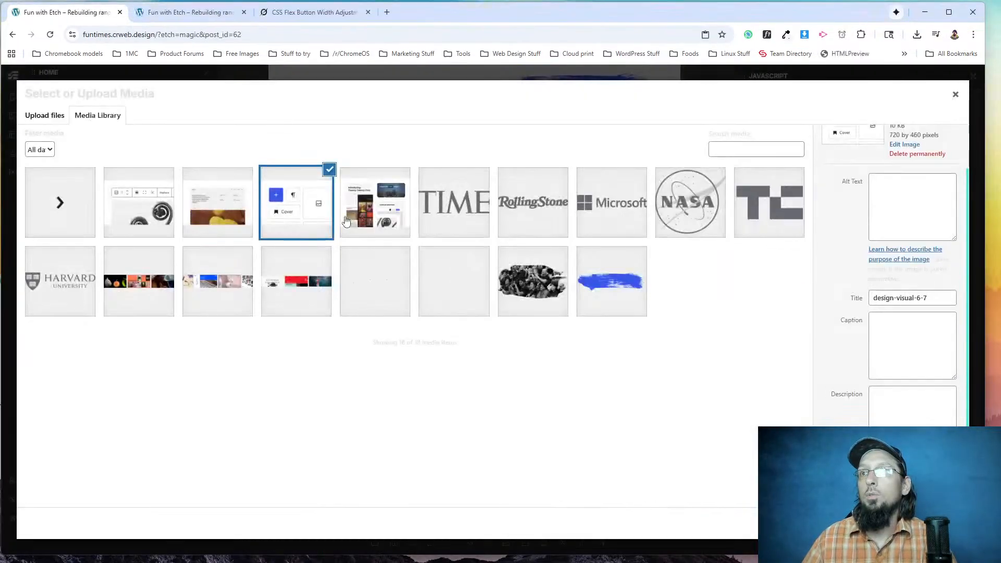
{"action": "left_click", "coordinate": [154, 202]}
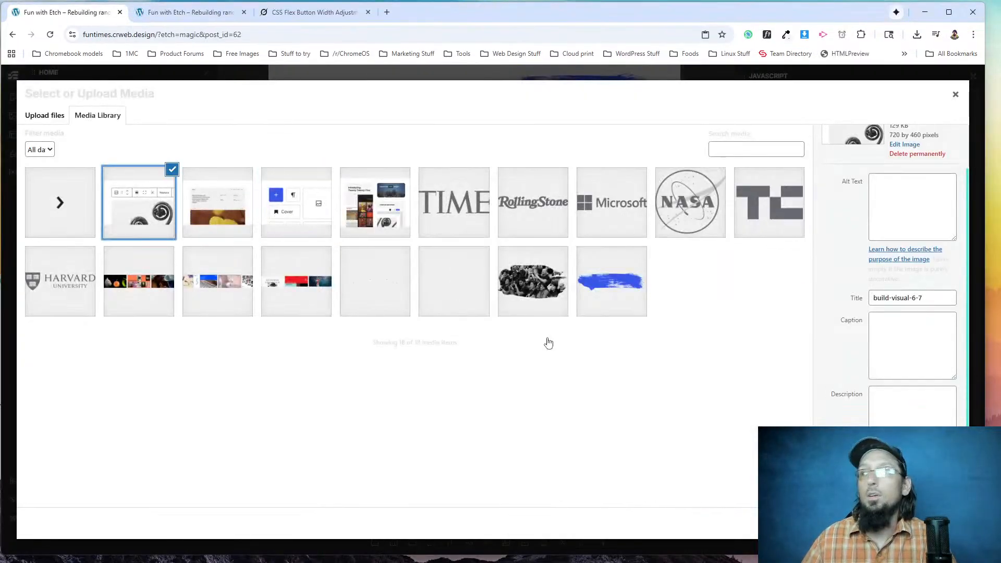
{"action": "left_click", "coordinate": [955, 94]}
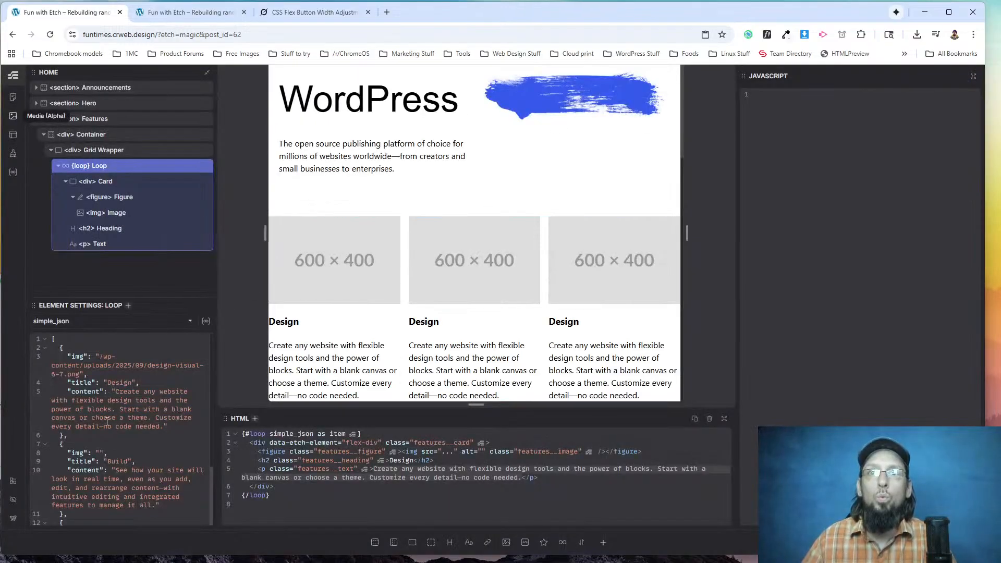
{"action": "type", "text": "https://funtimes.crweb.design/wp-content/uploads/2025/09/build-visual-6-7.png"}
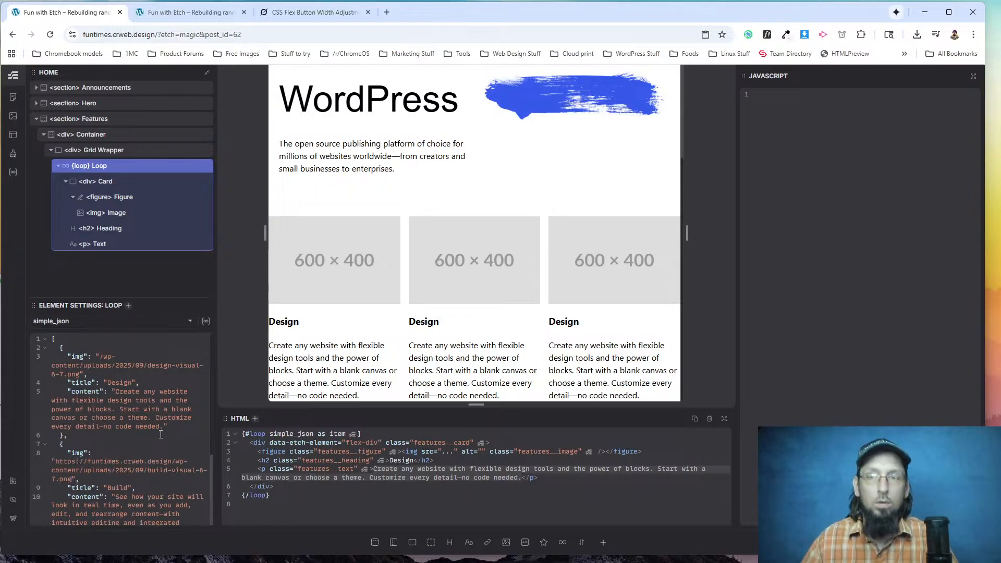
{"action": "left_click_drag", "start_coordinate": [55, 461], "coordinate": [175, 459]}
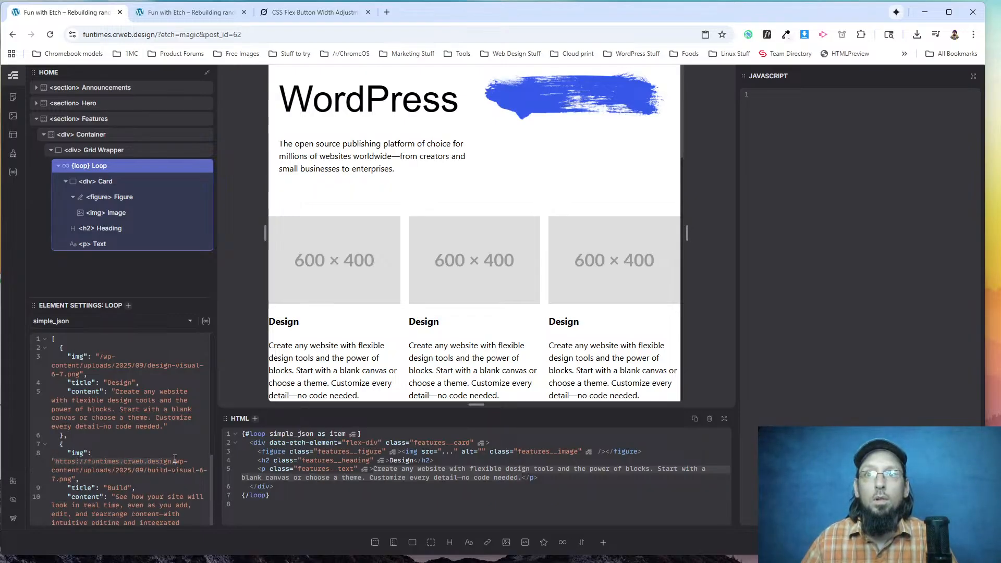
{"action": "key", "text": "BackSpace"}
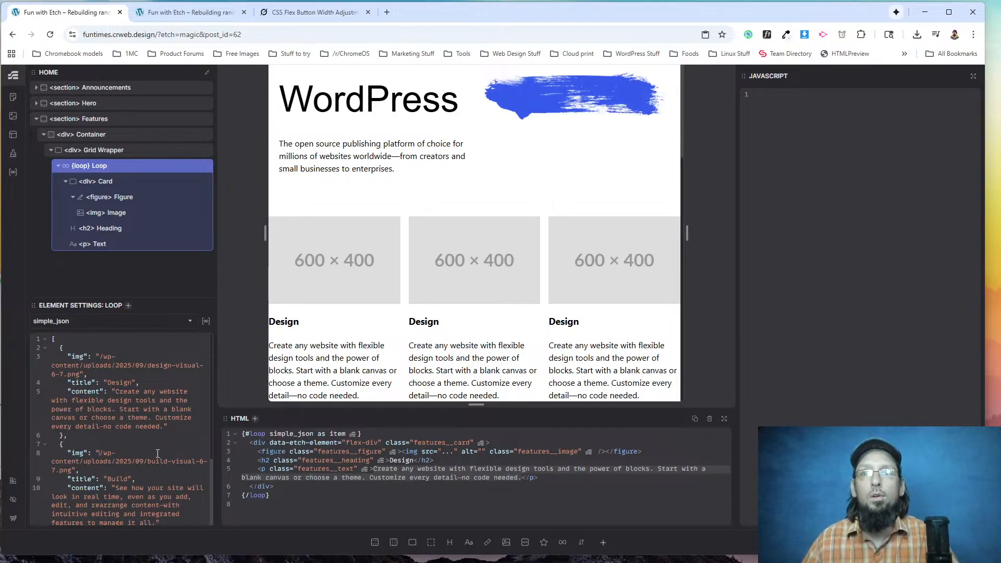
Copy the extend-visual-6-7 image's URL from the media library into the Extend entry's img value, keeping only the path from /wp-content.
{"action": "left_click", "coordinate": [13, 116]}
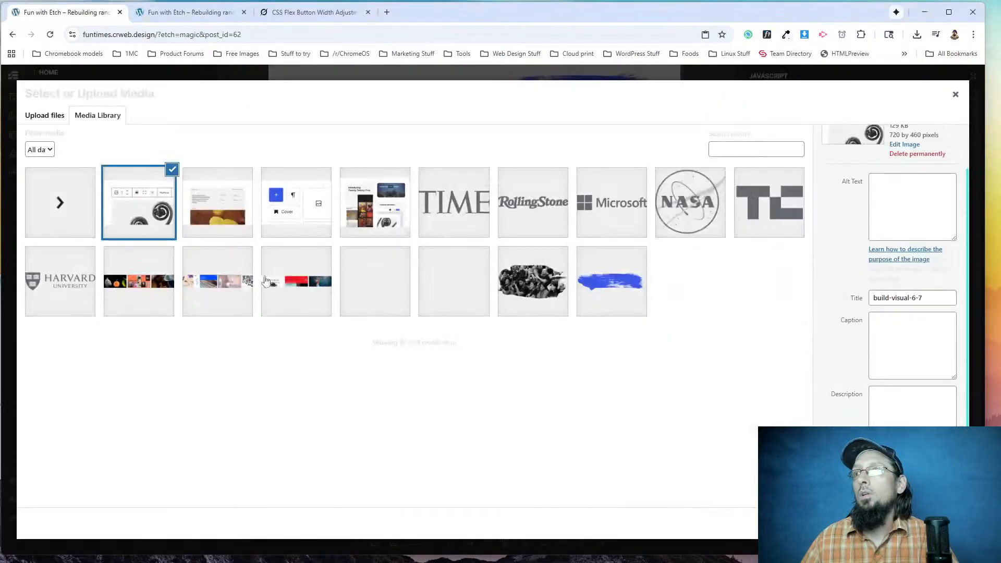
{"action": "left_click", "coordinate": [198, 197]}
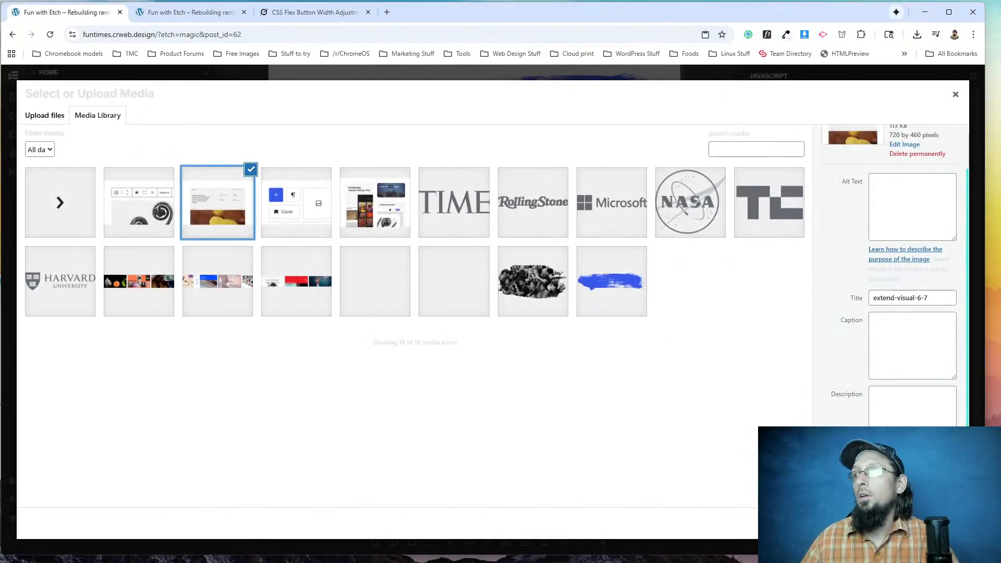
{"action": "left_click", "coordinate": [955, 94]}
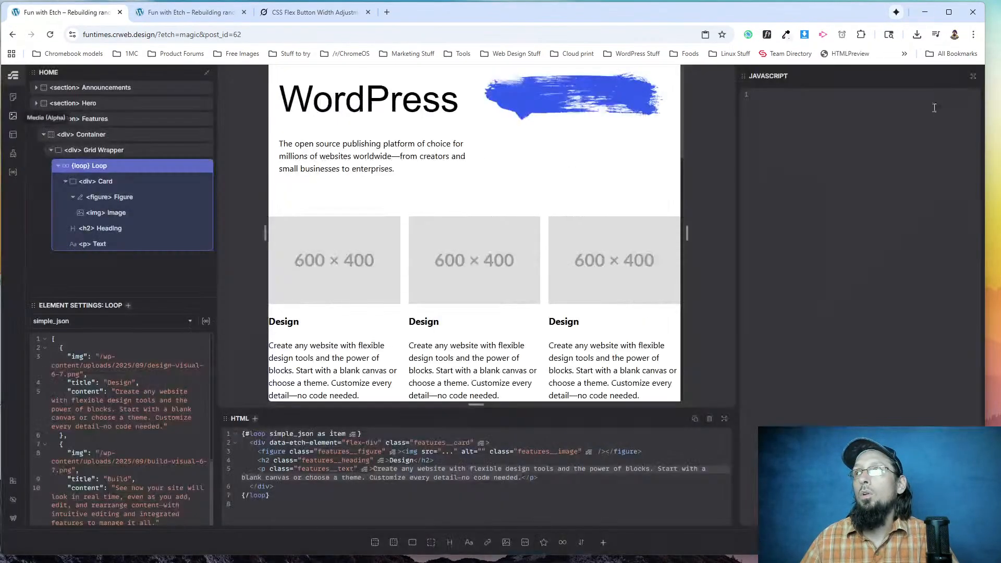
{"action": "scroll", "coordinate": [114, 443], "scroll_direction": "down", "scroll_amount": 2}
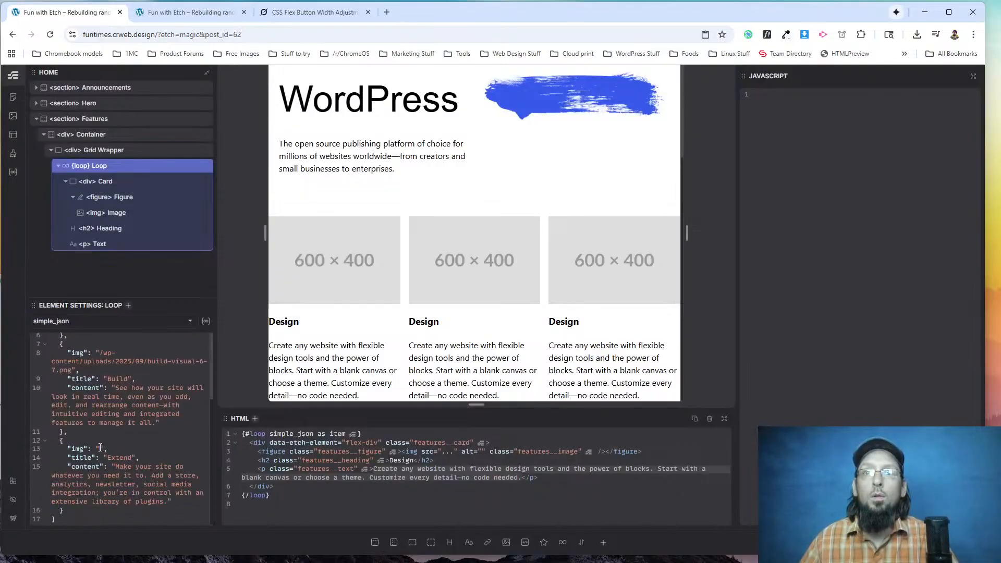
{"action": "left_click", "coordinate": [100, 448]}
{"action": "type", "text": "https://funtimes.crweb.design/wp-content/uploads/2025/09/extend-visual-6-7.png"}
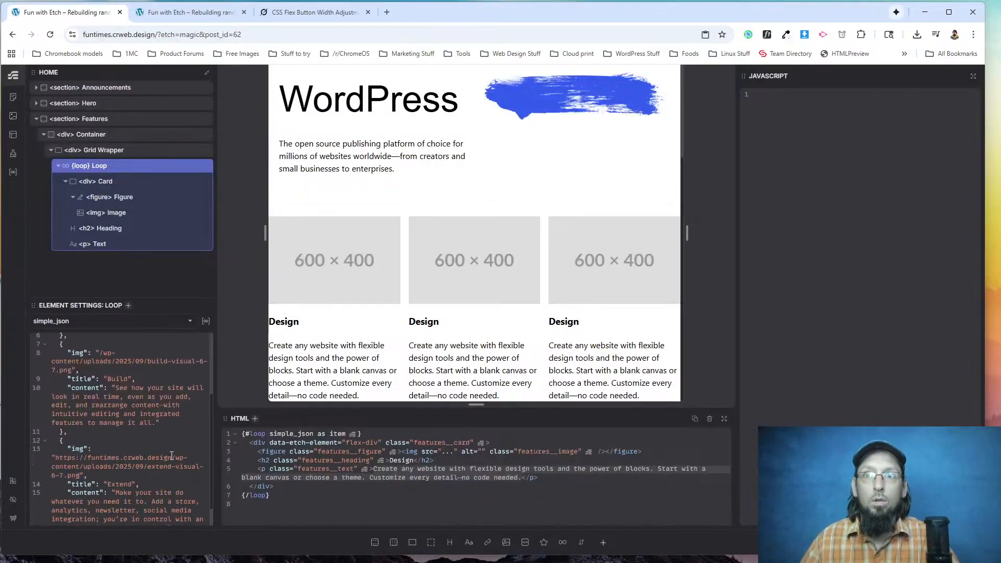
{"action": "key", "text": "BackSpace"}
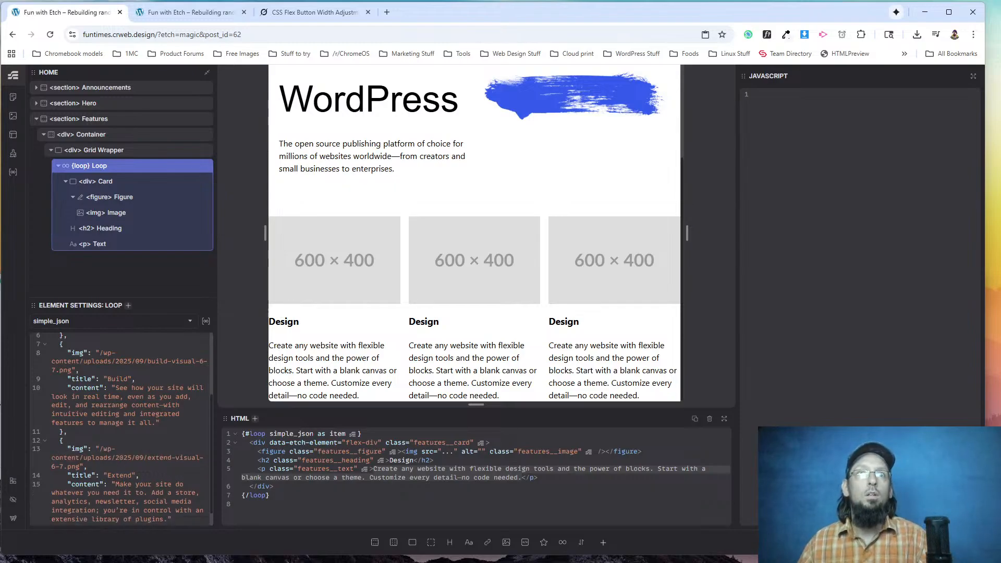
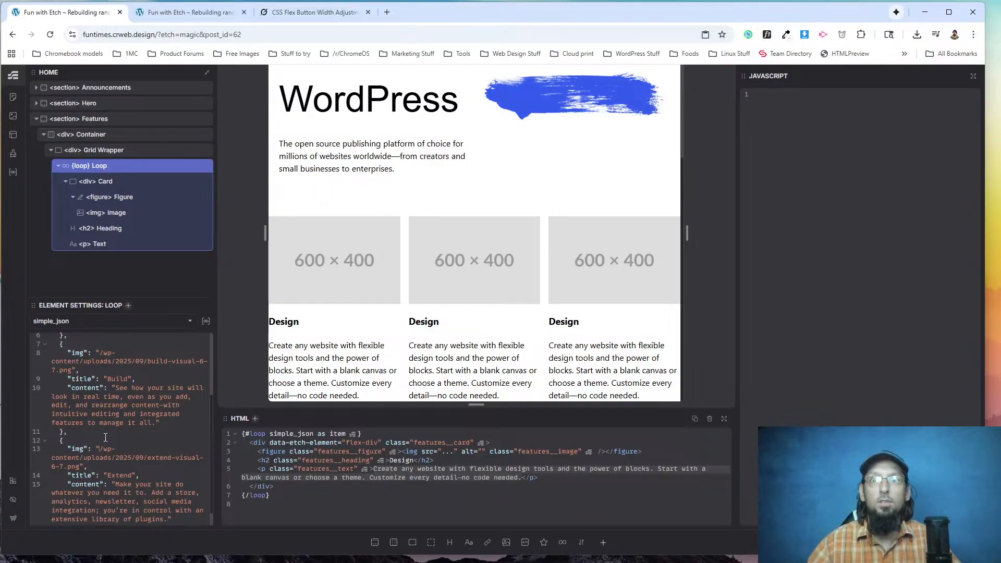
Review the JSON entries, and rename the Features loop's item variable to feature in the HTML.
{"action": "scroll", "coordinate": [105, 432], "scroll_direction": "down", "scroll_amount": 1}
{"action": "scroll", "coordinate": [118, 444], "scroll_direction": "up", "scroll_amount": 4}
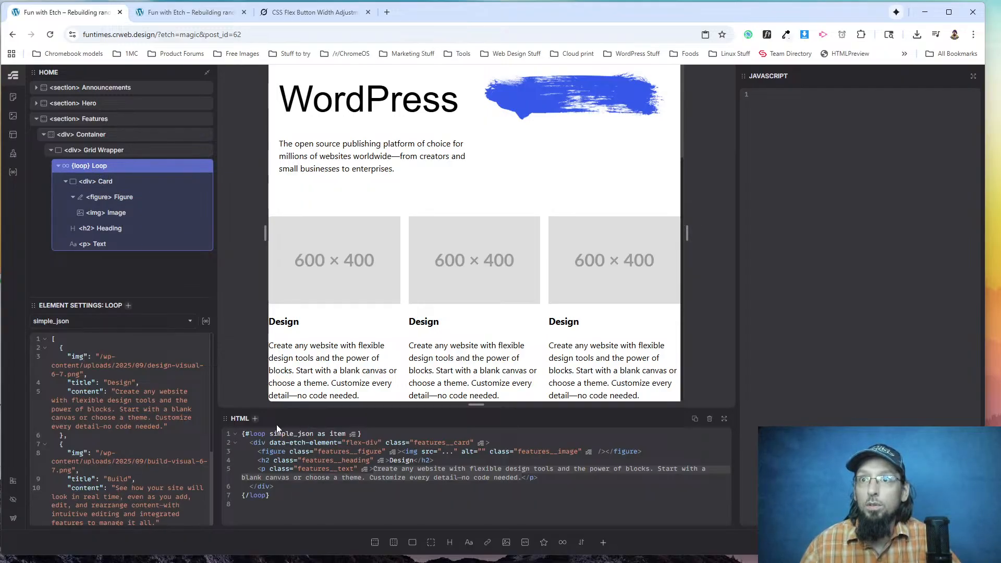
{"action": "double_click", "coordinate": [334, 434]}
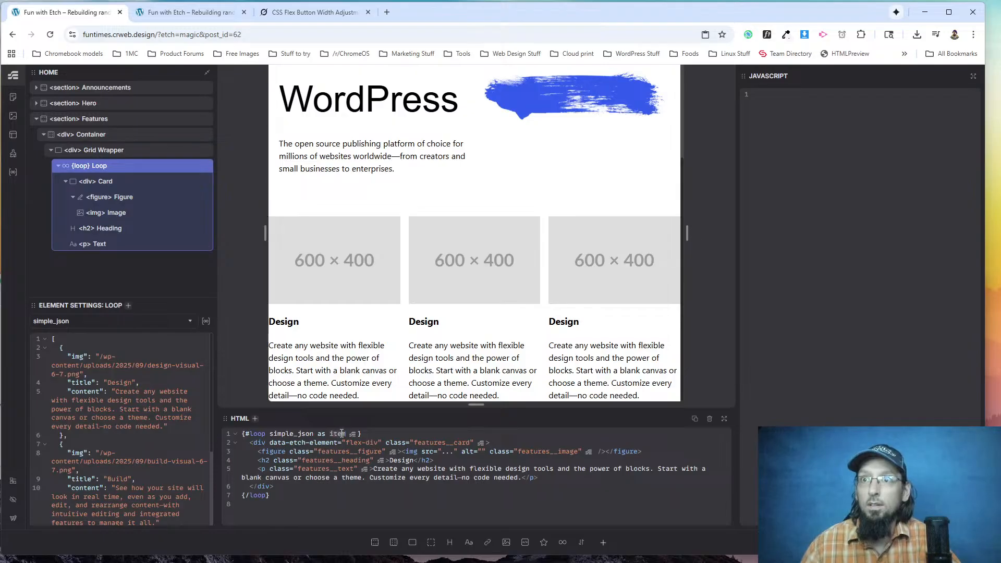
{"action": "type", "text": "feature"}
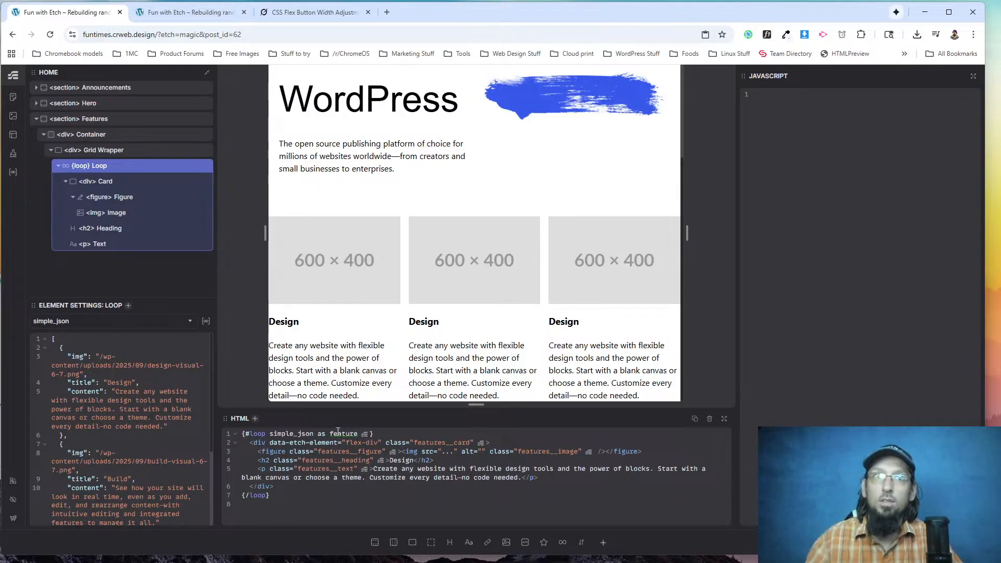
Replace the card heading's content with the dynamic value {feature.title}, and check it against the title key in the loop's JSON.
{"action": "left_click", "coordinate": [294, 323]}
{"action": "type", "text": "{feature.title}"}
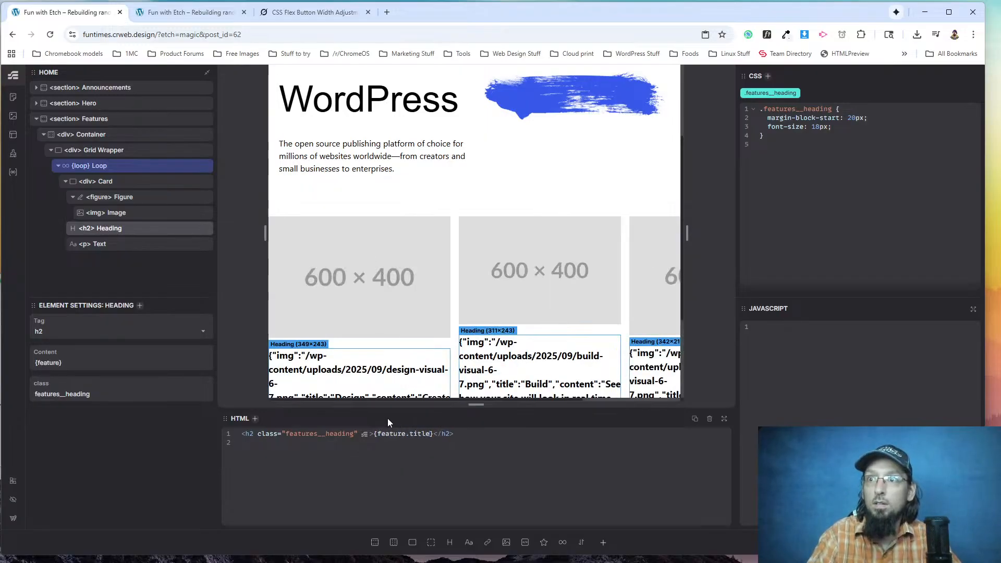
{"action": "left_click", "coordinate": [80, 165]}
{"action": "left_click_drag", "start_coordinate": [93, 383], "coordinate": [99, 383]}
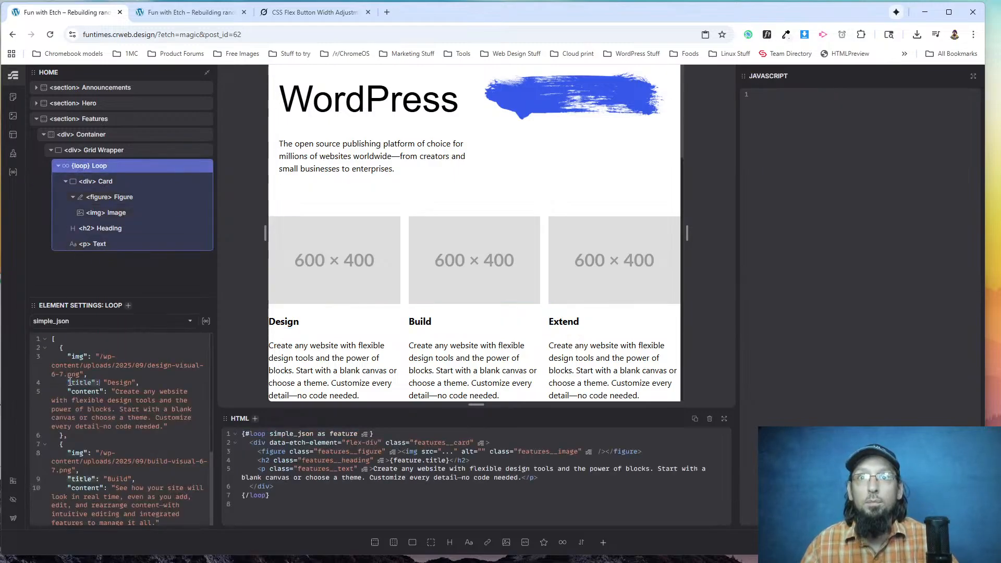
Replace the card paragraph's sample text with the dynamic value {feature.content}.
{"action": "left_click", "coordinate": [321, 365]}
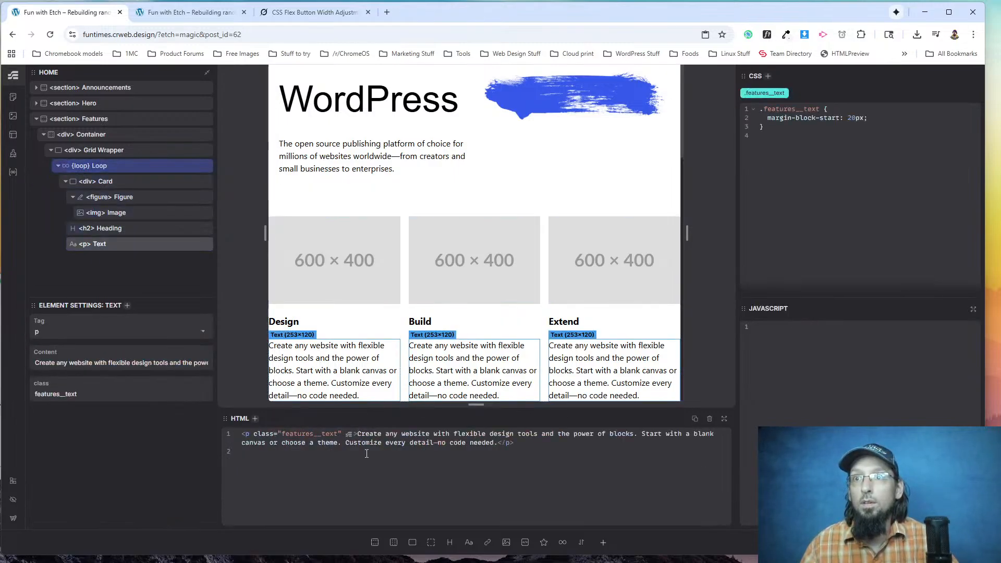
{"action": "left_click_drag", "start_coordinate": [358, 434], "coordinate": [498, 444]}
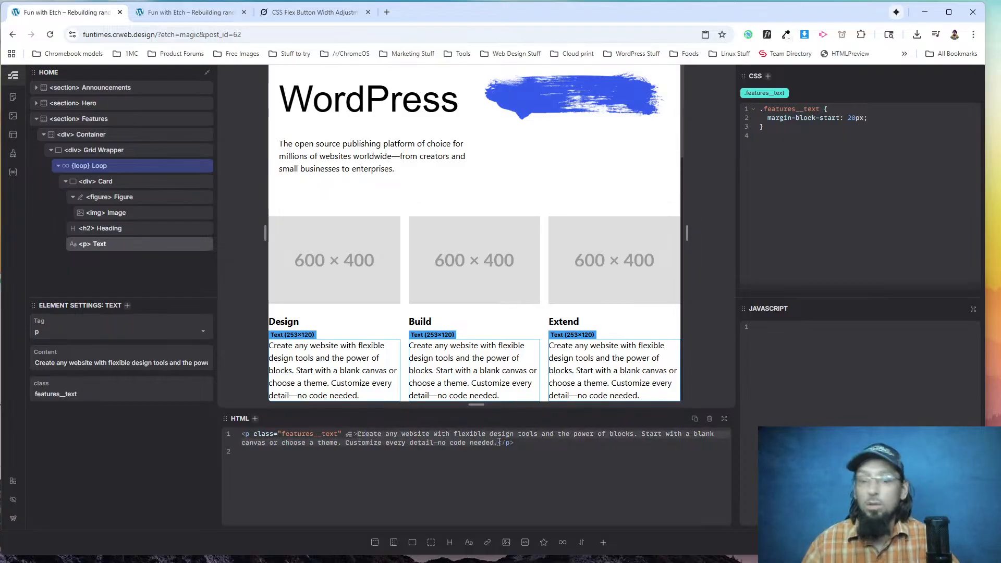
{"action": "type", "text": "{feature.content"}
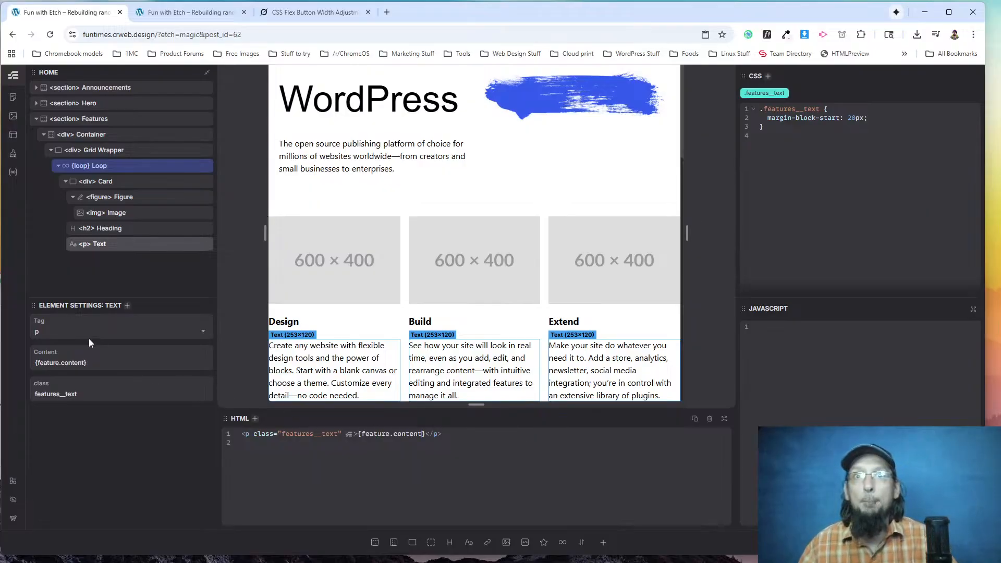
Set the card image's source to the dynamic value {feature.img}.
{"action": "left_click", "coordinate": [308, 258]}
{"action": "triple_click", "coordinate": [82, 368]}
{"action": "type", "text": "{feature.img}"}
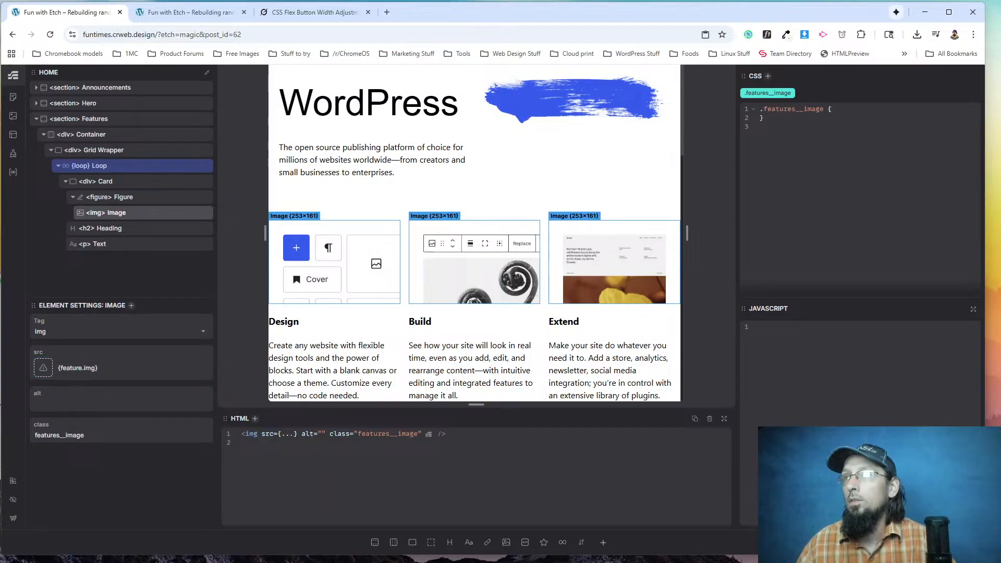
Reload the live page and compare its feature cards with the wordpress.org original.
{"action": "left_click", "coordinate": [142, 15]}
{"action": "left_click", "coordinate": [50, 35]}
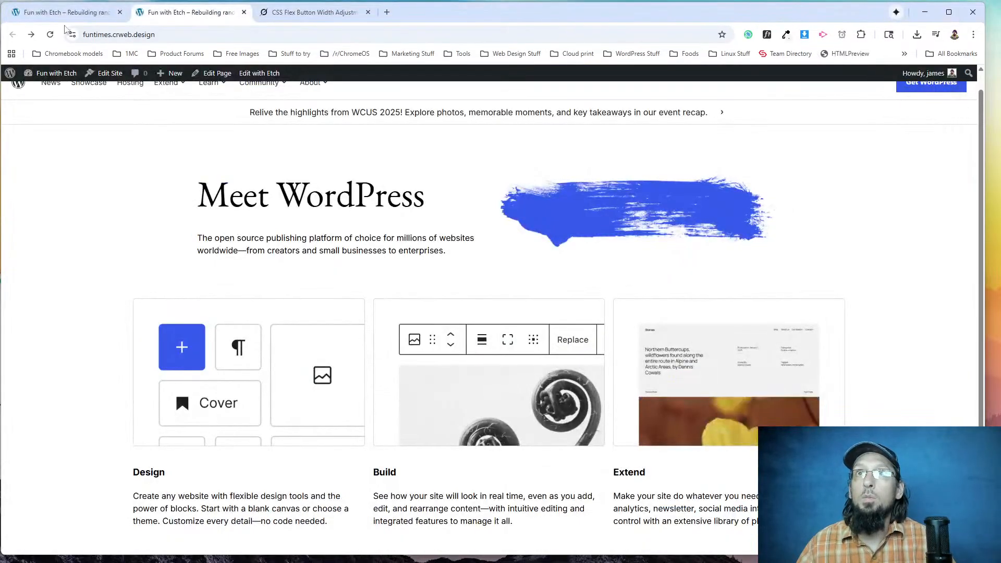
{"action": "left_click", "coordinate": [65, 12]}
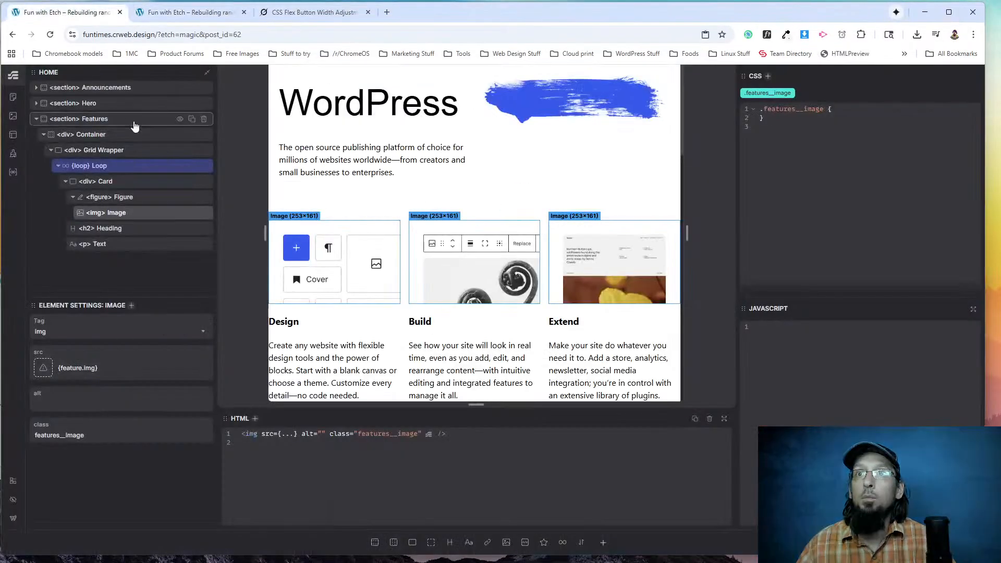
Add the shared .container class to the Features section's Container div.
{"action": "left_click", "coordinate": [94, 134]}
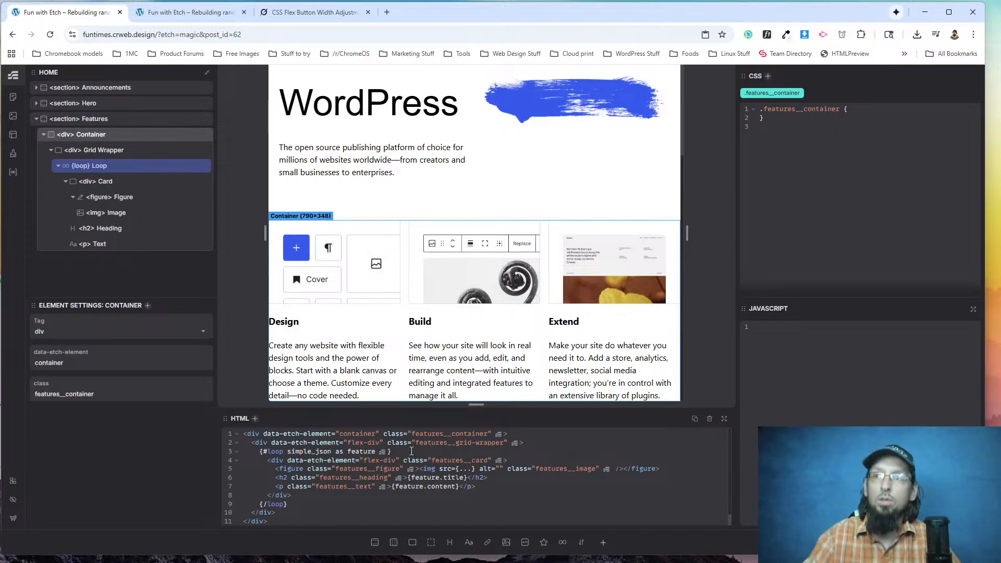
{"action": "key", "text": "ctrl+Return"}
{"action": "type", "text": ".container"}
{"action": "key", "text": "Return"}
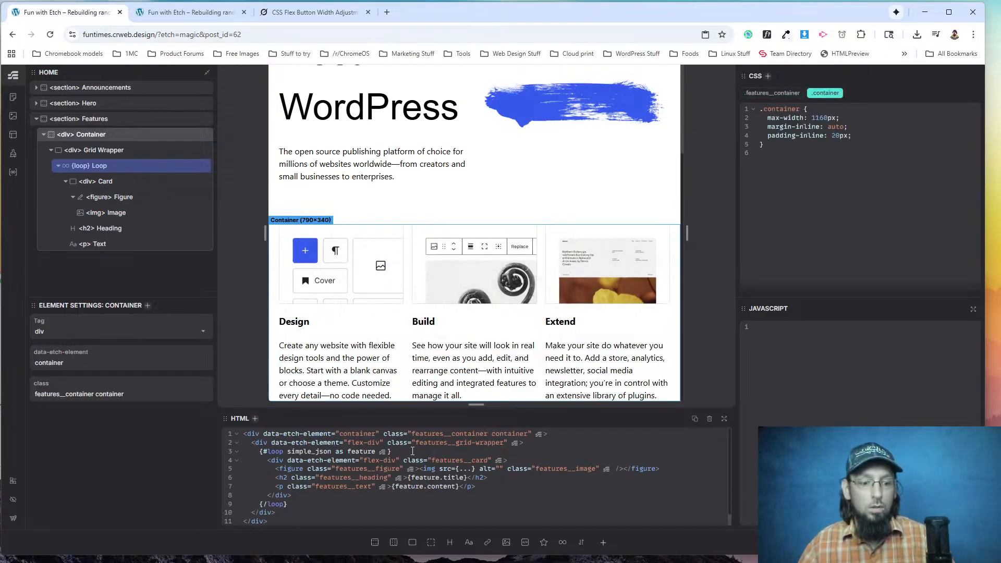
Reload the live page and check how the contained feature cards behave in a narrowed browser window.
{"action": "key", "text": "ctrl+Tab"}
{"action": "key", "text": "F5"}
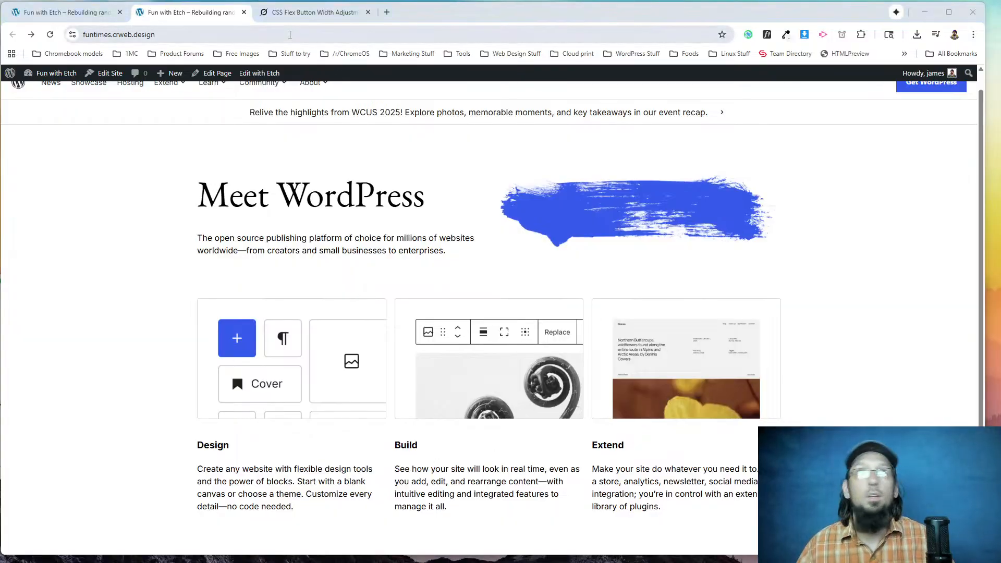
{"action": "key", "text": "alt+Tab"}
{"action": "left_click_drag", "start_coordinate": [959, 139], "coordinate": [263, 167]}
{"action": "scroll", "coordinate": [127, 263], "scroll_direction": "down", "scroll_amount": 5}
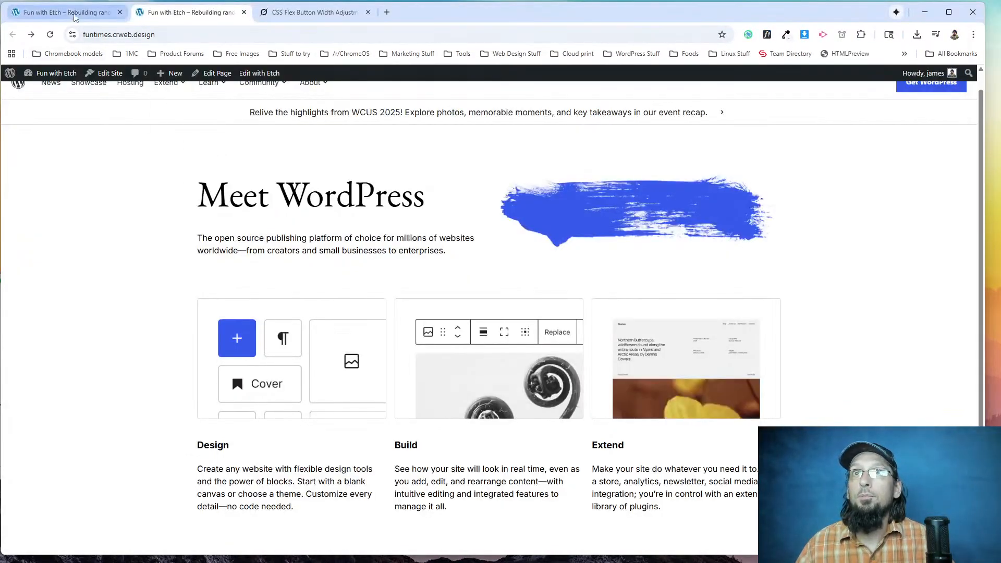
Remove the three-column count from grid-template-columns in .features__grid-wrapper, leaving repeat(1fr).
{"action": "left_click", "coordinate": [68, 12]}
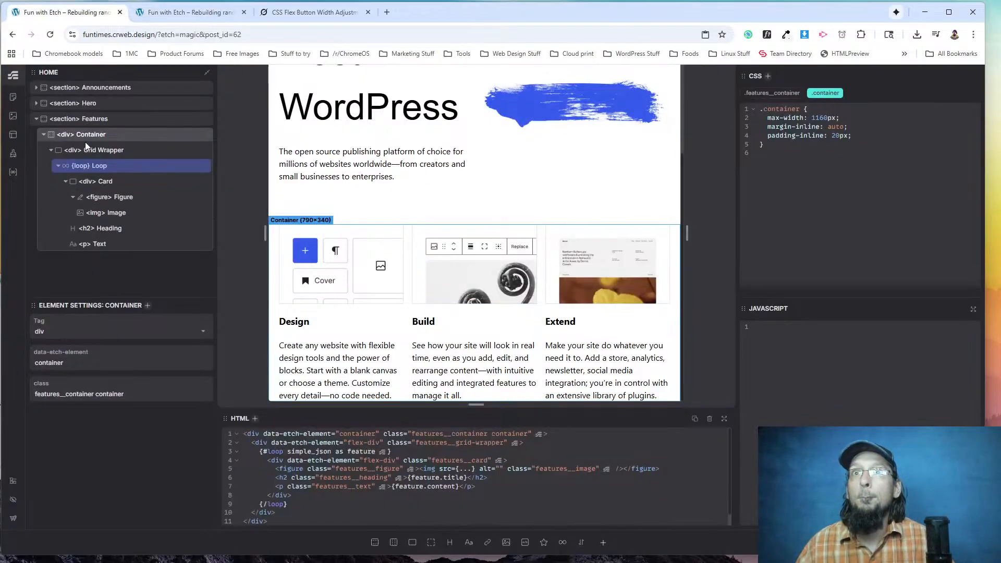
{"action": "left_click", "coordinate": [157, 150]}
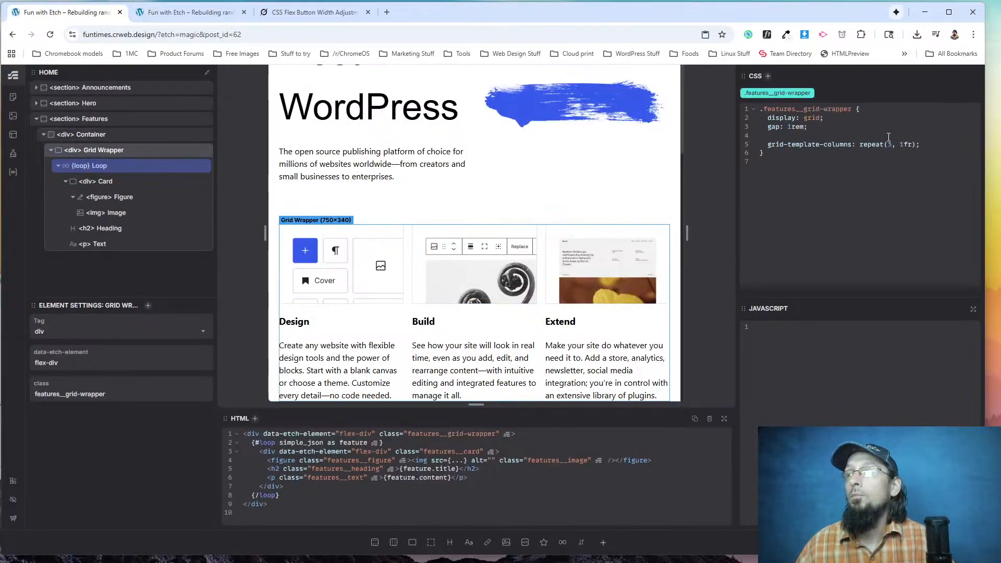
{"action": "left_click", "coordinate": [789, 135]}
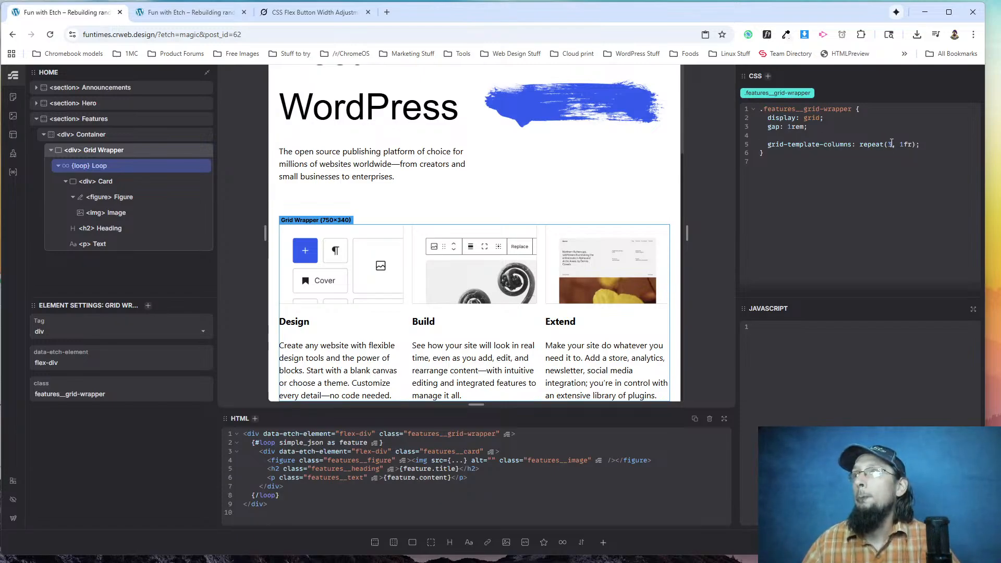
{"action": "key", "text": "BackSpace"}
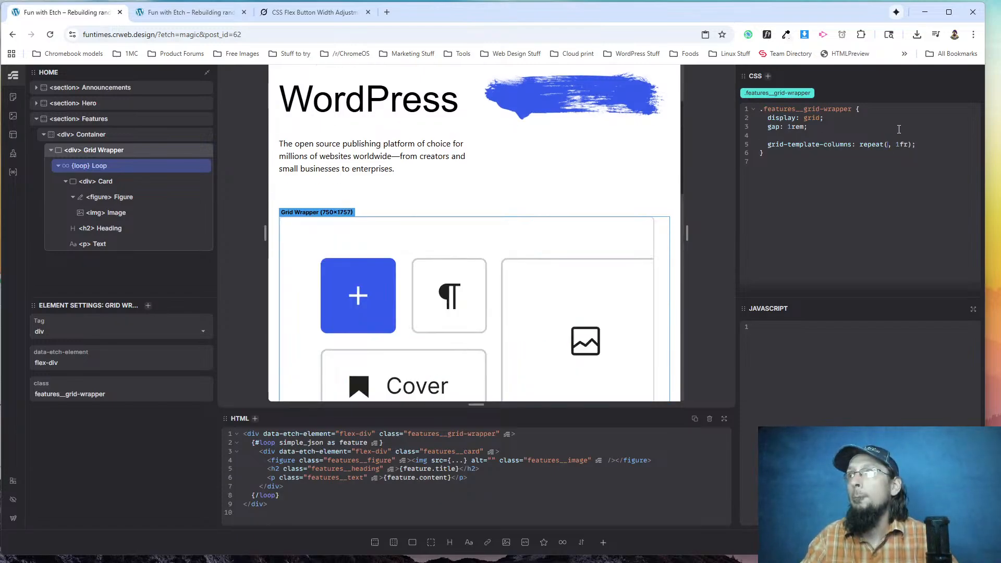
{"action": "key", "text": "Delete"}
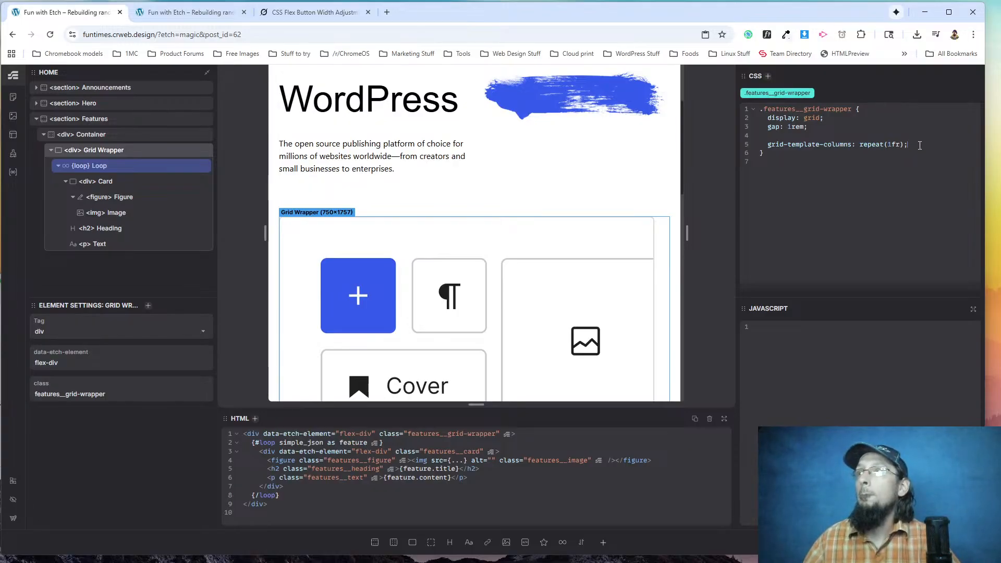
{"action": "key", "text": "Return"}
{"action": "key", "text": "Return"}
{"action": "type", "text": "@med"}
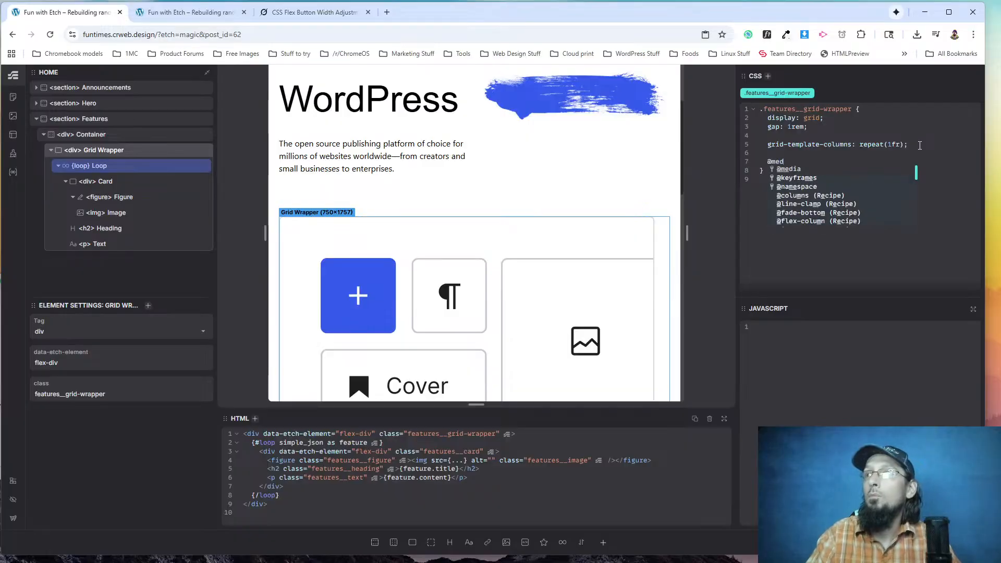
{"action": "type", "text": "ia (width >= 768px ) {"}
{"action": "key", "text": "Return"}
{"action": "type", "text": "grid-tempalte"}
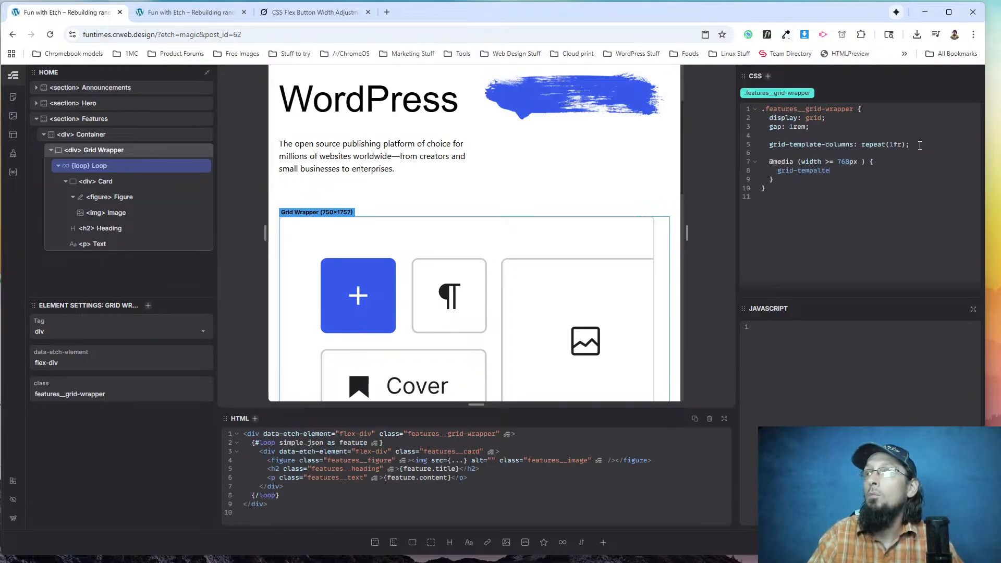
{"action": "key", "text": "BackSpace"}
{"action": "key", "text": "BackSpace"}
{"action": "key", "text": "BackSpace"}
{"action": "key", "text": "BackSpace"}
{"action": "type", "text": "late-columns"}
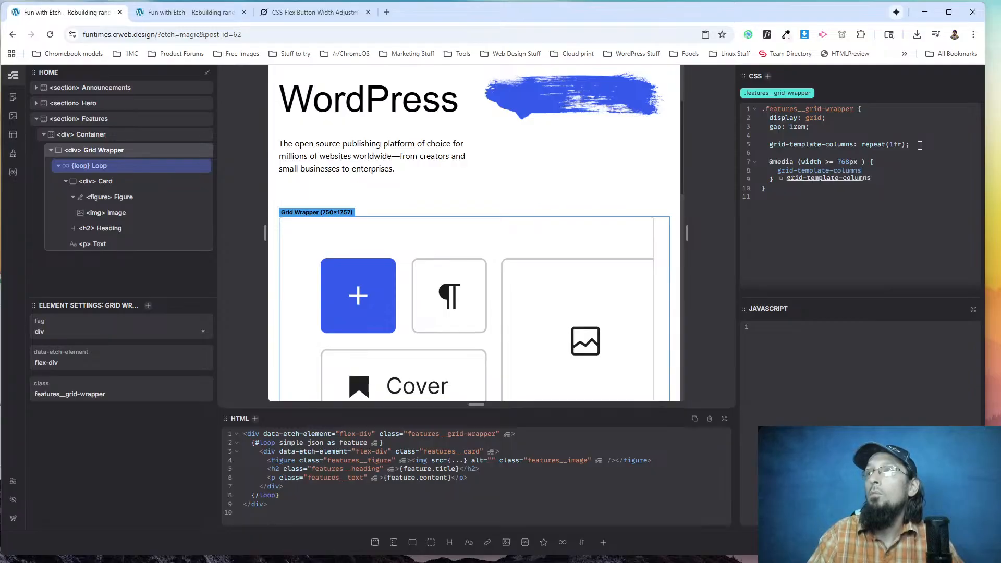
{"action": "type", "text": ": repeat"}
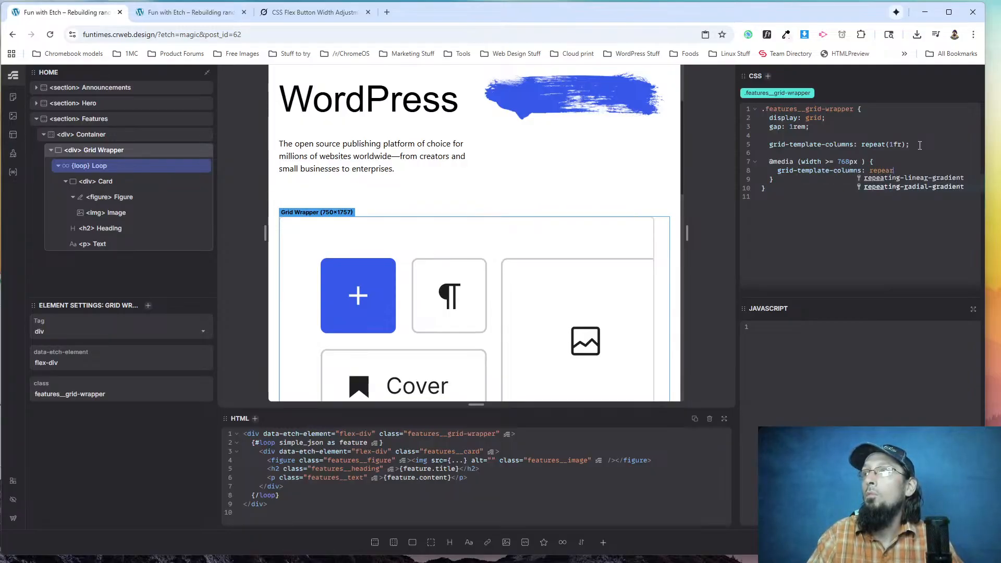
{"action": "type", "text": "(3, 1fr"}
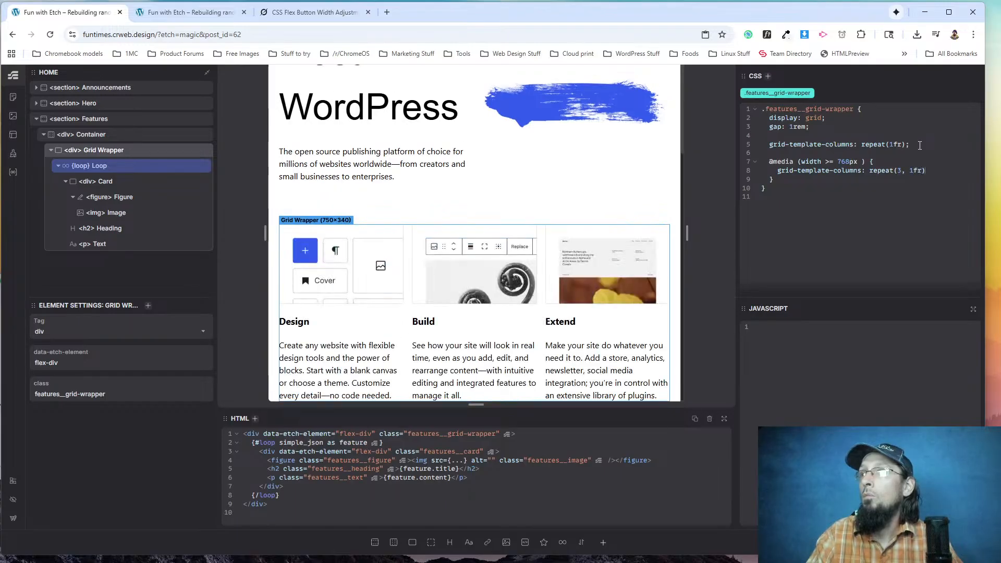
Simplify the base grid-template-columns value of .features__grid-wrapper to 1fr.
{"action": "key", "text": "BackSpace"}
{"action": "key", "text": "BackSpace"}
{"action": "key", "text": "BackSpace"}
{"action": "key", "text": "BackSpace"}
{"action": "key", "text": "BackSpace"}
{"action": "key", "text": "BackSpace"}
{"action": "key", "text": "BackSpace"}
{"action": "key", "text": "BackSpace"}
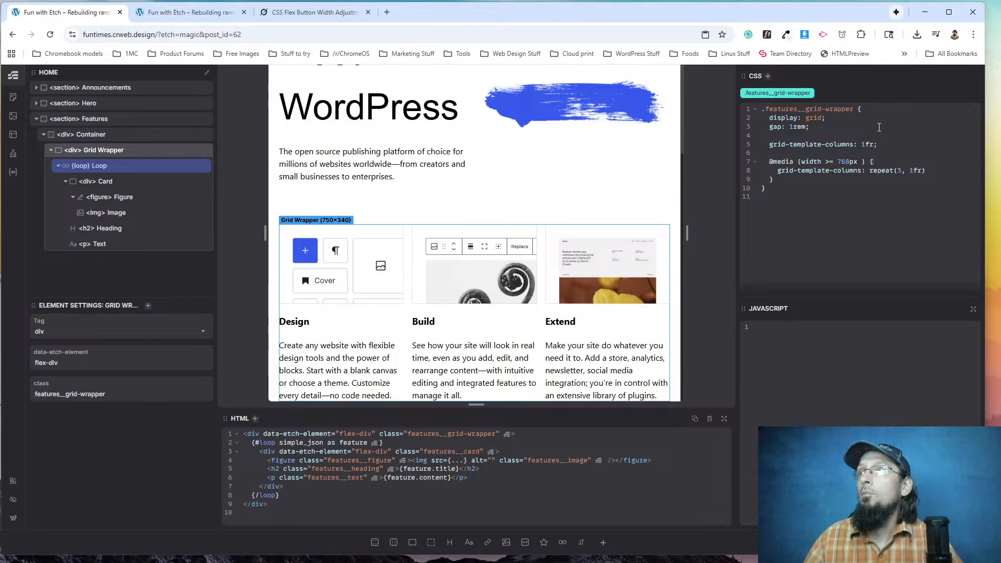
Reload the live page and examine the feature cards' stacking in a narrow window, widening the window again at the end.
{"action": "left_click", "coordinate": [177, 12]}
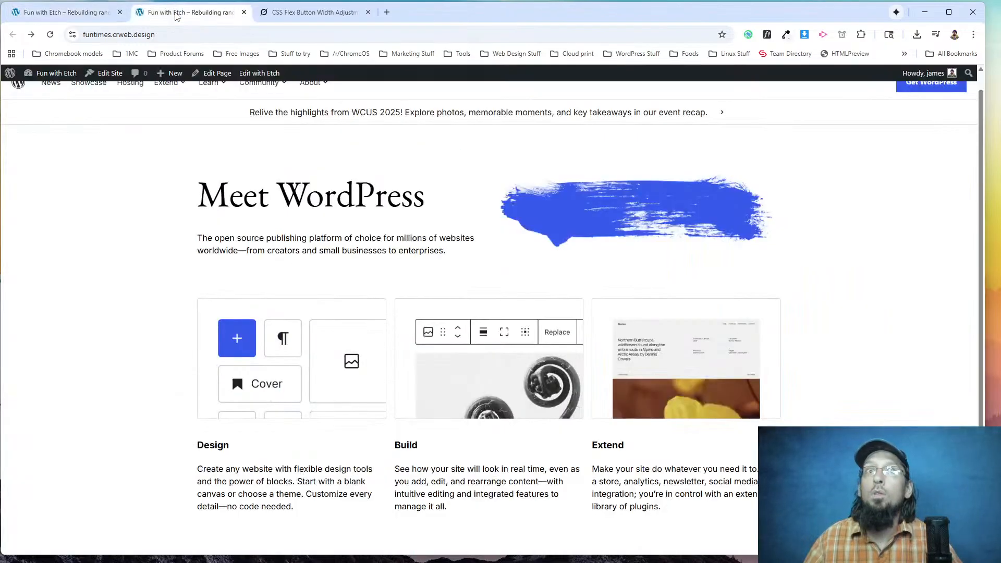
{"action": "left_click", "coordinate": [50, 35]}
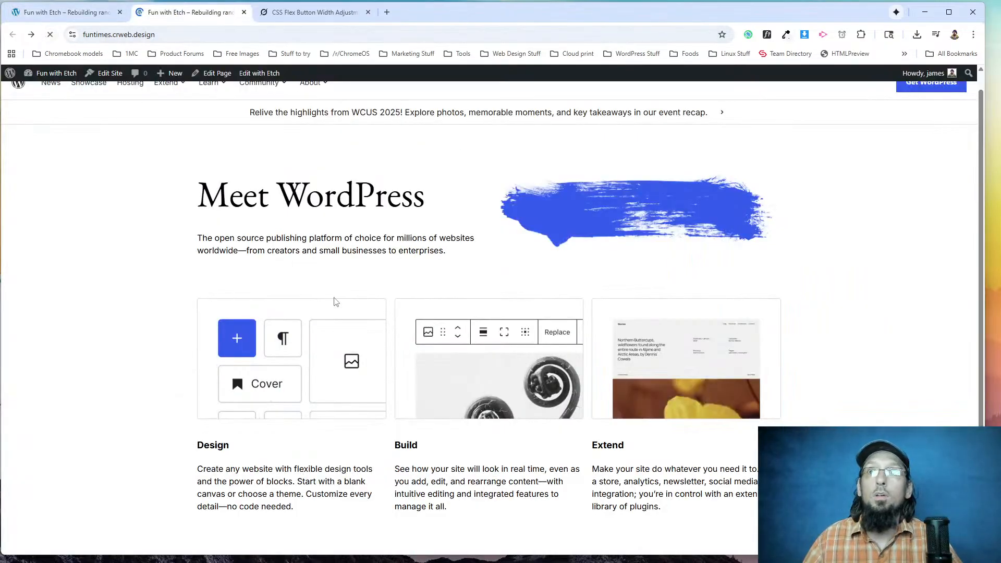
{"action": "left_click_drag", "start_coordinate": [985, 172], "coordinate": [290, 203]}
{"action": "scroll", "coordinate": [223, 302], "scroll_direction": "down", "scroll_amount": 5}
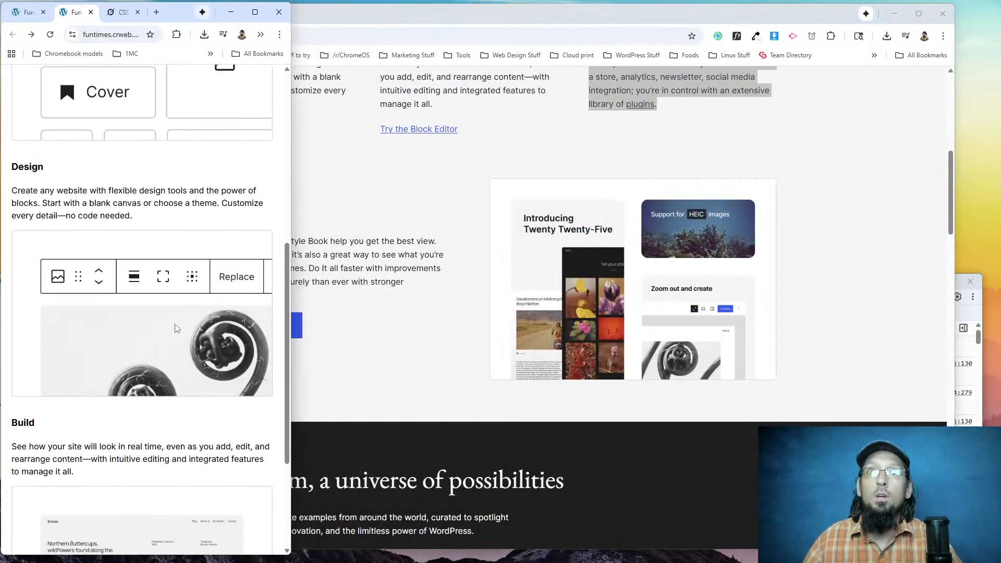
{"action": "scroll", "coordinate": [214, 279], "scroll_direction": "up", "scroll_amount": 3}
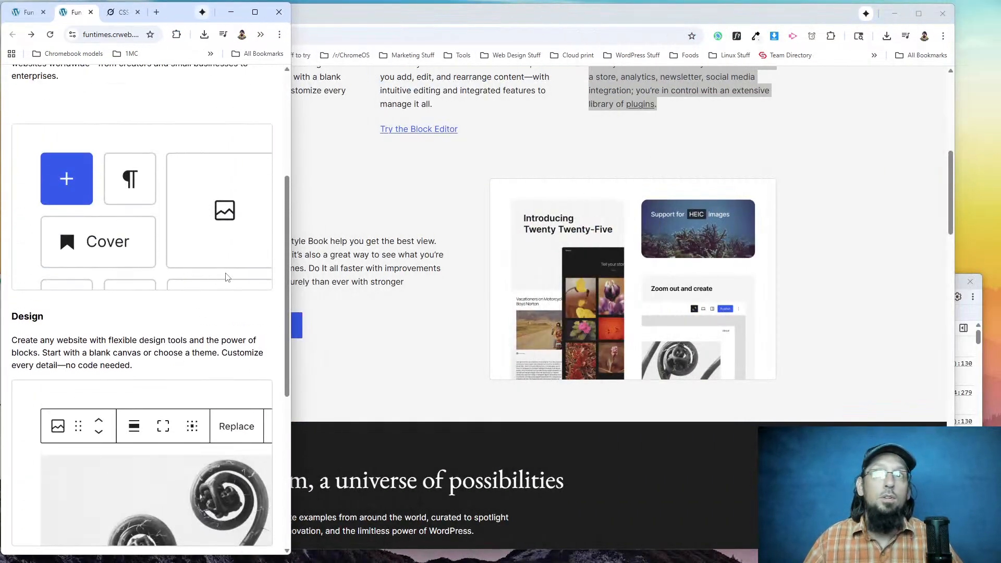
{"action": "left_click_drag", "start_coordinate": [295, 228], "coordinate": [998, 241]}
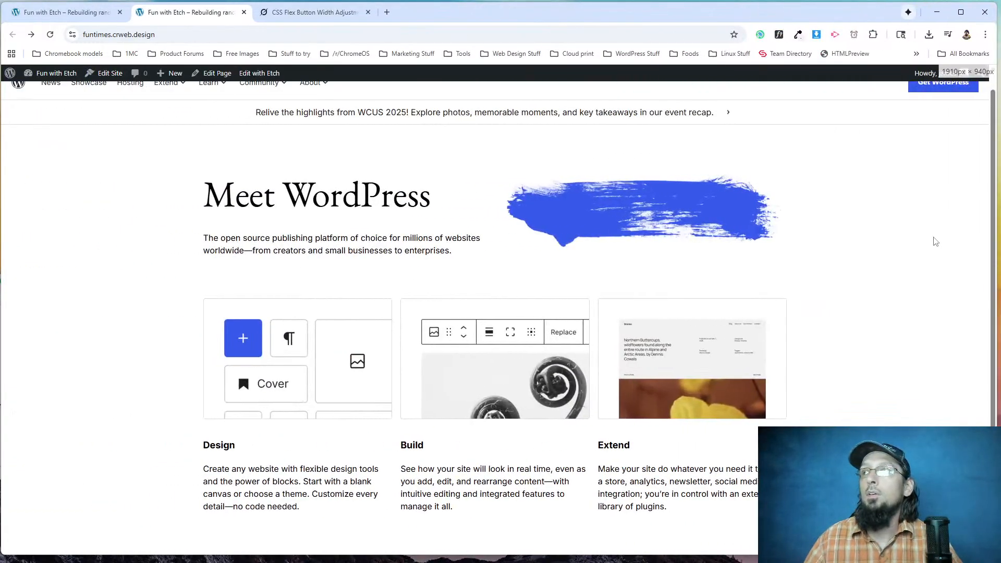
Compare the live page's hero and features layout with the wordpress.org original, and return to the Etch editor.
{"action": "key", "text": "alt+Tab"}
{"action": "scroll", "coordinate": [418, 286], "scroll_direction": "up", "scroll_amount": 5}
{"action": "scroll", "coordinate": [418, 286], "scroll_direction": "up", "scroll_amount": 3}
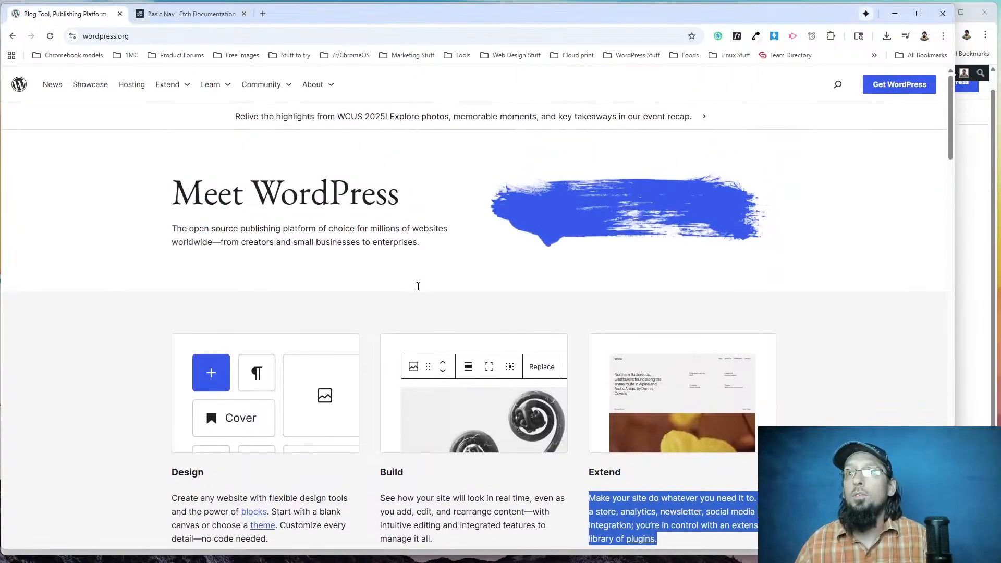
{"action": "key", "text": "alt+Tab"}
{"action": "key", "text": "alt+Tab"}
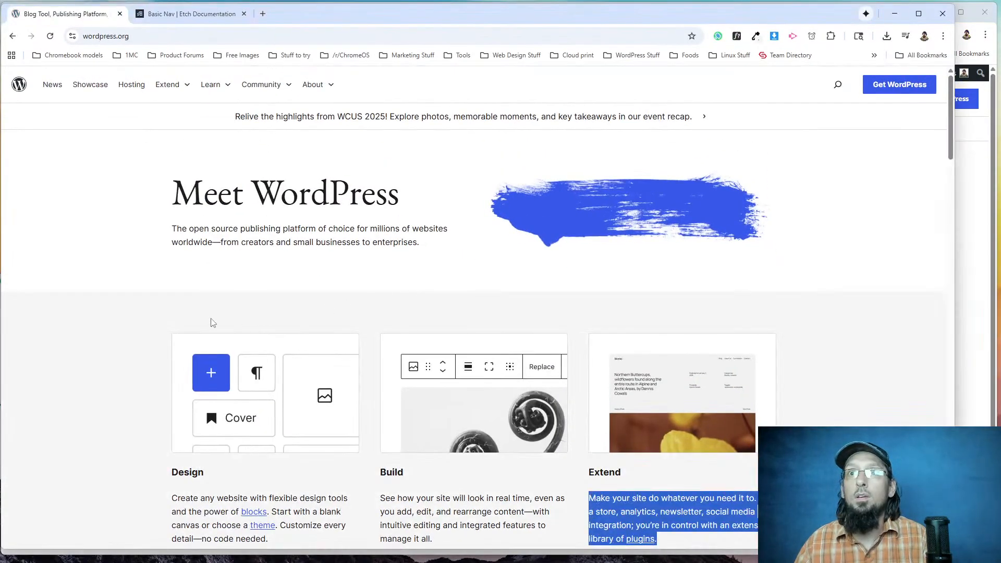
{"action": "key", "text": "alt+Tab"}
{"action": "key", "text": "alt+Tab"}
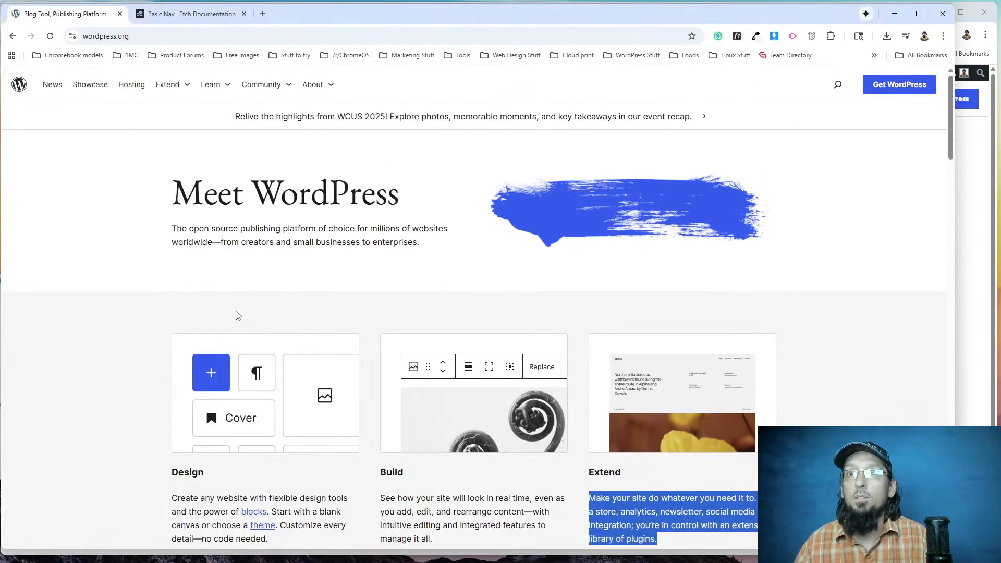
{"action": "key", "text": "alt+Tab"}
{"action": "left_click", "coordinate": [74, 11]}
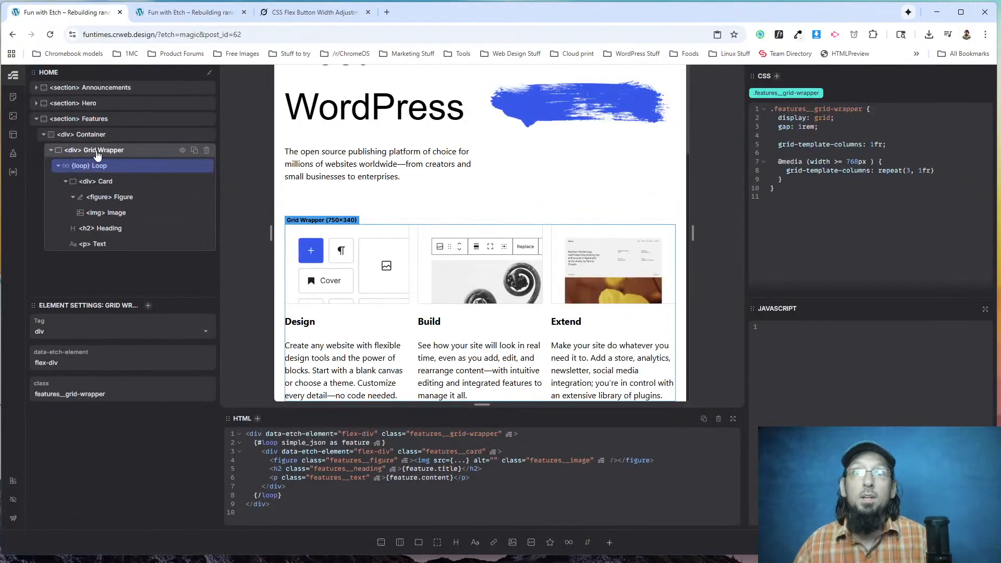
Style the .features section with background-color: var(--bg-light) and padding: 3rem.
{"action": "left_click", "coordinate": [105, 117]}
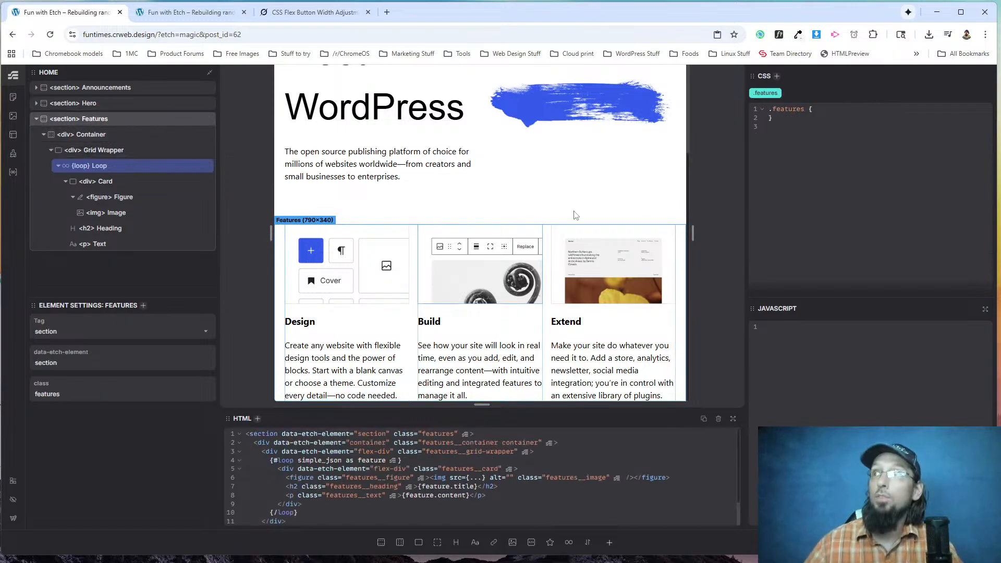
{"action": "key", "text": "Return"}
{"action": "type", "text": "b"}
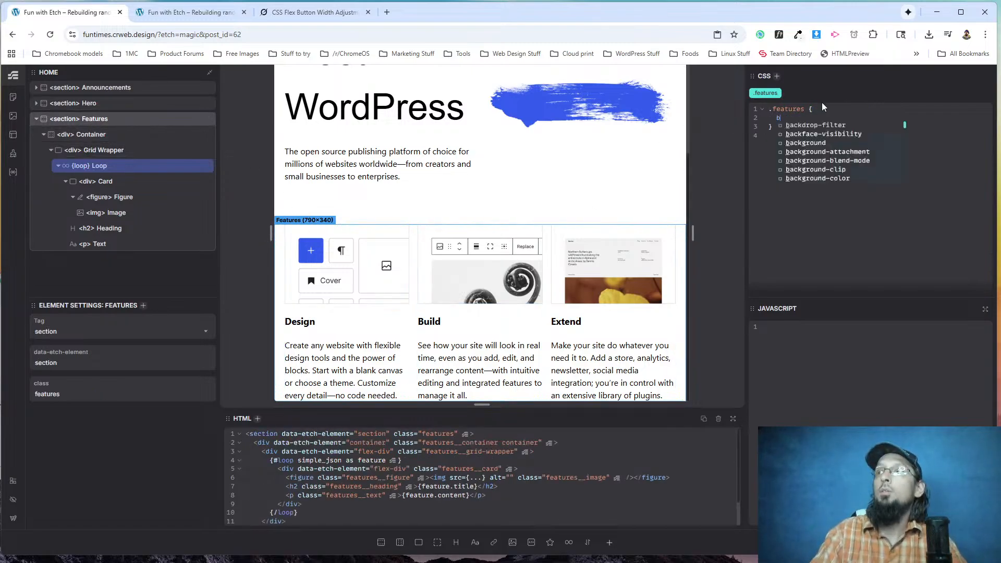
{"action": "type", "text": "ackground-color"}
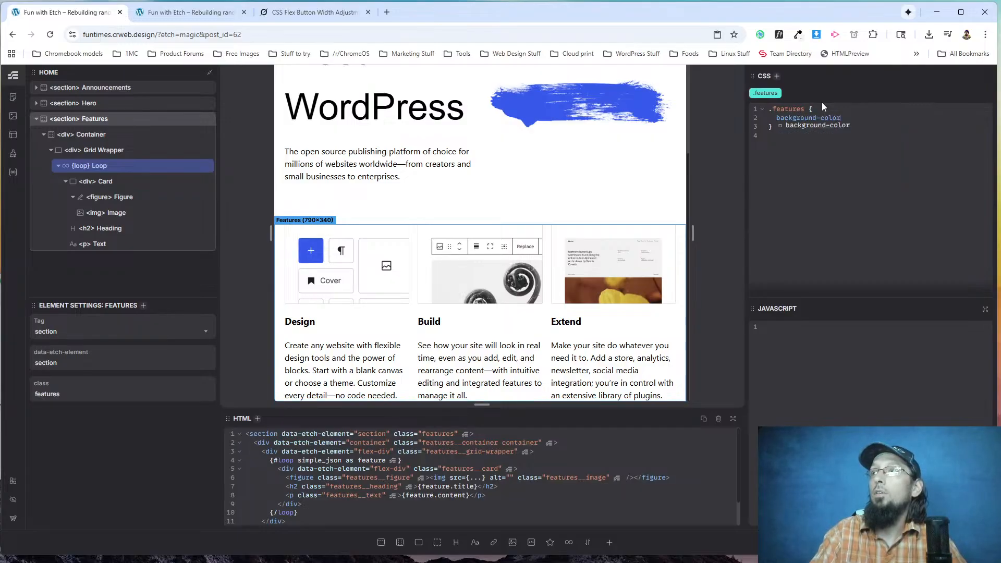
{"action": "type", "text": ": var(--bg"}
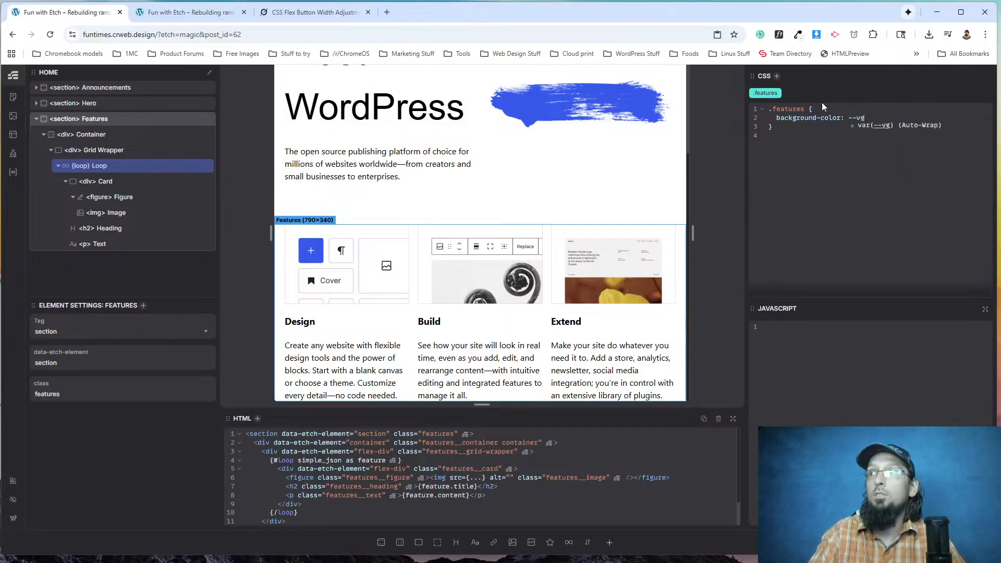
{"action": "type", "text": "-light"}
{"action": "key", "text": "Return"}
{"action": "type", "text": ";   "}
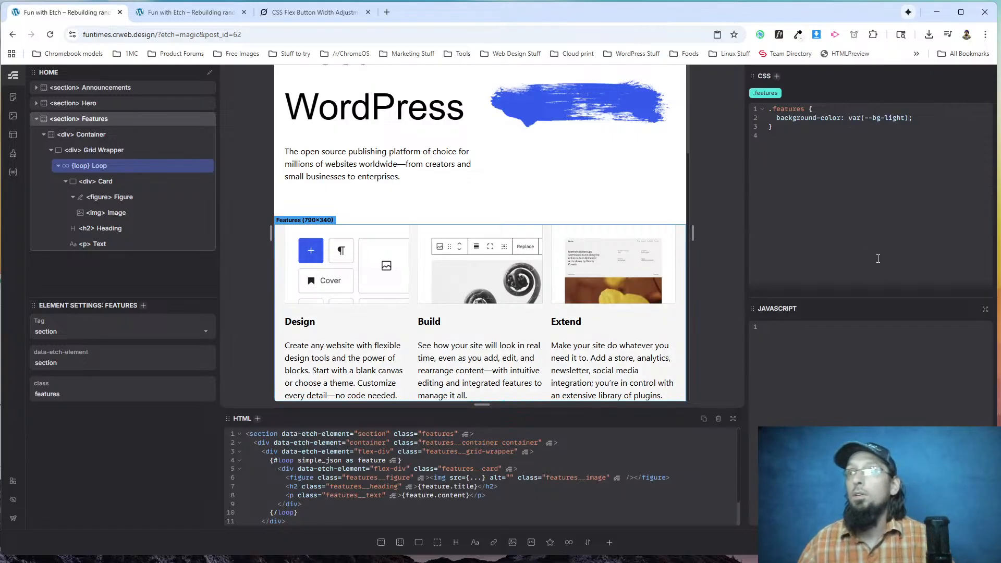
{"action": "type", "text": "padding: 3re"}
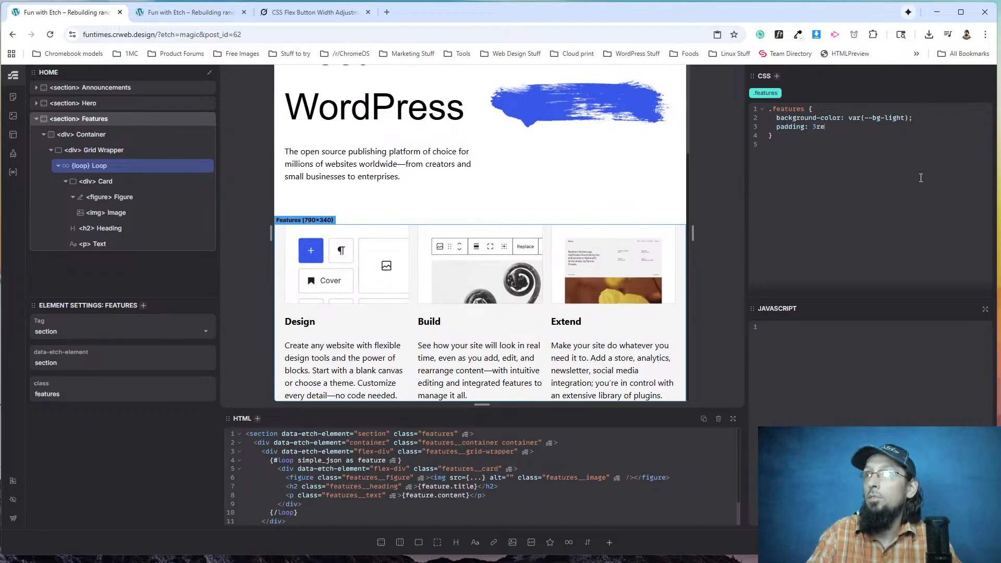
{"action": "type", "text": "m;"}
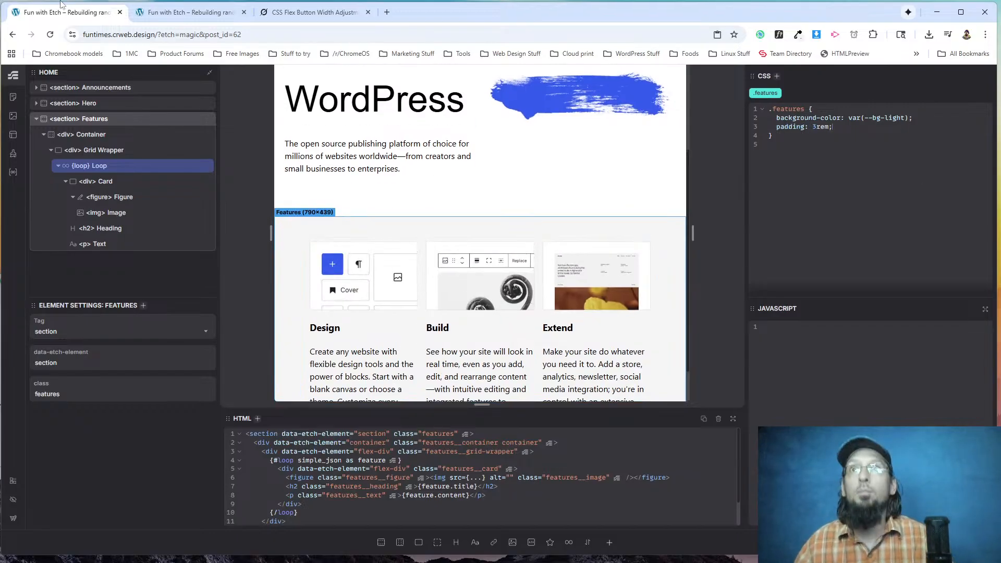
Reload the live page and inspect the padding of the grey features section on the original wordpress.org page.
{"action": "left_click", "coordinate": [172, 12]}
{"action": "left_click", "coordinate": [51, 35]}
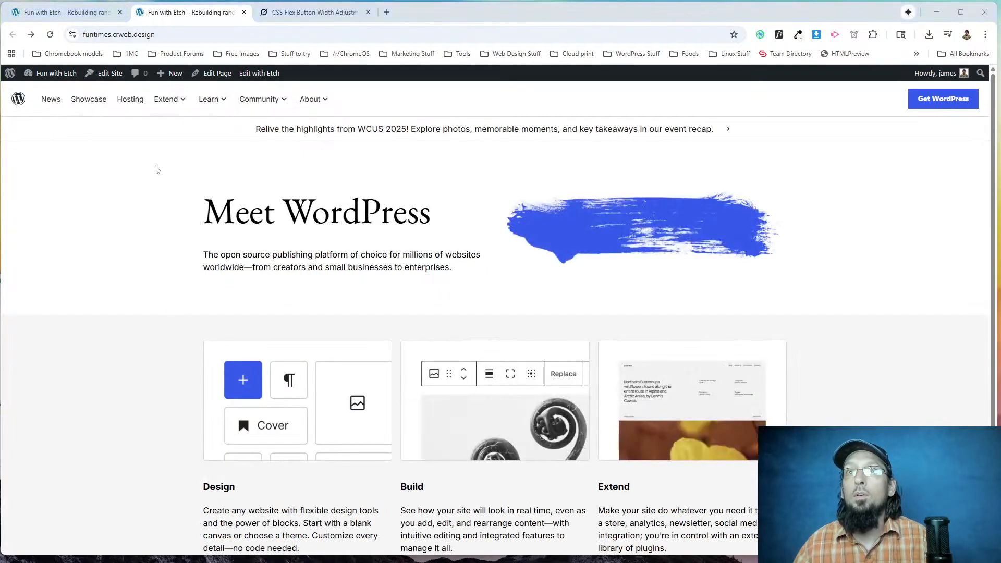
{"action": "key", "text": "alt+Tab"}
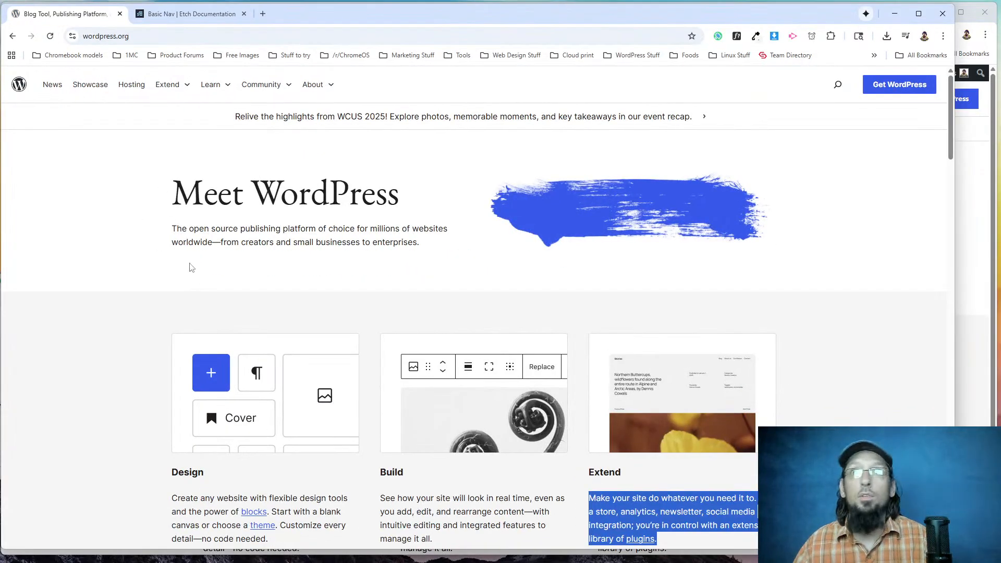
{"action": "right_click", "coordinate": [239, 319]}
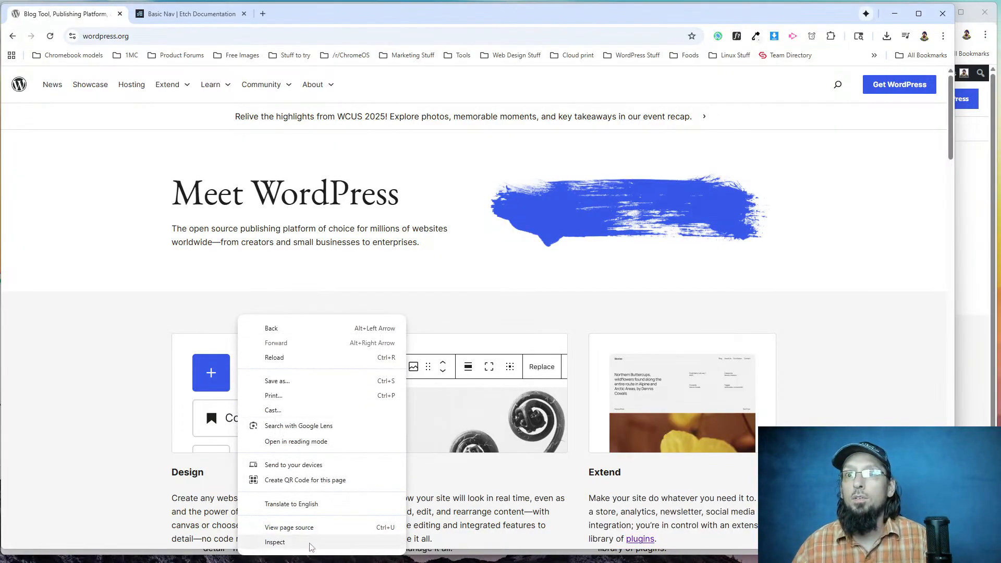
{"action": "left_click", "coordinate": [310, 542]}
{"action": "left_click_drag", "start_coordinate": [199, 281], "coordinate": [212, 50]}
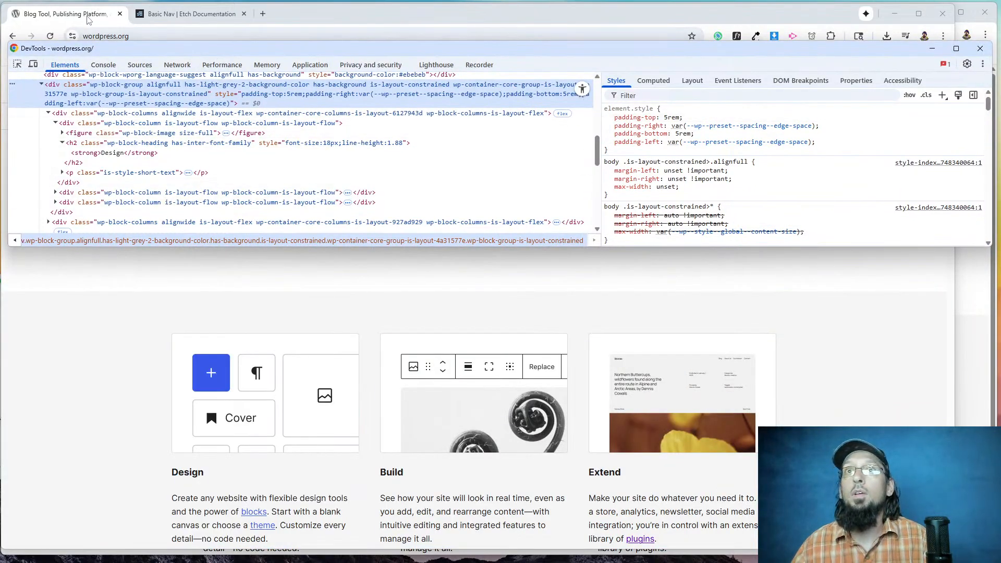
{"action": "left_click", "coordinate": [89, 20]}
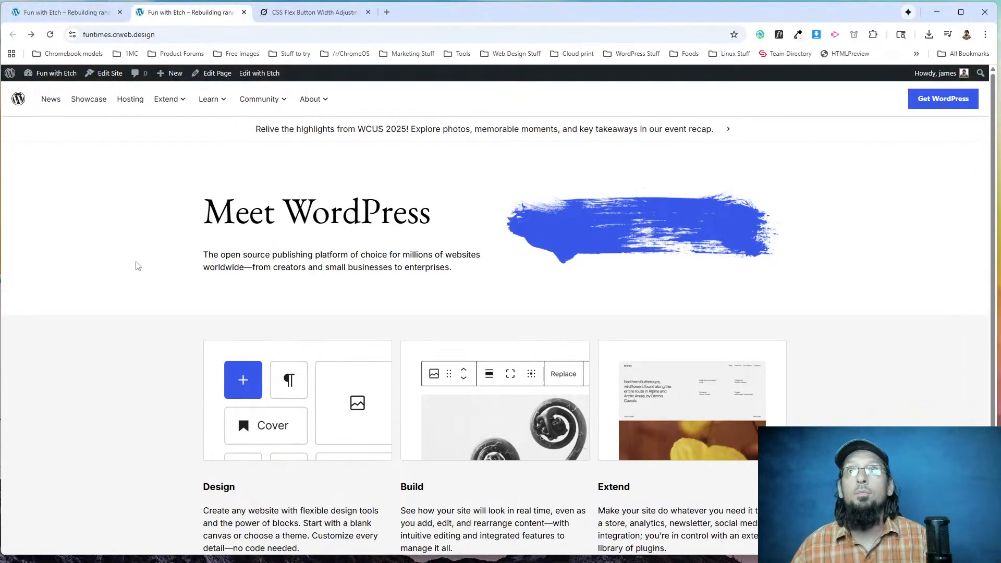
In the Etch editor, change the .features padding declaration to padding-block: 5rem.
{"action": "left_click", "coordinate": [71, 21]}
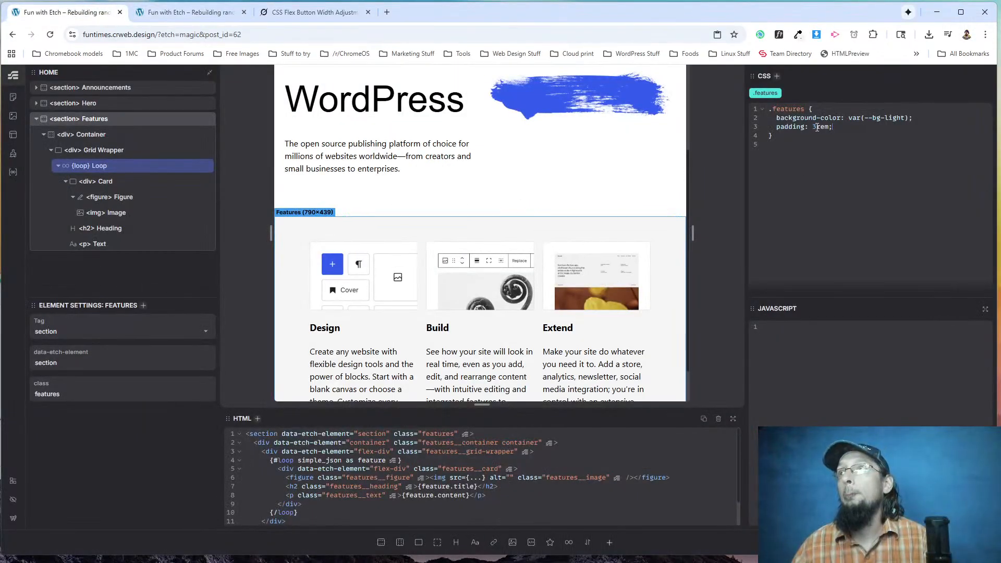
{"action": "key", "text": "BackSpace"}
{"action": "type", "text": "5"}
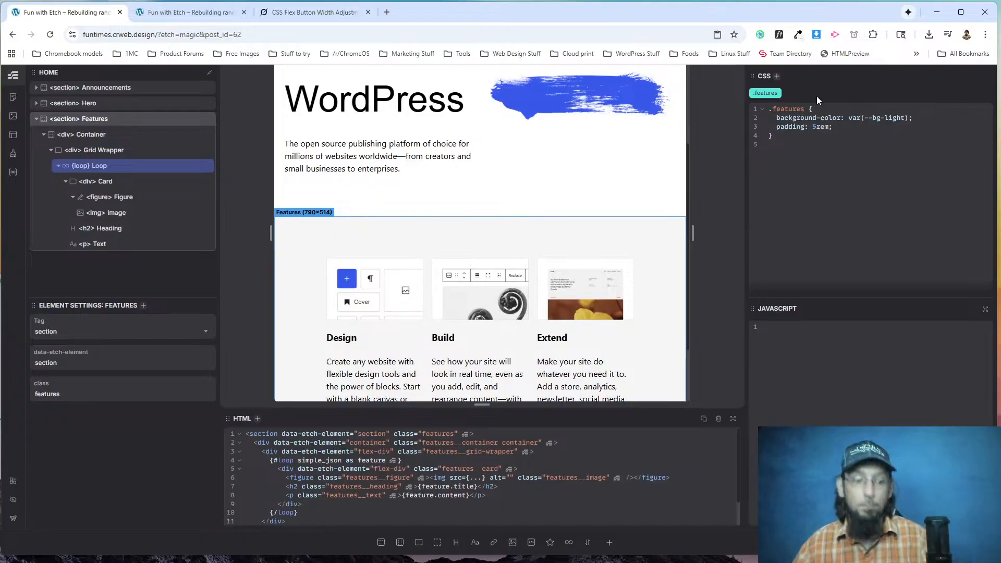
{"action": "left_click", "coordinate": [807, 127]}
{"action": "type", "text": "-block"}
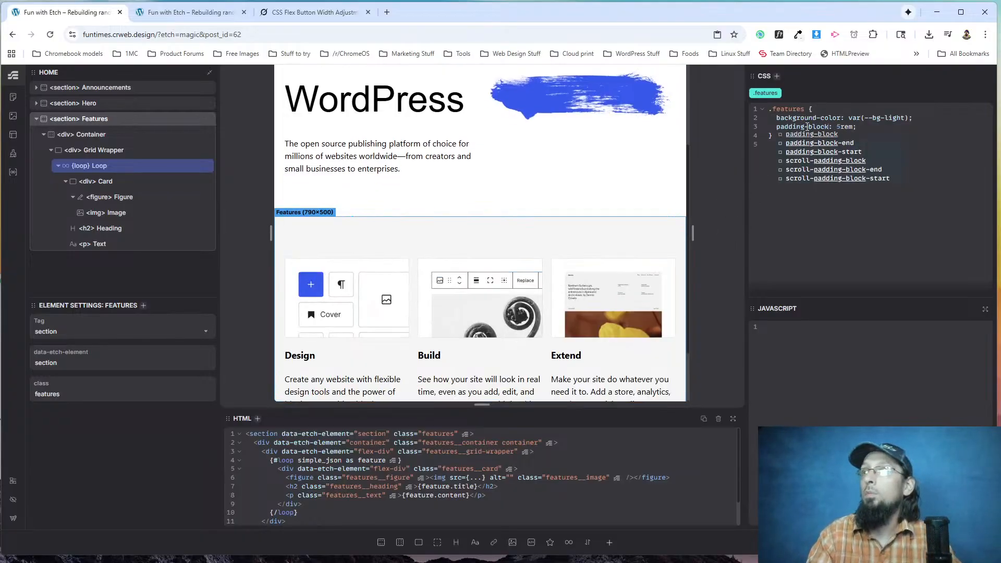
Reload the live page and compare its hero and features spacing with wordpress.org, widening the original's window to match.
{"action": "left_click", "coordinate": [156, 12]}
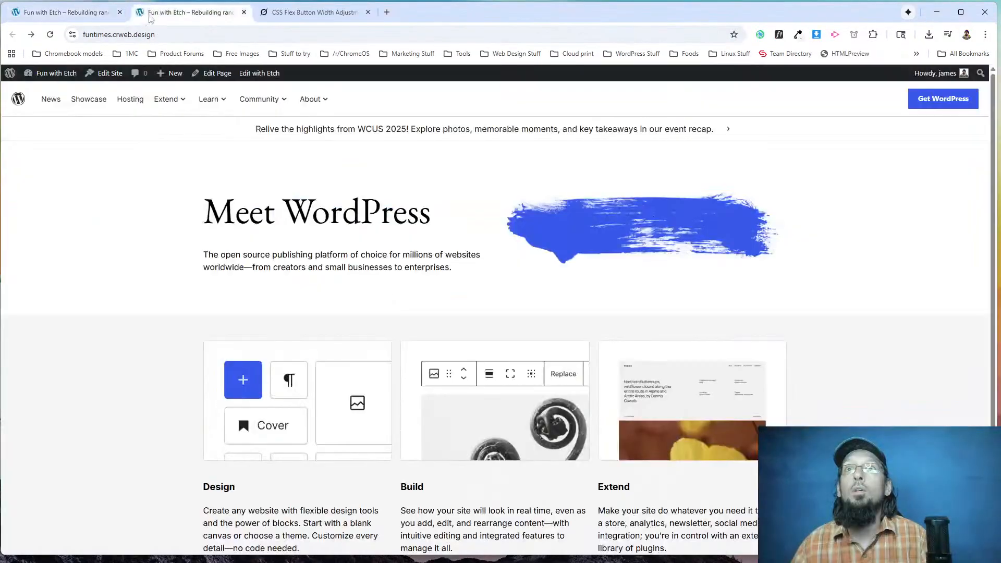
{"action": "left_click", "coordinate": [50, 34]}
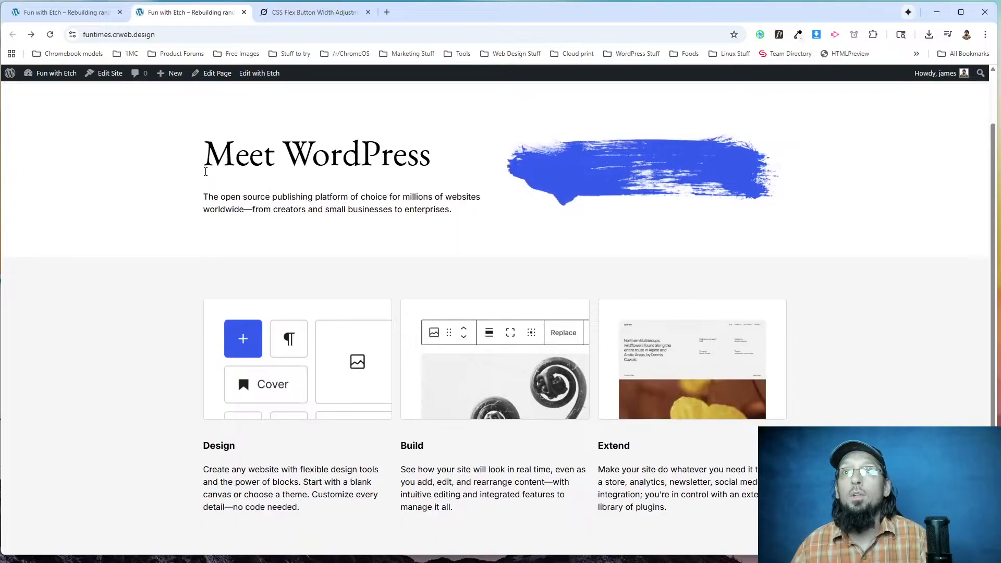
{"action": "scroll", "coordinate": [292, 284], "scroll_direction": "up", "scroll_amount": 1}
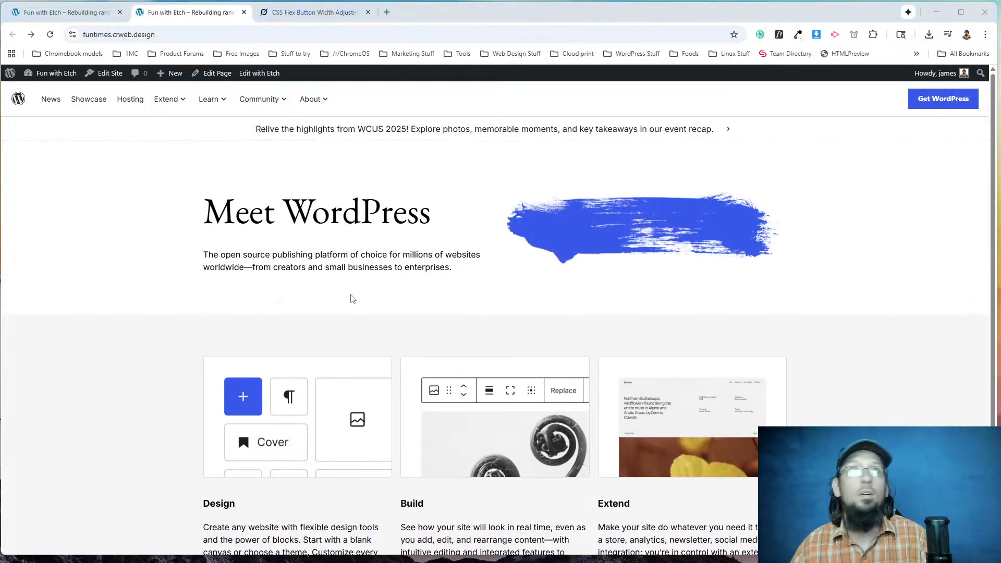
{"action": "key", "text": "alt+Tab"}
{"action": "key", "text": "alt+Tab"}
{"action": "key", "text": "alt+Tab"}
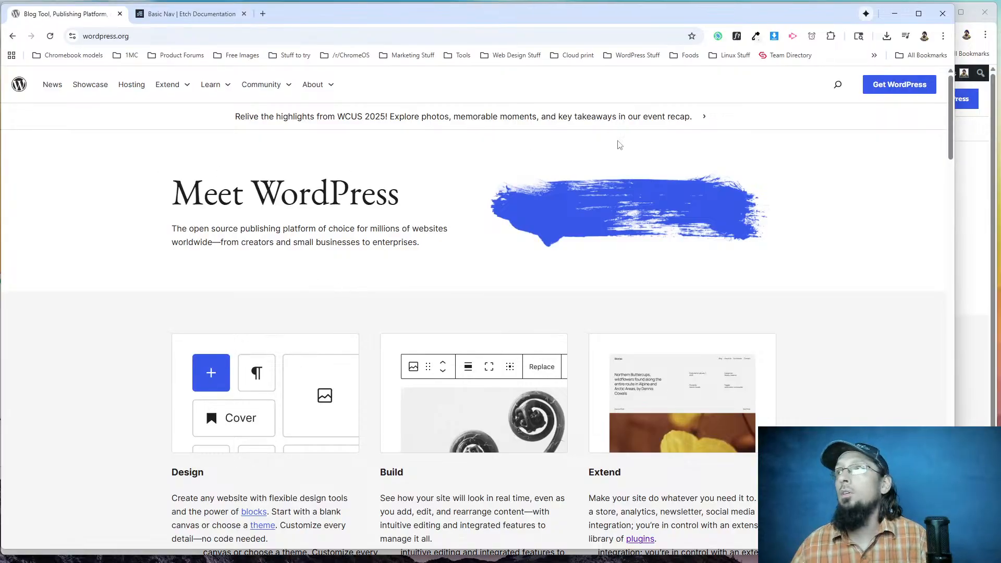
{"action": "left_click_drag", "start_coordinate": [954, 78], "coordinate": [993, 78]}
{"action": "key", "text": "alt+Tab"}
{"action": "key", "text": "alt+Tab"}
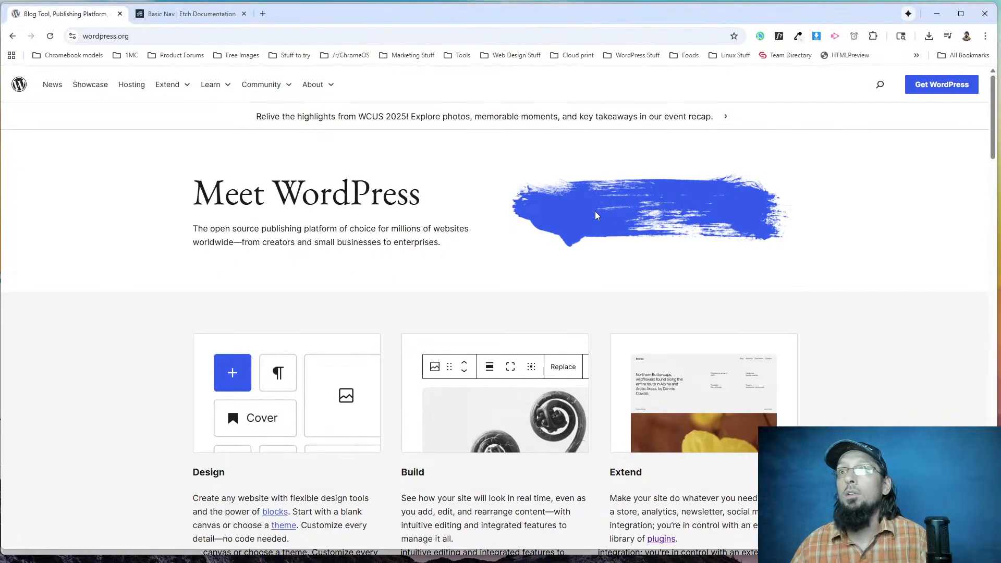
{"action": "key", "text": "alt+Tab"}
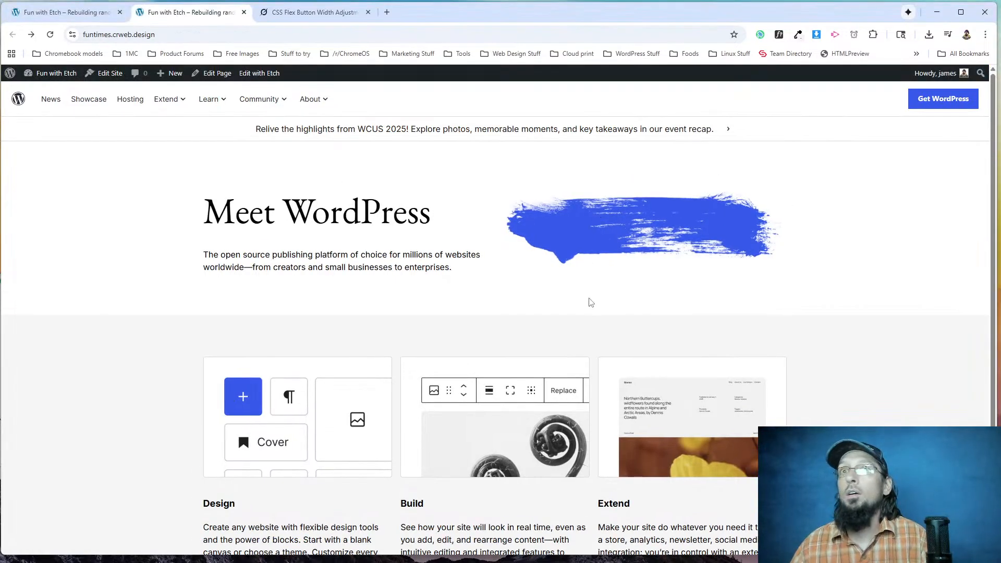
{"action": "key", "text": "alt+Tab"}
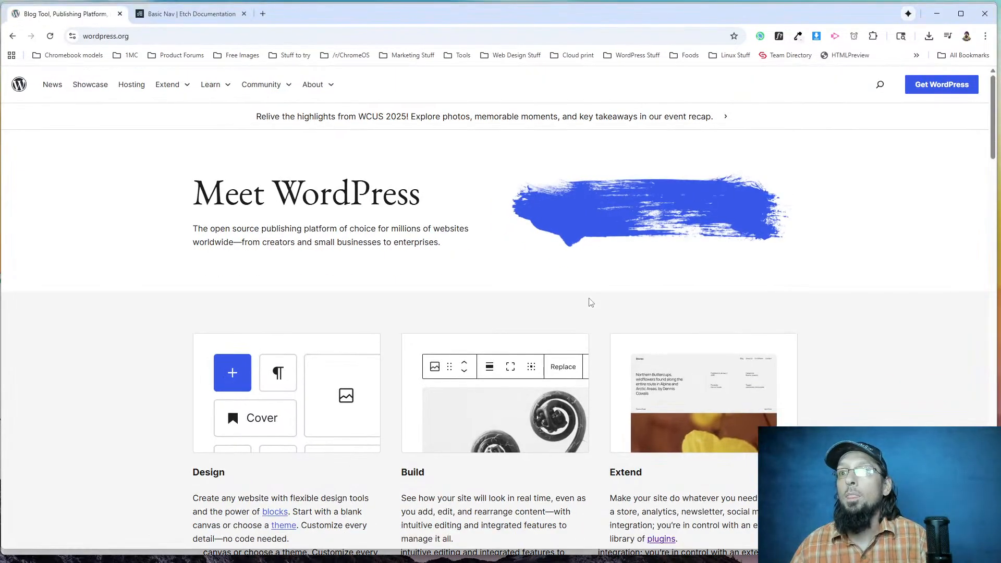
Examine the original wordpress.org layout from the hero and feature cards through See what's new to the dark showcase section.
{"action": "scroll", "coordinate": [588, 302], "scroll_direction": "down", "scroll_amount": 5}
{"action": "scroll", "coordinate": [445, 344], "scroll_direction": "down", "scroll_amount": 15}
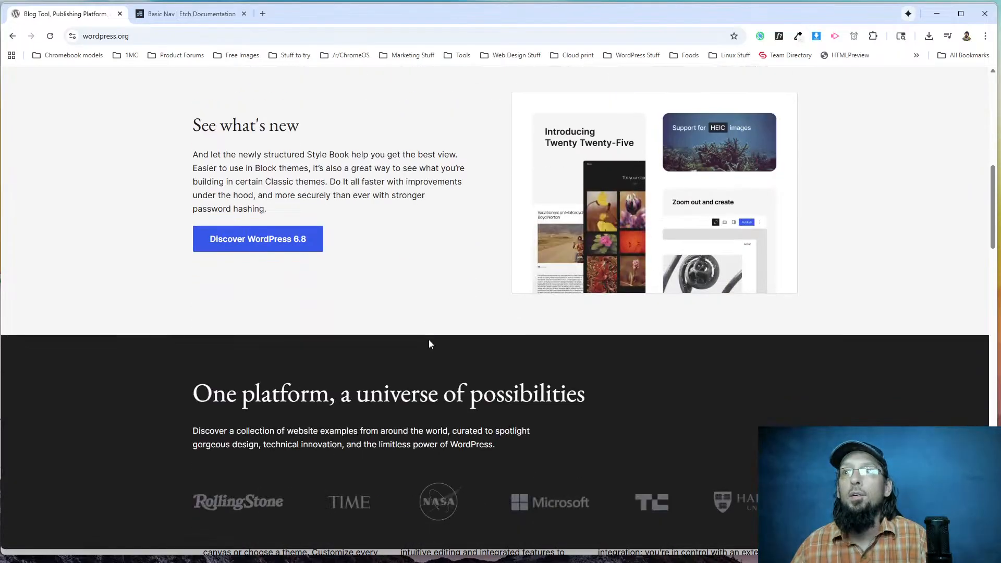
{"action": "scroll", "coordinate": [421, 372], "scroll_direction": "up", "scroll_amount": 15}
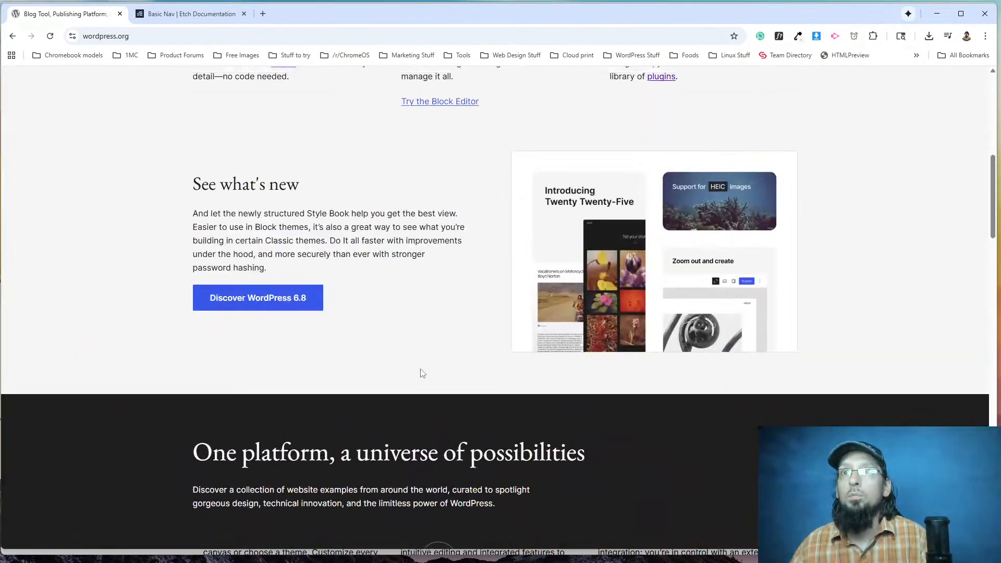
{"action": "scroll", "coordinate": [419, 376], "scroll_direction": "down", "scroll_amount": 2}
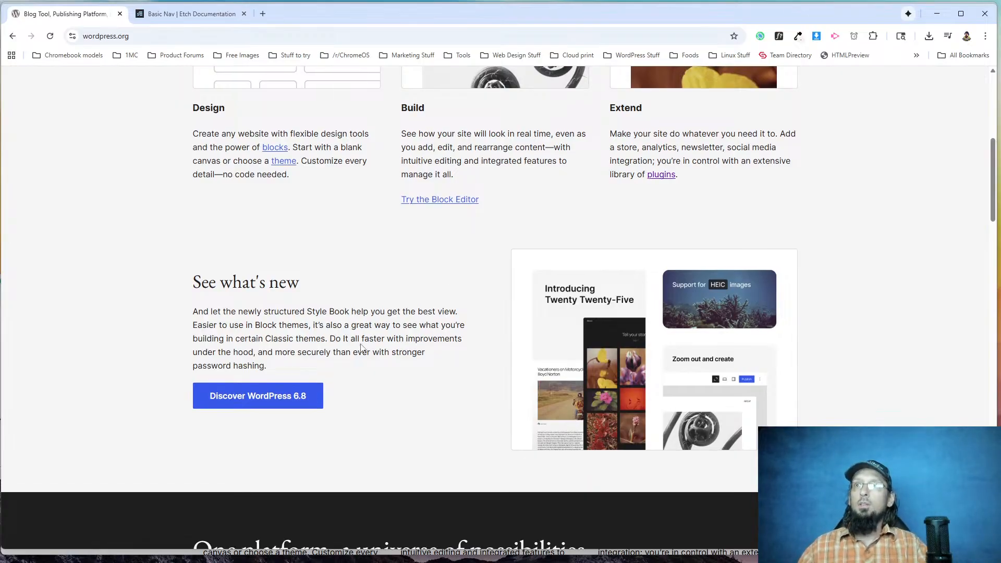
{"action": "scroll", "coordinate": [361, 348], "scroll_direction": "up", "scroll_amount": 3}
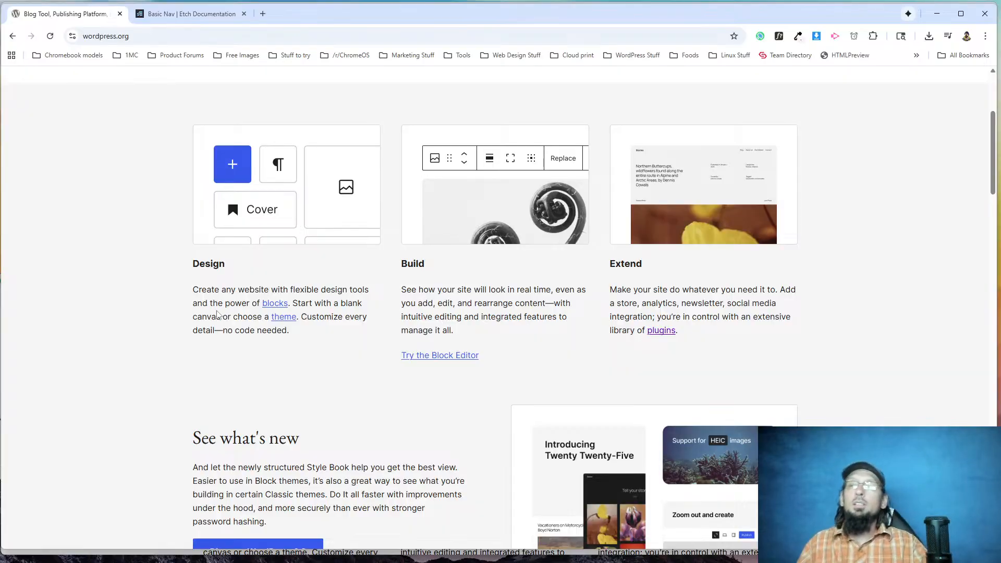
{"action": "scroll", "coordinate": [367, 430], "scroll_direction": "down", "scroll_amount": 3}
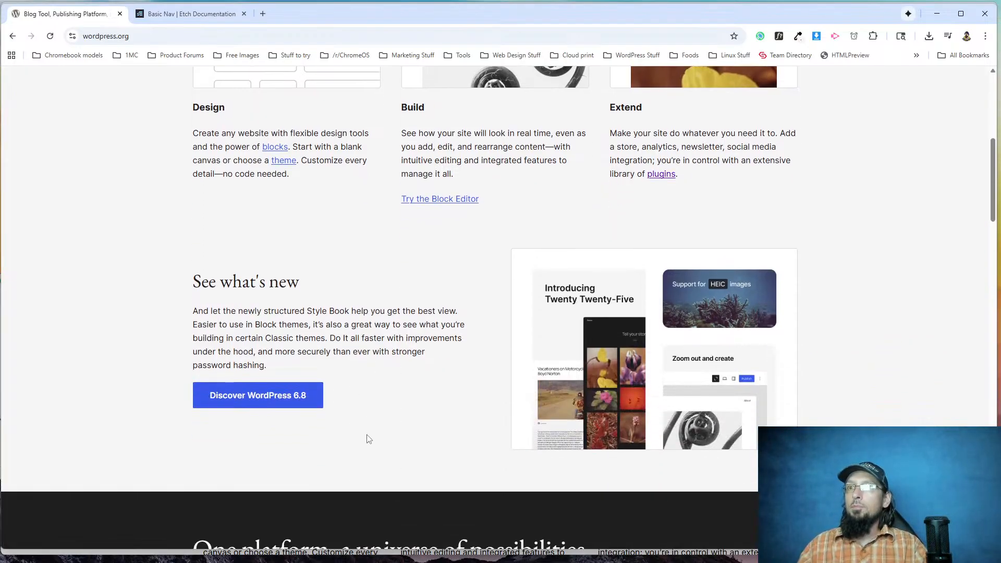
{"action": "scroll", "coordinate": [280, 389], "scroll_direction": "up", "scroll_amount": 5}
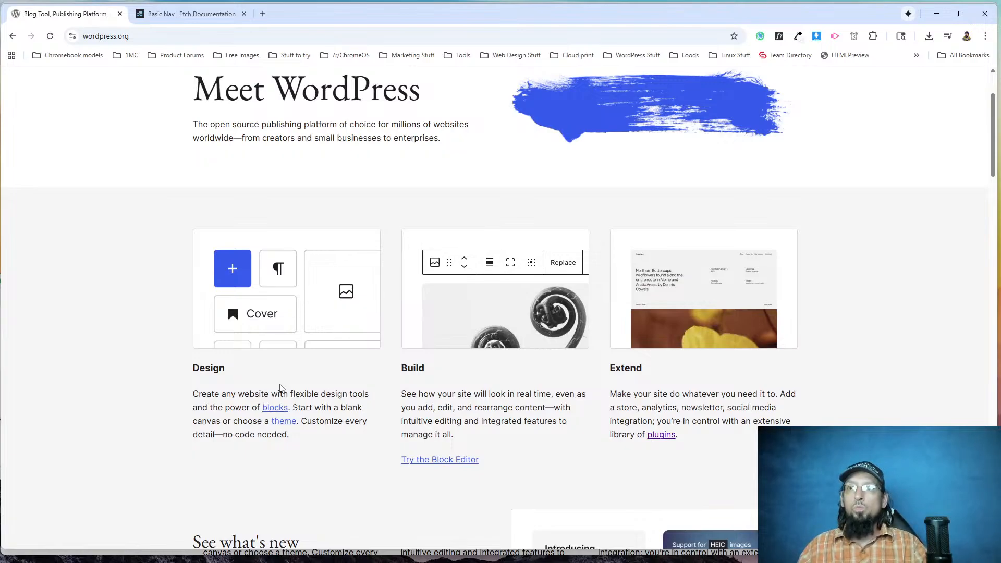
{"action": "scroll", "coordinate": [280, 390], "scroll_direction": "down", "scroll_amount": 5}
{"action": "scroll", "coordinate": [344, 399], "scroll_direction": "down", "scroll_amount": 2}
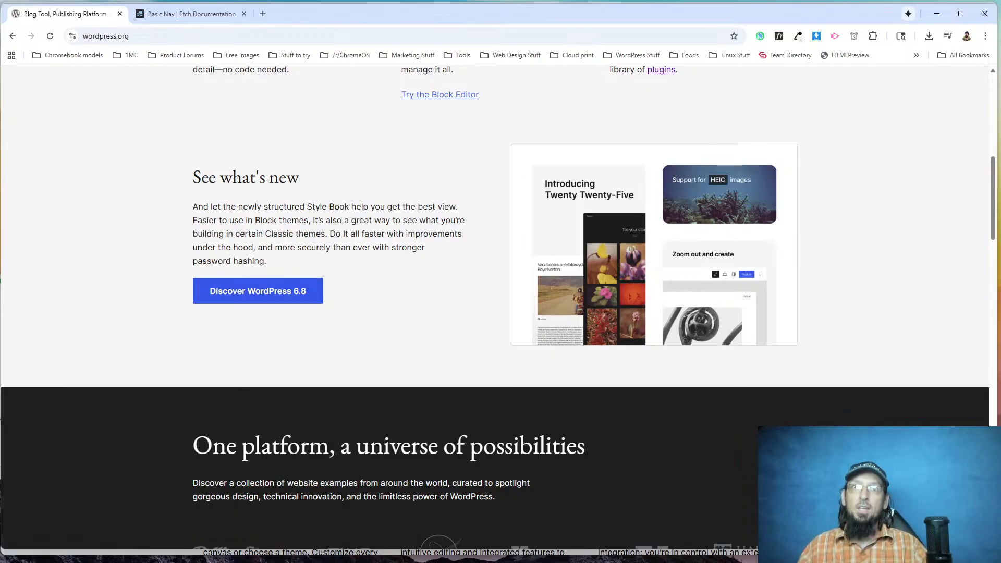
{"action": "scroll", "coordinate": [420, 288], "scroll_direction": "up", "scroll_amount": 9}
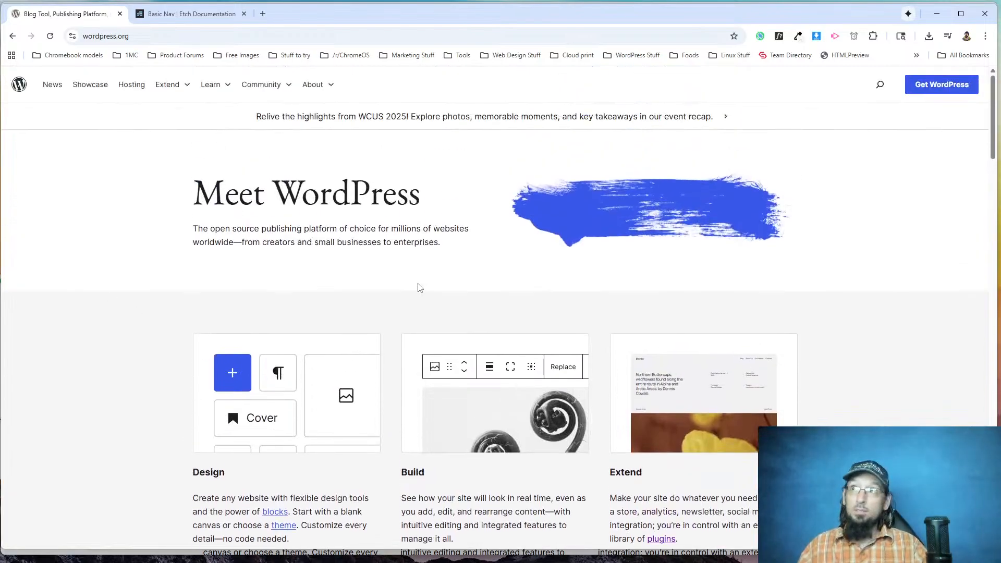
{"action": "scroll", "coordinate": [203, 306], "scroll_direction": "down", "scroll_amount": 10}
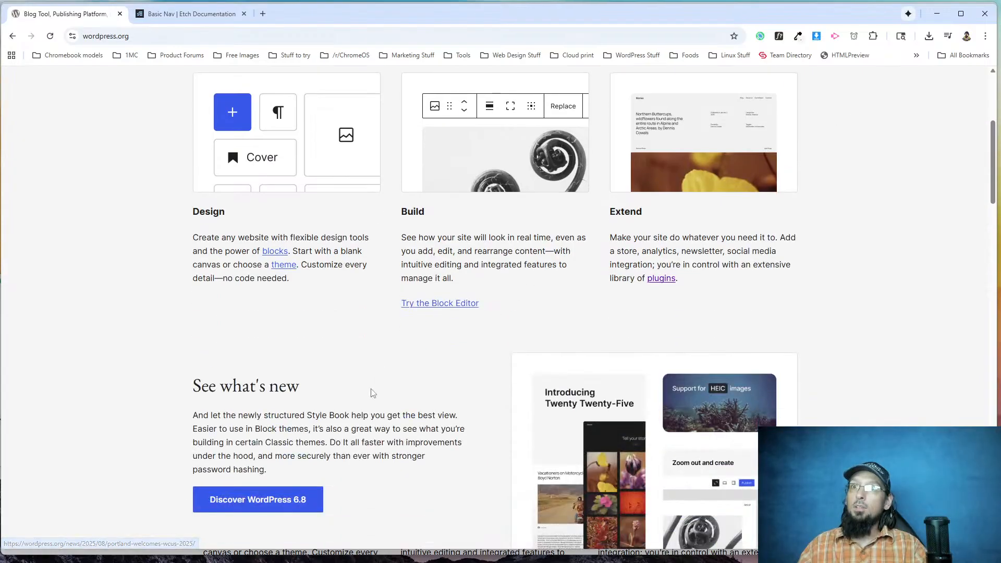
{"action": "scroll", "coordinate": [214, 268], "scroll_direction": "down", "scroll_amount": 6}
{"action": "scroll", "coordinate": [235, 225], "scroll_direction": "up", "scroll_amount": 5}
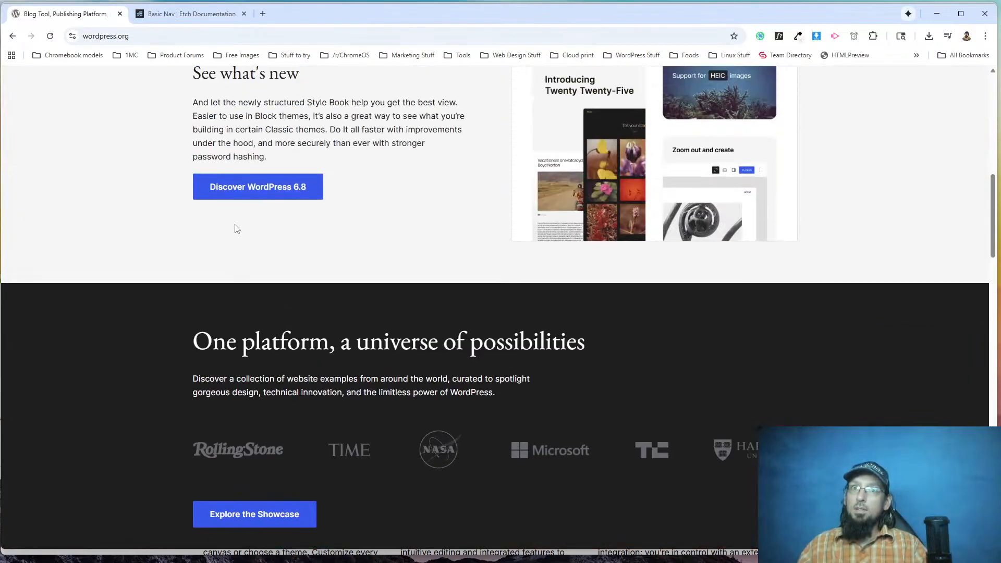
{"action": "scroll", "coordinate": [261, 250], "scroll_direction": "up", "scroll_amount": 10}
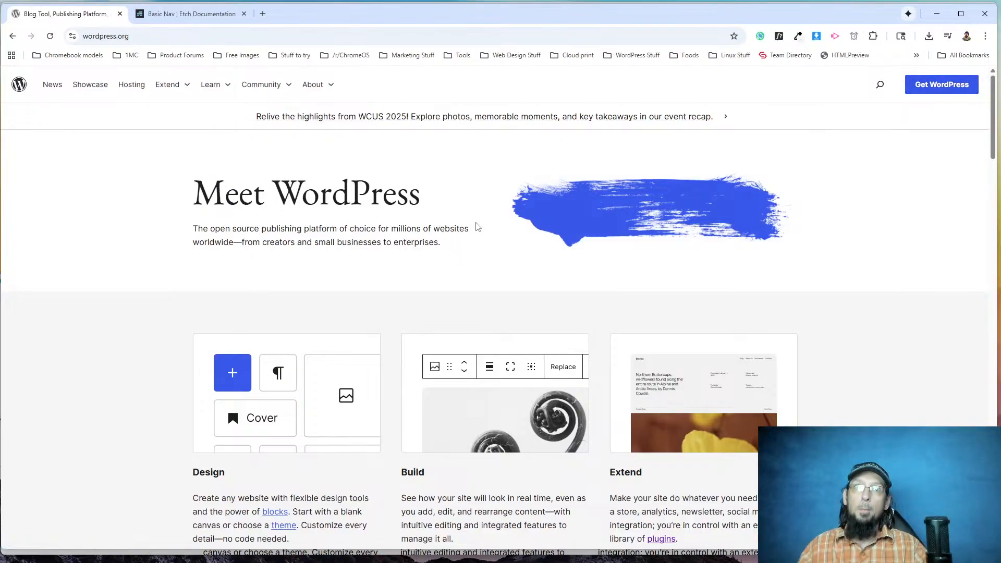
Return to the Etch editor and collapse the Features section in the page structure.
{"action": "key", "text": "alt+Tab"}
{"action": "left_click", "coordinate": [88, 13]}
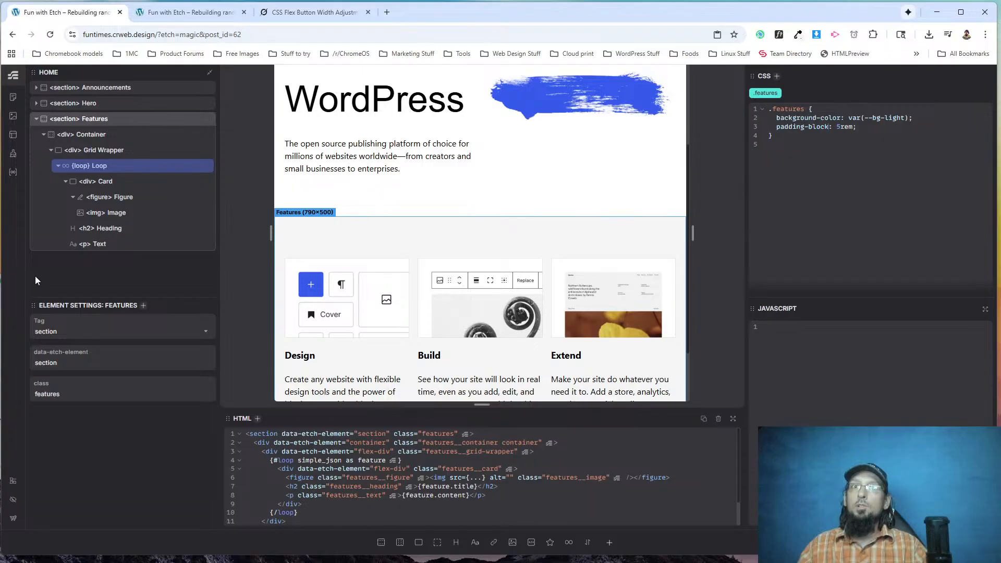
{"action": "left_click", "coordinate": [36, 119]}
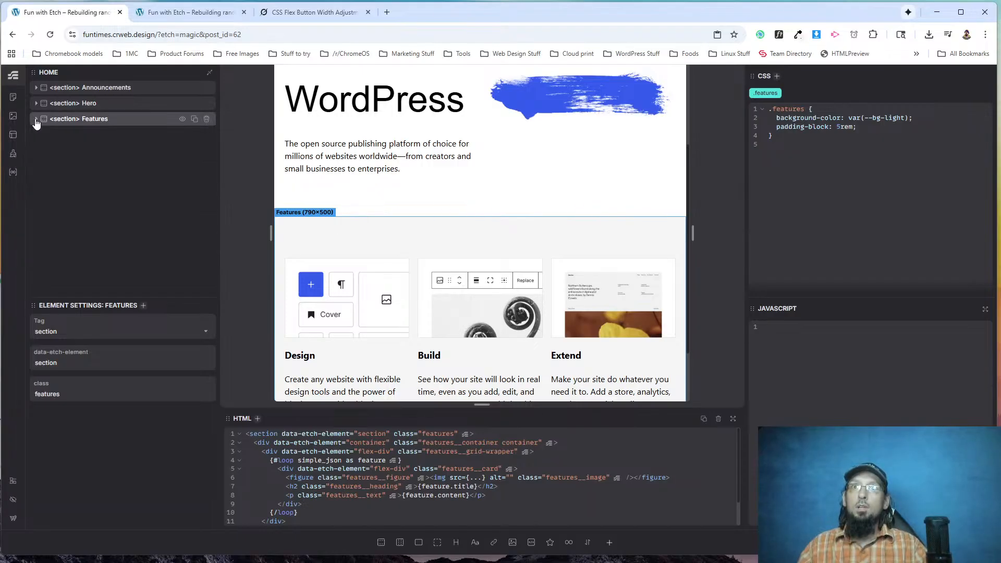
Check the root colour variables of the default collection in the Style Manager, and return to the page builder.
{"action": "left_click", "coordinate": [13, 153]}
{"action": "left_click", "coordinate": [527, 123]}
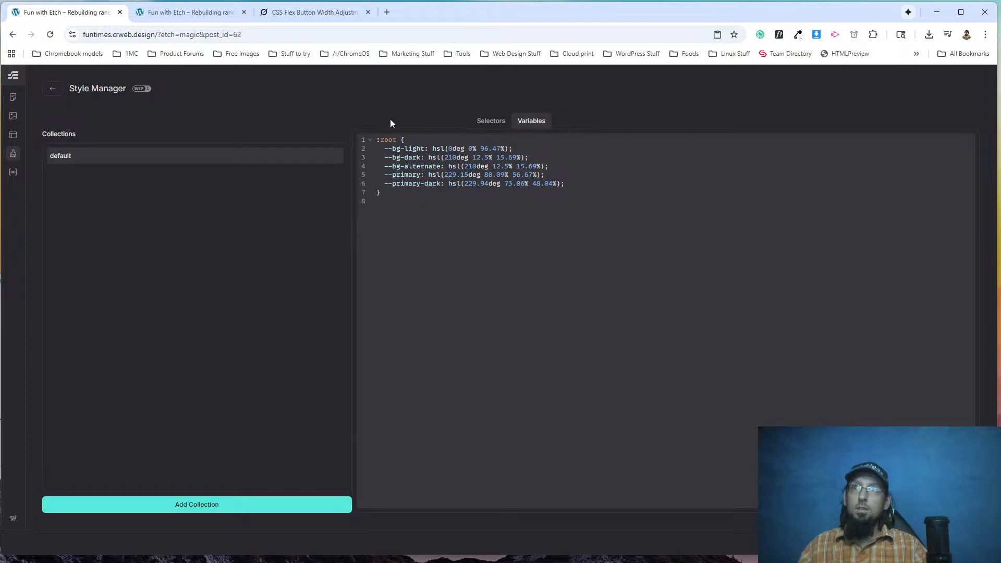
{"action": "left_click", "coordinate": [52, 88]}
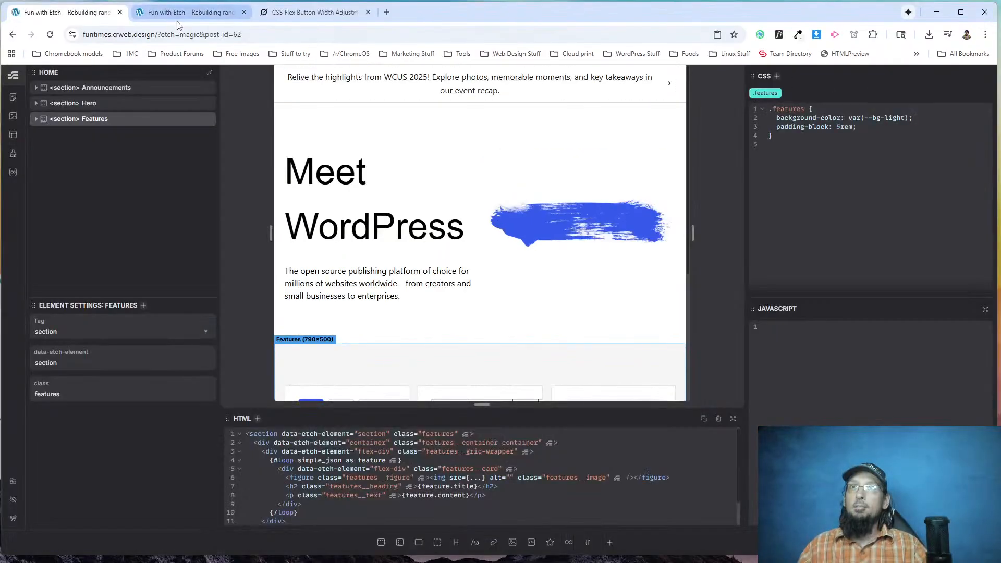
Compare the rebuilt live page with wordpress.org from the header through the feature cards and the See what's new area.
{"action": "left_click", "coordinate": [188, 12]}
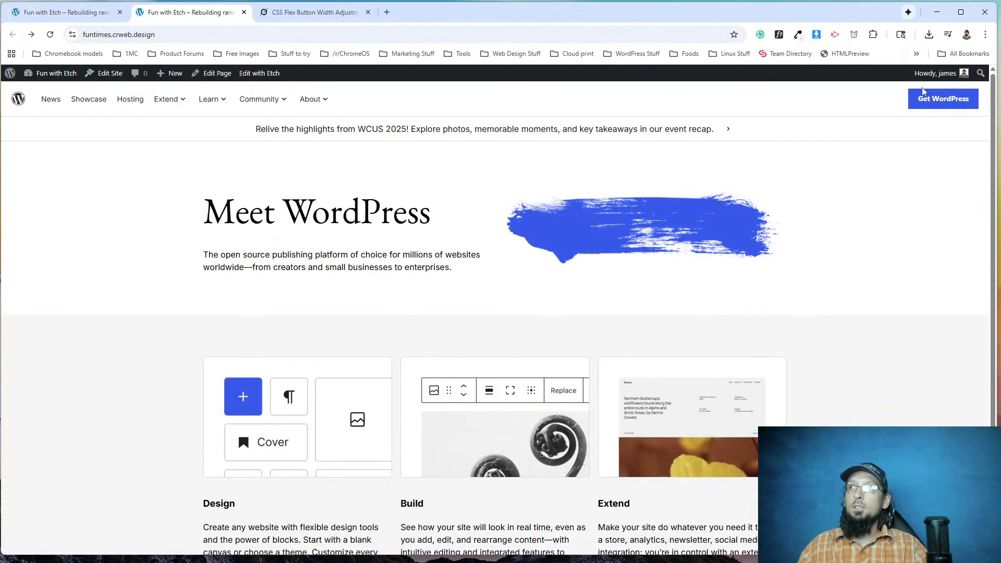
{"action": "scroll", "coordinate": [690, 264], "scroll_direction": "down", "scroll_amount": 1}
{"action": "scroll", "coordinate": [250, 425], "scroll_direction": "up", "scroll_amount": 1}
{"action": "scroll", "coordinate": [75, 268], "scroll_direction": "down", "scroll_amount": 1}
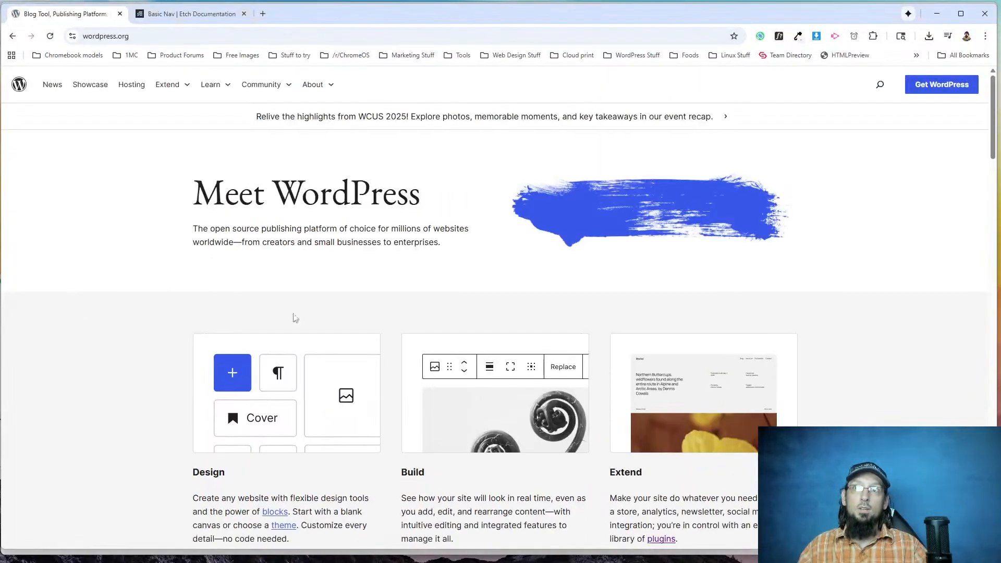
{"action": "scroll", "coordinate": [292, 317], "scroll_direction": "down", "scroll_amount": 5}
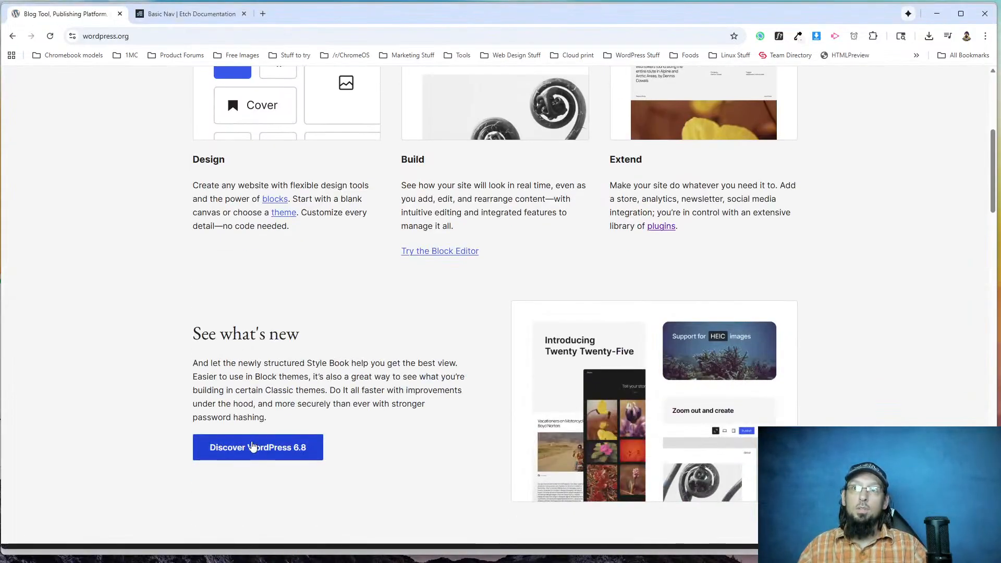
{"action": "scroll", "coordinate": [224, 378], "scroll_direction": "up", "scroll_amount": 7}
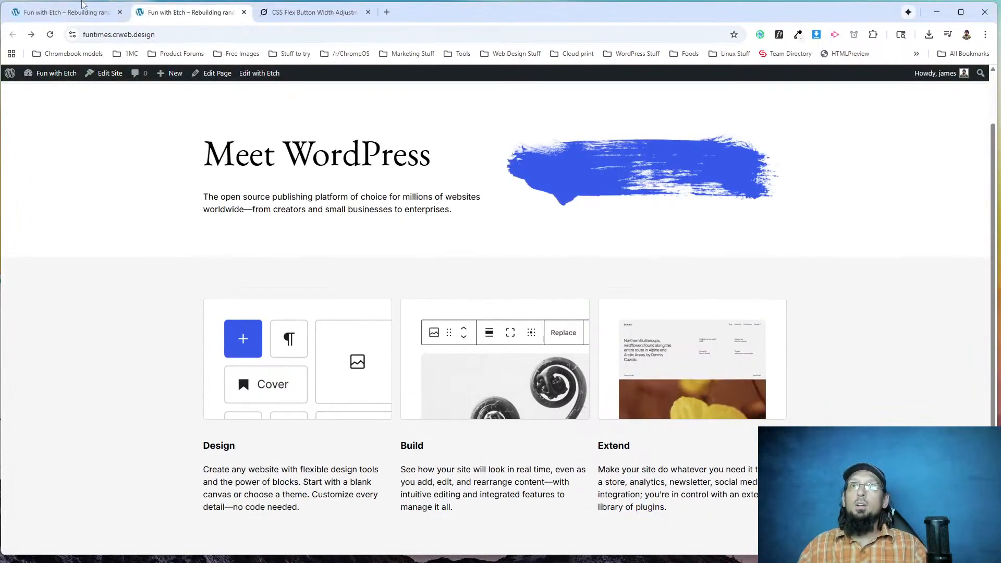
{"action": "scroll", "coordinate": [305, 354], "scroll_direction": "up", "scroll_amount": 1}
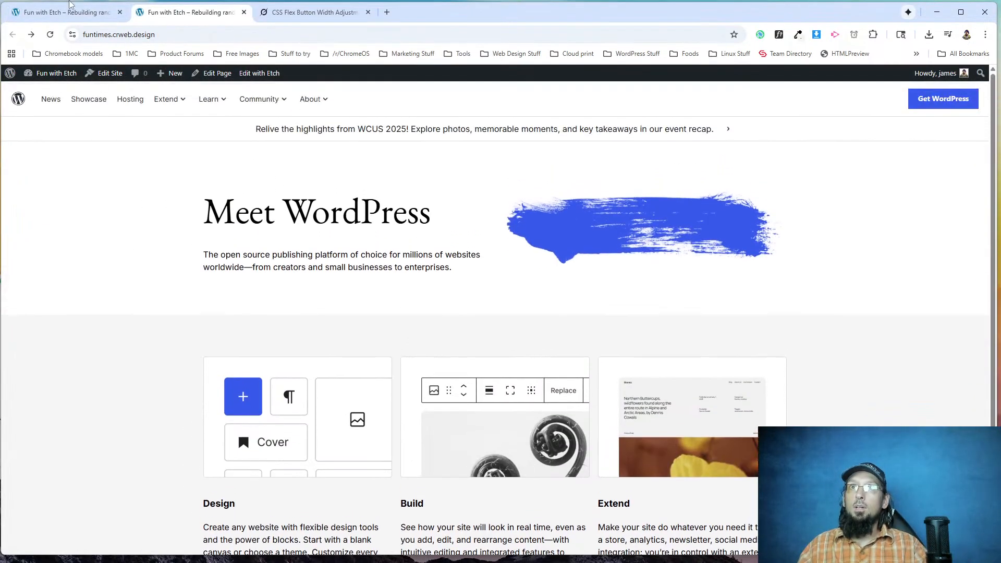
Return to the Etch editor, add a section after Features, and give its container the .container class.
{"action": "left_click", "coordinate": [65, 12]}
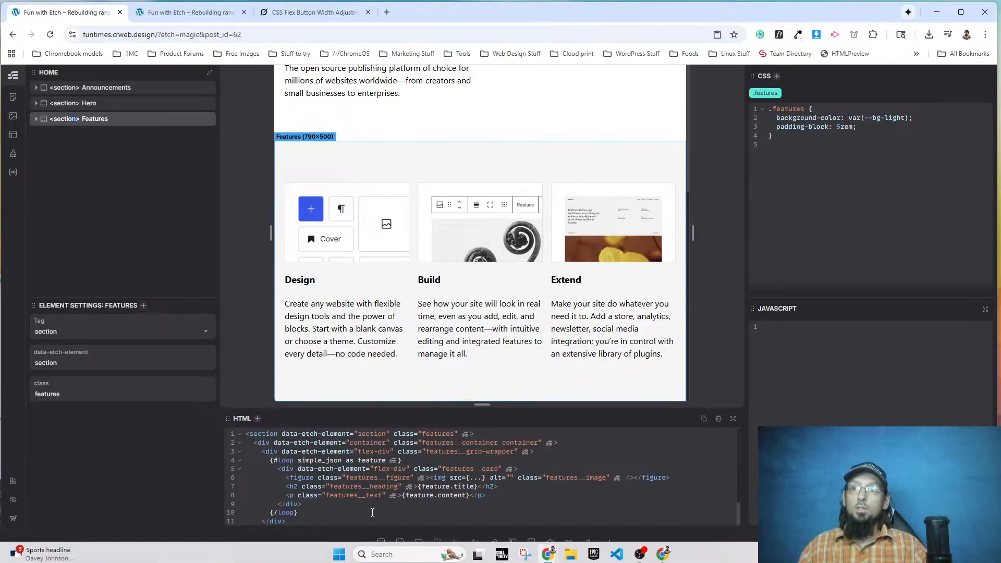
{"action": "left_click", "coordinate": [381, 542]}
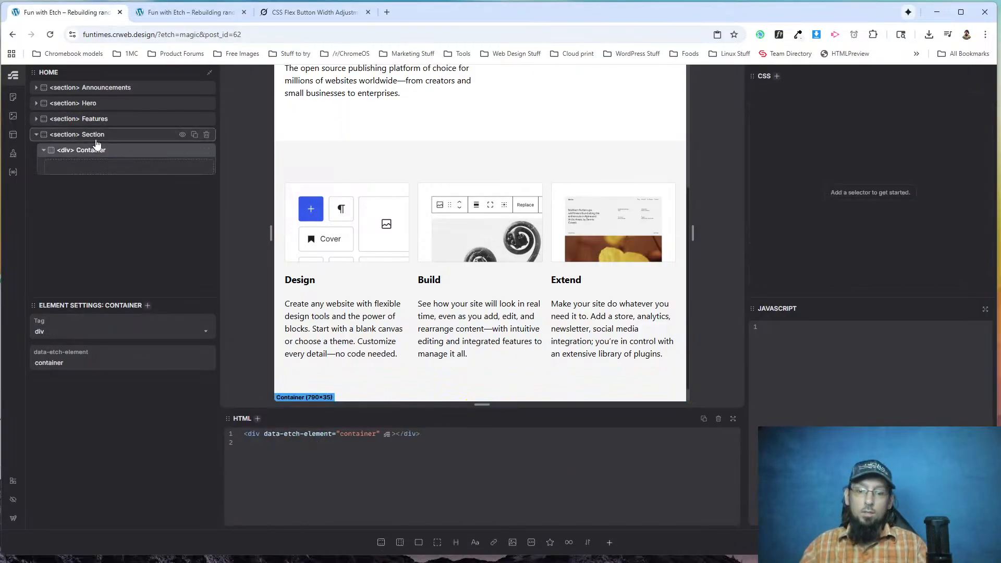
{"action": "key", "text": "ctrl+Return"}
{"action": "type", "text": ".conta"}
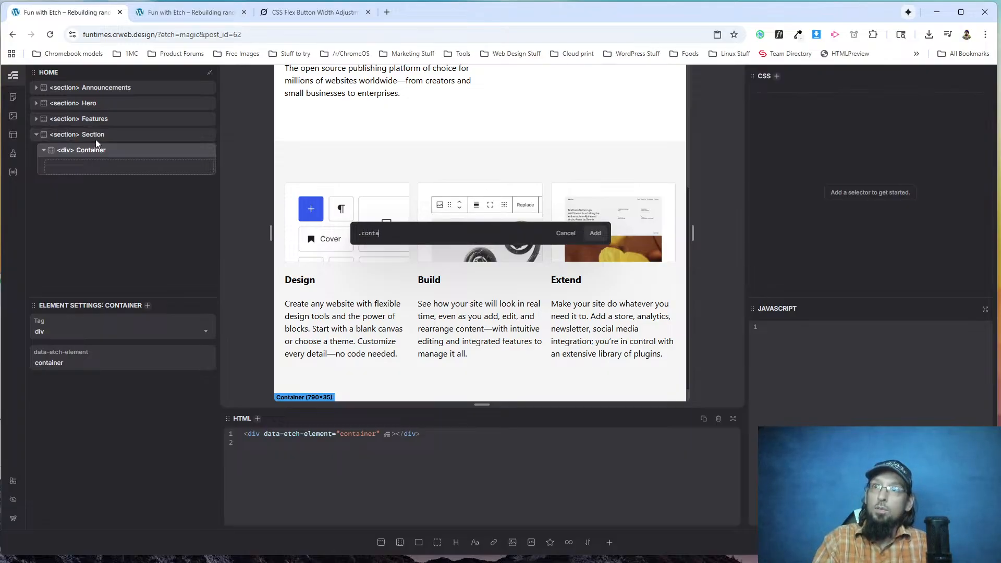
{"action": "type", "text": "iner"}
{"action": "key", "text": "Return"}
Examine the heading, paragraph, button and image layout of the See what's new section on wordpress.org.
{"action": "key", "text": "alt+Tab"}
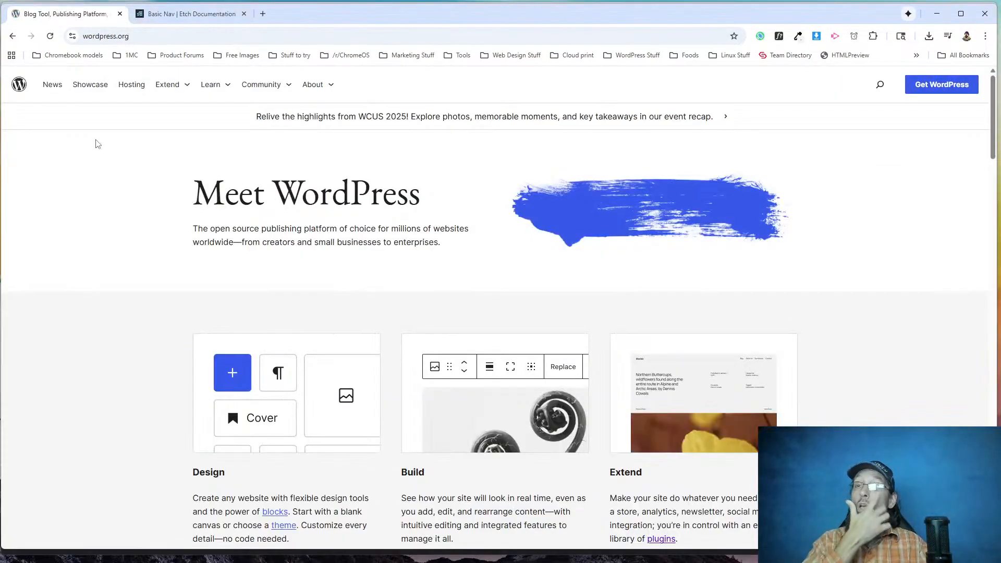
{"action": "scroll", "coordinate": [285, 257], "scroll_direction": "down", "scroll_amount": 10}
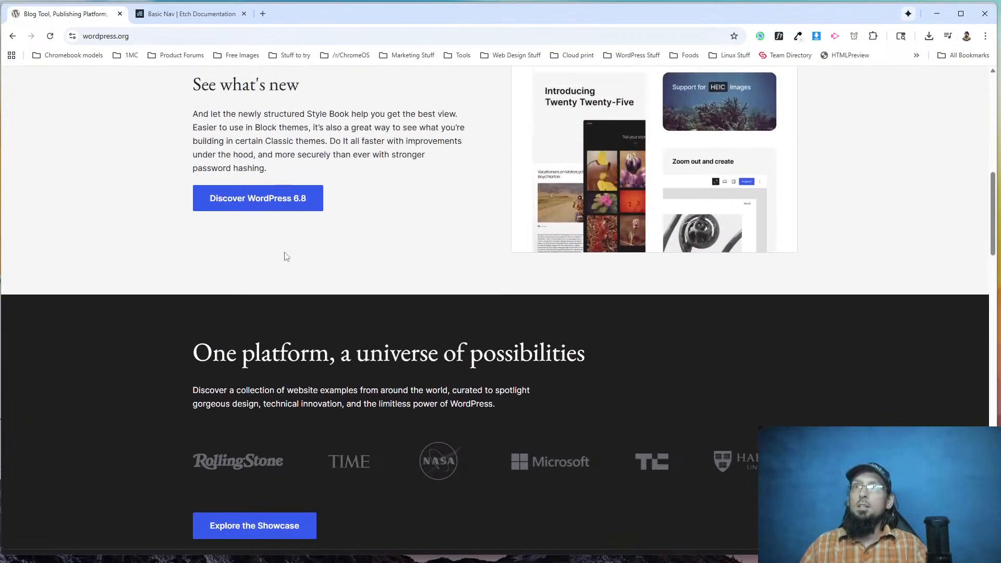
{"action": "scroll", "coordinate": [312, 208], "scroll_direction": "up", "scroll_amount": 2}
{"action": "left_click_drag", "start_coordinate": [197, 177], "coordinate": [298, 177]}
{"action": "left_click_drag", "start_coordinate": [238, 234], "coordinate": [307, 247]}
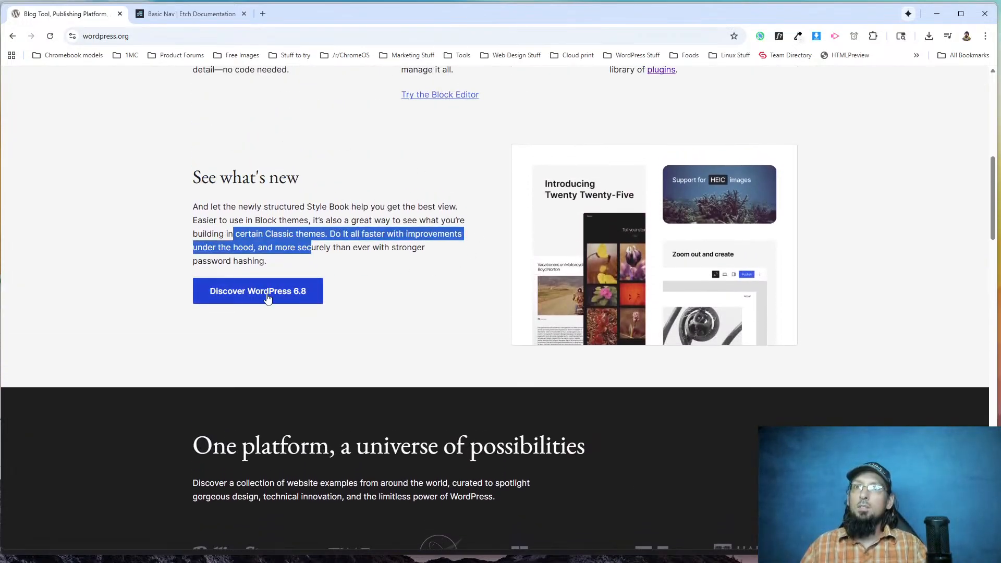
Back in the Etch editor, add a flex div inside the new section's container and name it Gr.
{"action": "key", "text": "alt+Tab"}
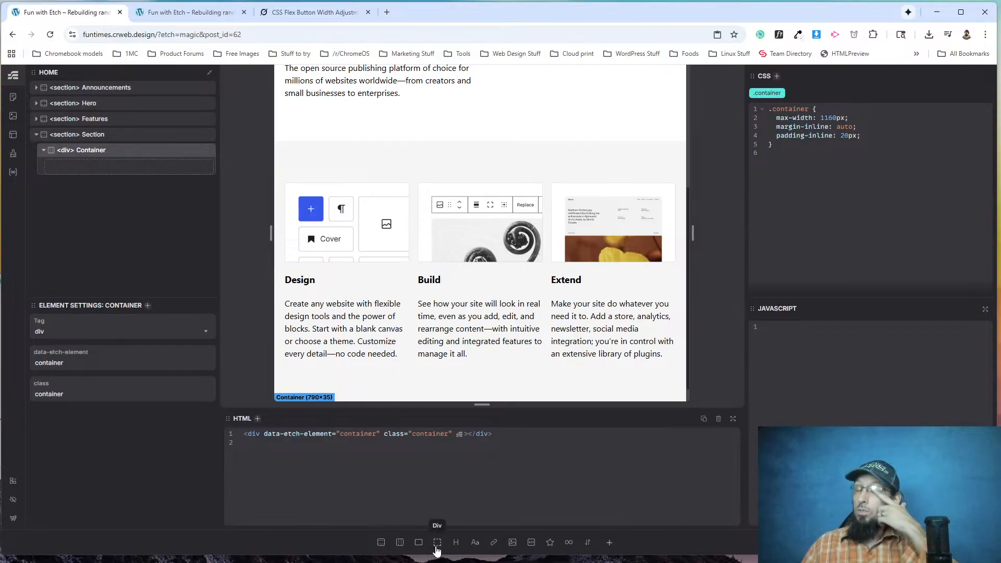
{"action": "left_click", "coordinate": [419, 542]}
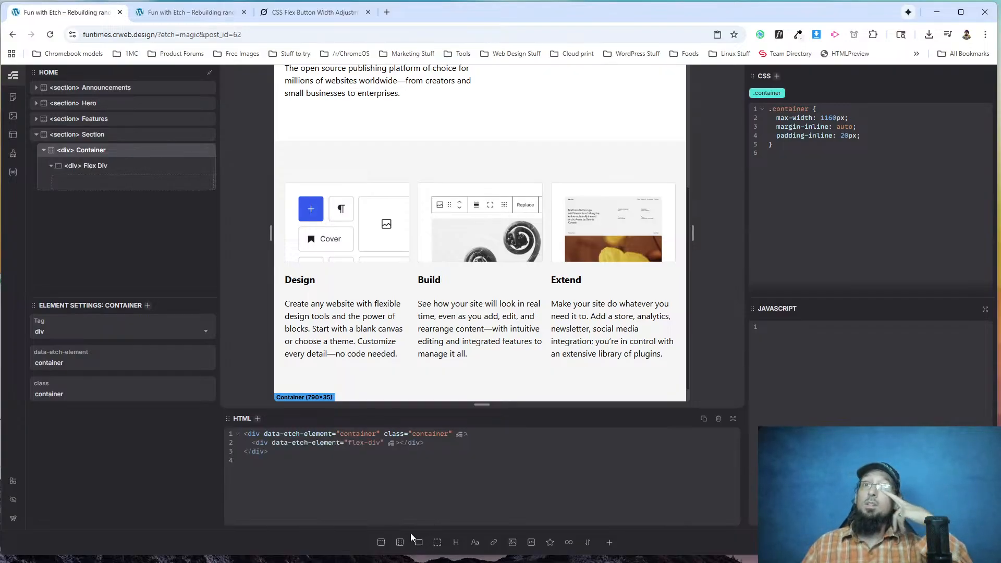
{"action": "double_click", "coordinate": [92, 165]}
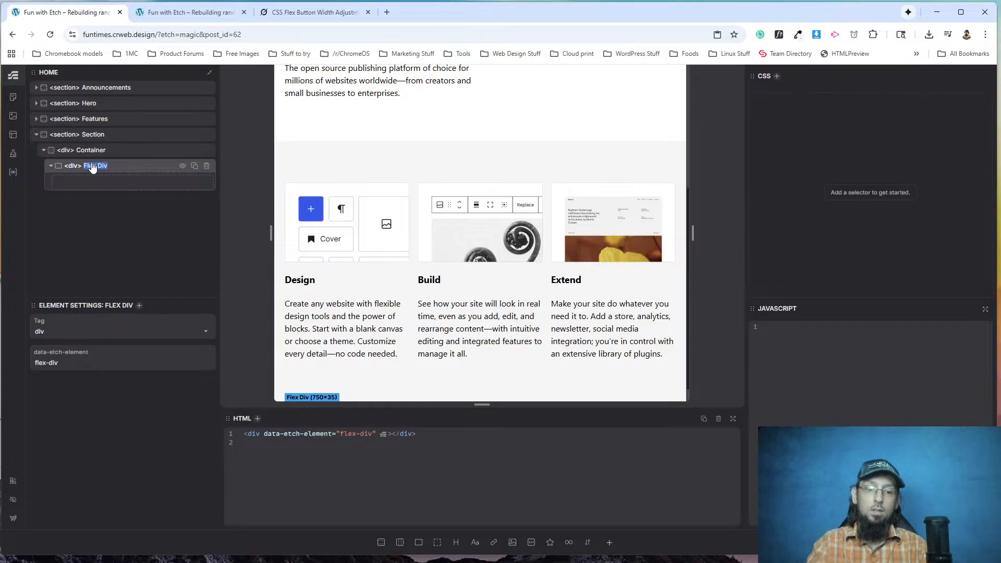
{"action": "type", "text": "Gr"}
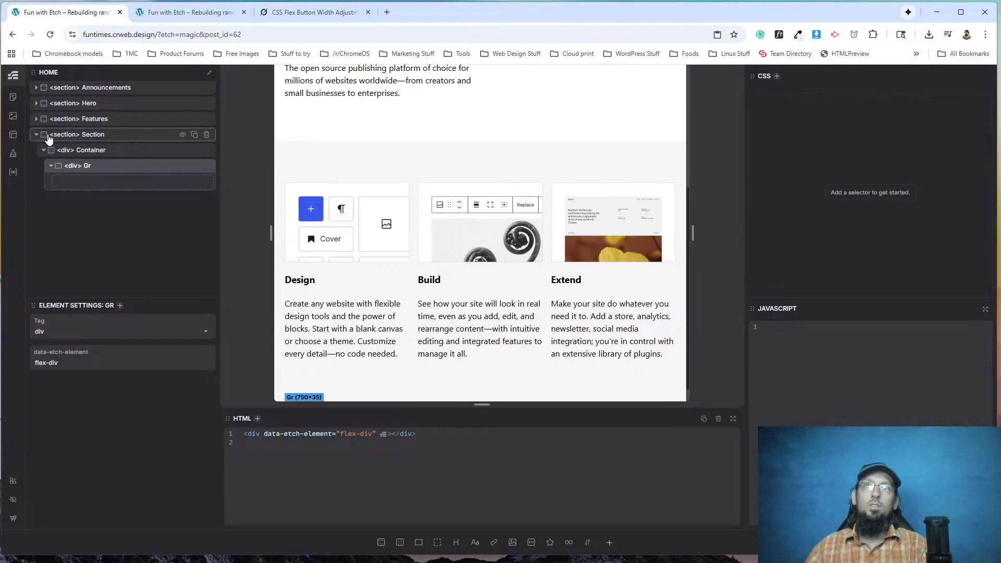
Expand the Features section to check its Grid Wrapper's name and CSS, and collapse the section again.
{"action": "left_click", "coordinate": [37, 119]}
{"action": "left_click", "coordinate": [99, 151]}
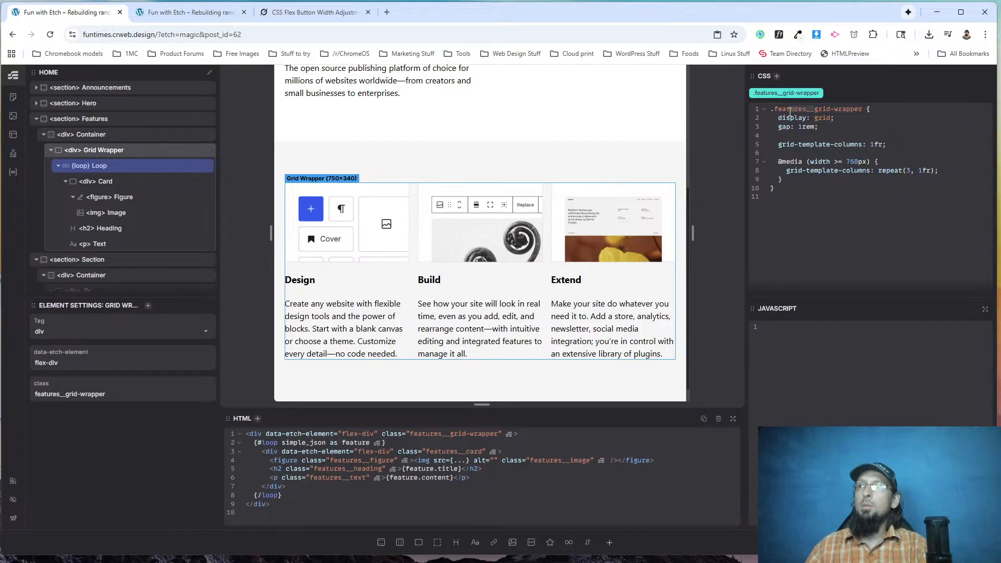
{"action": "left_click", "coordinate": [36, 120]}
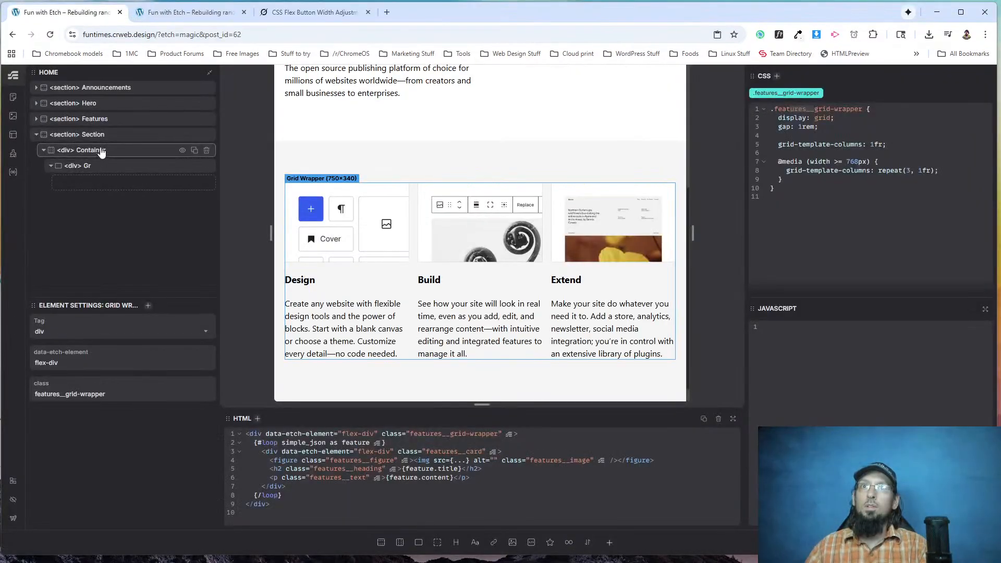
Rename the new section What's New and the flex div inside its container Grid Wrapper.
{"action": "double_click", "coordinate": [101, 137]}
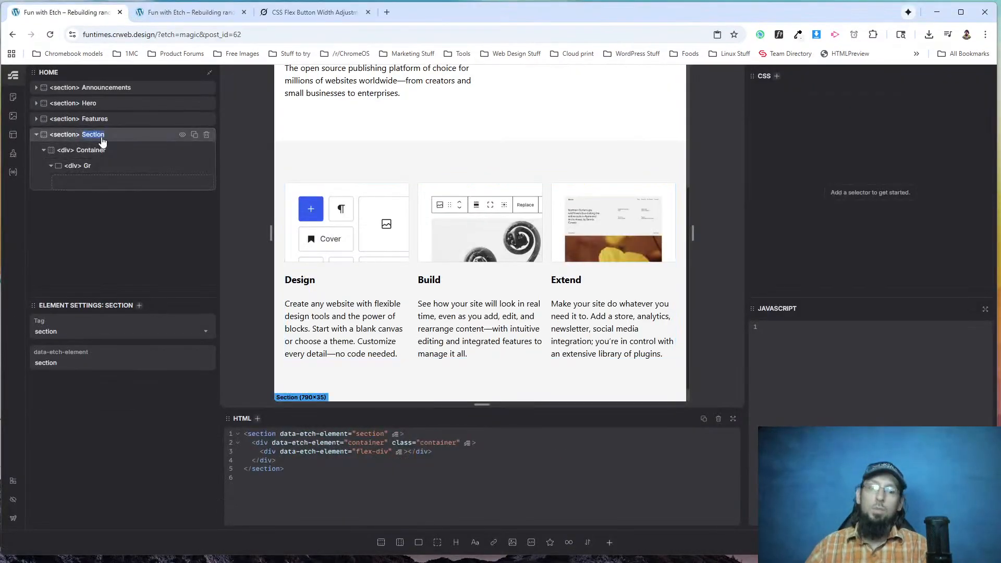
{"action": "type", "text": "What's New"}
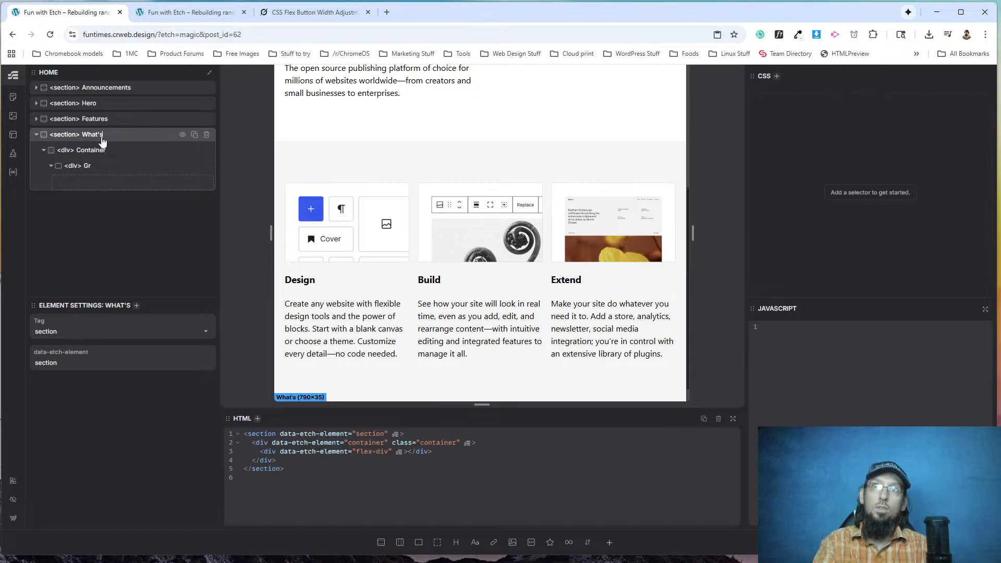
{"action": "left_click", "coordinate": [82, 152]}
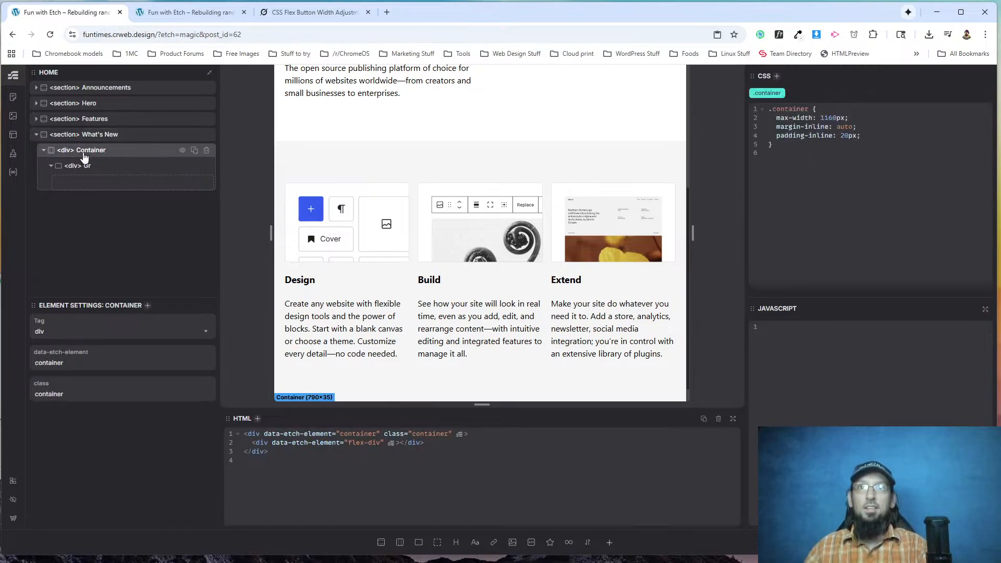
{"action": "left_click", "coordinate": [92, 168]}
{"action": "type", "text": "Gri"}
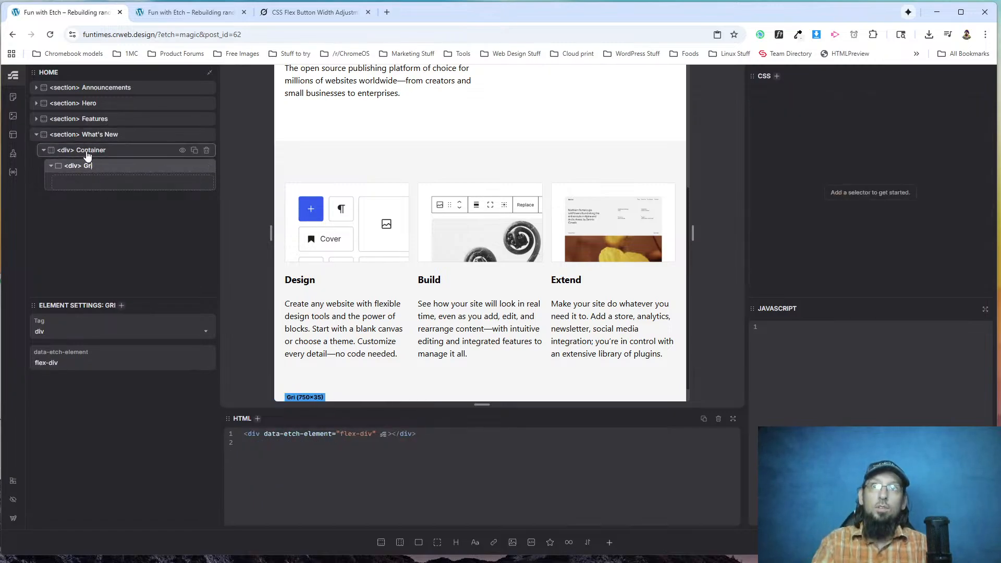
{"action": "type", "text": "d Wrapper"}
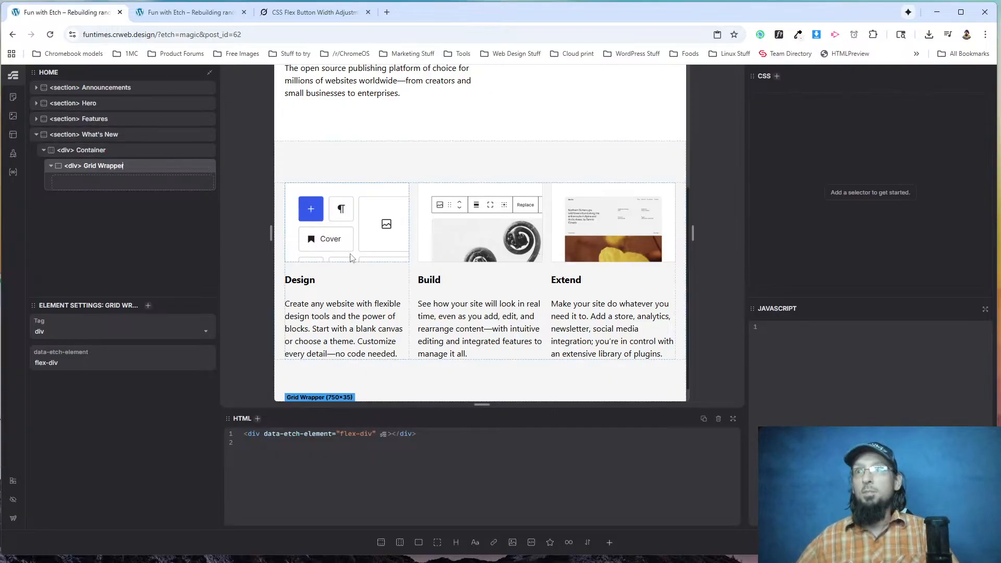
Add two flex divs inside the What's New section's Grid Wrapper and name them Col Left and Col Right.
{"action": "scroll", "coordinate": [373, 211], "scroll_direction": "down", "scroll_amount": 1}
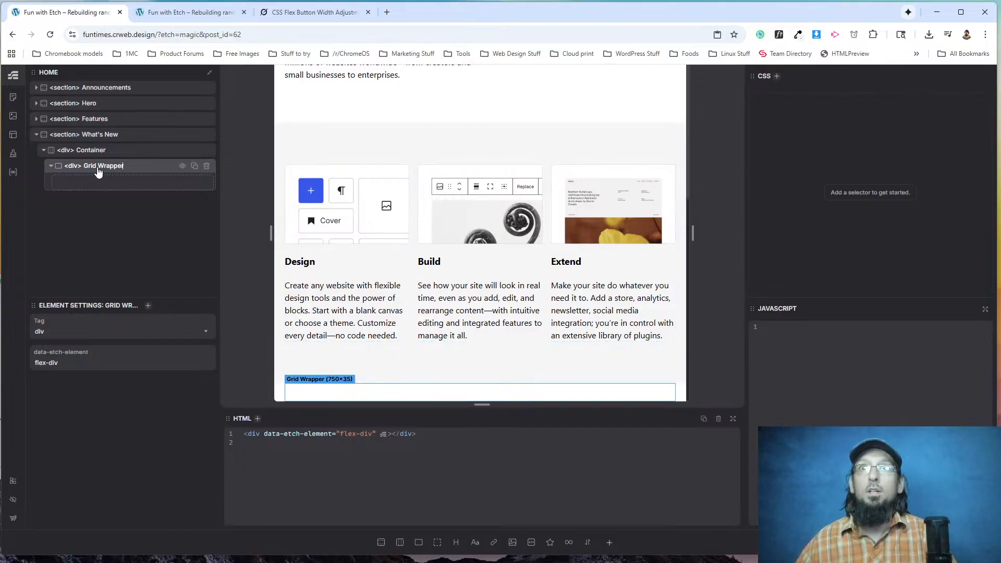
{"action": "left_click", "coordinate": [418, 542]}
{"action": "left_click", "coordinate": [418, 542]}
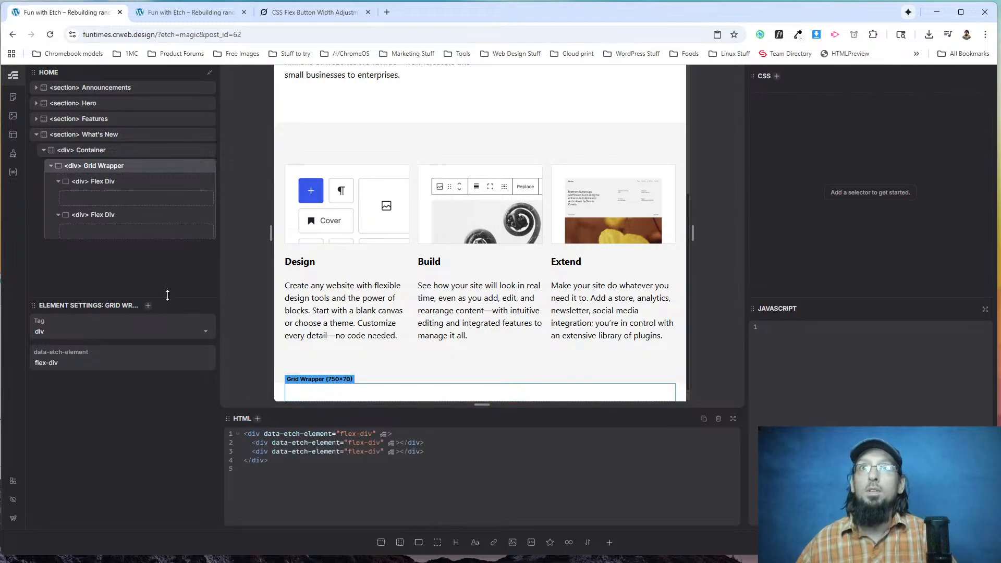
{"action": "left_click", "coordinate": [99, 181]}
{"action": "double_click", "coordinate": [99, 182]}
{"action": "type", "text": "Col Left"}
{"action": "double_click", "coordinate": [107, 215]}
{"action": "type", "text": "Col Right"}
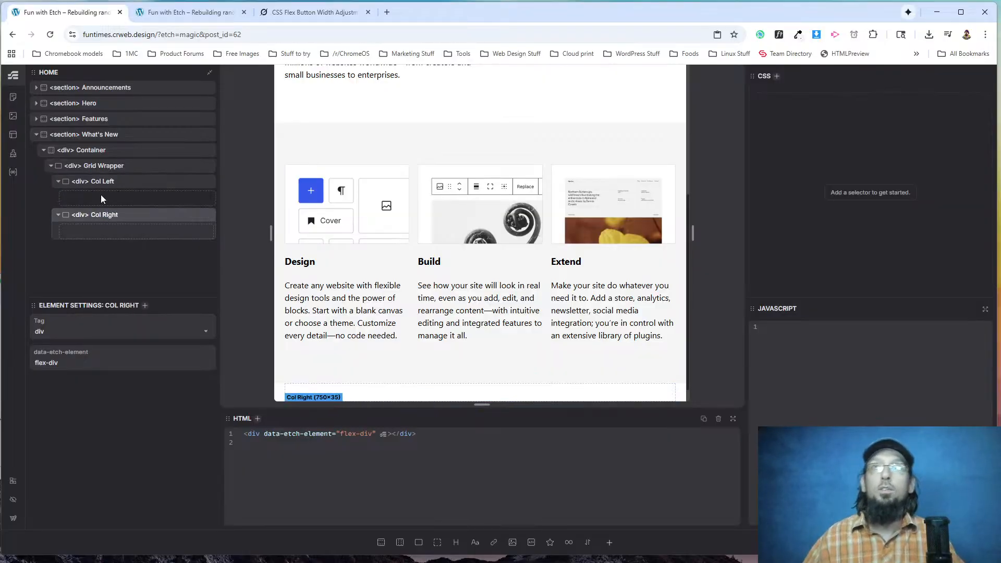
Add a heading, a text paragraph and an anchor link inside Col Left.
{"action": "left_click", "coordinate": [107, 196]}
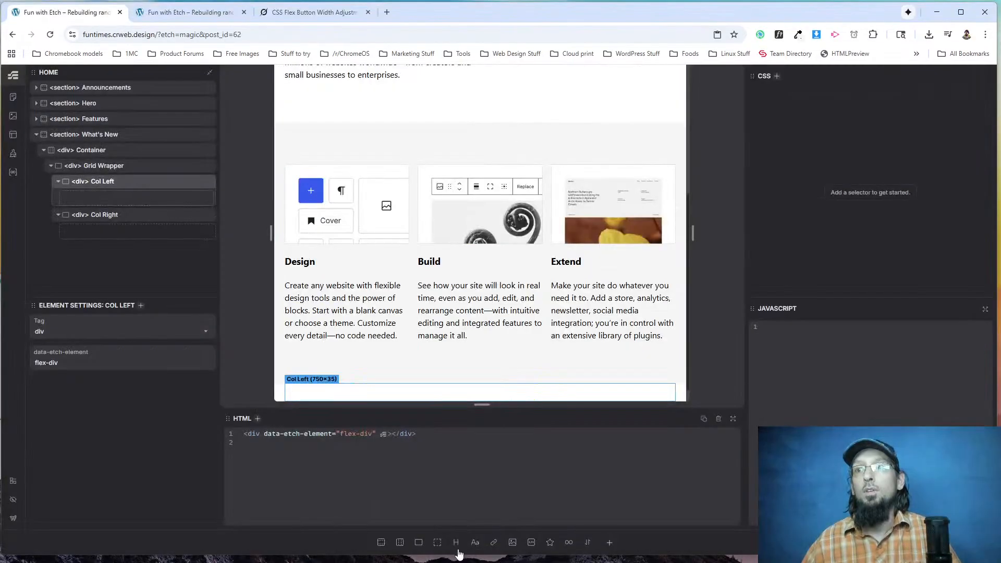
{"action": "left_click", "coordinate": [455, 542]}
{"action": "left_click", "coordinate": [475, 543]}
{"action": "left_click", "coordinate": [492, 542]}
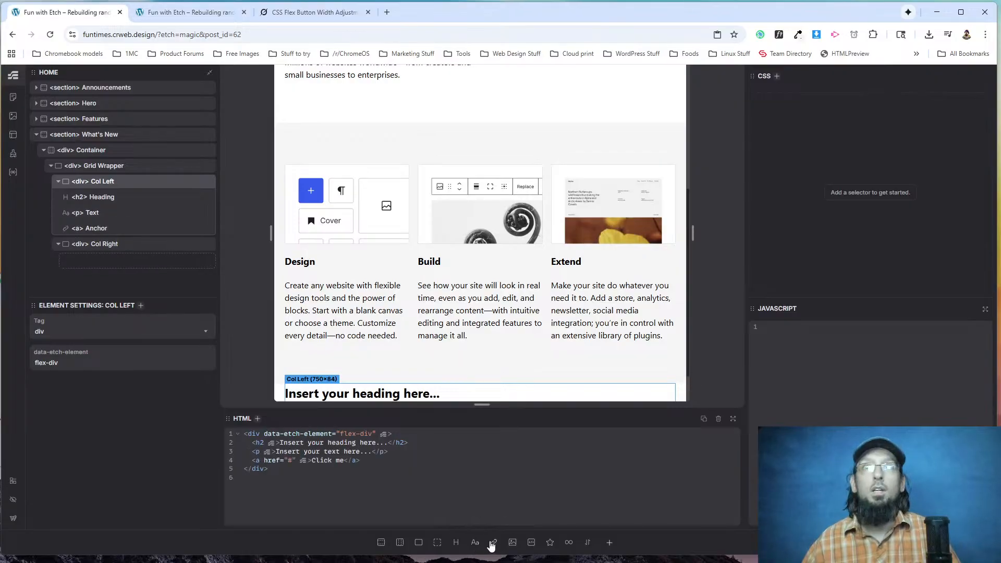
Add an image inside Col Right and wrap it in a div.
{"action": "left_click", "coordinate": [114, 245]}
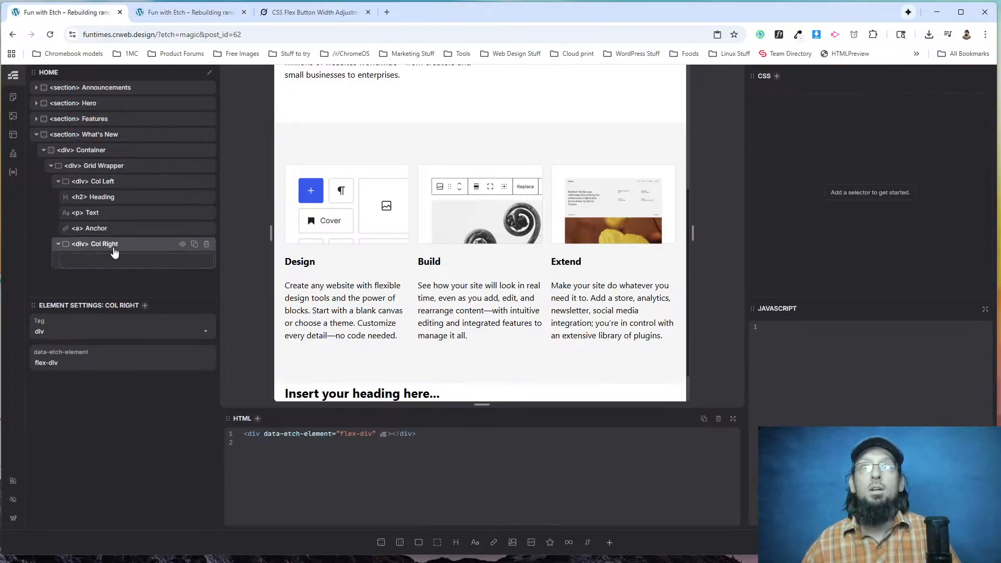
{"action": "left_click", "coordinate": [513, 543]}
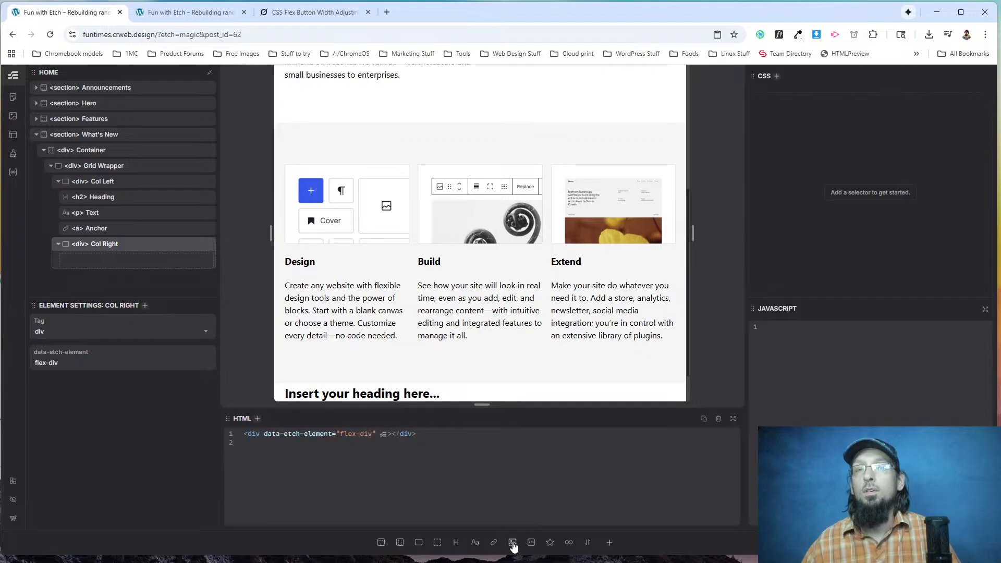
{"action": "right_click", "coordinate": [128, 260]}
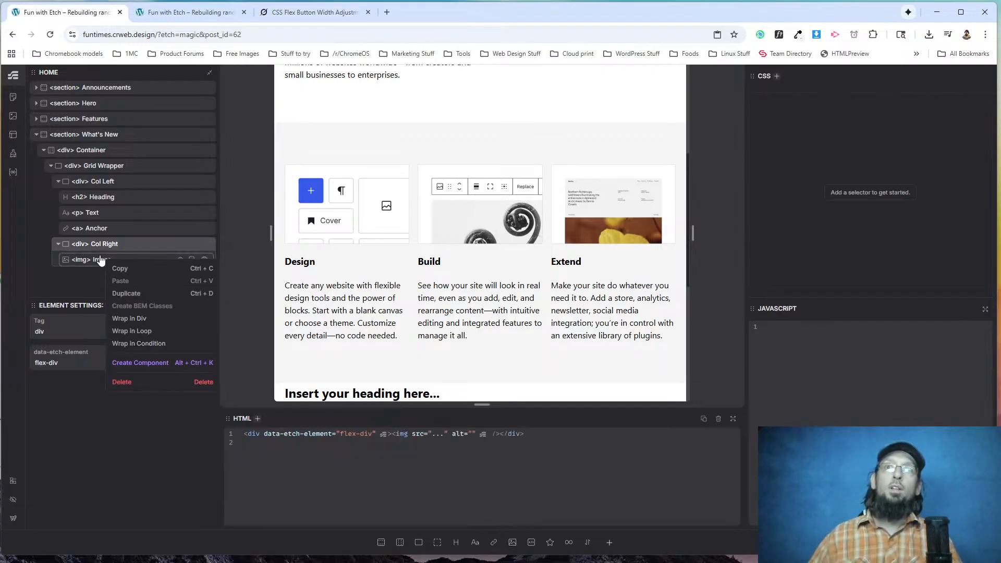
{"action": "left_click", "coordinate": [125, 319]}
Change the image wrapper's tag to figure and rename the element Figure.
{"action": "left_click", "coordinate": [63, 330]}
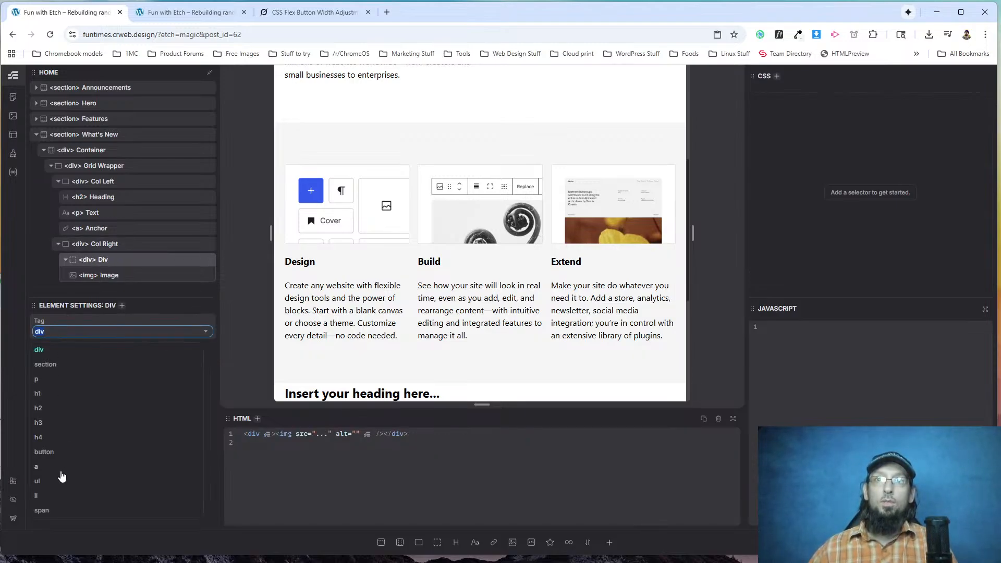
{"action": "type", "text": "figure"}
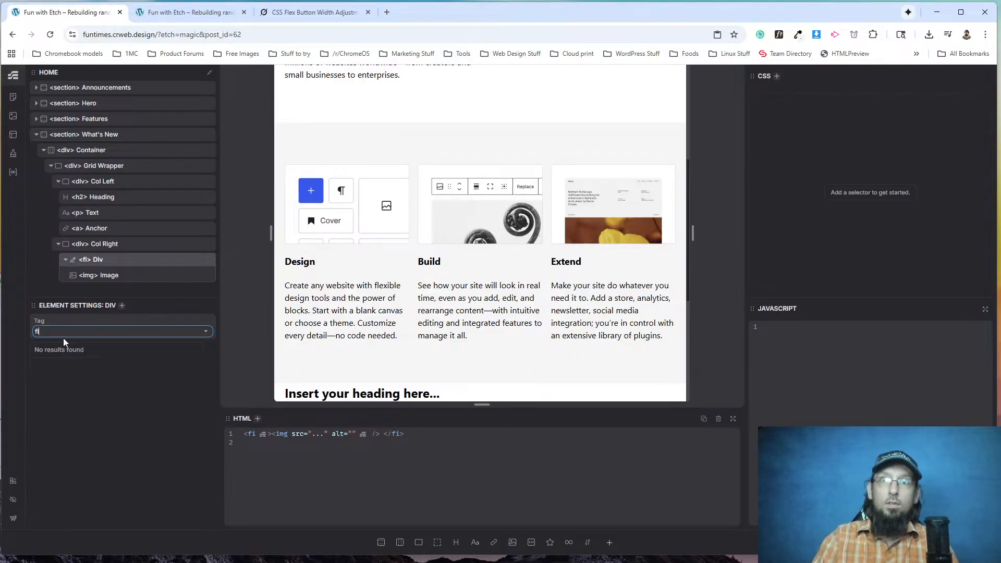
{"action": "double_click", "coordinate": [113, 260]}
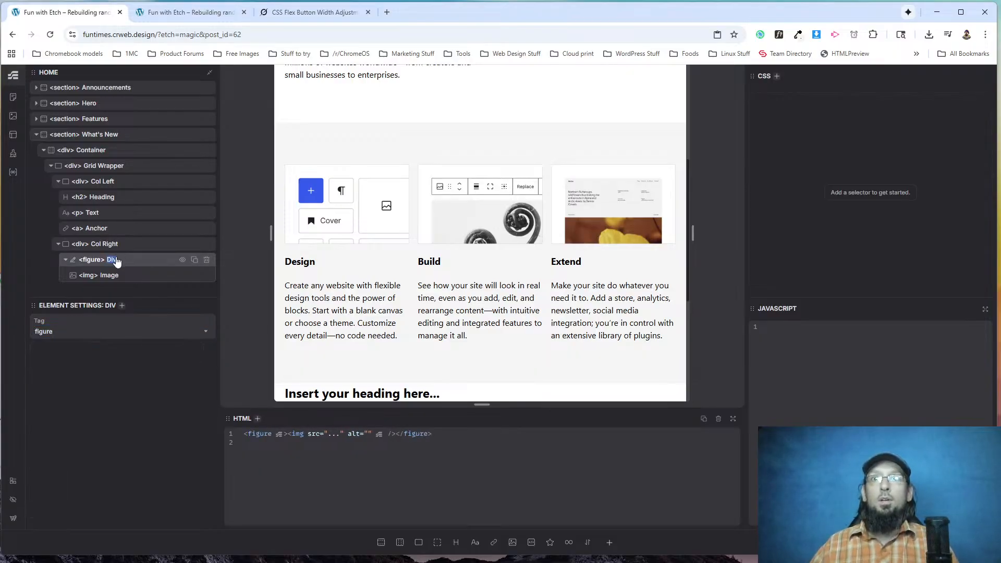
{"action": "type", "text": "Figure"}
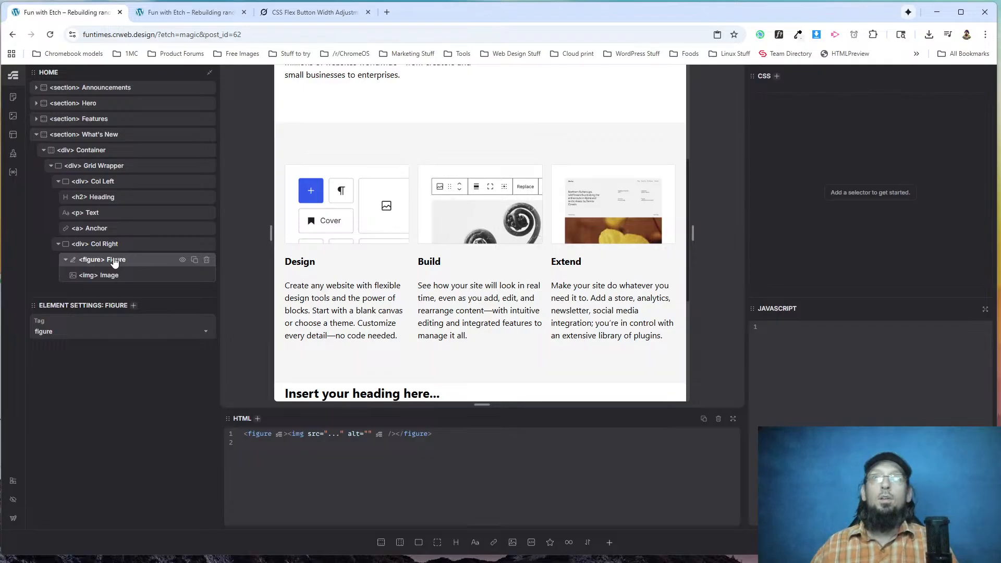
Rename the anchor element inside Col Left as Link.
{"action": "left_click", "coordinate": [108, 274]}
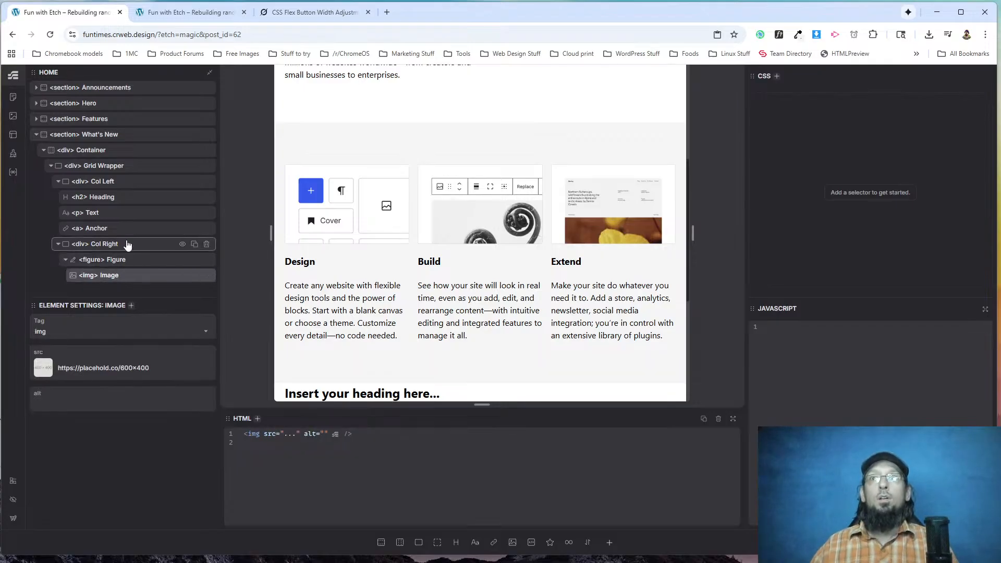
{"action": "double_click", "coordinate": [97, 231]}
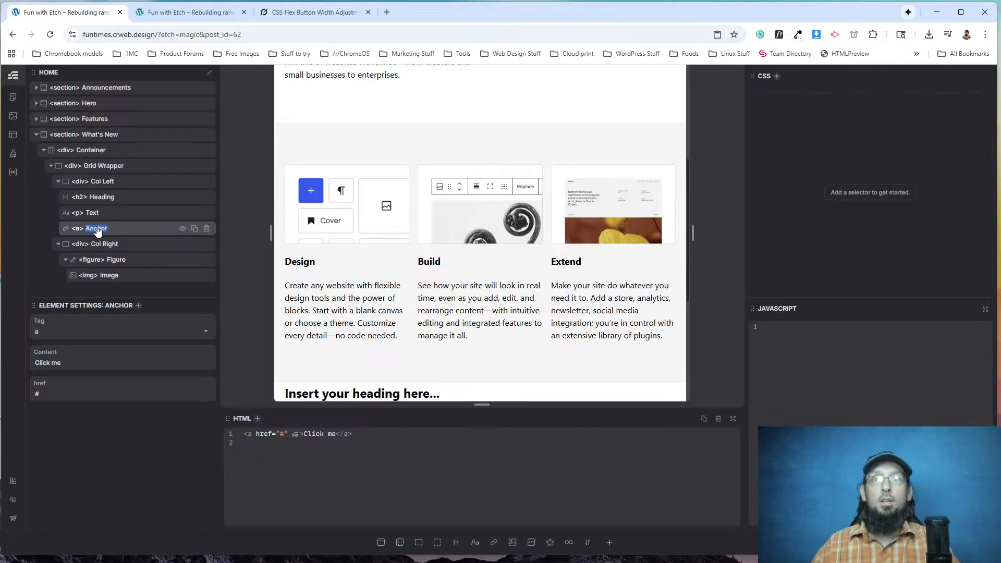
{"action": "type", "text": "Discover"}
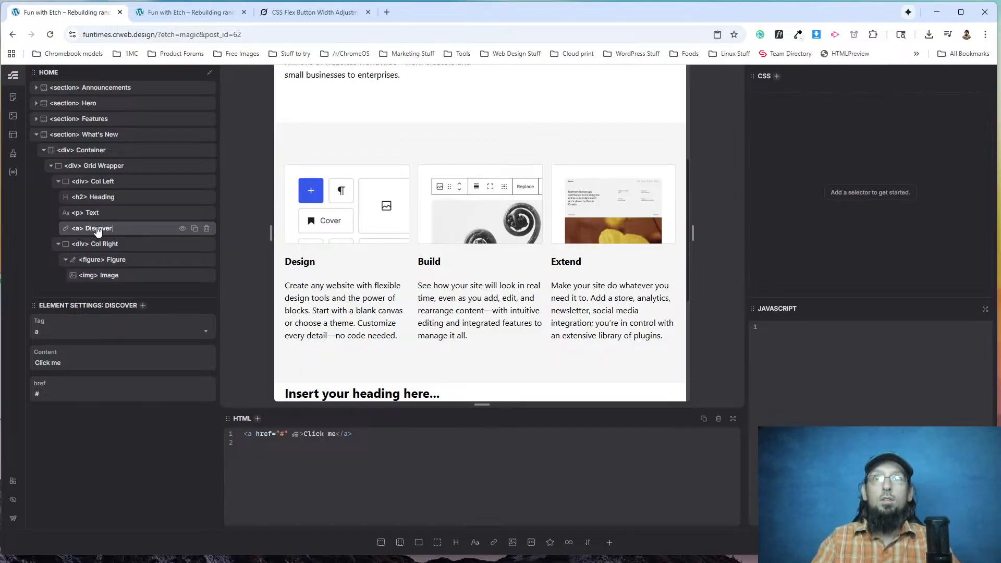
{"action": "key", "text": "BackSpace"}
{"action": "key", "text": "BackSpace"}
{"action": "key", "text": "BackSpace"}
{"action": "key", "text": "BackSpace"}
{"action": "key", "text": "BackSpace"}
{"action": "key", "text": "BackSpace"}
{"action": "key", "text": "BackSpace"}
{"action": "type", "text": "Llin"}
{"action": "key", "text": "BackSpace"}
{"action": "key", "text": "BackSpace"}
{"action": "key", "text": "BackSpace"}
{"action": "type", "text": "ink"}
{"action": "key", "text": "Return"}
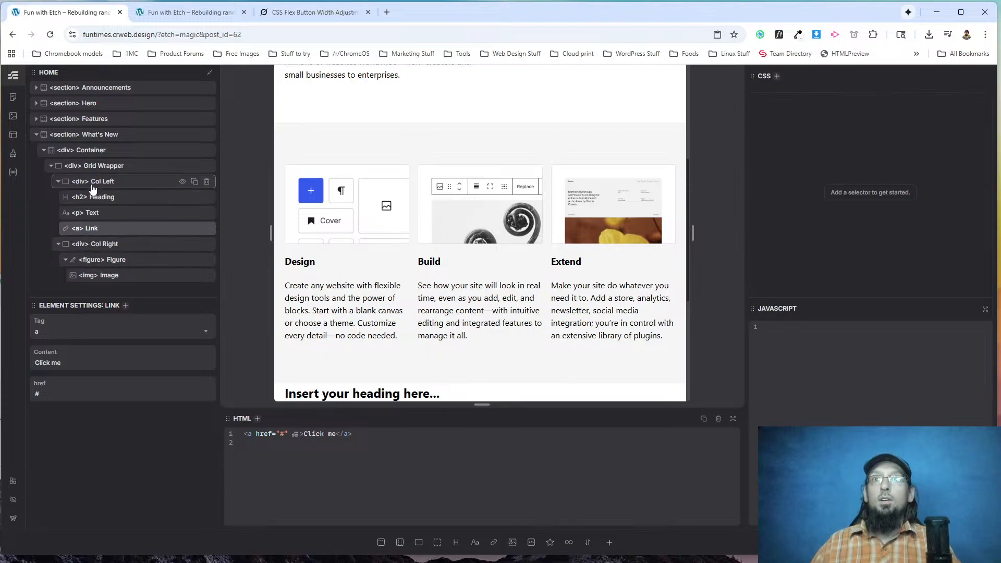
Create BEM classes for the What's New section and all its nested elements.
{"action": "left_click", "coordinate": [86, 135]}
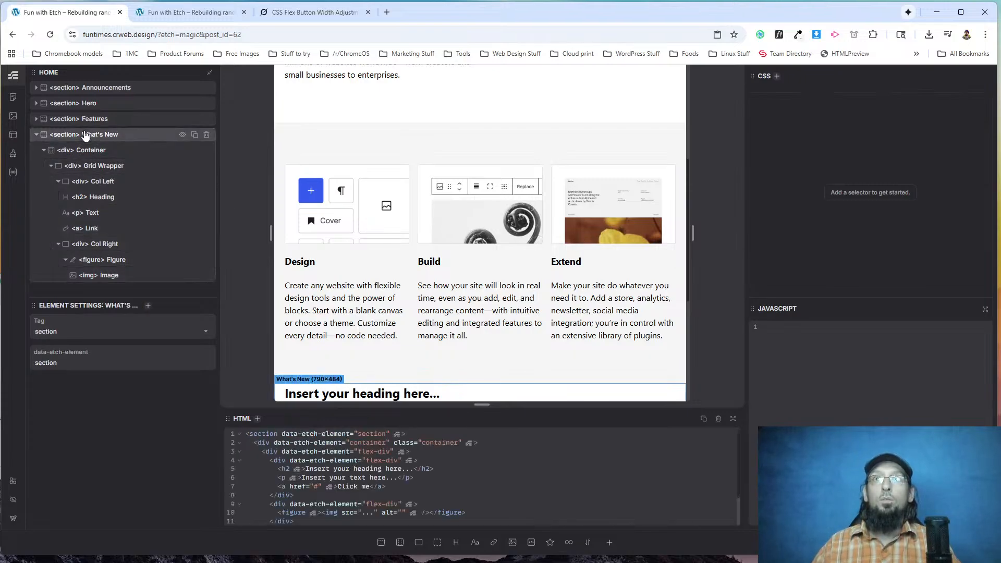
{"action": "right_click", "coordinate": [94, 137]}
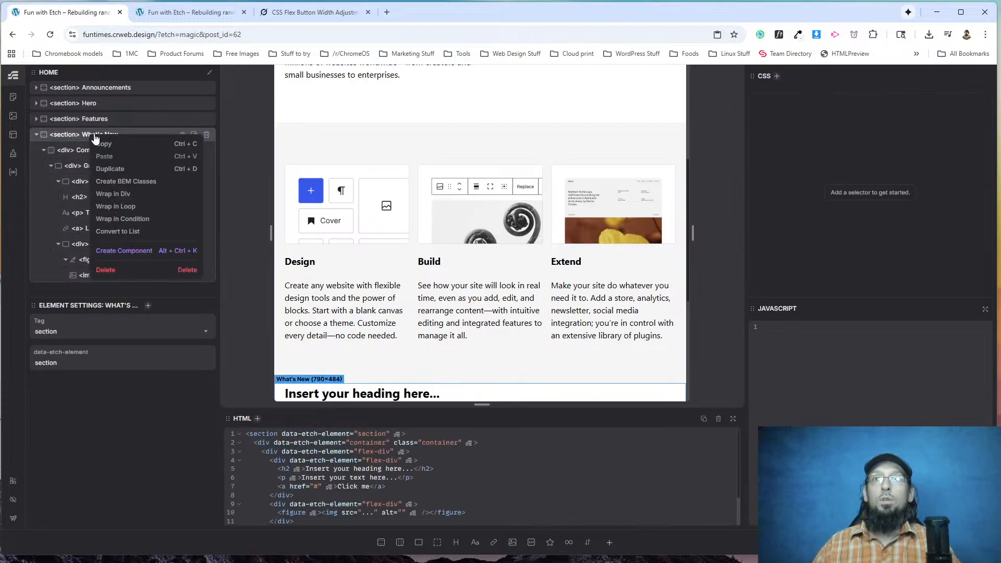
{"action": "left_click", "coordinate": [123, 182]}
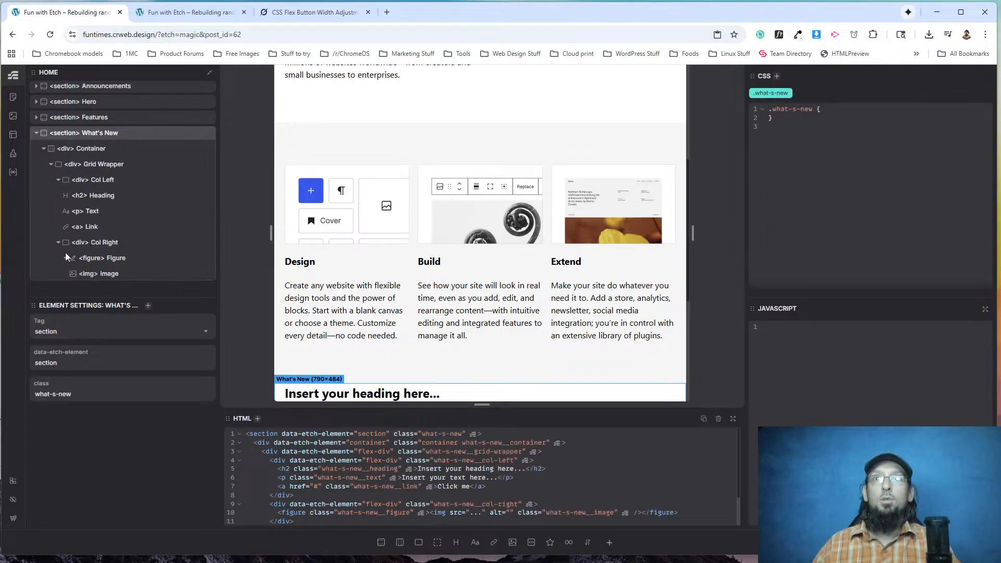
Delete the Link element from Col Left, add the Button component there in its place and select it.
{"action": "left_click", "coordinate": [89, 224]}
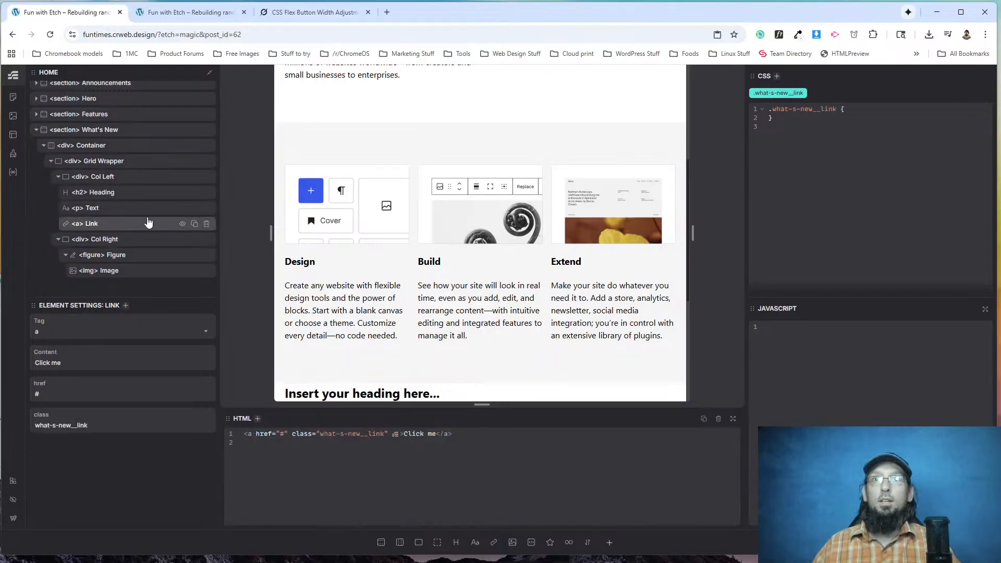
{"action": "left_click", "coordinate": [207, 225]}
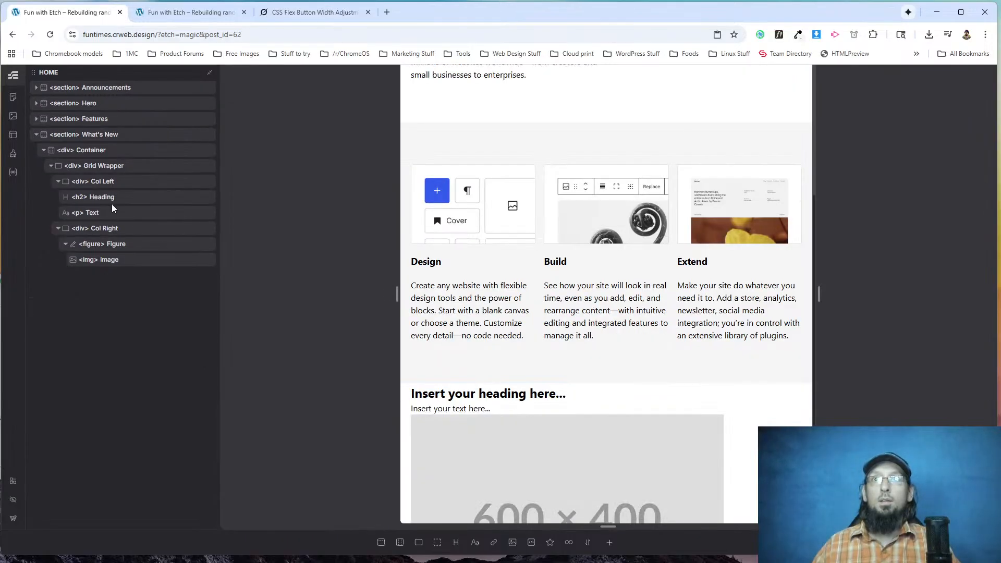
{"action": "left_click", "coordinate": [104, 181]}
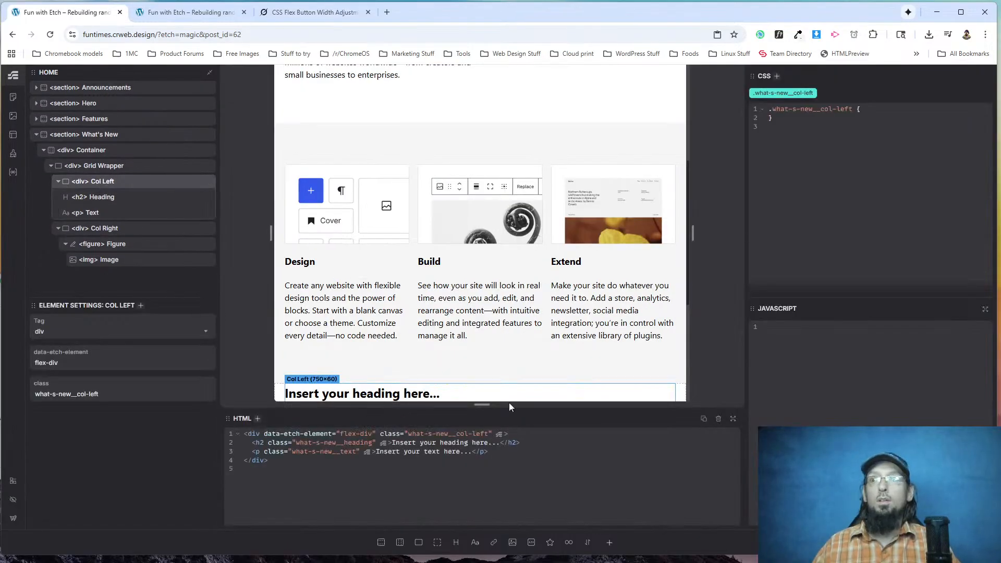
{"action": "left_click", "coordinate": [607, 542]}
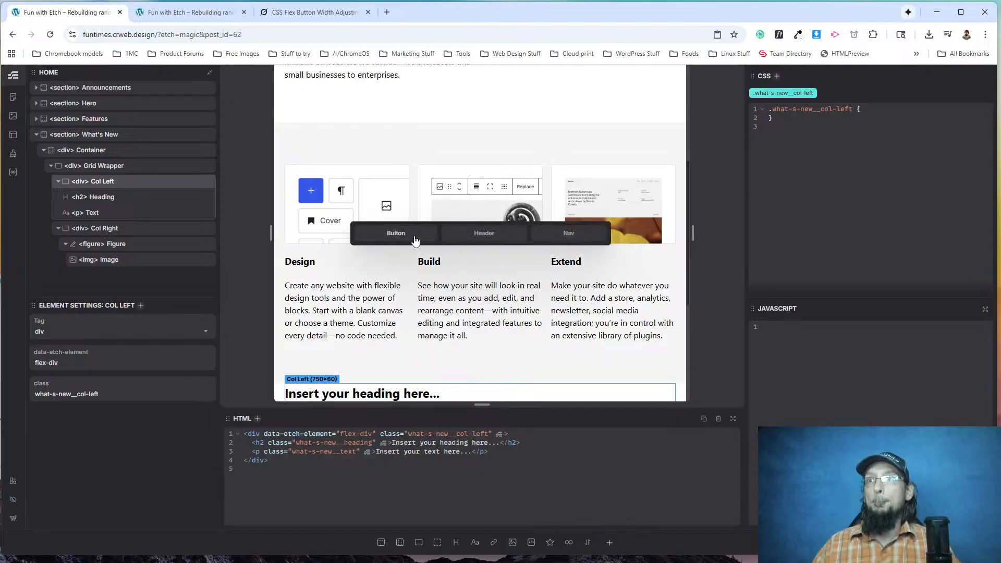
{"action": "left_click", "coordinate": [397, 233]}
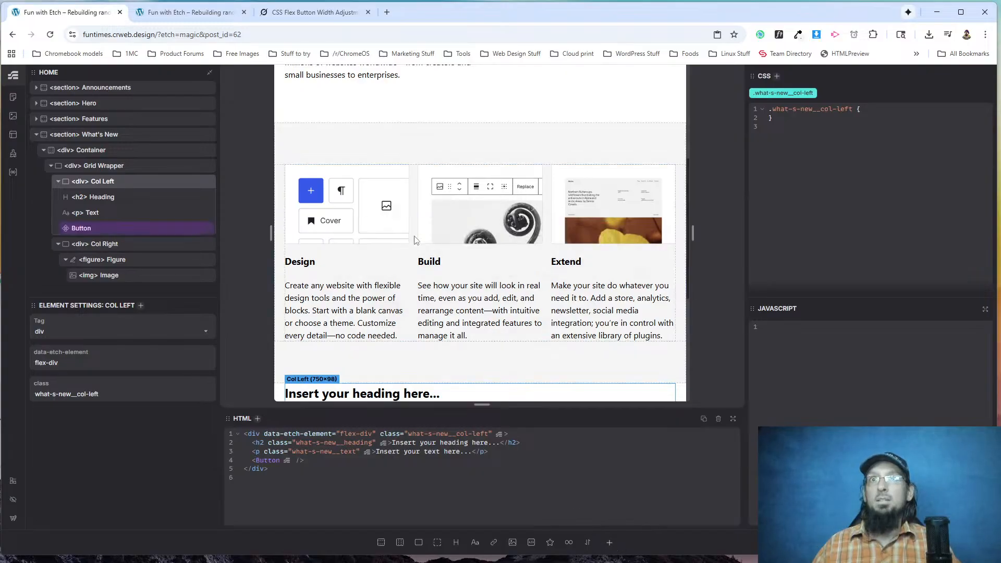
{"action": "left_click", "coordinate": [82, 230]}
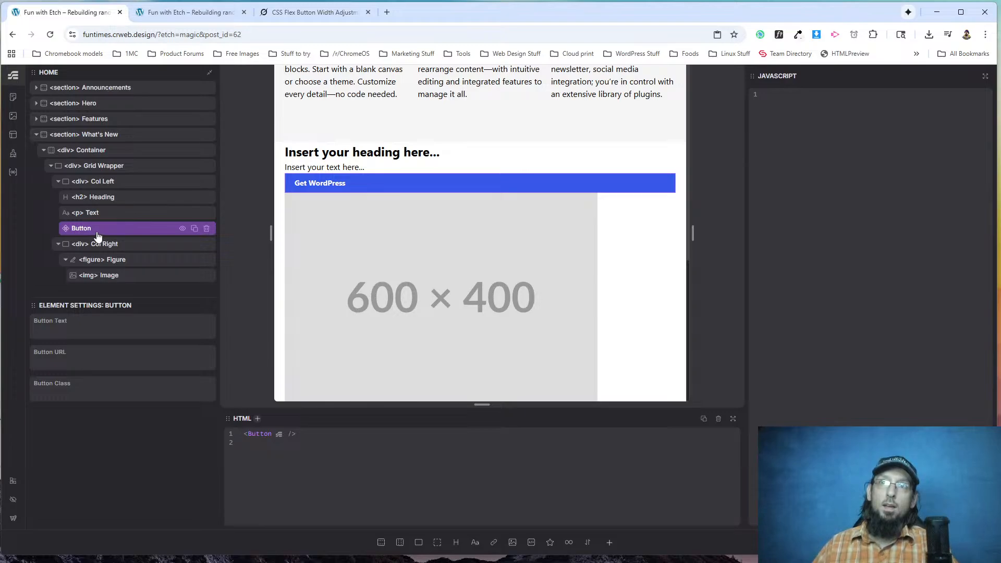
{"action": "right_click", "coordinate": [96, 228]}
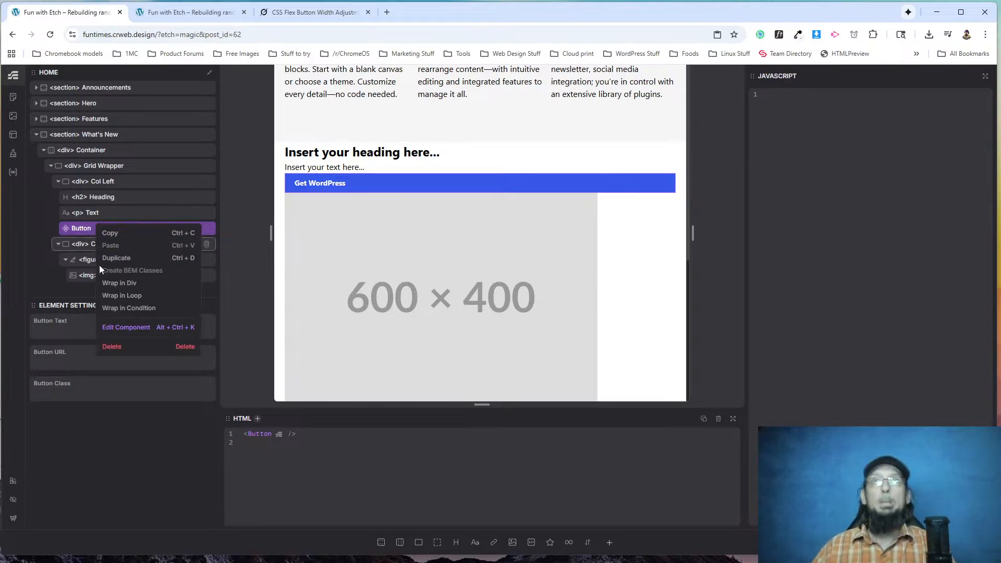
{"action": "left_click", "coordinate": [126, 328]}
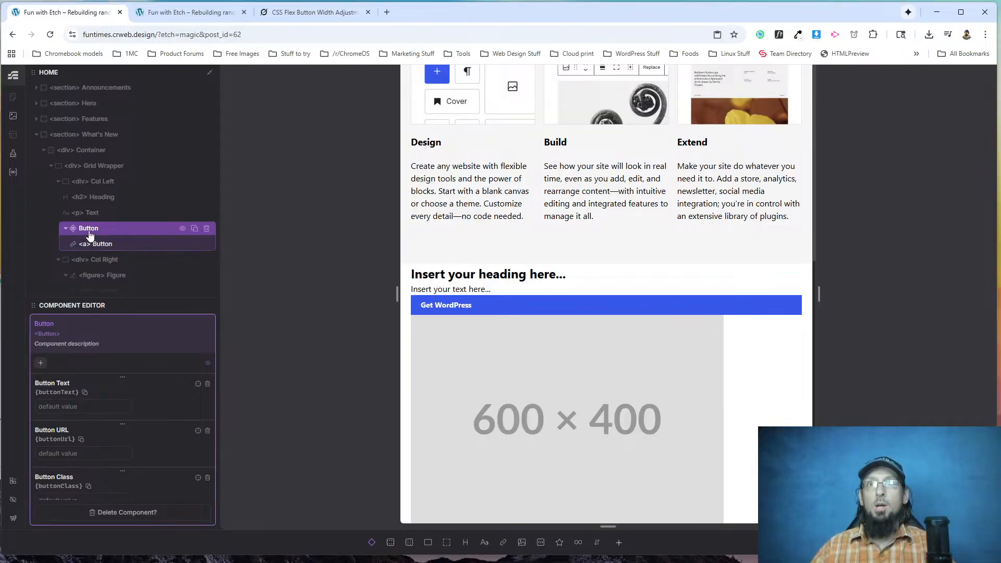
{"action": "left_click", "coordinate": [969, 542]}
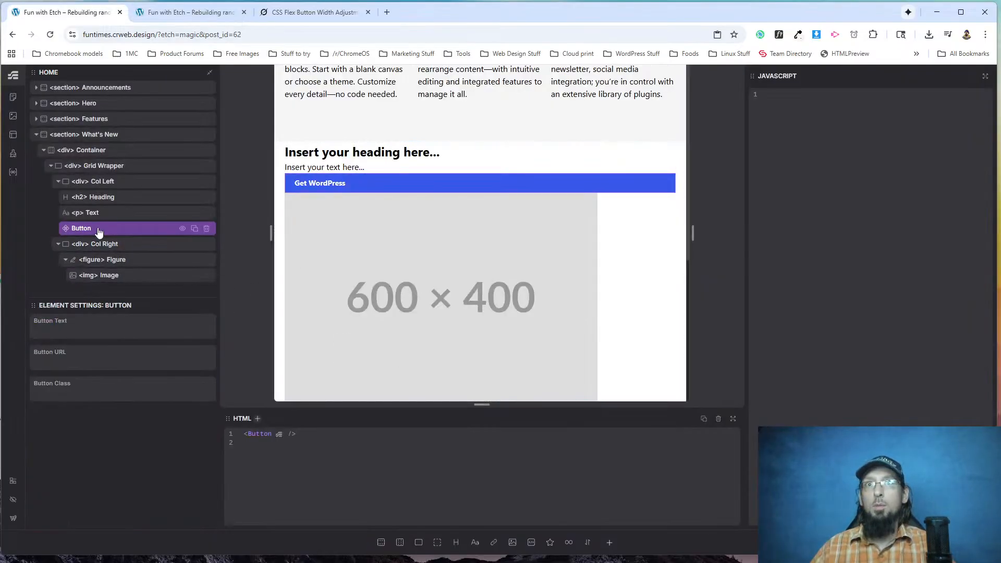
Set the Button Text of the Col Left button to Discover WordPress 6.8.
{"action": "left_click", "coordinate": [70, 328]}
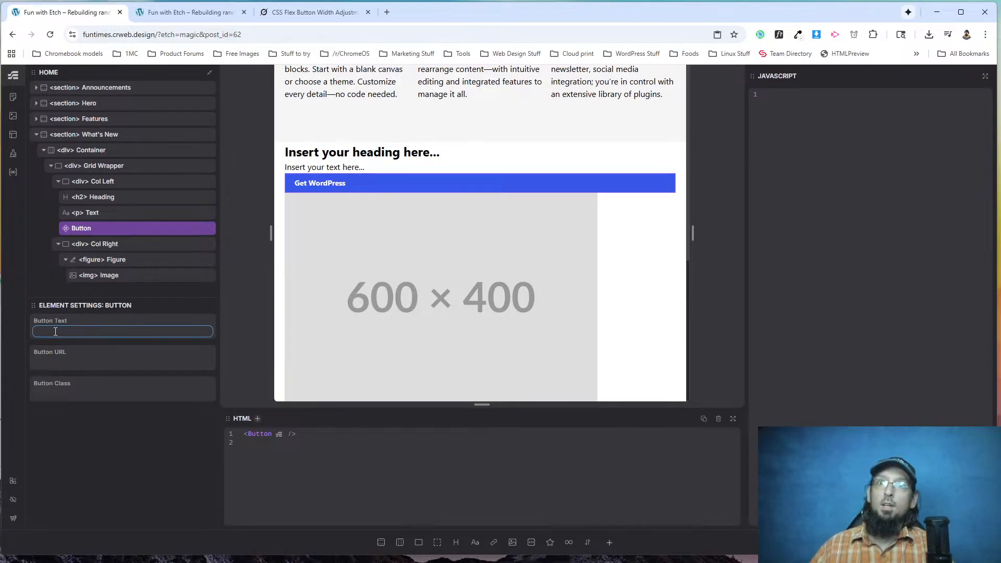
{"action": "type", "text": "Discover WordPress 6.8"}
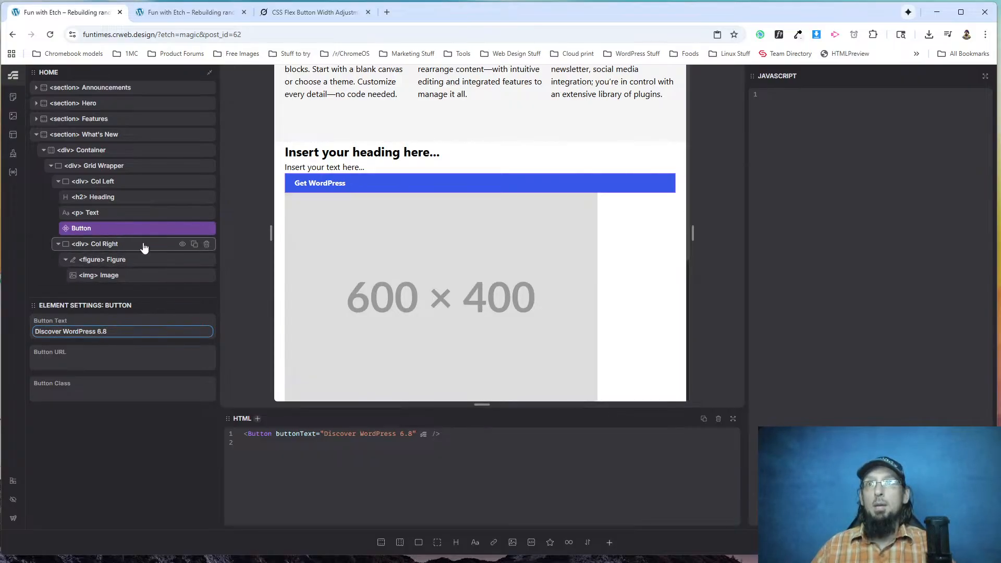
Open the Button component for editing, set its default Button Text to Get WordPress and bind the link's content to {props.buttonText}.
{"action": "right_click", "coordinate": [110, 235]}
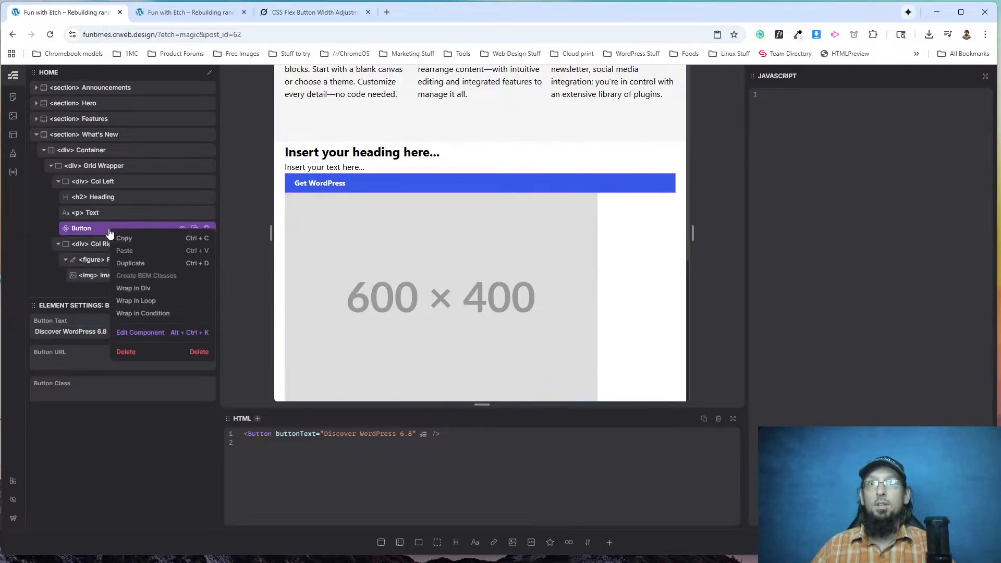
{"action": "left_click", "coordinate": [140, 333]}
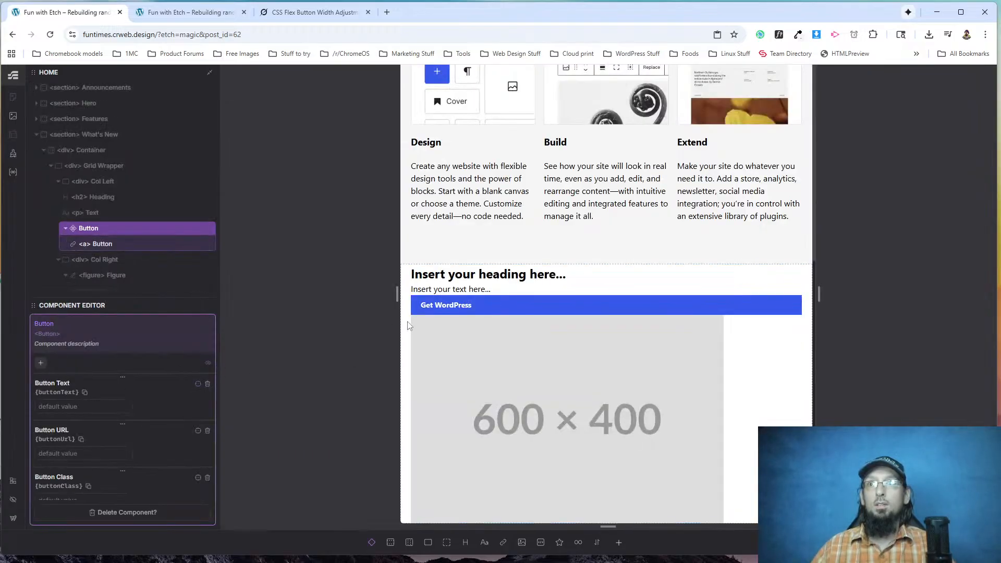
{"action": "left_click", "coordinate": [443, 305]}
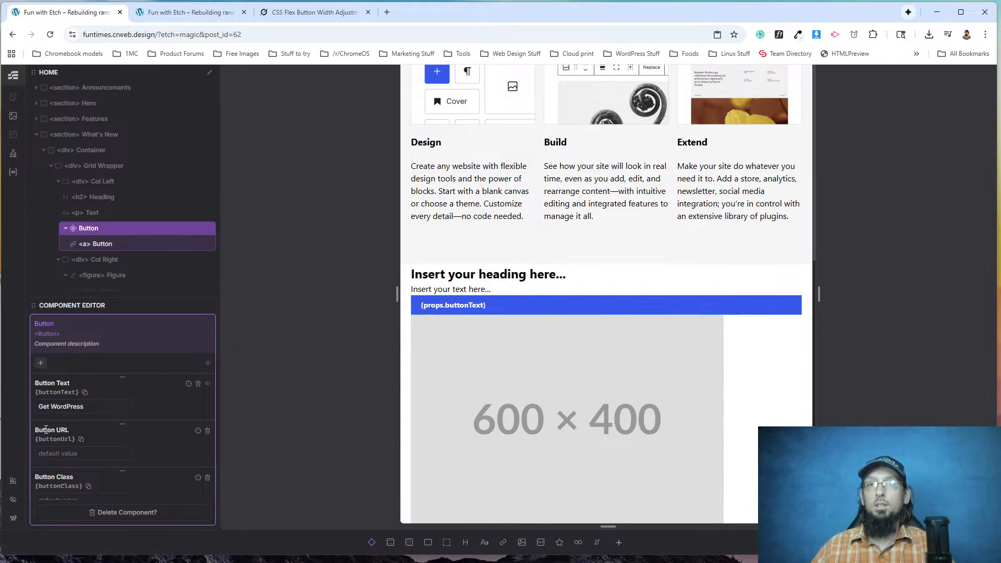
Replace the # in the component link's href with the {props.buttonUrl property reference.
{"action": "left_click", "coordinate": [104, 244]}
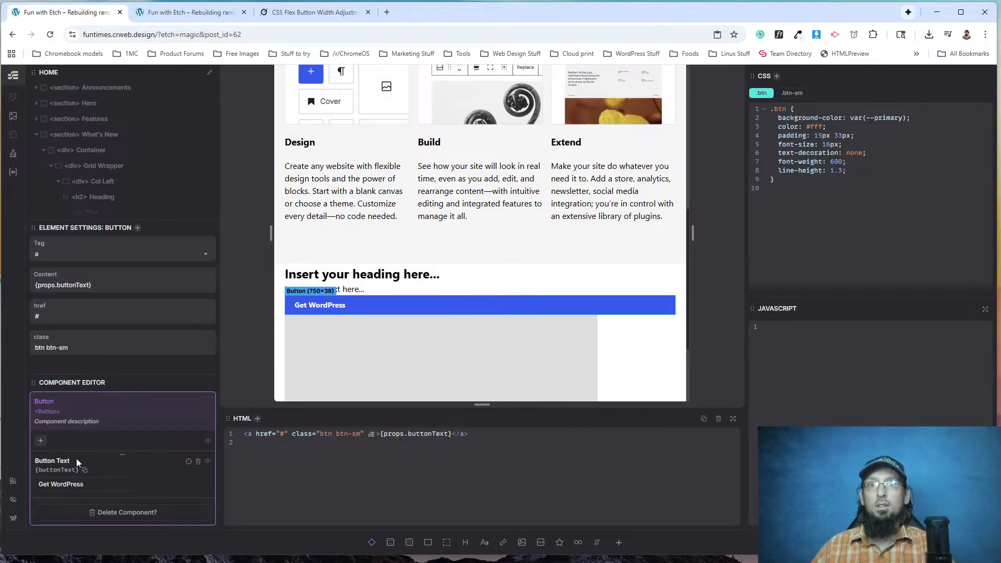
{"action": "scroll", "coordinate": [78, 172], "scroll_direction": "down", "scroll_amount": 2}
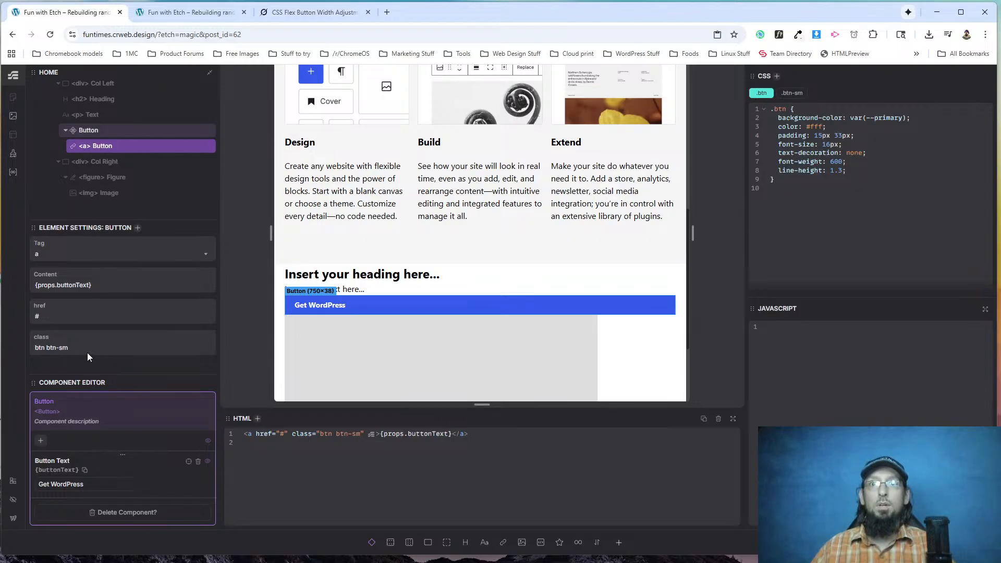
{"action": "key", "text": "BackSpace"}
{"action": "type", "text": "{props."}
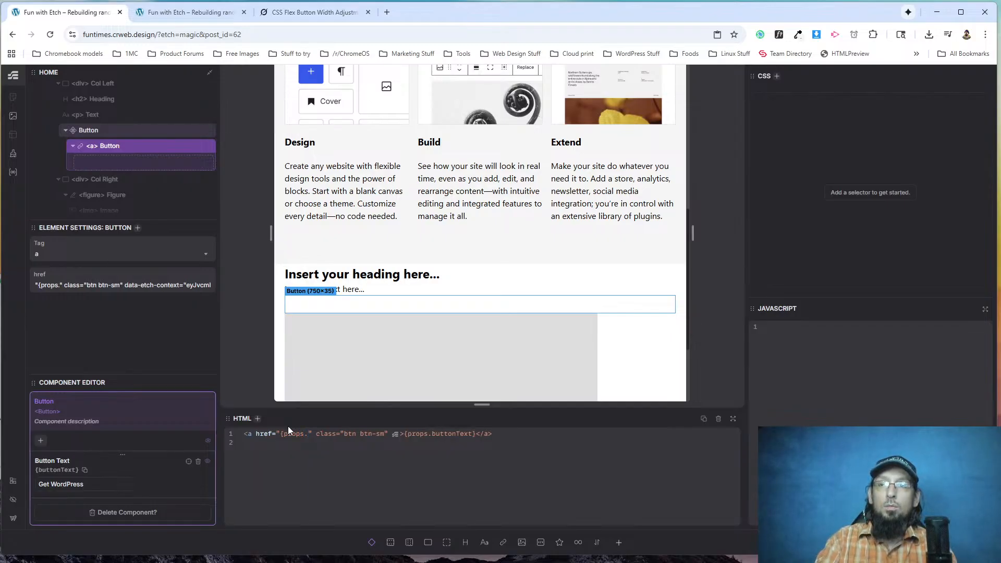
{"action": "type", "text": "buttonUrl"}
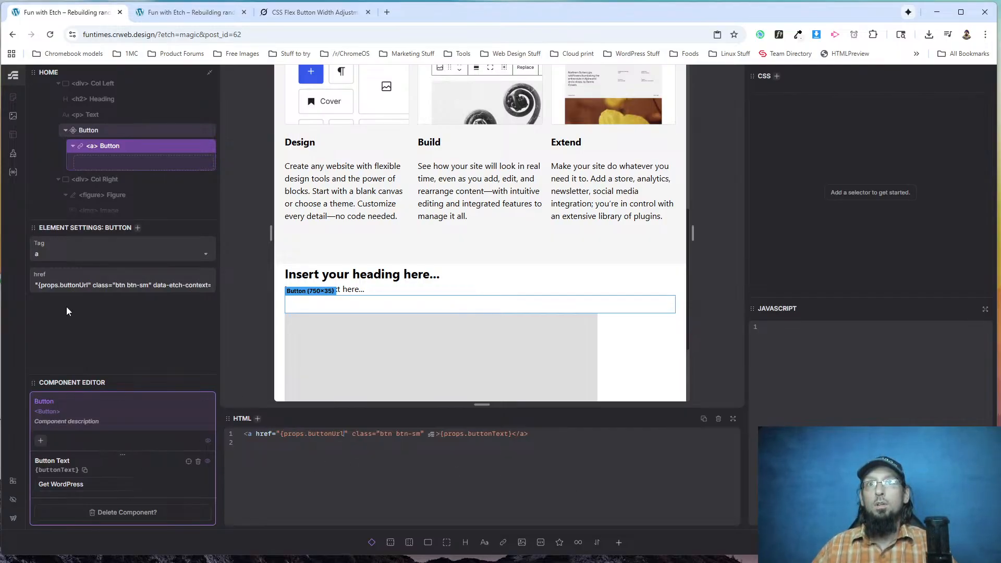
Insert {props.buttonClass} before the btn btn-sm classes in the component link's HTML.
{"action": "scroll", "coordinate": [57, 470], "scroll_direction": "down", "scroll_amount": 2}
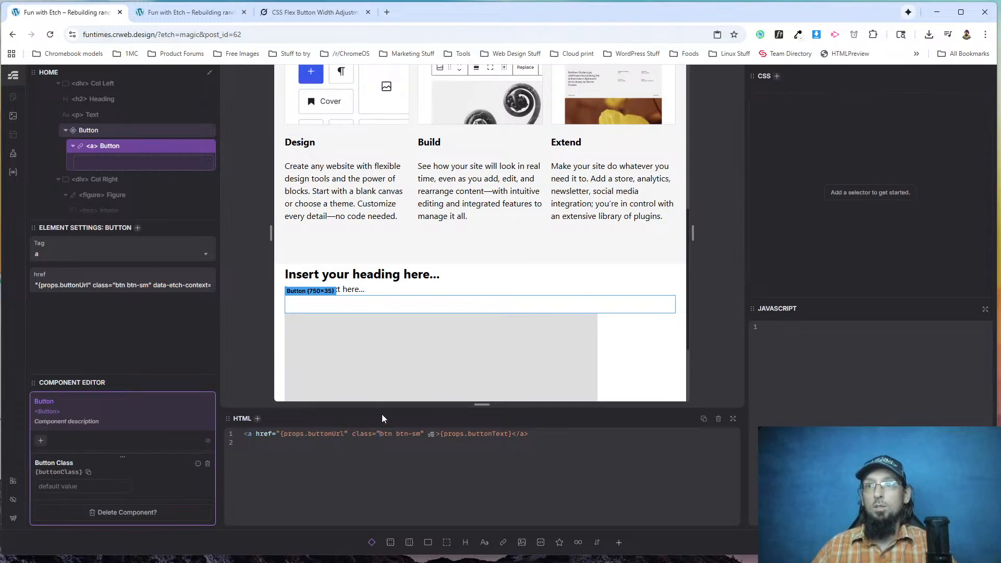
{"action": "type", "text": "{props.buttonClass"}
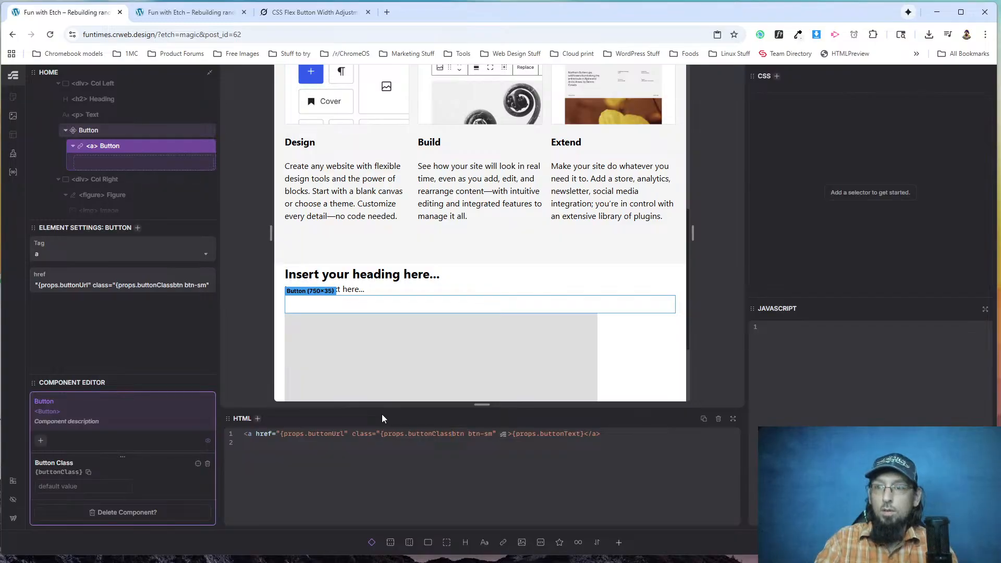
{"action": "type", "text": "}"}
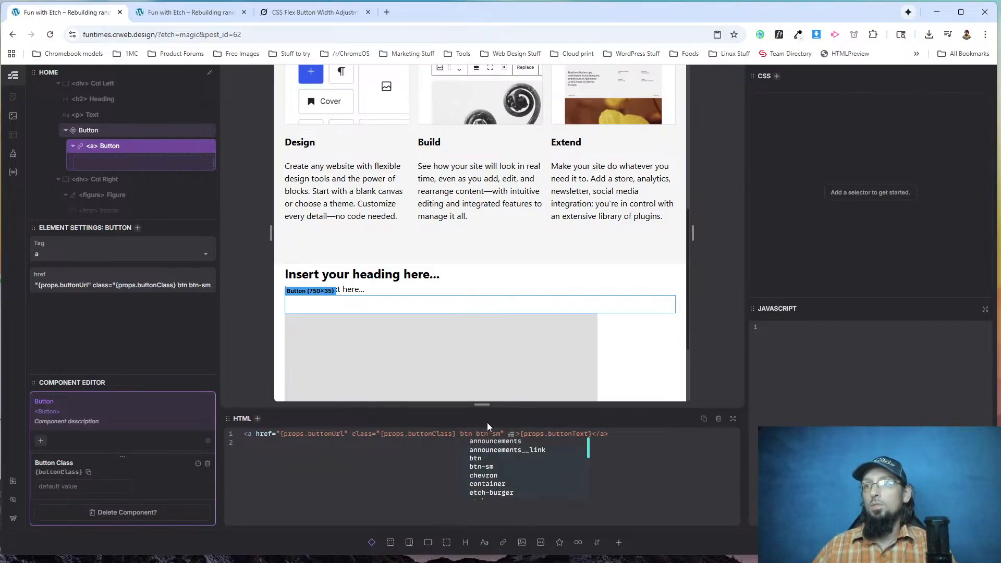
{"action": "left_click", "coordinate": [458, 433]}
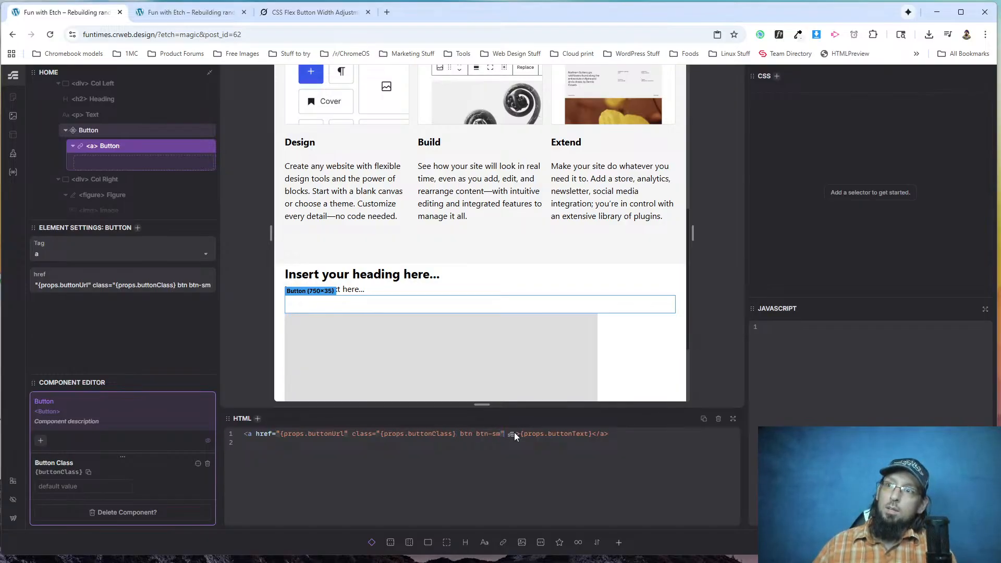
{"action": "key", "text": "BackSpace"}
{"action": "key", "text": "BackSpace"}
{"action": "key", "text": "BackSpace"}
{"action": "key", "text": "BackSpace"}
{"action": "key", "text": "BackSpace"}
{"action": "key", "text": "BackSpace"}
{"action": "key", "text": "BackSpace"}
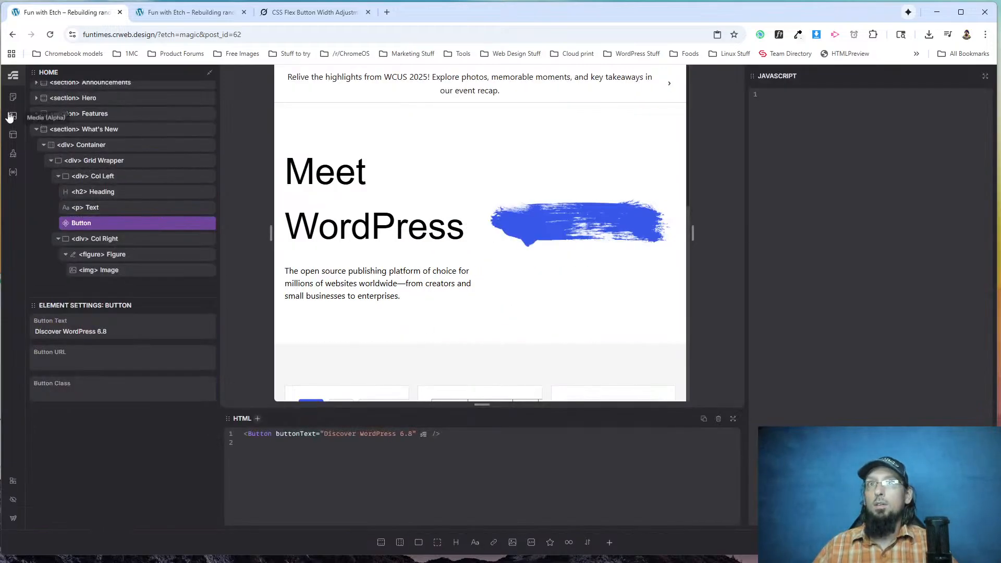
Open the Index template and open the Nav component inside its Header for editing.
{"action": "left_click", "coordinate": [13, 136]}
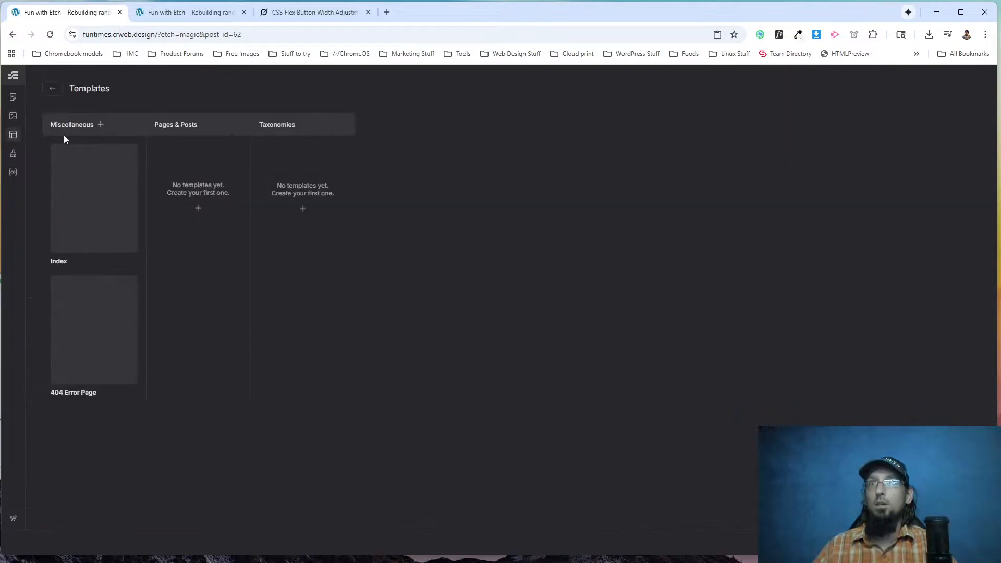
{"action": "left_click", "coordinate": [86, 188]}
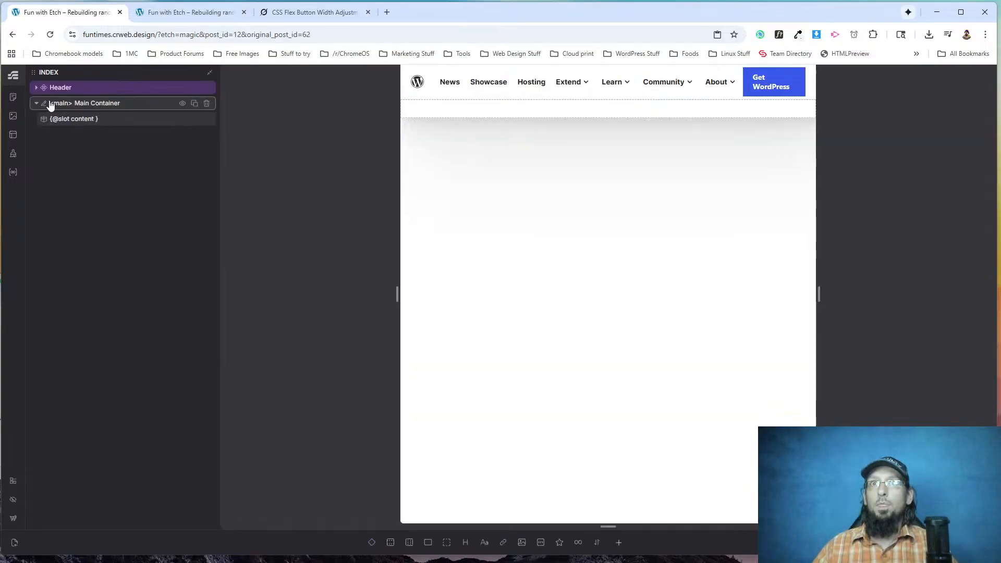
{"action": "left_click", "coordinate": [48, 88]}
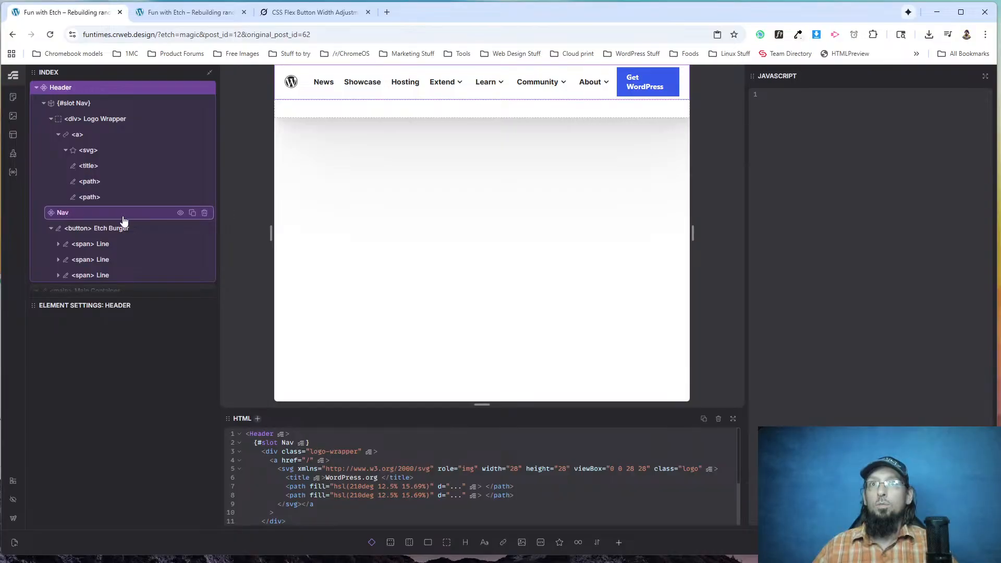
{"action": "left_click", "coordinate": [61, 216]}
{"action": "right_click", "coordinate": [76, 217]}
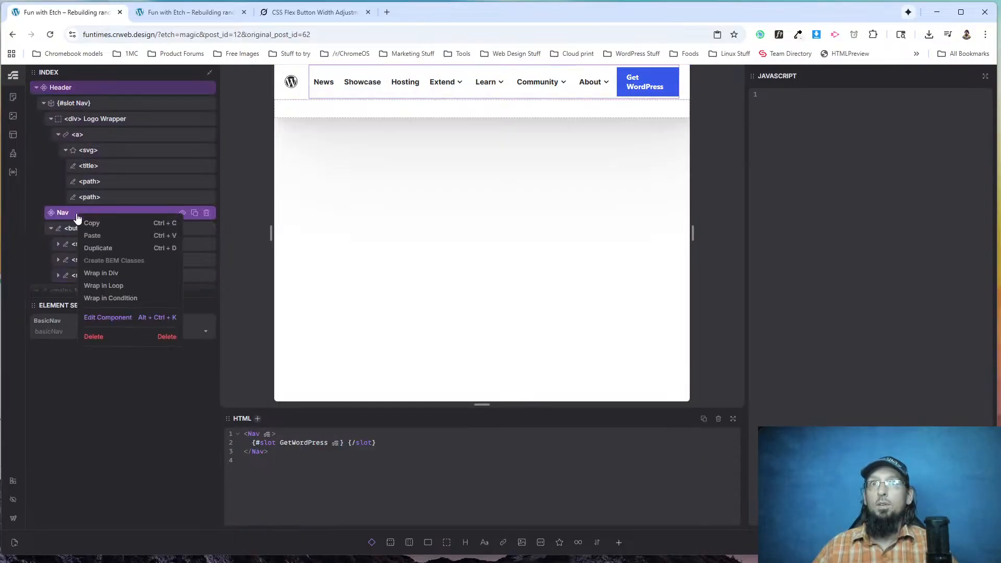
{"action": "left_click", "coordinate": [108, 319]}
{"action": "scroll", "coordinate": [84, 230], "scroll_direction": "down", "scroll_amount": 5}
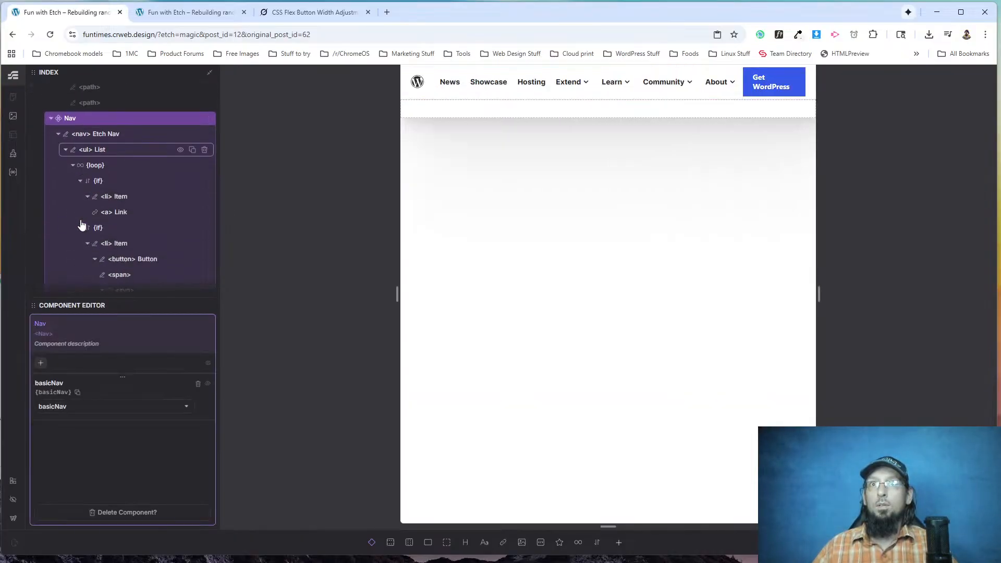
Set the Nav's Button instance to the text Get WordPress and the class btn-sm, and leave the Nav component.
{"action": "left_click", "coordinate": [78, 245]}
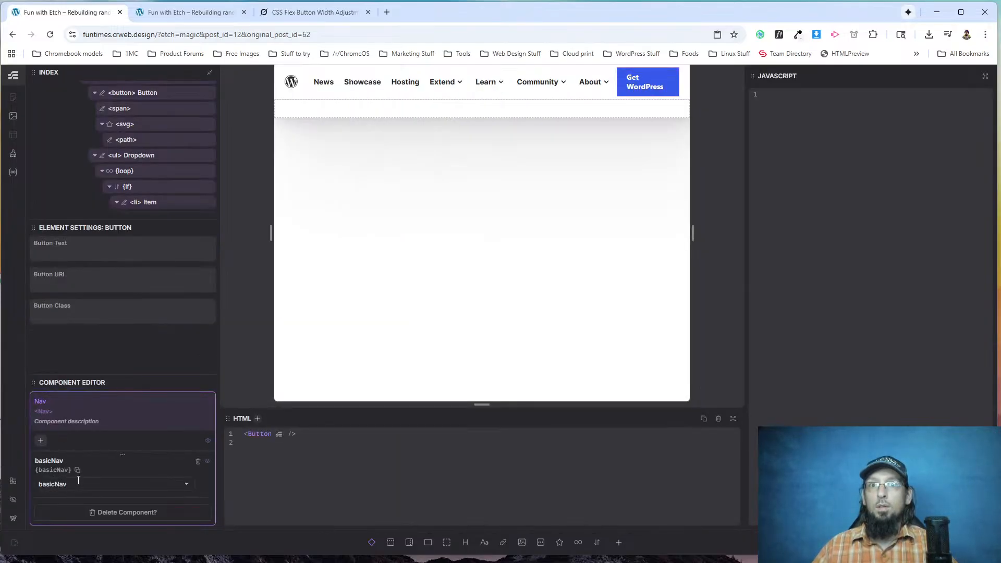
{"action": "left_click", "coordinate": [63, 256]}
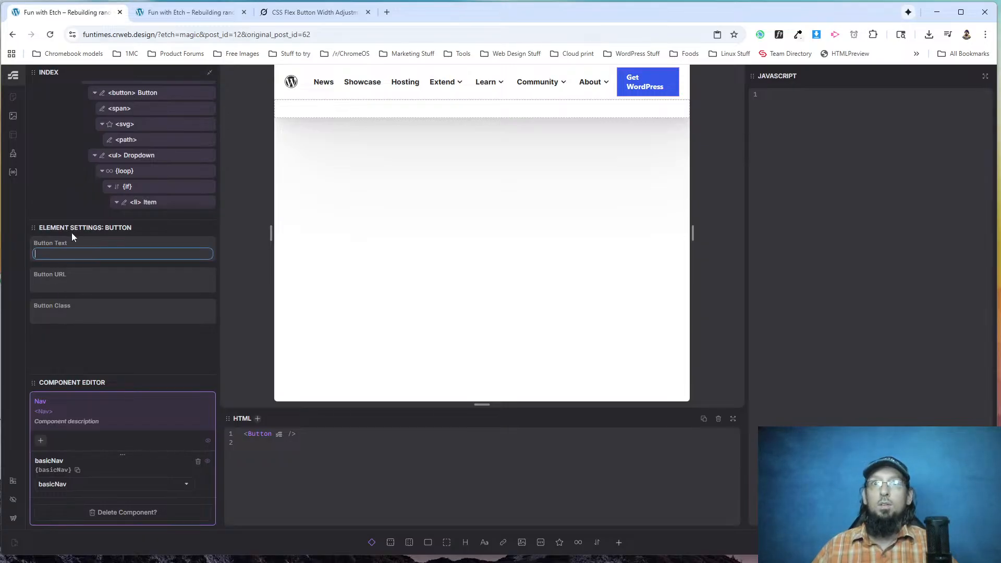
{"action": "type", "text": "Get WordPres"}
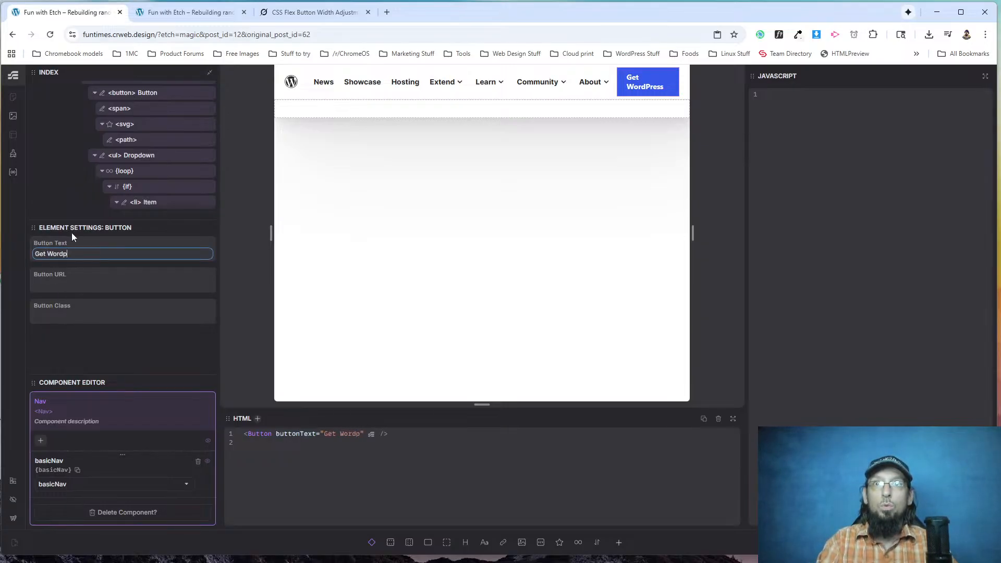
{"action": "type", "text": "s"}
{"action": "key", "text": "Tab"}
{"action": "key", "text": "Tab"}
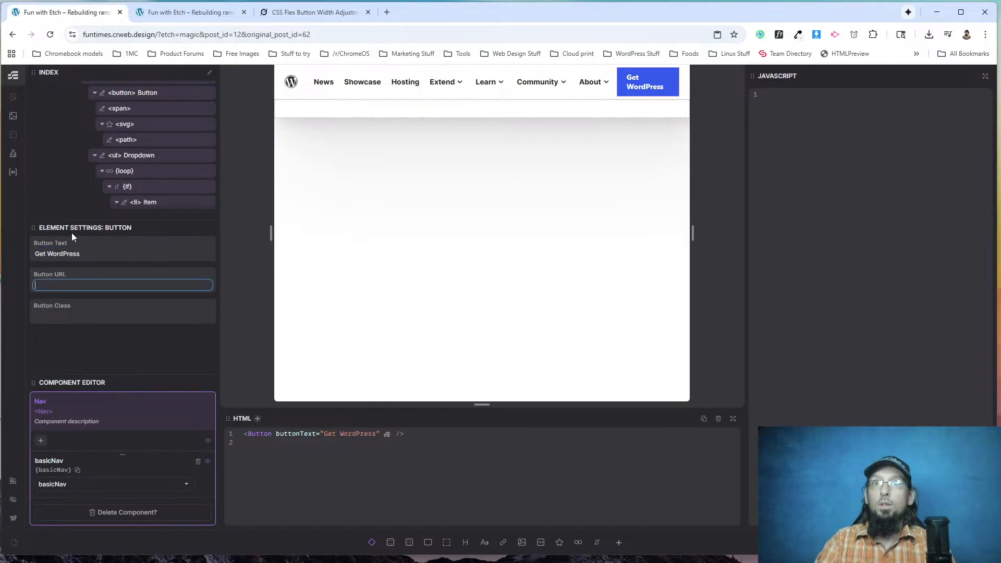
{"action": "type", "text": "b"}
{"action": "type", "text": "-sm"}
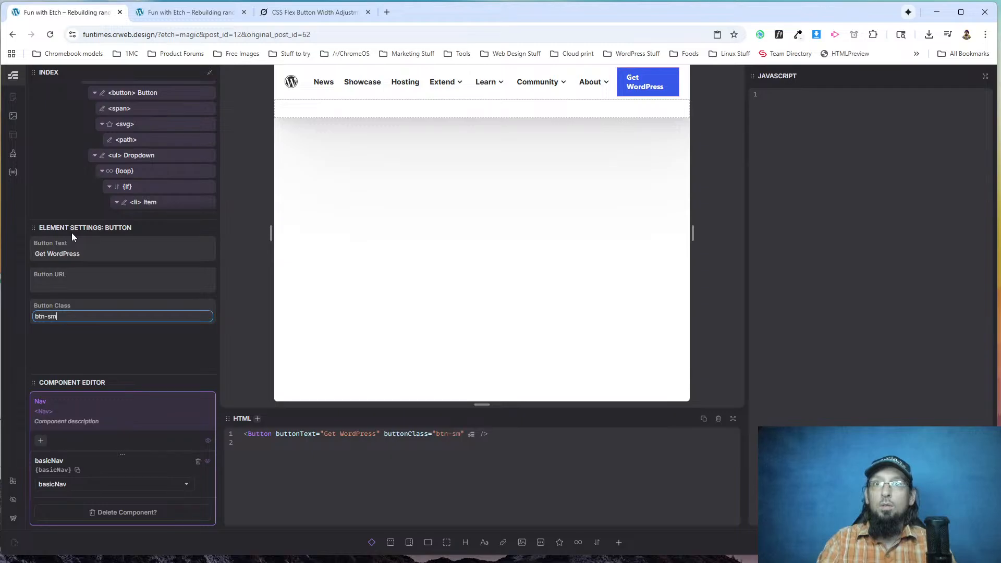
{"action": "left_click", "coordinate": [77, 333]}
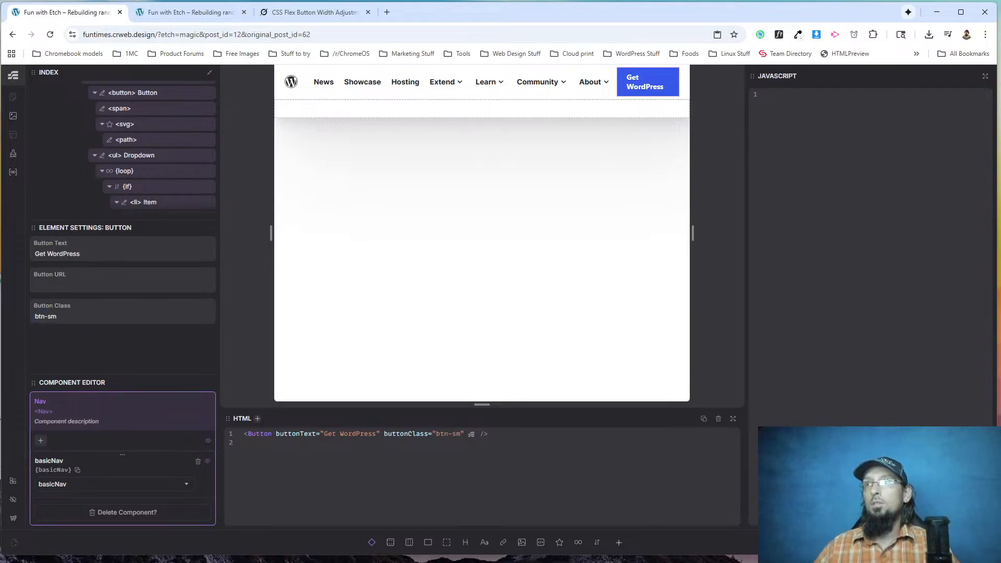
{"action": "key", "text": "Escape"}
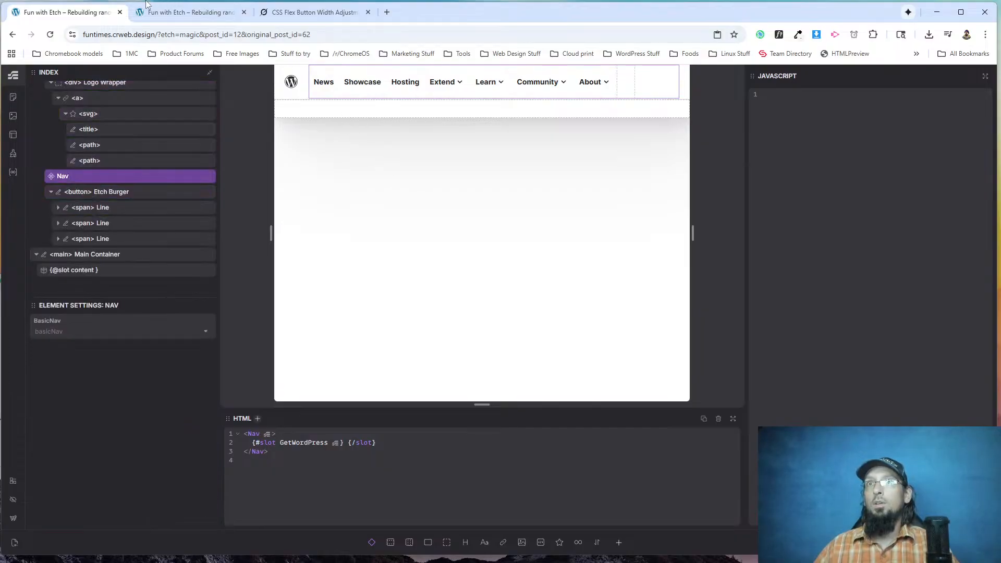
Reload the live home page, look over it, and inspect the Get WordPress link in the header navigation list's markup.
{"action": "left_click", "coordinate": [147, 13]}
{"action": "left_click", "coordinate": [48, 35]}
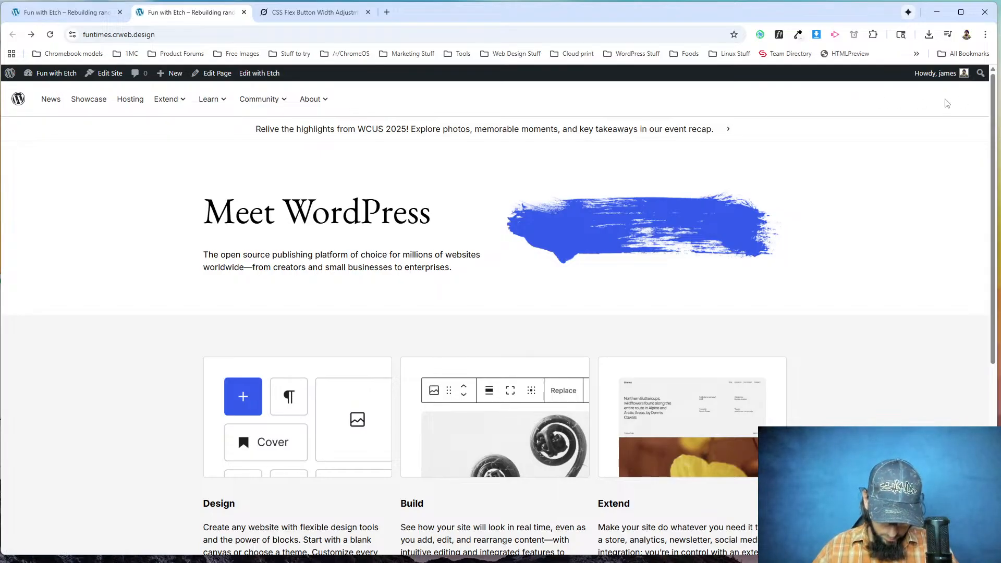
{"action": "scroll", "coordinate": [436, 315], "scroll_direction": "down", "scroll_amount": 6}
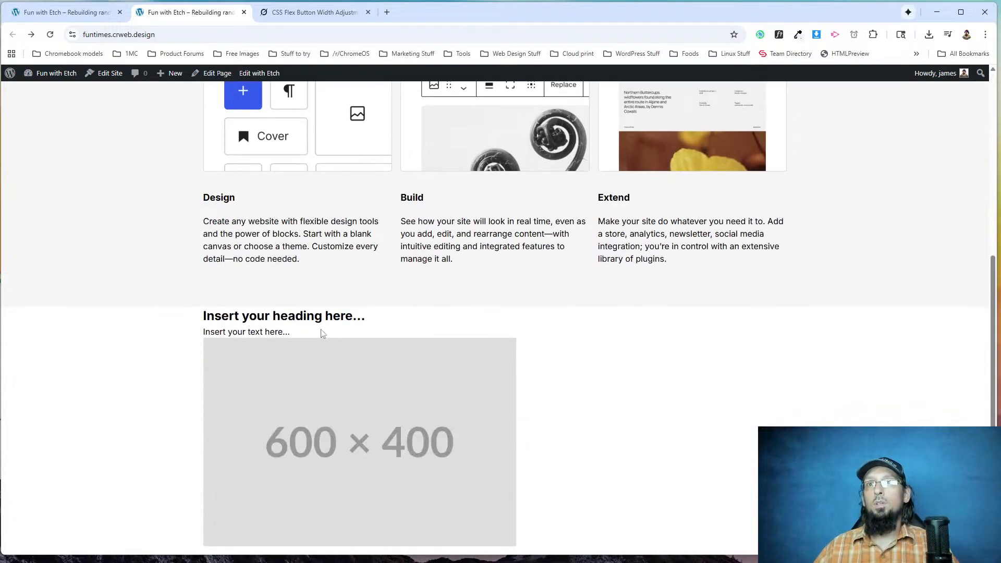
{"action": "scroll", "coordinate": [280, 526], "scroll_direction": "up", "scroll_amount": 6}
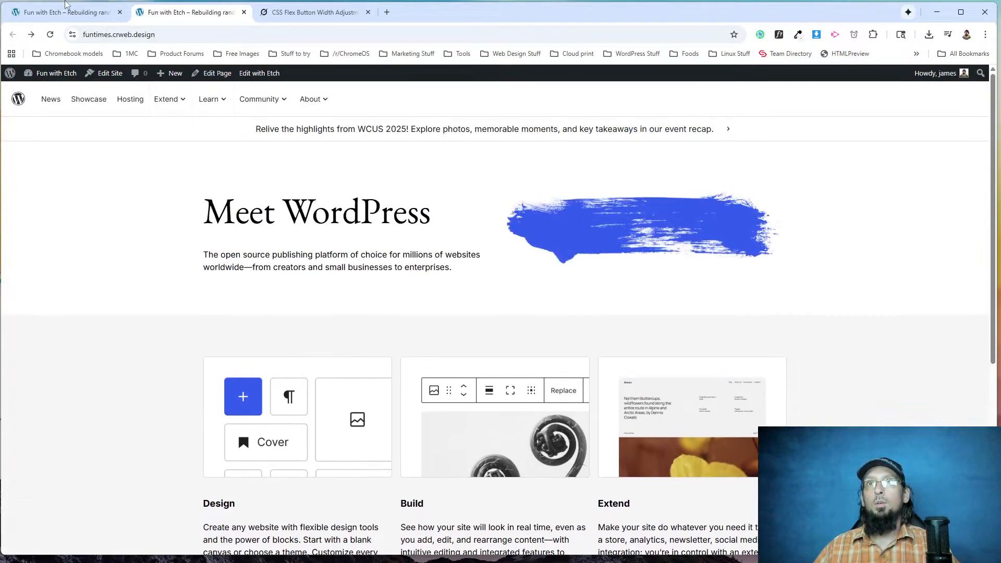
{"action": "right_click", "coordinate": [946, 103]}
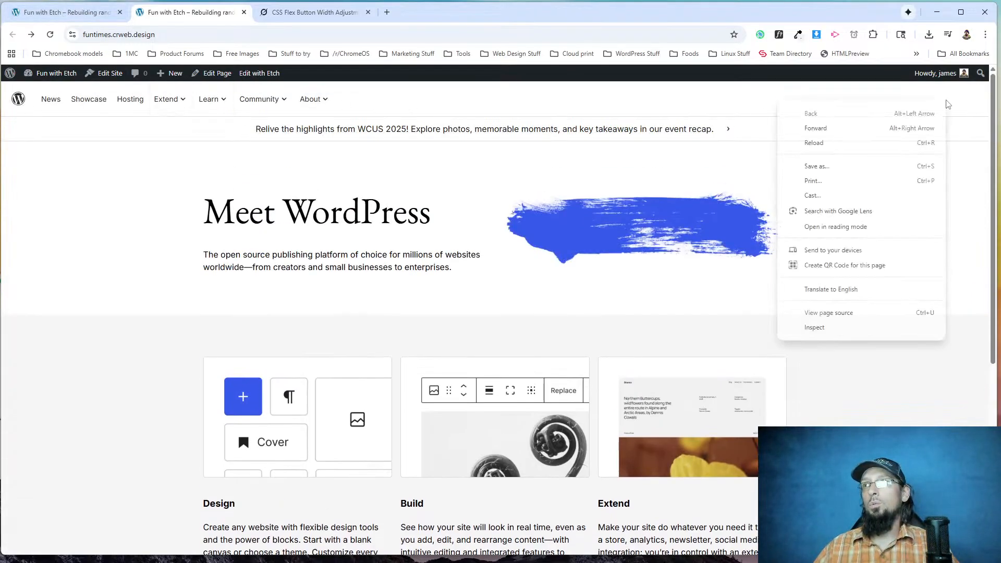
{"action": "left_click", "coordinate": [878, 330]}
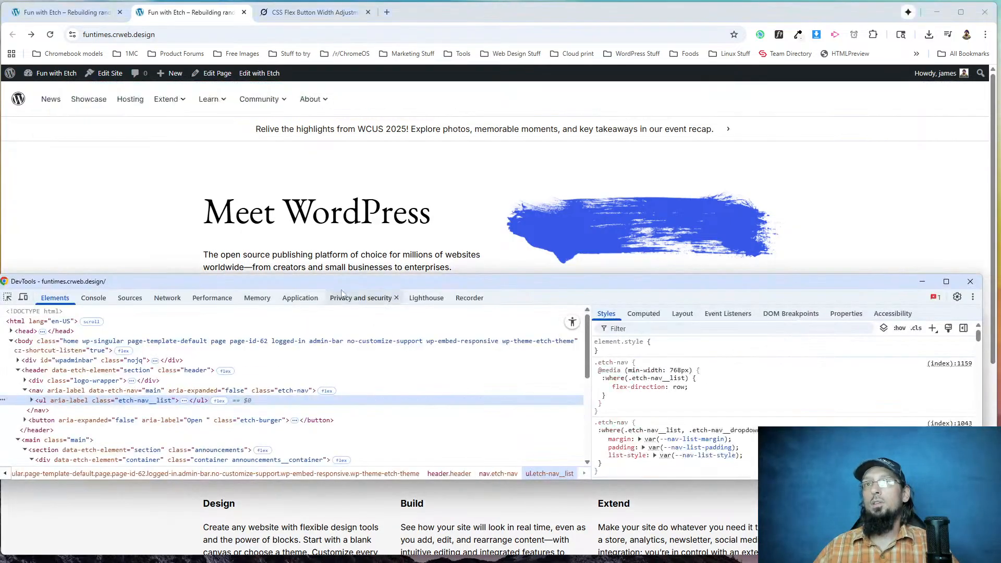
{"action": "left_click", "coordinate": [31, 400]}
{"action": "scroll", "coordinate": [41, 420], "scroll_direction": "down", "scroll_amount": 1}
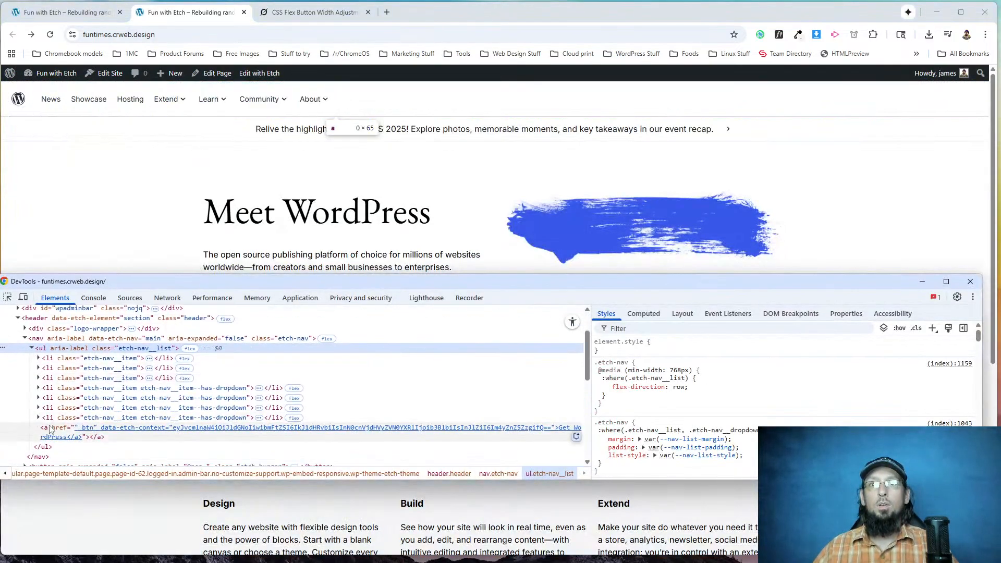
{"action": "left_click", "coordinate": [50, 429]}
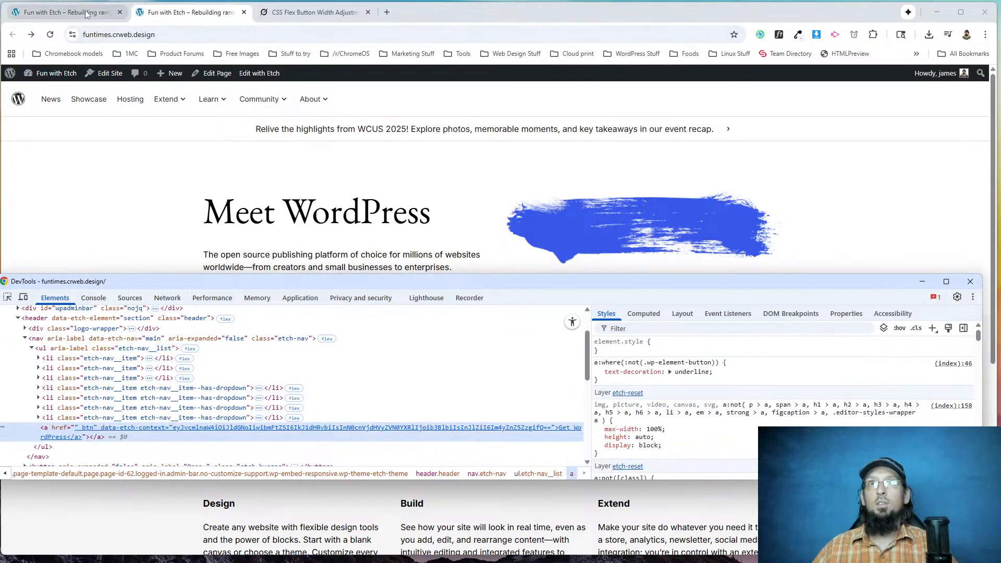
Return to the Etch editor and open the Home page from the Content Hub's pages.
{"action": "left_click", "coordinate": [62, 12]}
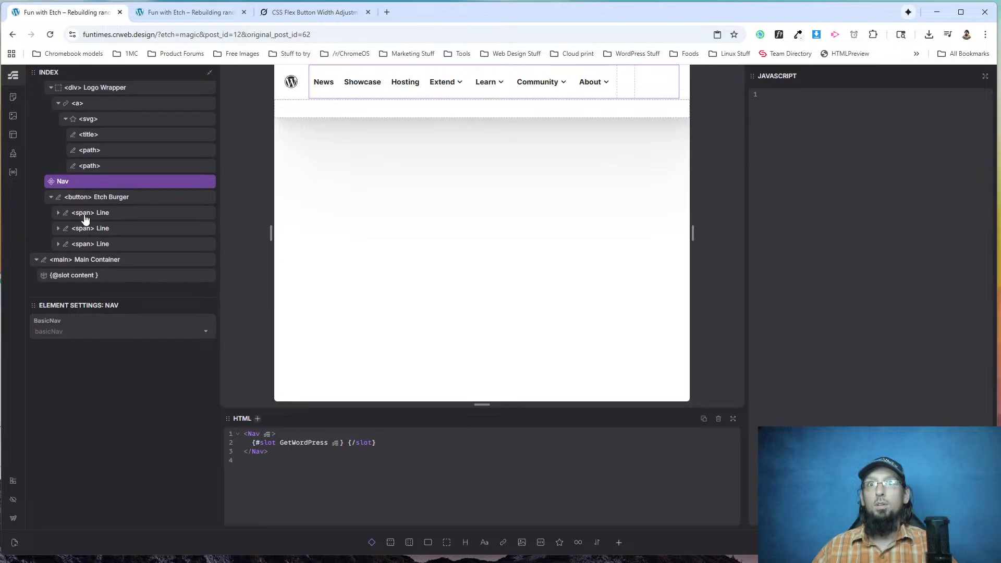
{"action": "scroll", "coordinate": [81, 221], "scroll_direction": "up", "scroll_amount": 2}
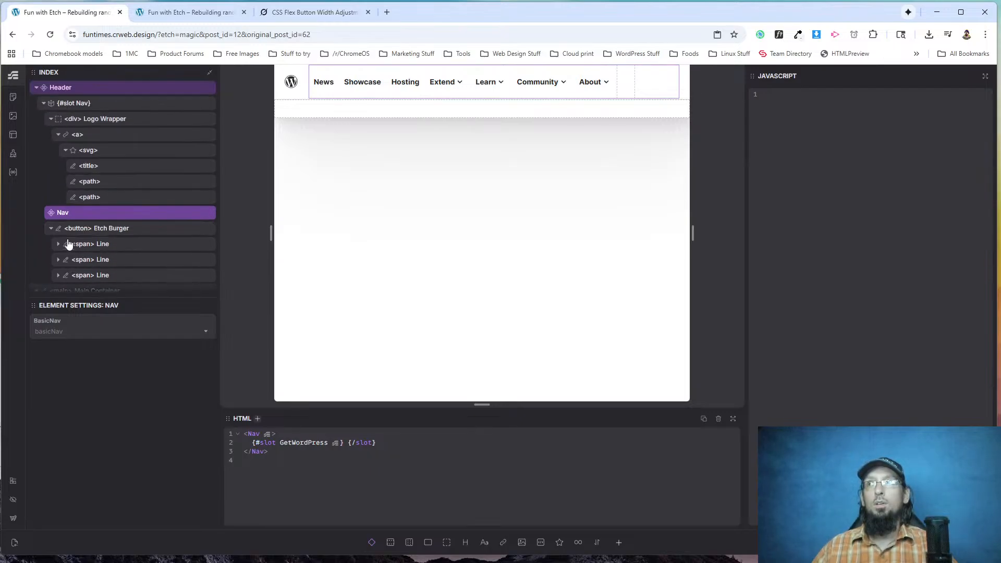
{"action": "scroll", "coordinate": [70, 238], "scroll_direction": "down", "scroll_amount": 2}
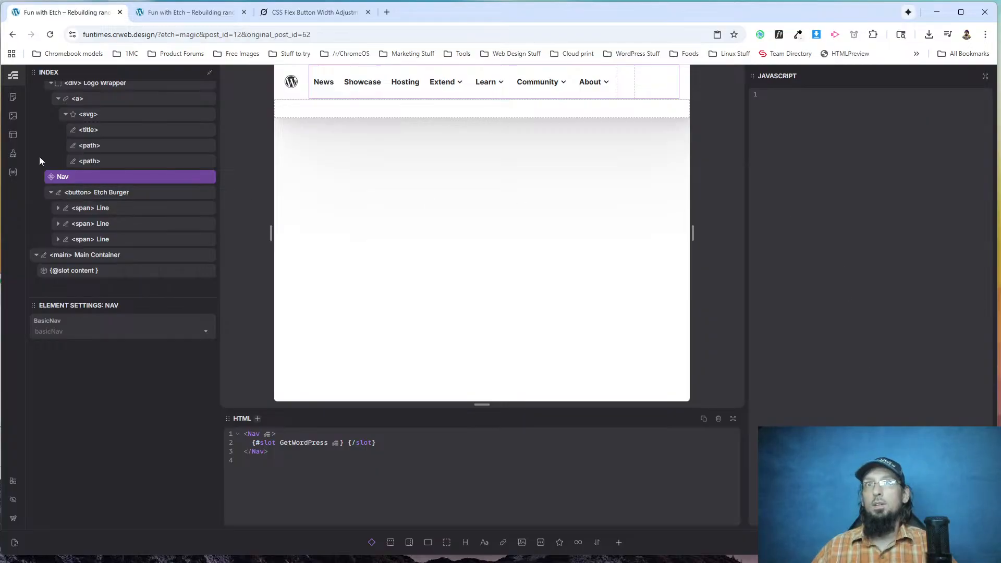
{"action": "left_click", "coordinate": [13, 97]}
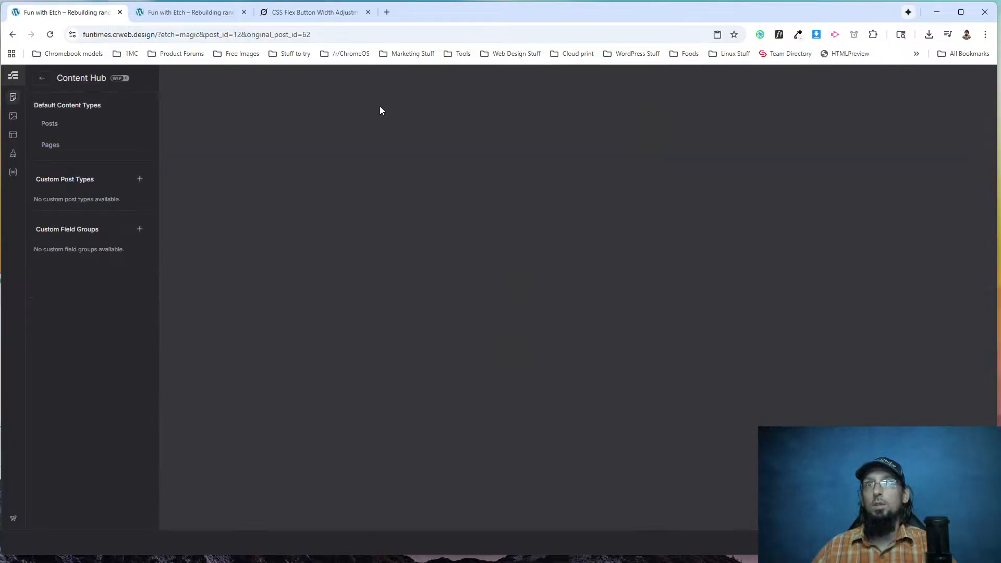
{"action": "left_click", "coordinate": [50, 145]}
{"action": "left_click", "coordinate": [710, 101]}
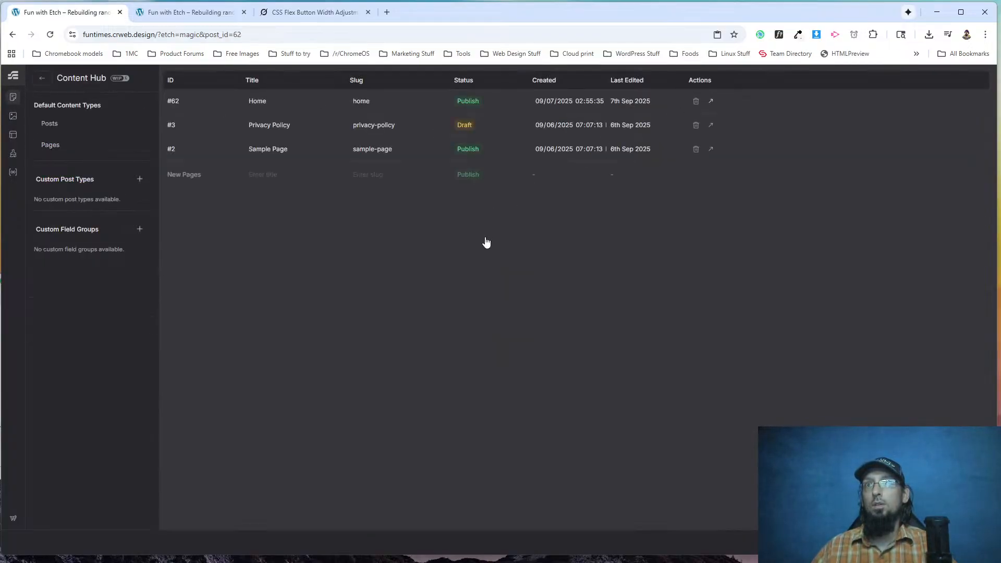
Open the What's New Button component for editing, add {props.buttonText} as its link's content, and leave the component.
{"action": "right_click", "coordinate": [93, 231]}
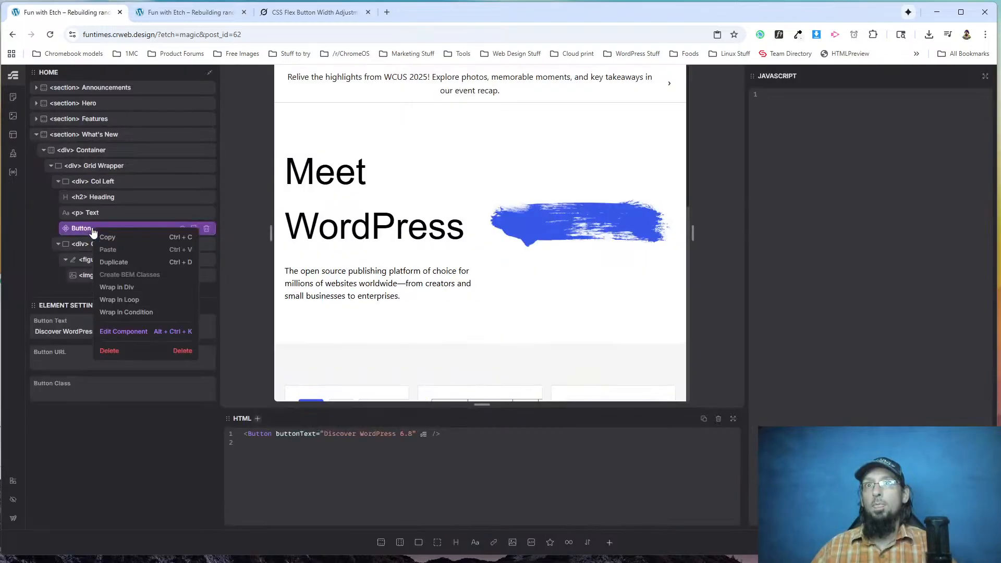
{"action": "left_click", "coordinate": [63, 329]}
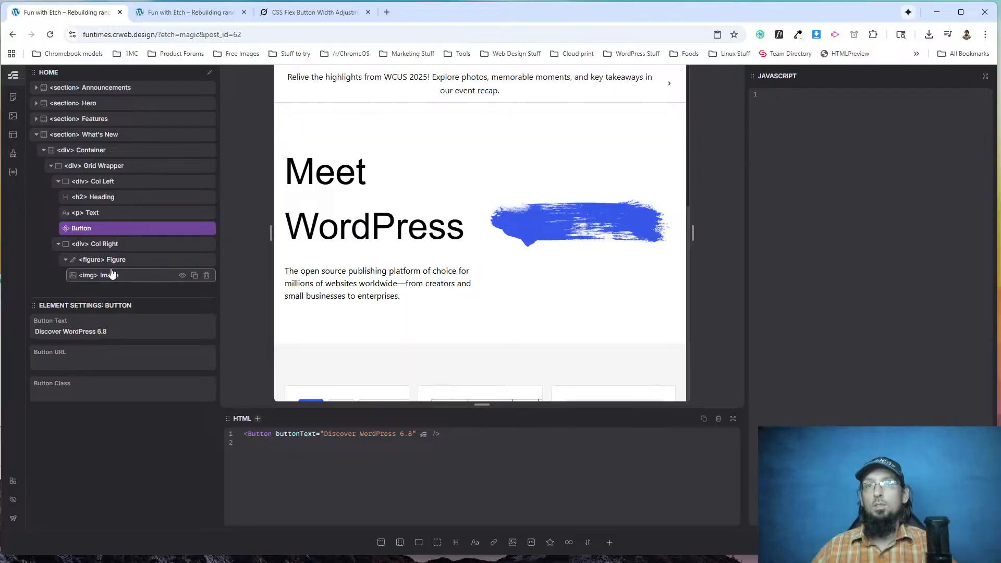
{"action": "right_click", "coordinate": [81, 228]}
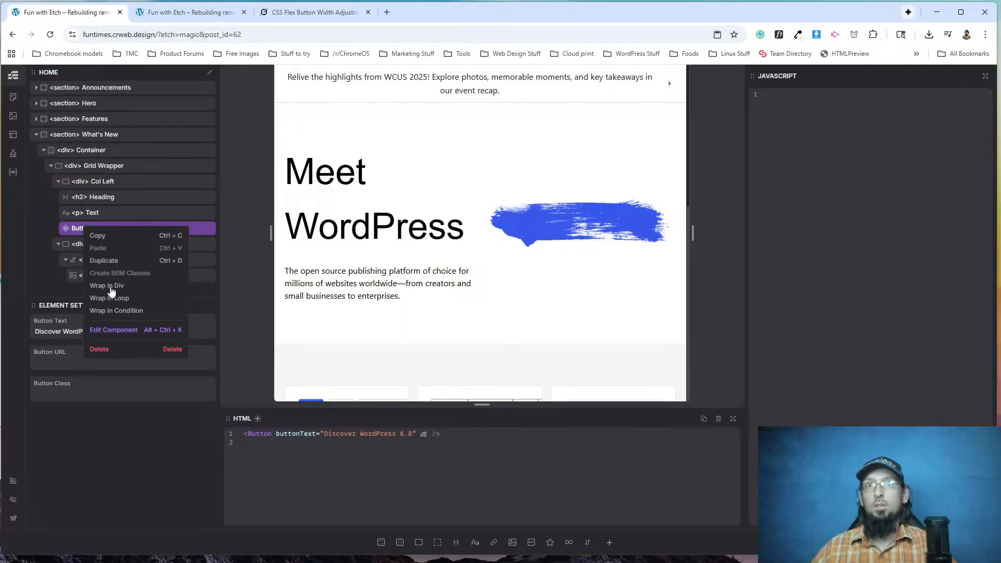
{"action": "left_click", "coordinate": [117, 332]}
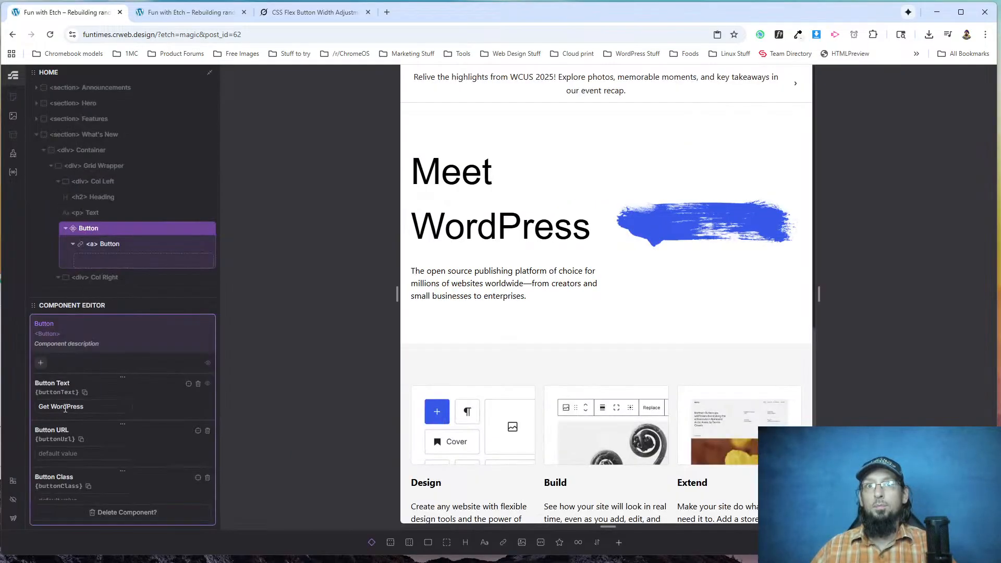
{"action": "left_click", "coordinate": [86, 408]}
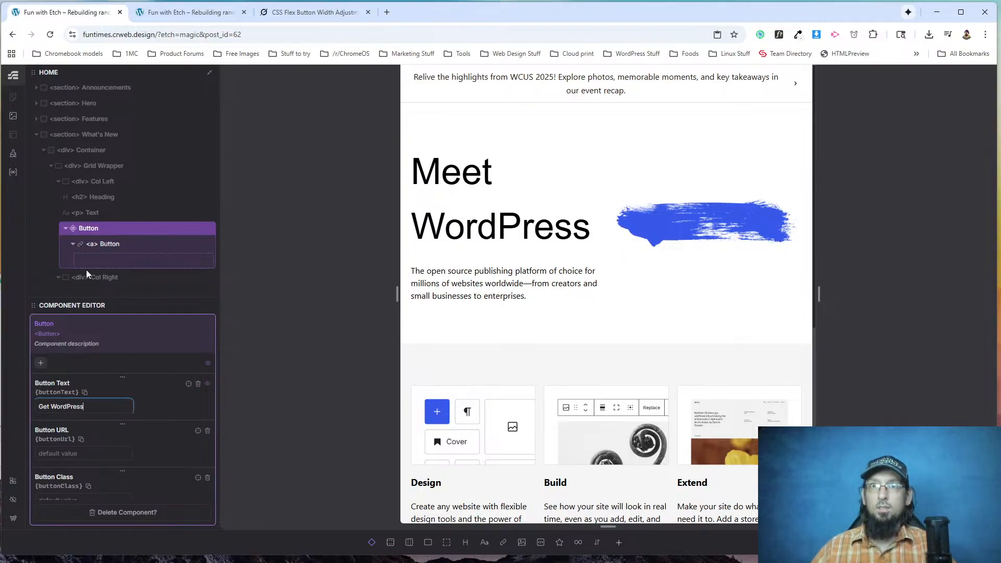
{"action": "left_click", "coordinate": [96, 243]}
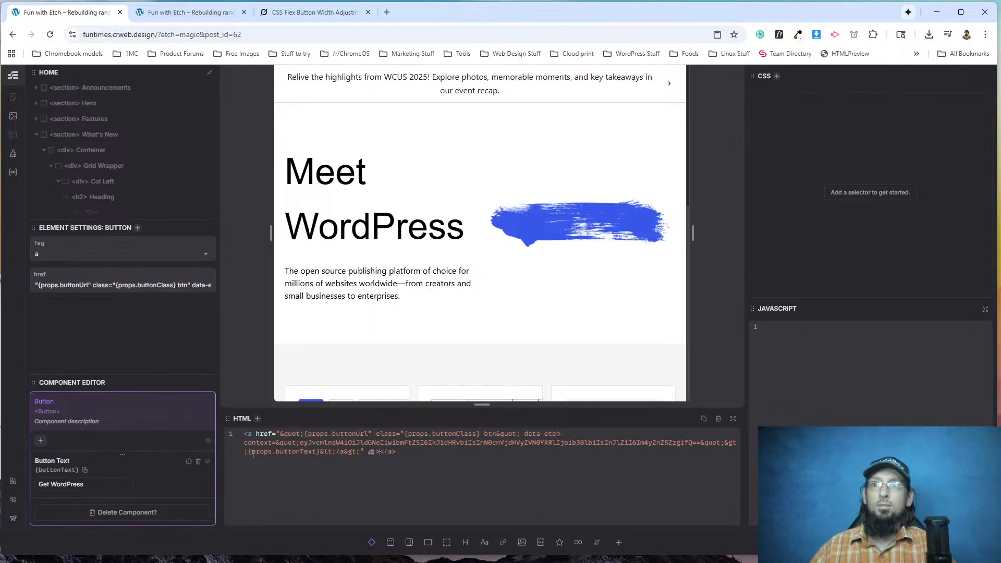
{"action": "type", "text": "{props.buttonText}"}
{"action": "scroll", "coordinate": [353, 230], "scroll_direction": "down", "scroll_amount": 10}
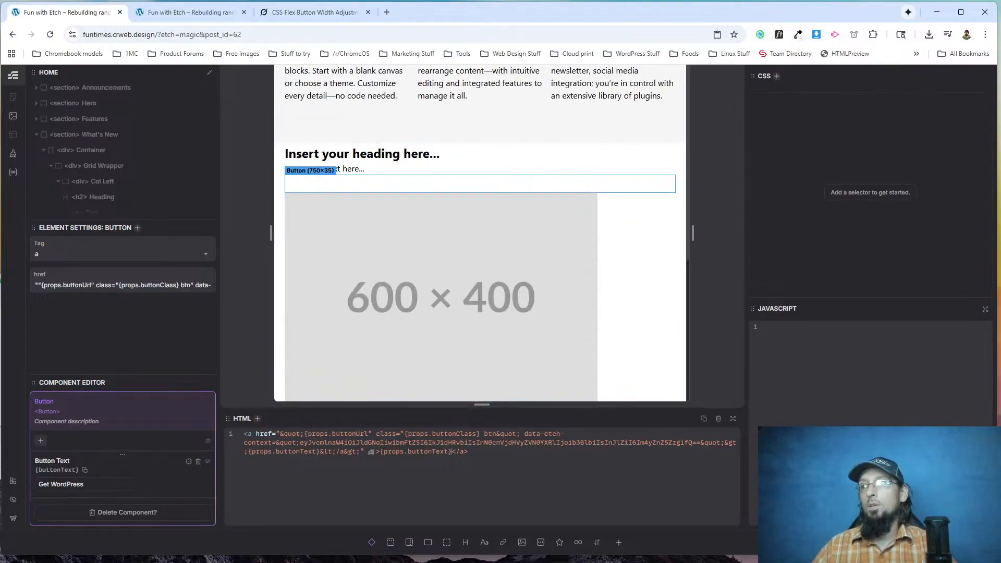
{"action": "key", "text": "Escape"}
{"action": "key", "text": "Escape"}
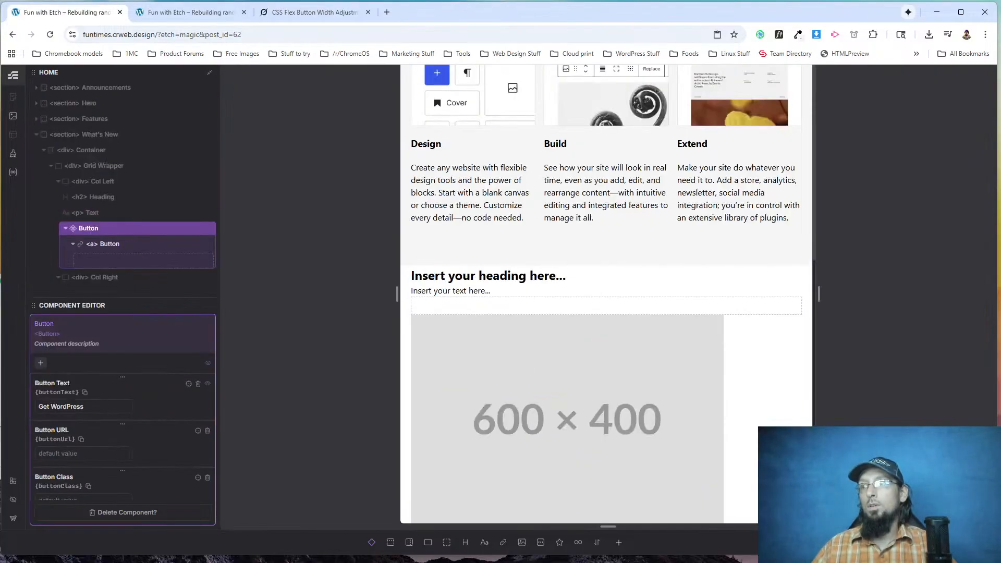
{"action": "key", "text": "Escape"}
Reload the live site and check the href of the navigation list's last link in the developer tools.
{"action": "left_click", "coordinate": [163, 12]}
{"action": "left_click", "coordinate": [50, 34]}
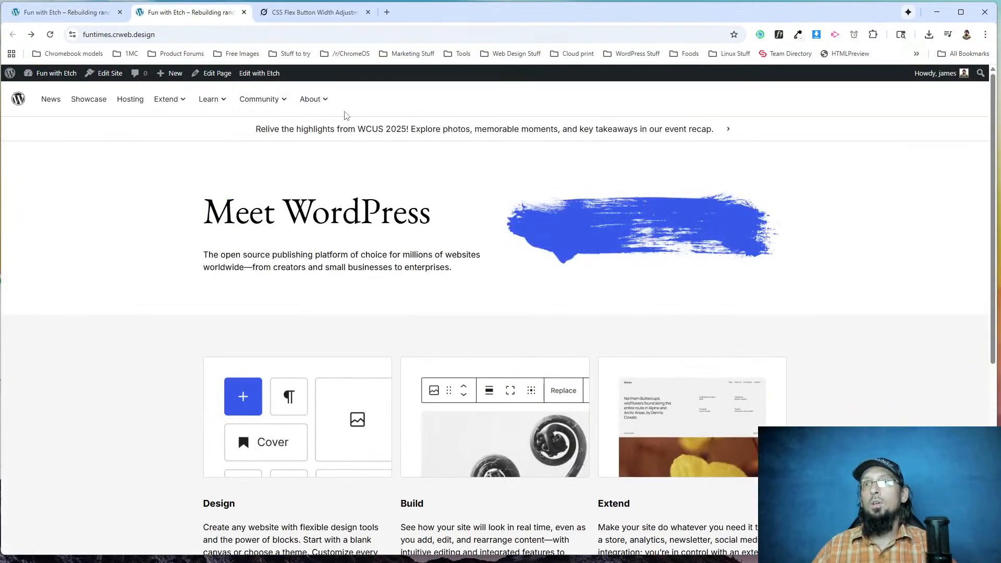
{"action": "right_click", "coordinate": [349, 101]}
{"action": "left_click", "coordinate": [401, 330]}
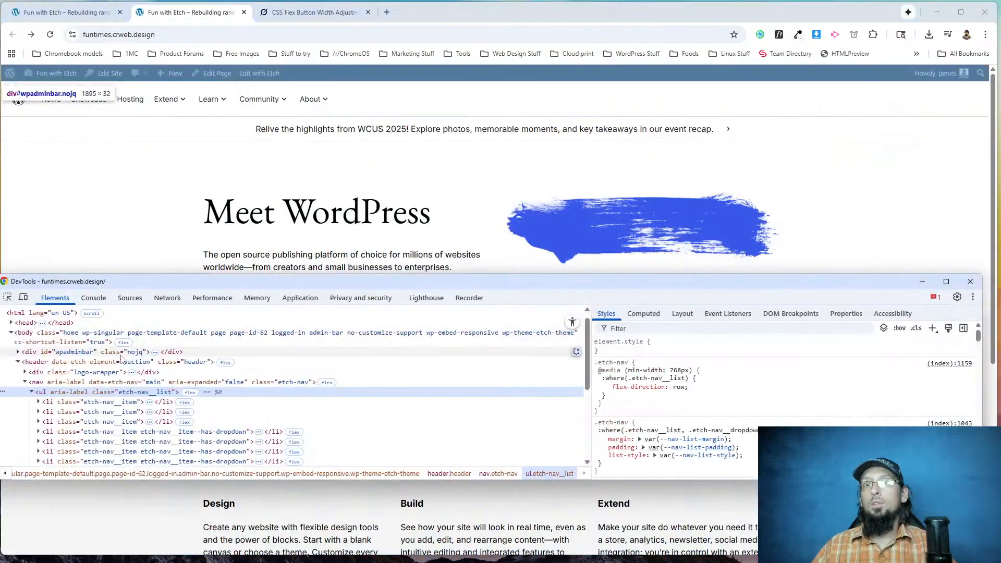
{"action": "scroll", "coordinate": [59, 443], "scroll_direction": "down", "scroll_amount": 1}
{"action": "left_click", "coordinate": [59, 424]}
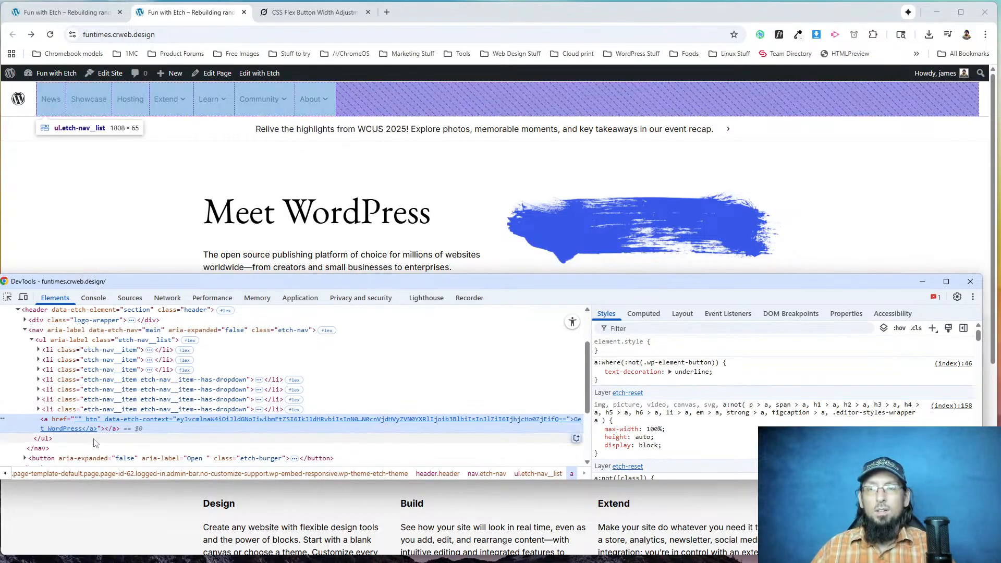
Return to the Etch editor, open the What's New Button component for editing, and select its link.
{"action": "left_click", "coordinate": [80, 11]}
{"action": "right_click", "coordinate": [92, 231]}
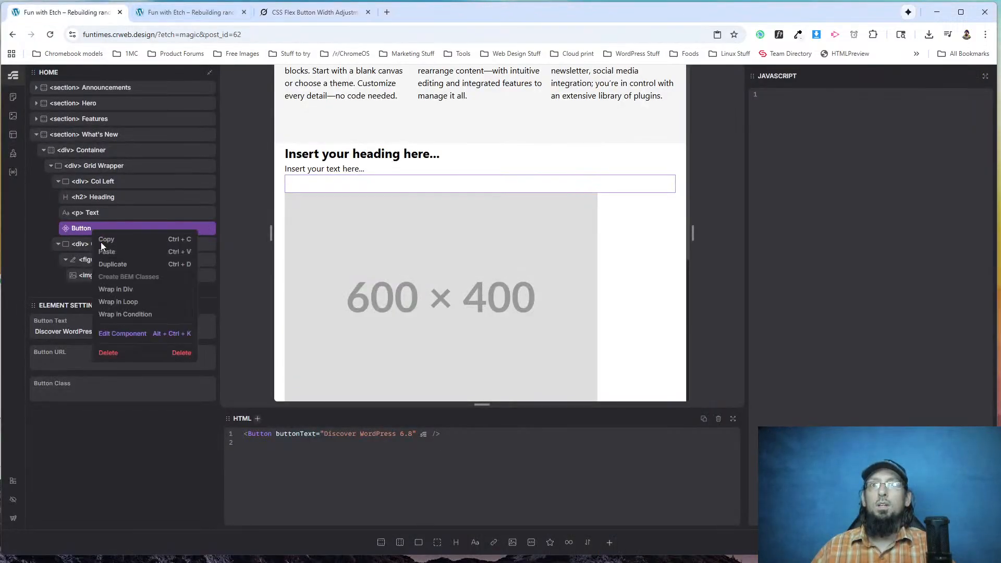
{"action": "left_click", "coordinate": [122, 334]}
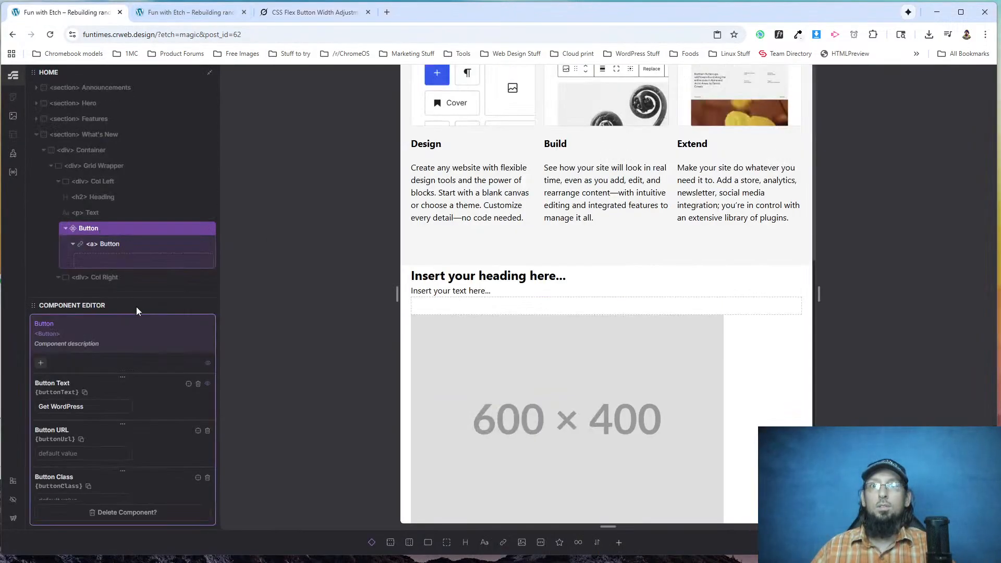
{"action": "left_click", "coordinate": [100, 244]}
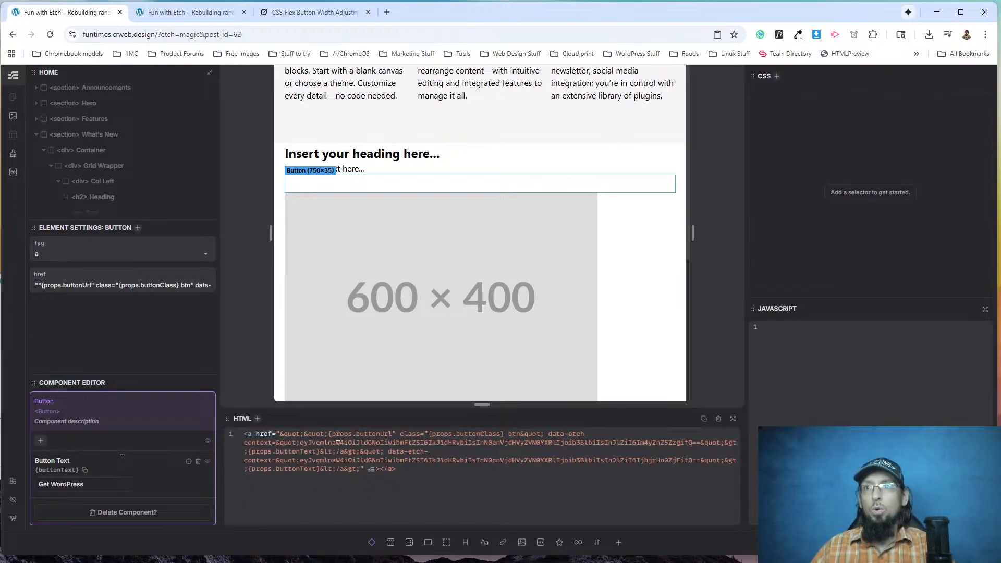
{"action": "left_click_drag", "start_coordinate": [330, 435], "coordinate": [280, 435]}
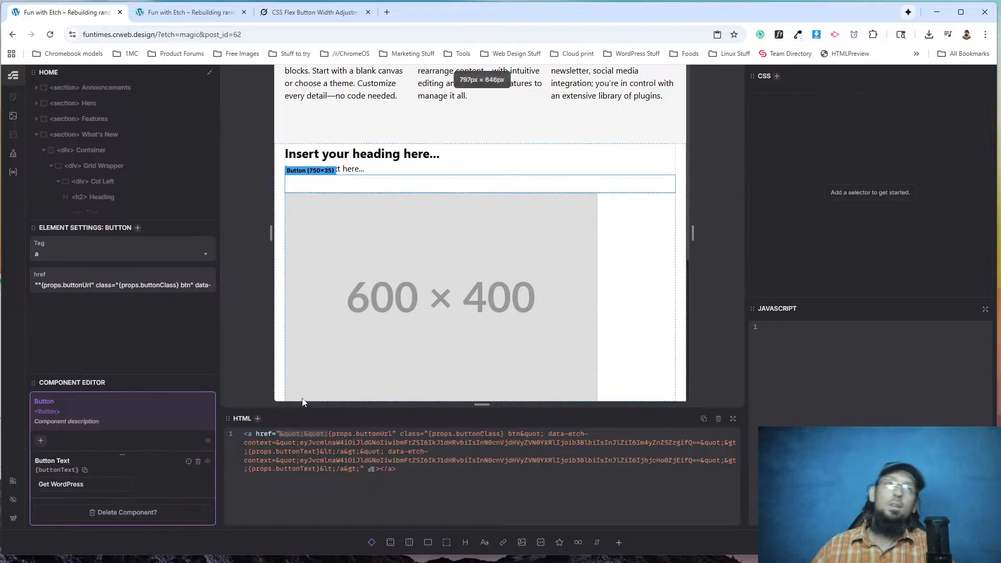
{"action": "key", "text": "ctrl+a"}
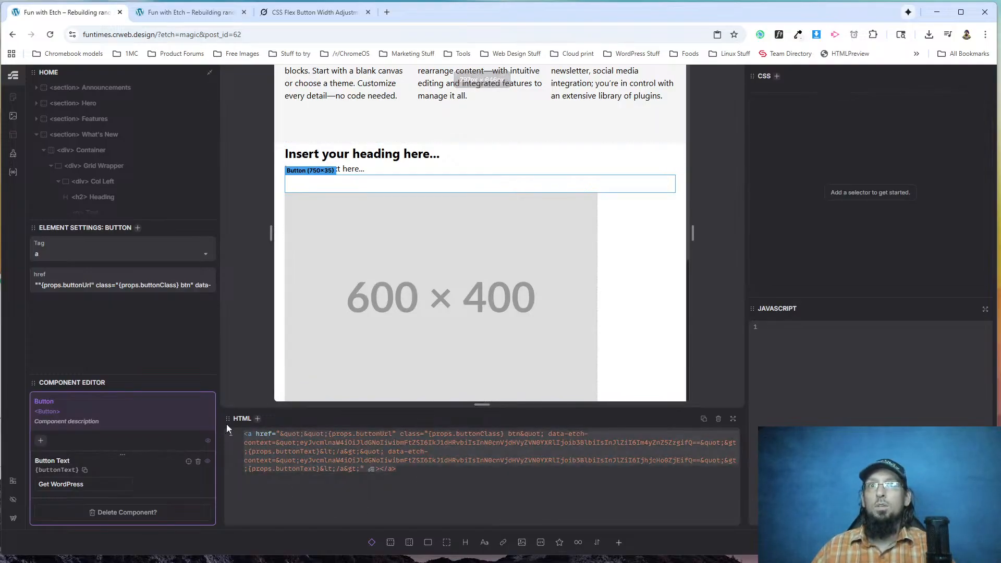
{"action": "key", "text": "BackSpace"}
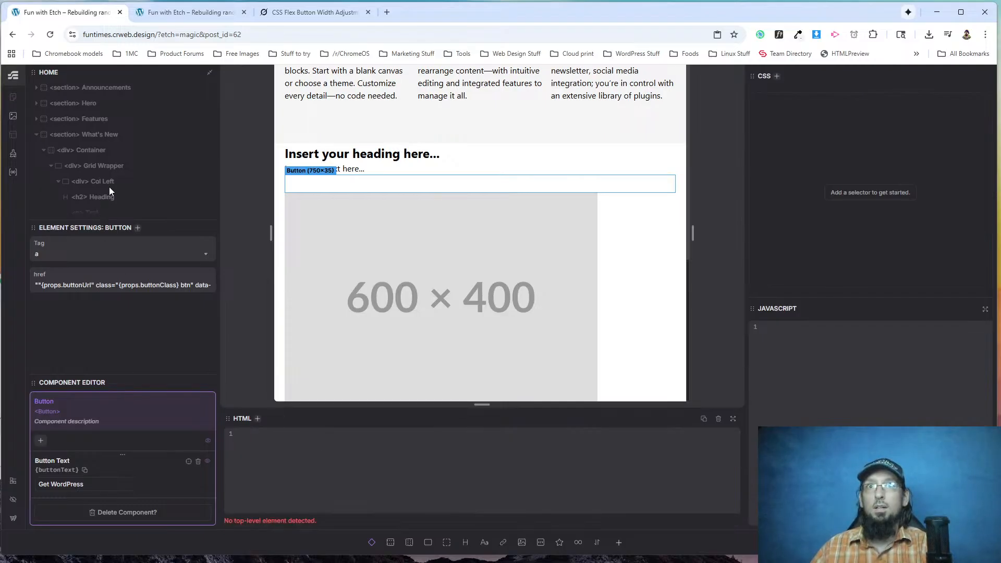
{"action": "scroll", "coordinate": [109, 187], "scroll_direction": "down", "scroll_amount": 3}
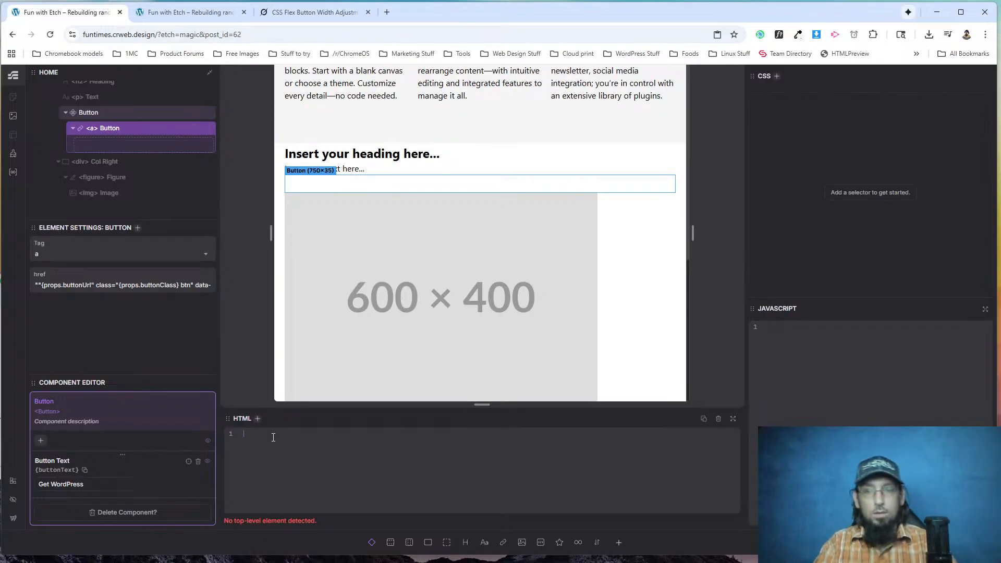
{"action": "key", "text": "ctrl+v"}
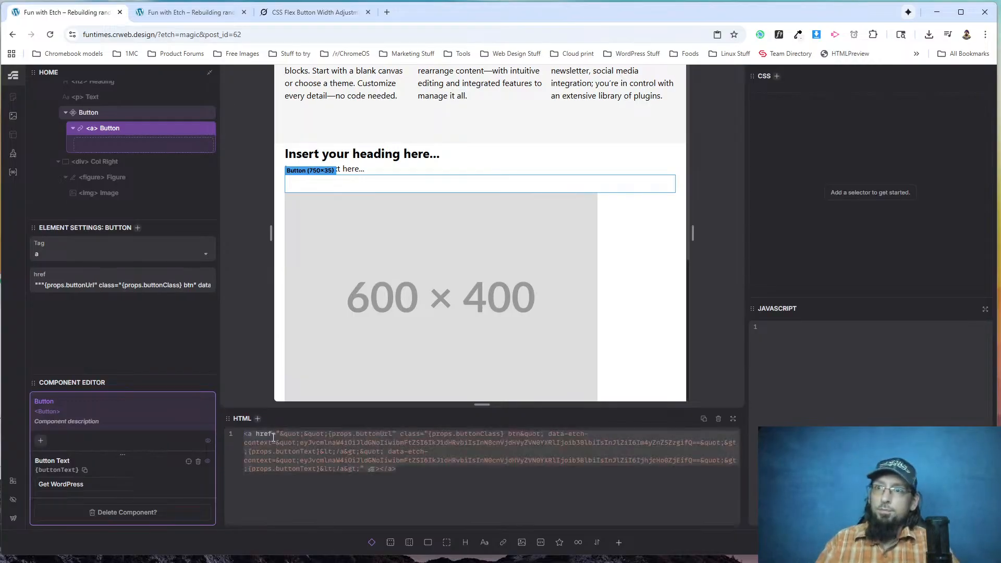
Clear the link's broken HTML and rebuild it as a plain link with {props.buttonText} as its content.
{"action": "left_click", "coordinate": [381, 468]}
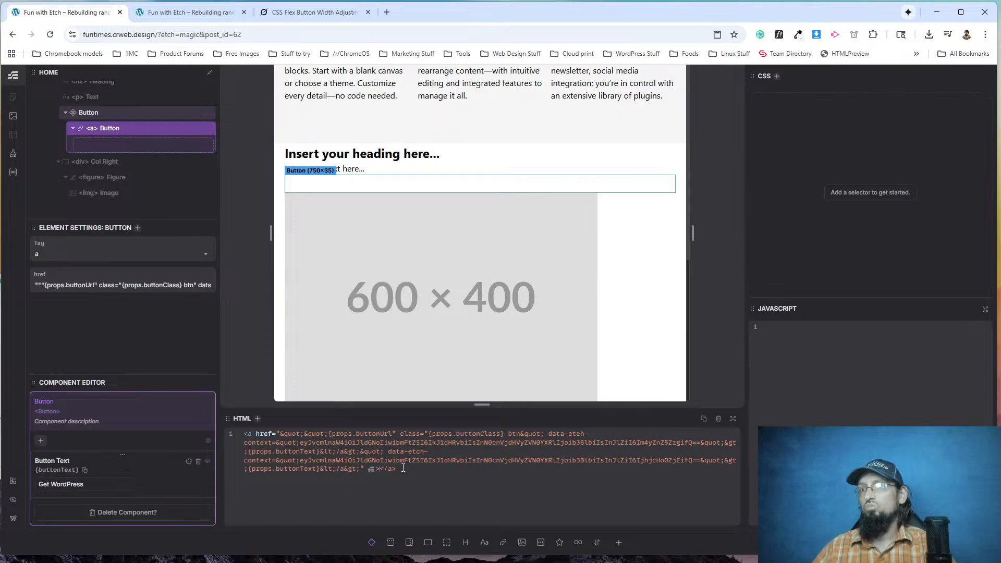
{"action": "left_click_drag", "start_coordinate": [396, 465], "coordinate": [233, 420]}
{"action": "key", "text": "BackSpace"}
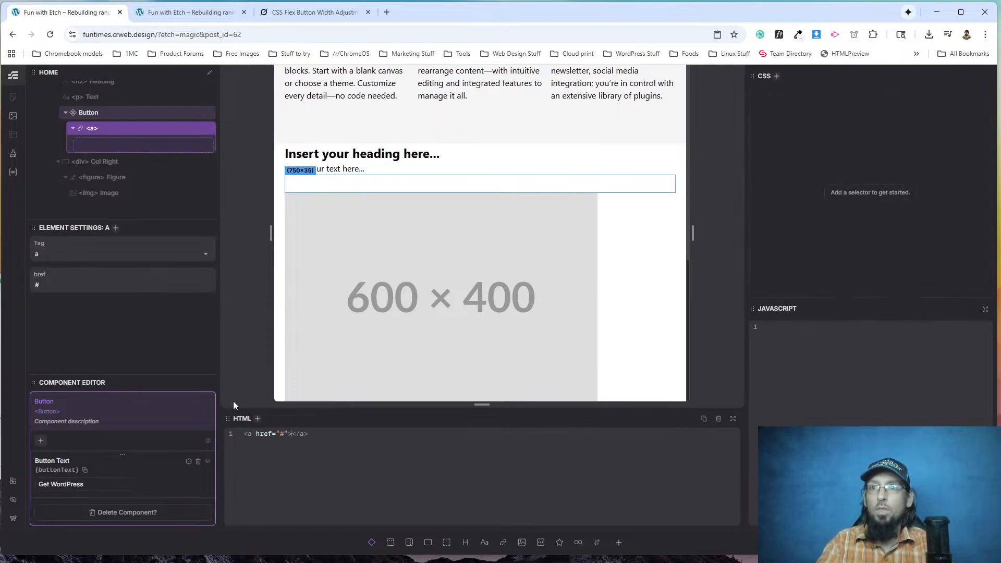
{"action": "type", "text": "{props.buttonText}"}
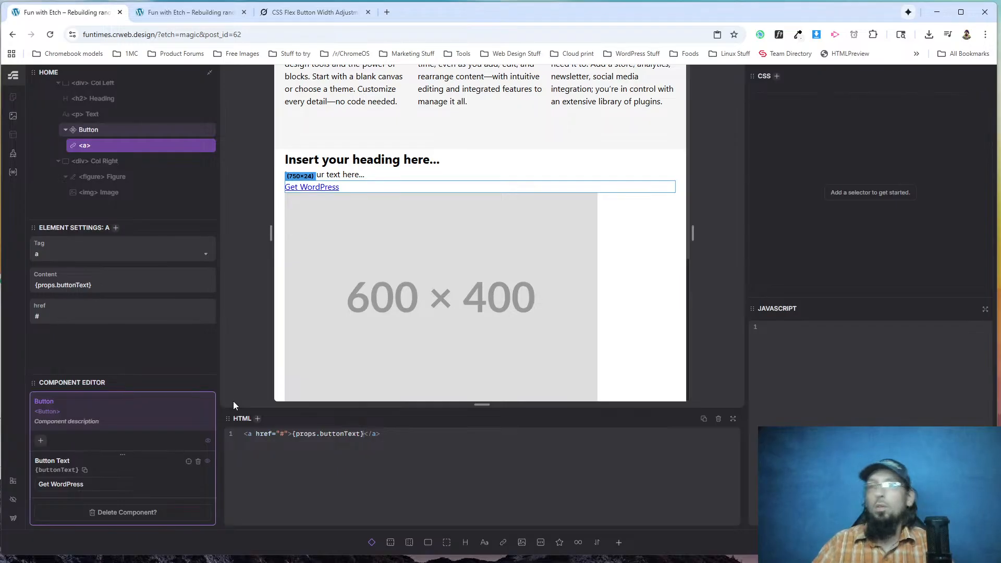
Add a class attribute with the value {props.buttonClass} to the Button component's link.
{"action": "left_click", "coordinate": [254, 433]}
{"action": "type", "text": "class=\"{props.buttonClass}\""}
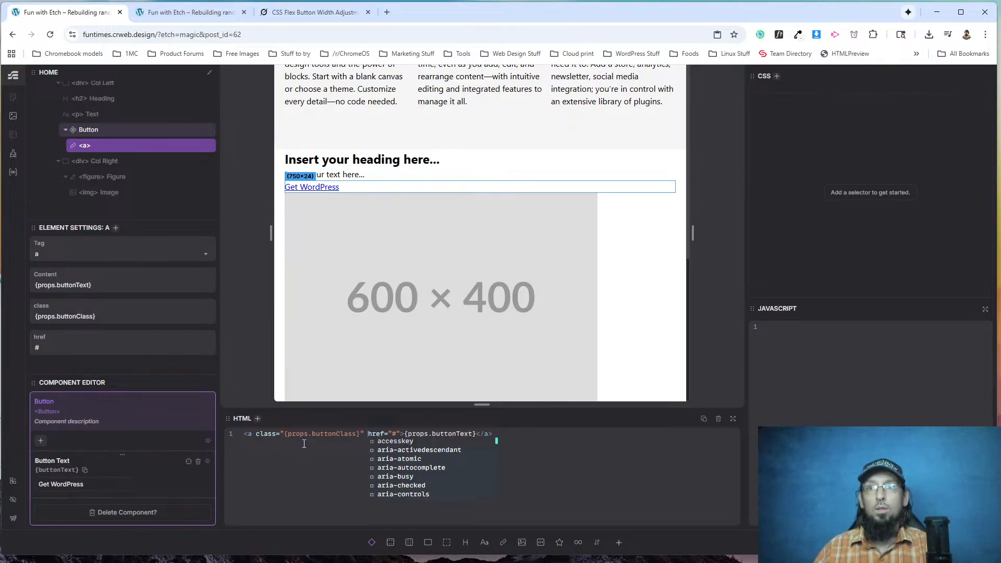
{"action": "left_click", "coordinate": [527, 432]}
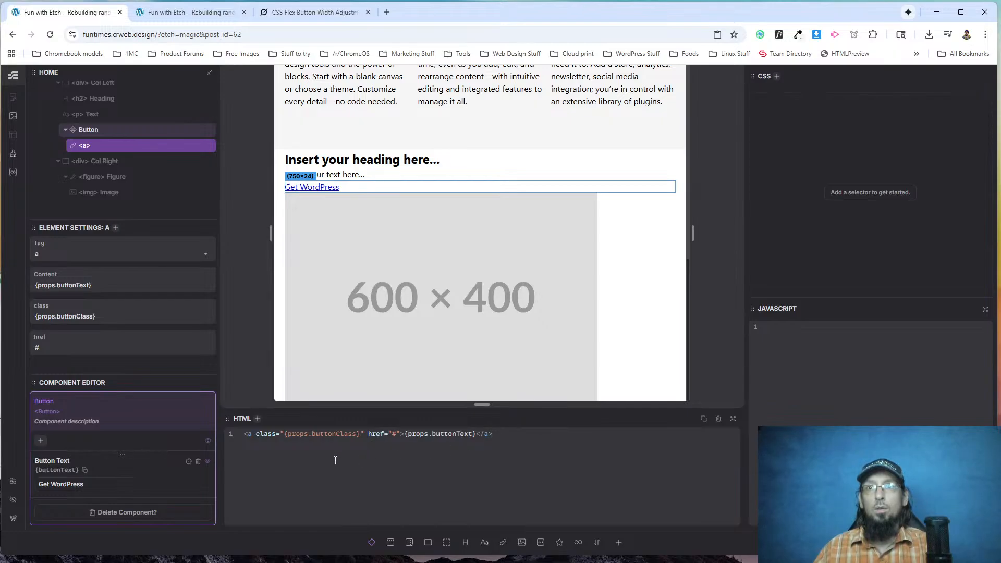
Set the link's href to {props.buttonUrl} and leave the Button component.
{"action": "double_click", "coordinate": [394, 434]}
{"action": "type", "text": "{"}
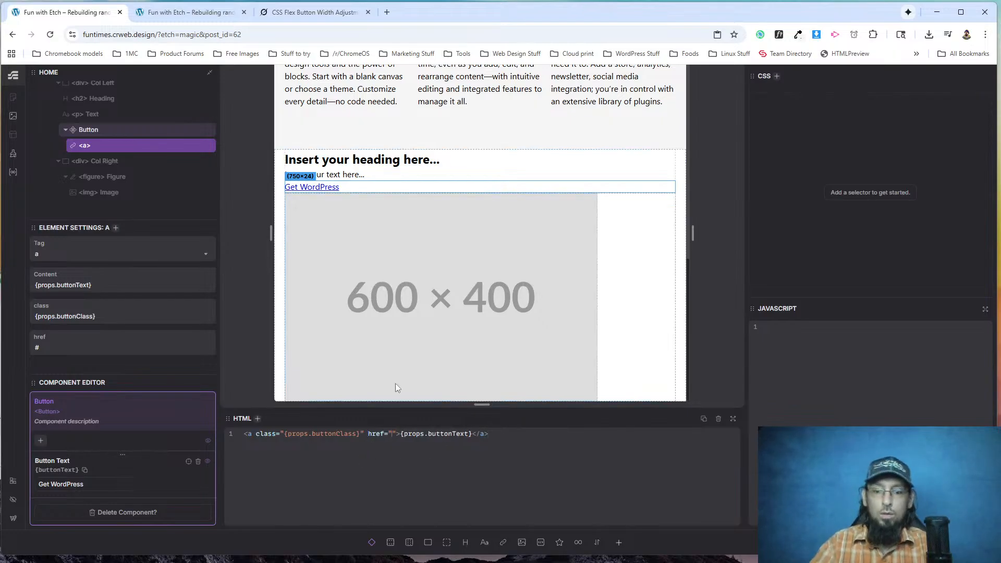
{"action": "type", "text": "props.buttonU"}
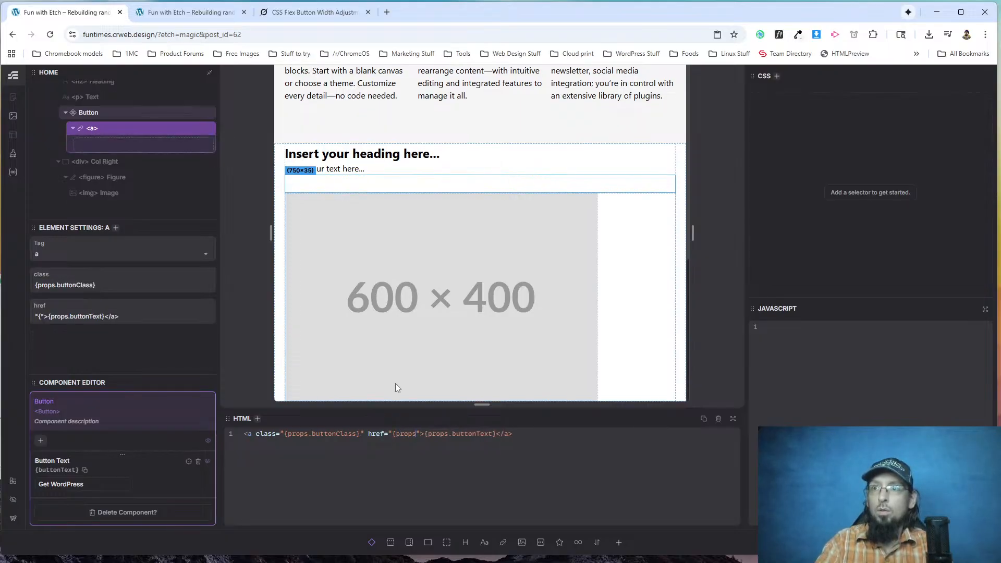
{"action": "type", "text": "rl"}
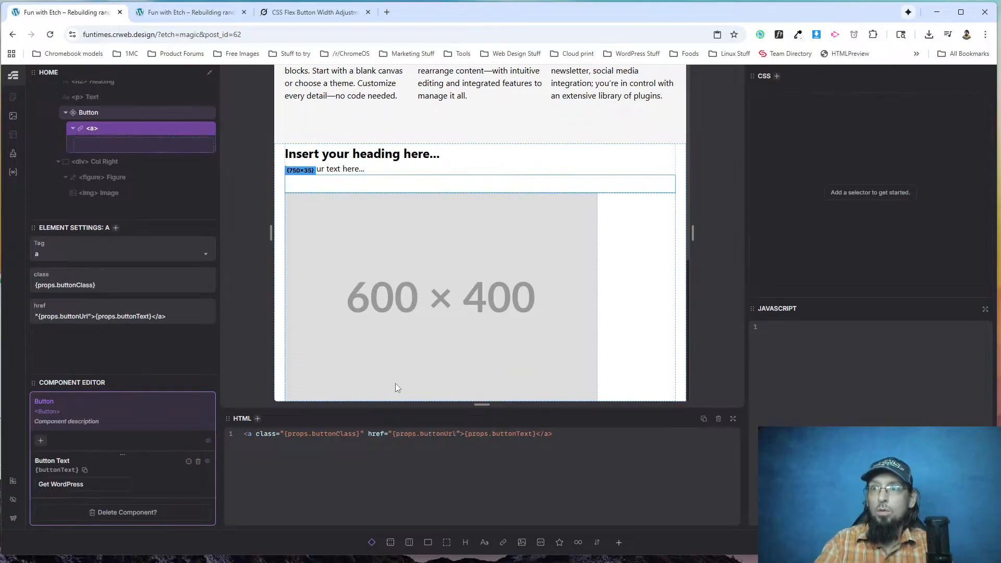
{"action": "type", "text": "}"}
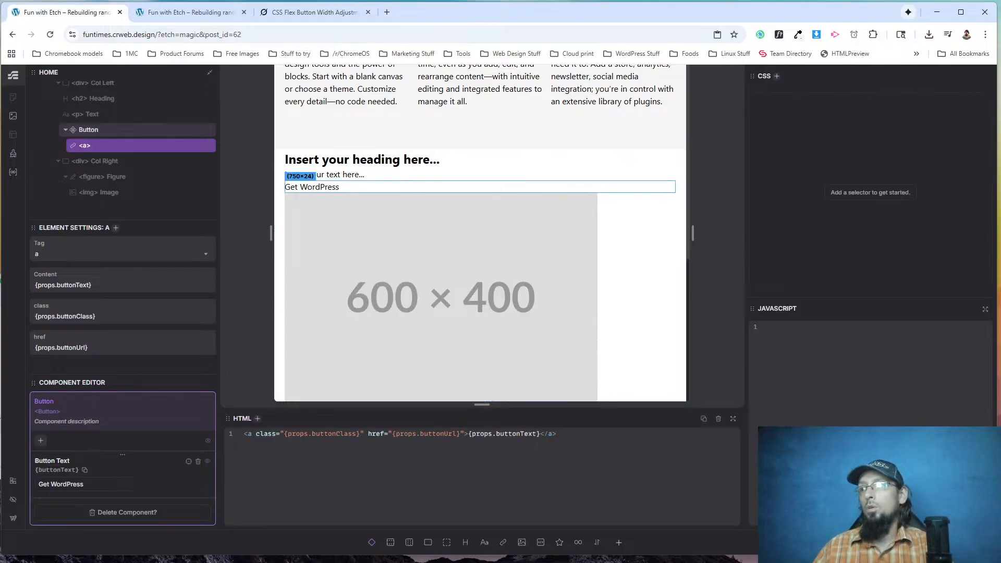
{"action": "key", "text": "Escape"}
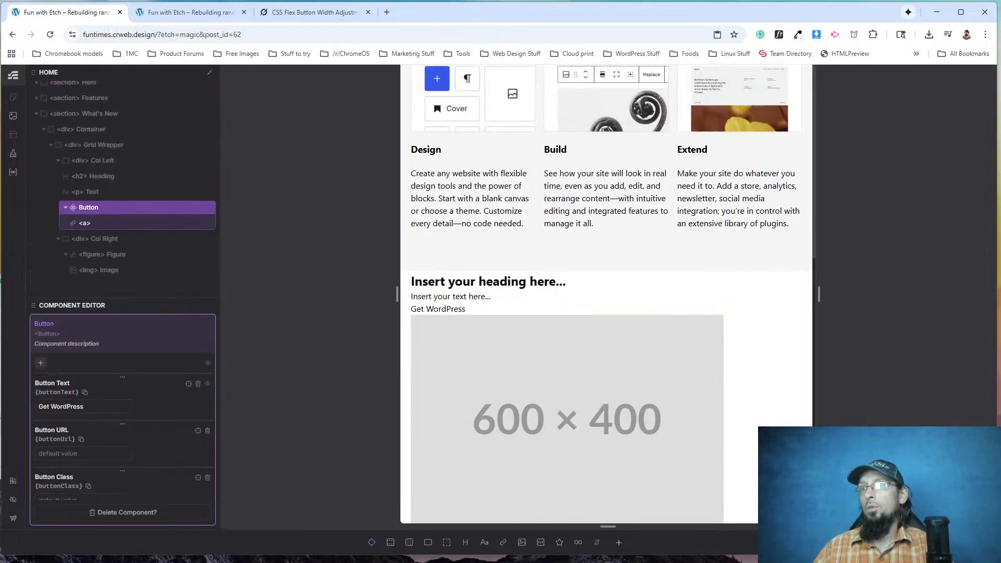
{"action": "key", "text": "Escape"}
Reload the live home page, try the What's New button link, and inspect the header's Get WordPress link in the developer tools.
{"action": "left_click", "coordinate": [185, 12]}
{"action": "left_click", "coordinate": [50, 35]}
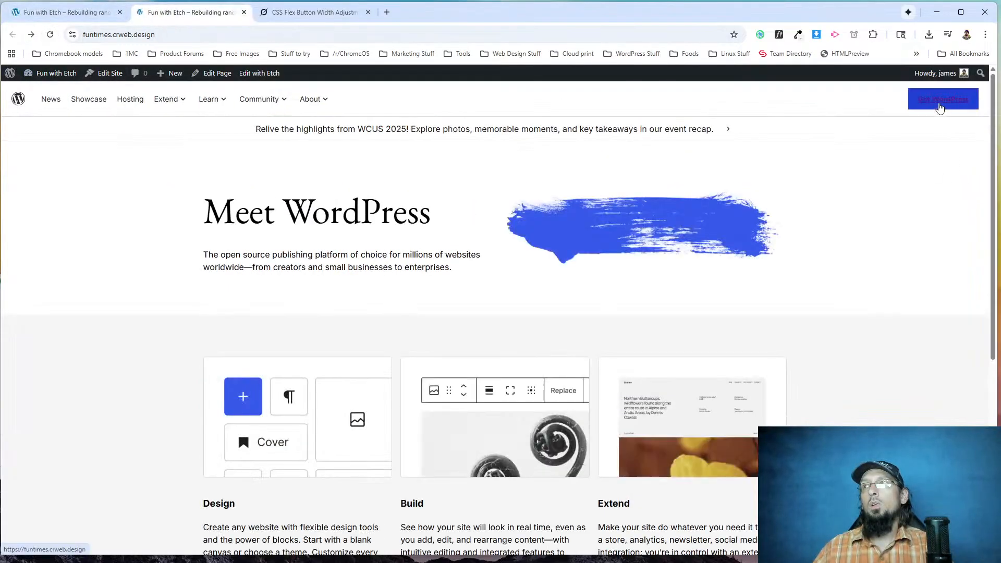
{"action": "scroll", "coordinate": [245, 273], "scroll_direction": "down", "scroll_amount": 6}
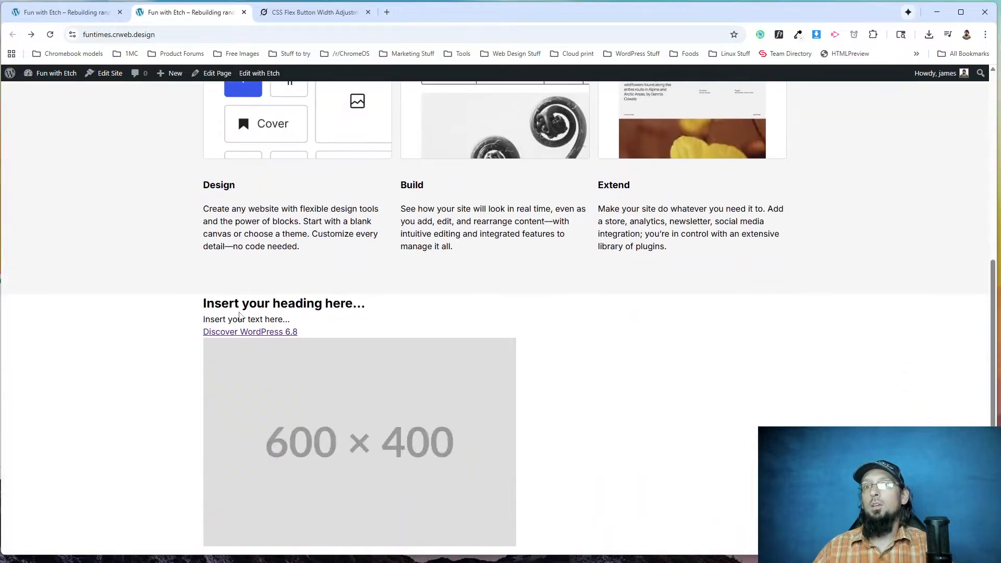
{"action": "left_click", "coordinate": [258, 332]}
{"action": "right_click", "coordinate": [948, 101]}
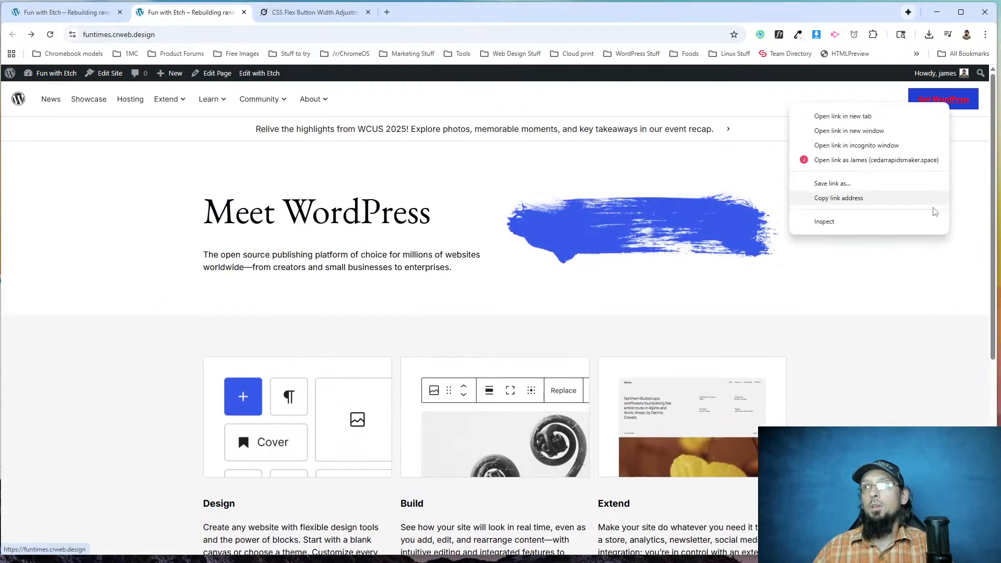
{"action": "left_click", "coordinate": [877, 224]}
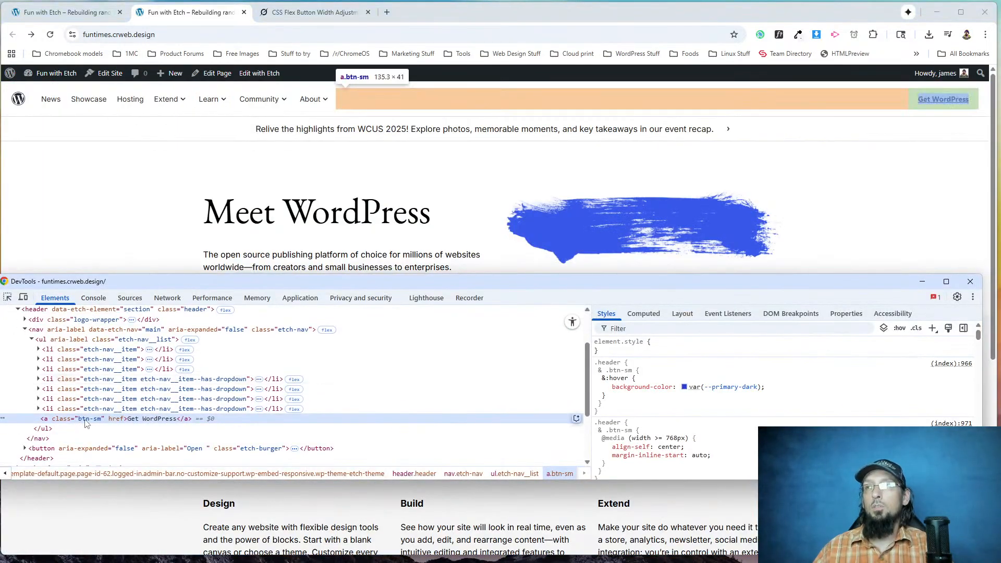
Reopen the What's New Button component in the Etch editor and set its link's class to "btn {props.buttonClass}".
{"action": "left_click", "coordinate": [74, 11]}
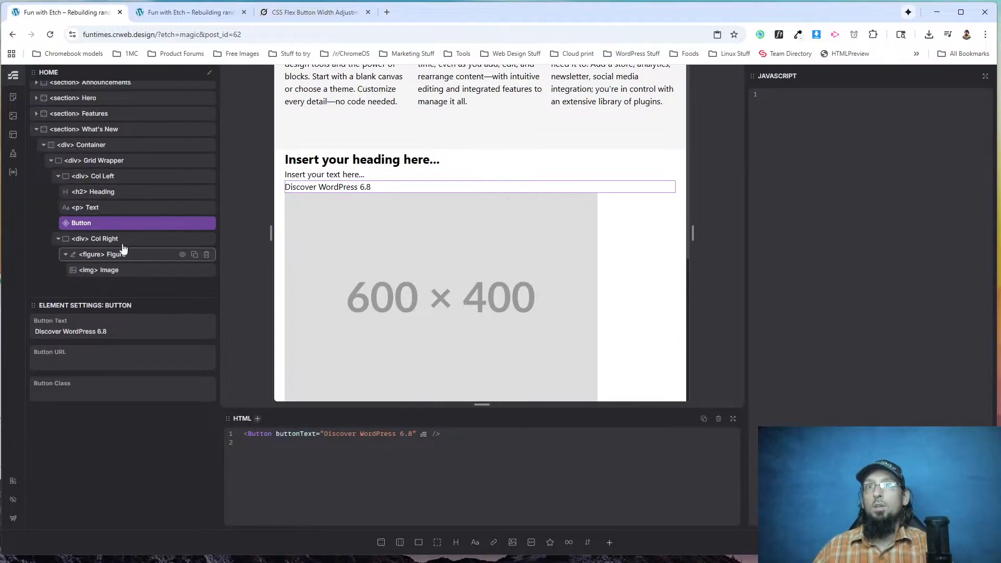
{"action": "right_click", "coordinate": [103, 230]}
{"action": "left_click", "coordinate": [142, 336]}
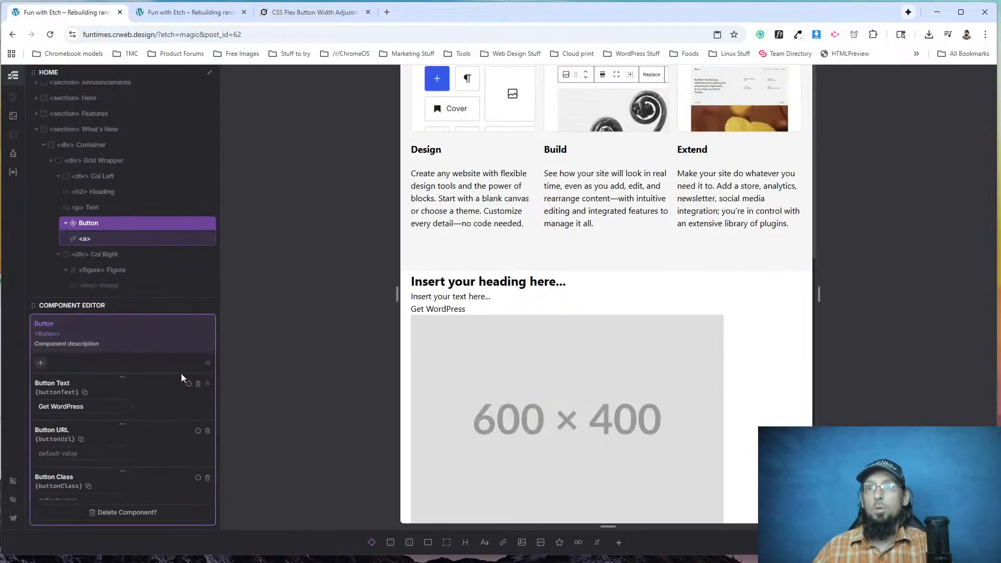
{"action": "left_click", "coordinate": [99, 241]}
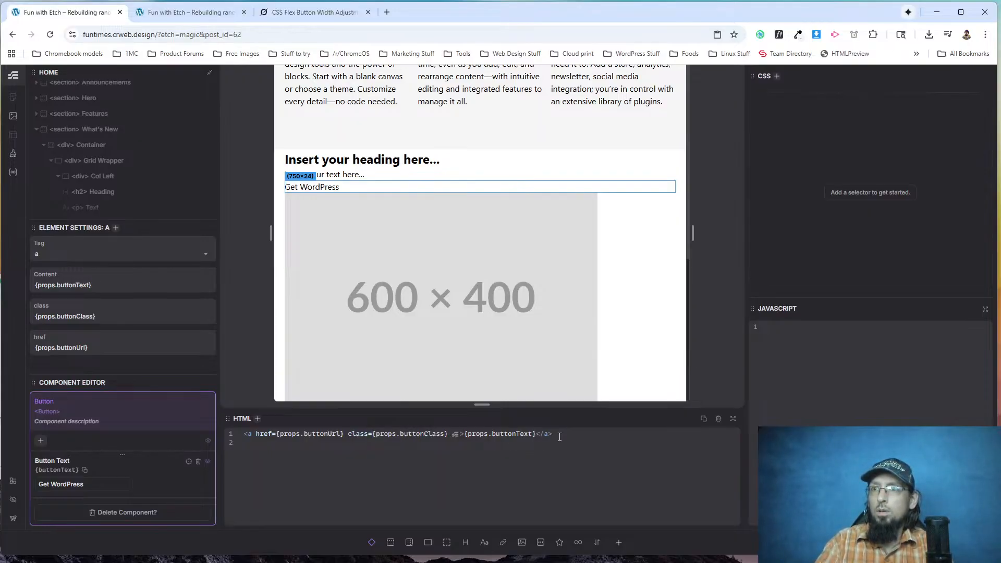
{"action": "type", "text": "\""}
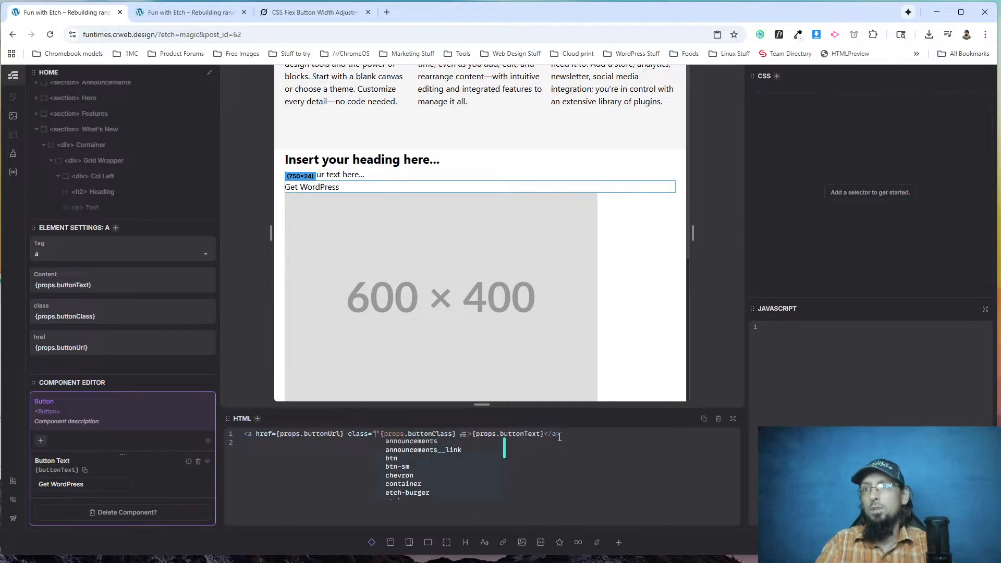
{"action": "type", "text": "btn"}
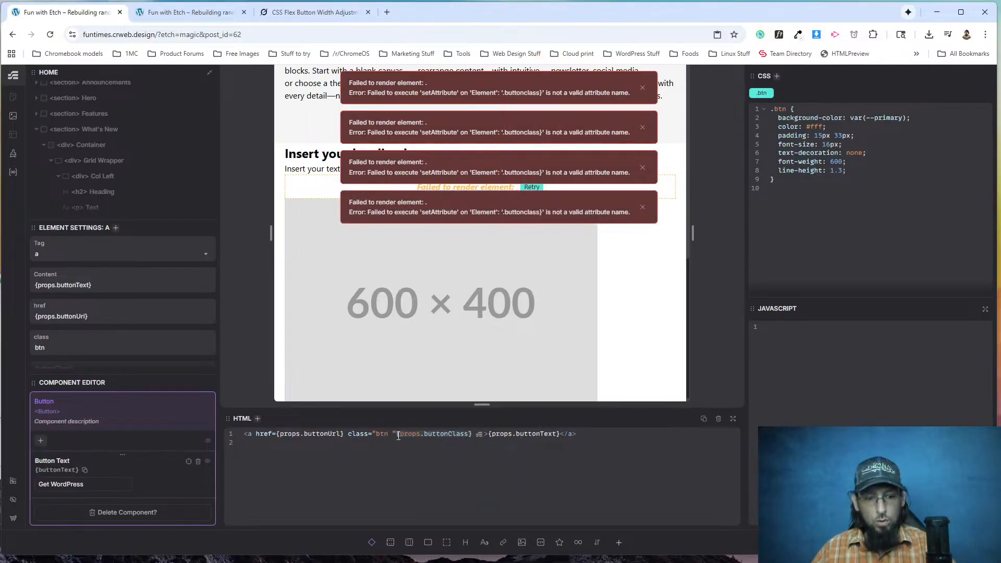
{"action": "key", "text": "ctrl+x"}
{"action": "key", "text": "Left"}
{"action": "key", "text": "ctrl+v"}
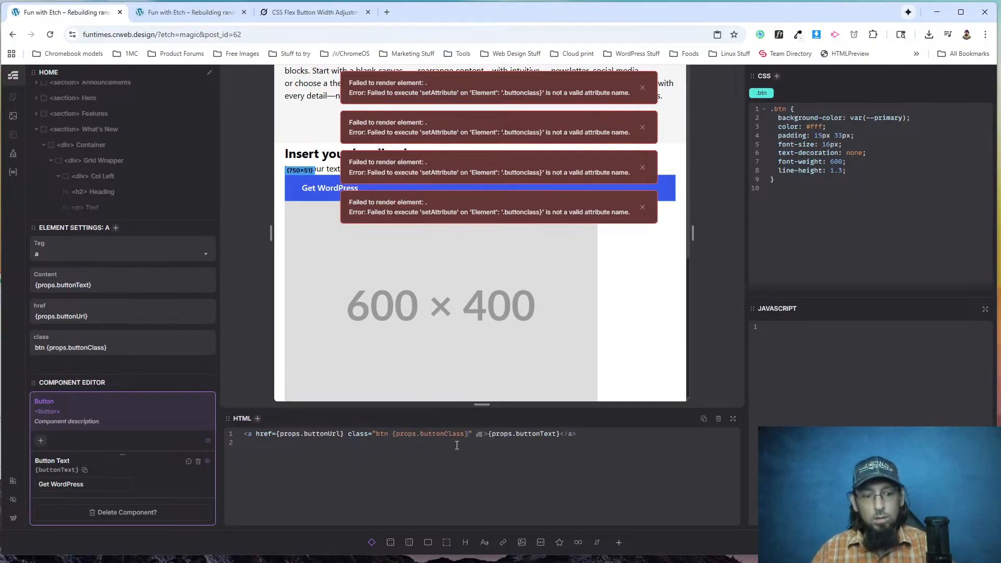
Reload the live home page and check the button styling in the header and the What's New section.
{"action": "left_click", "coordinate": [183, 12]}
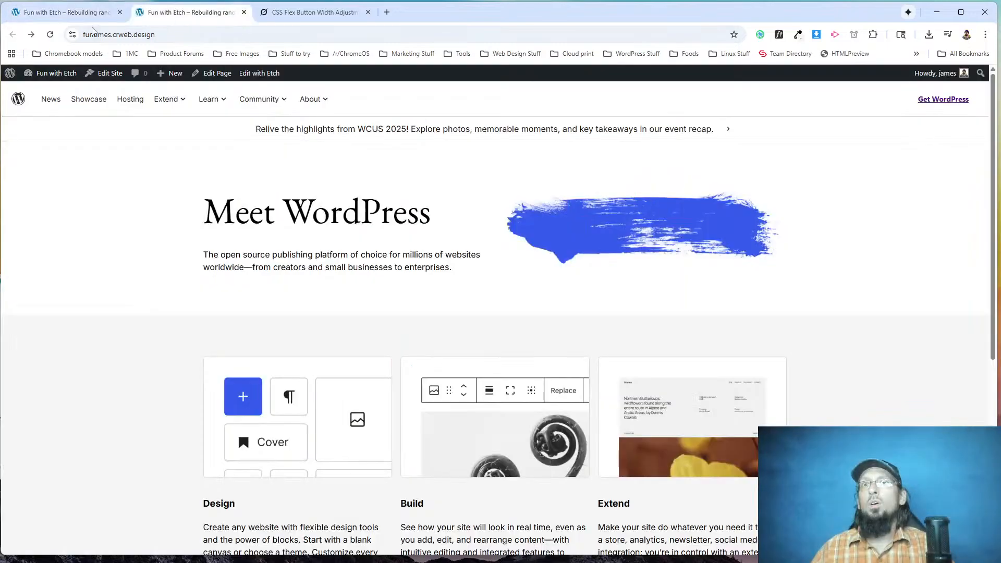
{"action": "left_click", "coordinate": [50, 35]}
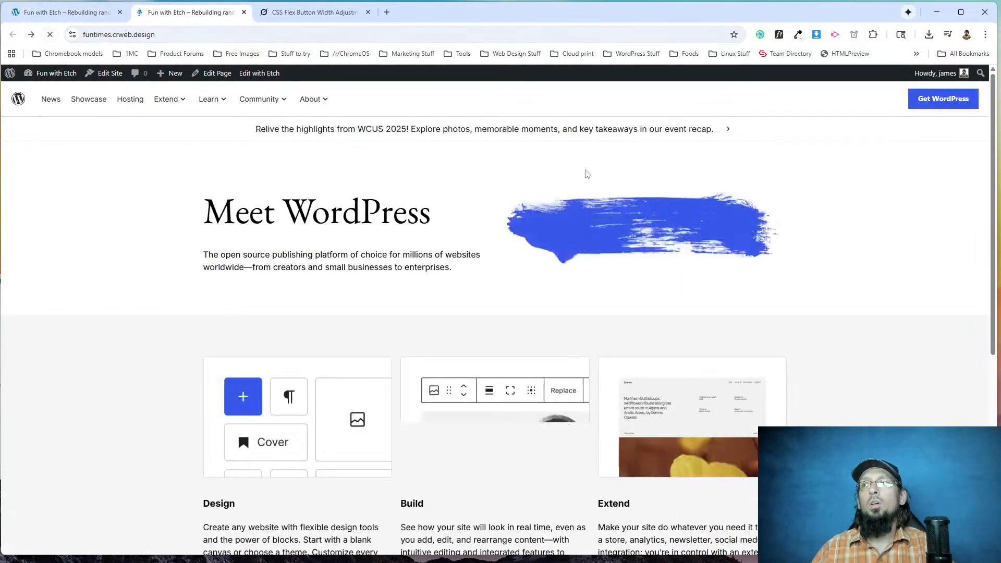
{"action": "scroll", "coordinate": [264, 320], "scroll_direction": "down", "scroll_amount": 6}
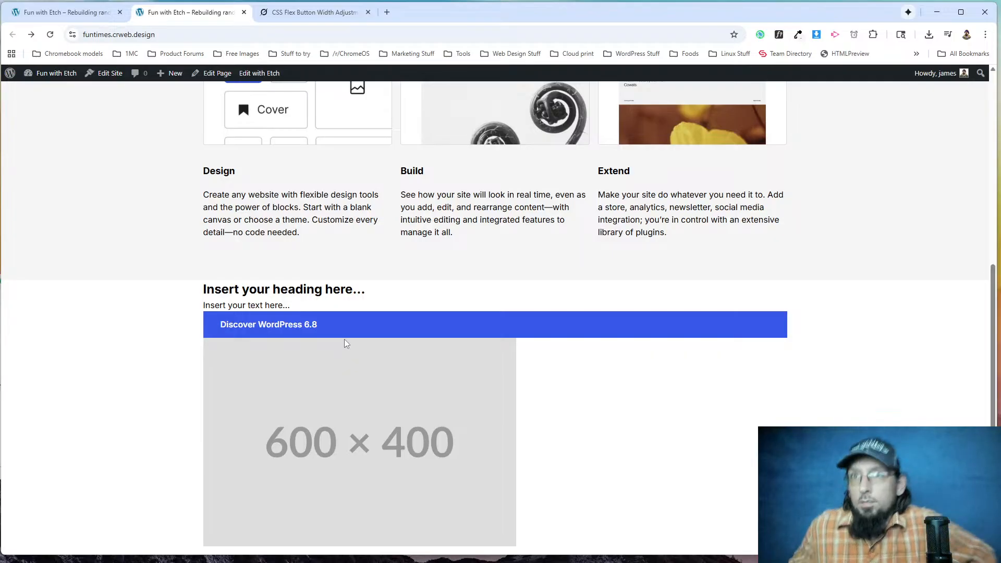
Return to the Etch editor, review the Button component's link content and properties, and leave the component.
{"action": "key", "text": "ctrl+shift+Tab"}
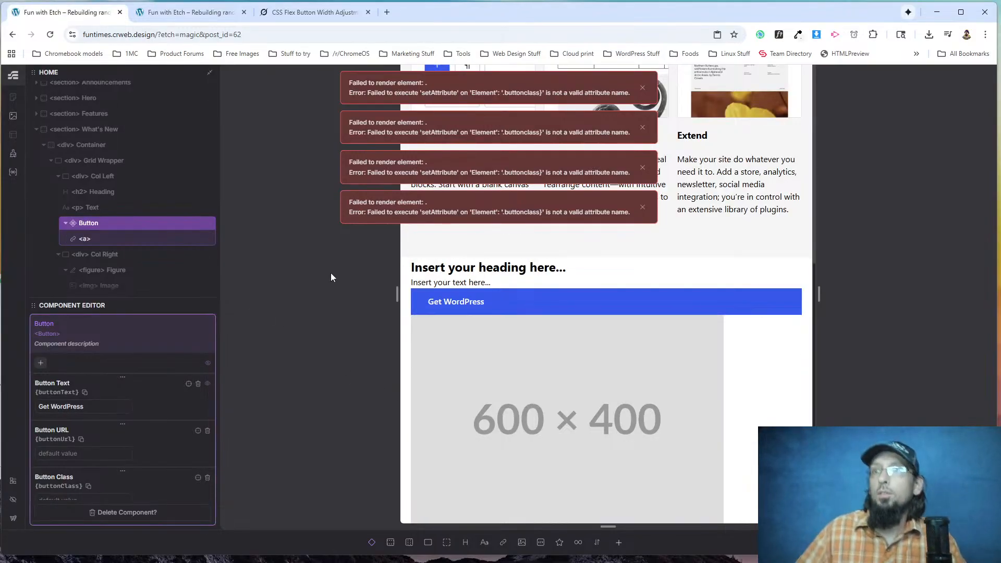
{"action": "scroll", "coordinate": [103, 192], "scroll_direction": "up", "scroll_amount": 1}
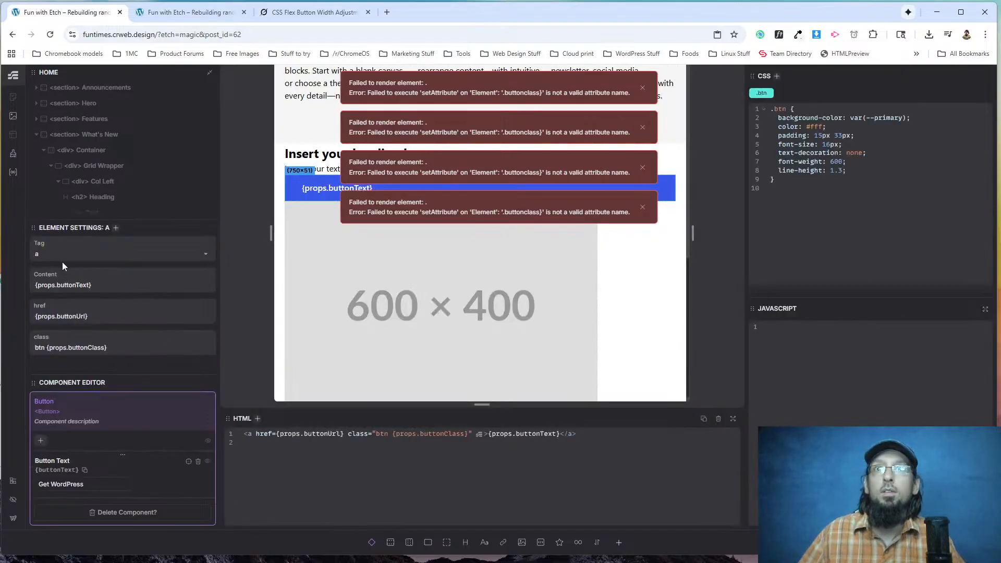
{"action": "scroll", "coordinate": [53, 443], "scroll_direction": "down", "scroll_amount": 1}
{"action": "left_click", "coordinate": [59, 286]}
{"action": "triple_click", "coordinate": [67, 286]}
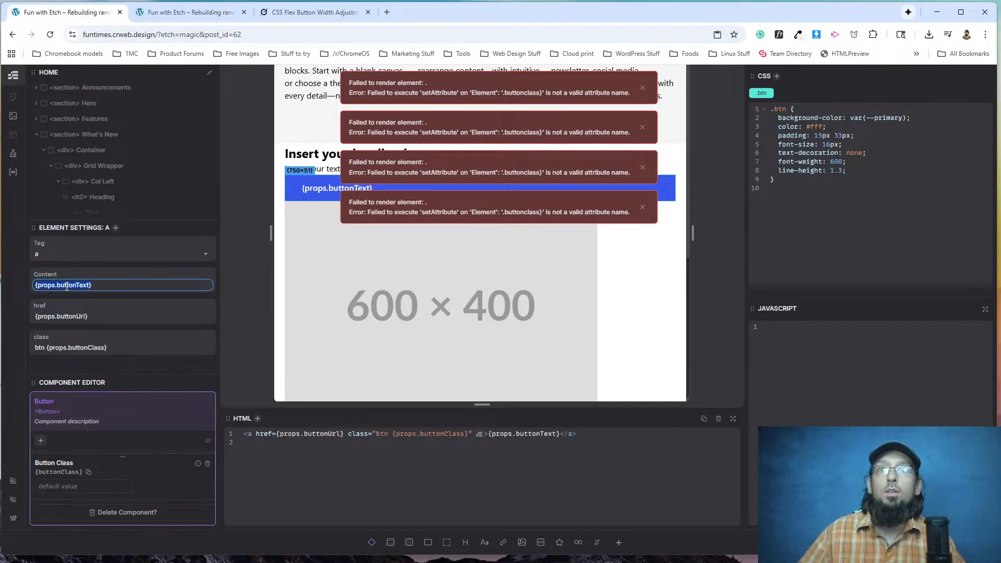
{"action": "key", "text": "Escape"}
{"action": "key", "text": "Escape"}
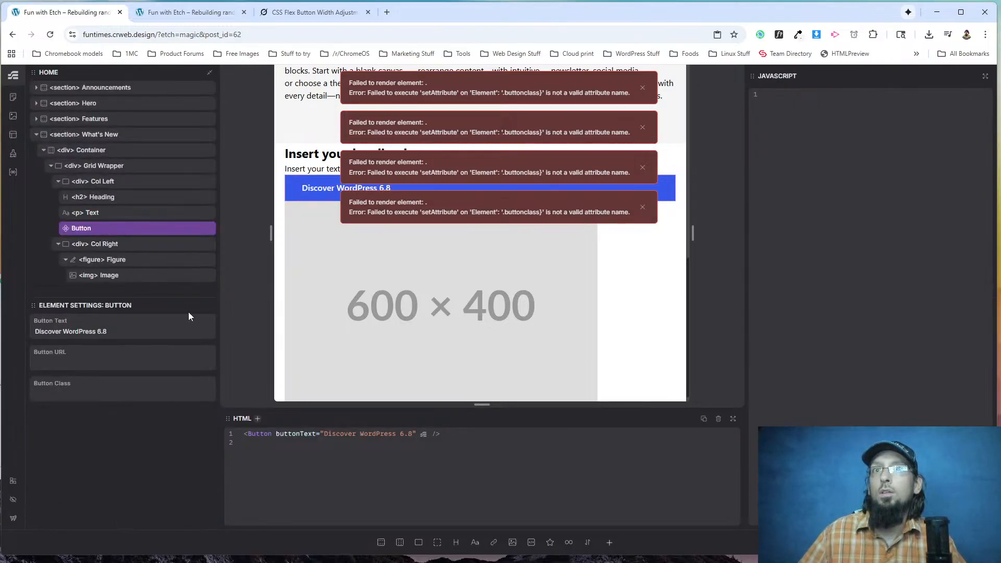
{"action": "left_click", "coordinate": [82, 328]}
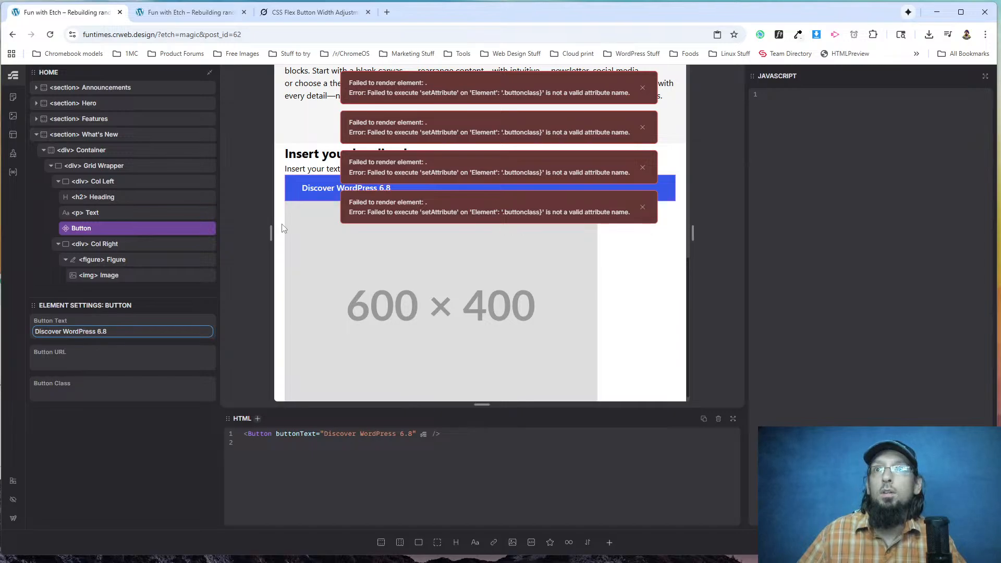
{"action": "left_click", "coordinate": [208, 13]}
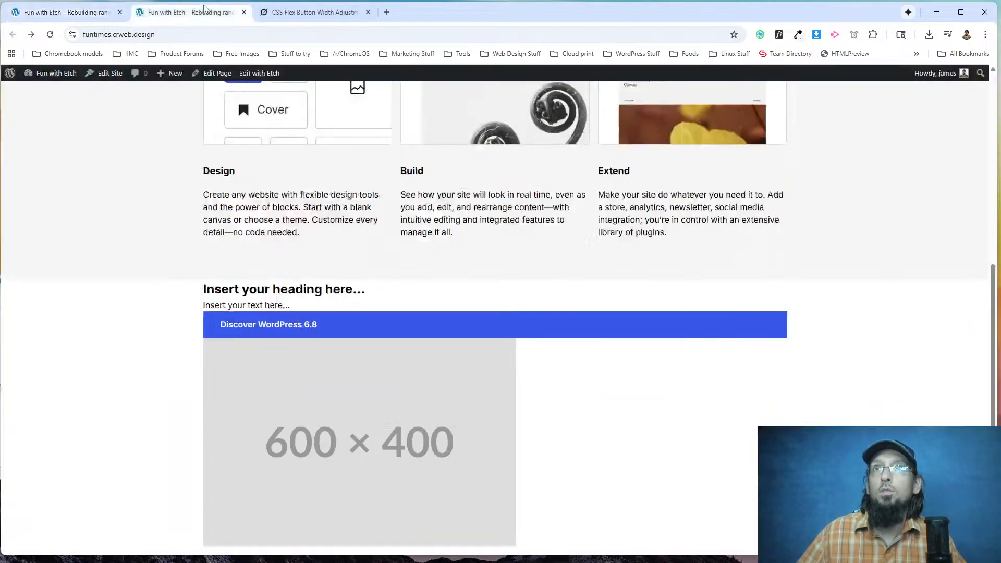
{"action": "left_click", "coordinate": [81, 6]}
{"action": "left_click", "coordinate": [79, 359]}
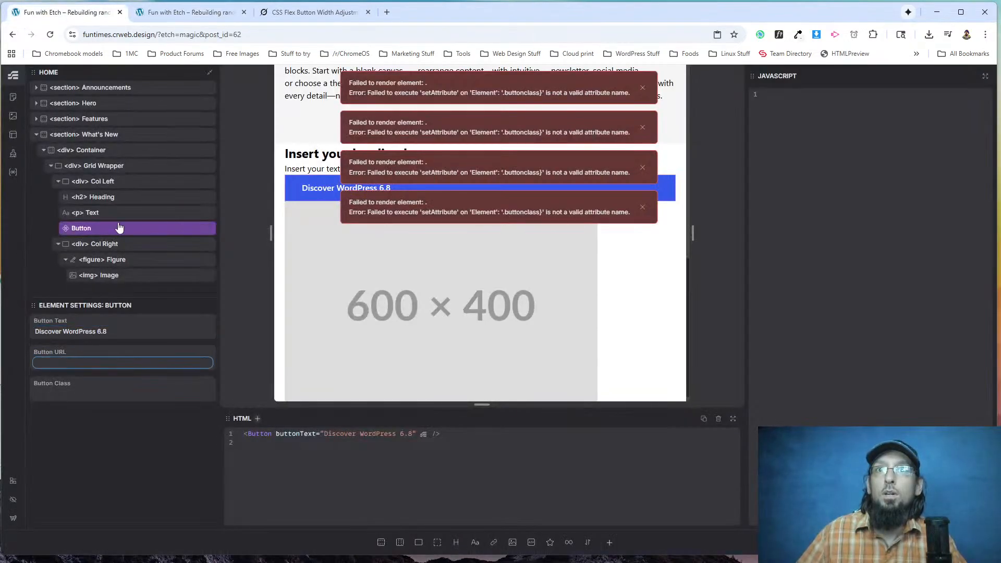
{"action": "key", "text": "alt+Tab"}
{"action": "key", "text": "alt+Tab"}
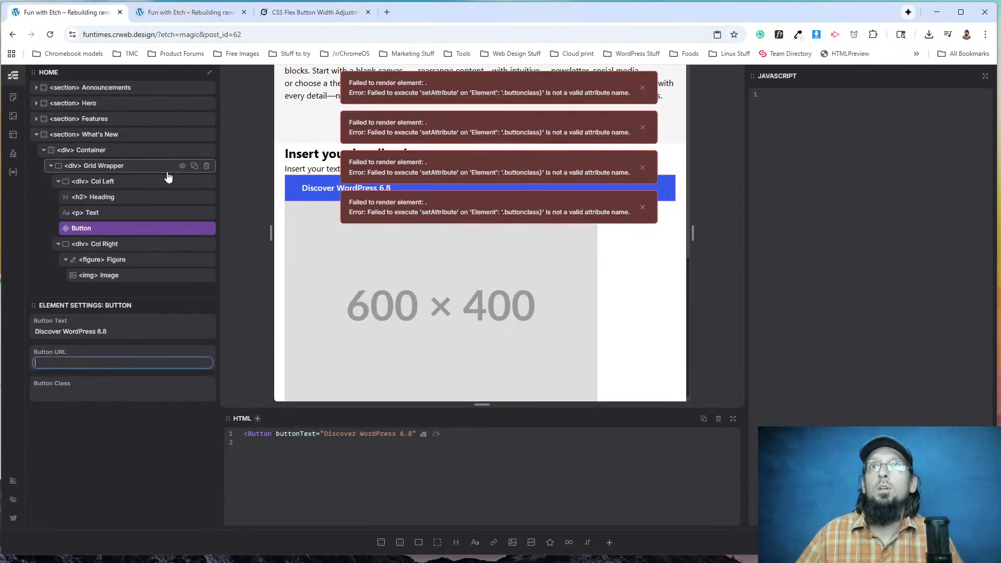
{"action": "key", "text": "alt+Tab"}
{"action": "right_click", "coordinate": [229, 290]}
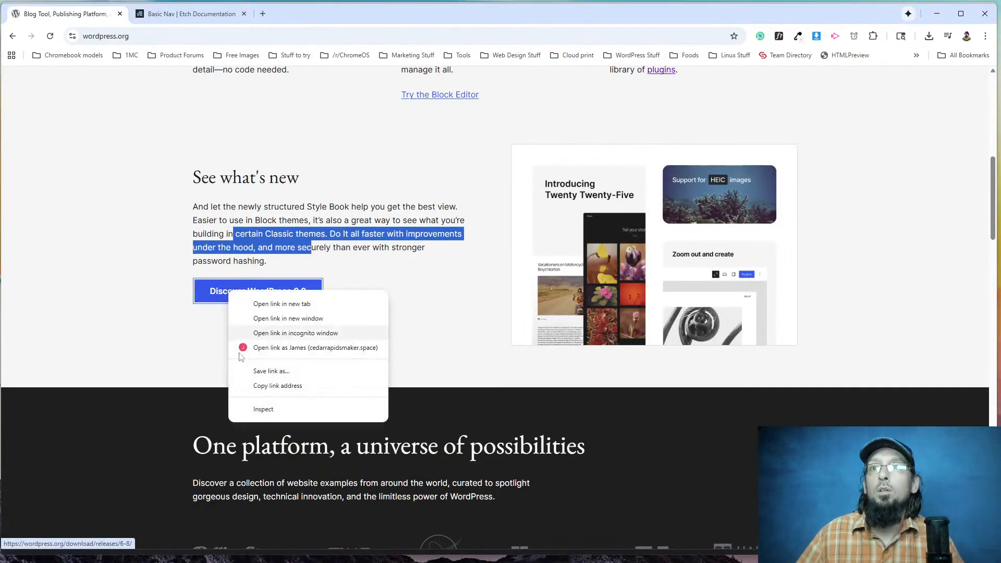
{"action": "left_click", "coordinate": [278, 386]}
{"action": "key", "text": "alt+Tab"}
{"action": "key", "text": "ctrl+v"}
Dismiss the render error notices covering the page preview.
{"action": "left_click", "coordinate": [82, 389]}
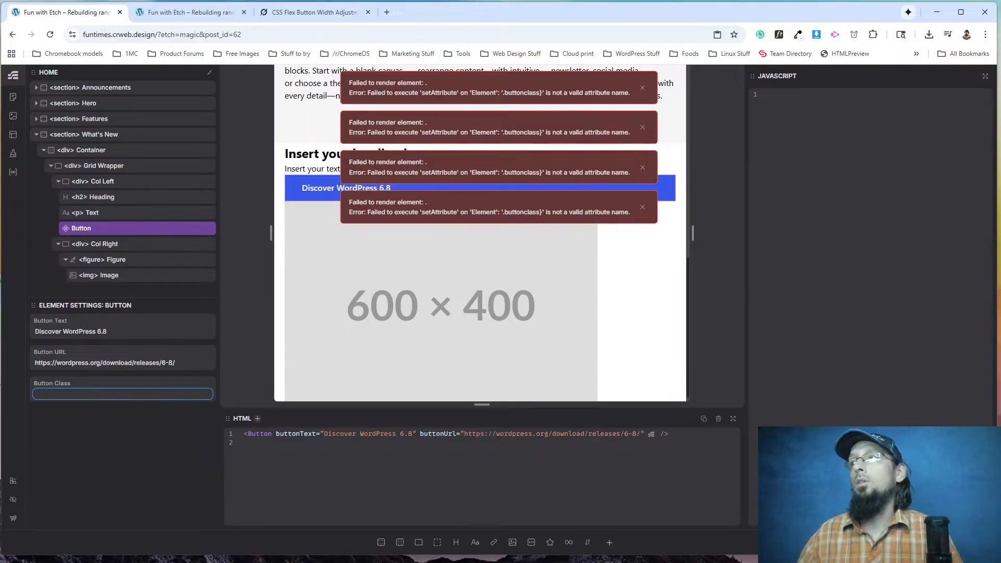
{"action": "left_click", "coordinate": [641, 166]}
{"action": "left_click", "coordinate": [641, 165]}
{"action": "left_click", "coordinate": [641, 125]}
{"action": "left_click", "coordinate": [642, 87]}
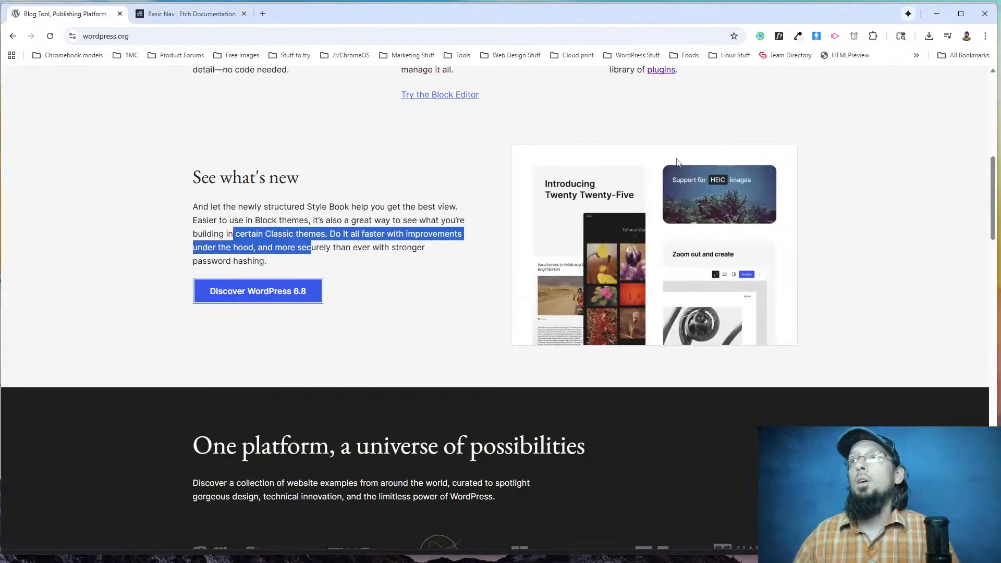
Copy the link address of the header's Get WordPress button on the original wordpress.org page.
{"action": "scroll", "coordinate": [350, 200], "scroll_direction": "up", "scroll_amount": 6}
{"action": "scroll", "coordinate": [350, 201], "scroll_direction": "up", "scroll_amount": 3}
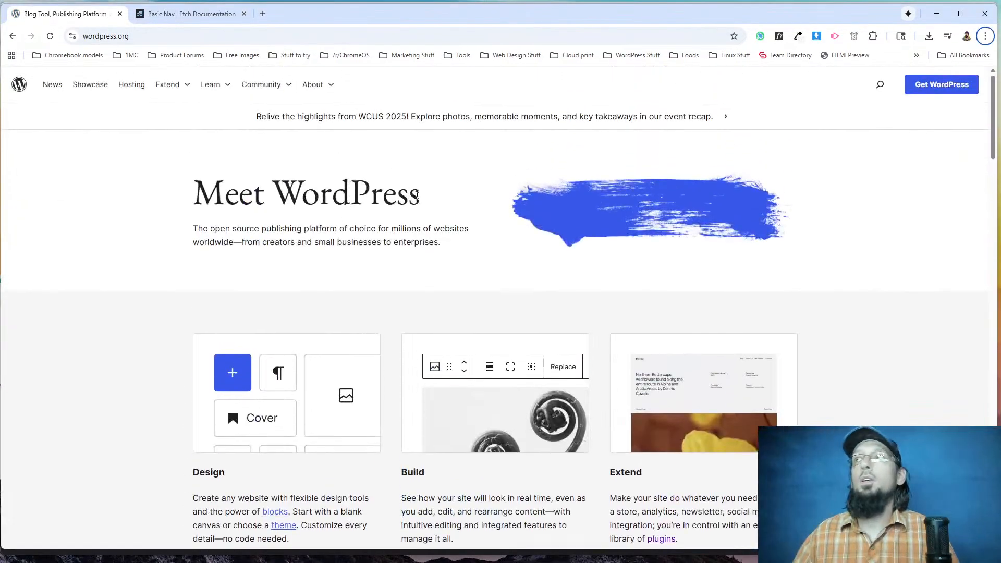
{"action": "right_click", "coordinate": [937, 85]}
{"action": "left_click", "coordinate": [827, 178]}
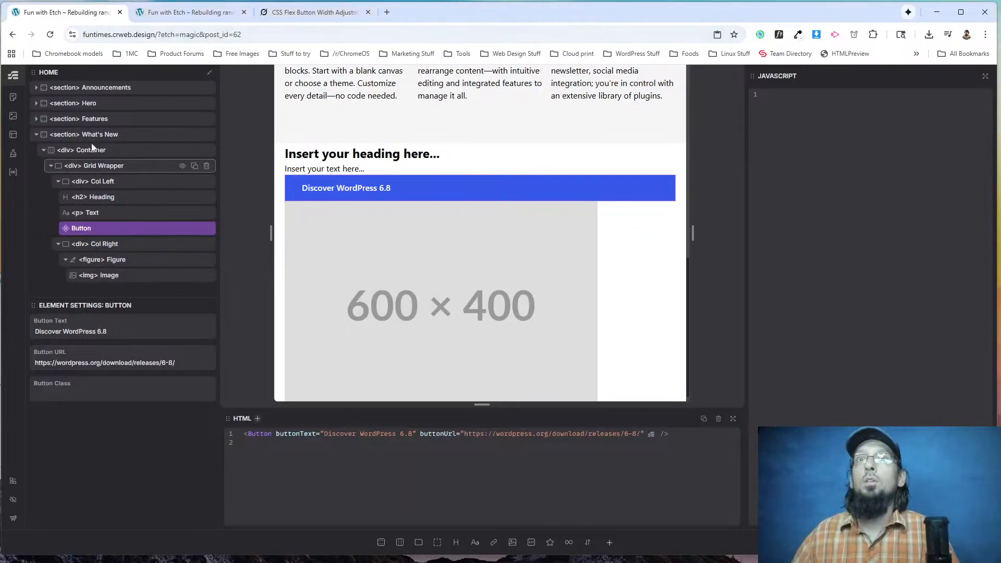
Open the Index template in Etch, edit its Nav component and select the Button inside it.
{"action": "left_click", "coordinate": [13, 135]}
{"action": "left_click", "coordinate": [94, 193]}
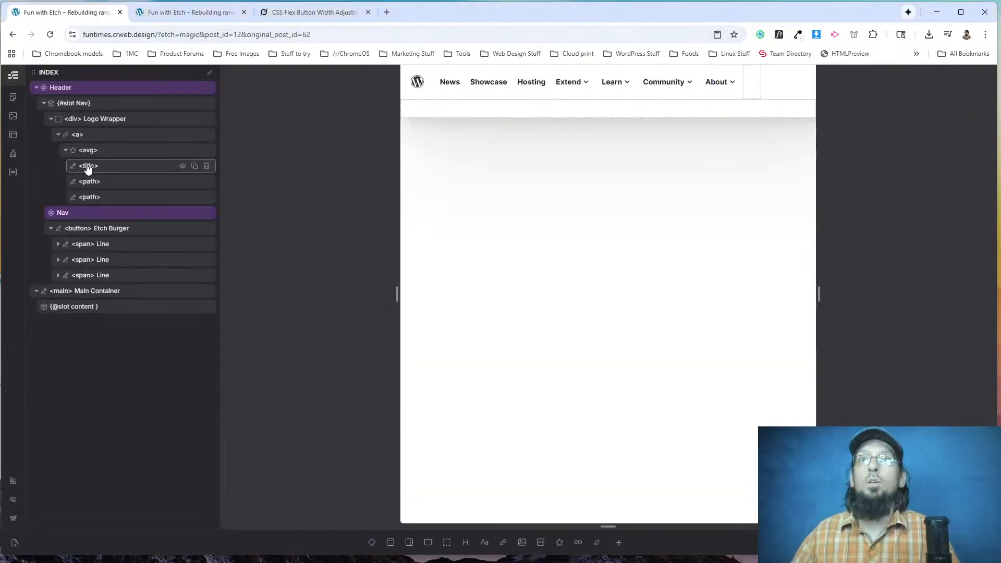
{"action": "right_click", "coordinate": [75, 215]}
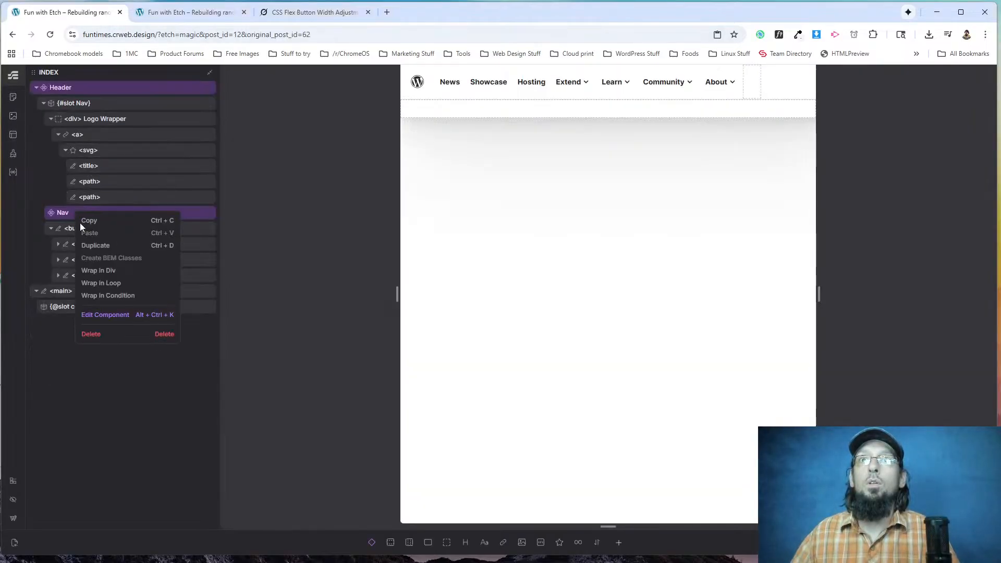
{"action": "left_click", "coordinate": [105, 315]}
{"action": "scroll", "coordinate": [89, 243], "scroll_direction": "down", "scroll_amount": 5}
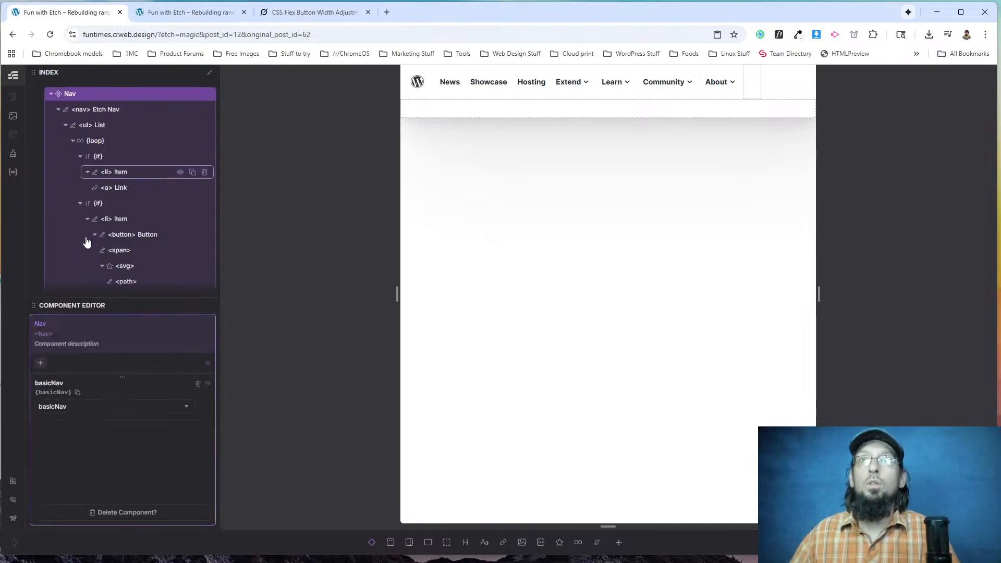
{"action": "left_click", "coordinate": [89, 177]}
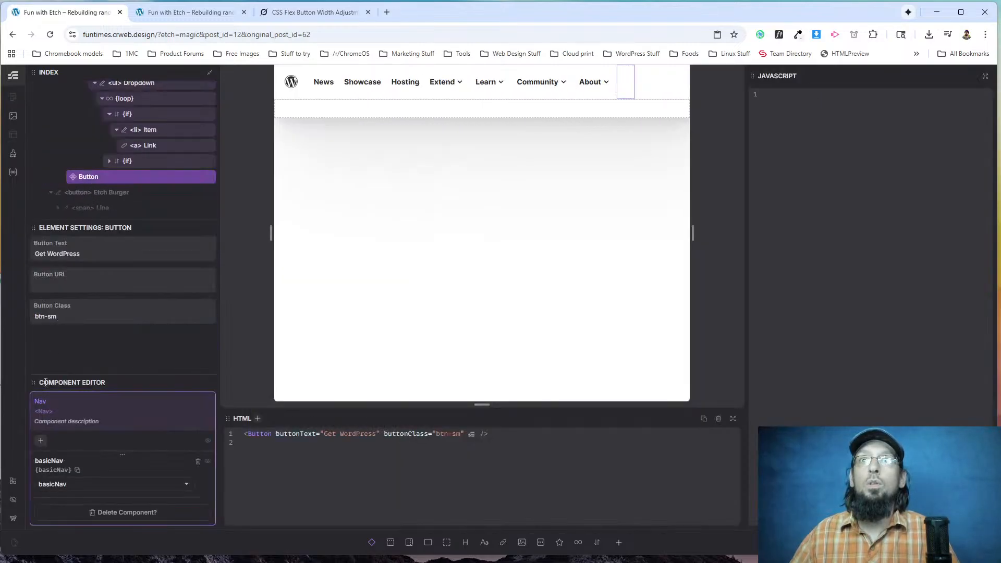
{"action": "left_click", "coordinate": [60, 284]}
{"action": "key", "text": "ctrl+v"}
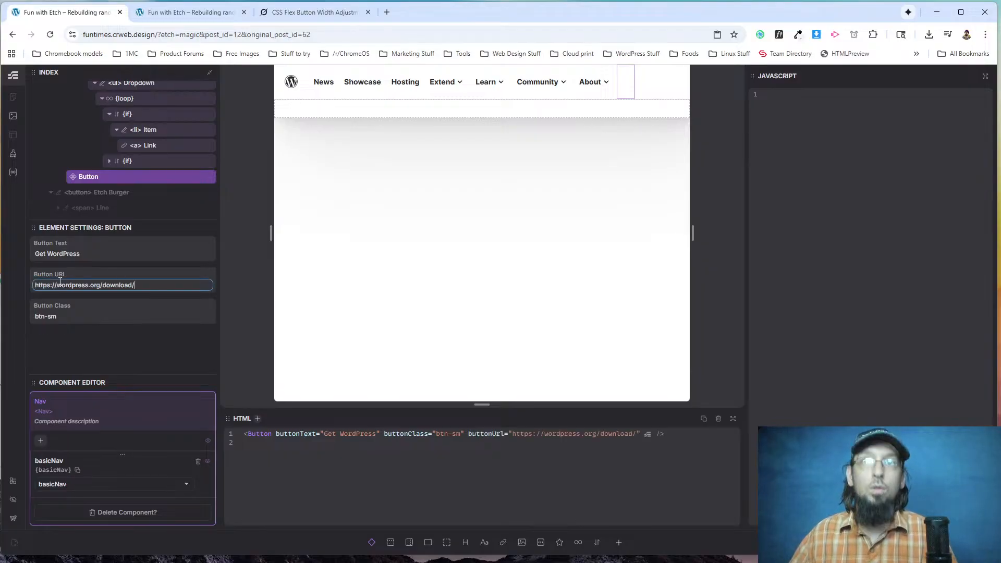
{"action": "key", "text": "Escape"}
{"action": "key", "text": "Escape"}
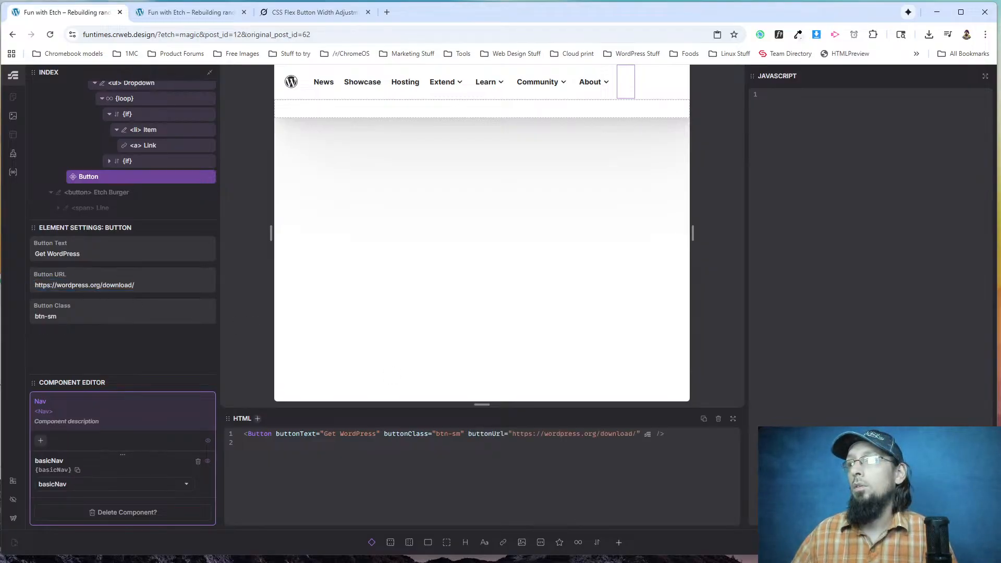
{"action": "key", "text": "Escape"}
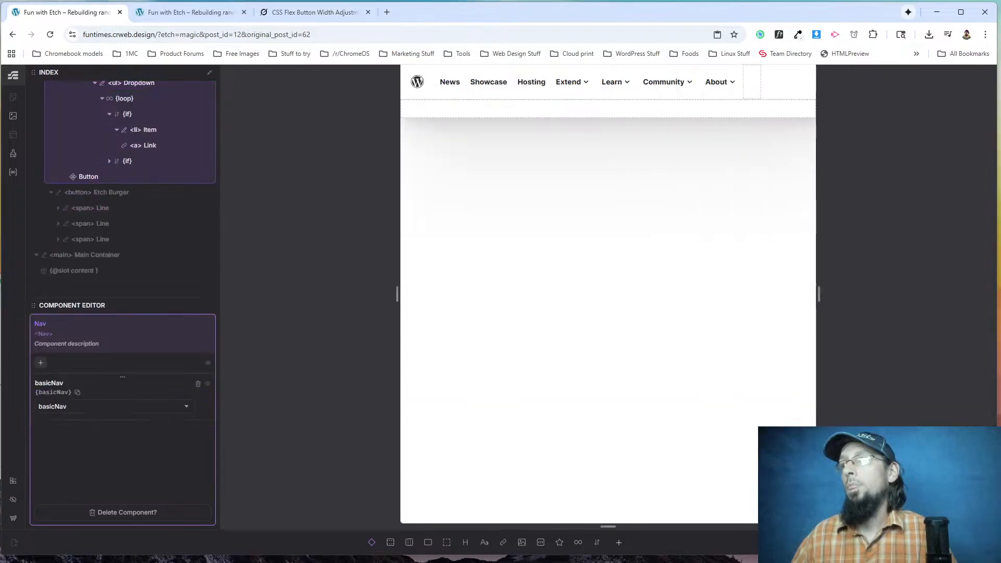
{"action": "key", "text": "Escape"}
Reload the live home page and test the Get WordPress and Discover WordPress 6.8 button links, returning after each.
{"action": "left_click", "coordinate": [151, 12]}
{"action": "key", "text": "F5"}
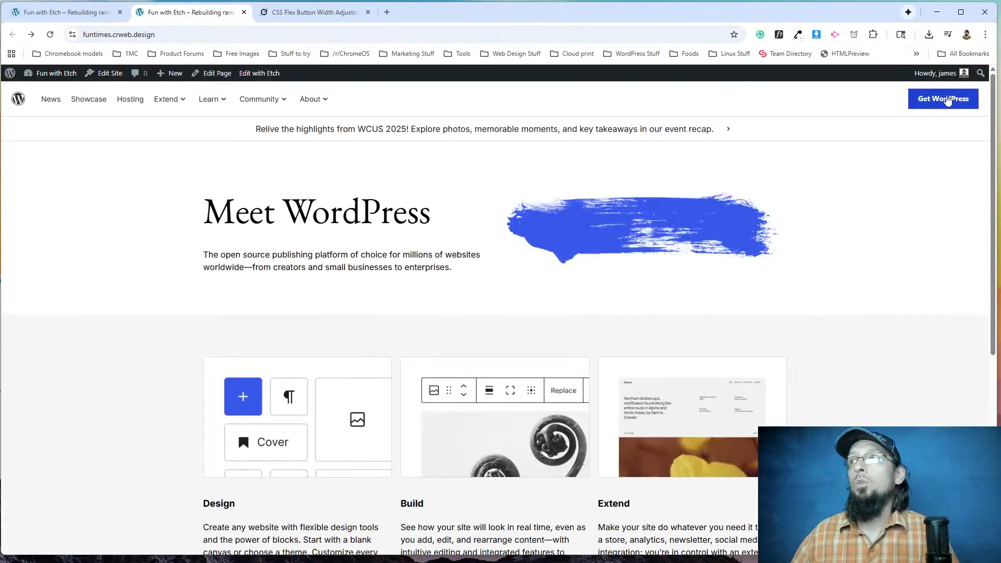
{"action": "left_click", "coordinate": [948, 98]}
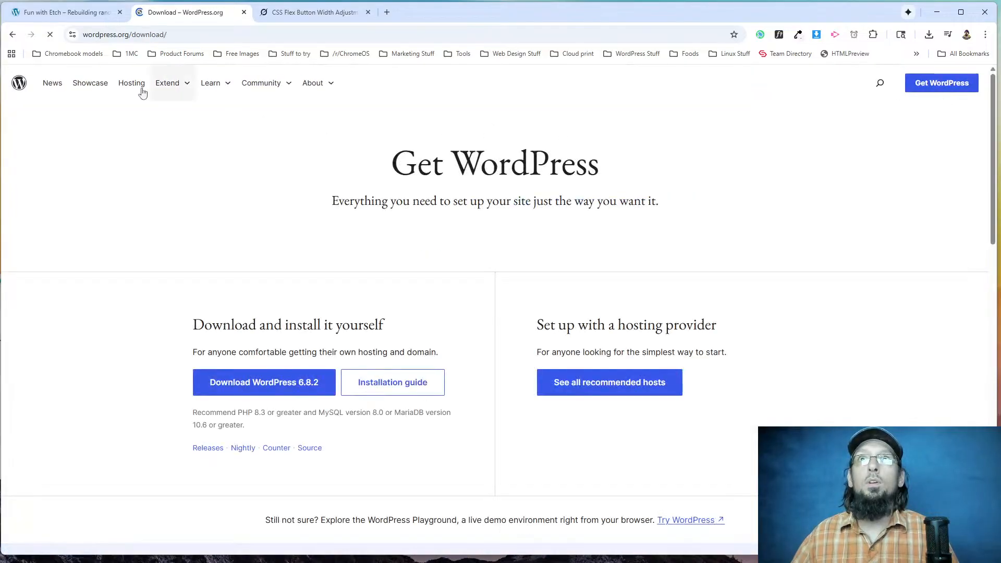
{"action": "left_click", "coordinate": [13, 36]}
{"action": "scroll", "coordinate": [289, 349], "scroll_direction": "down", "scroll_amount": 5}
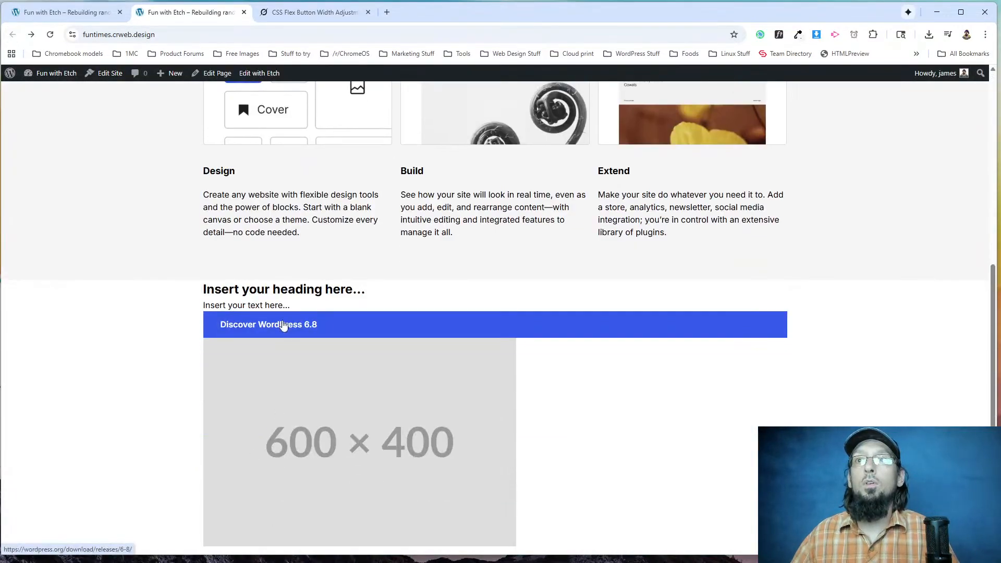
{"action": "left_click", "coordinate": [280, 323]}
{"action": "left_click", "coordinate": [13, 35]}
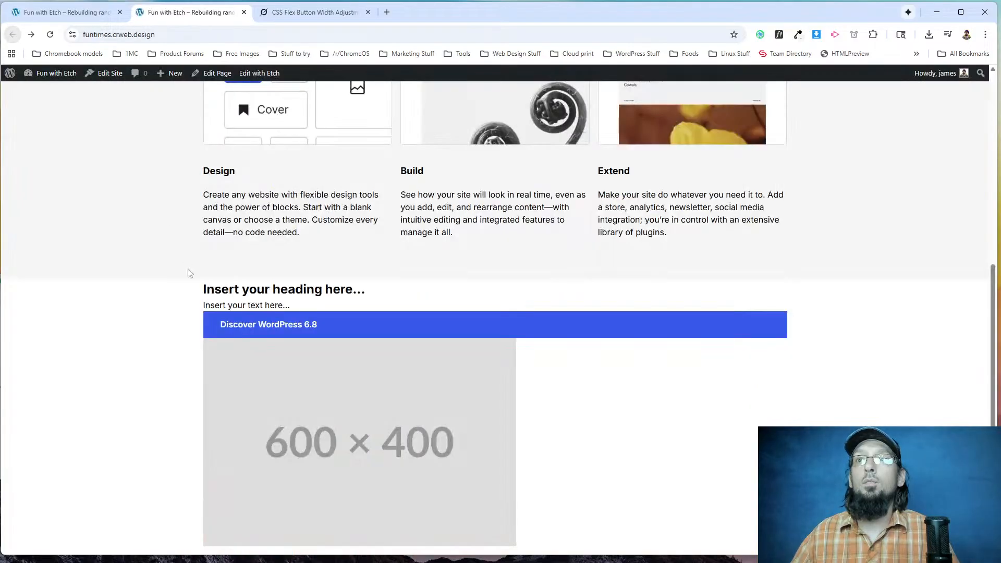
Reopen the Home page in the Etch editor and widen its preview to about 1445 px to view the What's New section.
{"action": "left_click", "coordinate": [60, 5]}
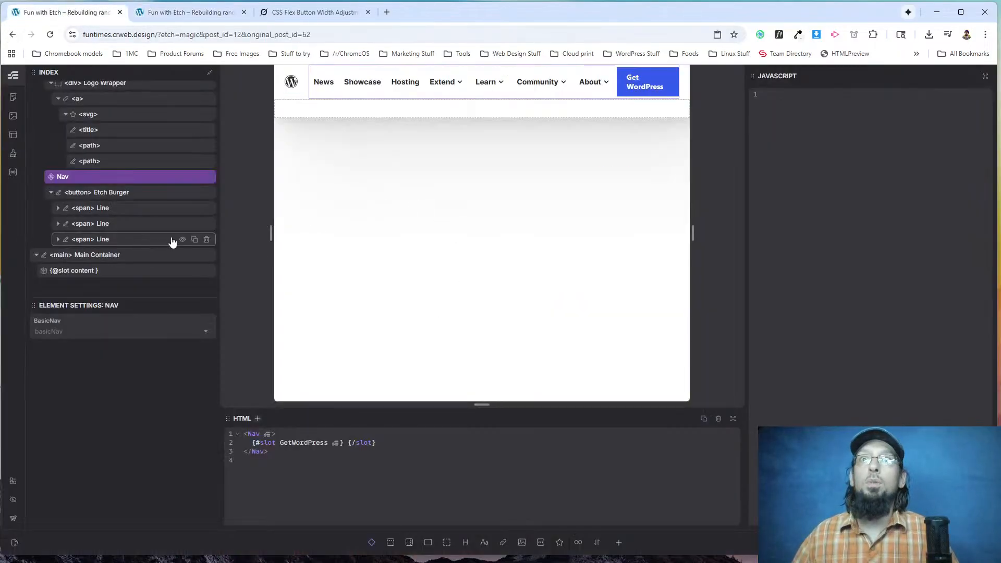
{"action": "left_click", "coordinate": [14, 105]}
{"action": "left_click", "coordinate": [55, 151]}
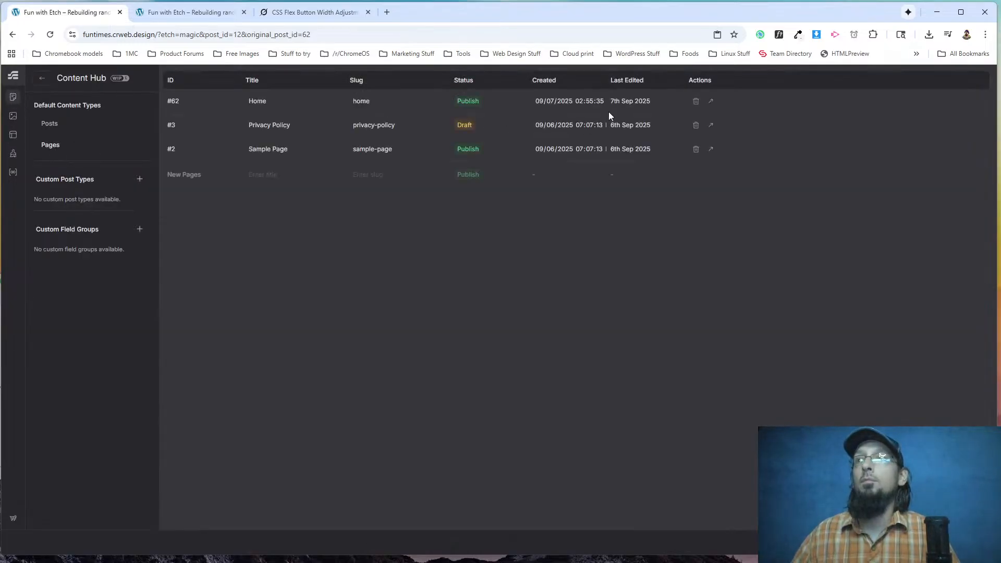
{"action": "left_click", "coordinate": [710, 104]}
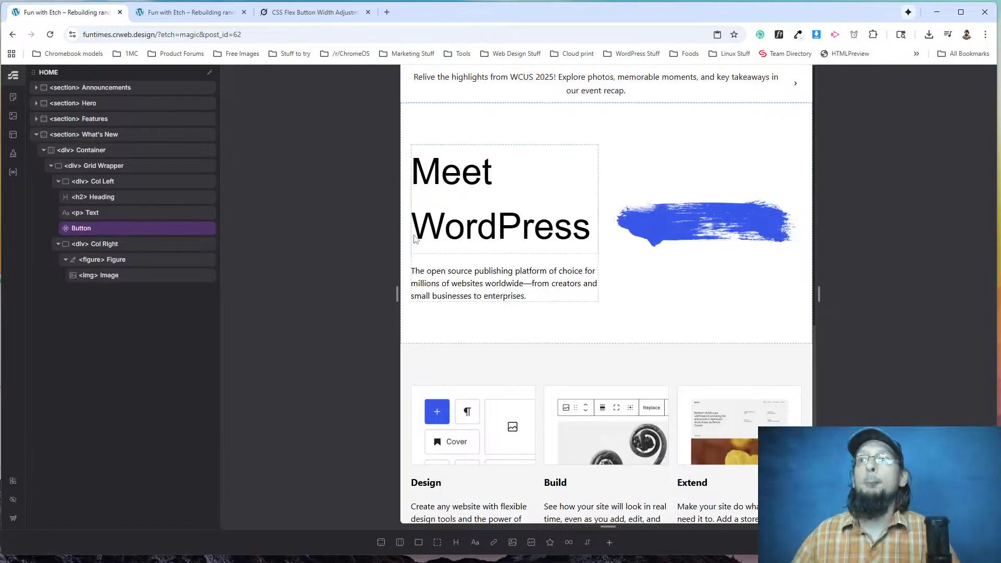
{"action": "left_click_drag", "start_coordinate": [398, 294], "coordinate": [230, 291]}
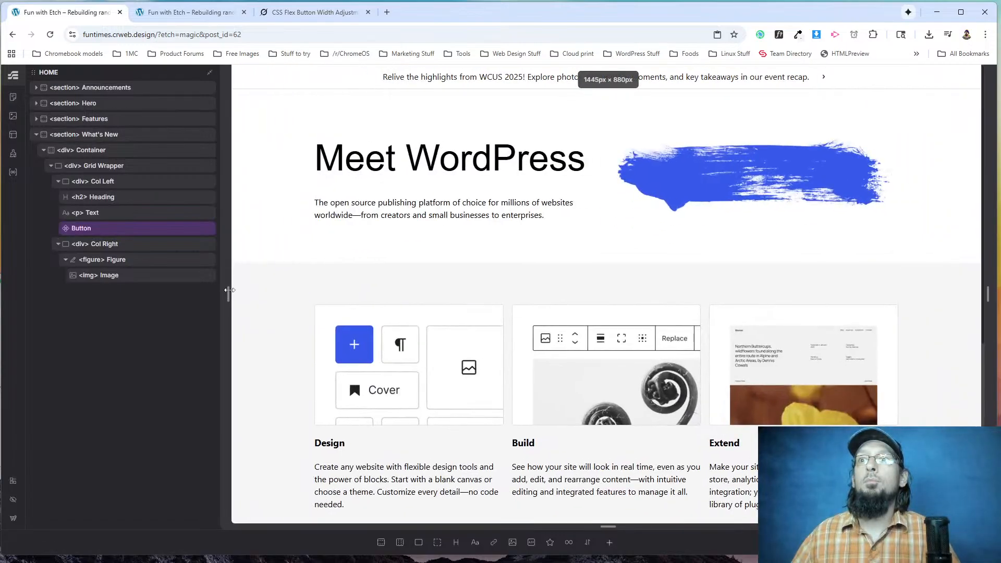
{"action": "scroll", "coordinate": [373, 284], "scroll_direction": "down", "scroll_amount": 5}
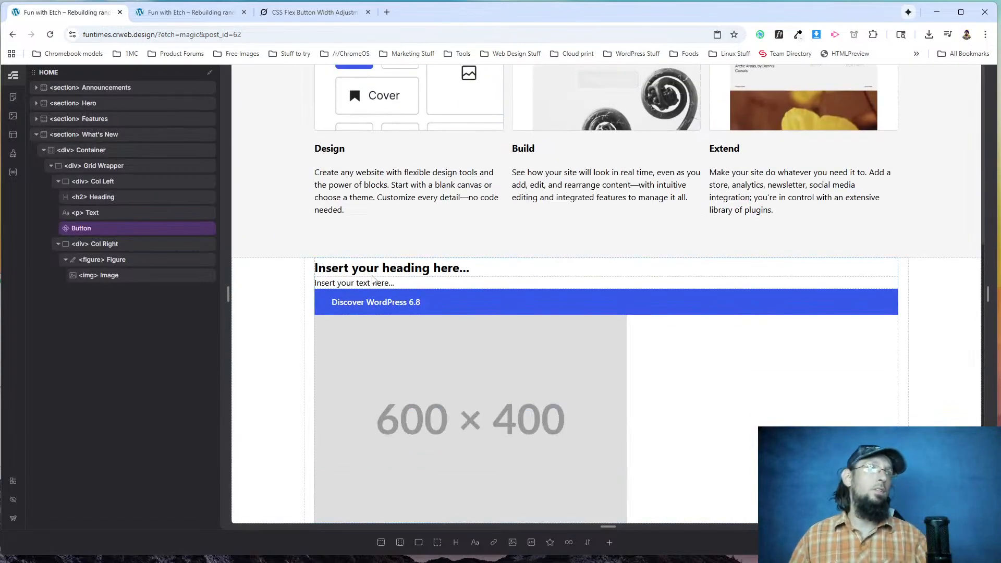
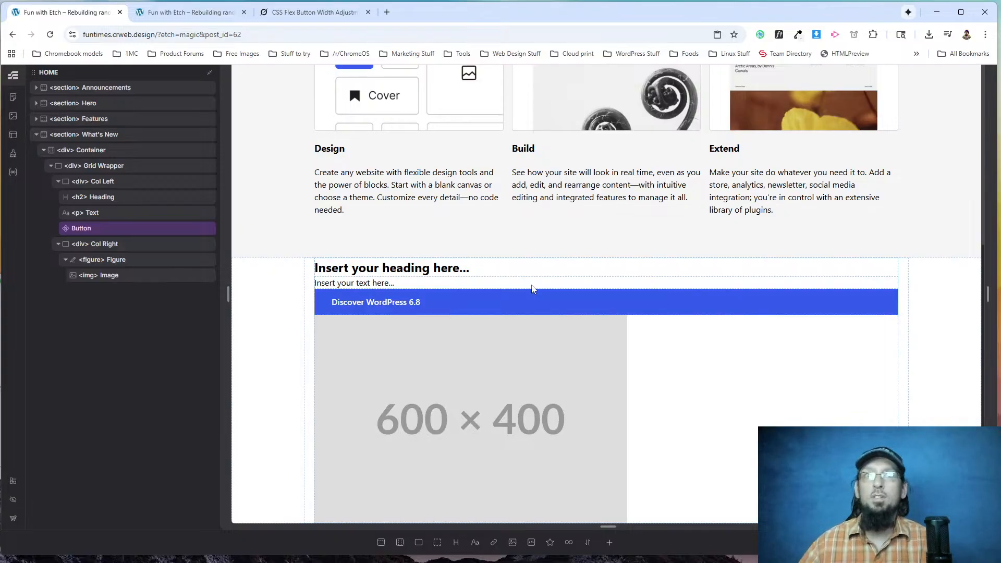
Compare the Home page sections in the editor with the See what's new section on wordpress.org.
{"action": "scroll", "coordinate": [531, 289], "scroll_direction": "up", "scroll_amount": 5}
{"action": "scroll", "coordinate": [524, 183], "scroll_direction": "down", "scroll_amount": 3}
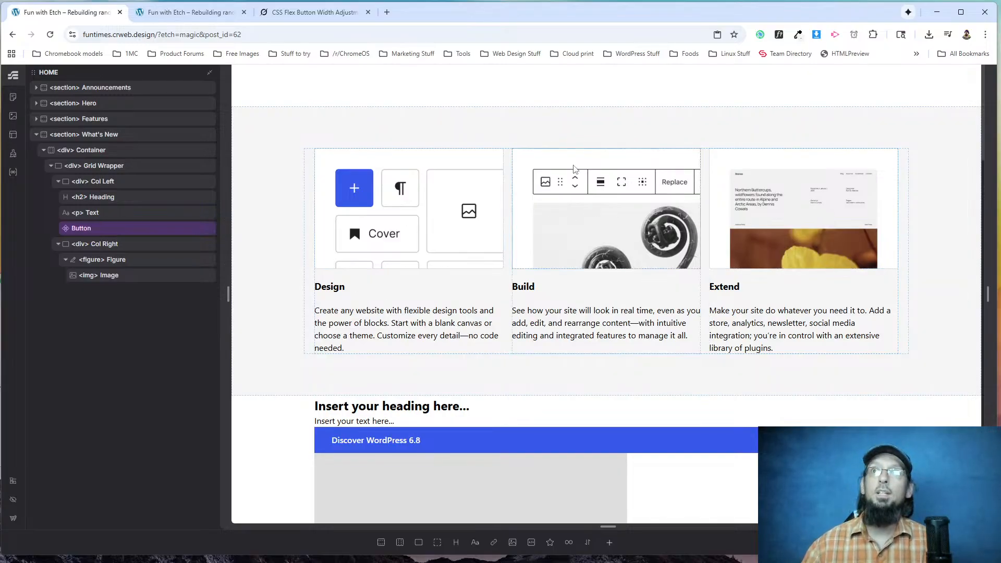
{"action": "scroll", "coordinate": [578, 172], "scroll_direction": "up", "scroll_amount": 3}
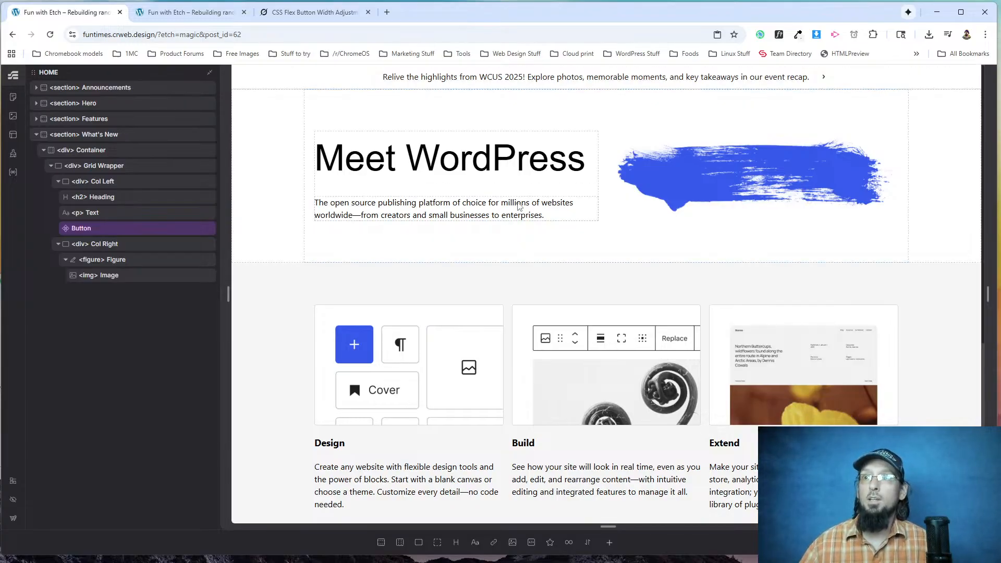
{"action": "scroll", "coordinate": [519, 206], "scroll_direction": "down", "scroll_amount": 5}
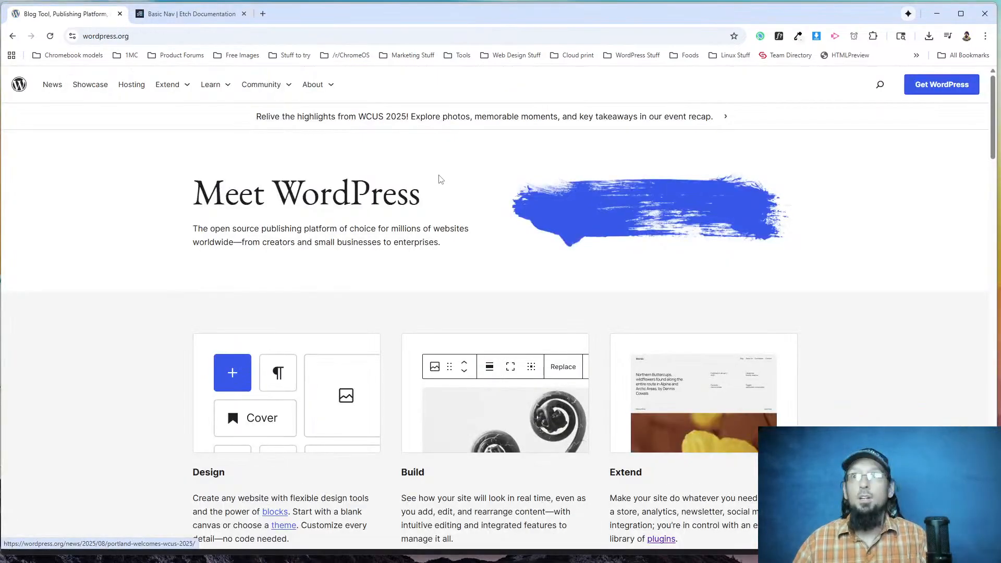
{"action": "scroll", "coordinate": [382, 342], "scroll_direction": "down", "scroll_amount": 10}
{"action": "scroll", "coordinate": [500, 163], "scroll_direction": "up", "scroll_amount": 4}
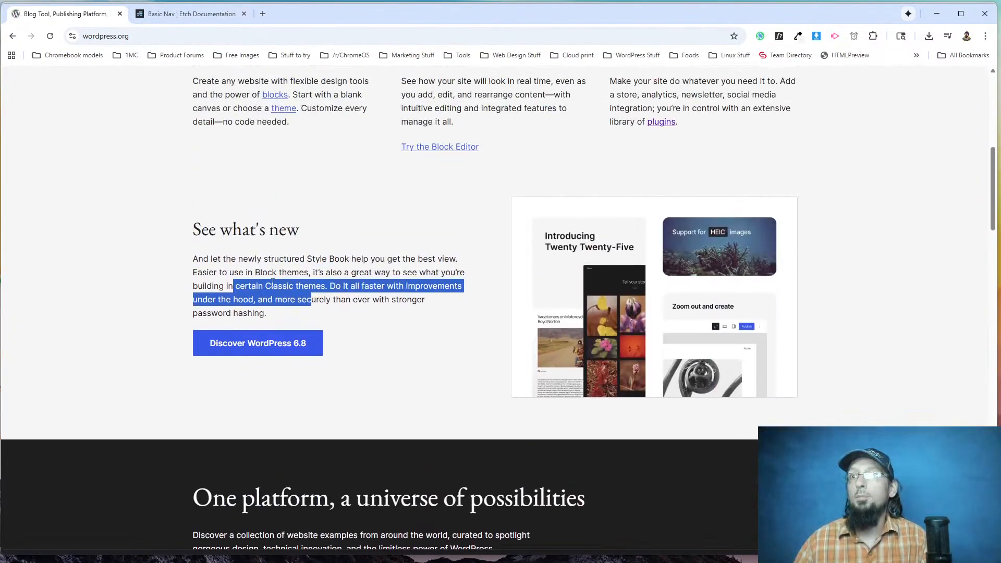
{"action": "left_click", "coordinate": [441, 297]}
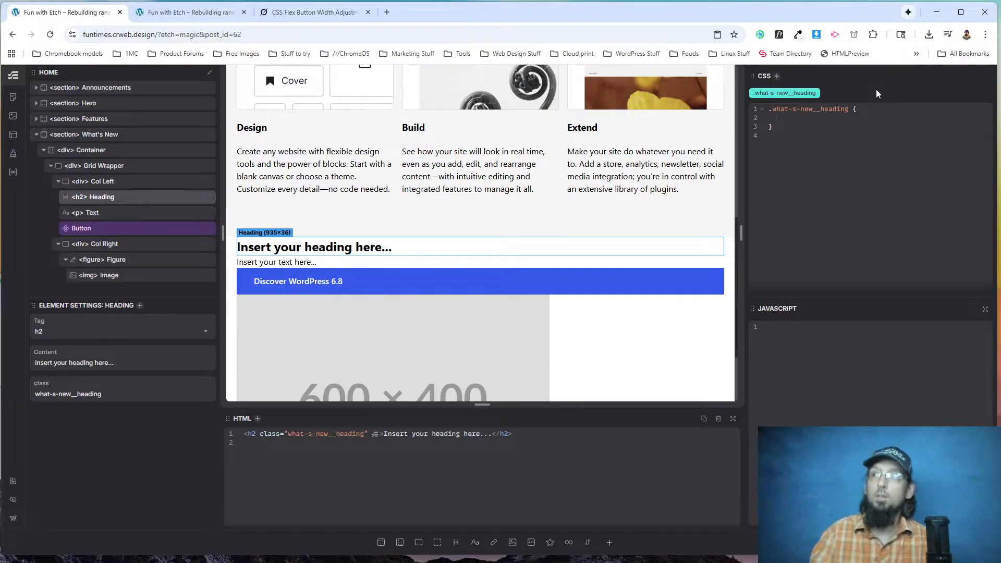
Set the What's New heading's font-family to "EB Garamond", serif in its what-s-new__heading class.
{"action": "type", "text": "font-family: "}
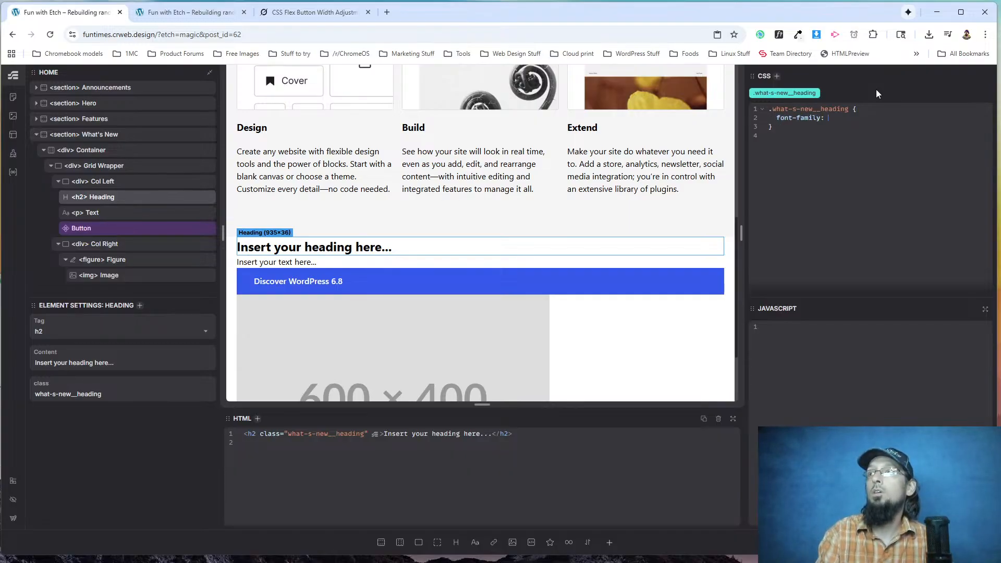
{"action": "type", "text": "\"\"EB Garamond\", sans"}
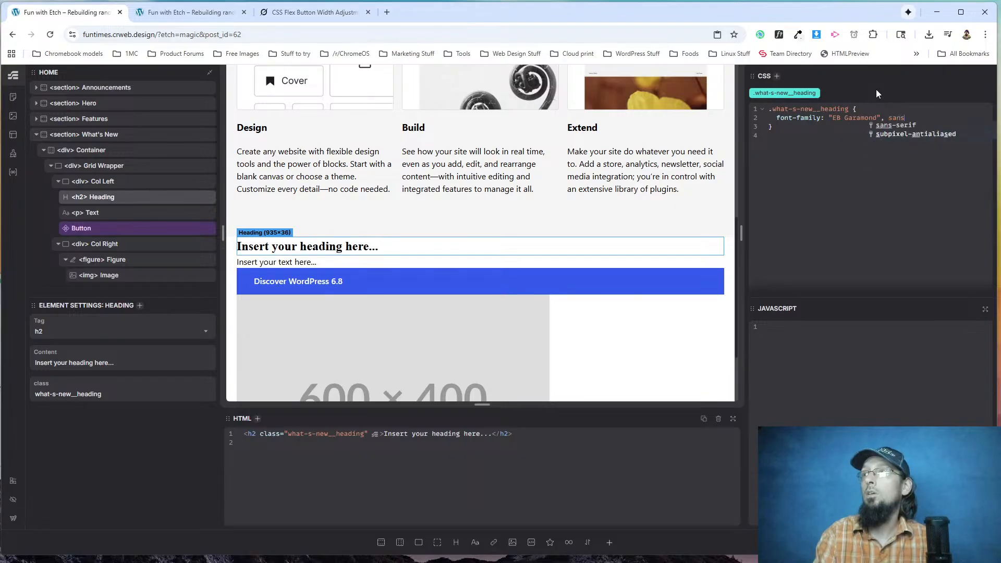
{"action": "key", "text": "BackSpace"}
{"action": "key", "text": "BackSpace"}
{"action": "key", "text": "BackSpace"}
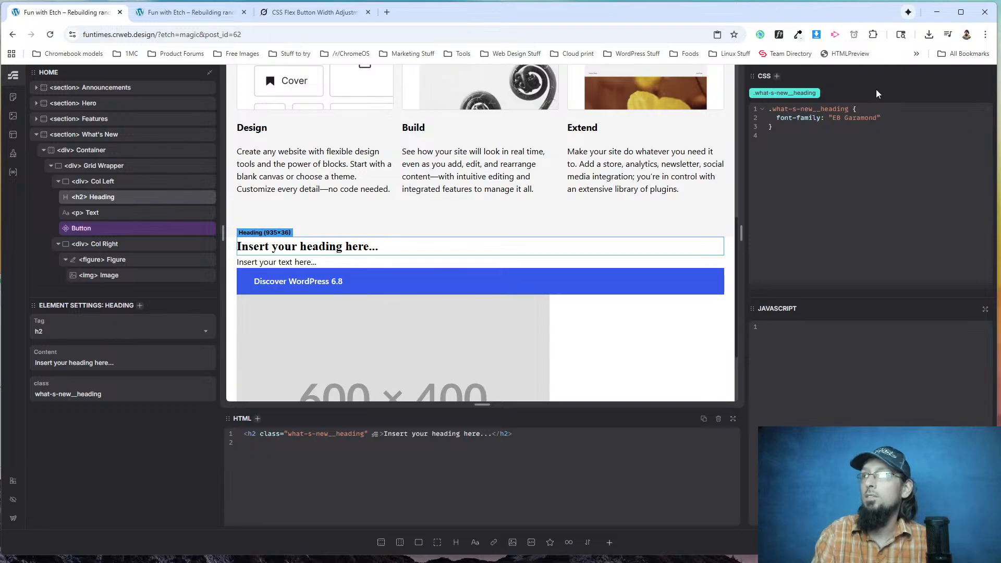
{"action": "type", "text": ", serif;"}
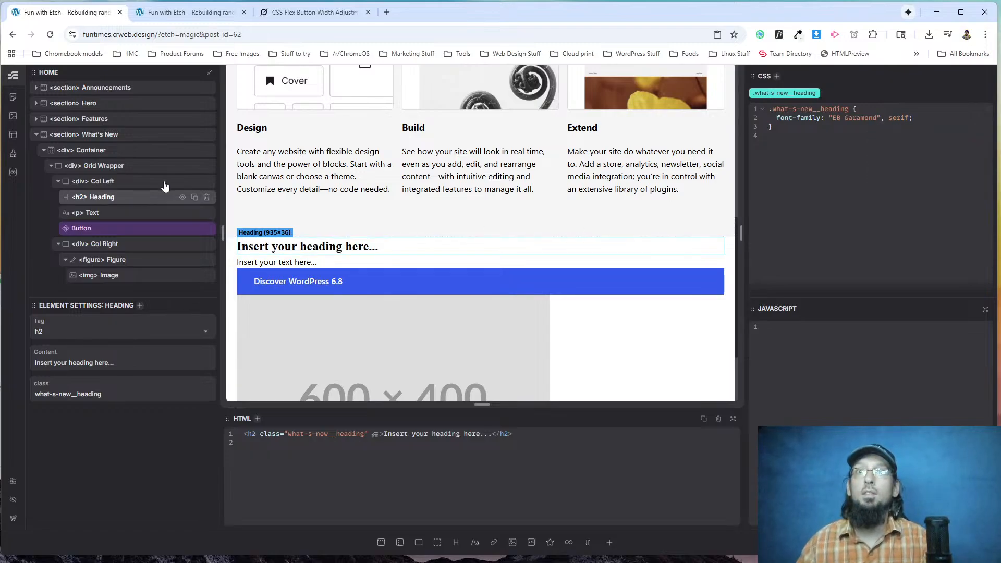
Change the fallback font of the Hero section's Meet WordPress heading to serif.
{"action": "scroll", "coordinate": [311, 179], "scroll_direction": "up", "scroll_amount": 6}
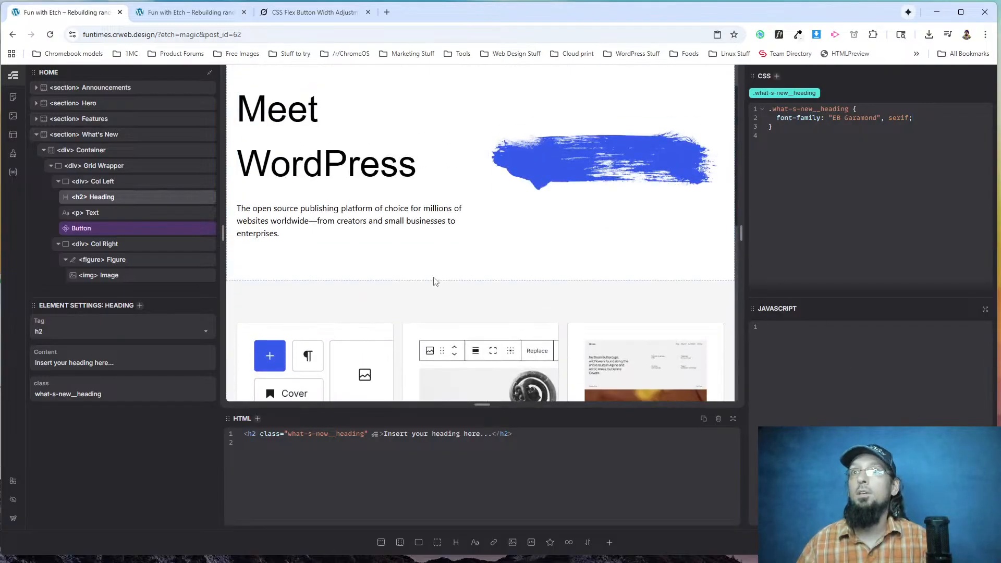
{"action": "left_click", "coordinate": [316, 168]}
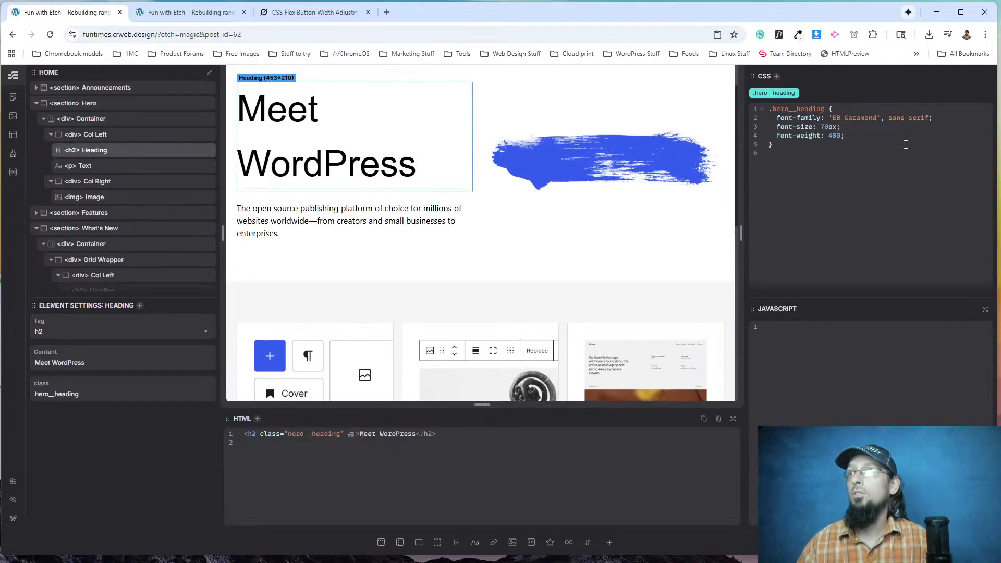
{"action": "key", "text": "BackSpace"}
{"action": "key", "text": "BackSpace"}
{"action": "key", "text": "BackSpace"}
{"action": "key", "text": "BackSpace"}
{"action": "key", "text": "BackSpace"}
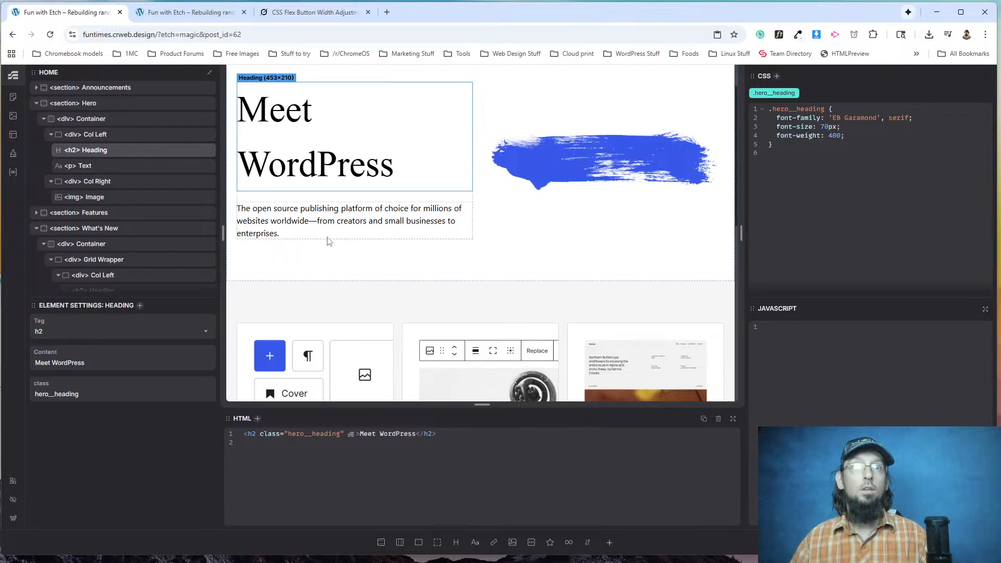
Inspect the See what's new heading on wordpress.org with WhatFont and set the What's New heading's font-size to 36px.
{"action": "scroll", "coordinate": [454, 250], "scroll_direction": "down", "scroll_amount": 8}
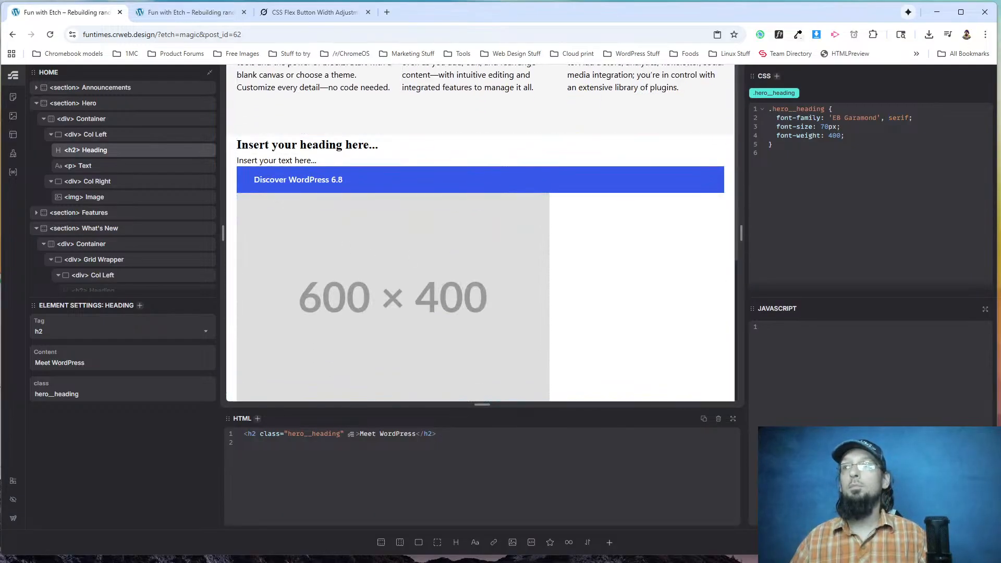
{"action": "key", "text": "alt+Tab"}
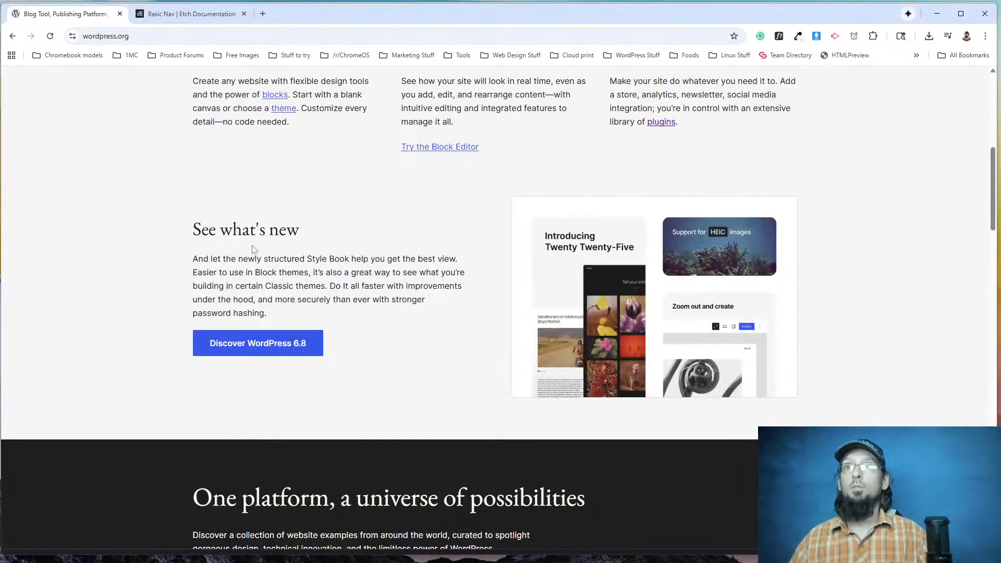
{"action": "left_click", "coordinate": [778, 36]}
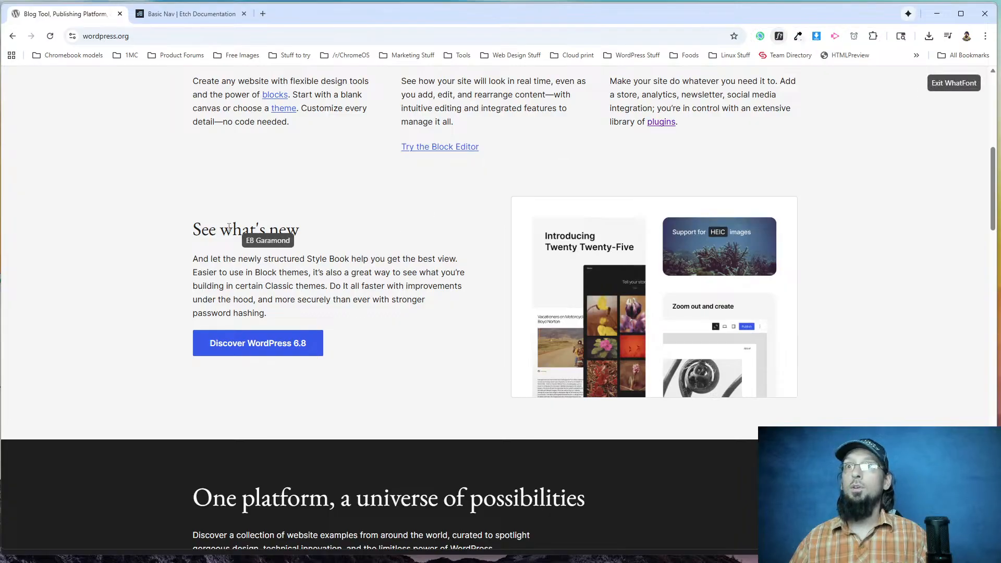
{"action": "left_click", "coordinate": [224, 228]}
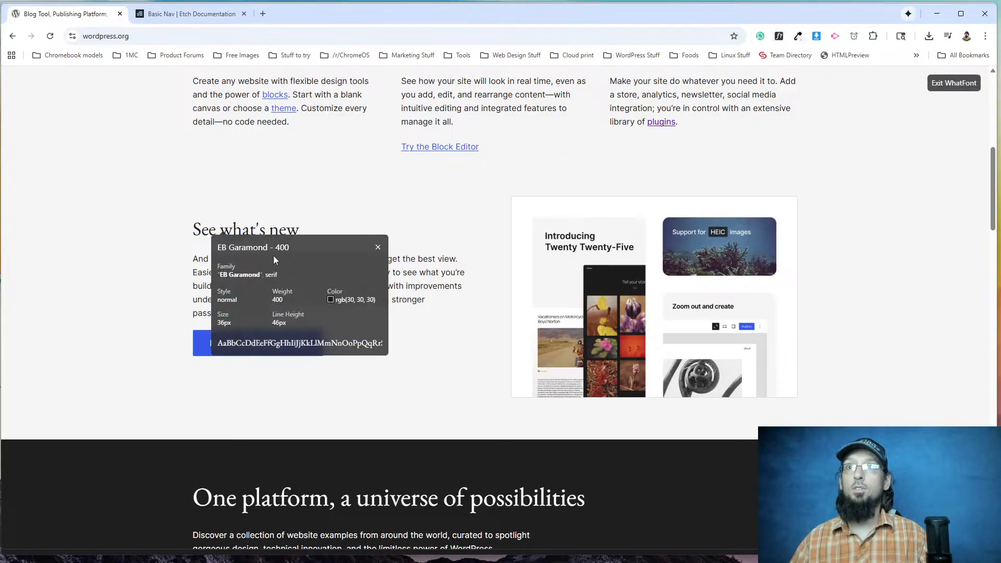
{"action": "key", "text": "alt+Tab"}
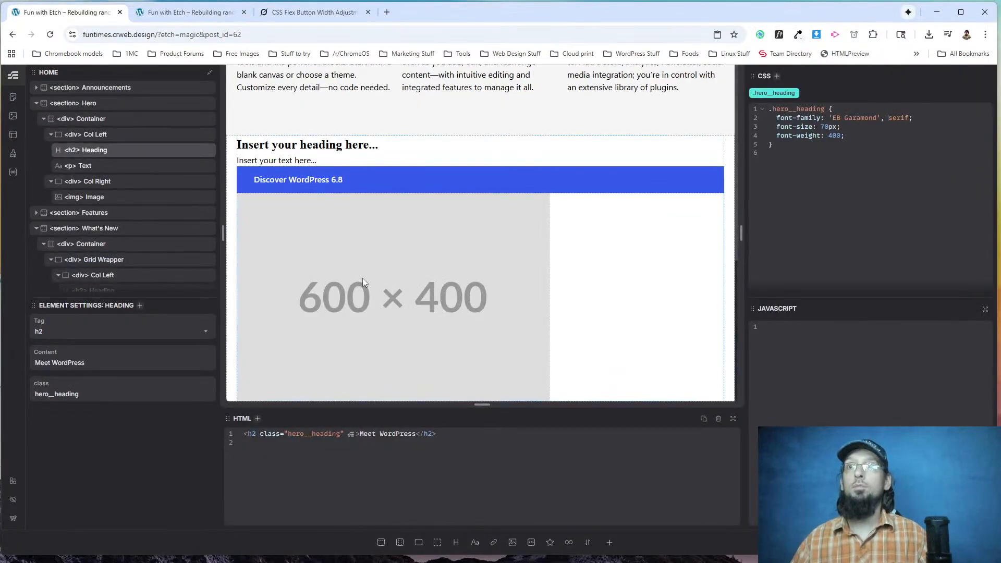
{"action": "left_click", "coordinate": [292, 148]}
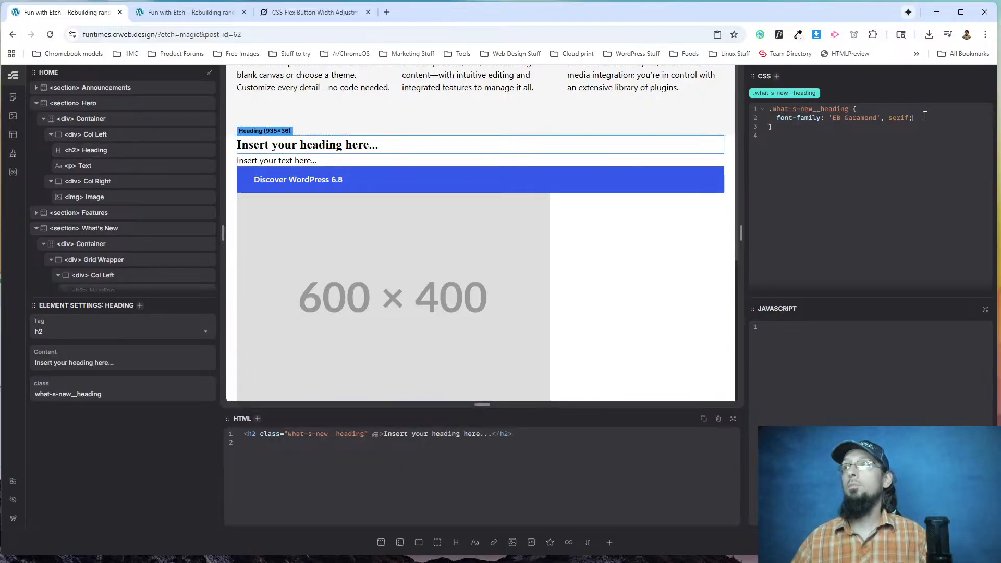
{"action": "type", "text": "-size: 36px;"}
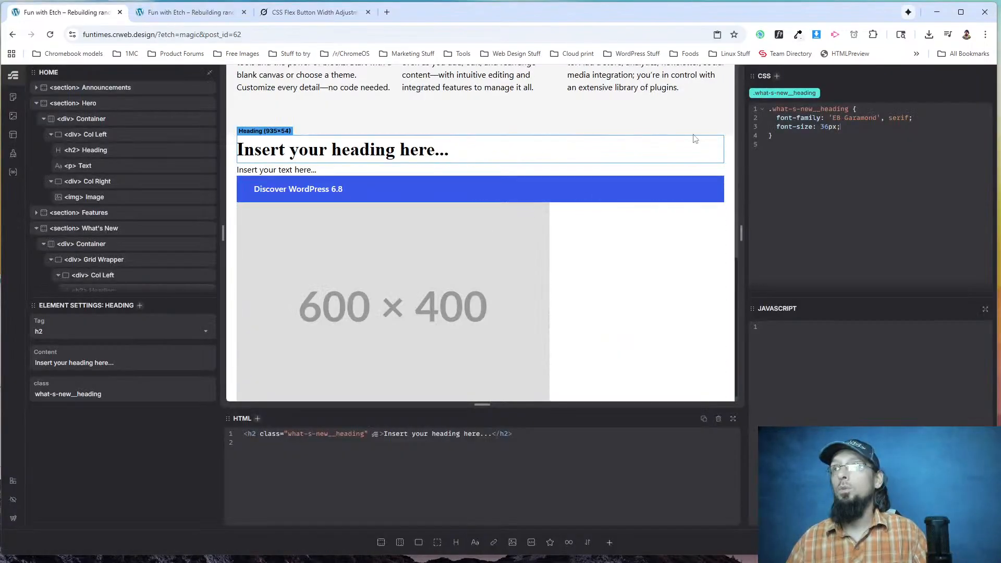
Add a margin-block-start of 20px to the What's New text paragraph's what-s-new__text class.
{"action": "left_click", "coordinate": [318, 172]}
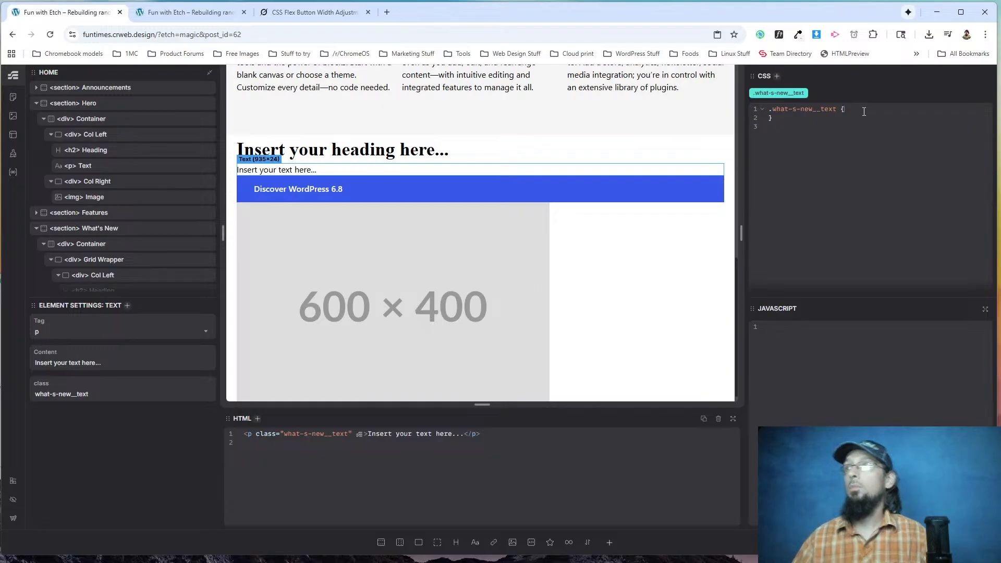
{"action": "key", "text": "Return"}
{"action": "type", "text": "margin"}
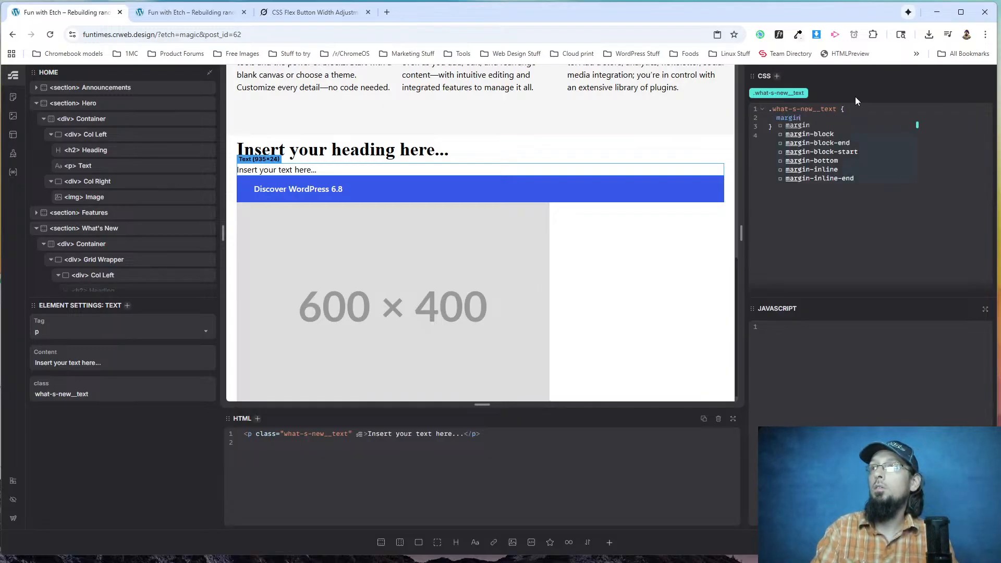
{"action": "type", "text": "-block-st"}
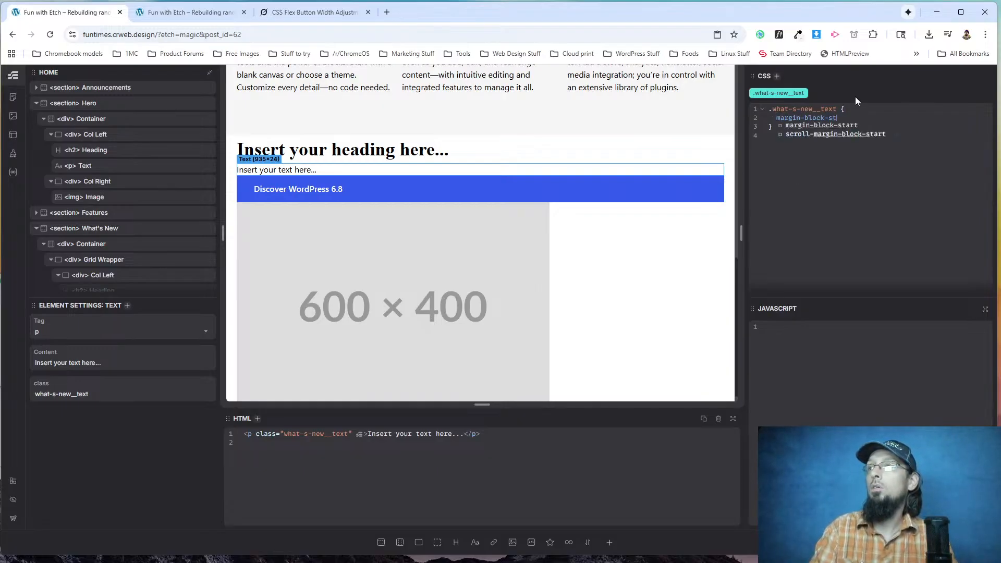
{"action": "type", "text": "art: 20px;"}
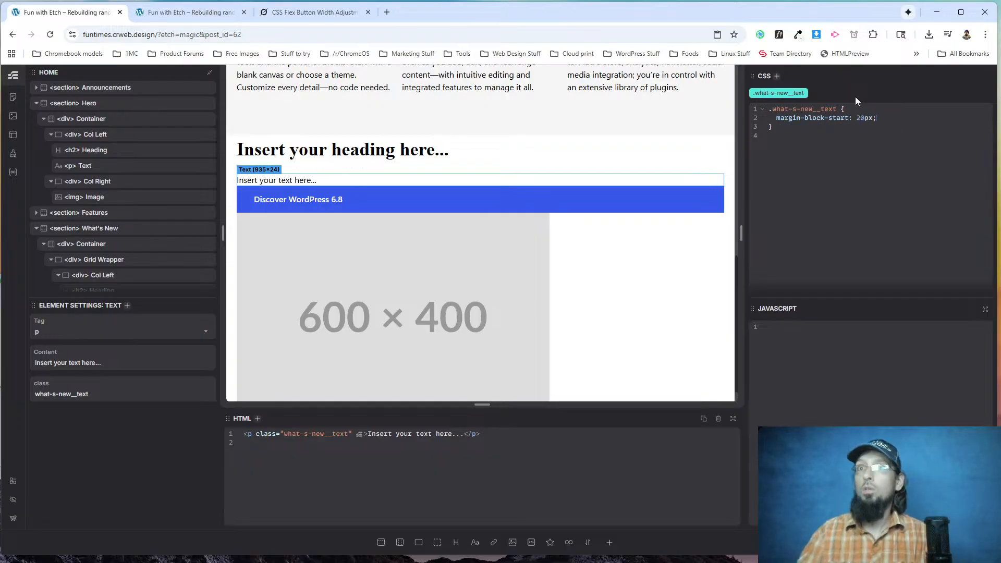
Check the What's New section on the live page and compare its styling and spacing with wordpress.org, closing WhatFont there.
{"action": "left_click", "coordinate": [172, 12]}
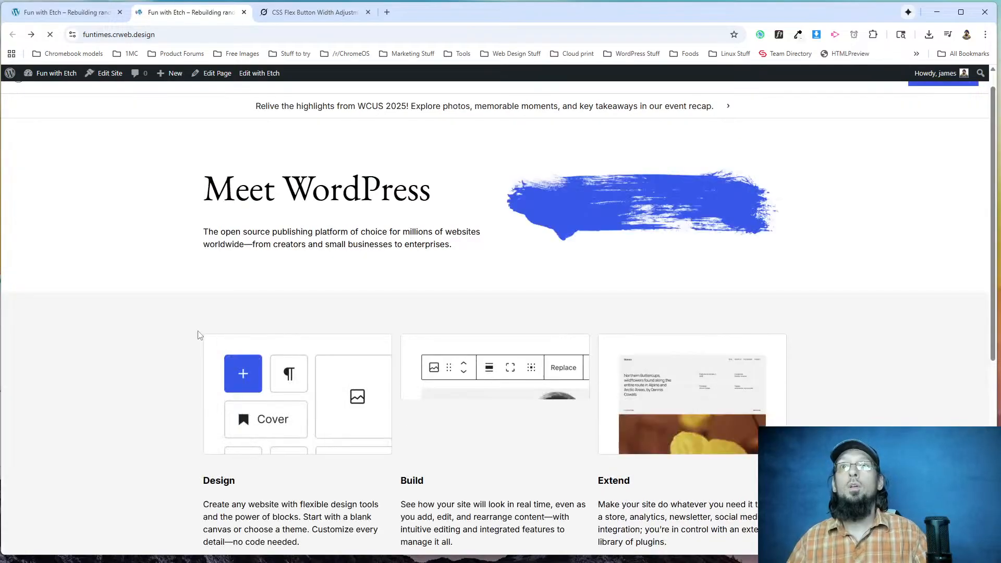
{"action": "scroll", "coordinate": [236, 324], "scroll_direction": "down", "scroll_amount": 6}
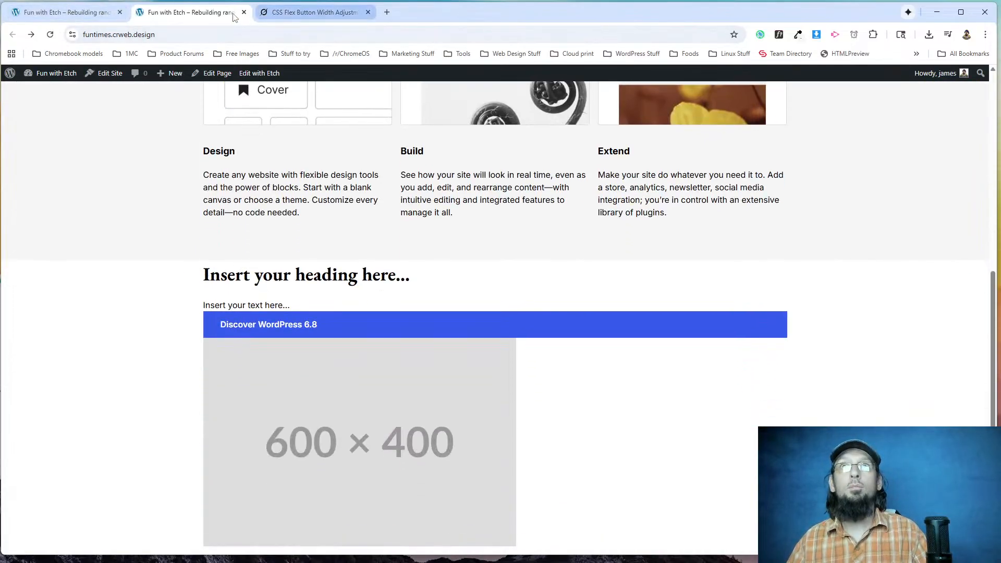
{"action": "key", "text": "alt+Tab"}
{"action": "scroll", "coordinate": [274, 268], "scroll_direction": "up", "scroll_amount": 7}
{"action": "scroll", "coordinate": [558, 261], "scroll_direction": "up", "scroll_amount": 2}
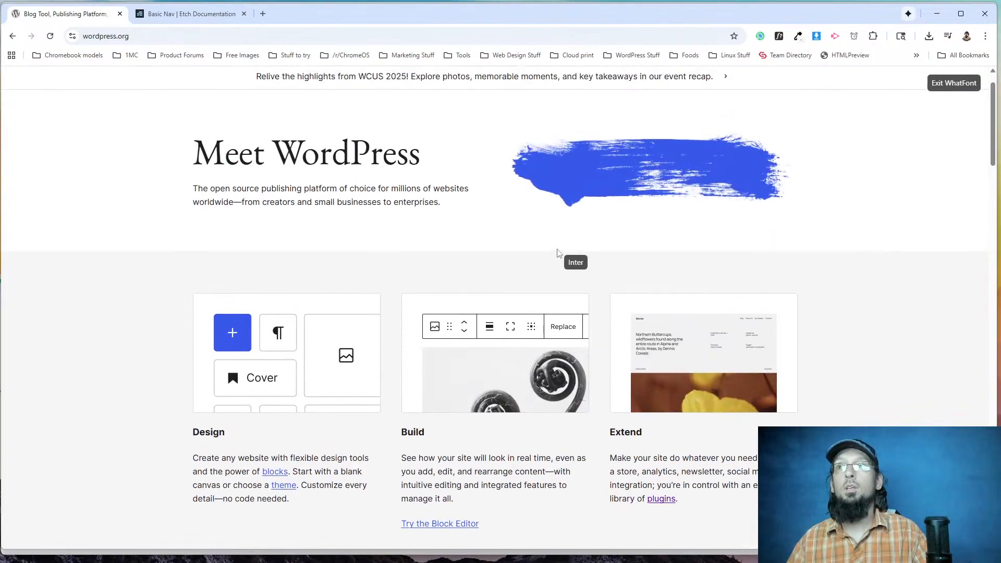
{"action": "left_click", "coordinate": [953, 83]}
{"action": "scroll", "coordinate": [258, 375], "scroll_direction": "down", "scroll_amount": 7}
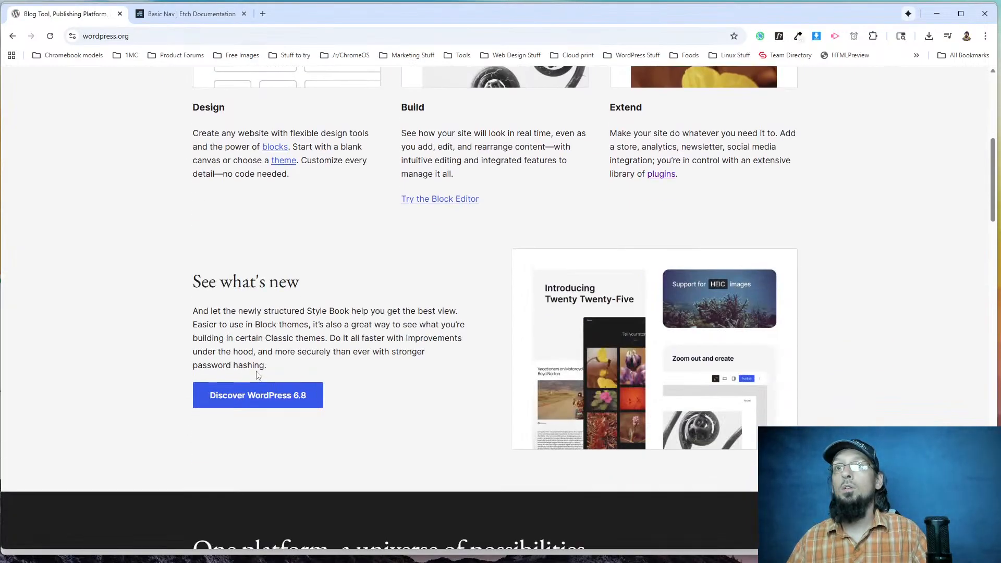
{"action": "scroll", "coordinate": [328, 258], "scroll_direction": "up", "scroll_amount": 4}
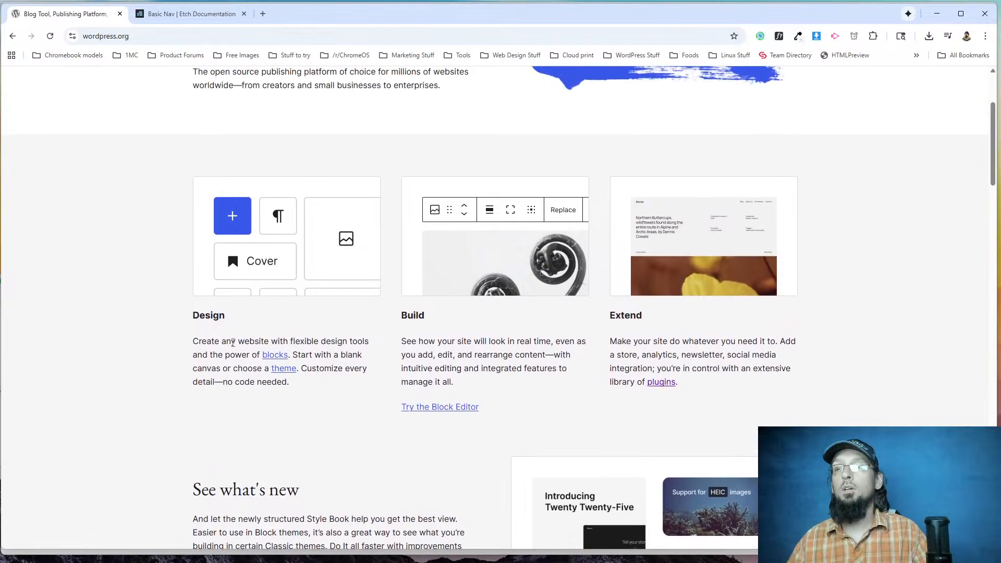
{"action": "scroll", "coordinate": [611, 281], "scroll_direction": "down", "scroll_amount": 5}
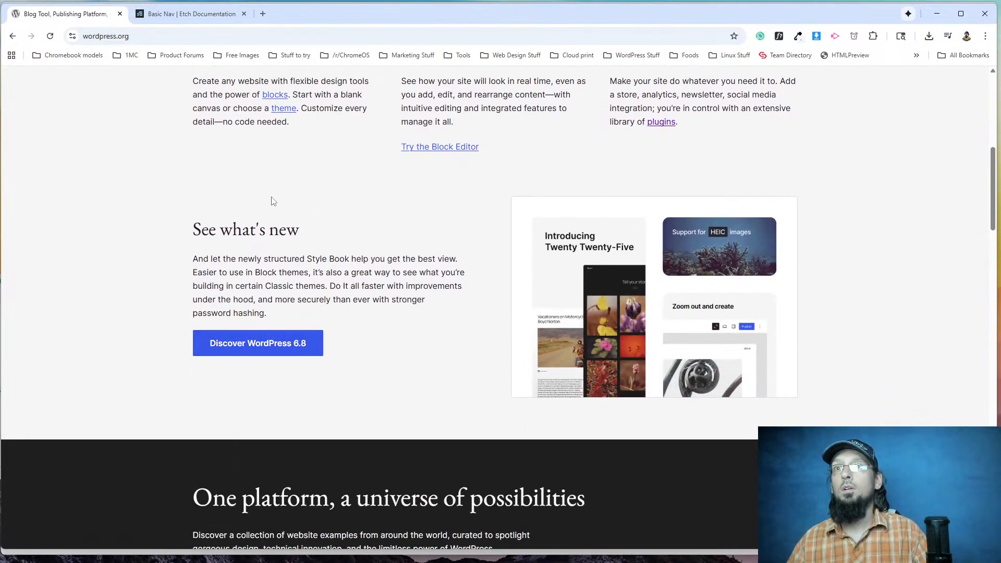
{"action": "scroll", "coordinate": [223, 270], "scroll_direction": "up", "scroll_amount": 1}
{"action": "scroll", "coordinate": [222, 270], "scroll_direction": "up", "scroll_amount": 2}
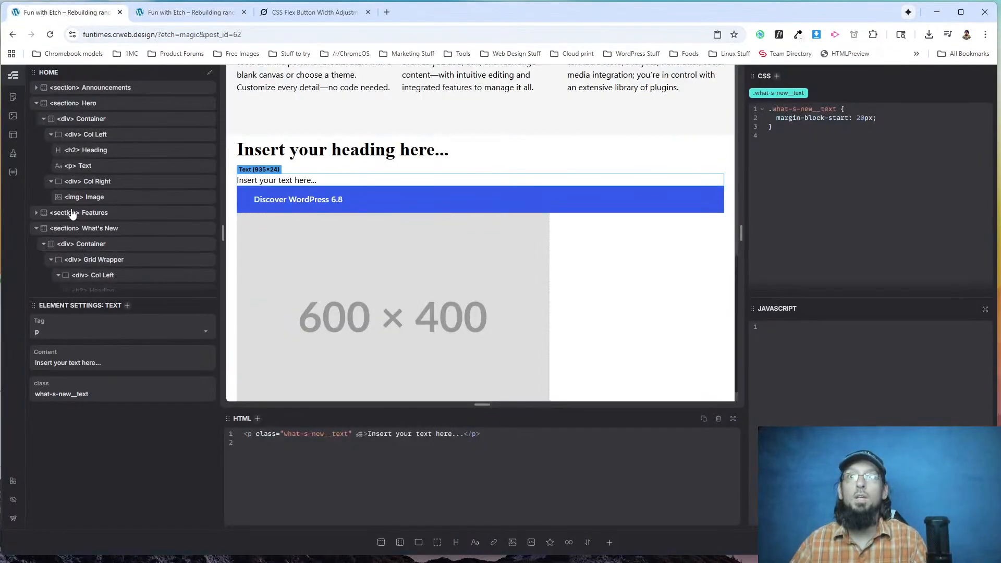
Set the What's New section's background-color to var(--bg-light) in its what-s-new class.
{"action": "scroll", "coordinate": [78, 231], "scroll_direction": "down", "scroll_amount": 1}
{"action": "scroll", "coordinate": [79, 231], "scroll_direction": "down", "scroll_amount": 3}
{"action": "left_click", "coordinate": [91, 130]}
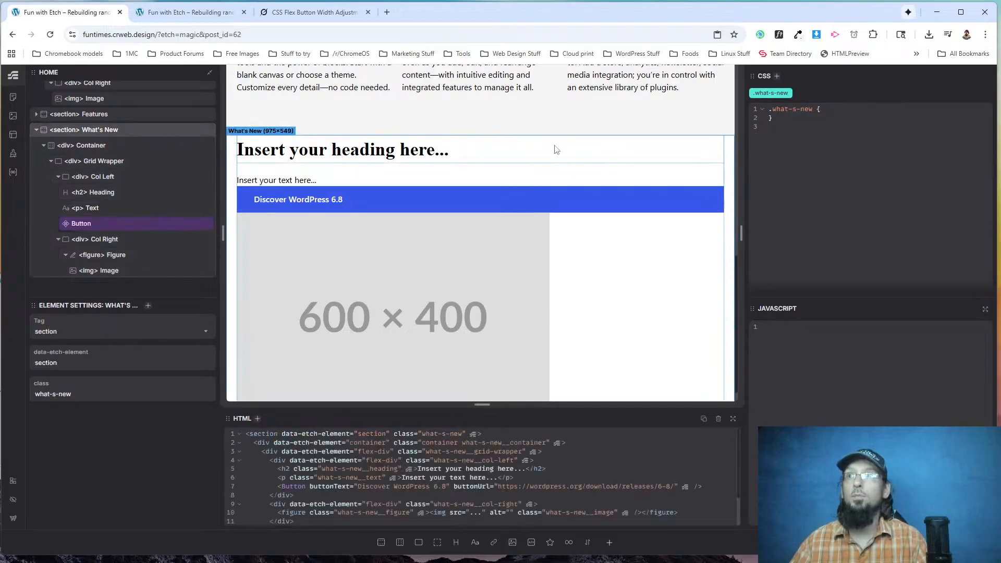
{"action": "type", "text": "background-colo"}
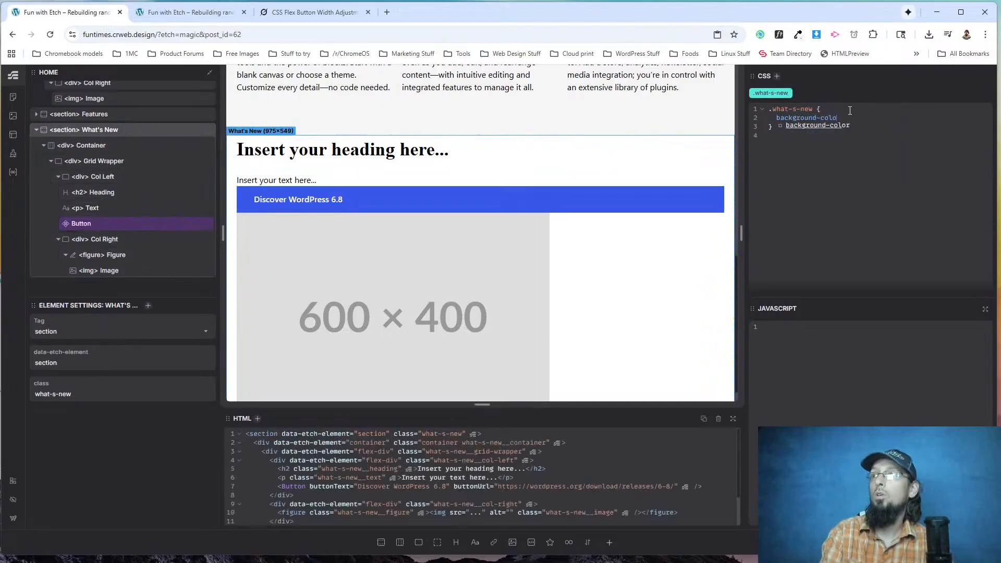
{"action": "key", "text": "Return"}
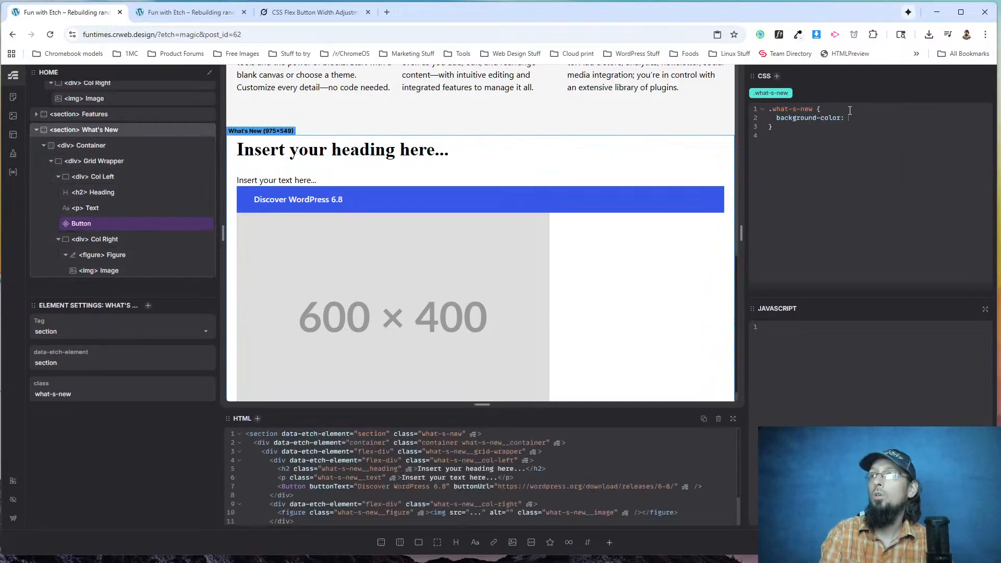
{"action": "type", "text": "--bg-lig"}
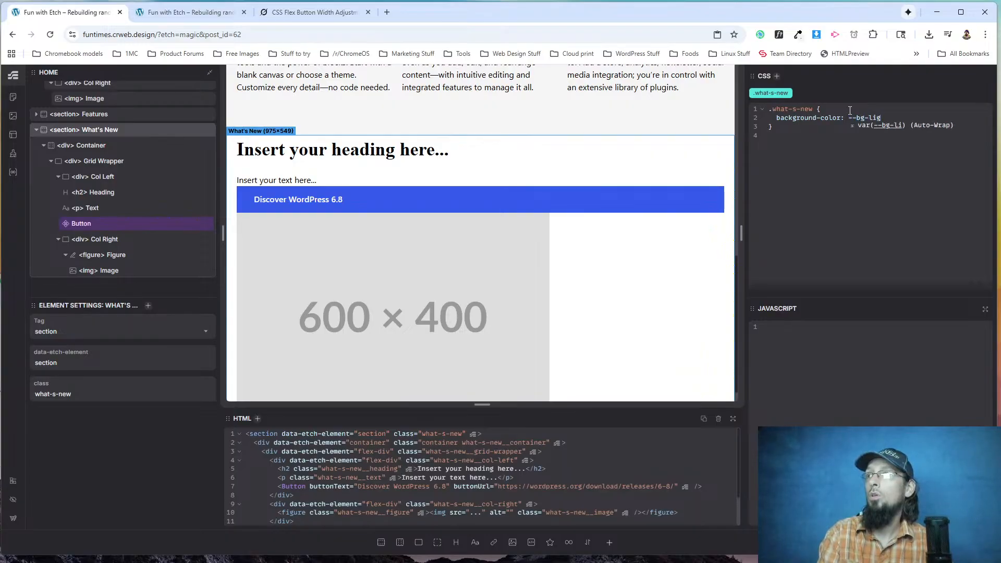
{"action": "key", "text": "Return"}
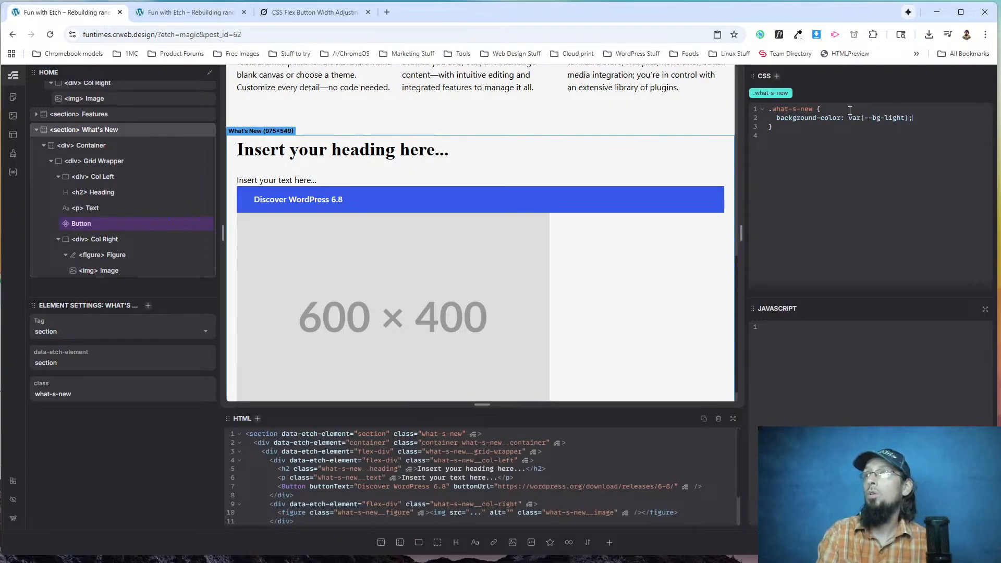
Reload the live page and compare the What's New section's background and layout with wordpress.org.
{"action": "left_click", "coordinate": [188, 12]}
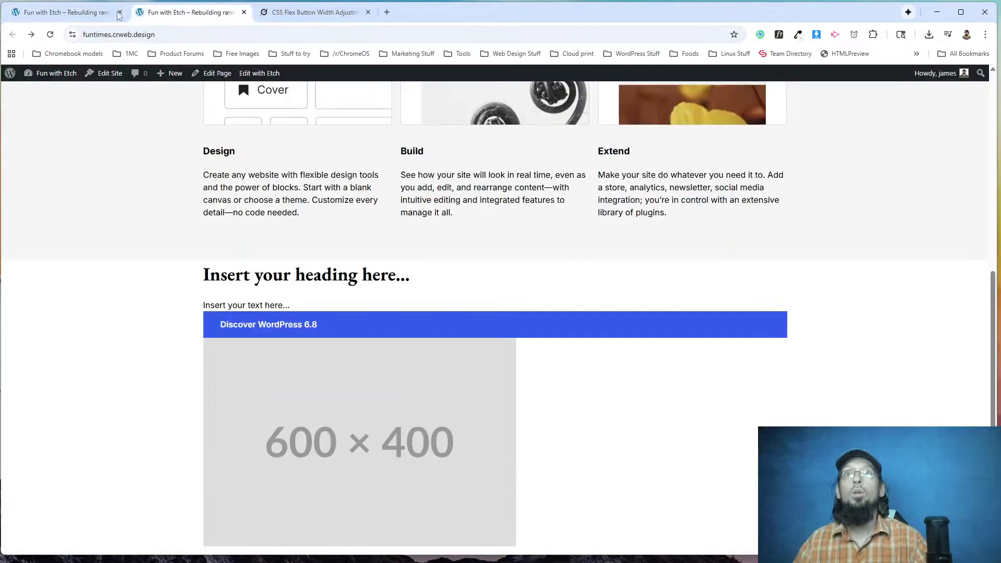
{"action": "left_click", "coordinate": [50, 34]}
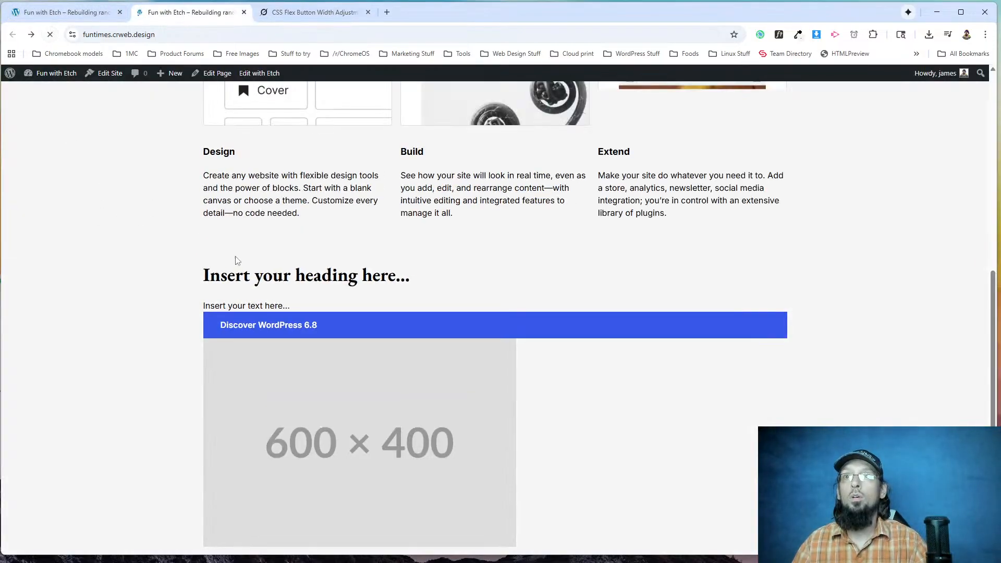
{"action": "key", "text": "alt+Tab"}
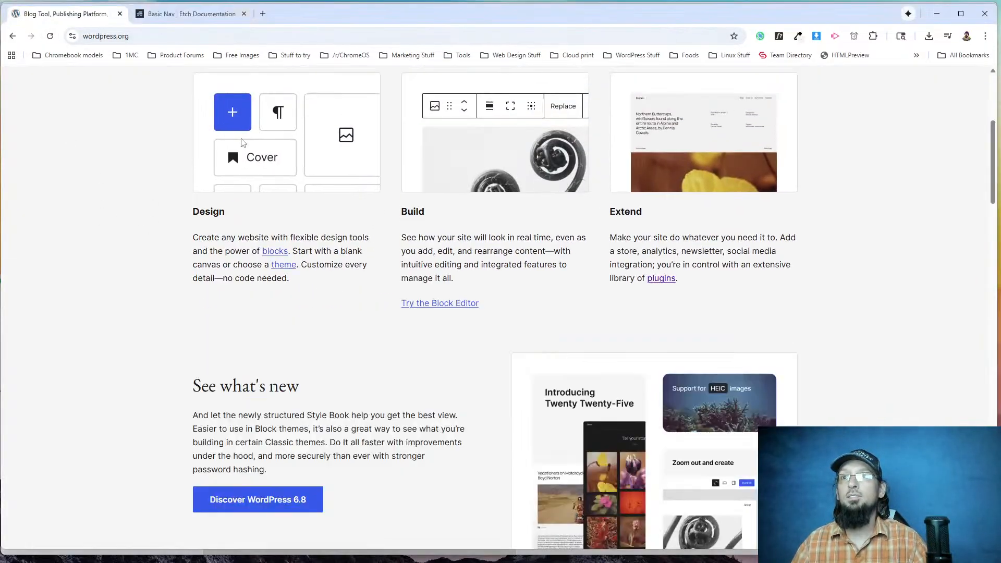
{"action": "scroll", "coordinate": [452, 398], "scroll_direction": "down", "scroll_amount": 3}
{"action": "key", "text": "alt+Tab"}
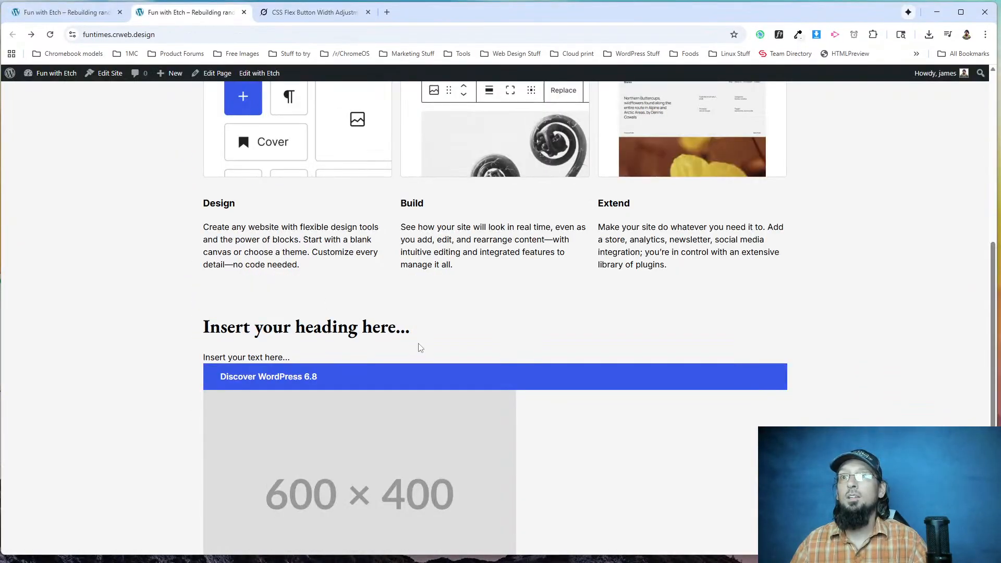
{"action": "key", "text": "alt+Tab"}
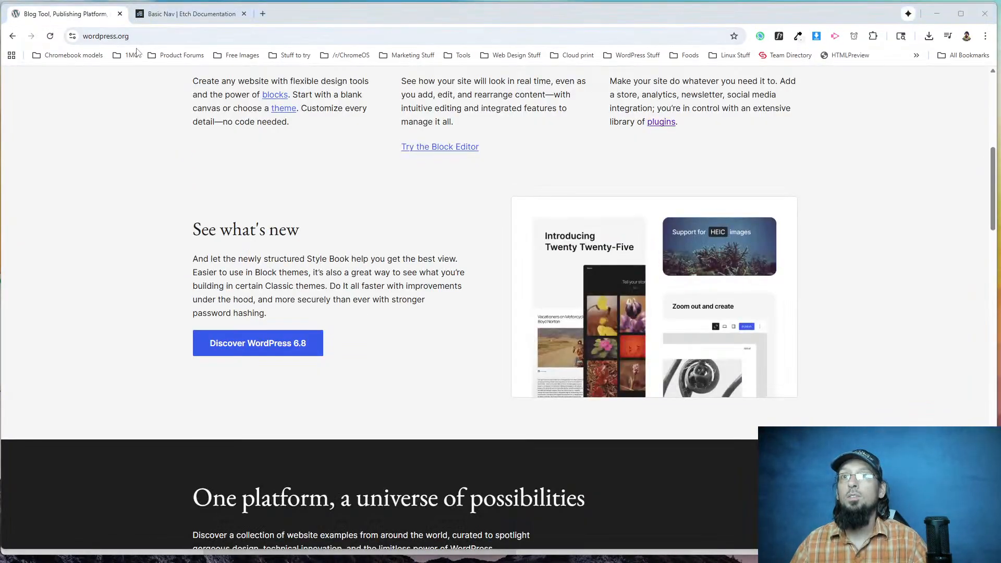
Change the What's New heading's text to "See what's new" and set its font-weight to 400 in the what-s-new__heading class.
{"action": "key", "text": "alt+Tab"}
{"action": "left_click", "coordinate": [90, 13]}
{"action": "left_click", "coordinate": [351, 151]}
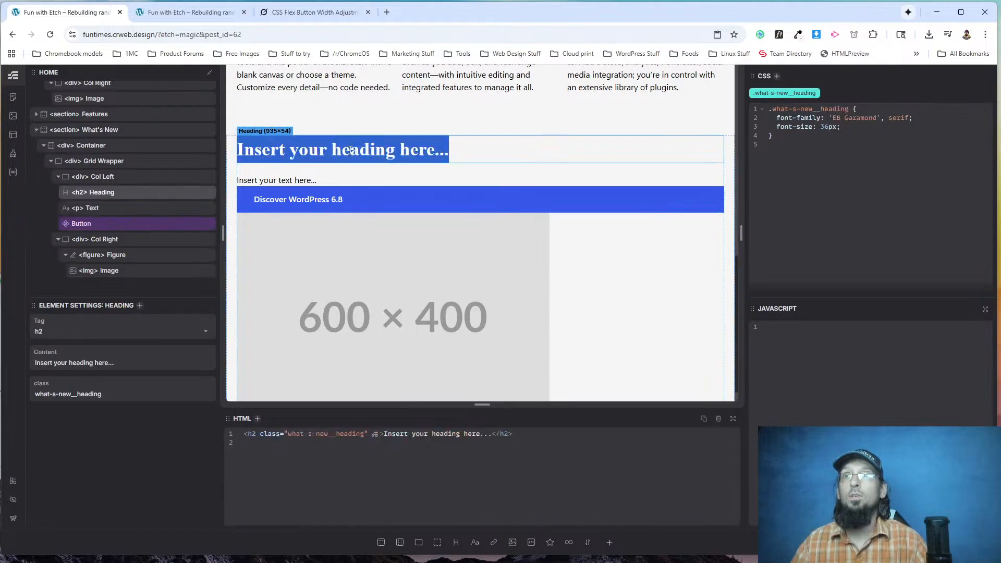
{"action": "type", "text": "See What's New"}
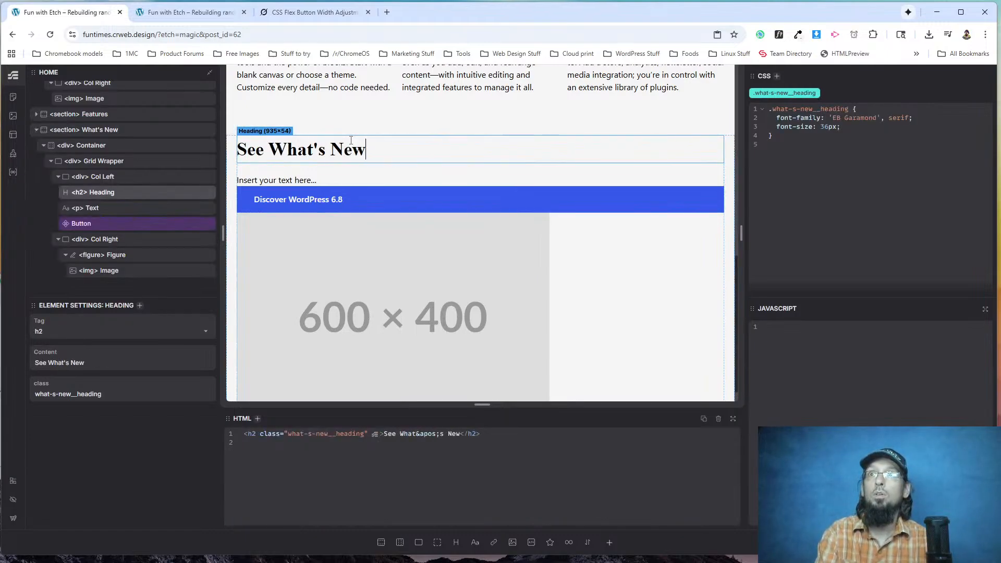
{"action": "key", "text": "alt+Tab"}
{"action": "key", "text": "alt+Tab"}
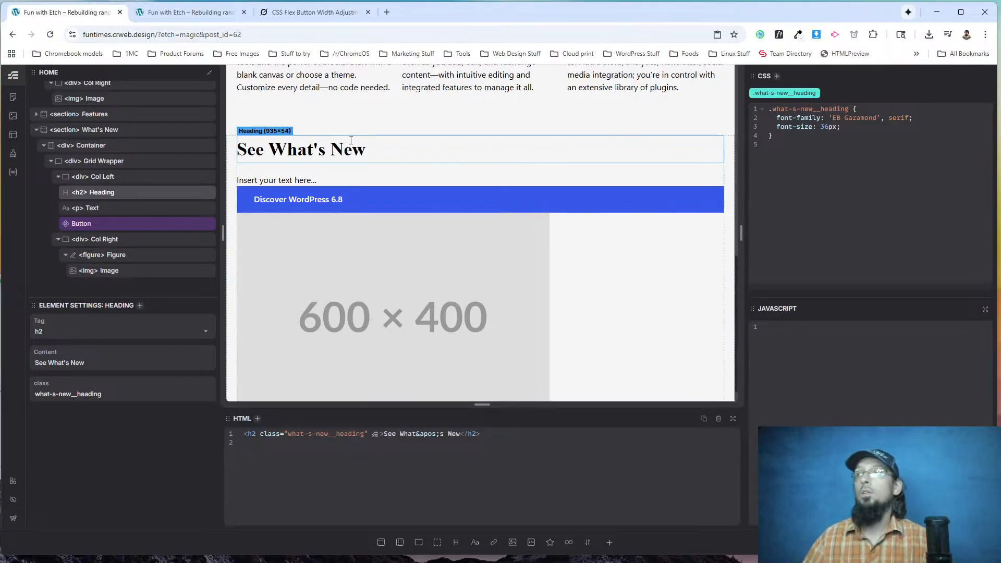
{"action": "triple_click", "coordinate": [354, 144]}
{"action": "type", "text": "See wh"}
{"action": "key", "text": "BackSpace"}
{"action": "type", "text": "hat's new"}
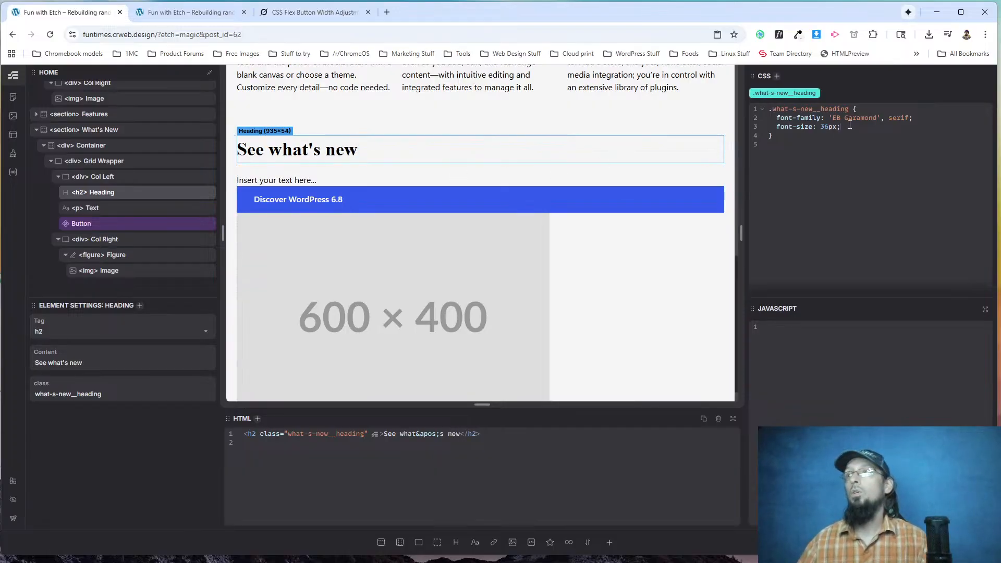
{"action": "type", "text": "-weight: "}
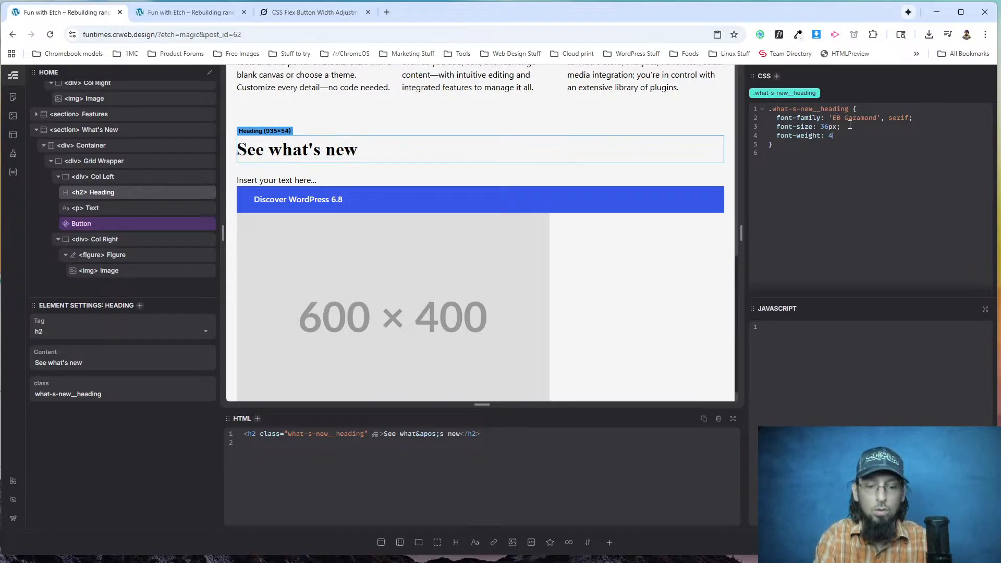
{"action": "type", "text": "400;"}
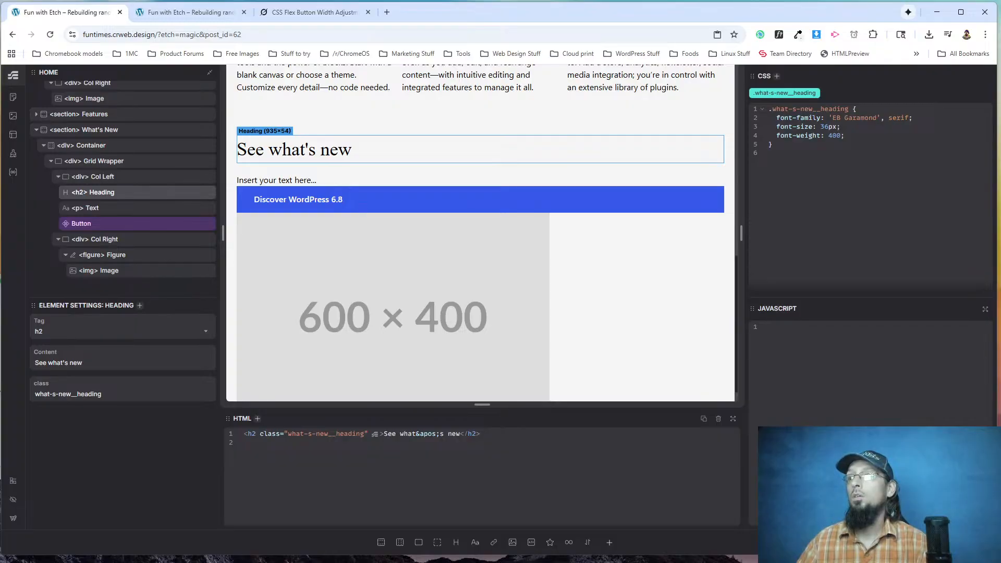
Copy the paragraph under See what's new on wordpress.org and paste it as the What's New text element's content.
{"action": "left_click", "coordinate": [180, 13]}
{"action": "scroll", "coordinate": [254, 314], "scroll_direction": "down", "scroll_amount": 1}
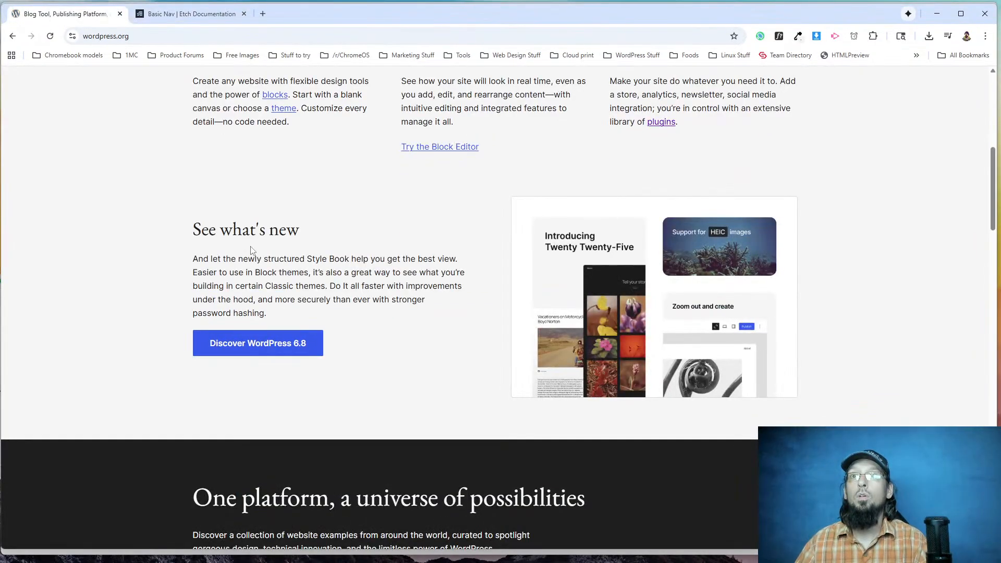
{"action": "left_click_drag", "start_coordinate": [266, 316], "coordinate": [190, 261]}
{"action": "key", "text": "ctrl+c"}
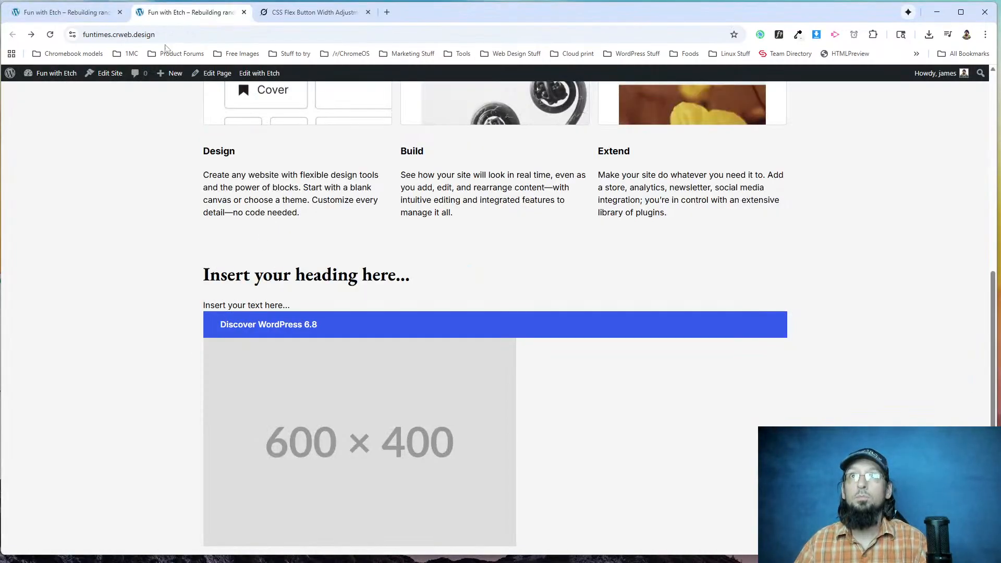
{"action": "left_click", "coordinate": [65, 12]}
{"action": "left_click", "coordinate": [270, 177]}
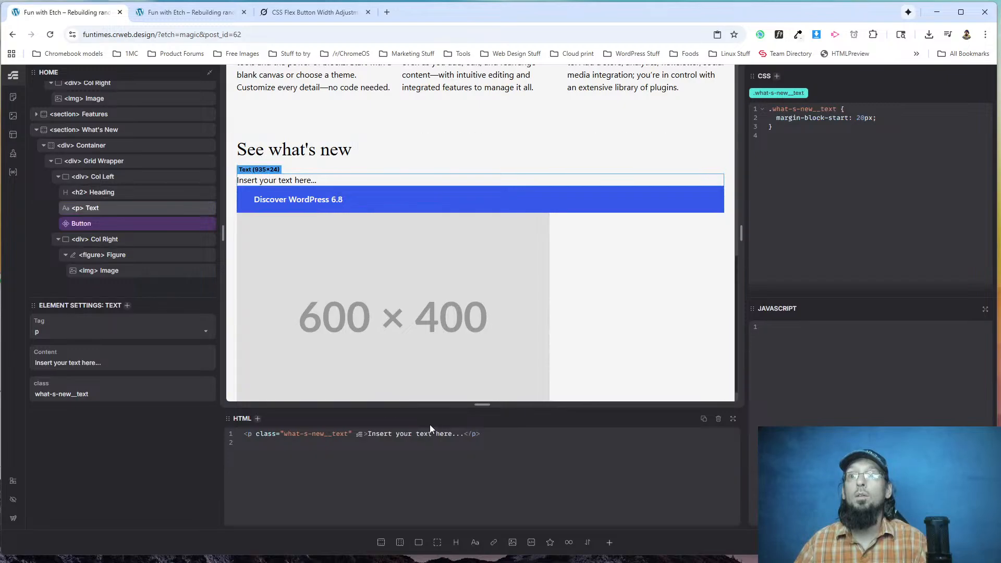
{"action": "left_click", "coordinate": [90, 362]}
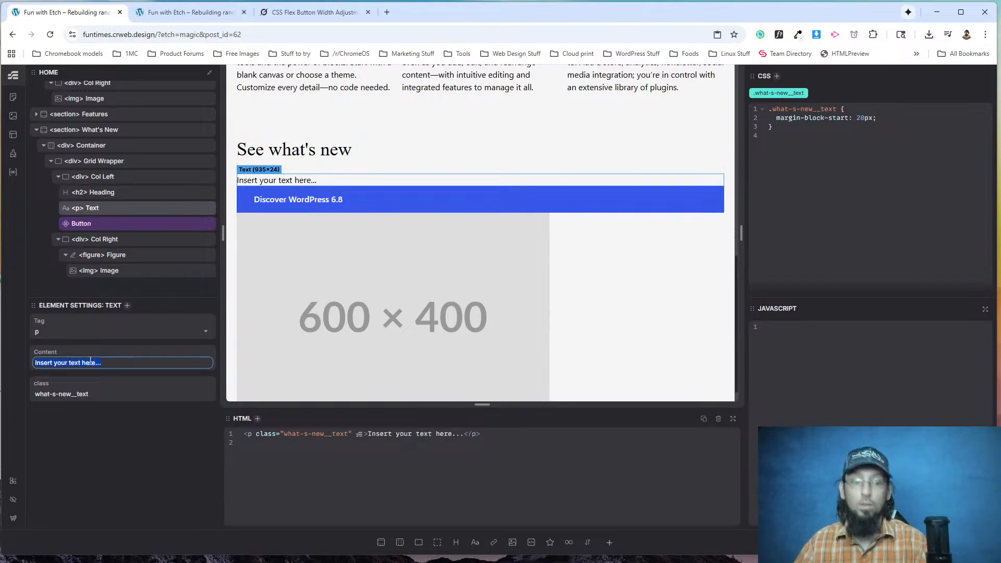
{"action": "key", "text": "ctrl+v"}
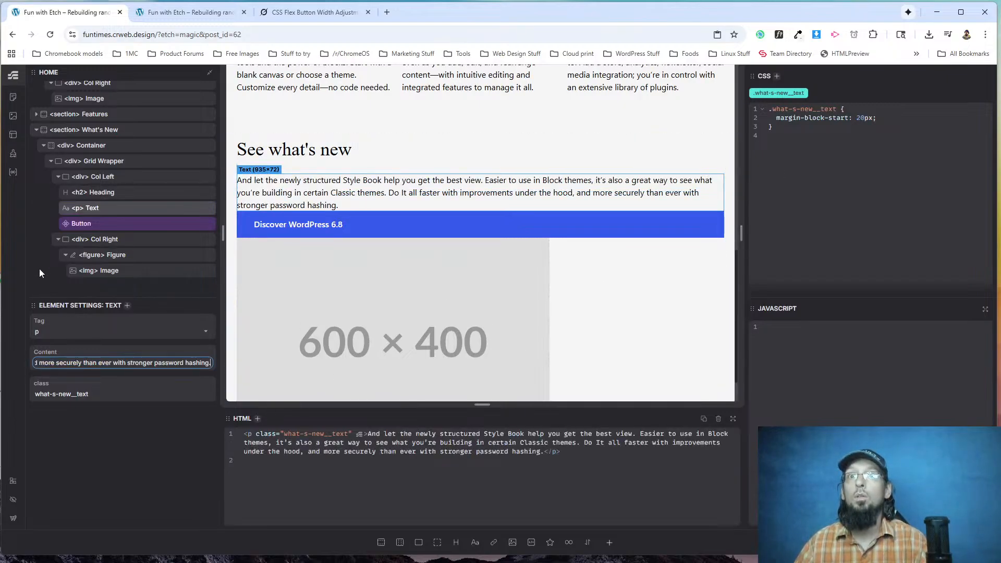
Change the What's New text's margin-block-start property to margin-block with 20px and check the spacing on the live page.
{"action": "left_click", "coordinate": [115, 213]}
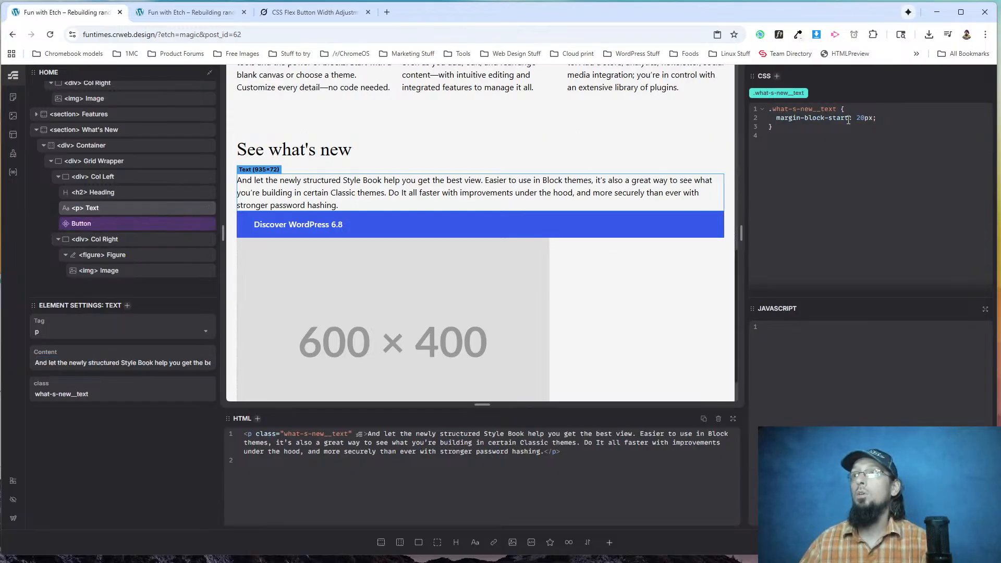
{"action": "key", "text": "BackSpace"}
{"action": "key", "text": "BackSpace"}
{"action": "key", "text": "BackSpace"}
{"action": "key", "text": "BackSpace"}
{"action": "key", "text": "BackSpace"}
{"action": "key", "text": "BackSpace"}
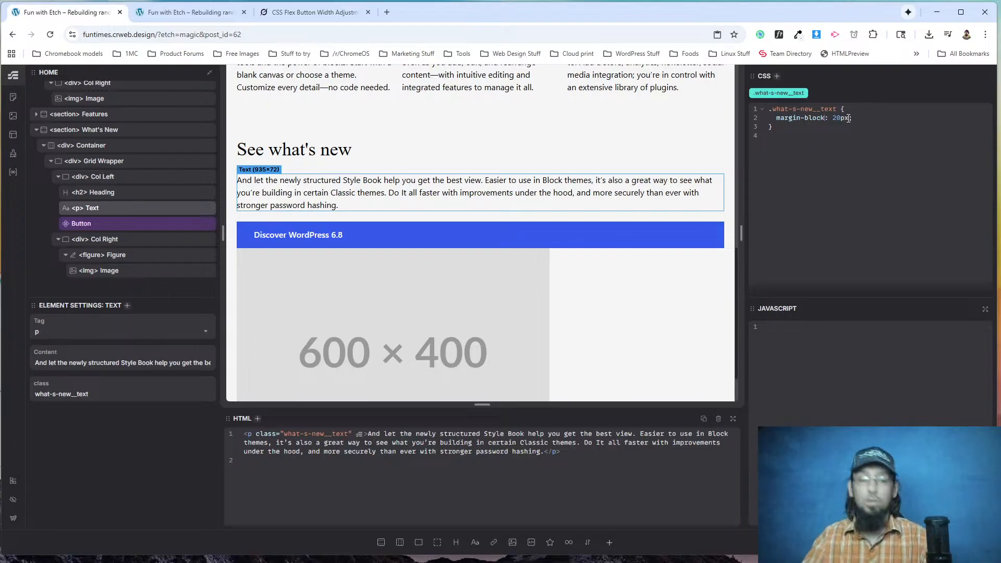
{"action": "left_click", "coordinate": [188, 12]}
{"action": "left_click", "coordinate": [50, 34]}
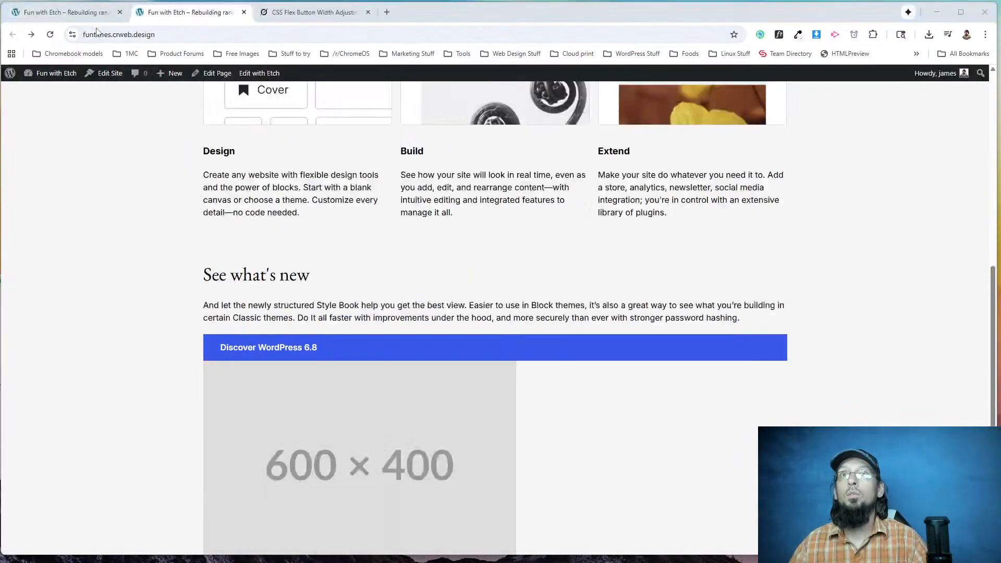
{"action": "left_click", "coordinate": [68, 12]}
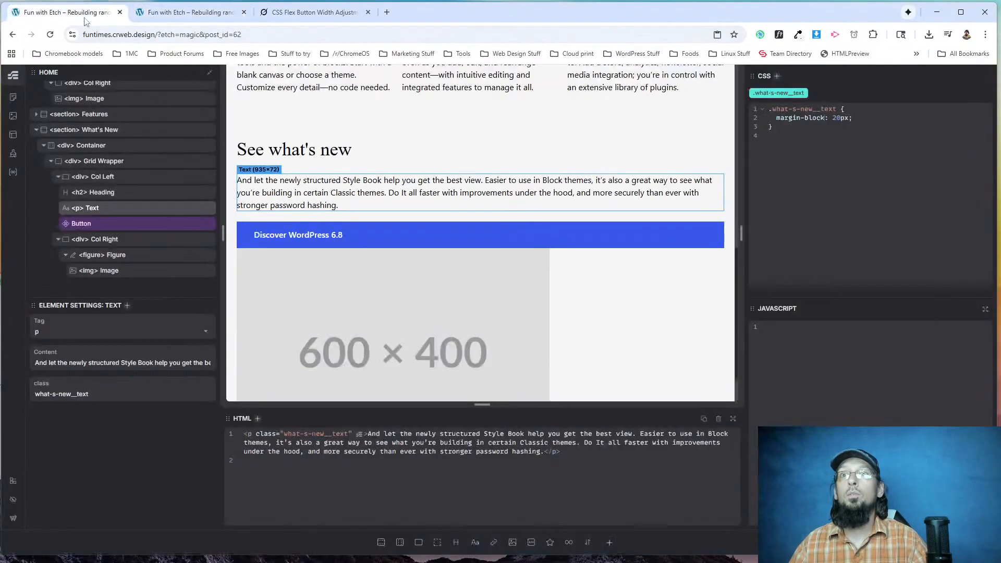
Add a nested .btn rule with align-self: flex-start to the what-s-new__col-left class and check the button on the live page.
{"action": "left_click", "coordinate": [112, 225]}
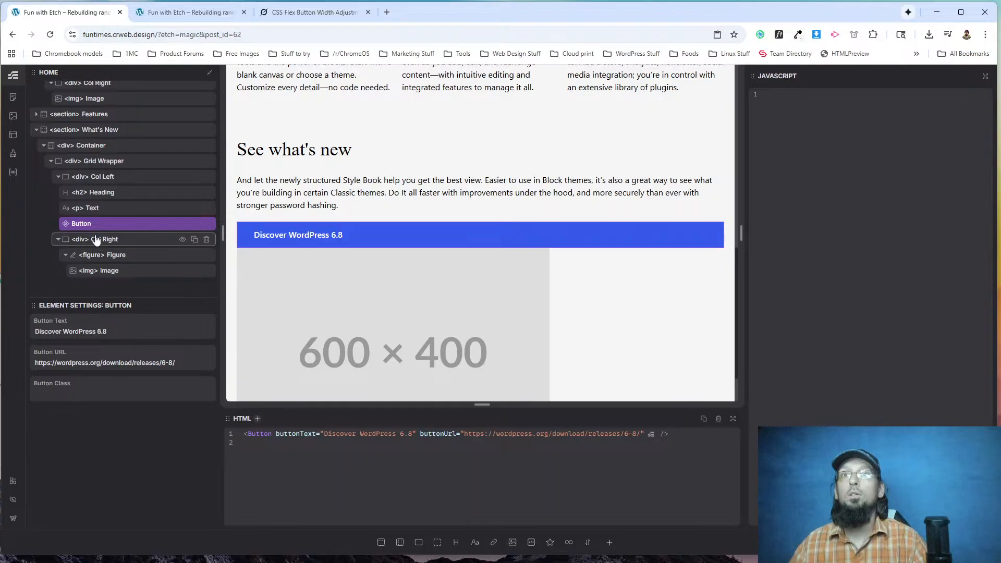
{"action": "left_click", "coordinate": [99, 181]}
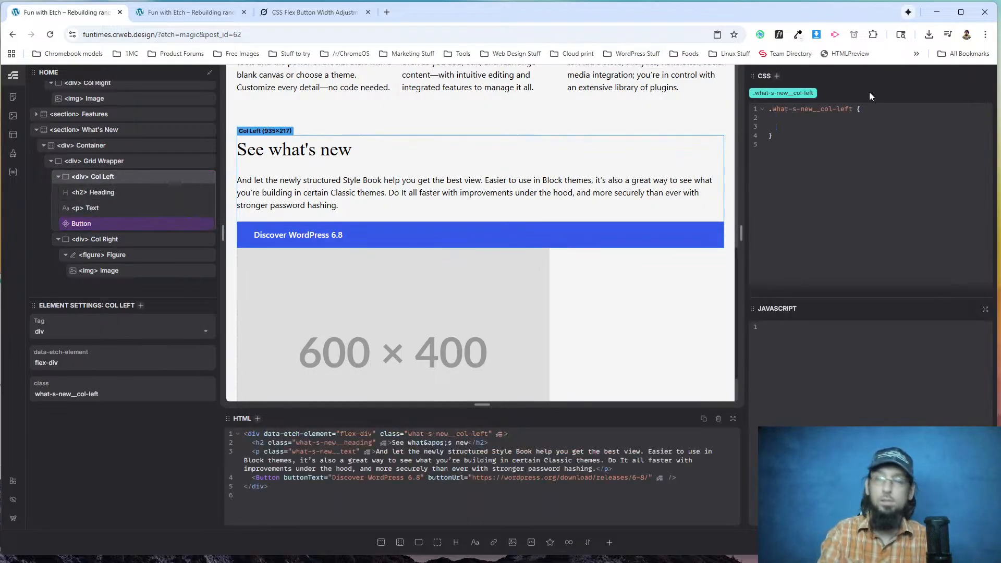
{"action": "type", "text": ".btn {"}
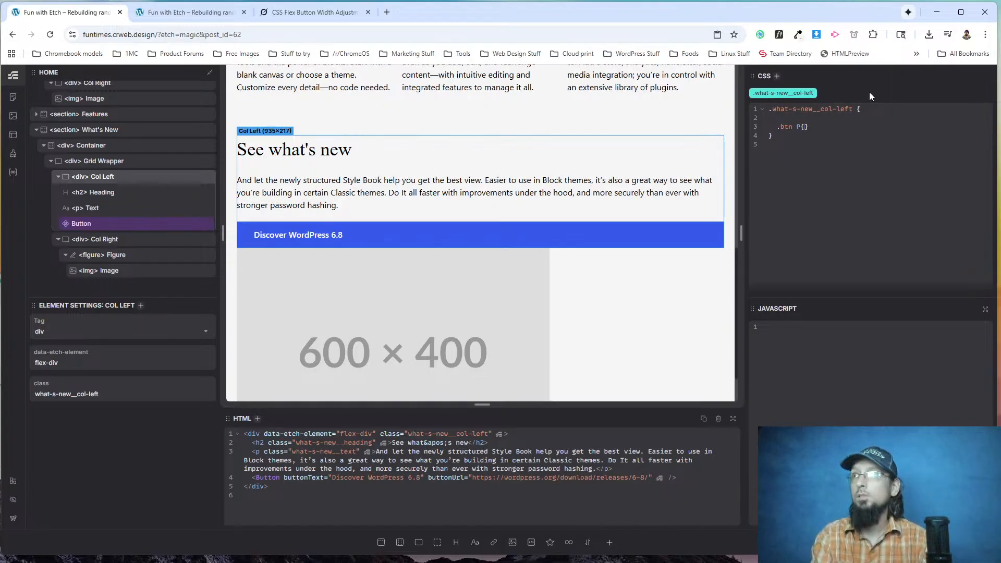
{"action": "key", "text": "Return"}
{"action": "type", "text": "align"}
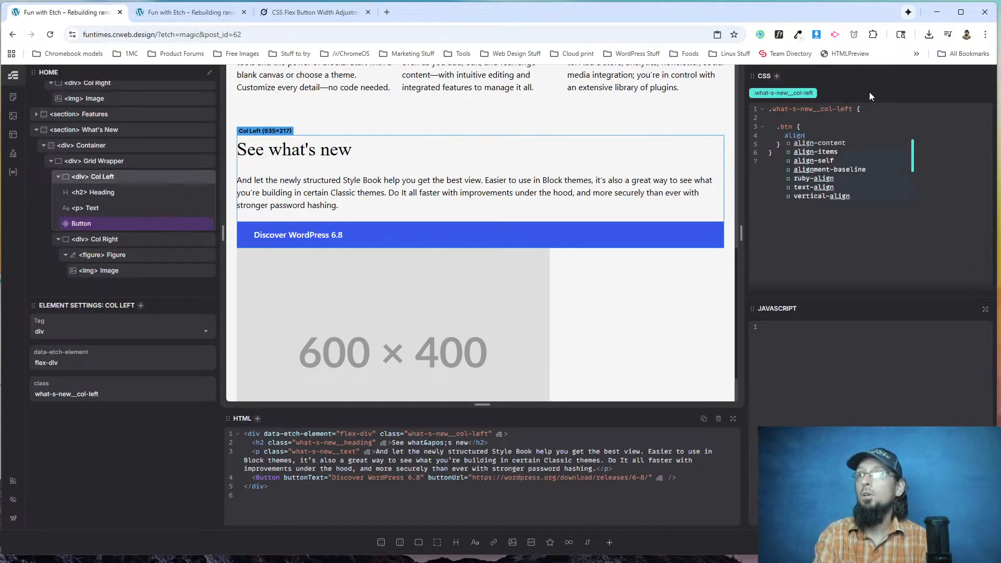
{"action": "type", "text": "-self: flex-start"}
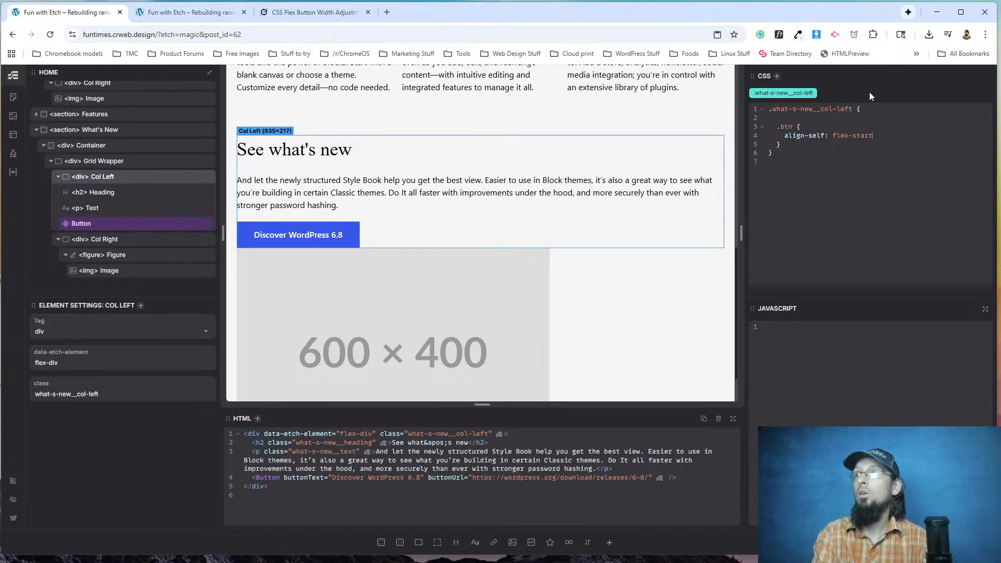
{"action": "key", "text": "BackSpace"}
{"action": "type", "text": ";"}
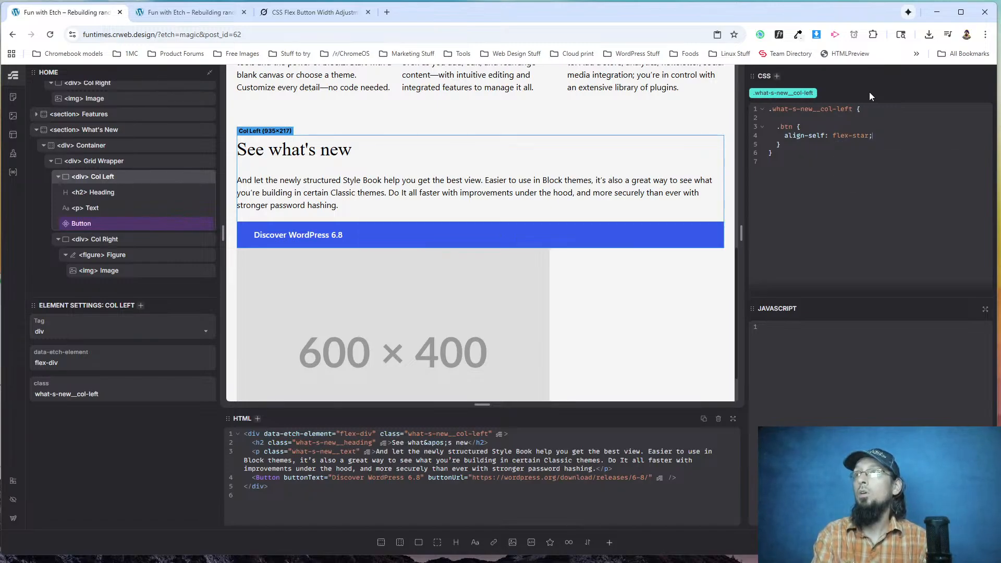
{"action": "type", "text": "t"}
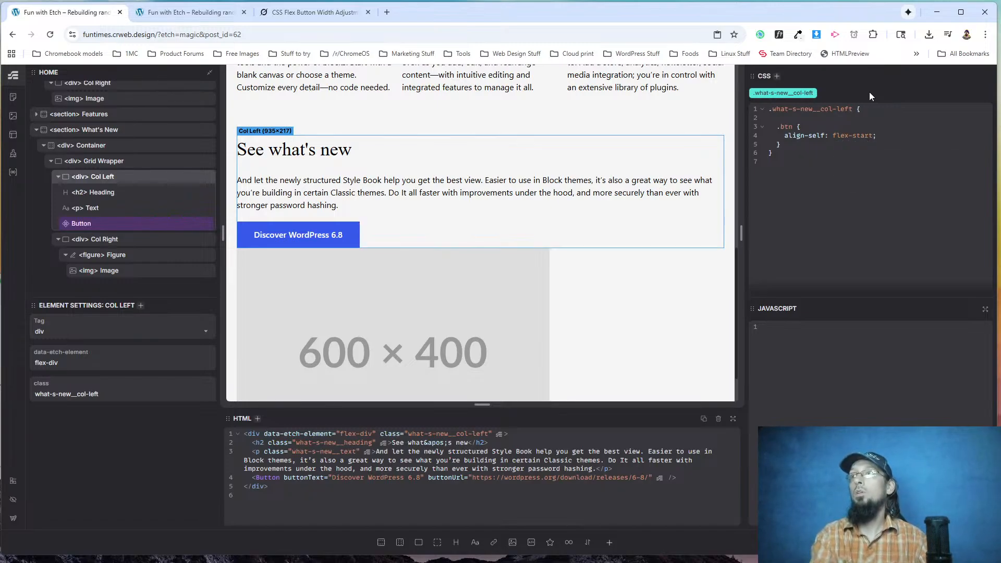
{"action": "left_click", "coordinate": [187, 13]}
{"action": "left_click", "coordinate": [50, 35]}
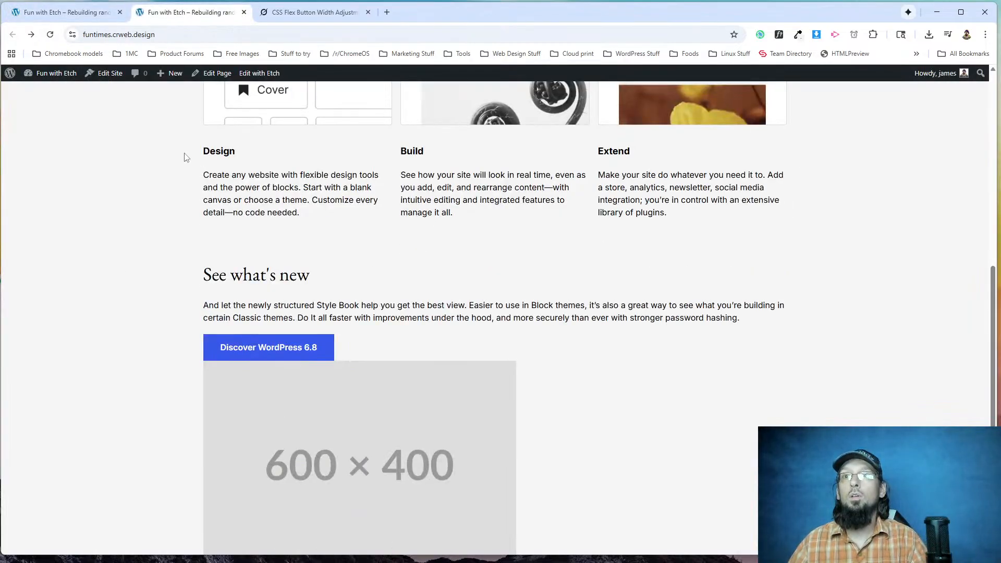
Set the What's New Grid Wrapper to display: grid in its what-s-new__grid-wrapper class.
{"action": "left_click", "coordinate": [65, 12]}
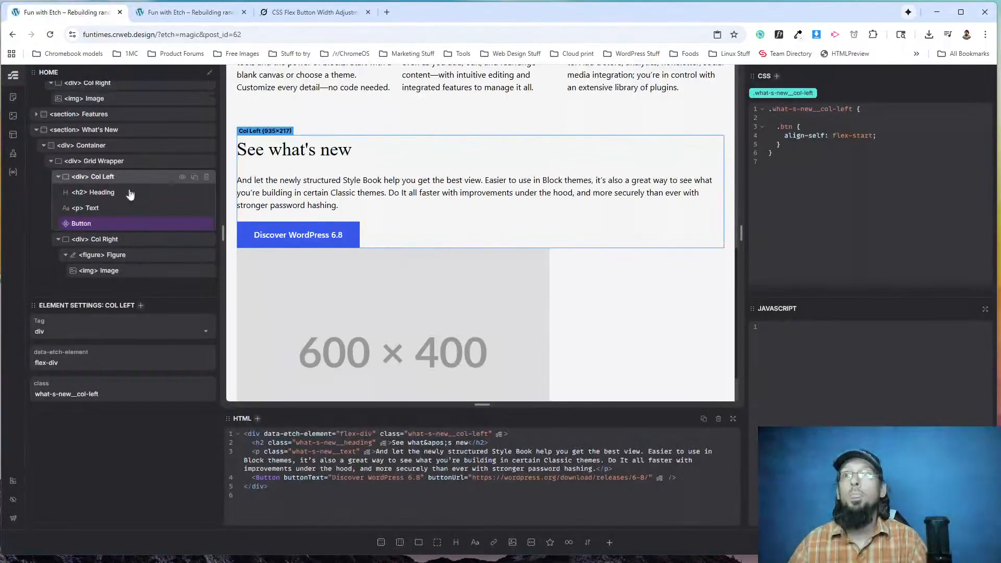
{"action": "left_click", "coordinate": [104, 161]}
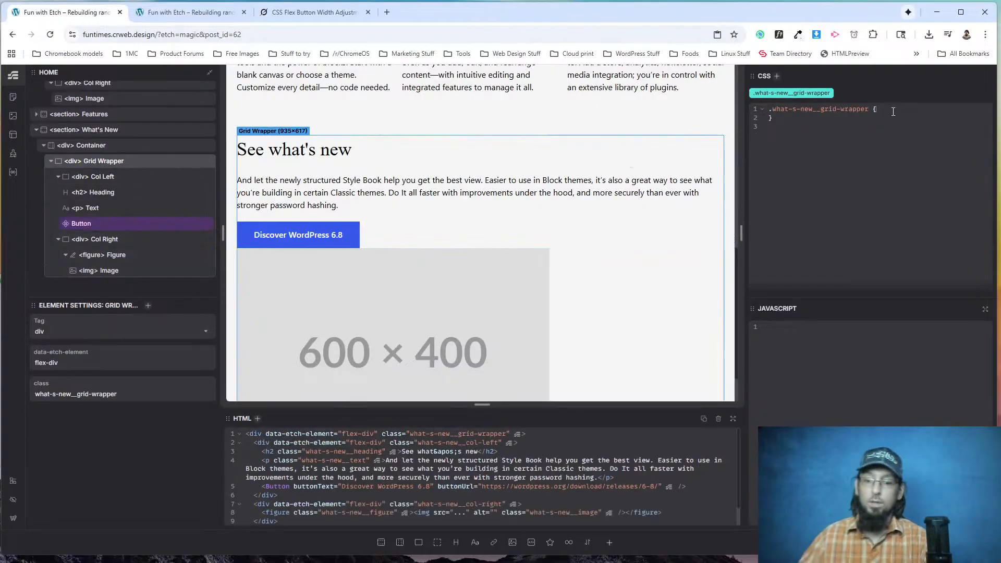
{"action": "type", "text": "lay: grid;"}
{"action": "key", "text": "Return"}
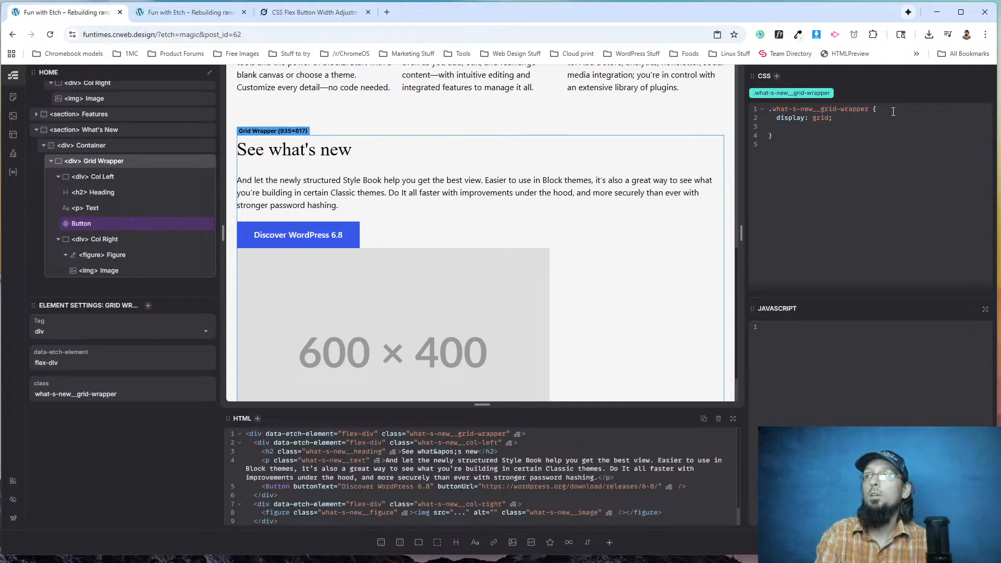
{"action": "type", "text": "grid="}
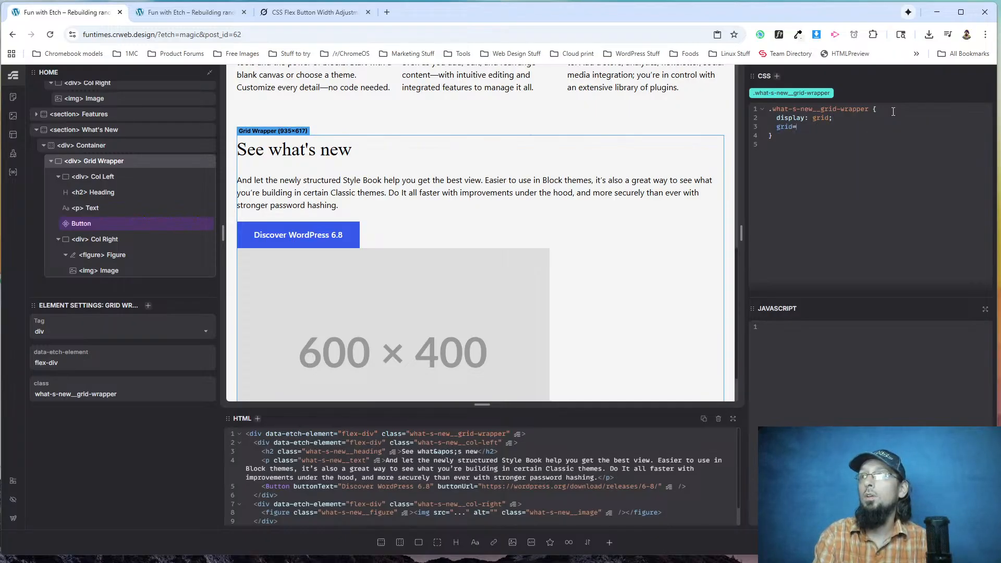
{"action": "type", "text": "media (width >"}
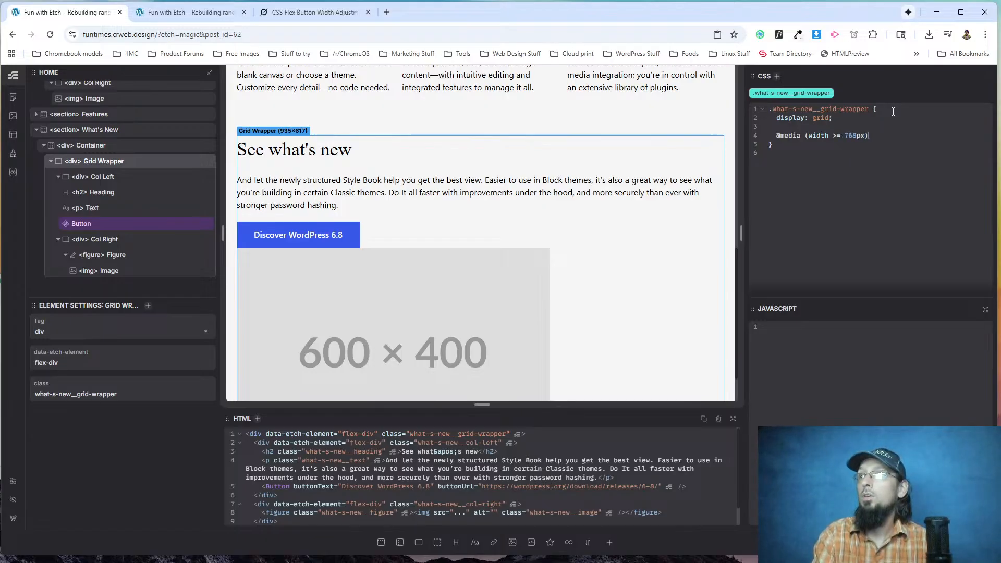
{"action": "key", "text": "BackSpace"}
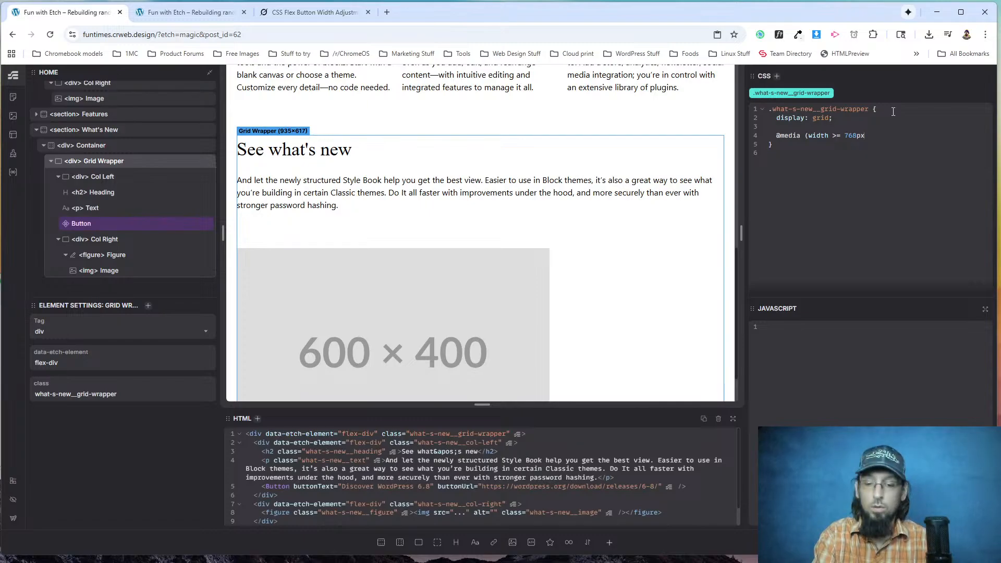
{"action": "type", "text": ") "}
{"action": "type", "text": "grid="}
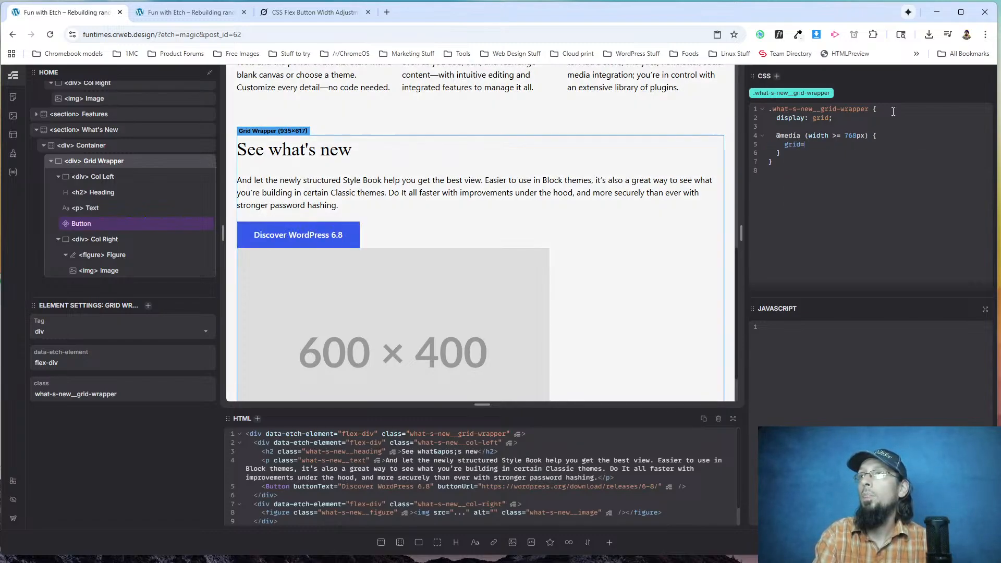
{"action": "key", "text": "BackSpace"}
{"action": "type", "text": "-template-col"}
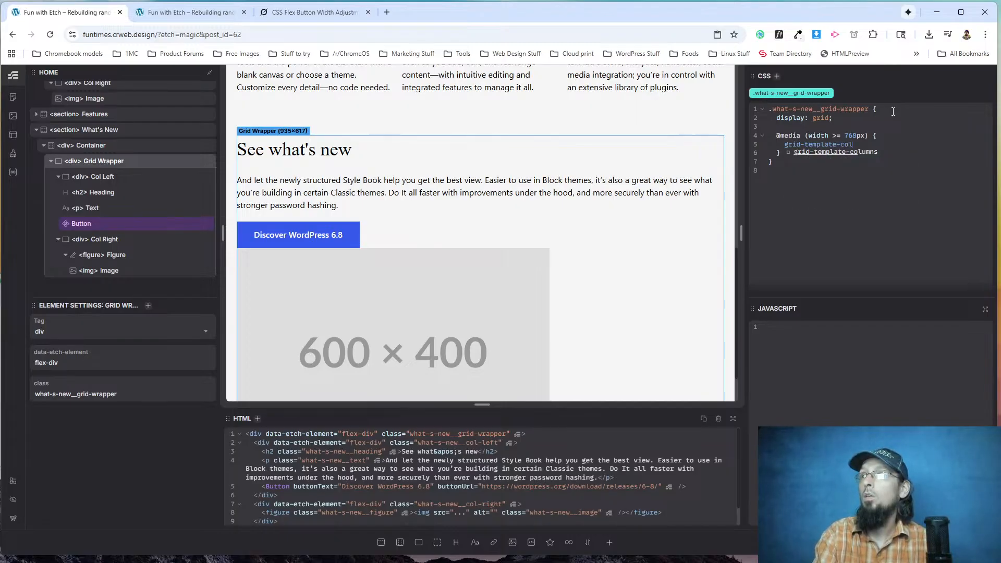
{"action": "type", "text": "umns: repea"}
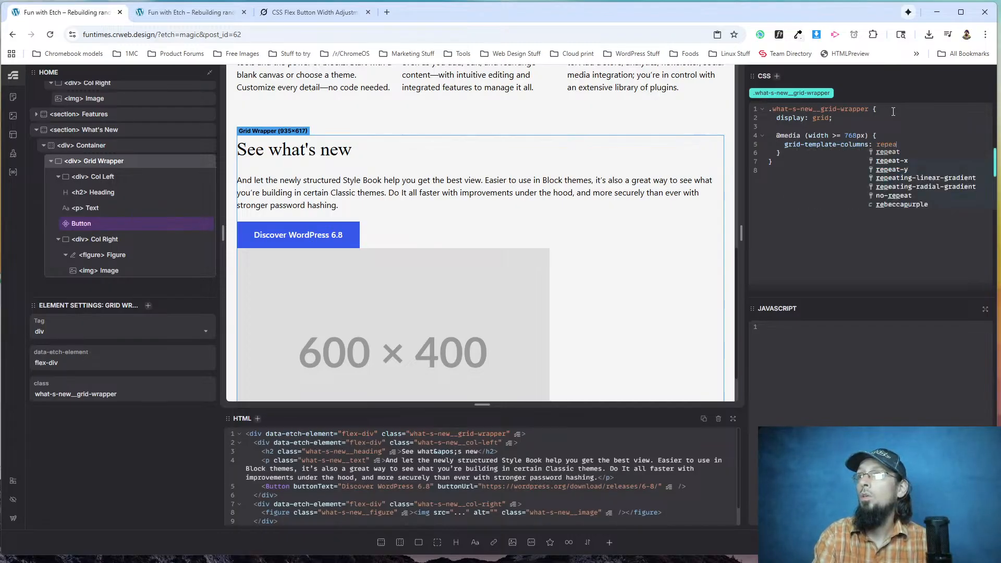
{"action": "type", "text": "t(3, 1fr);"}
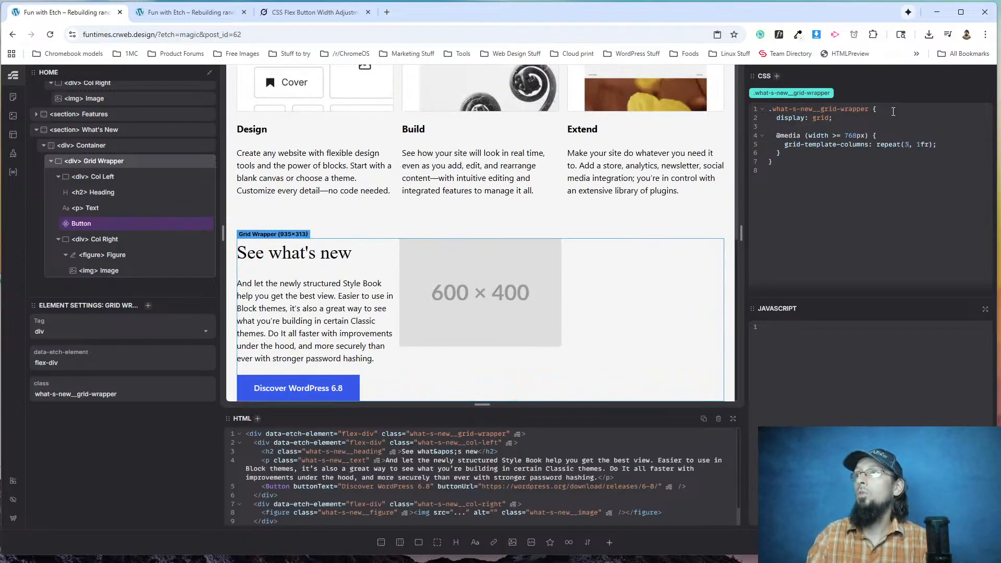
Set grid-template-columns: repeat(2, 1fr) and gap: 2rem inside the What's New Grid Wrapper's media query.
{"action": "key", "text": "BackSpace"}
{"action": "type", "text": "2"}
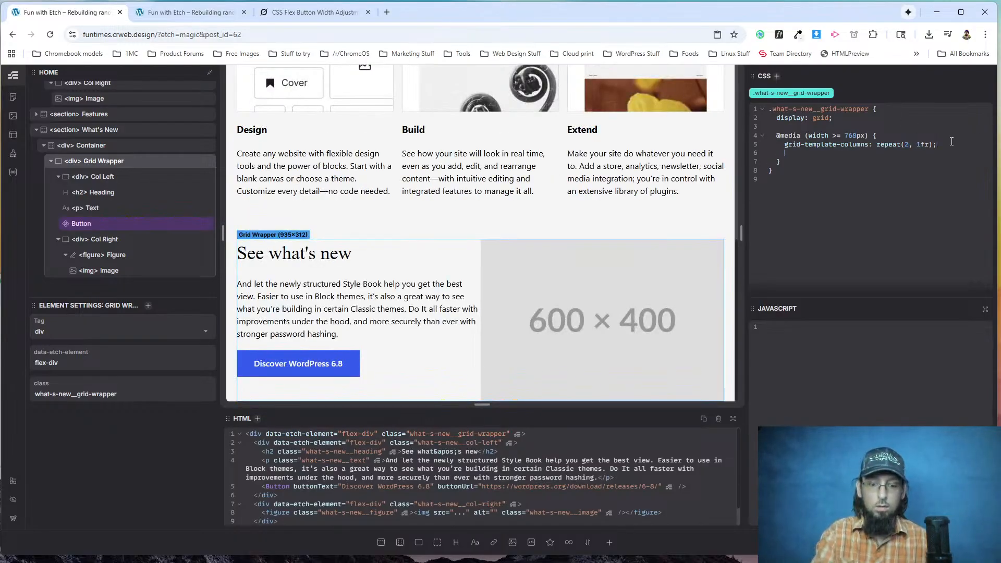
{"action": "type", "text": ": 1rem;"}
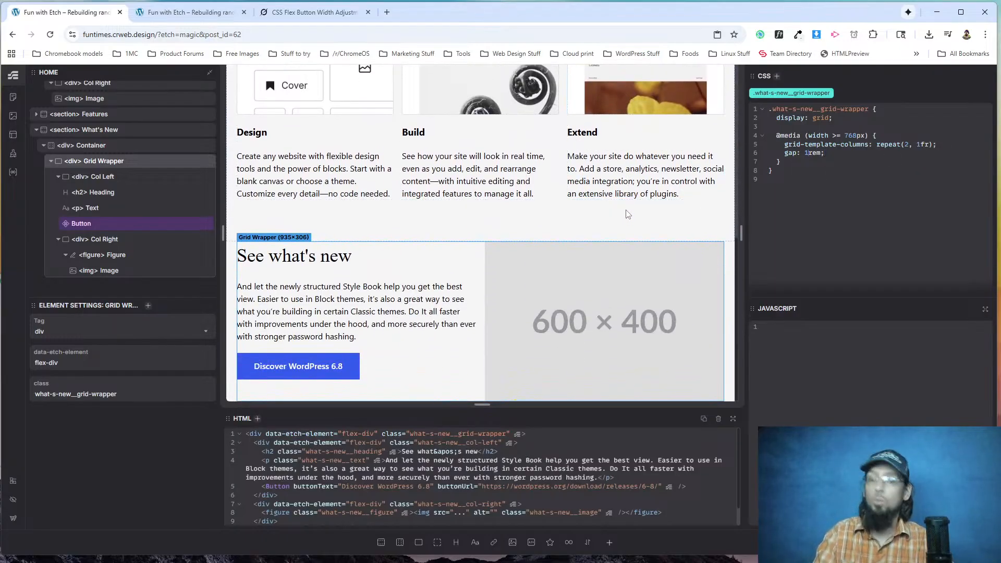
{"action": "type", "text": "2"}
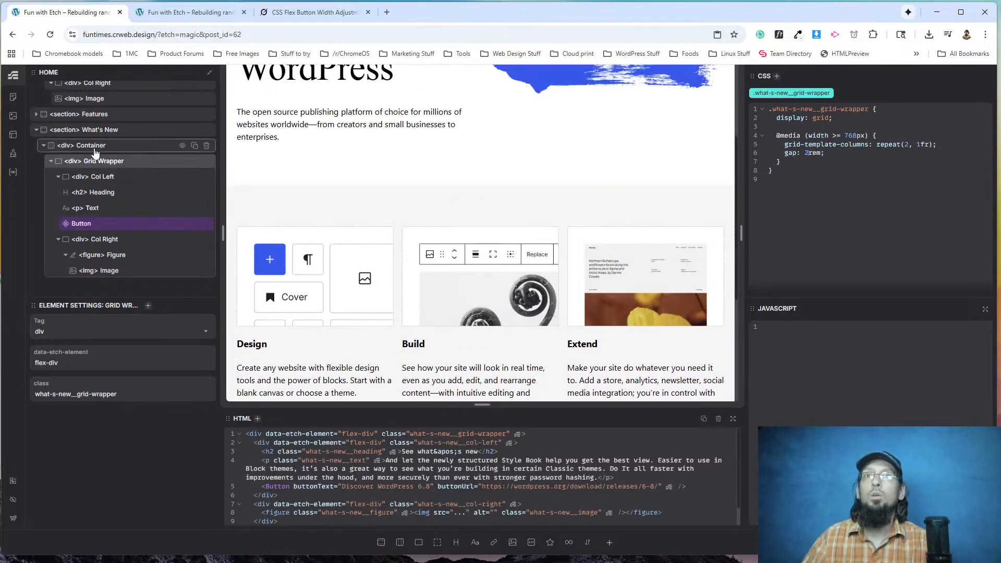
Remove the redundant grid-template-columns: 1fr declaration from the Features section's features__grid-wrapper class.
{"action": "scroll", "coordinate": [97, 177], "scroll_direction": "up", "scroll_amount": 2}
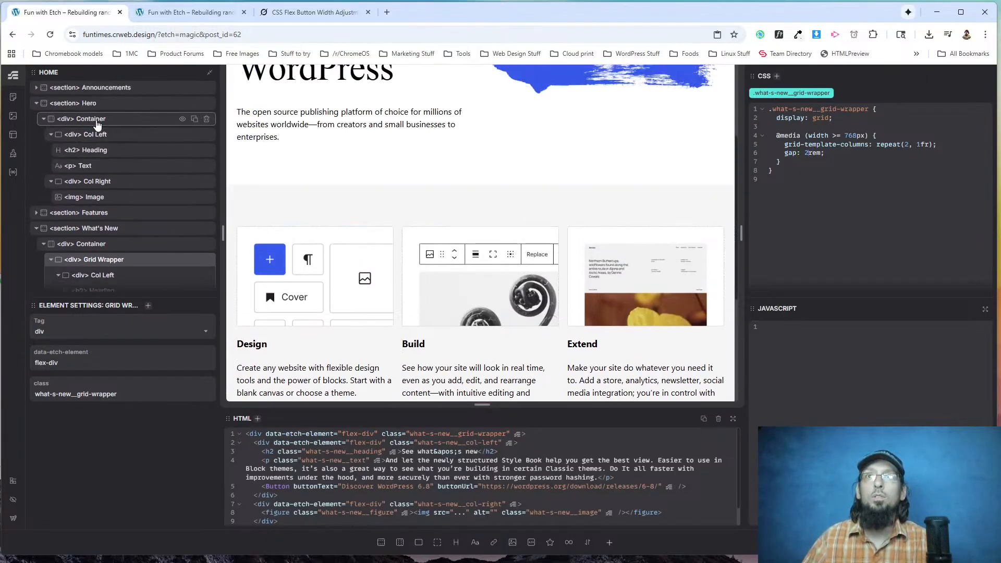
{"action": "left_click", "coordinate": [86, 213]}
{"action": "left_click", "coordinate": [103, 245]}
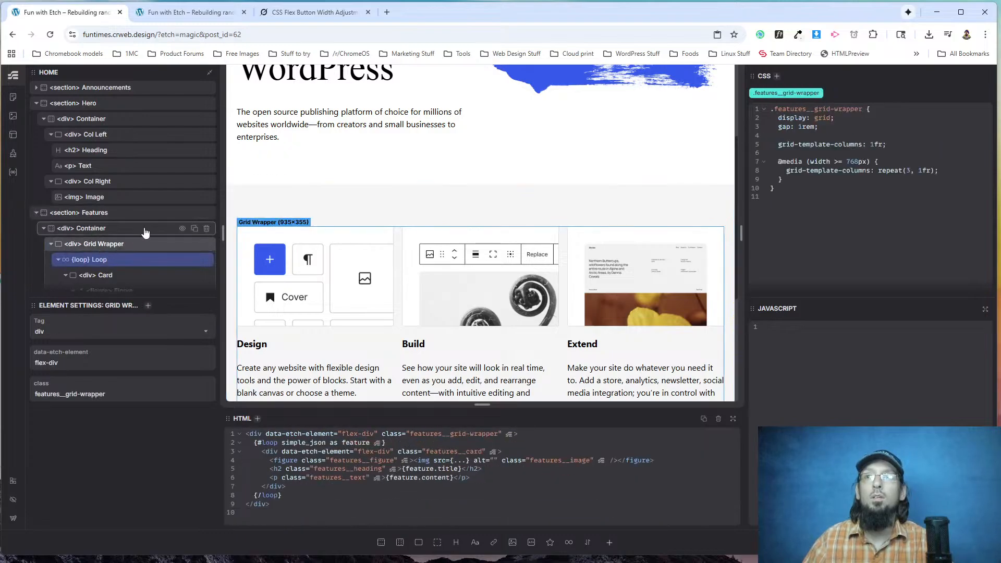
{"action": "left_click_drag", "start_coordinate": [891, 141], "coordinate": [779, 146]}
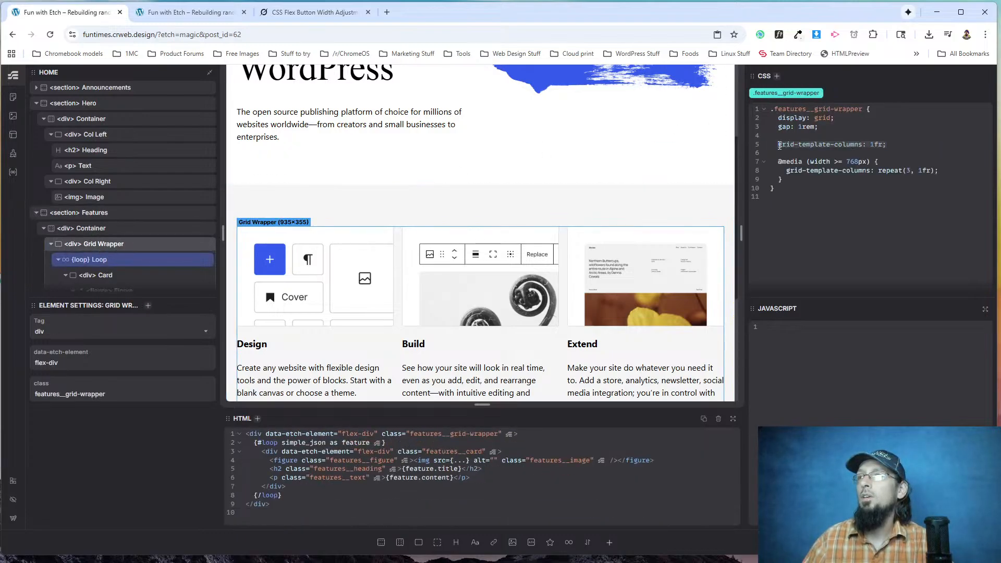
{"action": "key", "text": "BackSpace"}
{"action": "key", "text": "Delete"}
{"action": "key", "text": "Delete"}
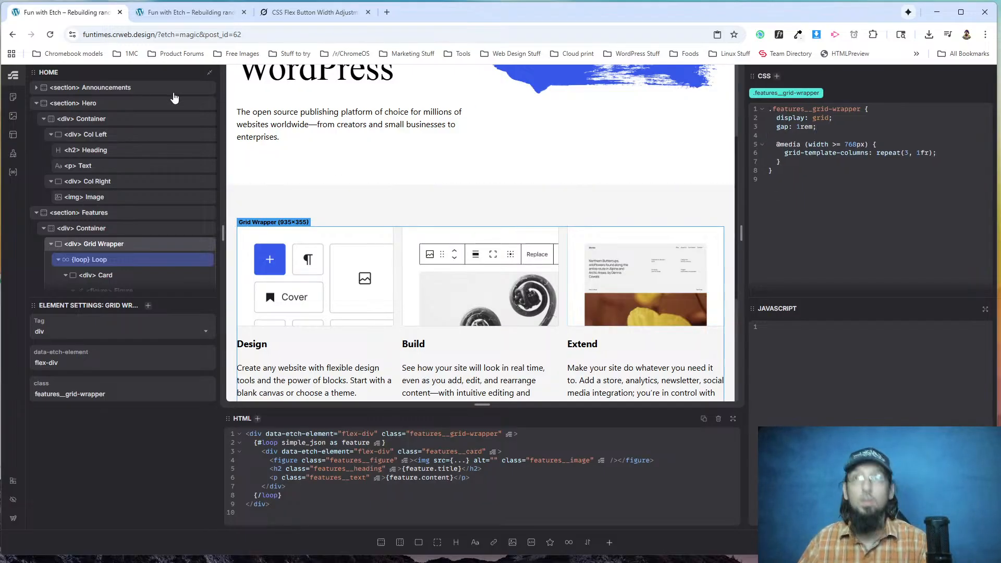
Reload the live page and check the layout of the Features and What's New sections.
{"action": "left_click", "coordinate": [185, 12]}
{"action": "left_click", "coordinate": [51, 35]}
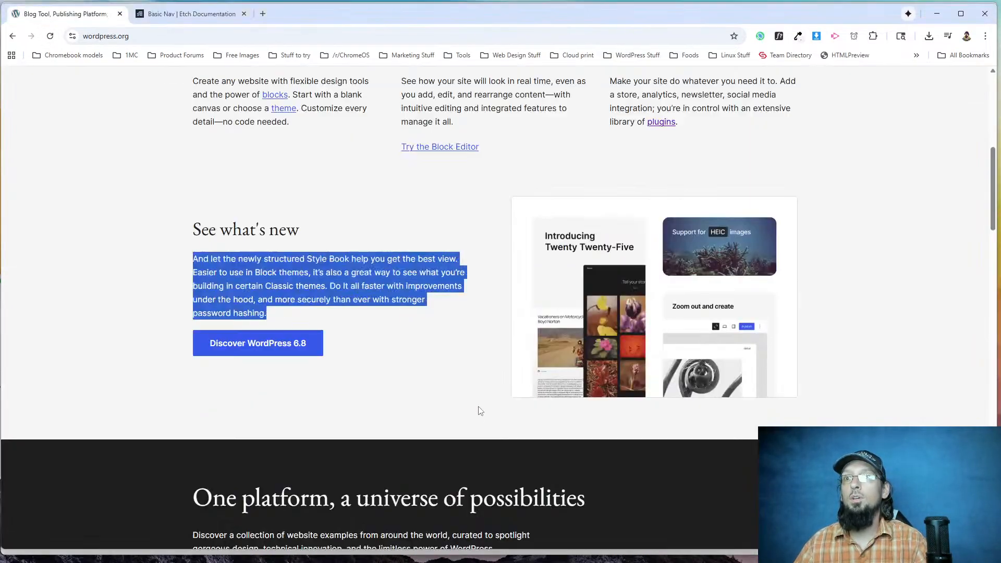
{"action": "scroll", "coordinate": [478, 409], "scroll_direction": "up", "scroll_amount": 3}
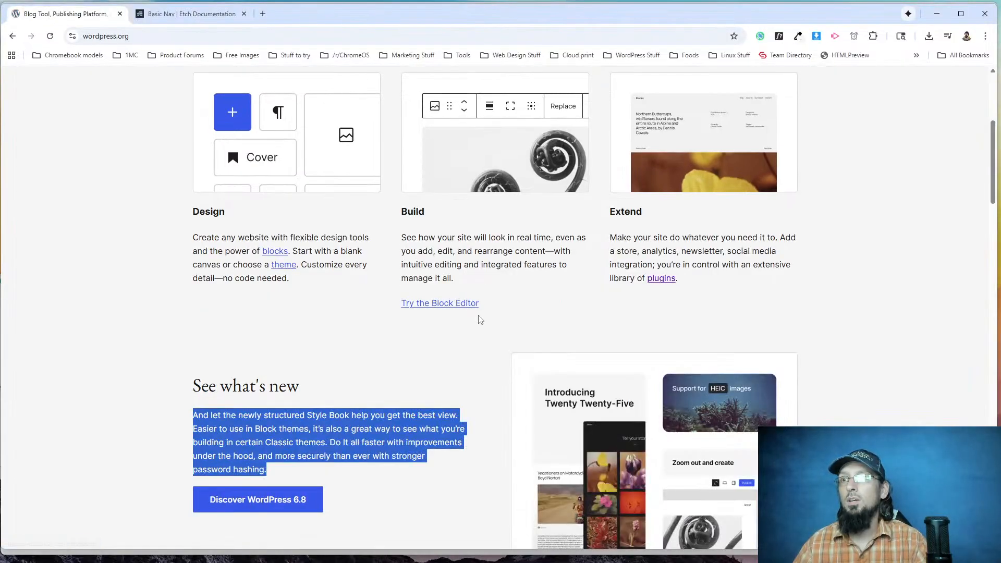
Inspect the See what's new columns block on wordpress.org and read its margin styles.
{"action": "right_click", "coordinate": [467, 350]}
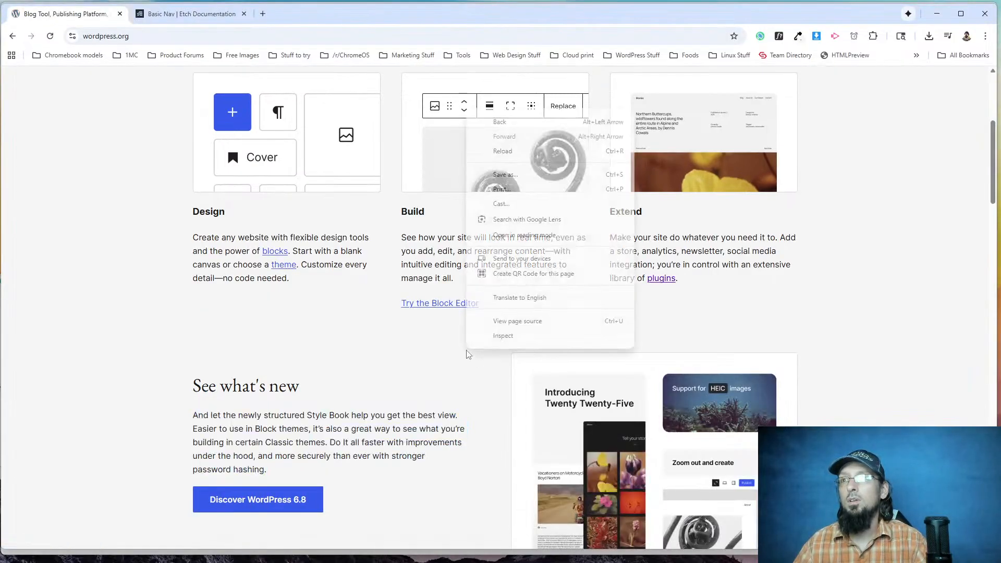
{"action": "left_click", "coordinate": [490, 338]}
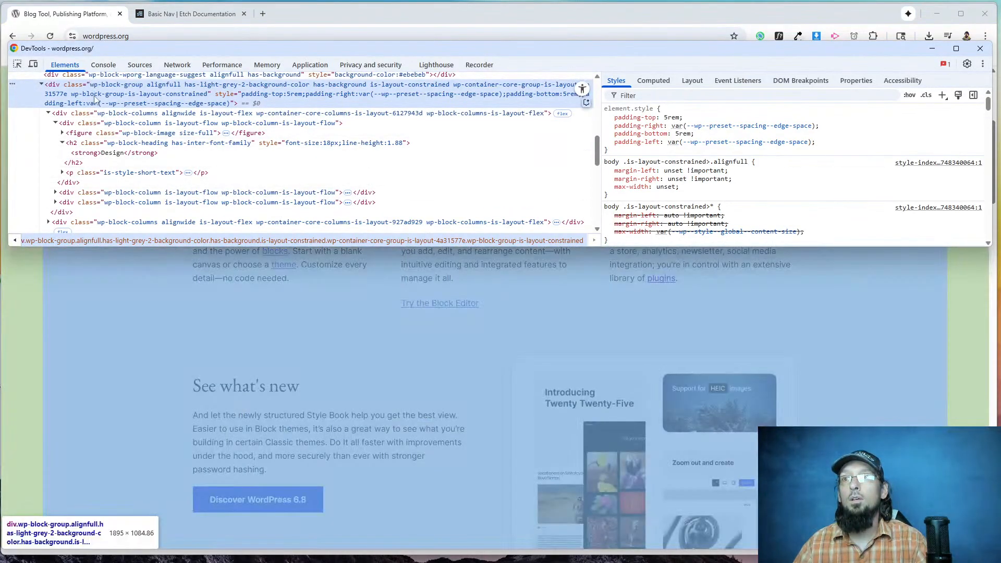
{"action": "scroll", "coordinate": [112, 182], "scroll_direction": "down", "scroll_amount": 2}
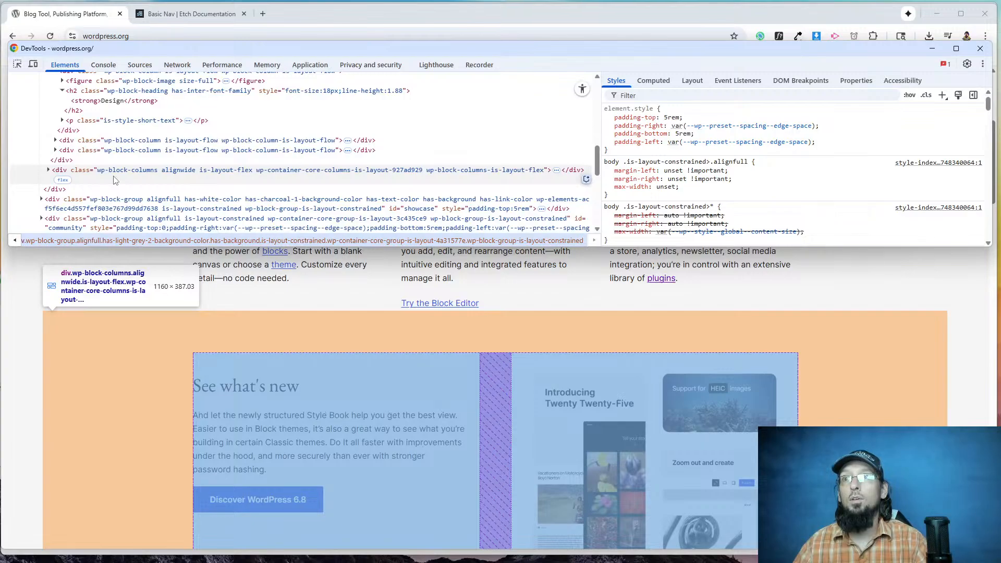
{"action": "left_click", "coordinate": [115, 172]}
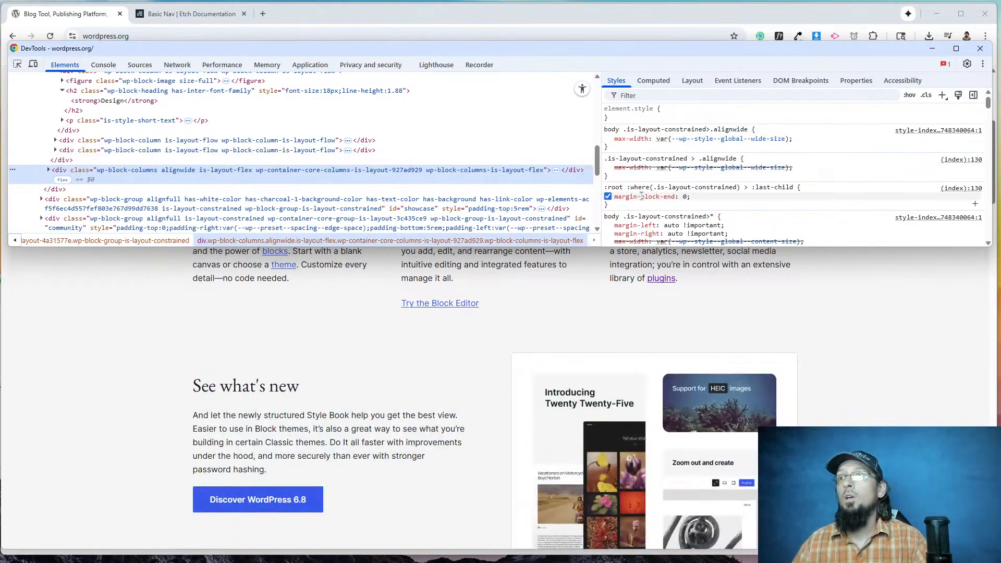
{"action": "scroll", "coordinate": [641, 194], "scroll_direction": "down", "scroll_amount": 1}
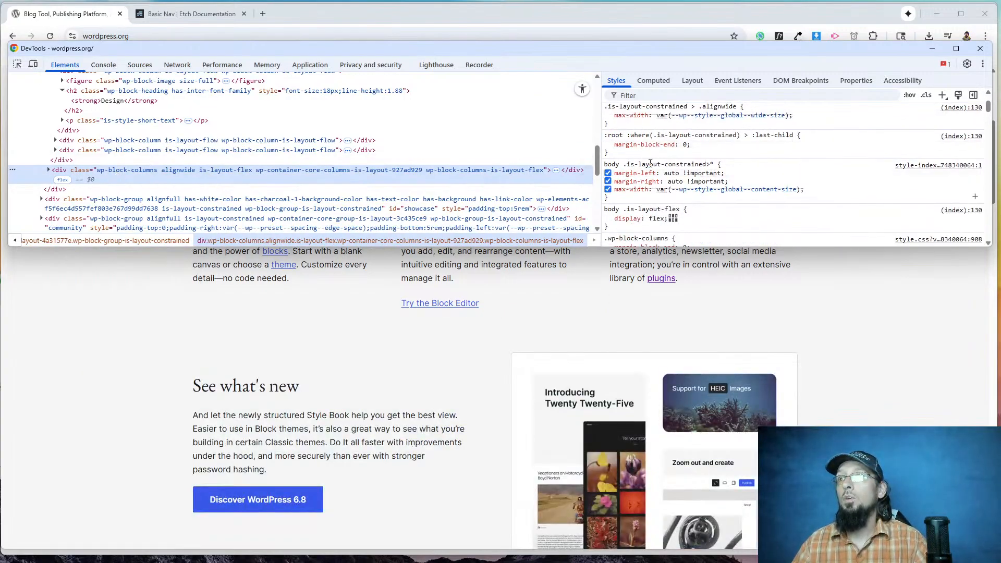
{"action": "scroll", "coordinate": [733, 186], "scroll_direction": "down", "scroll_amount": 1}
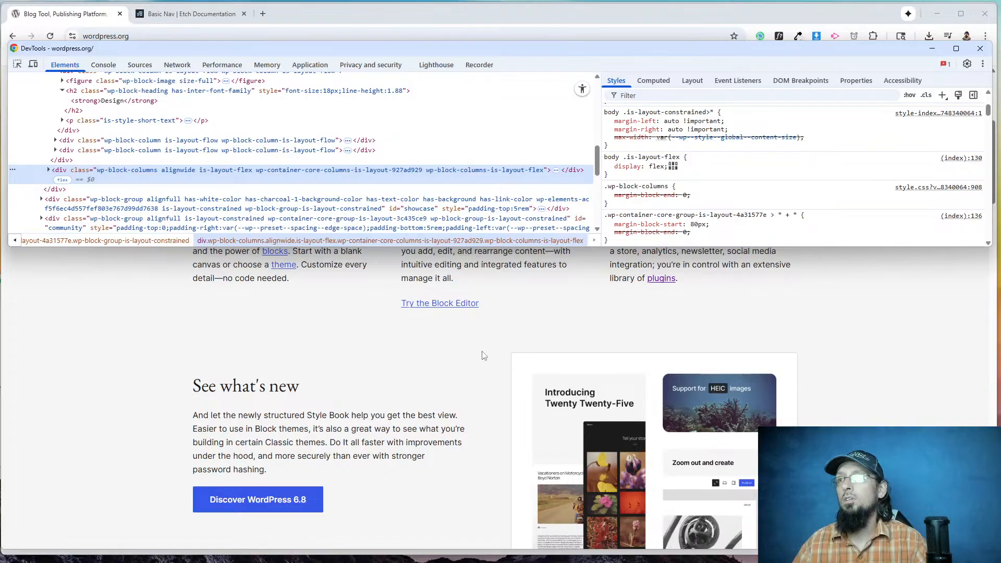
{"action": "key", "text": "F12"}
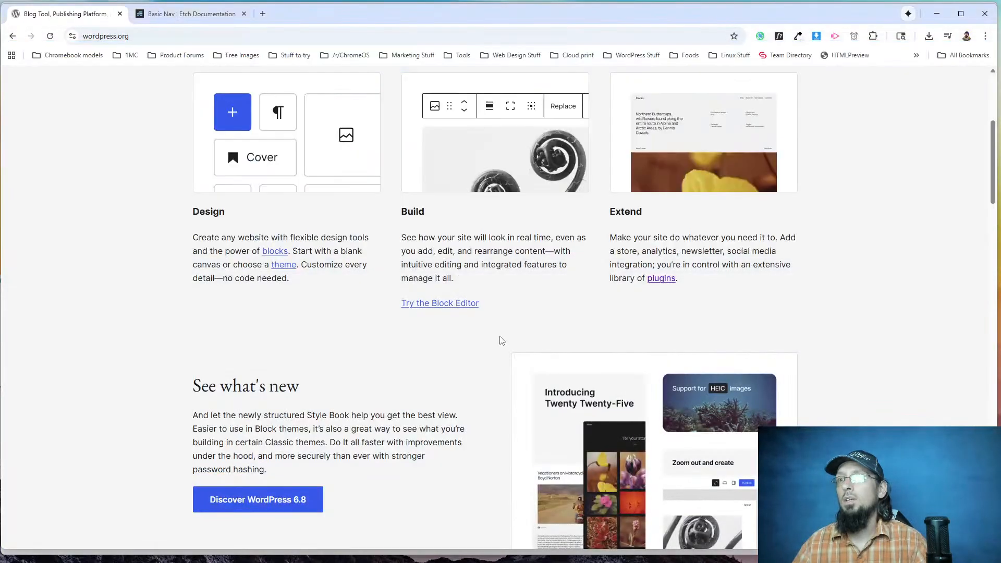
Inspect the Meet WordPress intro section on wordpress.org and read its vertical padding.
{"action": "scroll", "coordinate": [502, 341], "scroll_direction": "up", "scroll_amount": 5}
{"action": "right_click", "coordinate": [277, 268]}
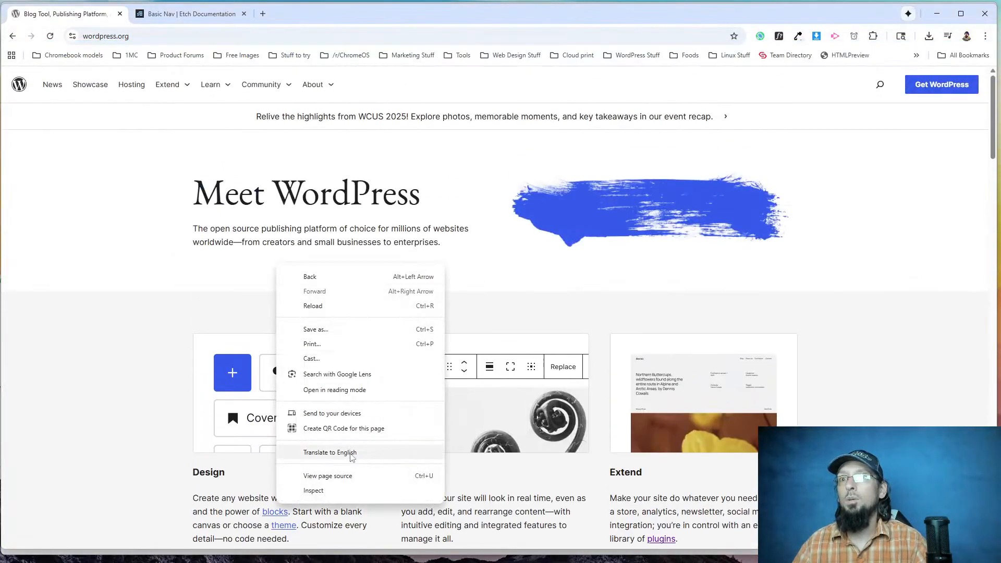
{"action": "left_click", "coordinate": [305, 490]}
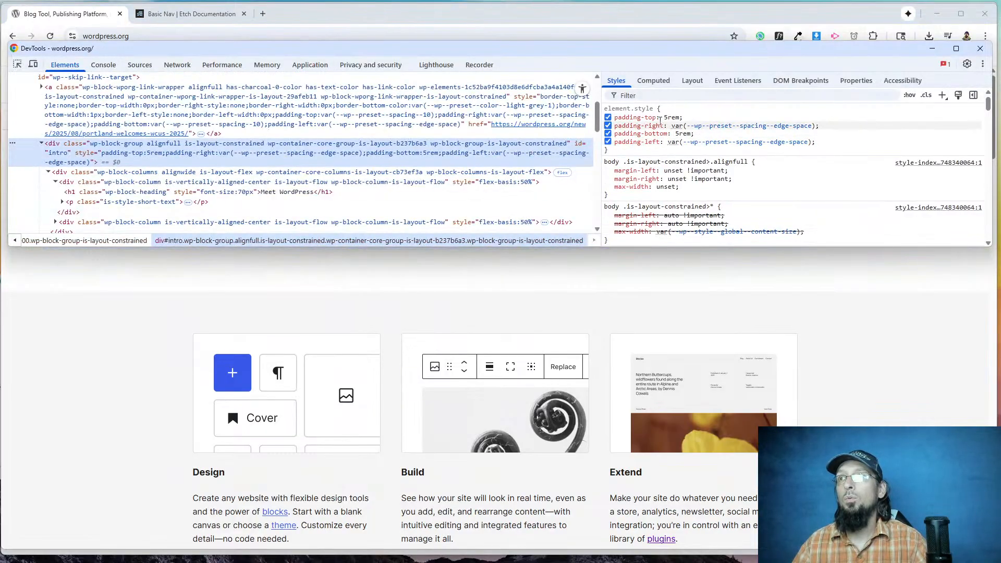
{"action": "key", "text": "F12"}
{"action": "scroll", "coordinate": [337, 295], "scroll_direction": "down", "scroll_amount": 9}
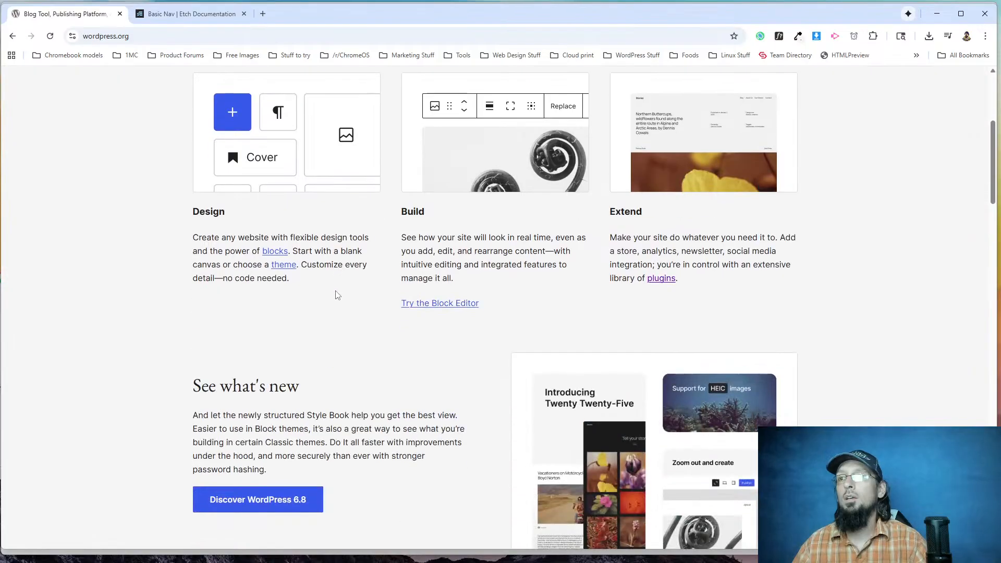
Compare the spacing above See what's new on wordpress.org with the rebuilt live page.
{"action": "key", "text": "alt+Tab"}
{"action": "key", "text": "alt+Tab"}
{"action": "scroll", "coordinate": [237, 179], "scroll_direction": "up", "scroll_amount": 4}
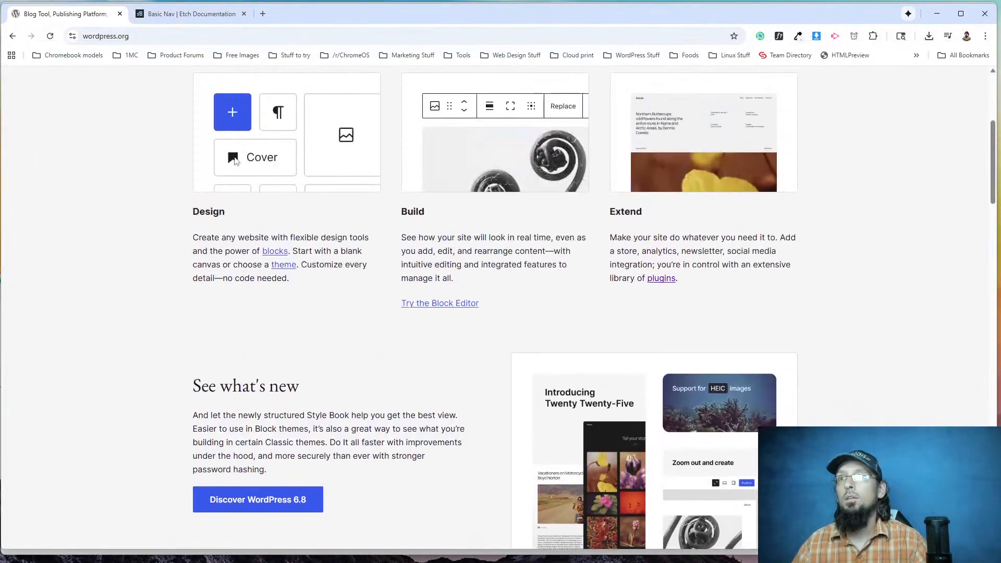
{"action": "key", "text": "alt+Tab"}
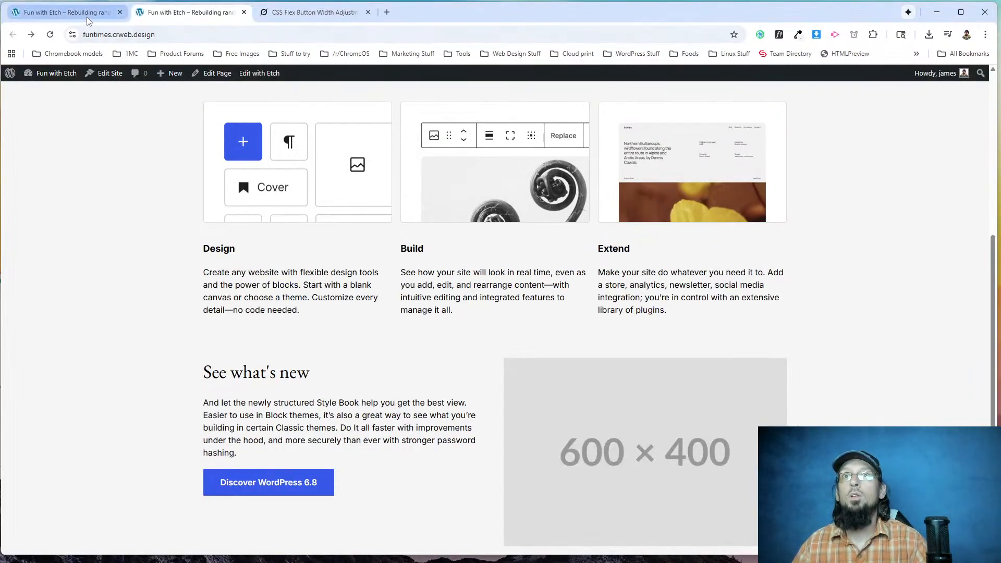
Add padding-block: 5rem to the What's New section's what-s-new class and check the spacing on the live page.
{"action": "left_click", "coordinate": [68, 12]}
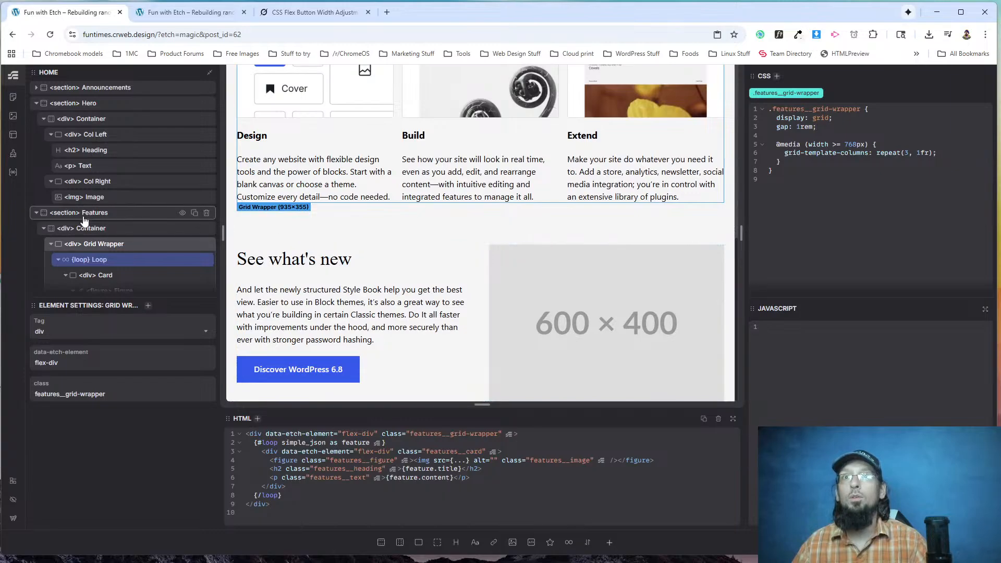
{"action": "left_click", "coordinate": [36, 213]}
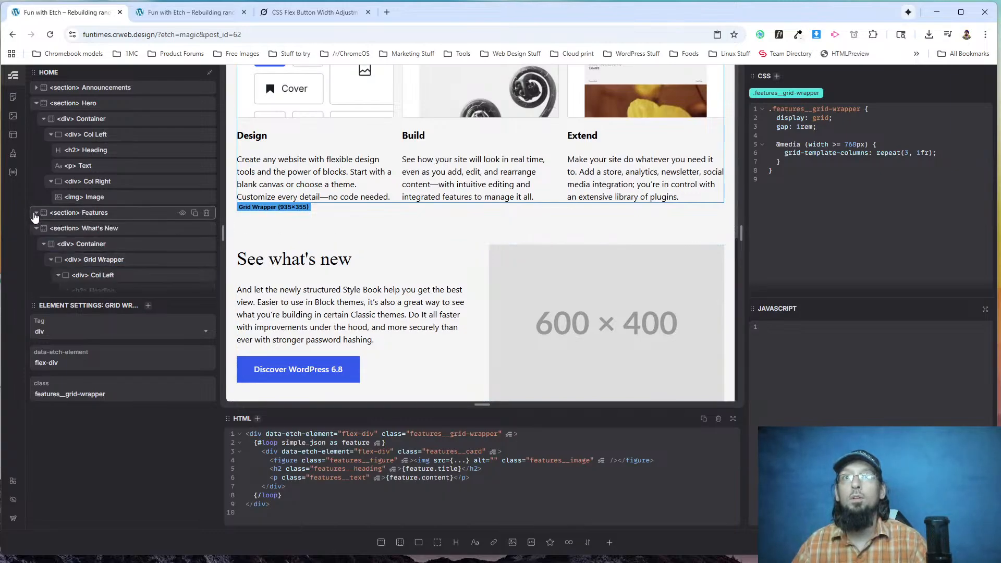
{"action": "left_click", "coordinate": [83, 228]}
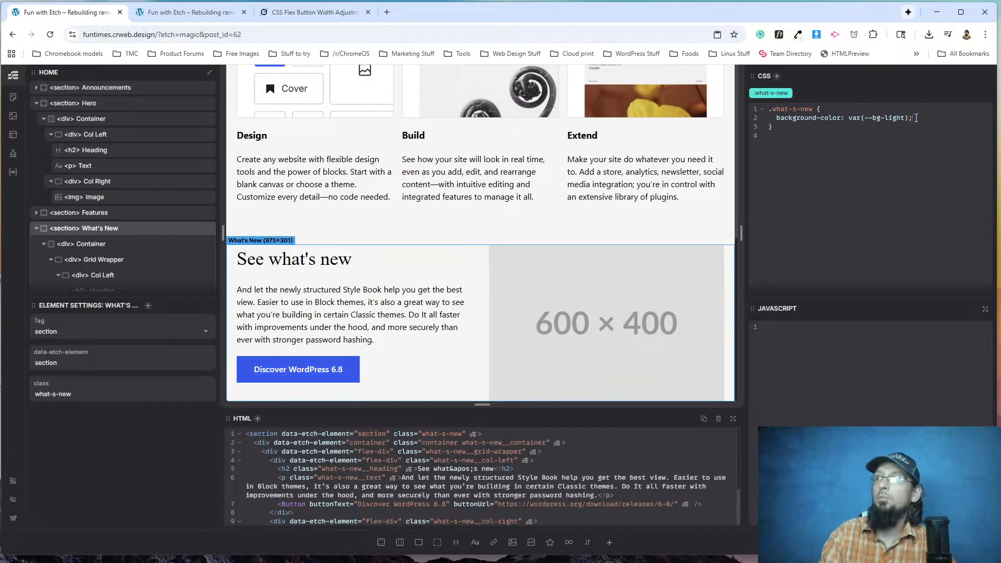
{"action": "type", "text": "ding-"}
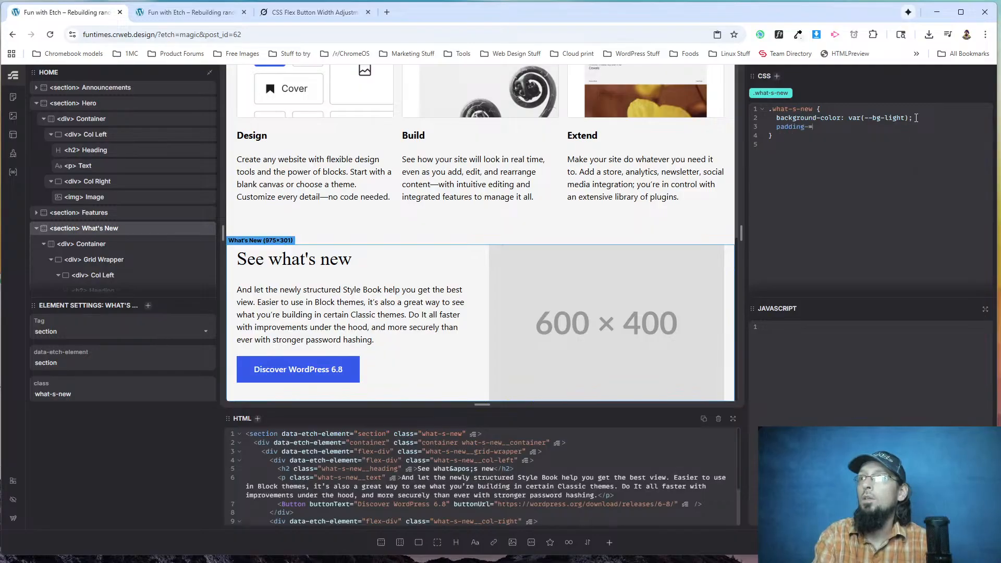
{"action": "type", "text": "block: 5re"}
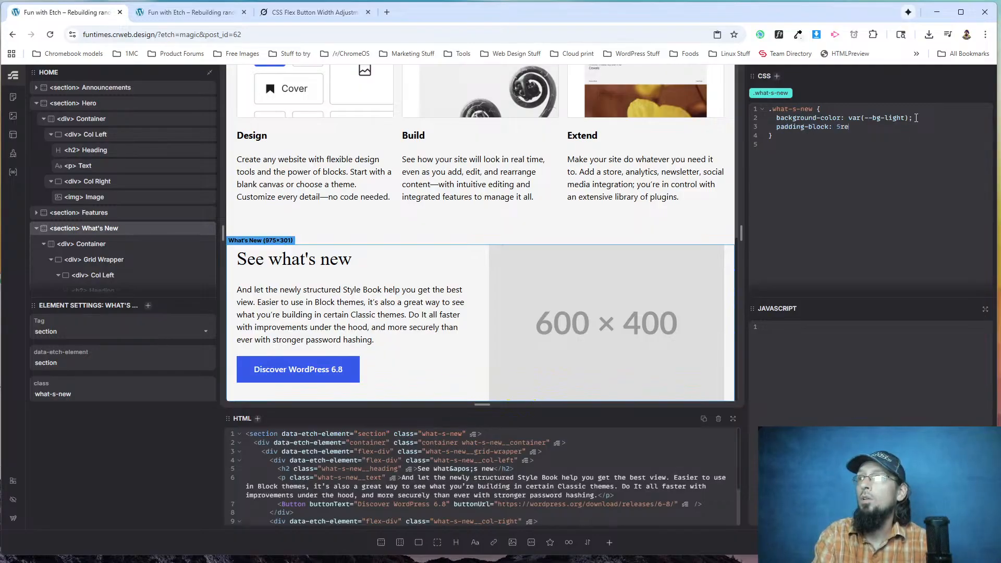
{"action": "type", "text": "m;"}
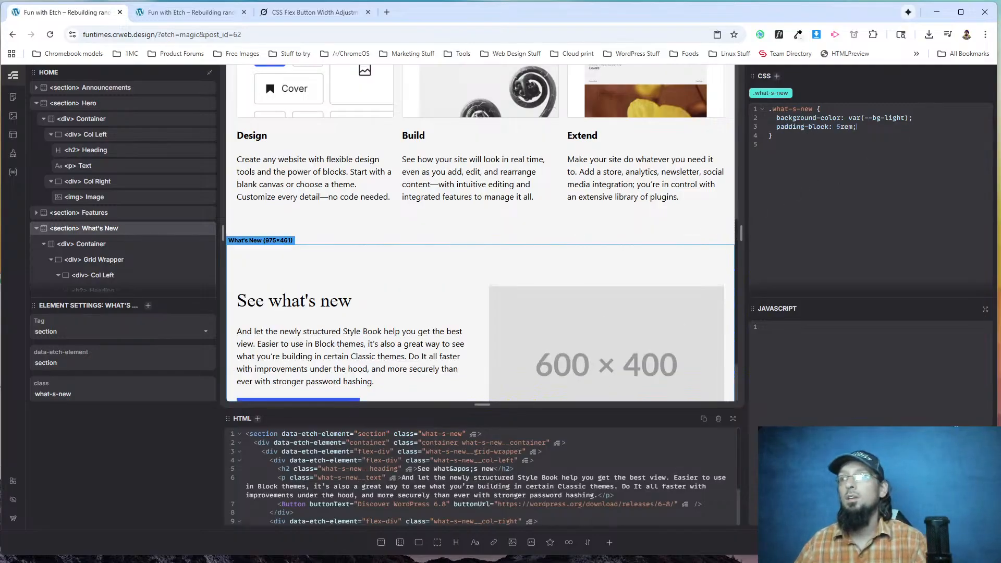
{"action": "left_click", "coordinate": [185, 12]}
{"action": "left_click", "coordinate": [49, 34]}
{"action": "scroll", "coordinate": [427, 278], "scroll_direction": "down", "scroll_amount": 3}
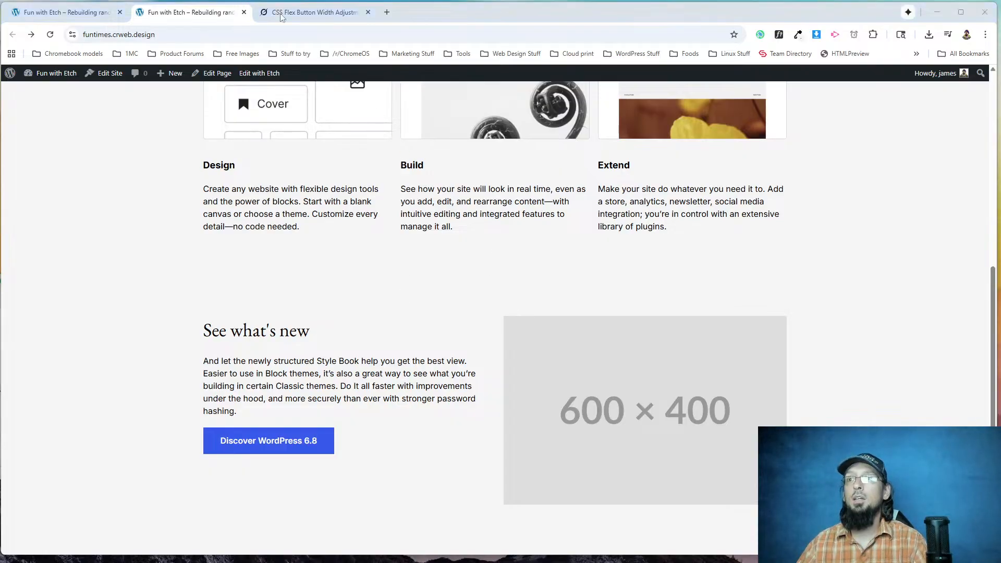
Replace the placeholder image in the What's New section with whats-new-visual-6-7.png from the media library, using wordpress.org as reference.
{"action": "key", "text": "alt+Tab"}
{"action": "scroll", "coordinate": [664, 379], "scroll_direction": "down", "scroll_amount": 2}
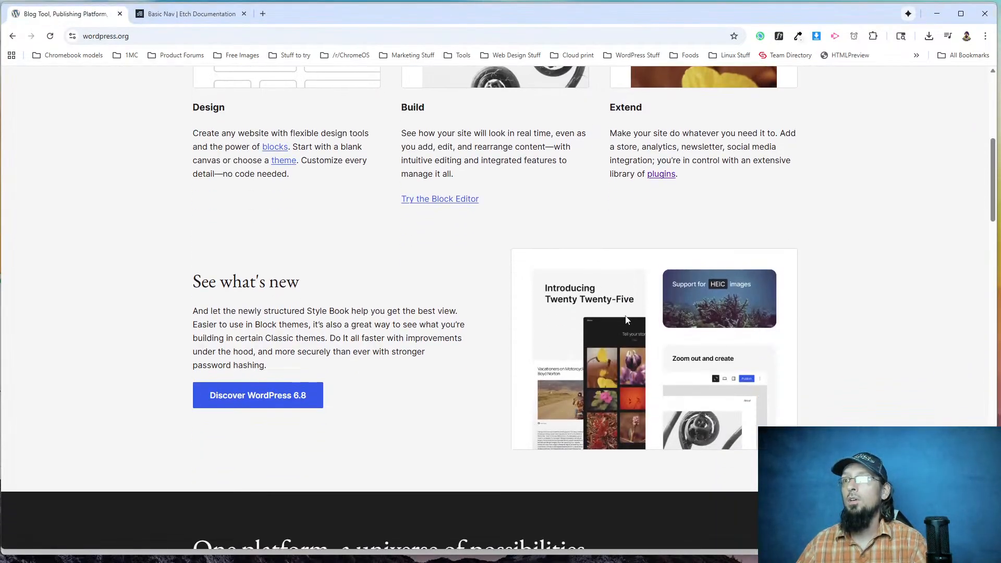
{"action": "key", "text": "alt+Tab"}
{"action": "left_click", "coordinate": [577, 318]}
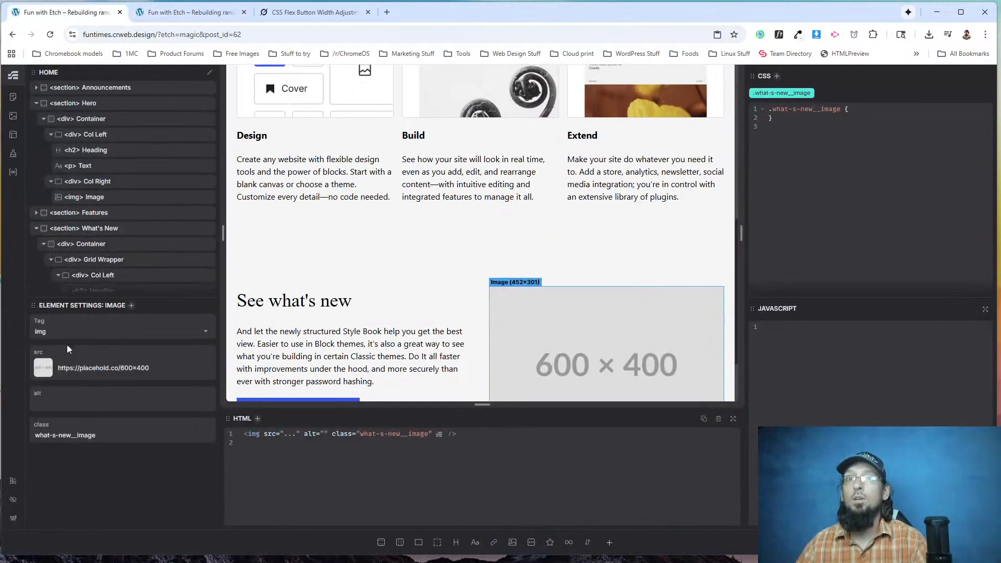
{"action": "left_click", "coordinate": [40, 368]}
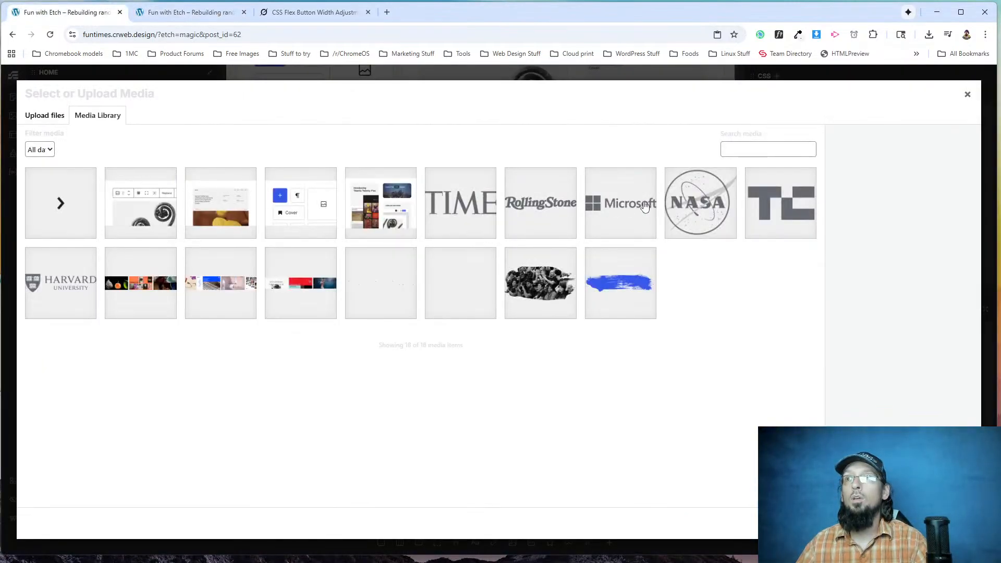
{"action": "left_click", "coordinate": [373, 205]}
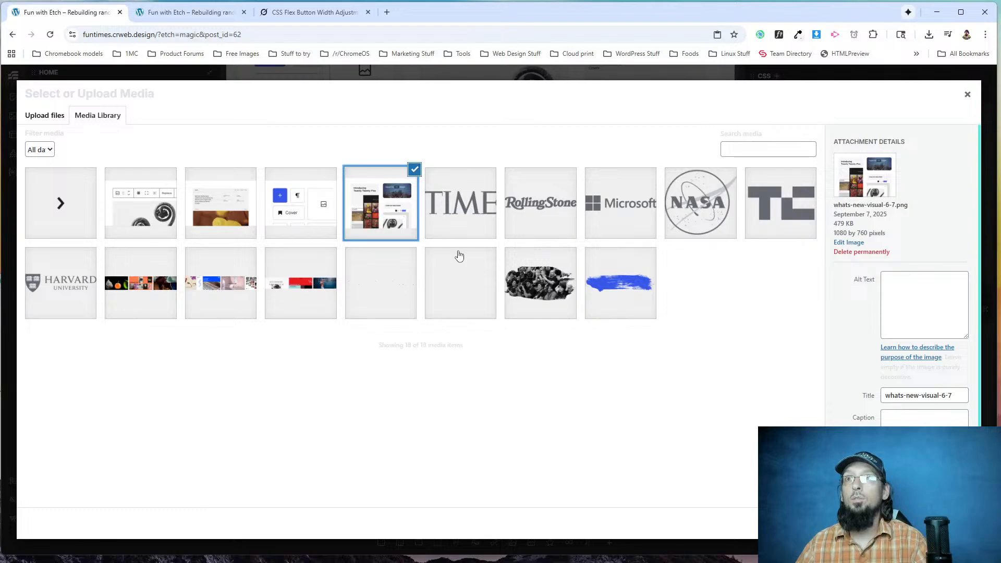
{"action": "left_click", "coordinate": [955, 523]}
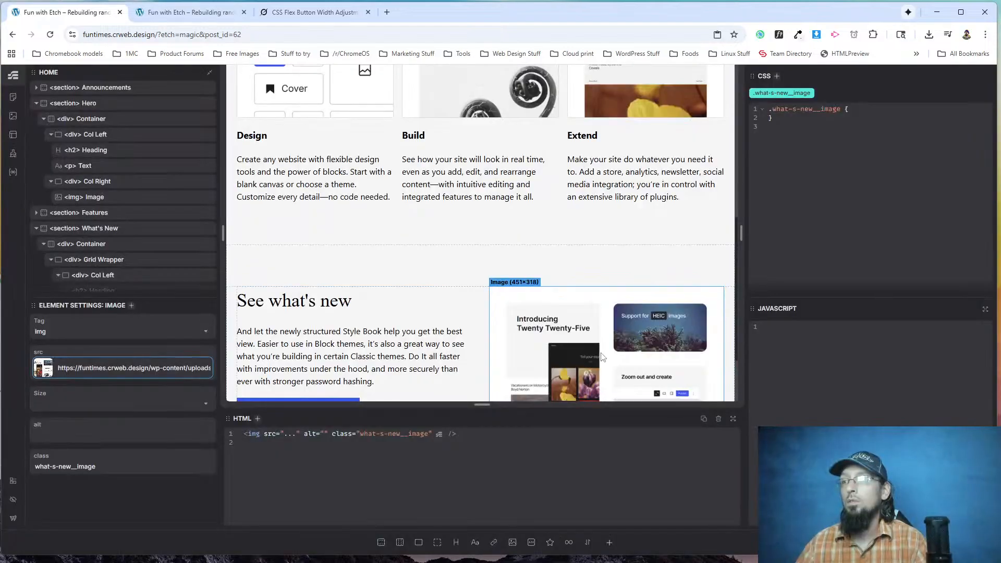
{"action": "scroll", "coordinate": [605, 357], "scroll_direction": "down", "scroll_amount": 2}
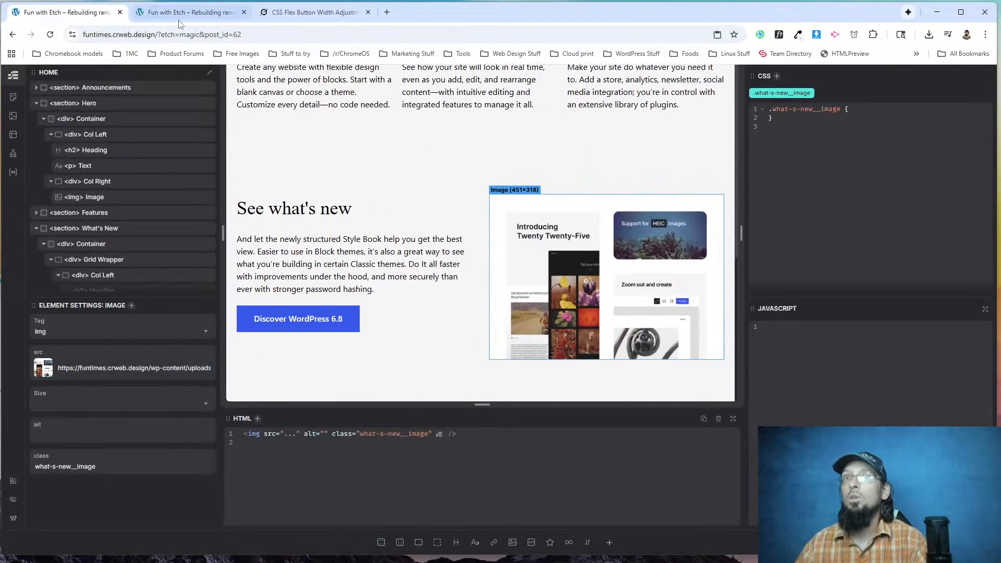
Reload the live page and compare its See what's new section with the one on wordpress.org.
{"action": "key", "text": "alt+Tab"}
{"action": "key", "text": "alt+Tab"}
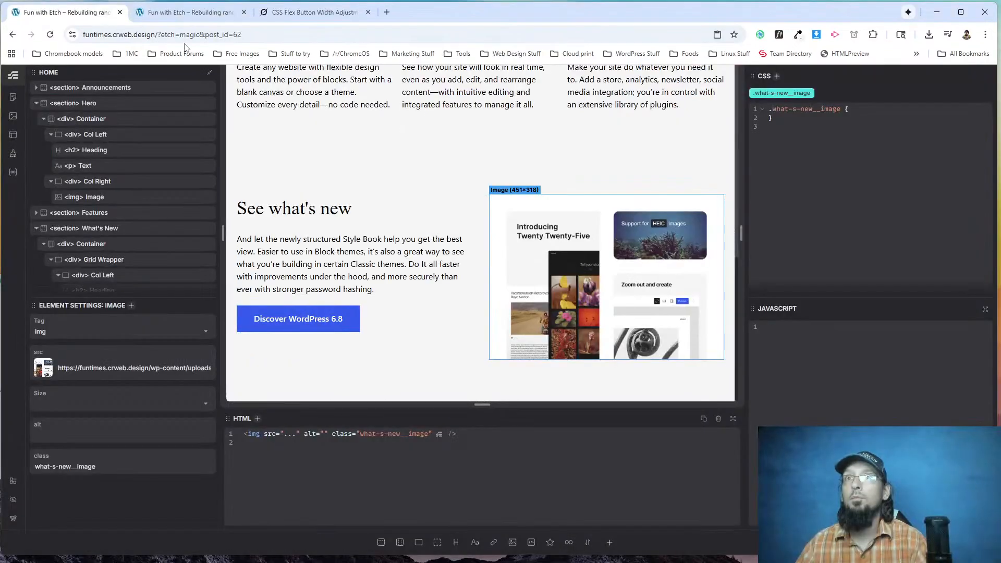
{"action": "left_click", "coordinate": [157, 12]}
{"action": "left_click", "coordinate": [50, 34]}
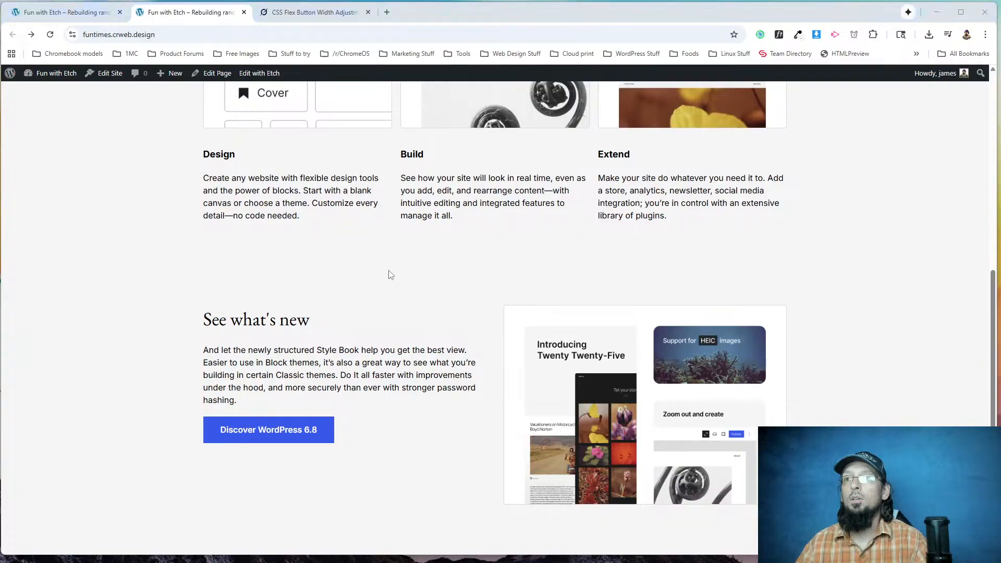
{"action": "key", "text": "alt+Tab"}
{"action": "scroll", "coordinate": [465, 306], "scroll_direction": "up", "scroll_amount": 5}
{"action": "key", "text": "alt+Tab"}
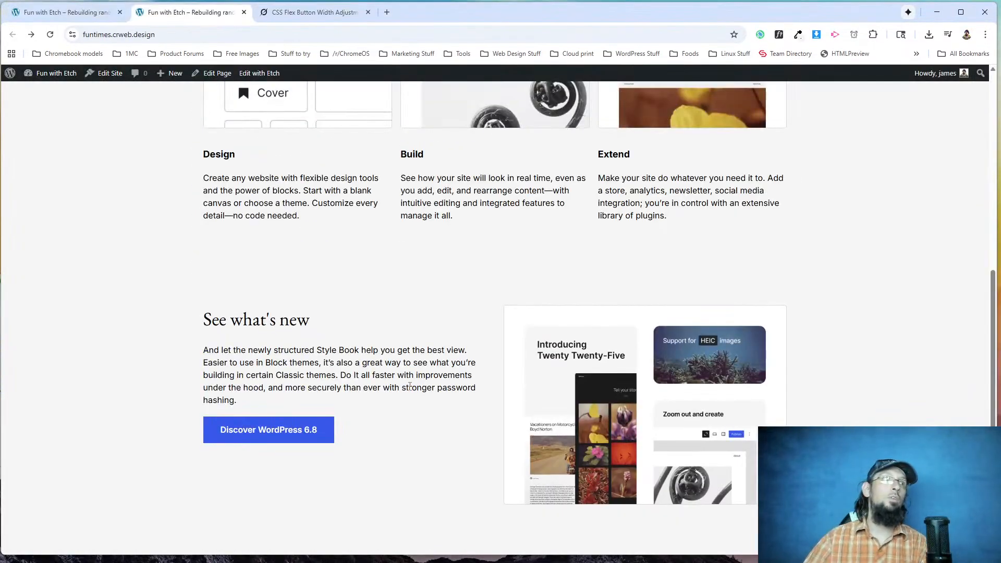
Narrow the live page to mobile width and check the navigation menu and the stacked sections down to See what's new.
{"action": "scroll", "coordinate": [500, 365], "scroll_direction": "up", "scroll_amount": 6}
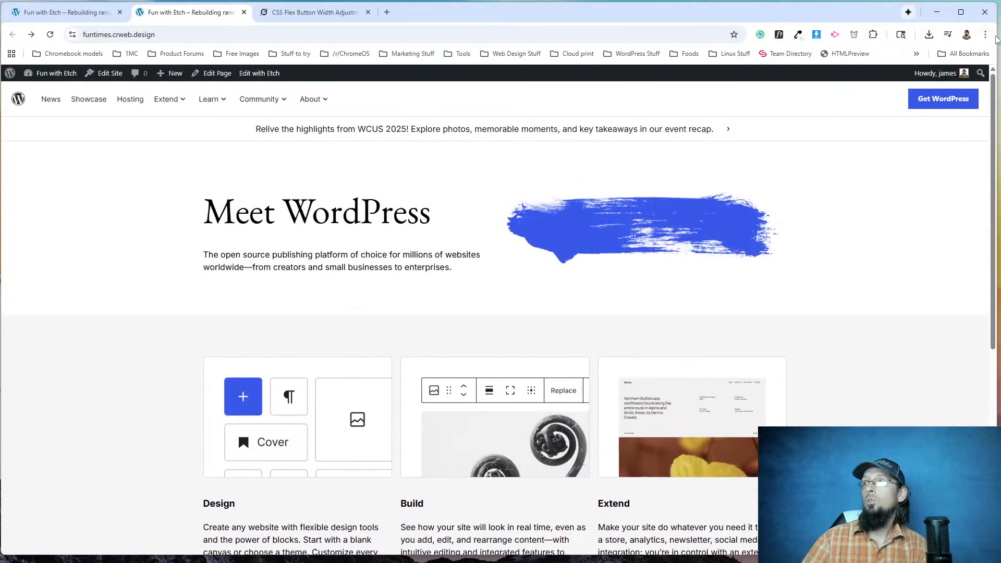
{"action": "left_click_drag", "start_coordinate": [996, 34], "coordinate": [262, 34]}
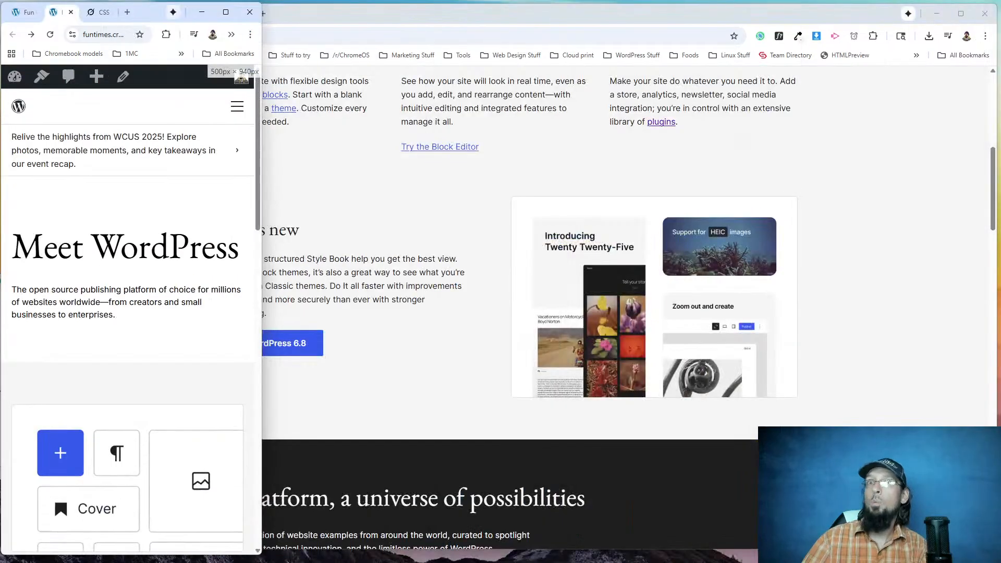
{"action": "left_click", "coordinate": [238, 110]}
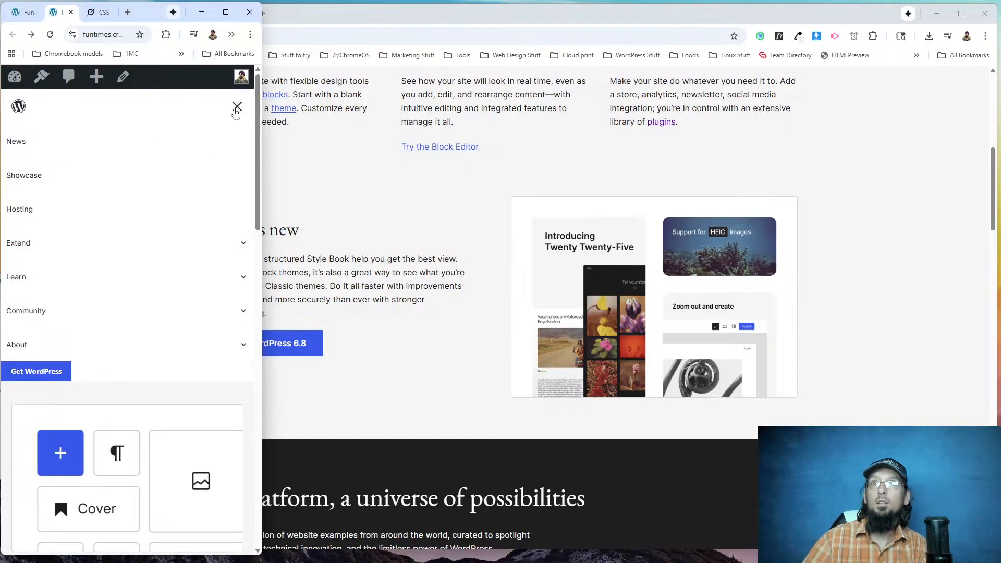
{"action": "left_click", "coordinate": [236, 108]}
{"action": "scroll", "coordinate": [140, 280], "scroll_direction": "down", "scroll_amount": 4}
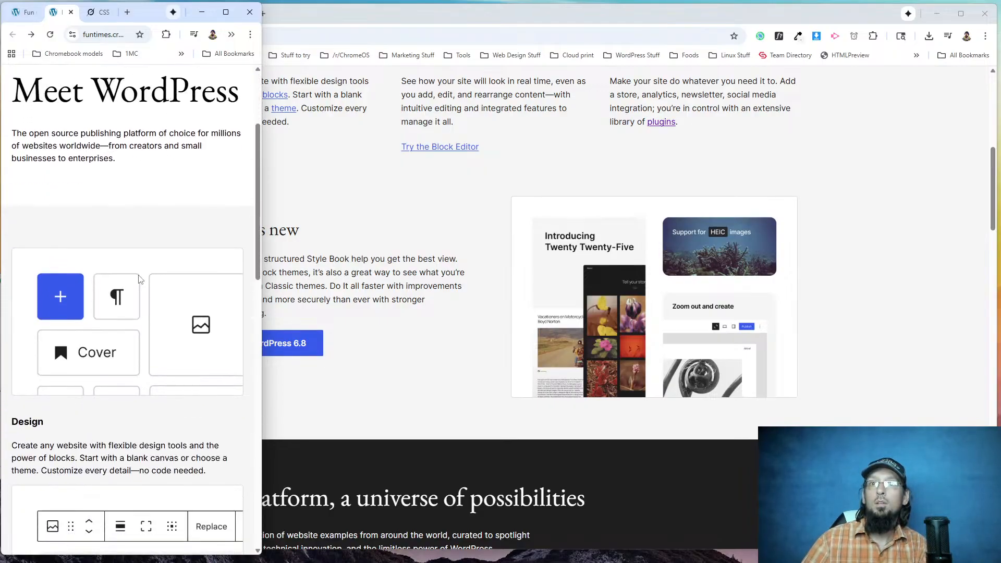
{"action": "scroll", "coordinate": [140, 280], "scroll_direction": "down", "scroll_amount": 10}
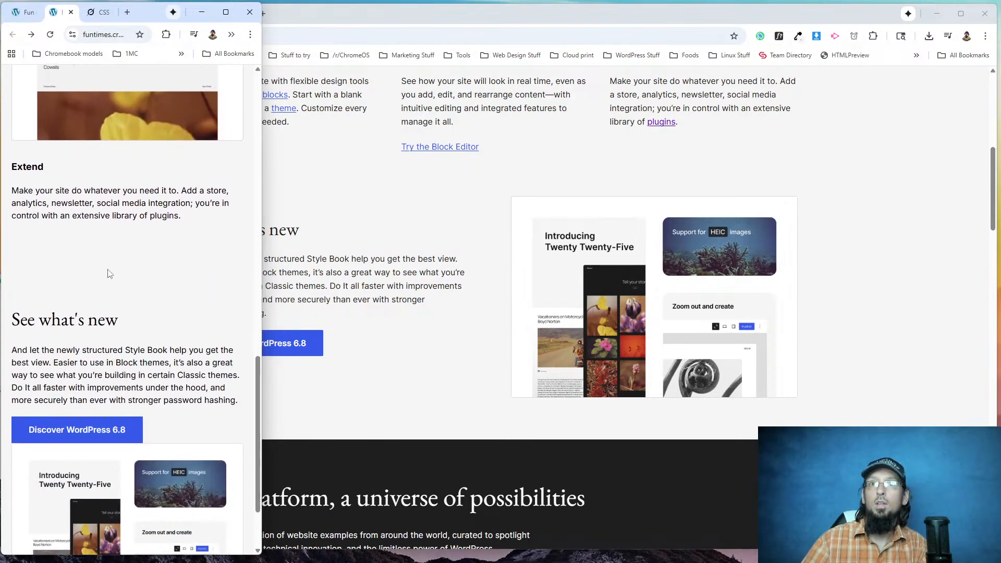
{"action": "scroll", "coordinate": [110, 274], "scroll_direction": "down", "scroll_amount": 2}
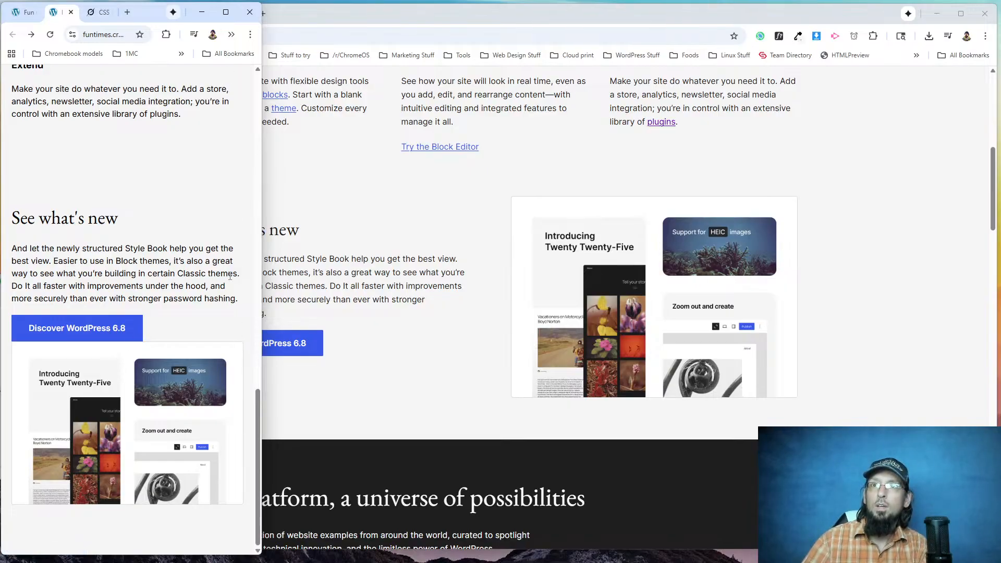
{"action": "left_click_drag", "start_coordinate": [262, 259], "coordinate": [359, 269]}
{"action": "scroll", "coordinate": [136, 447], "scroll_direction": "down", "scroll_amount": 10}
{"action": "scroll", "coordinate": [135, 447], "scroll_direction": "down", "scroll_amount": 3}
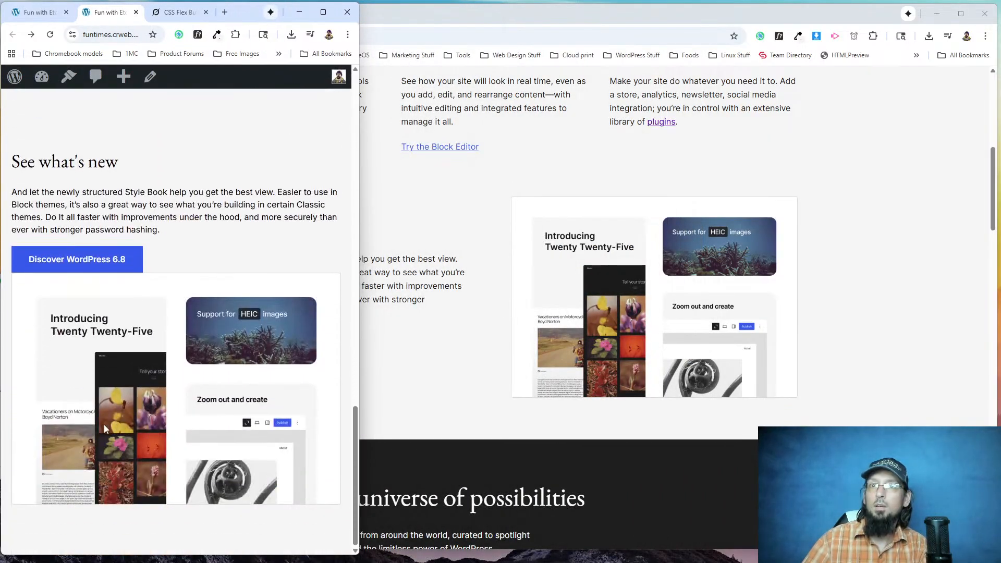
Move gap: 2rem out of the media query in the what-s-new__grid-wrapper class so it follows display: grid.
{"action": "mouse_move", "coordinate": [323, 11]}
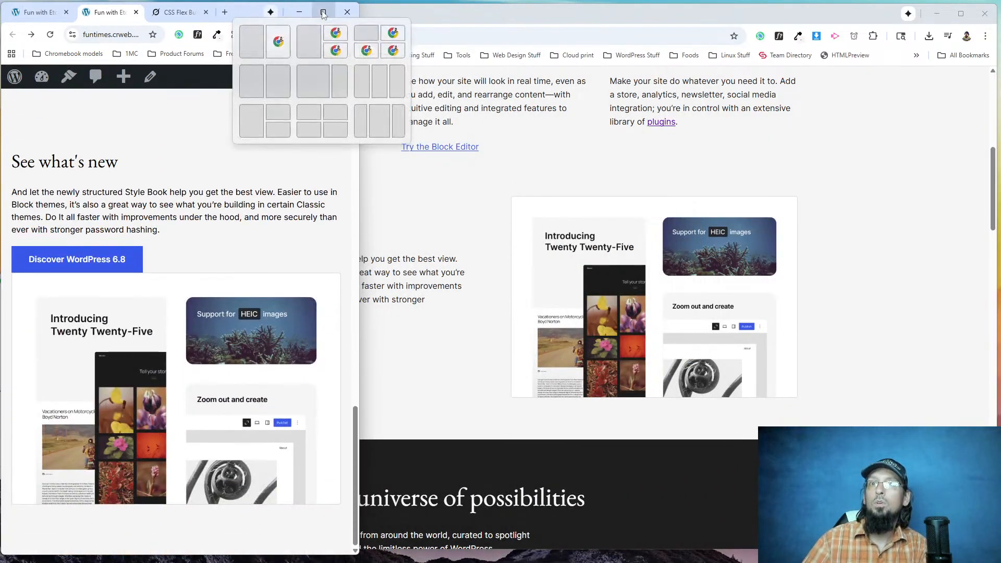
{"action": "left_click", "coordinate": [280, 24]}
{"action": "left_click", "coordinate": [71, 14]}
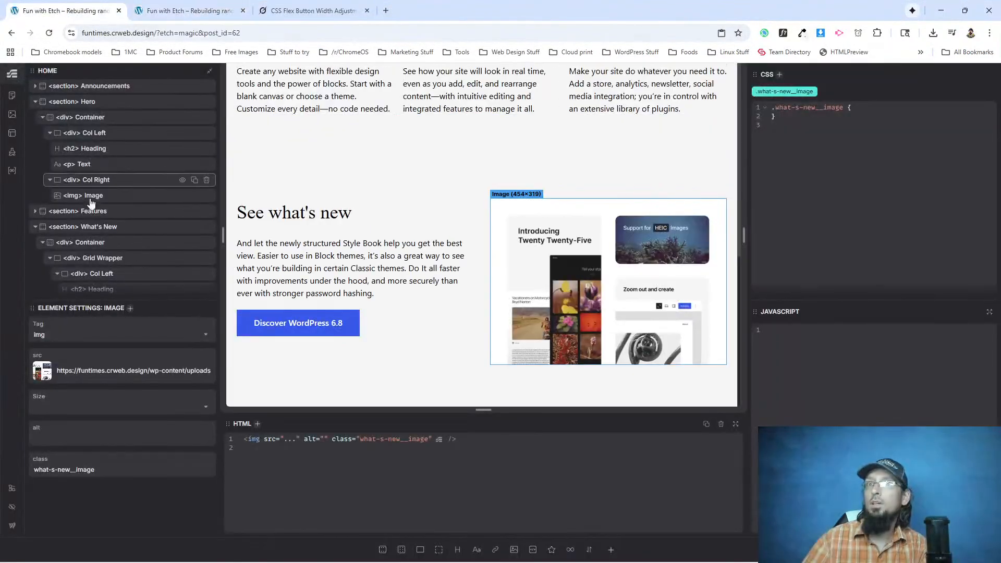
{"action": "left_click", "coordinate": [107, 259]}
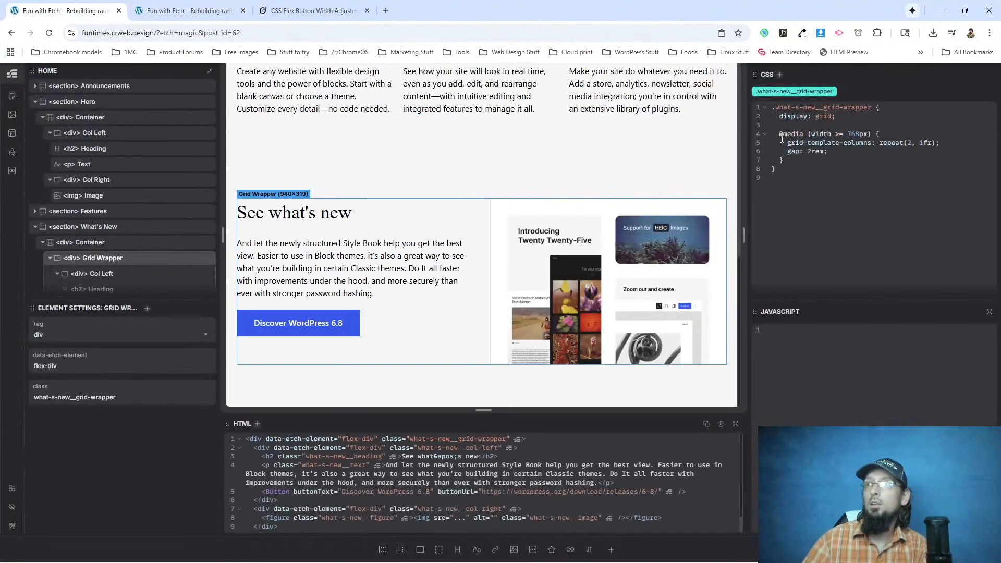
{"action": "key", "text": "BackSpace"}
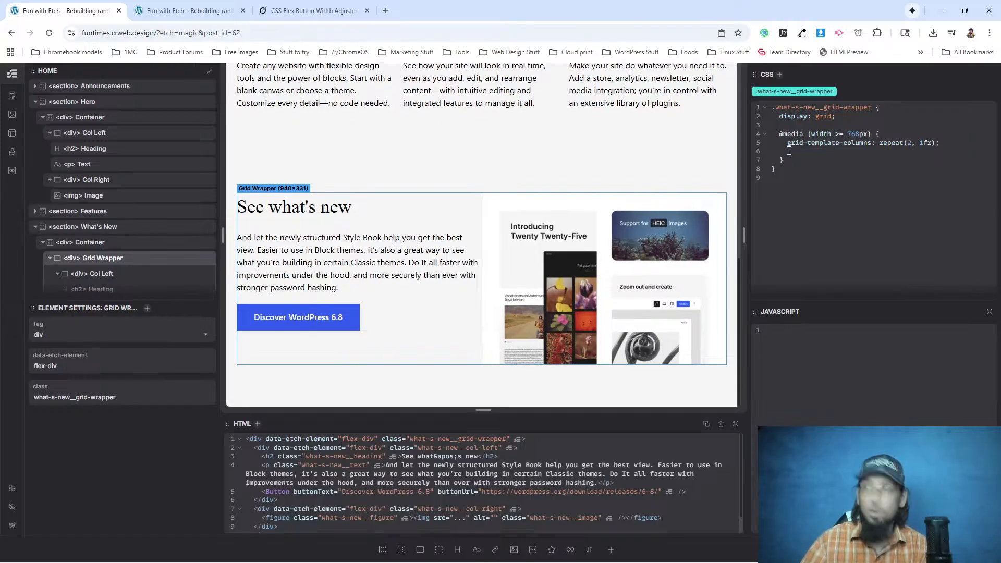
{"action": "key", "text": "Return"}
{"action": "type", "text": "gap: 2rem;"}
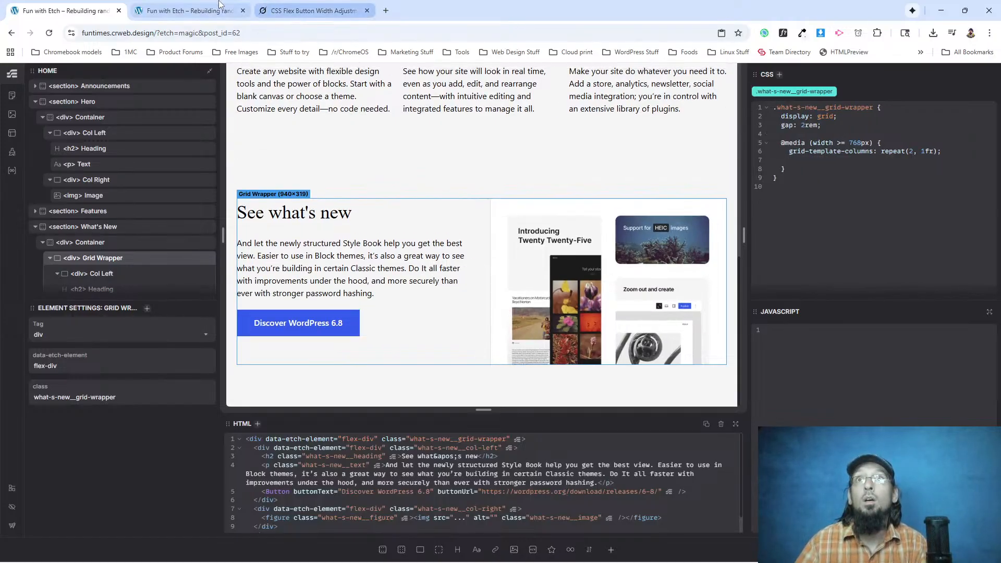
Reload the live page and check the gap between button and image in See what's new at mobile width.
{"action": "left_click", "coordinate": [184, 10]}
{"action": "left_click", "coordinate": [49, 33]}
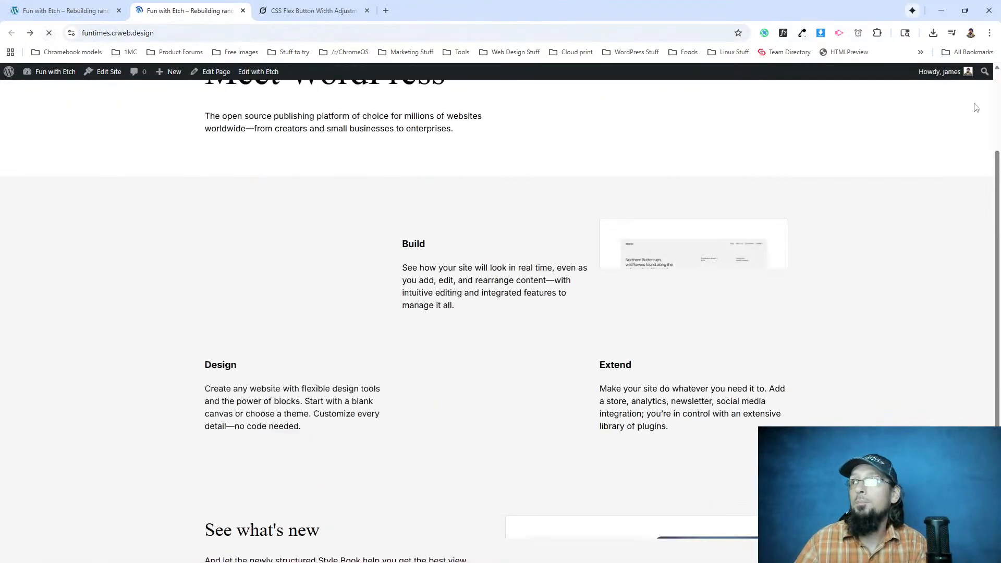
{"action": "left_click", "coordinate": [965, 10]}
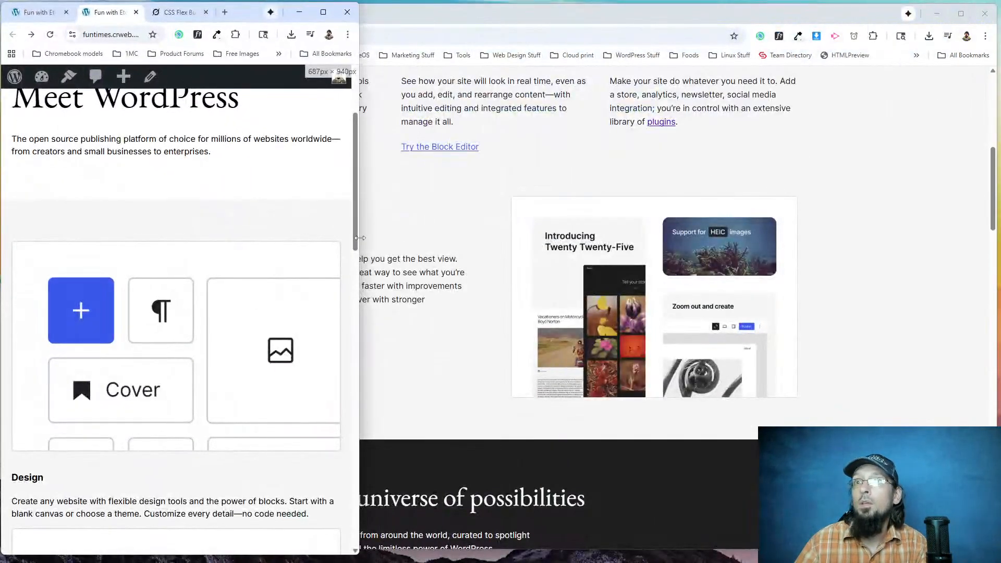
{"action": "left_click_drag", "start_coordinate": [359, 238], "coordinate": [262, 238]}
{"action": "scroll", "coordinate": [145, 353], "scroll_direction": "down", "scroll_amount": 10}
{"action": "scroll", "coordinate": [130, 344], "scroll_direction": "down", "scroll_amount": 3}
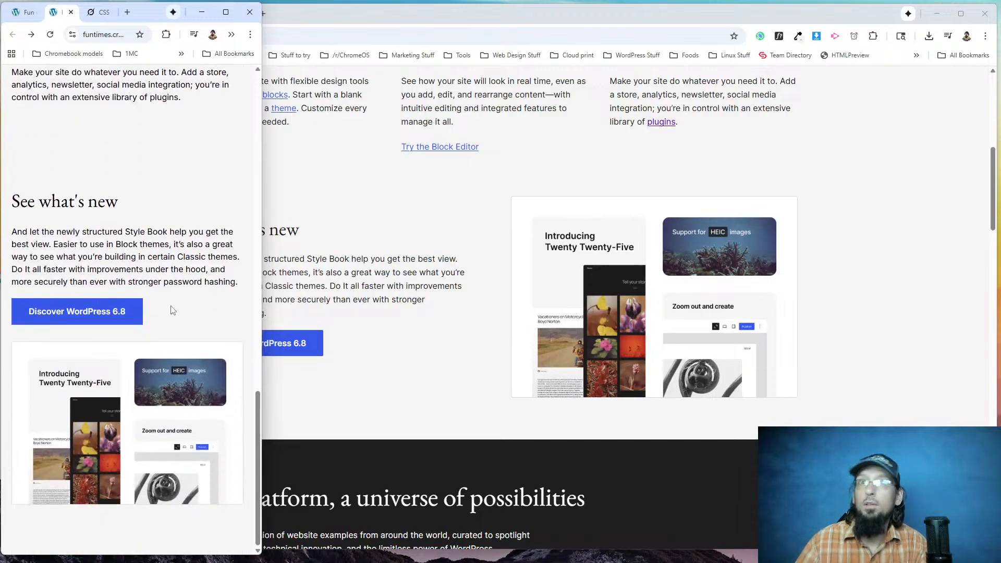
{"action": "scroll", "coordinate": [173, 309], "scroll_direction": "up", "scroll_amount": 5}
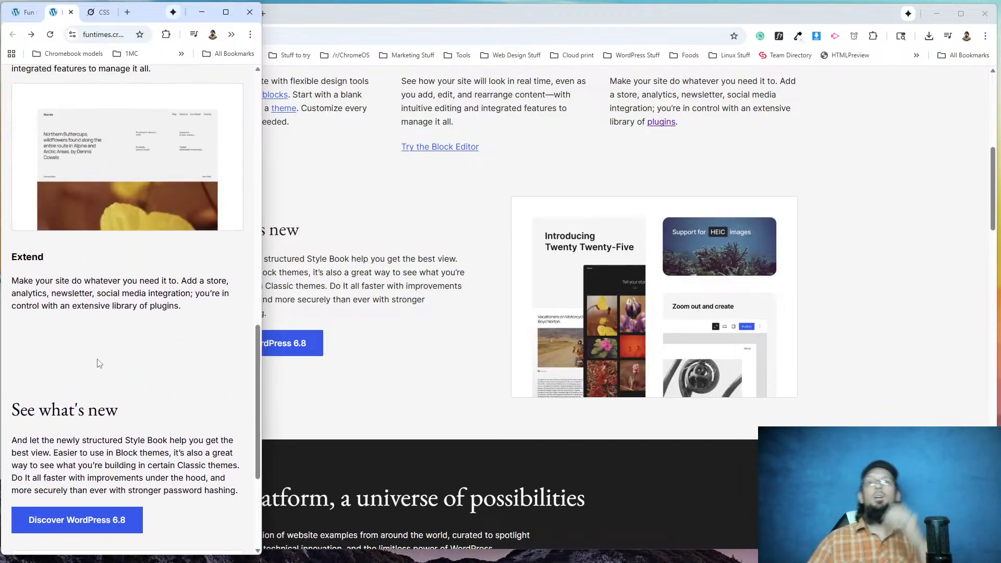
{"action": "scroll", "coordinate": [71, 356], "scroll_direction": "up", "scroll_amount": 8}
{"action": "scroll", "coordinate": [68, 350], "scroll_direction": "down", "scroll_amount": 10}
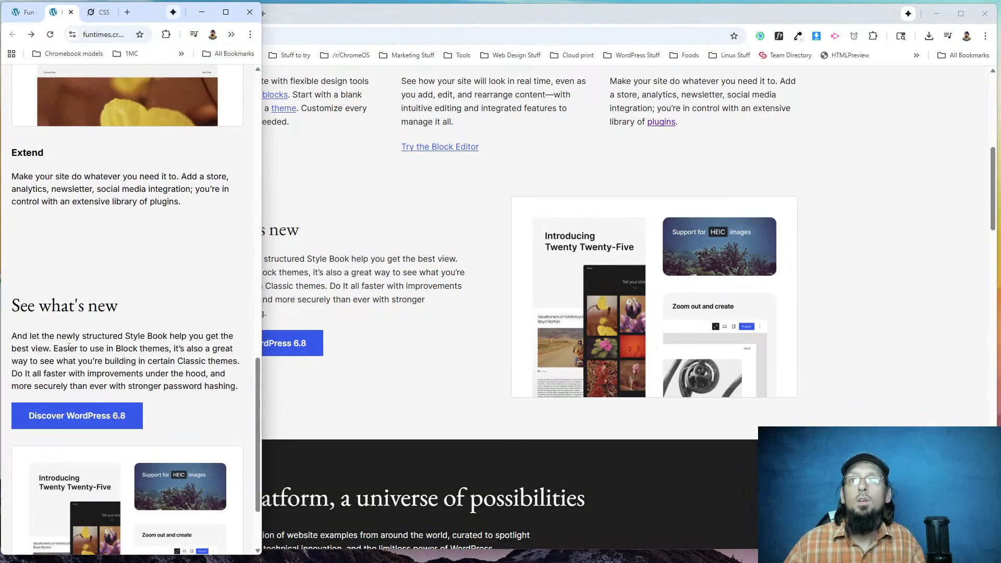
Restore the live page to full width and review the spacing around the See what's new section.
{"action": "left_click", "coordinate": [224, 14]}
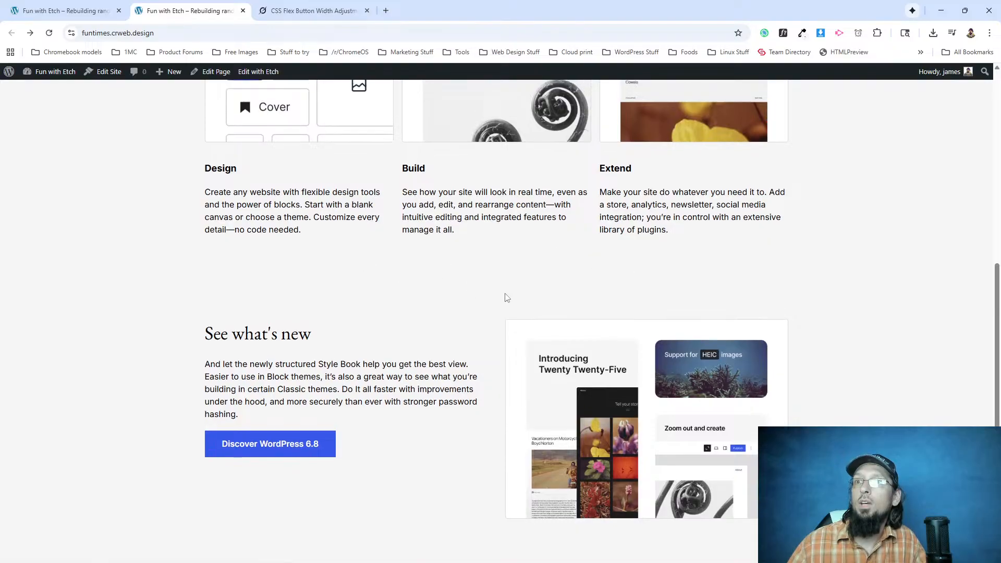
{"action": "scroll", "coordinate": [505, 295], "scroll_direction": "up", "scroll_amount": 2}
{"action": "scroll", "coordinate": [451, 345], "scroll_direction": "down", "scroll_amount": 2}
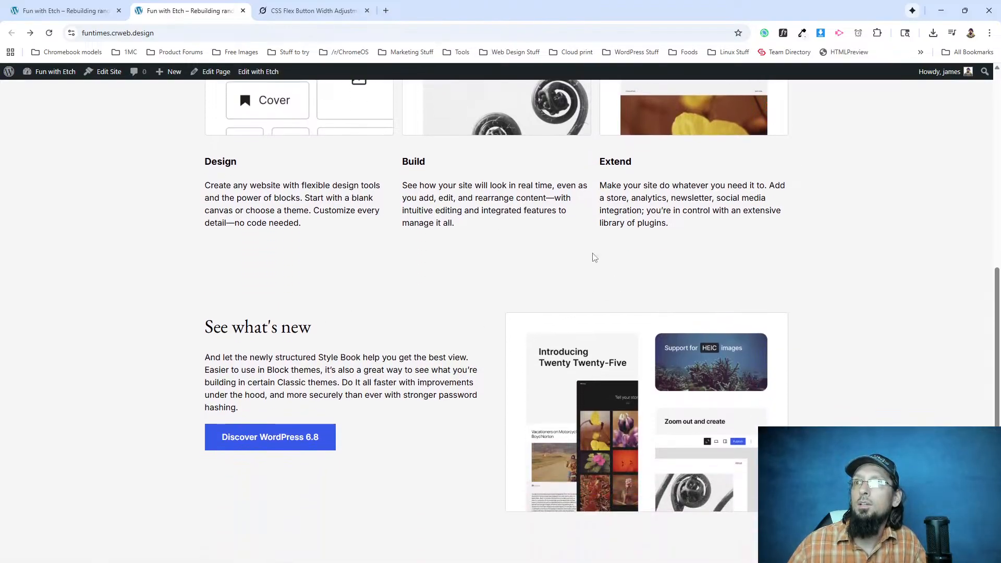
{"action": "left_click", "coordinate": [69, 11]}
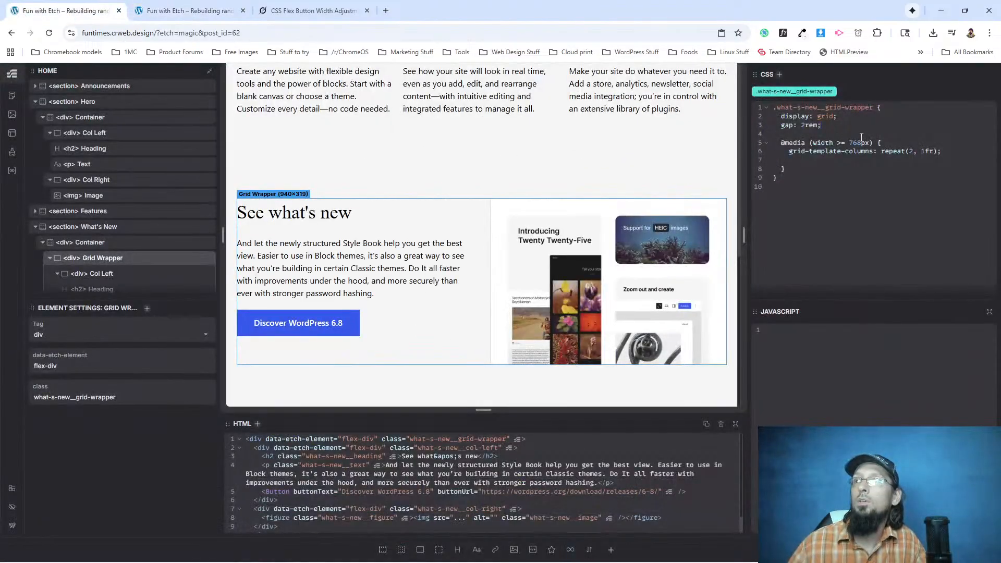
{"action": "left_click", "coordinate": [154, 226]}
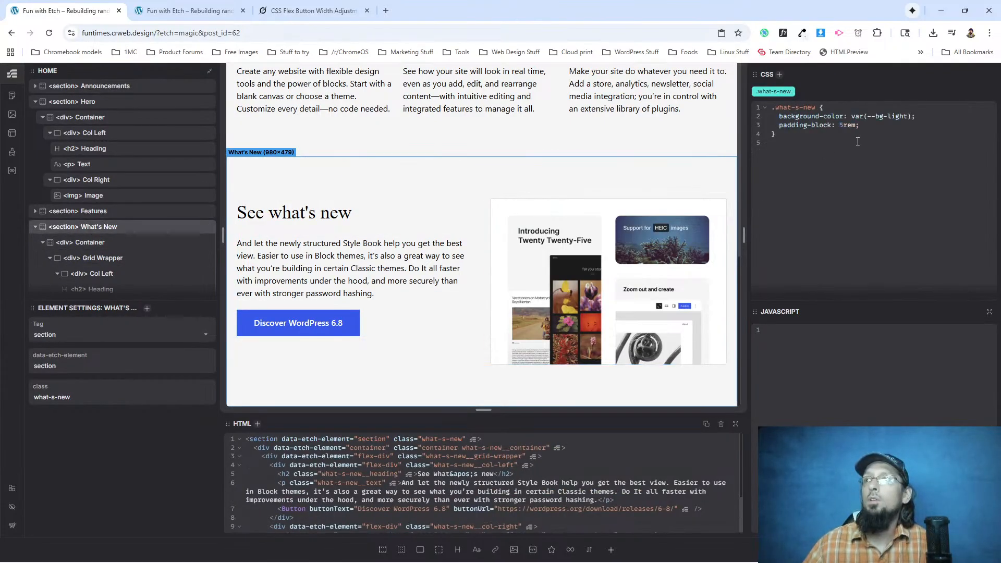
{"action": "key", "text": "Return"}
{"action": "key", "text": "Return"}
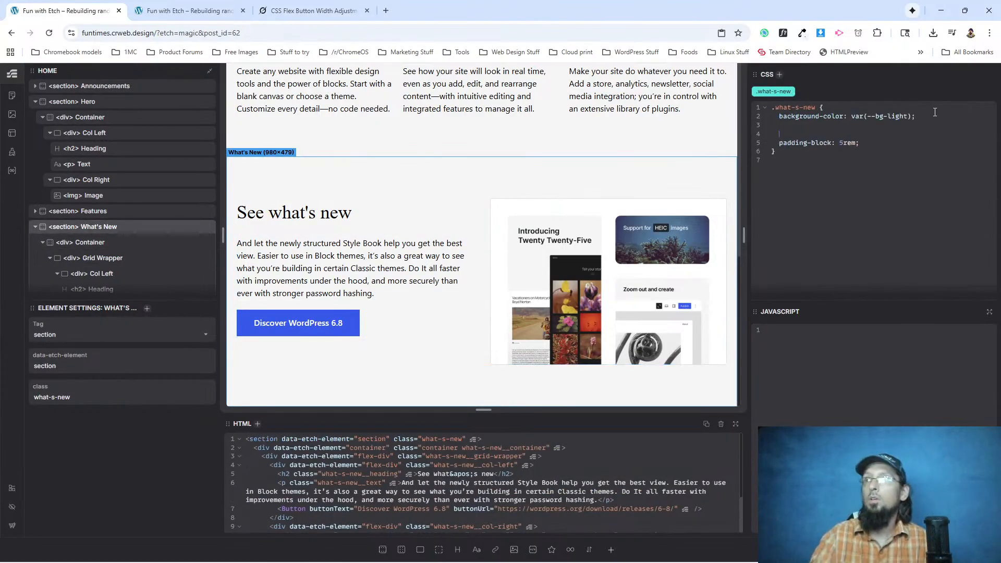
{"action": "type", "text": "@media (width >= 768px"}
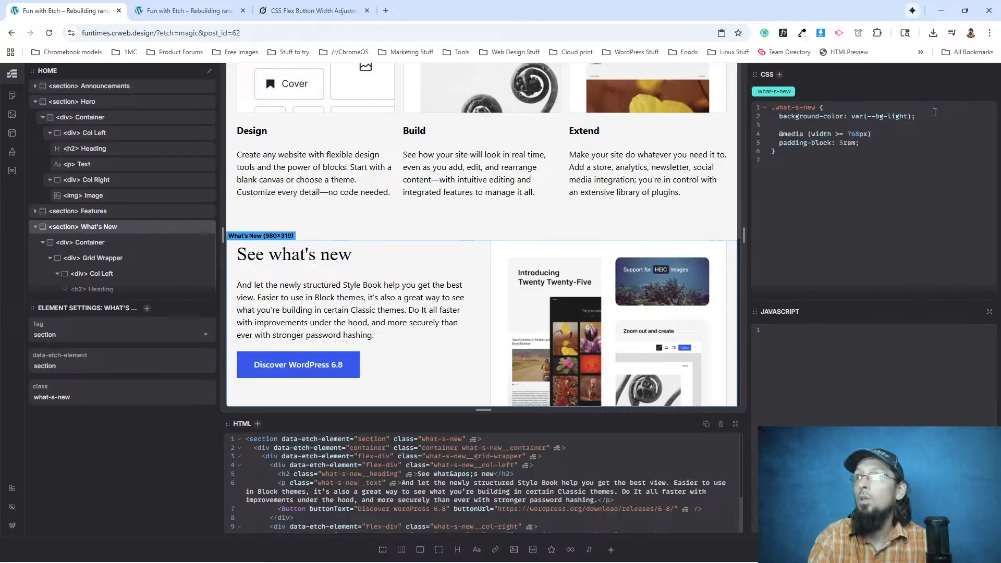
{"action": "type", "text": "{"}
{"action": "key", "text": "Return"}
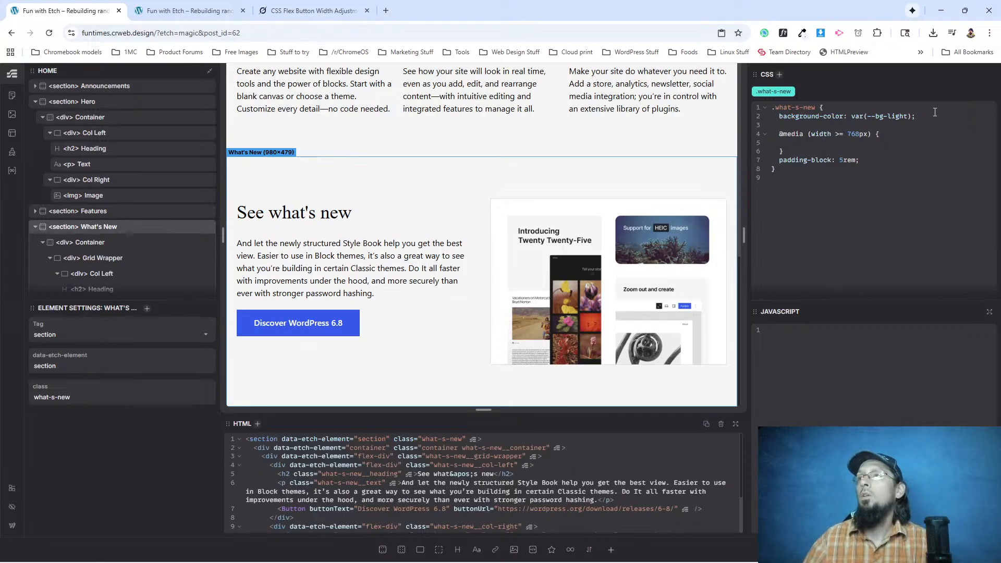
Move padding-block: 5rem into the 768px media query of the what-s-new class.
{"action": "left_click_drag", "start_coordinate": [838, 162], "coordinate": [779, 161]}
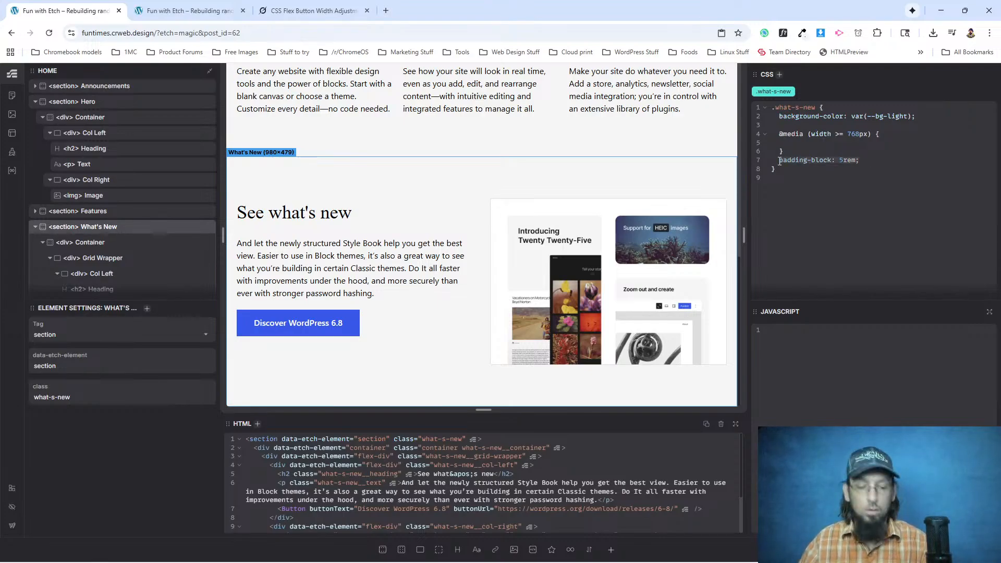
{"action": "key", "text": "ctrl+x"}
{"action": "key", "text": "ctrl+v"}
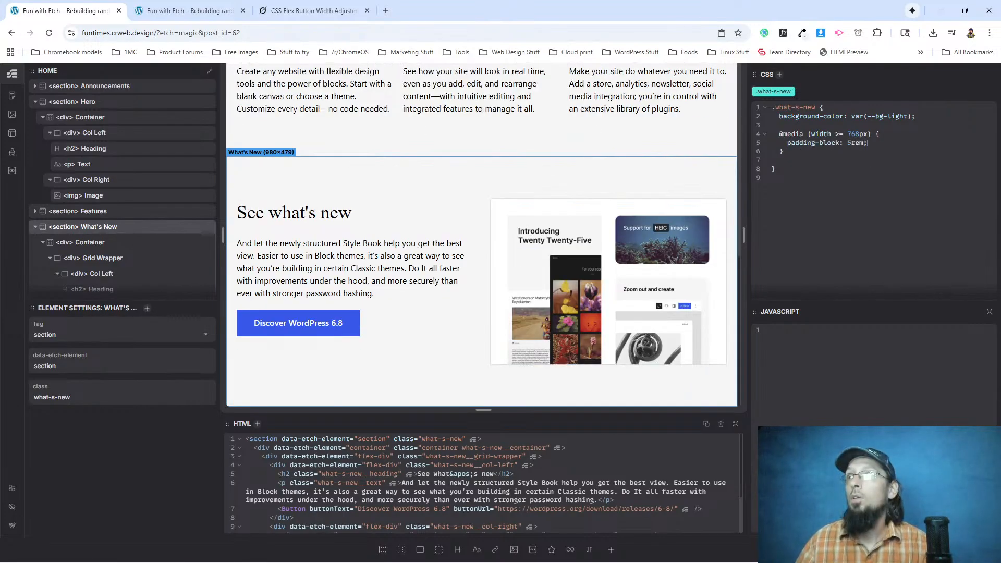
Reload the live page and check the padding above the See what's new section at mobile width.
{"action": "left_click", "coordinate": [189, 11]}
{"action": "left_click", "coordinate": [49, 33]}
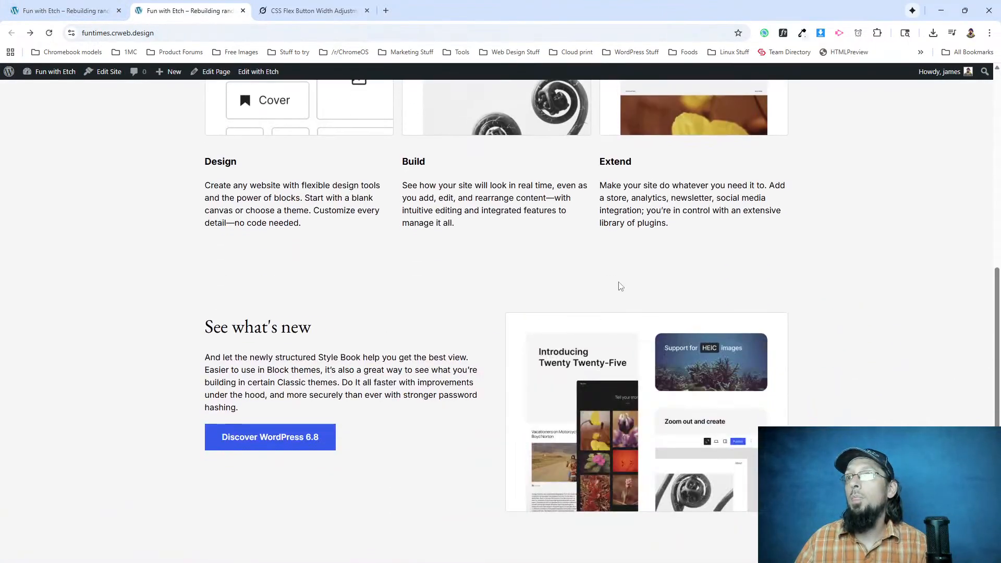
{"action": "left_click", "coordinate": [965, 11]}
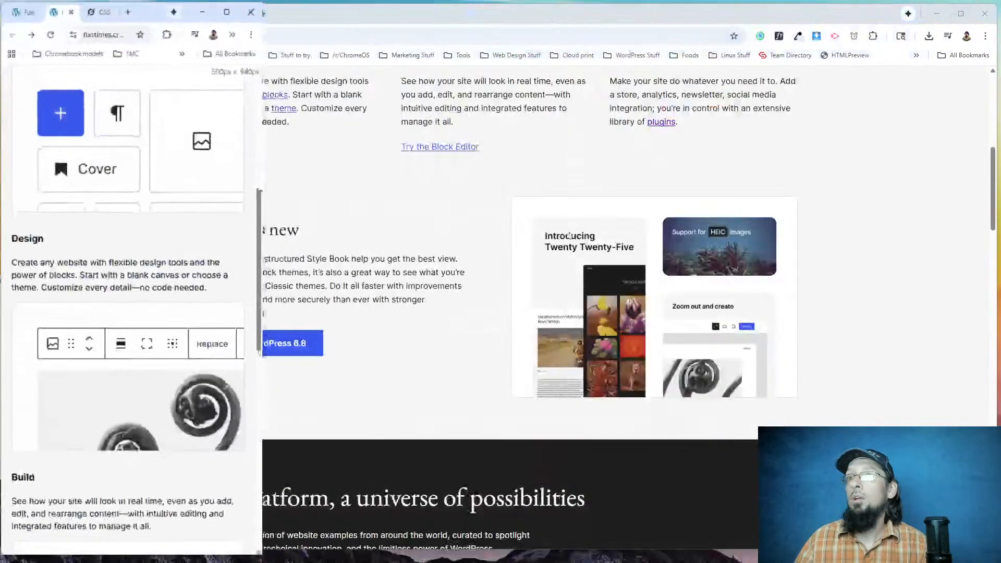
{"action": "scroll", "coordinate": [107, 212], "scroll_direction": "down", "scroll_amount": 10}
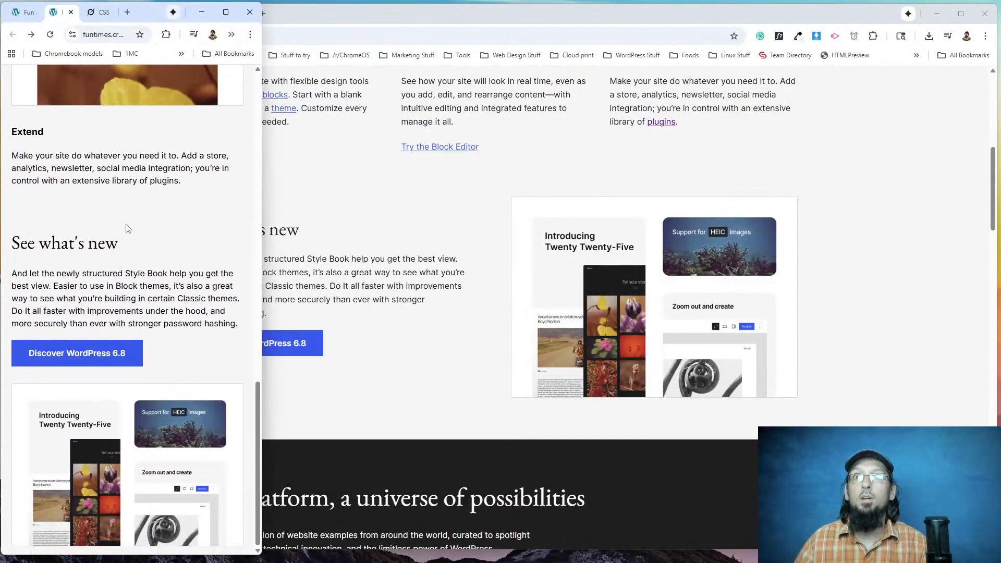
{"action": "scroll", "coordinate": [108, 338], "scroll_direction": "up", "scroll_amount": 5}
{"action": "scroll", "coordinate": [107, 338], "scroll_direction": "down", "scroll_amount": 5}
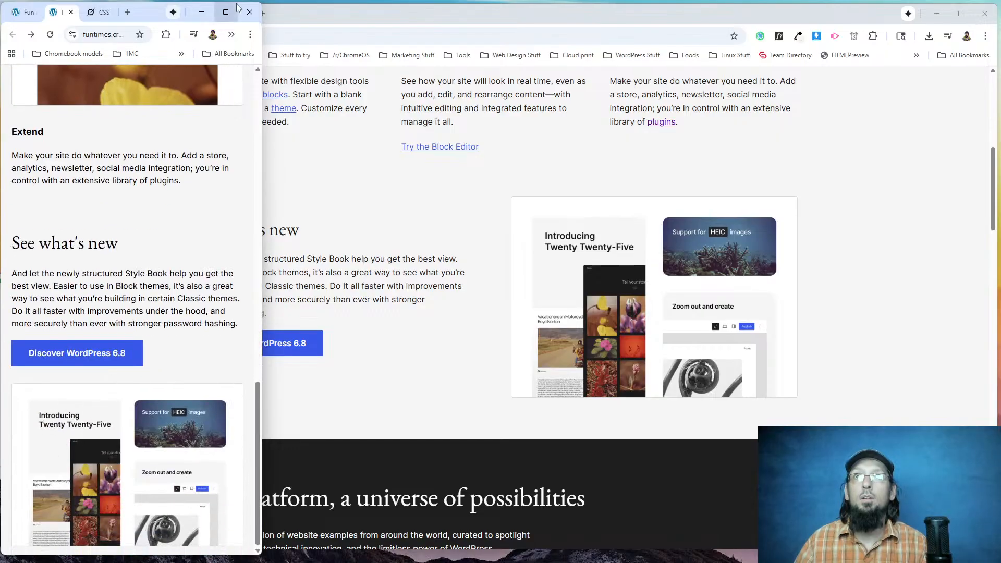
Return the live page to full width and review the Features columns and the See what's new text.
{"action": "left_click", "coordinate": [230, 17]}
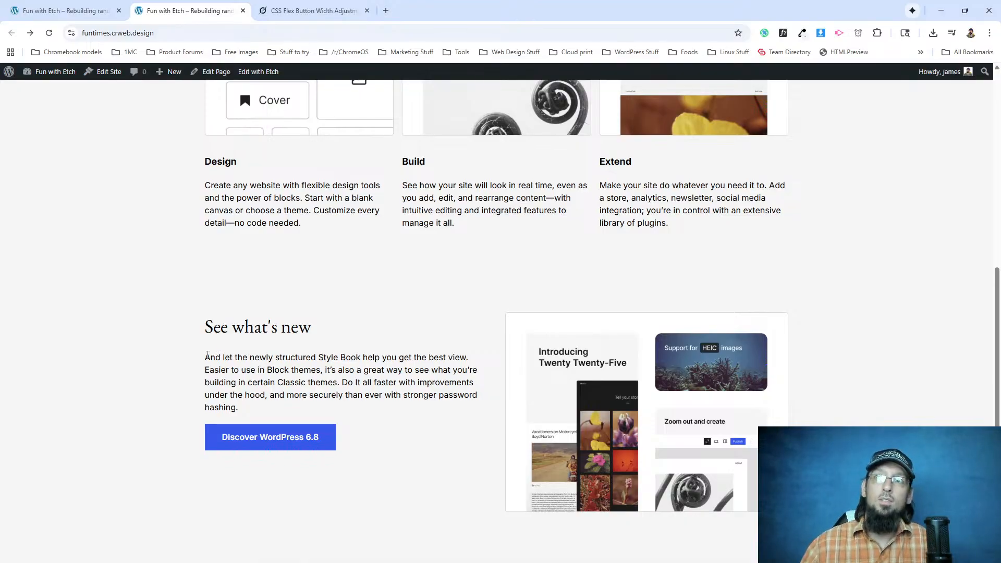
{"action": "left_click_drag", "start_coordinate": [206, 358], "coordinate": [299, 358]}
{"action": "left_click", "coordinate": [279, 345]}
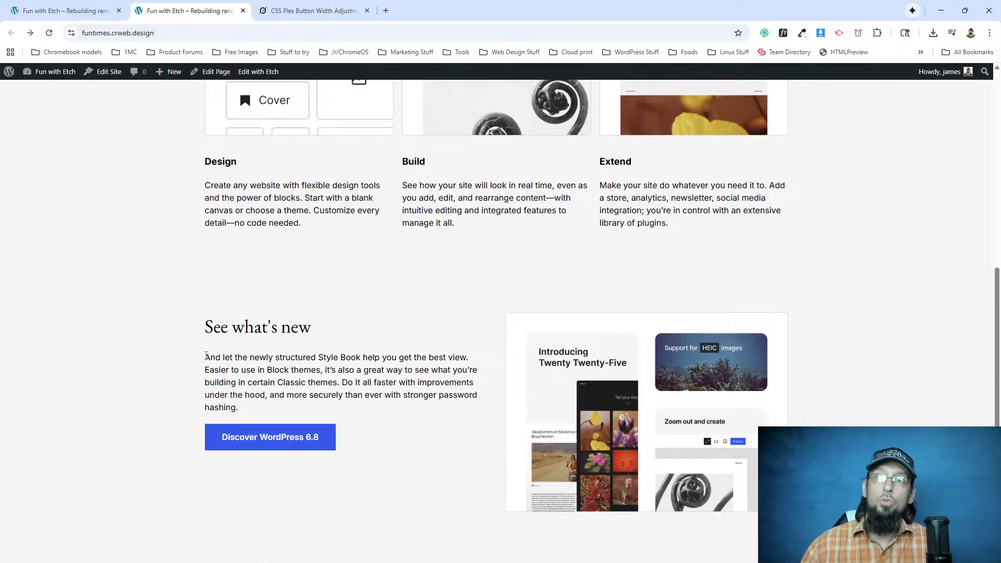
{"action": "scroll", "coordinate": [220, 321], "scroll_direction": "up", "scroll_amount": 3}
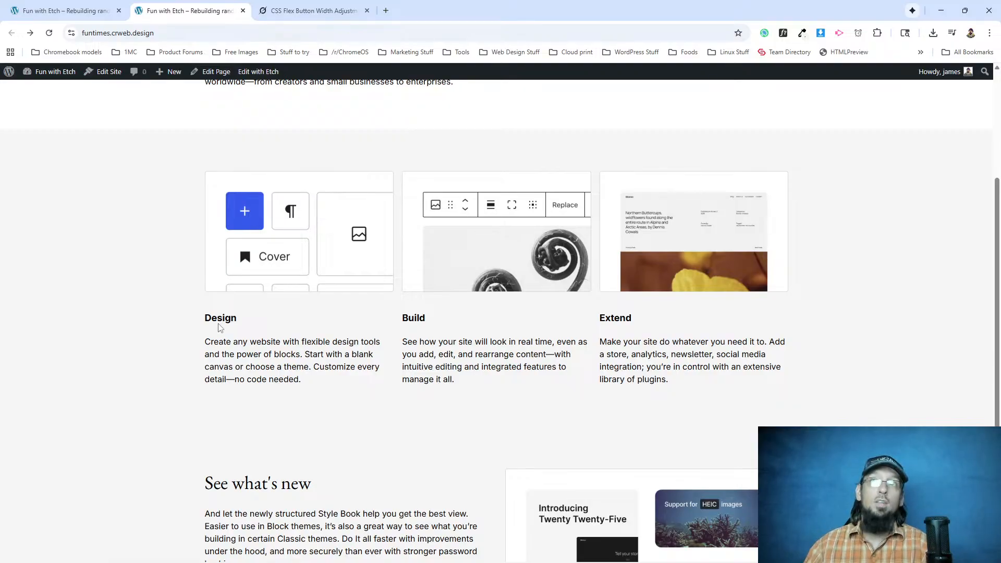
{"action": "scroll", "coordinate": [219, 327], "scroll_direction": "down", "scroll_amount": 3}
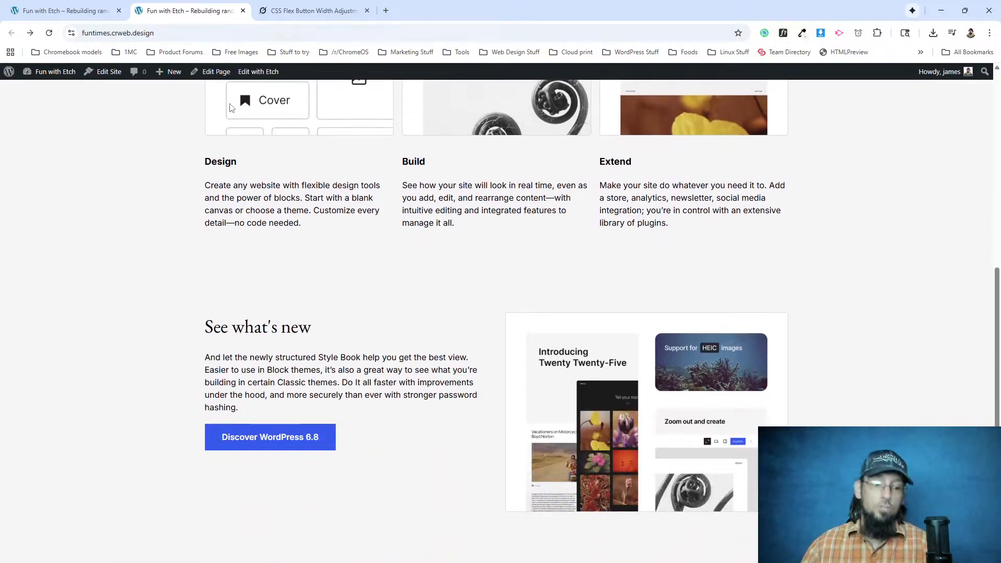
Switch to the original wordpress.org page and examine the remaining sections from One platform, a universe of possibilities down to the footer.
{"action": "key", "text": "alt+Tab"}
{"action": "scroll", "coordinate": [406, 321], "scroll_direction": "down", "scroll_amount": 20}
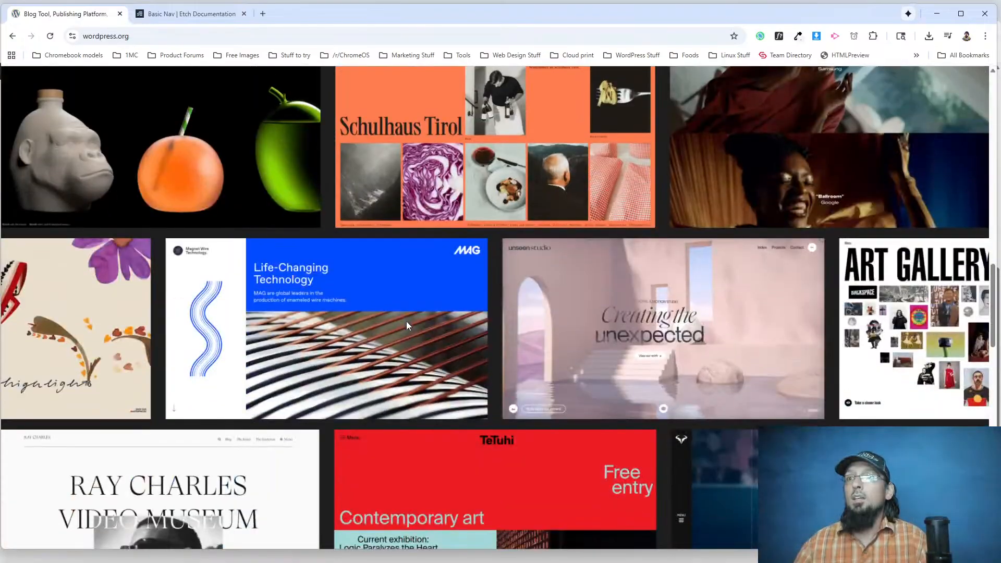
{"action": "scroll", "coordinate": [340, 401], "scroll_direction": "up", "scroll_amount": 15}
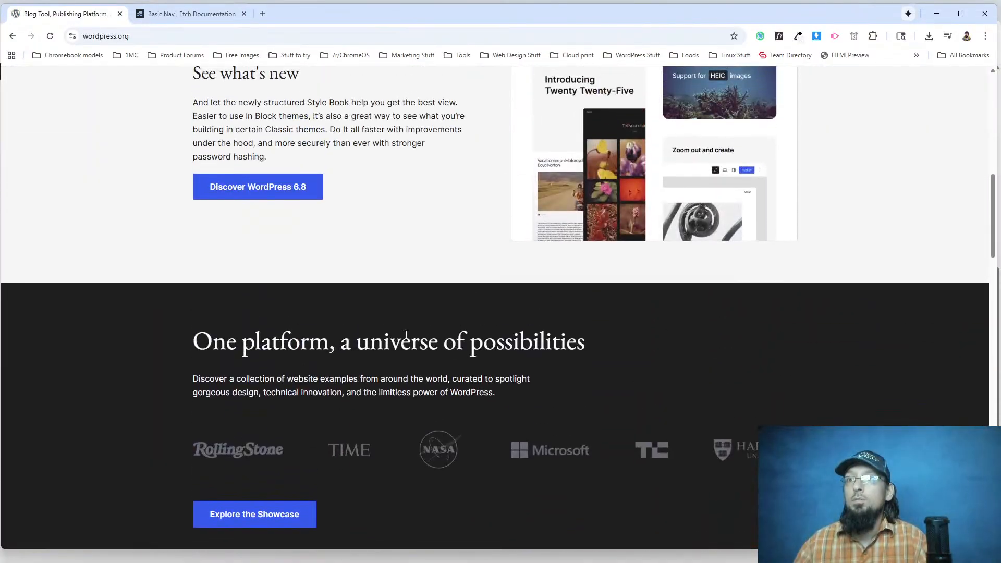
{"action": "scroll", "coordinate": [263, 331], "scroll_direction": "down", "scroll_amount": 7}
{"action": "scroll", "coordinate": [262, 332], "scroll_direction": "down", "scroll_amount": 4}
{"action": "scroll", "coordinate": [373, 347], "scroll_direction": "up", "scroll_amount": 3}
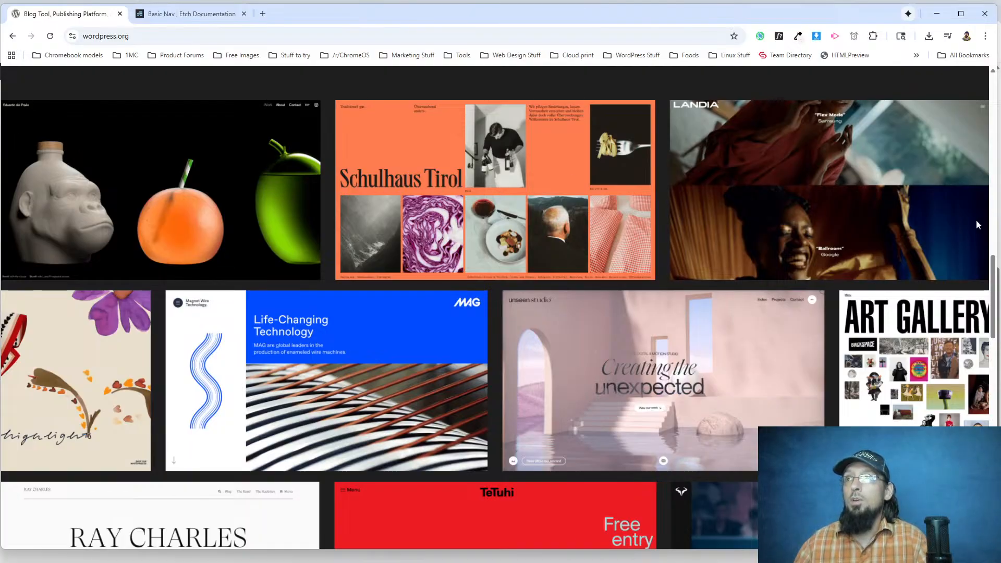
{"action": "scroll", "coordinate": [253, 330], "scroll_direction": "down", "scroll_amount": 5}
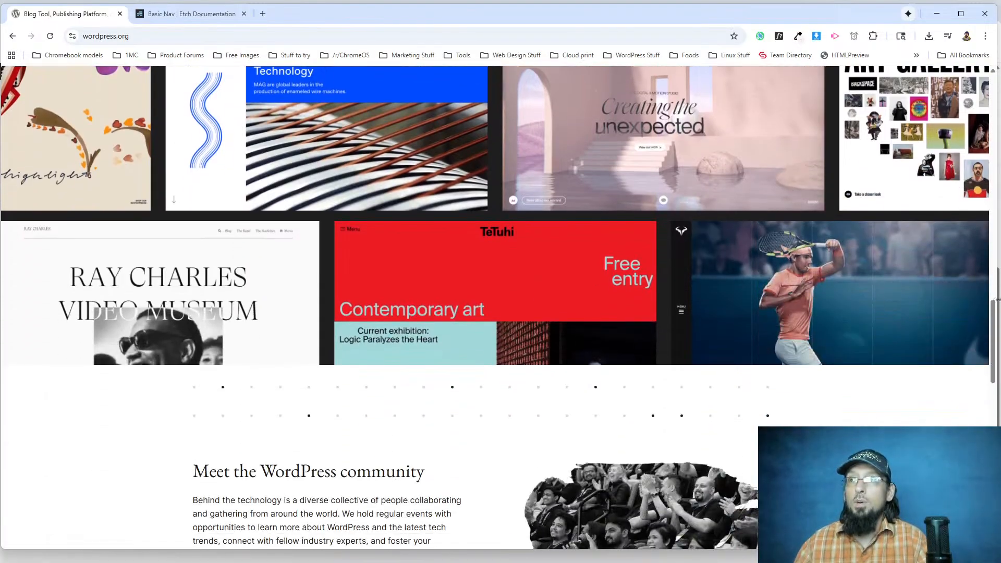
{"action": "scroll", "coordinate": [172, 299], "scroll_direction": "down", "scroll_amount": 5}
{"action": "scroll", "coordinate": [183, 299], "scroll_direction": "down", "scroll_amount": 8}
{"action": "scroll", "coordinate": [184, 300], "scroll_direction": "down", "scroll_amount": 3}
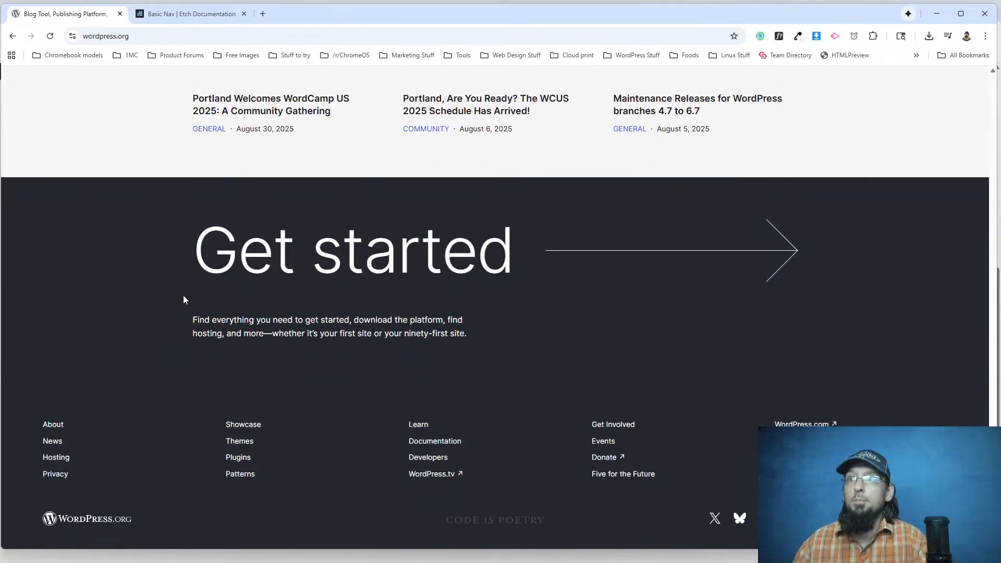